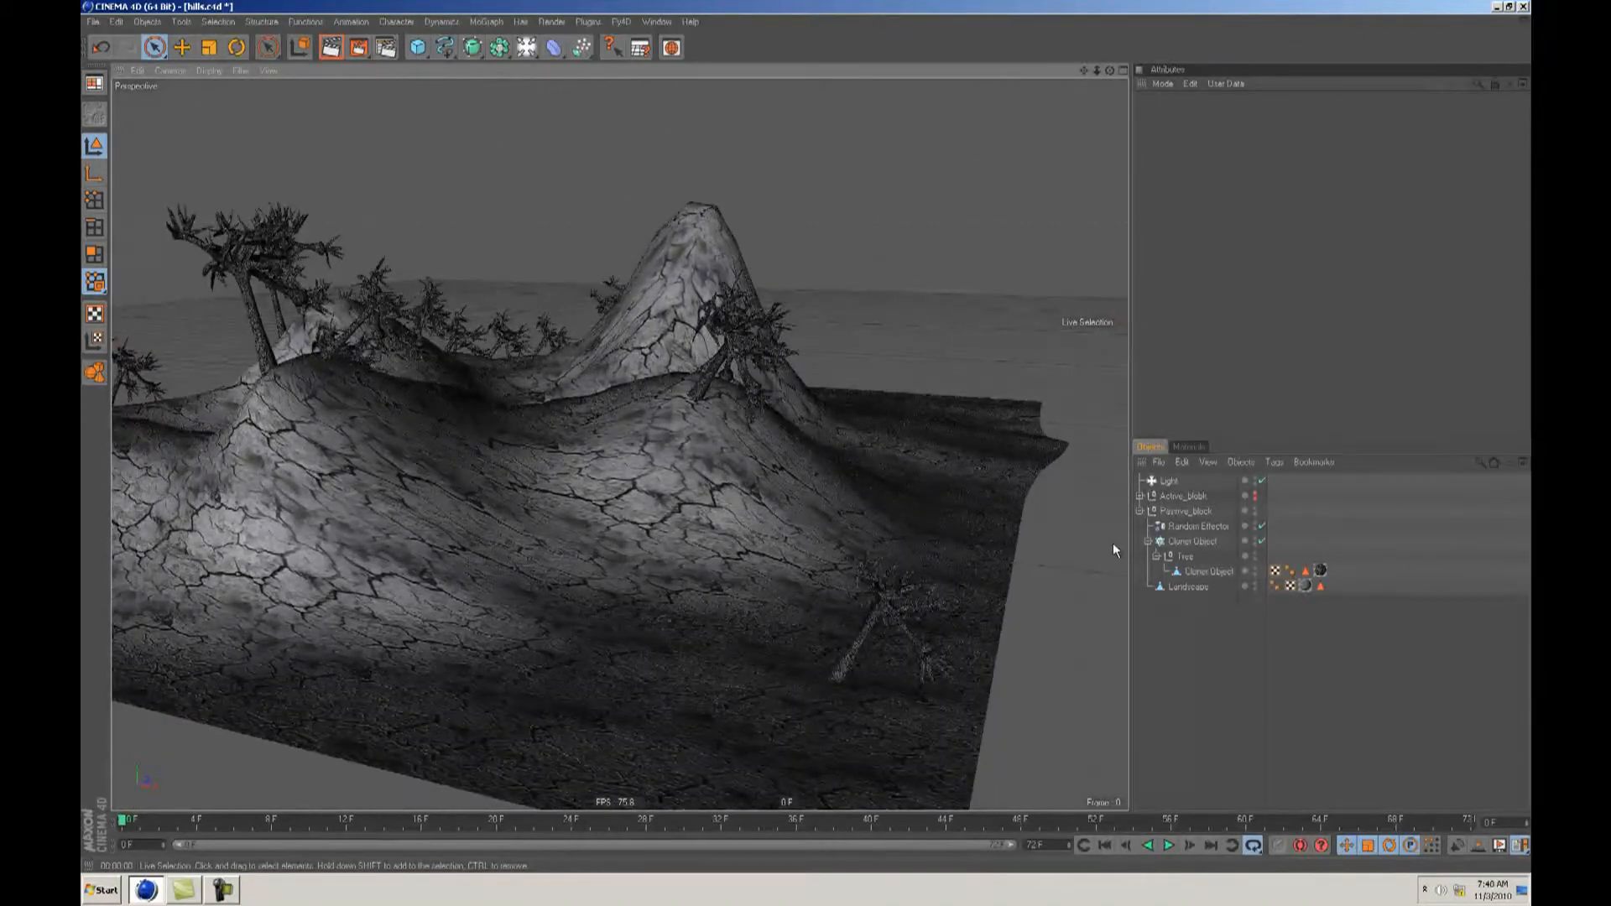
Step: Delete the active block null object and collapse the Passive_block group
click(1185, 497)
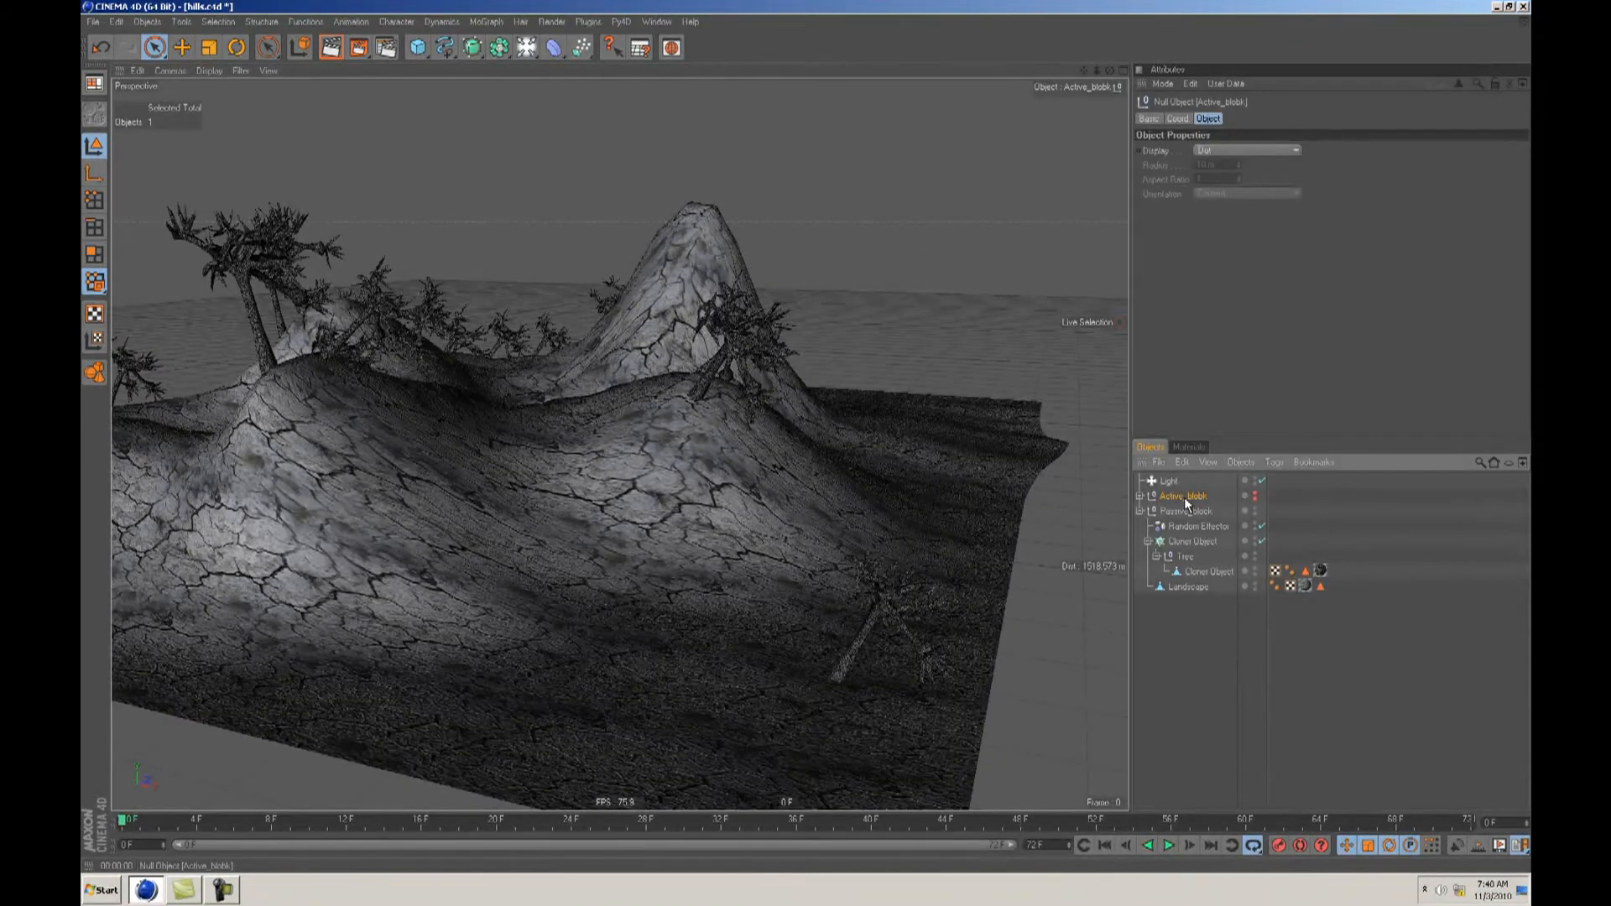
key(Delete)
click(1184, 497)
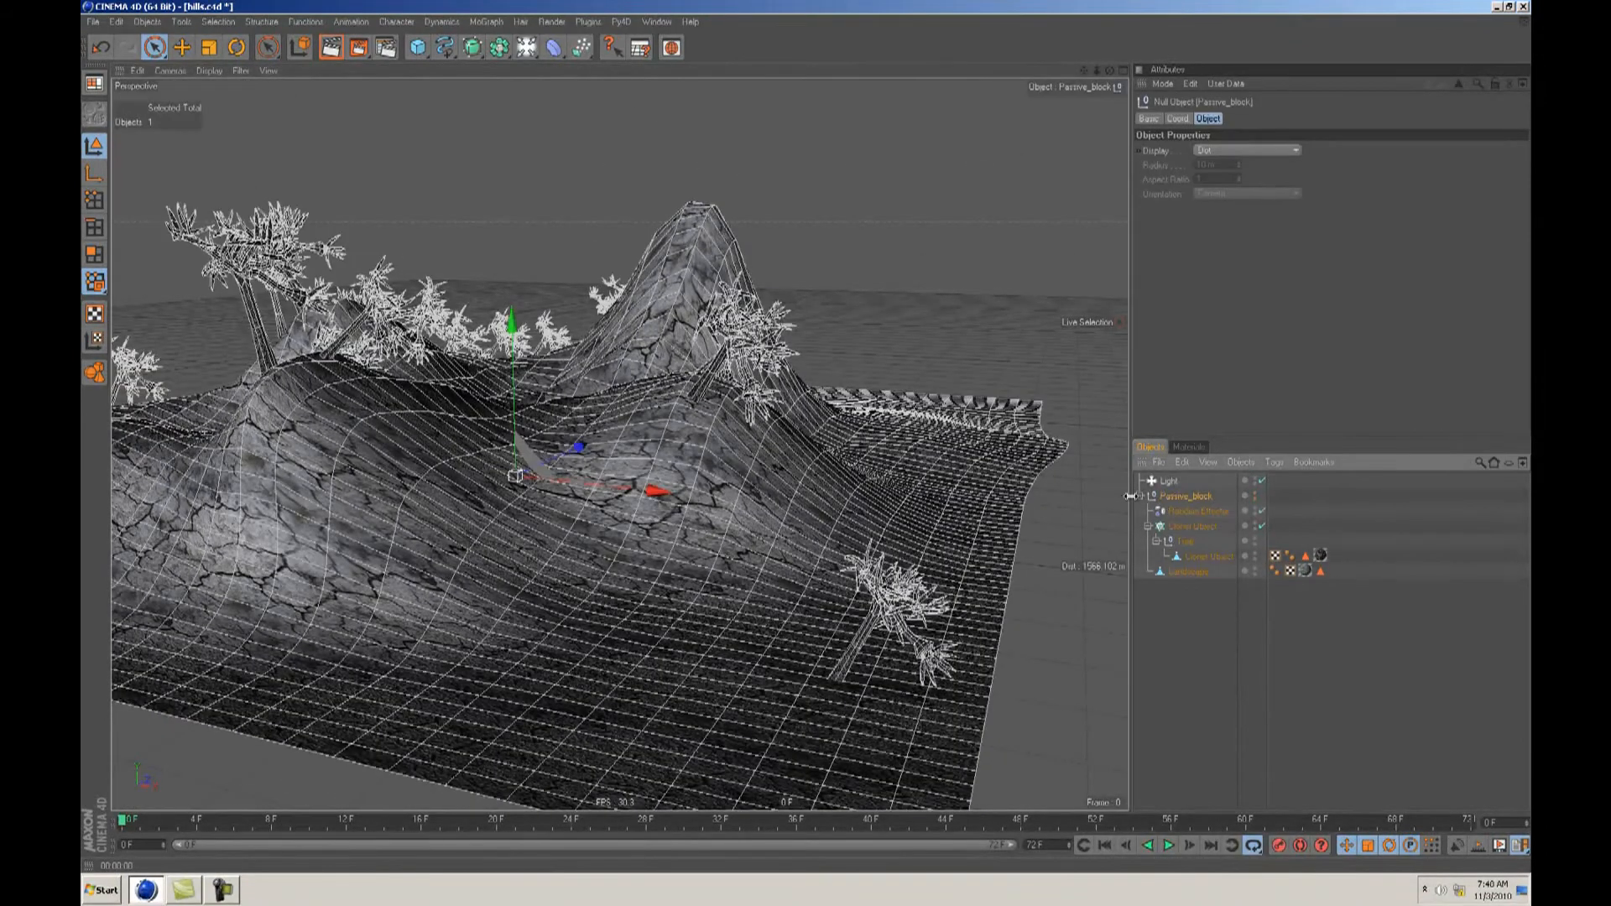
click(1172, 581)
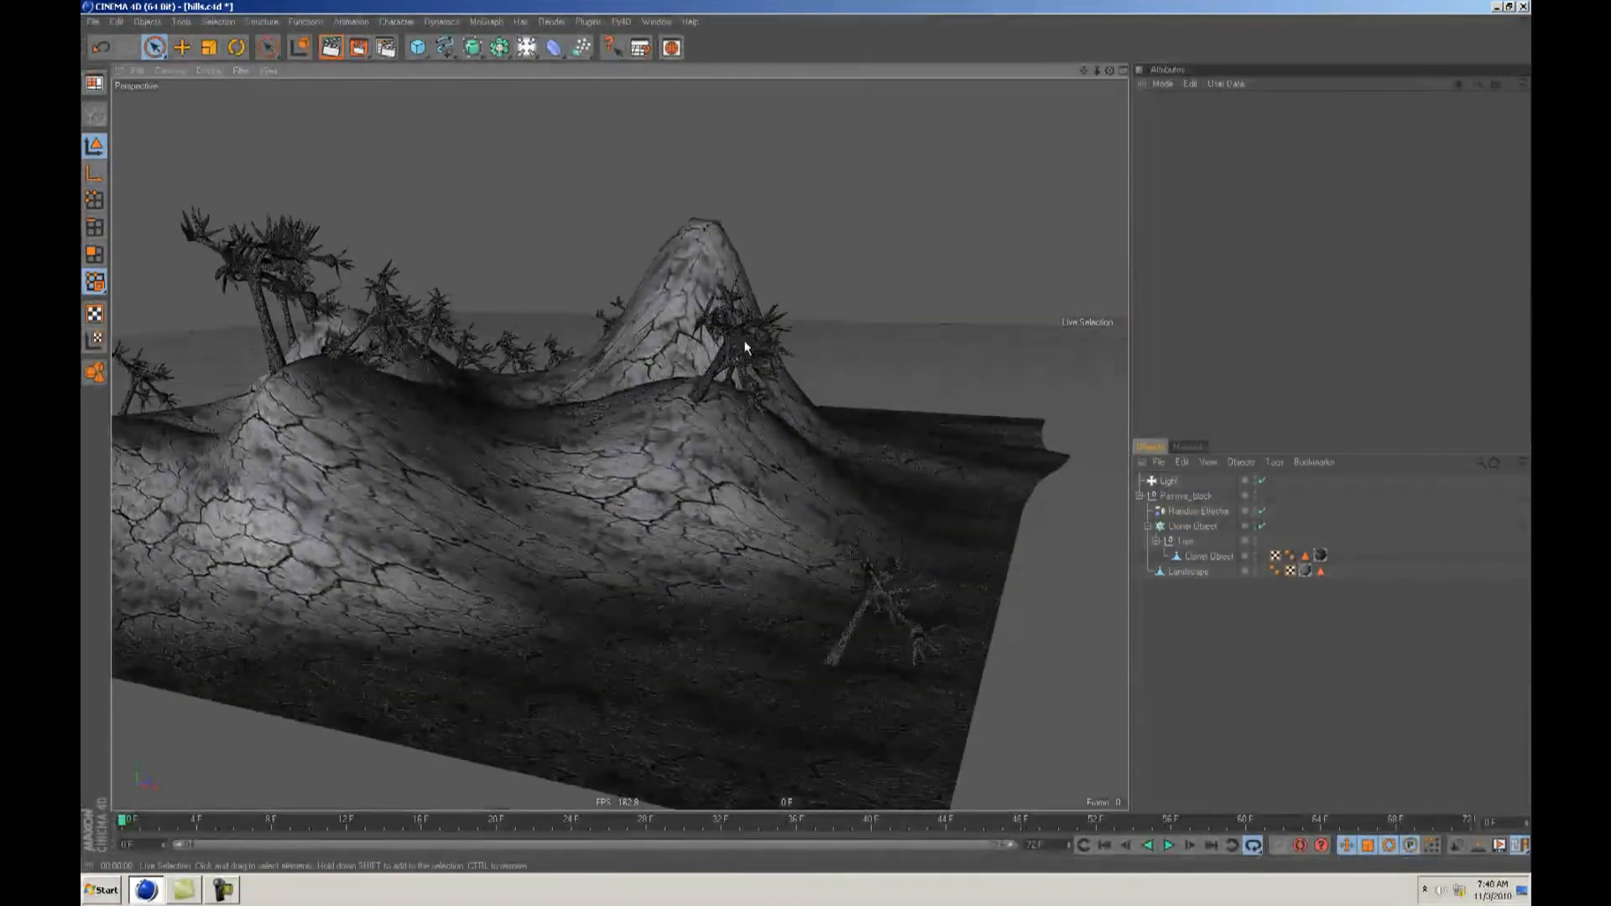
click(1170, 494)
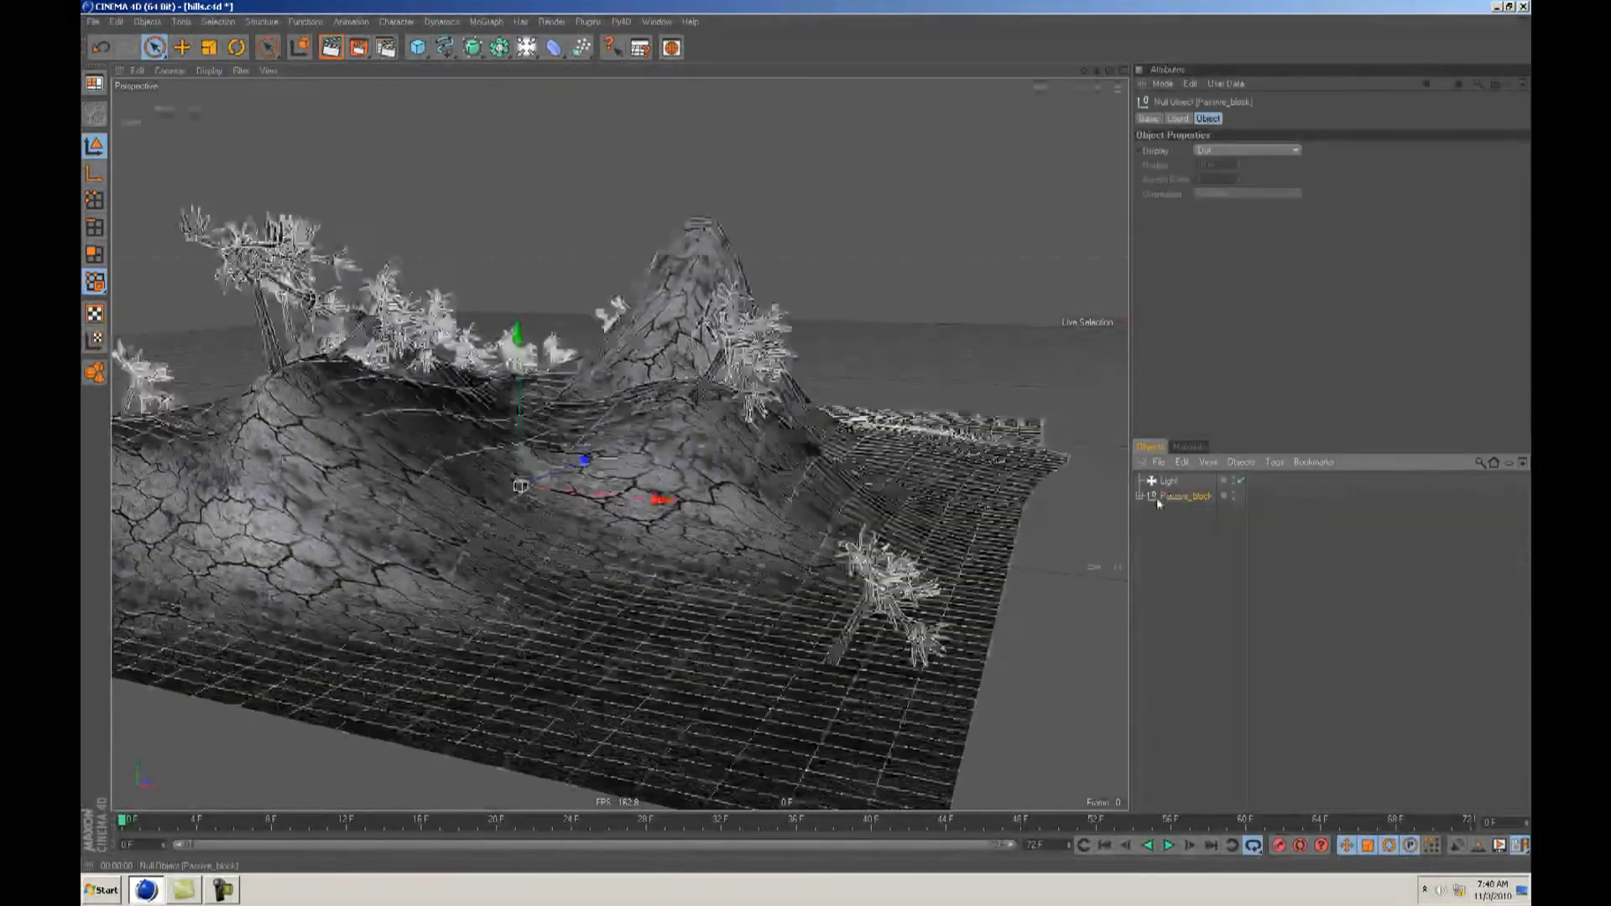
click(1185, 617)
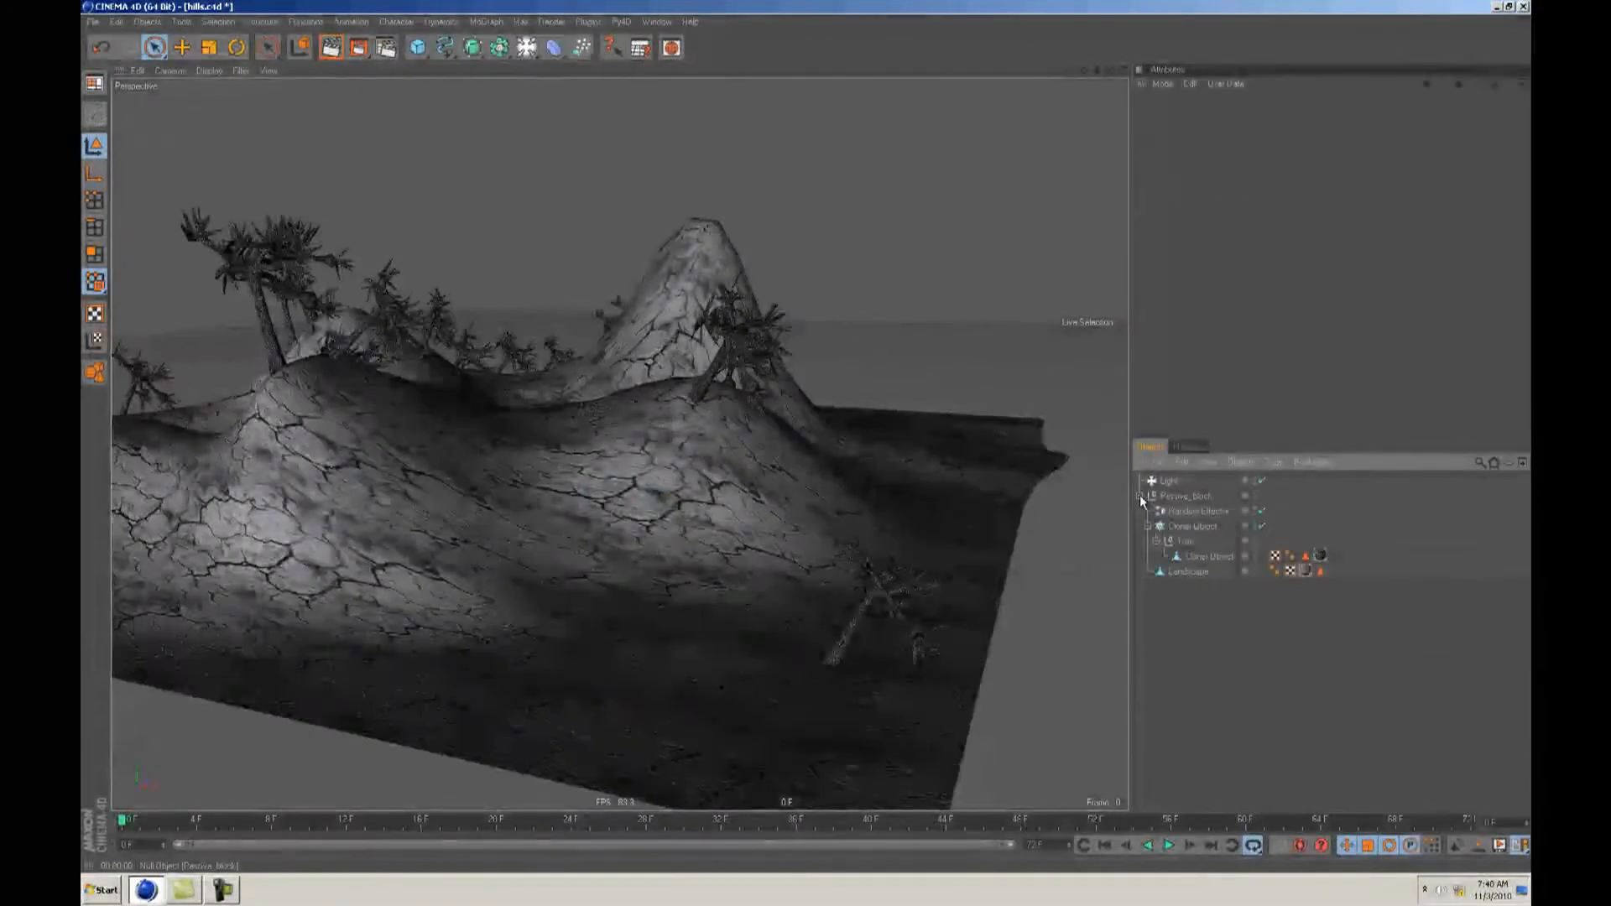
Step: Add a Landscape primitive to the scene beside the existing cracked hills
alt+right_drag(749, 546, 787, 439)
alt+drag(787, 439, 734, 532)
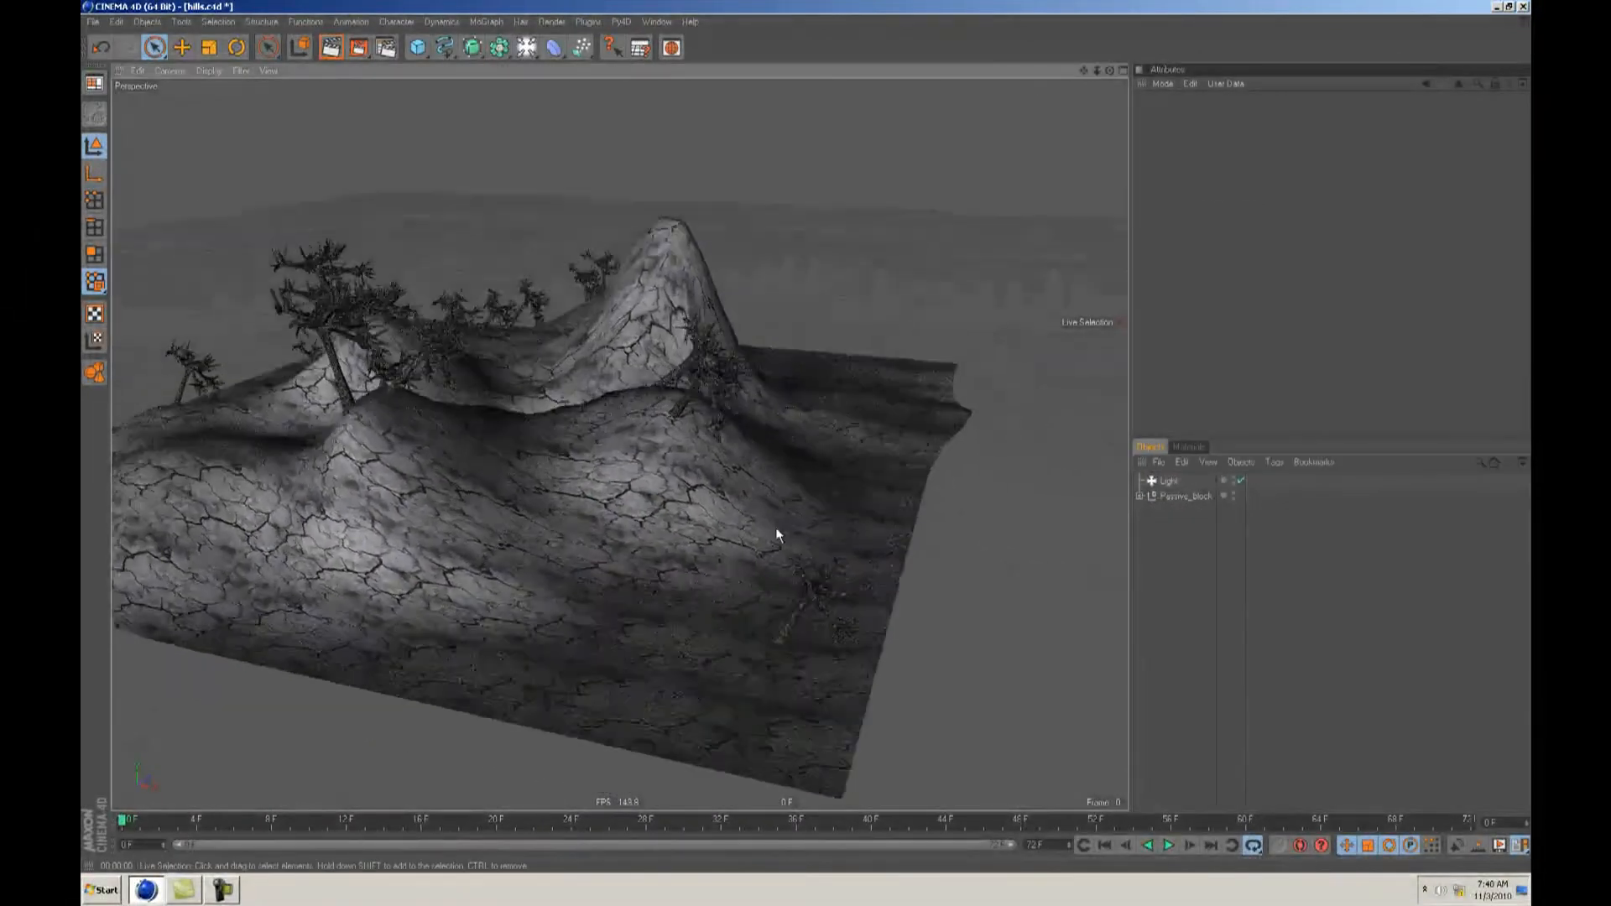
alt+right_drag(734, 532, 762, 440)
alt+drag(762, 441, 797, 447)
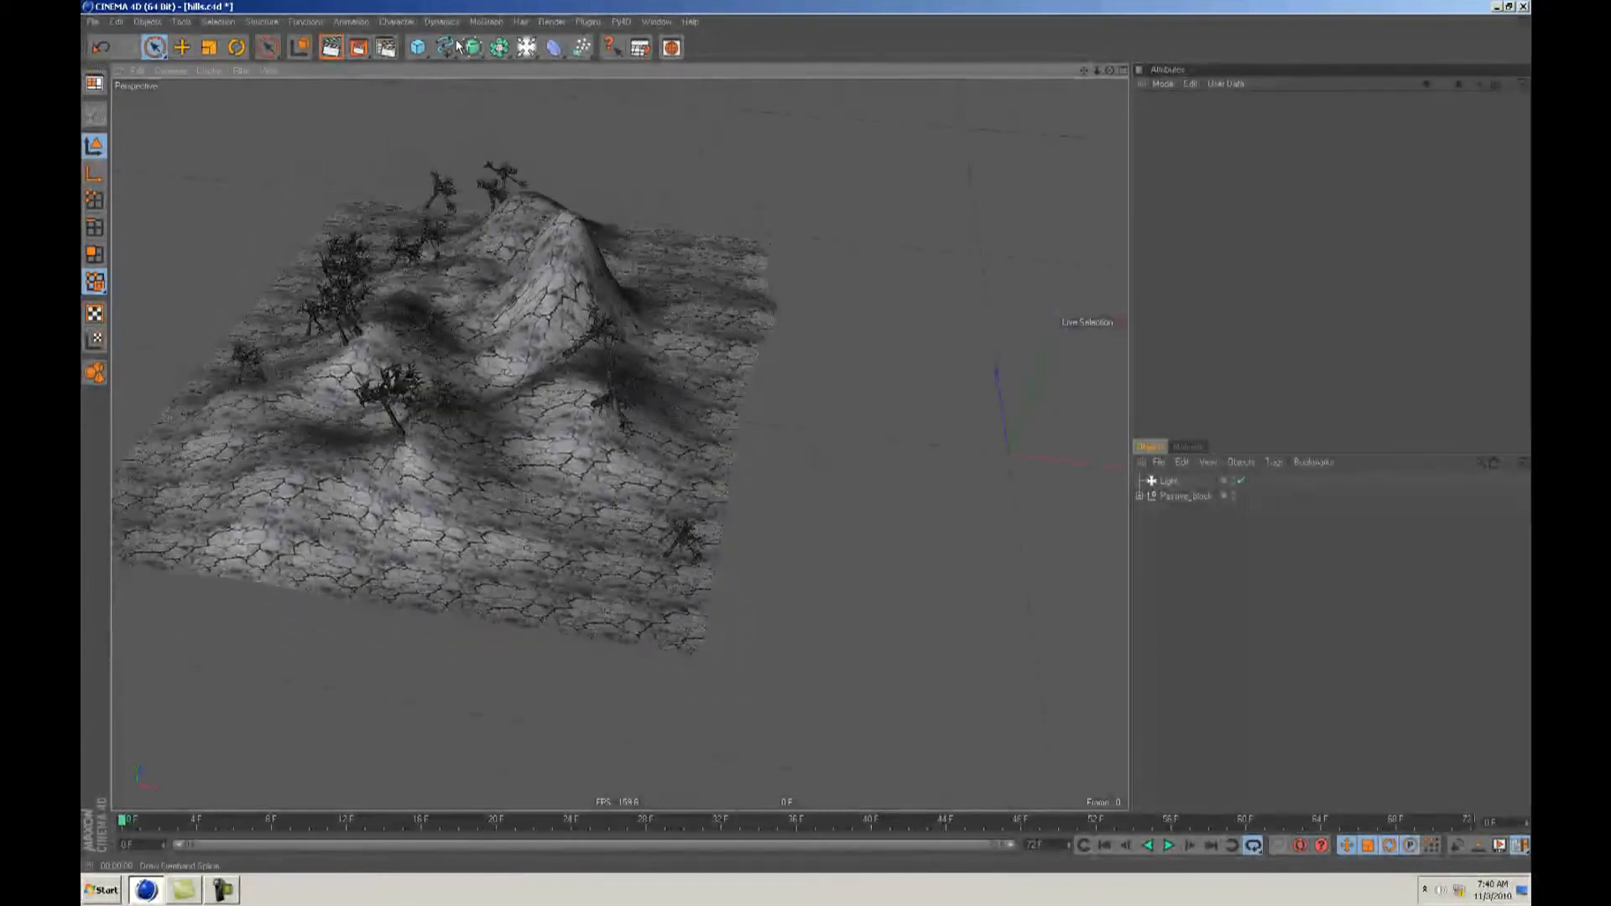
click(1142, 495)
click(1141, 495)
click(418, 47)
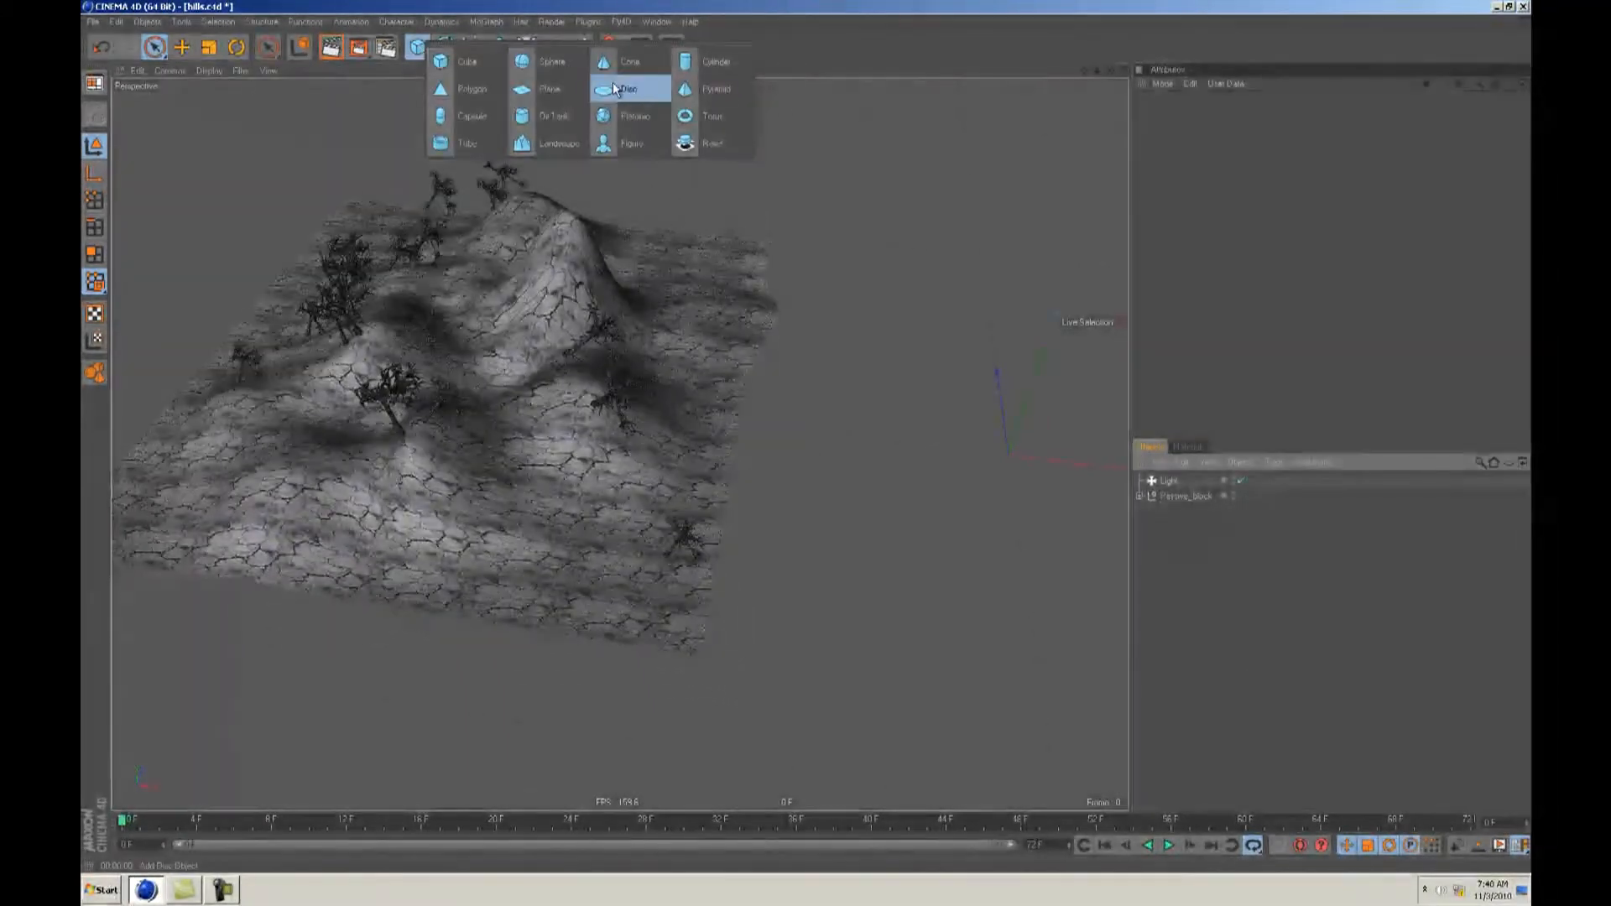
click(554, 143)
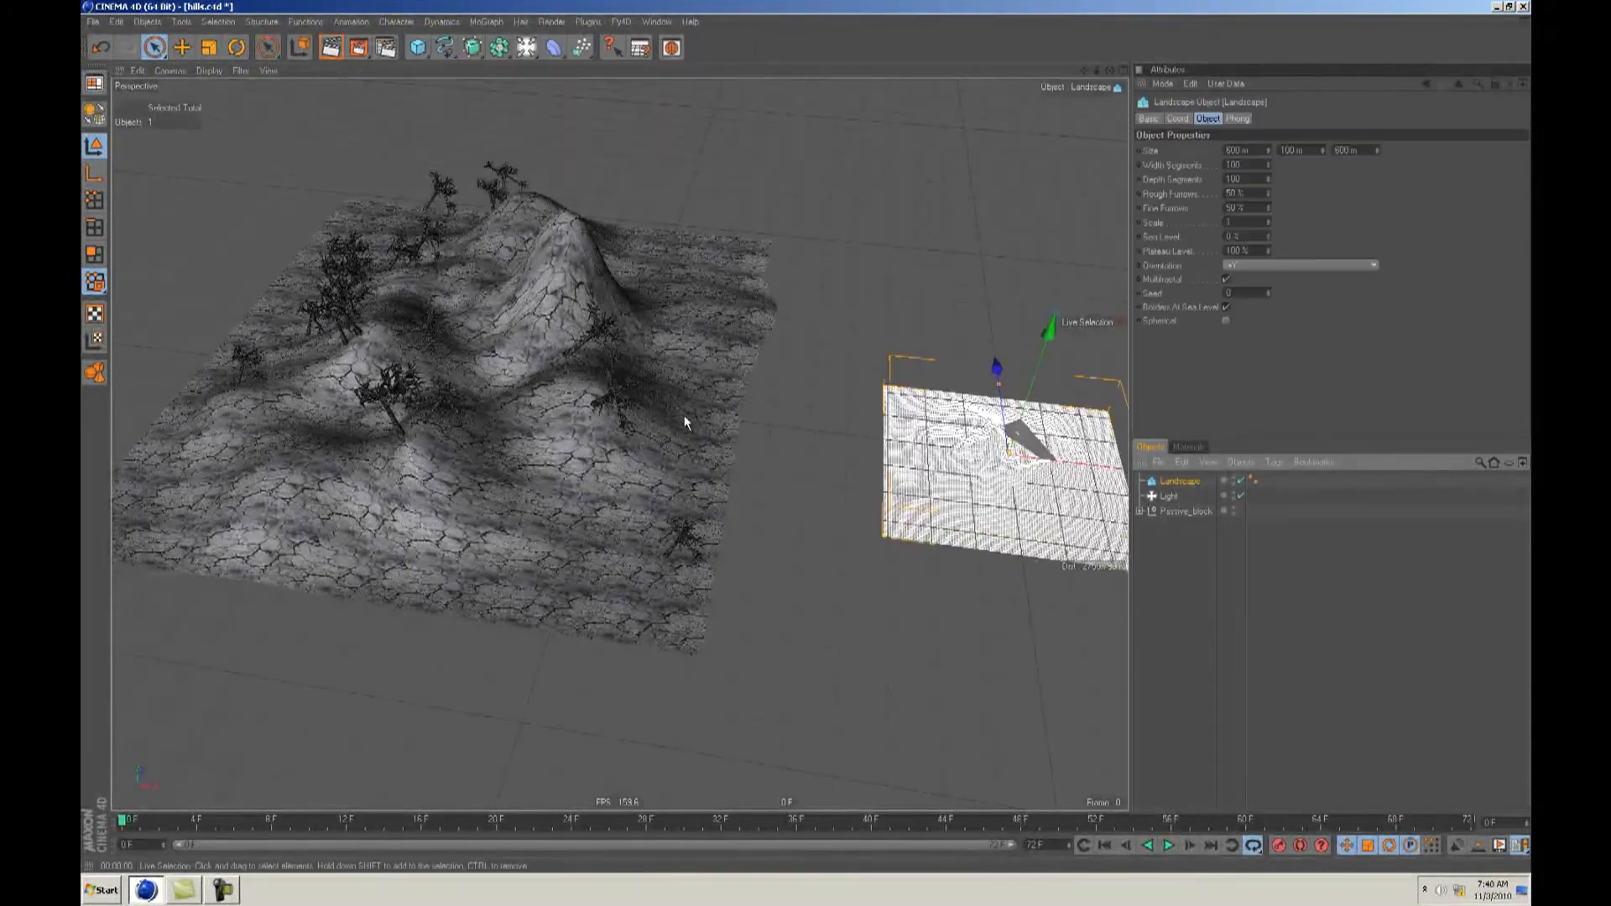
Step: Flatten the new landscape by reducing its height to about 30 m
alt+drag(732, 404, 809, 445)
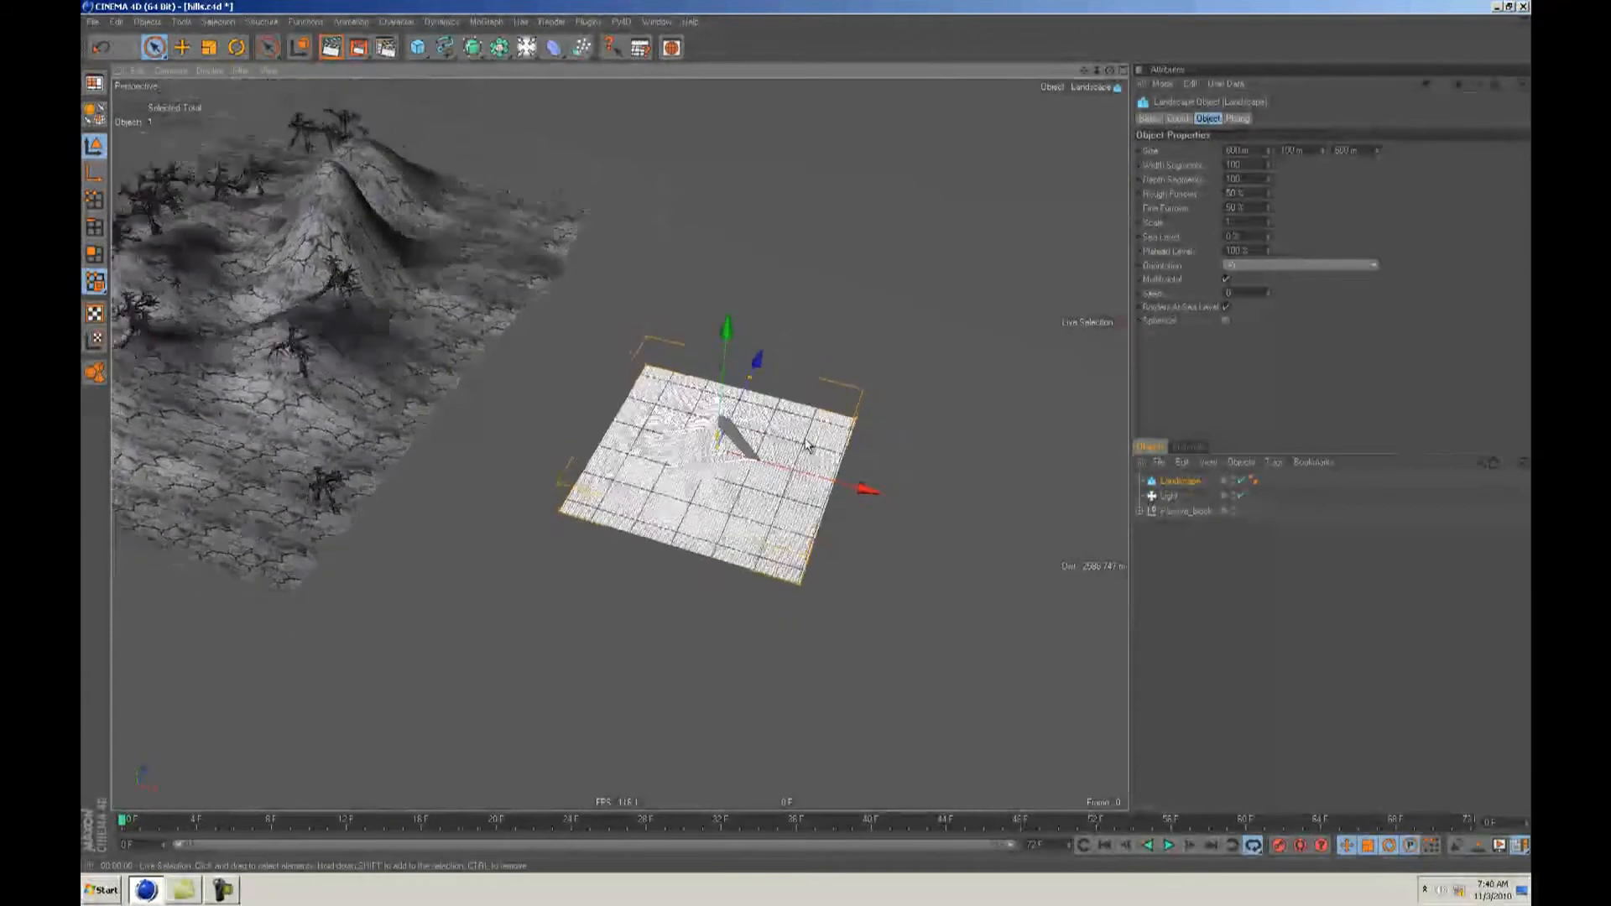
alt+right_drag(808, 444, 865, 438)
alt+drag(865, 439, 797, 390)
alt+right_drag(798, 390, 856, 390)
mouse_move(856, 390)
alt+mouse_down()
mouse_move(847, 369)
mouse_move(826, 437)
mouse_move(852, 391)
alt+mouse_up()
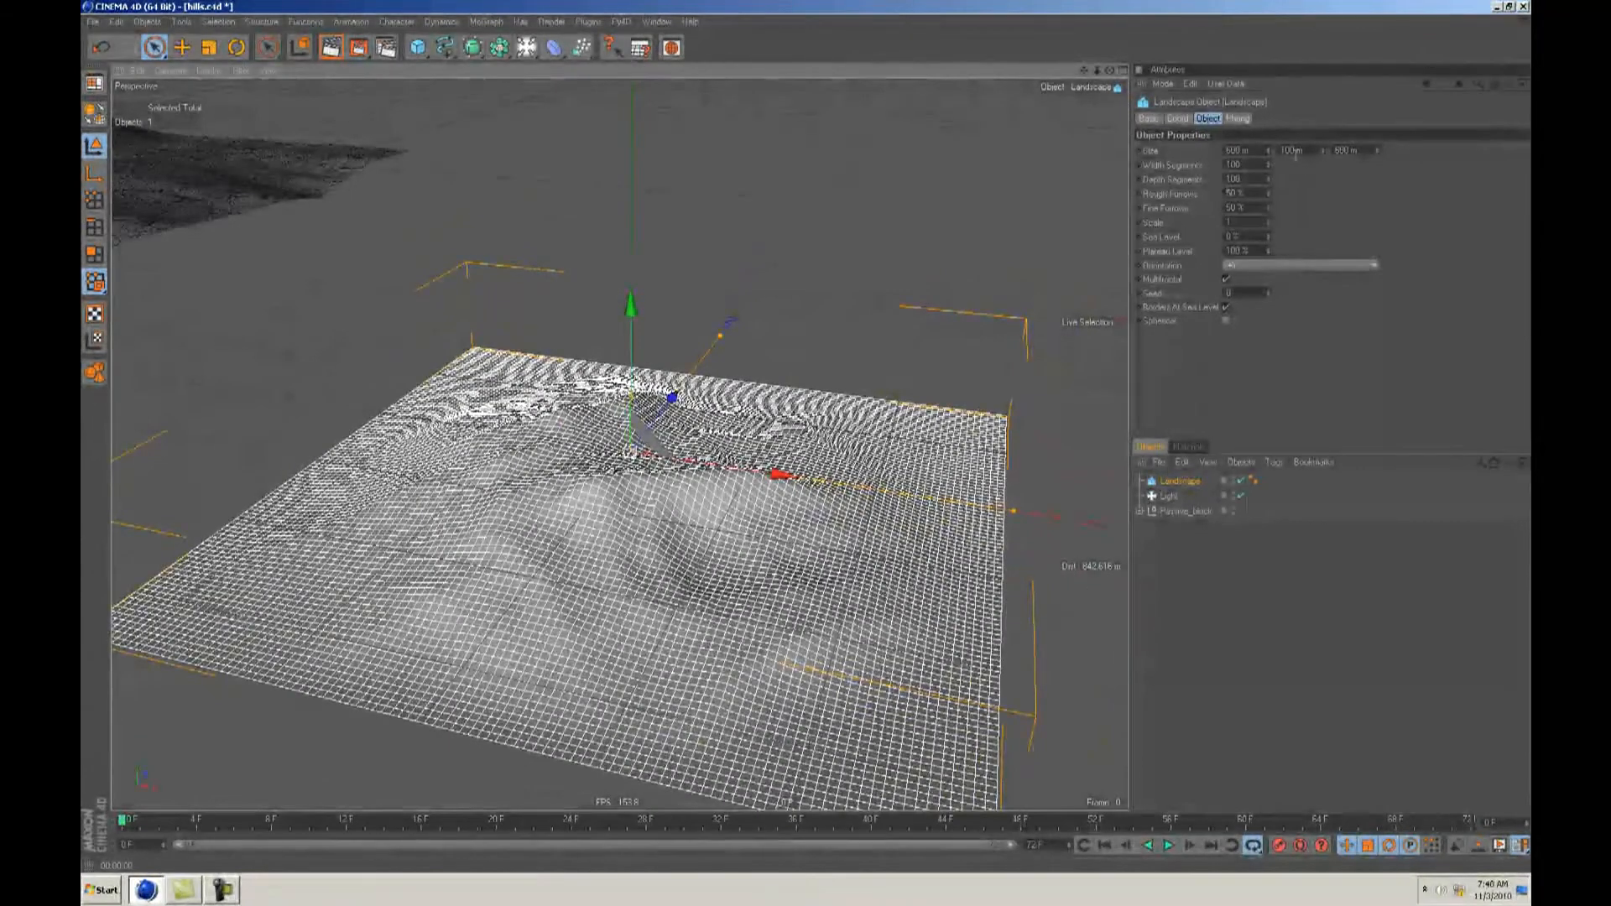
drag(1318, 150, 1323, 155)
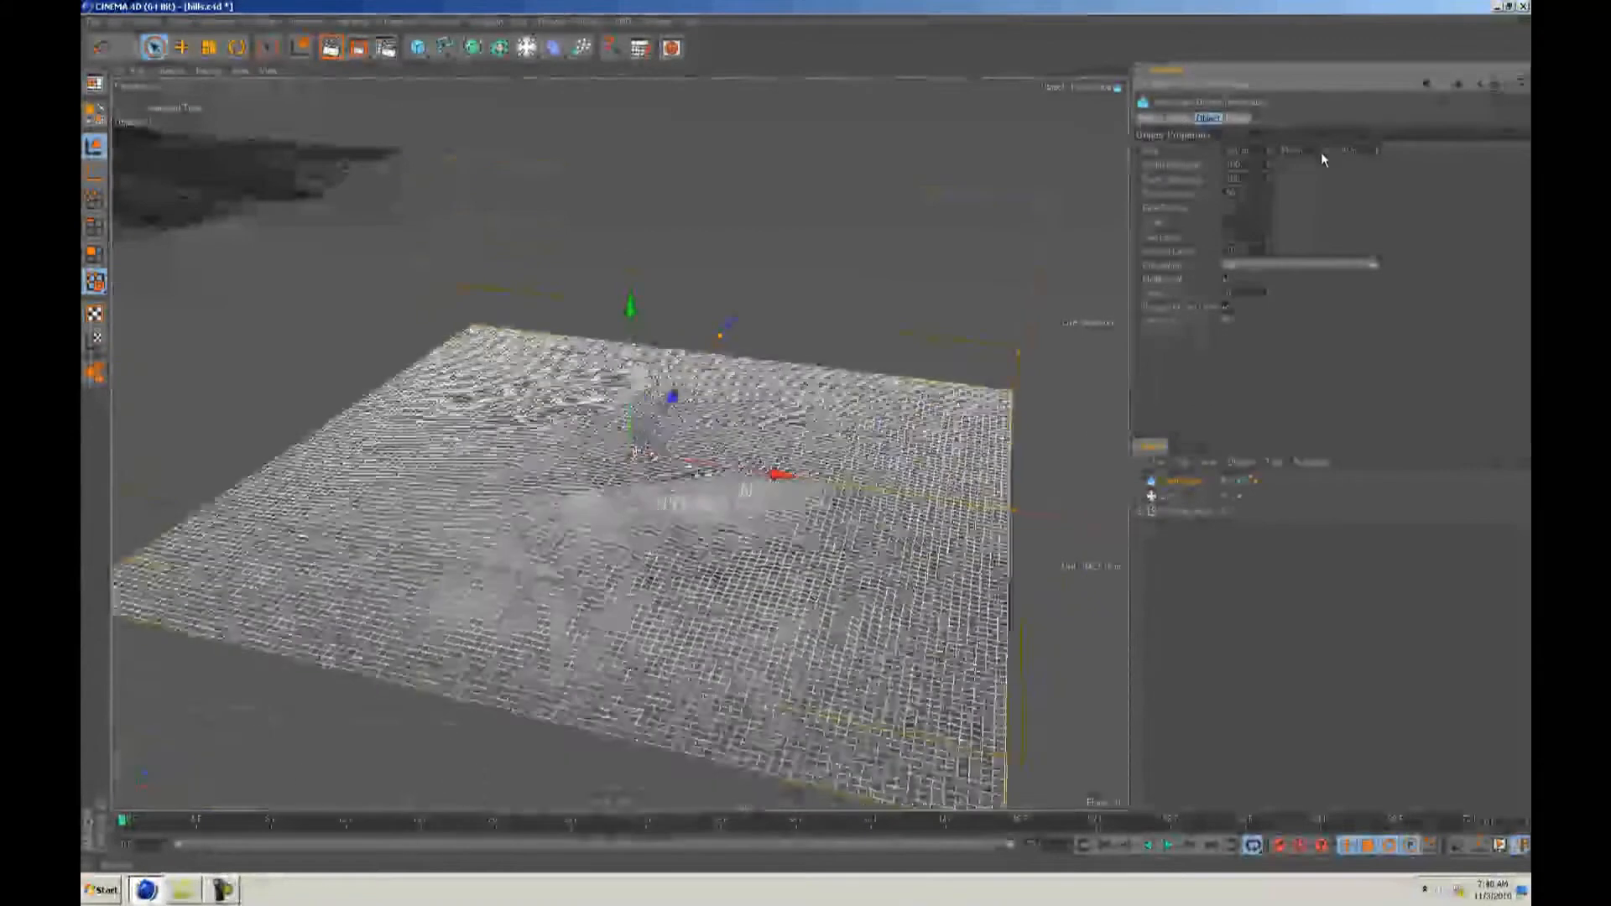
drag(1322, 153, 1322, 148)
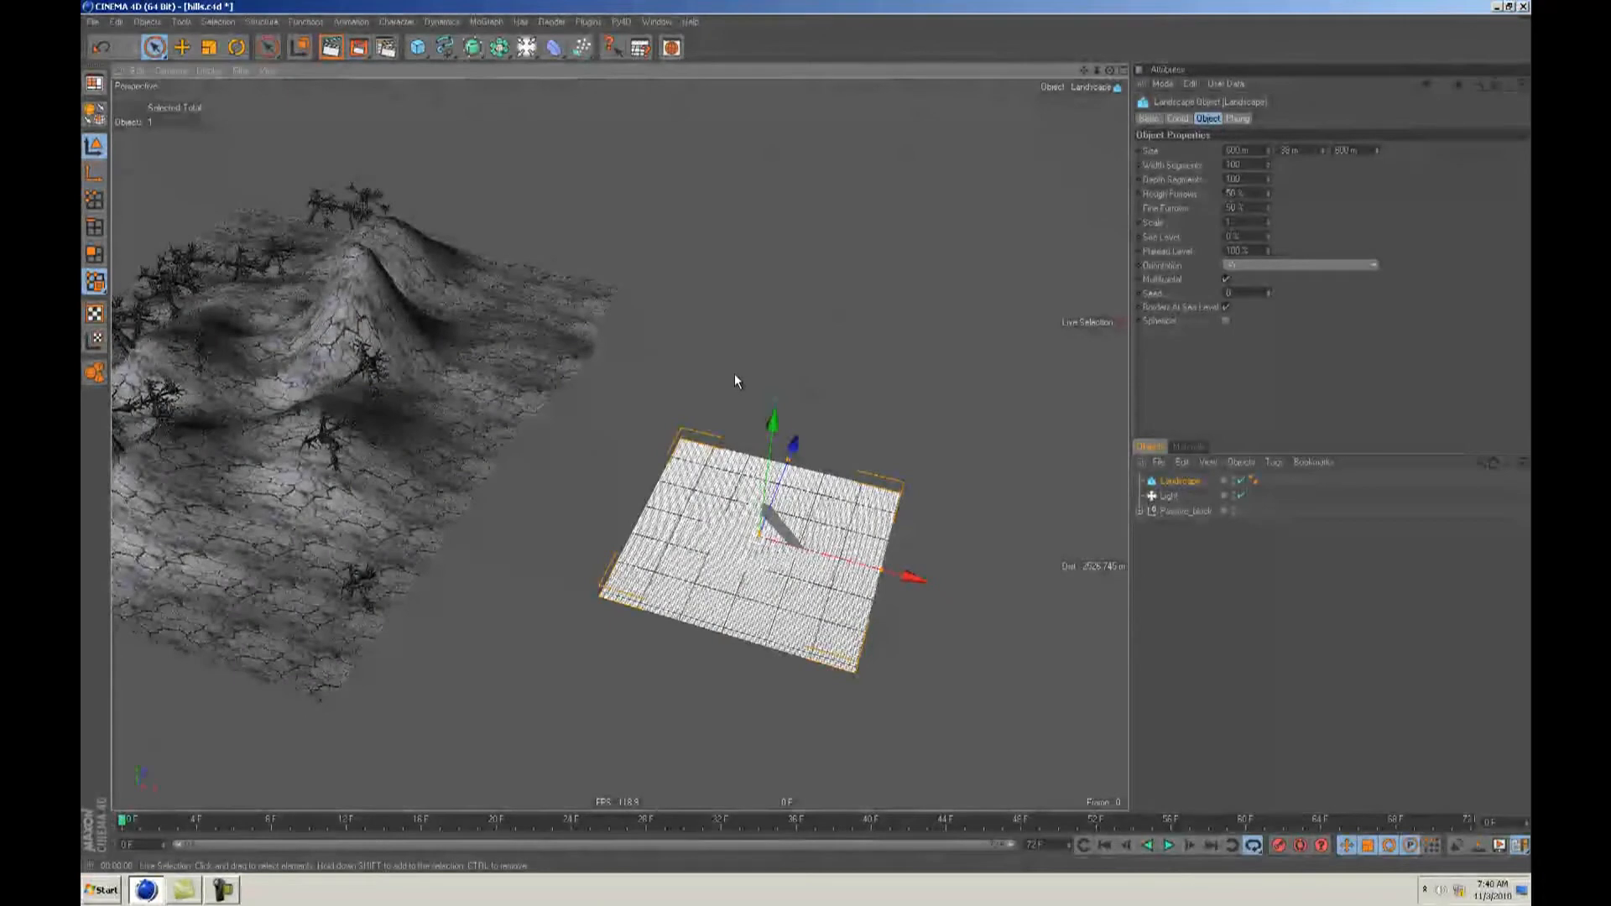
Step: Add a Figure primitive on the landscape and scale it down uniformly to about 85 m tall
key(e)
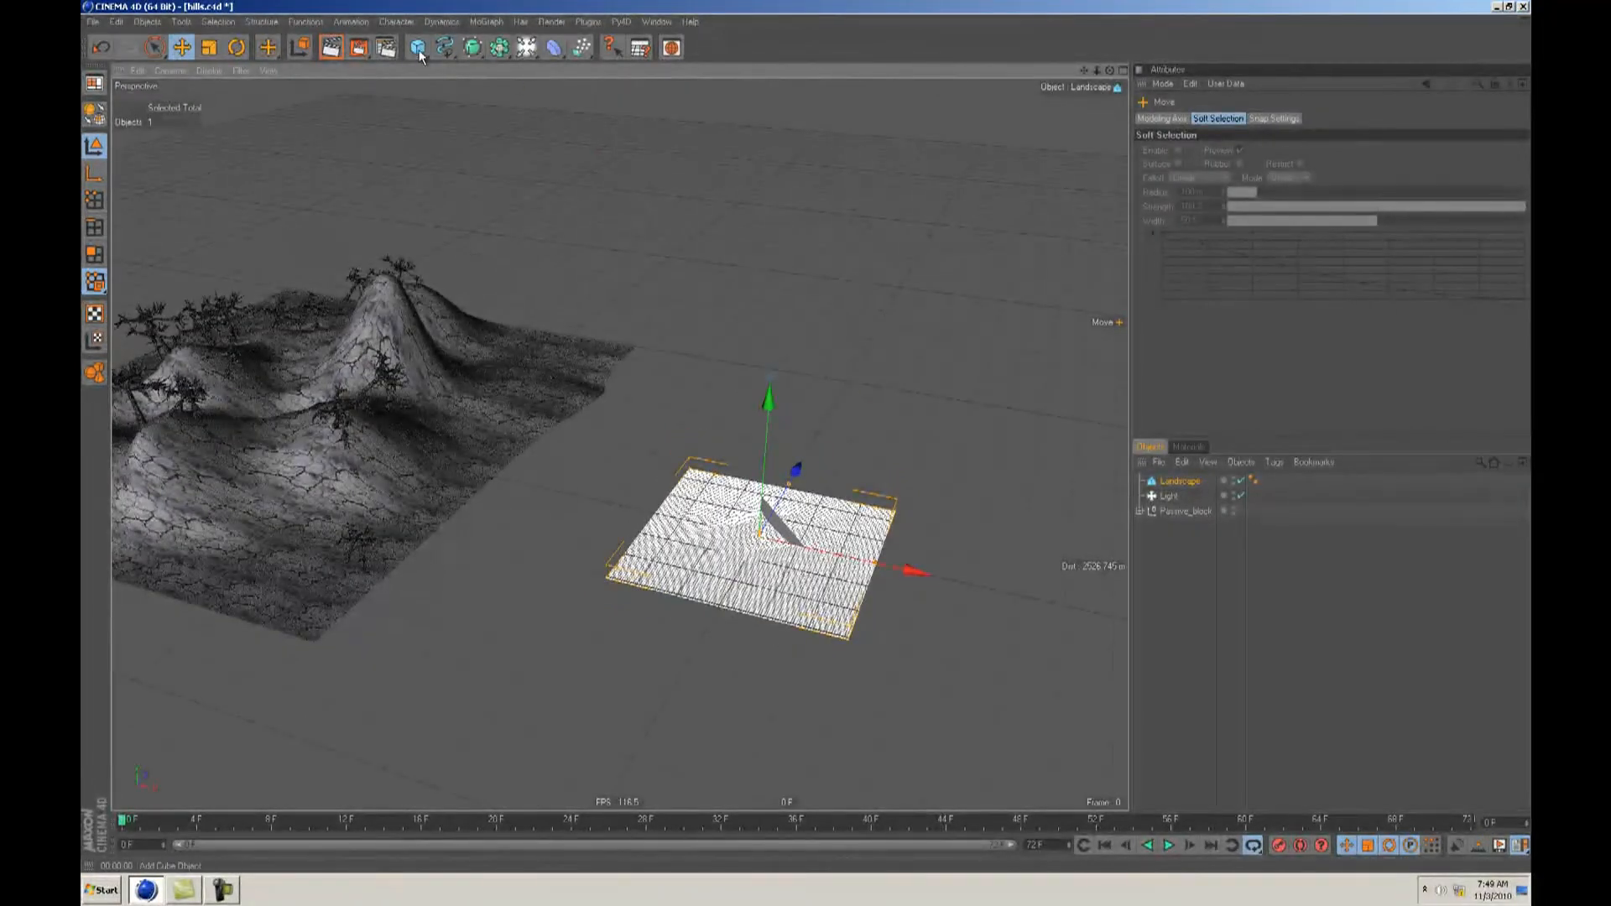
drag(418, 48, 605, 144)
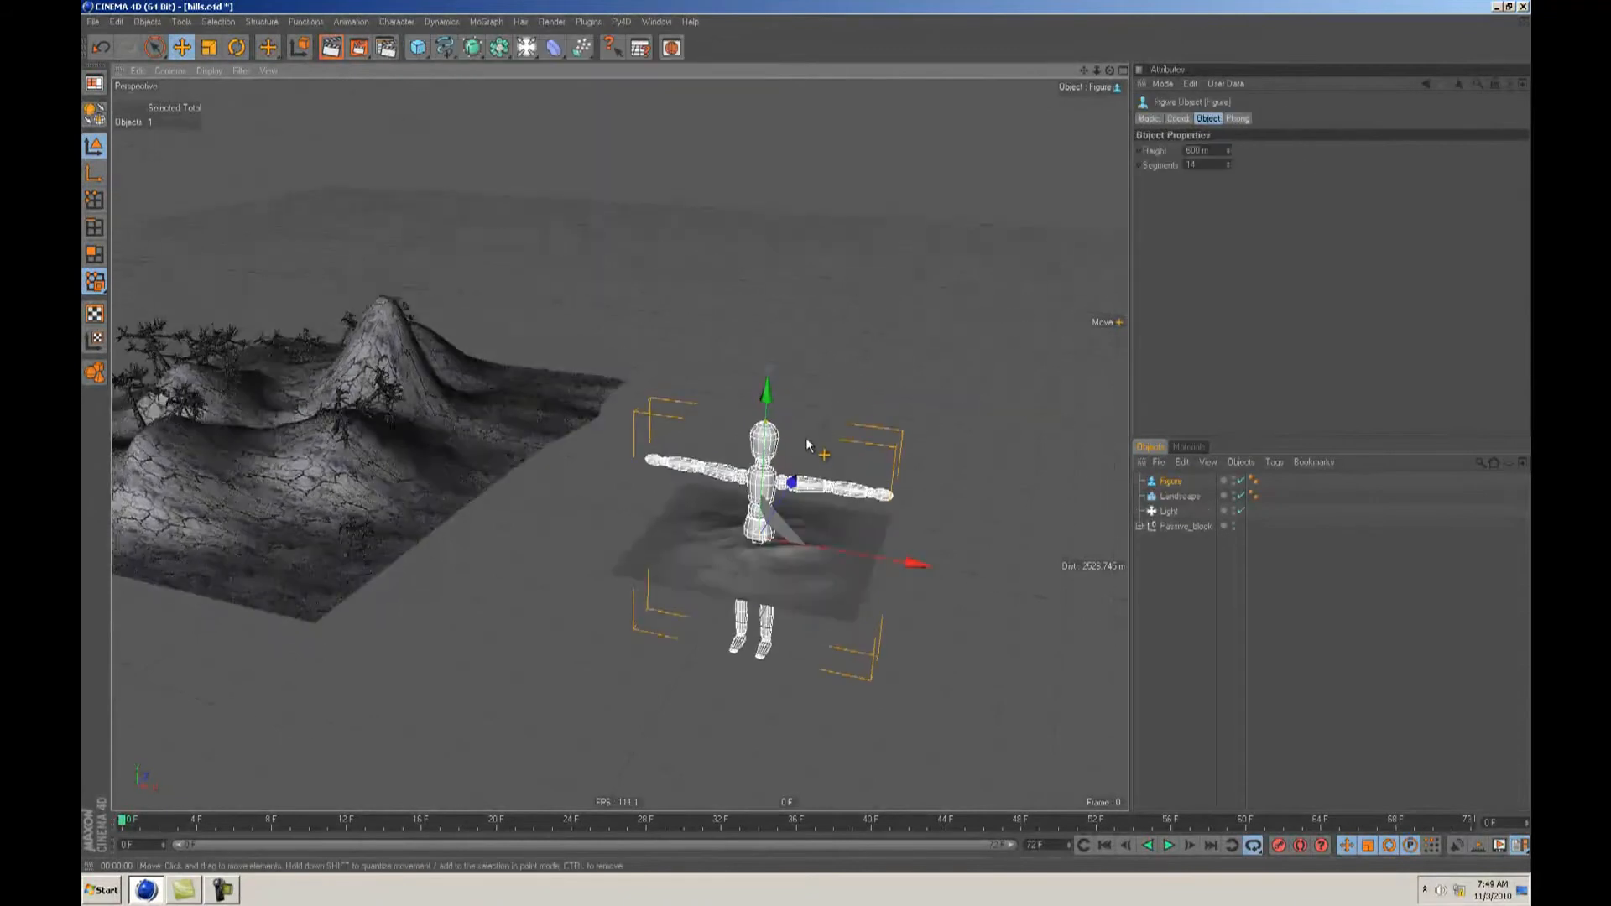
key(t)
drag(847, 377, 811, 440)
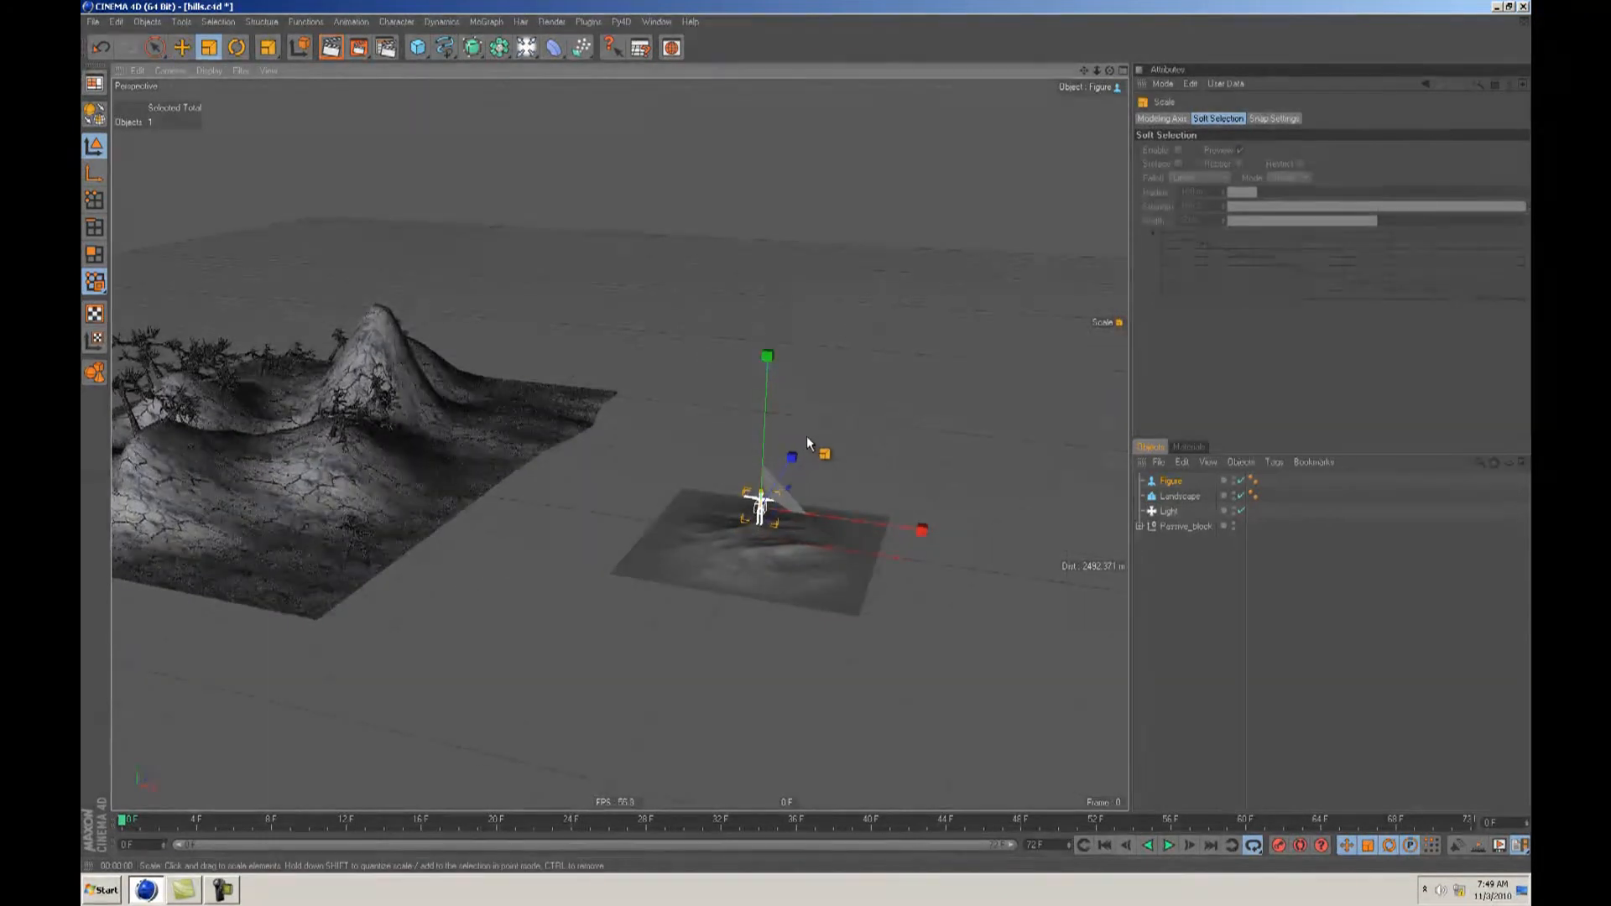
Step: Adjust the figure's height so its feet rest on the flattened landscape
alt+drag(807, 443, 759, 415)
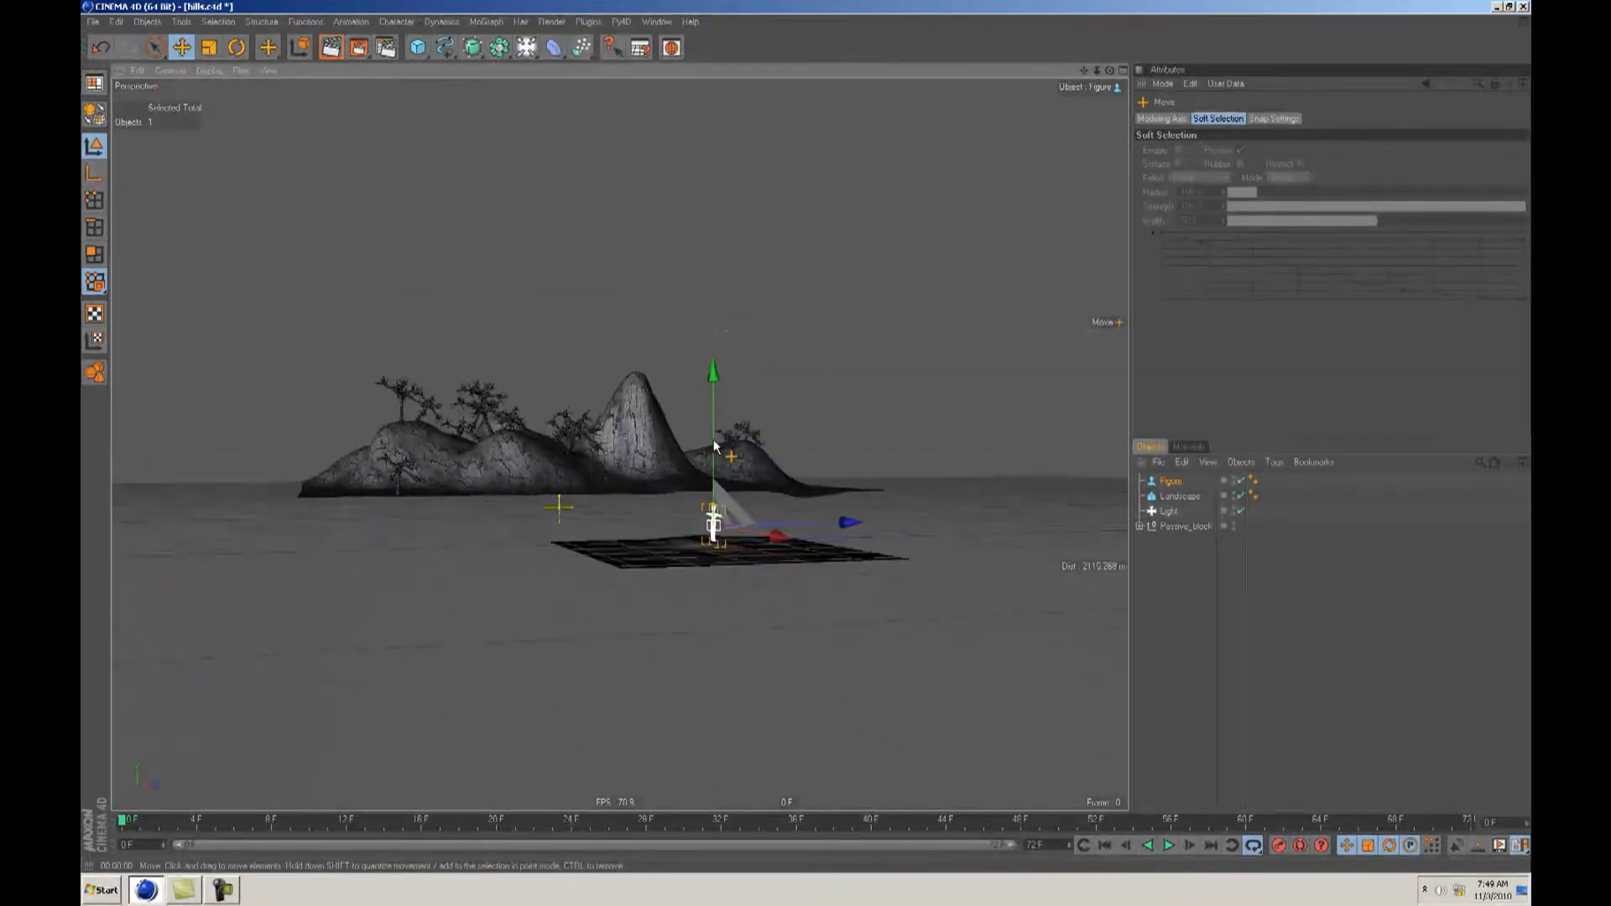
alt+right_drag(759, 417, 943, 467)
alt+middle_drag(943, 466, 808, 438)
alt+right_drag(808, 438, 807, 438)
alt+drag(808, 438, 751, 452)
click(1175, 541)
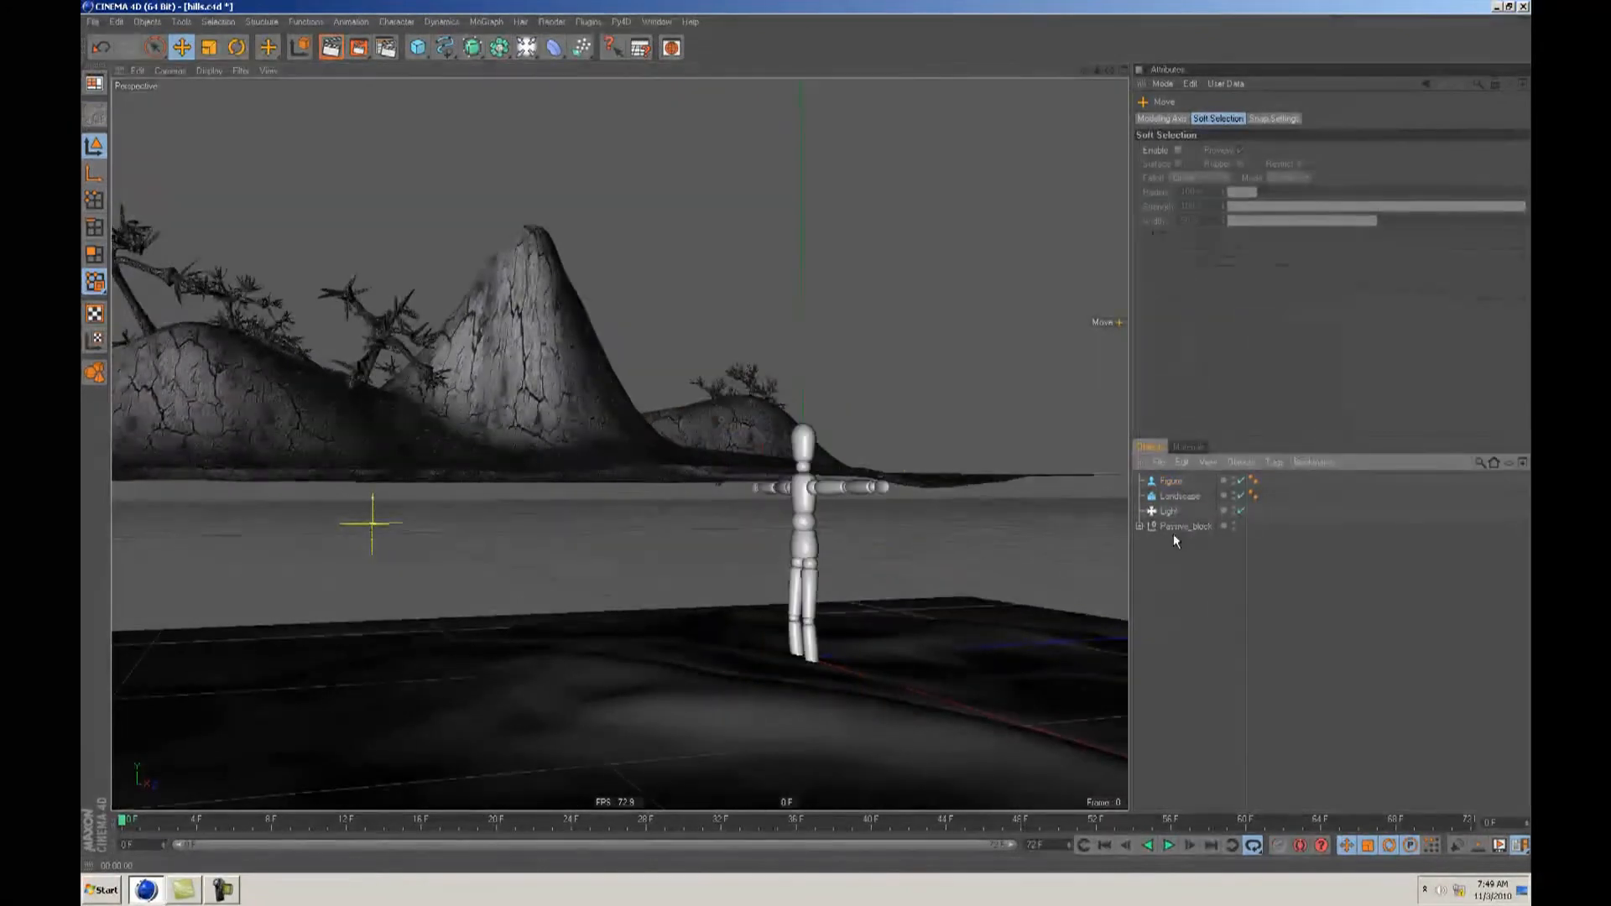
Step: In the front view, lower the Passive_block hills to ground level and shift the figure and landscape vertically together
click(1187, 526)
key(F4)
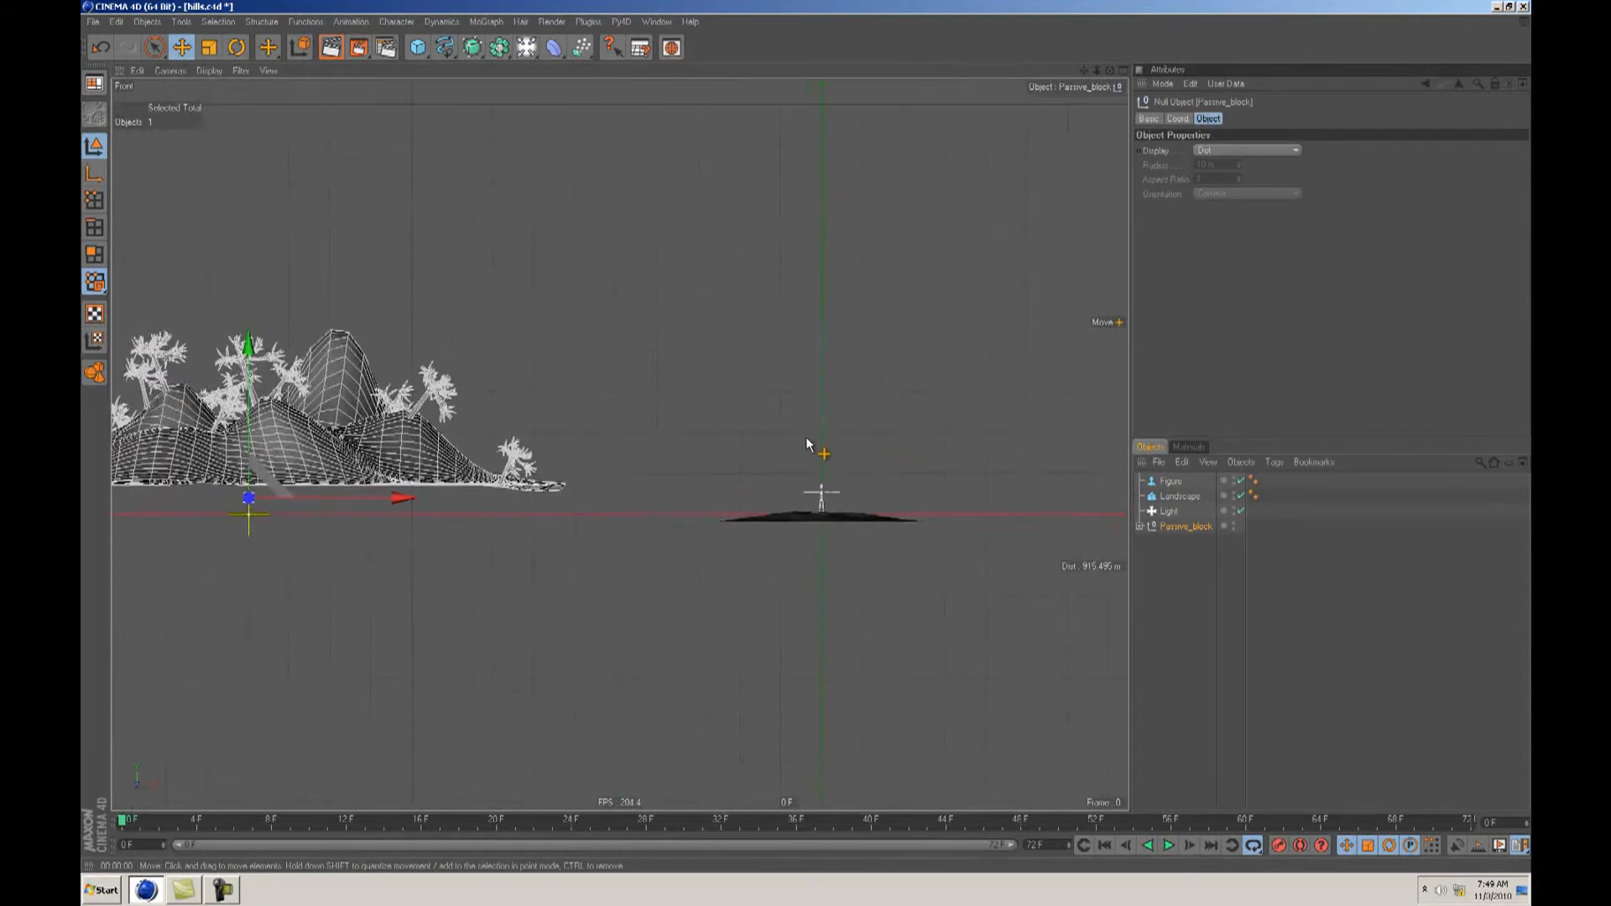
alt+middle_drag(811, 444, 887, 455)
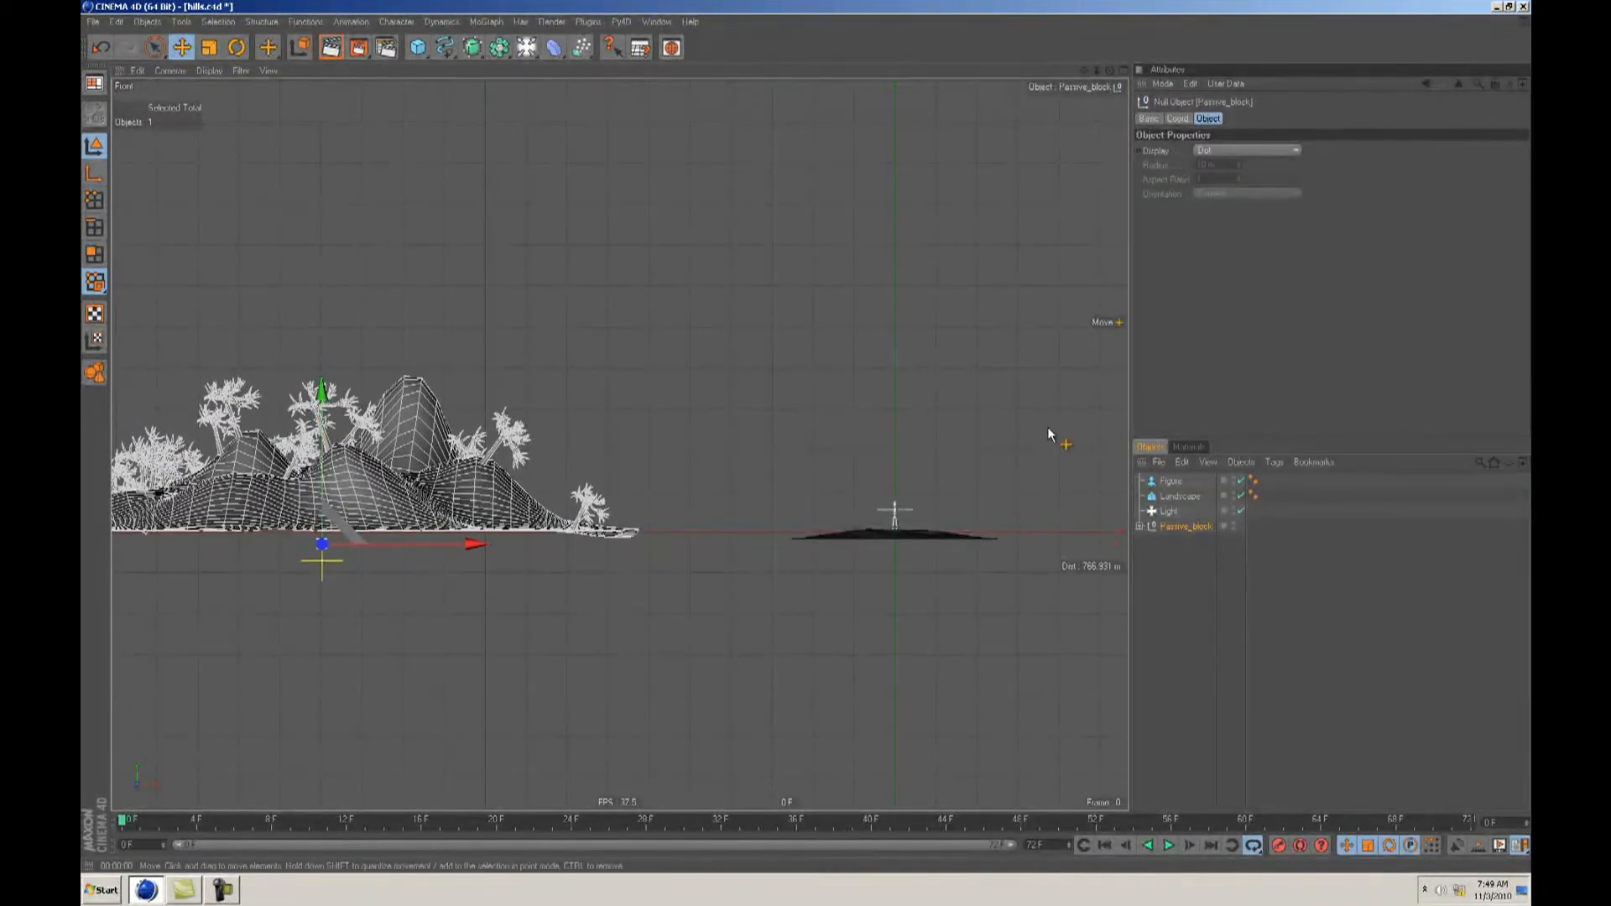
ctrl+click(1167, 496)
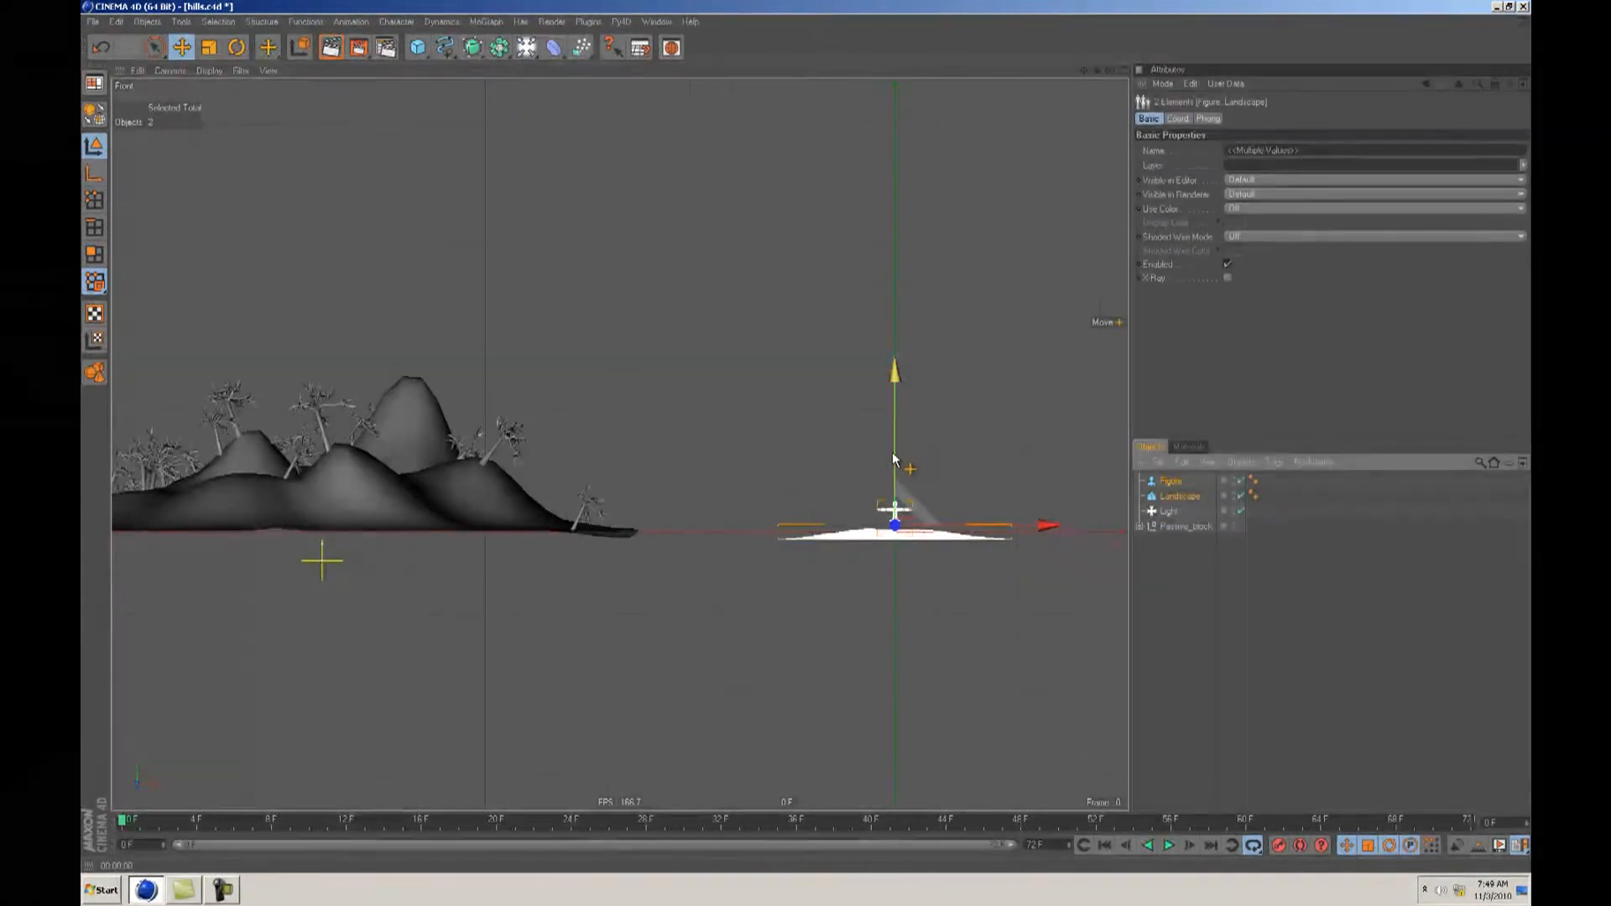
drag(898, 458, 808, 443)
Step: Add a camera facing the figure and hills, look through it, and set its focal length to 24
key(F1)
alt+drag(691, 403, 638, 424)
click(1210, 550)
scroll(684, 480, up, 5)
alt+middle_drag(683, 461, 621, 435)
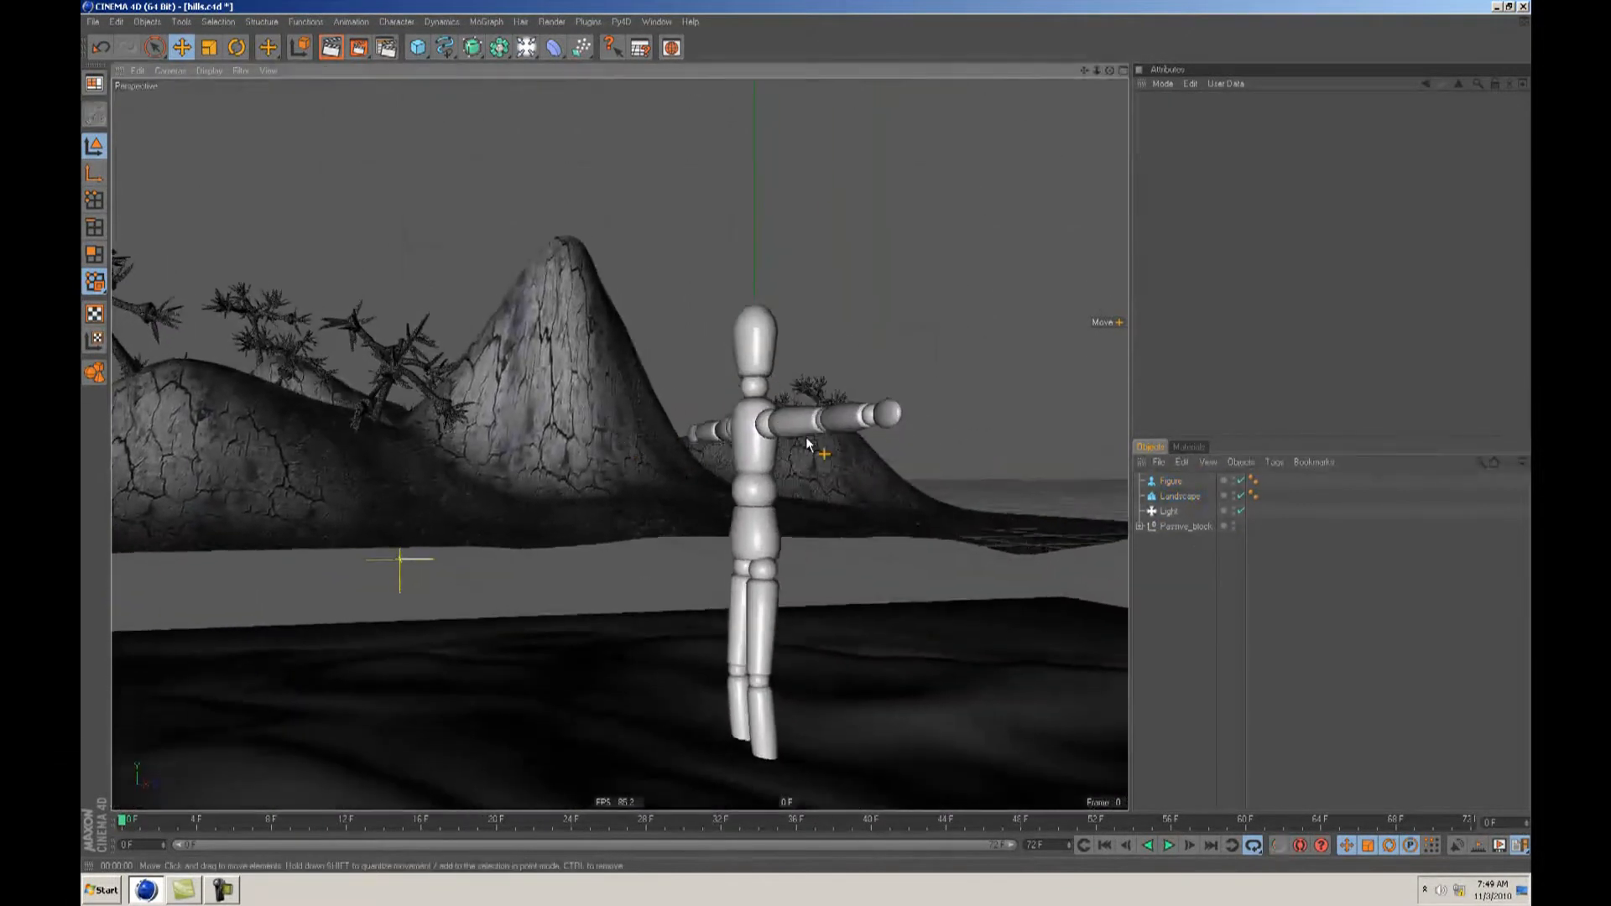
alt+middle_drag(817, 451, 808, 441)
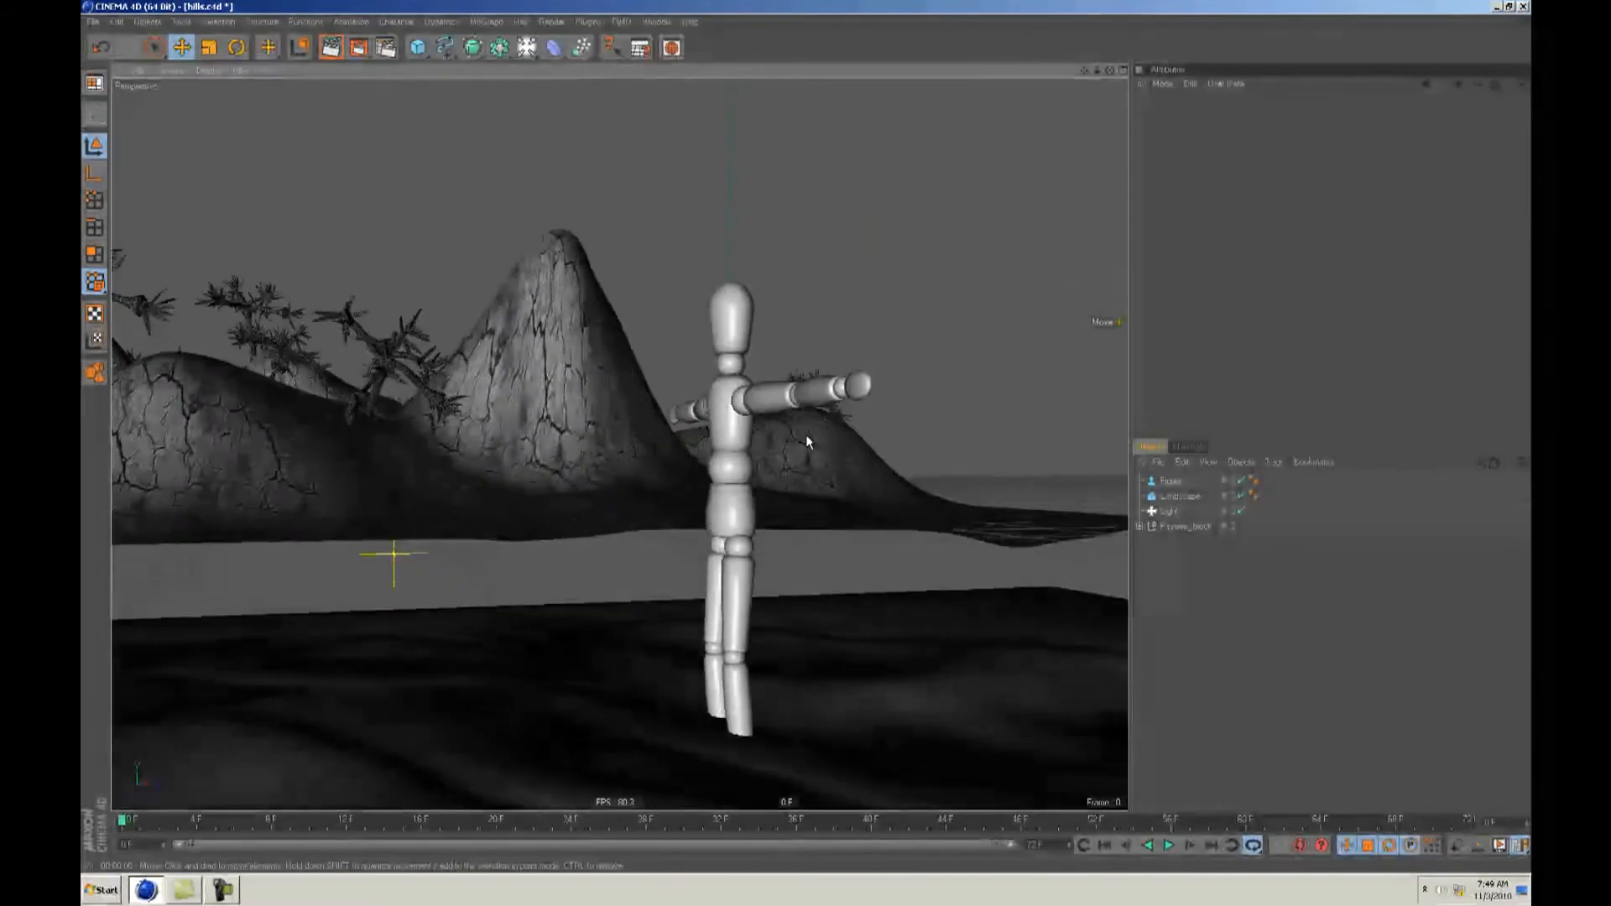
click(520, 49)
click(755, 90)
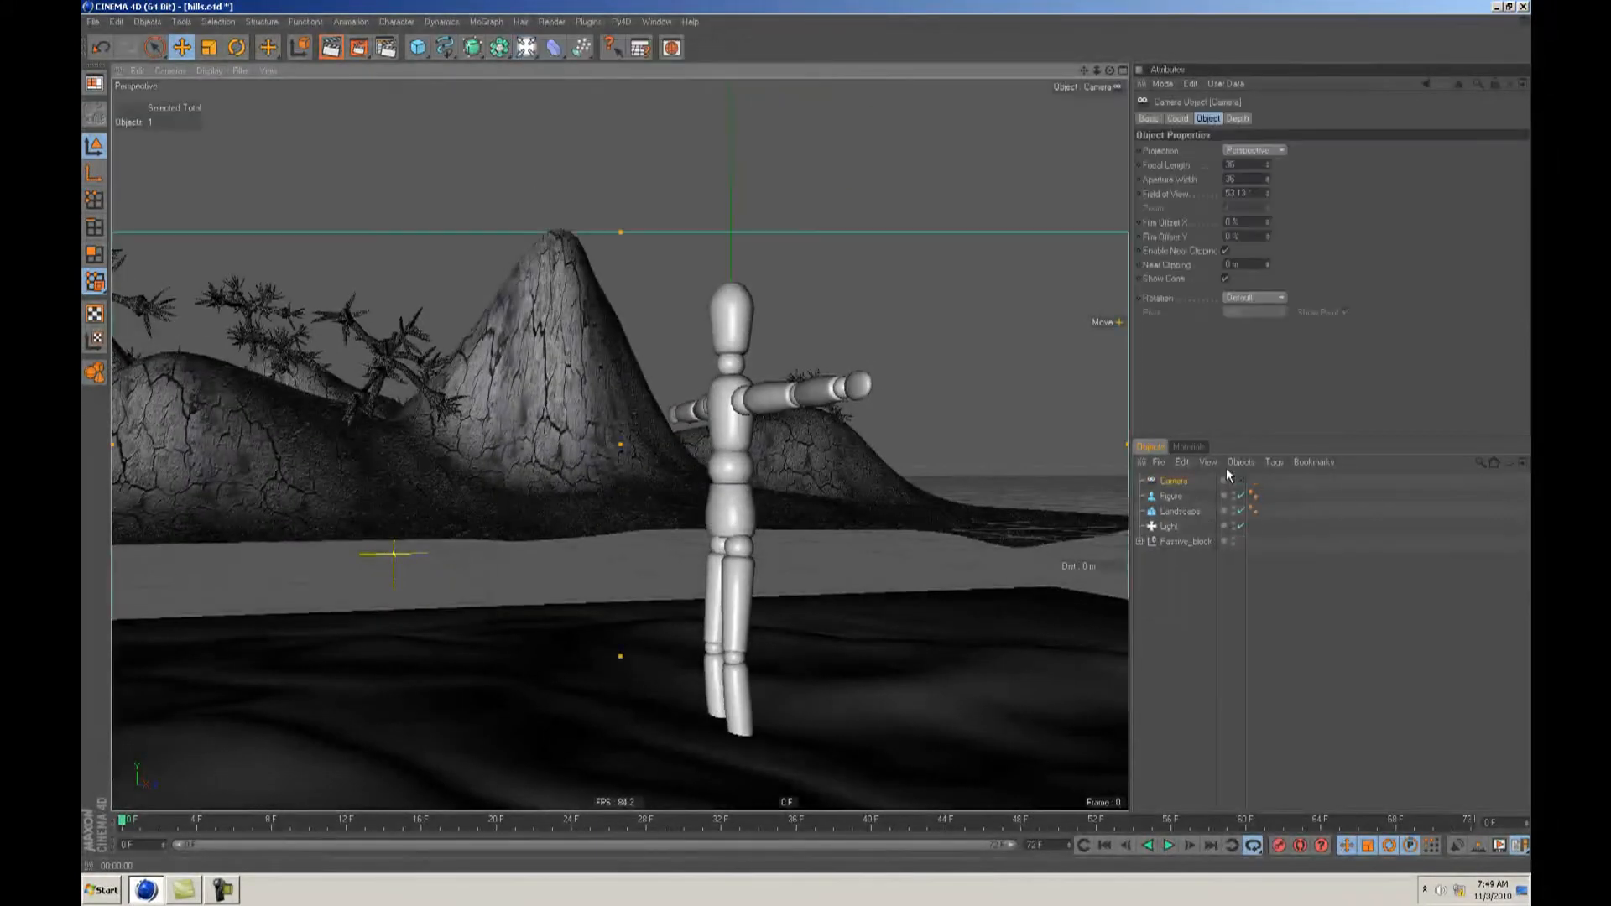
click(1240, 482)
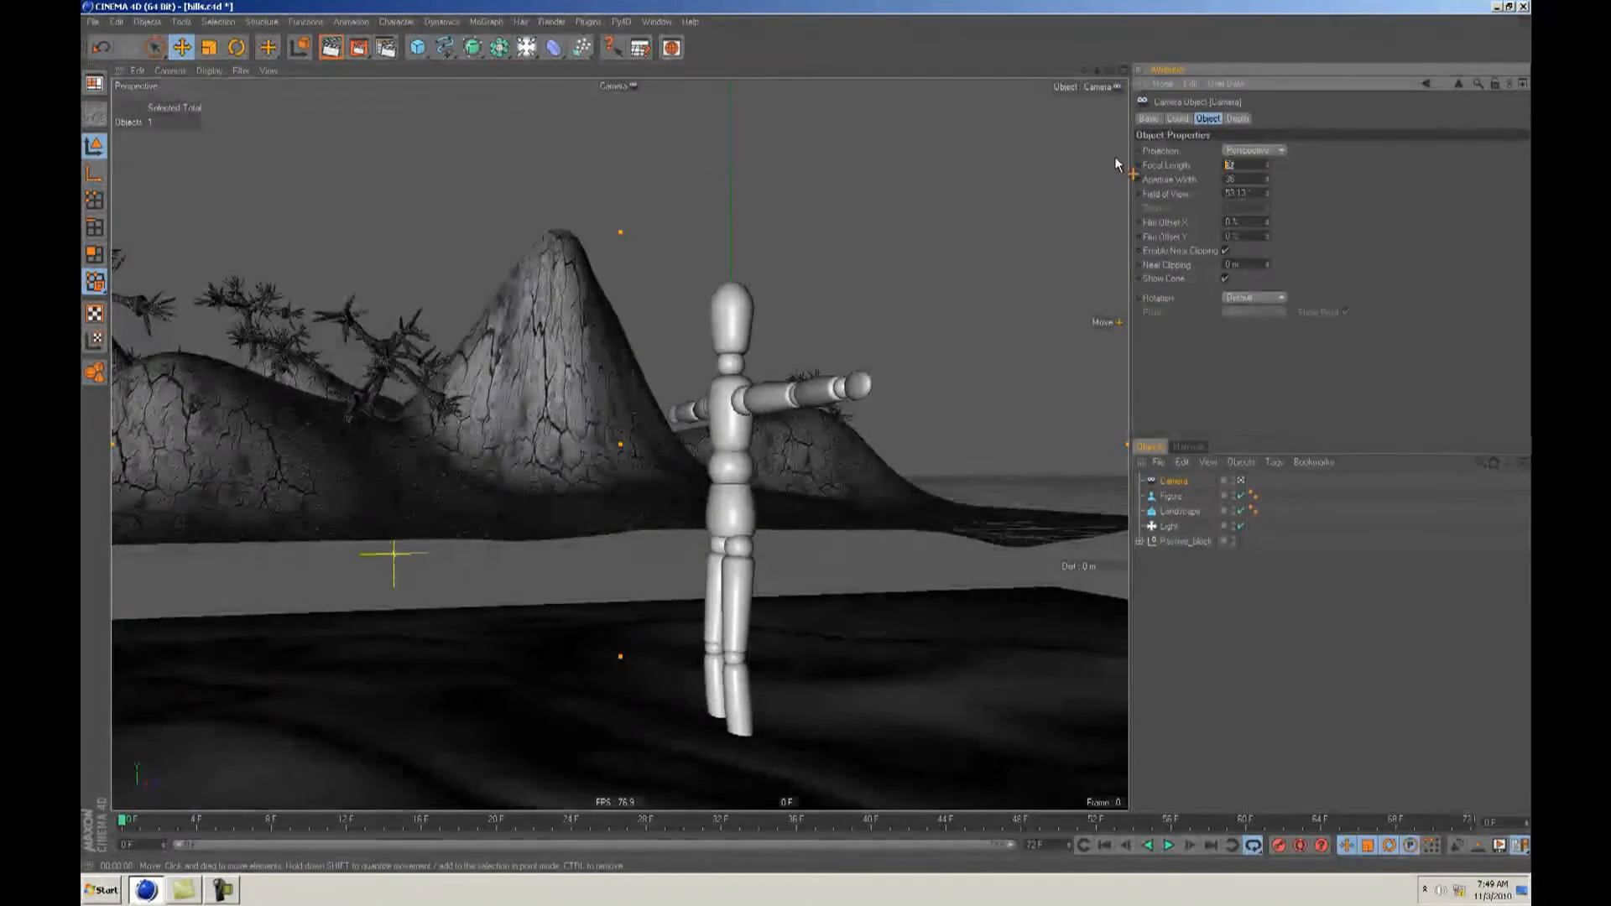
key(Return)
Step: Frame the camera so the figure stands close in the foreground with the hills behind it
mouse_move(539, 391)
alt+right_down()
mouse_move(808, 437)
mouse_move(534, 398)
alt+right_up()
alt+drag(534, 398, 805, 439)
alt+middle_drag(805, 440, 805, 437)
alt+right_drag(516, 395, 811, 441)
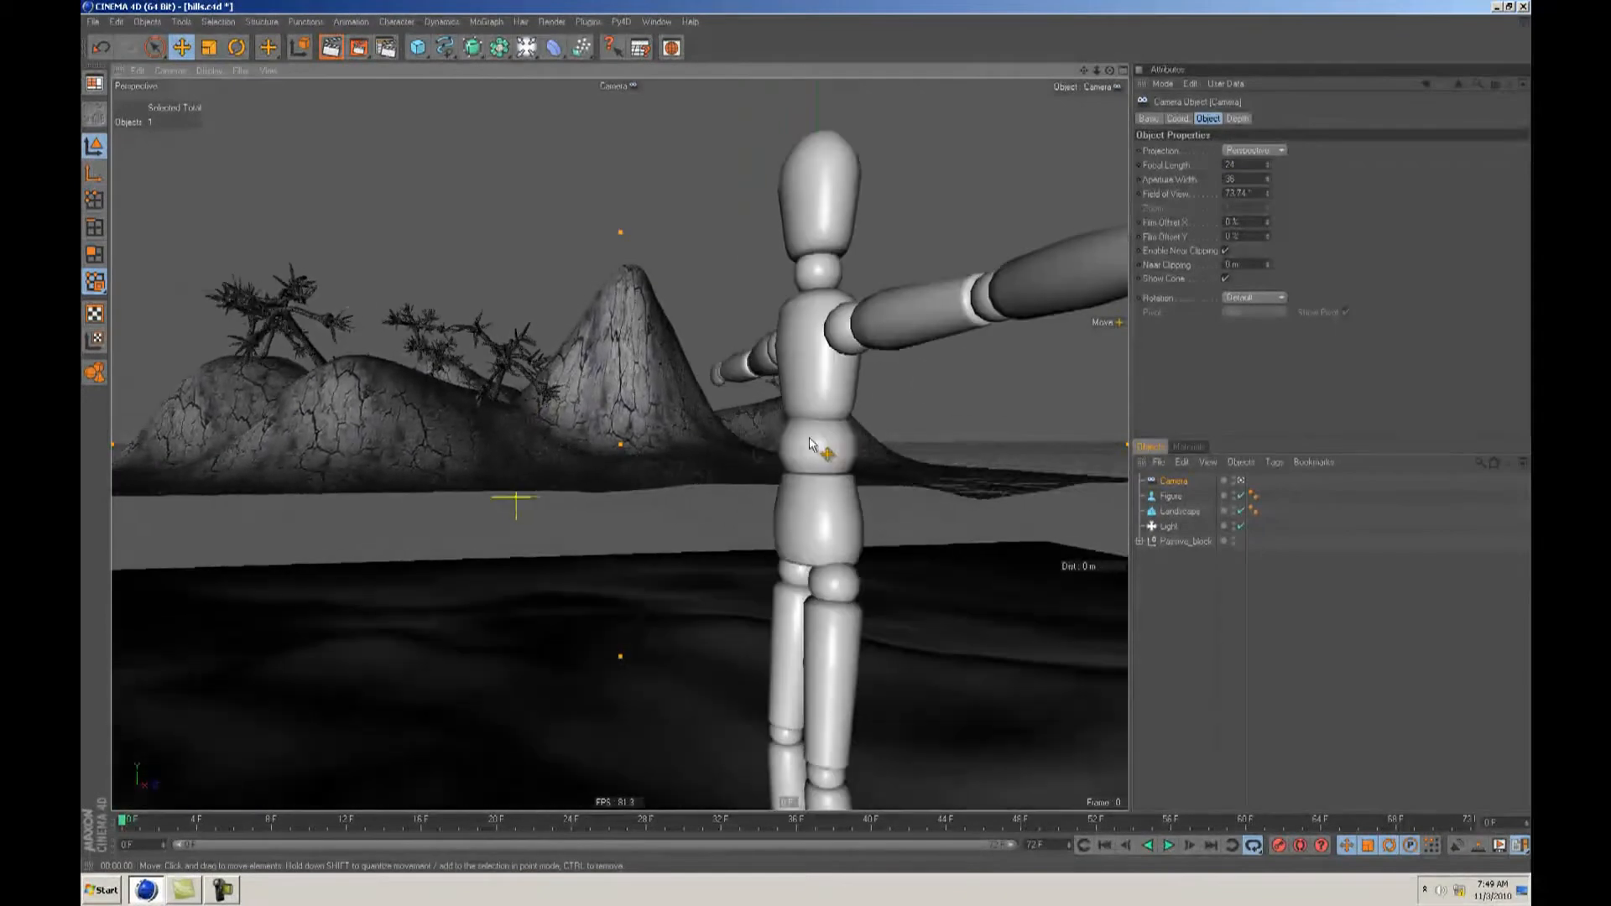
alt+drag(811, 441, 716, 406)
Step: In the top view, move the Passive_block hills toward the figure until they overlap the edge of its landscape
key(F2)
click(1180, 542)
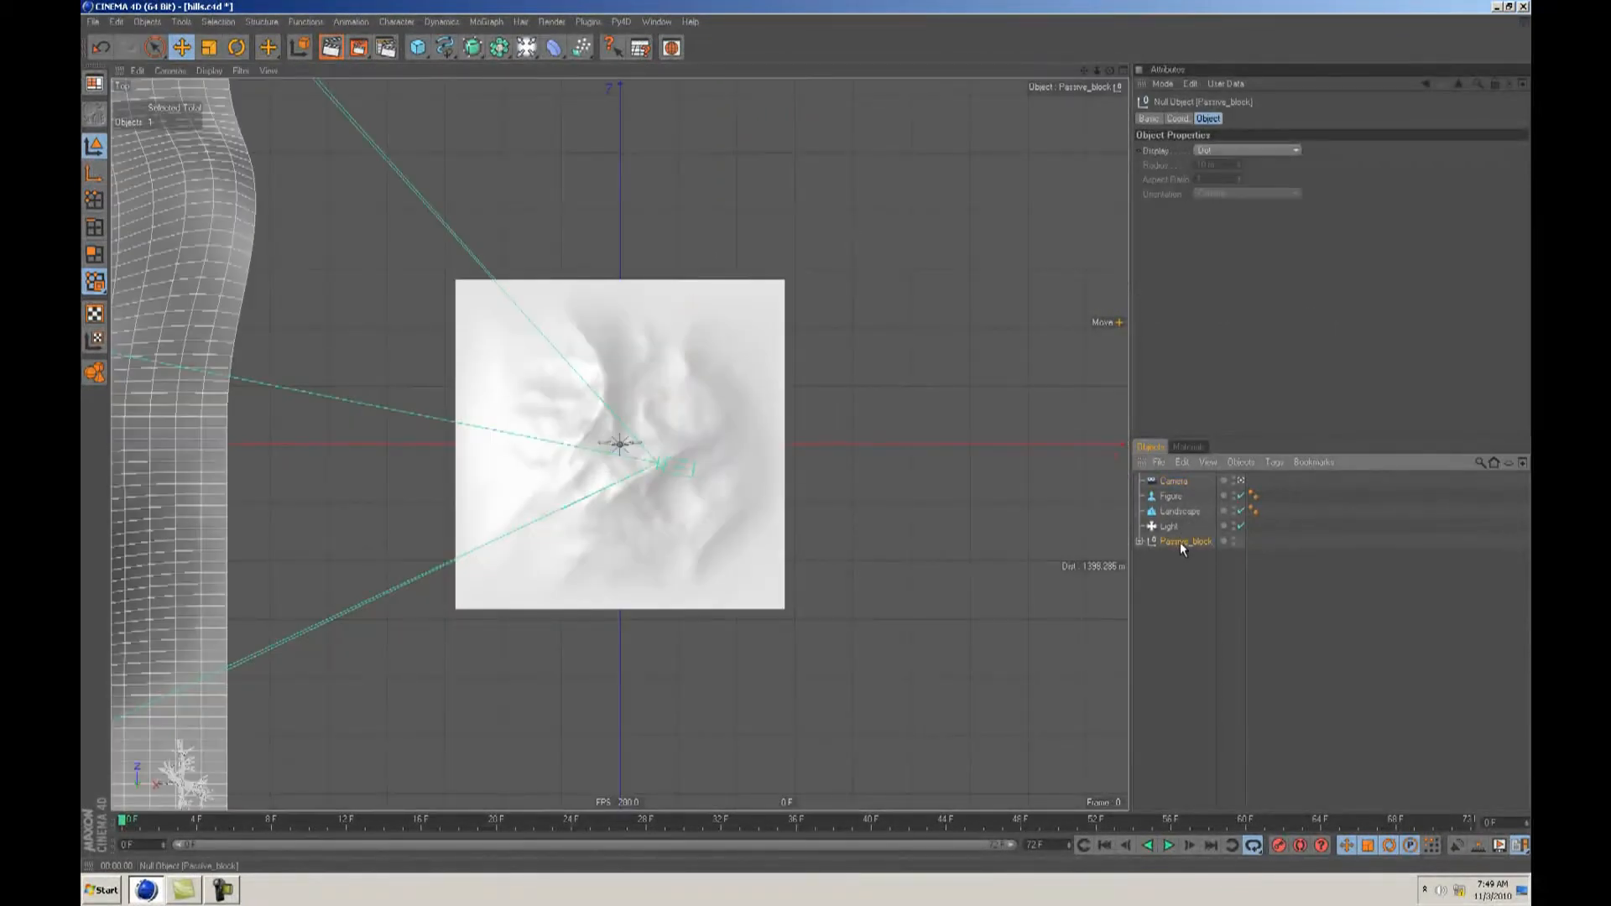
alt+right_drag(773, 432, 799, 437)
drag(799, 436, 807, 437)
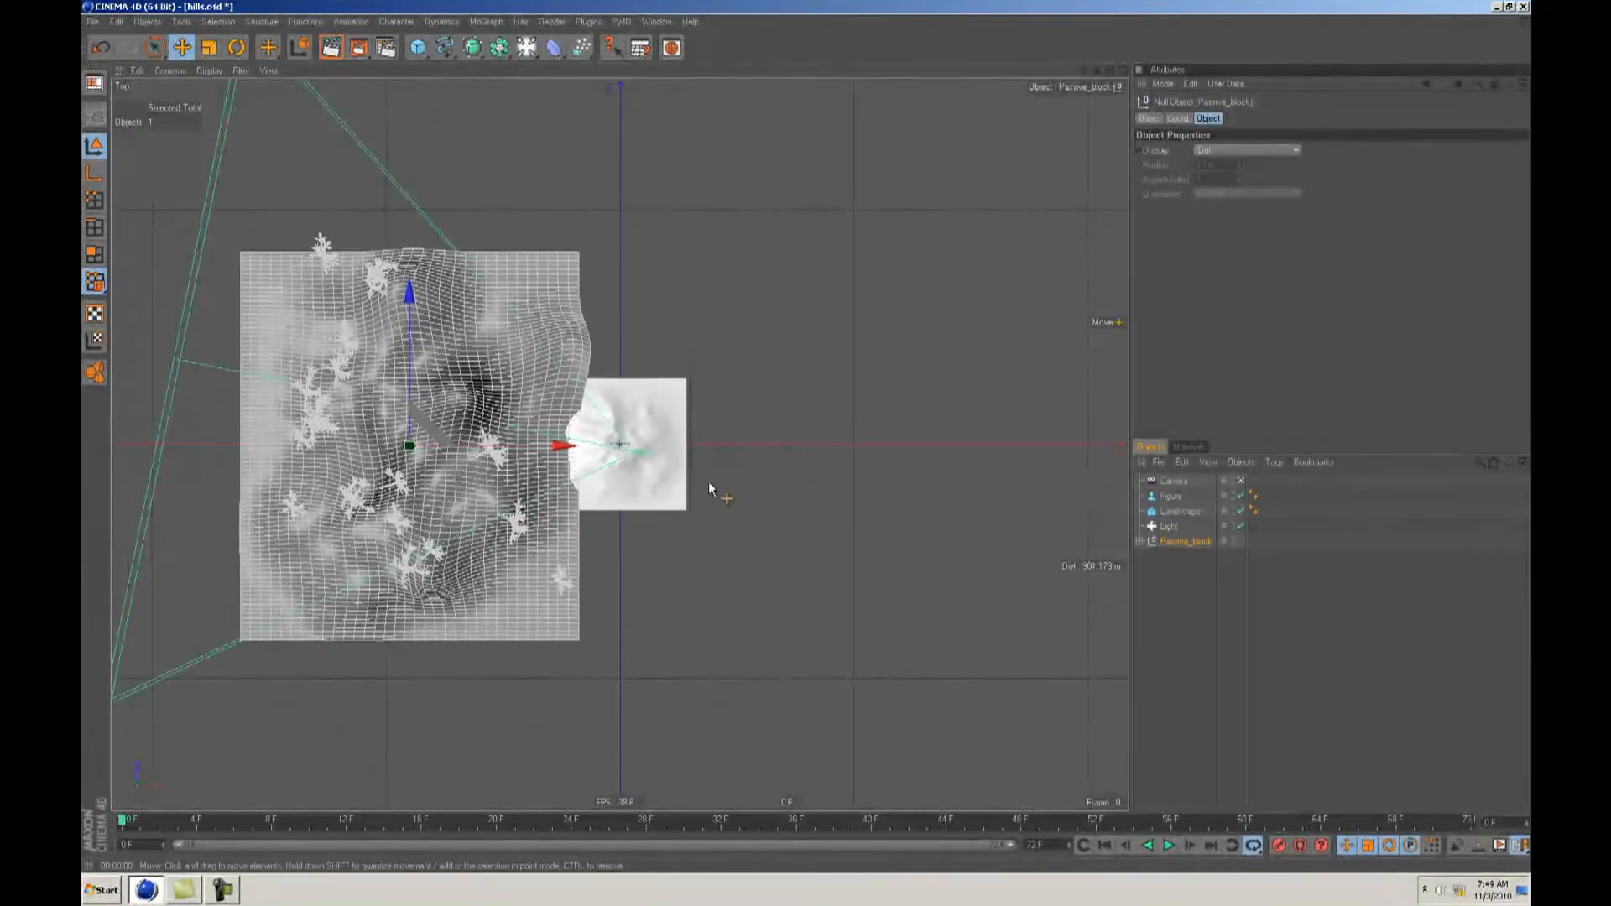
Step: Reframe the camera around the figure with the mountain peak and trees behind it
key(F1)
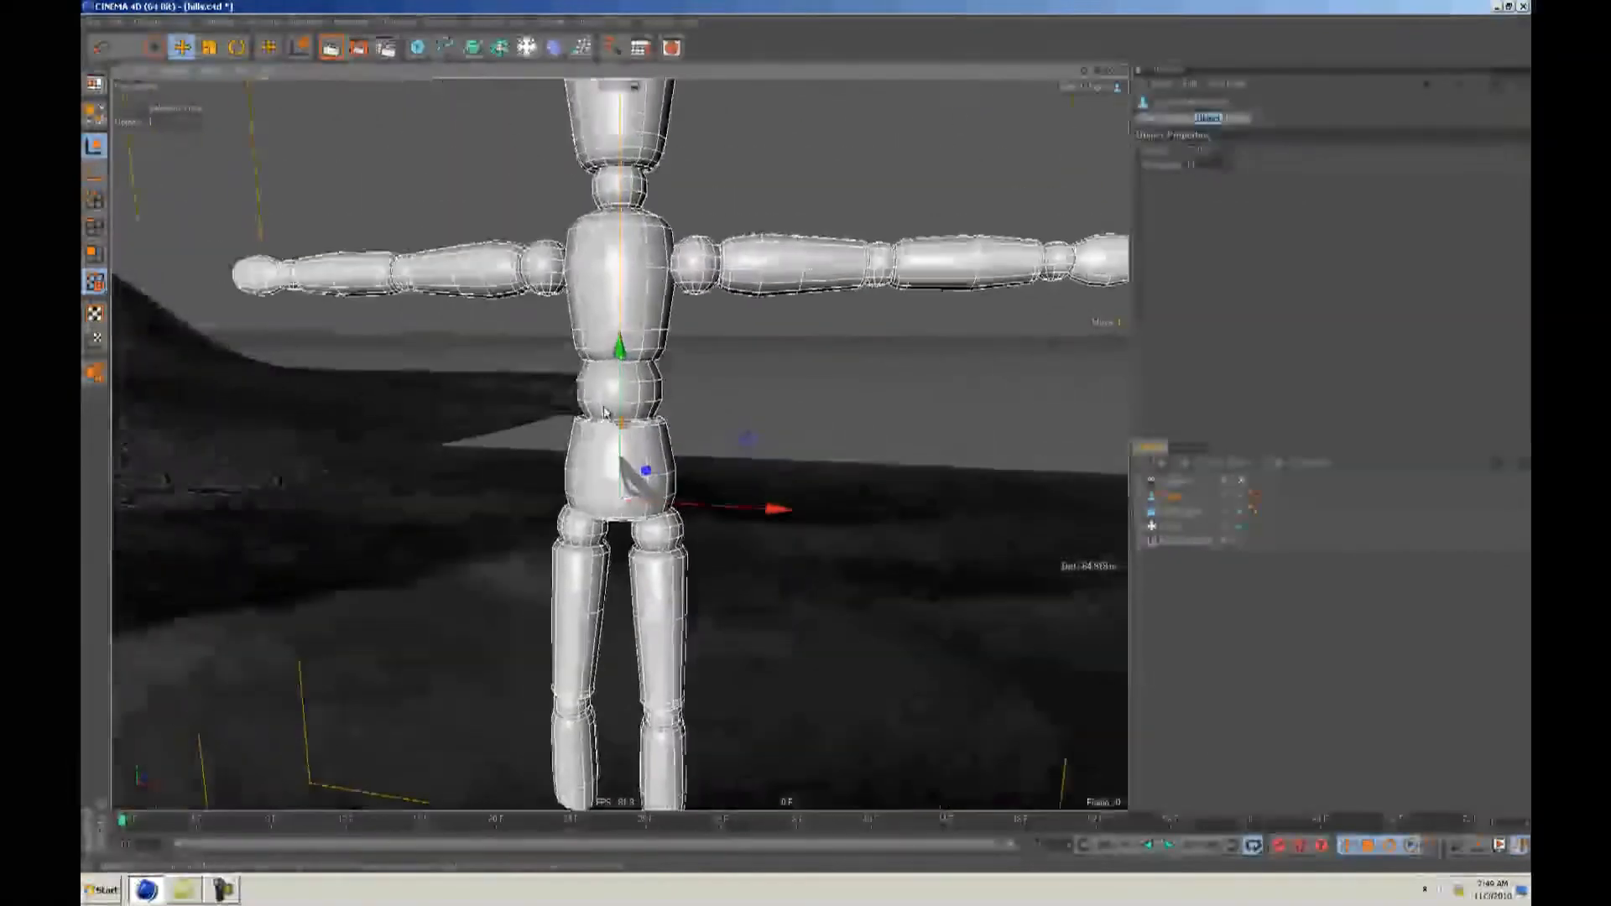
alt+drag(604, 412, 813, 445)
alt+middle_drag(608, 413, 744, 443)
alt+right_drag(744, 443, 598, 359)
drag(685, 375, 806, 439)
alt+middle_drag(635, 363, 808, 442)
alt+right_drag(635, 362, 804, 442)
alt+middle_drag(804, 443, 809, 443)
alt+right_drag(809, 443, 809, 443)
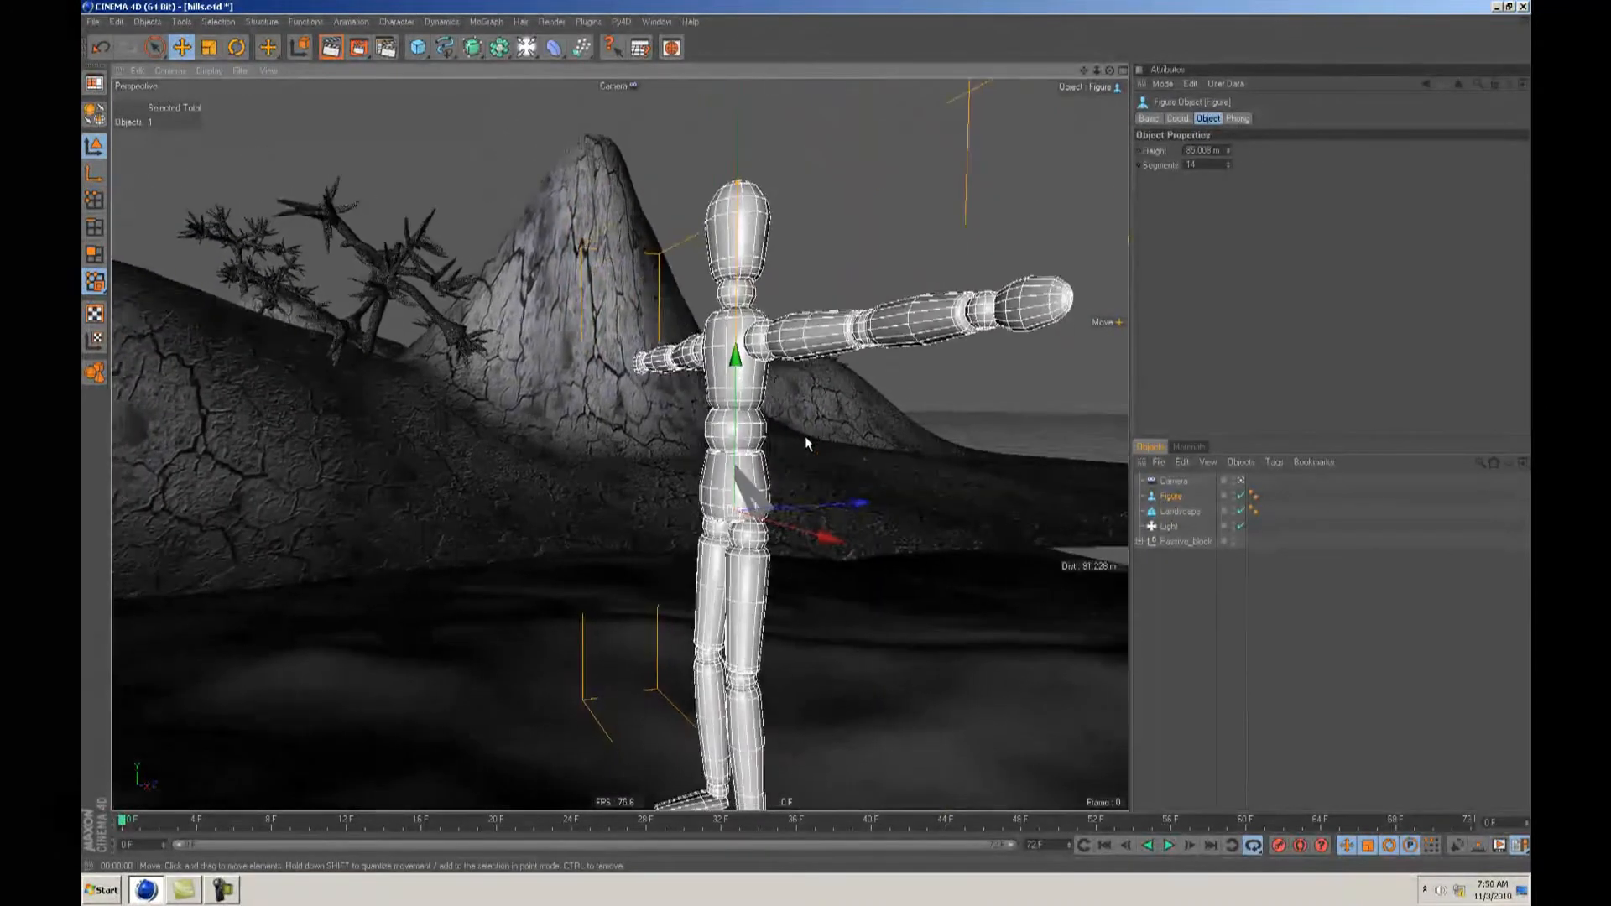
alt+drag(809, 443, 810, 445)
Step: Scale the Passive_block hills up along their individual axes to enlarge the backdrop
click(1184, 542)
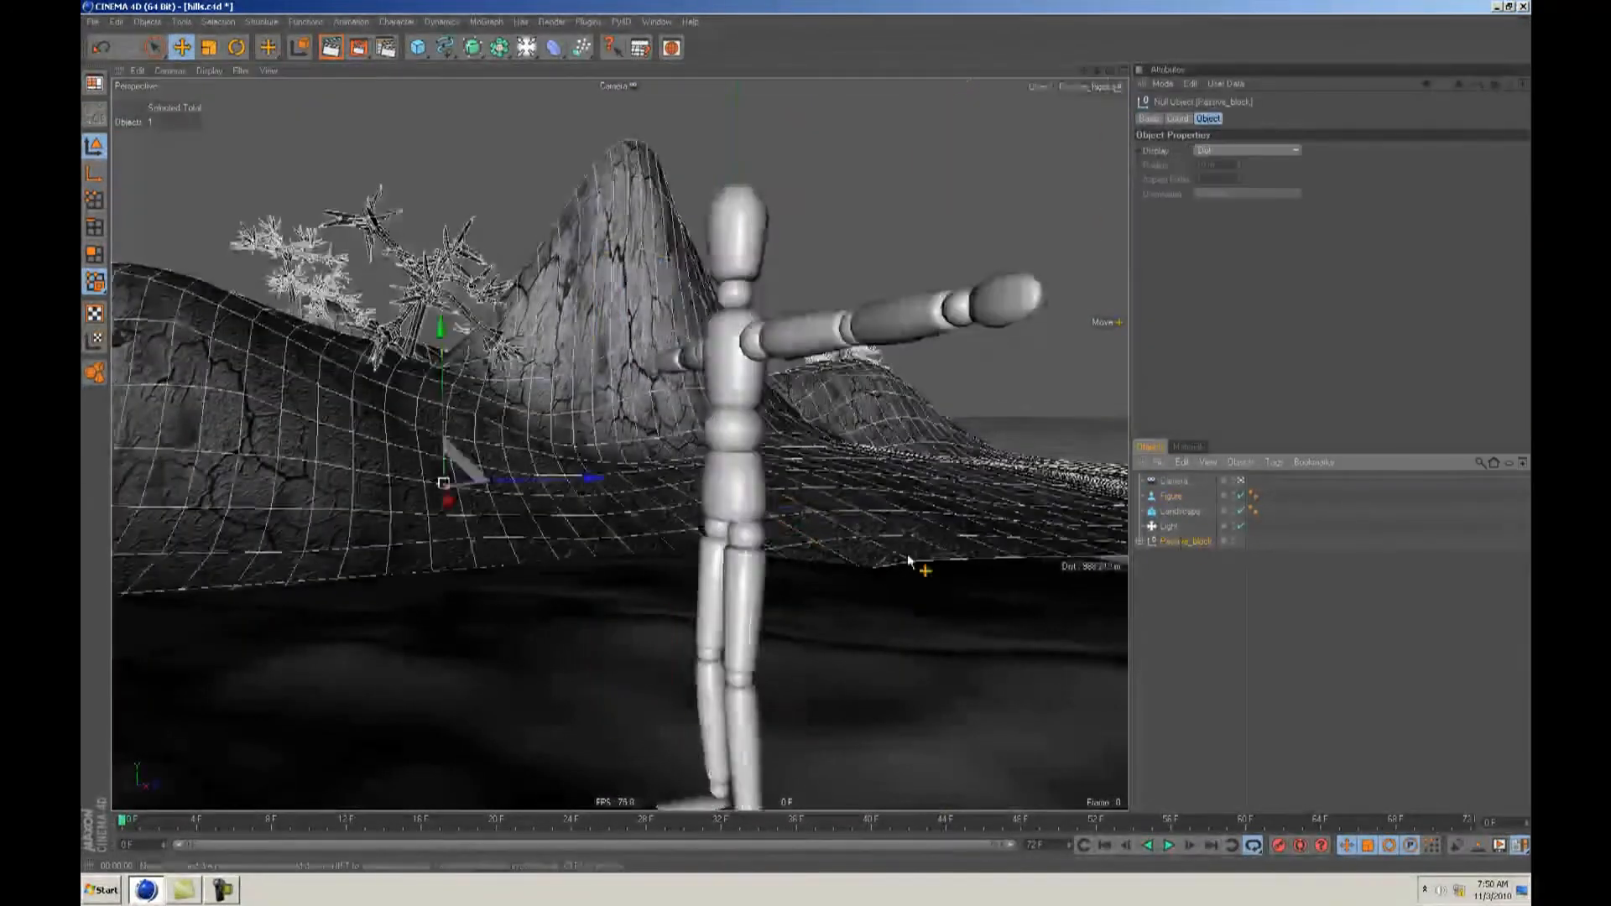
key(t)
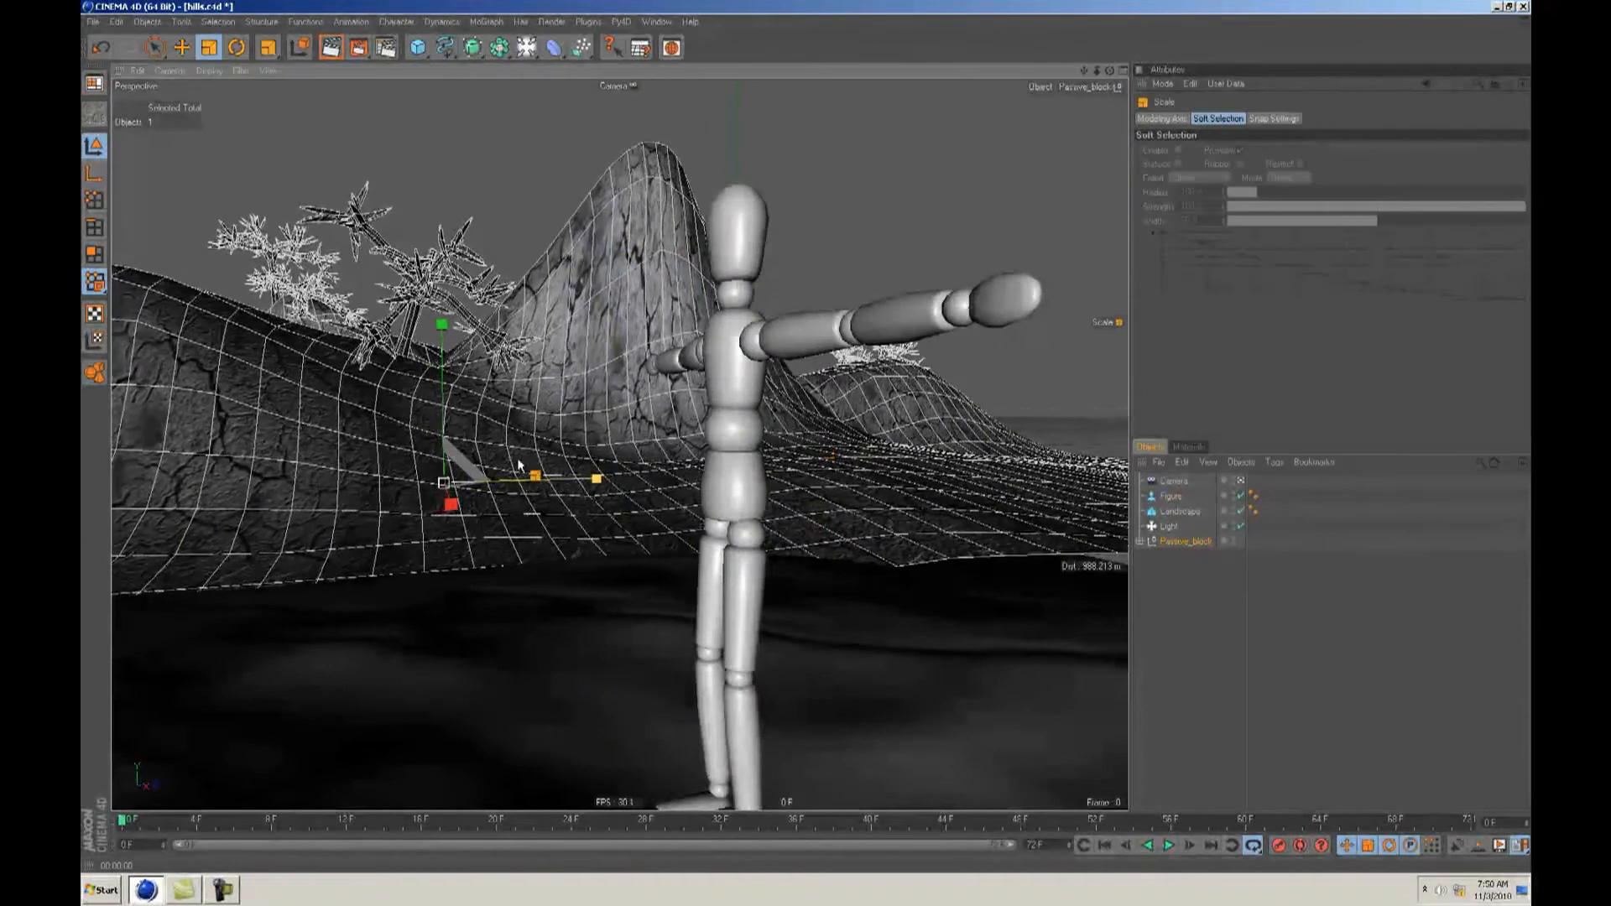
drag(440, 405, 795, 407)
drag(571, 473, 808, 442)
alt+drag(808, 442, 809, 443)
drag(480, 509, 807, 442)
Step: Move the enlarged hills back along the X axis to the edge of the figure's landscape, then return to the camera view
key(F2)
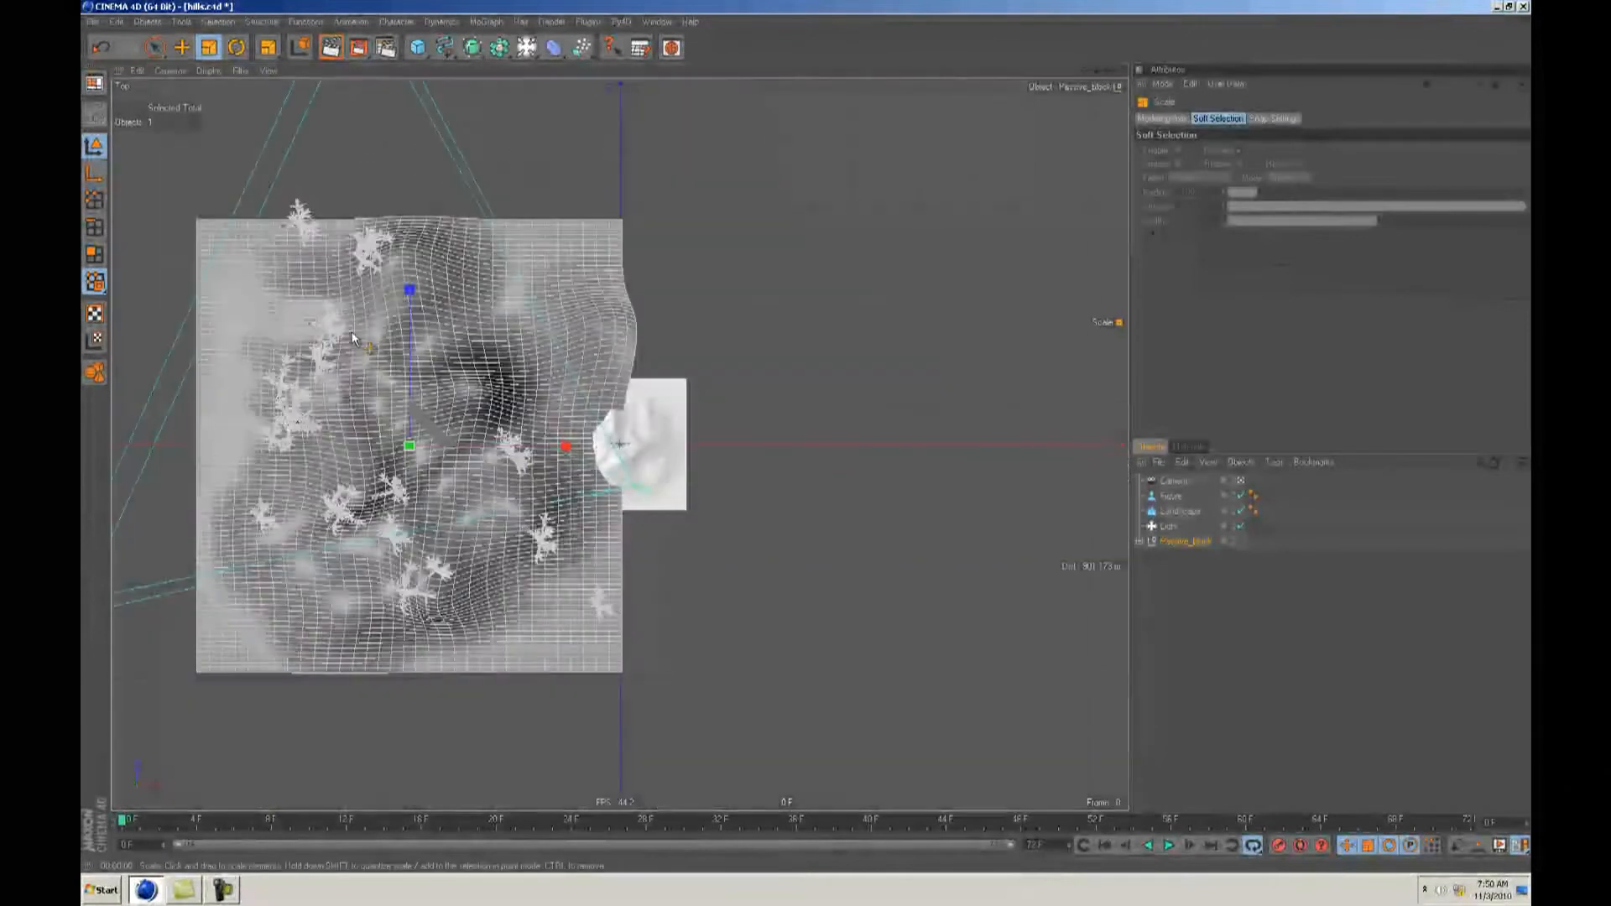
alt+middle_drag(730, 425, 777, 457)
drag(779, 459, 807, 437)
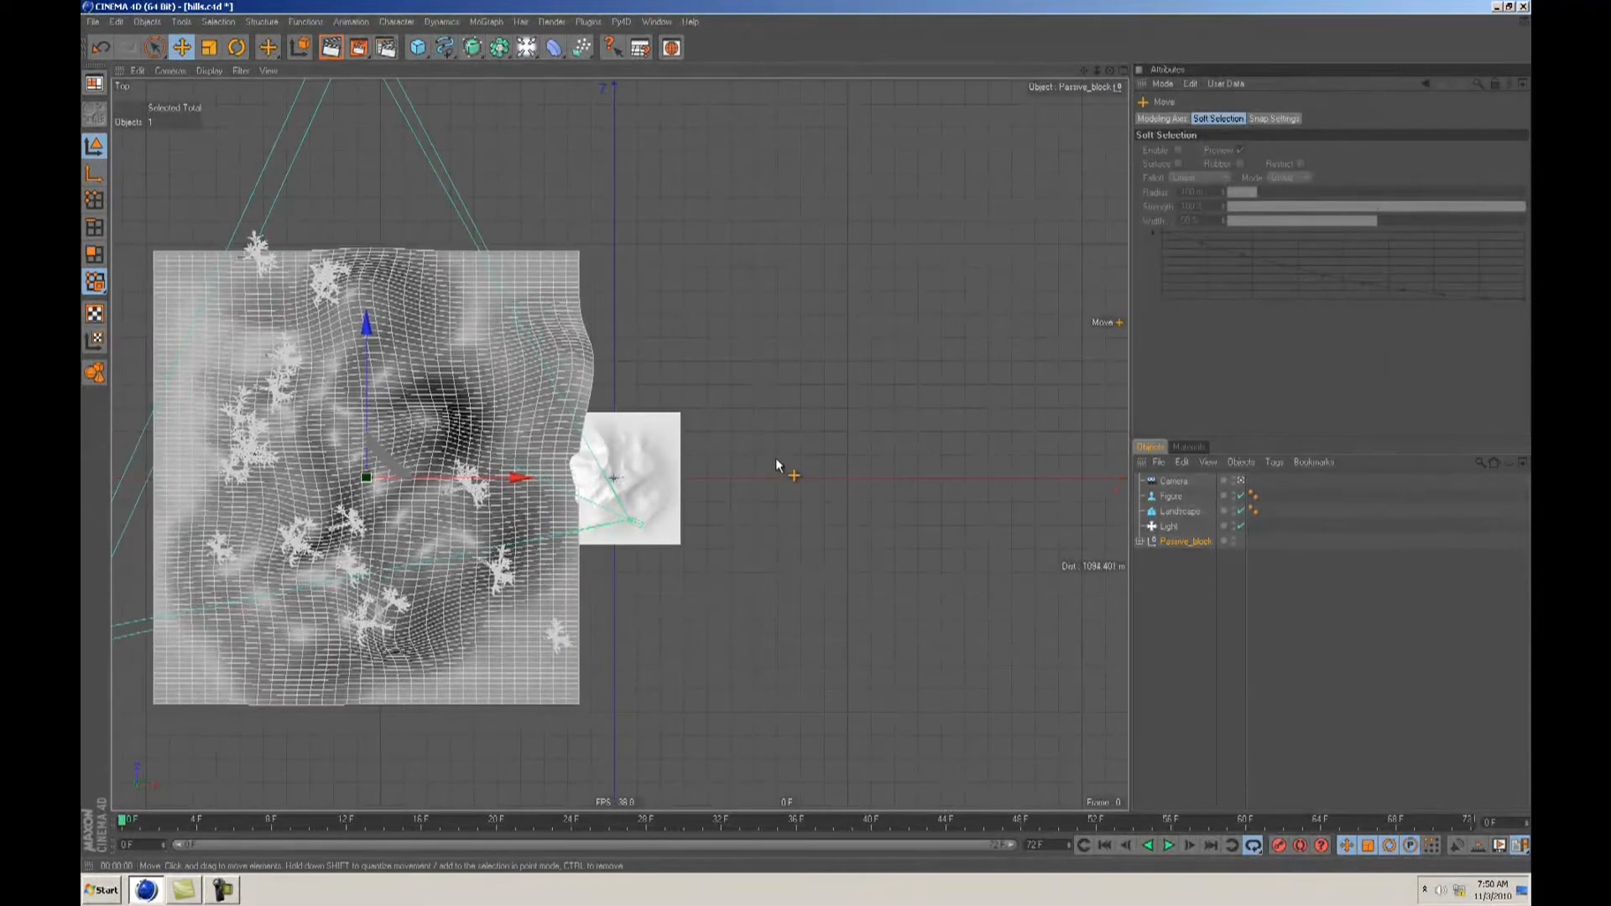
key(F1)
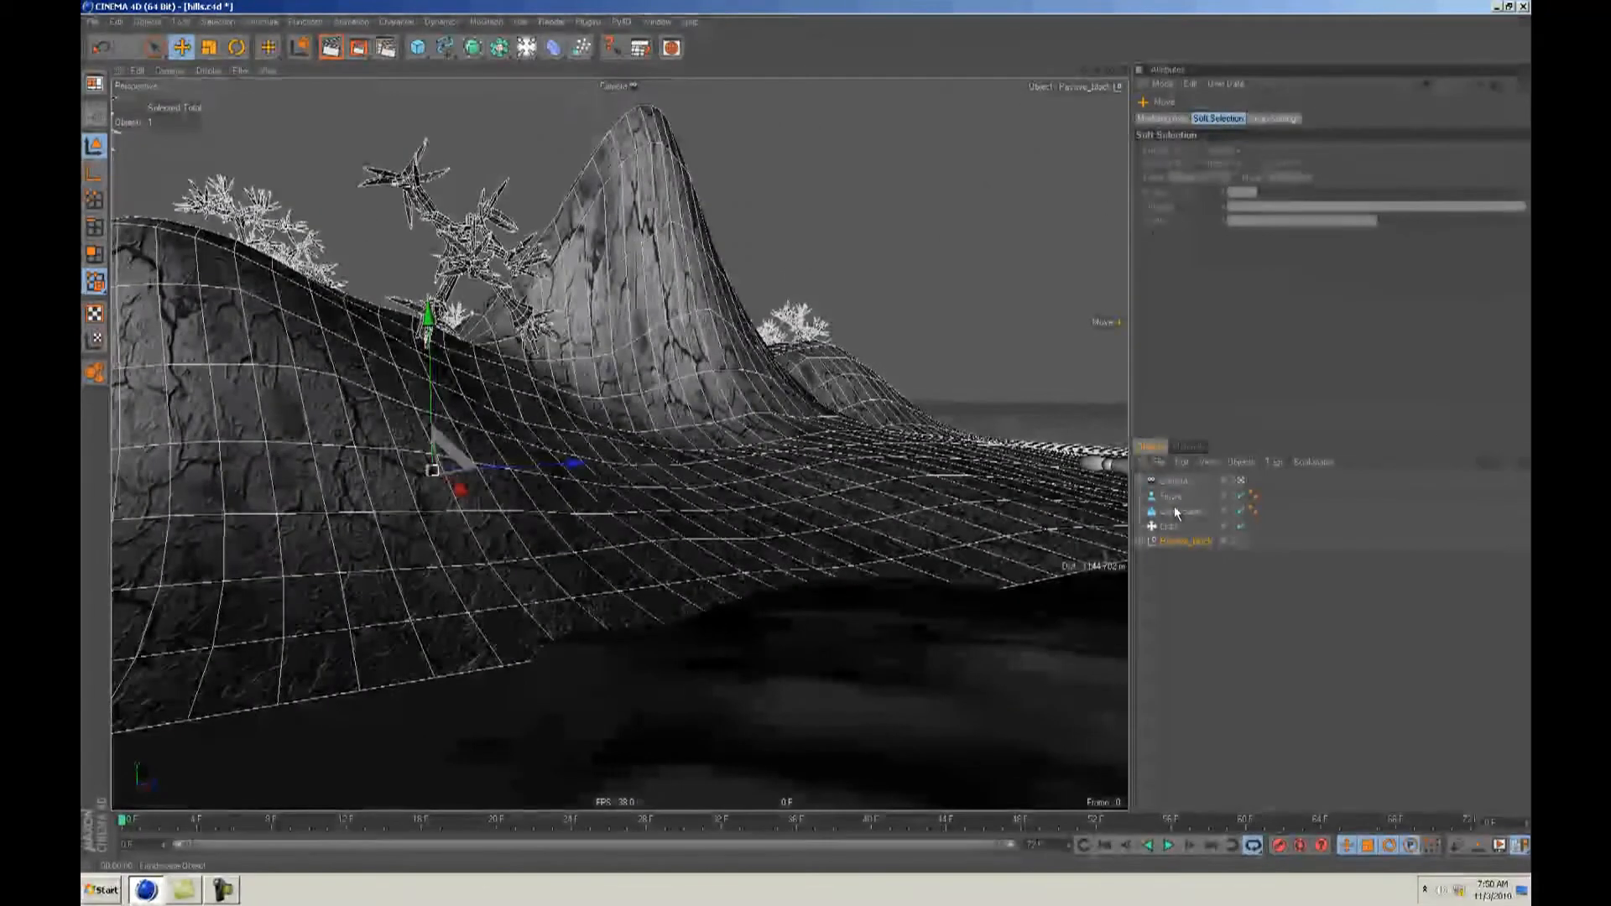
Step: Select the figure and orbit the camera around it to frame its full height against the mountain peak
click(1171, 497)
alt+middle_drag(965, 455, 790, 435)
alt+drag(790, 436, 768, 438)
alt+right_drag(768, 437, 806, 438)
alt+drag(806, 442, 806, 441)
alt+right_drag(806, 441, 807, 443)
alt+drag(806, 443, 806, 442)
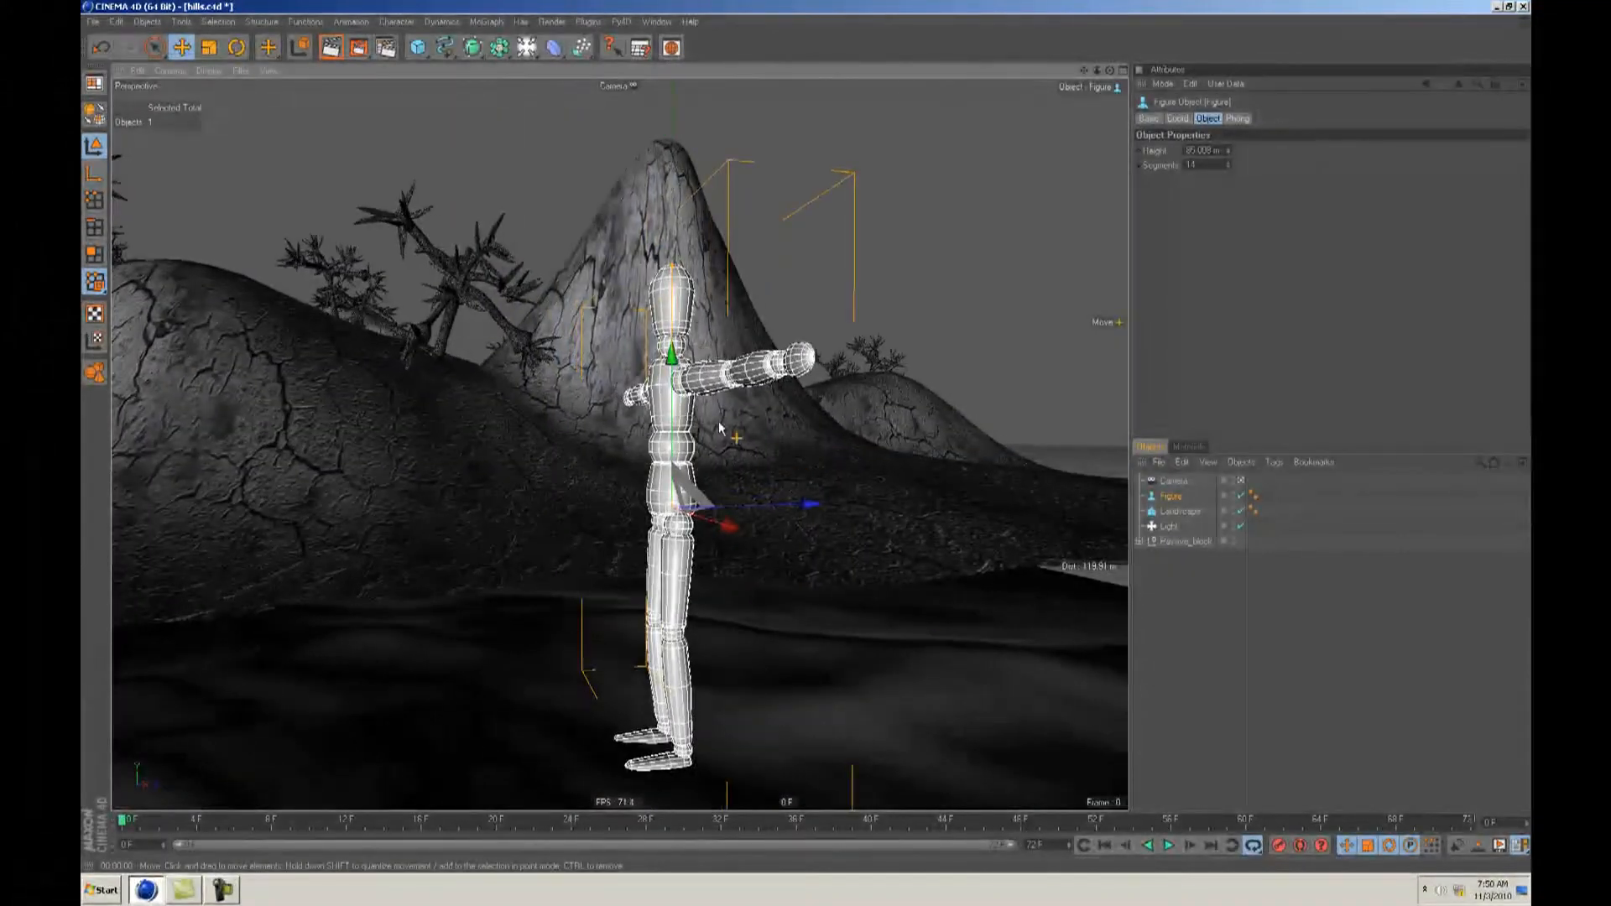
Step: In the top view, rotate the Passive_block hills 180° about the vertical axis
key(F2)
scroll(795, 450, up, 2)
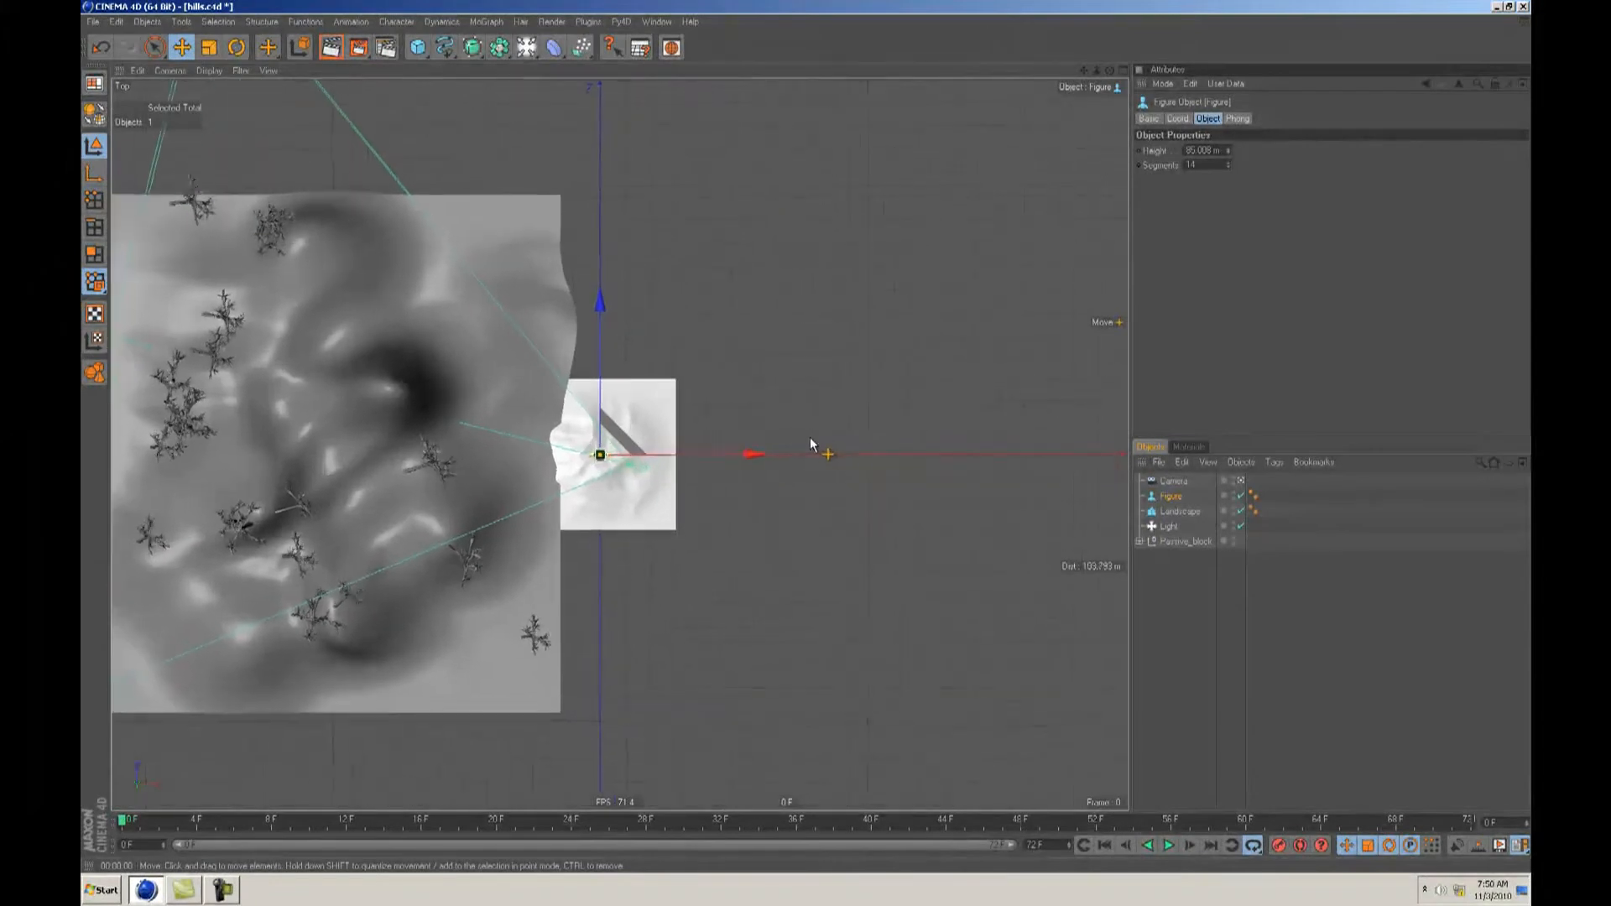
alt+middle_drag(777, 436, 807, 444)
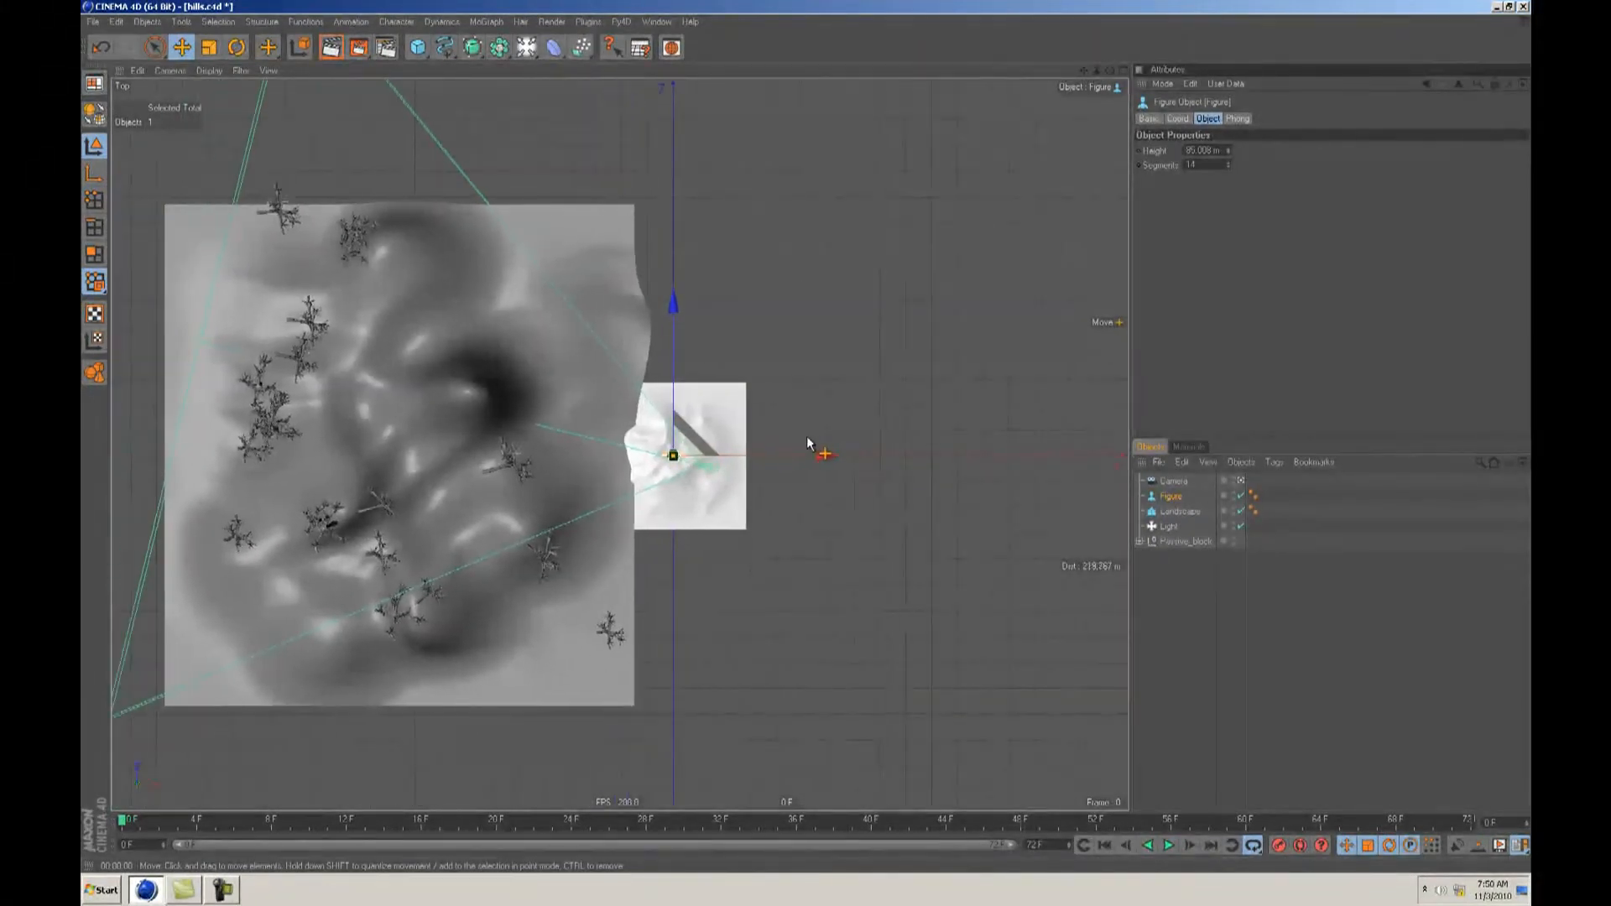
click(1186, 541)
key(r)
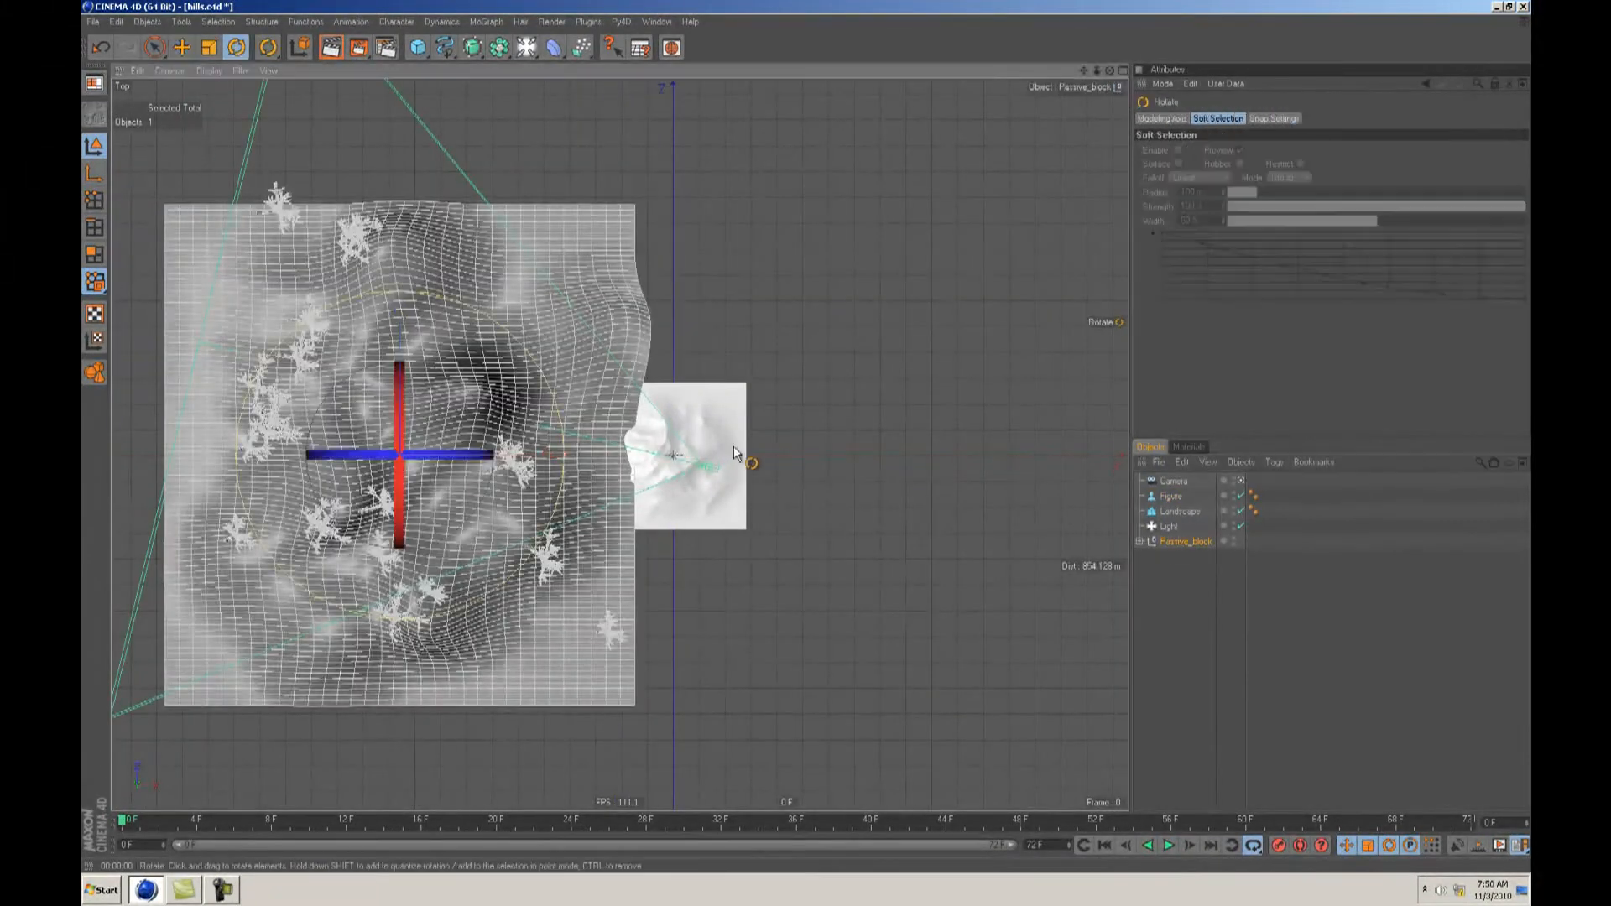
drag(485, 497, 339, 432)
Step: Return to the camera view, clear the selection and reframe the camera on the figure in front of the rotated hills
key(F1)
key(e)
click(1222, 592)
alt+drag(848, 520, 807, 438)
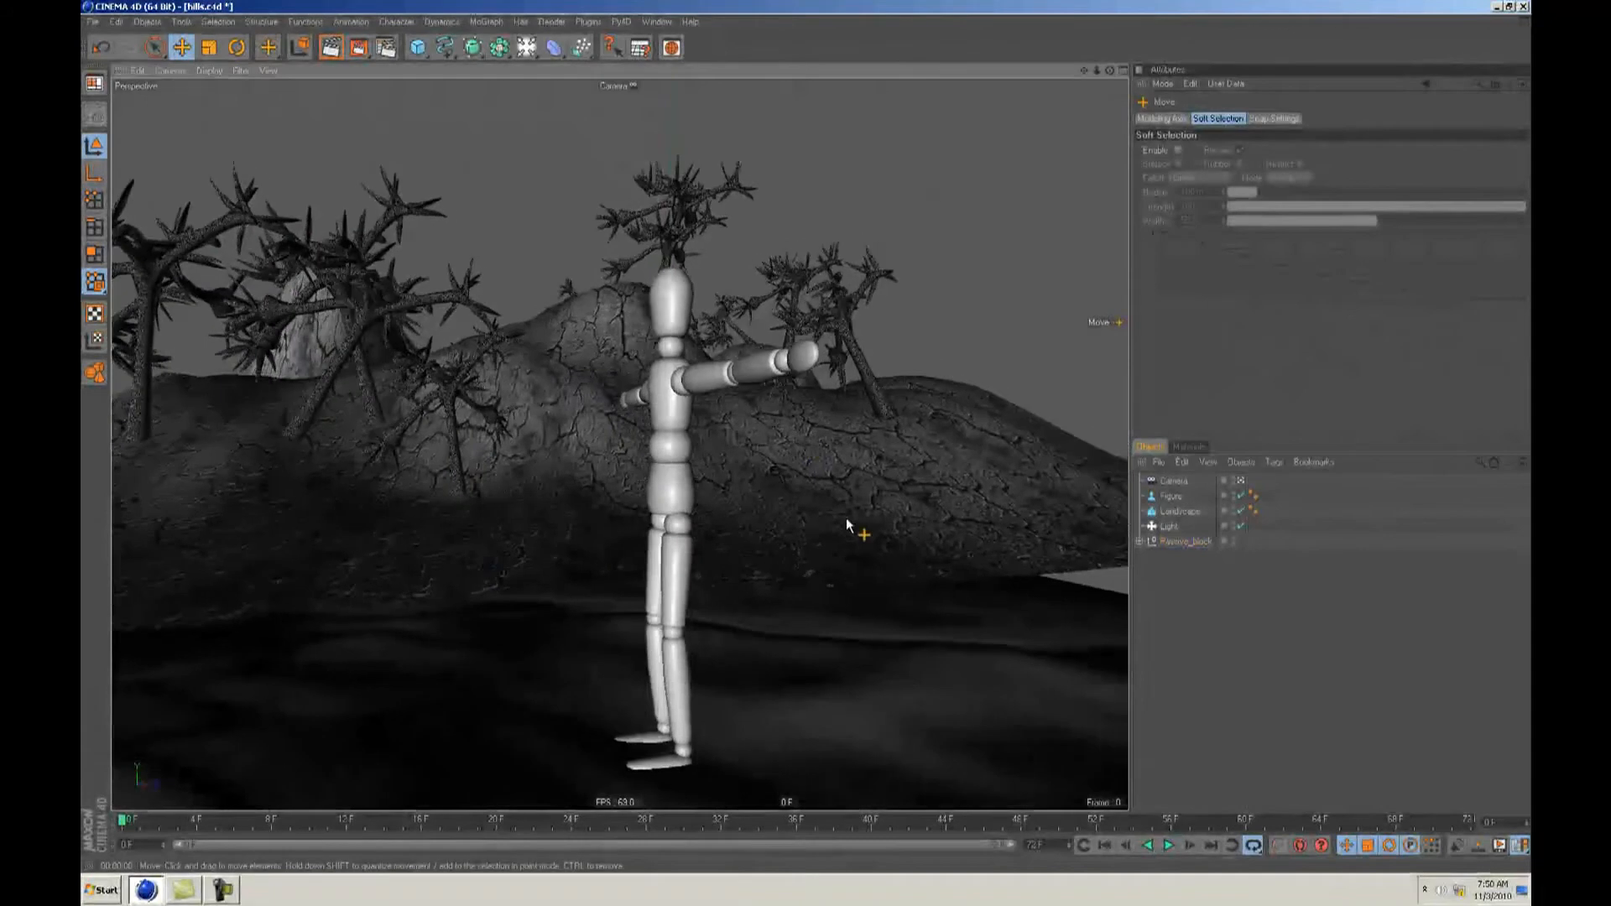
alt+middle_drag(827, 512, 810, 439)
mouse_move(809, 439)
alt+right_down()
mouse_move(826, 512)
mouse_move(810, 442)
alt+right_up()
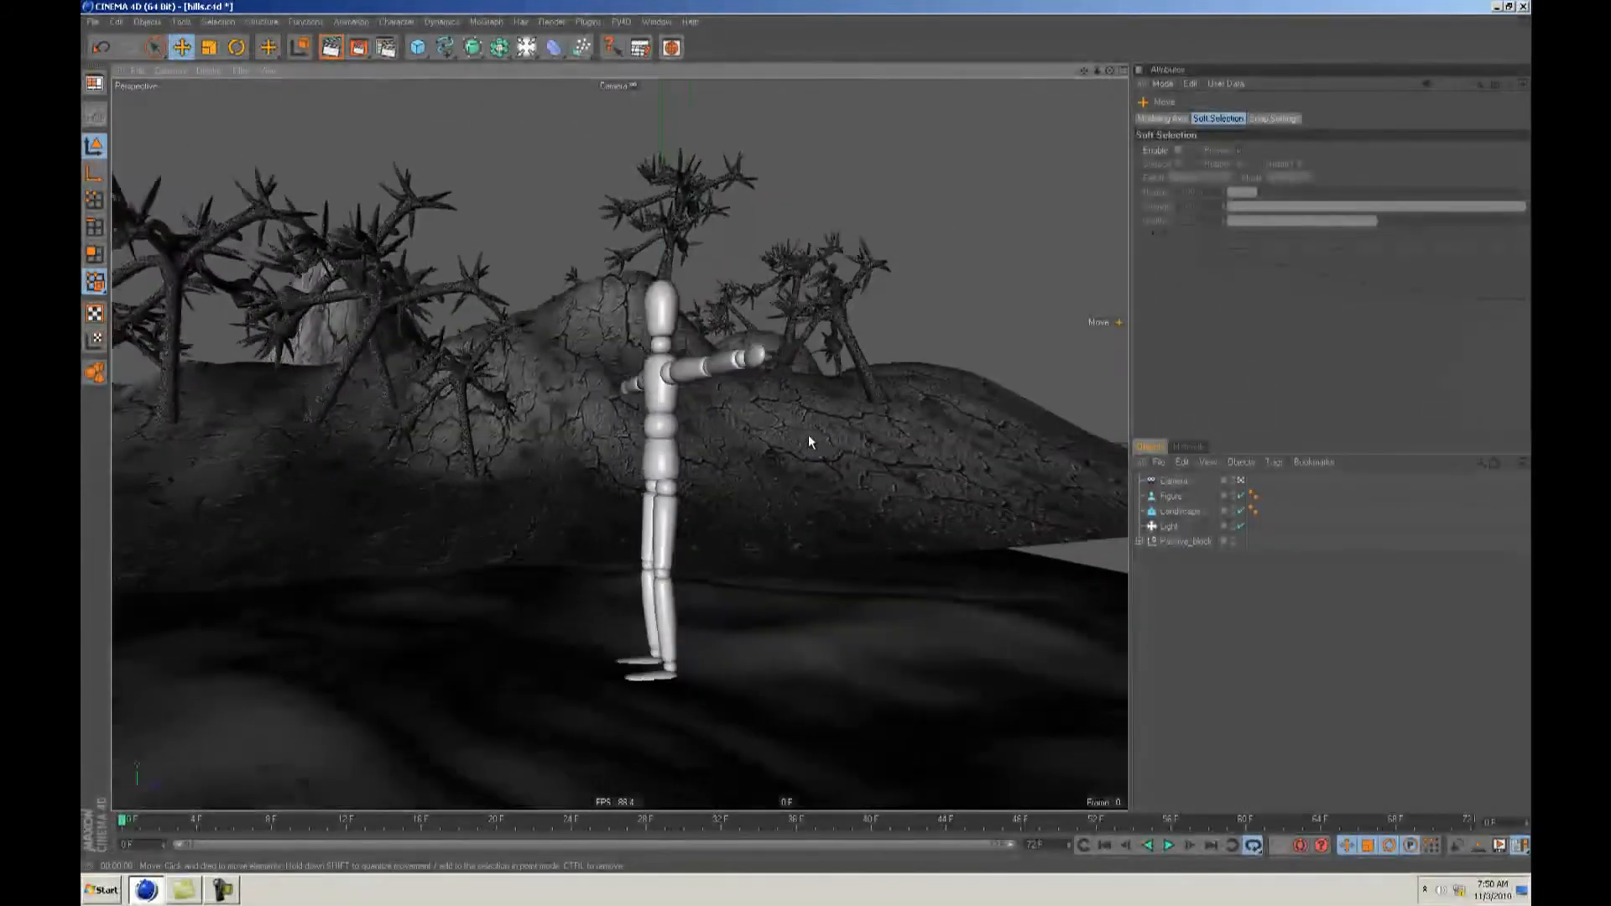
scroll(808, 442, up, 3)
Step: In the top view, duplicate the Passive_block hills and rotate the copy 90°
key(F2)
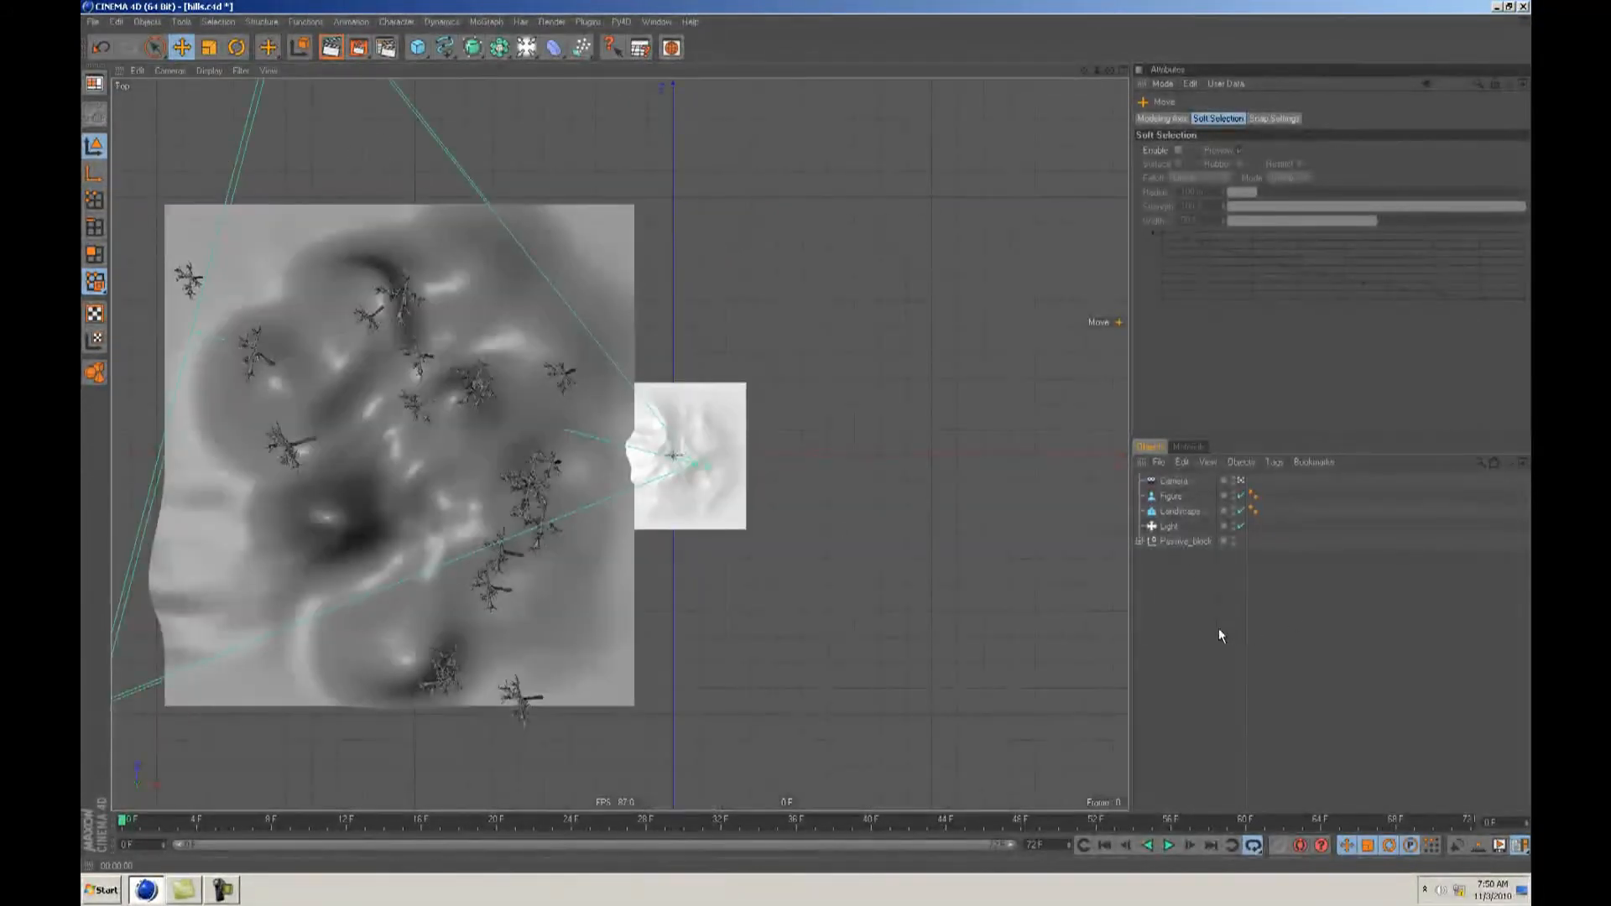
click(1176, 542)
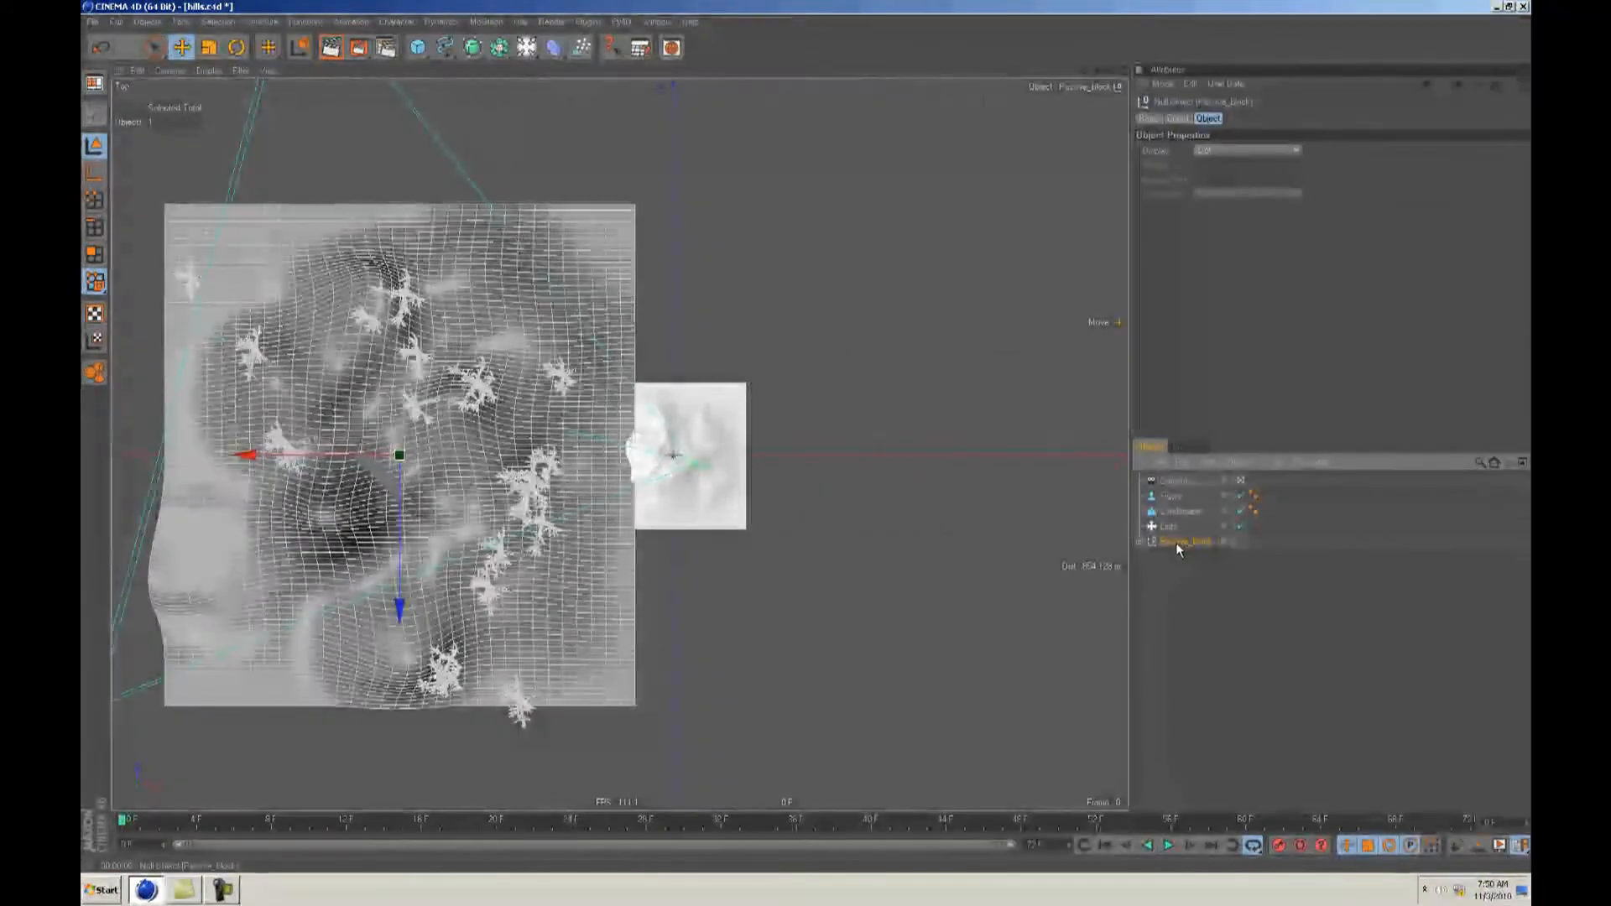
ctrl+drag(1177, 542, 1176, 555)
alt+middle_drag(807, 460, 807, 443)
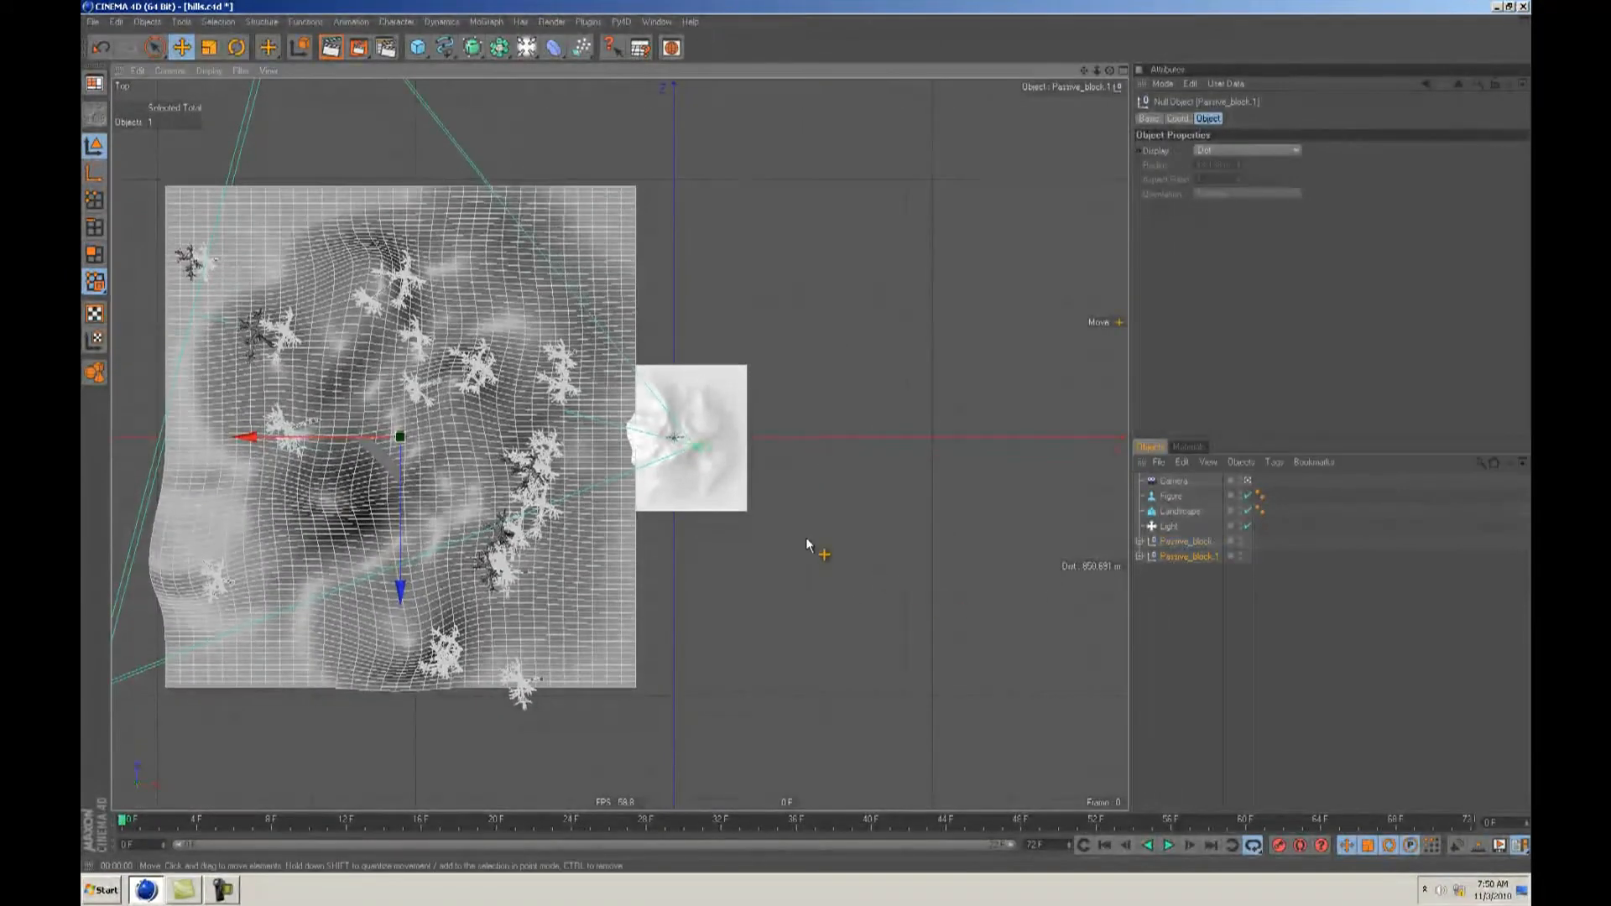
drag(486, 393, 451, 527)
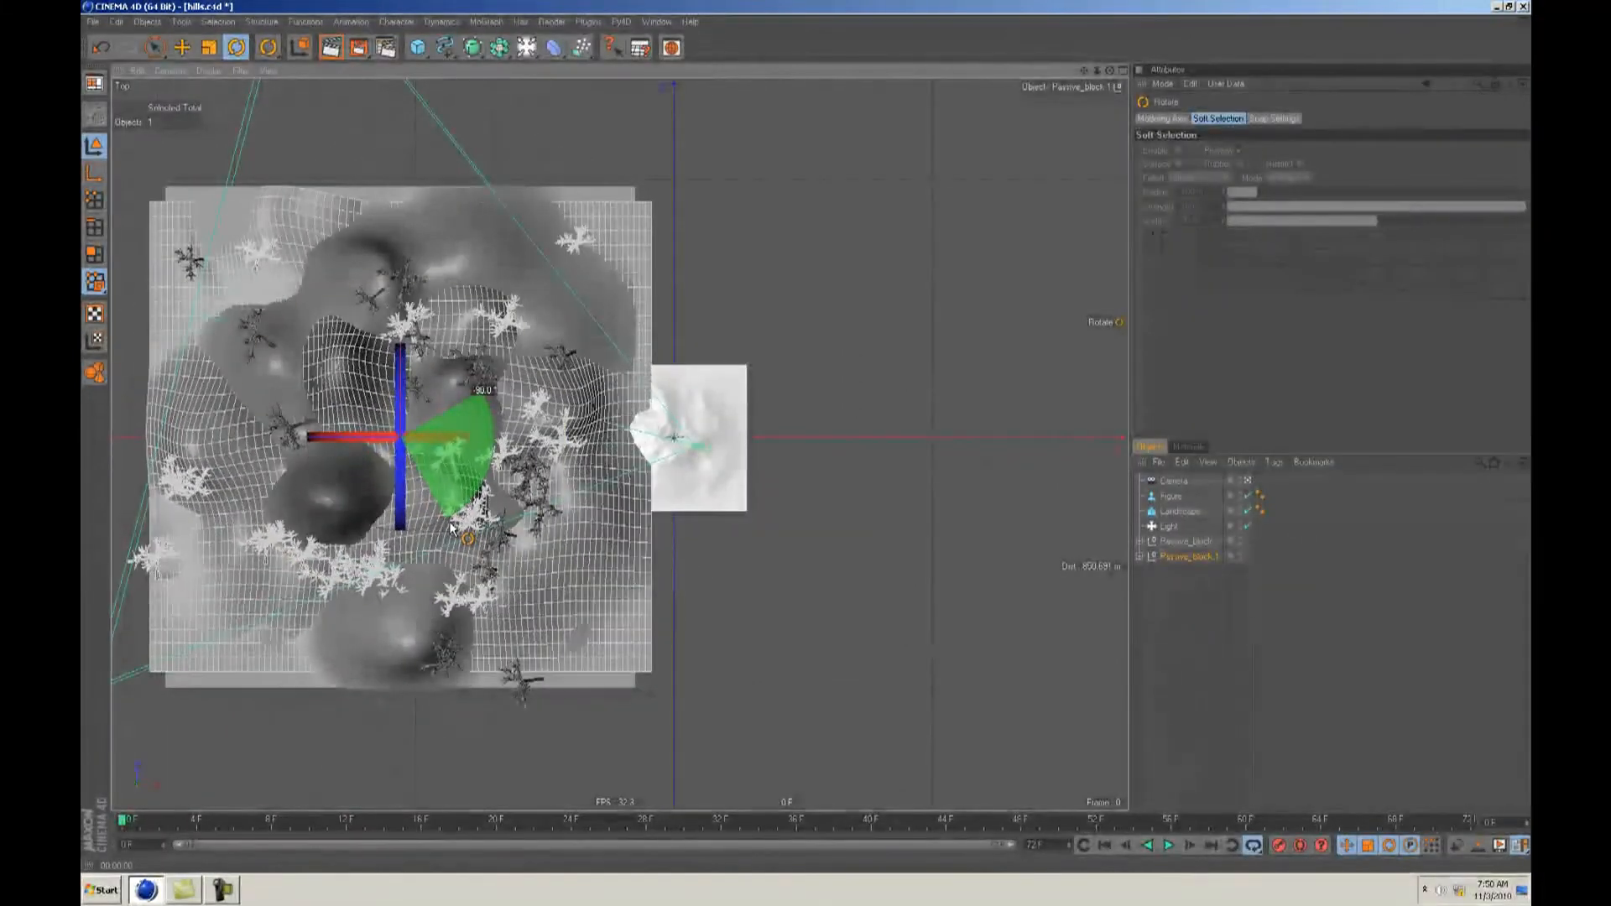
Step: Move the rotated copy against the +Z edge of the figure's landscape and inspect the join through the camera
key(e)
drag(572, 544, 703, 571)
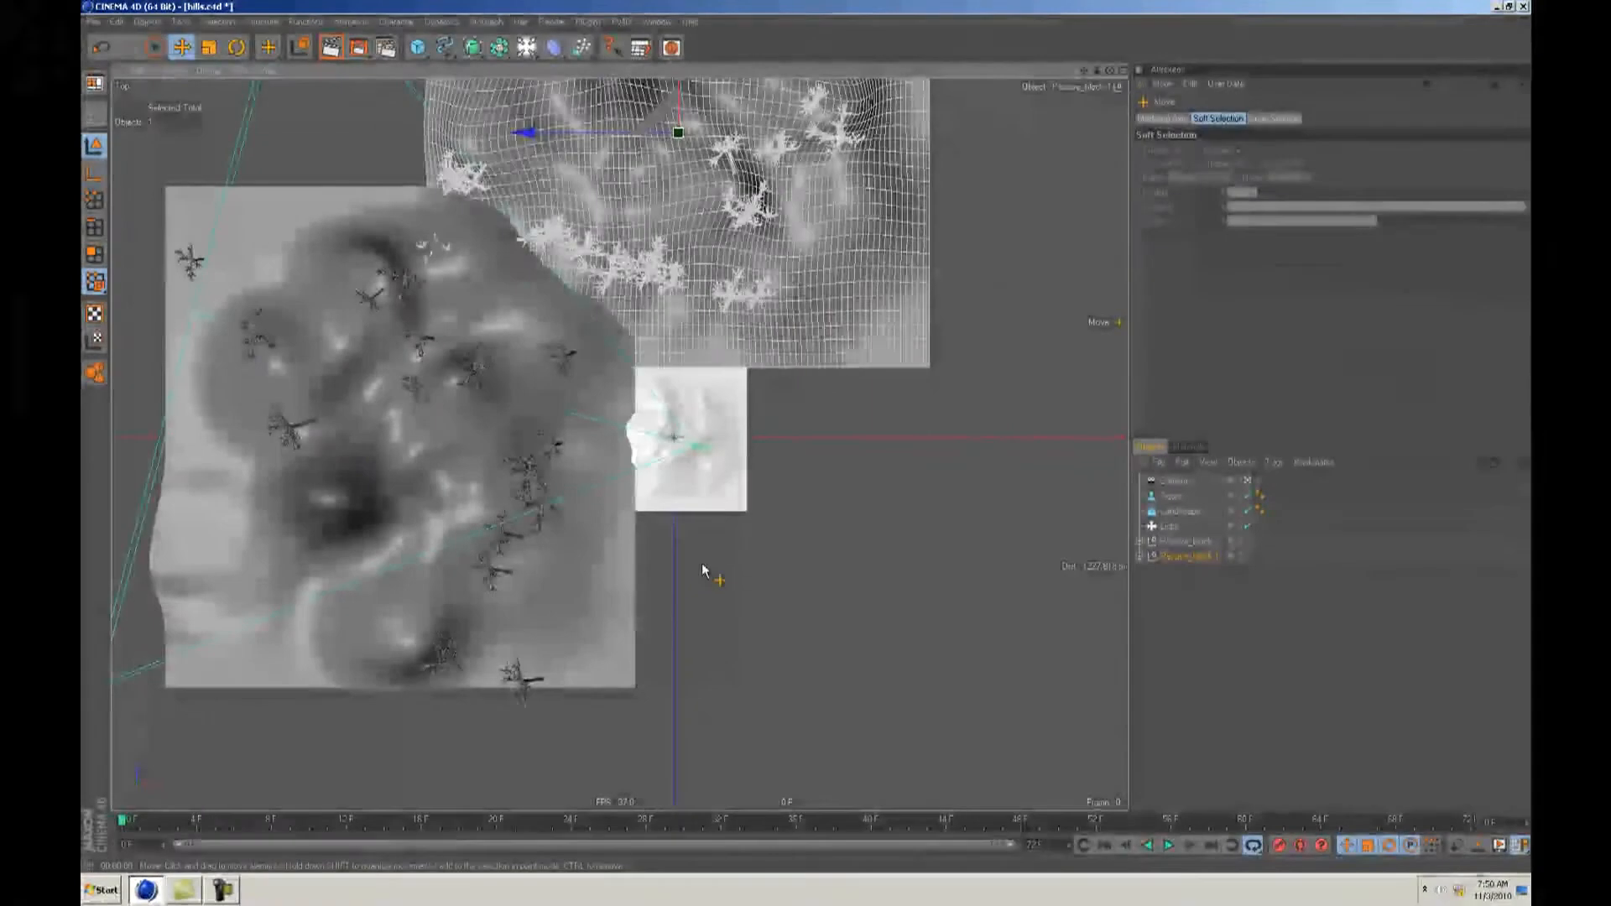
drag(504, 233, 808, 444)
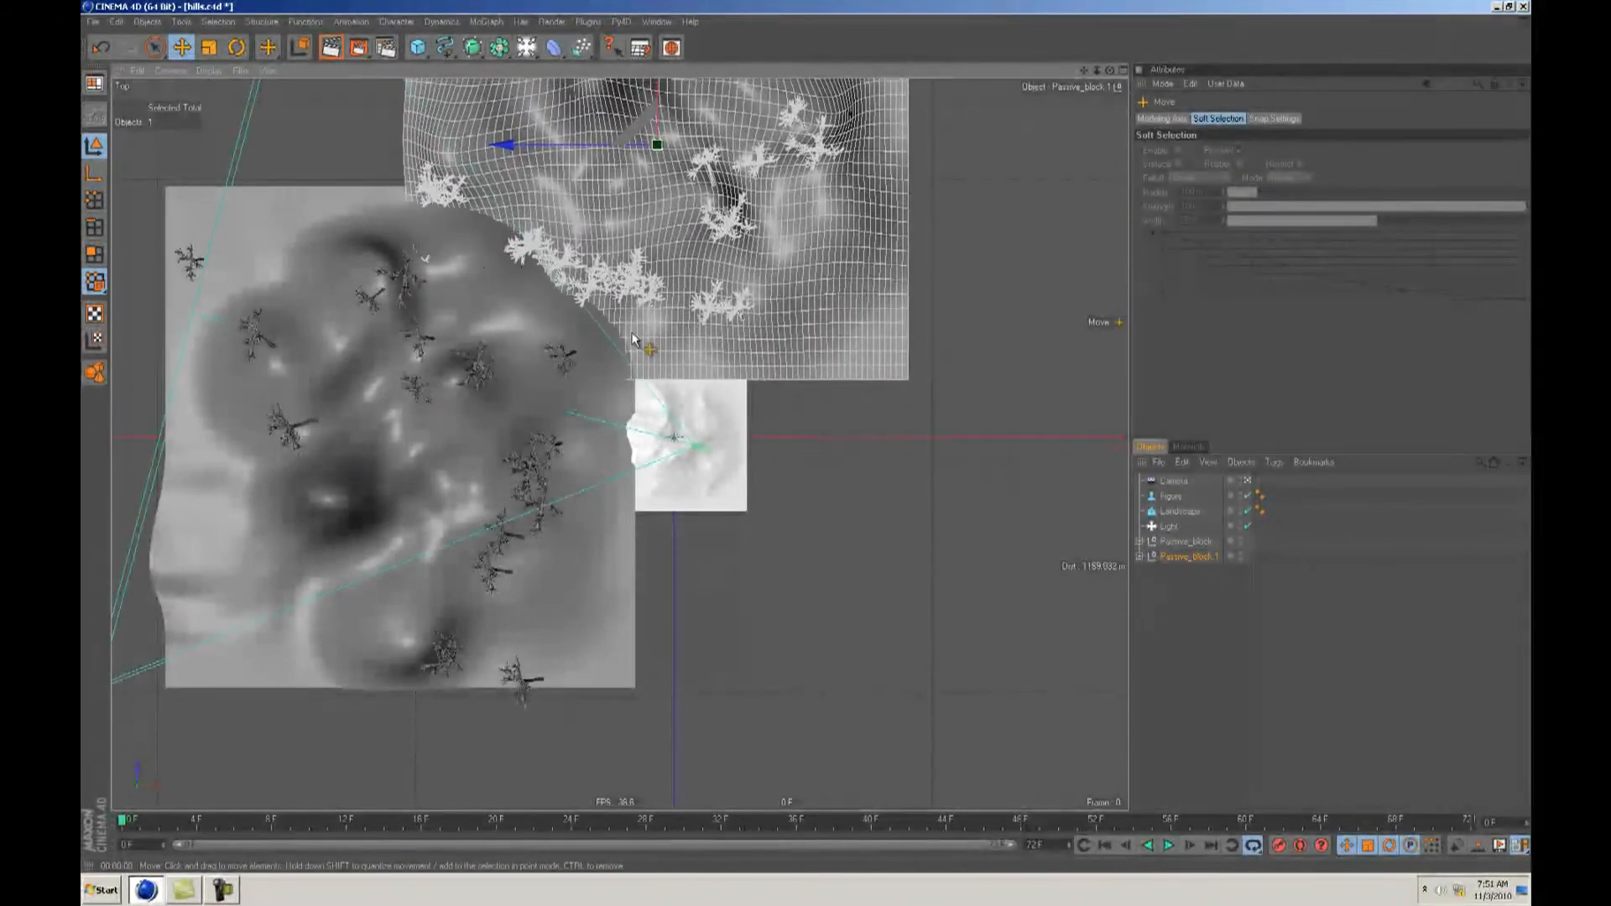
key(F1)
alt+right_drag(710, 385, 806, 441)
alt+drag(806, 443, 694, 455)
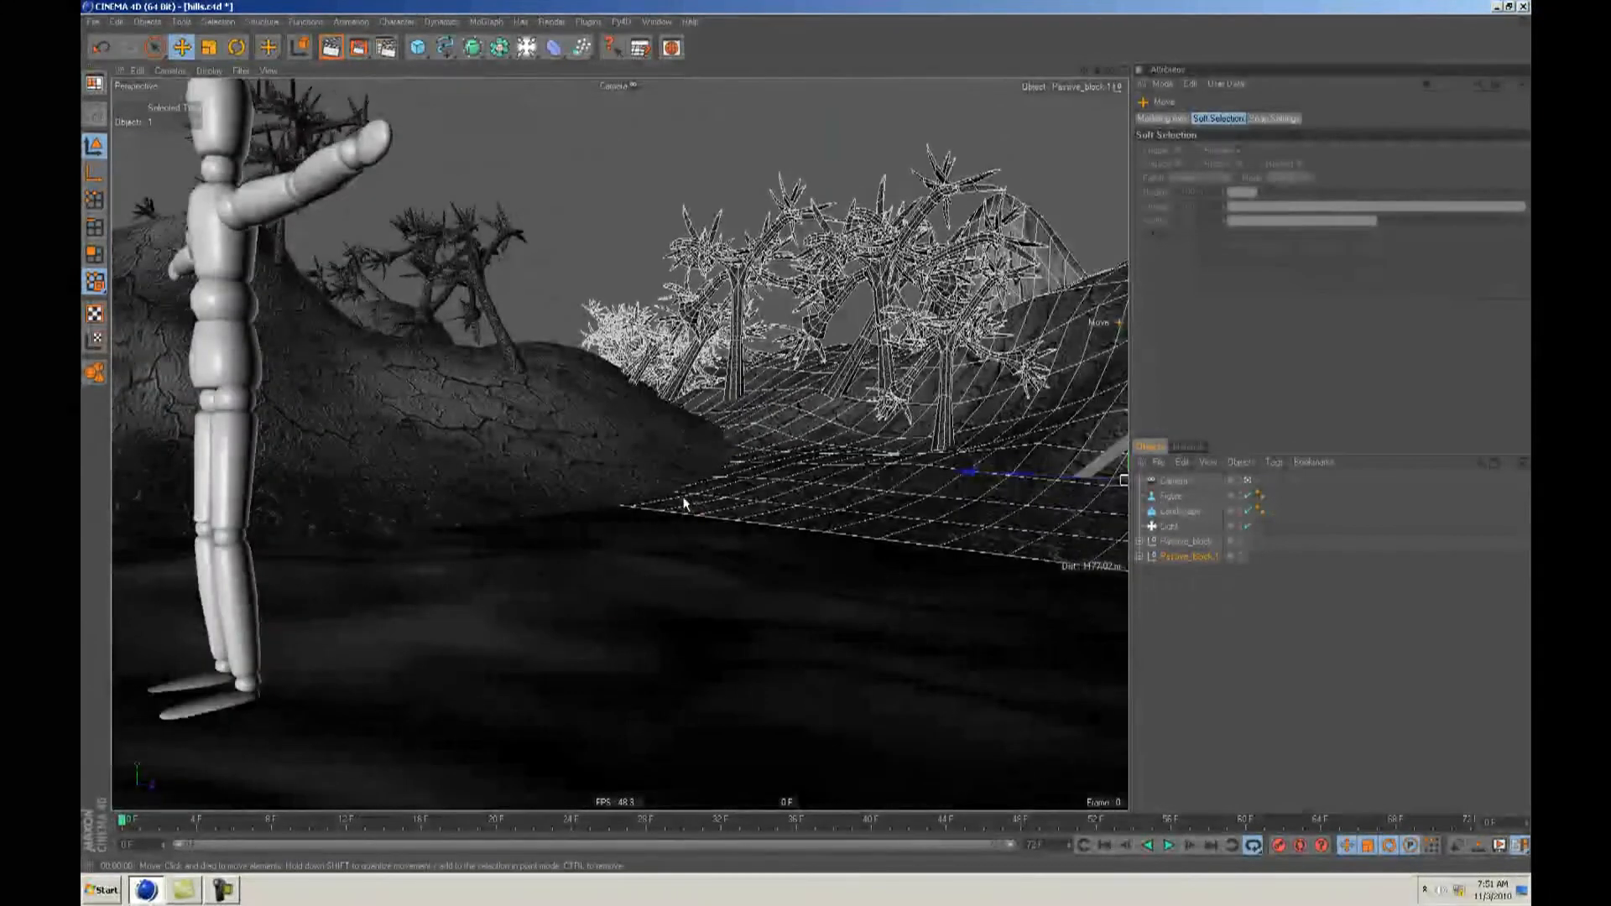
Step: In the top view, duplicate Passive_block.1 and rotate the new copy 90° clockwise
key(F2)
alt+middle_drag(999, 391, 968, 419)
ctrl+drag(1178, 556, 1177, 567)
alt+middle_drag(825, 510, 748, 510)
alt+right_drag(831, 470, 752, 380)
alt+middle_drag(753, 380, 761, 441)
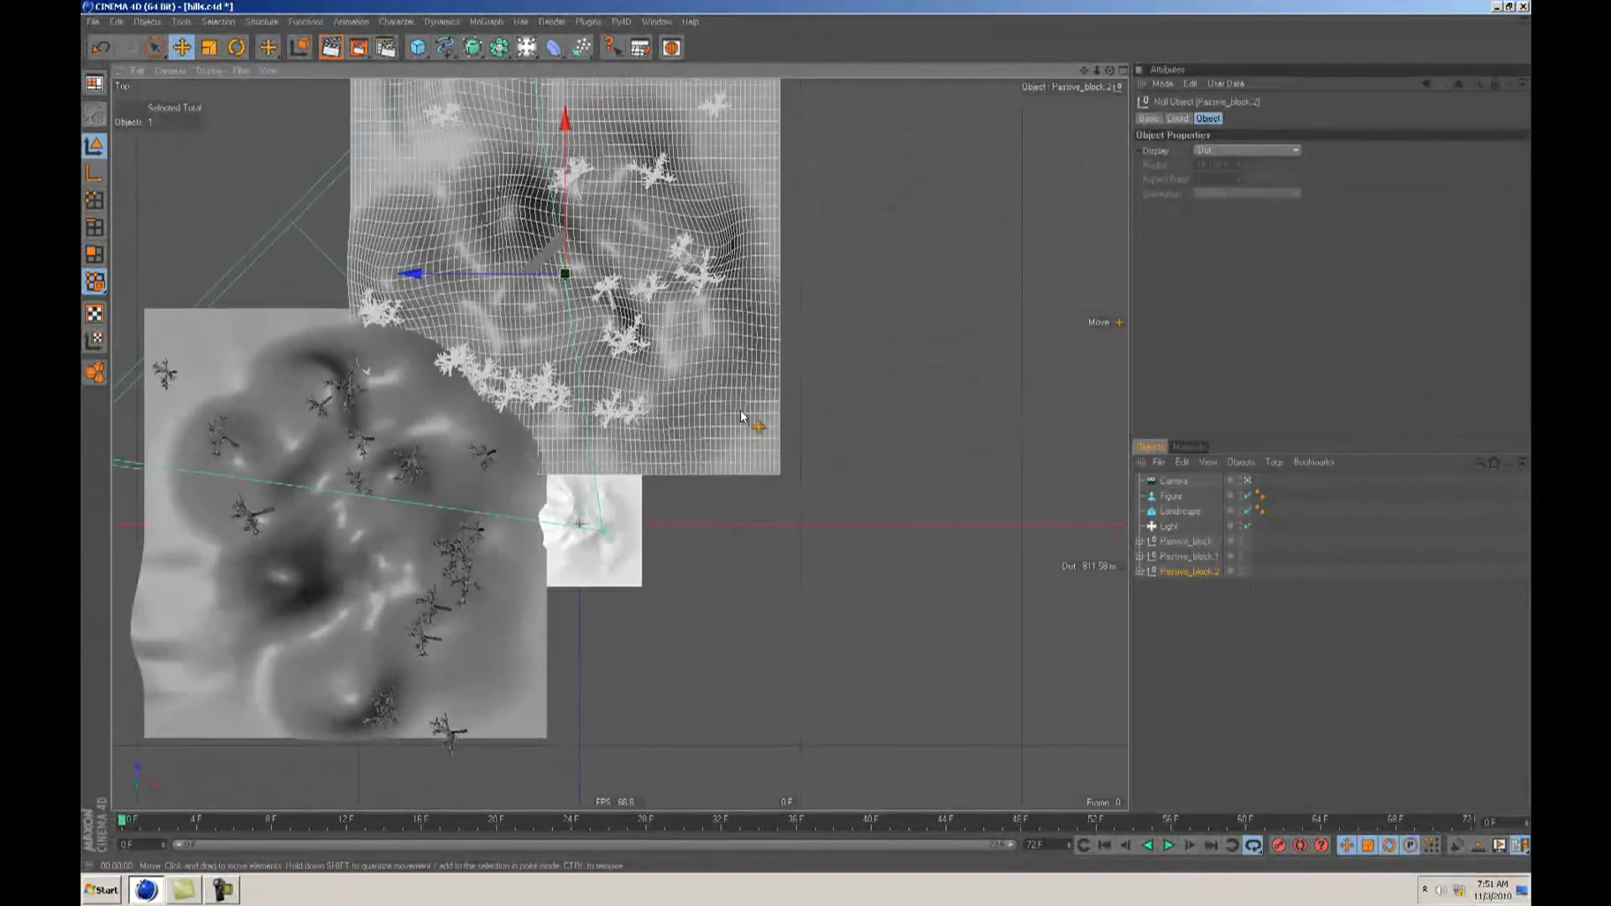
key(r)
drag(663, 327, 526, 342)
Step: Move the second copy against the +X edge of the figure's landscape, opposite the original hills
key(e)
drag(537, 177, 808, 440)
alt+middle_drag(805, 442, 808, 374)
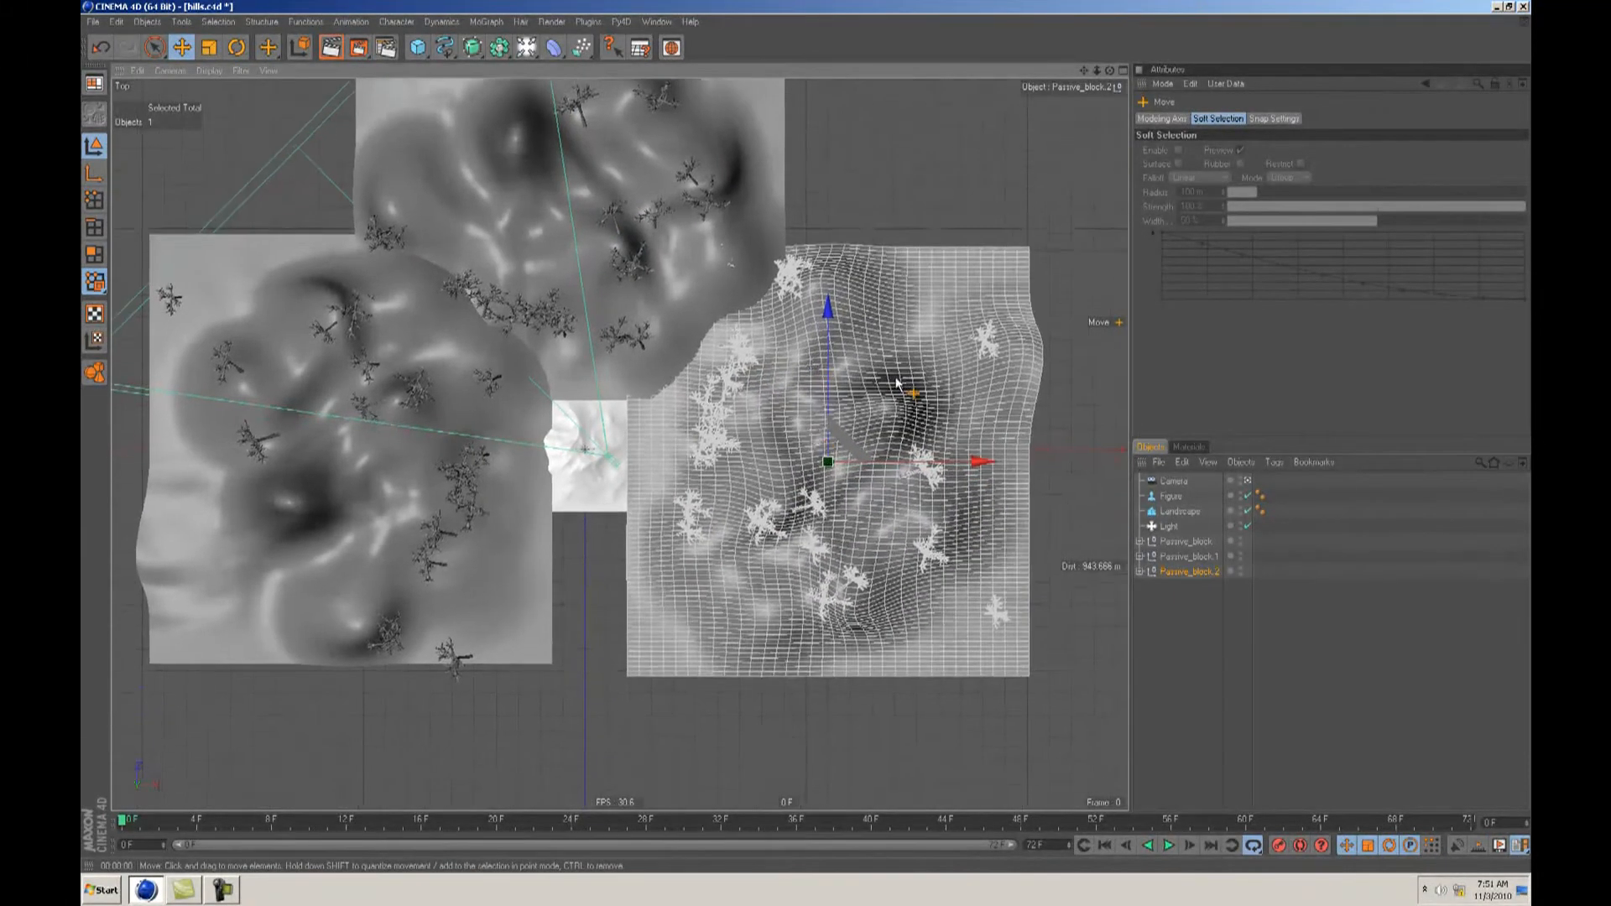
alt+right_drag(808, 375, 797, 374)
Step: Duplicate Passive_block.2 and rotate the new copy another 90° clockwise
ctrl+drag(1170, 571, 1172, 581)
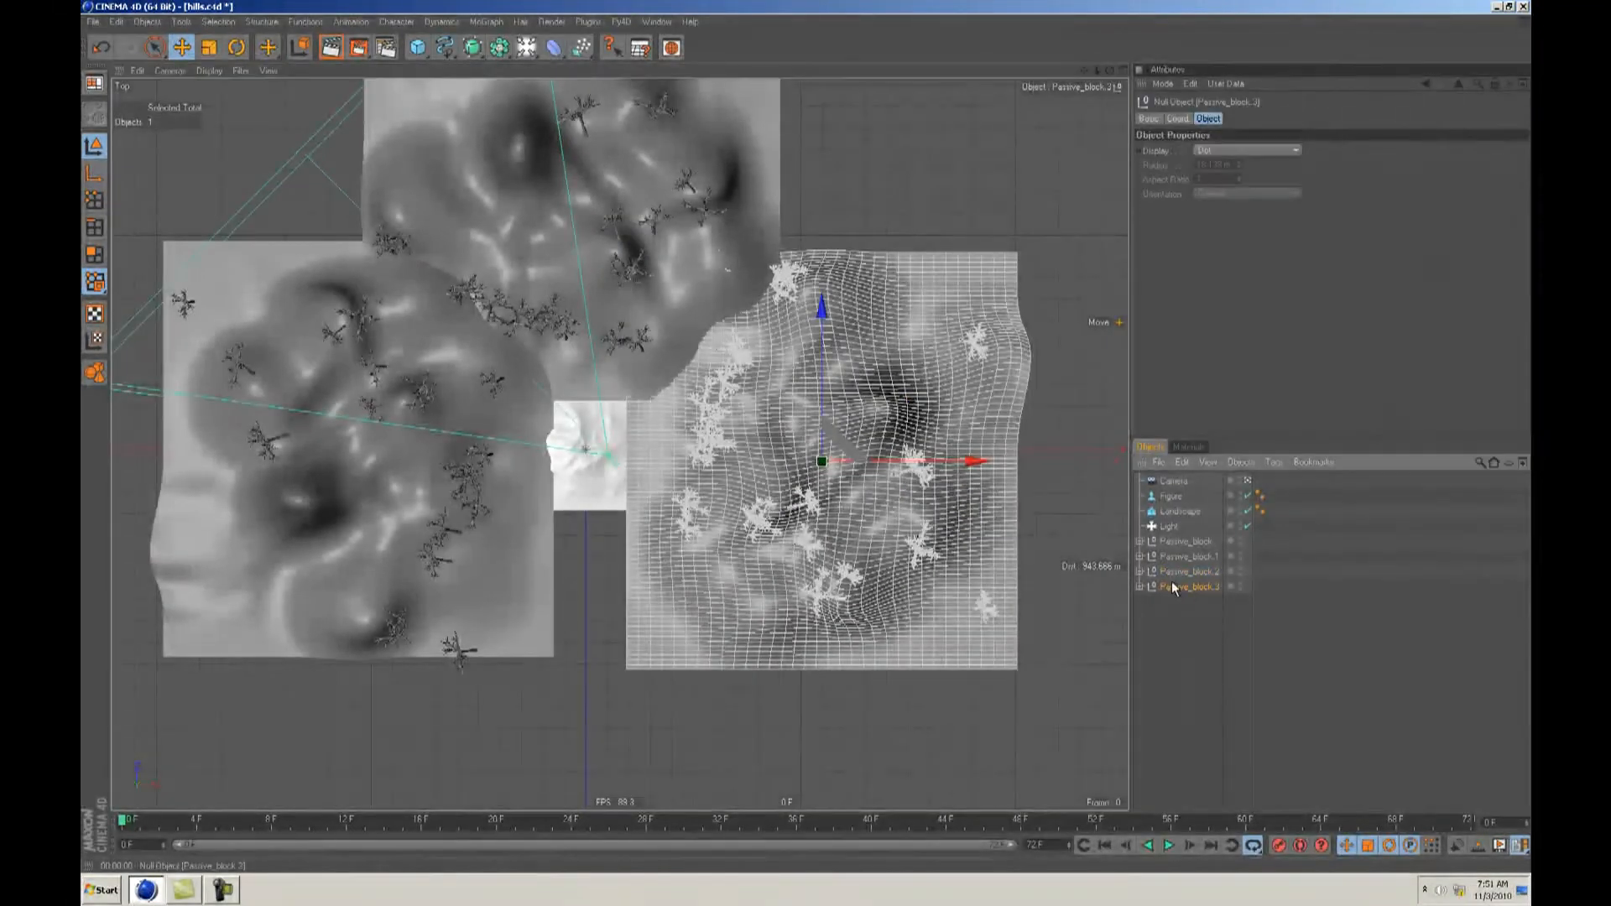
alt+middle_drag(827, 470, 824, 453)
key(r)
drag(844, 540, 557, 694)
Step: Move the third copy against the -Z edge of the figure's landscape to close the ring, then return to the camera view
key(e)
drag(801, 447, 367, 355)
key(F1)
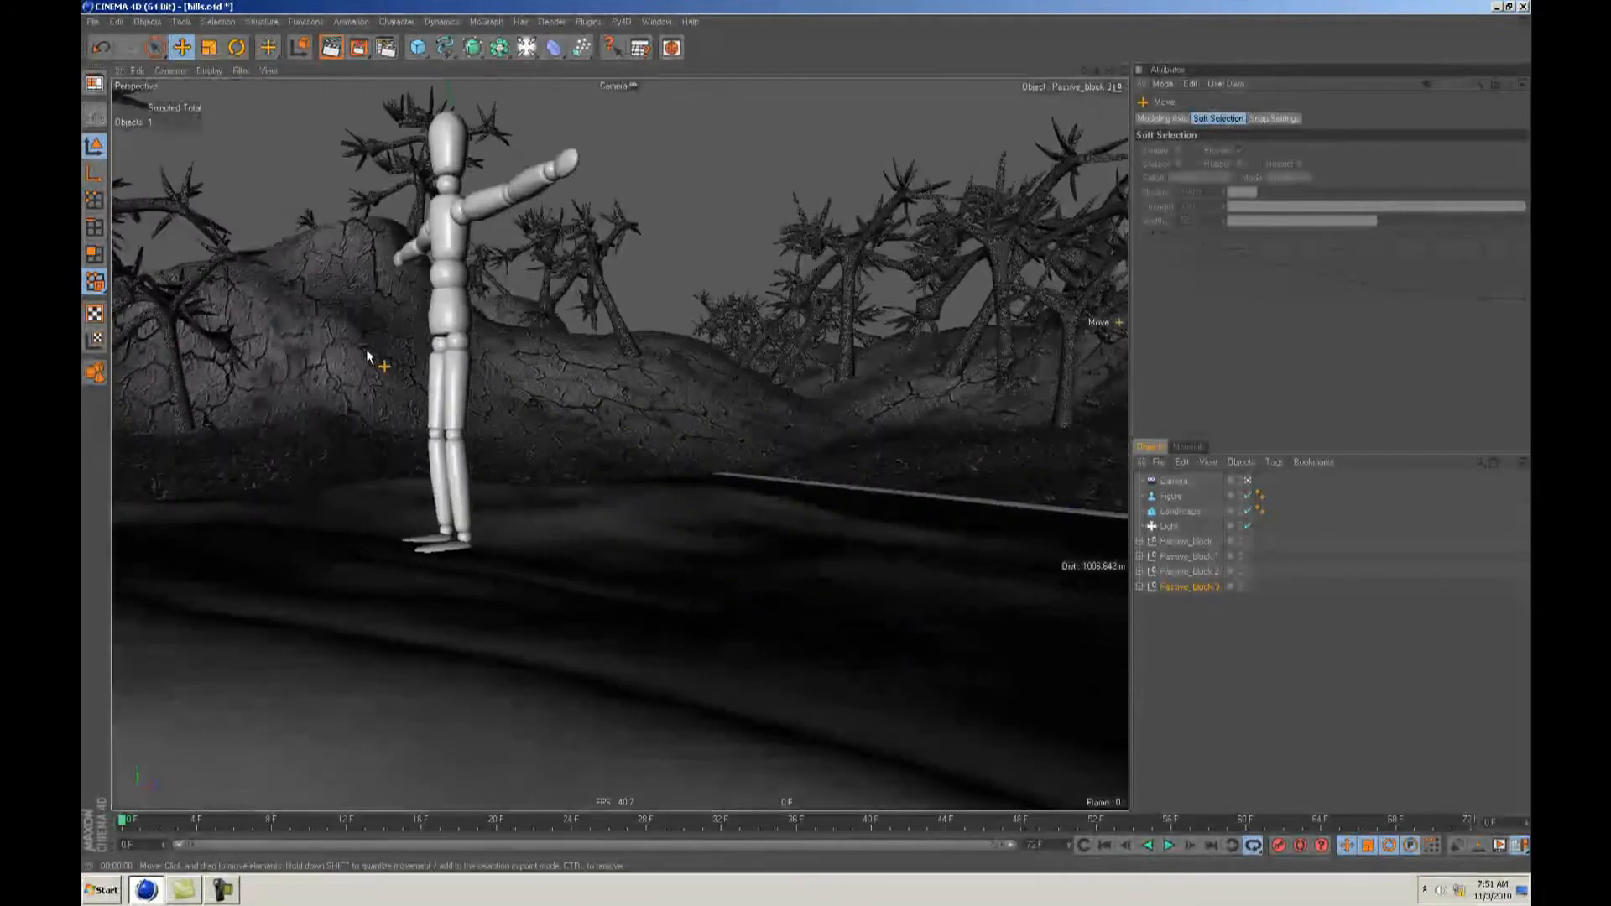
Step: Select the figure and orbit the camera around it to examine the surrounding hills, also checking the layout from above
click(467, 334)
alt+drag(467, 334, 821, 439)
alt+middle_drag(821, 440, 809, 438)
mouse_move(809, 438)
alt+right_down()
mouse_move(778, 442)
mouse_move(807, 438)
alt+right_up()
mouse_move(807, 438)
alt+mouse_down()
mouse_move(844, 435)
mouse_move(805, 444)
alt+mouse_up()
alt+middle_drag(497, 315, 807, 443)
alt+drag(806, 443, 811, 443)
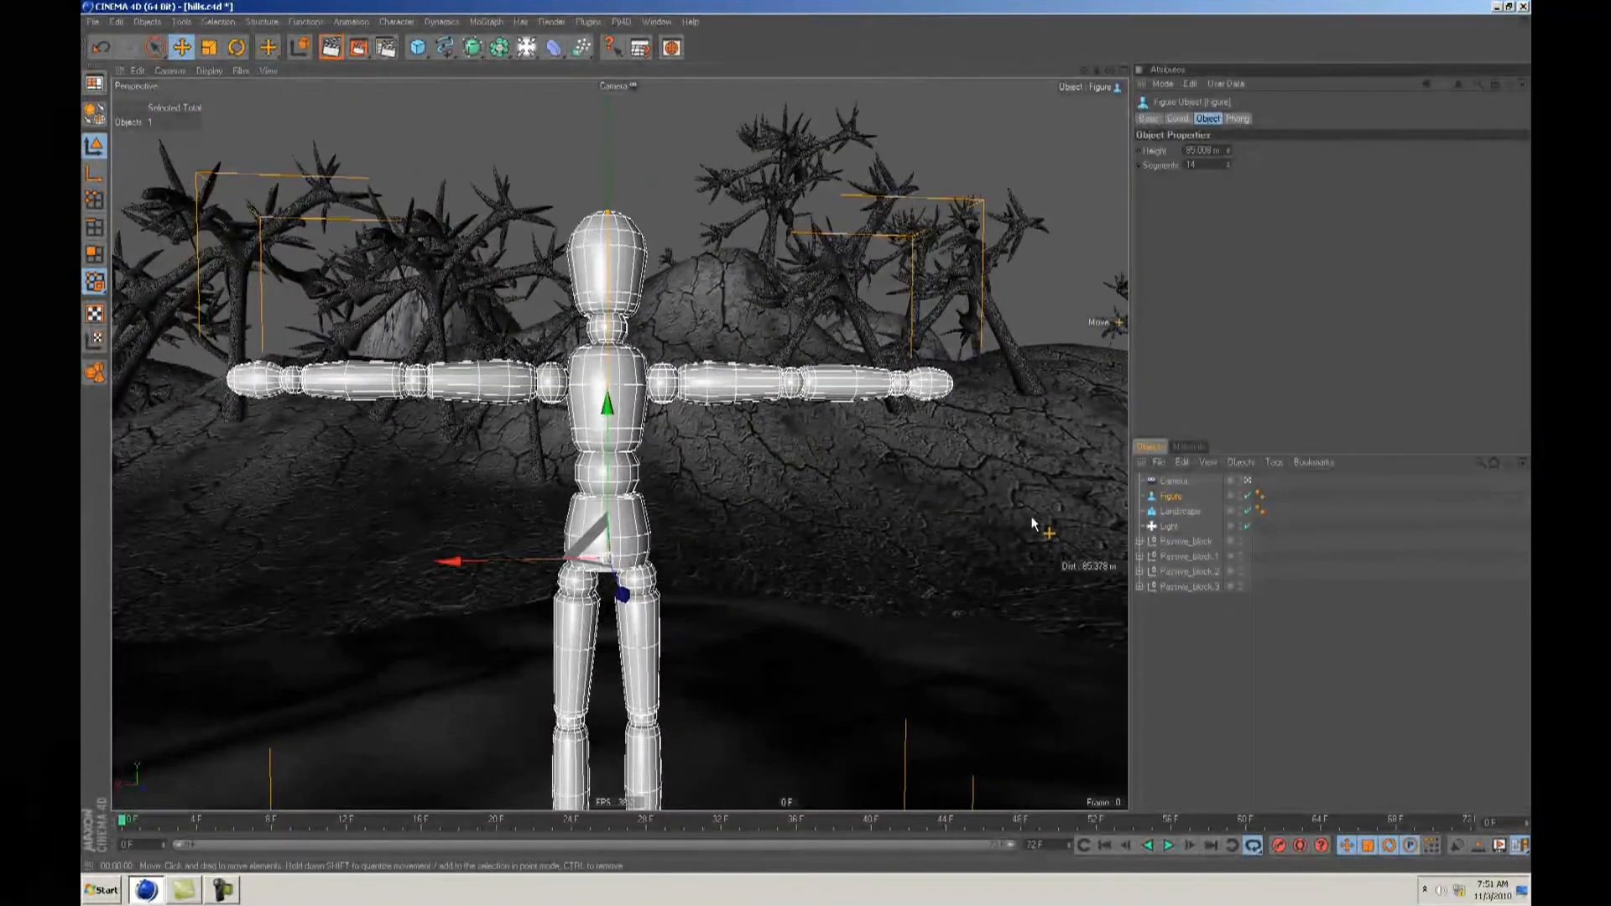
key(F2)
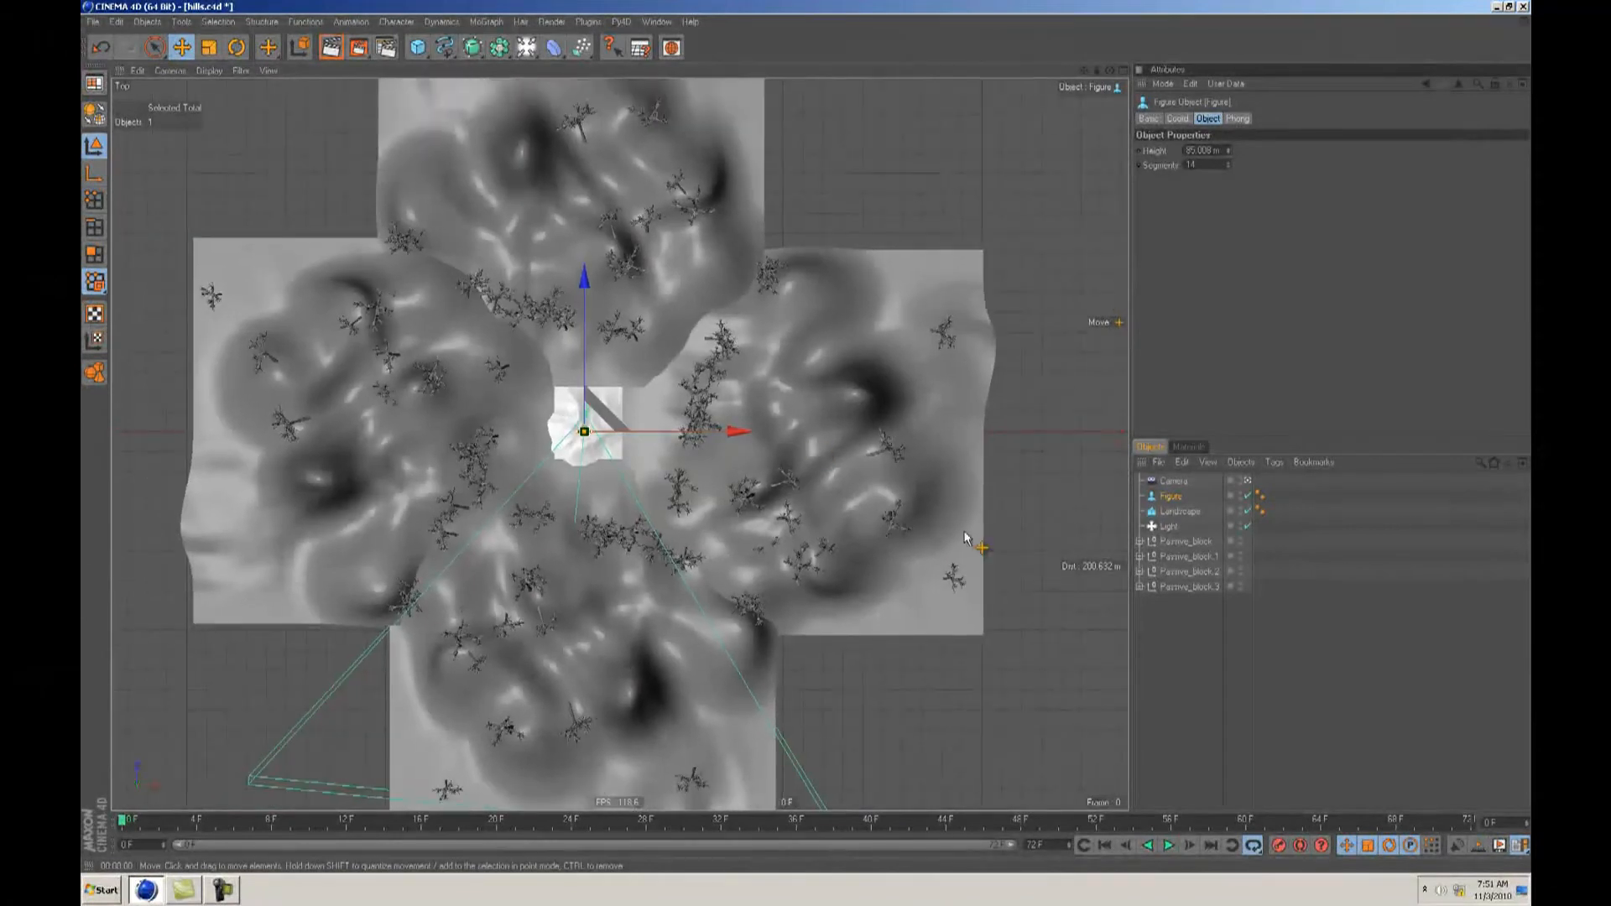
key(F1)
alt+right_drag(819, 511, 806, 438)
alt+drag(805, 443, 807, 436)
Step: Expand the Passive_block group and inspect the transform settings of its Cloner Object
click(1181, 643)
click(1141, 541)
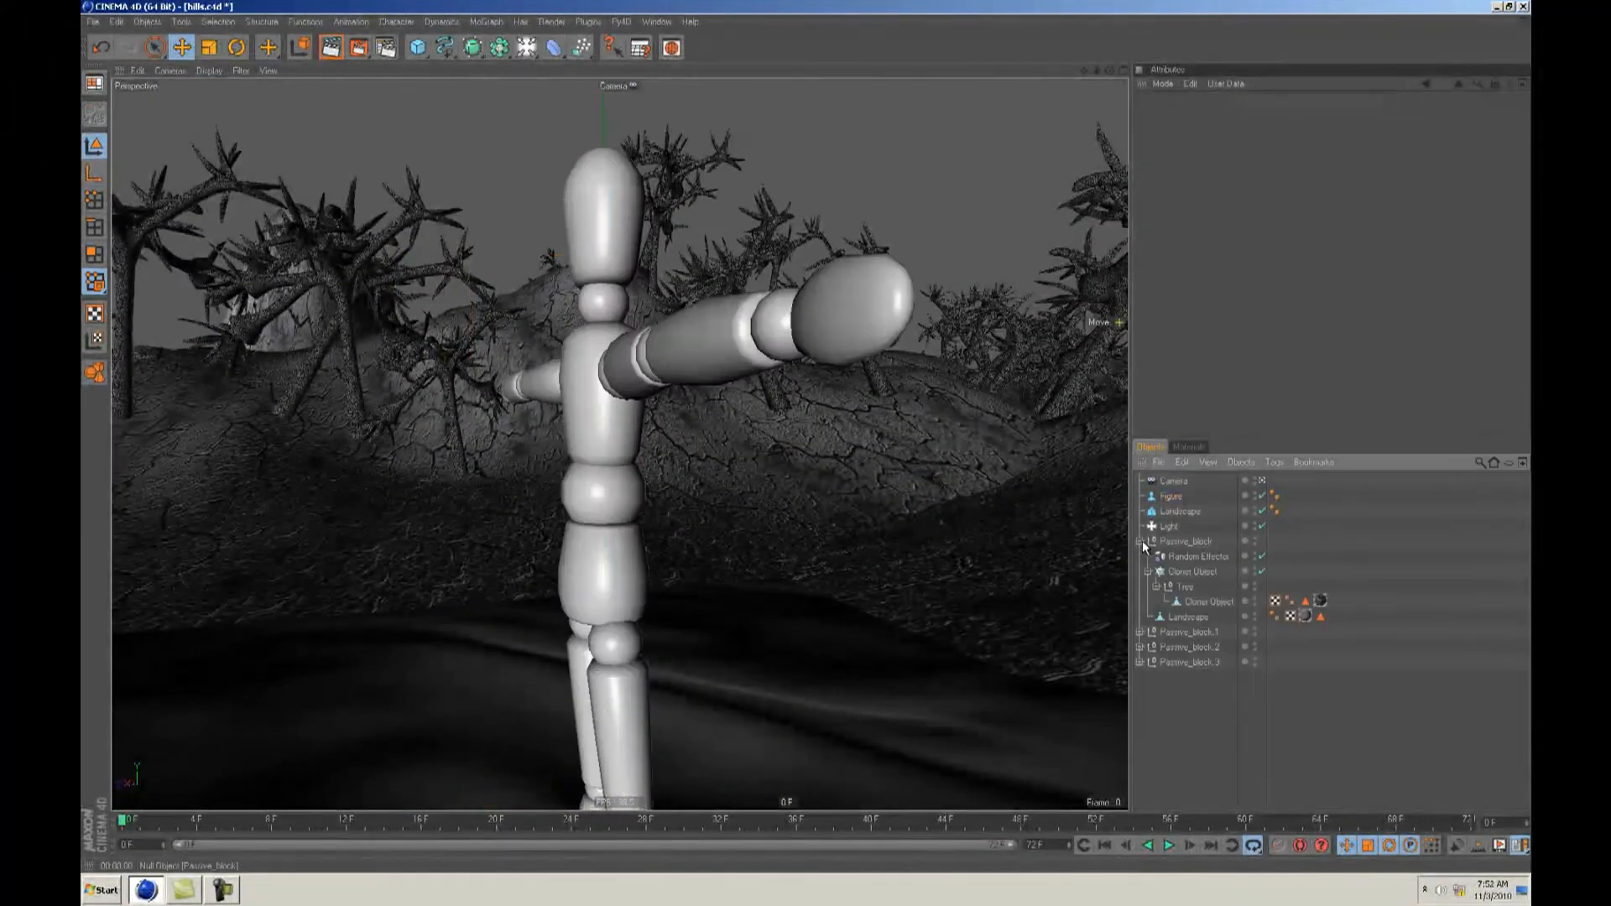
click(1148, 573)
click(1175, 572)
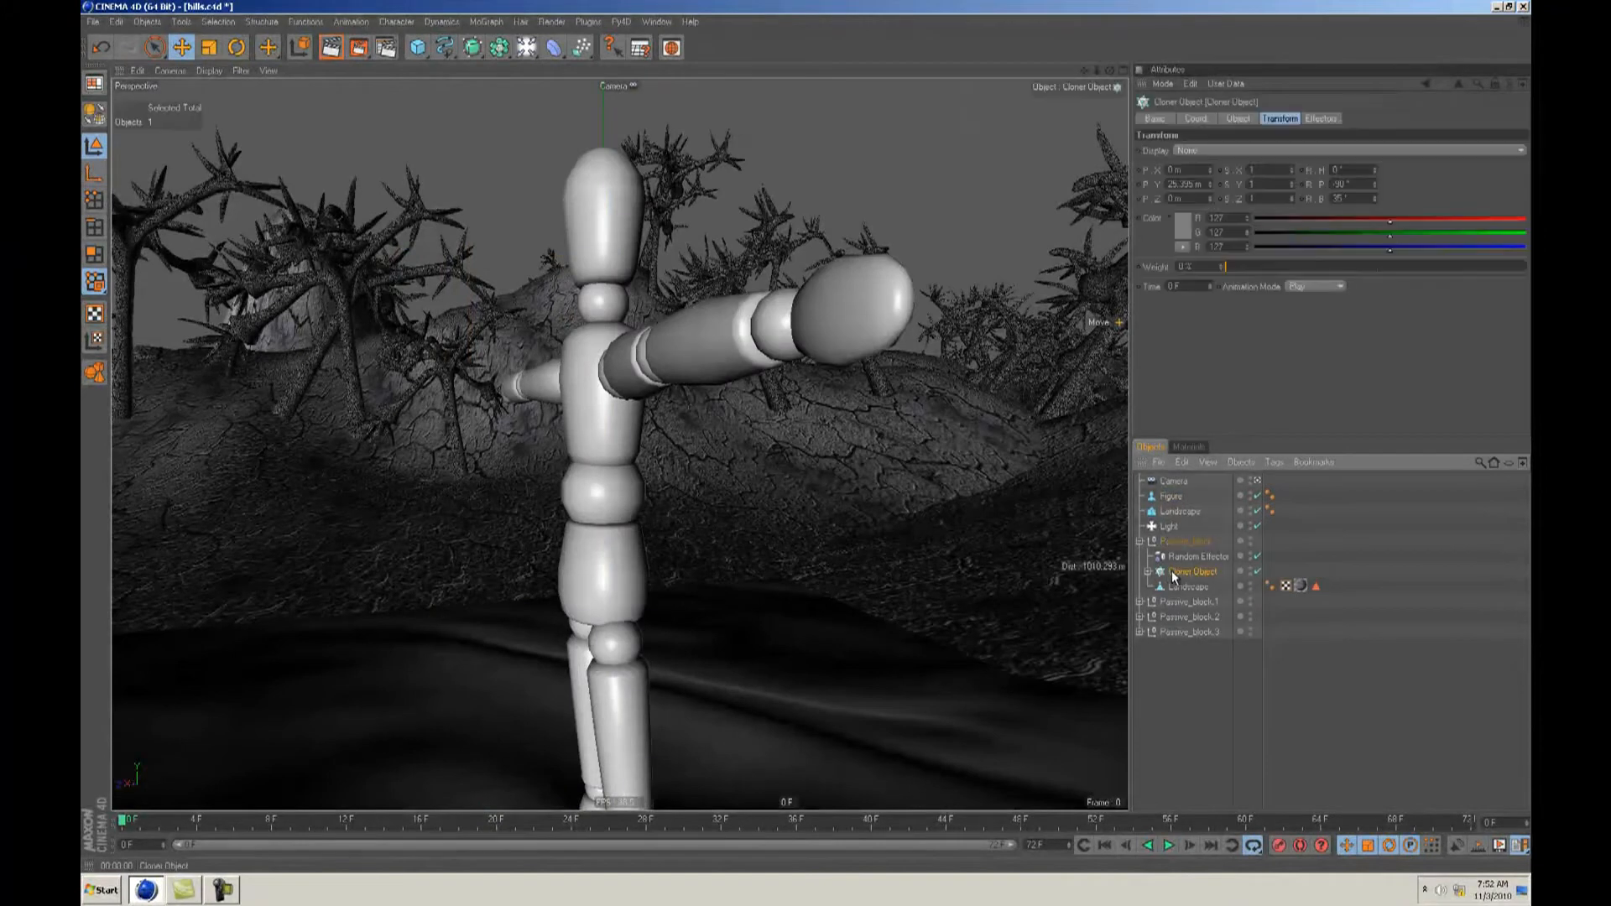
Step: Examine the hills around the figure from the opposite direction, then review the whole cross-shaped layout from above
alt+drag(889, 527, 982, 445)
click(1172, 496)
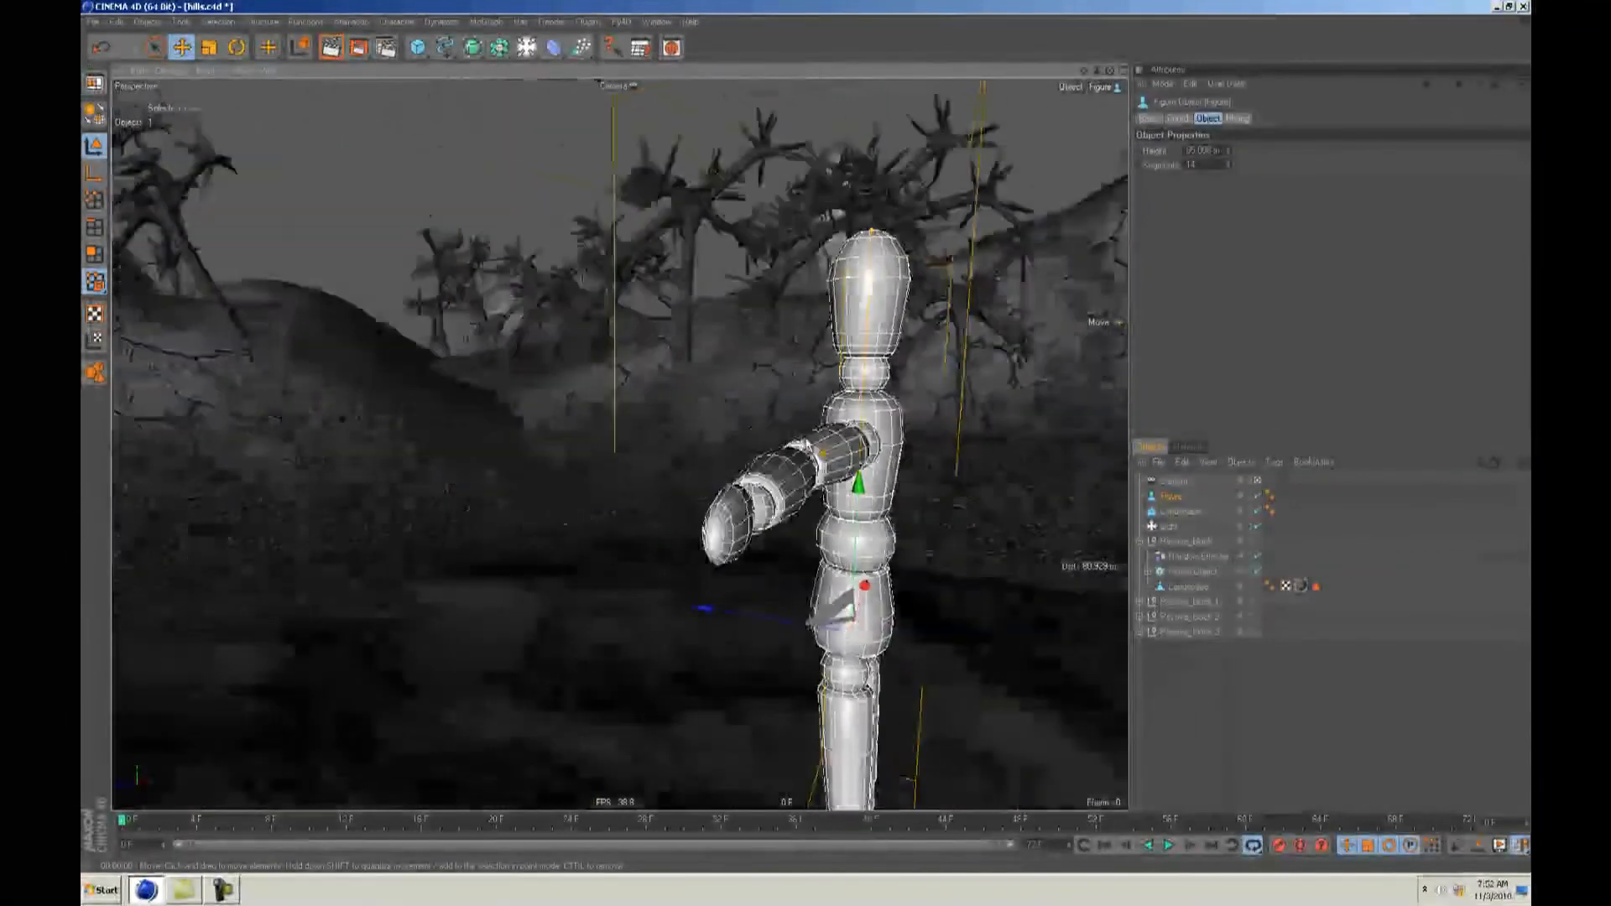
click(1234, 574)
click(871, 502)
alt+drag(819, 446, 923, 513)
key(F2)
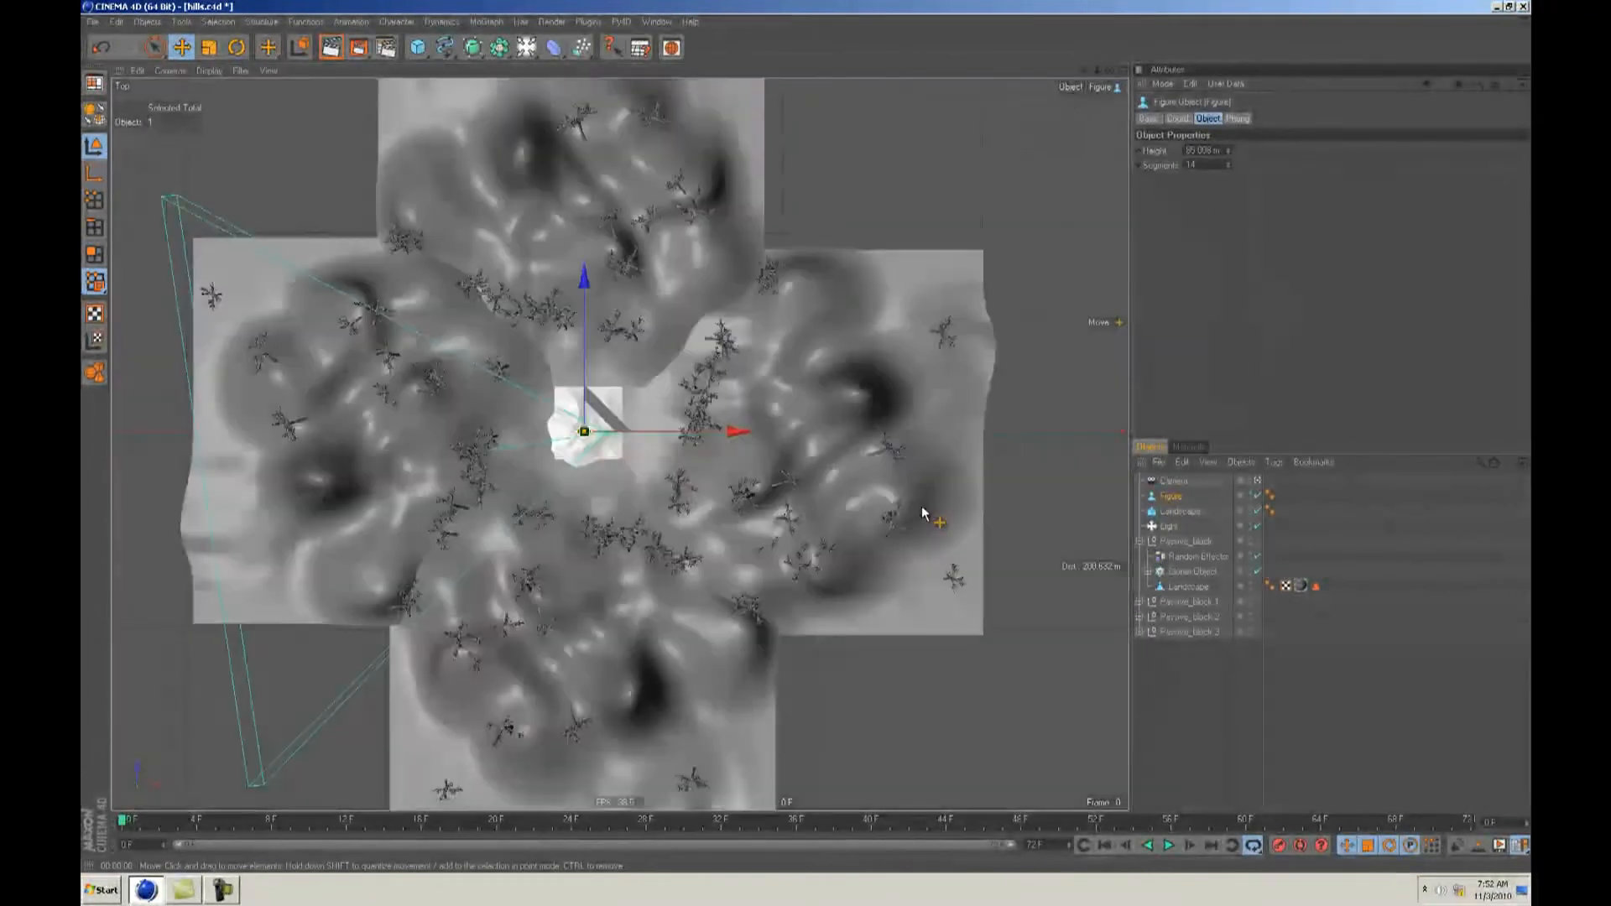
scroll(759, 453, down, 3)
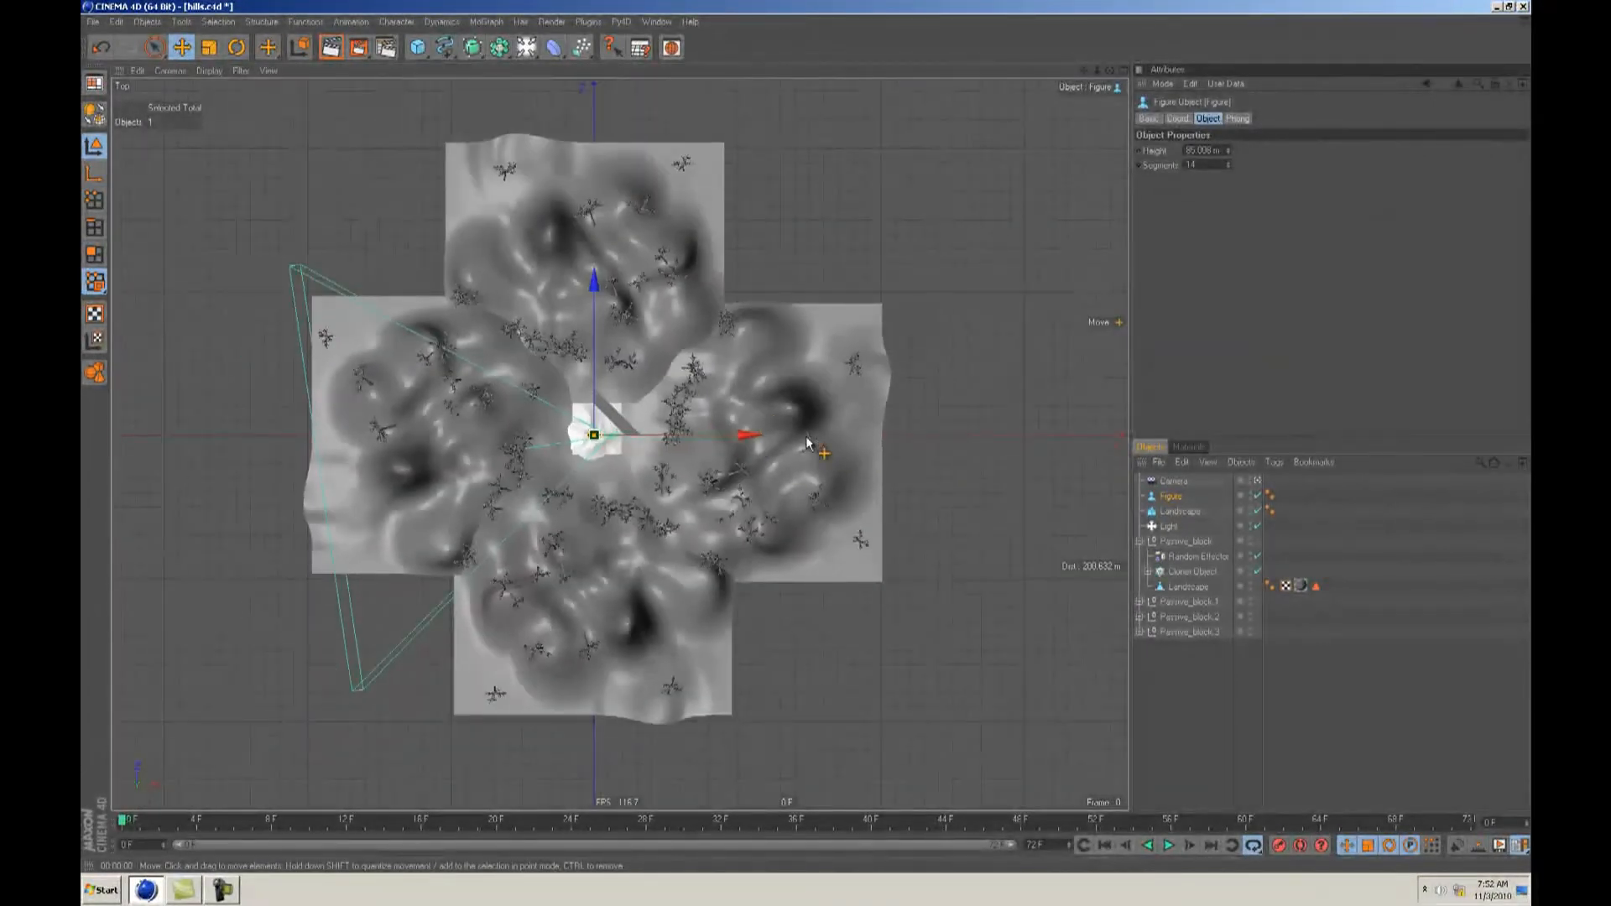
scroll(804, 438, up, 1)
scroll(799, 444, down, 1)
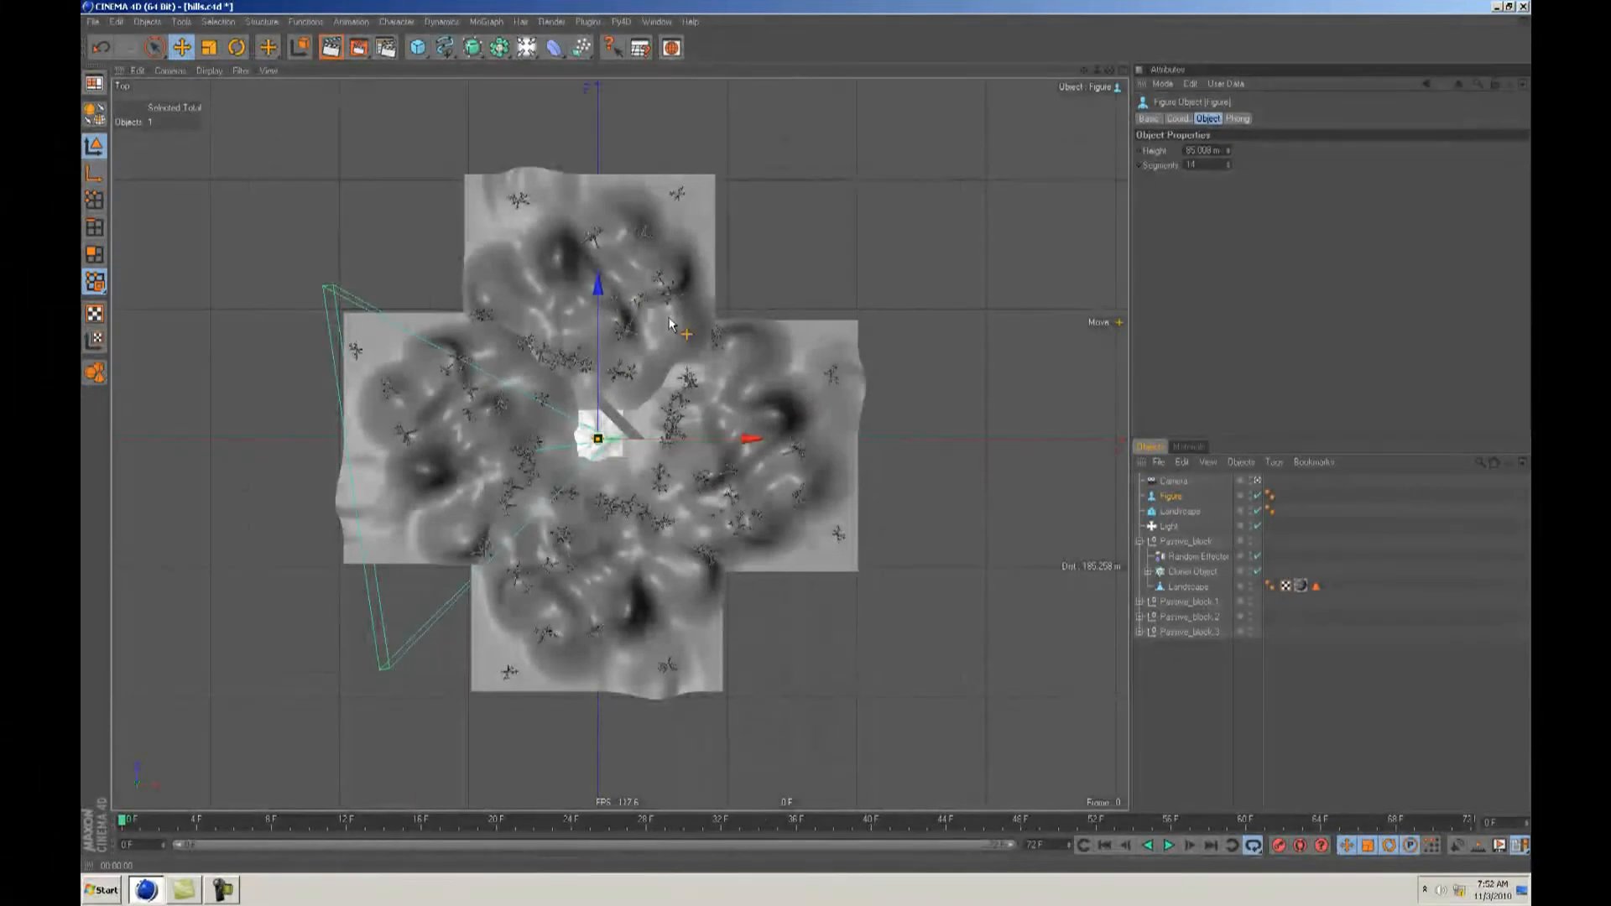
scroll(806, 443, down, 1)
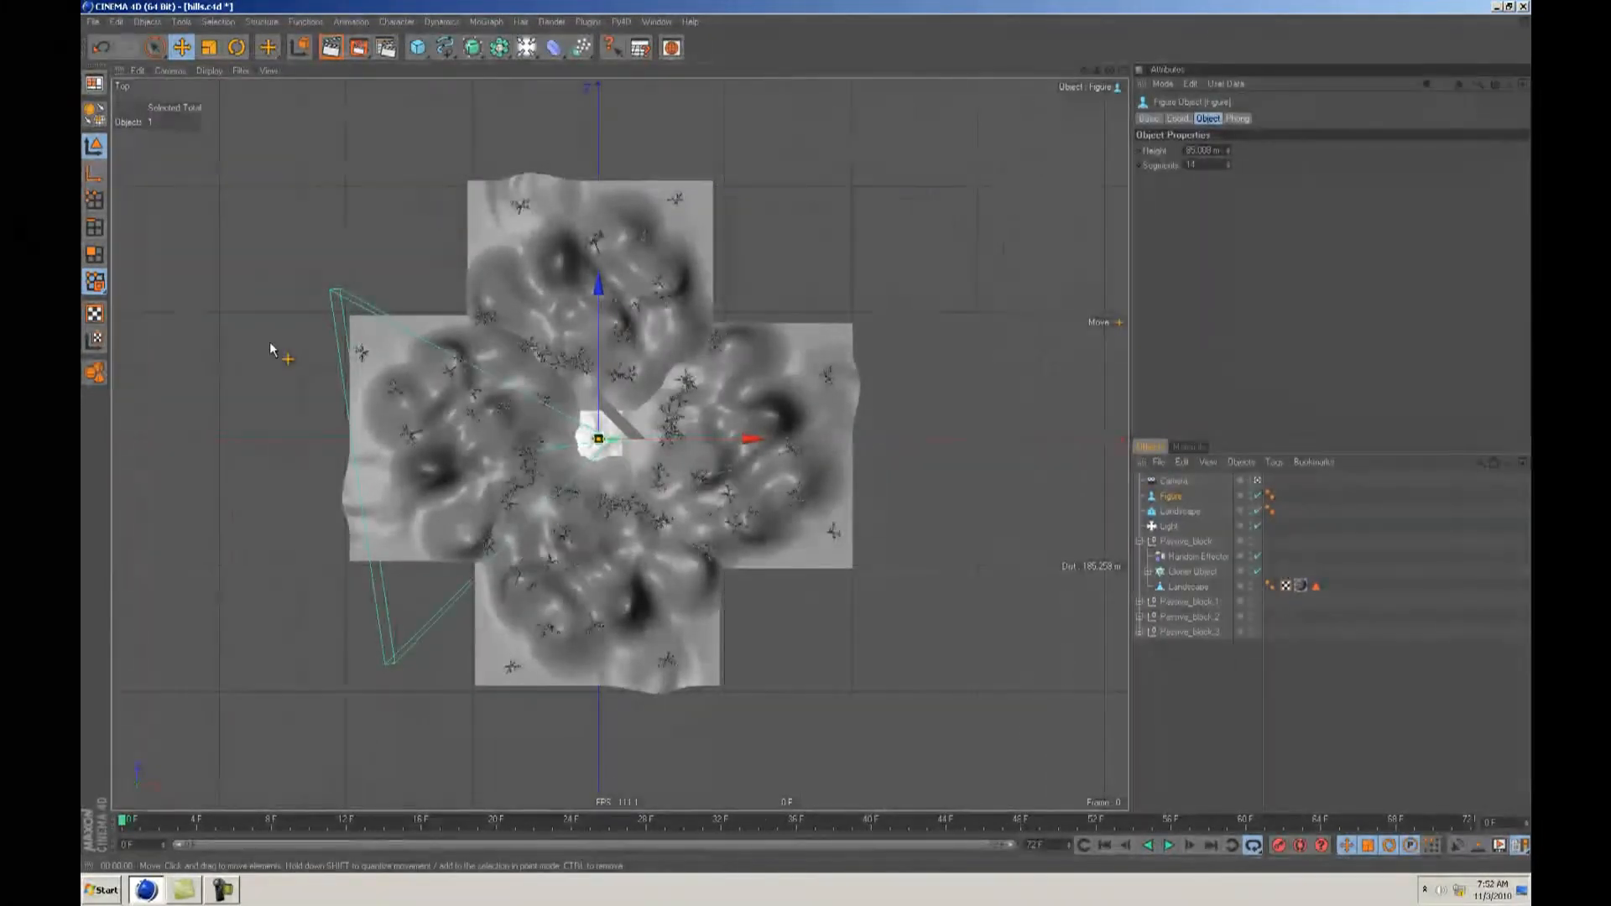
Step: Group the four Passive_block hill sections and rename the group "Inner ring"
click(1140, 541)
click(1167, 542)
shift+click(1180, 590)
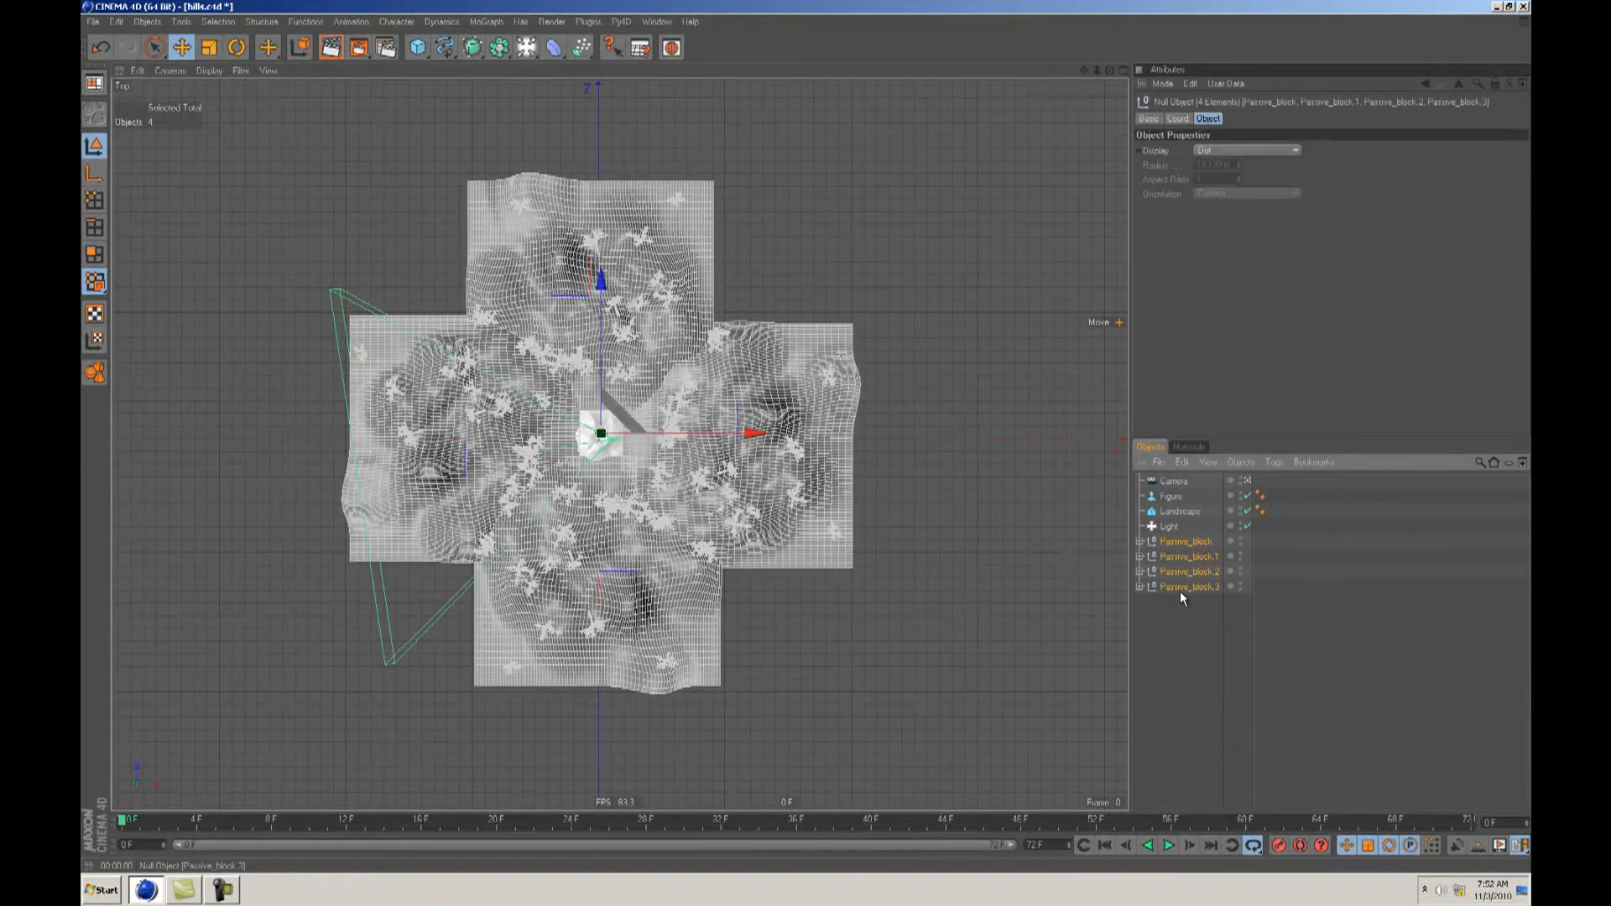
key(alt+g)
double_click(1182, 541)
key(BackSpace)
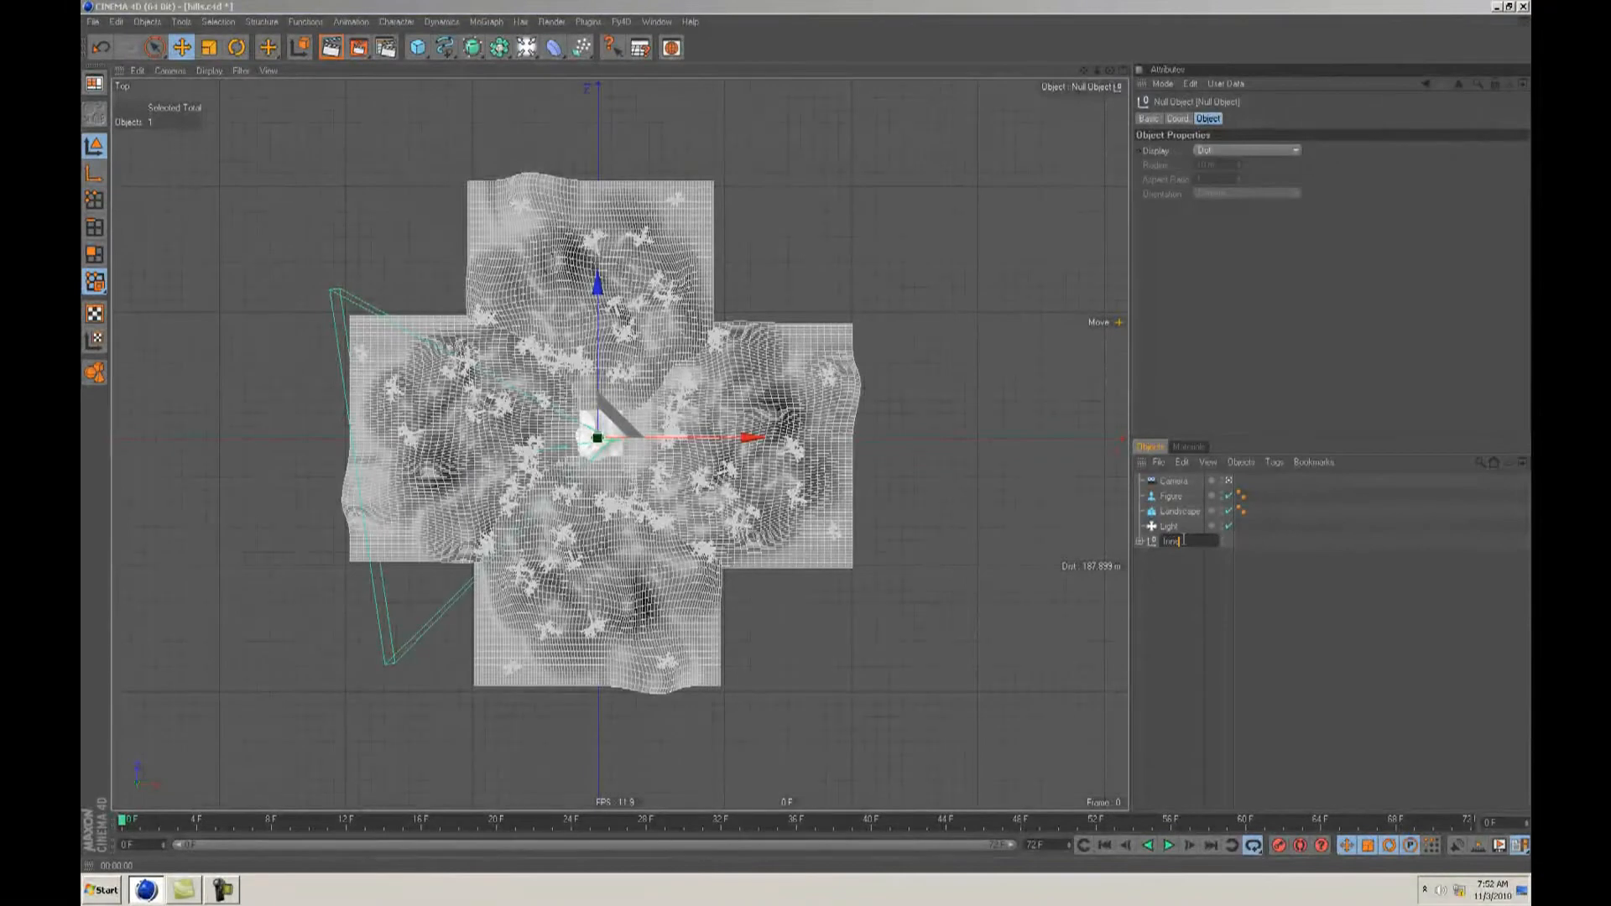
text(Inner ring)
key(Return)
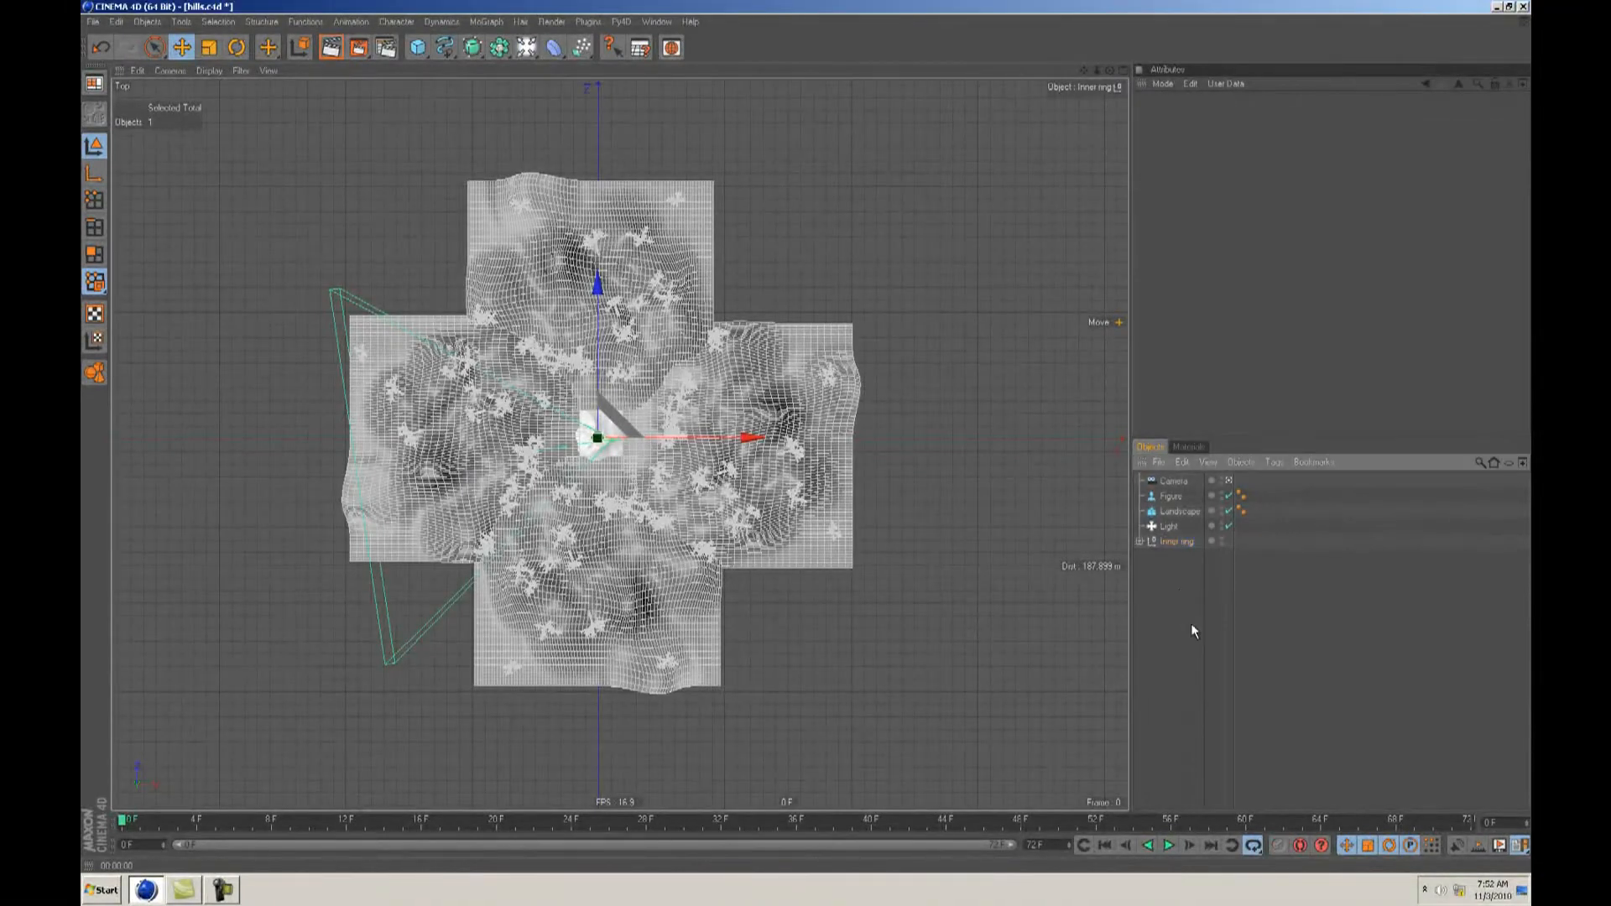
click(1191, 623)
Step: Duplicate the Inner ring group and rename the copy "Outer ring"
scroll(819, 435, up, 3)
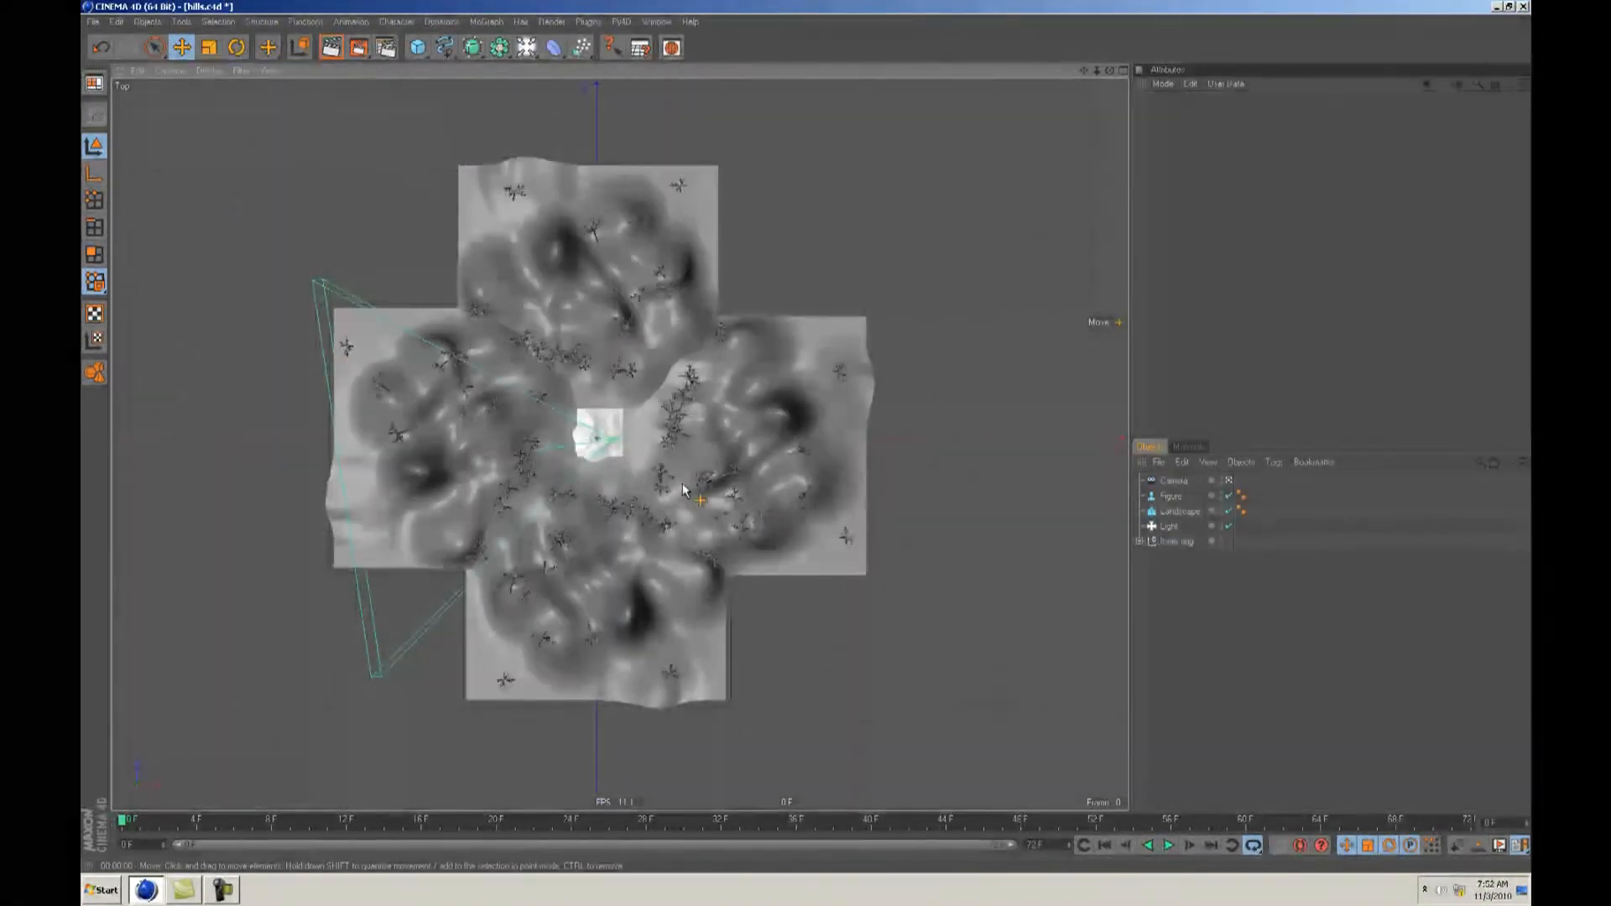
scroll(807, 436, up, 1)
scroll(804, 435, down, 1)
alt+middle_drag(804, 434, 797, 422)
ctrl+drag(1190, 546, 1172, 557)
double_click(1171, 557)
text(O)
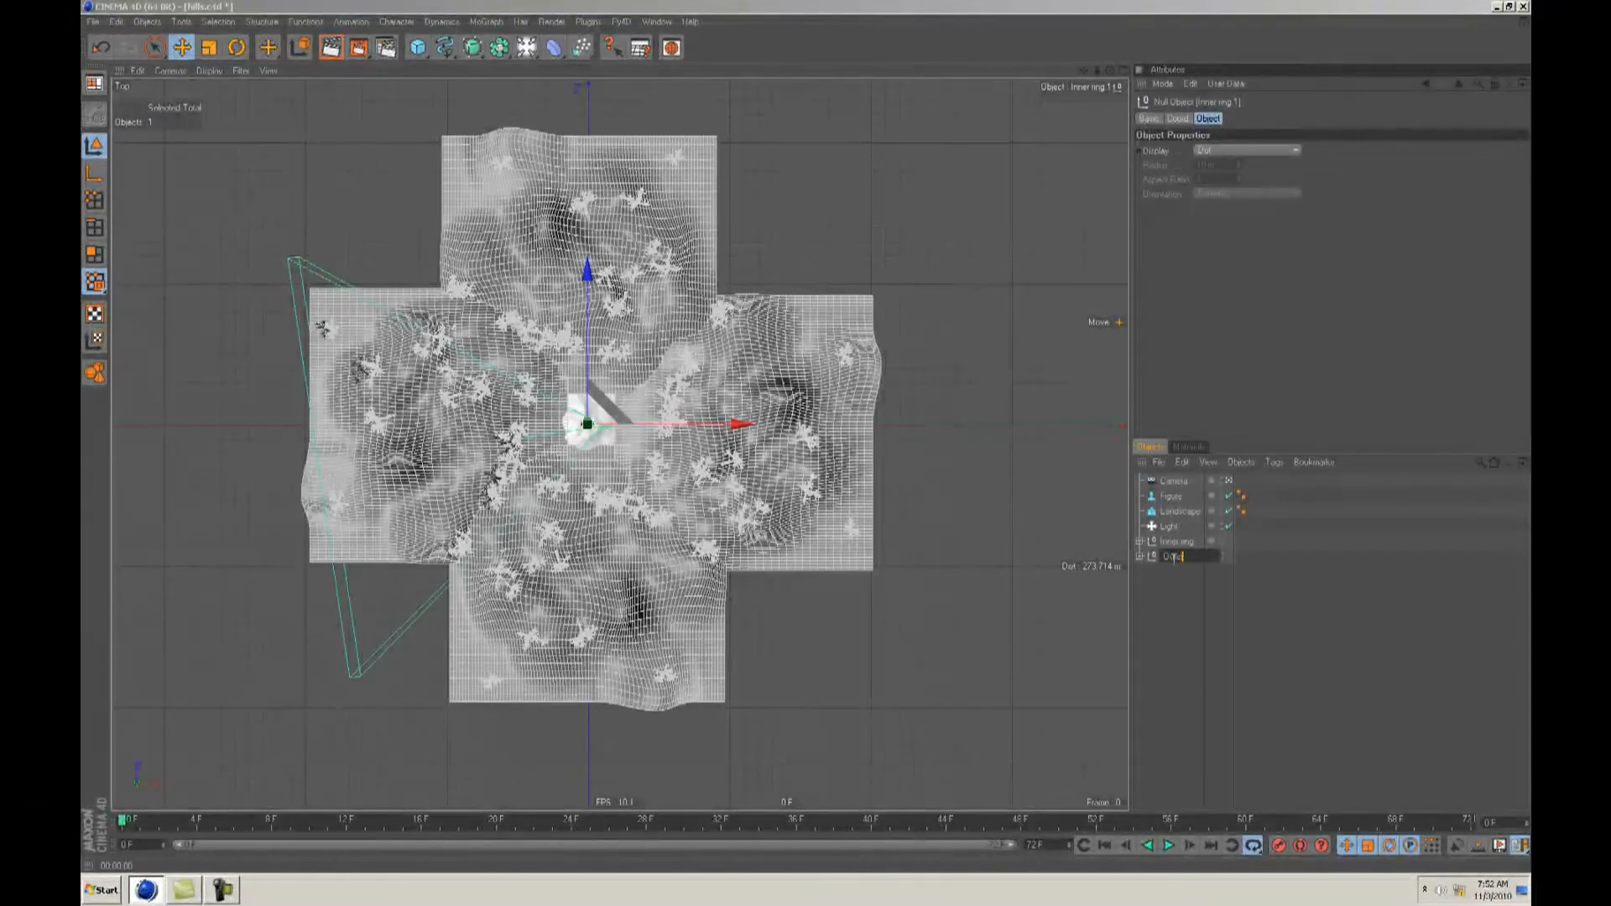
text(uter ring)
key(Return)
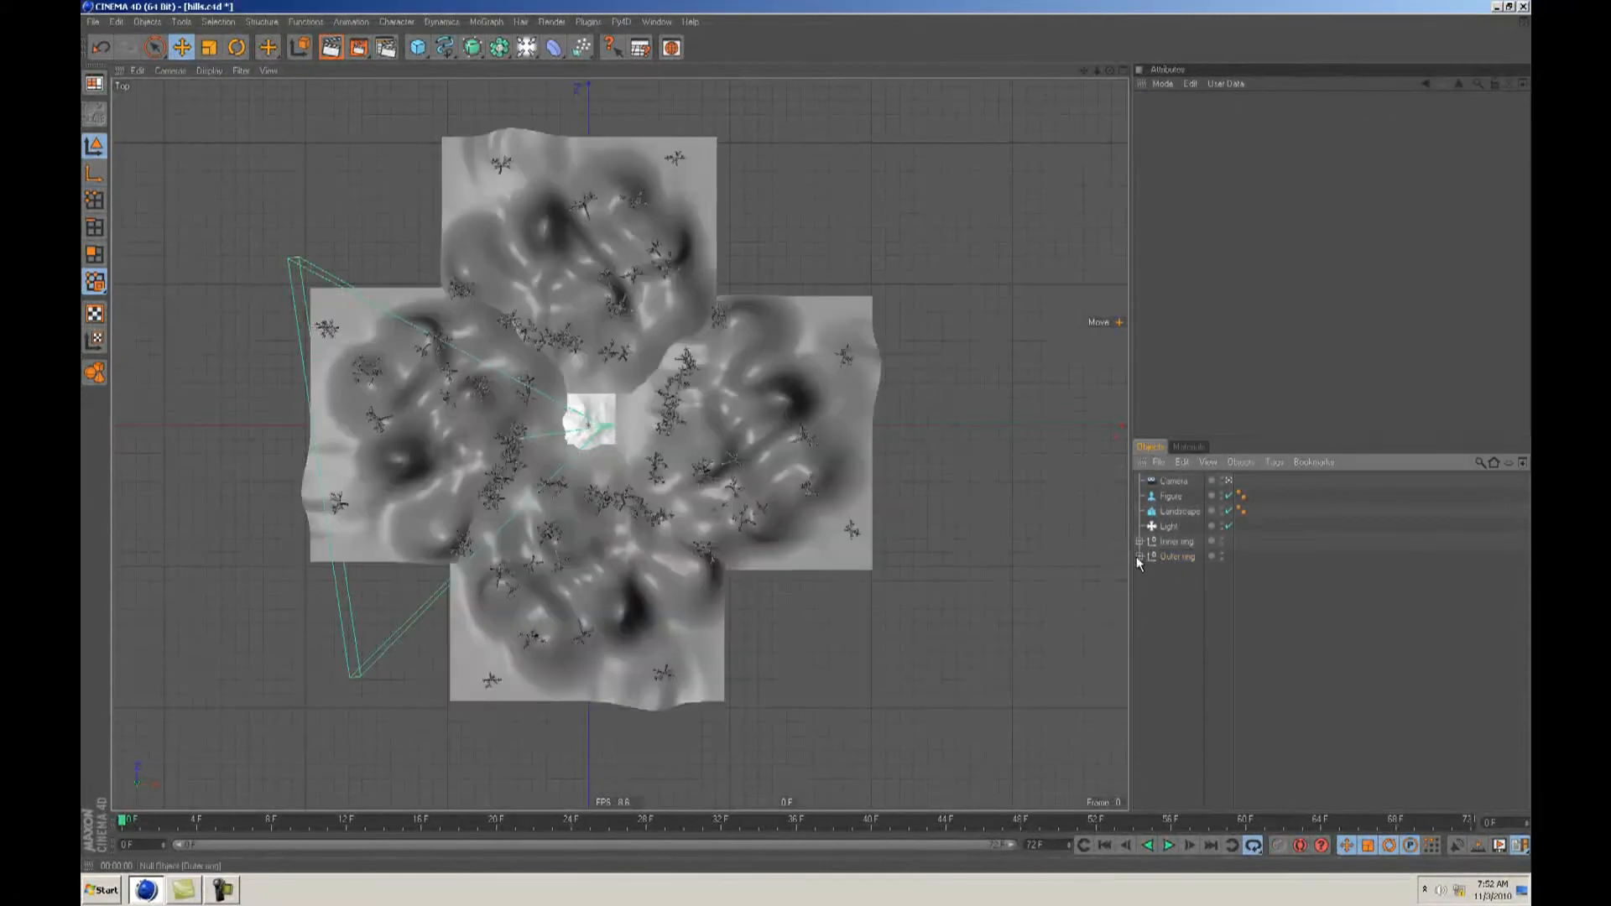
Step: Select all objects inside the Outer ring group and make its cloners editable
click(1141, 557)
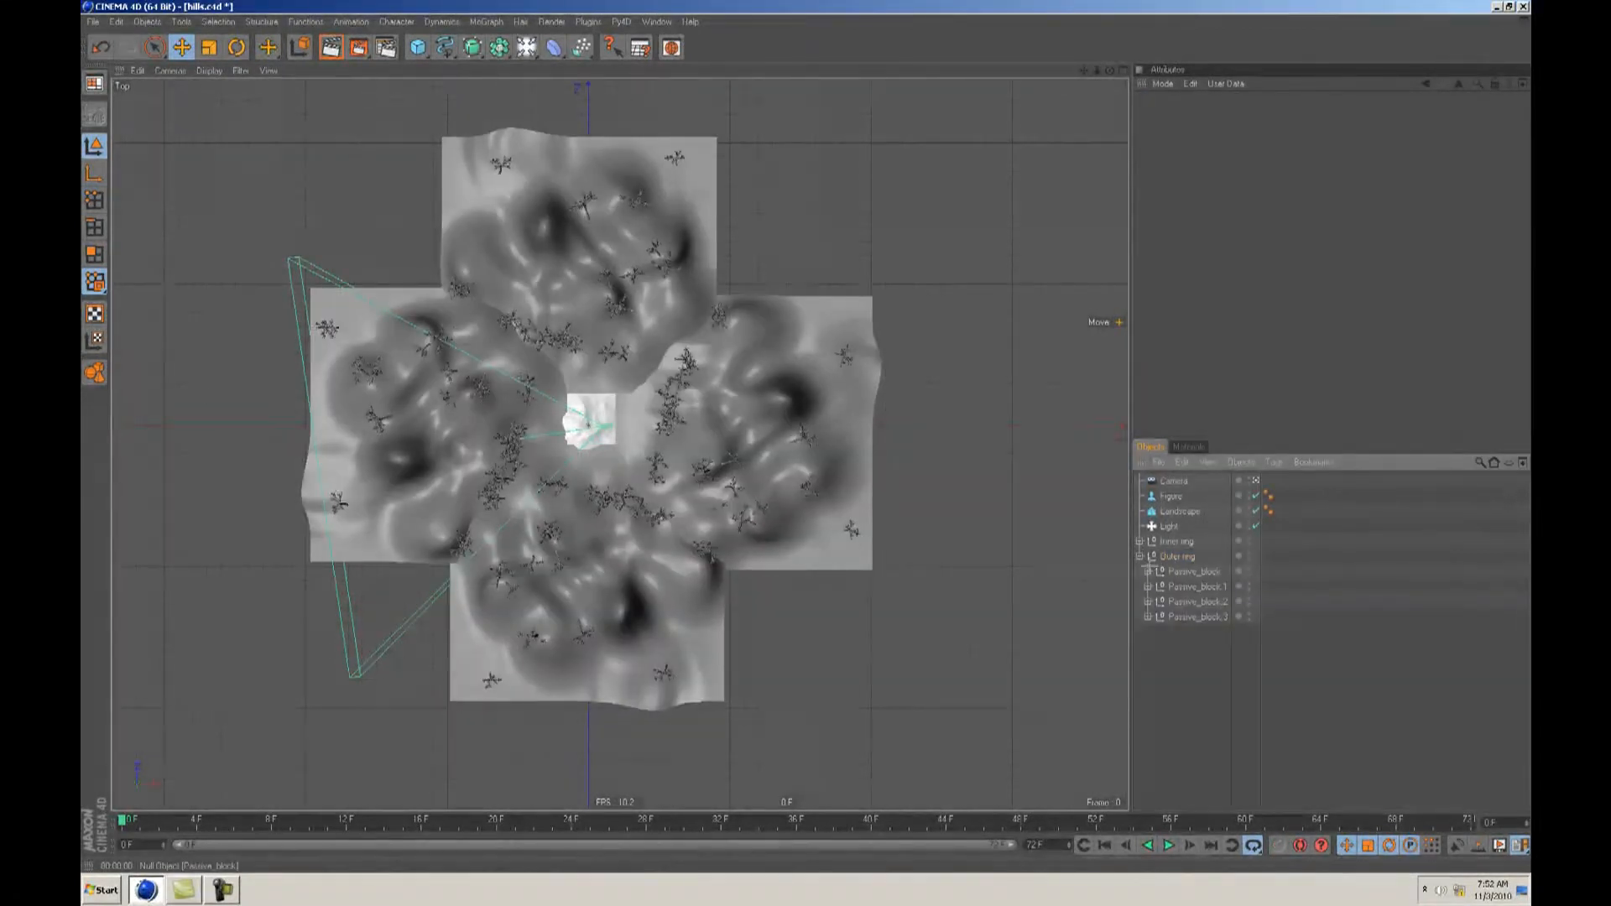
click(1149, 571)
click(1150, 571)
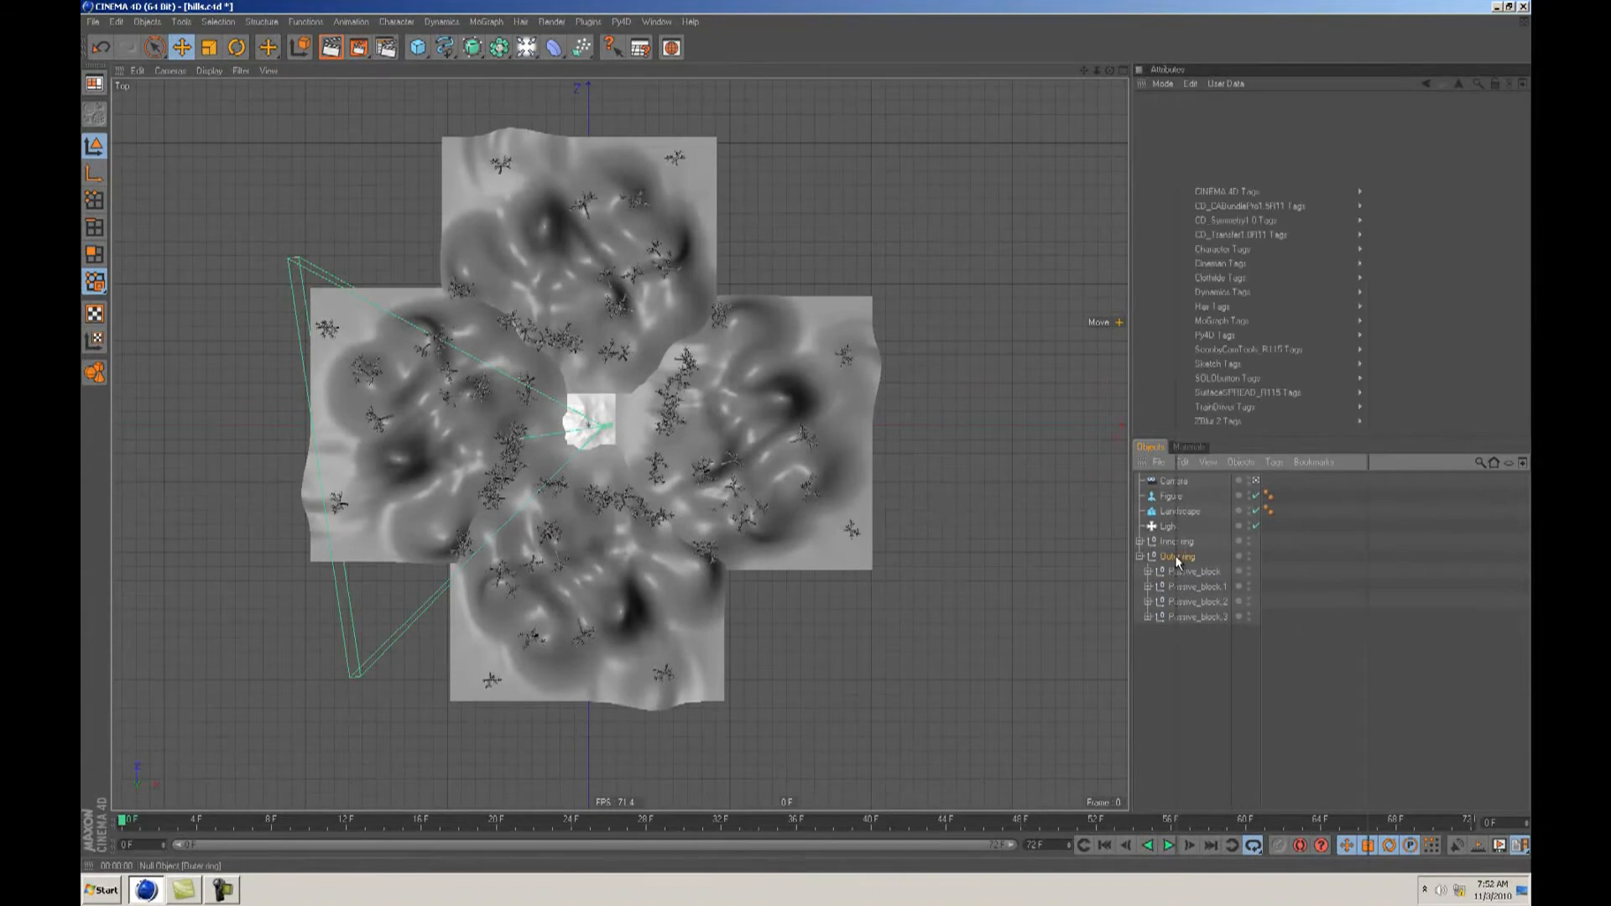
right_click(1175, 555)
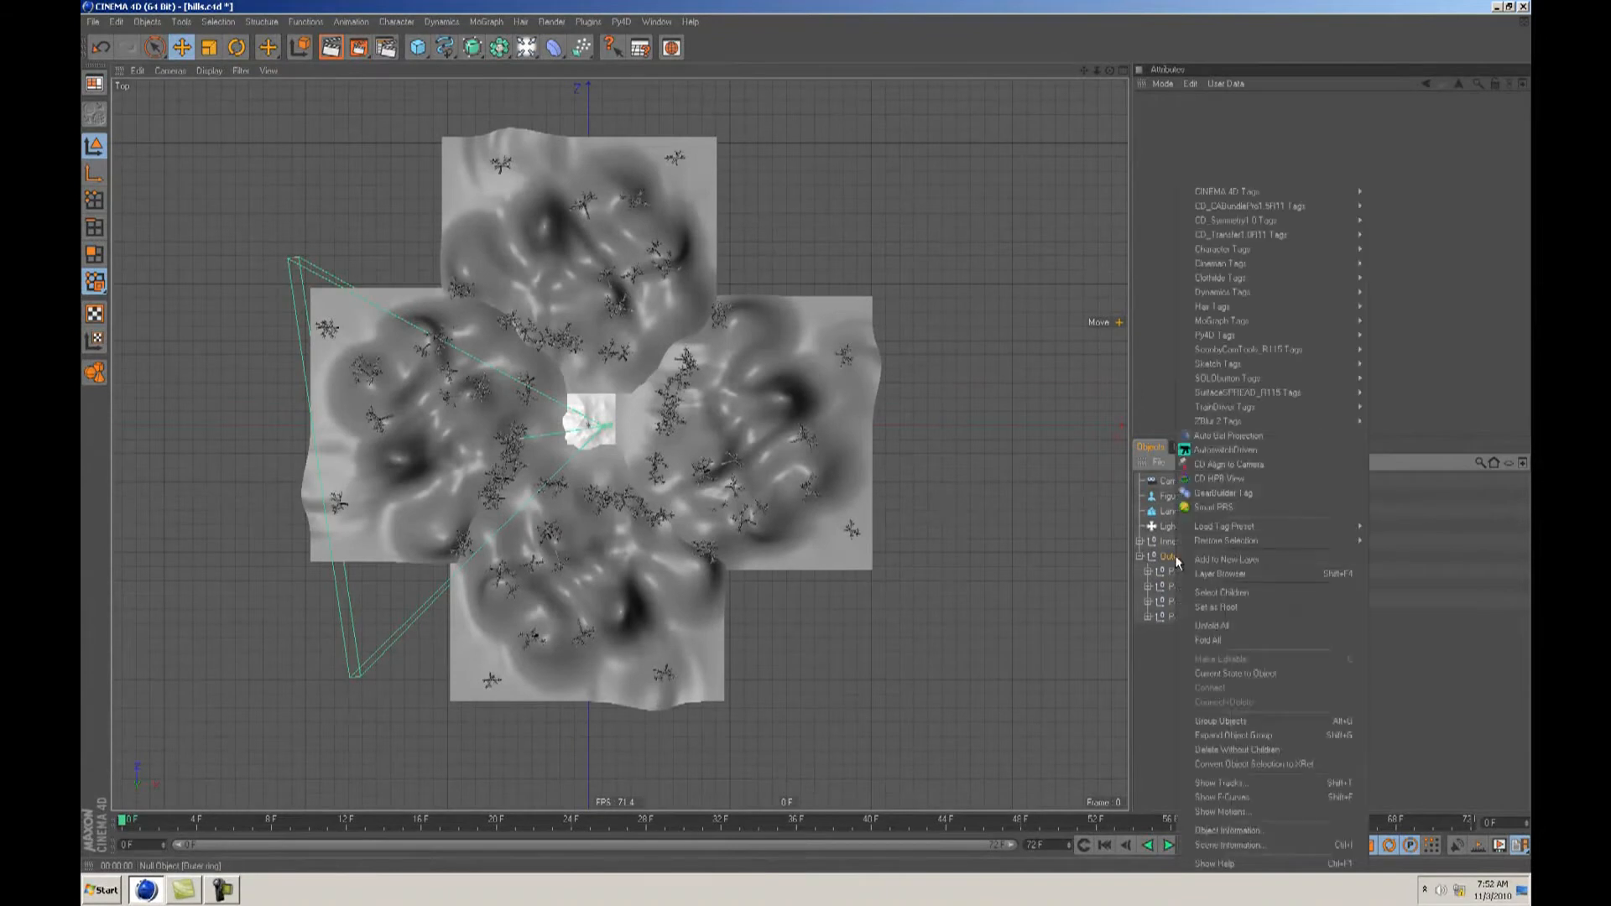
click(1240, 593)
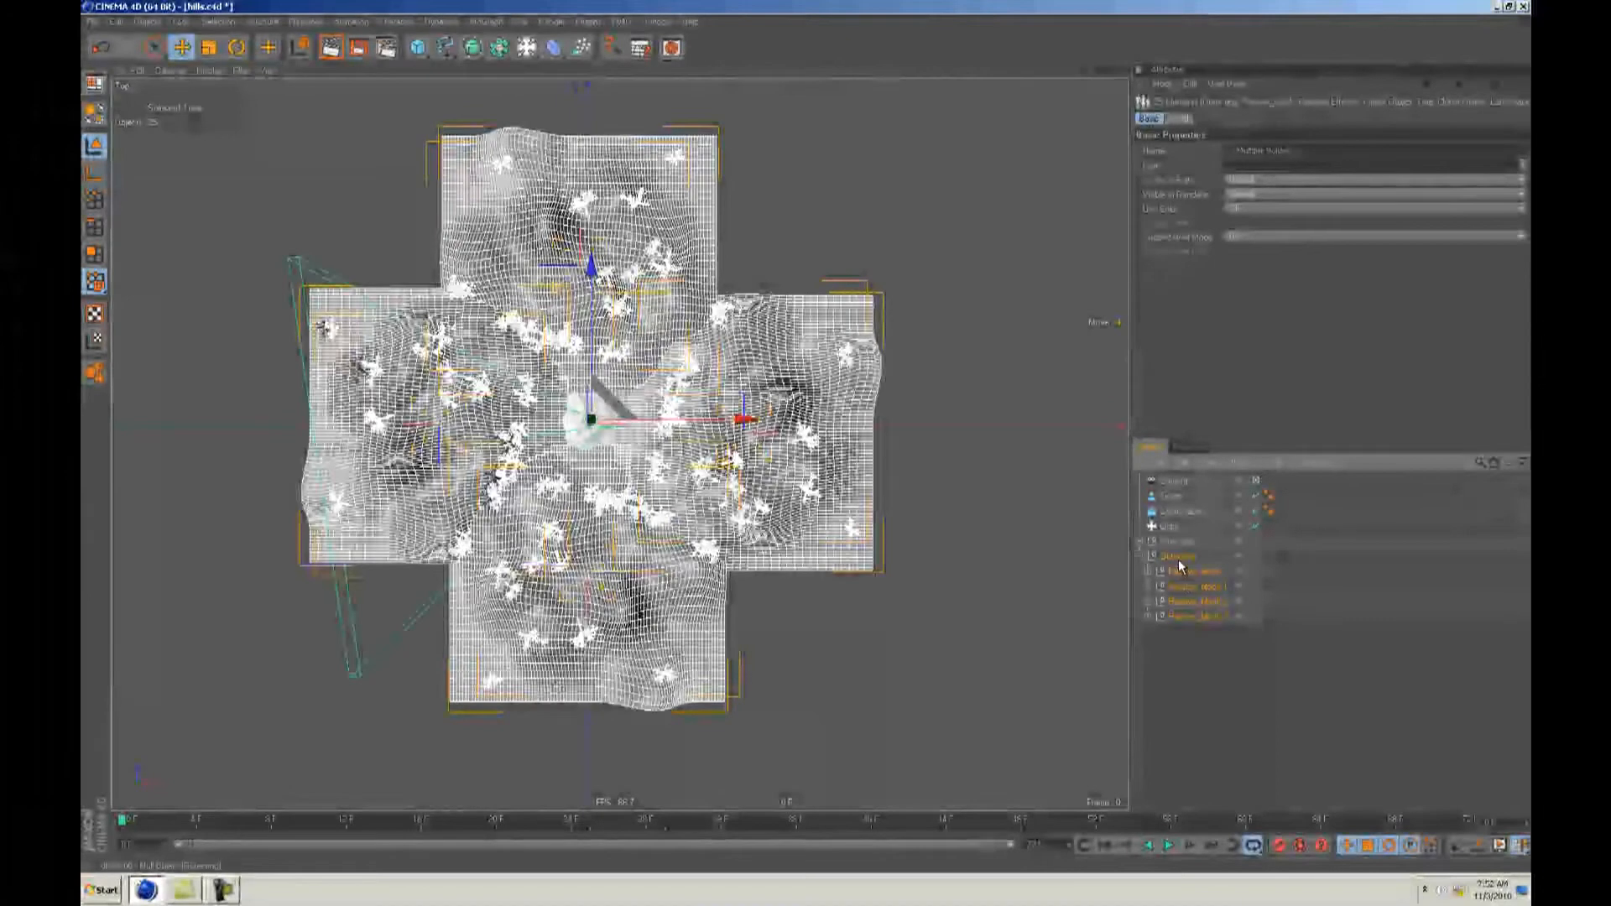
click(1188, 651)
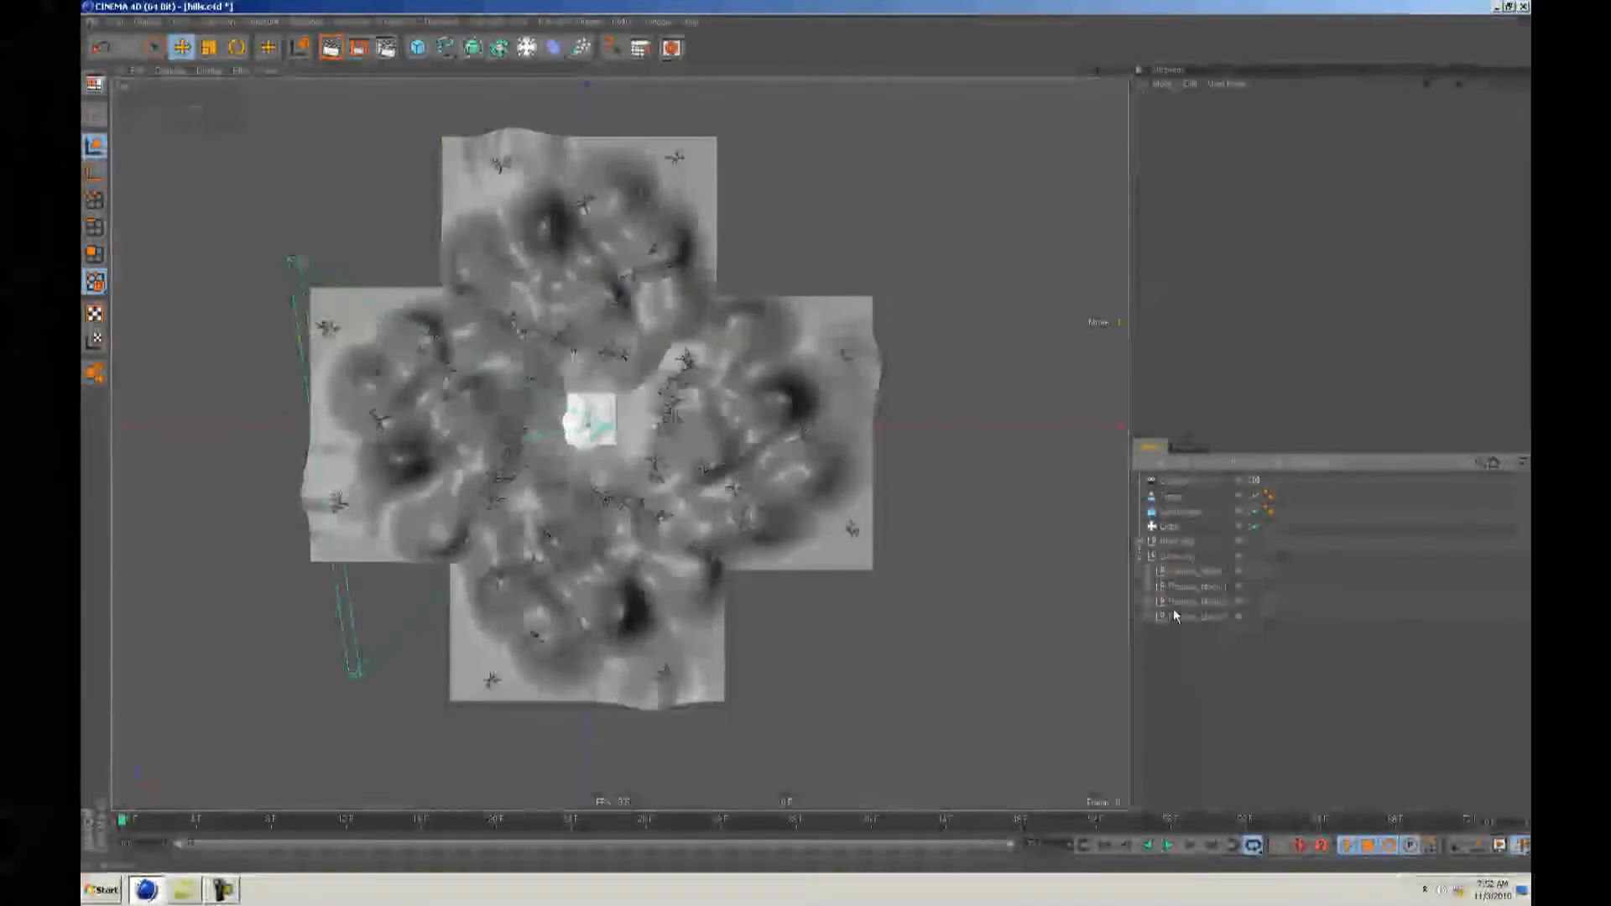
Step: Merge all trees under the Outer ring's Passive_block Cloner Object into one polygon object with Connect+Delete
click(1147, 570)
click(1157, 602)
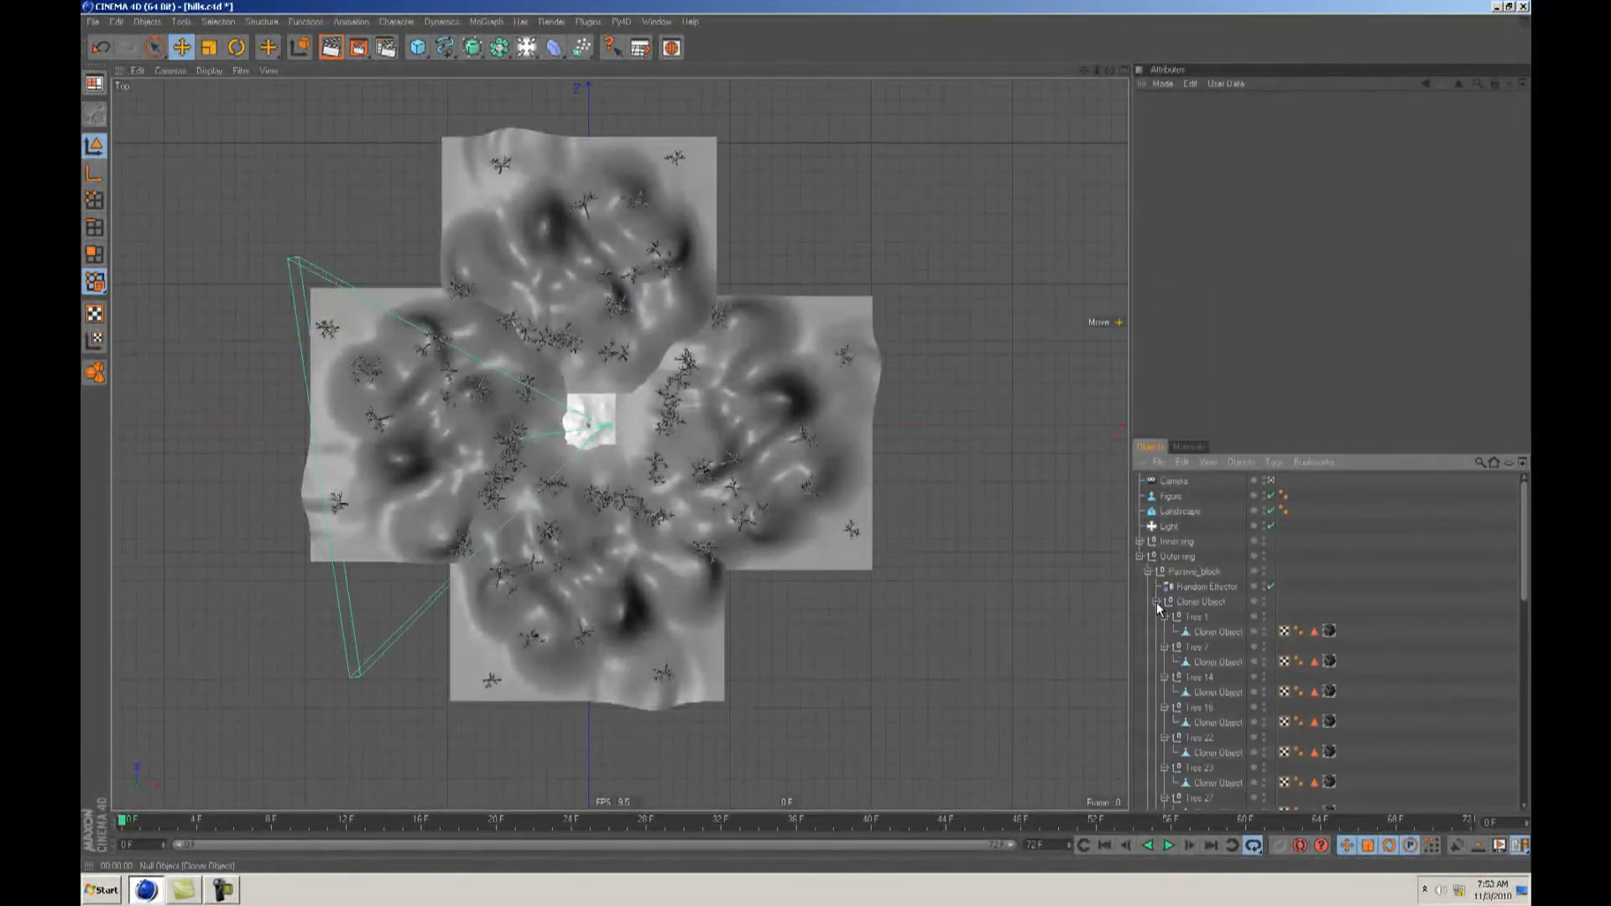
click(1156, 602)
click(1190, 602)
right_click(1191, 601)
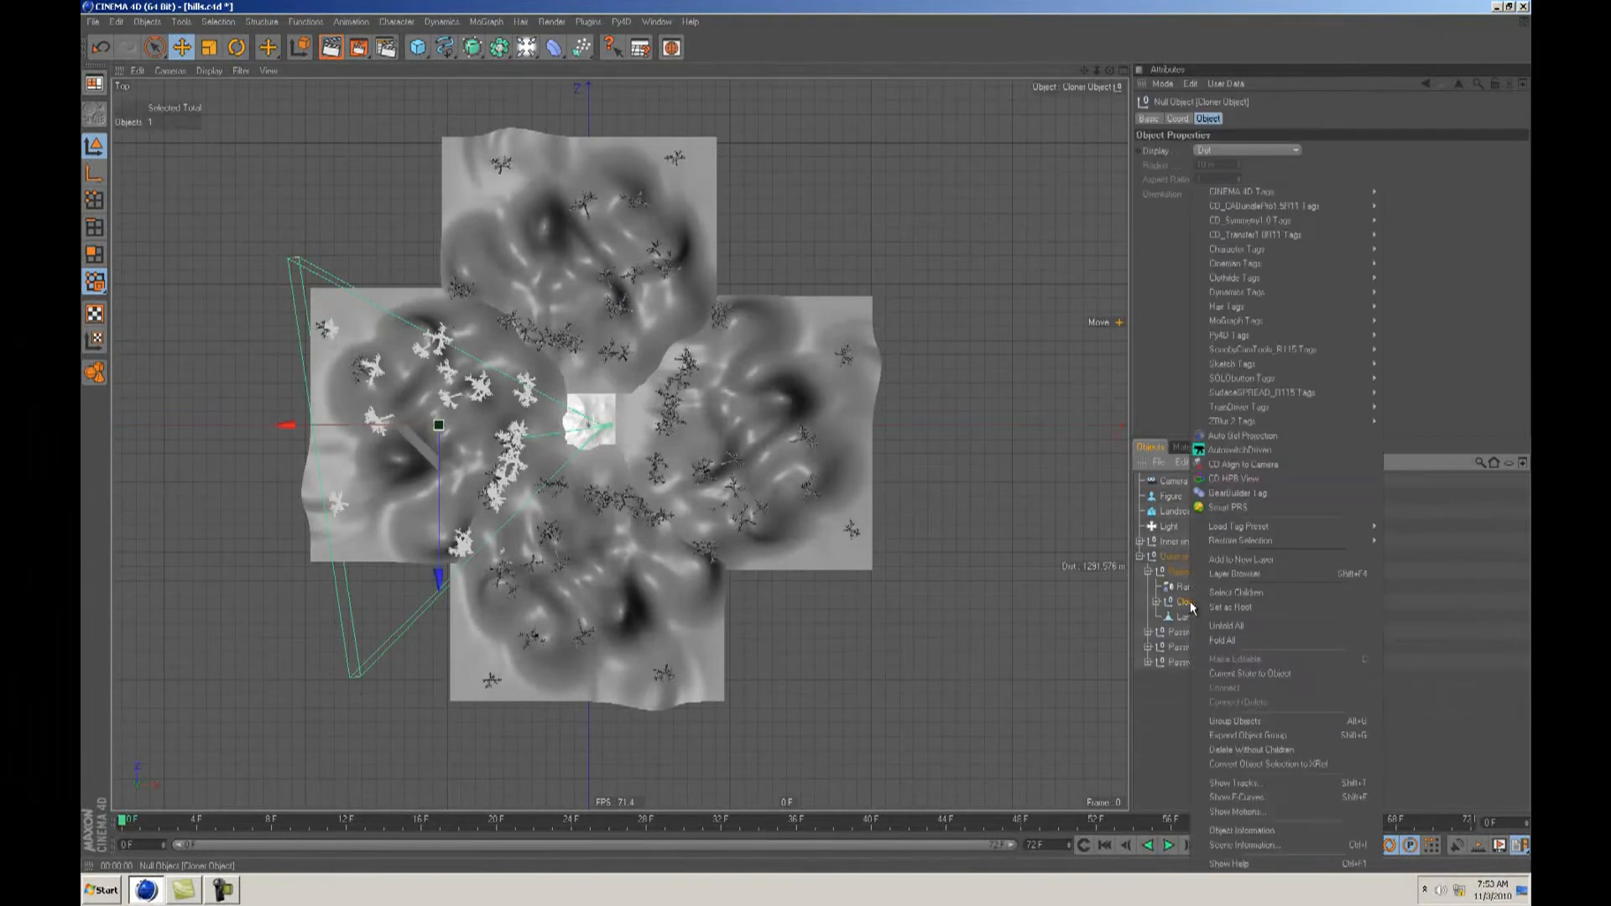
click(1192, 601)
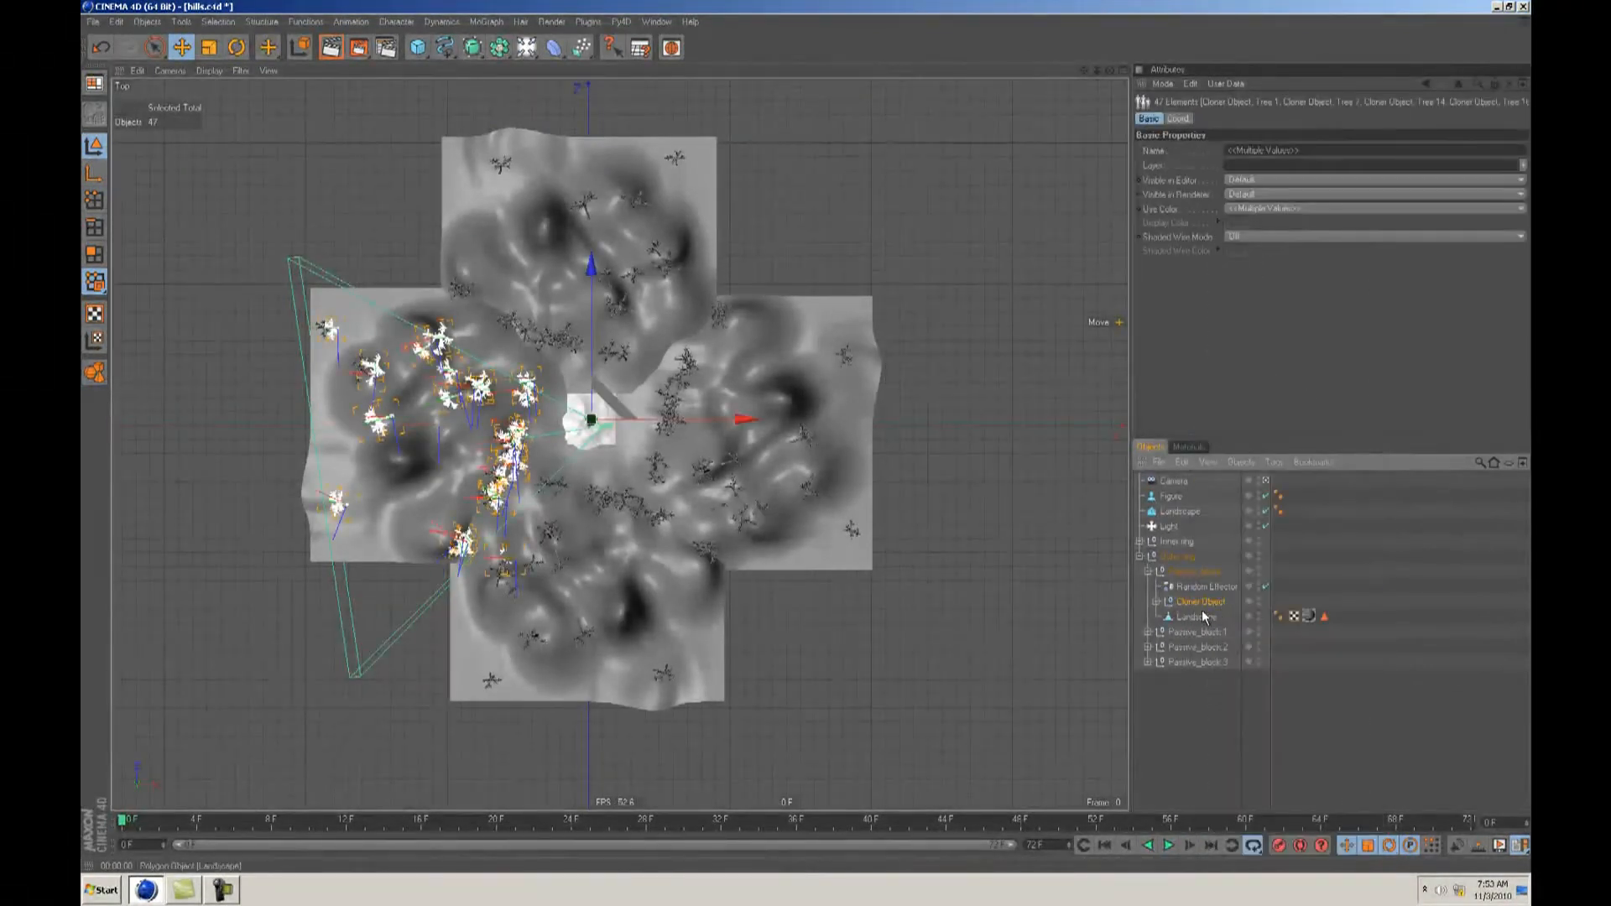
right_click(1197, 603)
click(1217, 702)
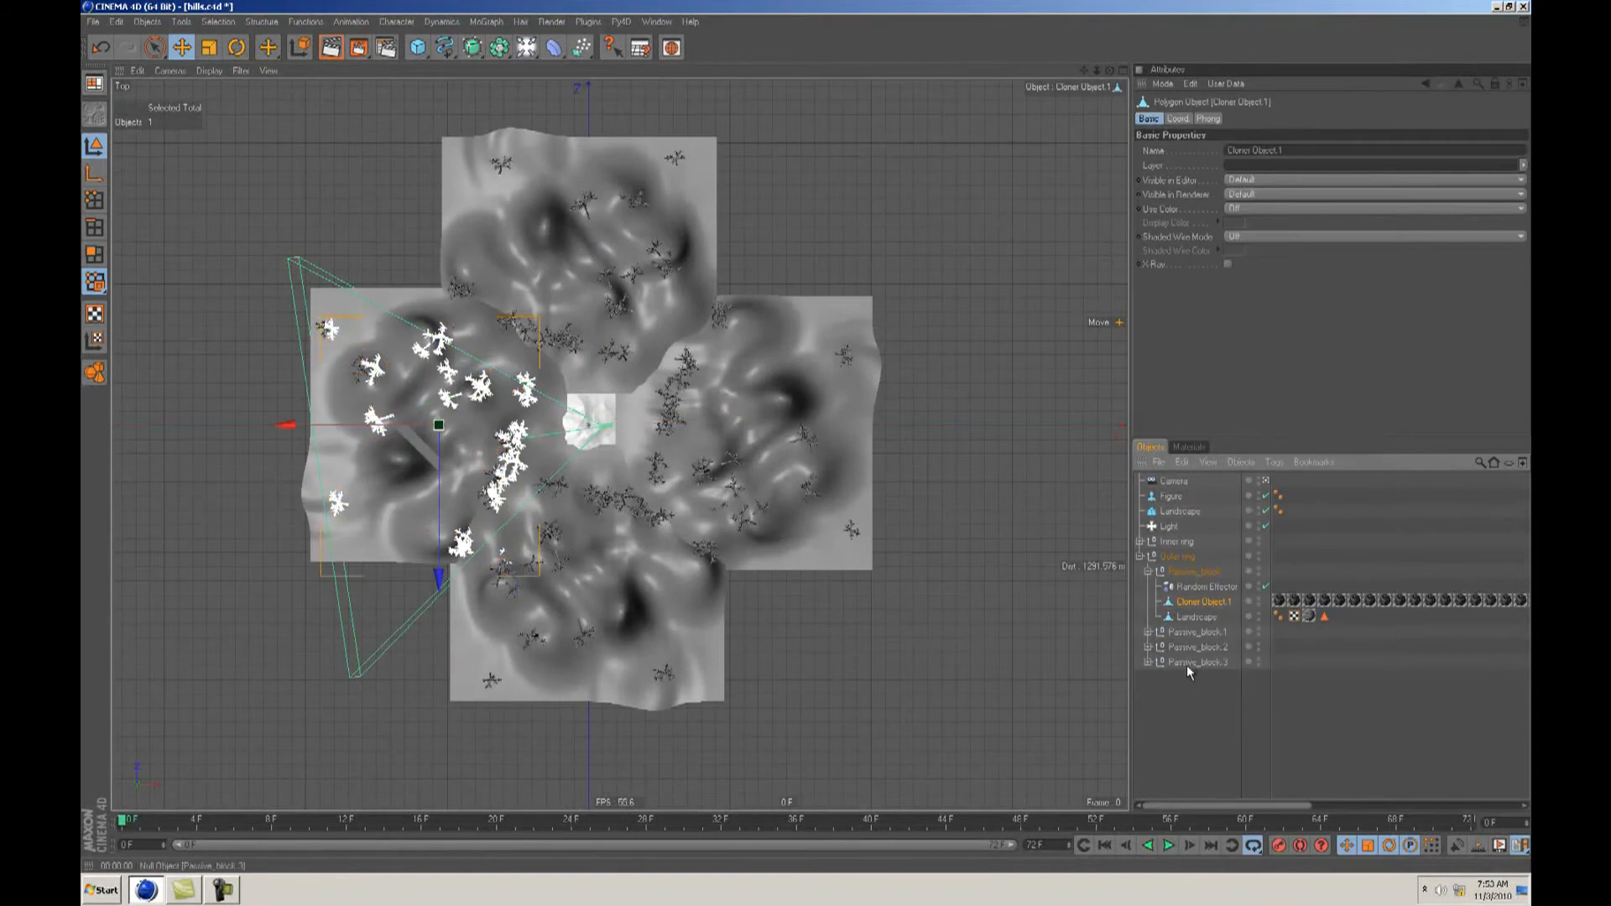
Step: Delete the surplus texture and polygon selection tags from the merged tree object in Passive_block, keeping one texture tag
mouse_move(1245, 807)
mouse_down()
mouse_move(1427, 806)
mouse_move(1240, 808)
mouse_up()
click(1477, 601)
shift+click(1252, 599)
key(Delete)
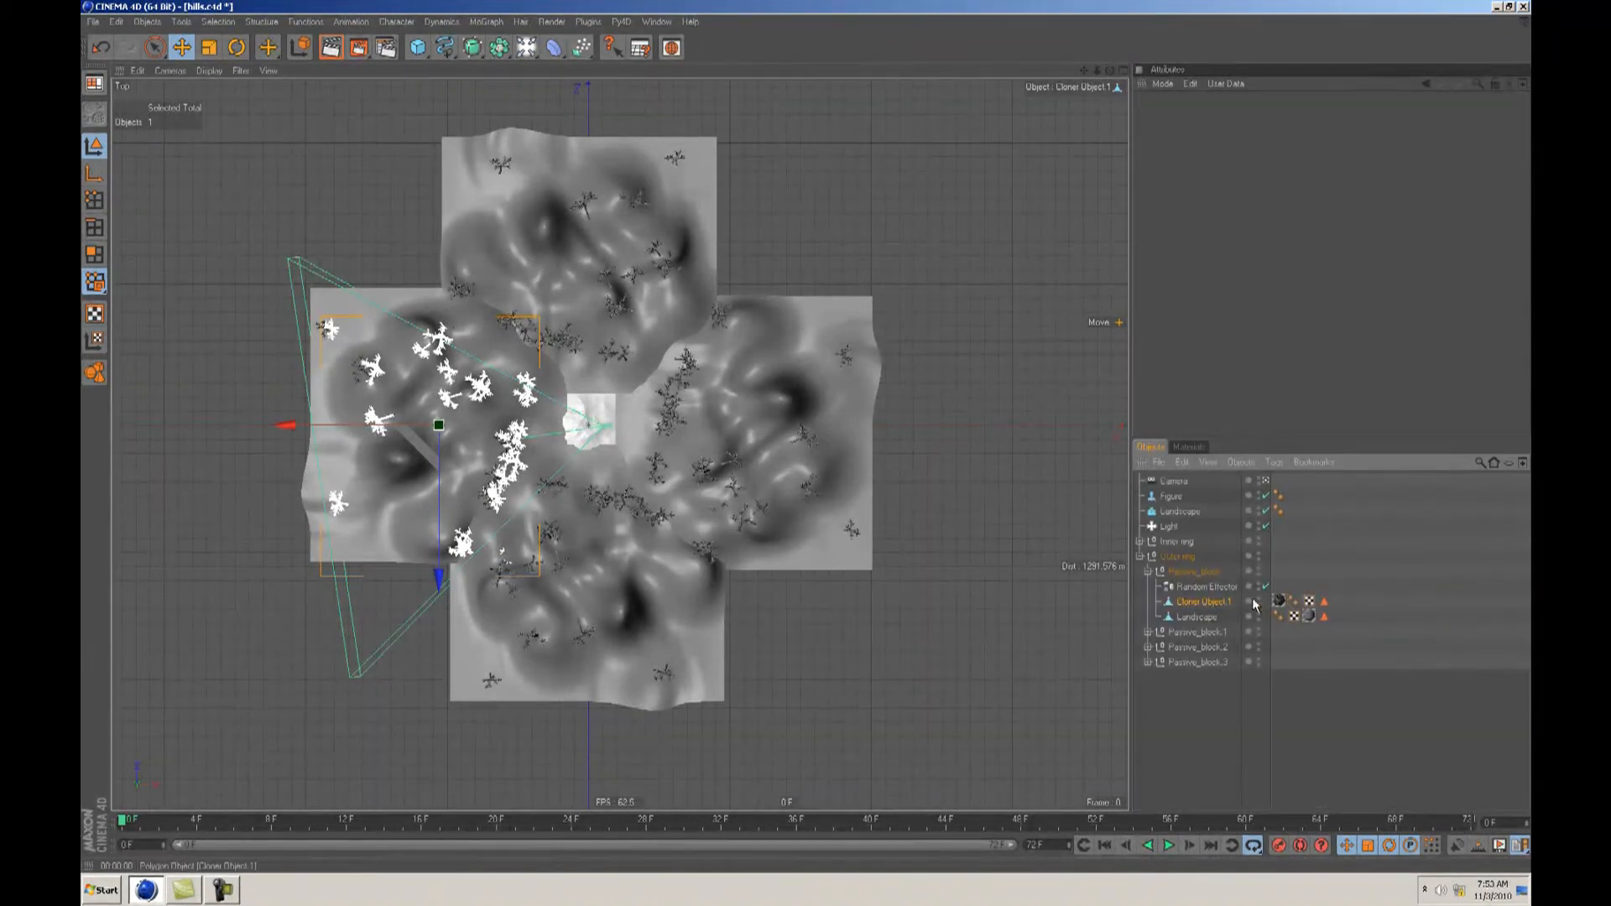
Step: Clear the remaining texture tag's Selection restriction in Passive_block and delete that group's Random Effector
click(1279, 601)
click(1243, 165)
key(BackSpace)
click(1206, 755)
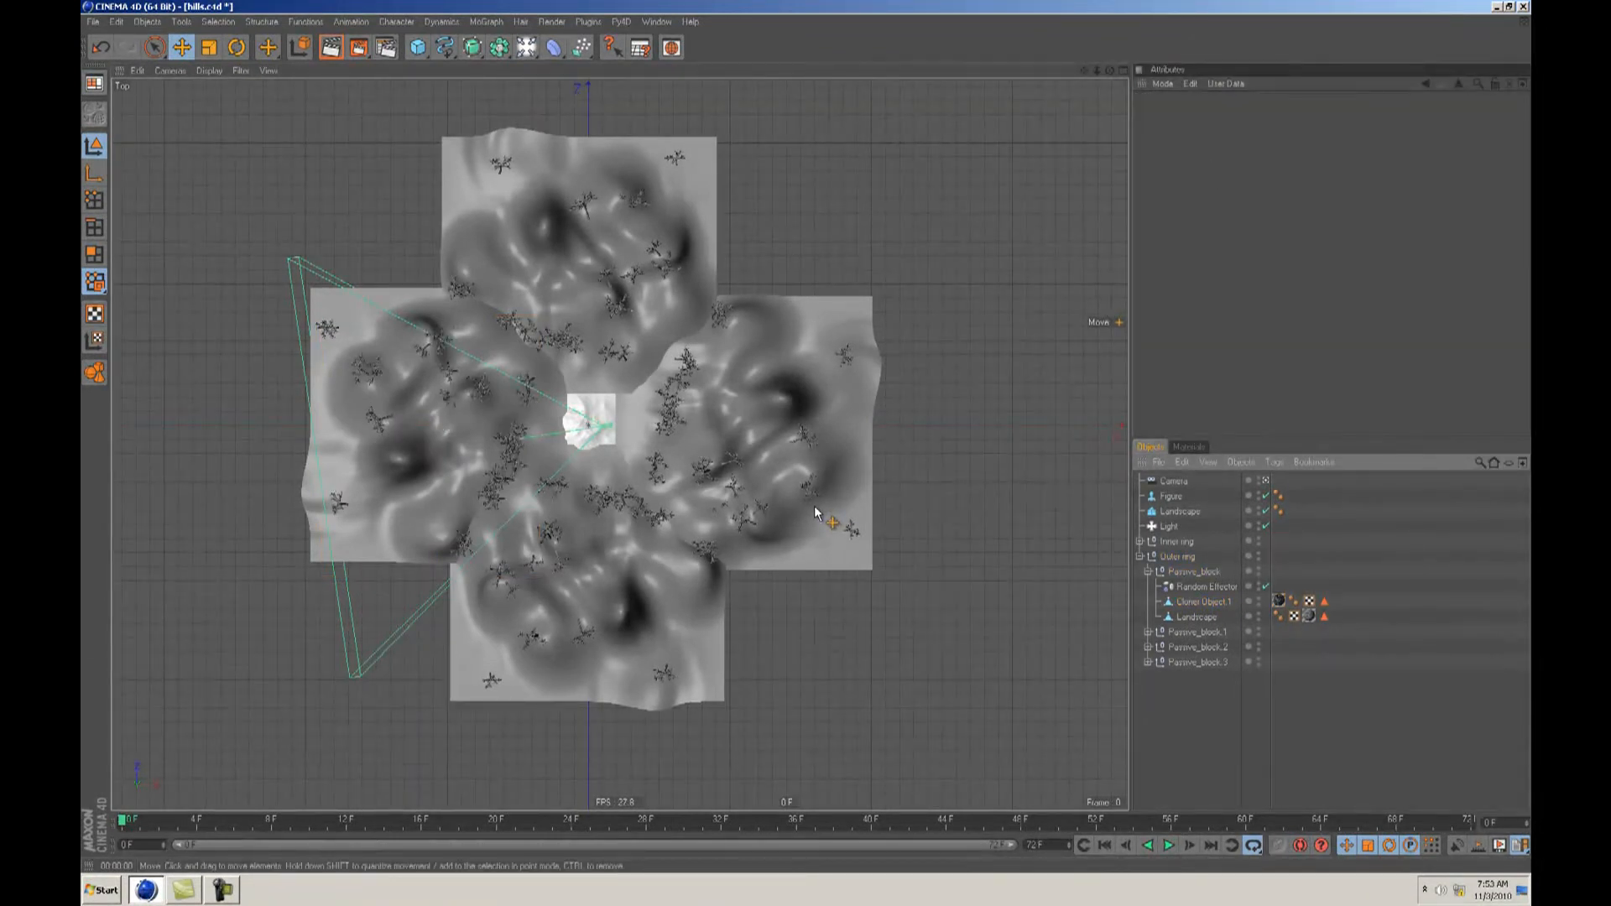
click(1180, 586)
key(Delete)
click(1147, 572)
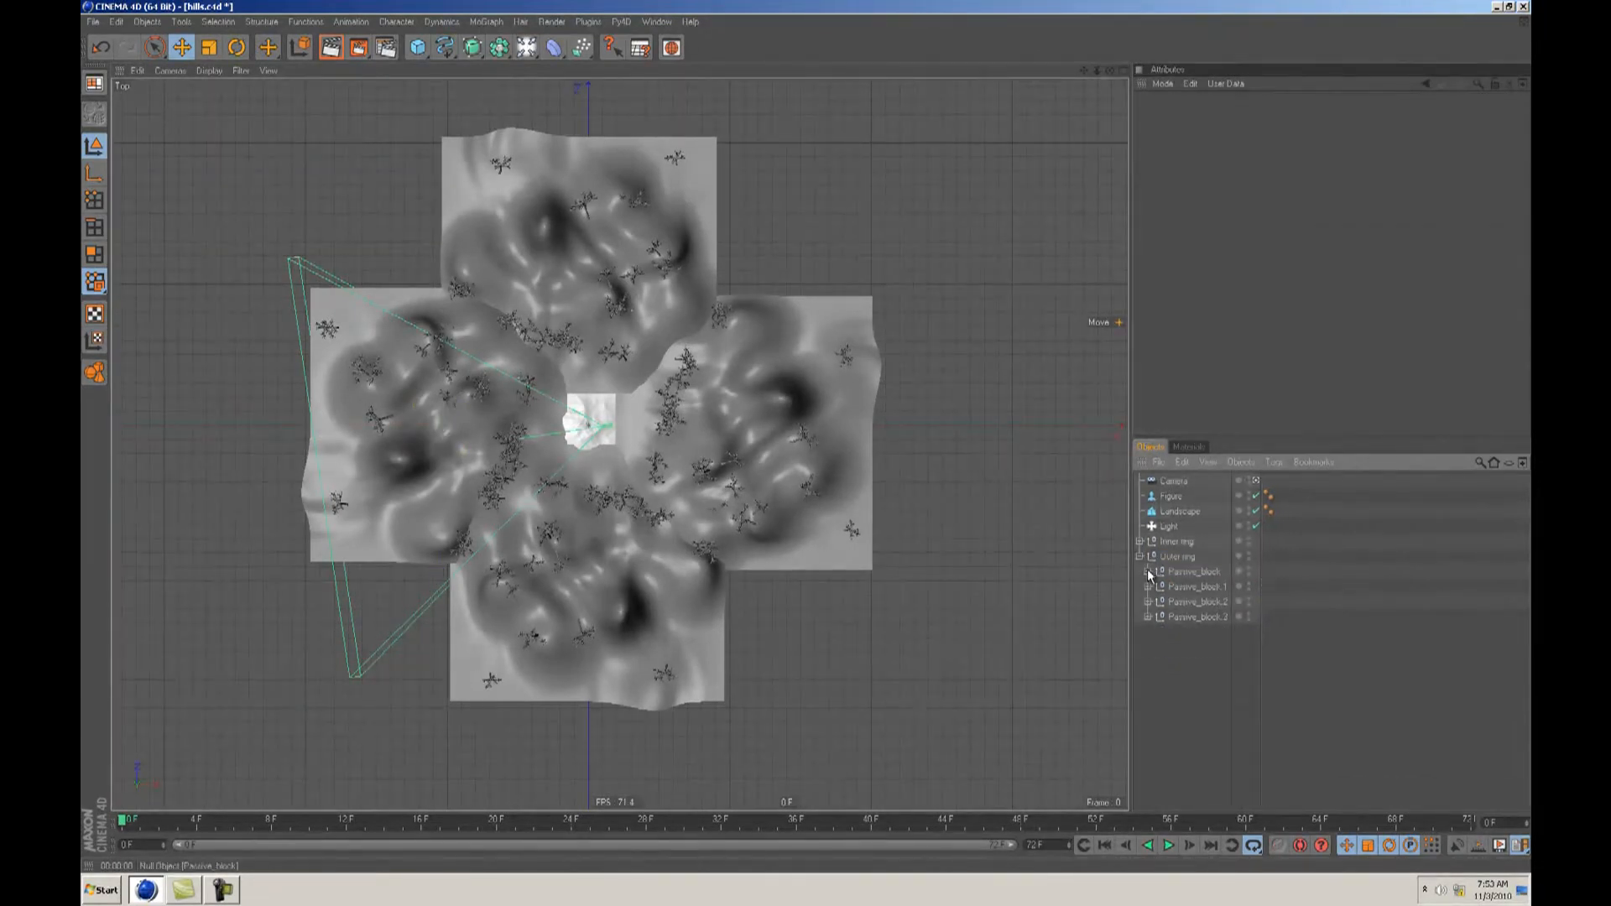
Step: Merge all trees under the Outer ring's Passive_block.1 Cloner Object into one polygon object with Connect+Delete
click(1148, 587)
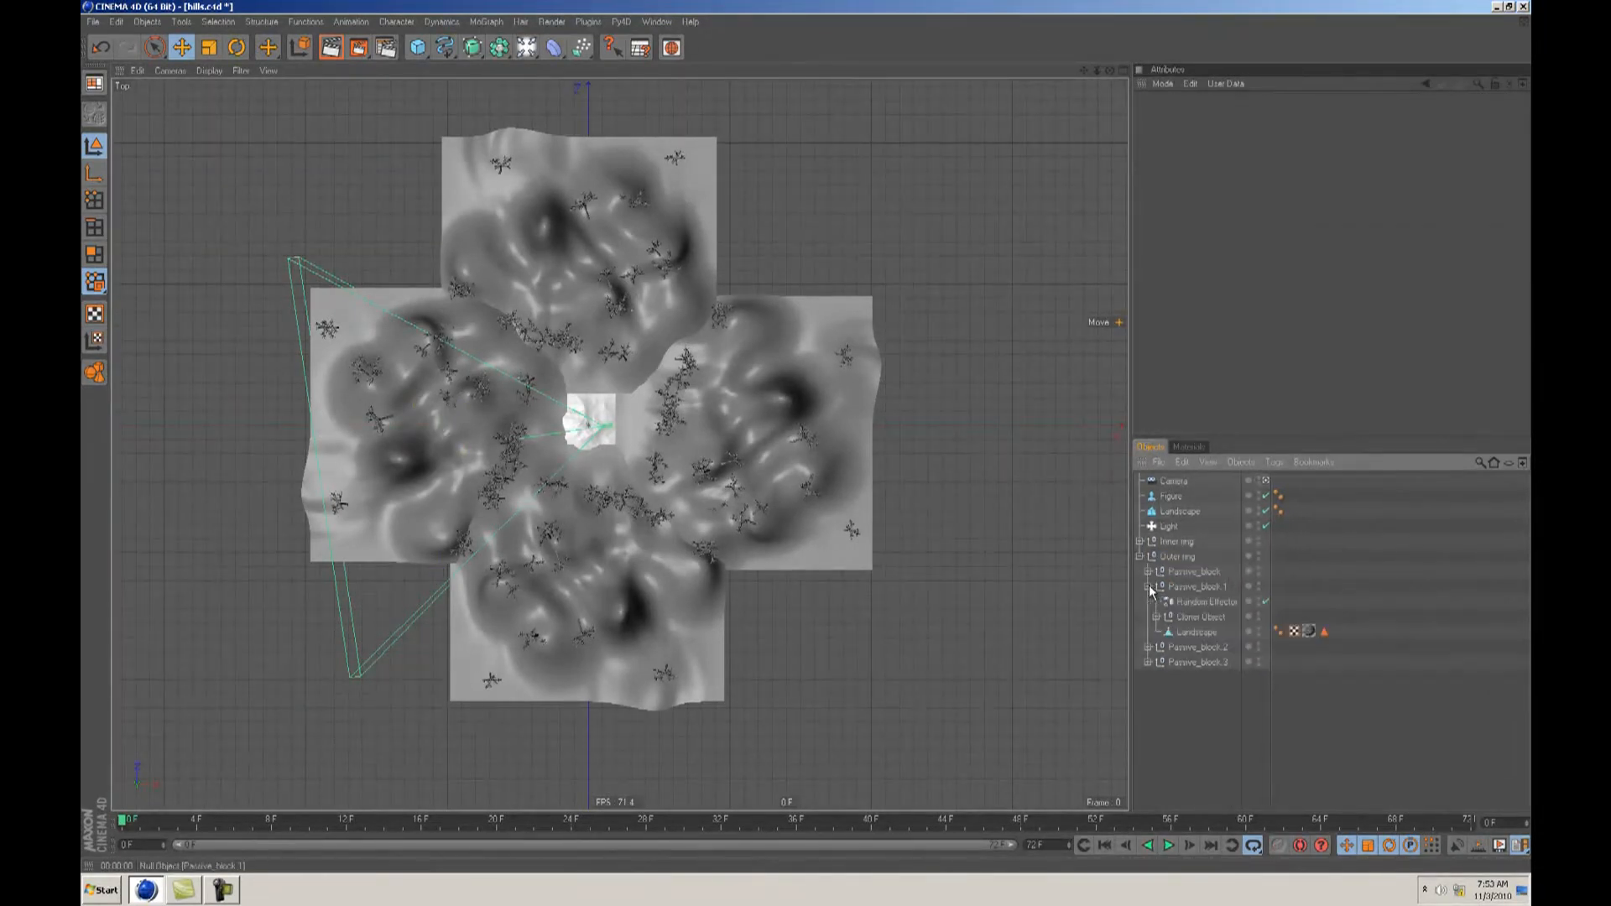
right_click(1184, 617)
click(1222, 596)
right_click(1188, 615)
click(1236, 703)
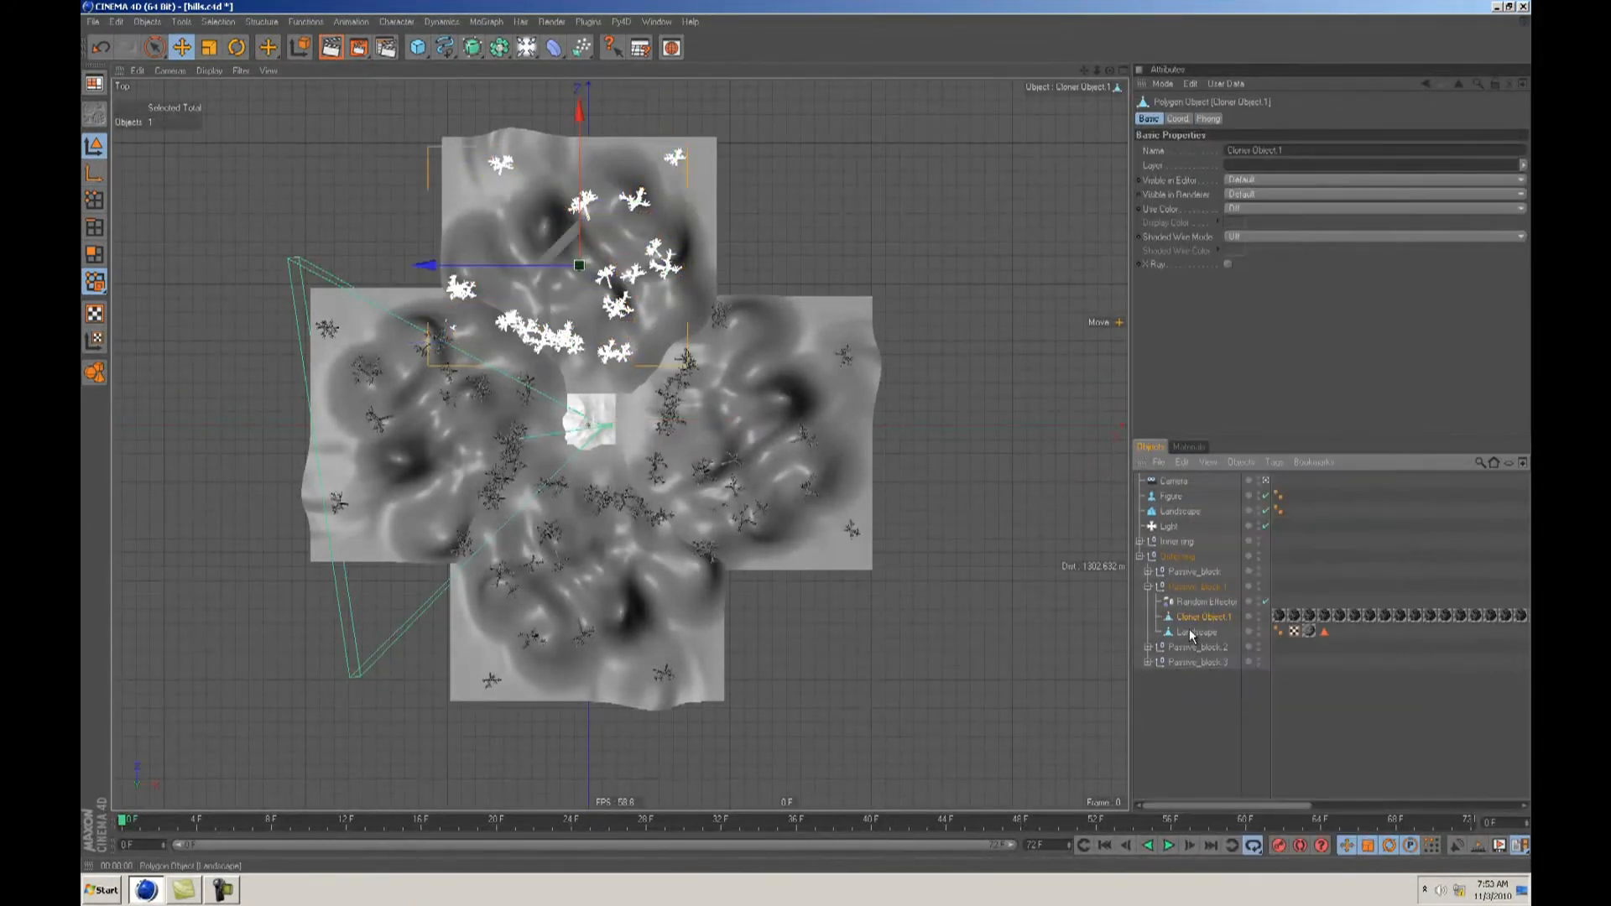
Step: Delete the surplus texture and polygon selection tags from the merged tree object in Passive_block.1, keeping one texture tag
click(1277, 616)
drag(1297, 807, 1452, 808)
shift+click(1231, 617)
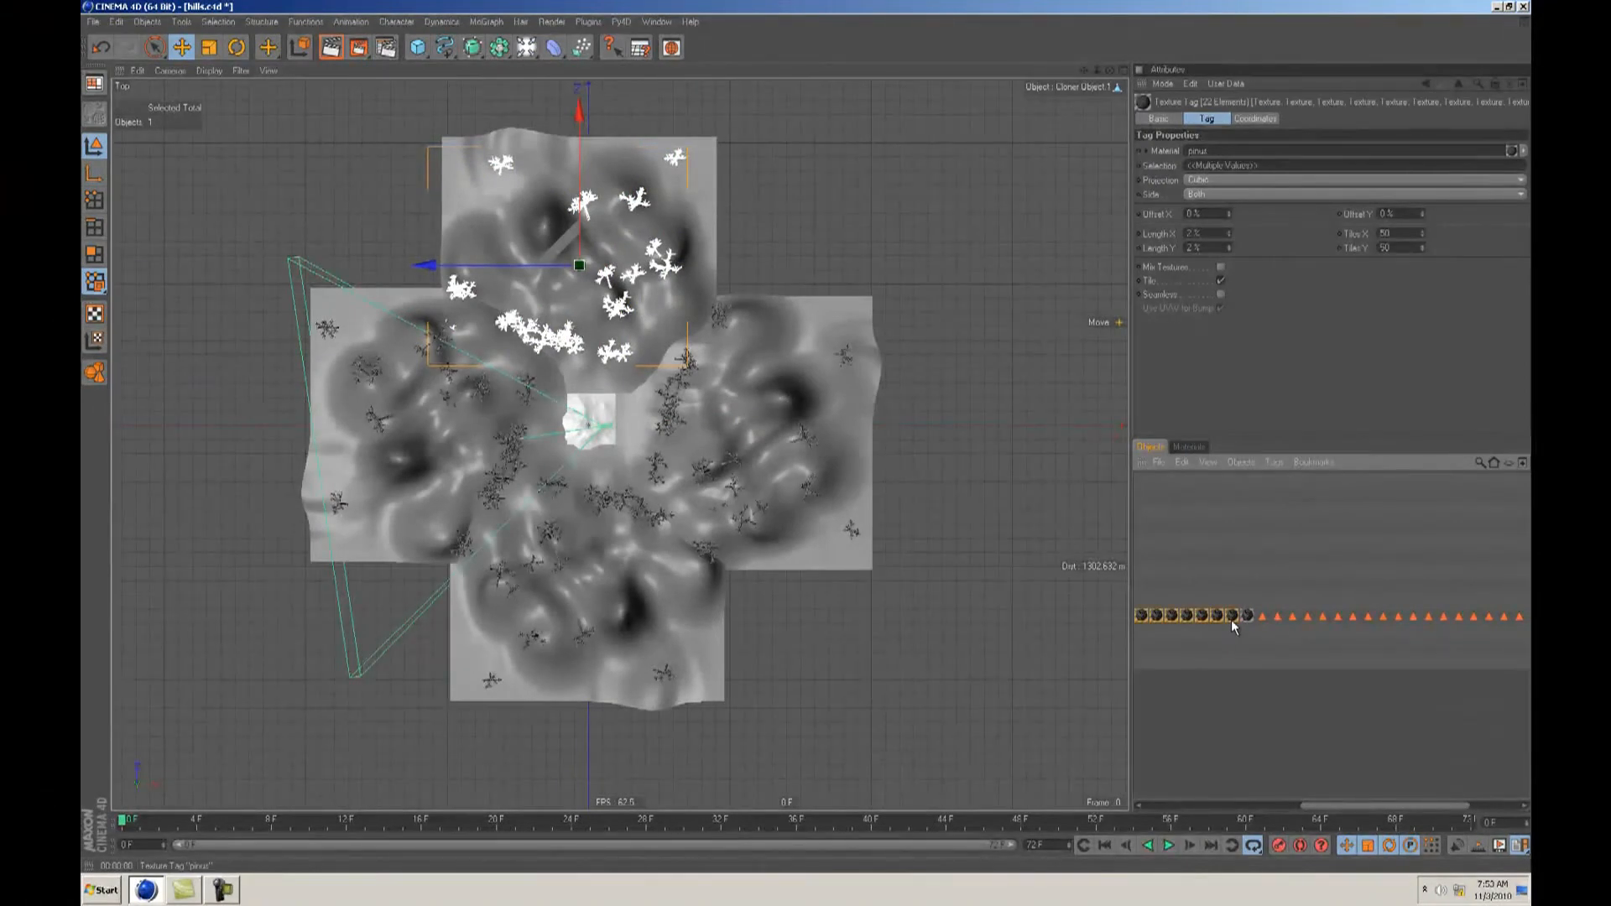
key(Delete)
click(1477, 617)
shift+click(1155, 618)
key(Delete)
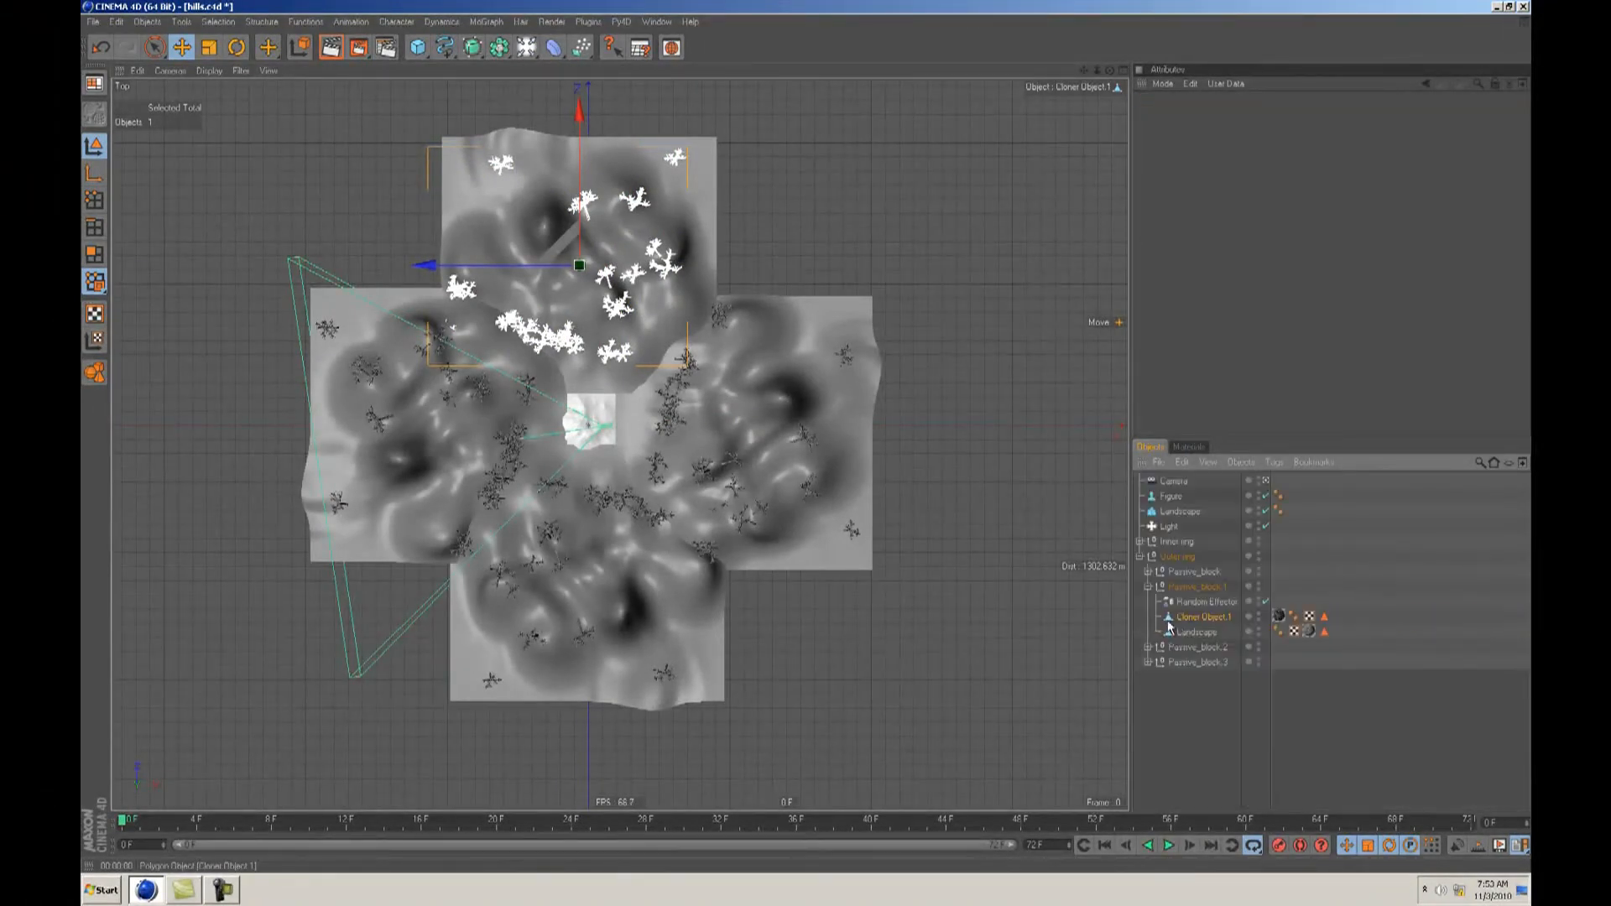
Step: Clear the remaining texture tag's Selection restriction in Passive_block.1 and delete that group's Random Effector
click(1278, 616)
click(1176, 770)
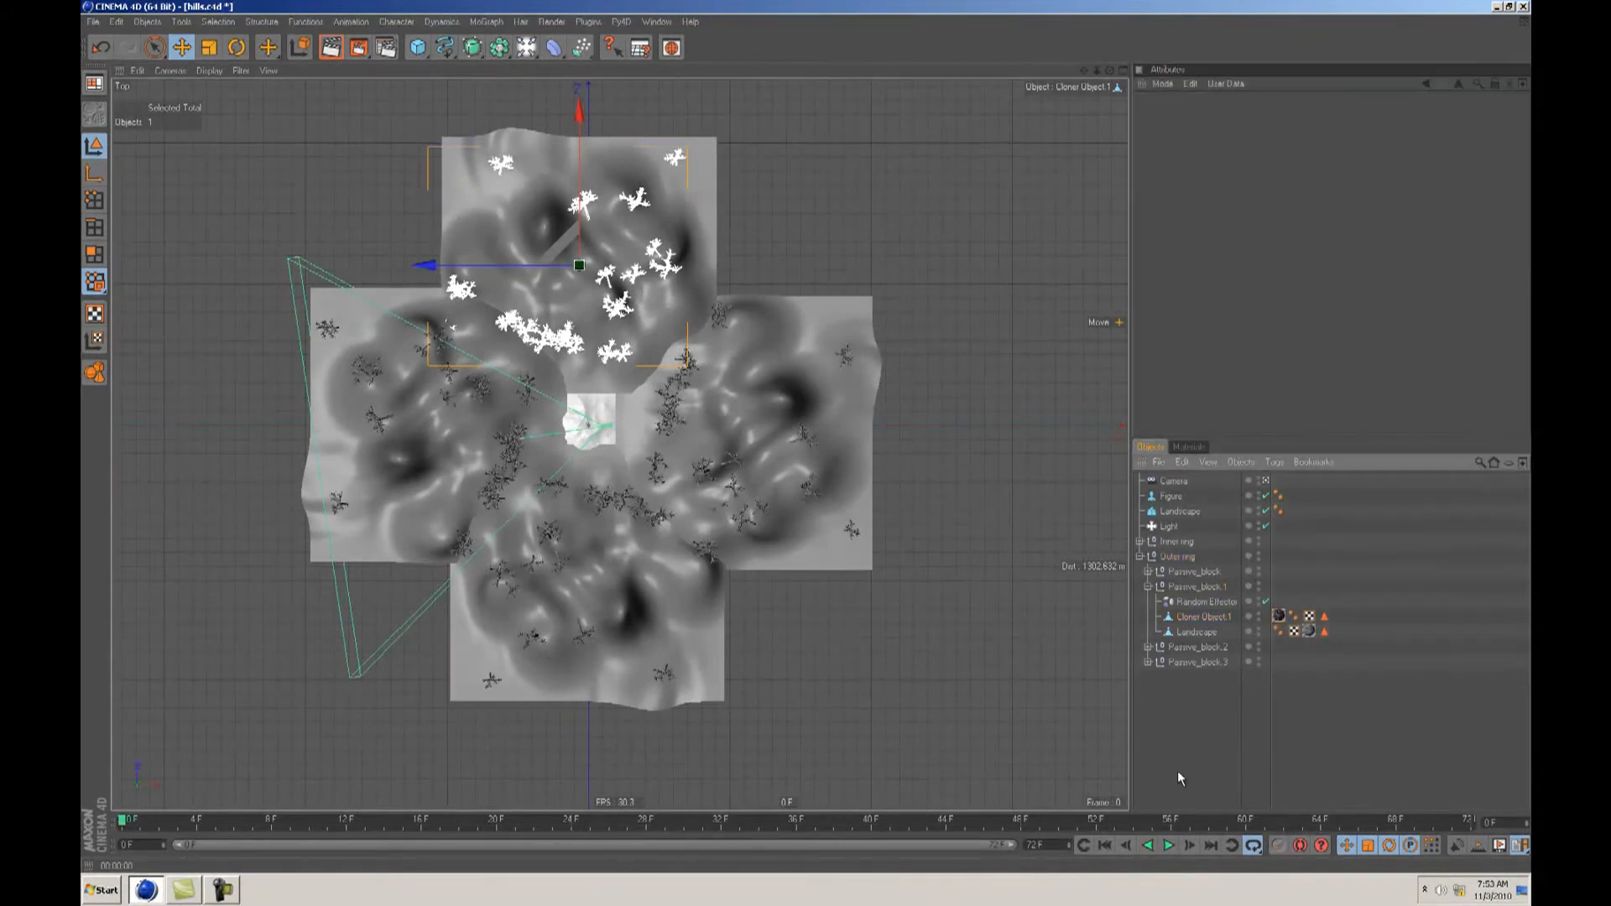
click(1175, 600)
key(Delete)
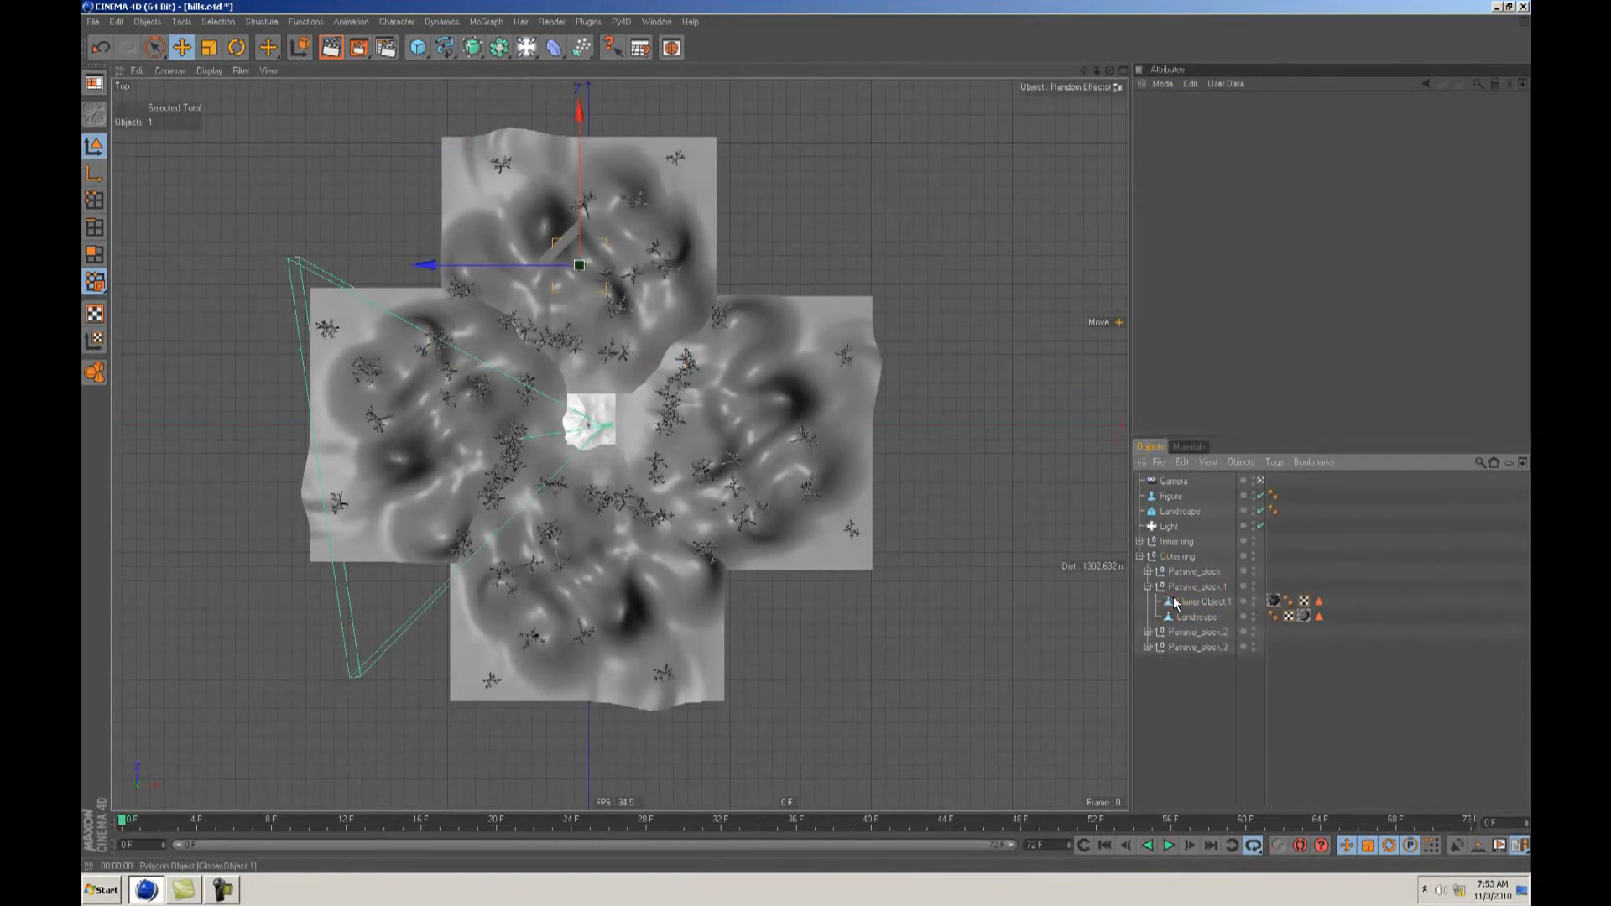
click(1149, 586)
Step: Merge all trees under the Outer ring's Passive_block.2 Cloner Object into one polygon object with Connect+Delete
click(1149, 602)
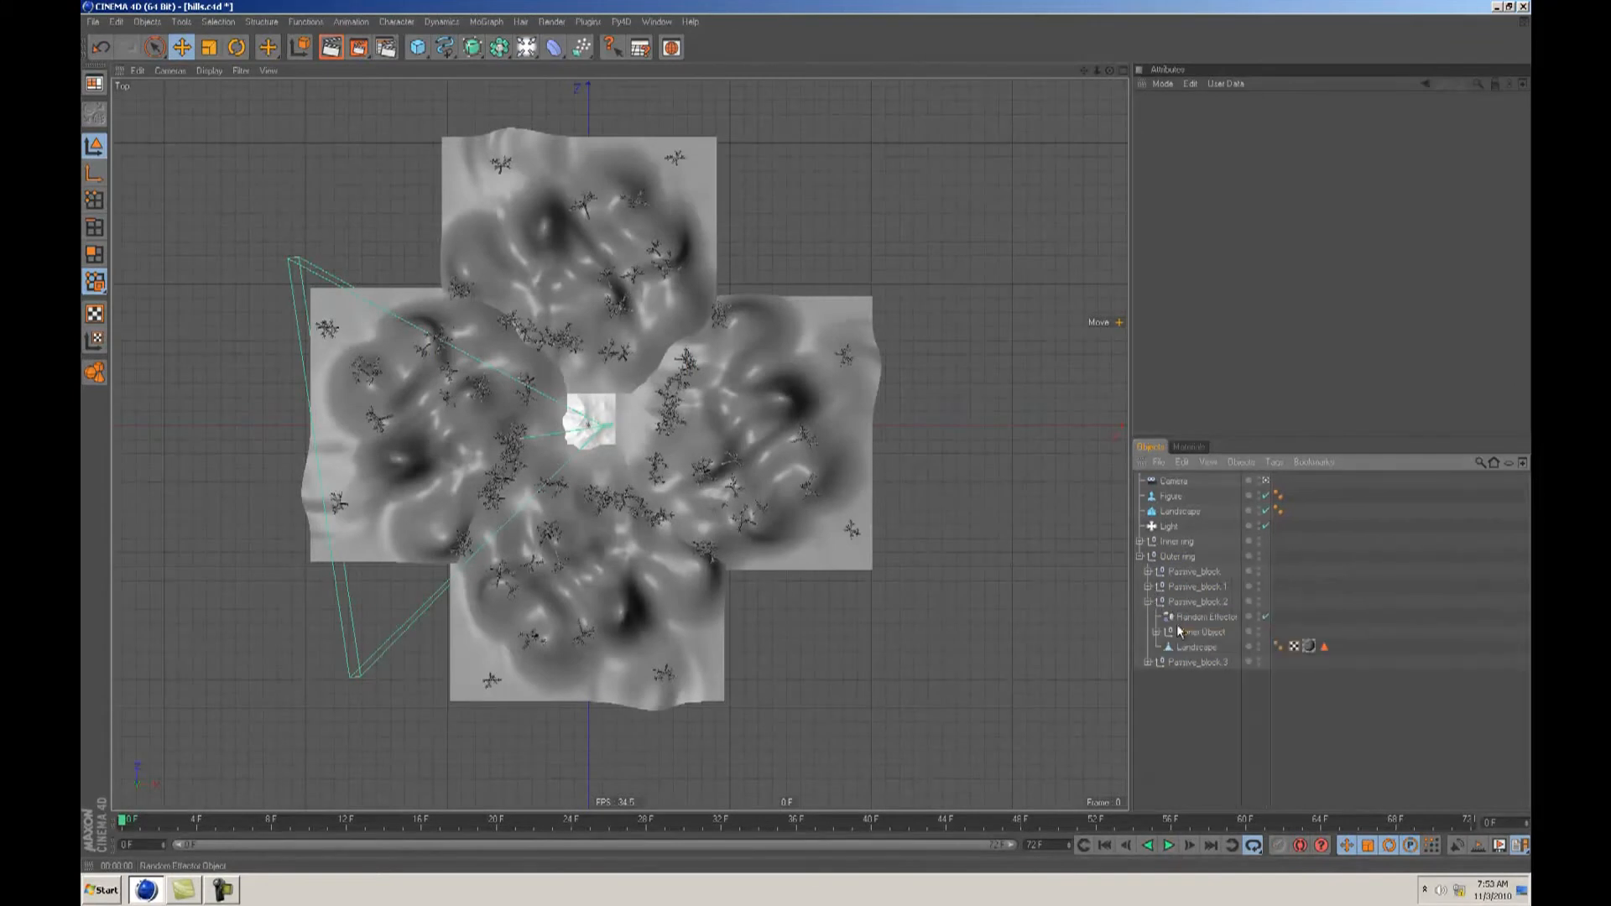
right_click(1183, 632)
click(1227, 593)
right_click(1207, 632)
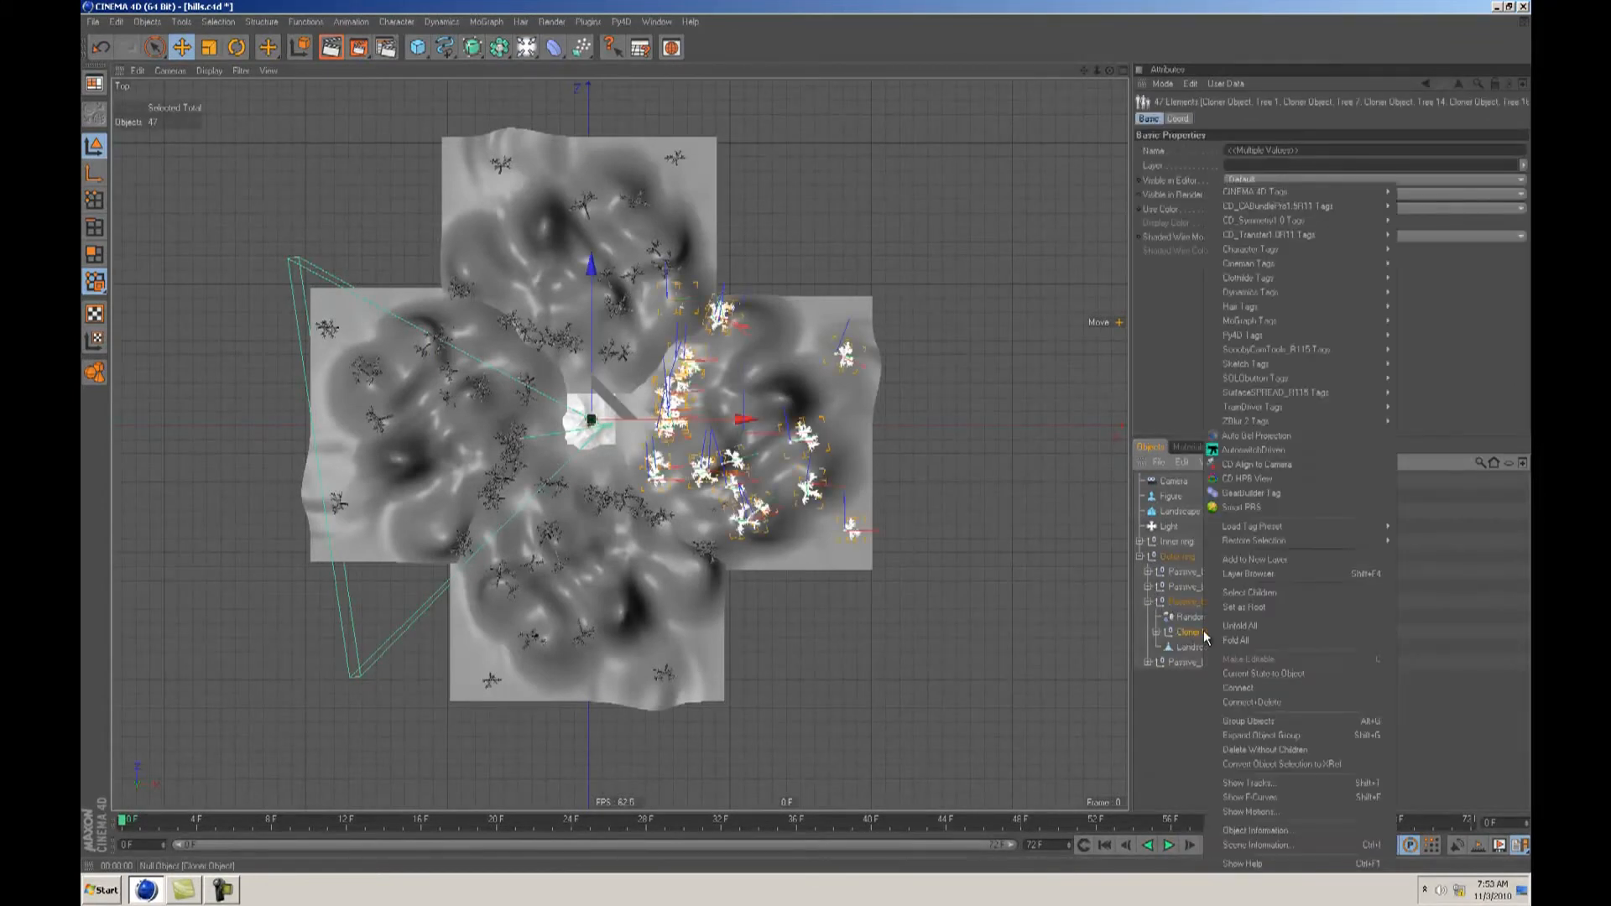
click(1251, 701)
Step: Delete the surplus texture and polygon selection tags from the merged tree object in Passive_block.2, keeping one texture tag
drag(1244, 804, 1140, 817)
click(1462, 631)
double_click(1295, 634)
key(Delete)
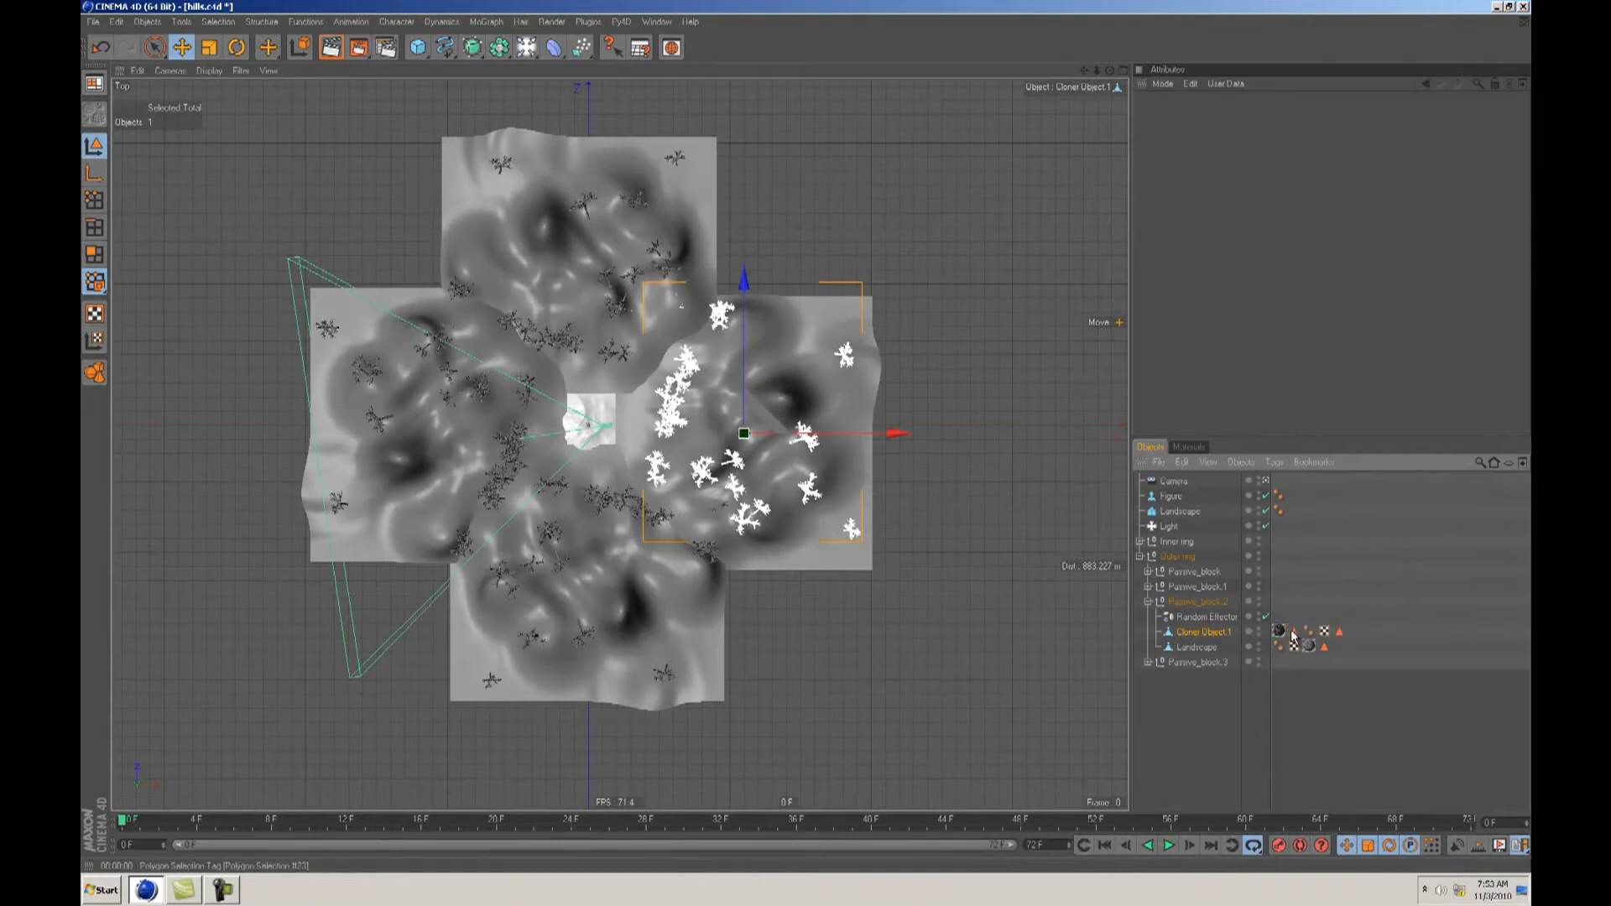
Step: Clear the remaining texture tag's Selection restriction in Passive_block.2 and delete that group's Random Effector
click(1280, 631)
click(1286, 177)
drag(1285, 166, 1251, 164)
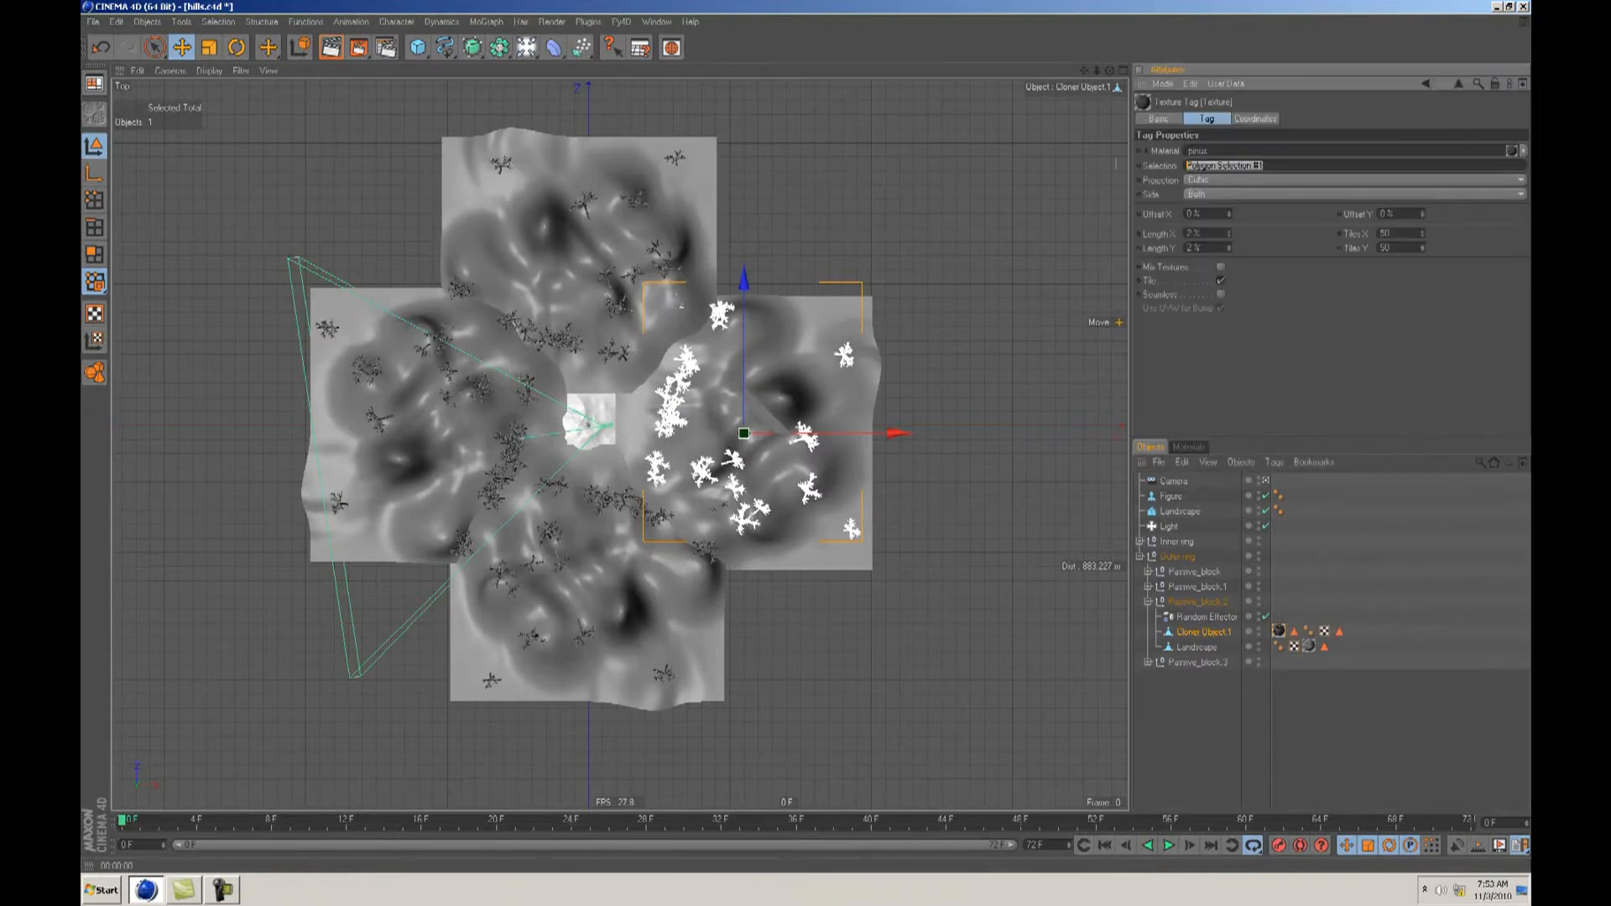
key(BackSpace)
click(1196, 703)
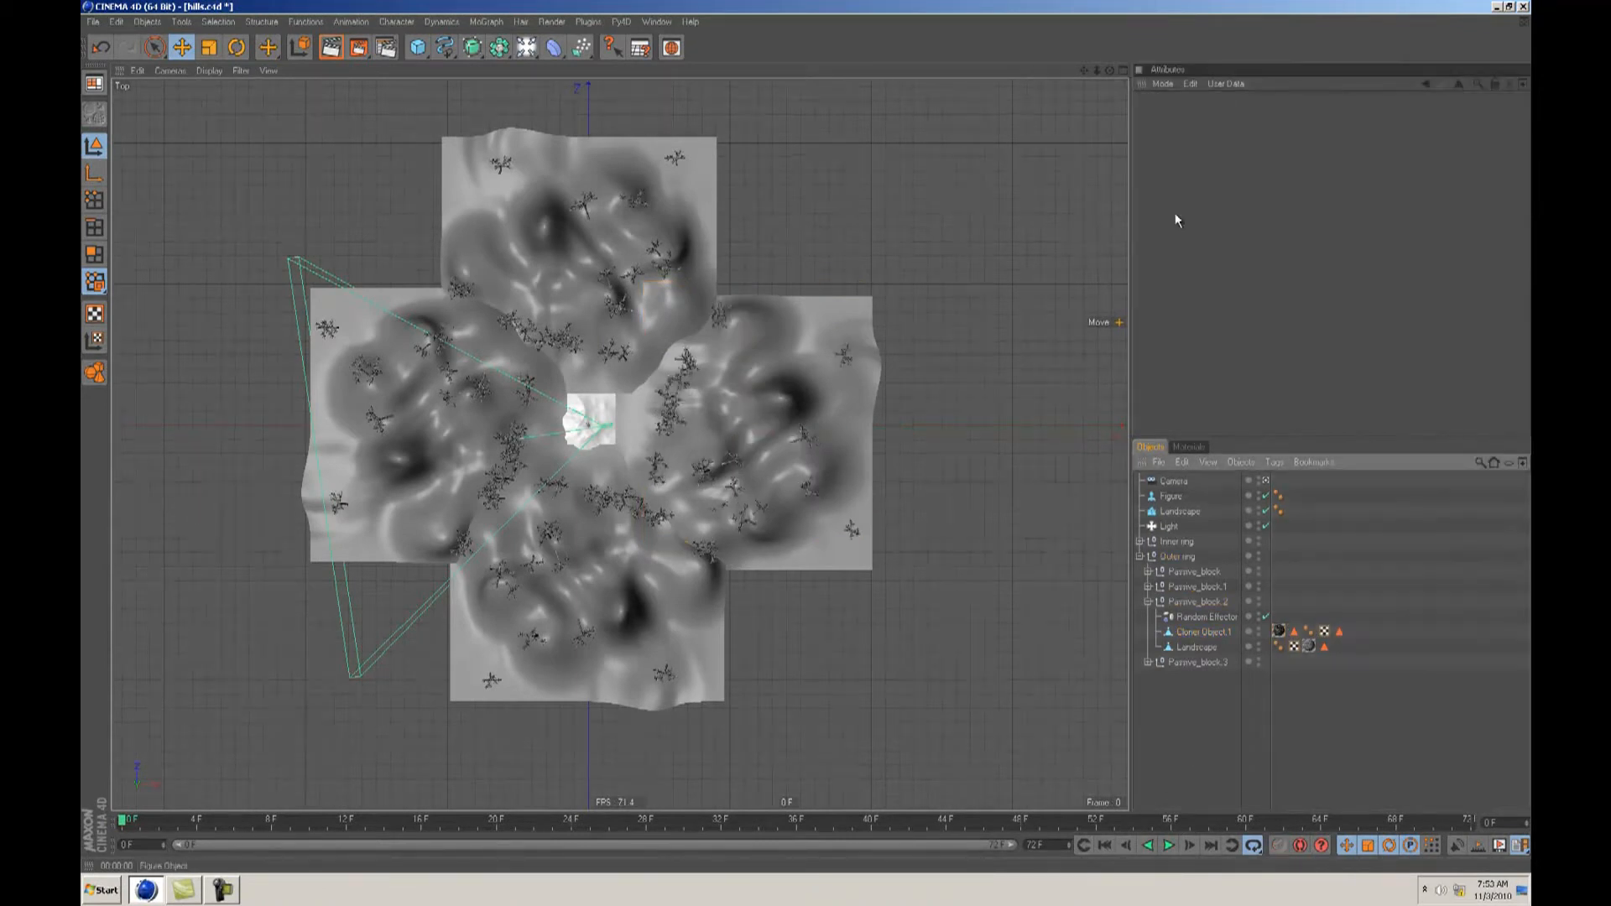
click(1155, 617)
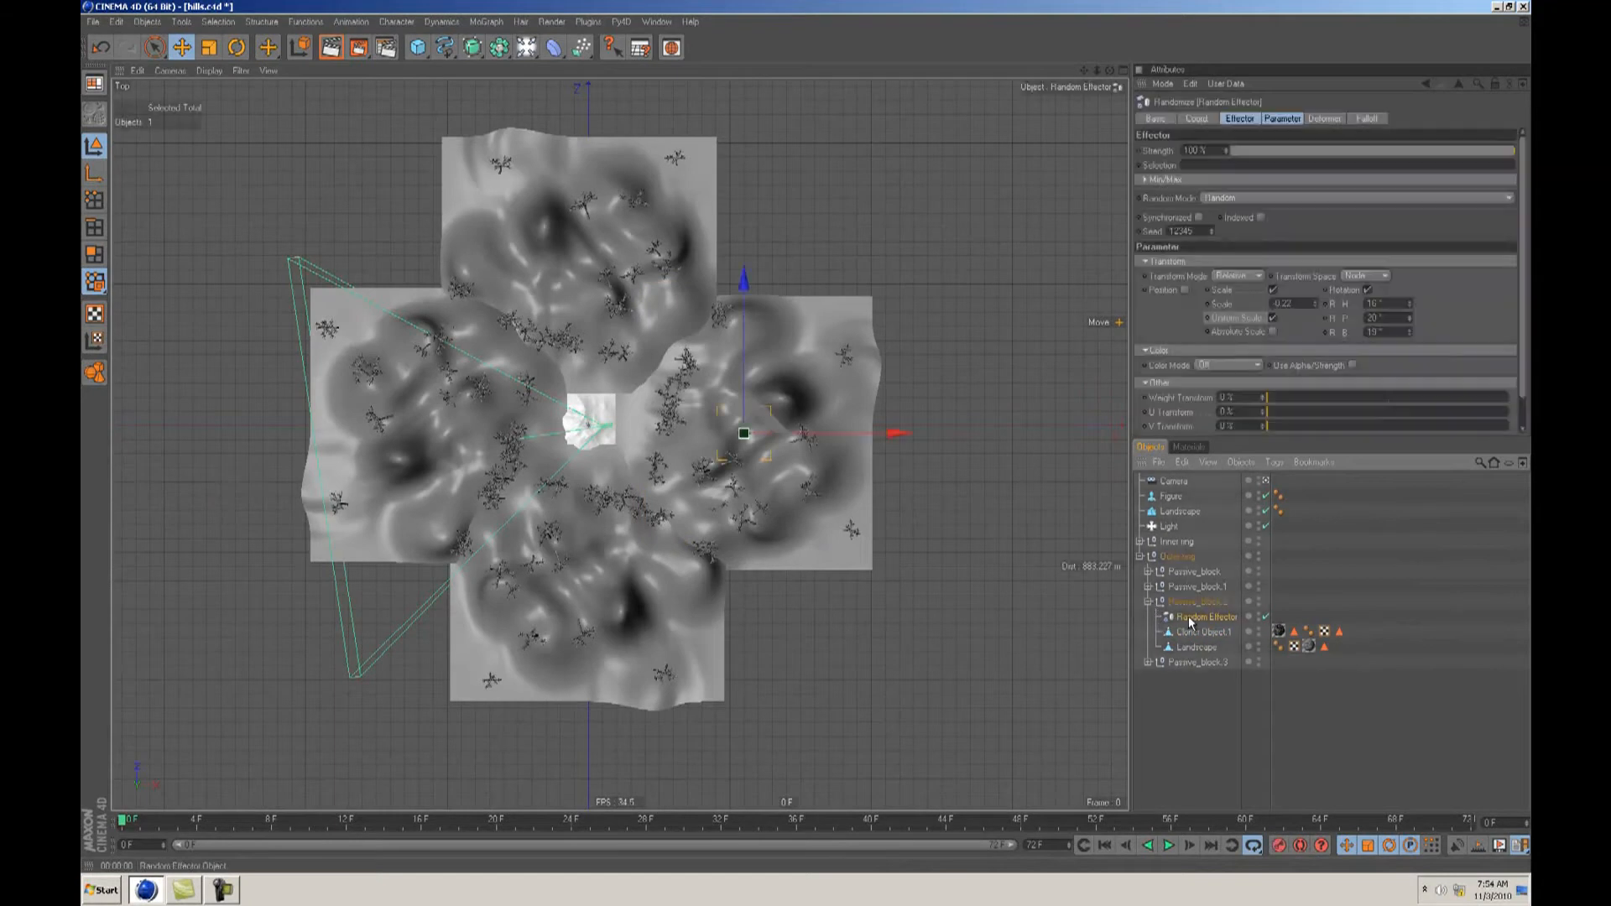
key(Delete)
click(1148, 647)
click(1156, 677)
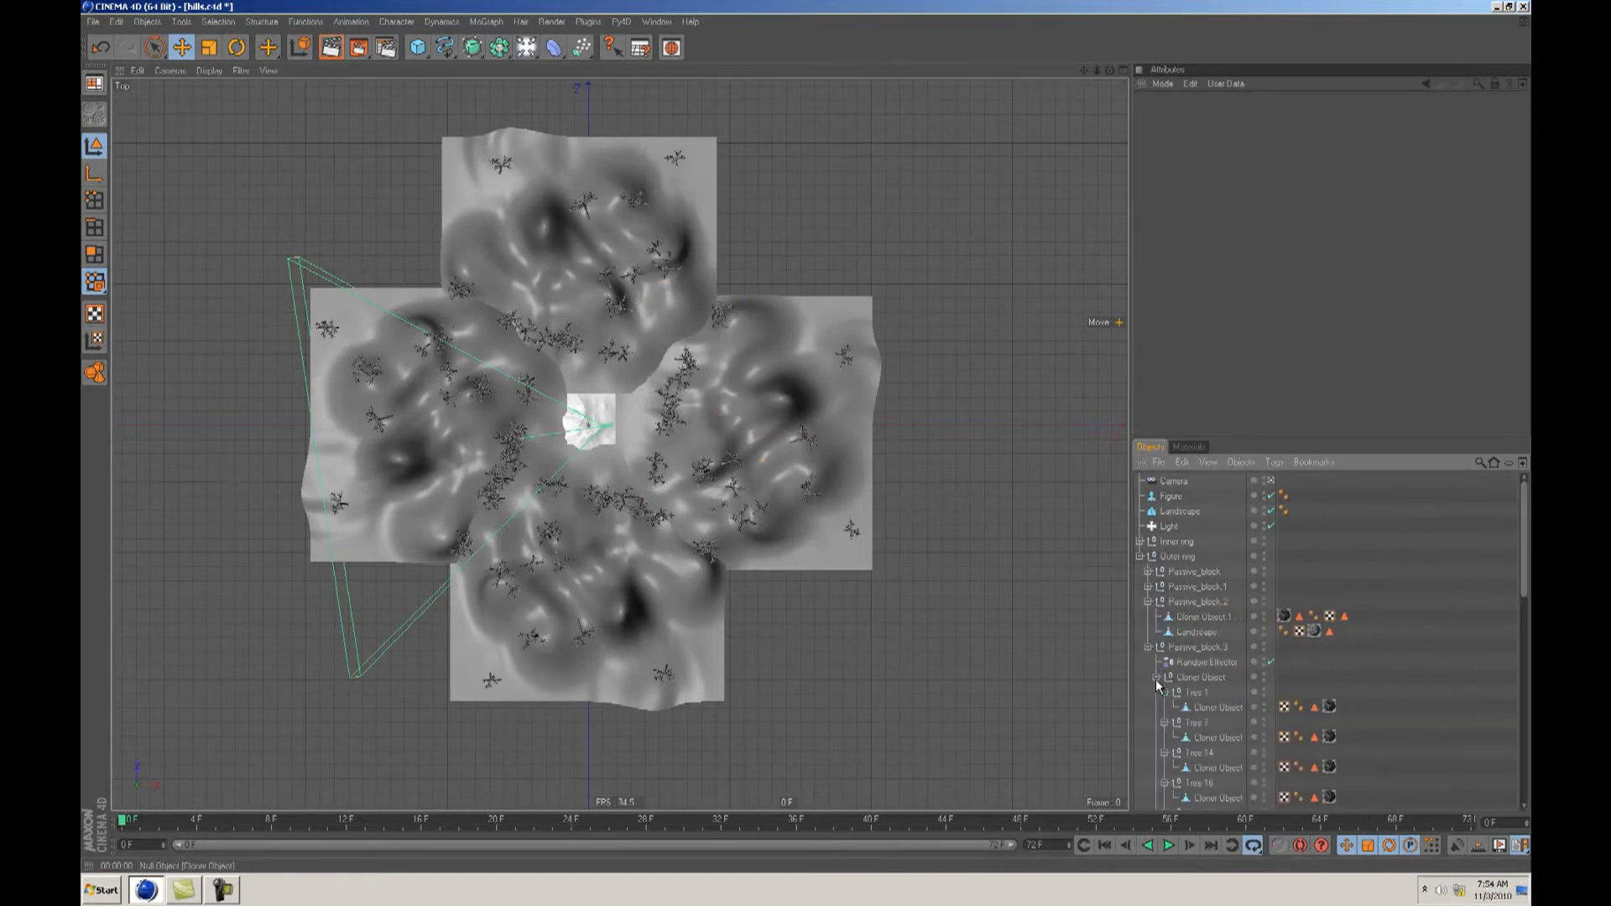
click(1188, 684)
right_click(1187, 683)
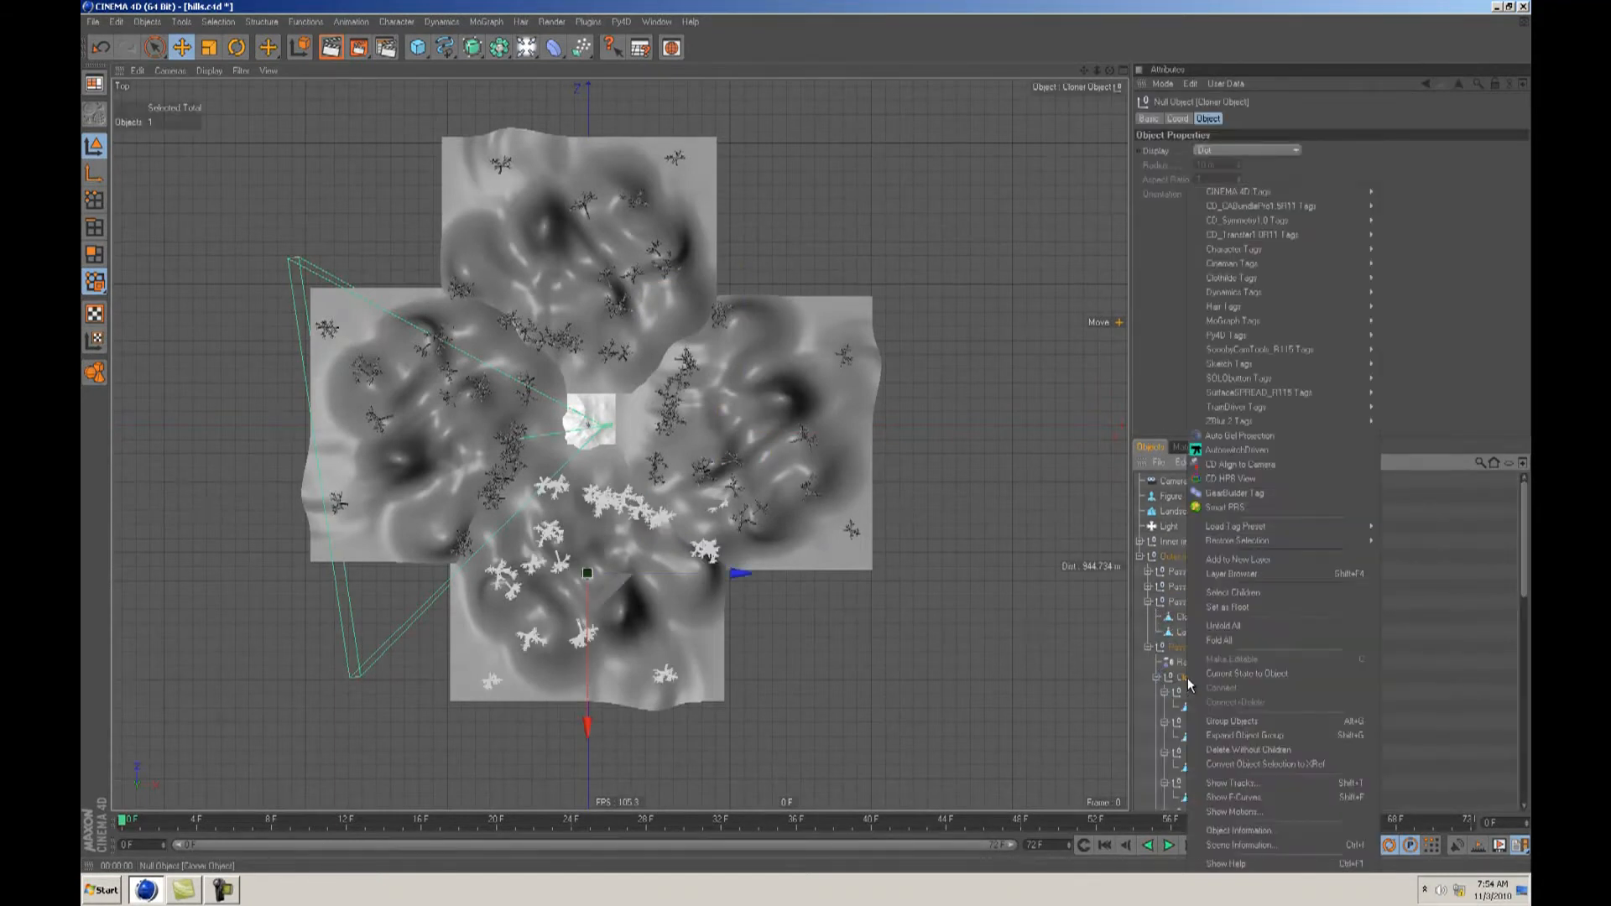
click(1220, 641)
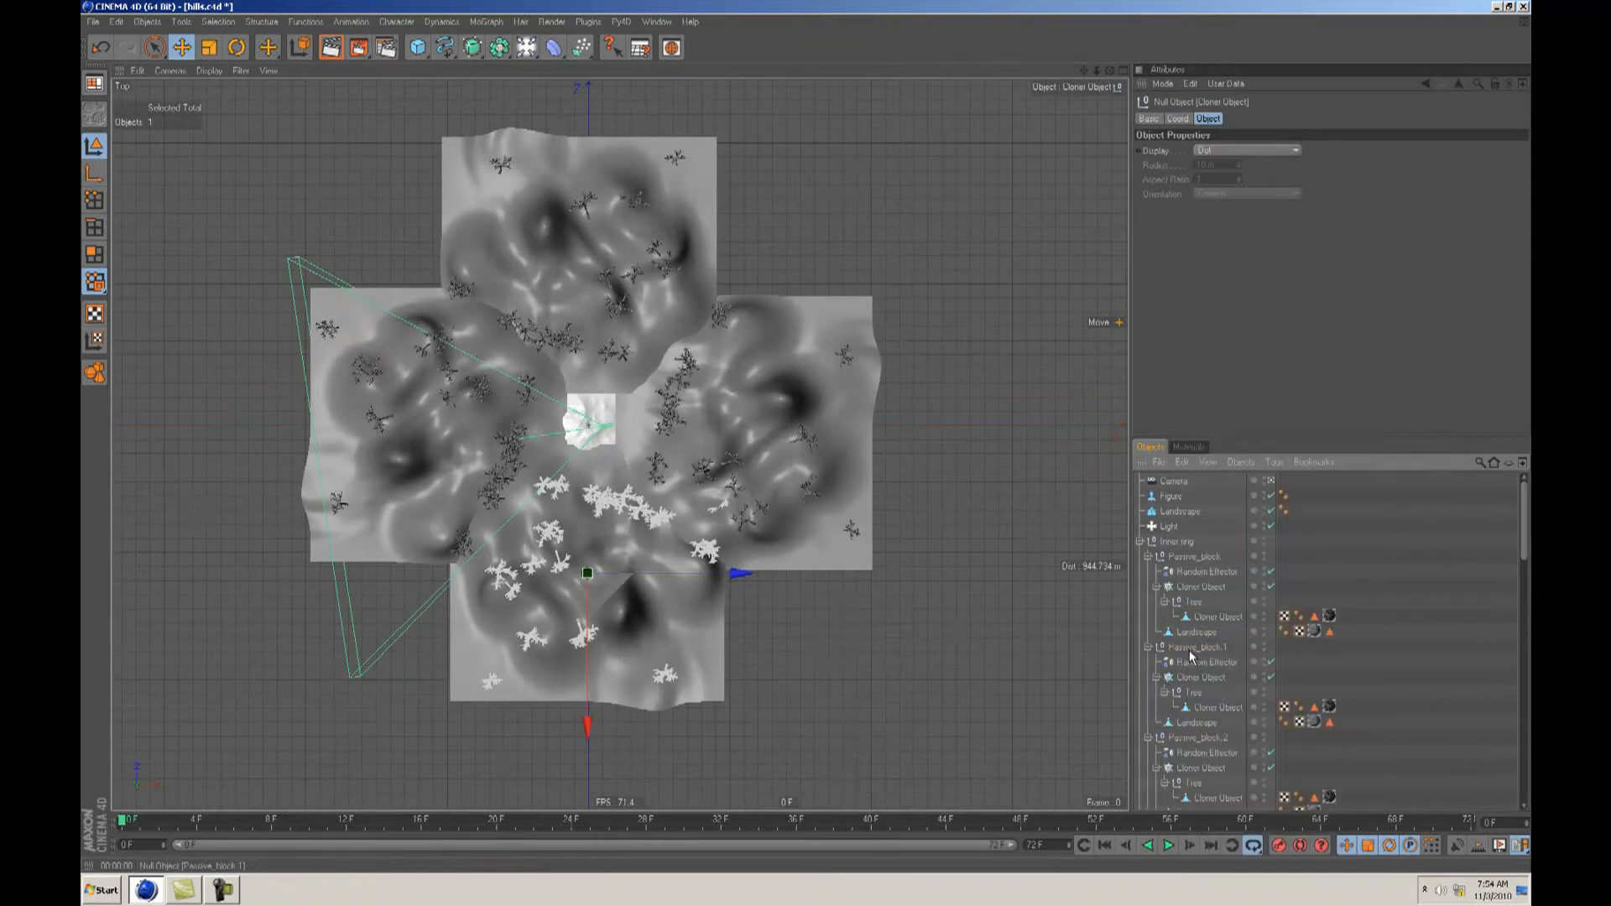
click(1192, 679)
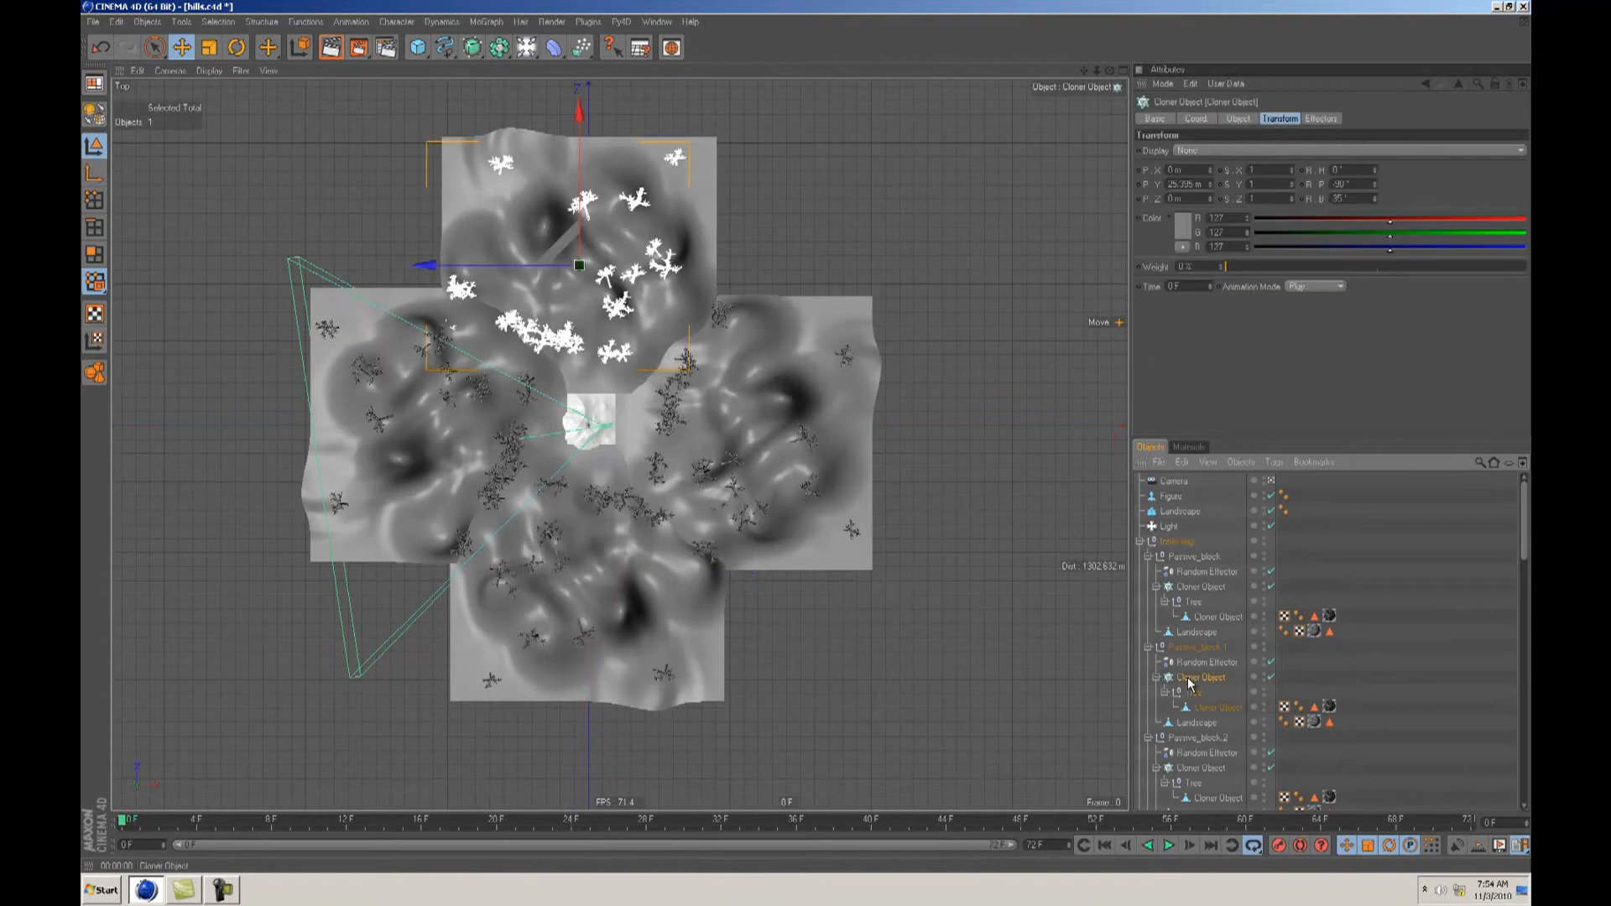
click(1140, 543)
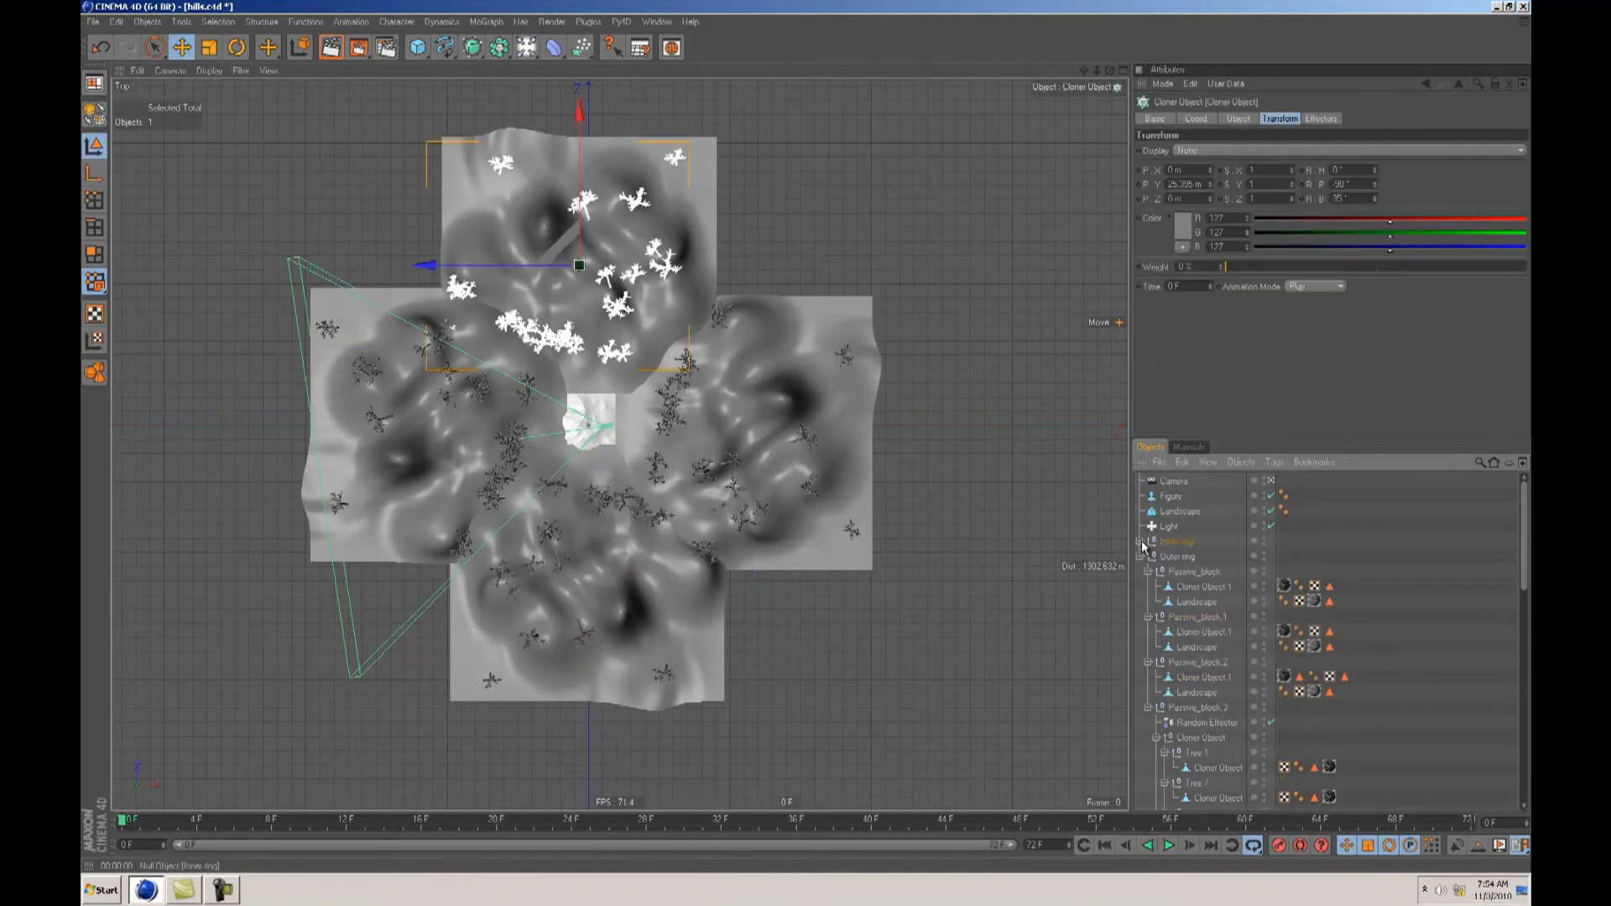
click(1140, 543)
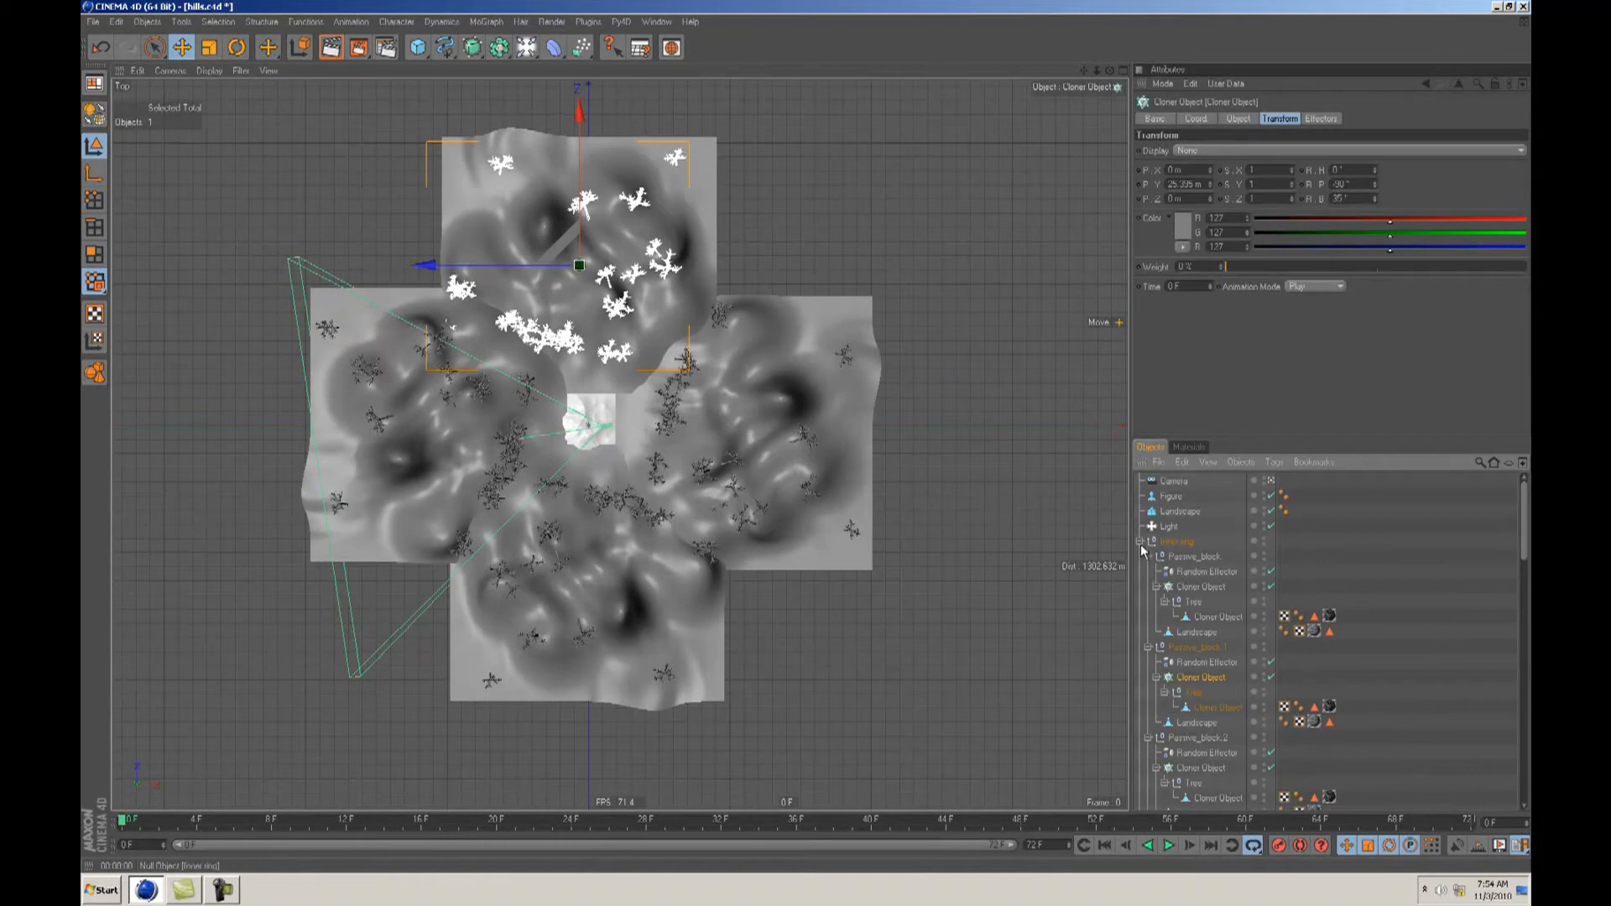
click(1140, 542)
click(1147, 573)
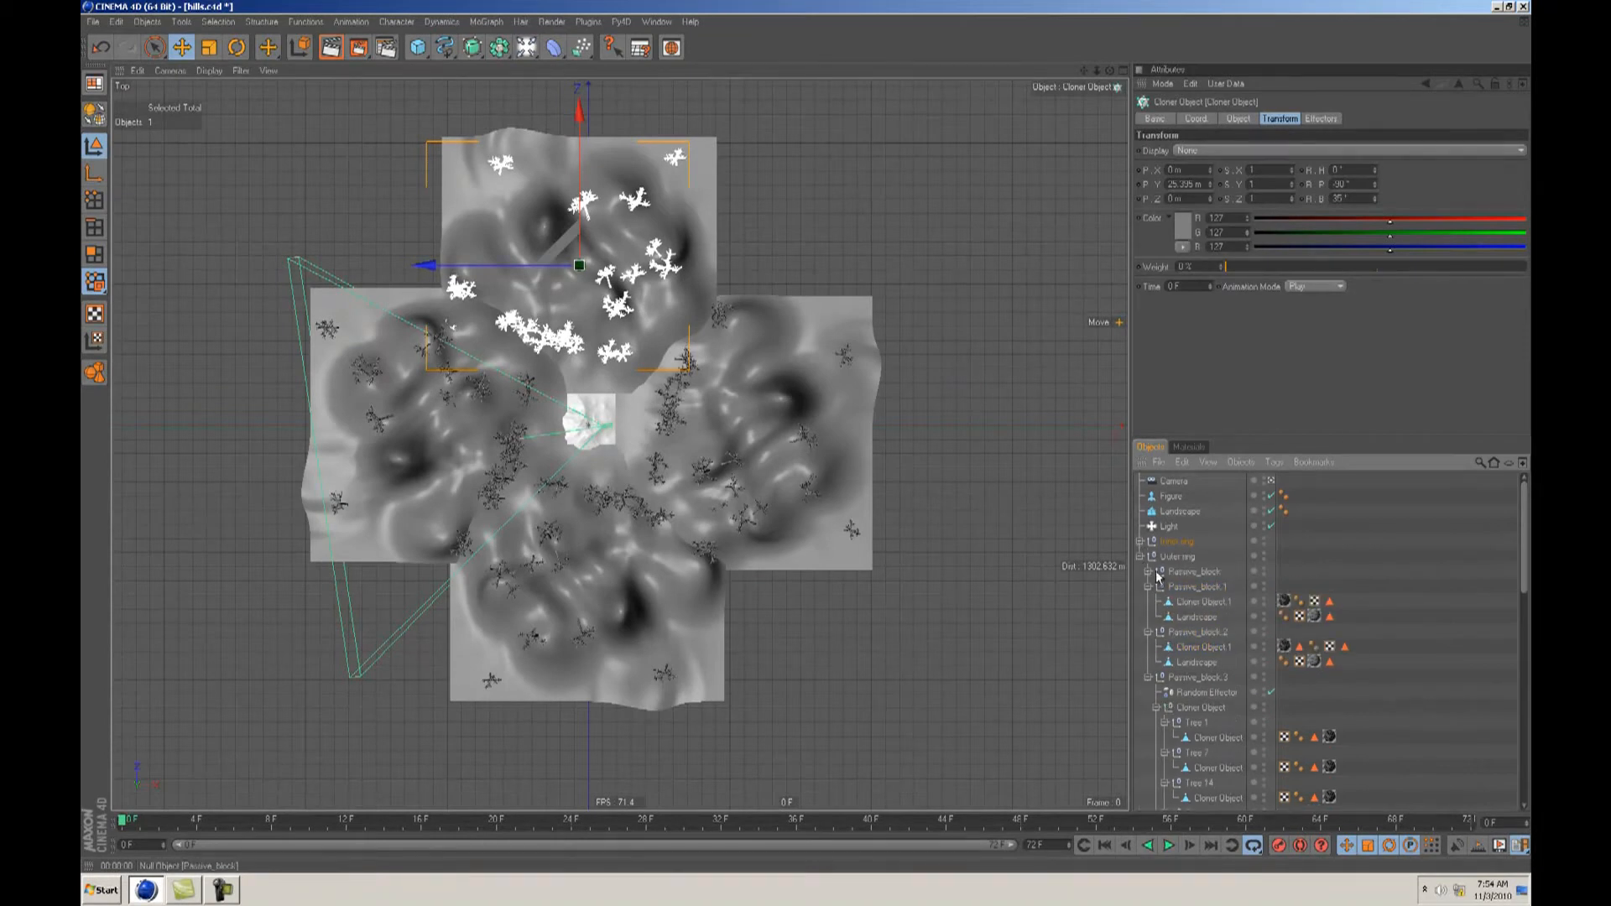
click(1166, 581)
click(1148, 587)
click(1148, 602)
click(1148, 617)
Step: Check the Outer ring's Passive_block groups by selecting them individually and inspecting the contents of the first three
click(1183, 617)
click(1189, 601)
click(1190, 588)
click(1190, 573)
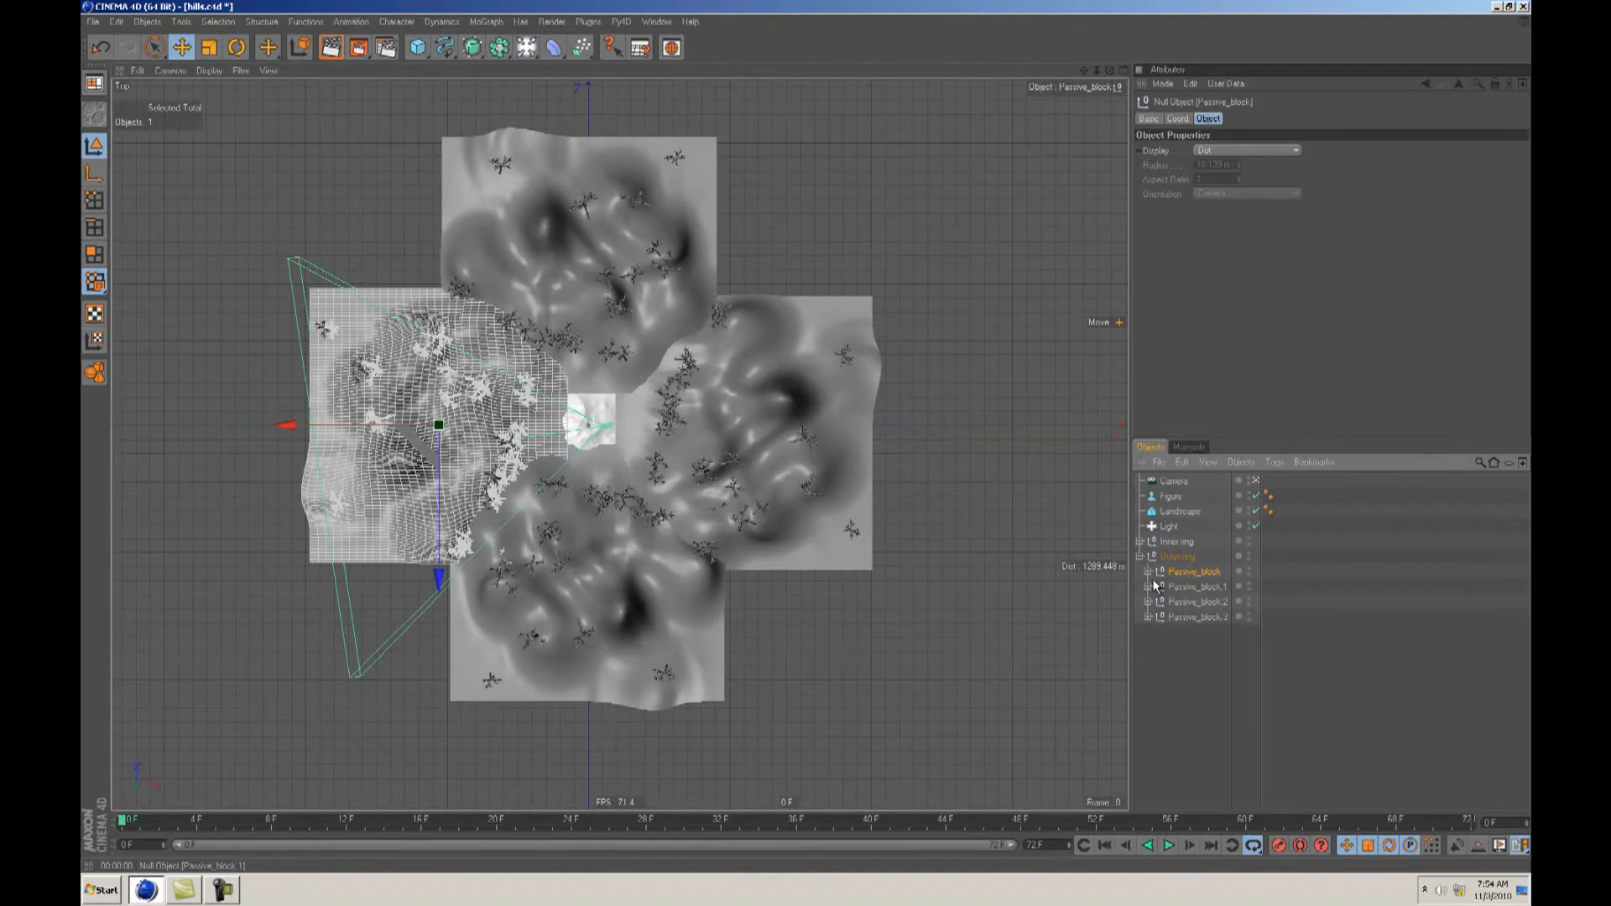
click(1148, 572)
click(1149, 573)
click(1148, 587)
click(1148, 587)
click(1148, 605)
click(1147, 603)
click(1147, 603)
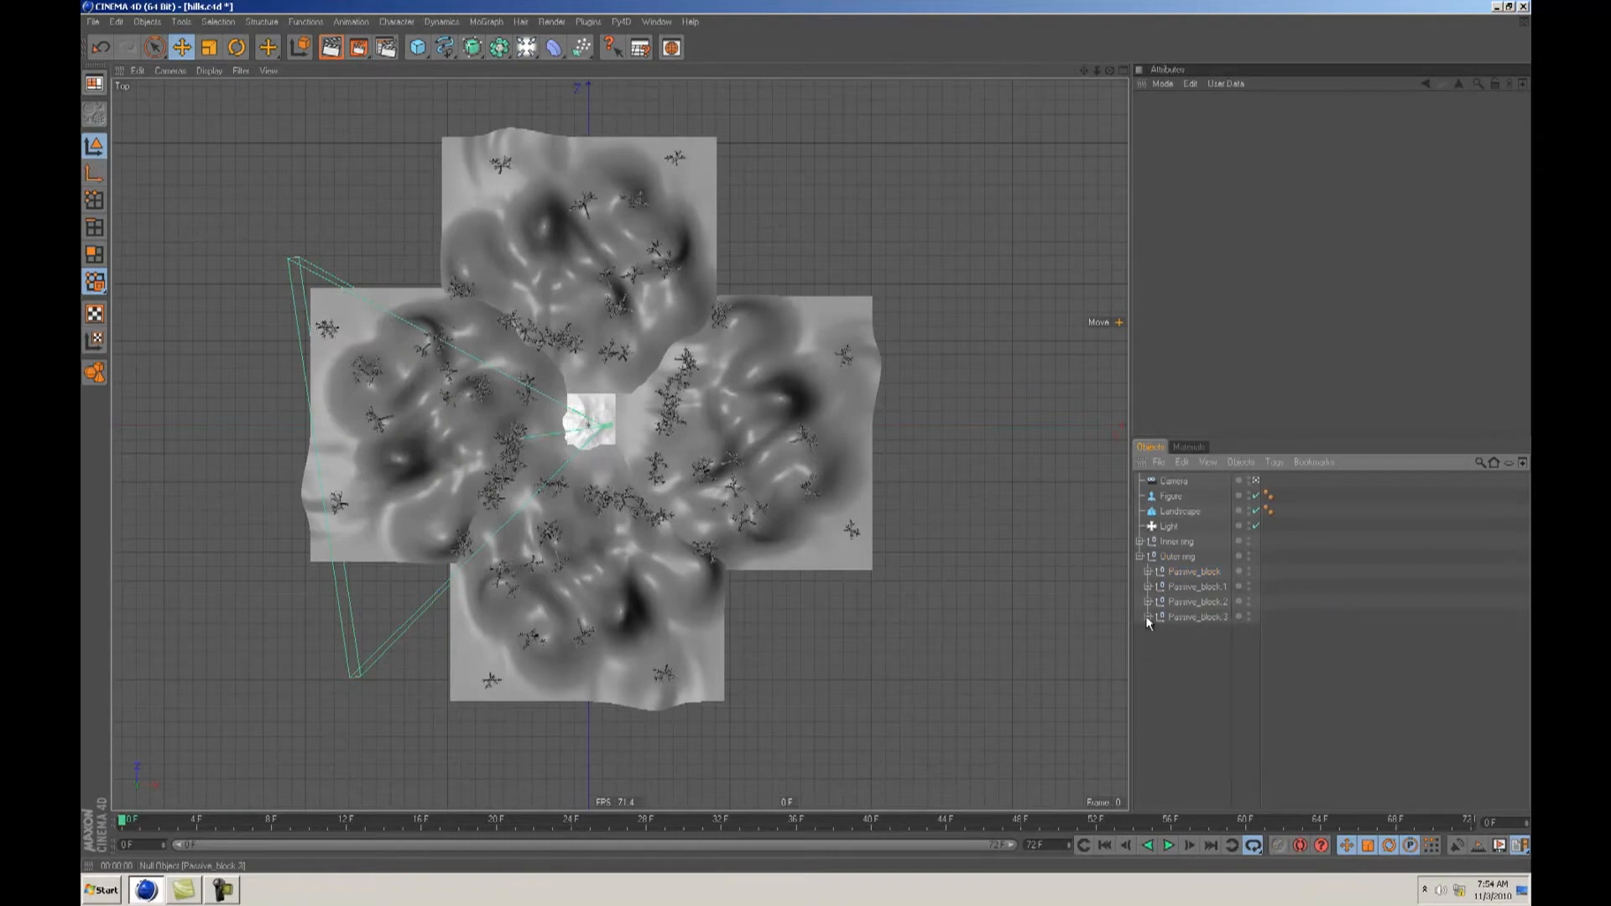
Step: Merge all trees under the Outer ring's Passive_block.3 Cloner Object into one polygon object with Connect+Delete
click(1148, 617)
right_click(1185, 649)
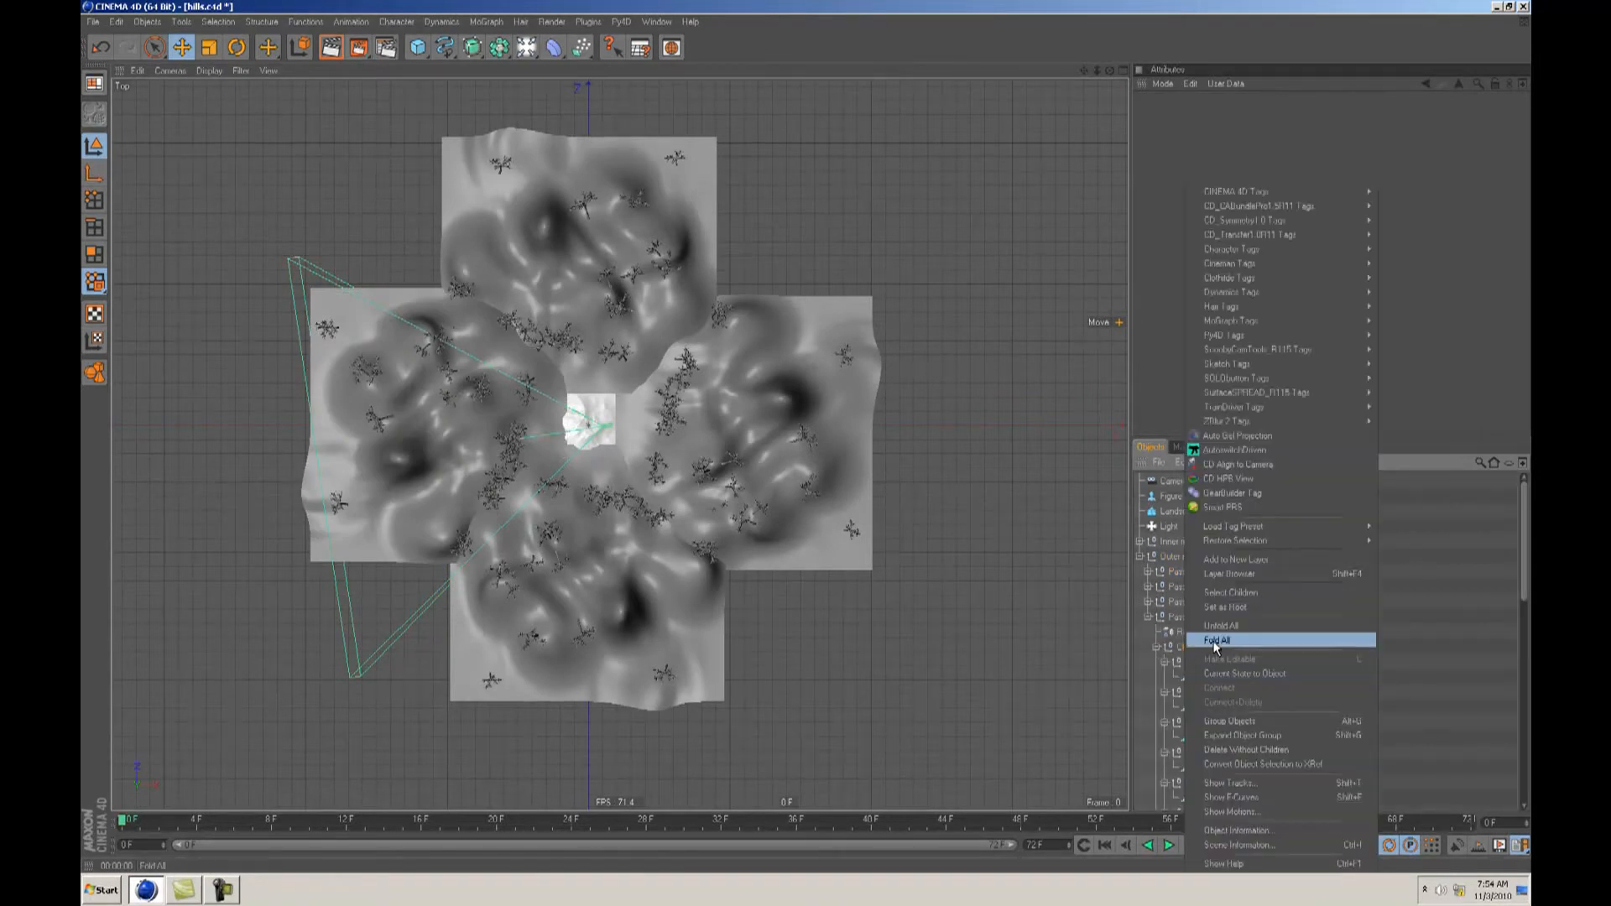
click(1231, 592)
right_click(1197, 649)
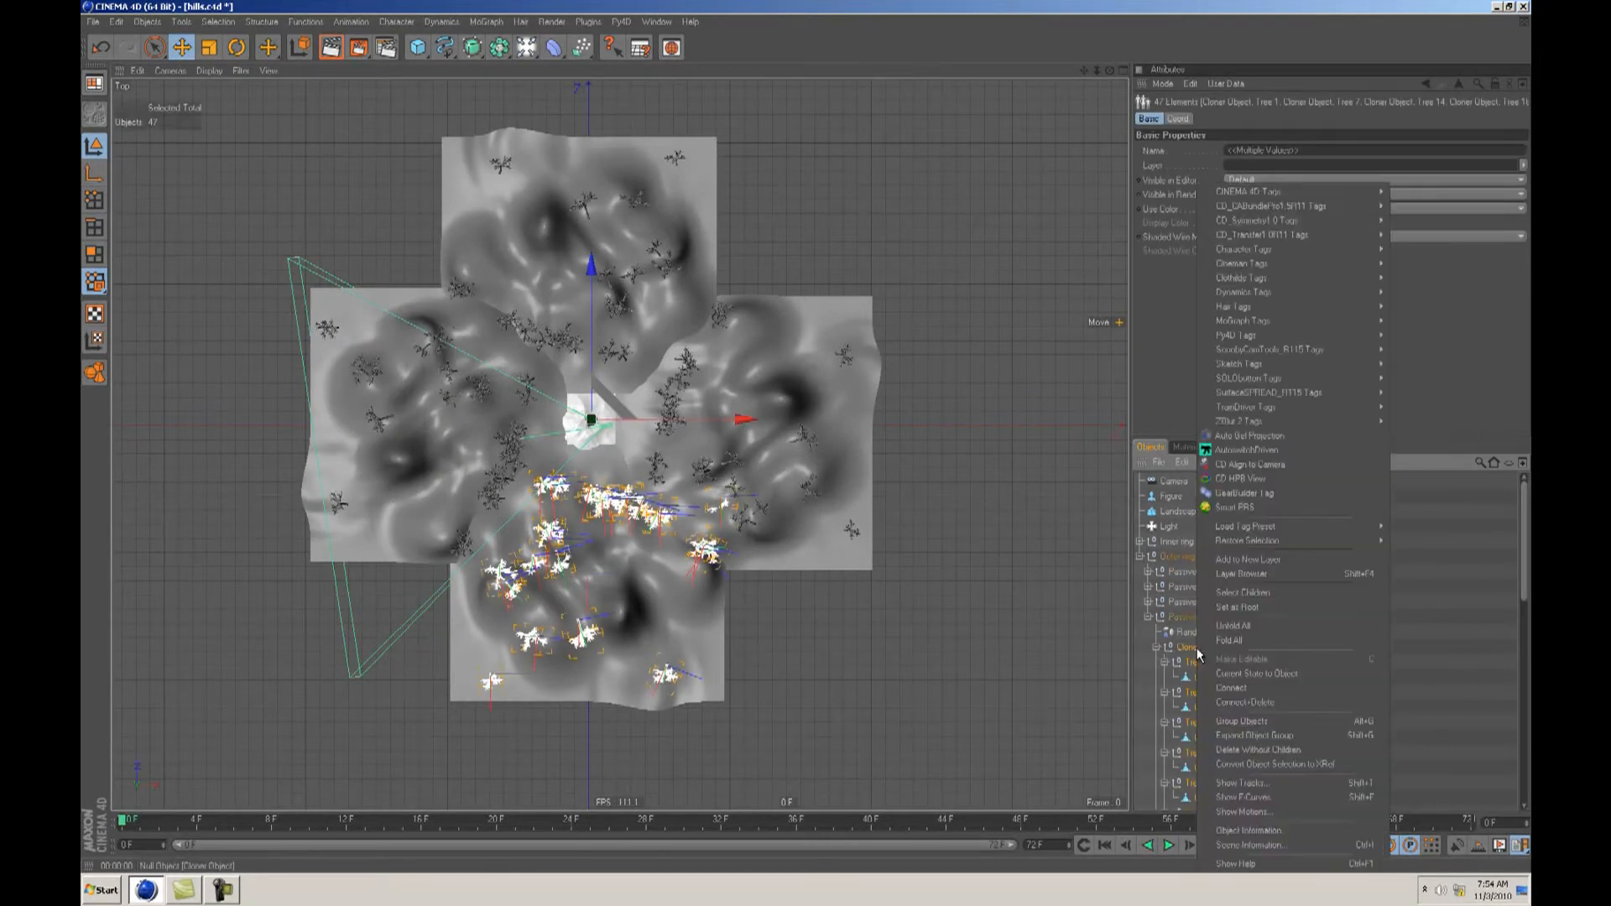
click(1230, 703)
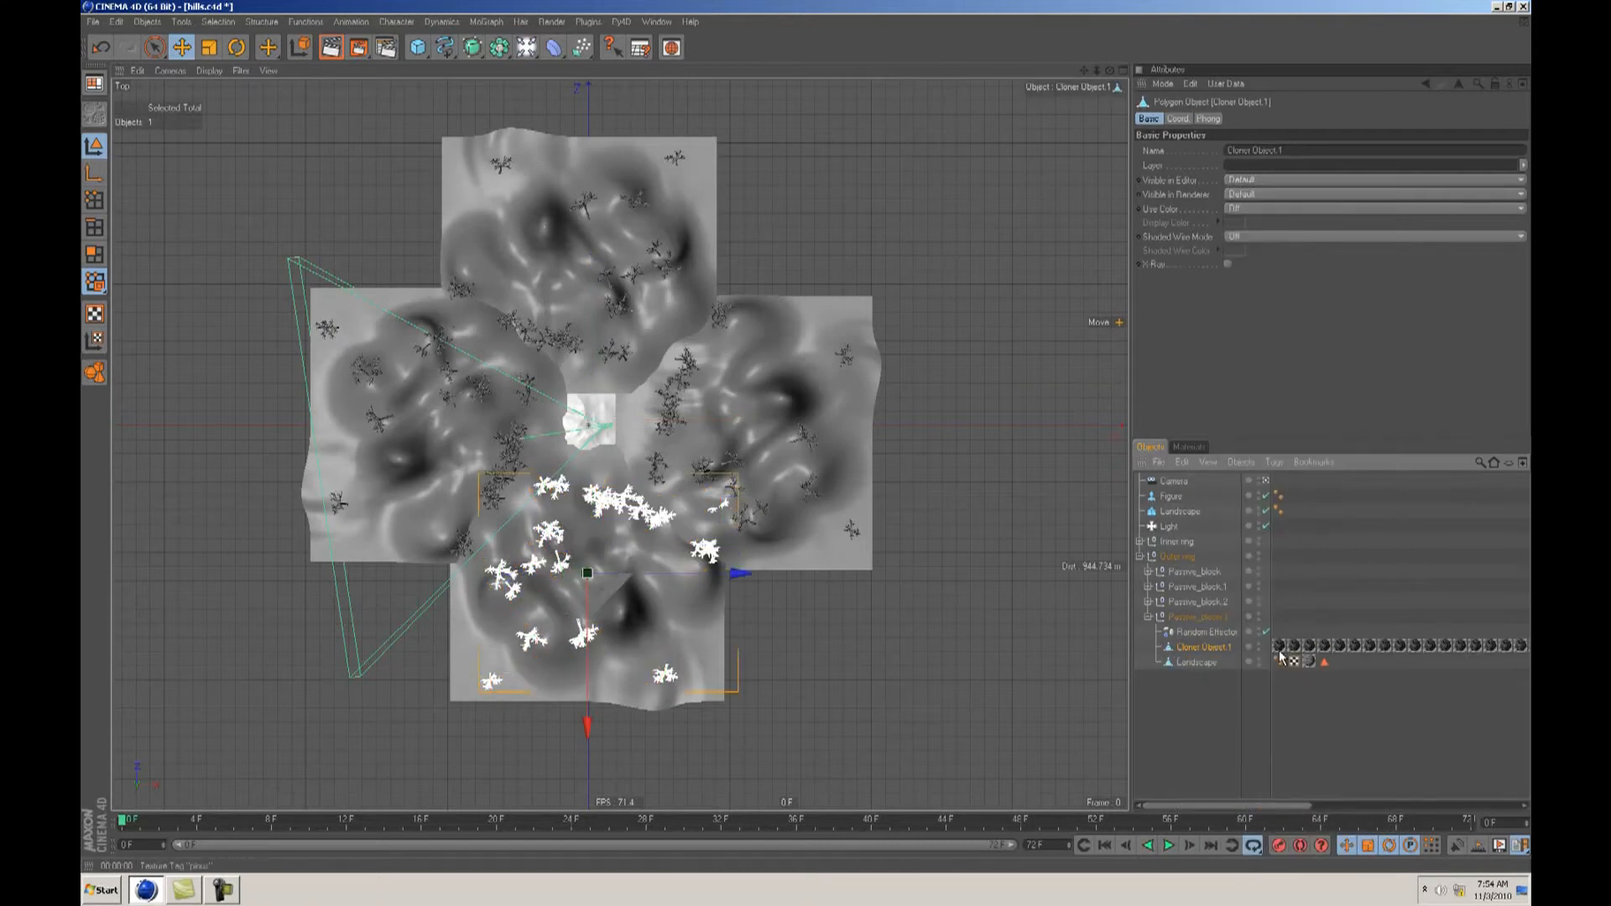
Step: Delete the surplus texture and polygon selection tags from the merged tree object in Passive_block.3, keeping one texture tag
drag(1279, 806, 1487, 807)
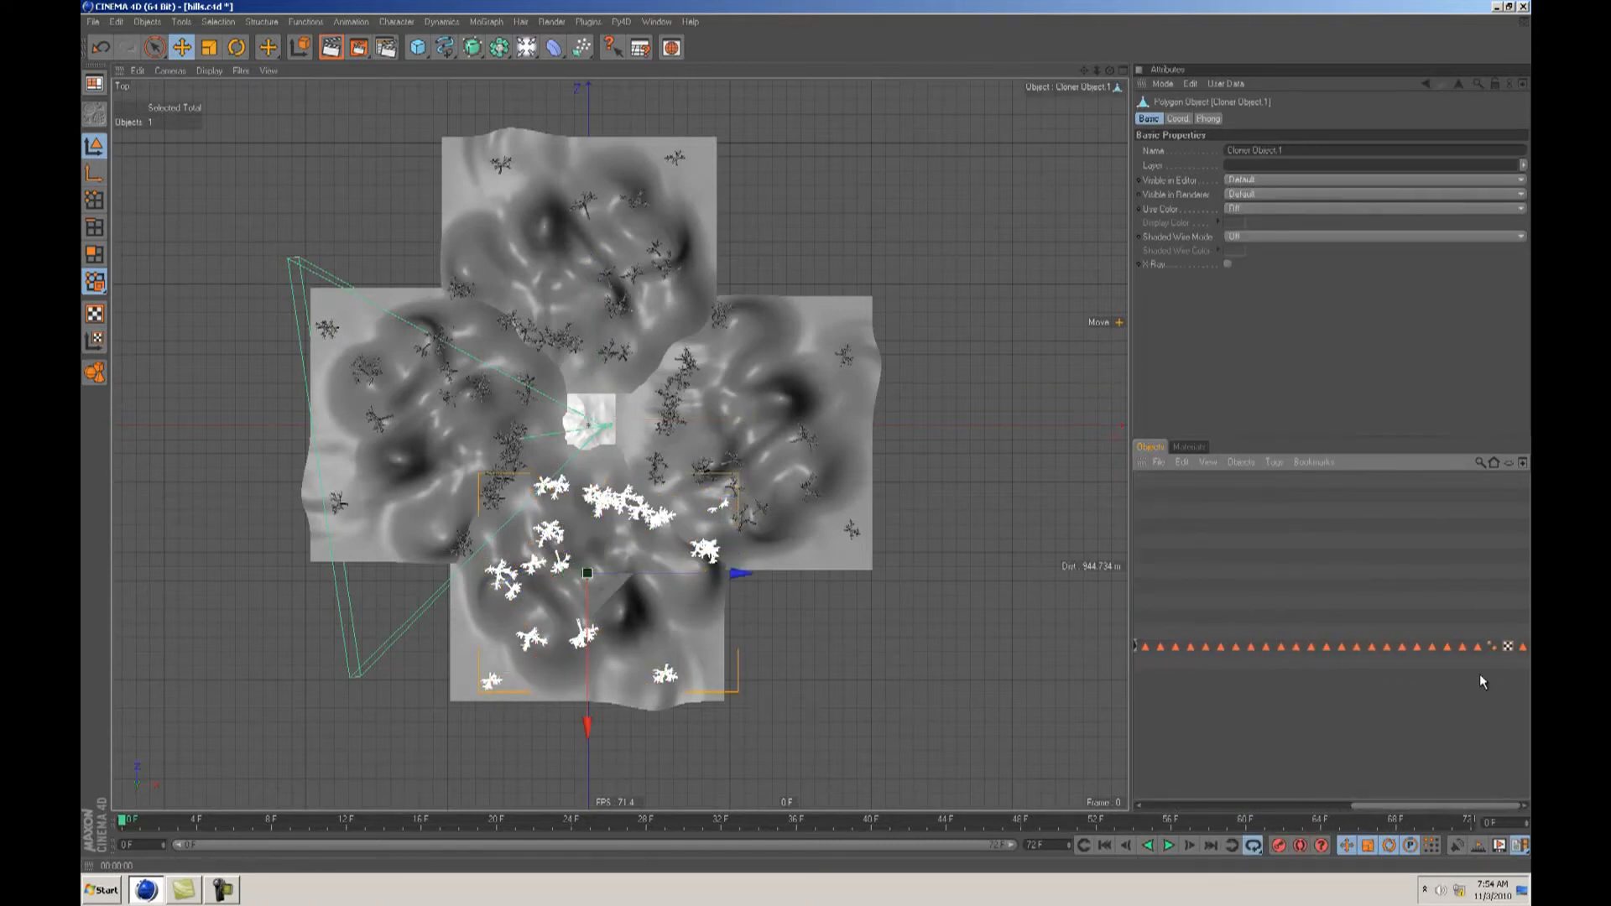
click(1478, 648)
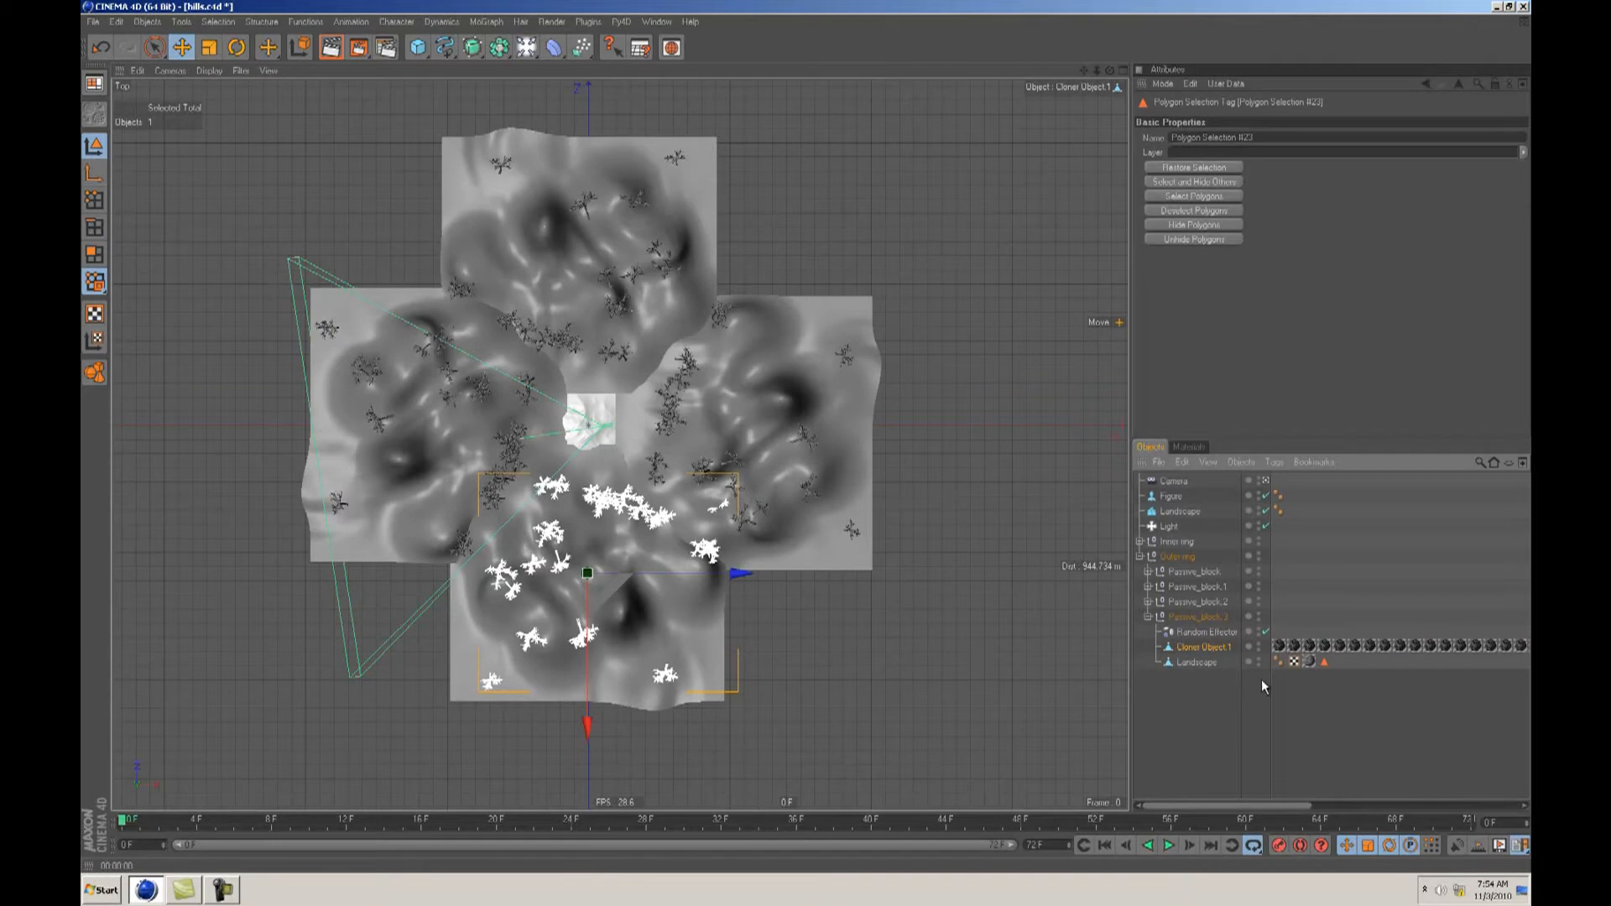
click(1297, 649)
click(1279, 647)
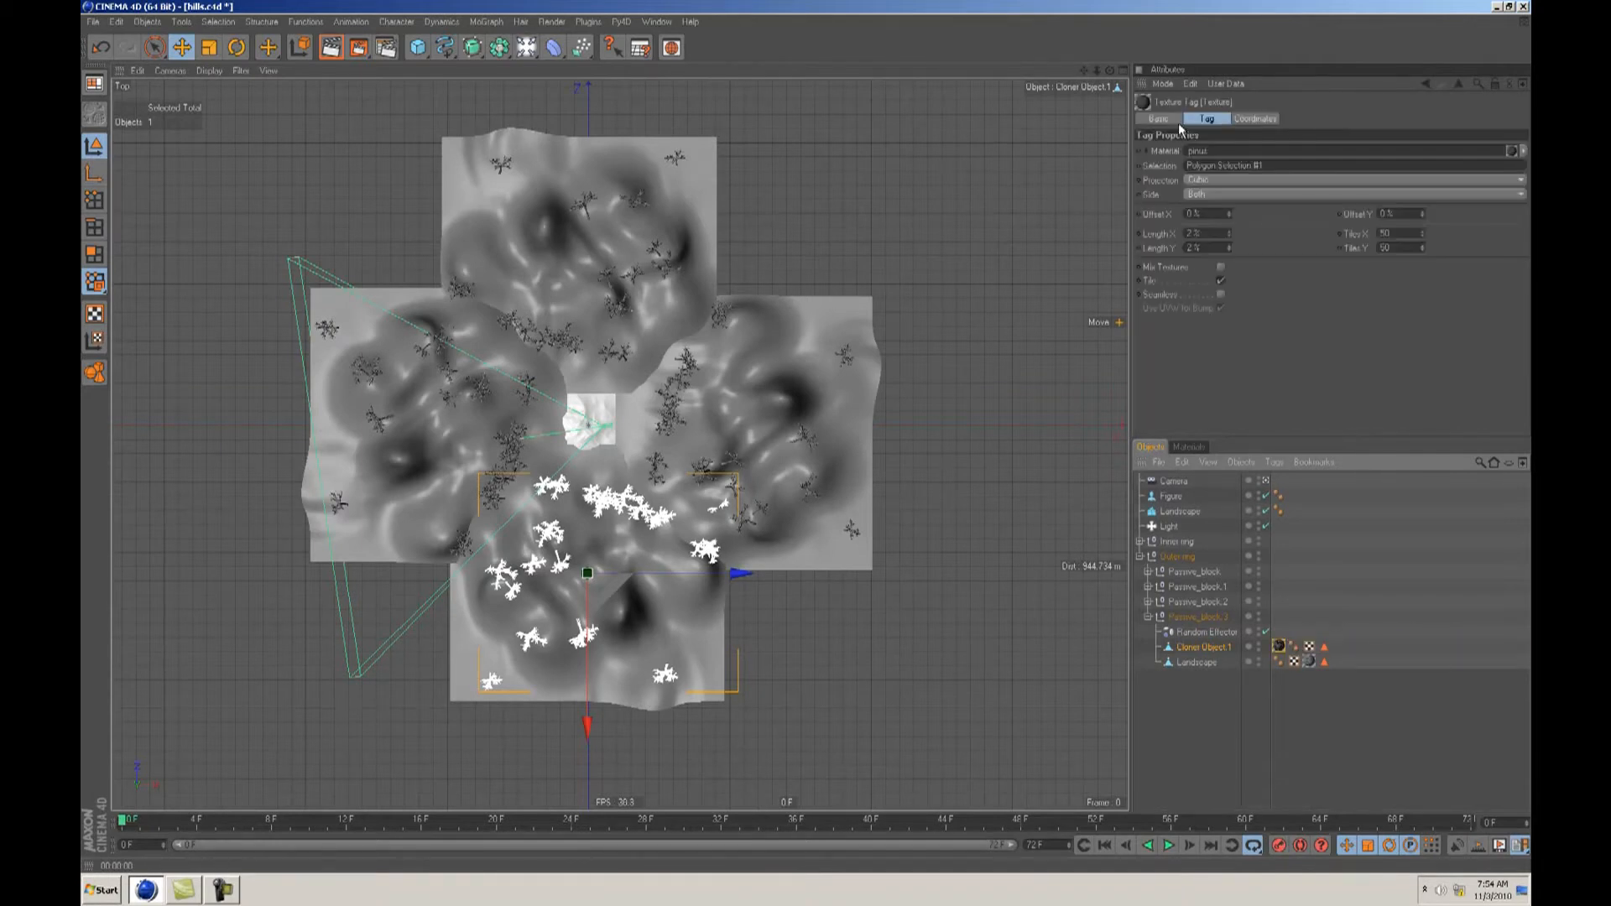
Step: Clear the remaining texture tag's Selection restriction in Passive_block.3, delete that group's Random Effector and collapse the group
click(1270, 167)
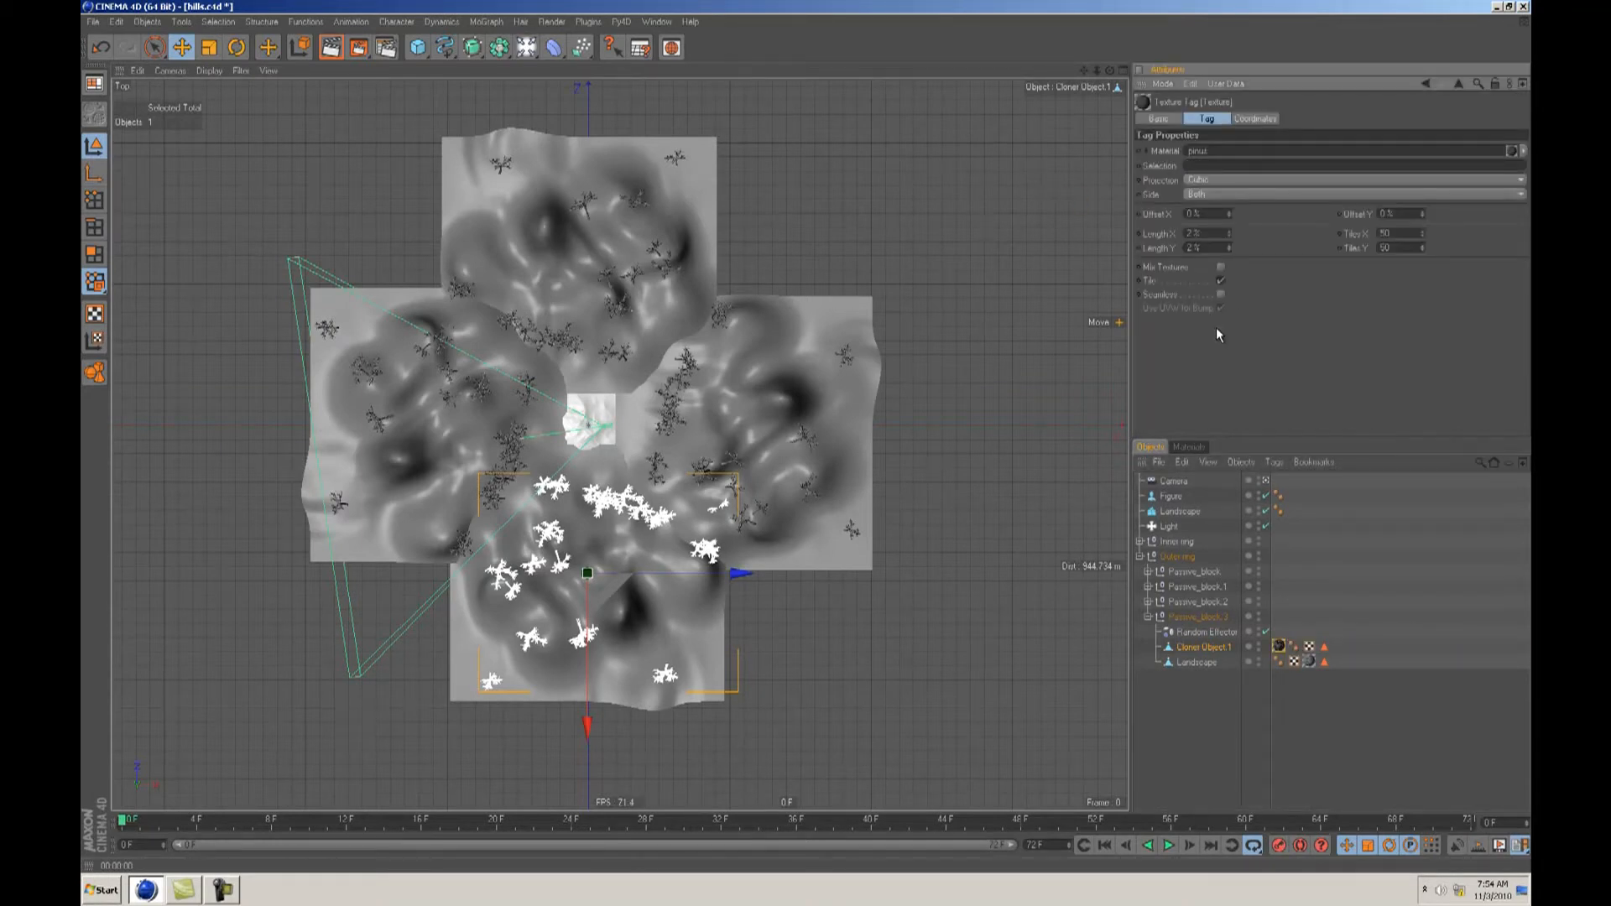
click(1222, 780)
click(1195, 634)
key(Delete)
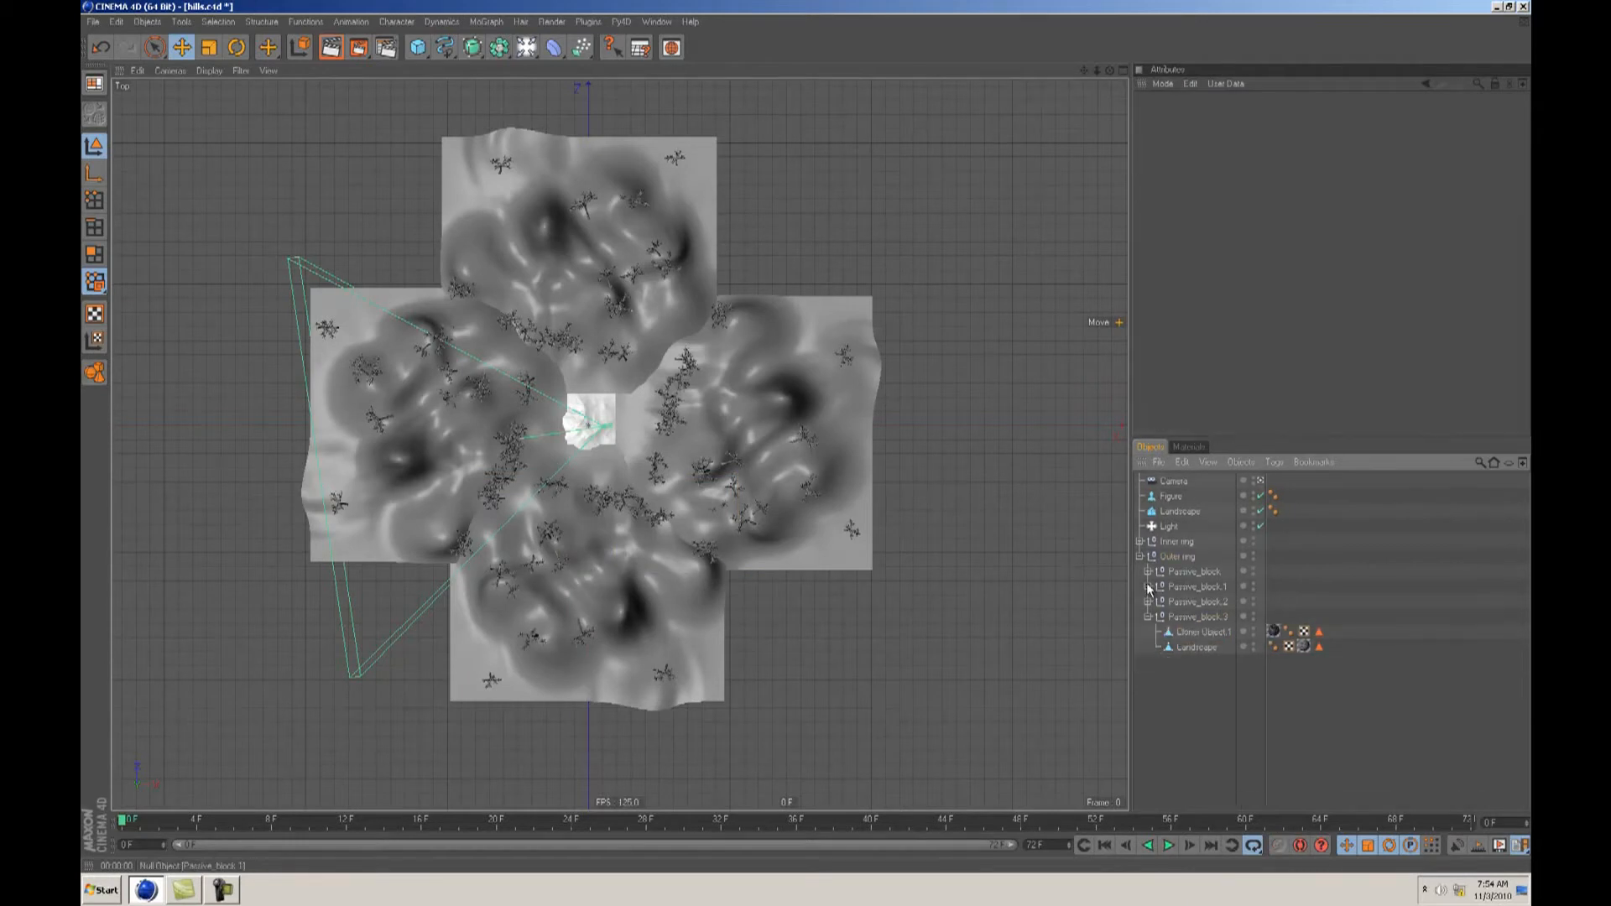
click(1149, 617)
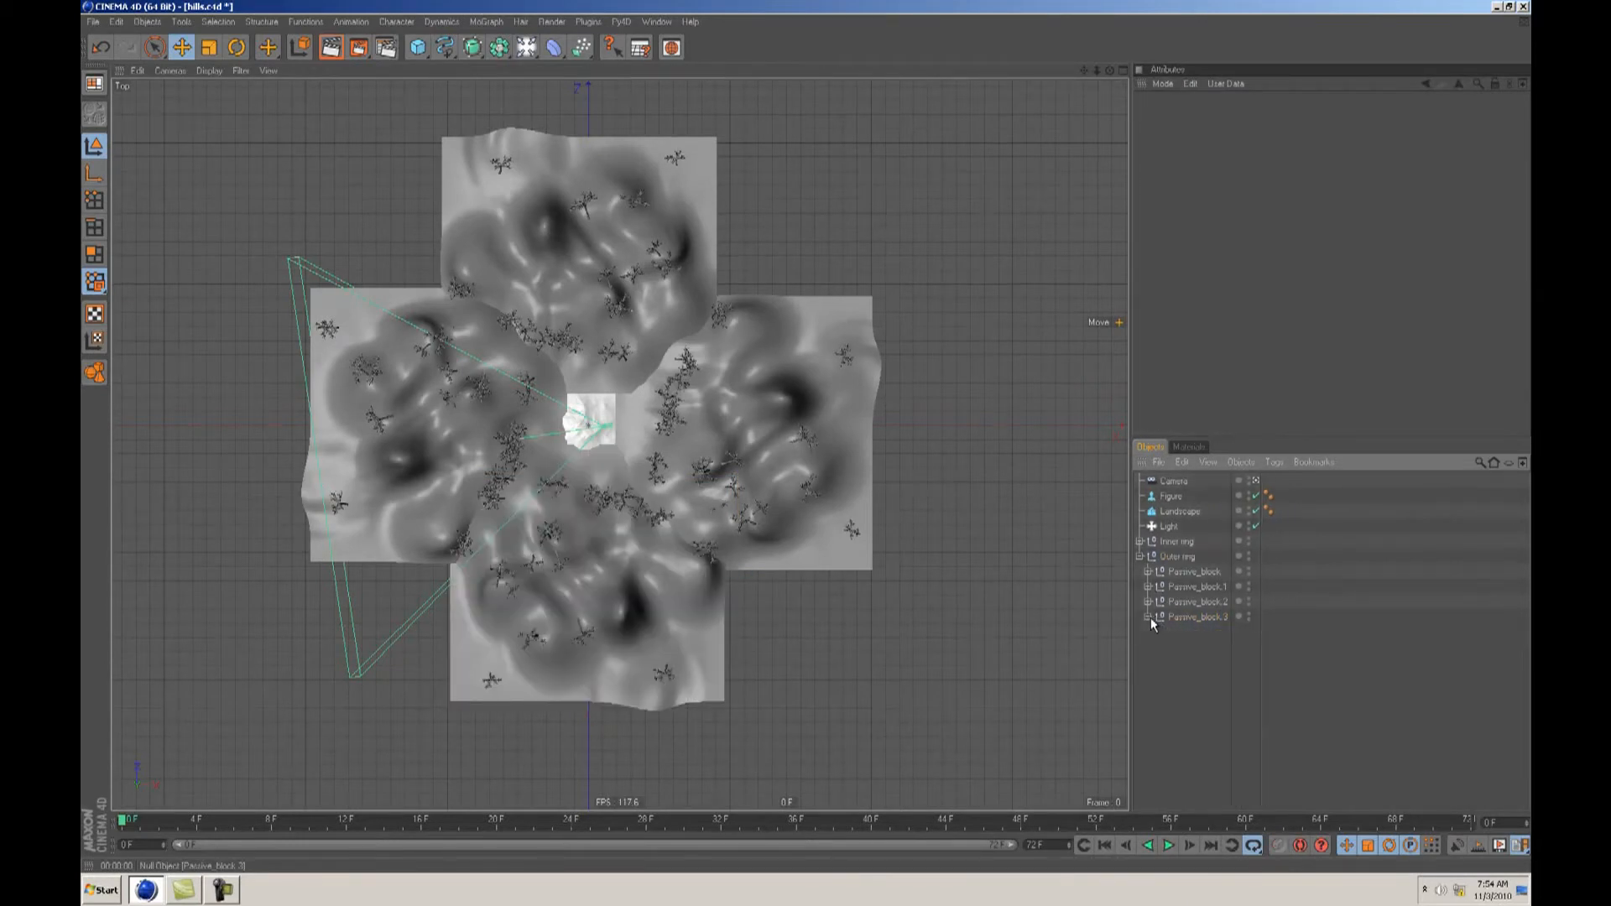
Step: Move the Outer ring's Passive_block to the inner ring's upper-left diagonal gap and rotate it about 45 degrees
click(1193, 573)
drag(890, 625, 768, 464)
alt+middle_drag(888, 622, 1049, 737)
drag(888, 622, 806, 435)
key(r)
drag(551, 333, 551, 417)
drag(734, 531, 786, 474)
Step: Move the Outer ring's Passive_block.1 to the inner ring's upper-right diagonal gap and rotate it about 45 degrees
click(1189, 588)
alt+middle_drag(810, 505, 829, 656)
alt+right_drag(828, 656, 832, 692)
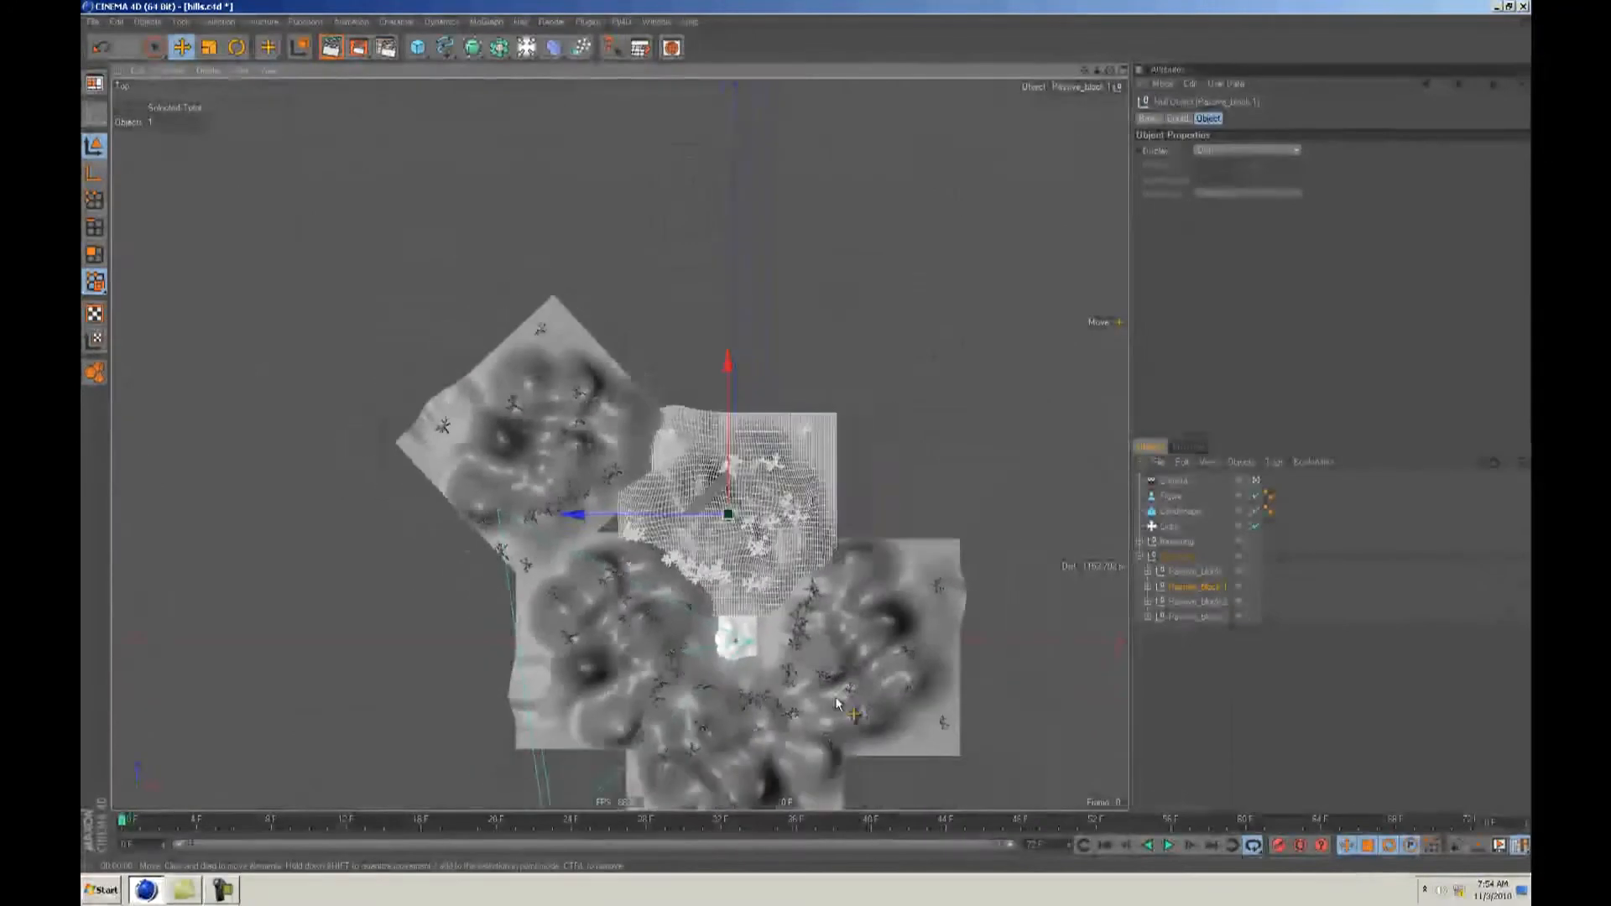
alt+middle_drag(832, 693, 767, 667)
drag(767, 667, 806, 437)
key(r)
drag(874, 496, 796, 460)
key(e)
drag(888, 432, 826, 444)
Step: Move the Outer ring's Passive_block.2 to the inner ring's lower-right diagonal gap and rotate it about 45 degrees
click(1175, 602)
alt+middle_drag(861, 724, 782, 574)
drag(806, 442, 916, 627)
key(r)
drag(733, 698, 687, 614)
drag(807, 445, 807, 445)
scroll(965, 681, down, 2)
Step: Move the Outer ring's Passive_block.3 to the inner ring's lower-left diagonal gap and rotate it about 45 degrees
click(1184, 617)
alt+middle_drag(1021, 658, 1104, 641)
drag(938, 591, 758, 689)
key(r)
drag(575, 607, 565, 678)
drag(806, 434, 809, 435)
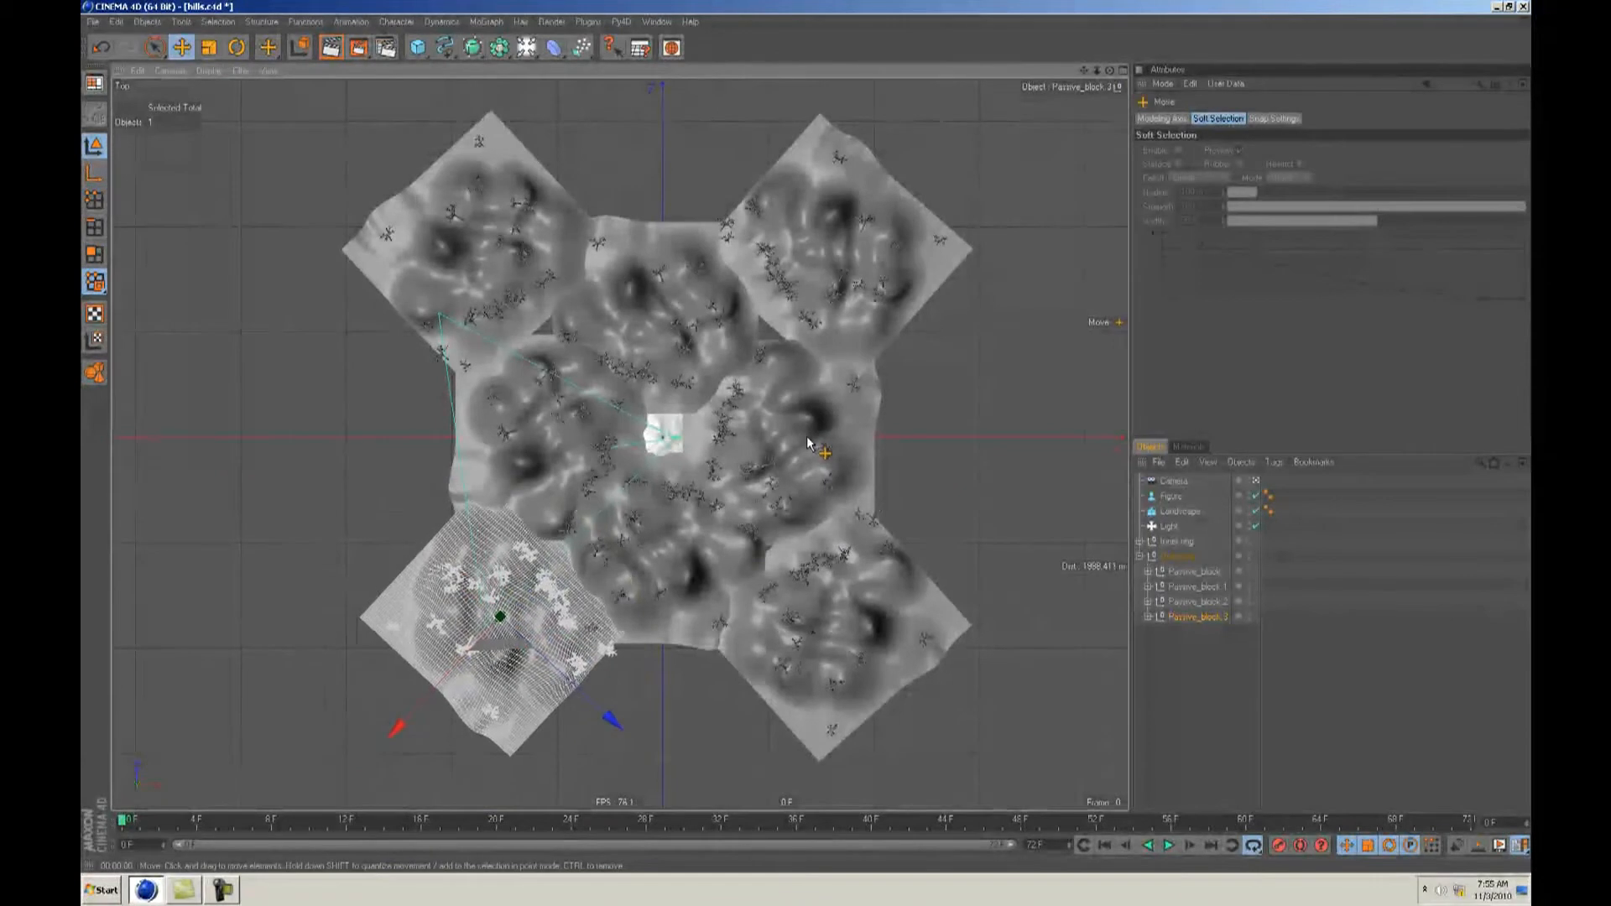
scroll(809, 672, down, 1)
alt+middle_drag(1036, 610, 1005, 627)
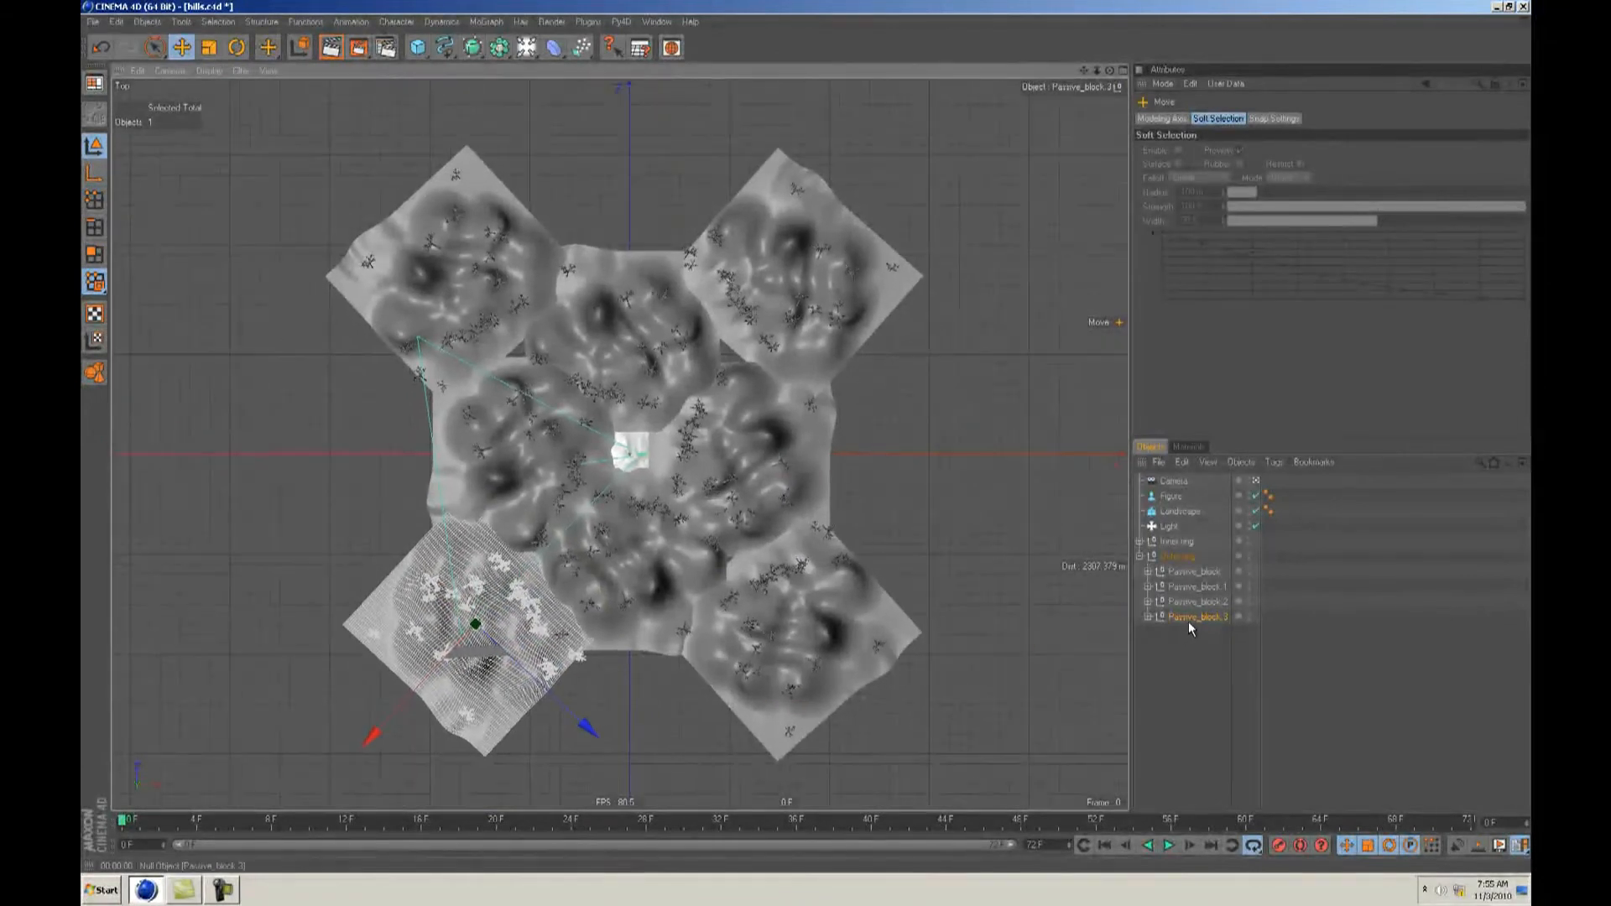
Step: Duplicate Passive_block.3 out of the Outer ring, rotate the copy square and place it in the gap on the rings' left side
ctrl+drag(1190, 622, 1191, 633)
drag(992, 701, 850, 565)
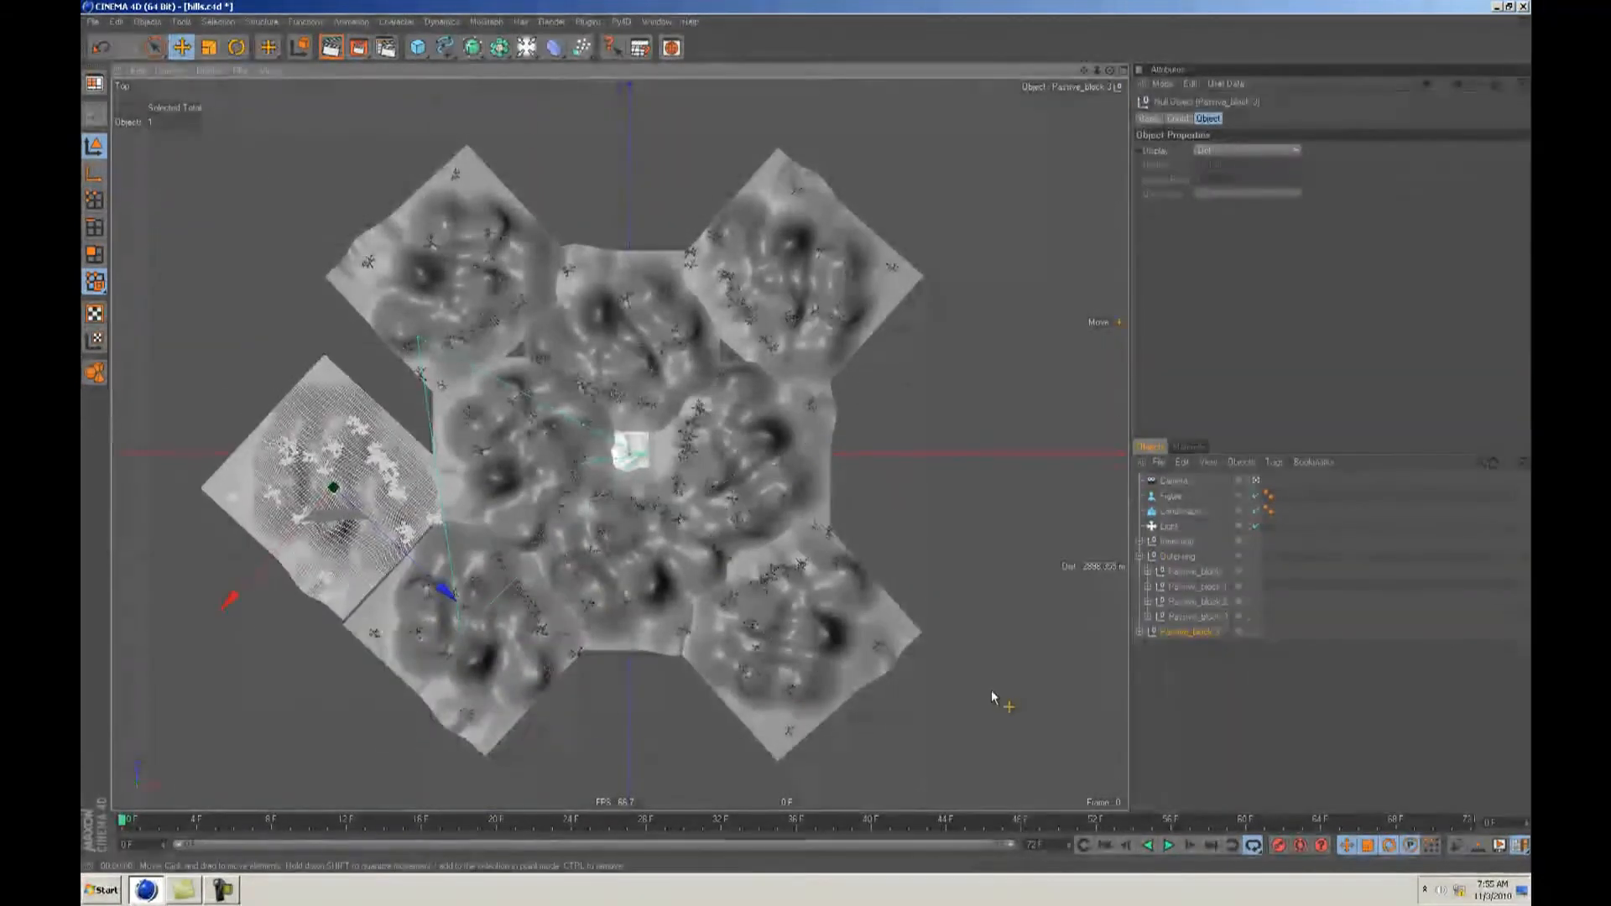
key(r)
drag(417, 456, 432, 534)
key(e)
mouse_move(591, 654)
mouse_down()
mouse_move(572, 606)
mouse_move(596, 624)
mouse_up()
Step: Duplicate the squared block copy and place the new one in the gap below the rings
ctrl+drag(1198, 636, 1195, 657)
alt+middle_drag(877, 571, 826, 457)
drag(826, 455, 801, 417)
alt+middle_drag(805, 601, 728, 626)
Step: Duplicate the lower block copy and place the new one in the gap on the rings' right side
ctrl+drag(1154, 639, 1176, 657)
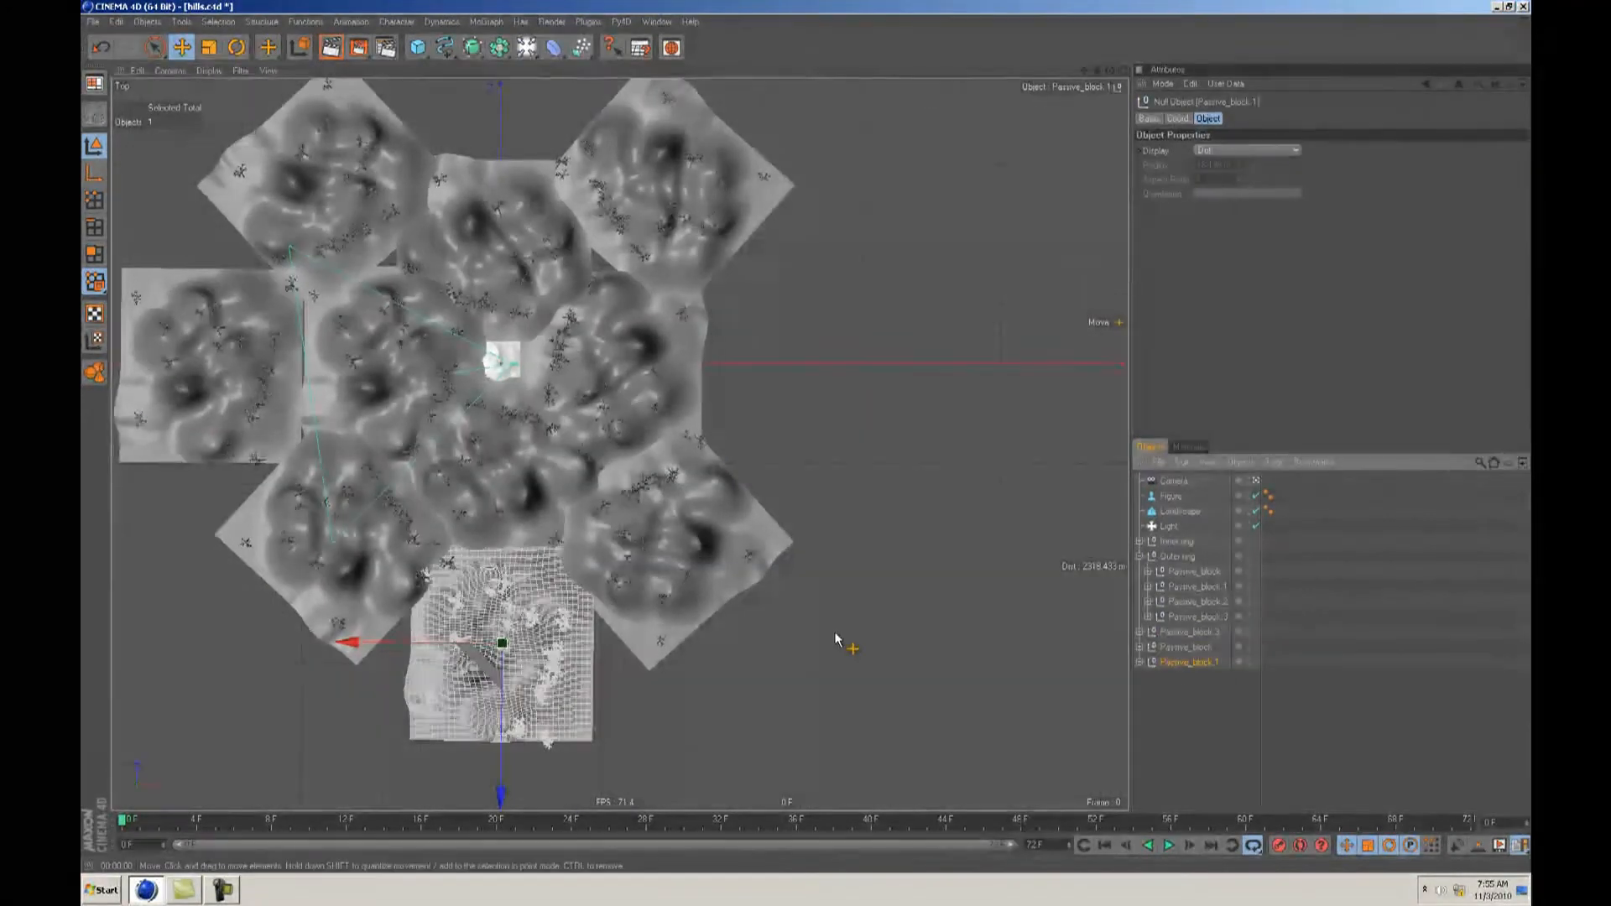
alt+middle_drag(873, 423, 831, 431)
drag(529, 681, 822, 411)
alt+middle_drag(838, 576, 876, 652)
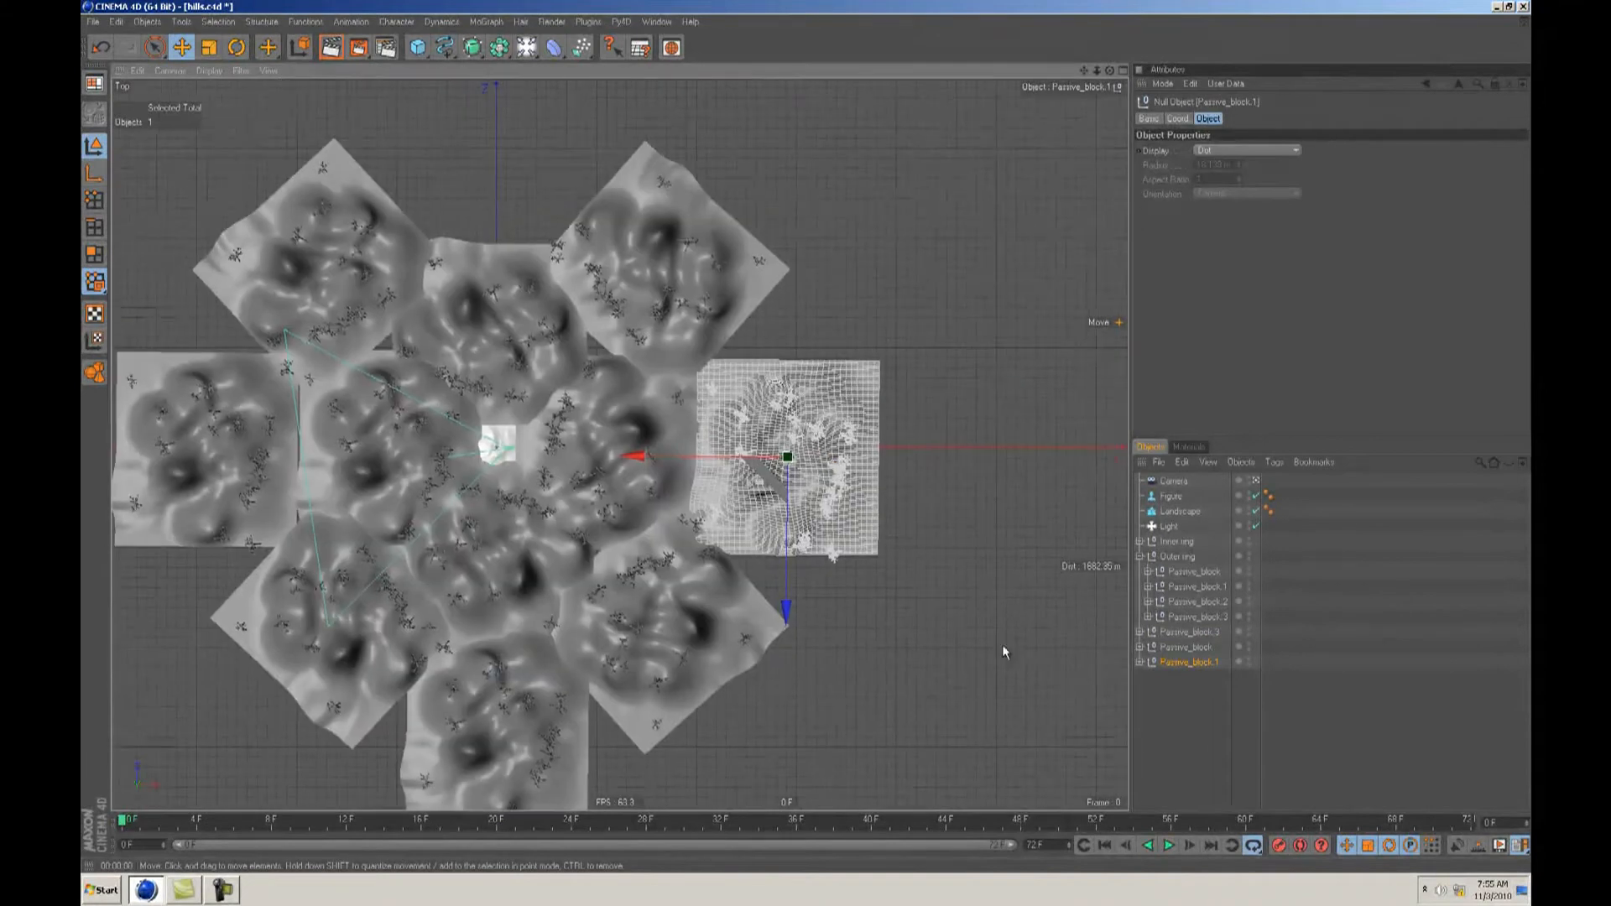
Step: Duplicate the right-hand block copy and place the new one in the gap above the rings
ctrl+drag(1168, 669, 1180, 684)
alt+middle_drag(912, 654, 929, 716)
drag(929, 716, 806, 438)
Step: Examine the hills and trees surrounding the figure from several angles in the perspective view
key(F1)
alt+right_drag(833, 683, 808, 435)
alt+drag(808, 435, 806, 441)
alt+right_drag(805, 441, 767, 512)
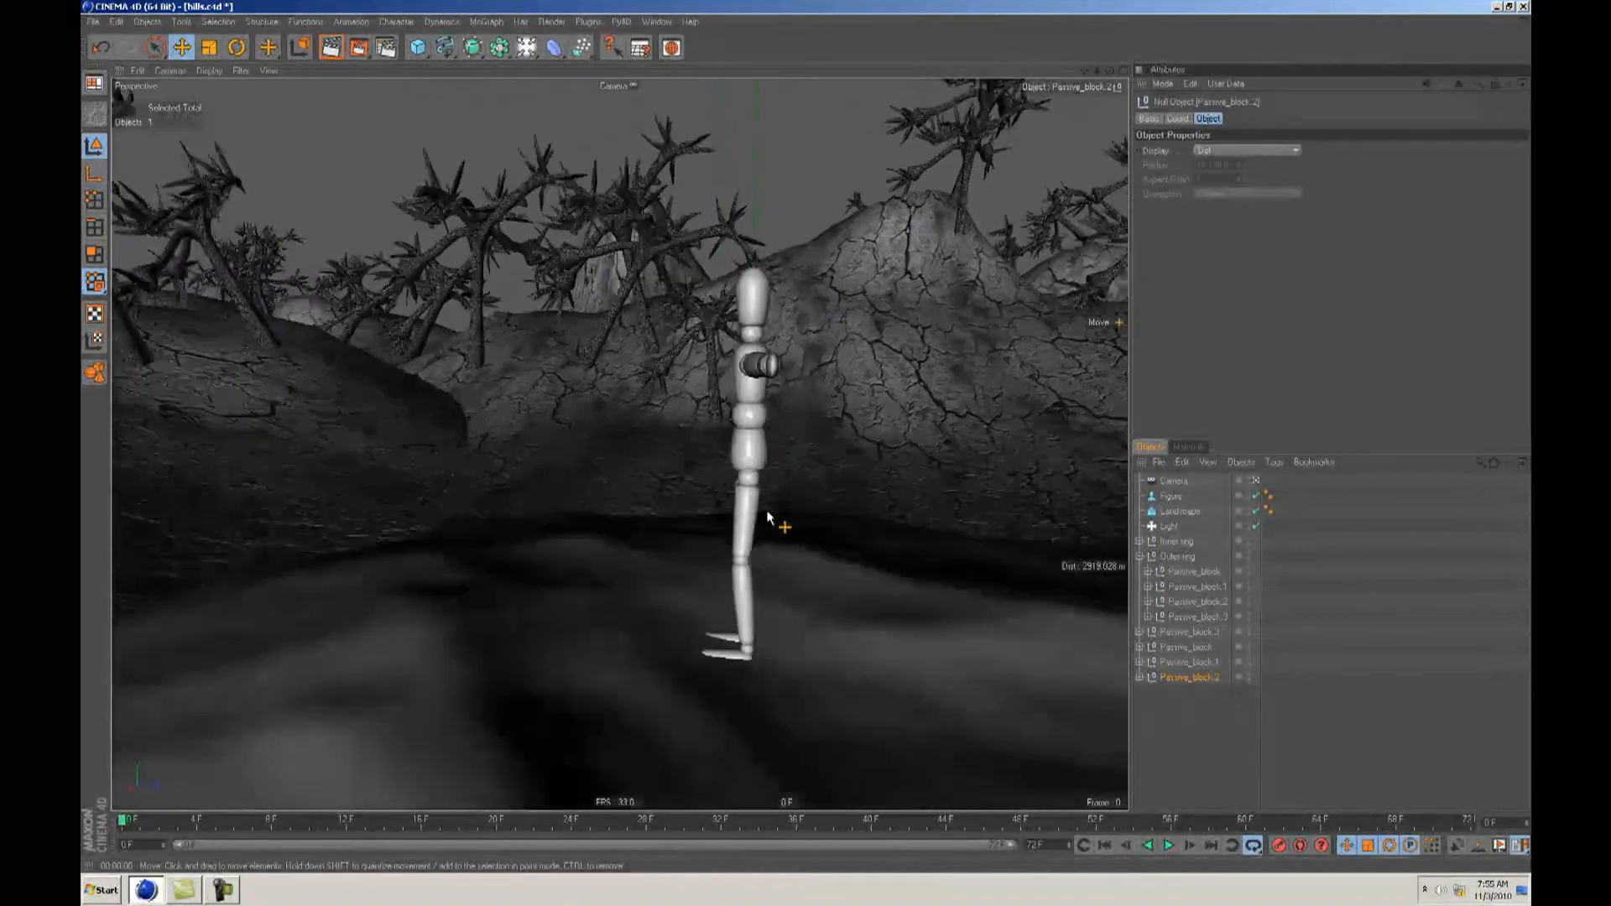
click(741, 460)
alt+drag(741, 460, 809, 443)
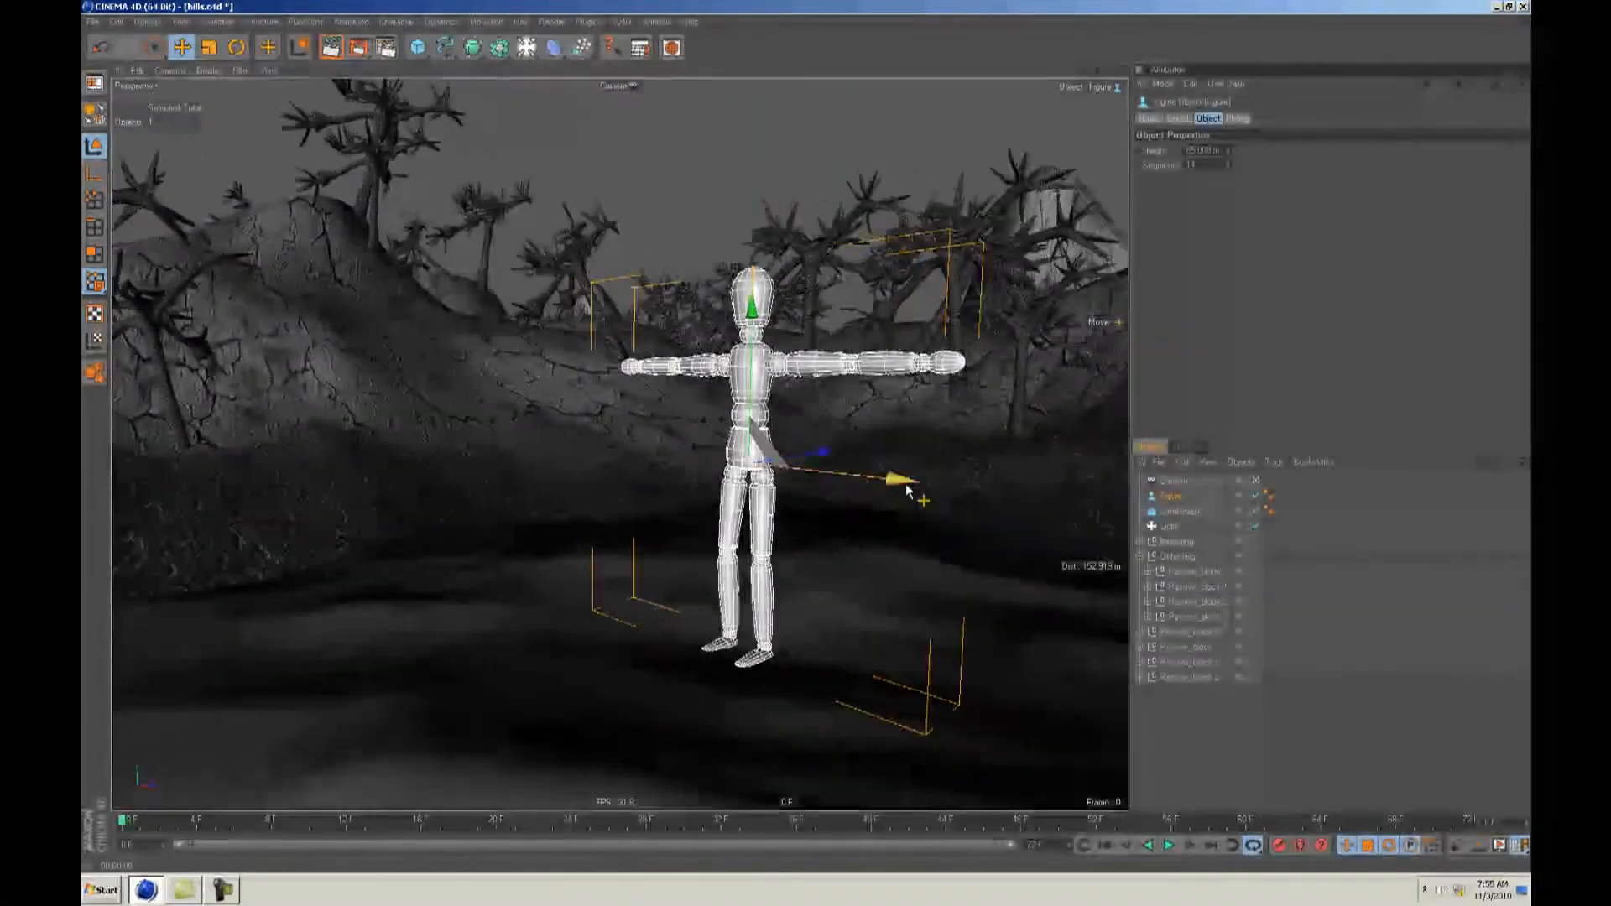
alt+middle_drag(905, 483, 893, 499)
alt+drag(893, 500, 893, 503)
Step: Collapse the Outer ring group and check in the top view which hills belong to it and to the loose blocks
click(1162, 556)
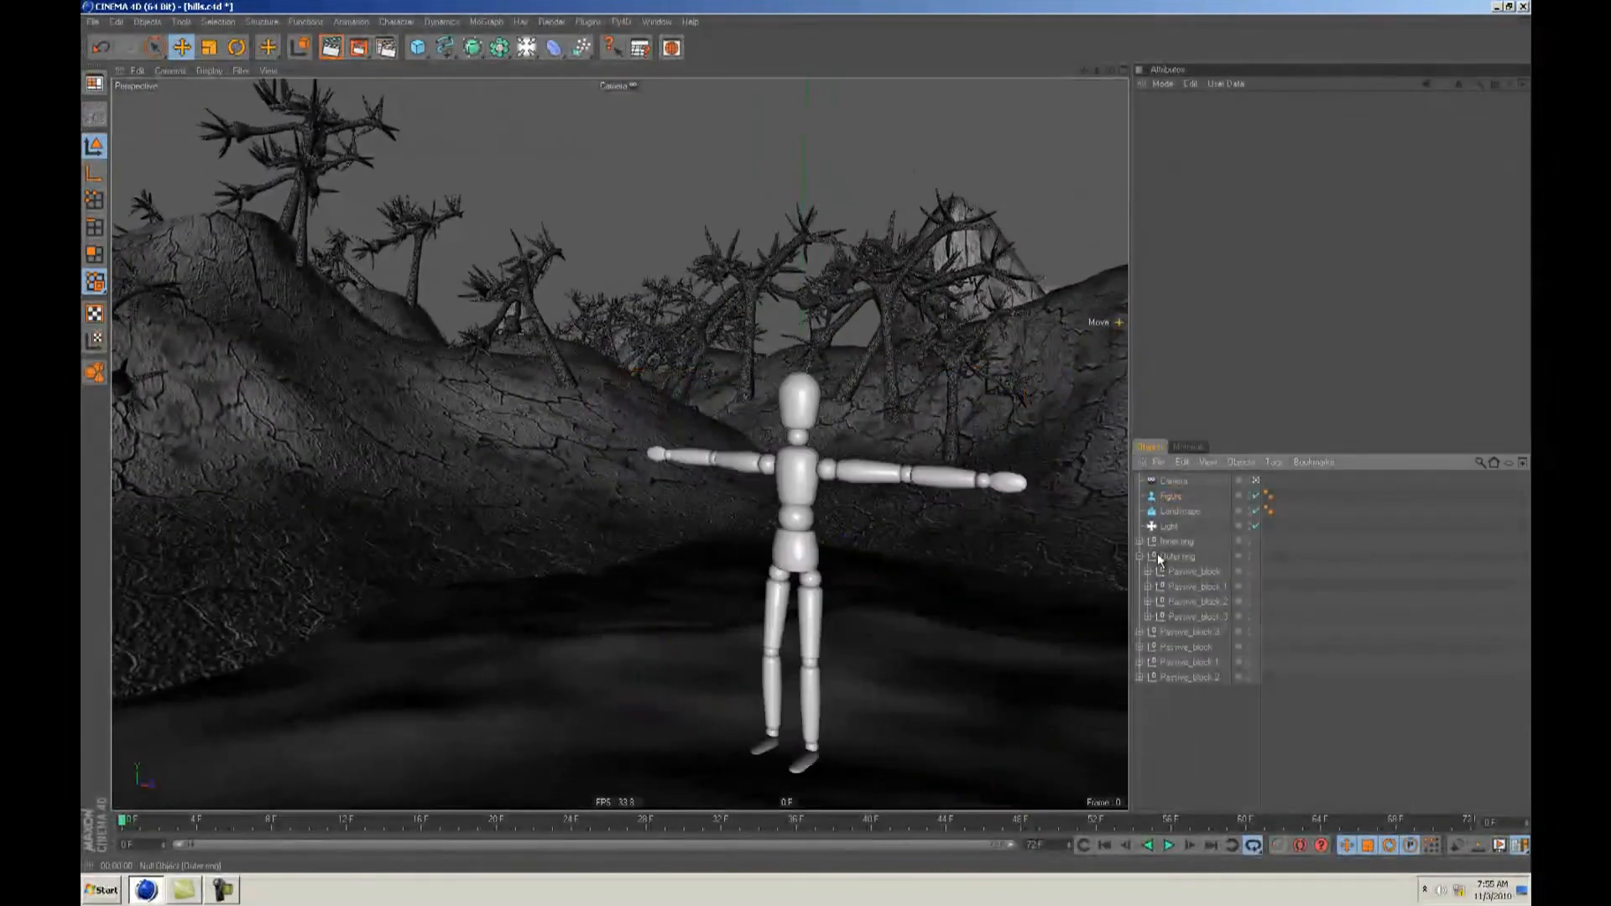
click(1140, 557)
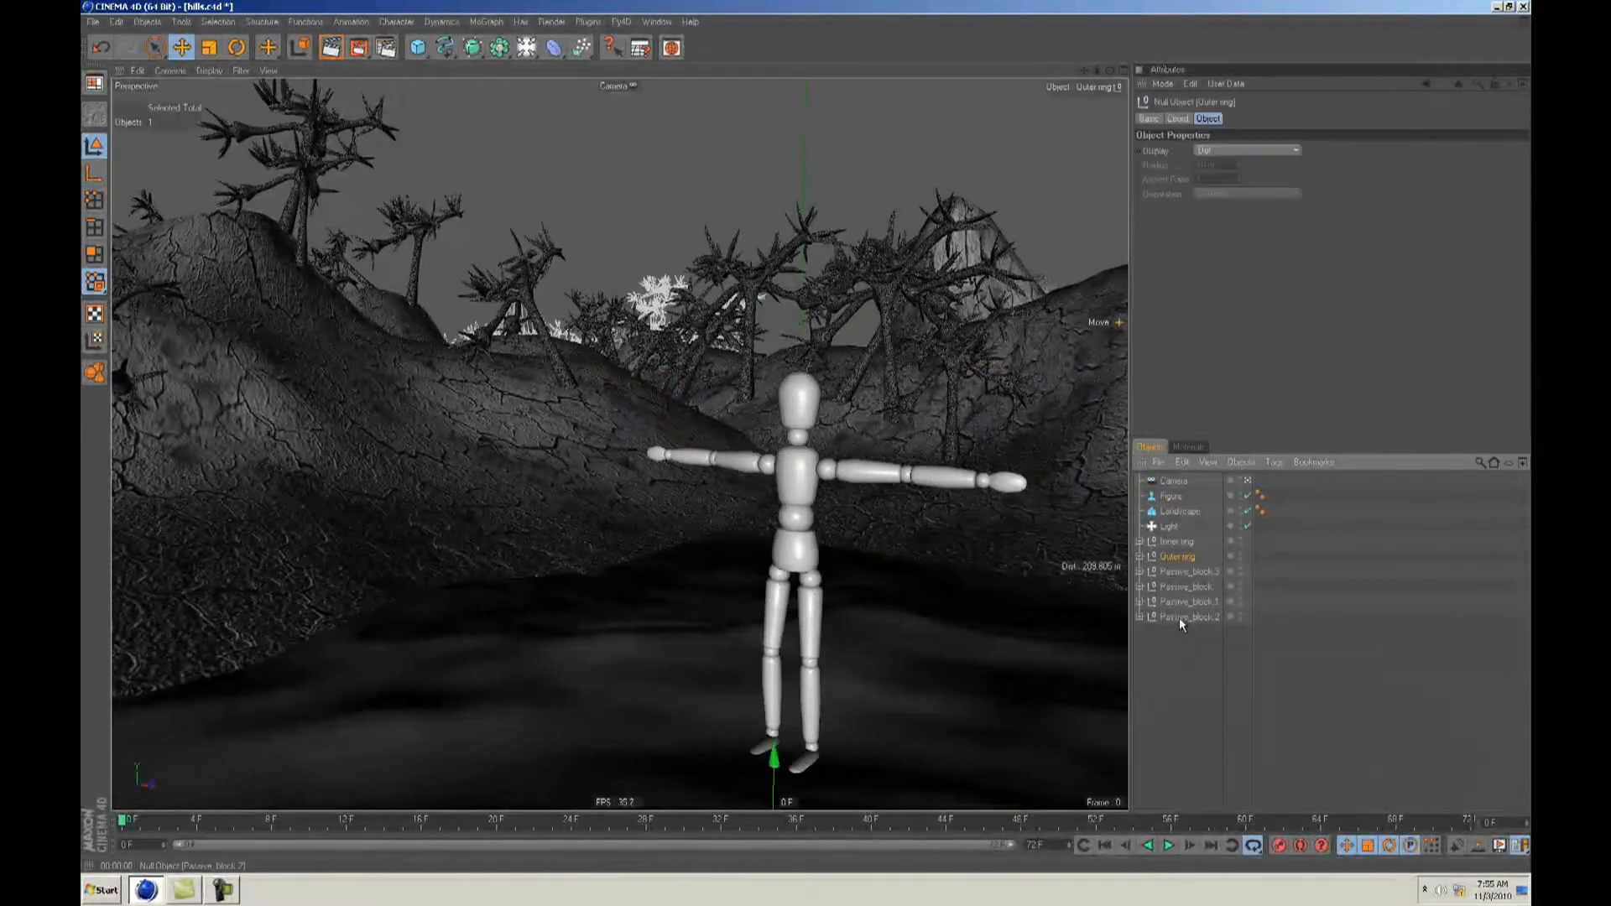
click(1177, 586)
click(1181, 603)
key(F2)
ctrl+click(1181, 612)
click(1177, 556)
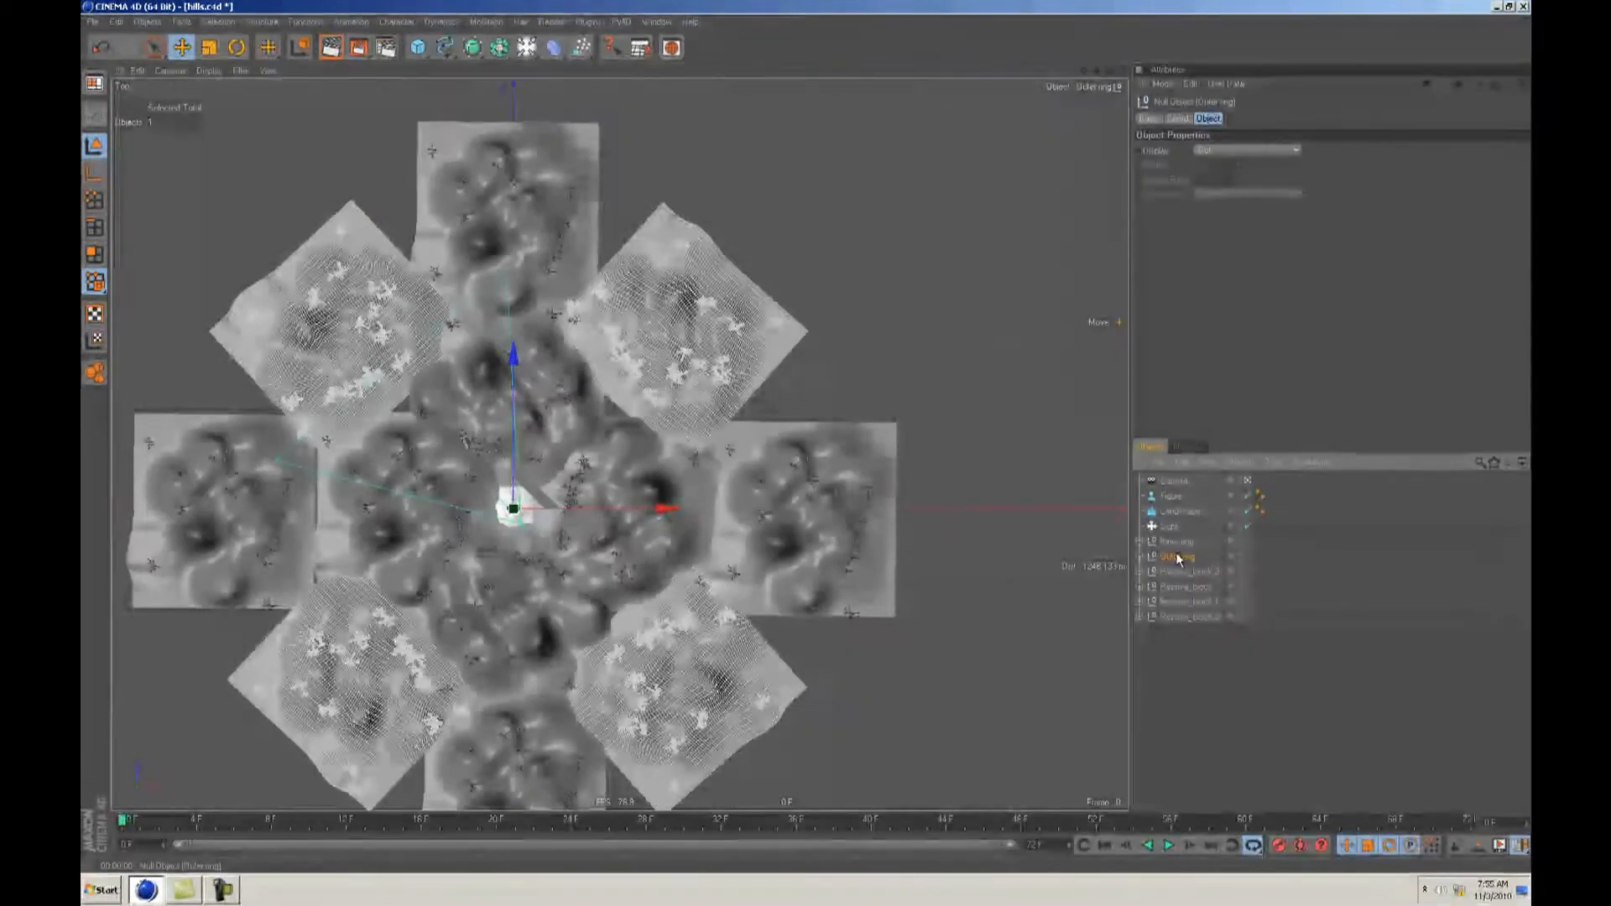
Step: Group the four loose Passive_block copies under one null and rename it far ring
click(1175, 572)
shift+click(1186, 617)
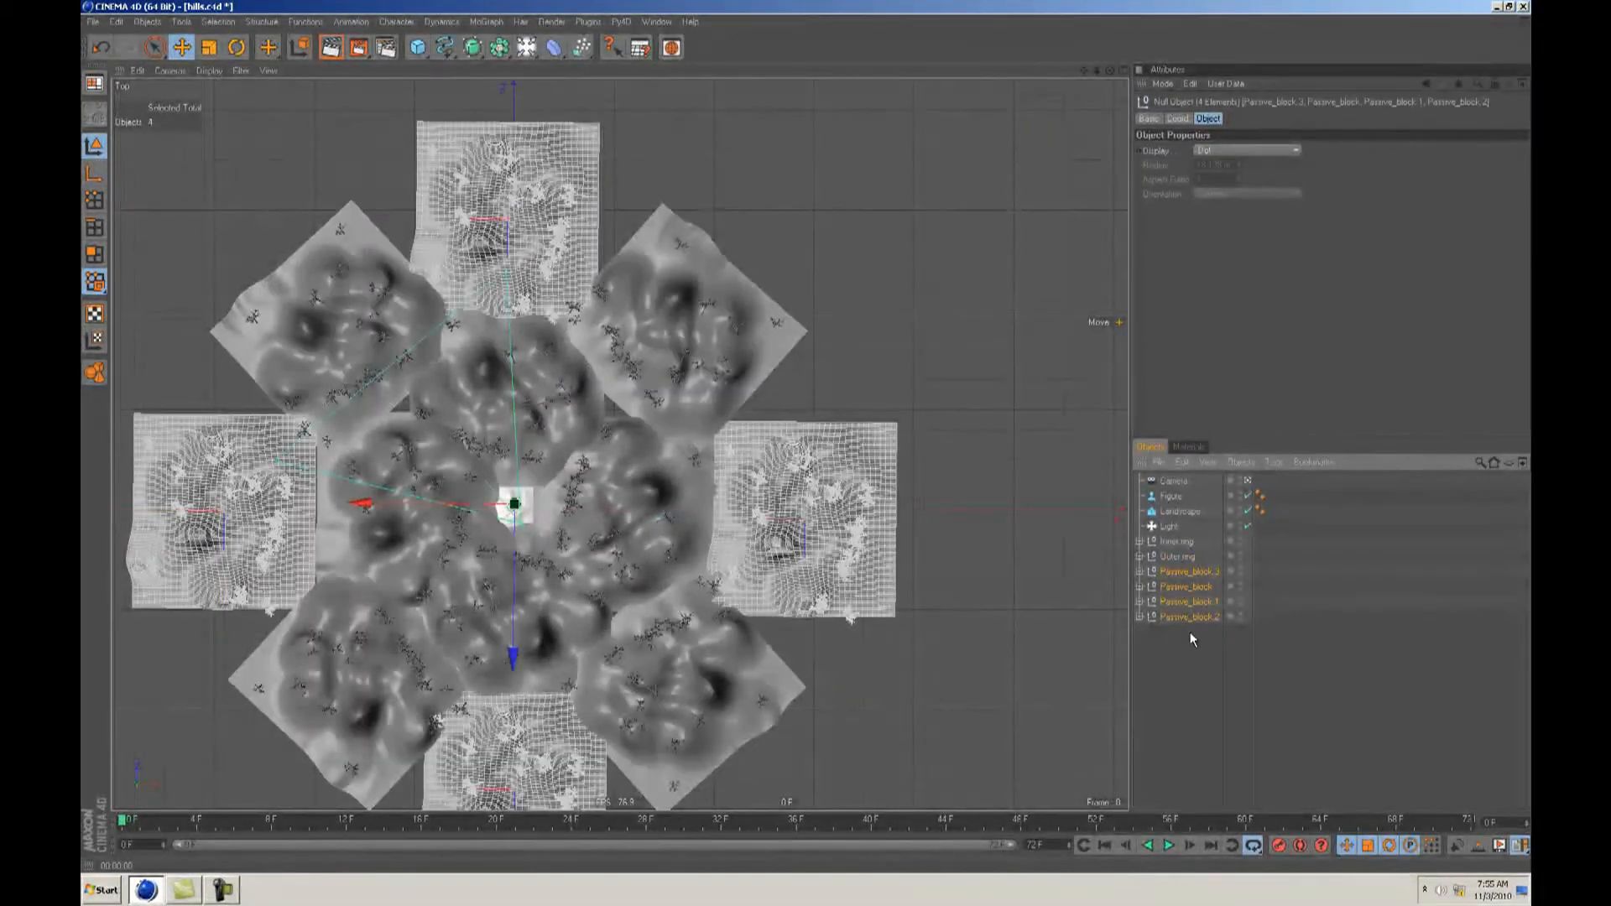
key(alt+g)
double_click(1182, 572)
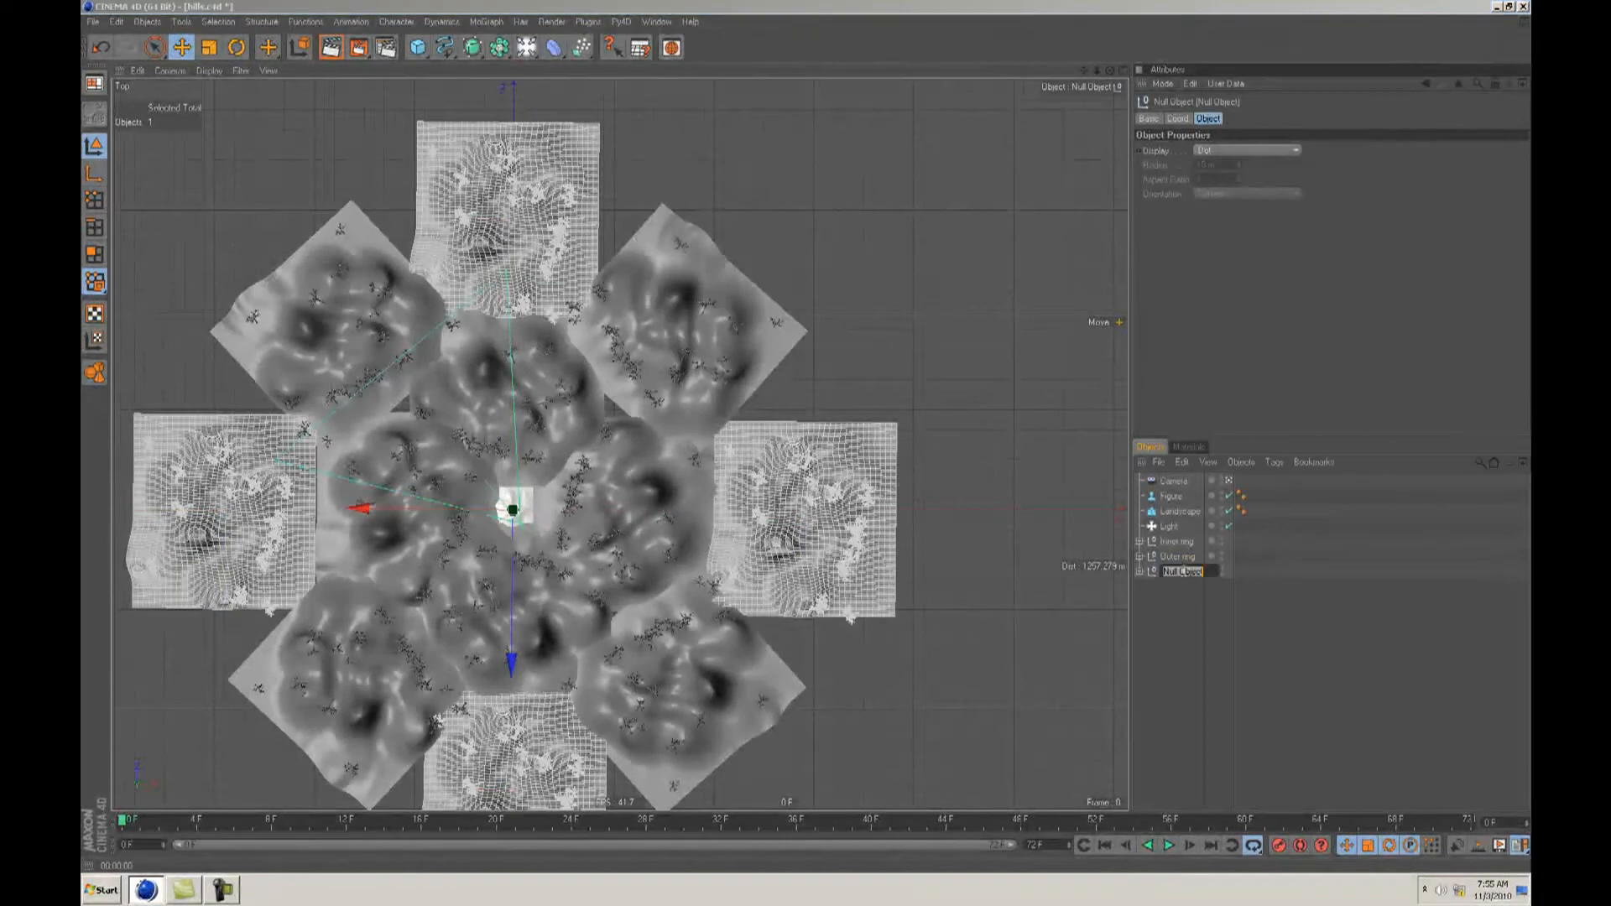
text(Far ring)
key(Return)
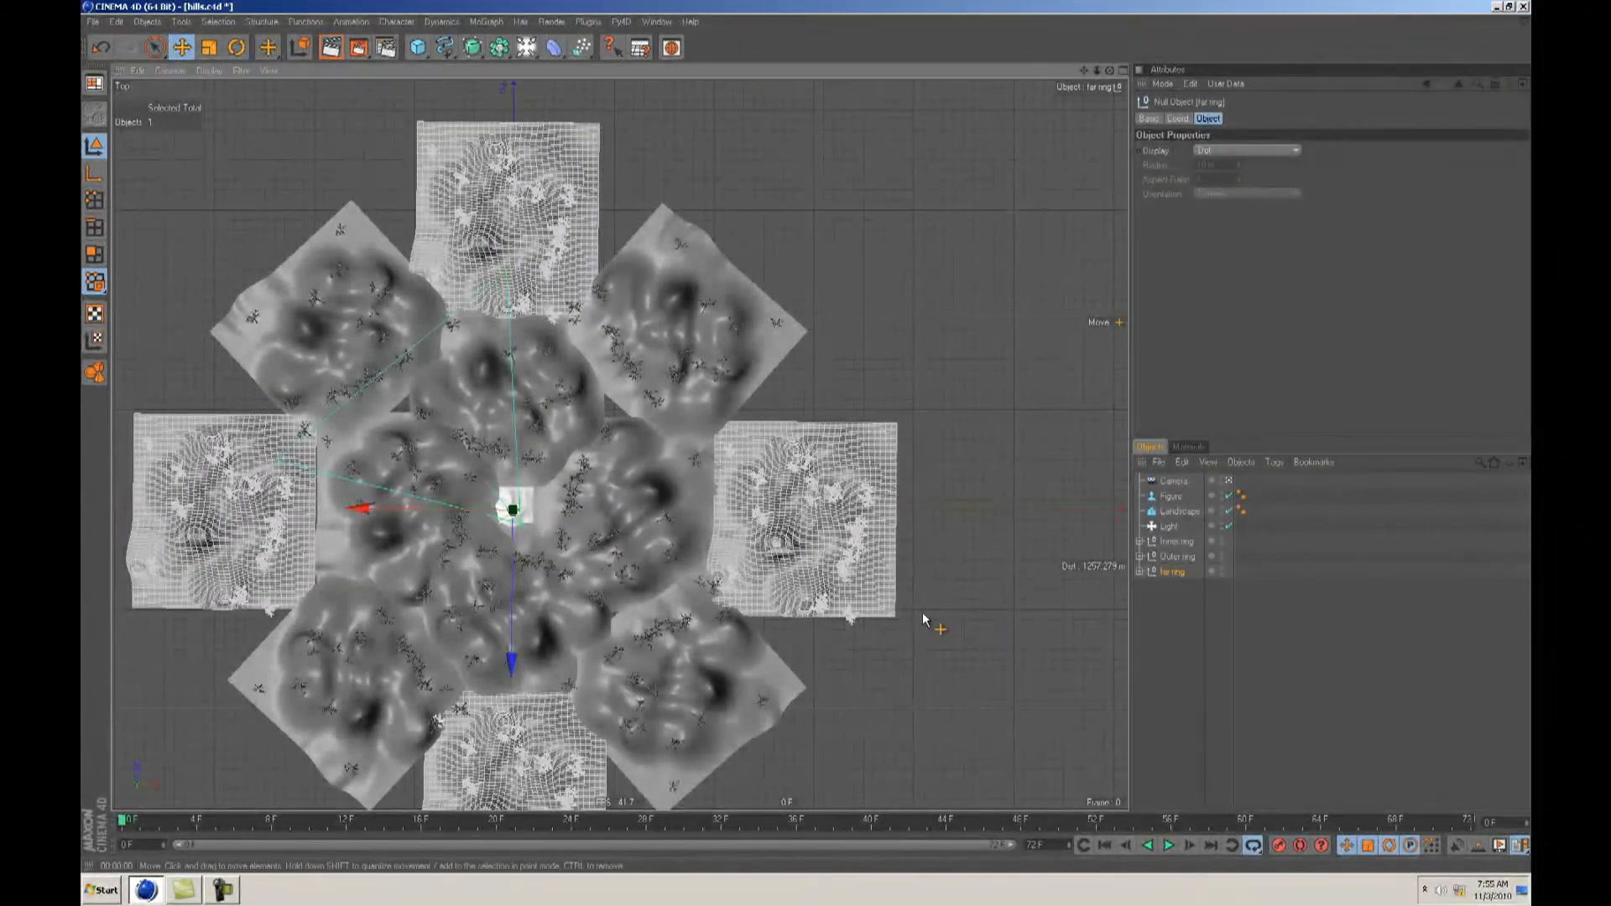
Step: Scale the far ring so its hills stand taller behind the inner and outer rings
key(F1)
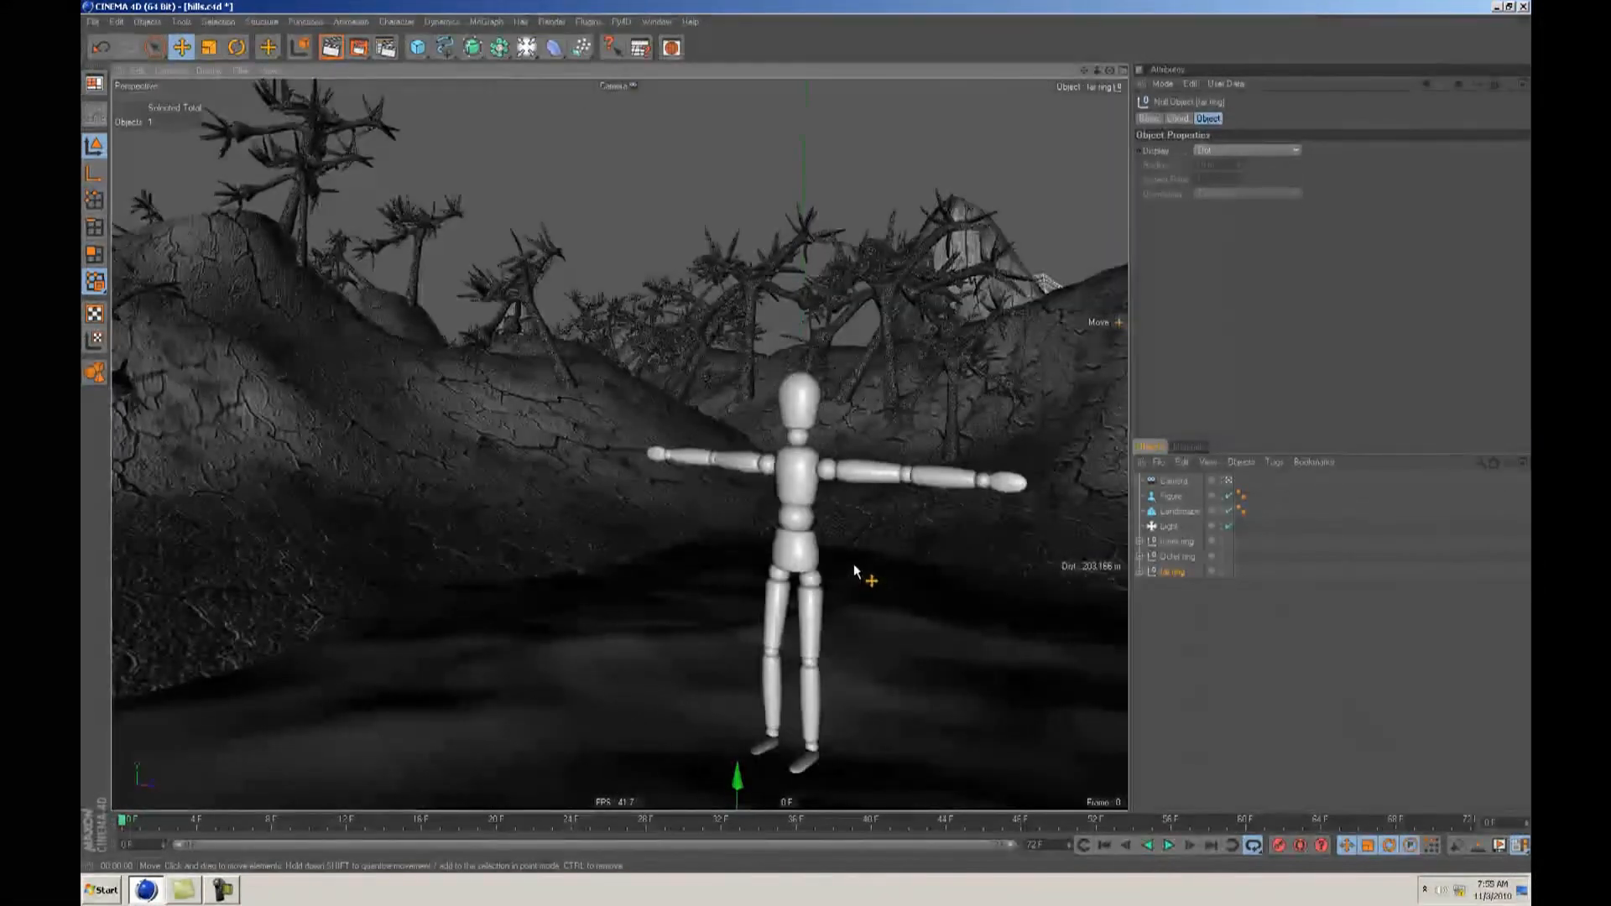
key(F2)
key(F3)
scroll(853, 567, down, 5)
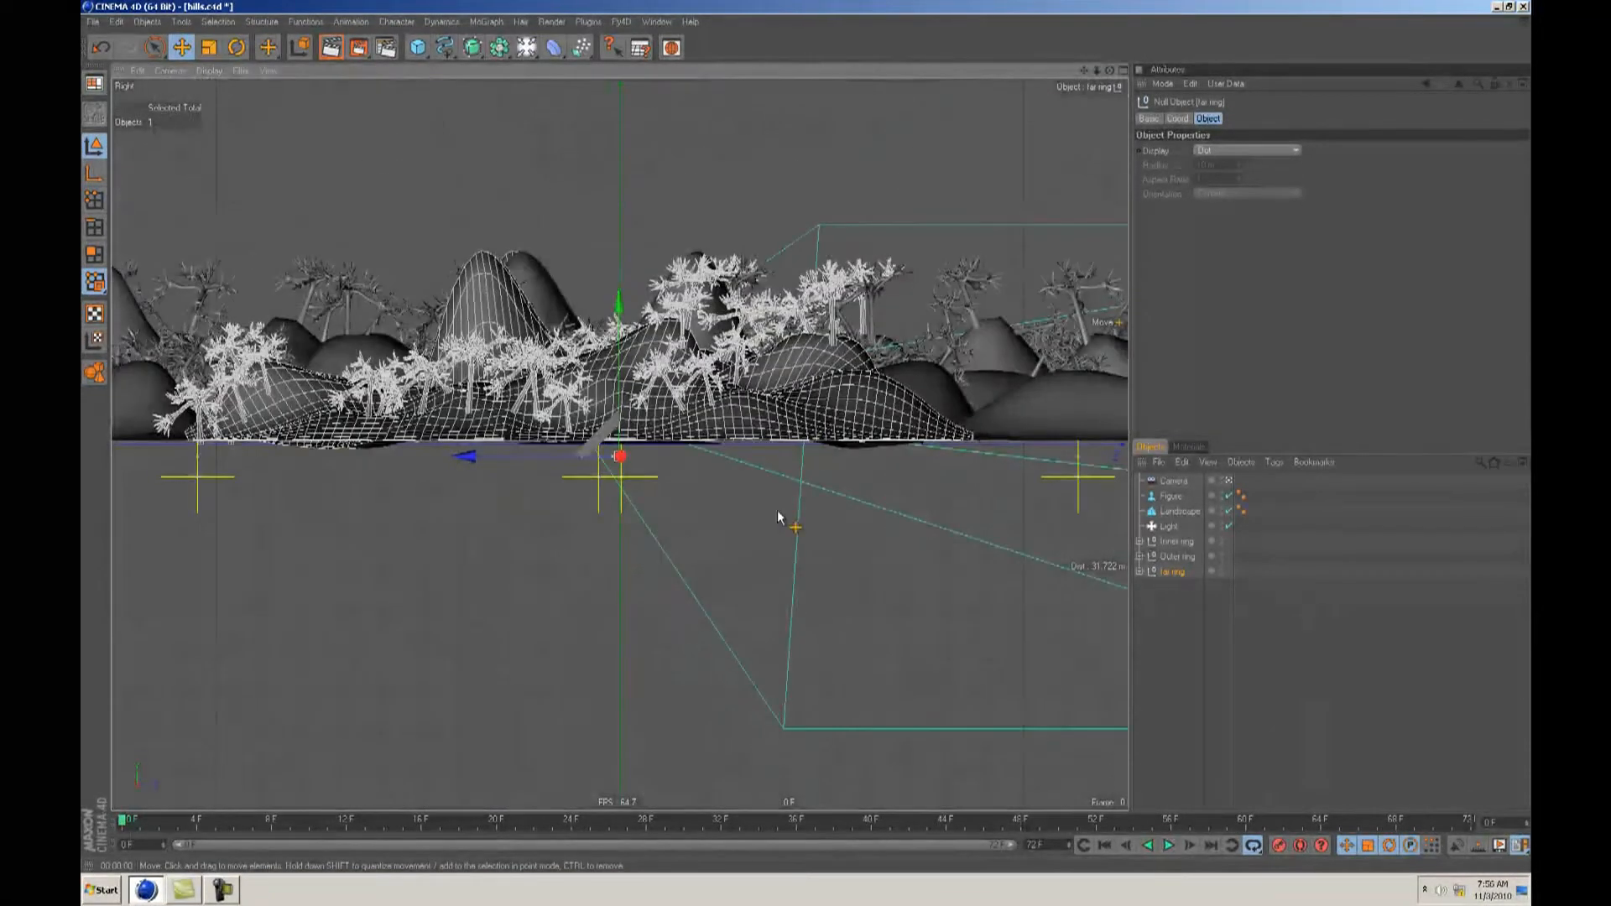
alt+middle_drag(808, 444, 811, 455)
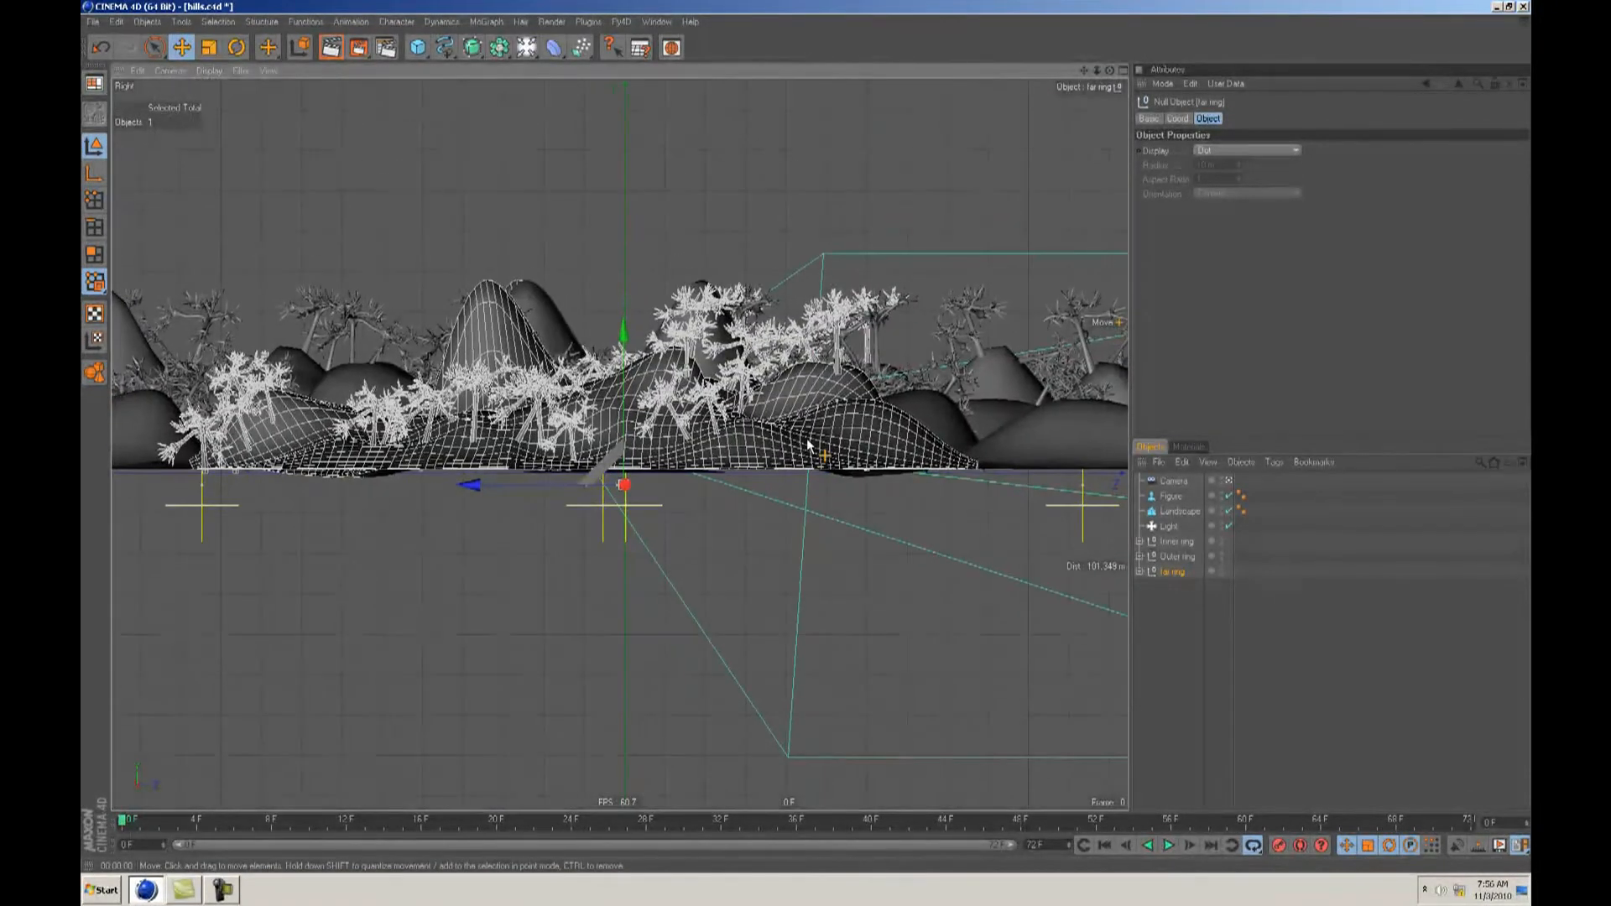
click(173, 72)
click(197, 124)
alt+drag(426, 325, 631, 425)
scroll(676, 436, down, 6)
scroll(678, 440, down, 8)
key(t)
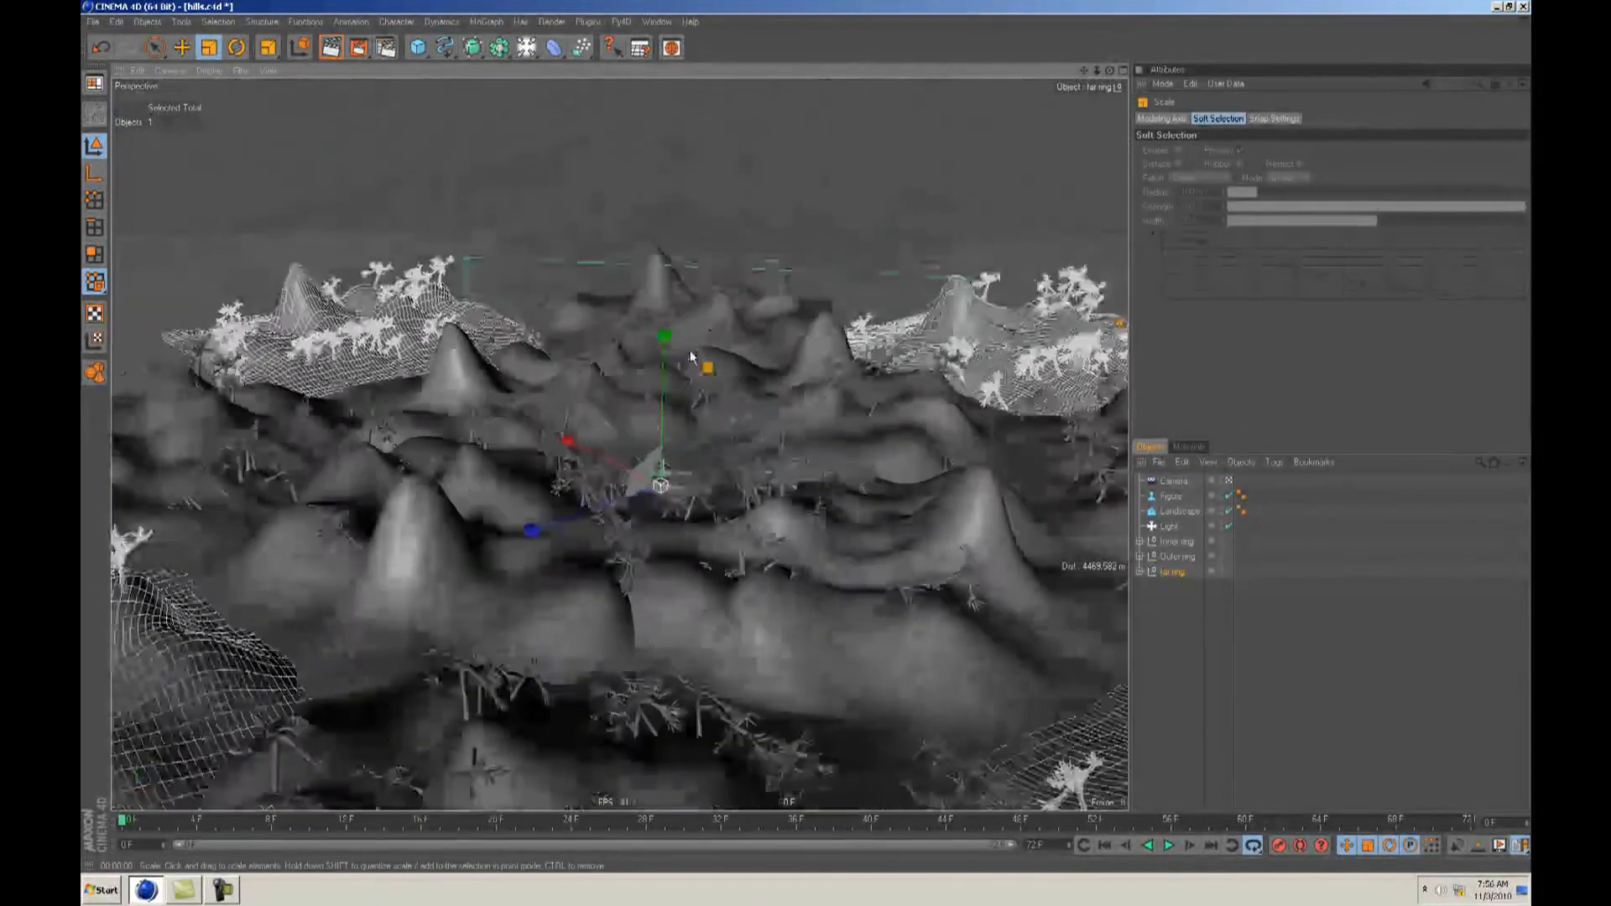
drag(745, 294, 804, 430)
alt+drag(579, 398, 899, 437)
drag(561, 529, 784, 460)
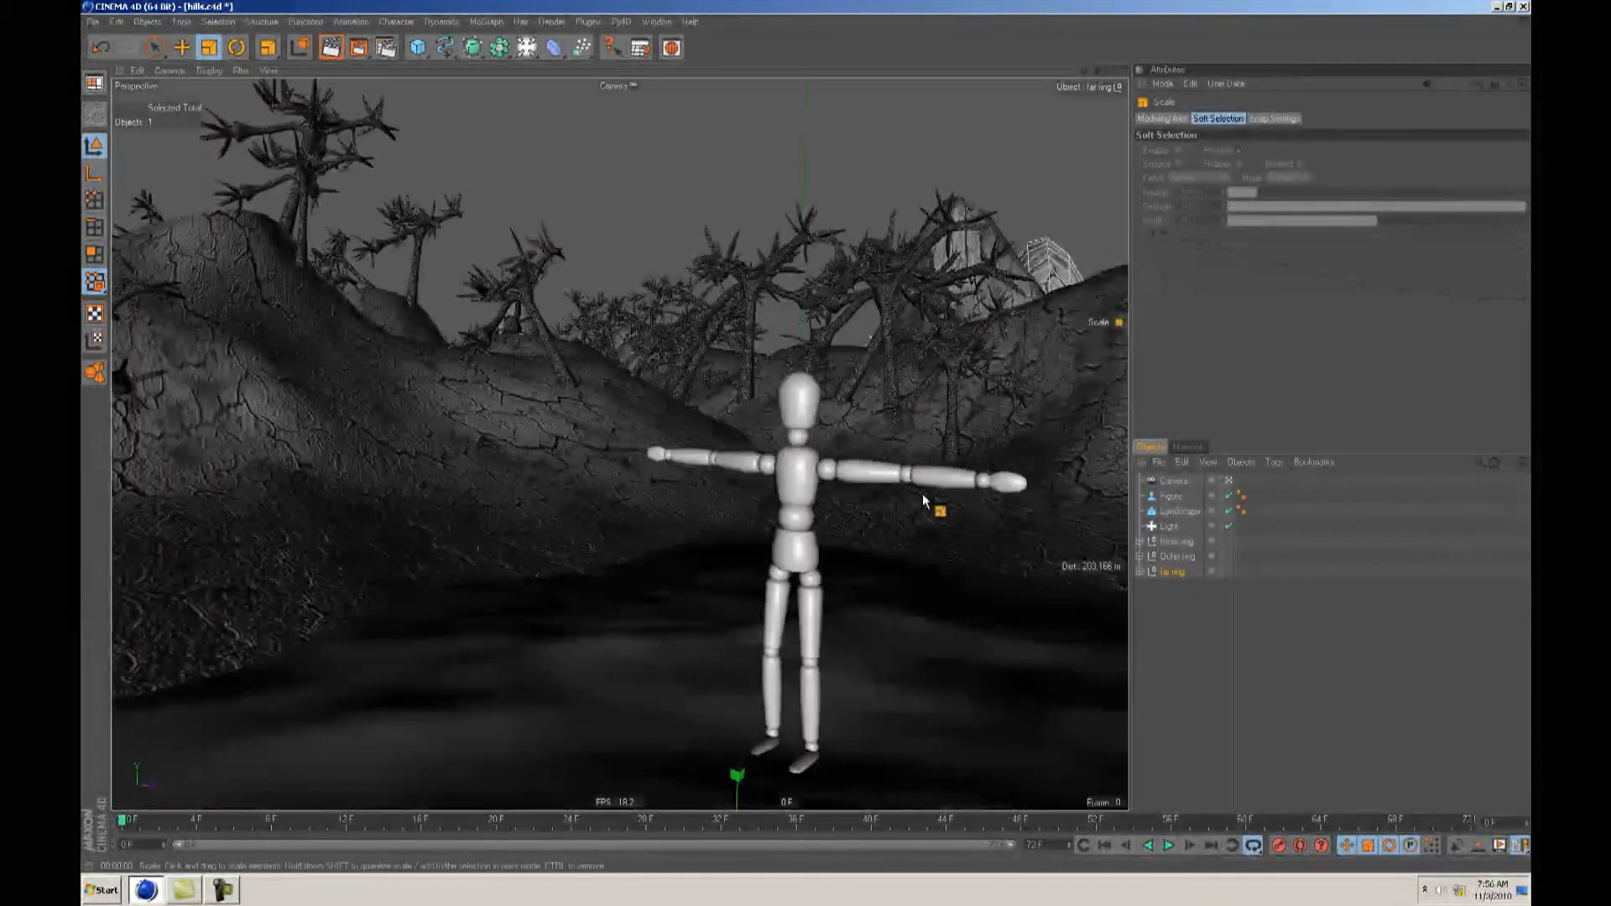
Step: Raise the far ring vertically and fine-tune its height in the front view
mouse_move(808, 364)
alt+middle_down()
mouse_move(779, 430)
mouse_move(811, 370)
alt+middle_up()
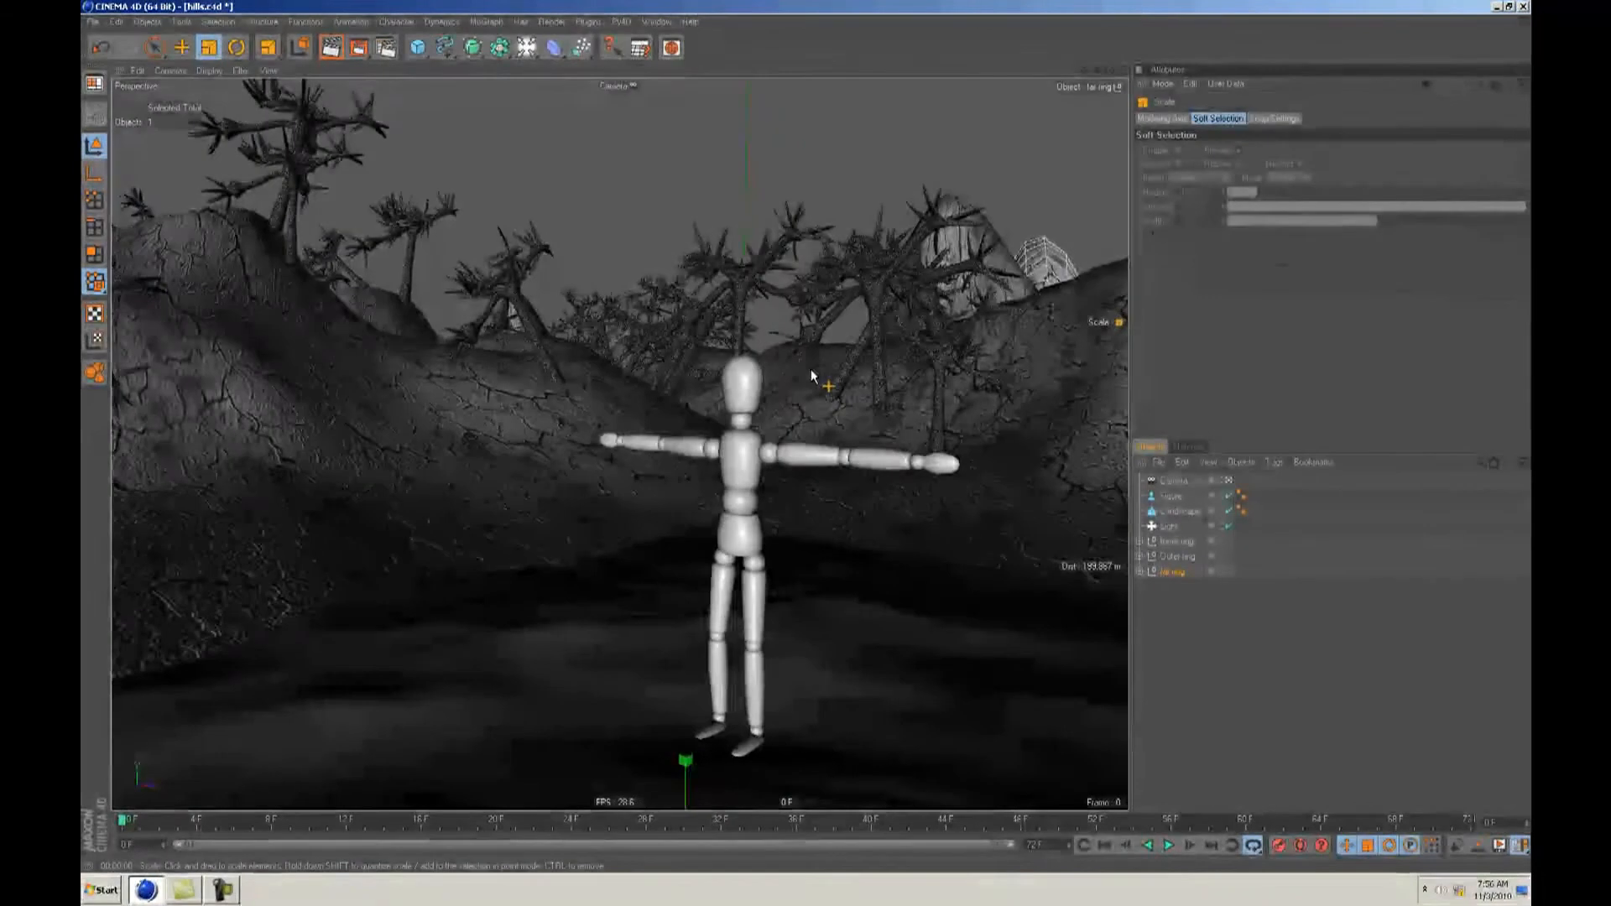
key(e)
alt+middle_drag(708, 502, 697, 540)
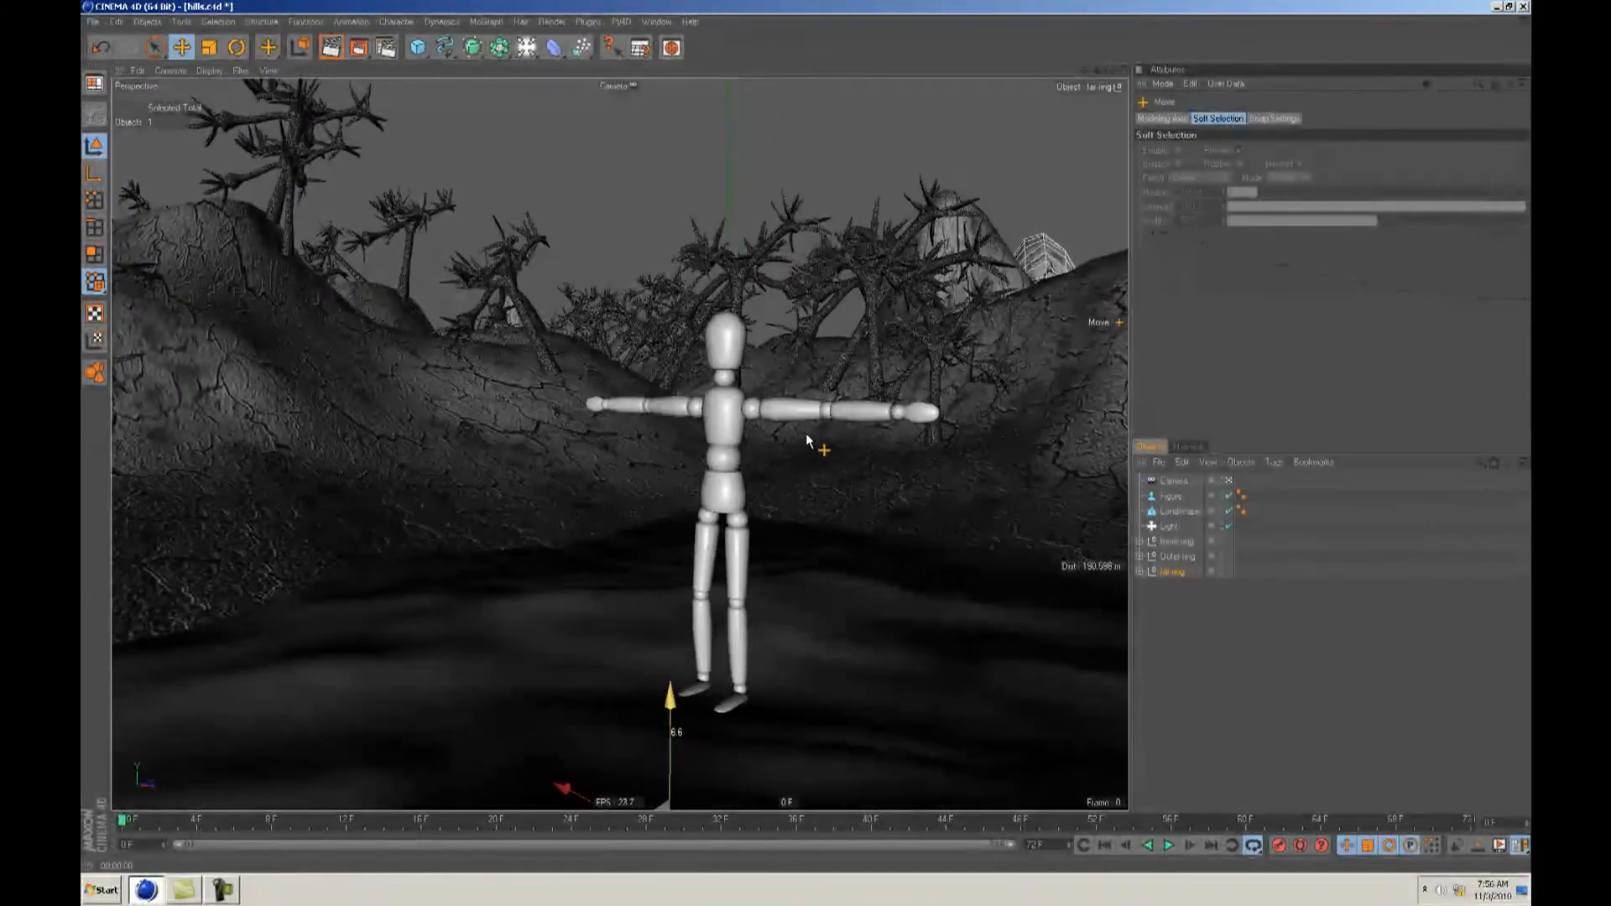
drag(806, 433, 803, 425)
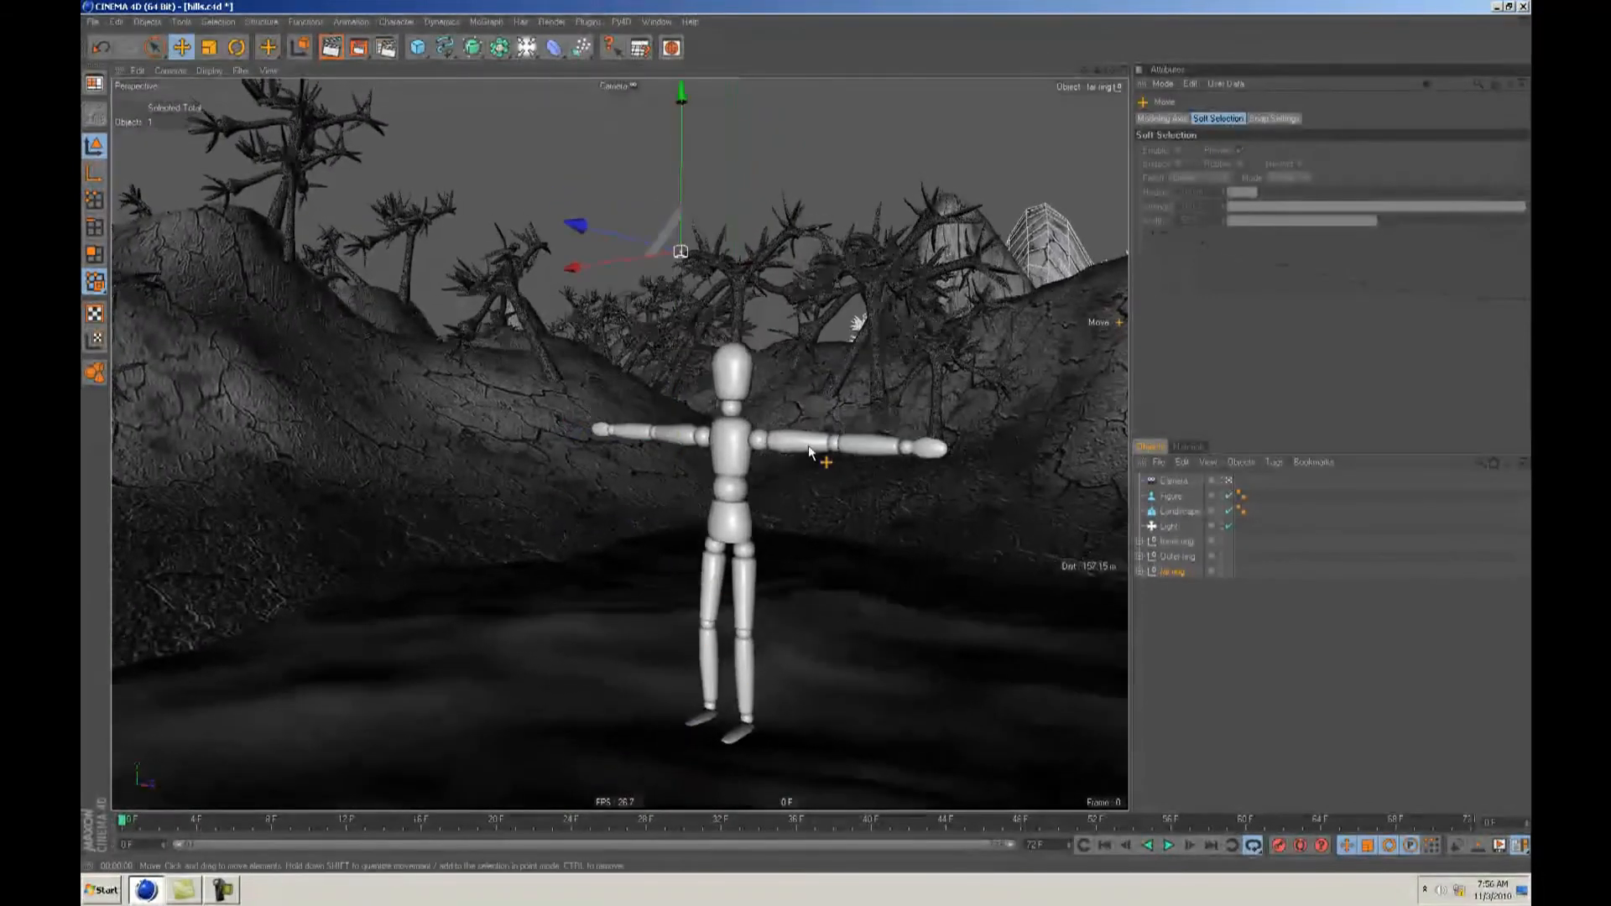
key(F4)
drag(891, 334, 759, 438)
key(F1)
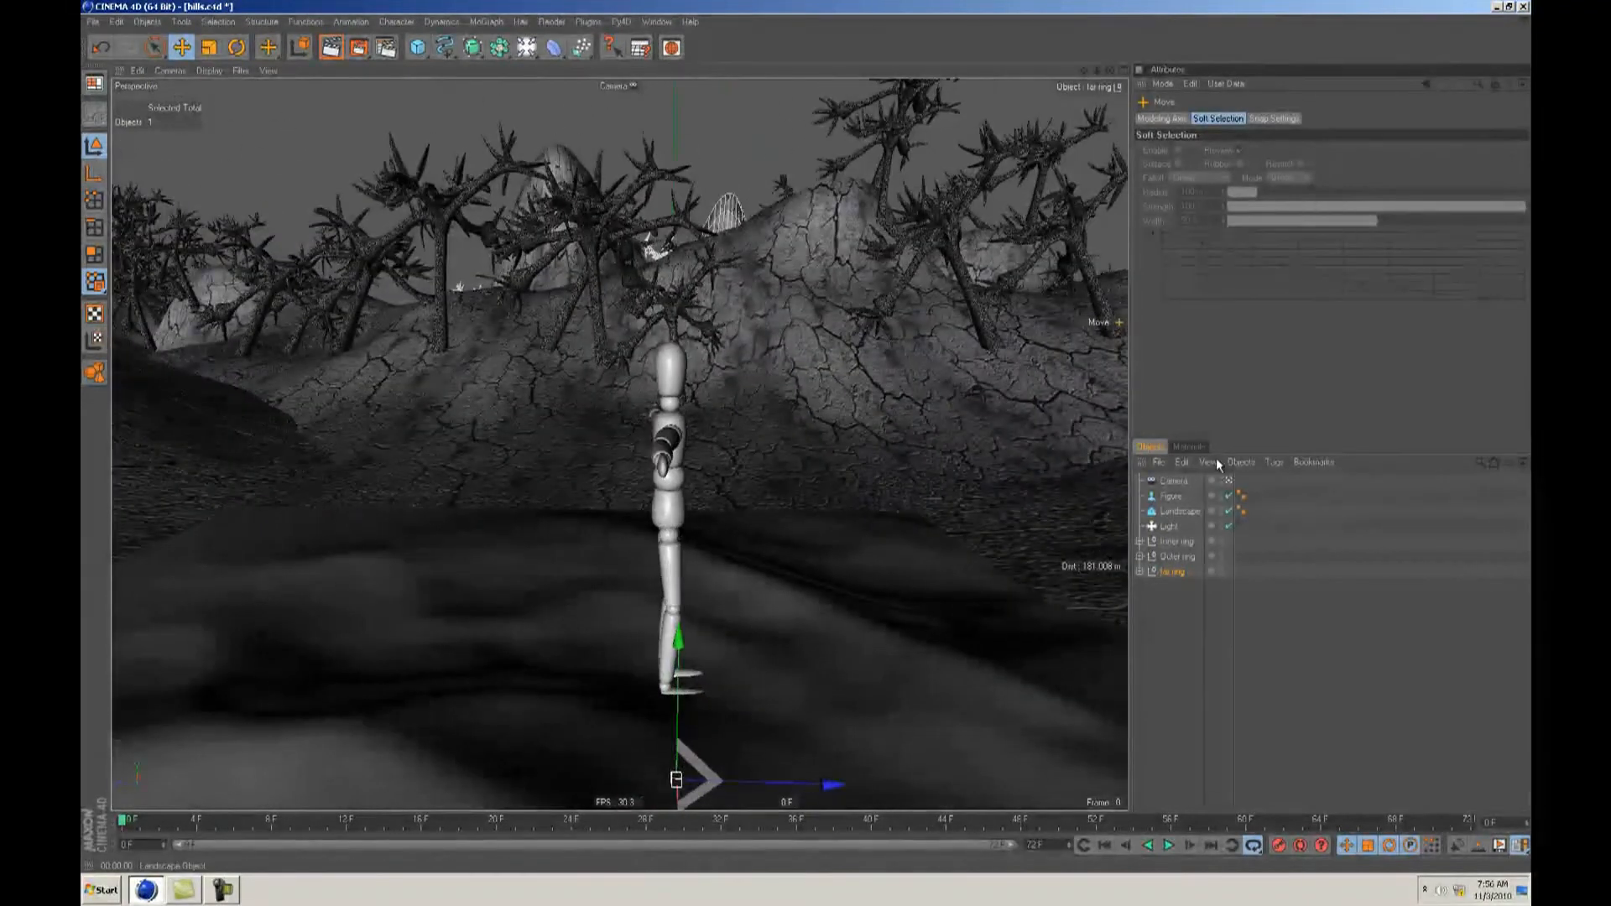
Step: Turn the far ring around its vertical axis by adjusting its R.H rotation, and deselect it
key(r)
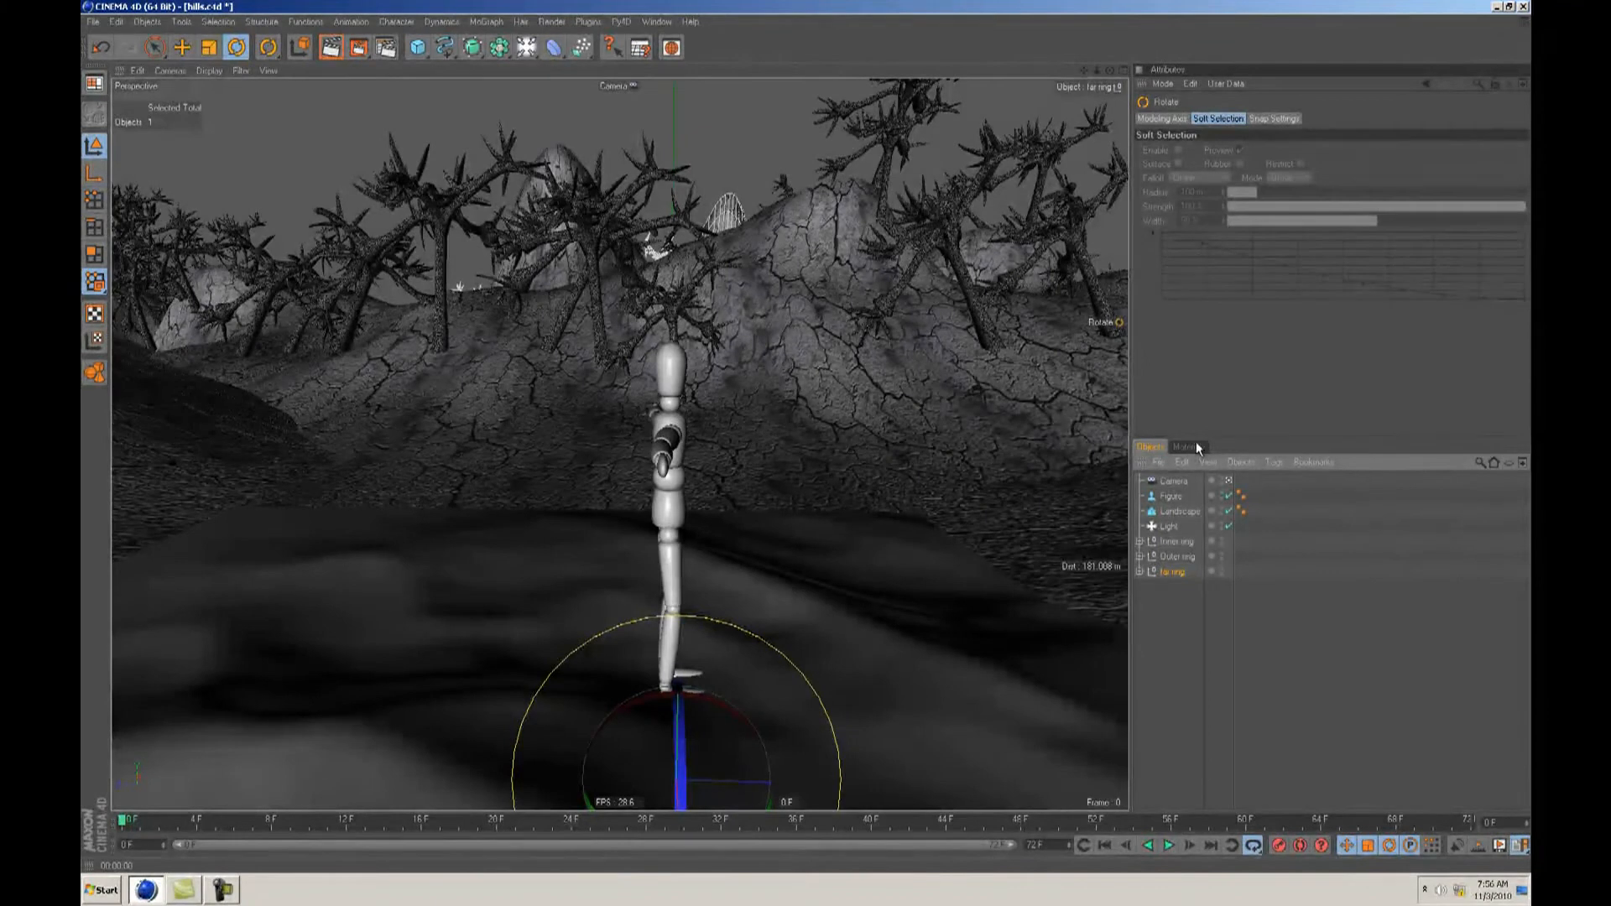
click(1176, 119)
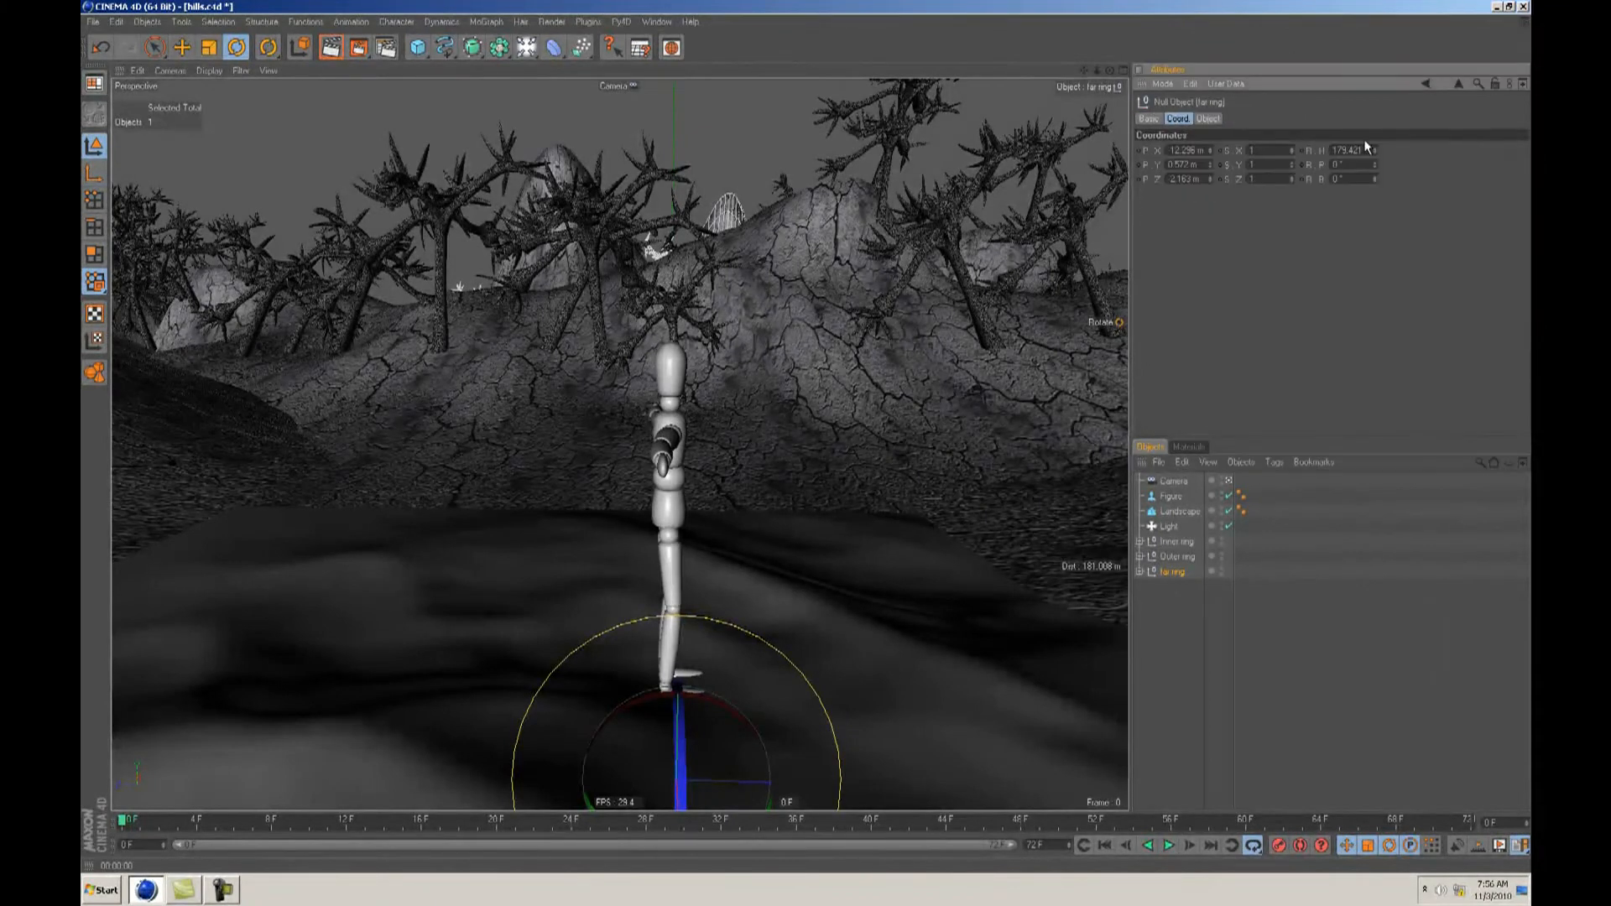
click(1377, 147)
alt+drag(813, 437, 808, 436)
click(1210, 677)
alt+middle_drag(799, 430, 827, 436)
alt+right_drag(826, 435, 806, 436)
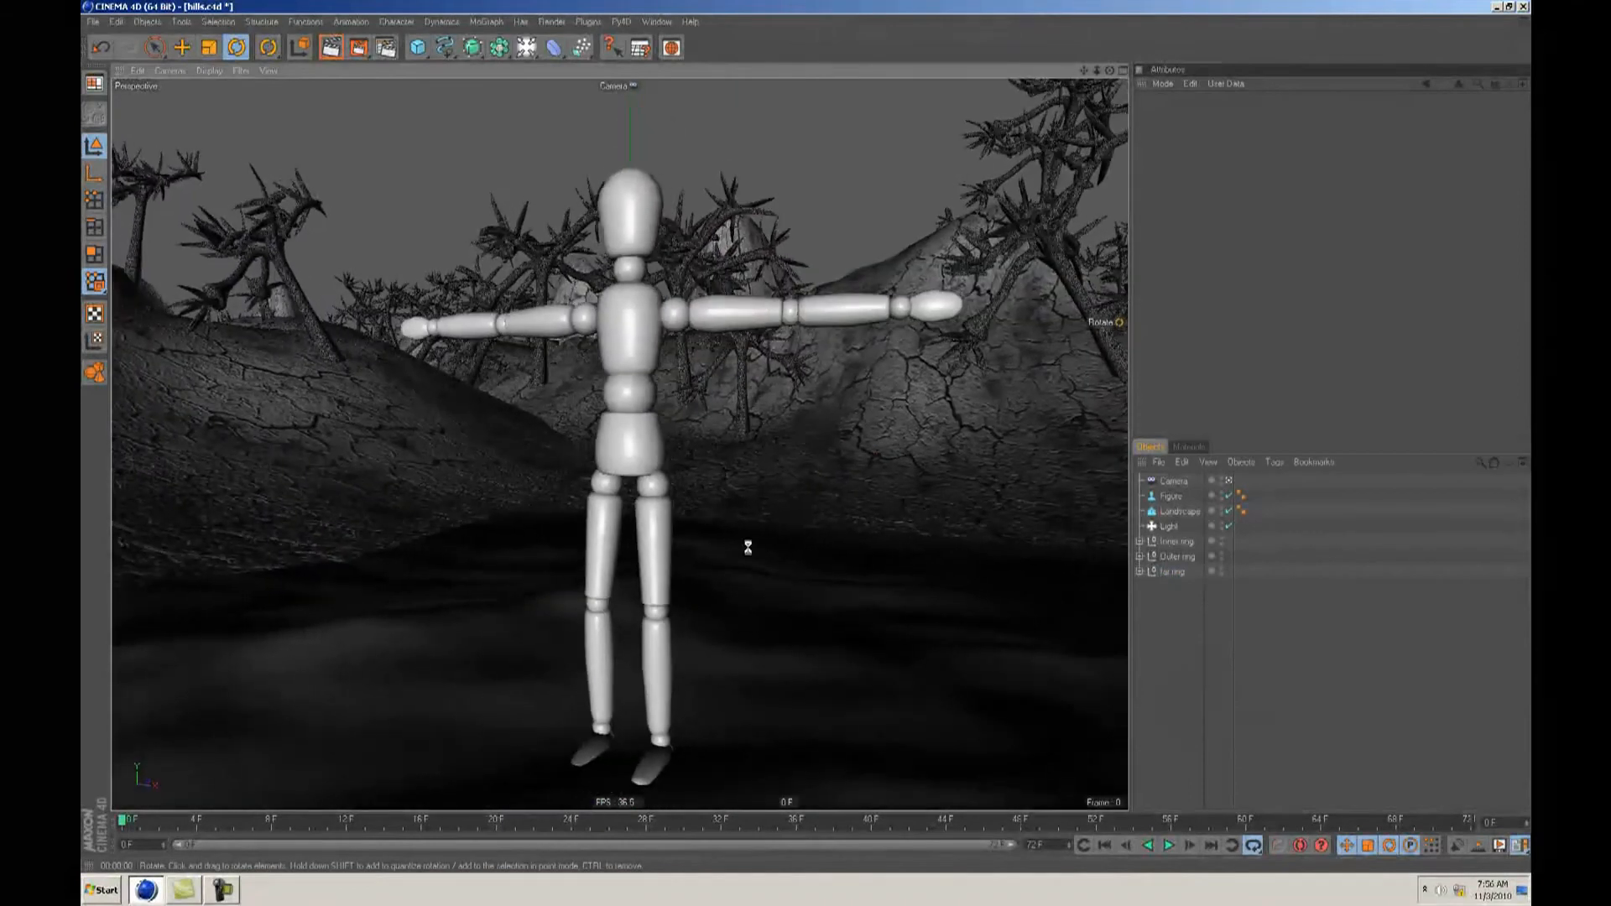
Step: Examine the figure, the ground and the surrounding hill rings through the camera and in the perspective view from several angles
alt+drag(748, 547, 806, 435)
alt+right_drag(748, 544, 806, 435)
alt+drag(742, 534, 806, 435)
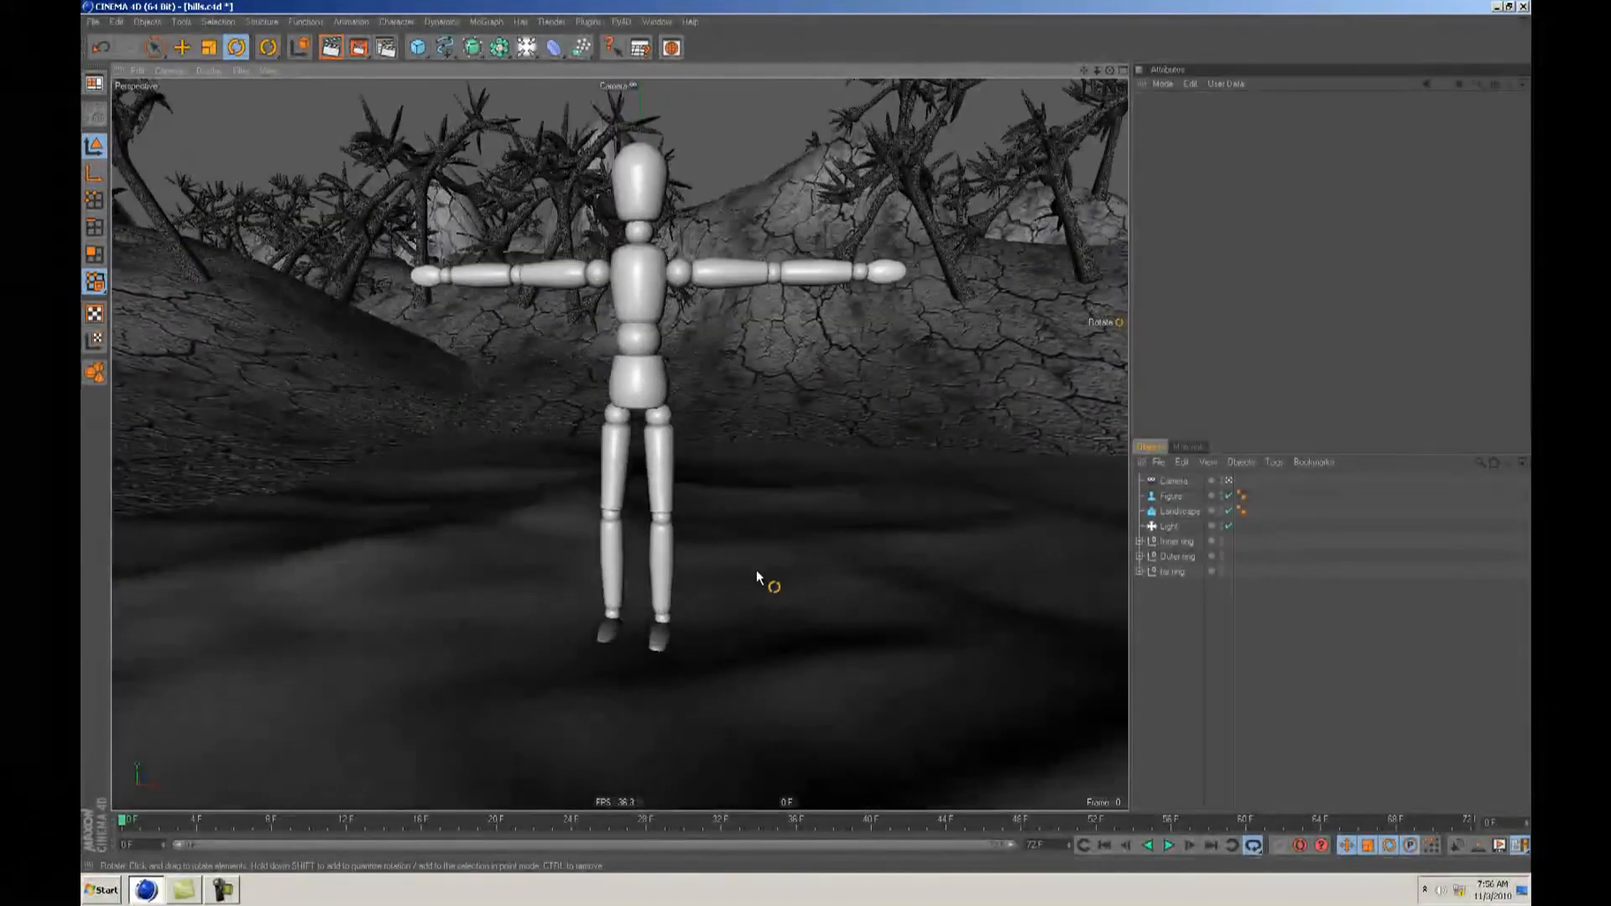
key(F1)
alt+drag(762, 520, 808, 435)
mouse_move(808, 434)
alt+right_down()
mouse_move(877, 437)
mouse_move(806, 443)
alt+right_up()
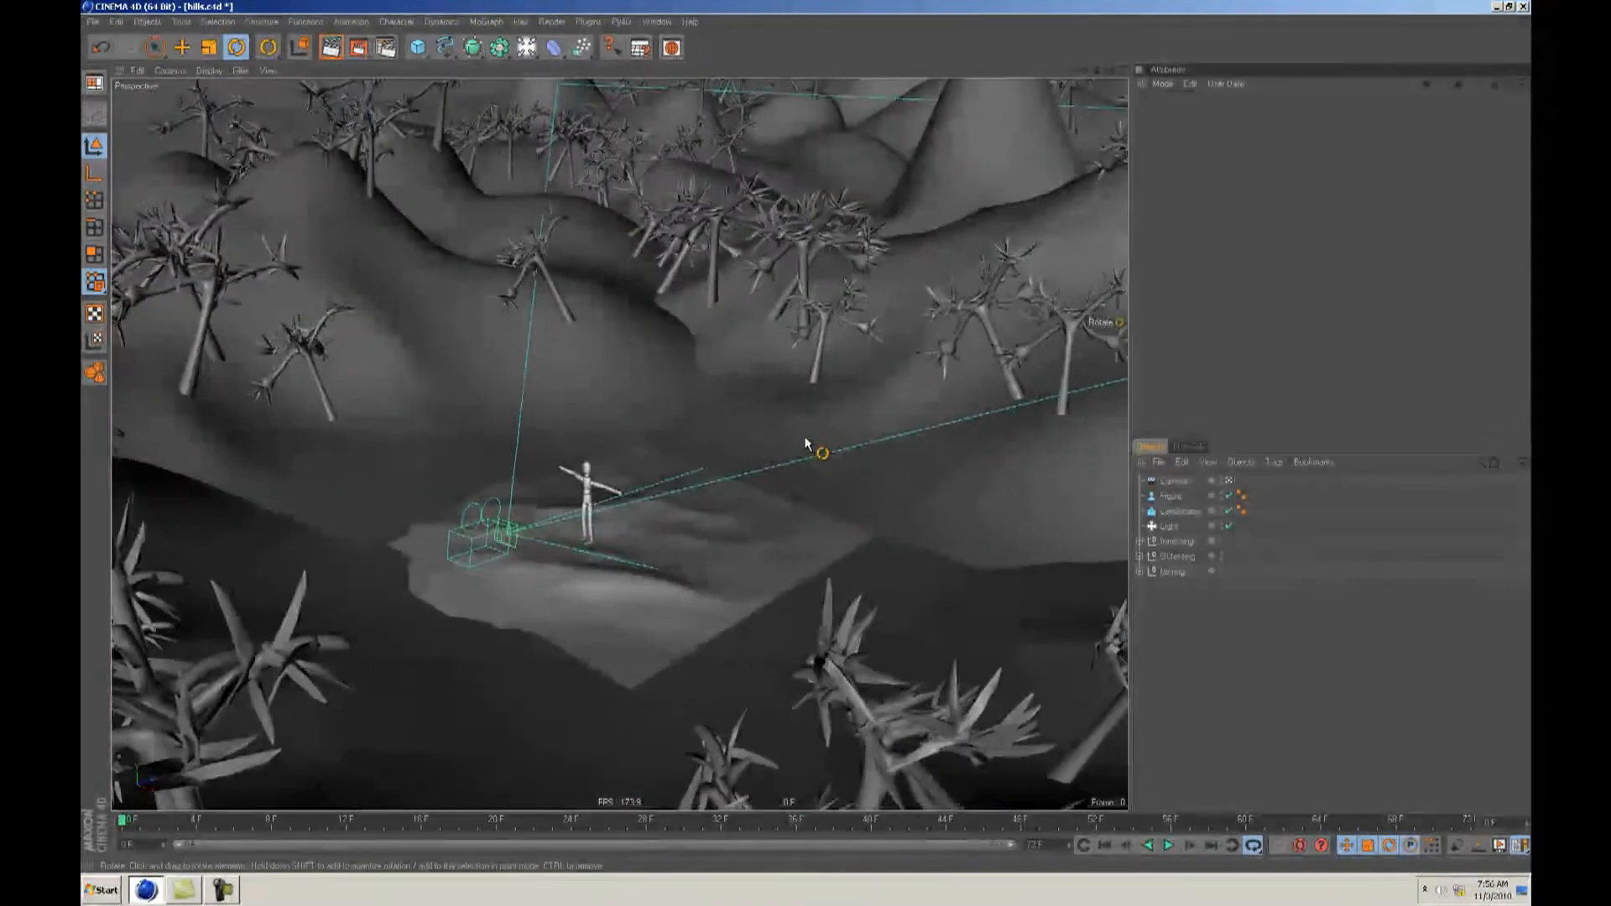
alt+drag(805, 443, 807, 437)
alt+right_drag(682, 538, 808, 440)
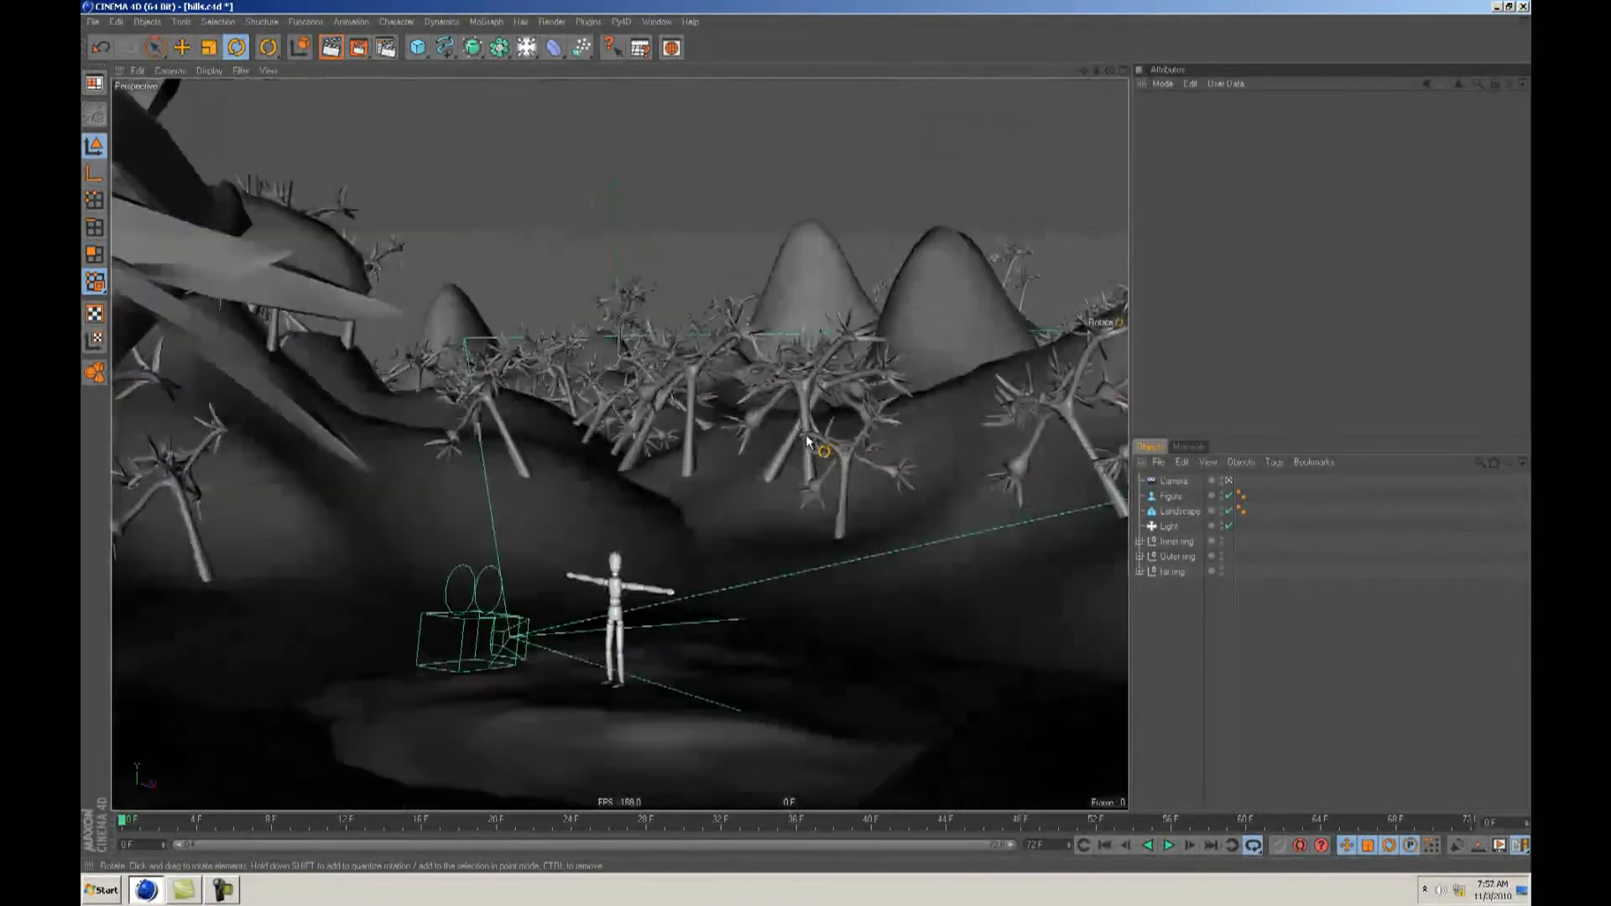
alt+drag(806, 441, 806, 435)
alt+middle_drag(806, 435, 592, 632)
alt+drag(592, 632, 636, 653)
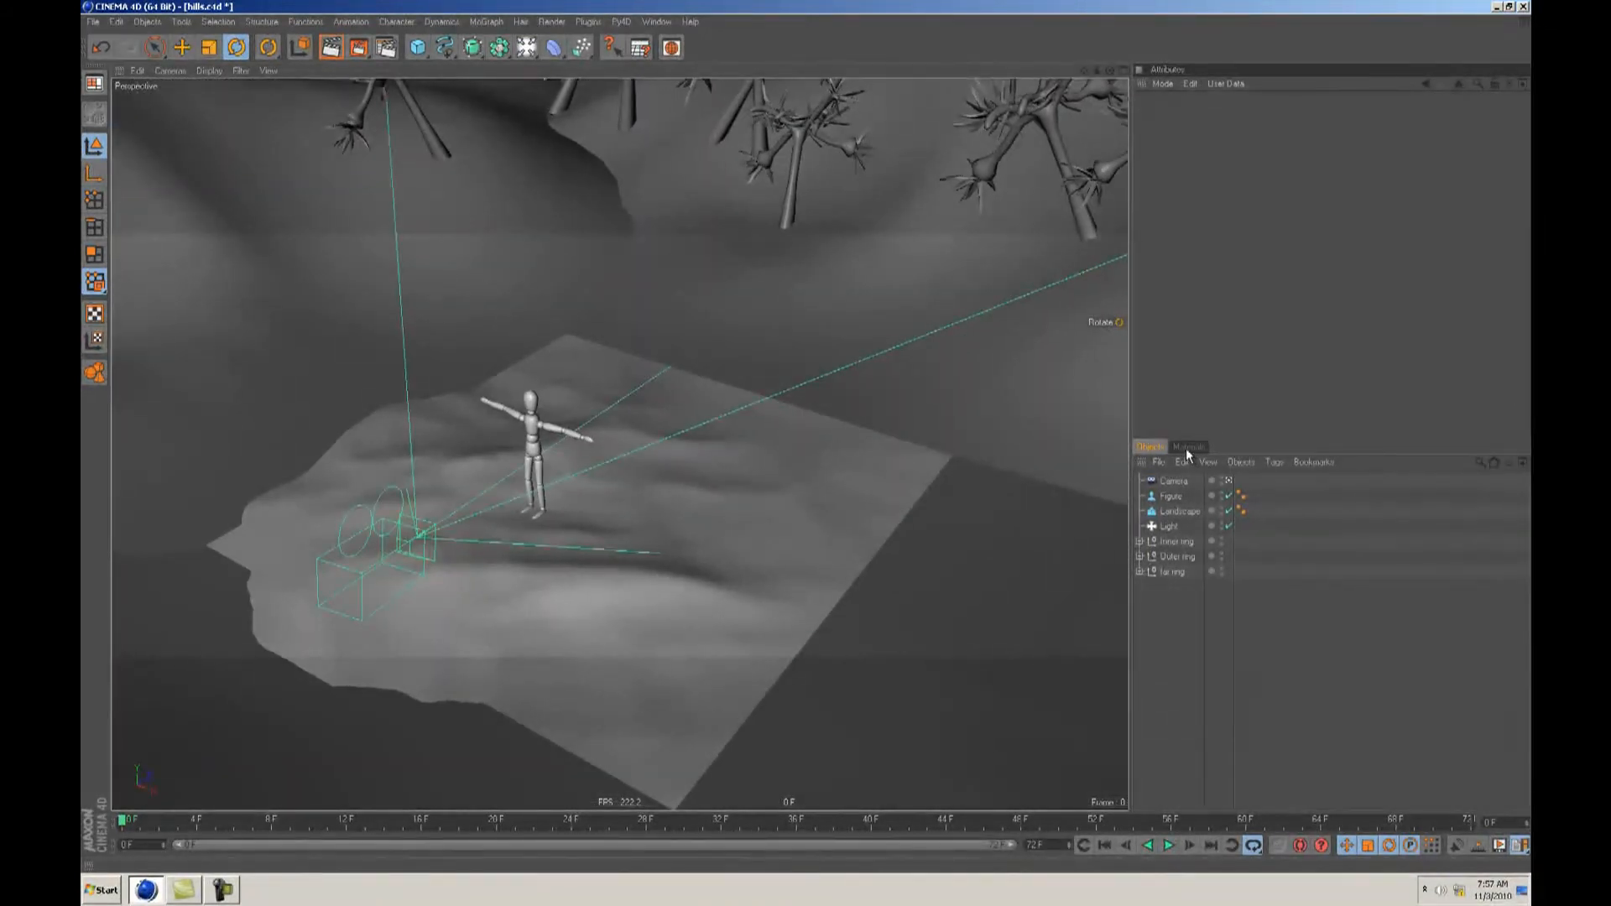
Step: Apply the cracked-ground material to the central Landscape and enable Textures display in the perspective view
click(1175, 510)
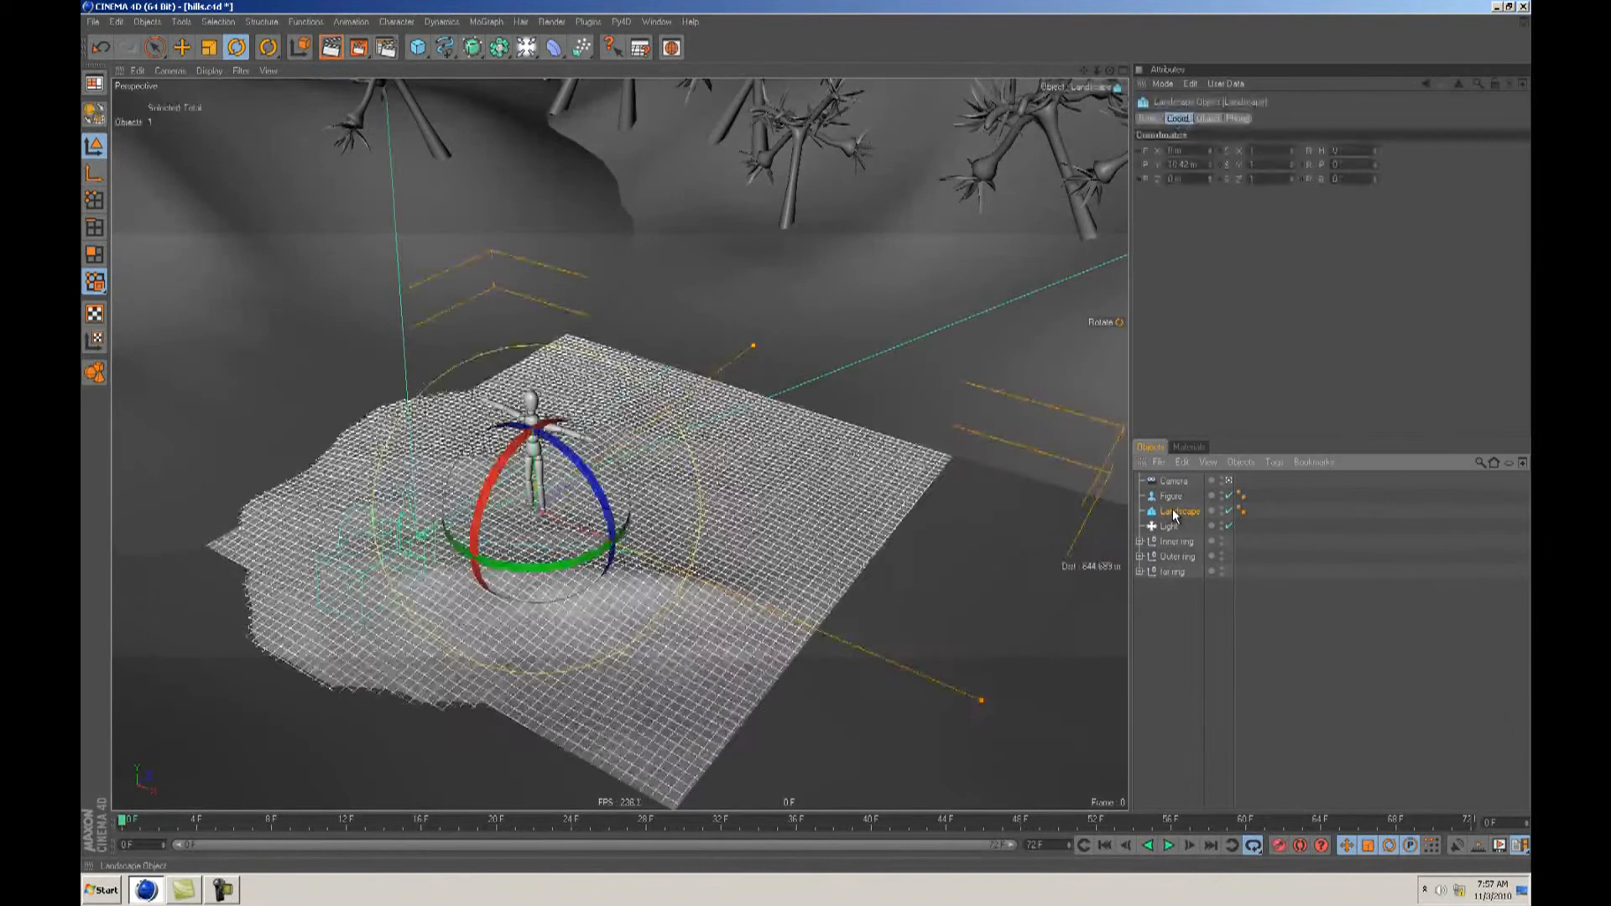
click(1186, 448)
drag(1157, 450, 1186, 512)
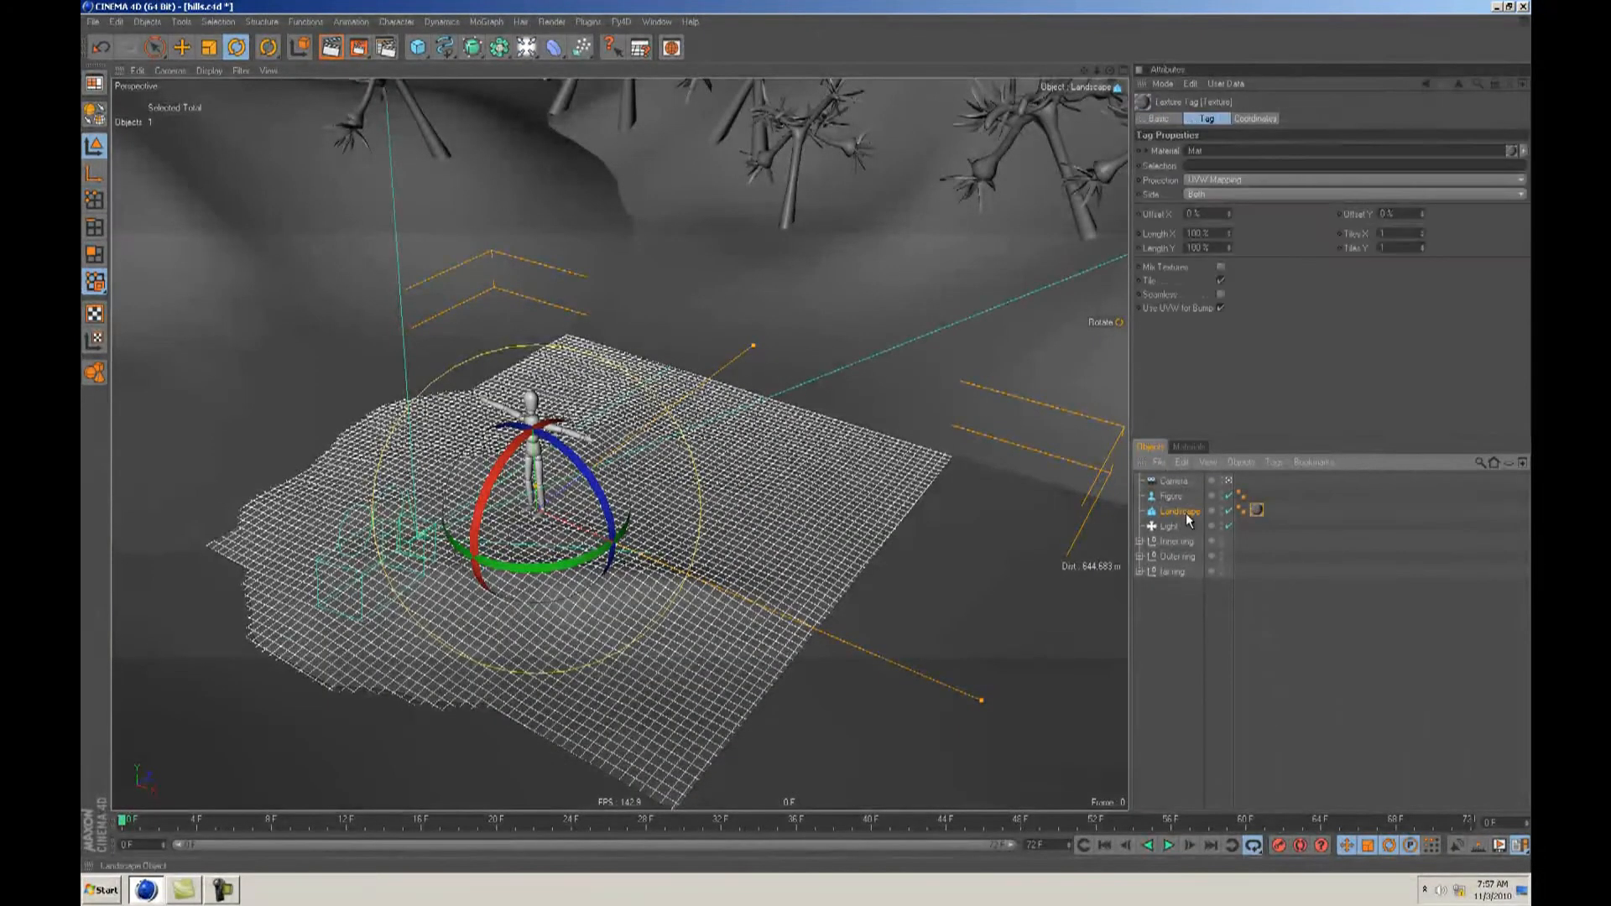
click(1213, 690)
click(209, 71)
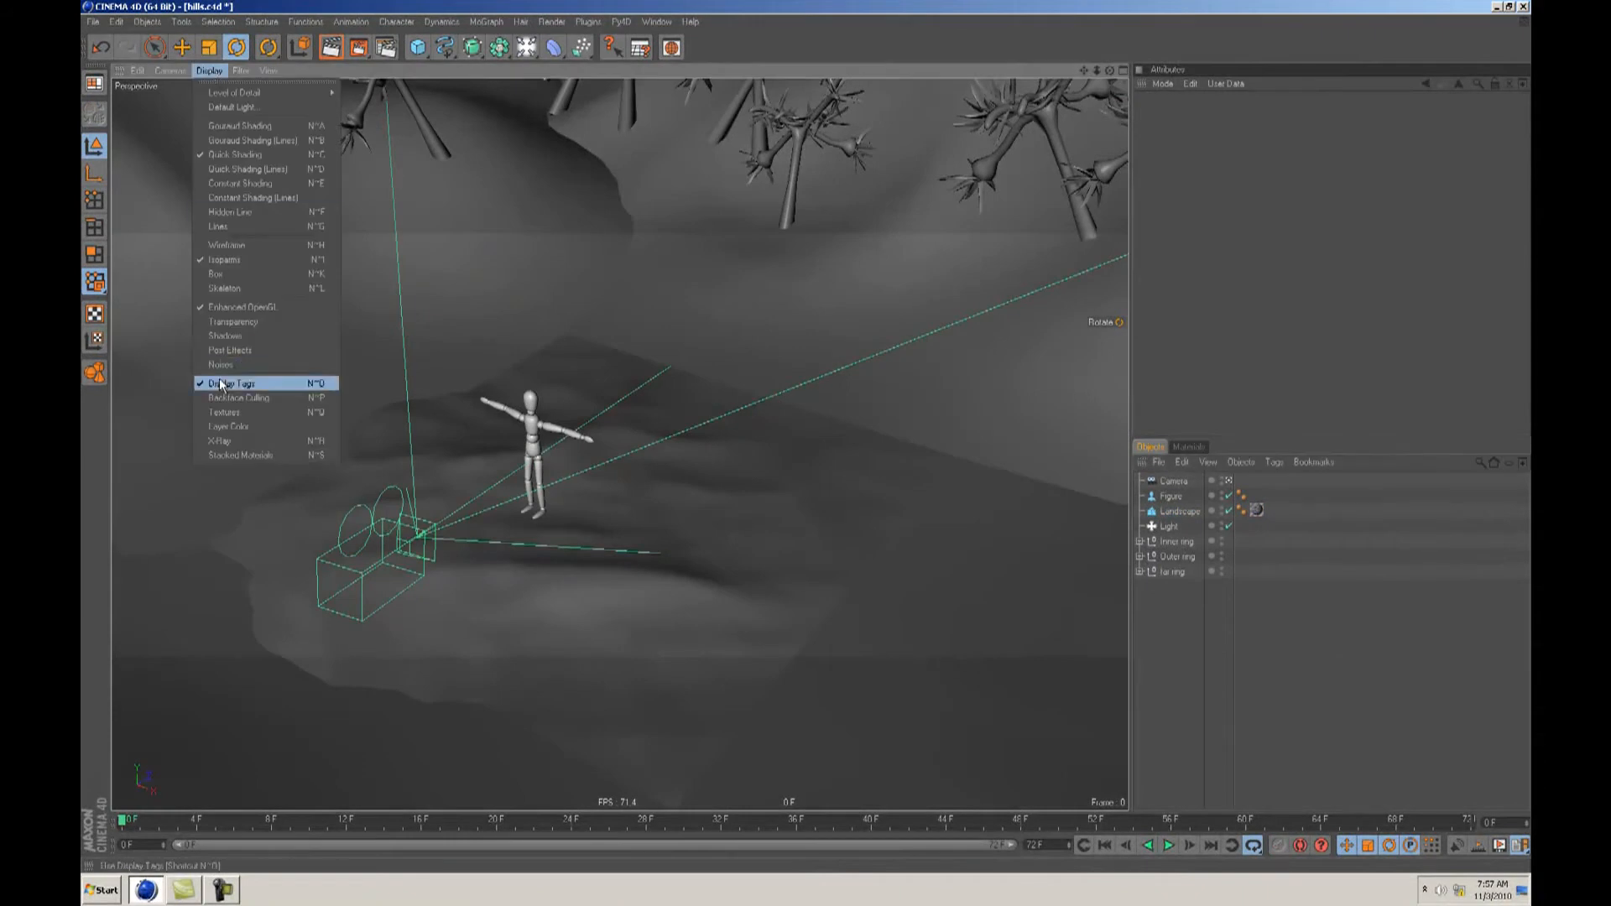
click(224, 412)
Step: Reduce Length X and Length Y of the central Landscape's texture so its cracks match the scale of the surrounding hills
alt+drag(807, 439, 809, 439)
click(1256, 510)
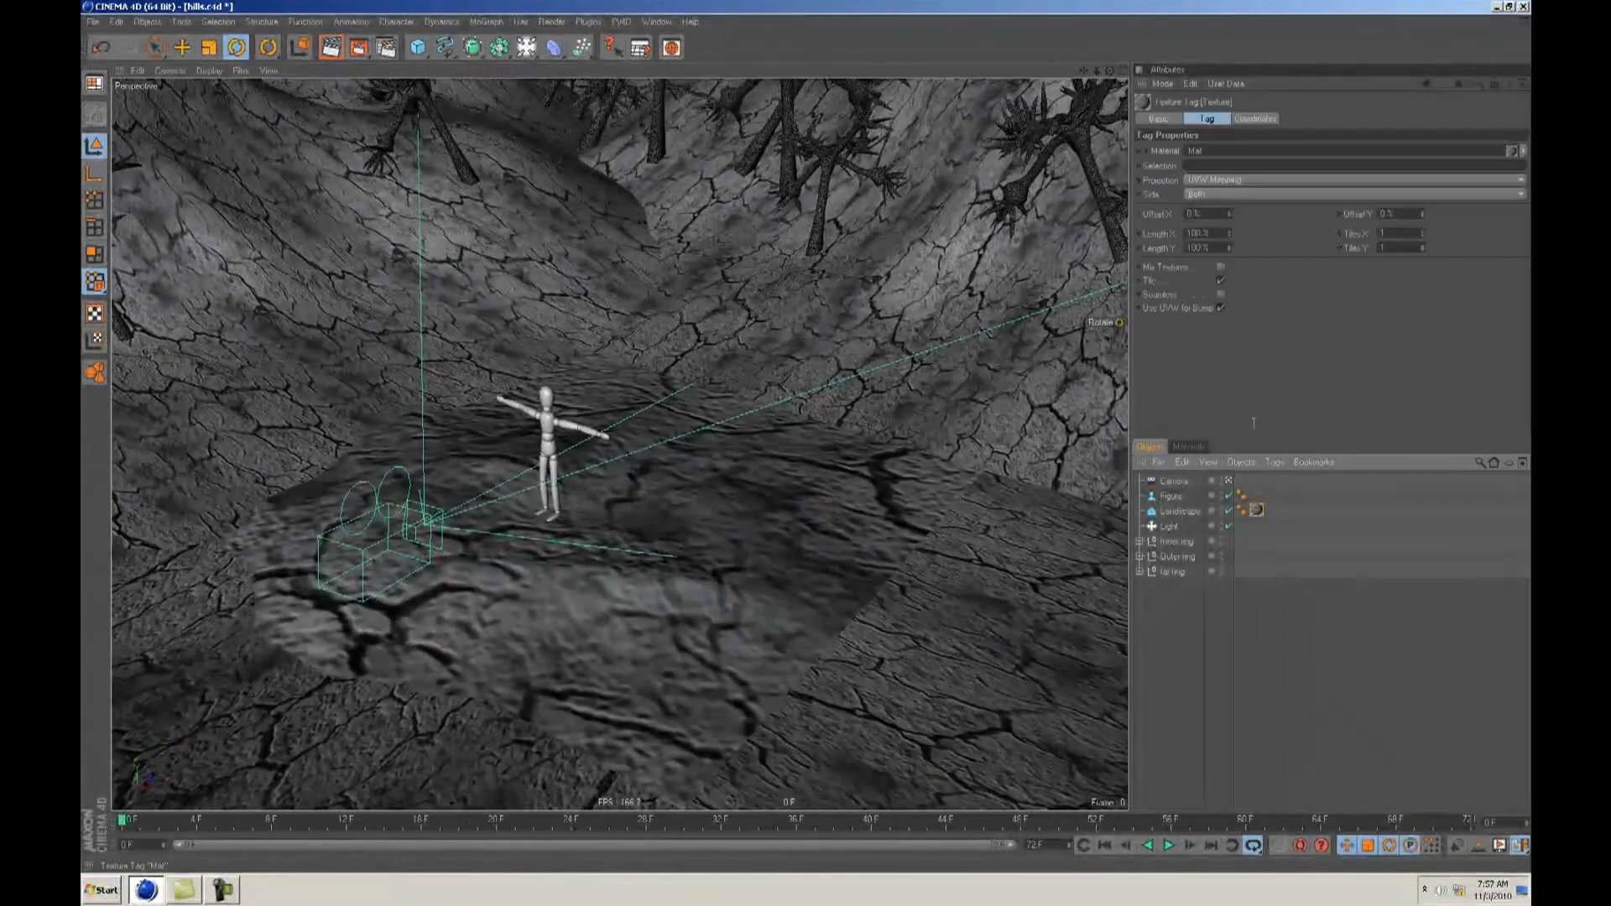
drag(1228, 234, 1227, 245)
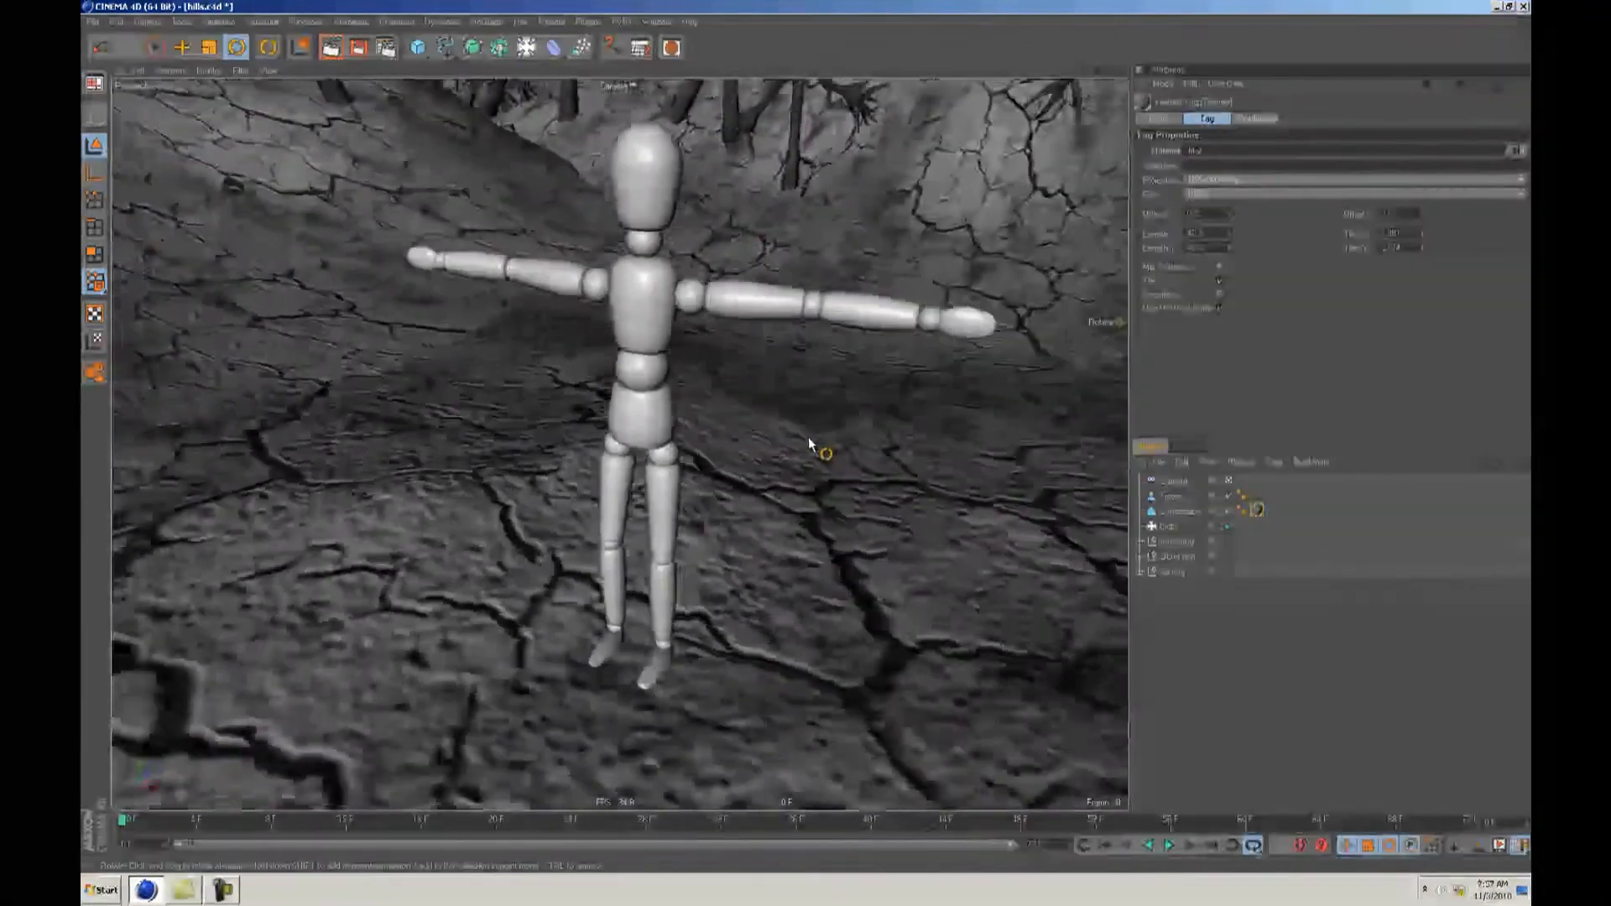
mouse_move(809, 437)
alt+mouse_down()
mouse_move(823, 435)
mouse_move(807, 437)
alt+mouse_up()
key(F2)
key(F1)
scroll(712, 401, down, 5)
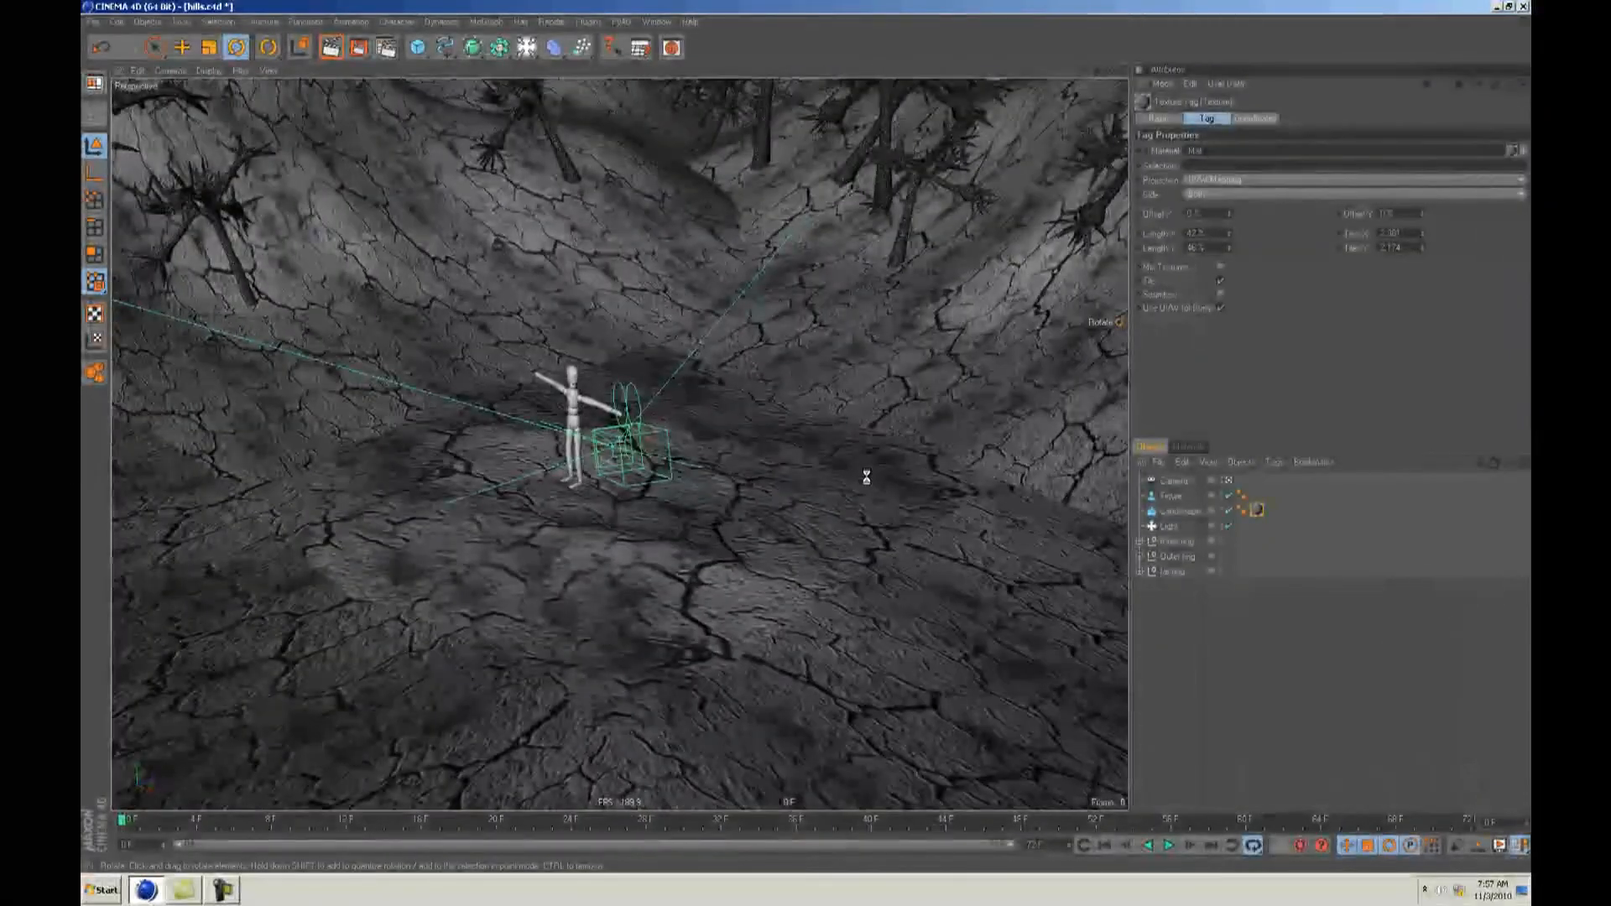
Step: Convert the central Landscape into an editable polygon object and deselect it
click(1189, 619)
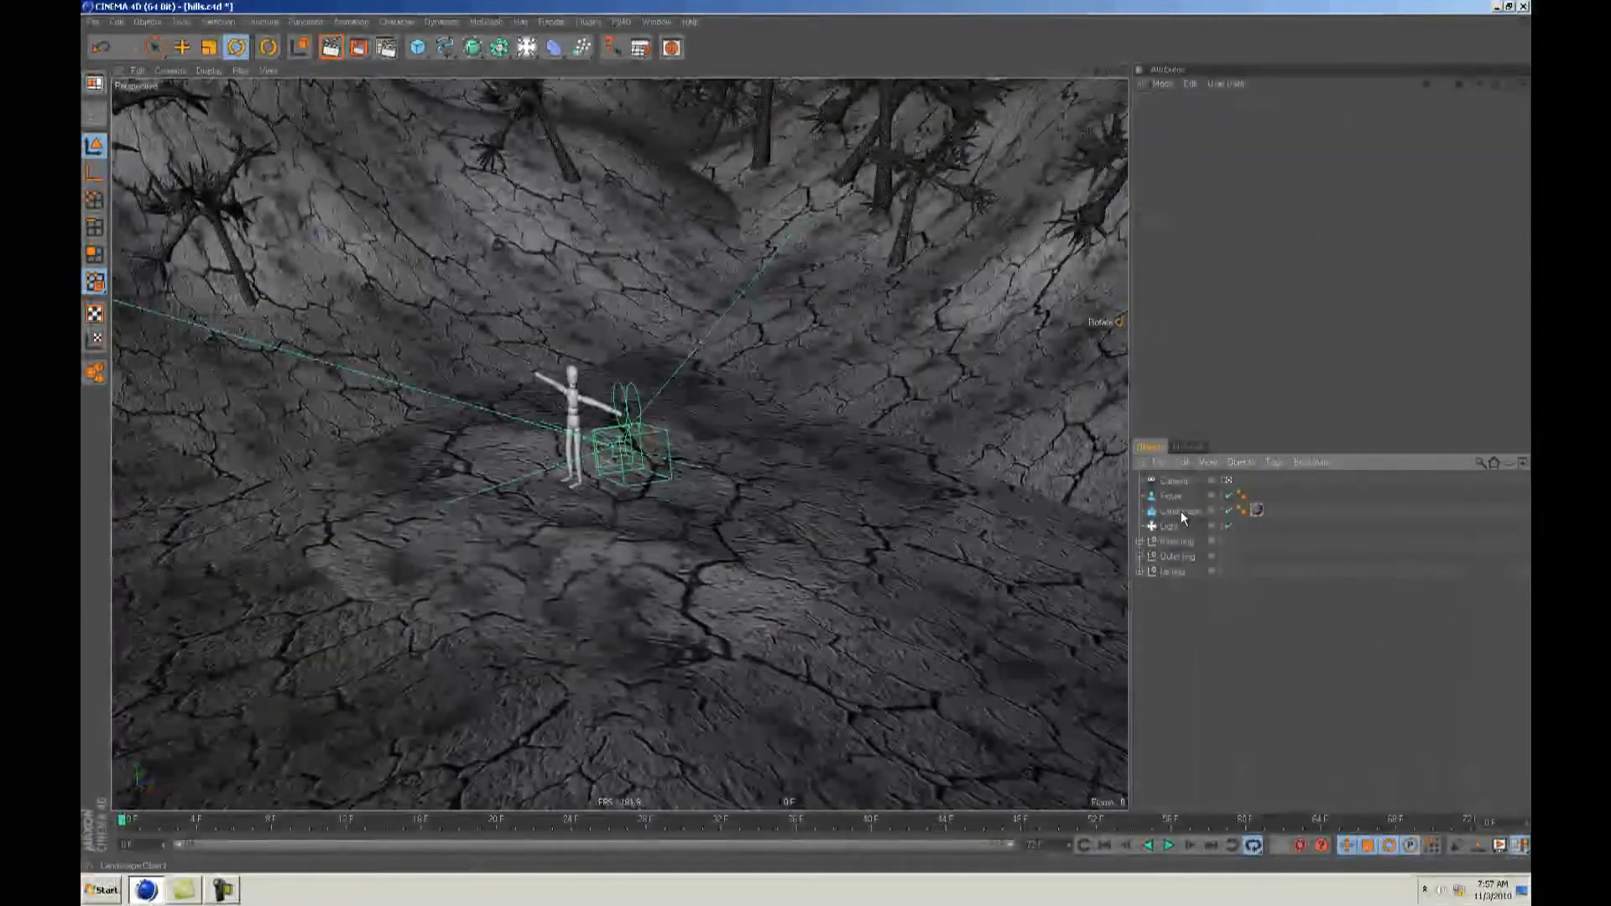
click(1180, 511)
key(c)
click(1190, 619)
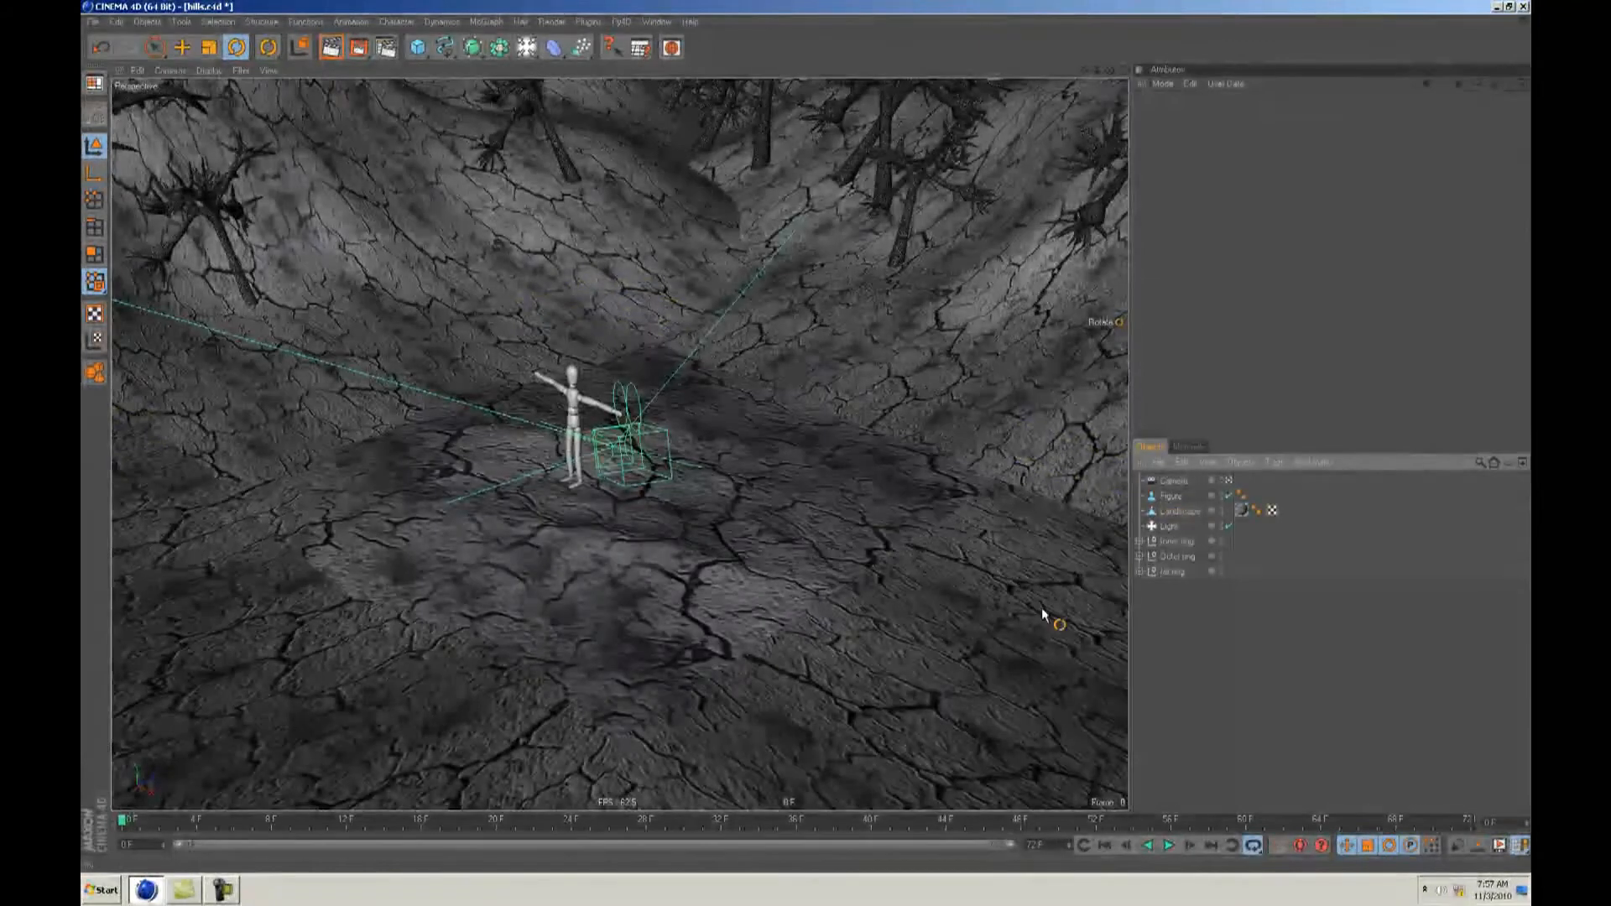
Step: Reshape the central Landscape's edges and corners with the Magnet tool at a 100 m radius to blend them into the surrounding terrain
click(1181, 512)
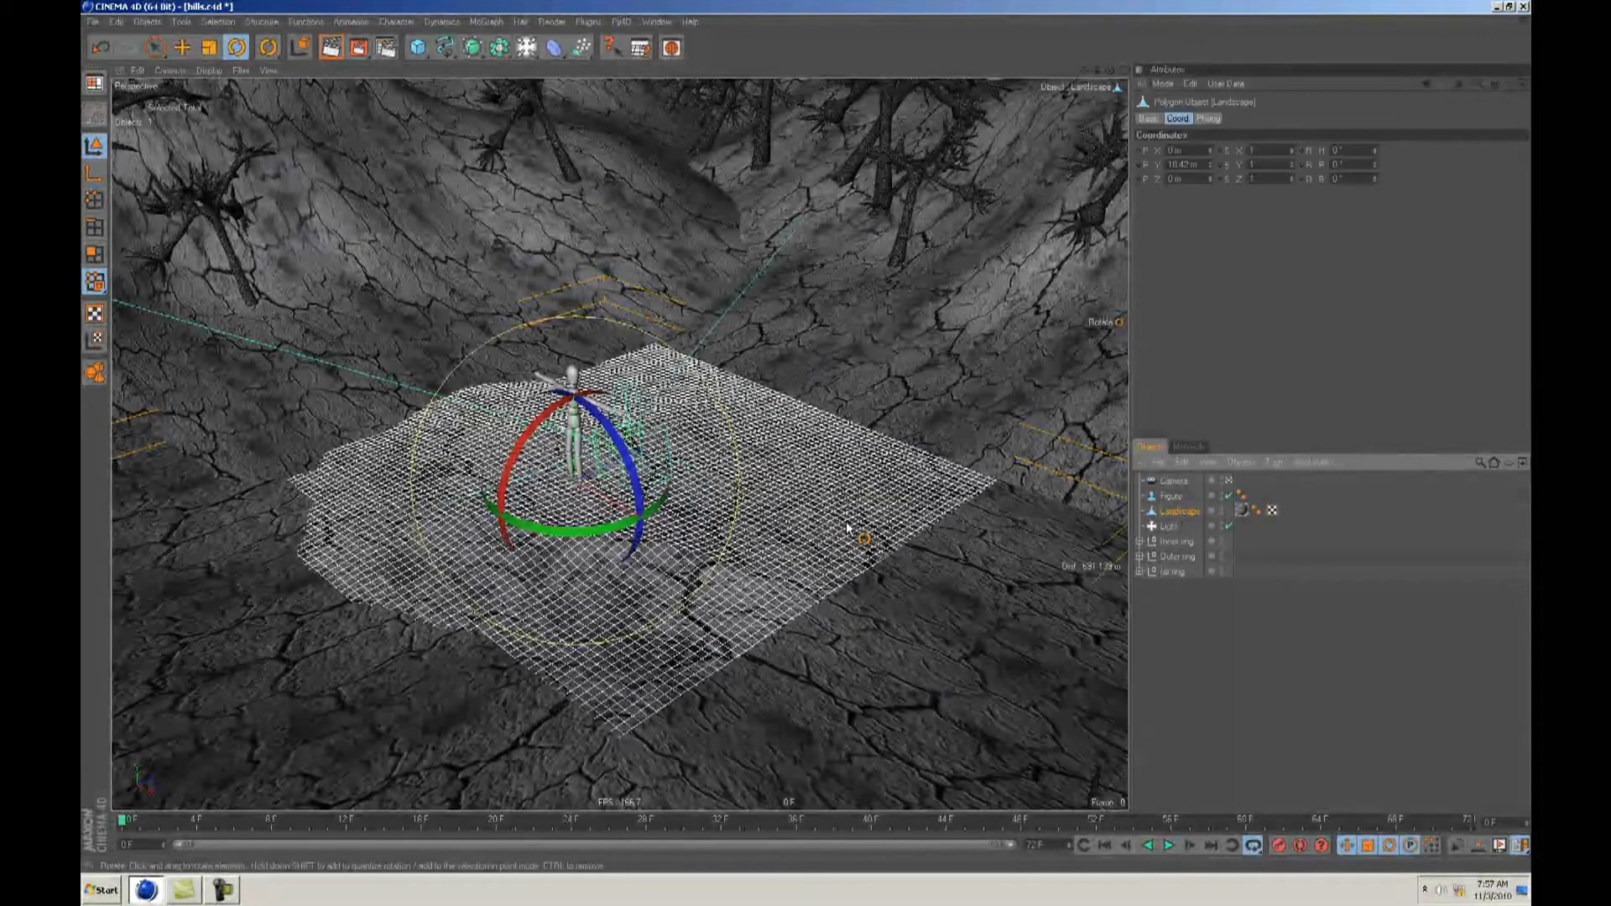
right_click(747, 515)
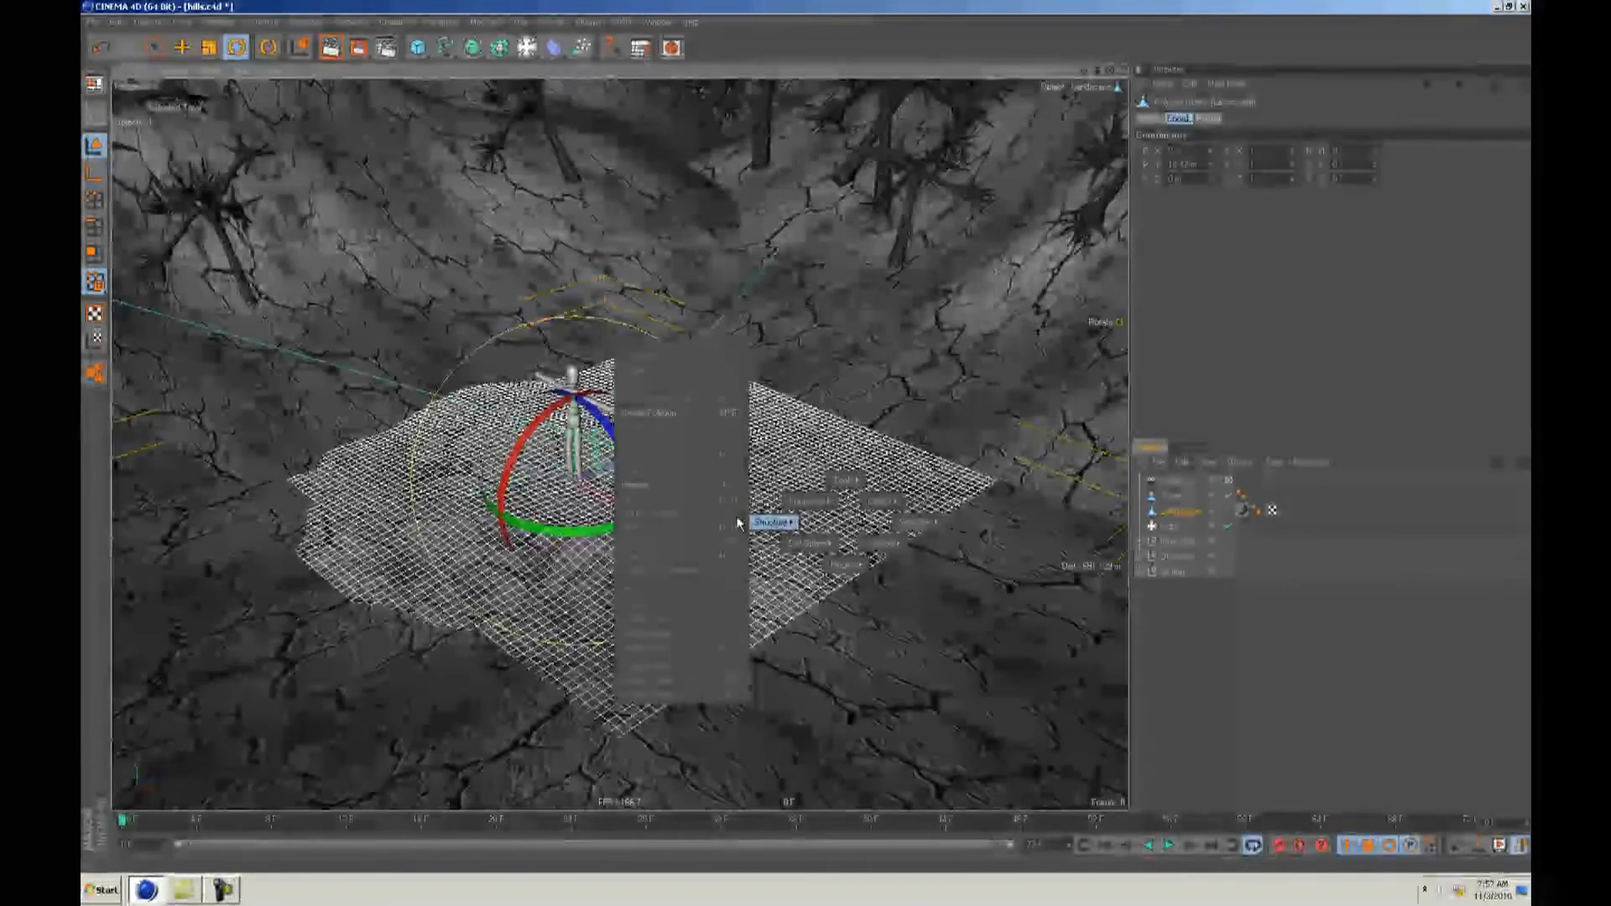
click(772, 546)
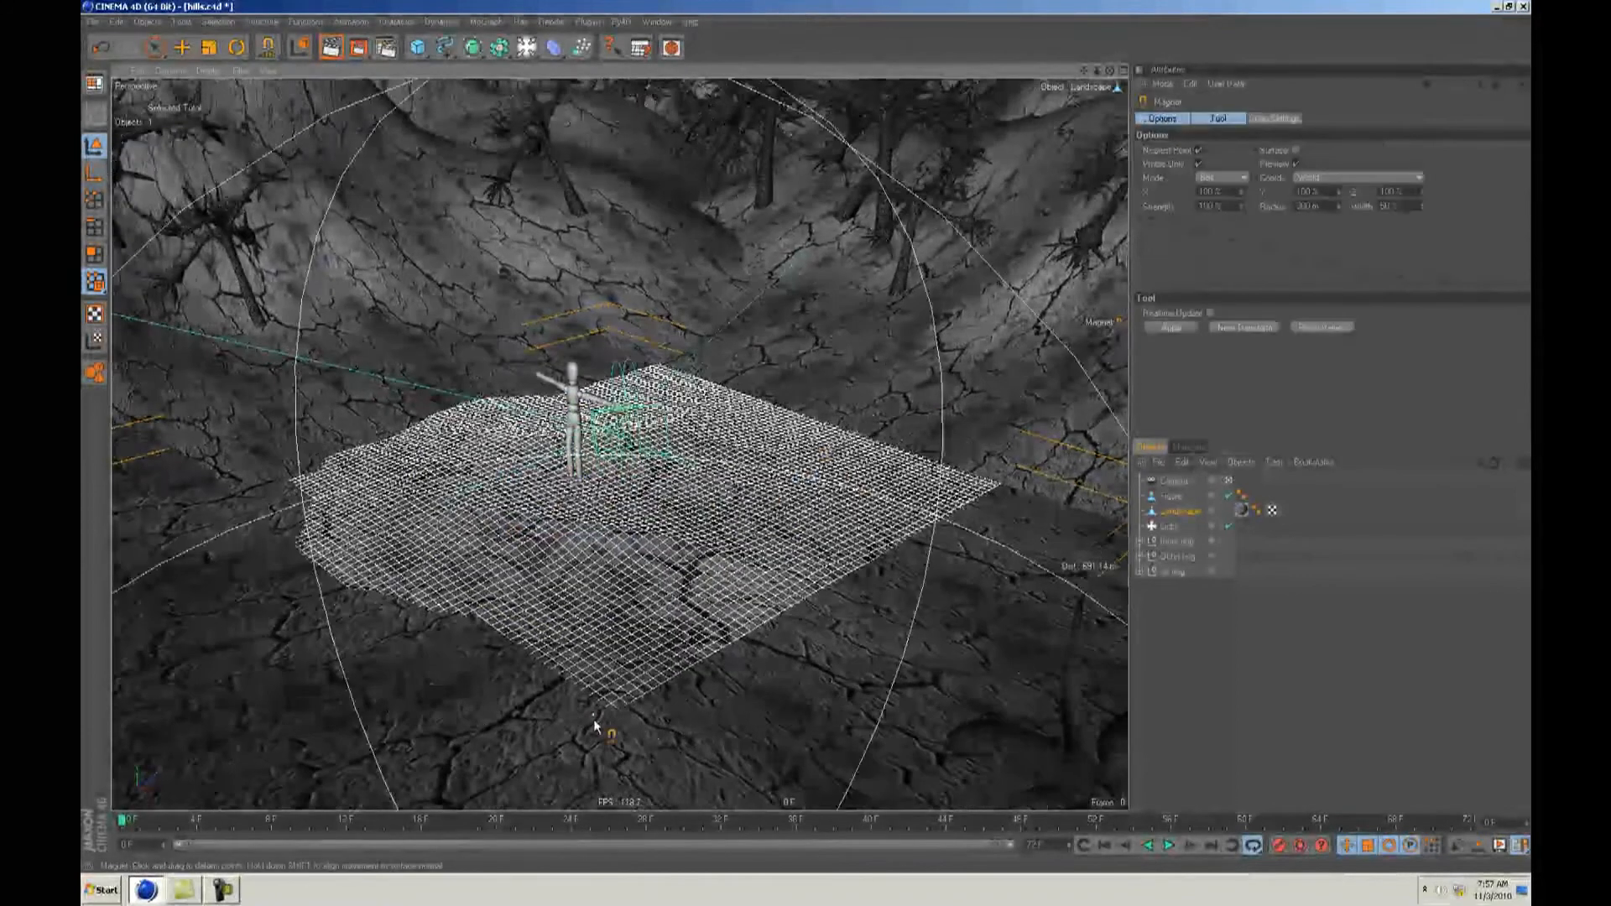
double_click(1308, 205)
text(100)
key(Return)
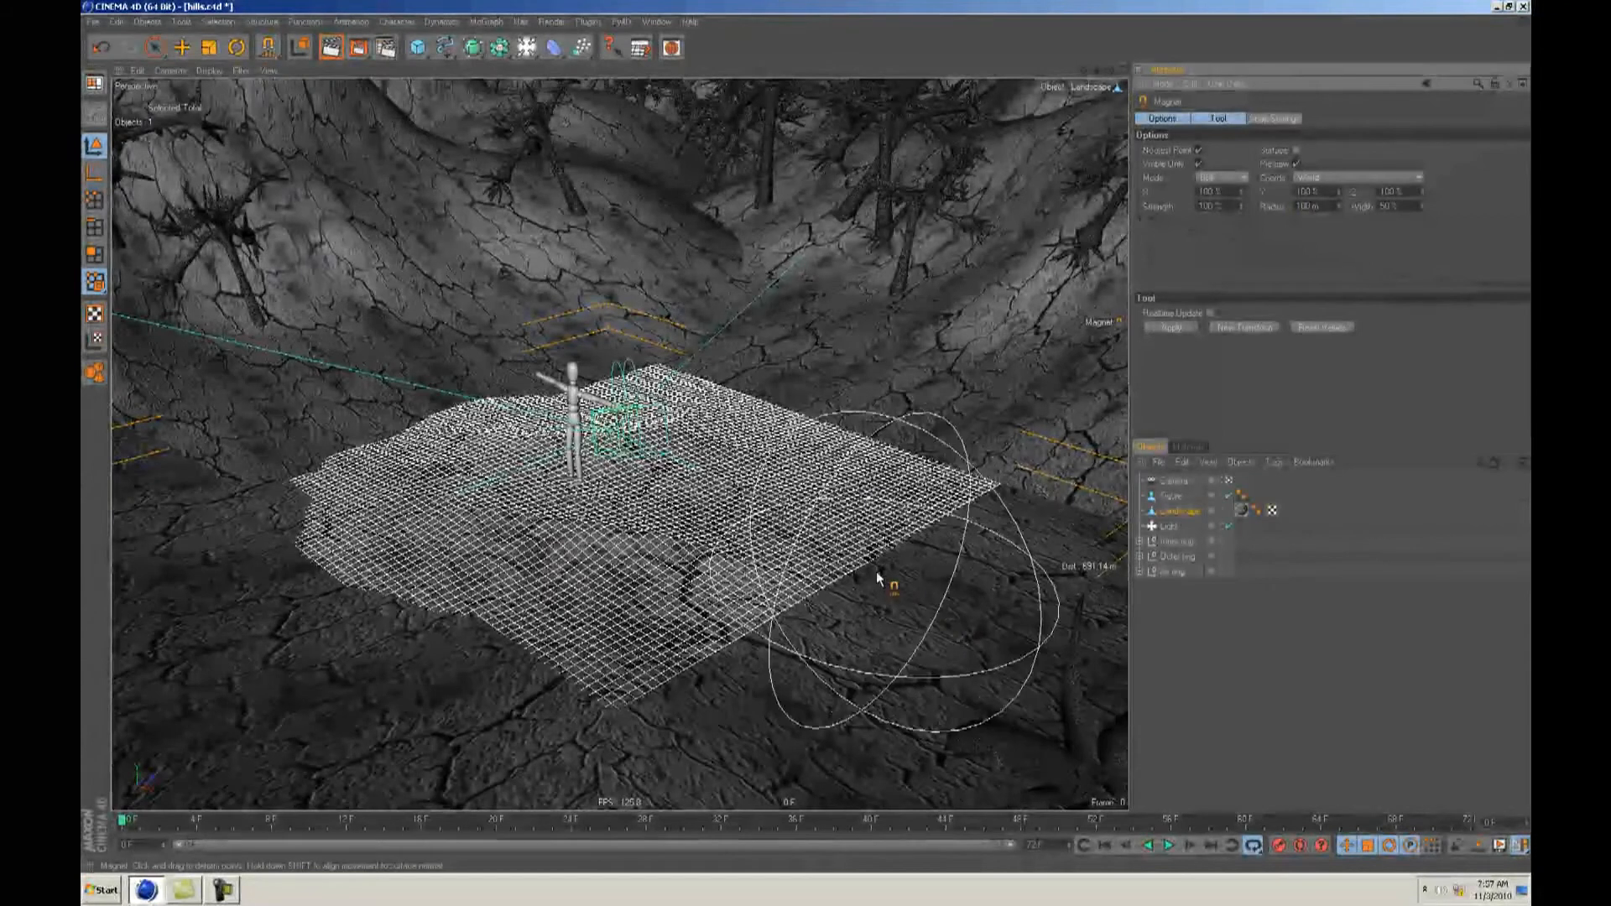
alt+drag(812, 605, 848, 566)
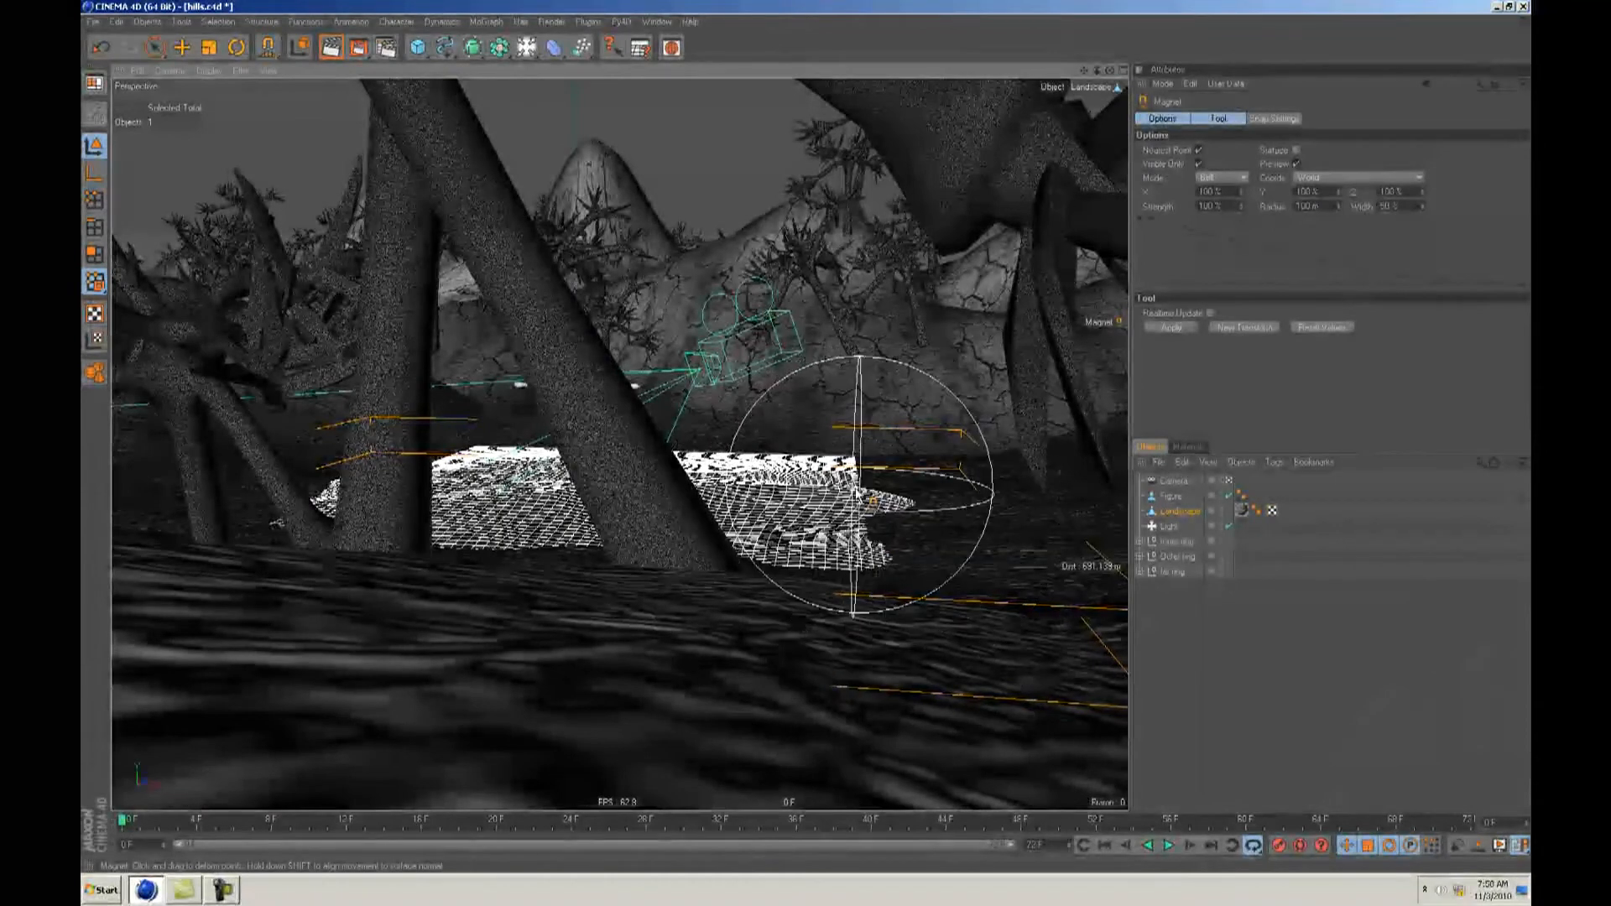
mouse_move(880, 493)
mouse_down()
mouse_move(893, 487)
mouse_move(810, 443)
mouse_move(886, 487)
mouse_up()
alt+drag(806, 532, 820, 430)
drag(479, 471, 475, 450)
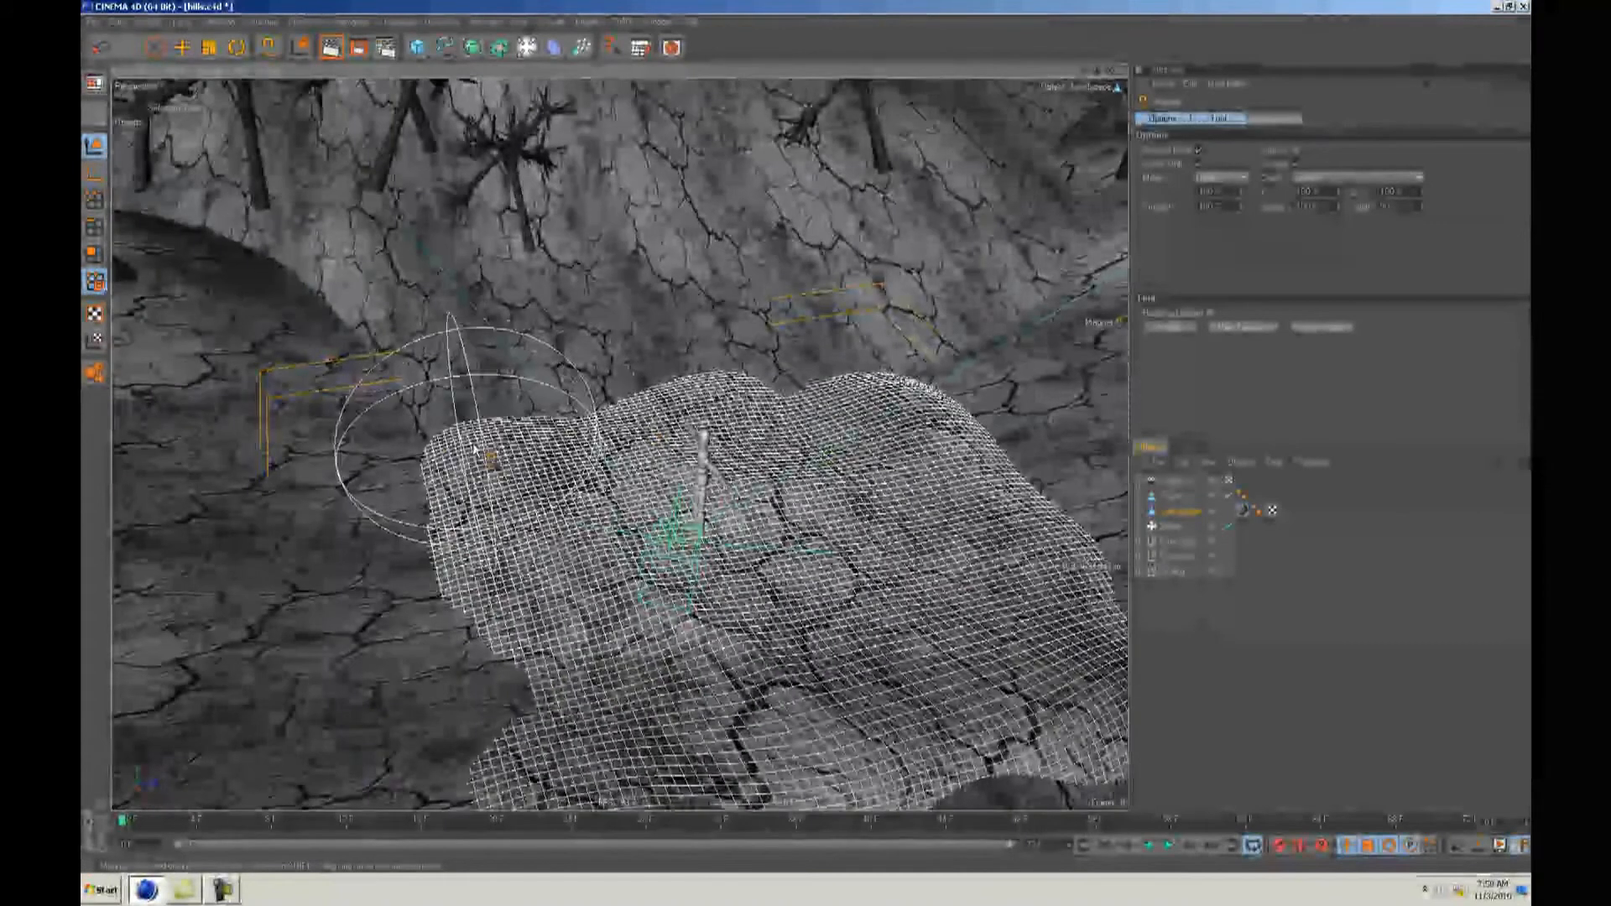
alt+drag(729, 428, 647, 391)
drag(509, 490, 485, 501)
alt+drag(729, 459, 808, 445)
key(e)
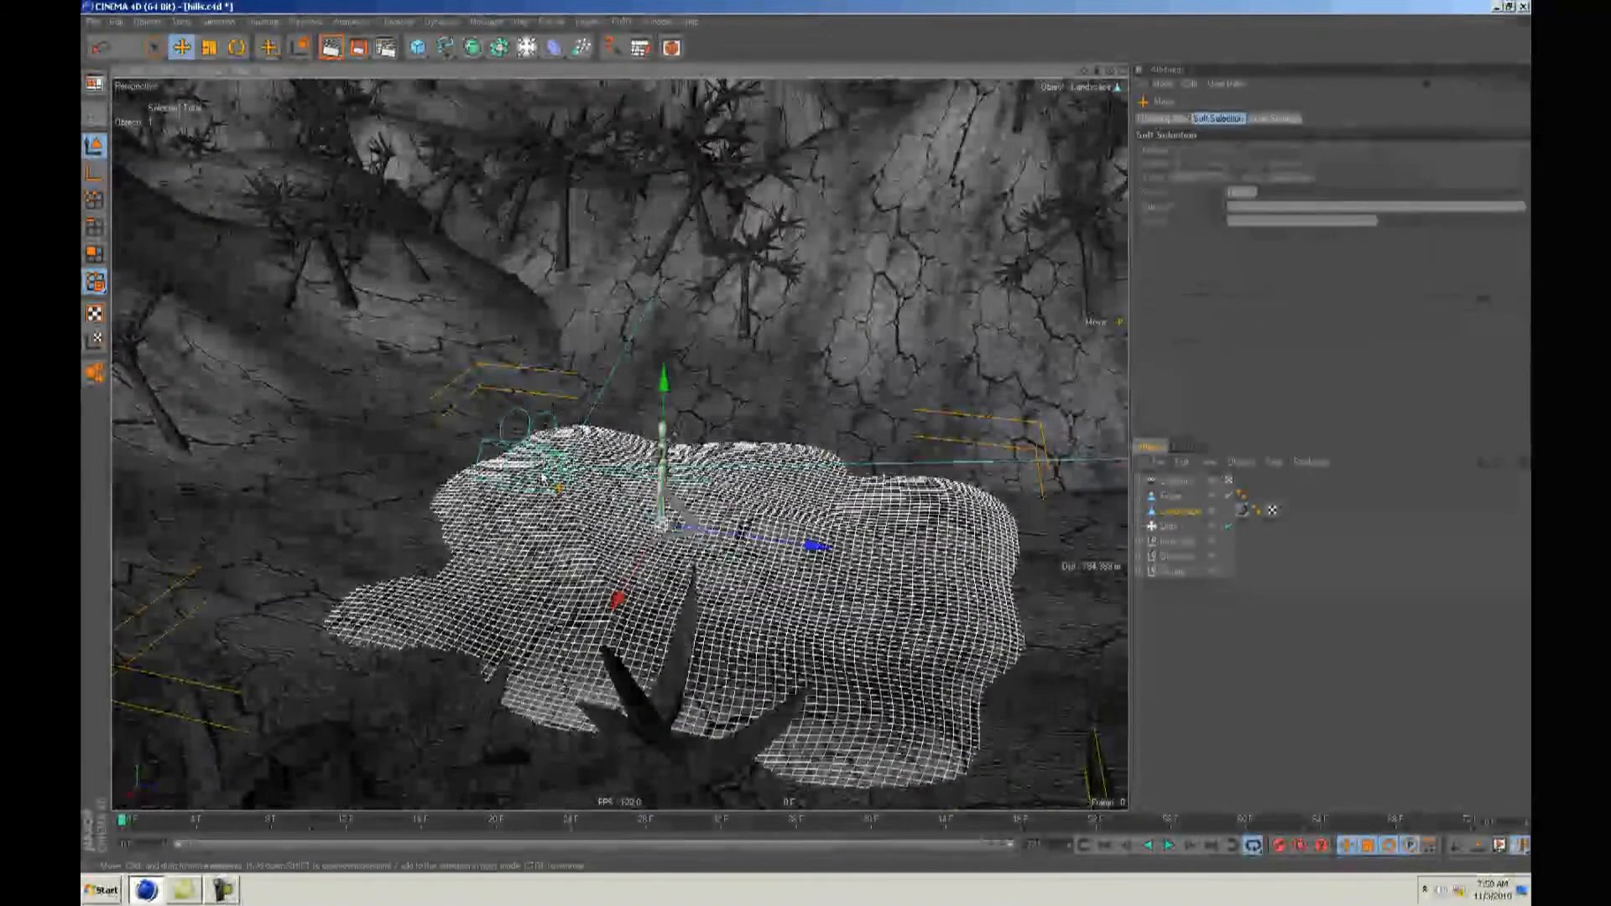
click(684, 554)
Step: Check the reshaped ground around the figure and camera from close range
alt+right_drag(682, 549, 826, 444)
alt+drag(825, 444, 805, 438)
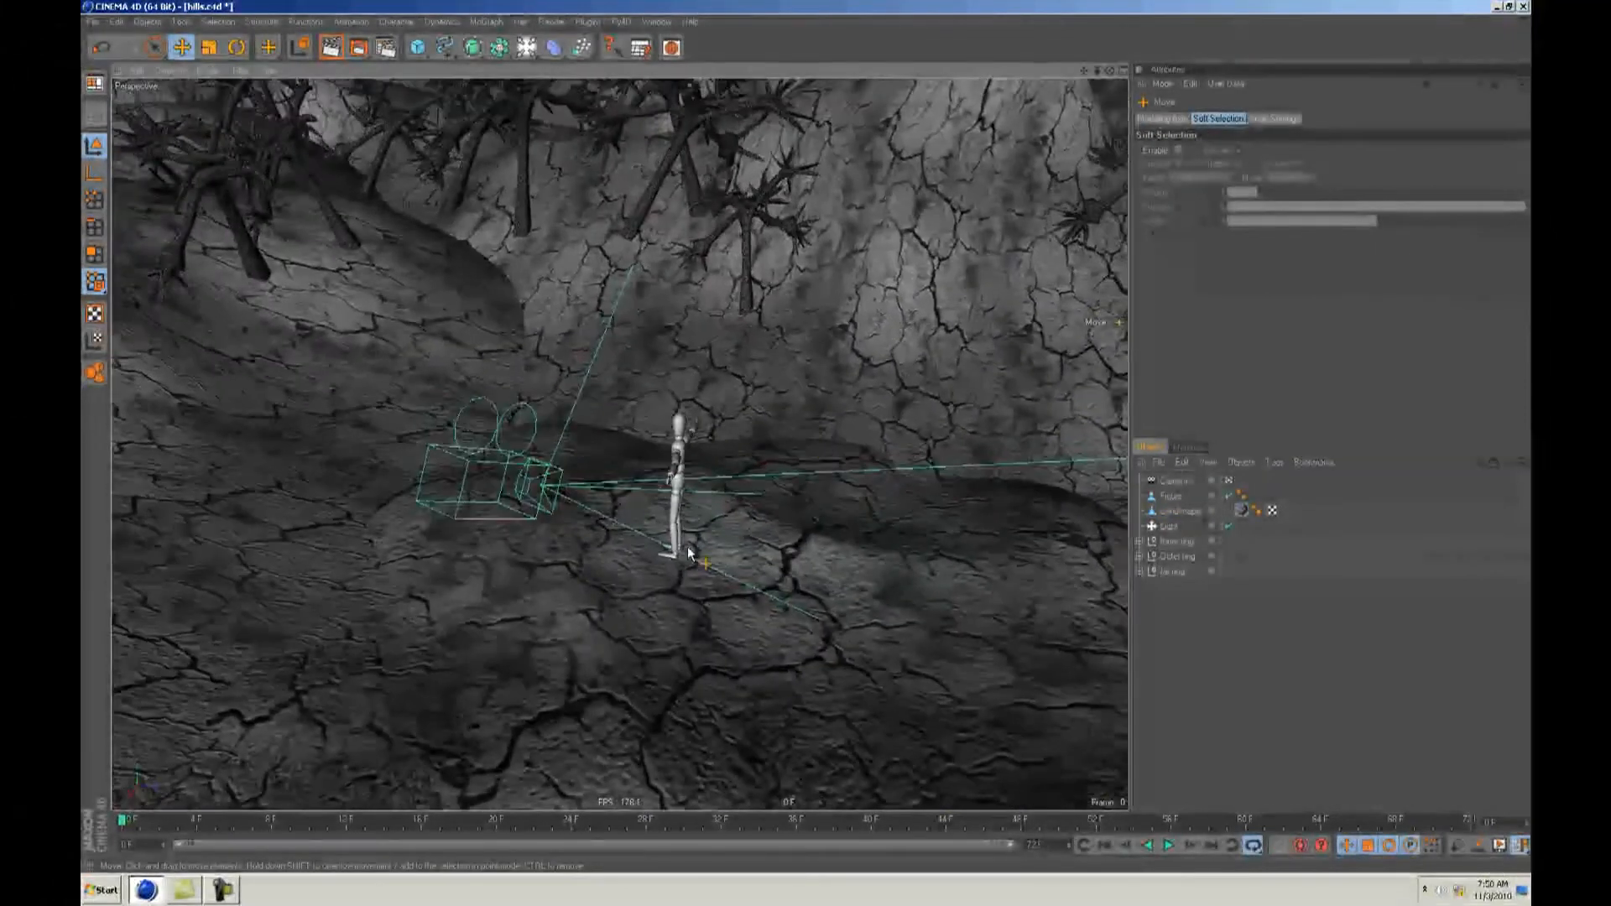
alt+right_drag(806, 438, 815, 441)
alt+drag(815, 441, 806, 440)
alt+right_drag(809, 436, 827, 438)
alt+drag(827, 439, 807, 442)
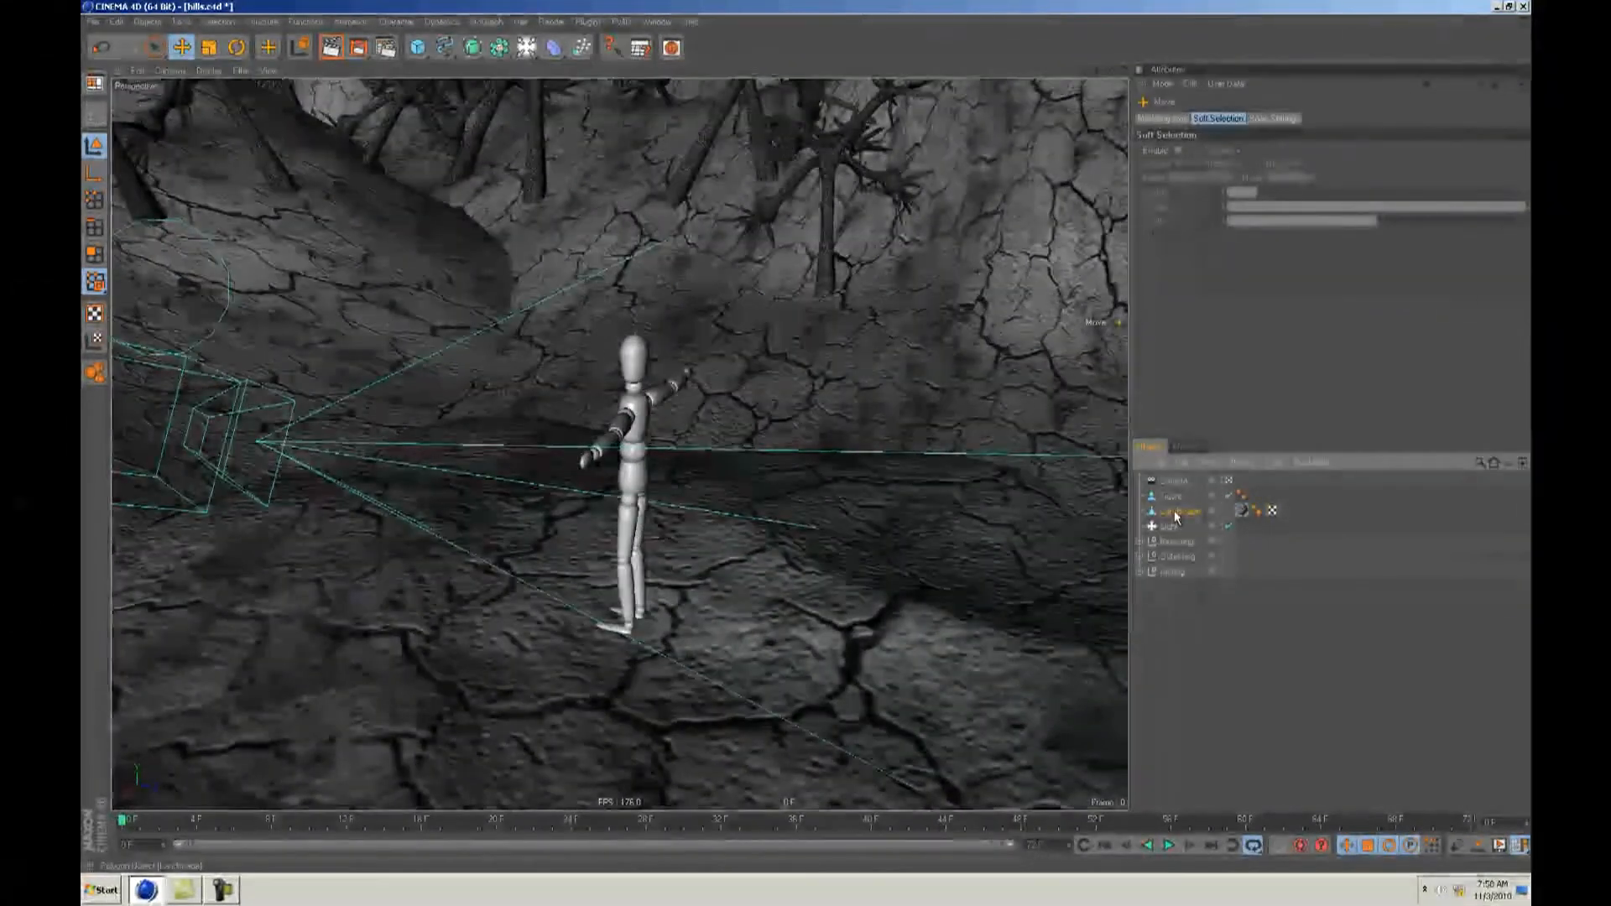
click(1175, 511)
Step: Unfold the inner ring's Passive_block groups in the object hierarchy and collapse their Cloner Objects to expose each block's Landscape
click(1141, 574)
click(1140, 572)
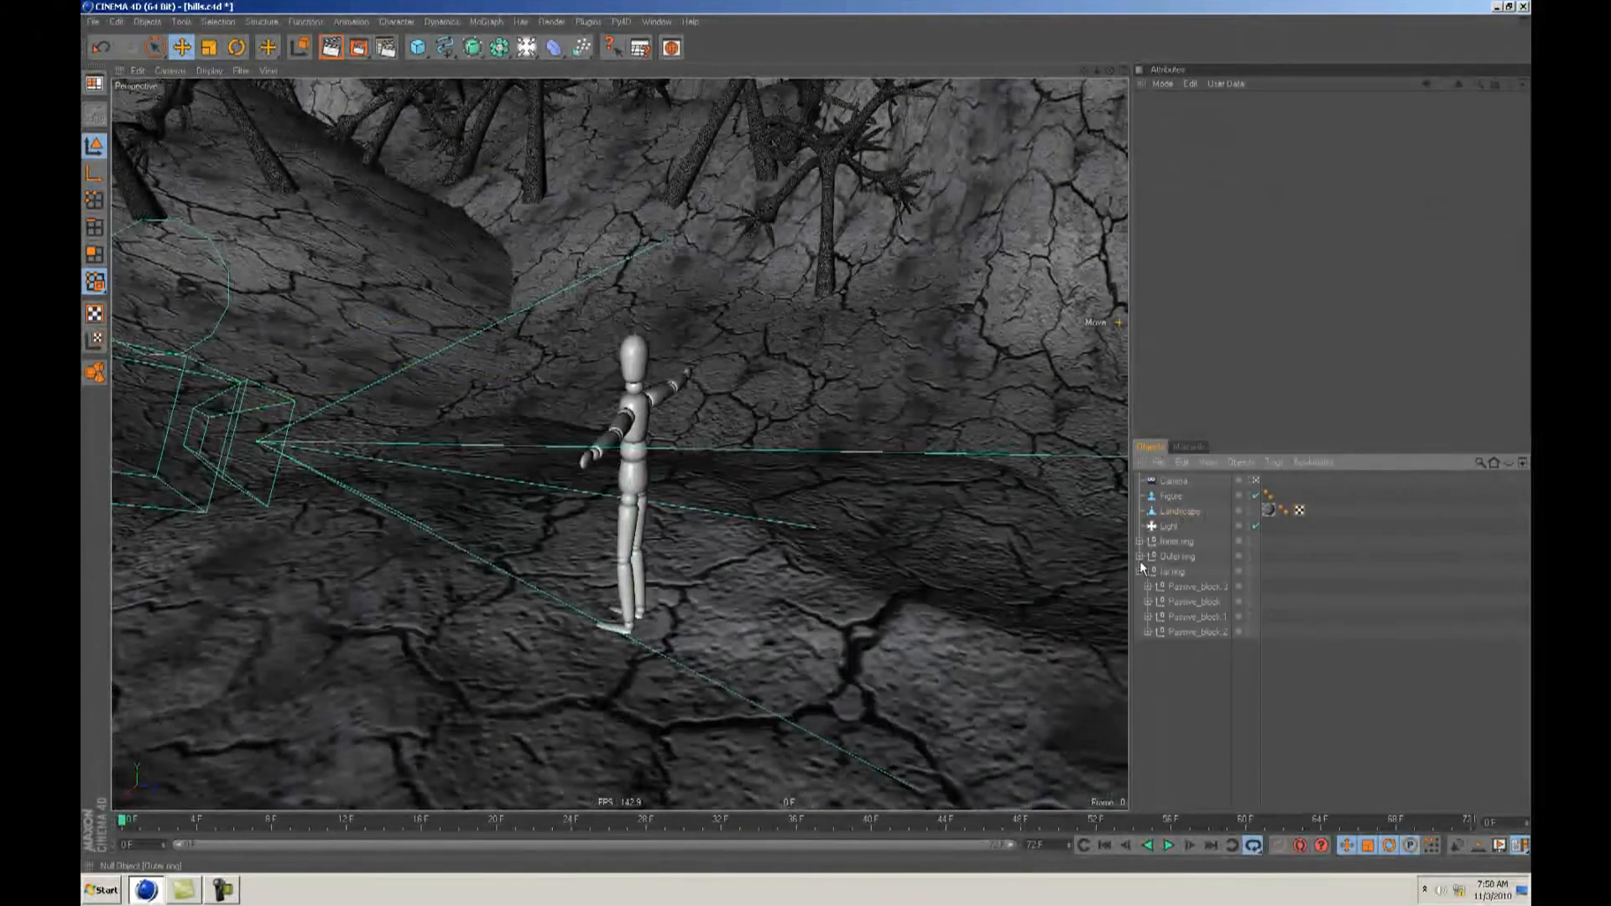
click(1140, 555)
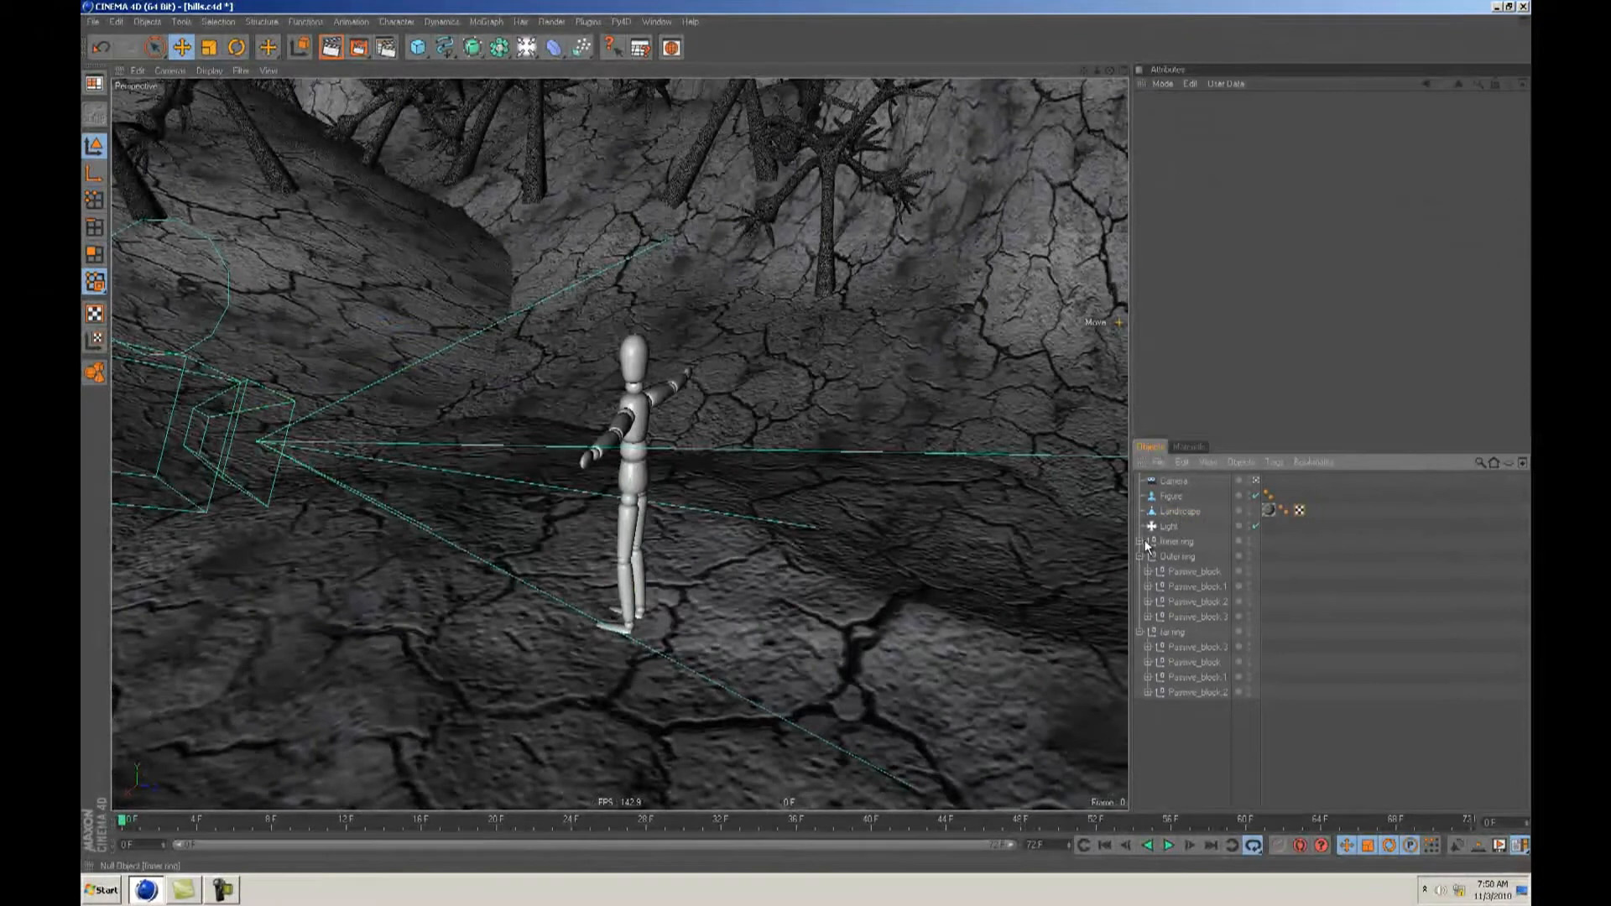
click(1141, 541)
ctrl+click(1139, 544)
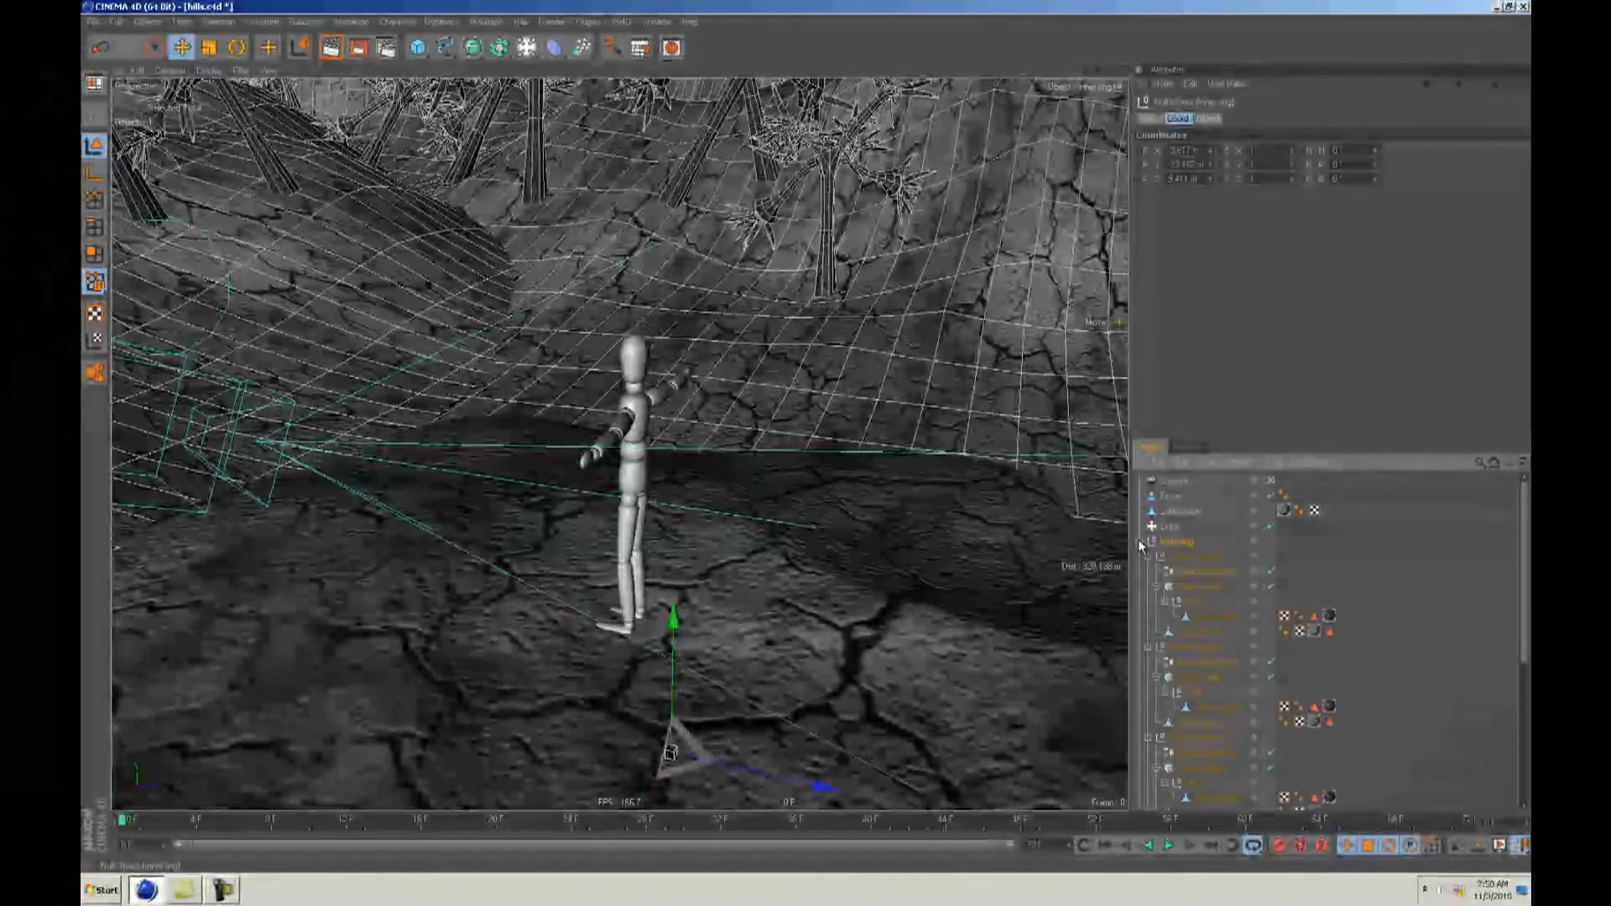
click(1156, 587)
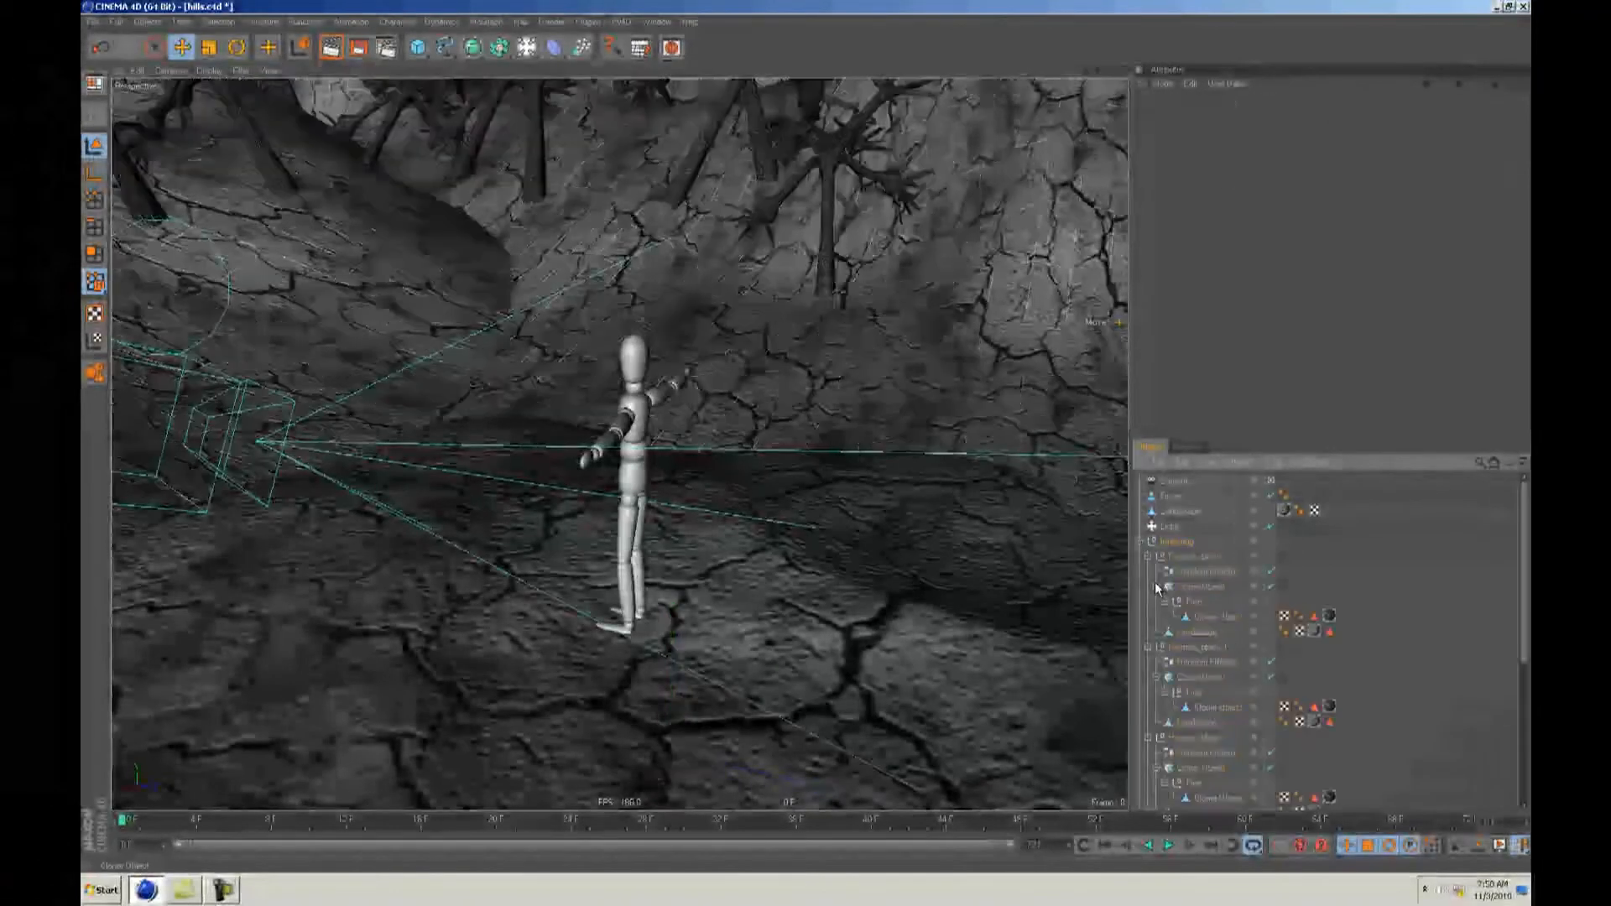
click(1148, 617)
click(1147, 632)
click(1146, 647)
click(1148, 646)
click(1149, 632)
click(1150, 617)
click(1157, 648)
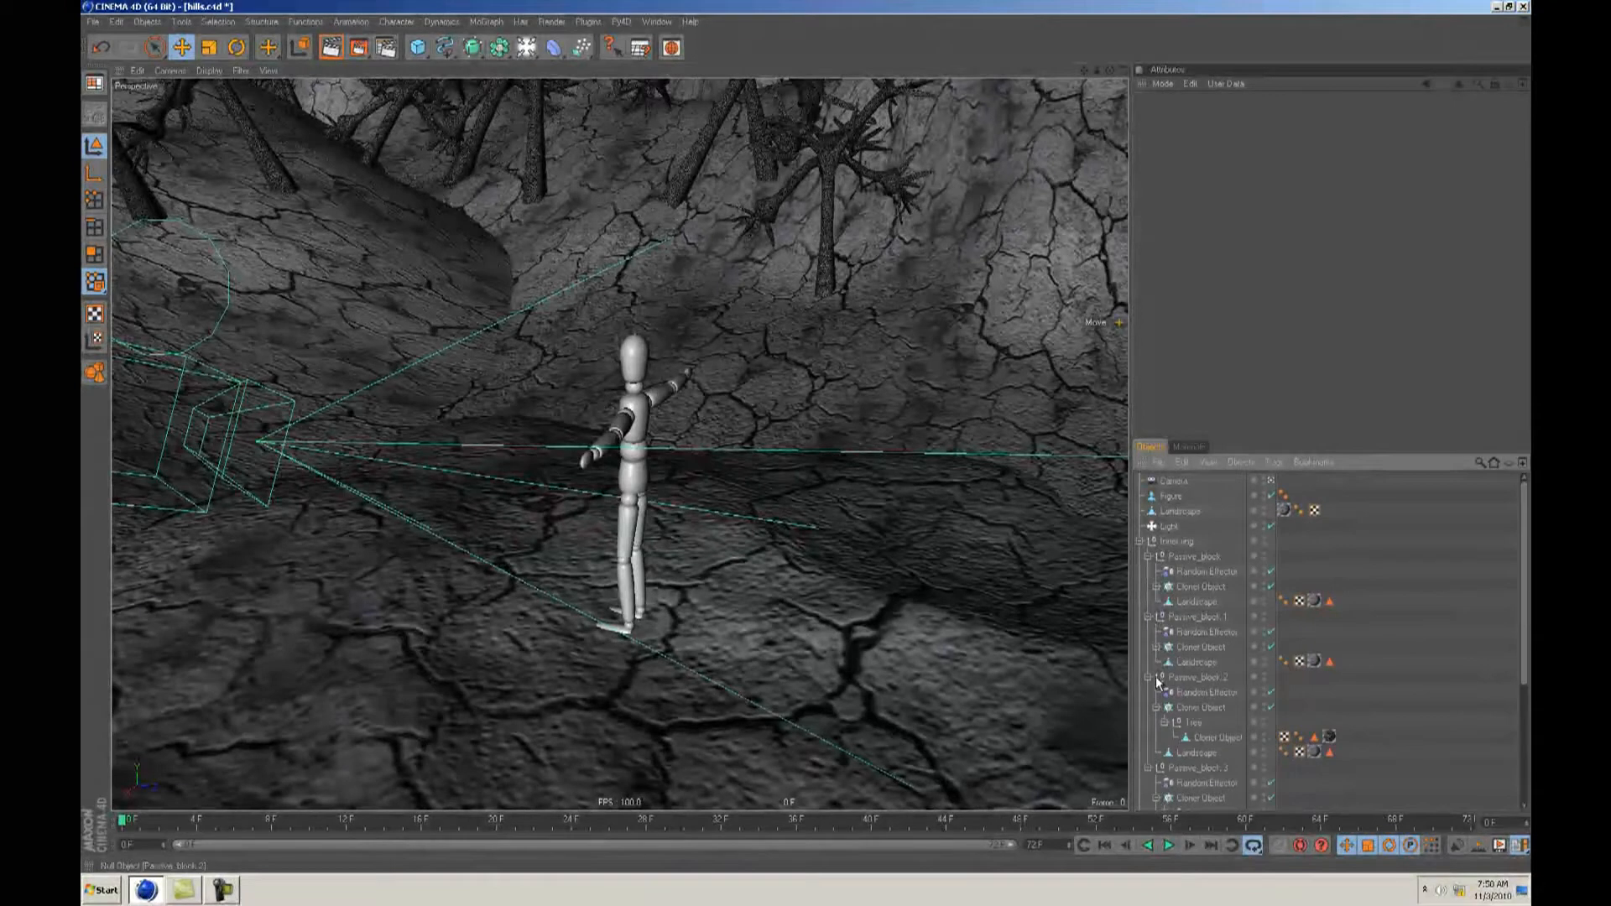
click(1156, 707)
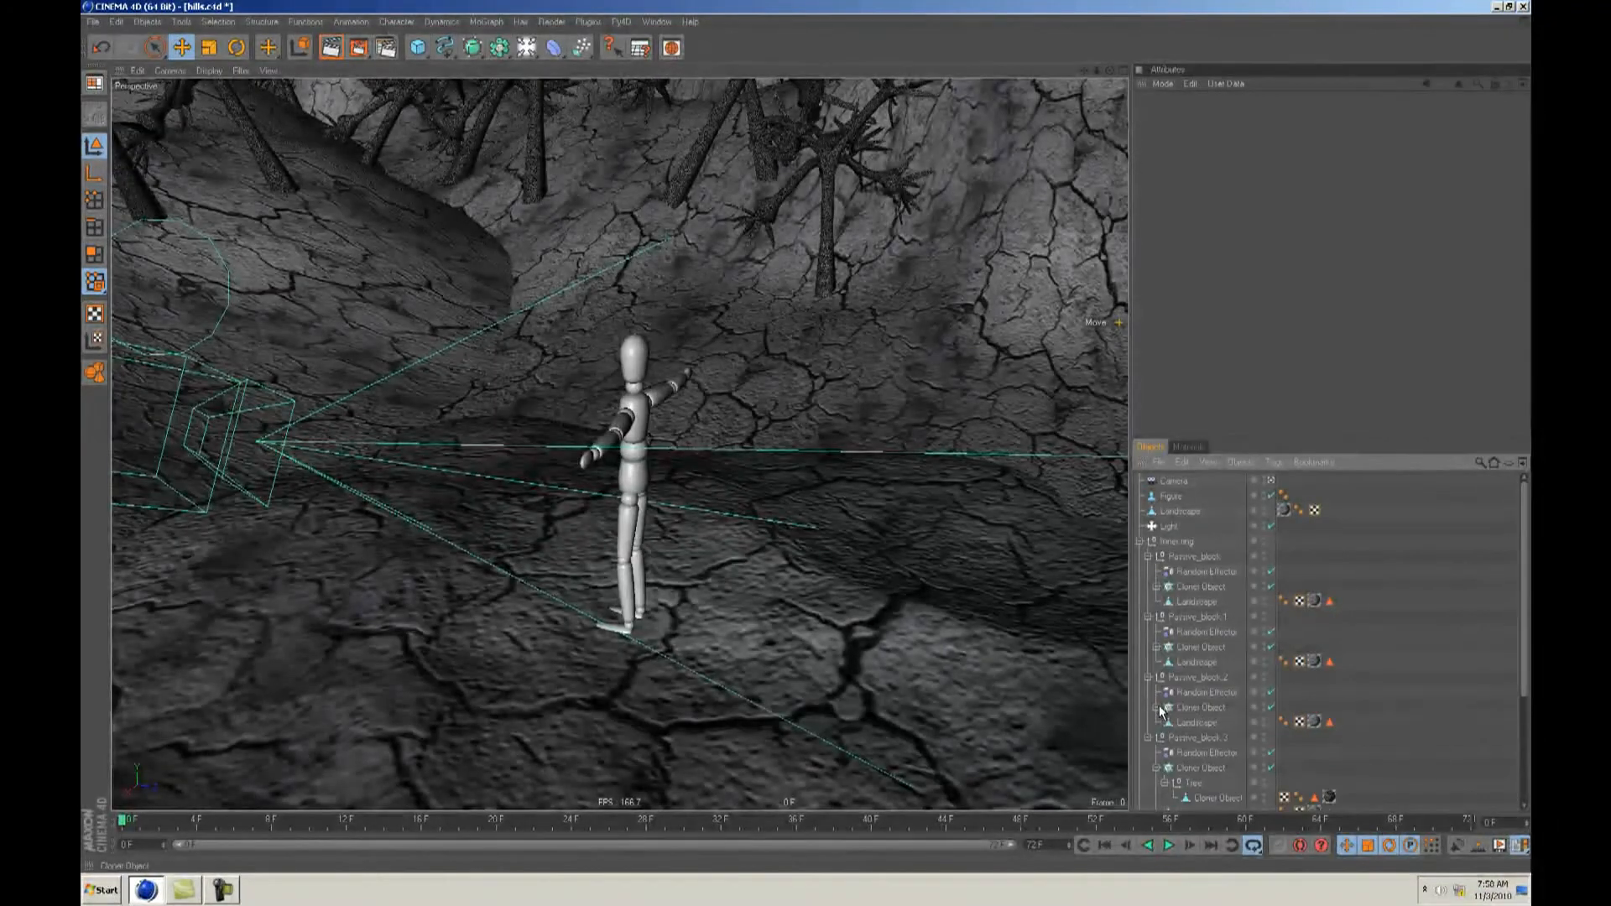
Step: Copy the Landscapes of Passive_block.2, Passive_block.1 and Passive_block out of the inner ring to the top level and hide the originals
click(1200, 710)
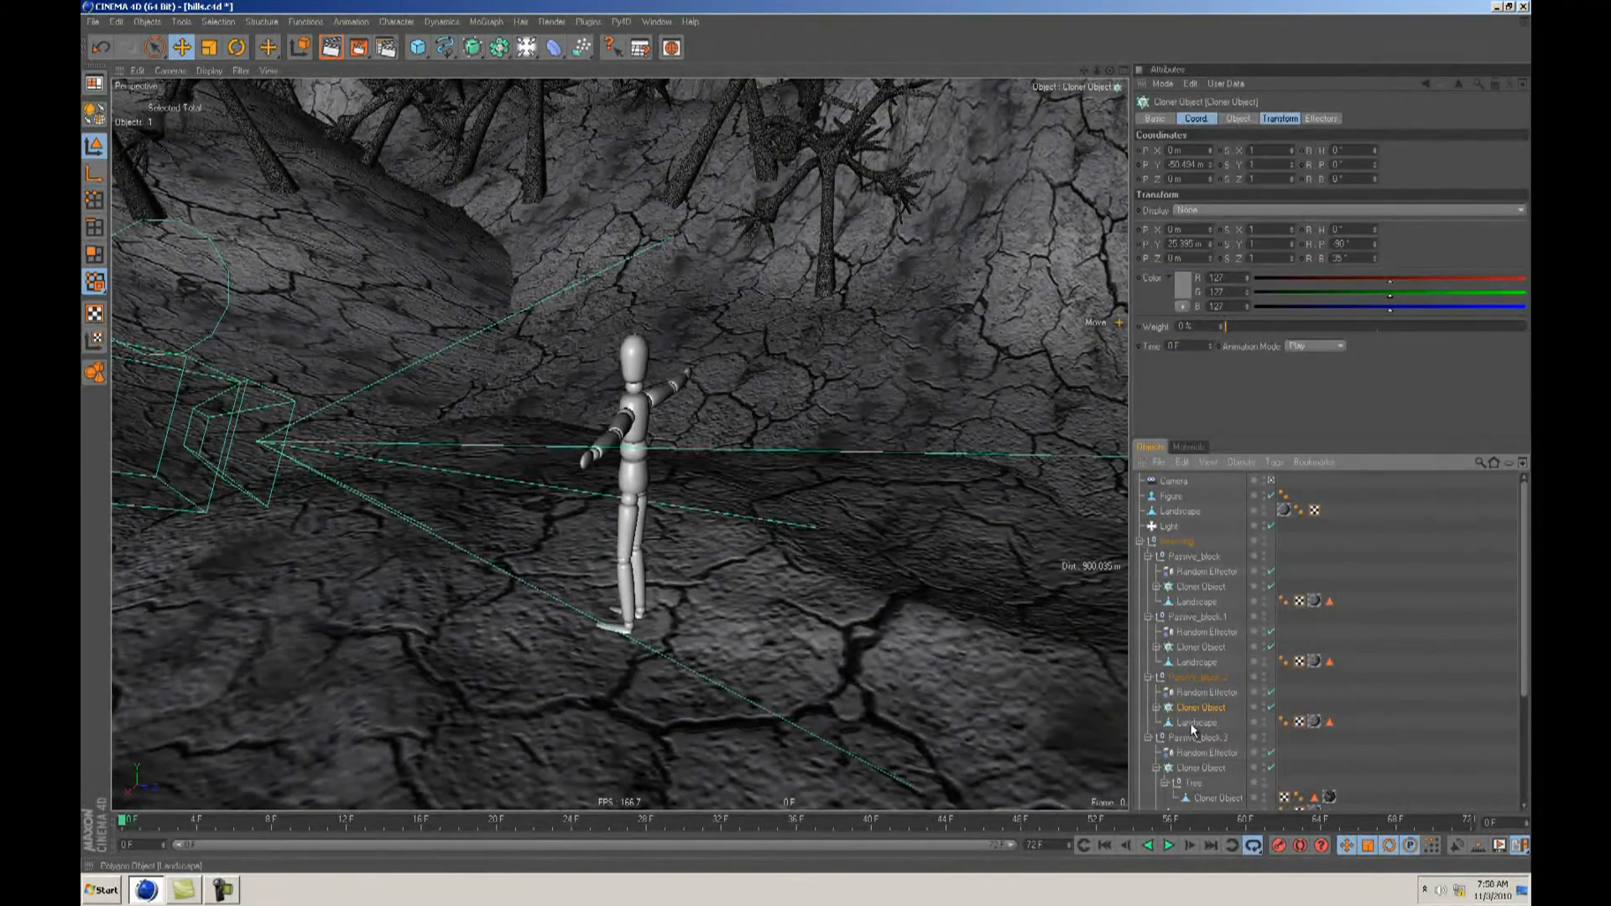
click(1192, 722)
ctrl+drag(1192, 721, 1177, 532)
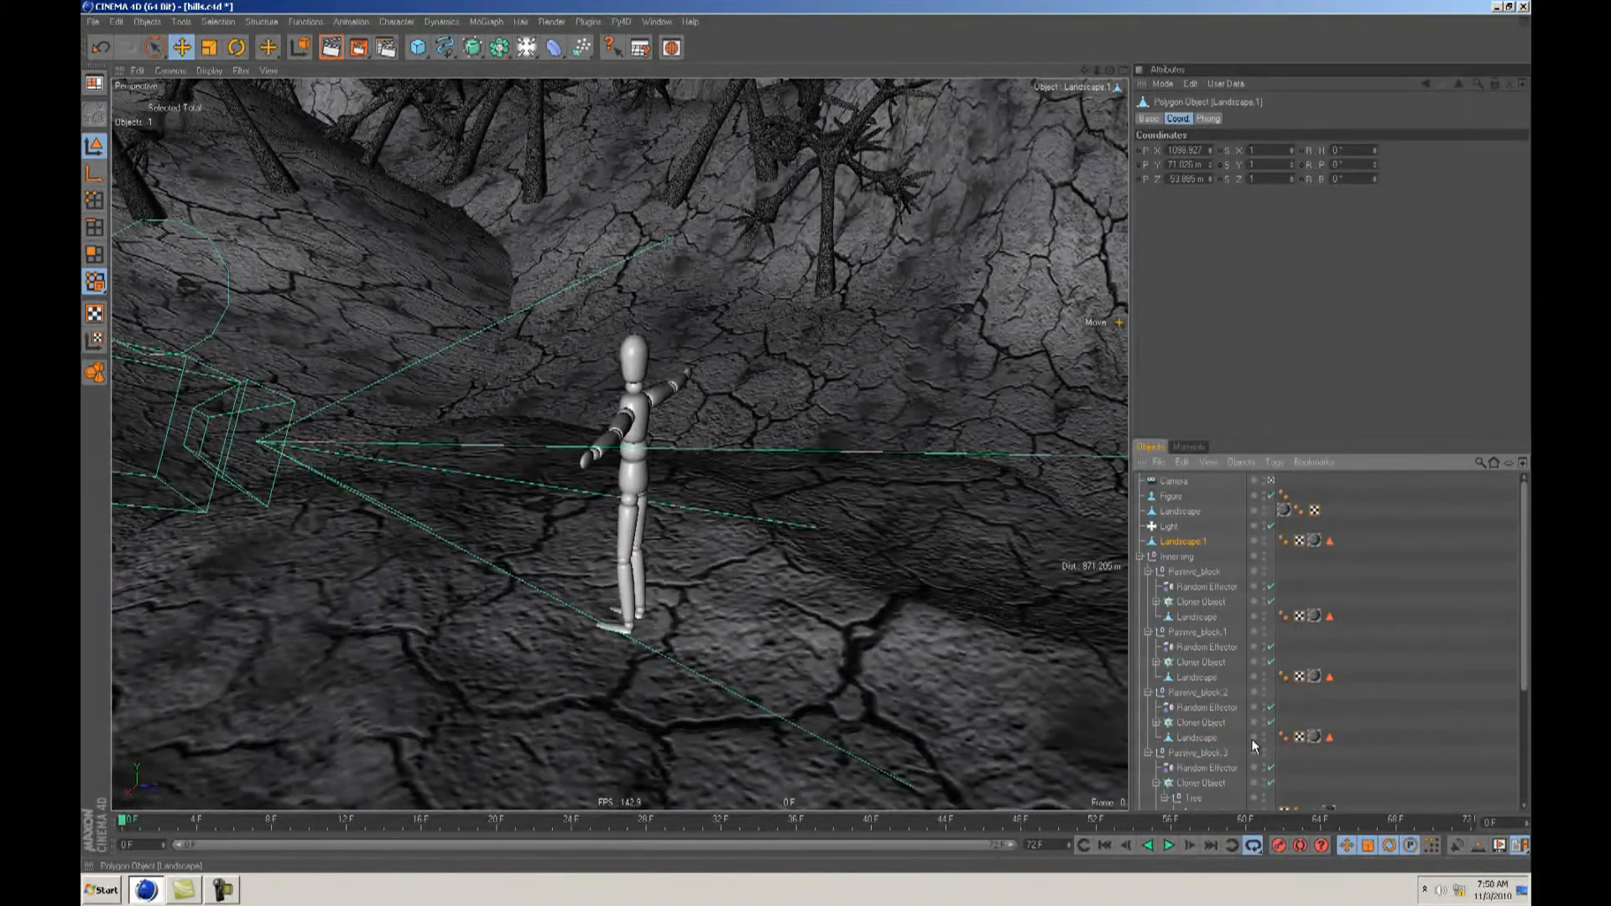
click(1190, 678)
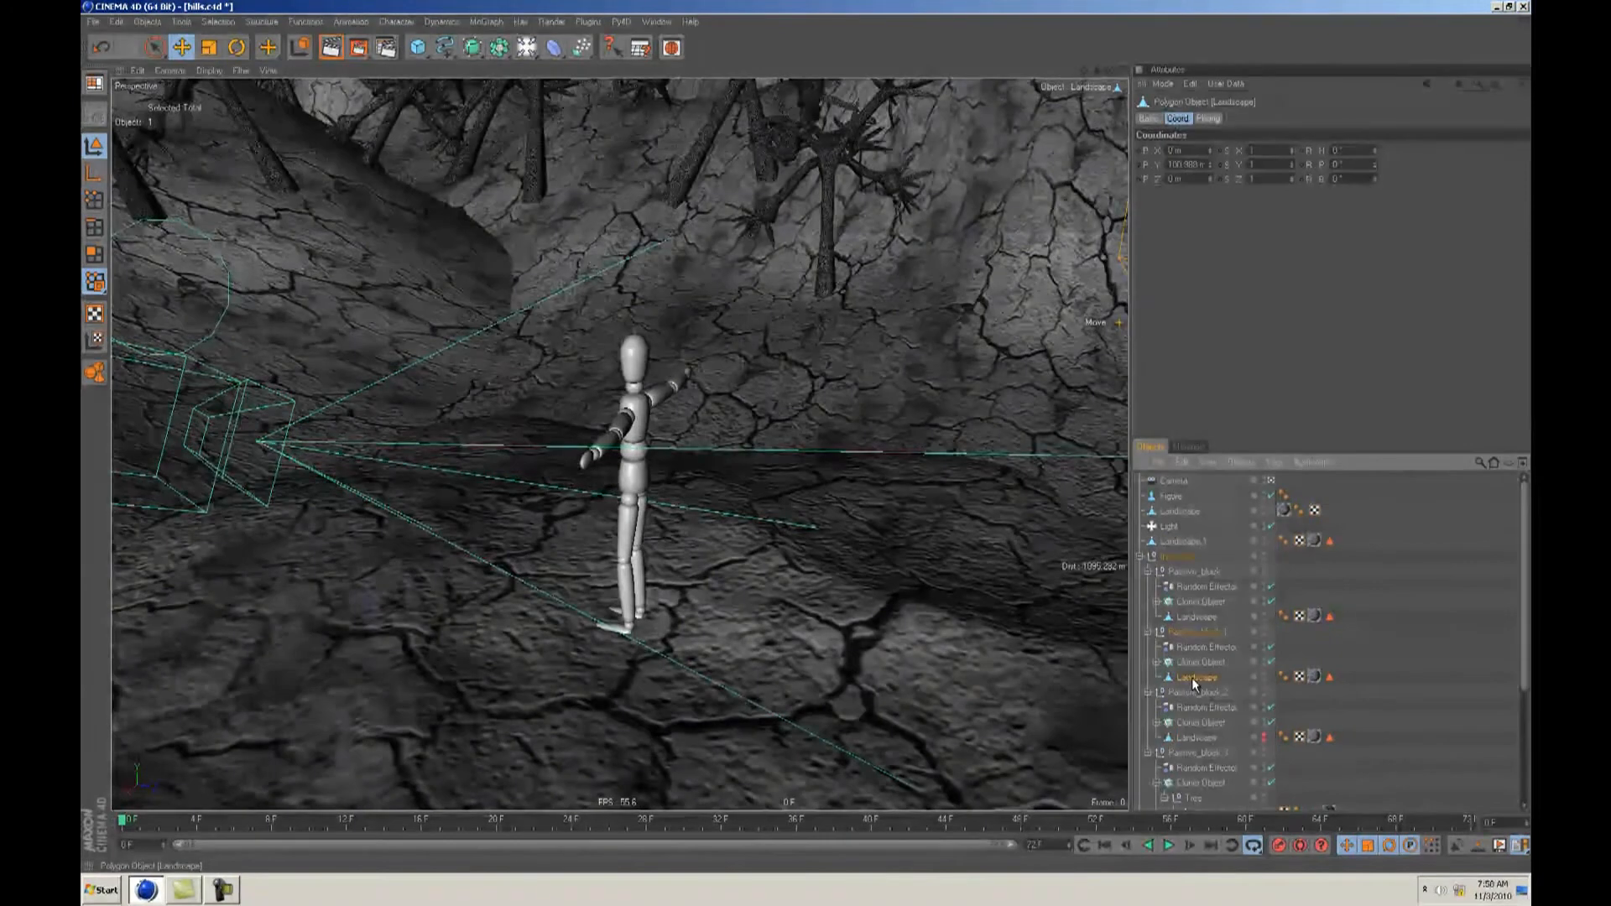
ctrl+drag(1177, 547, 1179, 551)
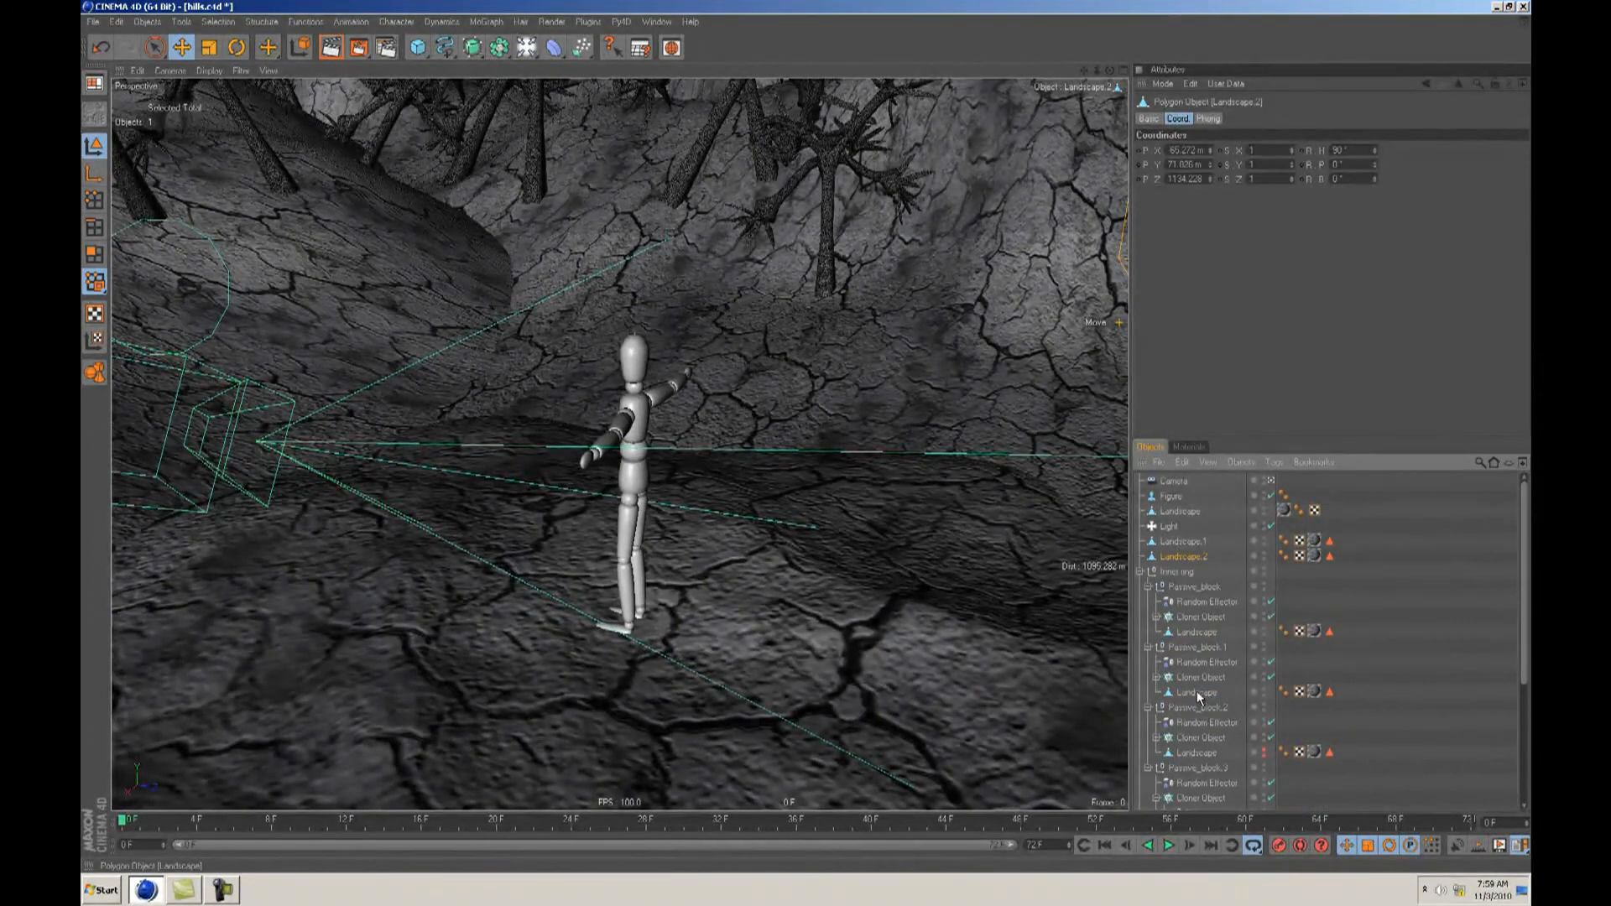
click(1196, 633)
ctrl+drag(1196, 633, 1181, 564)
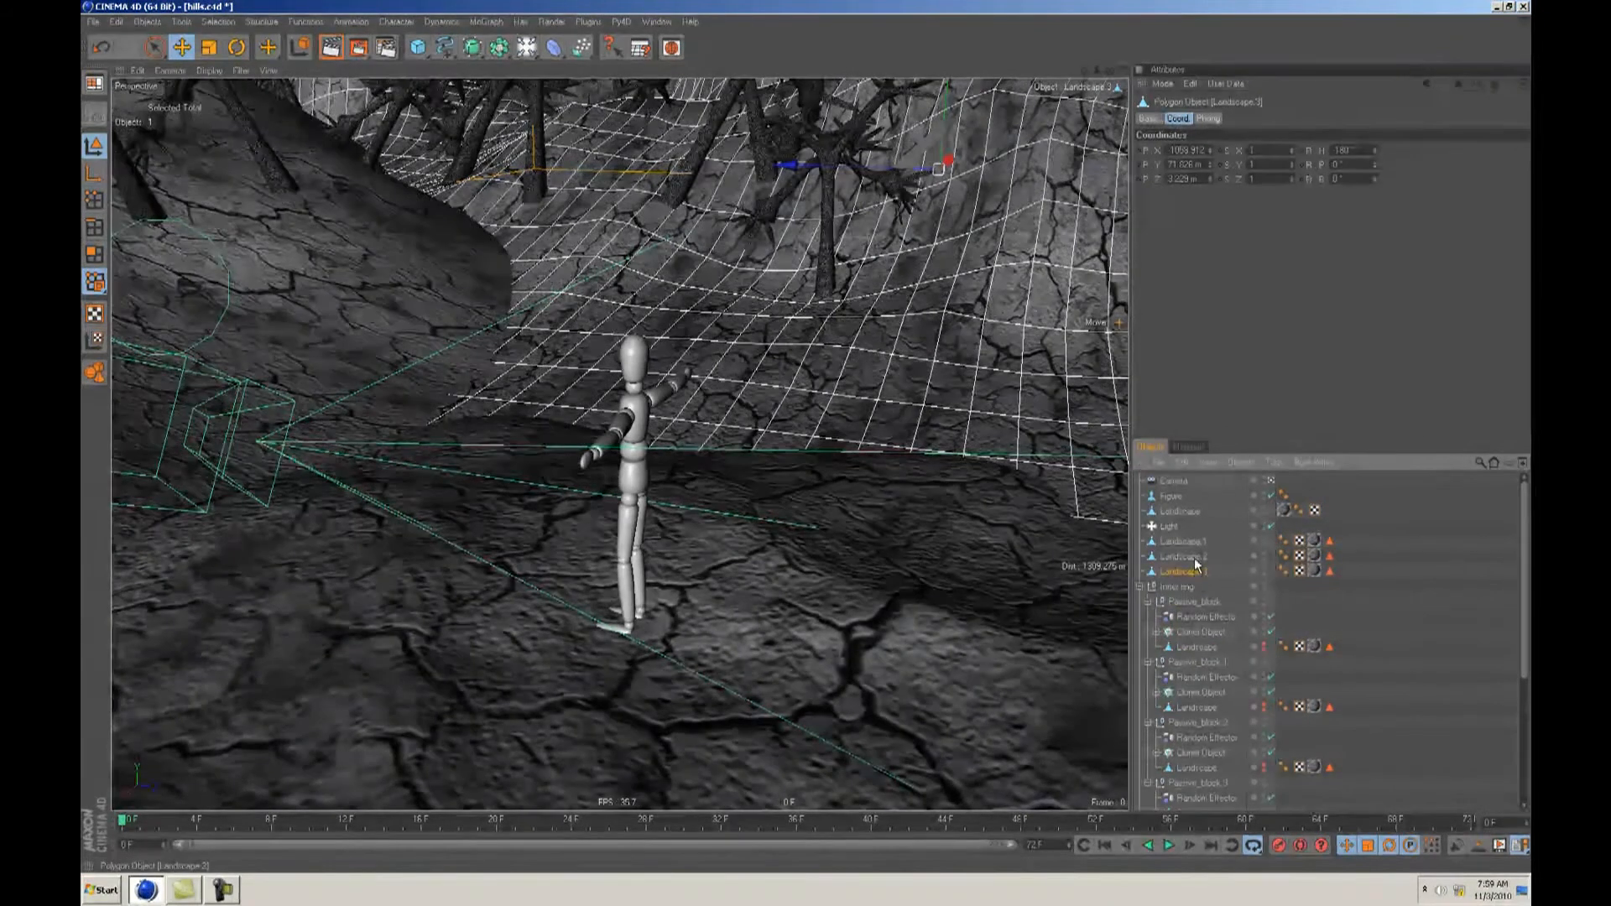
Step: Delete the texture tags from the three copied Landscape objects
drag(1314, 571, 1327, 542)
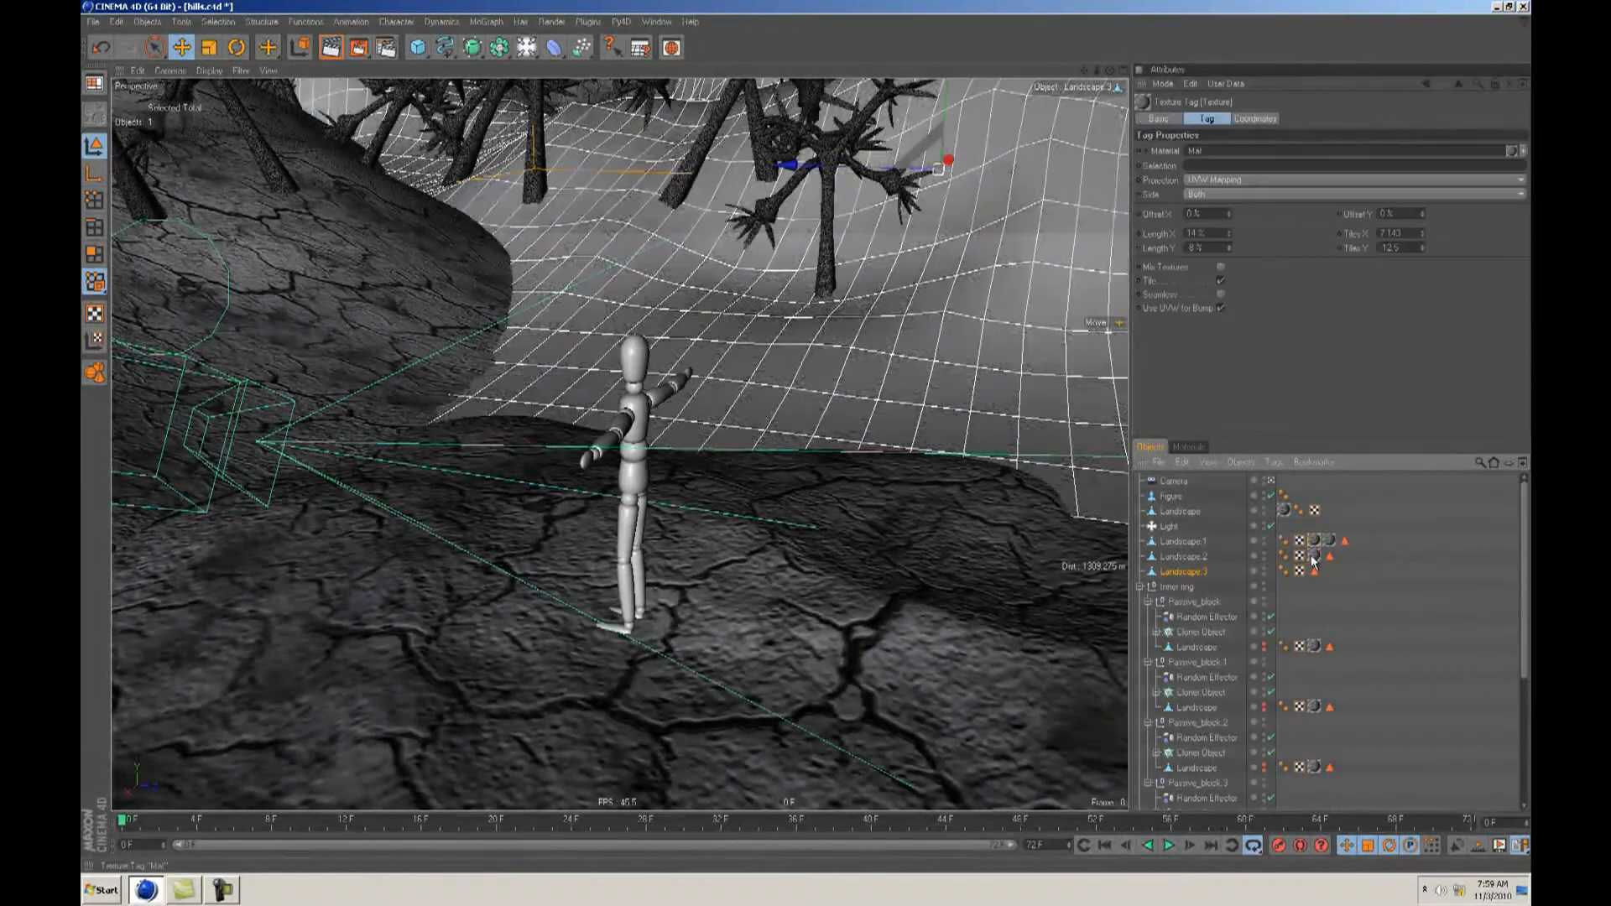
key(Delete)
click(1329, 544)
key(Delete)
click(1317, 544)
key(Delete)
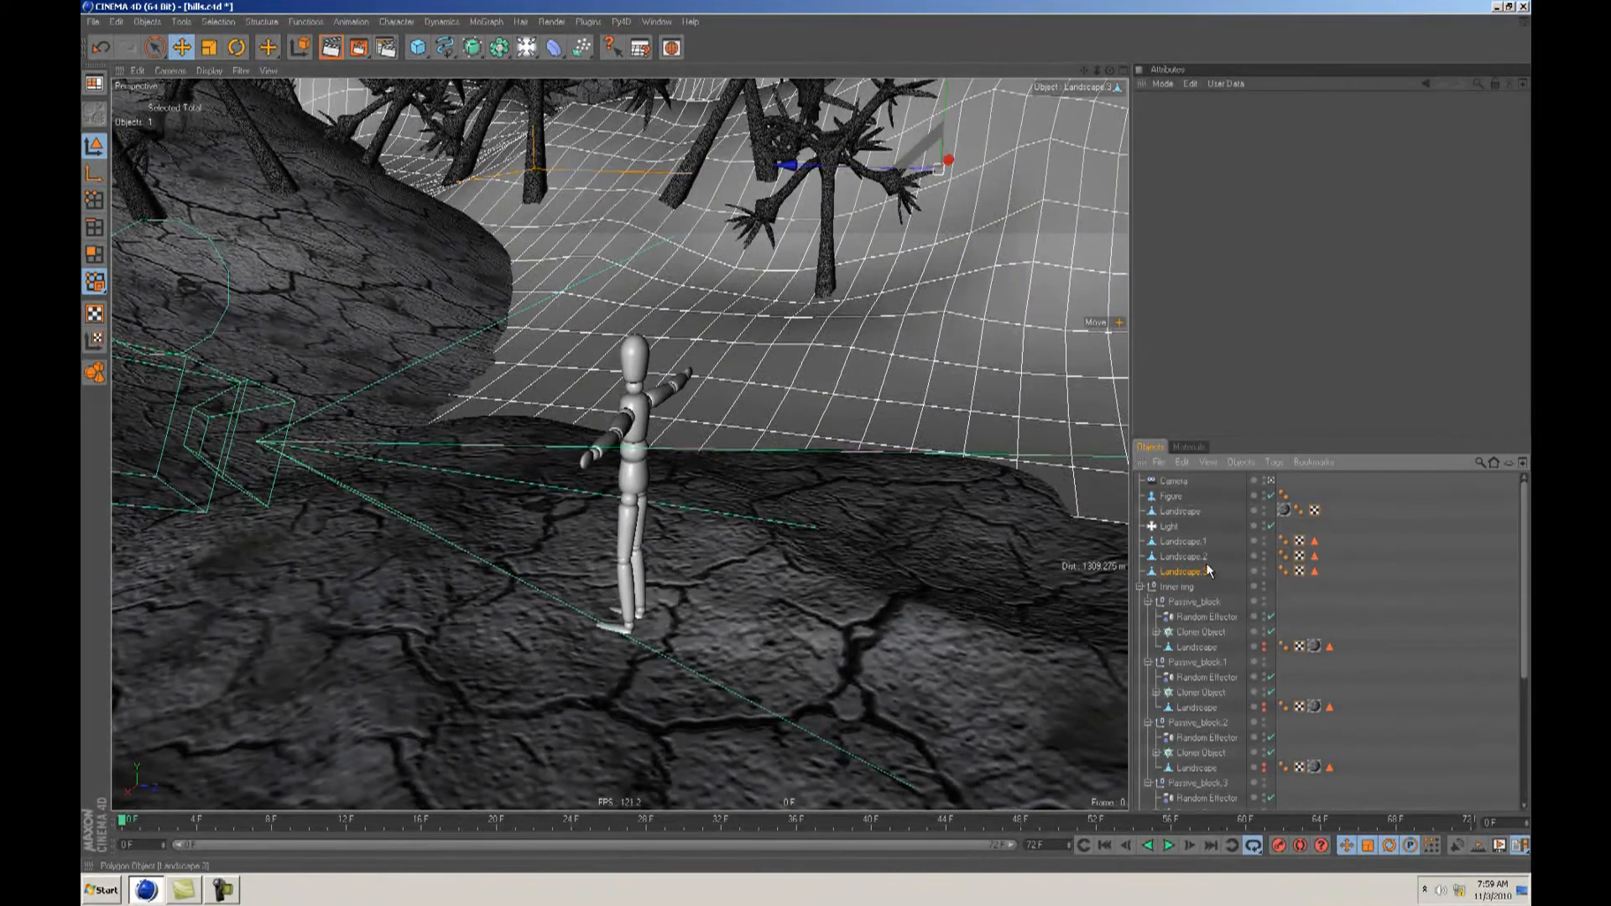
click(1198, 547)
shift+click(1195, 571)
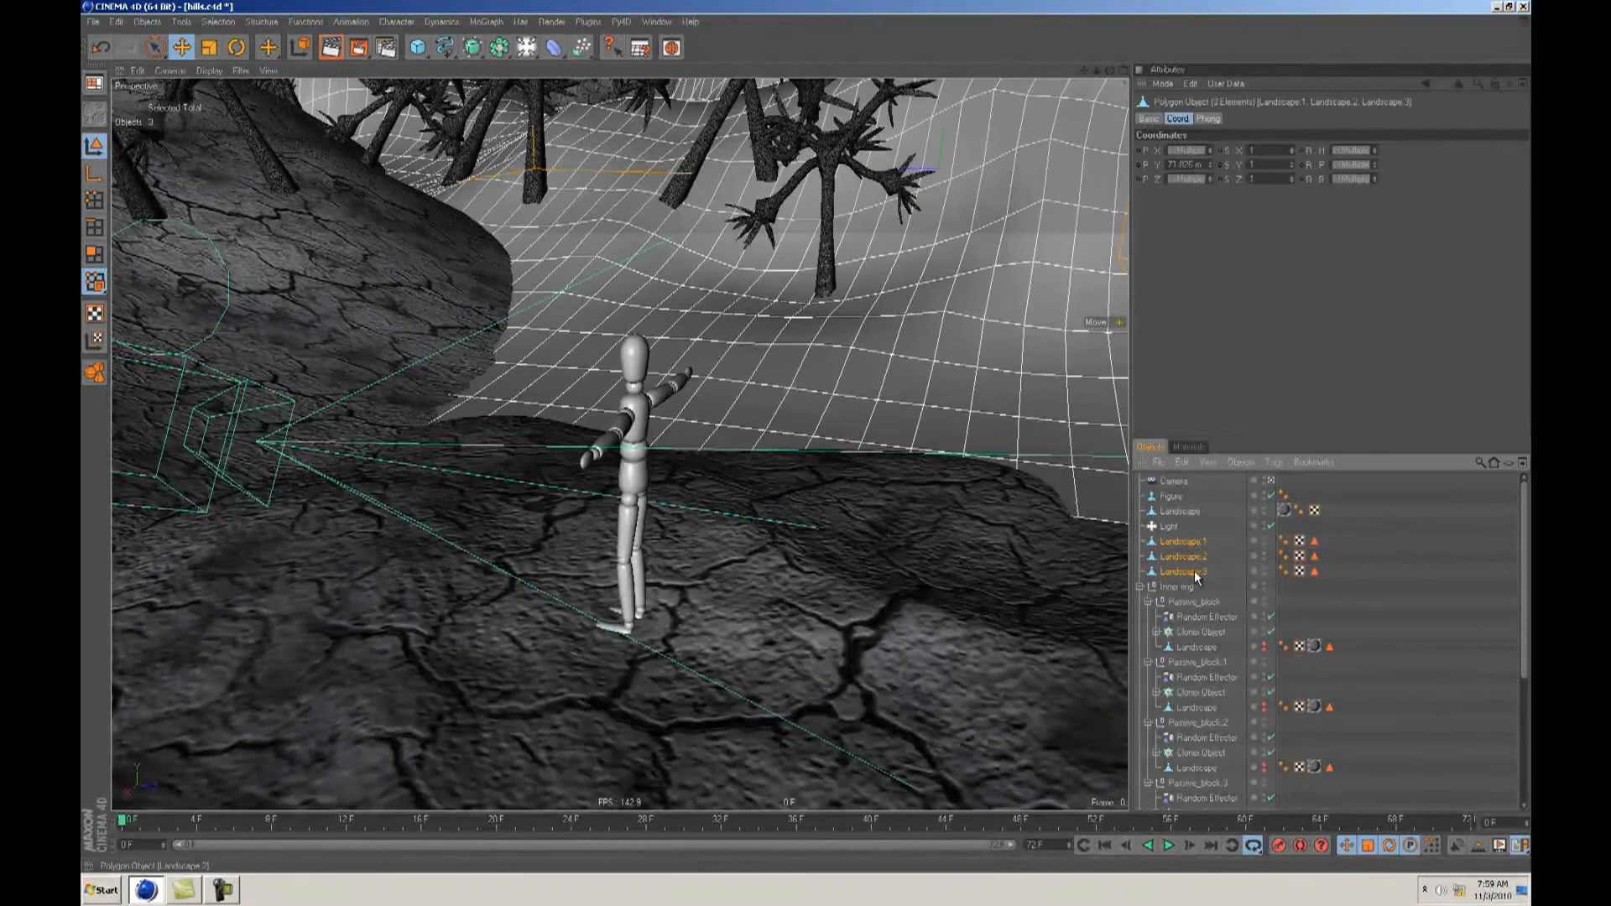
shift+click(1180, 511)
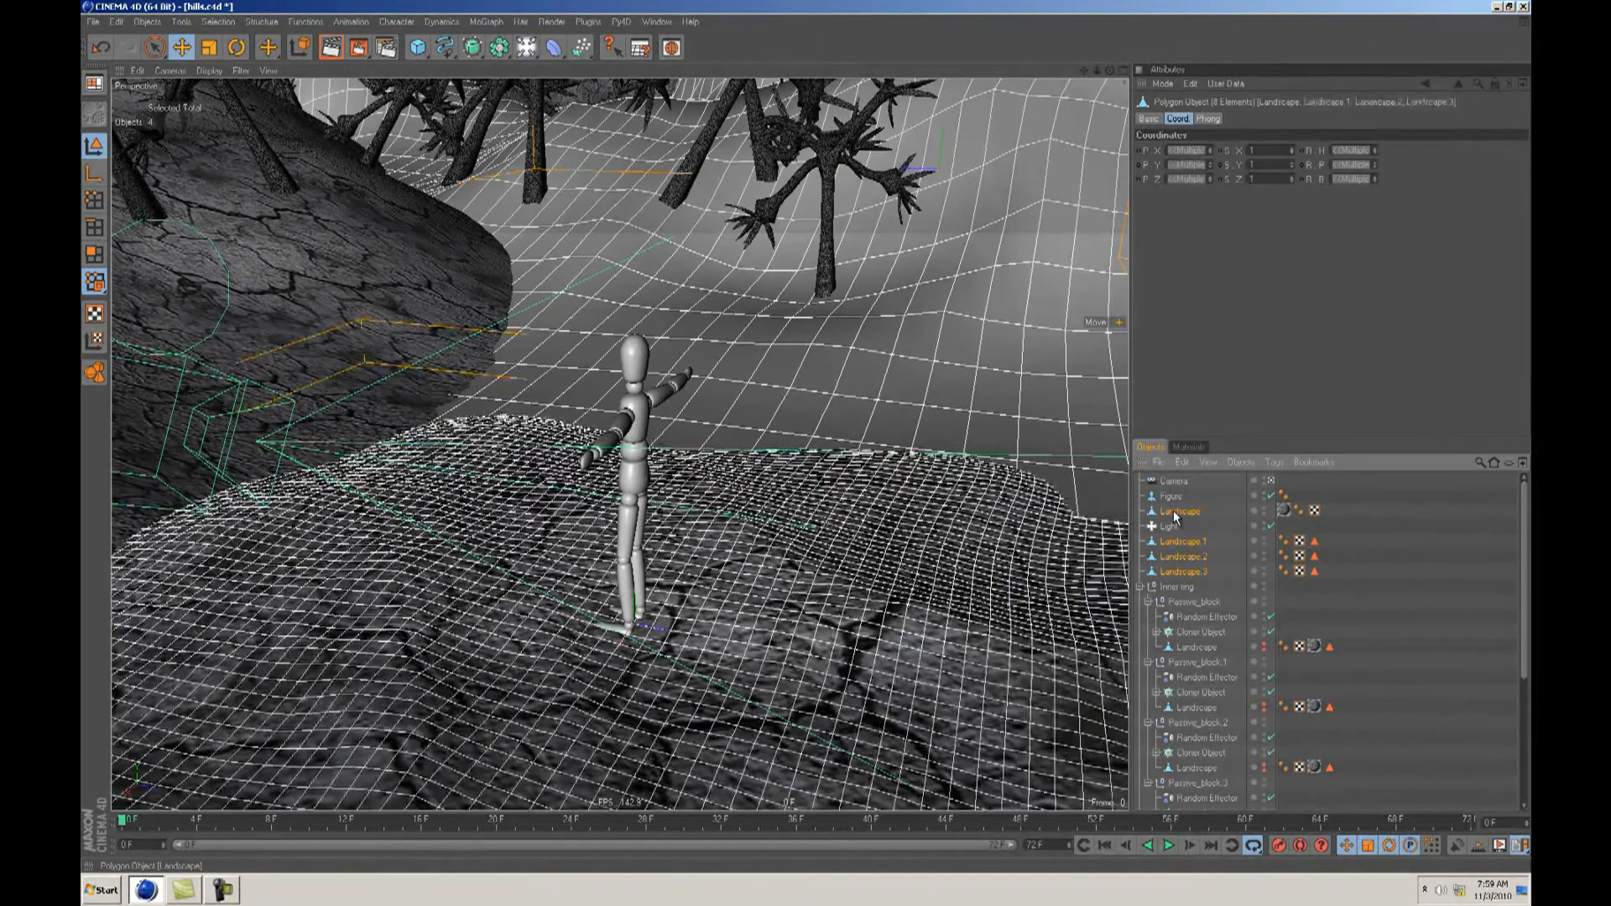
click(1198, 647)
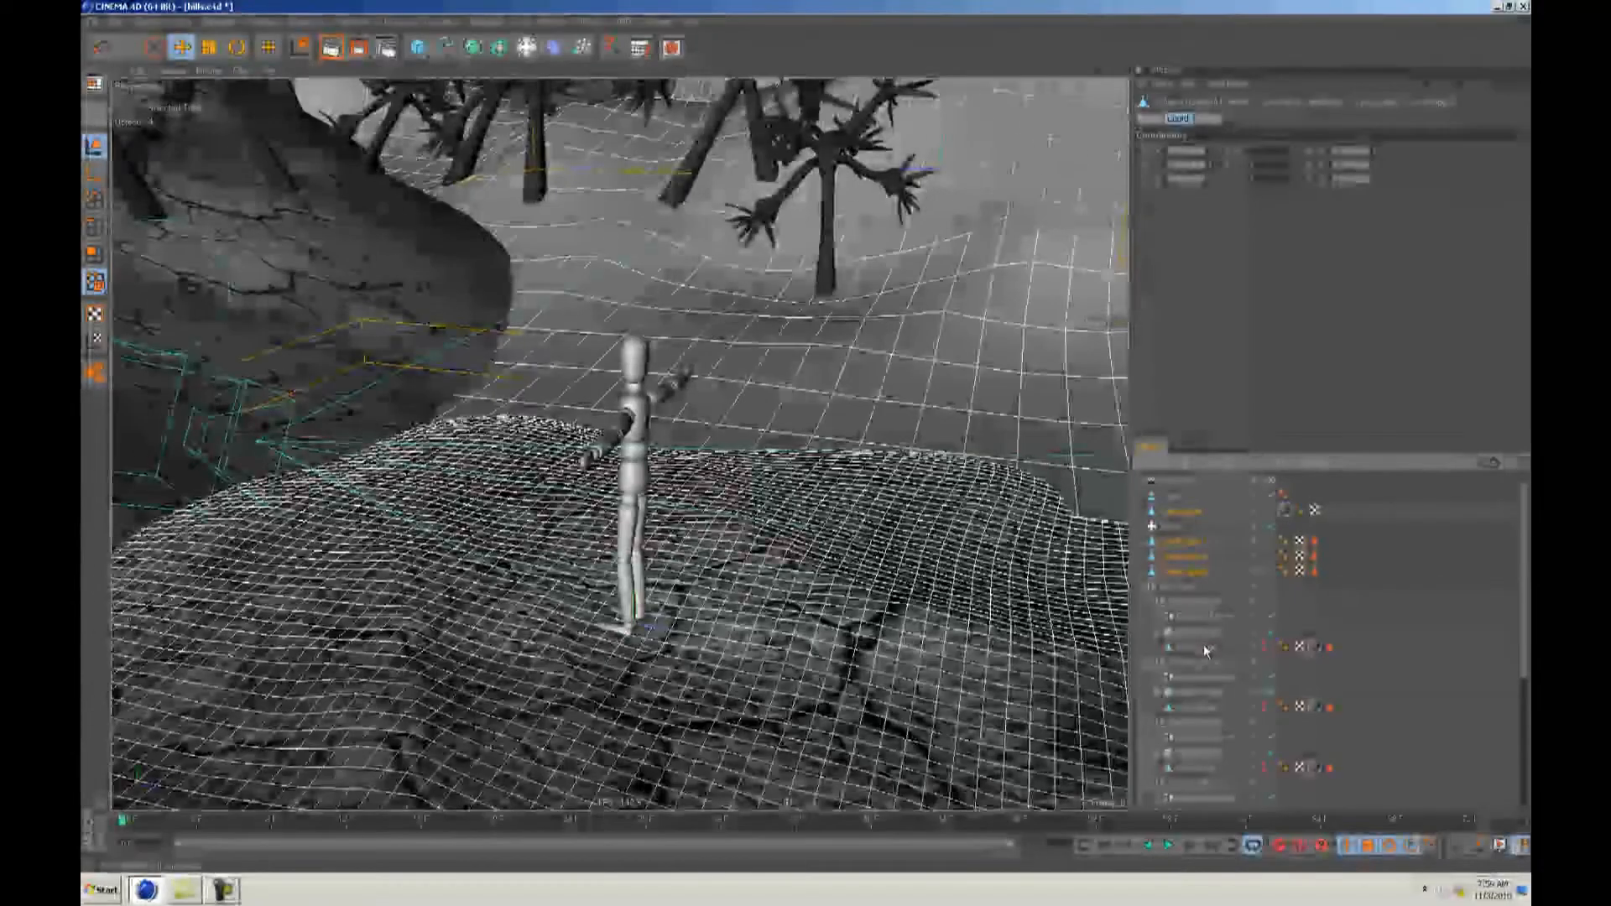
click(1193, 707)
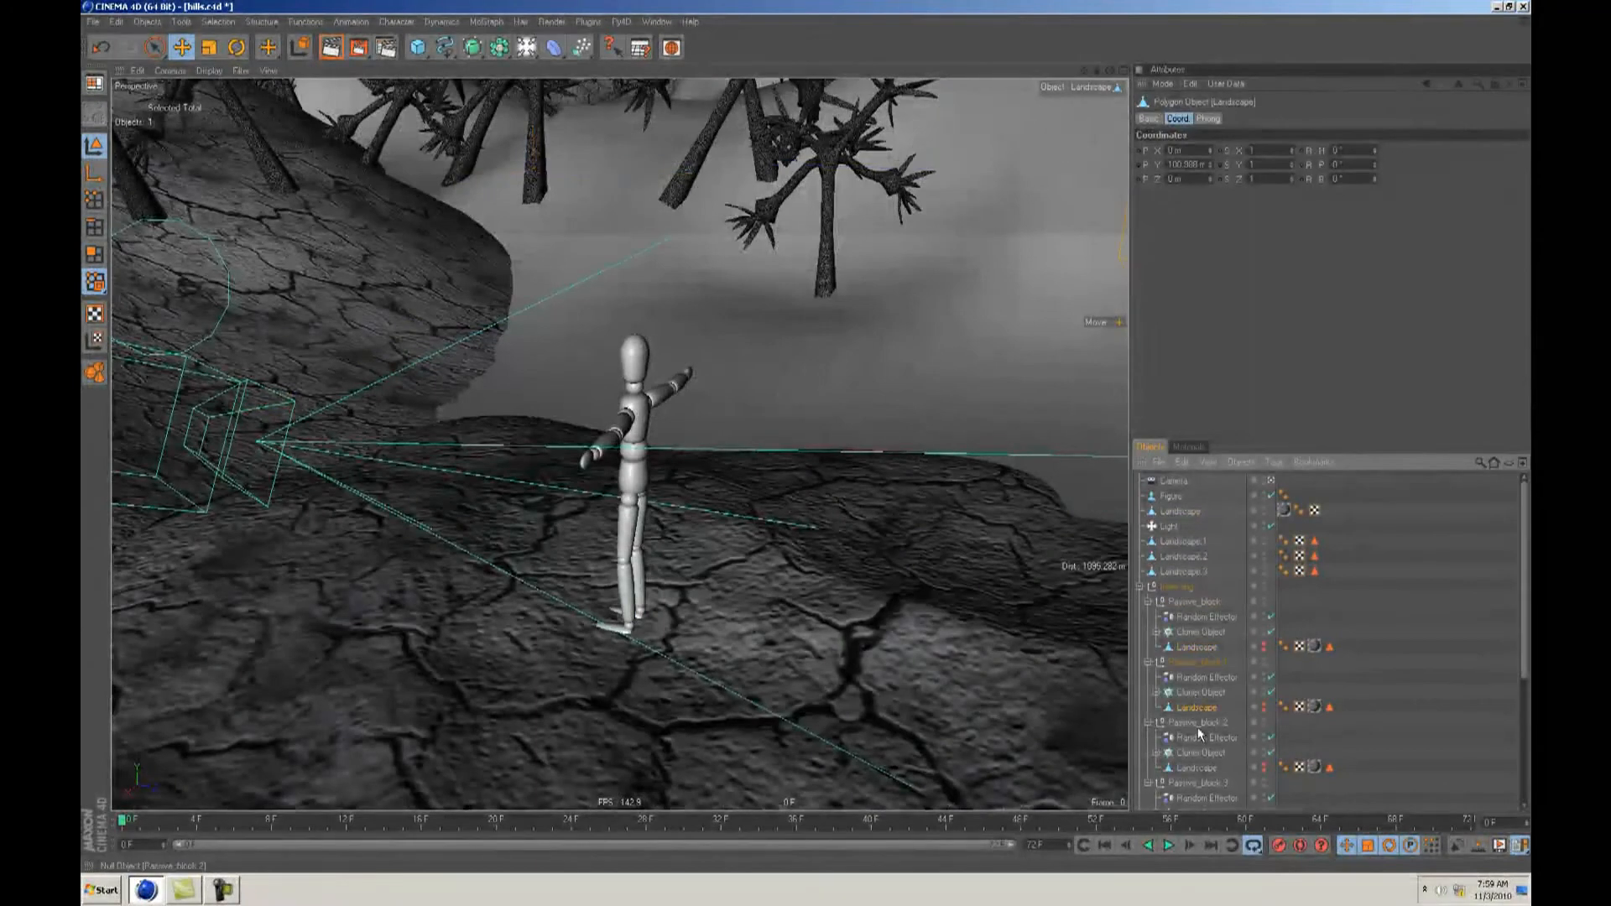
Step: Copy the Landscape of the inner ring's Passive_block.3 to the top level and hide the original
scroll(1211, 735, down, 2)
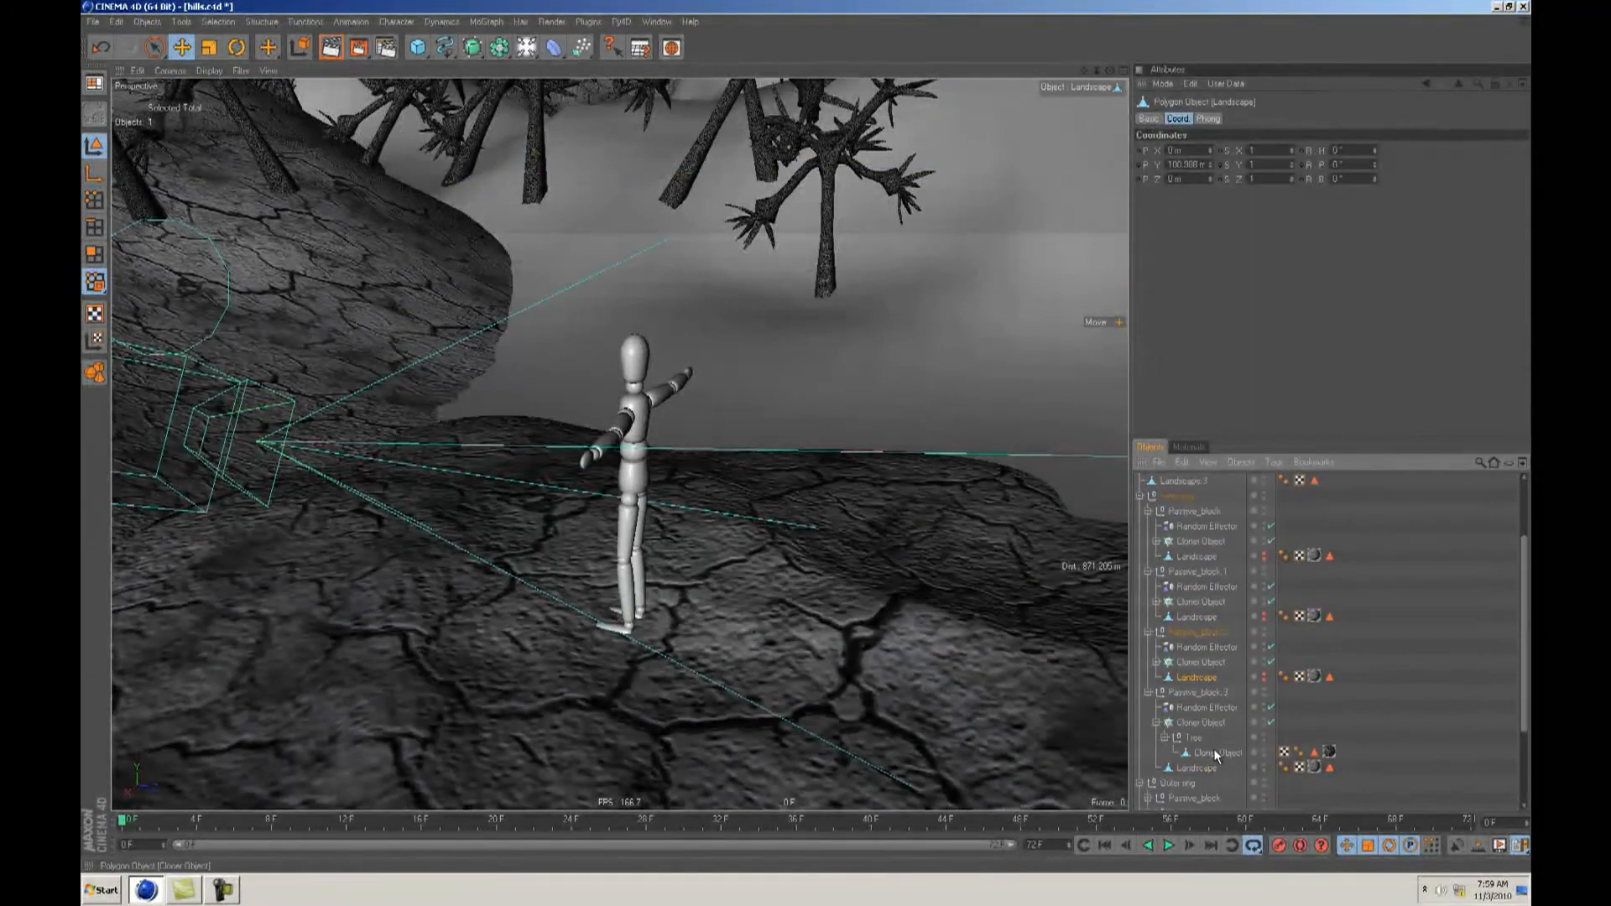
click(1201, 768)
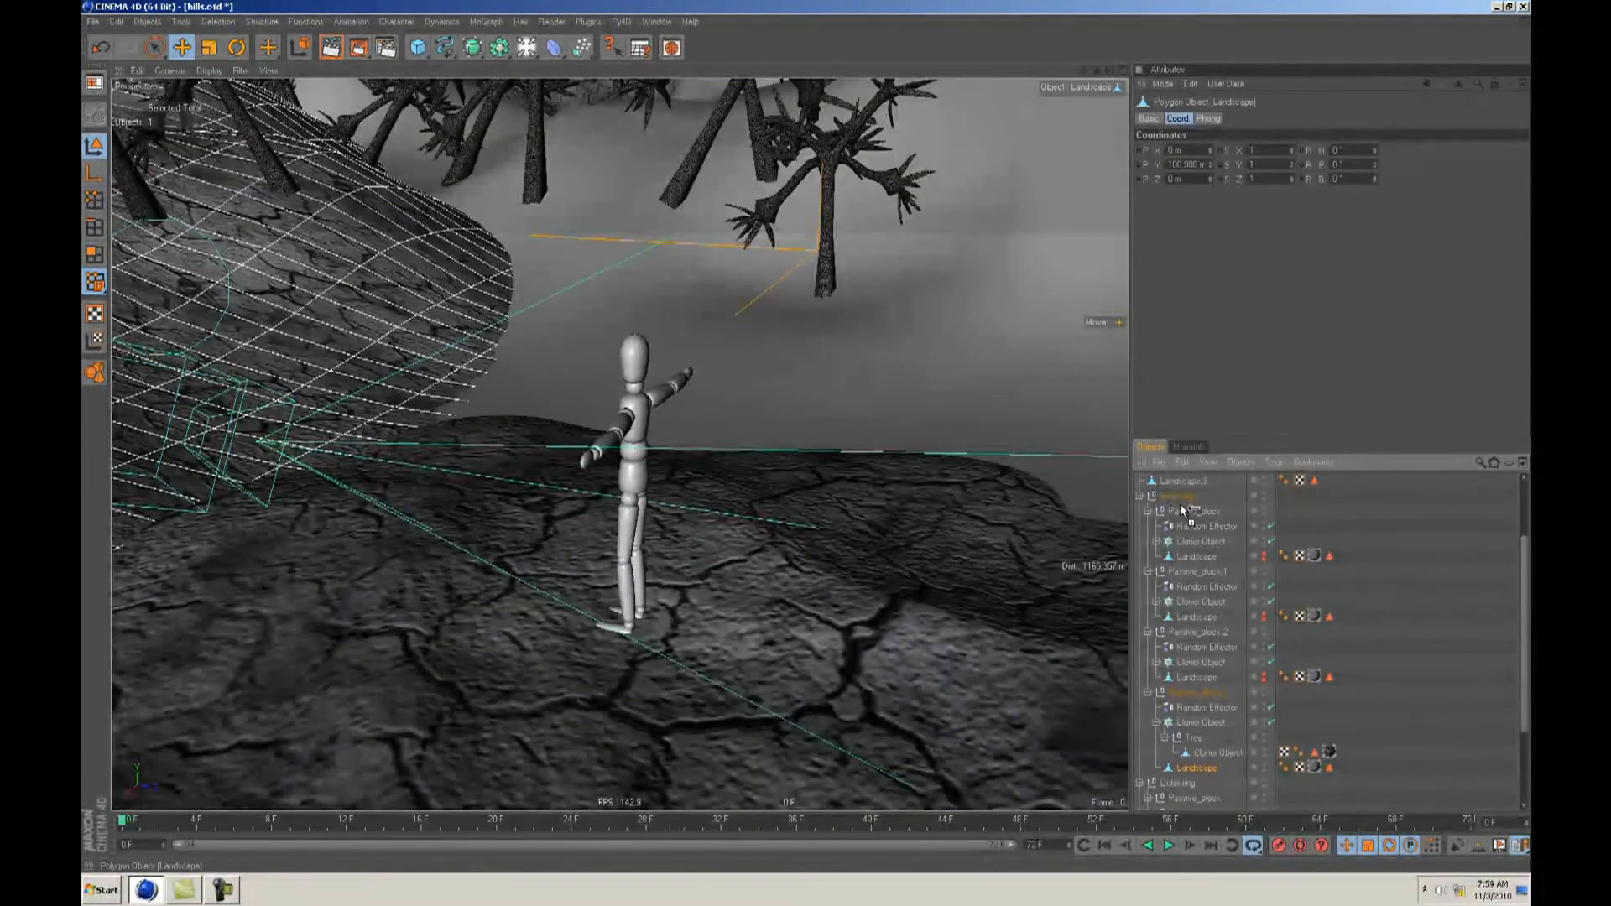
ctrl+drag(1177, 492, 1177, 490)
scroll(1203, 646, down, 2)
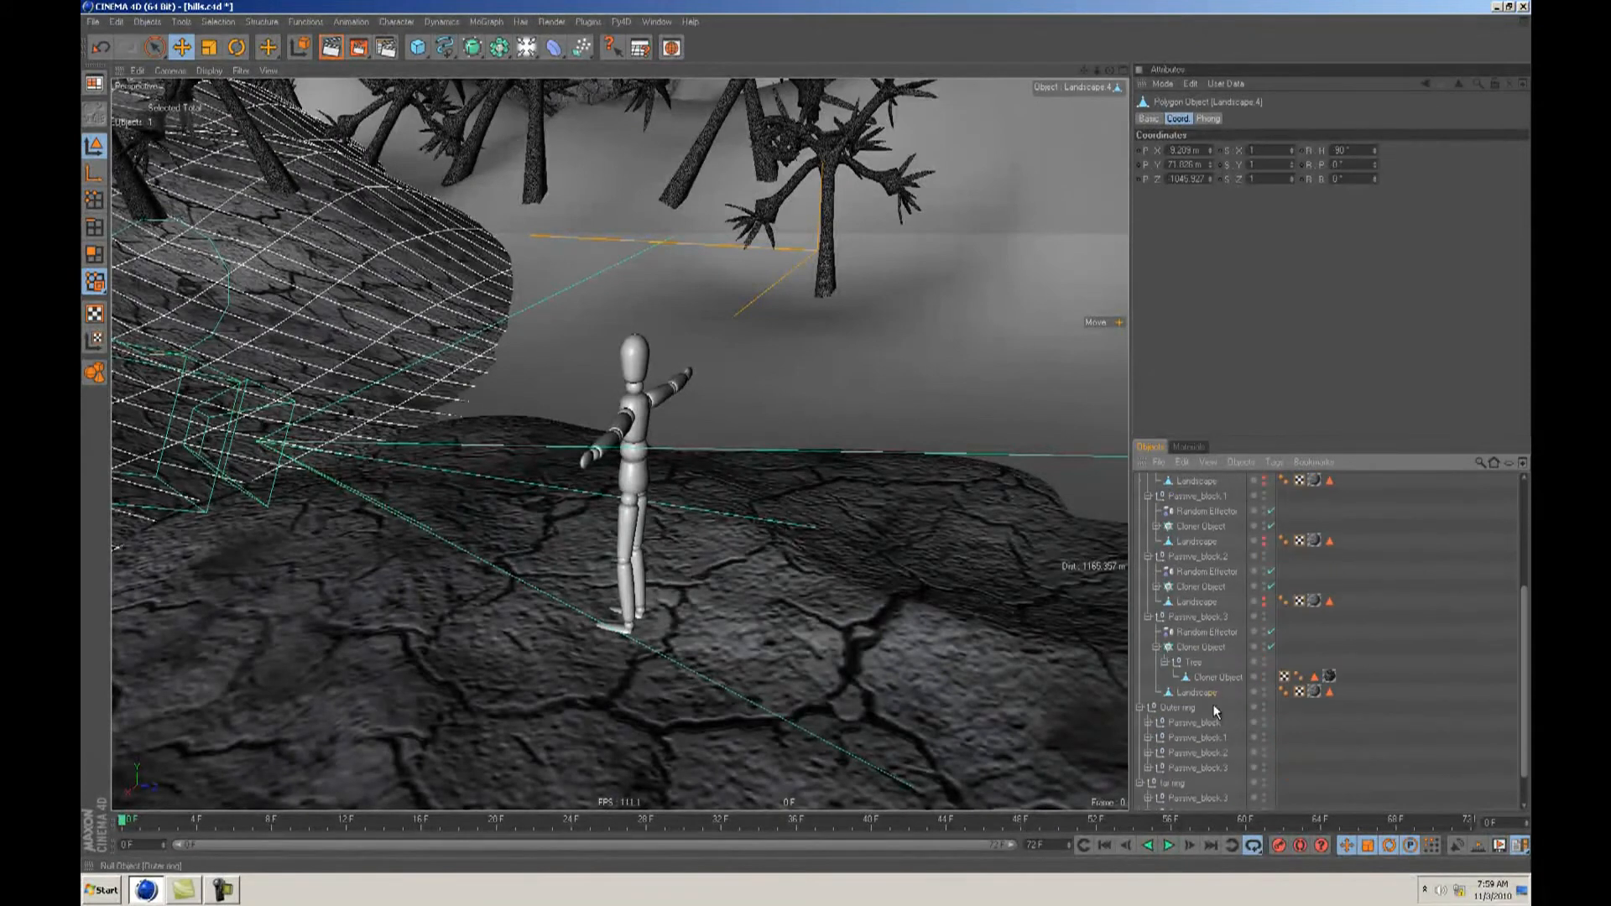
click(1201, 693)
alt+double_click(1263, 692)
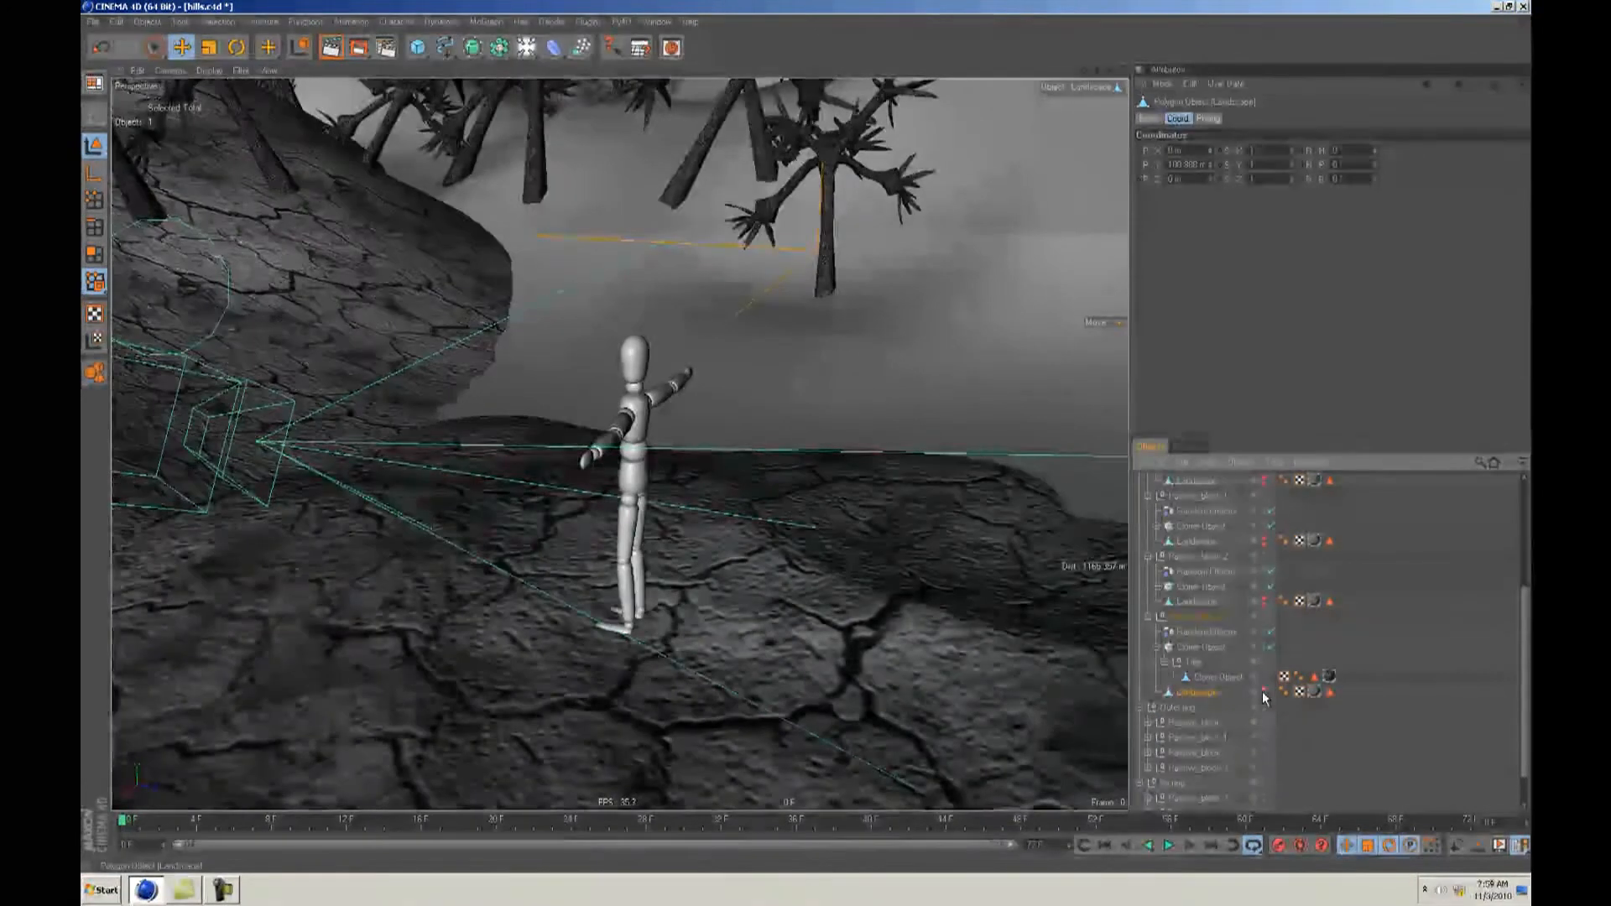
drag(1240, 565, 1192, 608)
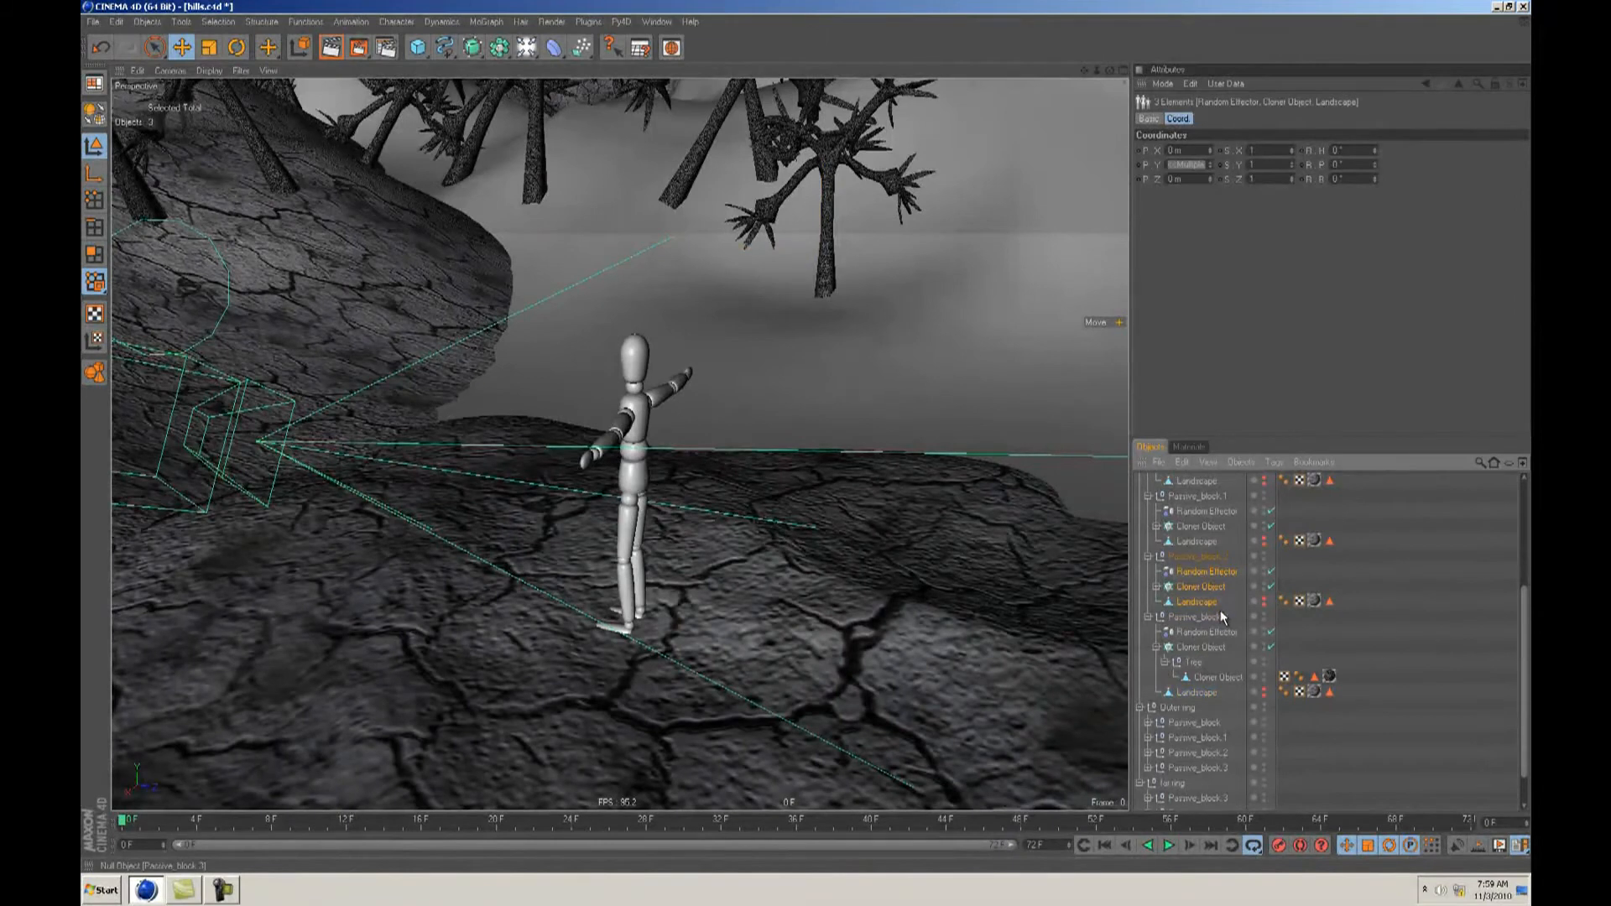
Step: Merge the central Landscape and the four copied Landscapes into a single object, deleting the separate originals
scroll(1222, 611, up, 4)
click(1195, 587)
shift+click(1185, 545)
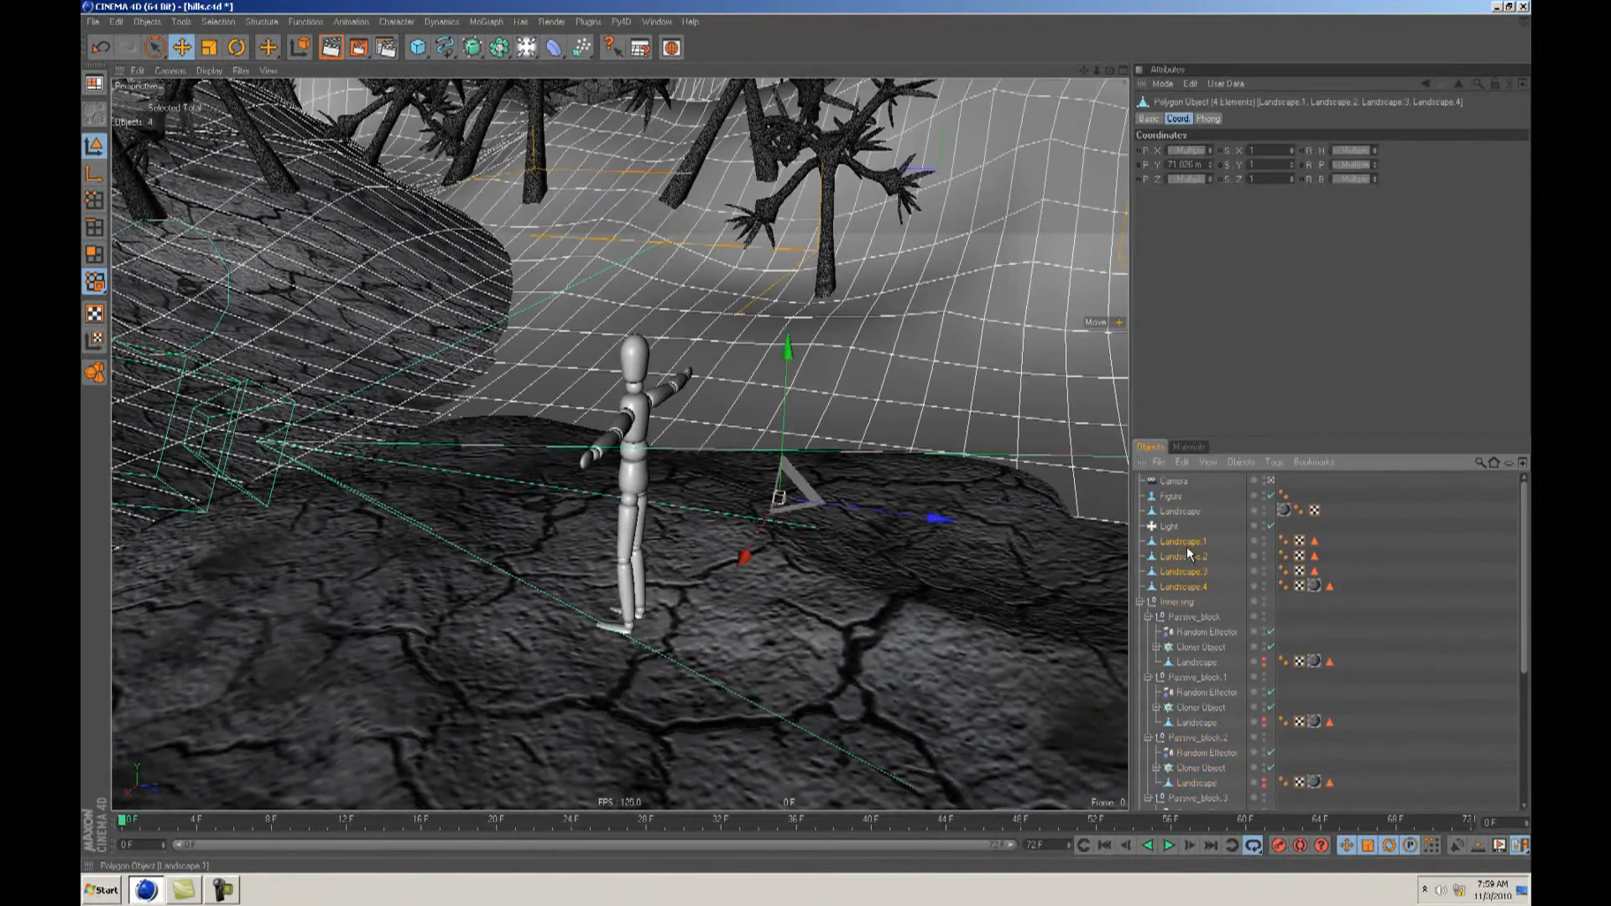
ctrl+click(1181, 511)
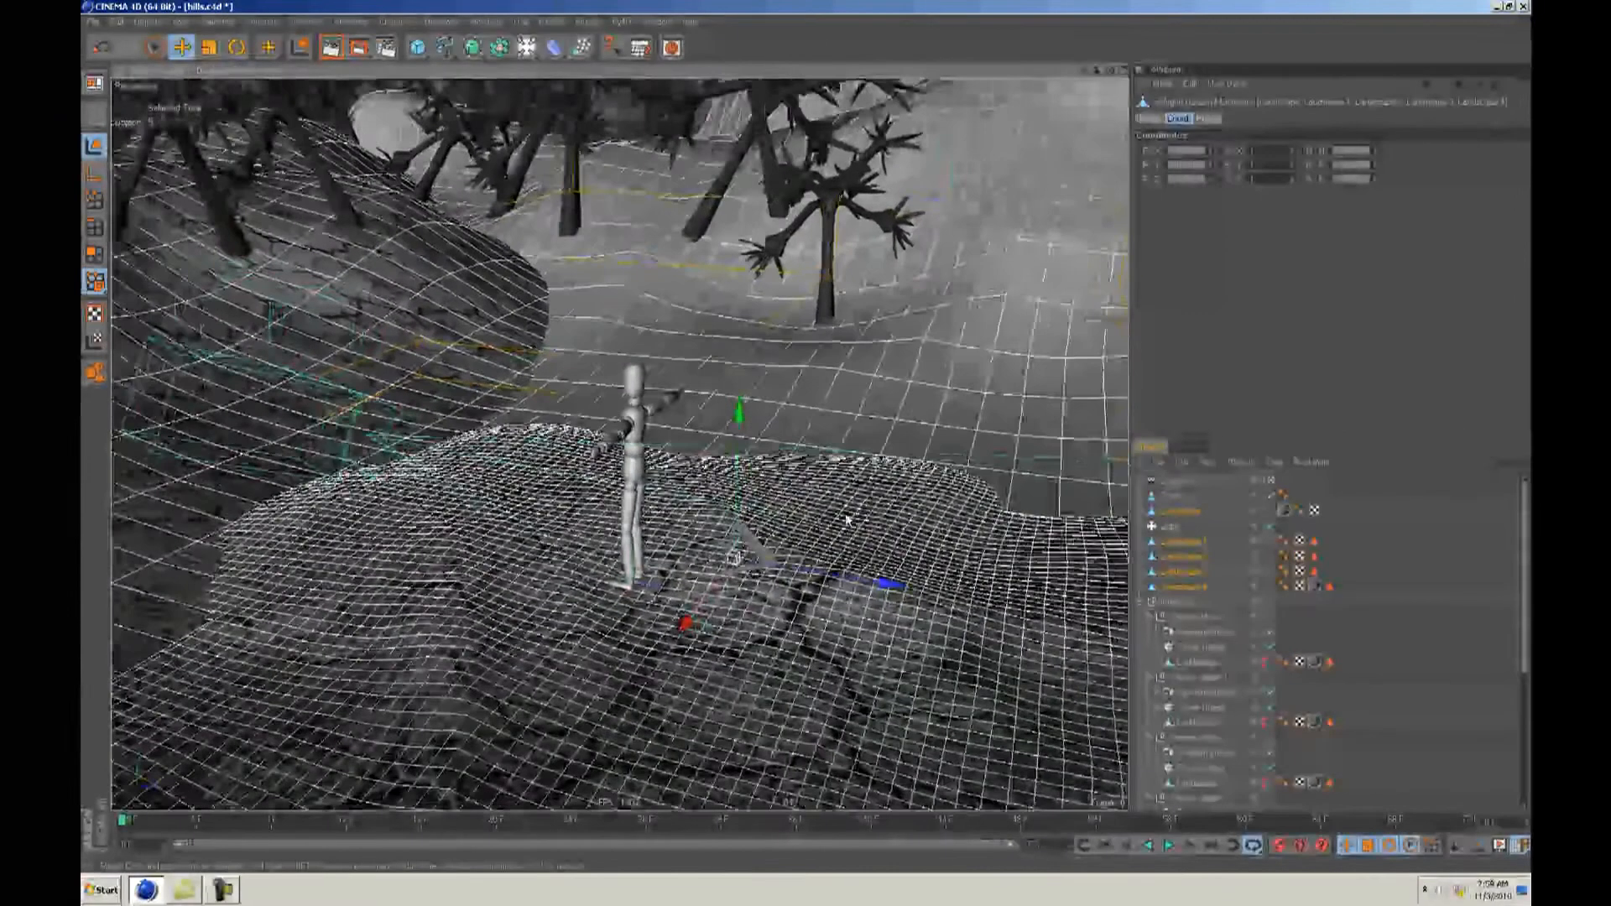
right_click(1196, 516)
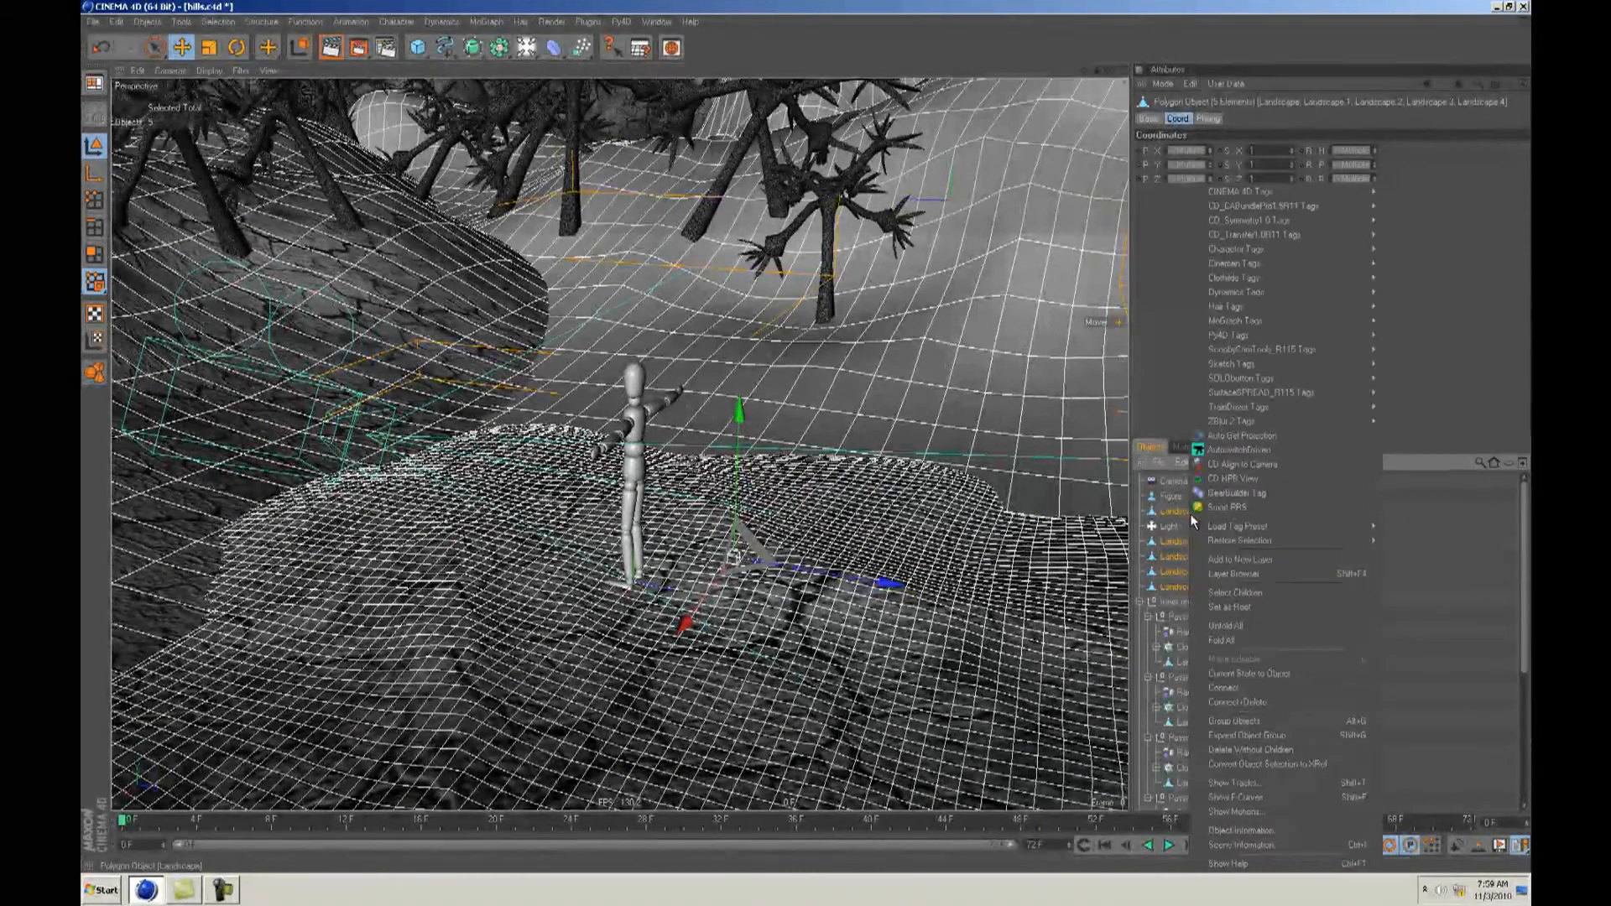
click(1239, 700)
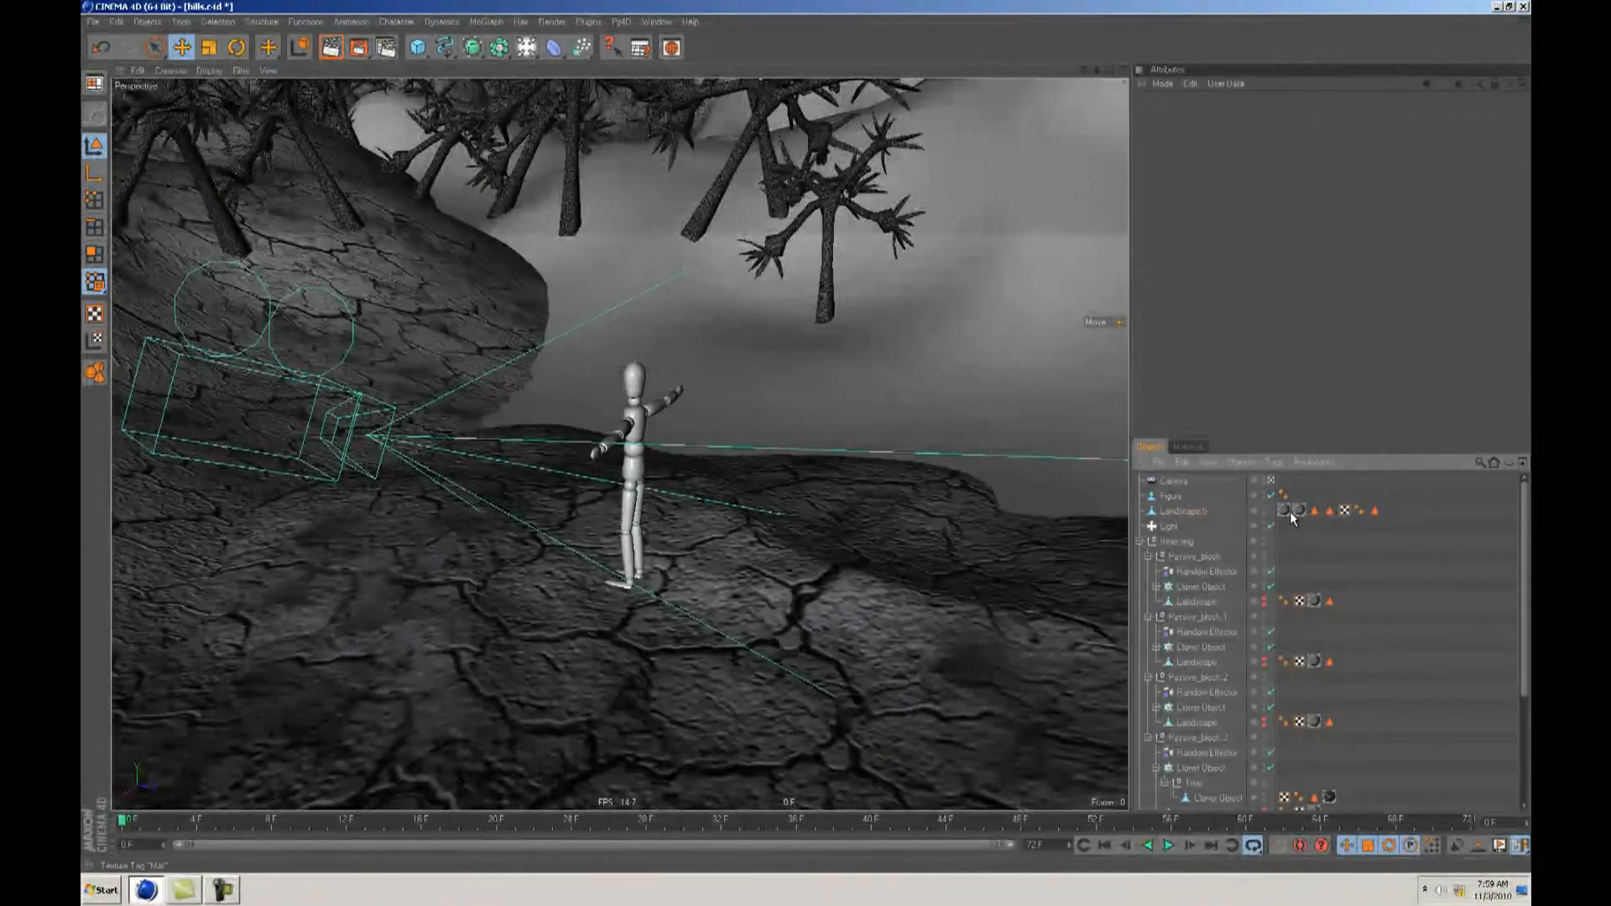
Step: Delete the merged landscape's duplicate texture tag and clear the polygon selection restriction from the remaining one
click(1291, 512)
key(Delete)
click(1286, 512)
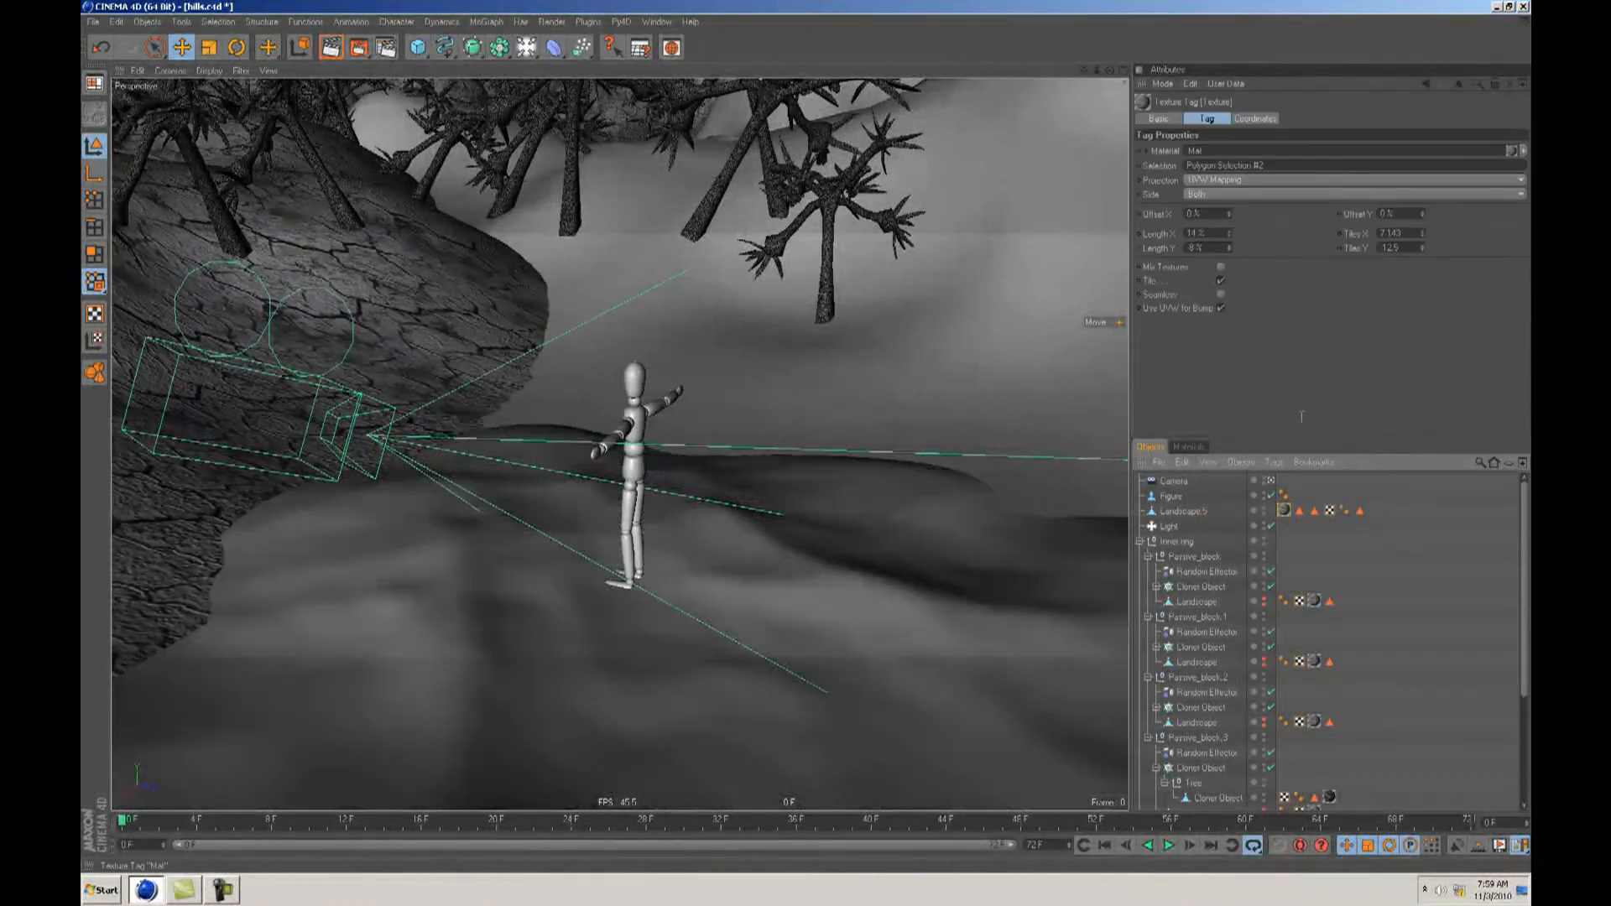
drag(1289, 164, 1081, 171)
key(Delete)
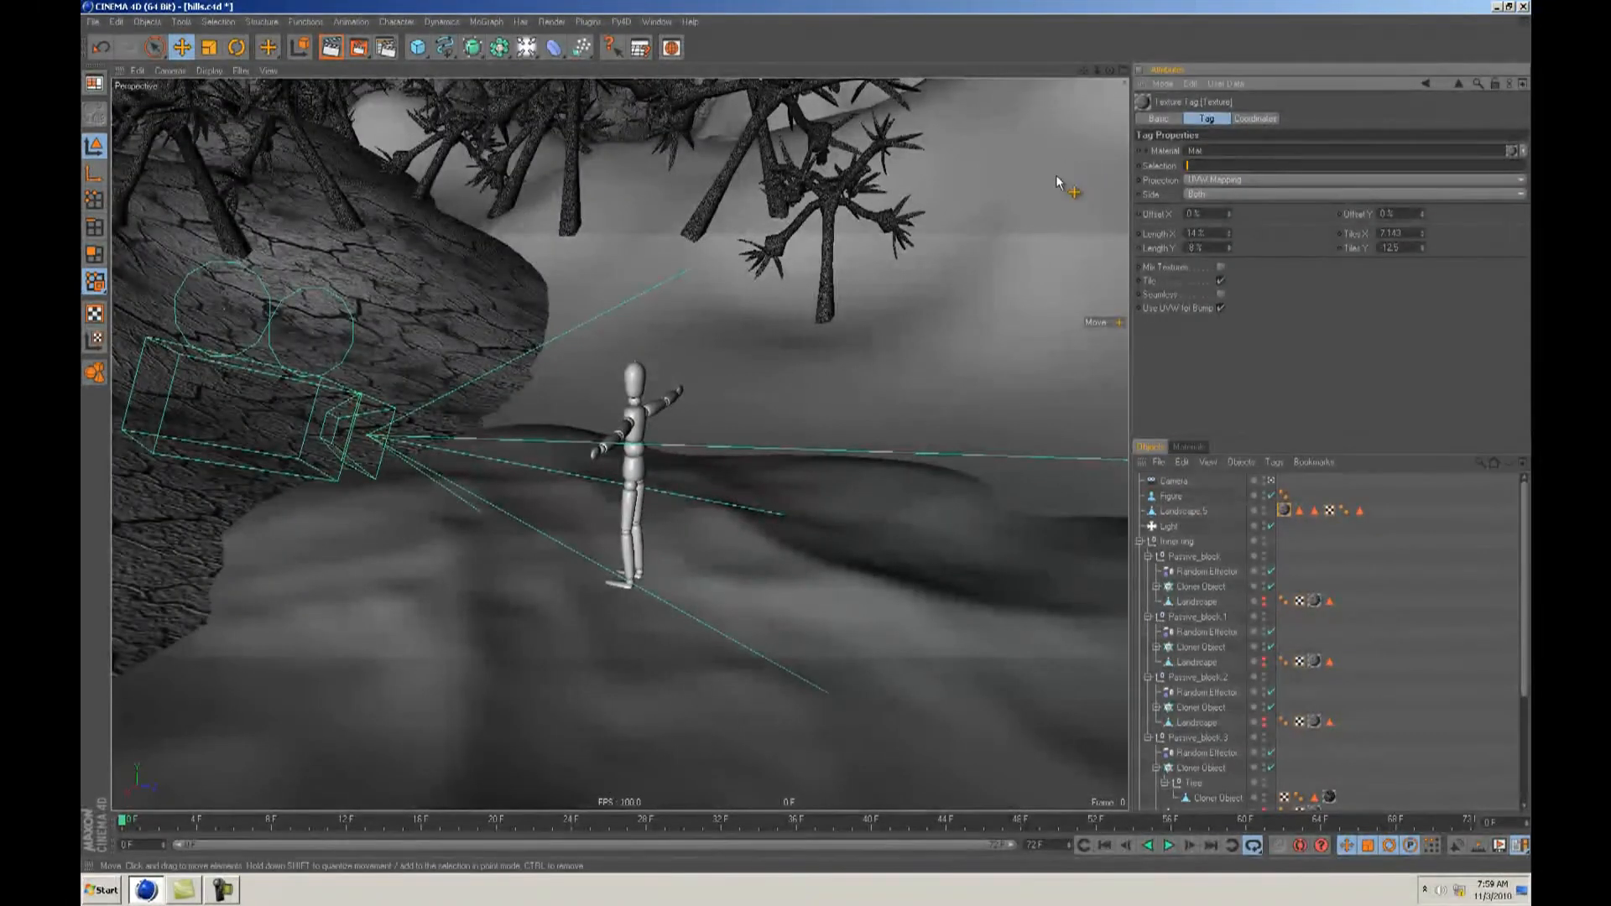
click(1218, 509)
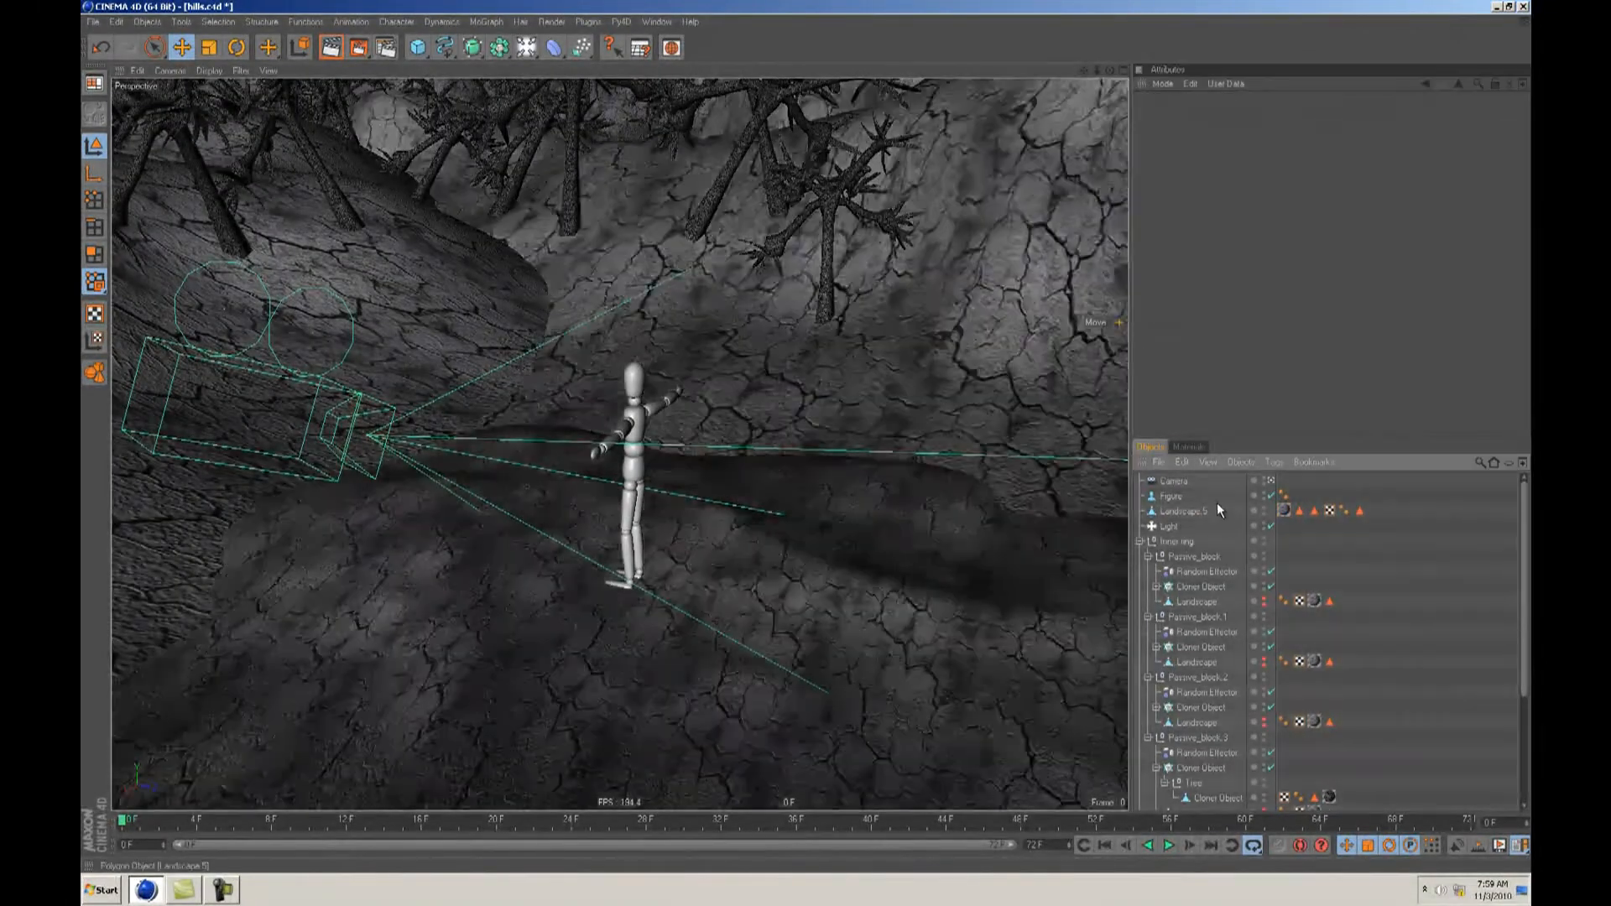
Step: Check the texture across the merged terrain, fold the inner ring group and strip the landscape's leftover polygon selection tags
click(1284, 510)
alt+drag(864, 488, 807, 436)
alt+drag(902, 550, 806, 437)
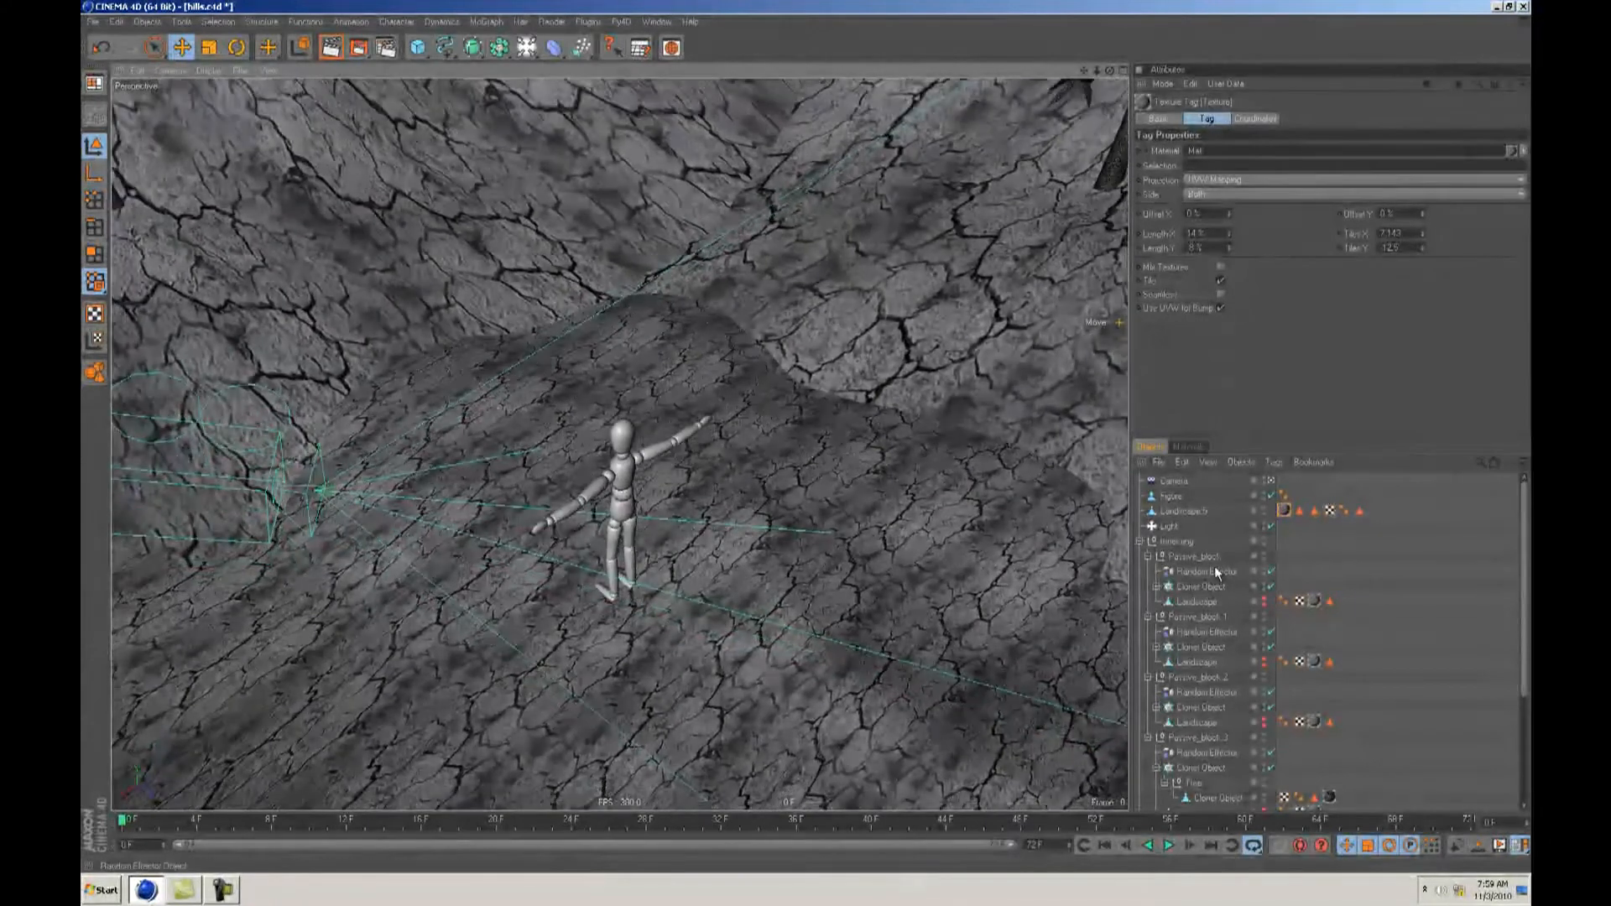
click(1140, 541)
click(1183, 512)
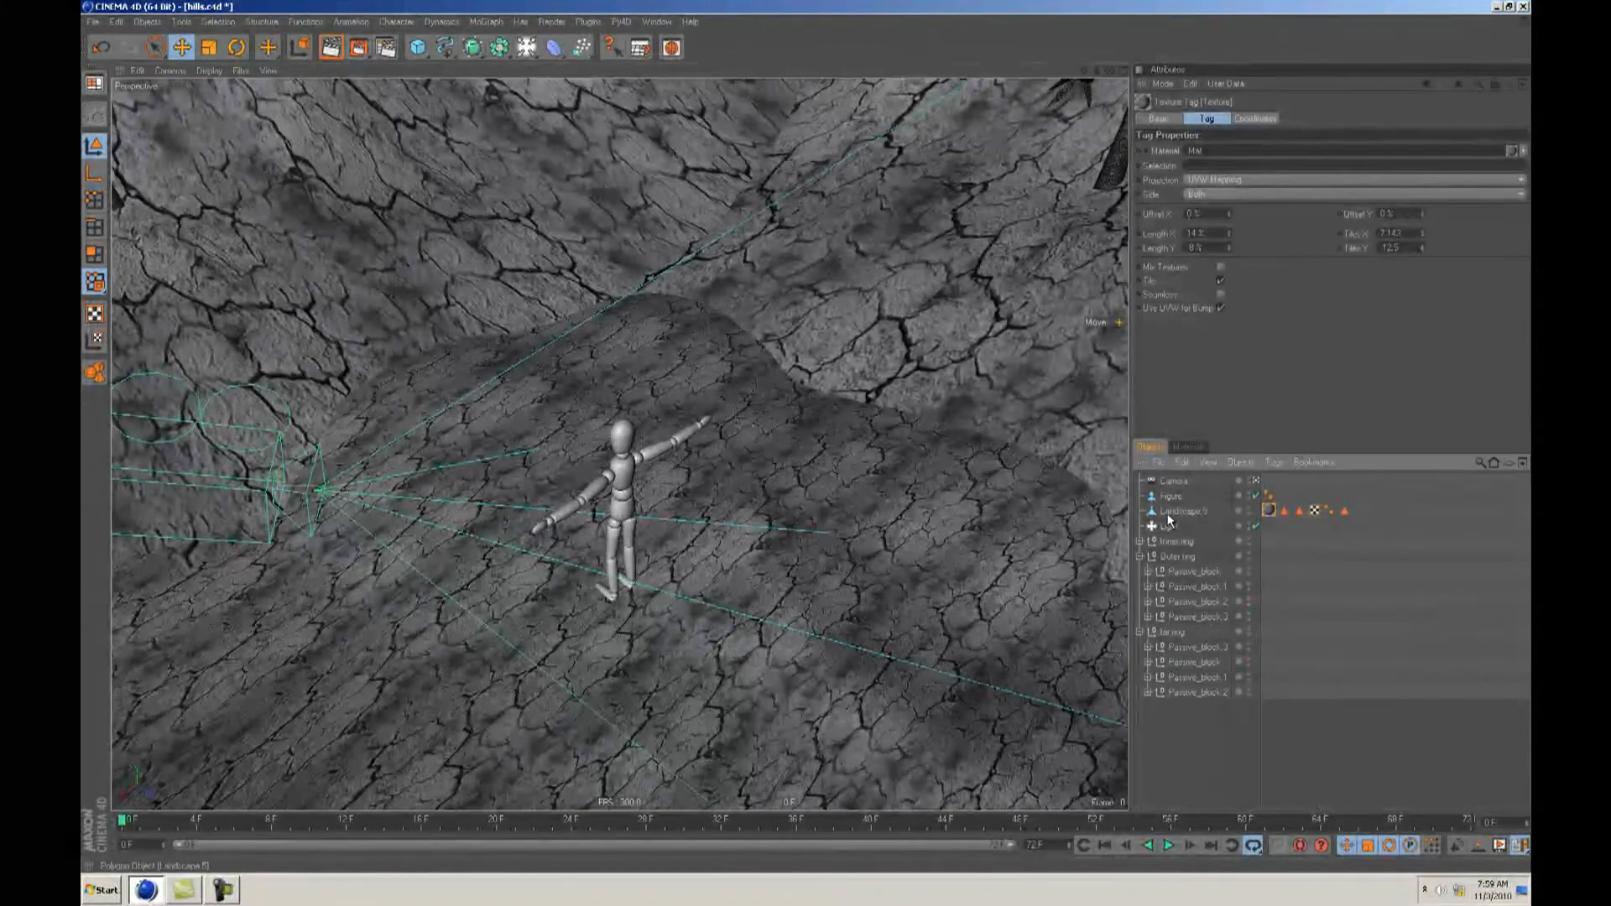
alt+drag(807, 443, 807, 443)
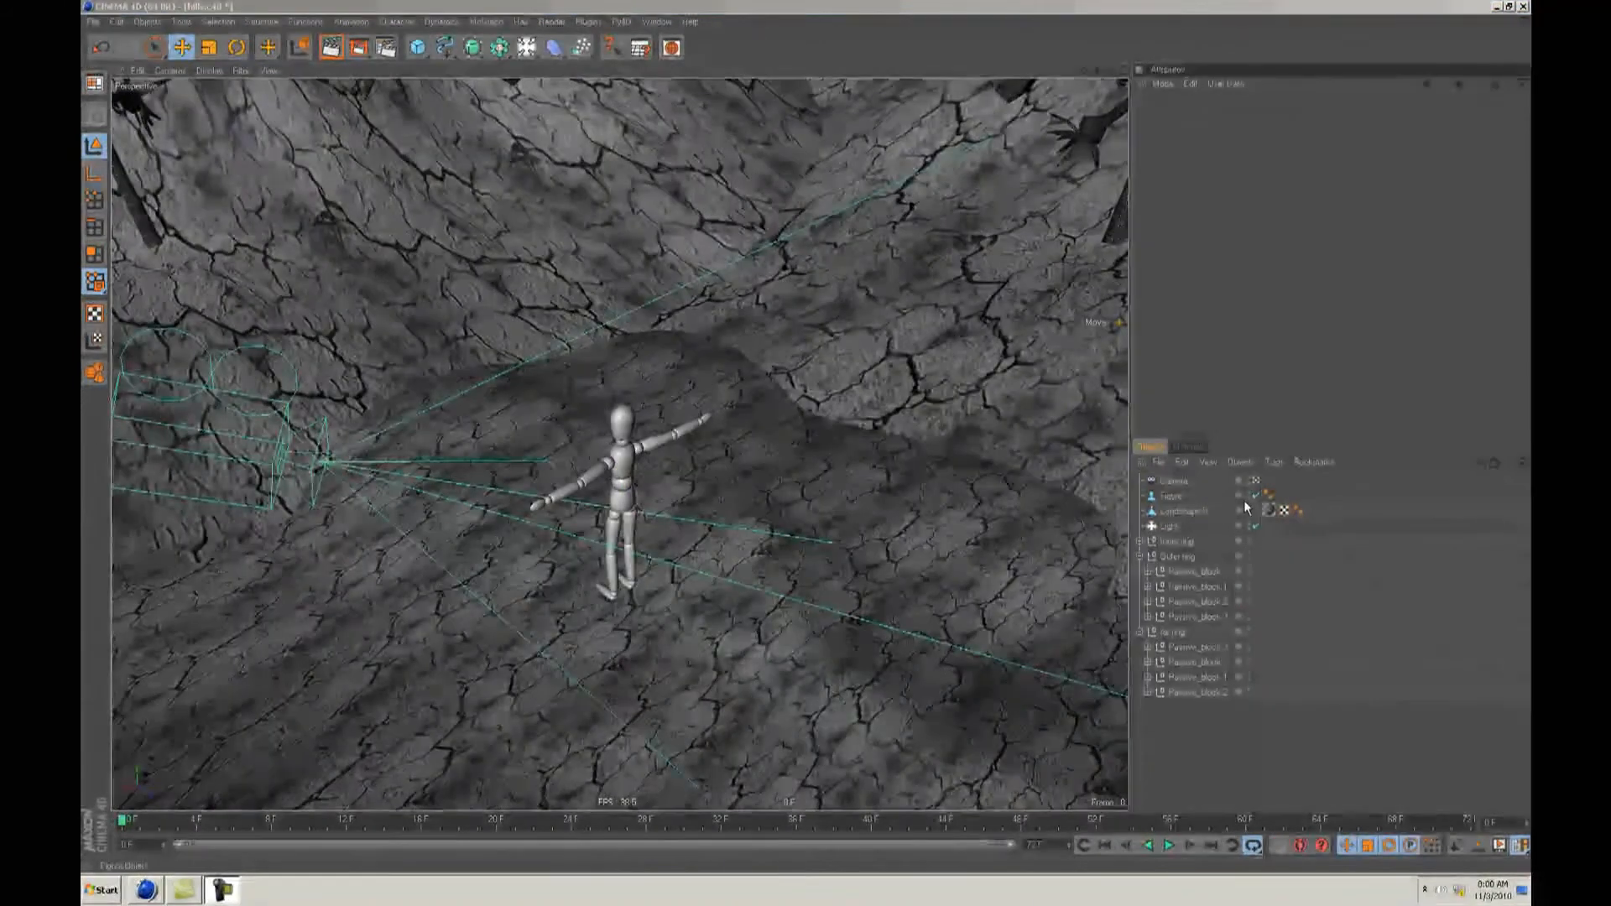
Step: Set the merged landscape's texture projection to Cubic with Length X and Length Y of 50%, and fine-tune the tiling length
click(1269, 509)
click(1218, 180)
click(1217, 237)
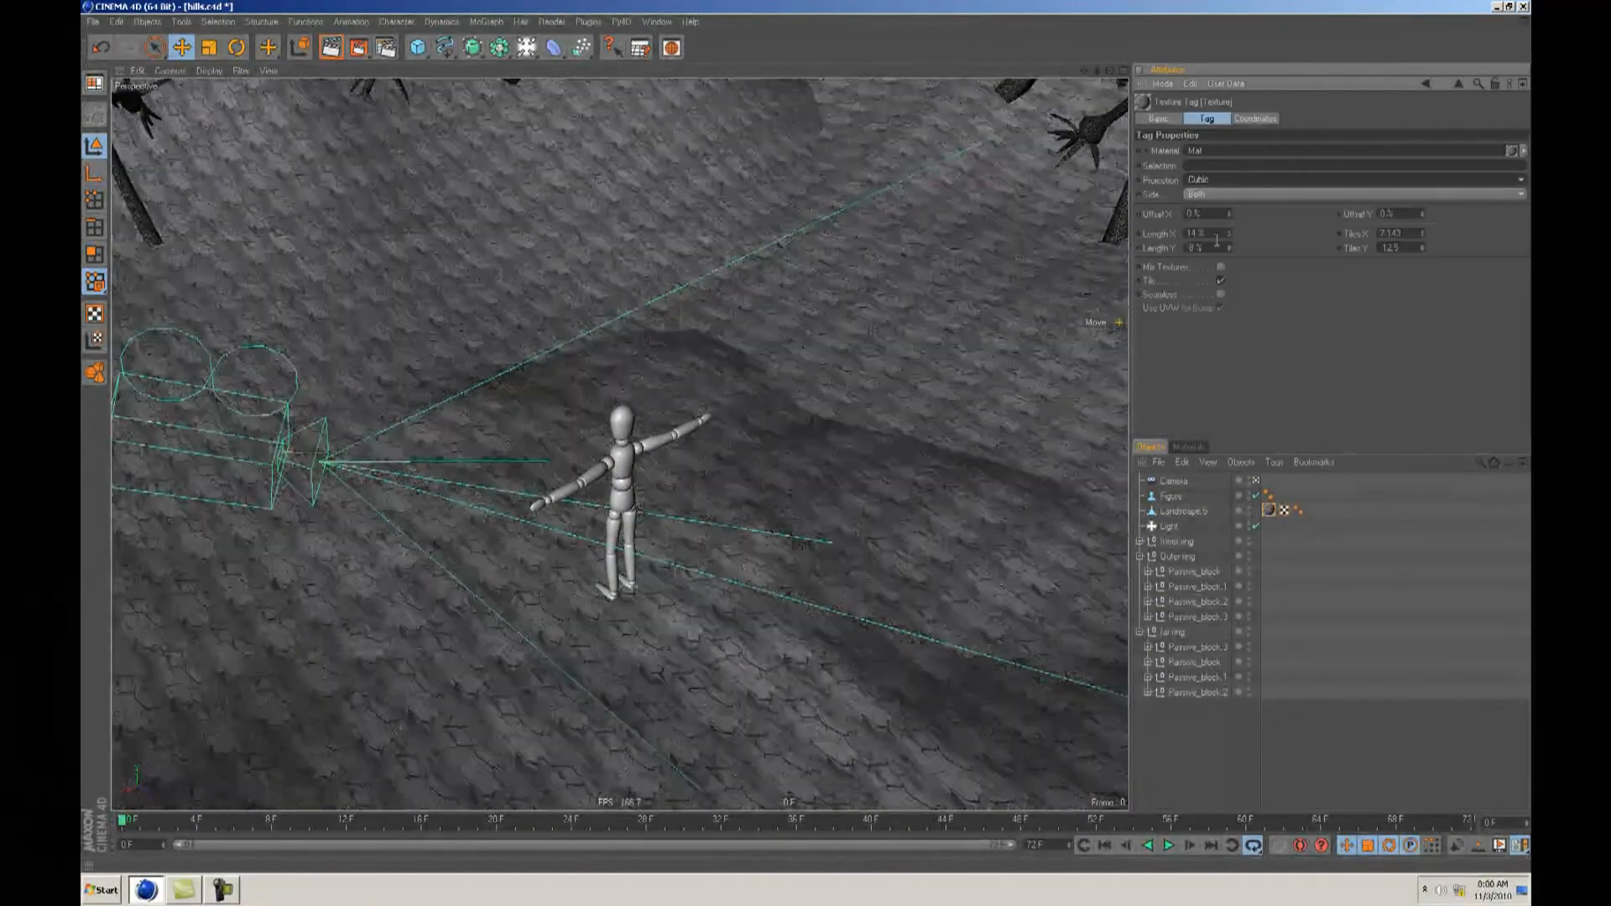
drag(1217, 234, 1080, 231)
text(50)
key(Tab)
key(Tab)
text(50)
key(Return)
drag(1228, 235, 1228, 245)
Step: Inspect the retextured terrain around the figure from several angles and save the scene
alt+drag(677, 402, 806, 437)
alt+right_drag(806, 437, 843, 435)
alt+drag(806, 437, 806, 436)
alt+right_drag(808, 439, 807, 438)
mouse_move(807, 438)
alt+mouse_down()
mouse_move(582, 442)
mouse_move(807, 435)
alt+mouse_up()
alt+drag(511, 204, 592, 274)
key(ctrl+s)
Step: Switch to the fire.c4d scene, delete its ground Plane and fold the campfire group
click(657, 21)
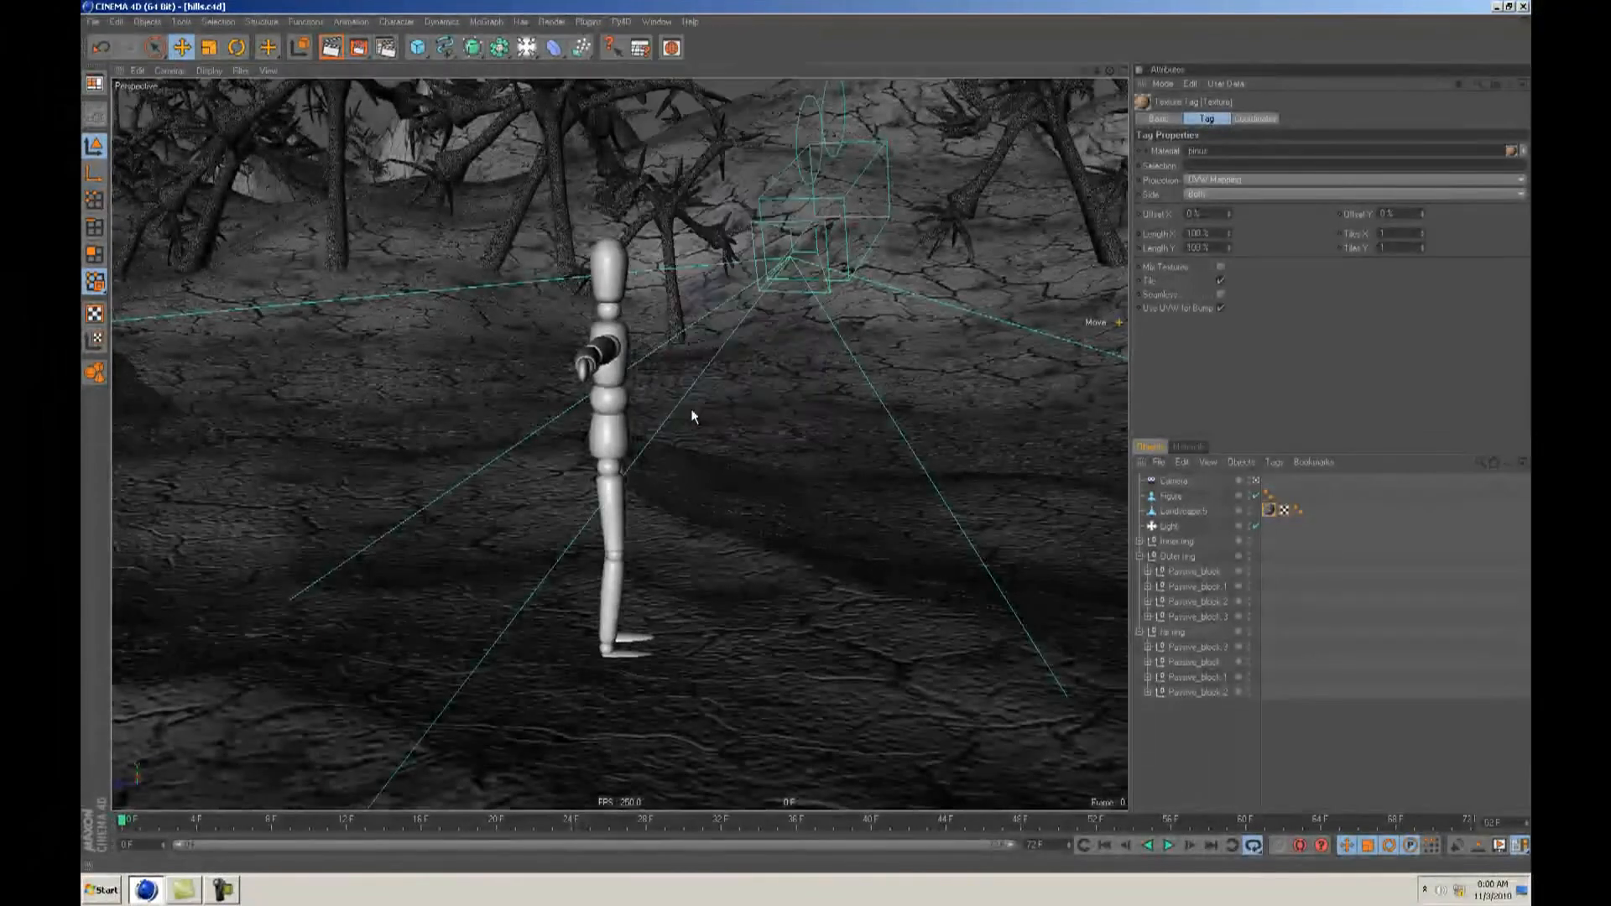
click(694, 415)
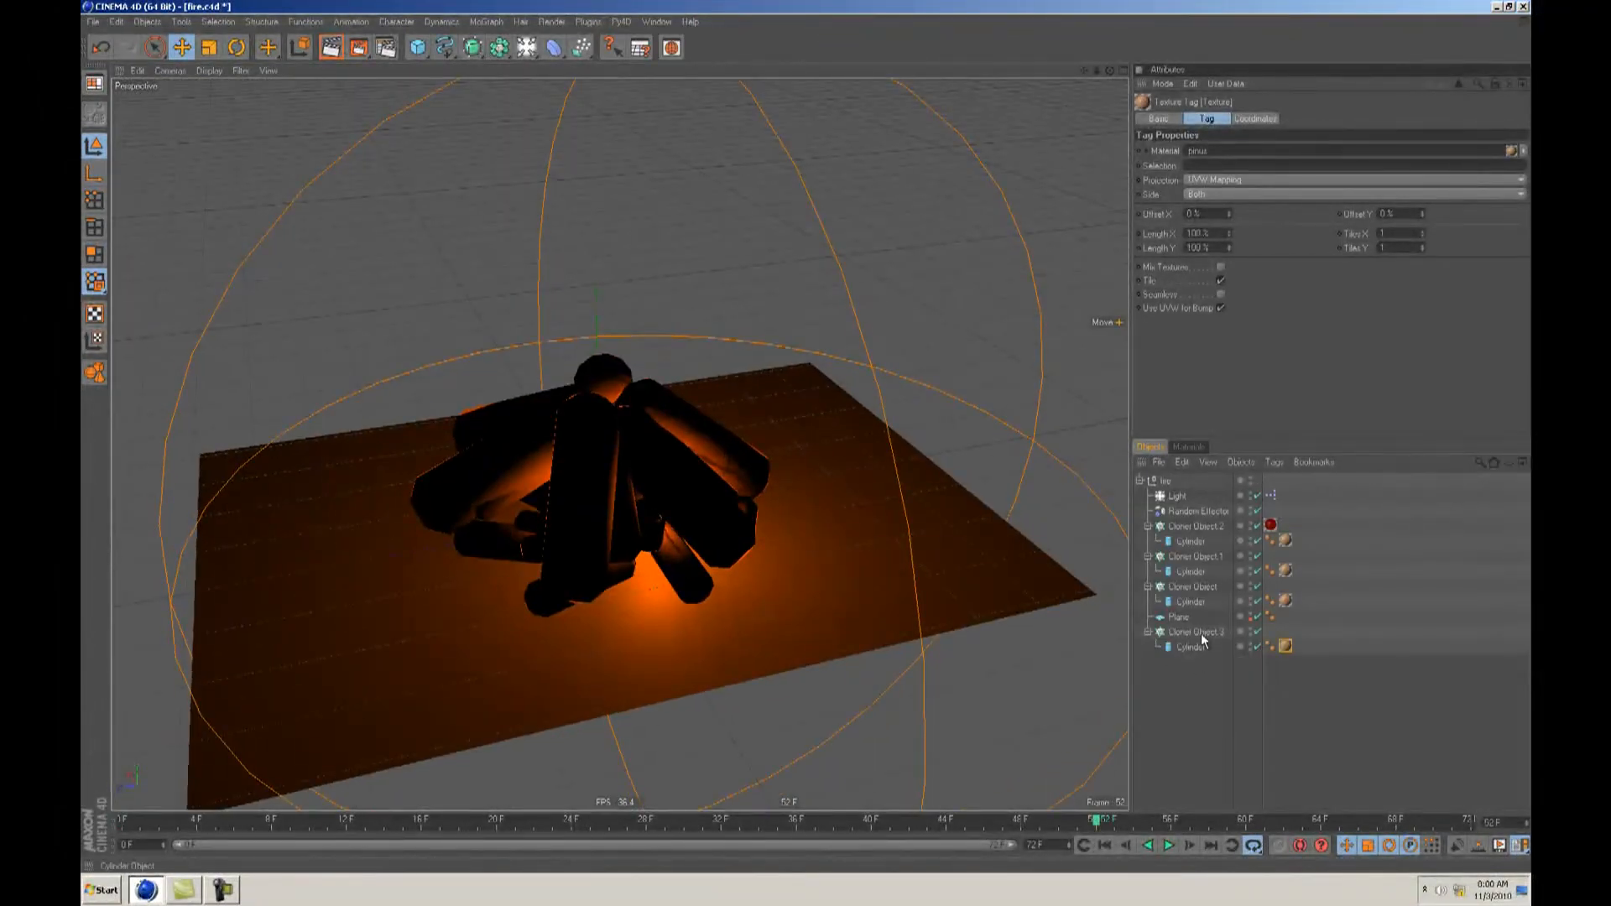
click(1179, 619)
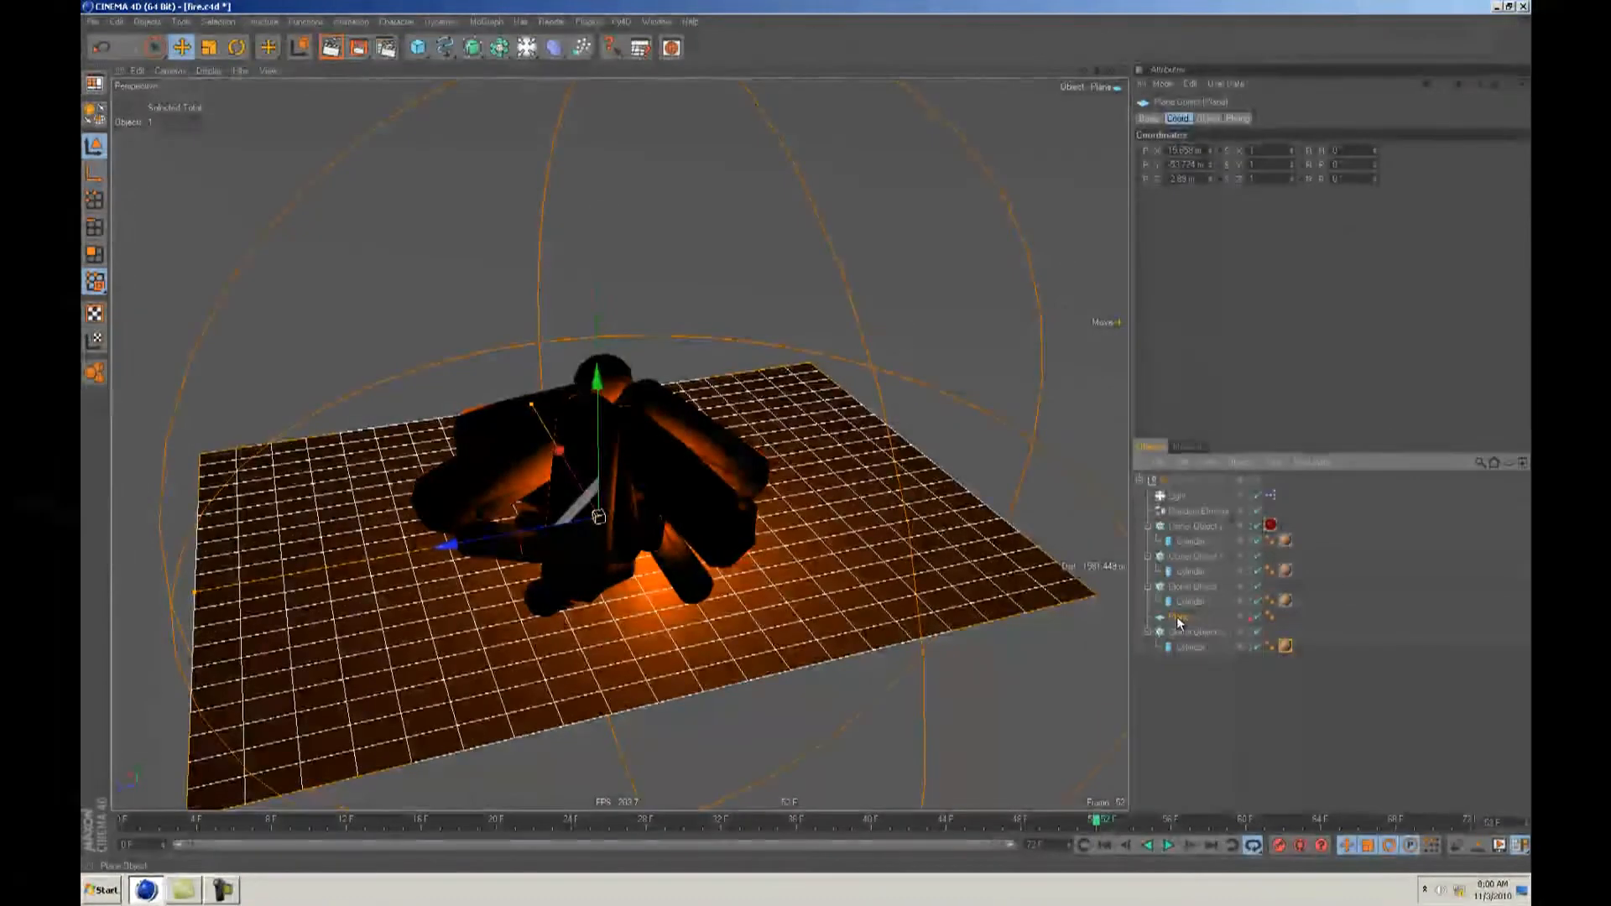
key(Delete)
click(1140, 480)
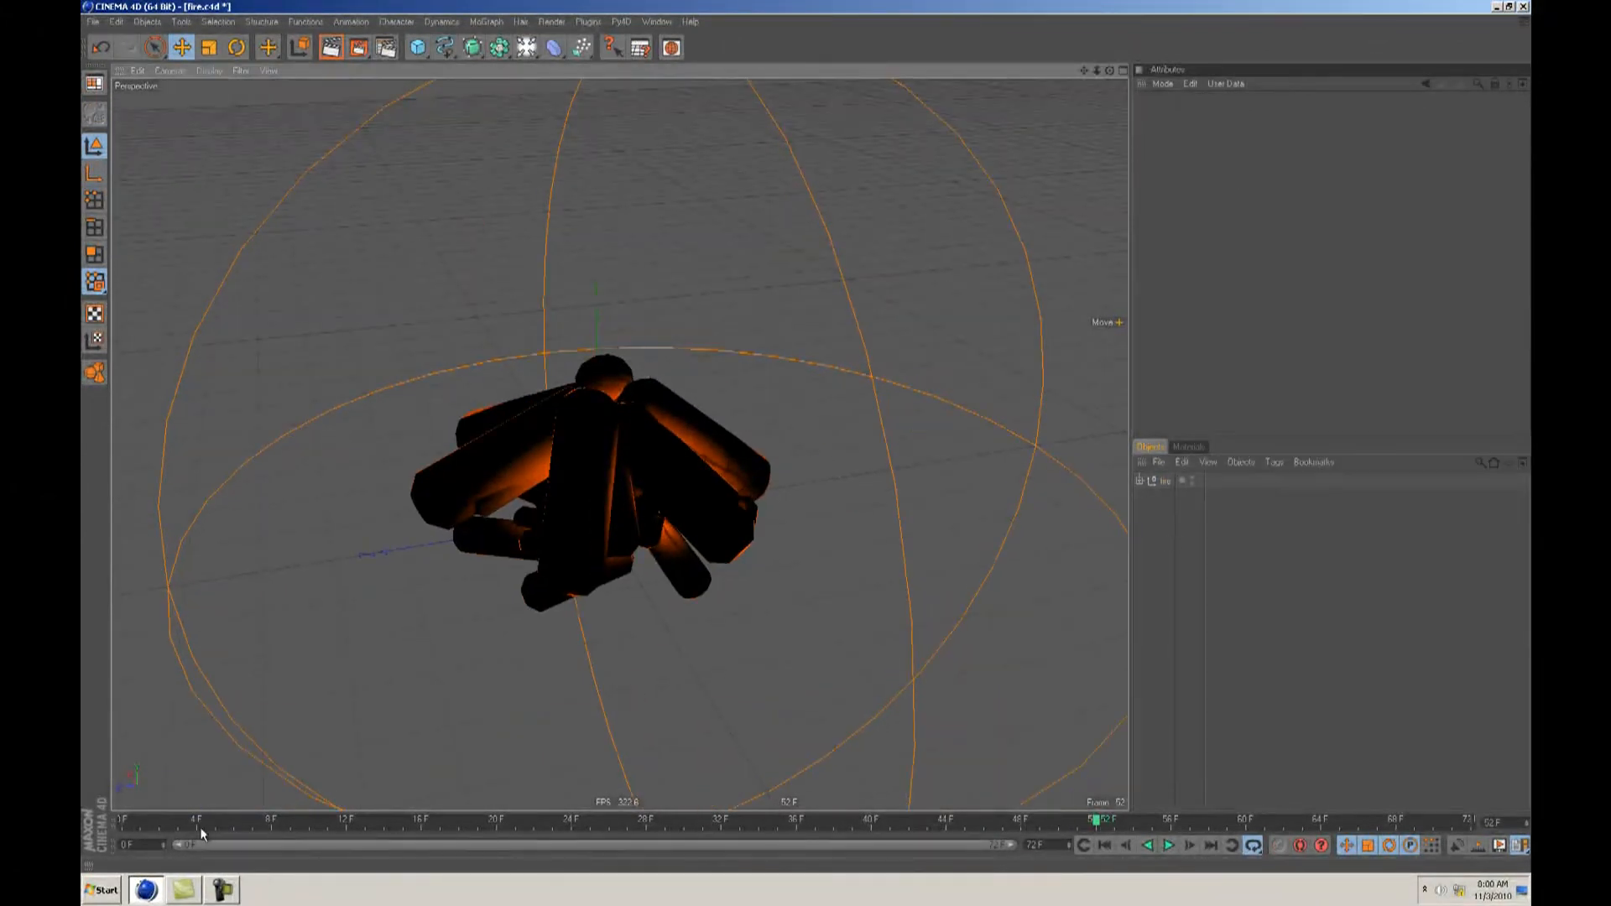
Step: Go to frame 31 and render a preview of the log pile
drag(224, 821, 700, 763)
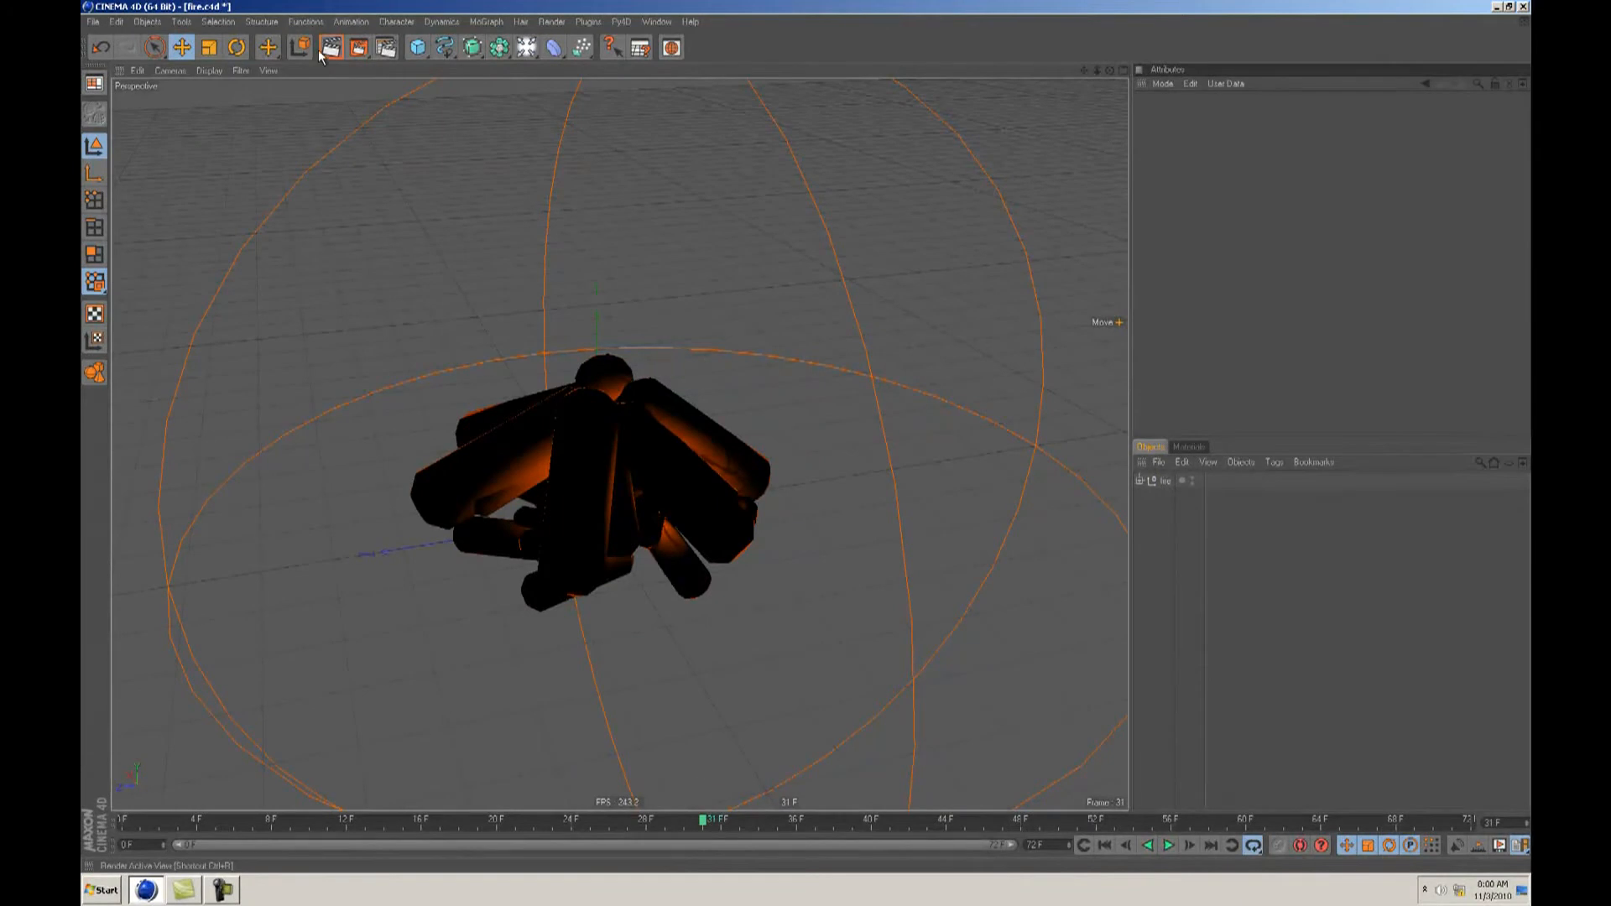
key(ctrl+r)
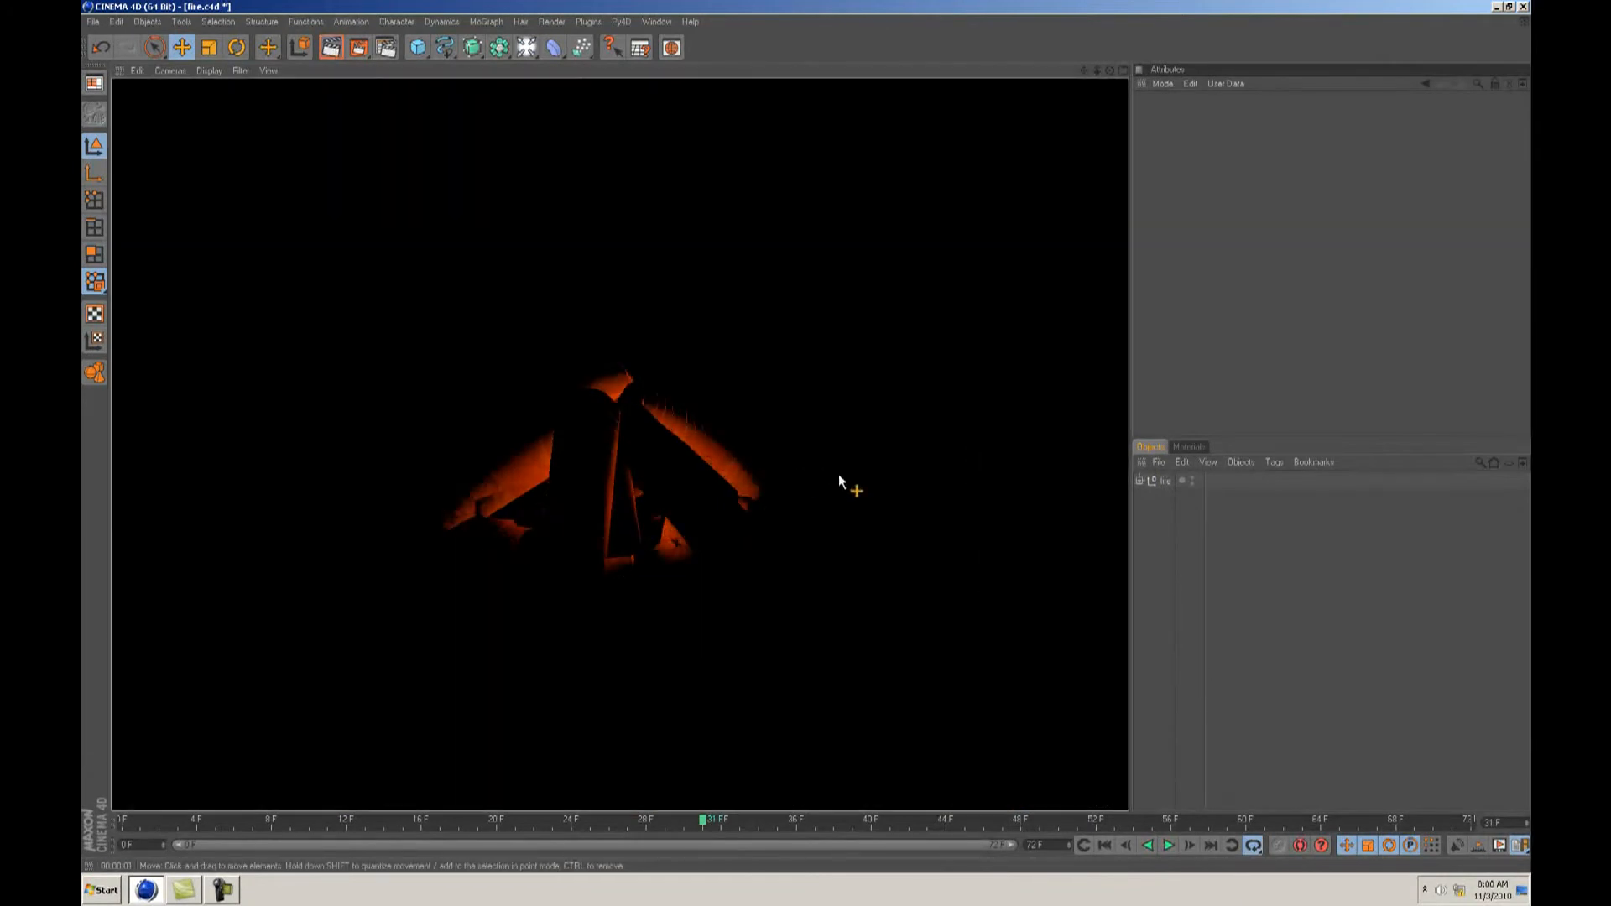
alt+drag(818, 445, 730, 190)
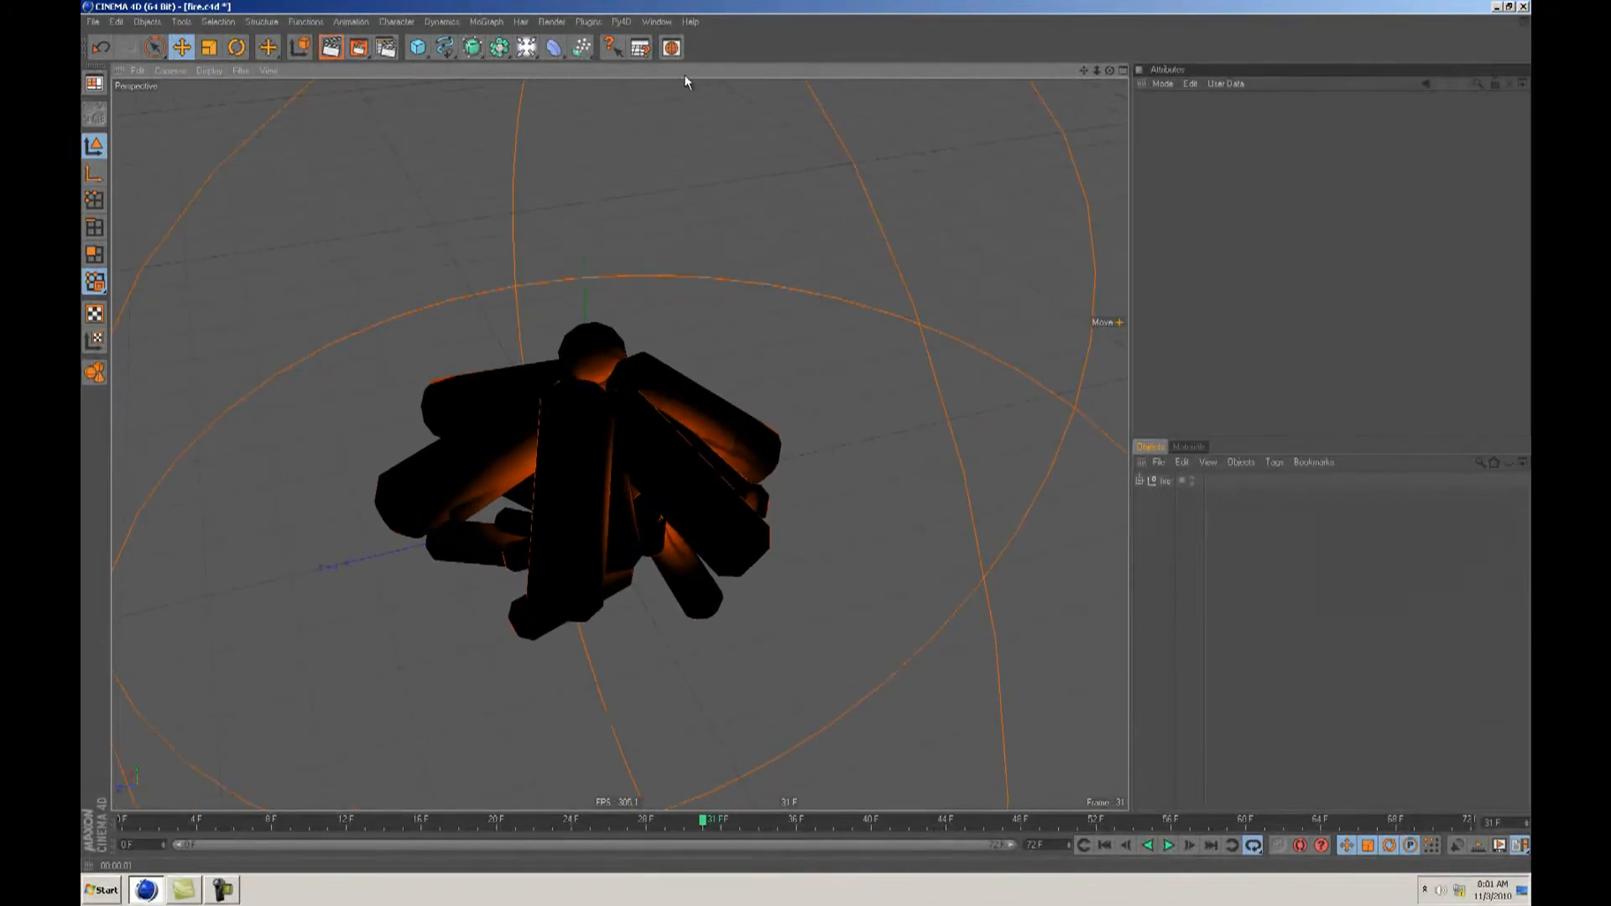
key(shift+F8)
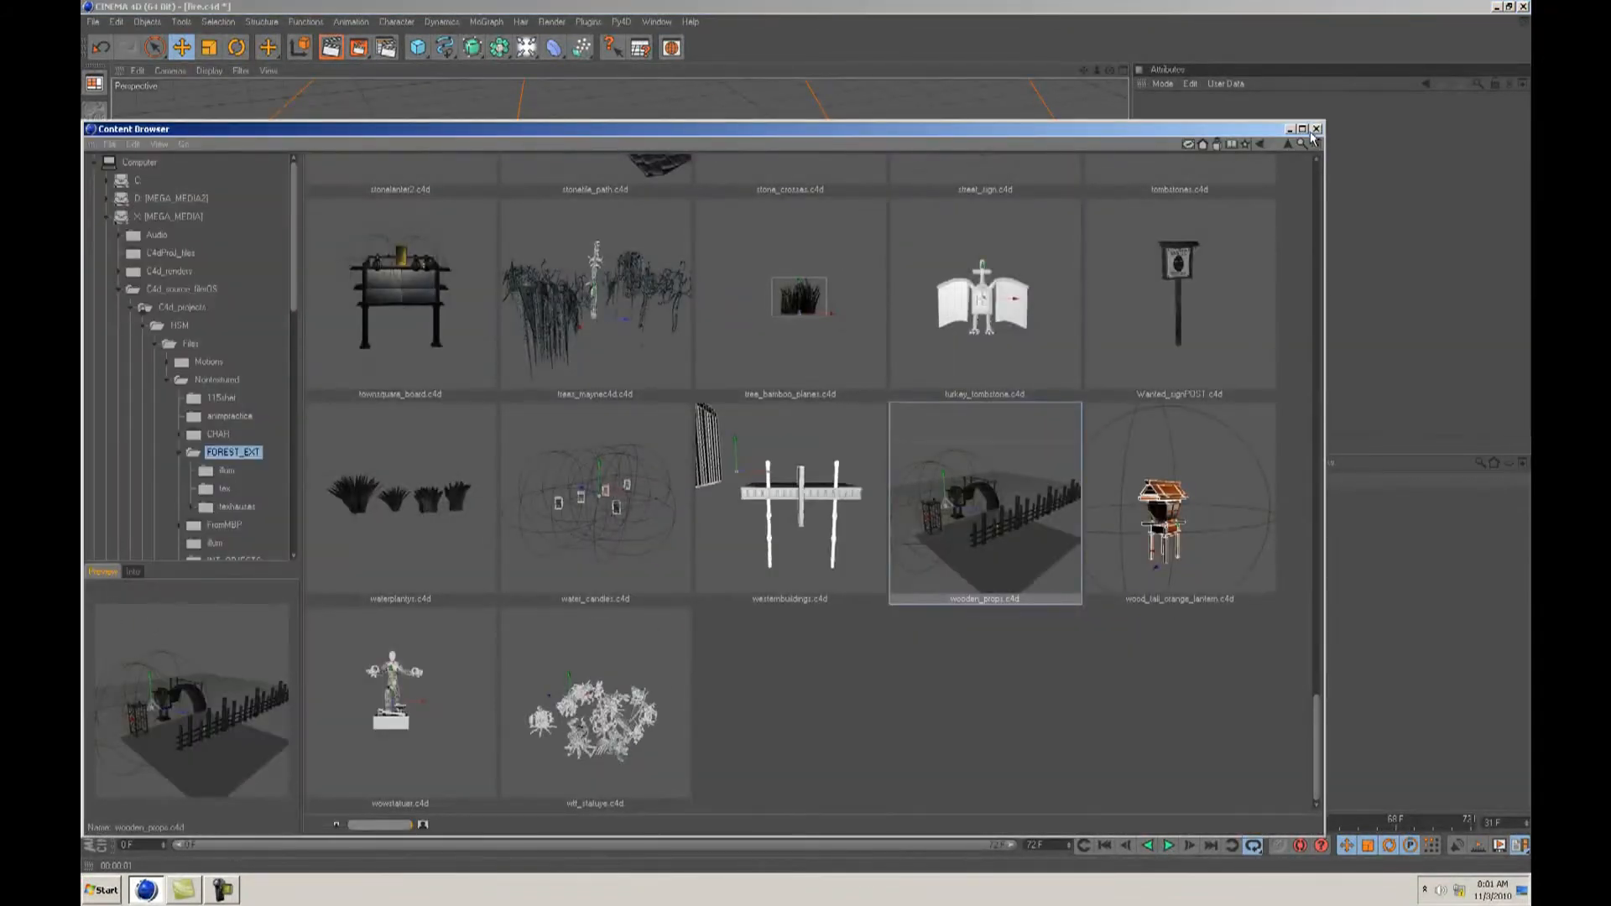
click(1316, 130)
key(shift+F8)
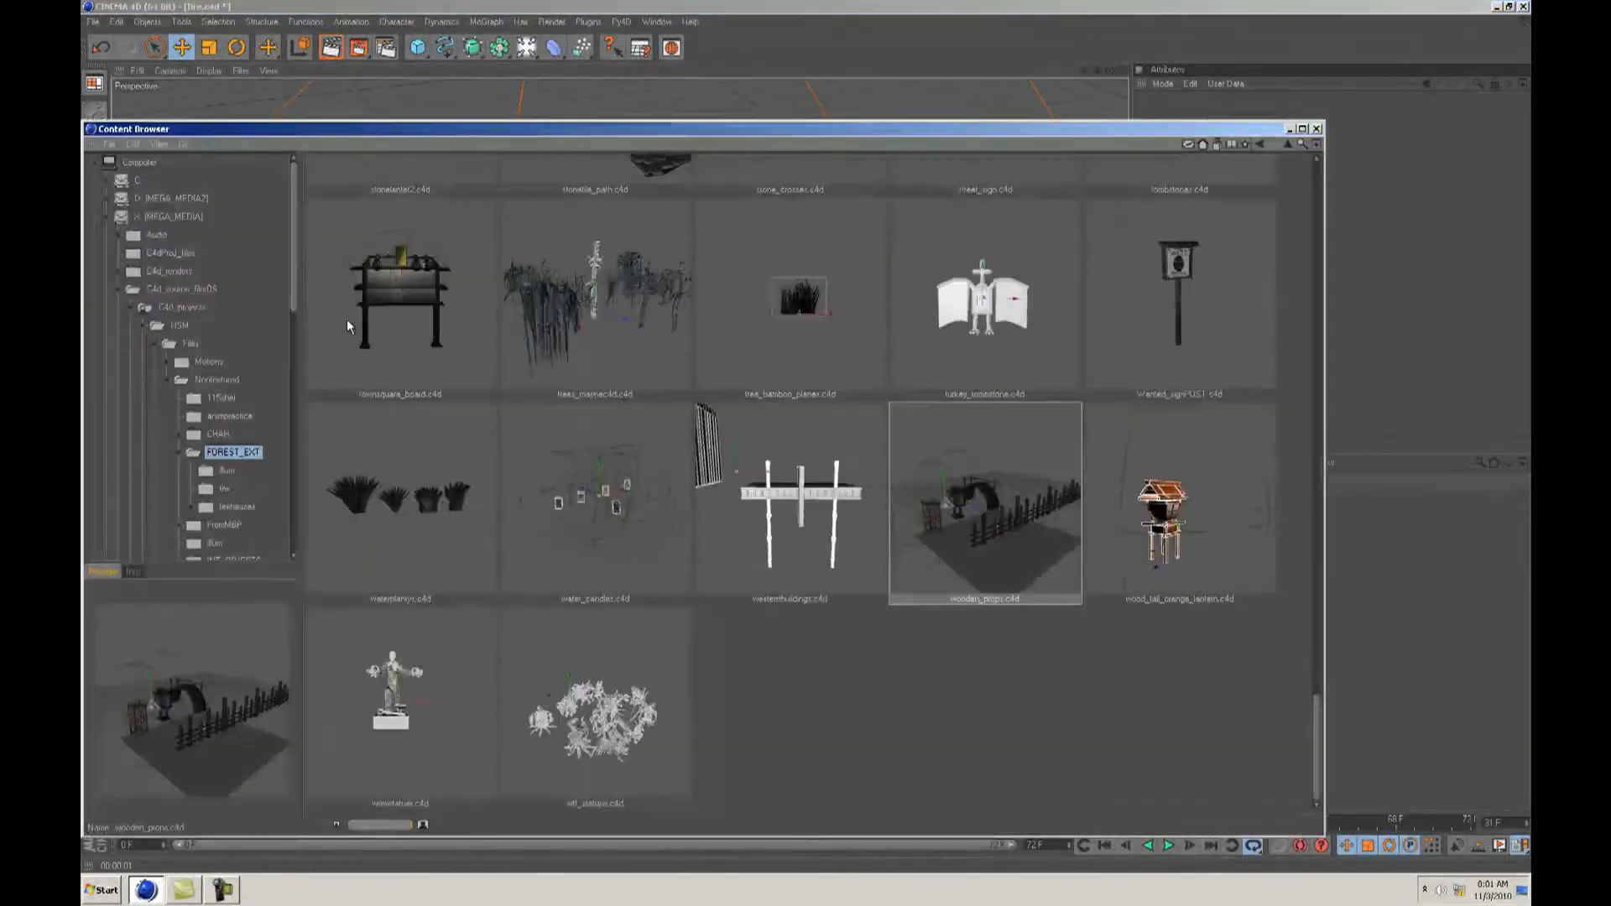
key(shift+F8)
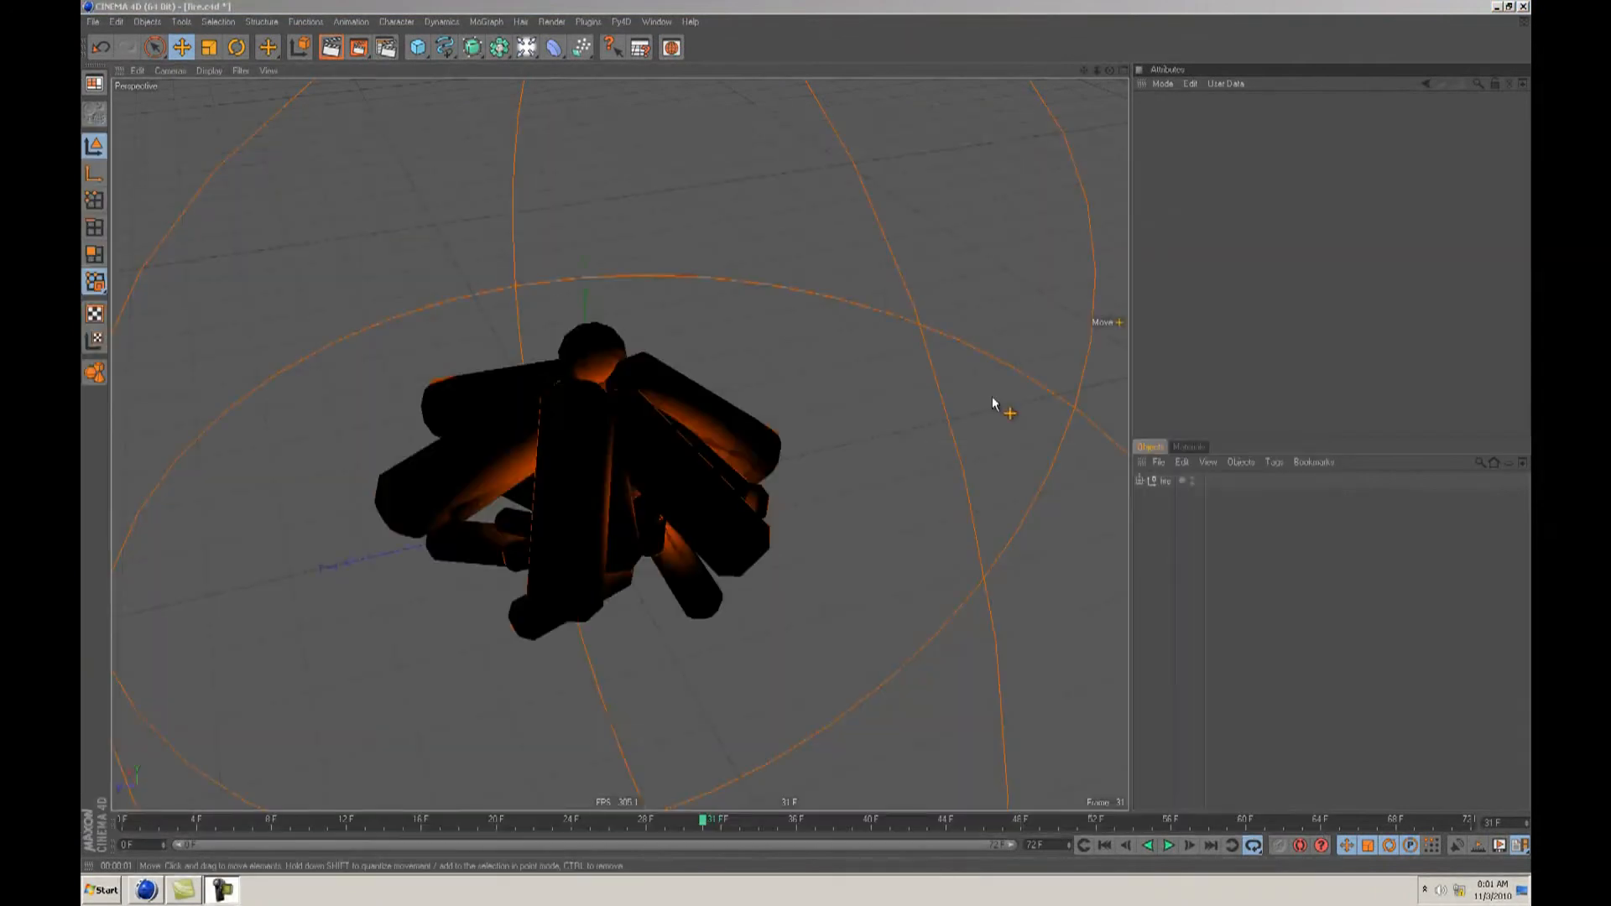
Step: Change the viewport shading so the logs show under default lighting, and open the settings of the pinus wood material
click(1188, 446)
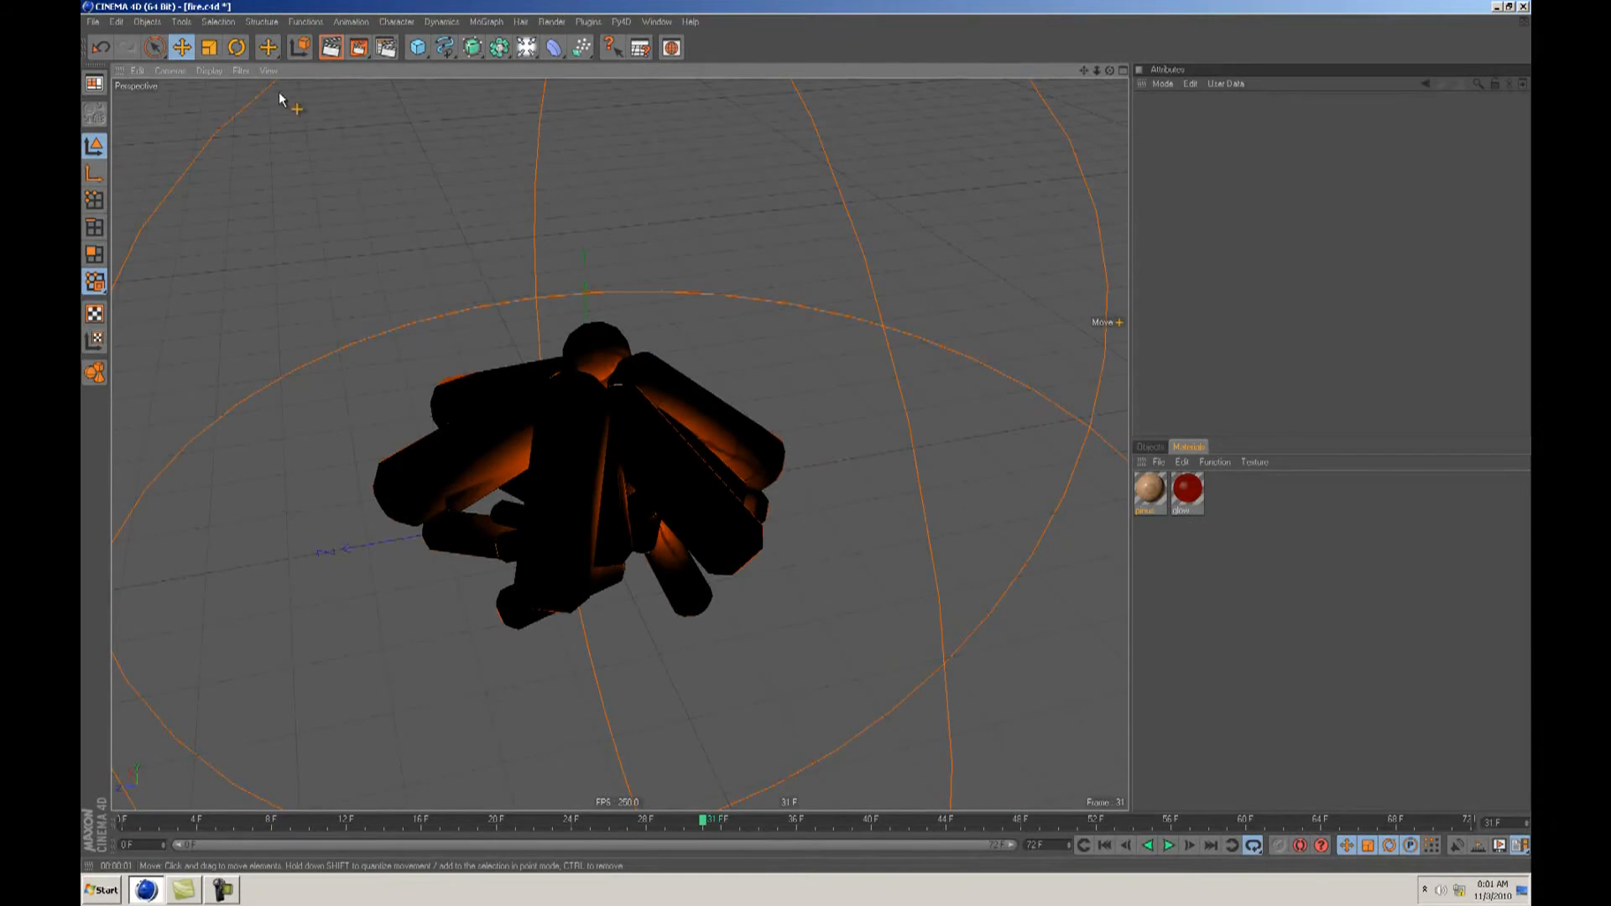
click(210, 72)
click(219, 149)
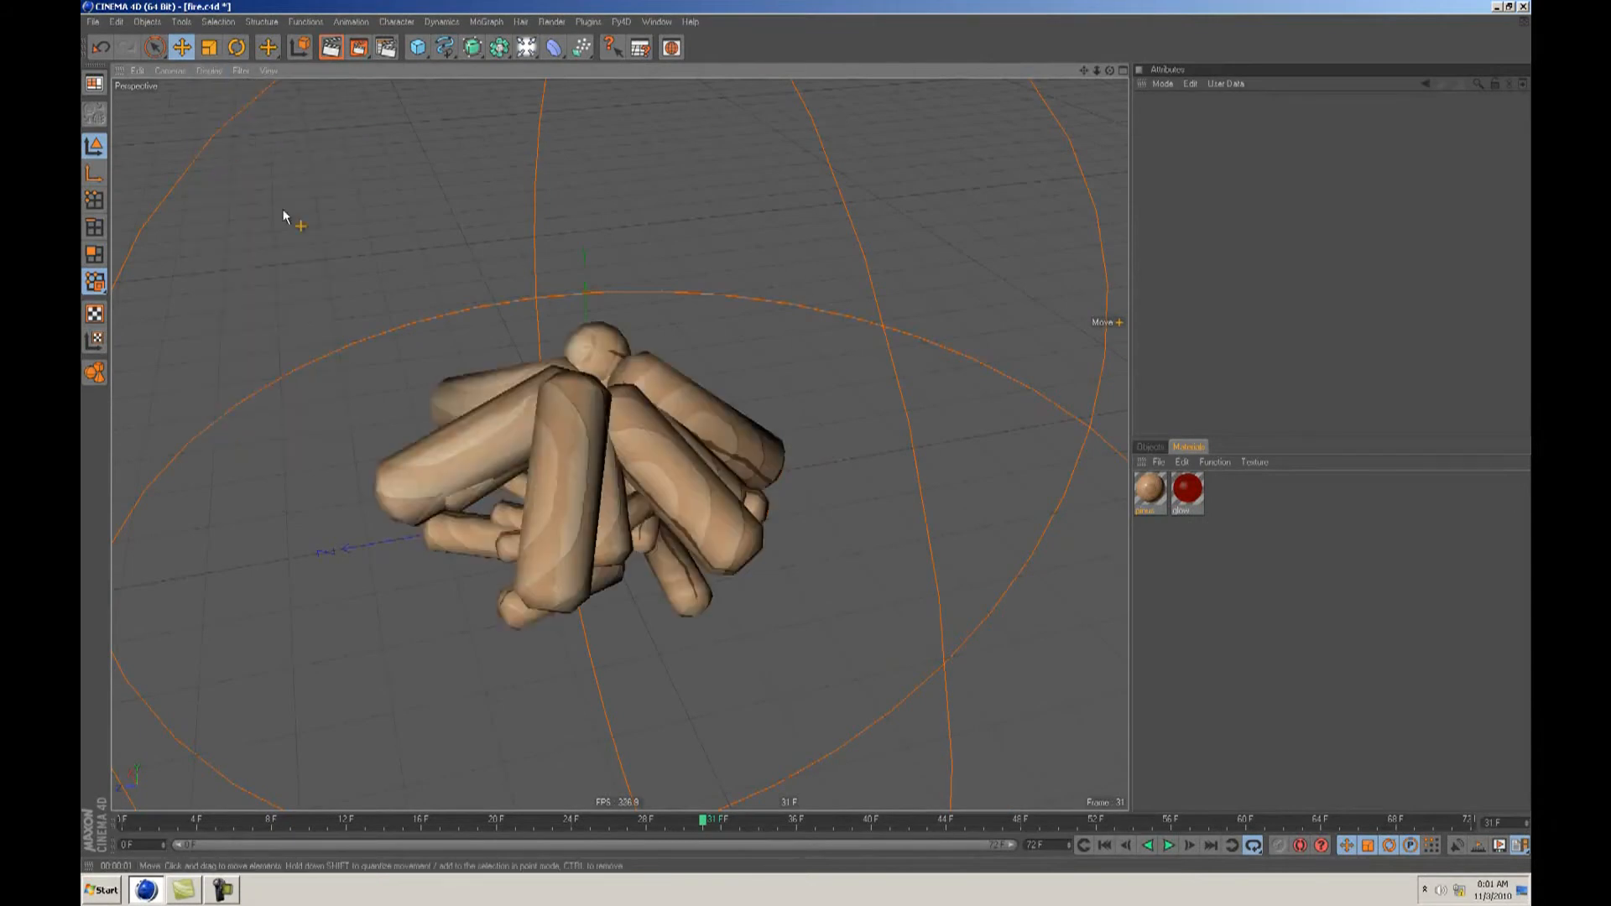
click(1148, 490)
click(1151, 447)
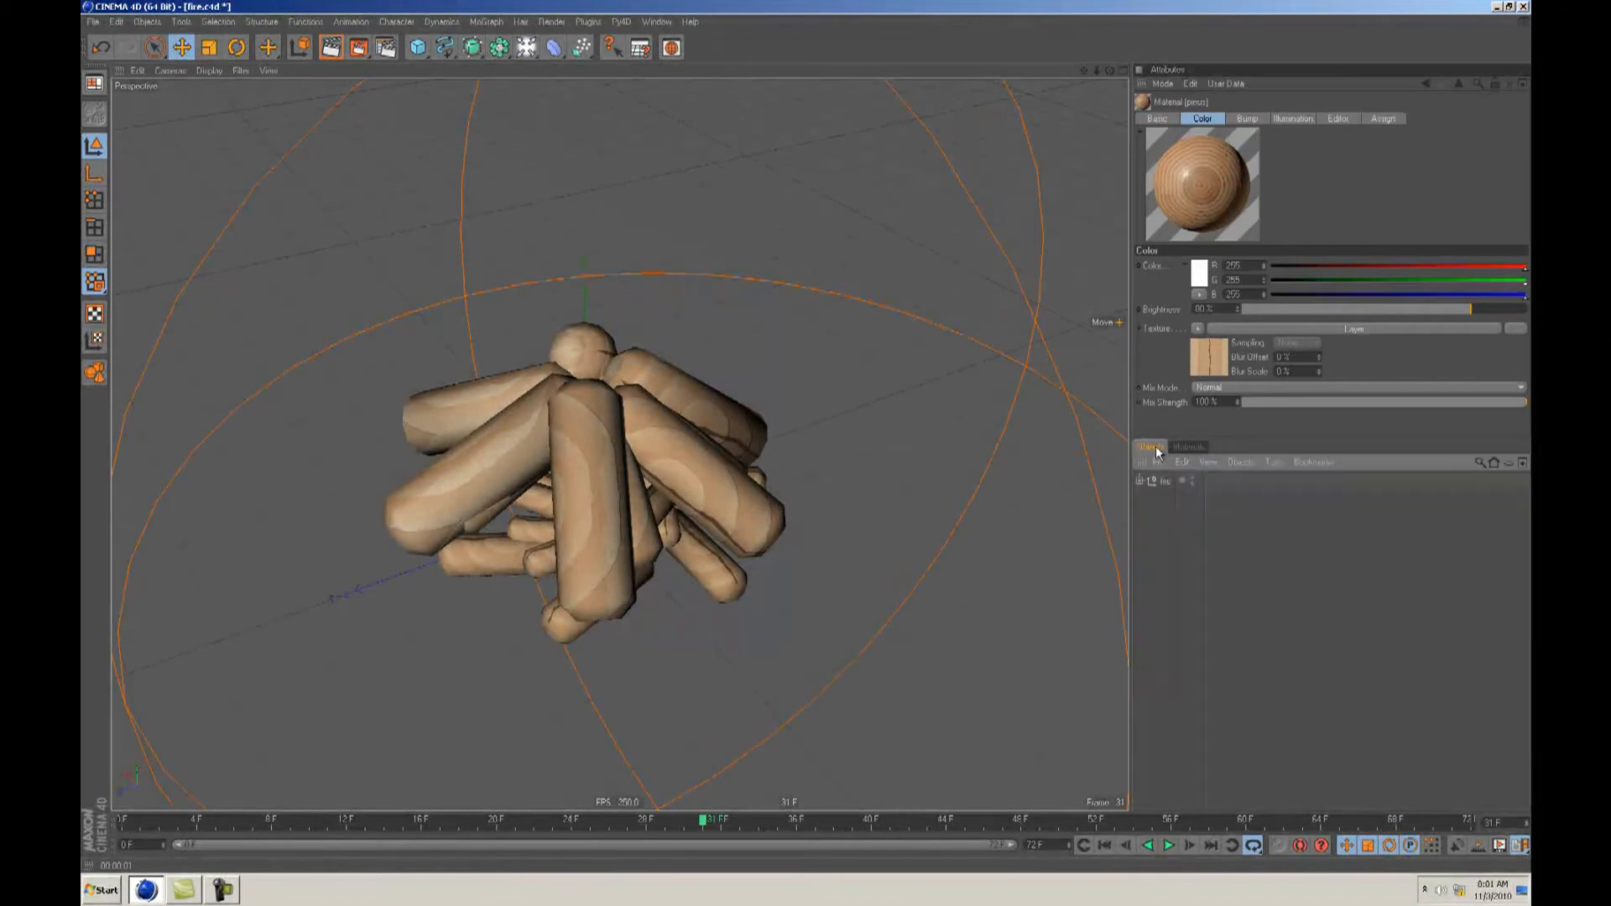
Step: Set the texture tags of all four log Cylinders to Cylindrical projection, with Length X -19% and Length Y 96%
click(1140, 481)
click(1287, 540)
shift+click(1288, 571)
shift+click(1287, 603)
shift+click(1286, 631)
click(1229, 178)
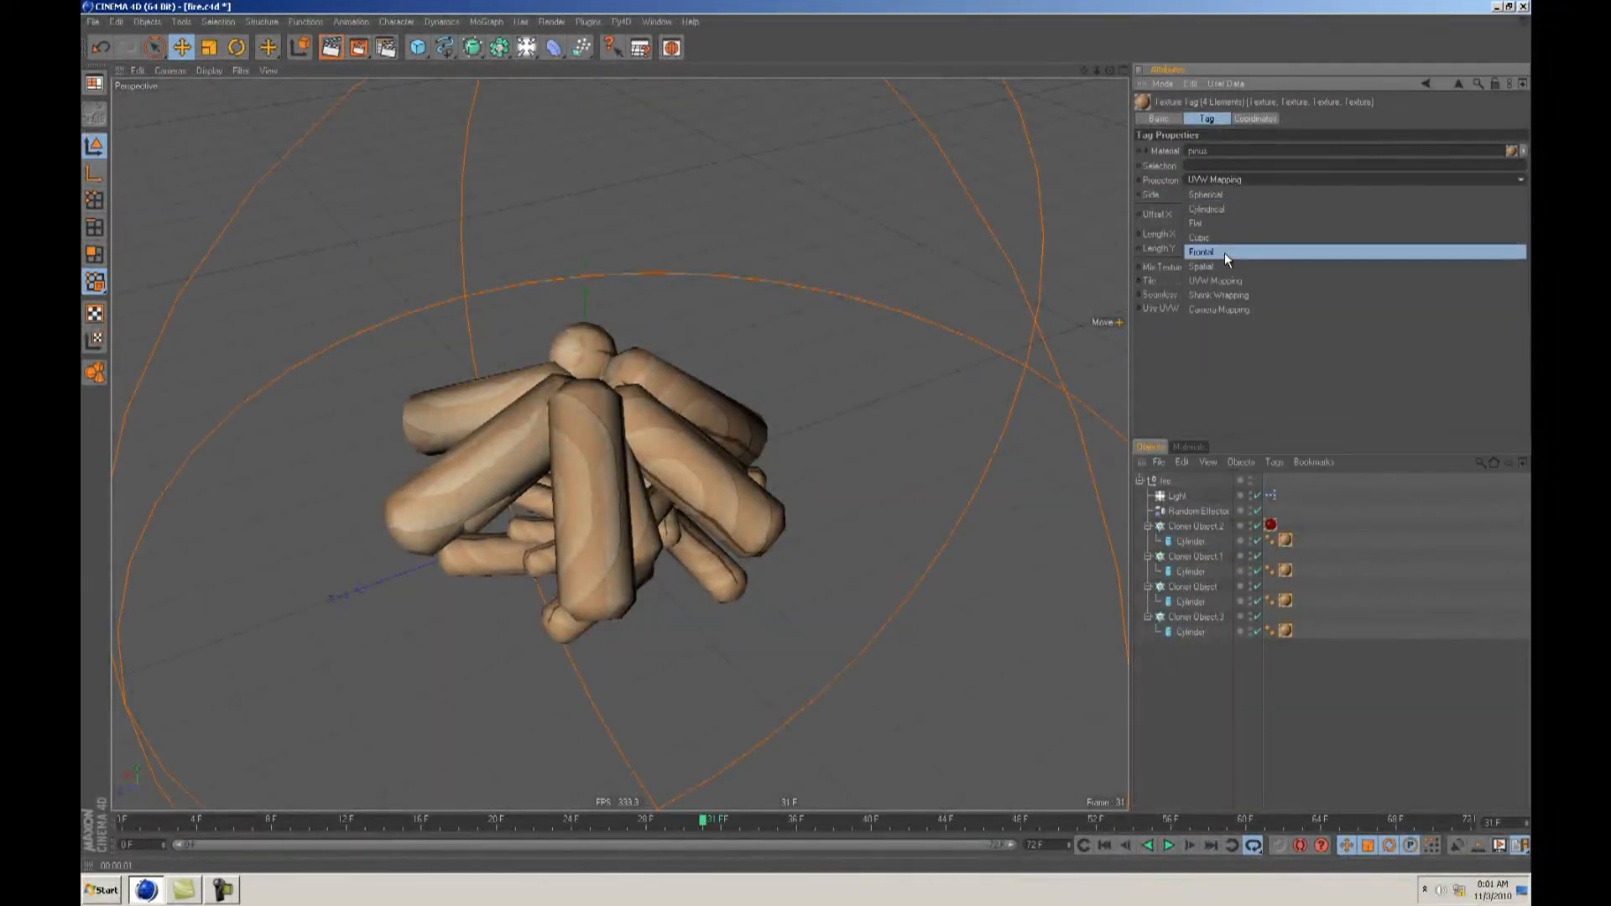
click(1225, 210)
drag(1229, 233, 1228, 255)
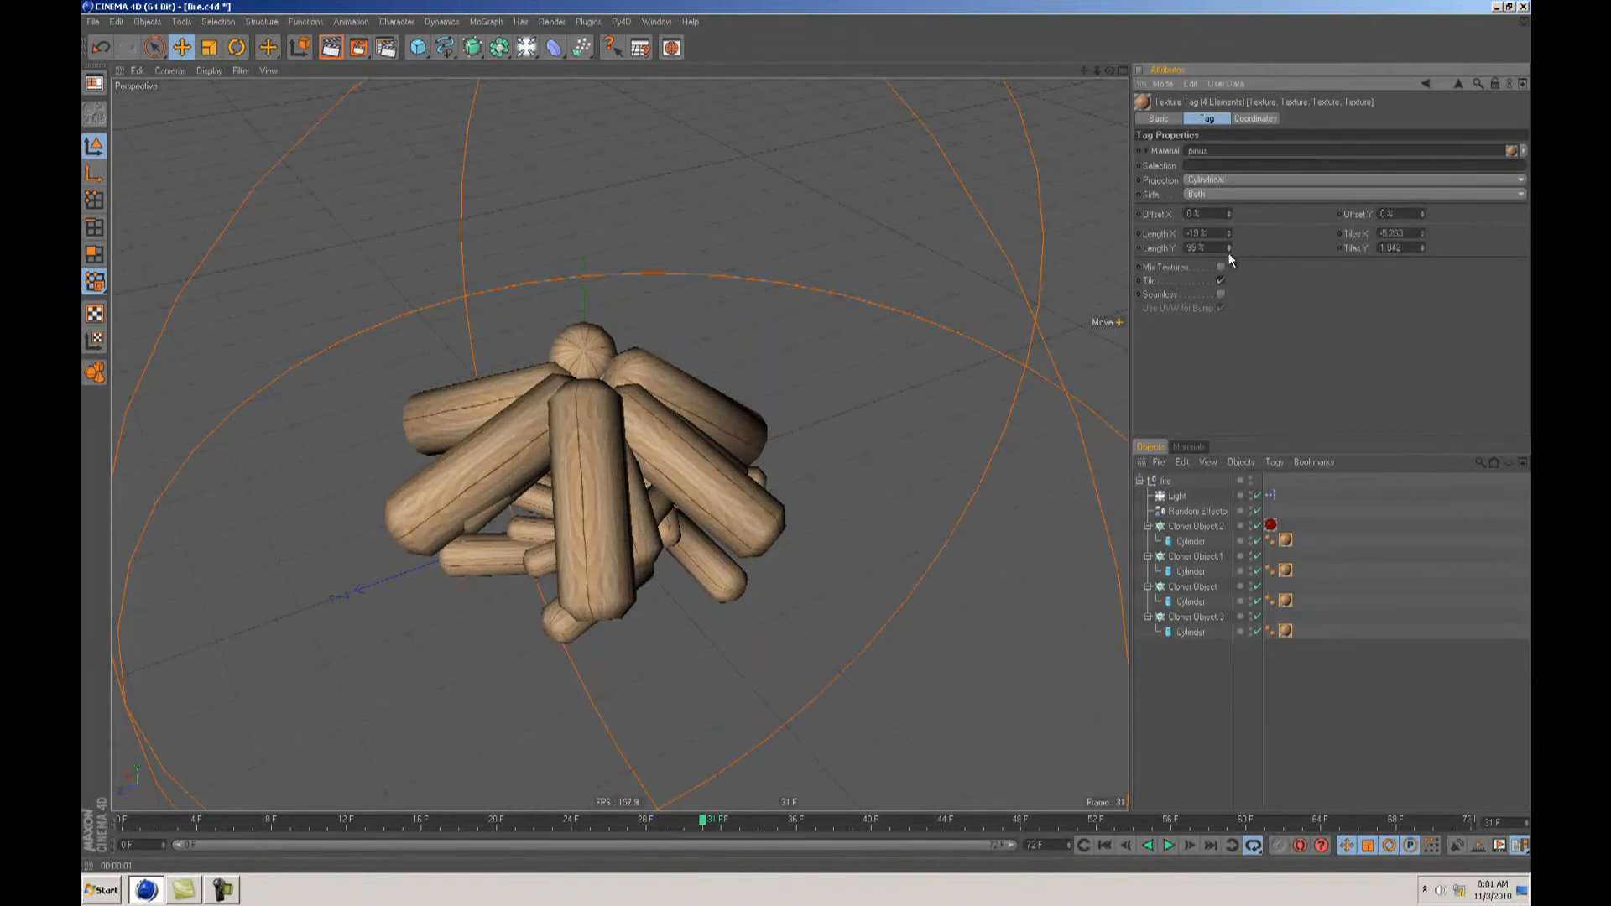
Step: Set the logs' texture tags to Length X 53% and Length Y 289%, keeping Cylindrical projection, and render a preview
click(1226, 181)
click(1224, 210)
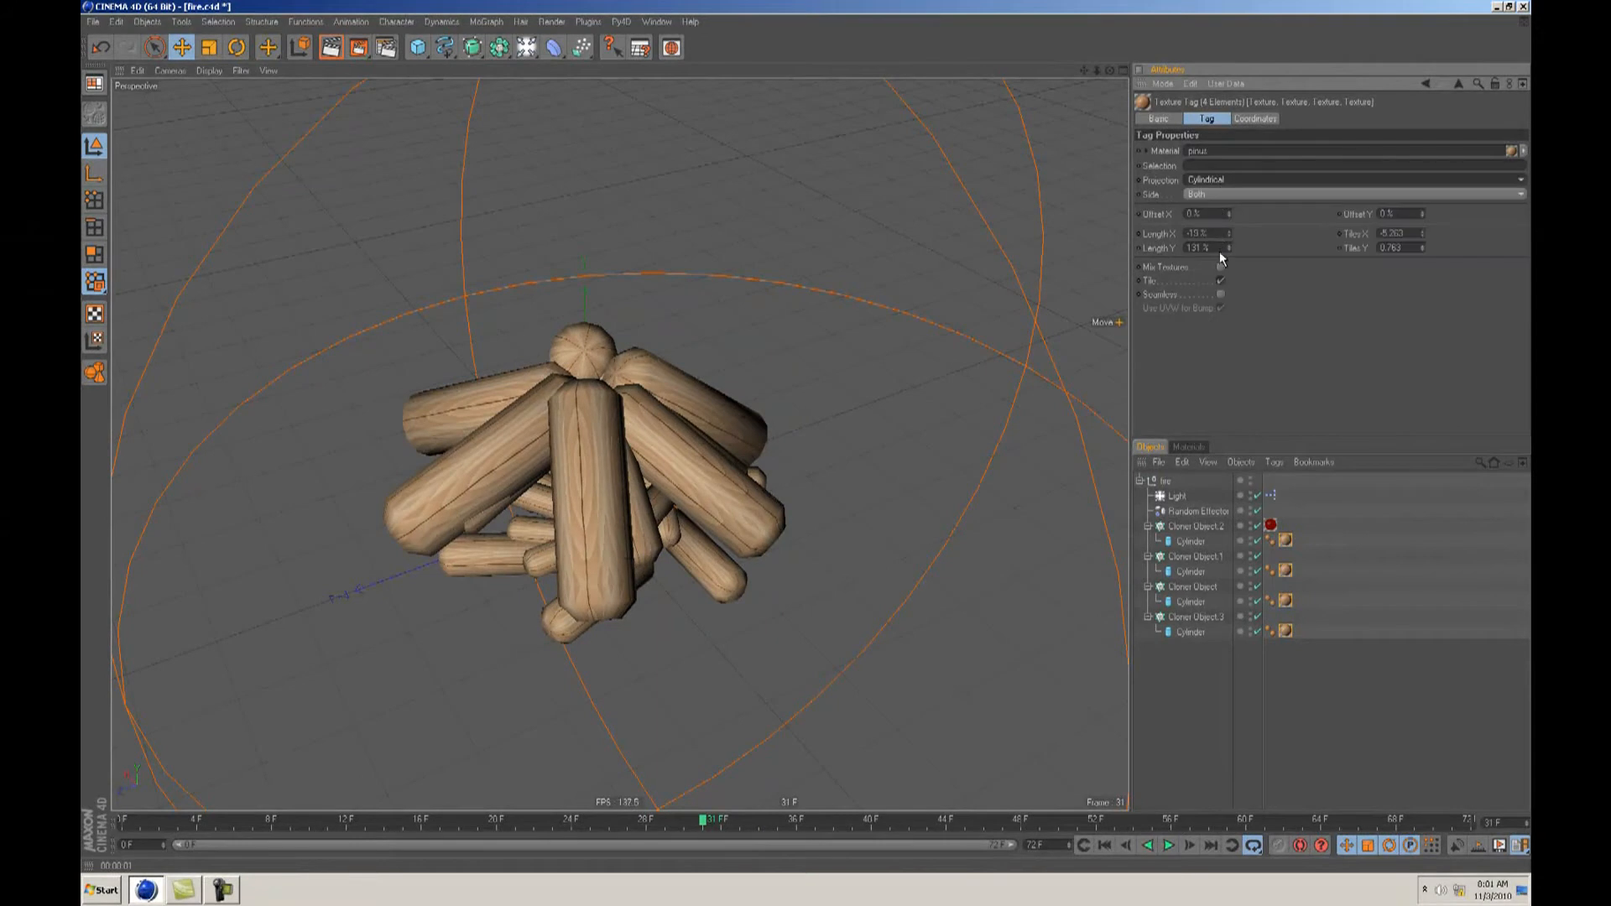
drag(1231, 235, 1232, 248)
alt+drag(808, 437, 809, 435)
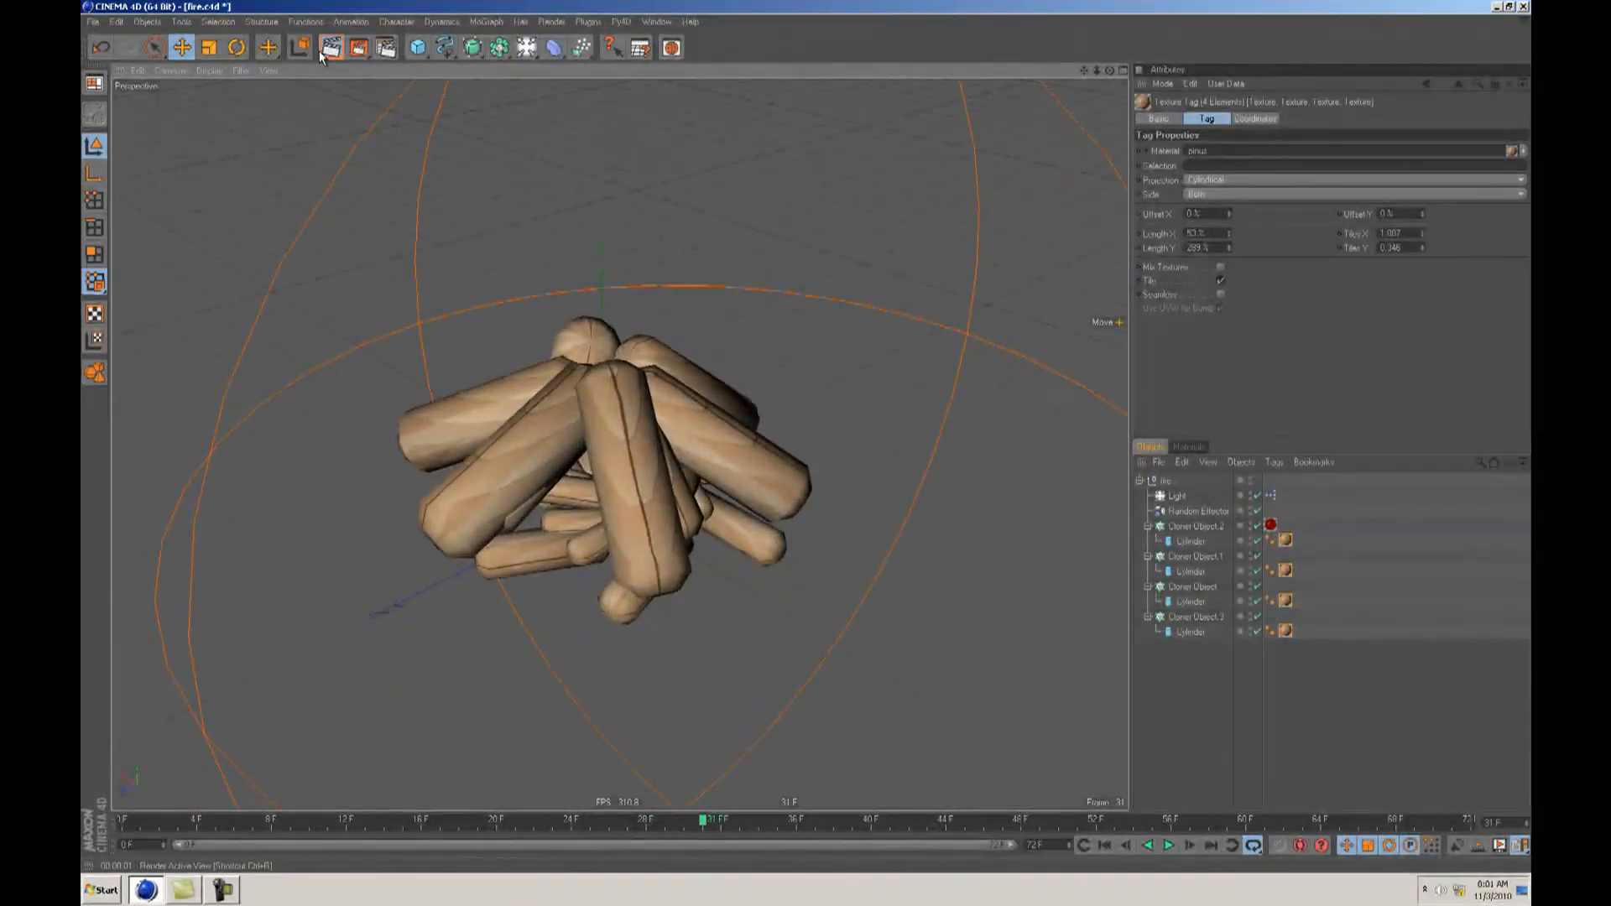
key(ctrl+r)
alt+drag(836, 389, 807, 442)
Step: Fold the campfire group, copy it and paste it into the hills.c4d scene
click(1140, 480)
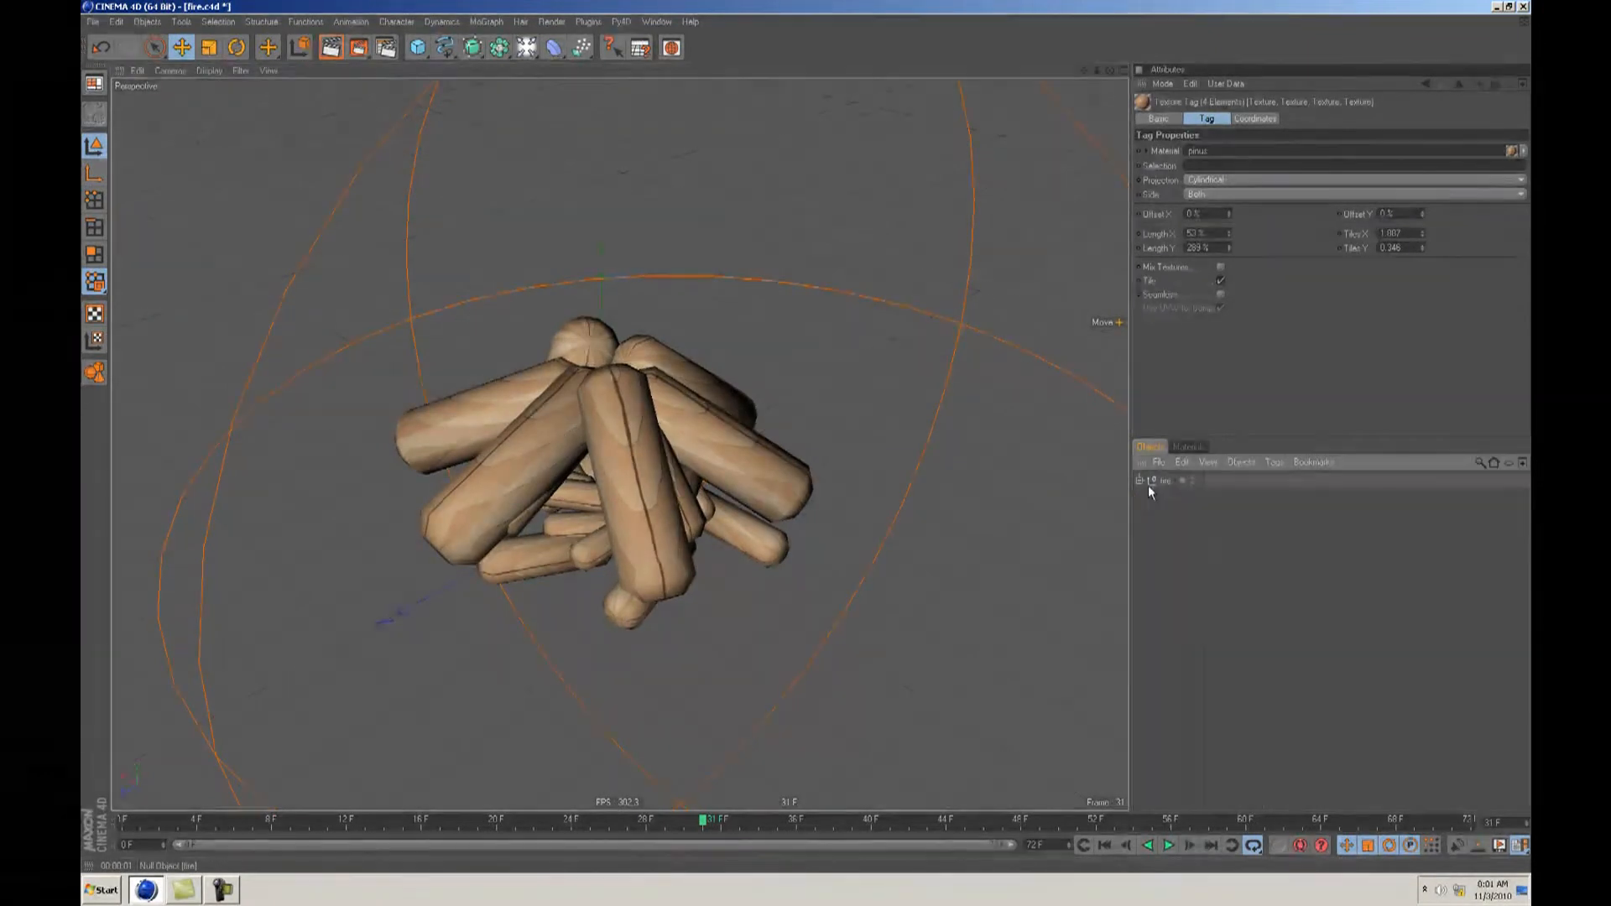
click(1165, 485)
scroll(806, 435, up, 5)
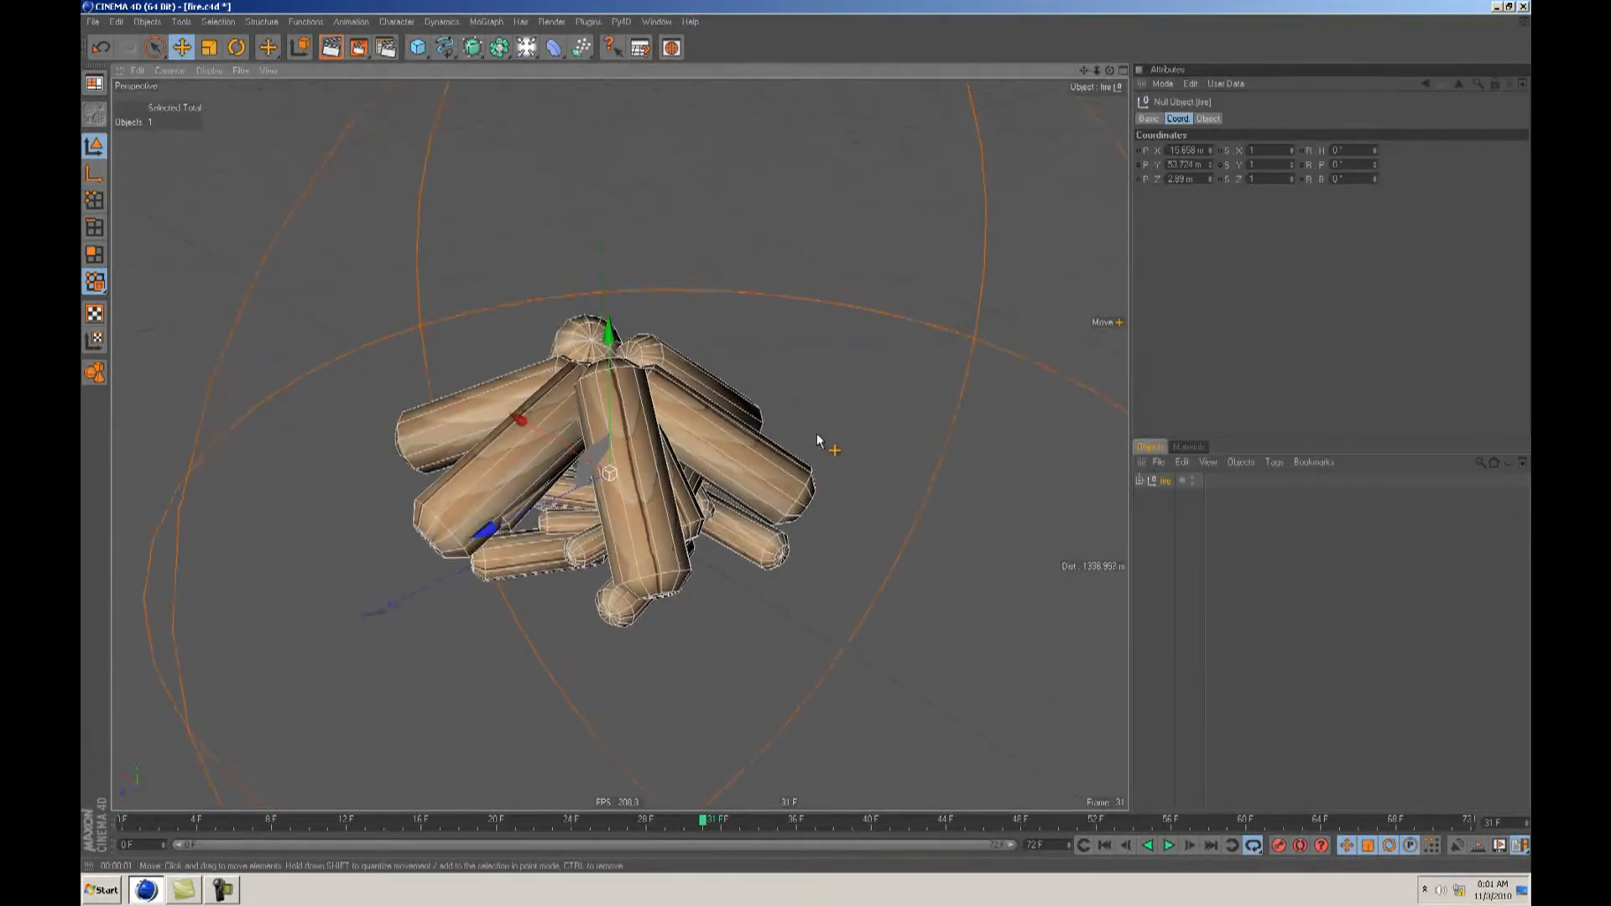
scroll(804, 435, down, 3)
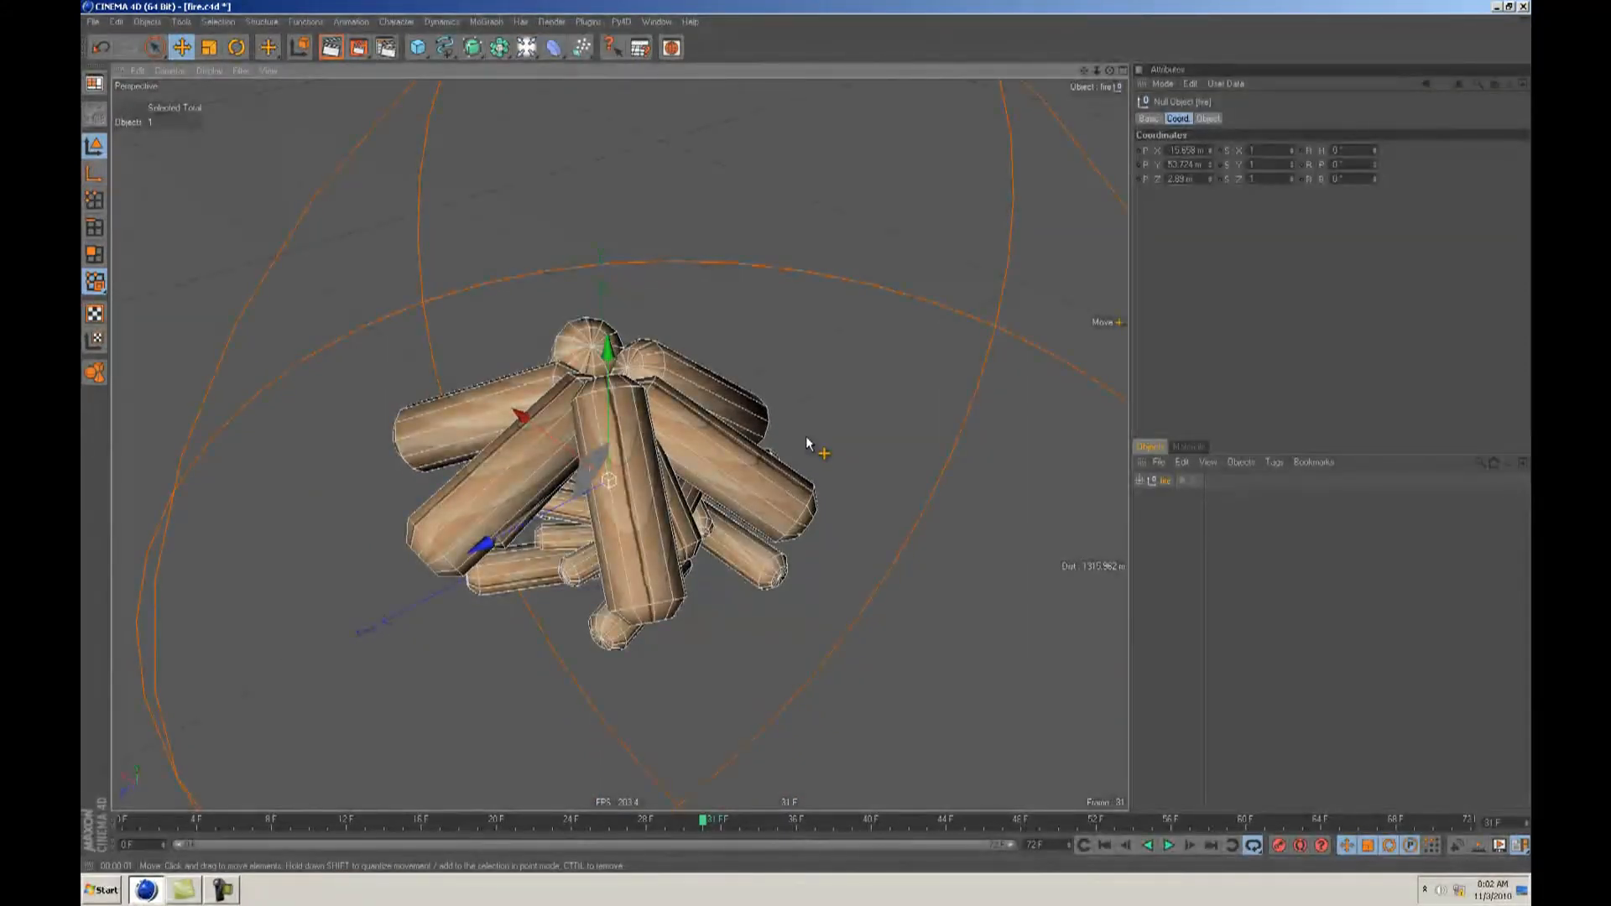
scroll(807, 442, down, 3)
scroll(806, 437, up, 3)
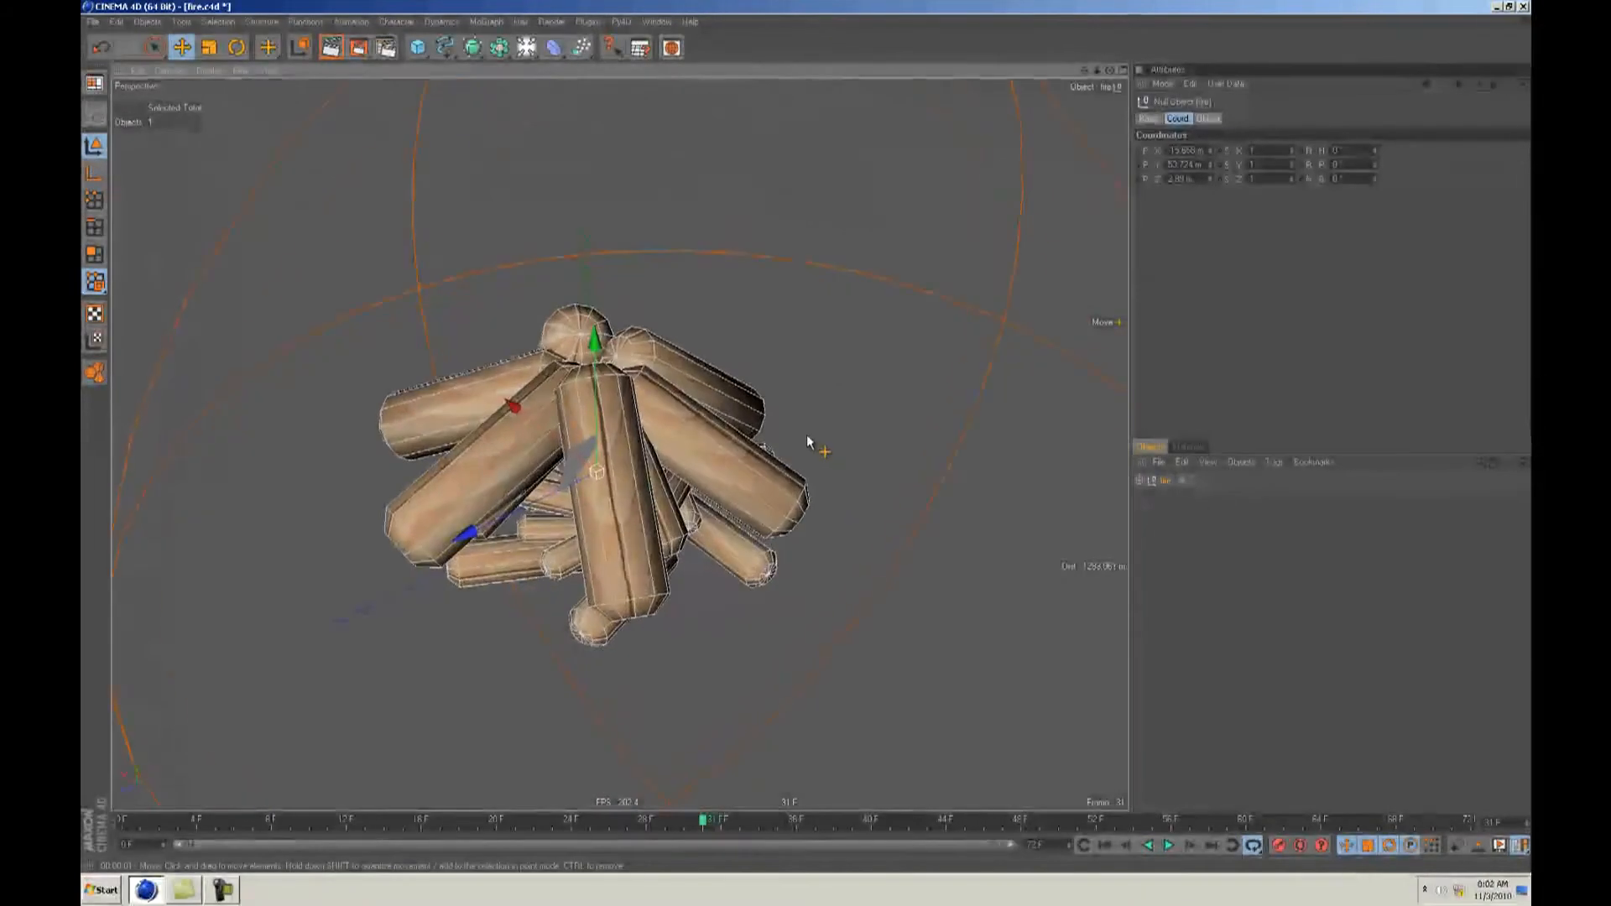
click(1175, 490)
click(1166, 482)
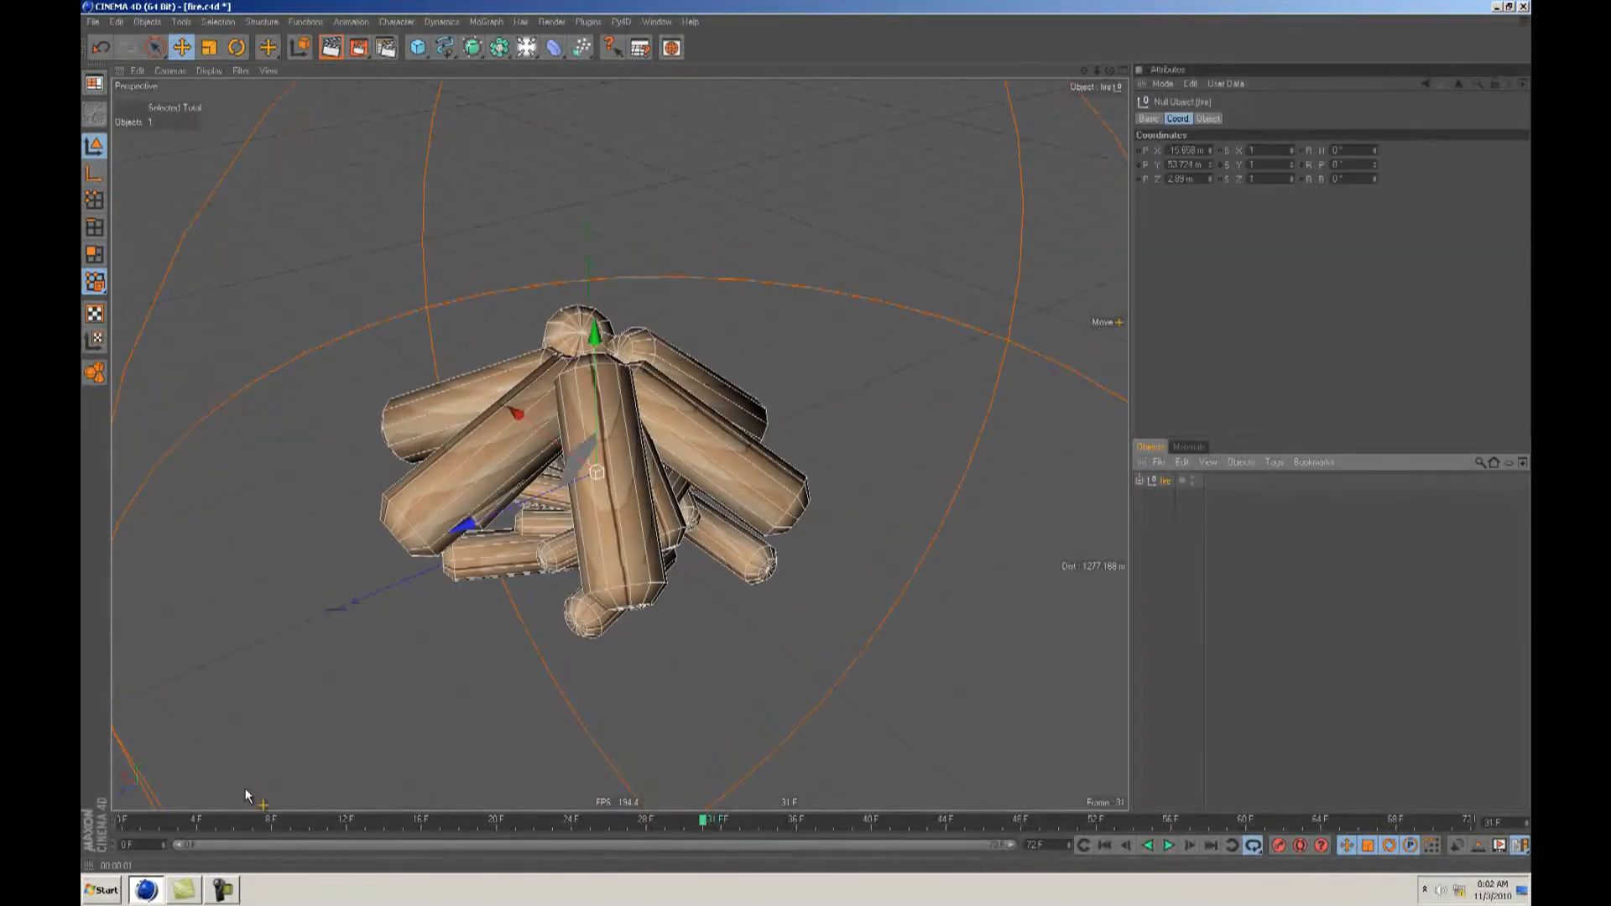
click(658, 21)
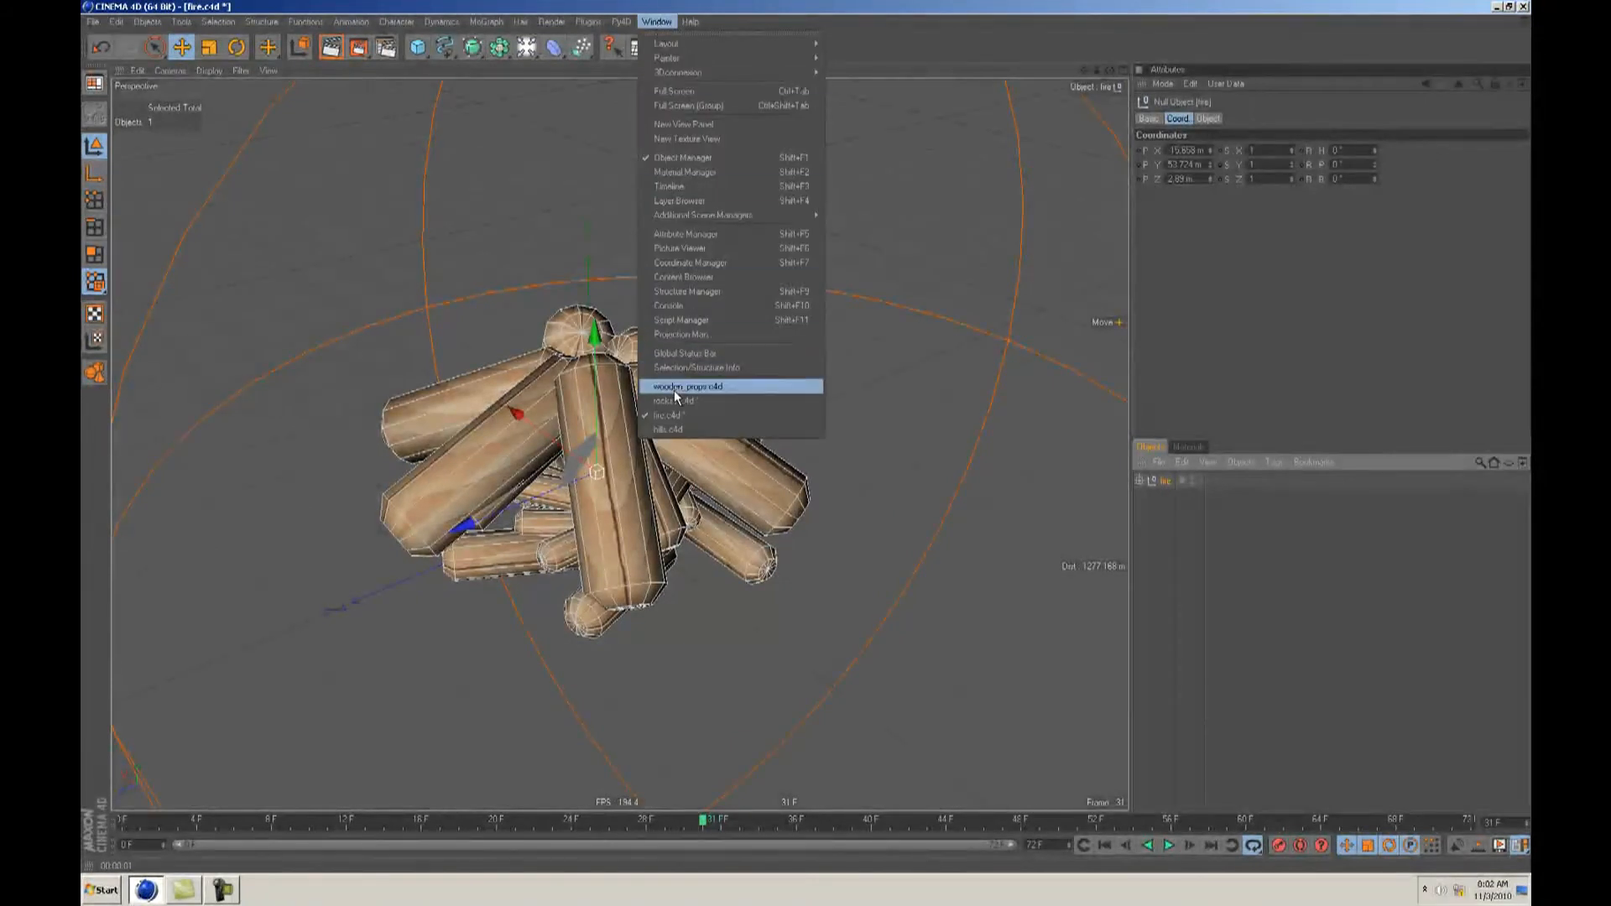
click(672, 430)
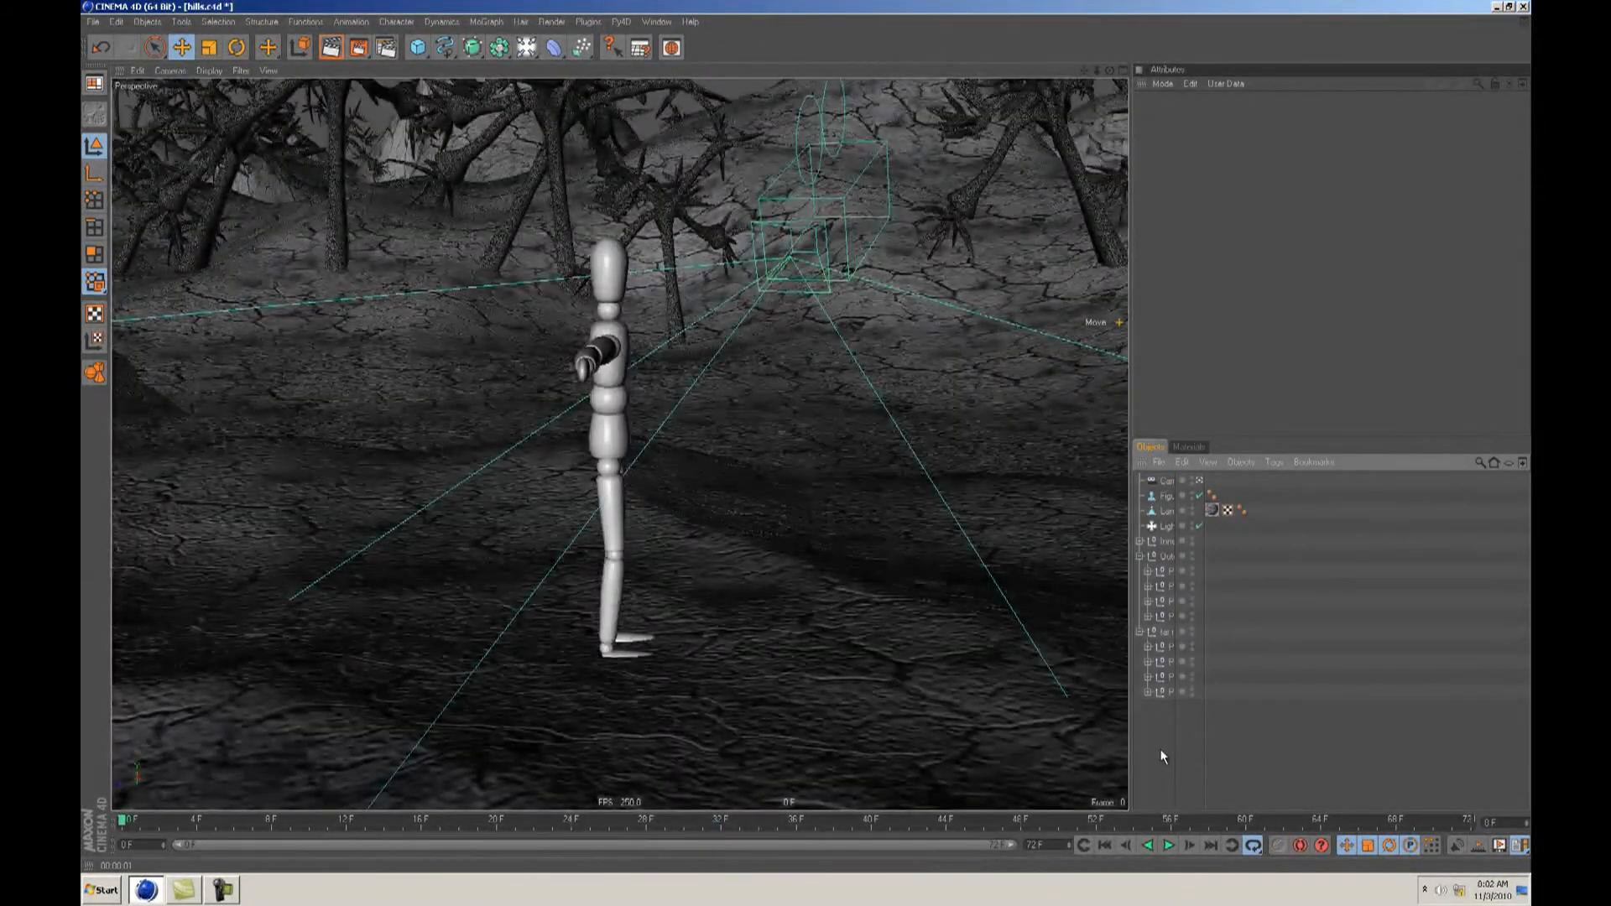
key(ctrl+v)
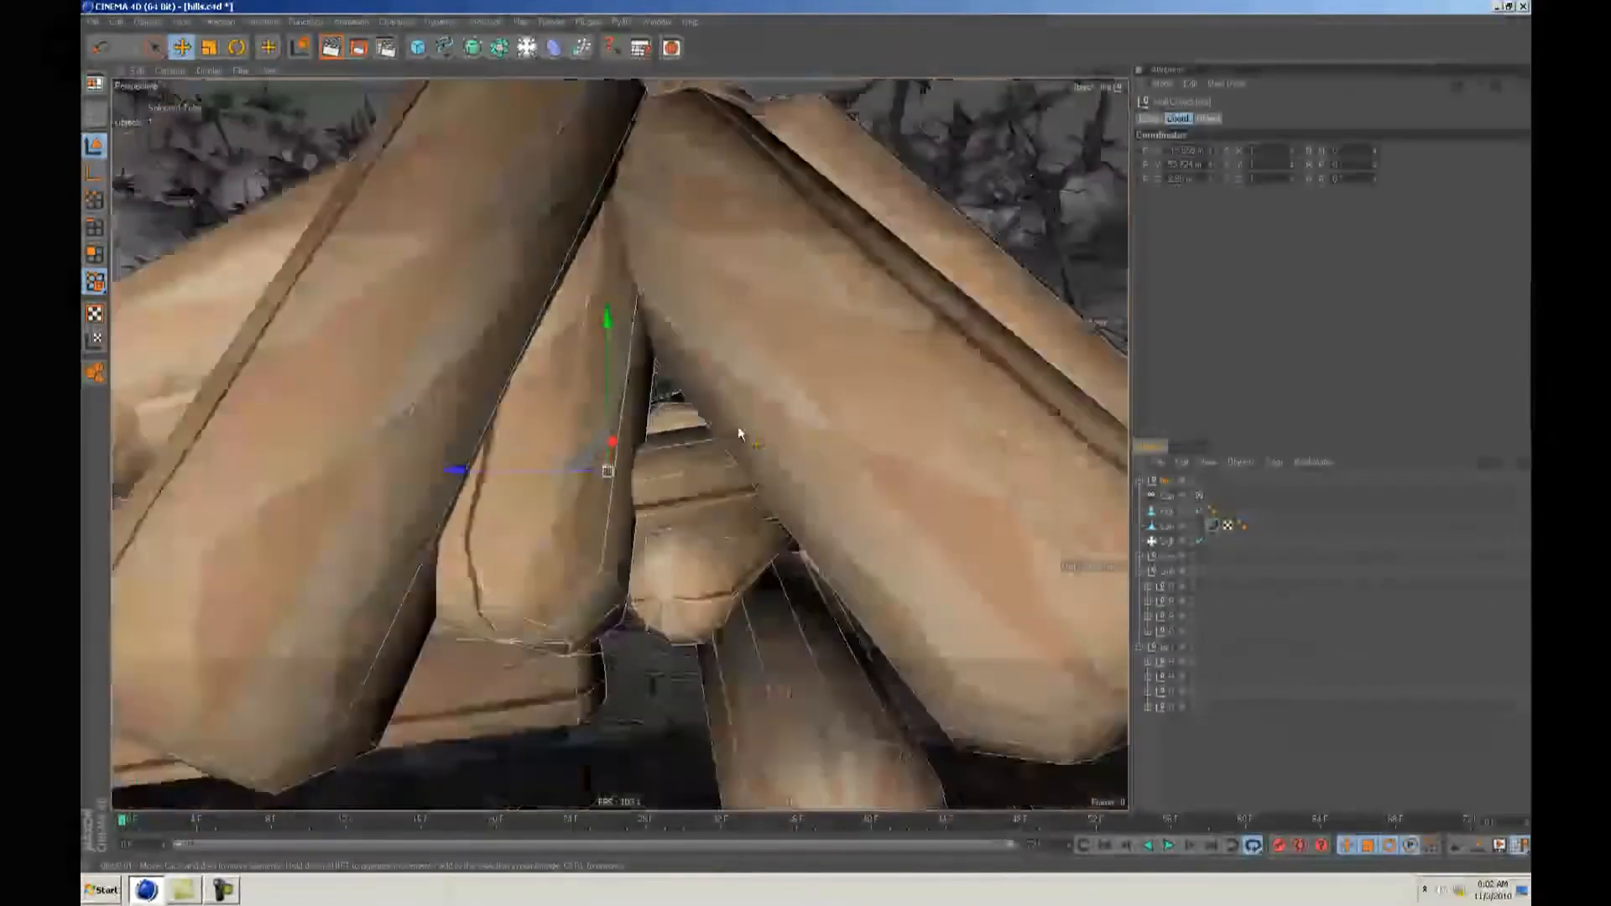
Step: Scale the pasted campfire down to suit the figure and move it onto the ground at the figure's feet
scroll(737, 425, down, 10)
key(t)
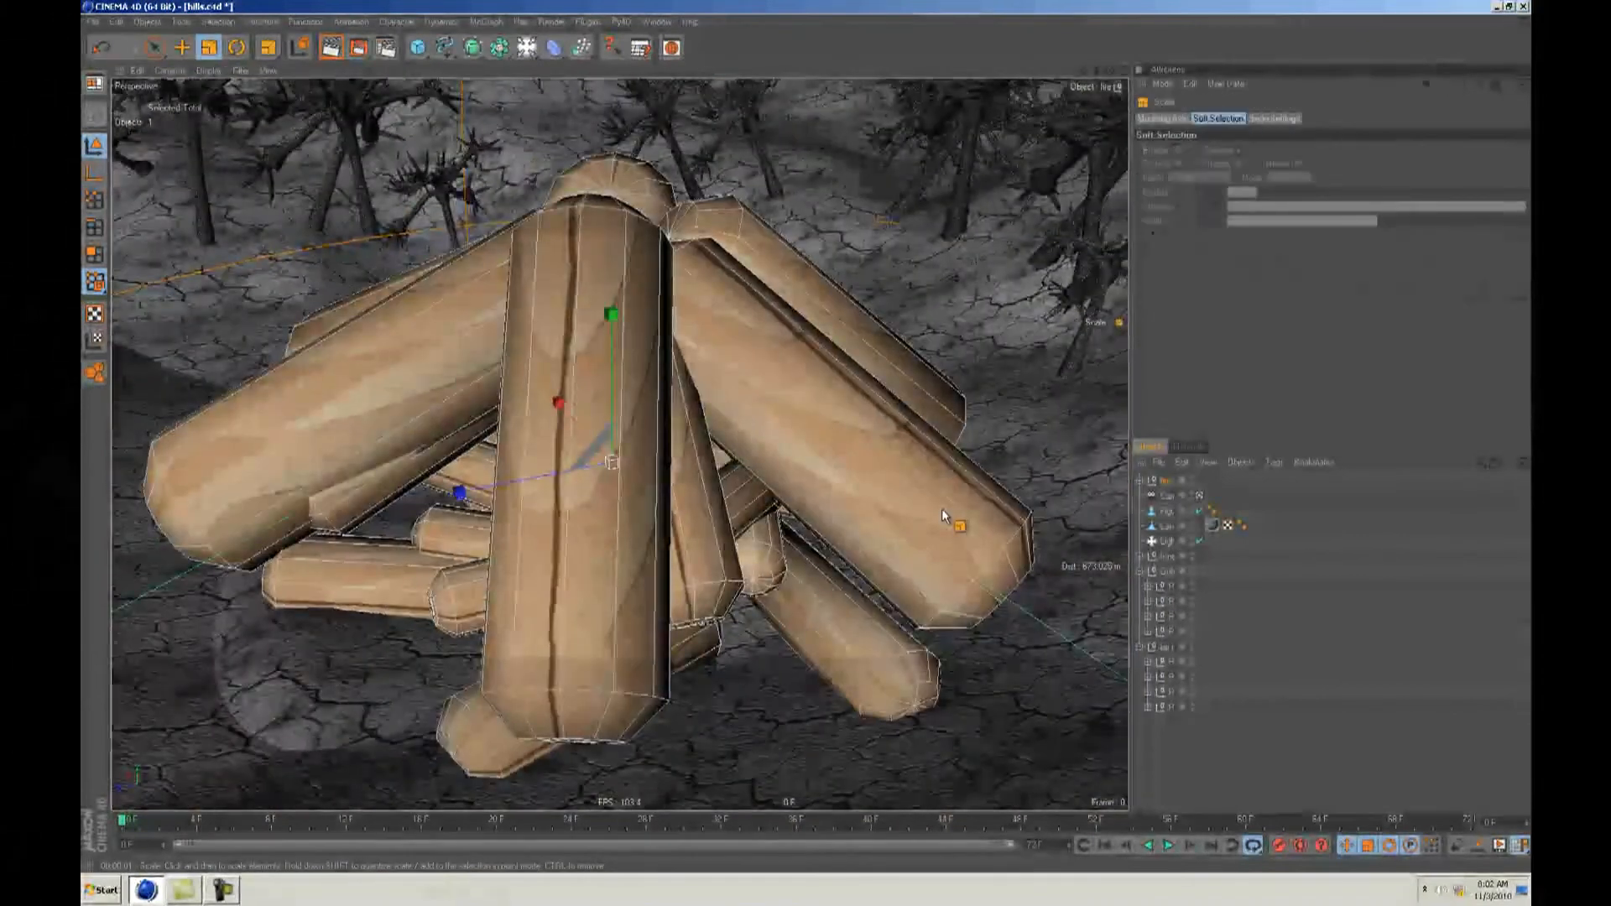
drag(942, 508, 808, 436)
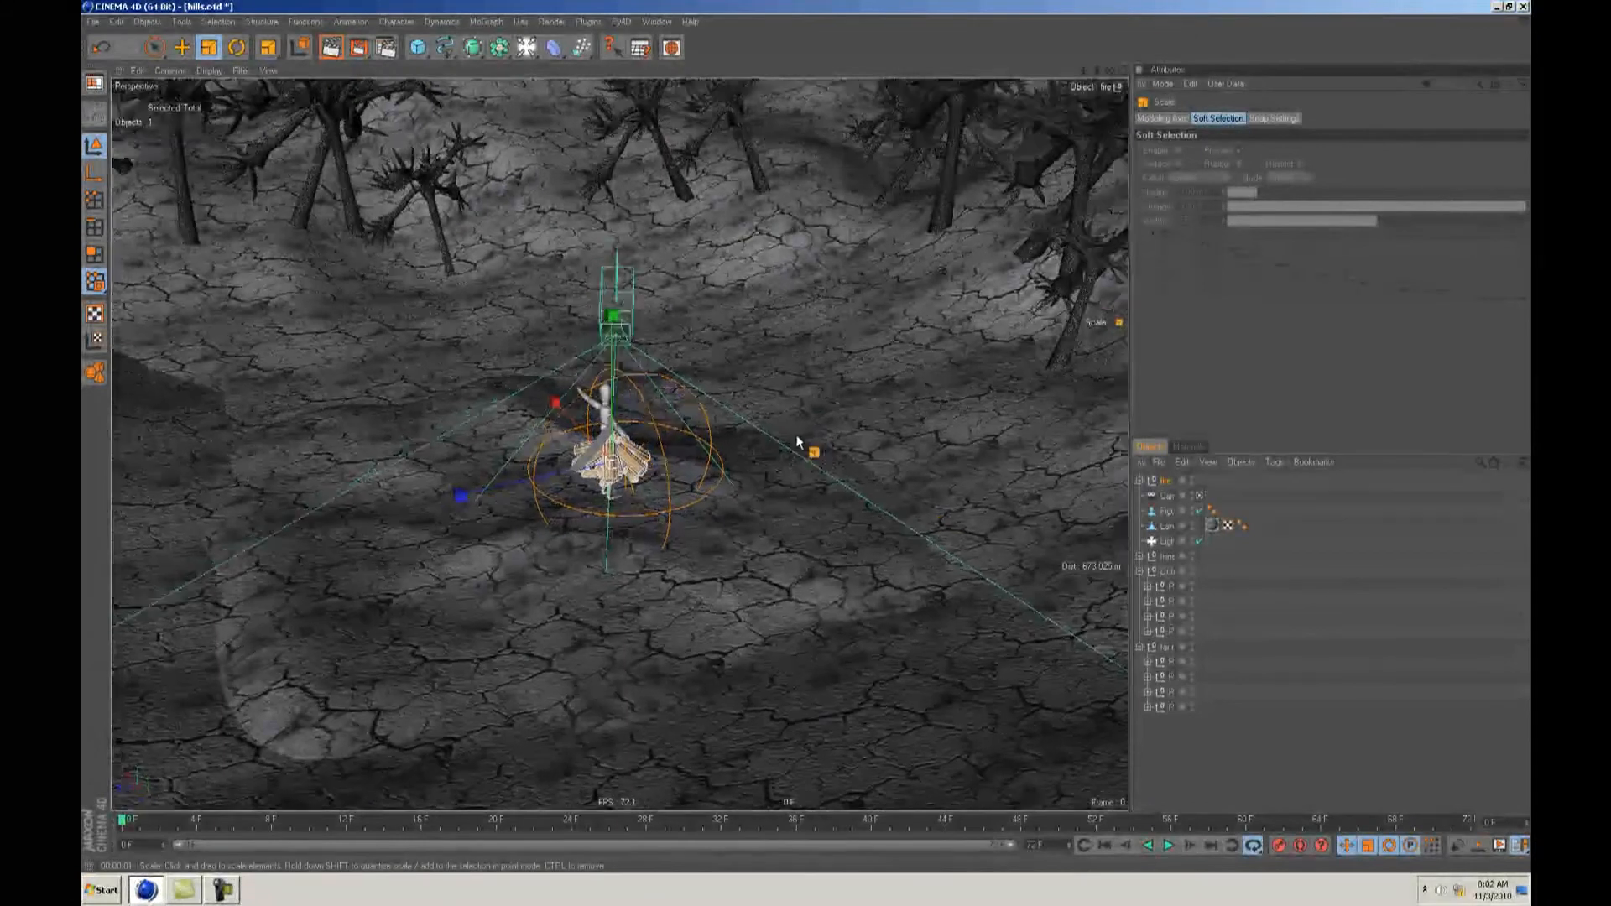
alt+drag(883, 510, 869, 435)
alt+right_drag(869, 436, 809, 520)
alt+drag(809, 520, 777, 522)
key(e)
drag(605, 325, 663, 376)
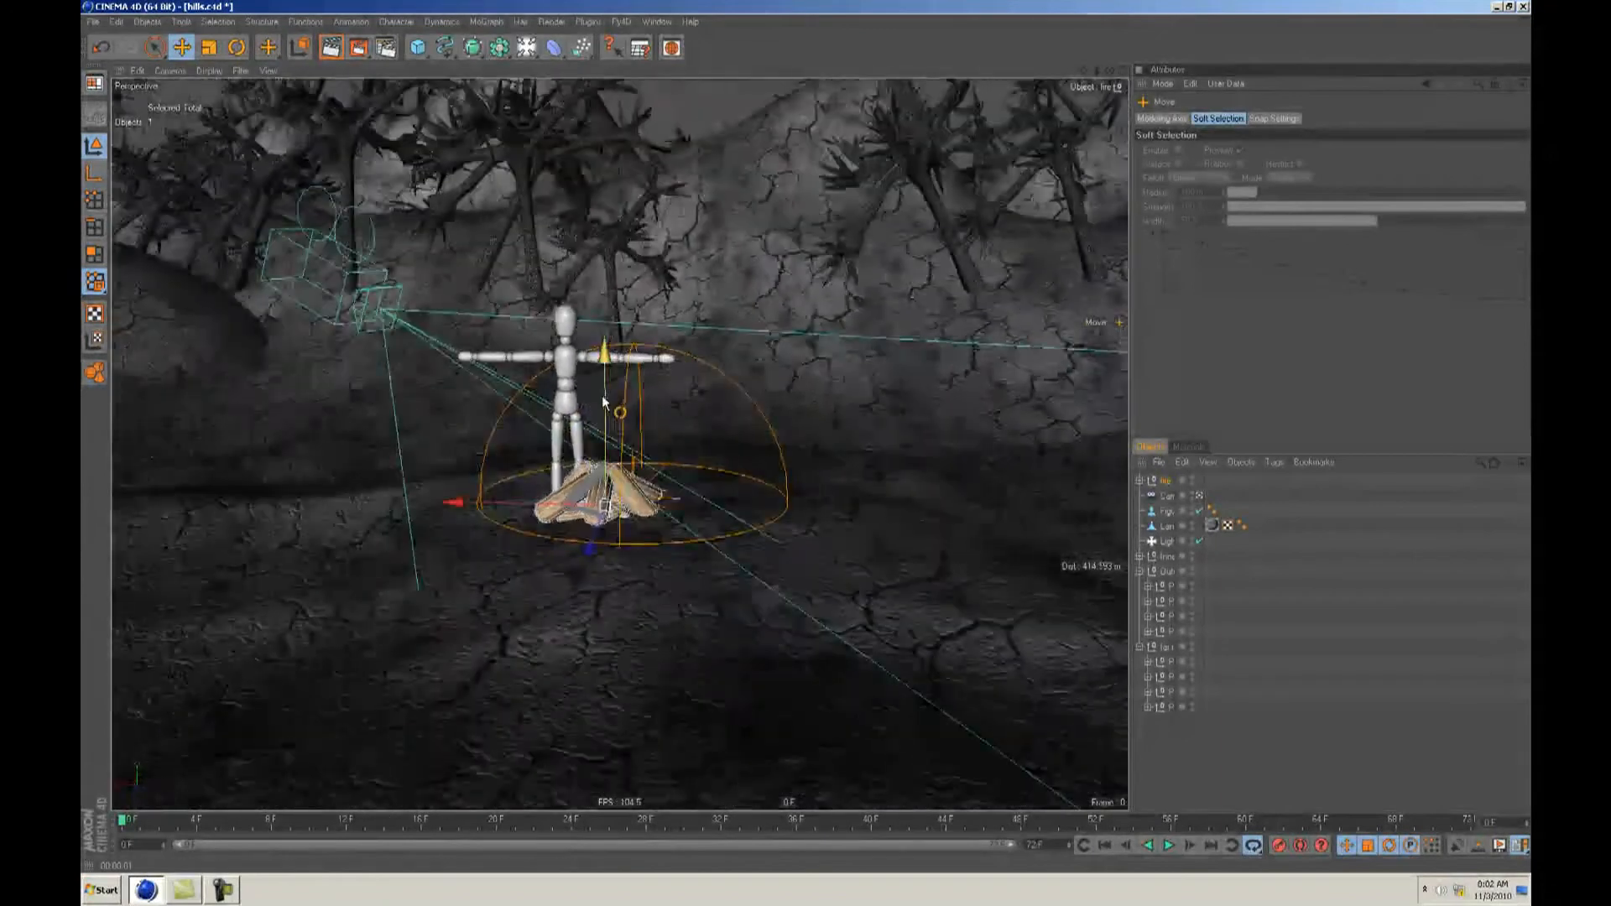
Step: Rotate the campfire so the logs settle on the sloping terrain, and deselect it
alt+right_drag(606, 400, 812, 446)
key(r)
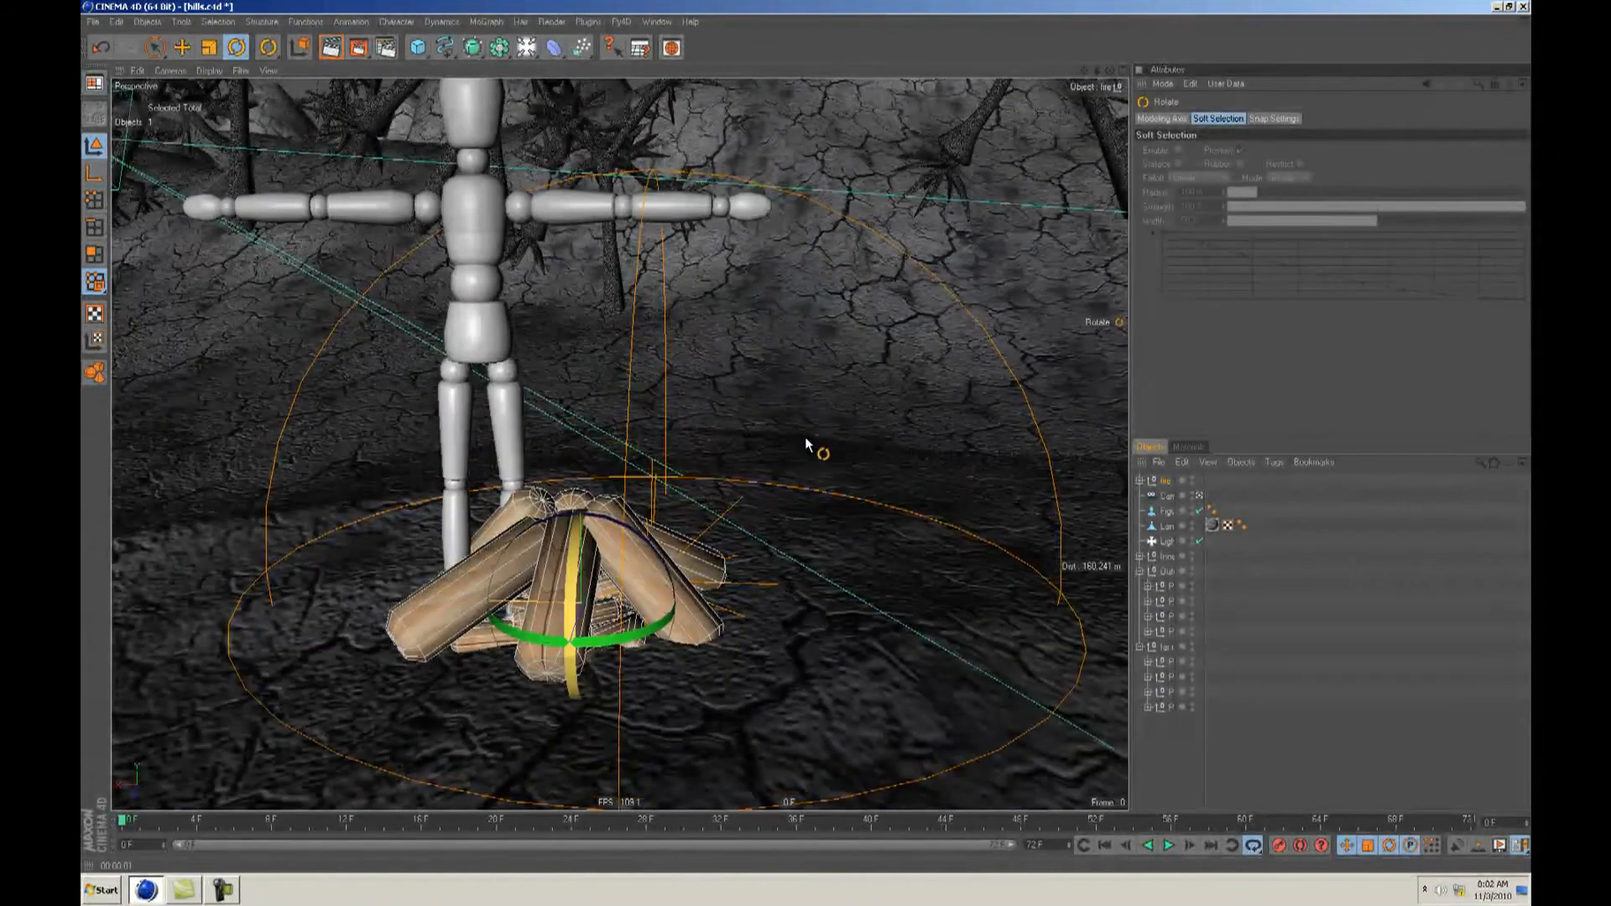
drag(601, 527, 594, 527)
alt+drag(821, 434, 780, 457)
alt+drag(659, 605, 806, 435)
drag(663, 613, 800, 435)
alt+right_drag(800, 436, 818, 436)
alt+drag(818, 435, 772, 600)
key(e)
click(1178, 745)
Step: Widen the object list's name column and move the Figure clear of the logs so it stands beside the campfire
drag(1202, 618, 1315, 618)
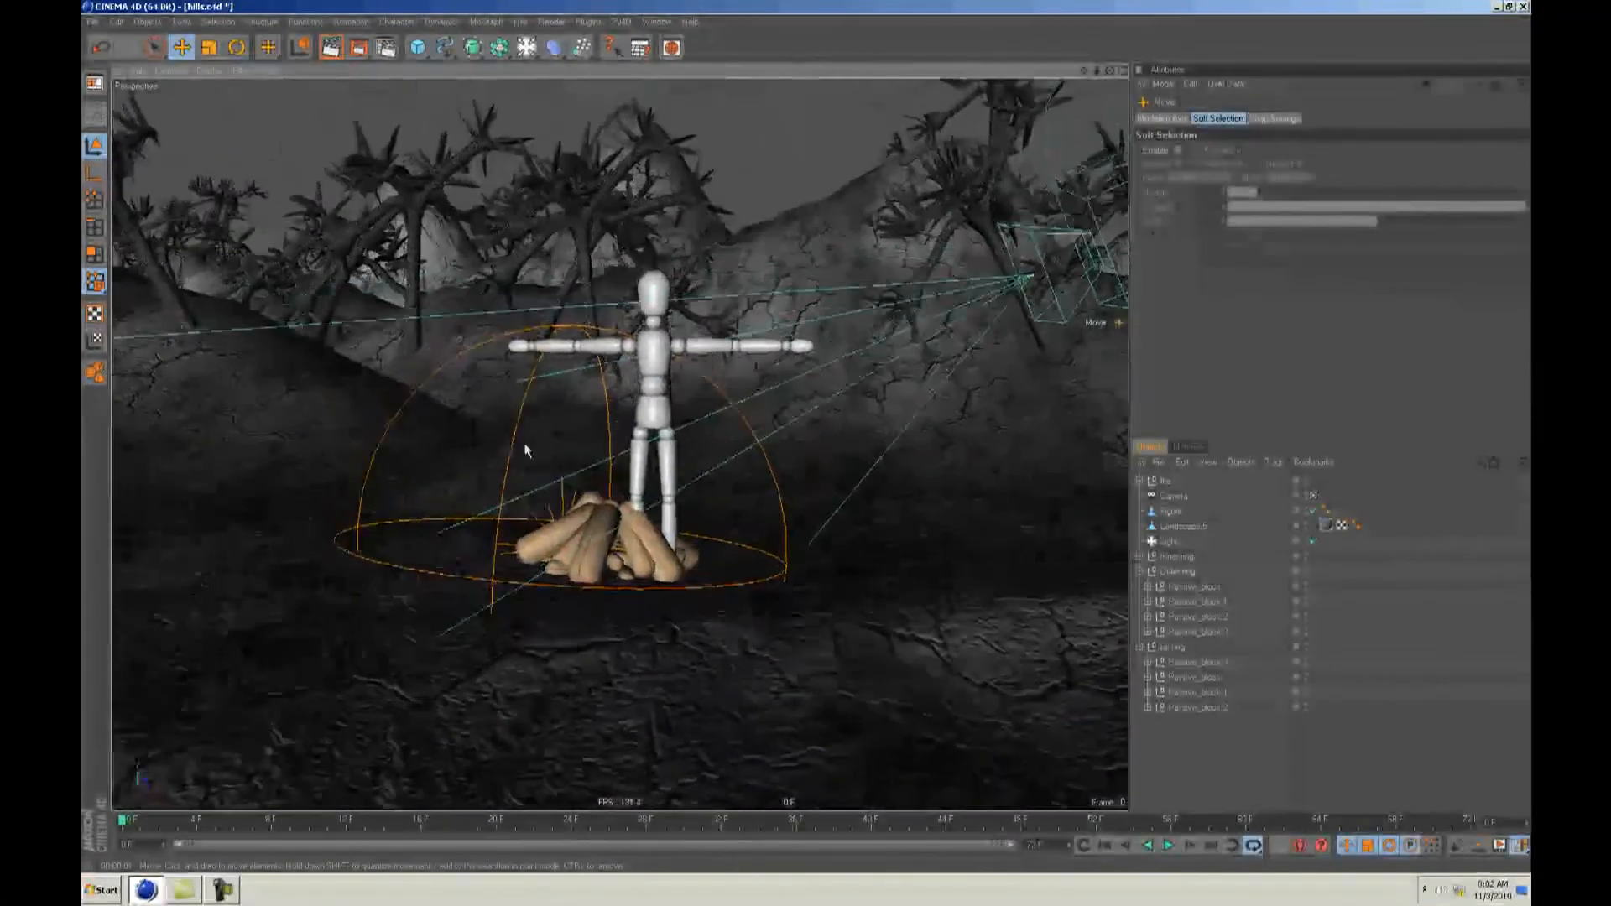
alt+drag(804, 435, 809, 445)
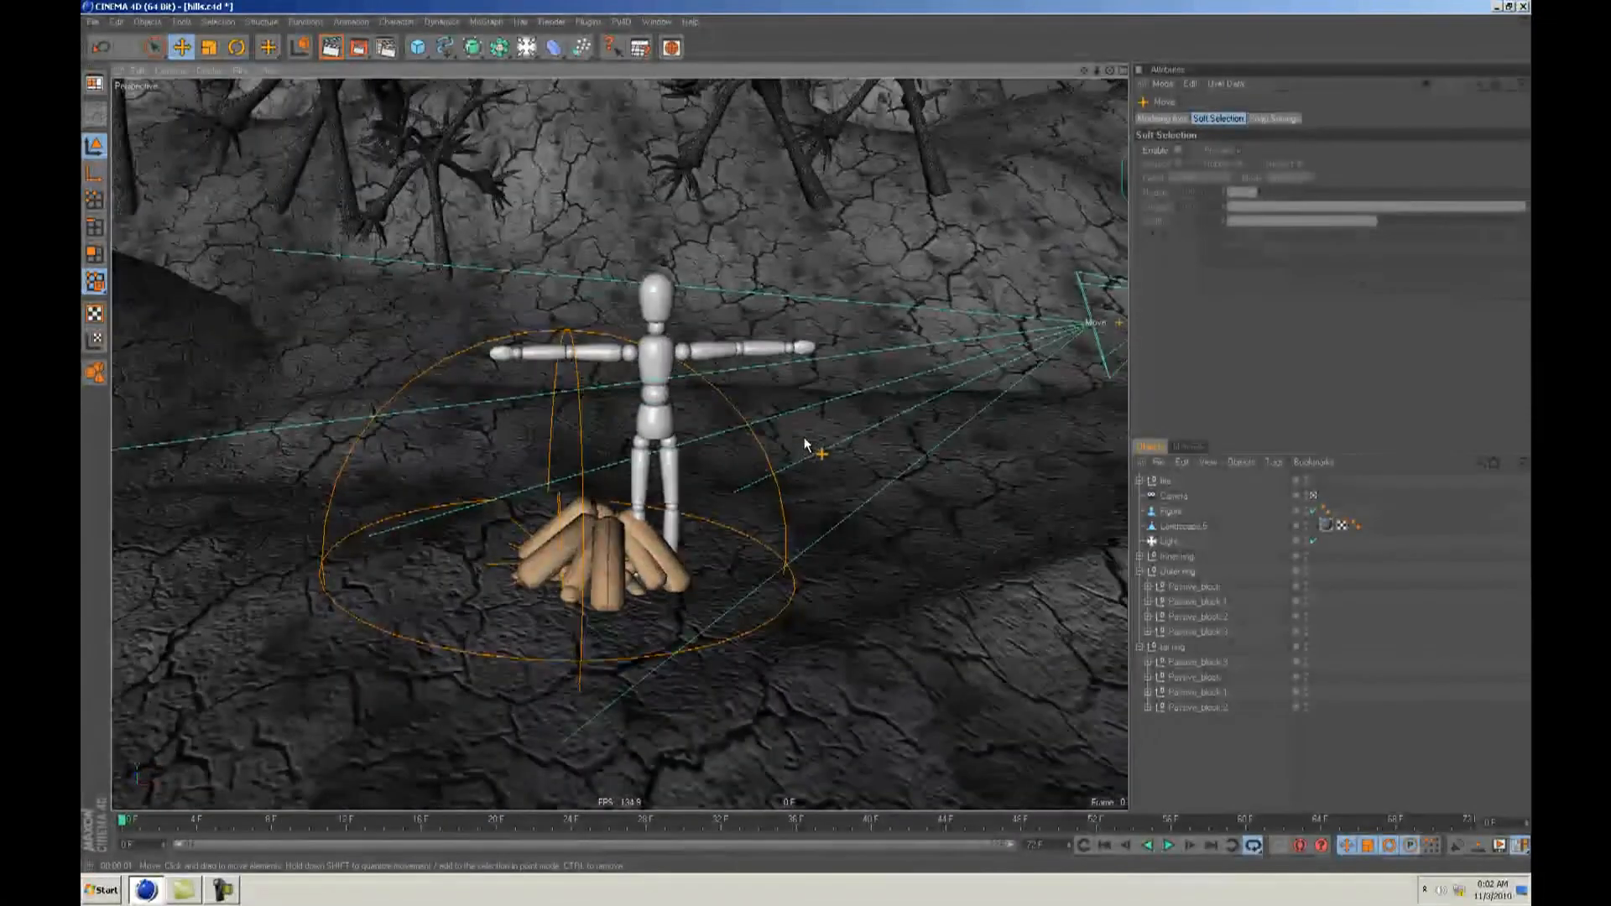
alt+right_drag(812, 445, 642, 440)
alt+drag(643, 440, 810, 452)
click(1175, 497)
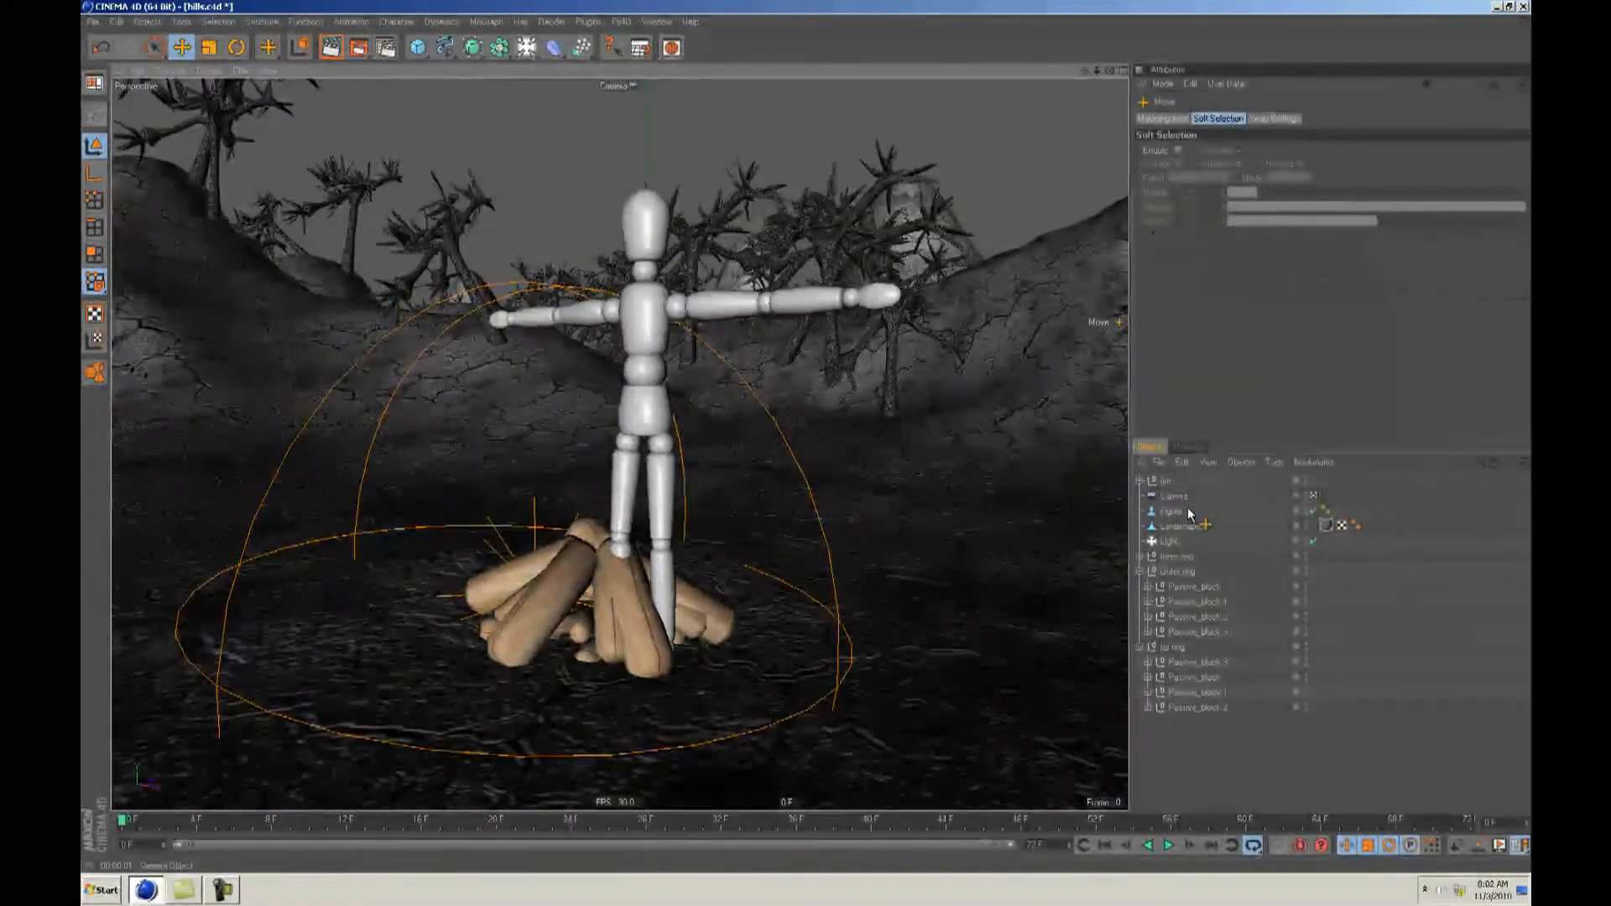
click(1184, 511)
drag(710, 432, 809, 444)
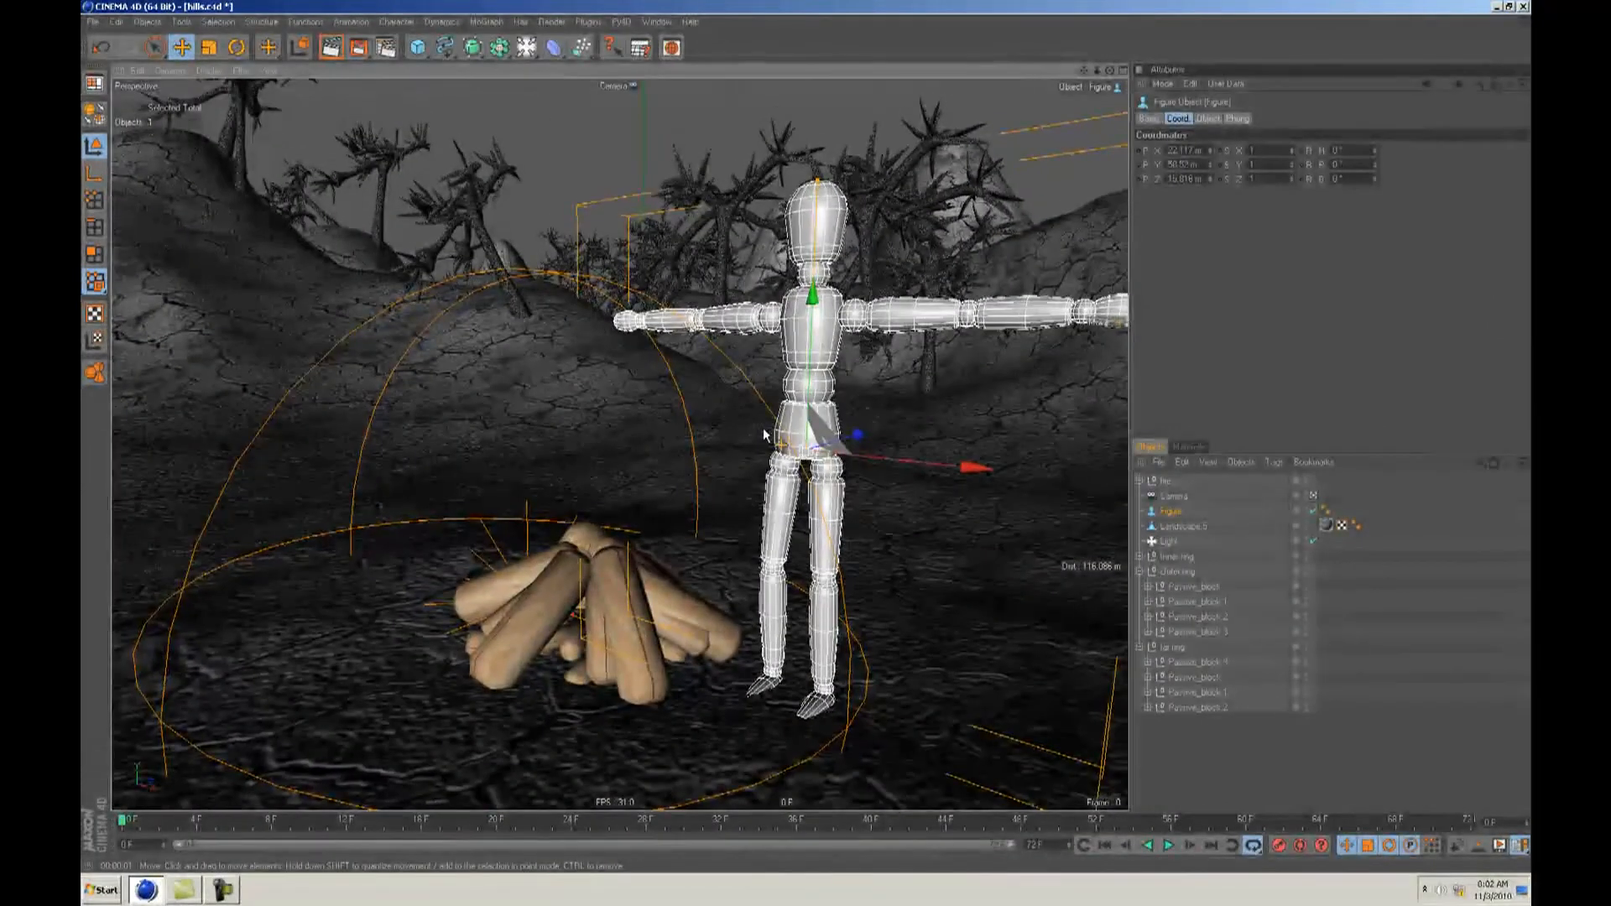
alt+drag(671, 344, 739, 319)
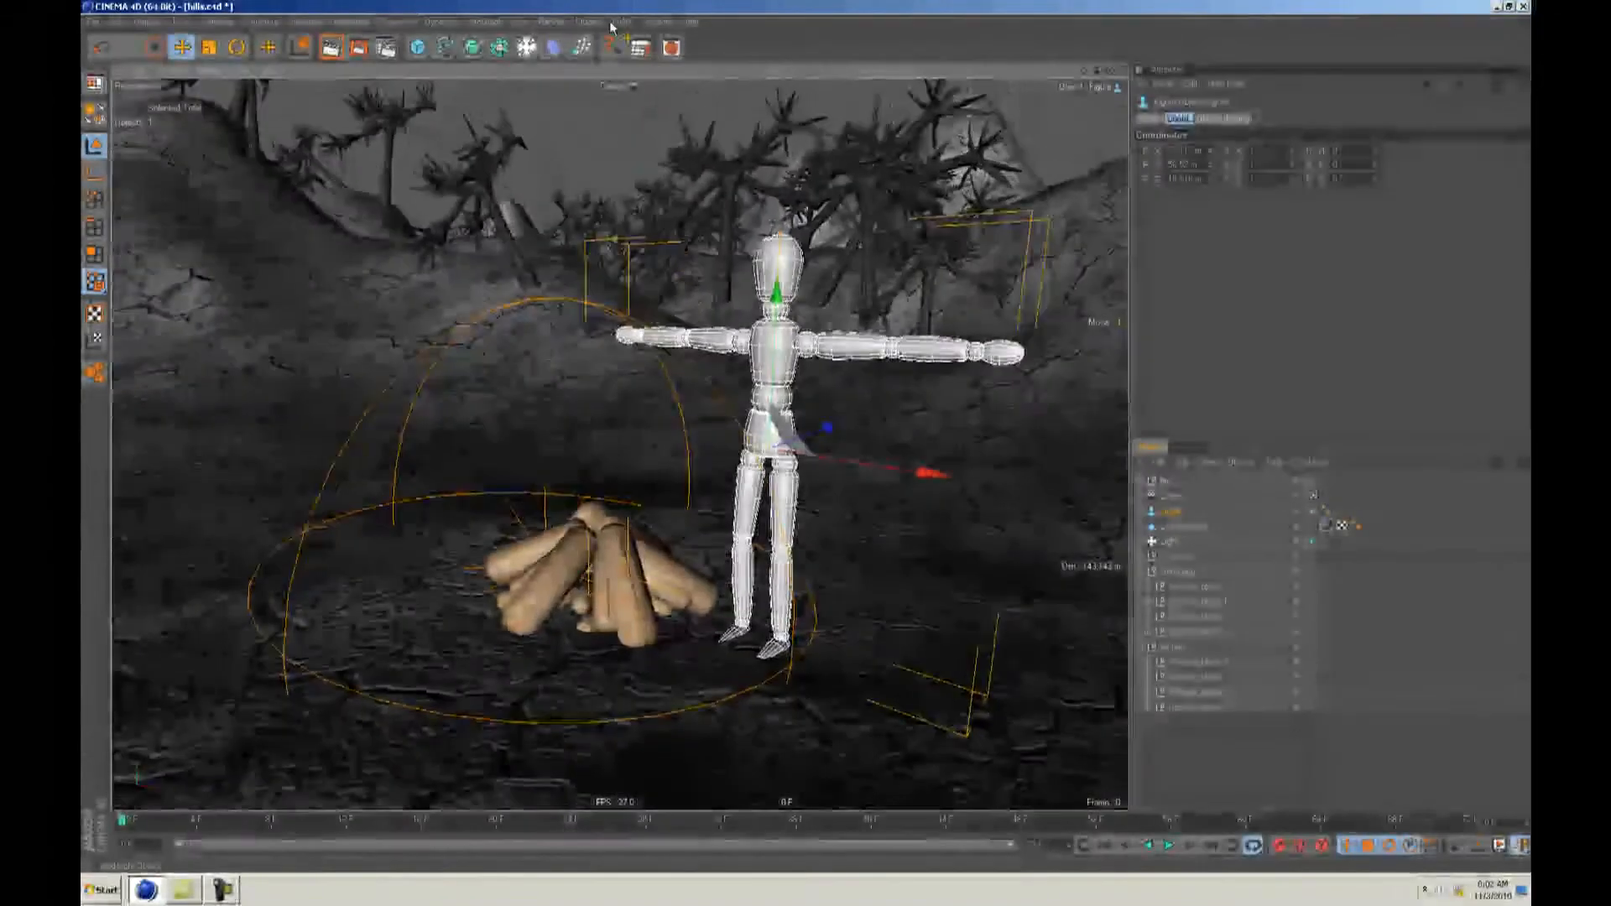
Step: Switch to the rocks1.c4d scene and examine the rocks from several angles with a preview render
click(654, 23)
click(695, 401)
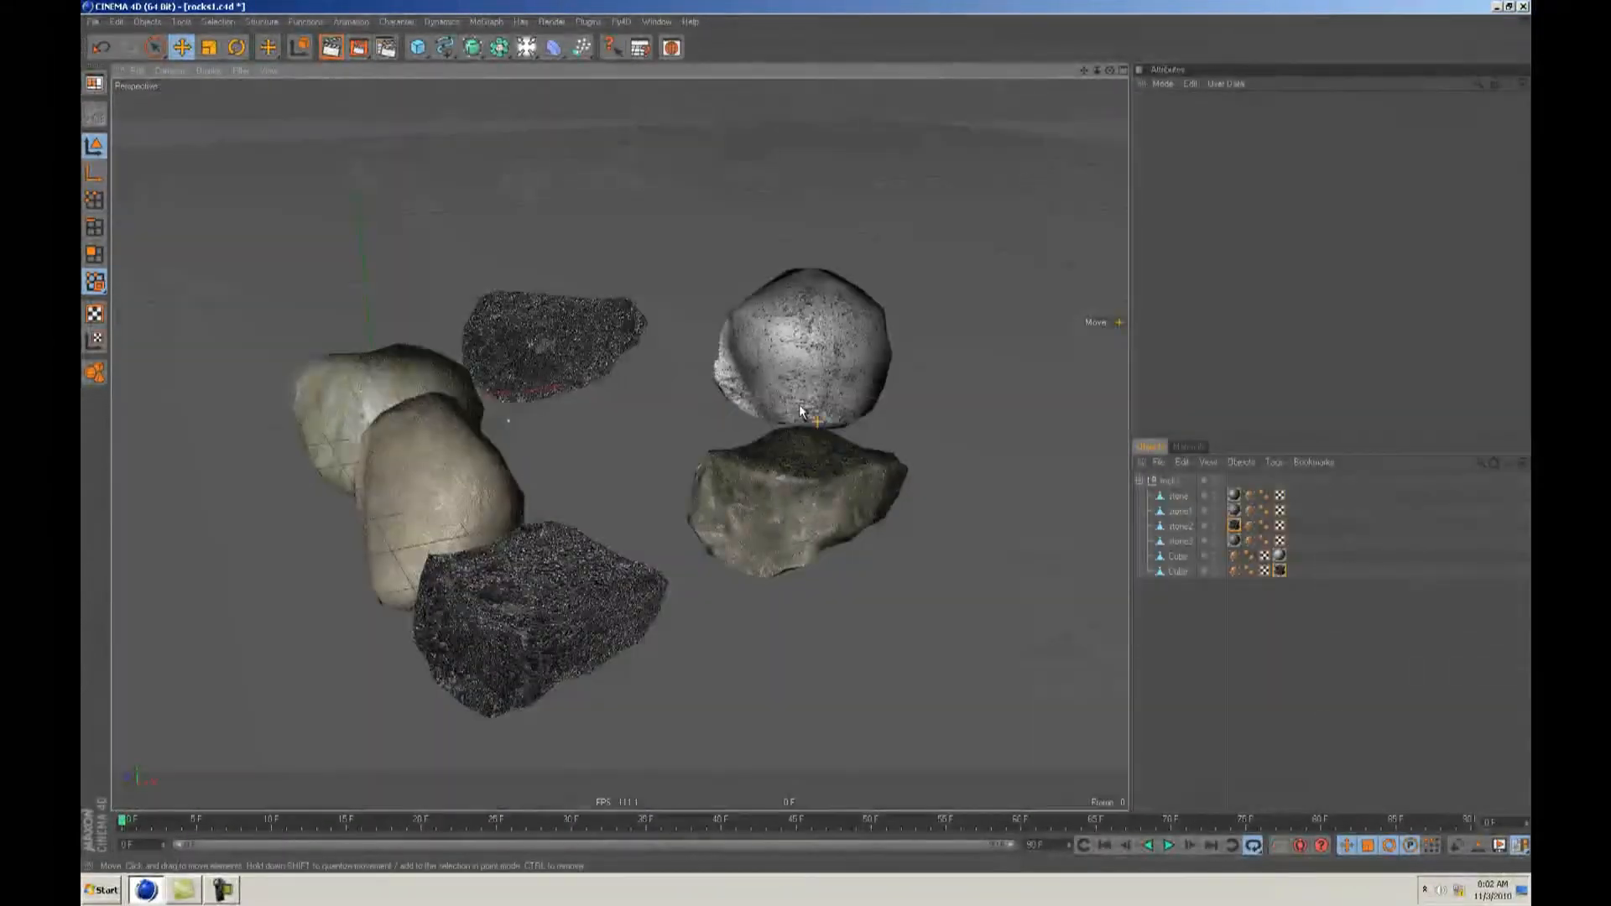
alt+drag(768, 401, 804, 435)
alt+right_drag(806, 436, 806, 440)
alt+drag(806, 440, 805, 437)
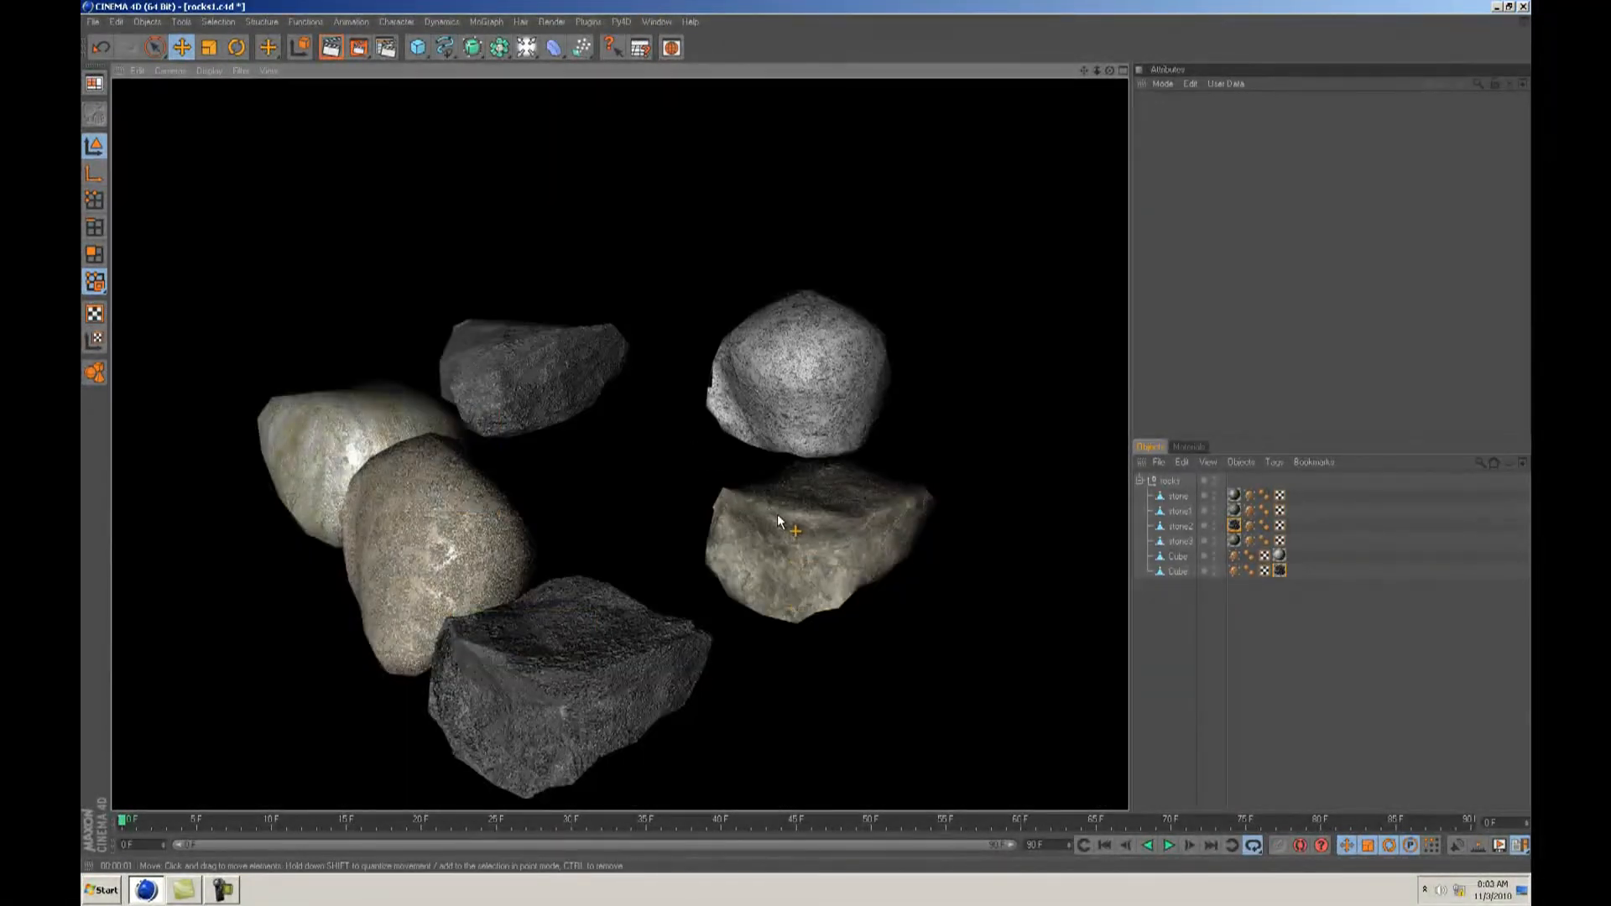
mouse_move(777, 515)
alt+mouse_down()
mouse_move(678, 507)
mouse_move(805, 437)
alt+mouse_up()
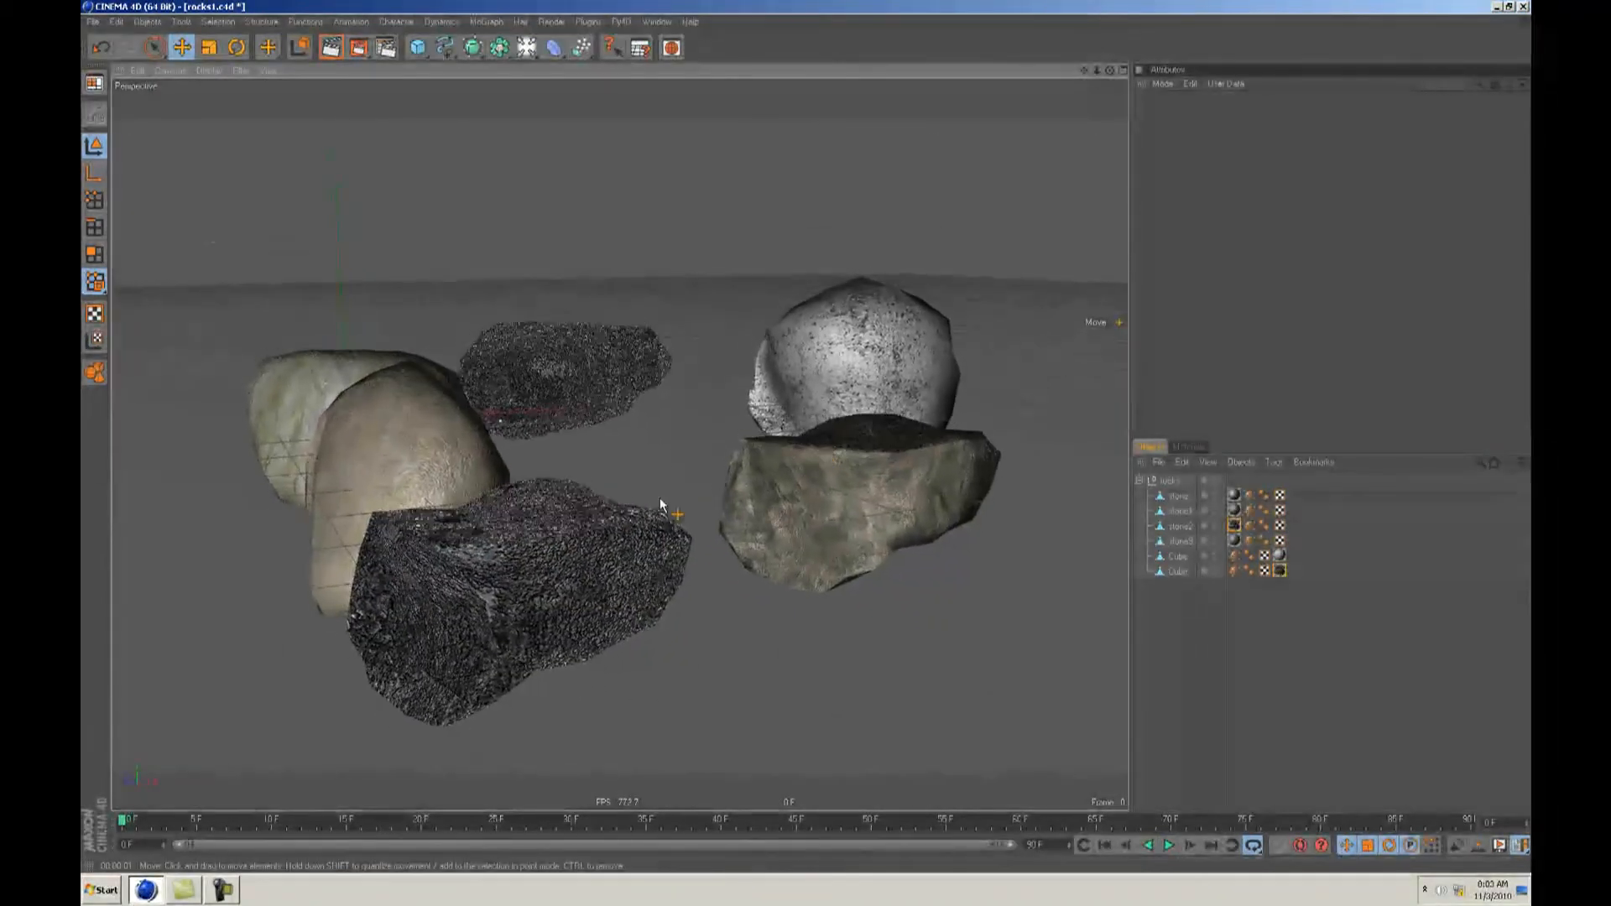
scroll(806, 437, up, 5)
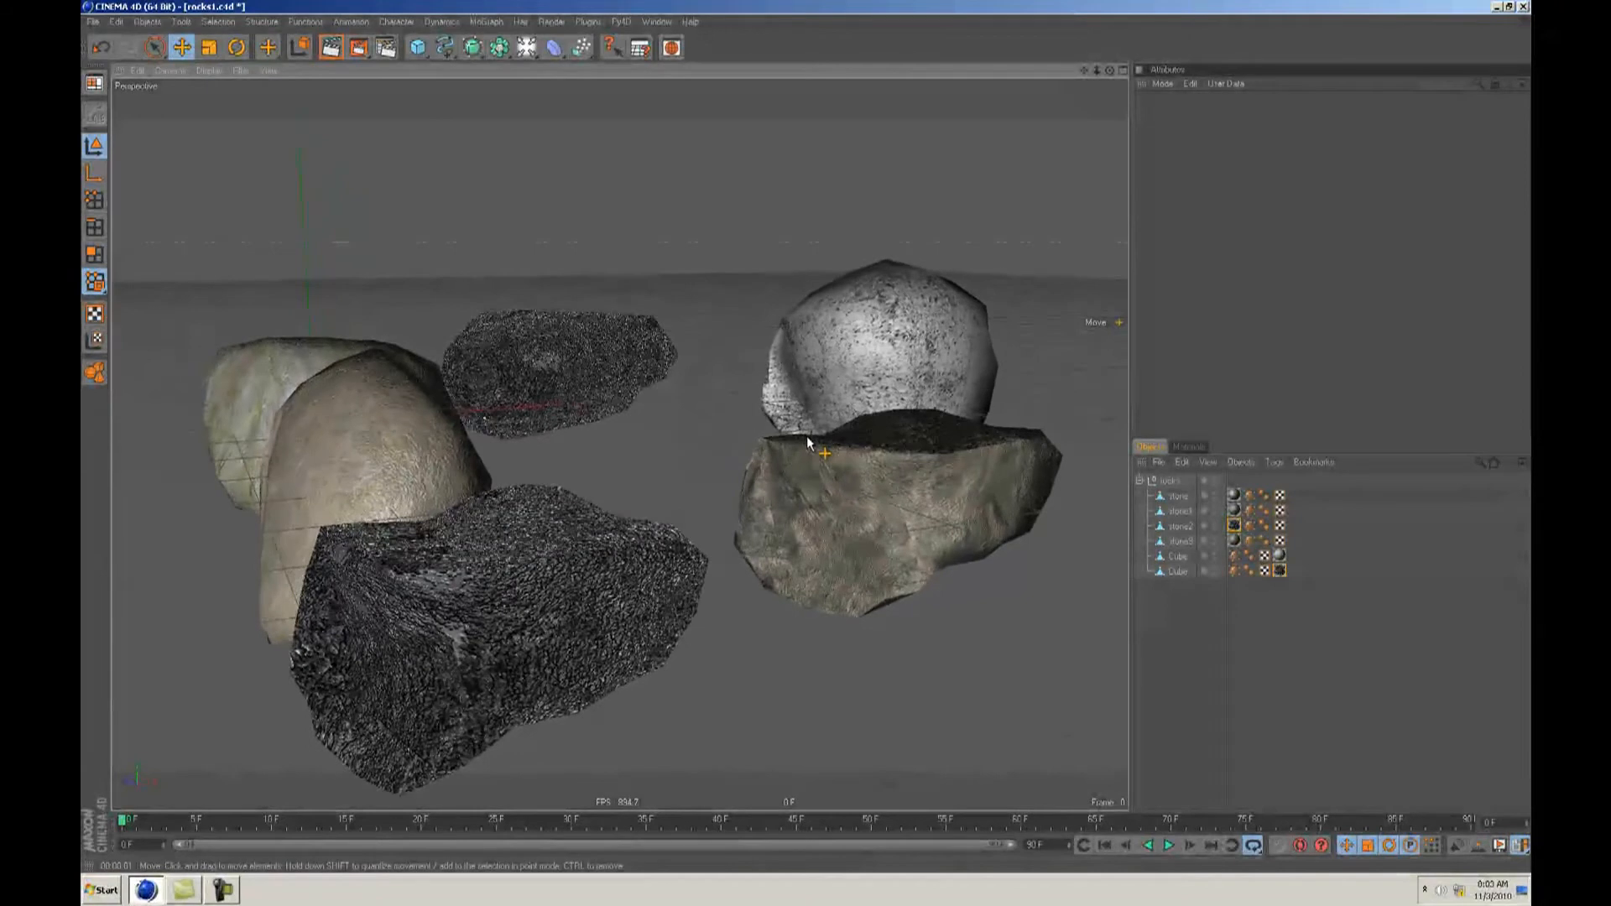
scroll(807, 436, down, 2)
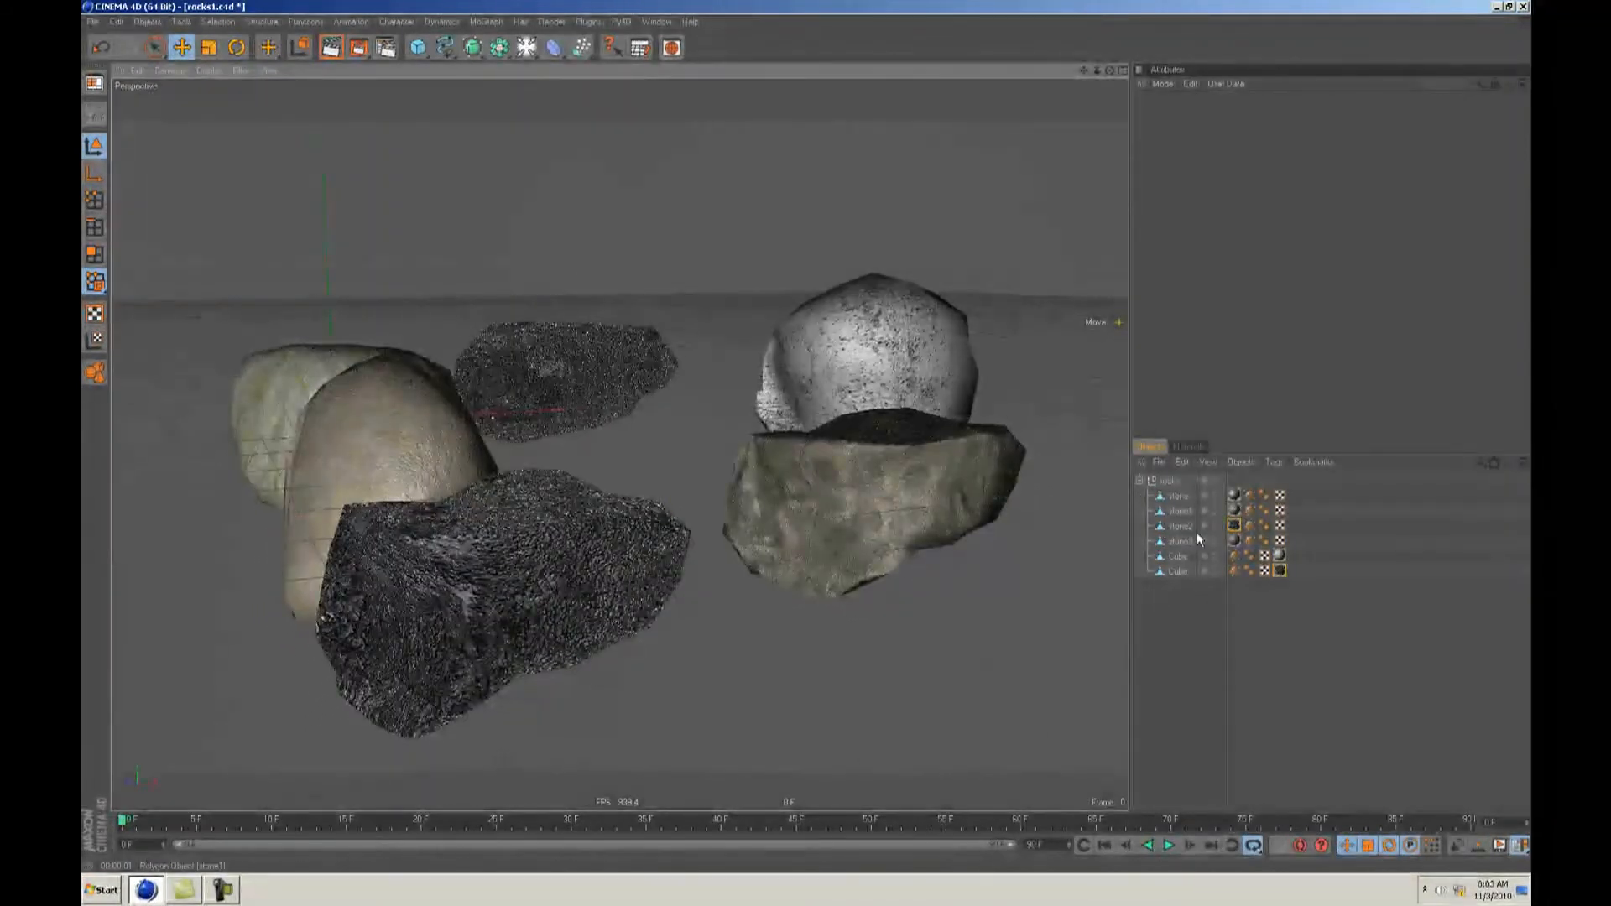
Step: Delete the HyperNURBS Weight tags from the two Cube rocks and the matching tags from the four stone objects
click(1237, 571)
ctrl+click(1236, 558)
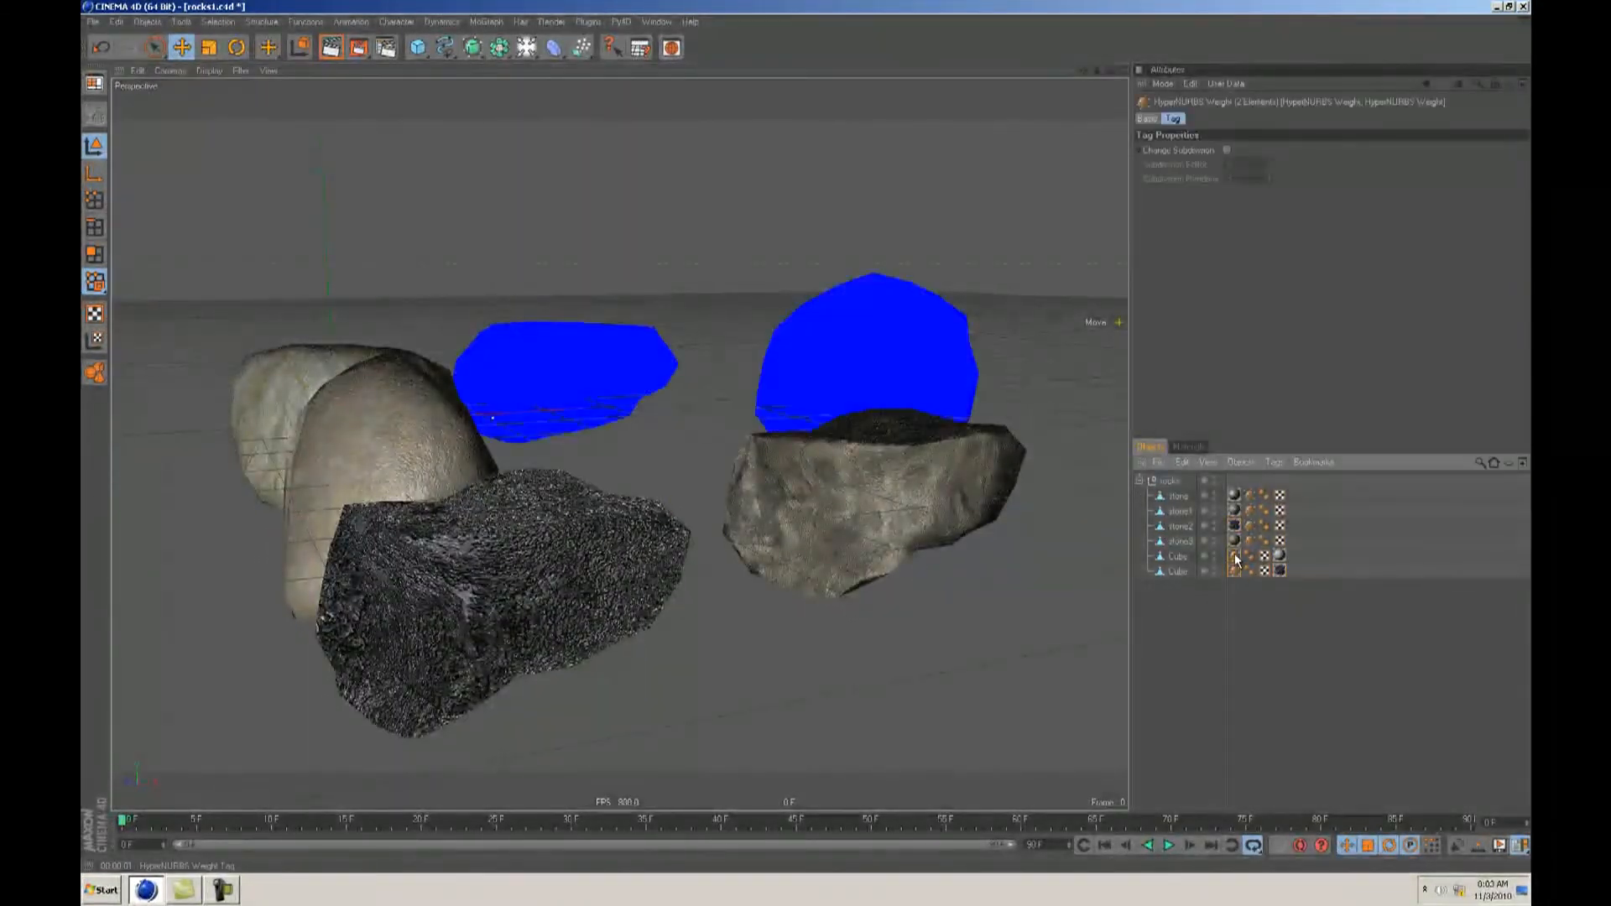
key(Delete)
click(1250, 542)
shift+click(1248, 499)
key(Delete)
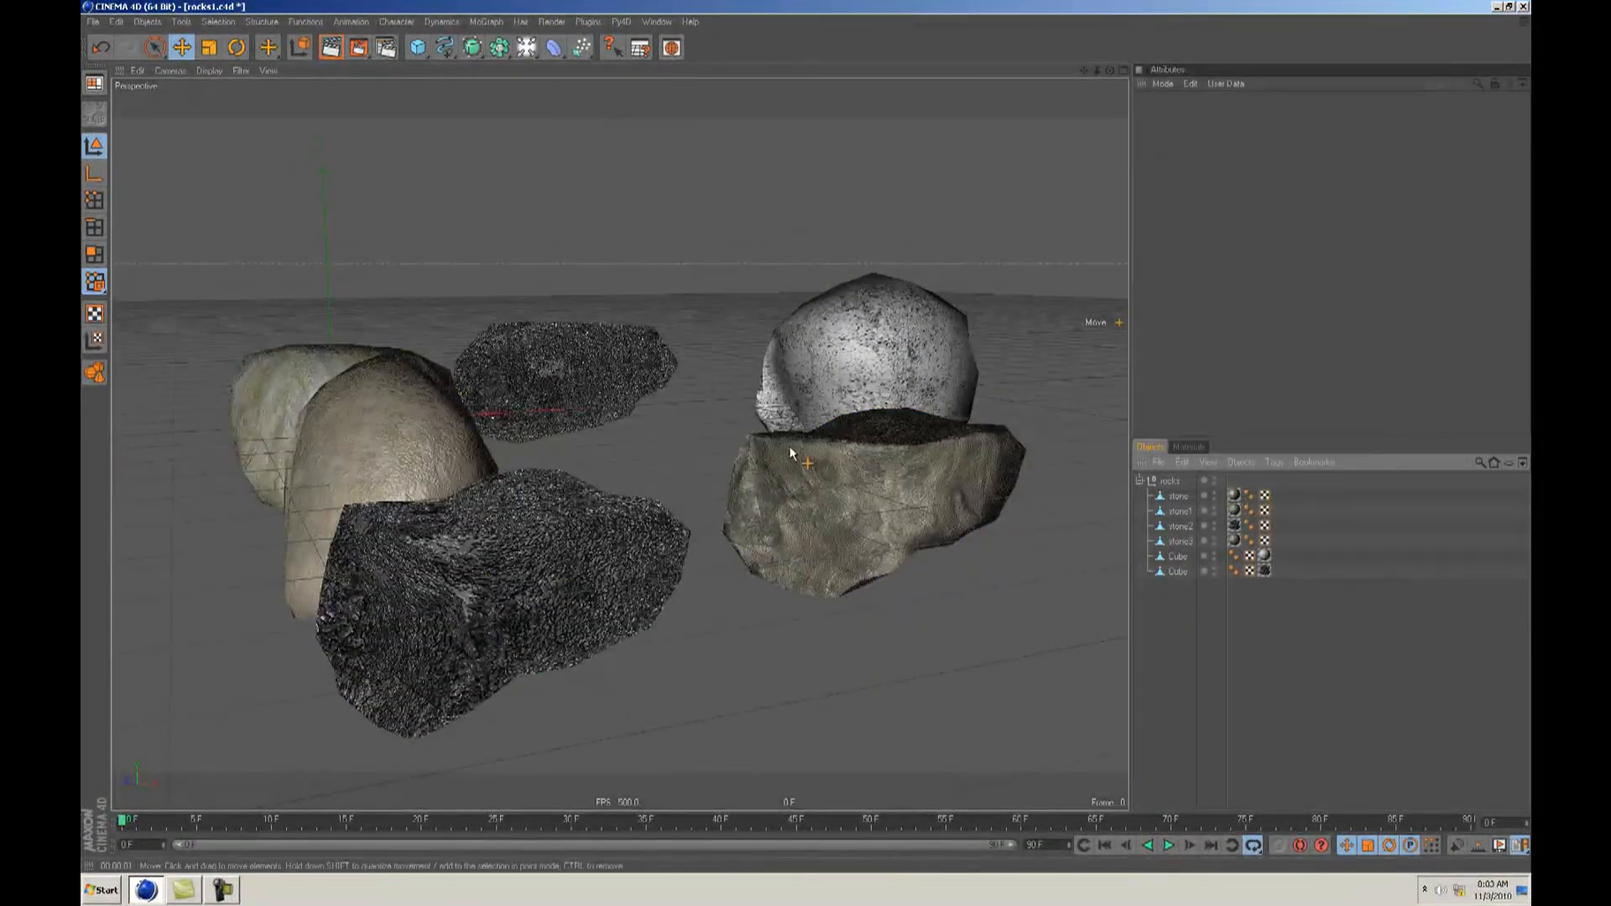
Step: Fold the rocks group and copy it
click(1140, 481)
click(1169, 480)
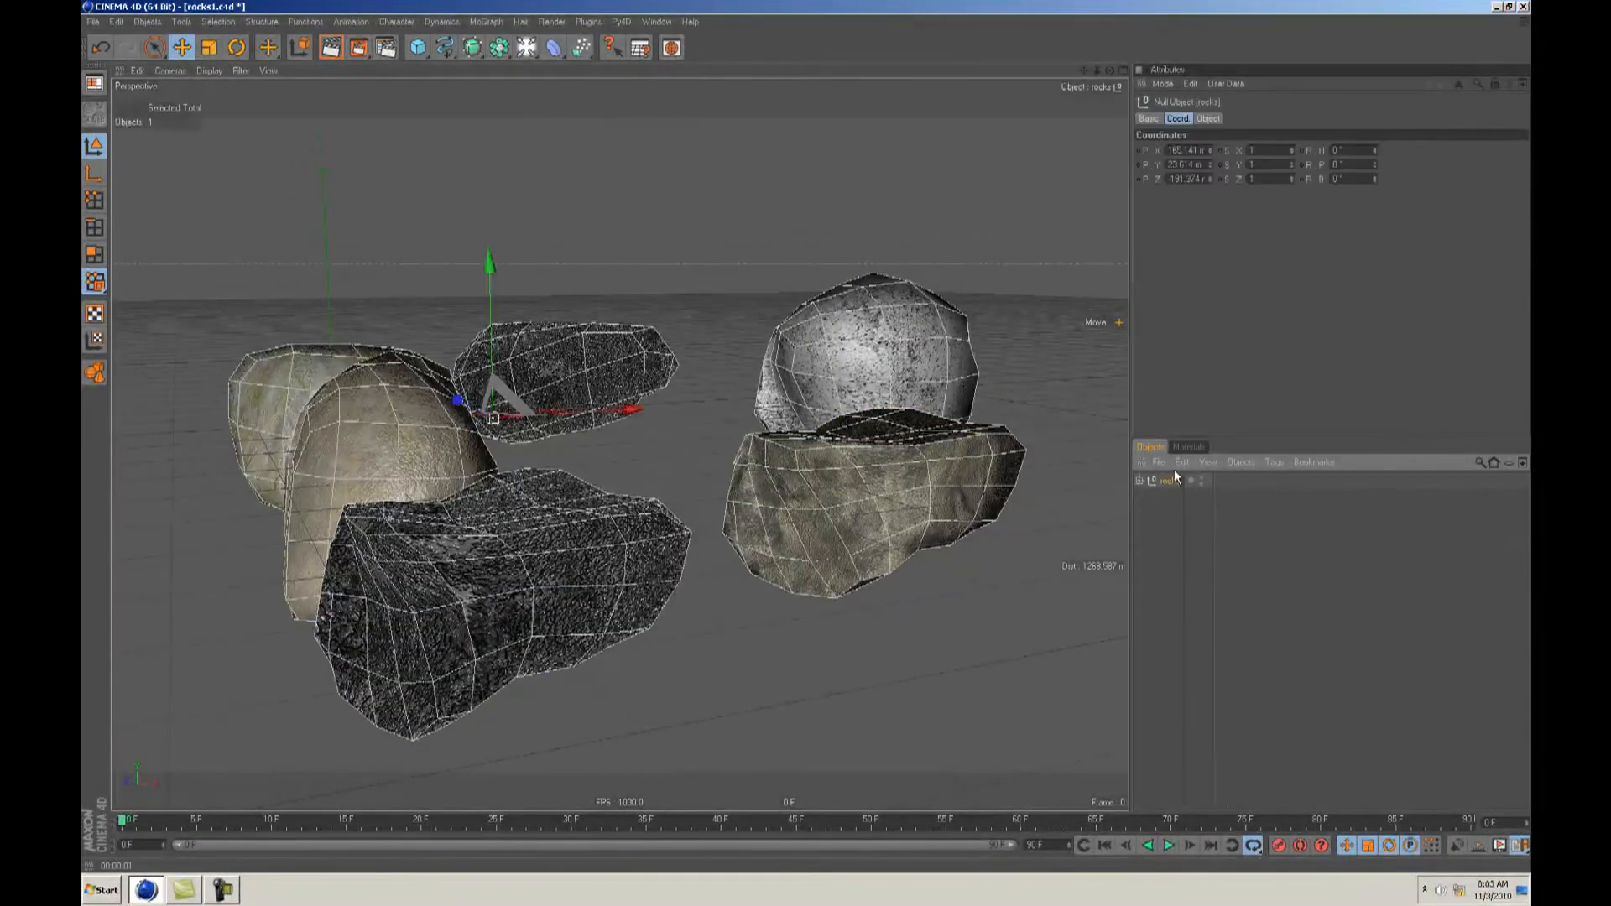
click(1182, 463)
click(1192, 532)
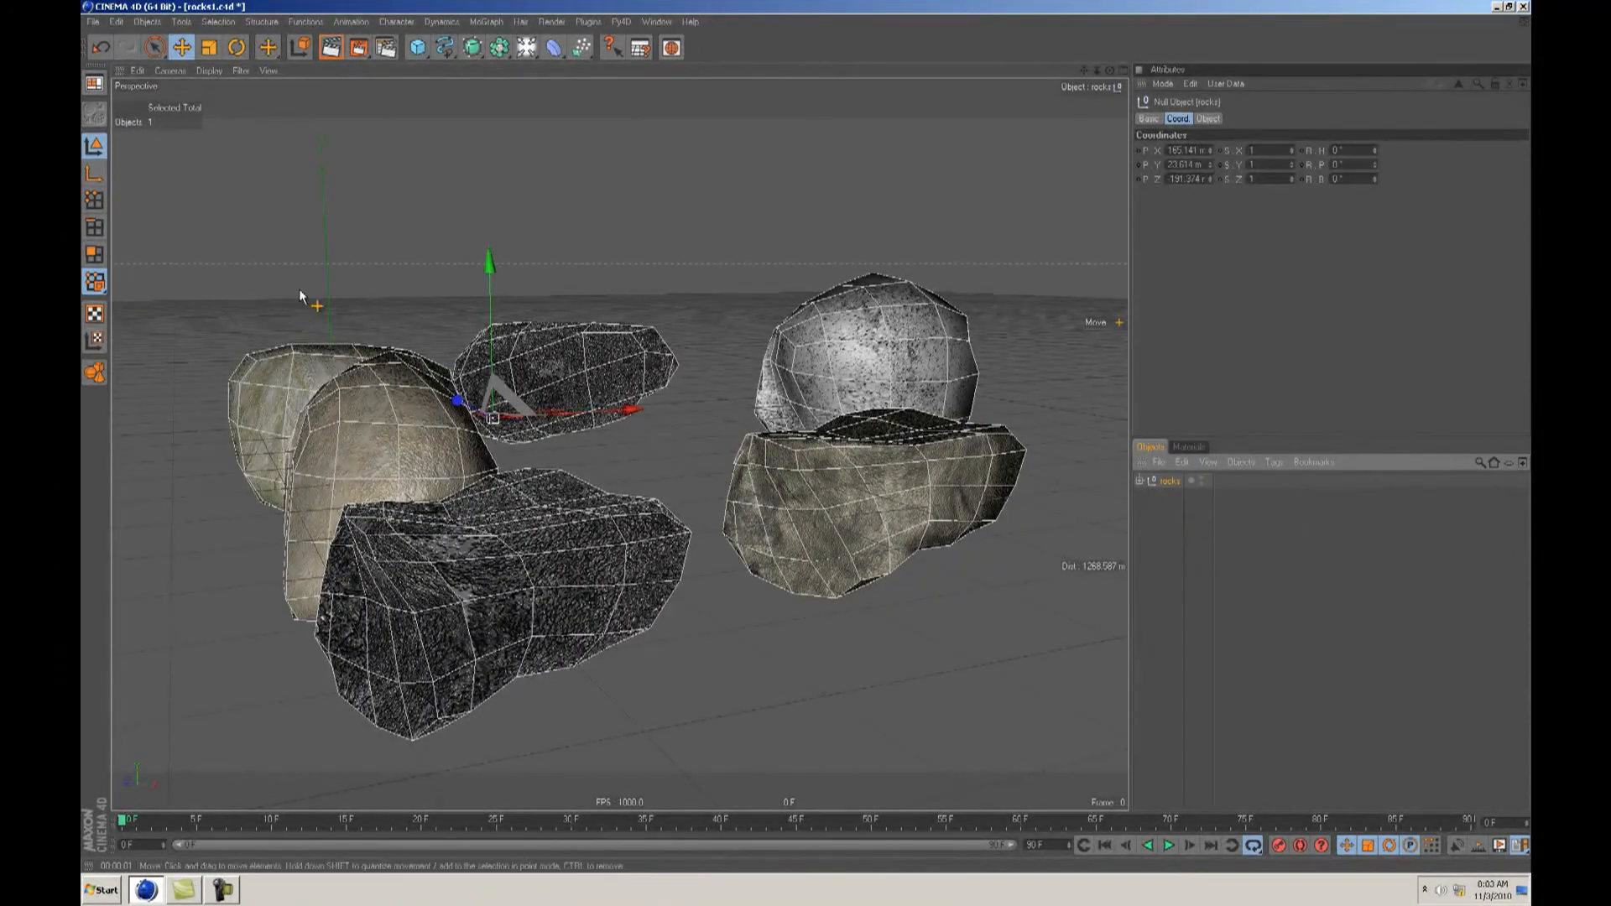
Step: Switch to the hills.c4d scene, widen the object list's name column and paste the rocks group
click(658, 23)
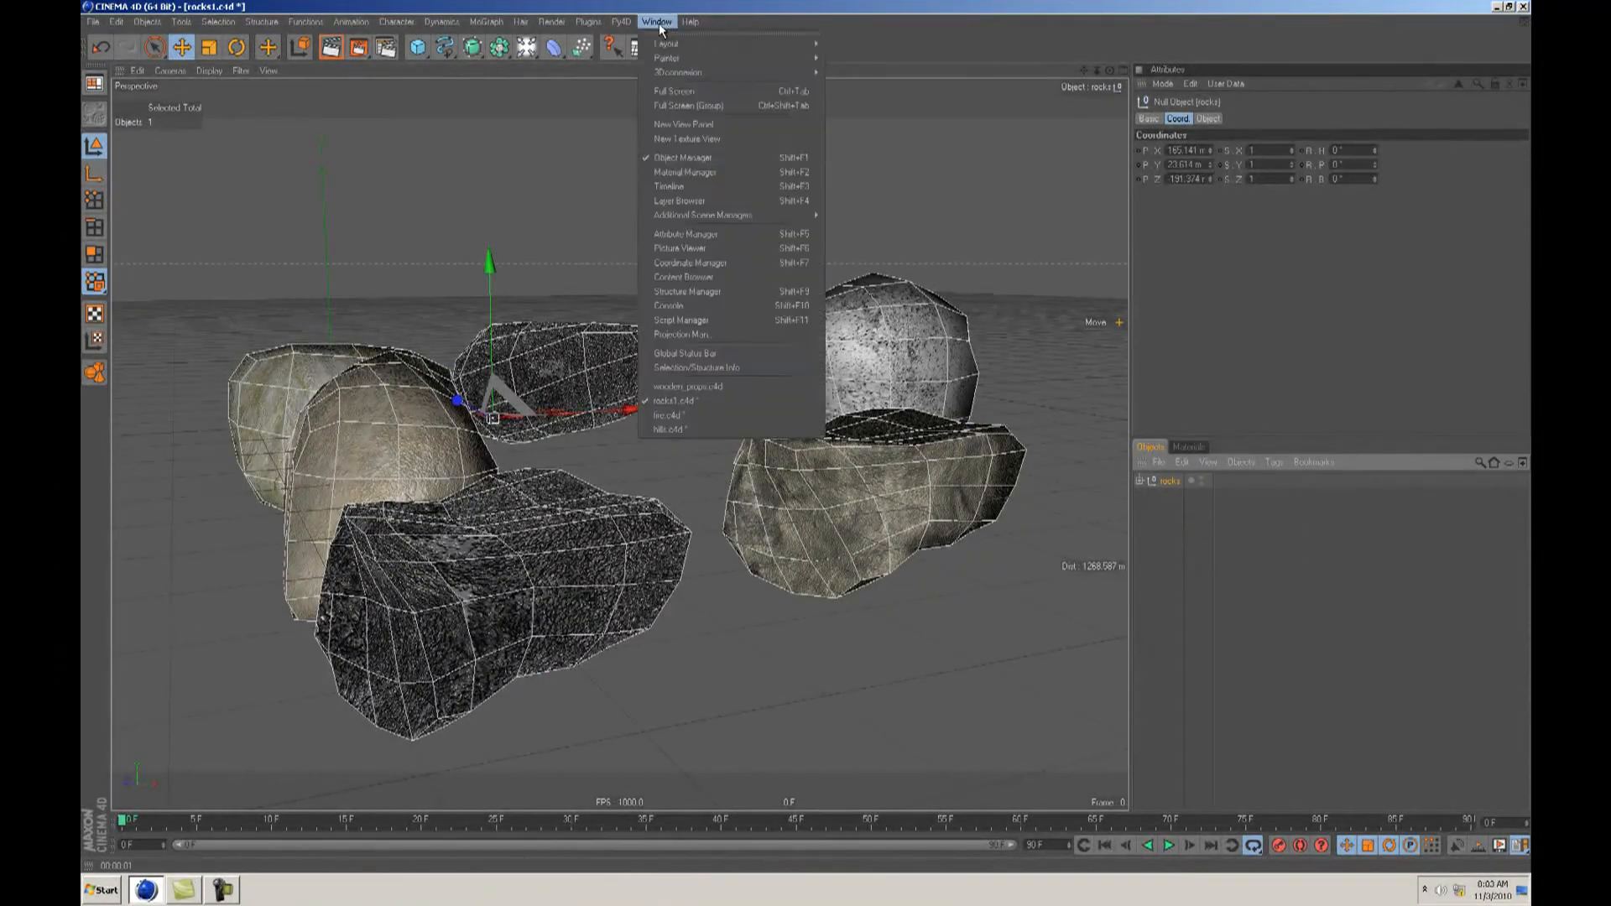
click(675, 428)
click(1151, 728)
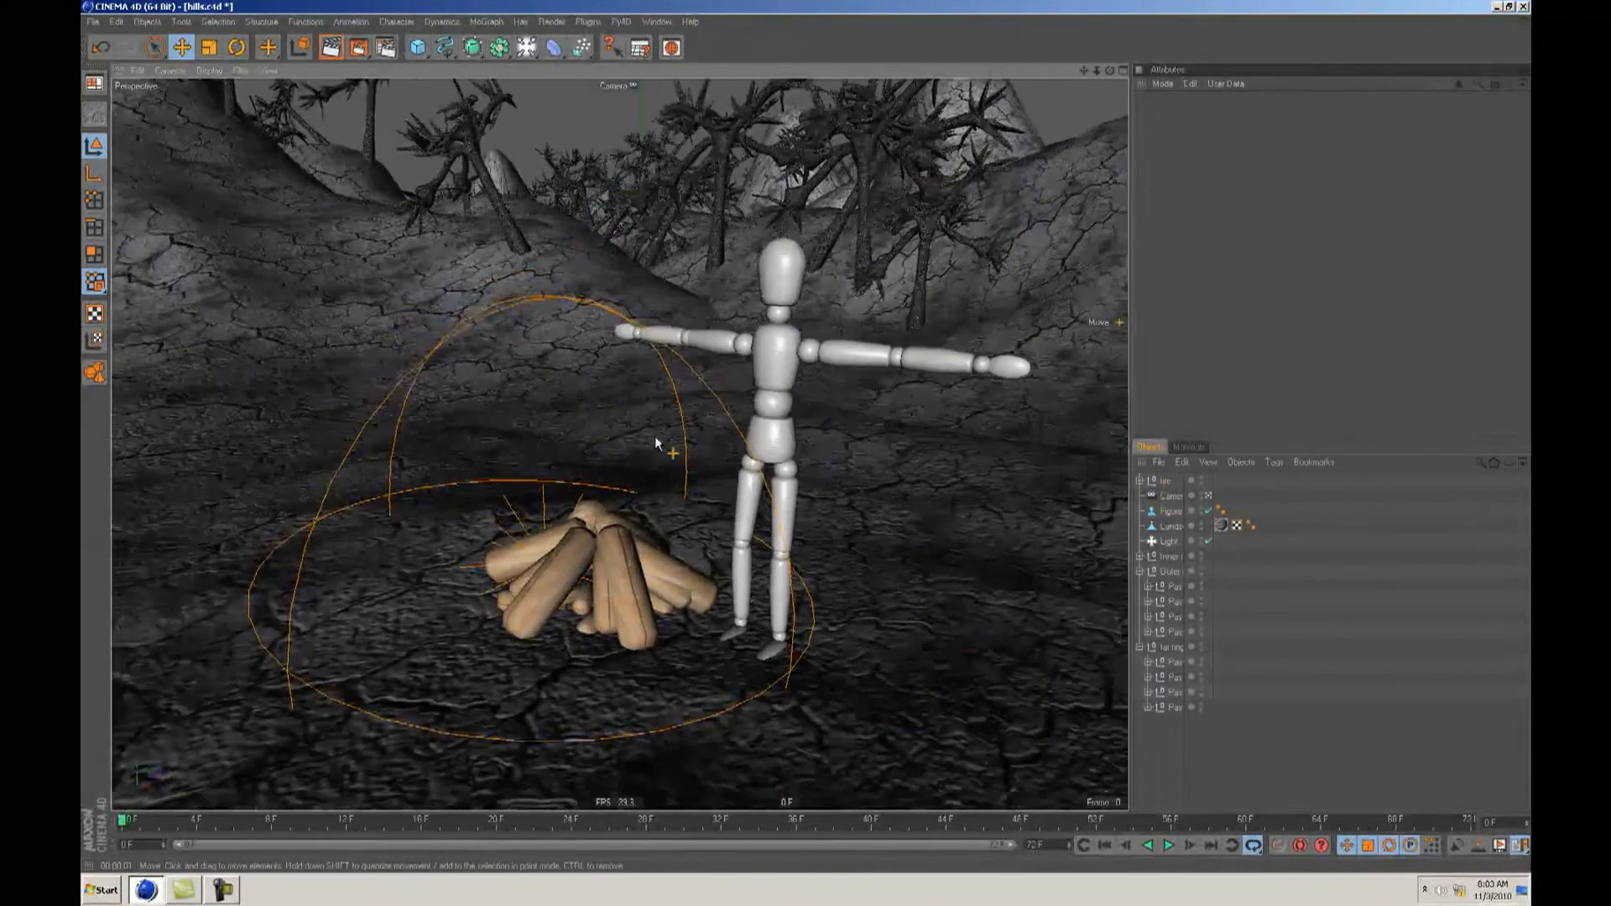
scroll(806, 437, down, 5)
alt+drag(836, 496, 806, 446)
scroll(806, 437, up, 5)
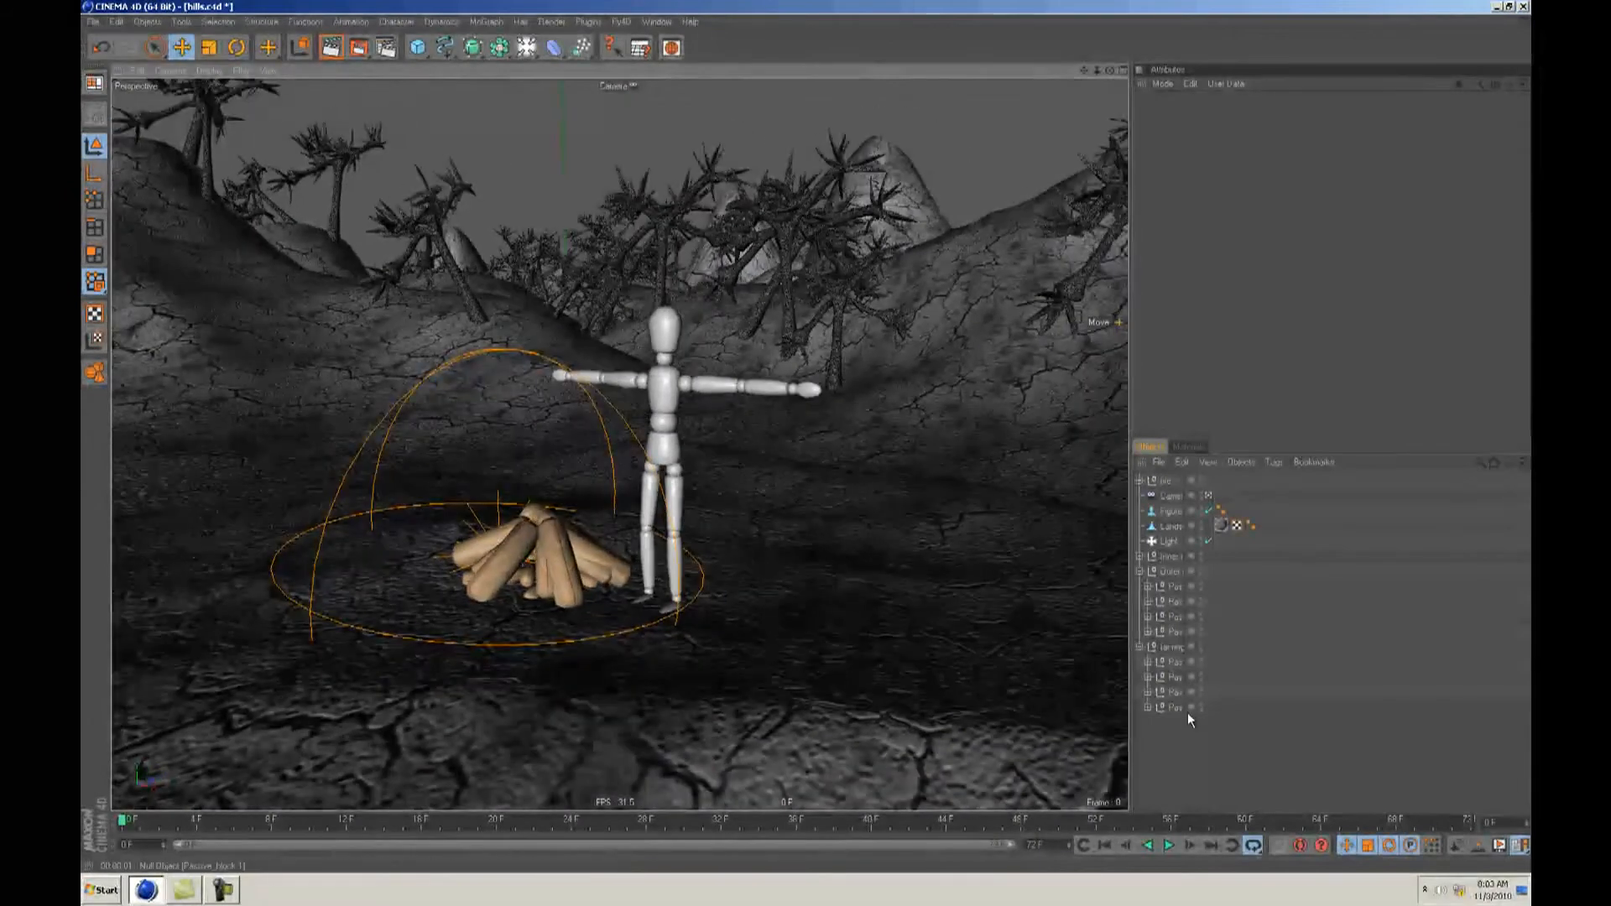
drag(1214, 677, 1294, 677)
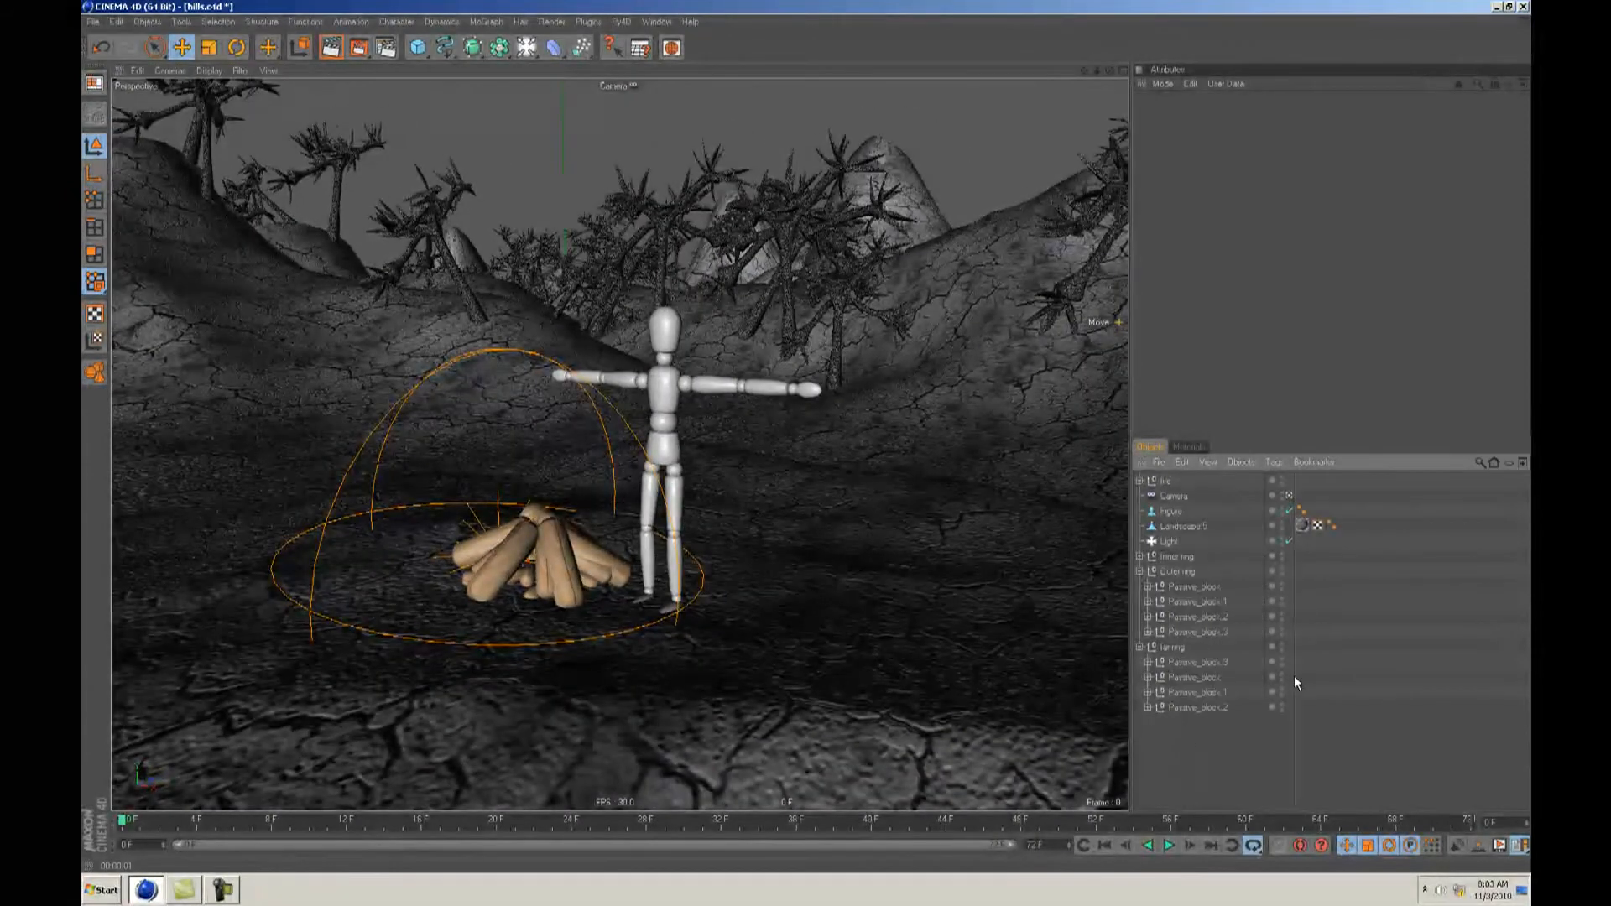
key(ctrl+v)
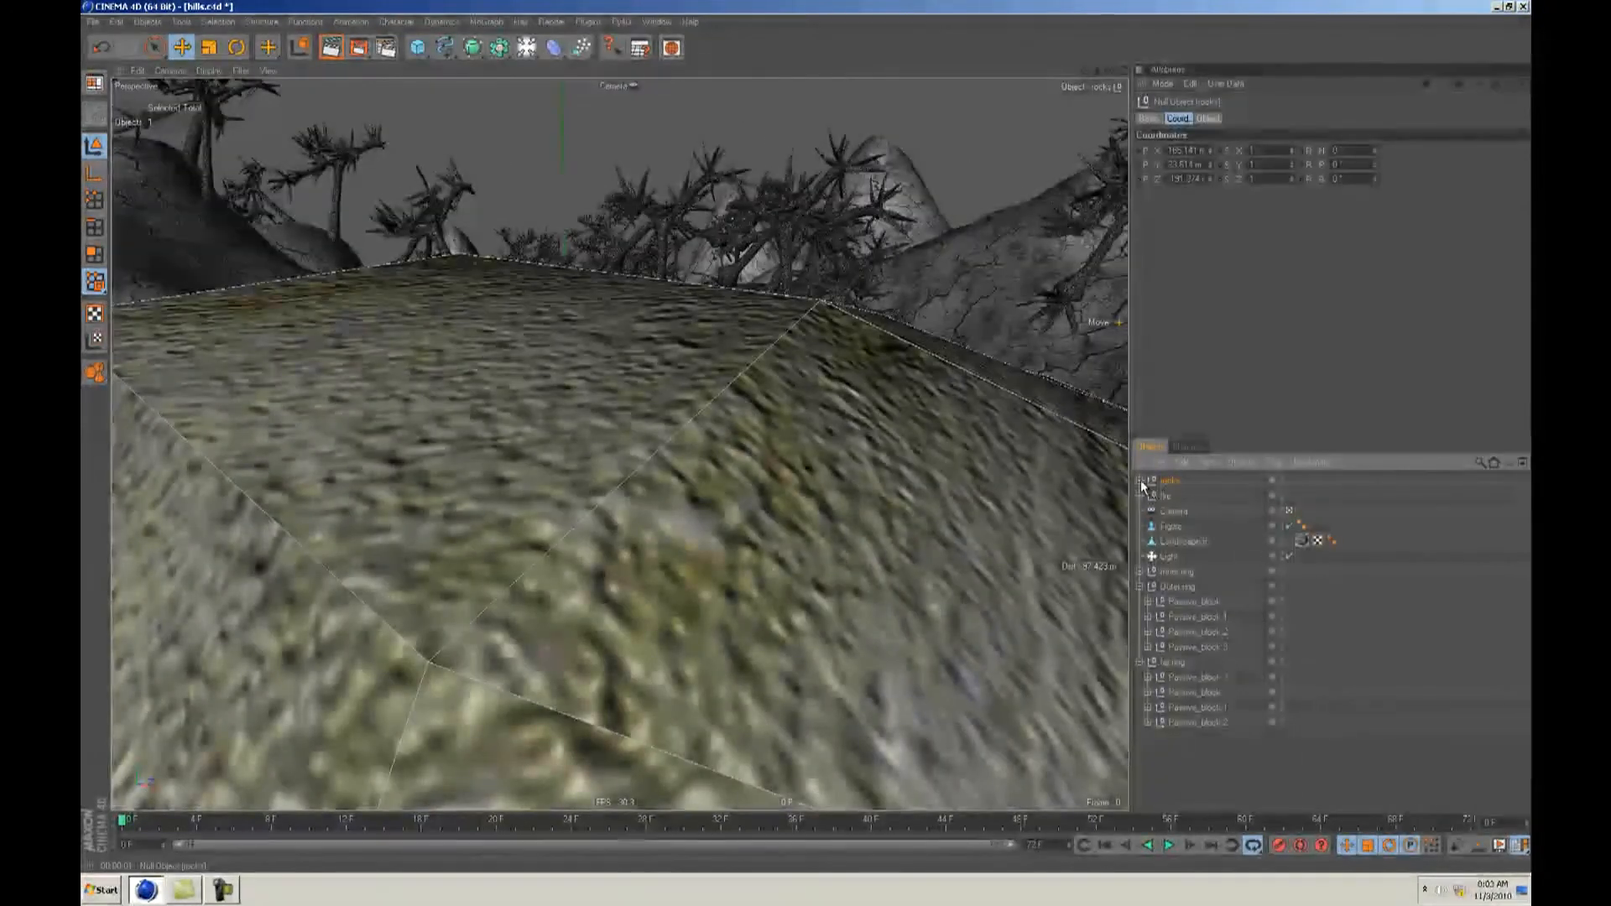
Step: Scale the pasted rocks group down and unfold it to reach the individual rocks
alt+right_drag(792, 484, 794, 433)
alt+drag(794, 434, 808, 432)
alt+middle_drag(808, 433, 813, 486)
mouse_move(812, 486)
alt+right_down()
mouse_move(804, 437)
mouse_move(821, 488)
alt+right_up()
key(t)
drag(821, 490, 787, 437)
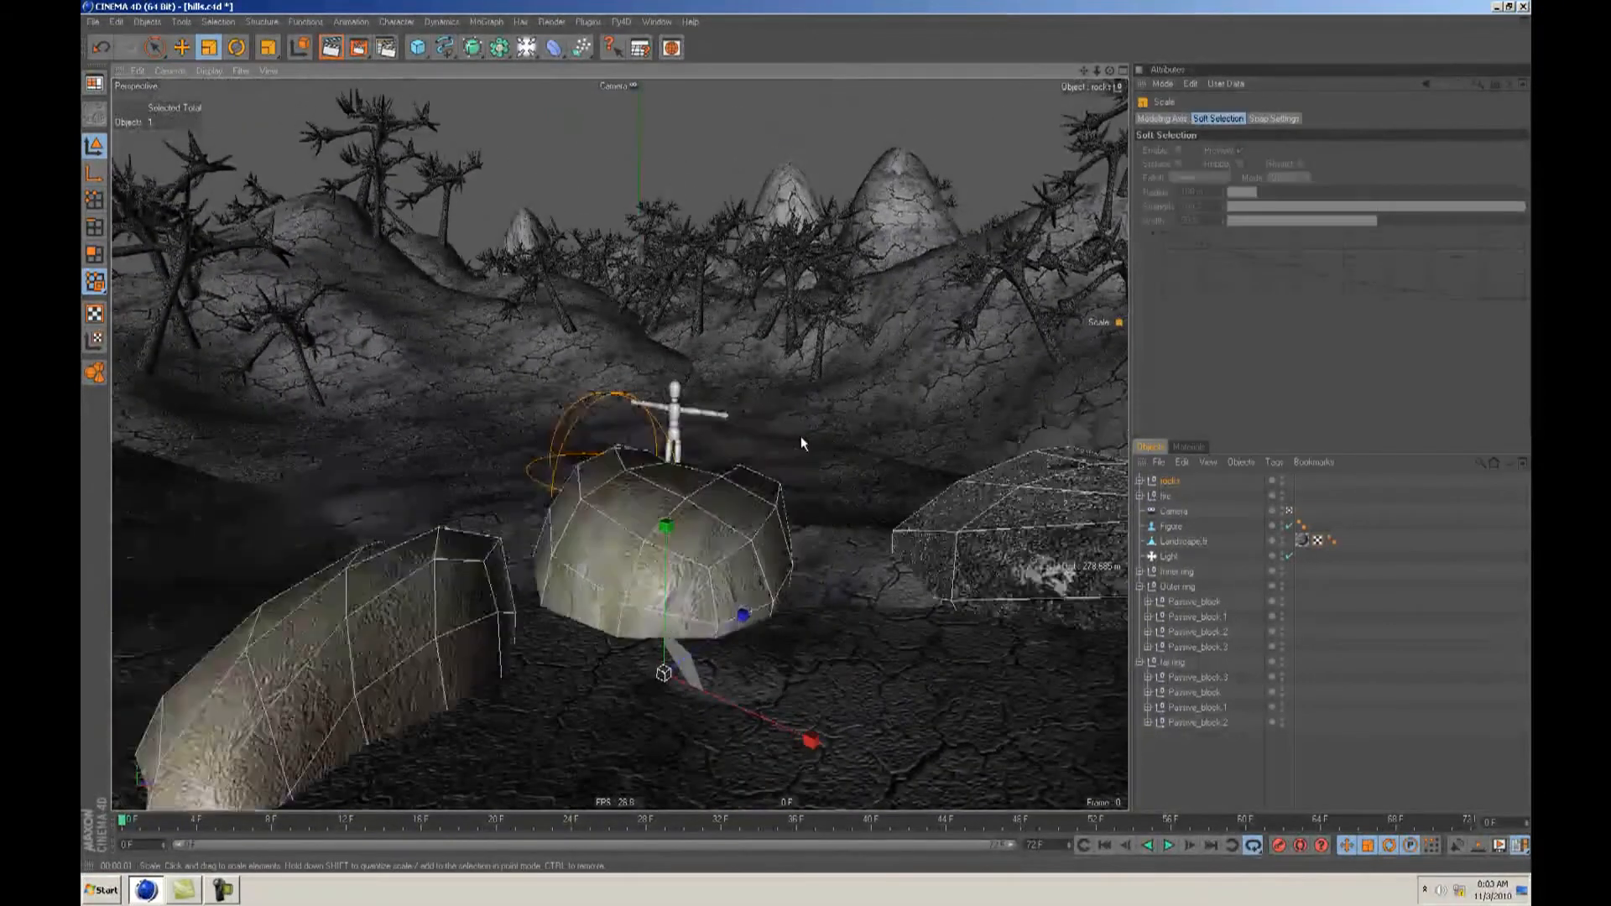
key(e)
click(1140, 481)
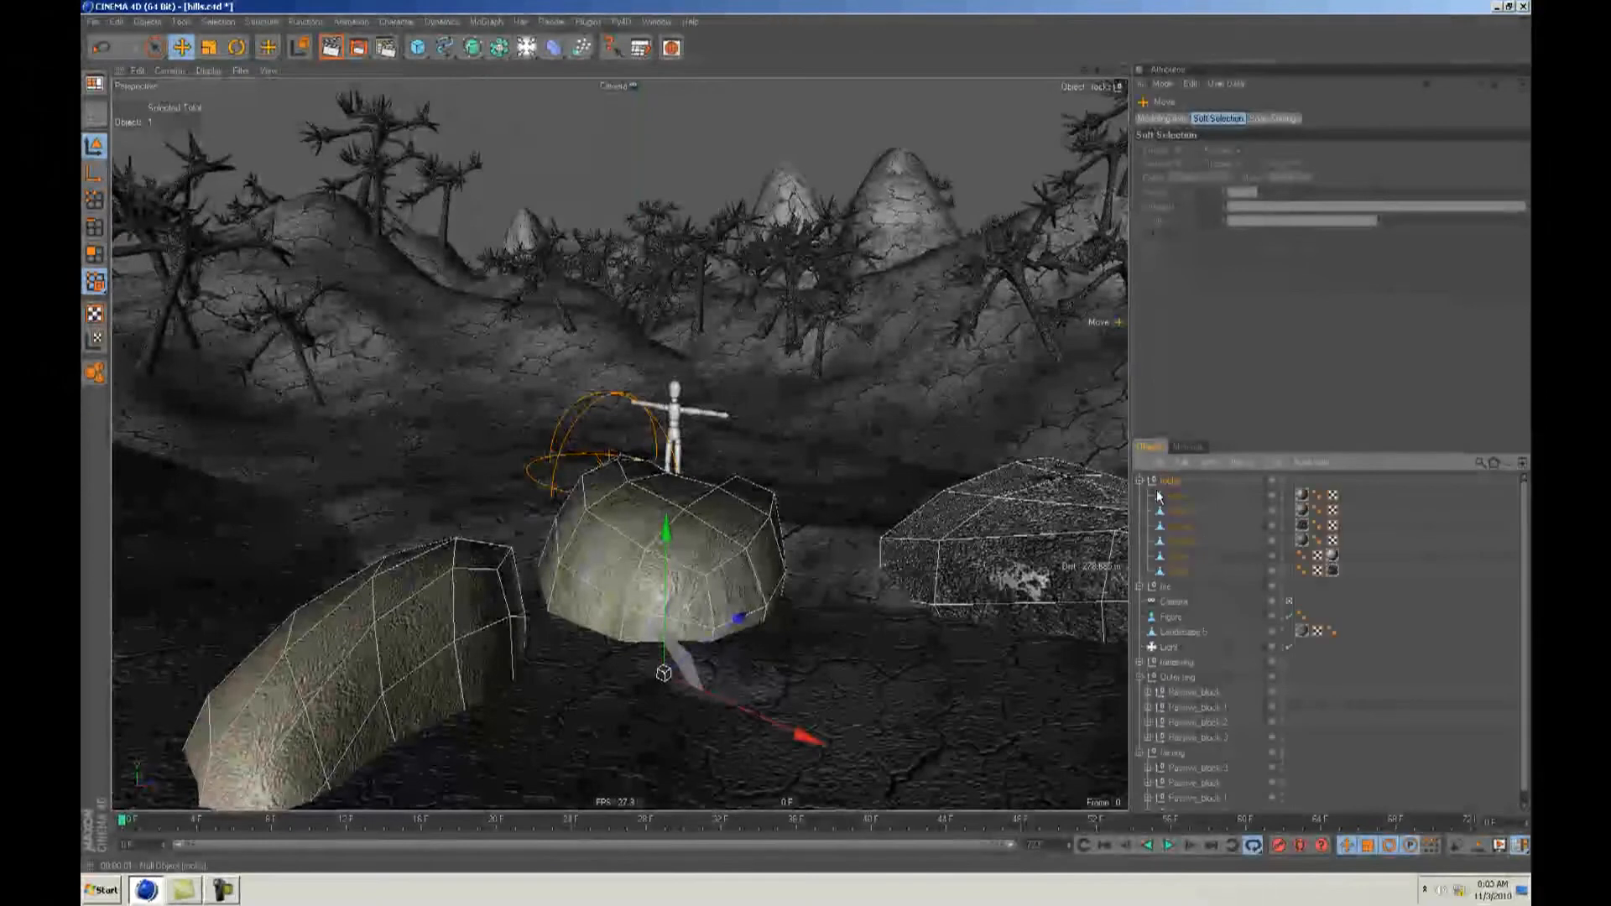
Step: Move the rock named stone away from the campfire and adjust its height so it sits on the cracked ground
click(1178, 496)
alt+drag(813, 538, 789, 503)
drag(647, 433, 768, 502)
drag(787, 596, 804, 437)
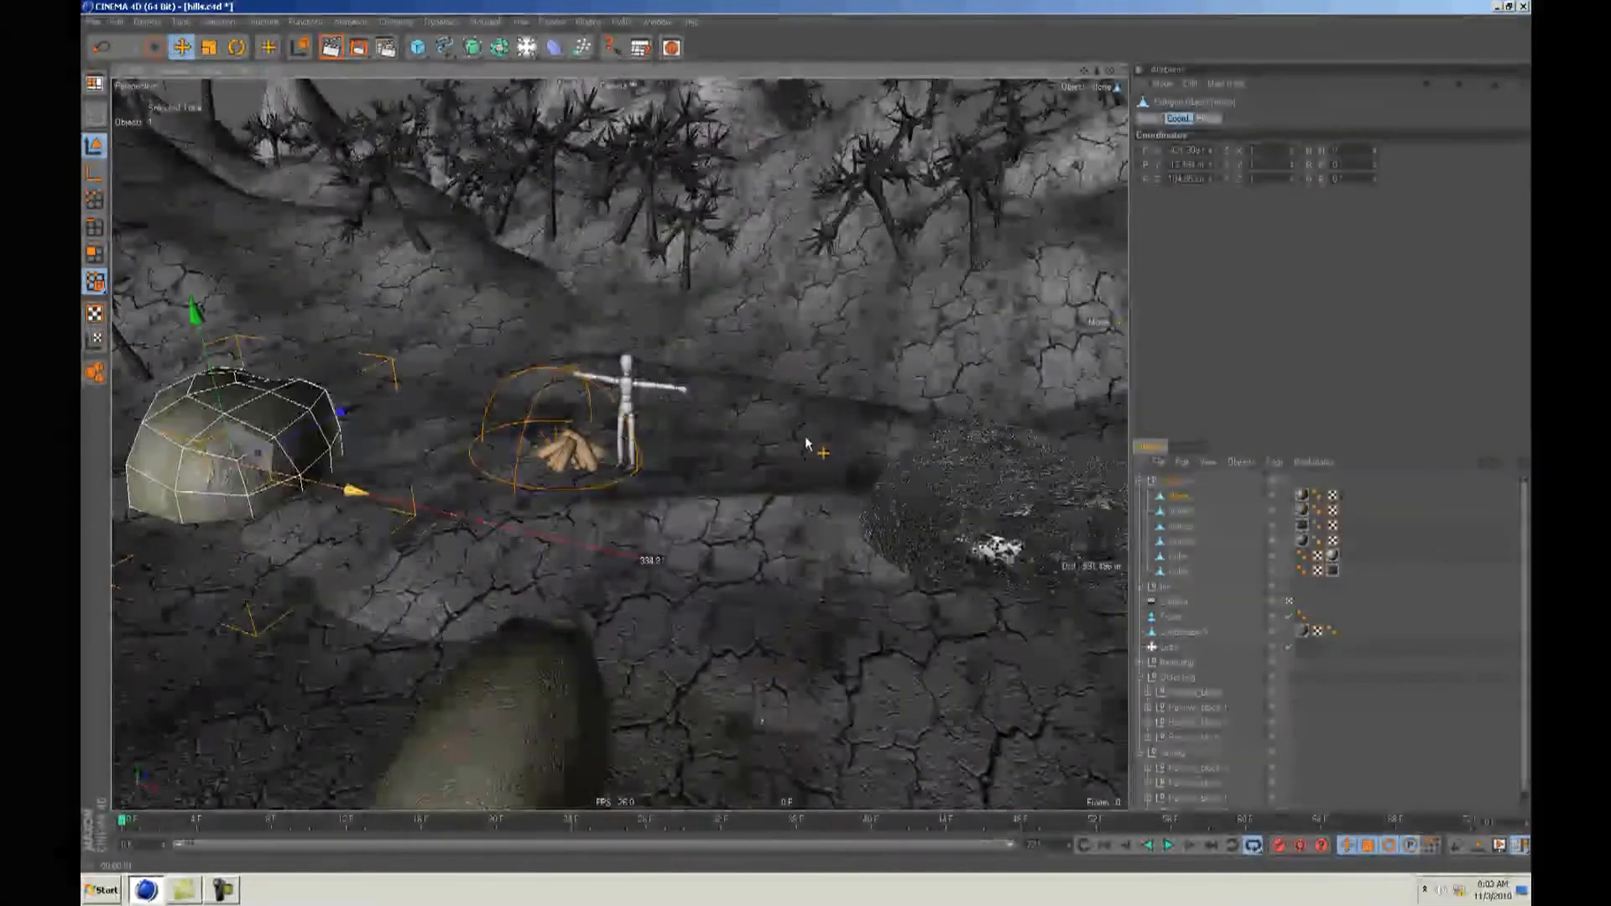
alt+middle_drag(605, 507, 793, 586)
alt+drag(792, 586, 535, 471)
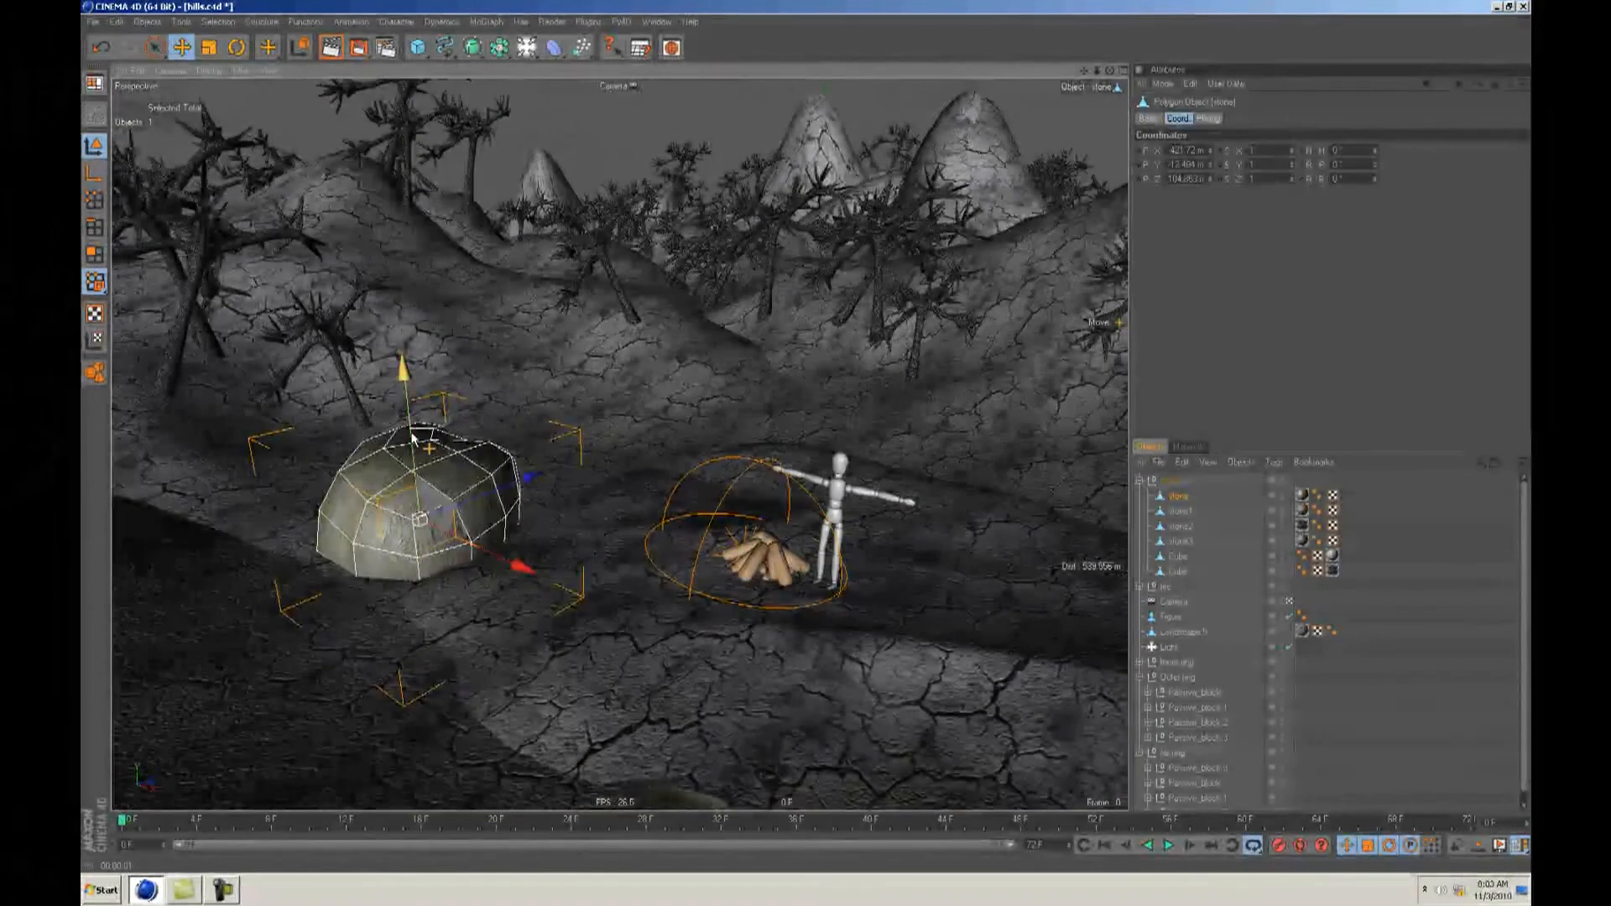
drag(412, 439, 806, 437)
alt+drag(453, 537, 805, 445)
alt+drag(638, 419, 808, 441)
alt+drag(537, 478, 815, 424)
Step: Place the stone1 rock behind the campfire, on the far side from the figure's clearing, and raise it out of the ground
click(1182, 511)
key(F2)
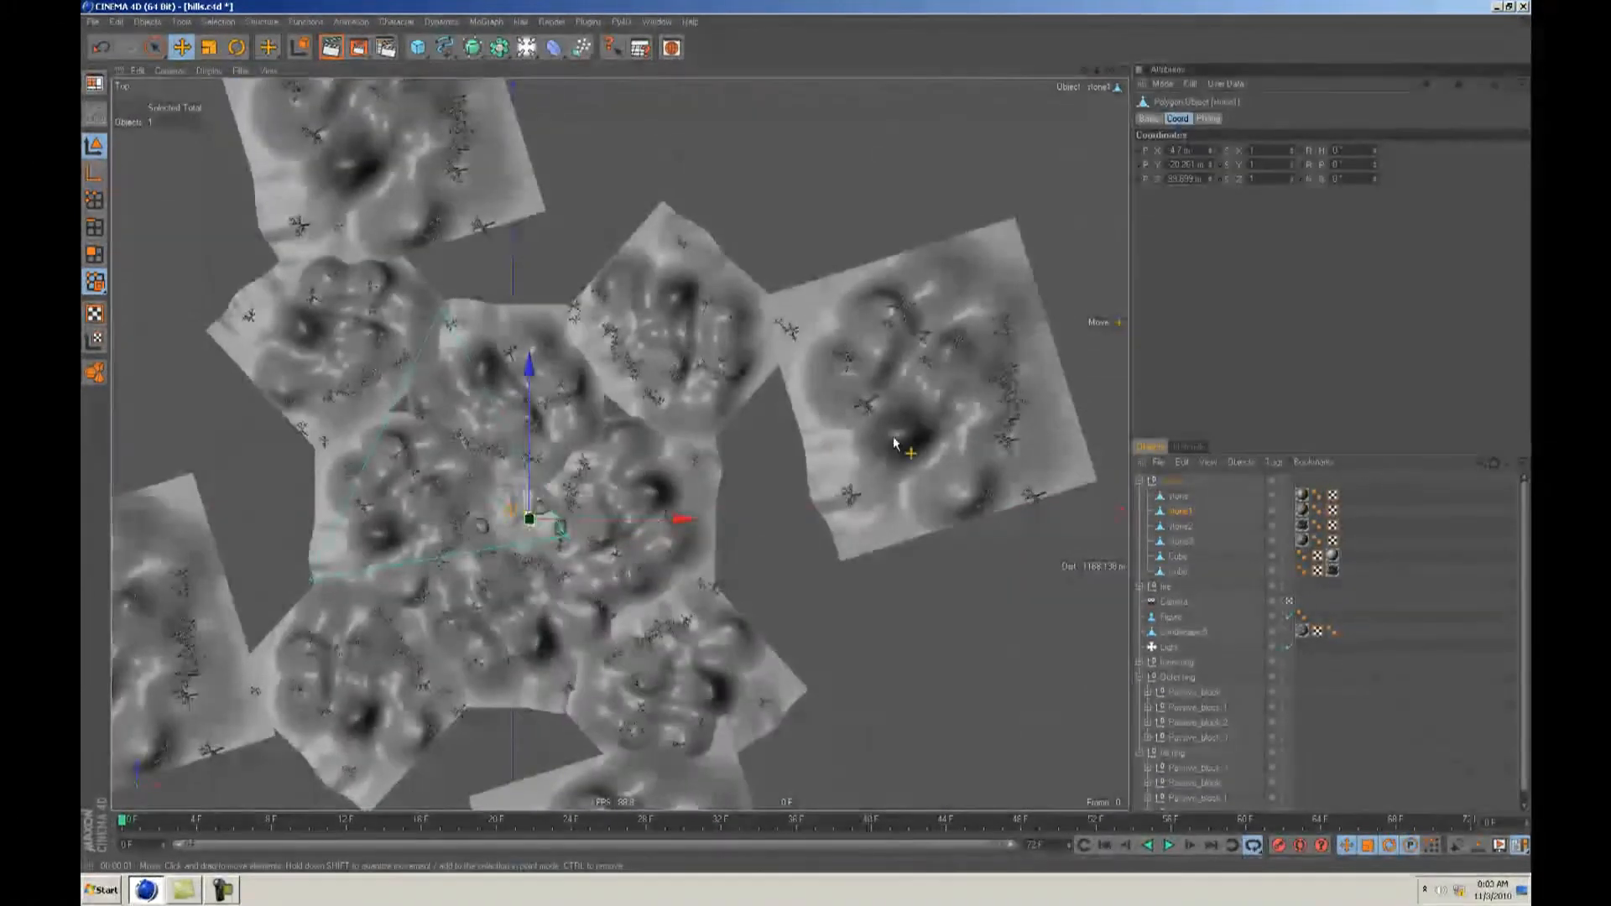
alt+right_drag(947, 416, 807, 436)
alt+middle_drag(663, 601, 753, 525)
alt+middle_drag(571, 698, 612, 659)
drag(588, 699, 488, 613)
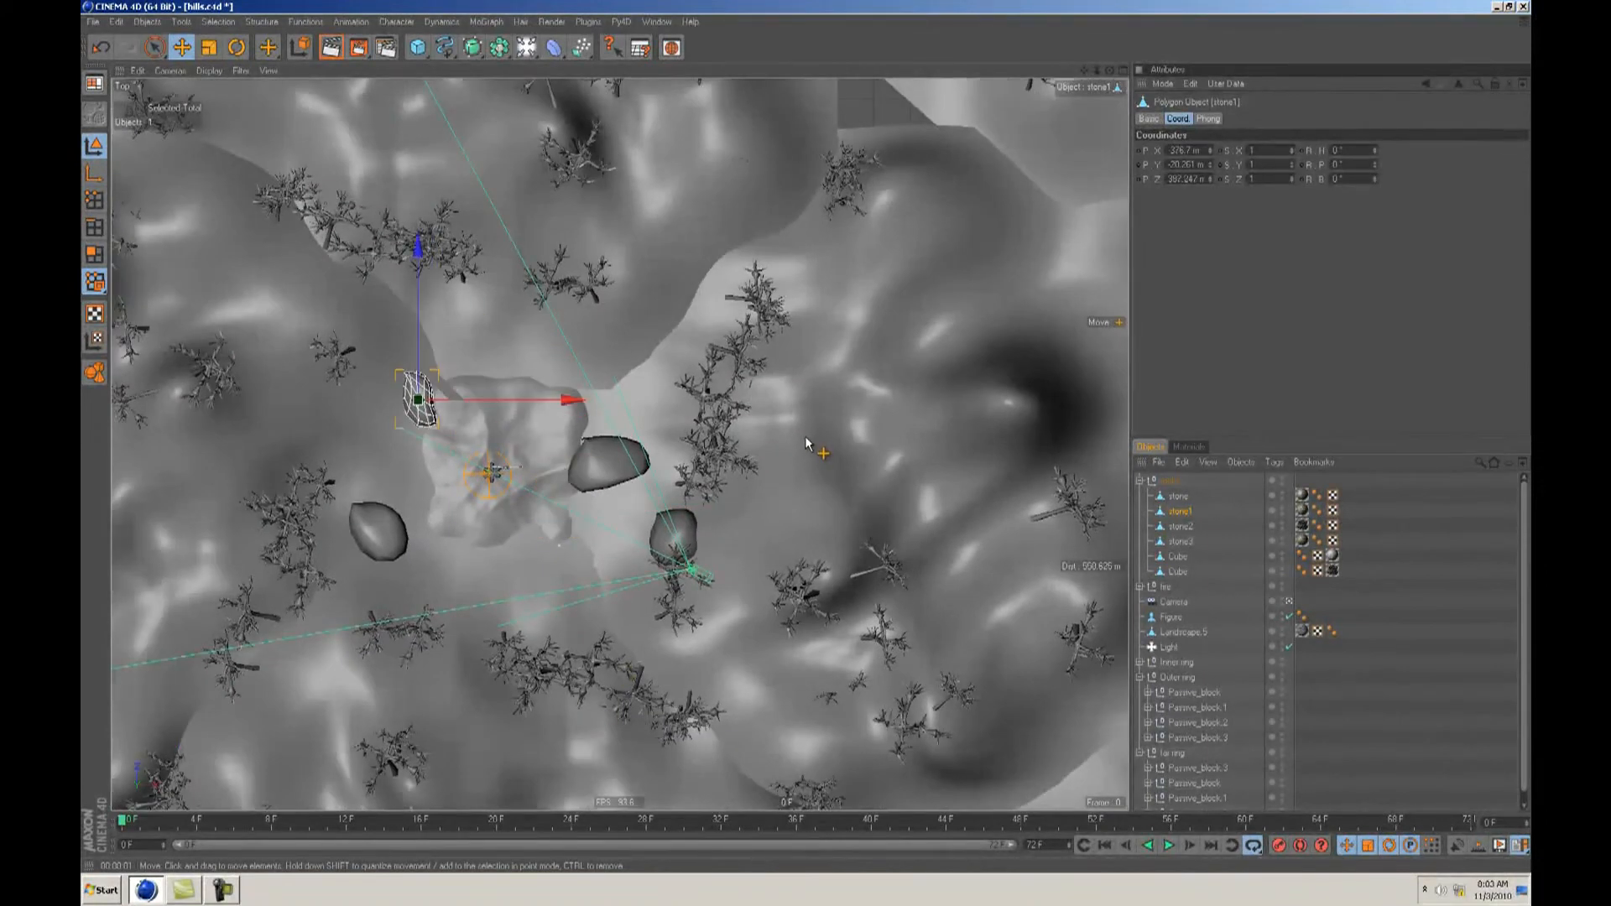
key(F1)
alt+middle_drag(576, 622, 808, 438)
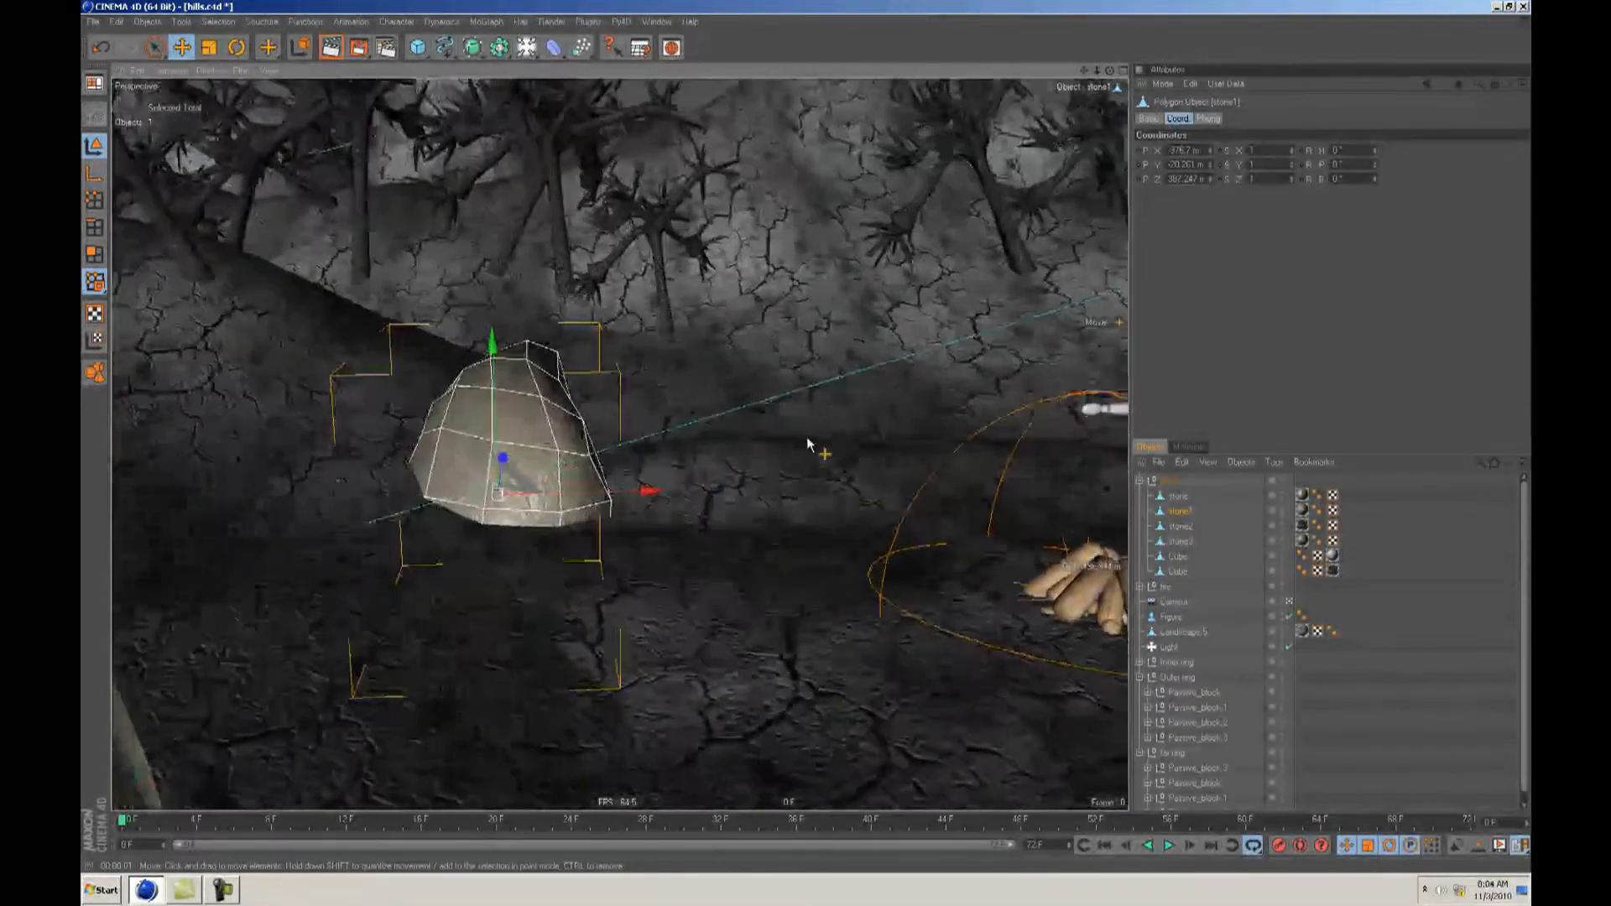
drag(492, 416, 806, 433)
alt+drag(577, 442, 684, 407)
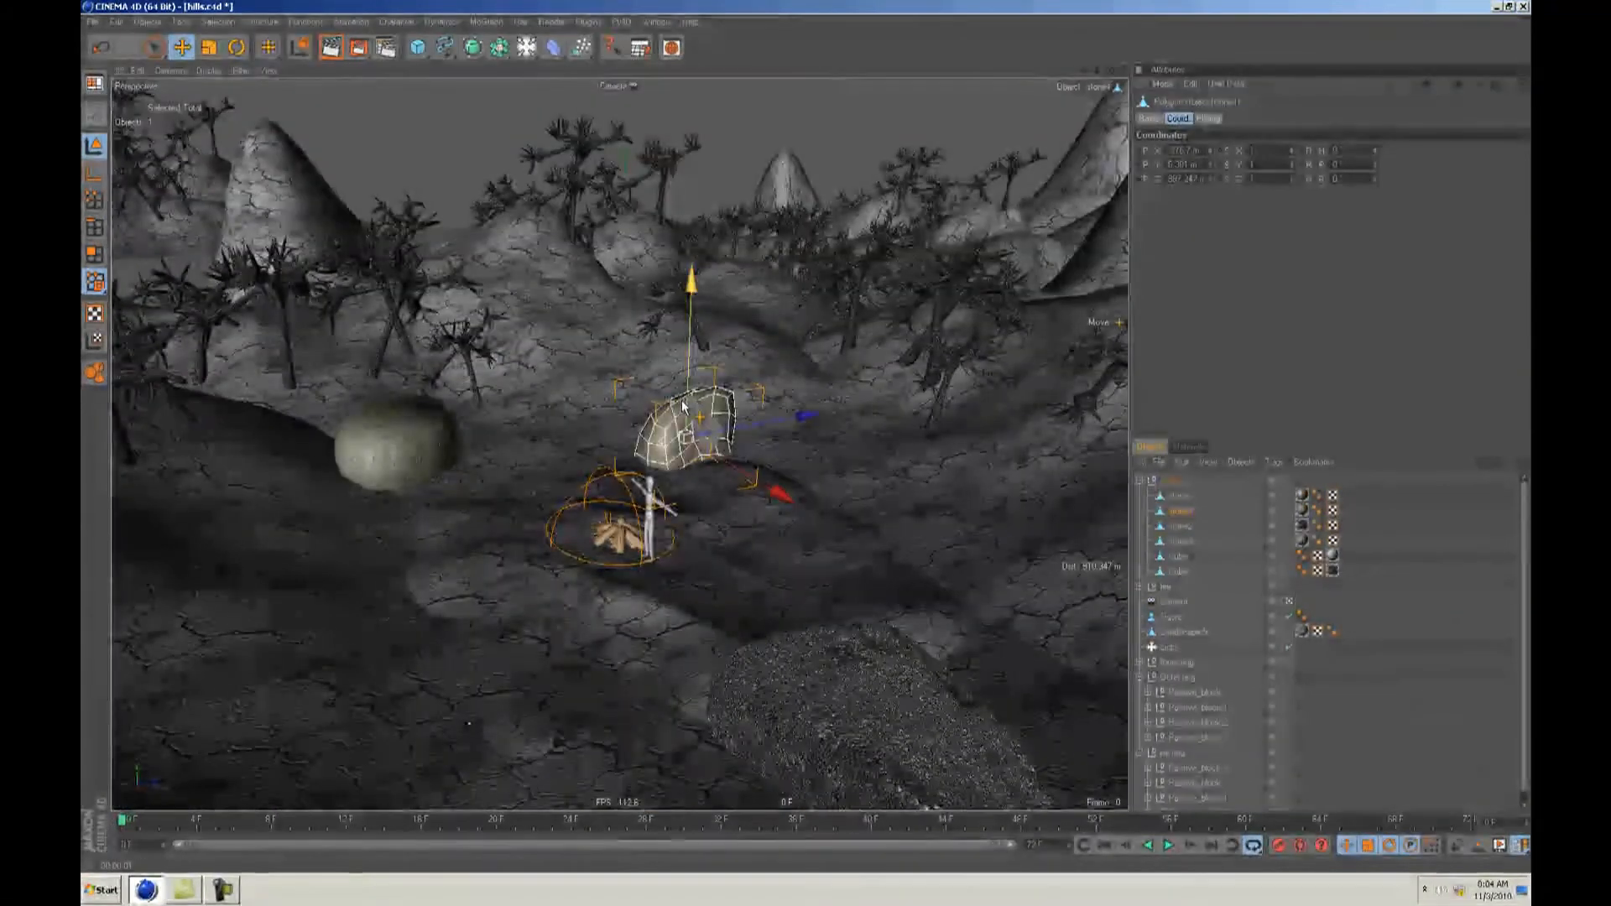
Step: Examine stone1's placement relative to the campfire and terrain in the perspective, front and top views
alt+right_drag(615, 462, 807, 438)
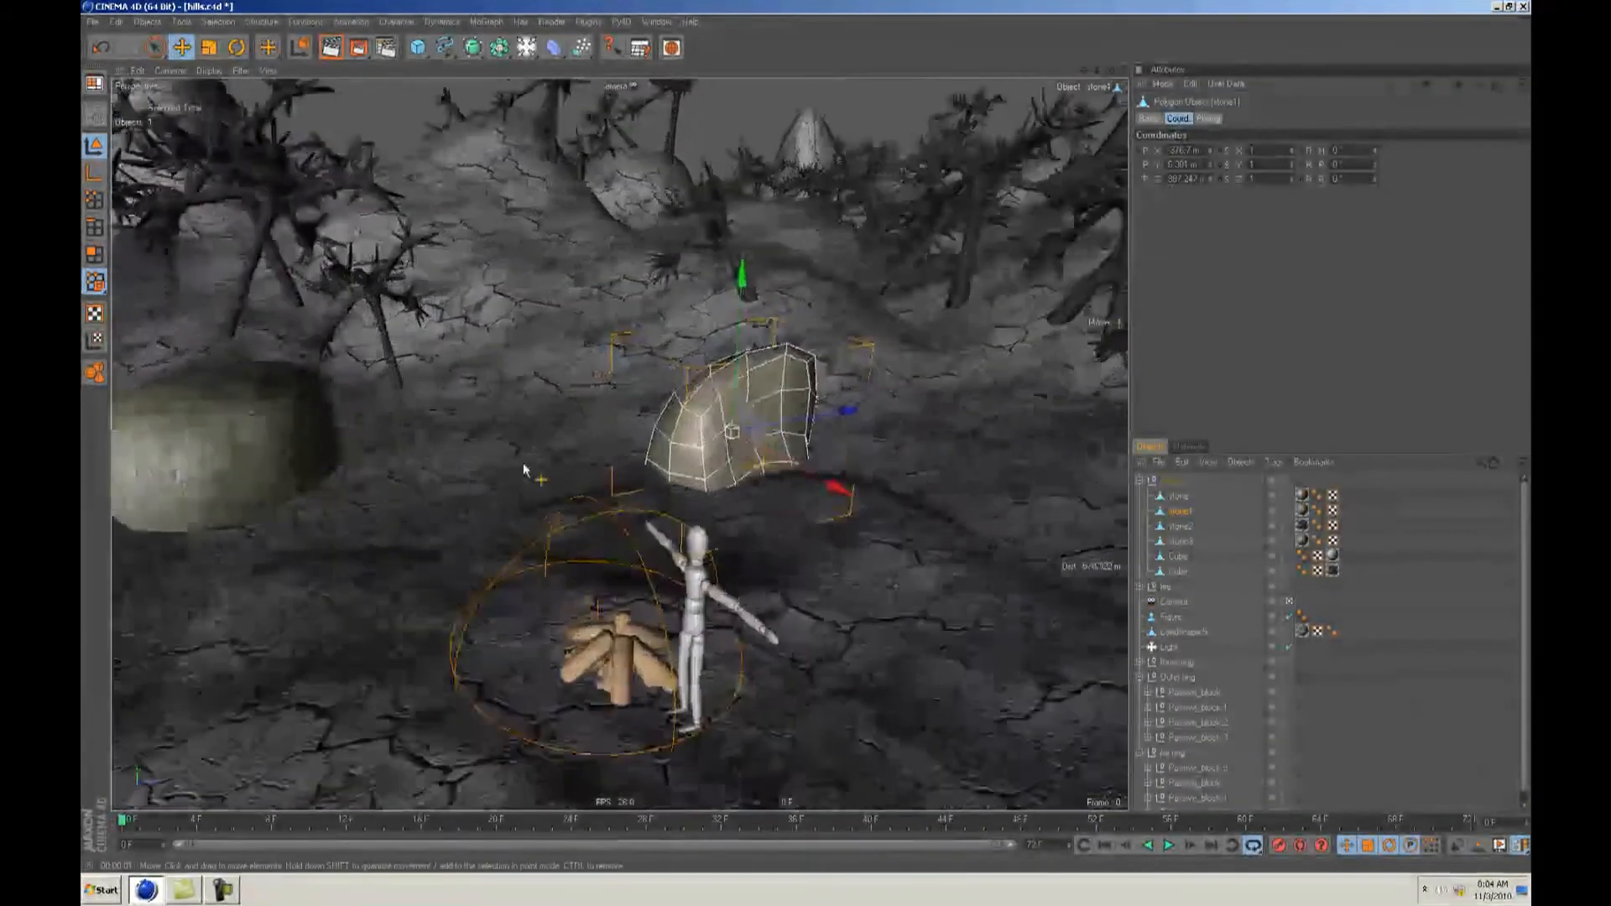
alt+drag(615, 461, 516, 474)
alt+right_drag(516, 473, 808, 438)
alt+drag(807, 441, 571, 456)
mouse_move(571, 457)
alt+right_down()
mouse_move(807, 441)
mouse_move(574, 449)
alt+right_up()
key(F2)
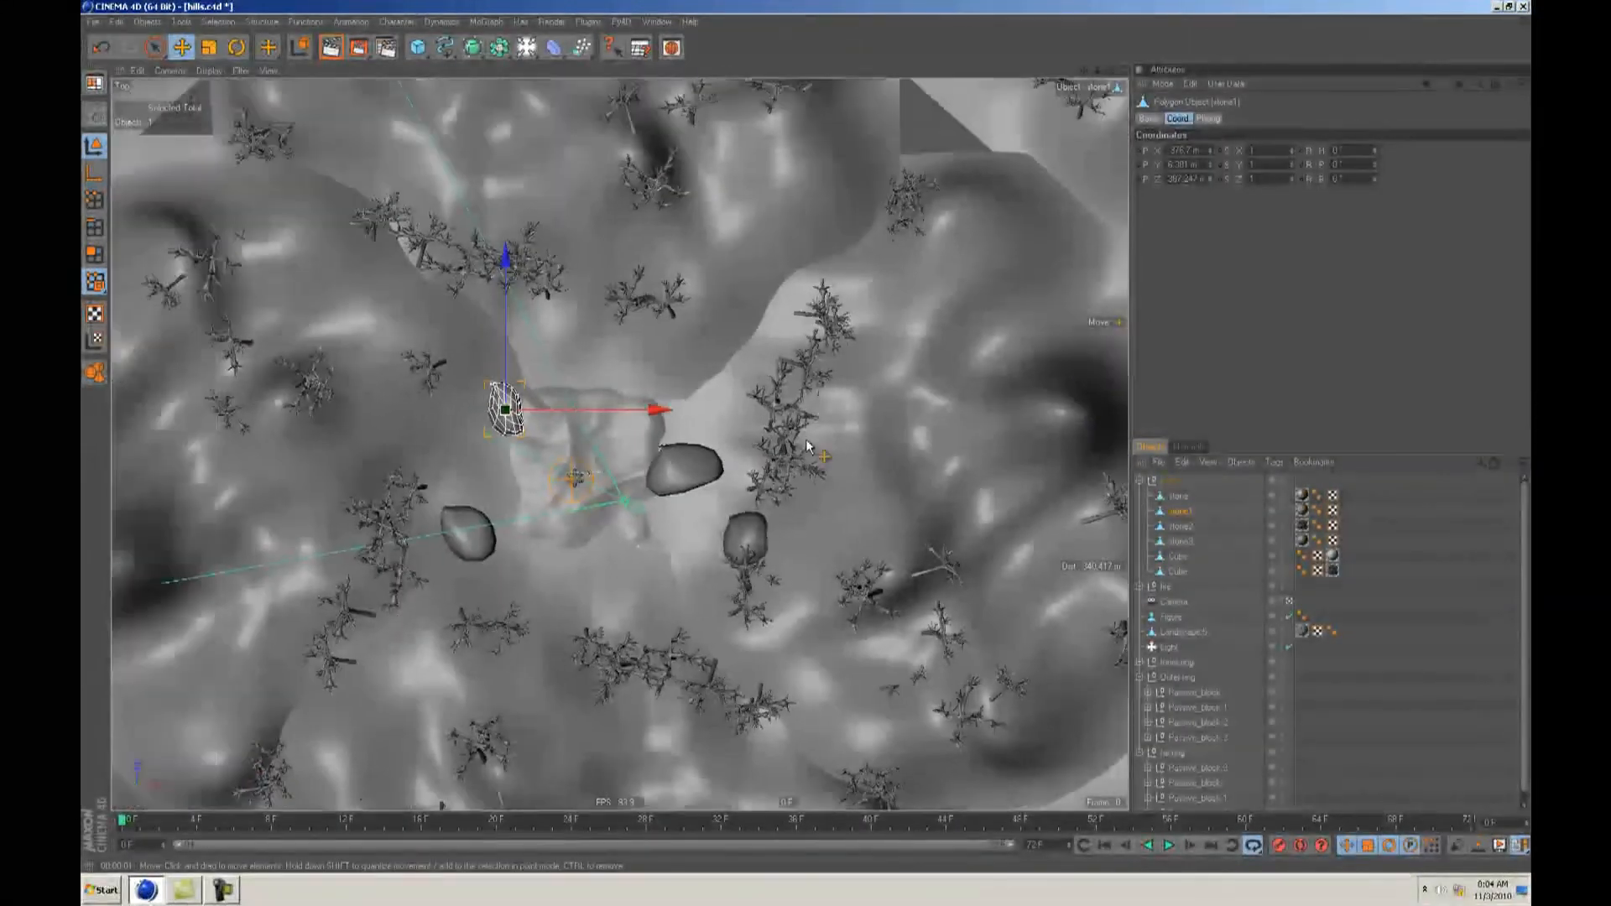
scroll(483, 446, up, 2)
key(F1)
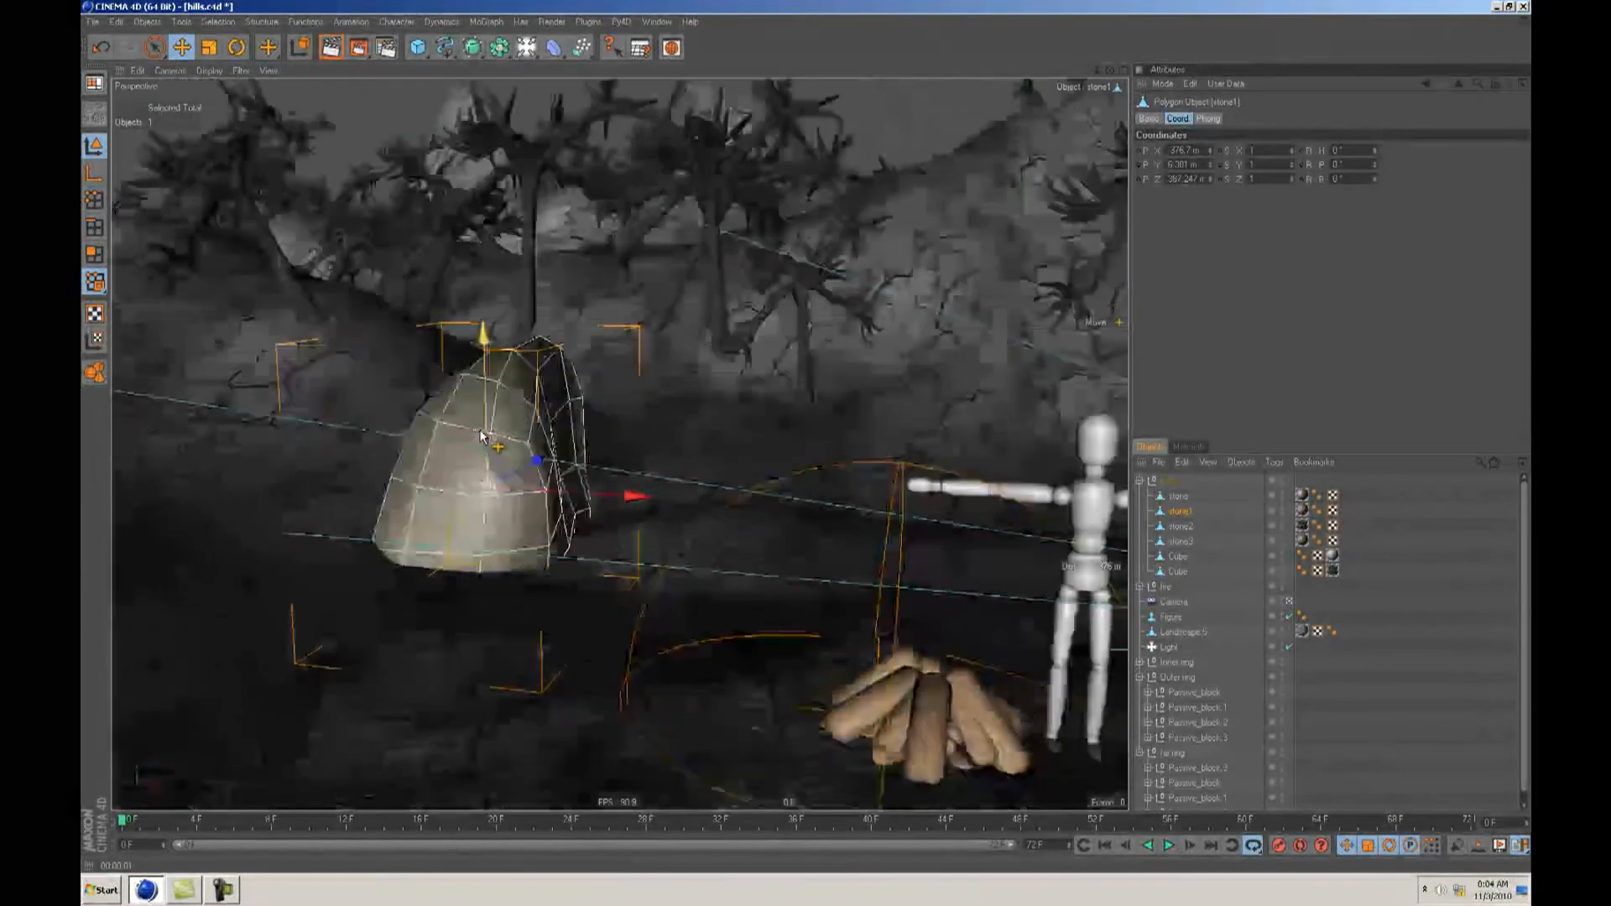
alt+drag(633, 437, 809, 442)
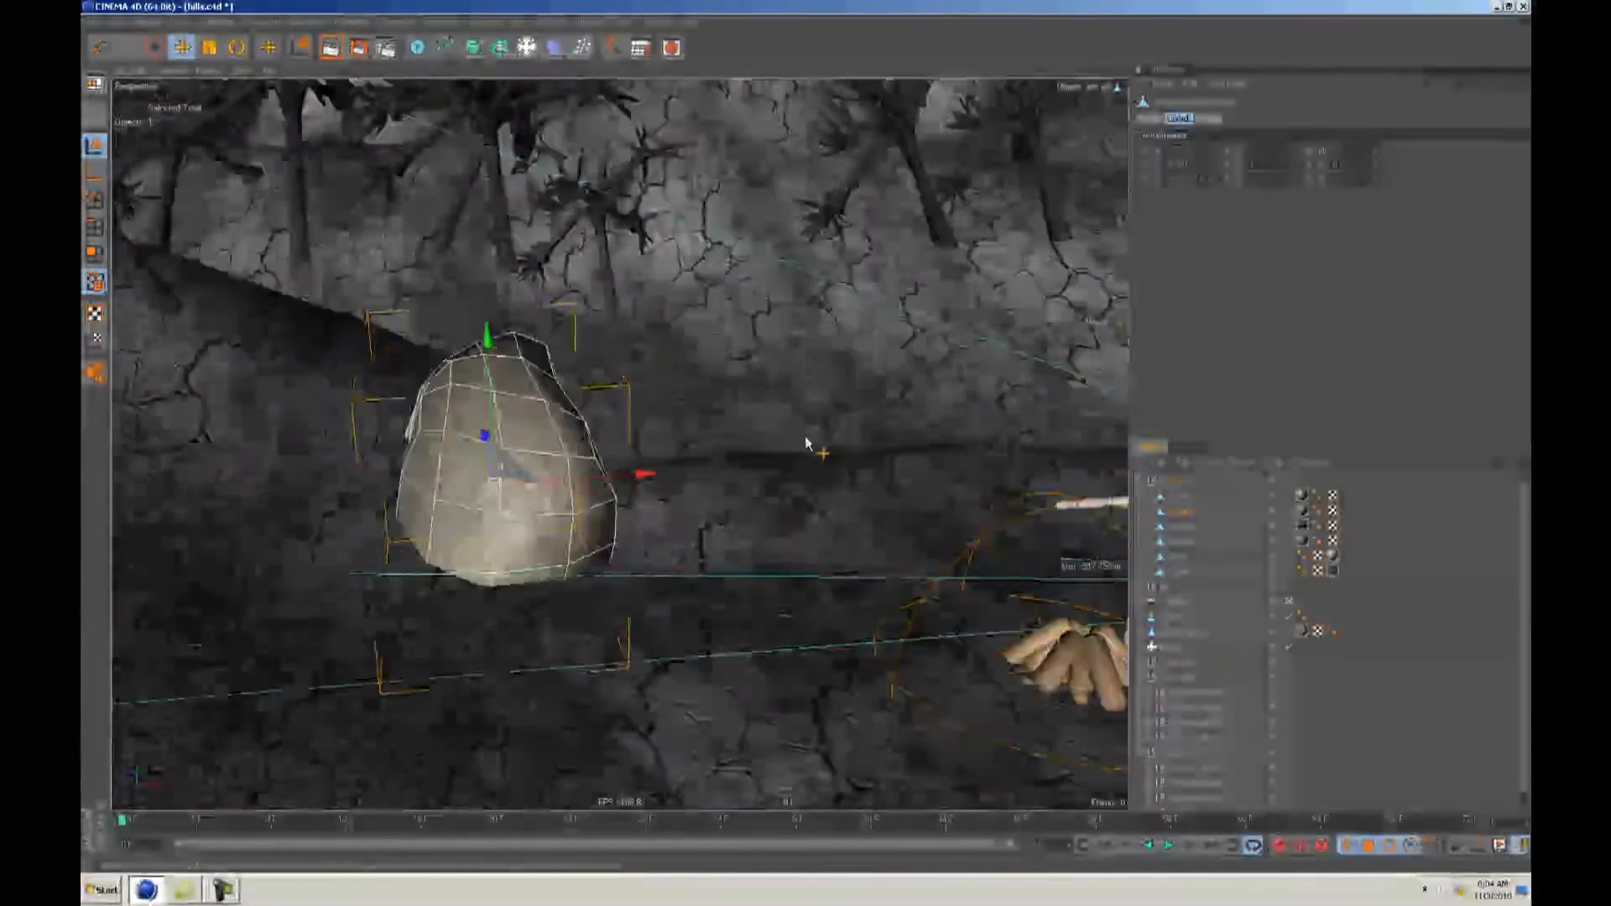
alt+drag(676, 453, 804, 440)
key(F4)
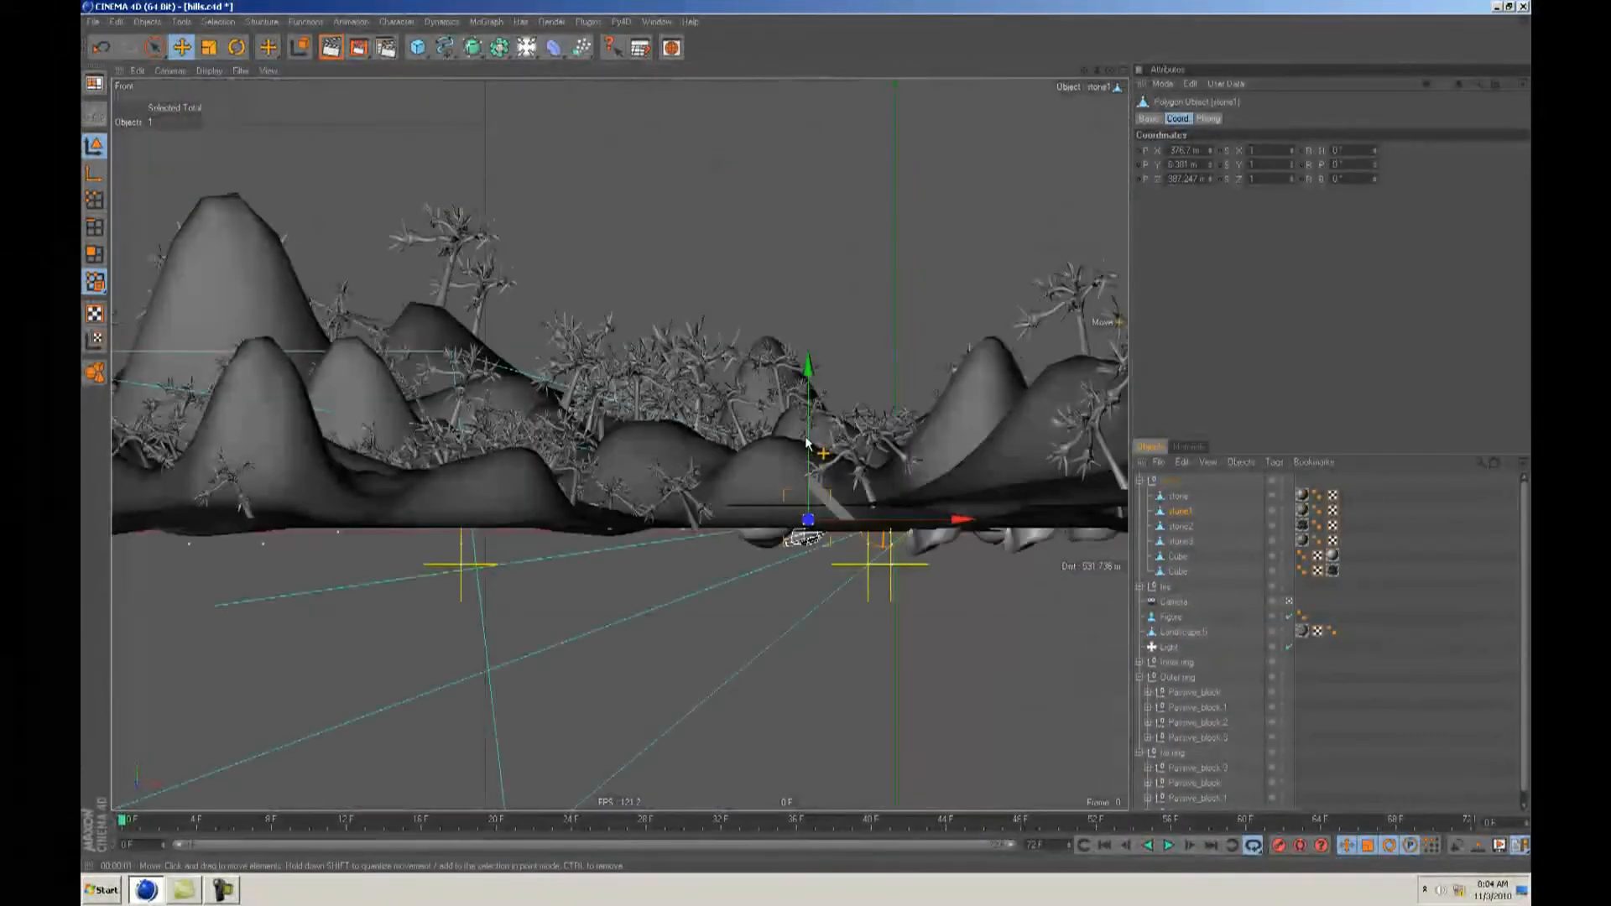
key(F1)
alt+drag(685, 435, 807, 442)
key(F2)
alt+right_drag(659, 433, 820, 440)
alt+middle_drag(1128, 549, 1111, 566)
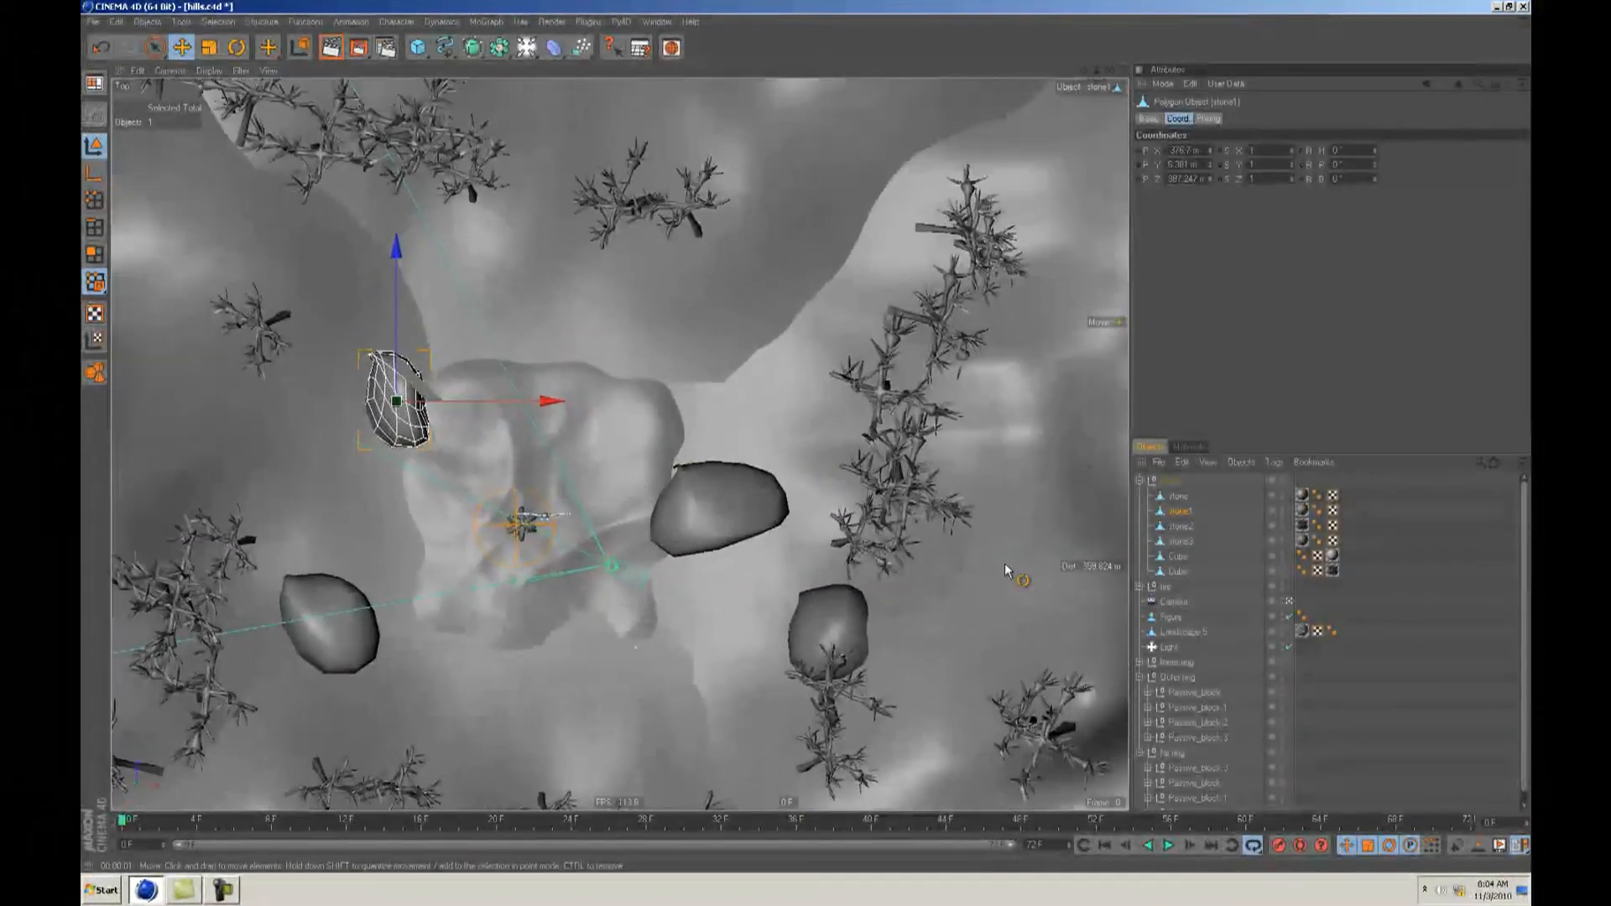
Step: Rotate the large dark Cube rock roughly a quarter turn and shift the smaller pale Cube rock closer to the campfire
drag(814, 441, 789, 587)
key(r)
key(e)
click(1185, 559)
drag(1091, 688, 997, 688)
key(F1)
alt+drag(804, 606, 839, 571)
alt+right_drag(839, 571, 810, 437)
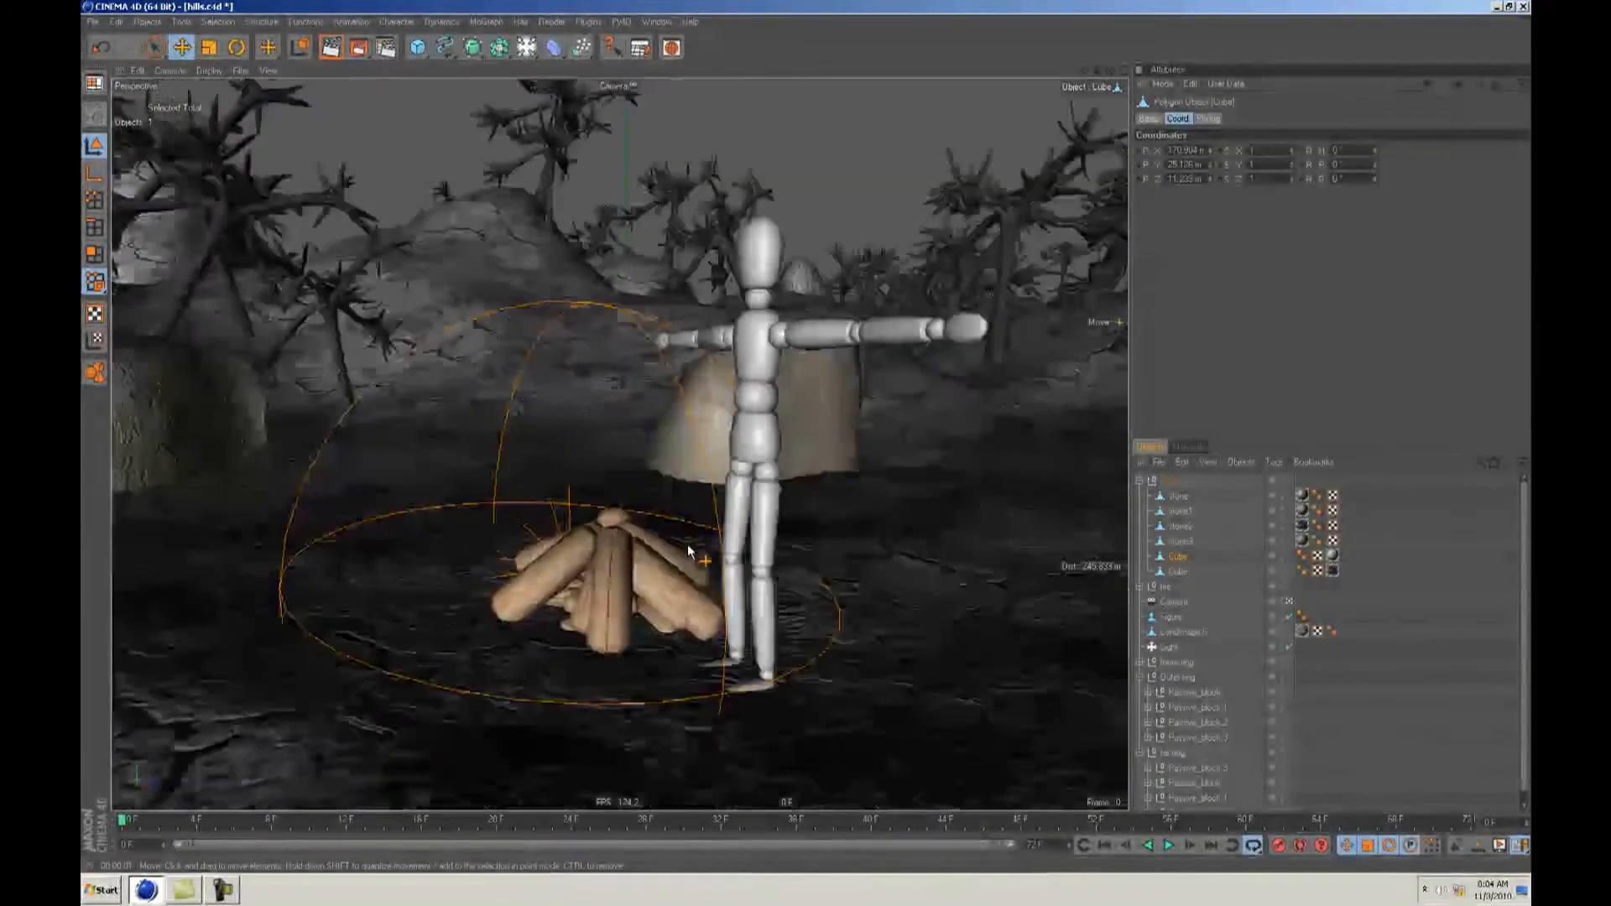
alt+drag(688, 544, 805, 436)
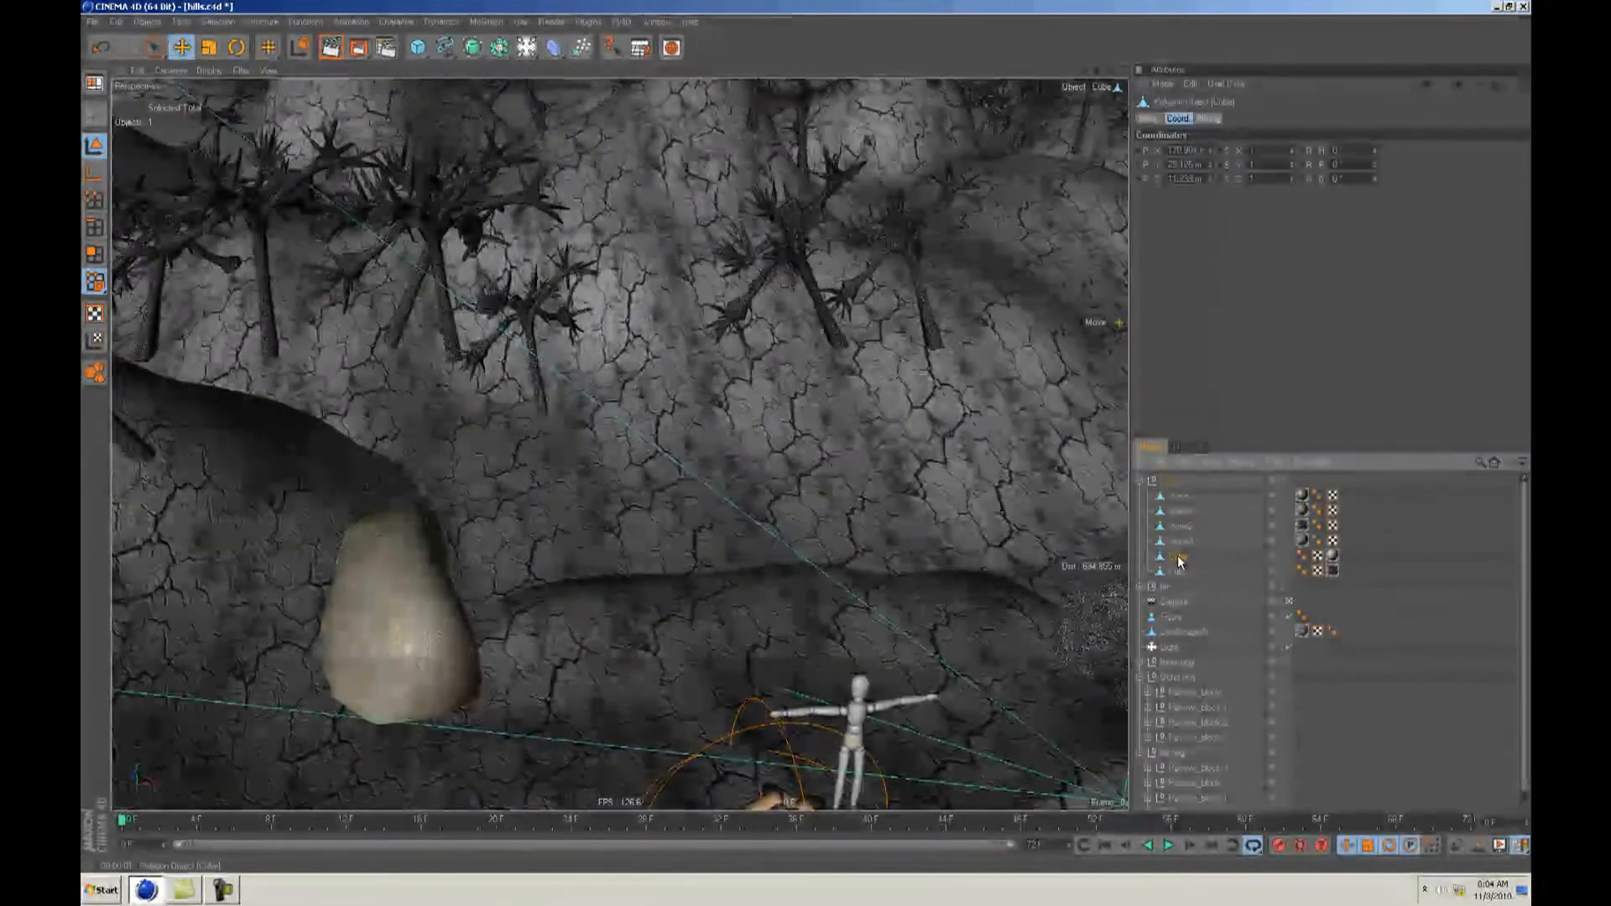
key(o)
alt+drag(646, 399, 712, 365)
mouse_move(802, 438)
alt+mouse_down()
mouse_move(753, 454)
mouse_move(825, 437)
alt+mouse_up()
alt+drag(825, 437, 733, 454)
Step: Scale up the large dark Cube rock and move it farther back beside the row of trees
click(1179, 572)
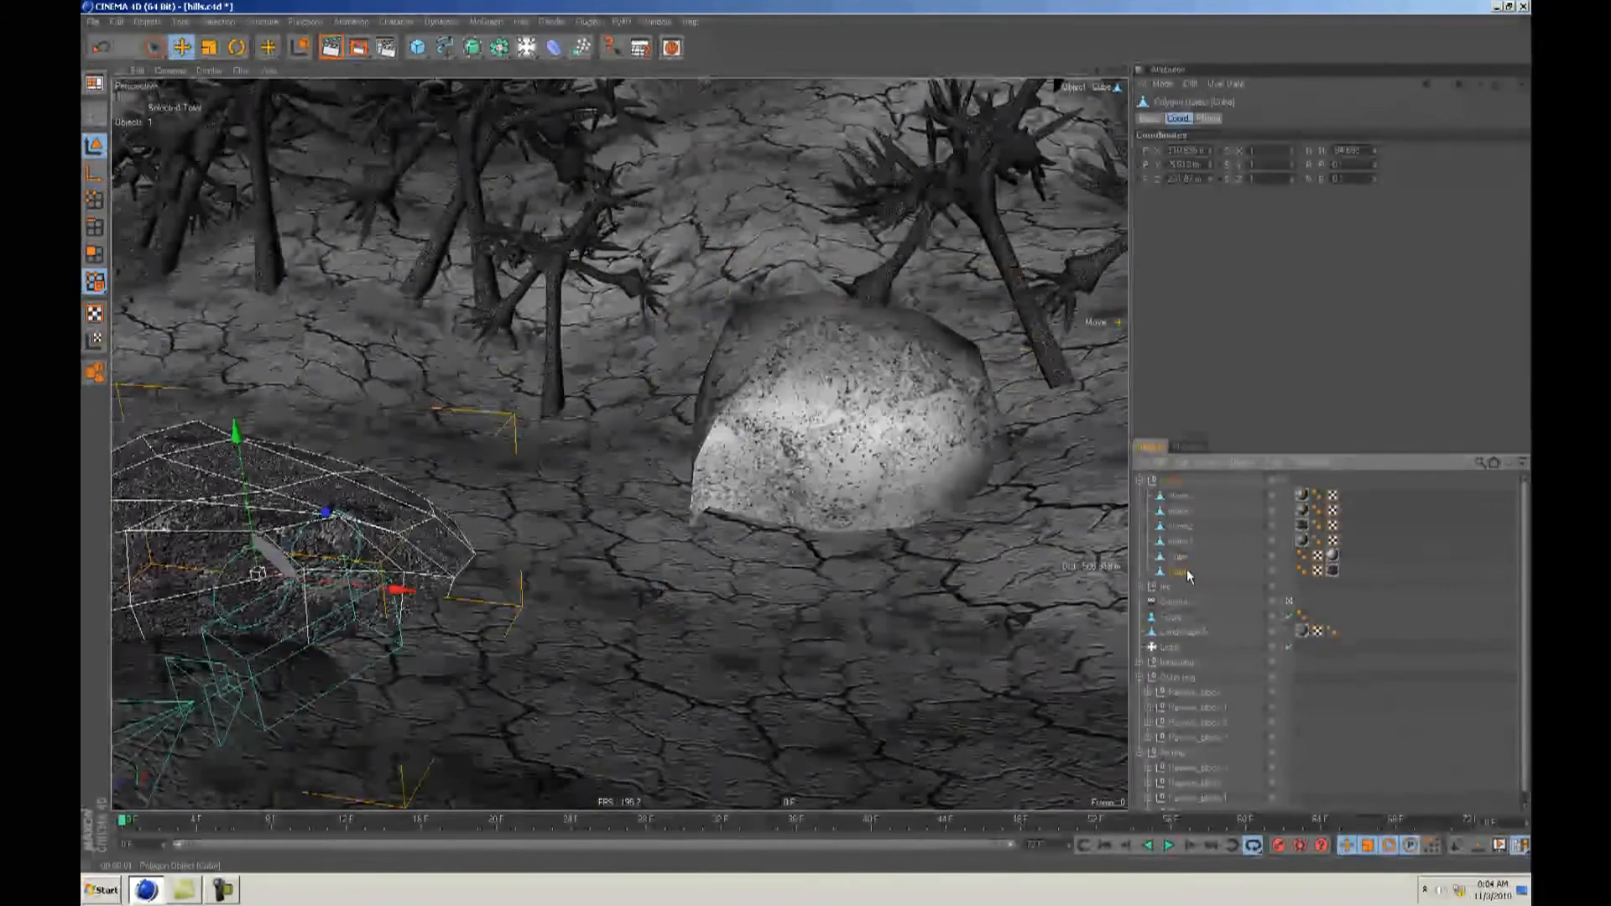
mouse_move(829, 422)
alt+mouse_down()
mouse_move(803, 436)
mouse_move(821, 447)
alt+mouse_up()
alt+middle_drag(821, 447, 810, 445)
key(t)
drag(636, 602, 814, 443)
key(e)
scroll(625, 565, down, 3)
key(F2)
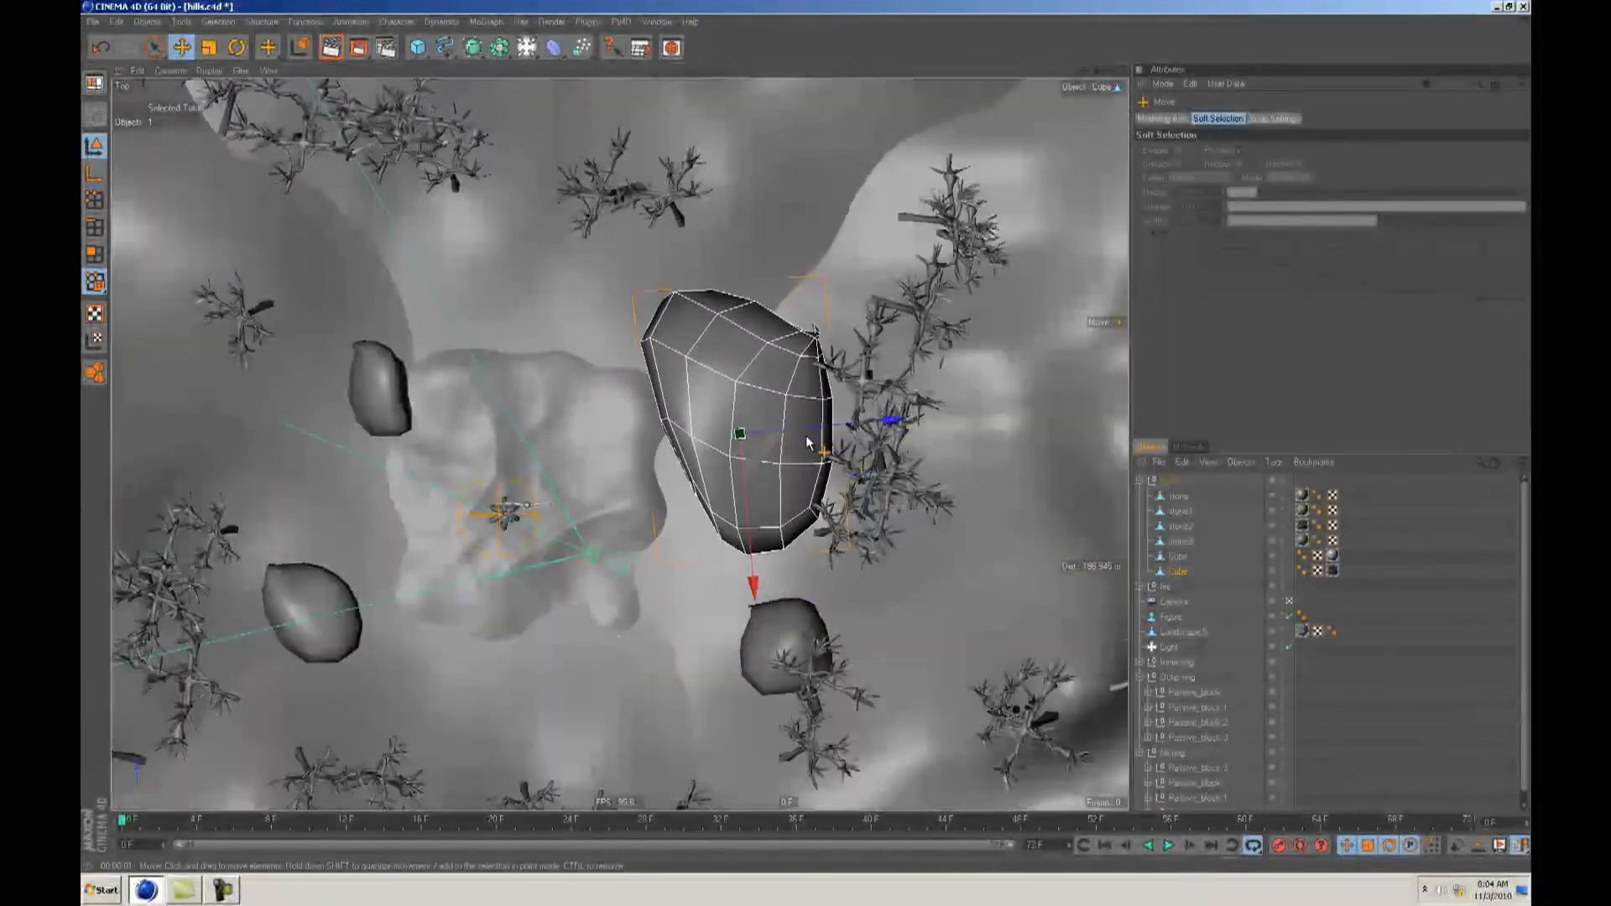
key(F3)
key(F1)
mouse_move(809, 444)
alt+mouse_down()
mouse_move(762, 491)
mouse_move(763, 436)
mouse_move(822, 443)
mouse_move(793, 436)
mouse_move(818, 437)
mouse_move(805, 444)
alt+mouse_up()
Step: Fold the rocks group, duplicate only that group, and unfold the copy to reach its individual rocks
click(830, 502)
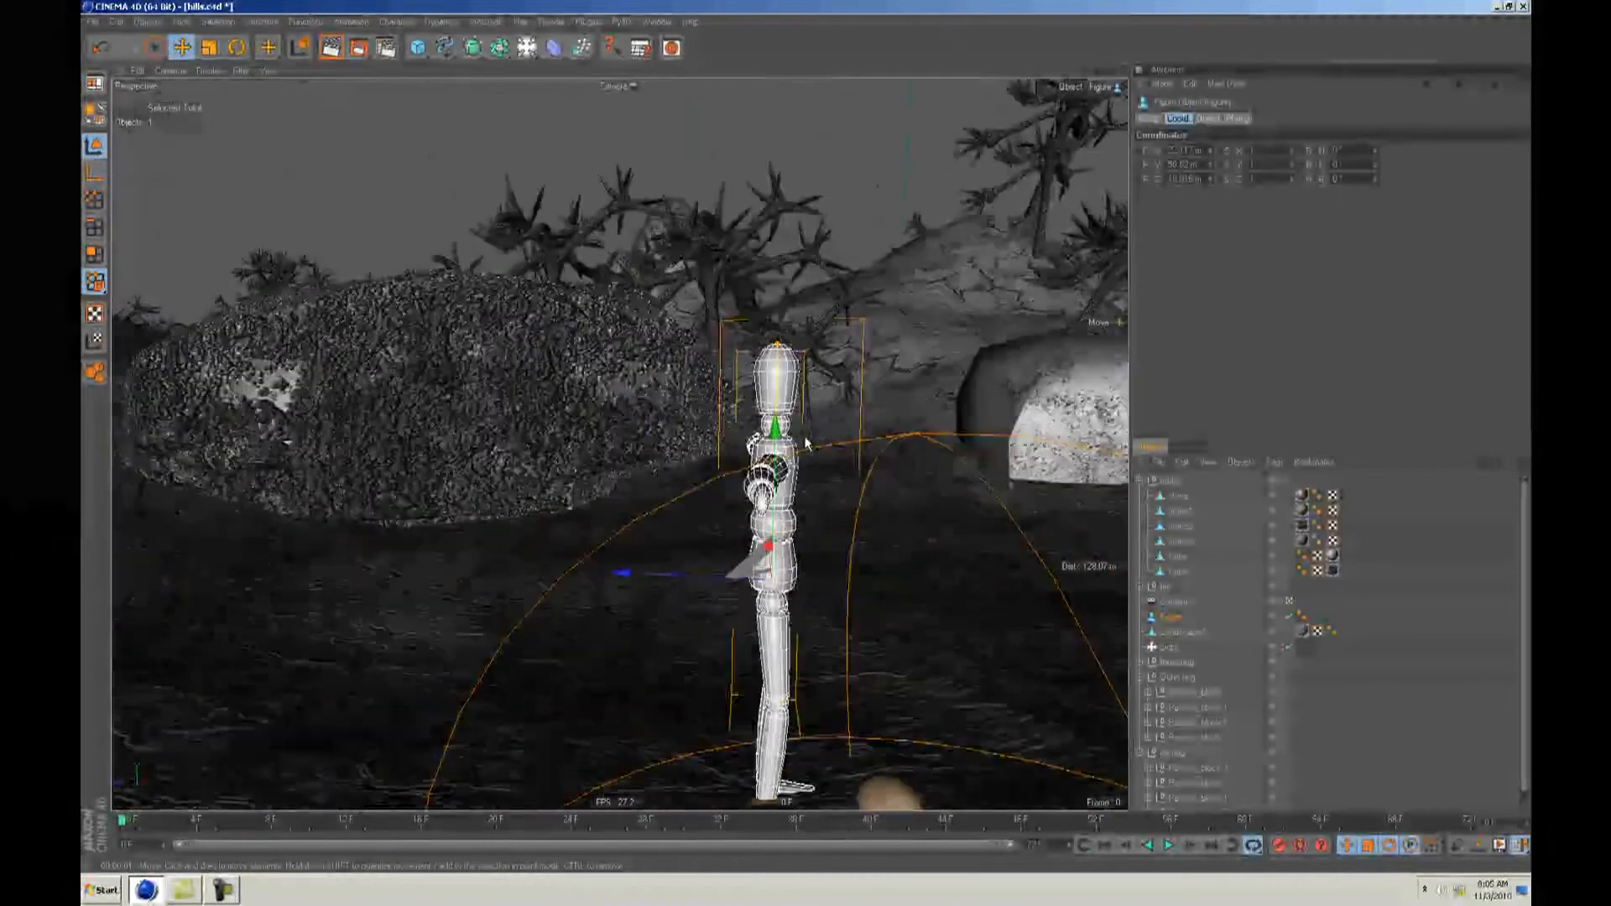
click(1139, 481)
key(F2)
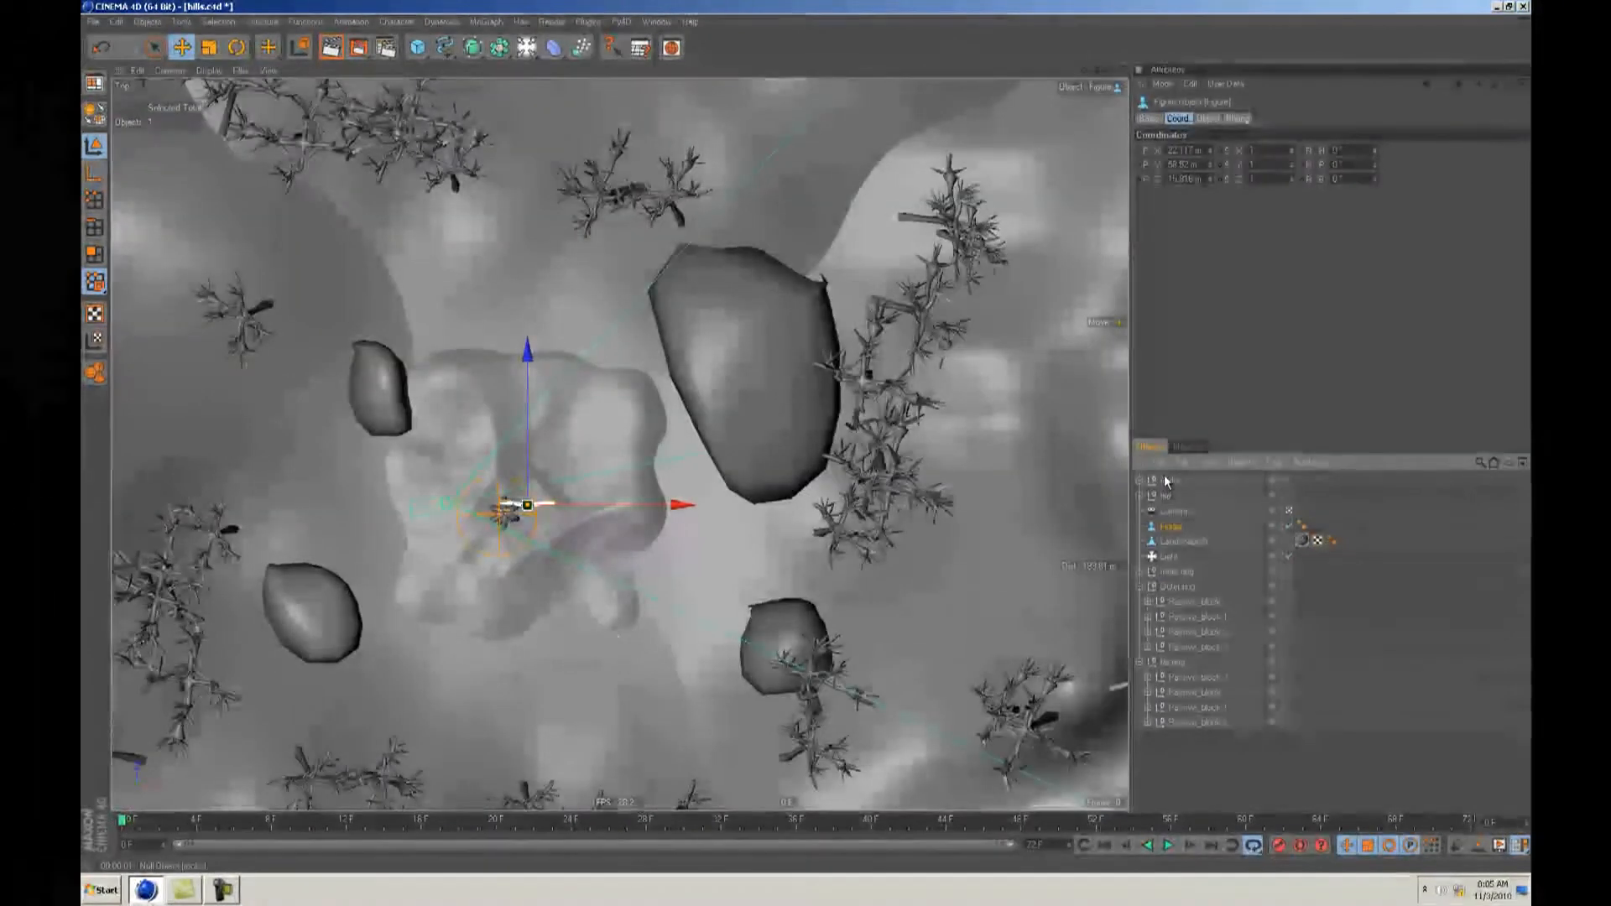
ctrl+drag(1160, 482, 1164, 479)
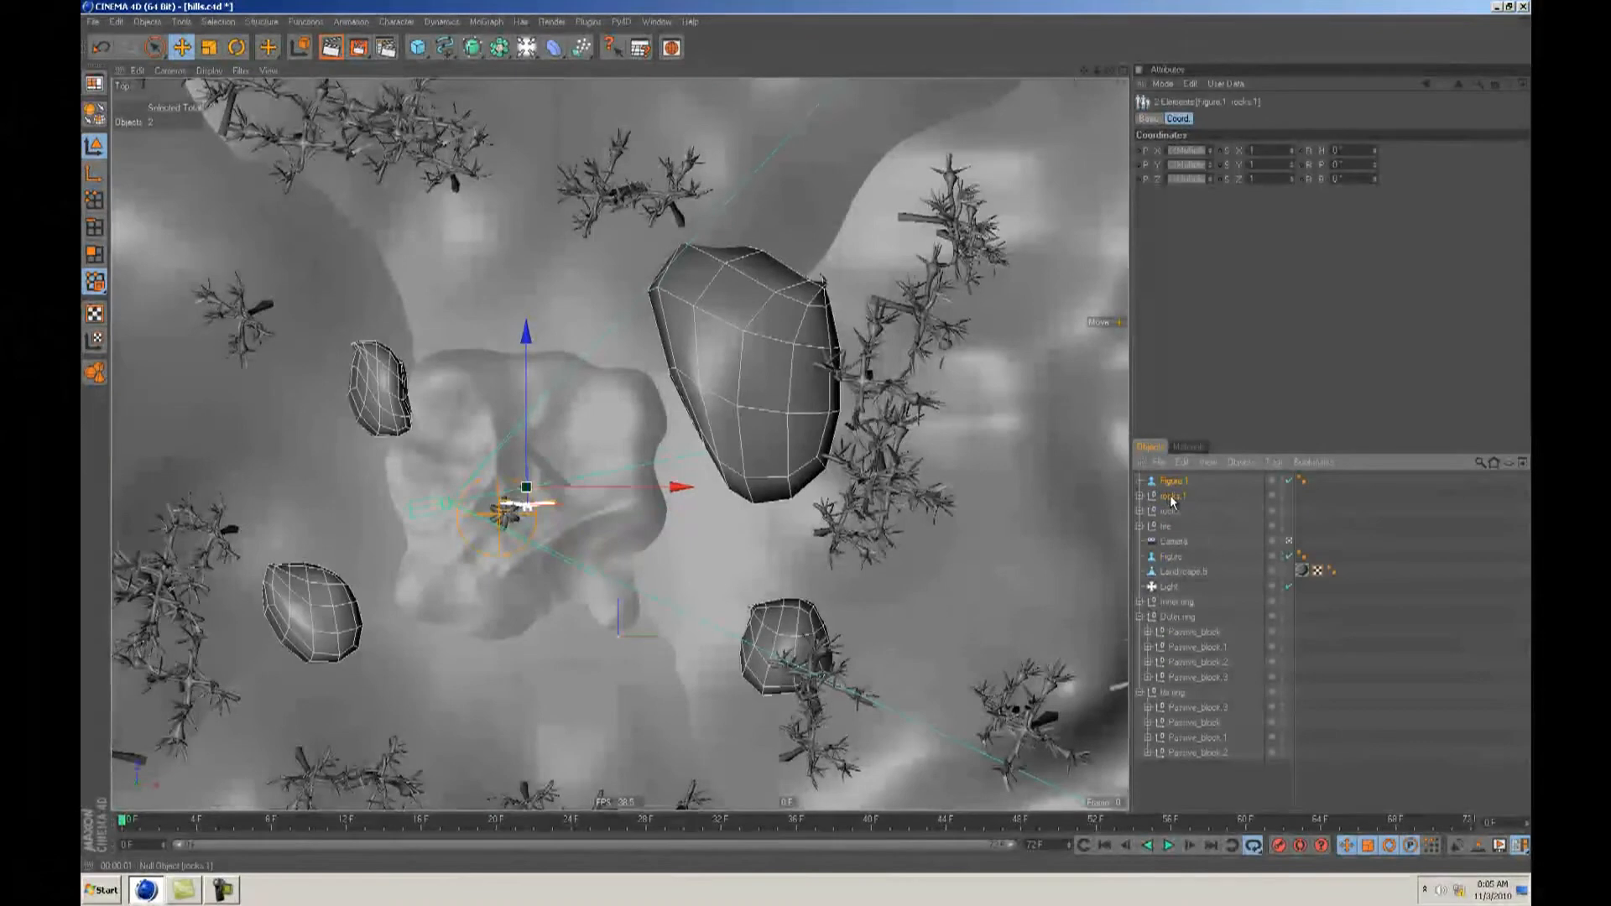
key(Delete)
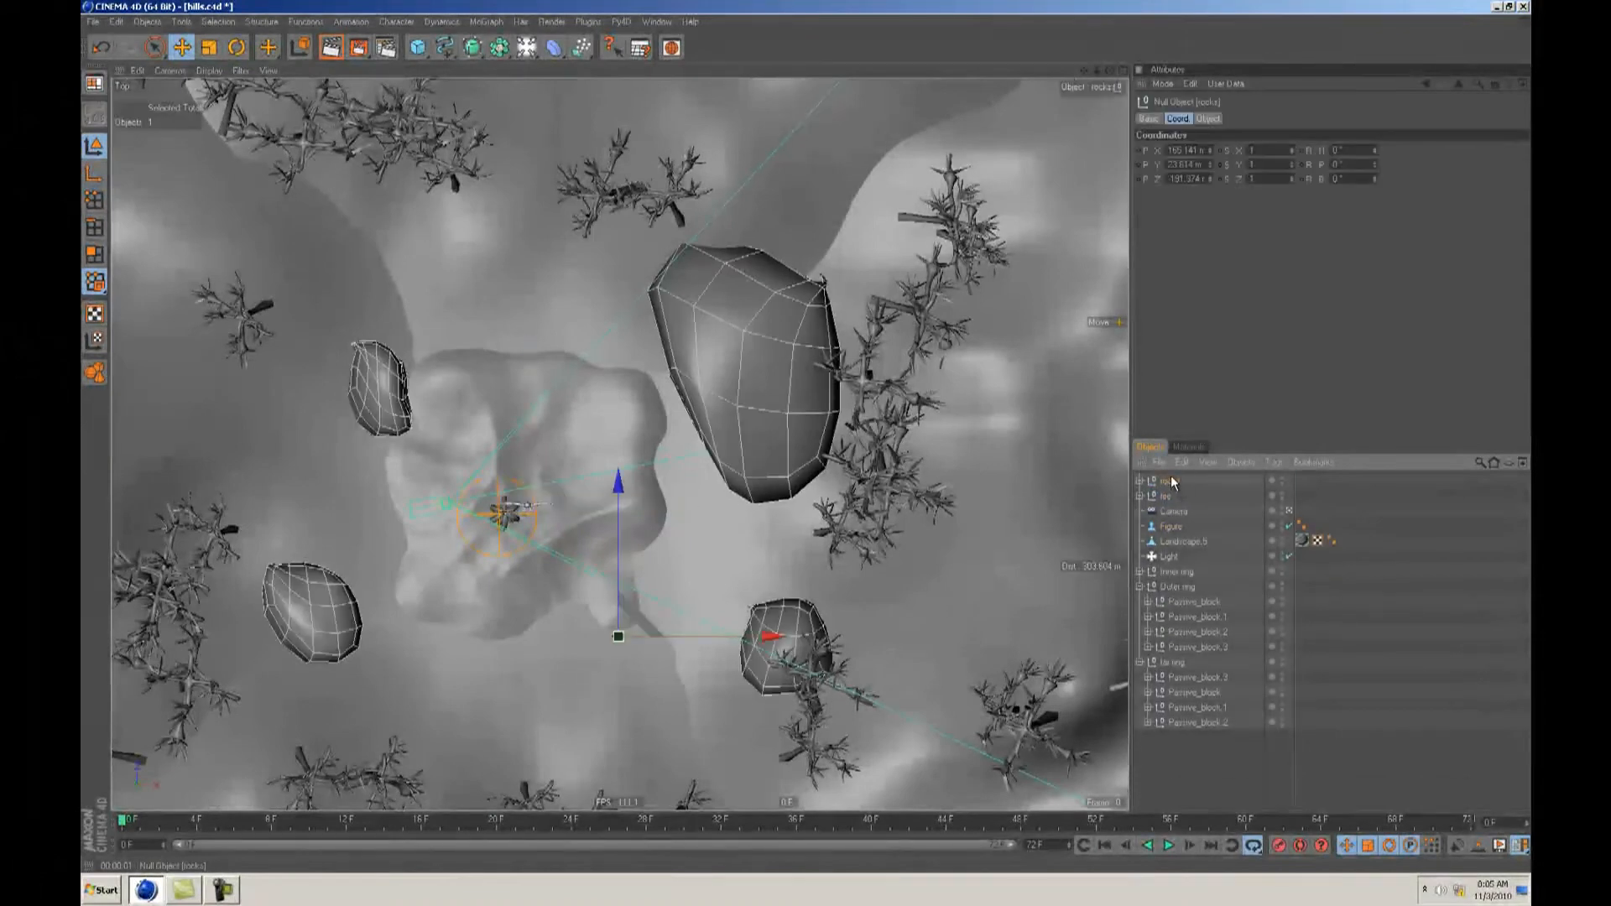
ctrl+drag(1170, 475, 1171, 475)
click(1140, 481)
Step: Move the copied stone rock out past the original rocks to the hills behind the campfire
click(1177, 496)
alt+middle_drag(659, 407, 701, 470)
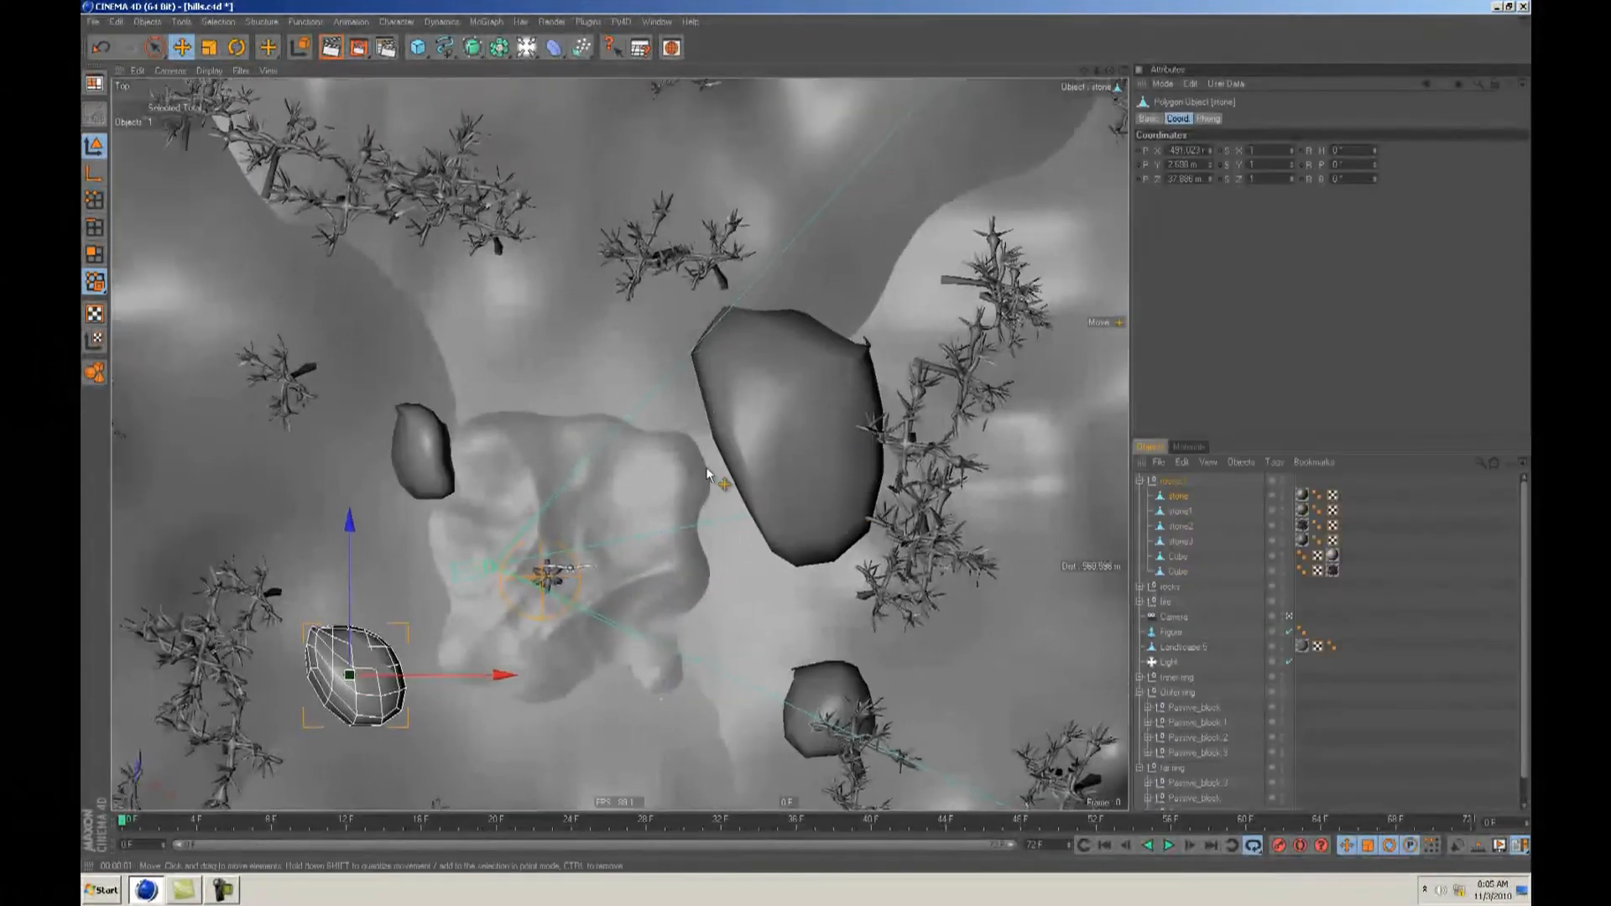
alt+right_drag(700, 468, 812, 444)
drag(560, 478, 812, 448)
alt+middle_drag(462, 367, 567, 491)
Step: Raise the copied stone until it rests on the hillside, and check it from beside the figure
key(F1)
alt+drag(563, 478, 697, 444)
key(o)
drag(611, 313, 811, 452)
alt+drag(612, 349, 804, 438)
drag(618, 172, 807, 445)
alt+drag(635, 234, 807, 442)
click(1289, 617)
alt+drag(693, 335, 655, 389)
click(877, 417)
click(551, 335)
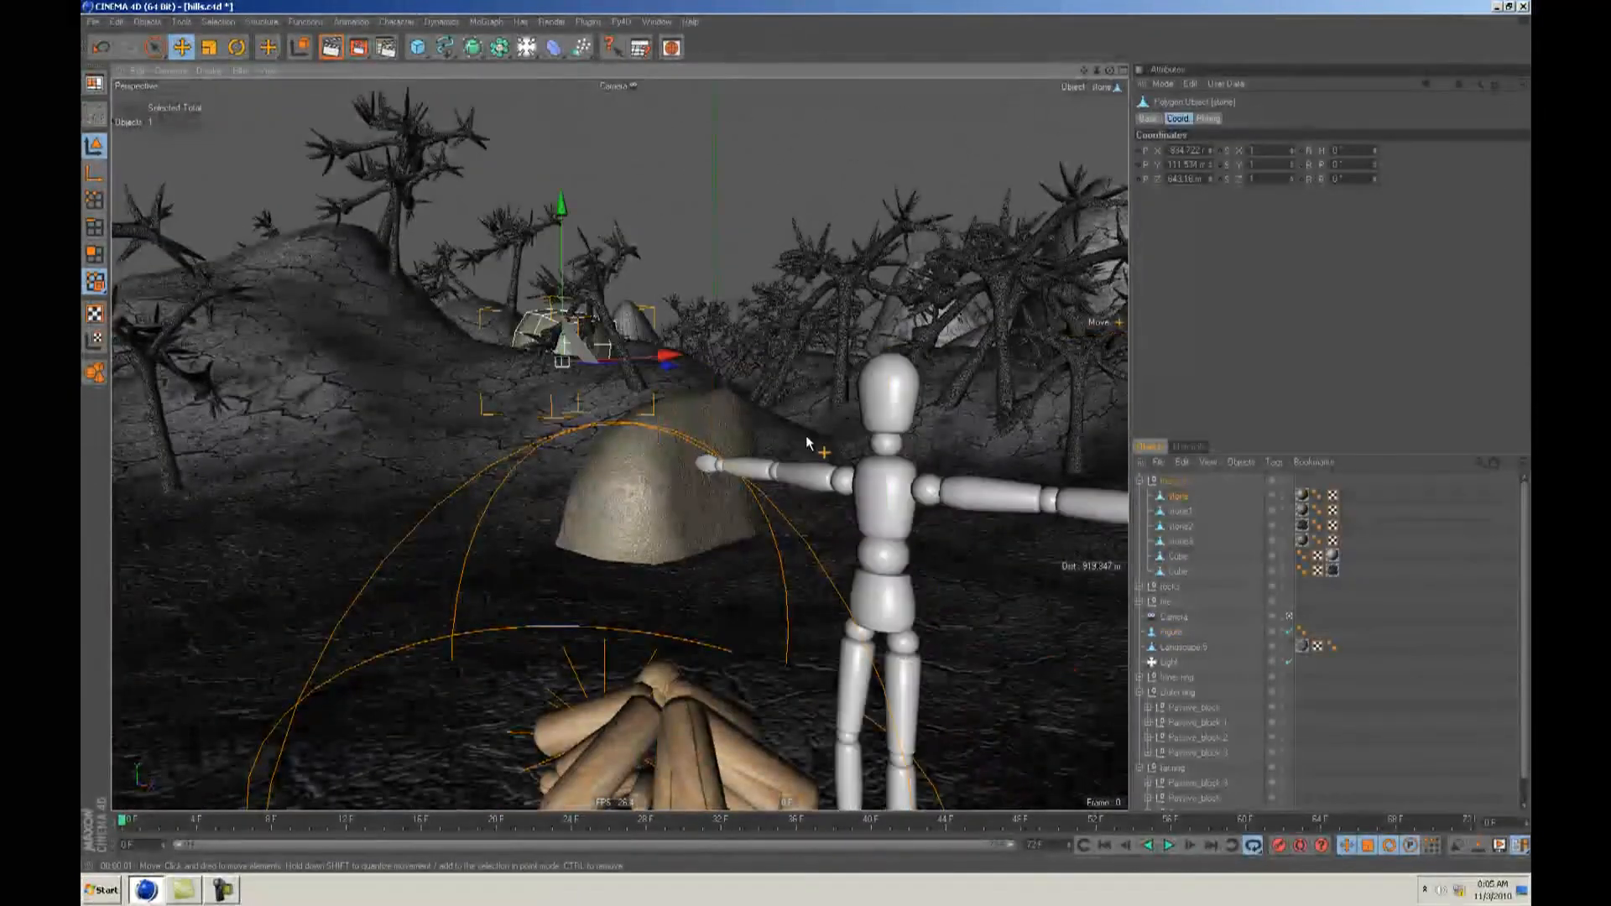
Step: Move the copied stone1 far back among the hills behind the campfire and raise it to the terrain surface
click(1189, 525)
click(1187, 512)
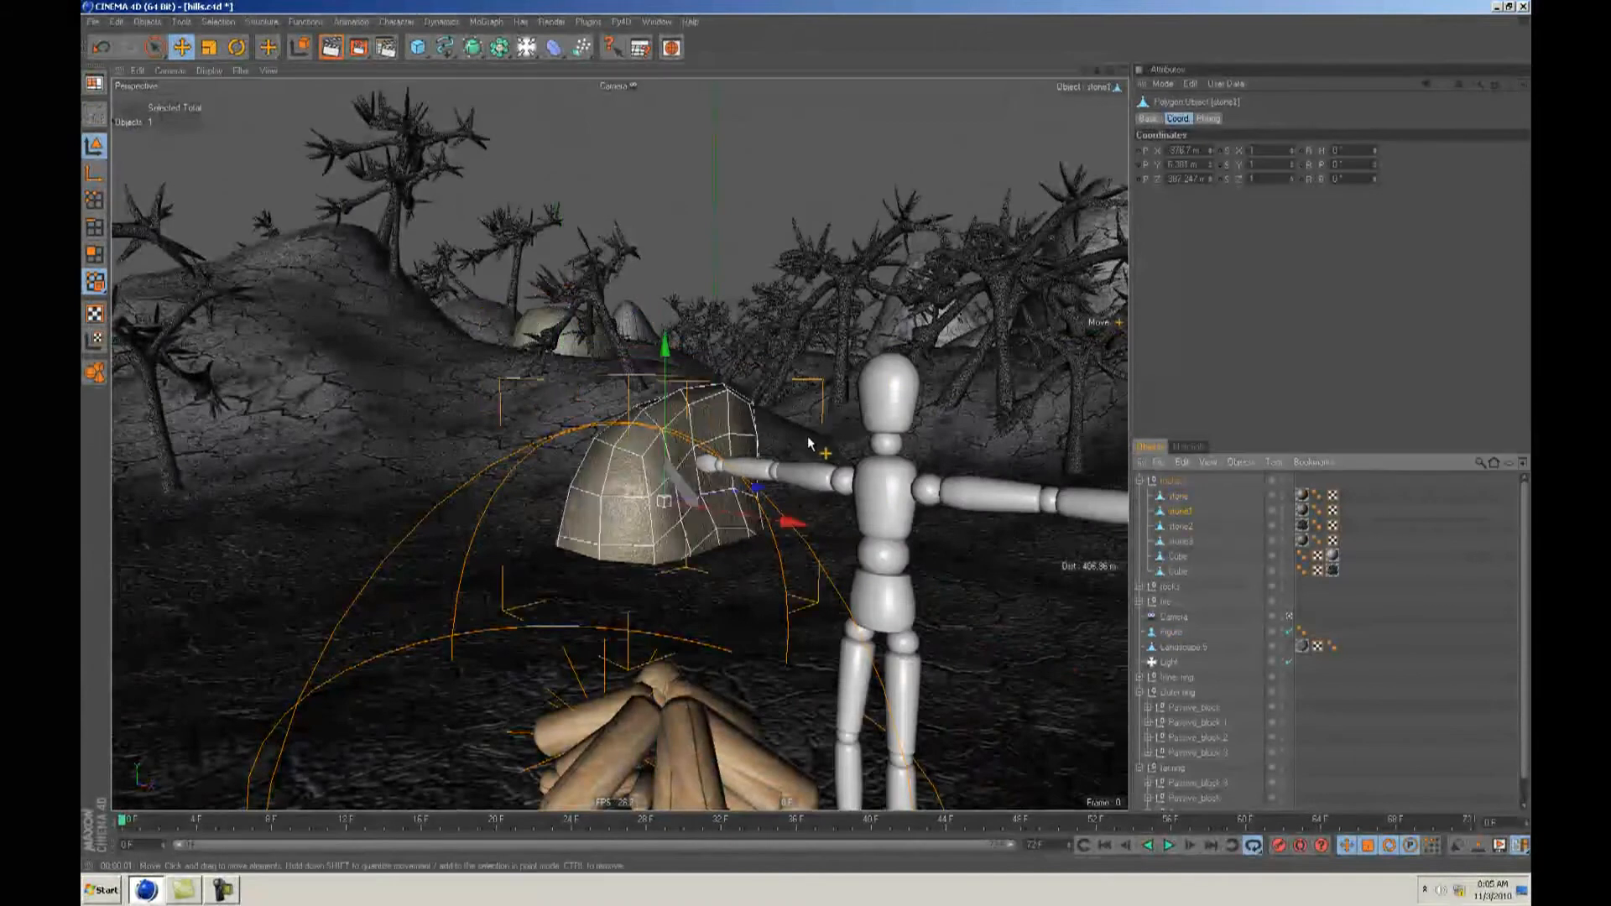
alt+drag(813, 440, 807, 440)
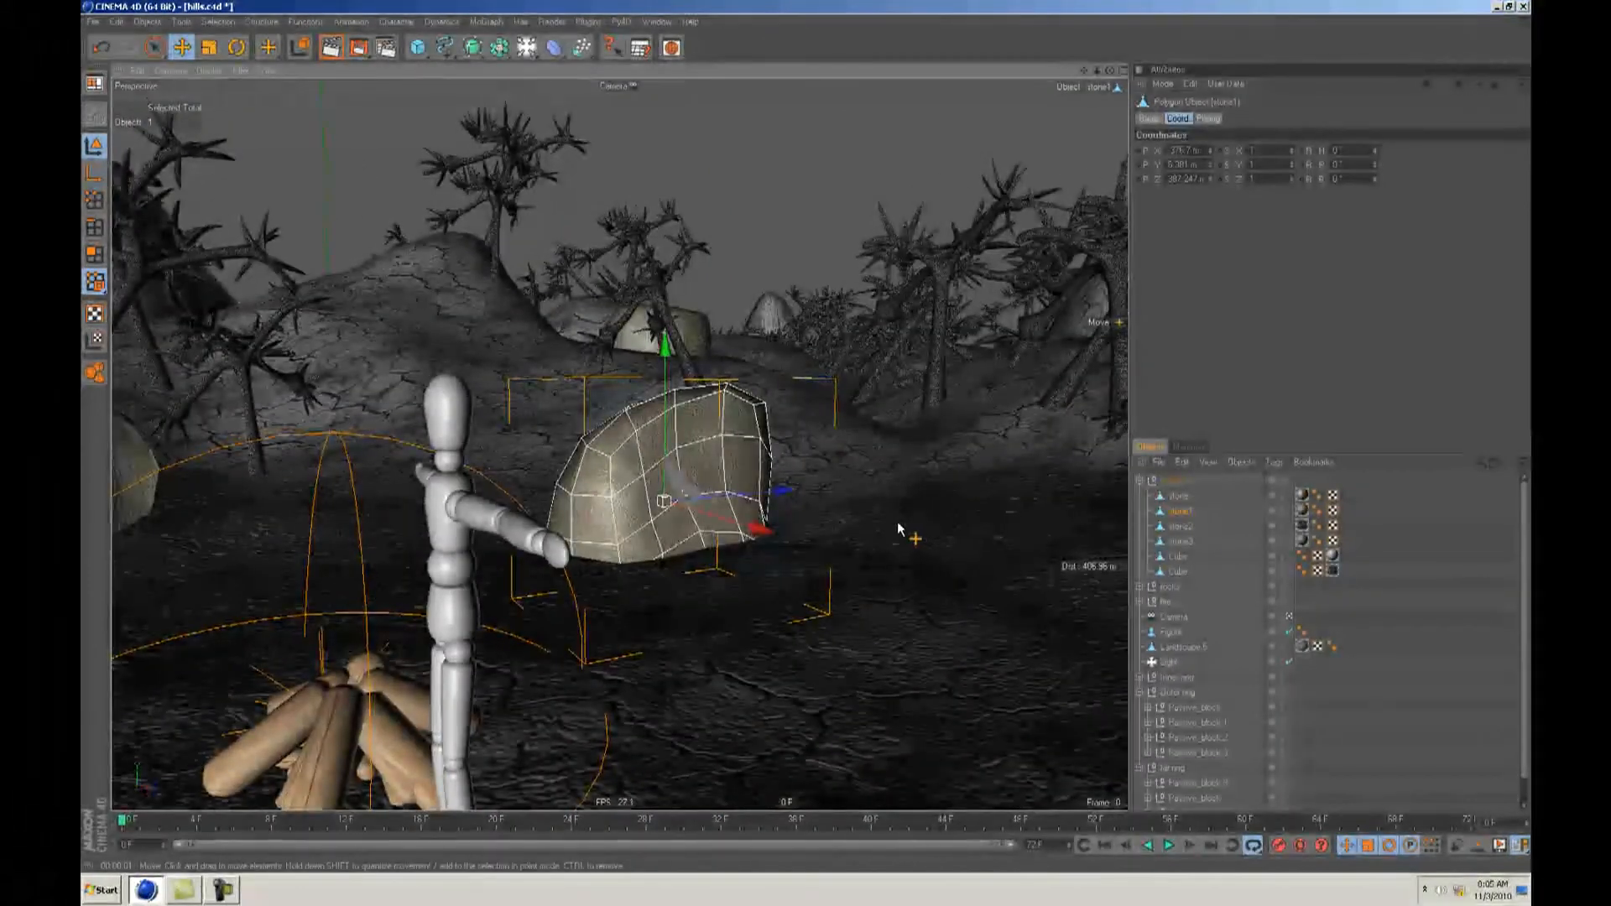
key(F2)
drag(808, 442, 831, 209)
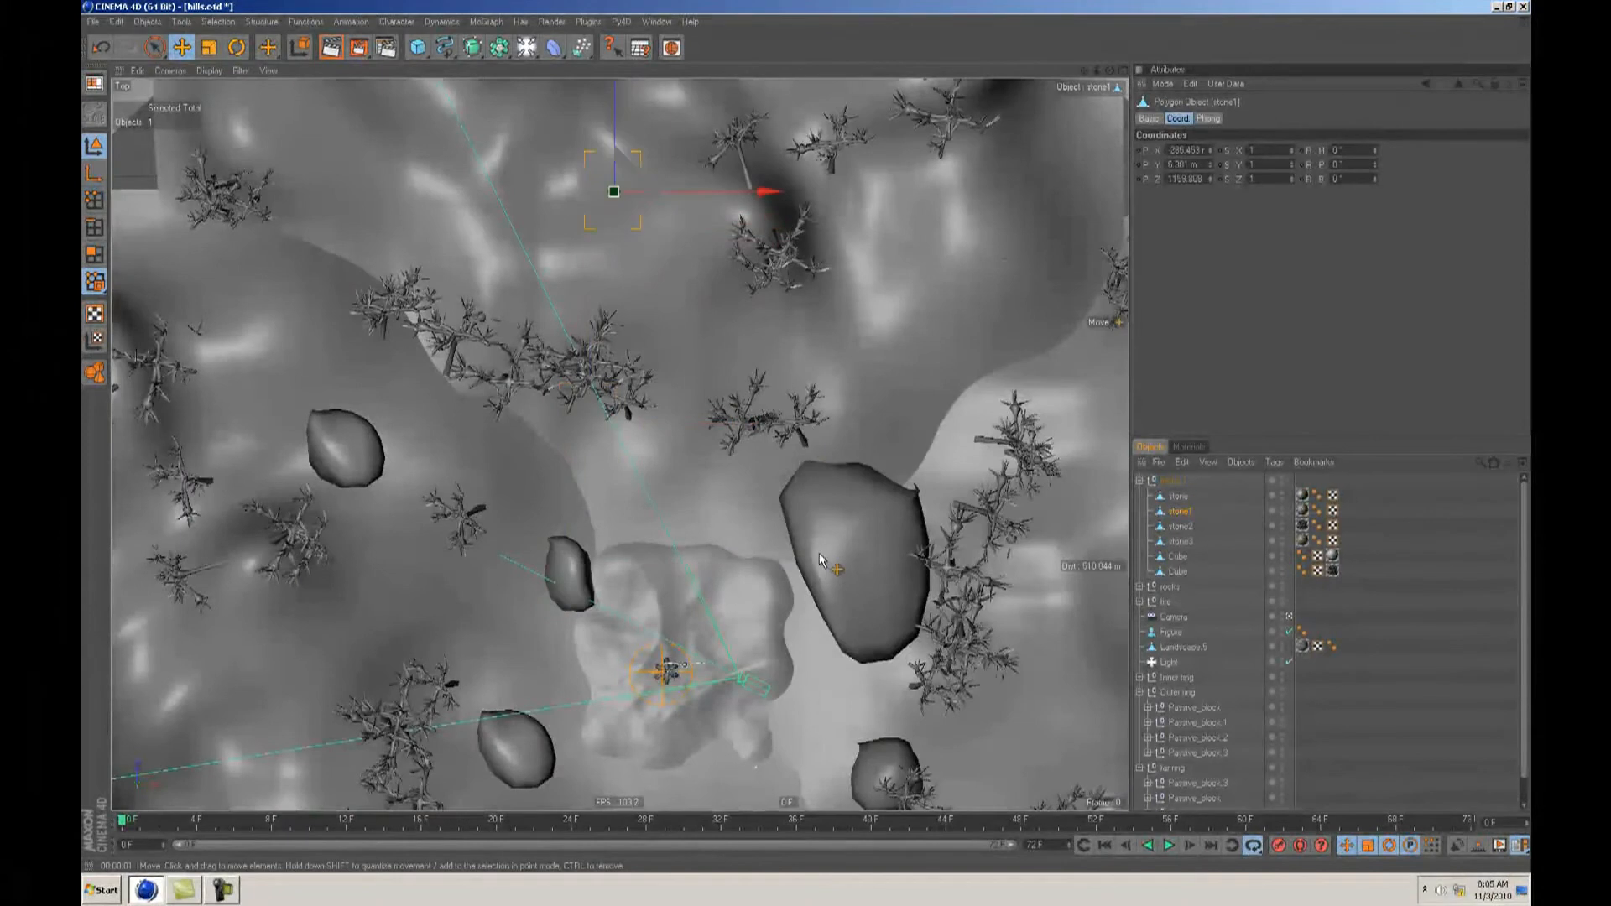
key(F1)
scroll(761, 443, down, 2)
alt+drag(761, 443, 378, 462)
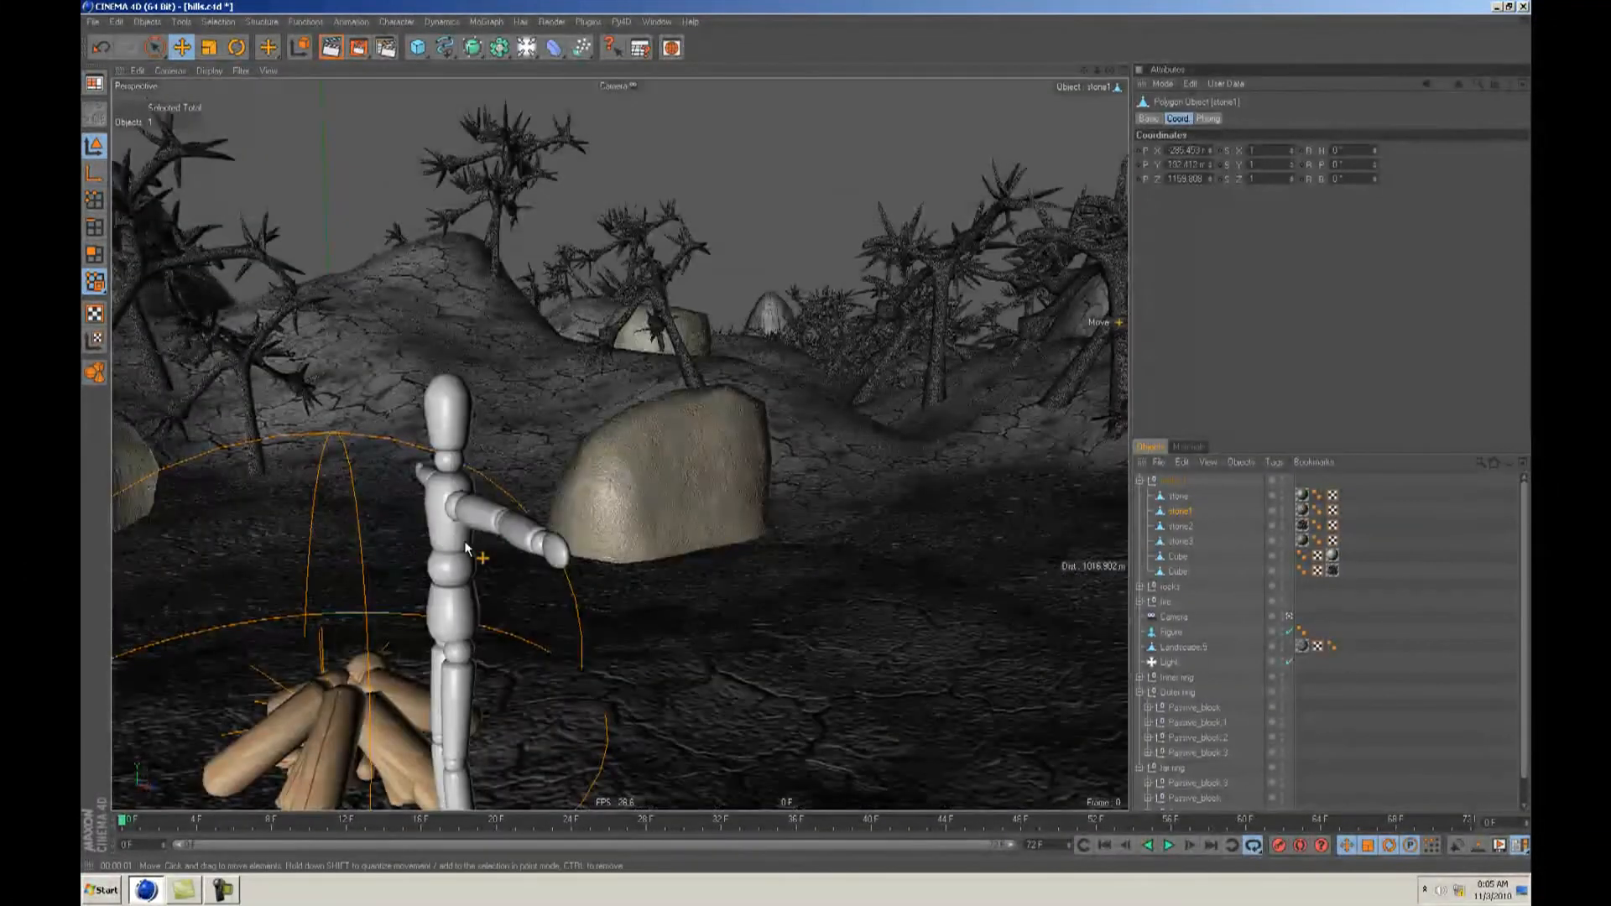
click(480, 554)
alt+drag(480, 554, 827, 447)
Step: Raise the copied stone3 out of the ground and shift it slightly along the terrain near the pale Cube rock
click(1182, 542)
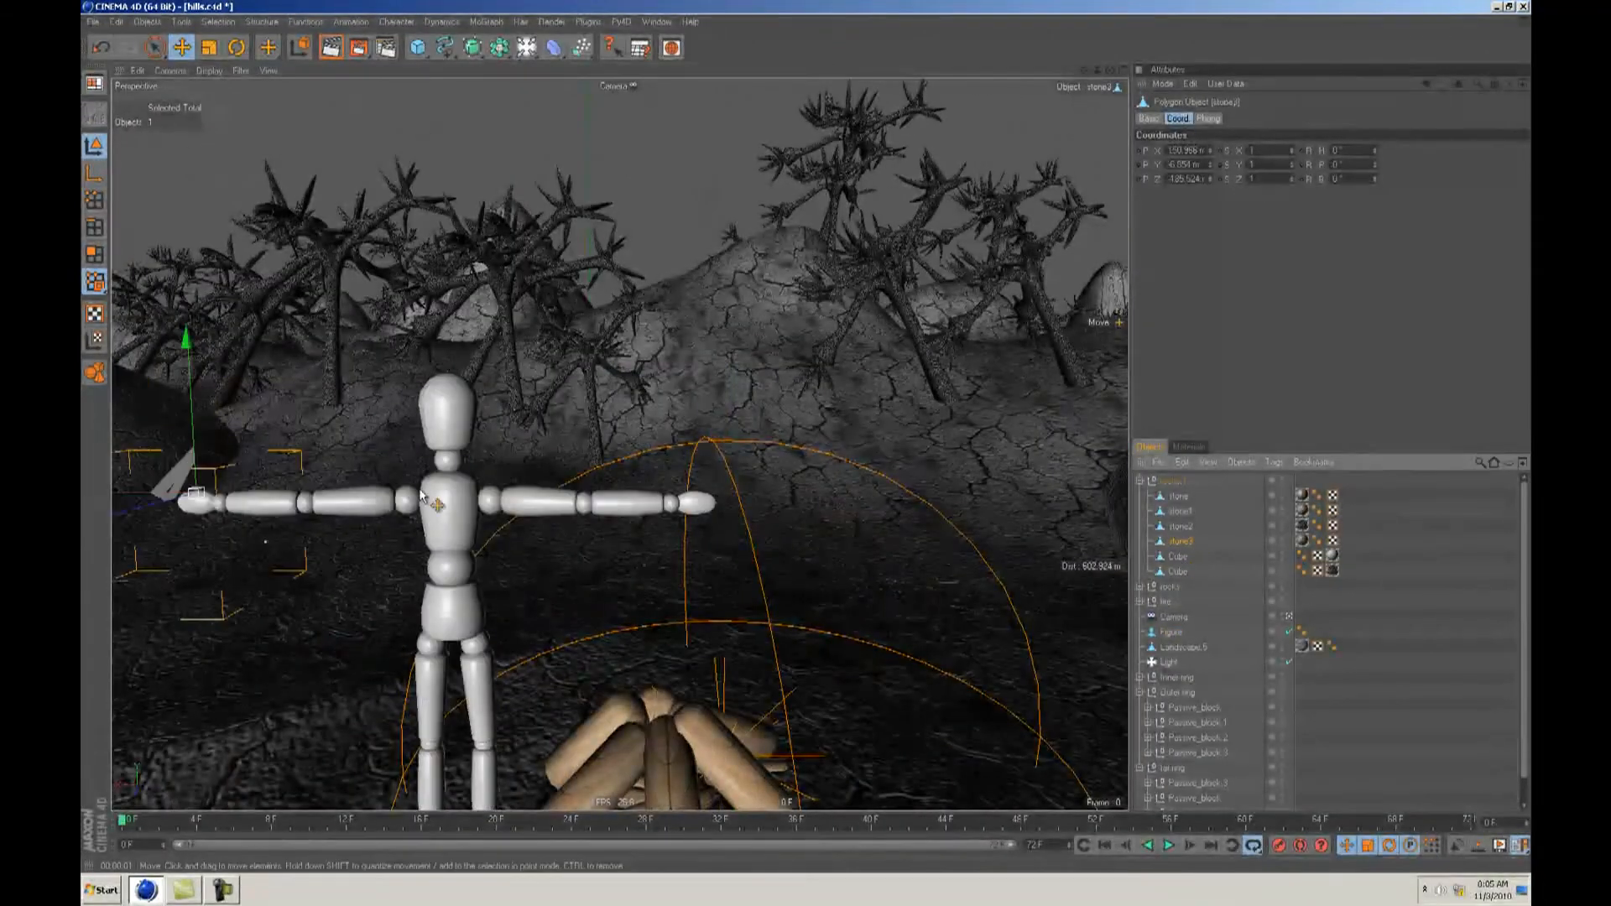
alt+drag(356, 481, 722, 438)
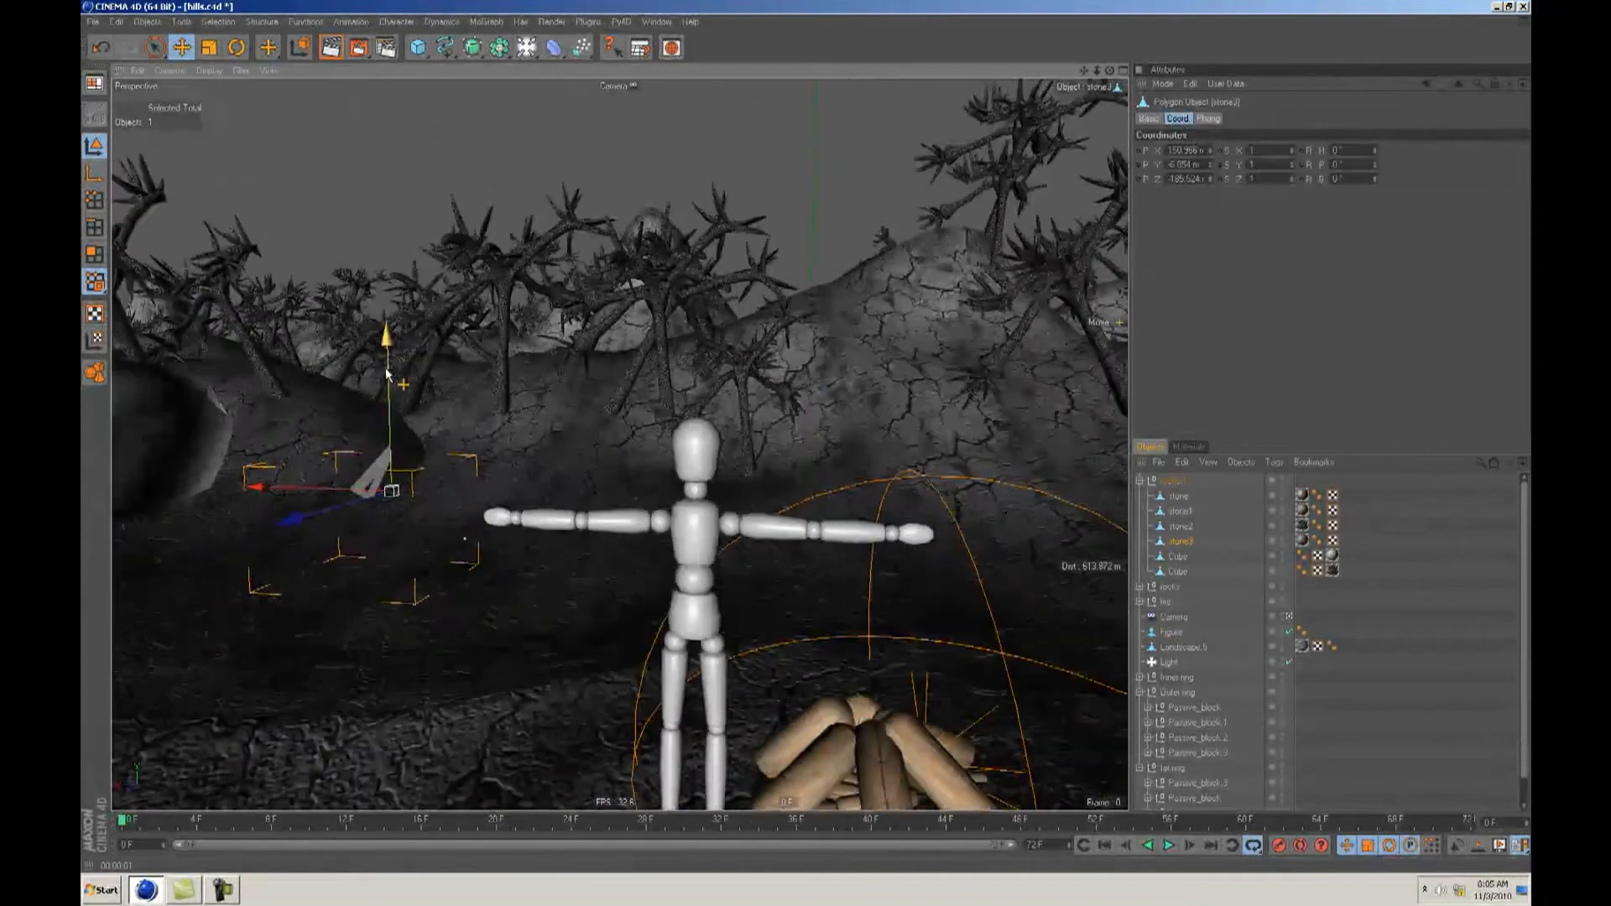
drag(389, 363, 391, 536)
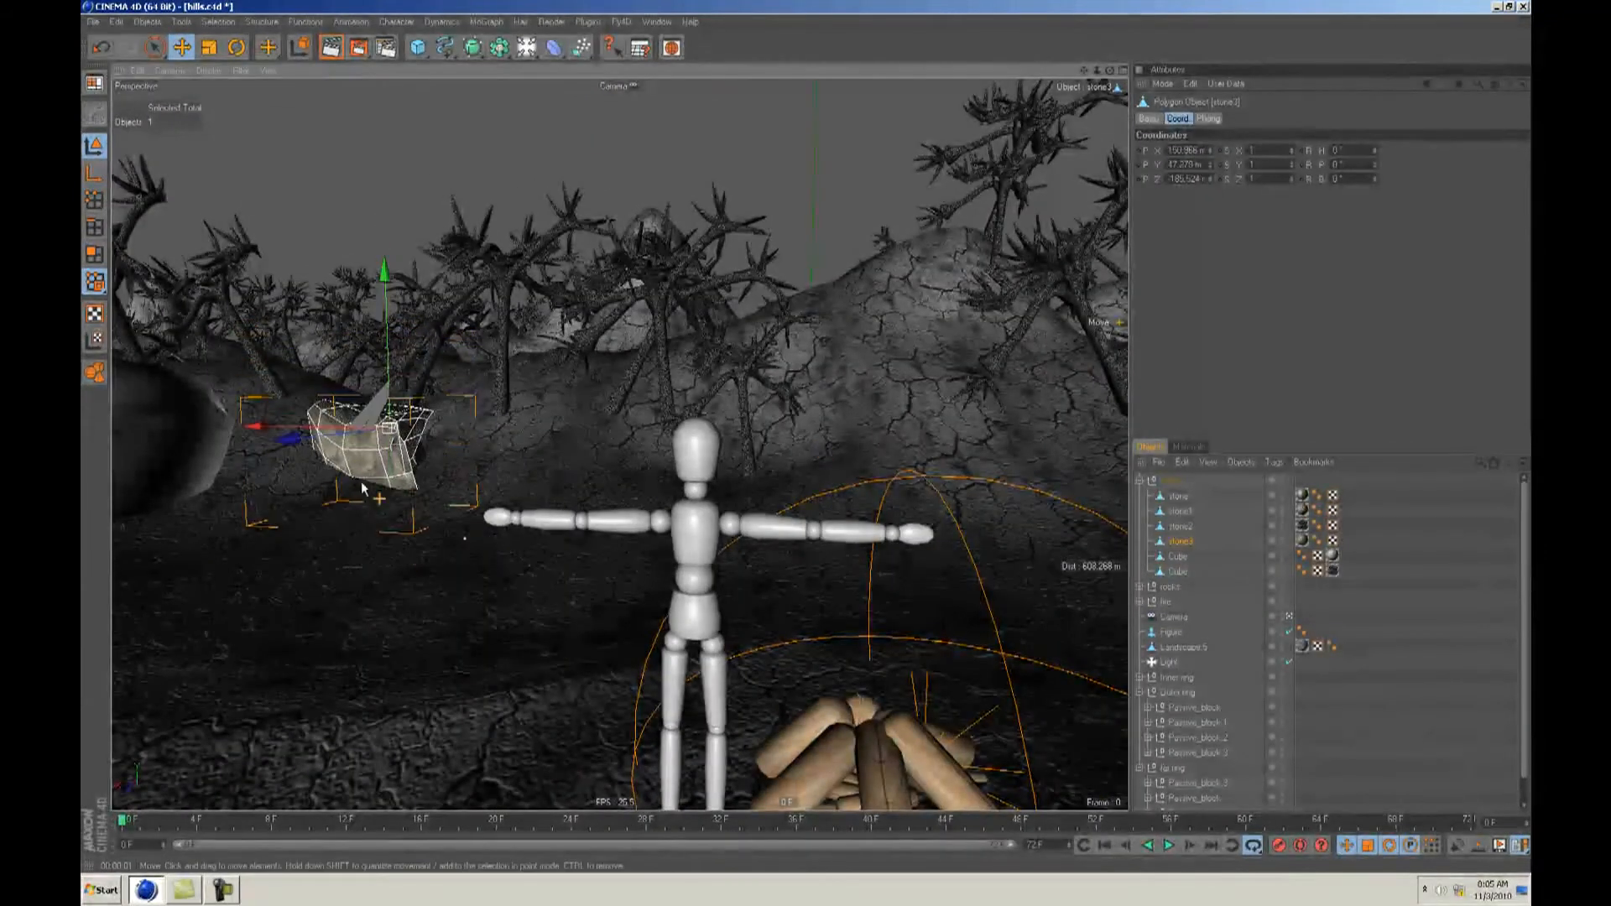
drag(317, 448, 307, 451)
alt+drag(806, 440, 804, 428)
key(F2)
scroll(780, 435, down, 5)
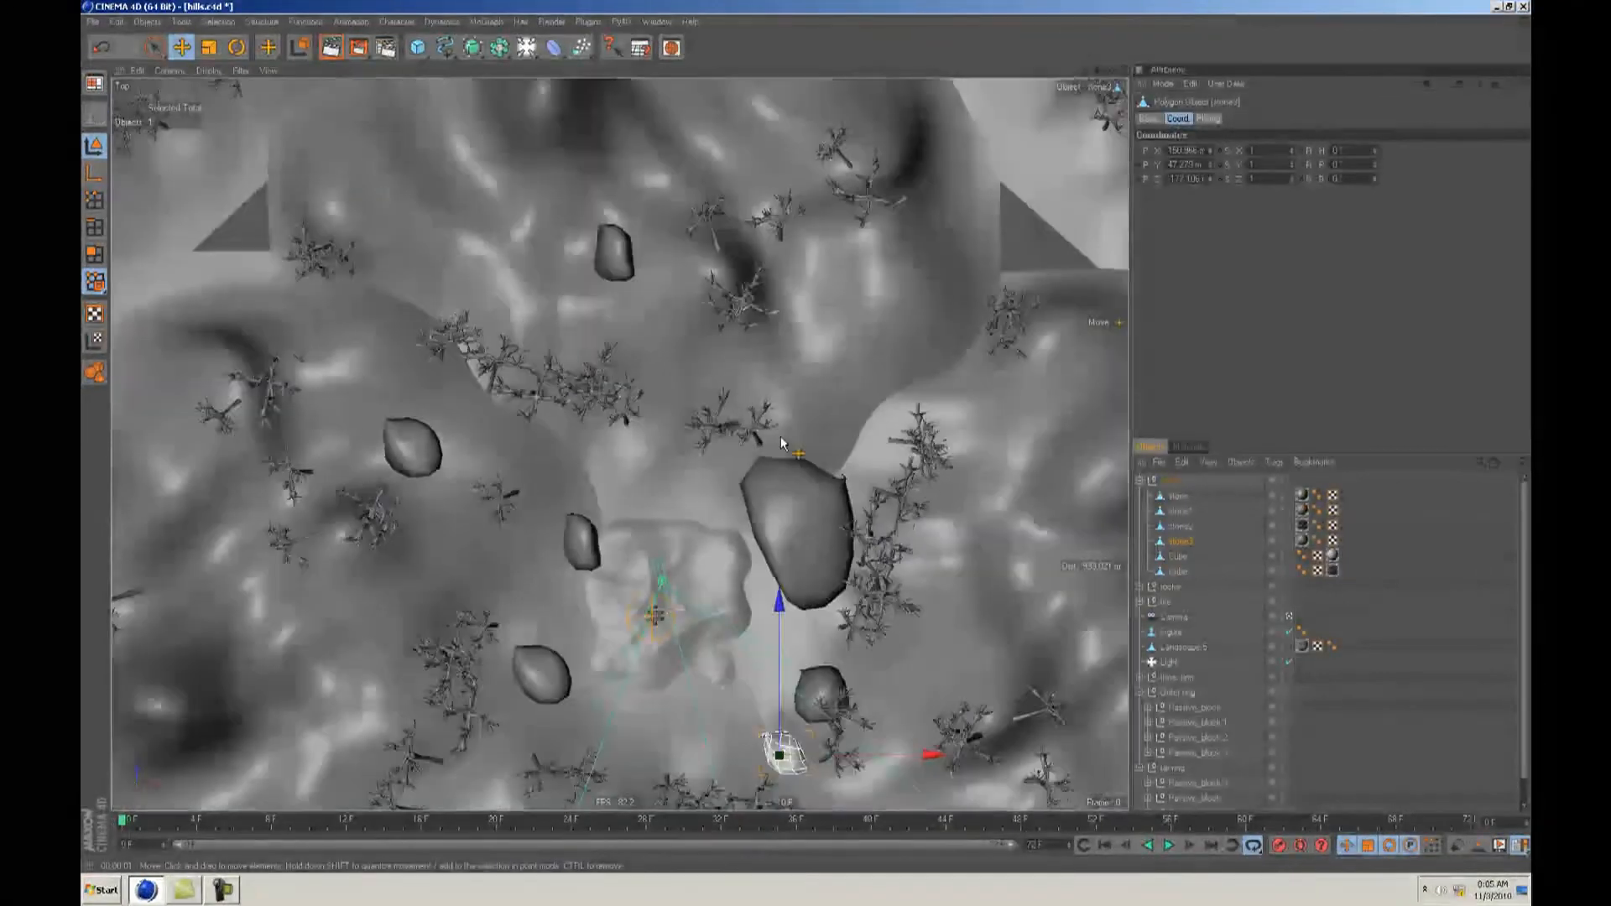
alt+middle_drag(792, 426, 716, 367)
Step: Move the copied stone2 to the distant hills beyond the large dark rock and fit it to the terrain
click(1181, 527)
alt+middle_drag(806, 443, 787, 424)
drag(805, 442, 976, 0)
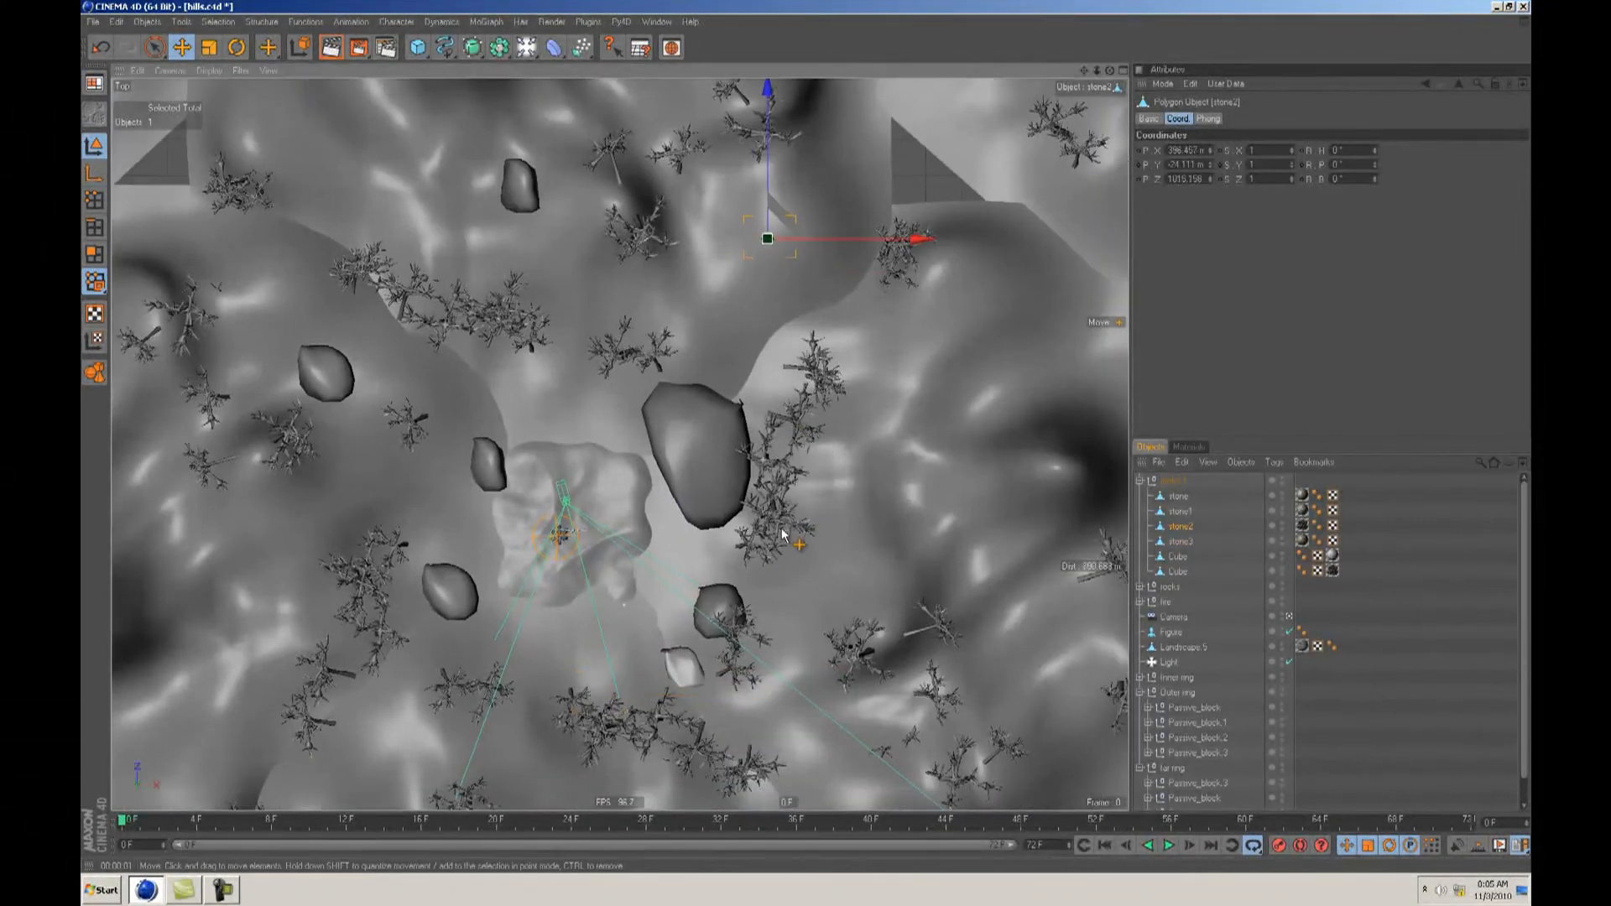
key(F1)
drag(794, 579, 805, 437)
Step: Move the copied stone1 even farther back to the tall pointed hill and adjust its height on the slope
click(1186, 510)
alt+middle_drag(712, 648, 686, 625)
alt+drag(687, 626, 670, 618)
key(F2)
drag(761, 656, 805, 435)
alt+middle_drag(760, 656, 807, 437)
drag(805, 435, 805, 435)
key(F1)
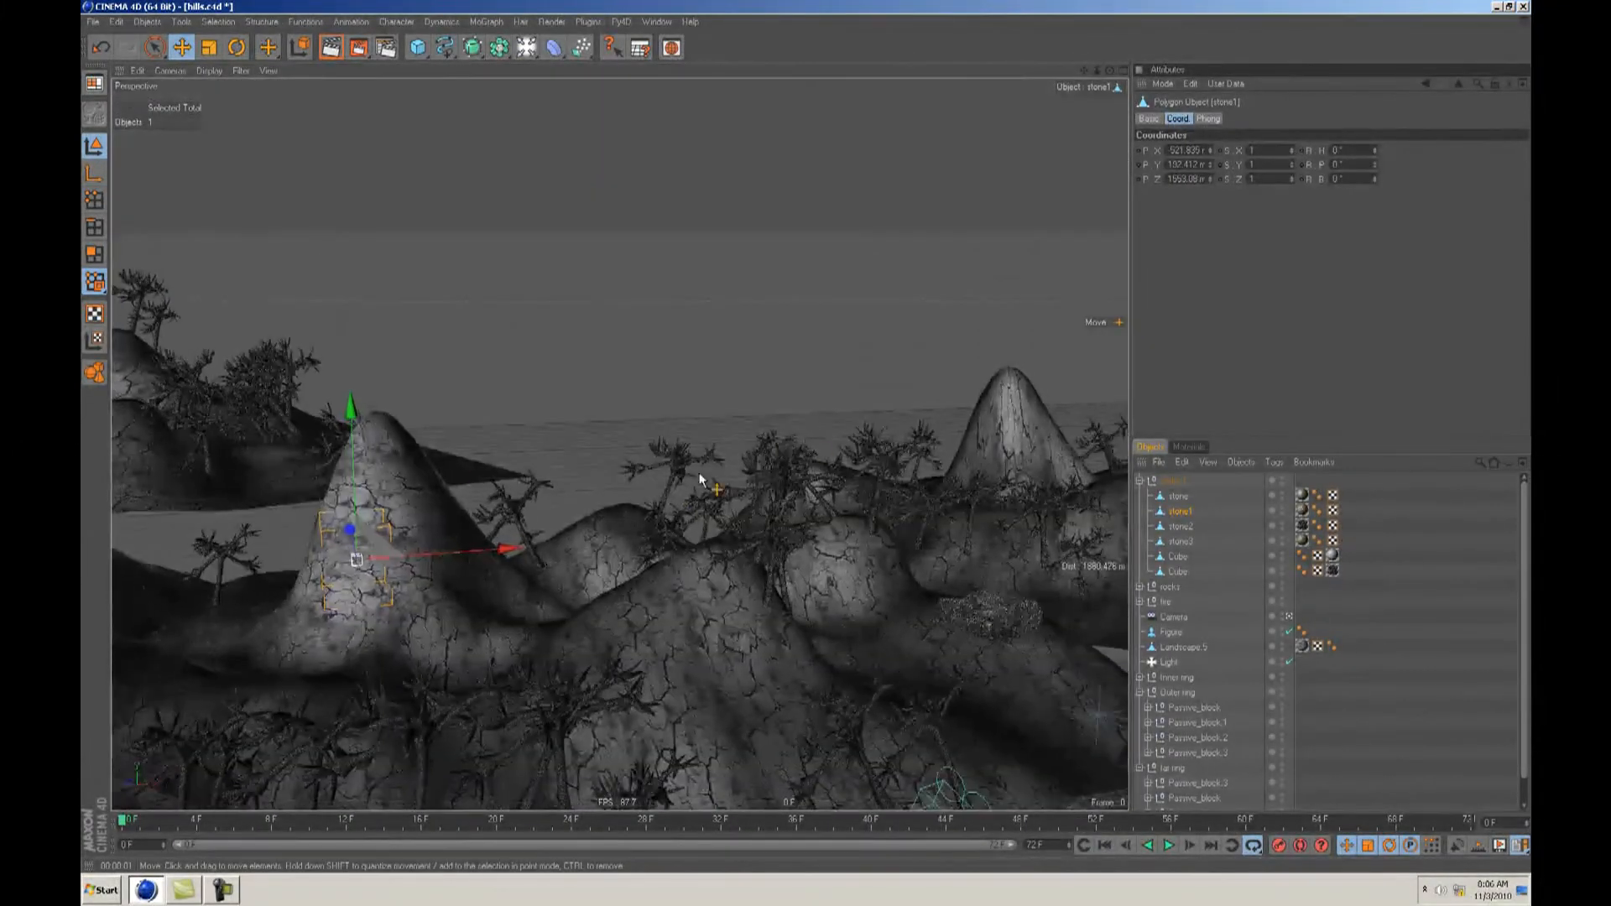
drag(354, 480, 807, 437)
drag(437, 507, 806, 435)
mouse_move(806, 436)
mouse_down()
mouse_move(446, 537)
mouse_move(806, 436)
mouse_up()
Step: Push the copied stone farther out into the hills and check its placement from the campfire area
click(1199, 497)
alt+drag(737, 540, 806, 437)
key(F2)
key(F1)
alt+drag(720, 580, 807, 438)
drag(807, 437, 806, 438)
click(1290, 617)
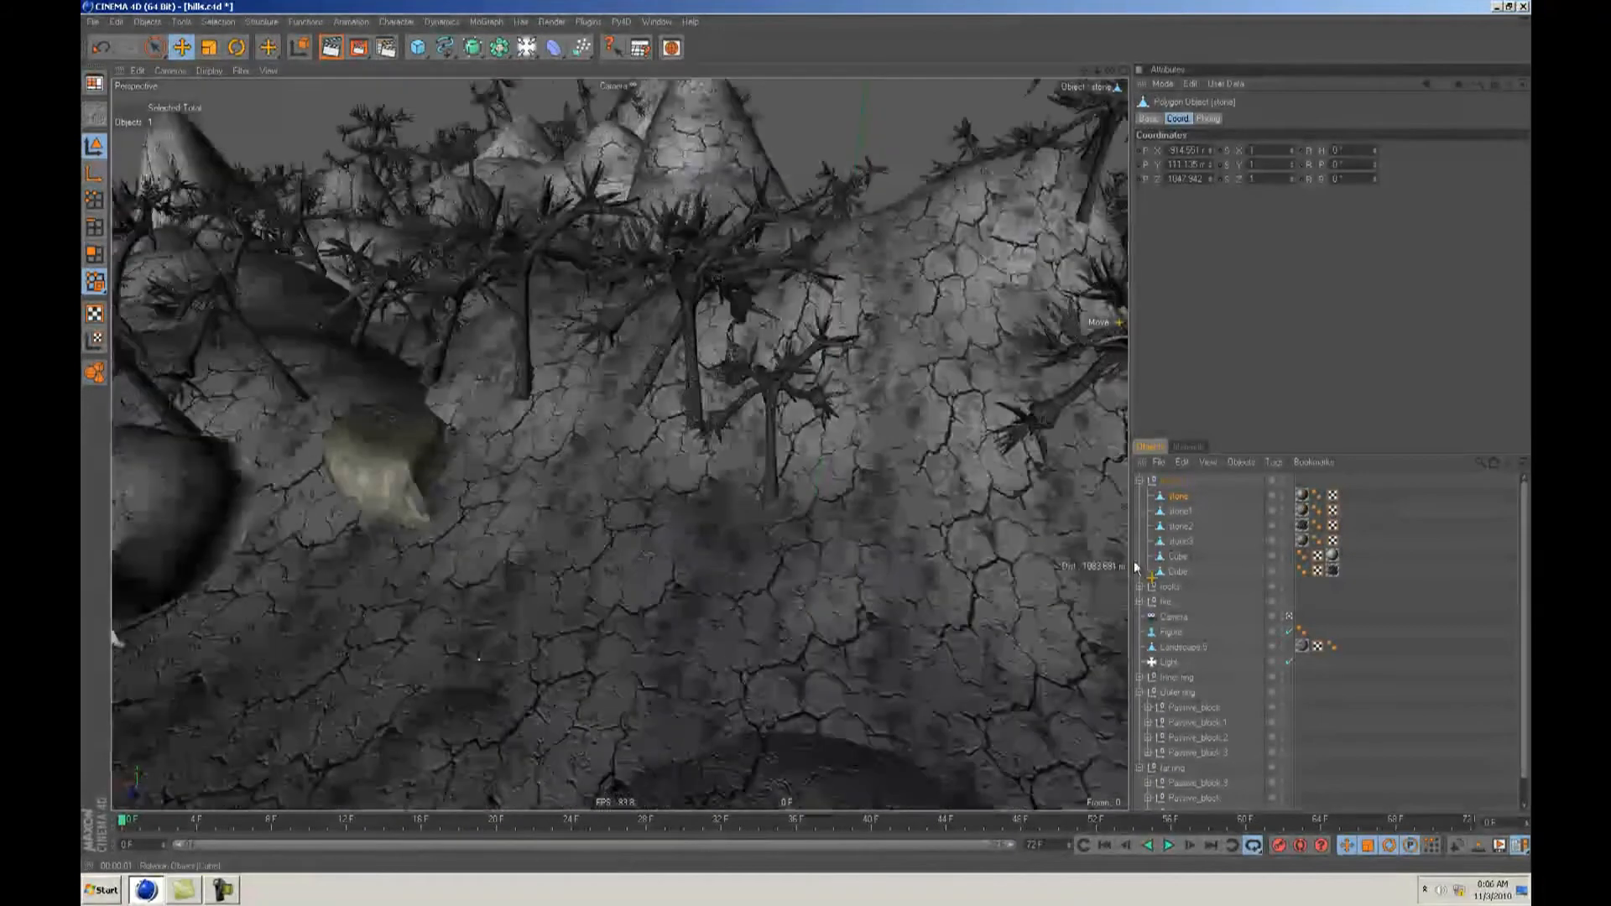
Step: Deselect the copied stone, frame the figure beside the campfire, and look at the commands of the SurfaceSPREAD plugin
click(1220, 547)
mouse_move(836, 556)
alt+middle_down()
mouse_move(803, 390)
mouse_move(836, 556)
alt+middle_up()
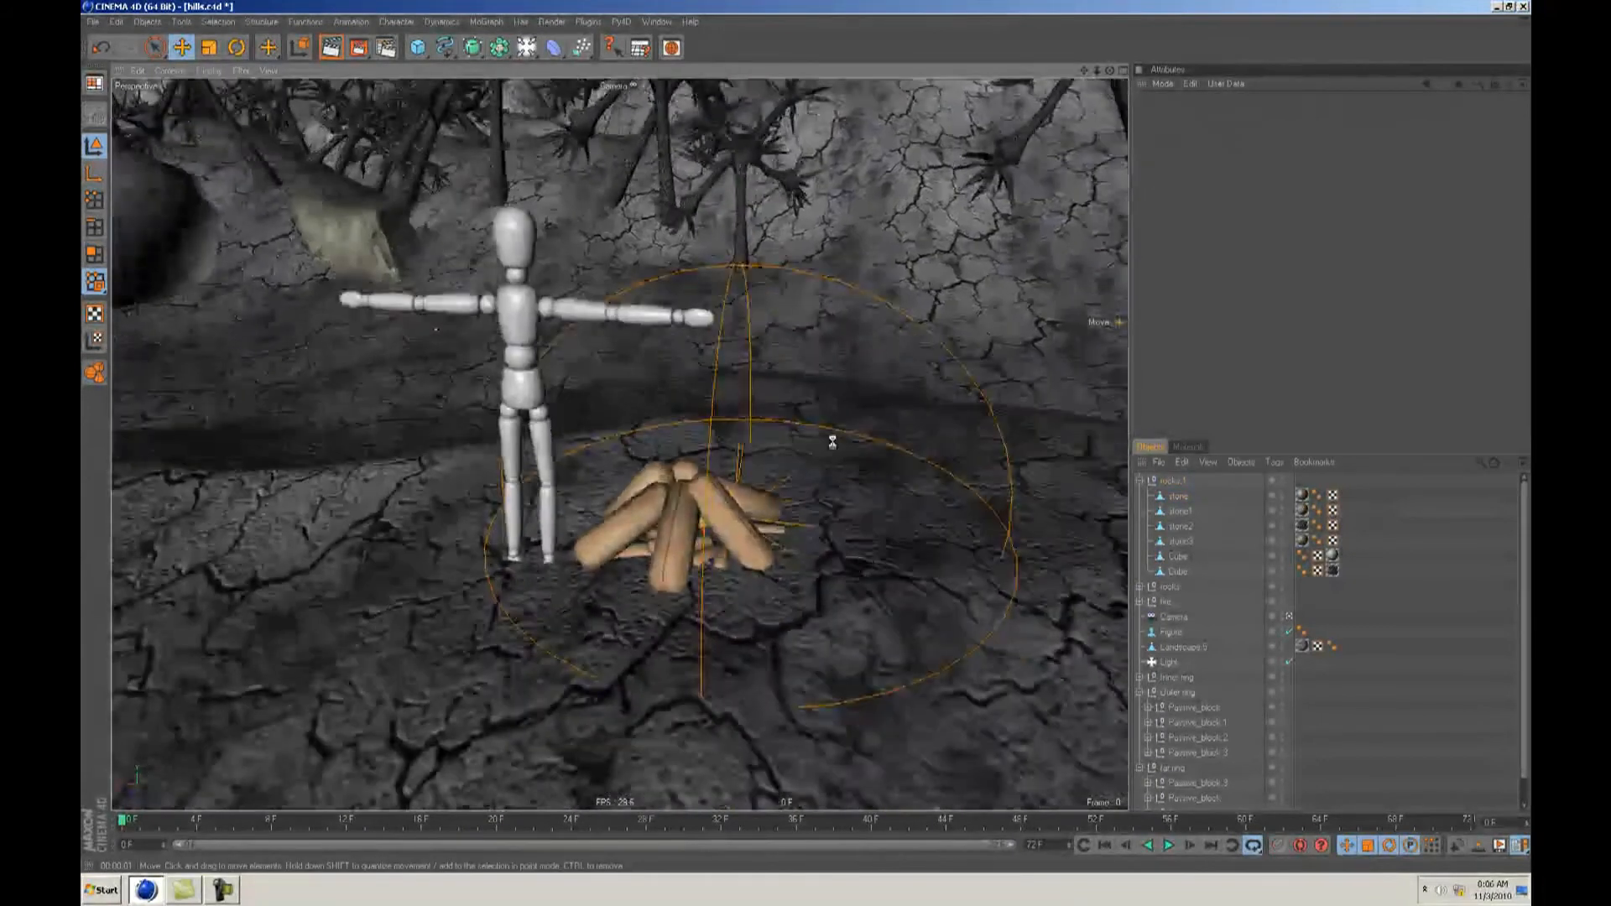
scroll(729, 557, up, 4)
alt+middle_drag(729, 557, 614, 499)
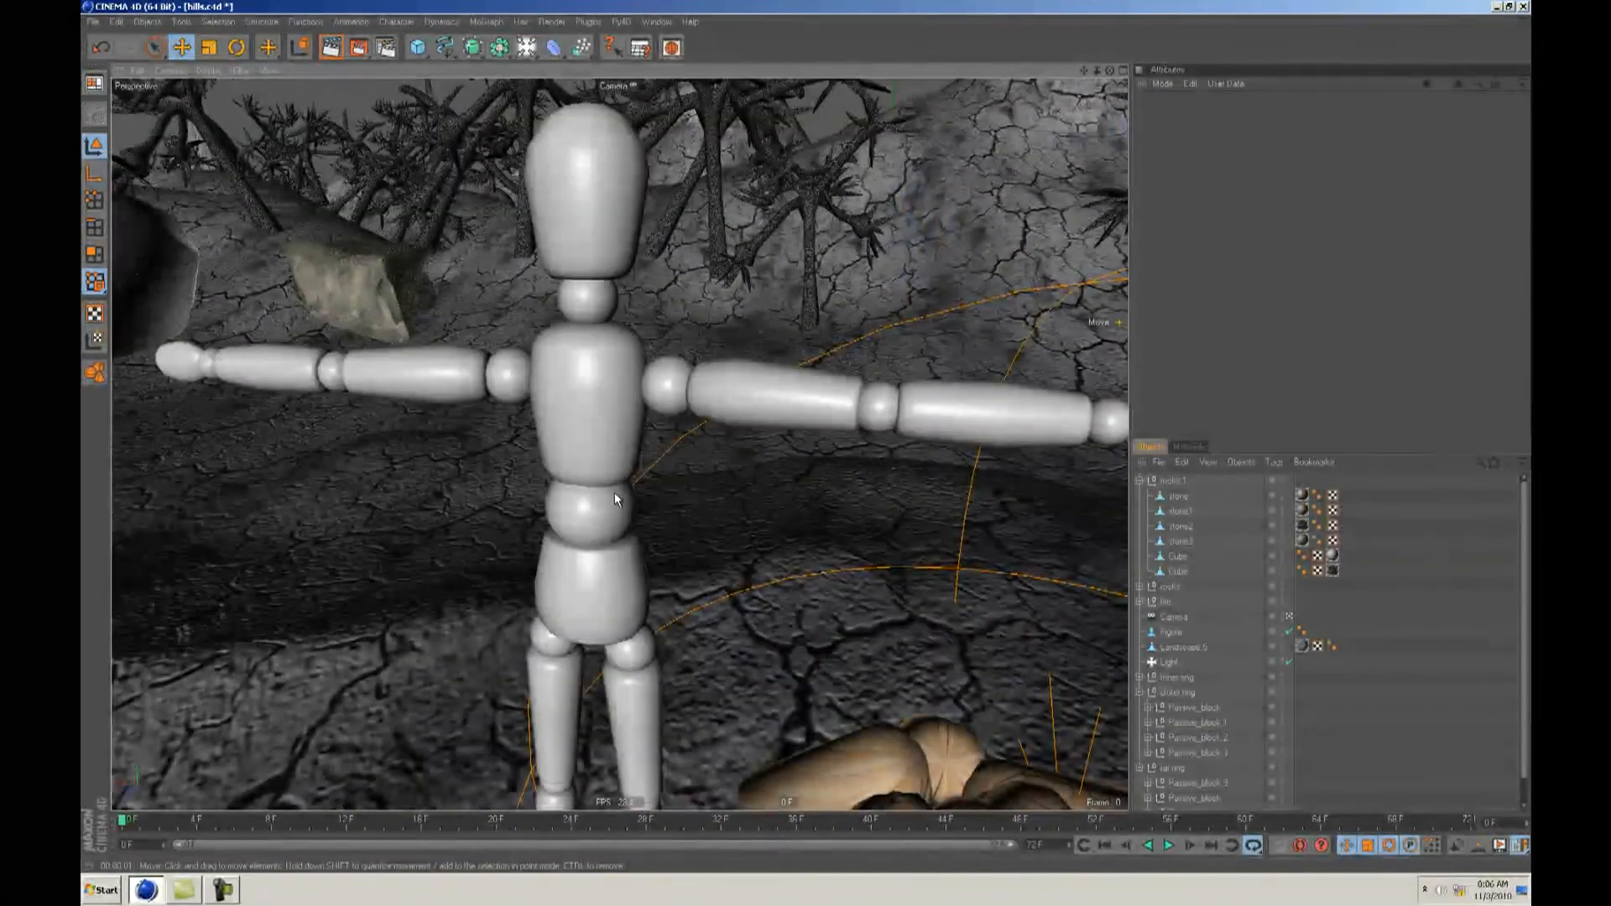
click(588, 22)
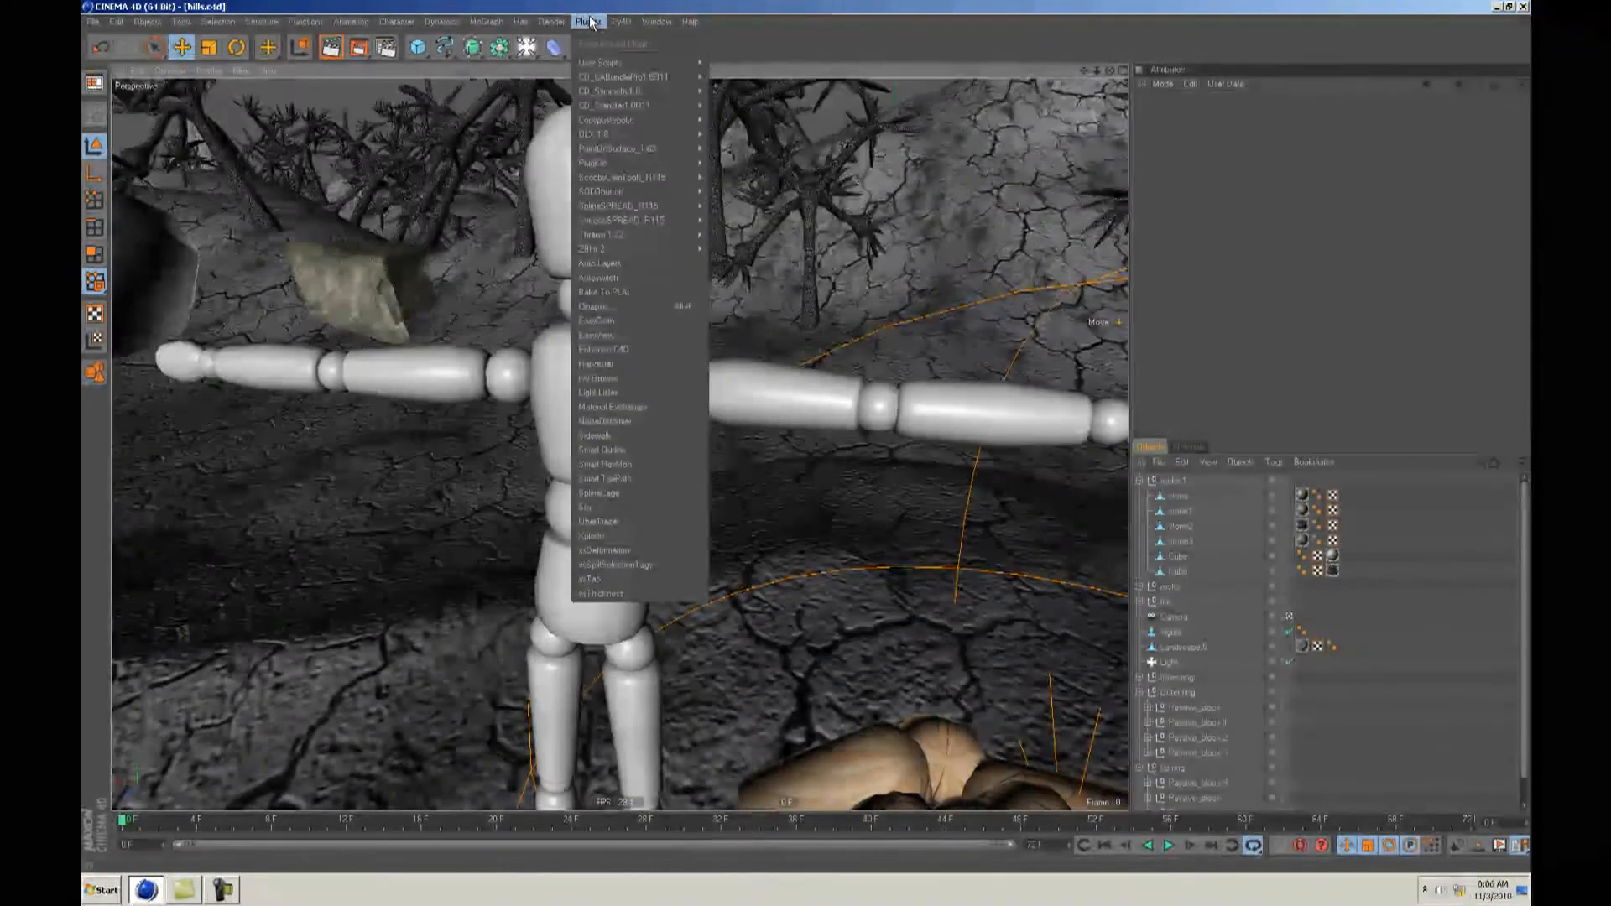
mouse_move(600, 221)
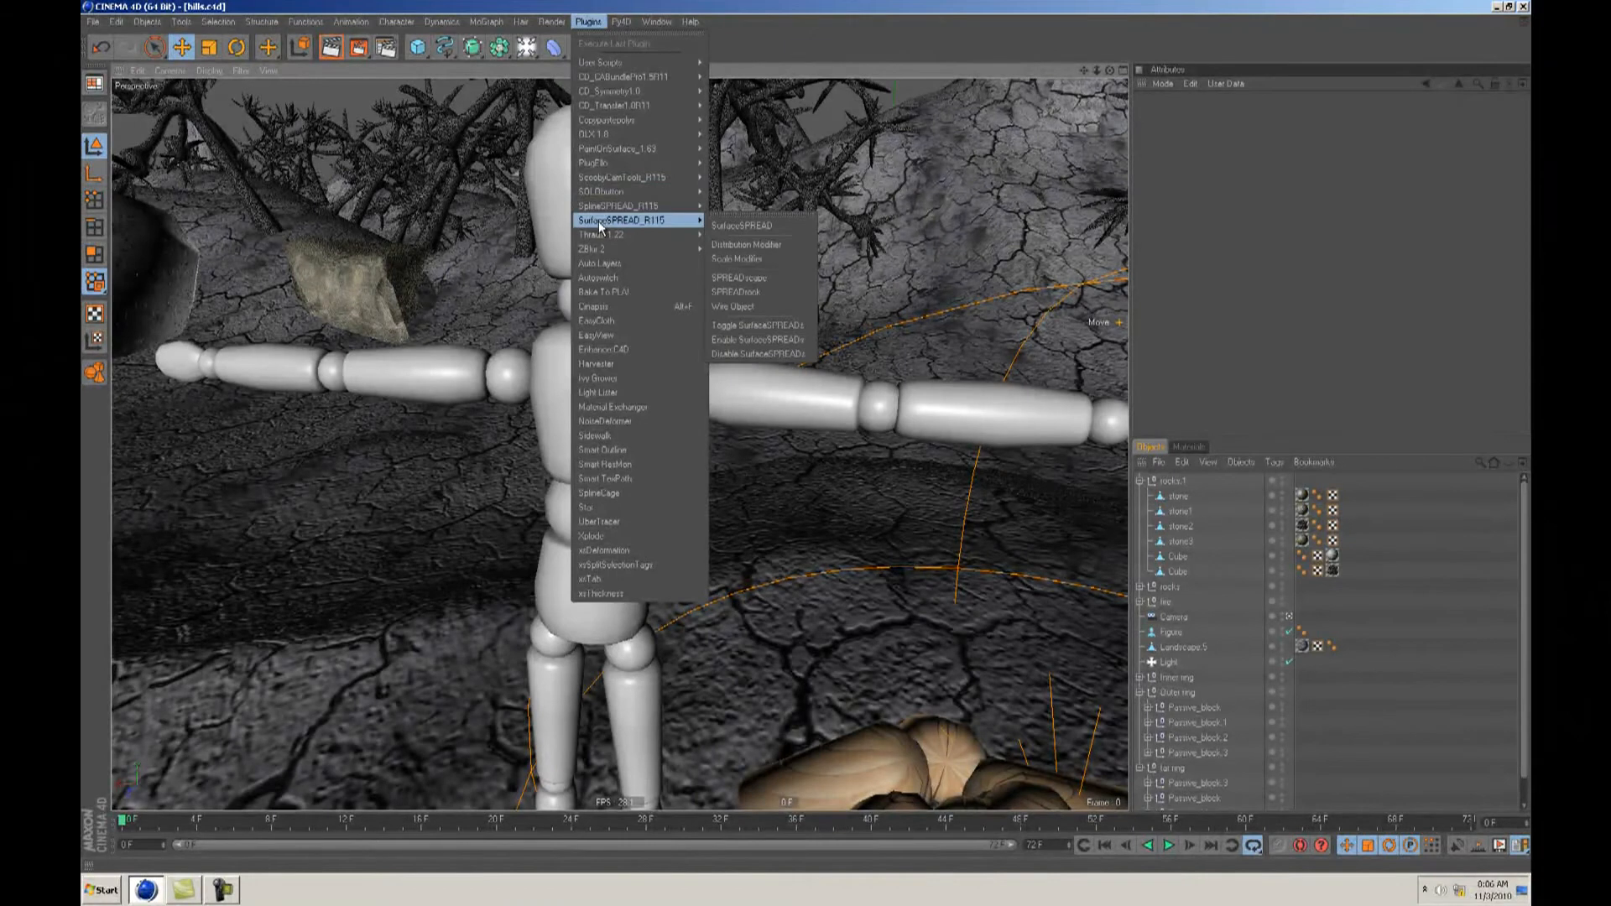
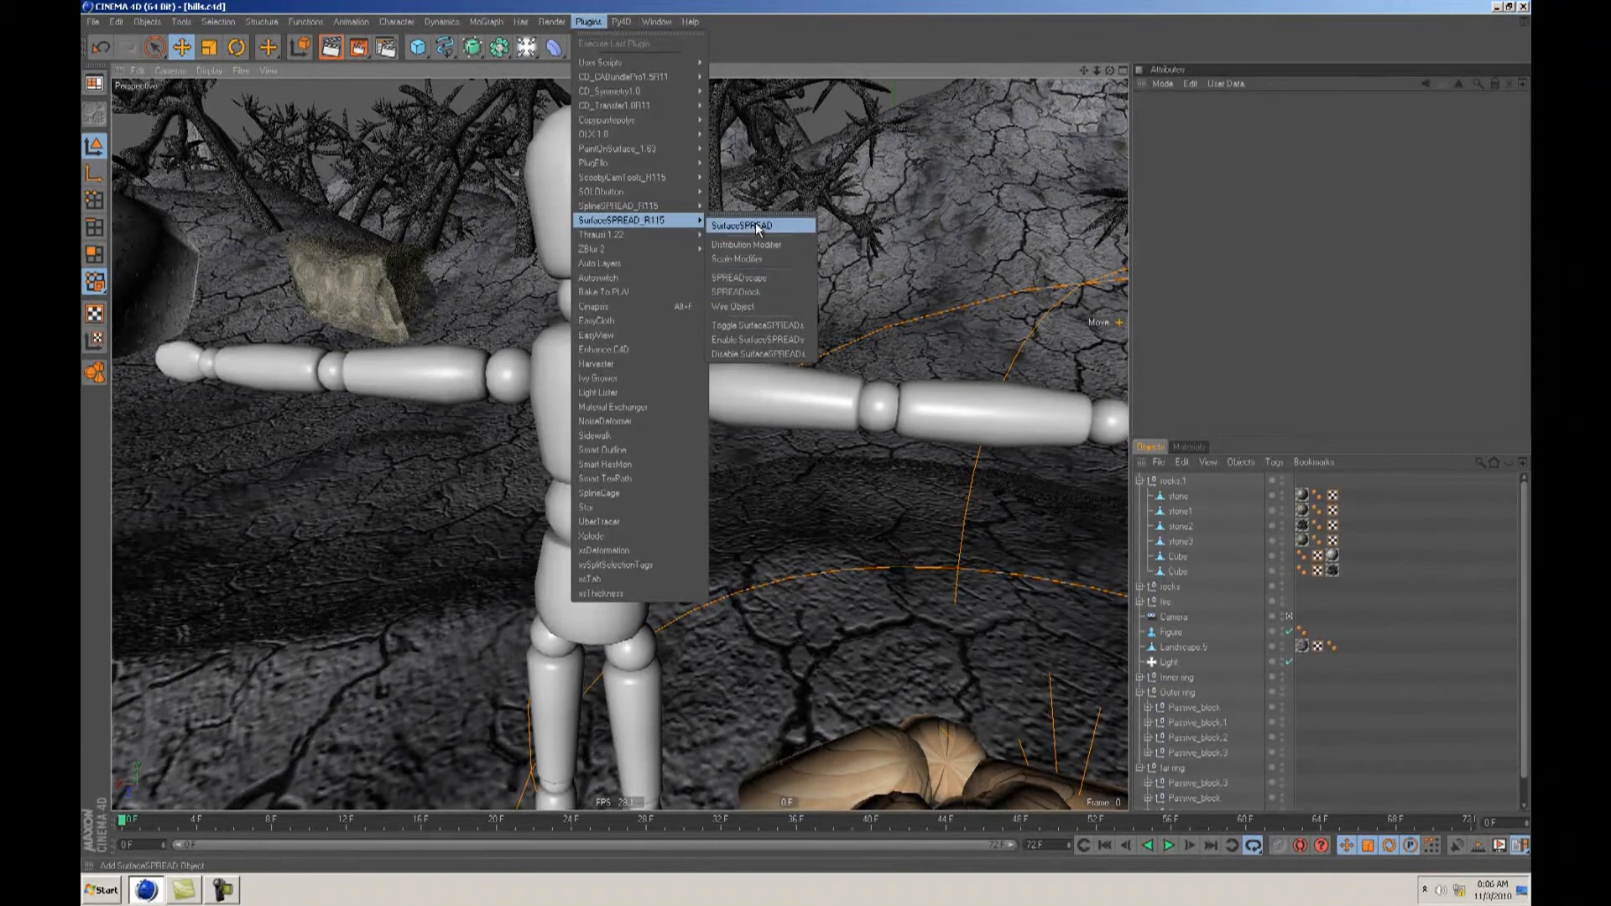
click(795, 163)
Step: Collapse the rocks.1 group in the object list and review the figure and campfire area
click(1140, 481)
scroll(612, 416, down, 4)
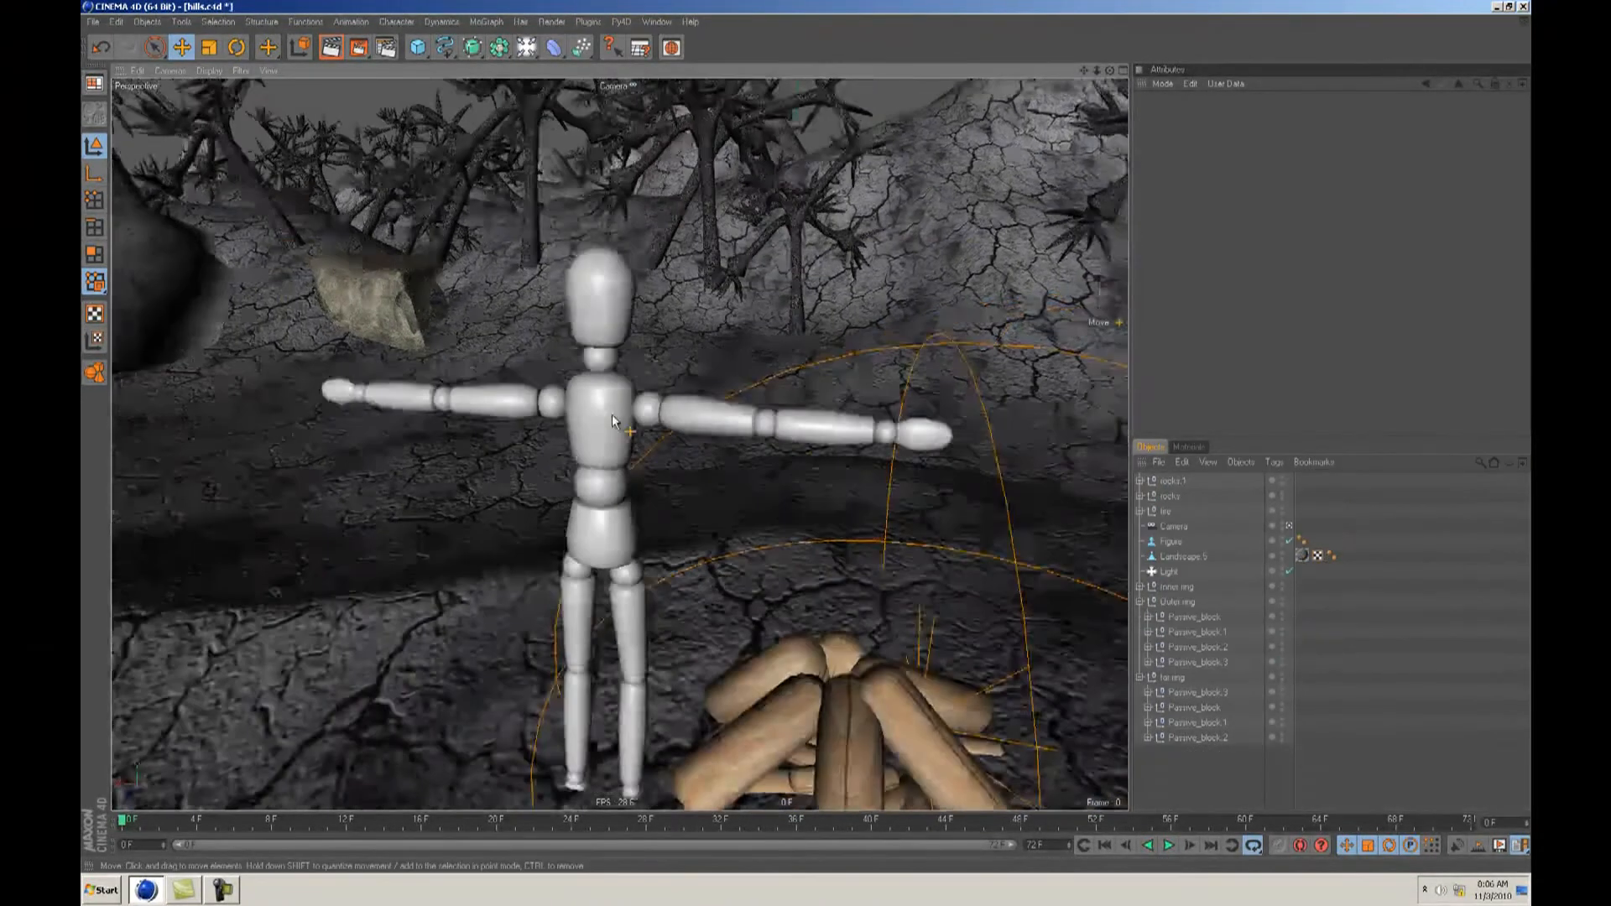
click(613, 416)
mouse_move(807, 445)
alt+mouse_down()
mouse_move(793, 419)
mouse_move(809, 440)
alt+mouse_up()
scroll(812, 438, up, 4)
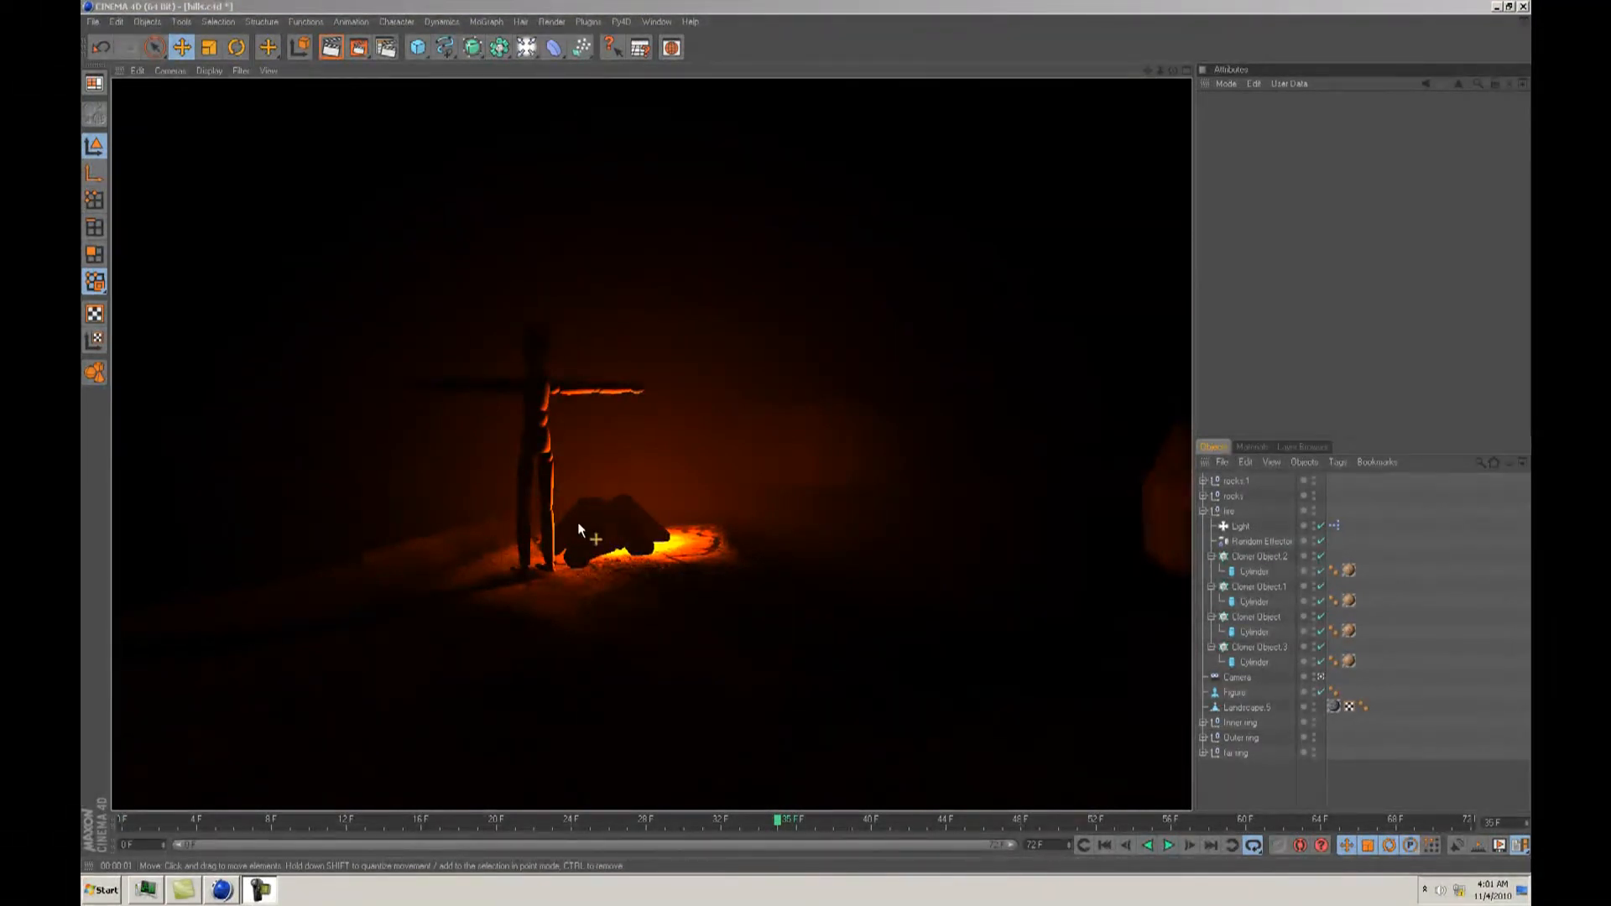
Step: Return to the shaded camera view of the figure and campfire and display the scene's materials
alt+right_drag(570, 556, 768, 476)
click(1259, 447)
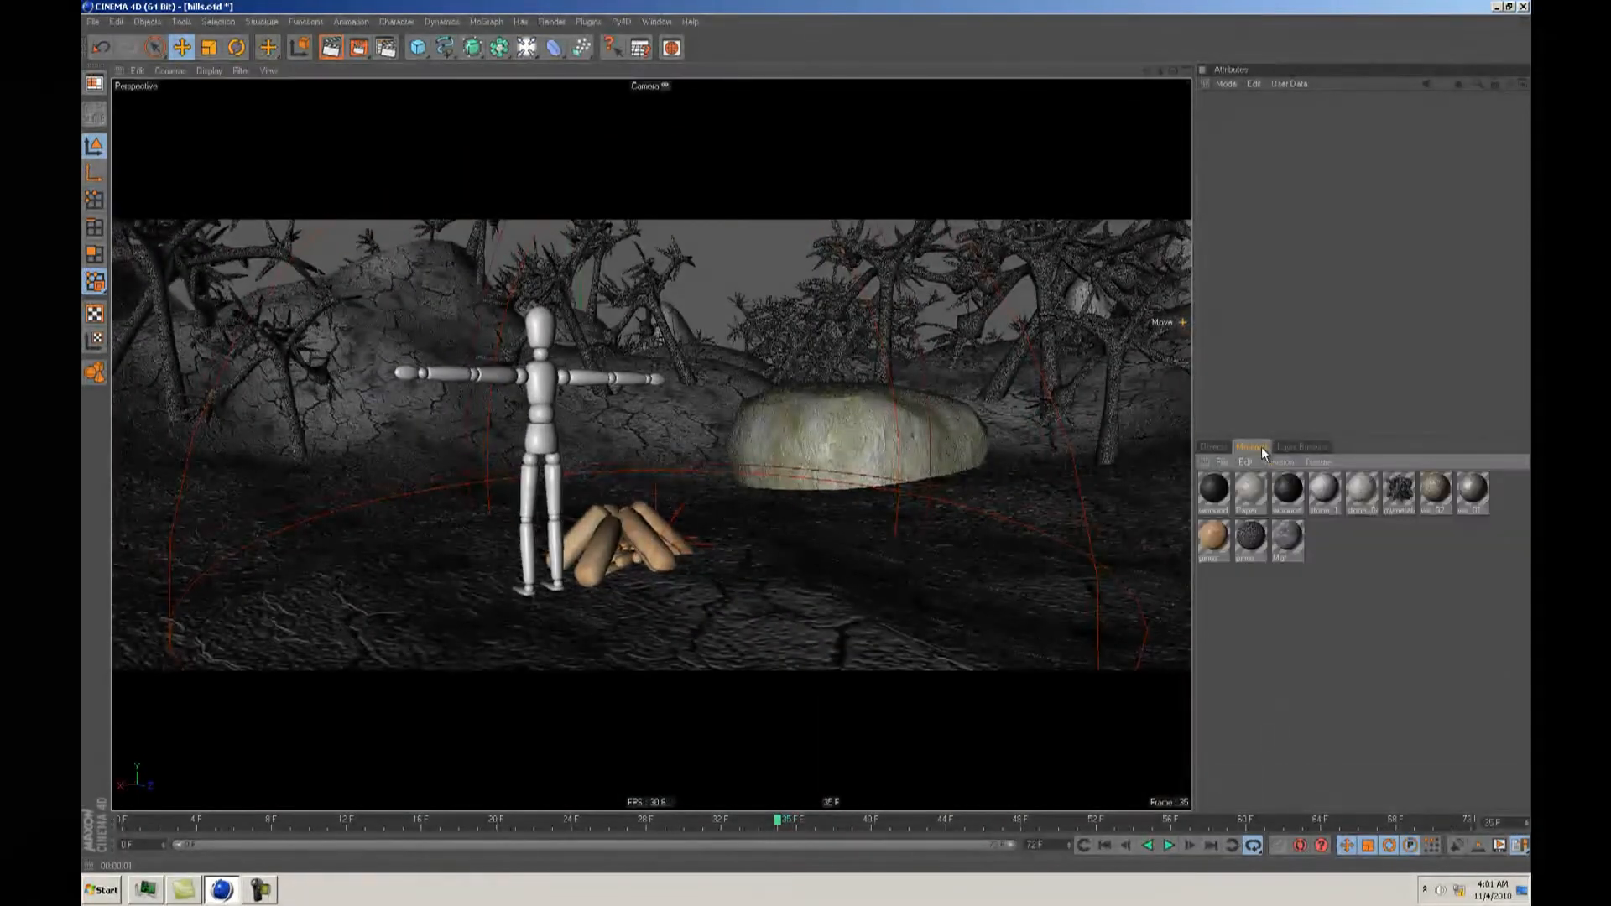
Step: Create a new material, turn off its Color channel and turn on its Luminance channel
double_click(1336, 548)
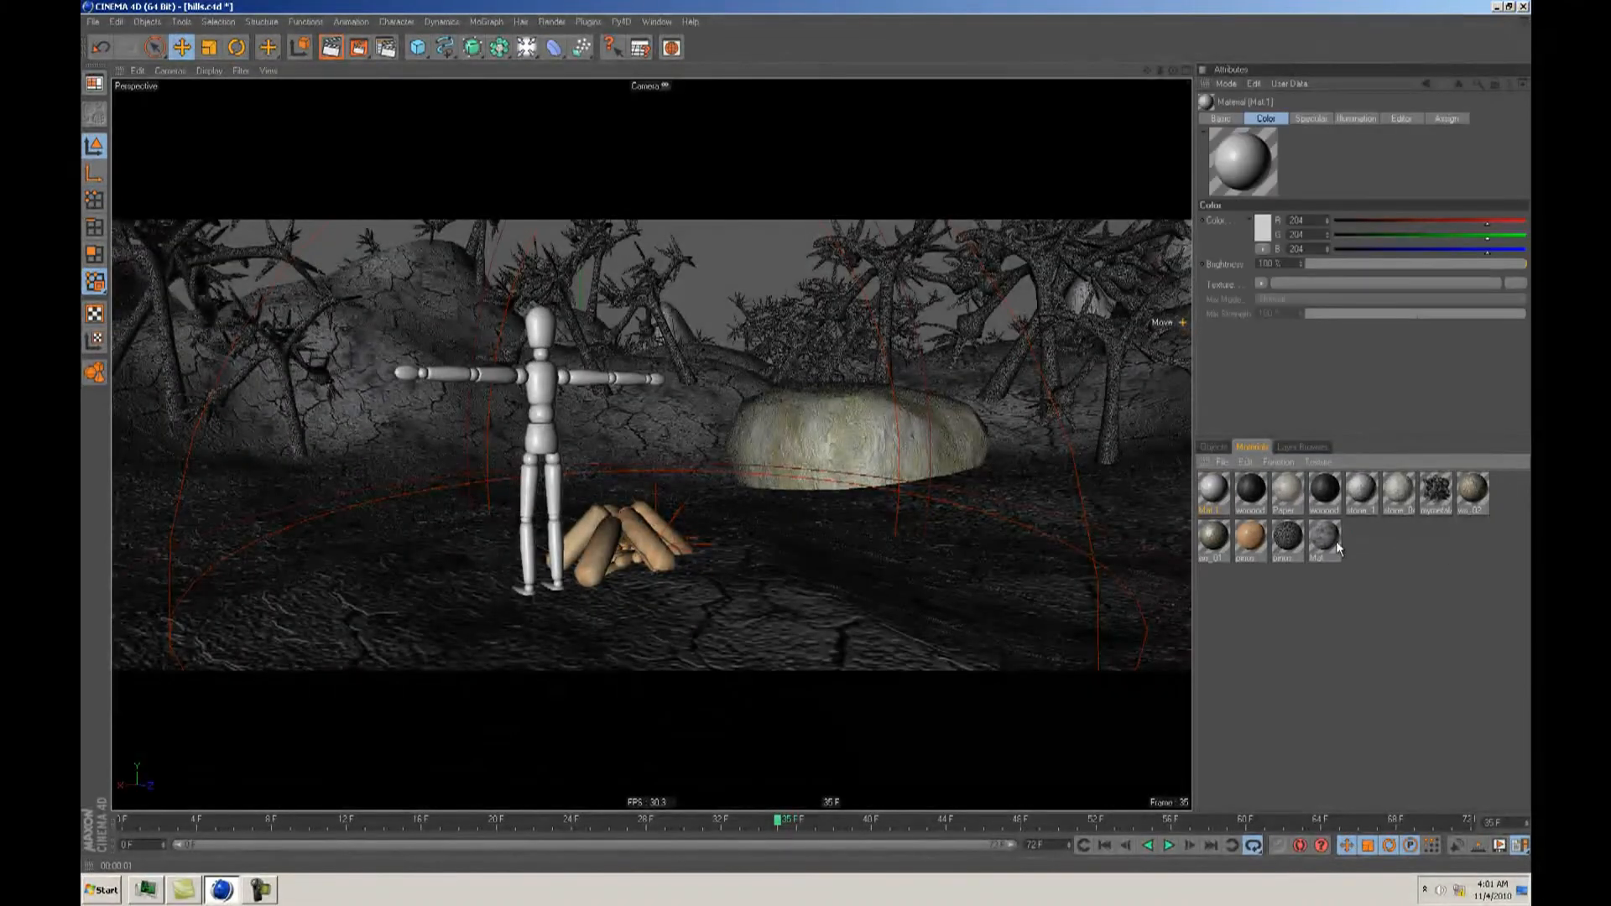
double_click(1213, 496)
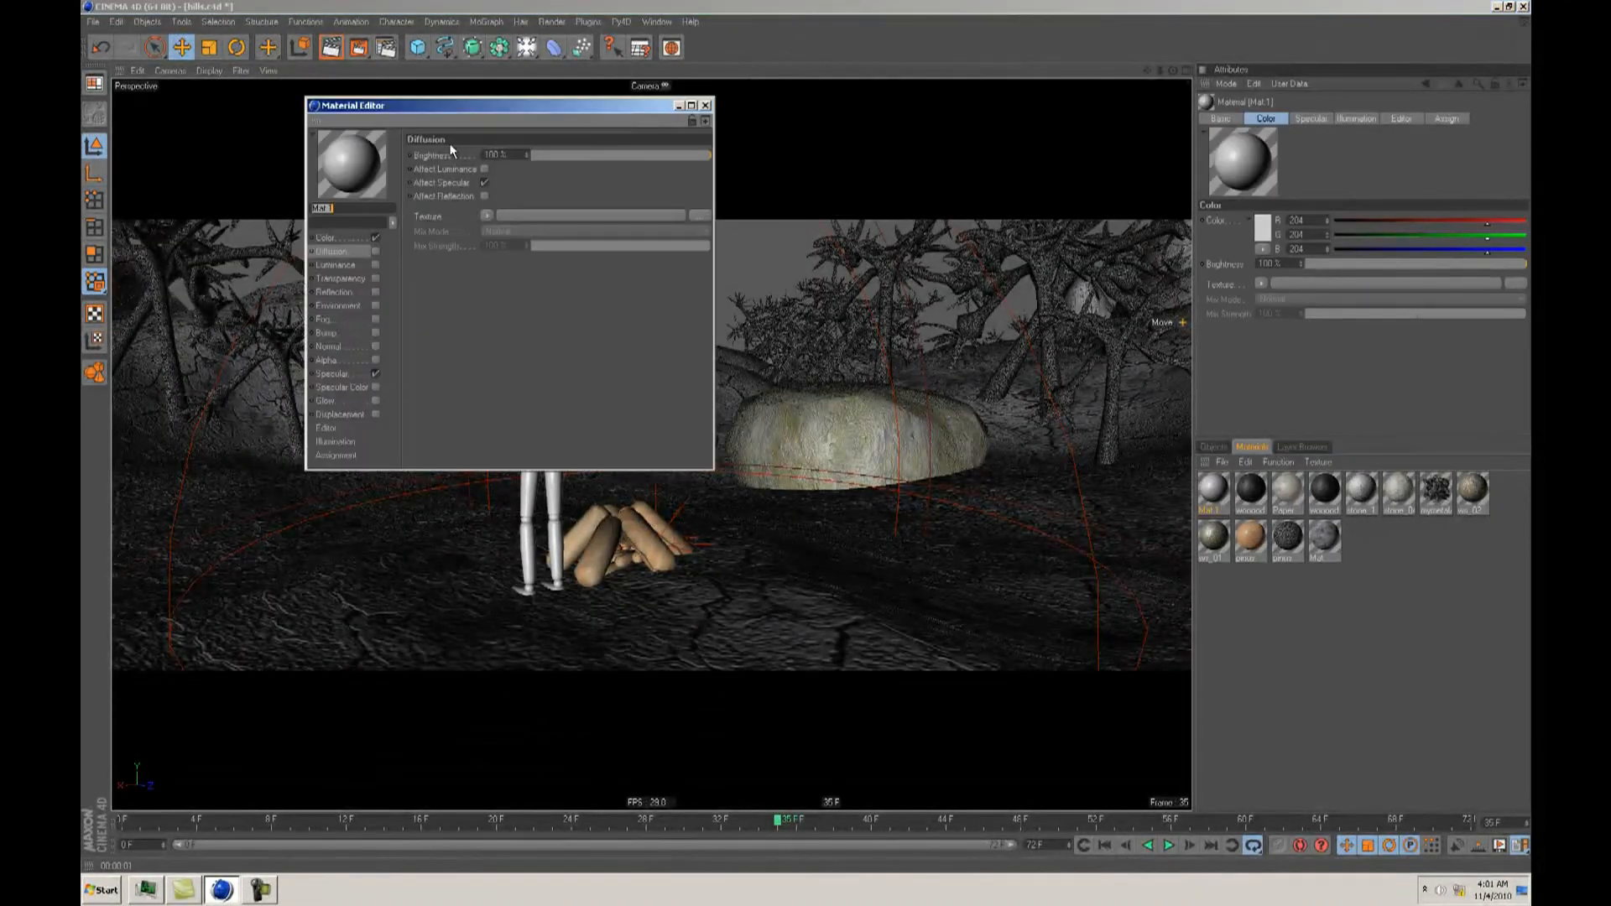
drag(1047, 344, 990, 278)
click(873, 397)
click(873, 409)
click(912, 397)
click(880, 423)
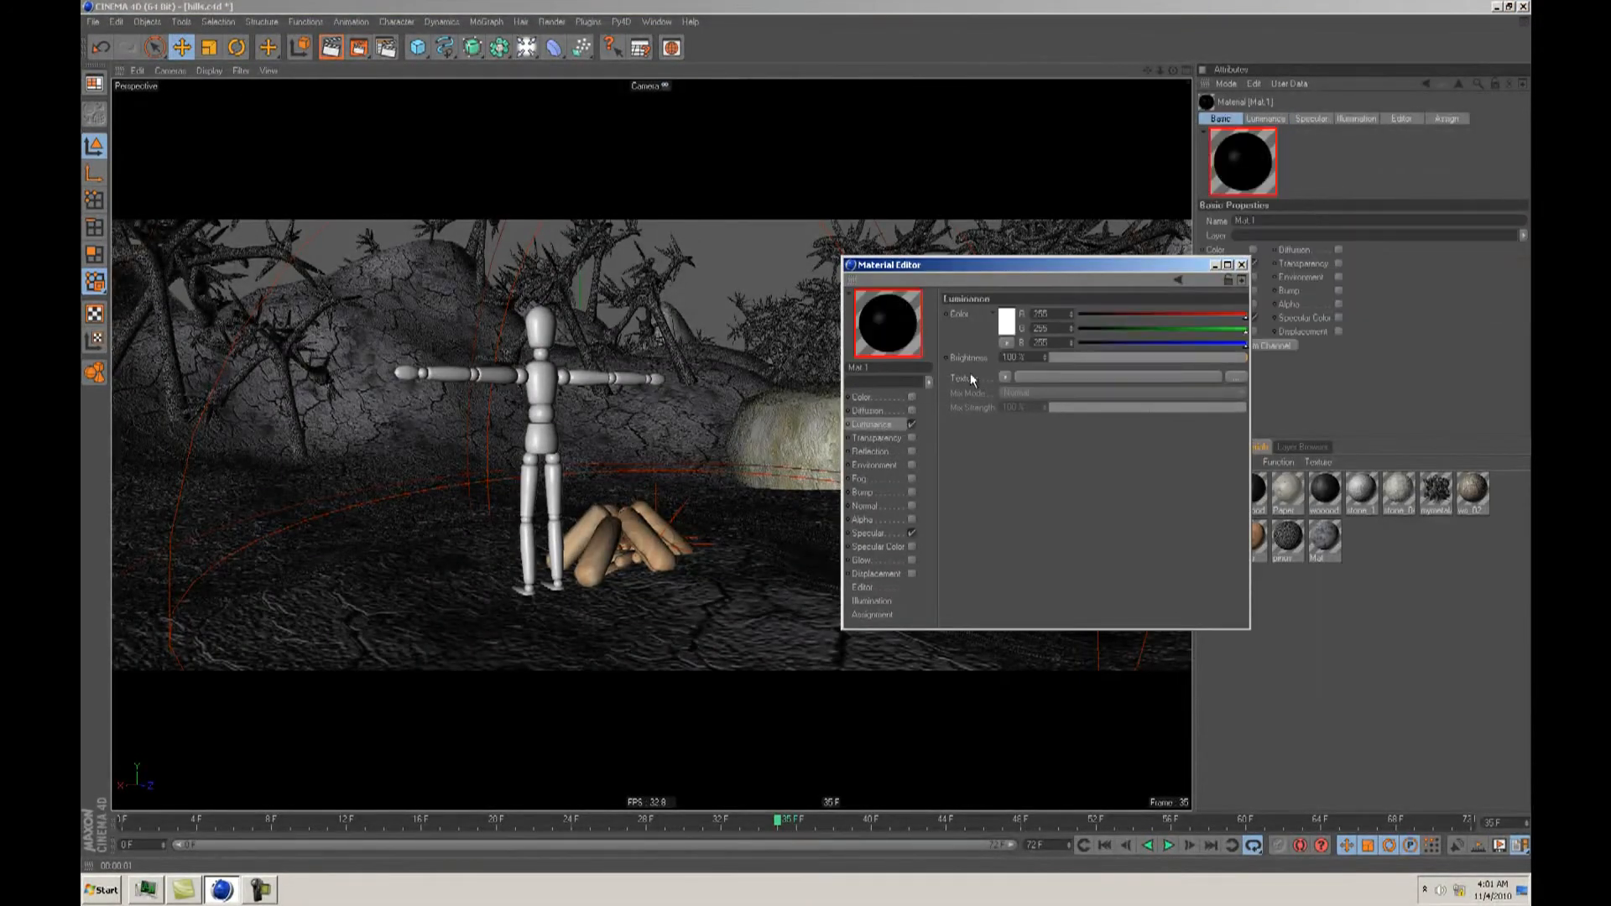
click(912, 423)
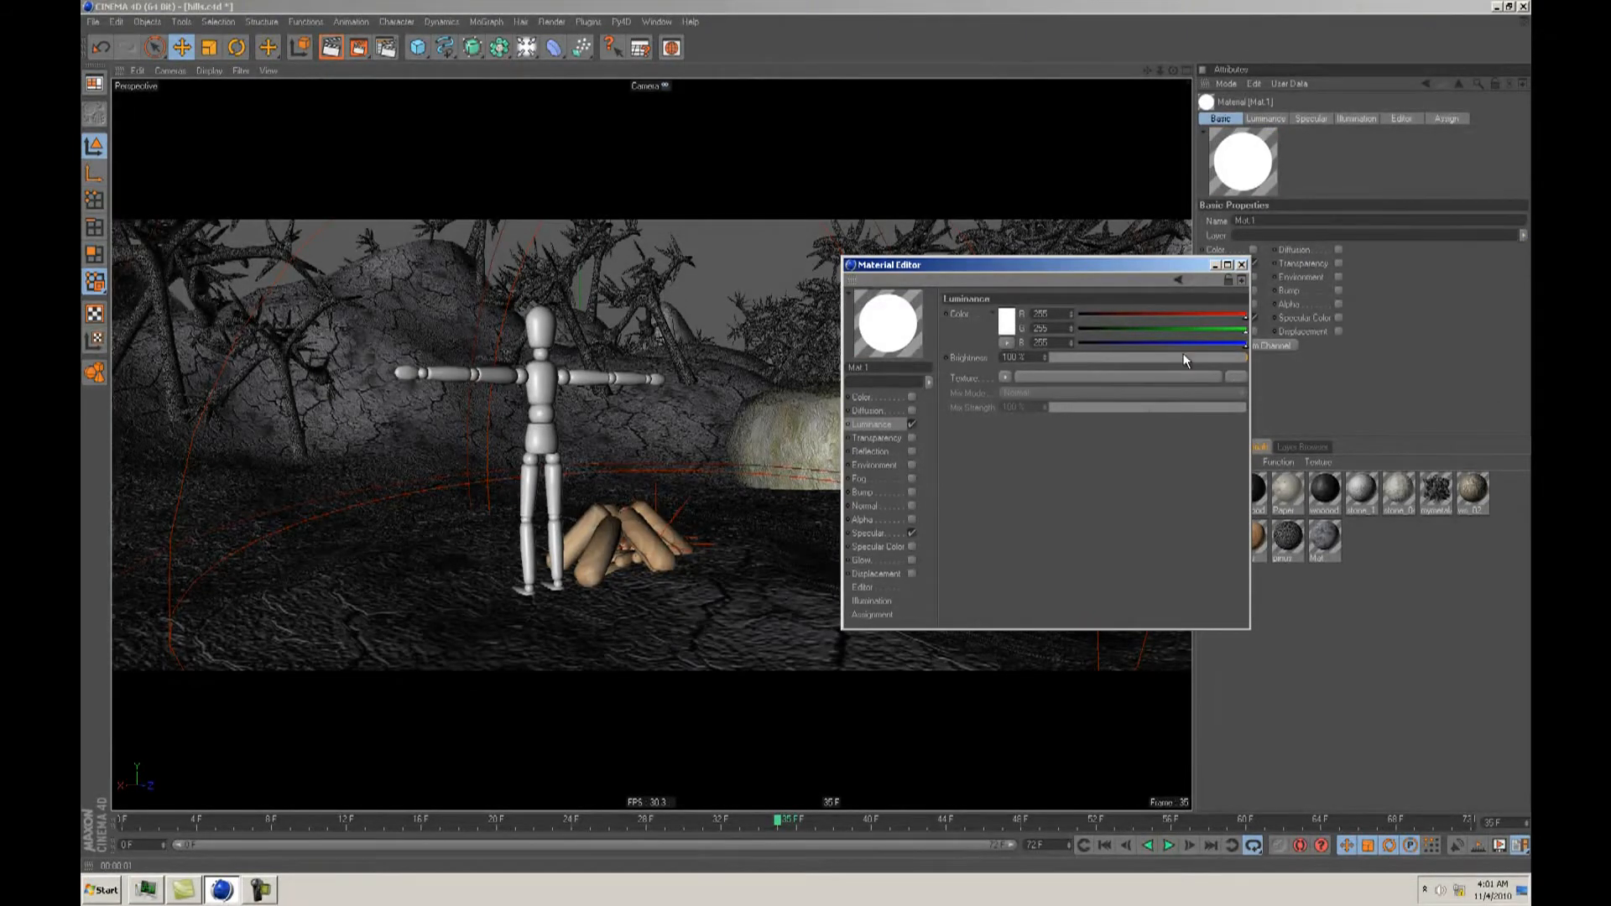
Step: Set the new material's luminance brightness to 77% and its luminance color to red with R 205, G 0, B 0
drag(1164, 355, 1204, 356)
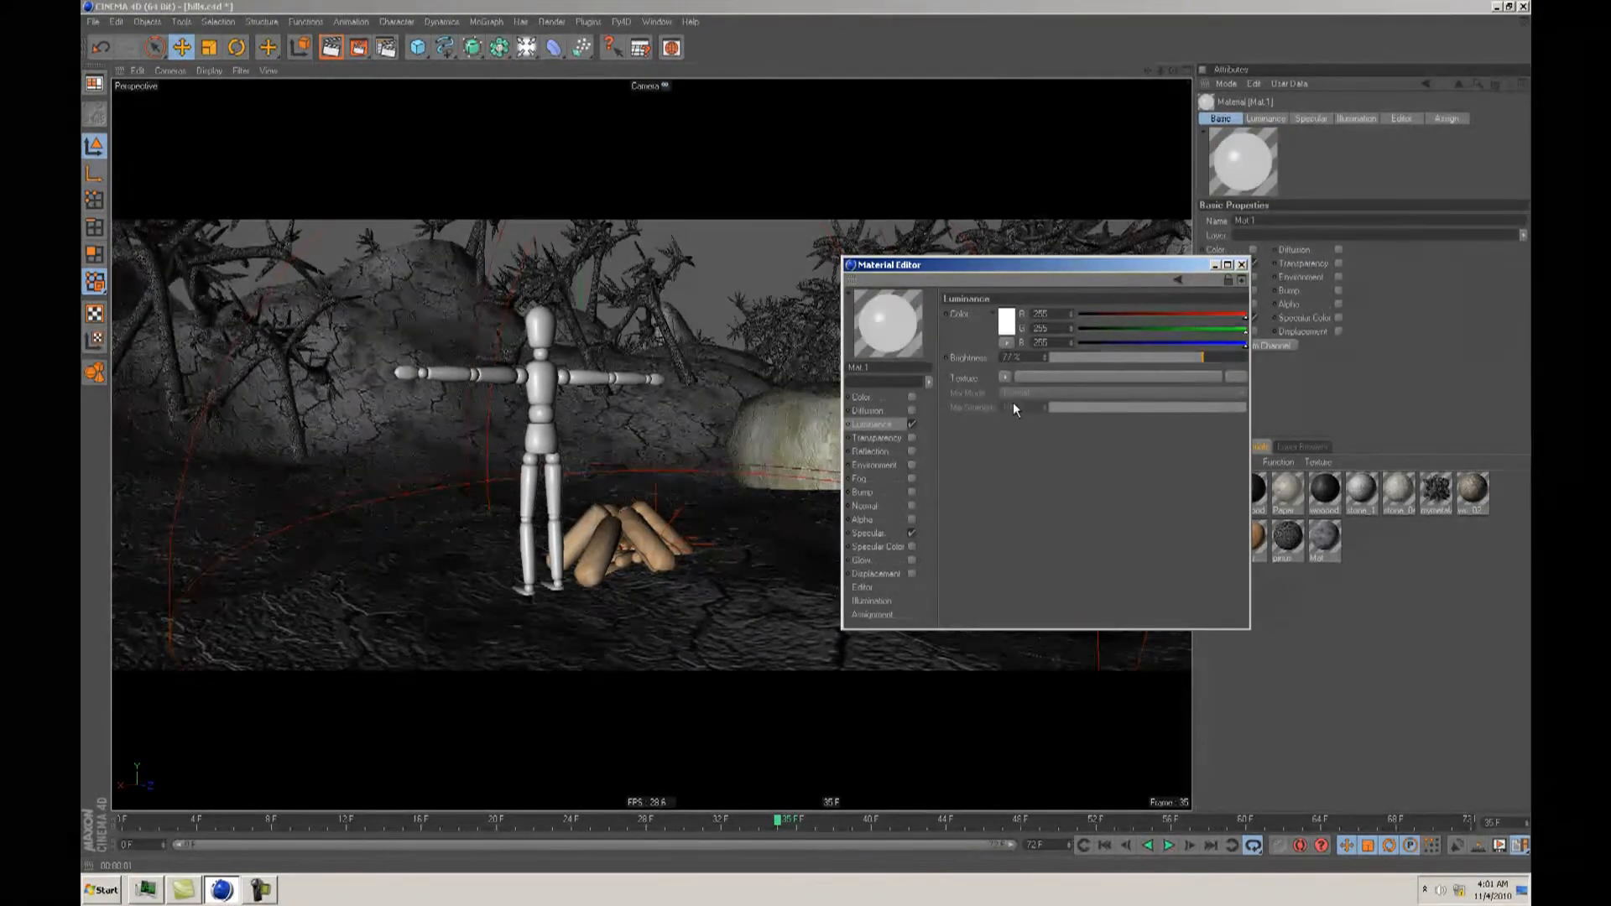
drag(980, 263, 938, 232)
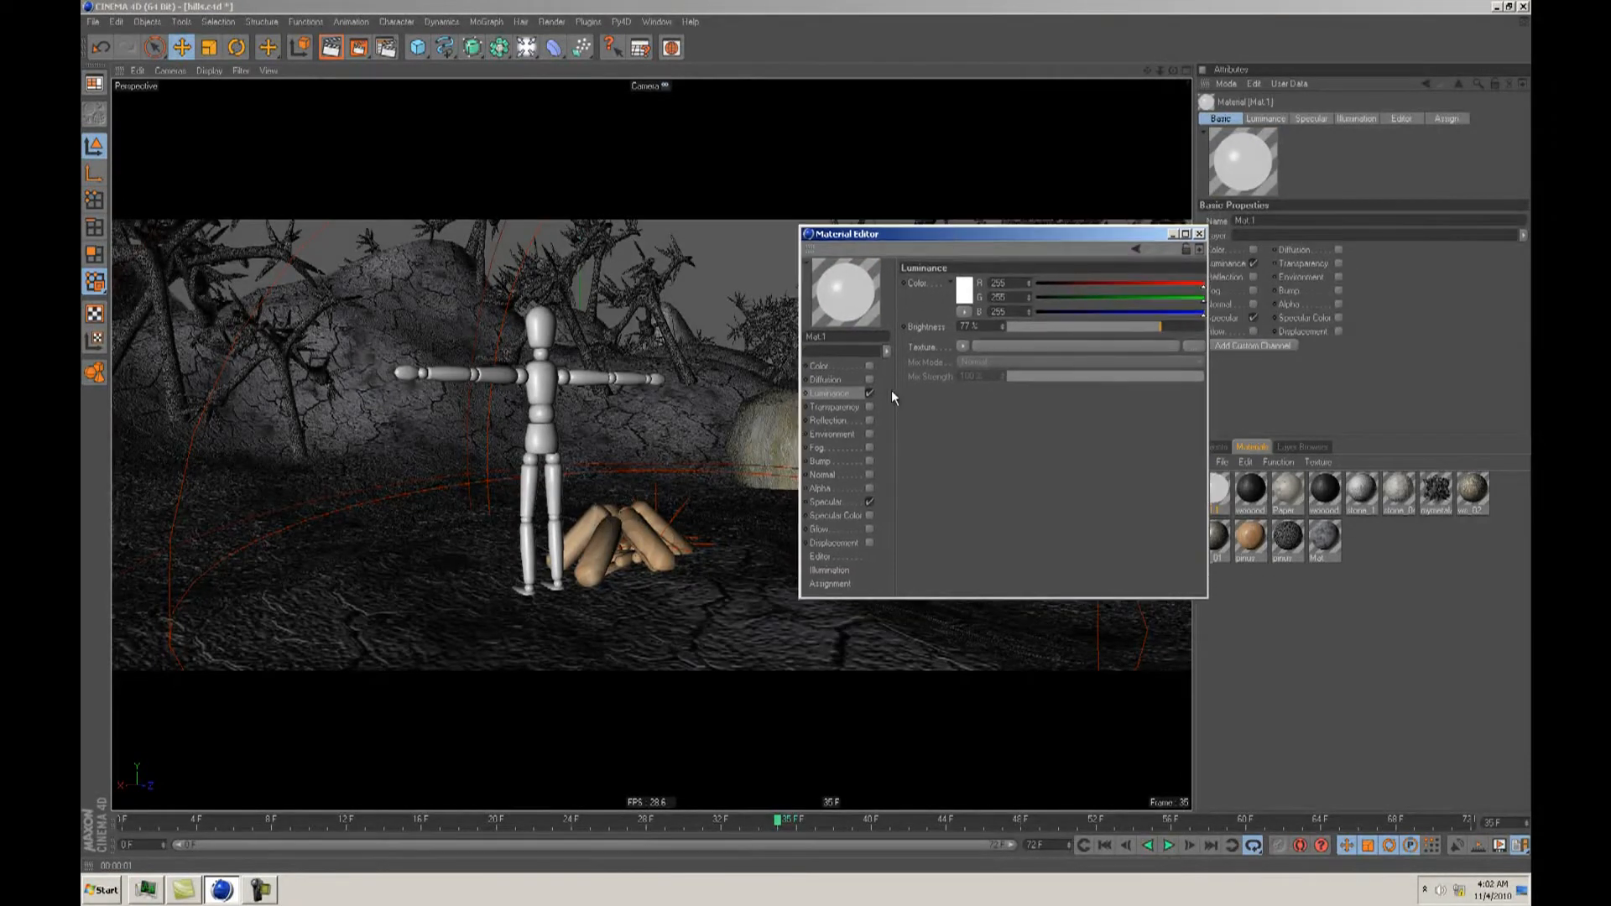
click(966, 290)
click(977, 258)
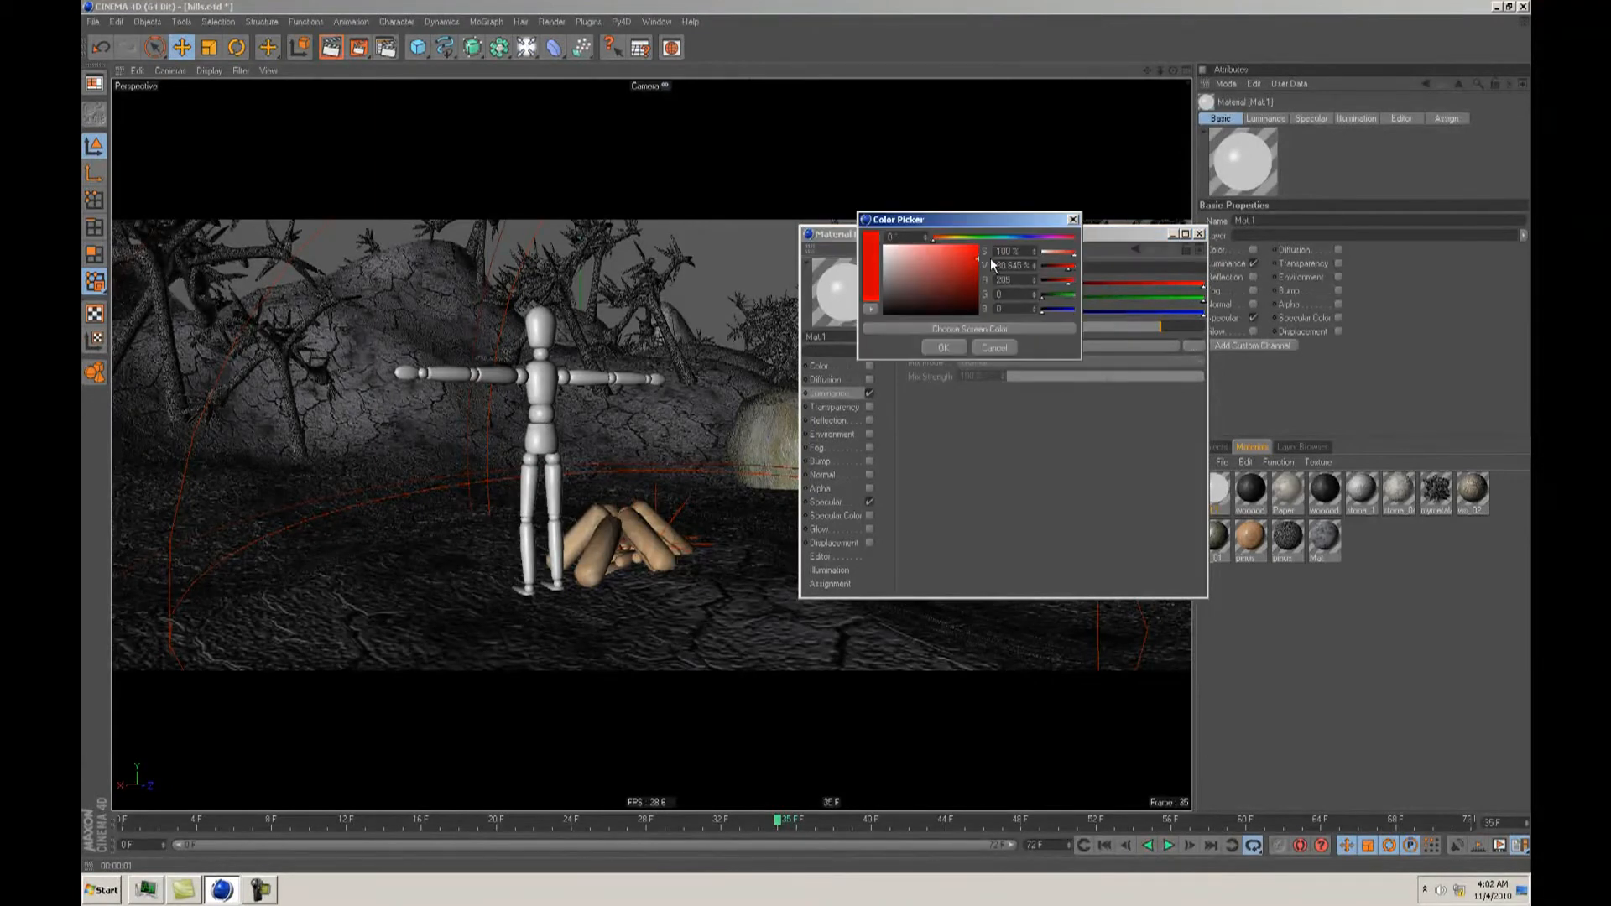
click(944, 348)
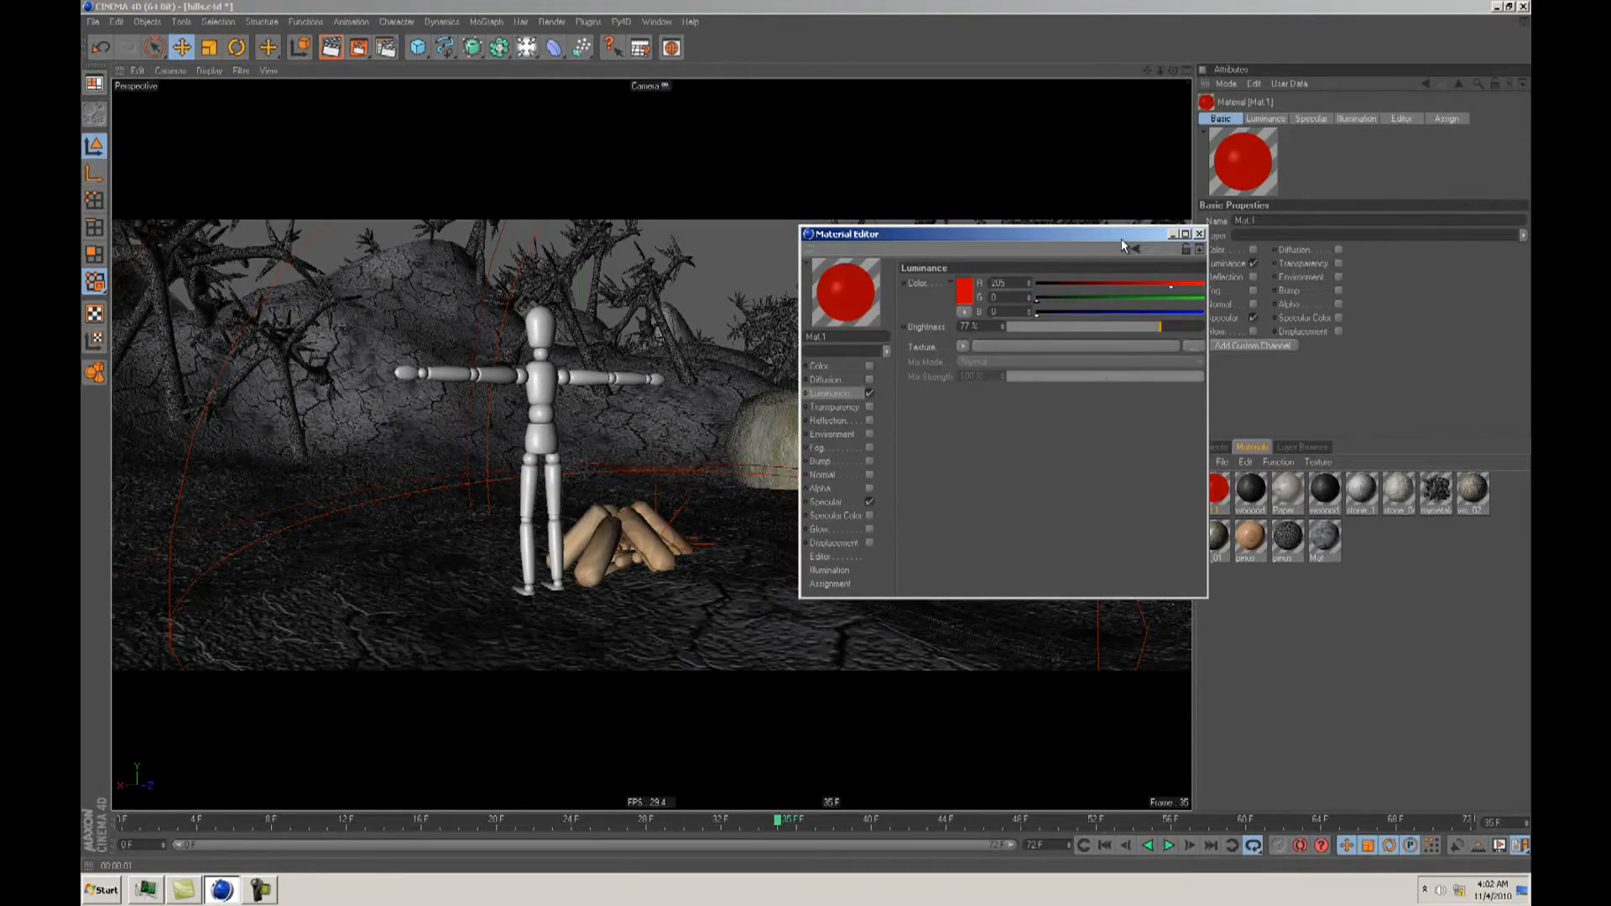
Step: Replace the wood material on the campfire logs with the red luminous material and render the view
drag(1055, 233, 992, 132)
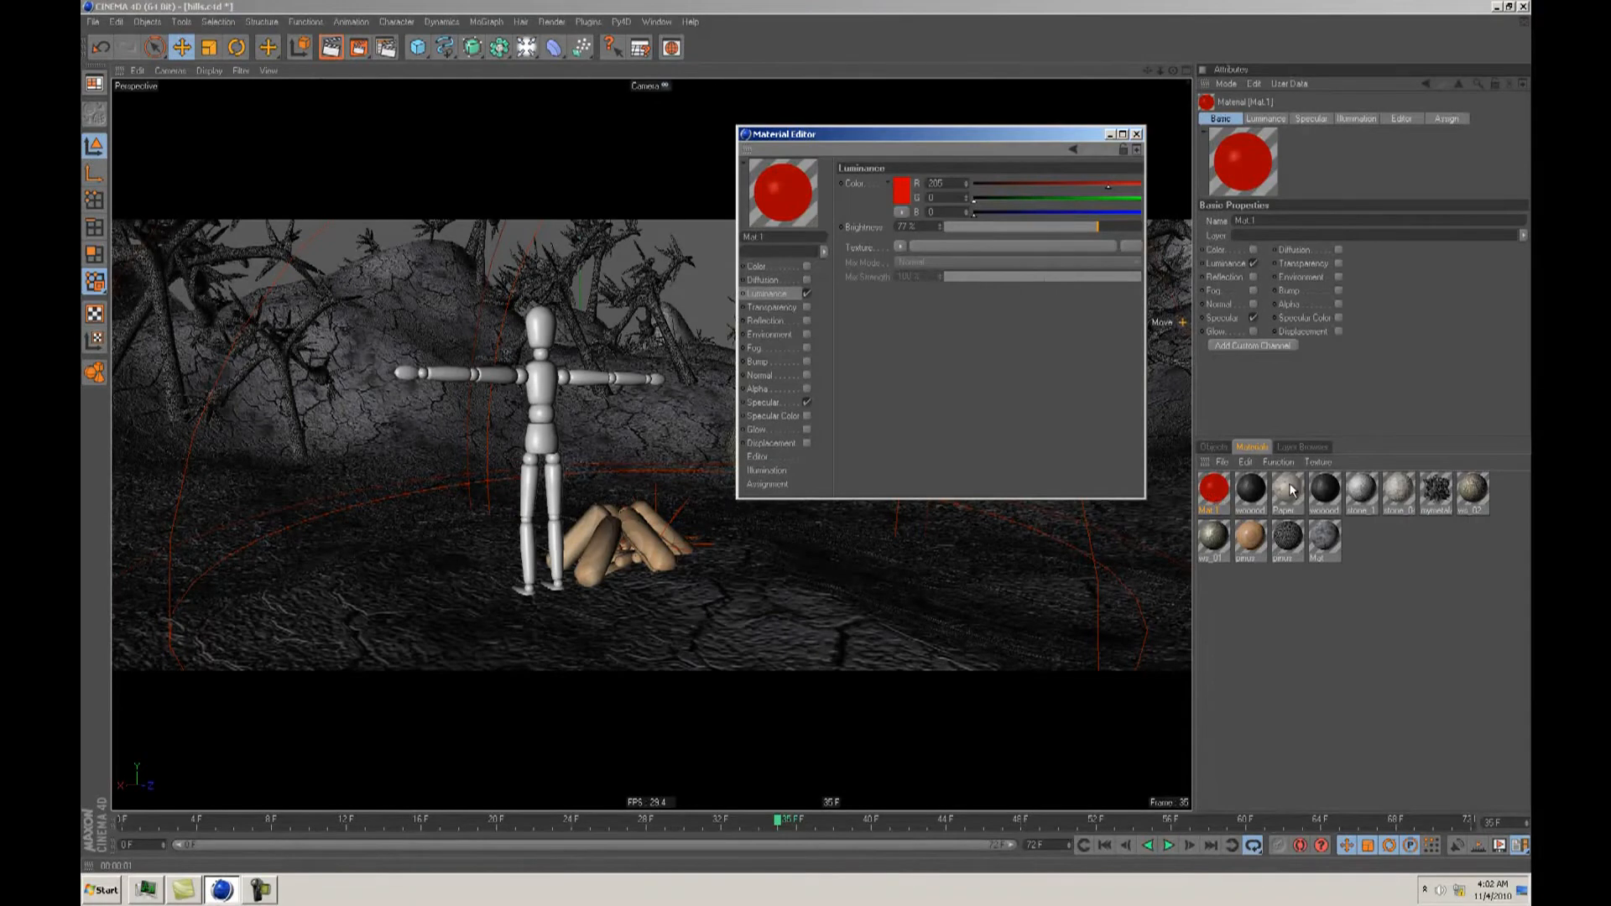
click(1251, 542)
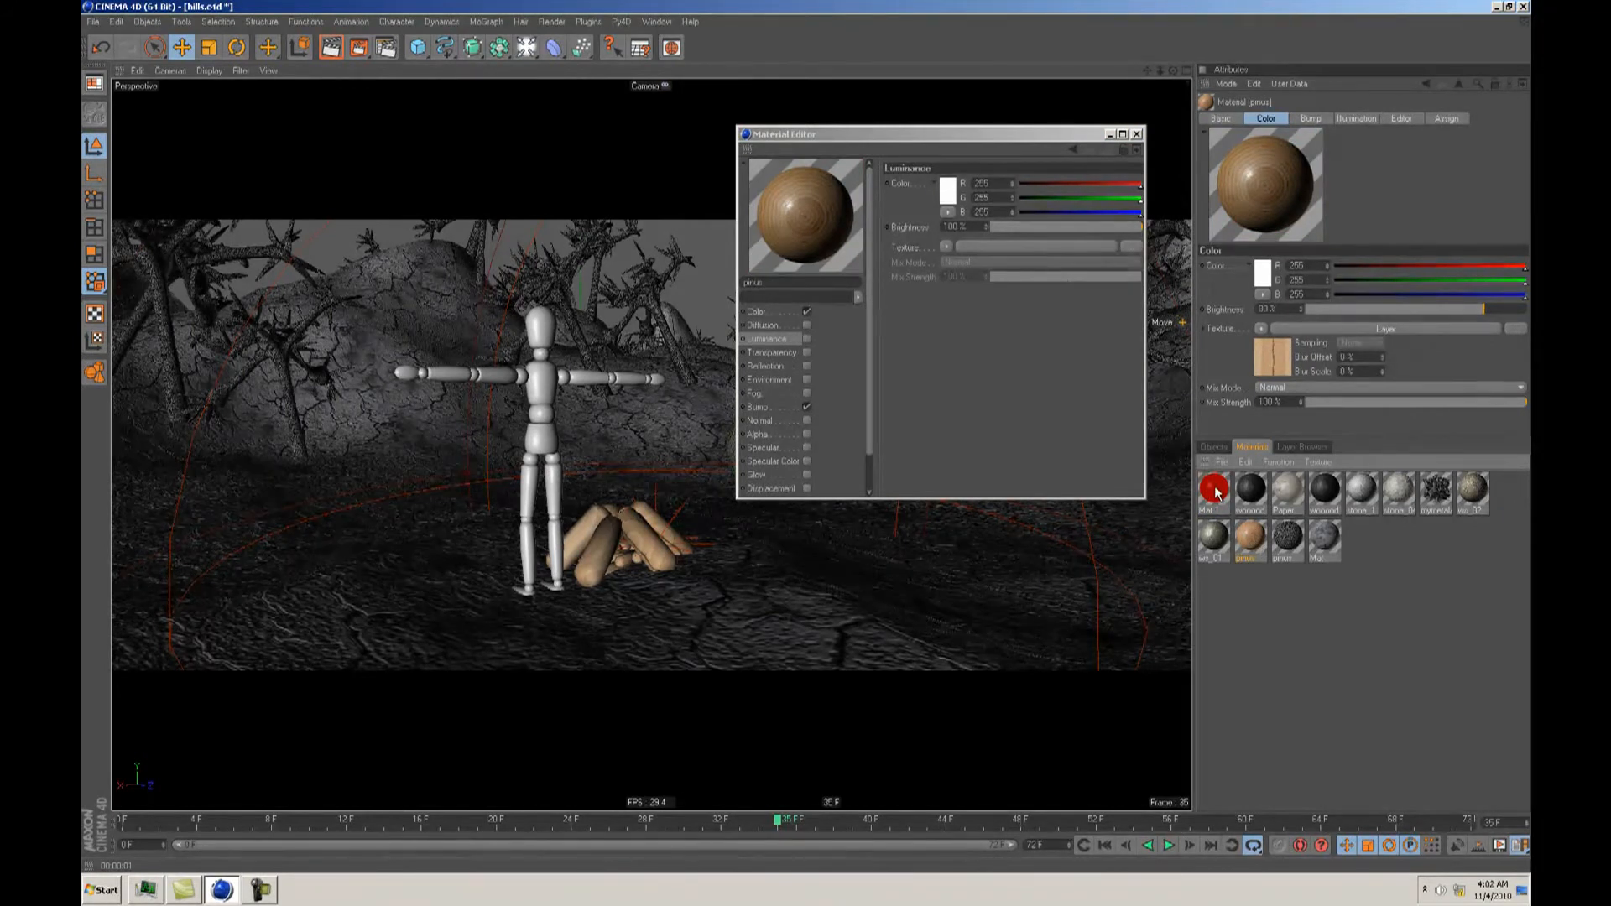
drag(1220, 500, 647, 546)
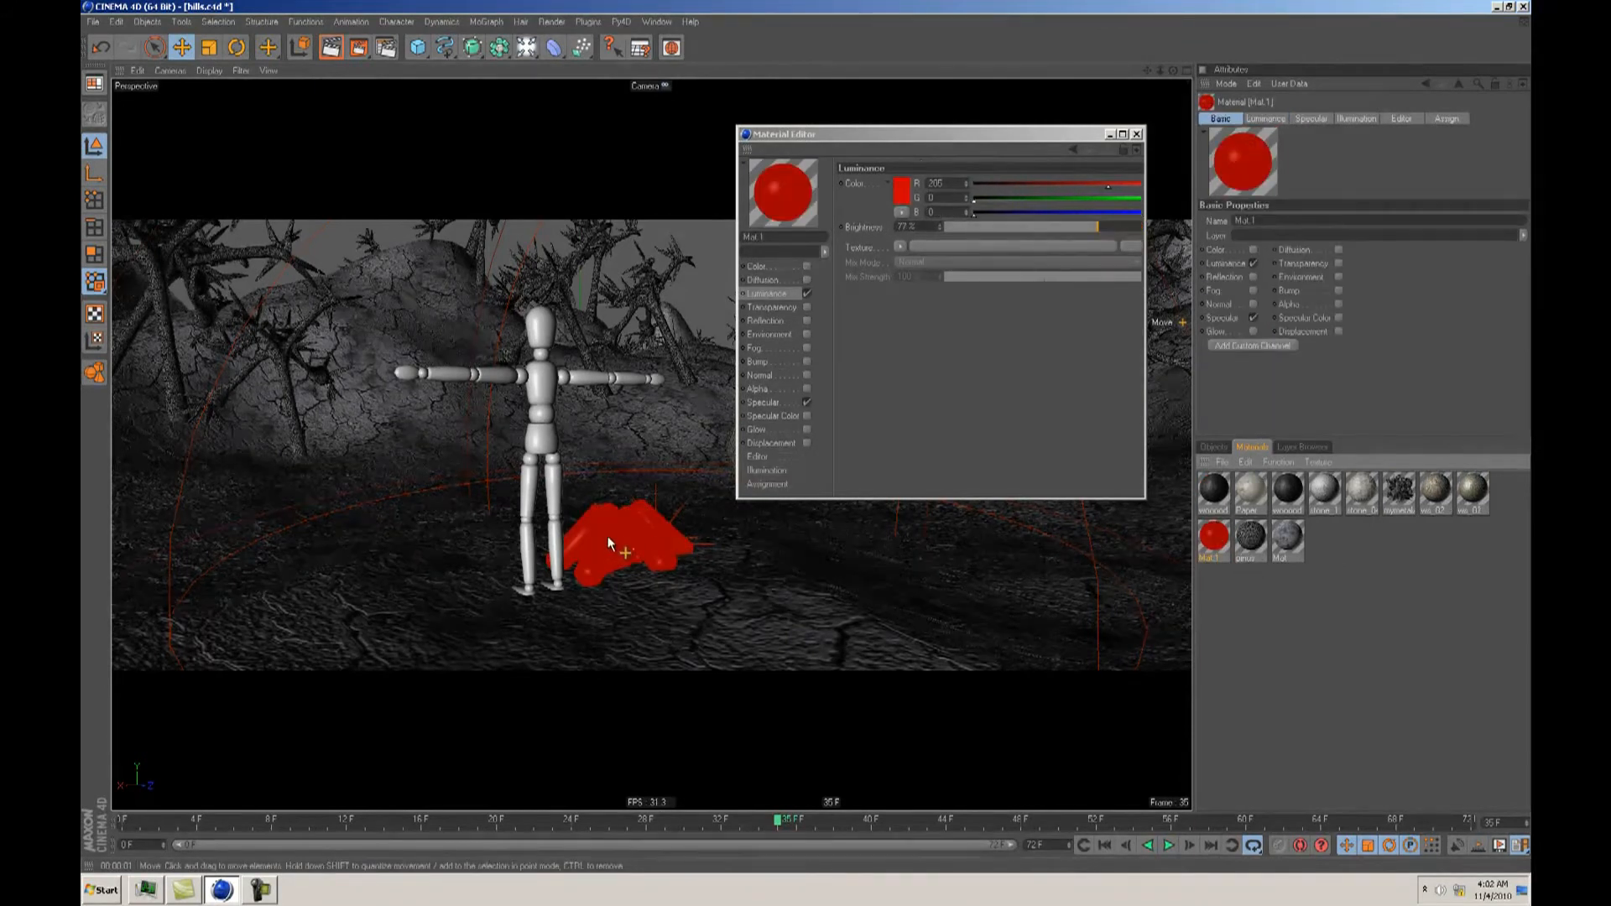
drag(917, 138, 1085, 244)
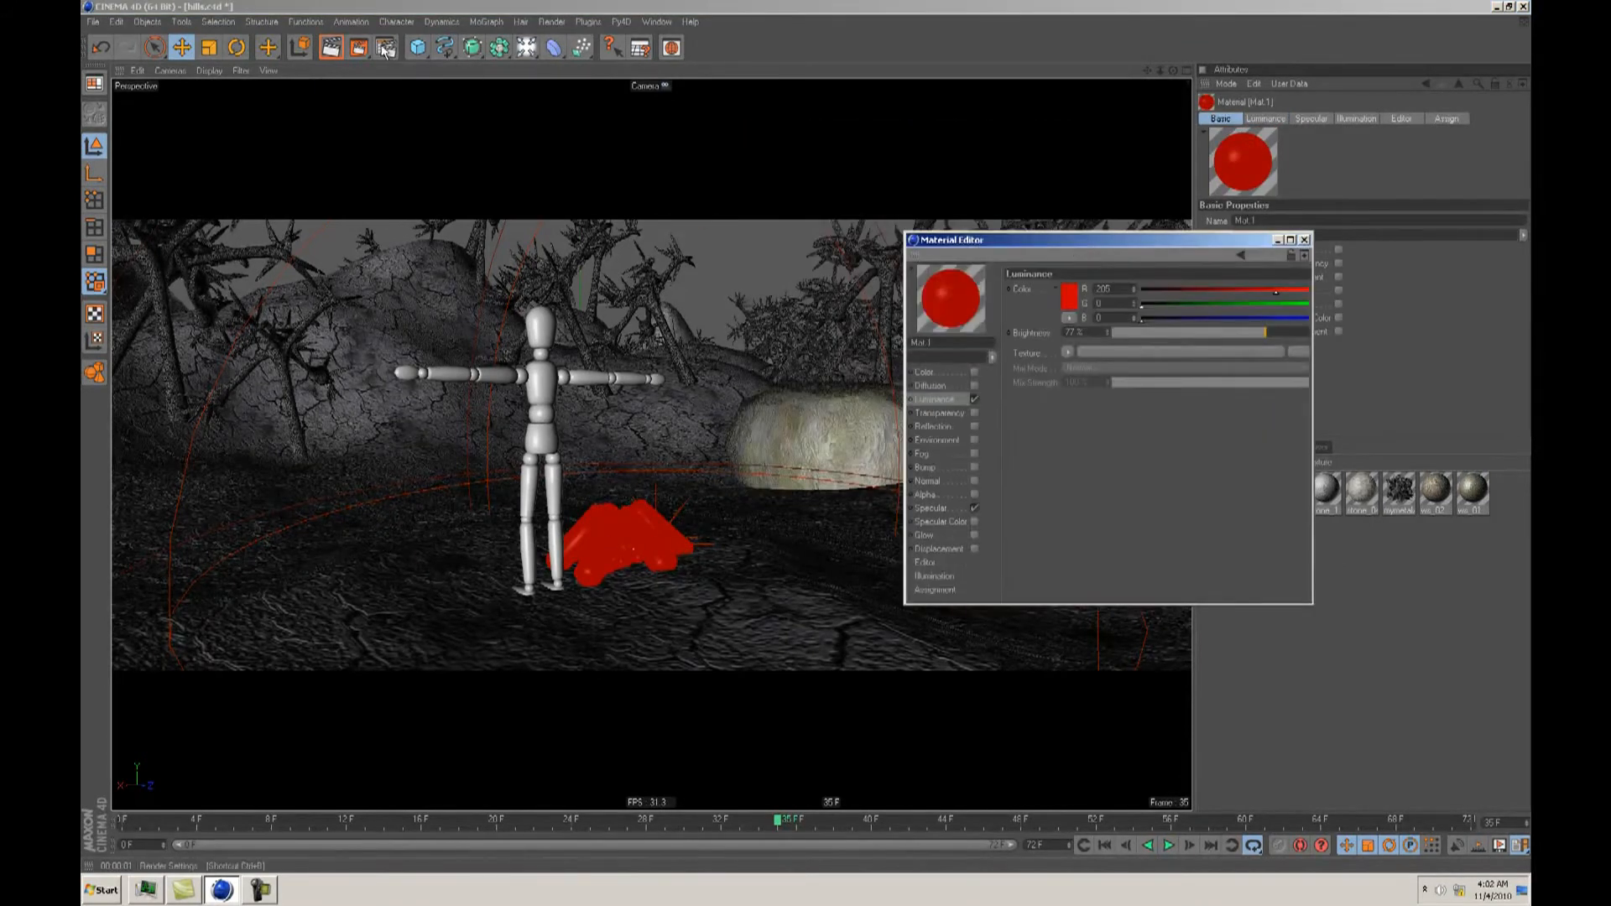
click(332, 47)
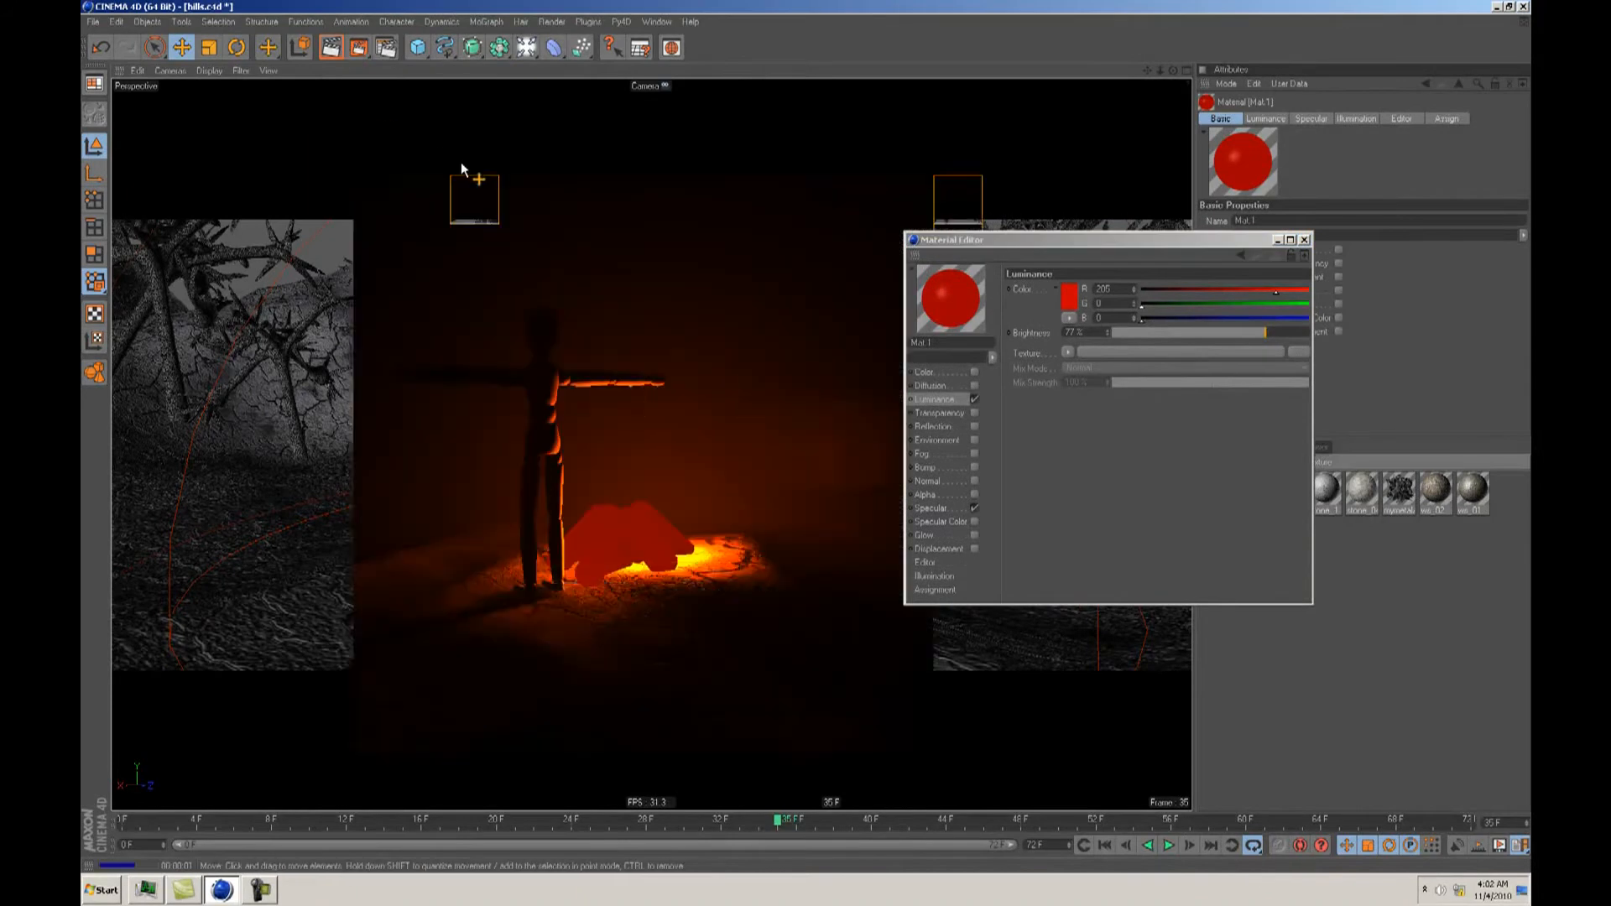
click(1051, 427)
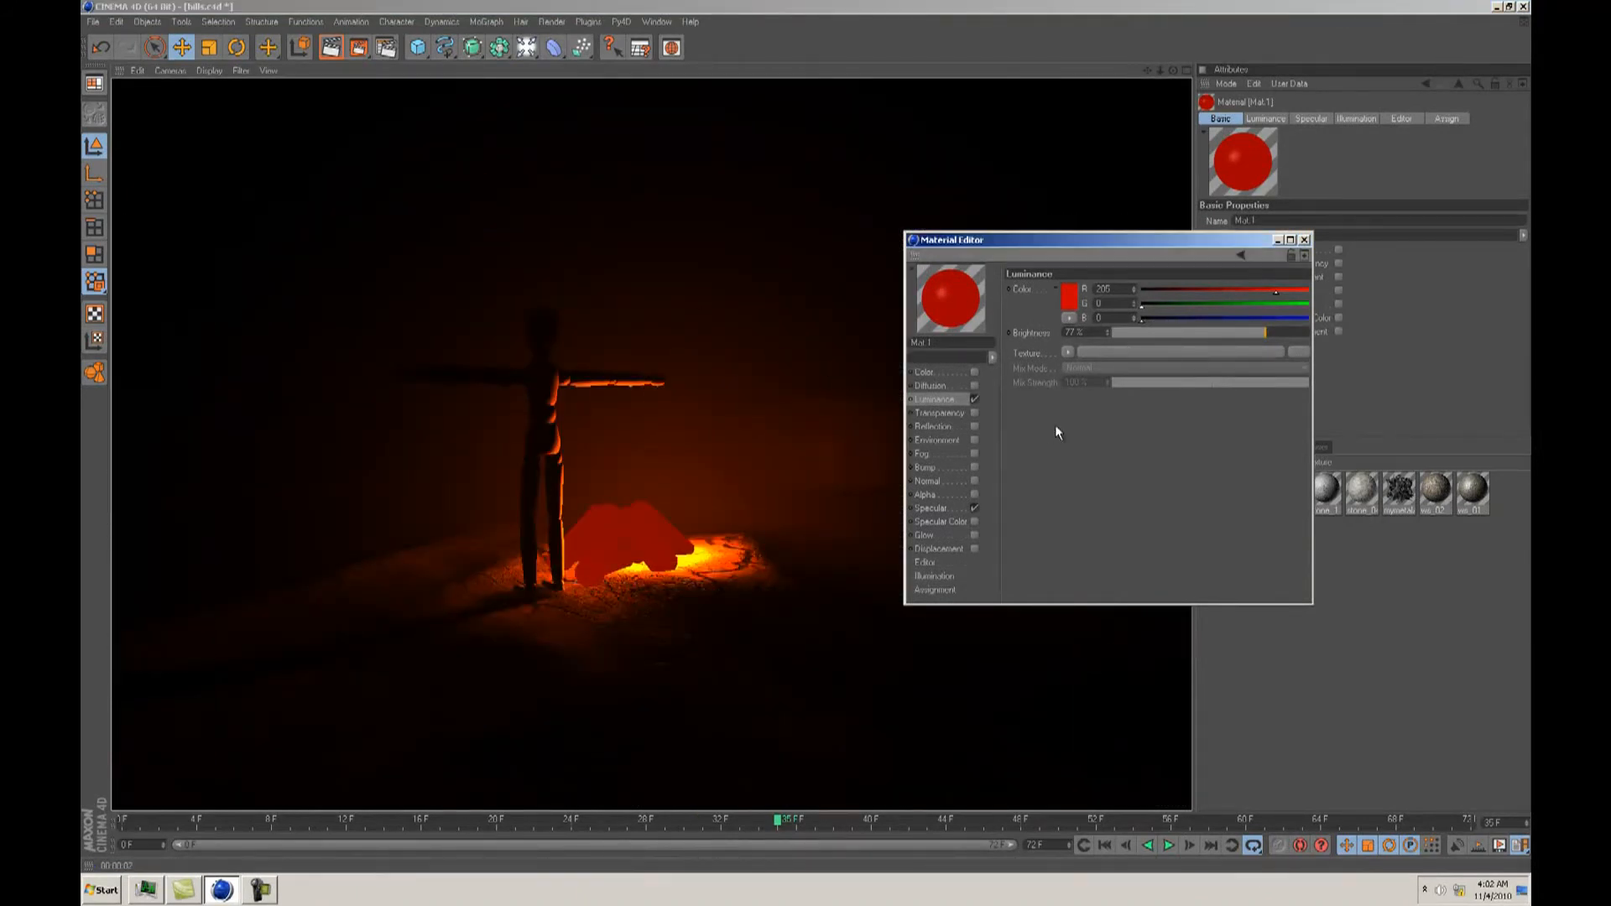
Step: Turn off the red material's Specular channel and load a Noise shader as its Diffusion texture
click(973, 507)
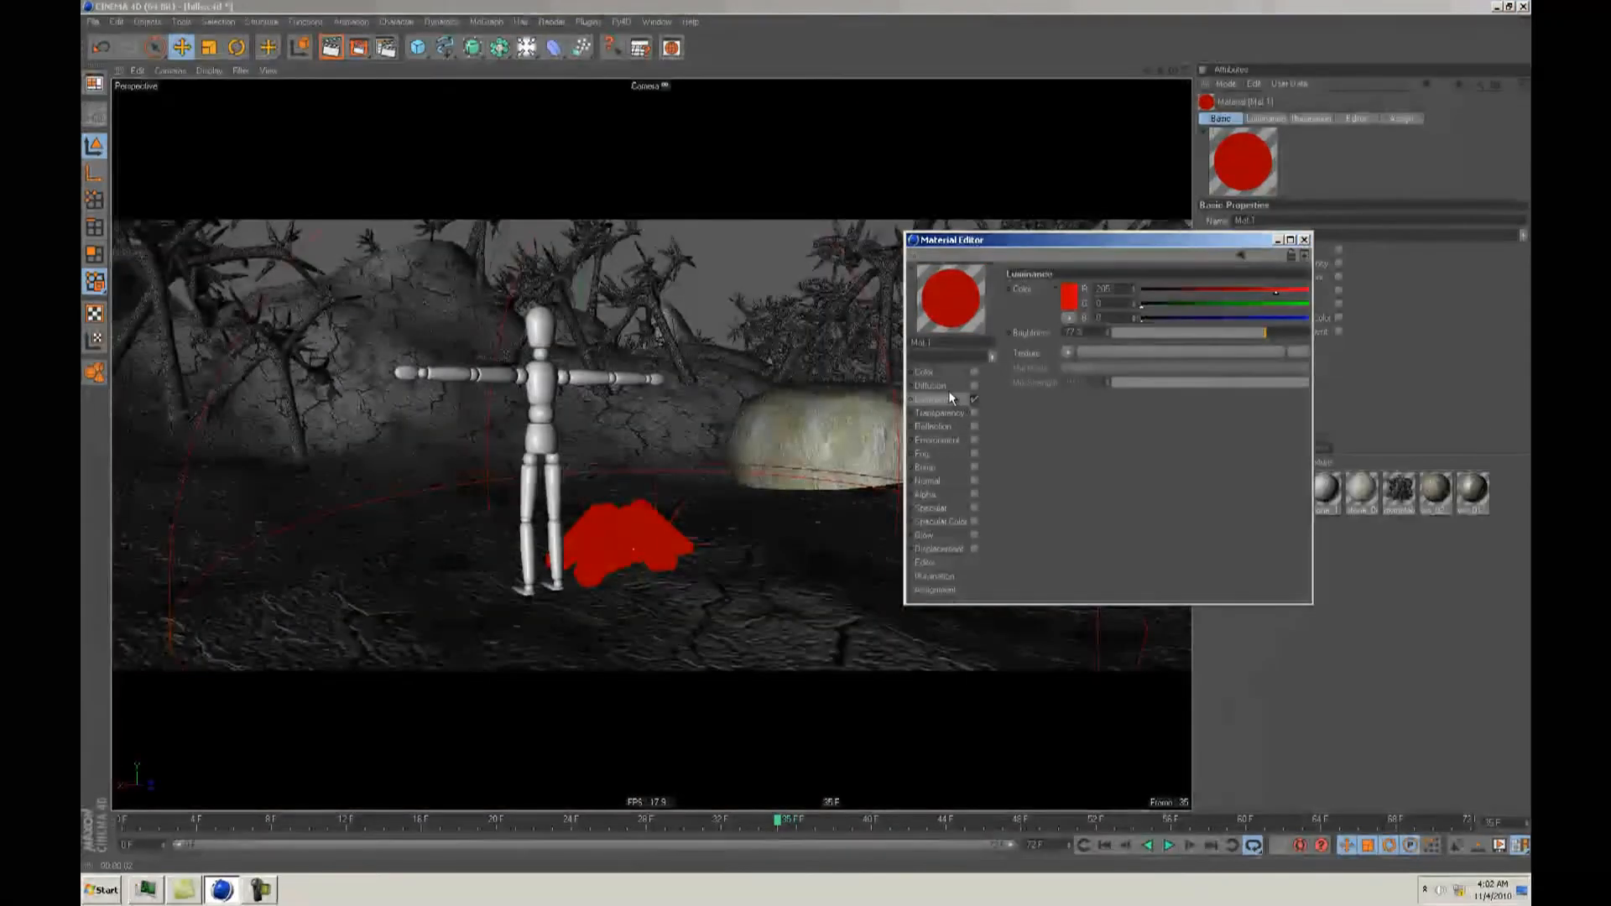
click(949, 388)
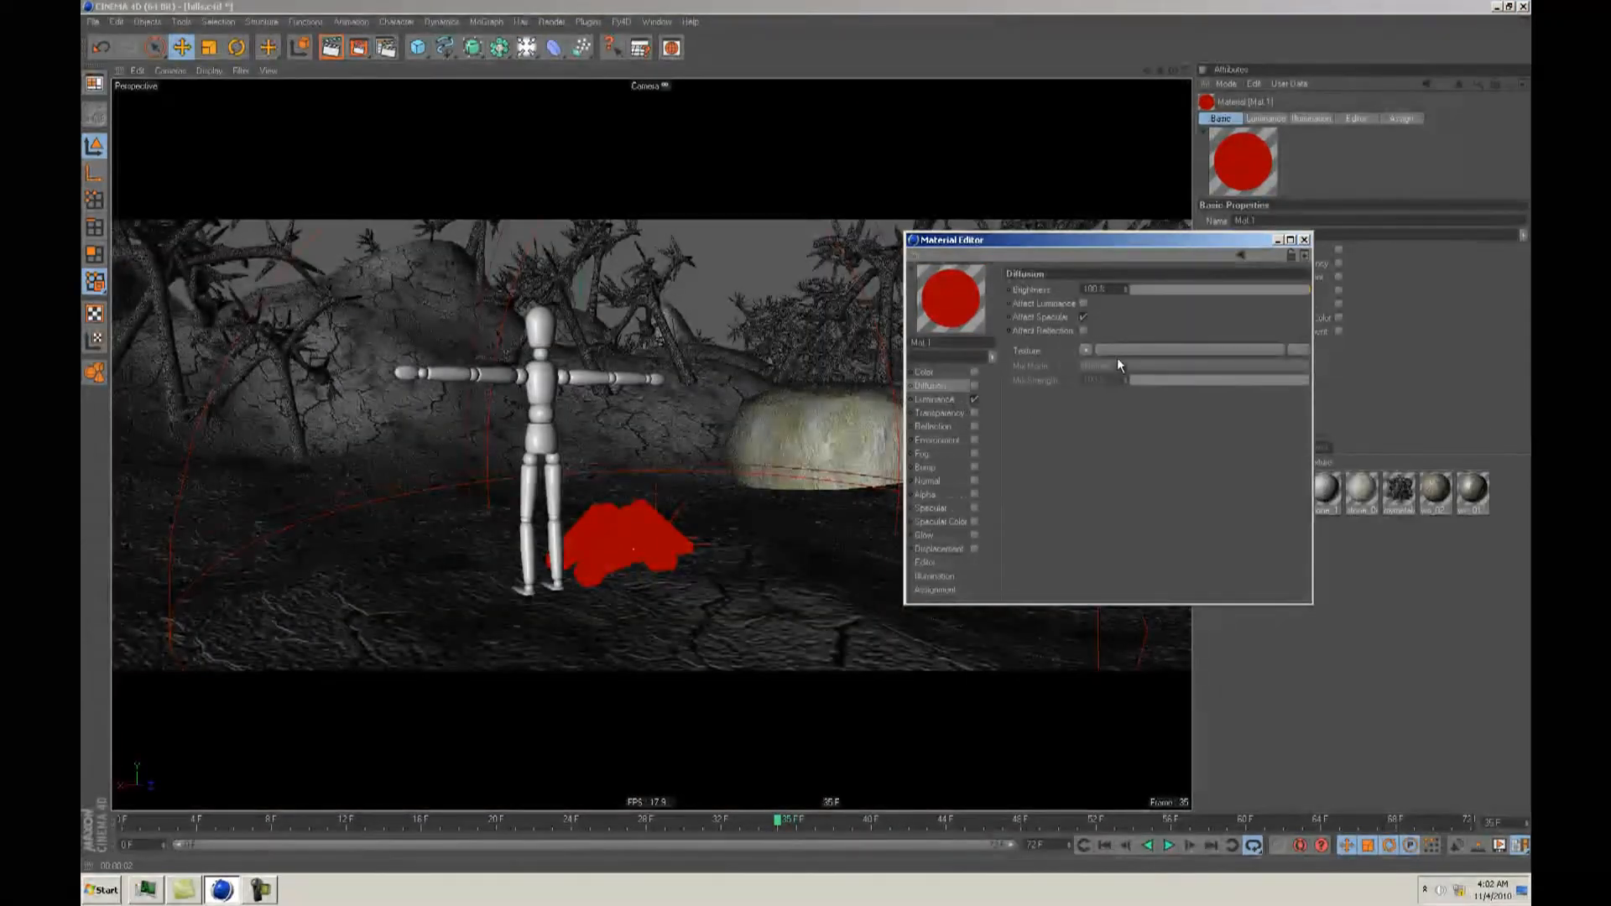
click(1086, 350)
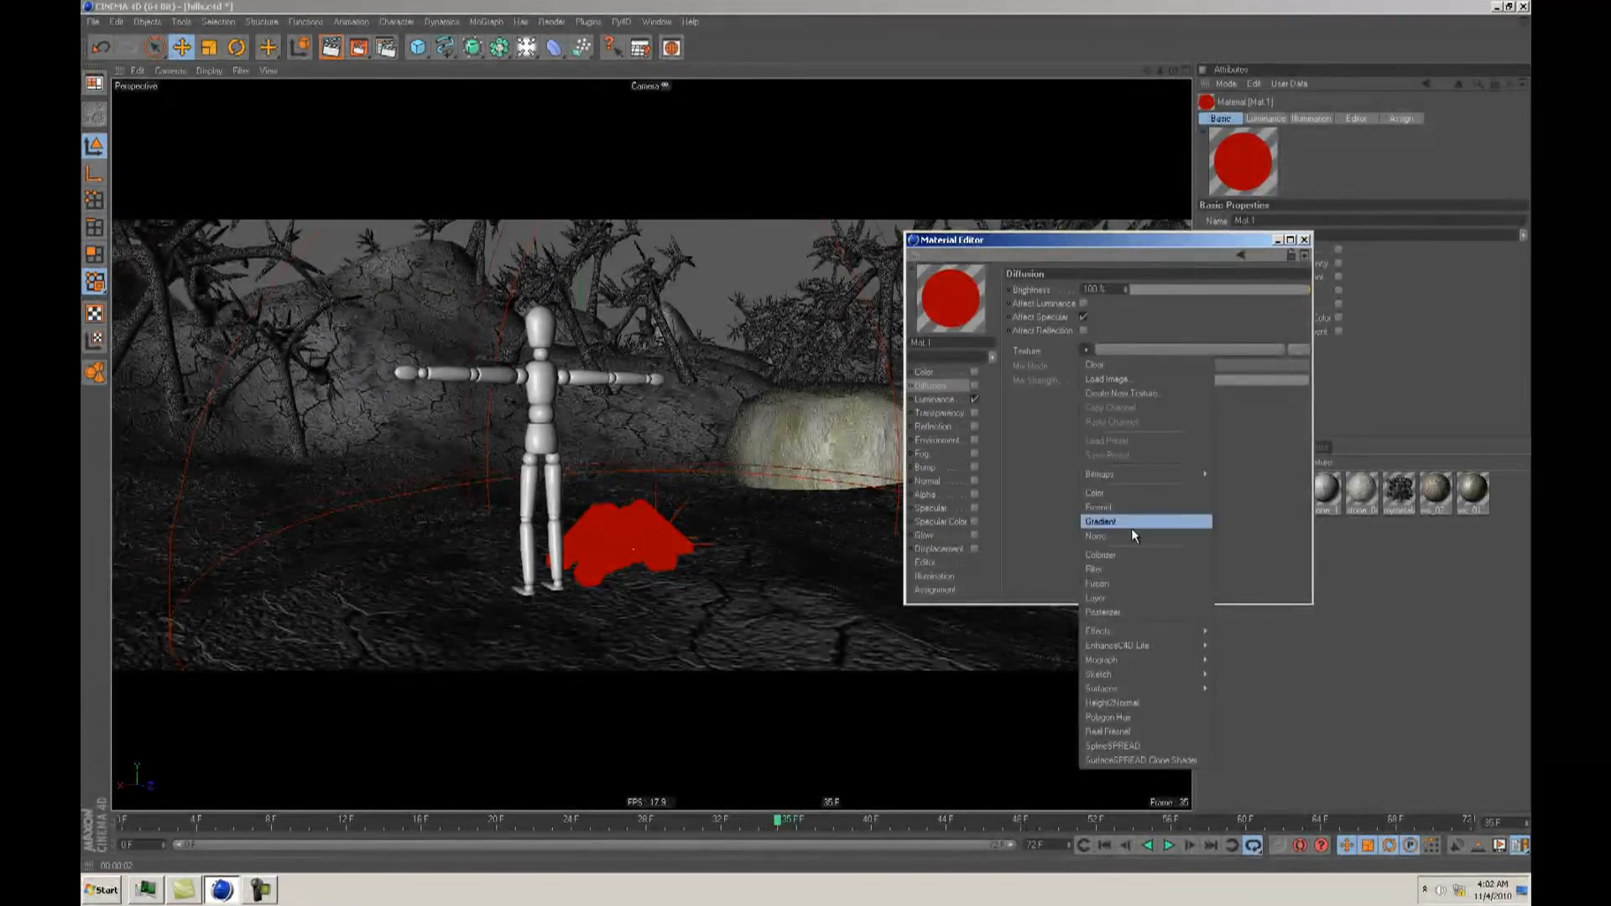
click(1098, 535)
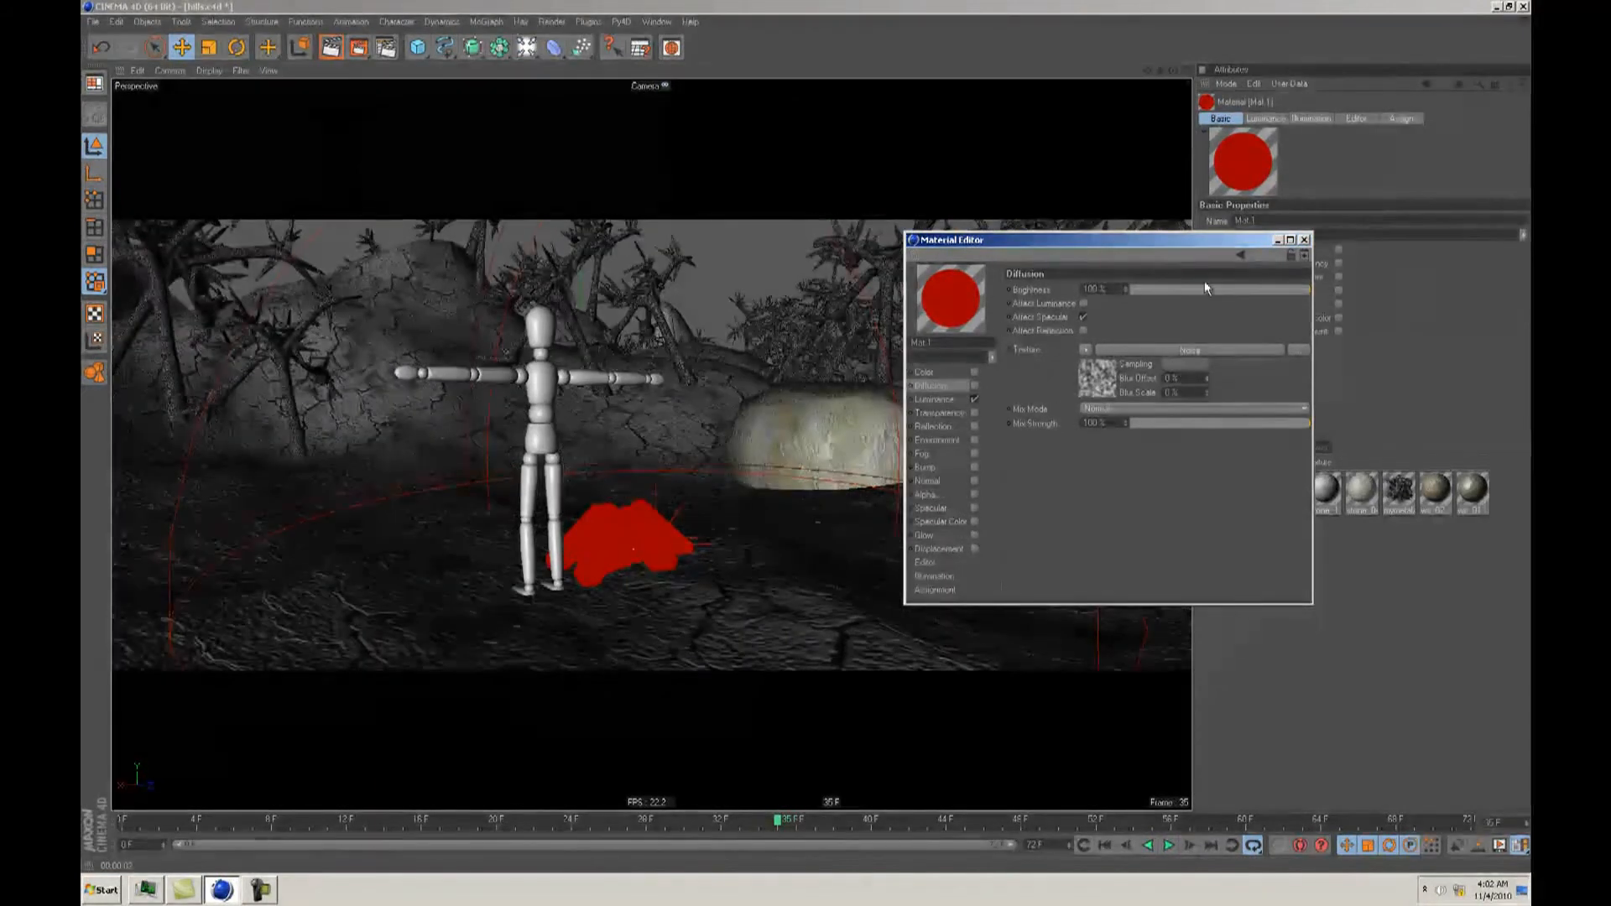
Step: Increase the Diffusion noise's global scale to about 335% and enable the Diffusion channel
mouse_move(1217, 240)
mouse_down()
mouse_move(1075, 273)
mouse_move(1197, 252)
mouse_up()
drag(1195, 249, 1198, 256)
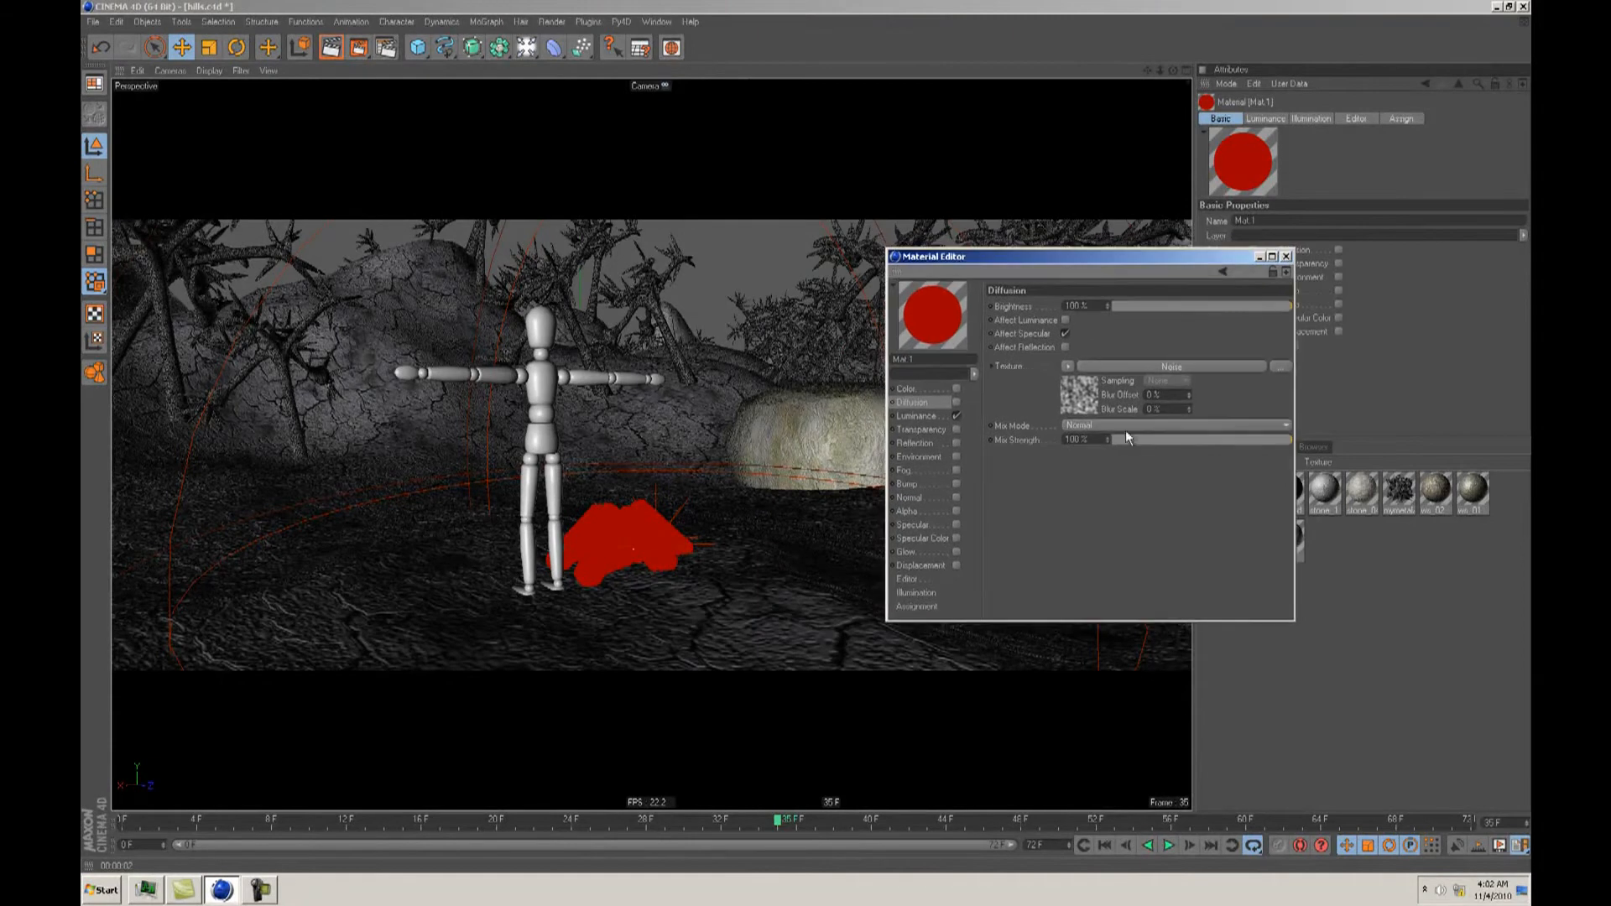
click(1091, 396)
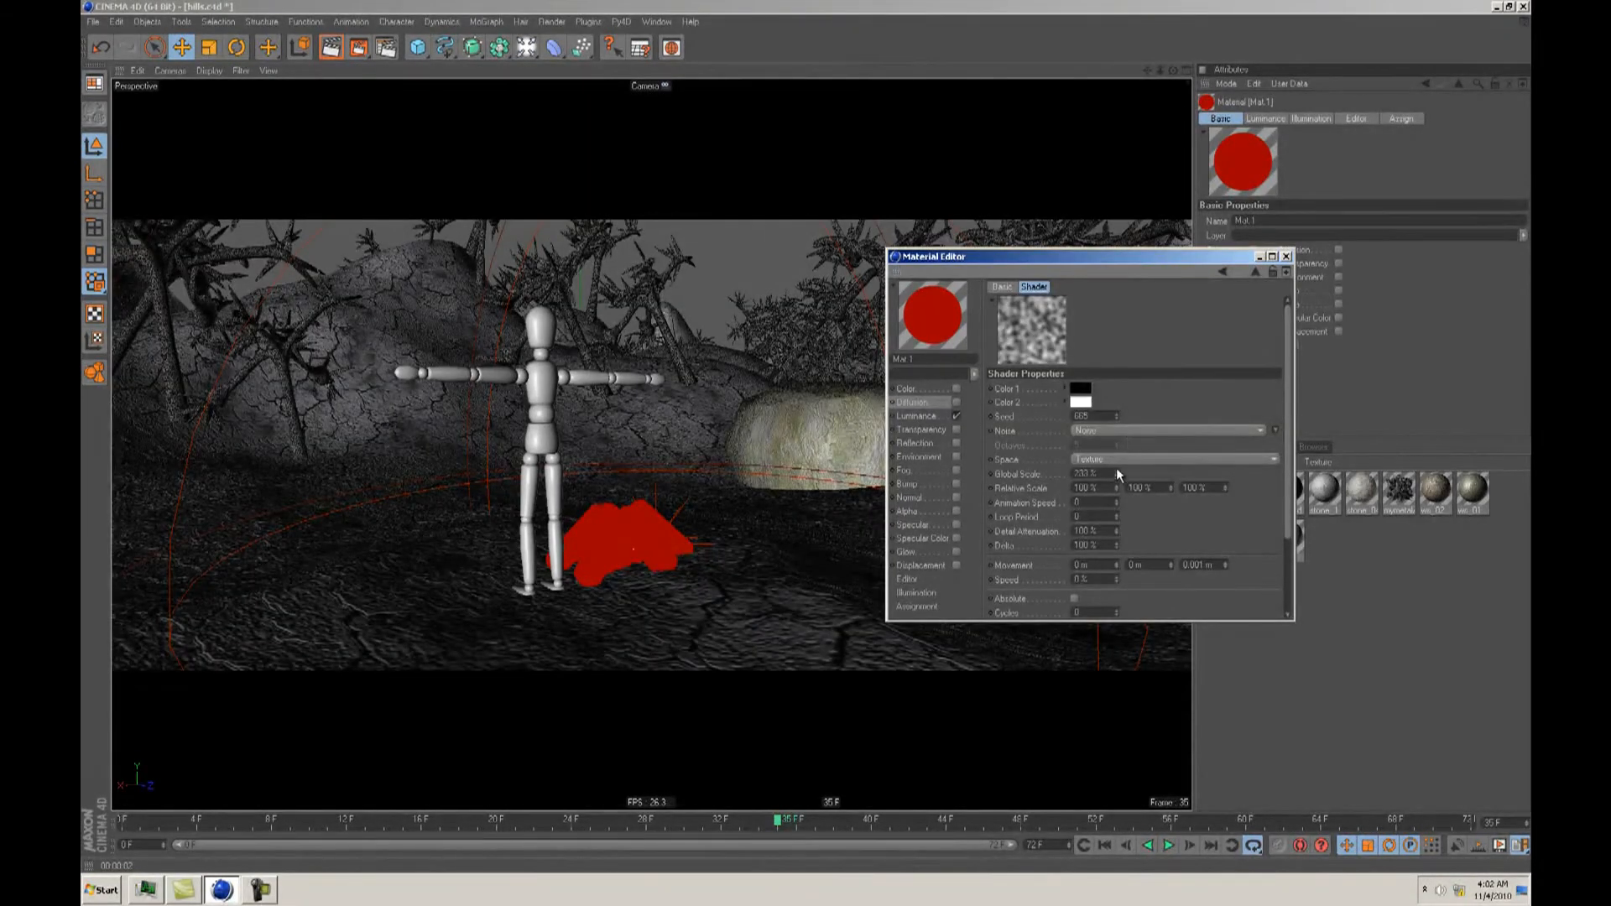
drag(1117, 474, 1117, 472)
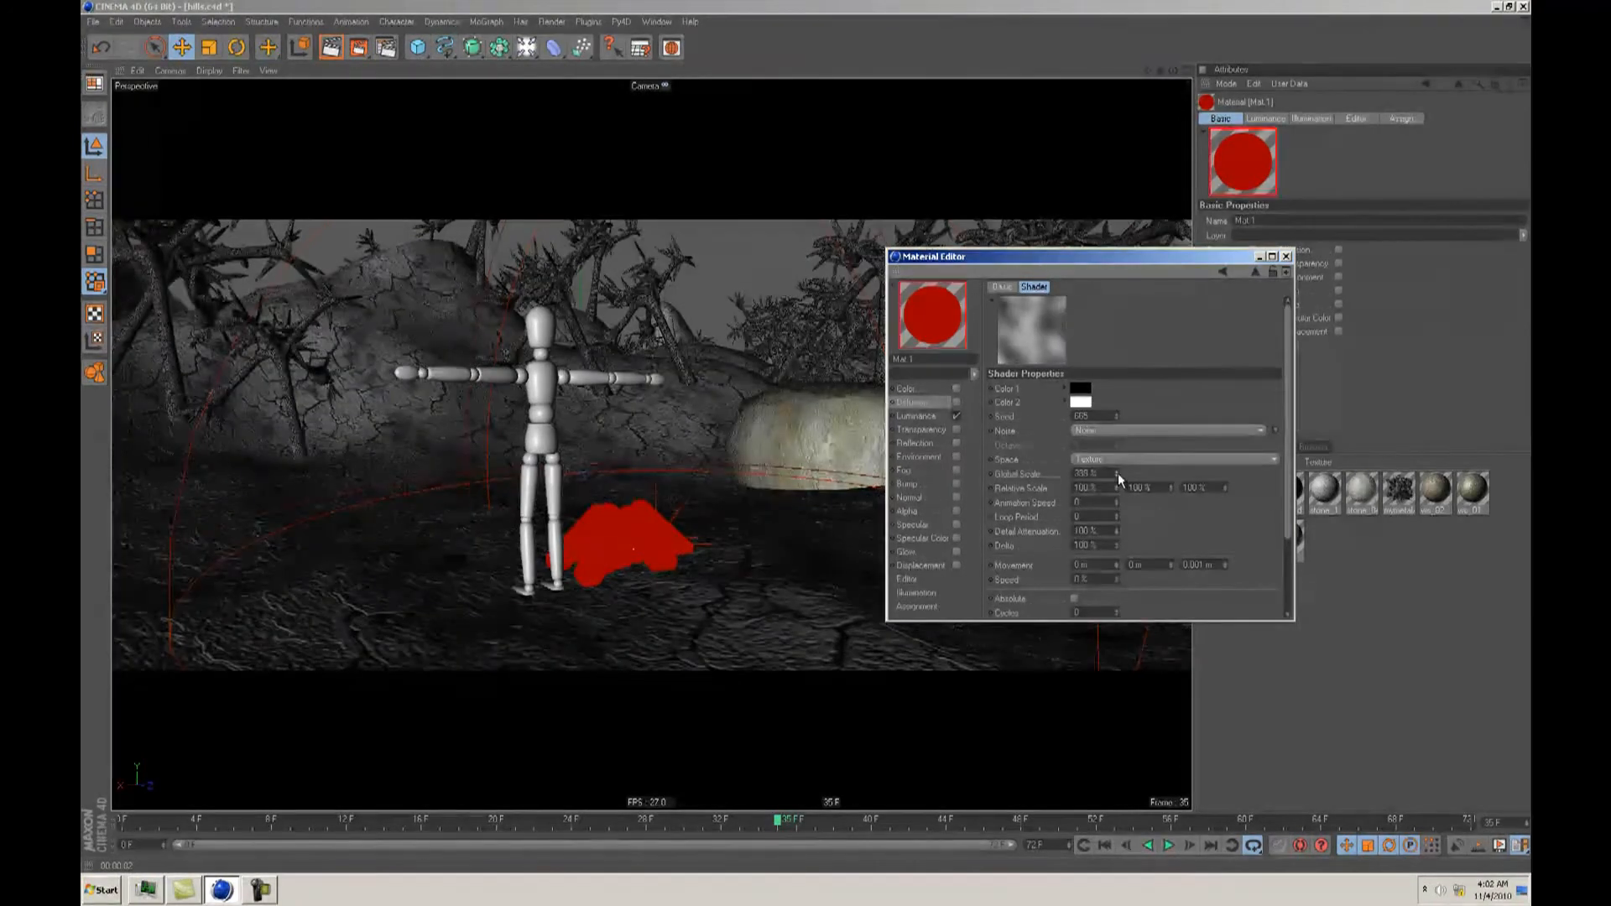
click(956, 402)
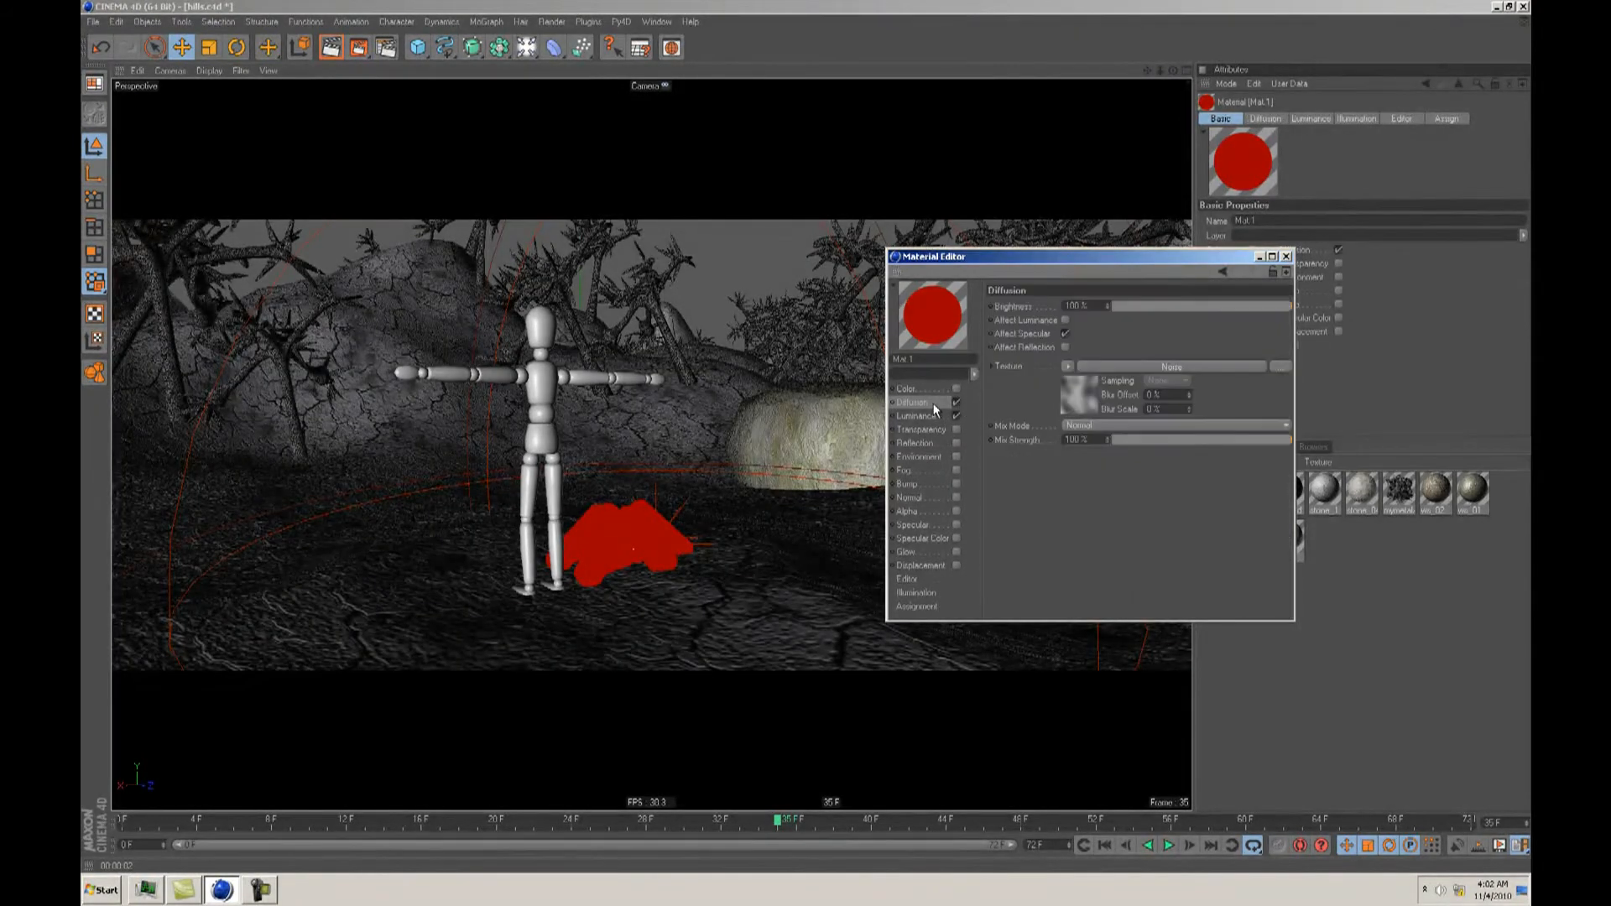
Step: Set the Diffusion texture's mix mode to Multiply and render the view
click(1105, 424)
click(1098, 477)
click(338, 48)
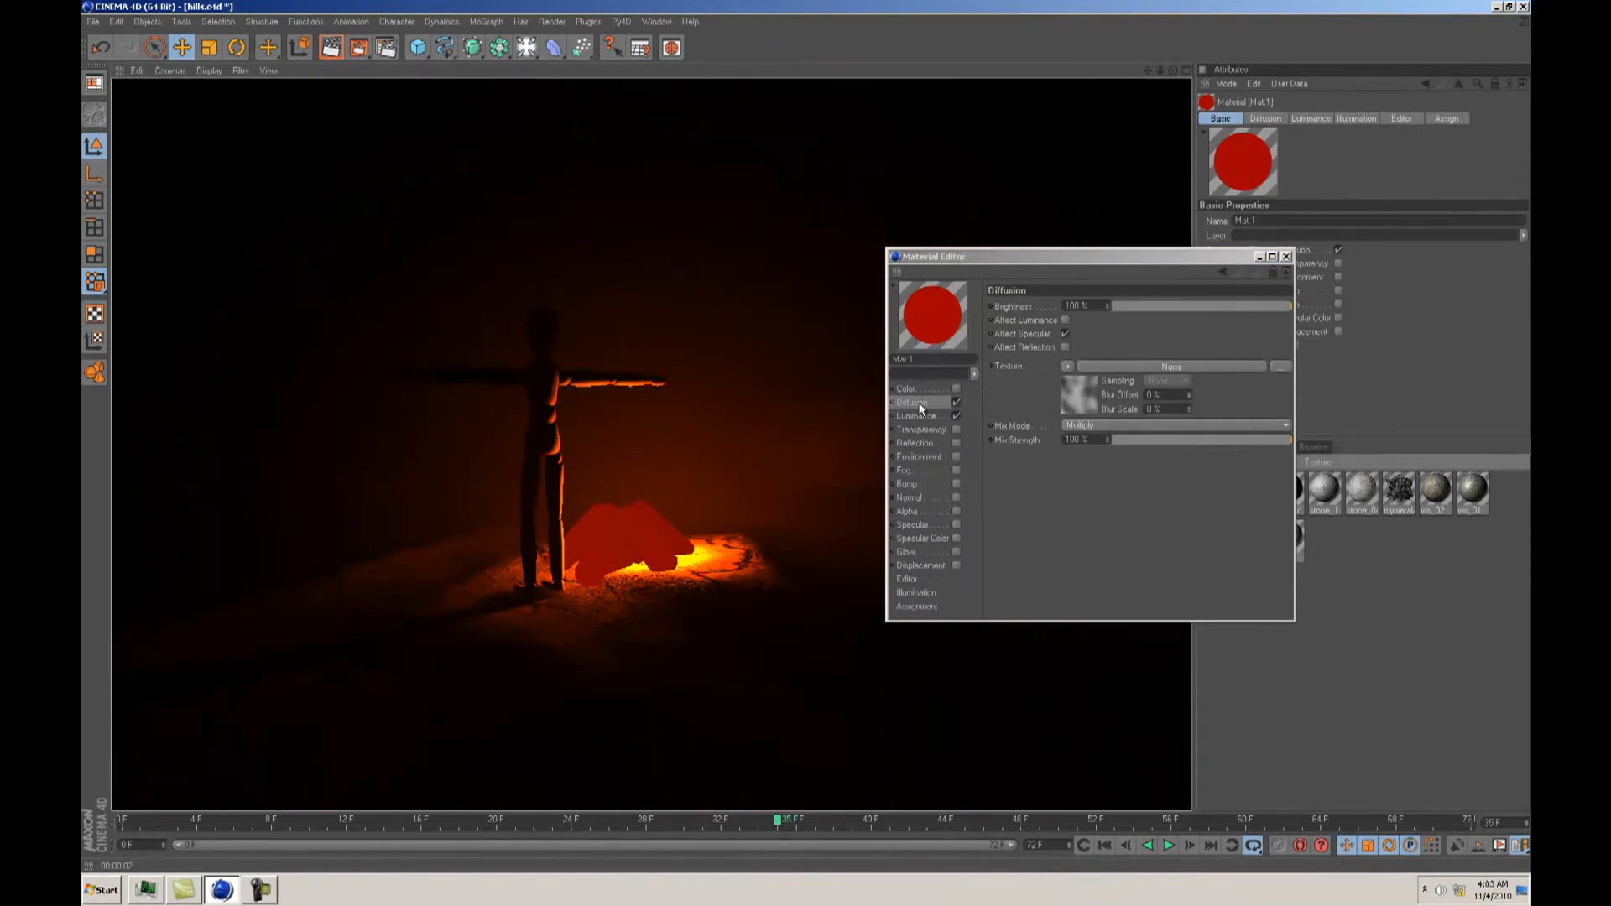
Step: Make the Diffusion channel affect luminance but not specular, and render the view again
click(928, 403)
click(1065, 321)
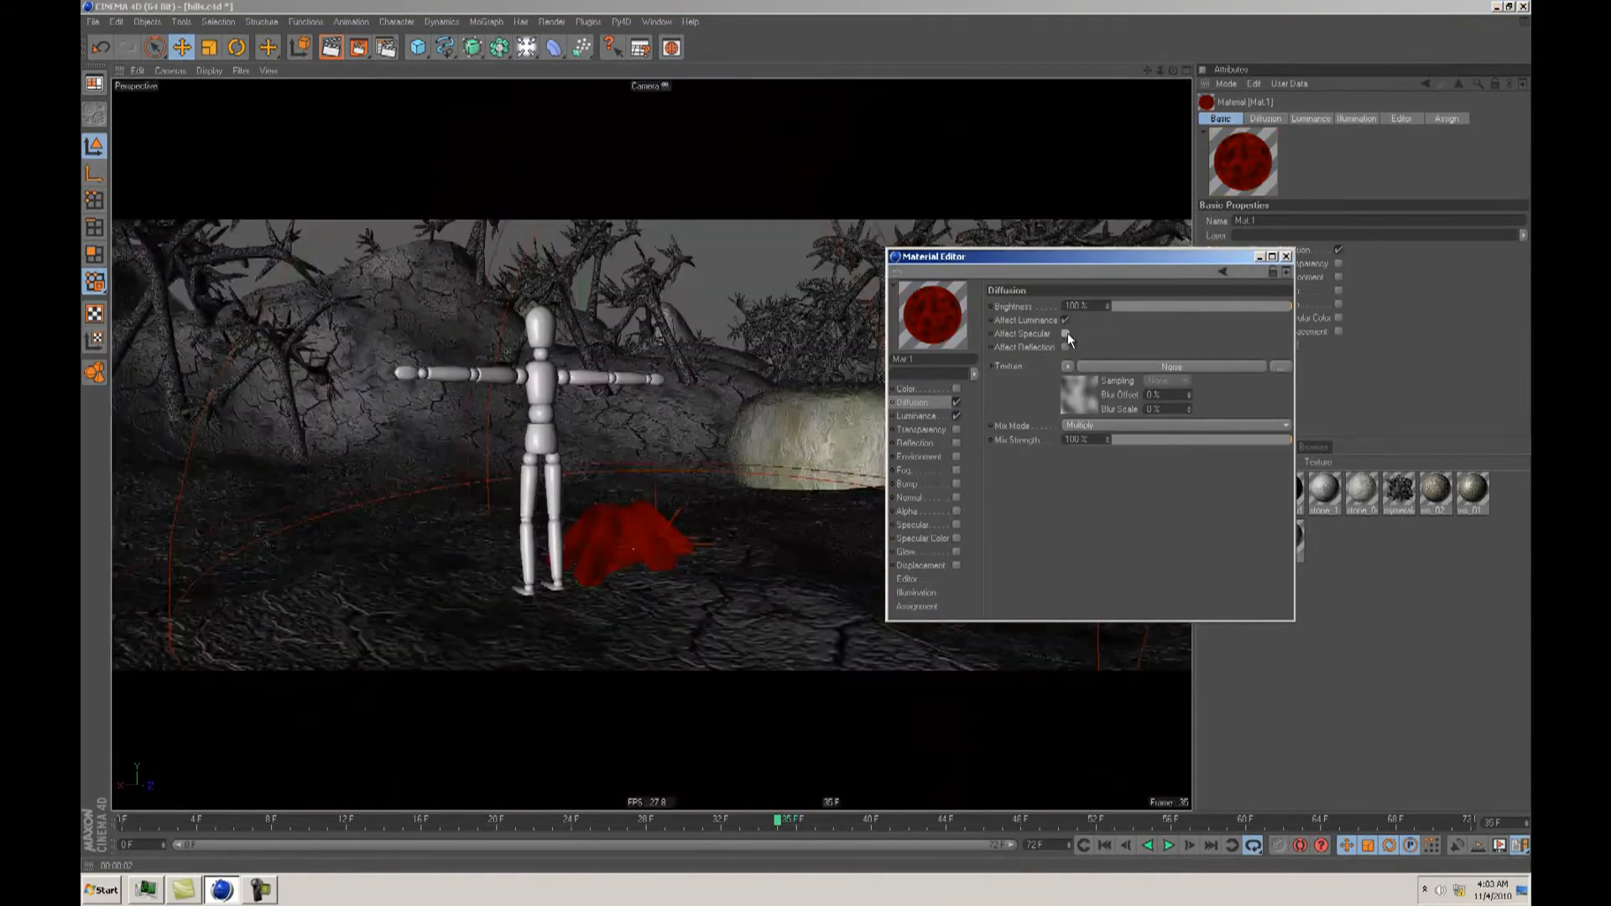
click(334, 49)
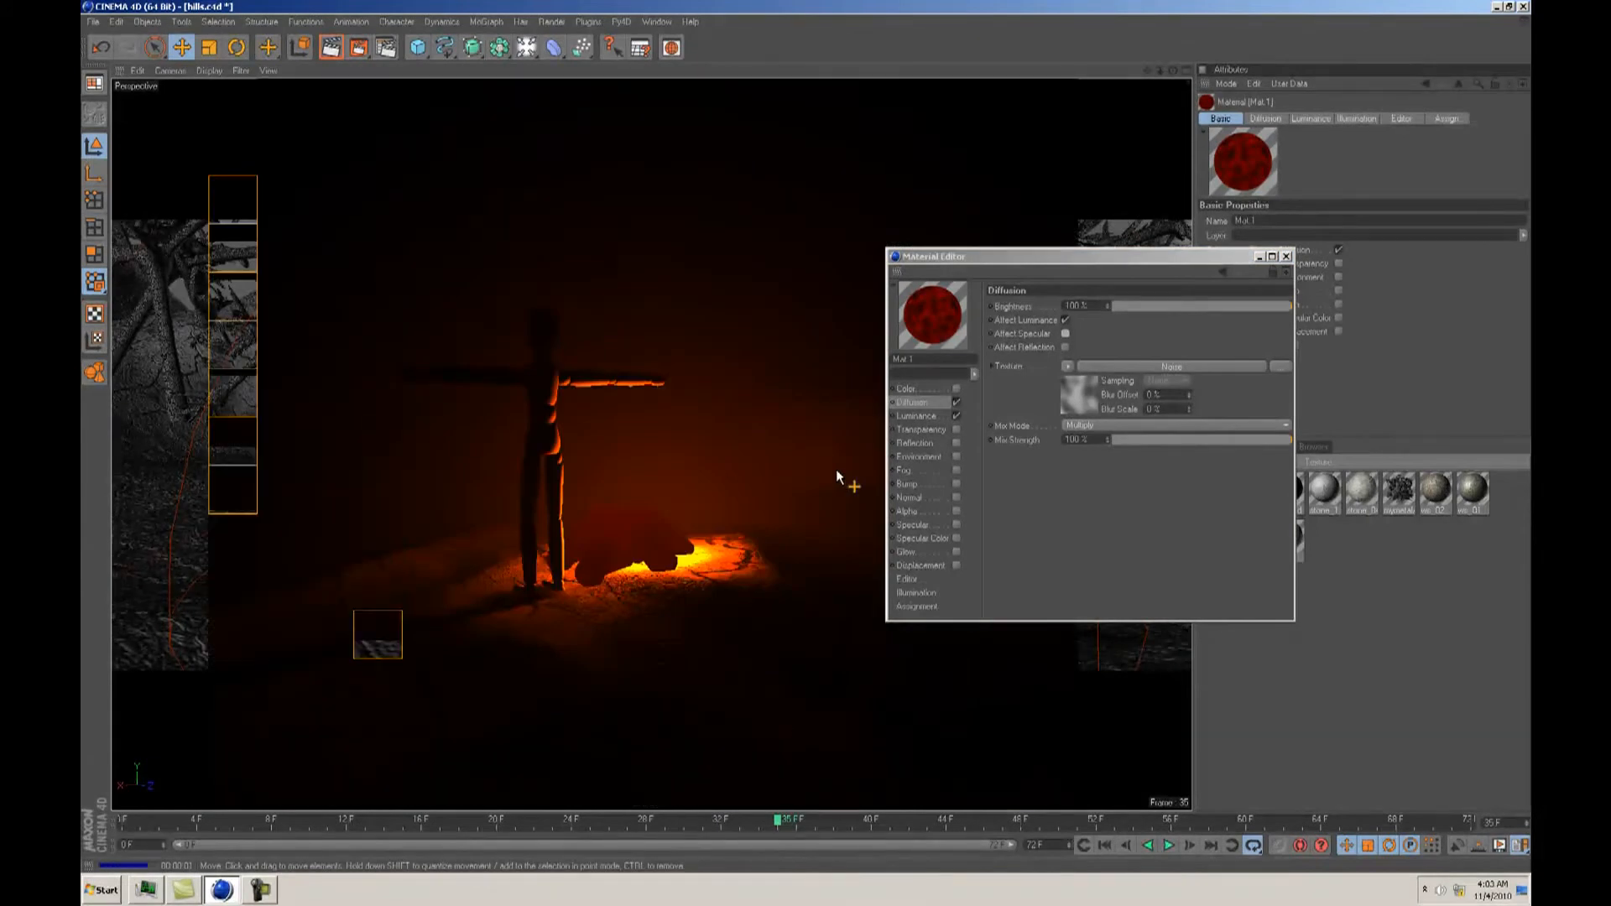
Step: Reduce the Diffusion noise's global scale to about 126% and render the view
click(1080, 396)
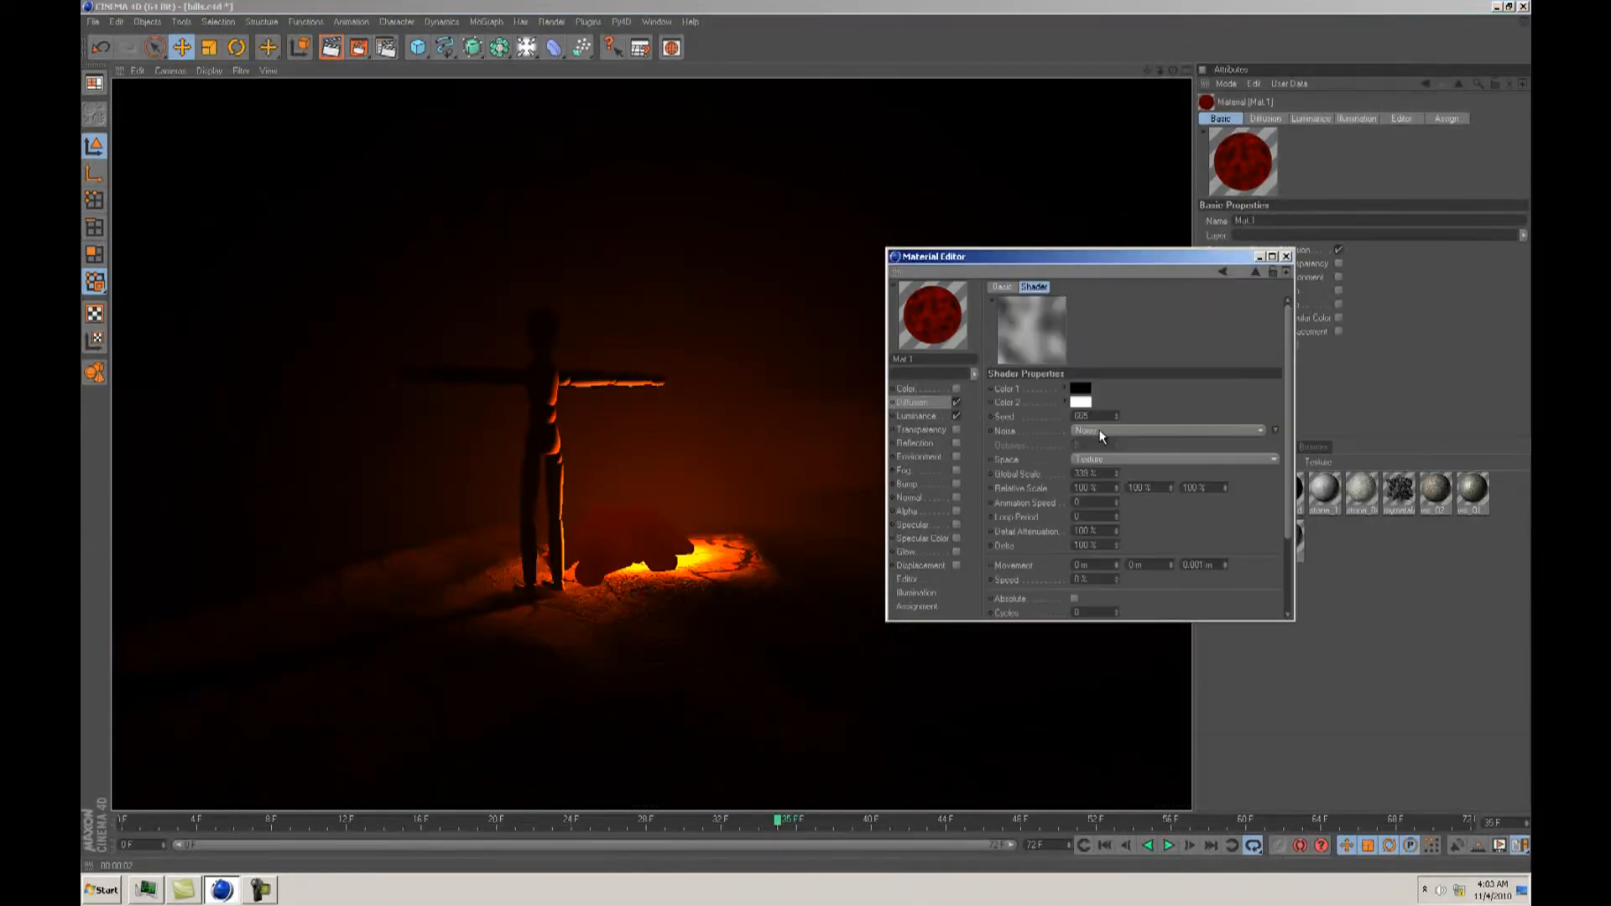
drag(1118, 472, 1118, 482)
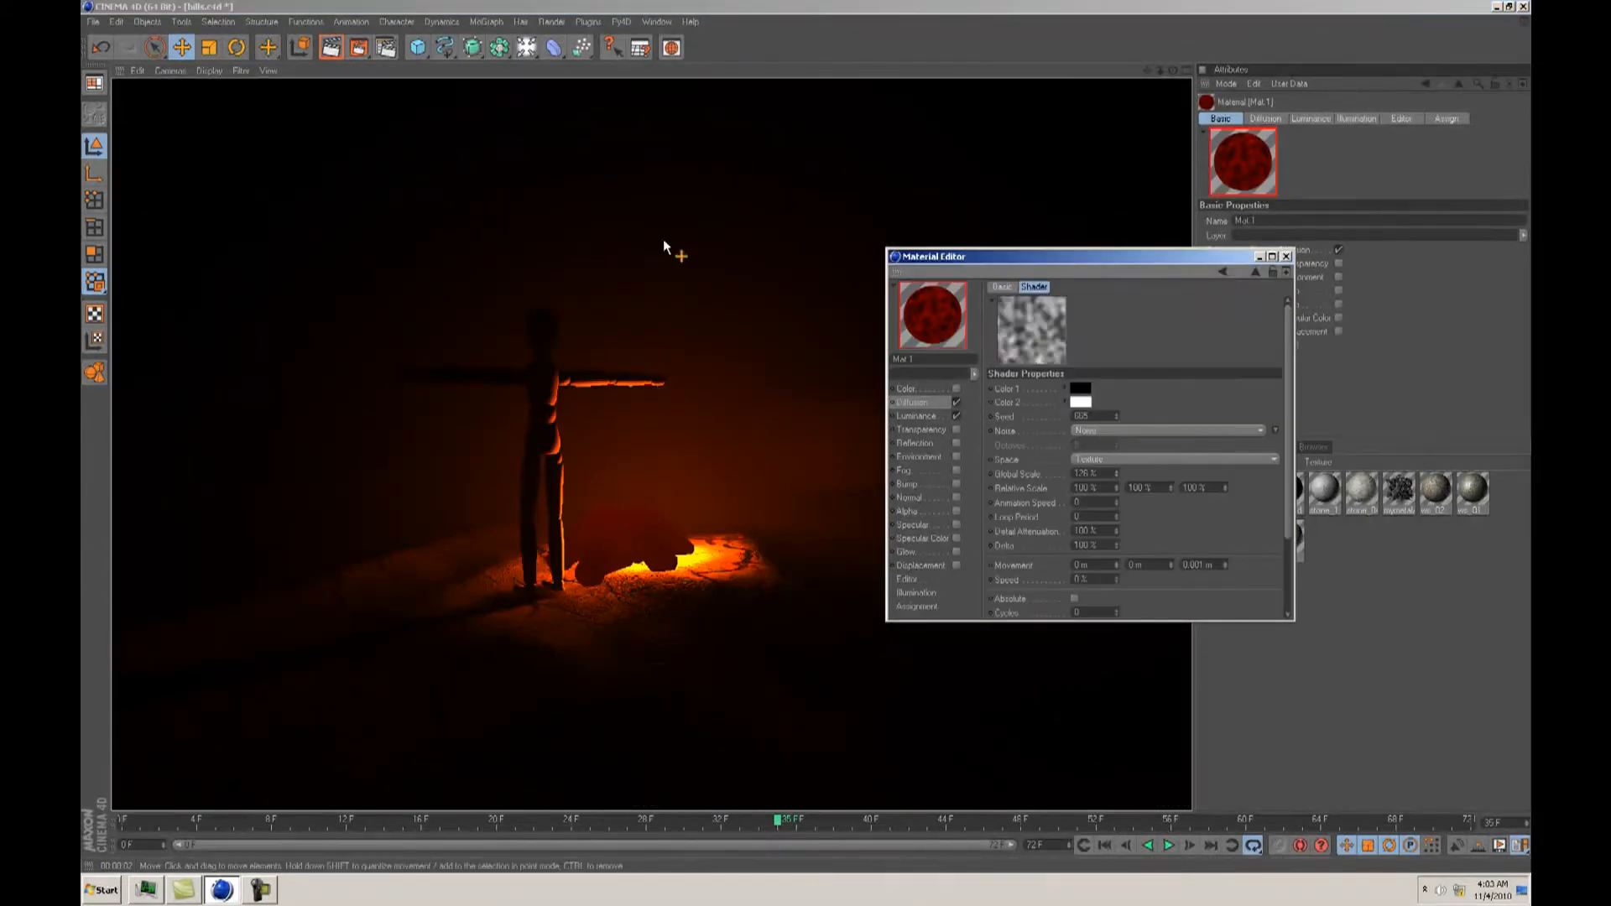
click(334, 47)
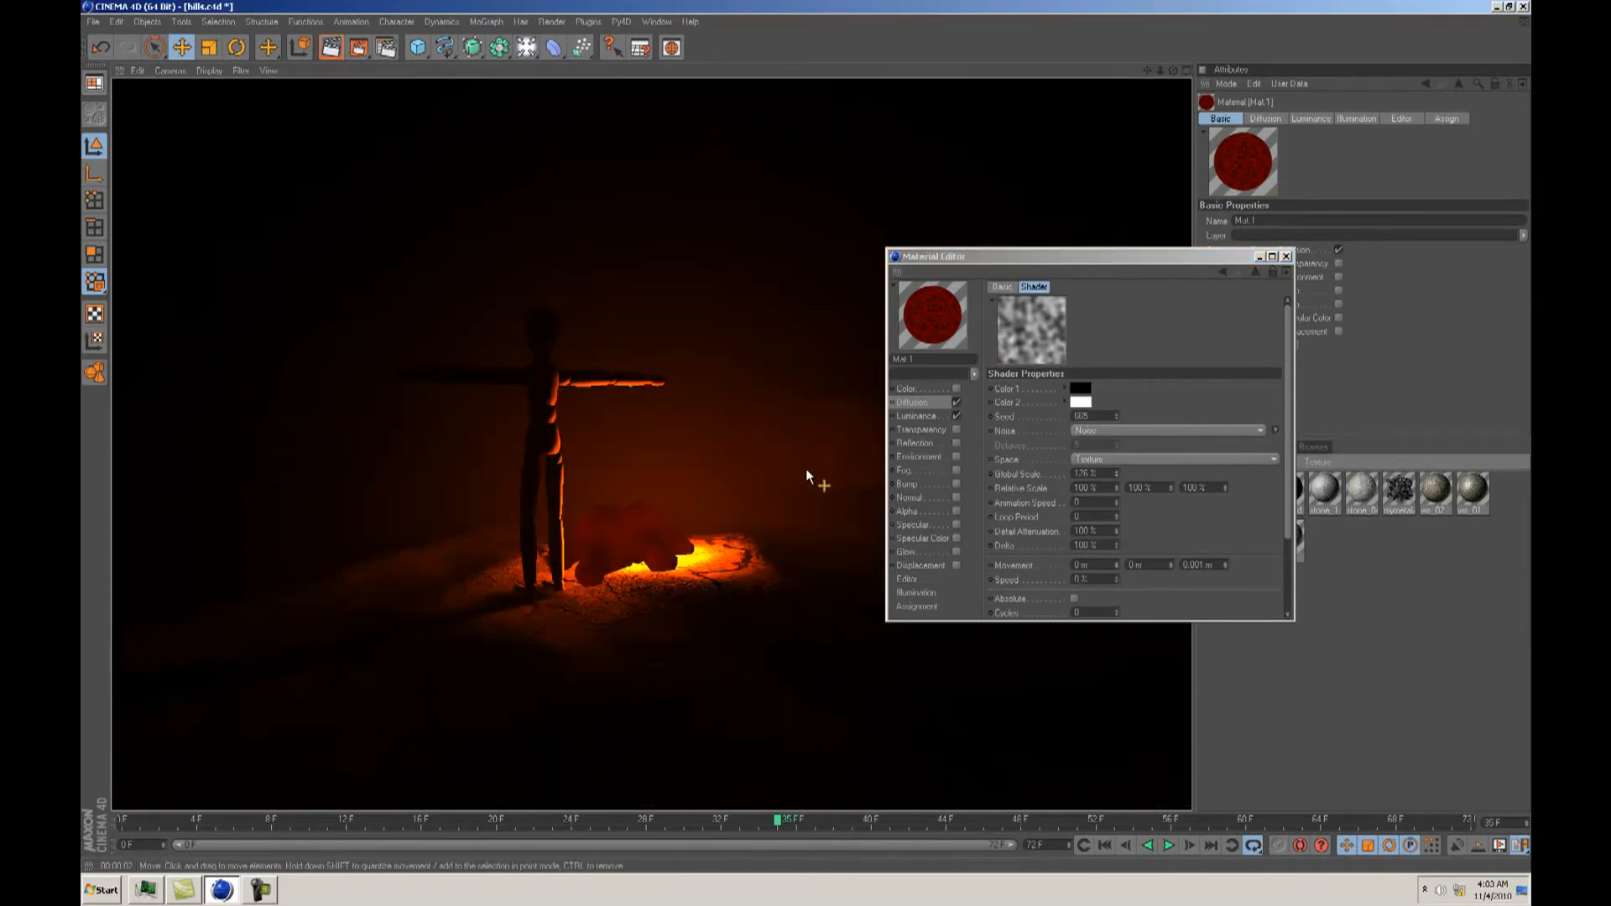
click(1164, 417)
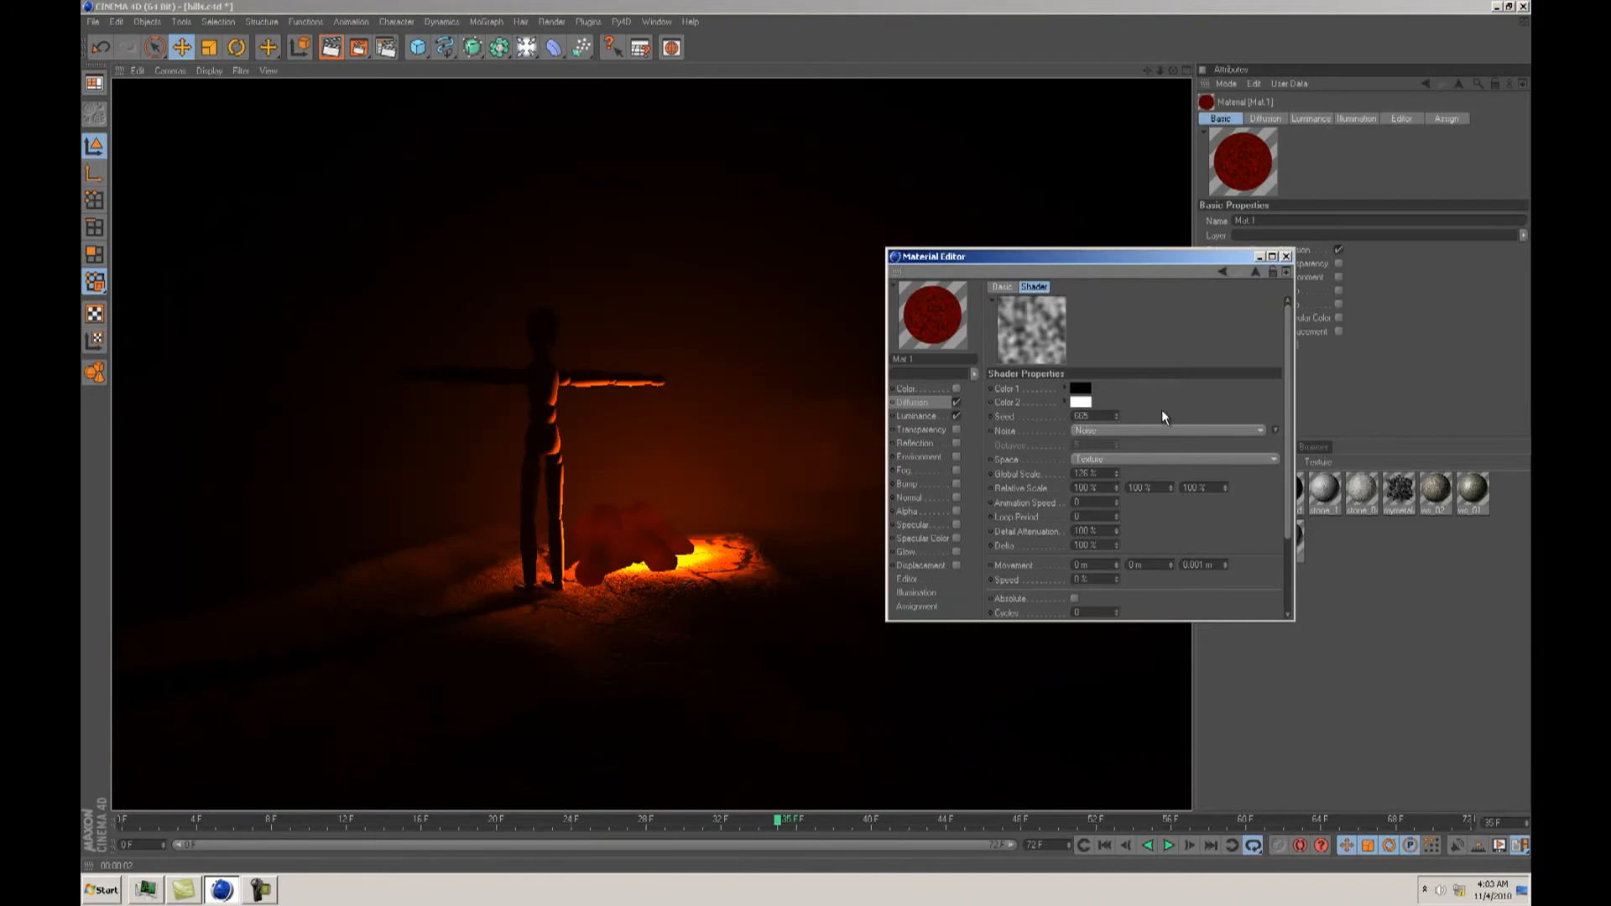
Step: Change the Diffusion noise type to Gaseous and render the view
click(1133, 431)
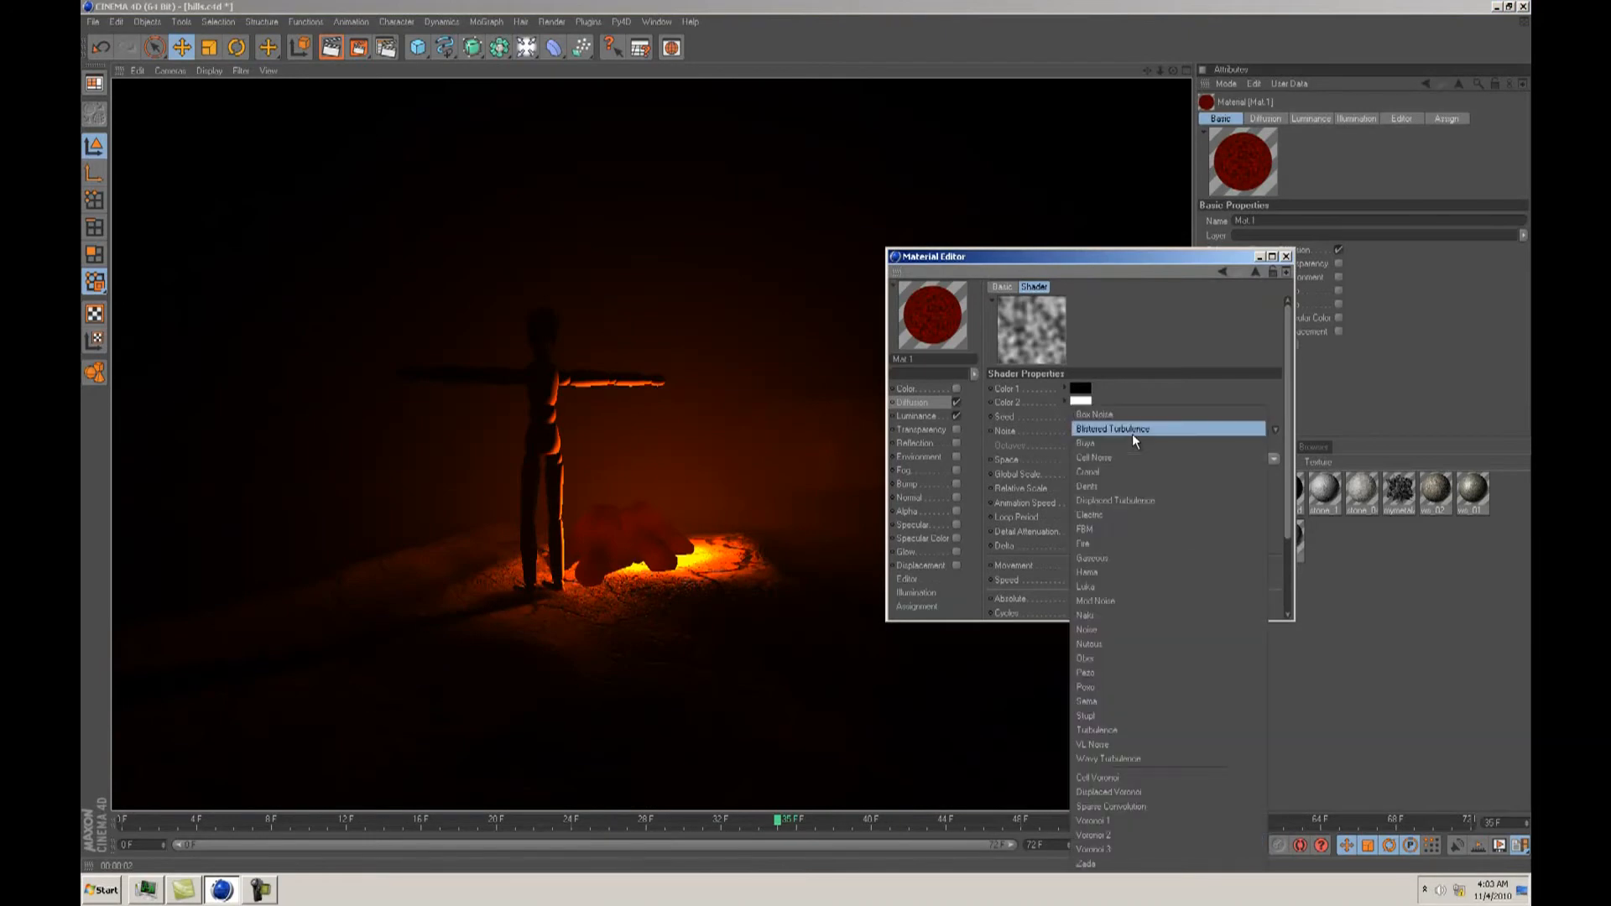
click(1091, 556)
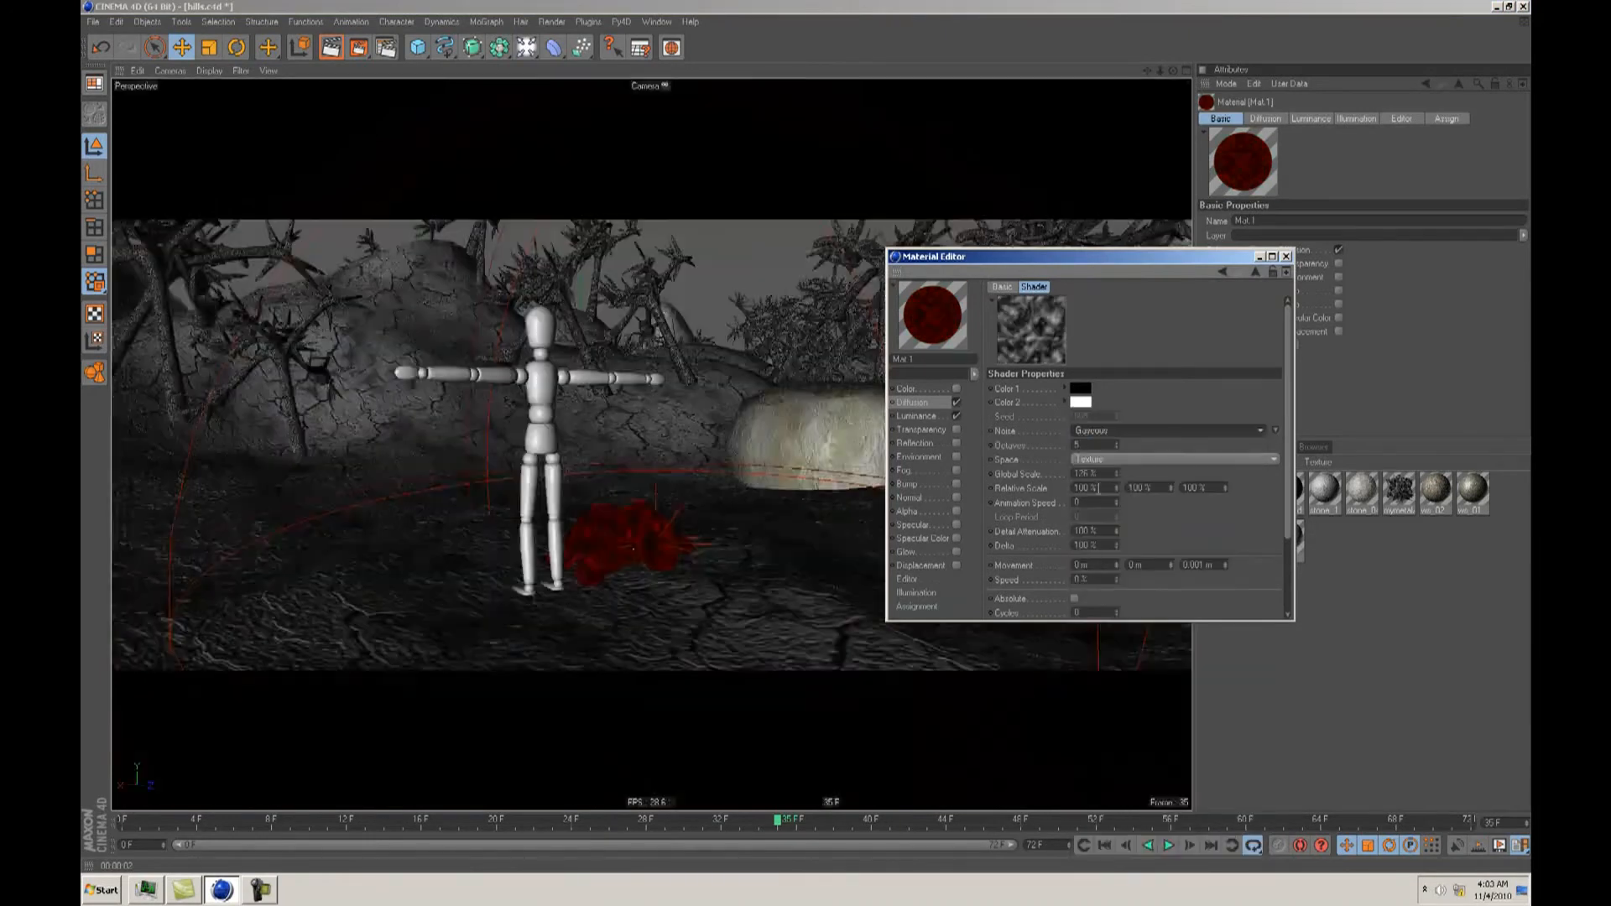
click(329, 49)
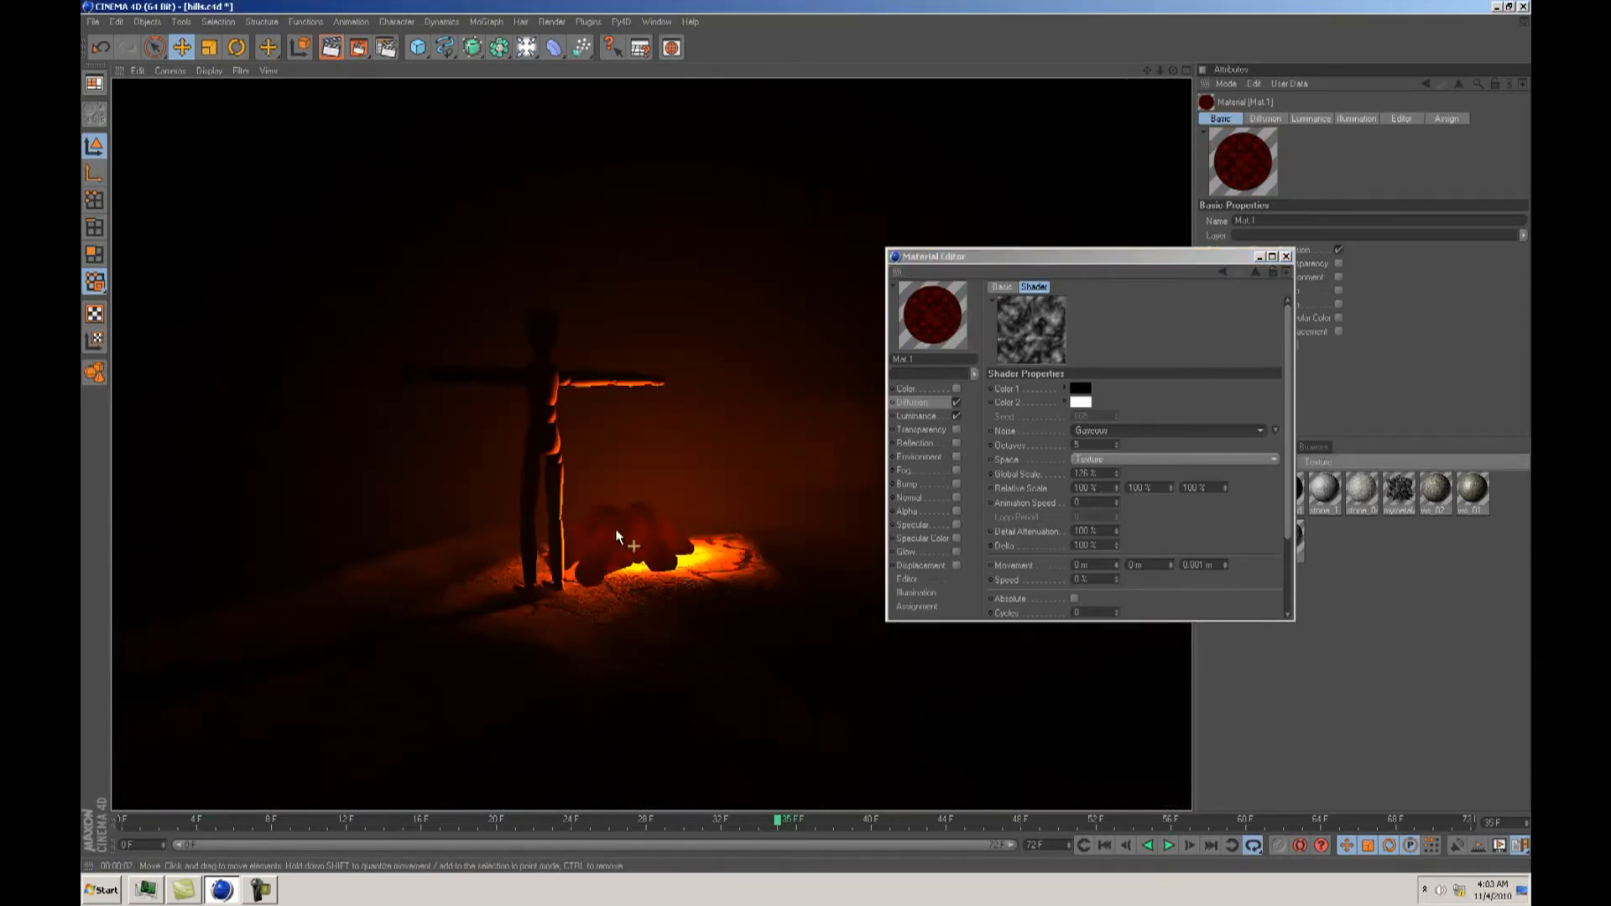
Step: Lower the Gaseous noise's global scale to 60% and render the view
drag(1115, 473, 1117, 476)
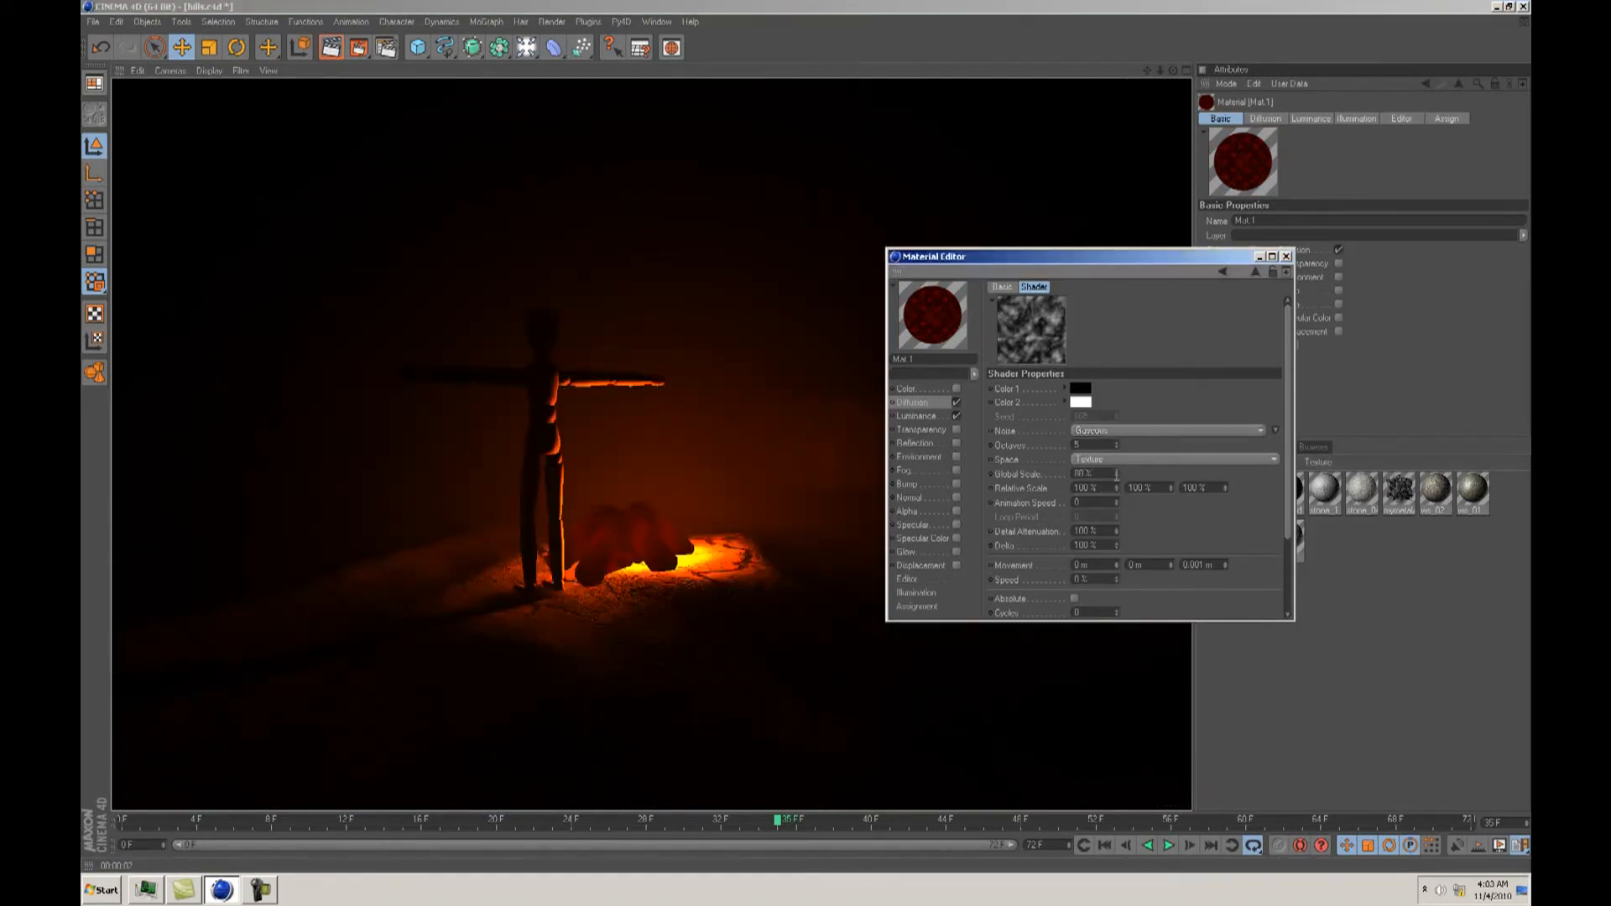
click(336, 49)
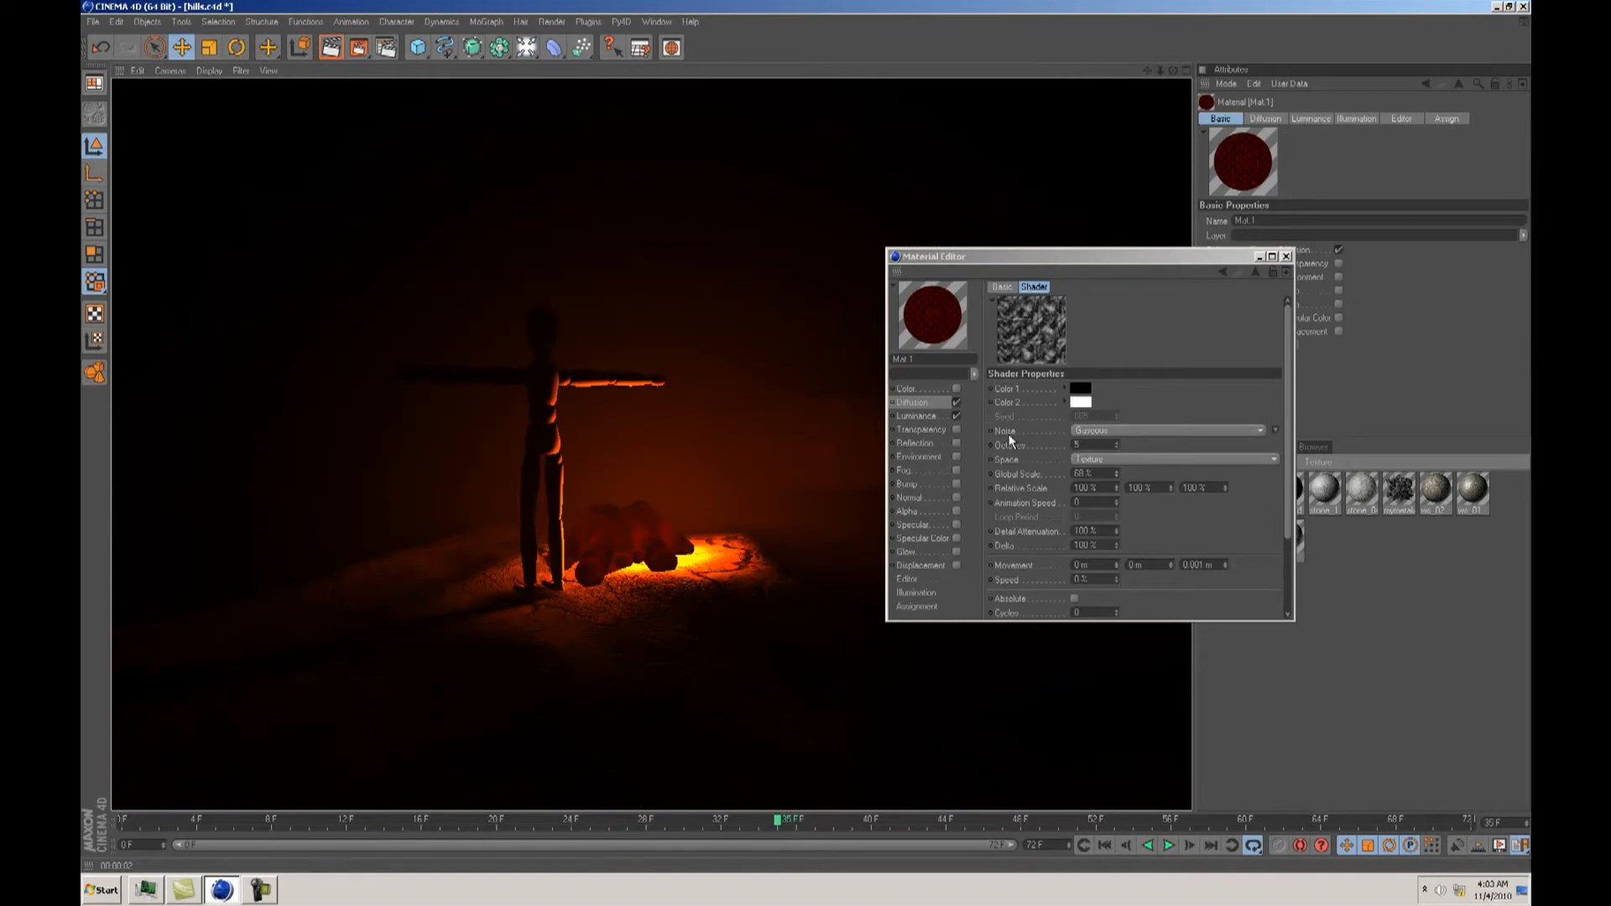
Step: Raise the ember material's Luminance brightness to 100%, with a test render of the view along the way
click(915, 418)
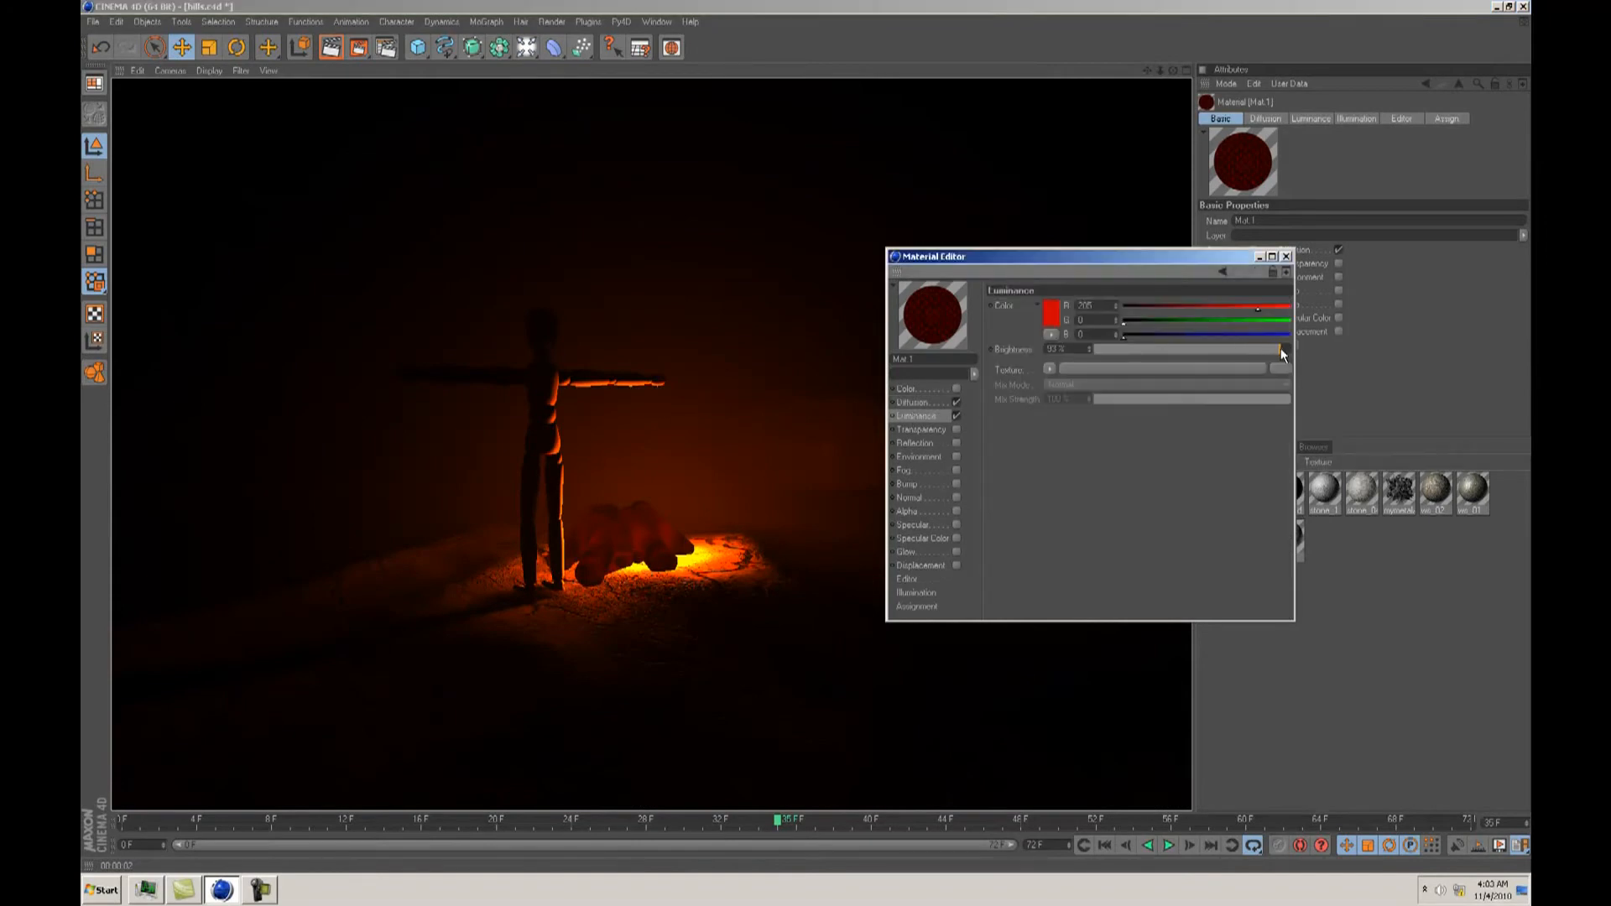
click(332, 48)
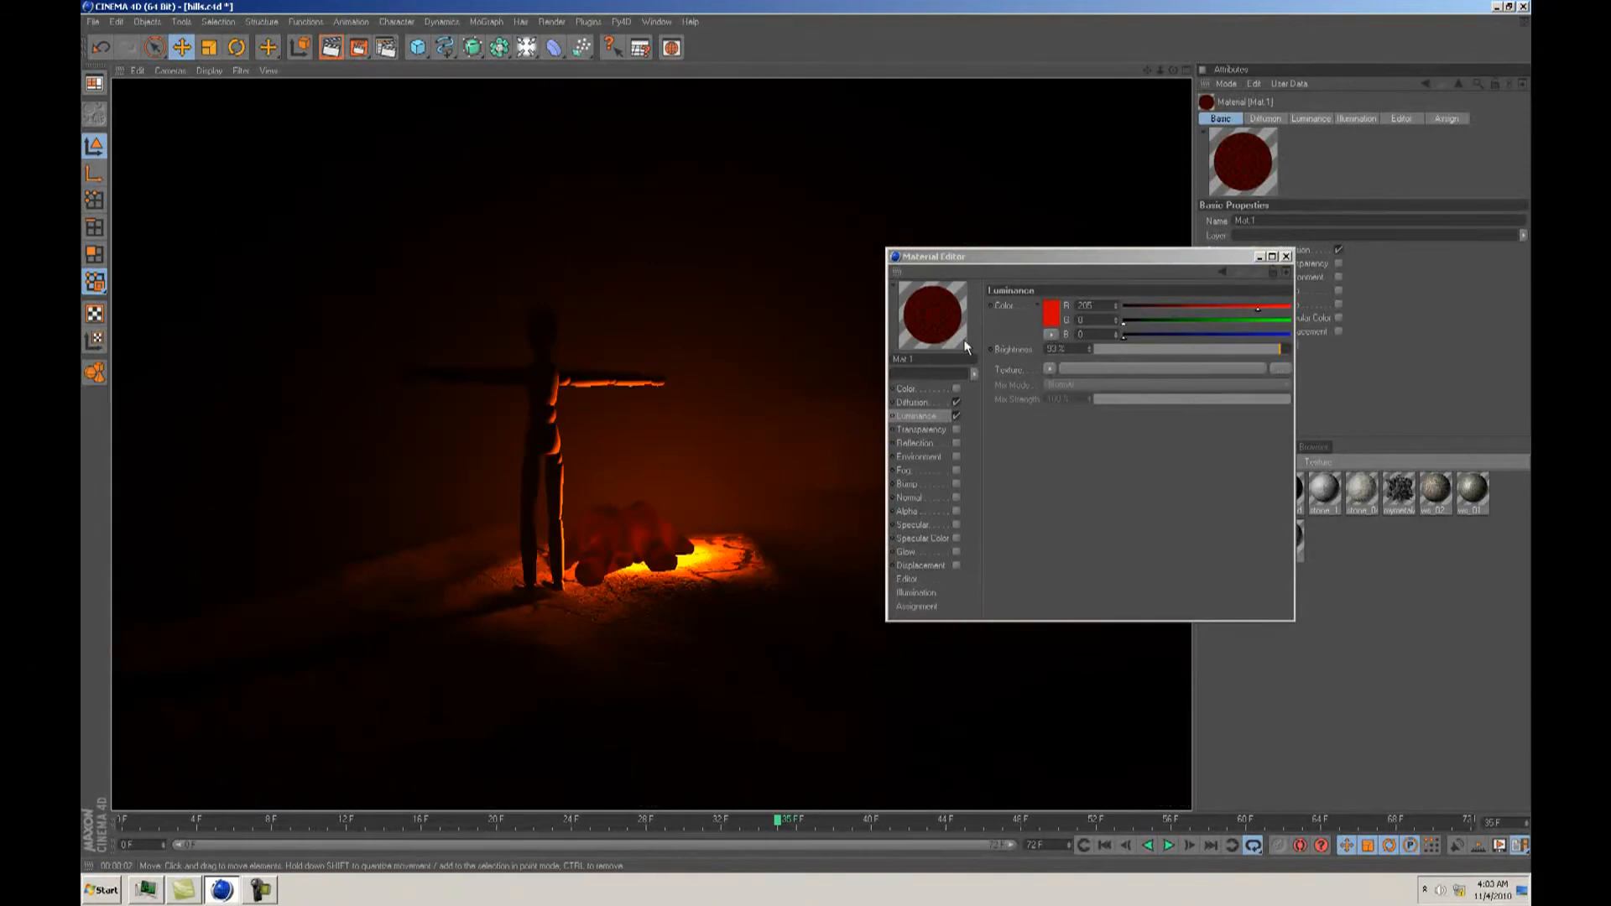
drag(1272, 355, 1332, 348)
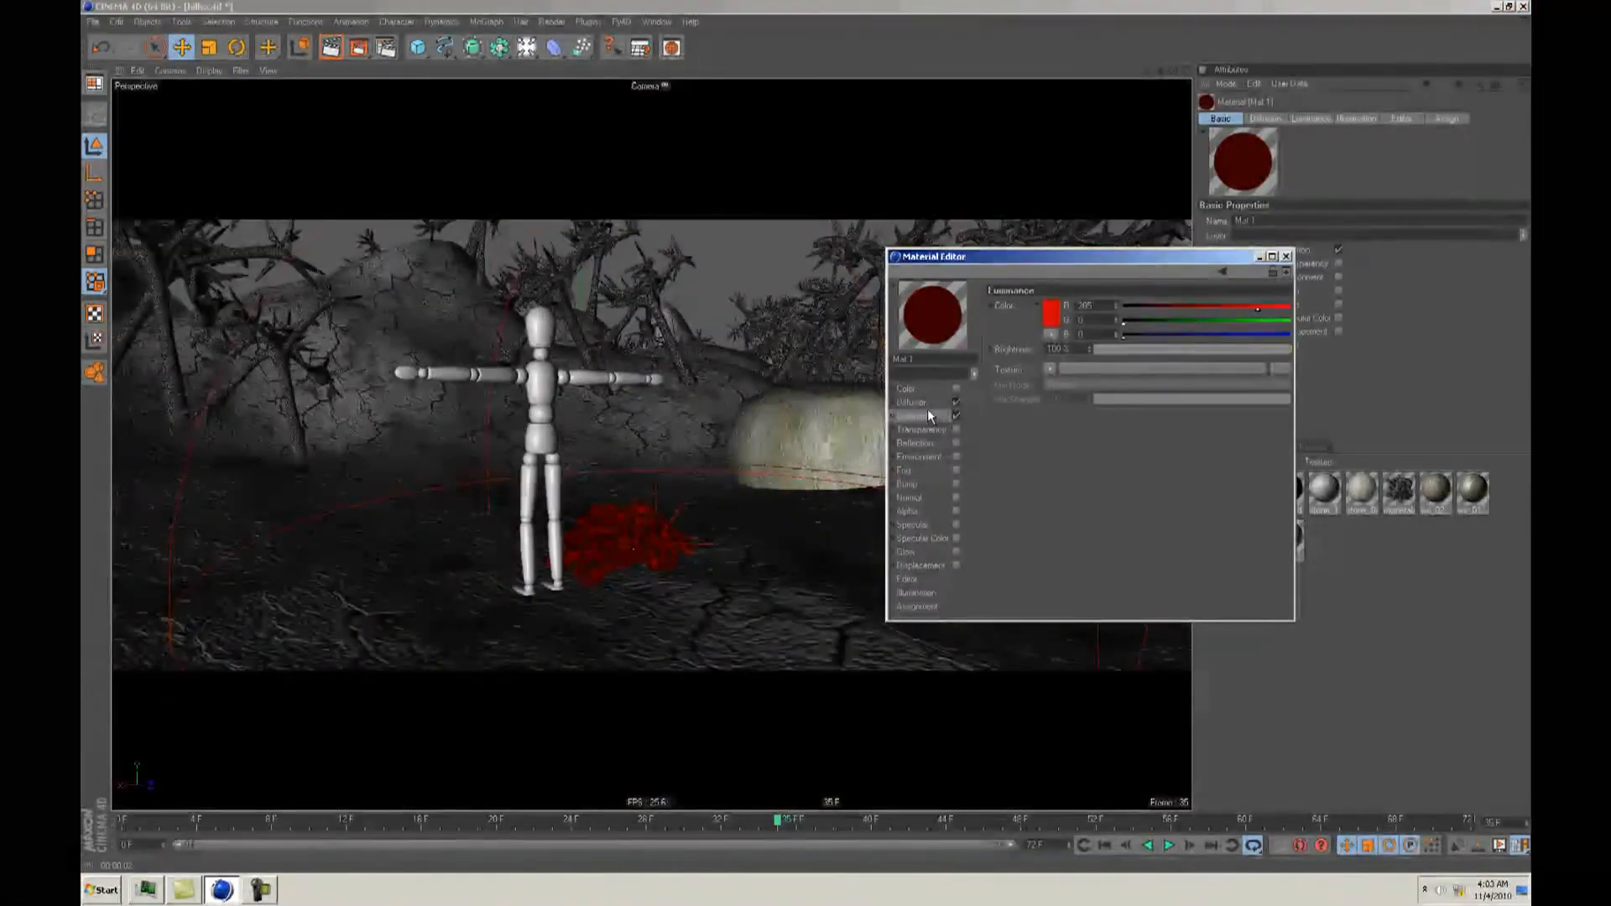
Step: Set the Low Clip of the Diffusion channel's noise shader to about 8%
click(913, 402)
click(1007, 403)
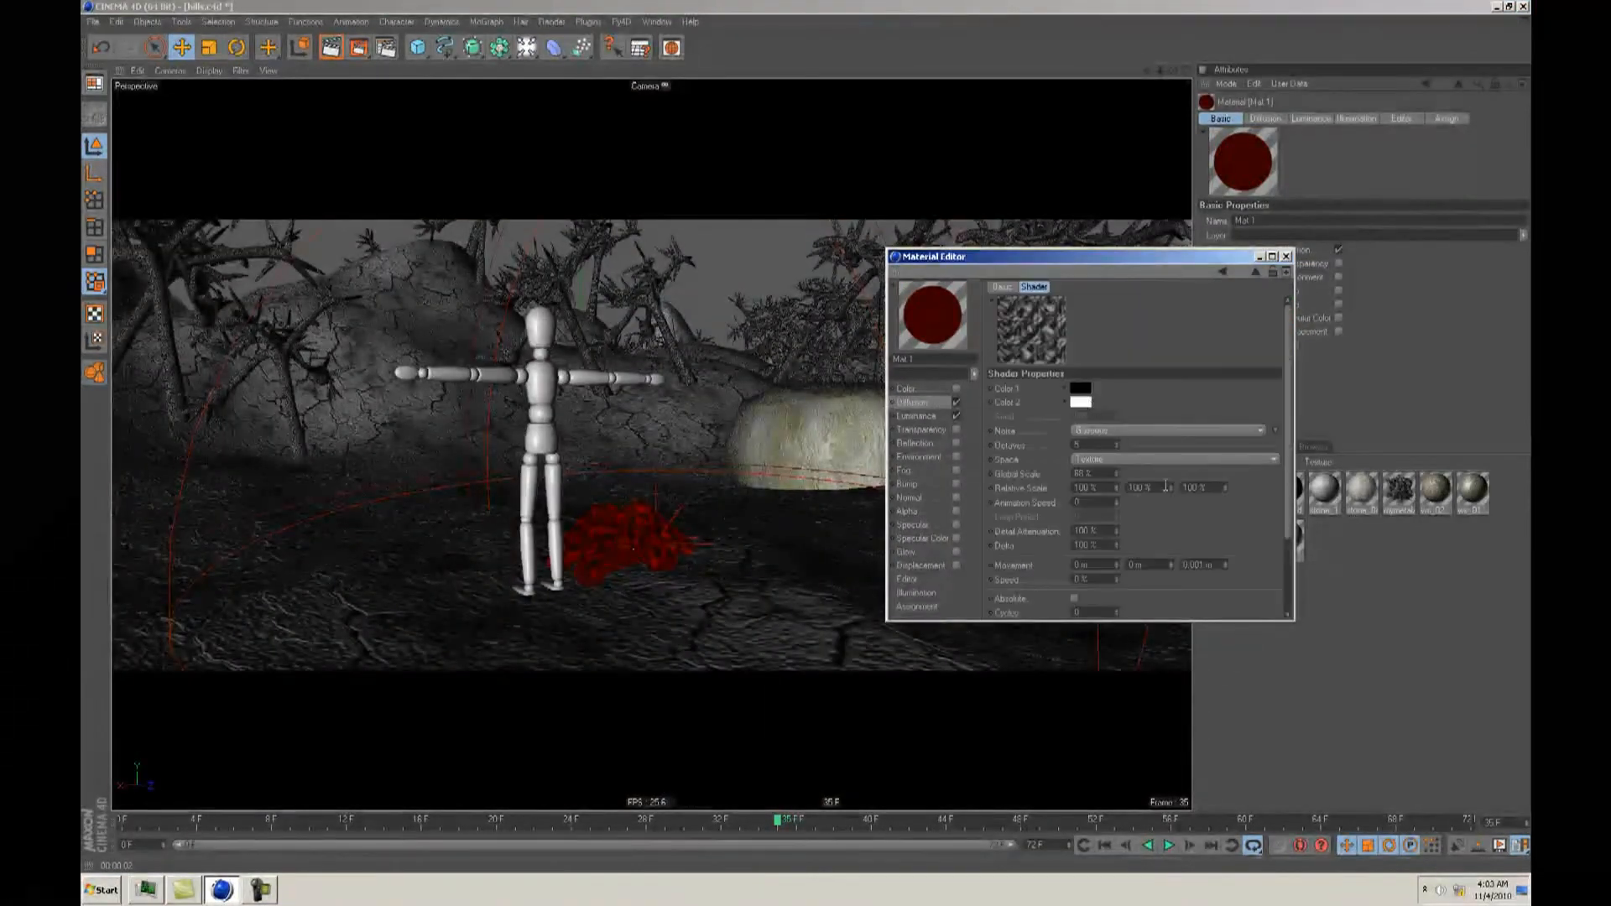
drag(1348, 681, 1348, 683)
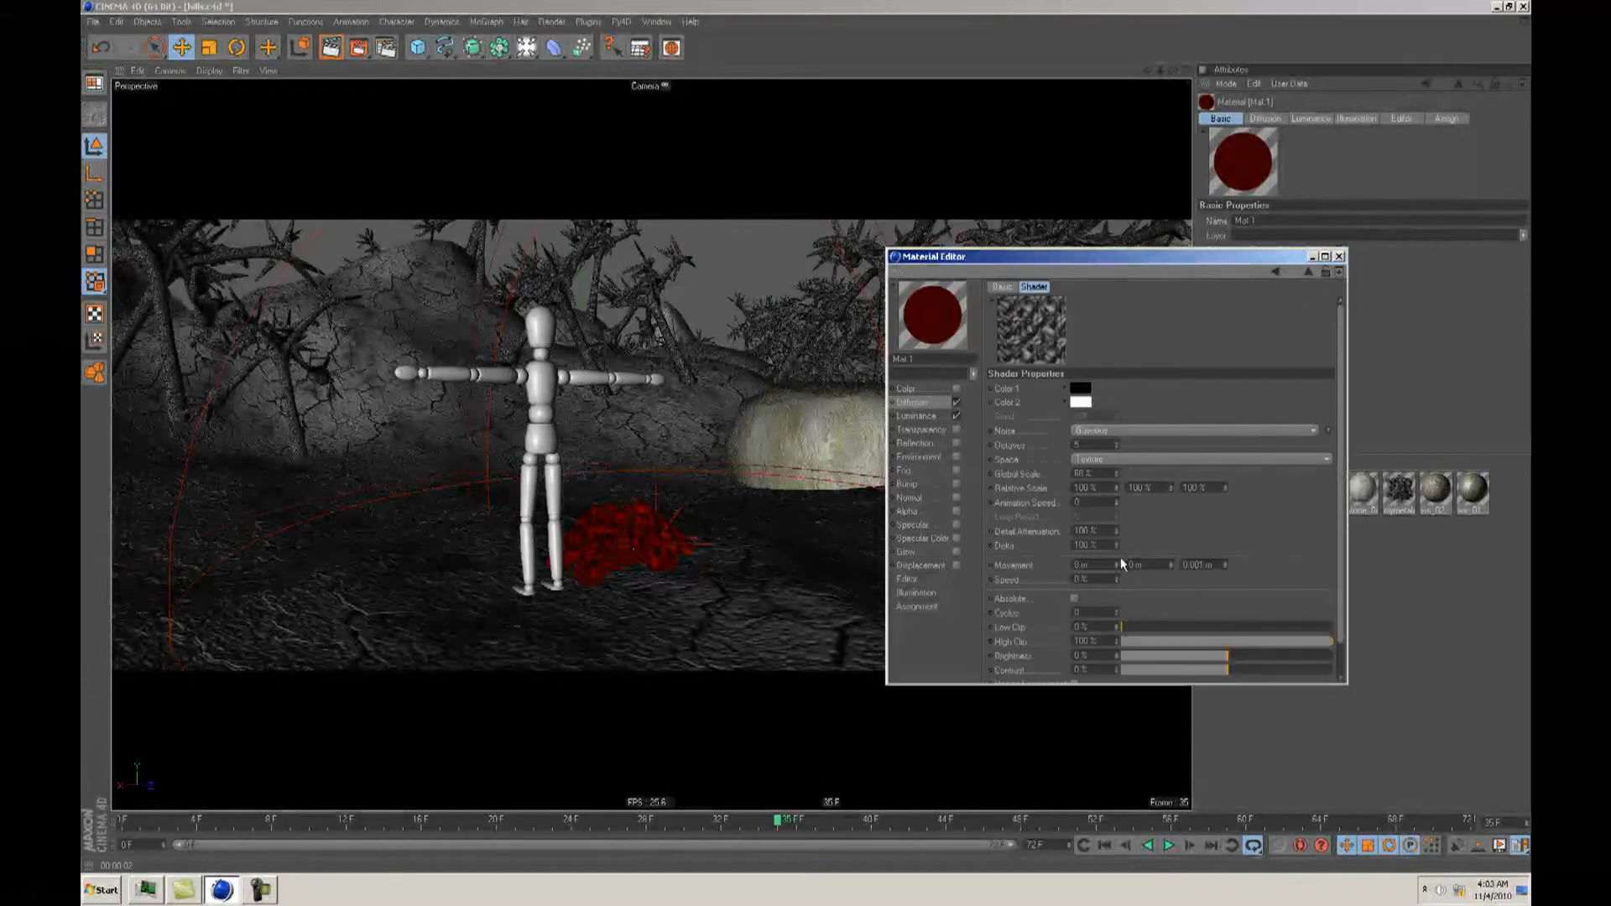
drag(1340, 520, 1340, 554)
mouse_move(1138, 594)
mouse_down()
mouse_move(1155, 593)
mouse_move(1140, 594)
mouse_up()
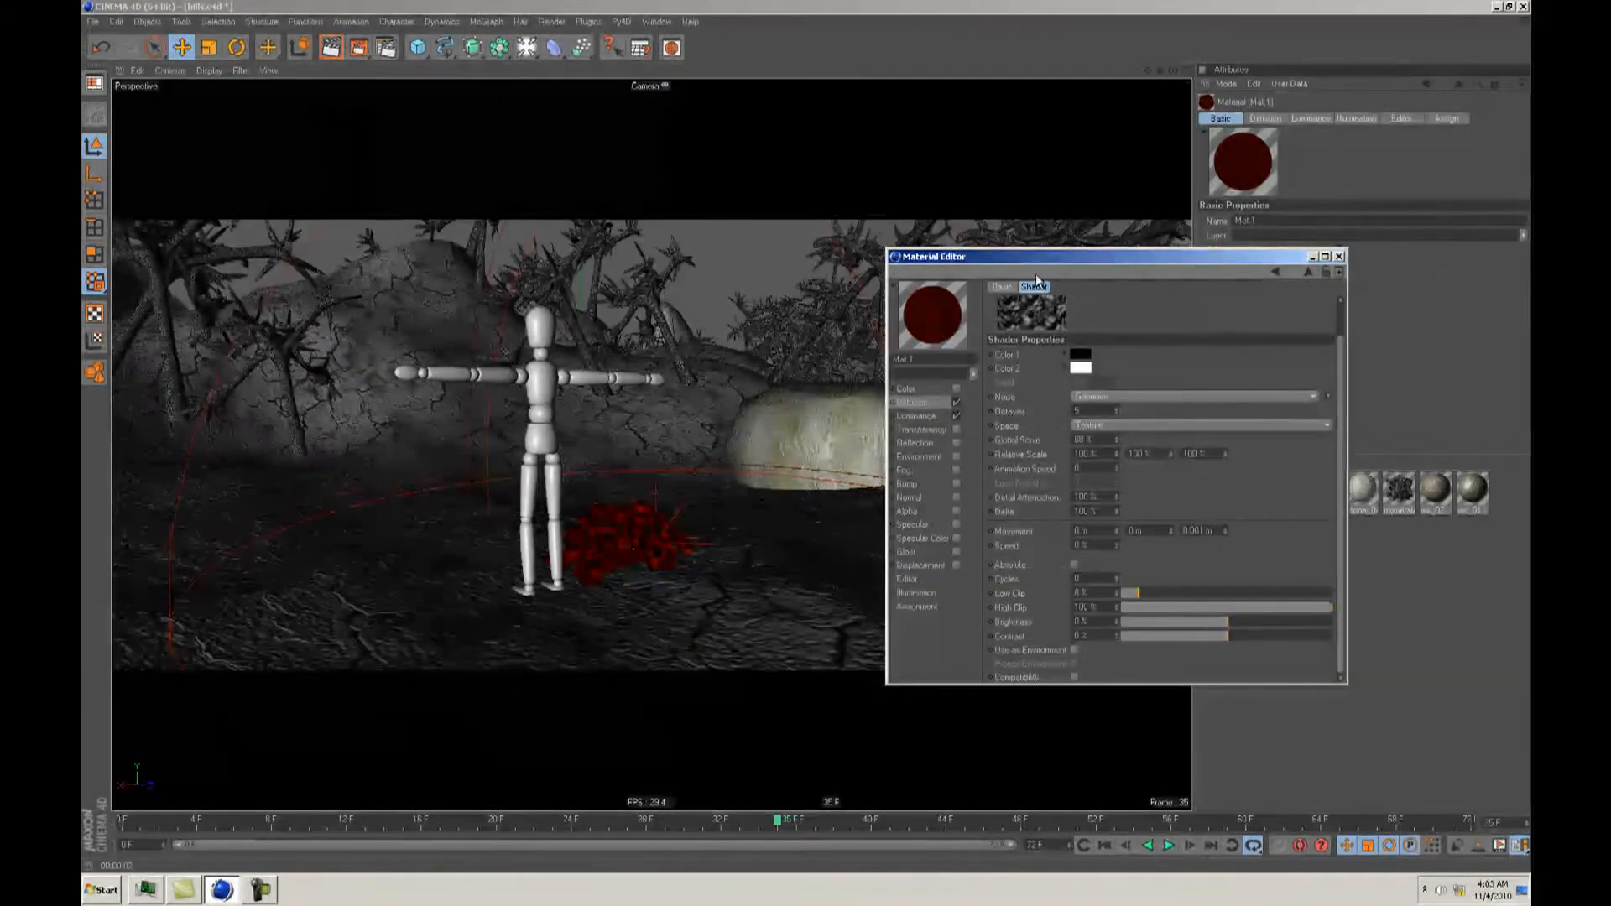
Step: Enlarge the material editor and set the noise shader's preview size to Huge
drag(1054, 253, 1033, 181)
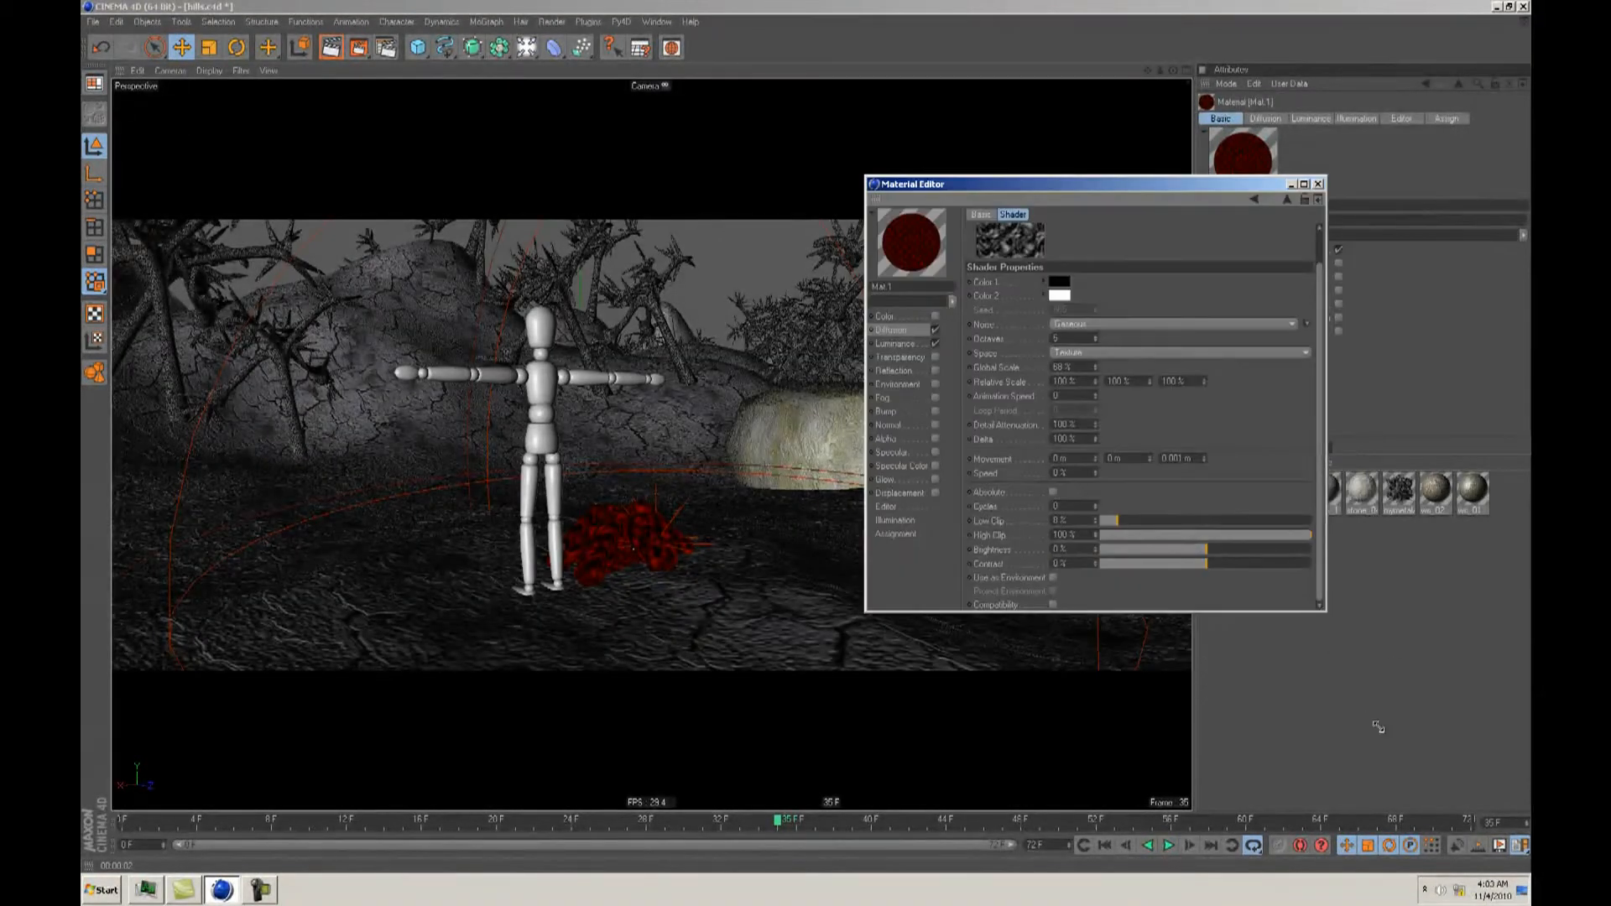
drag(1368, 710, 1380, 725)
right_click(1014, 240)
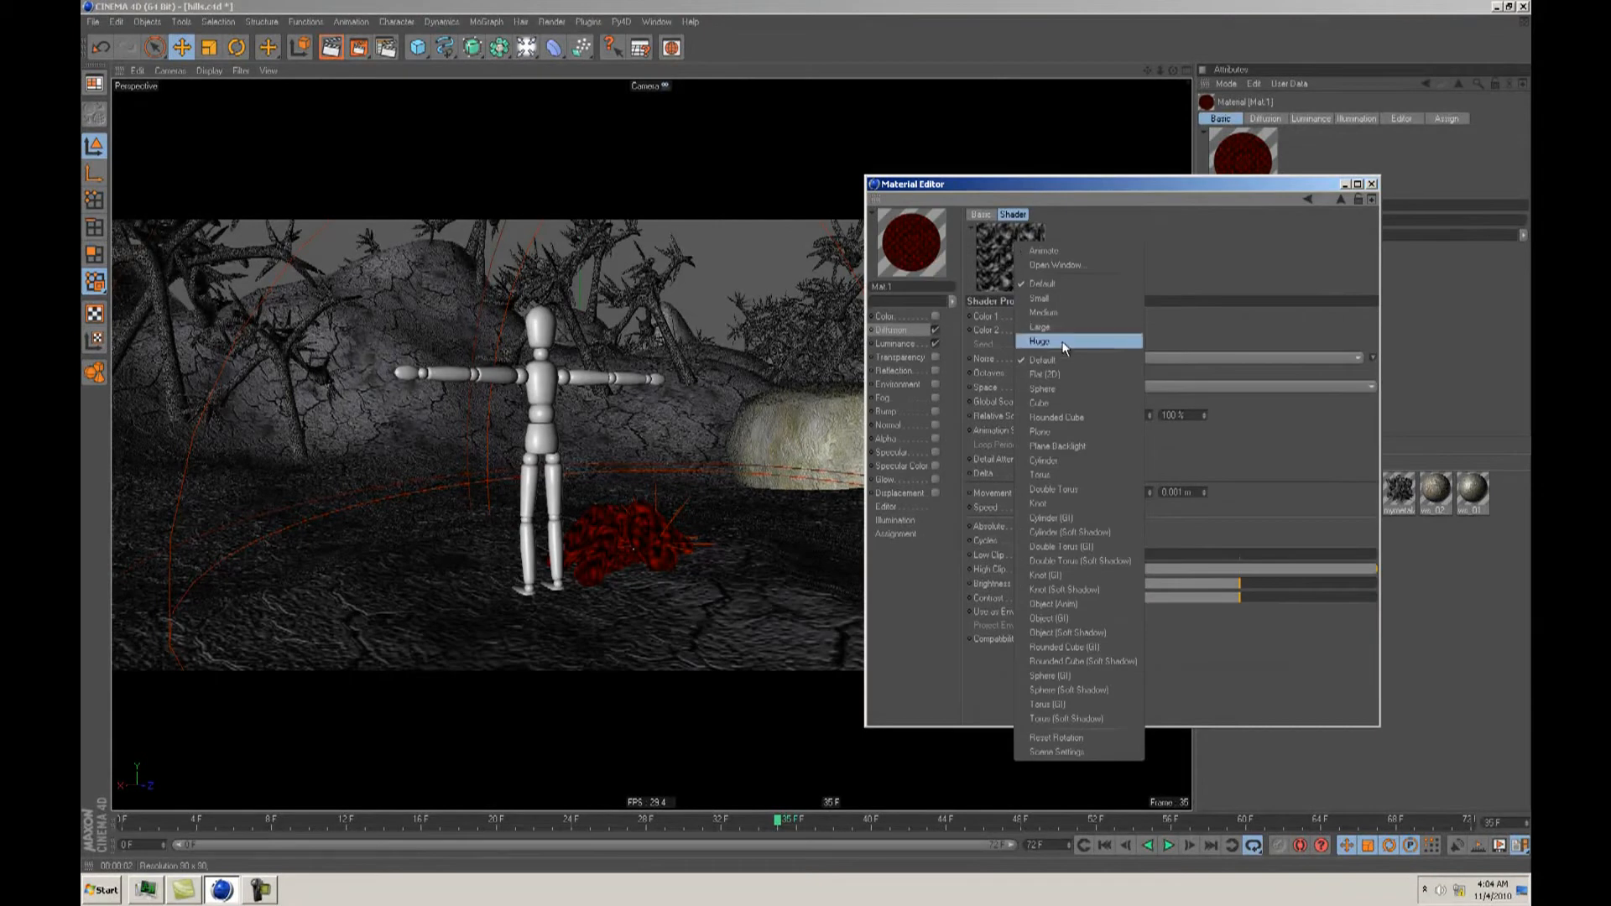
click(1061, 331)
right_click(1018, 272)
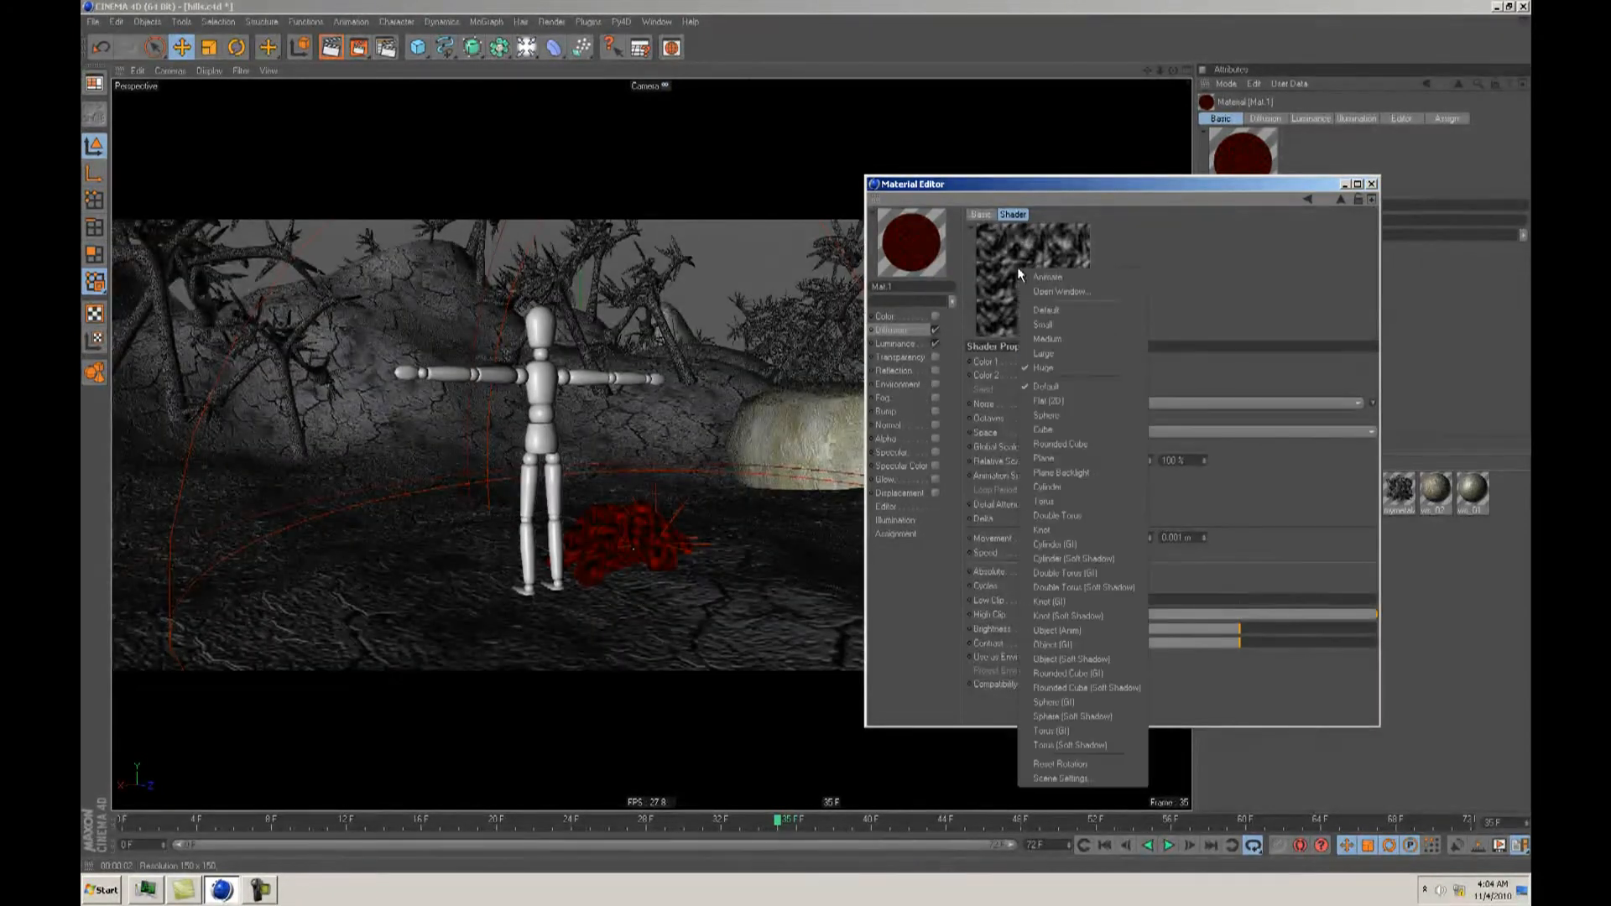
click(1058, 368)
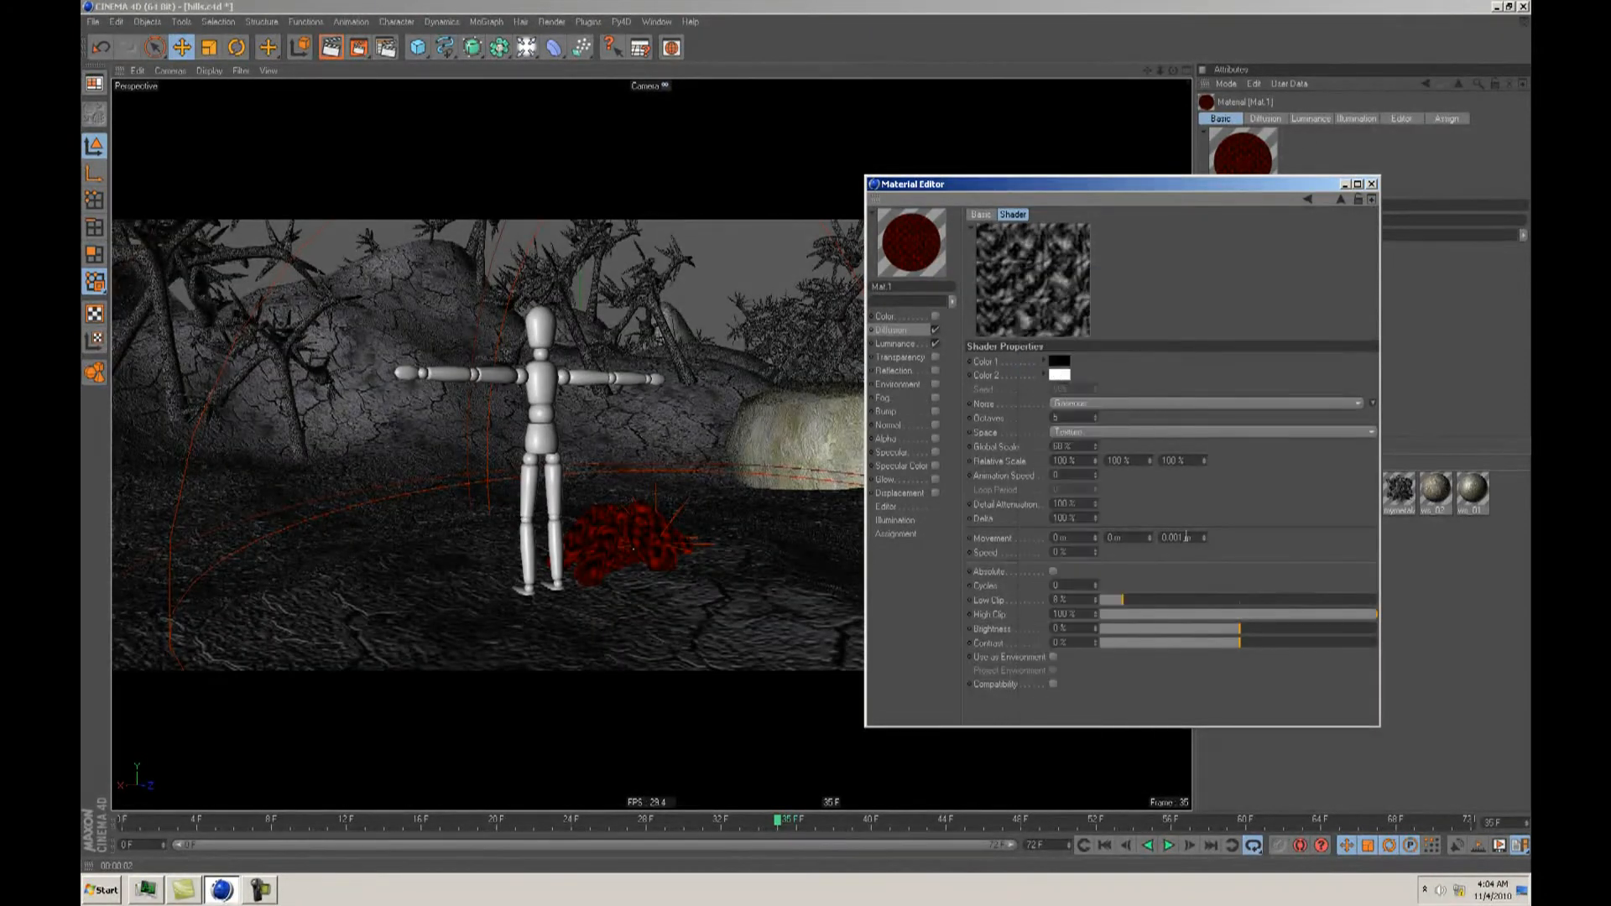
Step: Lower the Diffusion noise's High Clip to about 55%, rendering the view after each adjustment
drag(1373, 620, 1281, 617)
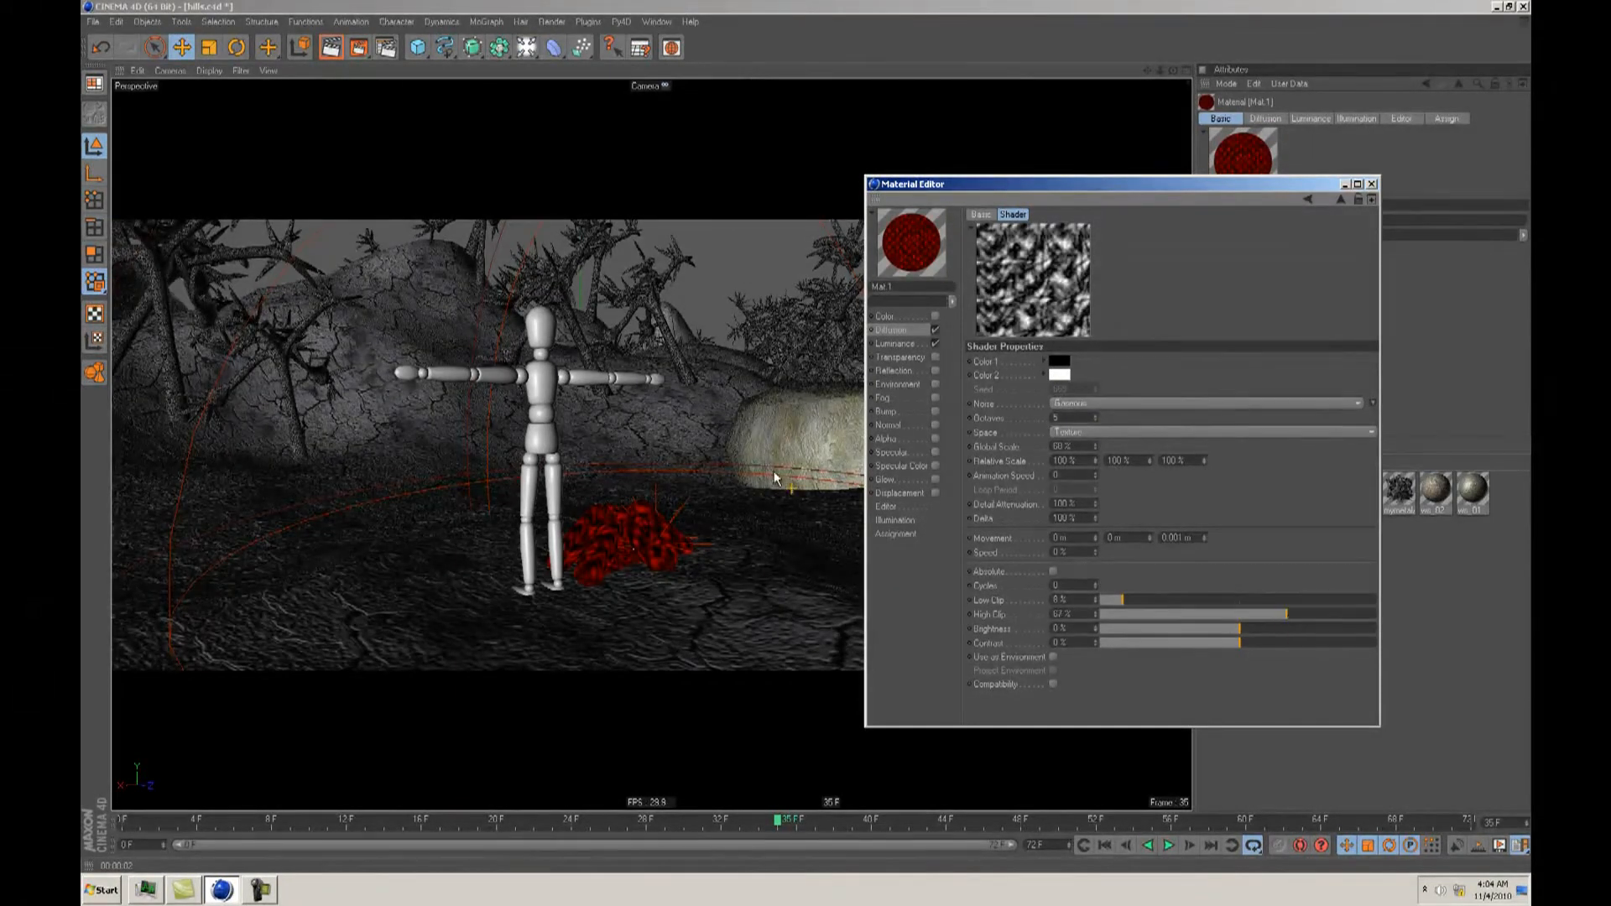
click(333, 51)
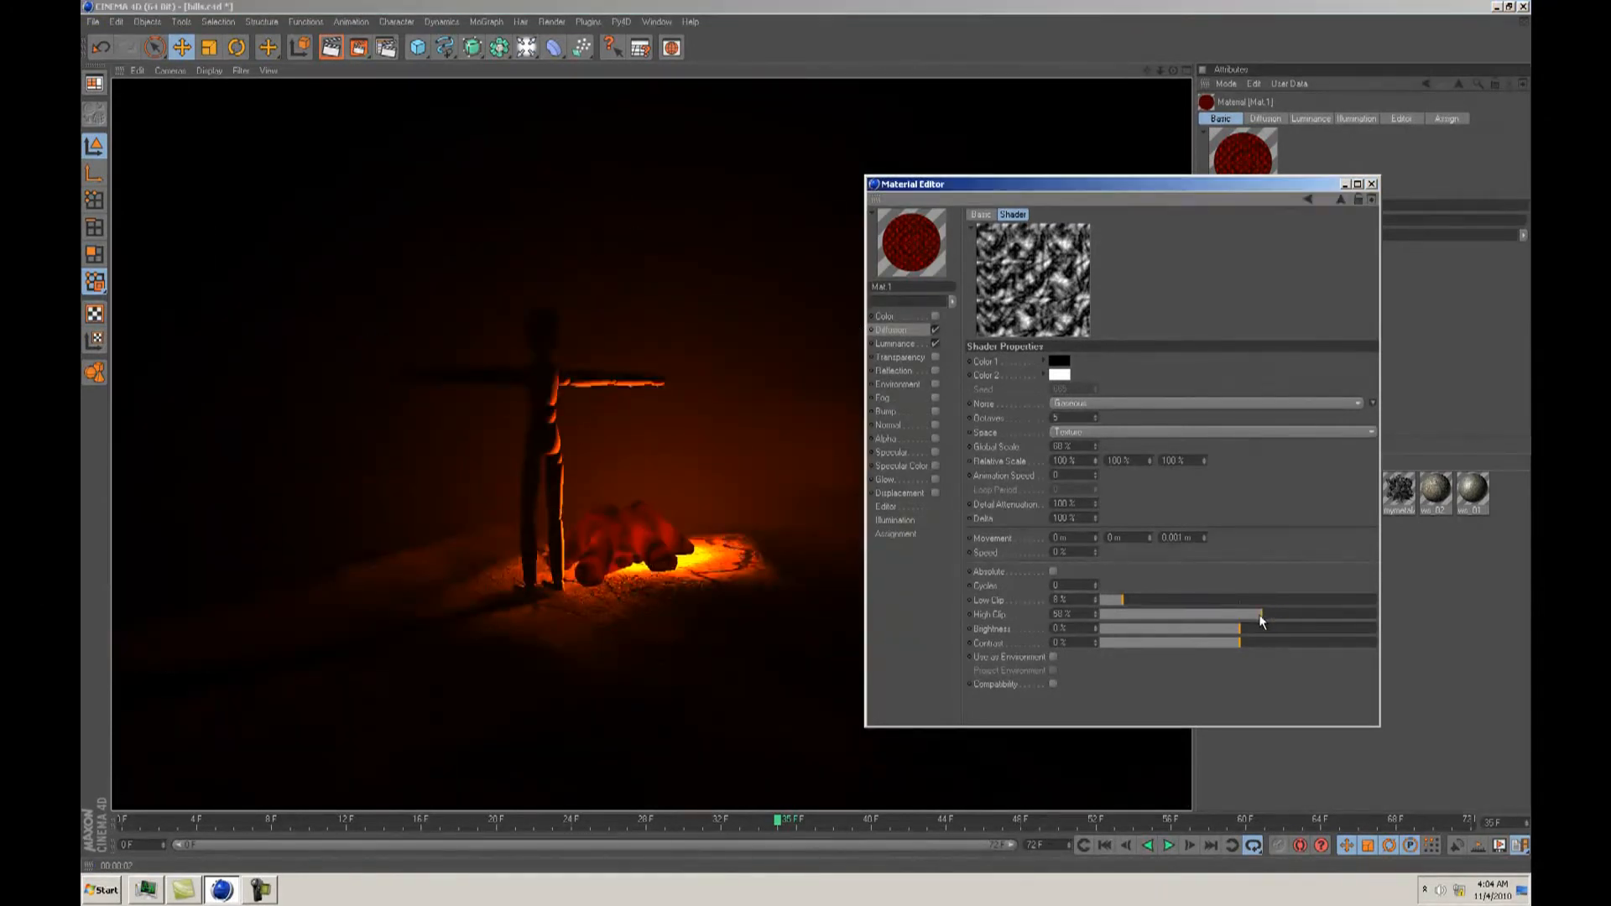
drag(1270, 613, 1219, 614)
click(334, 53)
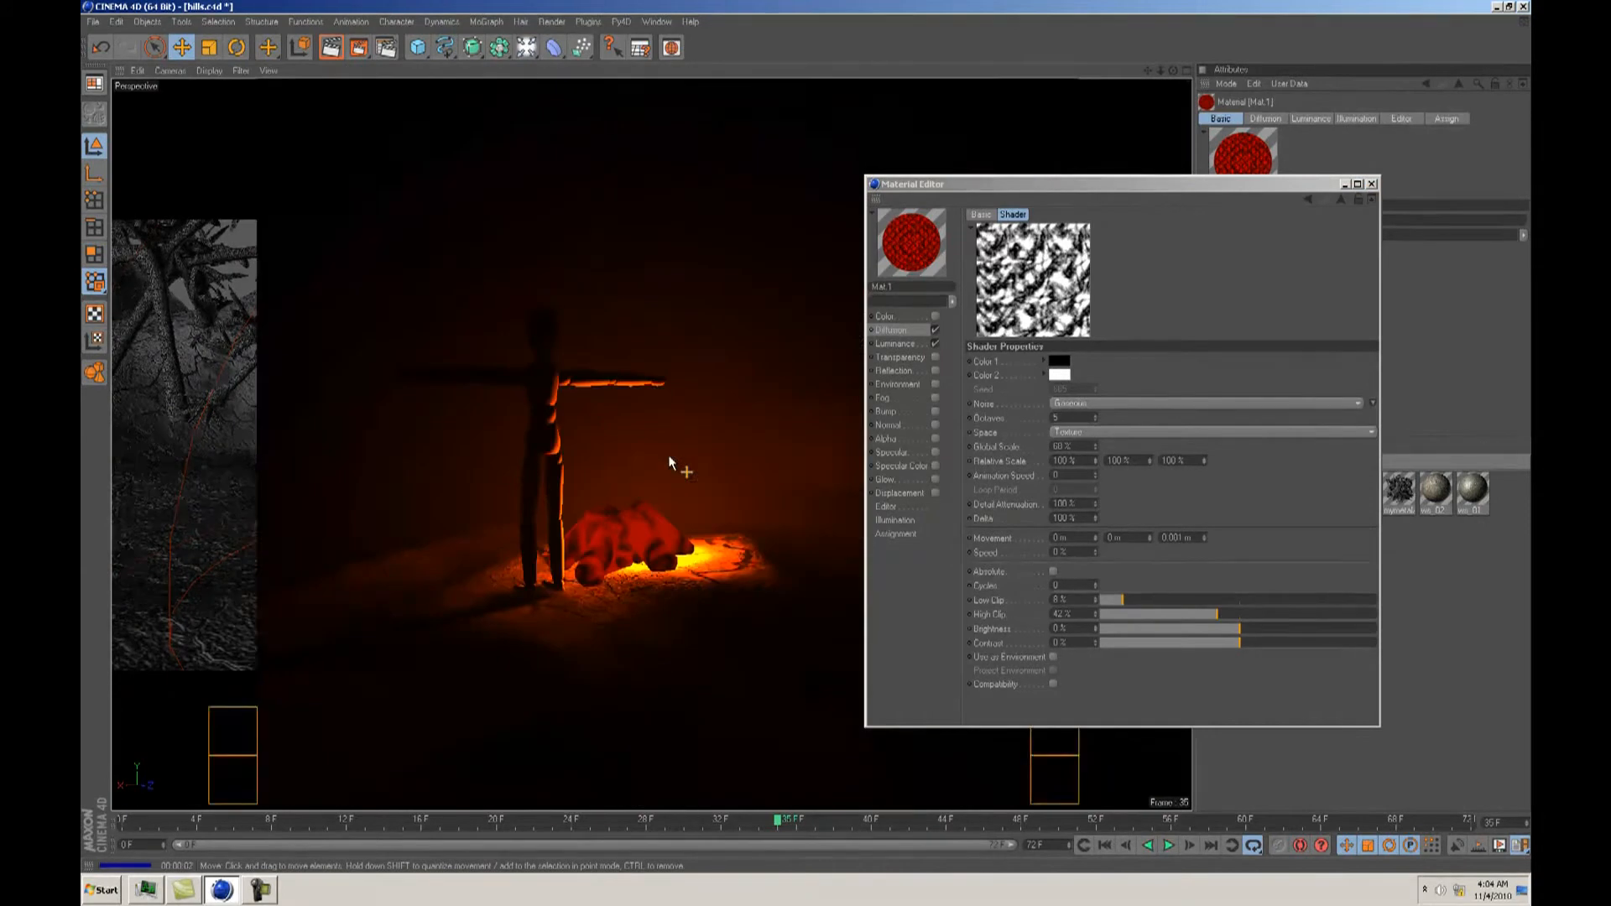
drag(1231, 620, 1254, 614)
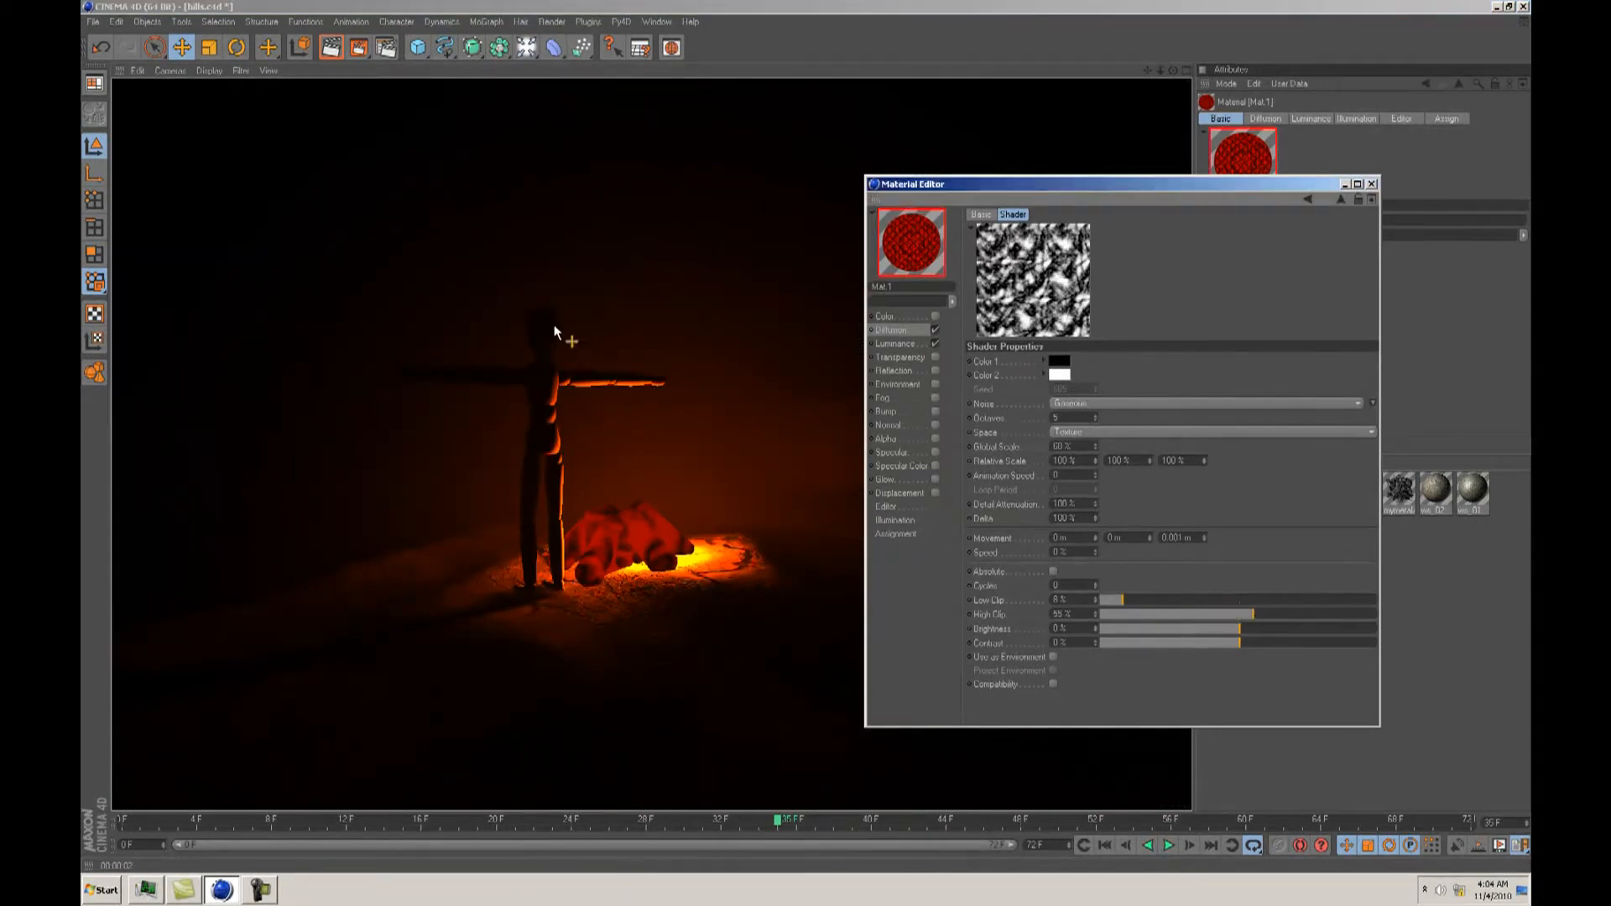
click(318, 48)
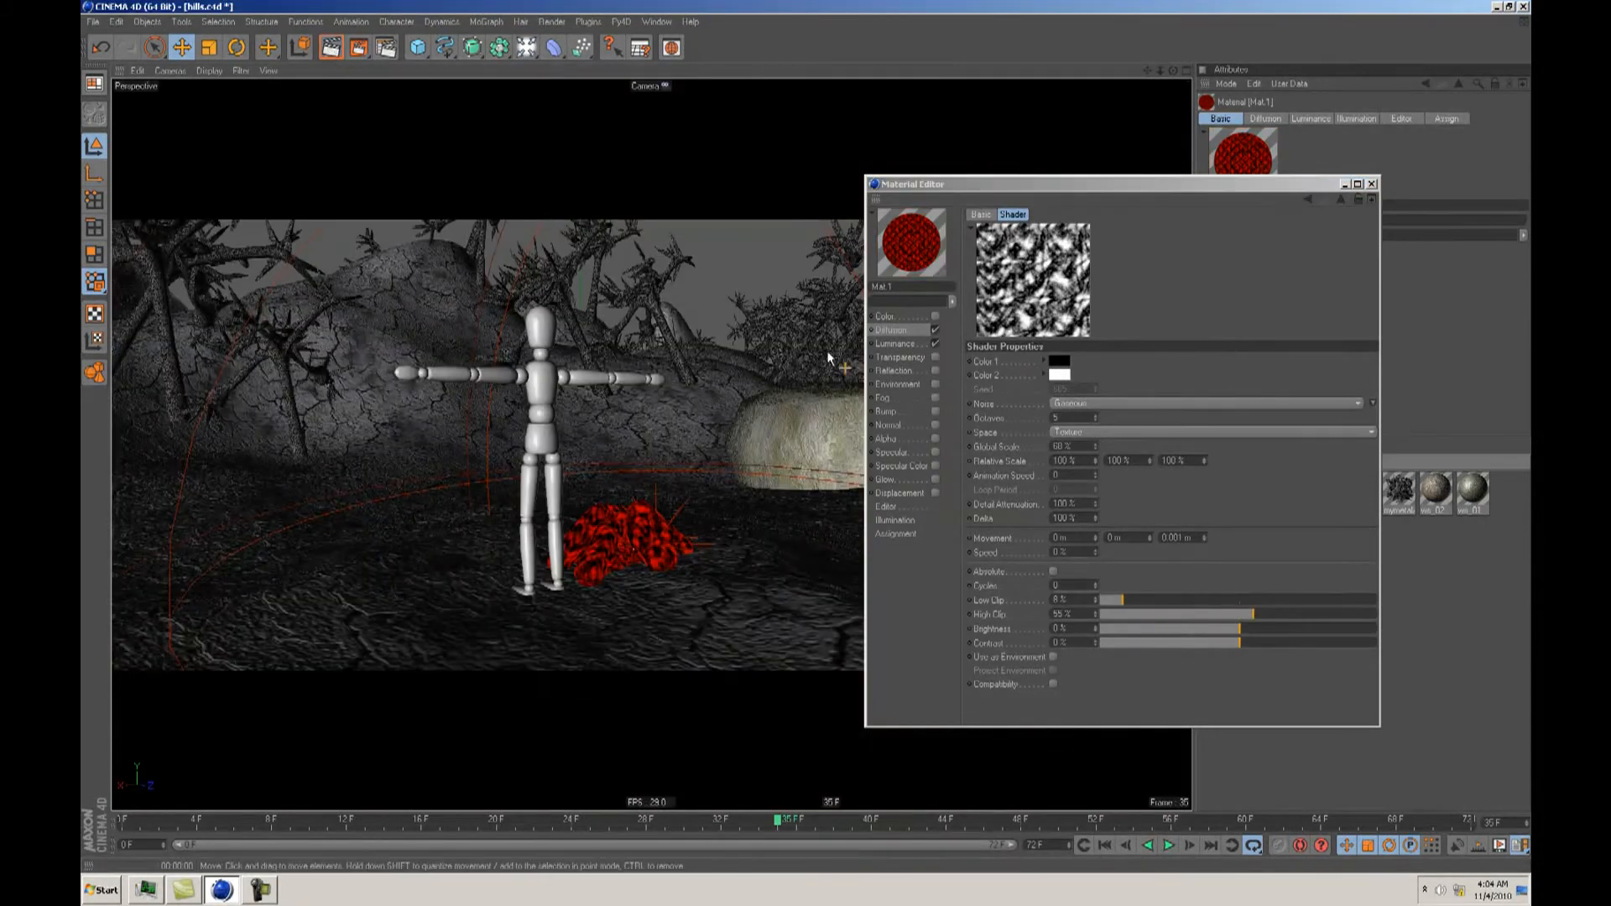
Step: Set the noise's movement to 10 m on all three axes and its speed to 20%
click(1129, 289)
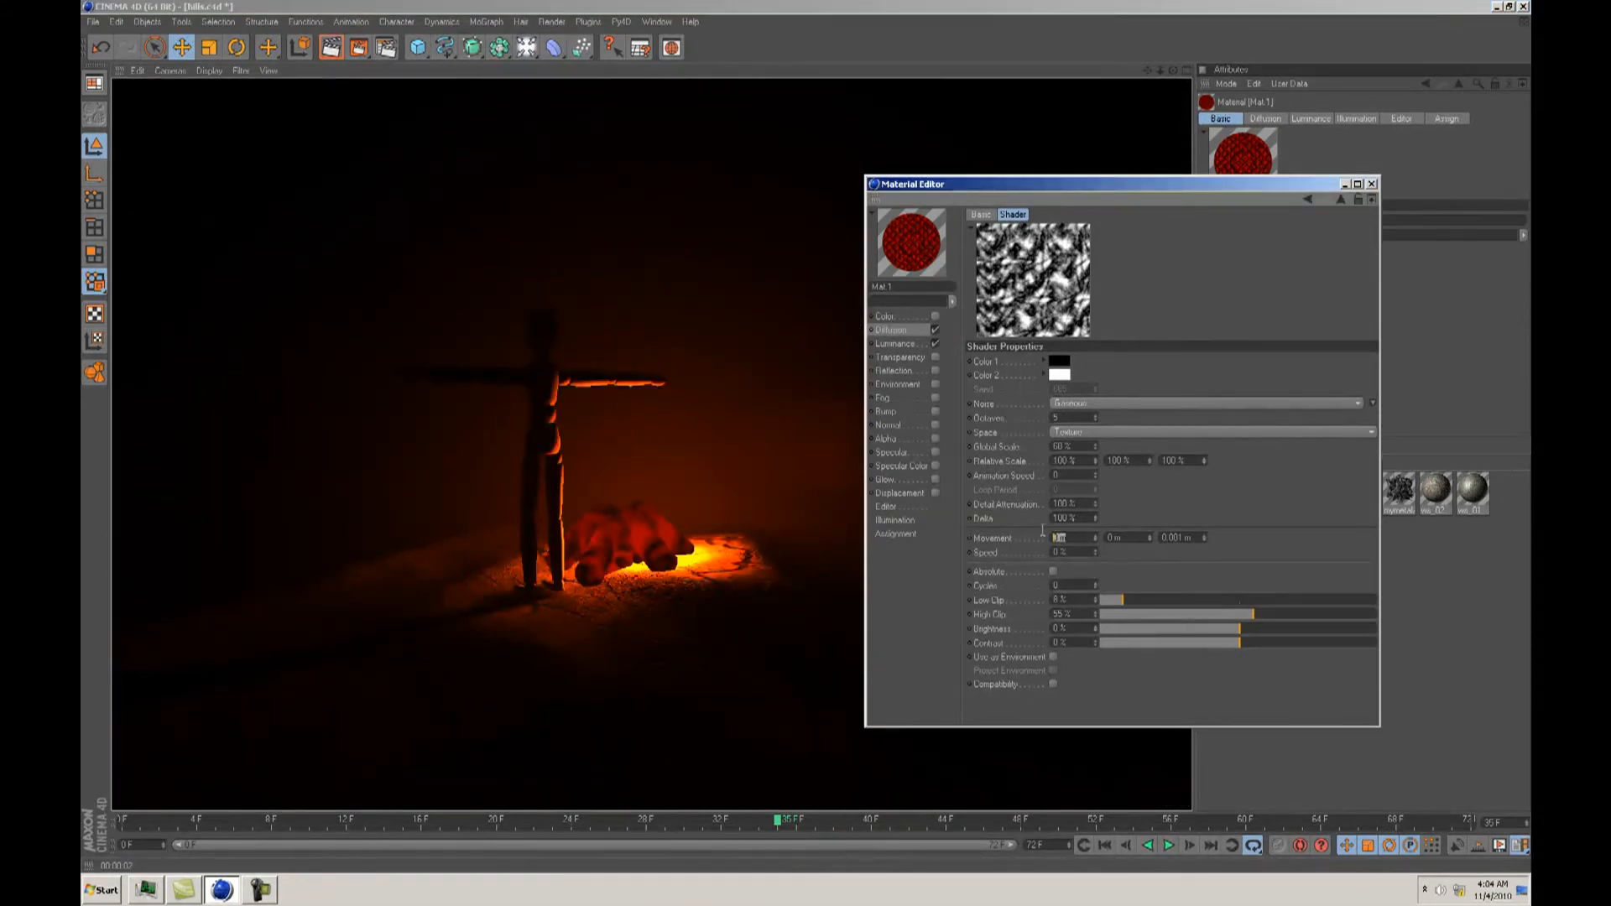
text(10)
key(Tab)
text(1)
key(Tab)
text(010)
key(BackSpace)
key(BackSpace)
key(BackSpace)
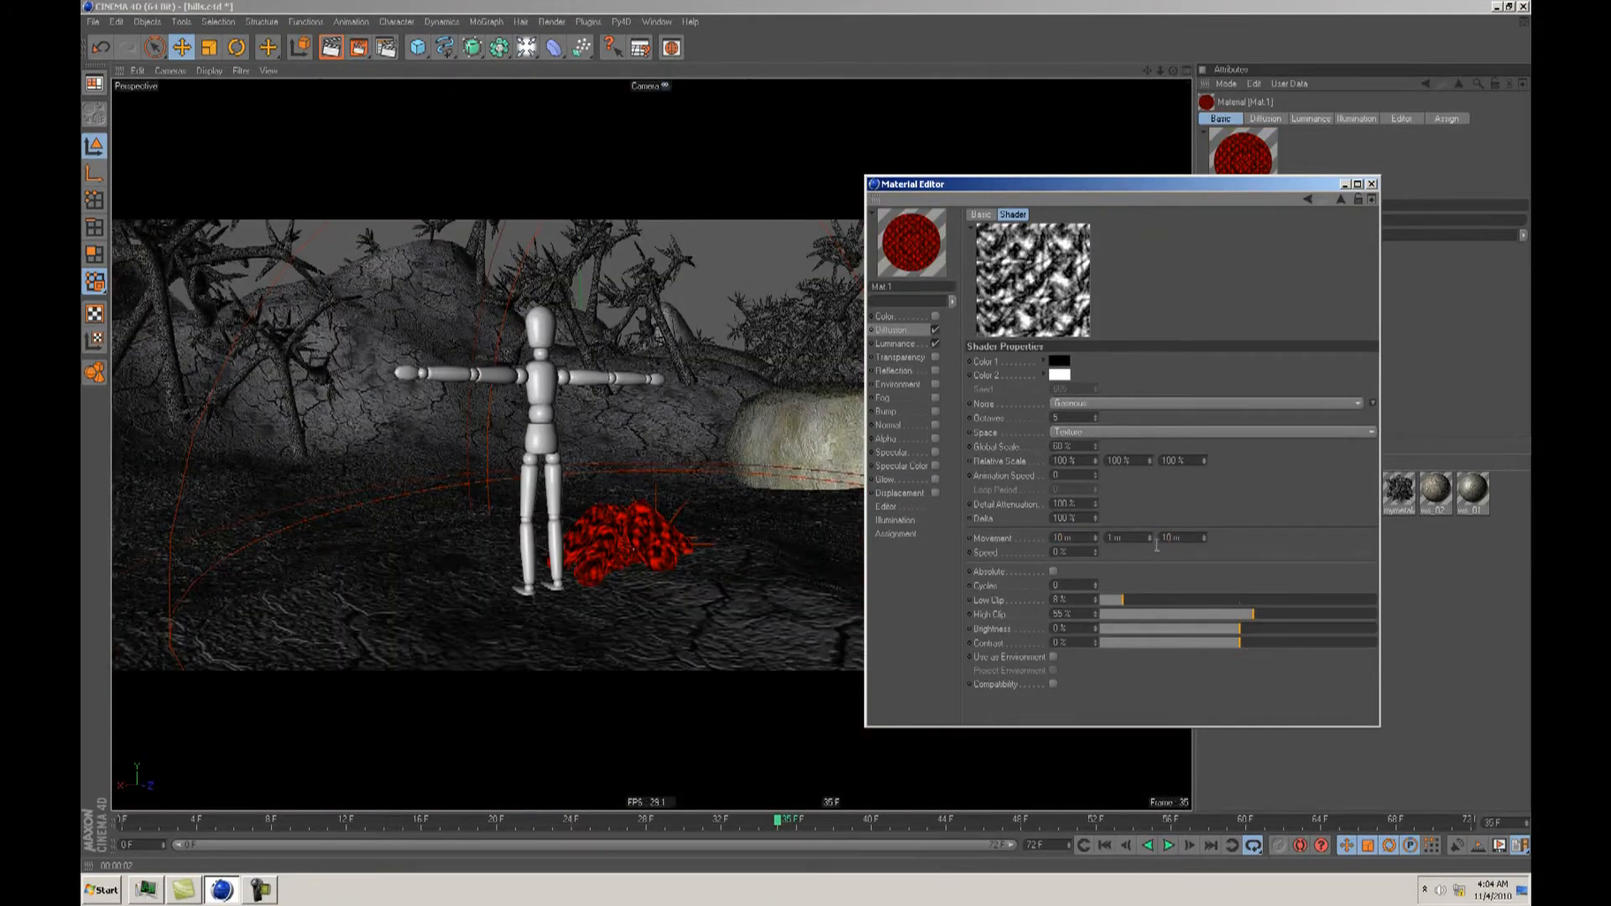
text(10)
key(Return)
text(20)
key(Return)
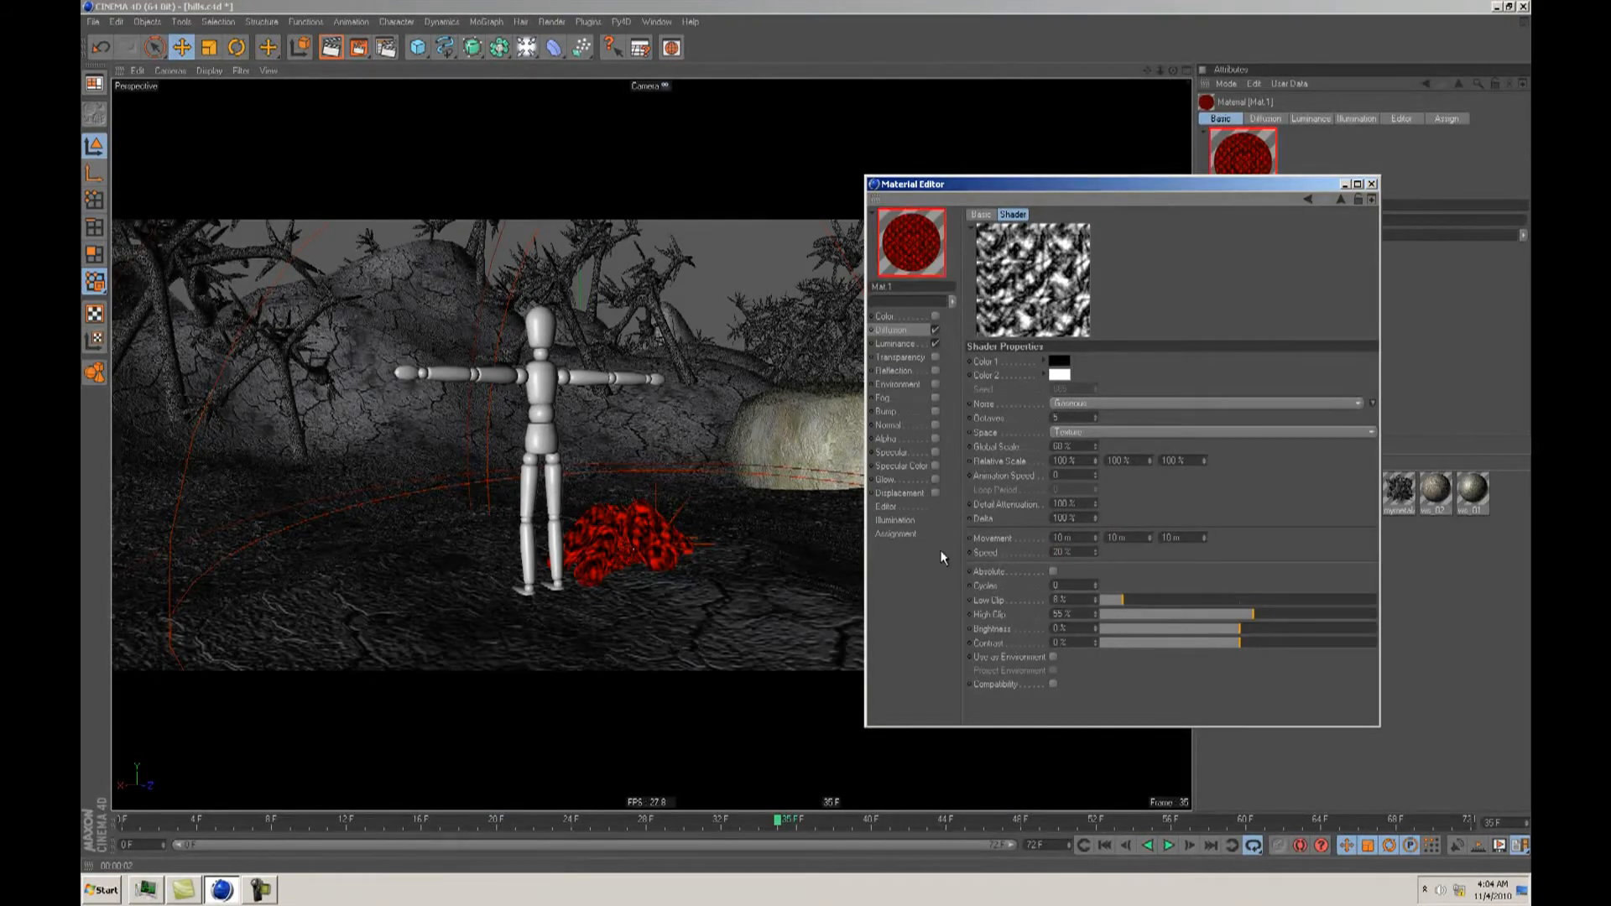
Step: Toggle the noise's animated preview and try an animation speed of 5
right_click(1019, 278)
click(1031, 283)
right_click(1032, 282)
click(1043, 288)
text(5)
key(Return)
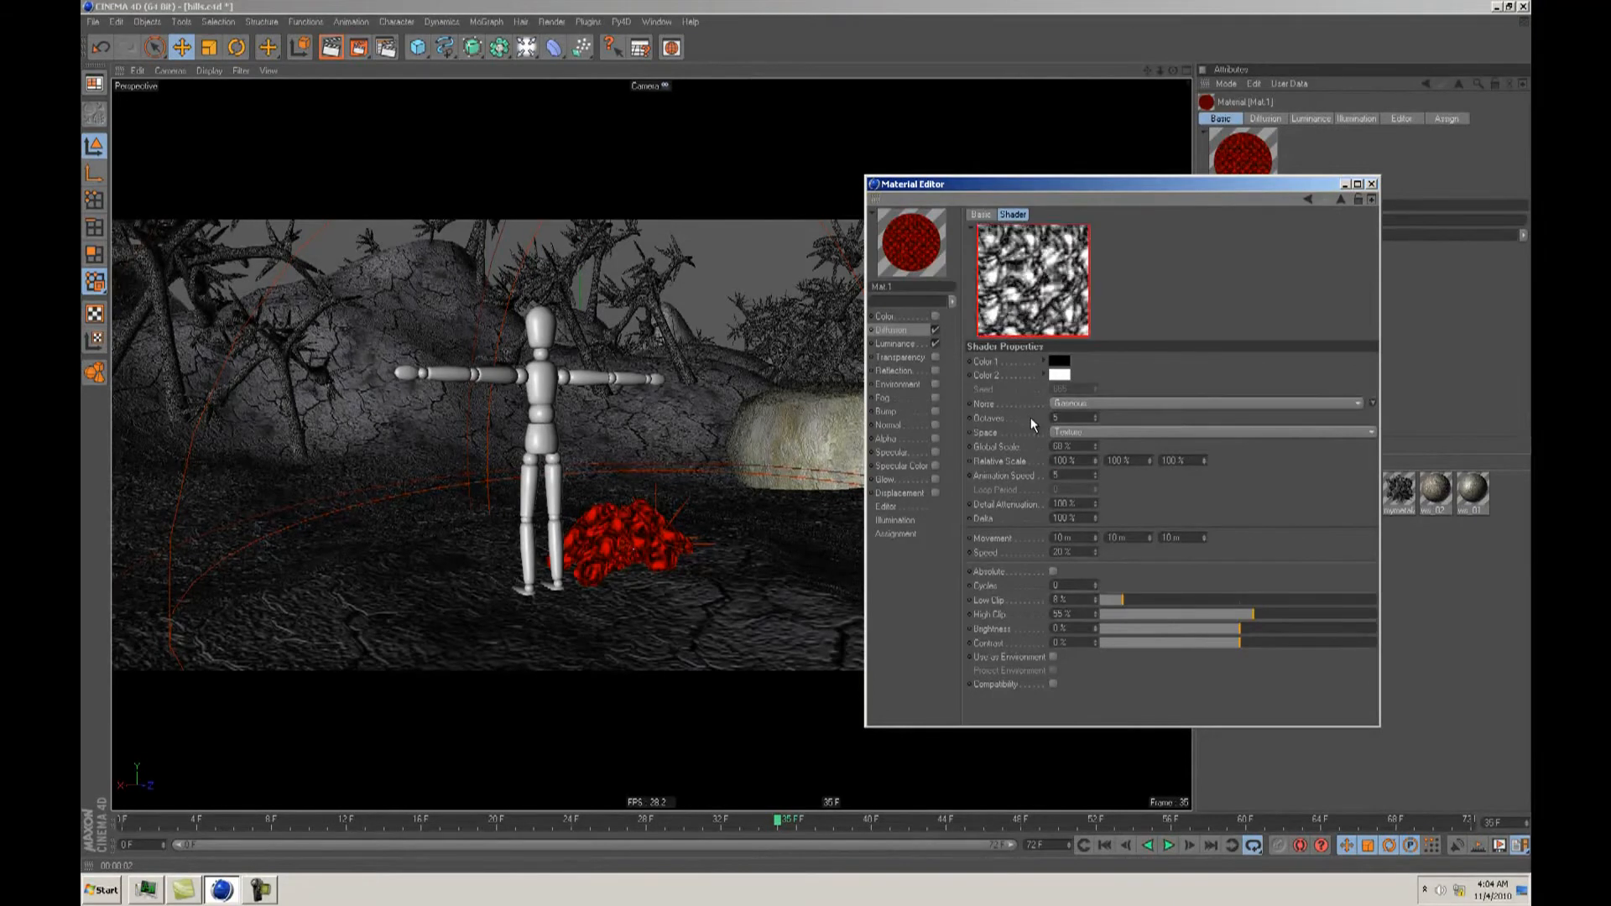
Step: Set the noise's animation speed to 1 and toggle its animated preview
drag(1076, 477, 997, 469)
text(1)
key(Return)
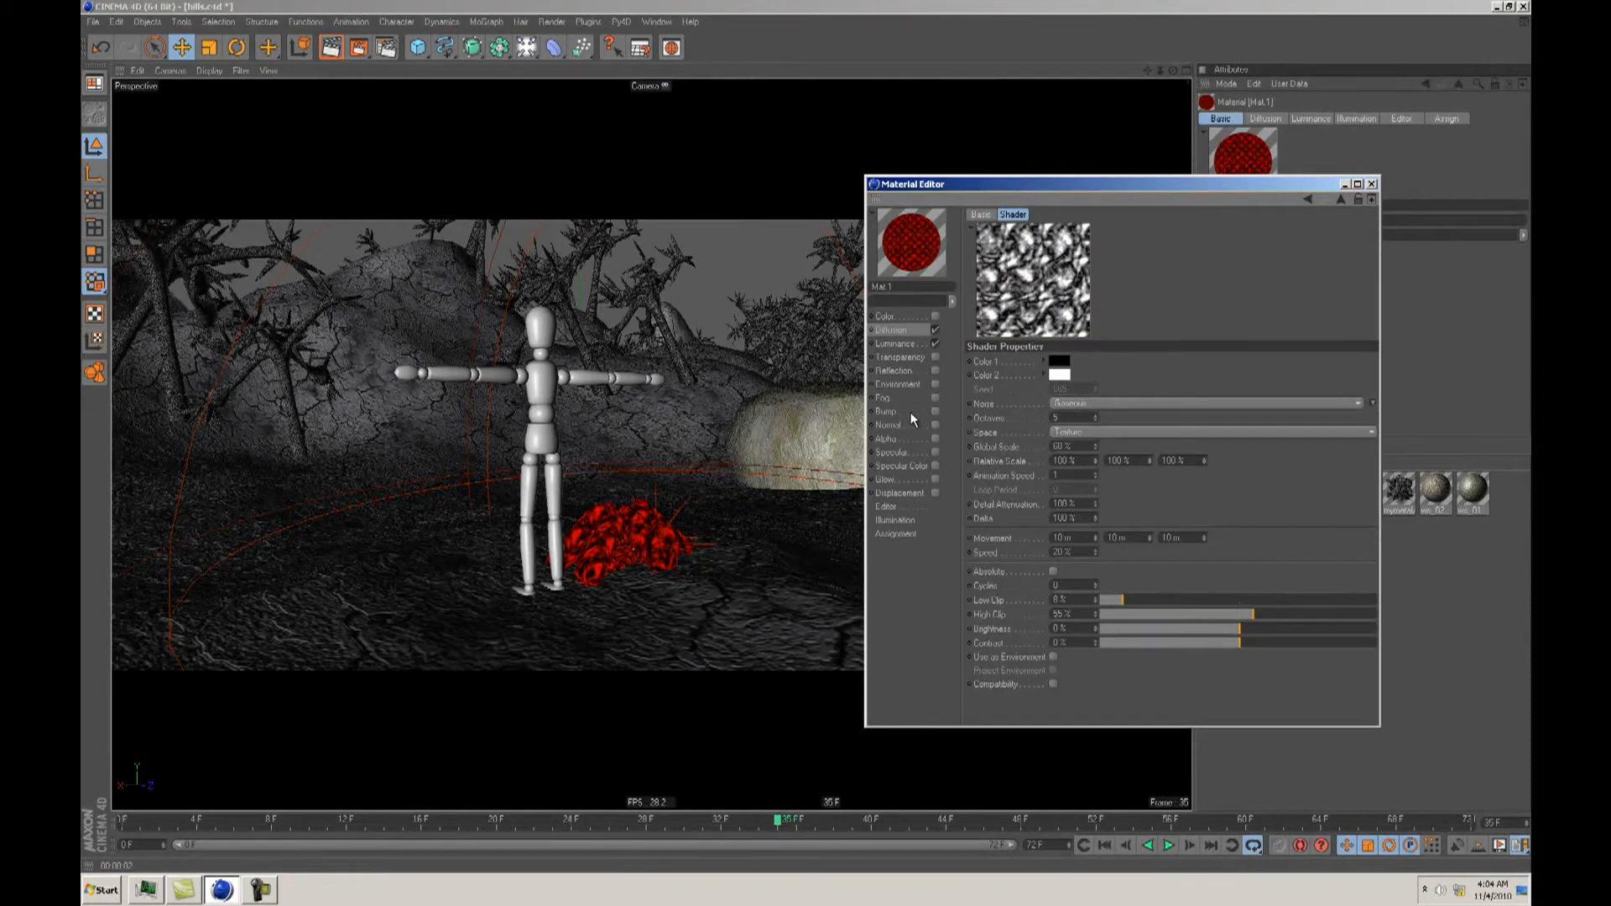
right_click(1054, 279)
click(1141, 283)
Step: Enable Animate Preview in the ember material's Editor settings and close the material editor
click(896, 534)
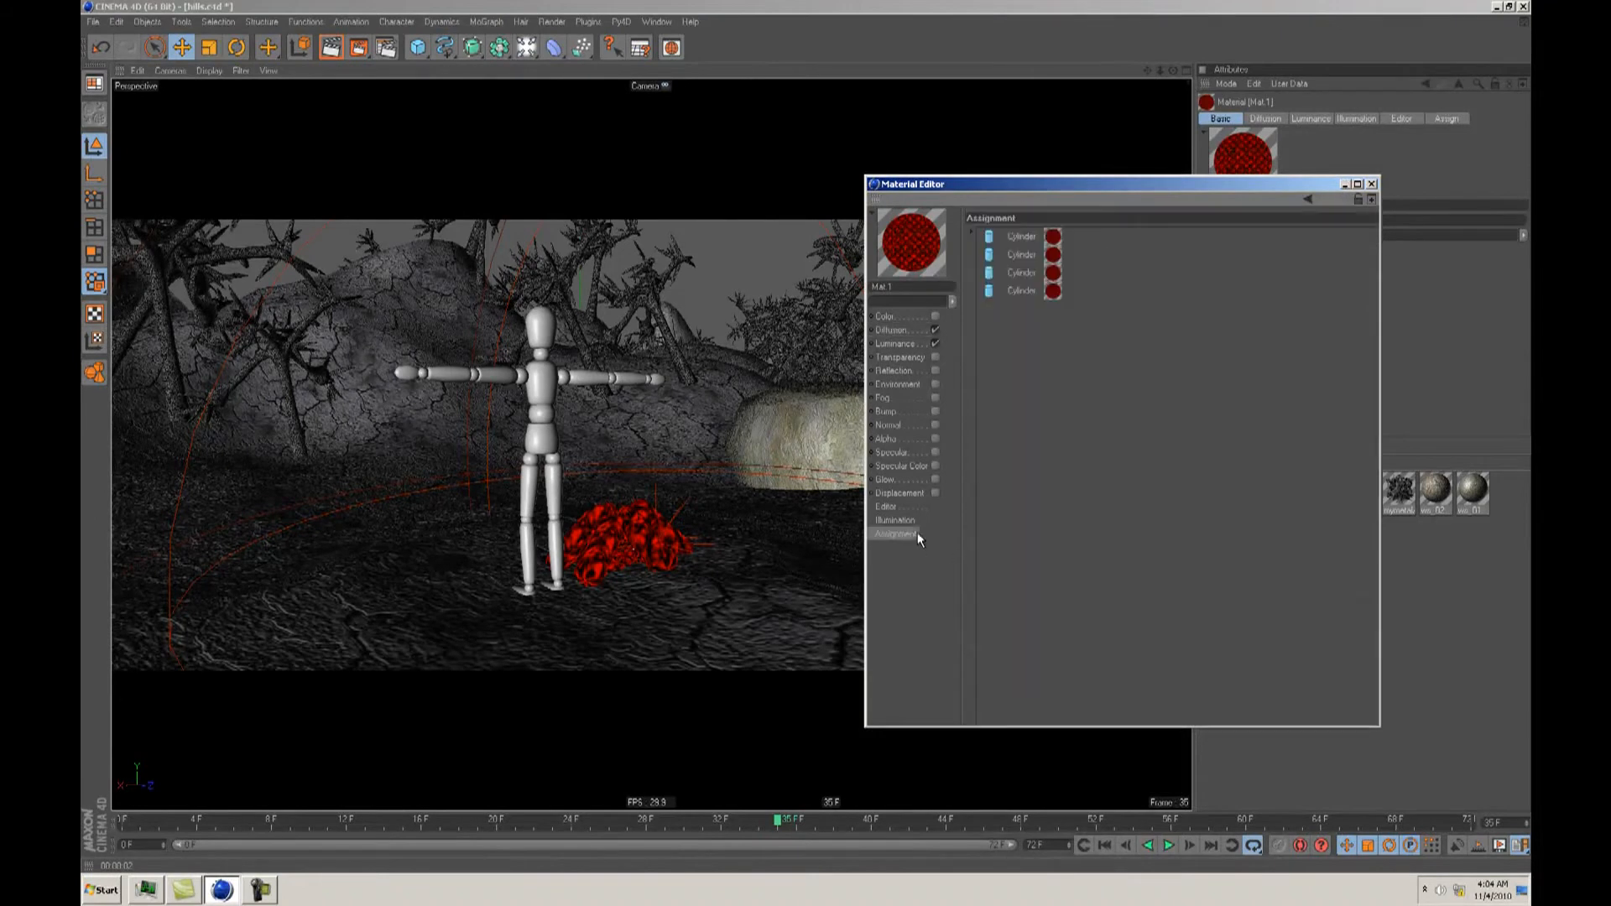
click(902, 521)
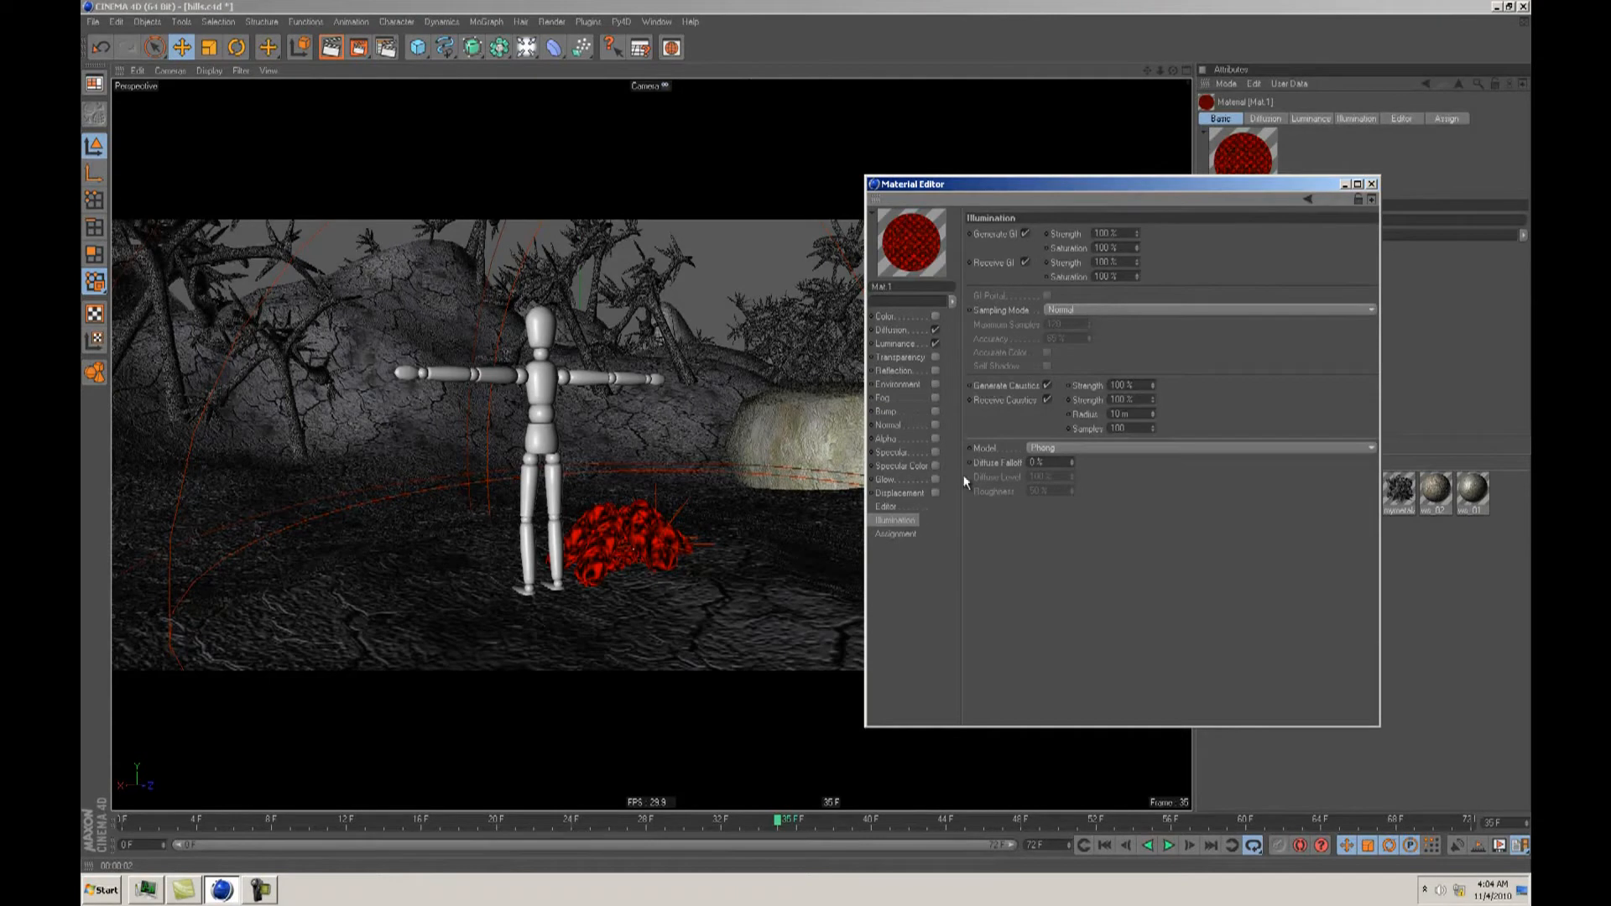
click(892, 507)
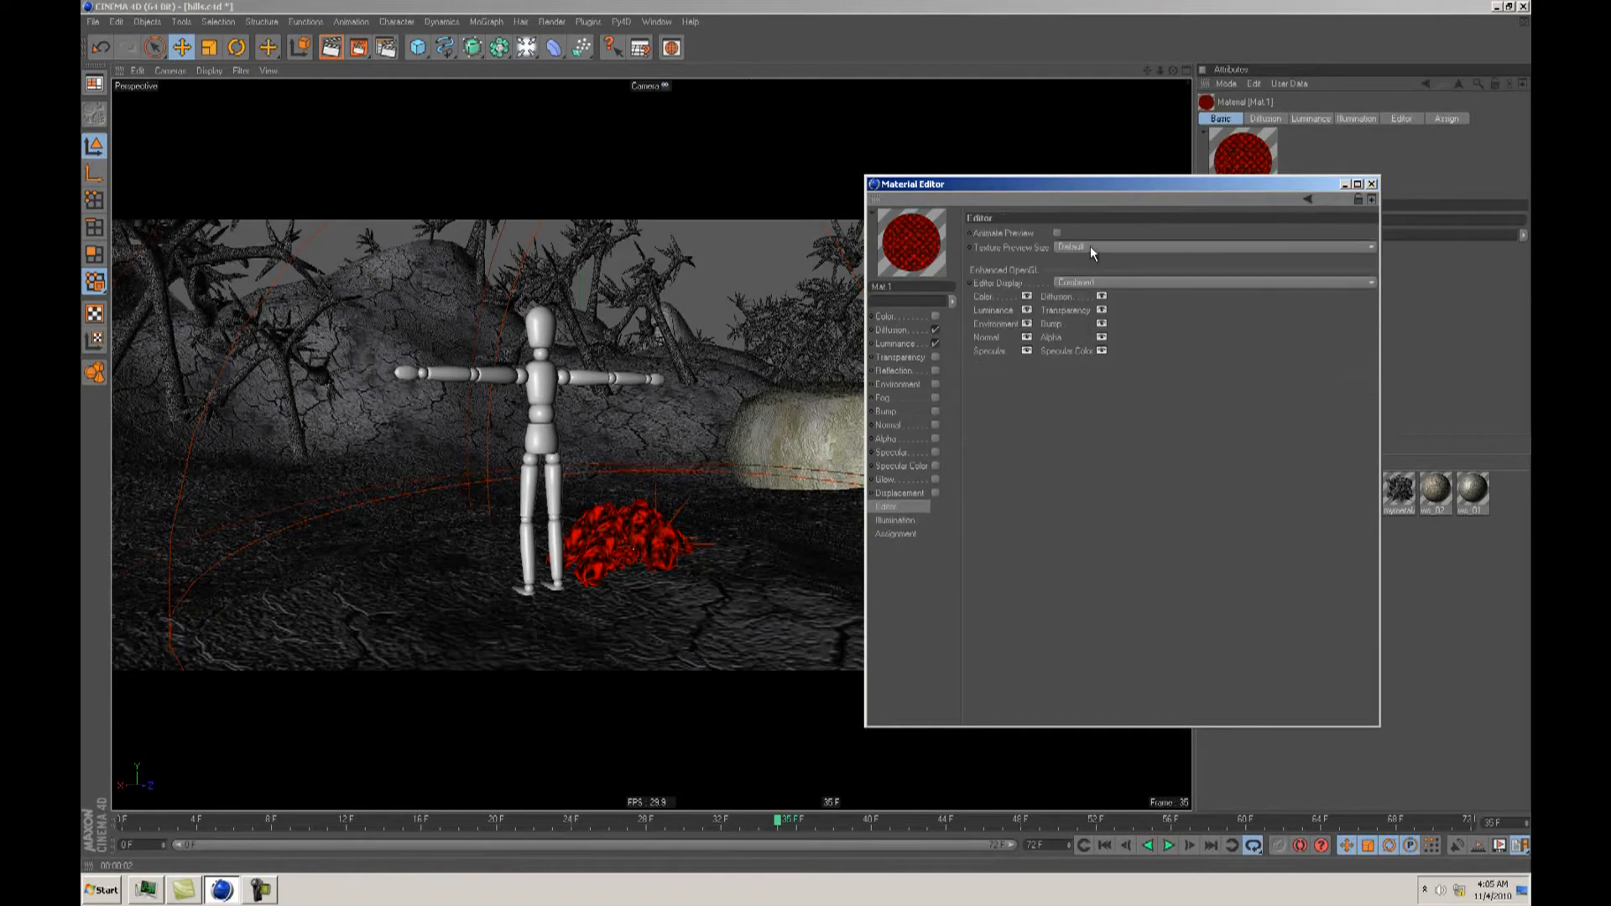
click(1060, 233)
click(1372, 183)
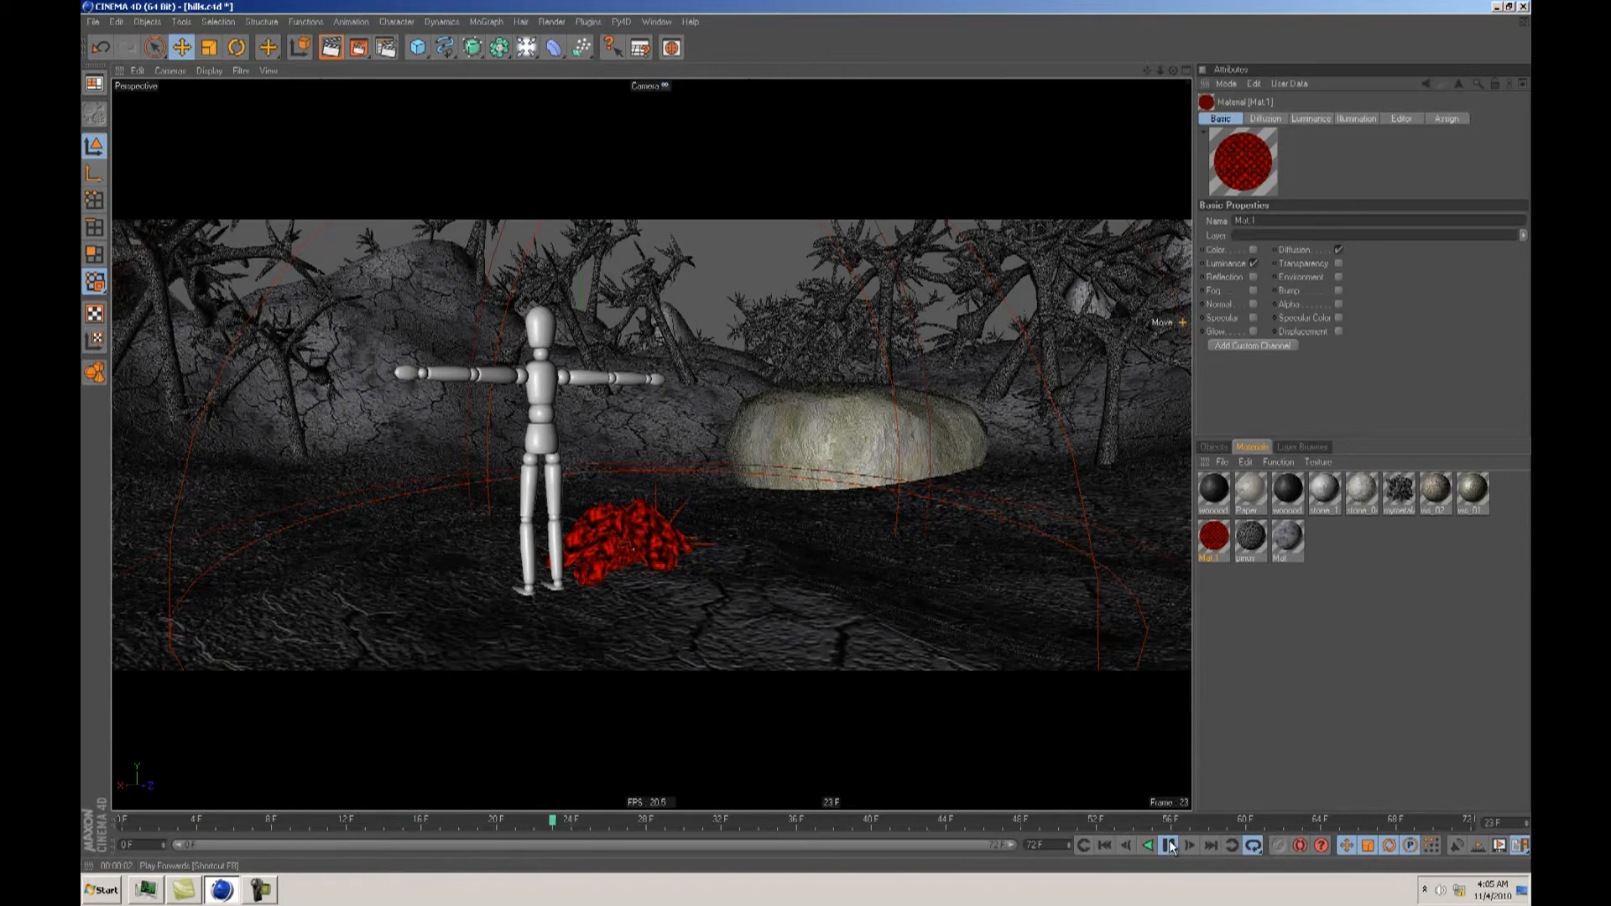
Step: Stop the animation playback and save the scene
click(1169, 846)
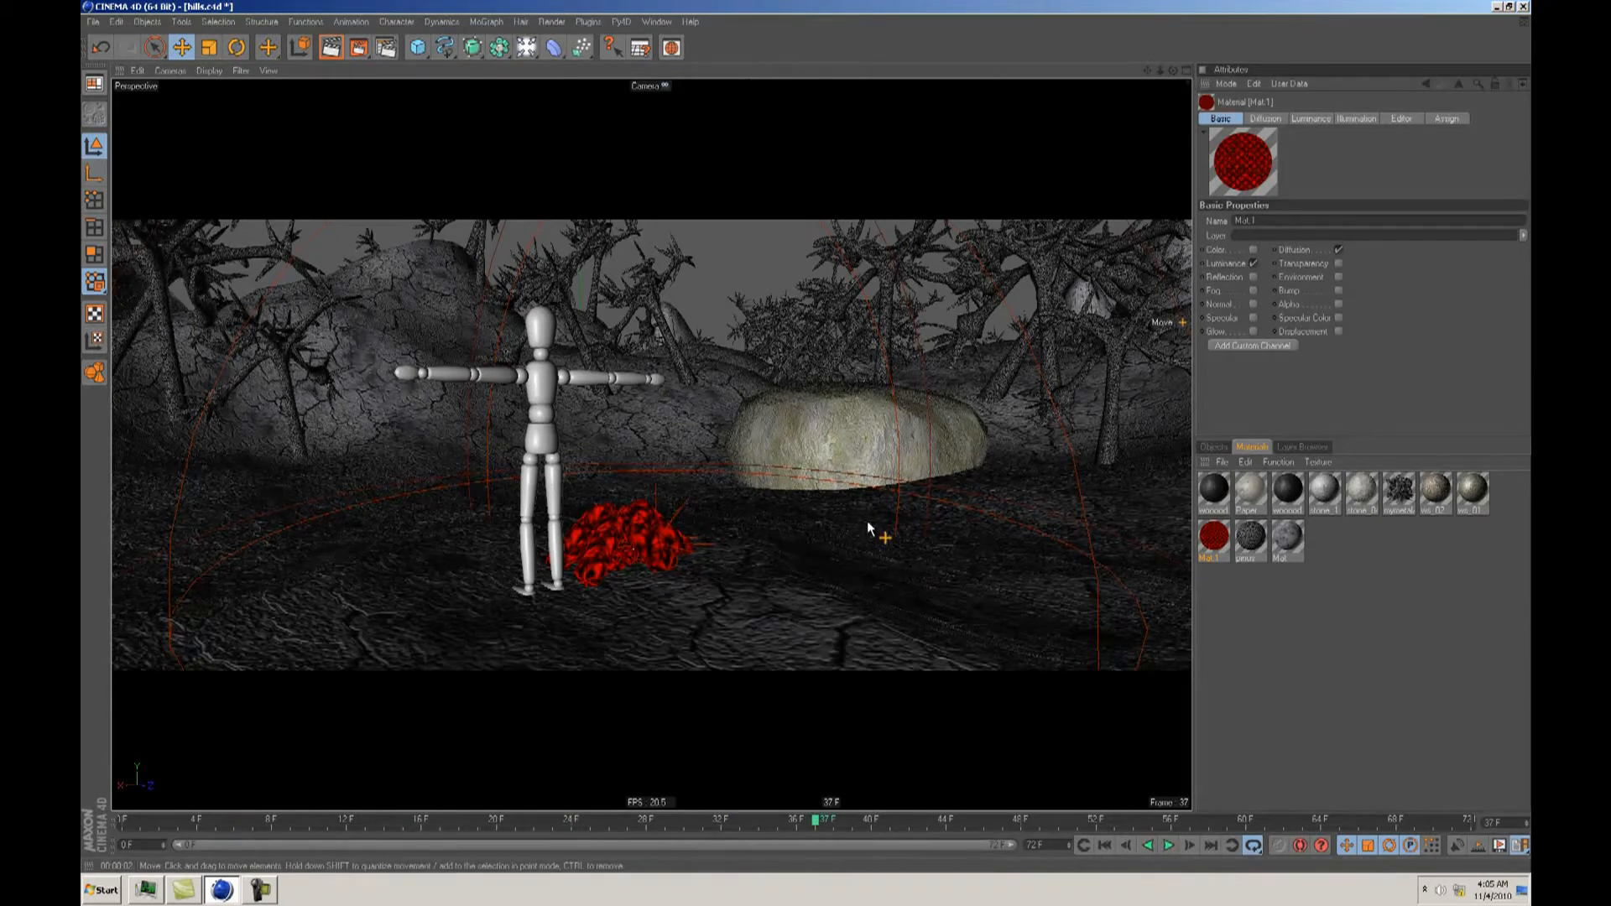
key(ctrl+s)
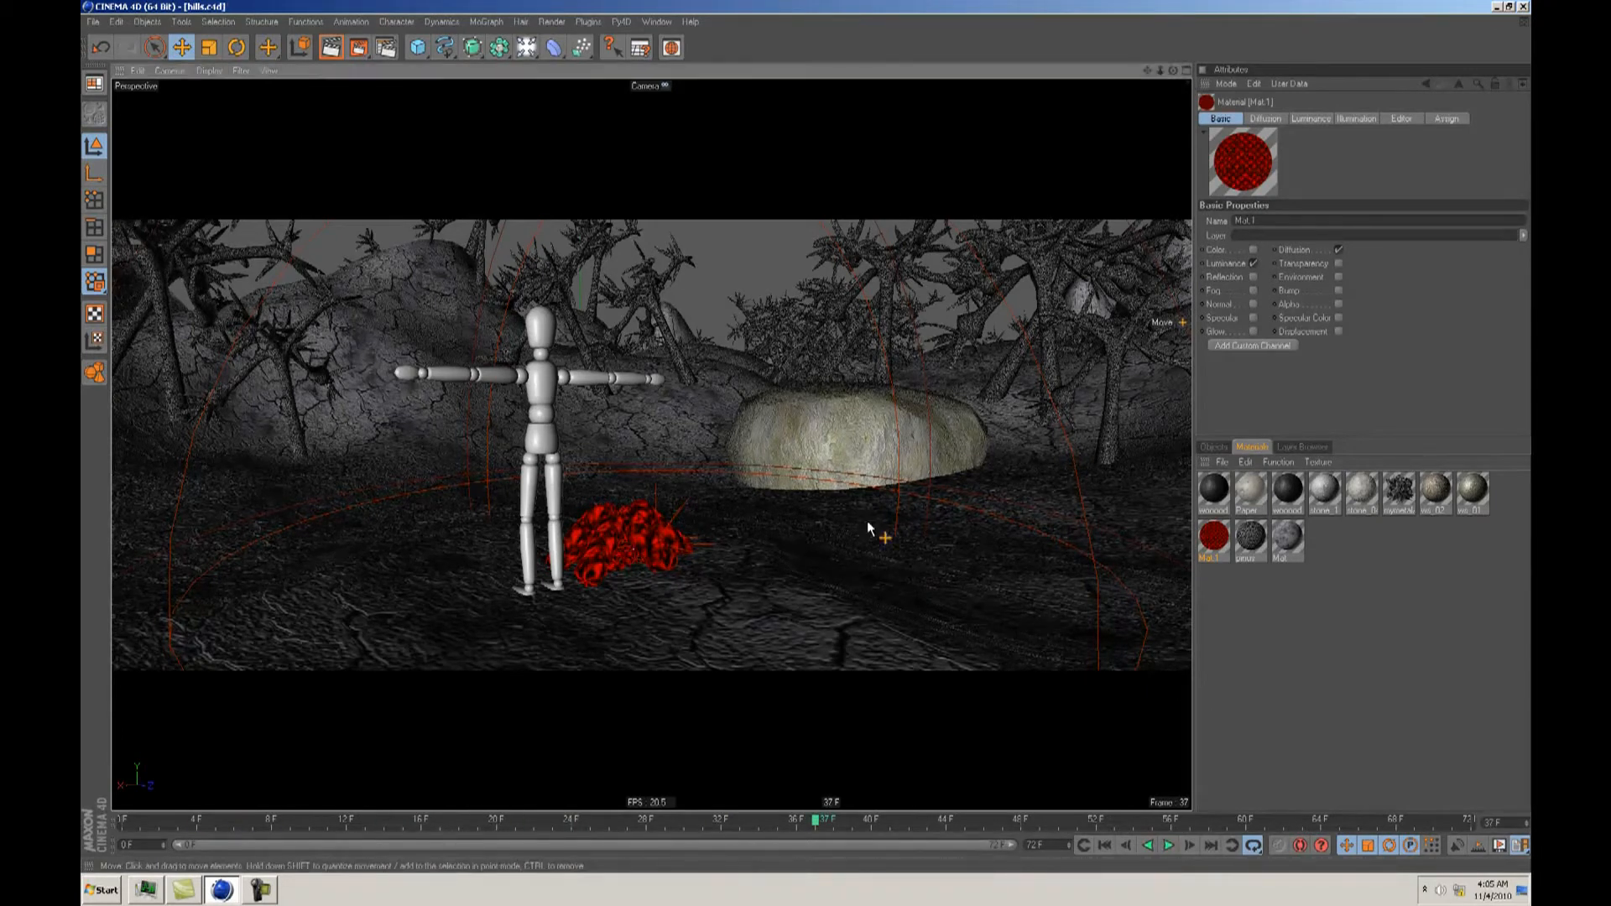
Step: Render a wider view of the campfire, the figure and the surrounding rocks
alt+right_drag(868, 527, 805, 443)
key(ctrl+shift+z)
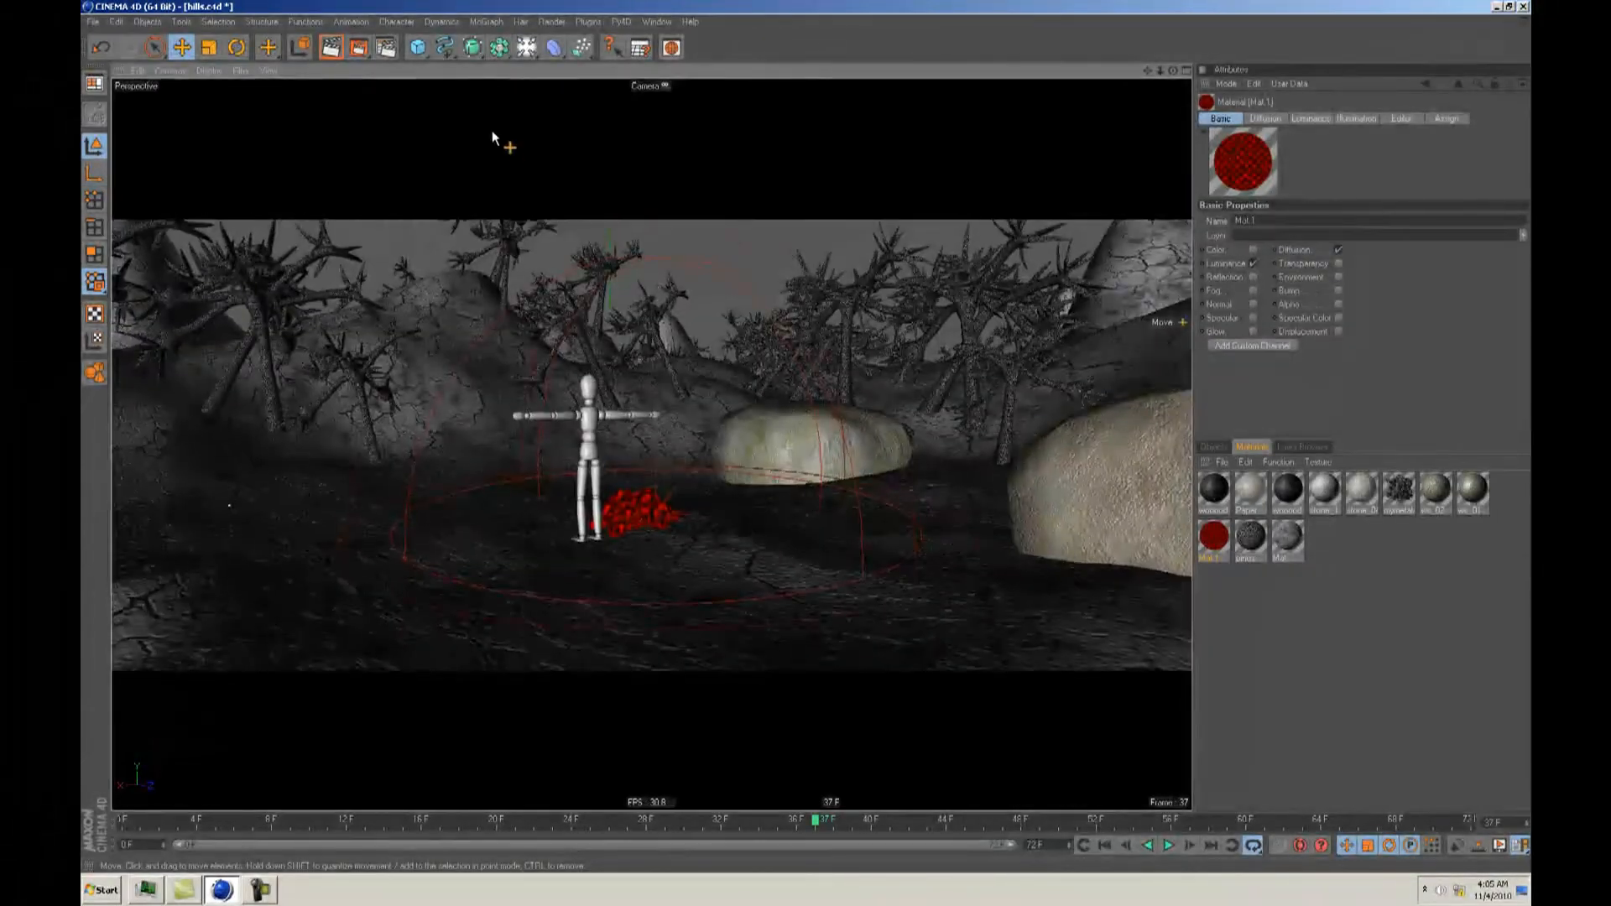
click(332, 49)
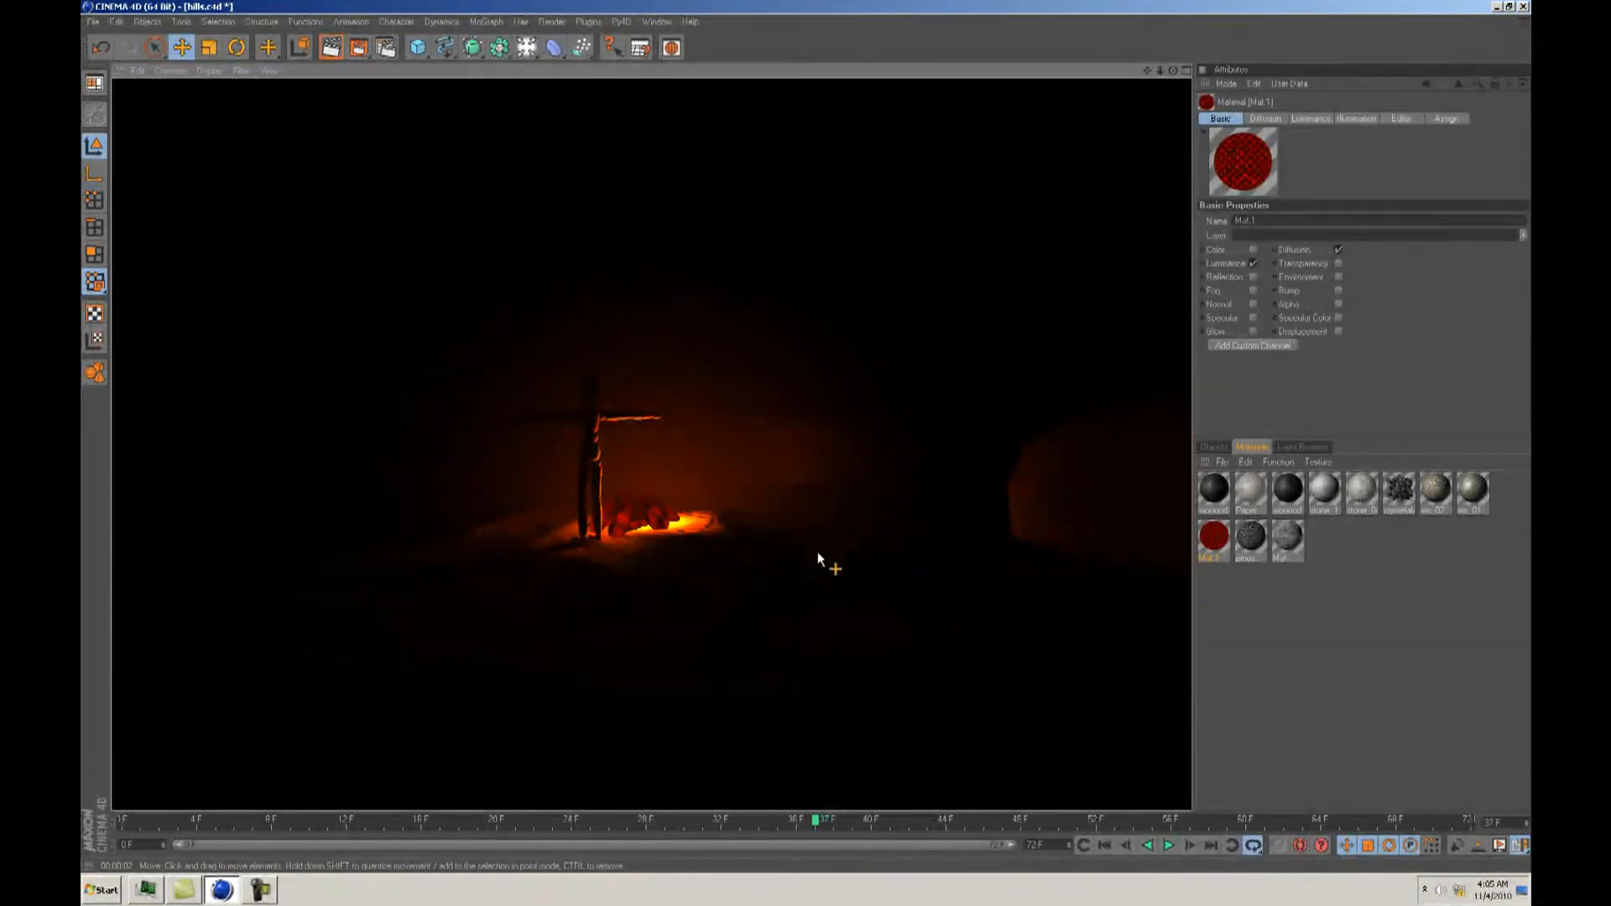
alt+right_drag(873, 556, 806, 437)
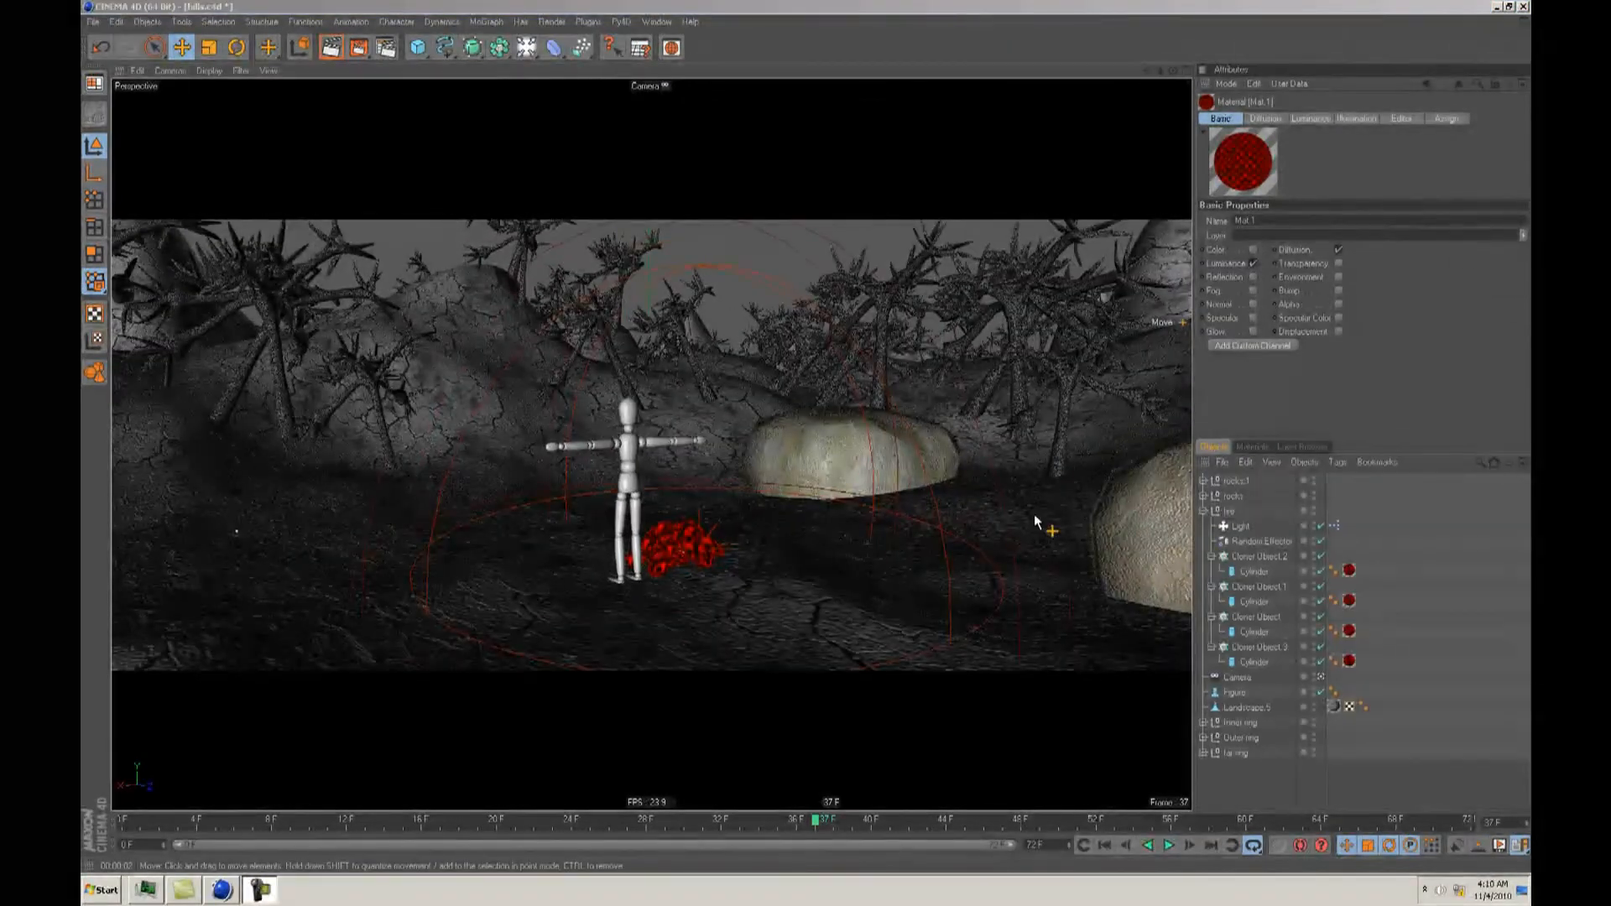
Step: Select the campfire's light, collapse the group holding it and the logs, and clear the selection
alt+drag(980, 541, 812, 467)
click(1250, 527)
mouse_move(803, 592)
alt+mouse_down()
mouse_move(805, 434)
mouse_move(803, 592)
alt+mouse_up()
alt+drag(621, 544, 806, 436)
click(1203, 510)
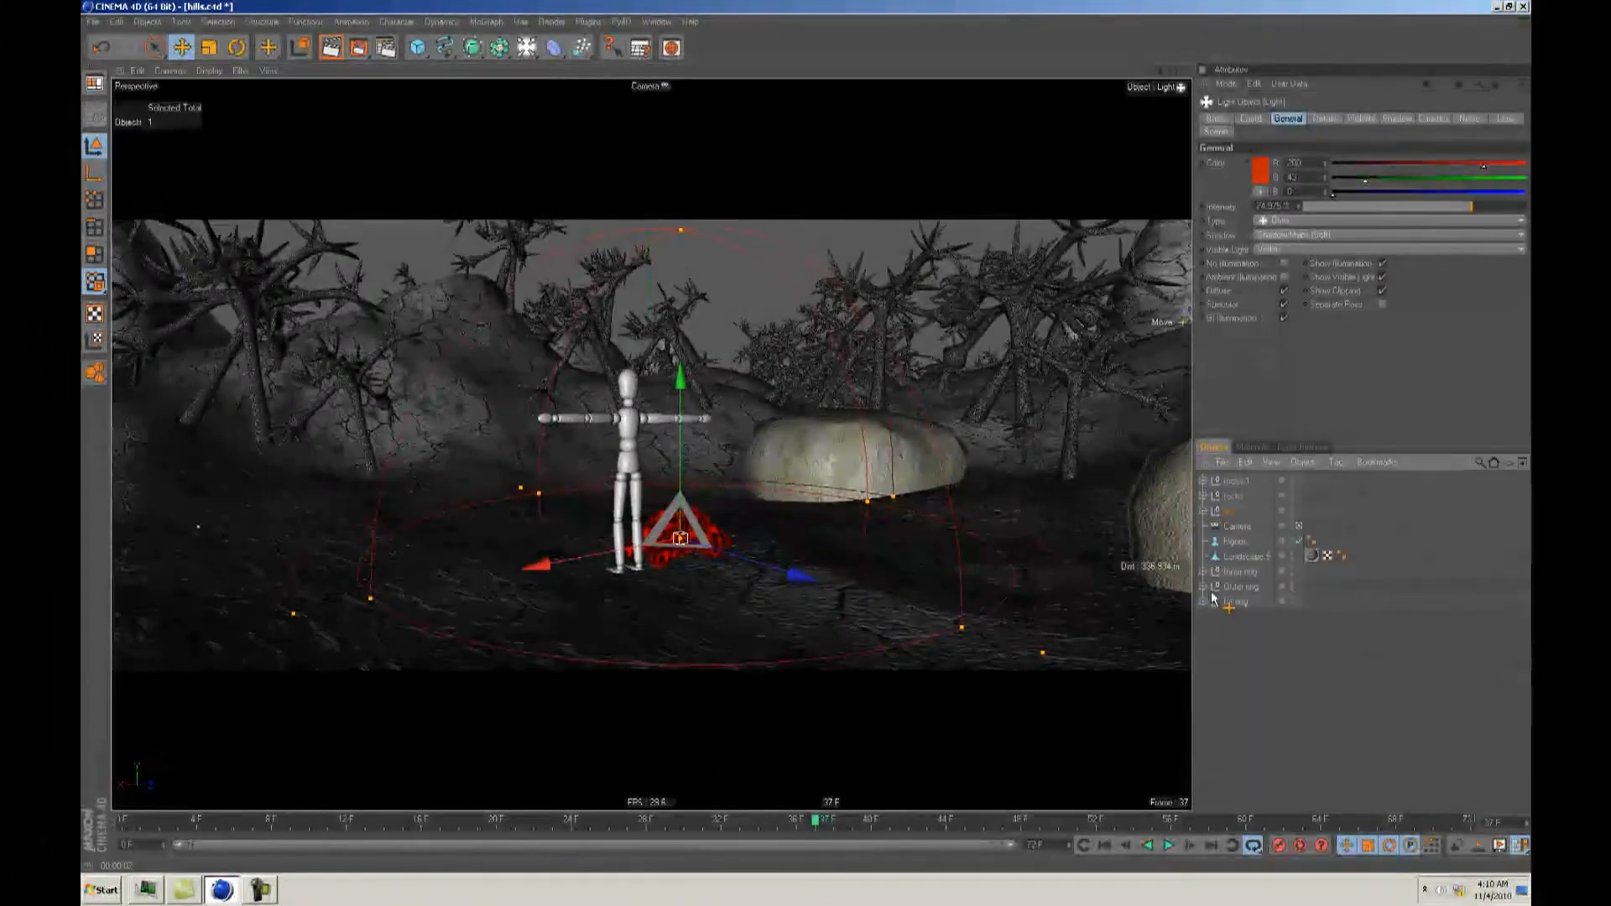
click(1259, 709)
Step: Add a particle emitter to the scene
alt+drag(850, 378, 794, 438)
drag(574, 43, 618, 61)
alt+drag(806, 441, 771, 449)
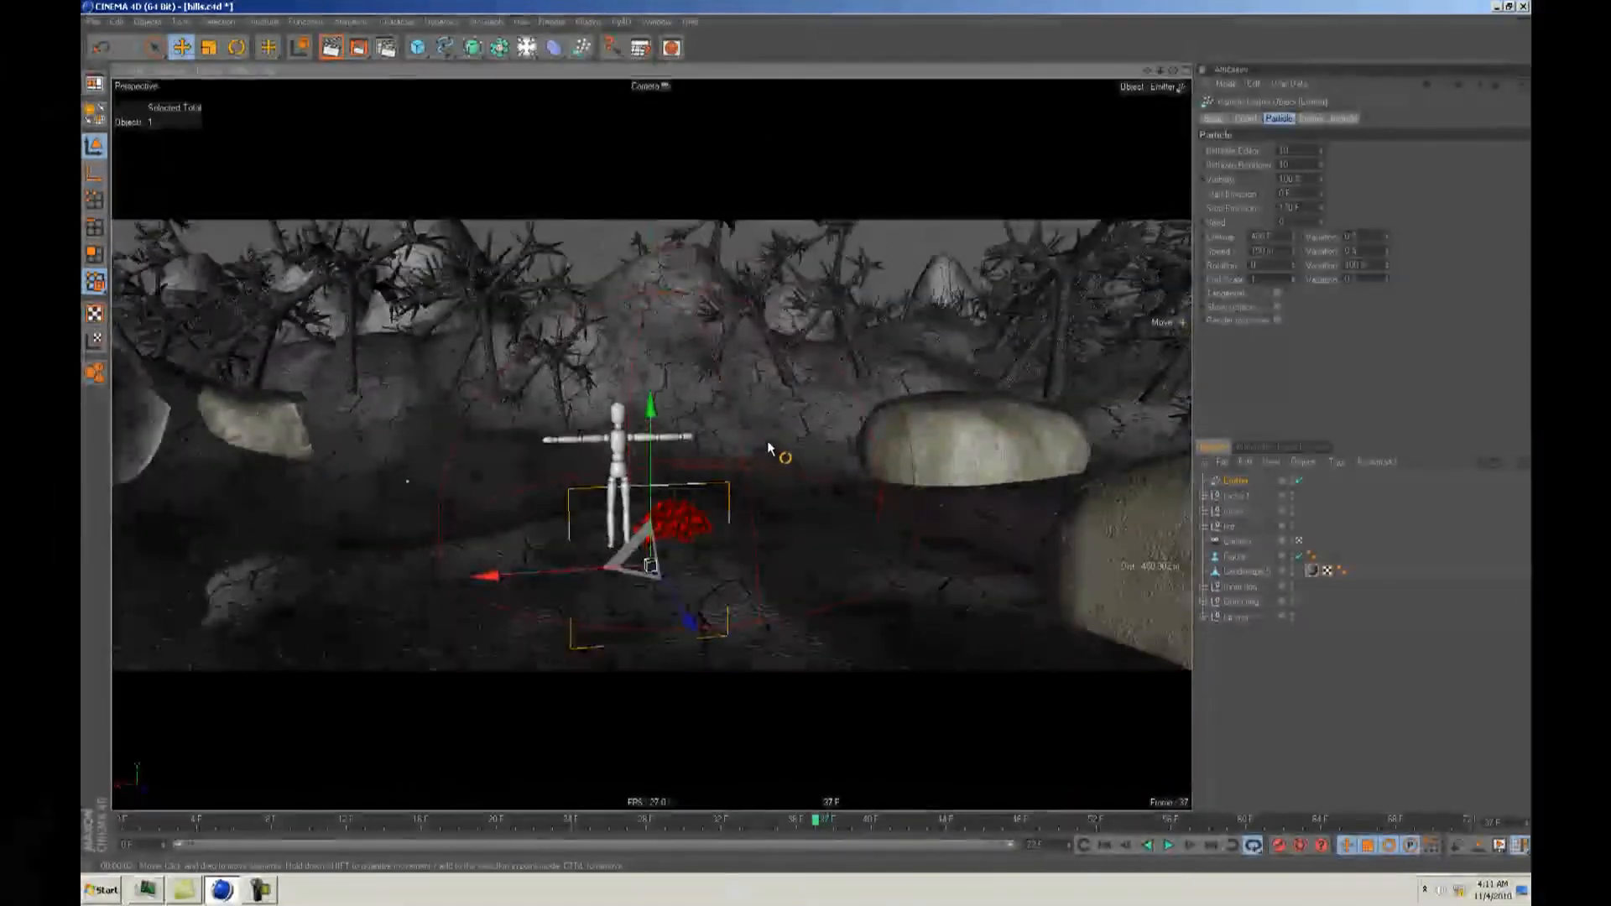
Step: Rotate the emitter so that it points upward
key(r)
alt+drag(707, 506, 781, 449)
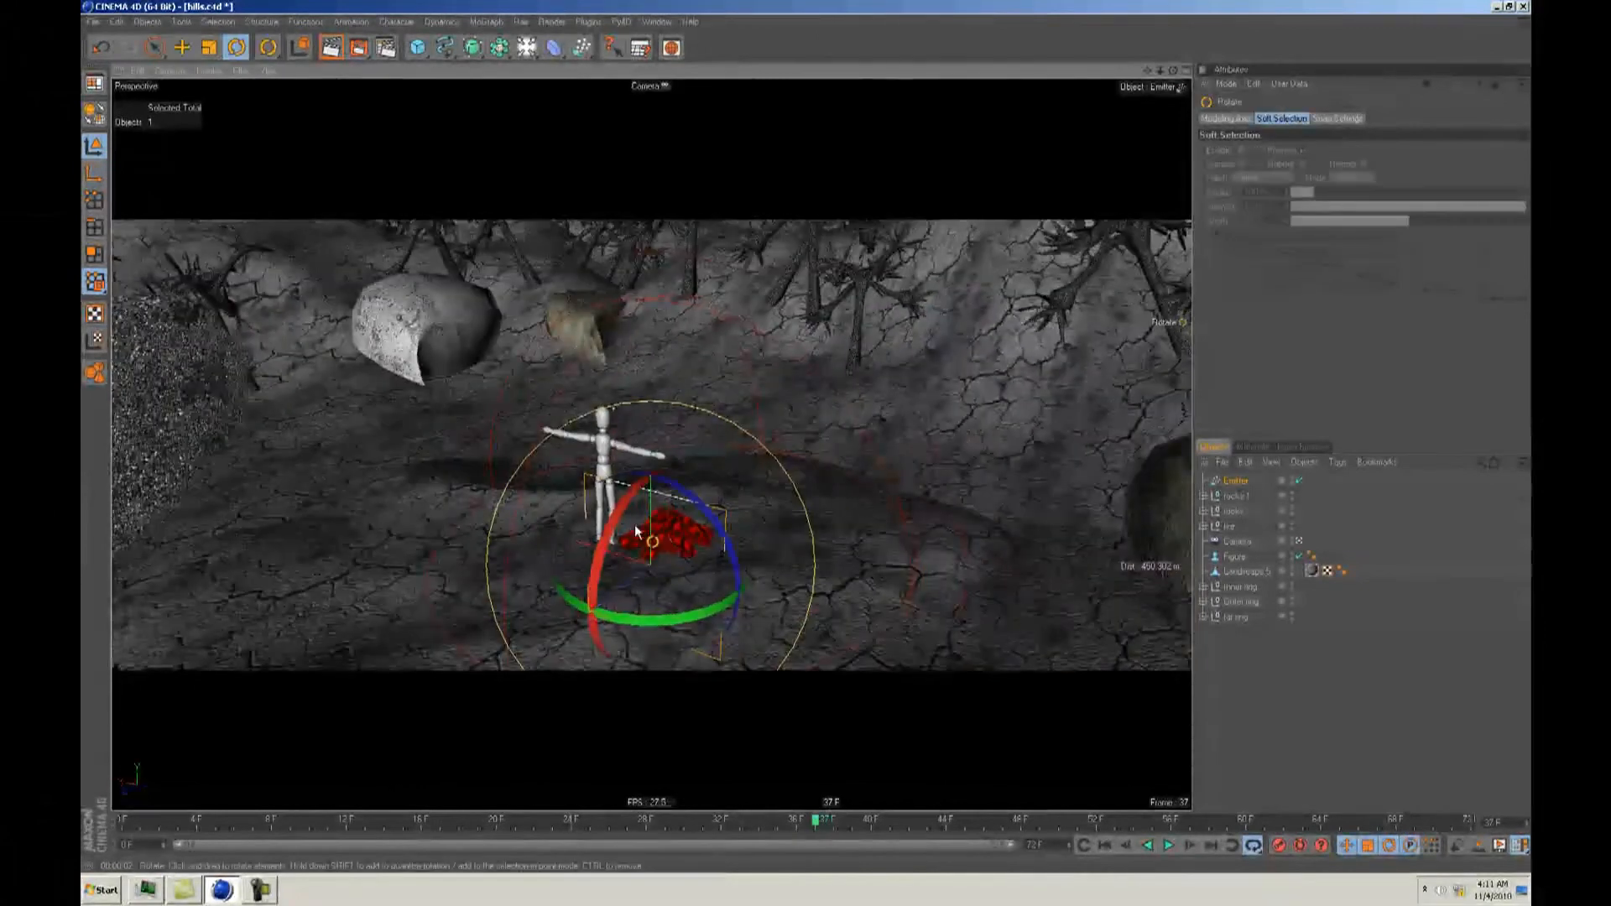
drag(613, 536, 678, 497)
Step: Move the emitter so that it sits directly over the campfire logs
key(e)
alt+drag(784, 496, 808, 441)
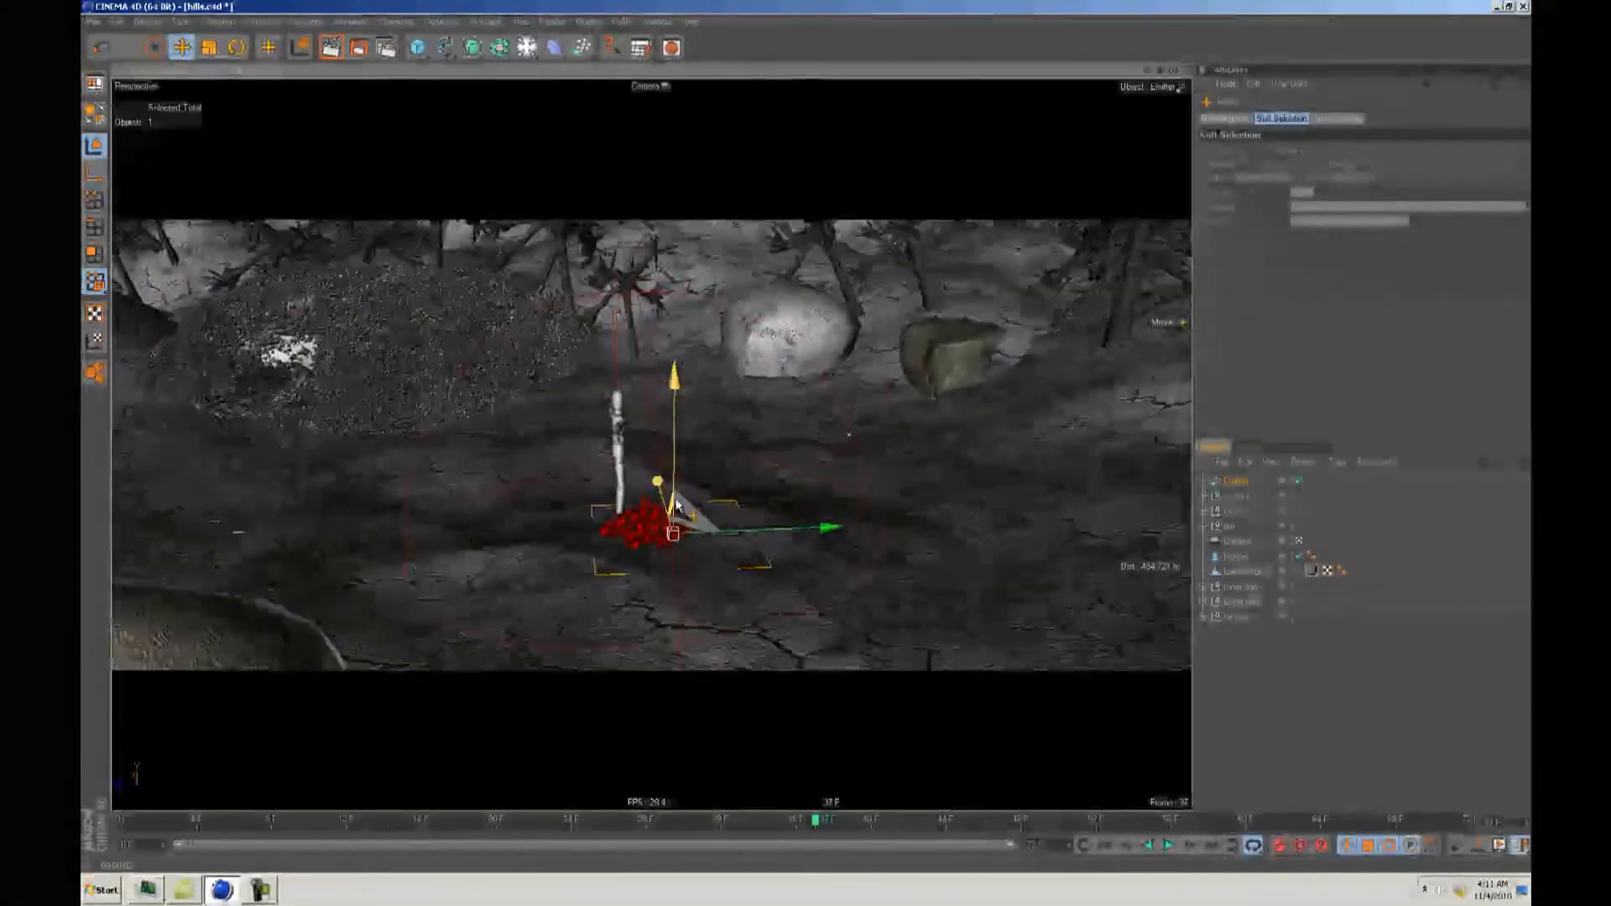
key(F2)
scroll(889, 420, up, 6)
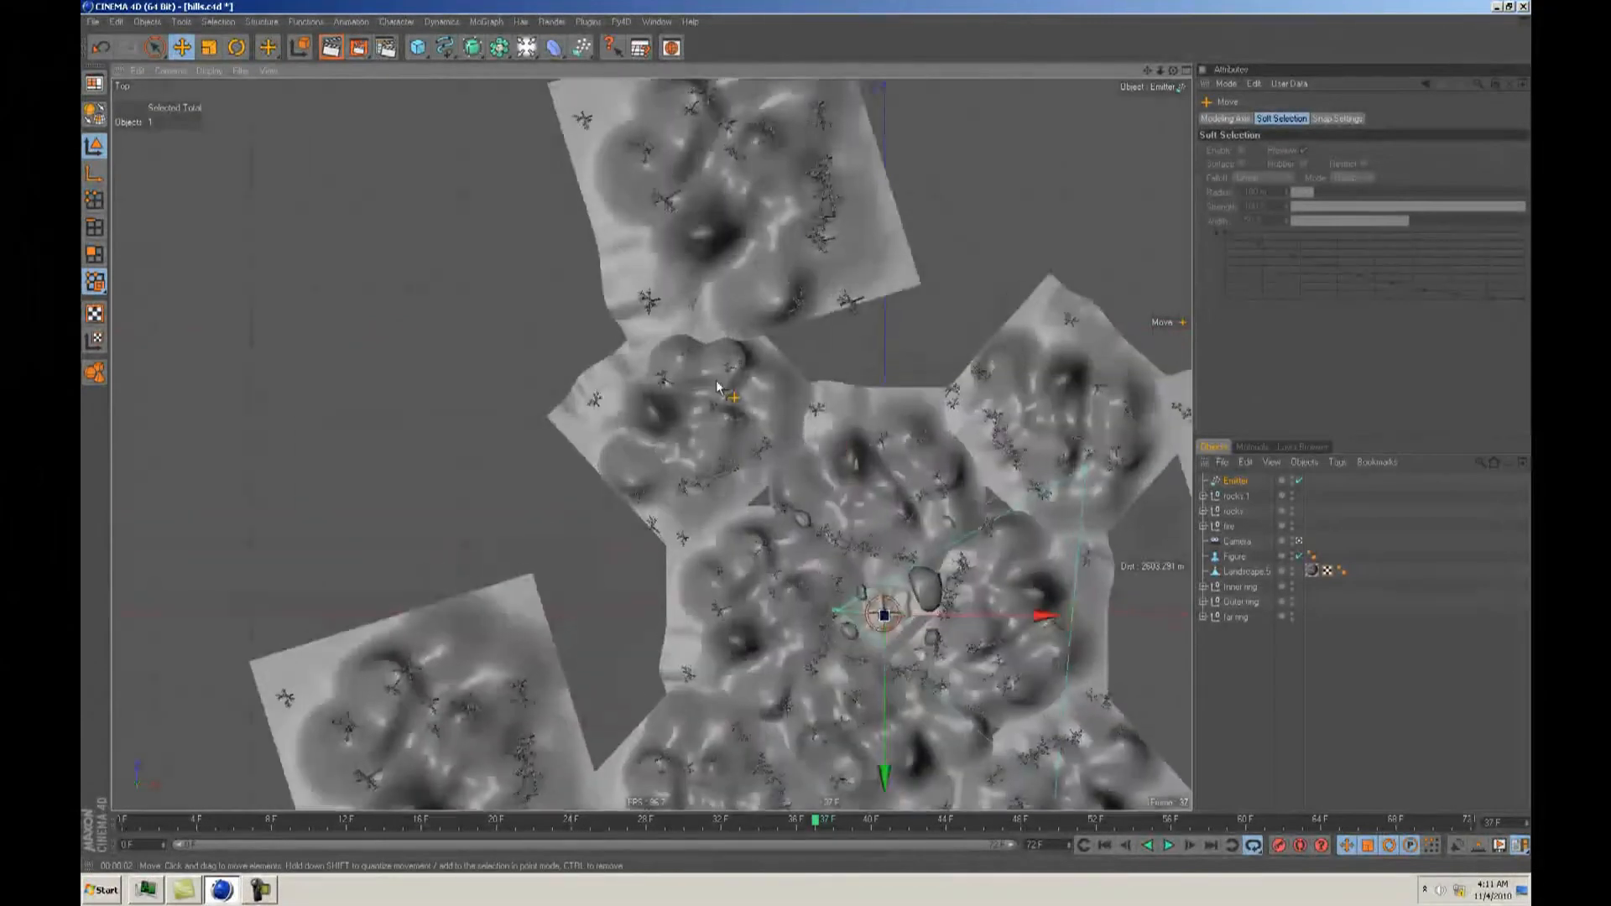
alt+middle_drag(1082, 737, 820, 457)
scroll(687, 378, up, 5)
scroll(818, 437, up, 5)
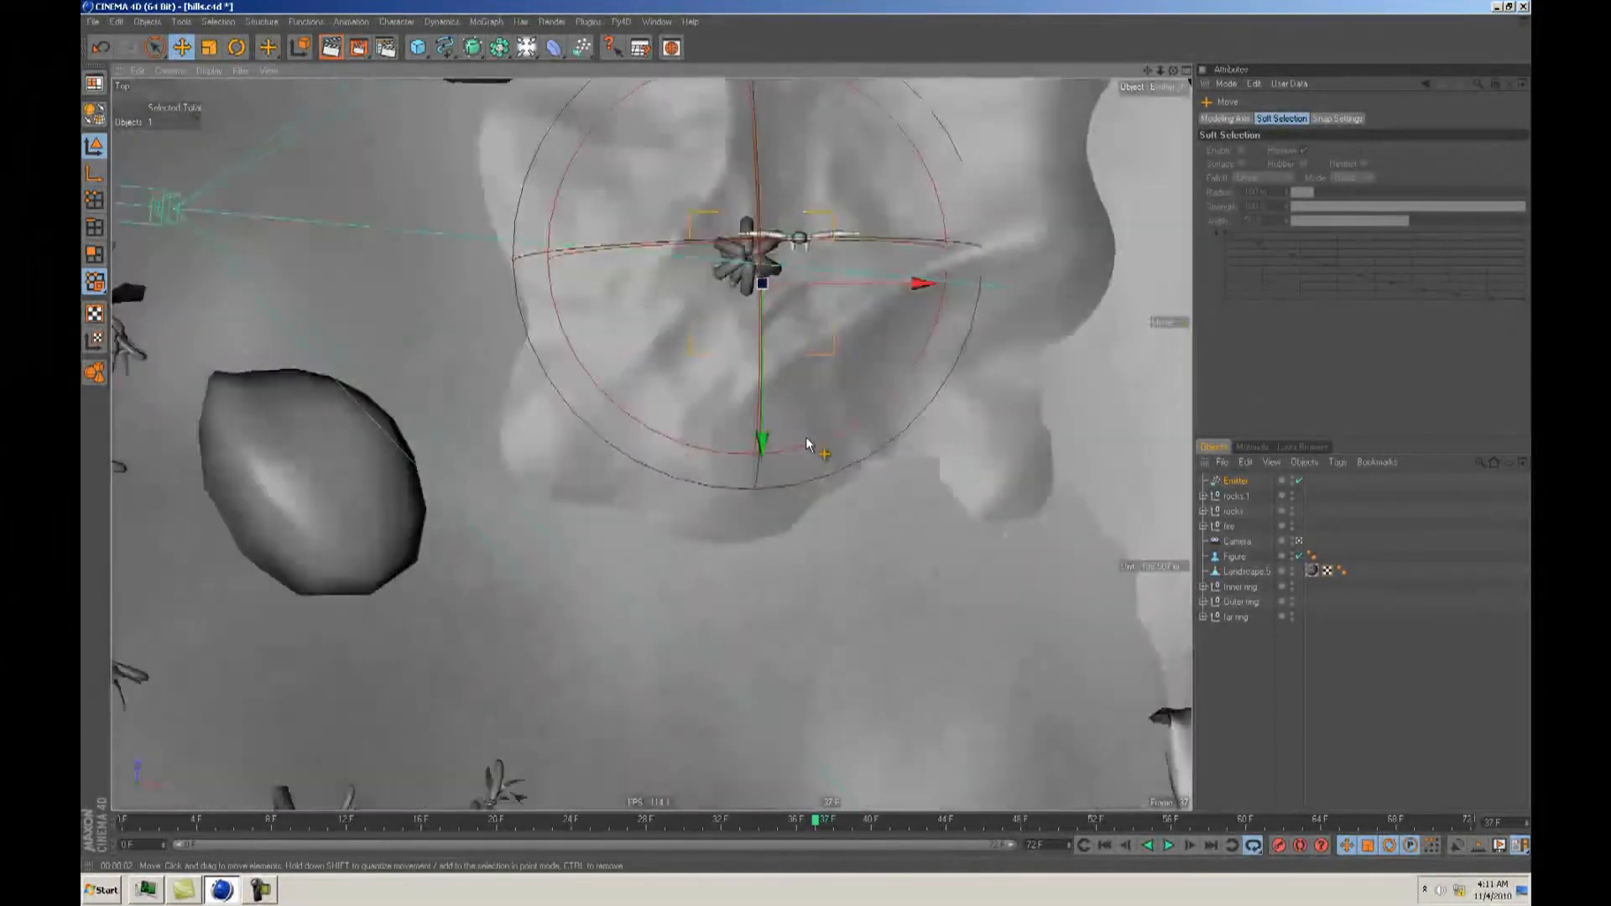
alt+middle_drag(692, 376, 627, 529)
drag(819, 467, 807, 438)
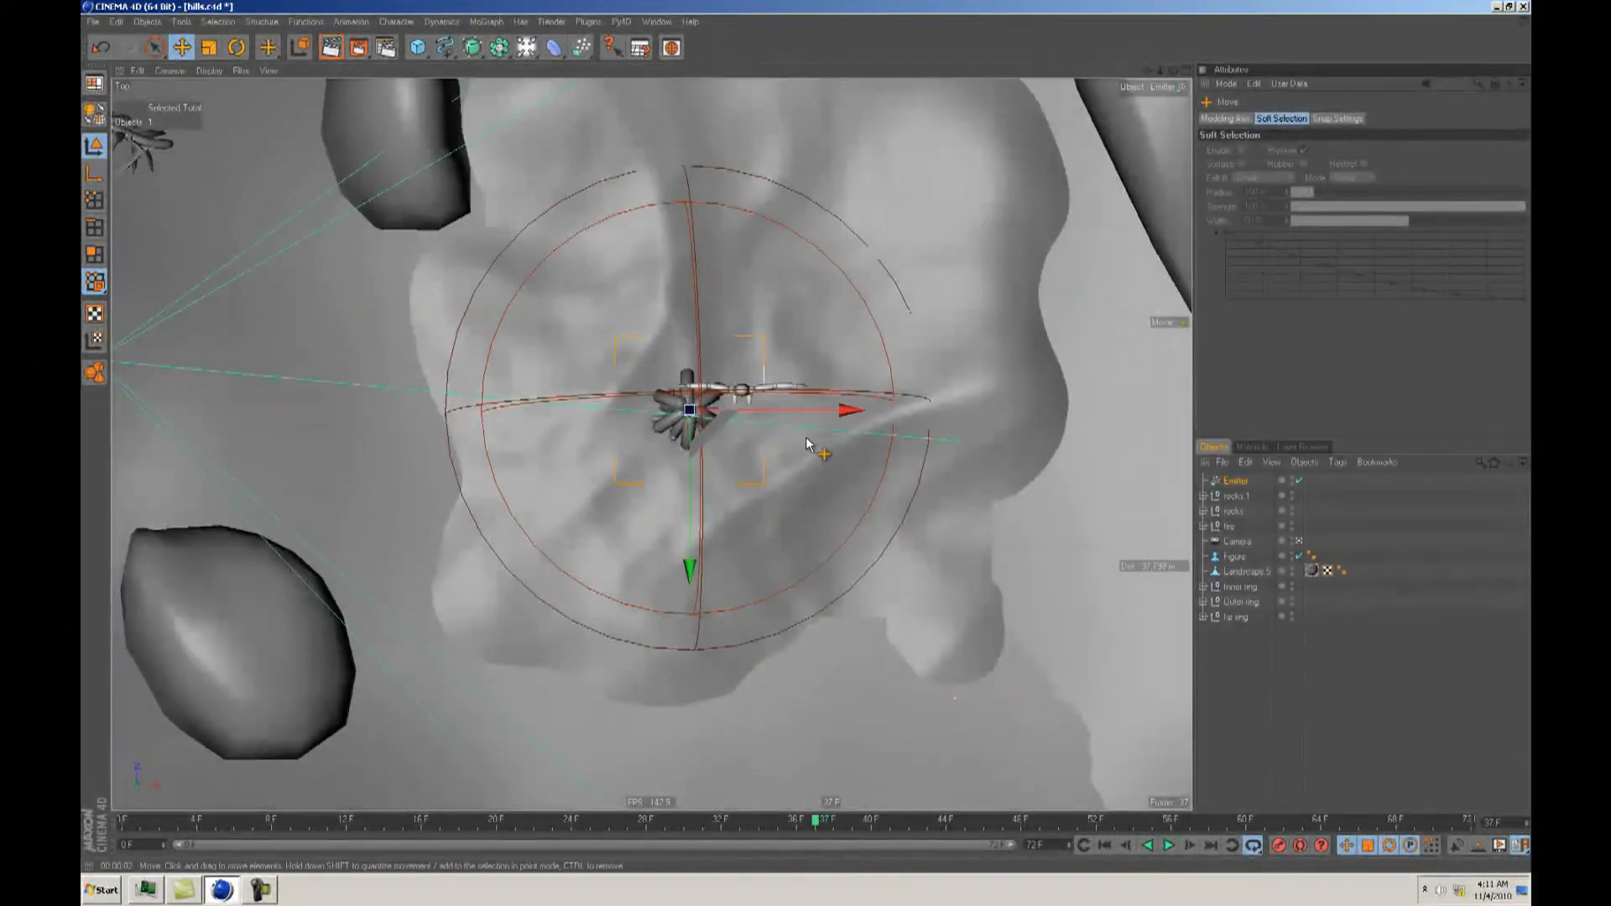
key(F1)
key(o)
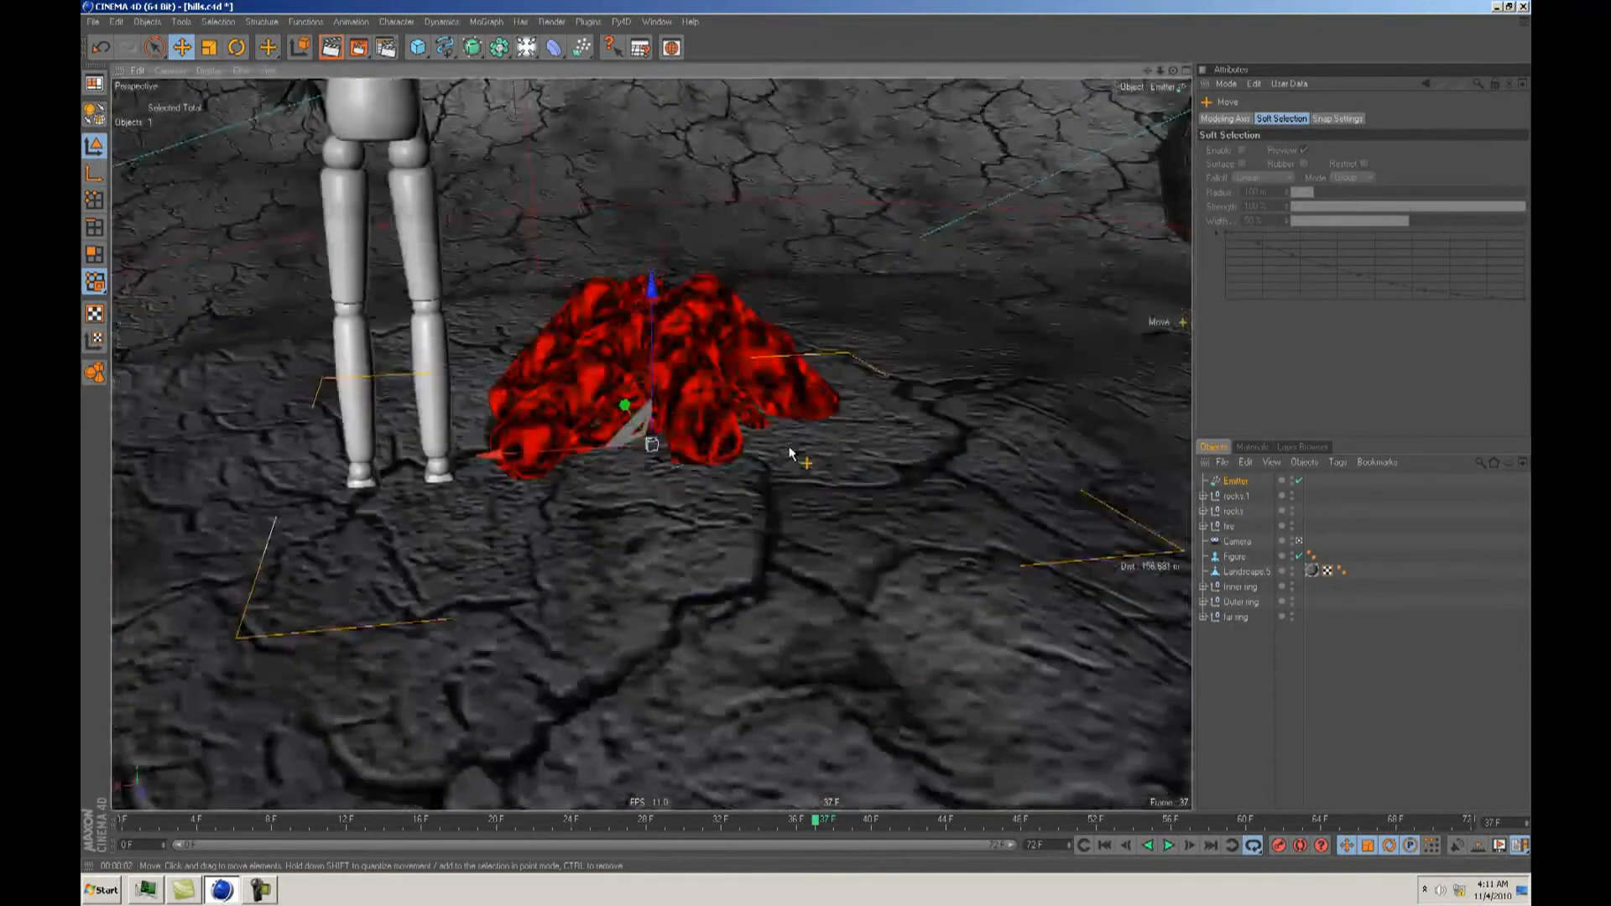
scroll(739, 441, down, 3)
alt+drag(736, 436, 664, 340)
drag(806, 437, 810, 443)
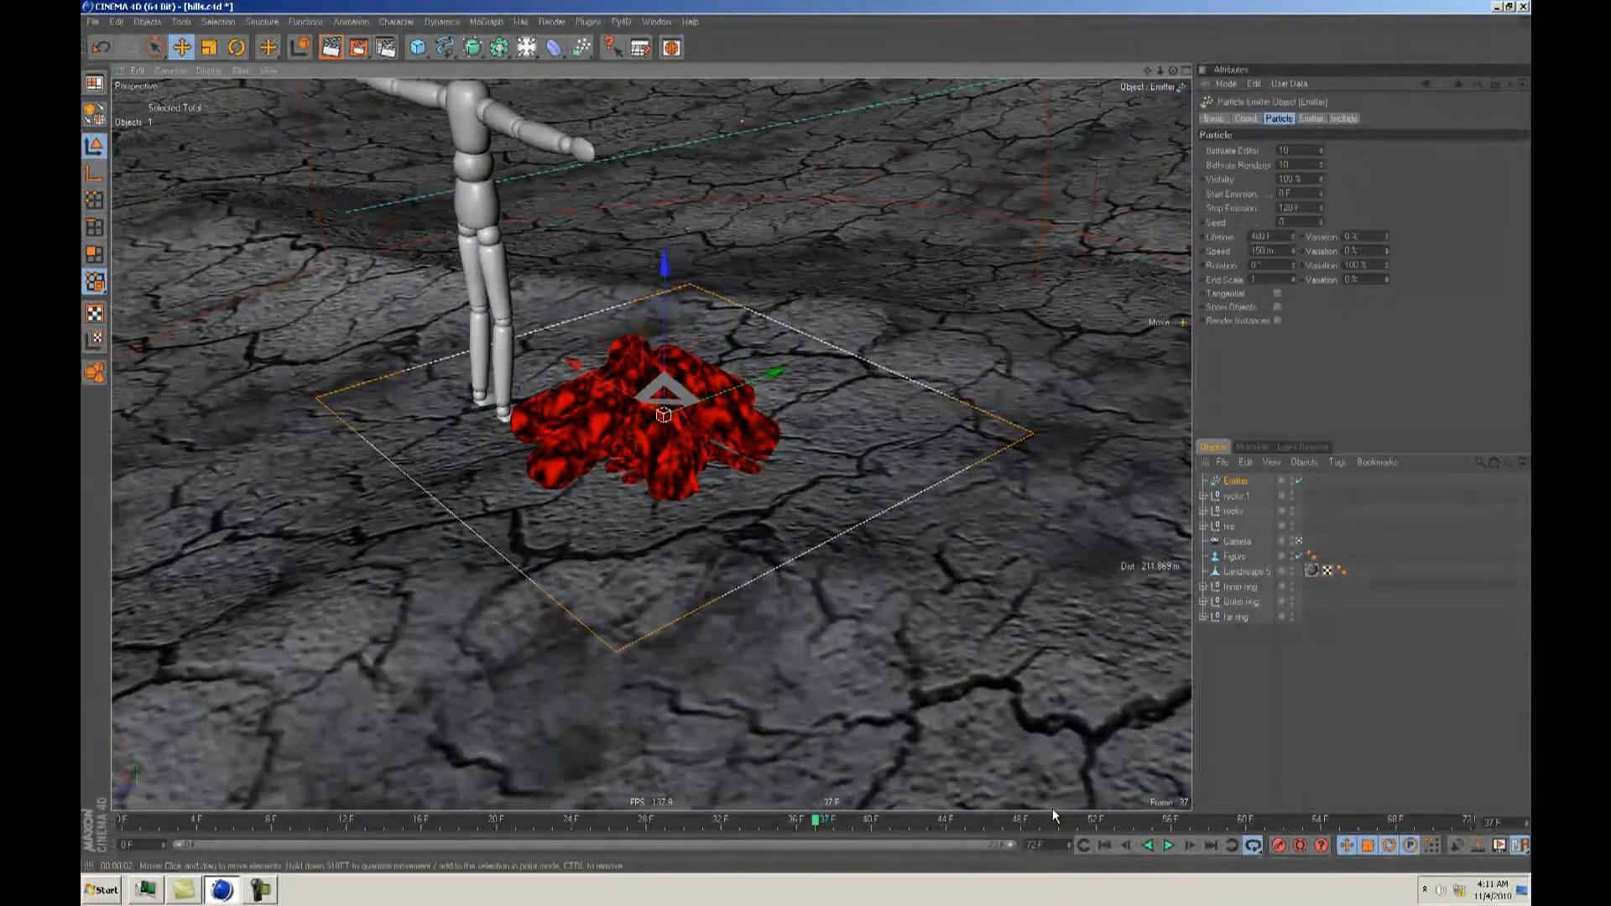
Step: Play the animation from the first frame and watch the emitted particles close up and from farther away
click(1103, 846)
key(F8)
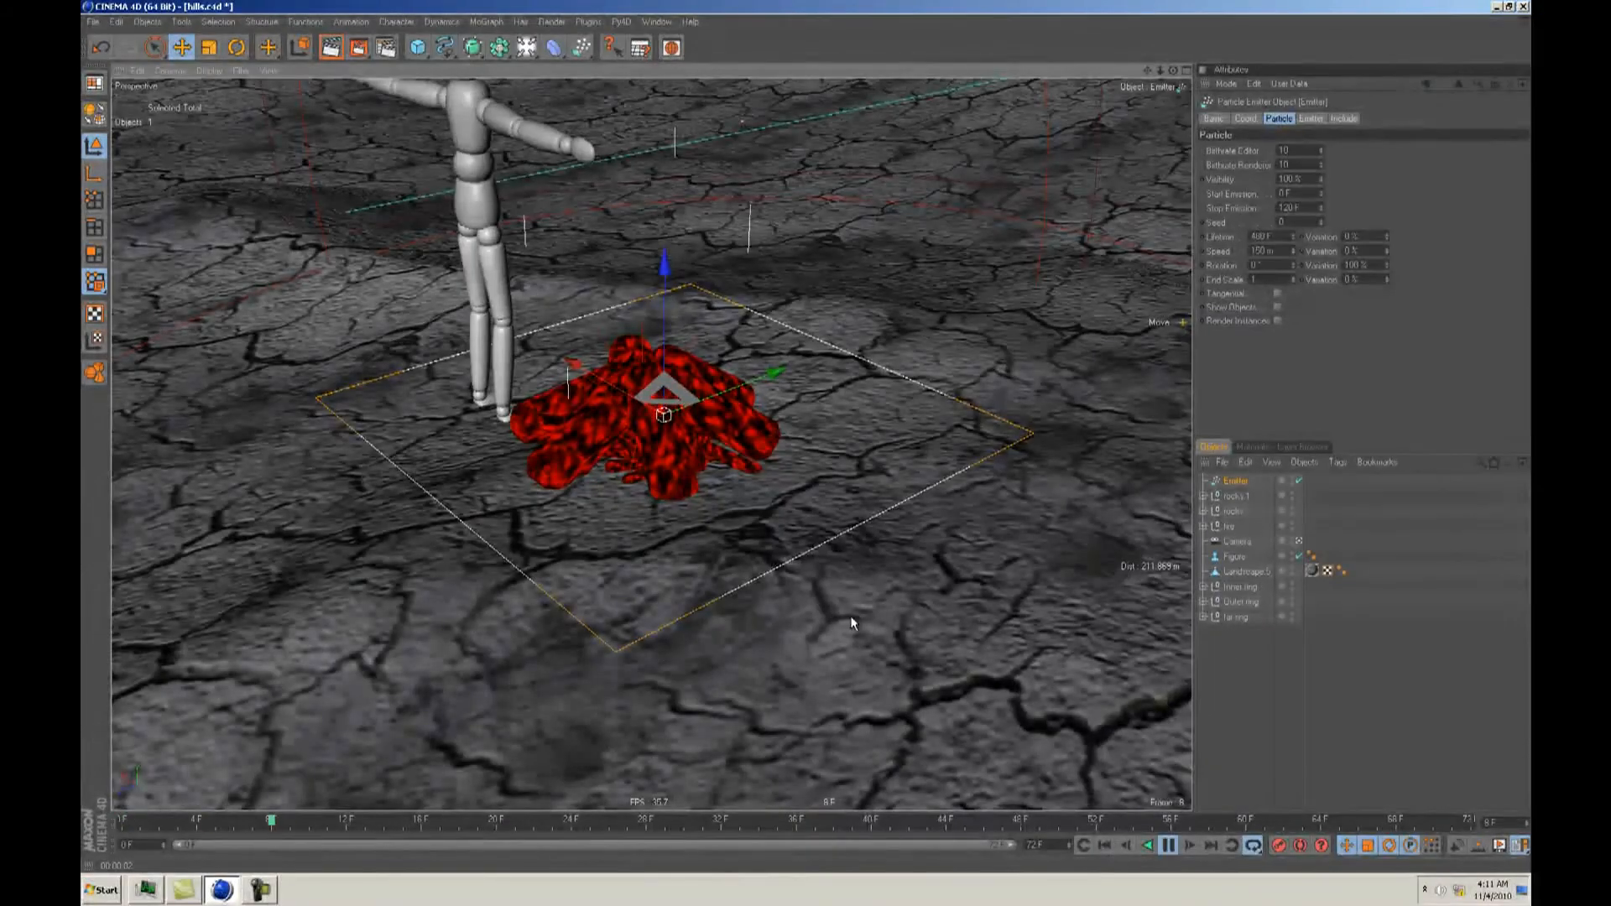
key(F8)
scroll(817, 436, down, 5)
scroll(816, 432, down, 5)
mouse_move(812, 440)
alt+mouse_down()
mouse_move(799, 435)
mouse_move(817, 438)
alt+mouse_up()
click(1105, 846)
click(1167, 846)
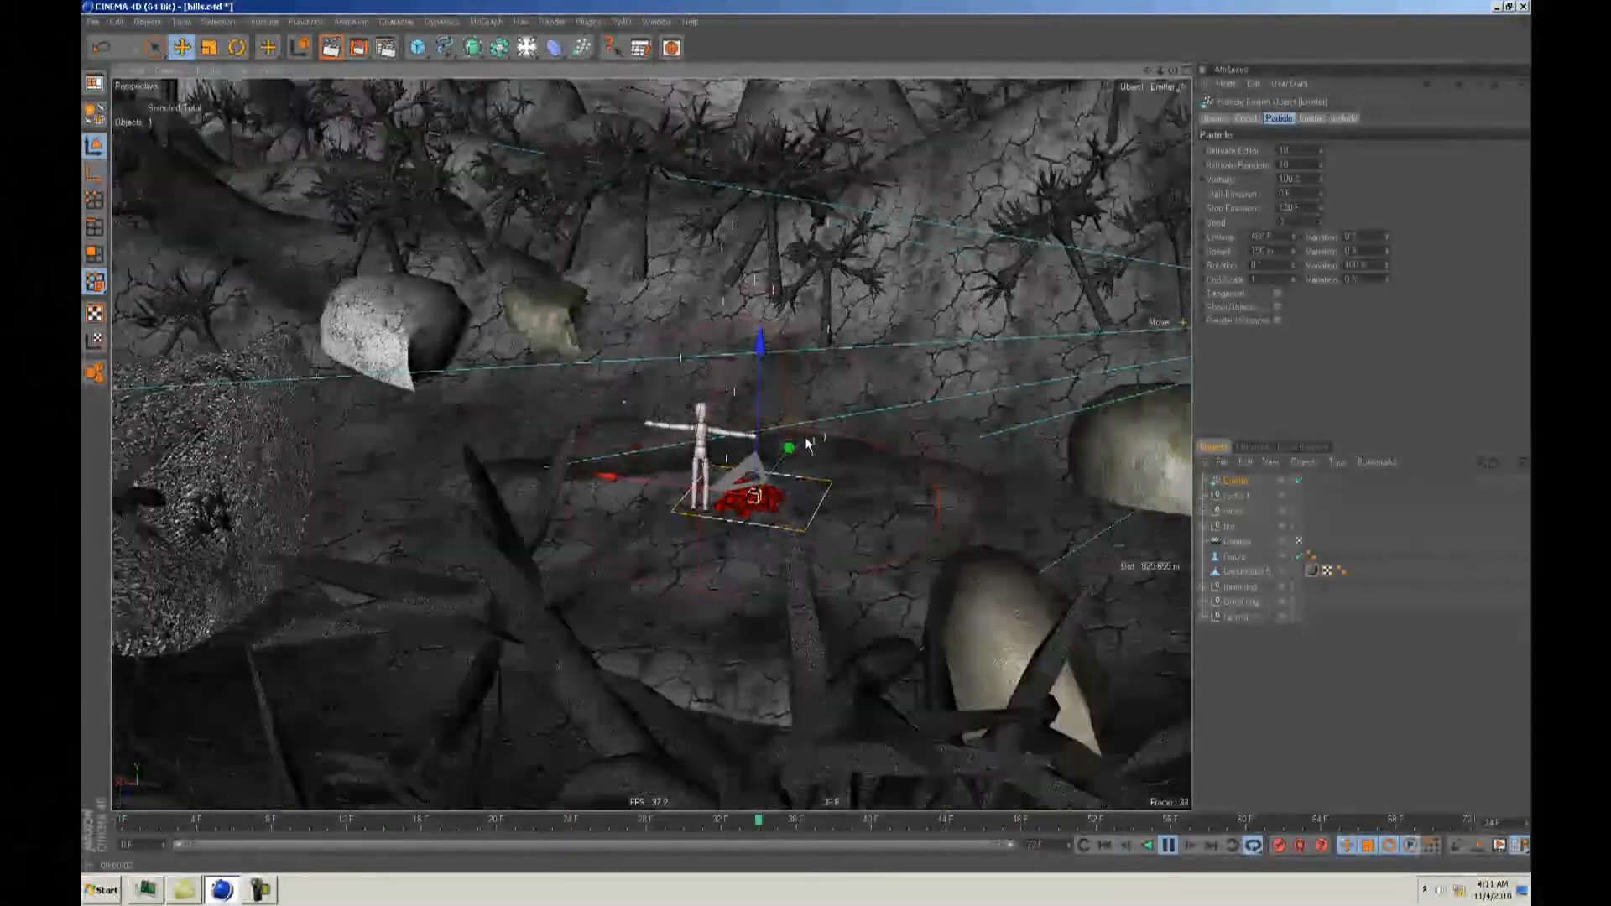
key(F8)
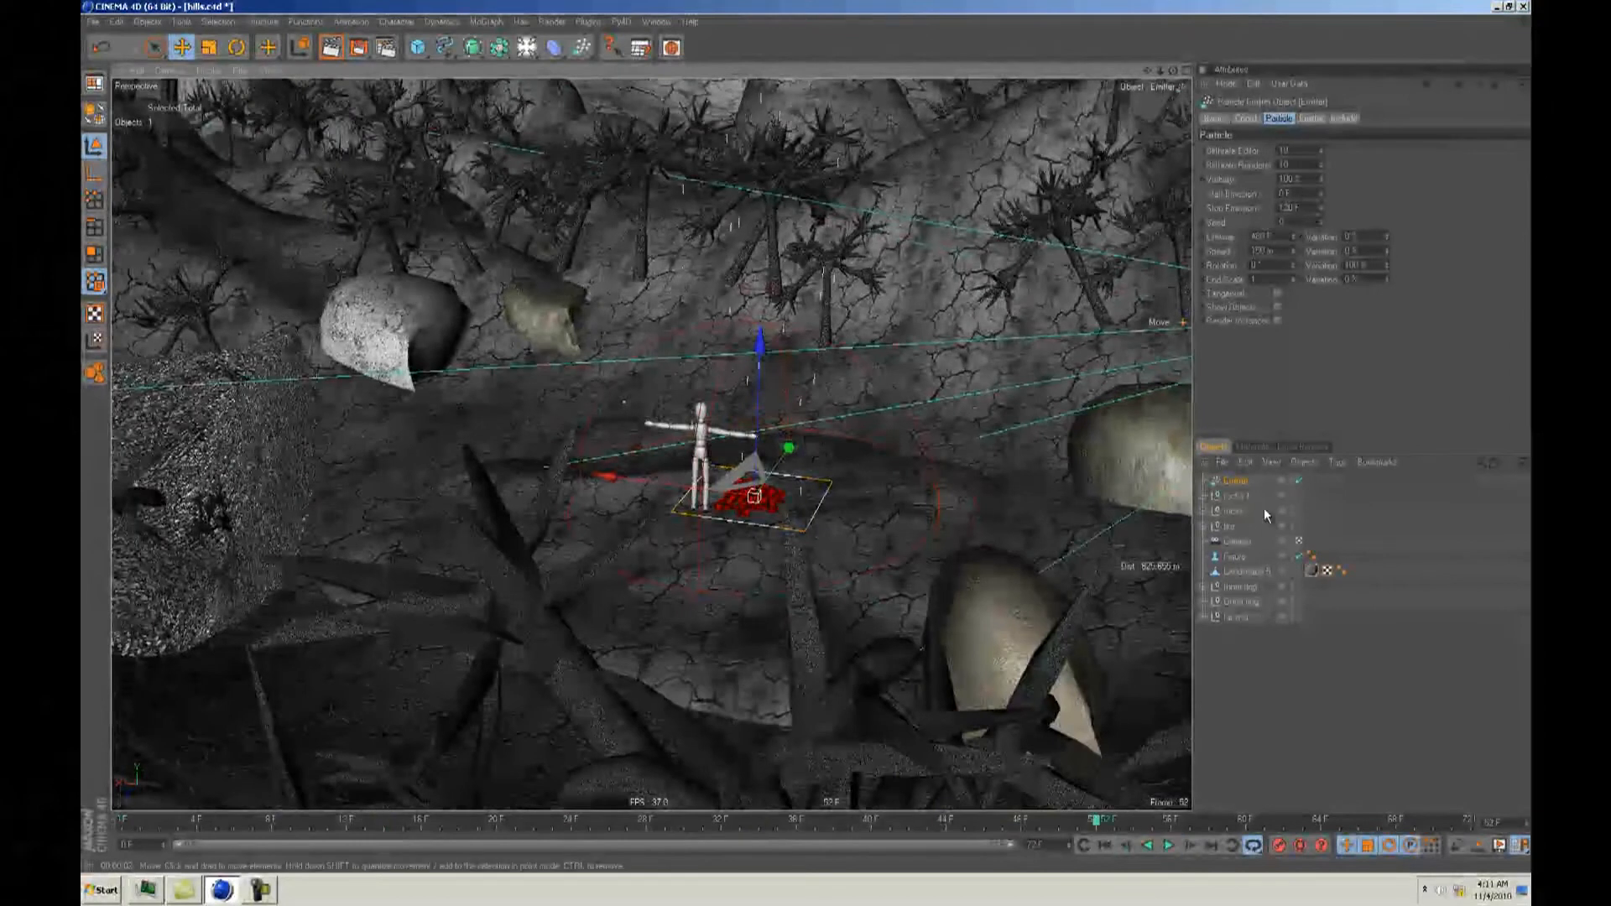
Step: Set the emitter's editor and renderer birthrates to 30 and preview the particles
alt+drag(816, 443, 873, 448)
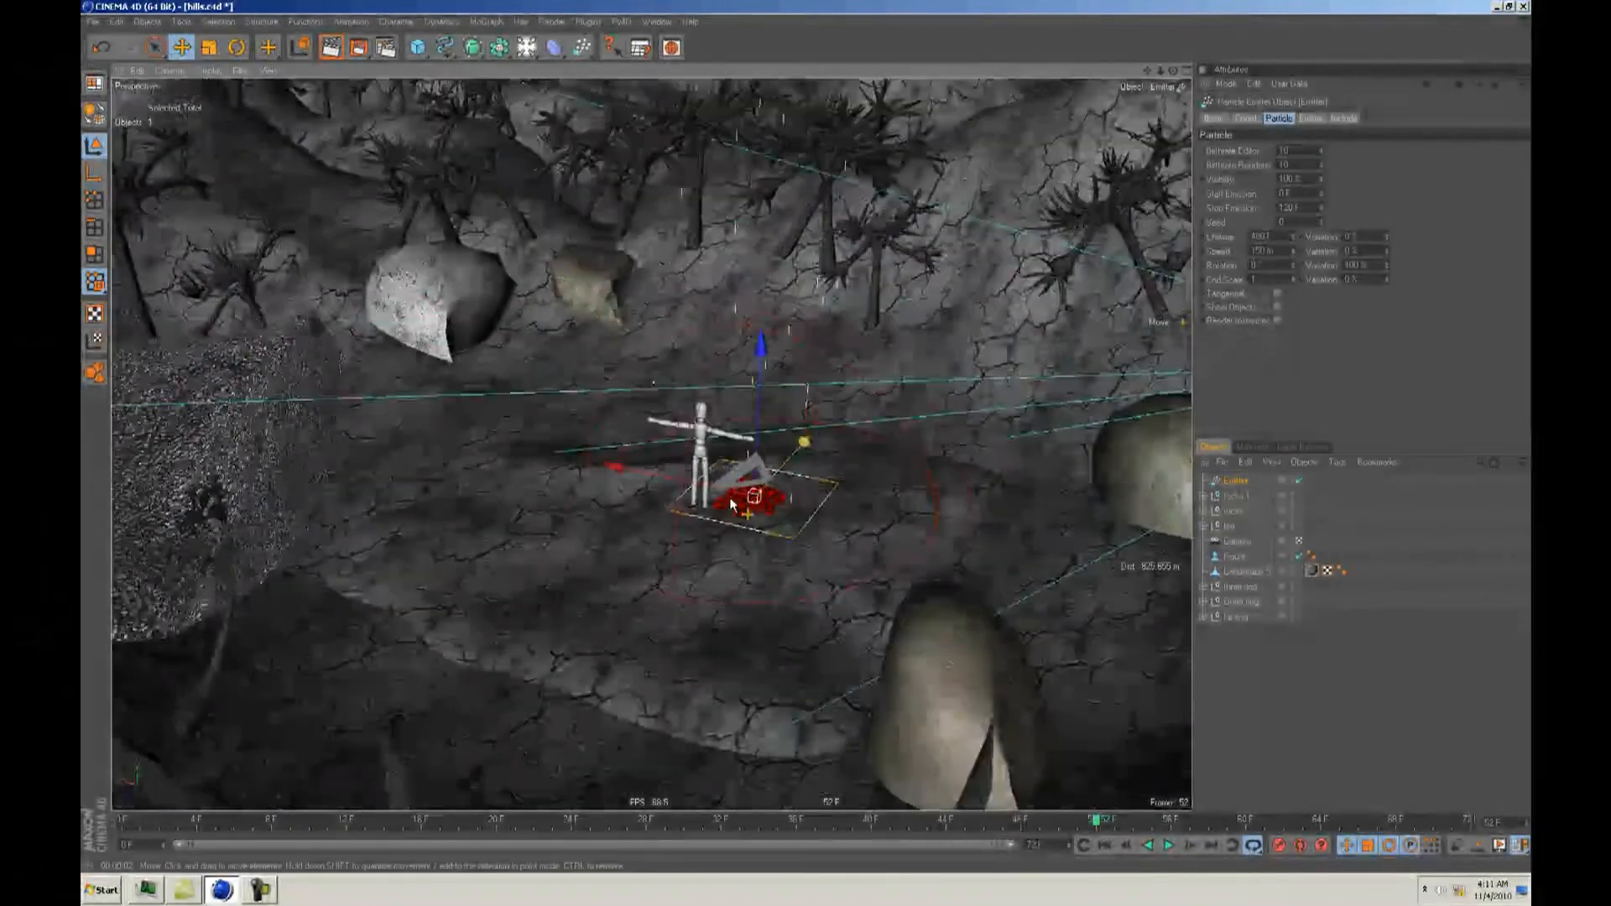
alt+drag(768, 502, 805, 436)
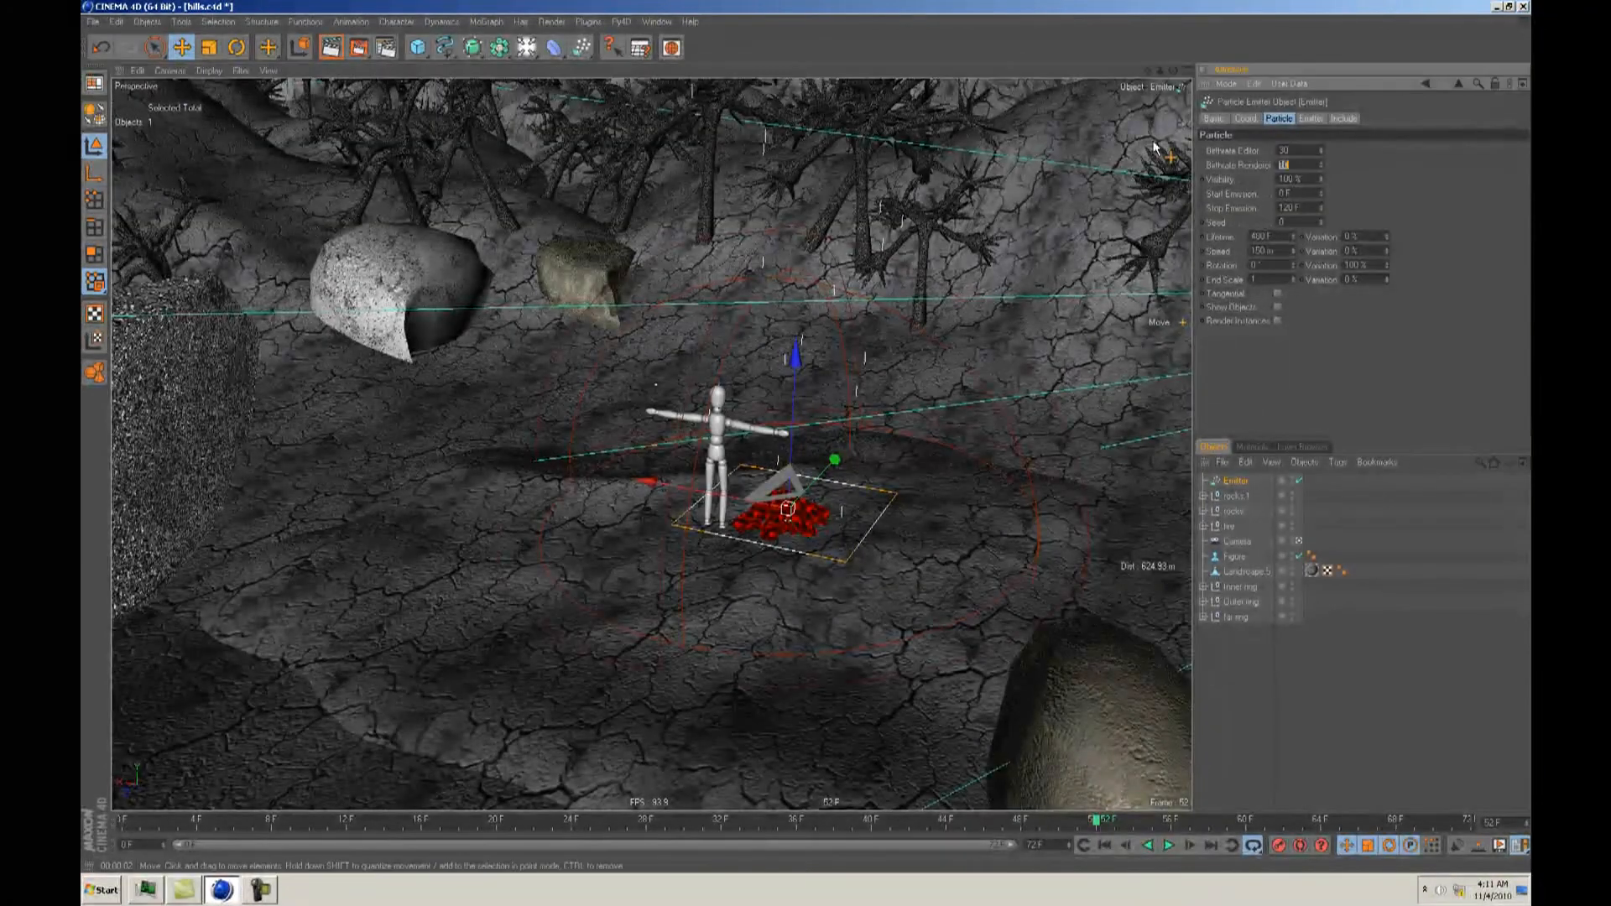
click(1169, 845)
click(1169, 845)
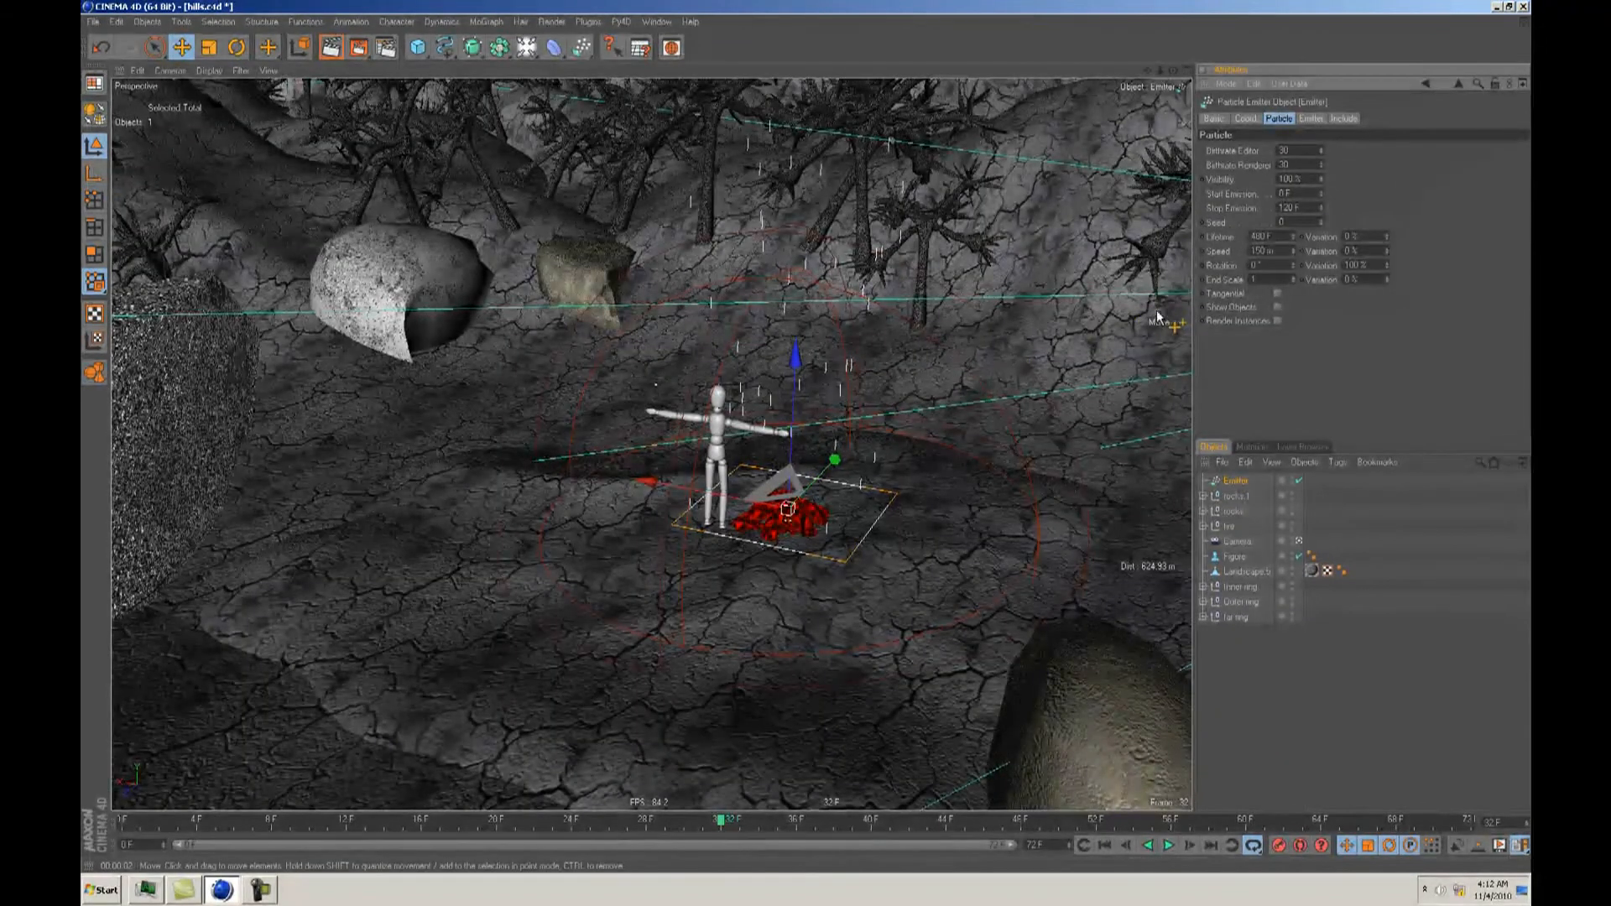
alt+drag(1064, 314, 808, 435)
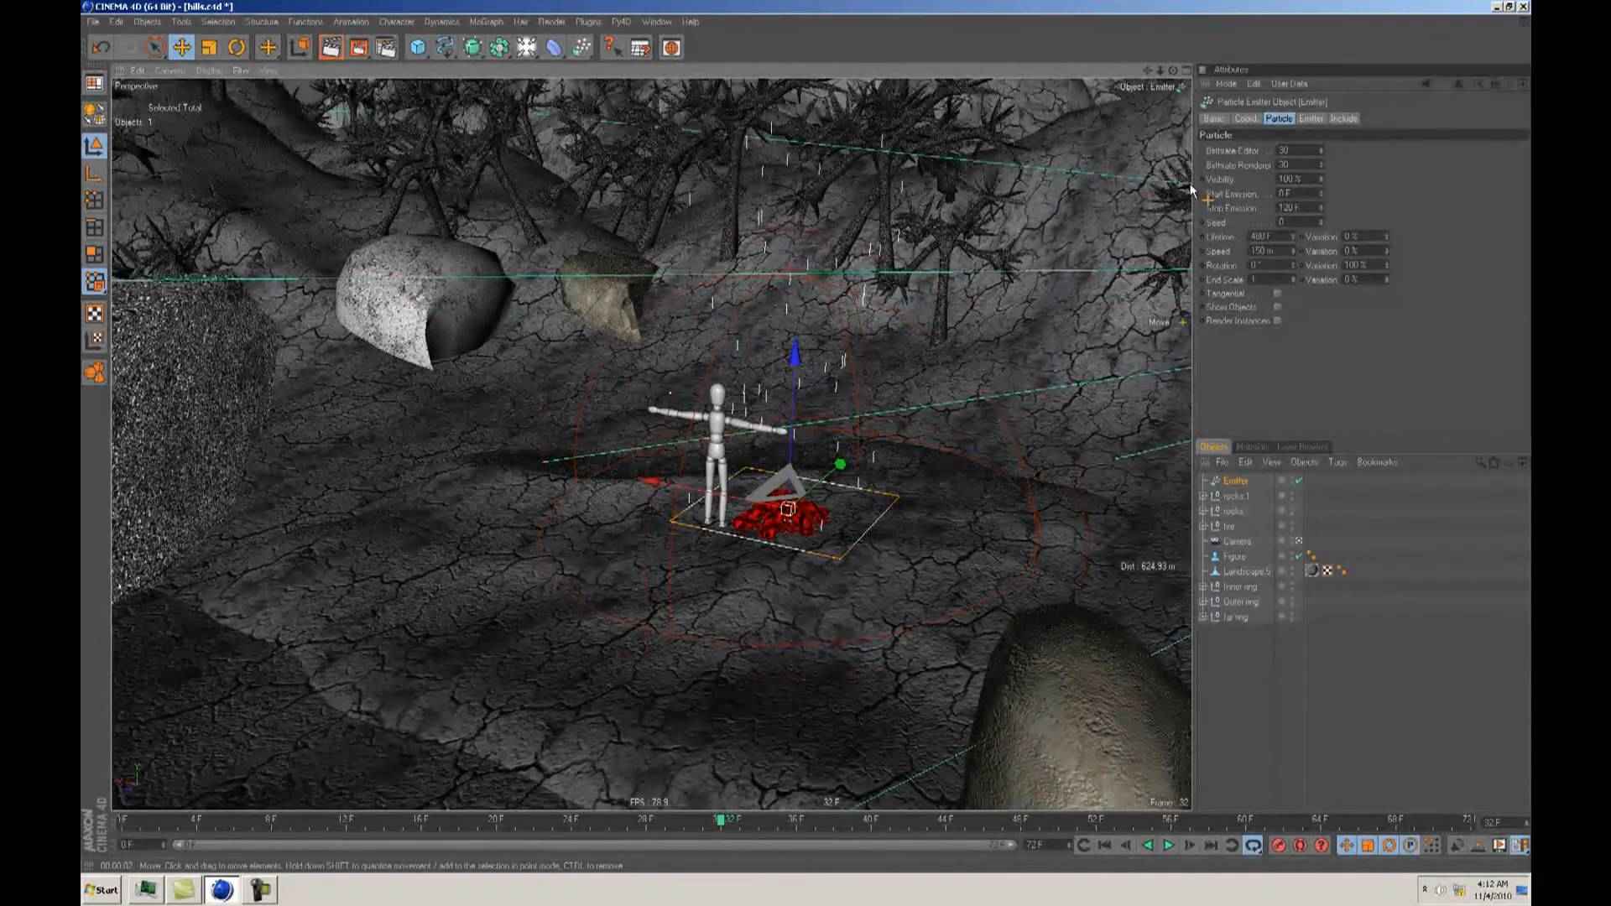
Step: Set the emitter's stop emission to 240 F, its speed variation to 20% and its particle rotation to about 116°
double_click(1297, 207)
text(240)
key(Return)
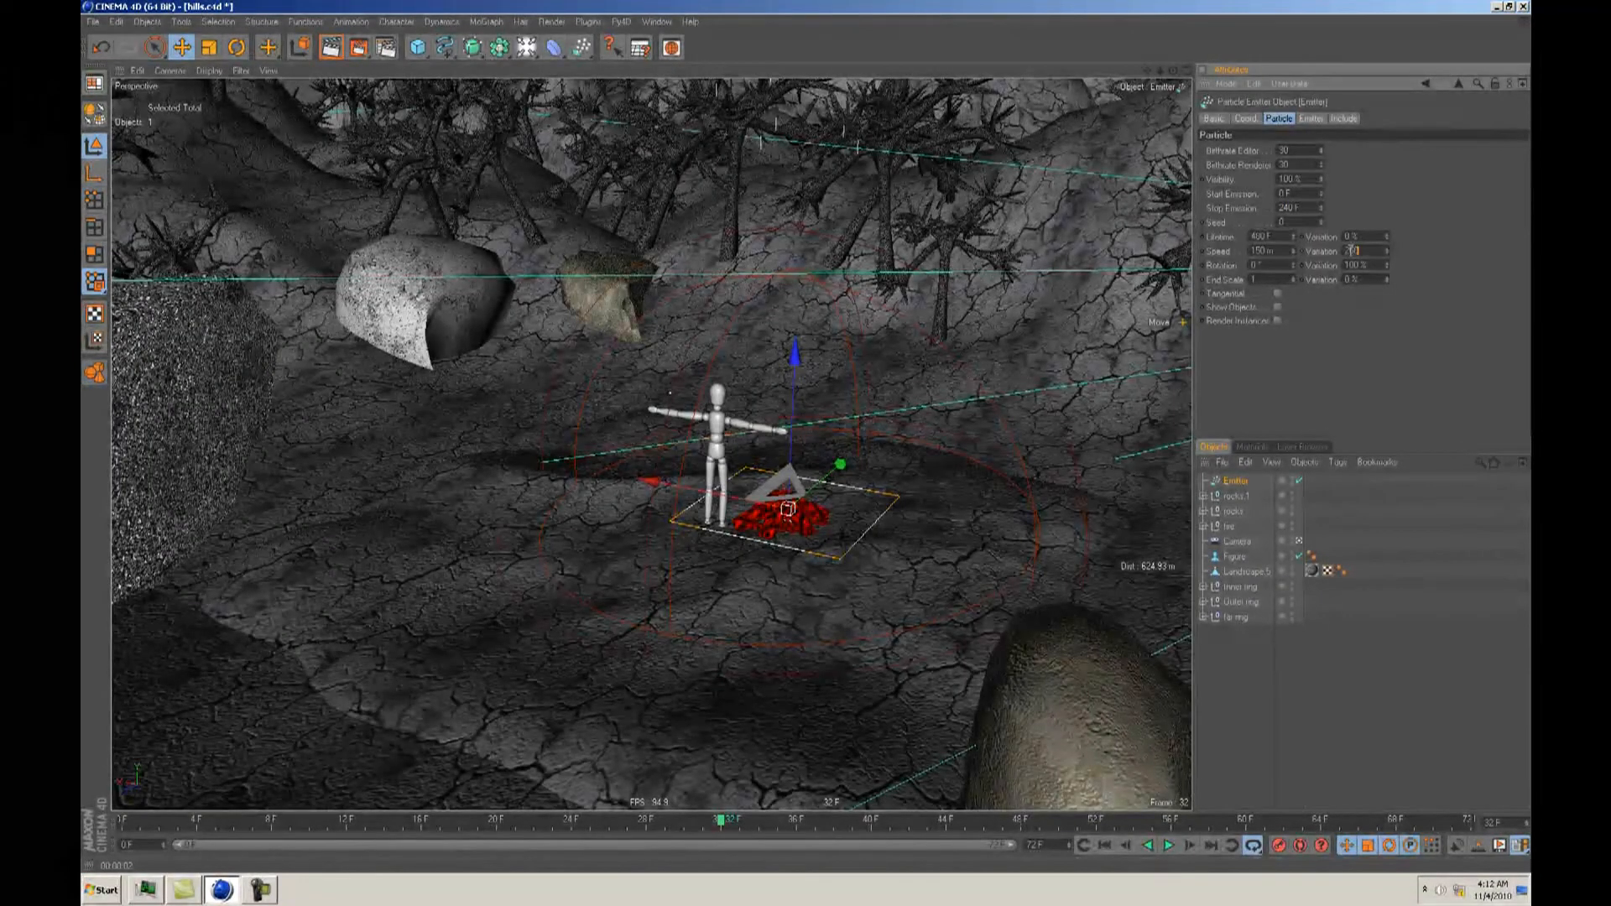
text(20)
key(Return)
drag(1294, 265, 1384, 263)
alt+drag(974, 474, 980, 519)
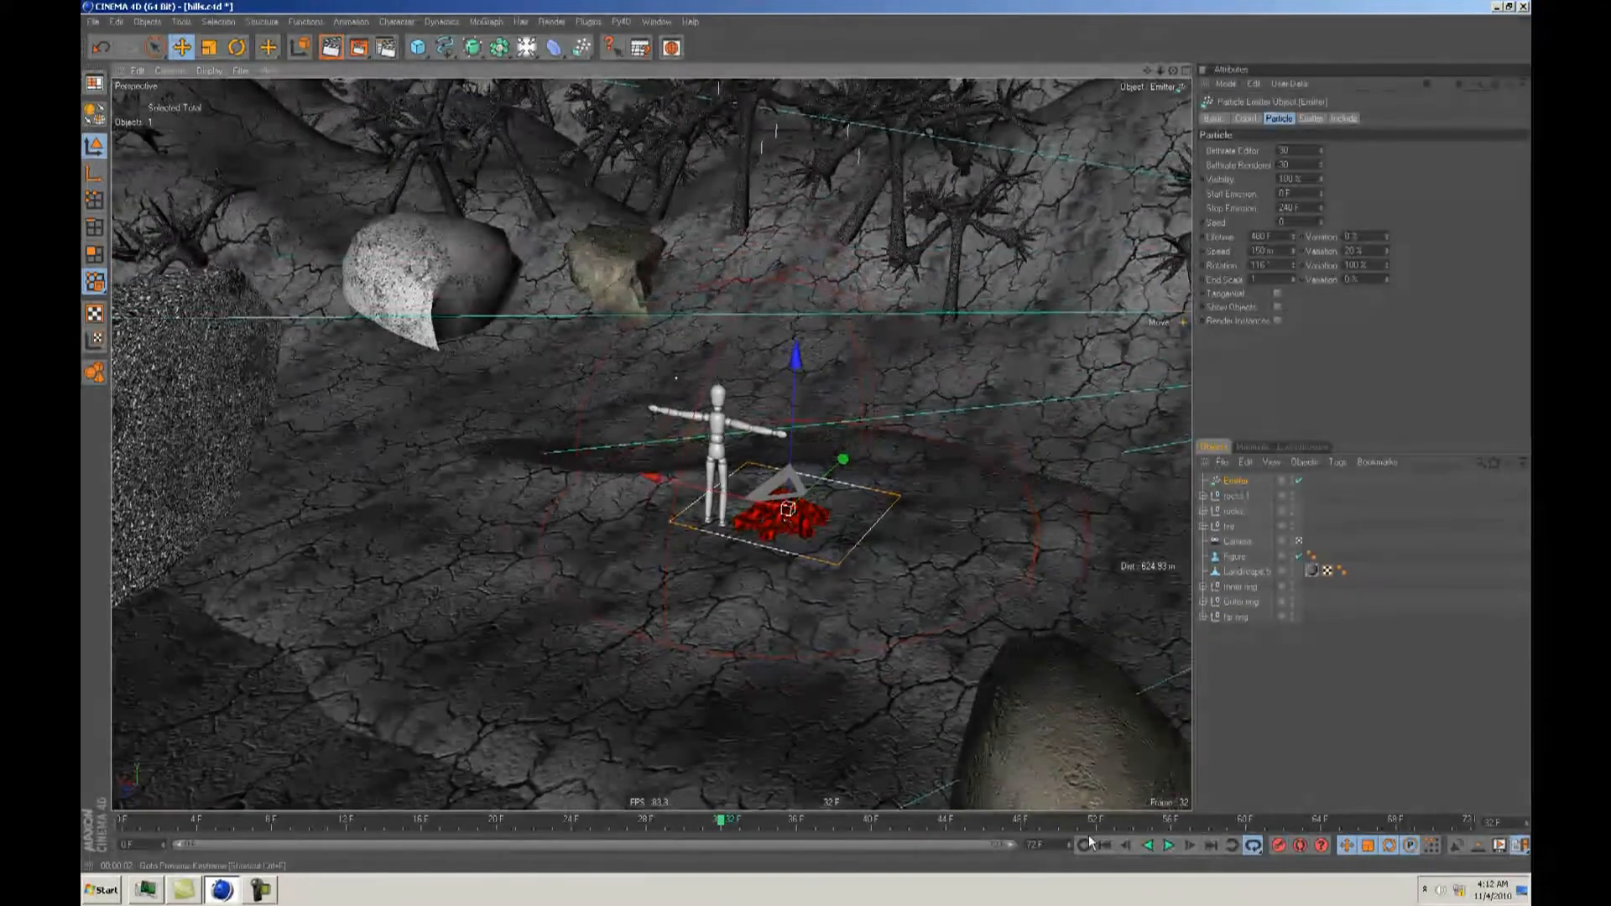
Step: Replay the animation from the first frame to check the spread of the particles
click(1105, 846)
click(1168, 847)
click(1167, 845)
alt+drag(991, 529, 974, 495)
Step: Set the emitter's X and Y sizes to 50 m
click(1311, 118)
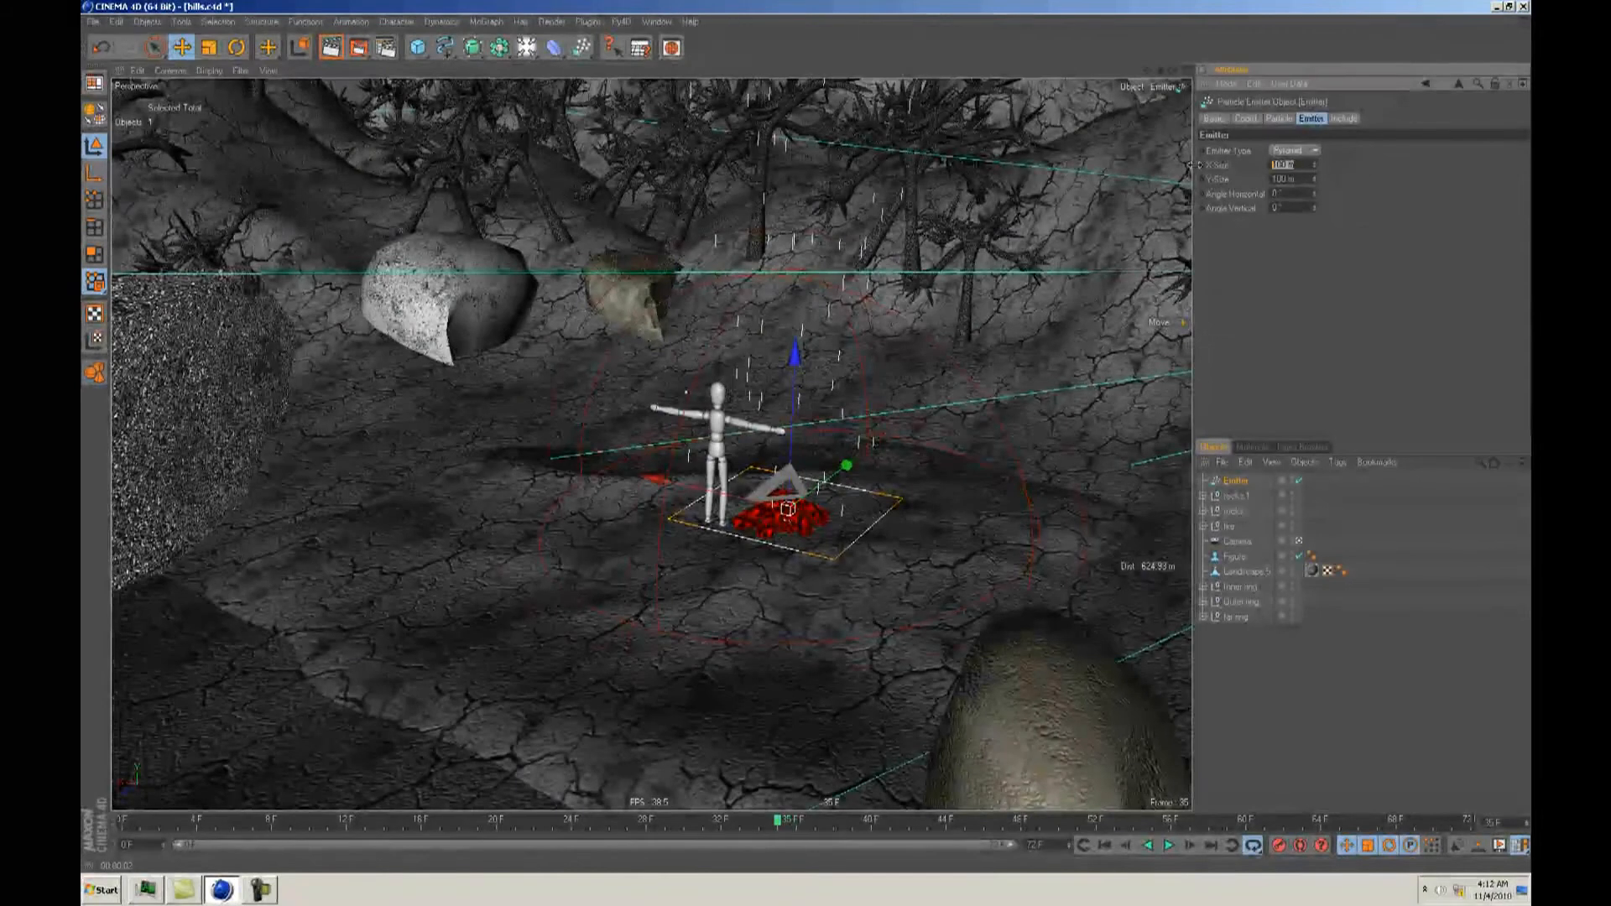
text(50)
key(Tab)
text(50)
key(Return)
Step: Set the emitter's horizontal angle to 30° and vertical angle to 20°, and preview the particle spread
click(1282, 193)
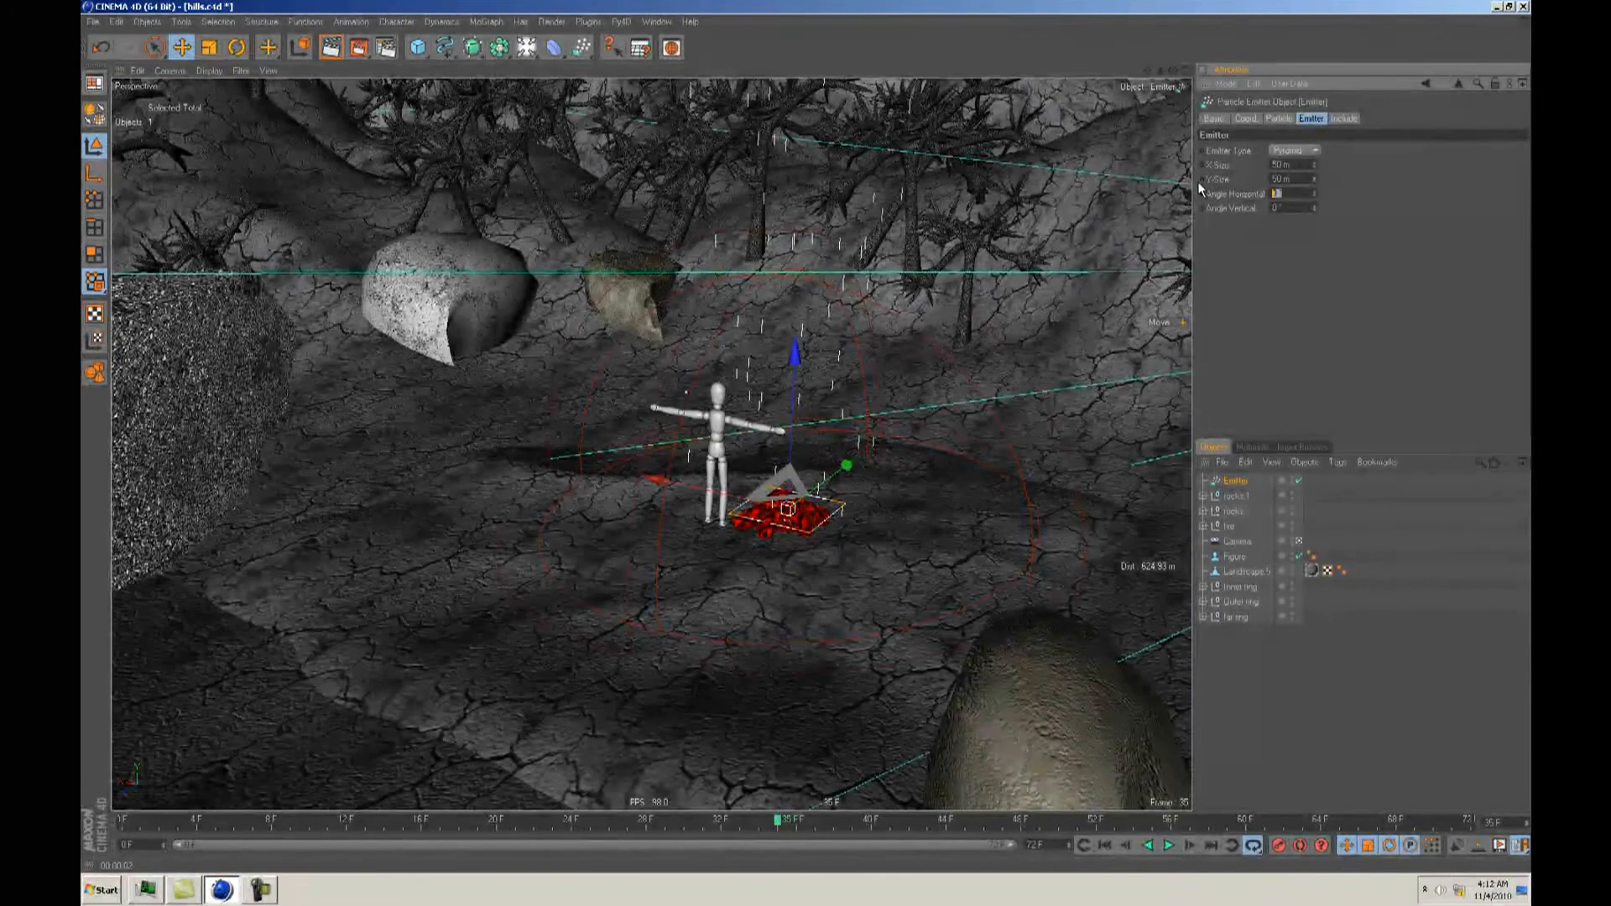
text(30)
key(Tab)
text(20)
click(1104, 845)
click(1170, 845)
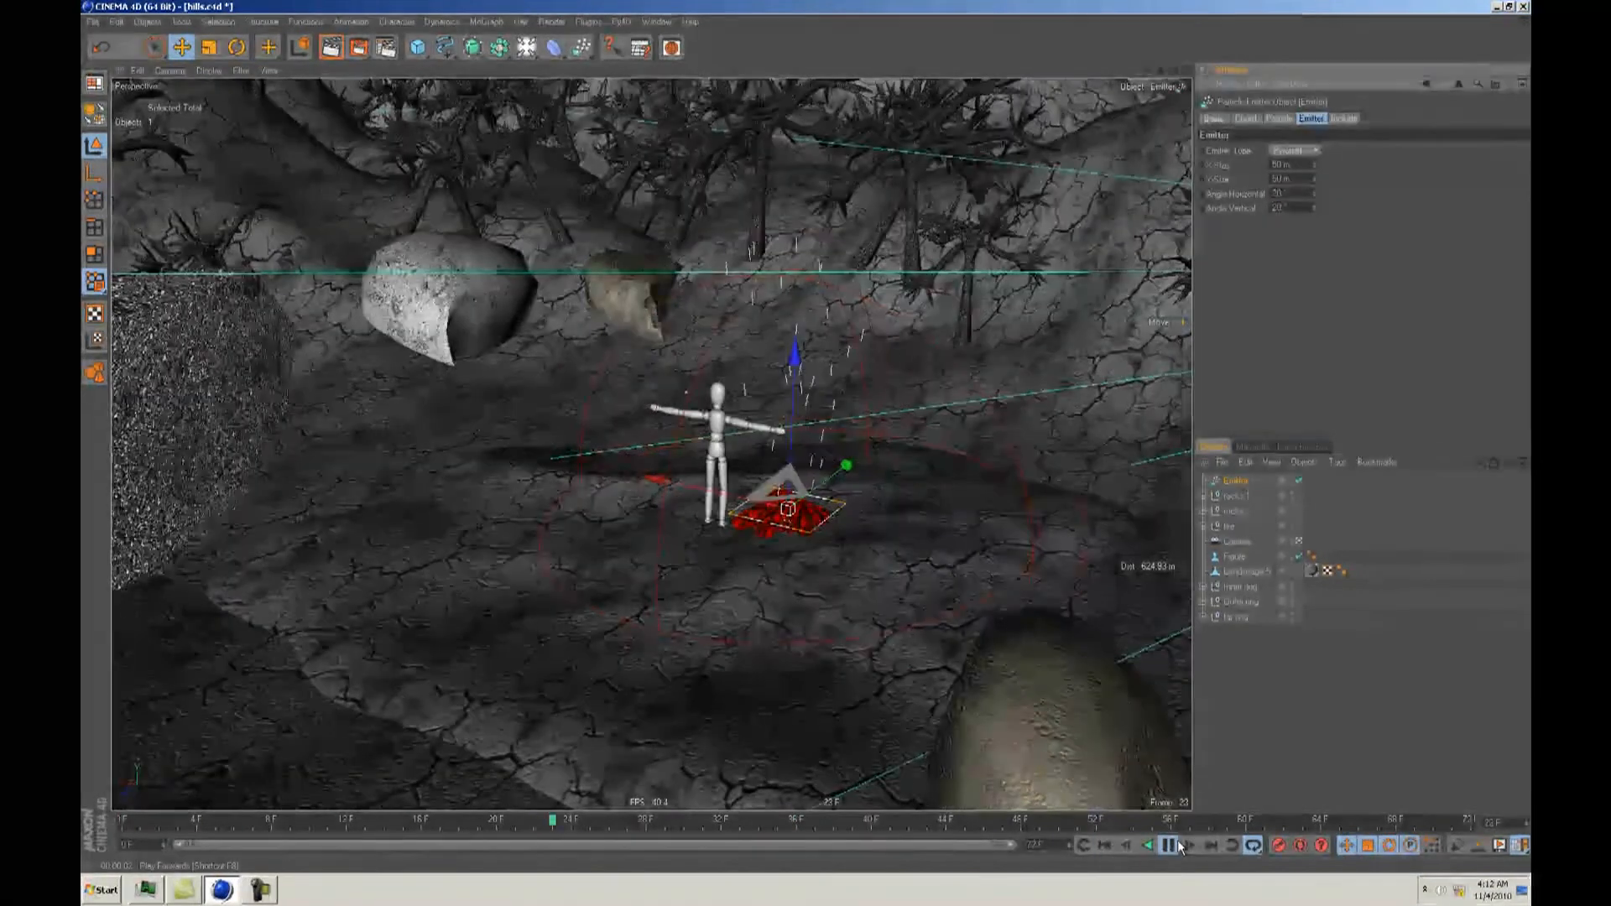
click(1170, 845)
mouse_move(807, 443)
alt+mouse_down()
mouse_move(877, 424)
mouse_move(822, 428)
alt+mouse_up()
Step: Reduce the emitter's particle speed to 50 m and replay the animation from the start
click(1246, 118)
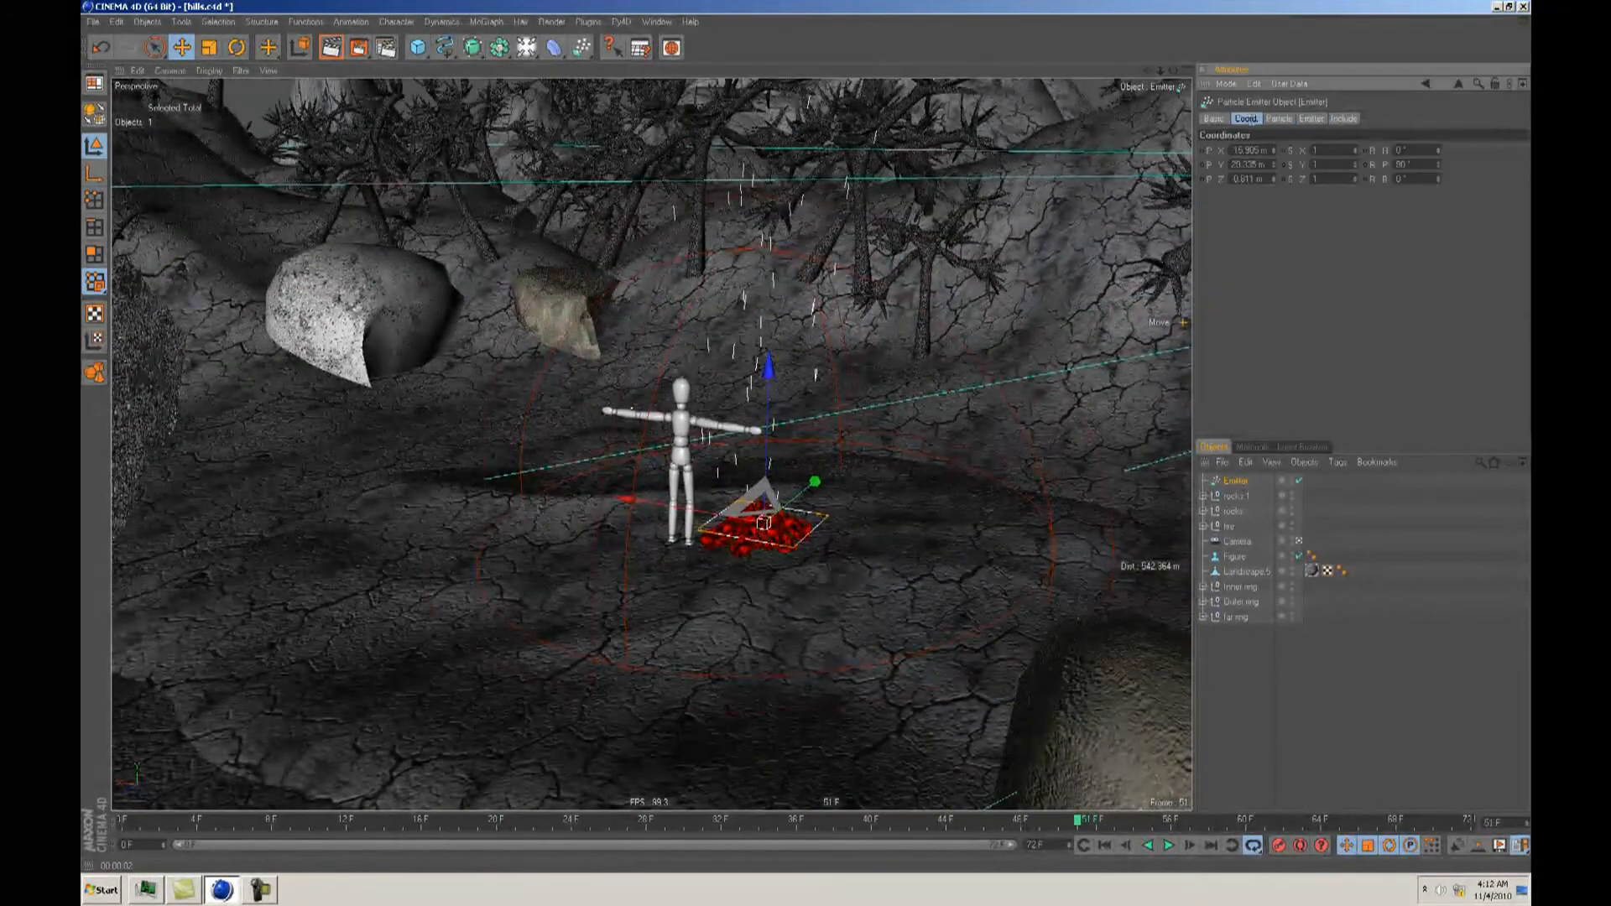
click(1279, 119)
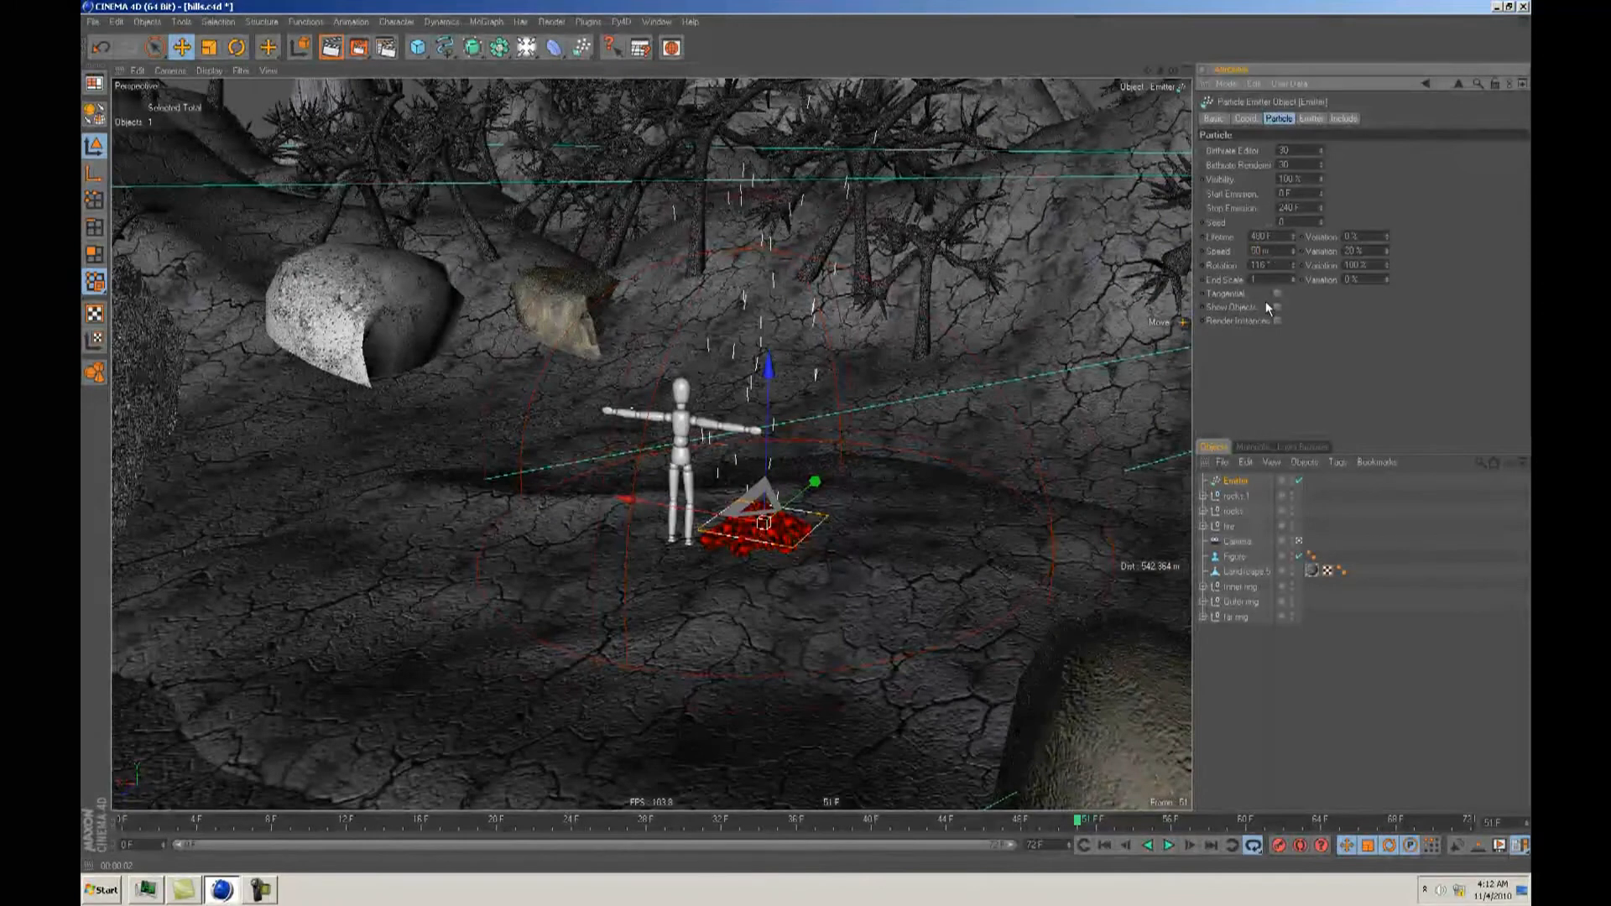
click(1104, 845)
click(1167, 846)
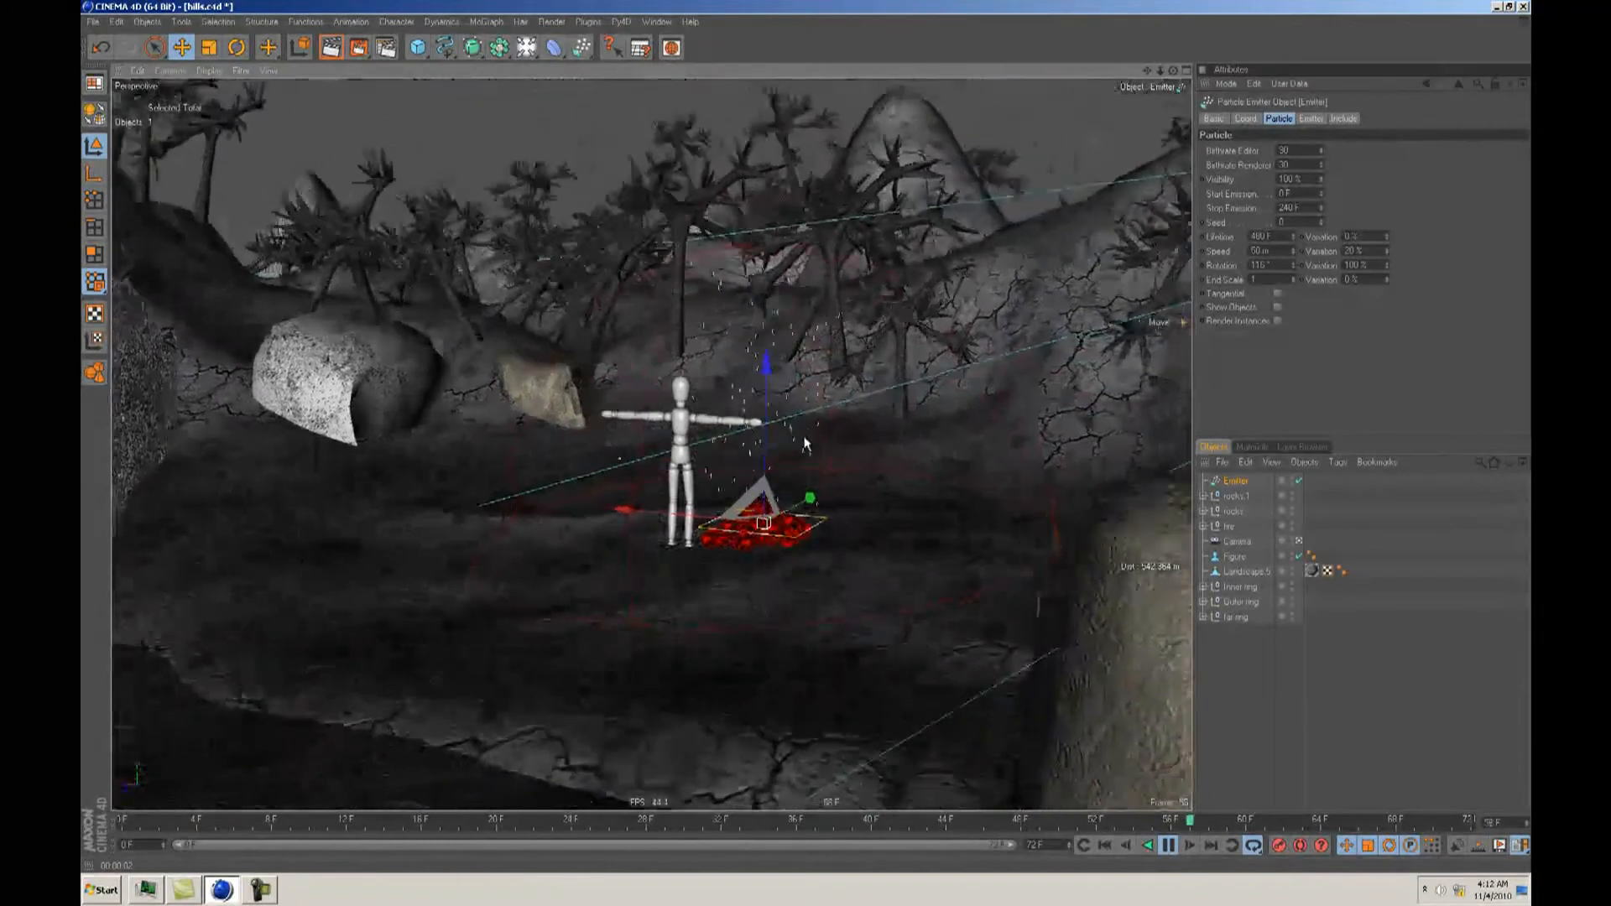
drag(1055, 845, 949, 838)
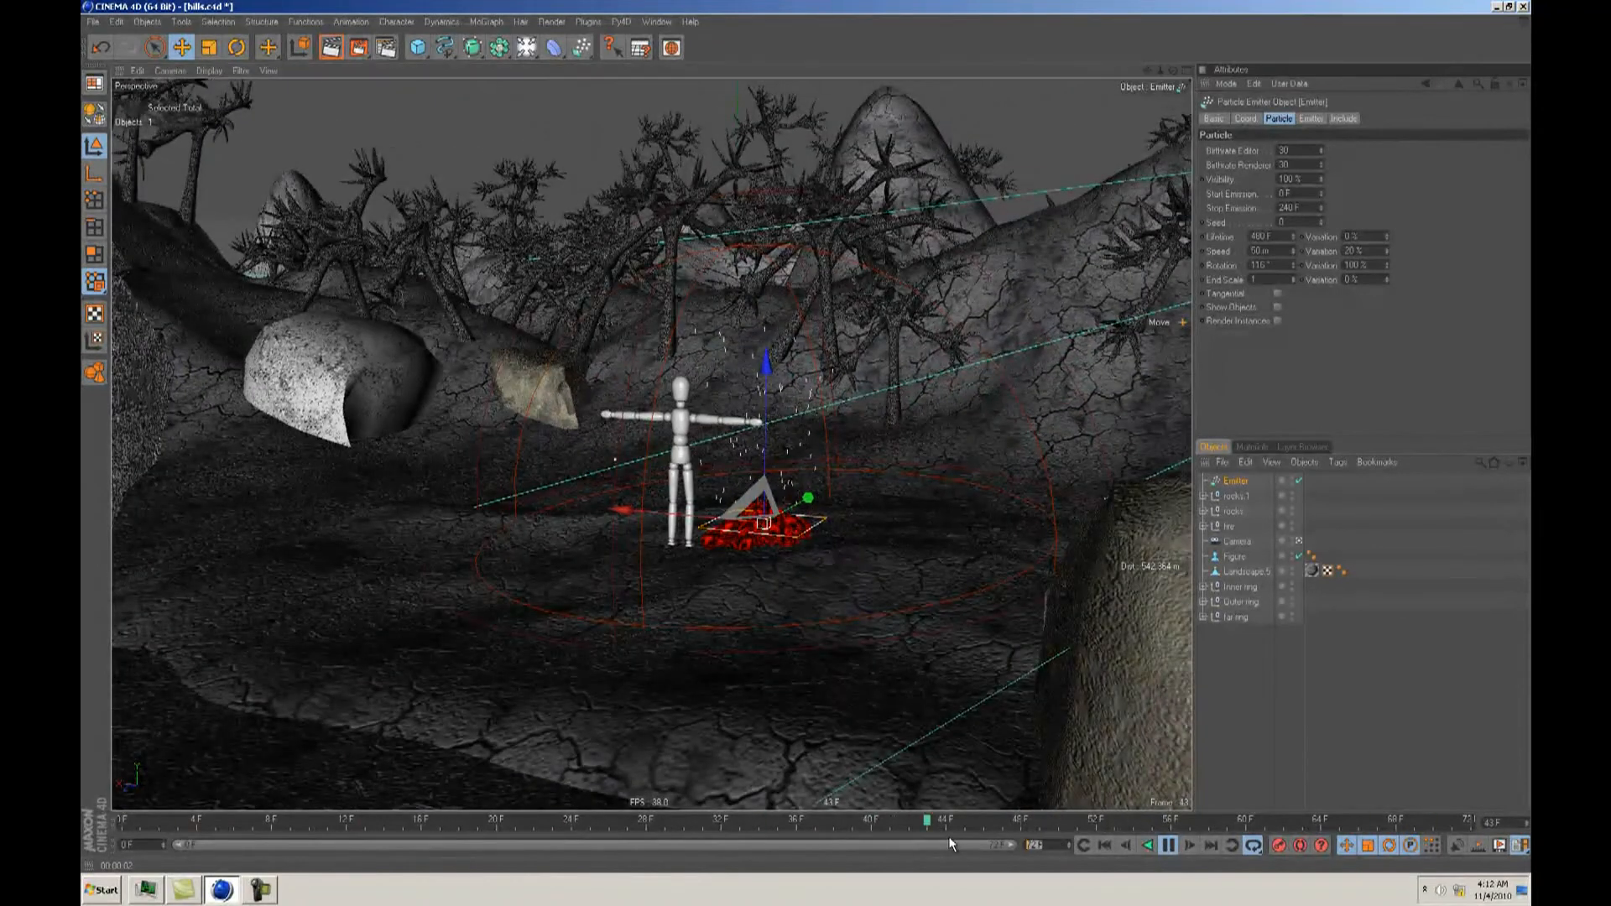
text(720)
key(Return)
Step: Set the project's end frame to 210 F and extend the timeline's preview range to the full length
drag(1061, 846, 974, 842)
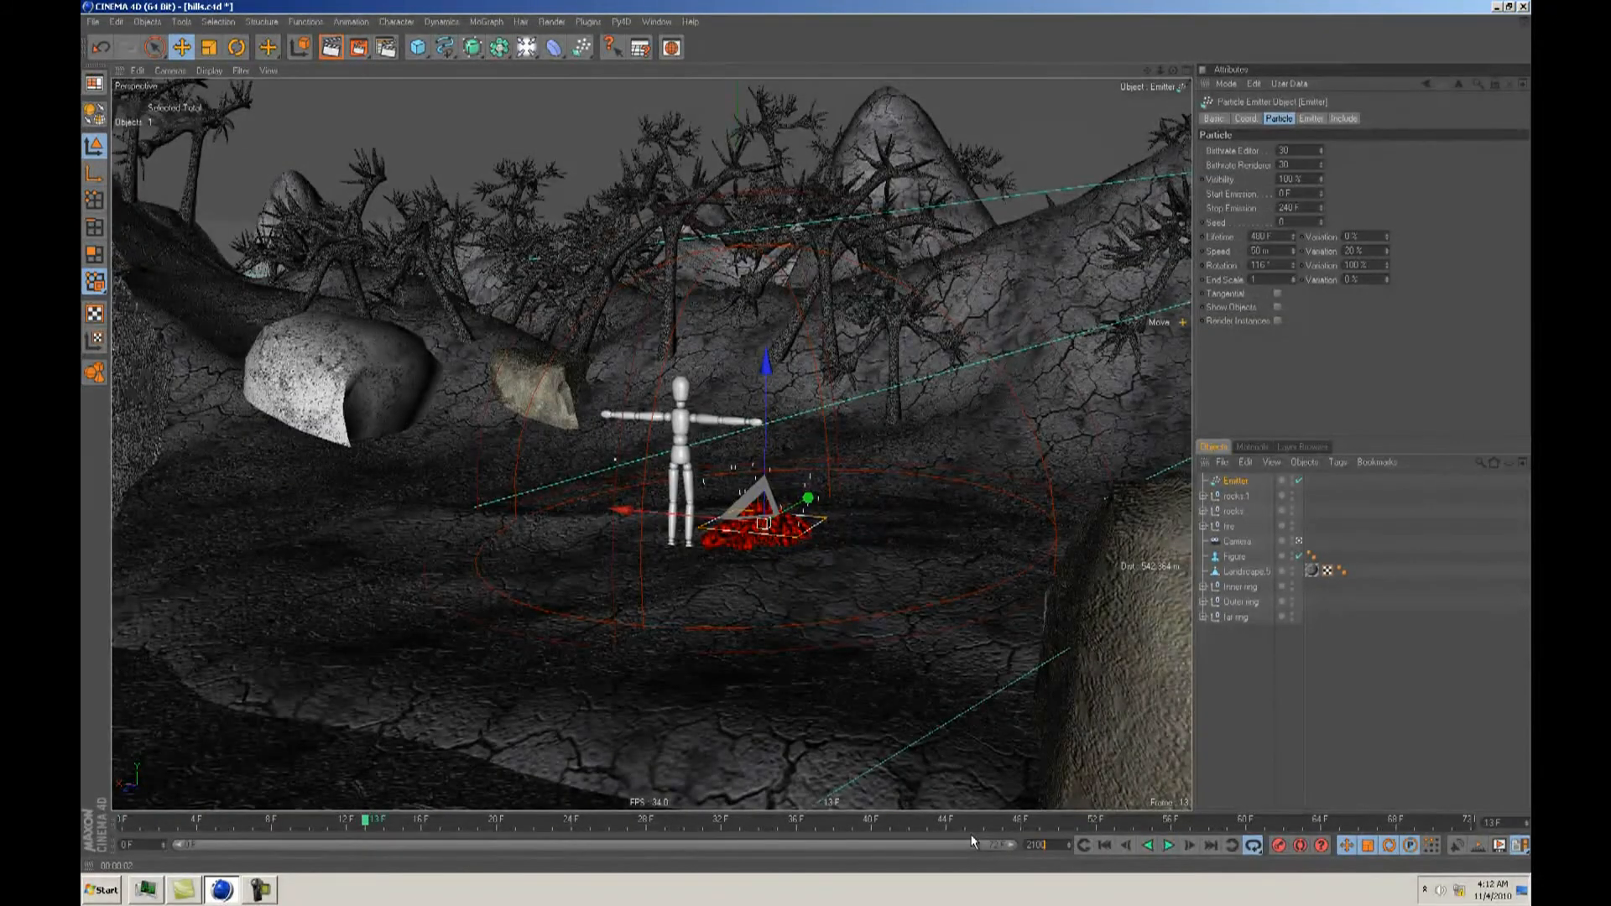
key(Return)
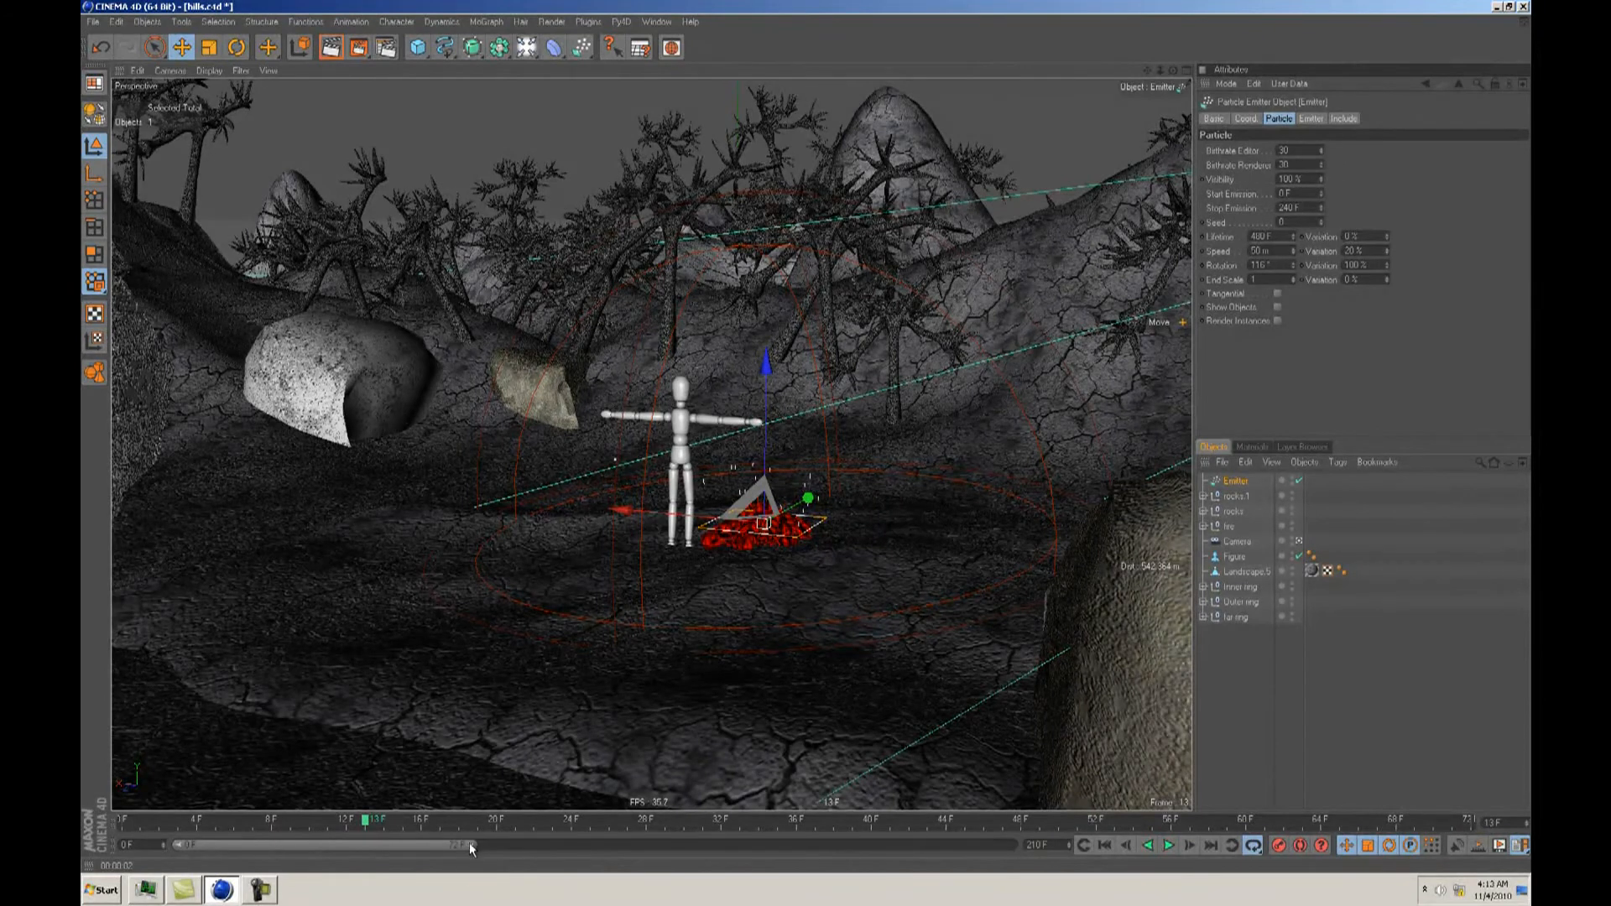
drag(471, 846, 1015, 846)
Step: Play the extended animation from the first frame and watch the particles rise over the fire from a lower view
click(1106, 846)
click(1168, 846)
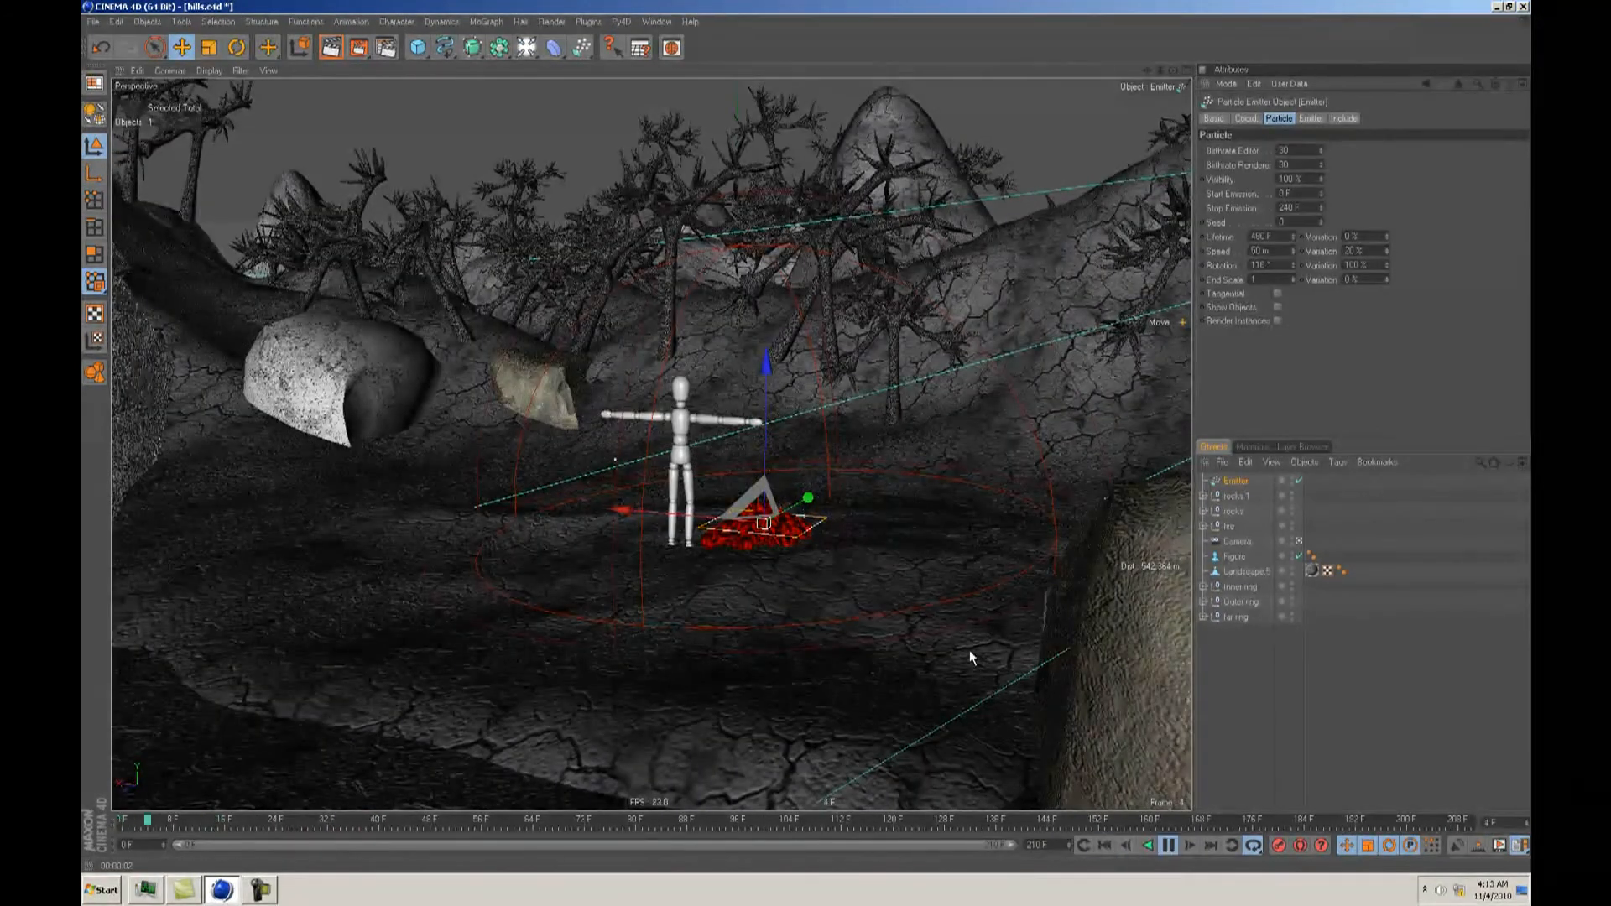
alt+drag(804, 436, 804, 439)
alt+right_drag(805, 439, 804, 439)
alt+drag(805, 439, 800, 427)
click(1172, 848)
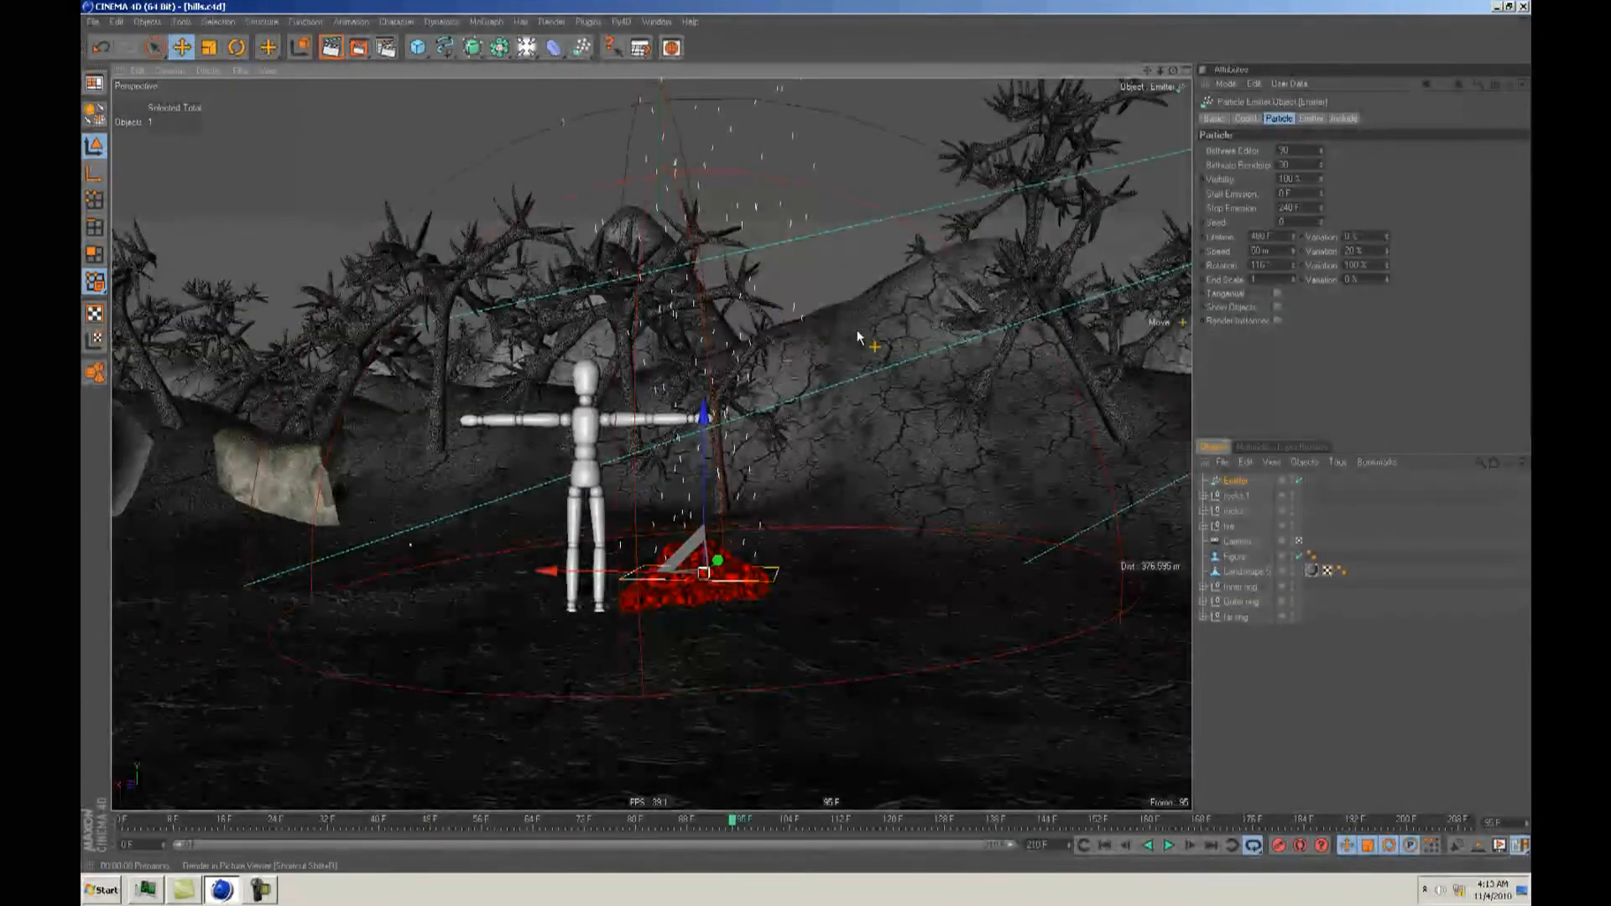
Step: Render the view of the fire and figure, and replay the particle animation from the start
key(ctrl+r)
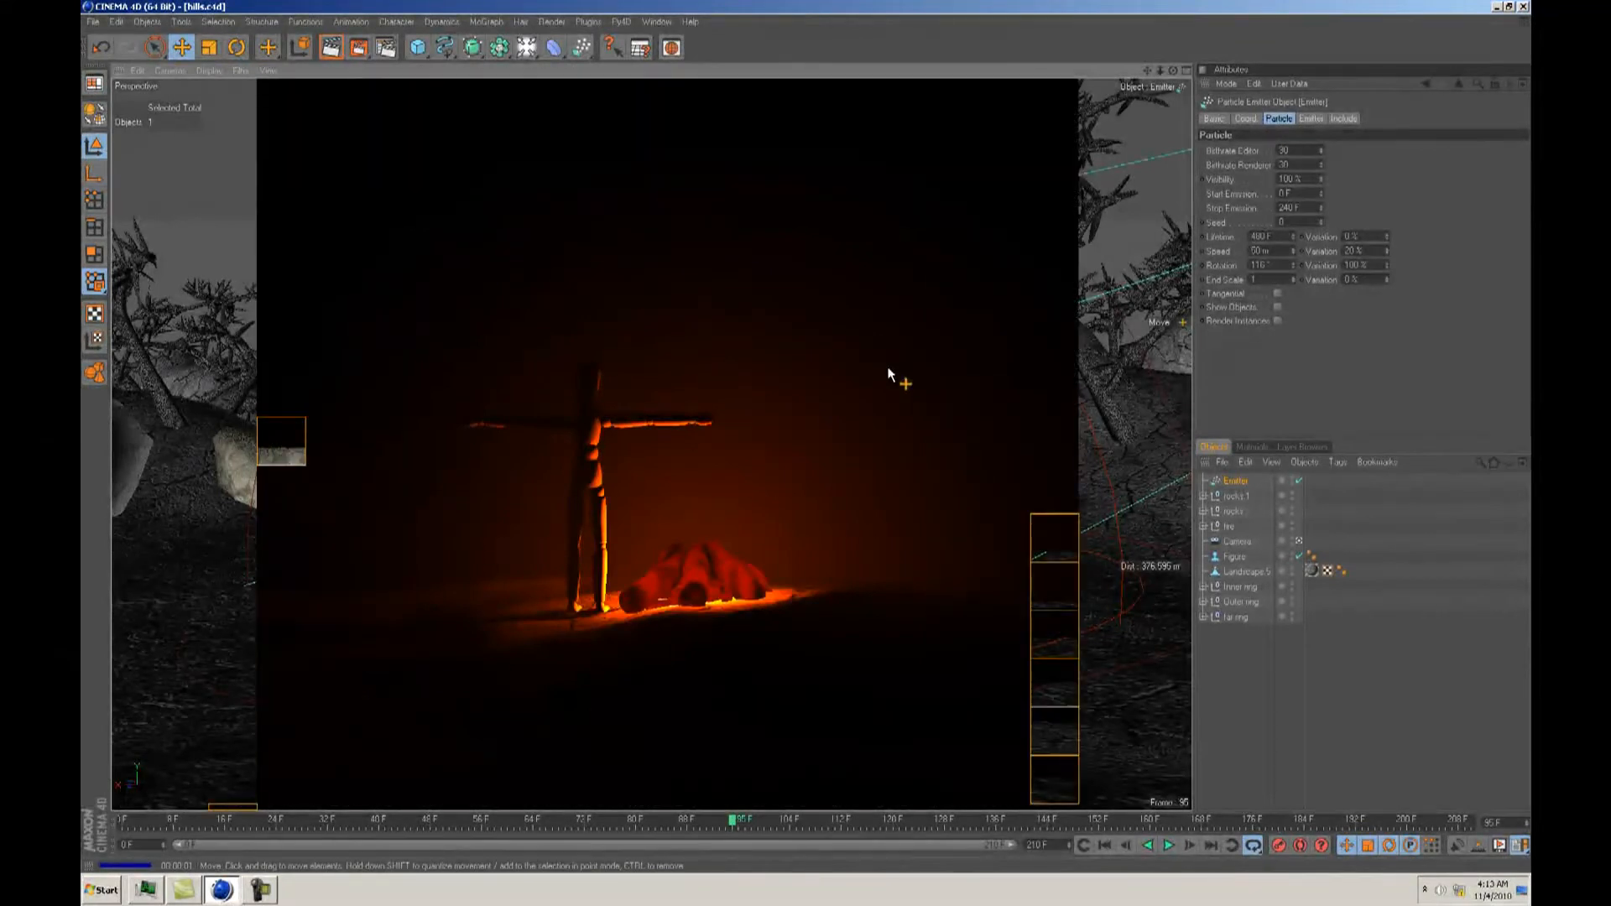
scroll(773, 439, down, 1)
alt+drag(864, 360, 931, 406)
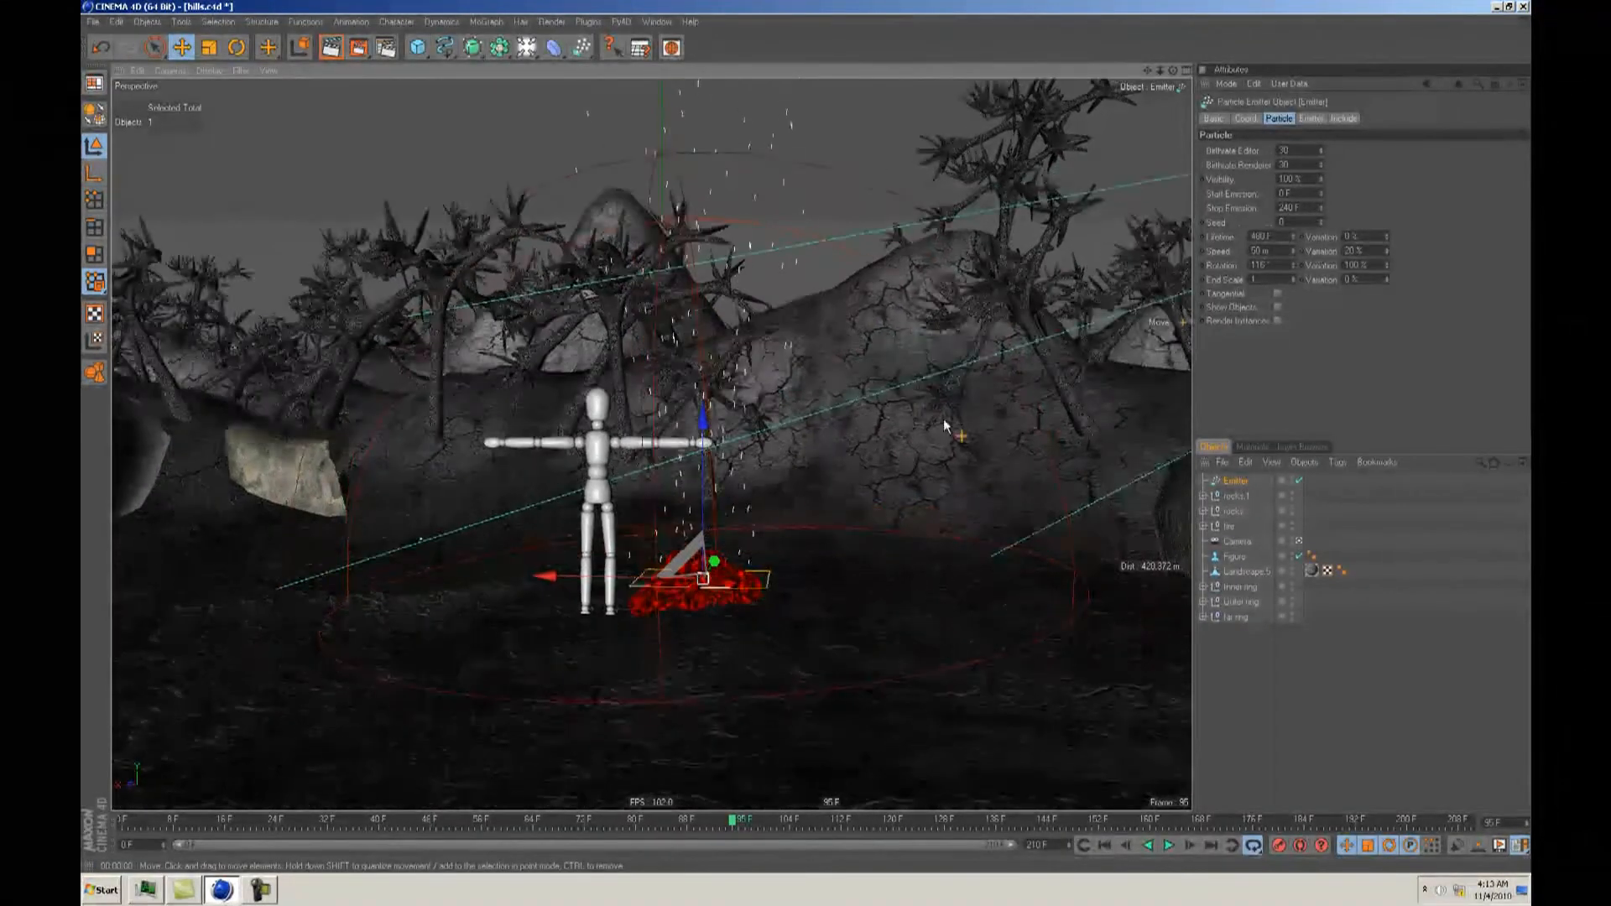
alt+drag(806, 443, 839, 406)
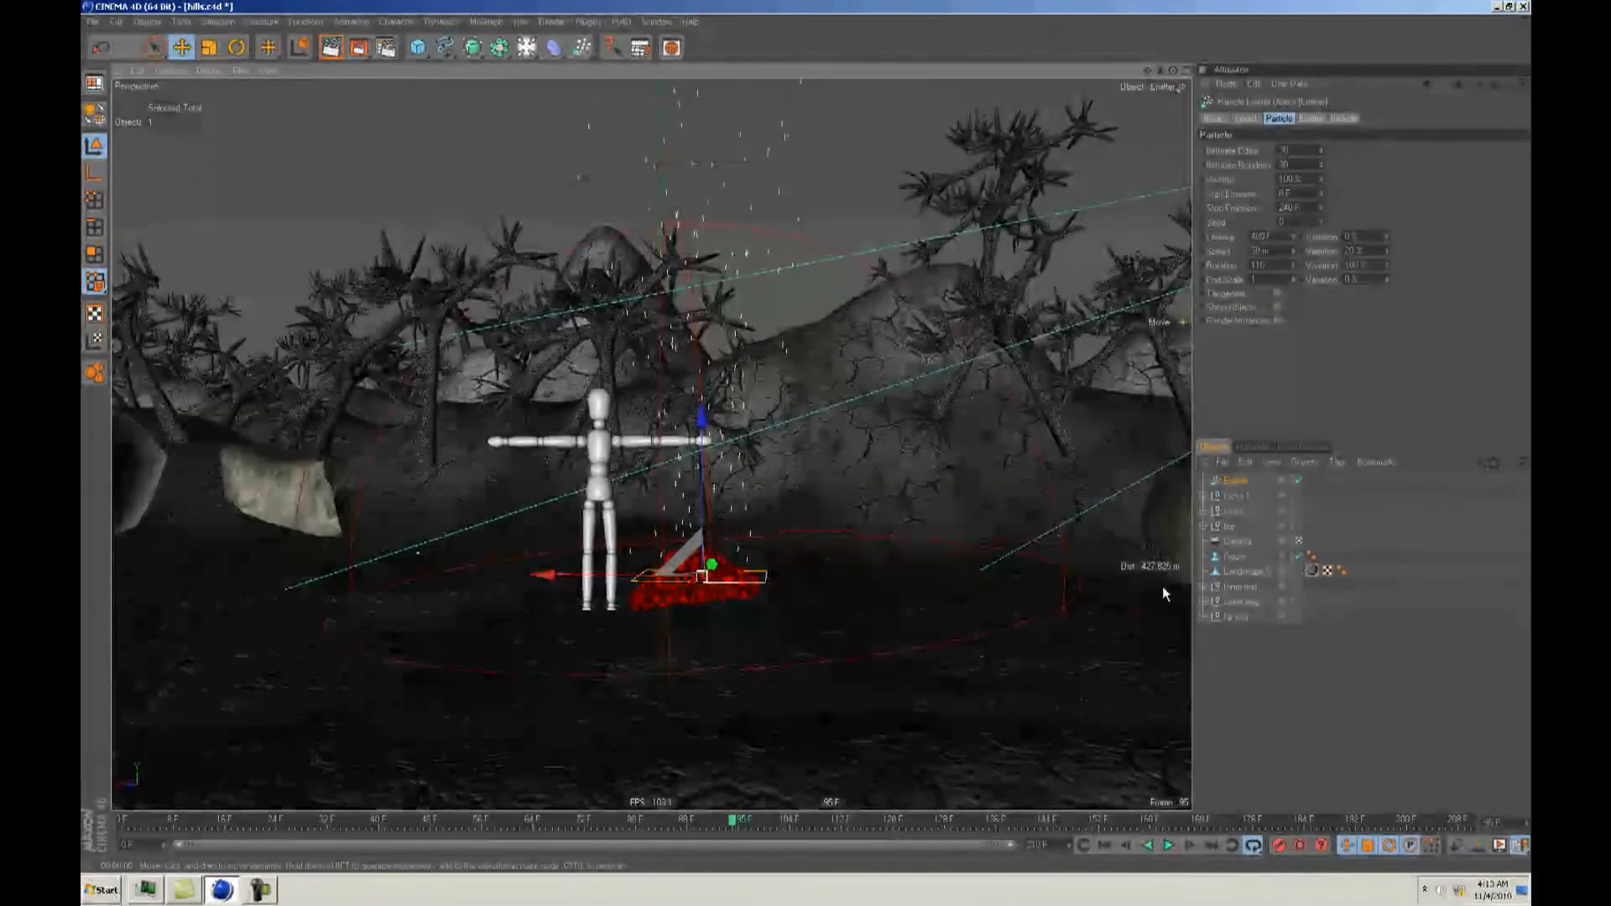
click(1102, 844)
click(1168, 846)
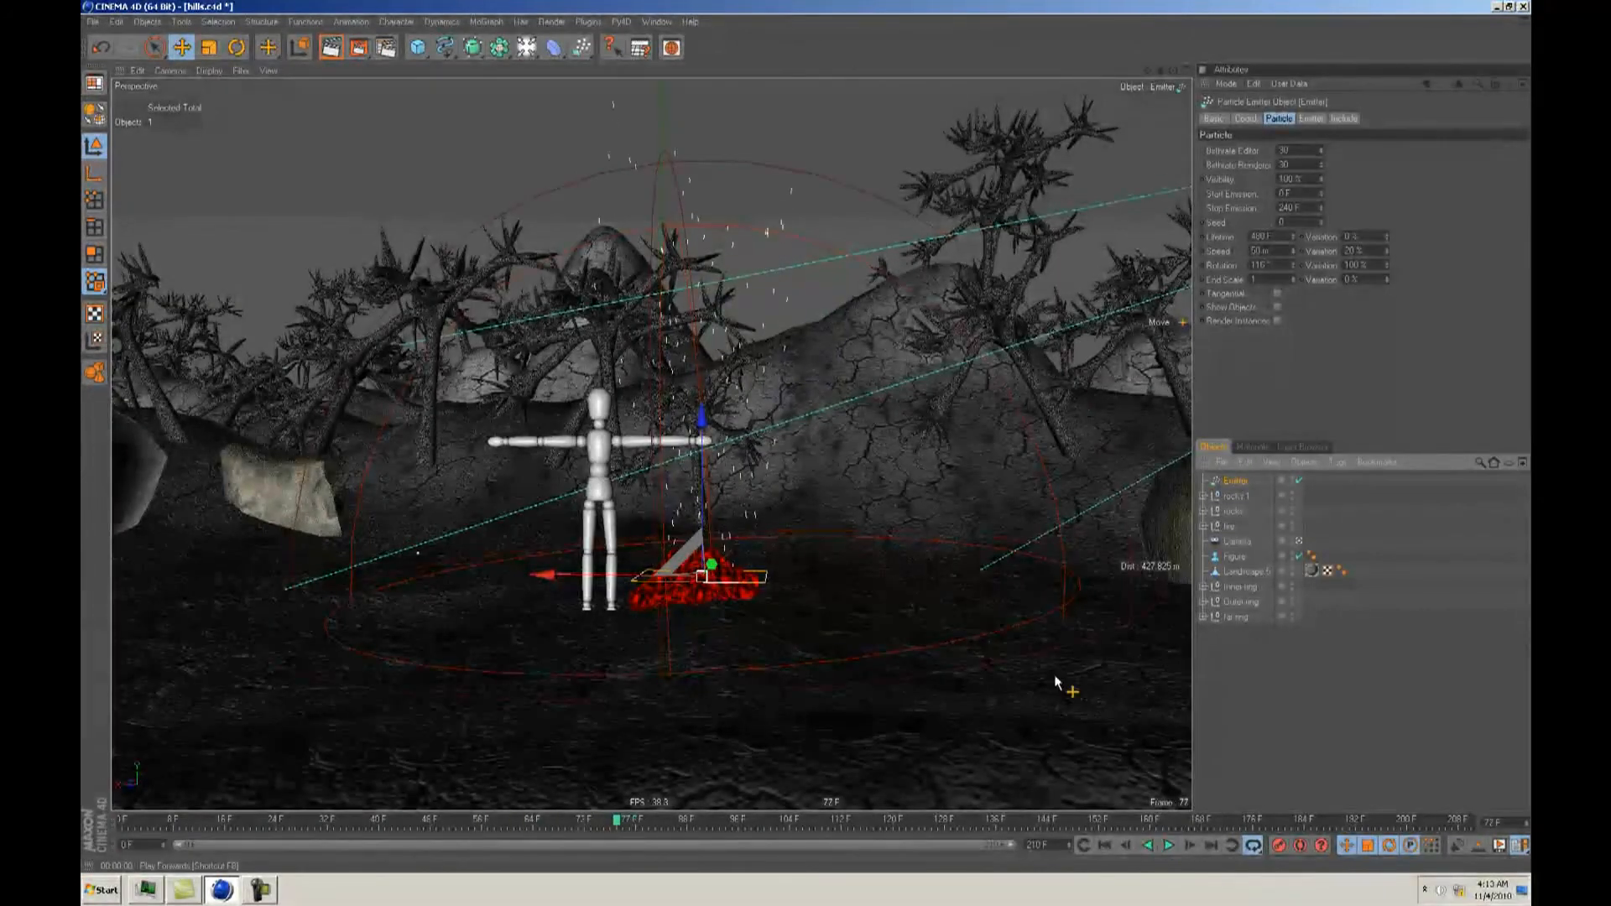
Step: Add a particle Rotation modifier above the campfire and play the animation from the start
click(591, 47)
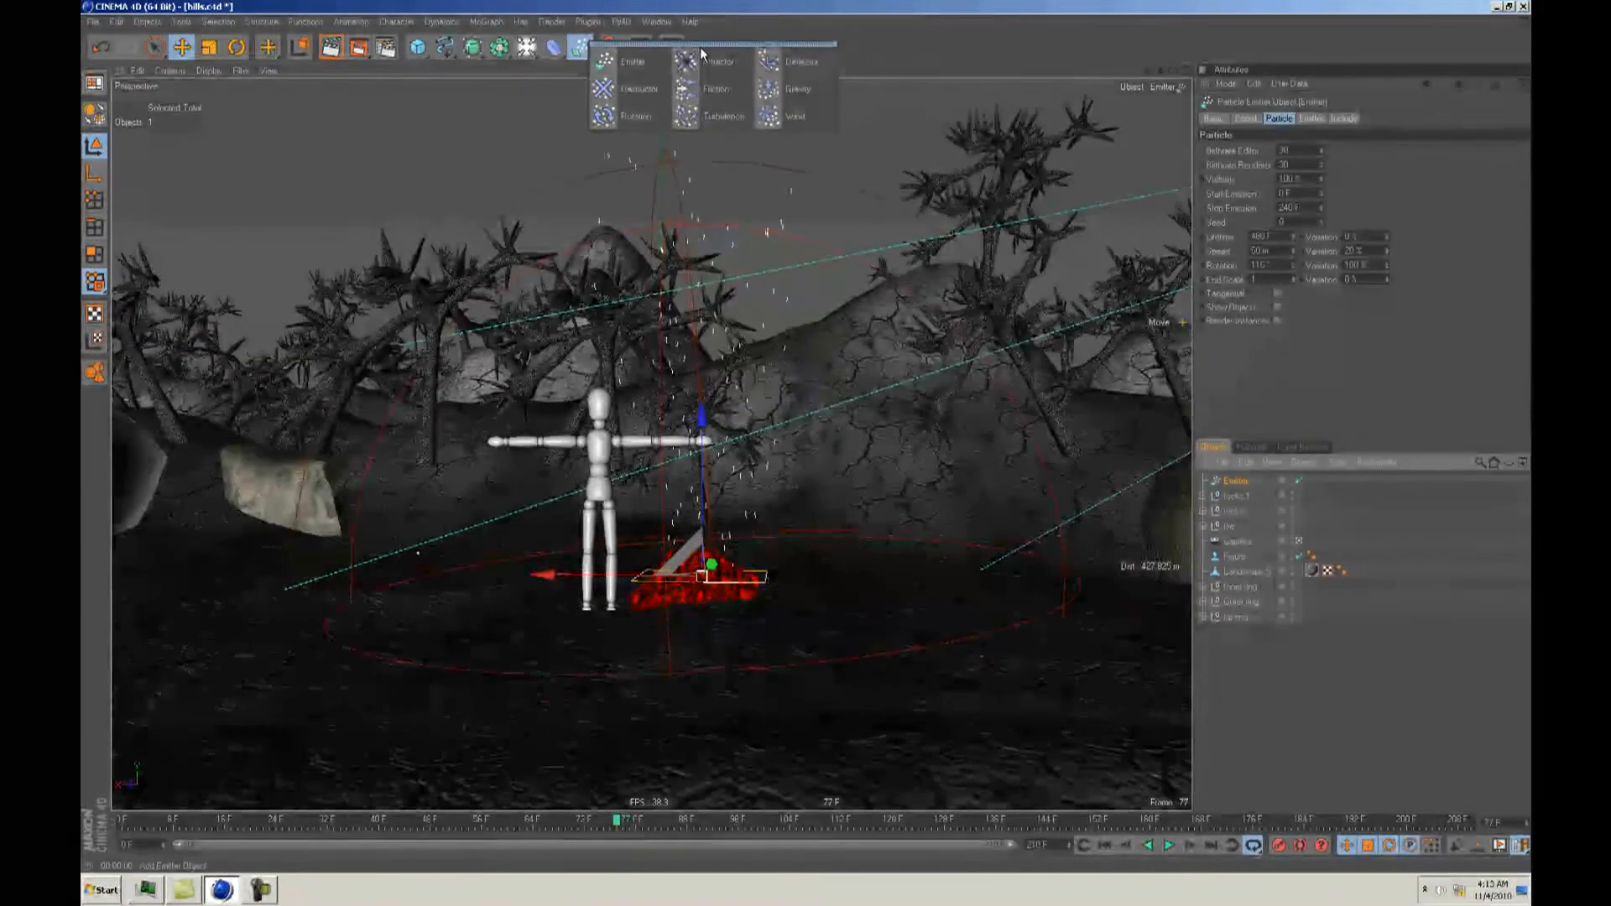
click(617, 117)
drag(678, 255, 823, 495)
click(241, 72)
click(811, 446)
click(1104, 845)
click(1169, 846)
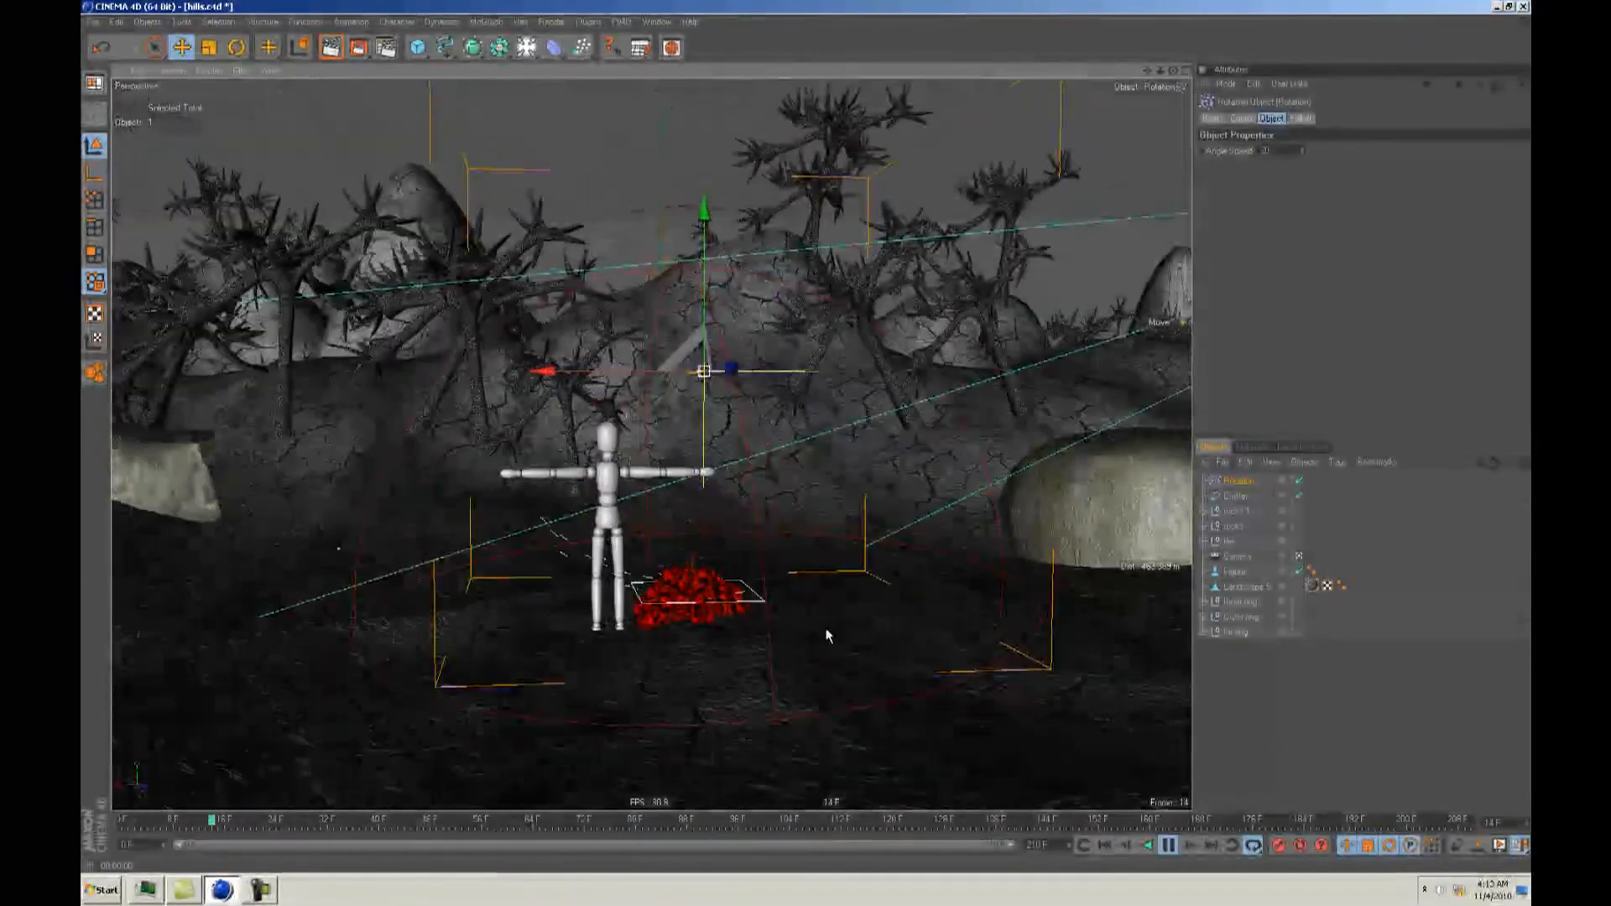
Step: Rotate the Rotation modifier so that its Z axis points upward, and inspect its effect on the particles
alt+drag(831, 433, 688, 314)
key(r)
key(e)
alt+drag(828, 356, 809, 442)
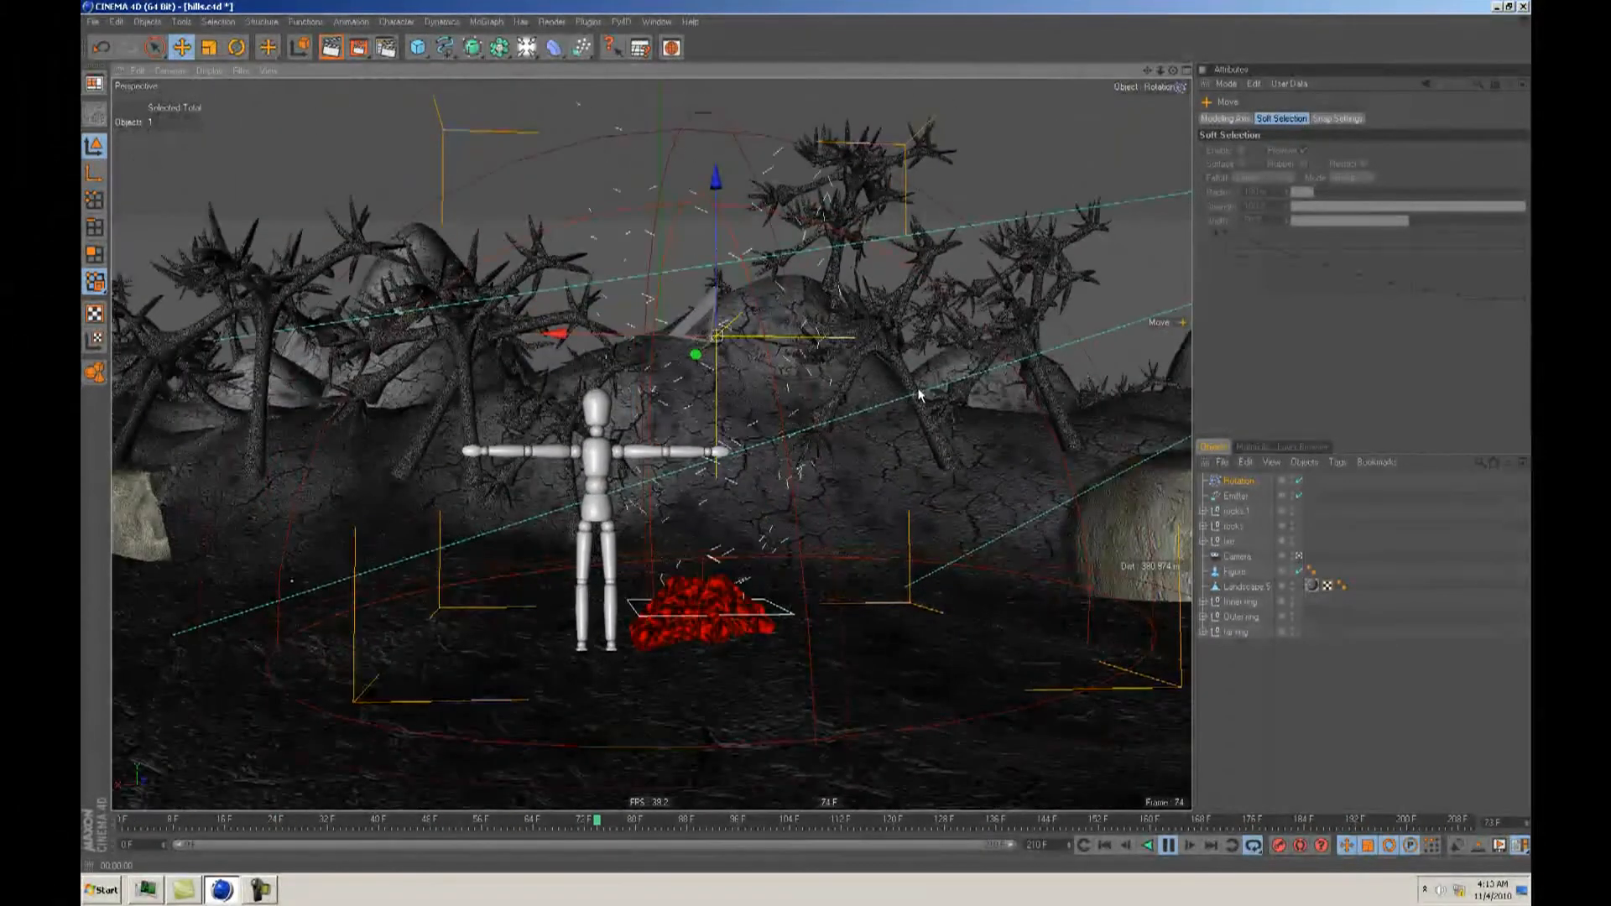
Step: Try an angle speed of 5 on the Rotation modifier
click(1239, 481)
drag(1273, 151, 1187, 145)
text(50)
key(Return)
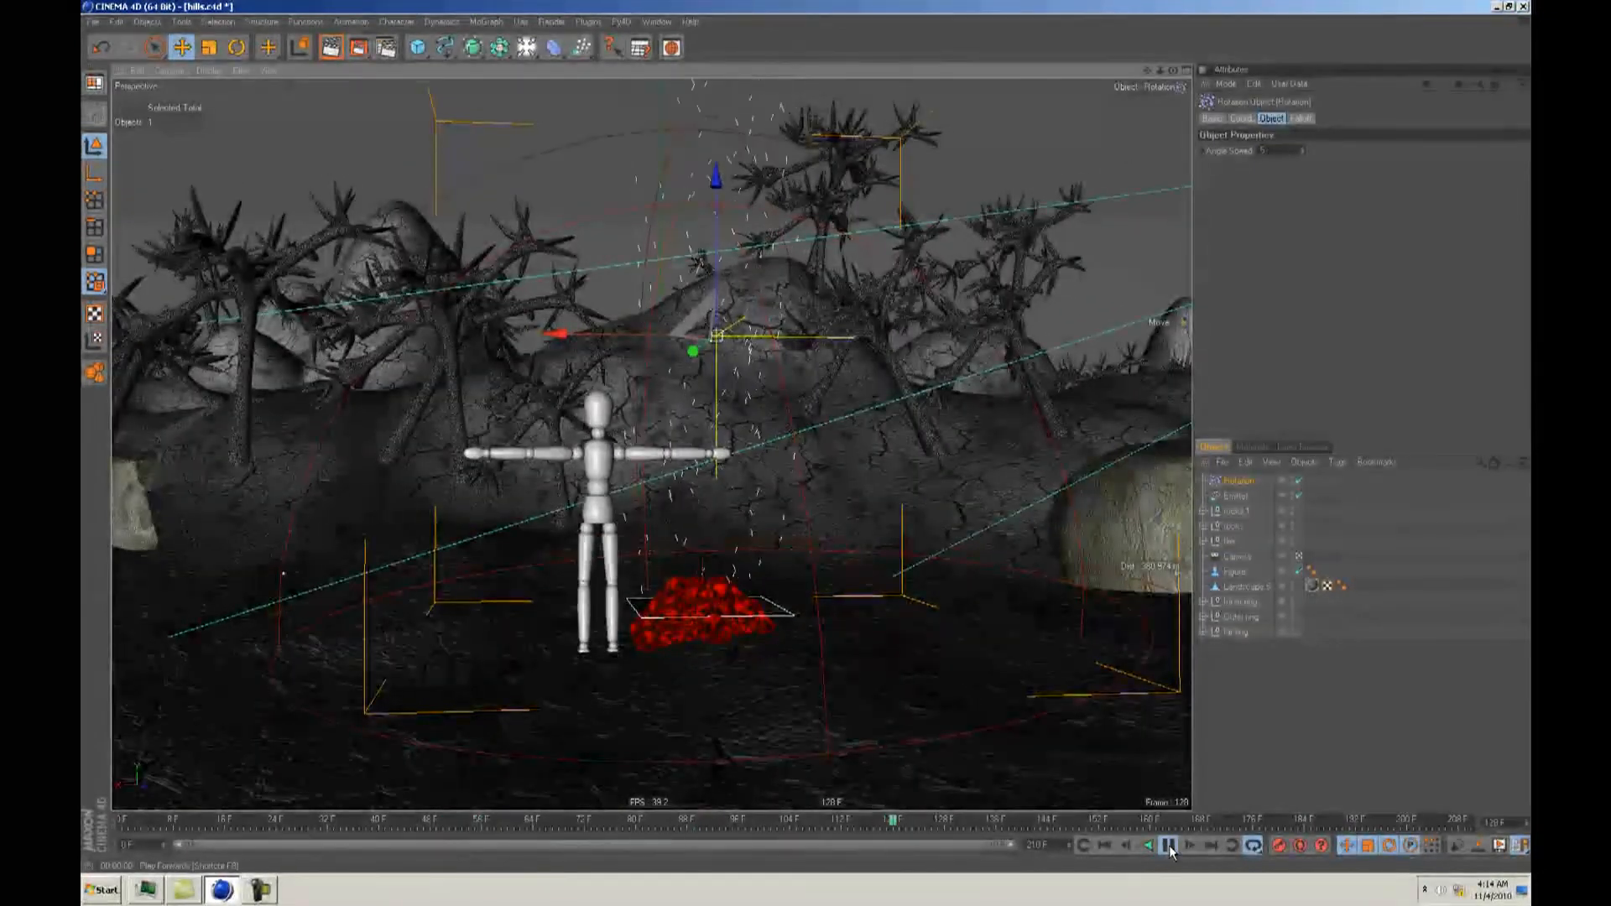
Step: Set the Rotation modifier's angle speed to 10
drag(1270, 152, 1192, 154)
text(10)
key(Return)
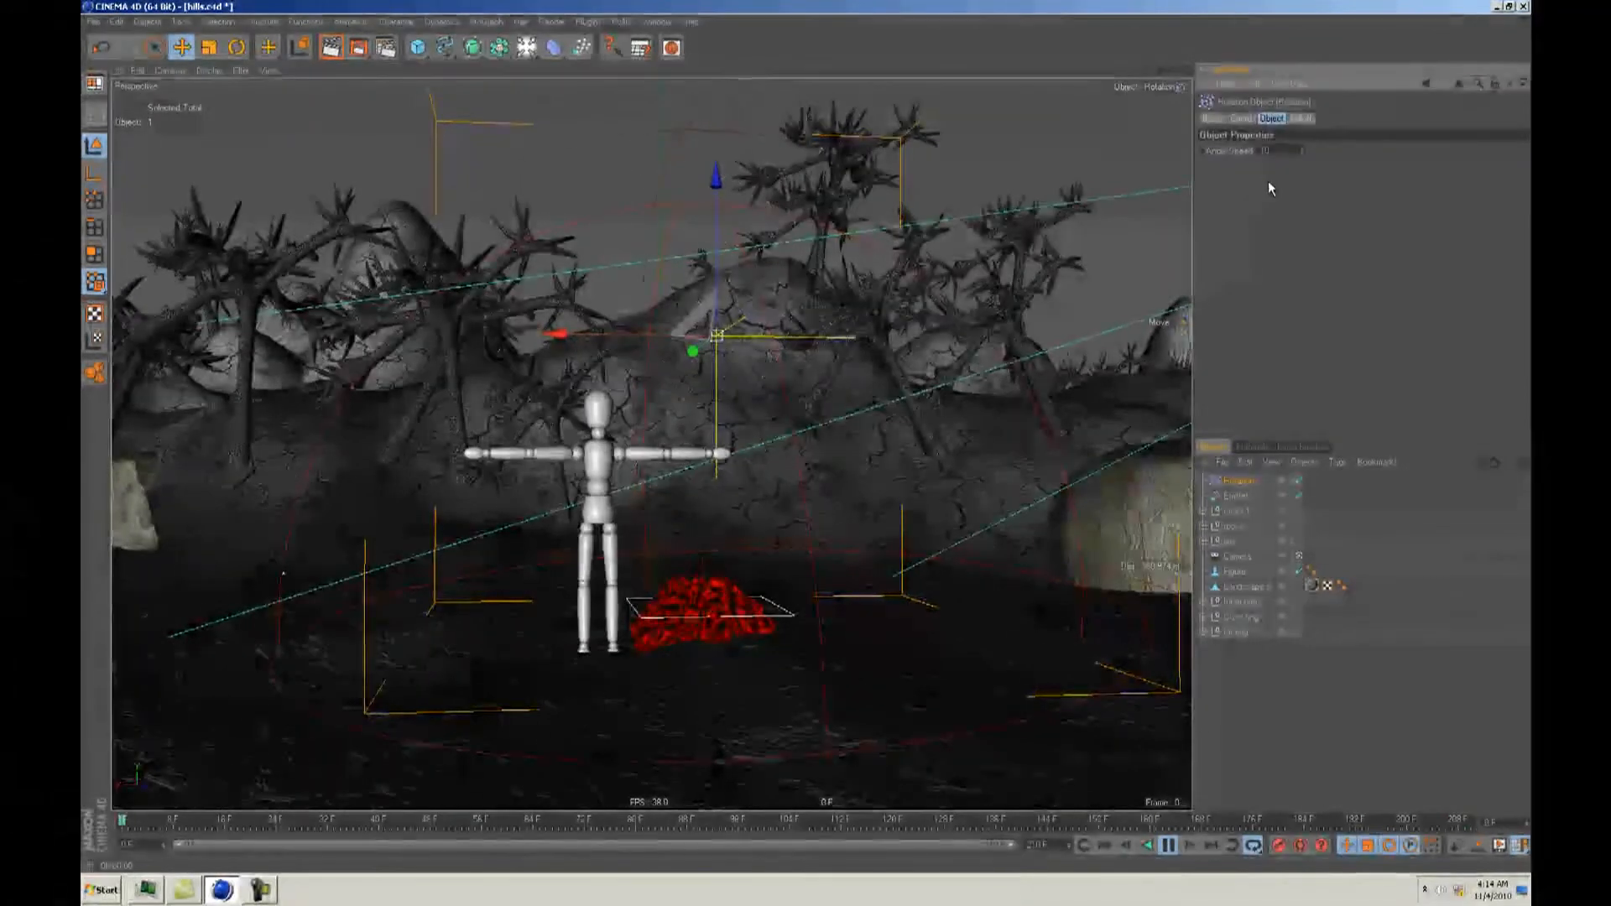
Step: Play and pause the animation to check how the particles swirl above the campfire
alt+drag(827, 462, 808, 444)
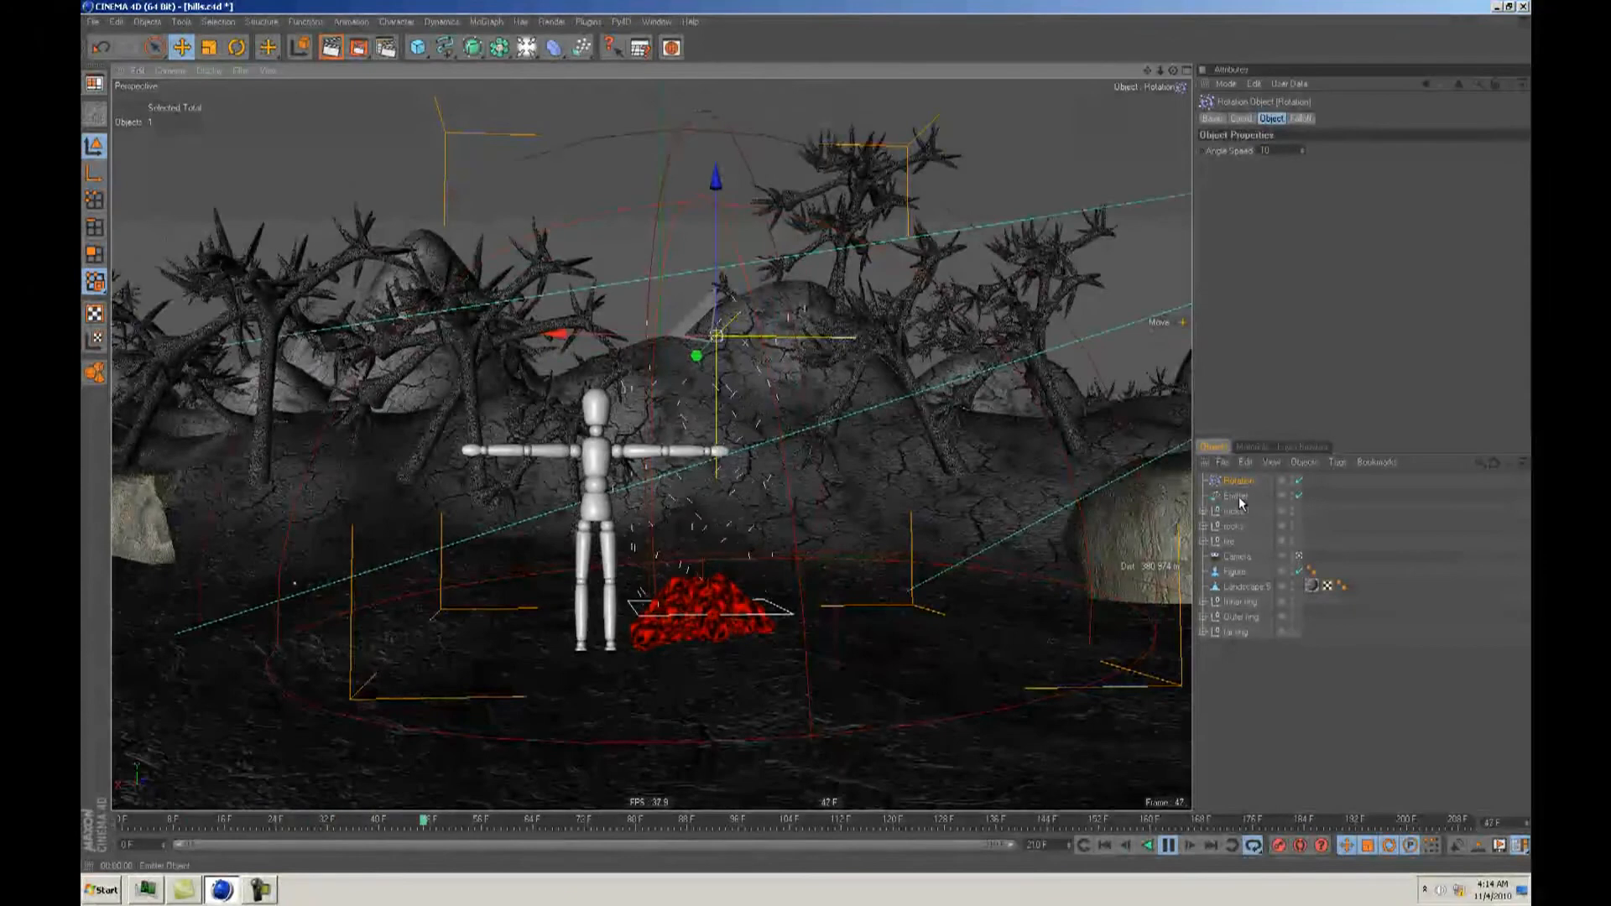
click(1169, 845)
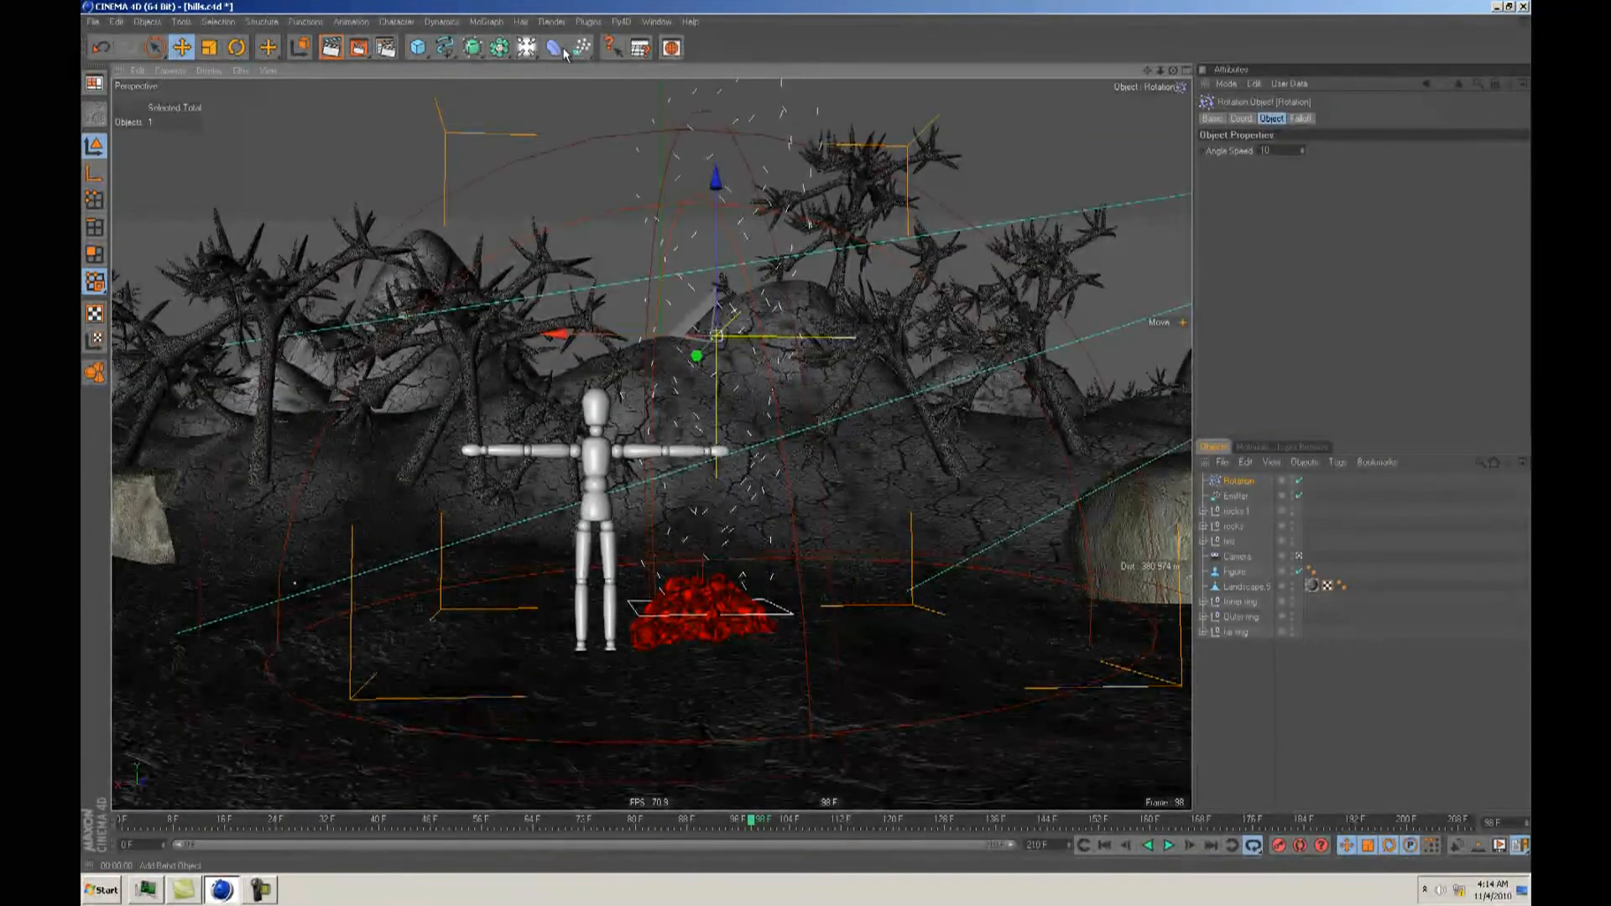
key(F8)
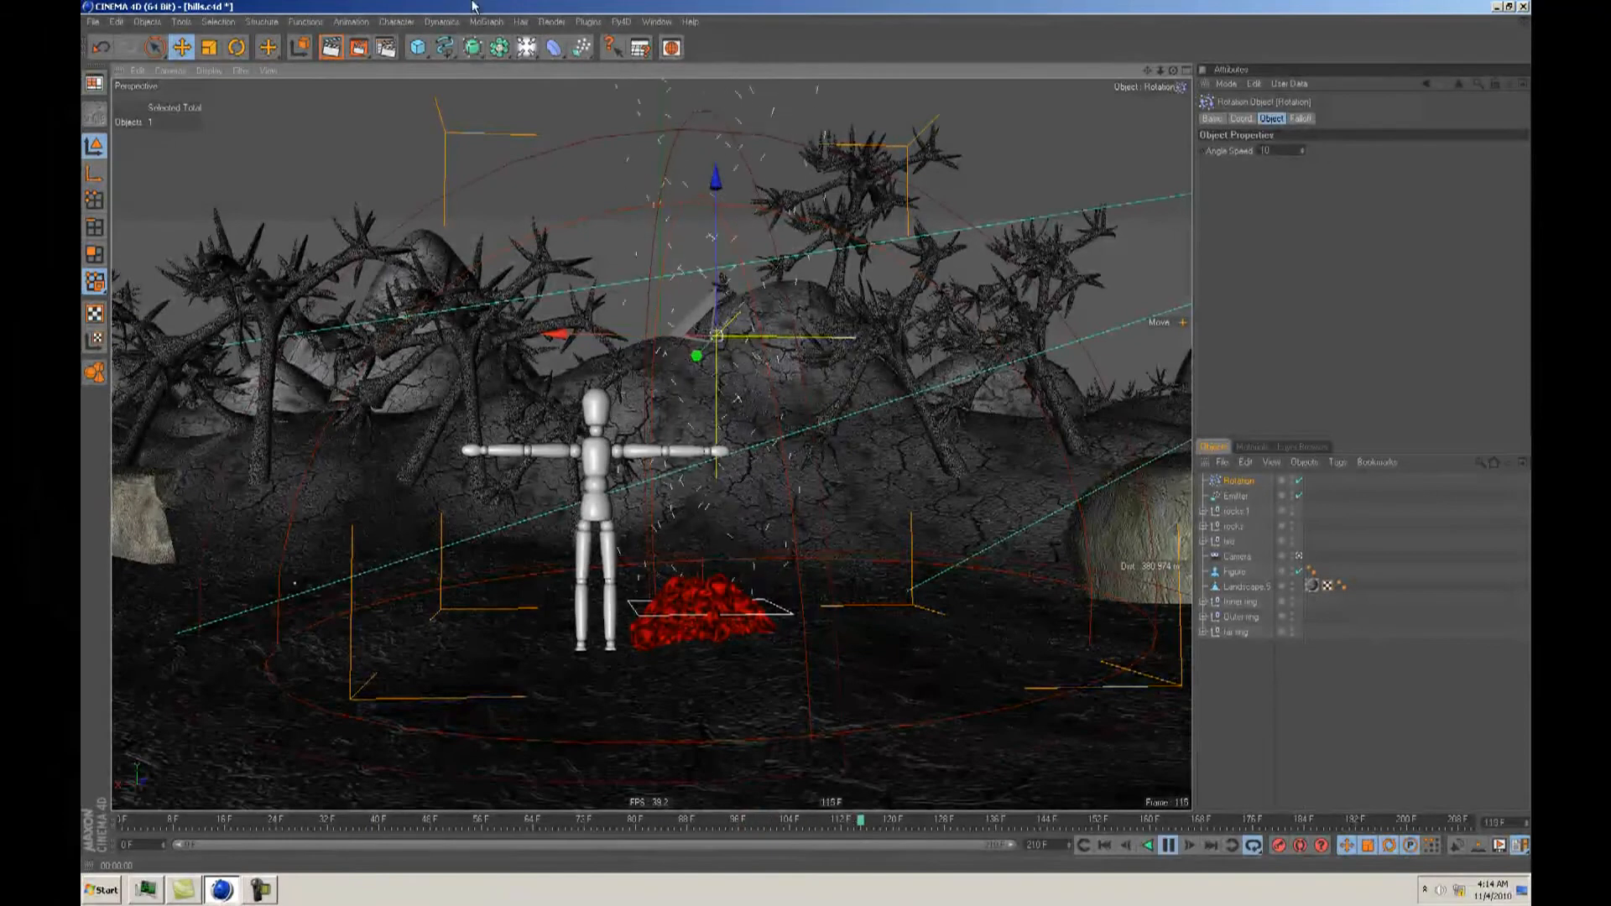
click(1170, 846)
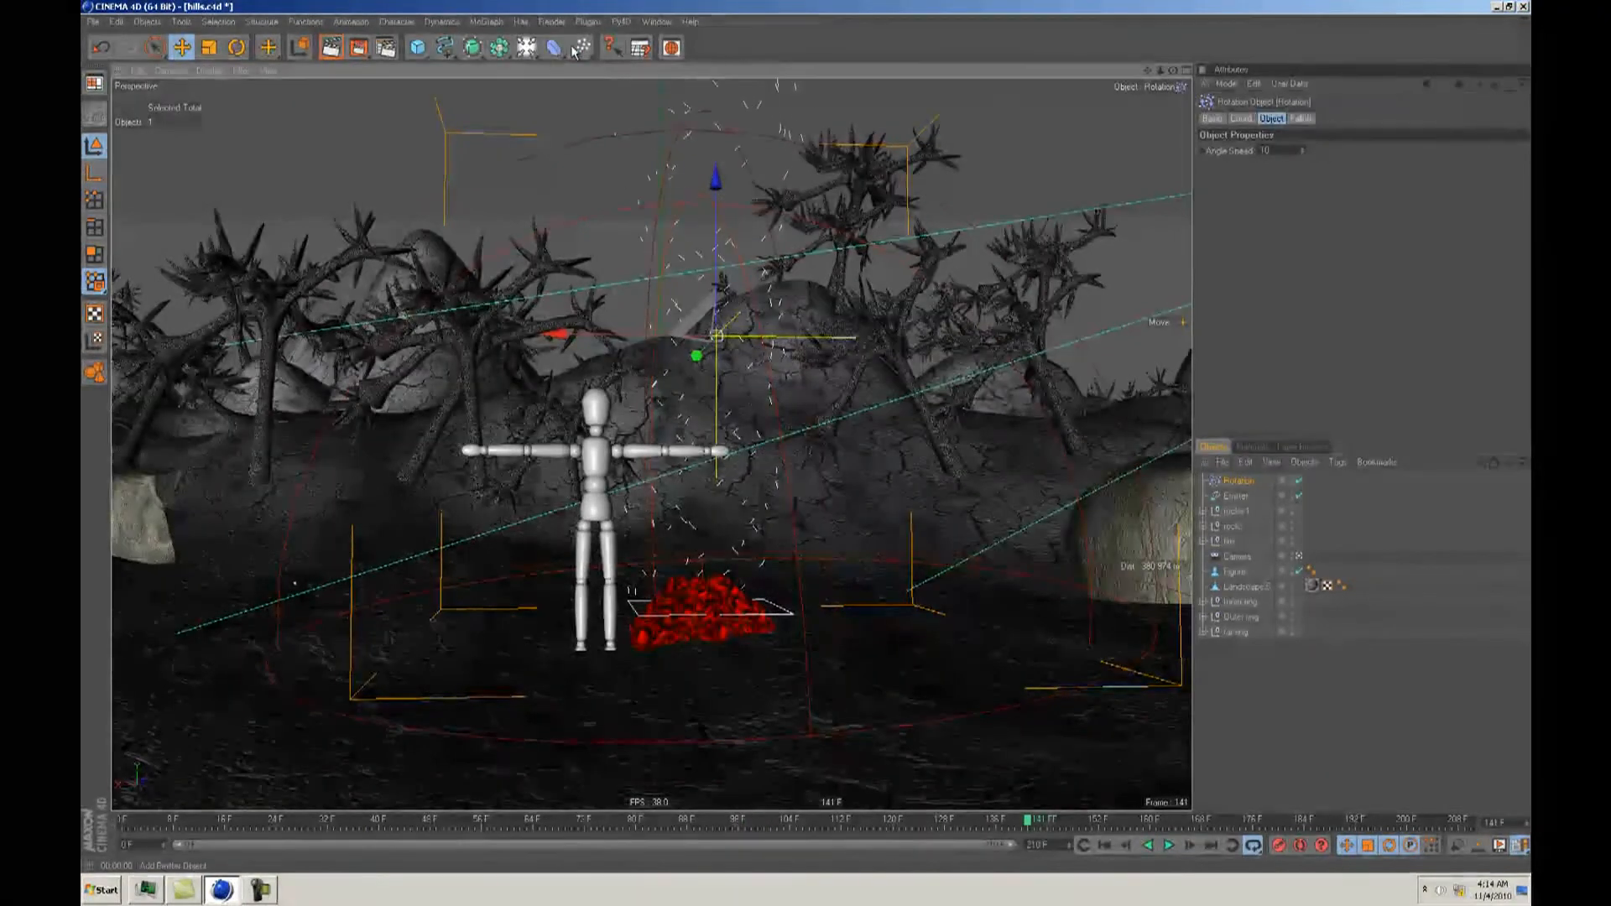
Step: Add a particle Turbulence modifier and raise it above the campfire into the particle stream
drag(580, 49, 720, 116)
drag(690, 457, 690, 361)
alt+drag(763, 426, 808, 431)
drag(709, 356, 712, 277)
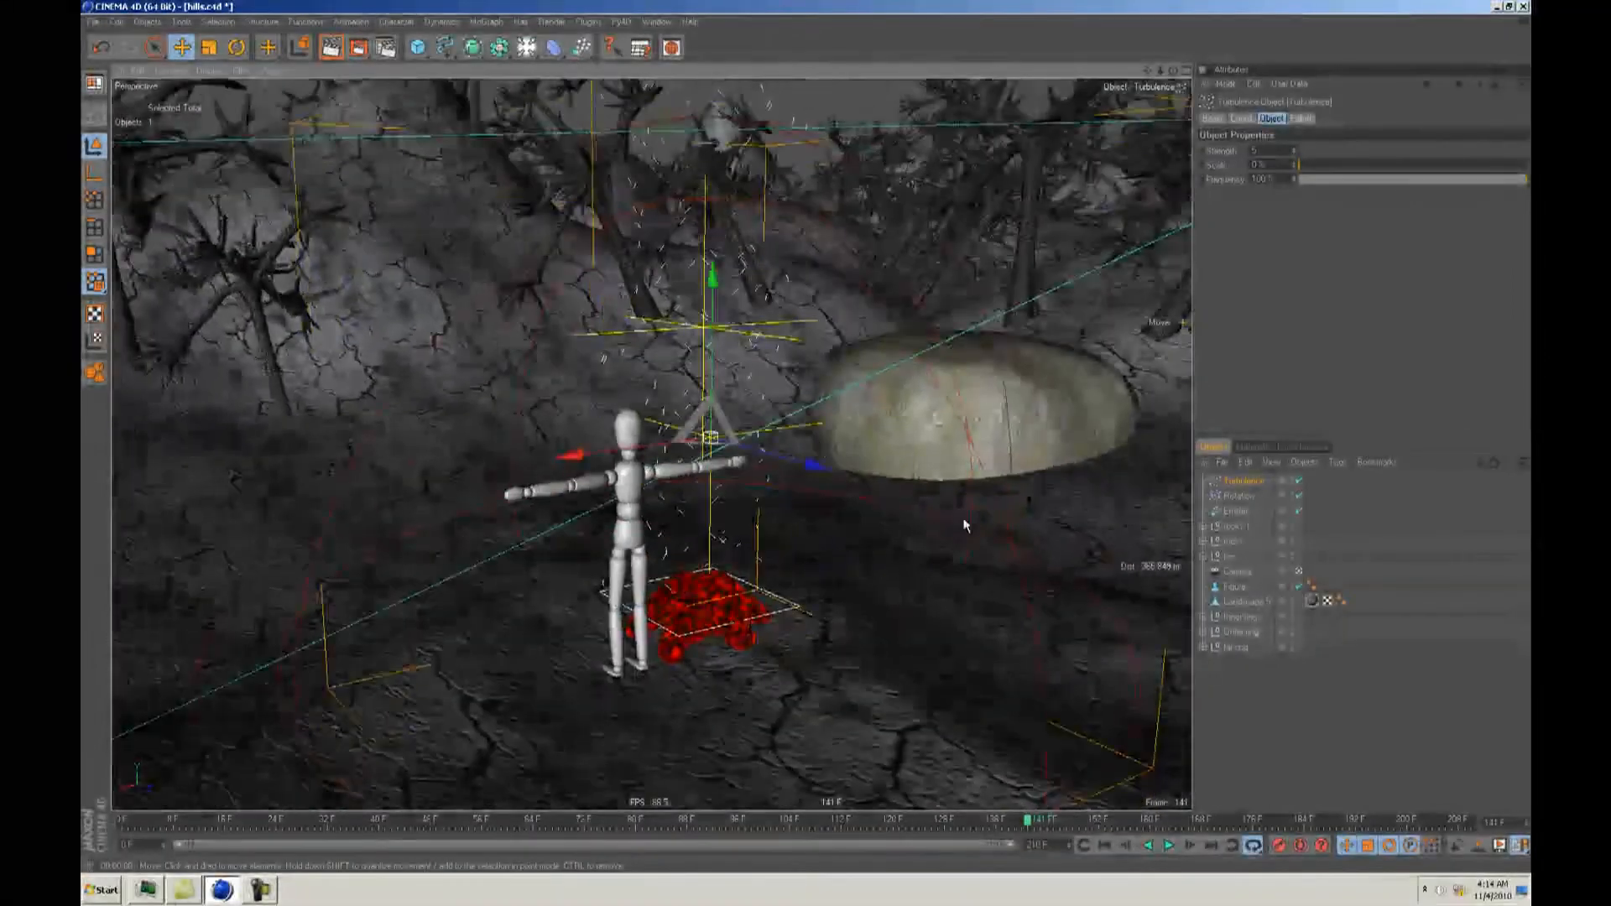
alt+drag(800, 520, 1185, 485)
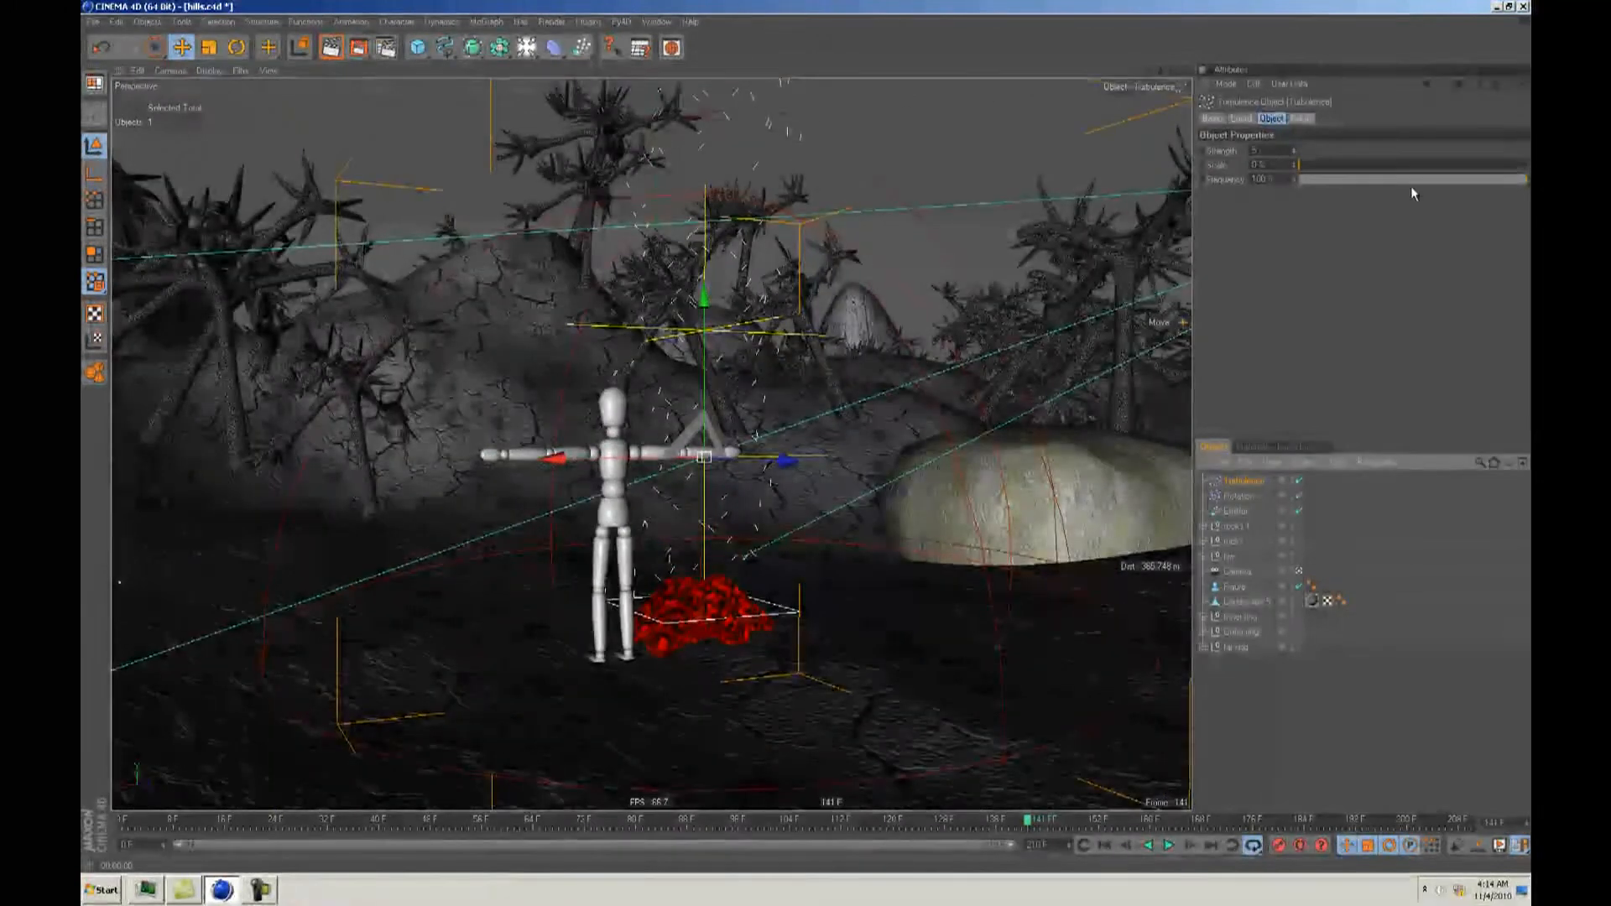
Step: Set the Turbulence modifier's scale to about 327% and replay the animation from the start
drag(1366, 165, 1373, 167)
click(1106, 846)
click(1166, 846)
alt+drag(842, 472, 809, 446)
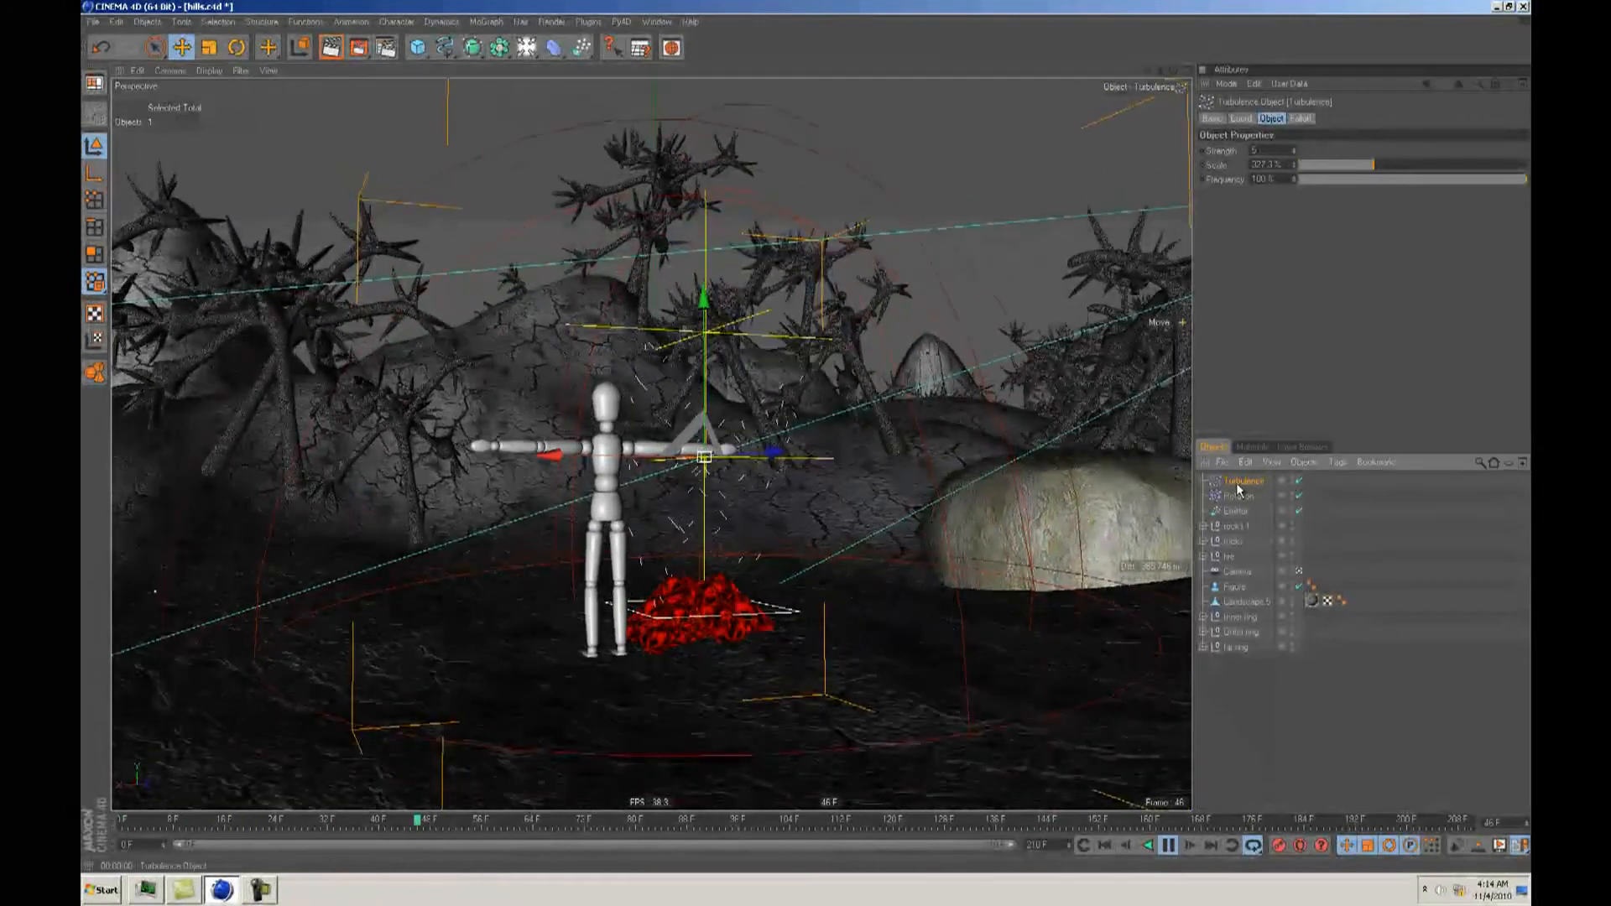
Step: Set the Turbulence modifier's strength to 10, check the particle motion during playback, and save the scene
drag(1283, 151, 1150, 150)
text(10)
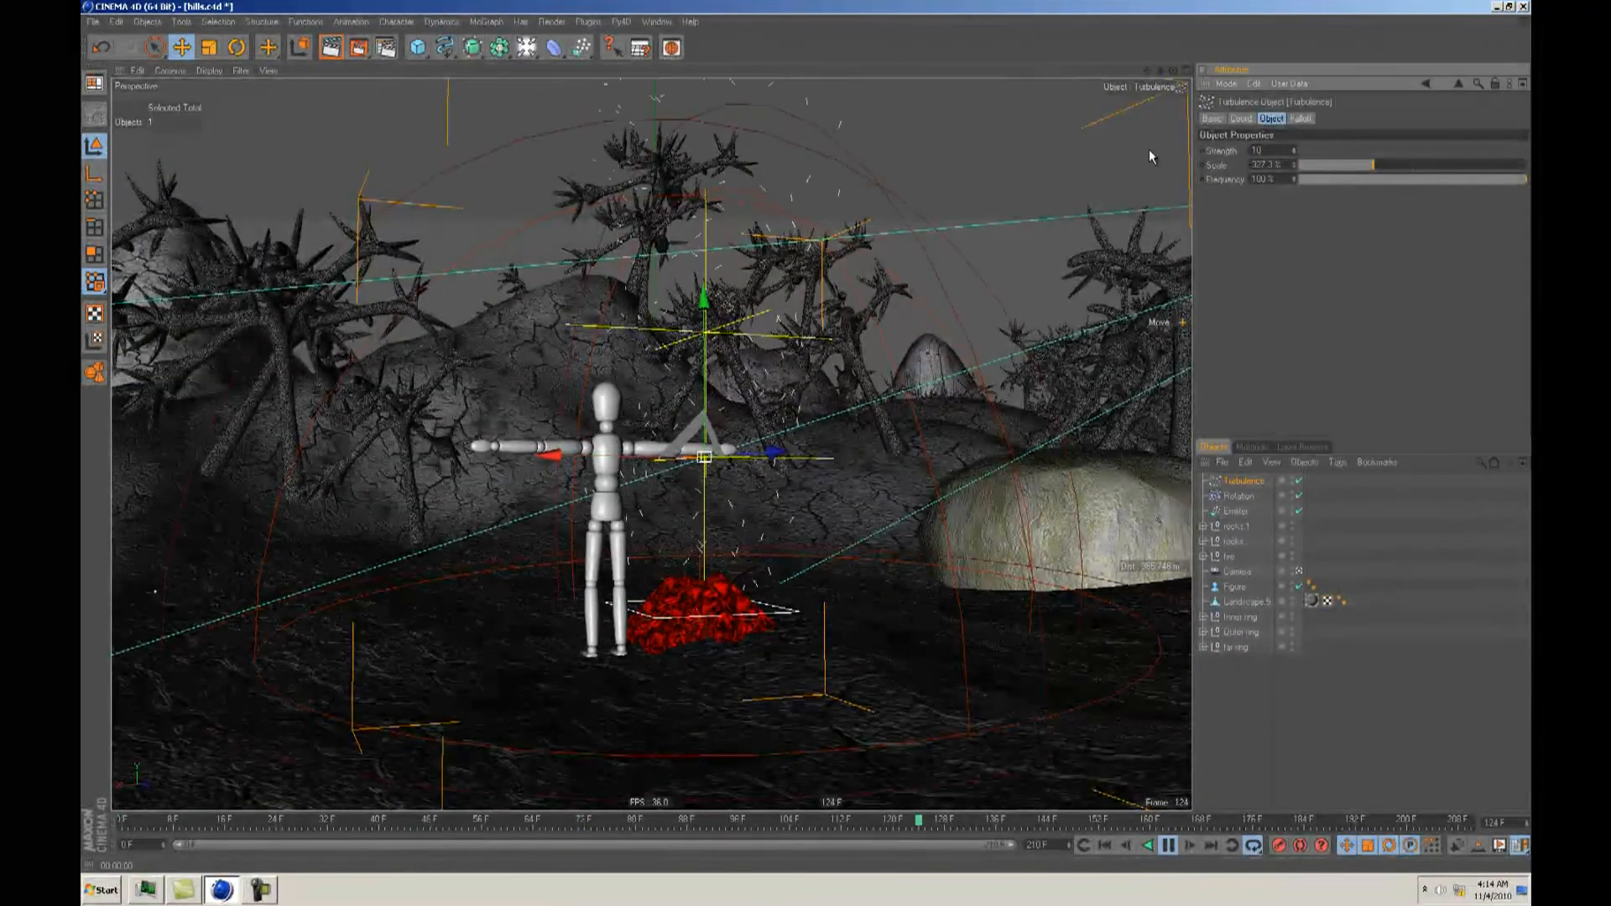
mouse_move(824, 411)
alt+mouse_down()
mouse_move(838, 428)
mouse_move(805, 438)
mouse_move(828, 424)
alt+mouse_up()
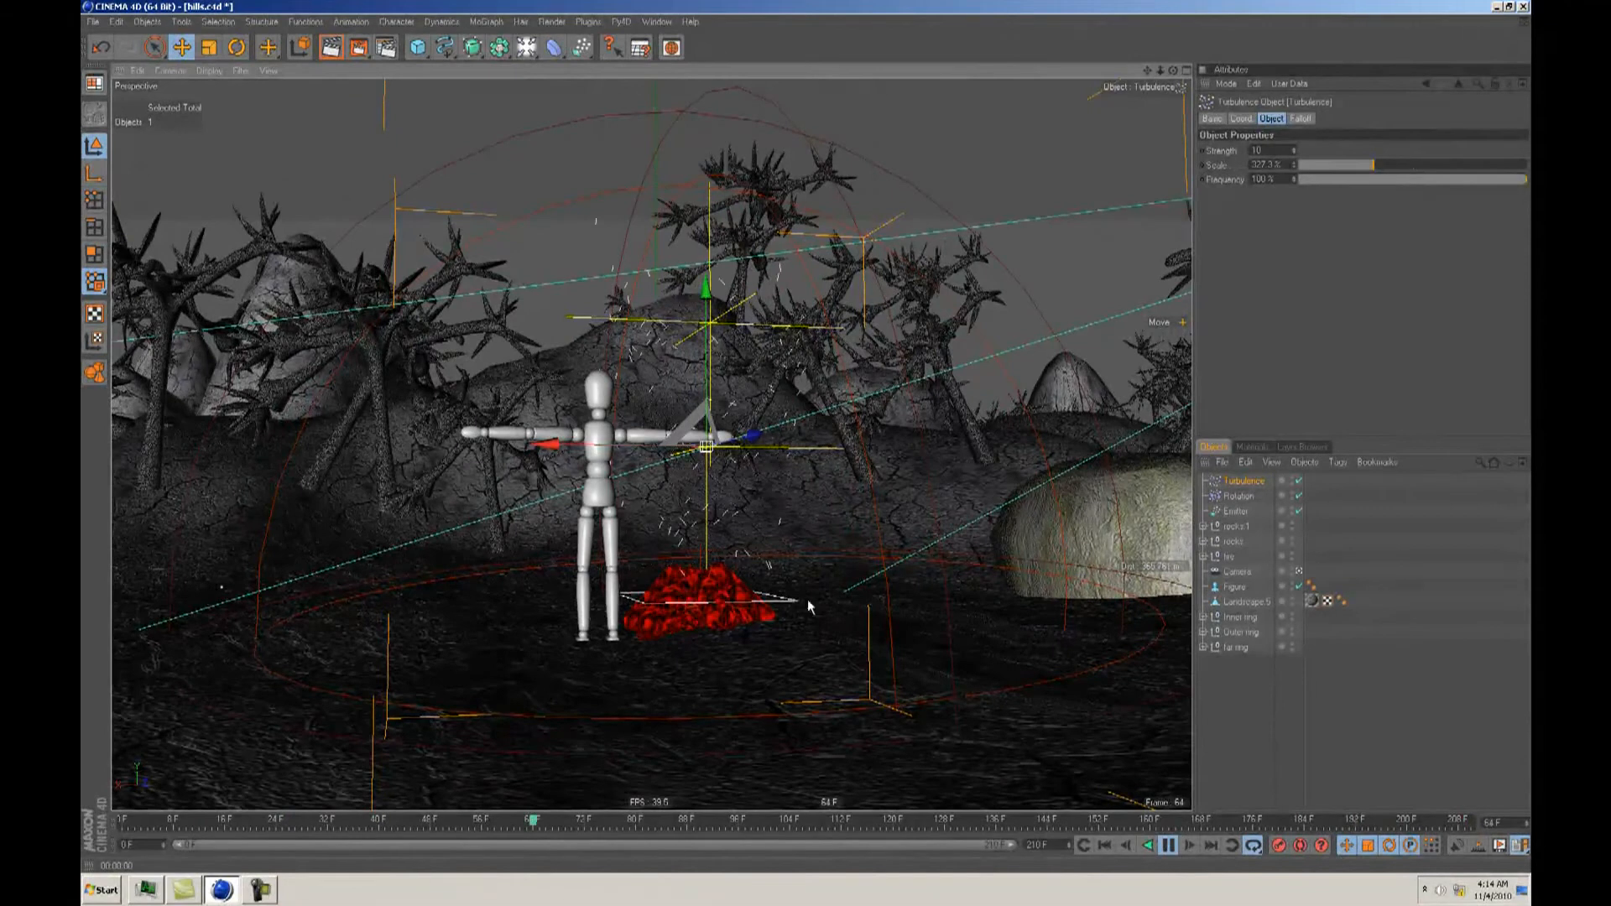
key(F8)
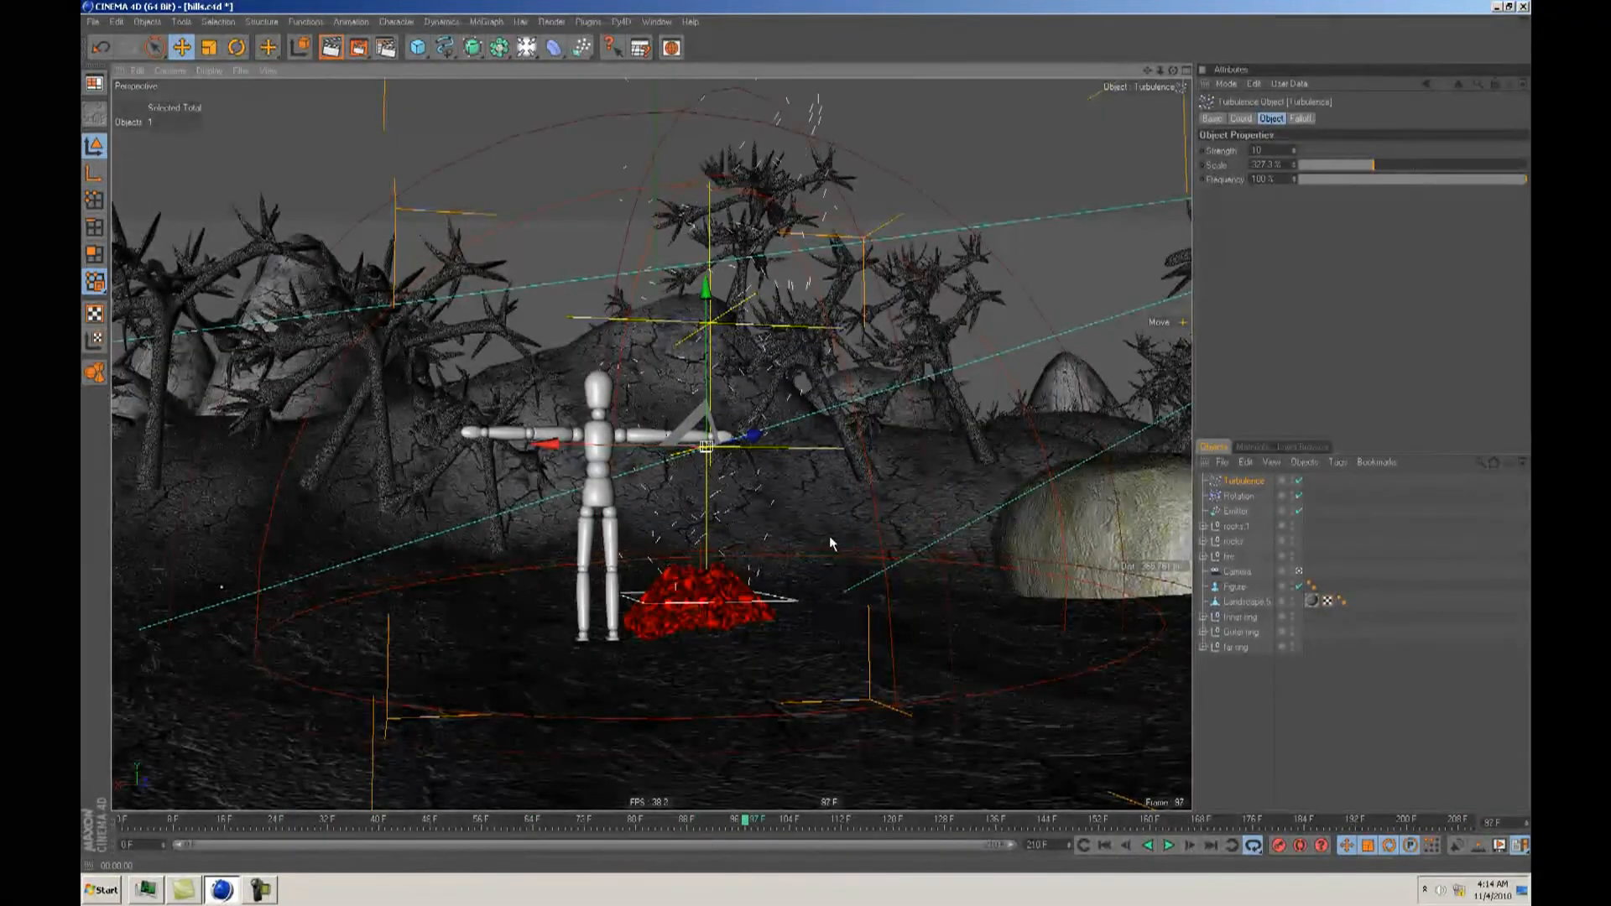
key(ctrl+s)
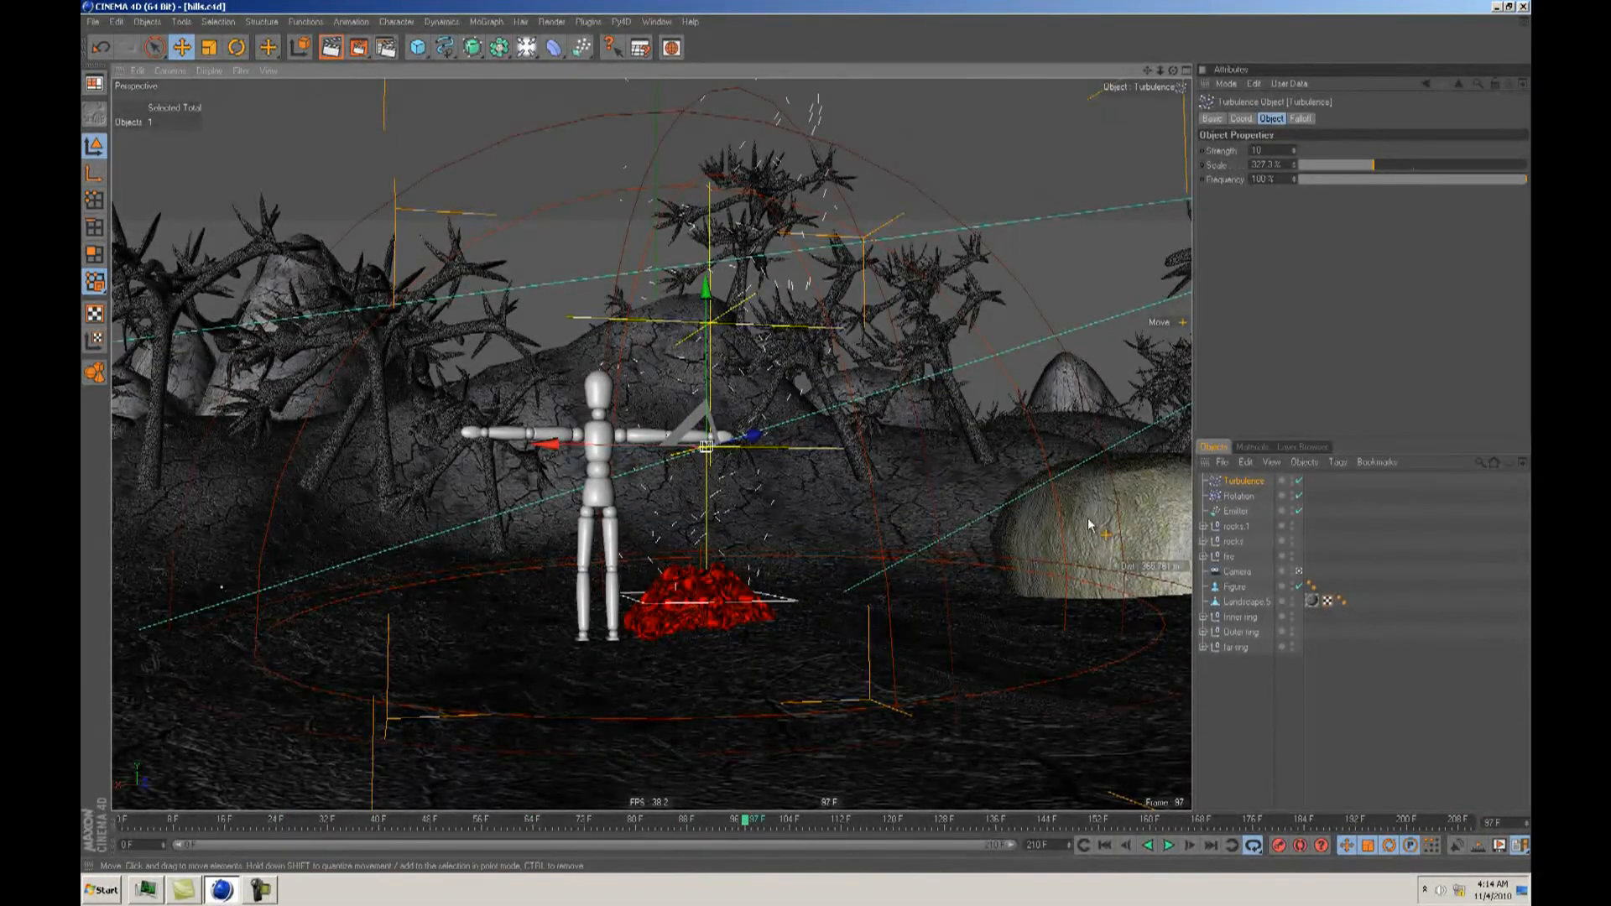
Step: Add a light with 52% intensity and a red color of R 213, G 0, B 0
drag(529, 48, 557, 62)
drag(840, 604, 721, 335)
drag(1351, 206, 1420, 207)
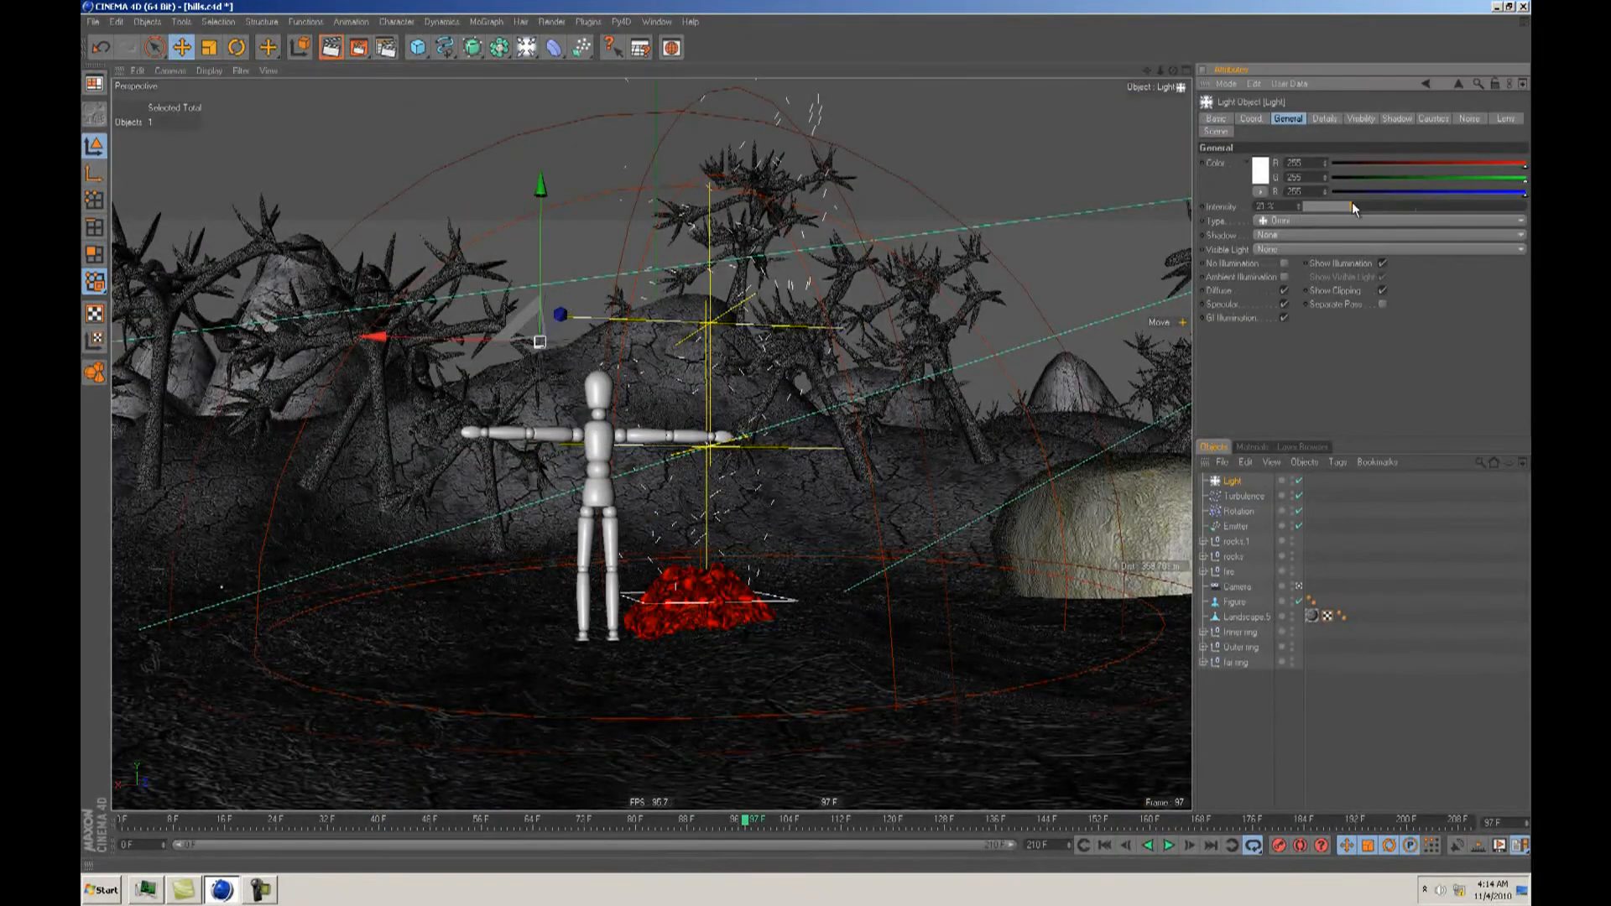
click(1261, 172)
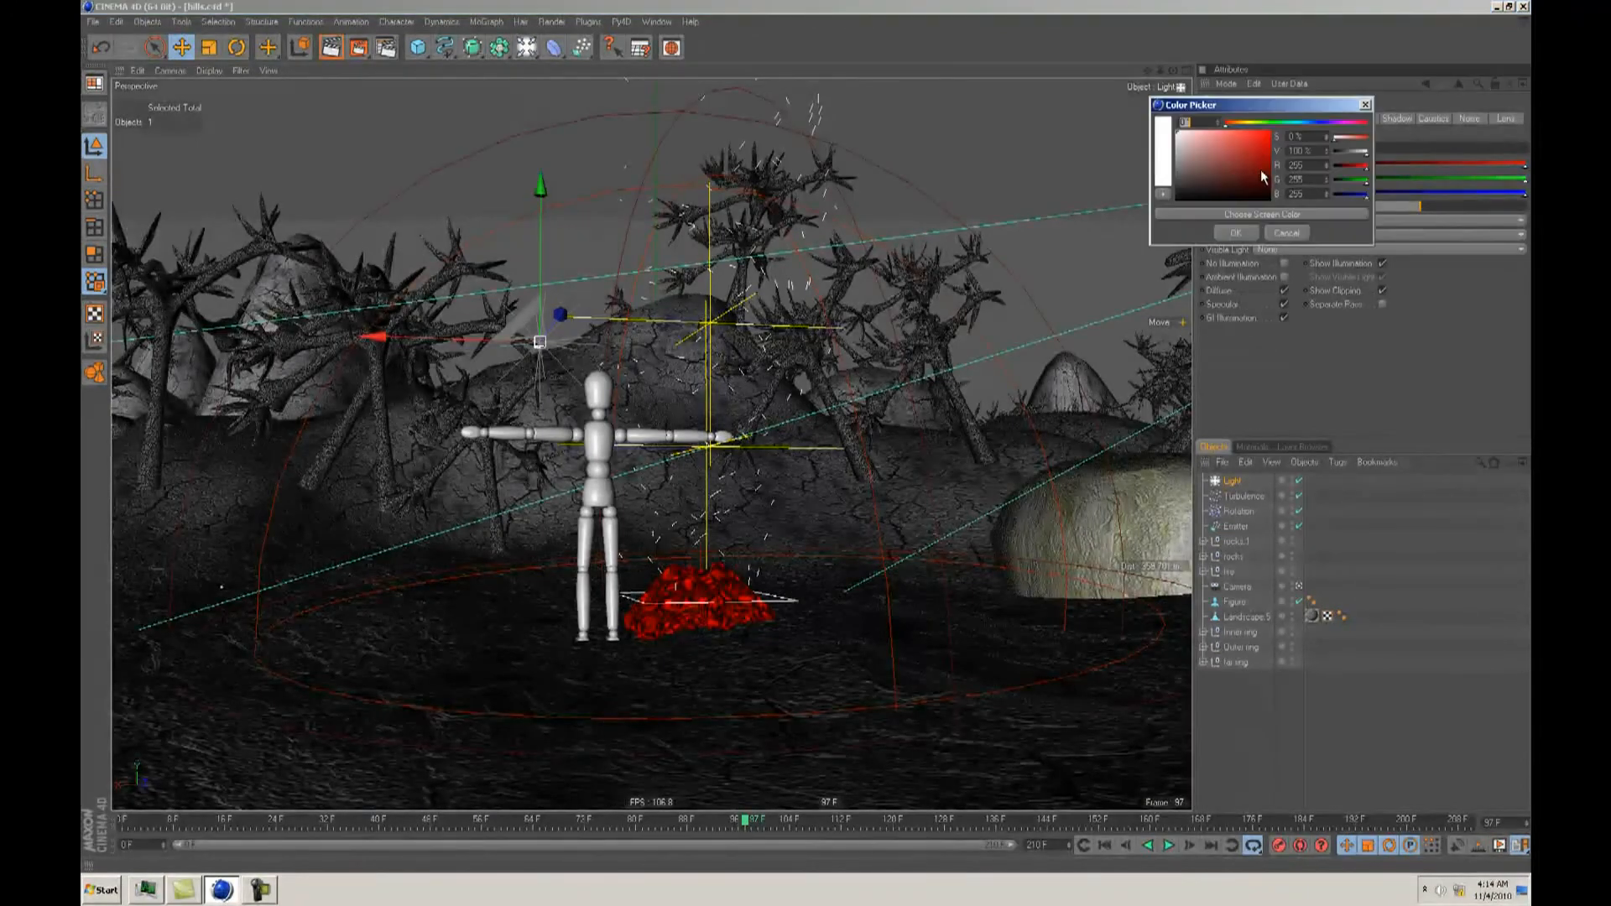
click(1269, 149)
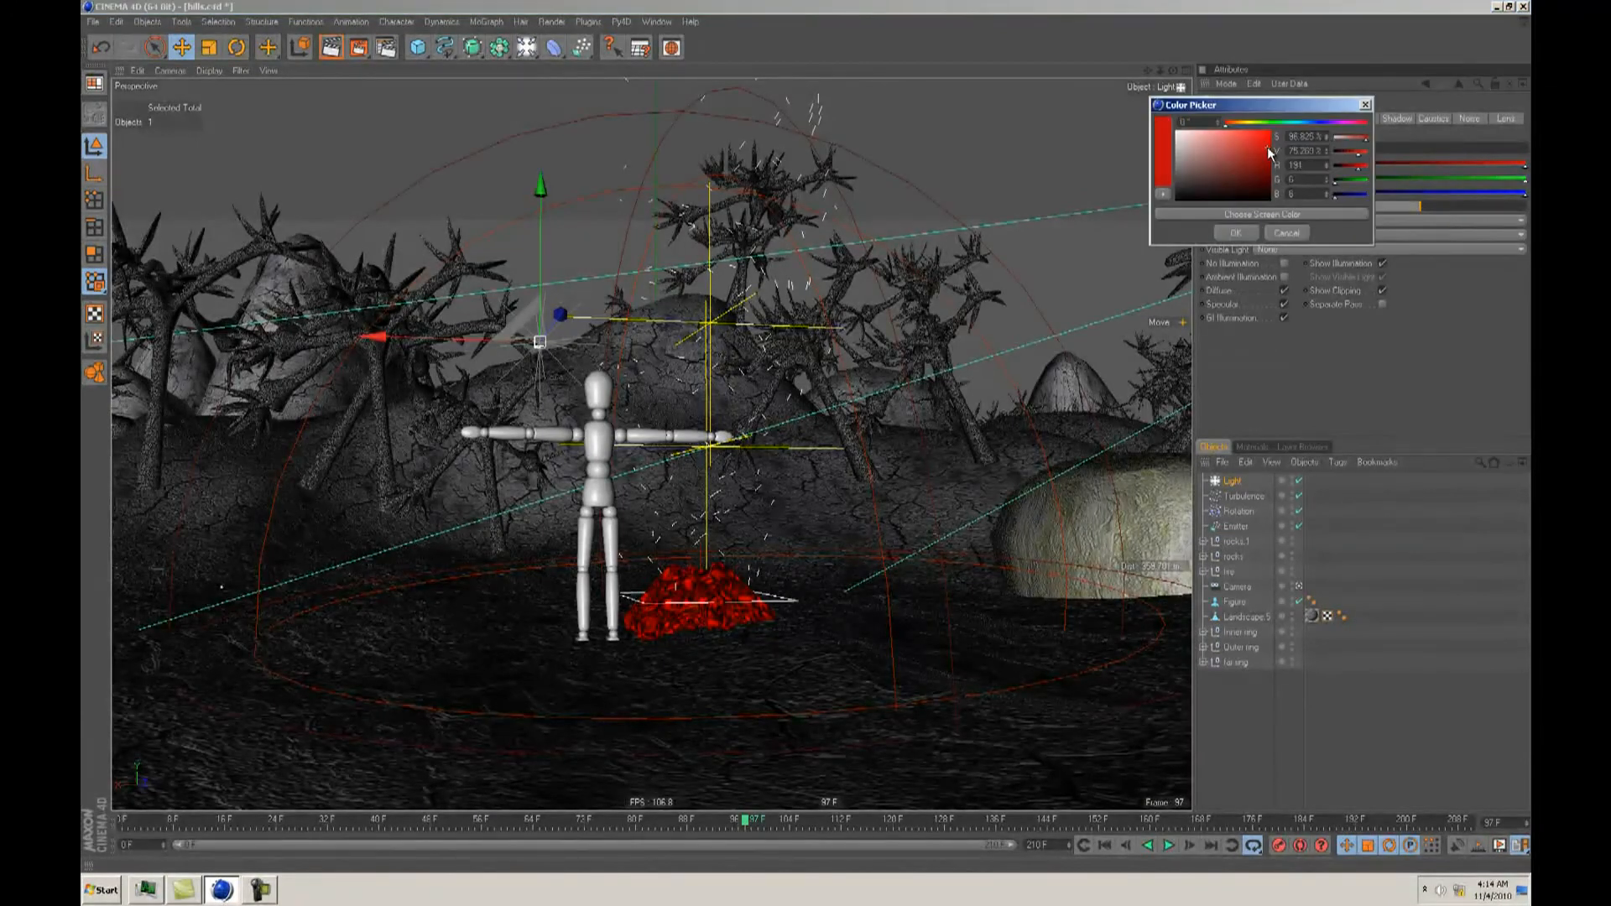
click(1249, 234)
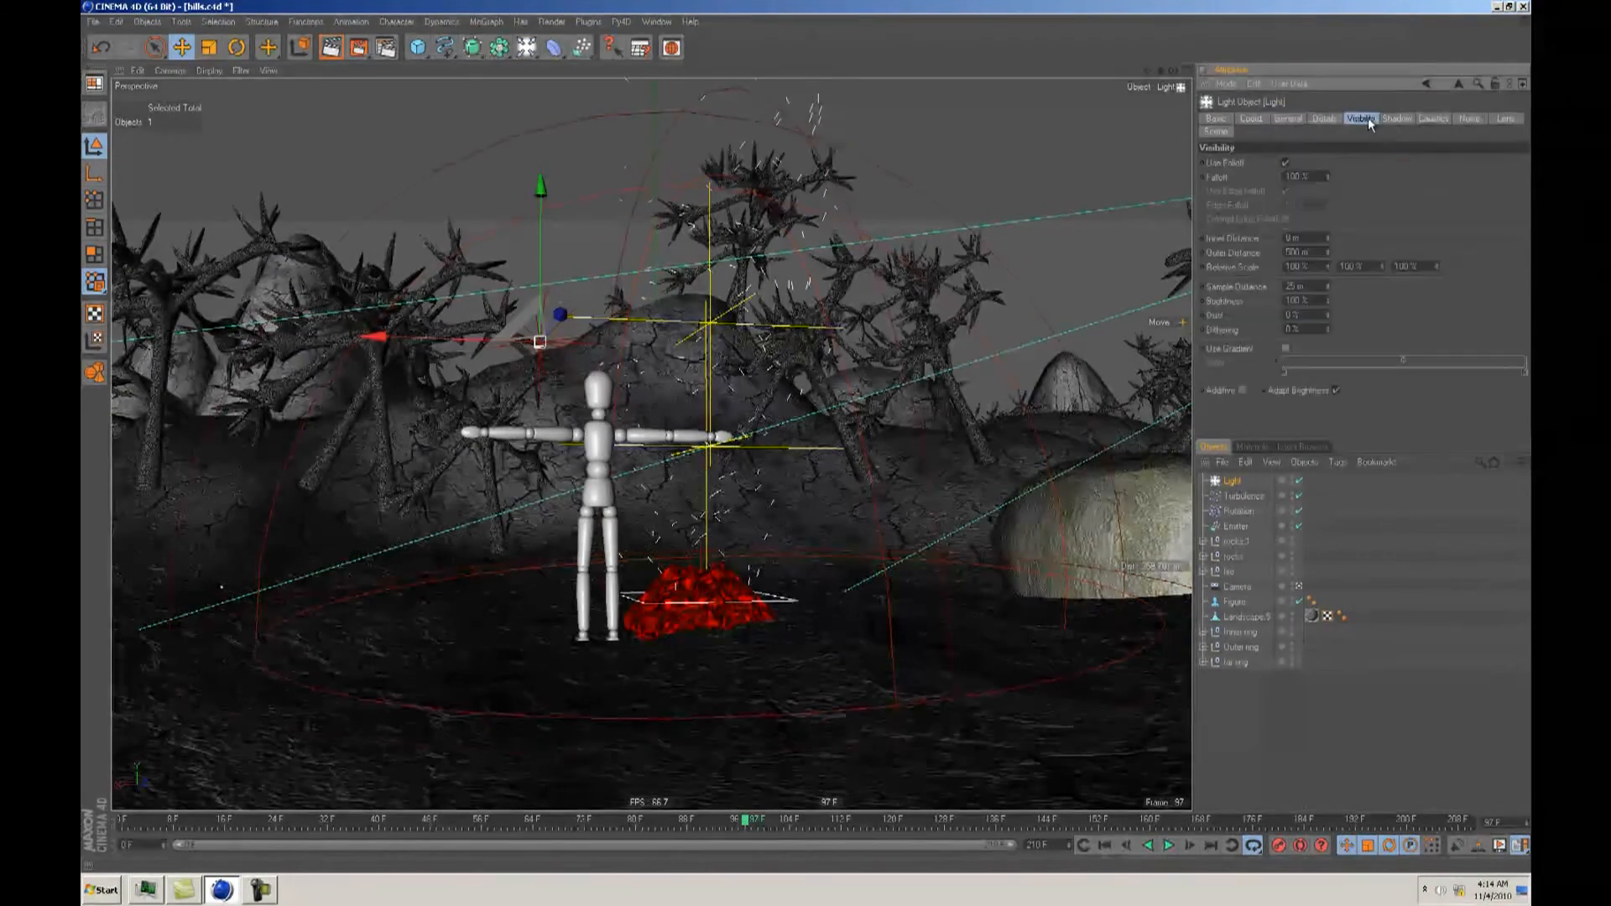
Step: Set the light's Visible Light to Visible, with 100% dust and an outer distance of 7 m
click(1274, 248)
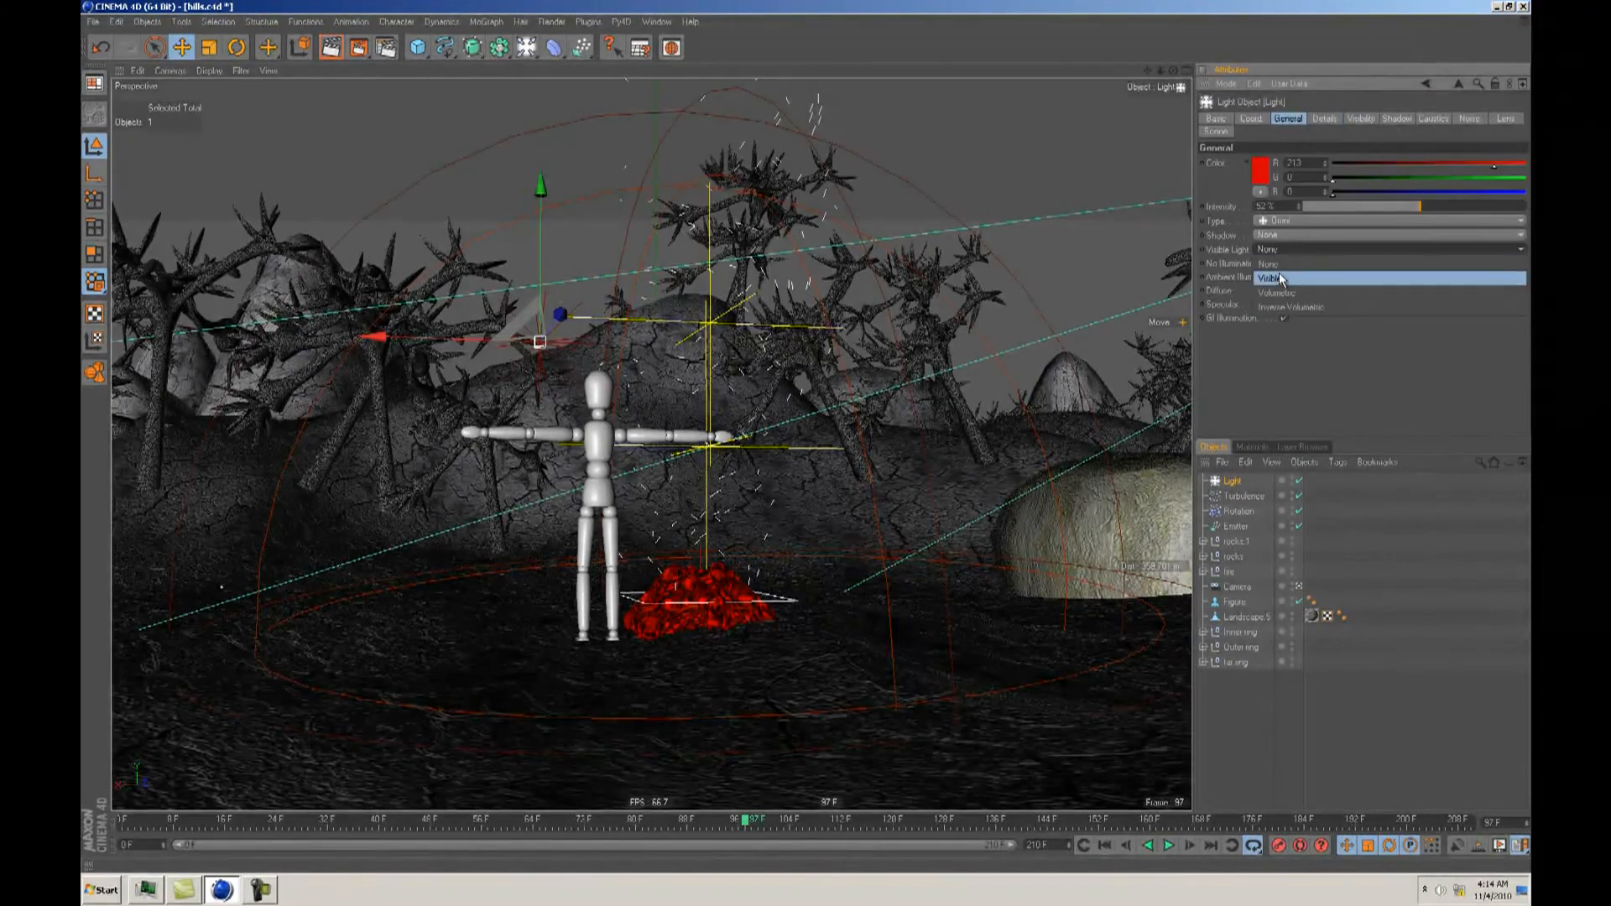
click(1278, 269)
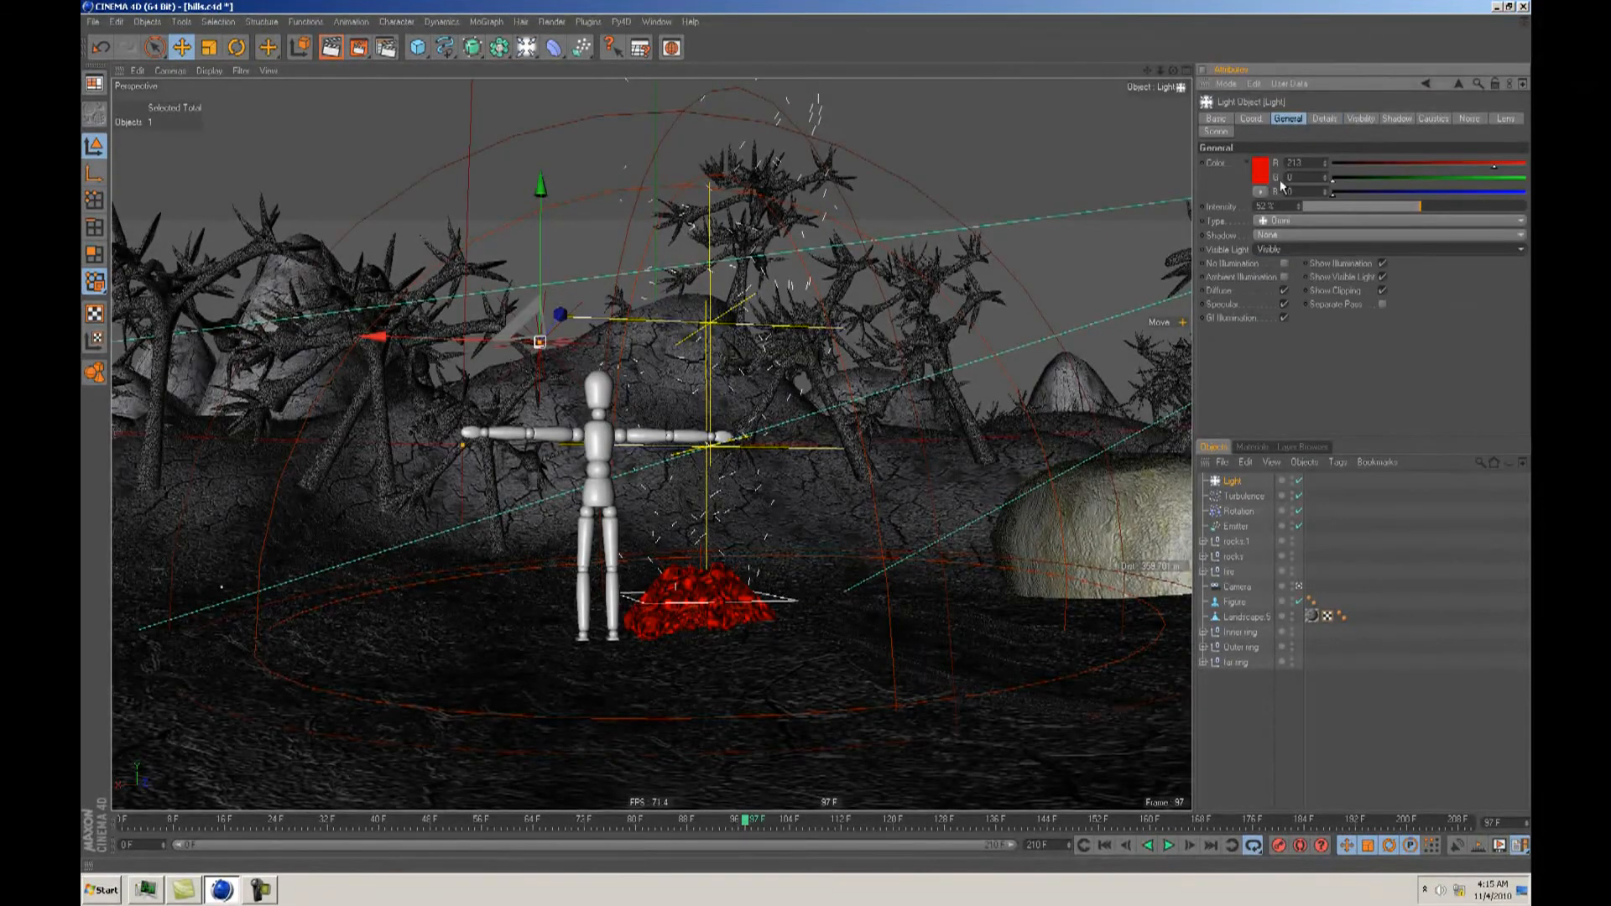
click(1358, 119)
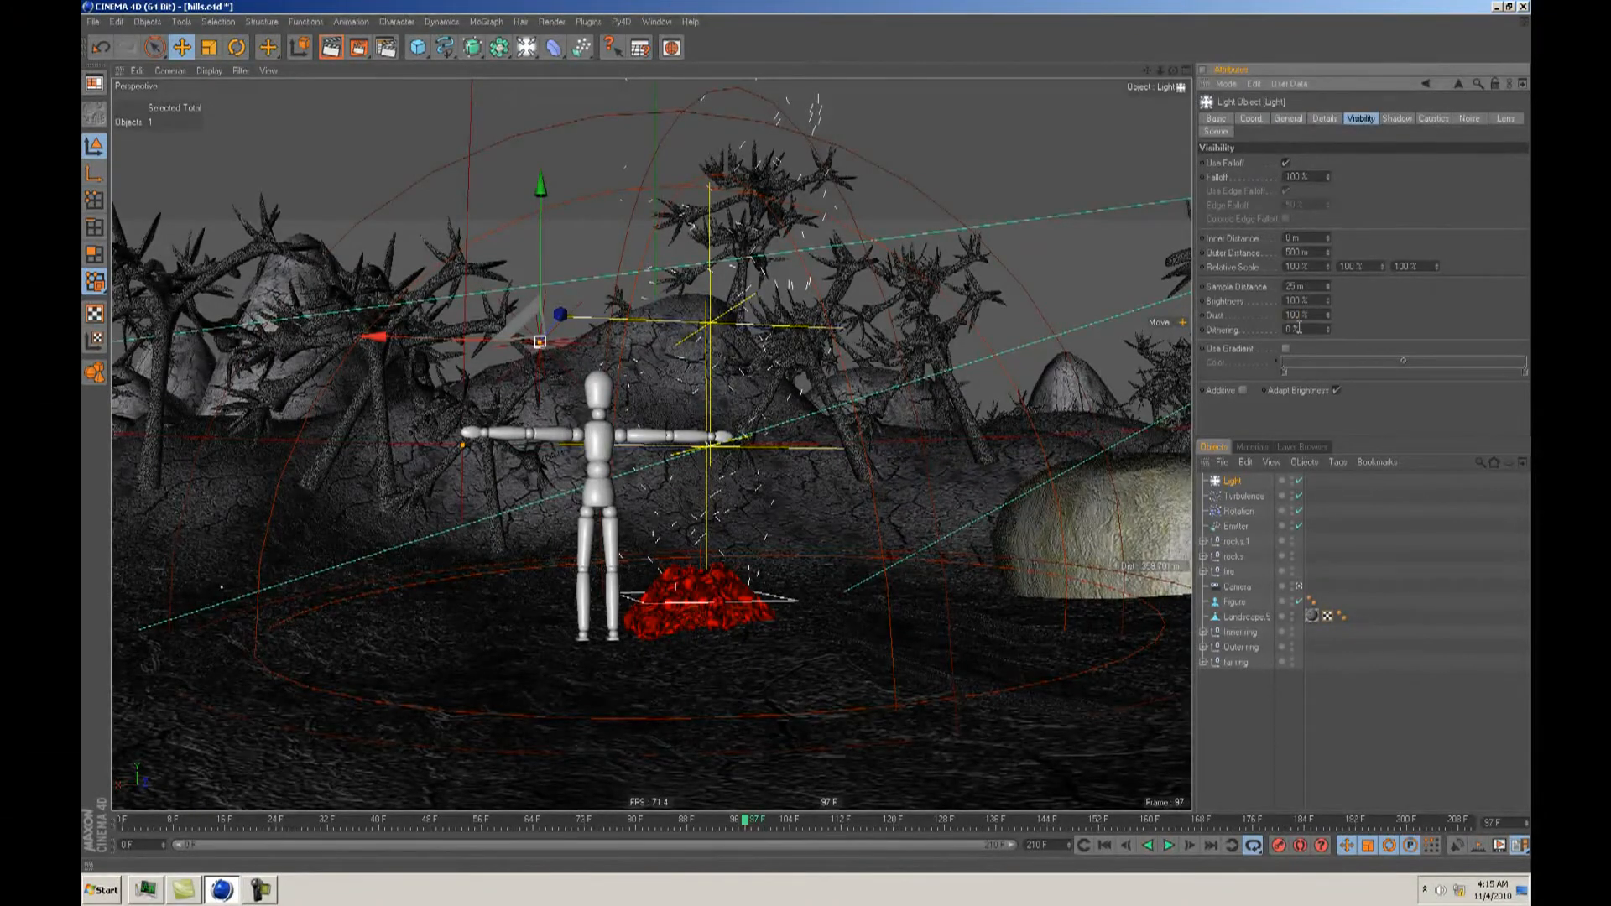
drag(1327, 254, 1328, 253)
Step: Look through the light's remaining settings and lower its intensity to 46%
click(1225, 133)
click(1508, 118)
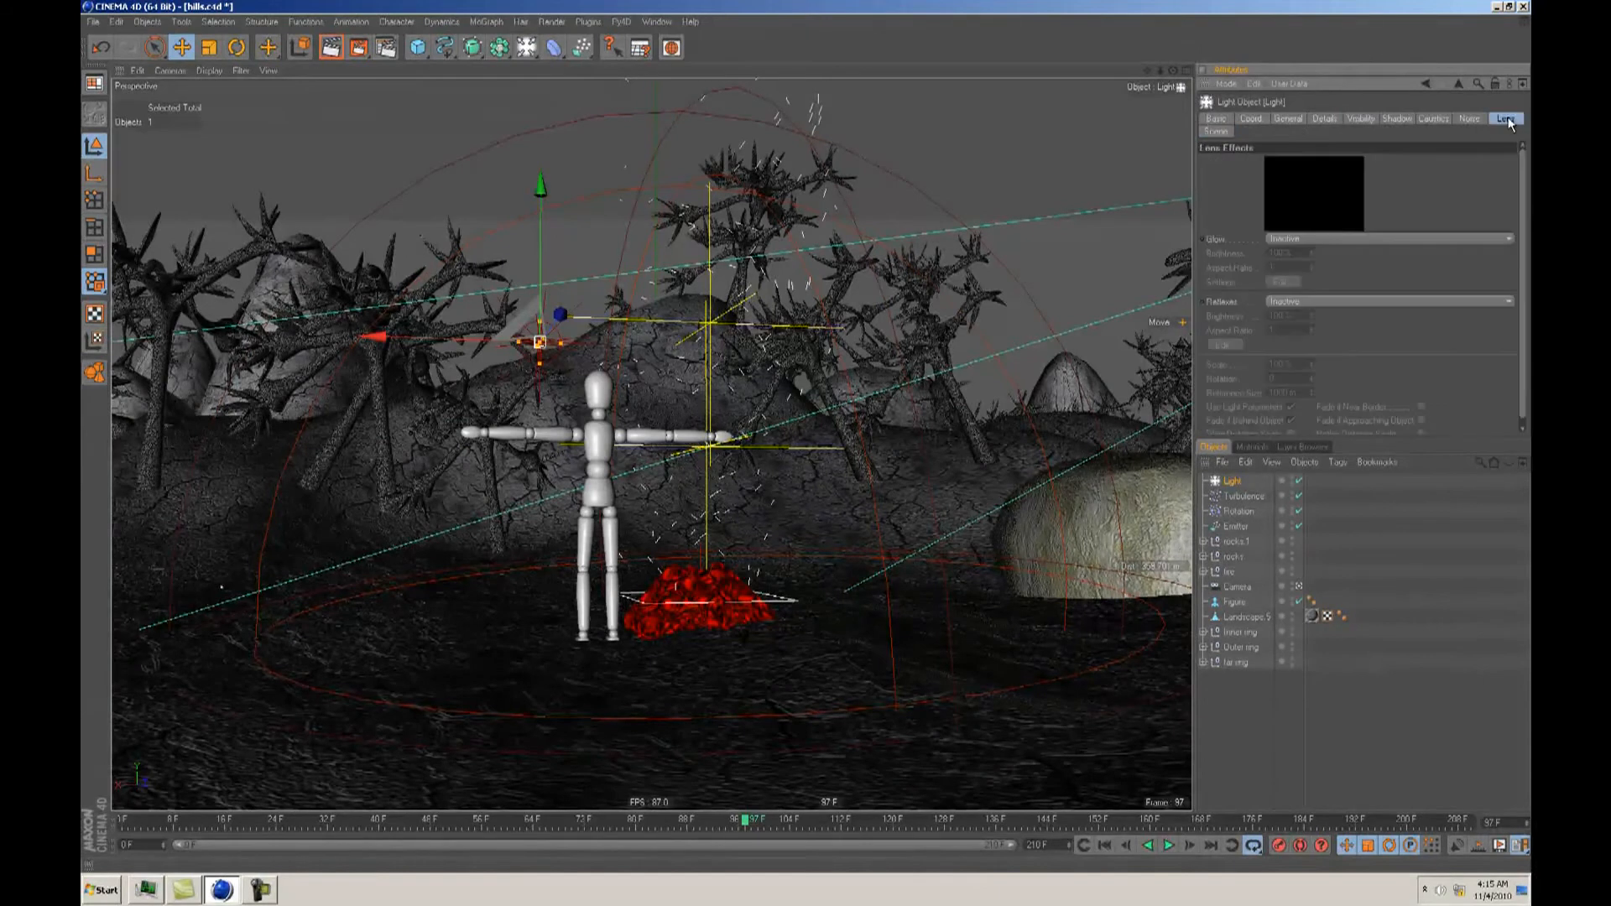
click(1475, 119)
click(1427, 120)
click(1399, 120)
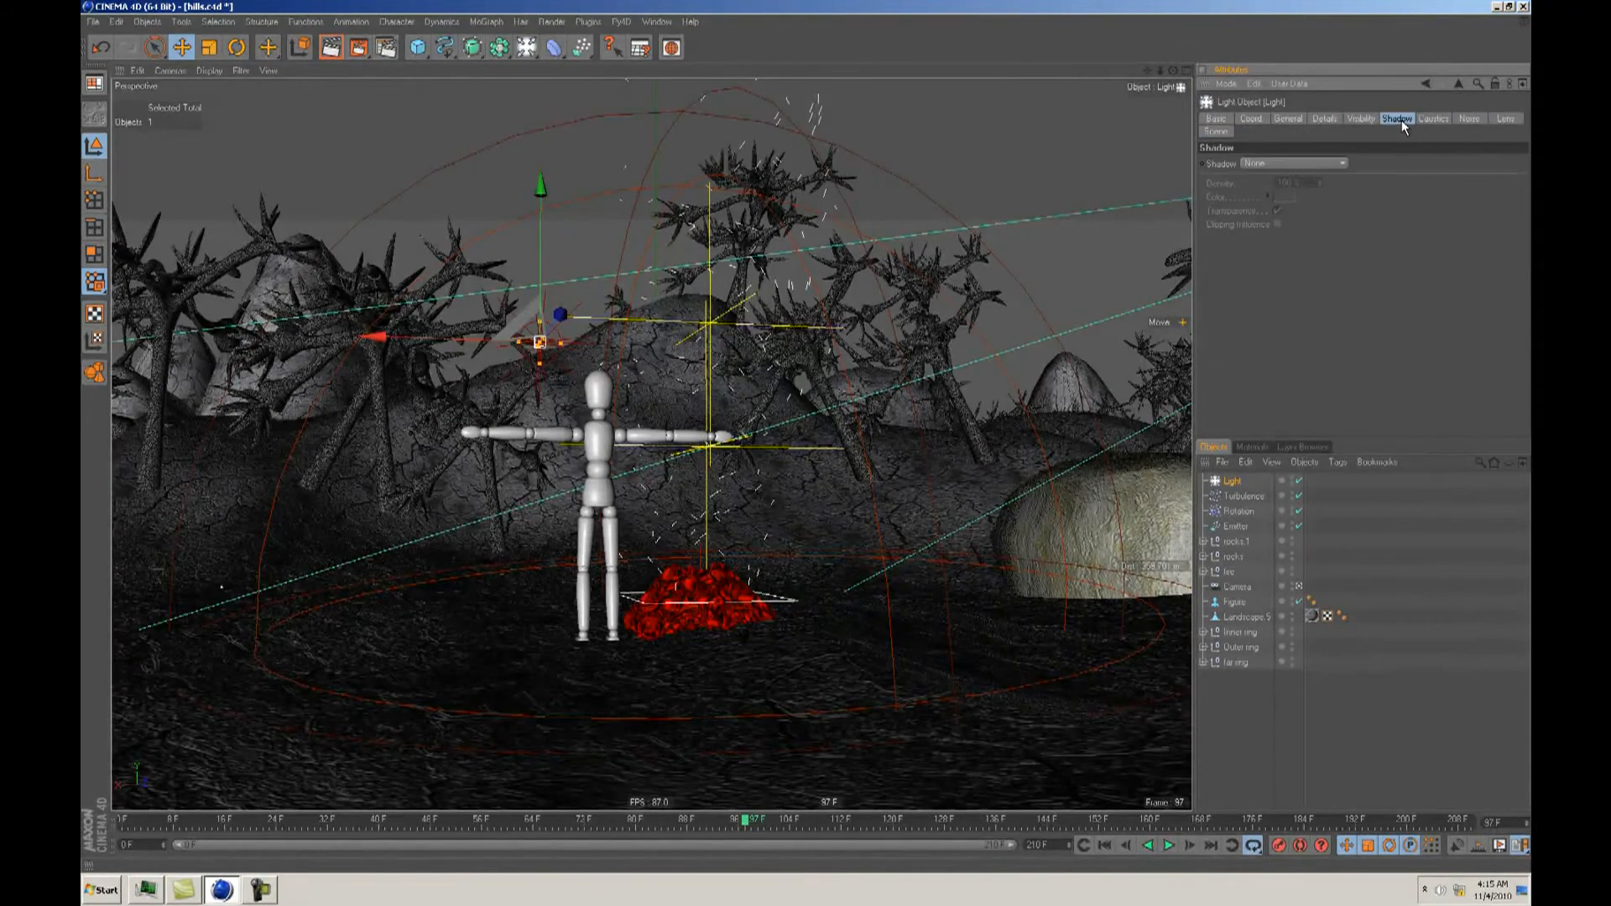
click(1357, 118)
click(1322, 119)
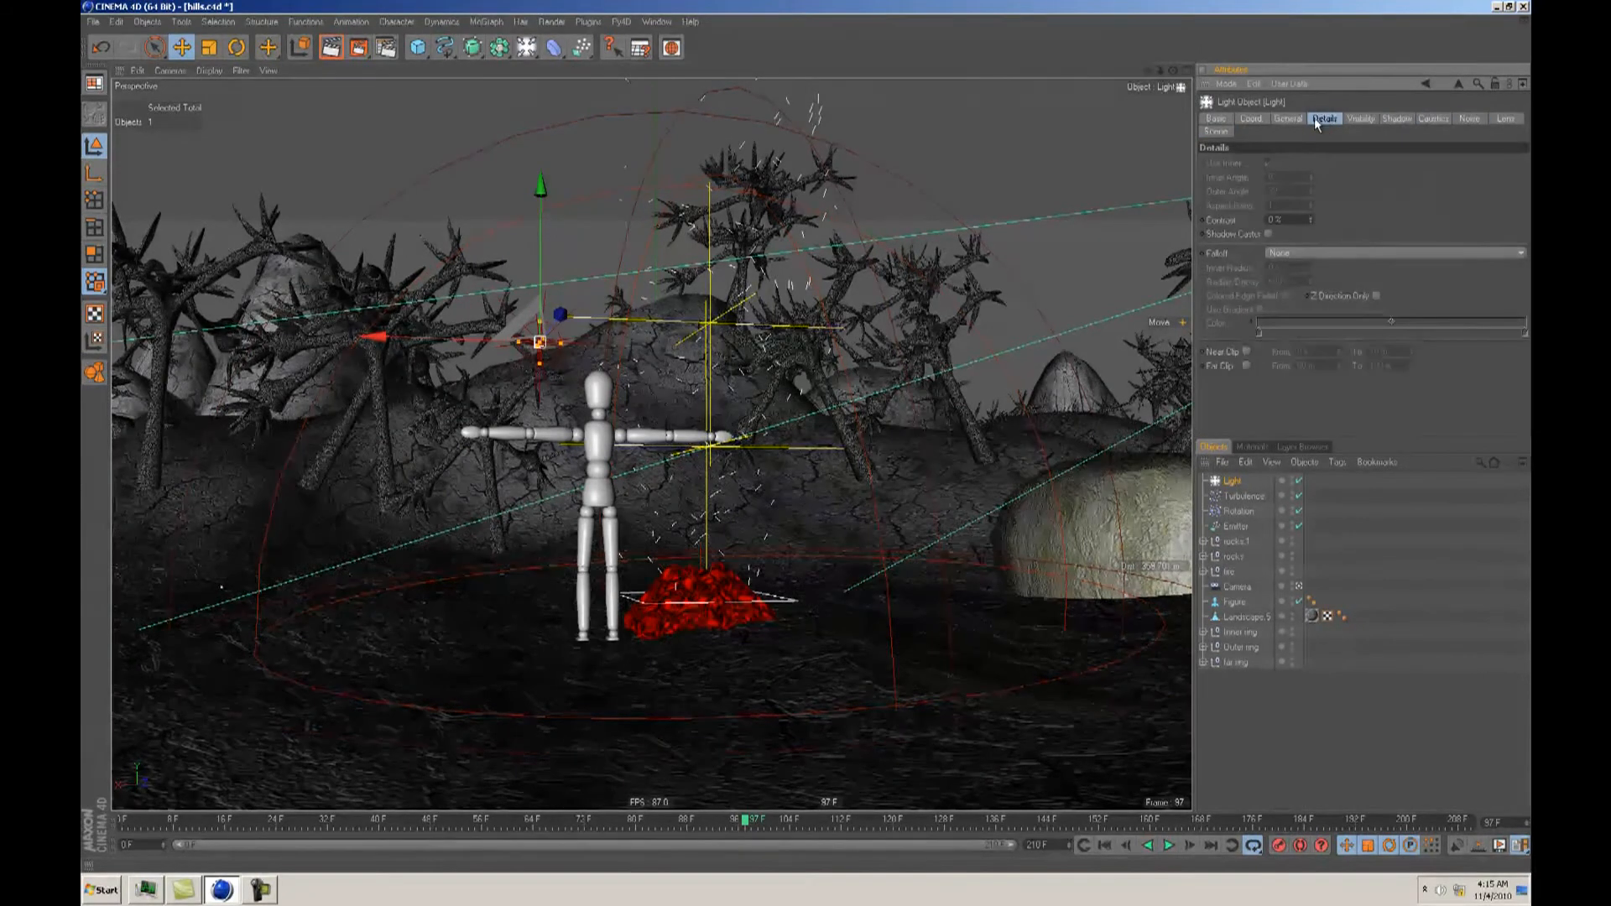
click(1307, 117)
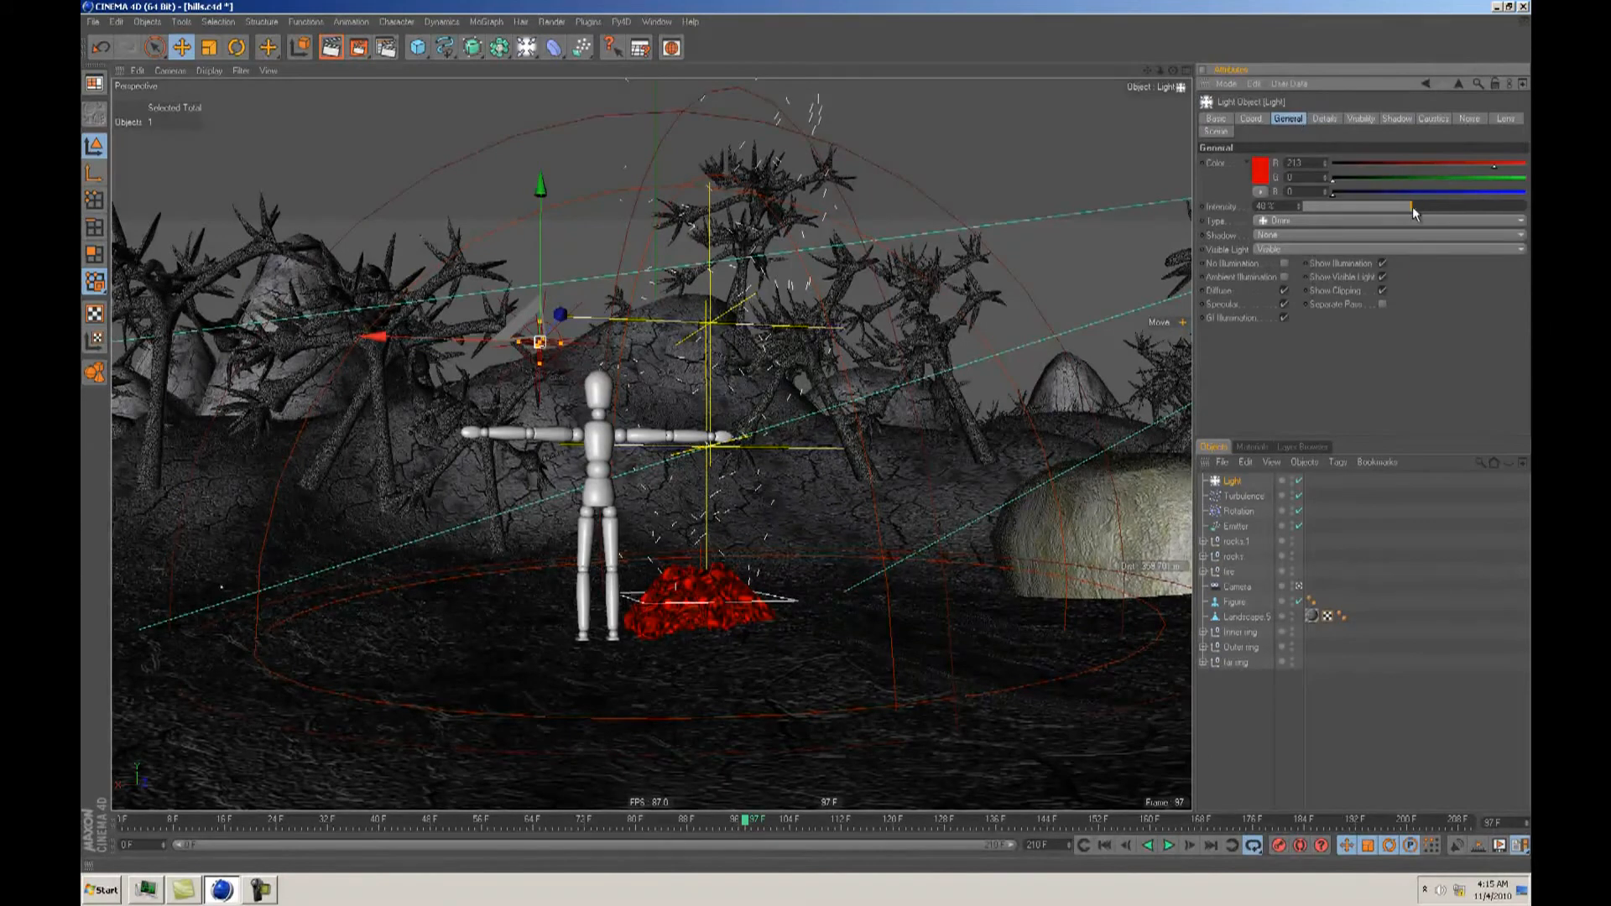
Step: Make the light a child of the particle emitter and play the animation from the start
click(1233, 485)
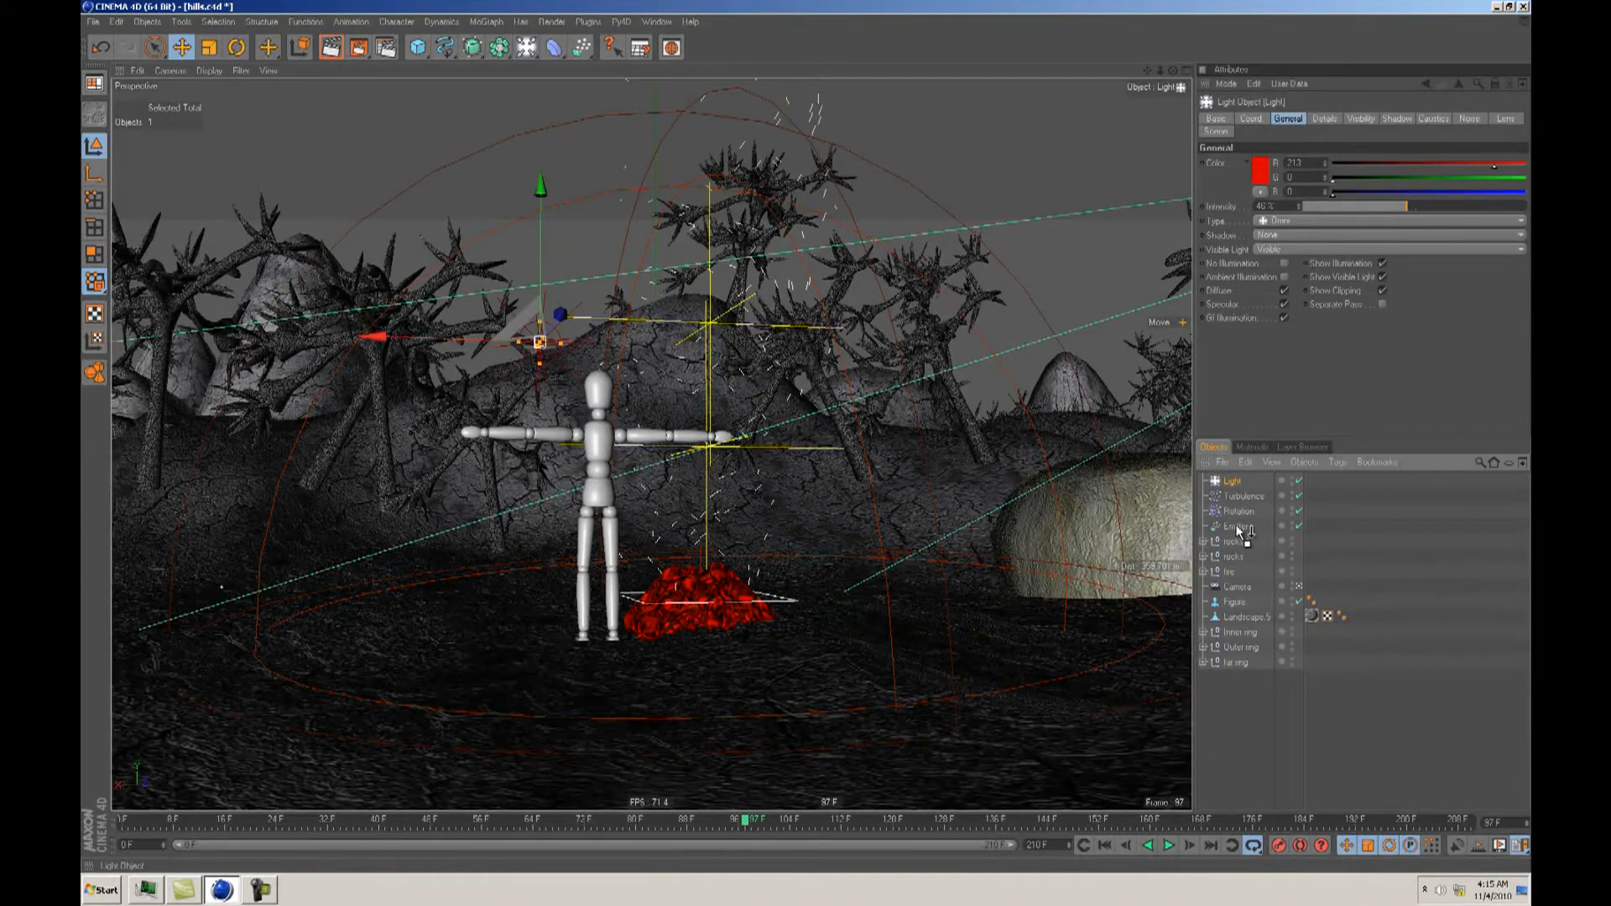
click(1106, 845)
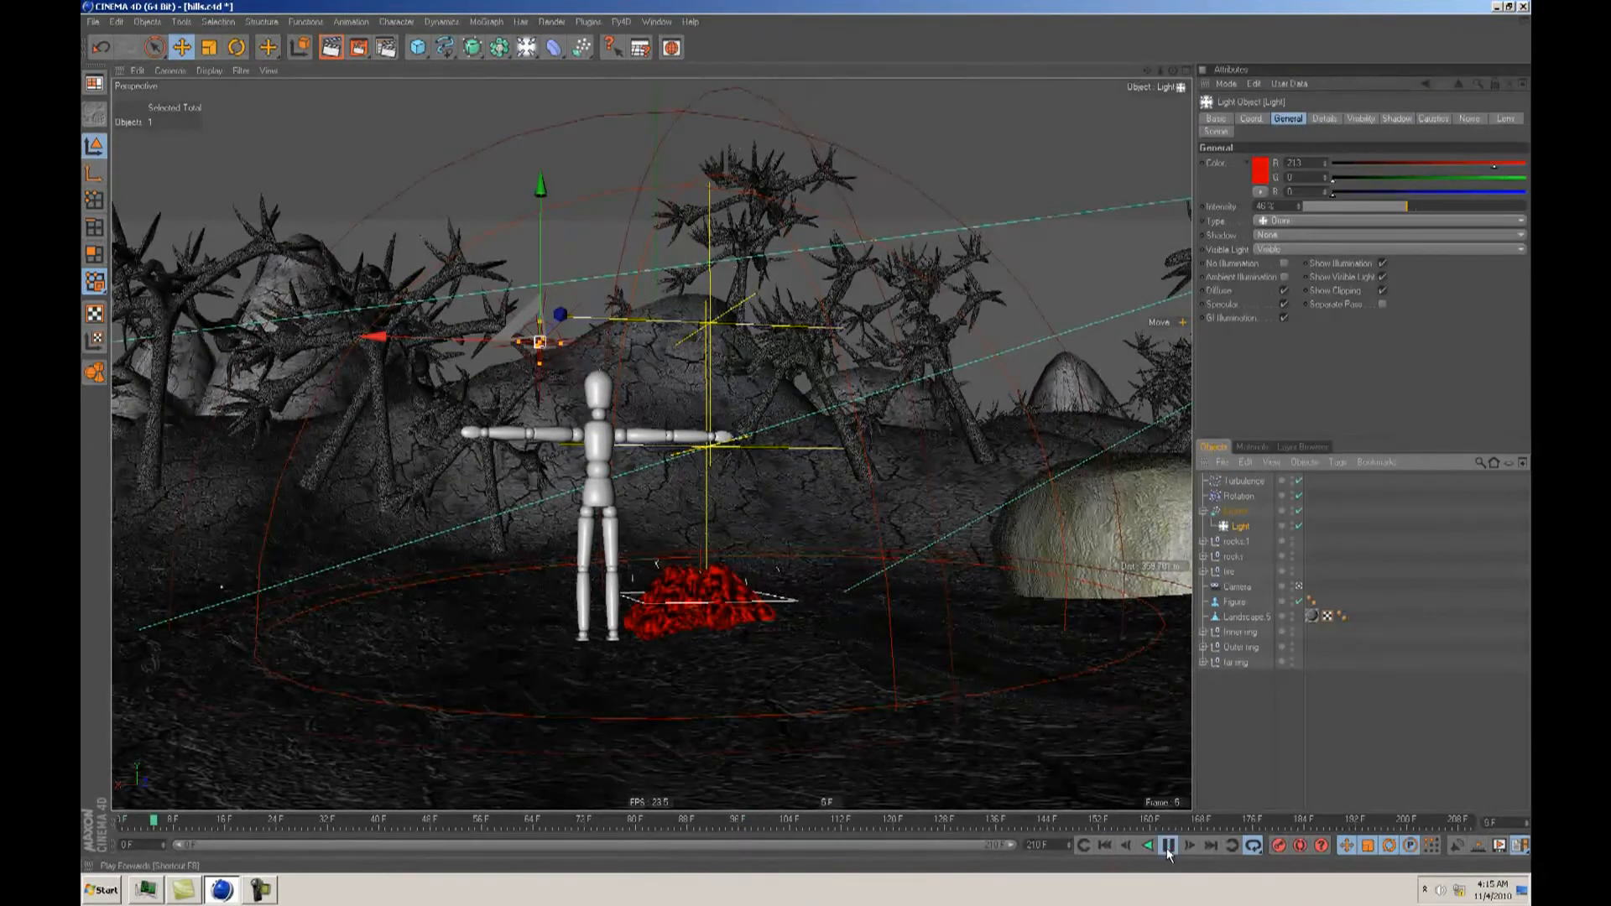
click(1169, 846)
Step: Enable Show Objects on the emitter, replay the animation from the start to frame 90, and render the view
click(1235, 512)
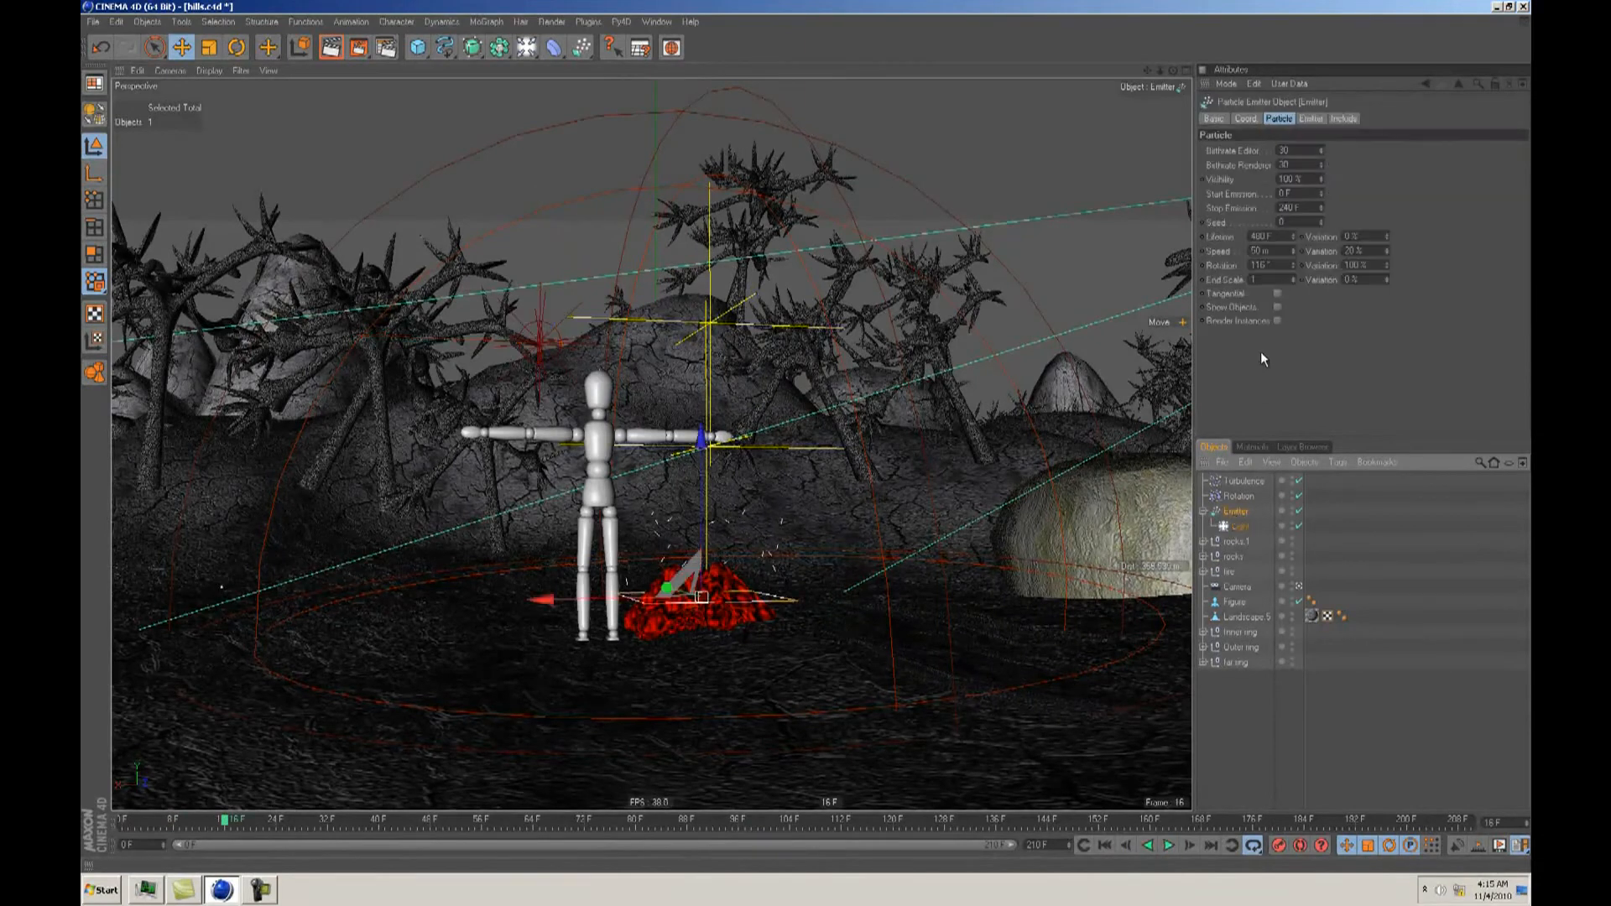
click(1277, 308)
click(1105, 846)
click(1169, 846)
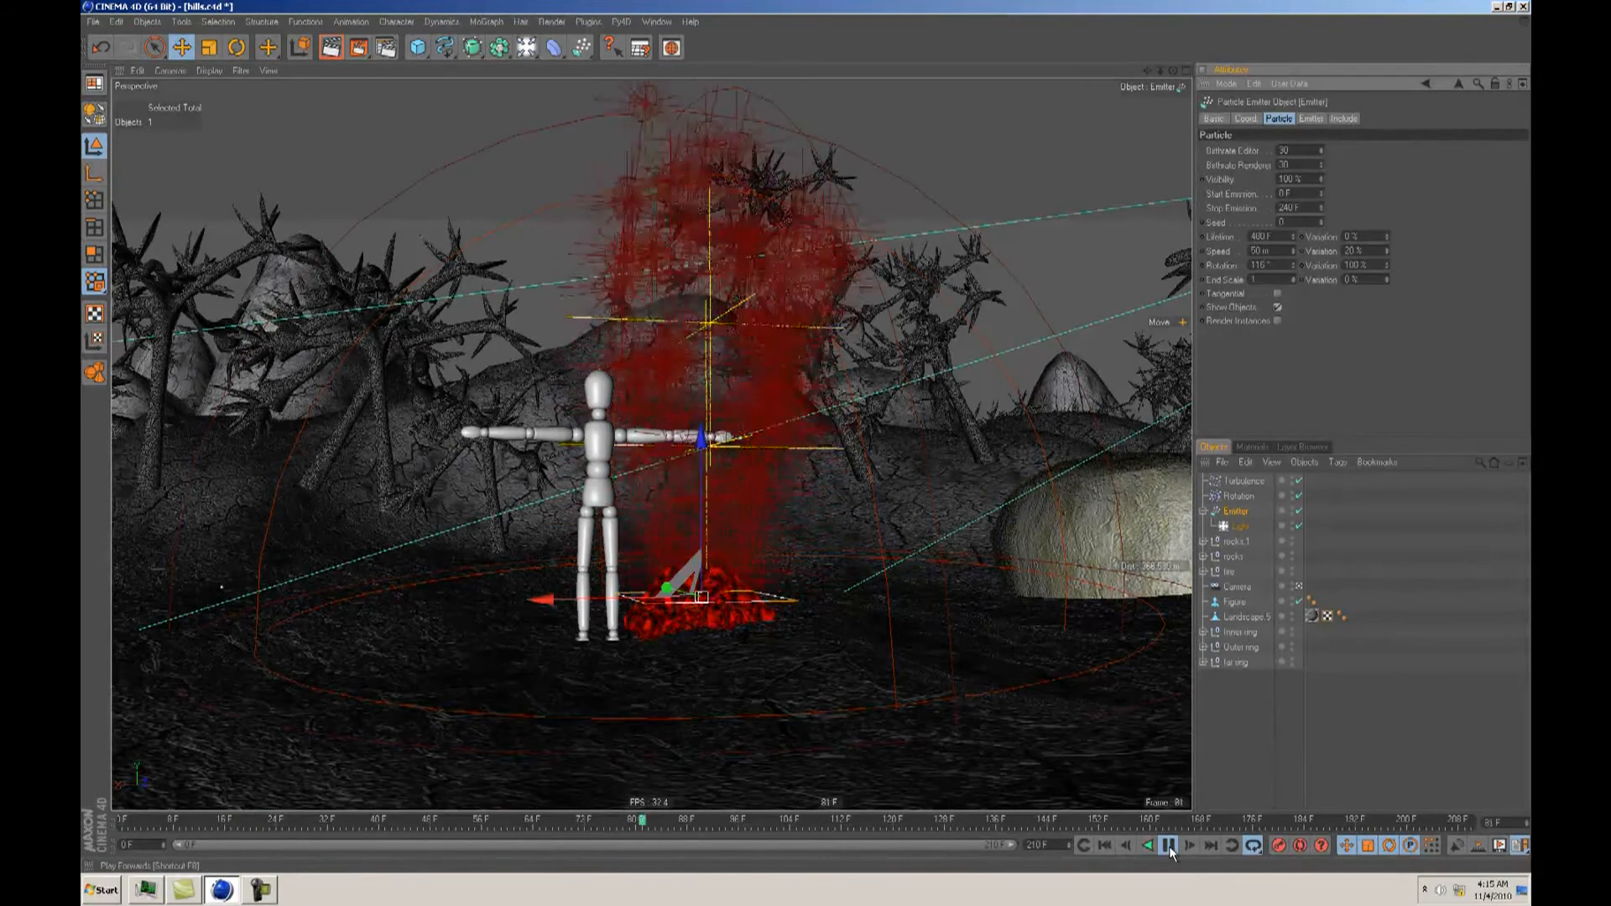
click(1169, 846)
key(ctrl+r)
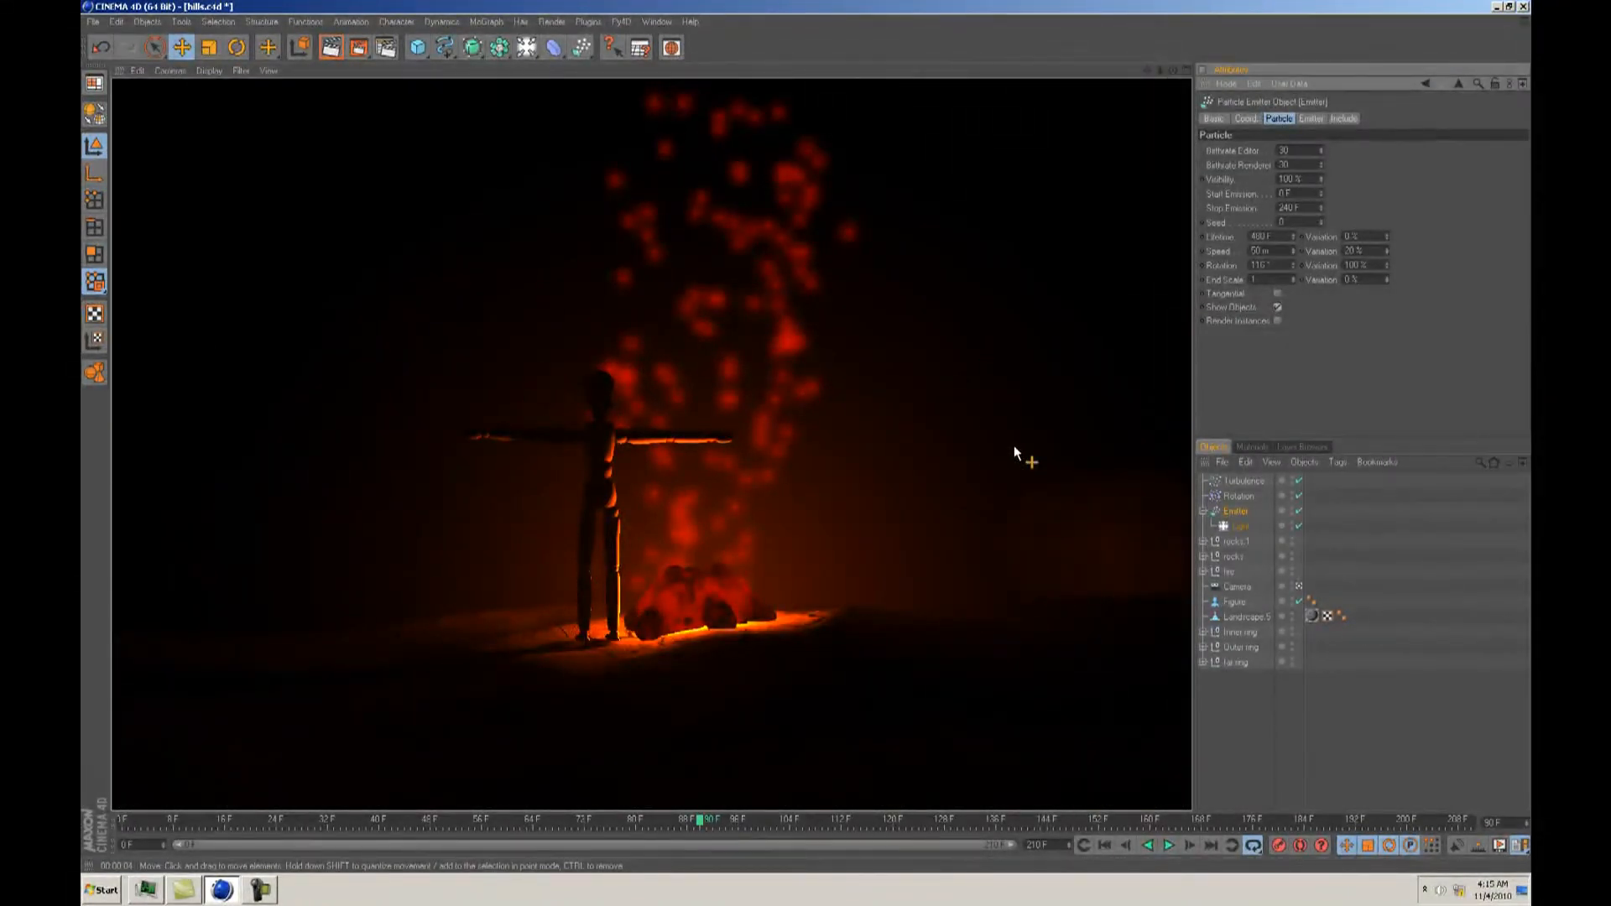
Step: Reduce the light's outer visibility distance to 4 m, render the view again, and save the scene
click(1239, 526)
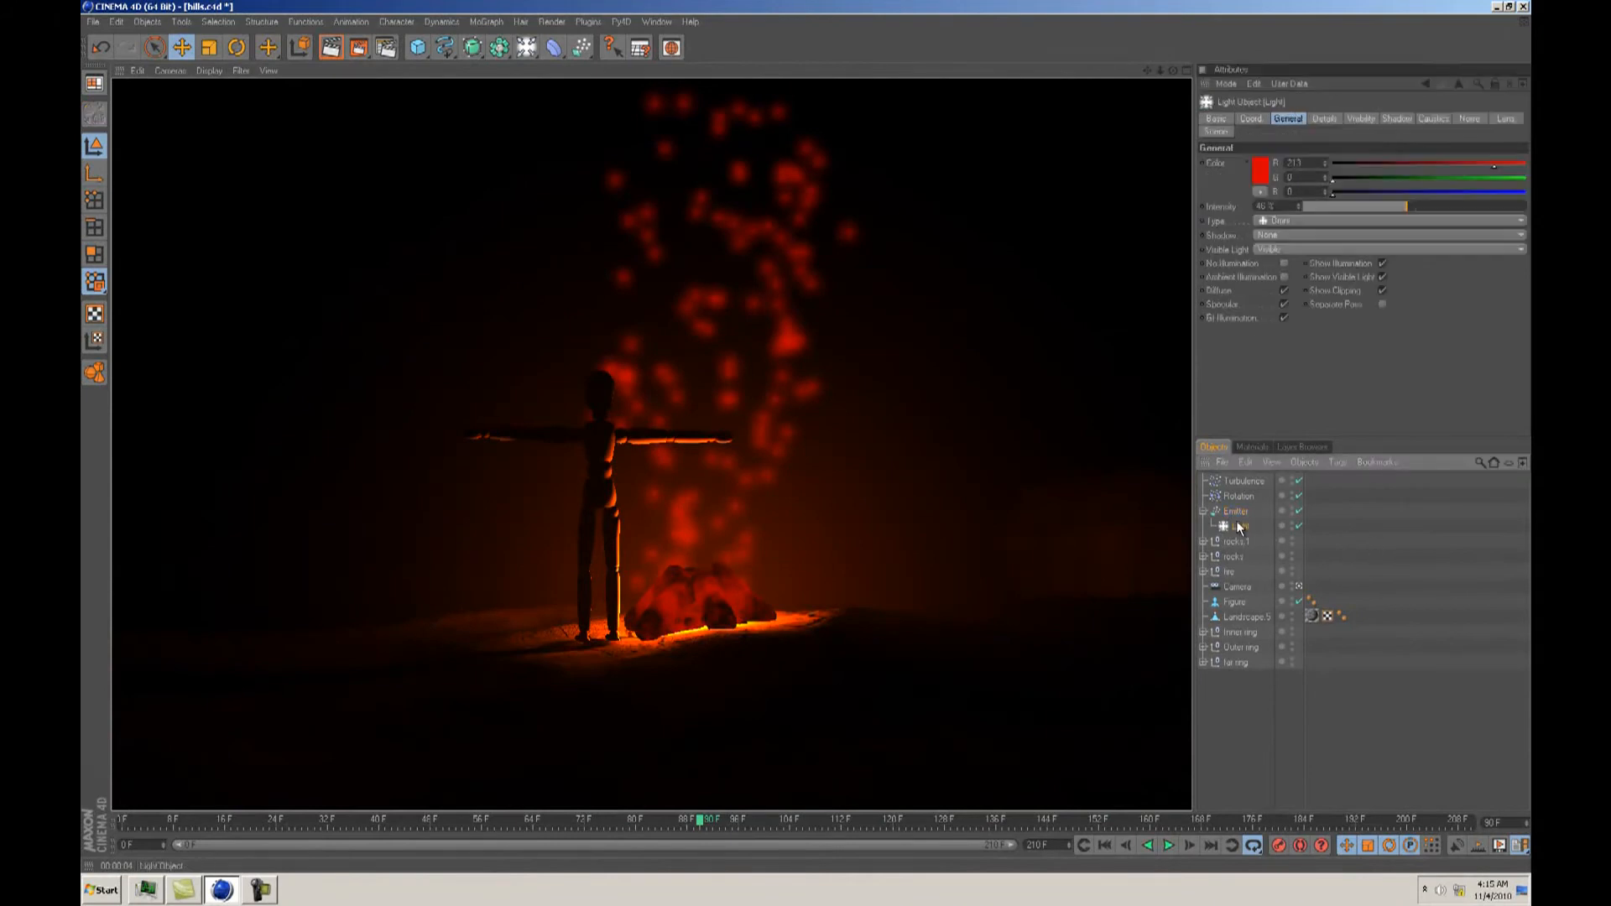
click(1356, 119)
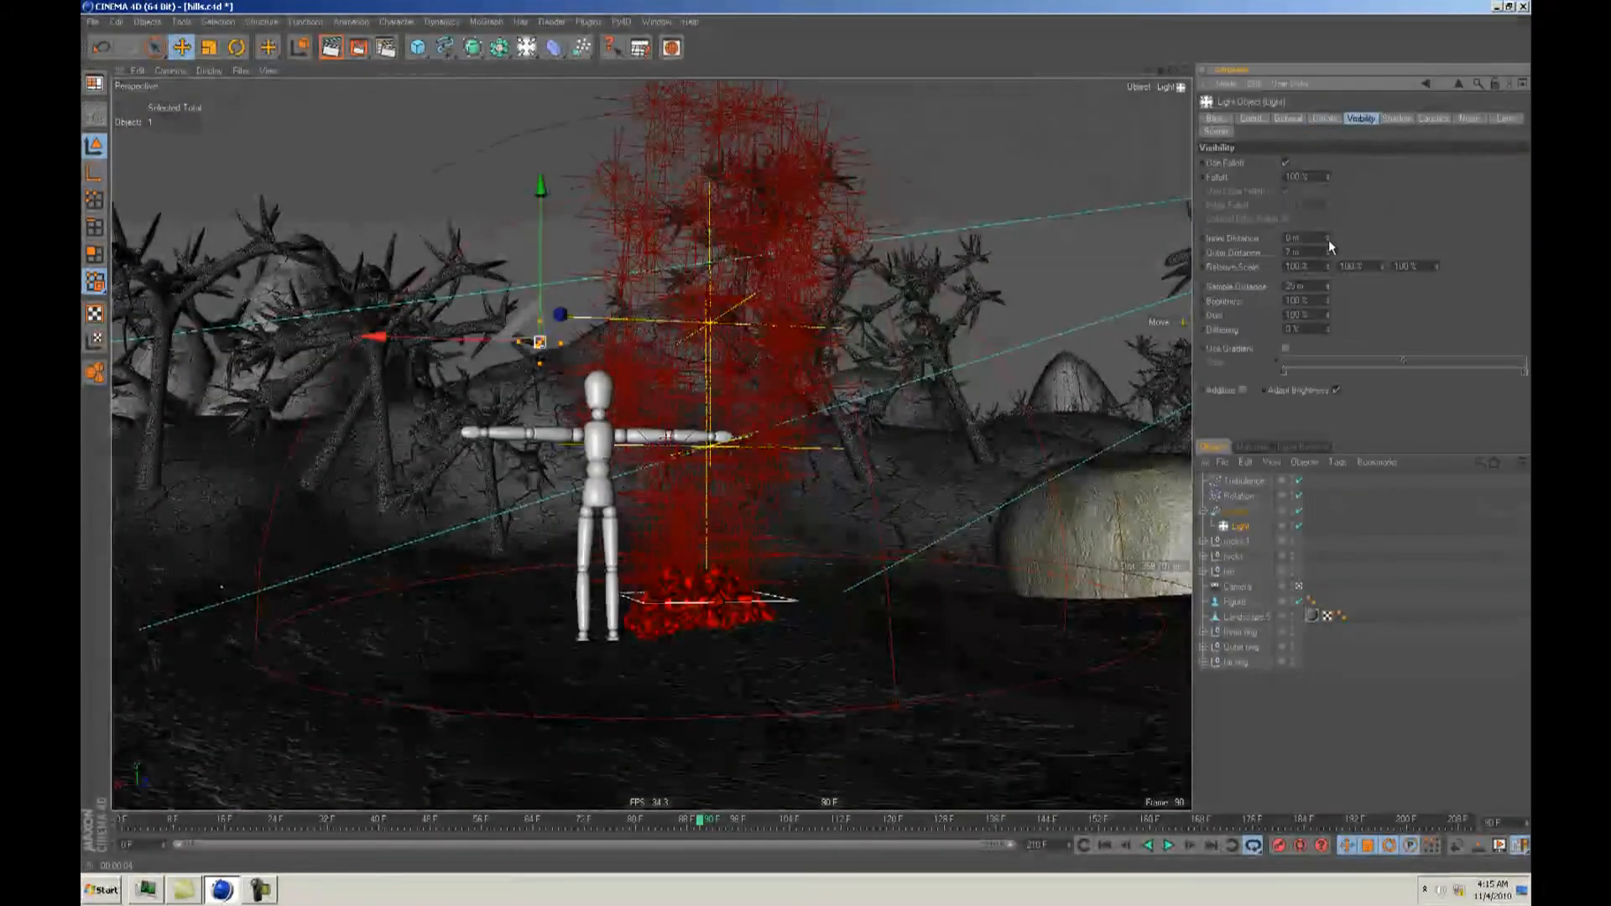
drag(1331, 253, 1331, 251)
click(1331, 254)
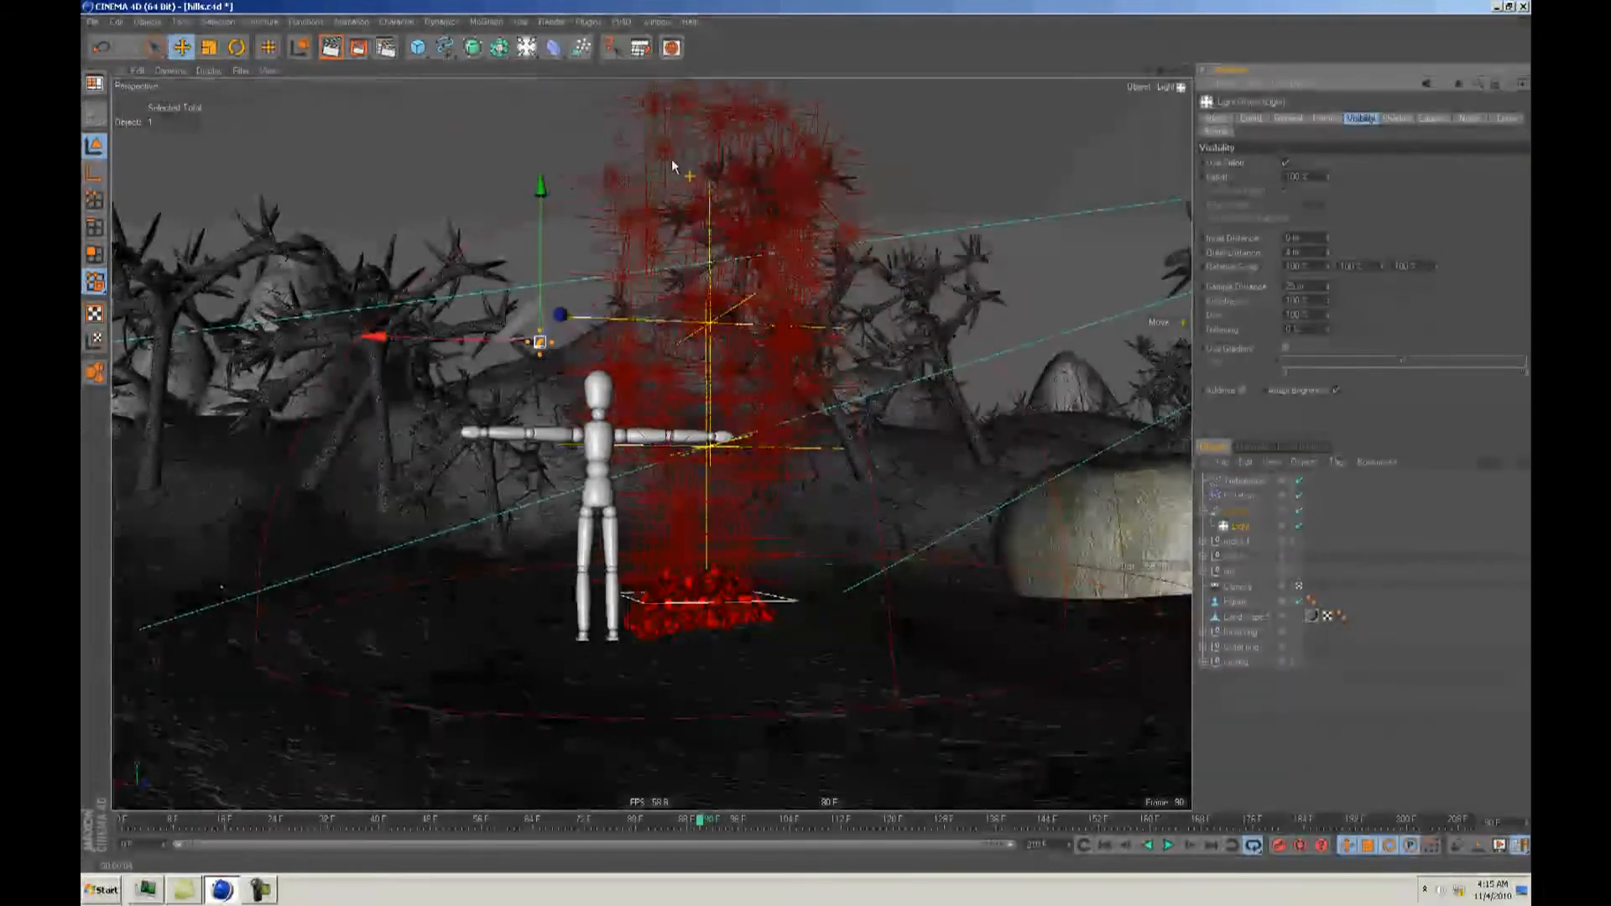
click(332, 51)
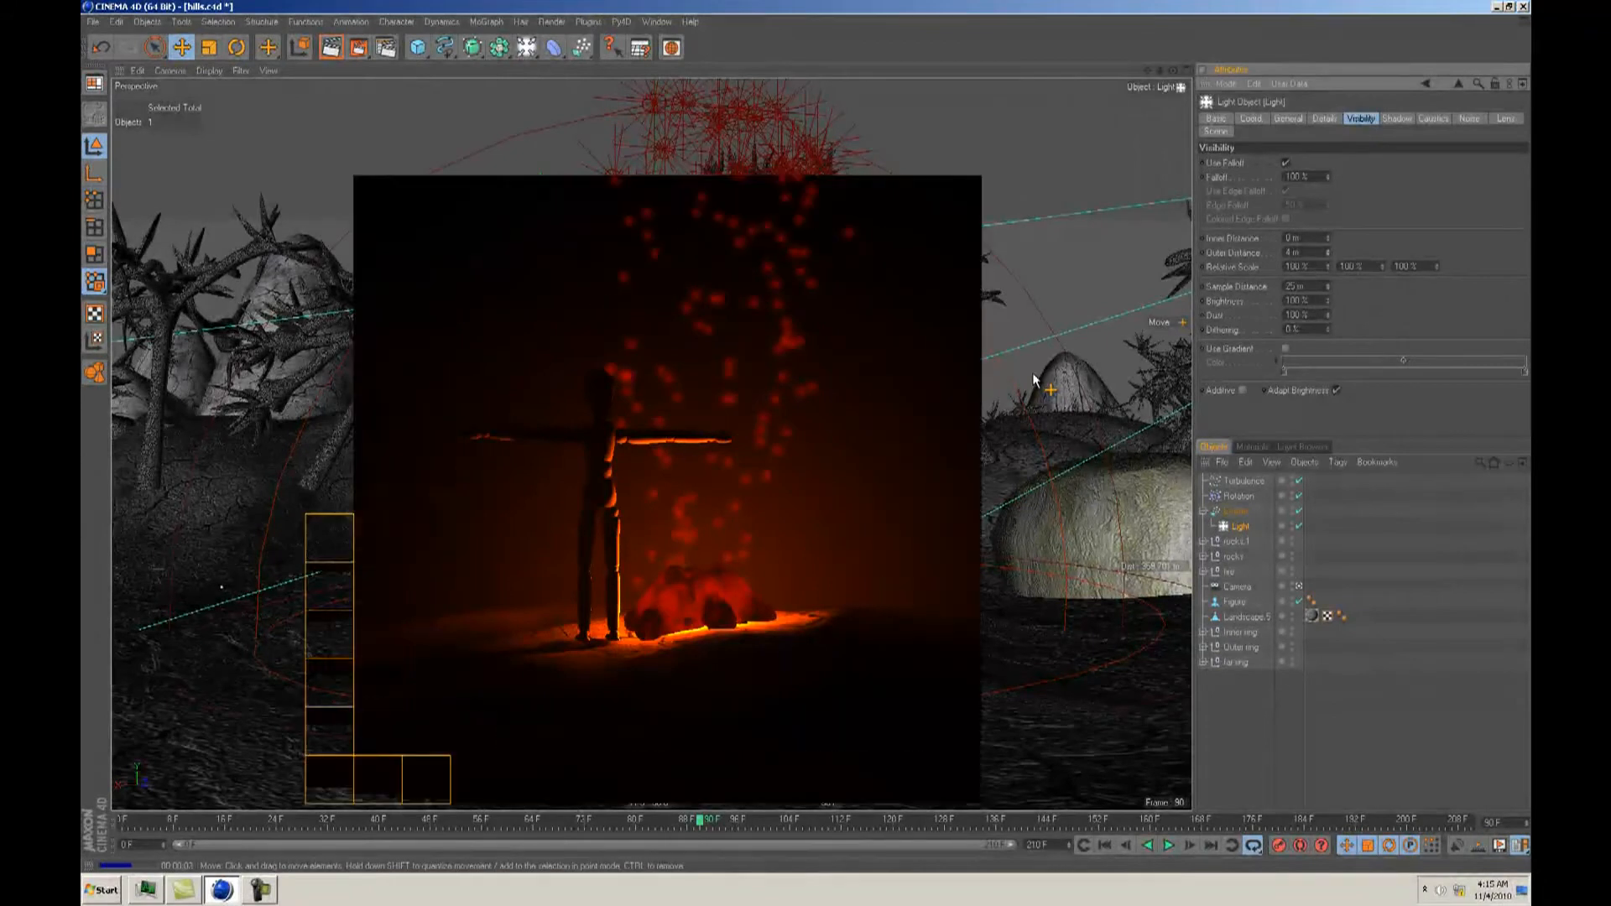
key(ctrl+s)
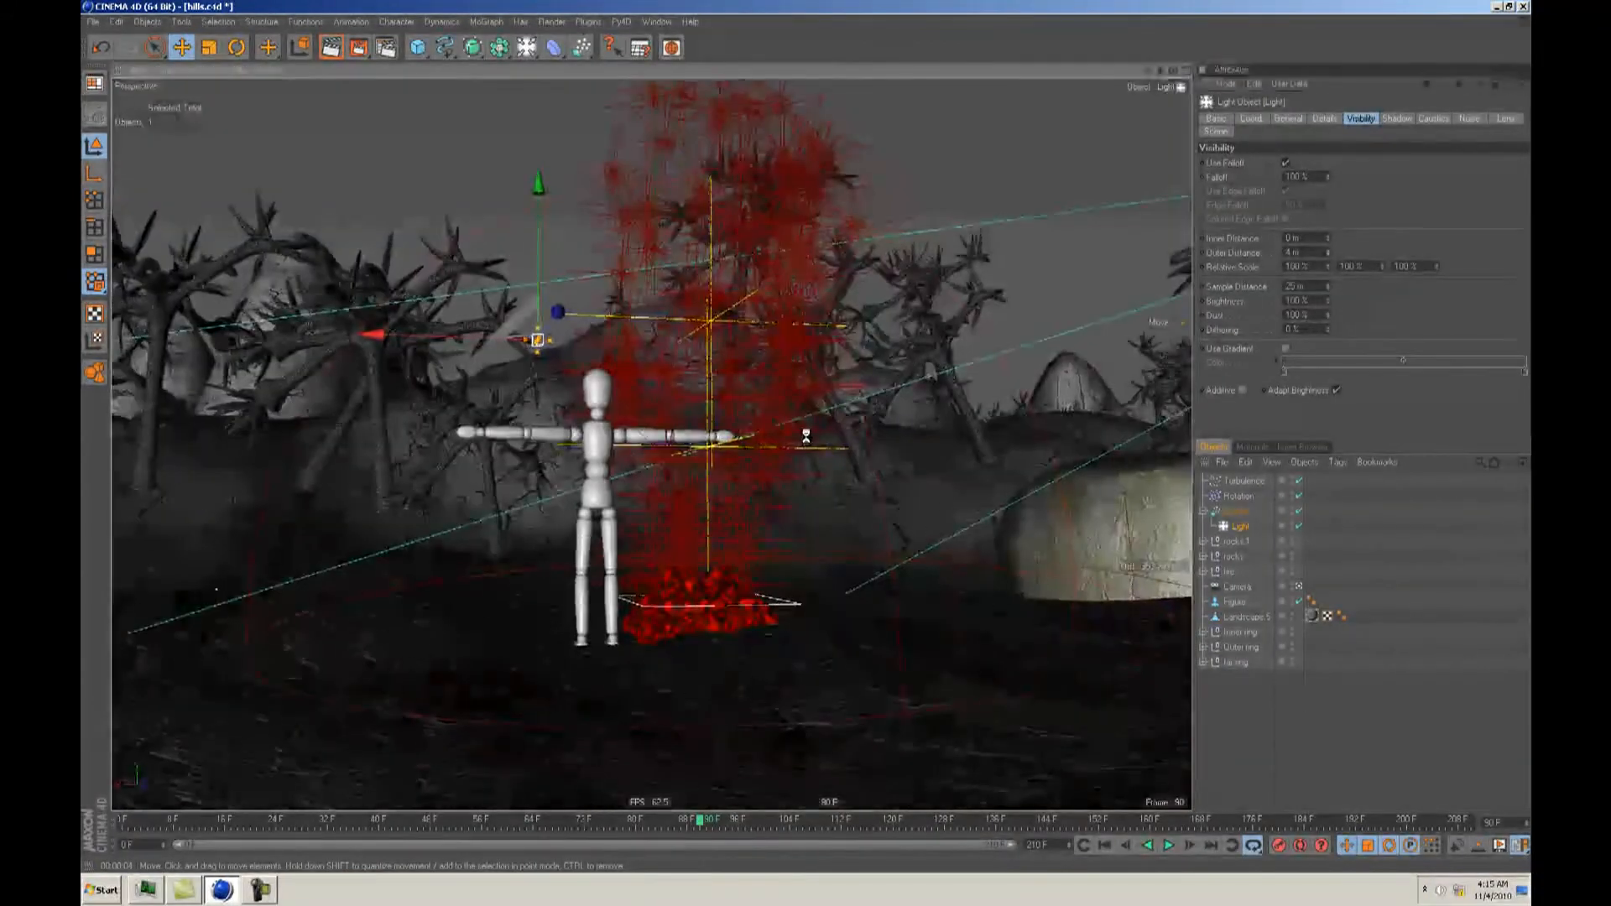
Step: Replay the animation from the start to check the light particles rising above the fire
scroll(806, 443, down, 1)
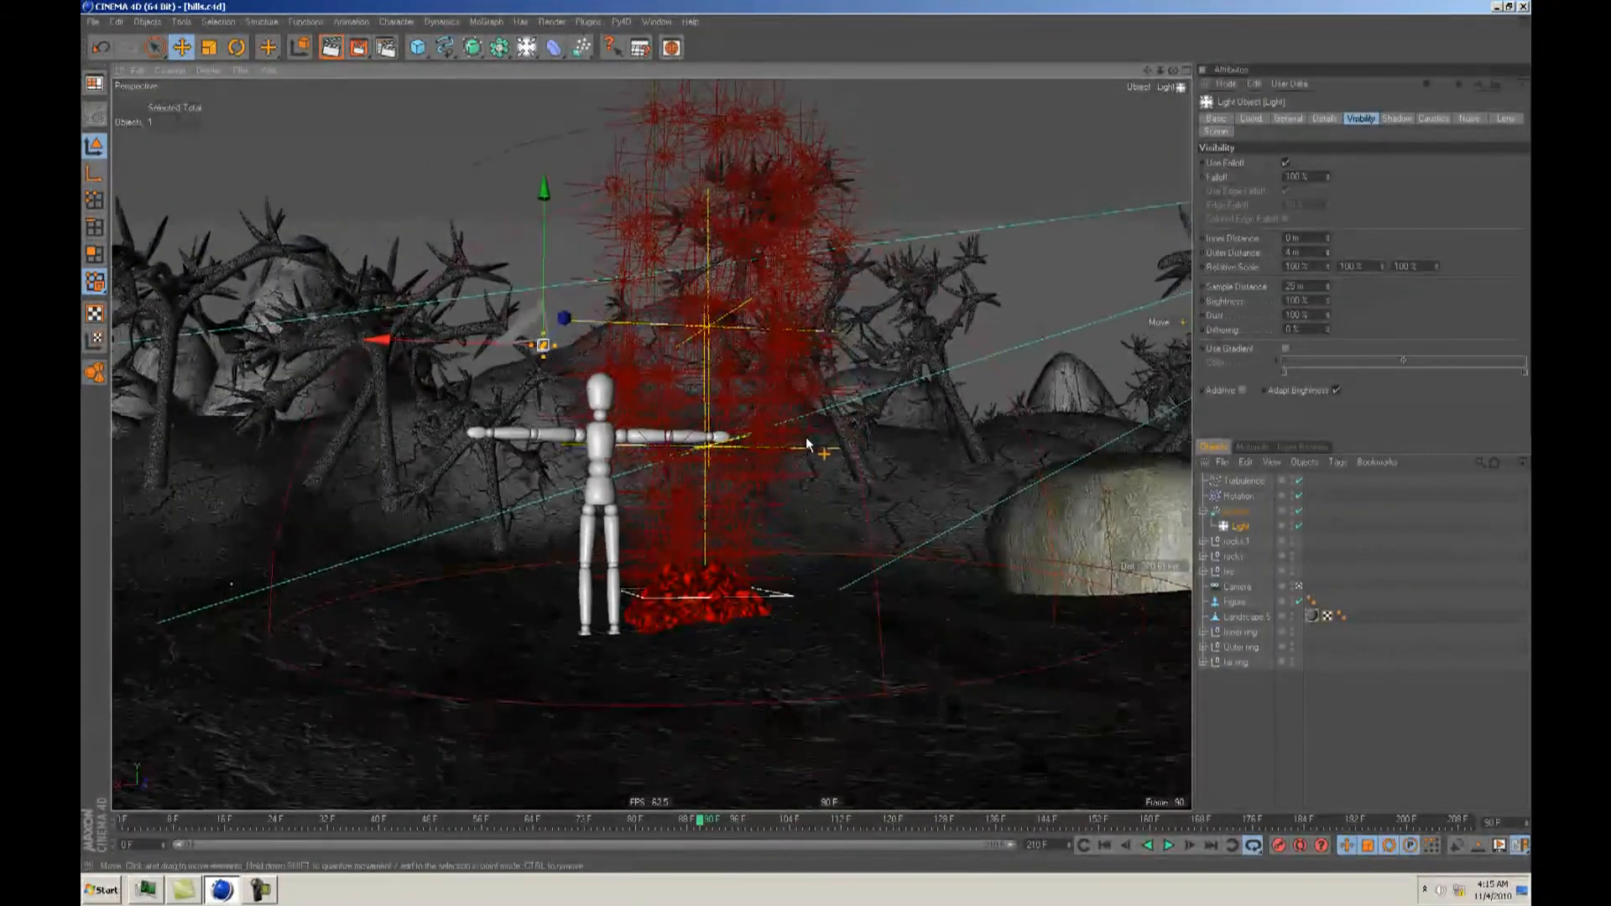
scroll(807, 440, up, 1)
scroll(806, 440, down, 1)
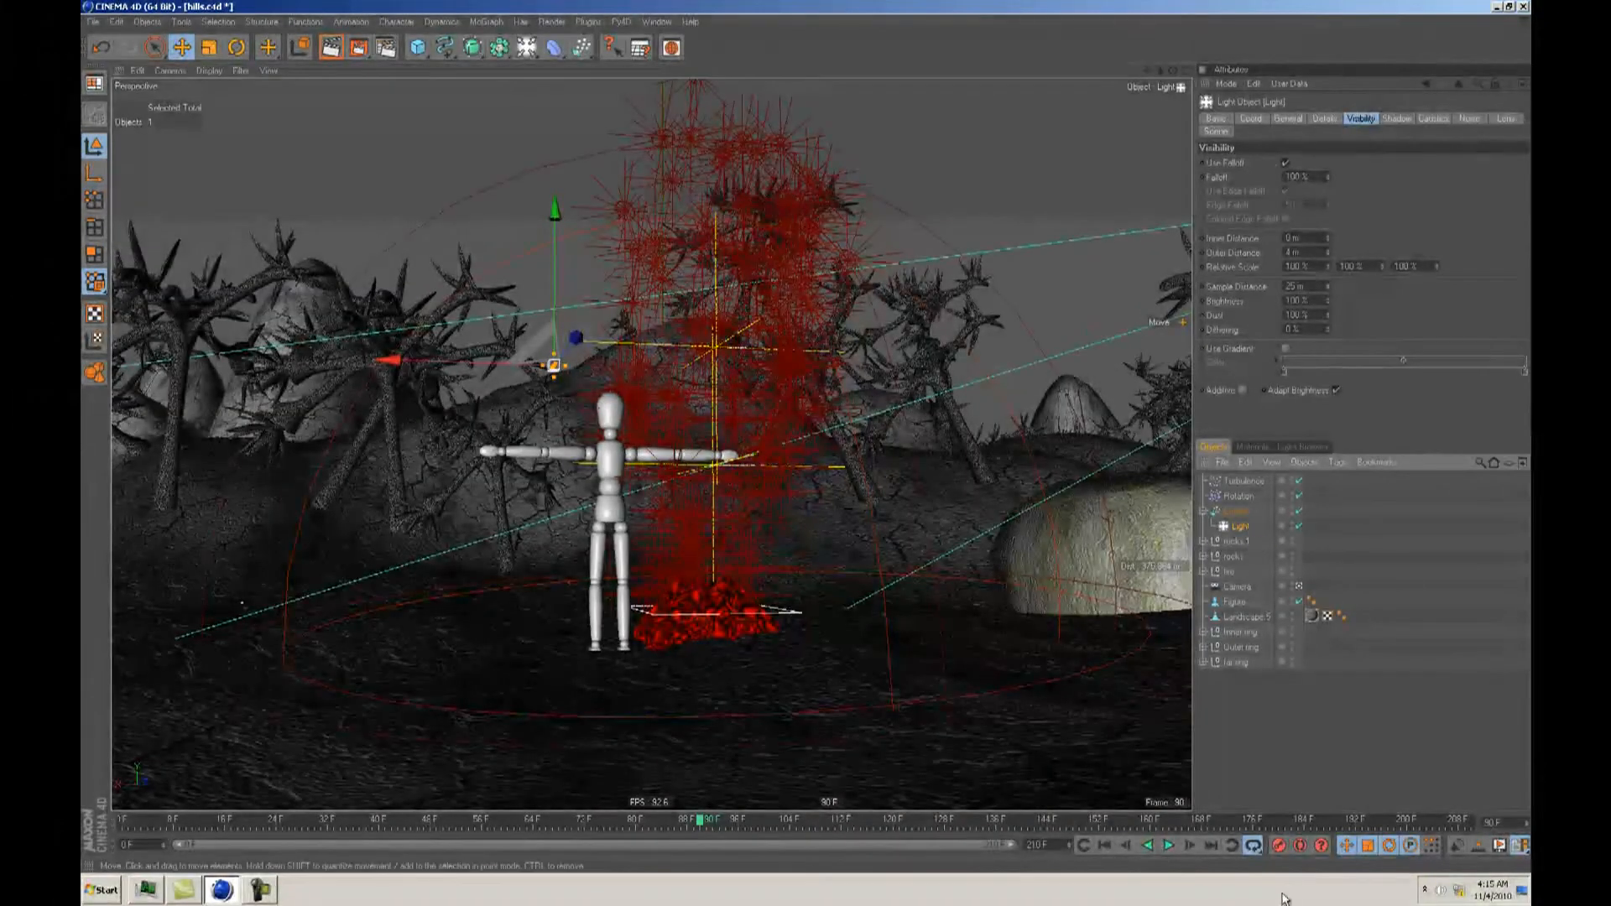
click(1104, 845)
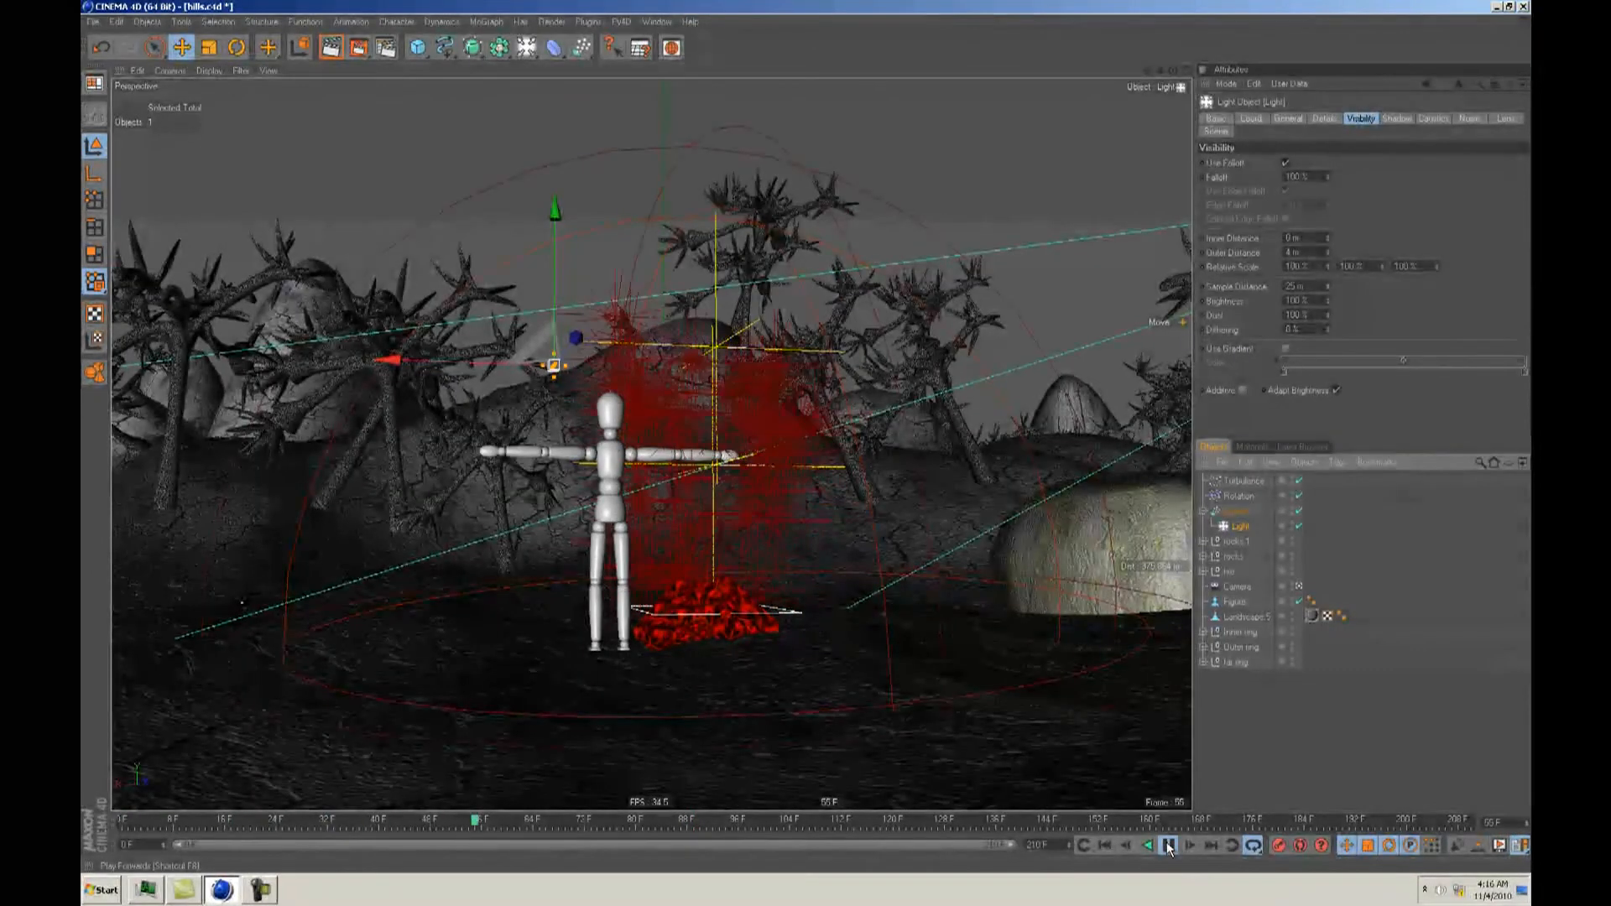
Step: Stop the playback at frame 96 and render the view to check the glowing light particles
click(1167, 845)
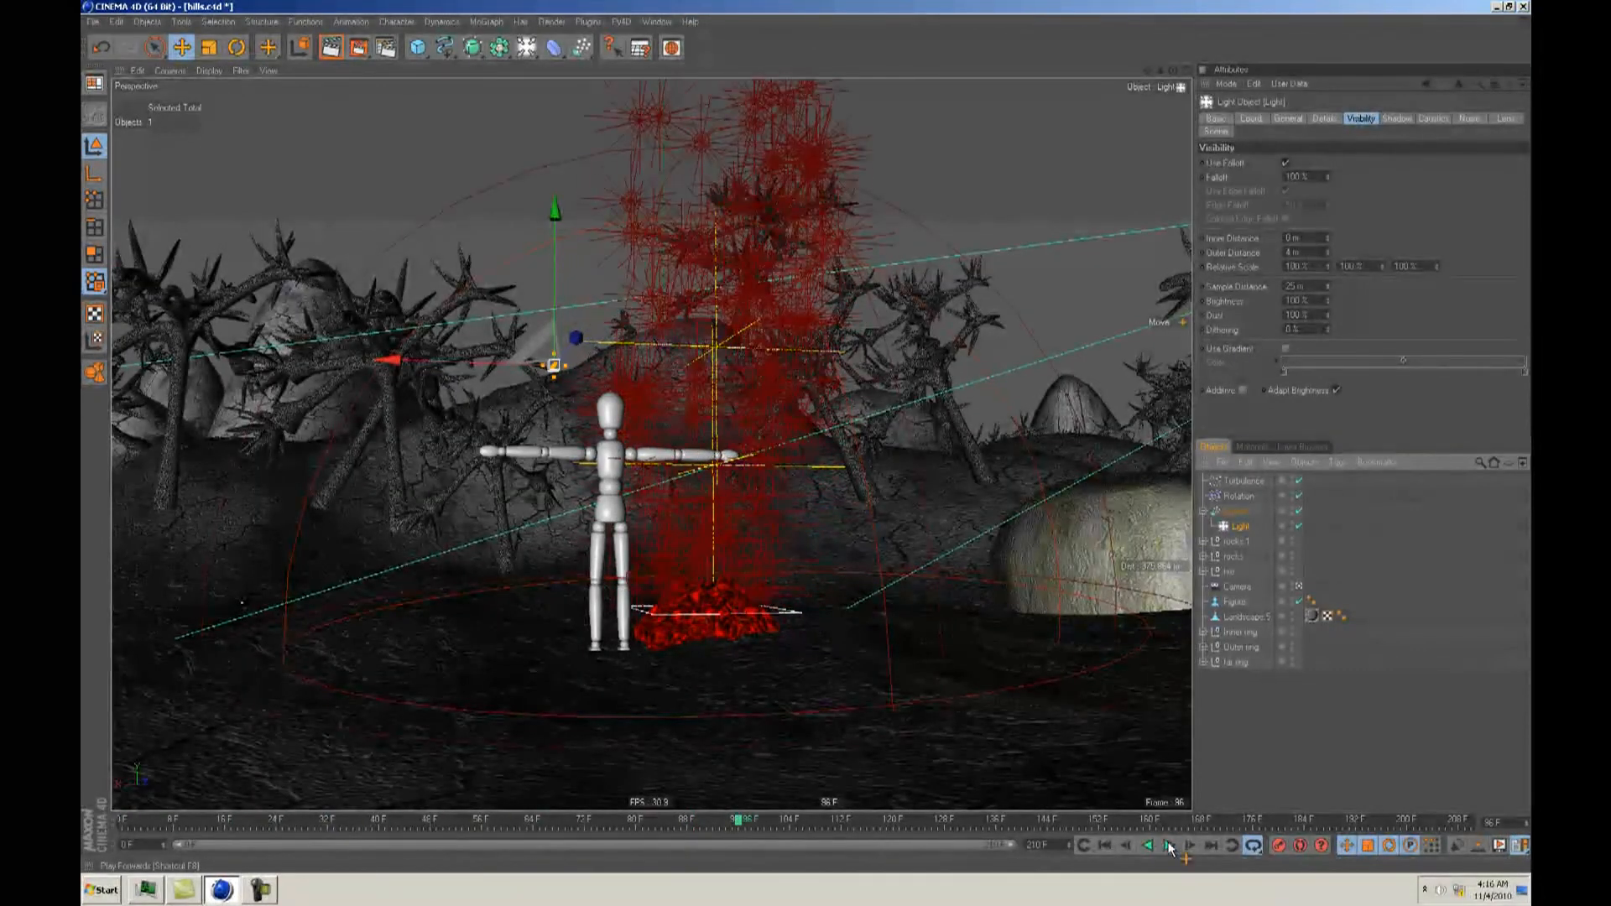
click(331, 47)
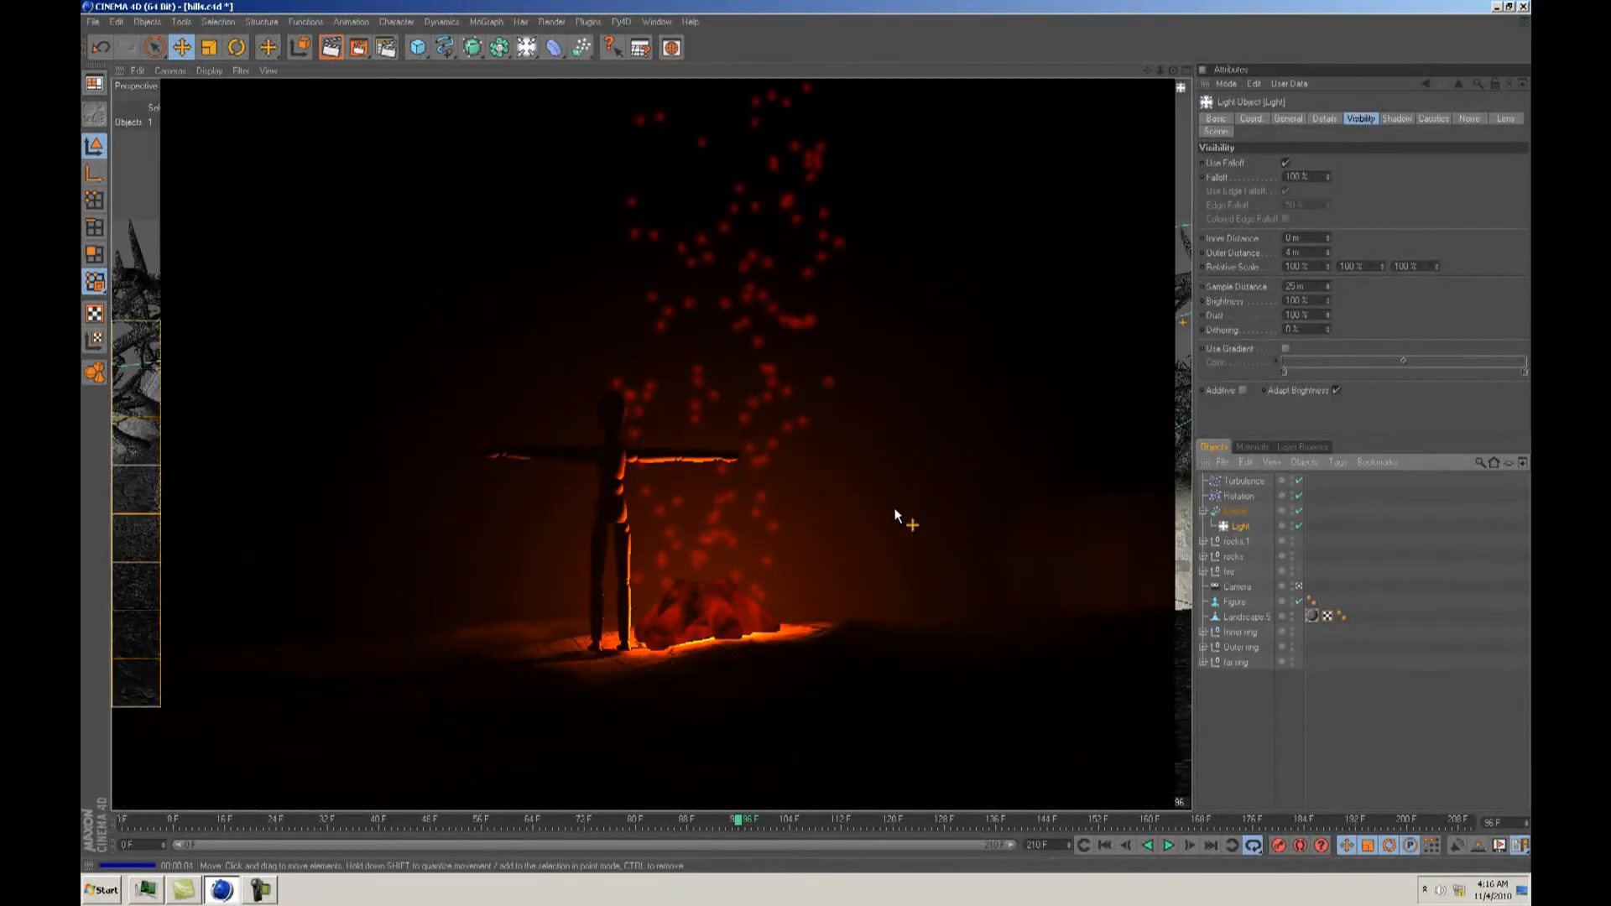
click(897, 508)
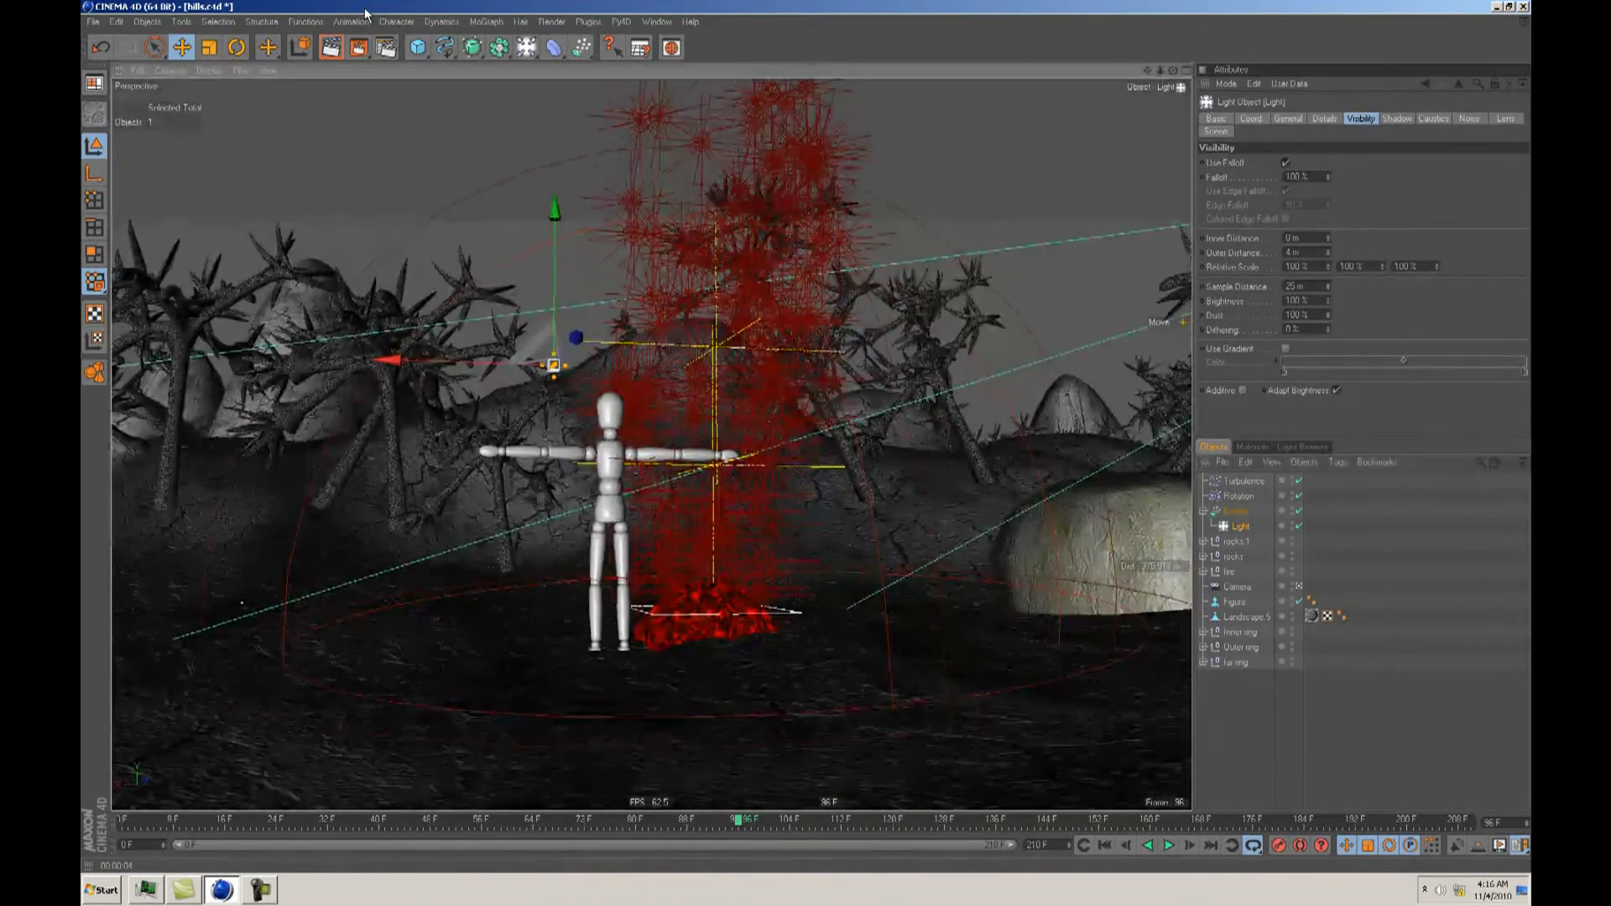
Step: Add a Polygon primitive to the scene and make it editable
click(426, 50)
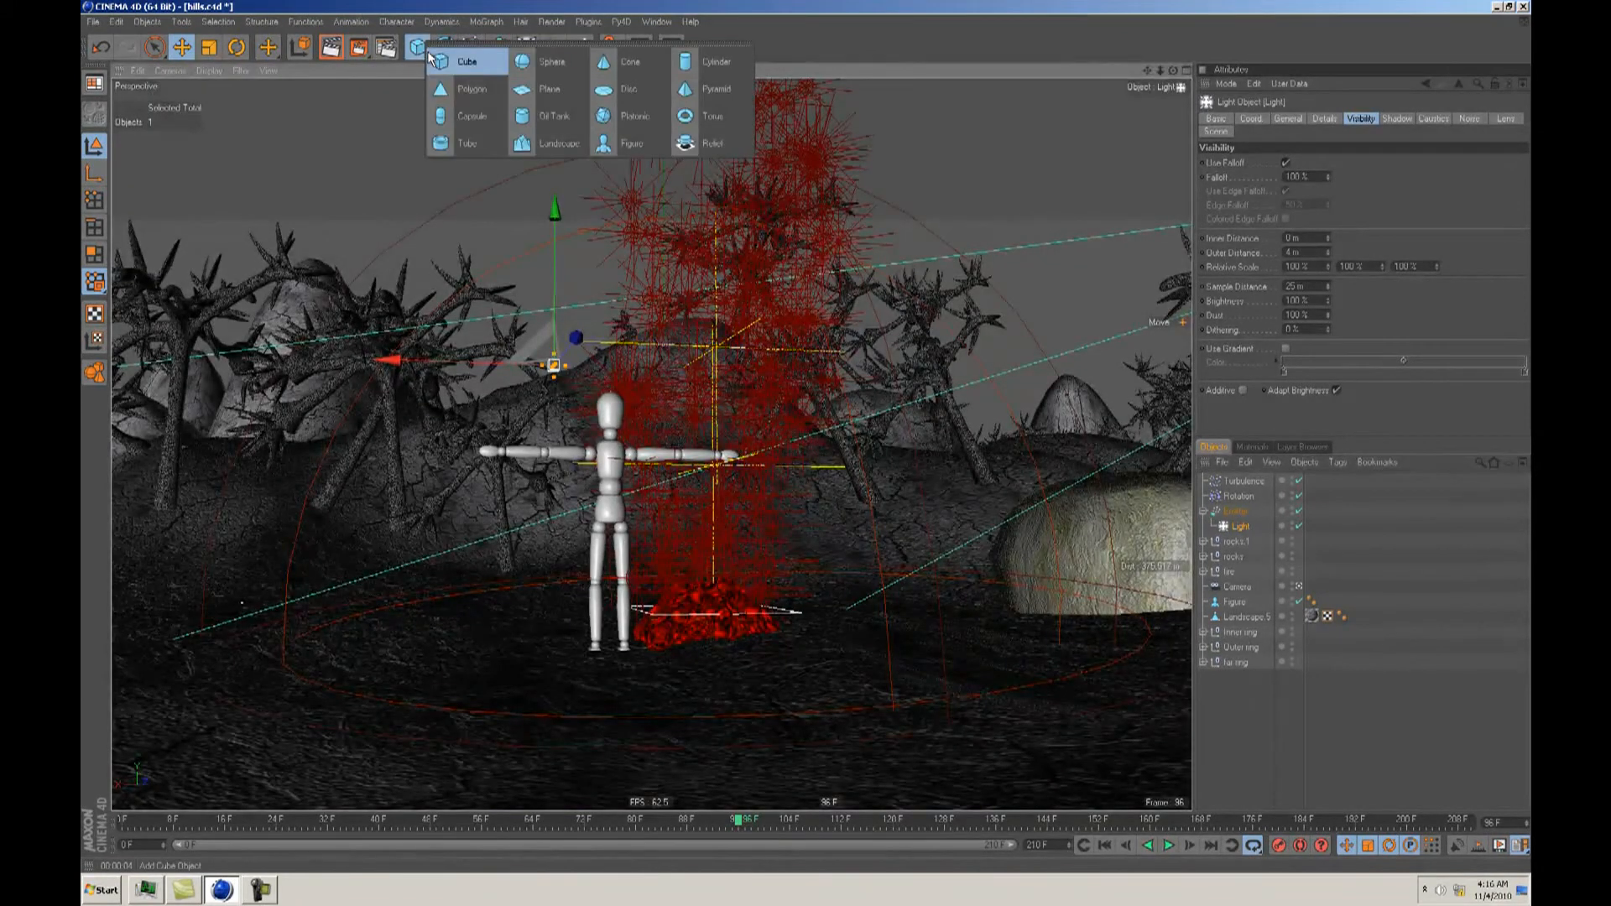
click(470, 89)
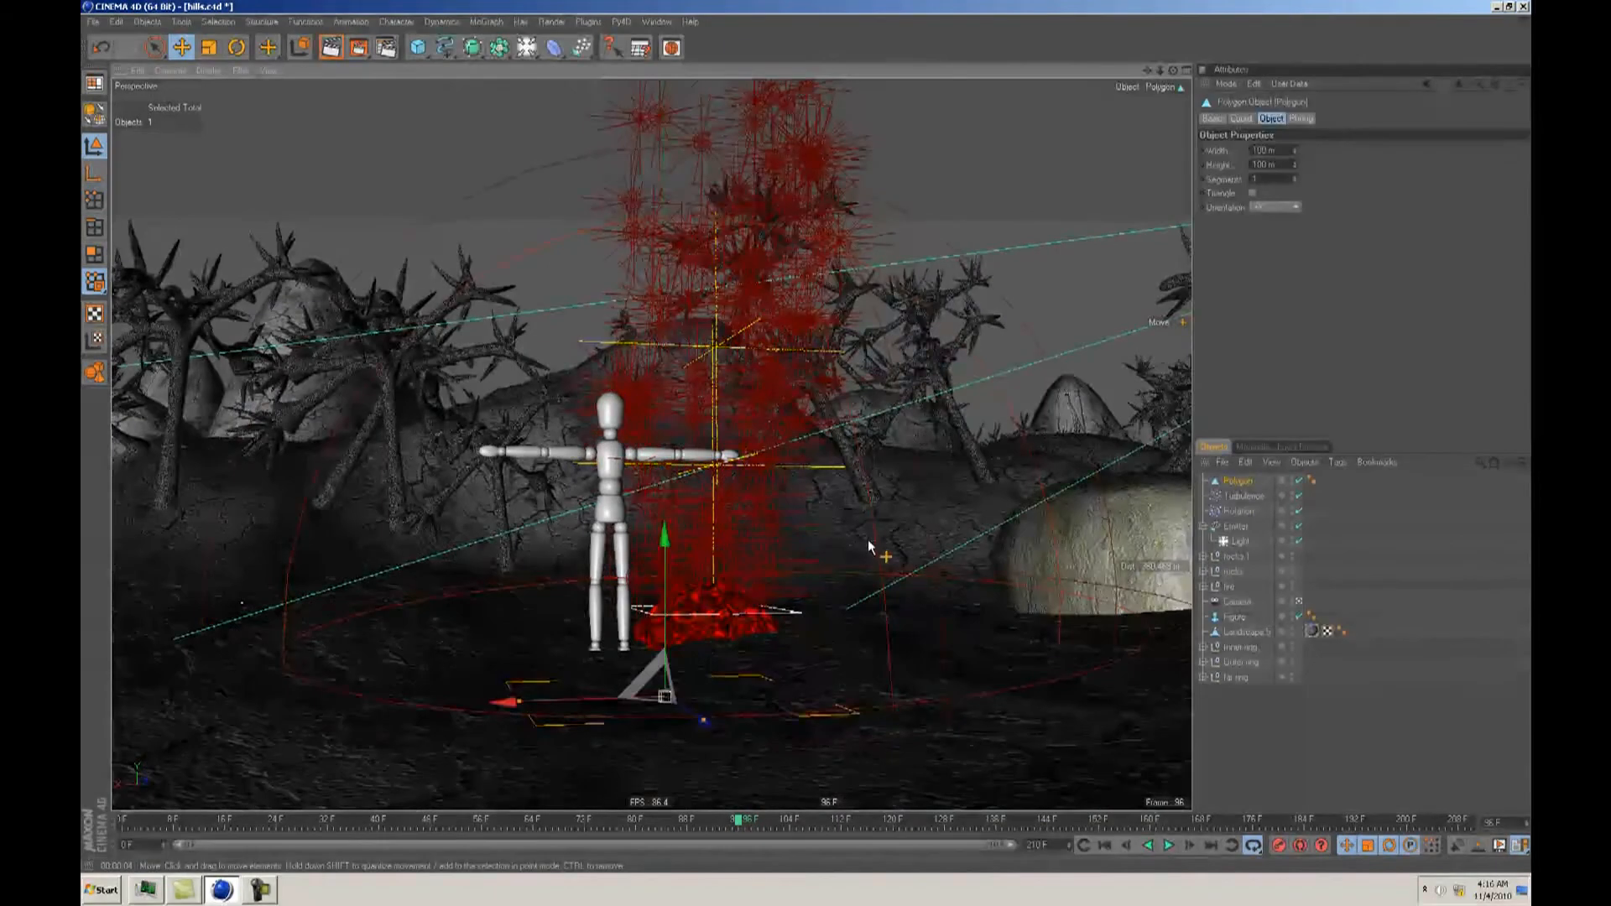
alt+drag(807, 437, 807, 436)
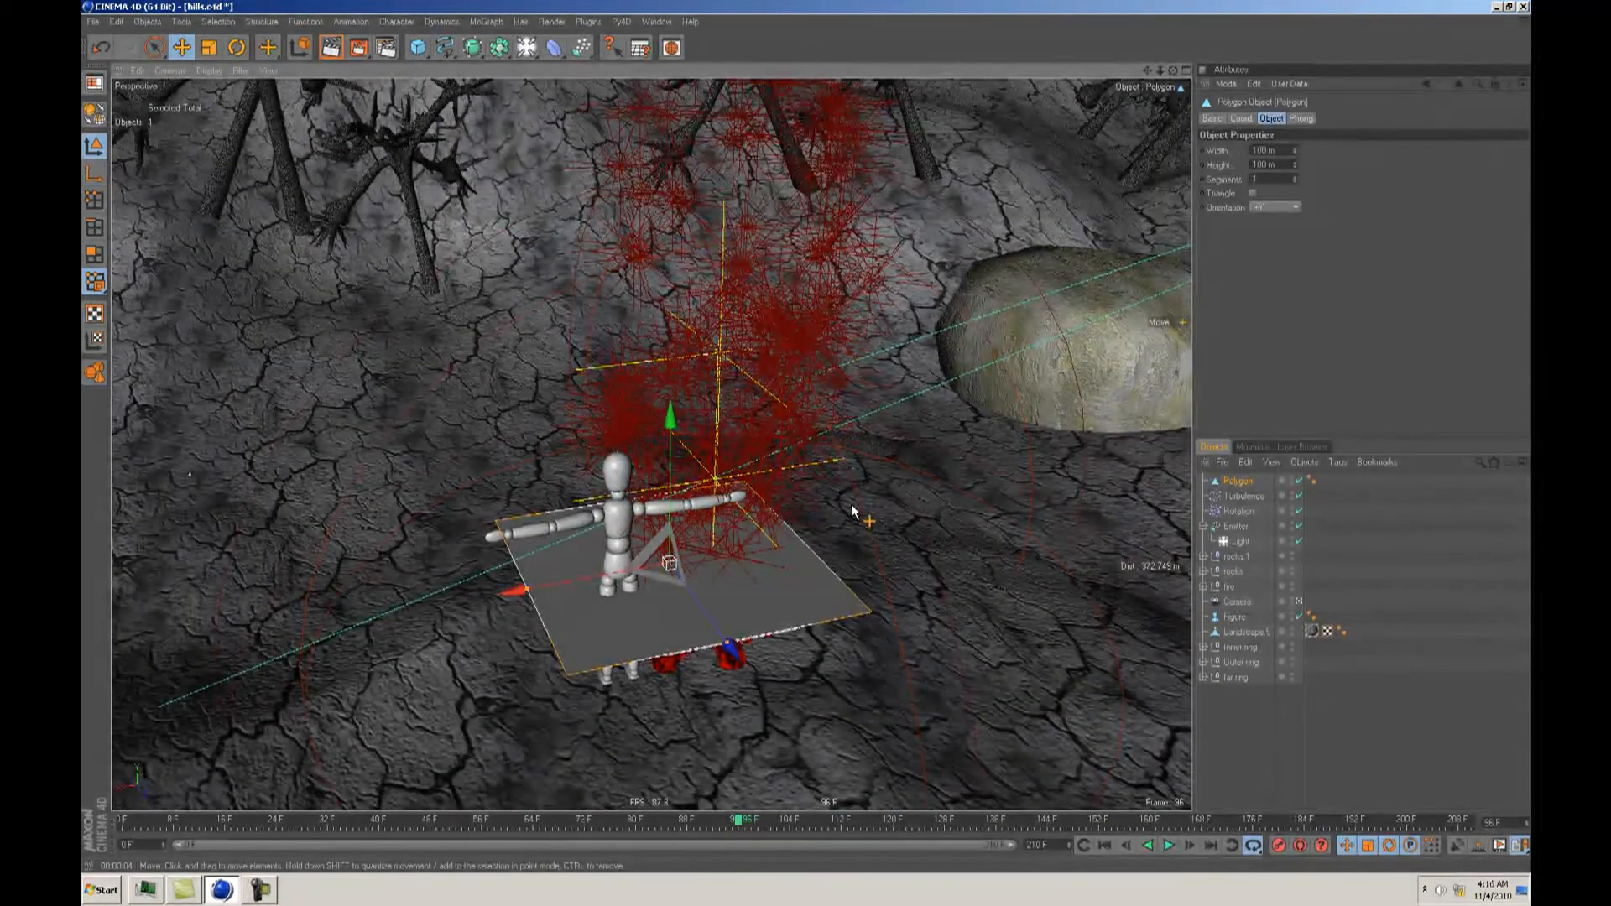
key(c)
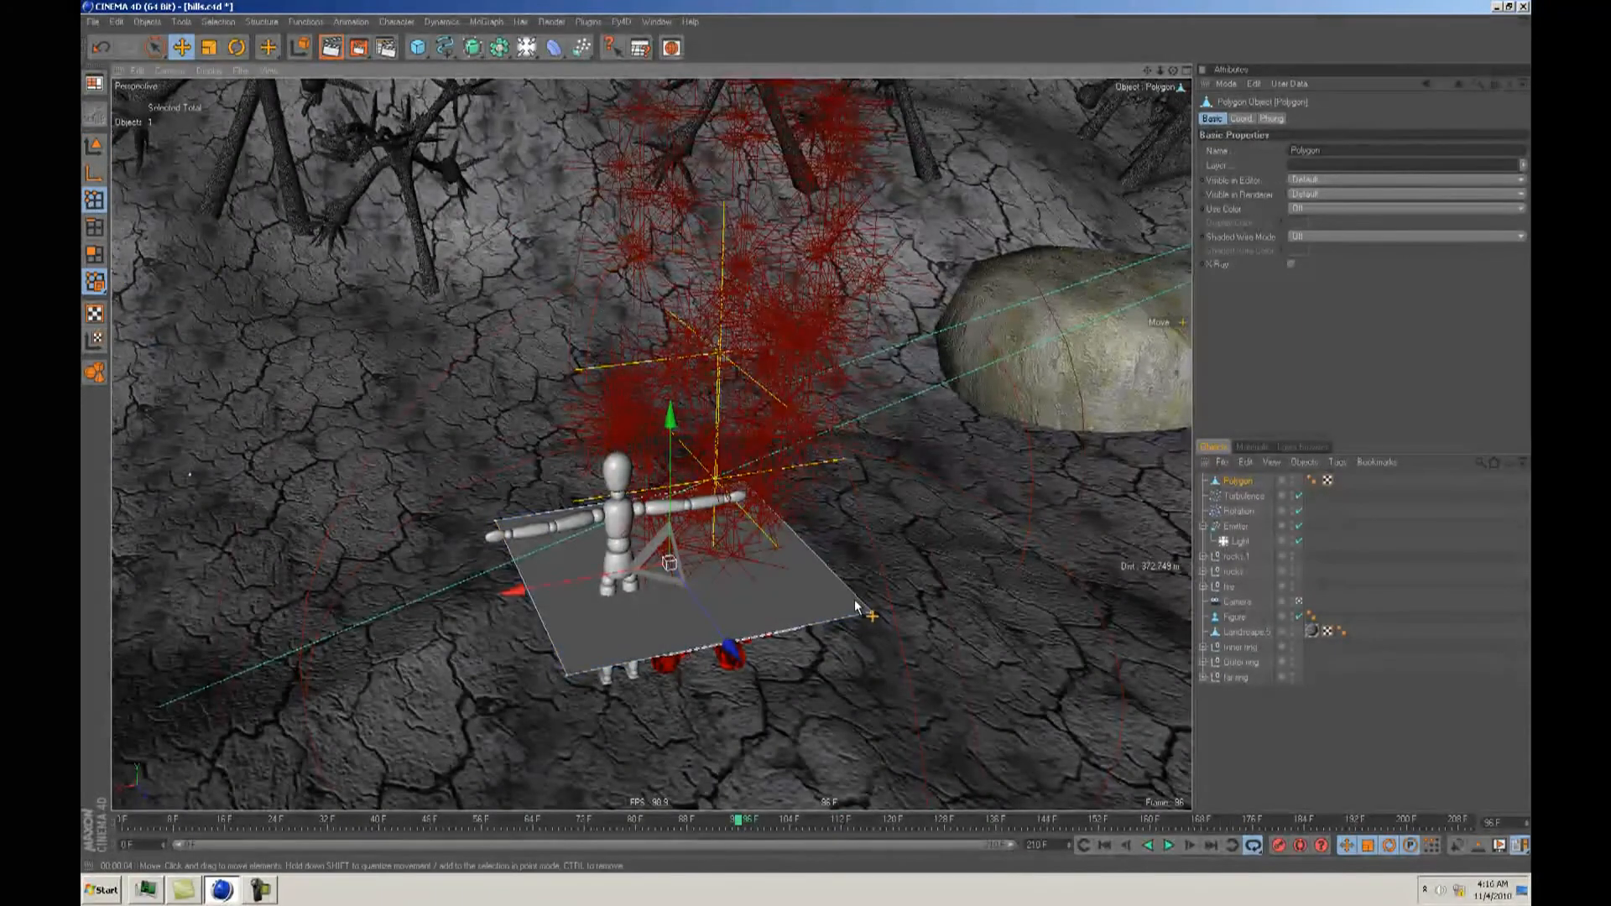
Step: Move the polygon's corner points to give it an irregular, uneven shape
alt+drag(806, 446, 806, 446)
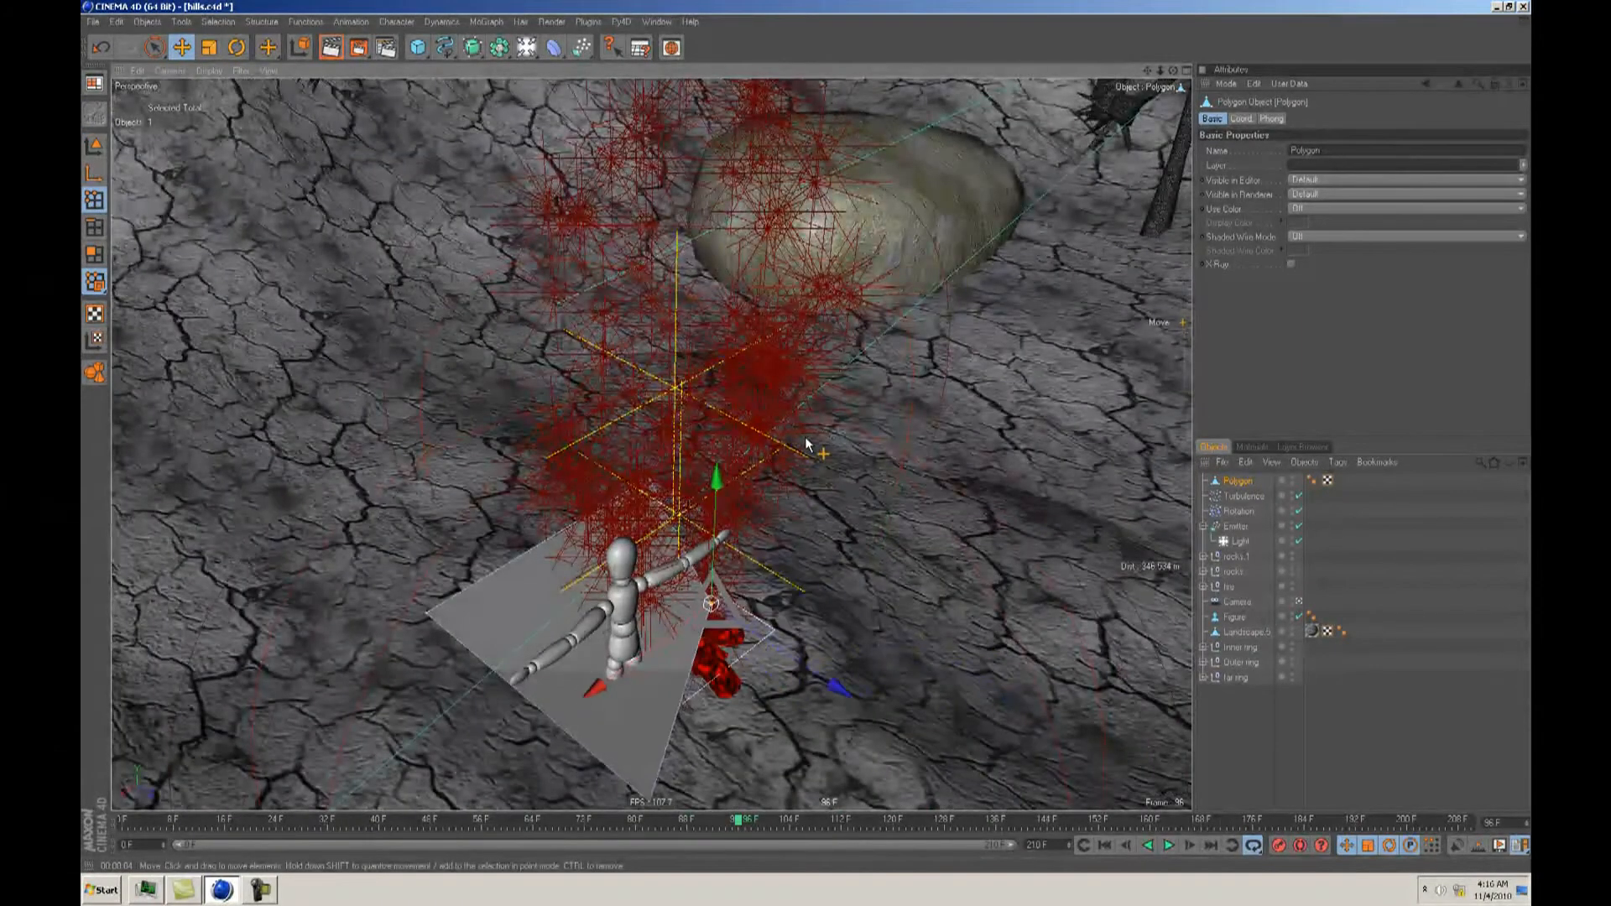
alt+drag(794, 616, 805, 445)
click(454, 568)
alt+drag(453, 568, 809, 436)
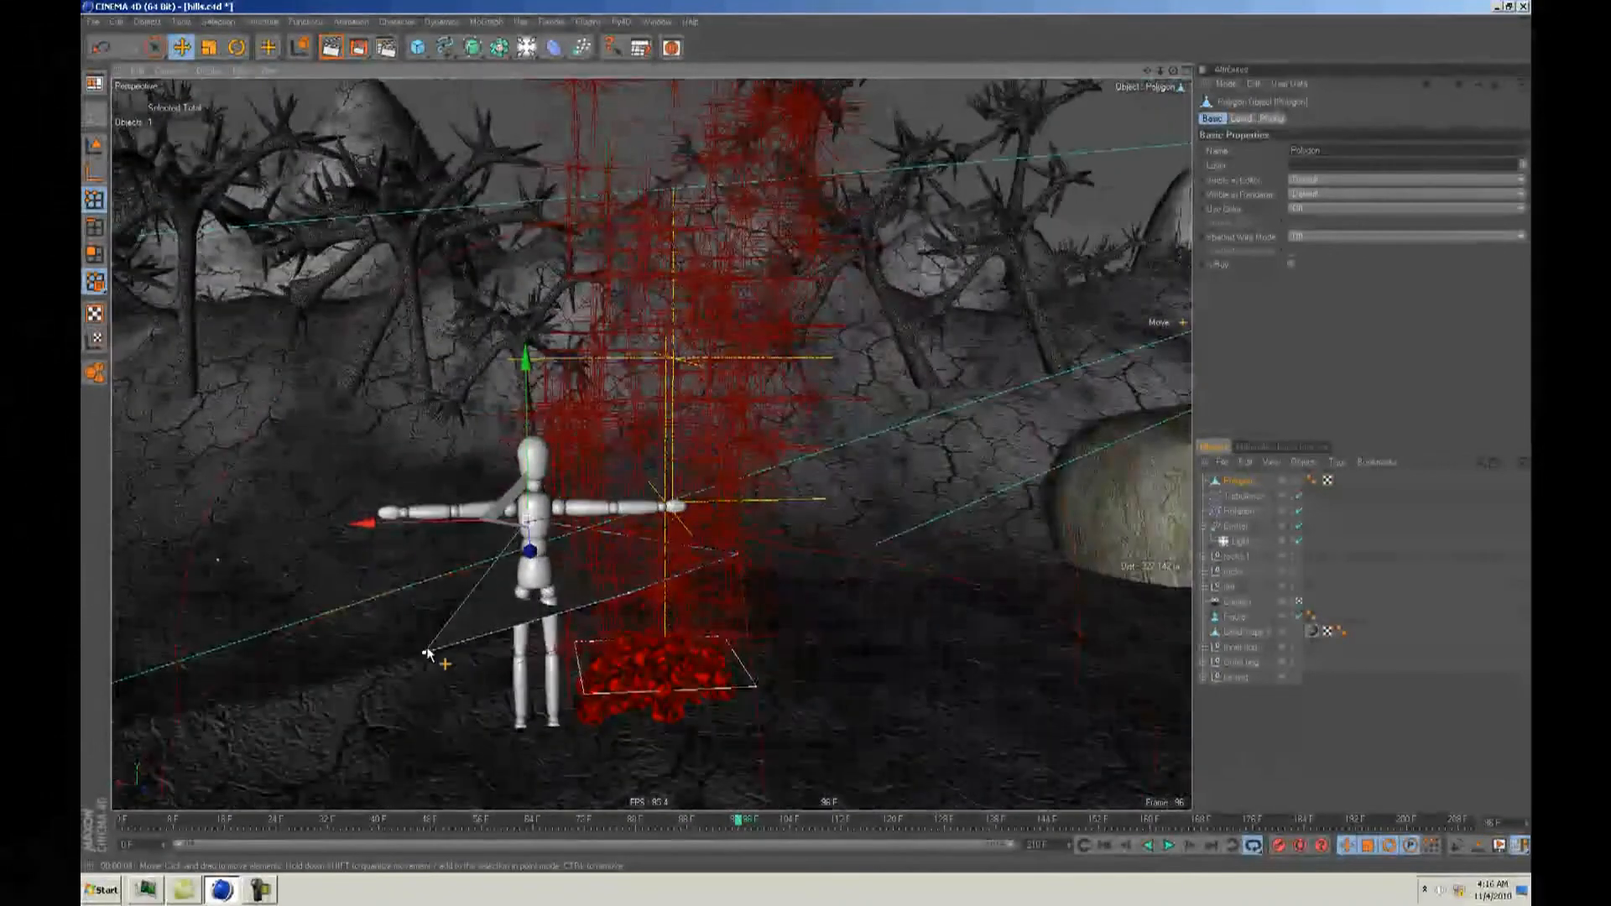
alt+drag(552, 654, 815, 424)
click(811, 600)
Step: Scale the whole polygon object down to a tiny fragment and deselect it
click(94, 147)
alt+drag(974, 644, 806, 438)
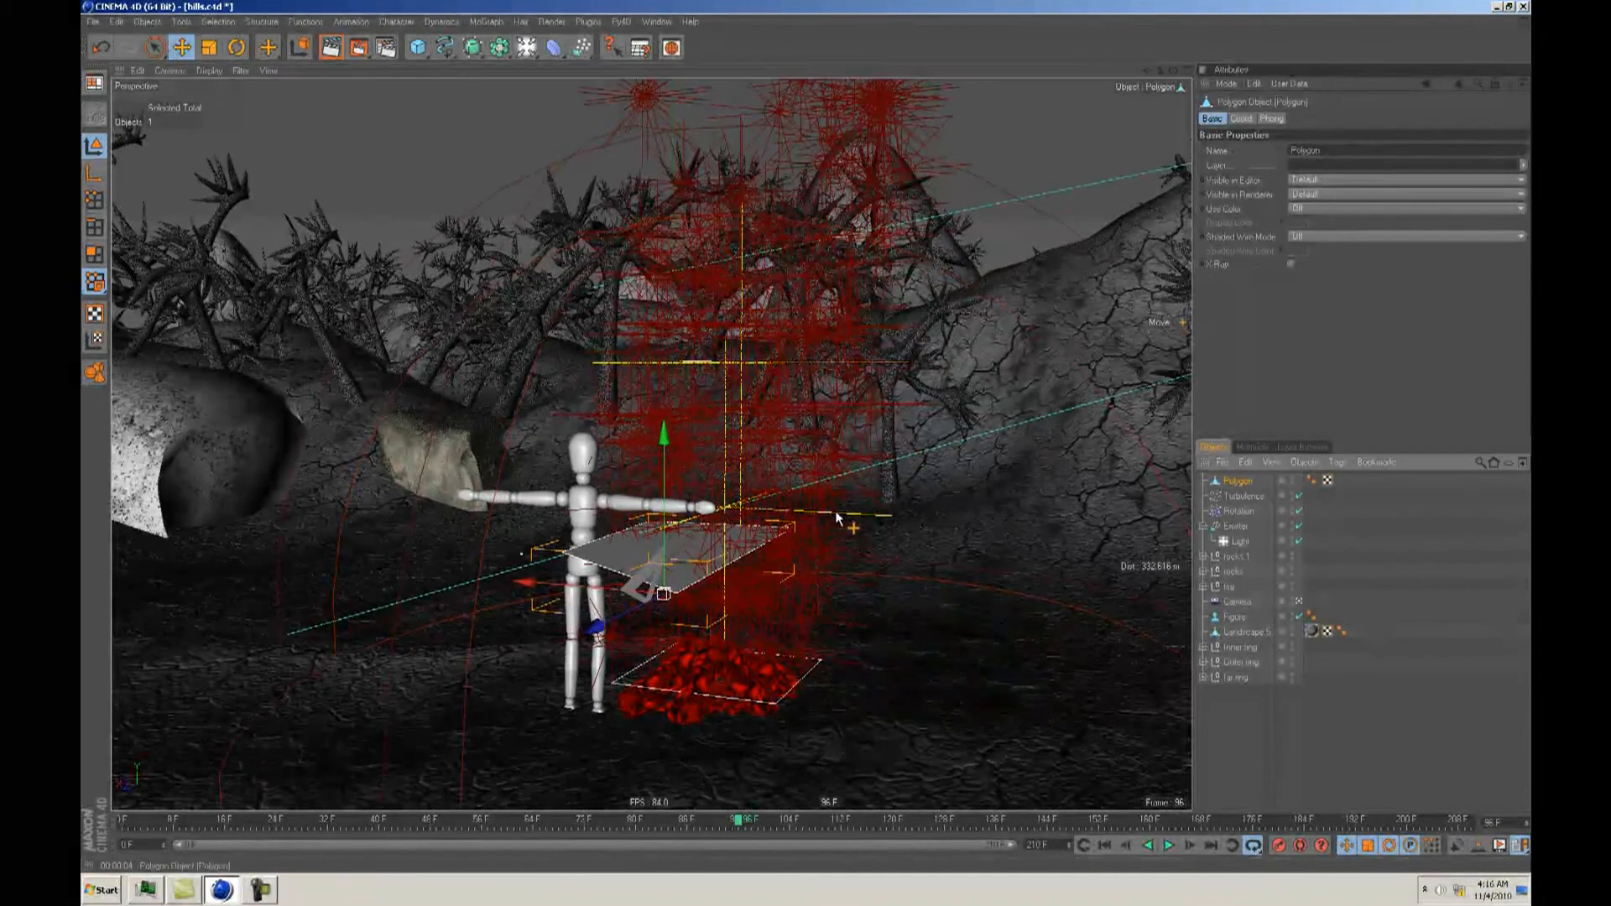
key(t)
drag(839, 521, 784, 436)
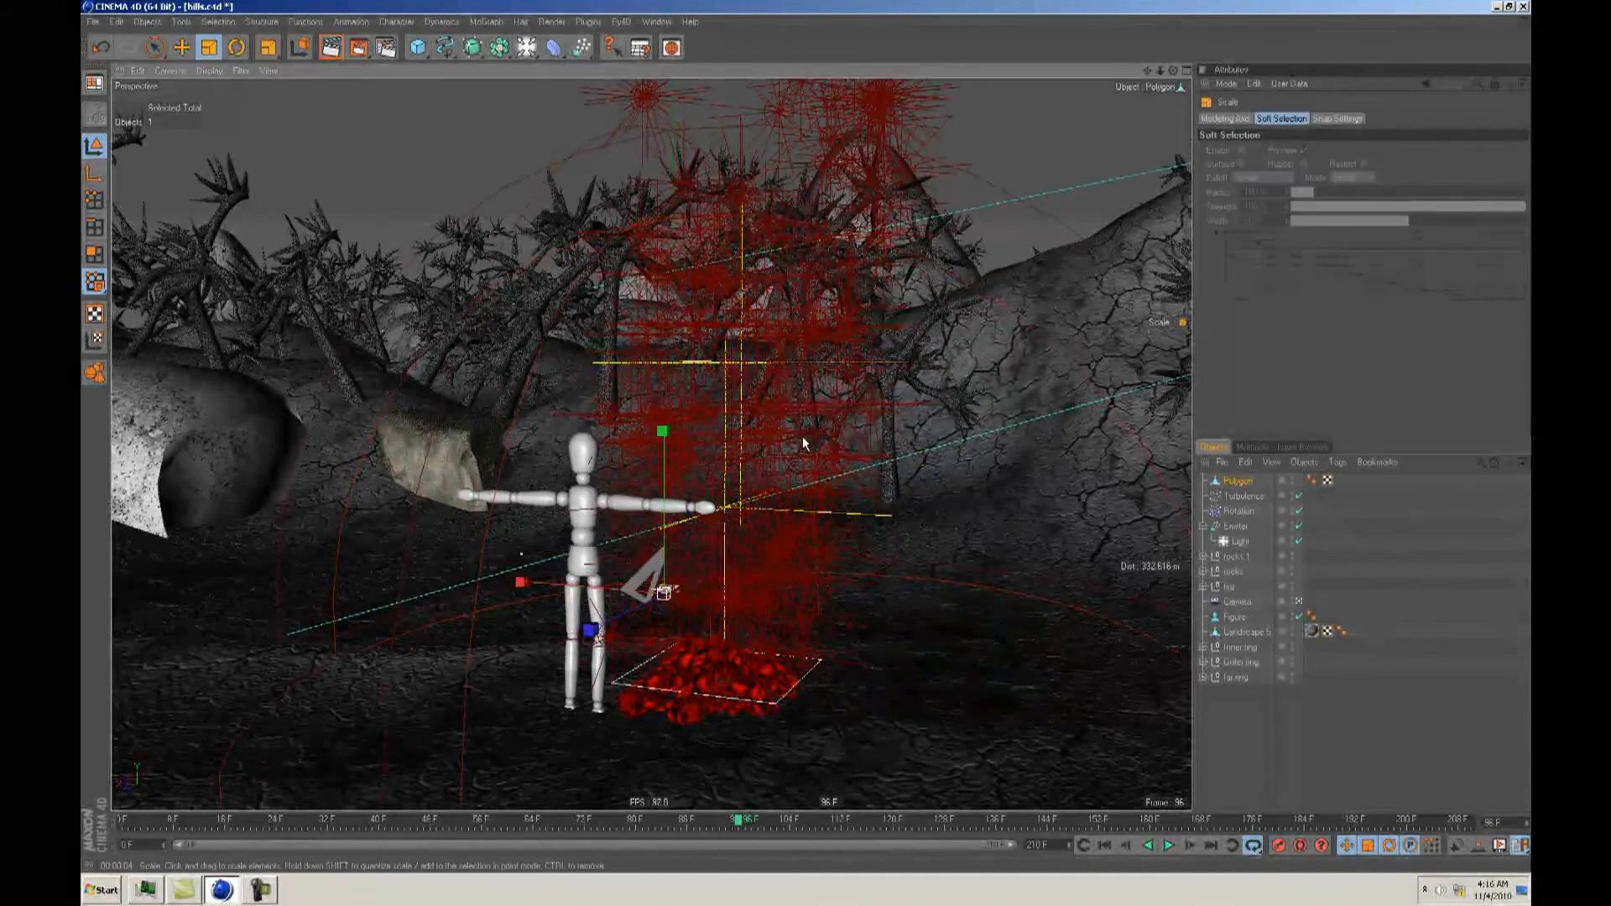
key(e)
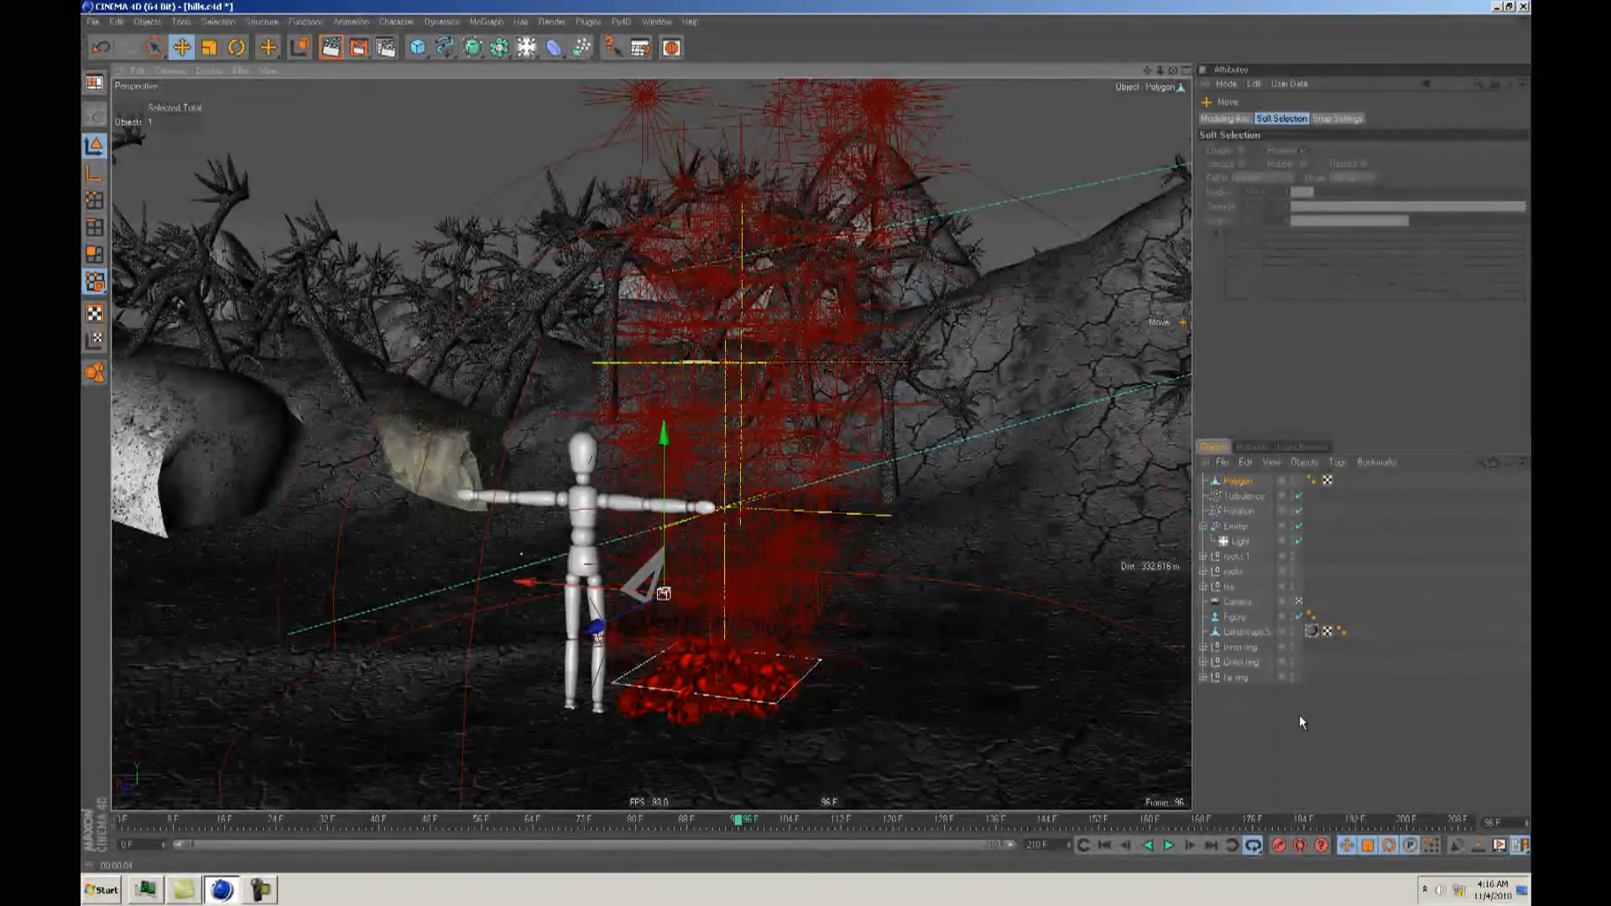
click(1316, 712)
Step: Make the polygon a child of the light under the emitter and scale it down further
drag(1242, 480, 1234, 540)
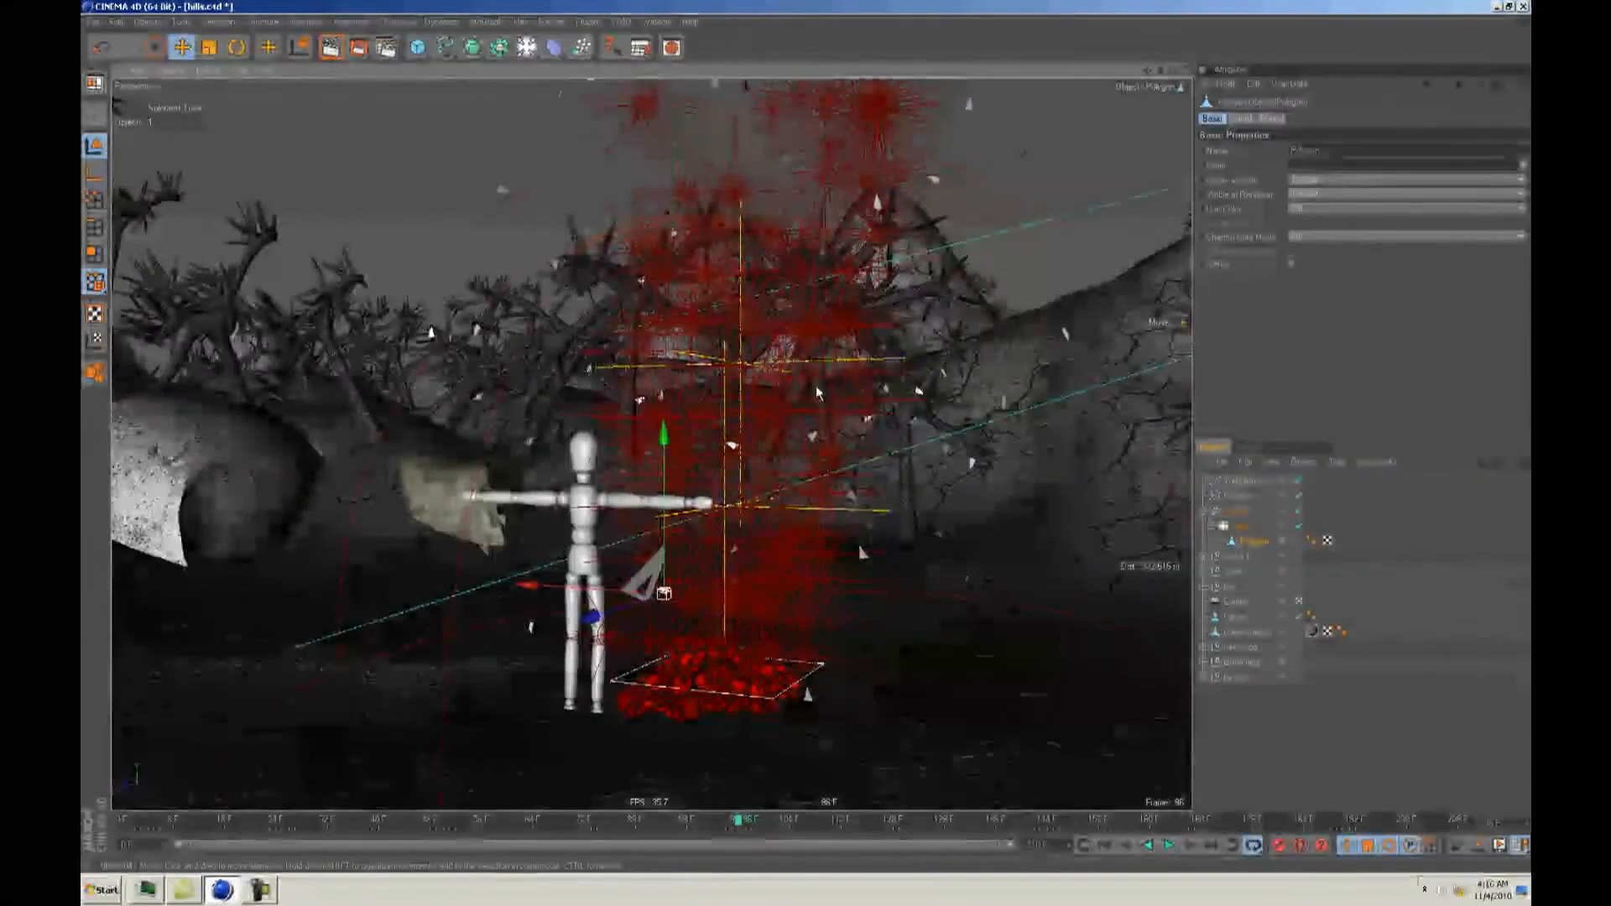
key(t)
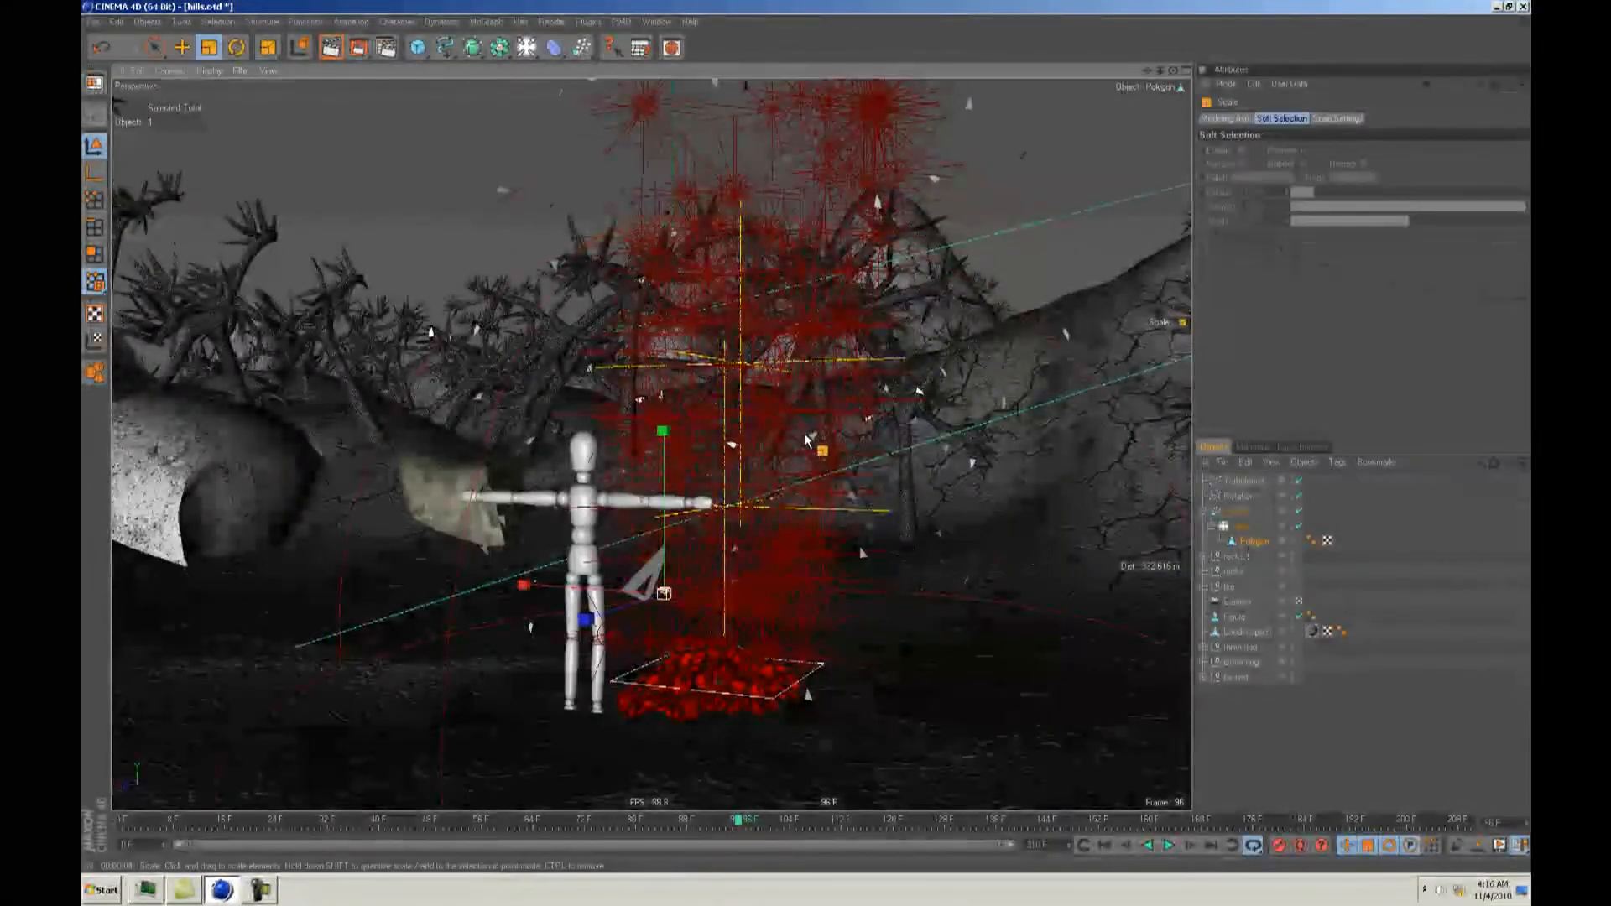
key(e)
click(1233, 703)
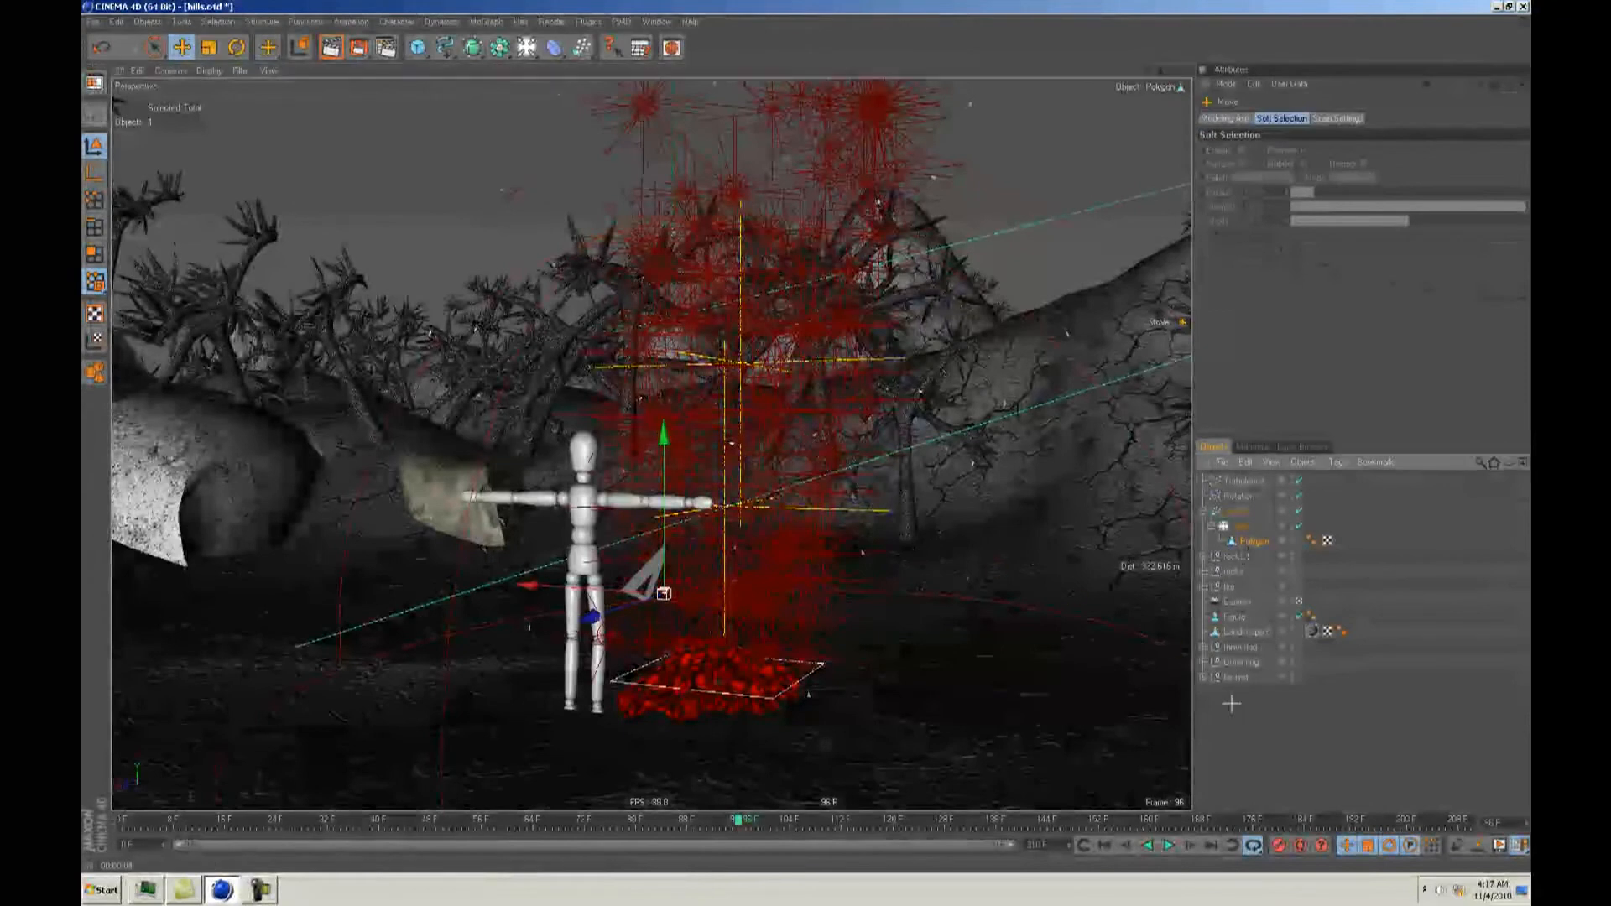
Step: Duplicate the dark red ember material, turn off Diffusion in the copy, and apply it to the polygon
click(1252, 447)
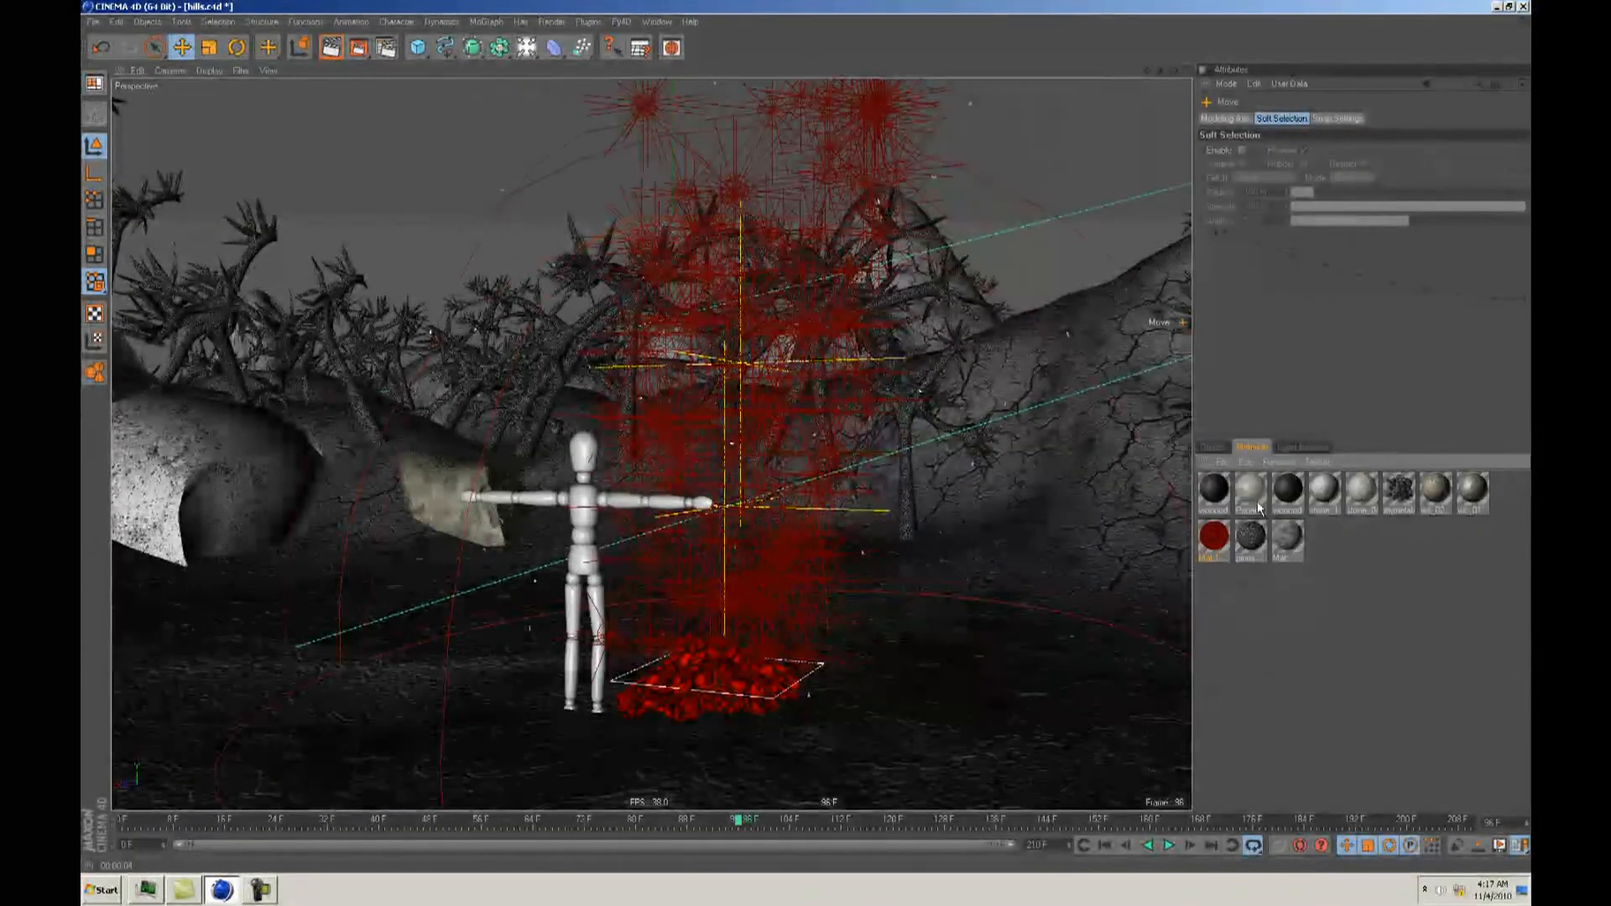
ctrl+drag(1329, 550, 1326, 545)
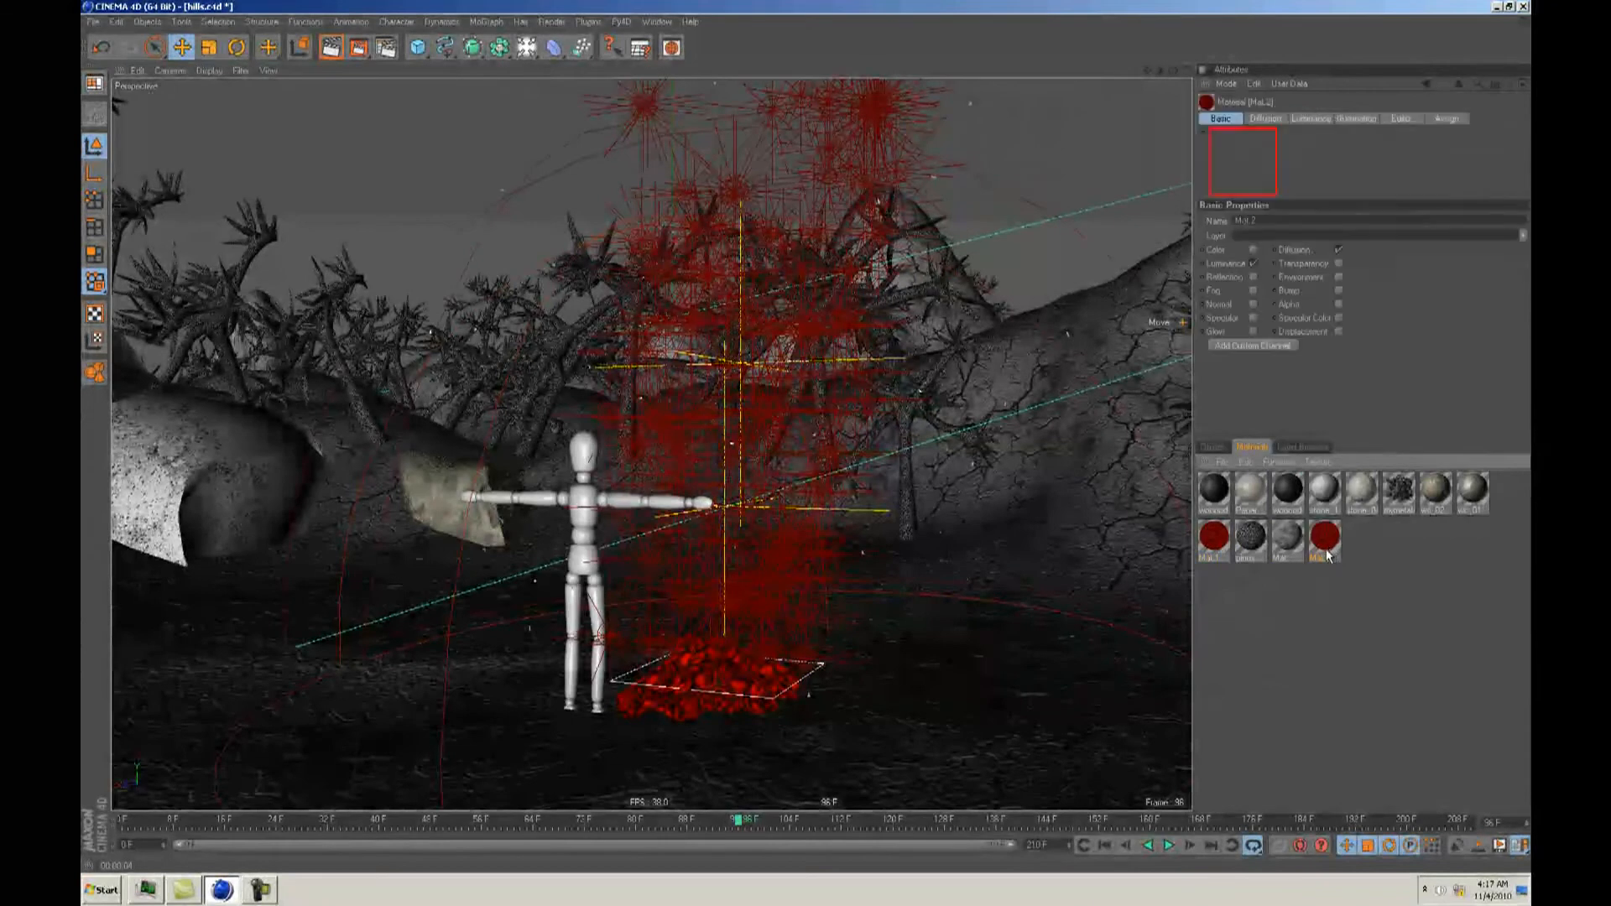
double_click(1325, 538)
click(375, 252)
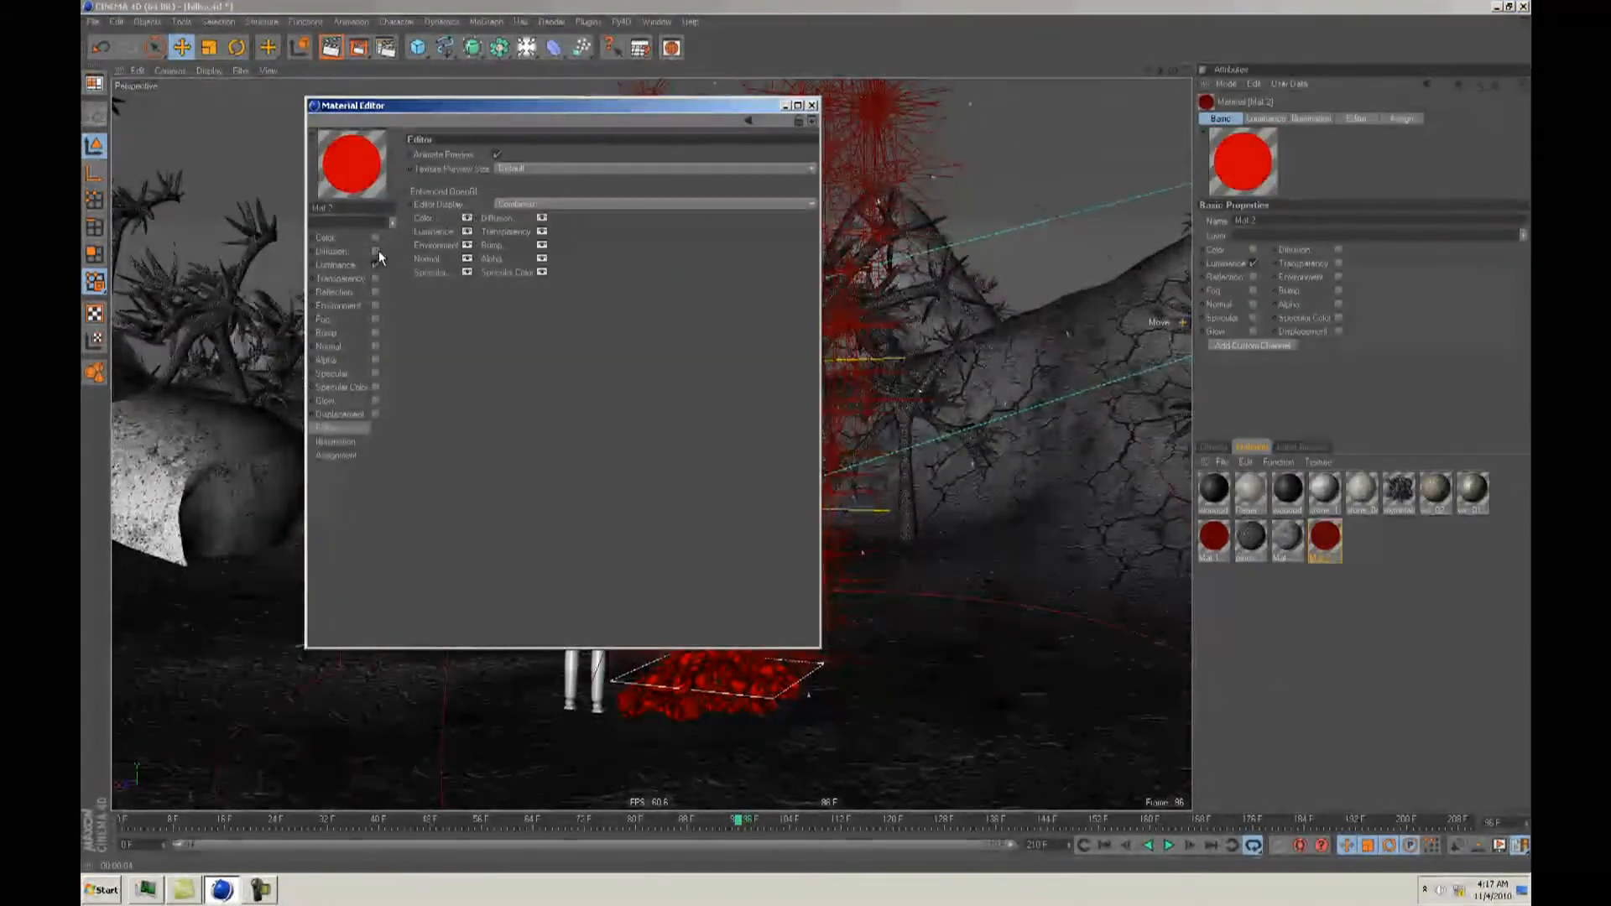
click(812, 105)
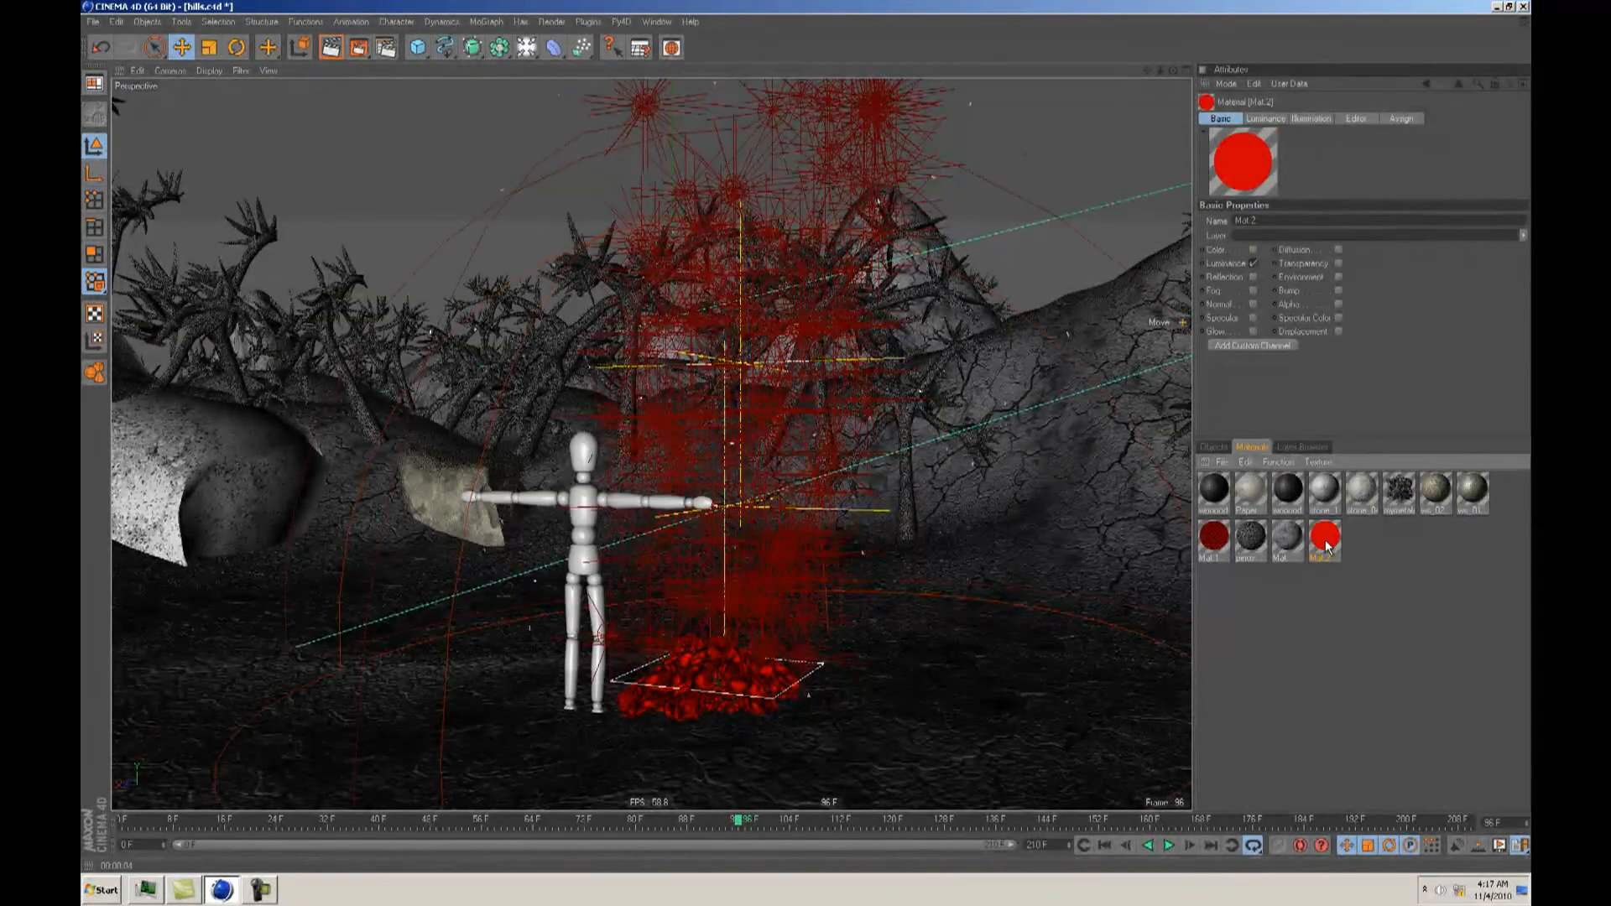
click(1217, 447)
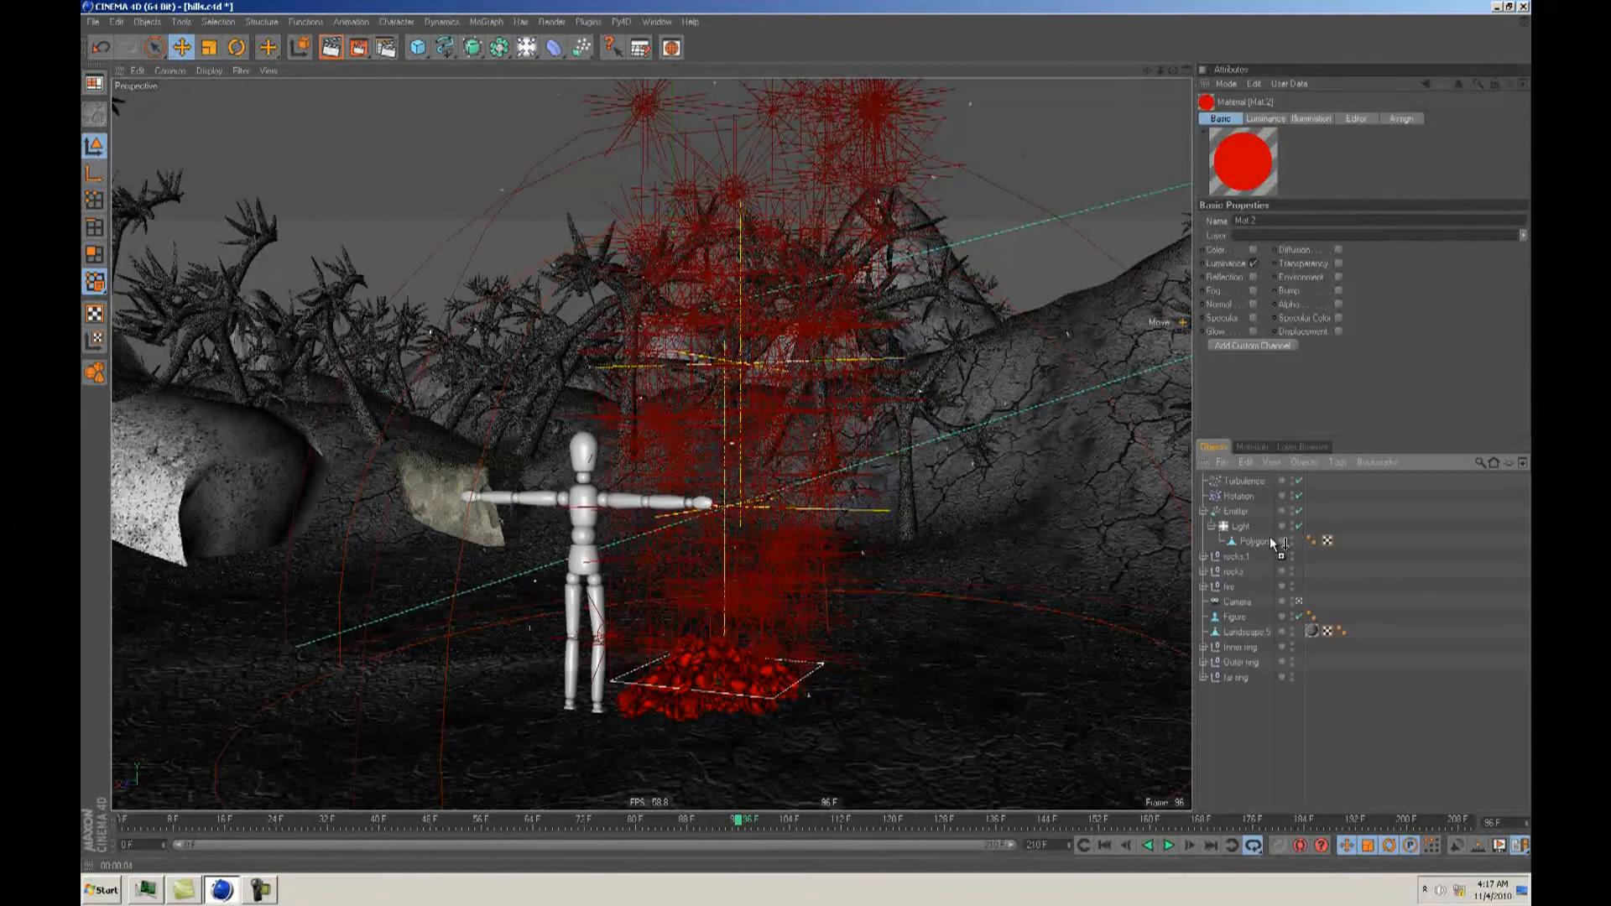
drag(1274, 544, 1277, 542)
Step: Replay the animation from the start to frame 91 and render the view to check the polygon sparks
click(1108, 846)
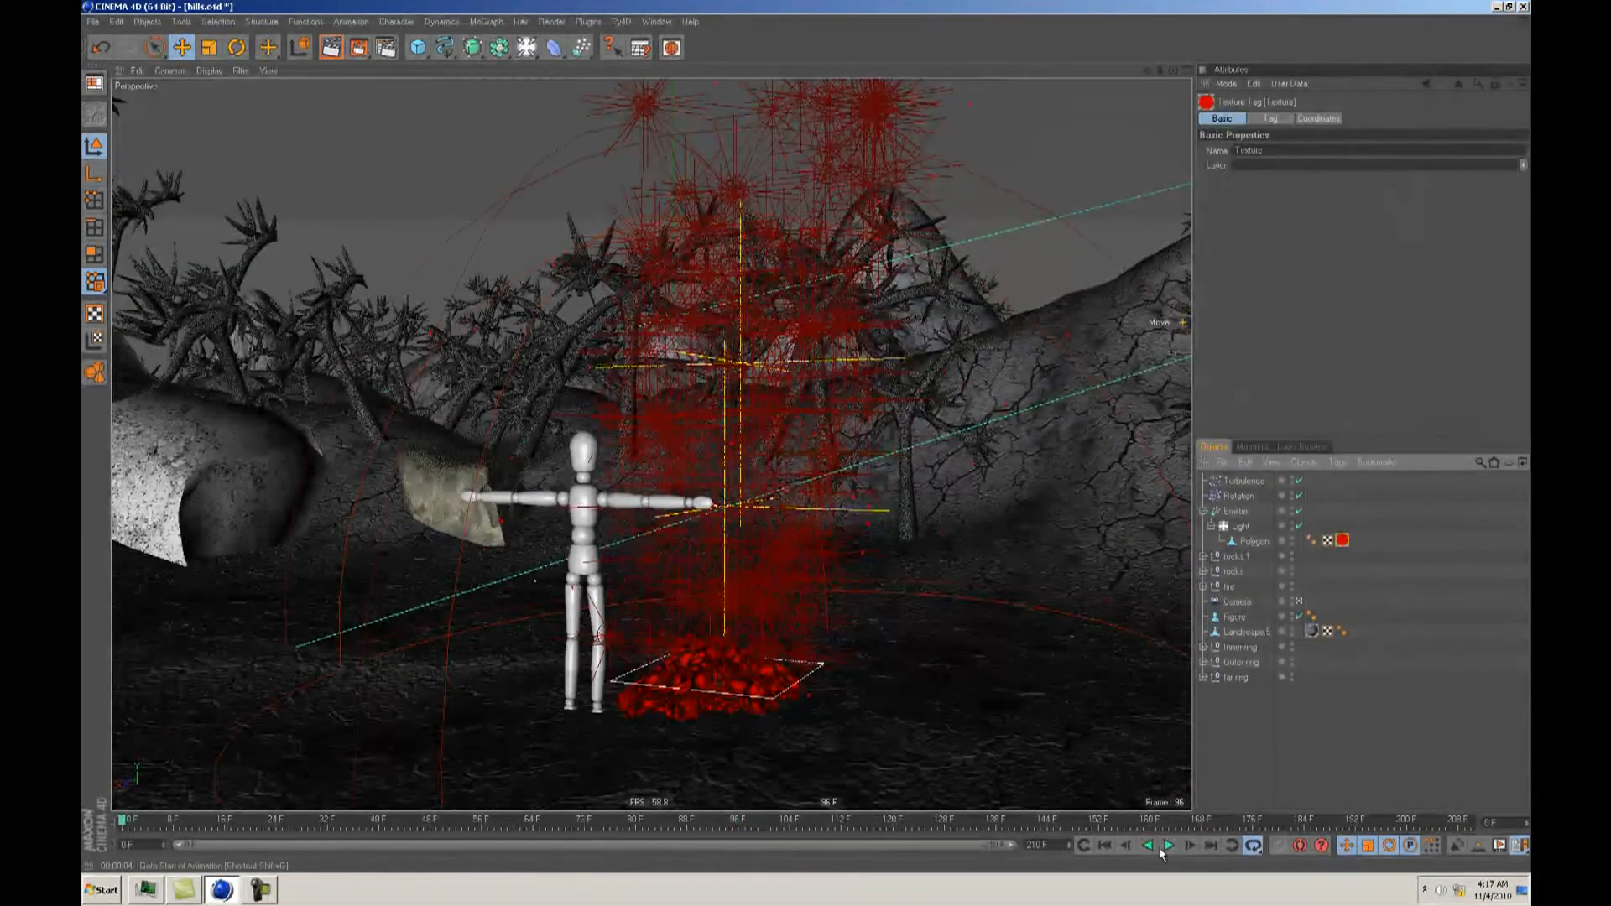
click(1168, 846)
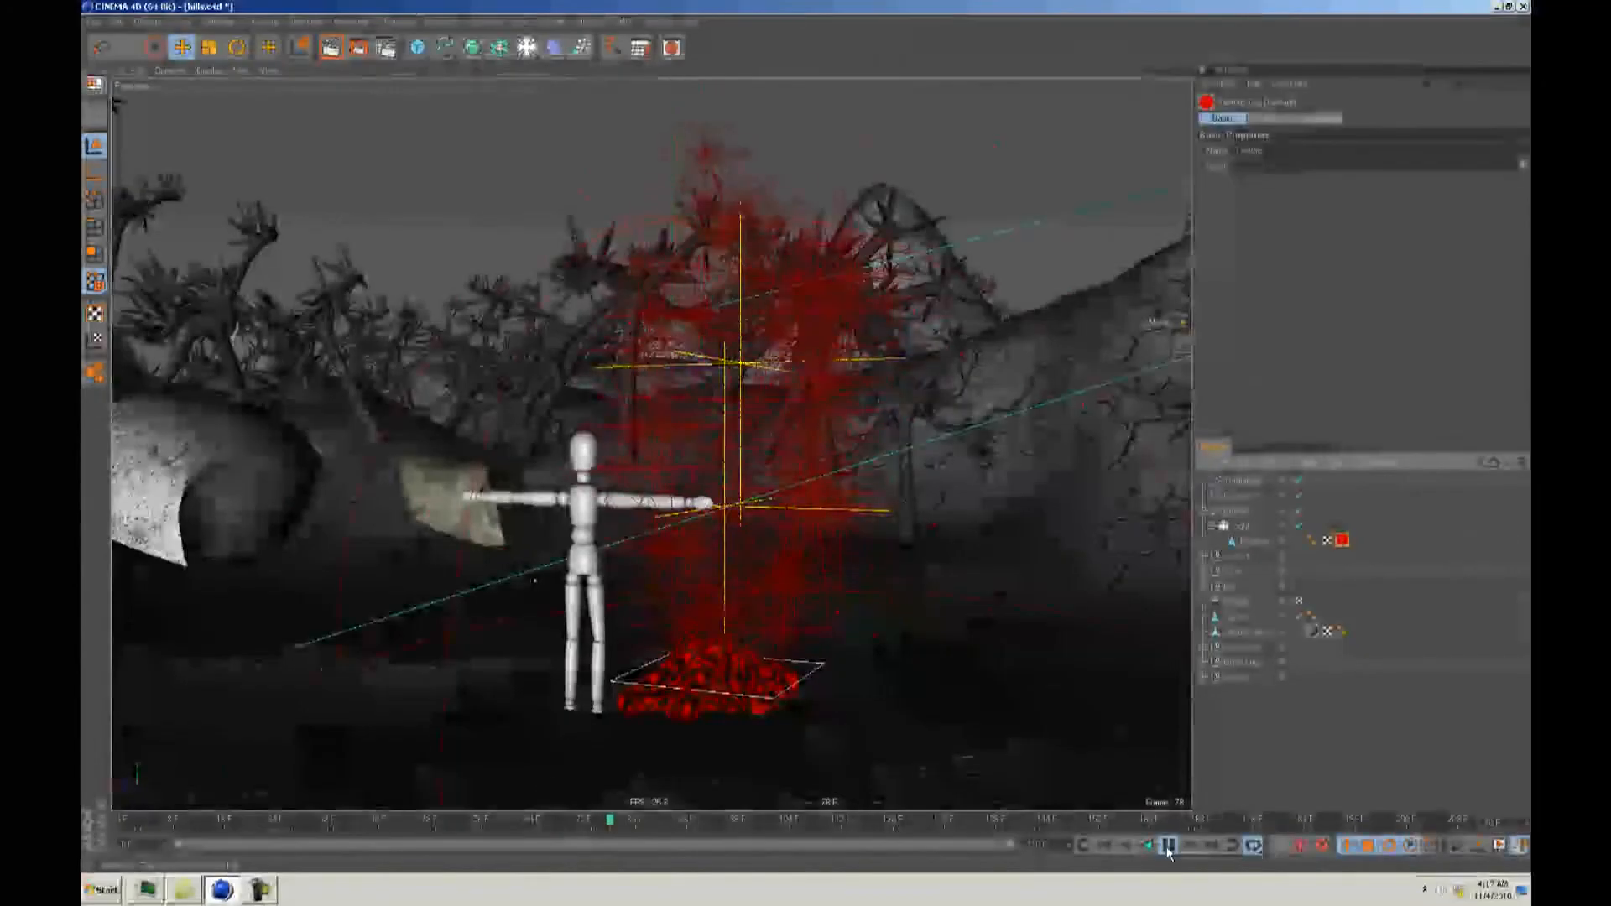
click(1168, 846)
click(336, 48)
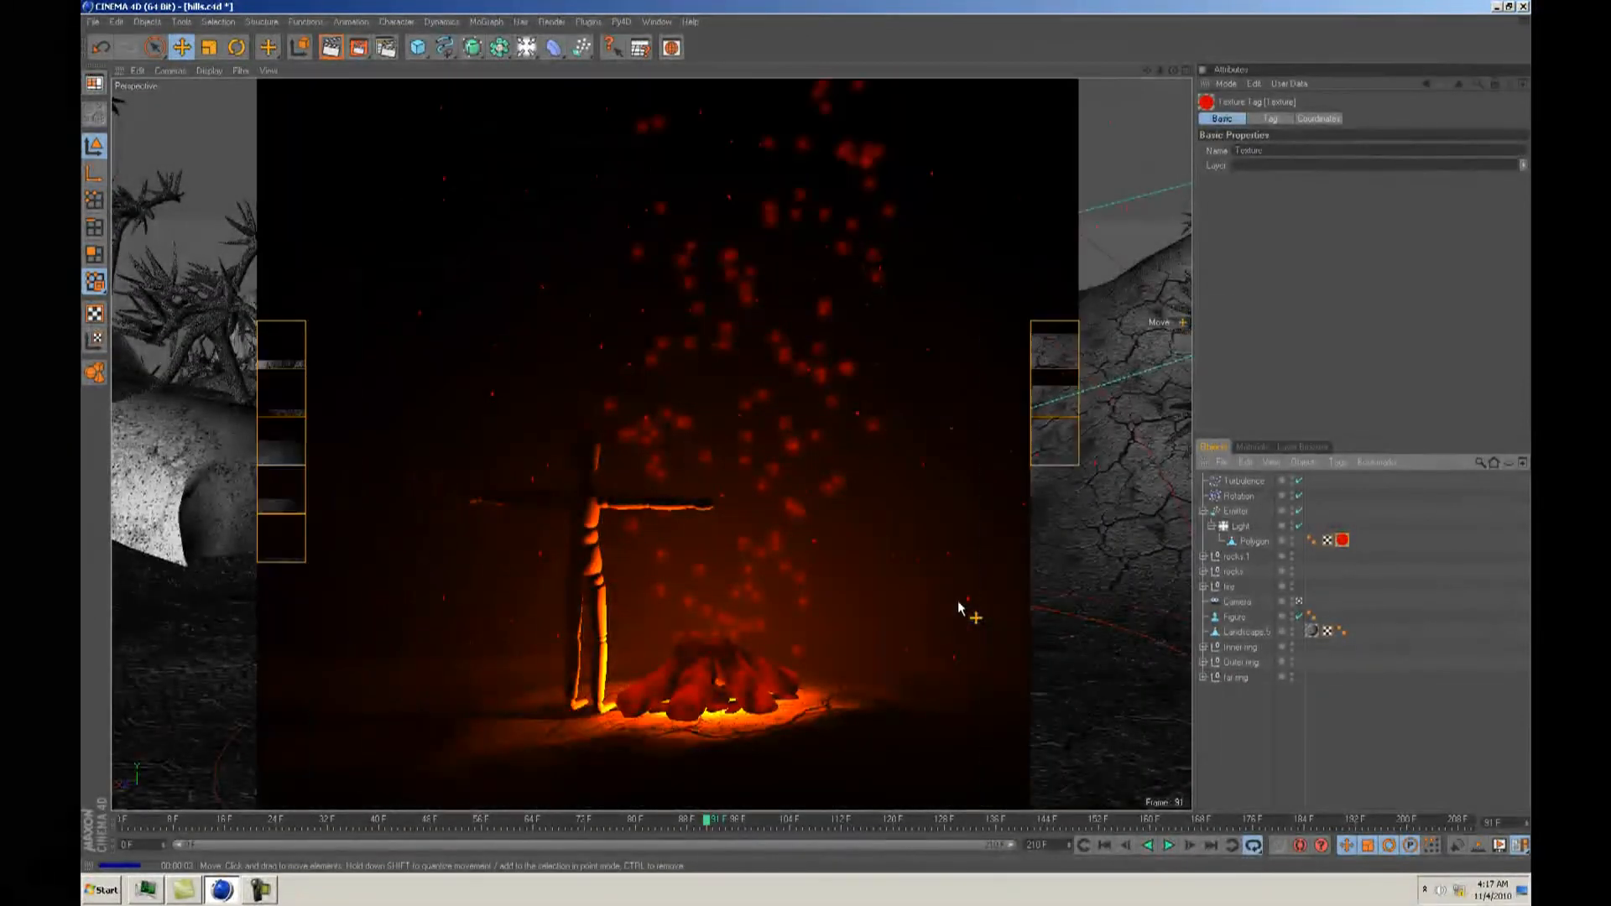
click(1281, 703)
Step: Replay the animation from the start to frame 112 and render part of the view again
click(1237, 529)
click(1250, 543)
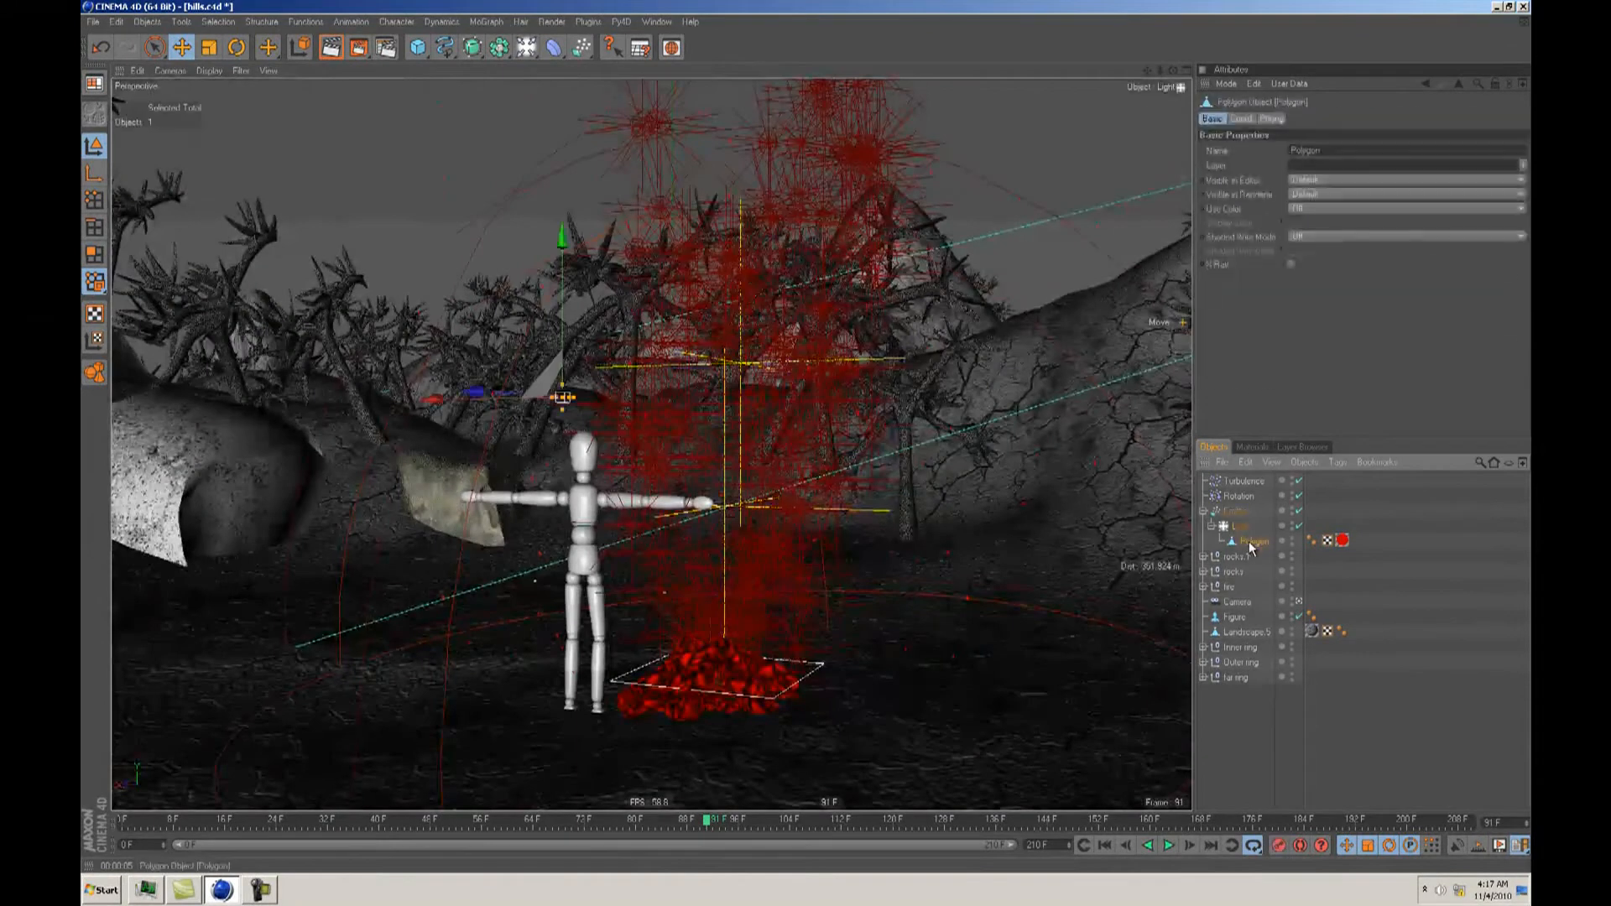
click(1249, 710)
click(1104, 846)
click(1168, 846)
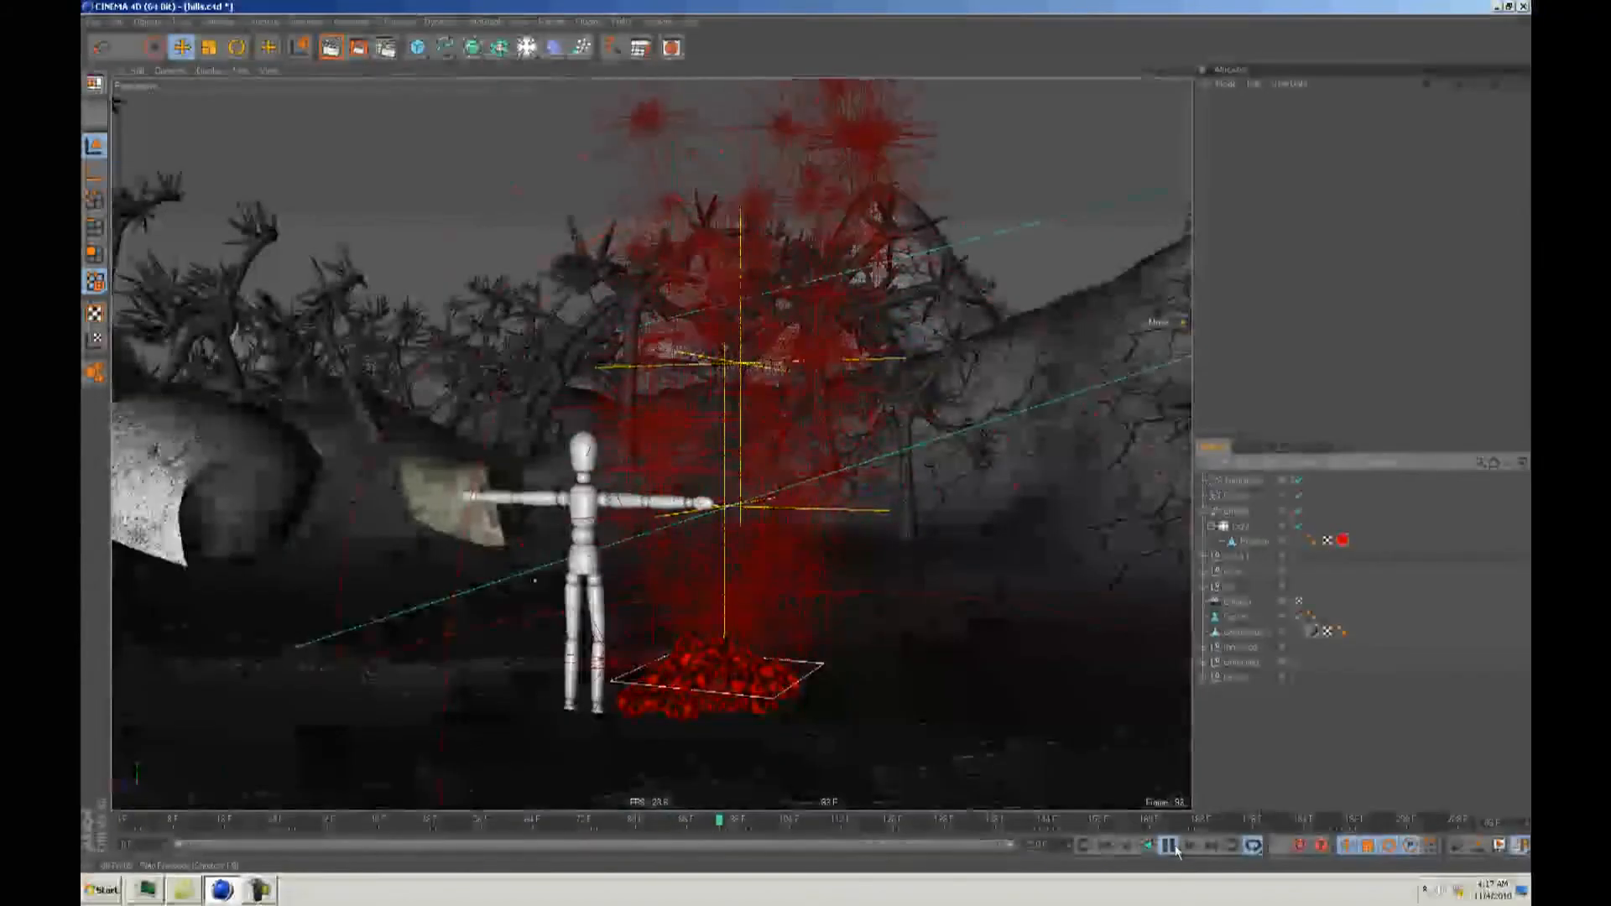
click(1168, 846)
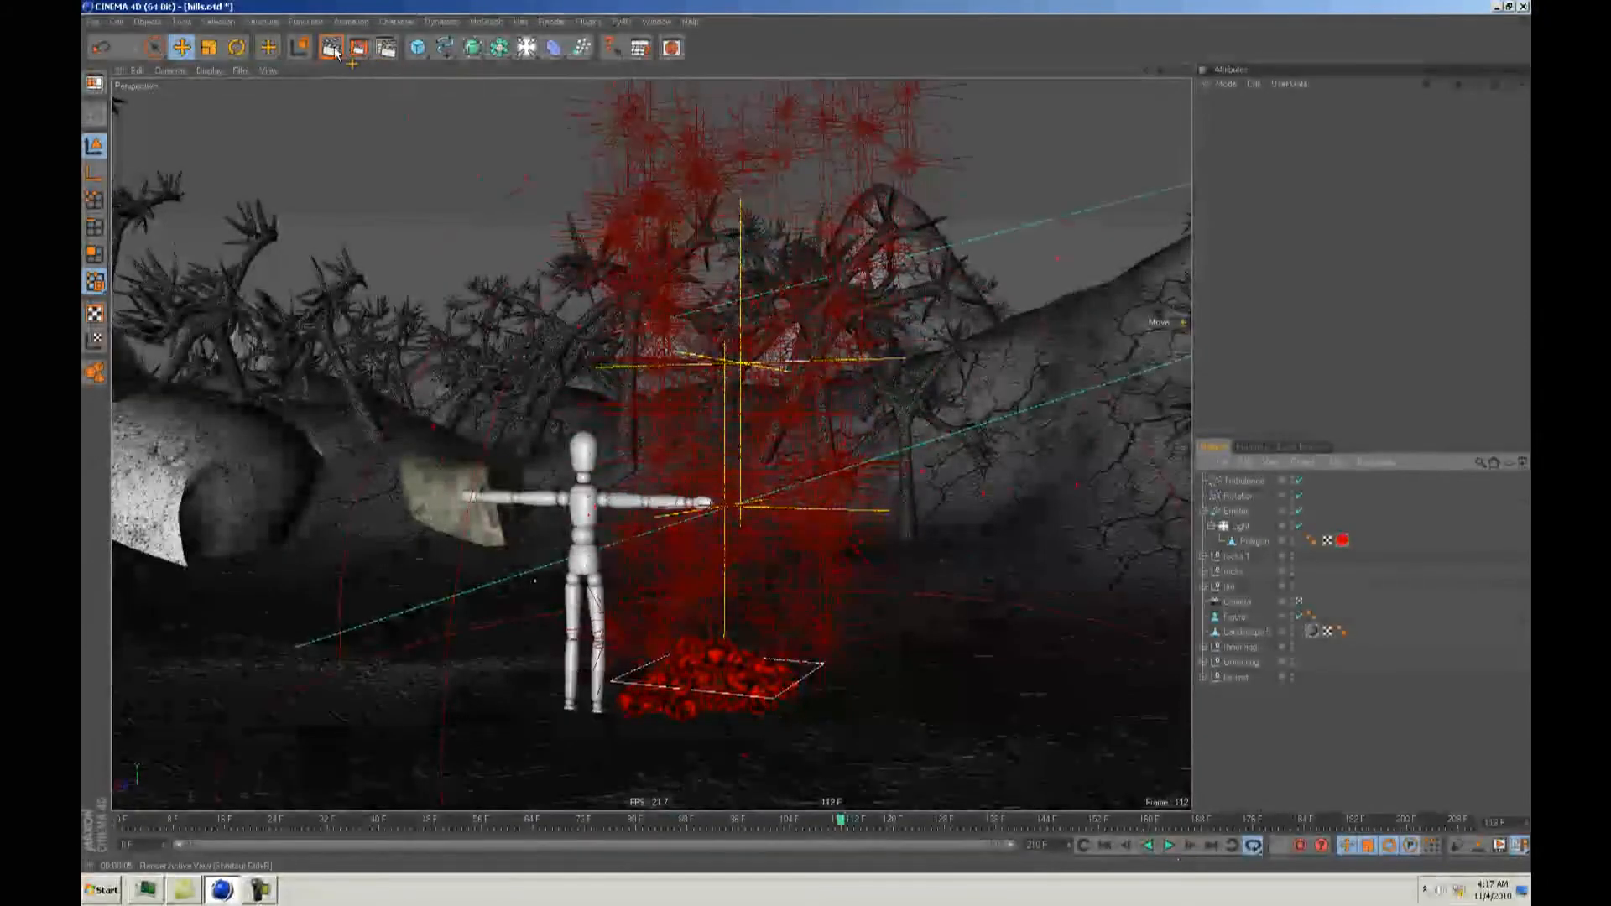
key(ctrl+r)
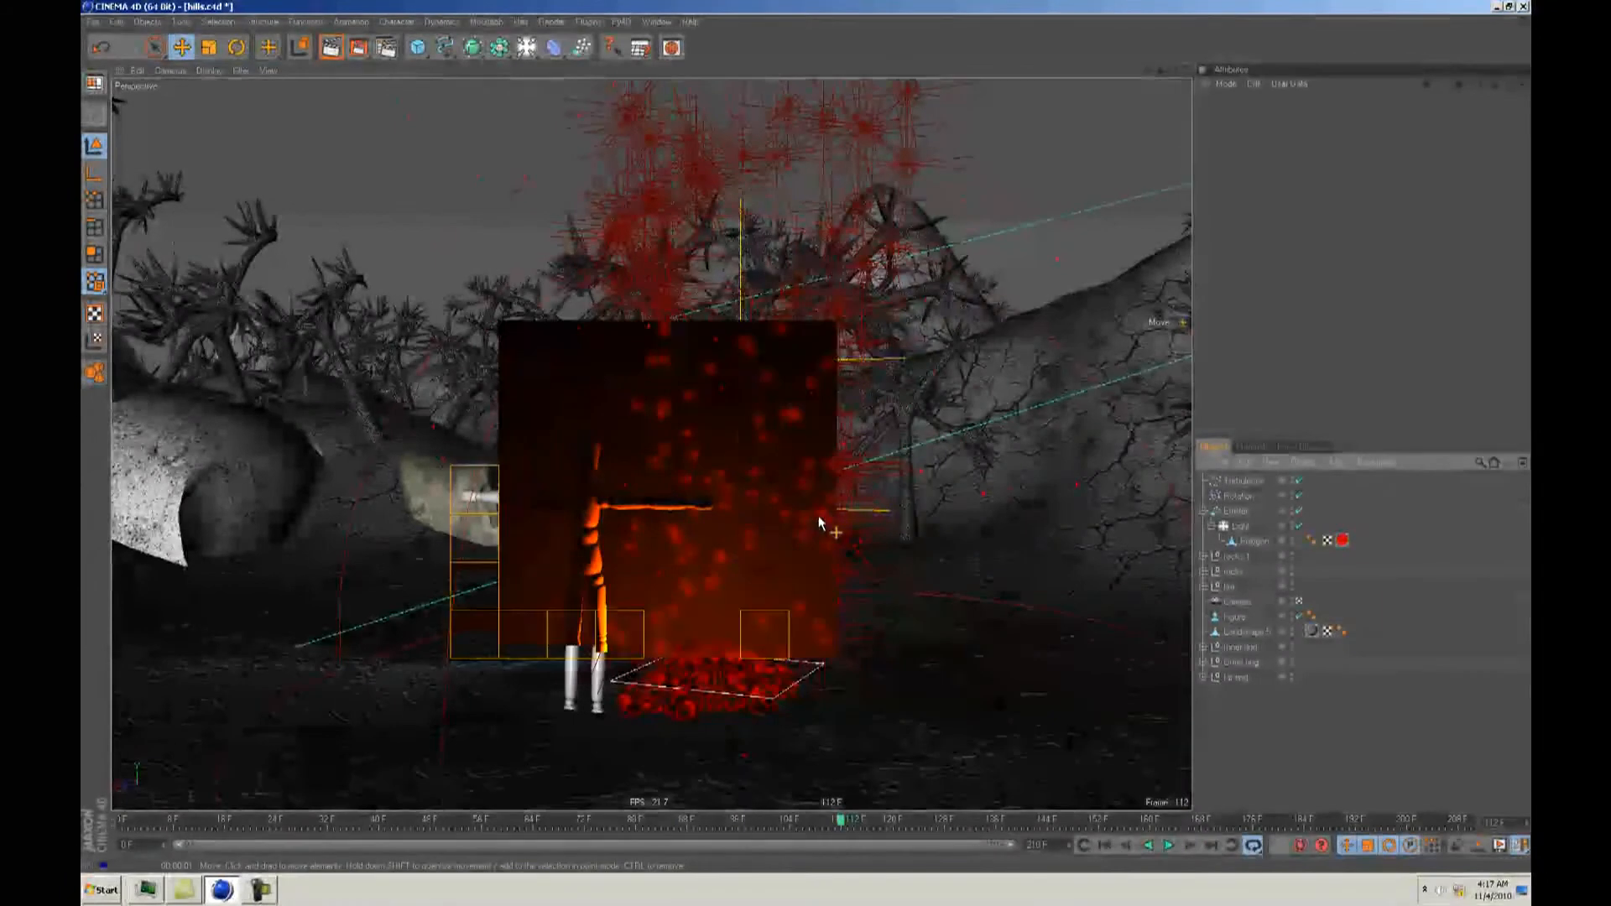
click(839, 520)
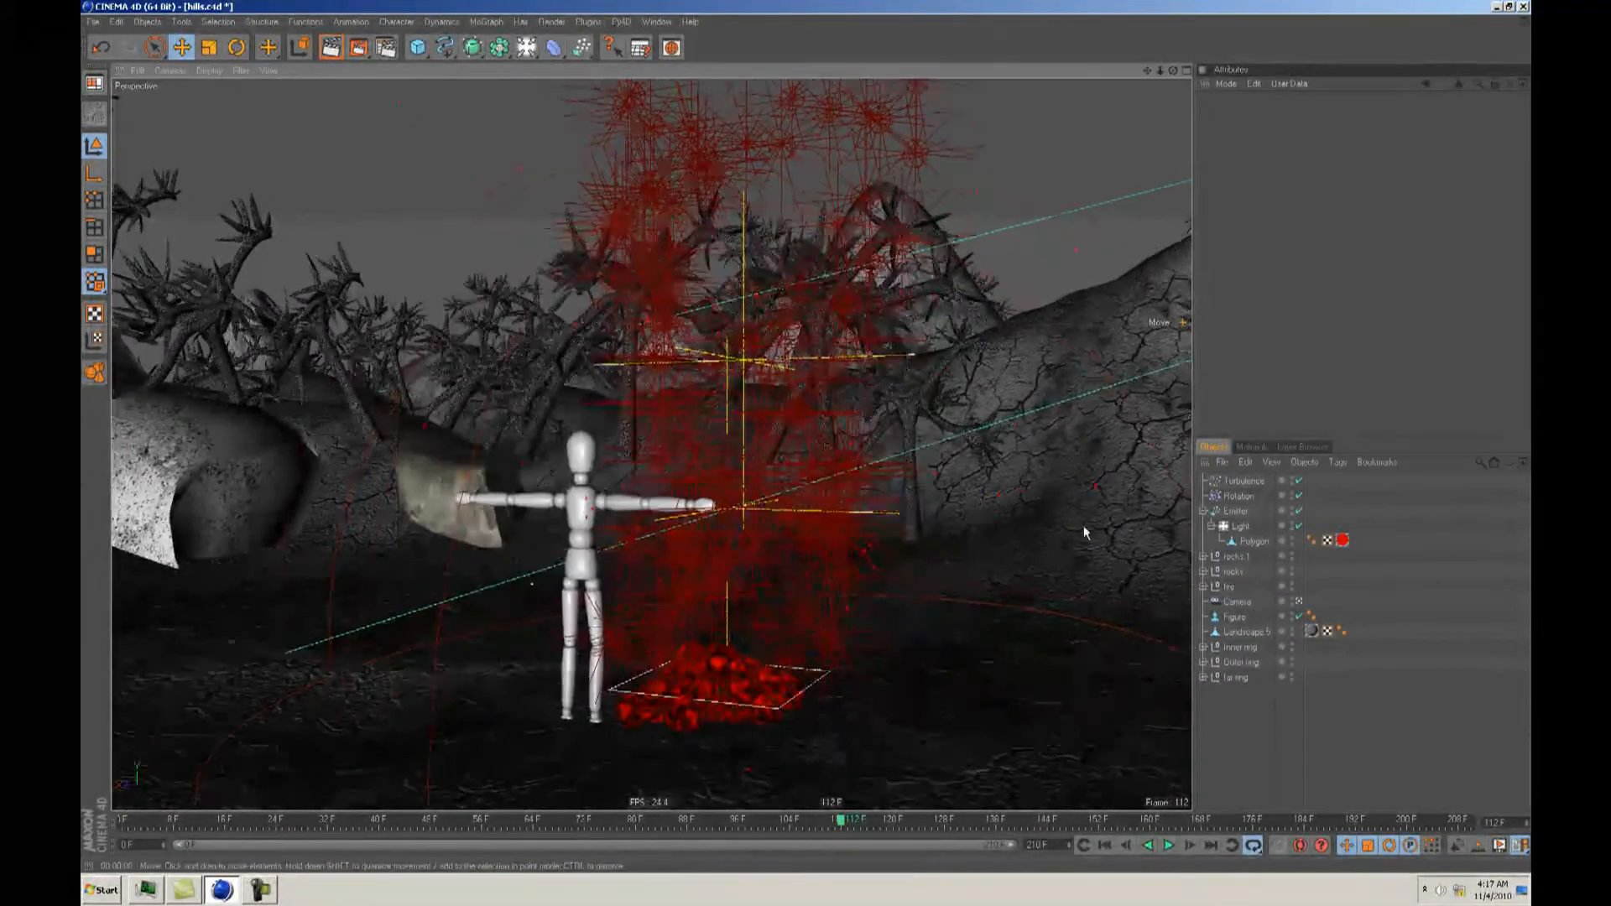
Step: Make the polygon a direct child of the emitter and delete the light
drag(1246, 541, 1235, 515)
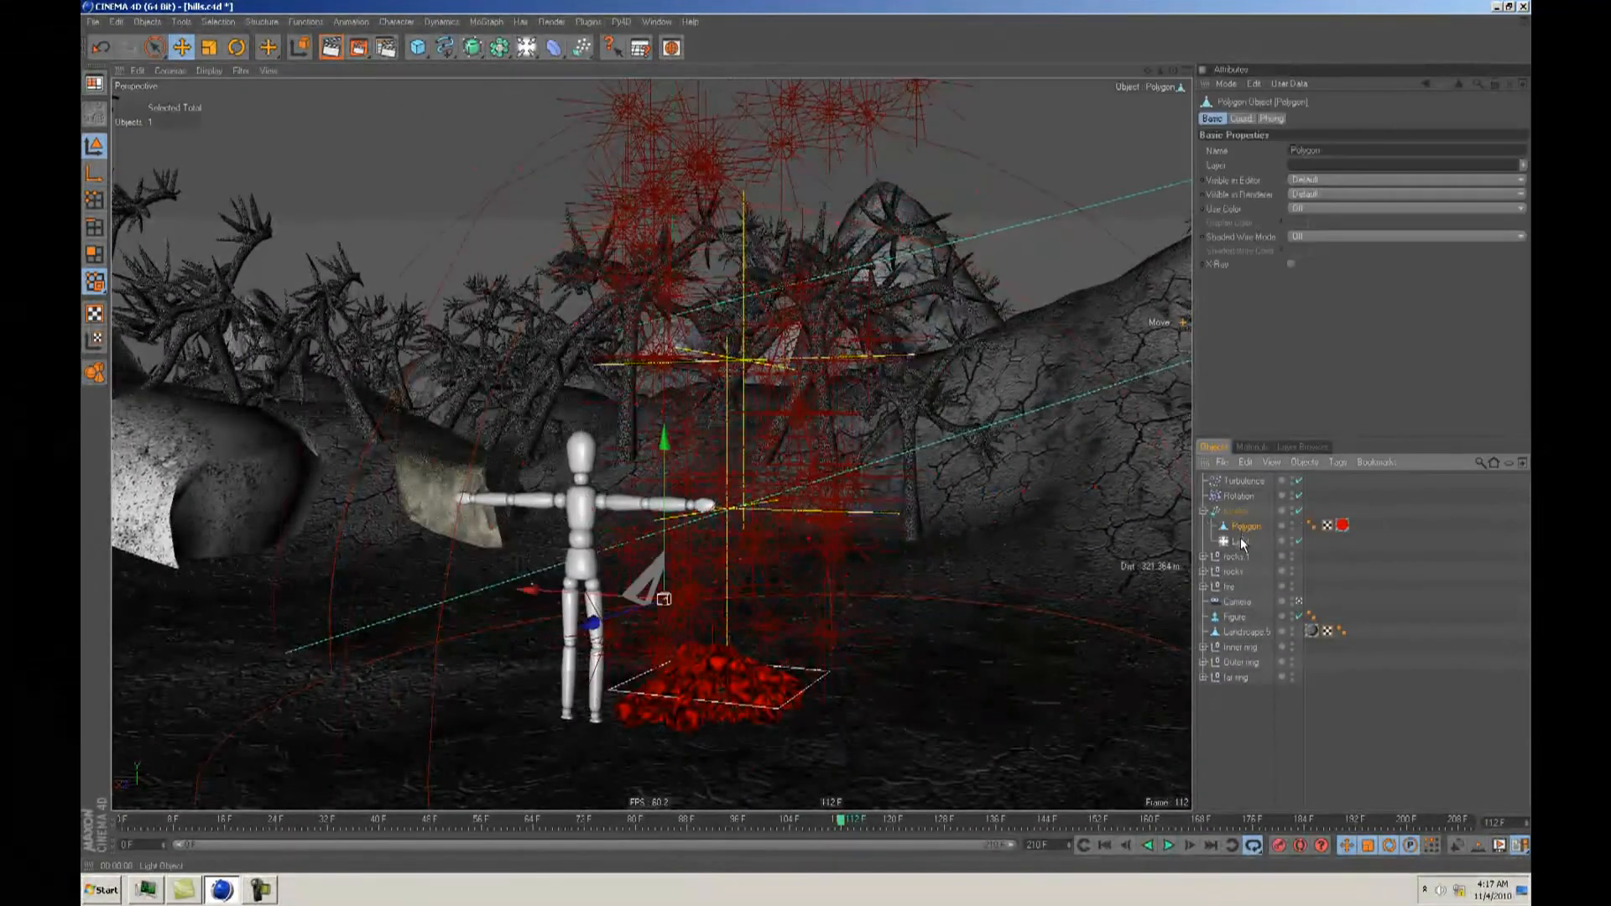
click(1240, 541)
key(Delete)
Step: Replay the animation from the start to frame 105 and render the view with only polygon particles
click(1104, 846)
click(1167, 846)
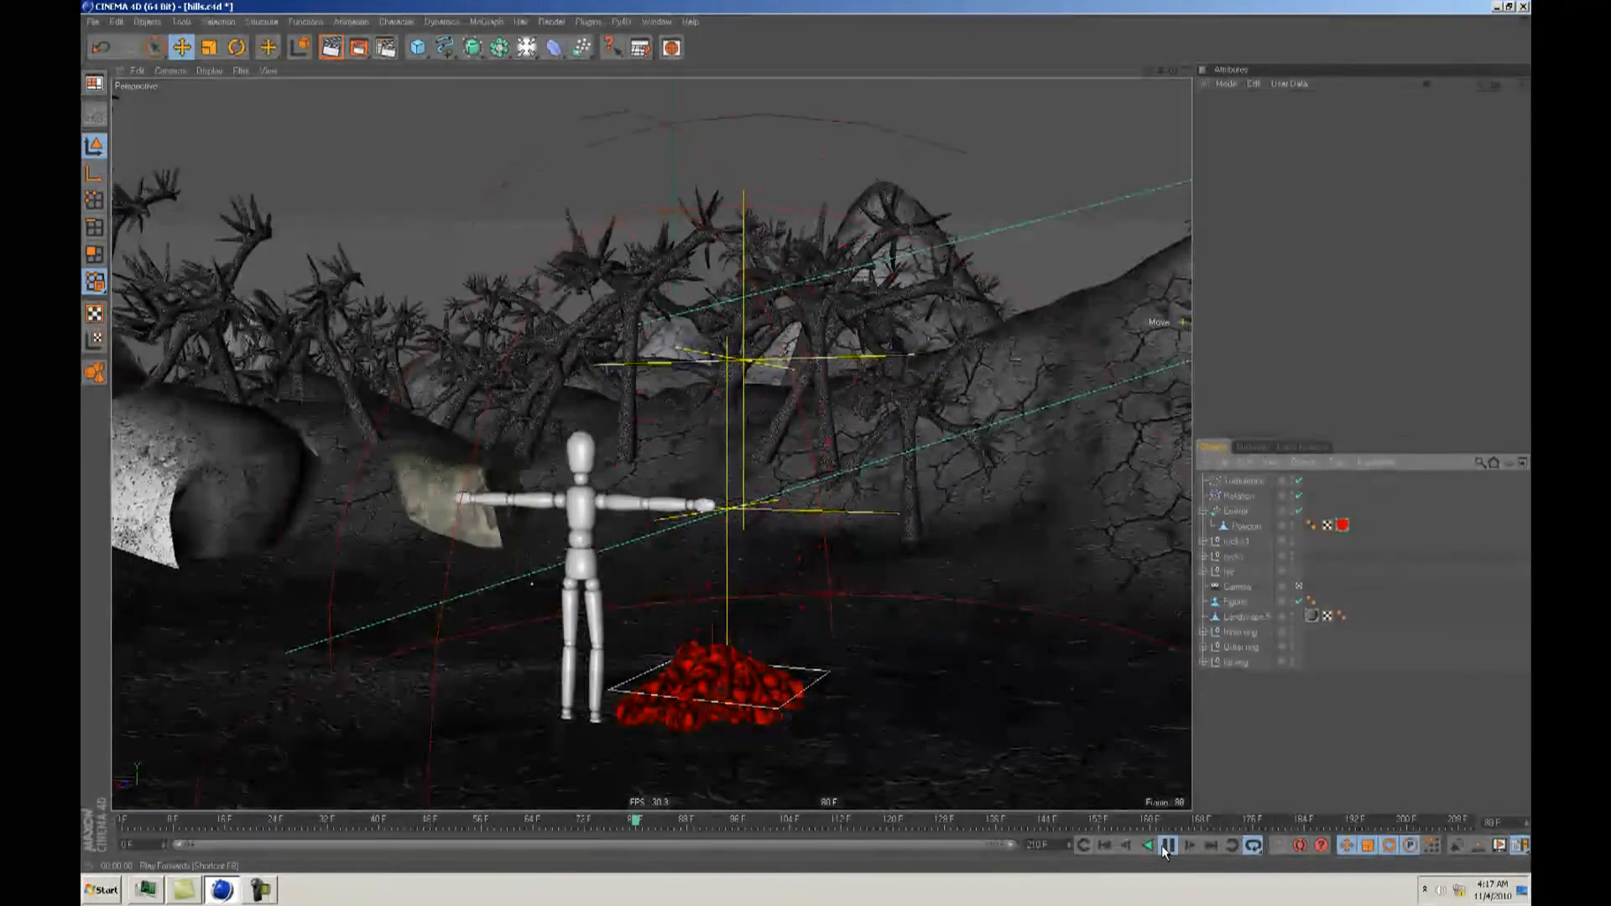
click(1168, 847)
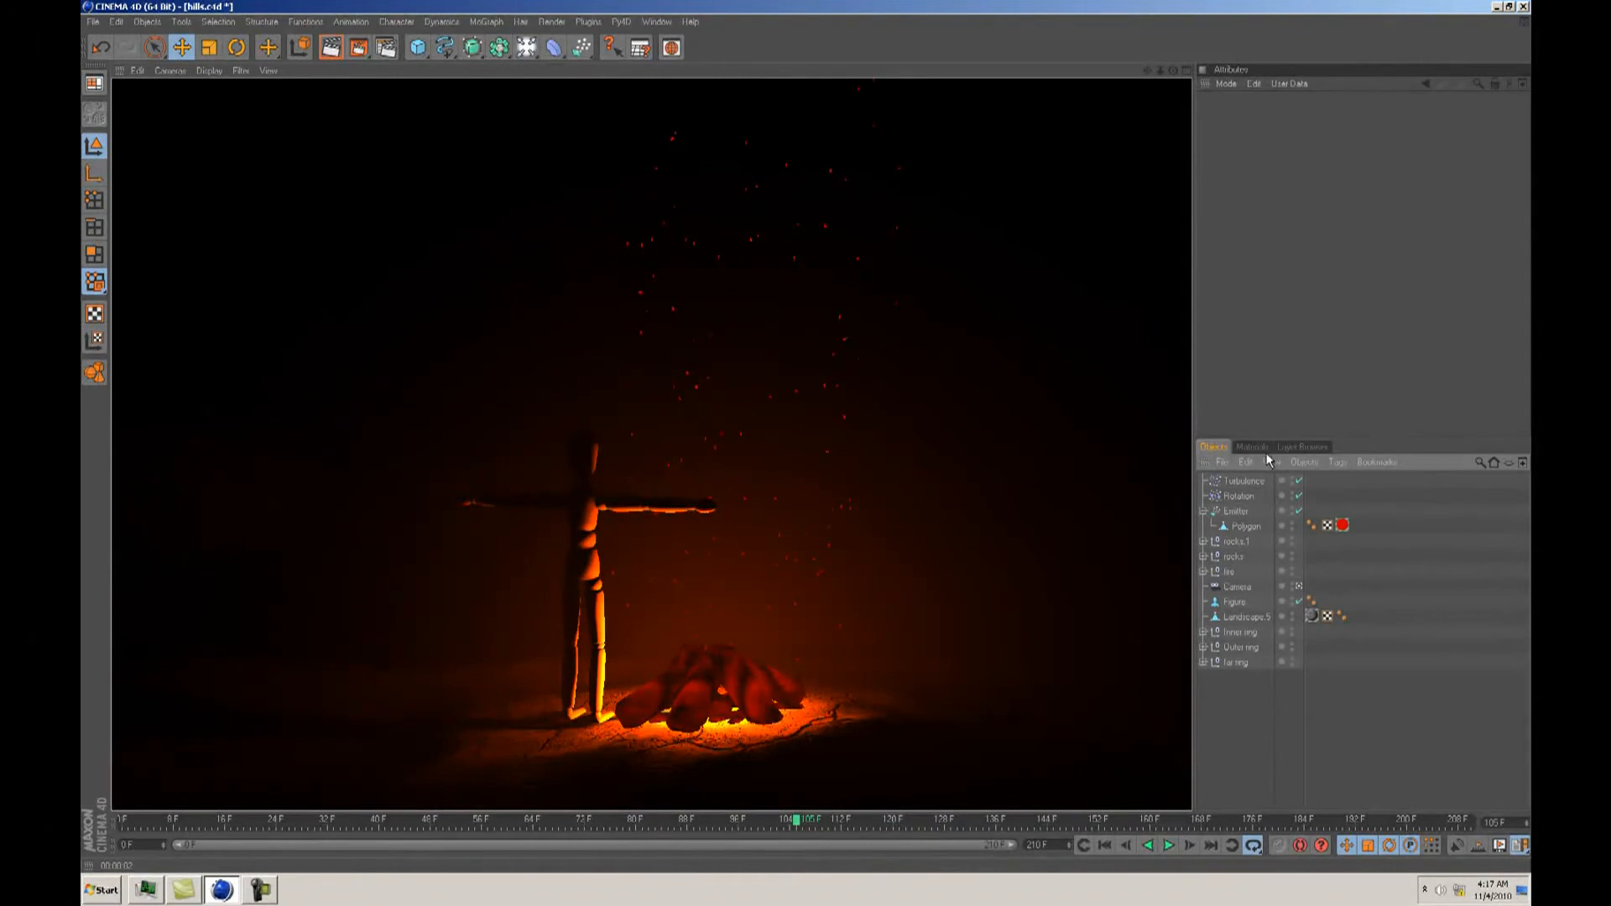
Step: Enable Glow on the polygon's bright red material and render the view
click(1253, 448)
double_click(1330, 542)
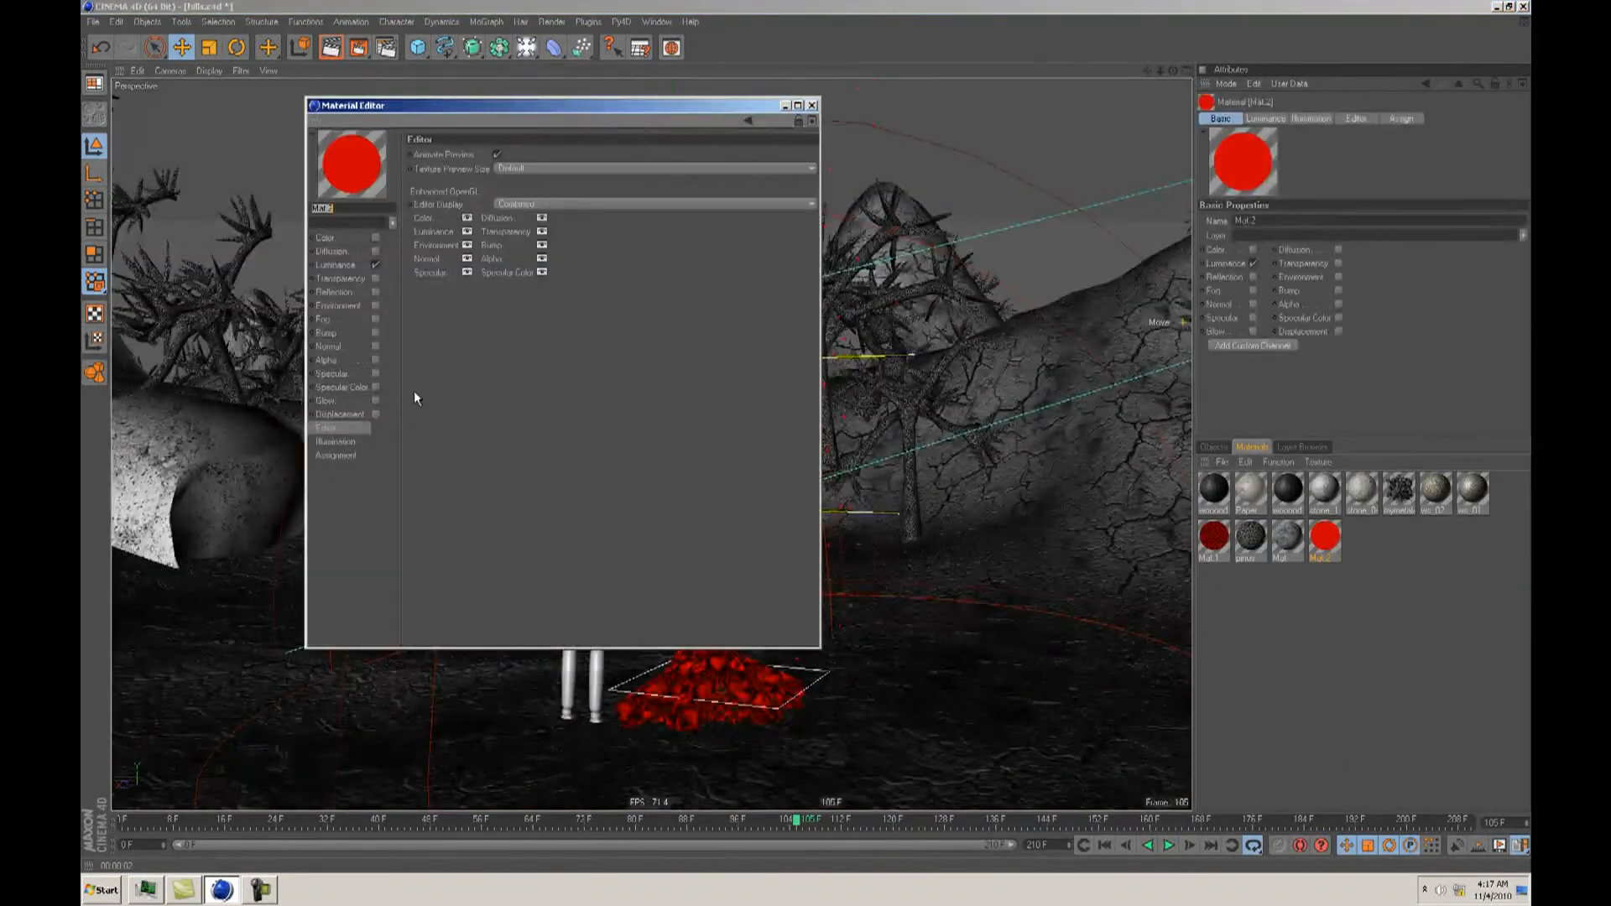
click(375, 400)
drag(424, 110, 1157, 205)
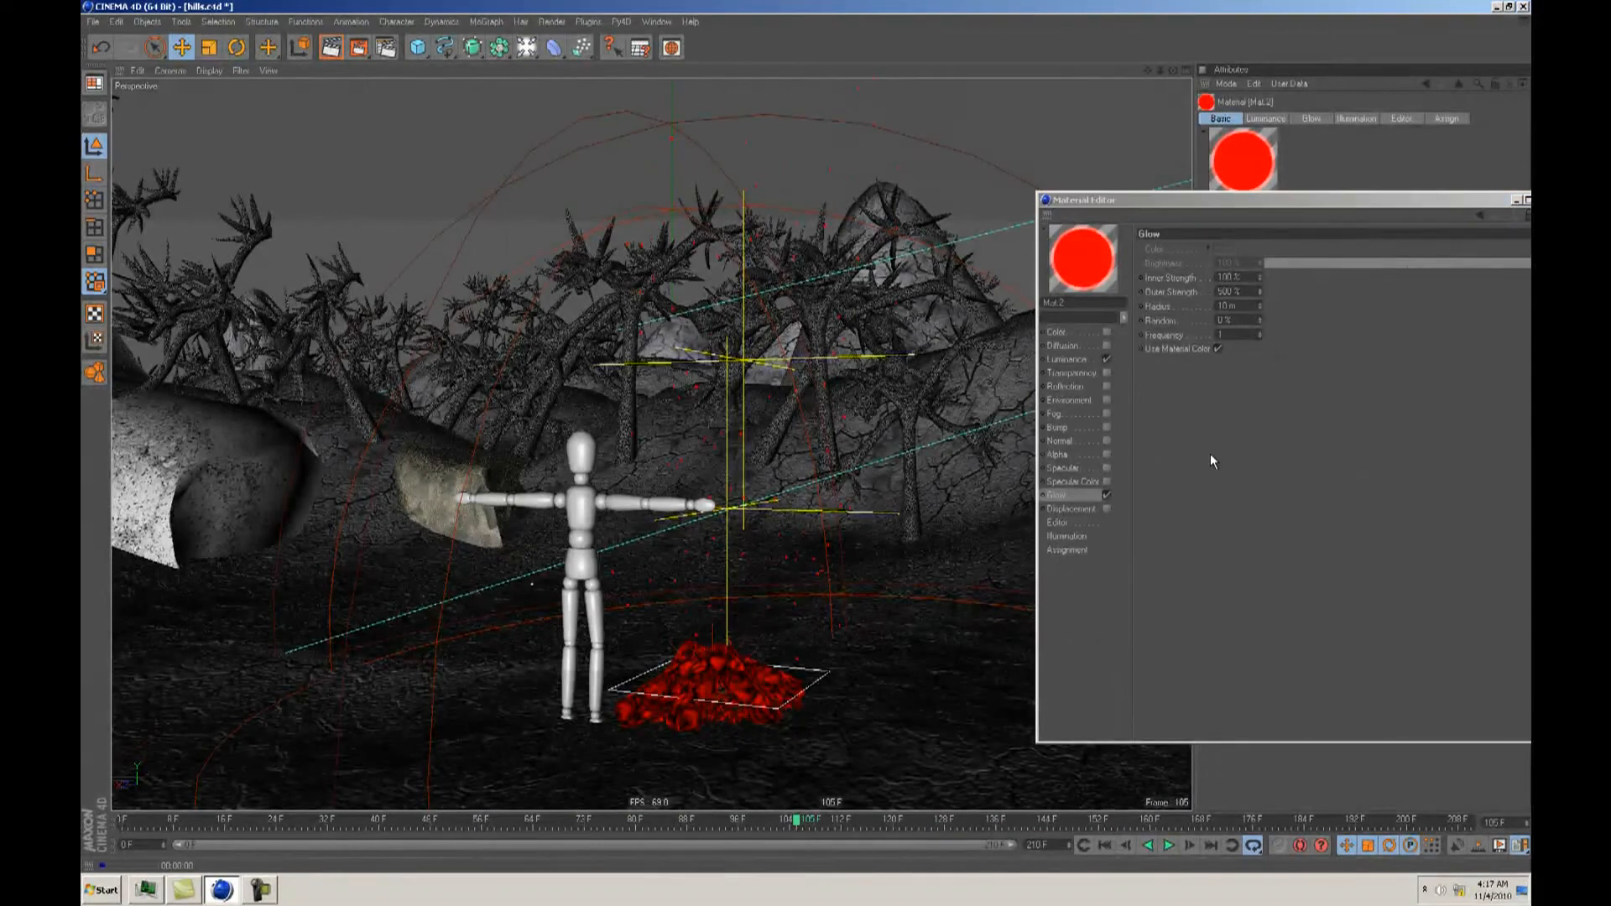
key(ctrl+r)
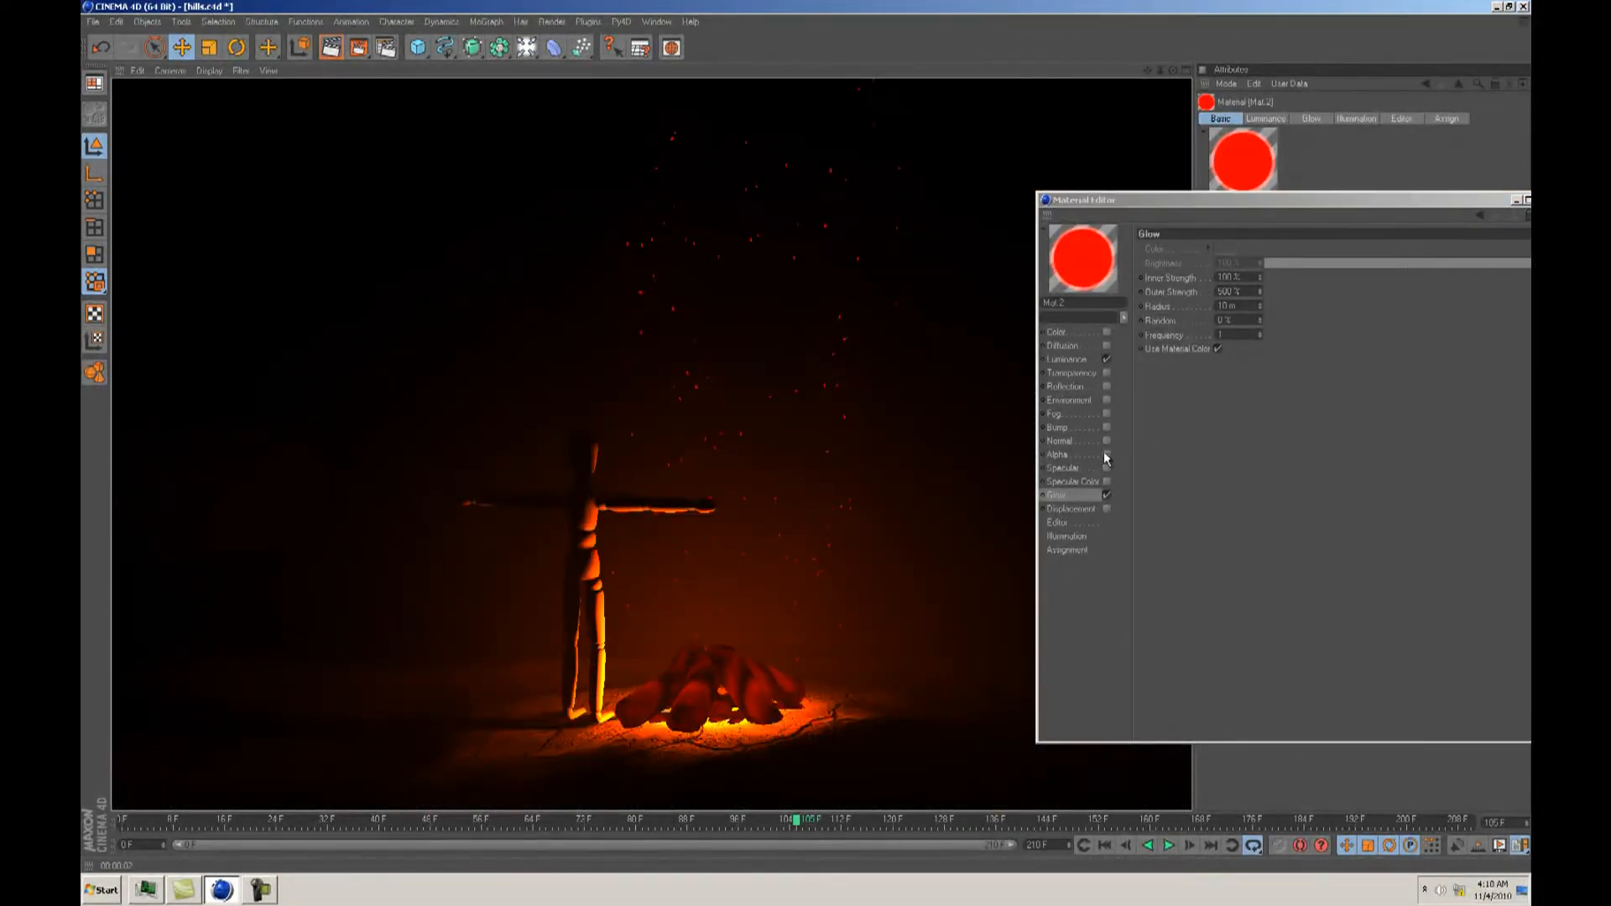
Step: Set the red material's Glow radius to 50 m and render the view
click(1076, 496)
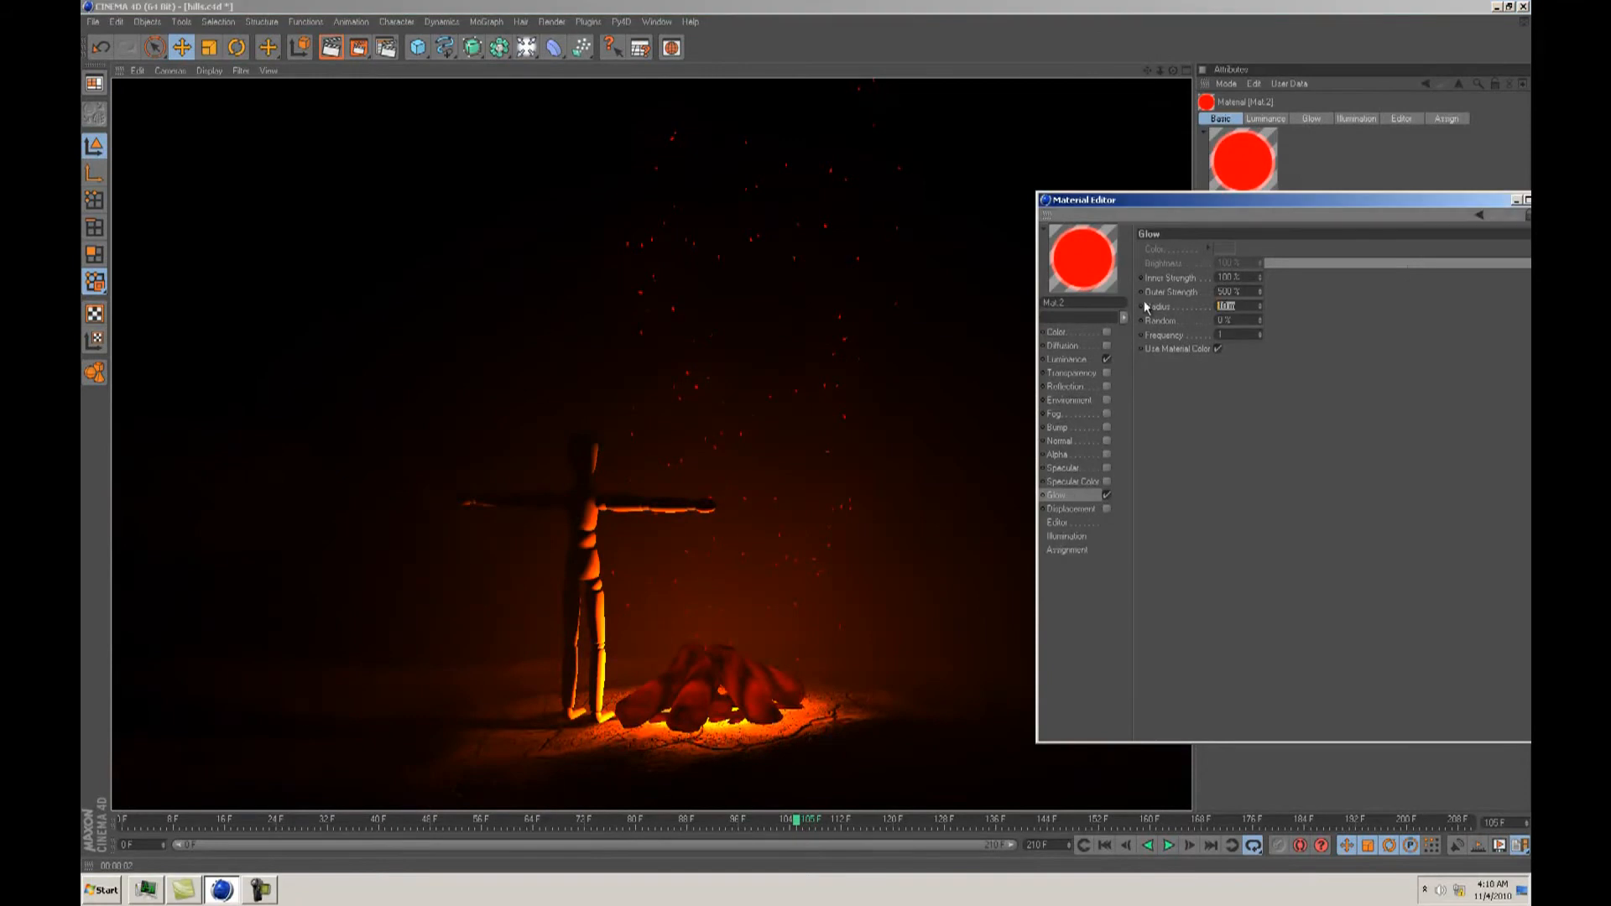
text(50)
key(Return)
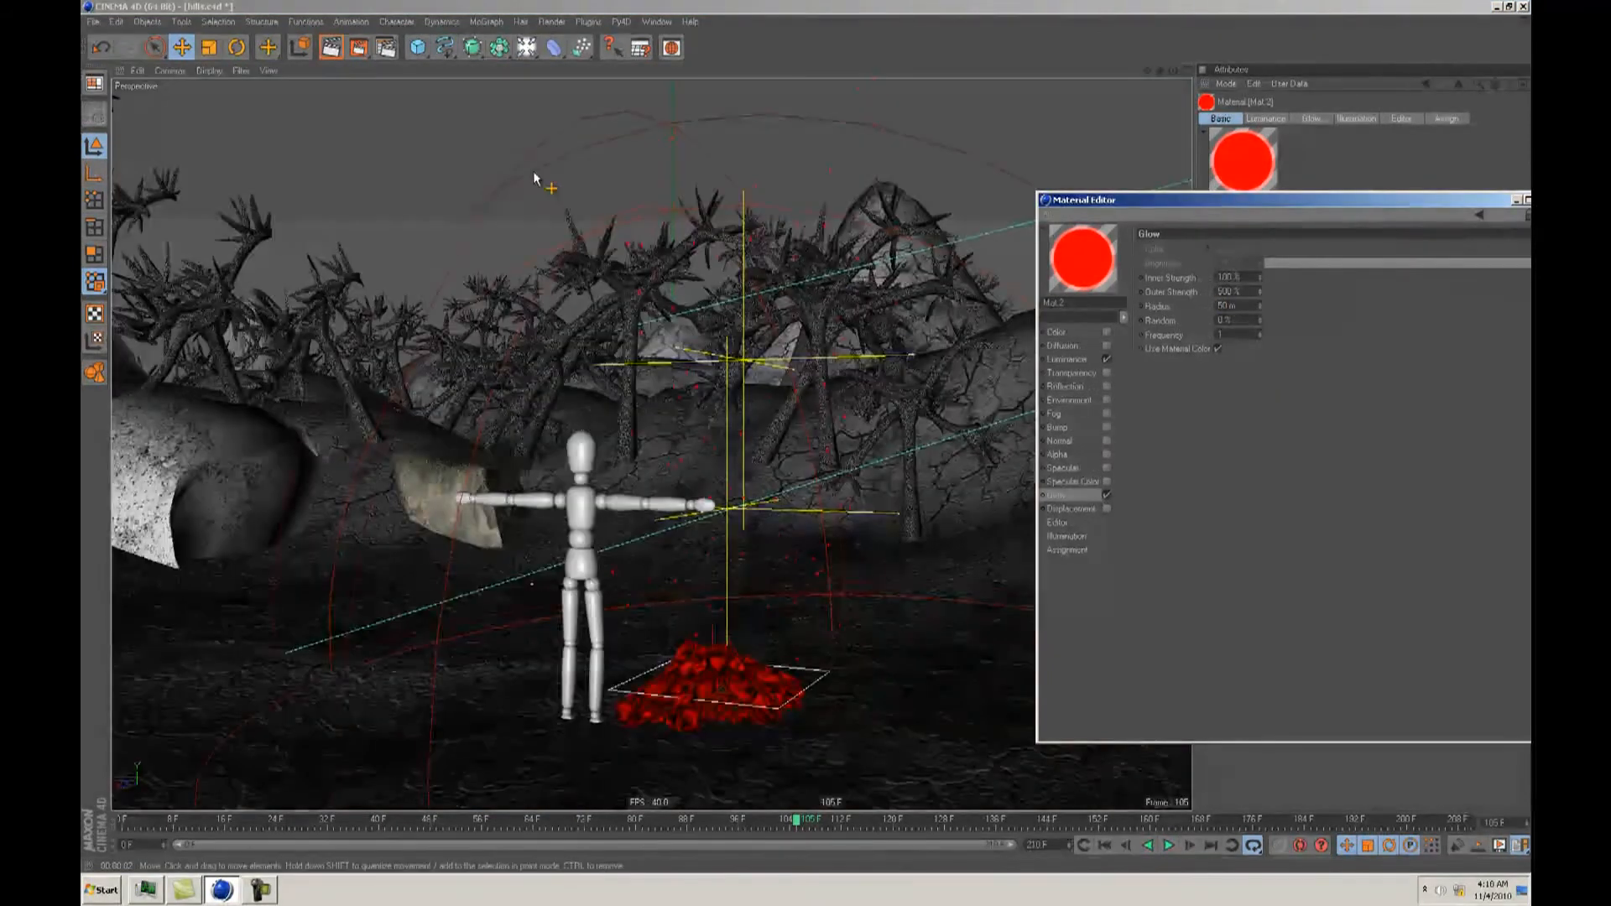
click(331, 47)
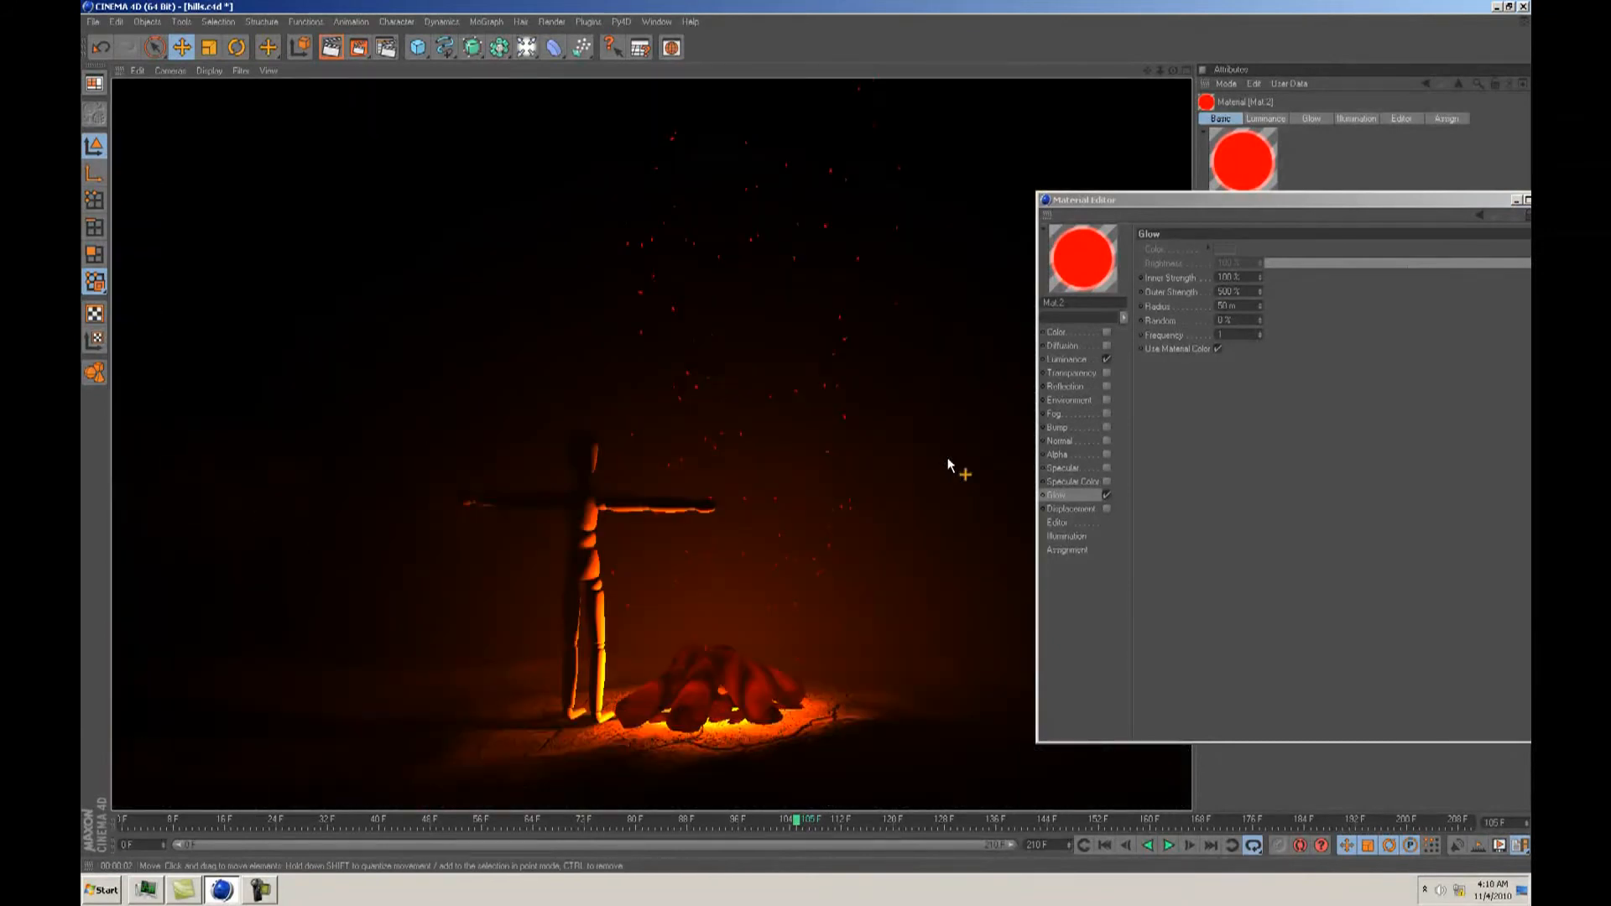
Step: Check the Object Glow effect in the render settings
drag(1306, 202, 606, 218)
click(385, 47)
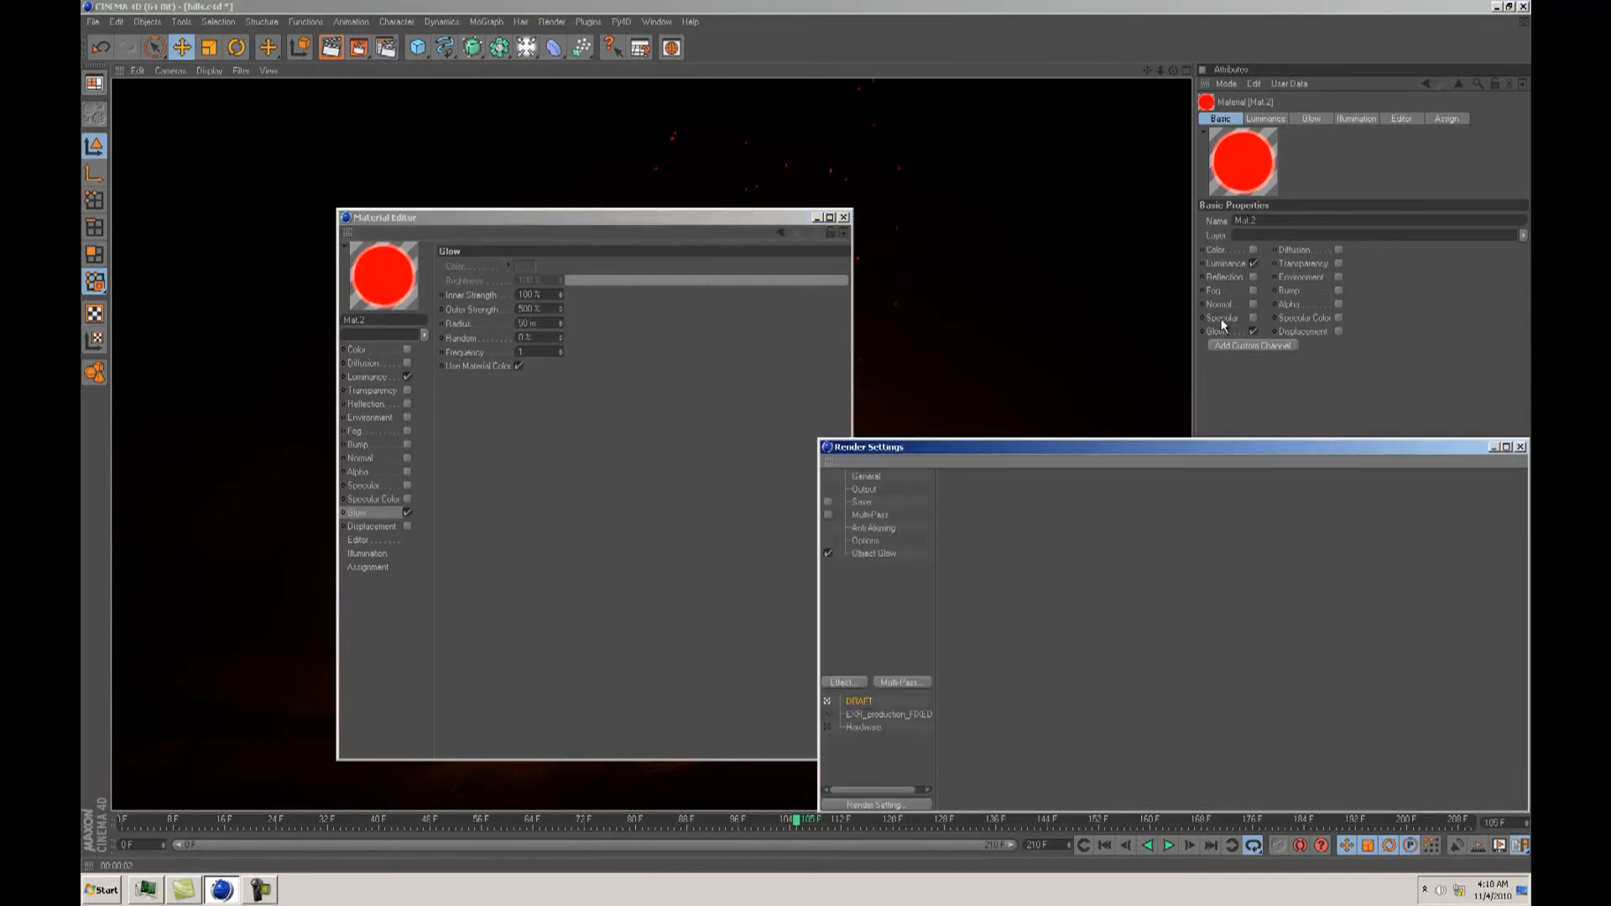
drag(923, 446, 820, 298)
click(782, 406)
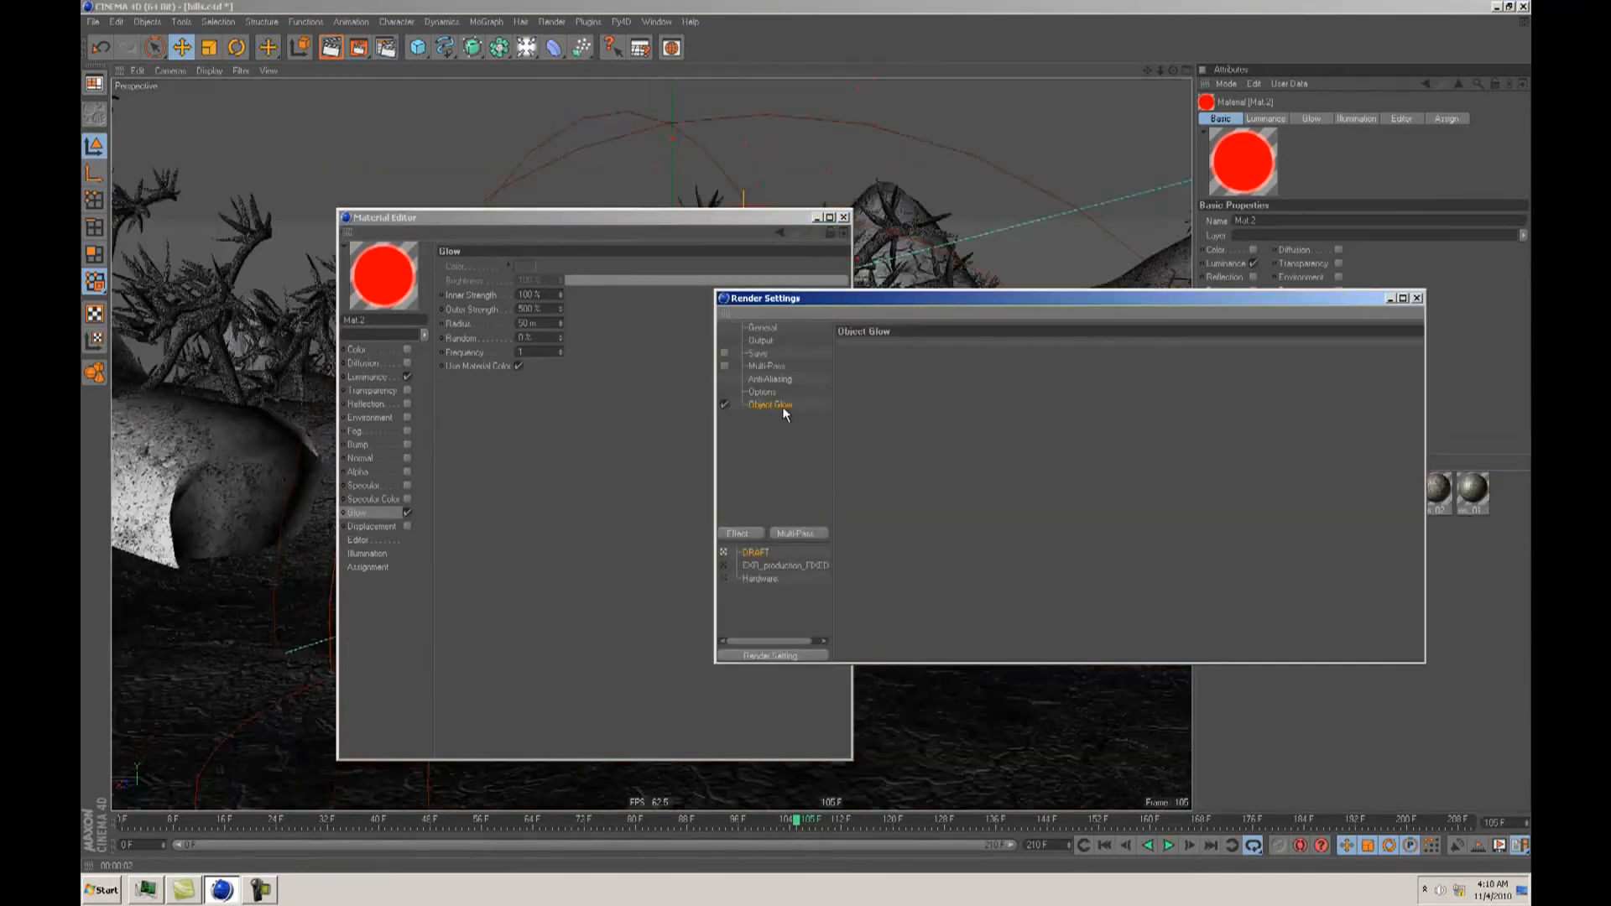
click(1417, 299)
Step: Set the red material's Glow radius to 5 m and render the view again
drag(597, 218, 1306, 288)
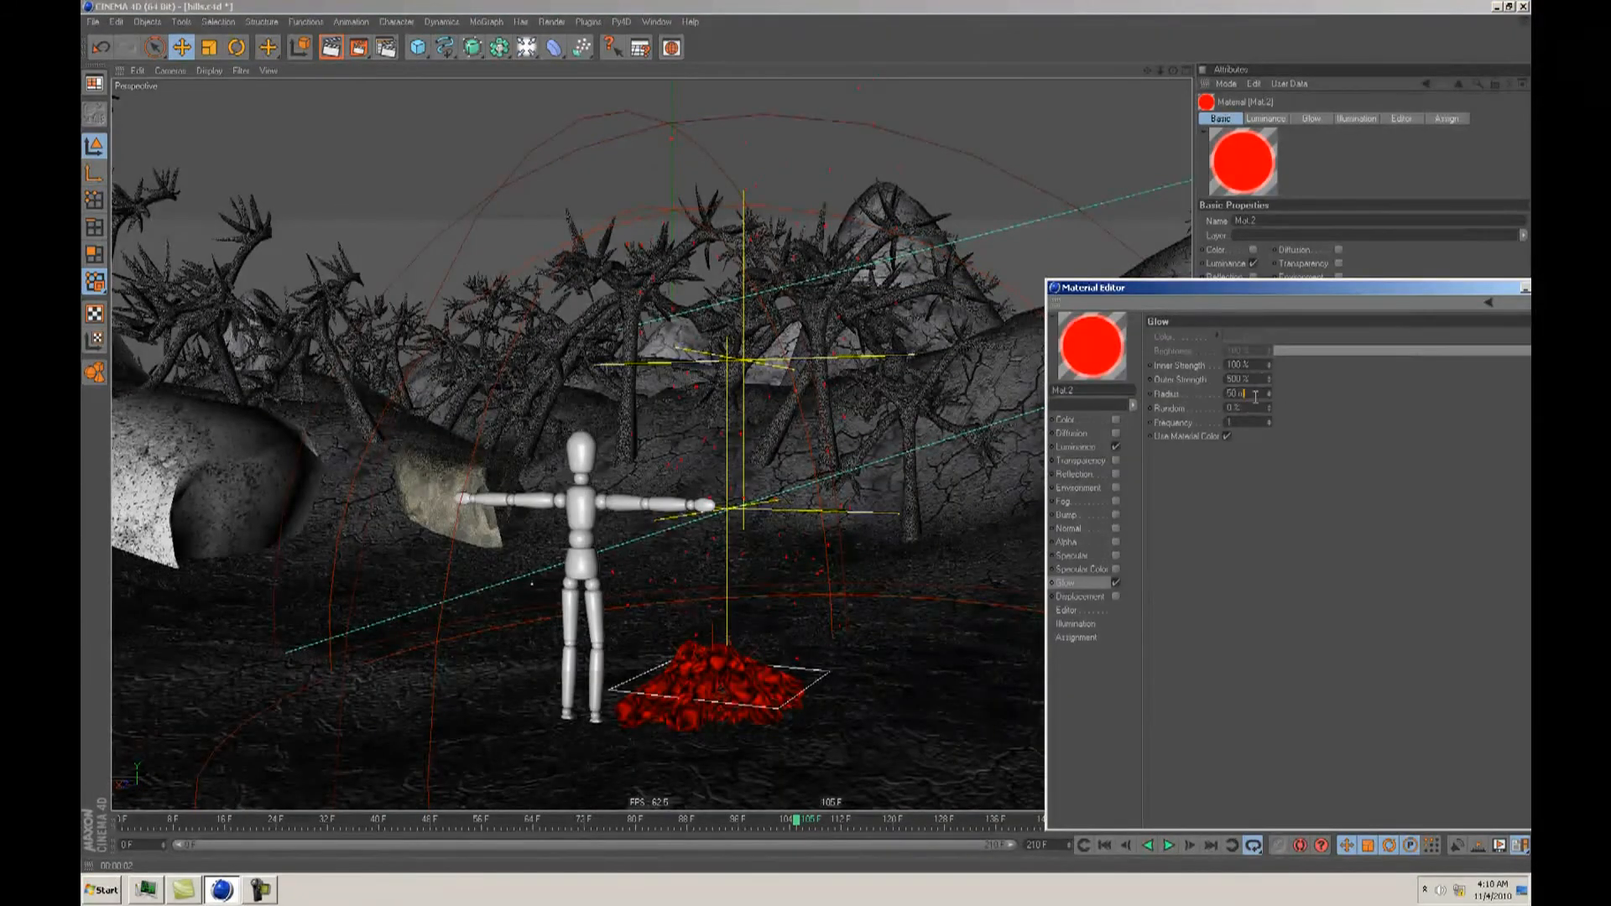
text(5)
key(Return)
click(330, 48)
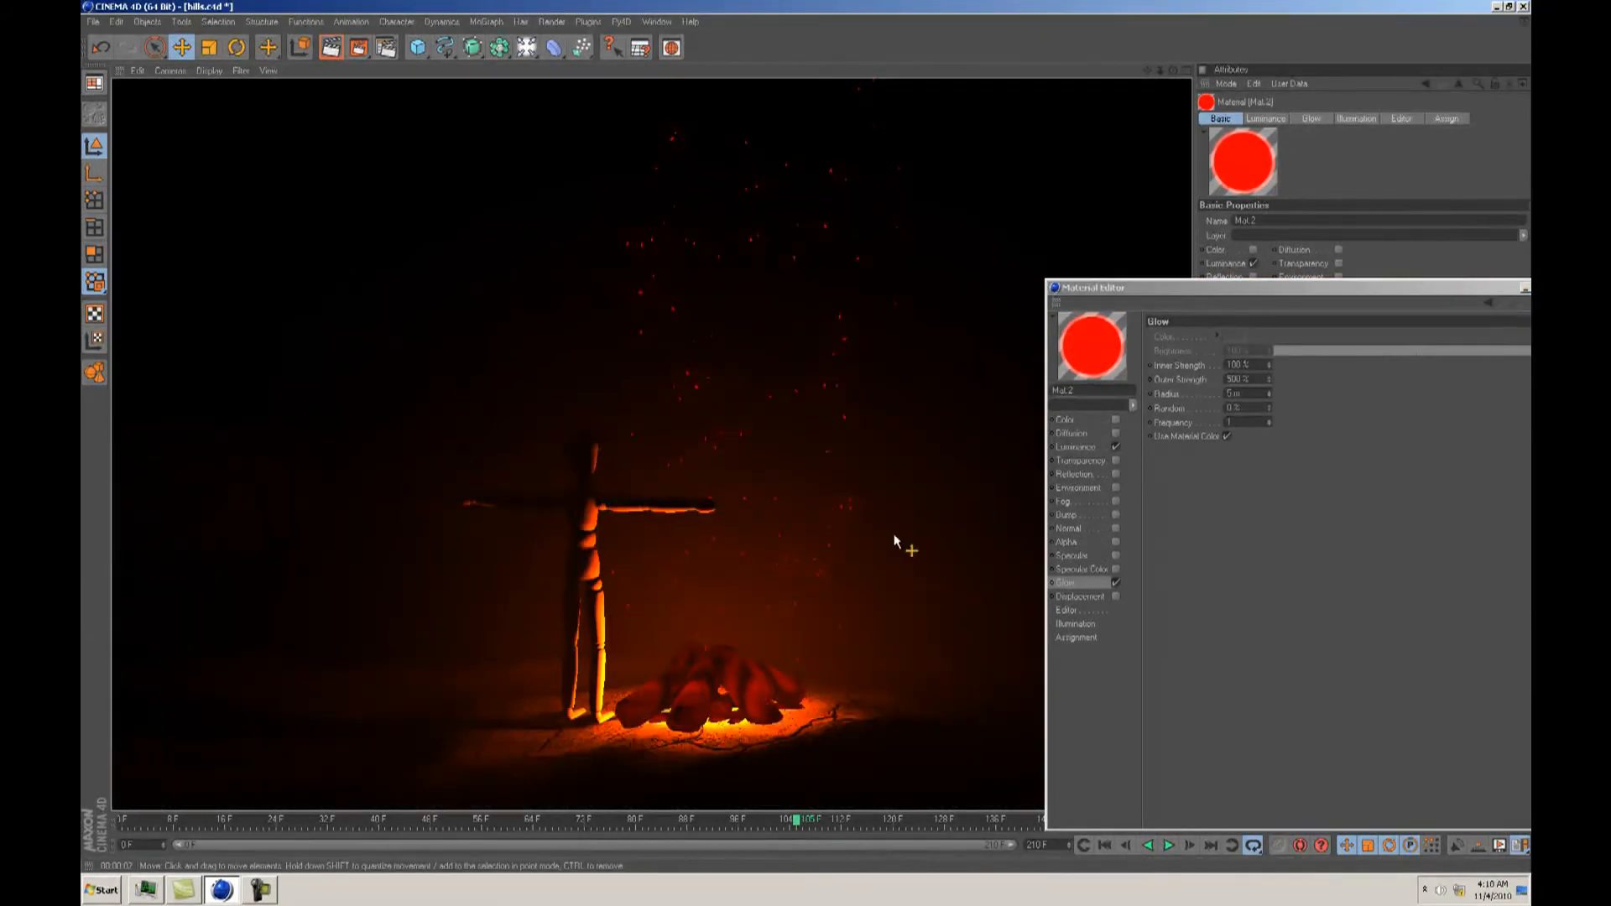
Step: Set the Glow radius to 3 m and the outer strength to 800%, and render the view
click(1251, 393)
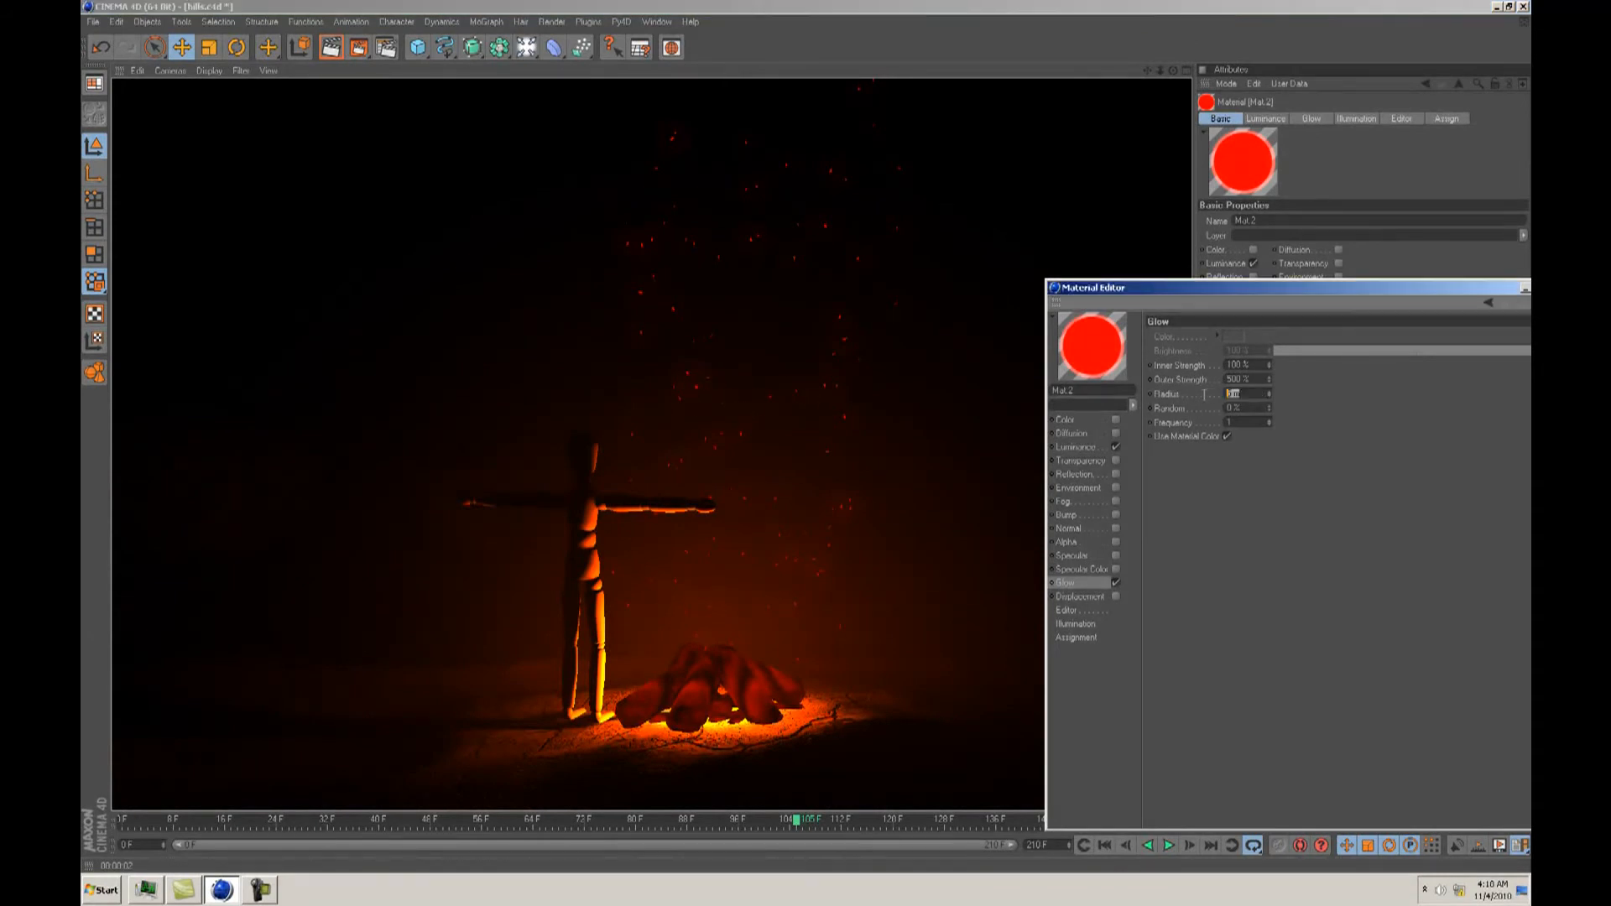
text(3)
key(Return)
key(shift+Tab)
text(800)
key(Return)
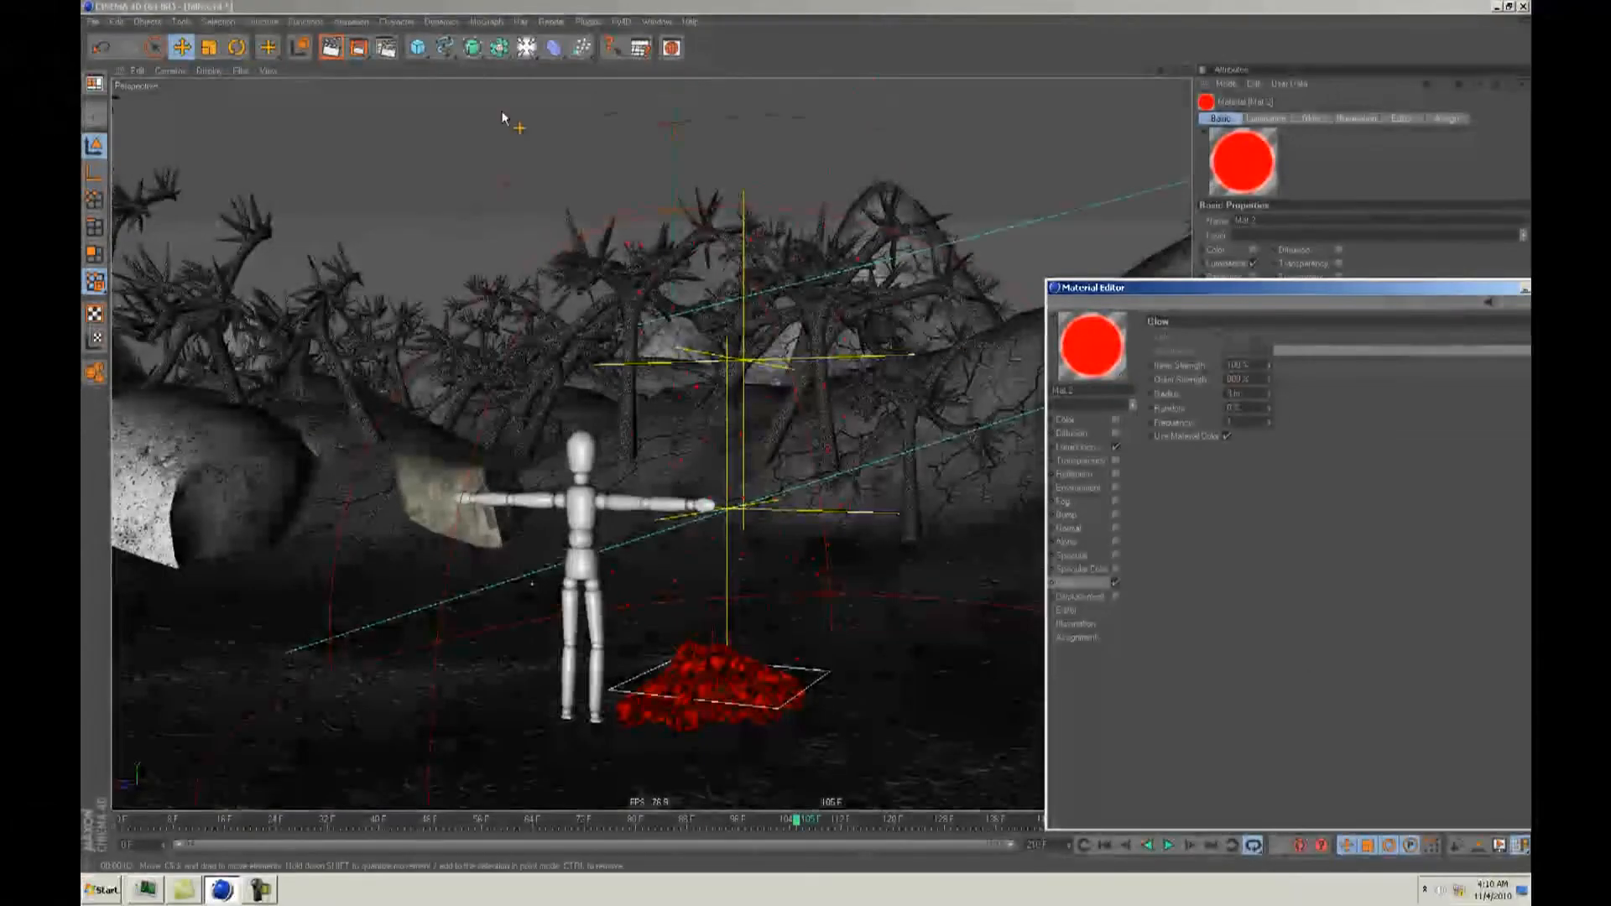
click(332, 49)
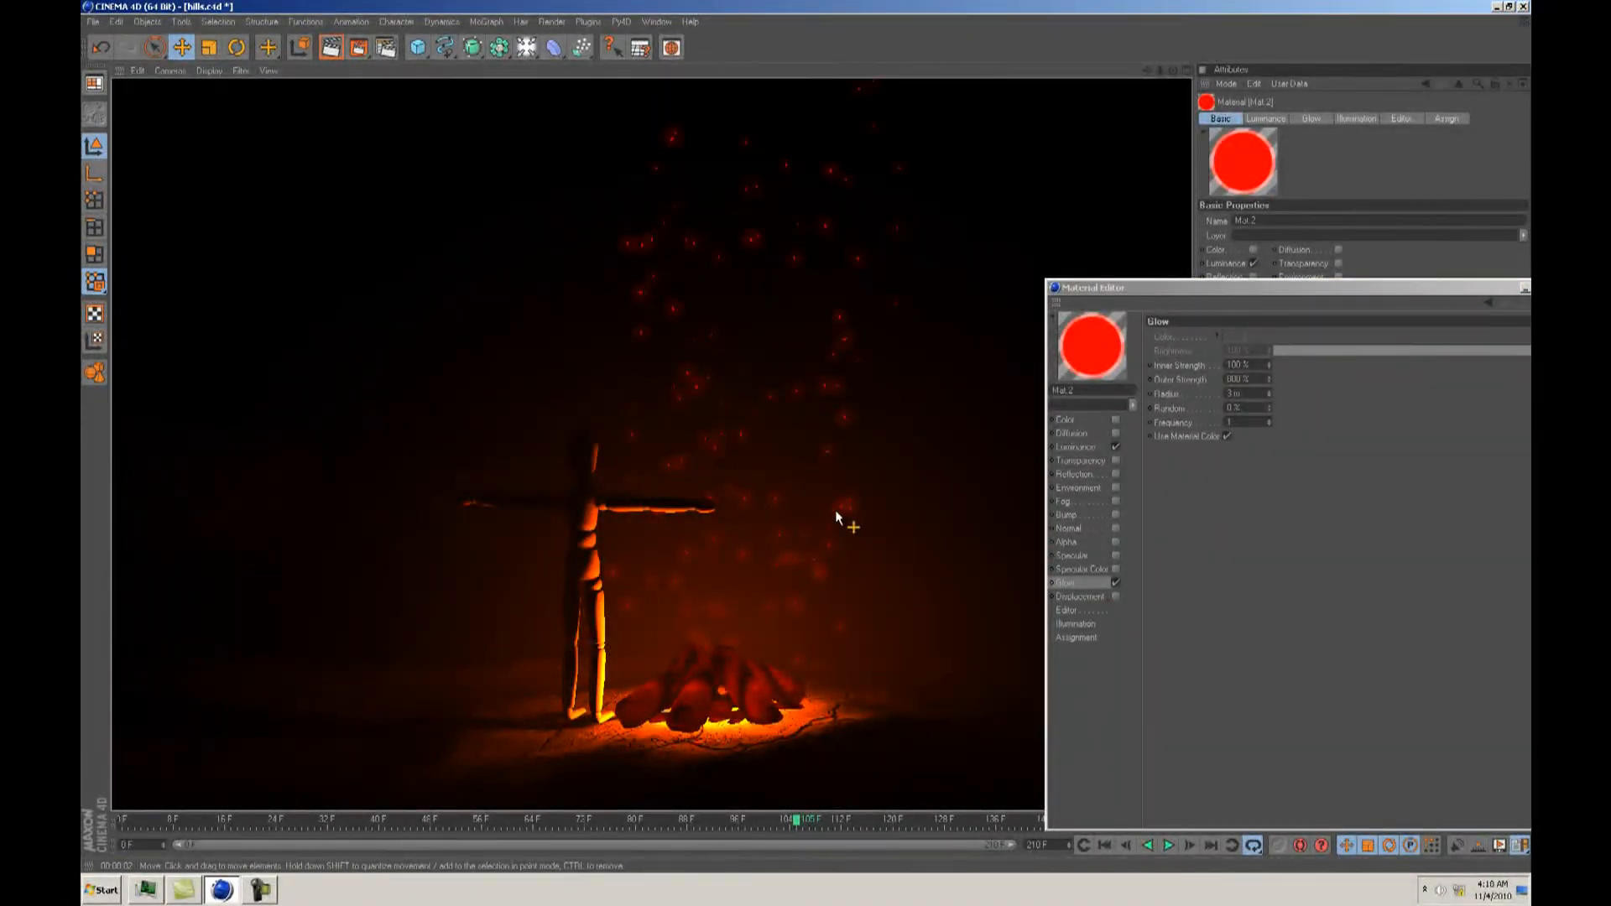
Step: Reduce the Glow radius to 2 m and render the sparks again
drag(1250, 392, 1139, 391)
text(2)
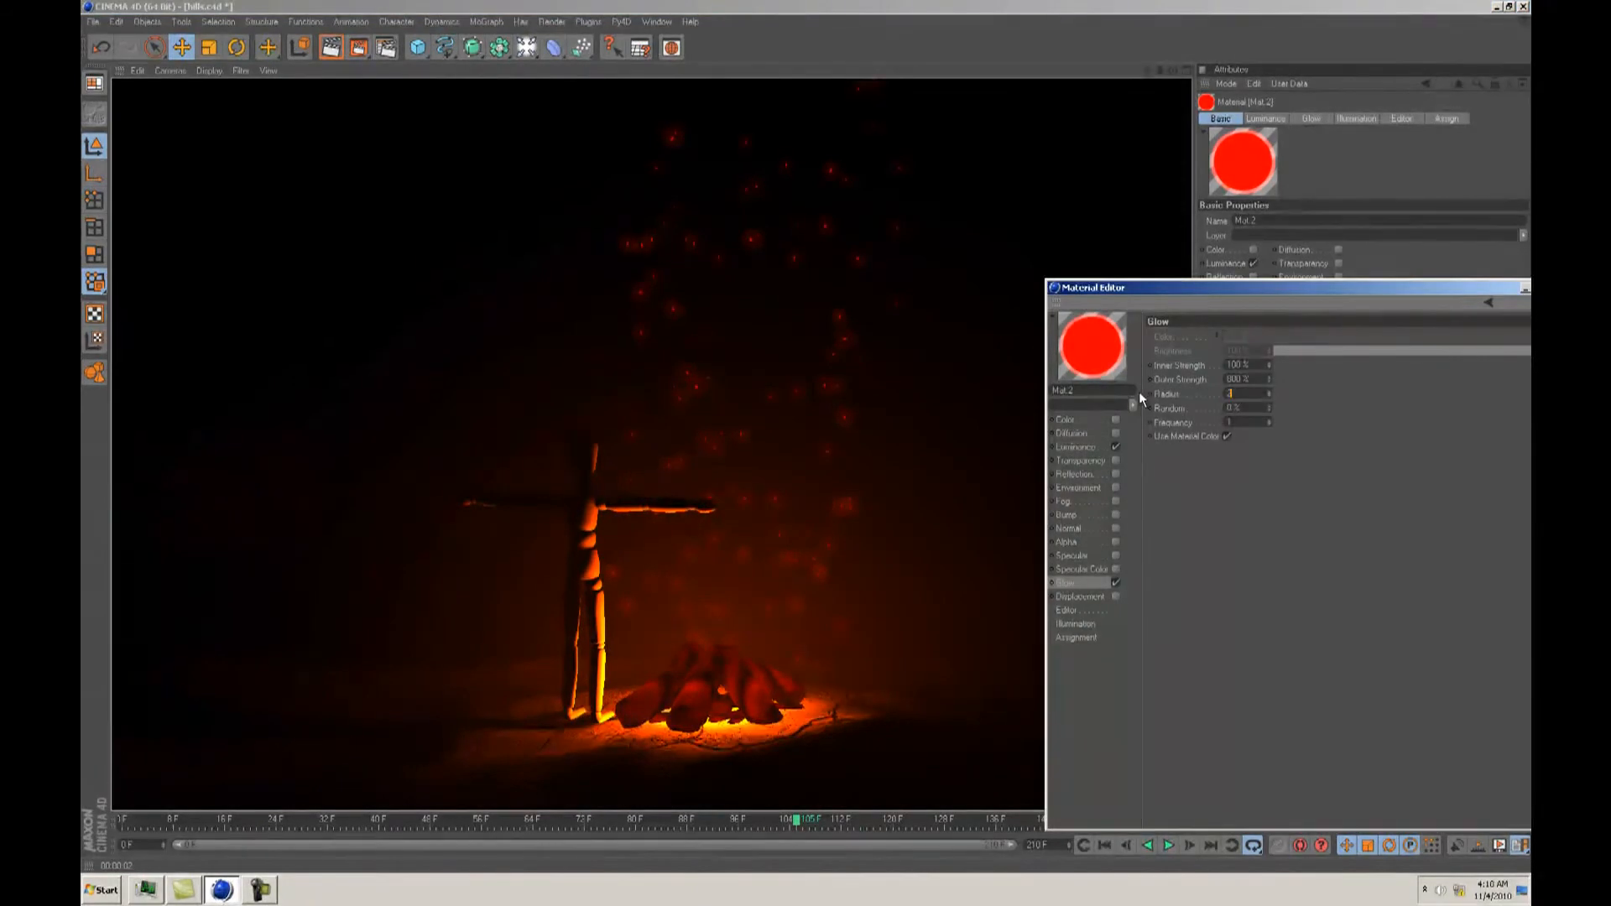
key(Return)
click(327, 40)
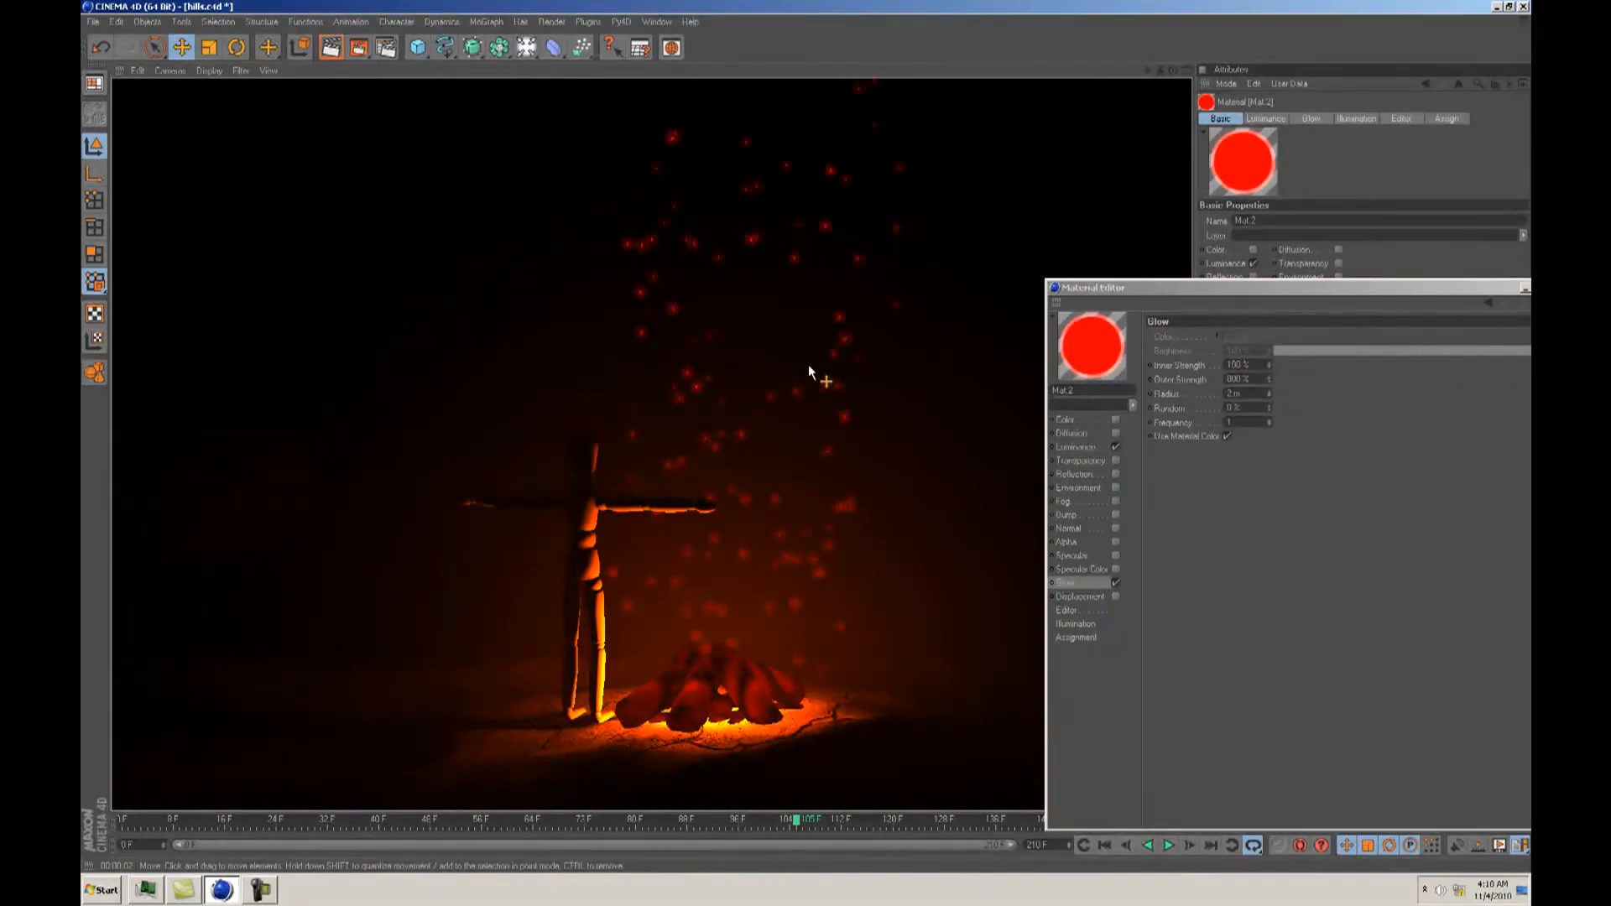
Step: Set the Glow radius to 1 m and Random to 50%, and render the view
drag(1249, 394, 1154, 394)
text(1)
key(Tab)
text(50)
click(1345, 525)
click(331, 48)
Step: Close the material editor and save the scene
drag(1367, 289, 1102, 291)
click(1292, 290)
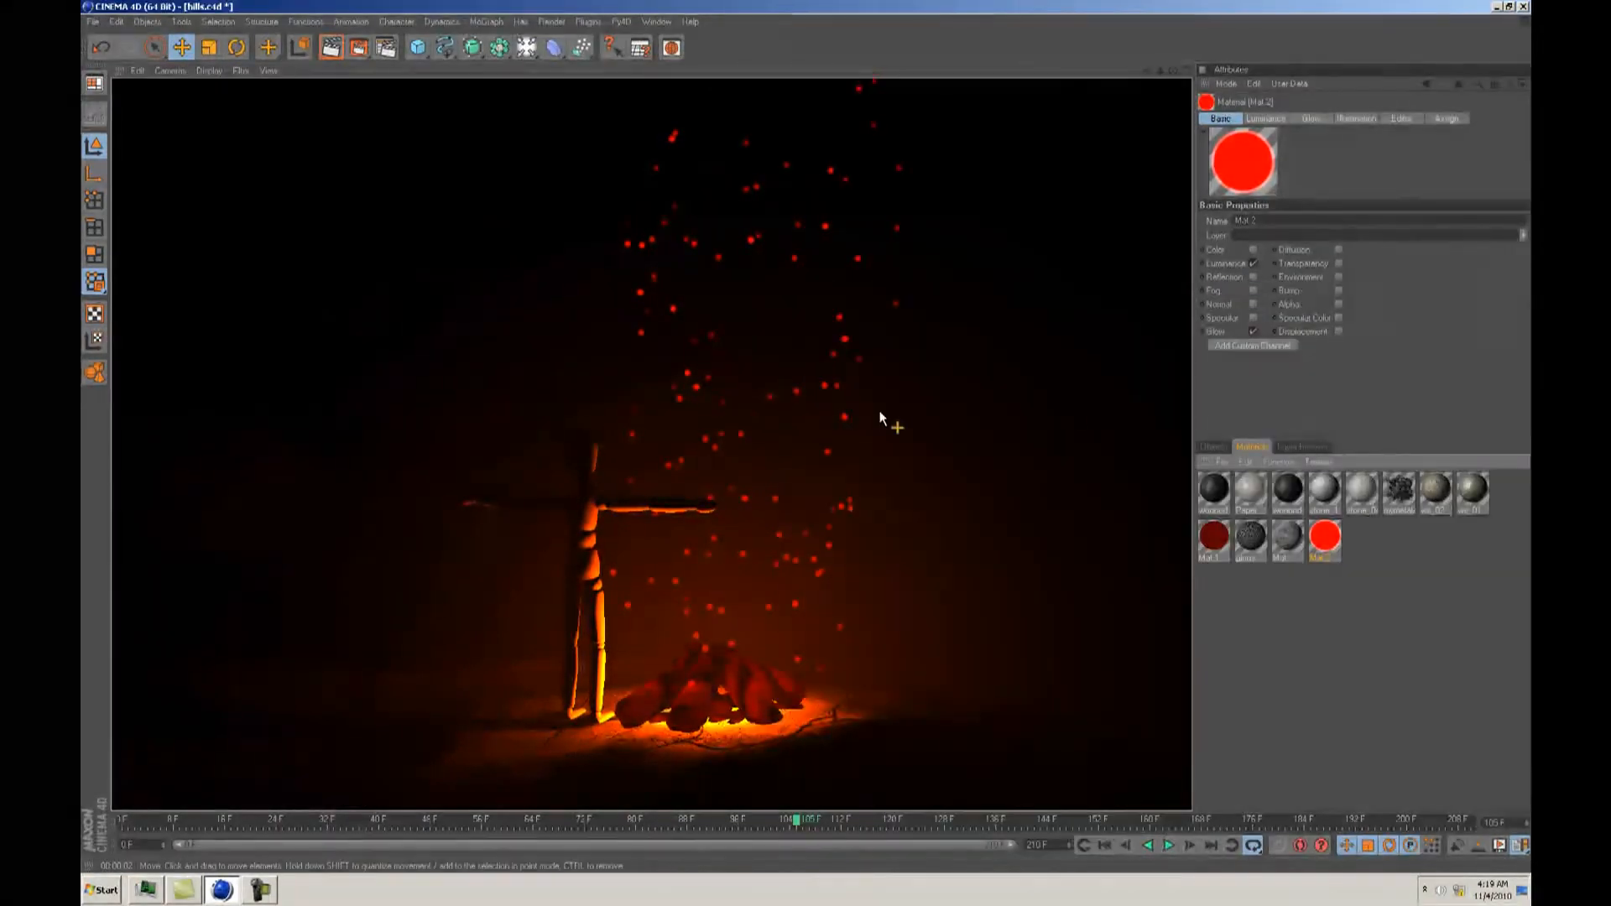
key(ctrl+s)
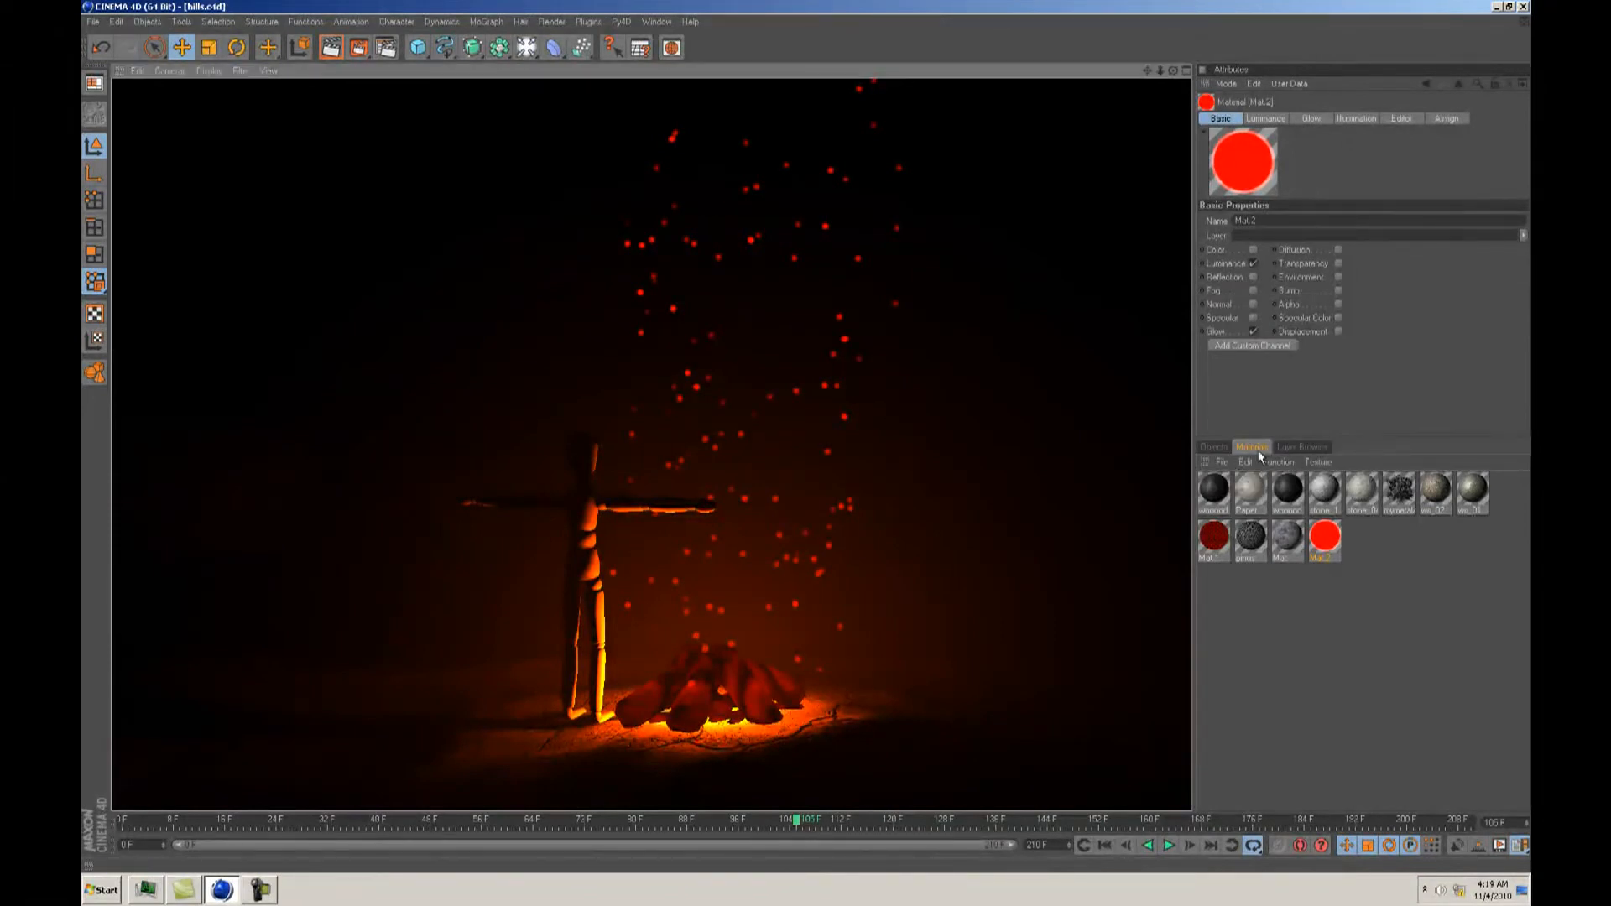
Step: Return to the object list and replay the spark animation from the start
click(1214, 447)
click(1212, 691)
click(1105, 846)
click(1176, 848)
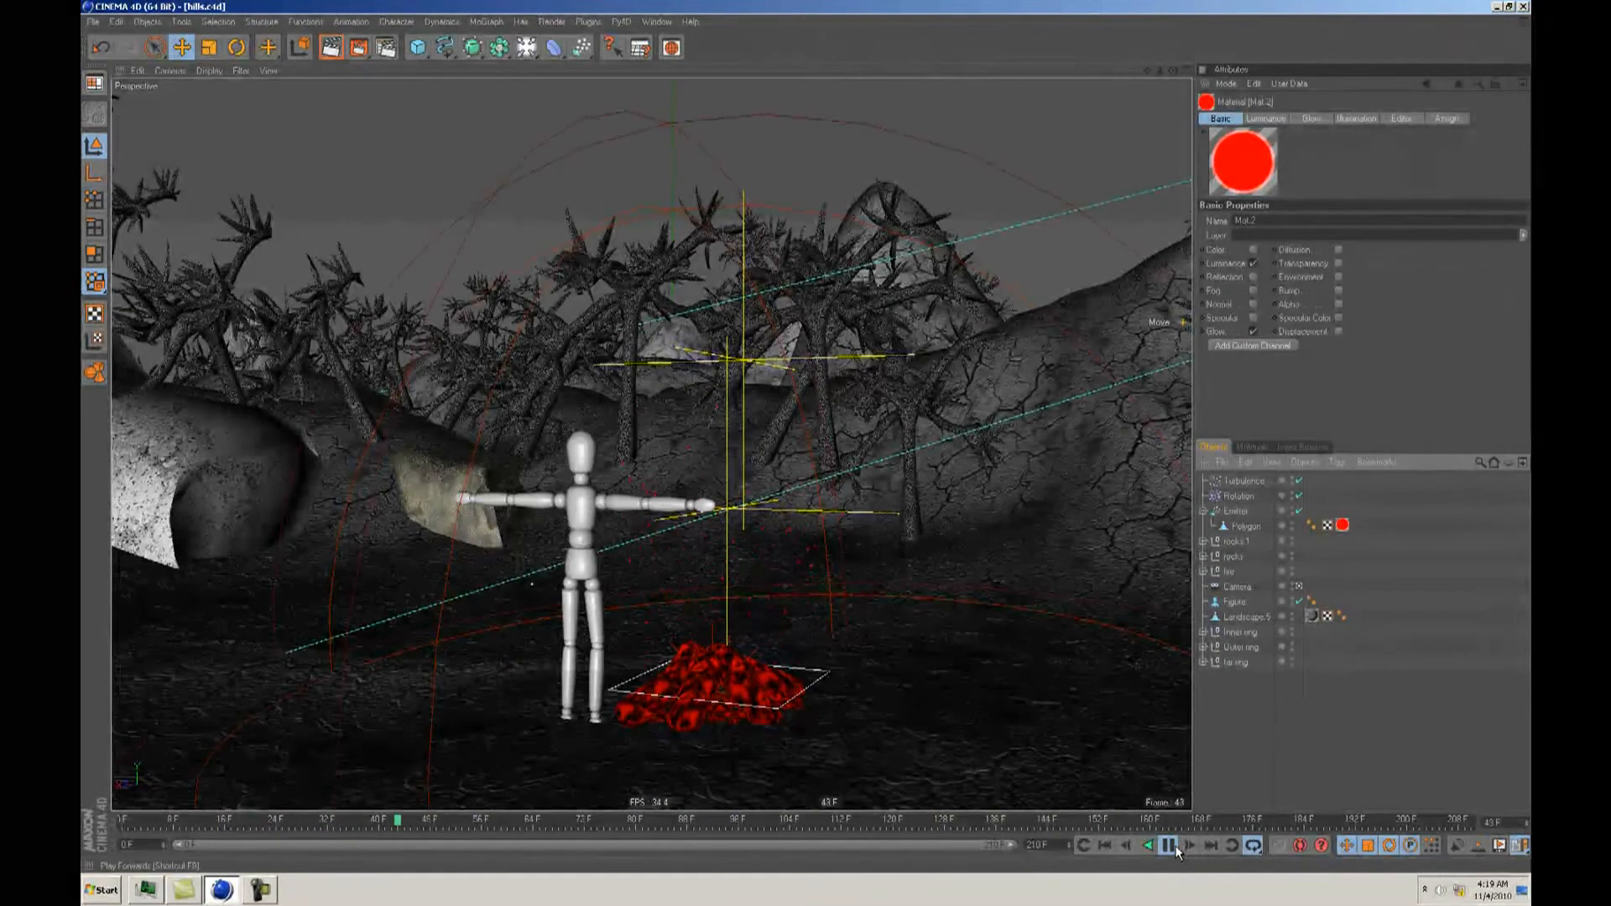
click(1106, 846)
click(1170, 846)
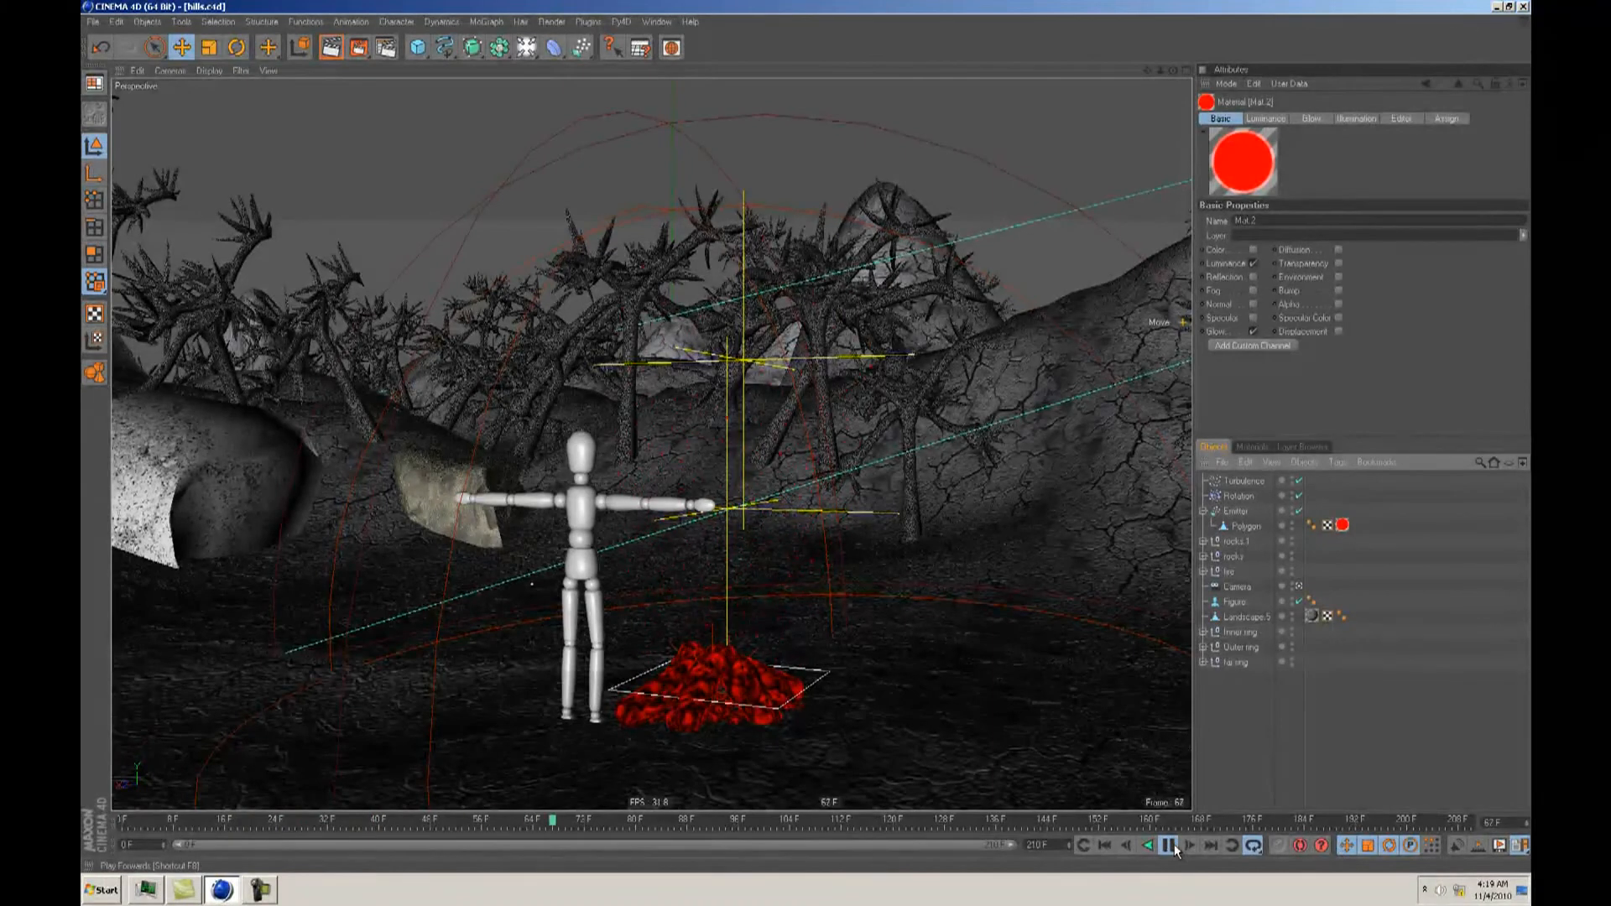
click(1174, 846)
Step: Scrub through the timeline, replay the animation from the start to frame 134 and return to frame 0
click(850, 822)
drag(847, 825, 843, 827)
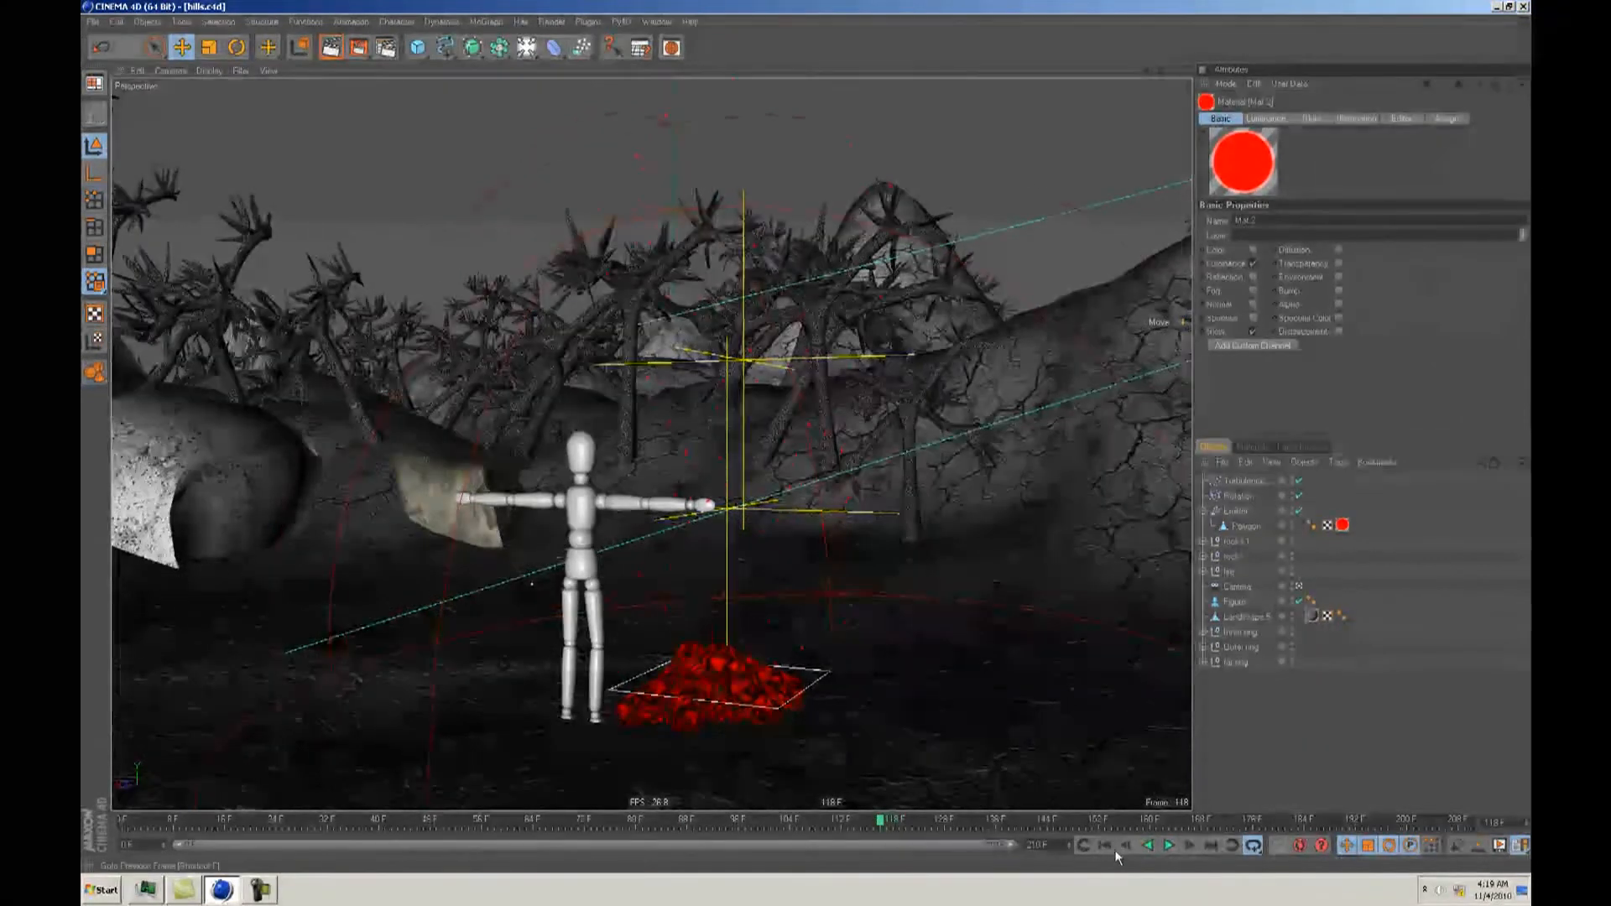
click(1106, 845)
click(1157, 845)
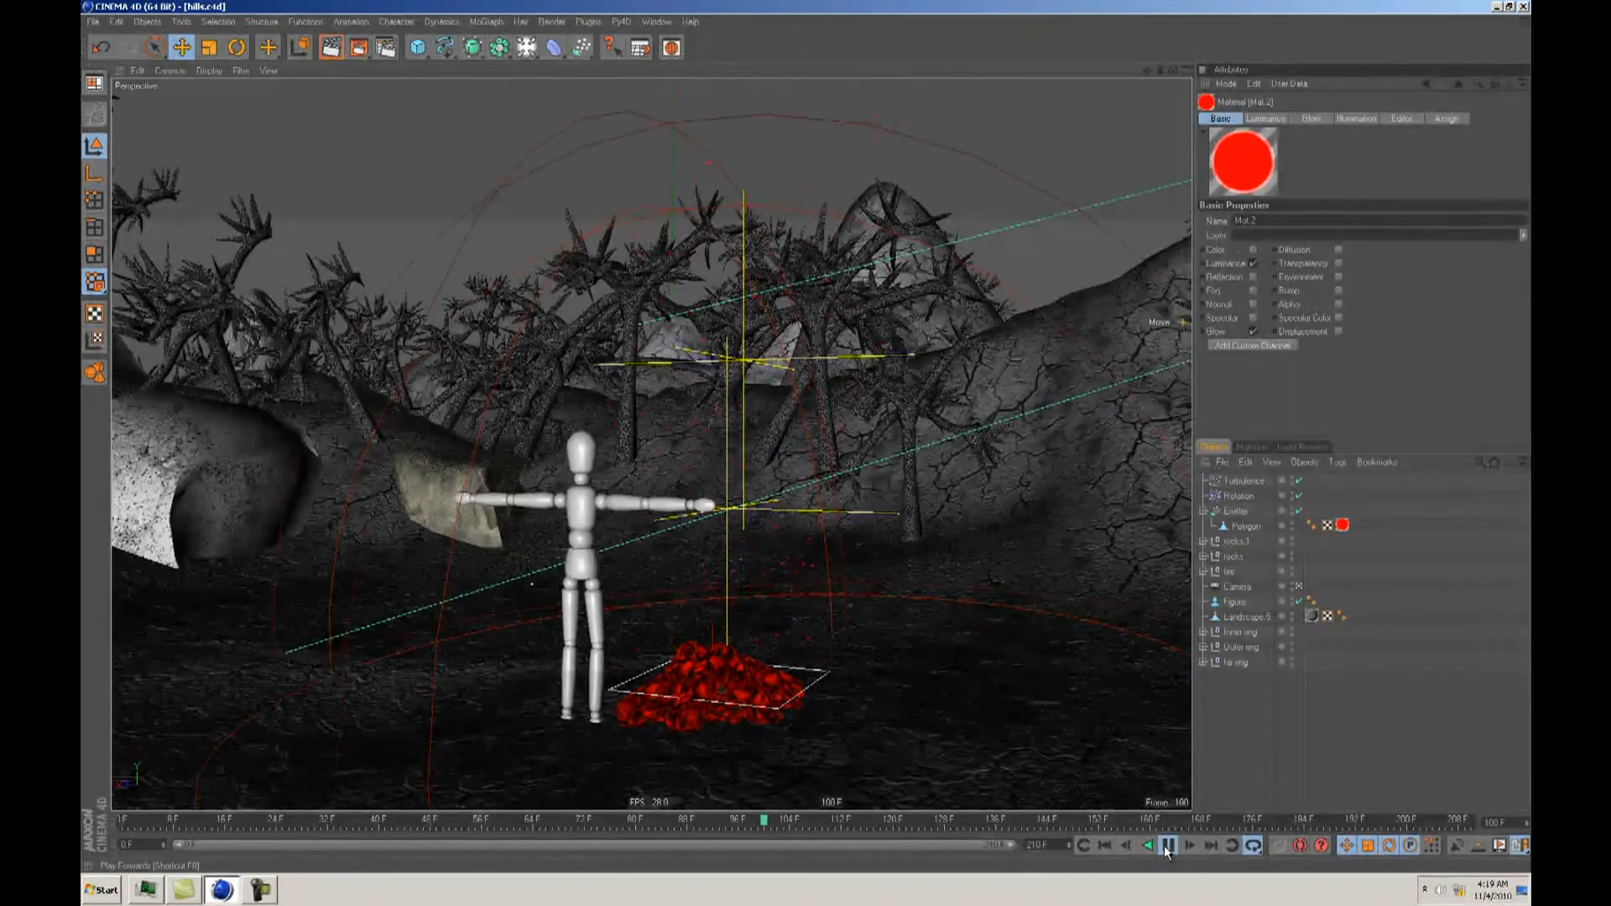
click(1167, 845)
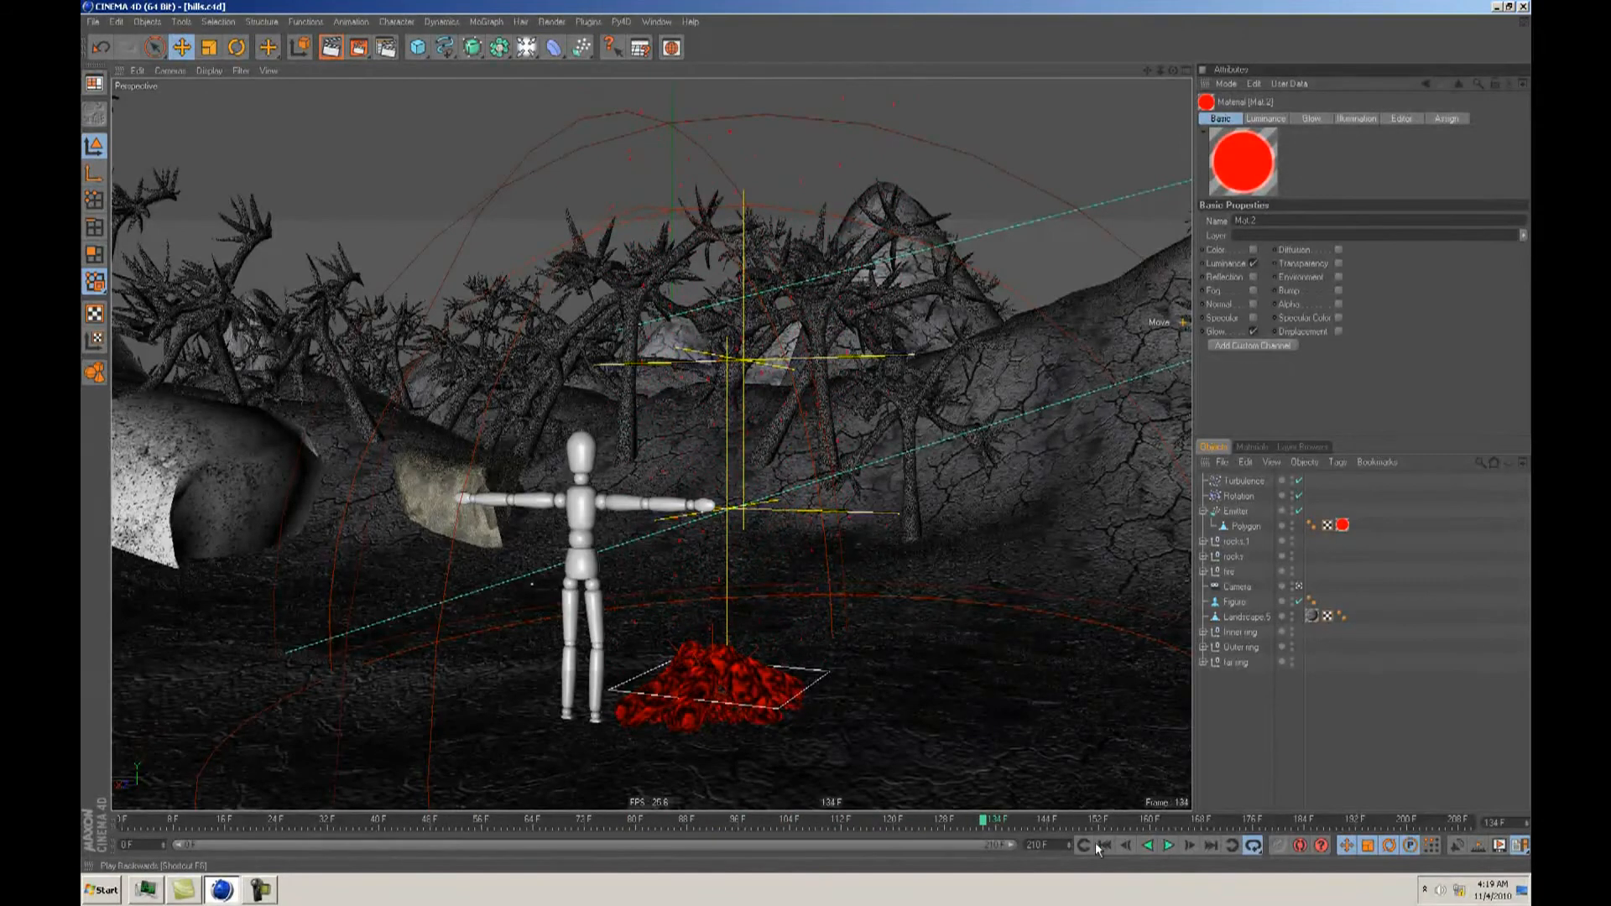
drag(678, 826, 121, 823)
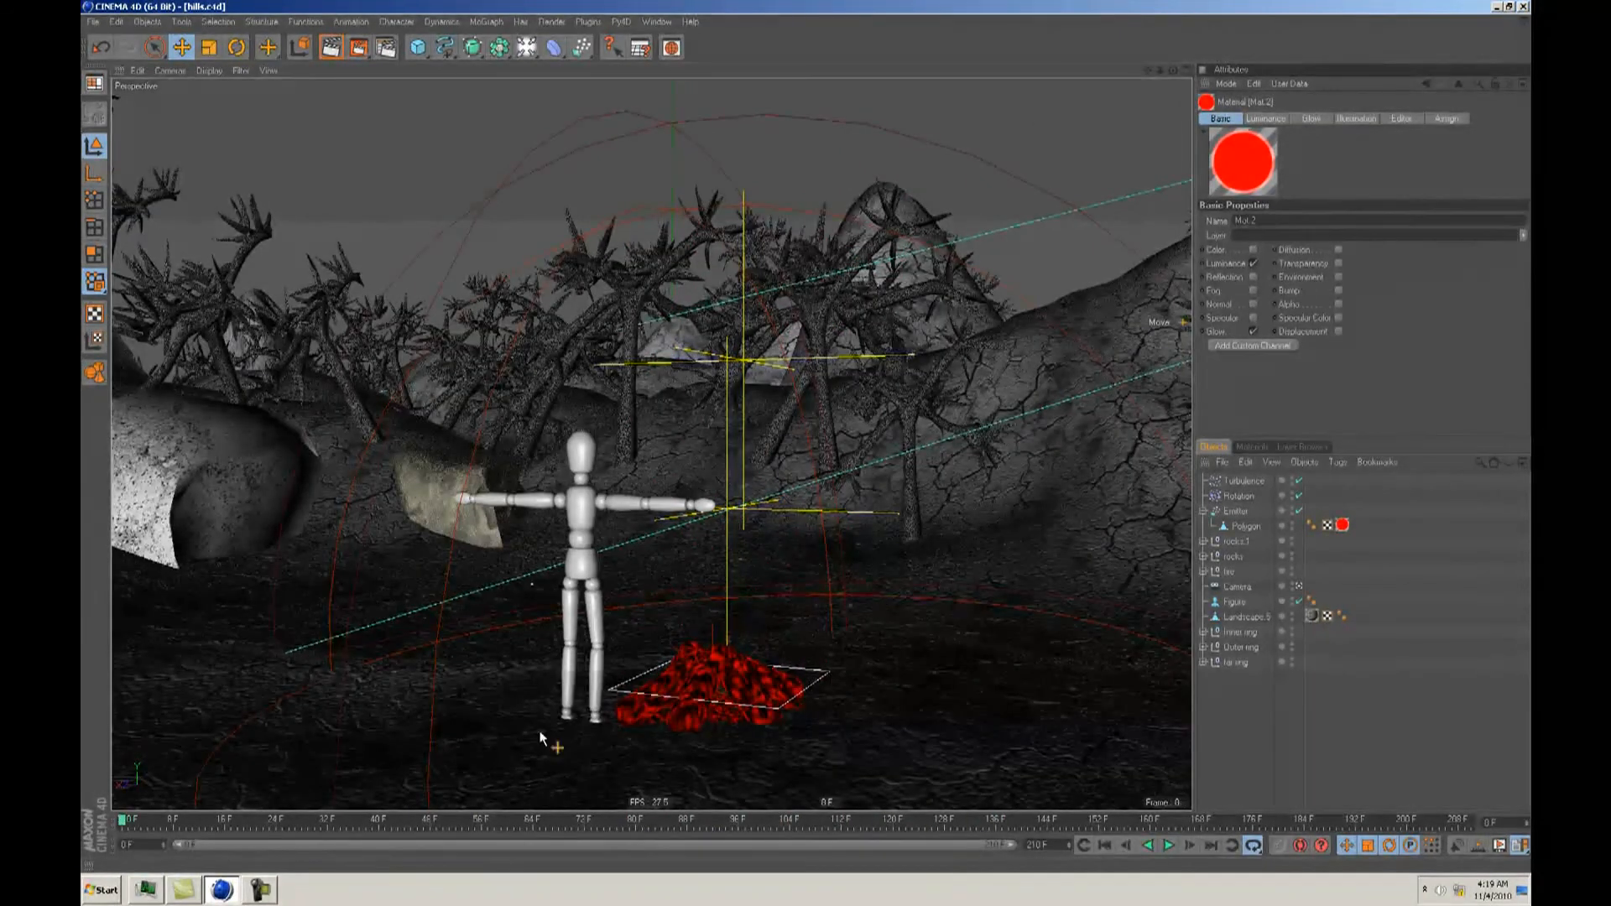
Step: Set the emitter's Start Emission to -120 F, play the animation and return to the first frame
click(1241, 512)
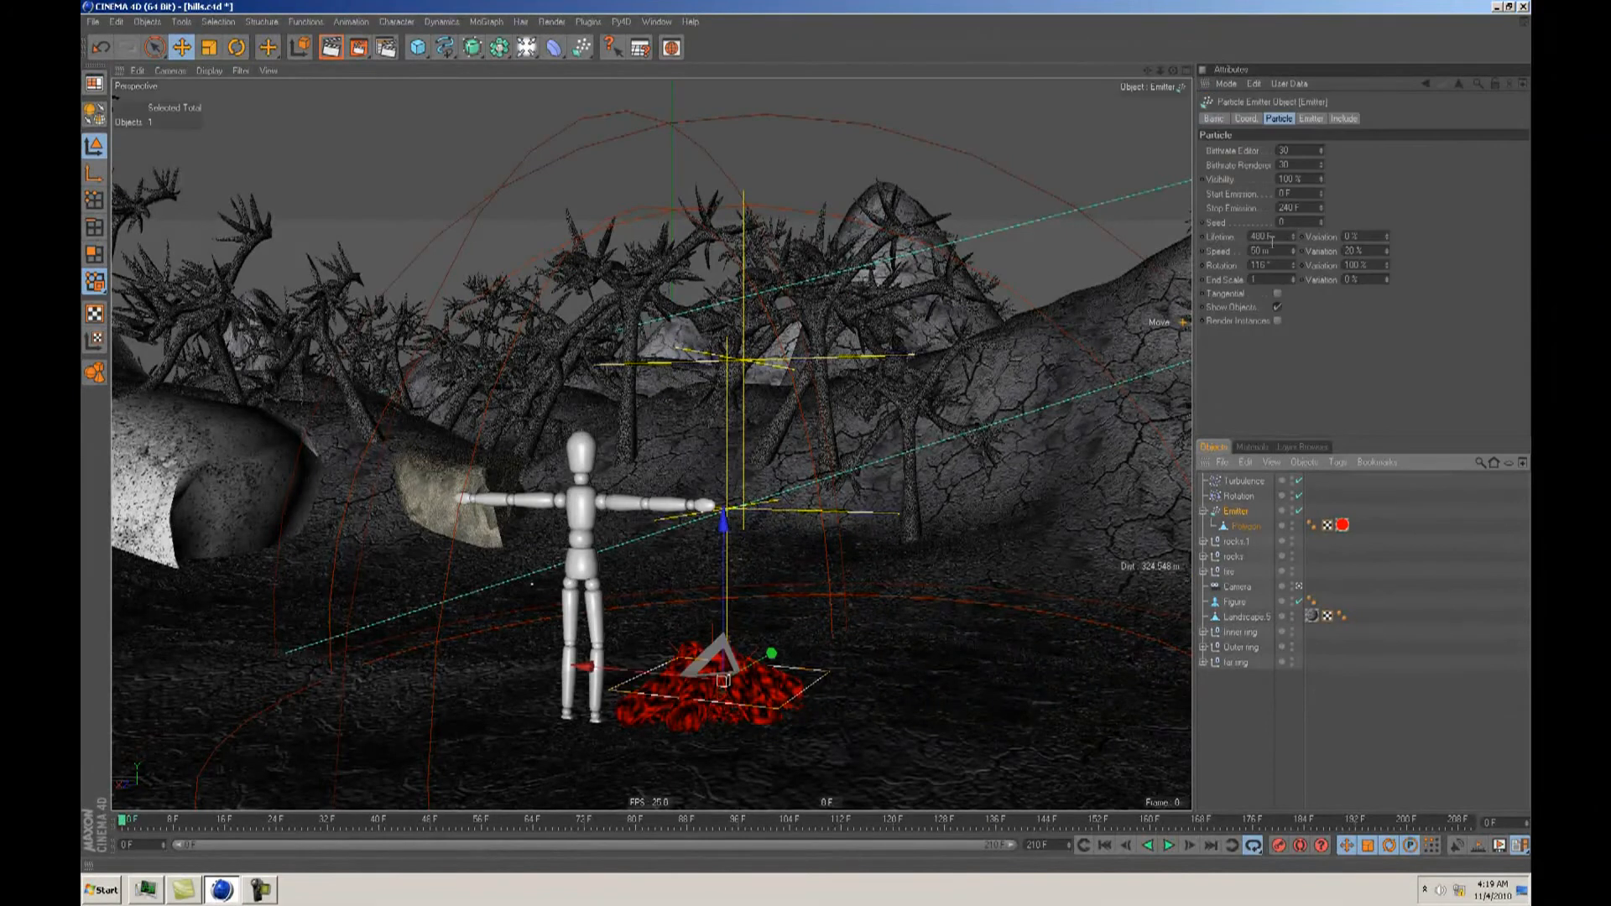
click(1295, 194)
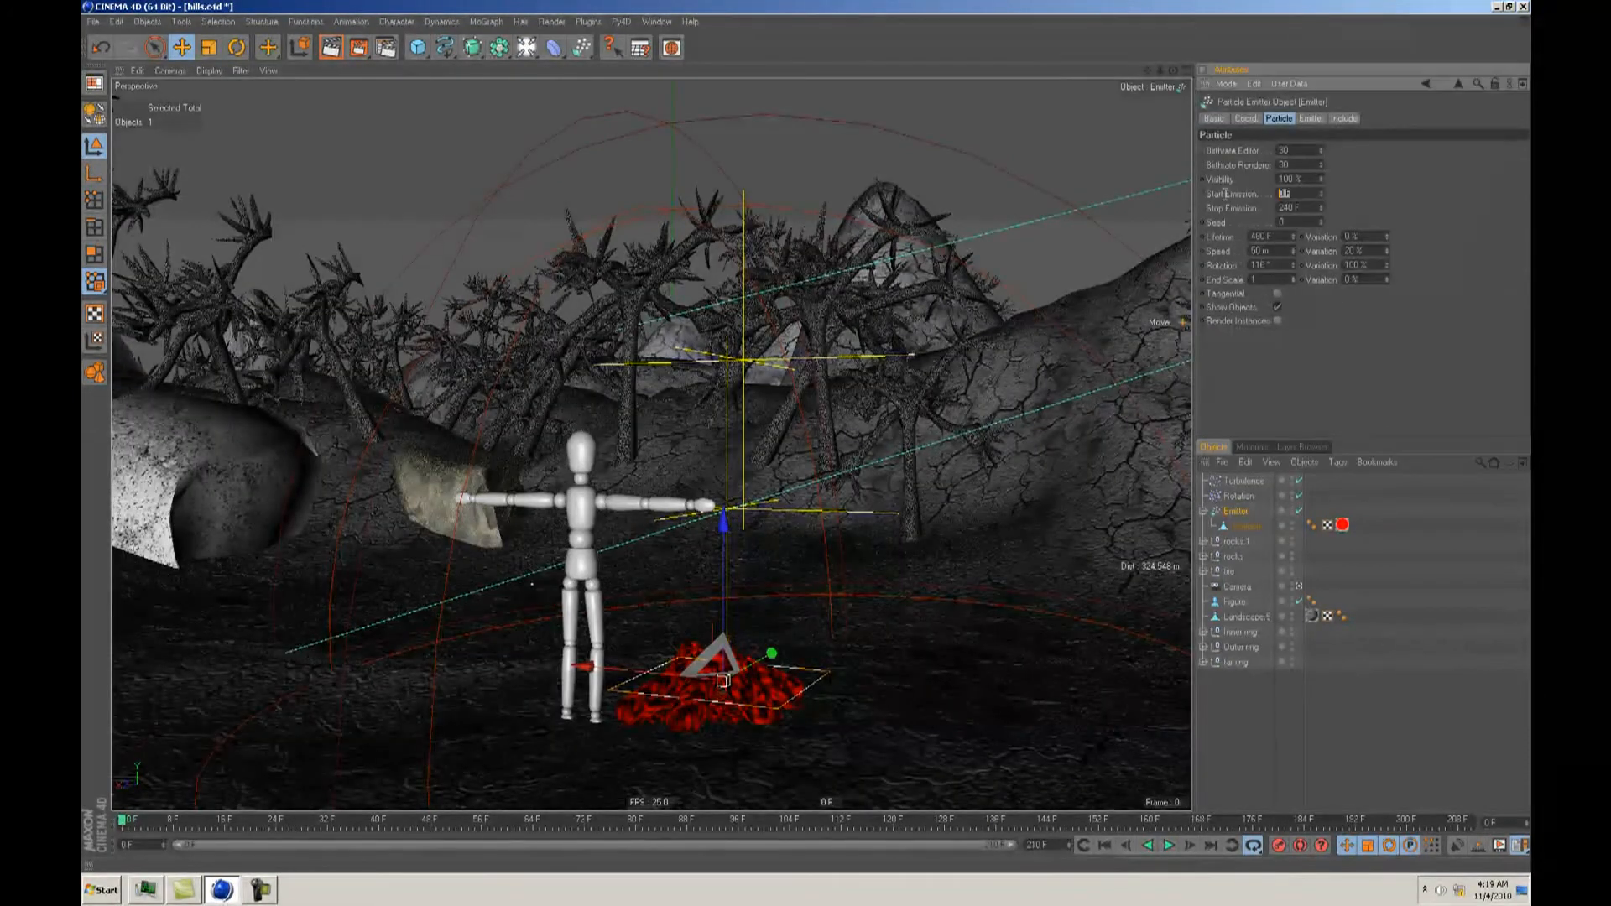
text(-120)
click(1166, 844)
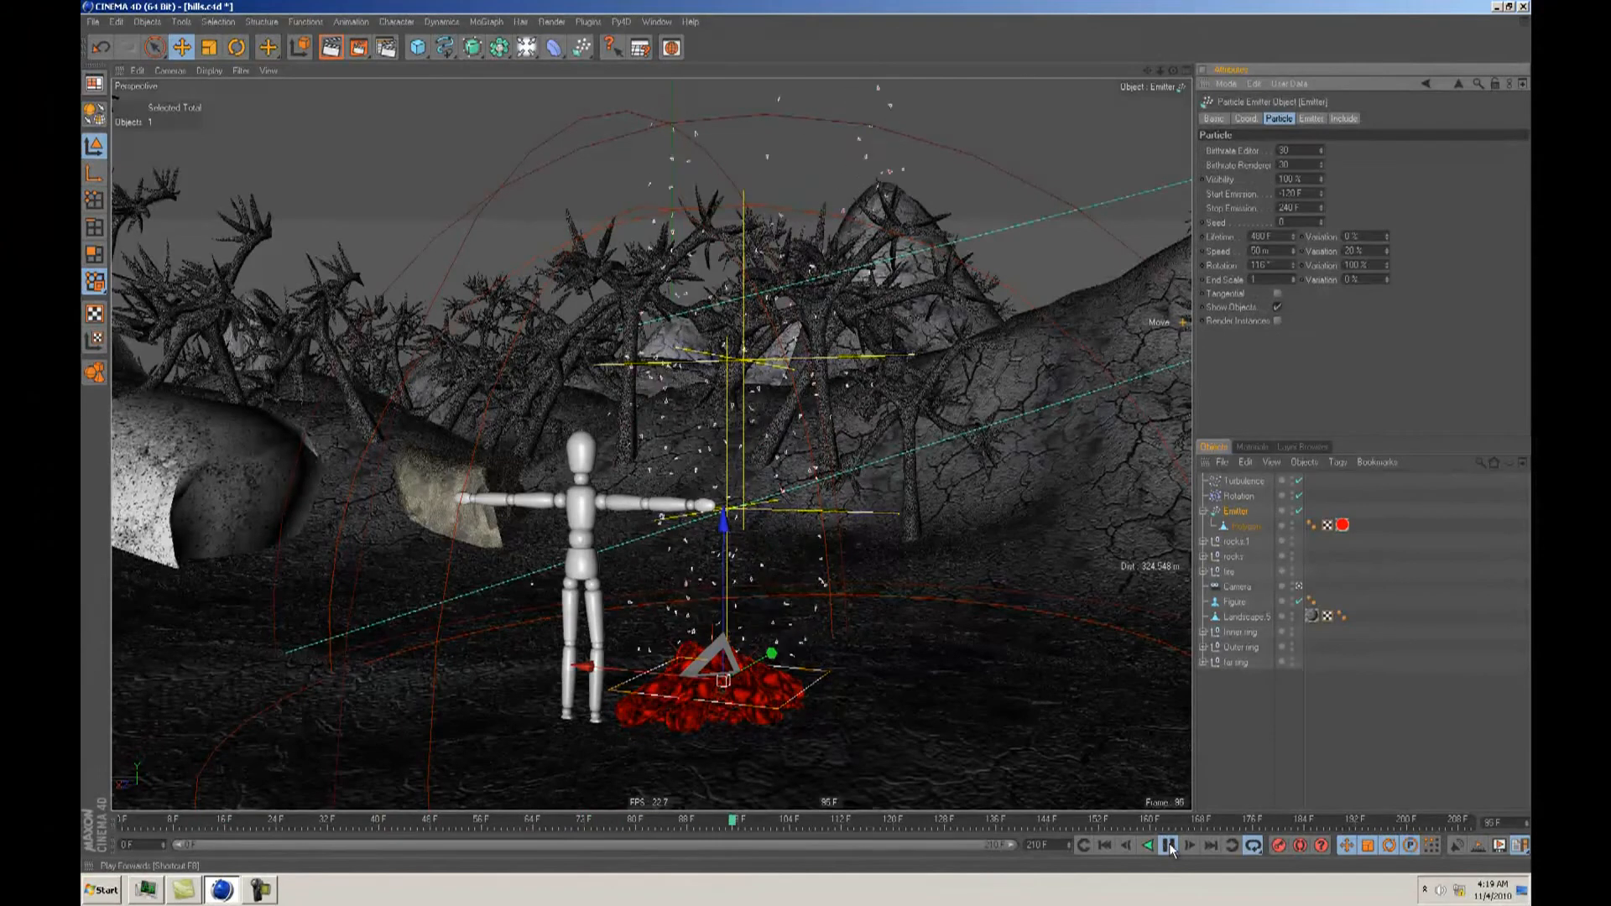
click(1169, 845)
click(1106, 846)
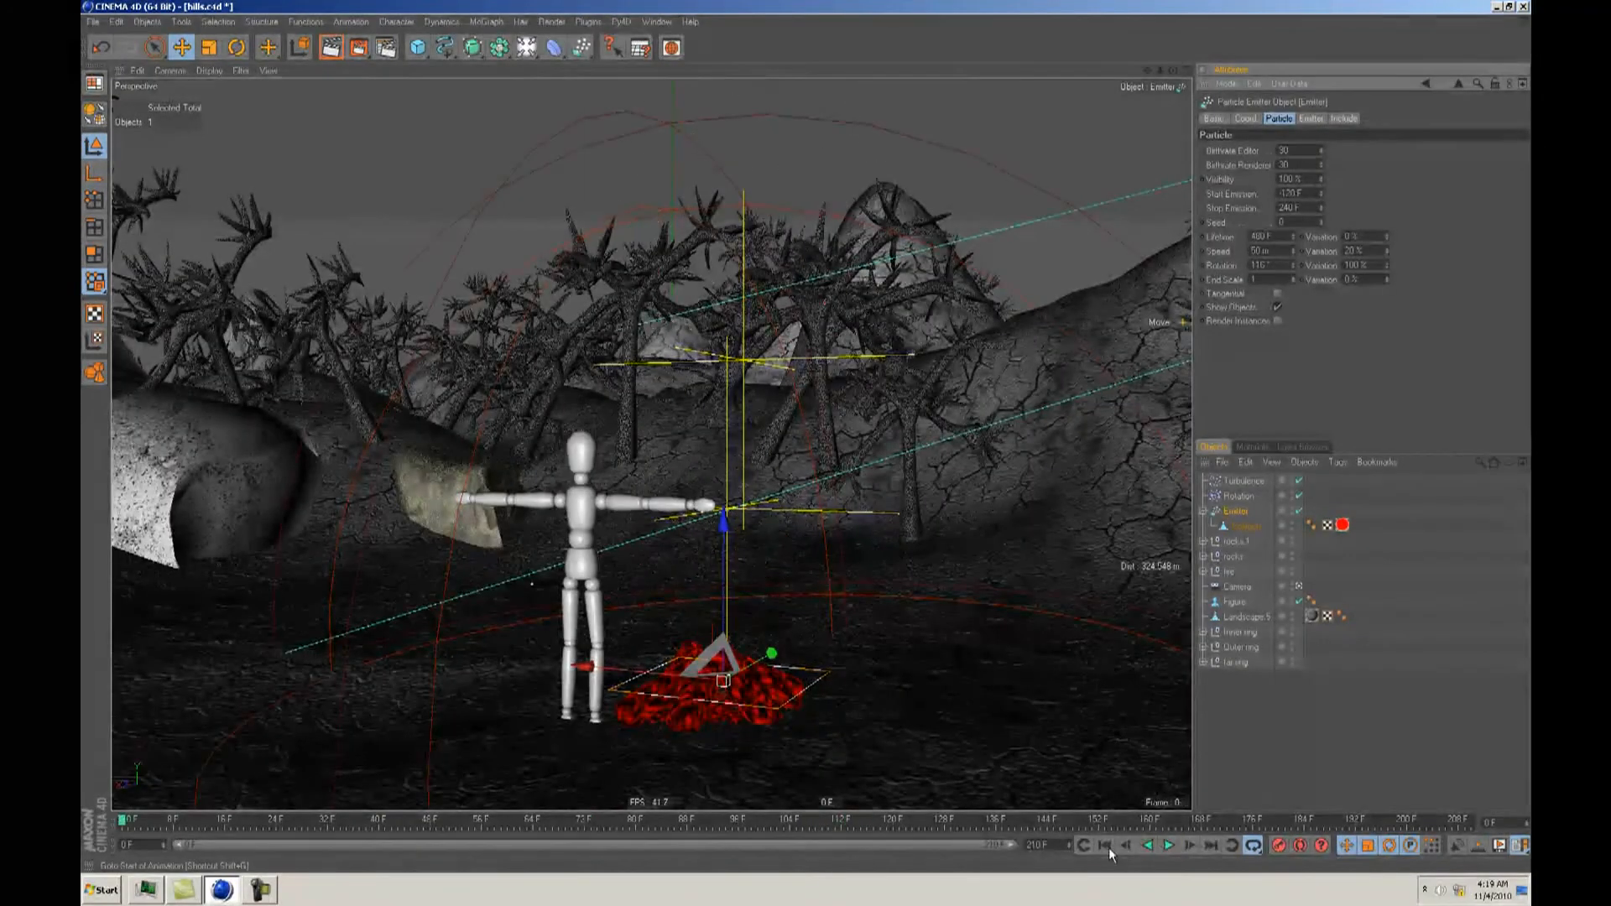
Step: Deselect the emitter and replay the animation from the start to frame 120
click(1277, 726)
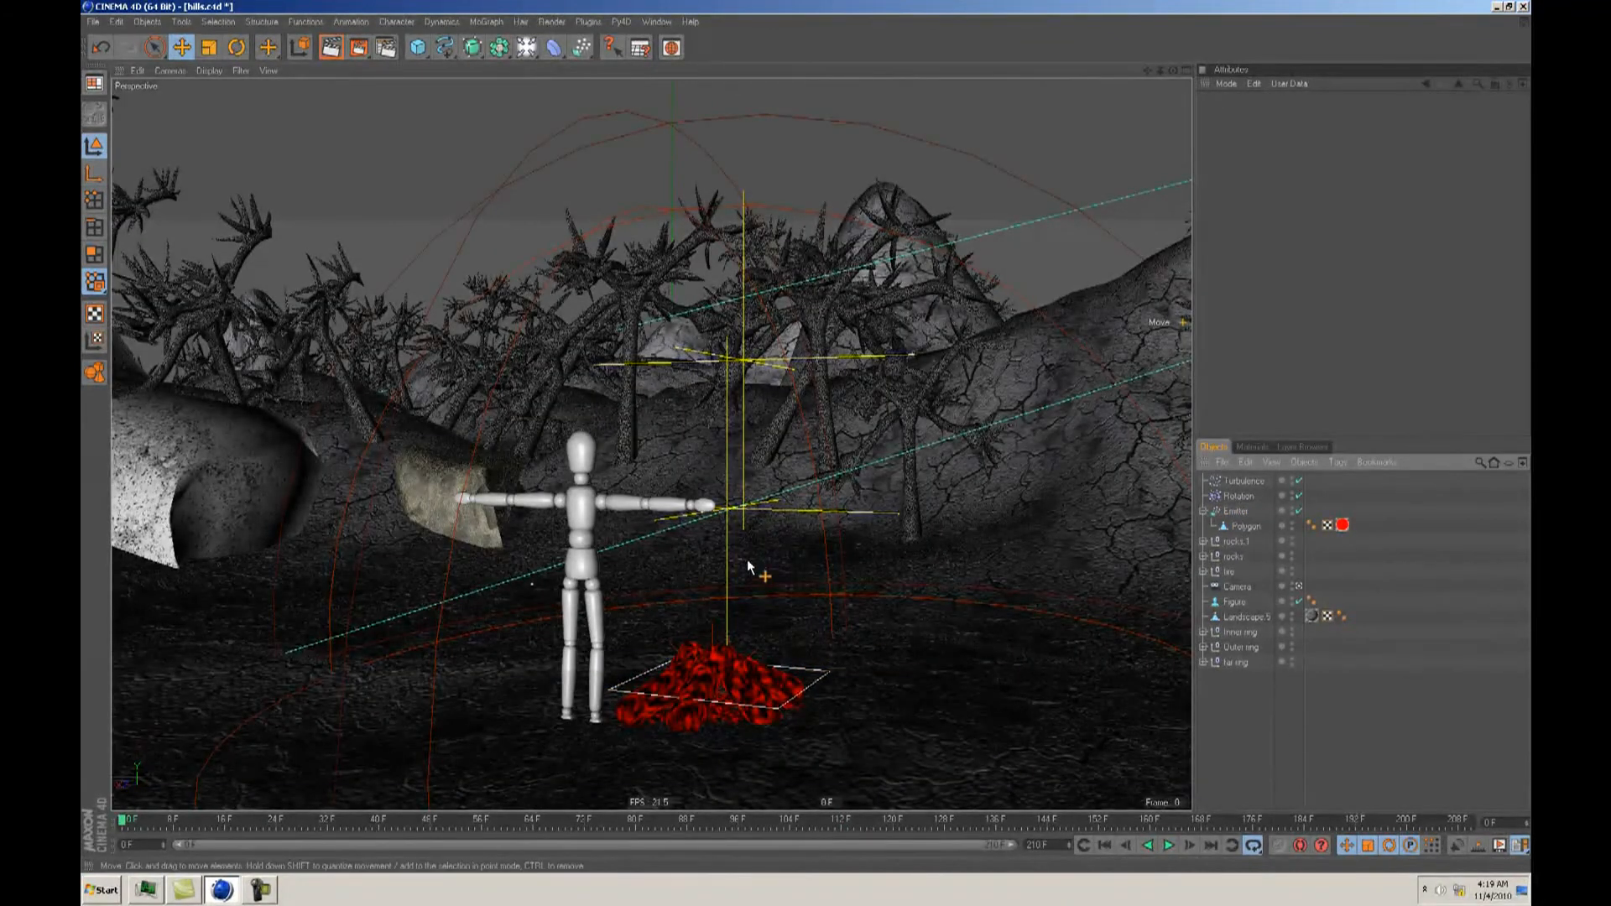
drag(423, 823, 82, 835)
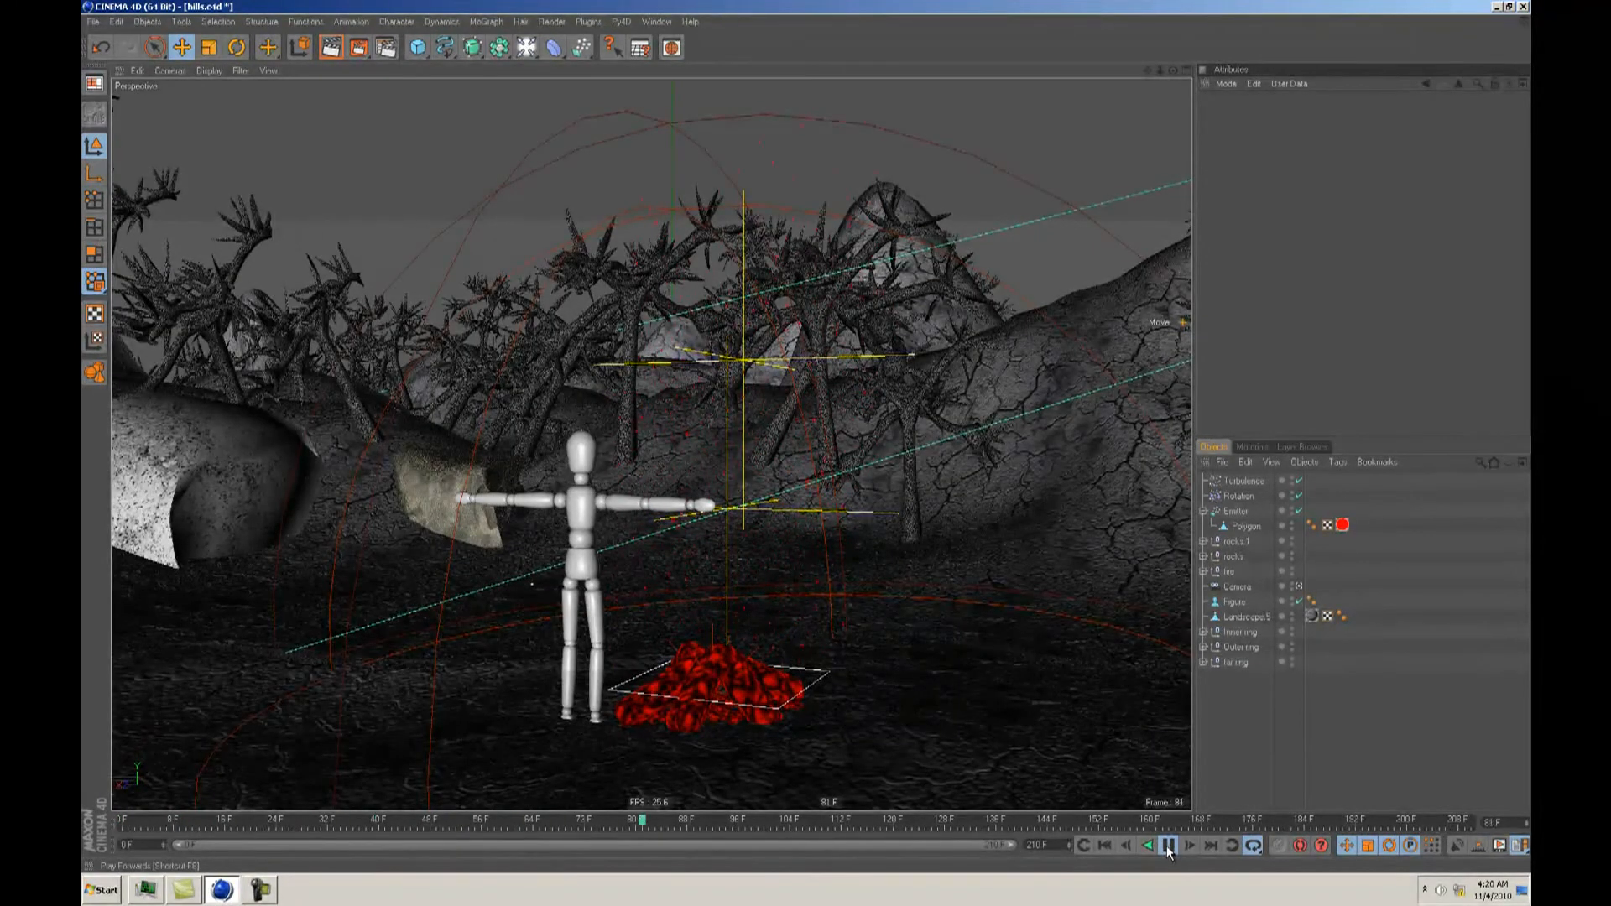
click(1168, 846)
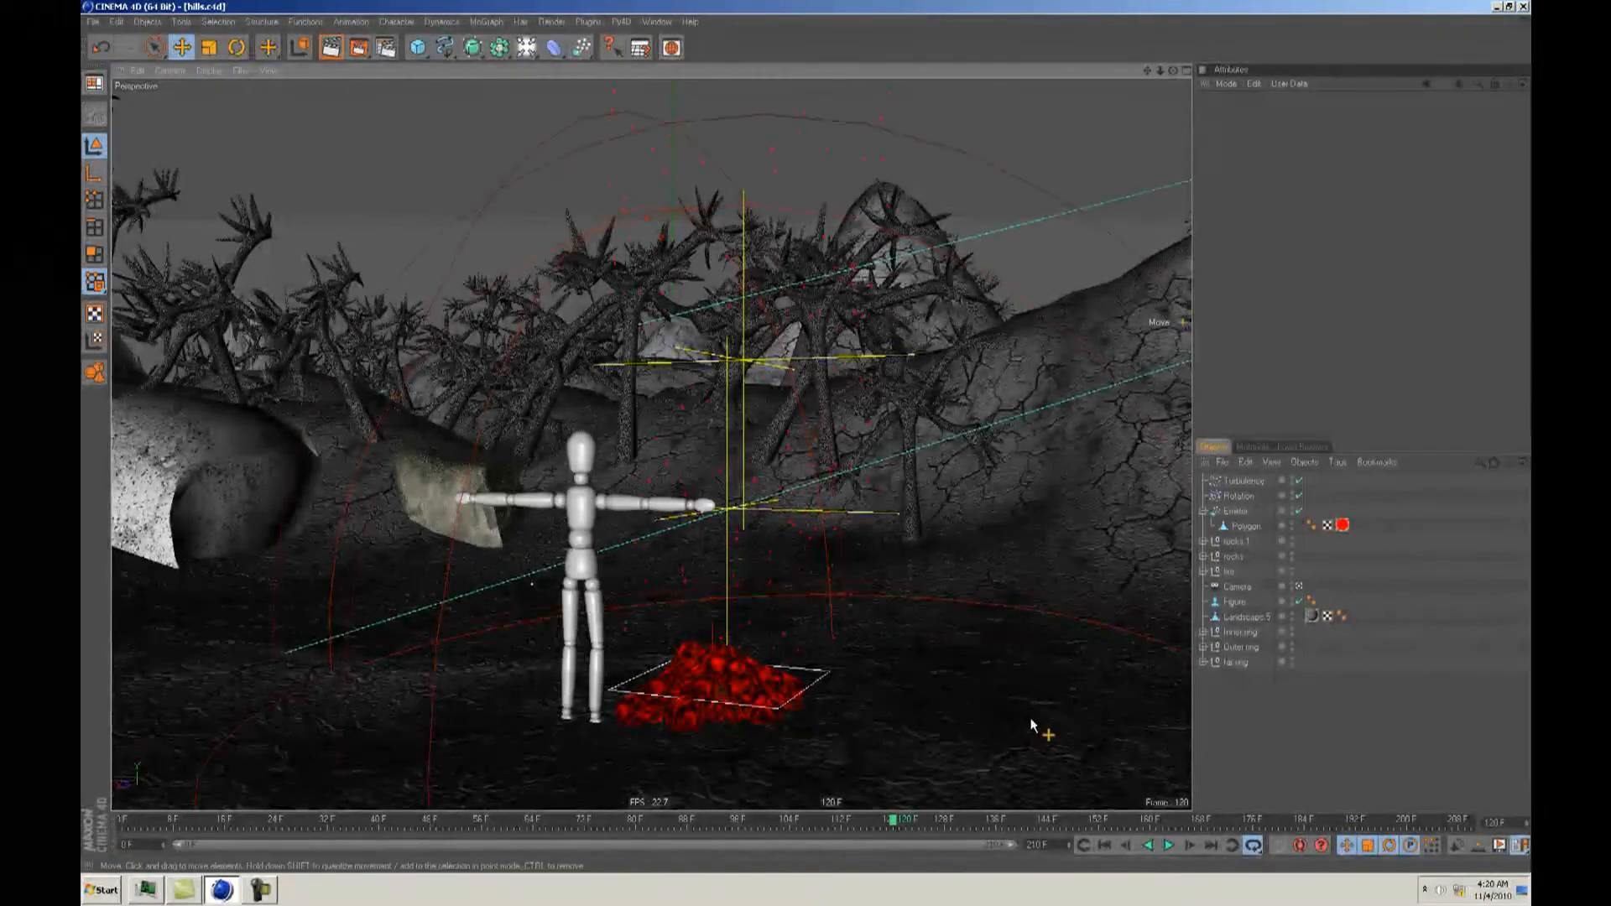
Step: Move the polygon out of the emitter to the top of the object list and disable the Emitter, Turbulence and Rotation objects
drag(1245, 511, 1246, 506)
click(1240, 528)
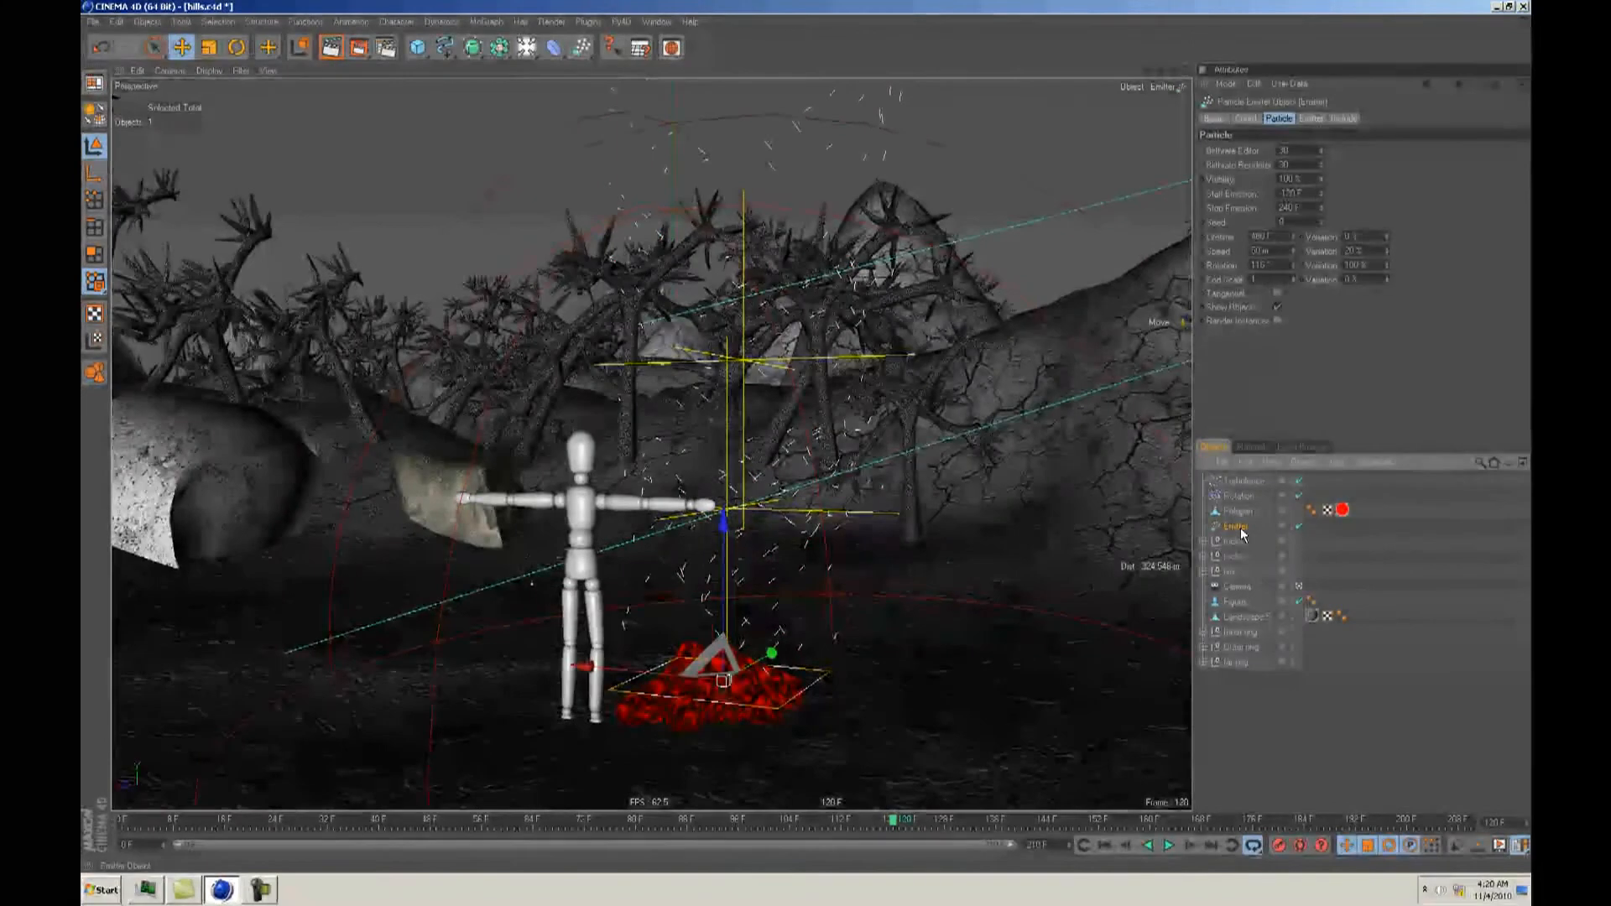
click(1299, 527)
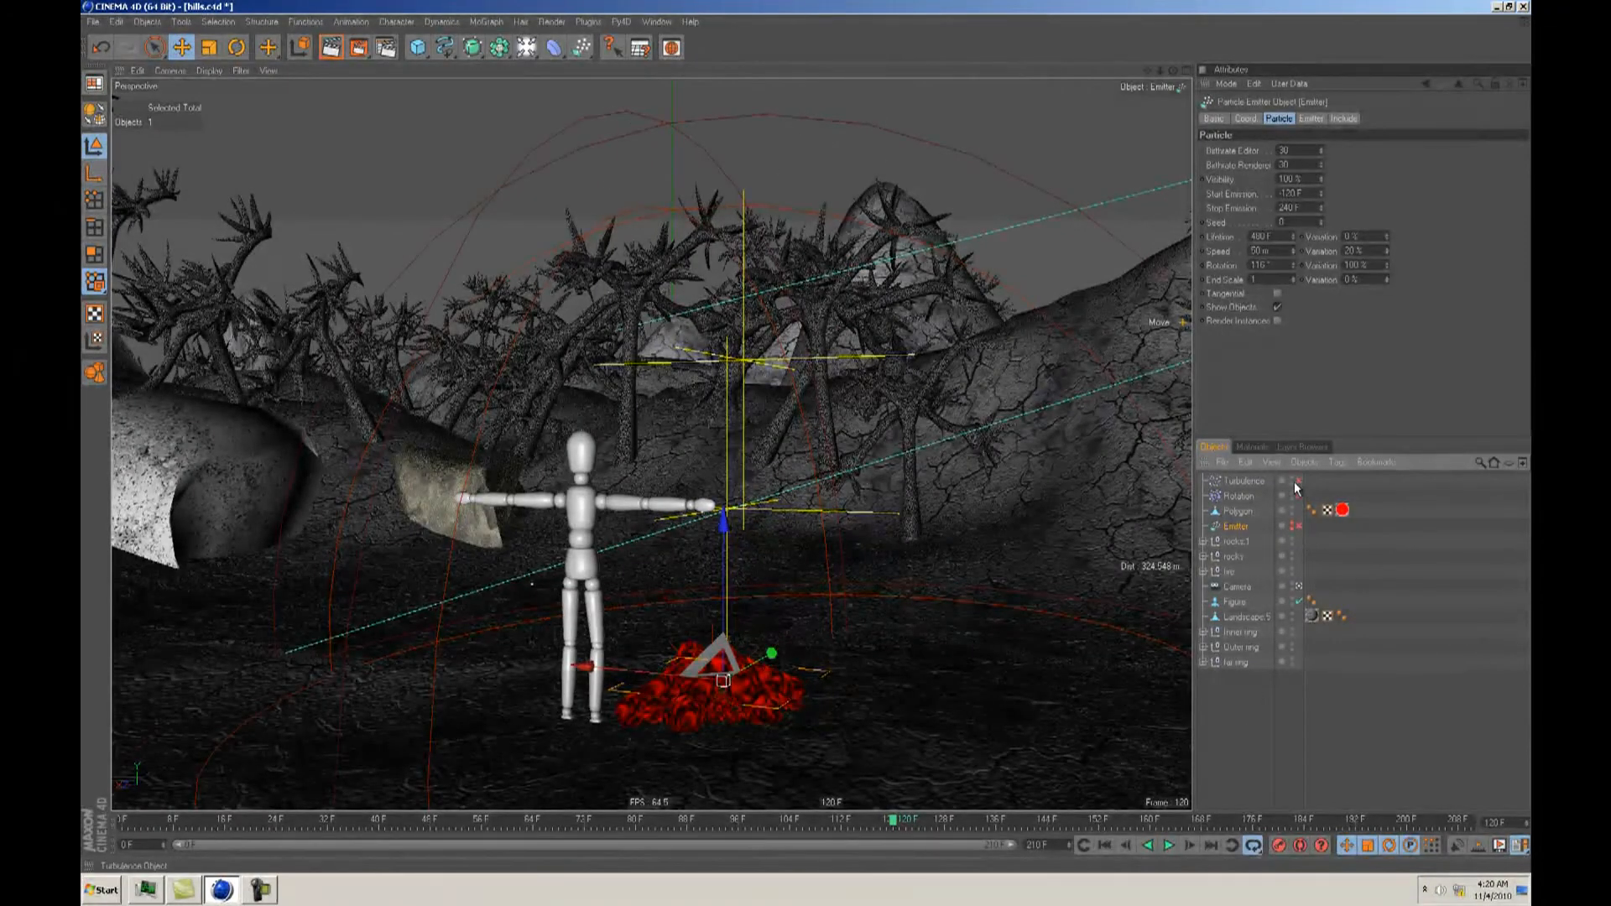
click(1296, 496)
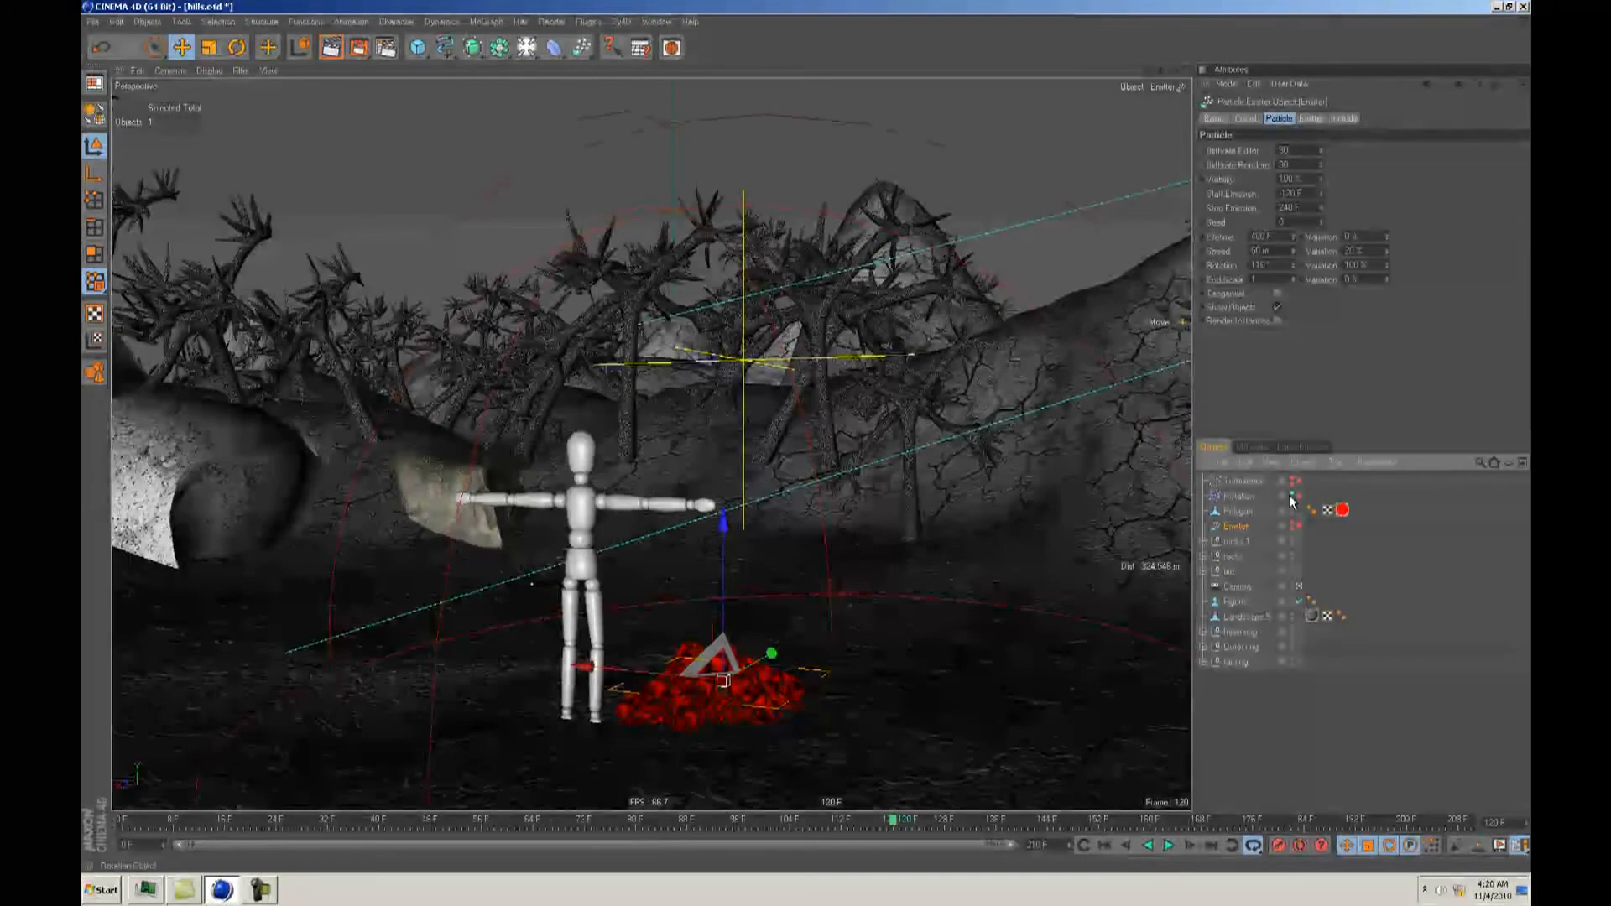
click(1241, 500)
mouse_move(1238, 514)
mouse_down()
mouse_move(1235, 481)
mouse_move(1235, 501)
mouse_up()
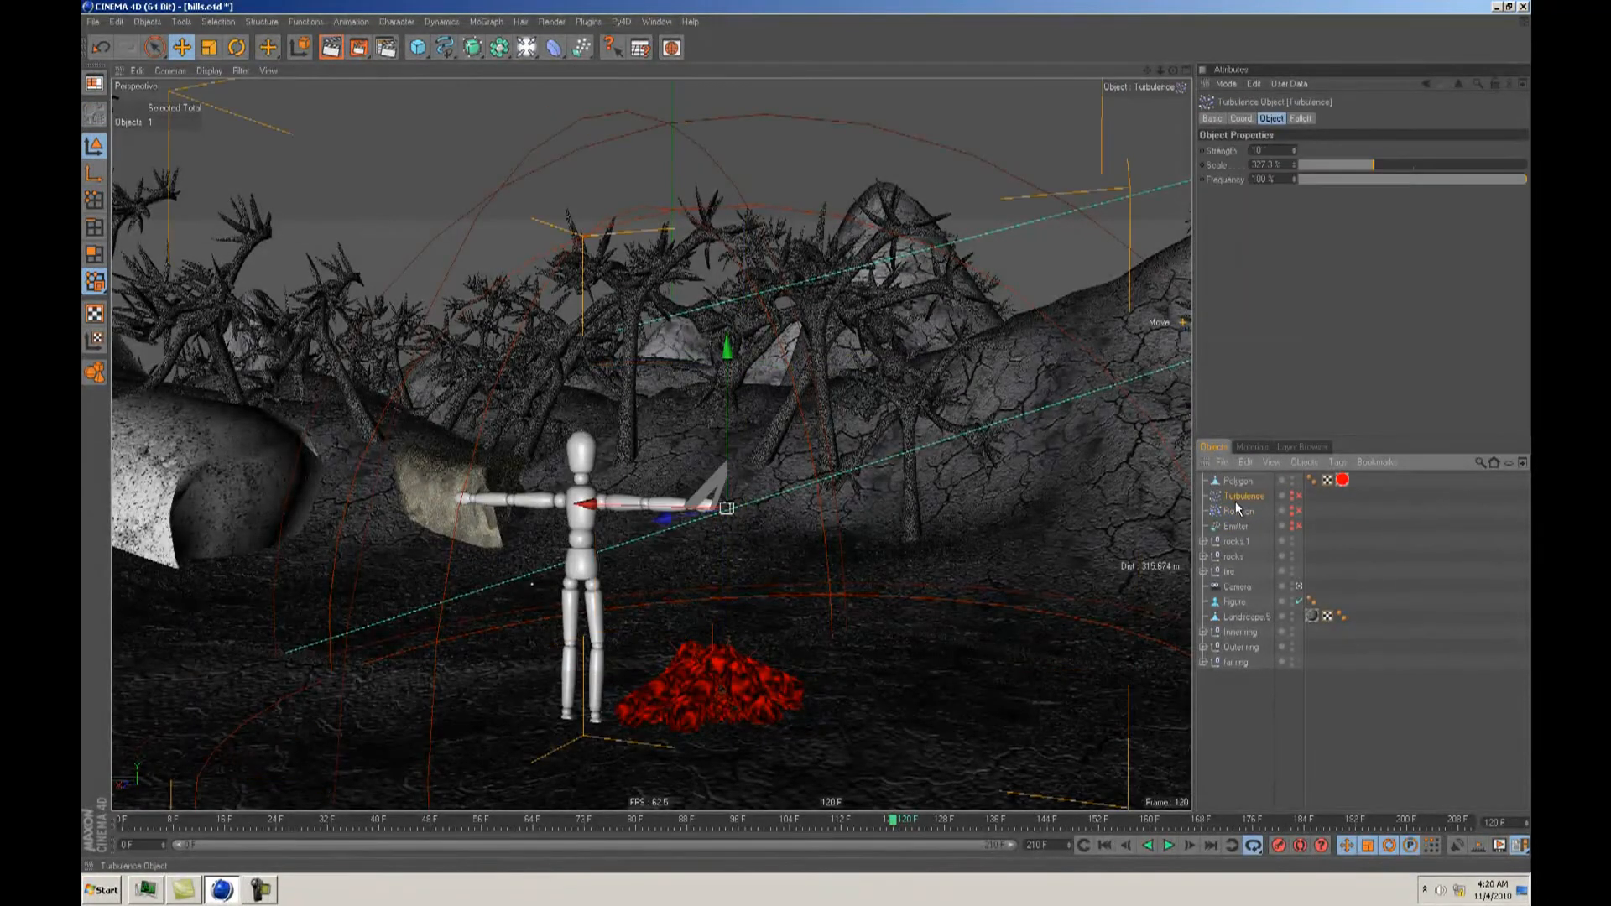
click(1248, 732)
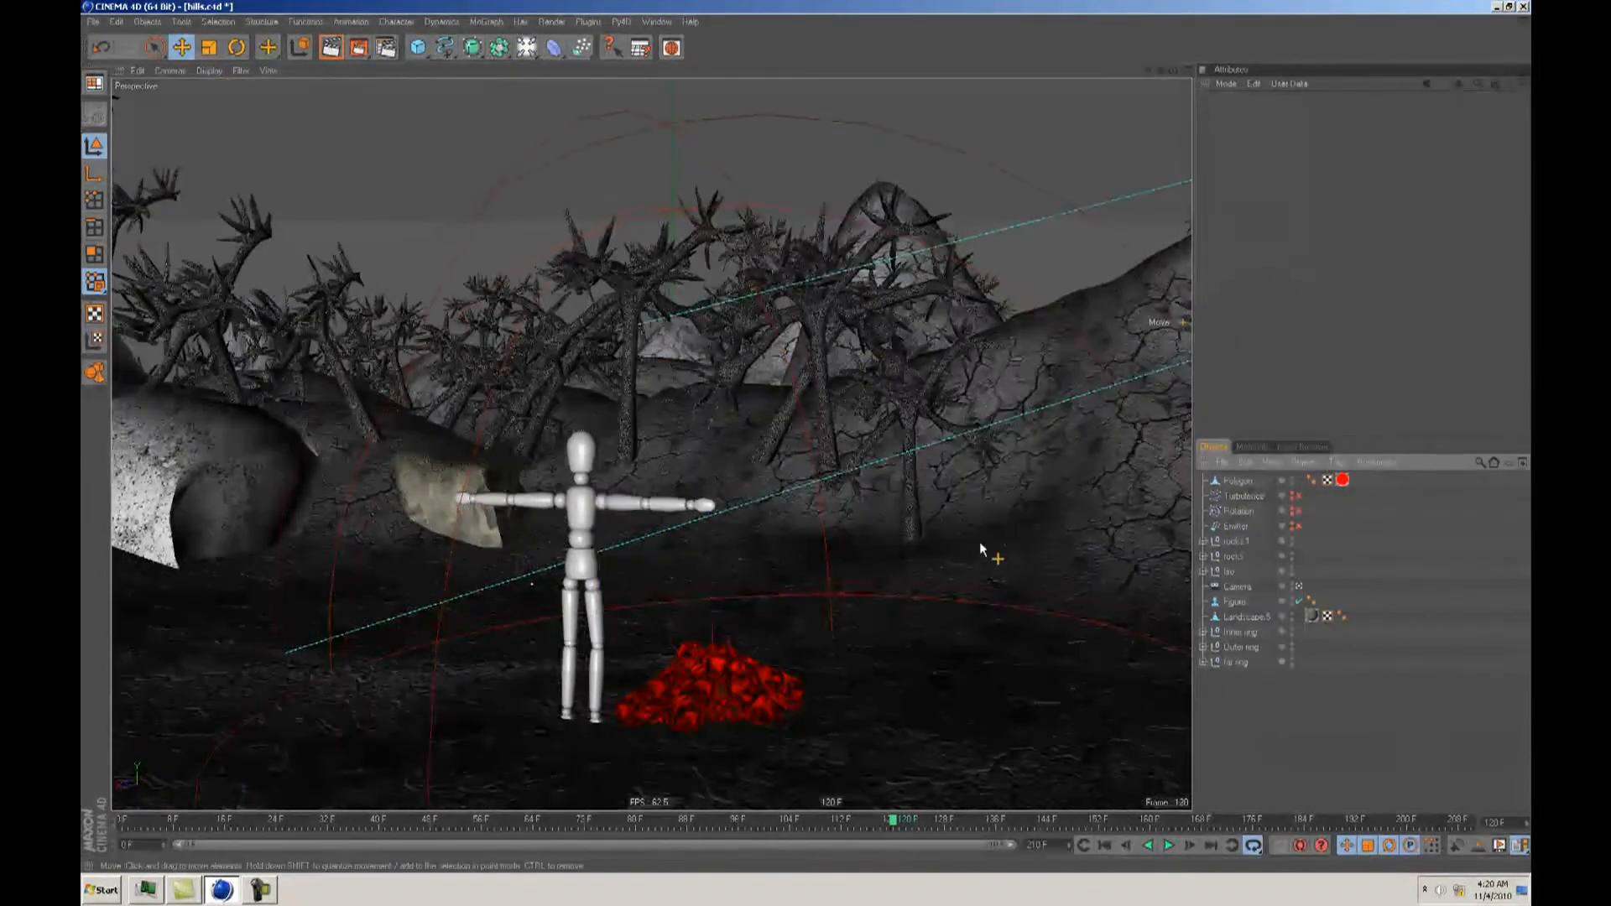
Step: Add a Helix spline and scale it down evenly to a radius of about 29 m
alt+drag(806, 440, 980, 549)
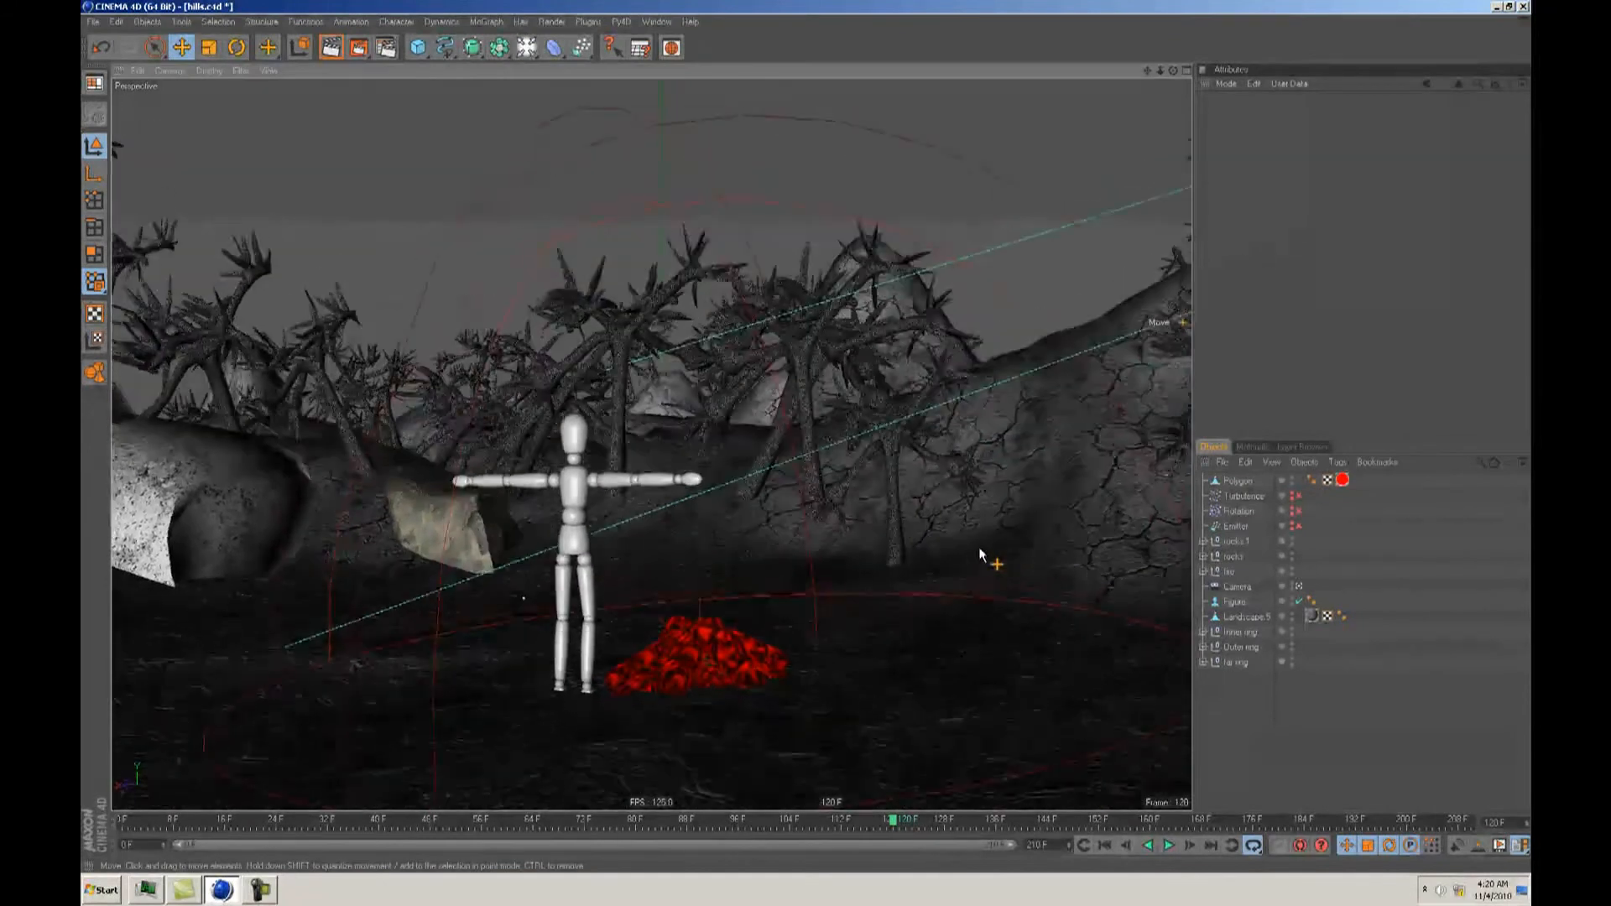
alt+right_drag(980, 550, 806, 438)
alt+drag(804, 436, 820, 439)
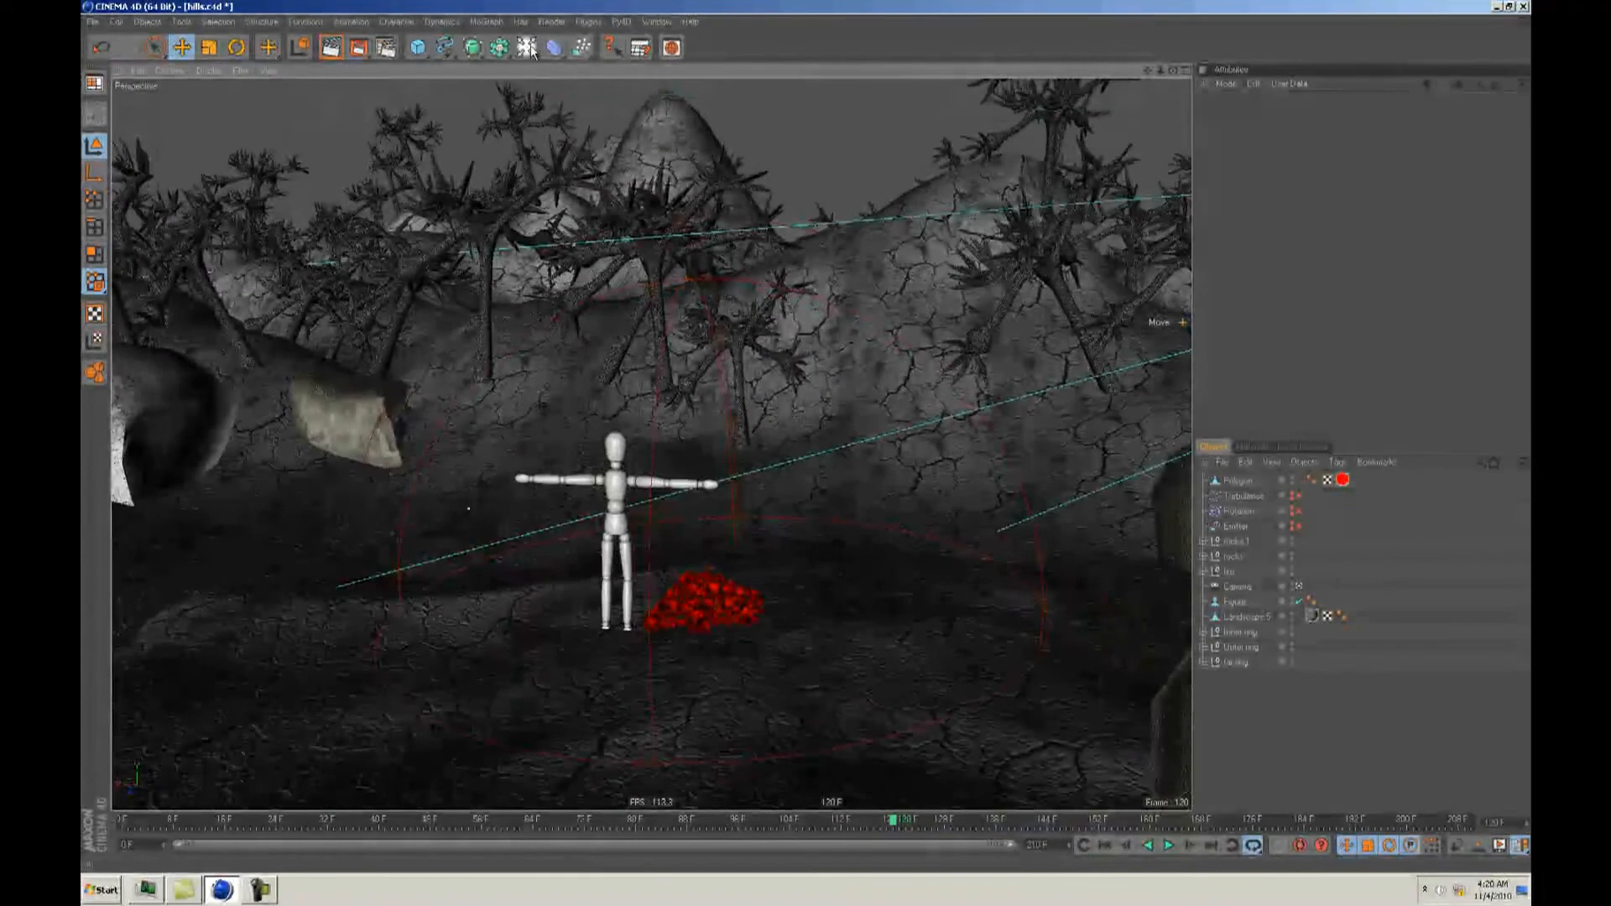
click(446, 49)
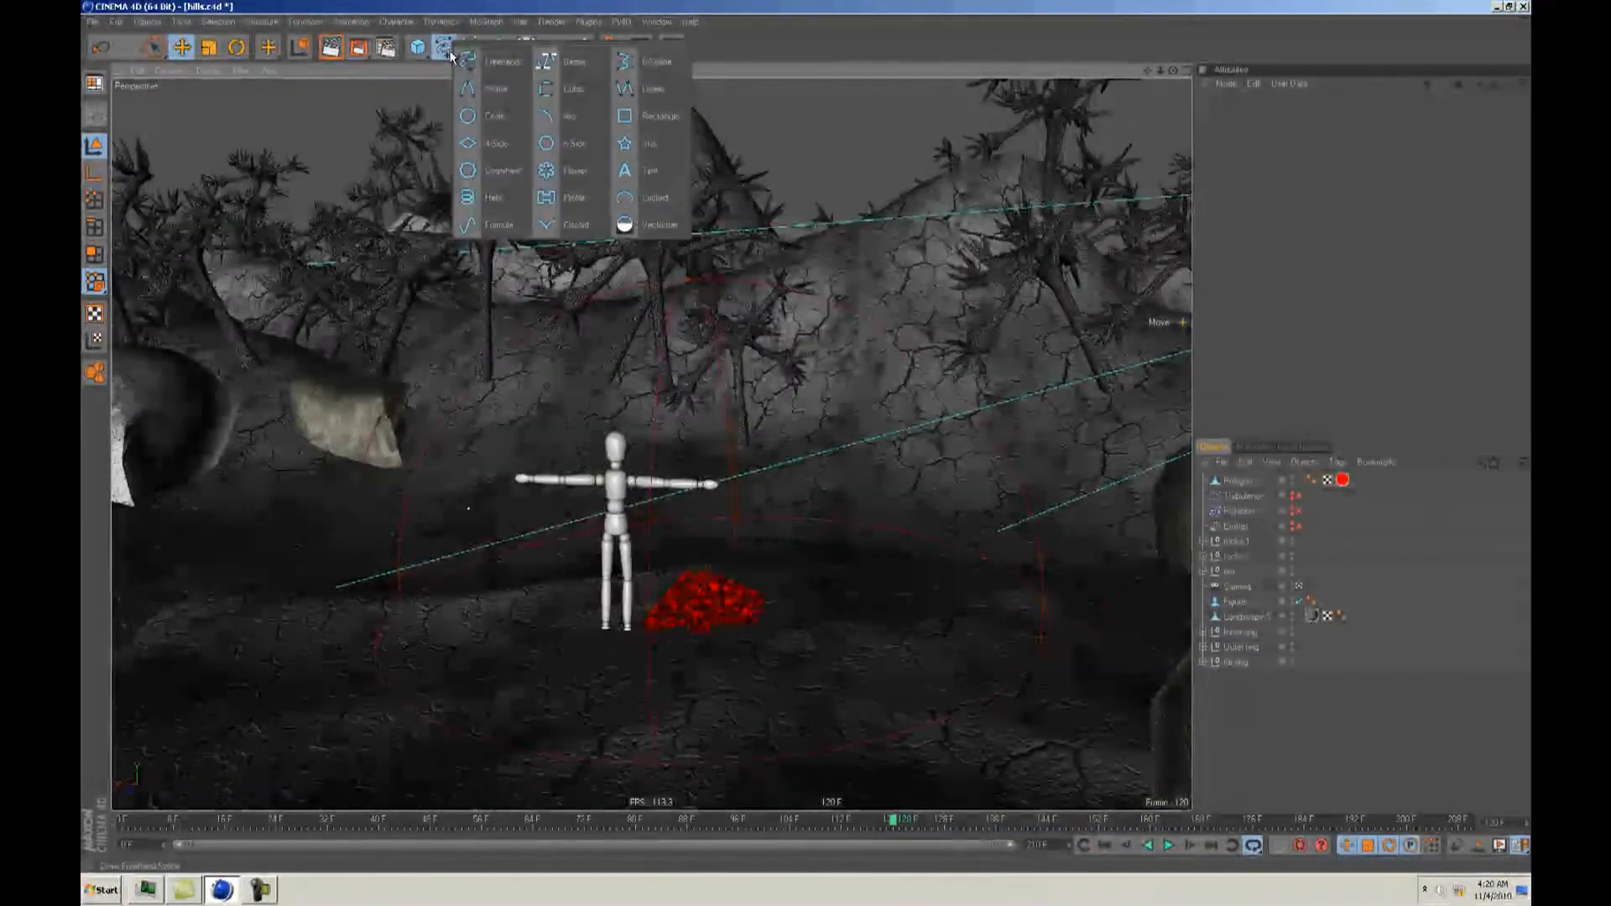
click(494, 193)
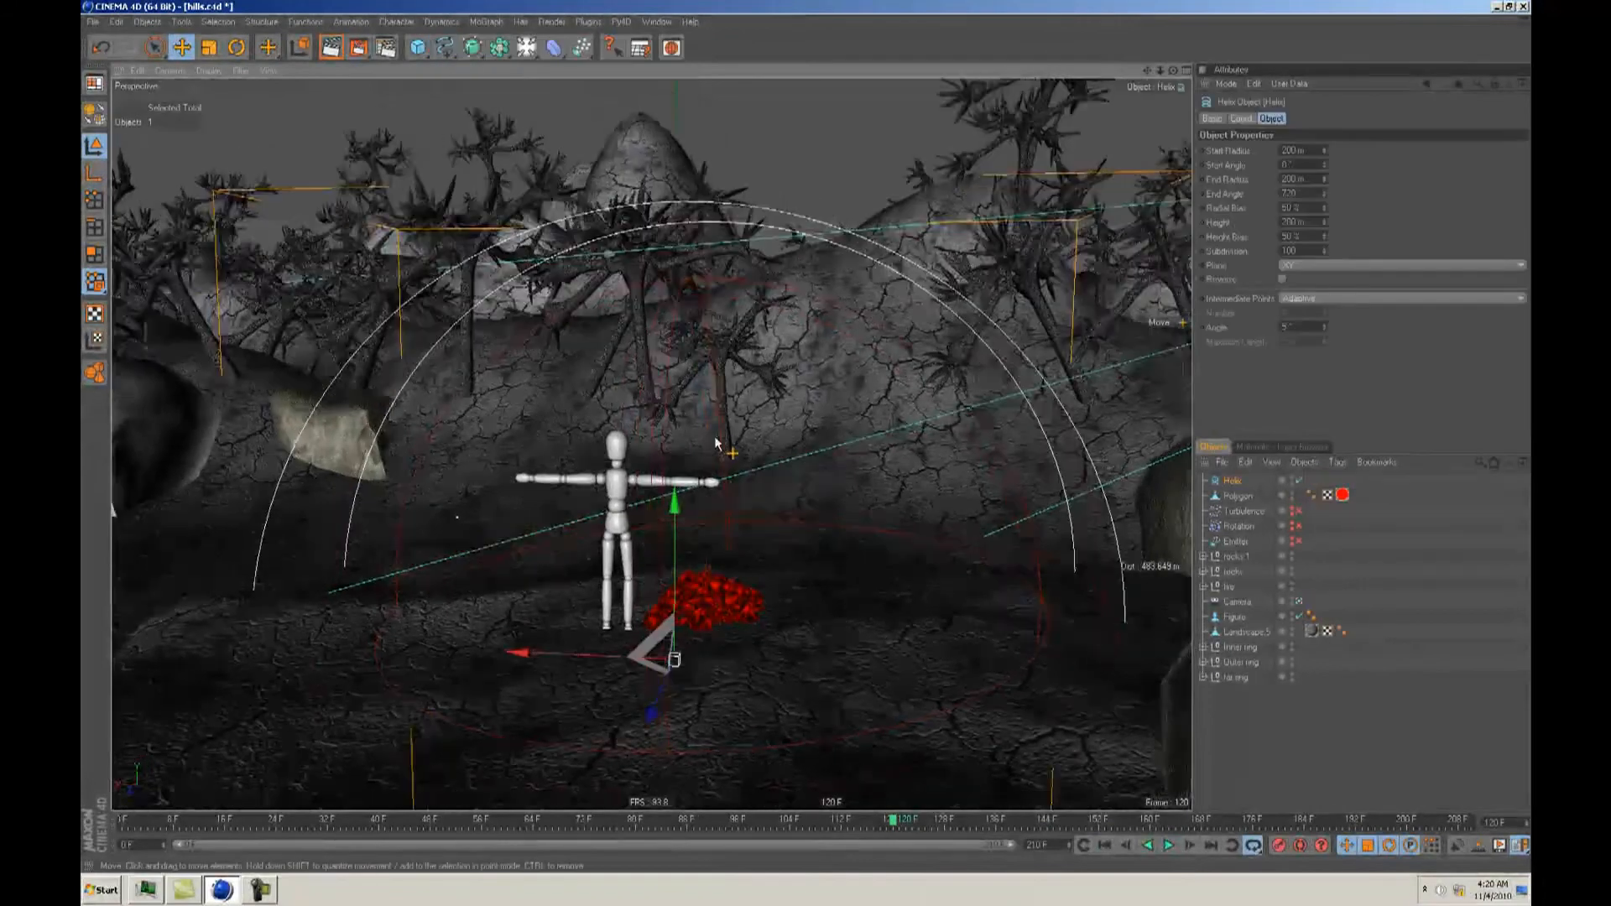
key(t)
drag(836, 488, 815, 380)
key(e)
alt+drag(791, 544, 905, 599)
alt+drag(821, 441, 832, 503)
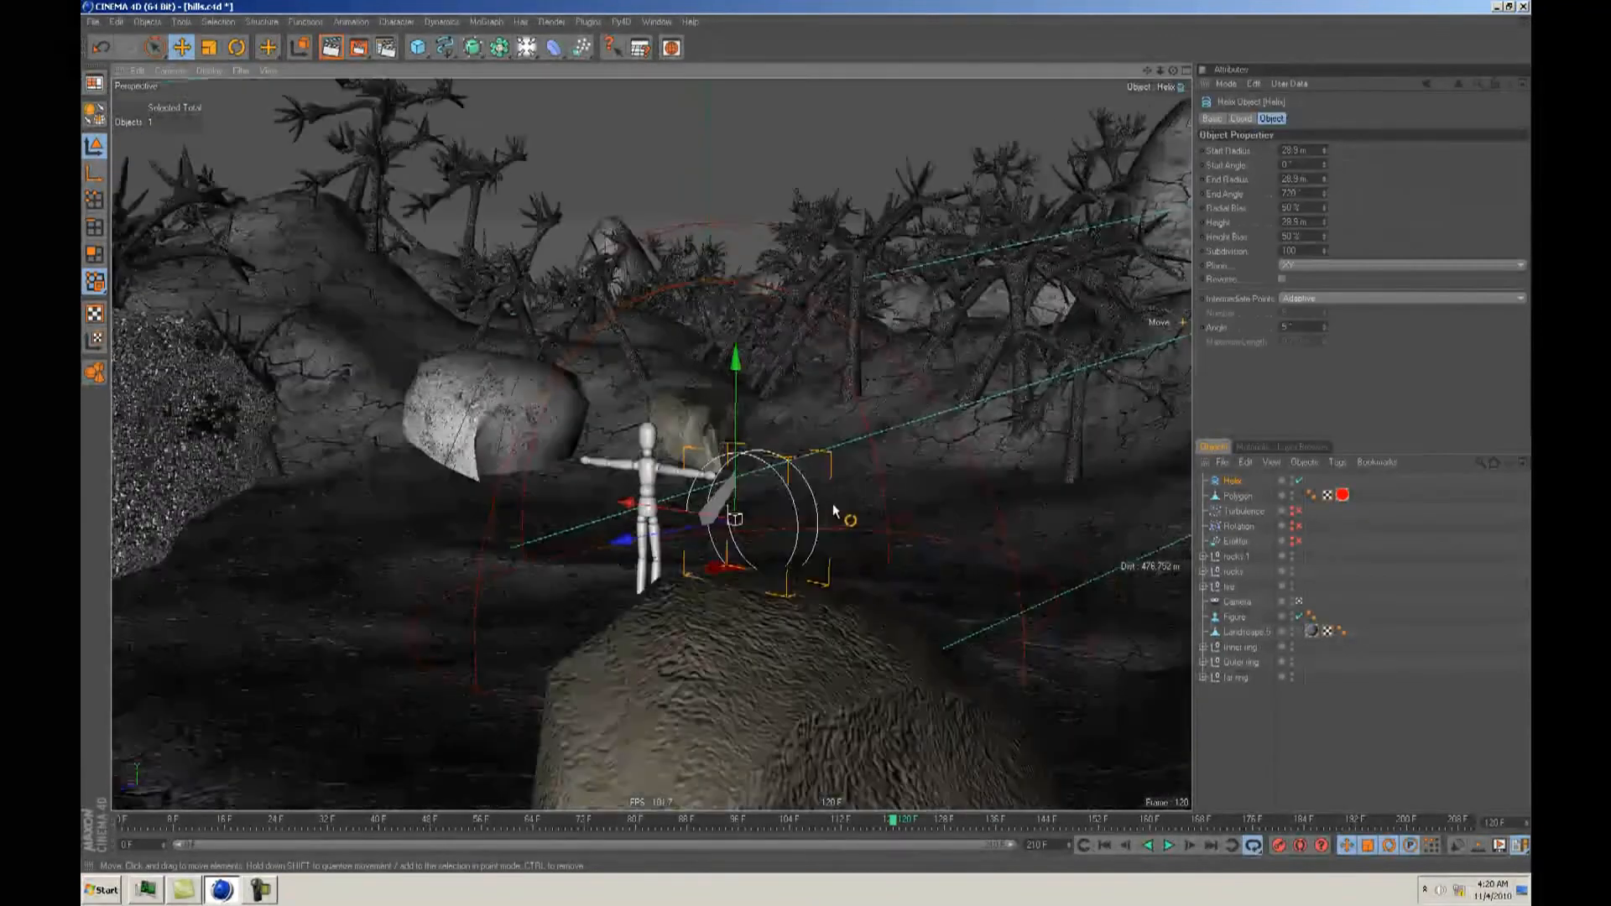
Step: Rotate the helix so its coils stand upright above the fire logs beside the figure
key(r)
drag(697, 475, 696, 601)
key(e)
alt+drag(859, 552, 806, 438)
mouse_move(859, 550)
alt+right_down()
mouse_move(807, 438)
mouse_move(842, 555)
alt+right_up()
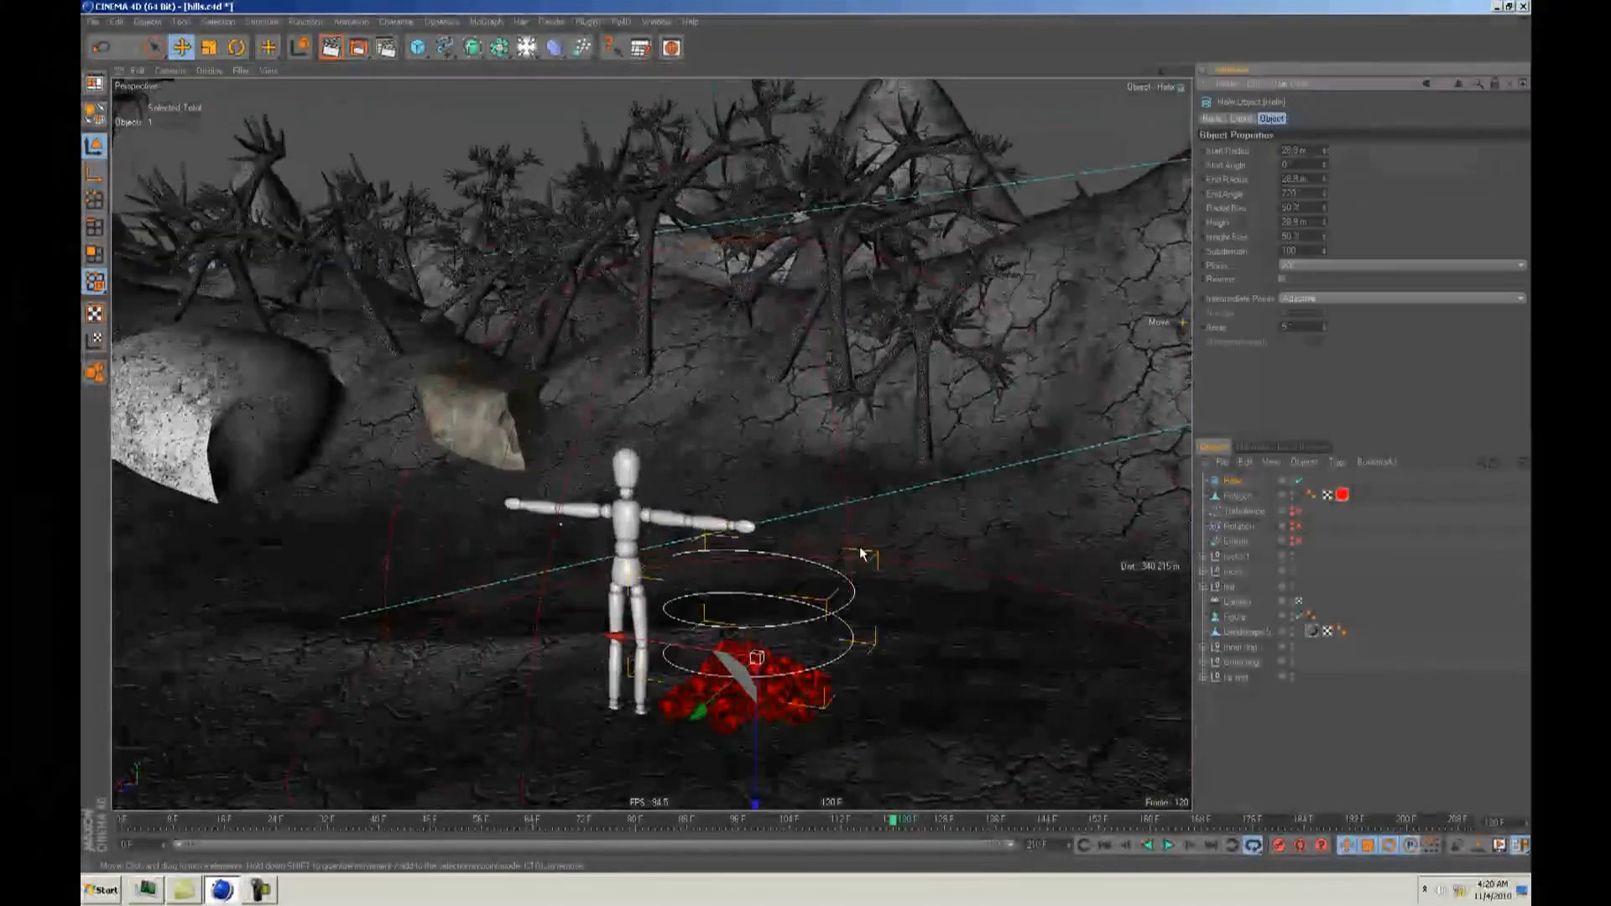
click(842, 556)
alt+drag(842, 557, 854, 587)
alt+drag(805, 436, 805, 423)
Step: Stretch the helix's height to about 539 m and increase its End Angle to add more turns
click(1239, 481)
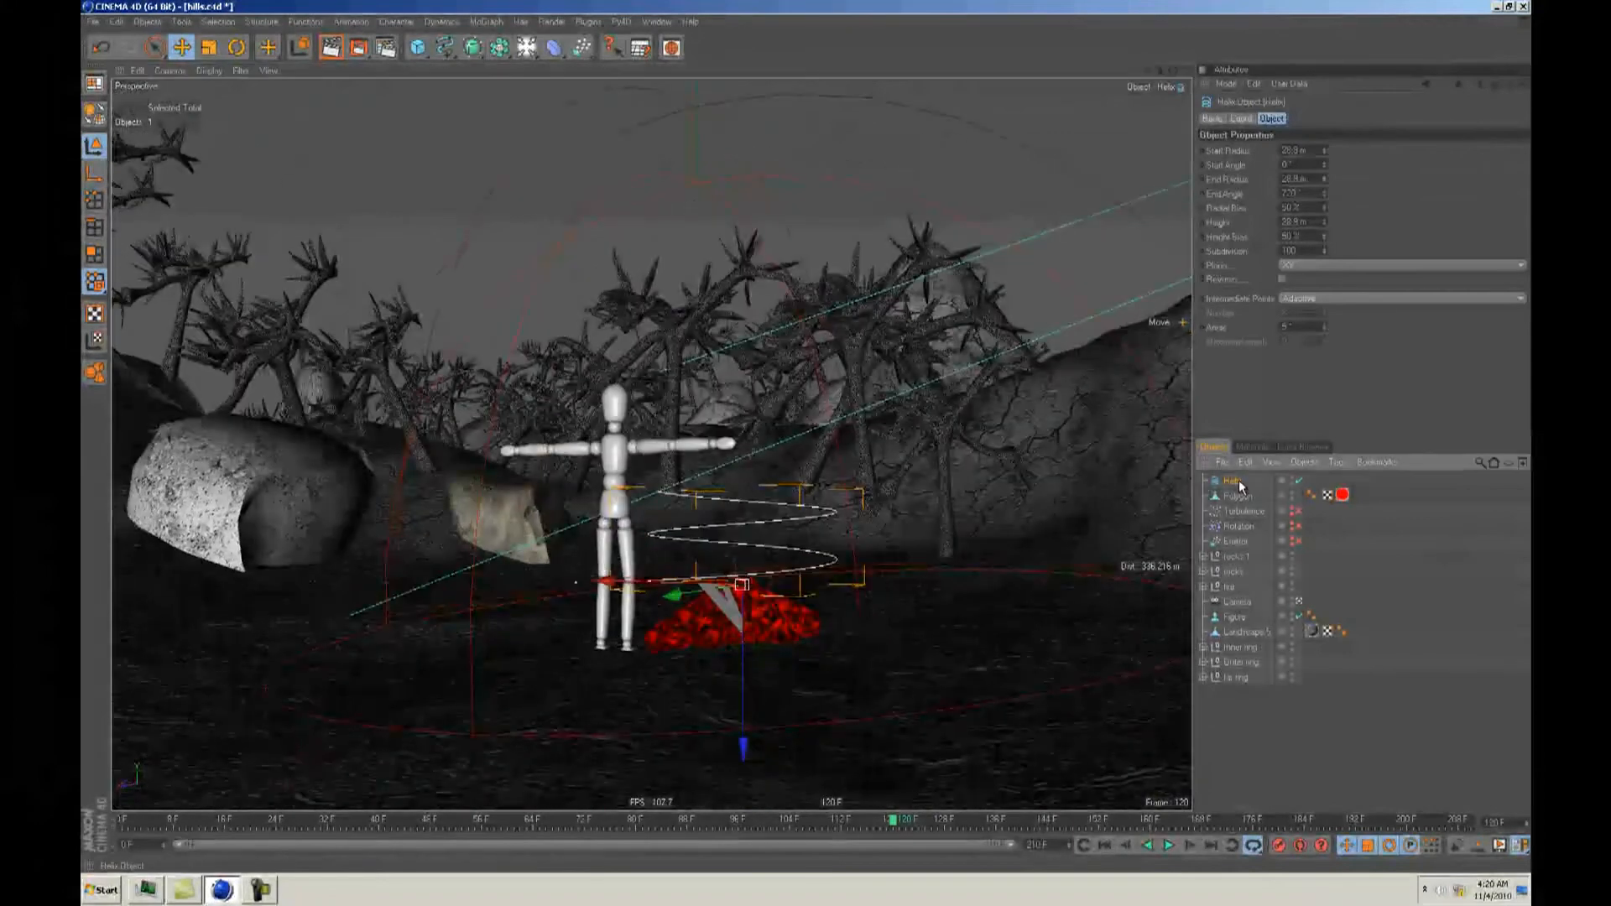
drag(1326, 220, 1324, 191)
alt+drag(807, 436, 180, 264)
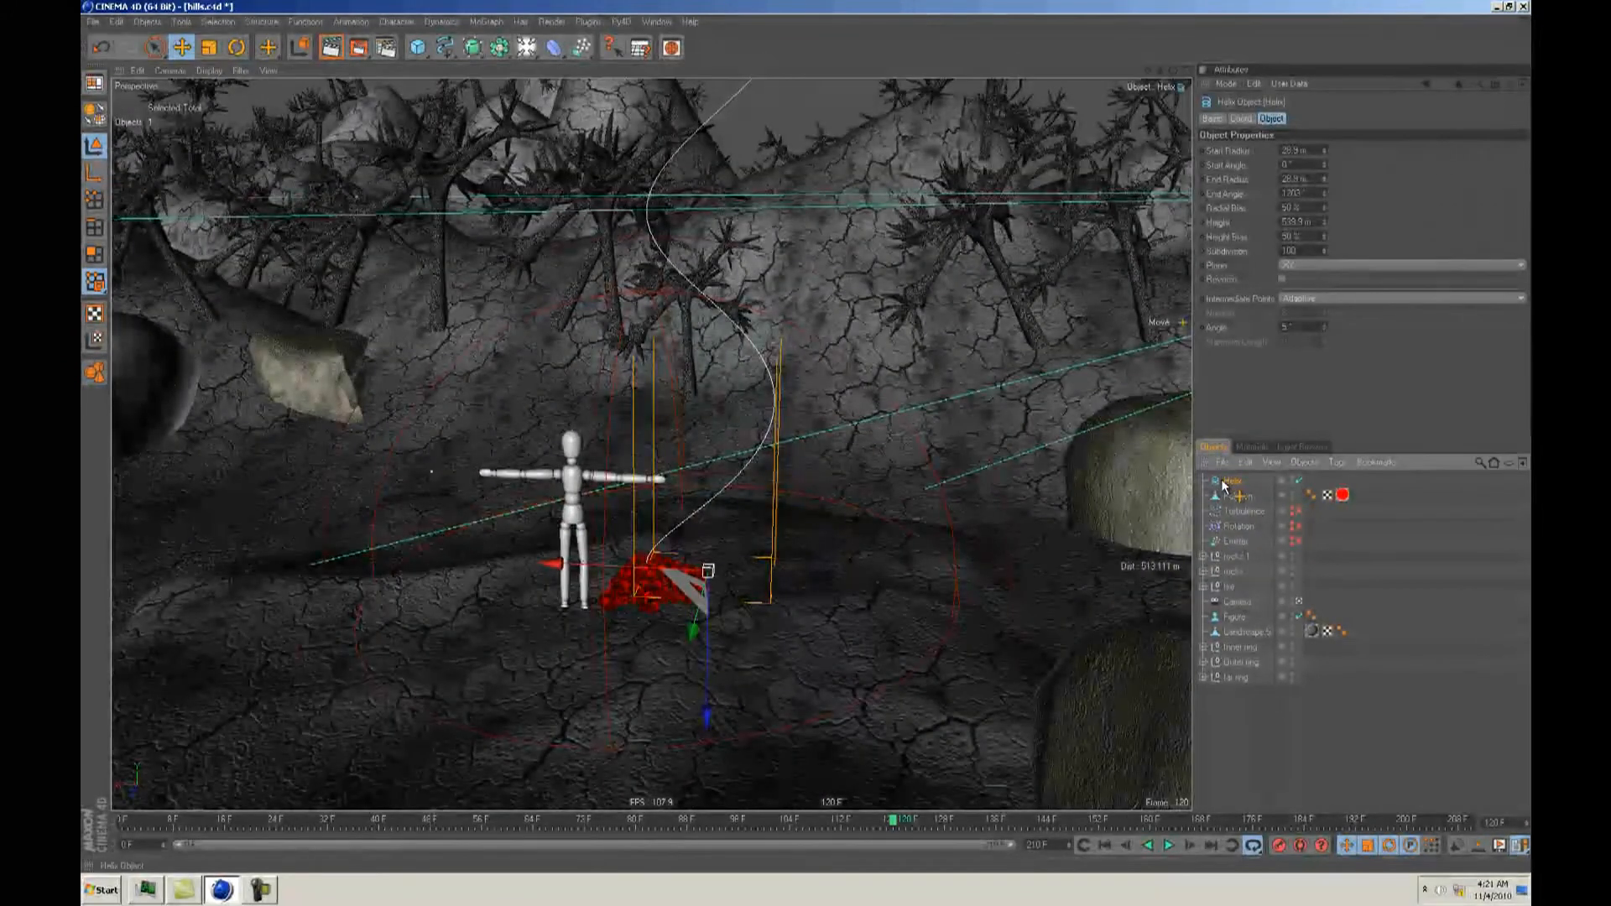
Step: Convert the helix to an editable spline and move its axis to the spline's lower end
key(c)
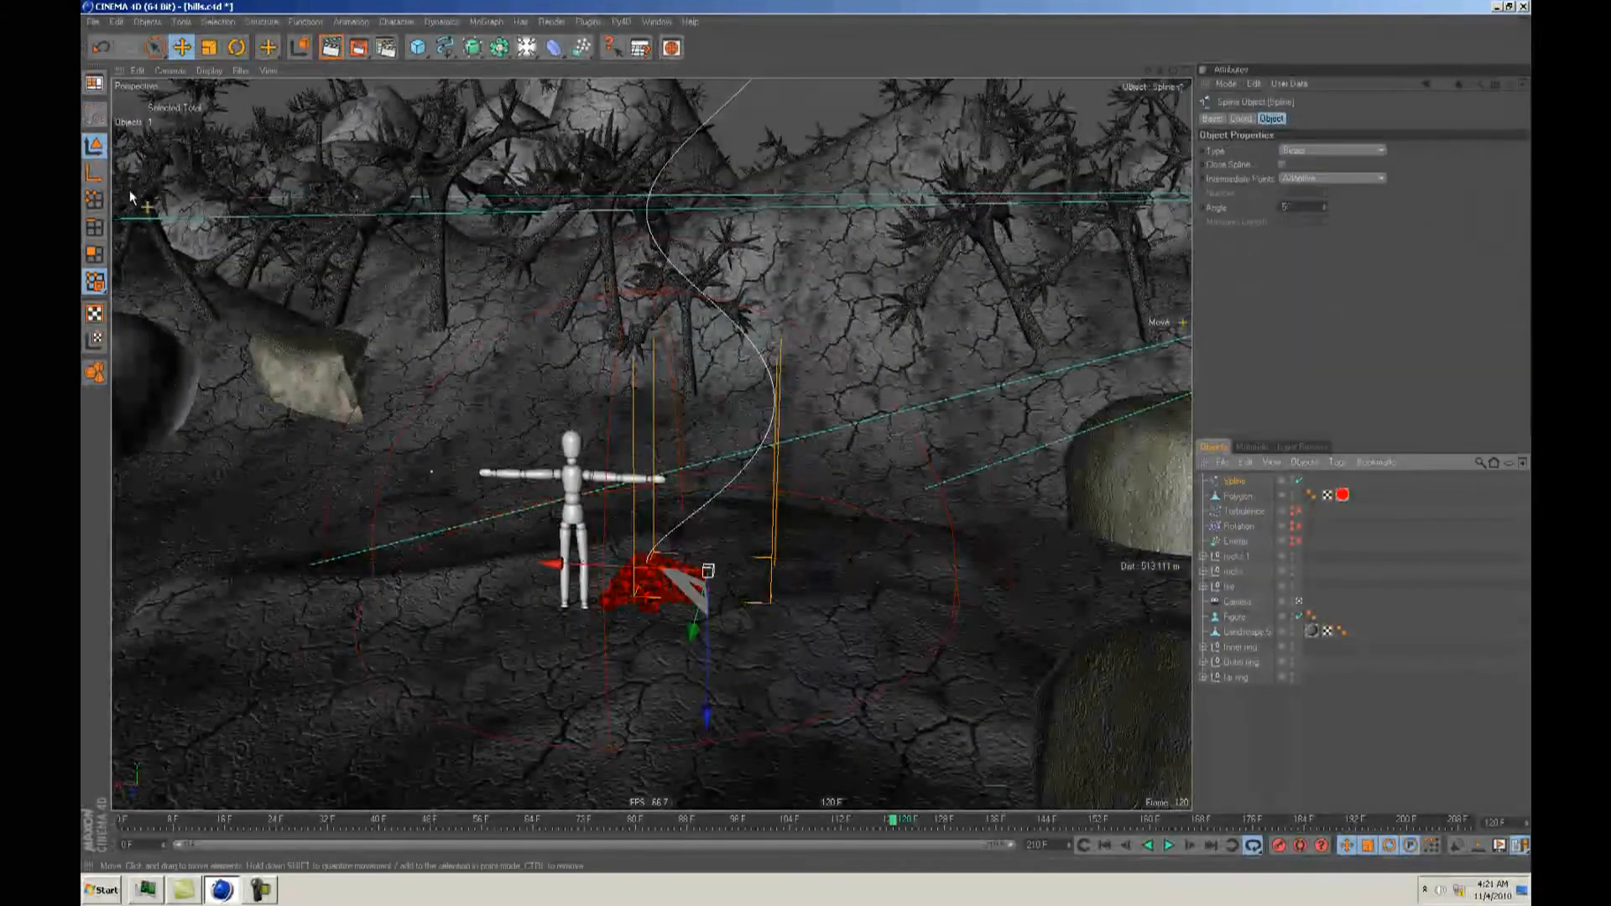
drag(805, 436, 712, 499)
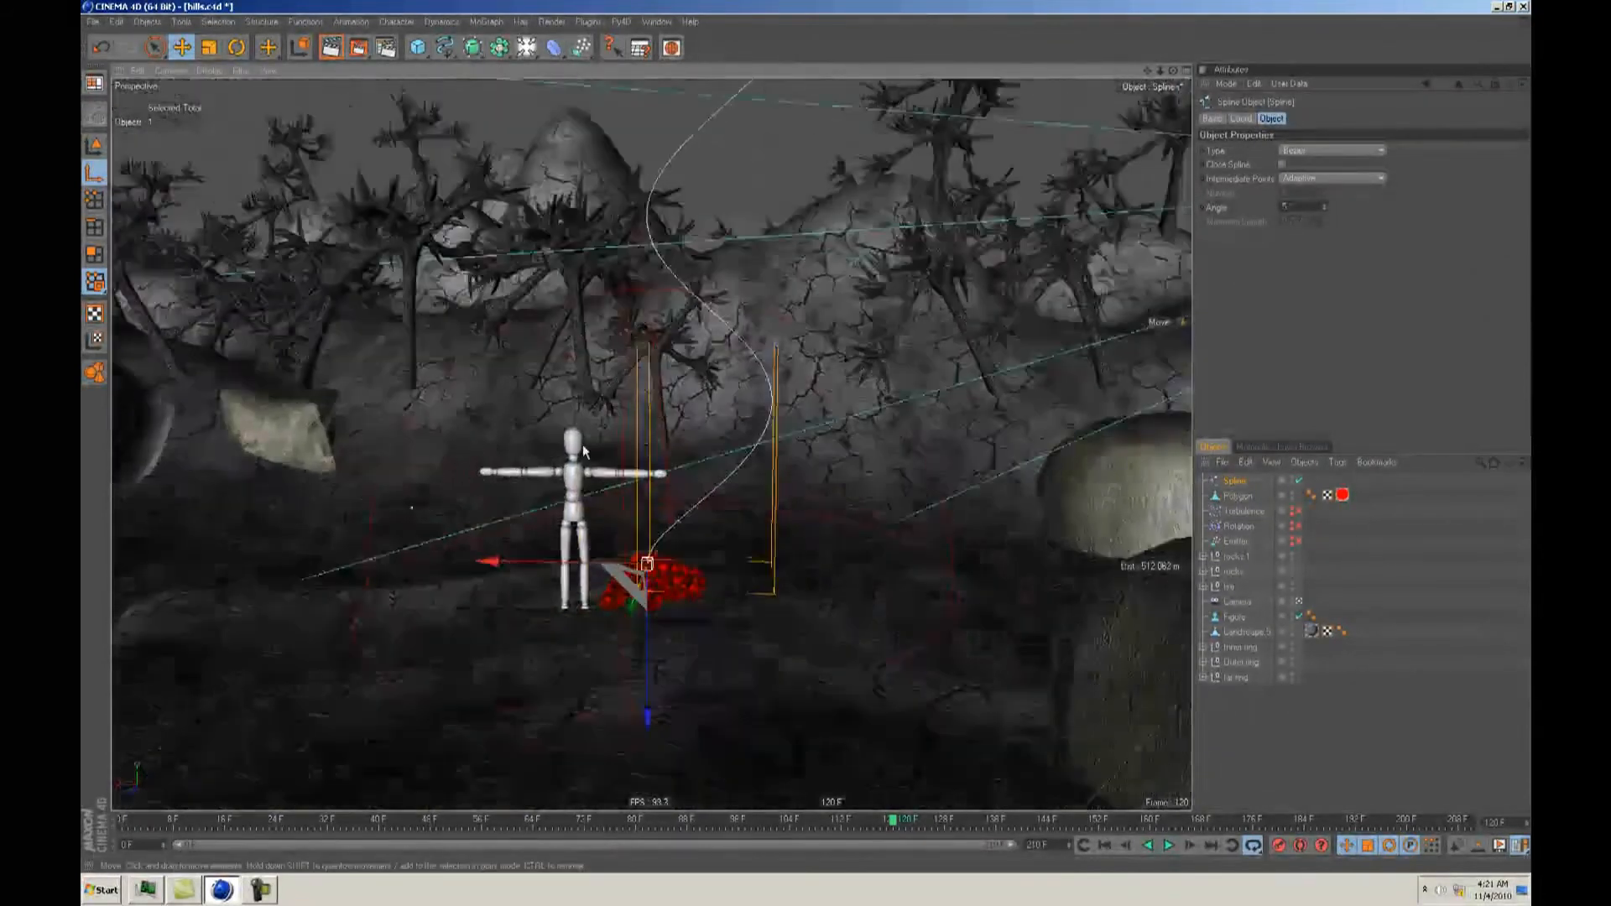
Step: Add a Cloner object, make the spline its child and set the linear P.Y offset to 0 m
drag(504, 52, 497, 86)
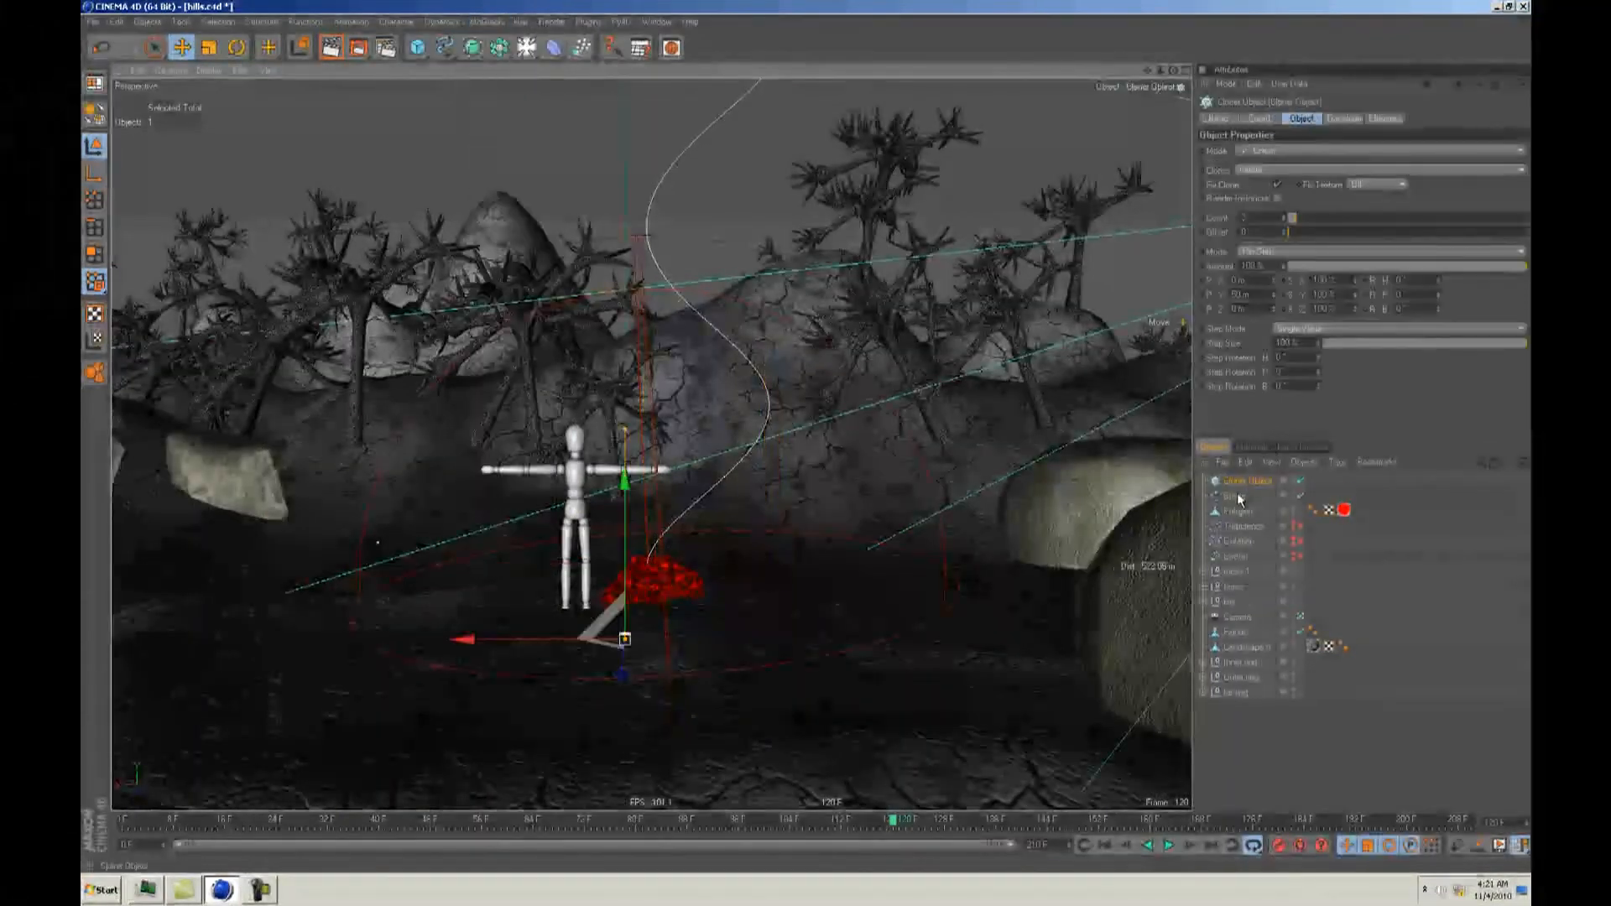
drag(1236, 511, 1242, 482)
alt+drag(801, 436, 805, 435)
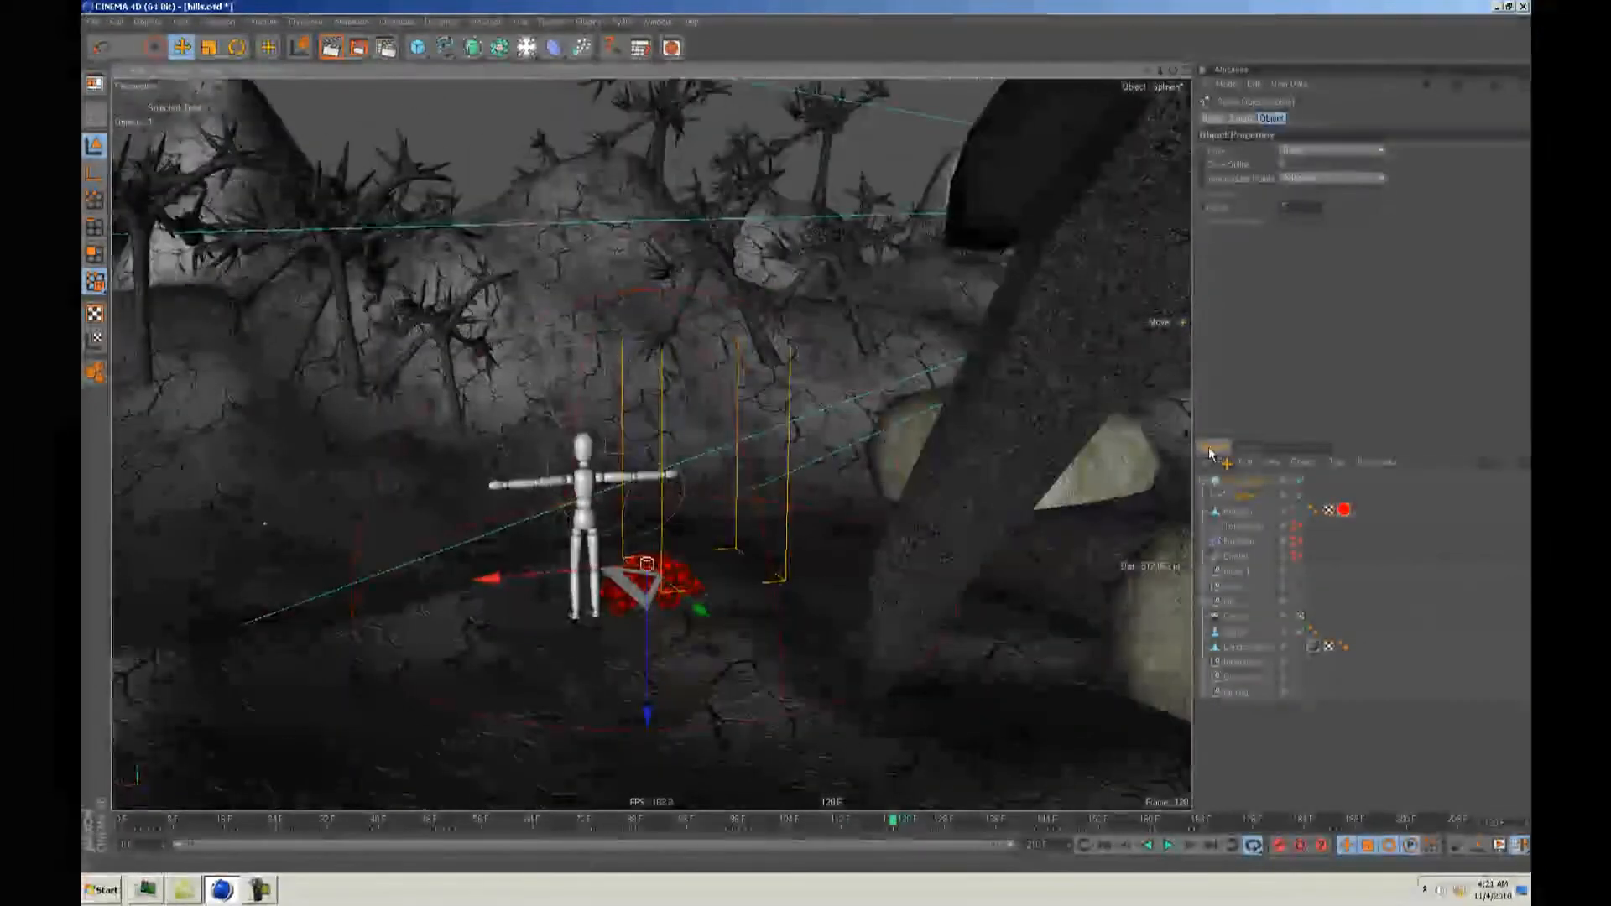
click(1244, 481)
double_click(1255, 295)
text(0)
key(Return)
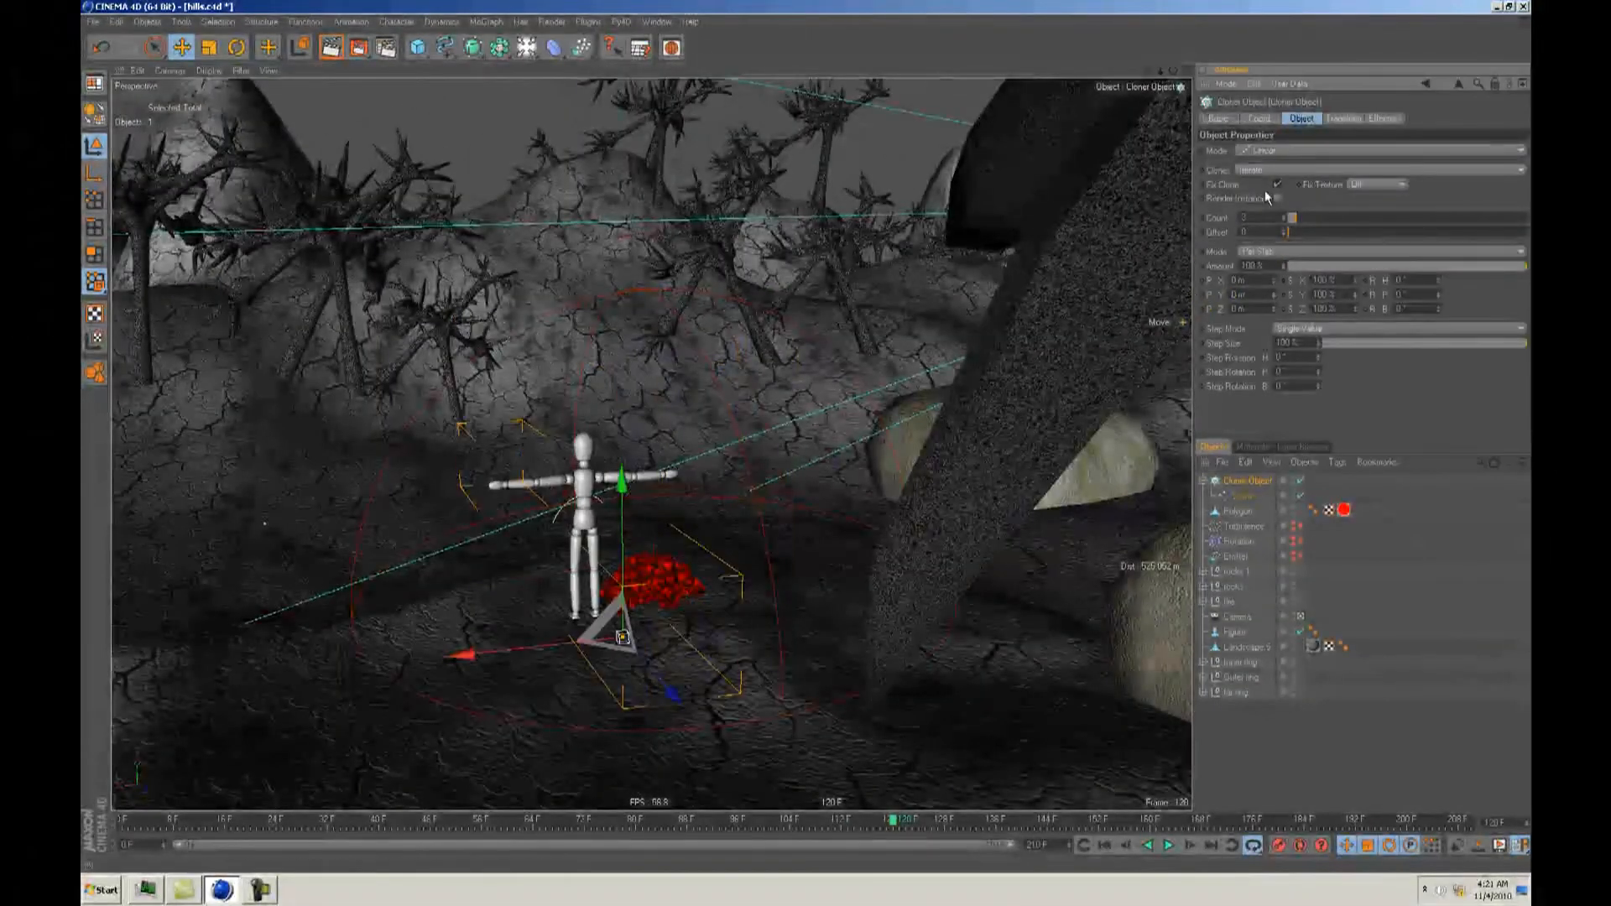
Step: Set the cloner to Radial mode in the XZ plane and raise it to the height of the fire logs
click(1263, 152)
click(1264, 195)
alt+drag(810, 418, 1044, 309)
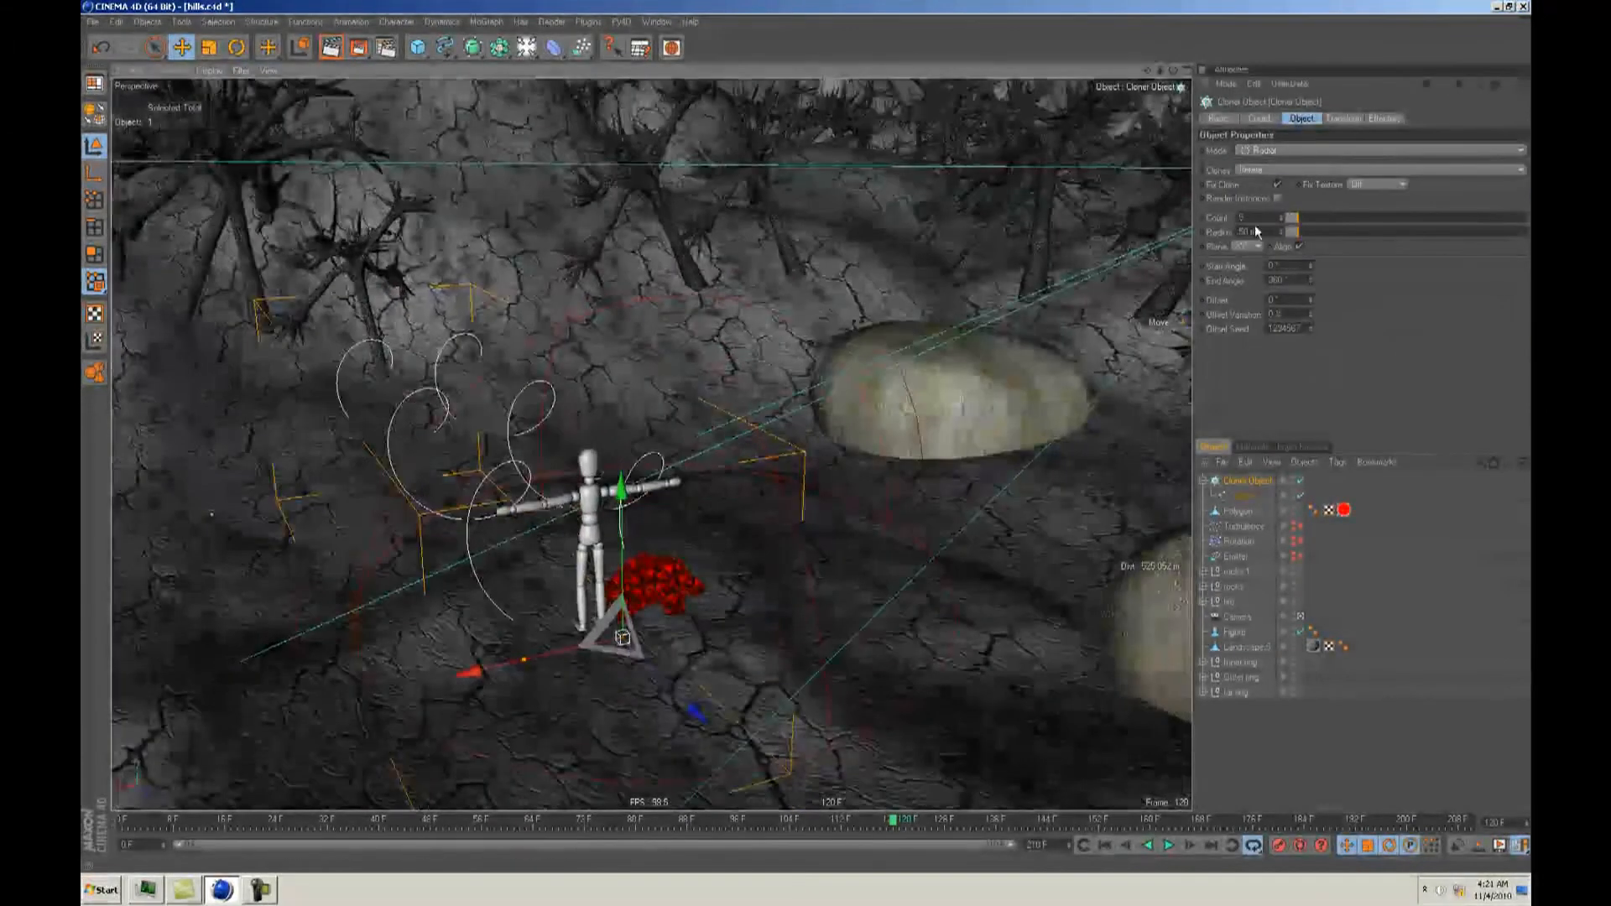
click(1259, 245)
click(1257, 294)
mouse_move(788, 450)
alt+mouse_down()
mouse_move(805, 430)
mouse_move(807, 445)
alt+mouse_up()
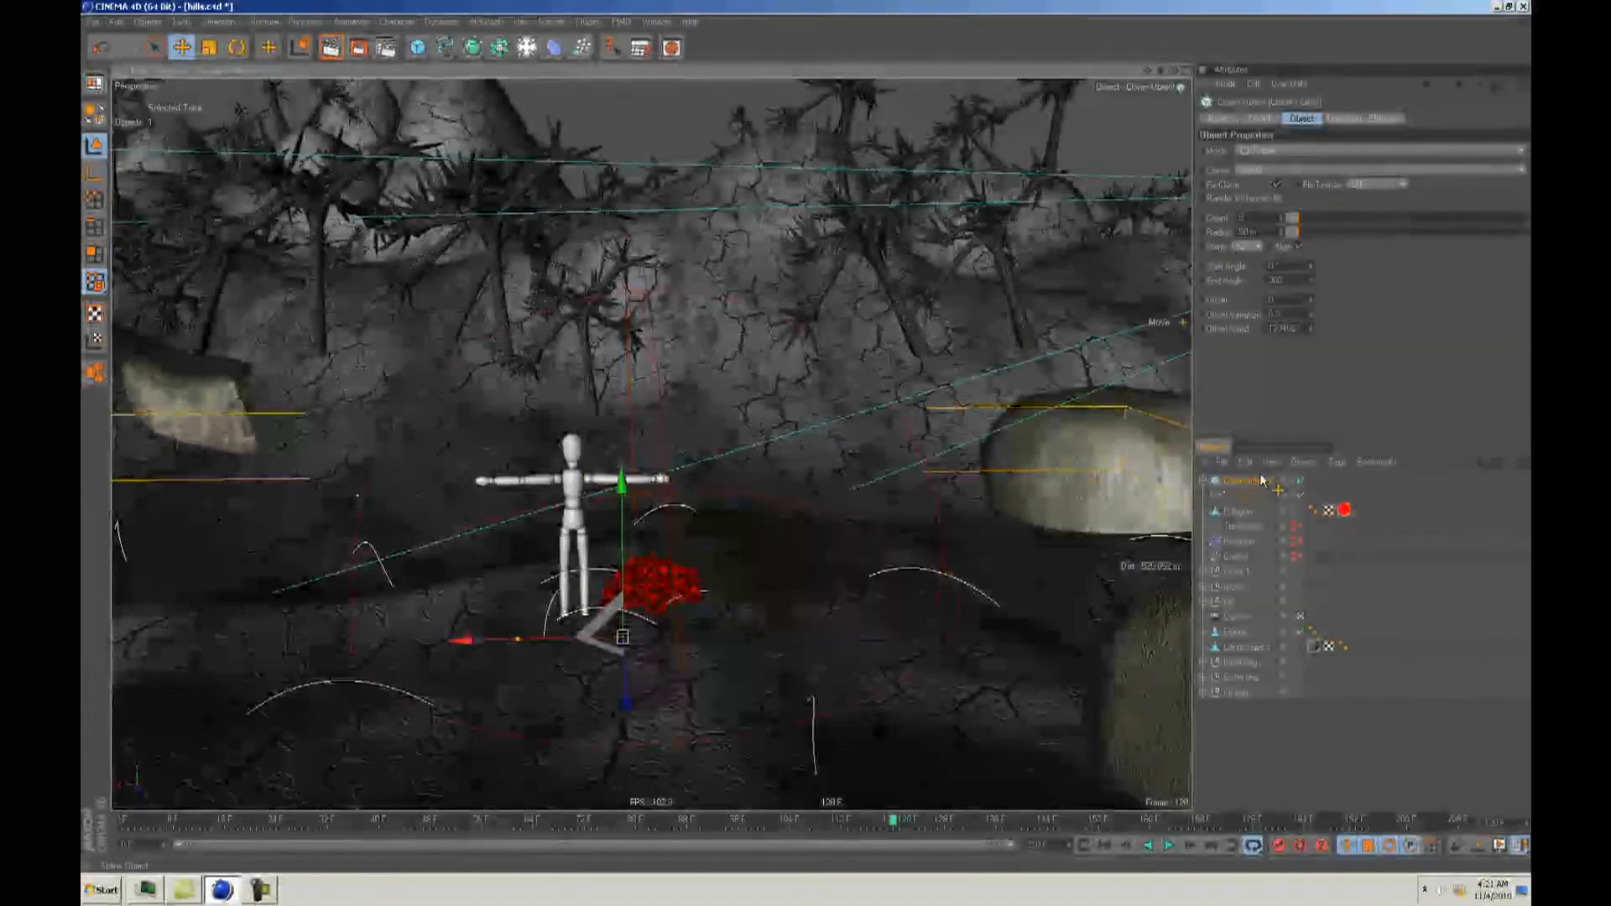
mouse_move(622, 482)
mouse_down()
mouse_move(622, 376)
mouse_move(622, 392)
mouse_up()
Step: Pitch the clones by 90° in the cloner's transform settings so the spirals stand upright
click(1344, 118)
mouse_move(1438, 198)
mouse_down()
mouse_move(1438, 170)
mouse_move(1439, 188)
mouse_up()
key(ctrl+z)
key(ctrl+z)
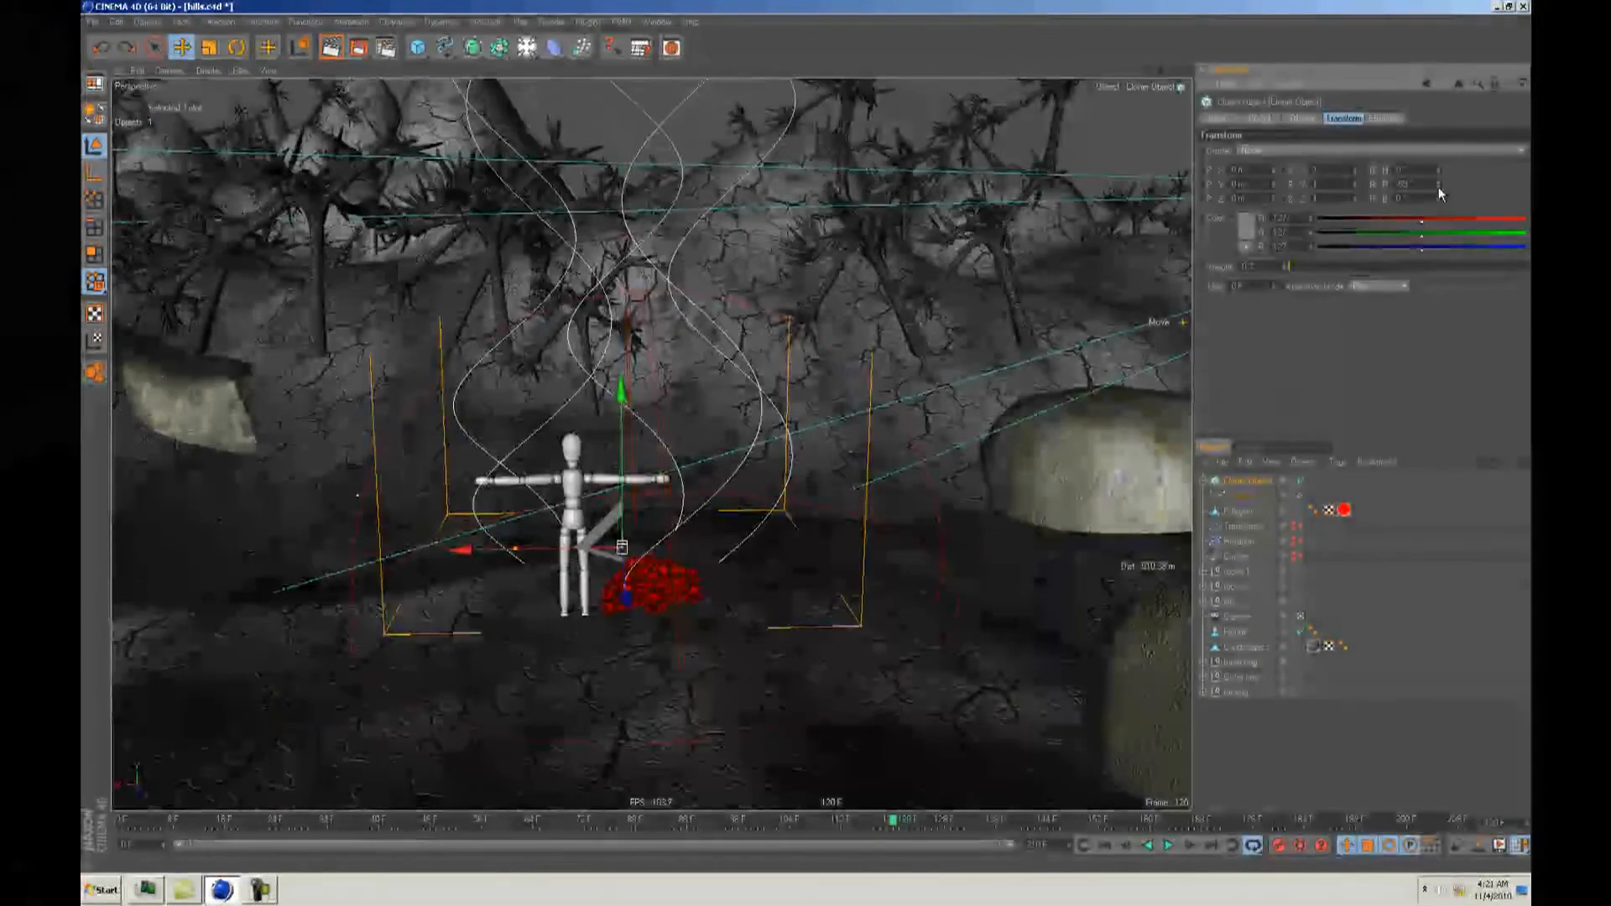
text(90)
key(Return)
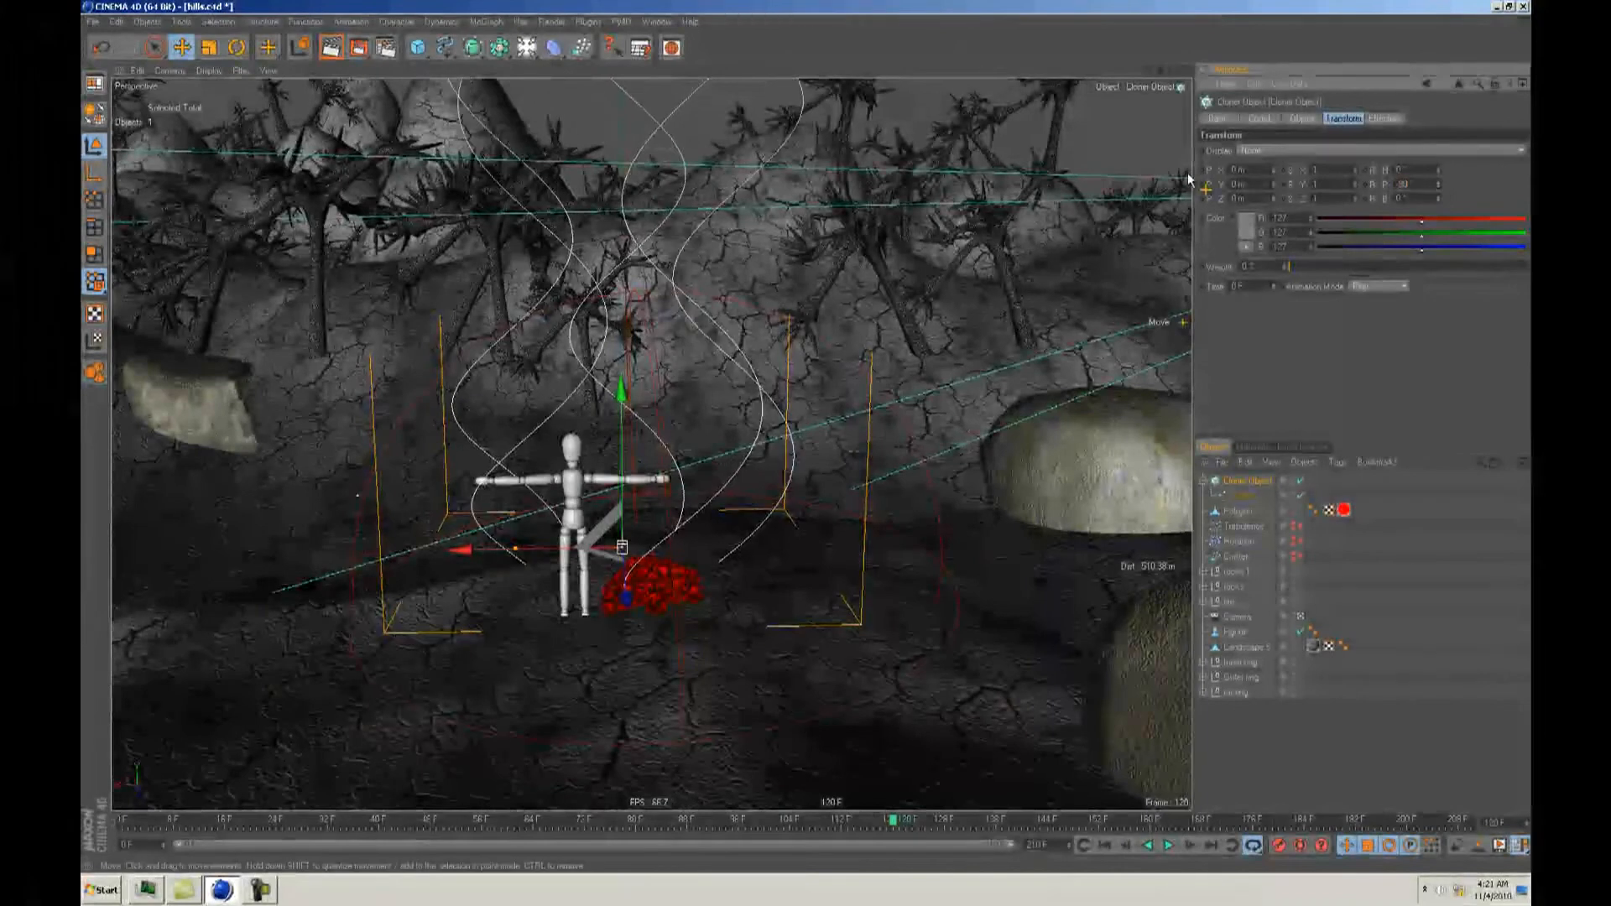
Step: Centre the cloner over the fire logs and reduce its radial clone radius to 0 m
drag(799, 435, 848, 476)
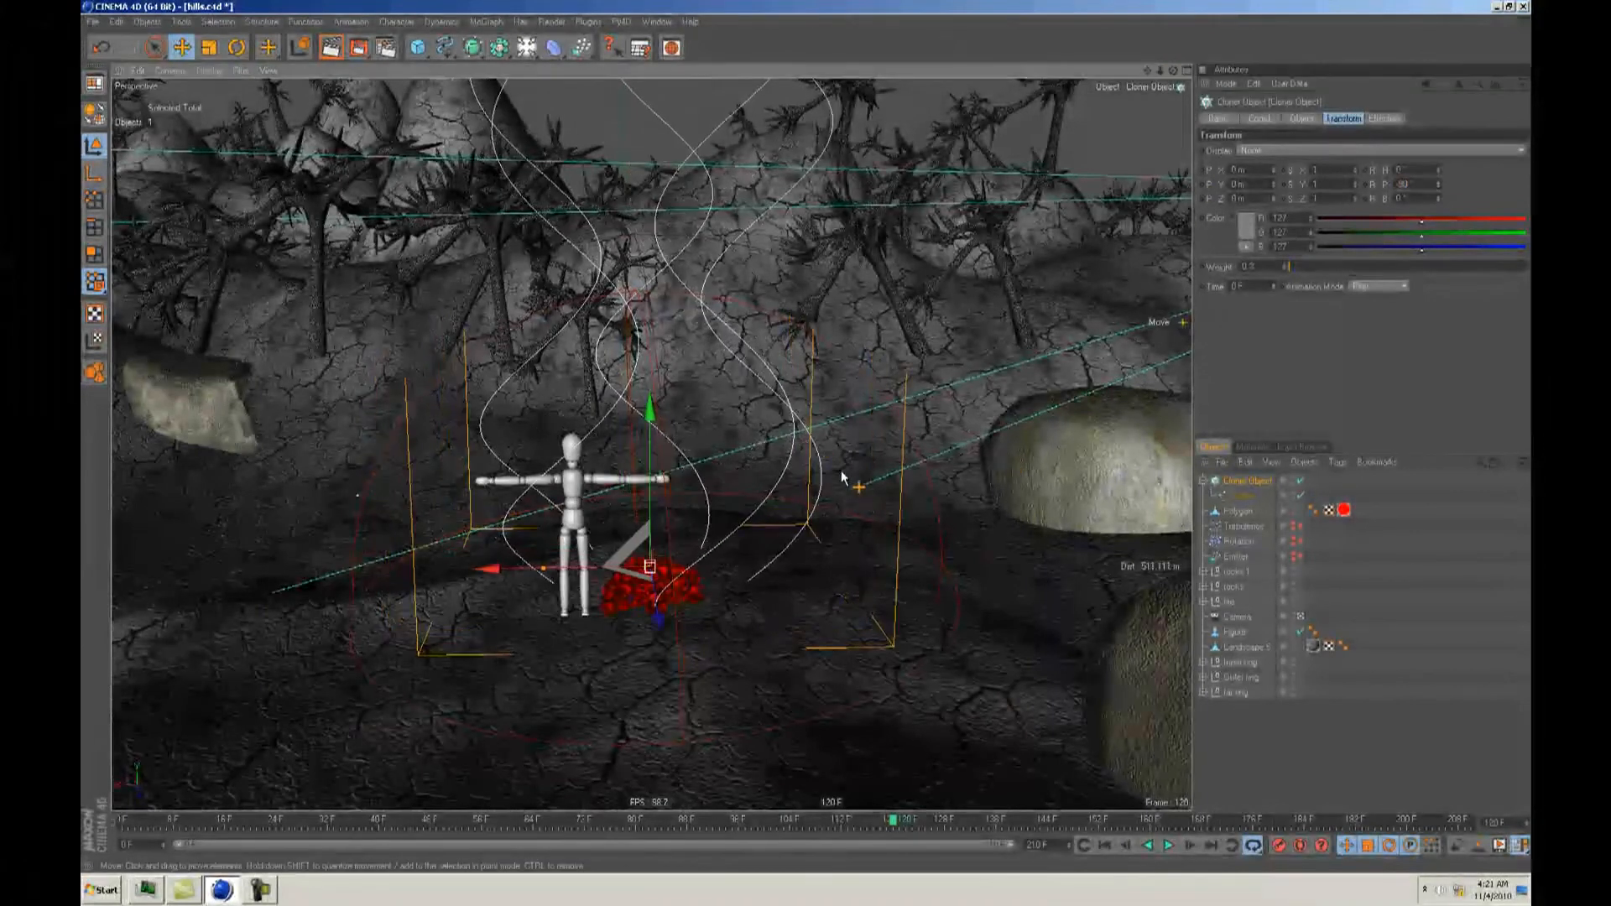
key(F2)
scroll(759, 464, up, 5)
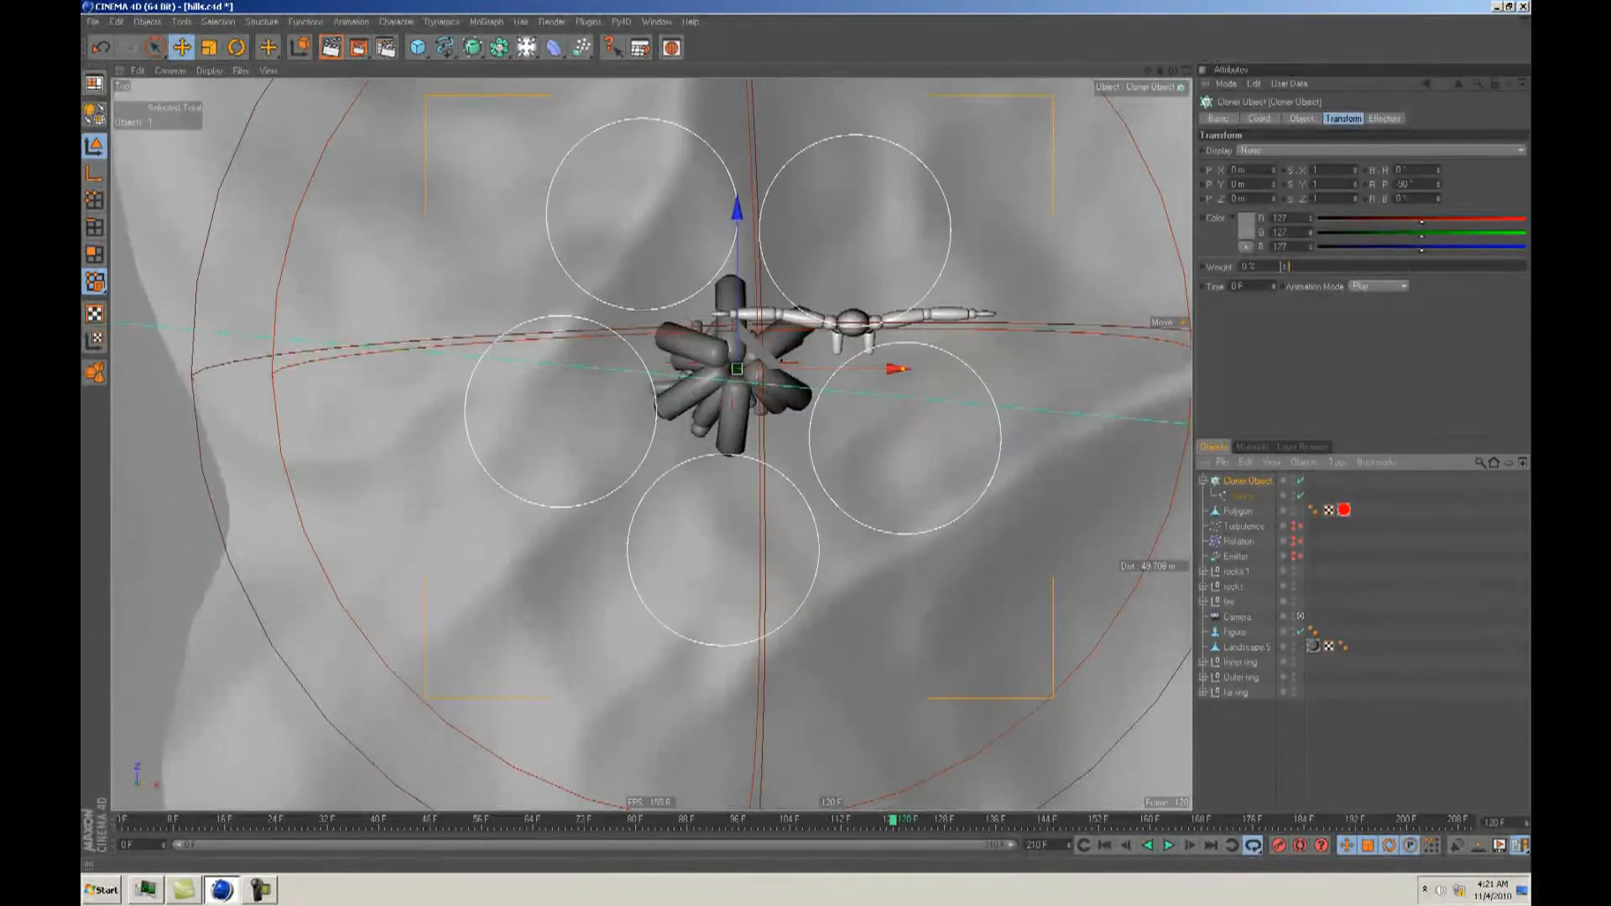
click(1301, 119)
drag(1315, 232, 1283, 233)
key(F1)
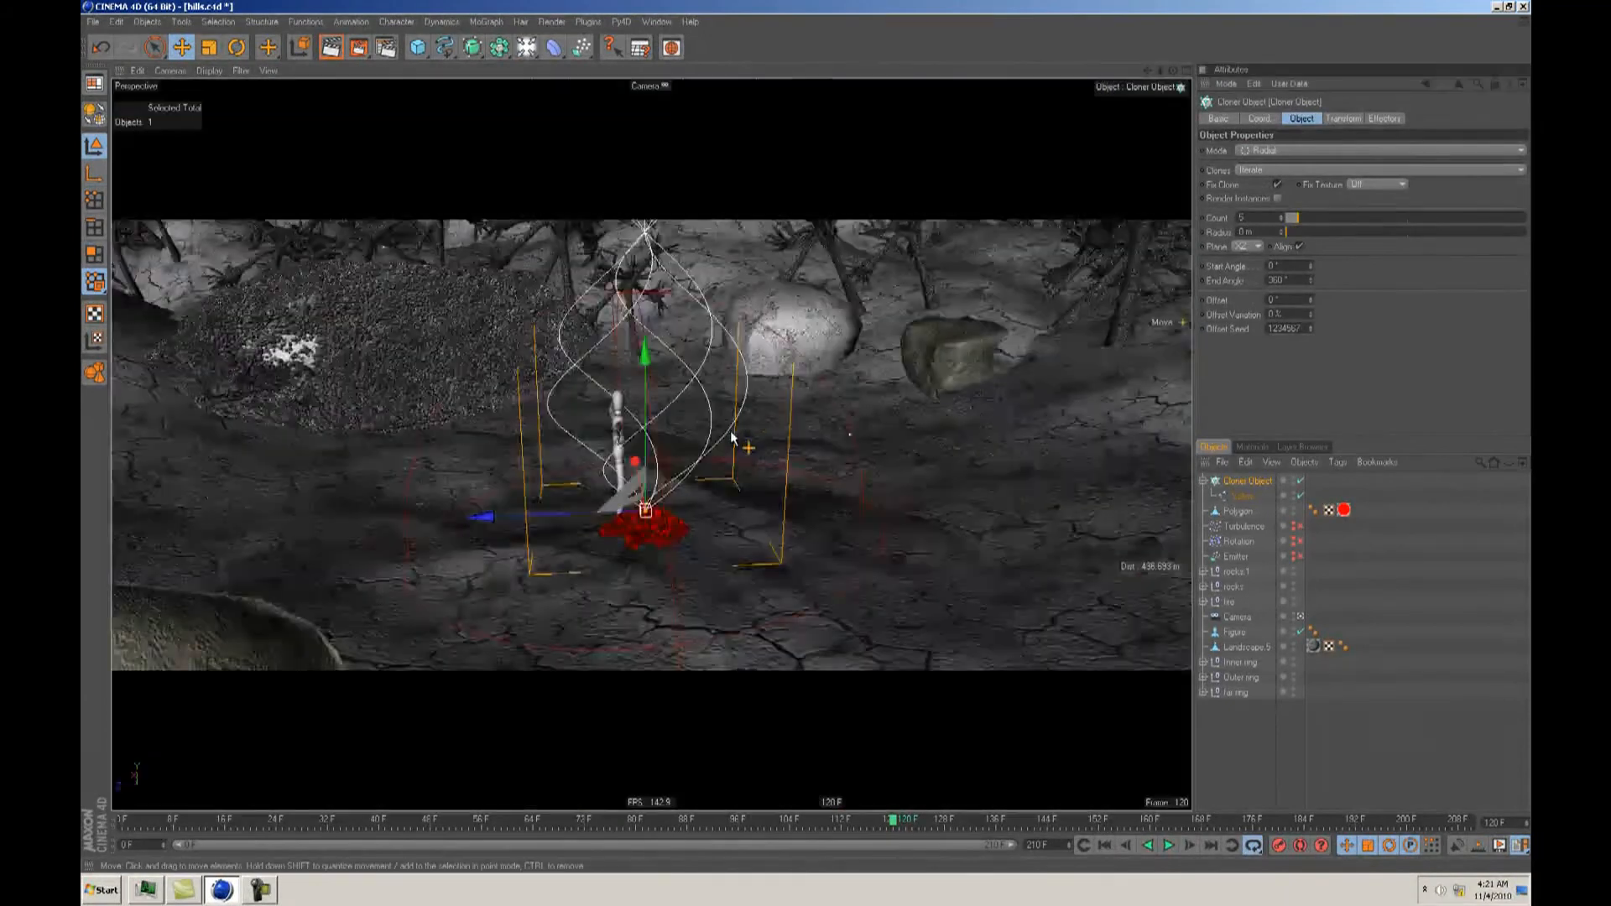
Step: Set the cloner's radius to about 20 m and check the spirals from several angles and distances
alt+drag(804, 437, 913, 437)
alt+right_drag(913, 437, 811, 445)
alt+drag(811, 445, 789, 407)
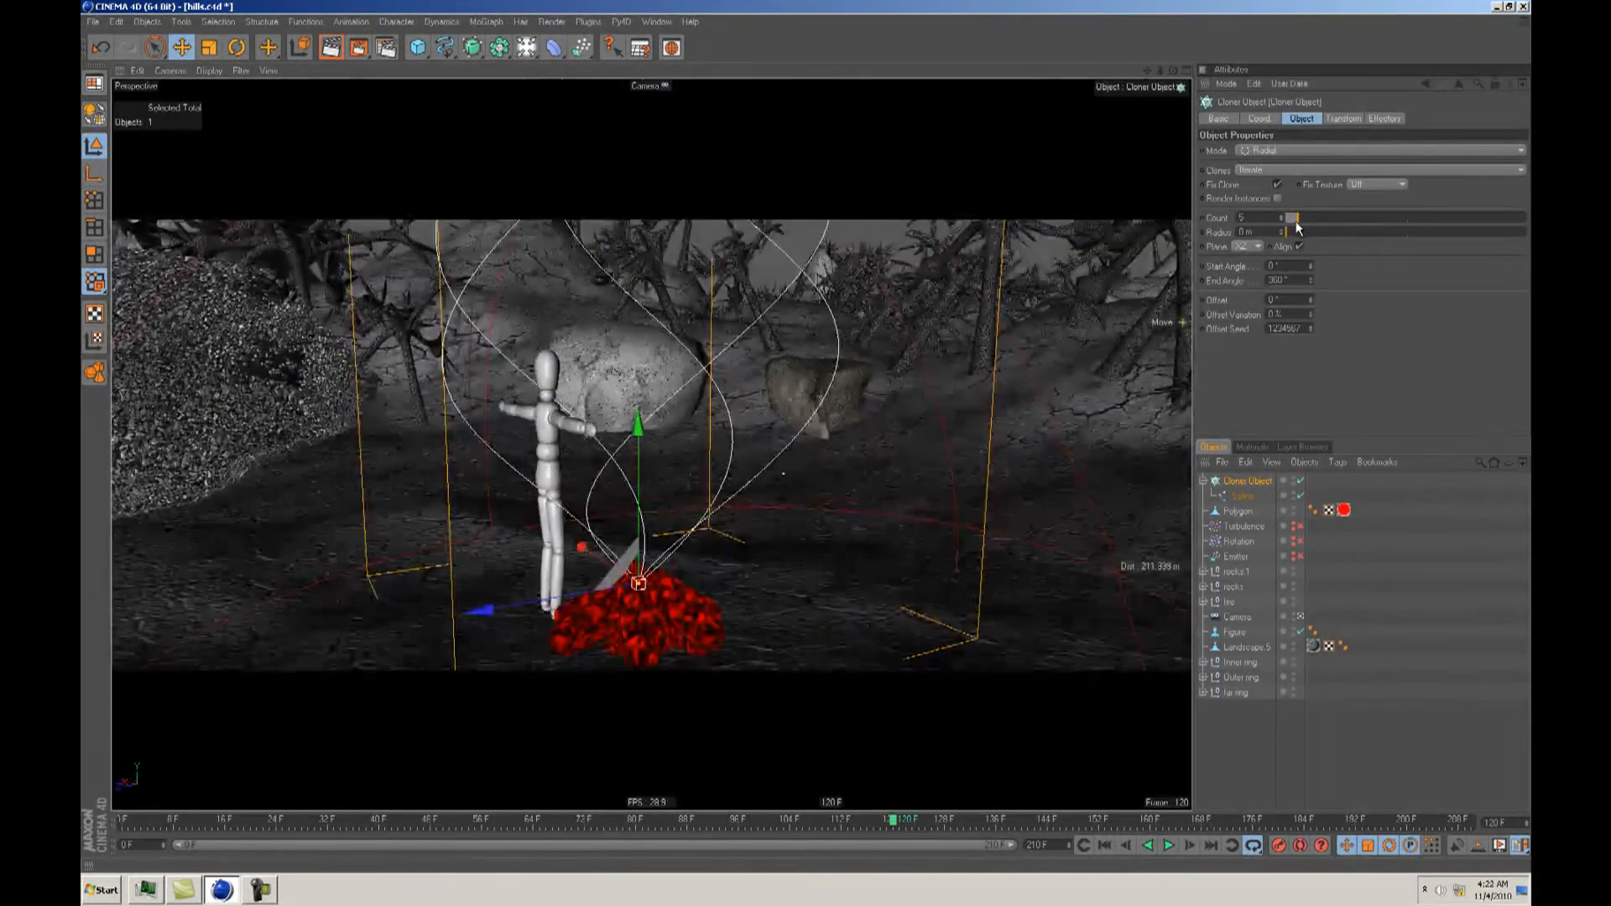
drag(1286, 233, 1292, 235)
mouse_move(794, 436)
alt+mouse_down()
mouse_move(826, 429)
mouse_move(809, 435)
alt+mouse_up()
alt+right_drag(809, 435, 799, 442)
alt+middle_drag(799, 443, 806, 441)
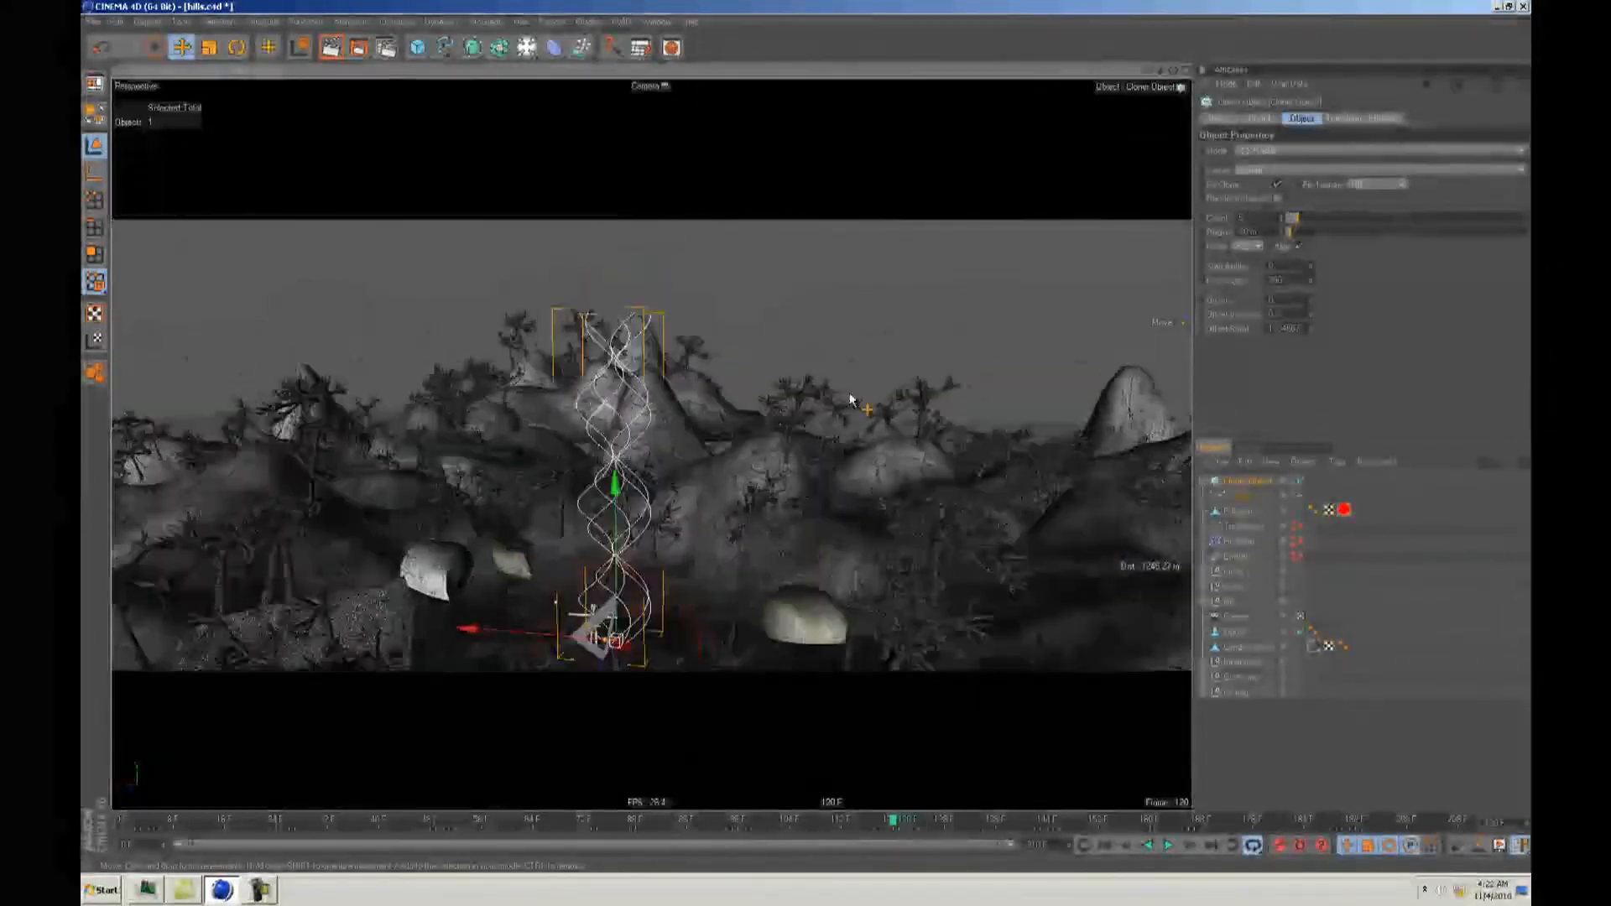
alt+drag(806, 441, 805, 436)
mouse_move(806, 435)
alt+right_down()
mouse_move(839, 435)
mouse_move(809, 436)
alt+right_up()
alt+drag(809, 436, 794, 476)
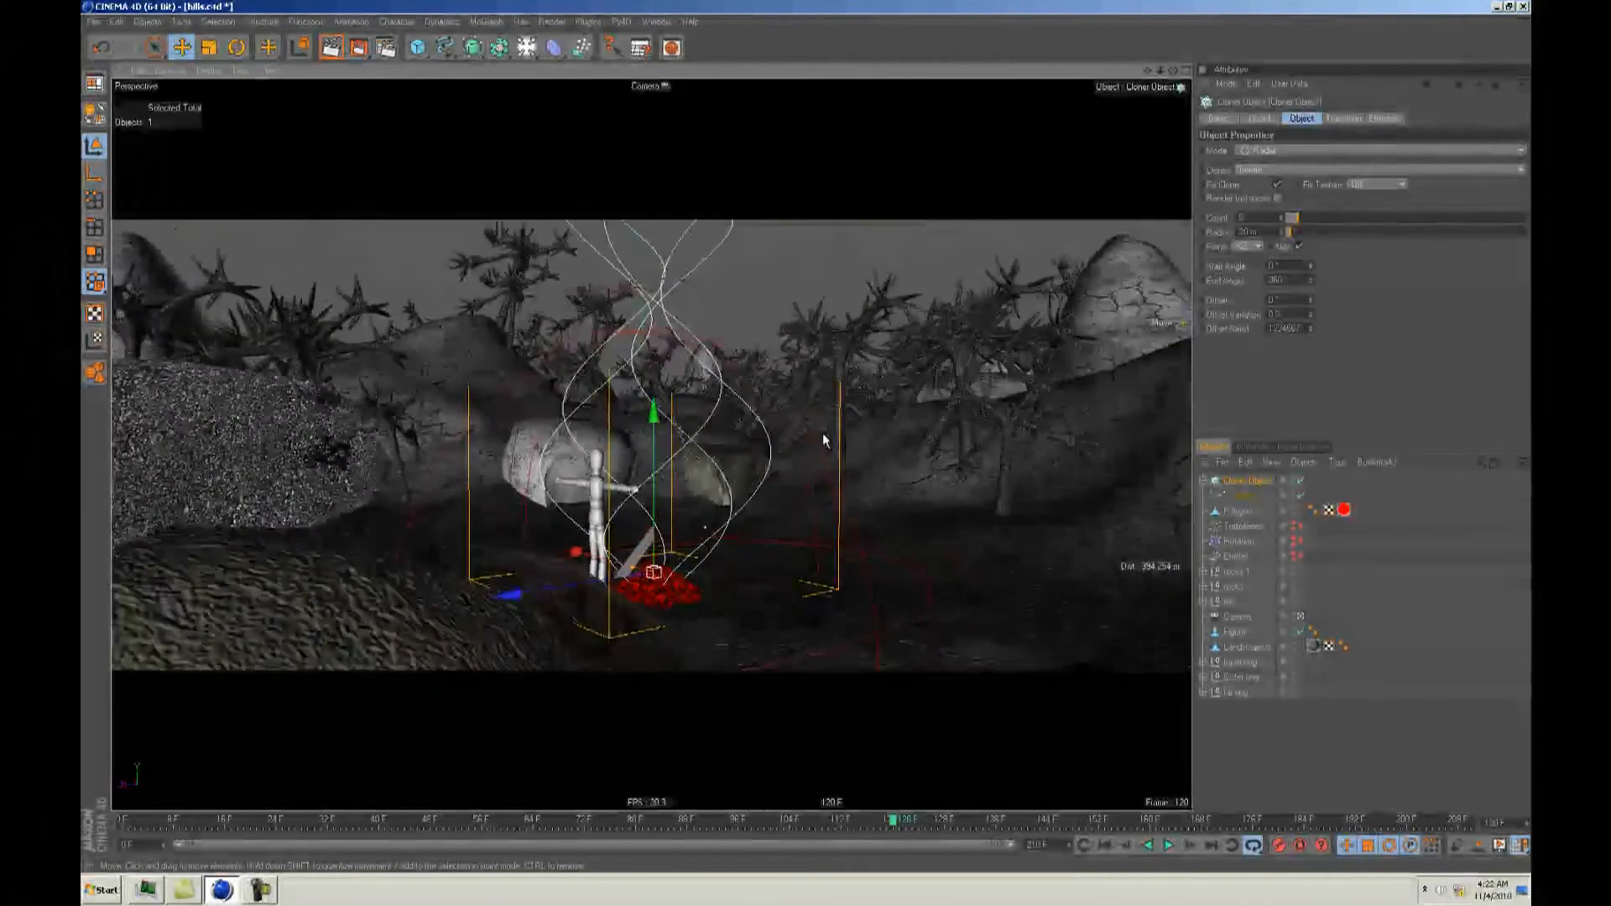
alt+right_drag(794, 476, 823, 431)
alt+drag(824, 431, 812, 493)
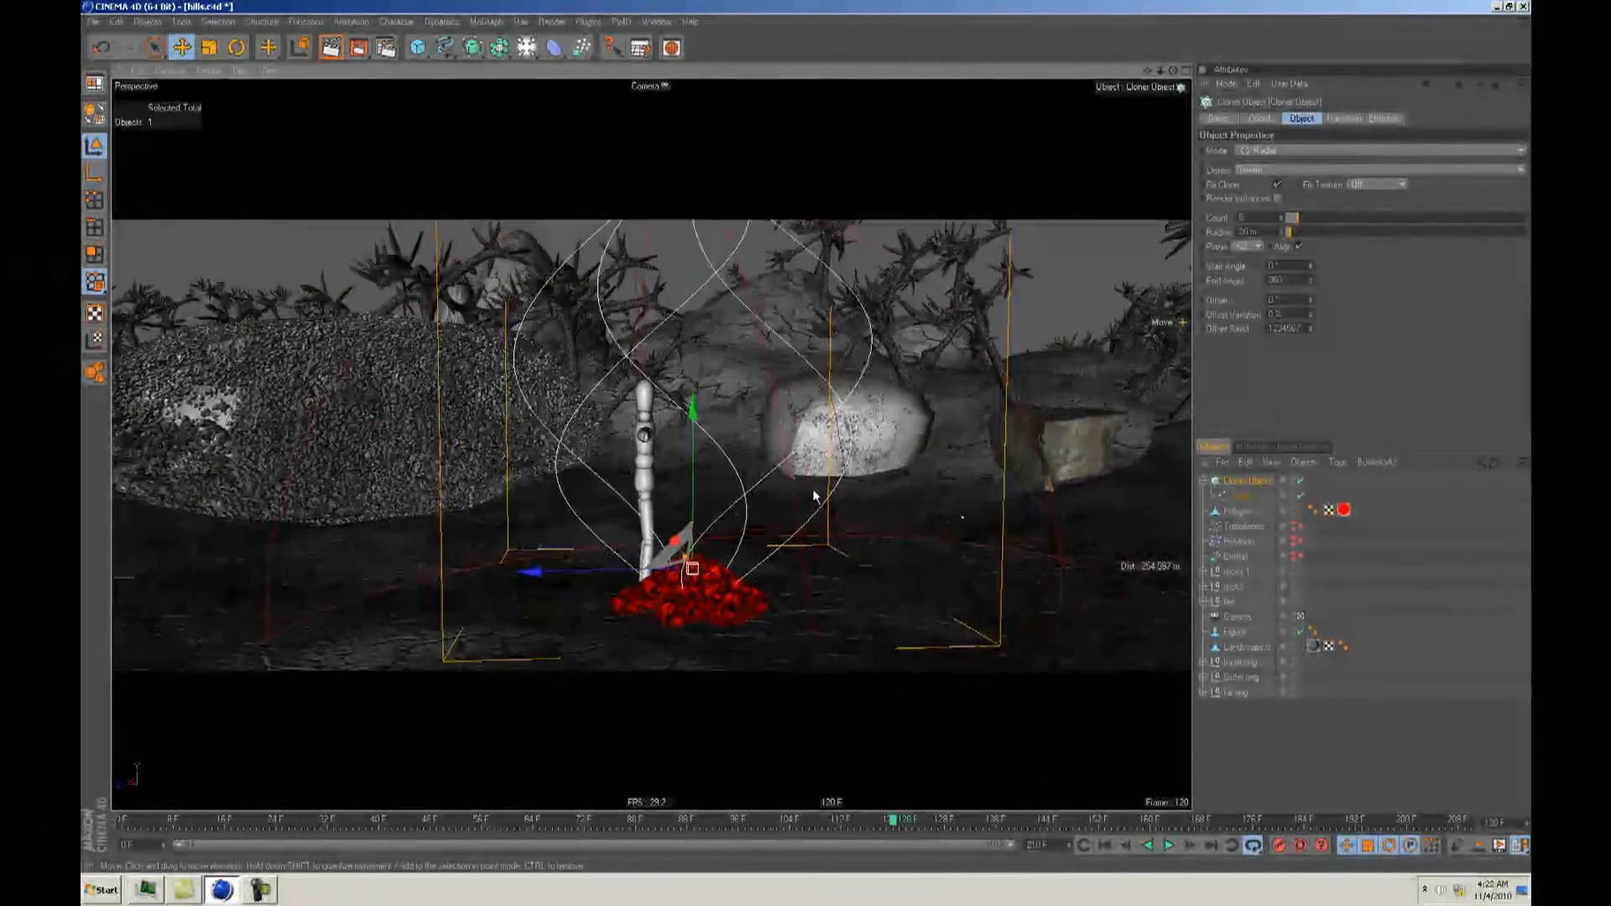
Step: Convert the cloner into editable objects
click(1257, 722)
click(1247, 481)
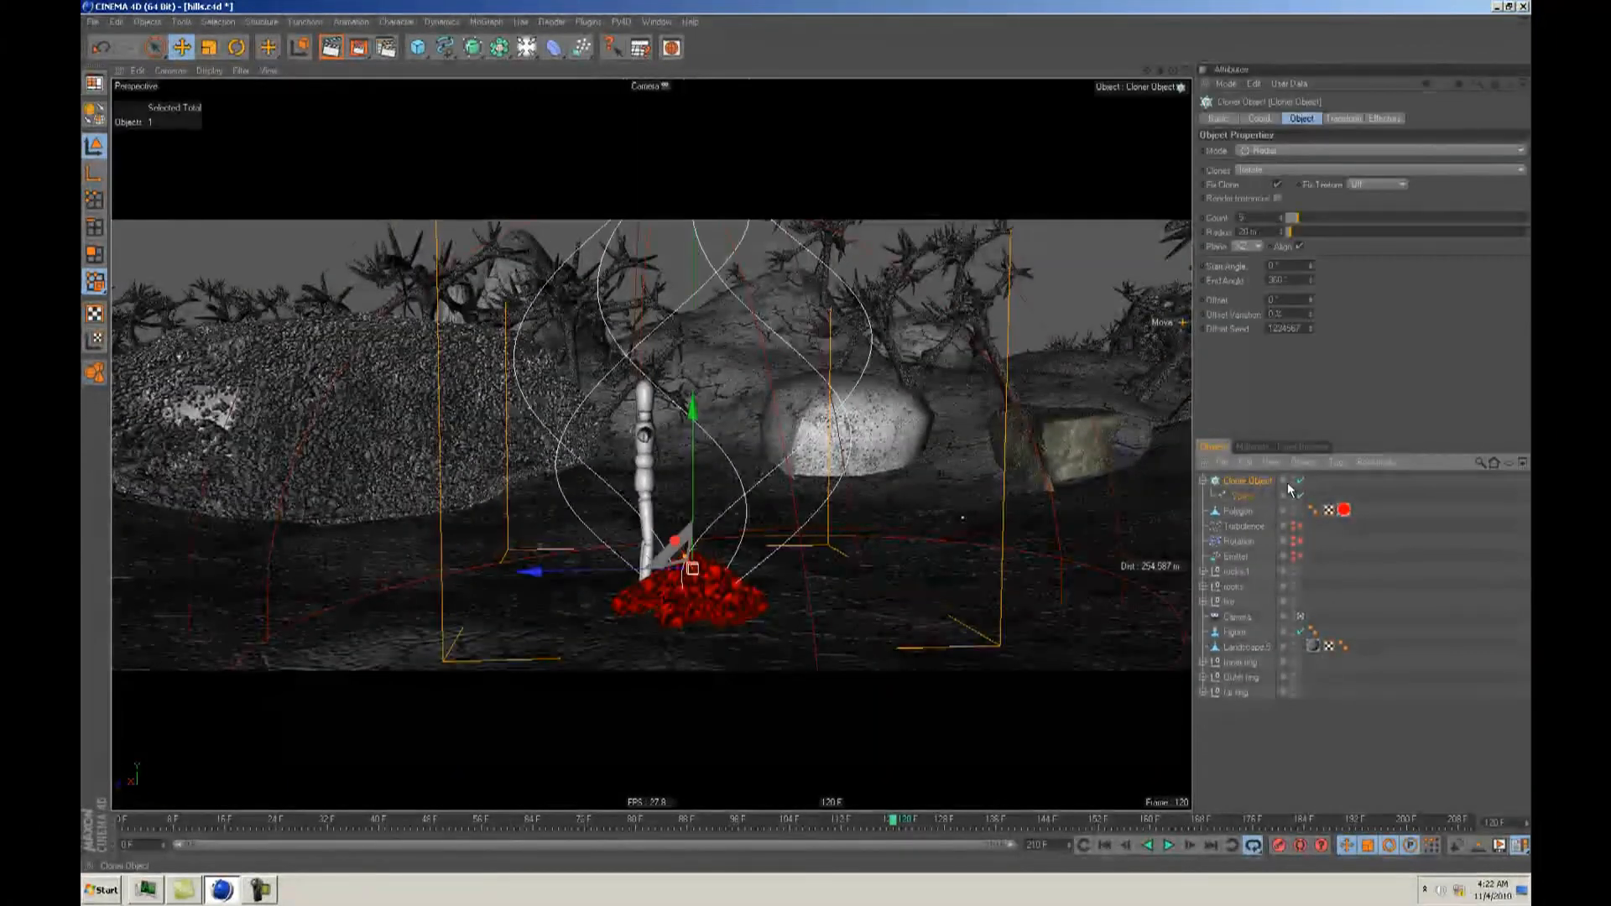
key(c)
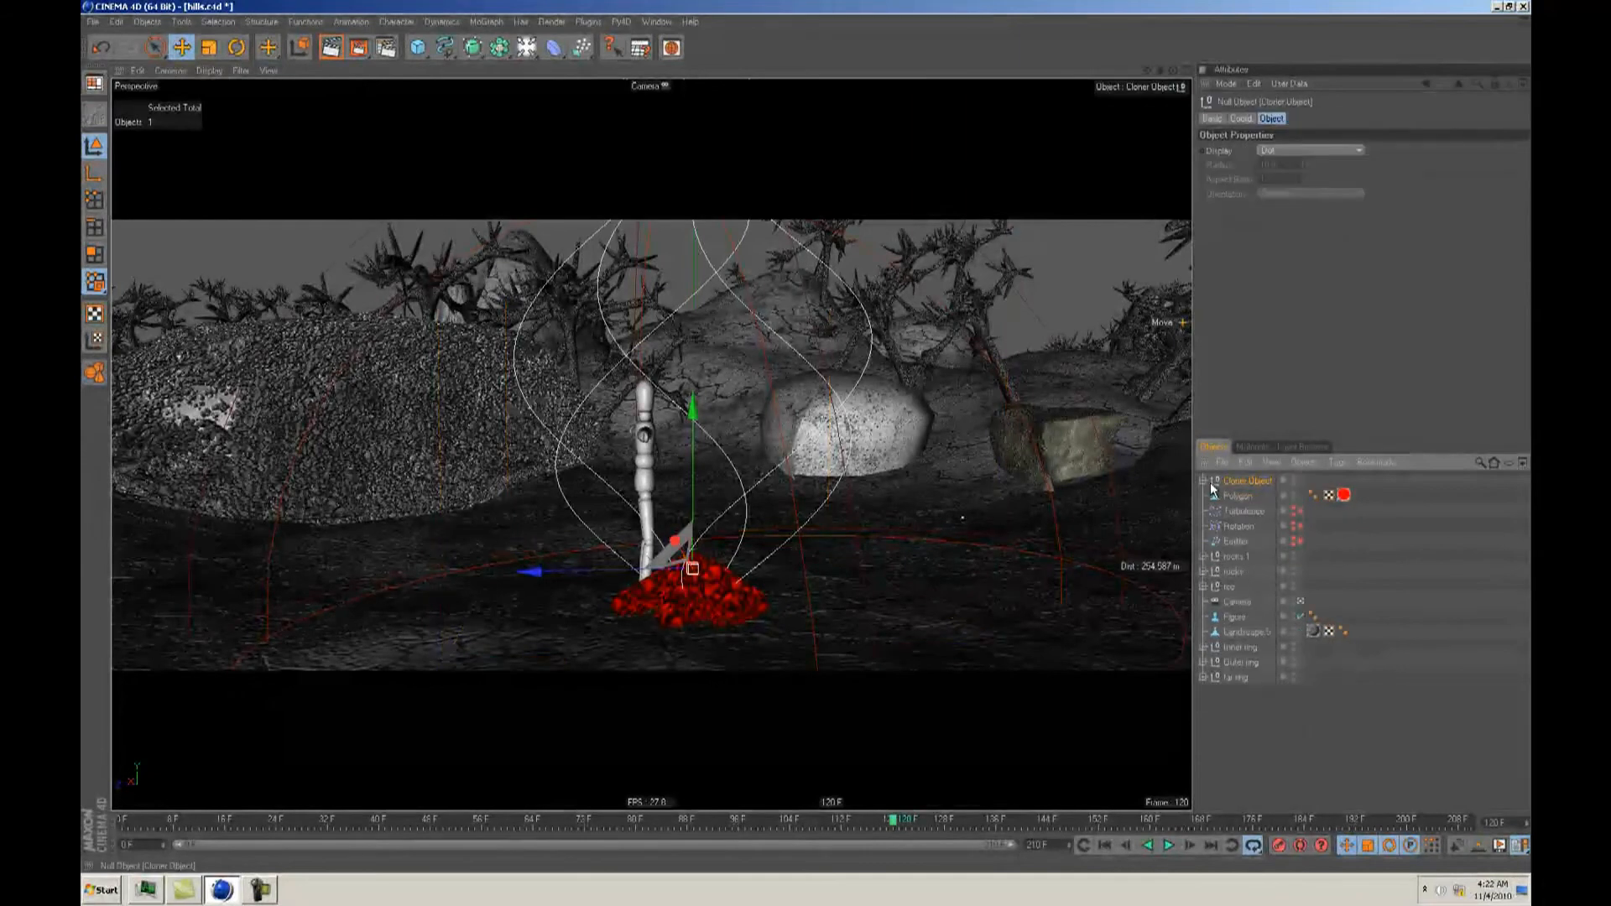
Step: Move all five splines out of the cloner's null to the top of the object list and delete the empty null
click(1211, 484)
click(1242, 501)
shift+click(1251, 554)
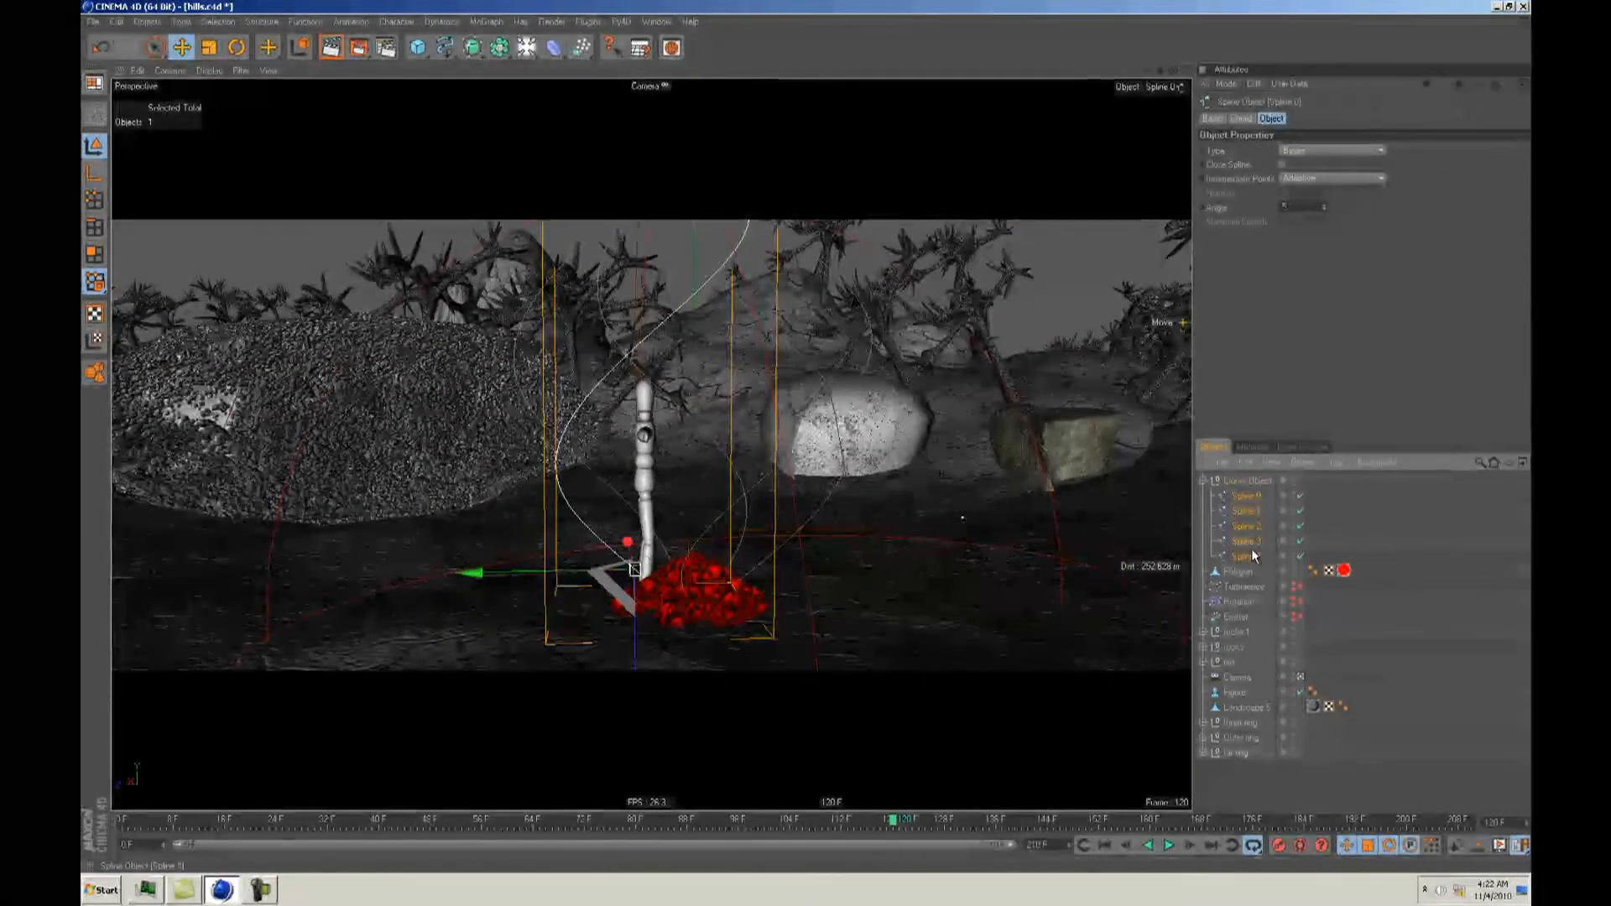
drag(1247, 498, 1246, 475)
click(1244, 555)
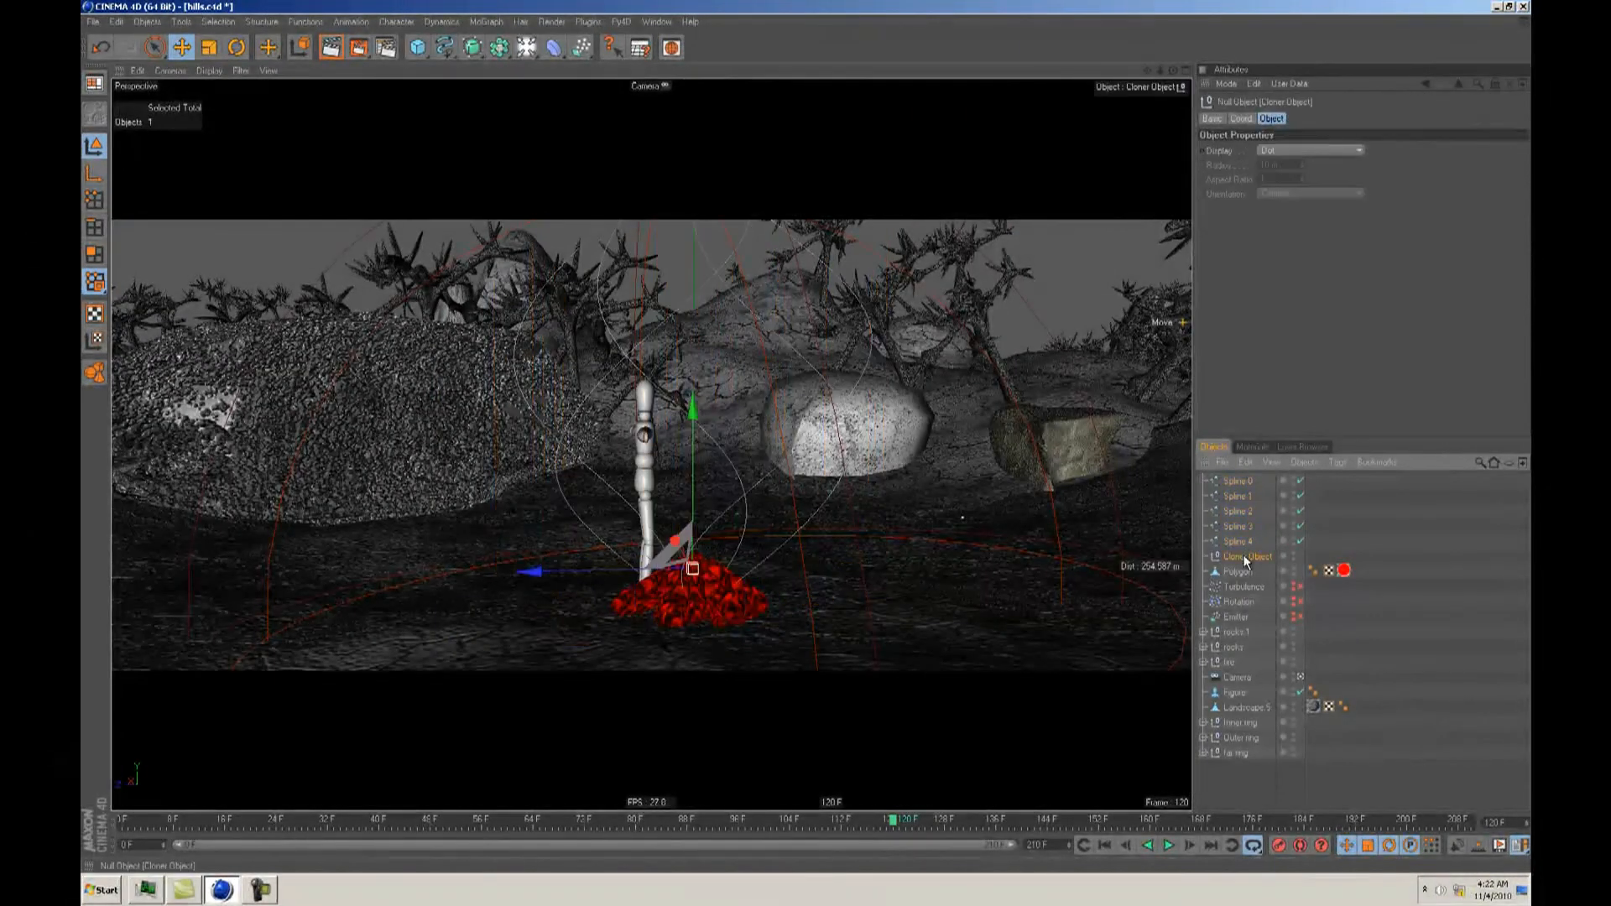
key(Delete)
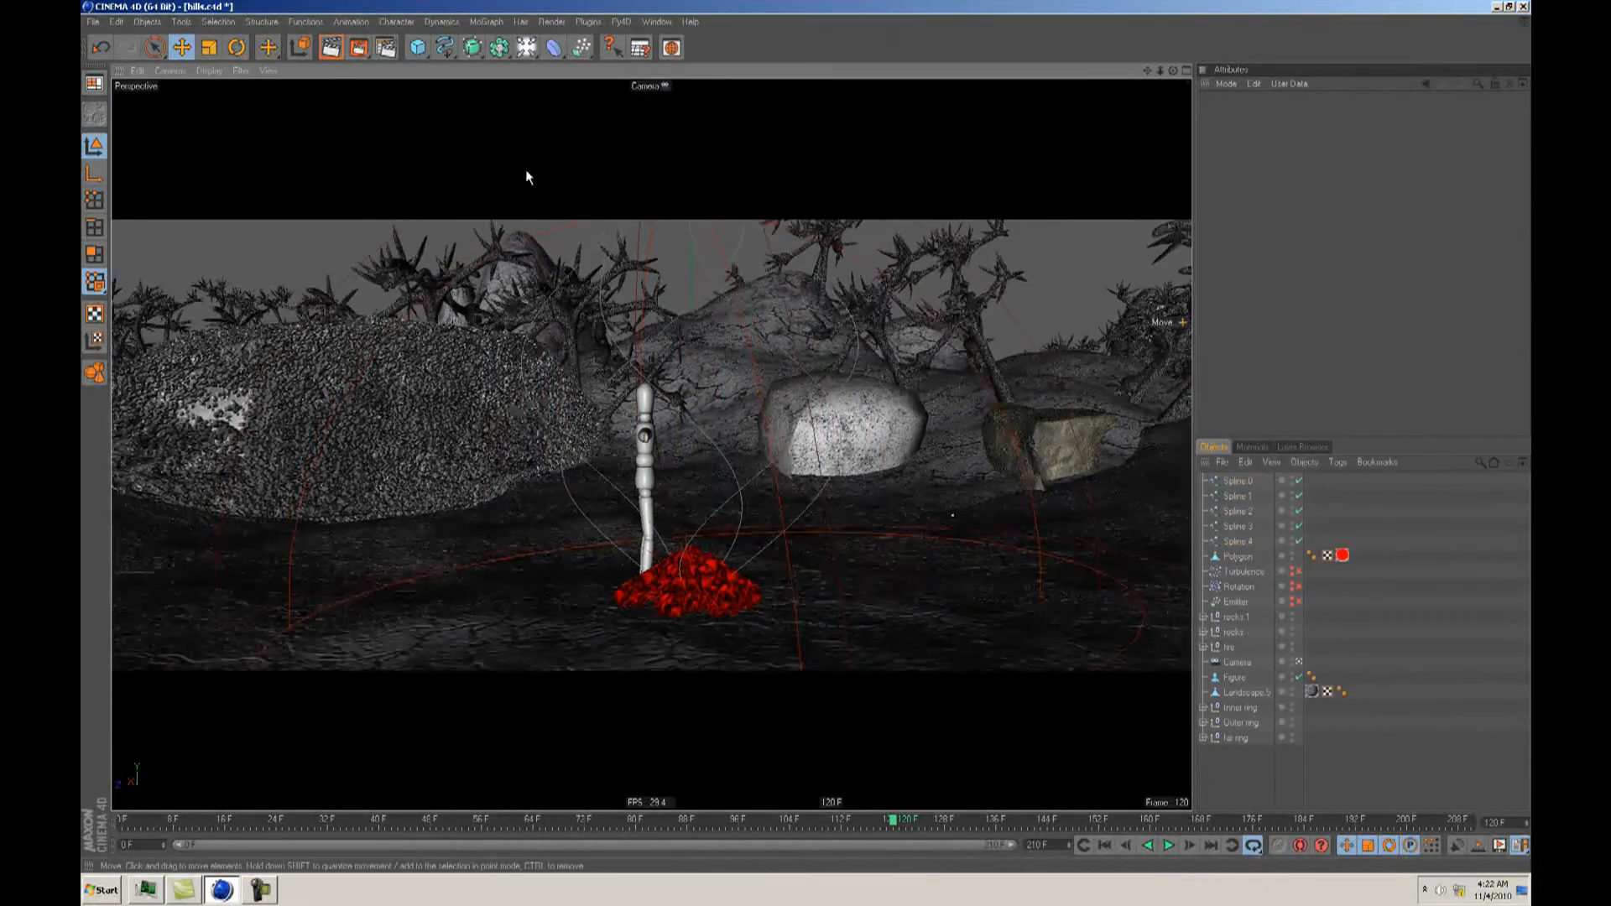
Step: Add a new MoGraph Cloner object and rename it ember1
click(488, 22)
click(495, 105)
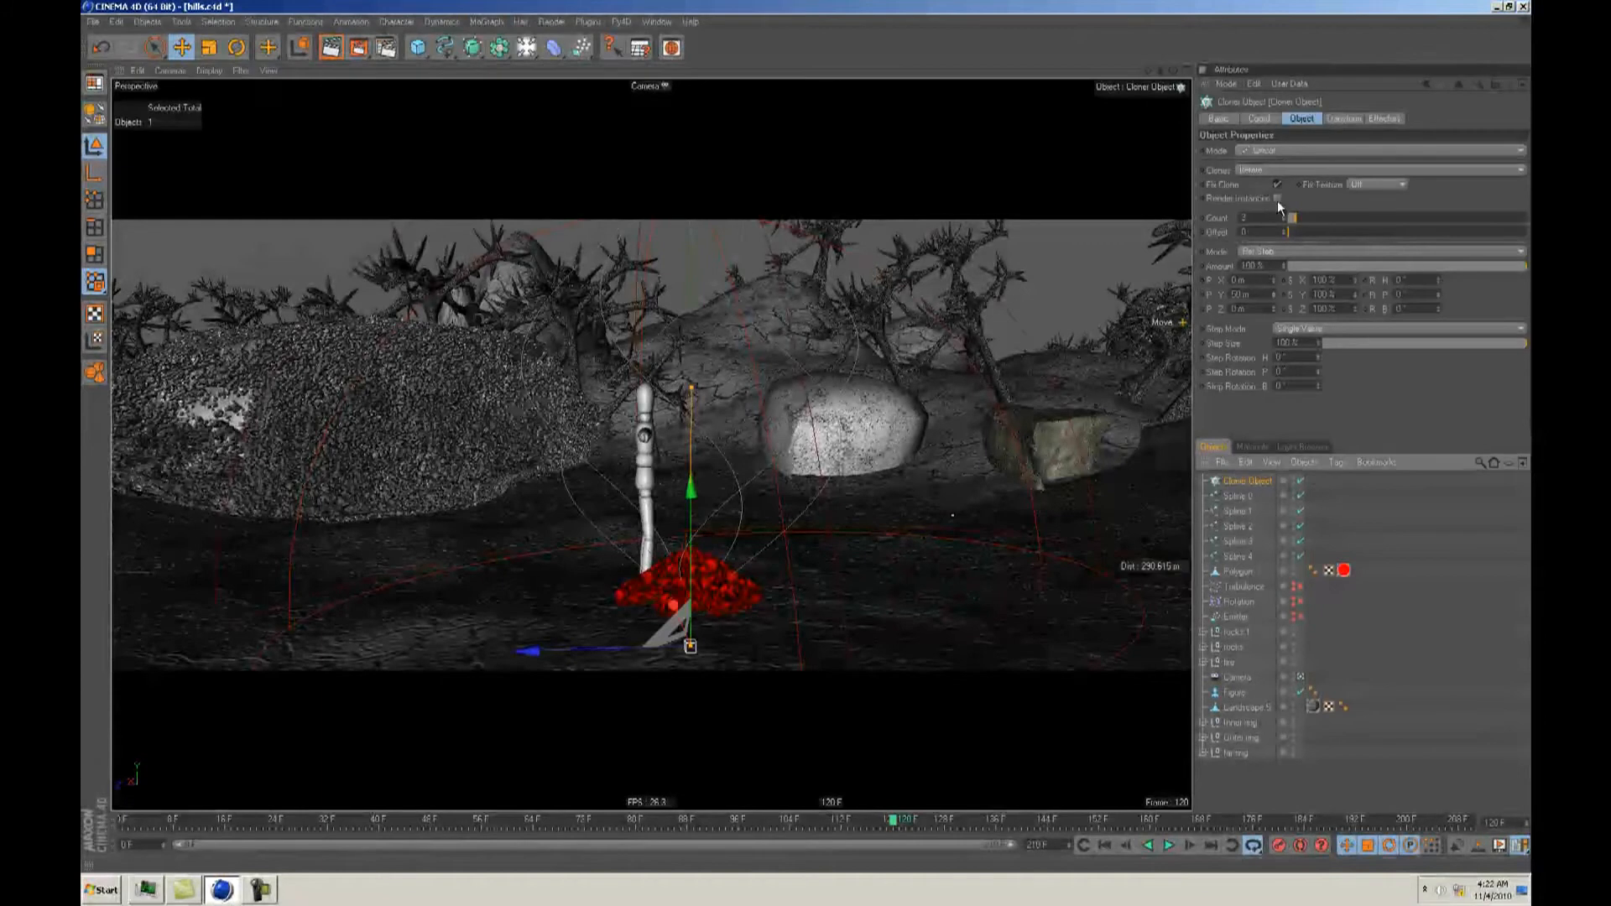
double_click(1249, 481)
text(ember1)
key(Return)
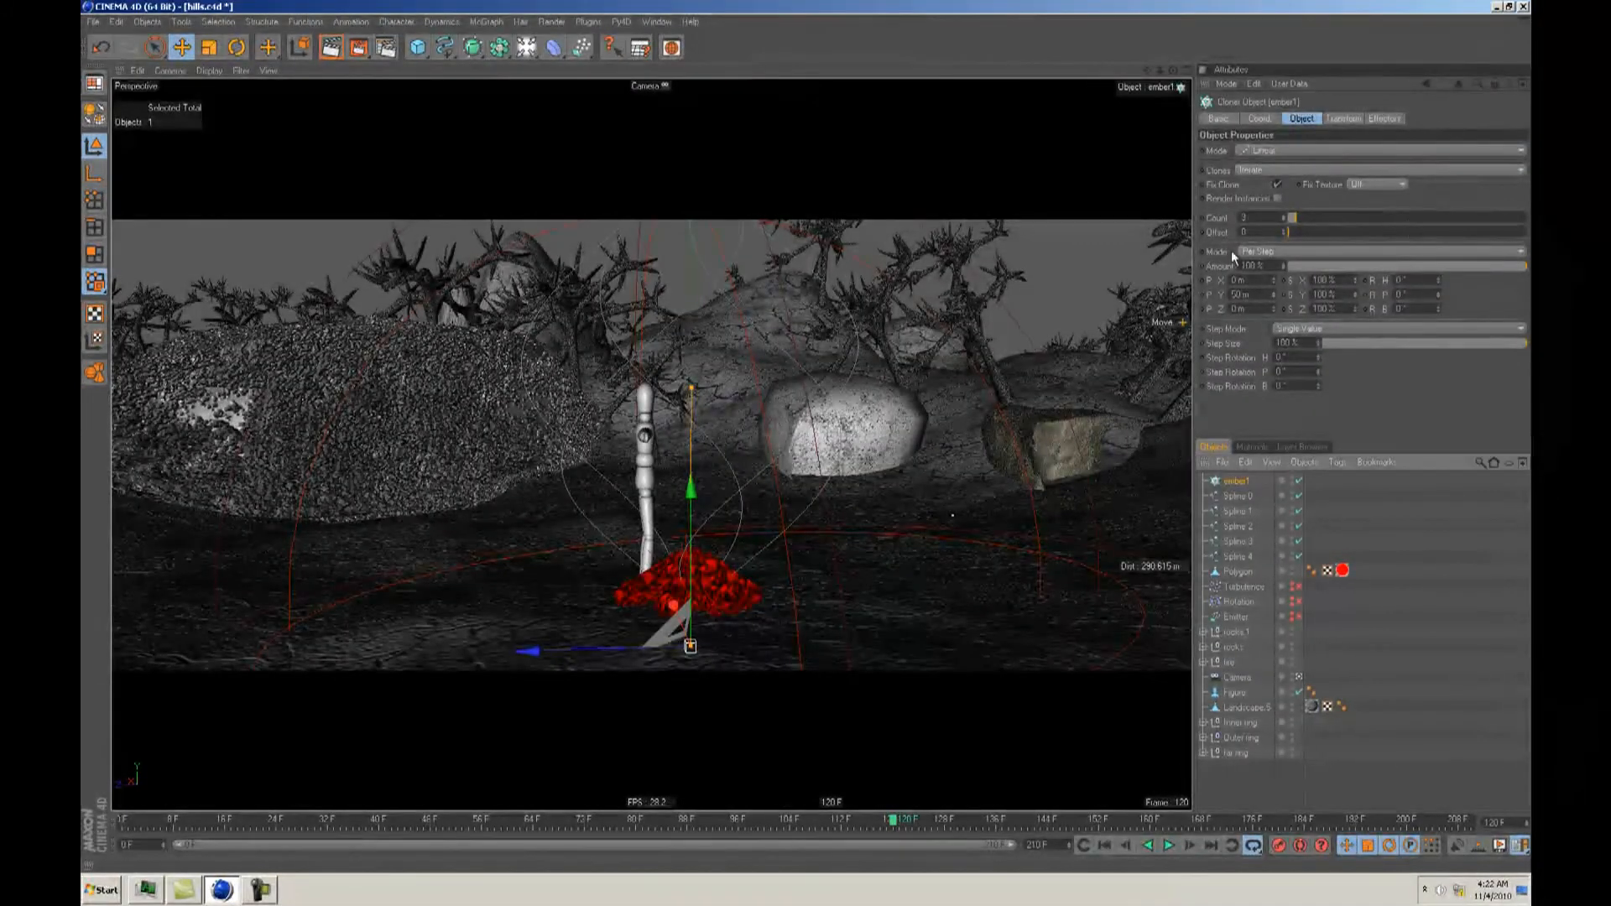
Step: Set ember1 to Object mode with Spline 0 as its target object and save the scene
click(1297, 149)
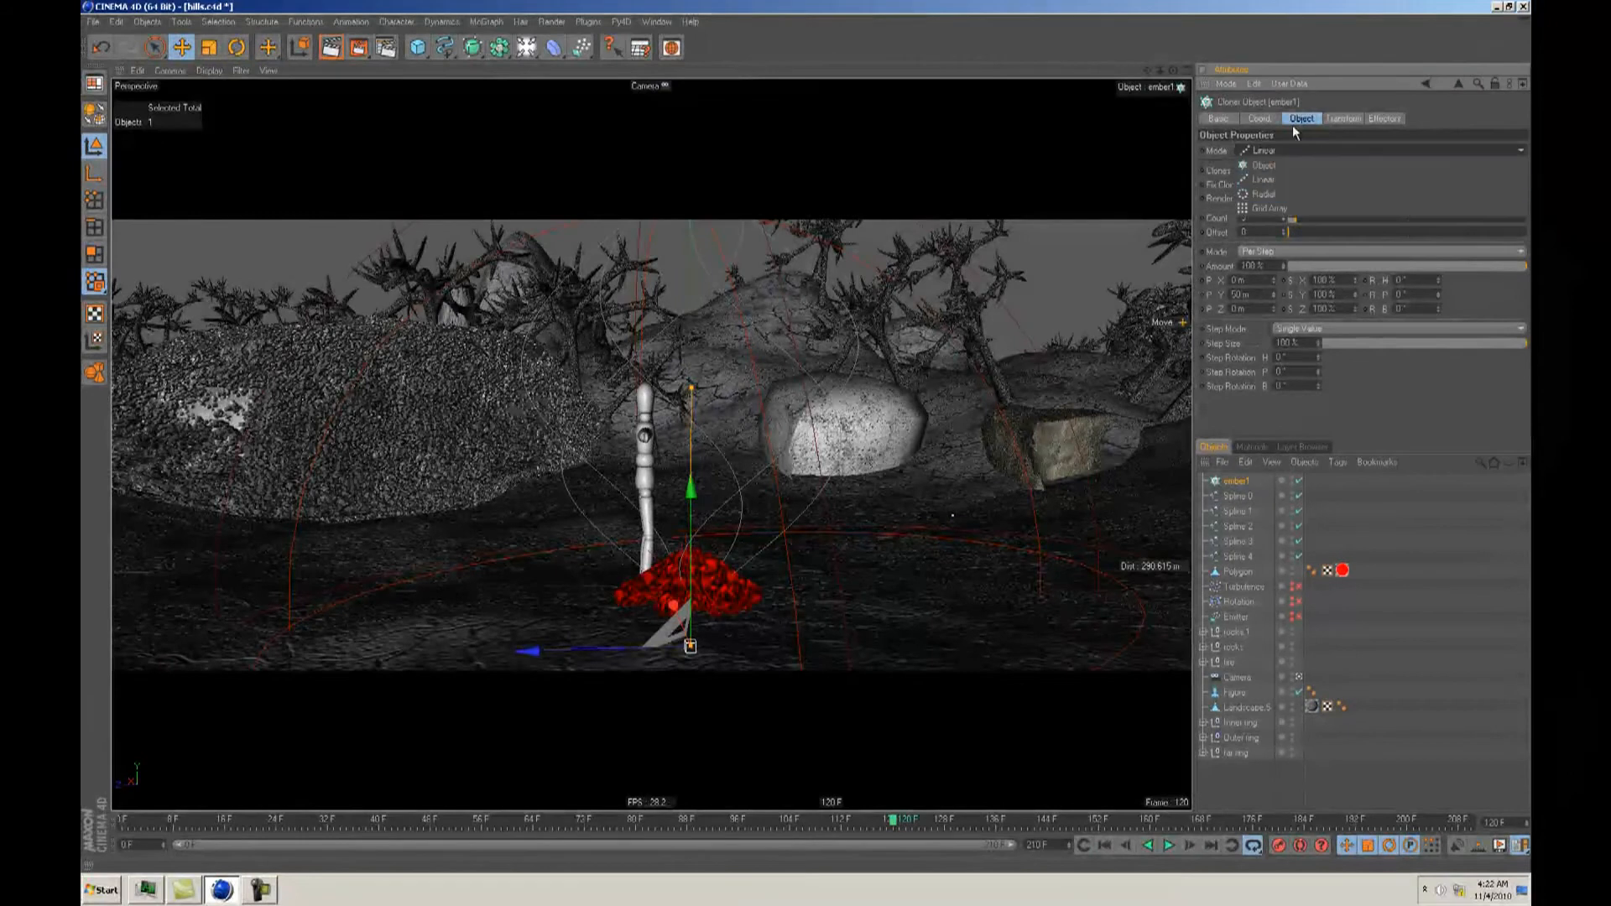
click(1288, 165)
drag(1241, 495, 1277, 224)
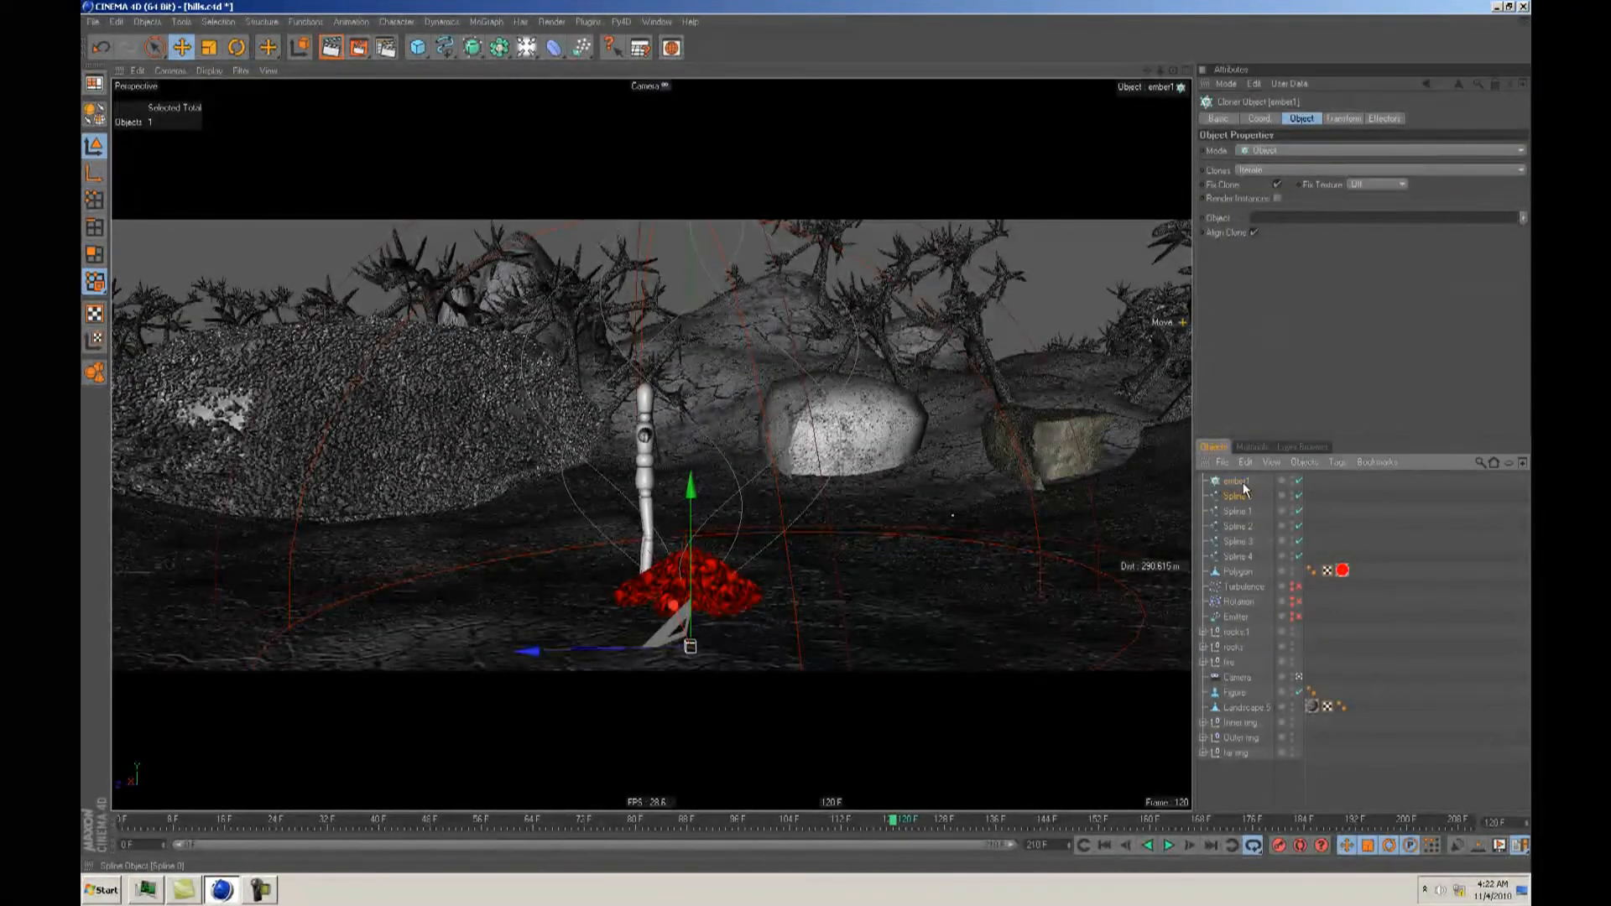
scroll(919, 476, down, 2)
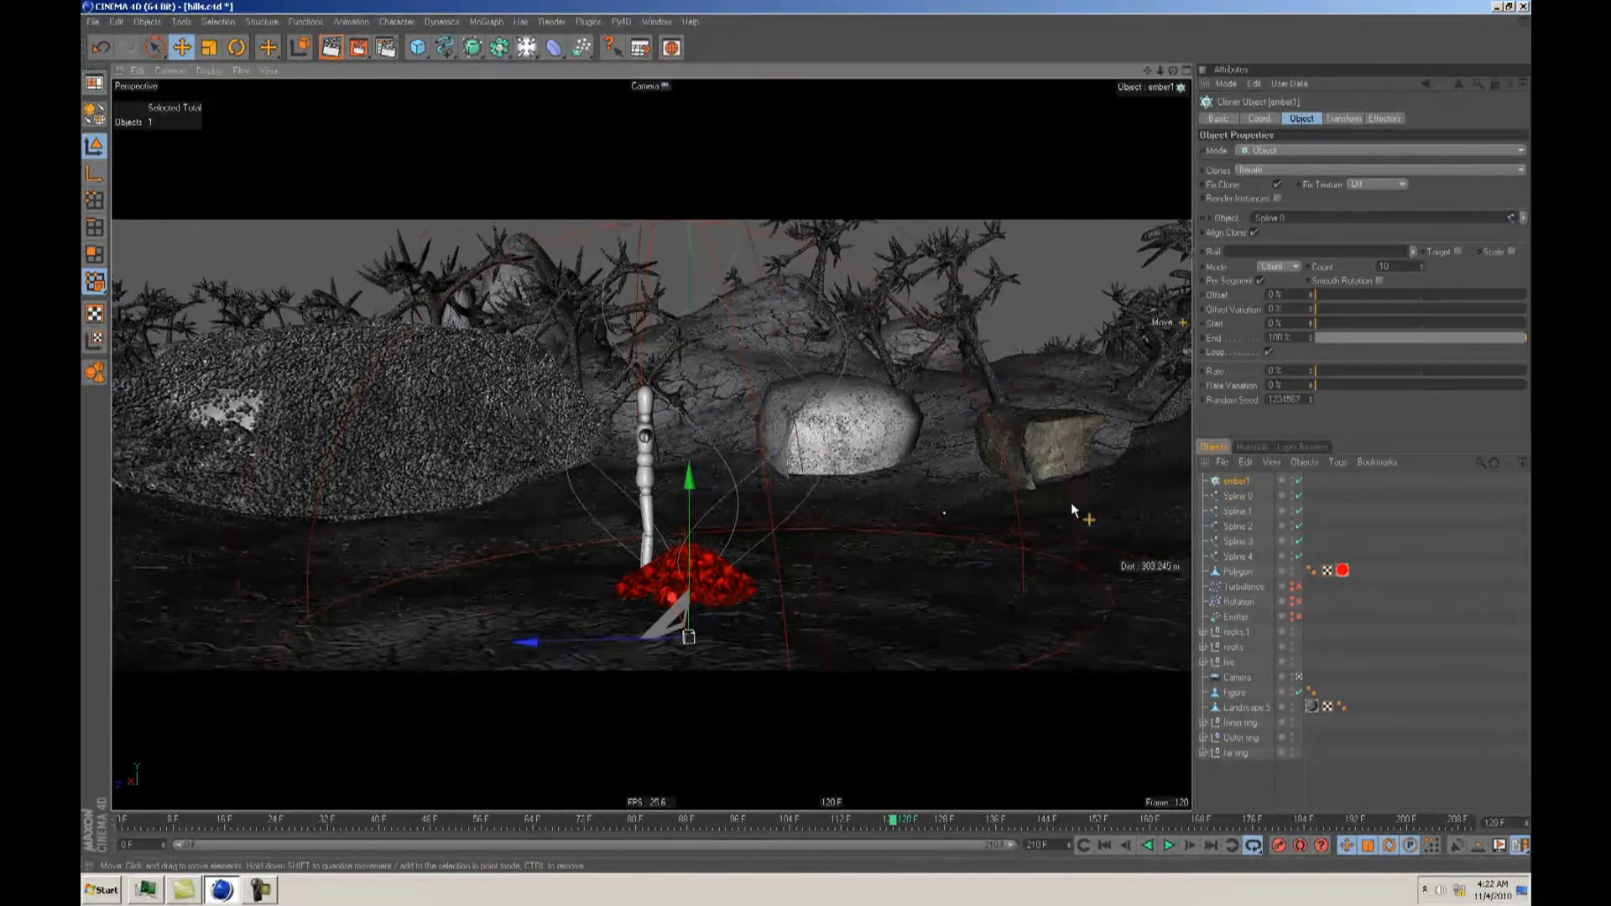
key(ctrl+s)
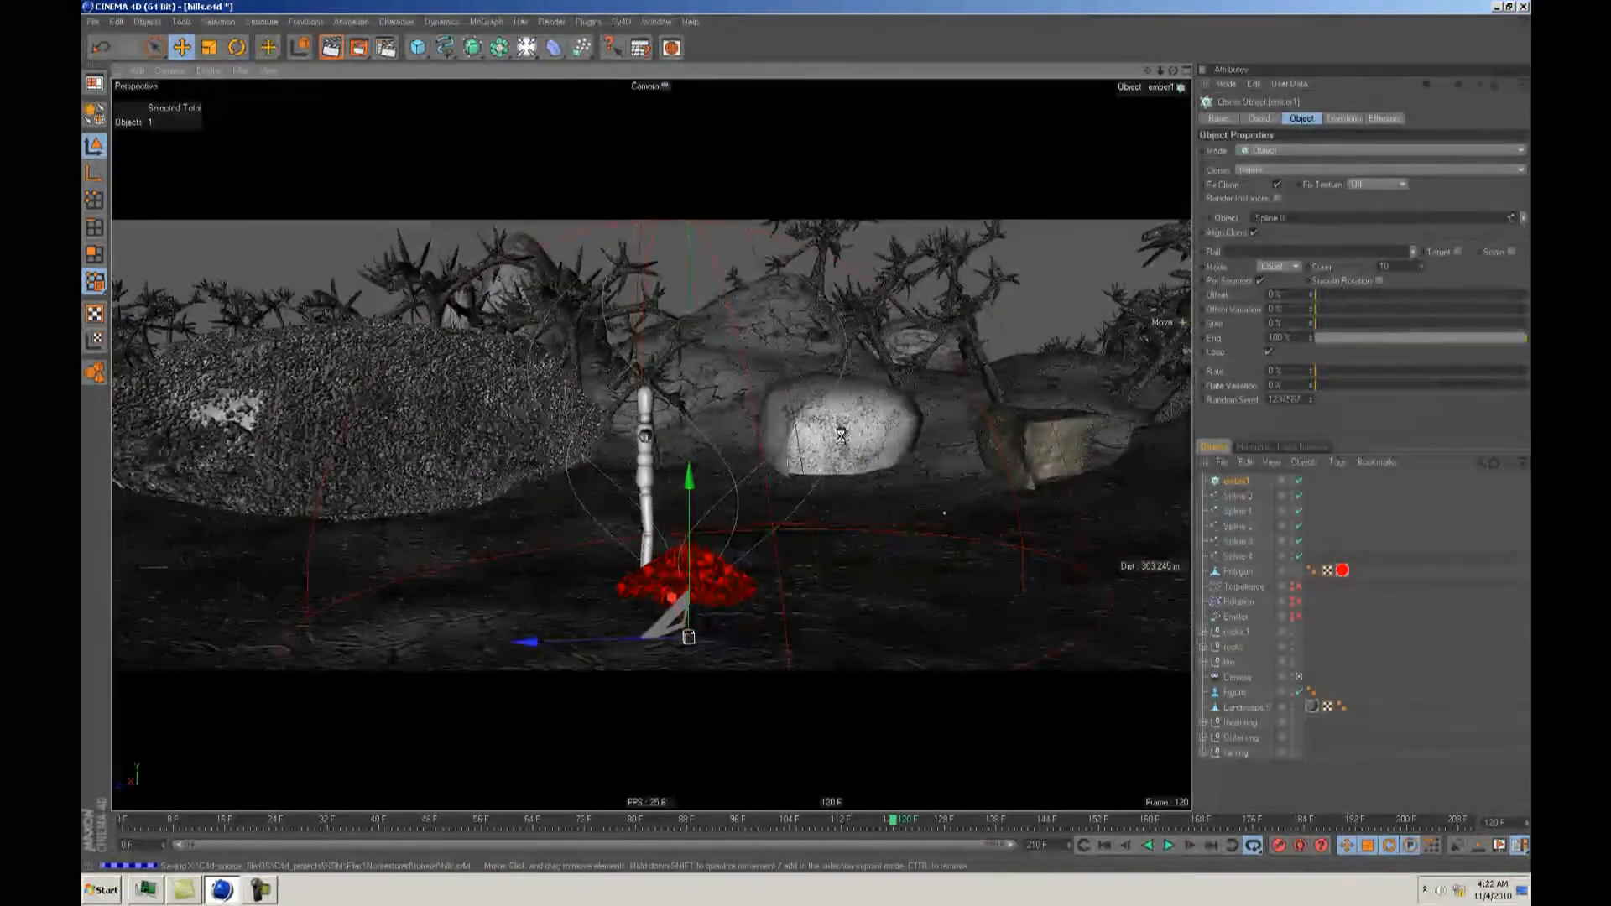
Step: Create a cube, scale it down to about 9.6 m and place it inside the ember1 cloner as its clone object
click(419, 48)
key(t)
drag(864, 441, 801, 437)
key(e)
drag(994, 482, 803, 443)
key(t)
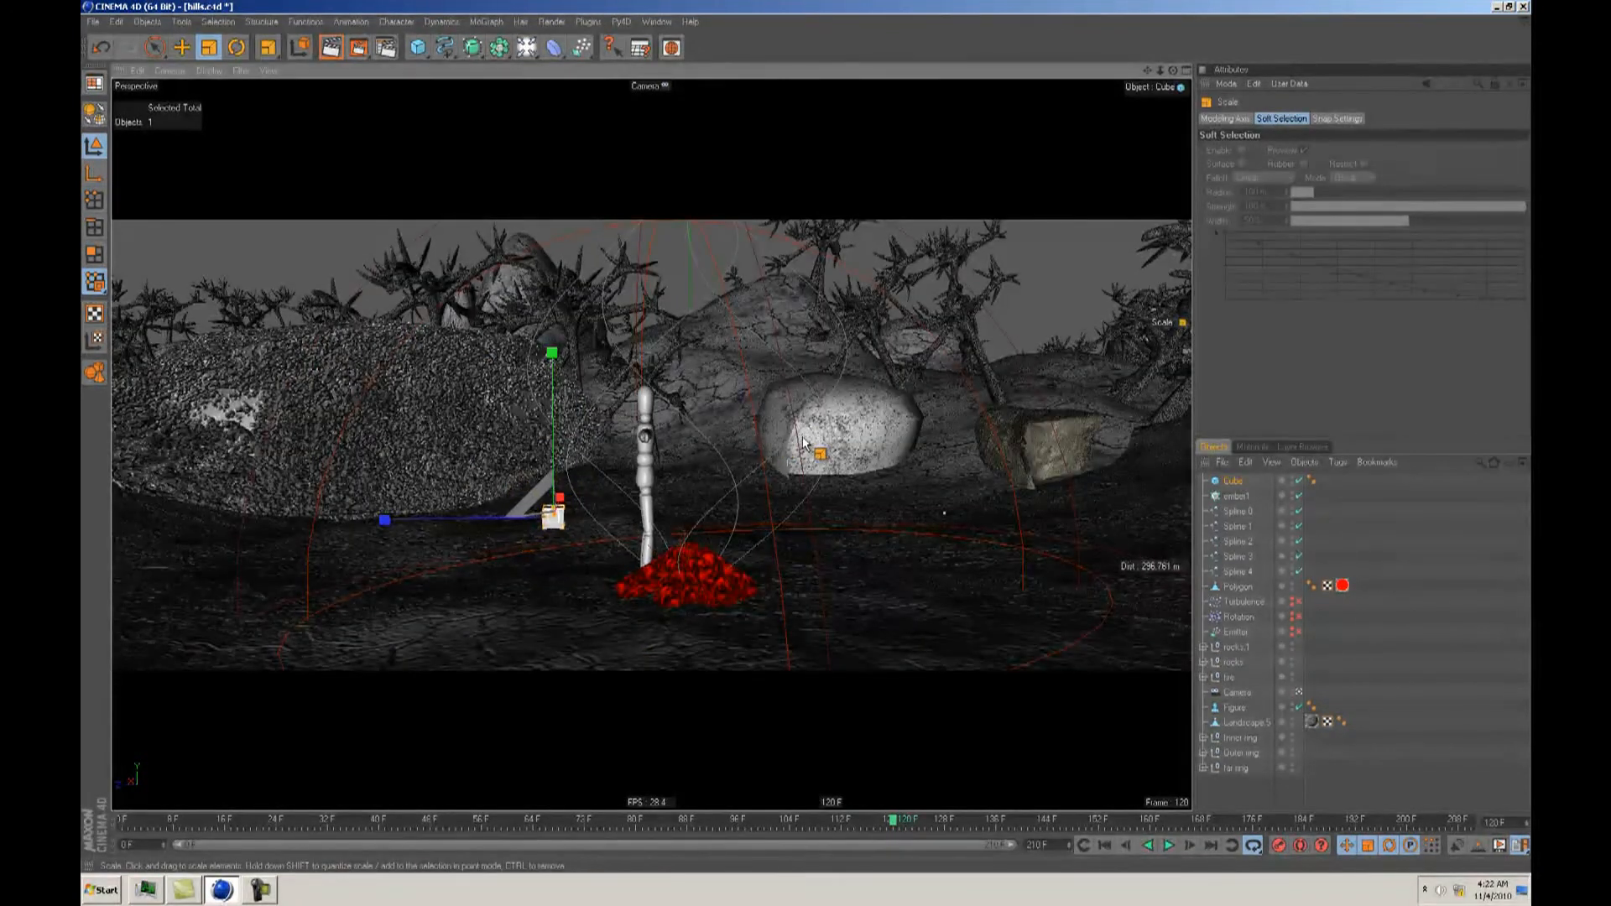
key(e)
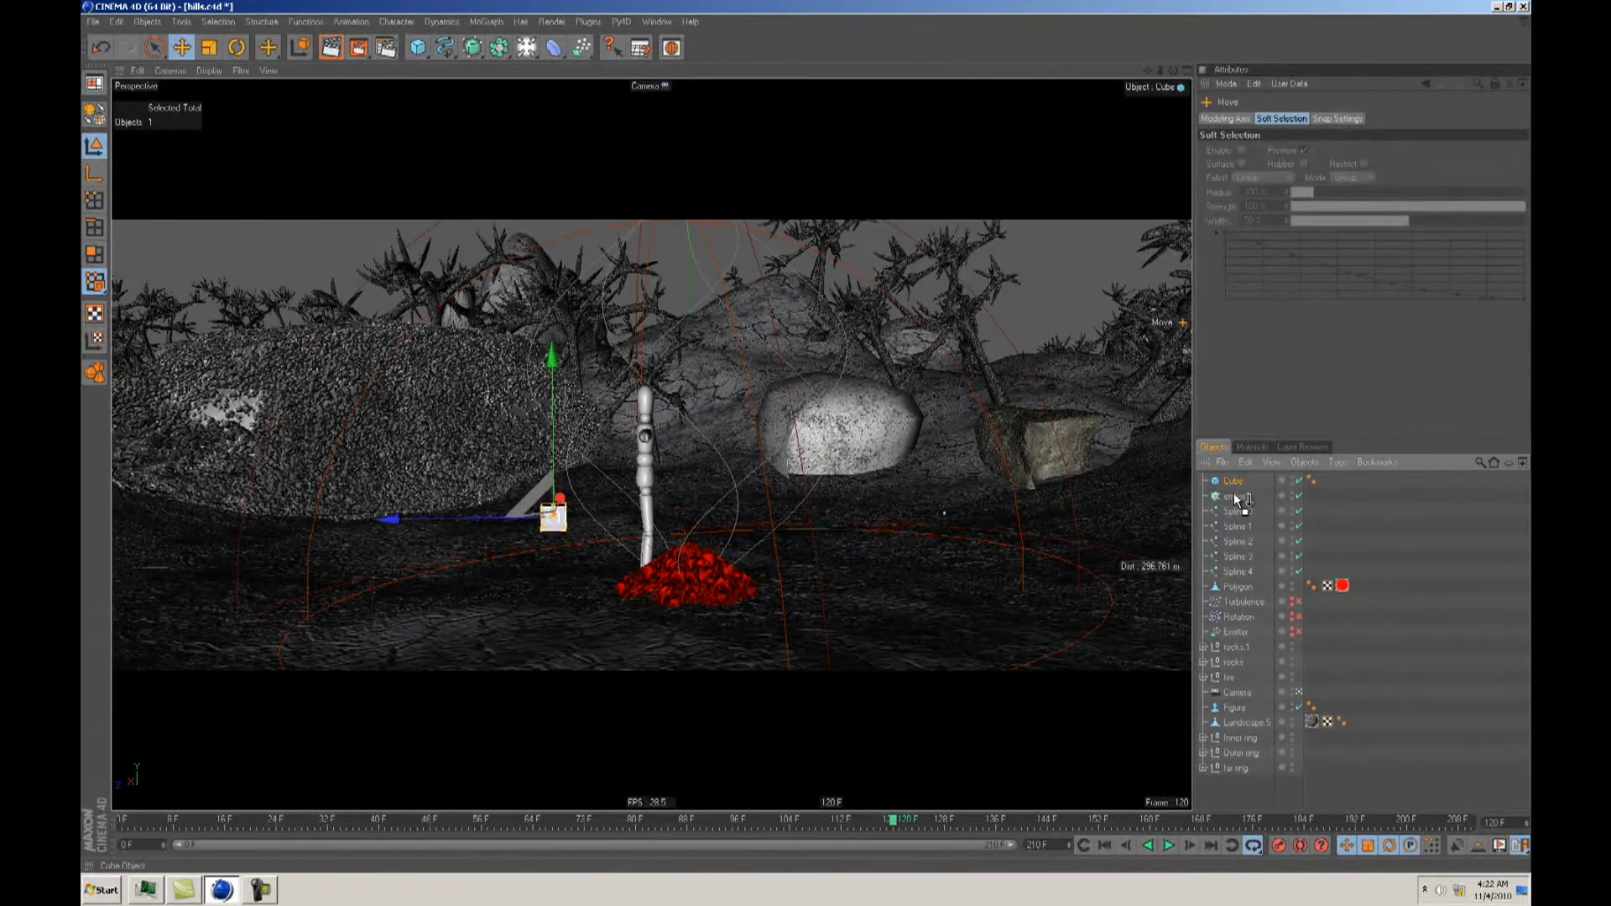
drag(1236, 498, 1235, 496)
Step: Set ember1's Rate to 22%, Rate Variation to 12% and Count to 17 while playing the animation from the first frame
click(1104, 845)
click(1168, 845)
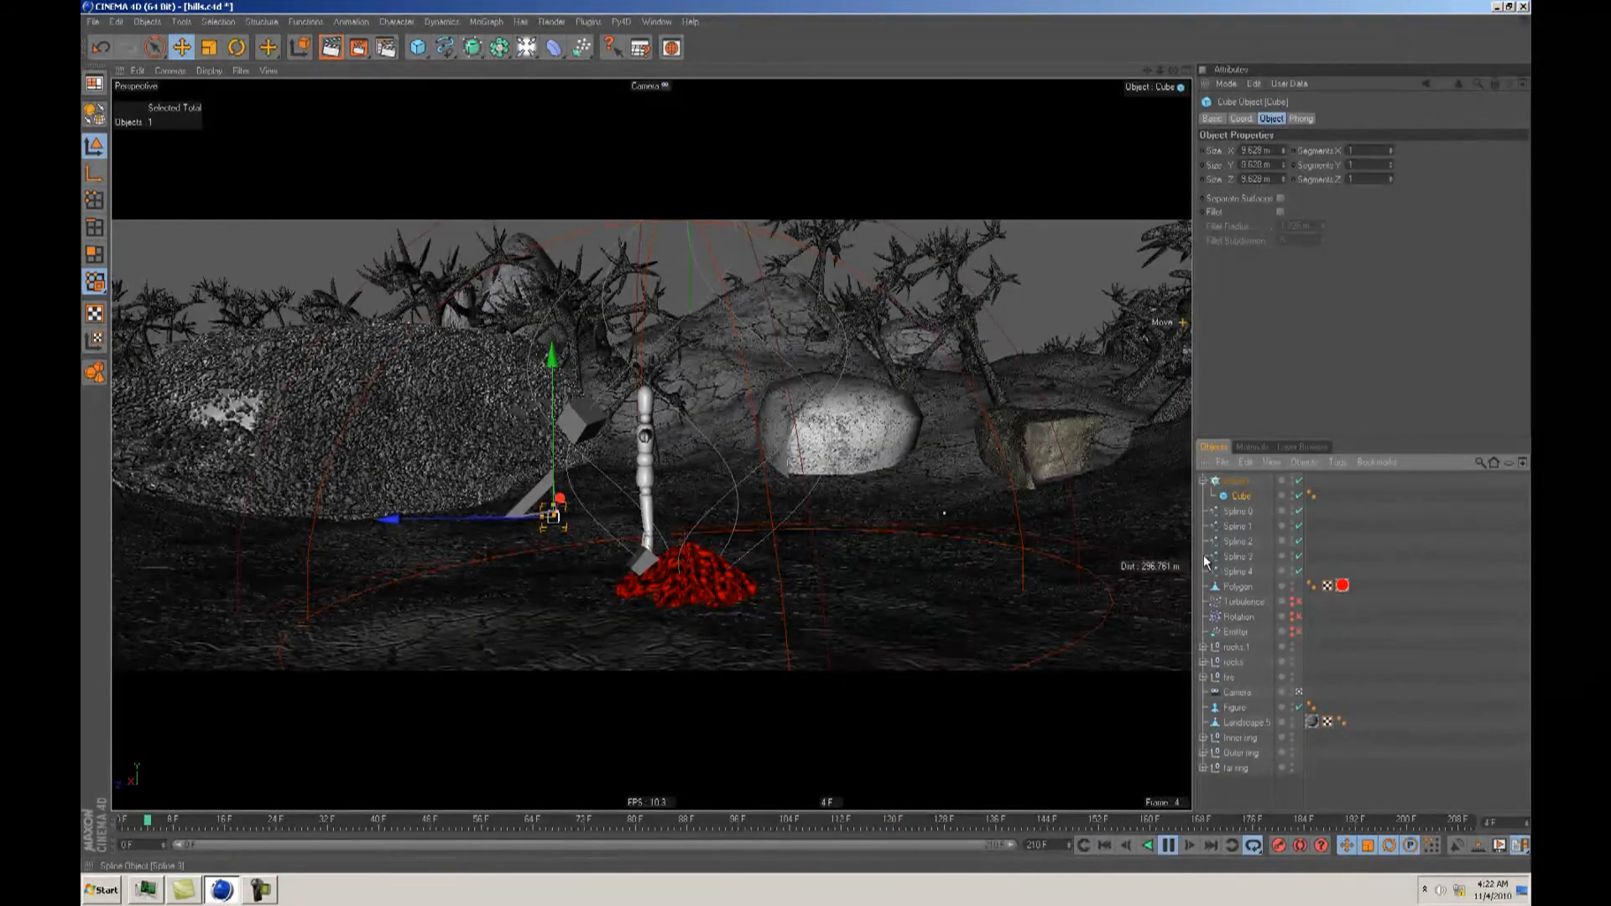
click(1236, 484)
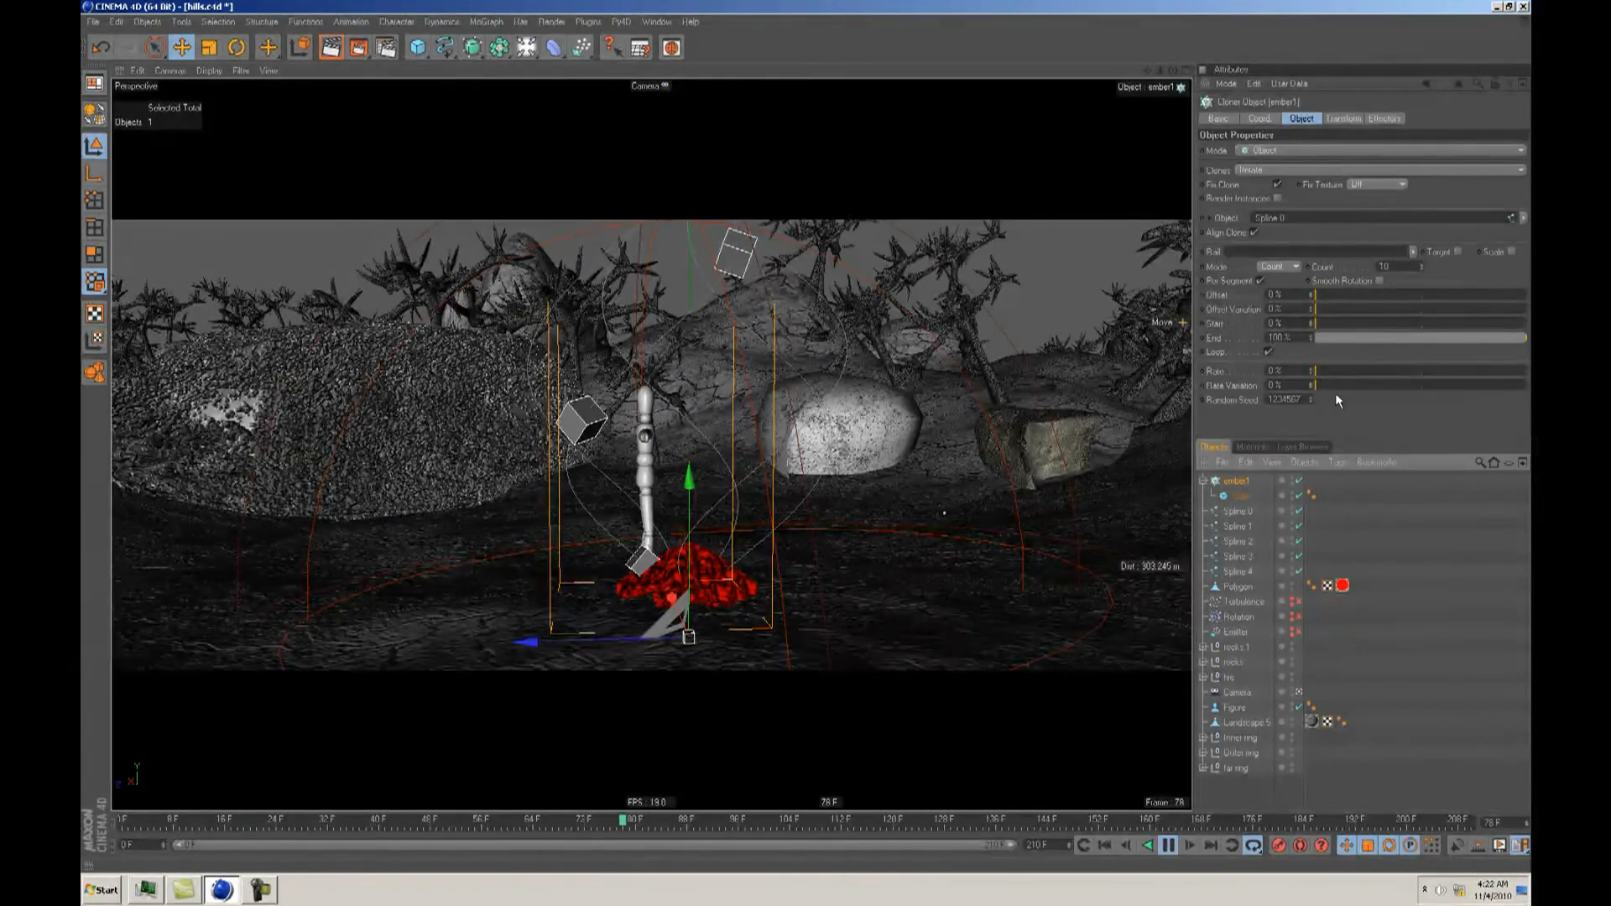
drag(1327, 378, 1351, 374)
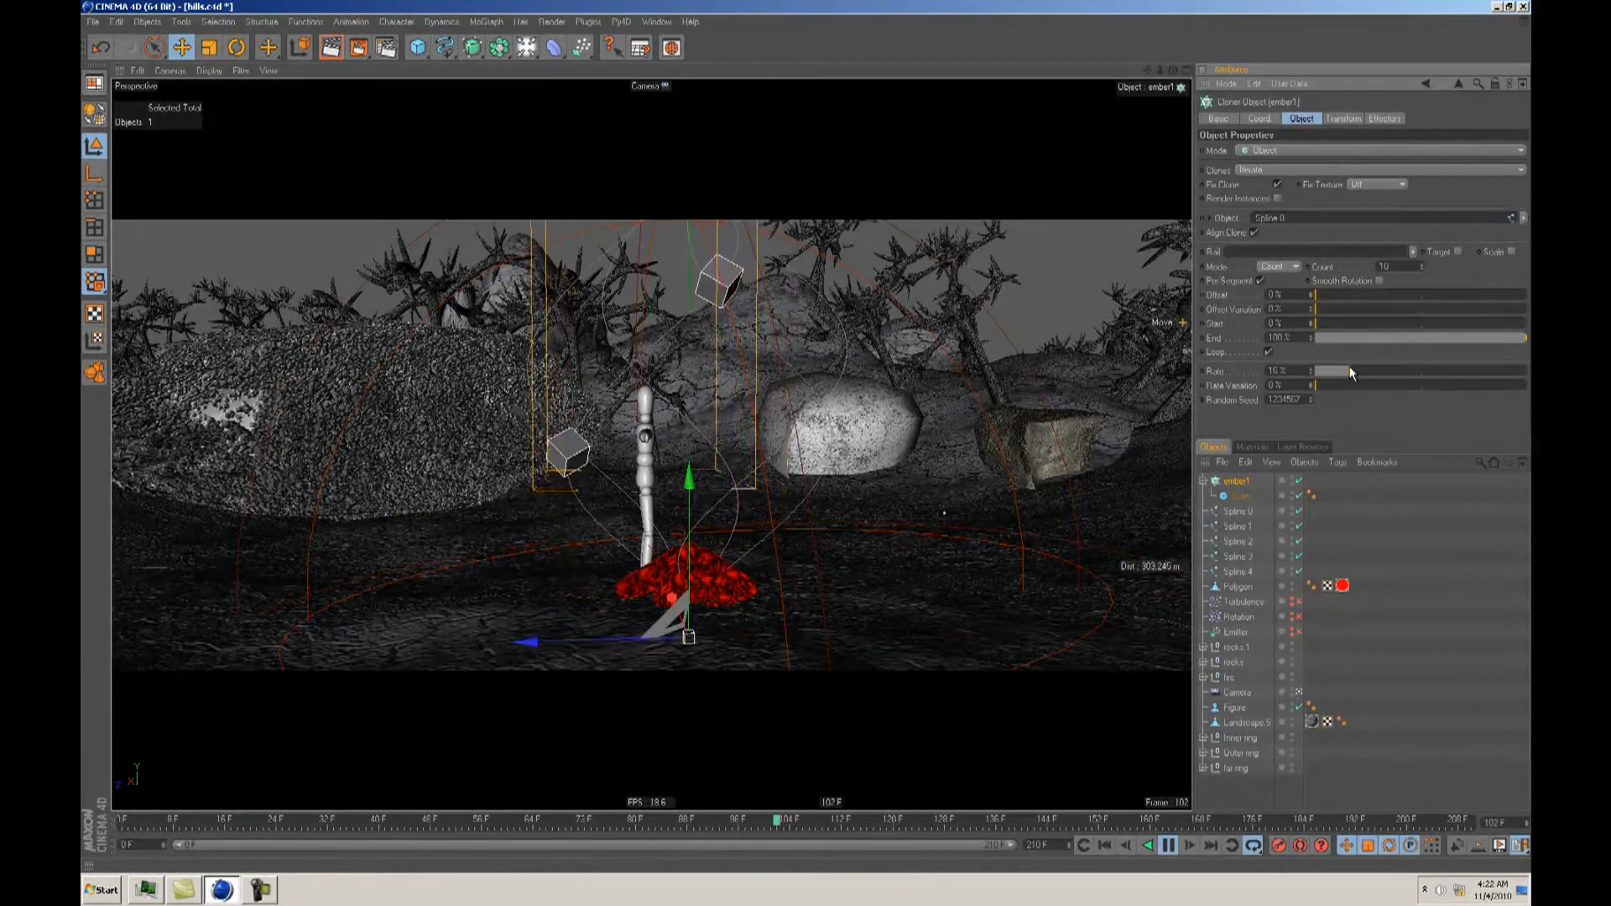
drag(1387, 373, 1352, 379)
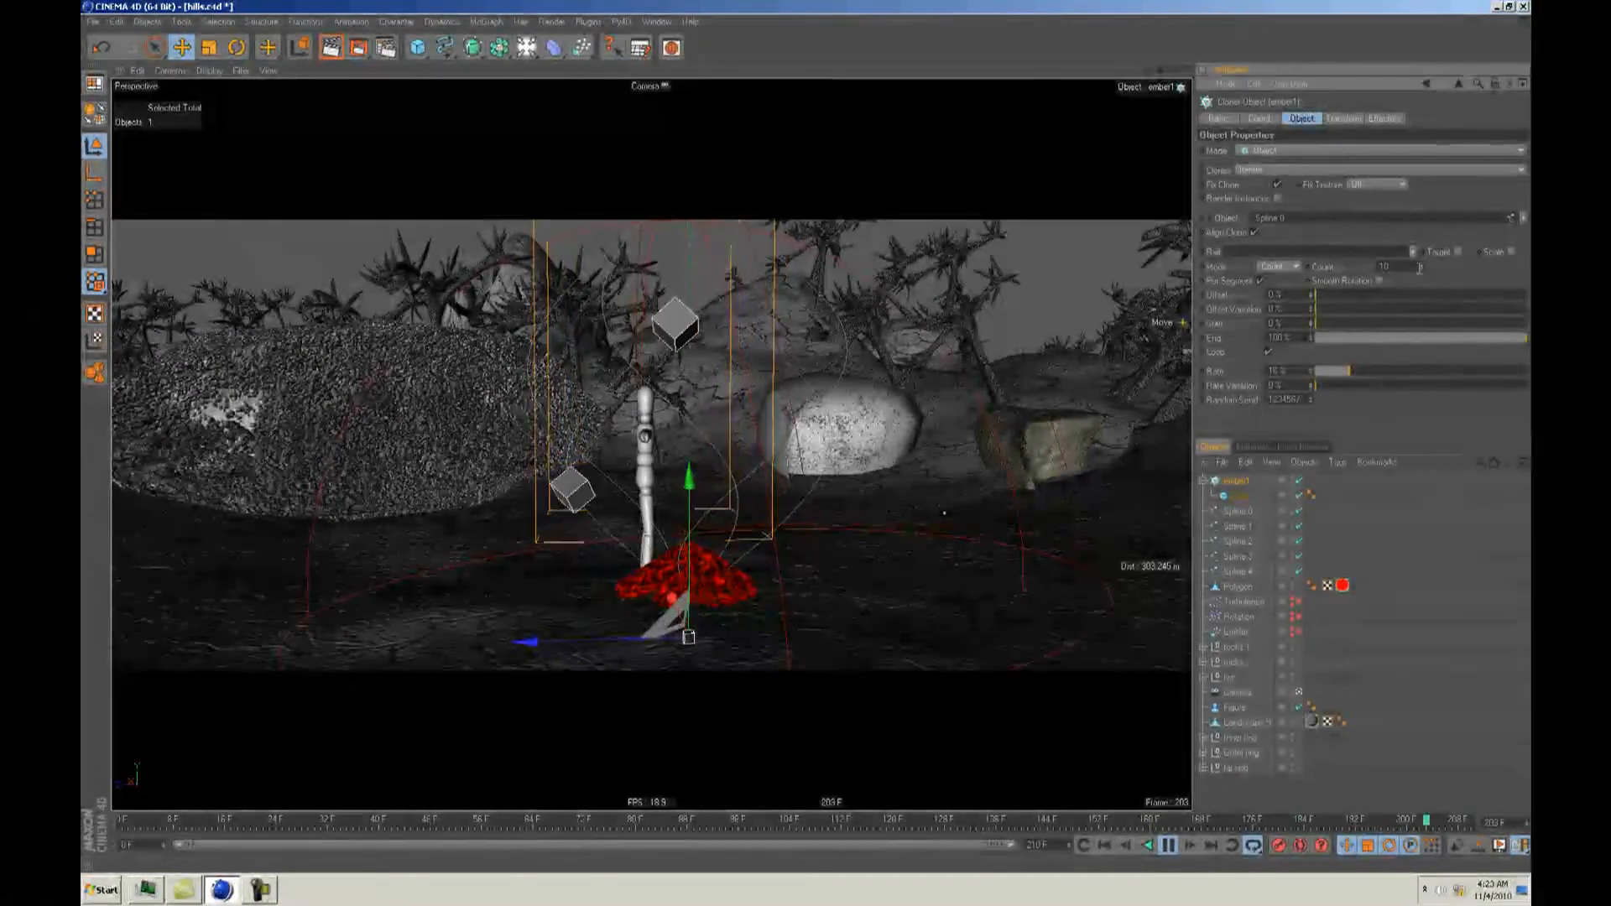
drag(1321, 309, 1367, 313)
drag(1323, 385, 1359, 386)
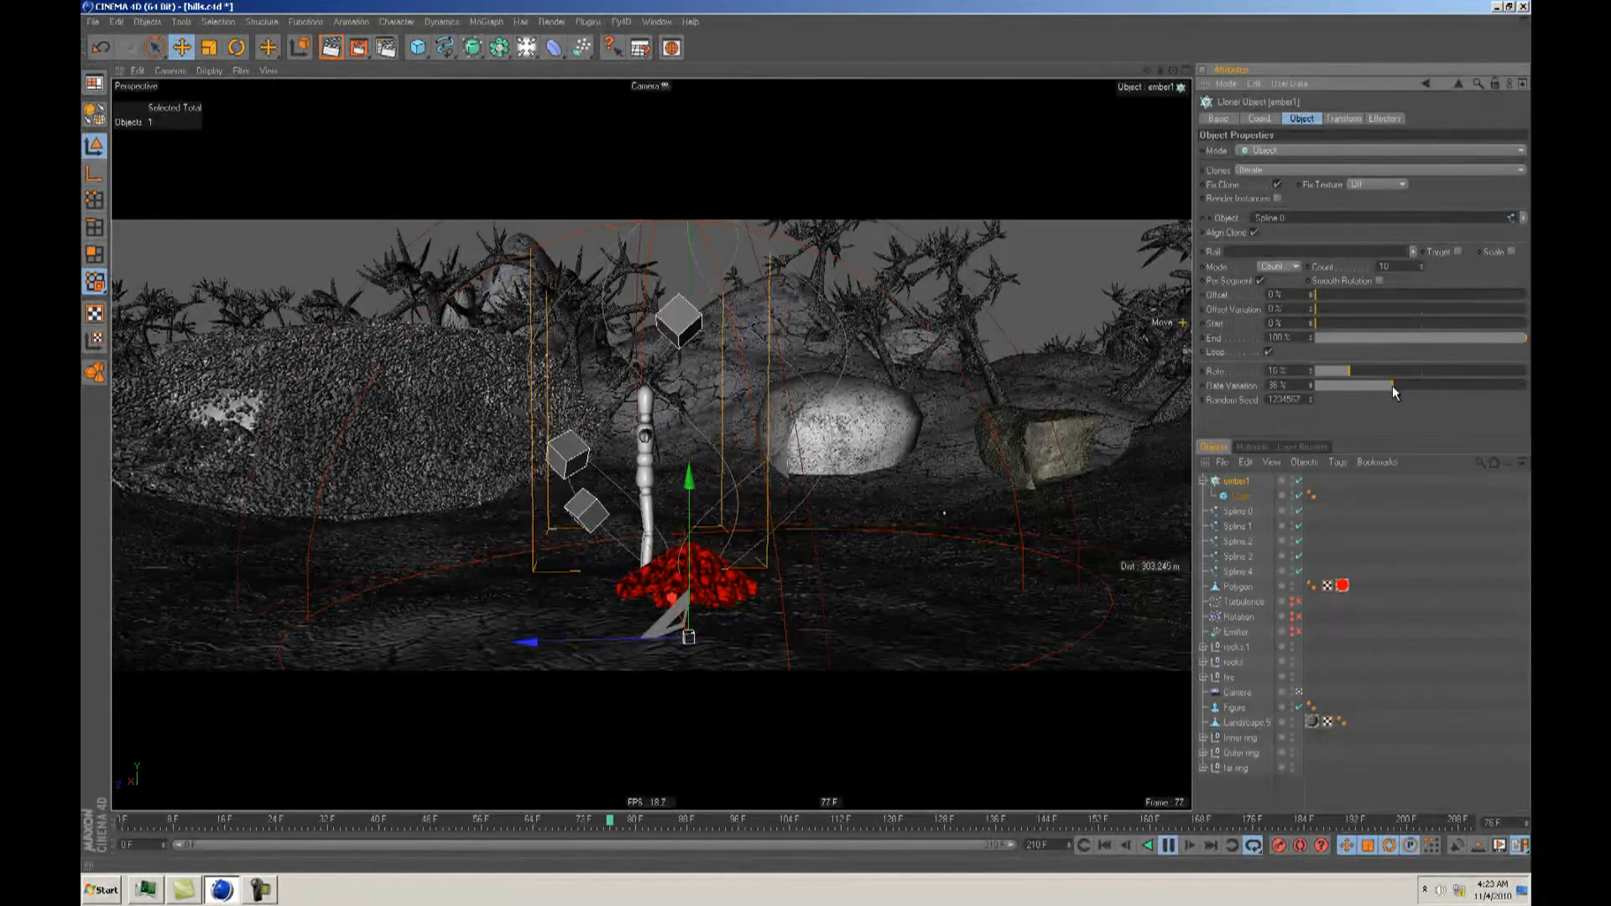
drag(1393, 385, 1363, 371)
mouse_move(1422, 266)
mouse_down()
mouse_move(1418, 237)
mouse_move(1423, 268)
mouse_up()
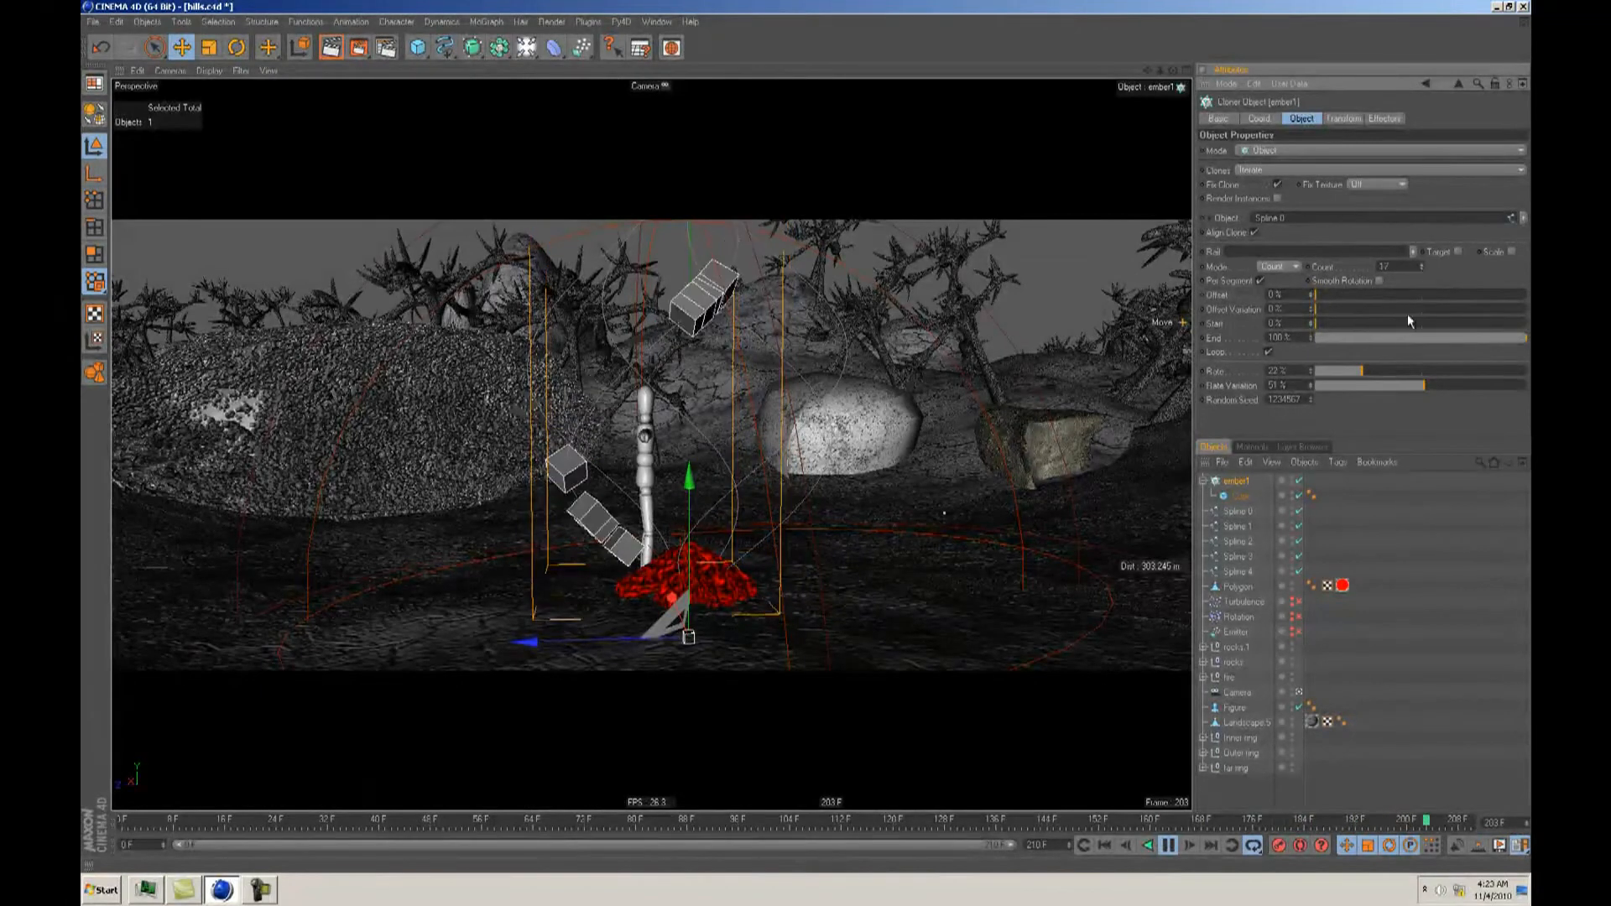
drag(1383, 386, 1343, 393)
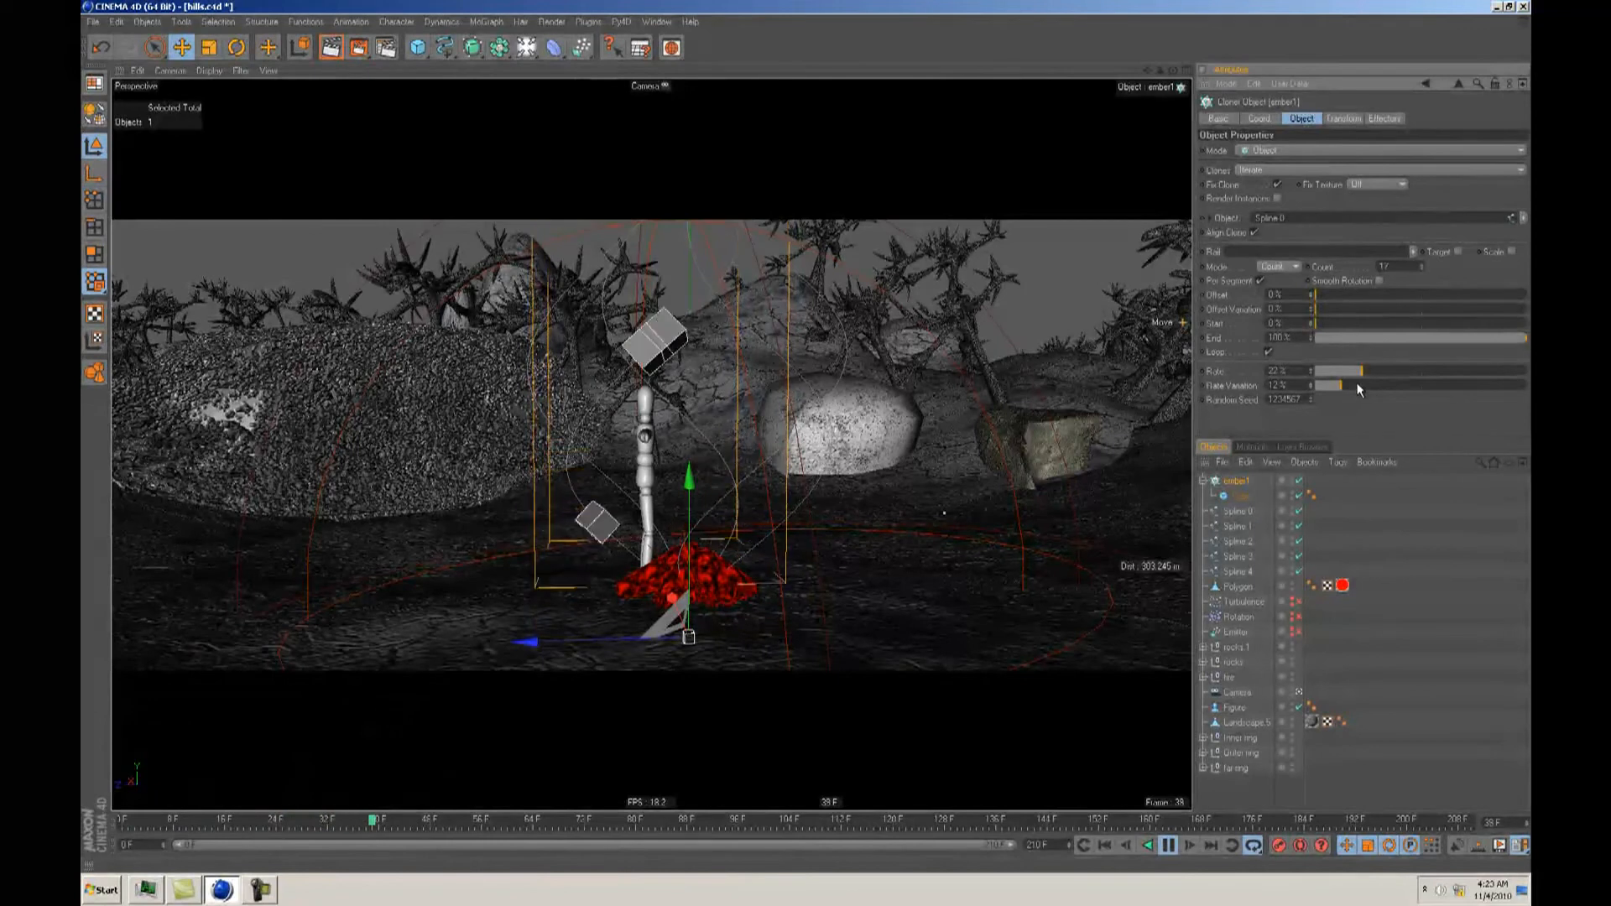
scroll(873, 377, down, 2)
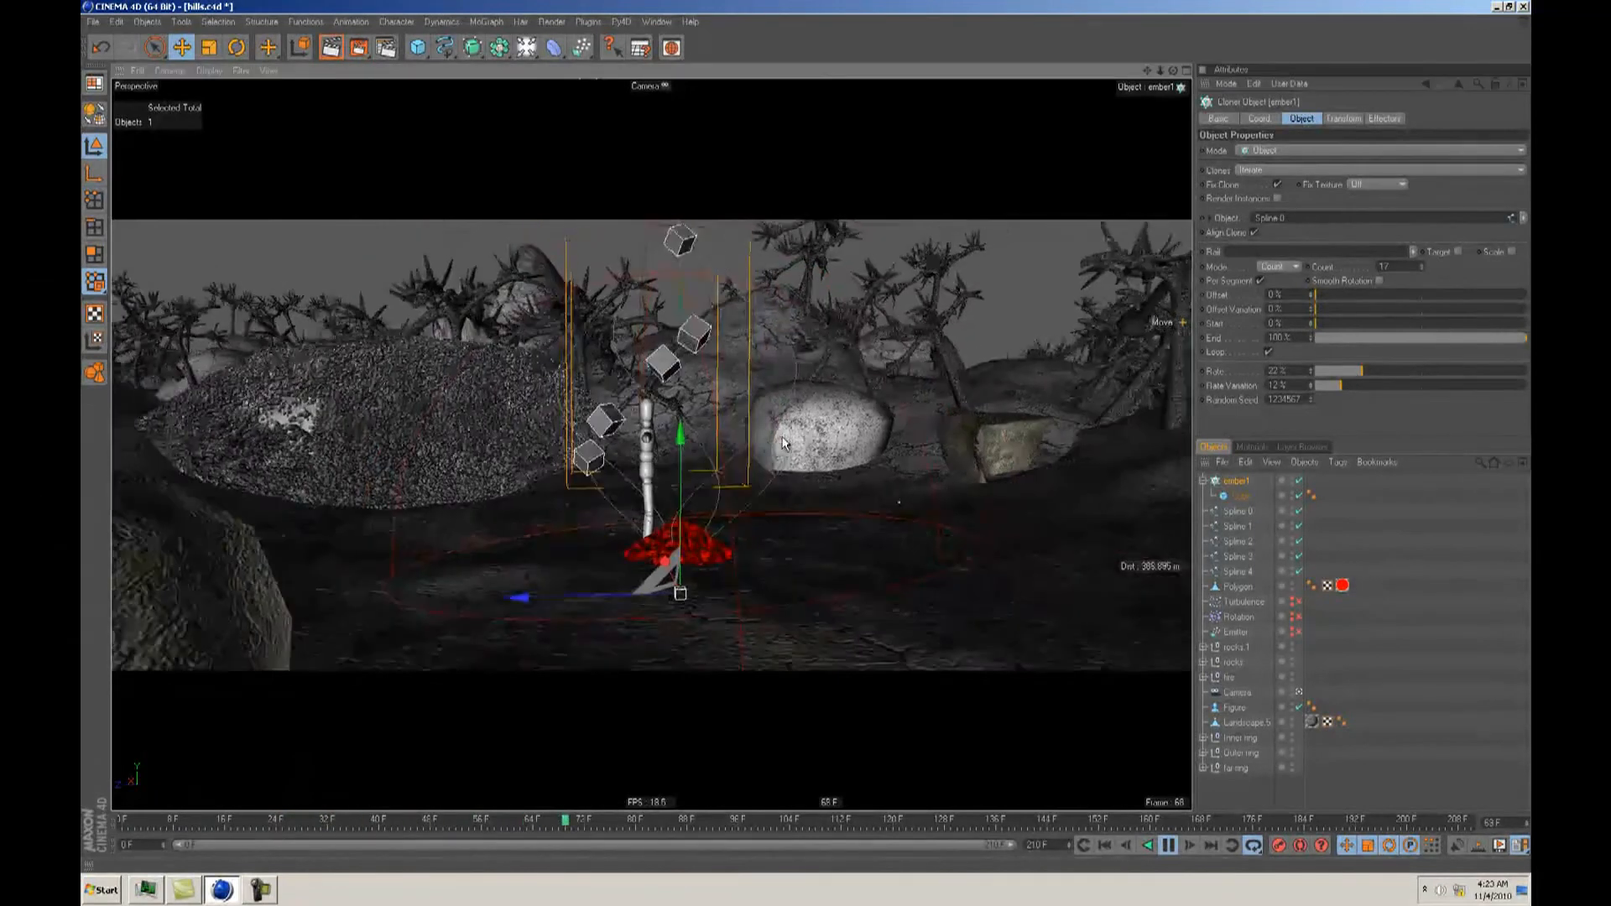
scroll(840, 379, up, 1)
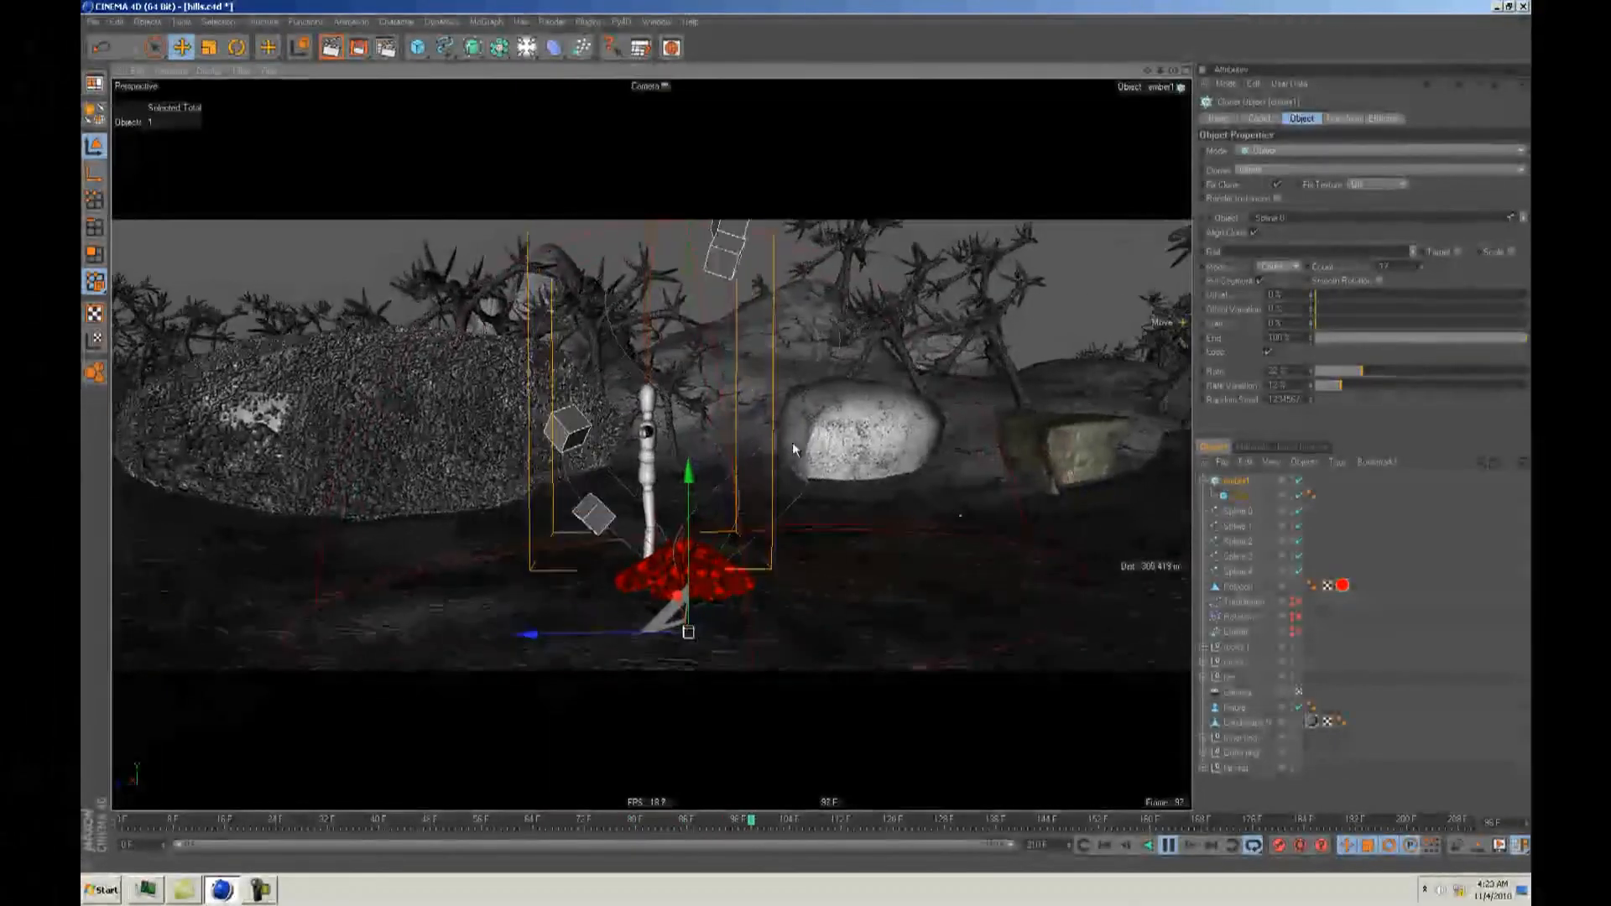
key(F8)
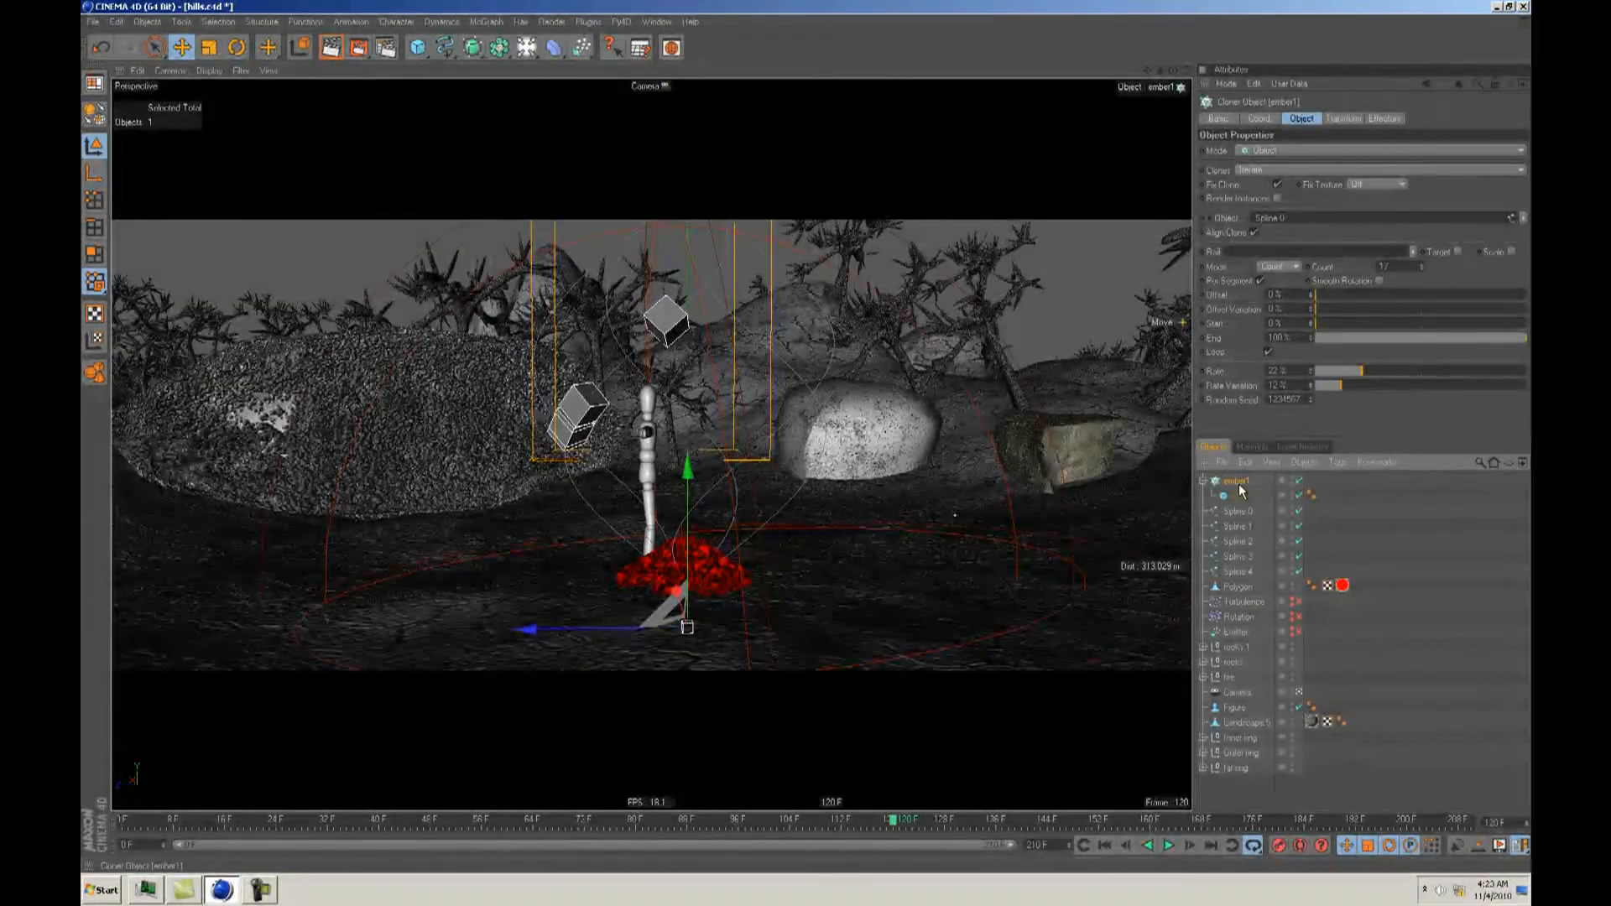
Step: Add a Random effector to ember1 and set its X, Y and Z position values to 0 m while the animation plays
click(487, 22)
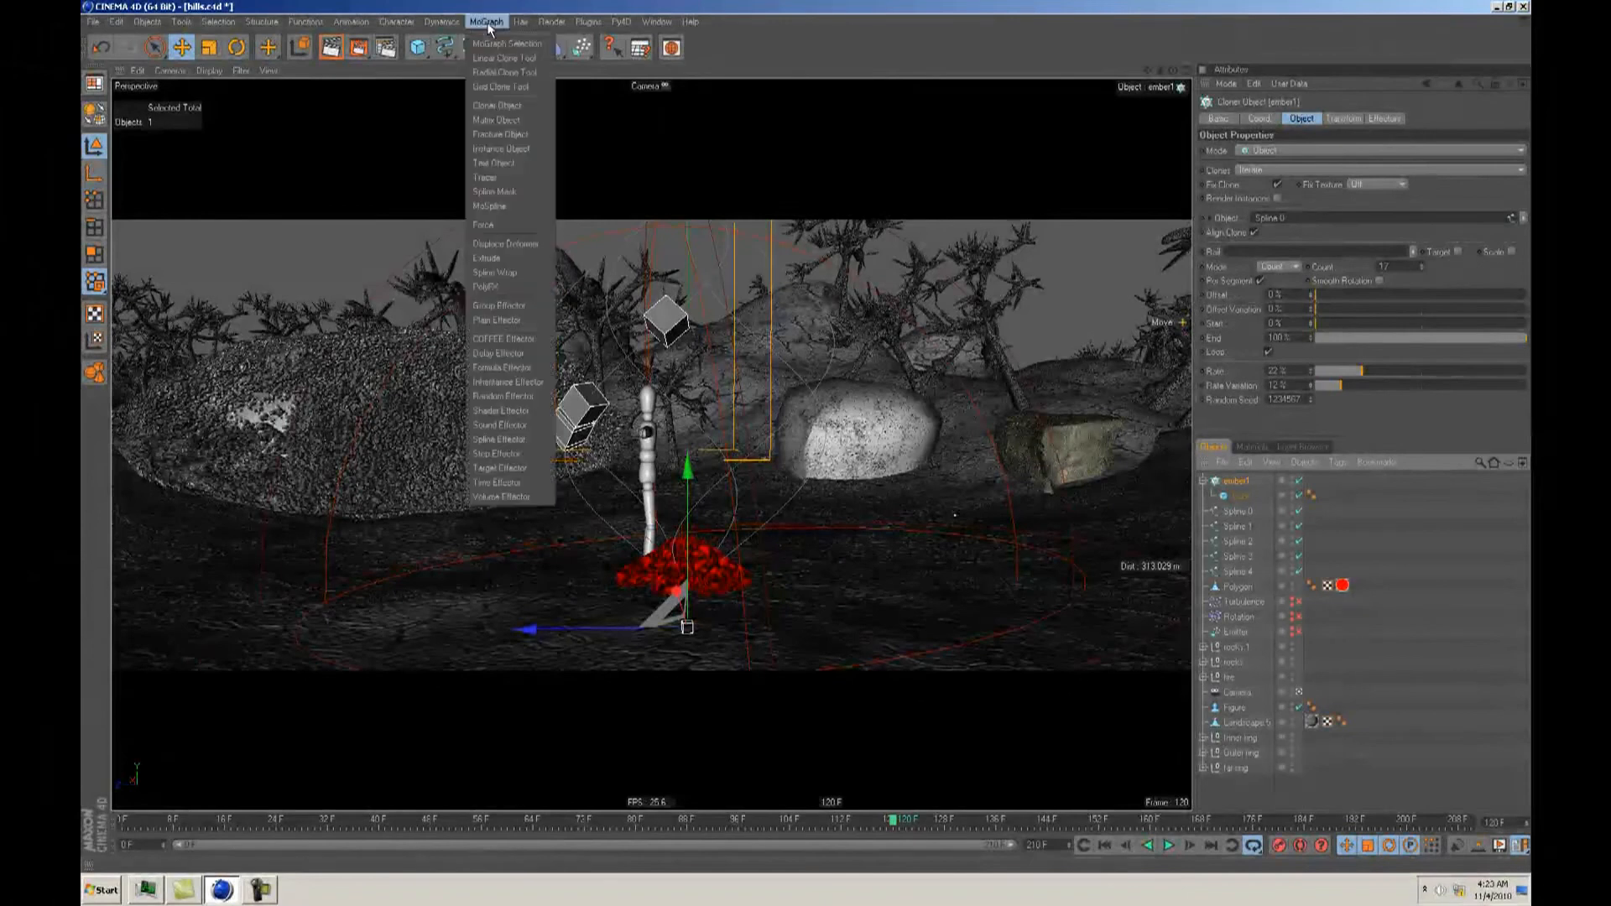
click(516, 395)
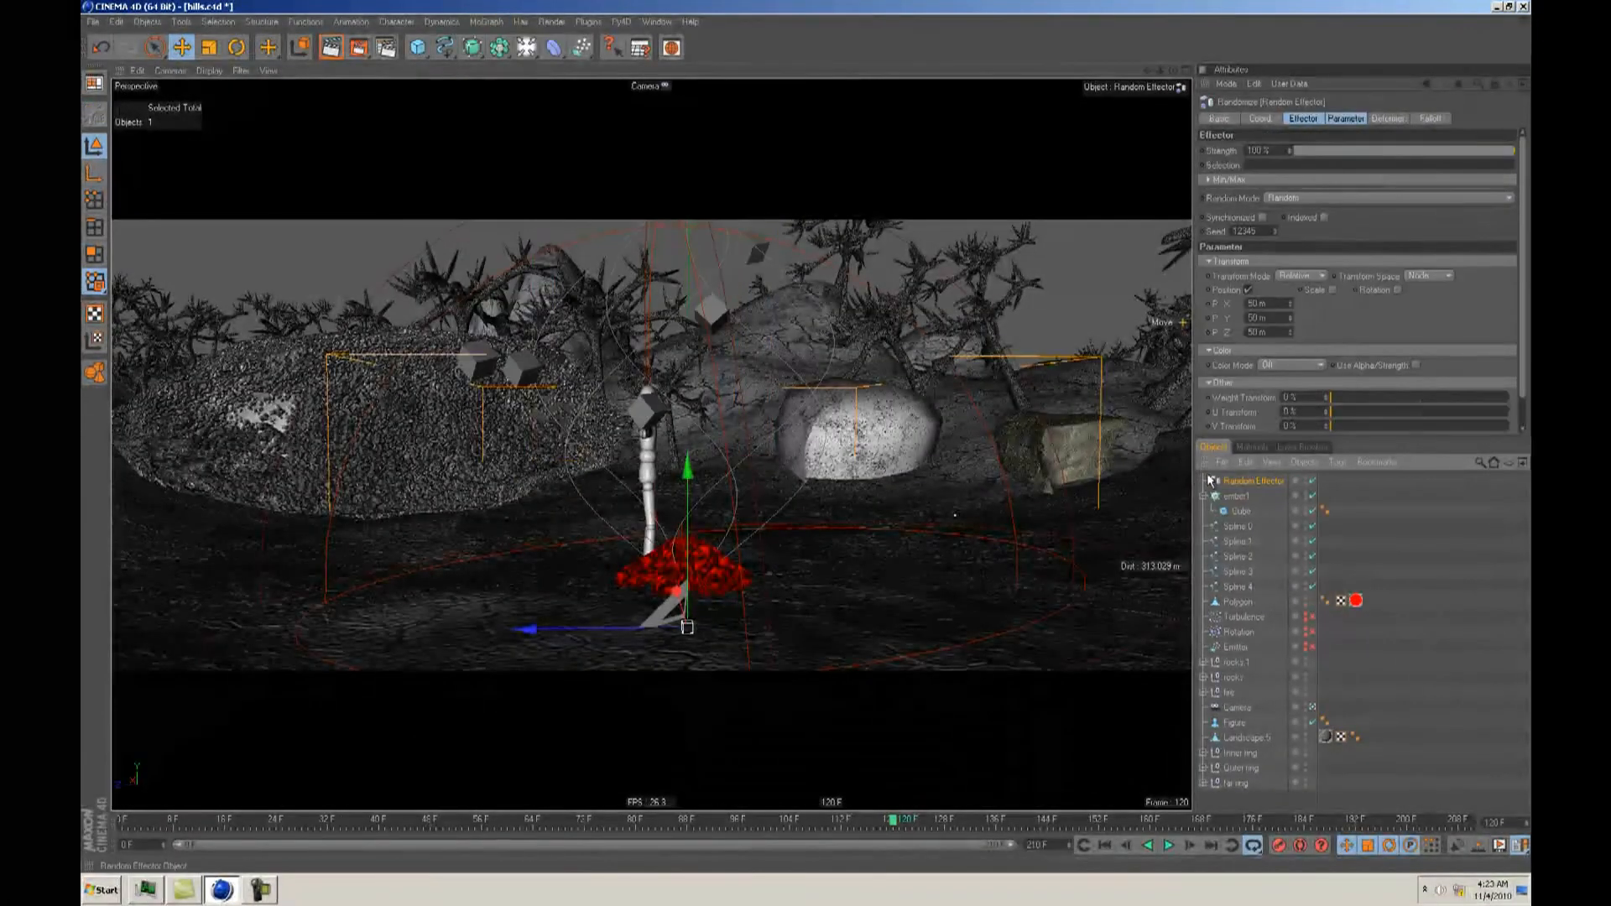
key(F8)
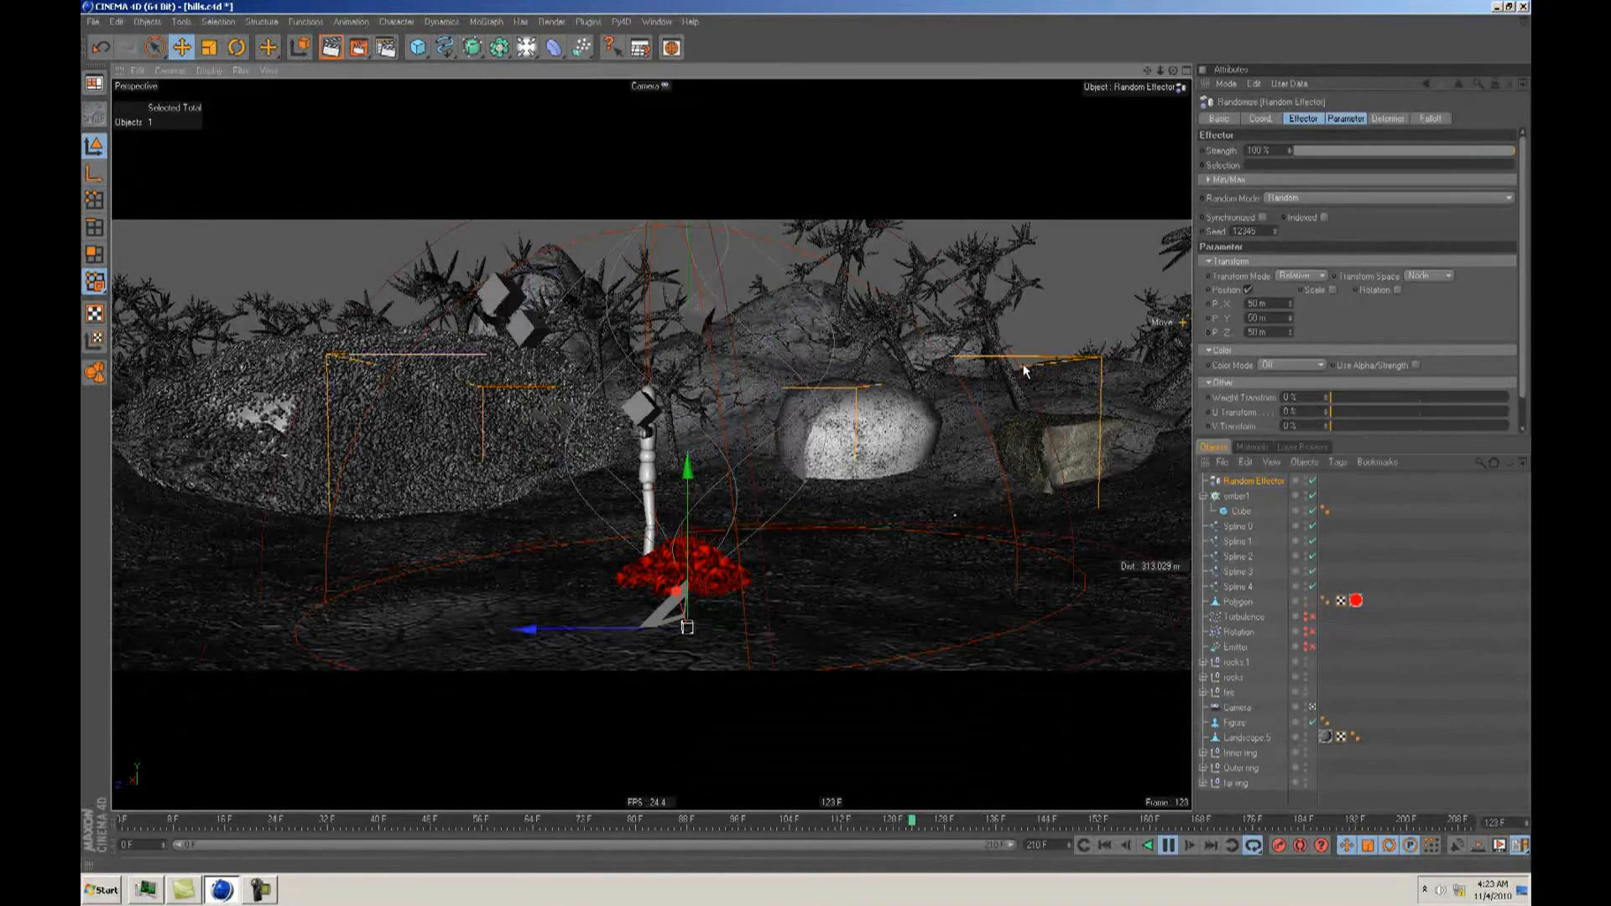
click(1249, 289)
click(1249, 289)
drag(1267, 304, 1126, 291)
text(0)
key(Tab)
text(0)
key(Tab)
text(0)
key(Return)
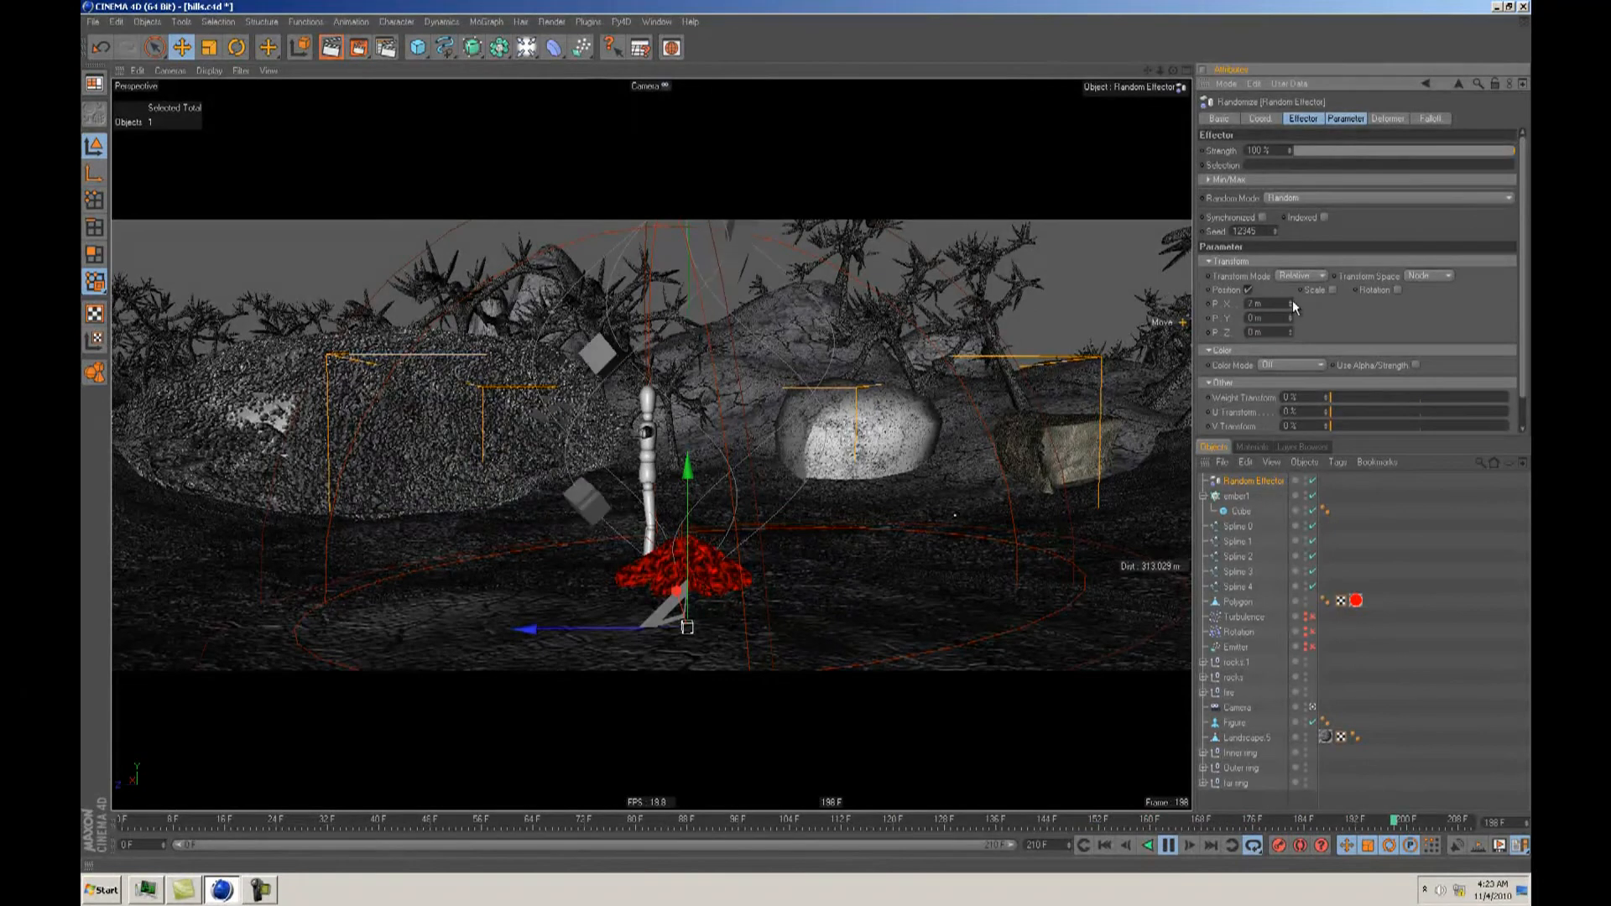
Step: Set the Random effector's position variation to 6 m in X, 2 m in Y and 9 m in Z
click(1292, 316)
click(1293, 316)
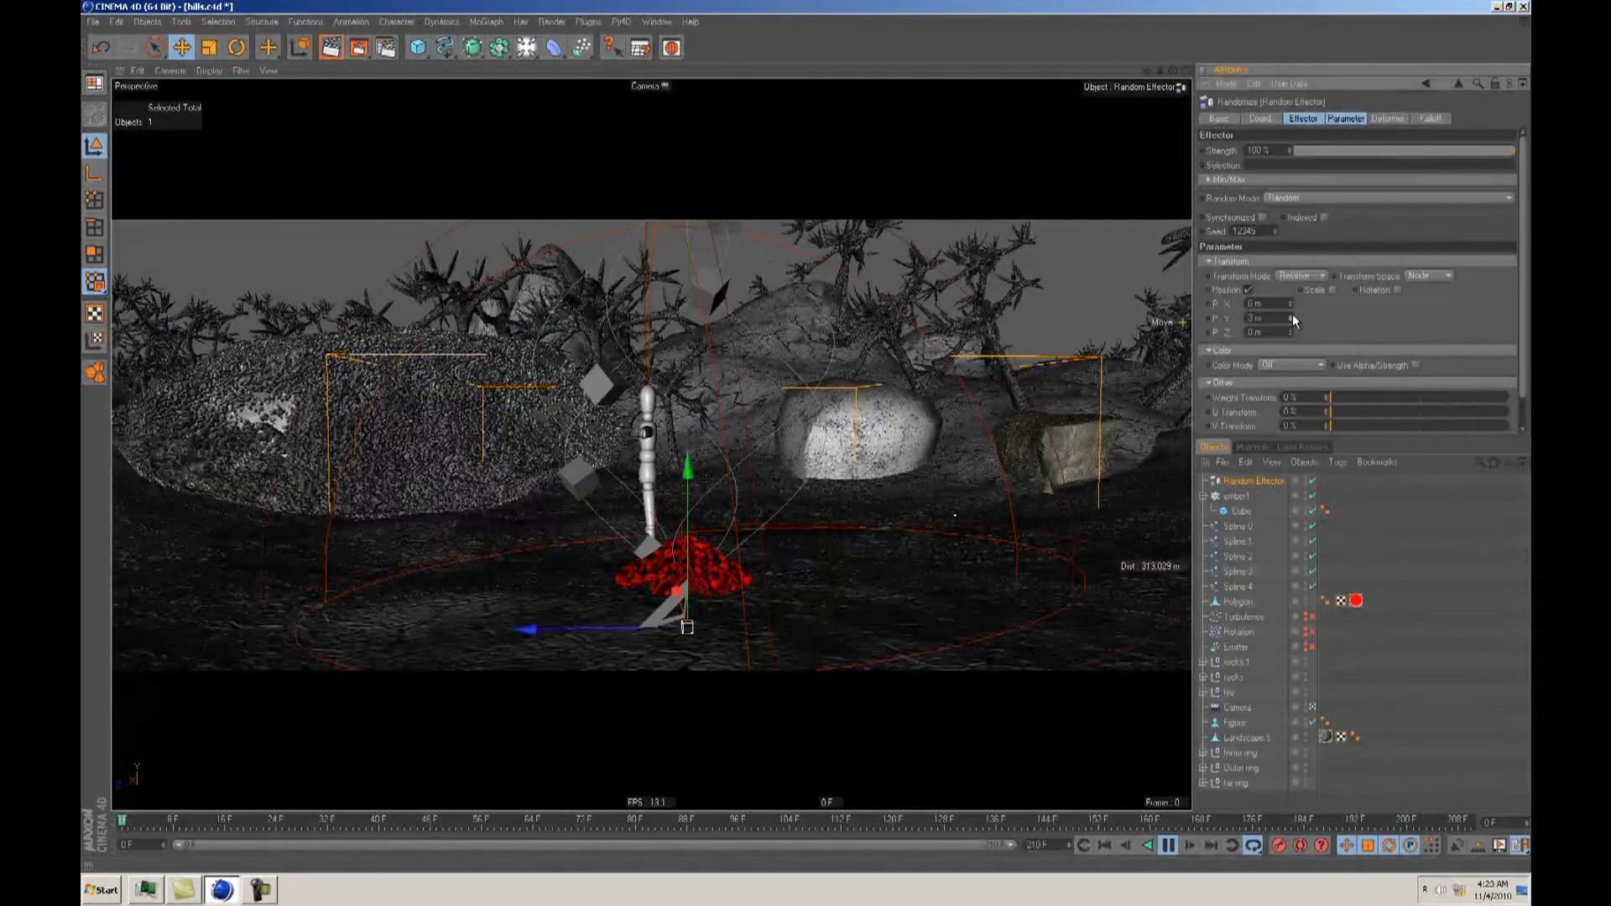
click(1293, 330)
click(1292, 330)
click(1293, 330)
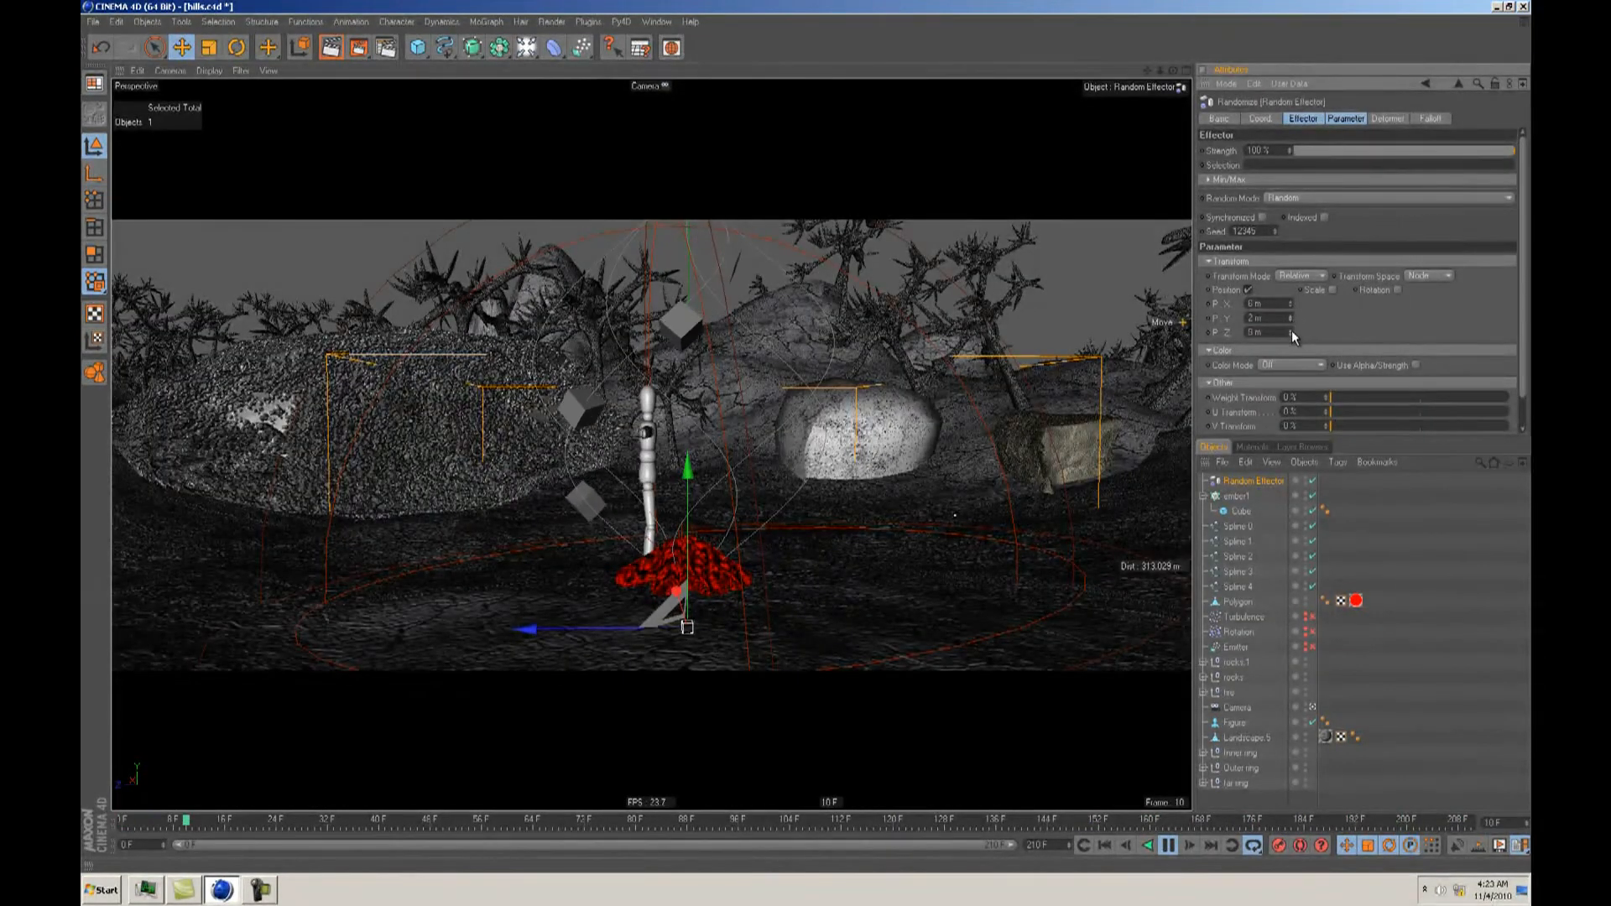
Step: Enable uniform scale of 0.25 and rotation of 20° heading, 16° pitch and 25° bank on the Random effector
click(1333, 289)
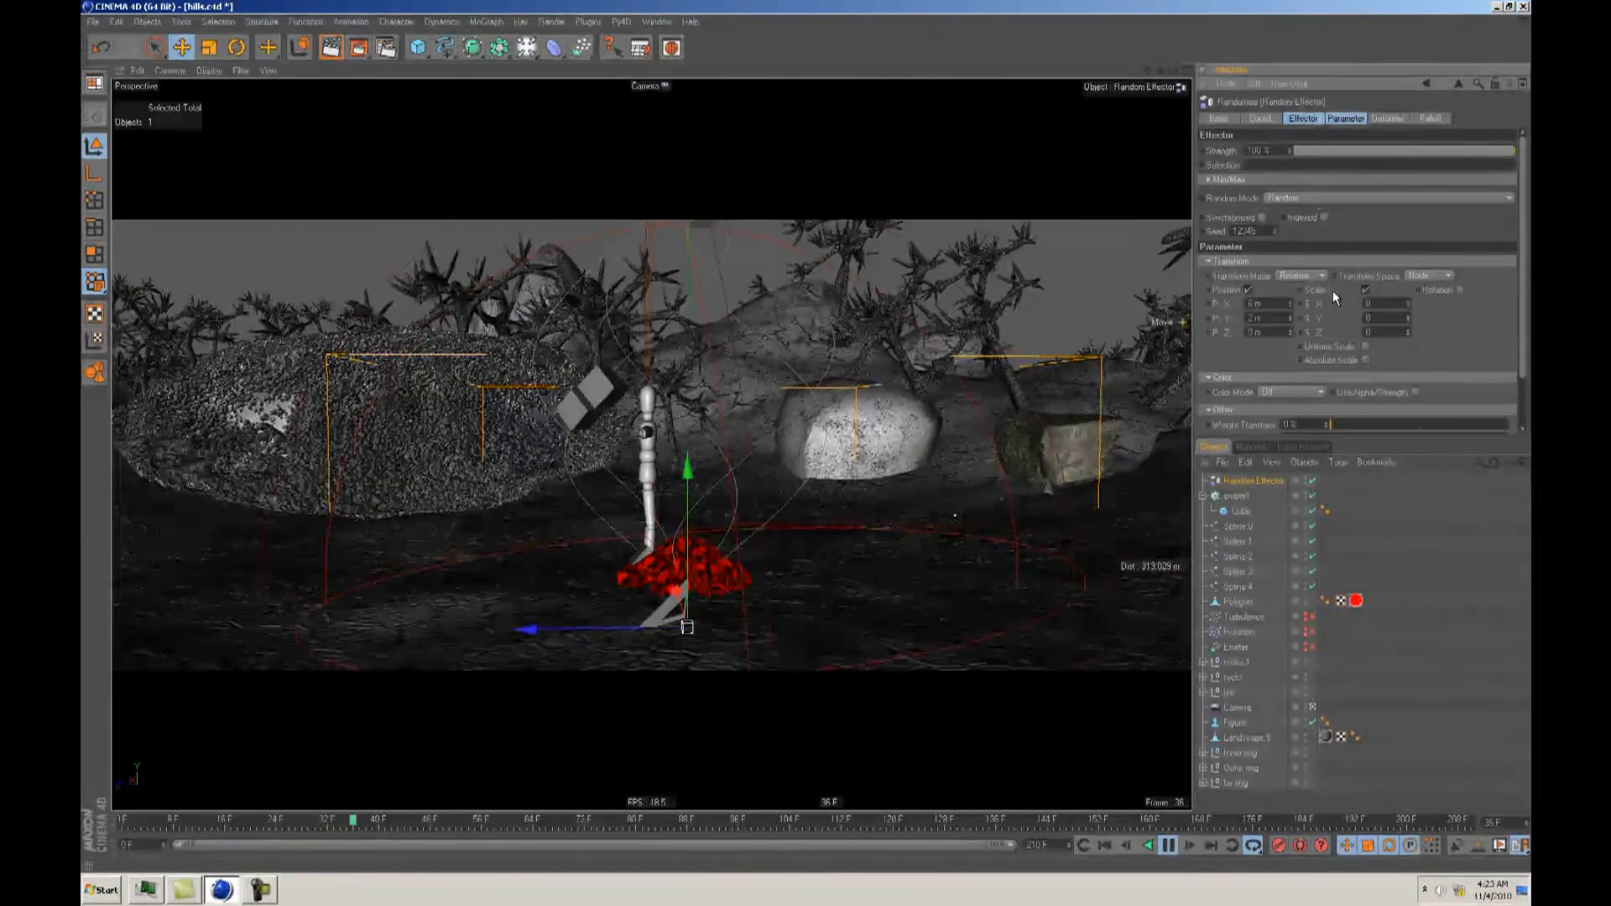
click(1366, 346)
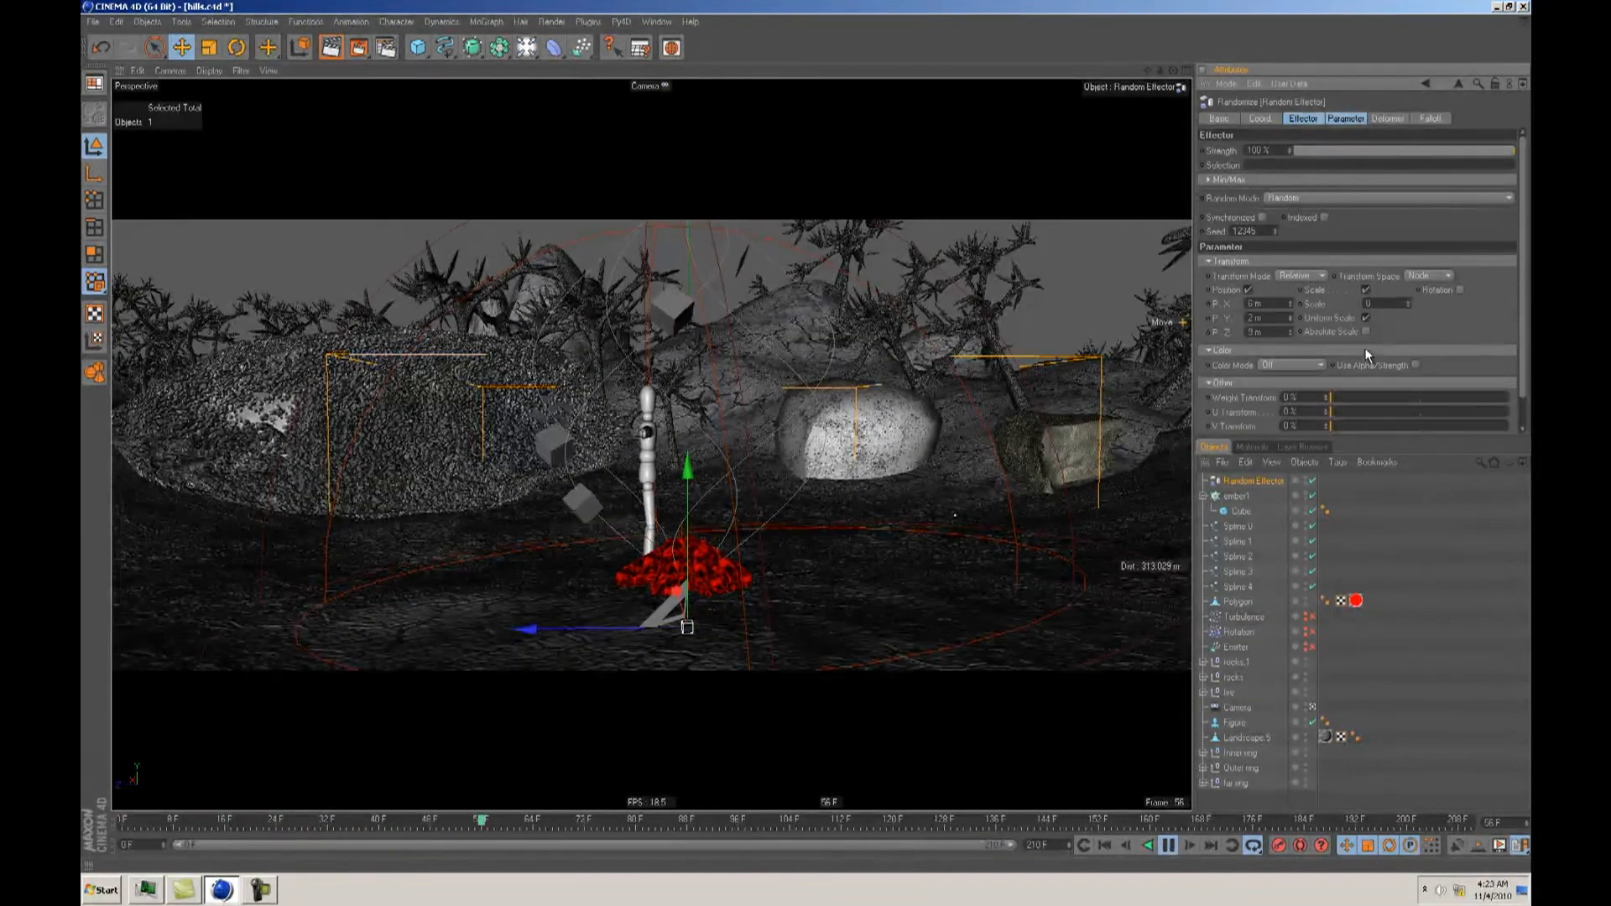
click(1405, 306)
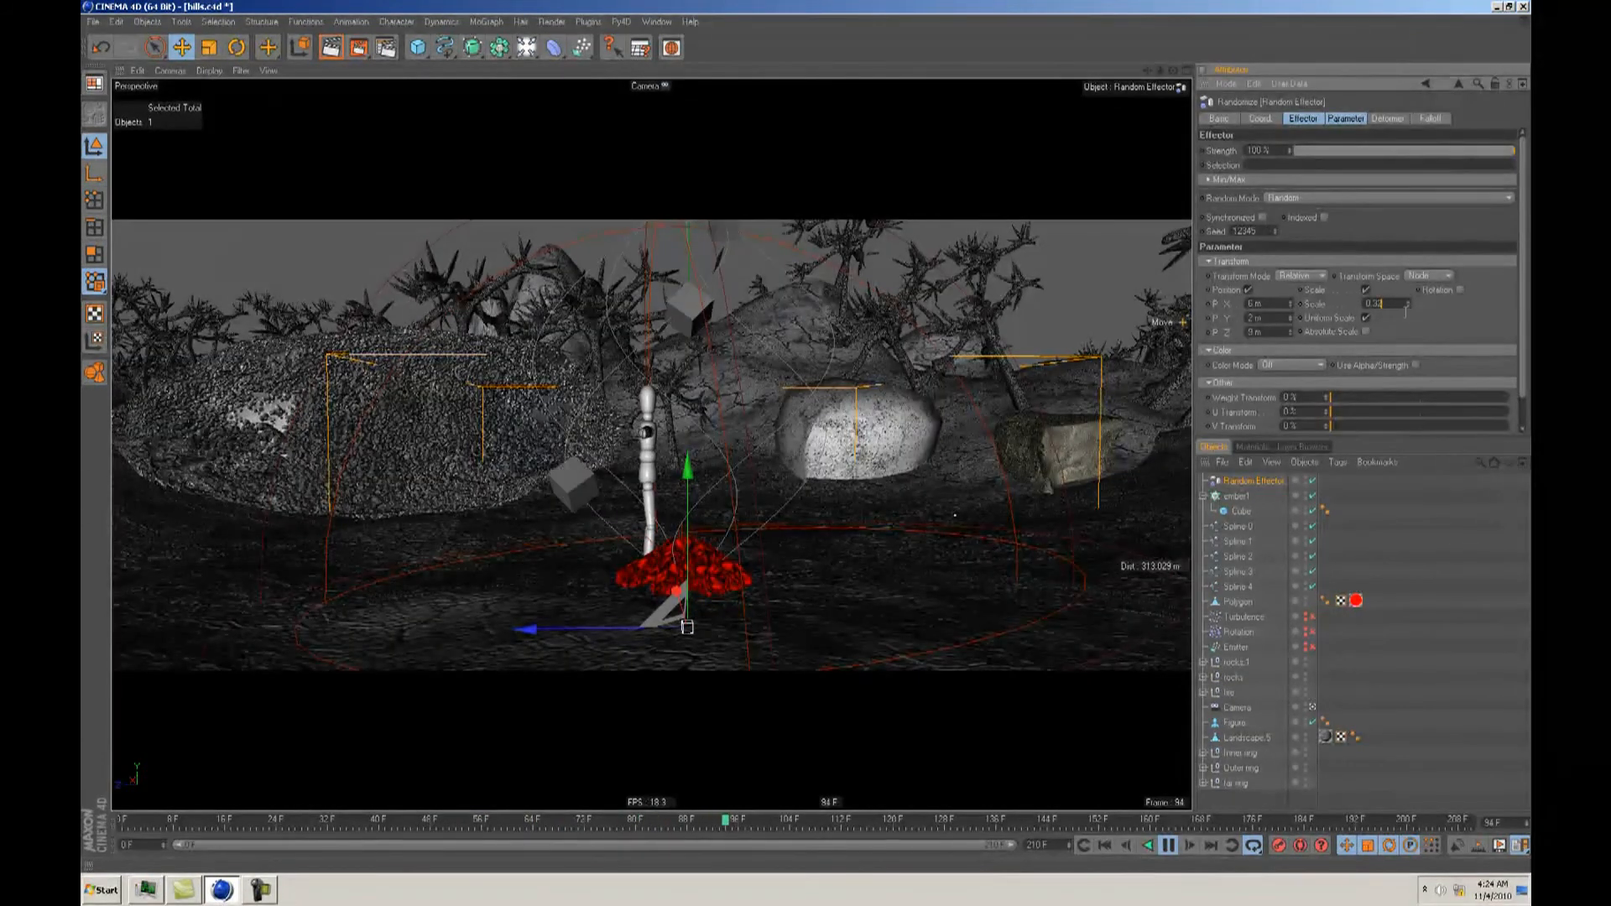
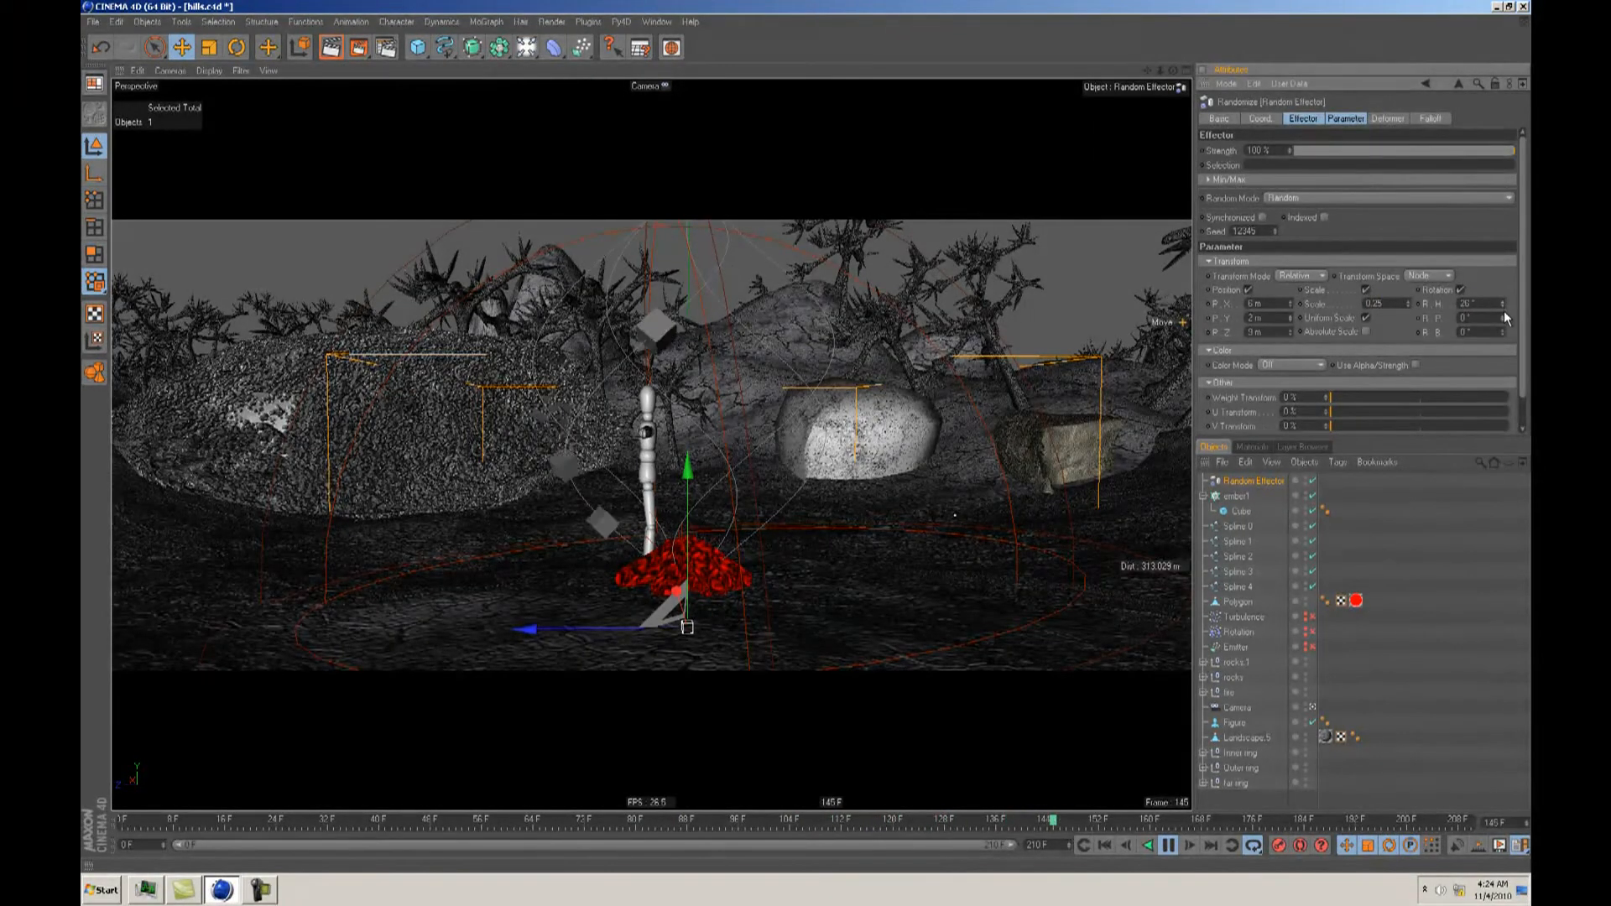
drag(1503, 312, 1503, 332)
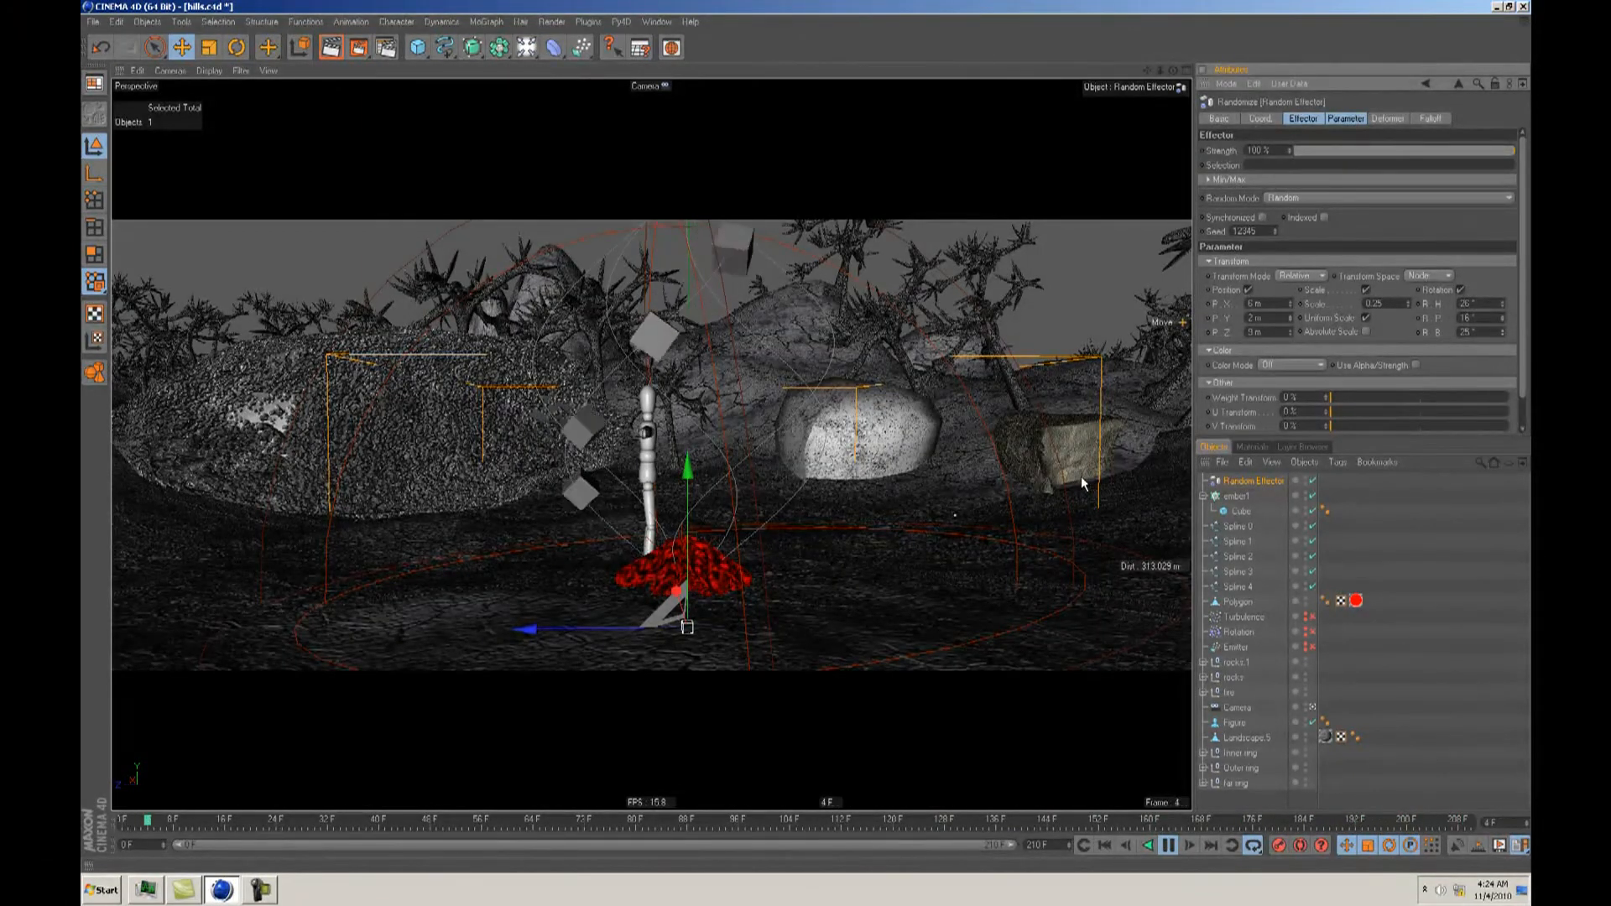
Step: Delete the cube from ember1 and make the red Polygon object the cloner's child instead
click(1238, 496)
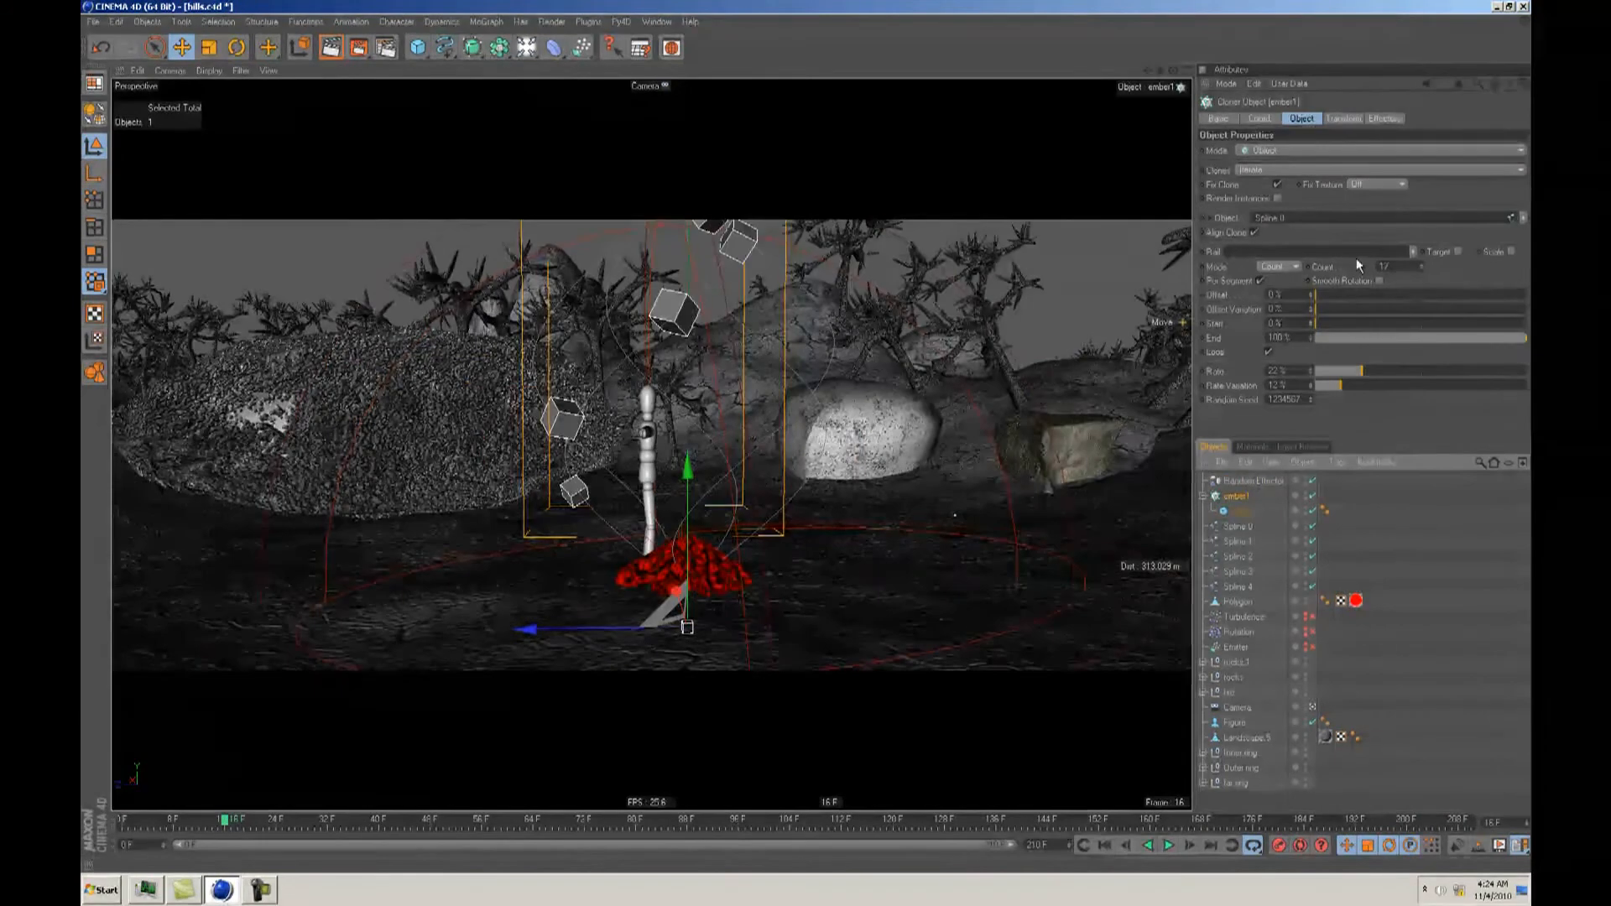
click(1238, 511)
key(Delete)
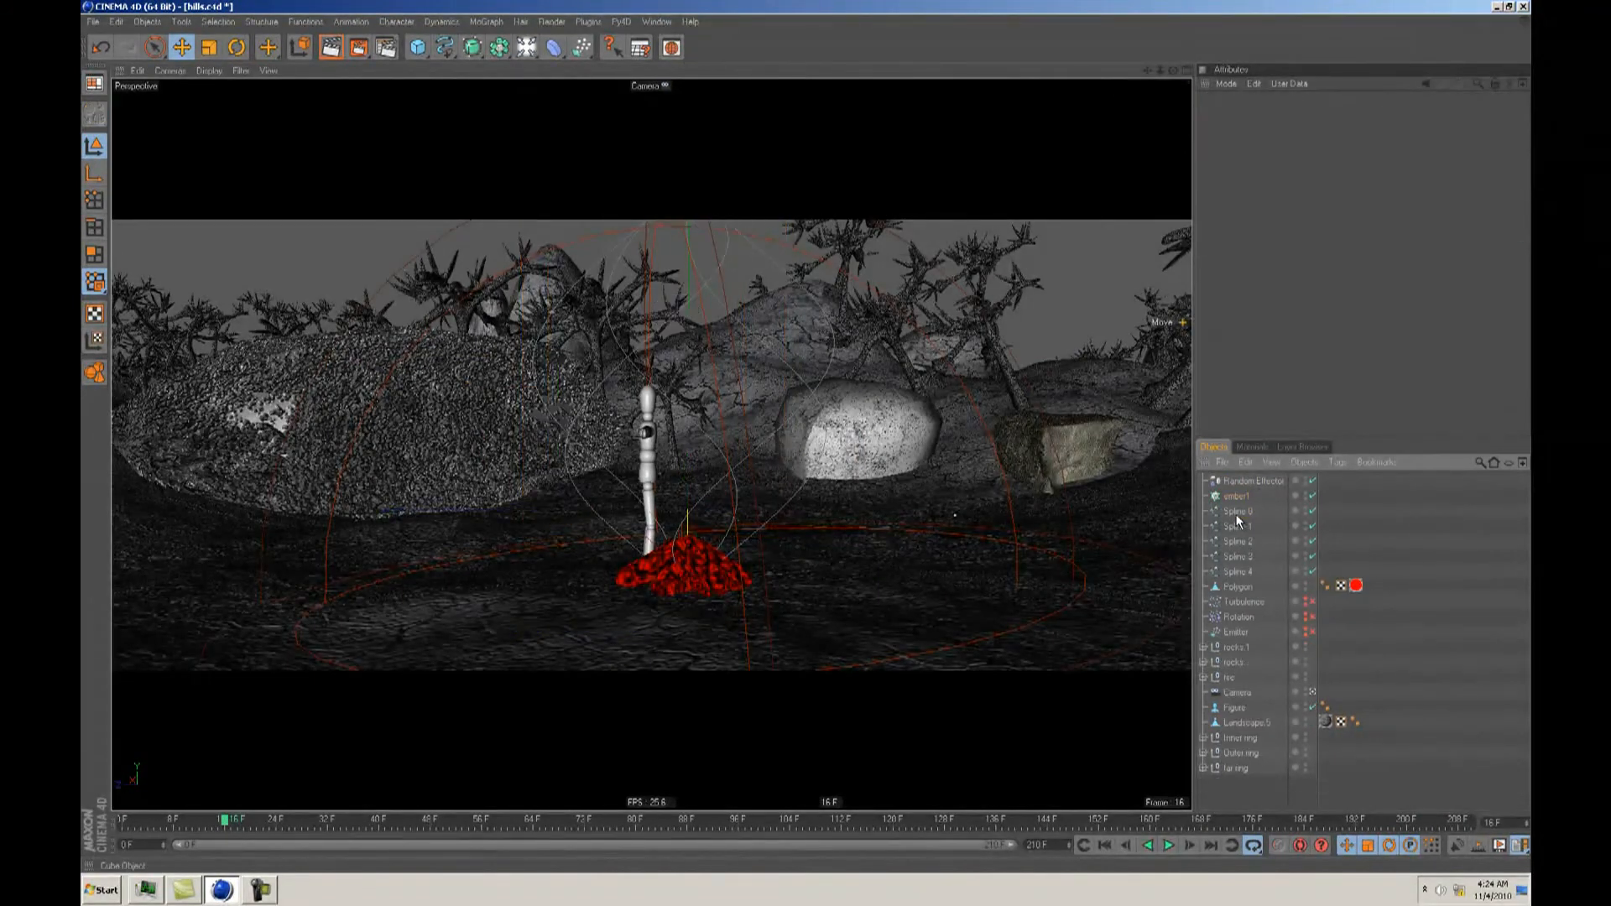
drag(1242, 501, 1240, 497)
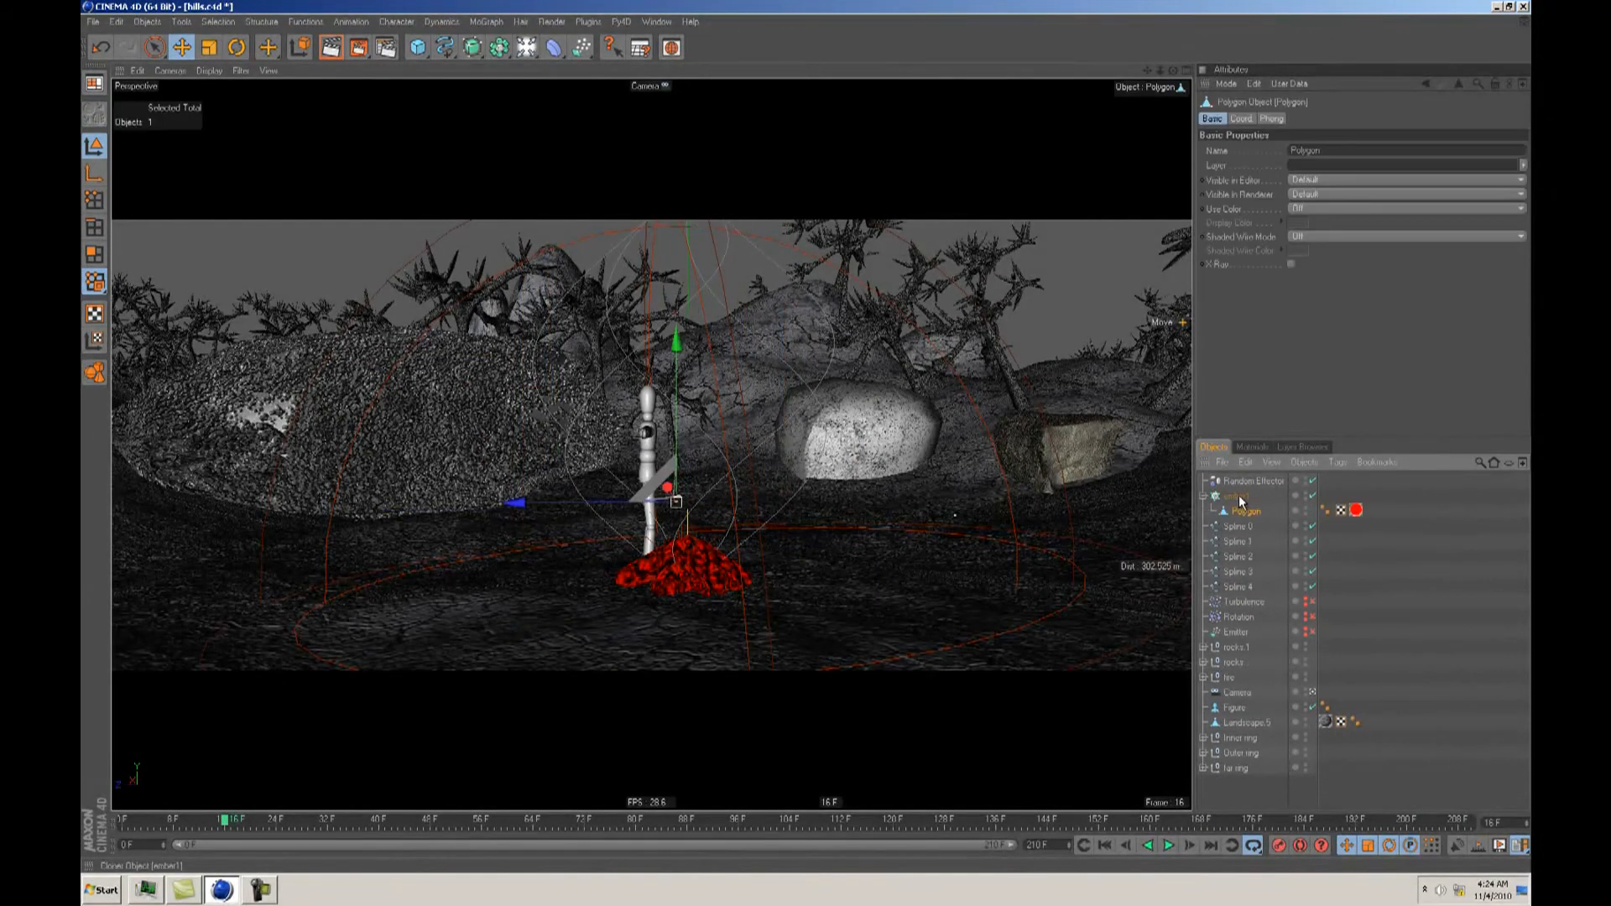
Step: Set ember1's Count to 60 after previewing 45 clones in playback and in a viewport render
click(1105, 845)
click(1169, 846)
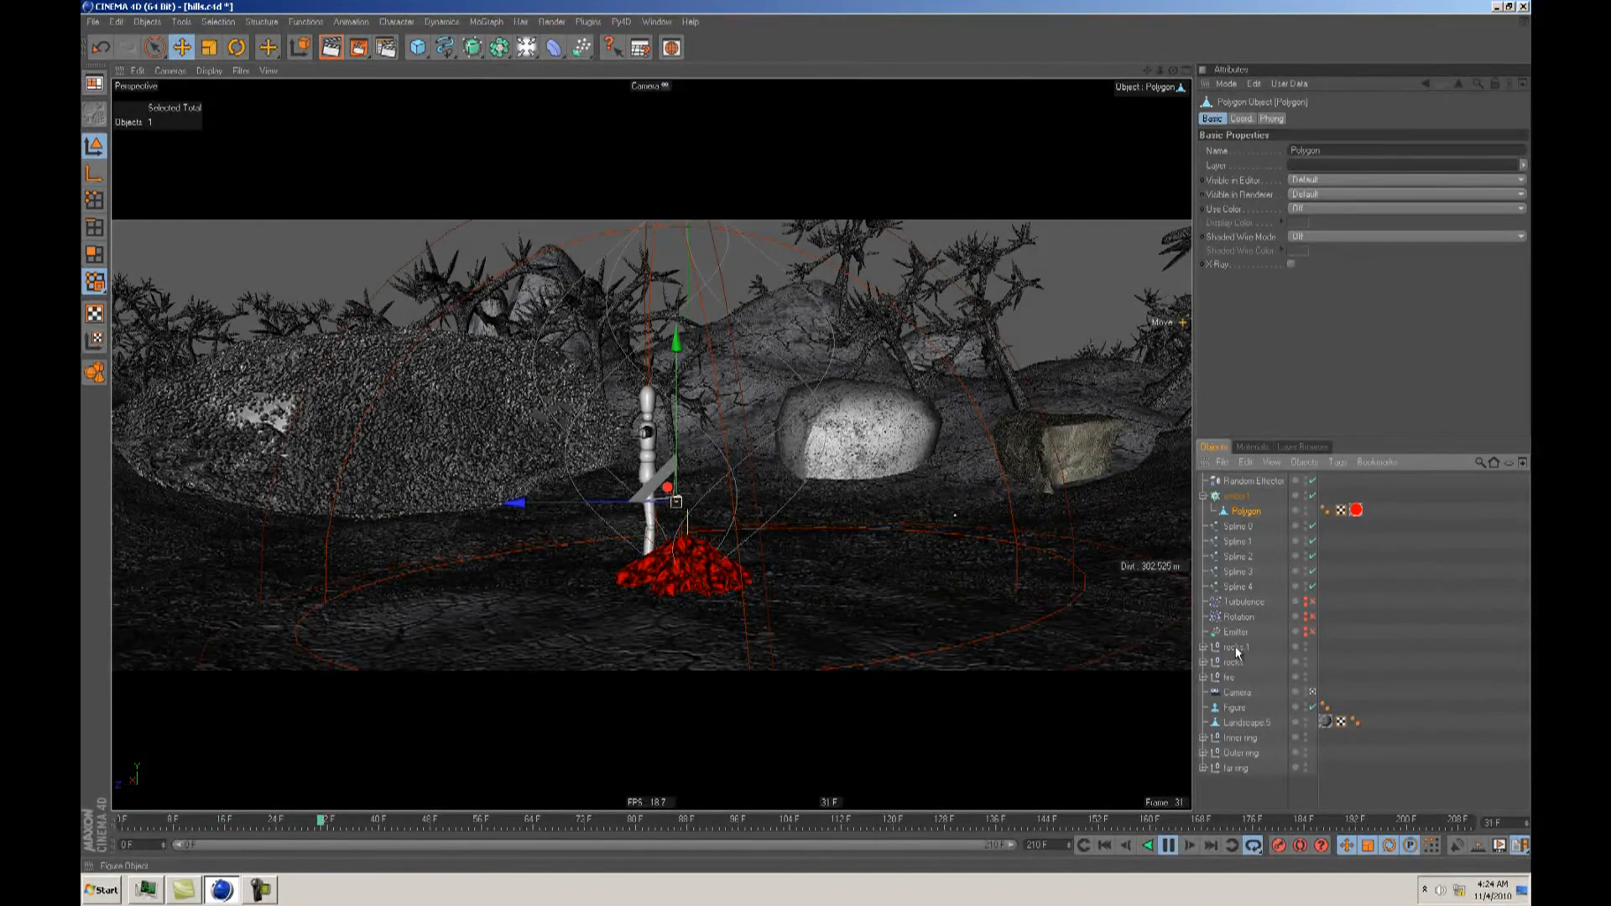
click(1236, 496)
drag(1422, 267, 1422, 267)
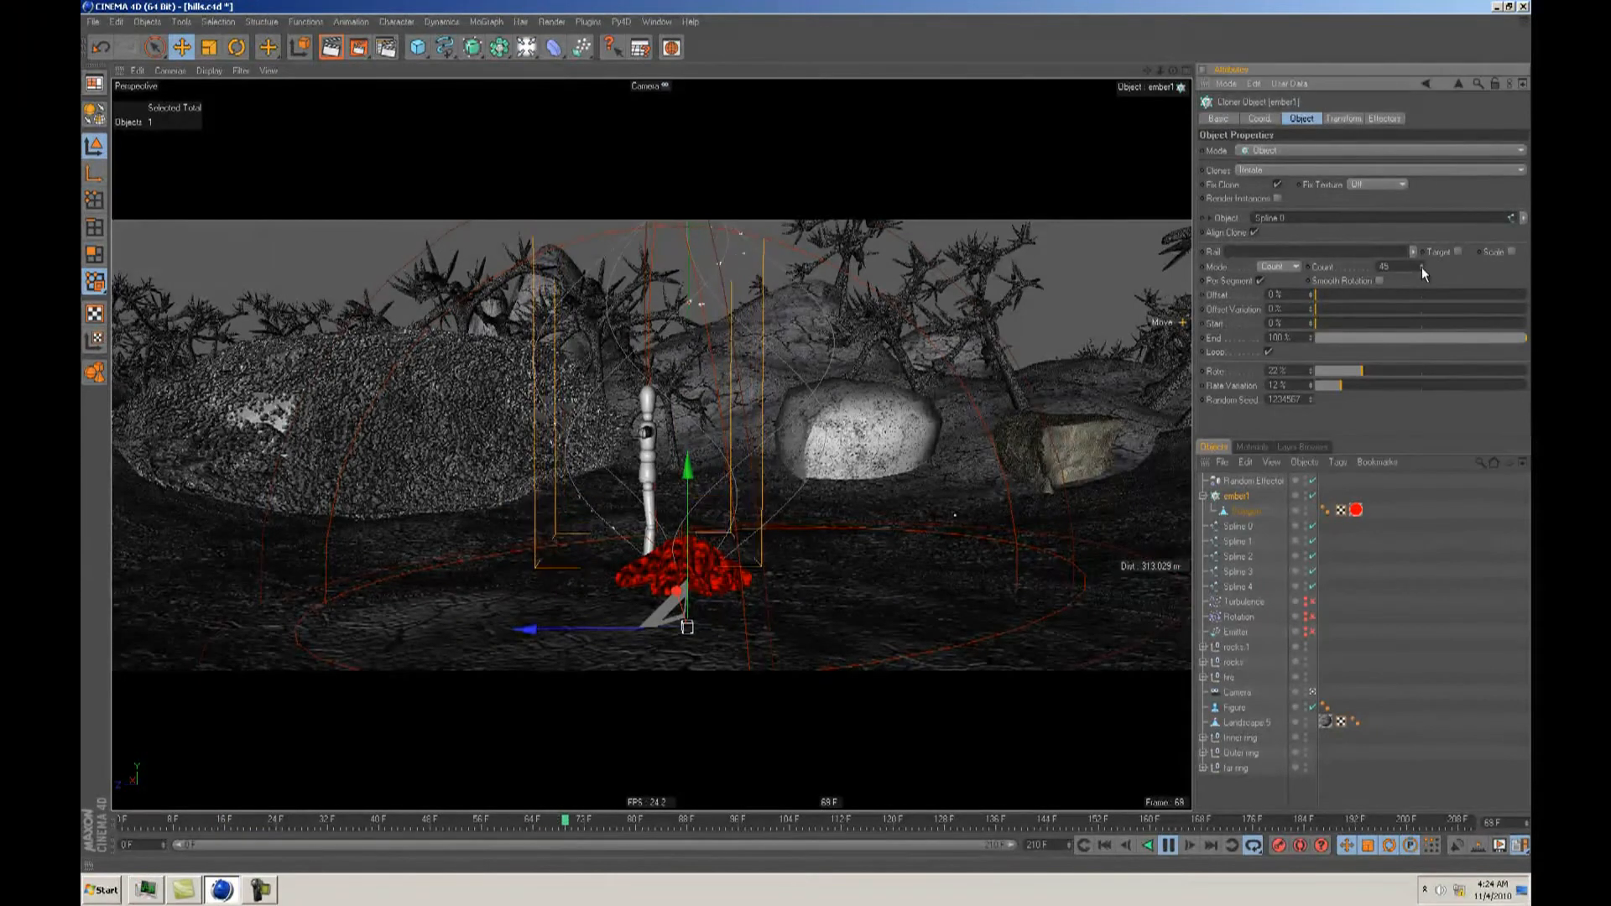
click(1170, 845)
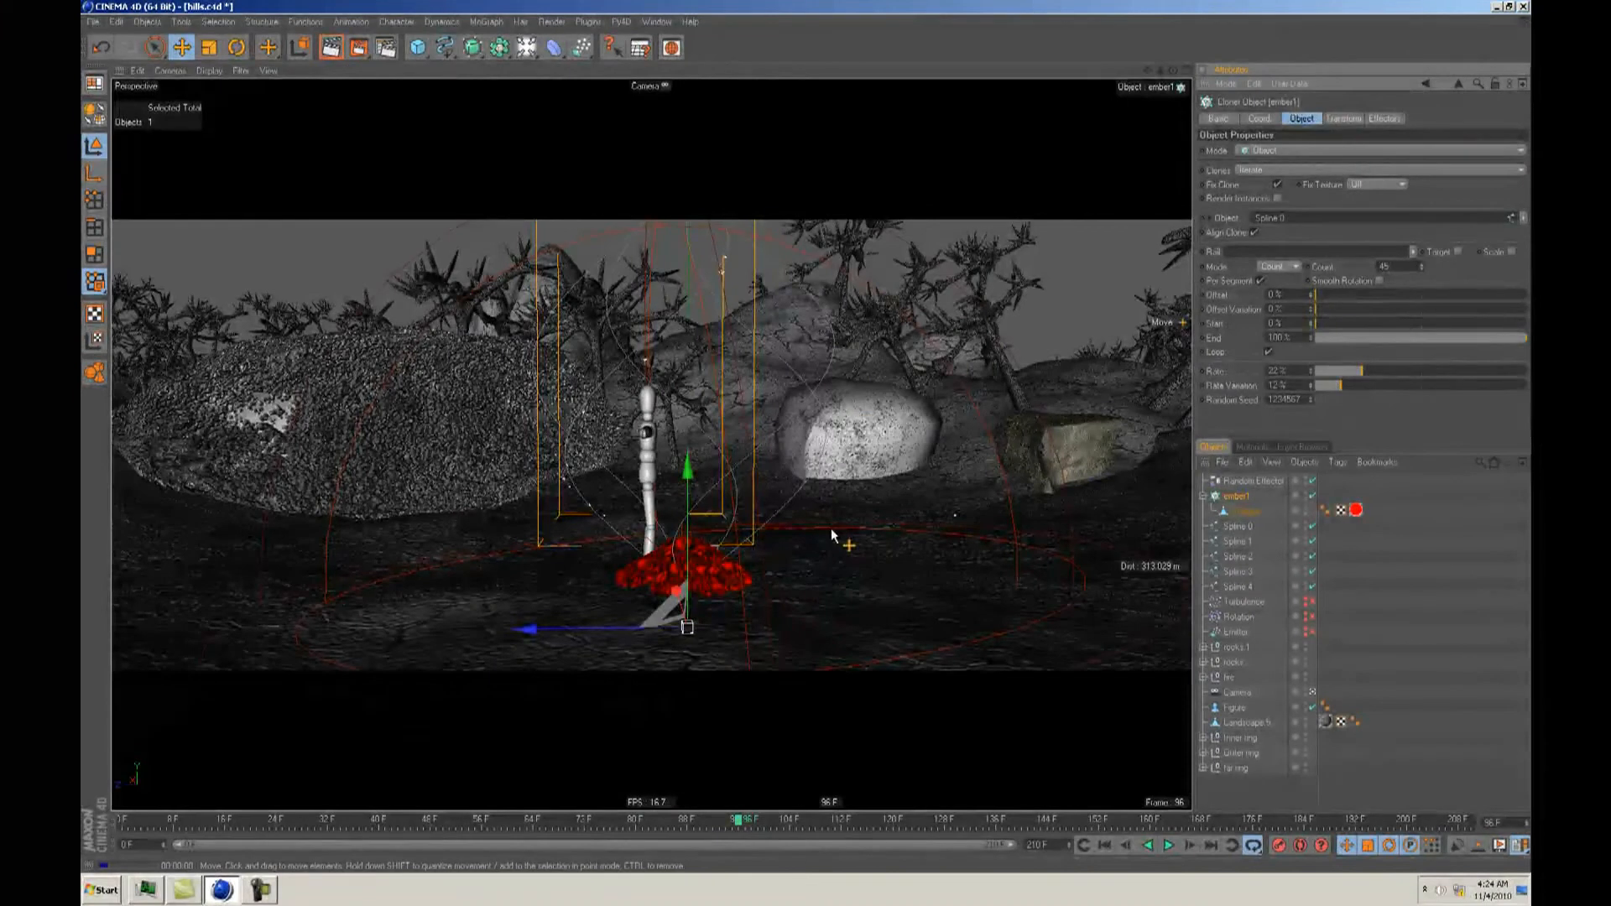
key(ctrl+r)
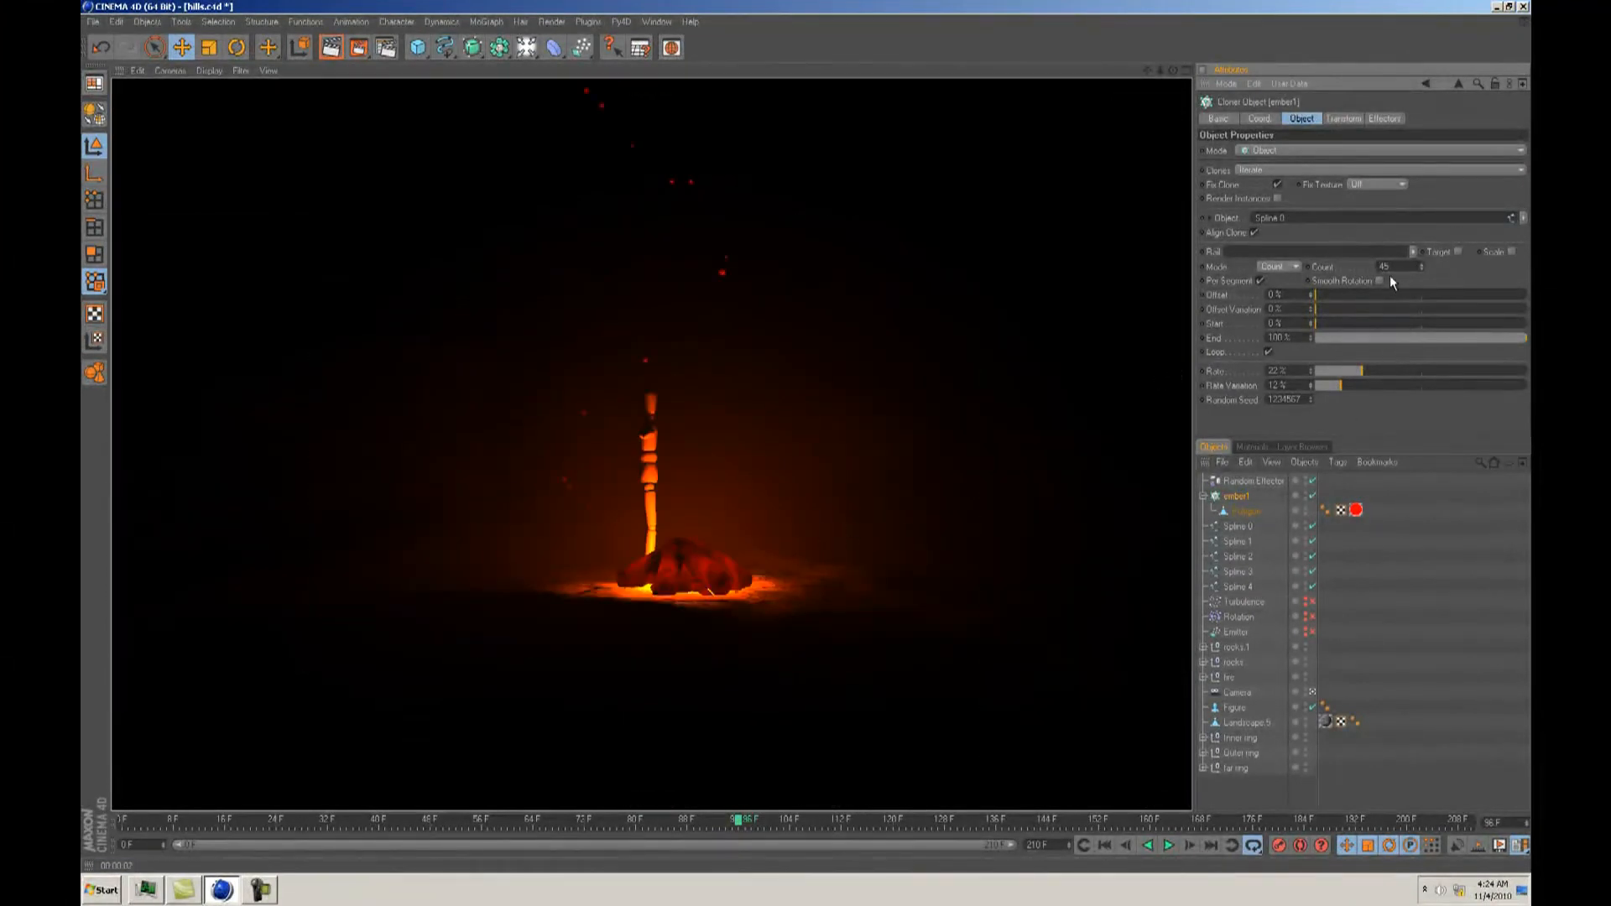
double_click(1385, 266)
text(60)
key(Return)
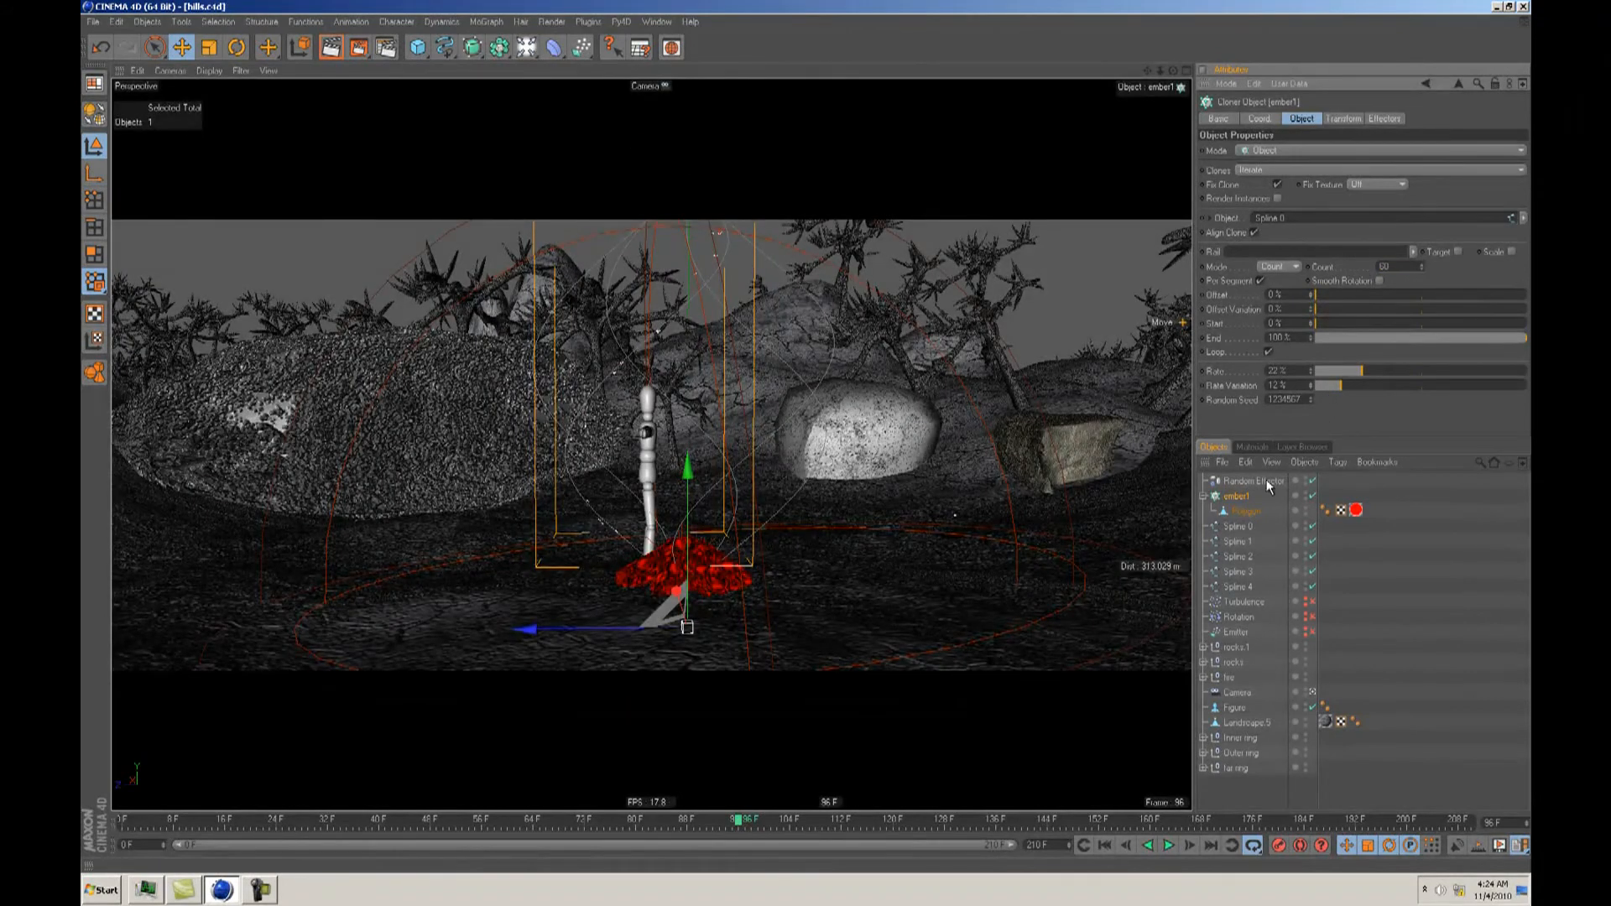
Step: Duplicate the ember1 cloner twice, targeting one copy at Spline 1 and the other at Spline 2
click(1203, 495)
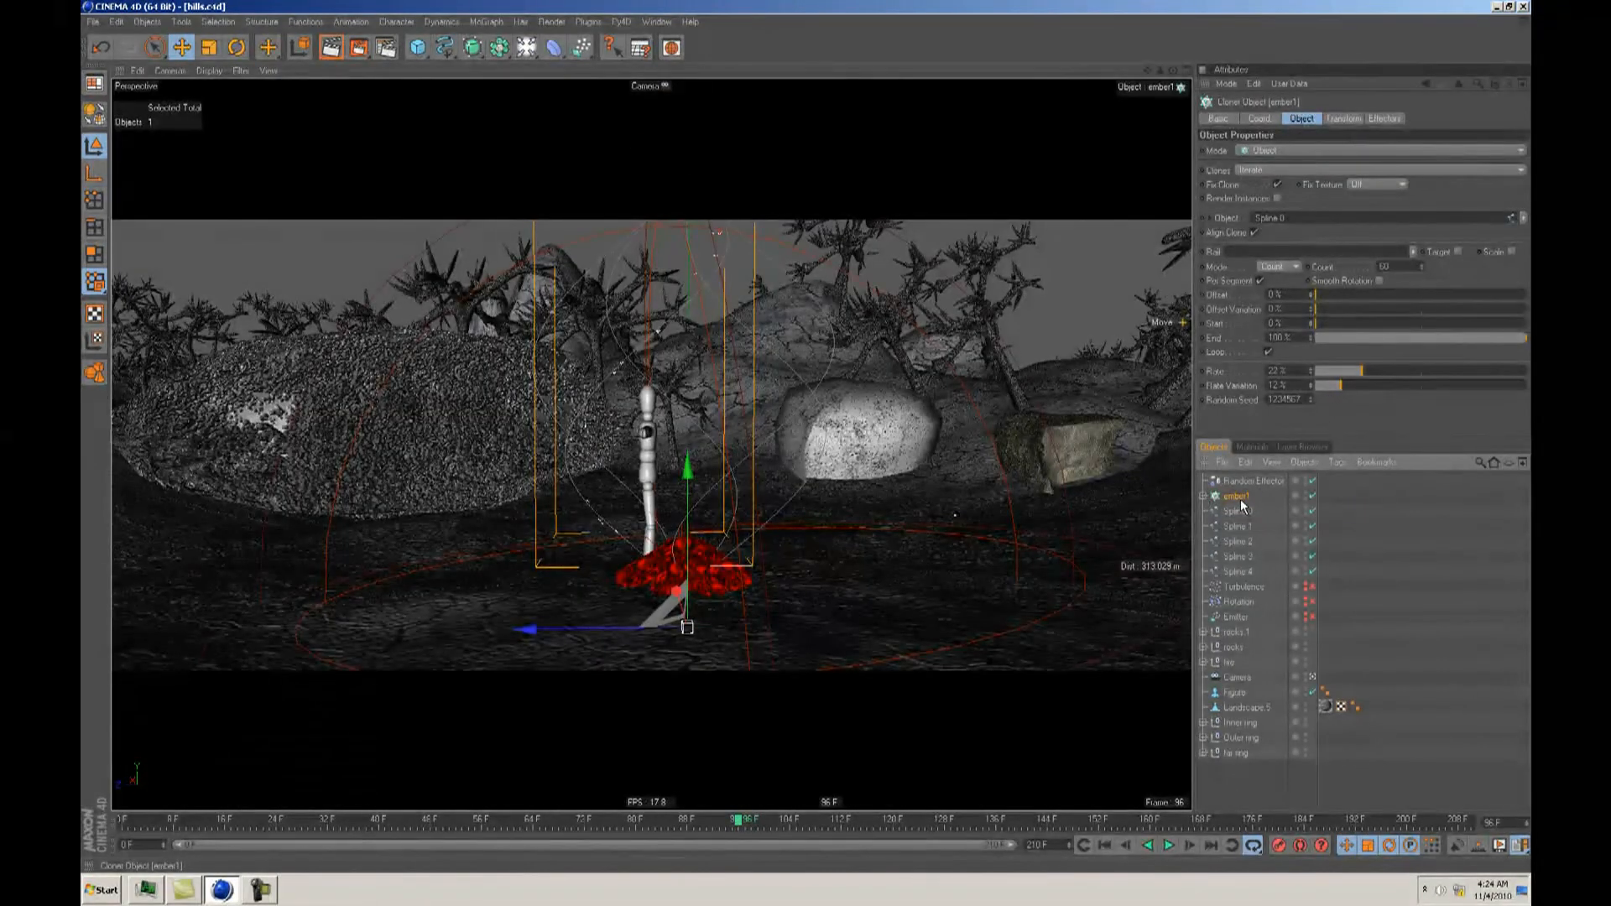
click(1241, 507)
click(1239, 497)
ctrl+drag(1238, 497, 1301, 218)
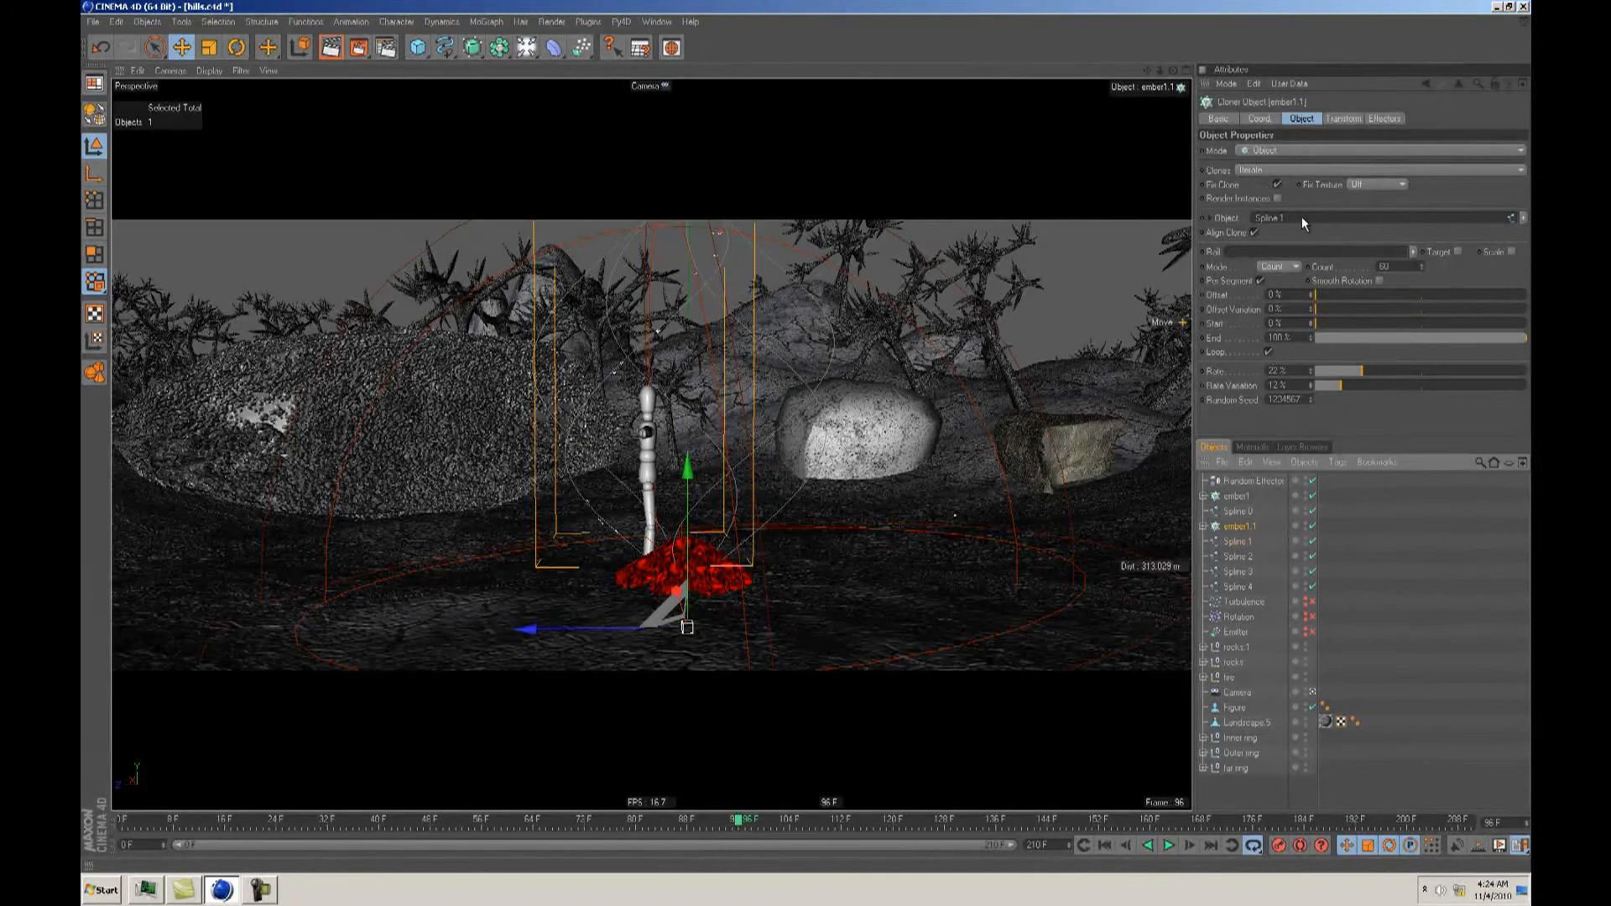
ctrl+drag(1239, 543, 1306, 225)
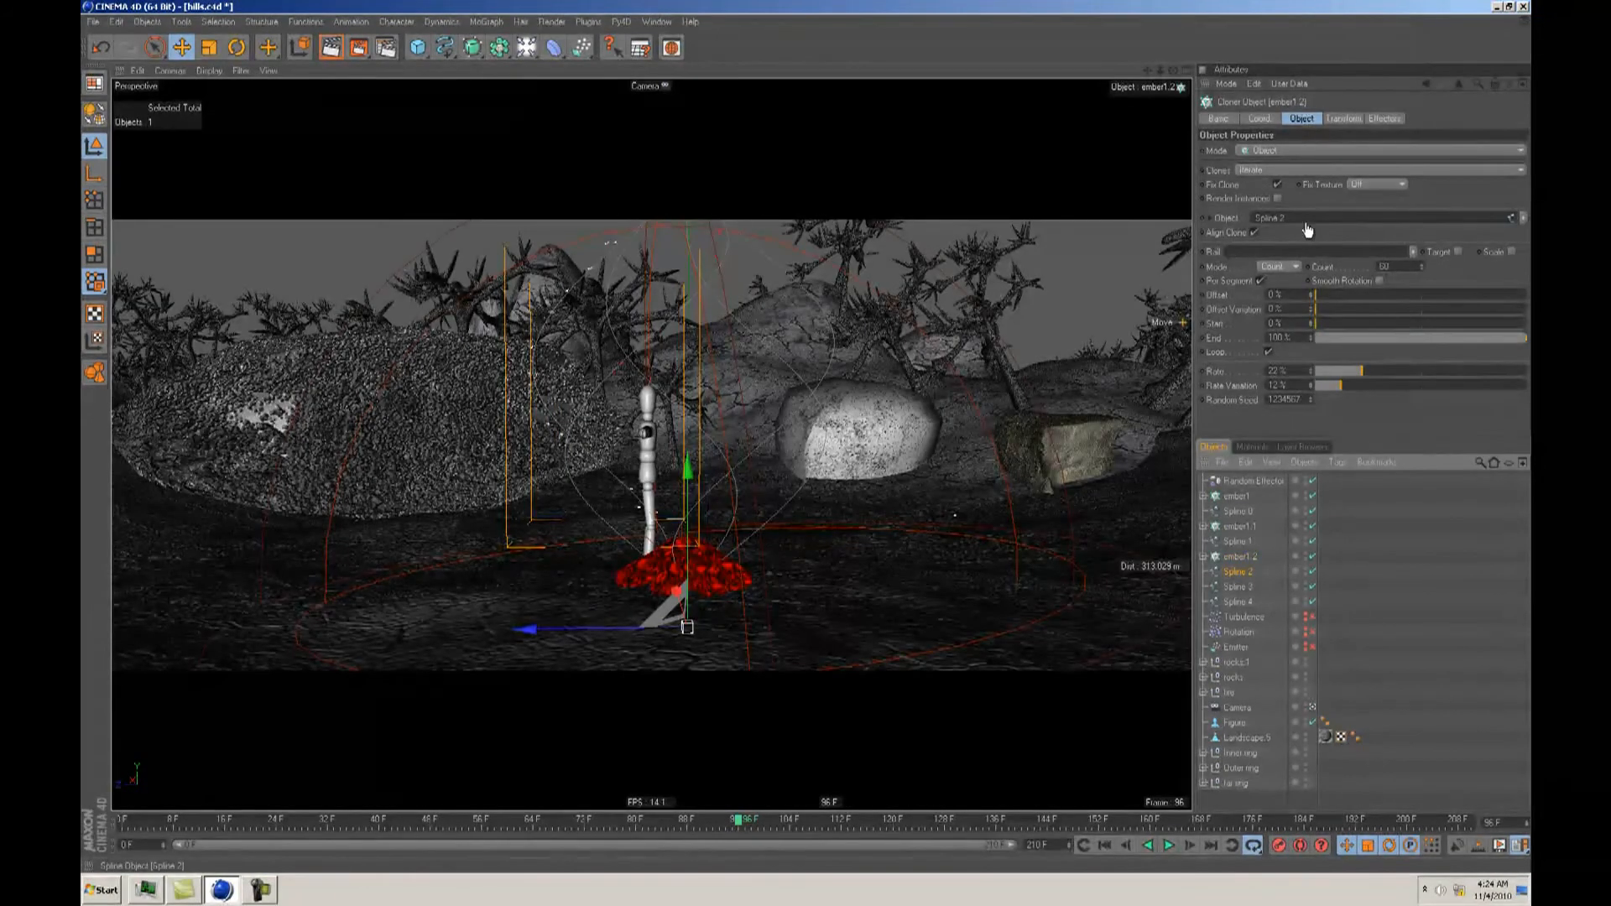
Step: Make two more copies of the ember cloner, target them at Spline 3 and Spline 4, and deselect everything
ctrl+drag(1239, 558, 1239, 578)
click(1237, 597)
click(1238, 585)
drag(1238, 602, 1300, 216)
ctrl+drag(1241, 593, 1296, 219)
click(1236, 630)
click(1266, 562)
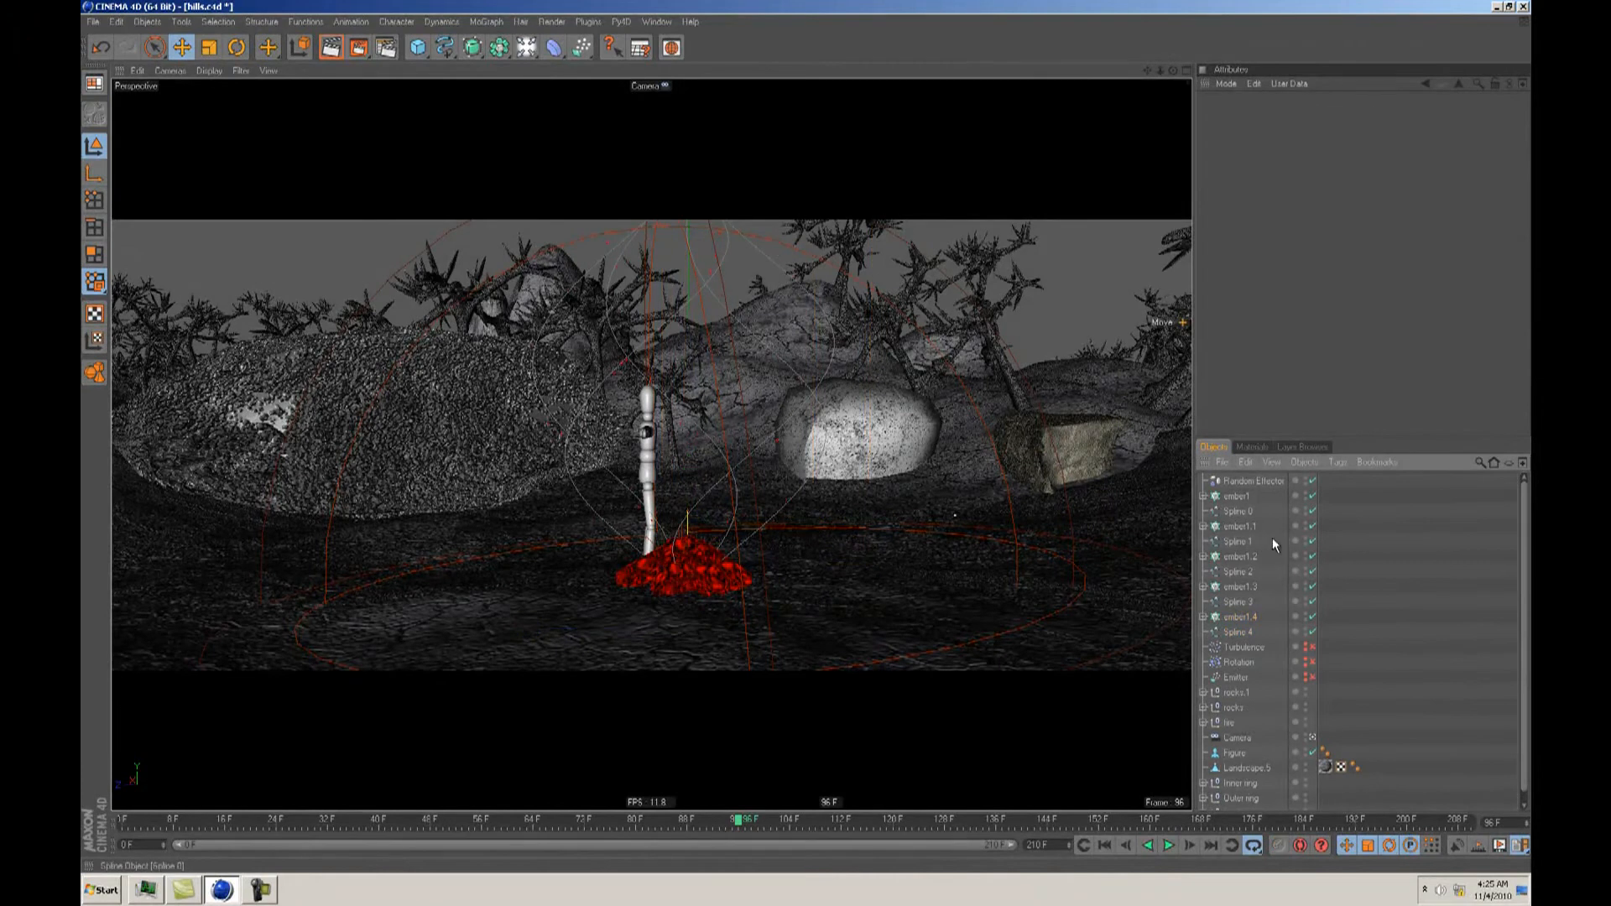
Step: Play the animation from the first frame, stop near frame 16, render the viewport to check the sparks, and save the scene
click(1103, 845)
click(1169, 846)
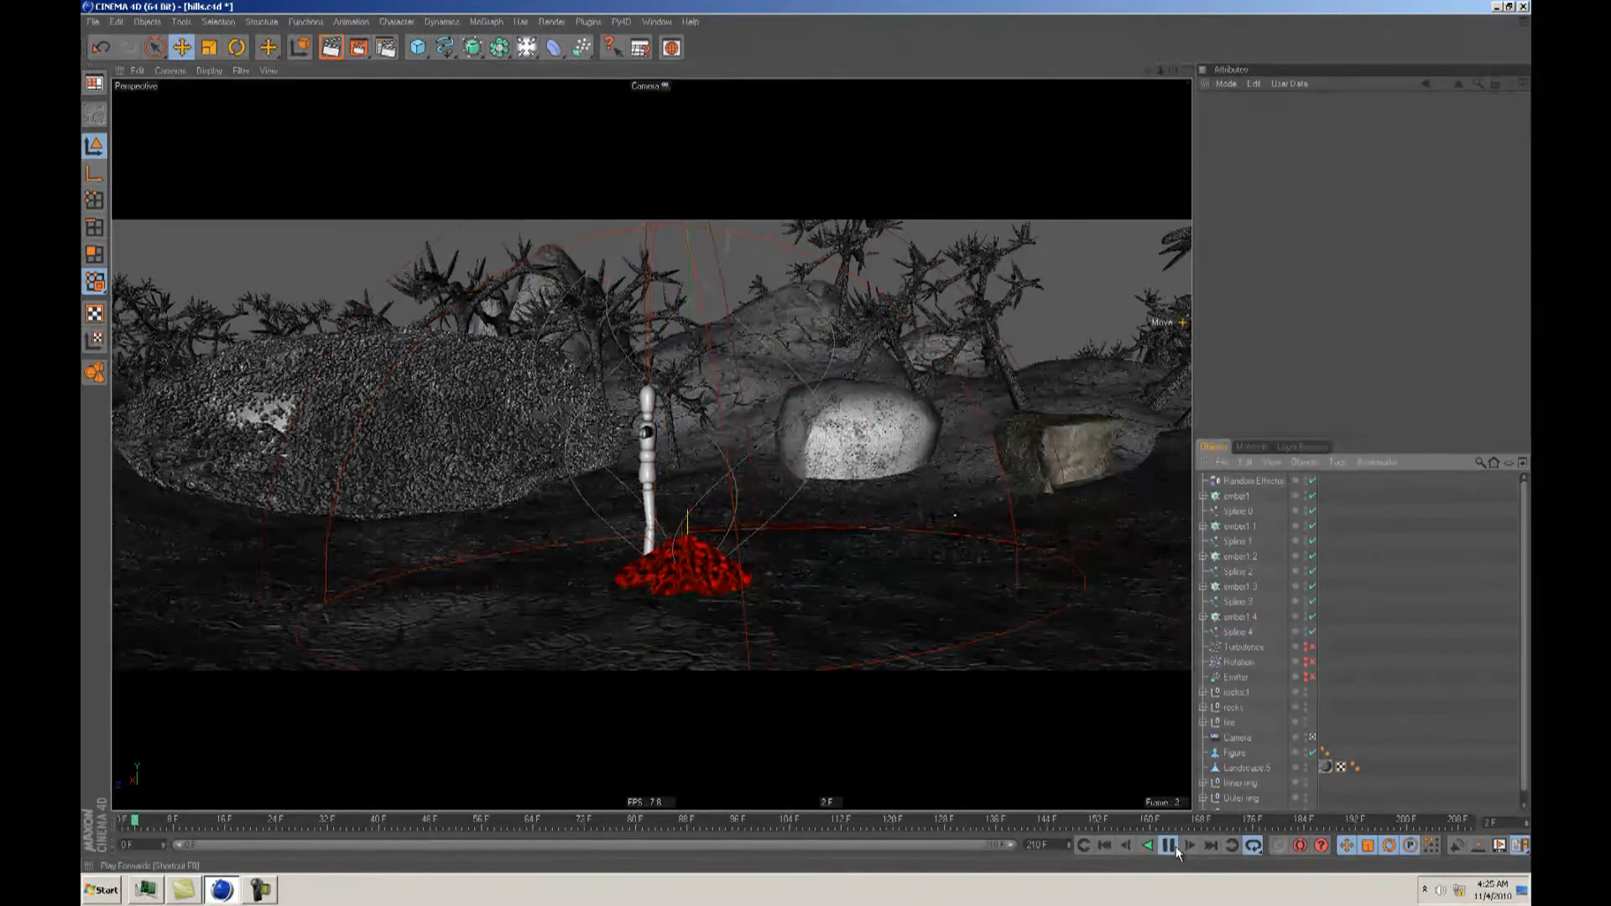
click(1176, 848)
key(ctrl+r)
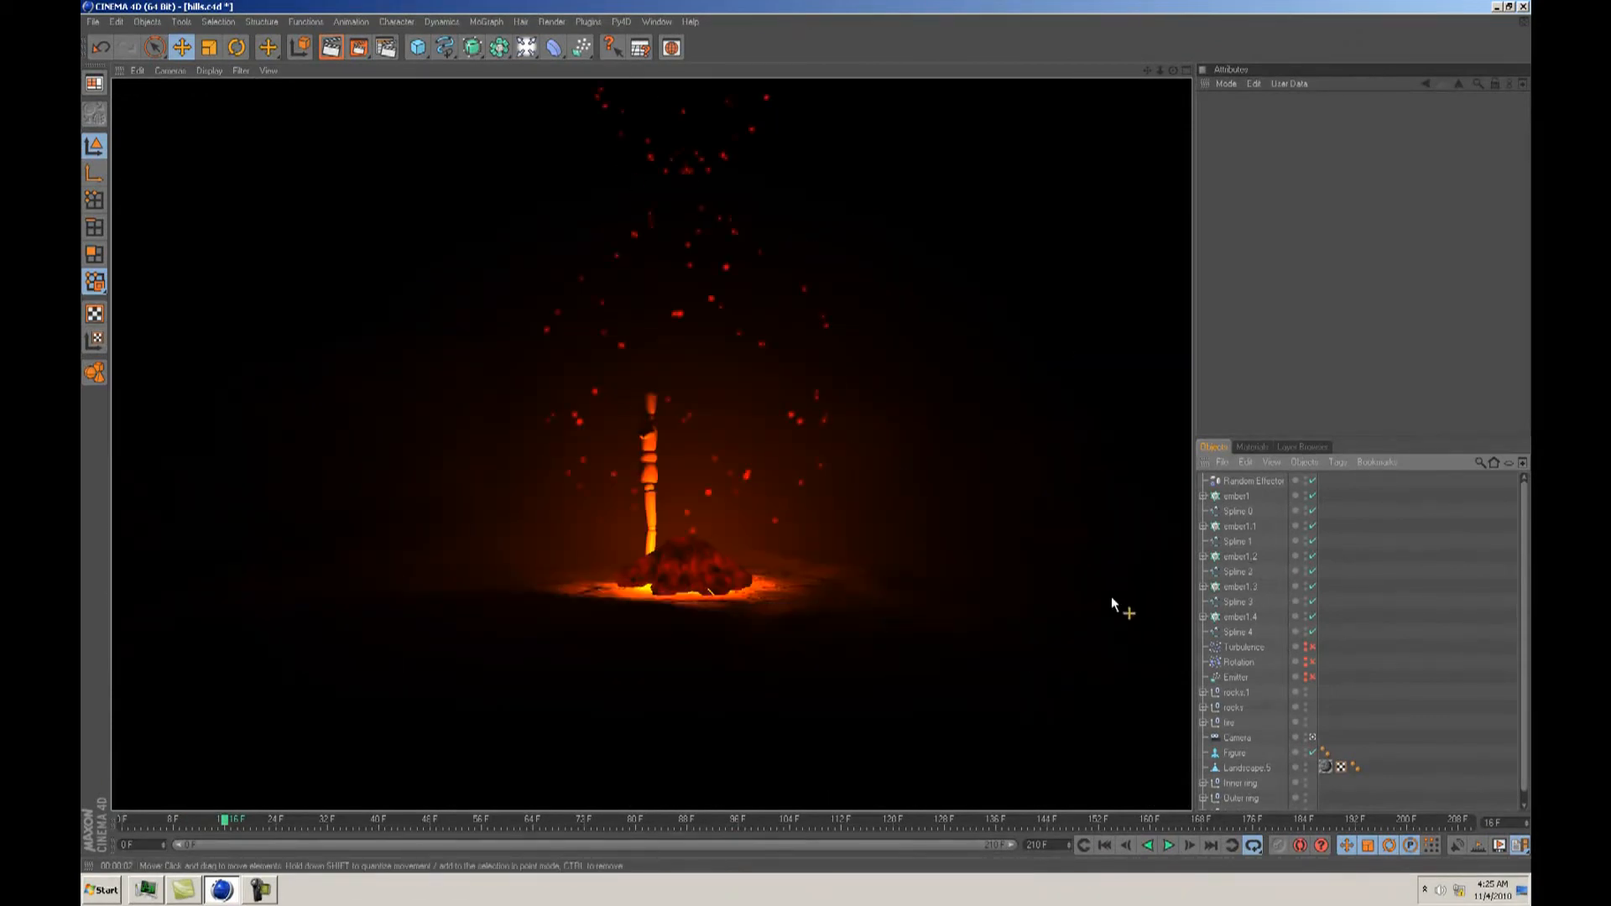
key(ctrl+s)
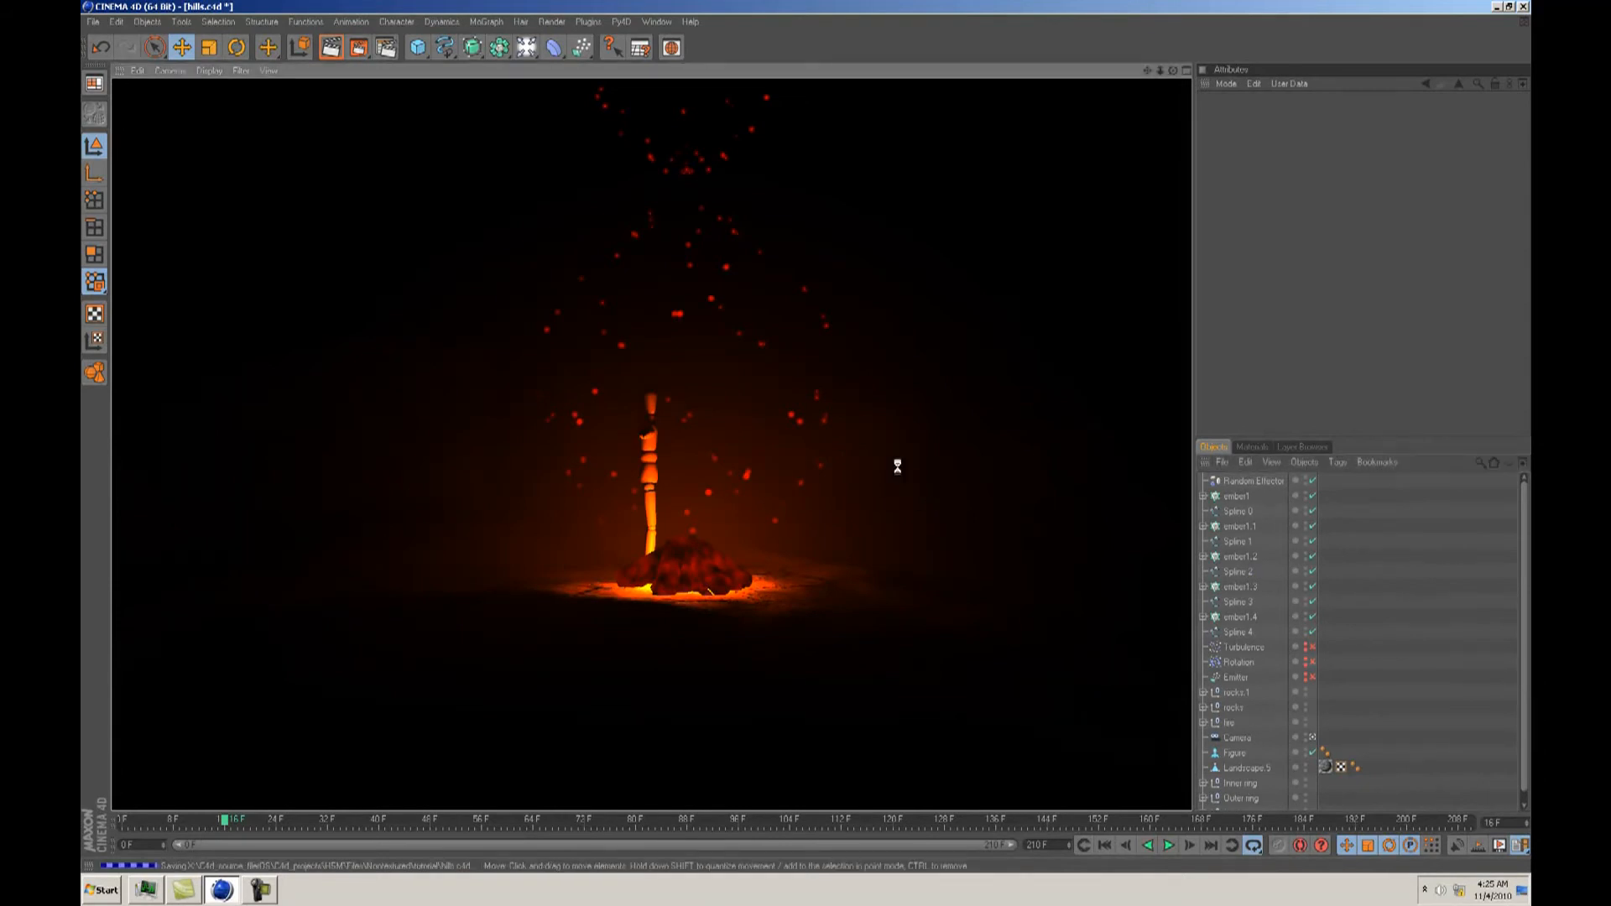
Step: Add Vibrate tags to Spline 0 through Spline 4 together and enable rotation in all five tags
click(1242, 511)
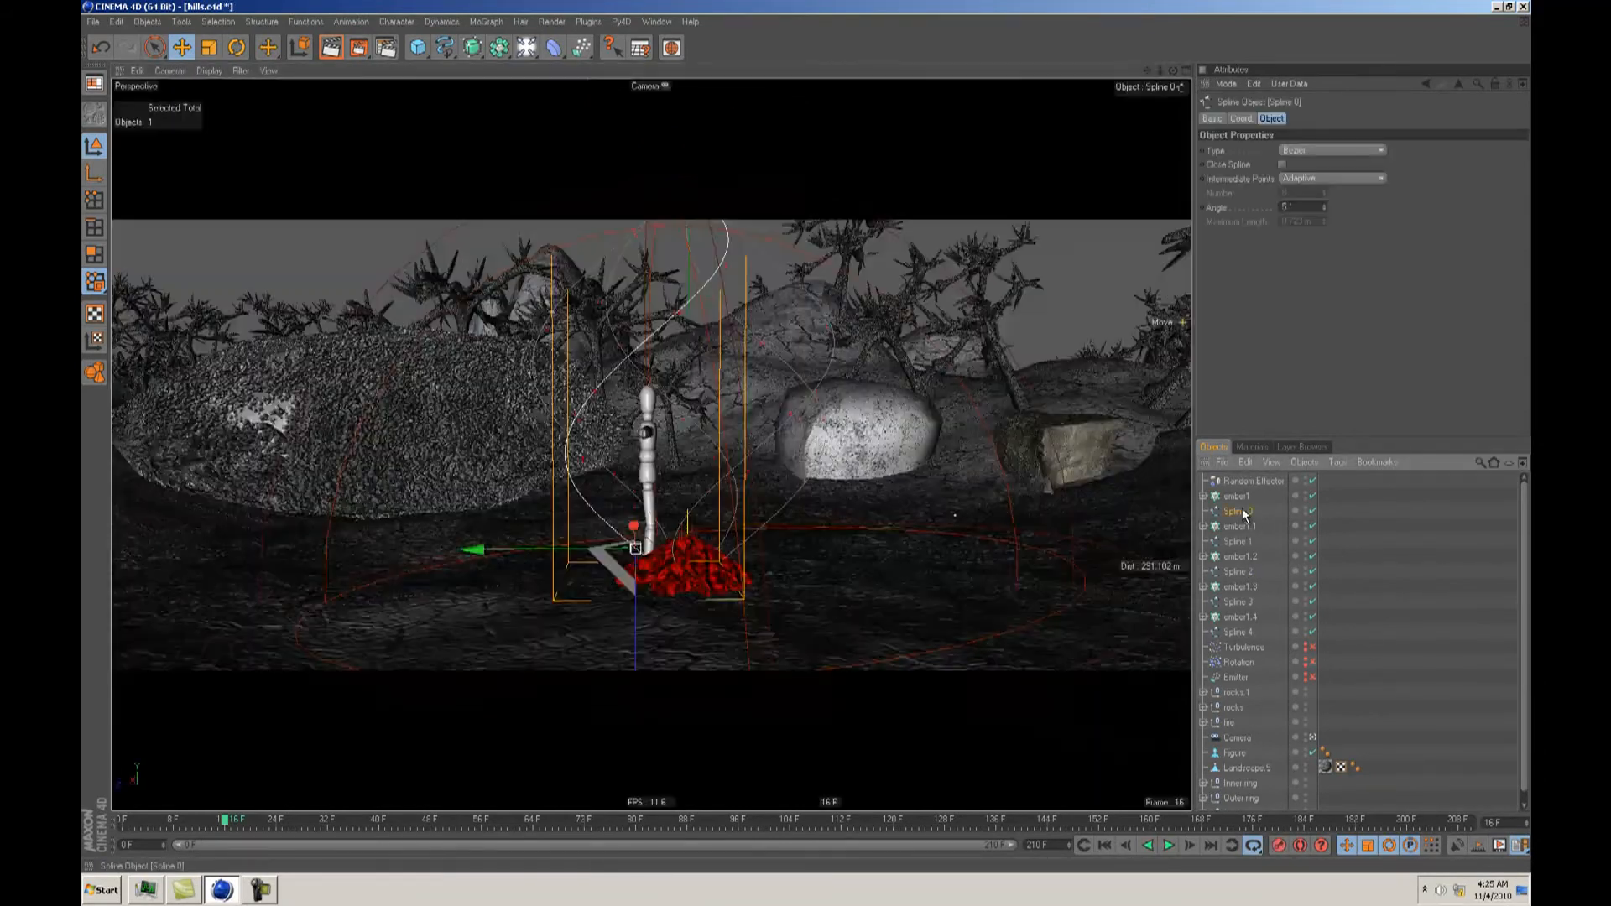
shift+click(1241, 546)
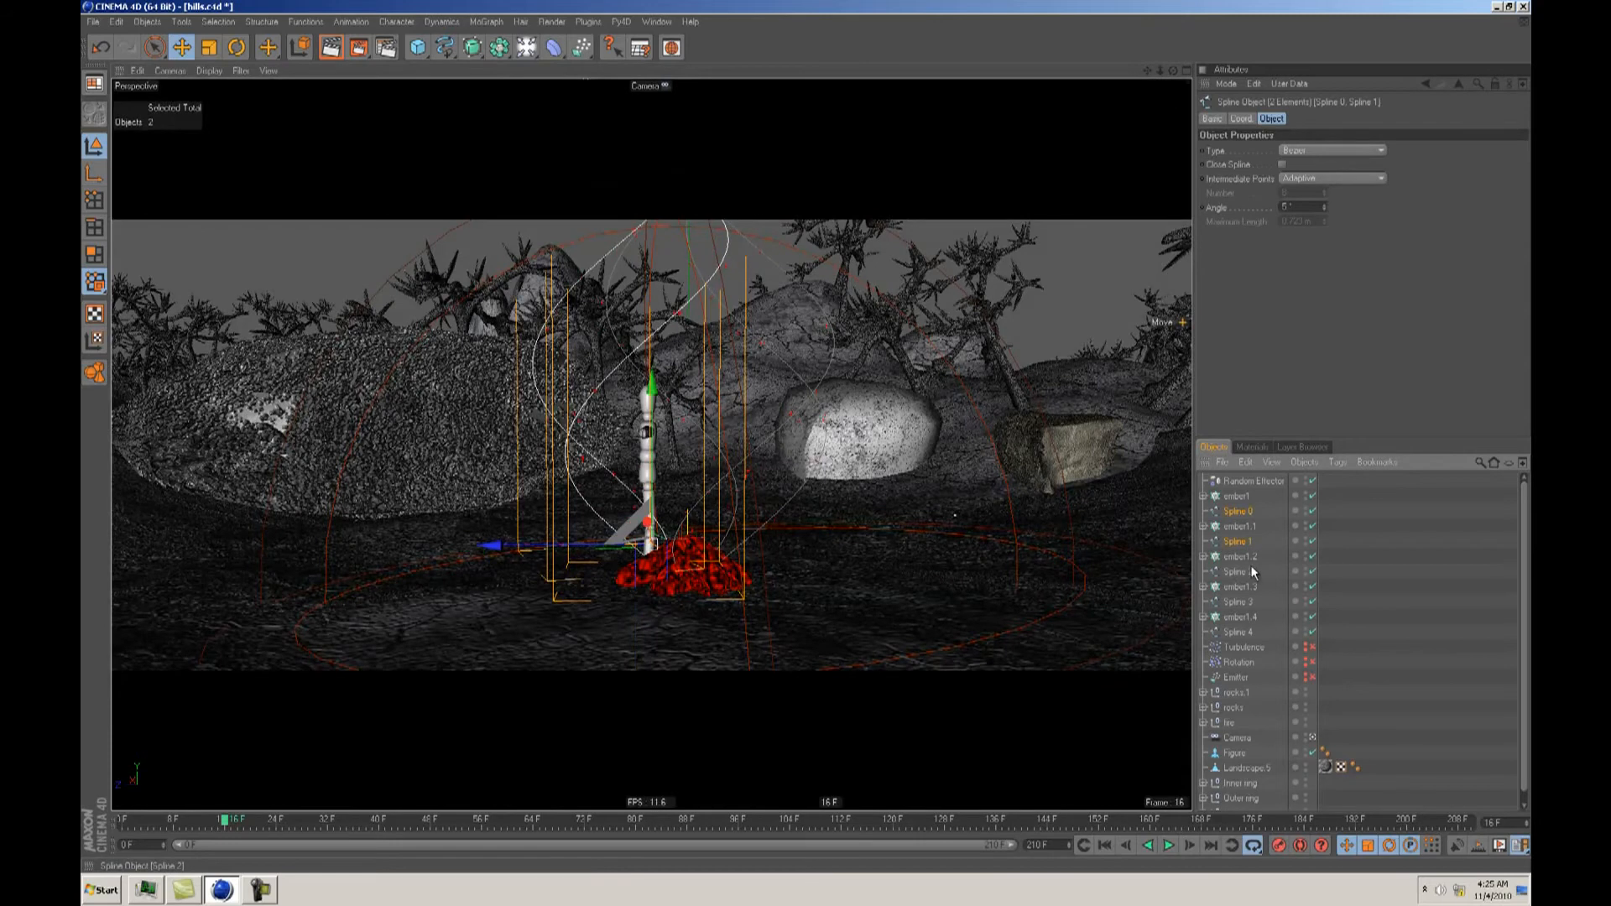
shift+click(1246, 572)
shift+click(1250, 601)
shift+click(1246, 633)
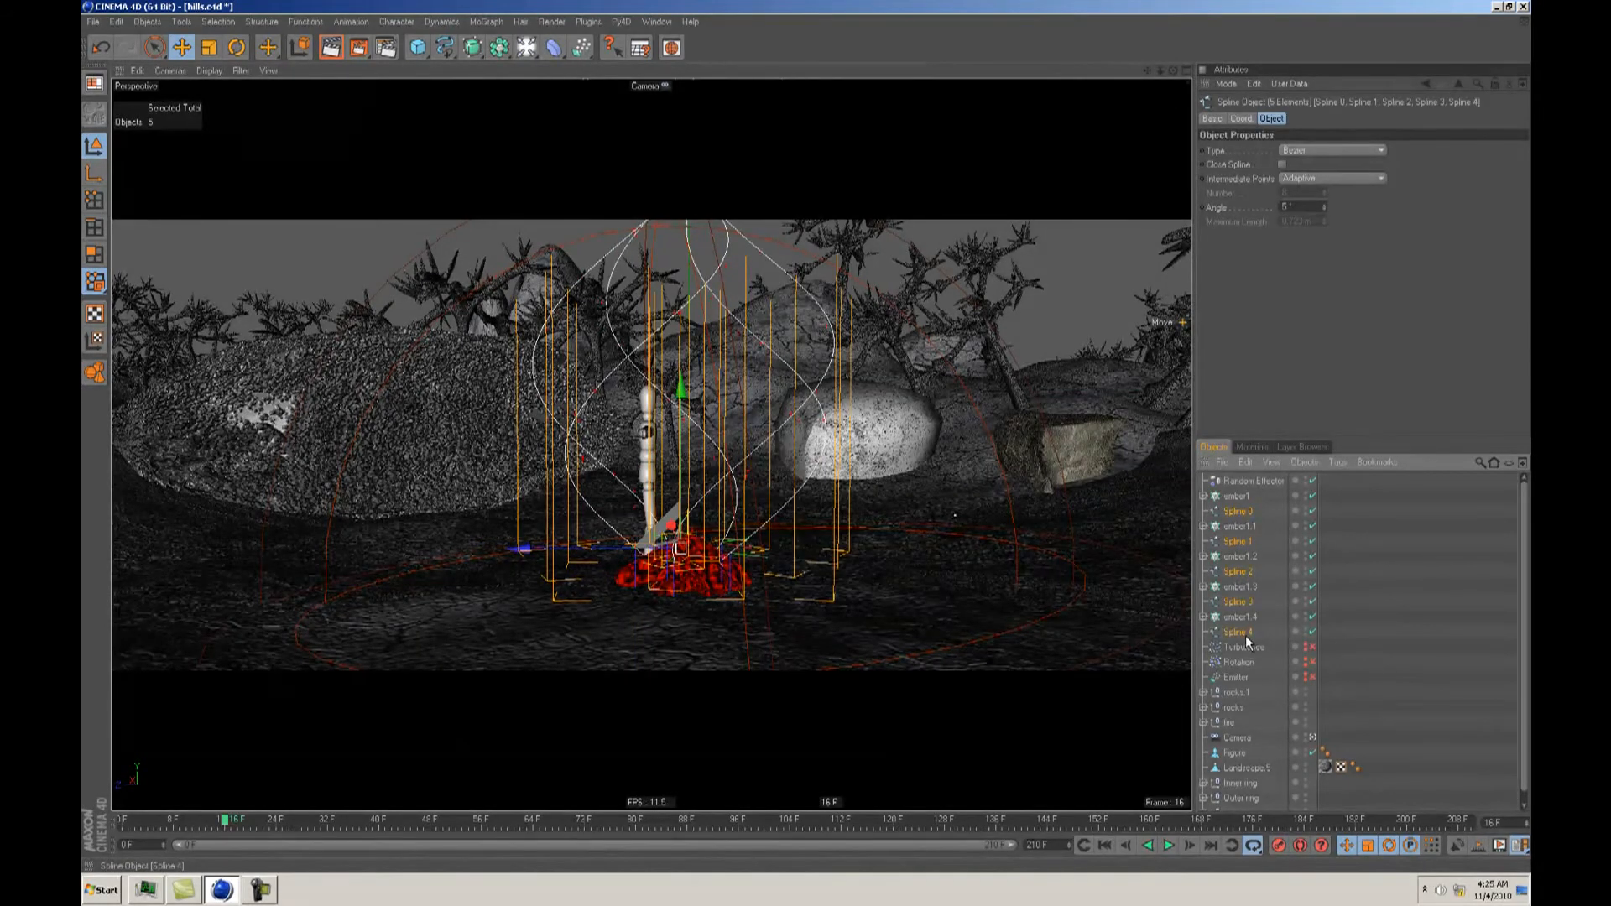
right_click(1248, 520)
mouse_move(1301, 163)
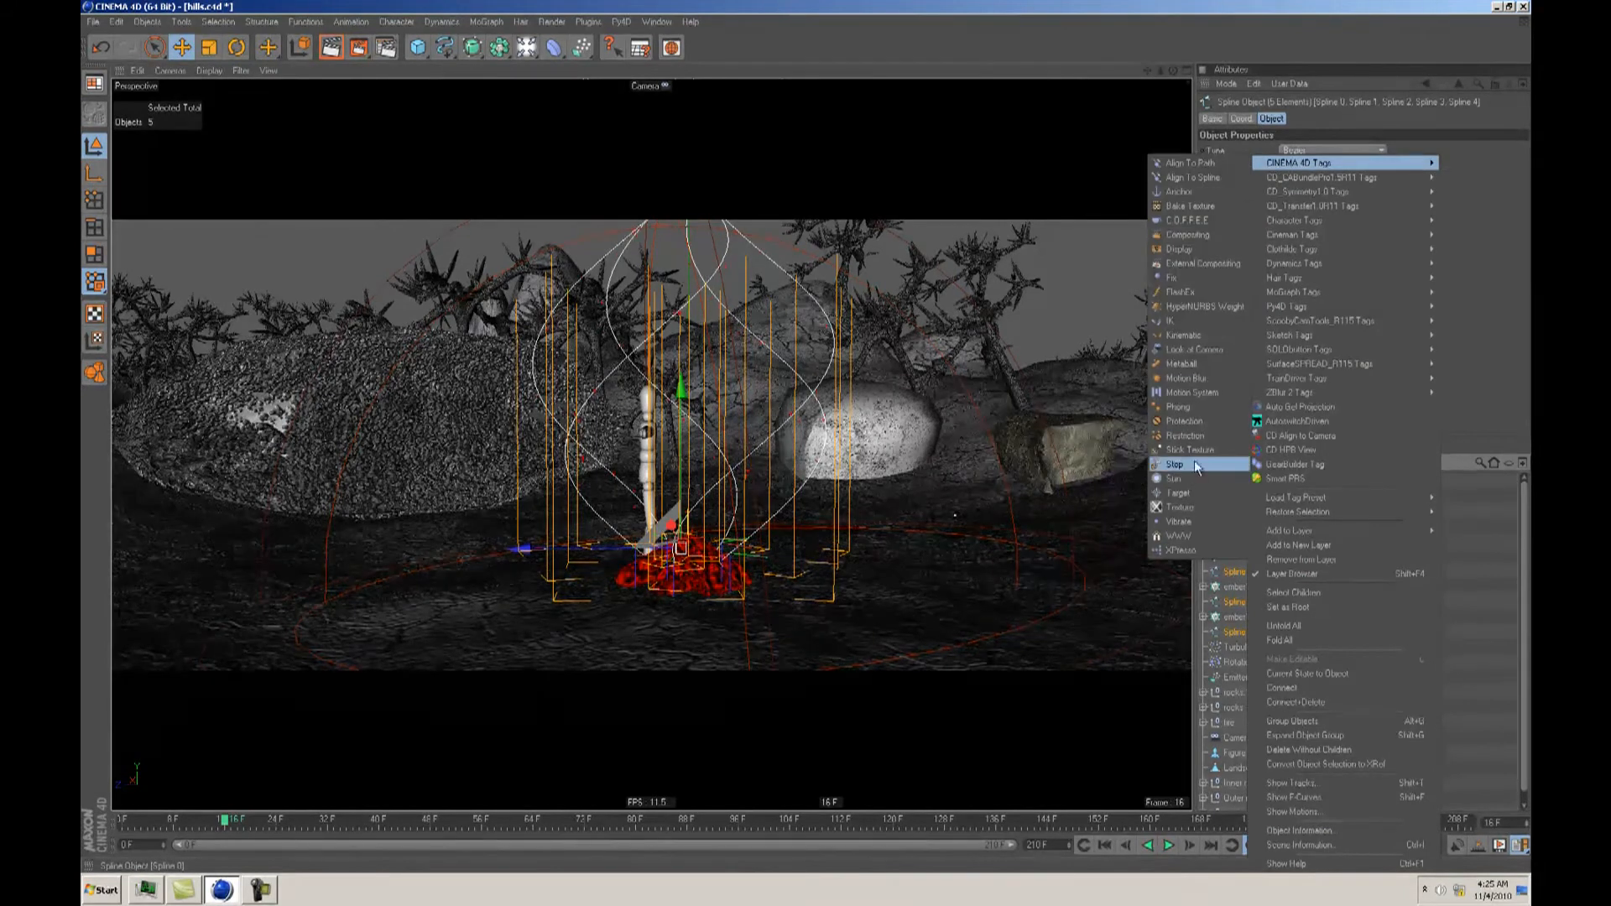
click(1185, 522)
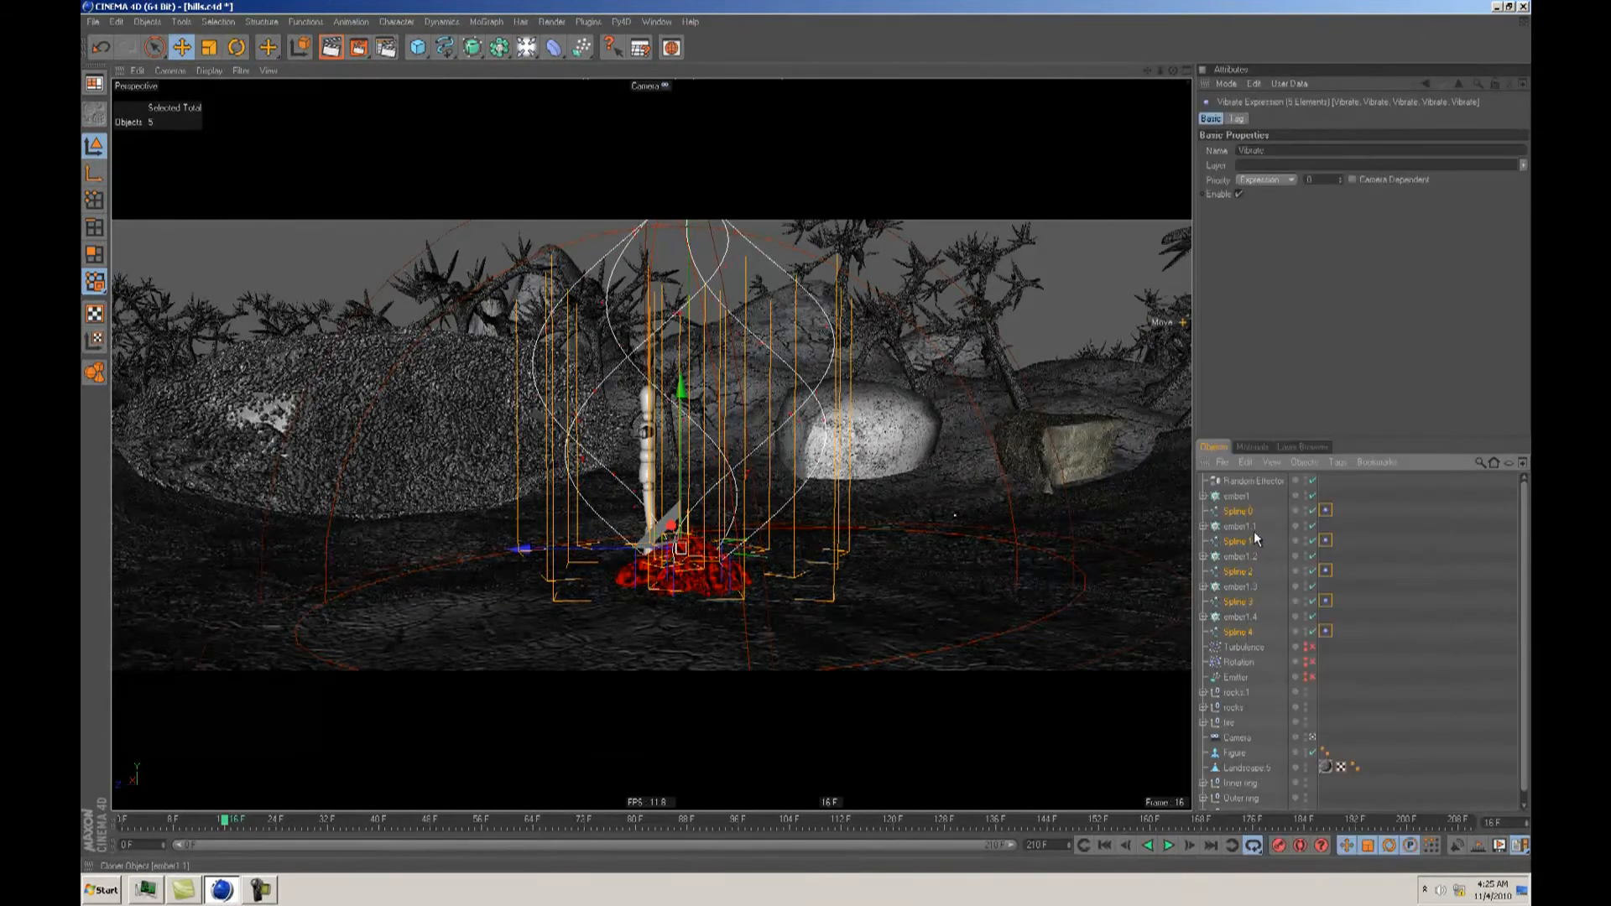
click(1237, 119)
click(1272, 306)
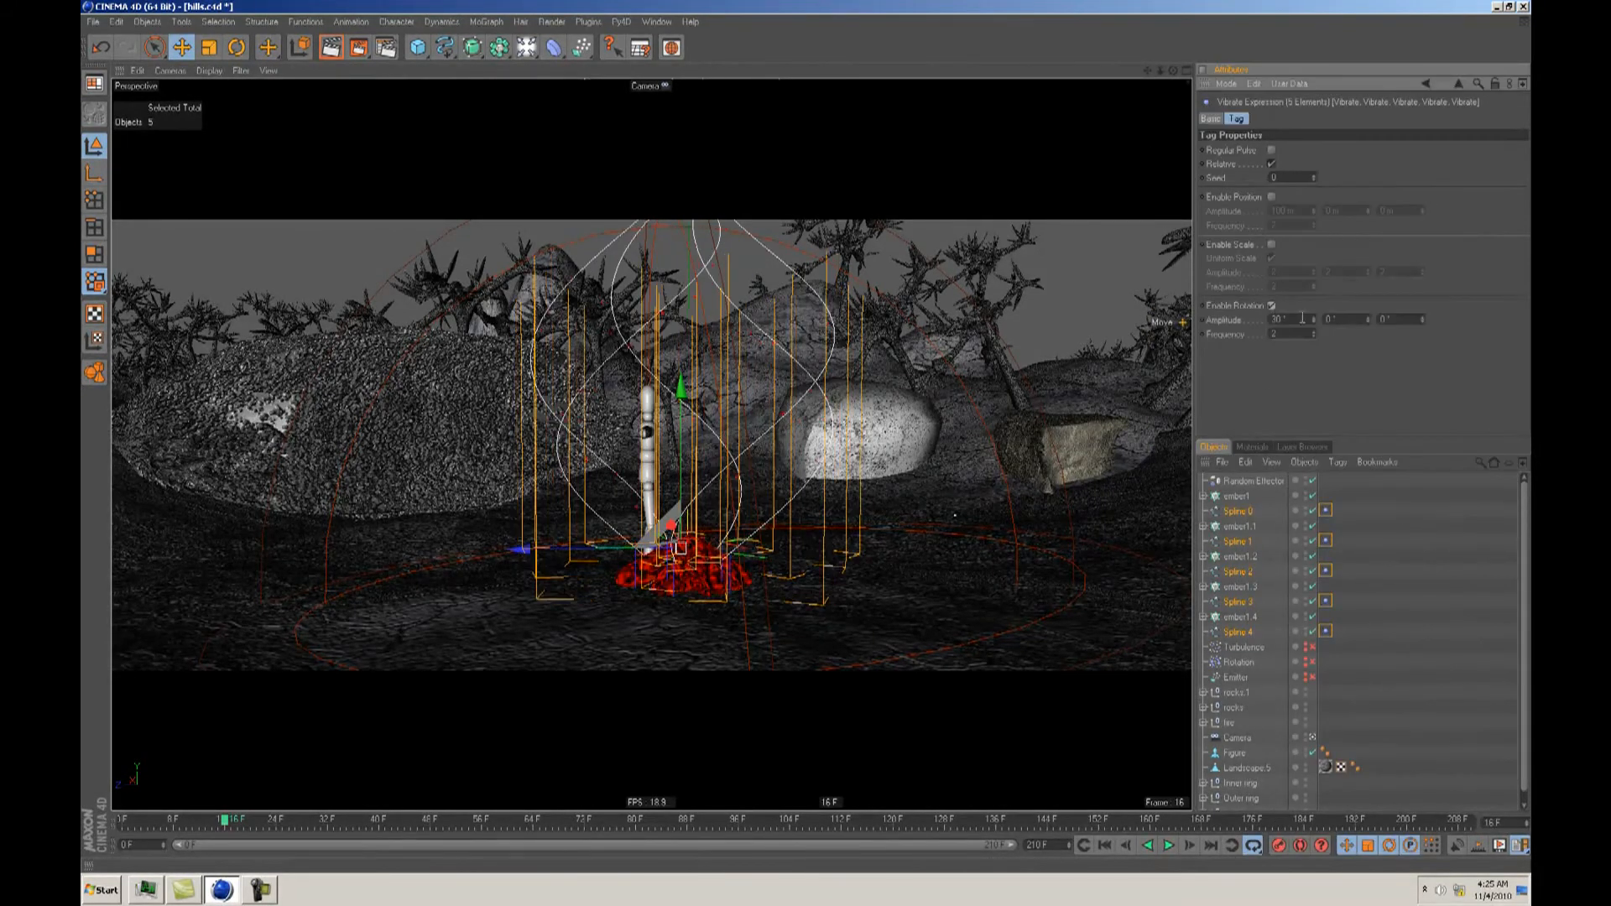
Step: Set the second and third rotation amplitudes of the five spline Vibrate tags to 10° while the animation plays
key(F8)
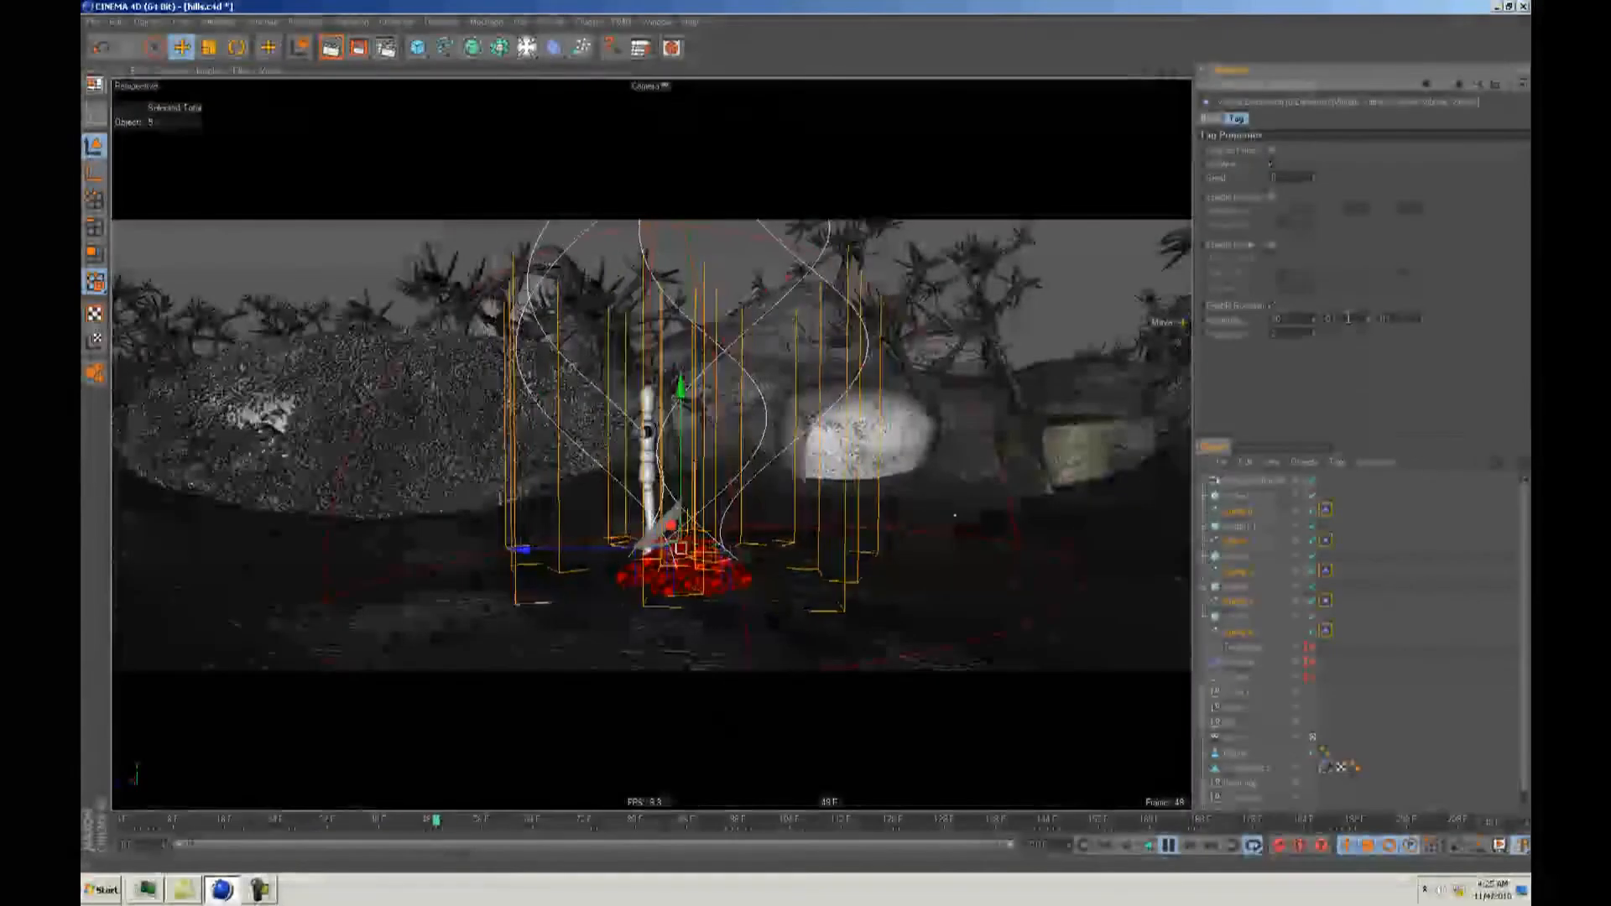
double_click(1348, 320)
text(10)
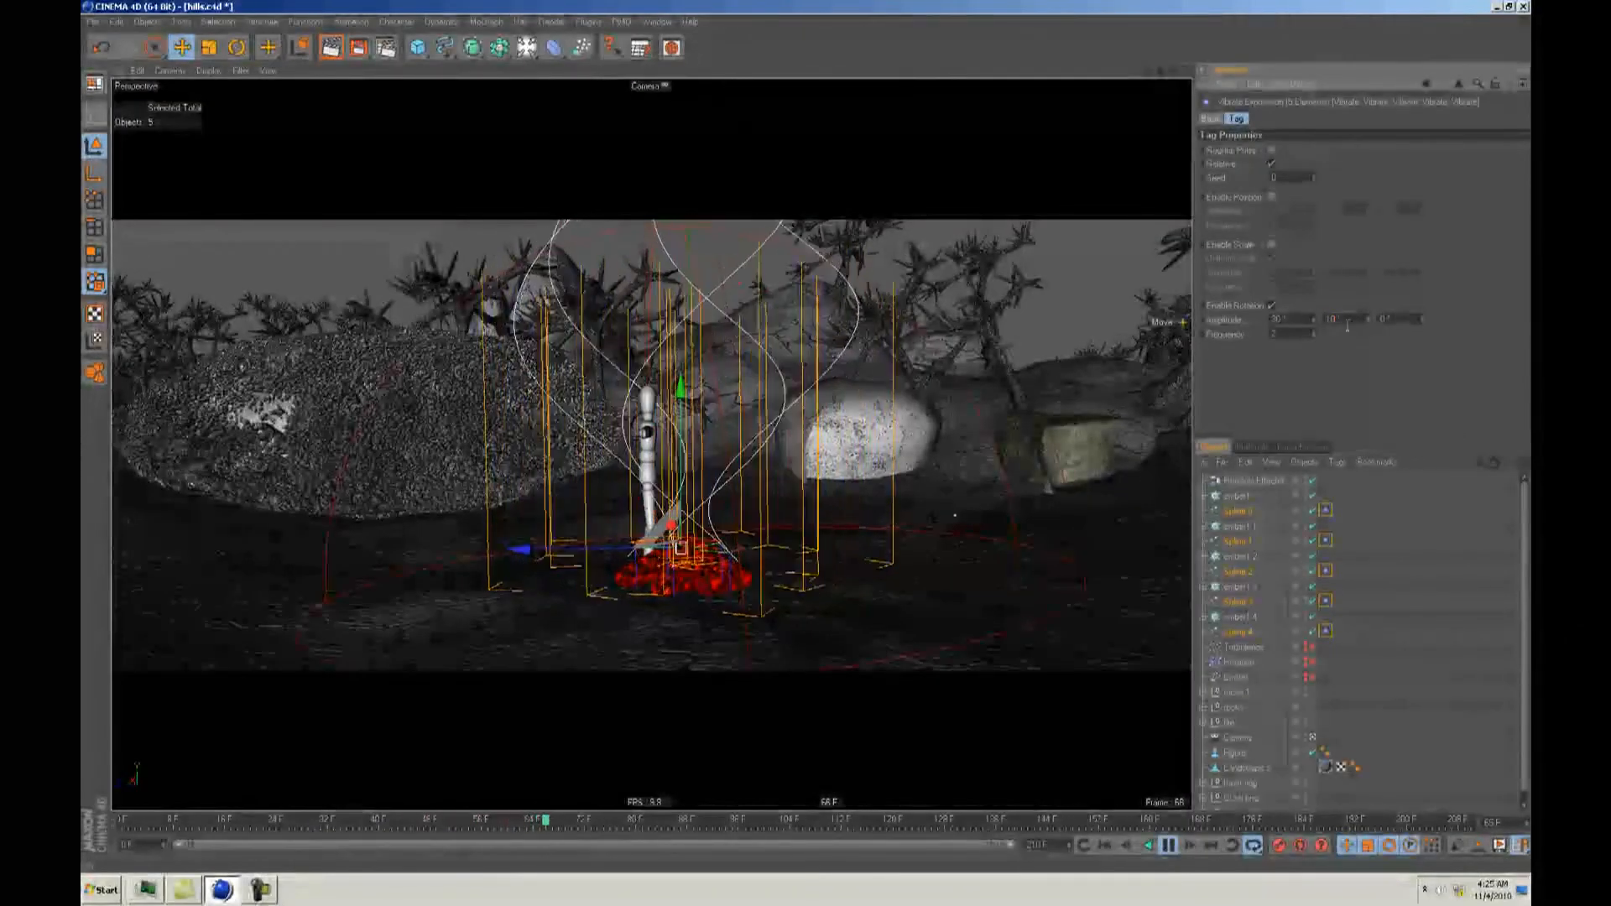
drag(1403, 319, 1315, 325)
text(10)
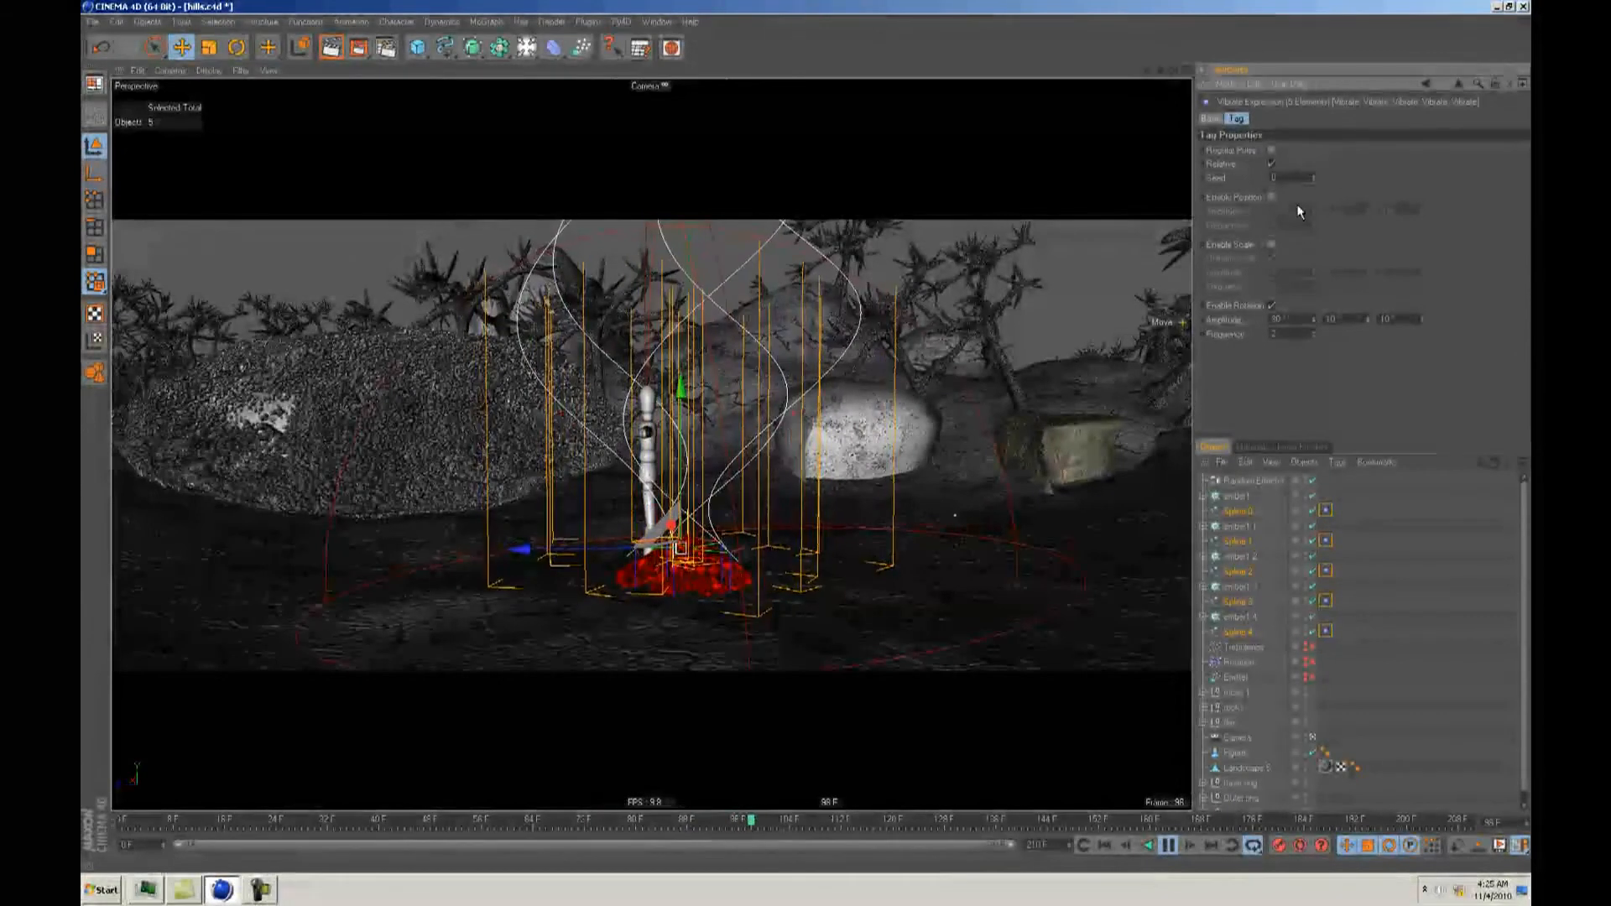
click(1270, 149)
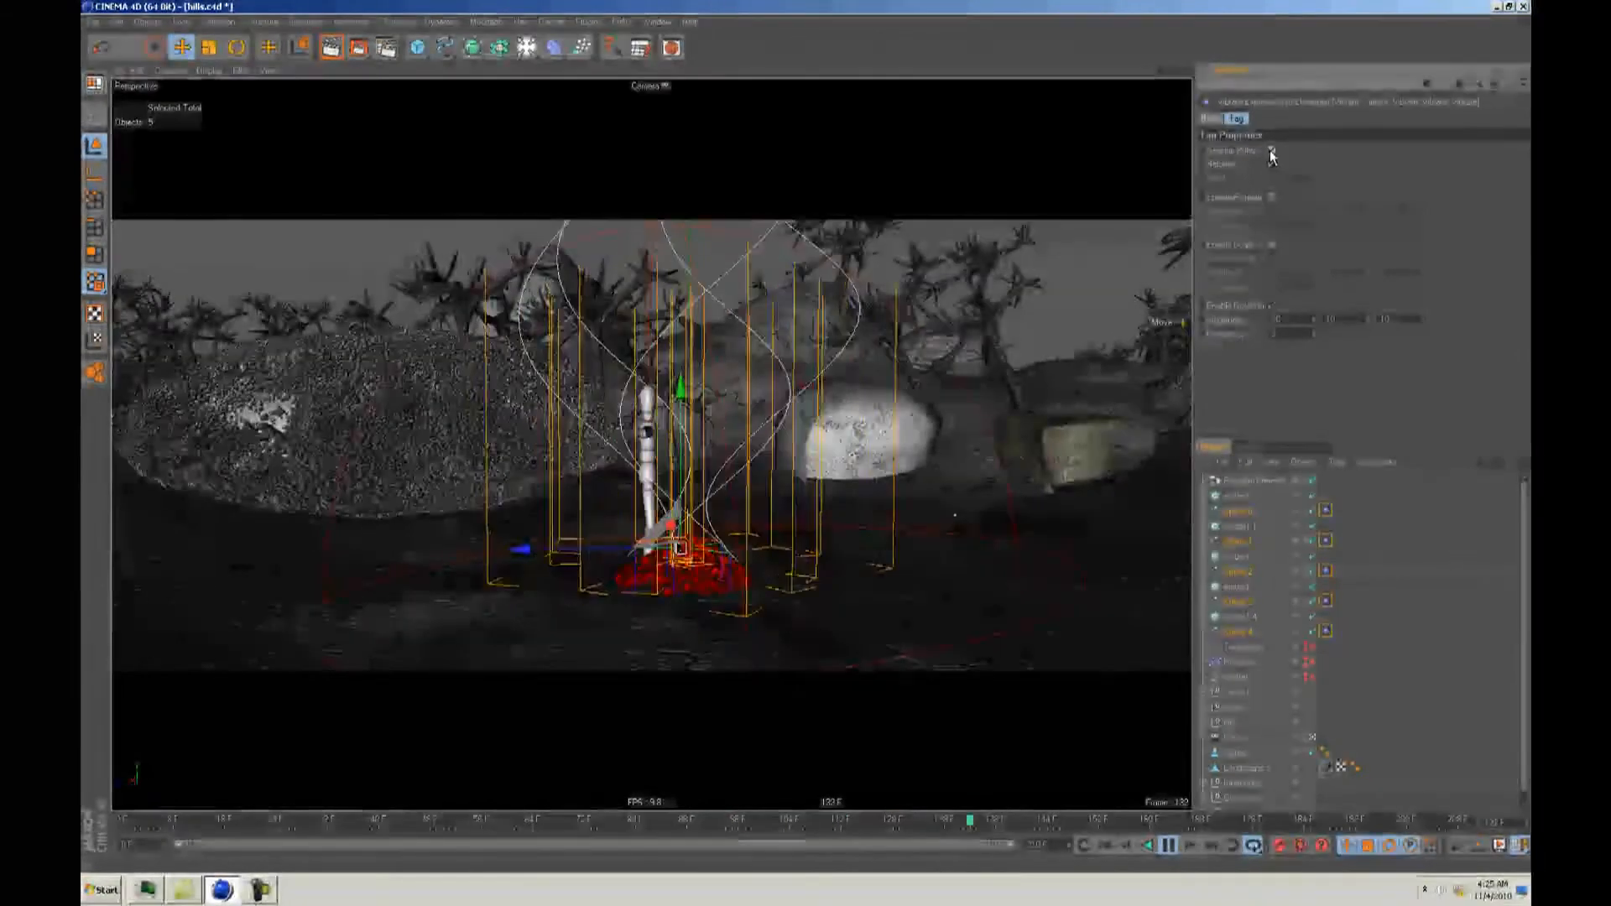
click(1270, 149)
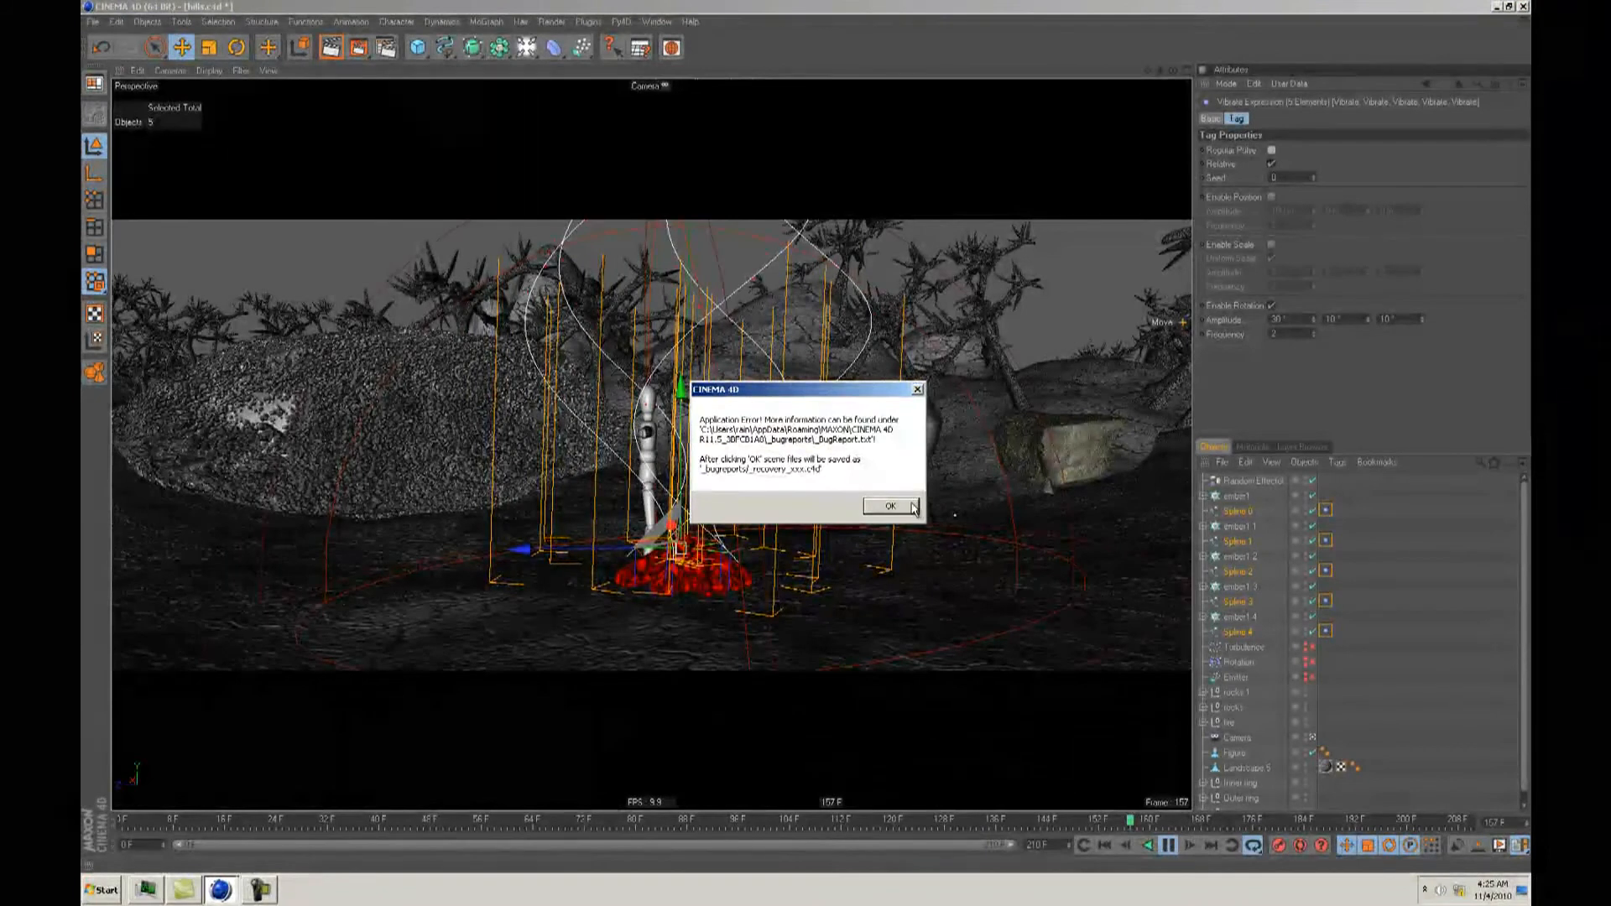
Step: Dismiss the application error and open the recovered _recovery_scene_1_hills file from the _bugreports folder
click(890, 506)
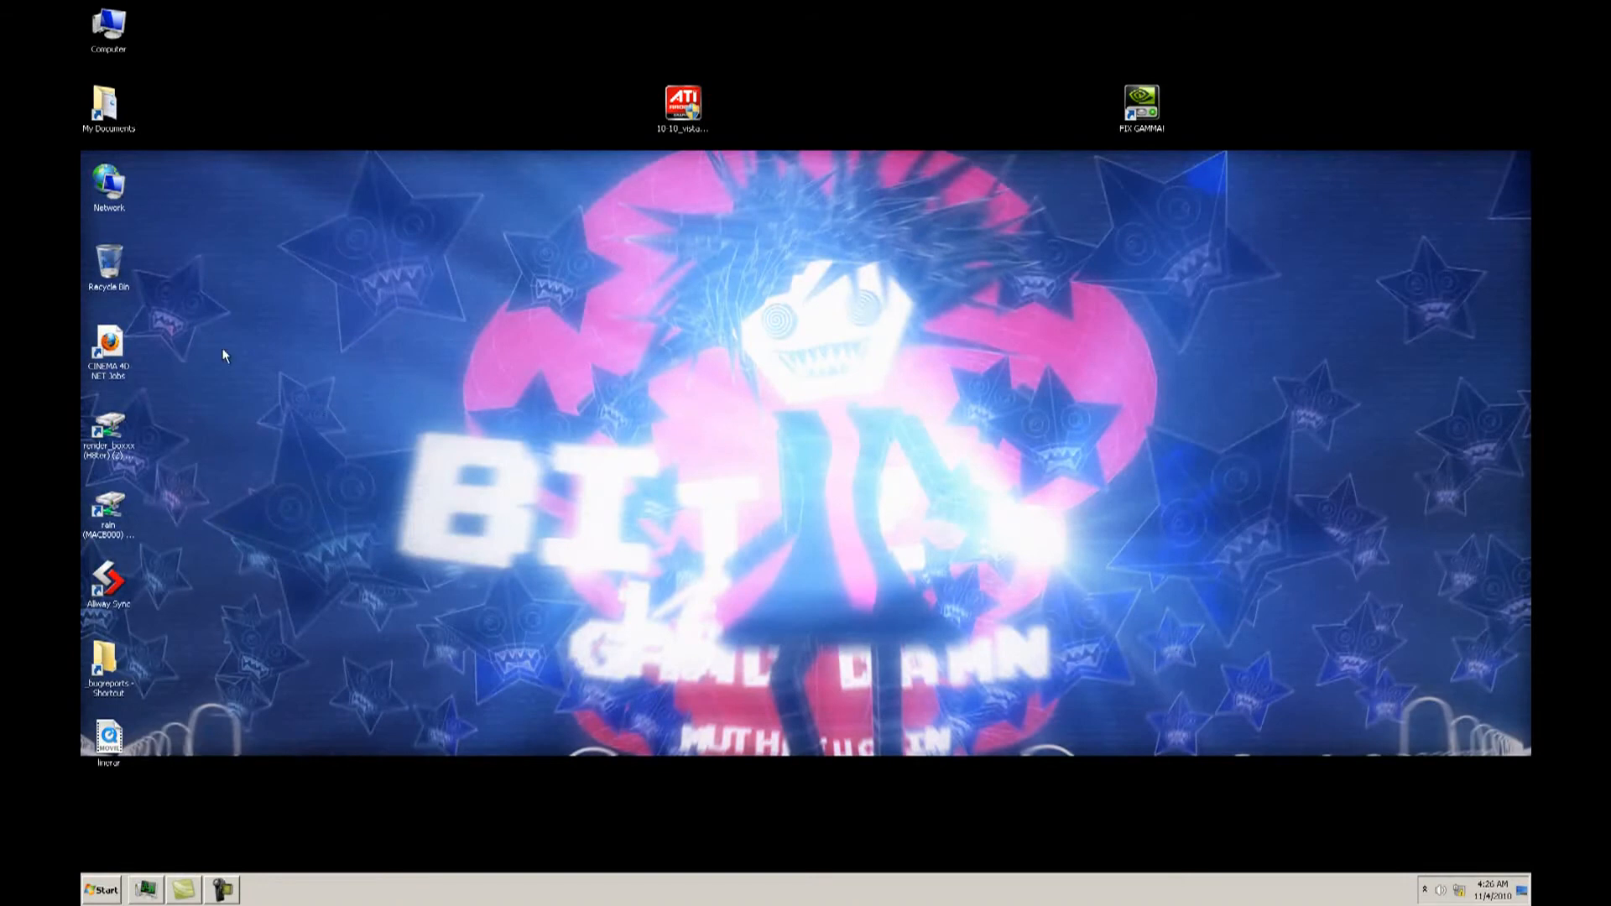
double_click(104, 663)
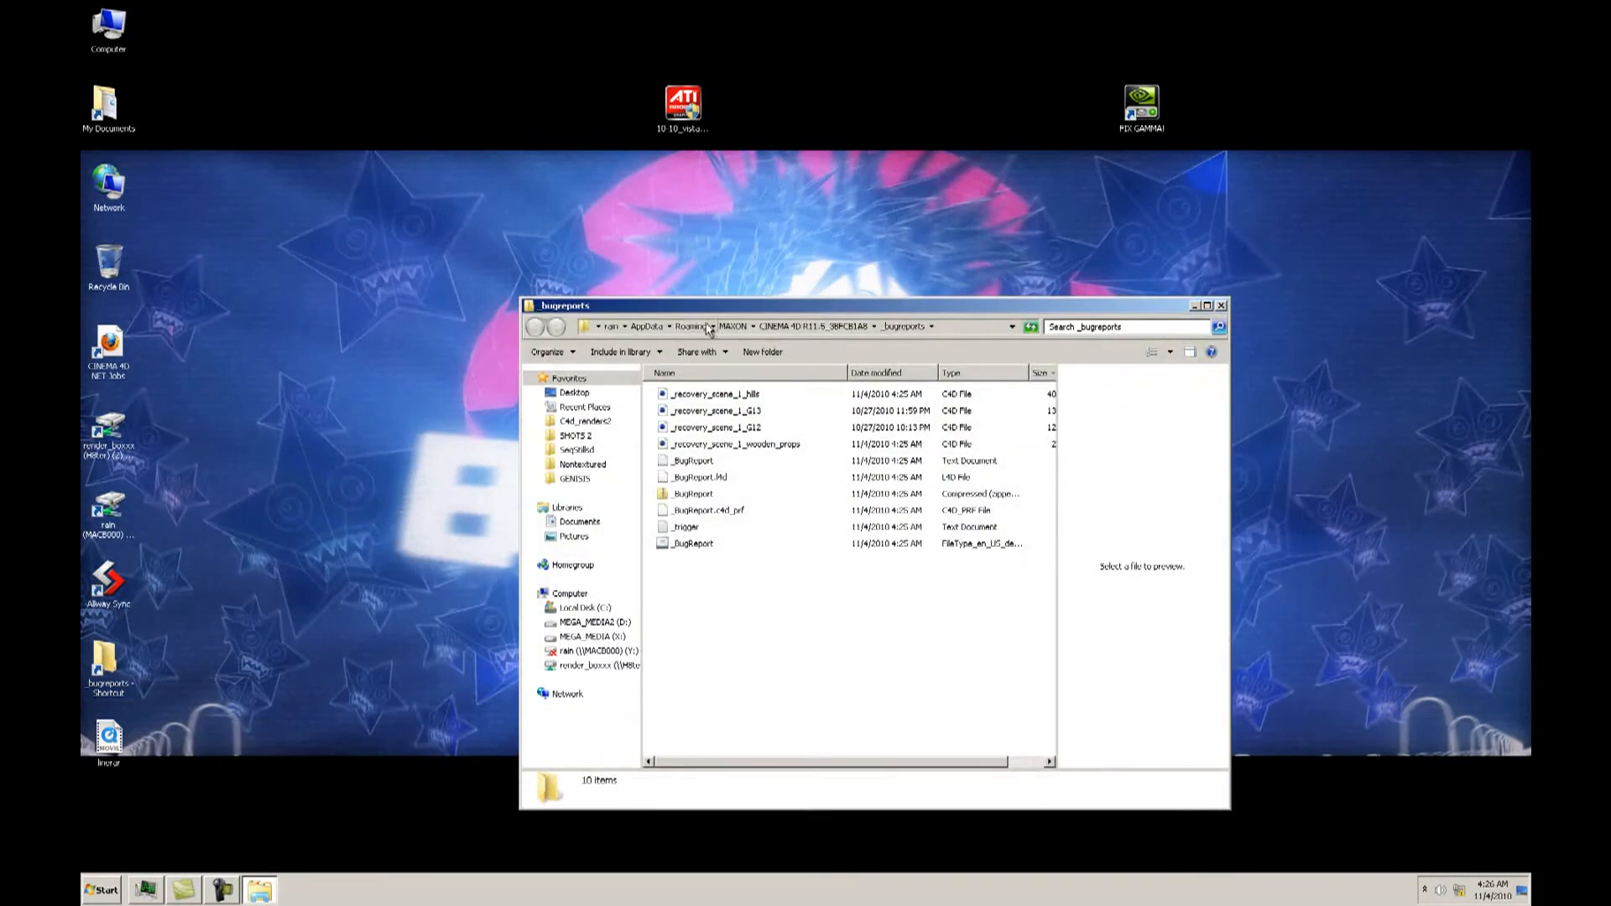
drag(739, 307, 726, 291)
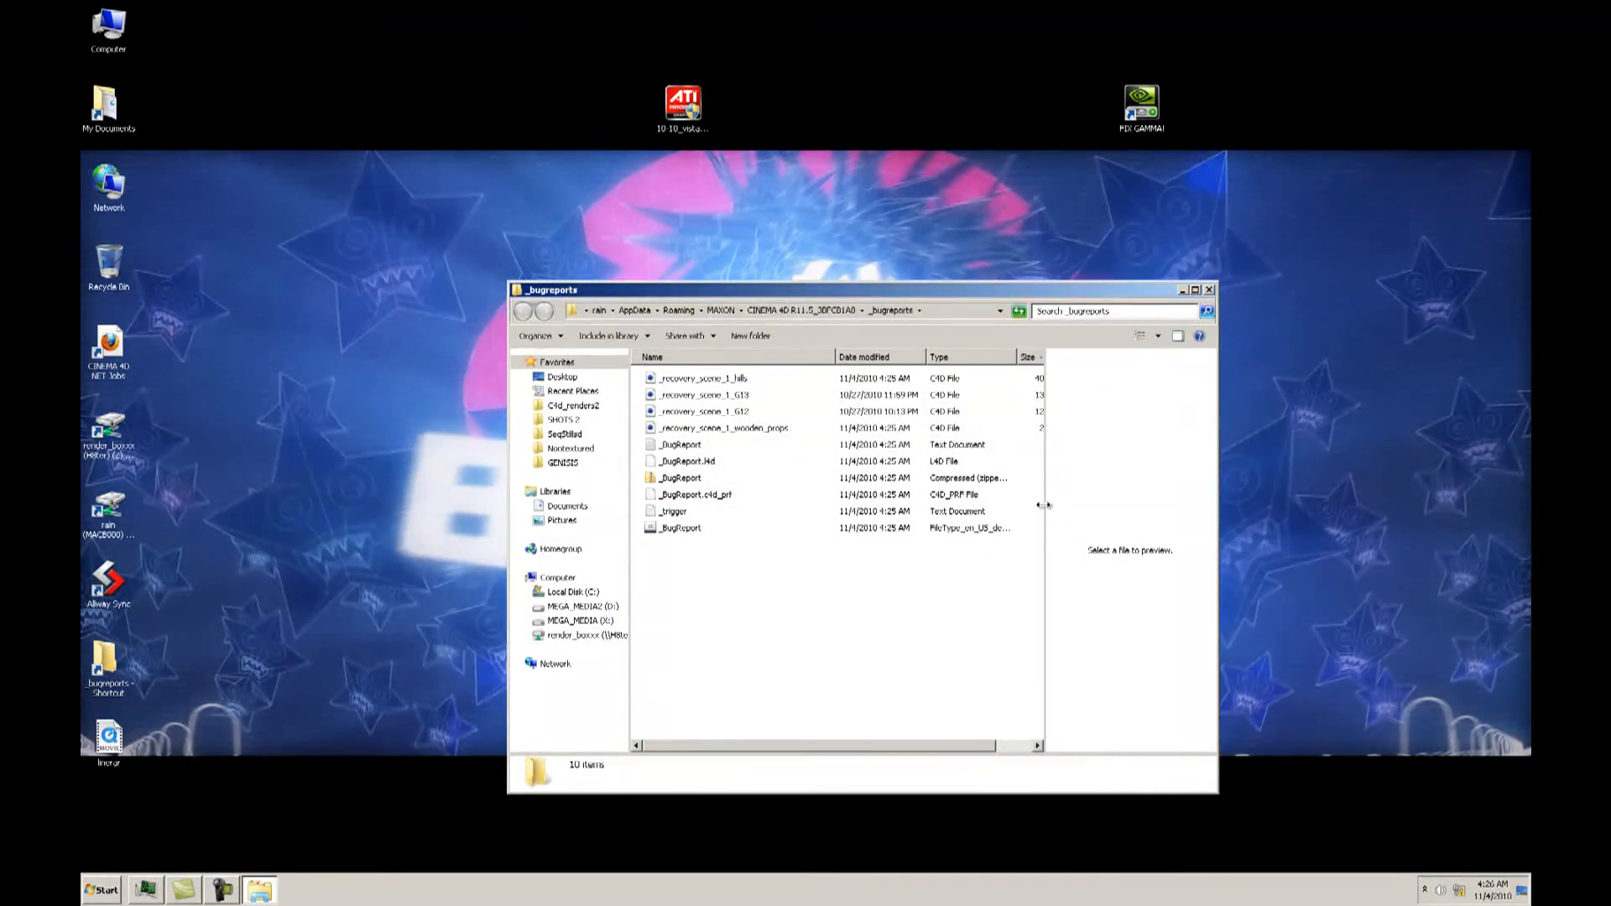
drag(1038, 505, 1116, 498)
drag(834, 744, 716, 743)
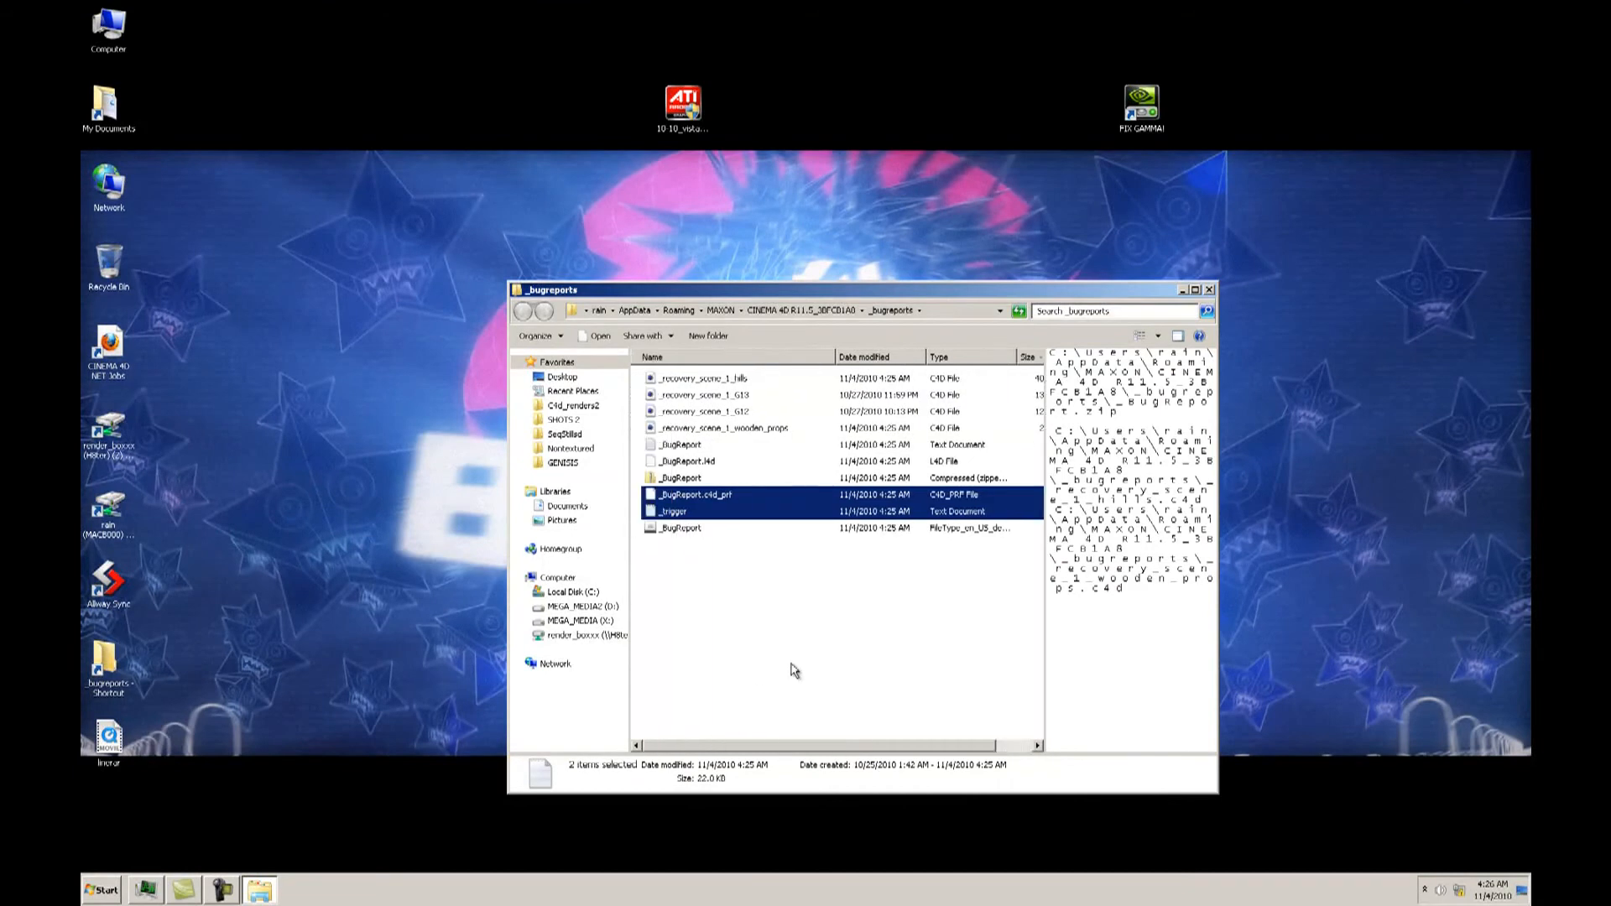
click(794, 672)
click(688, 386)
double_click(689, 386)
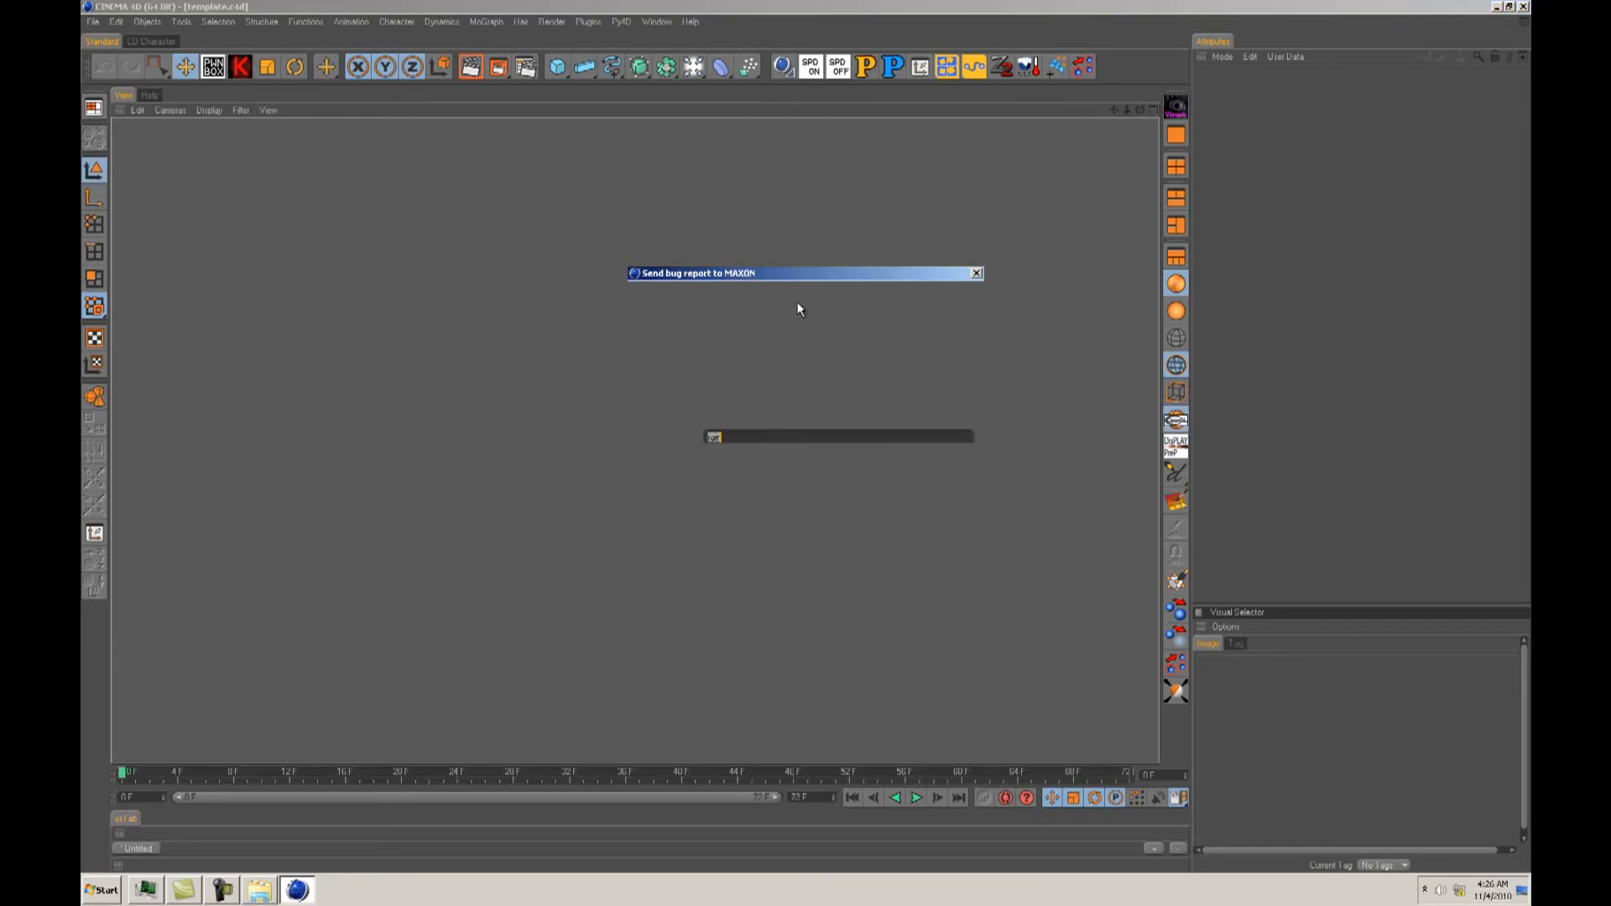
Step: Close the bug report window, and rewind the recovered scene to frame 0 with nothing selected
drag(851, 275, 830, 279)
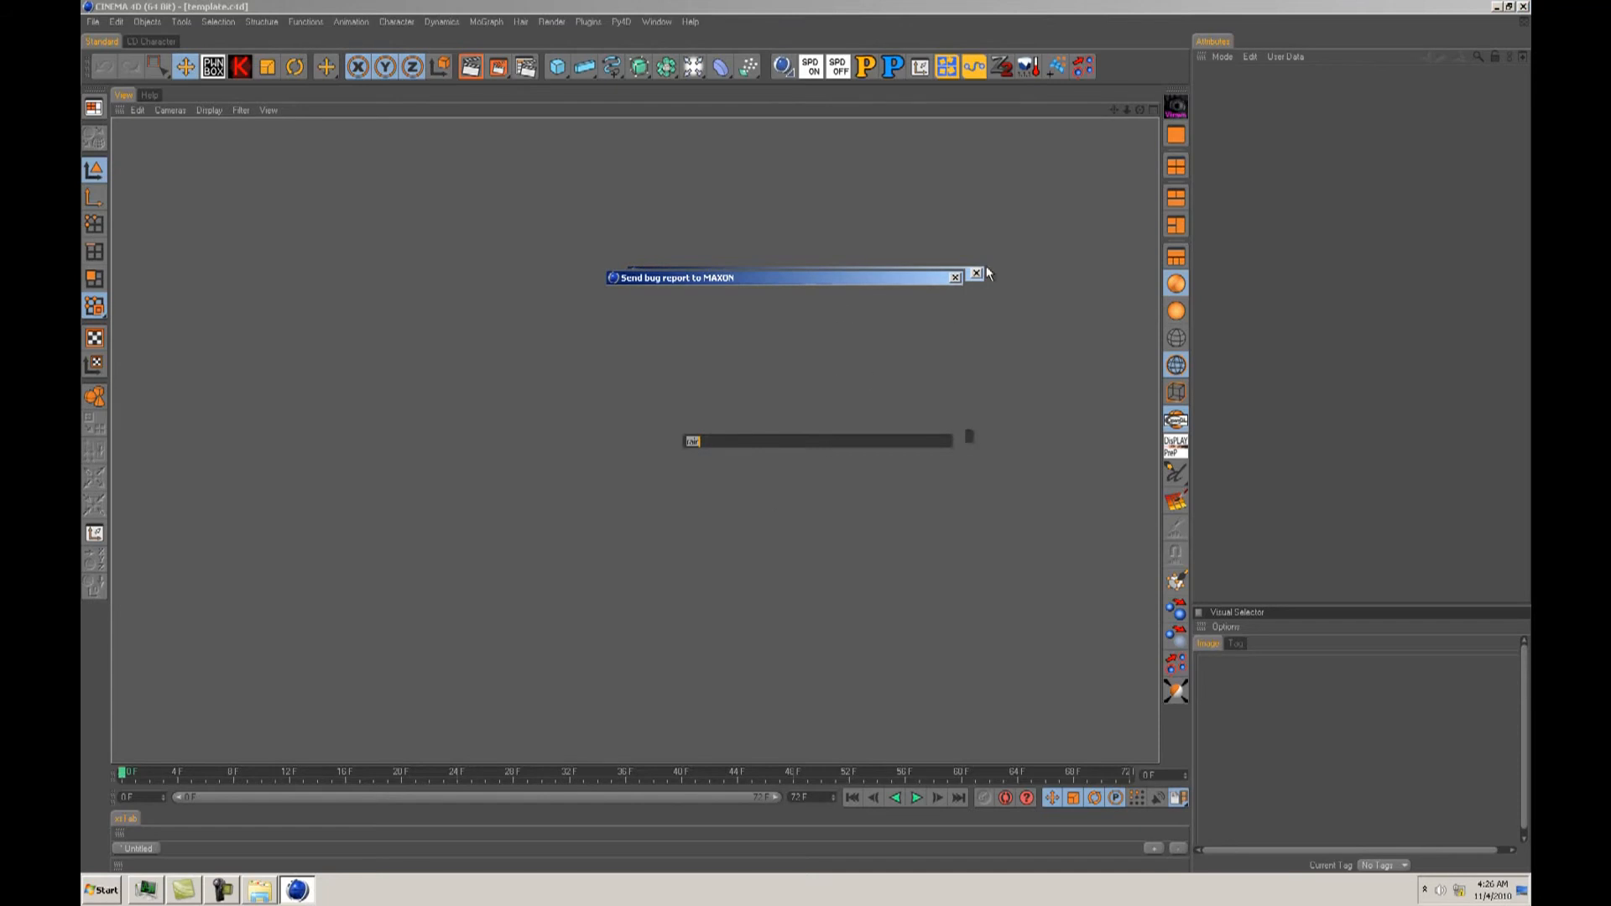
click(955, 278)
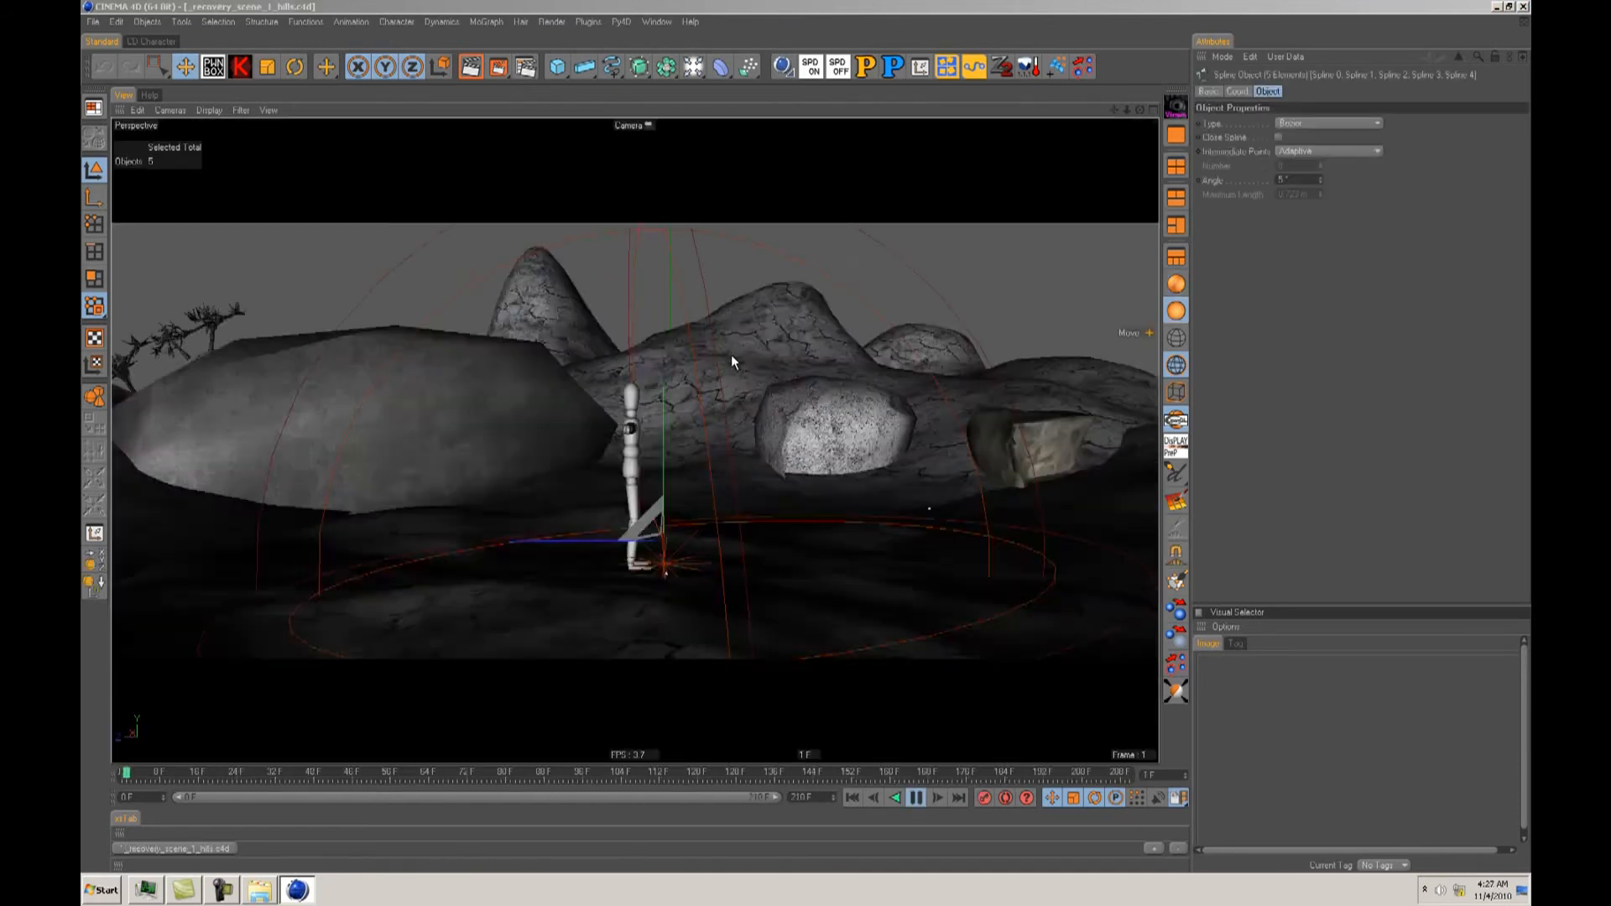
key(F8)
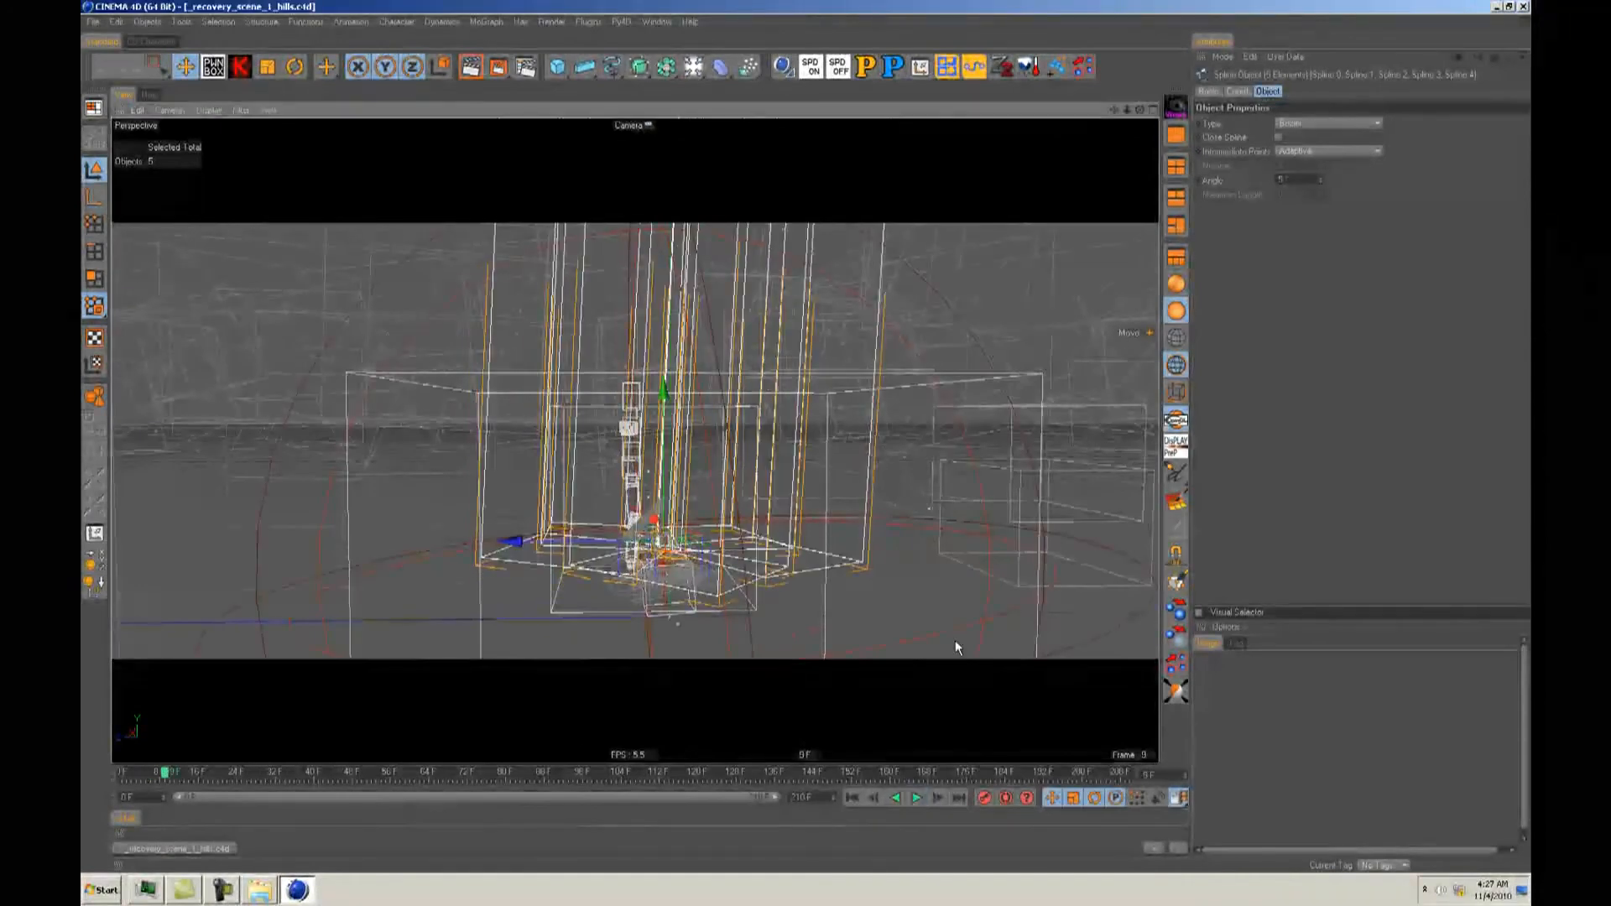
click(849, 796)
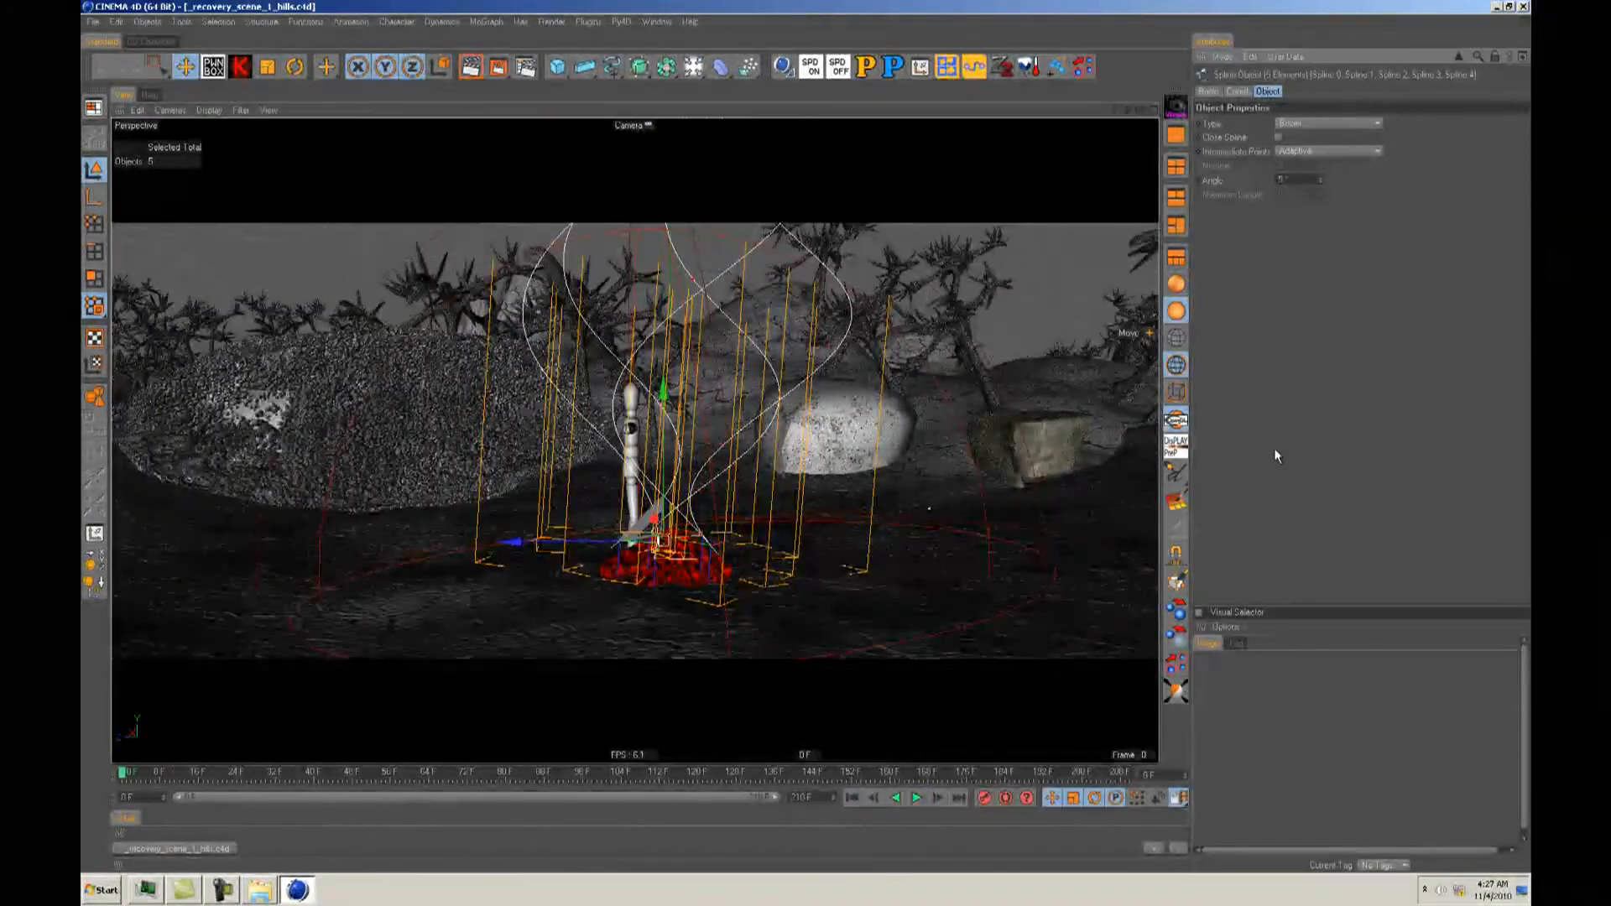
click(923, 503)
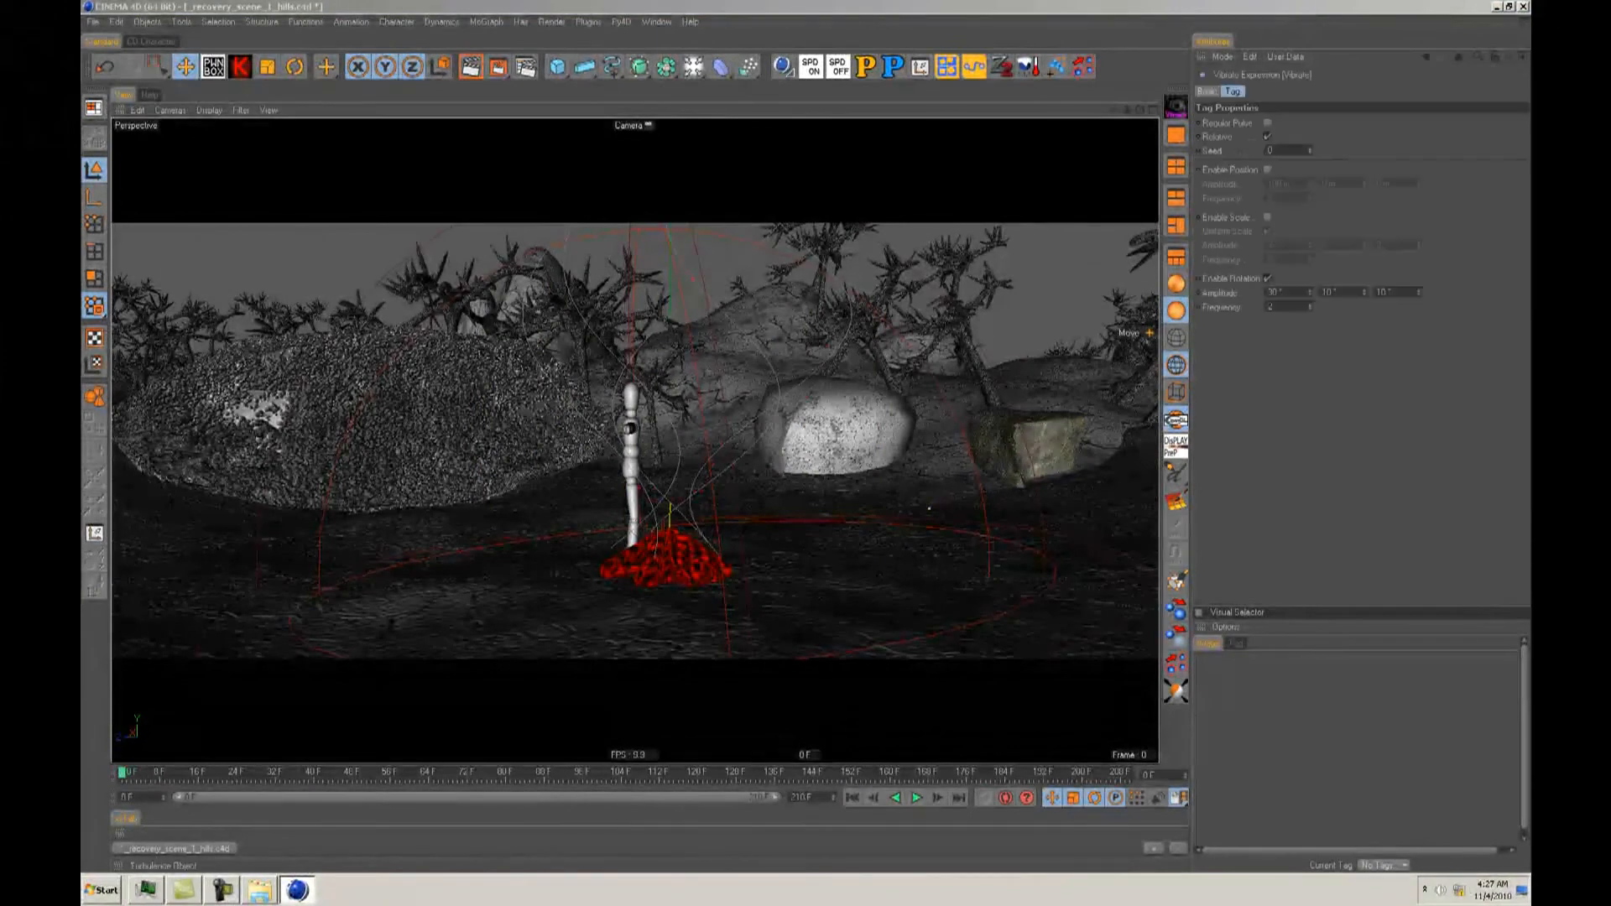
click(1101, 496)
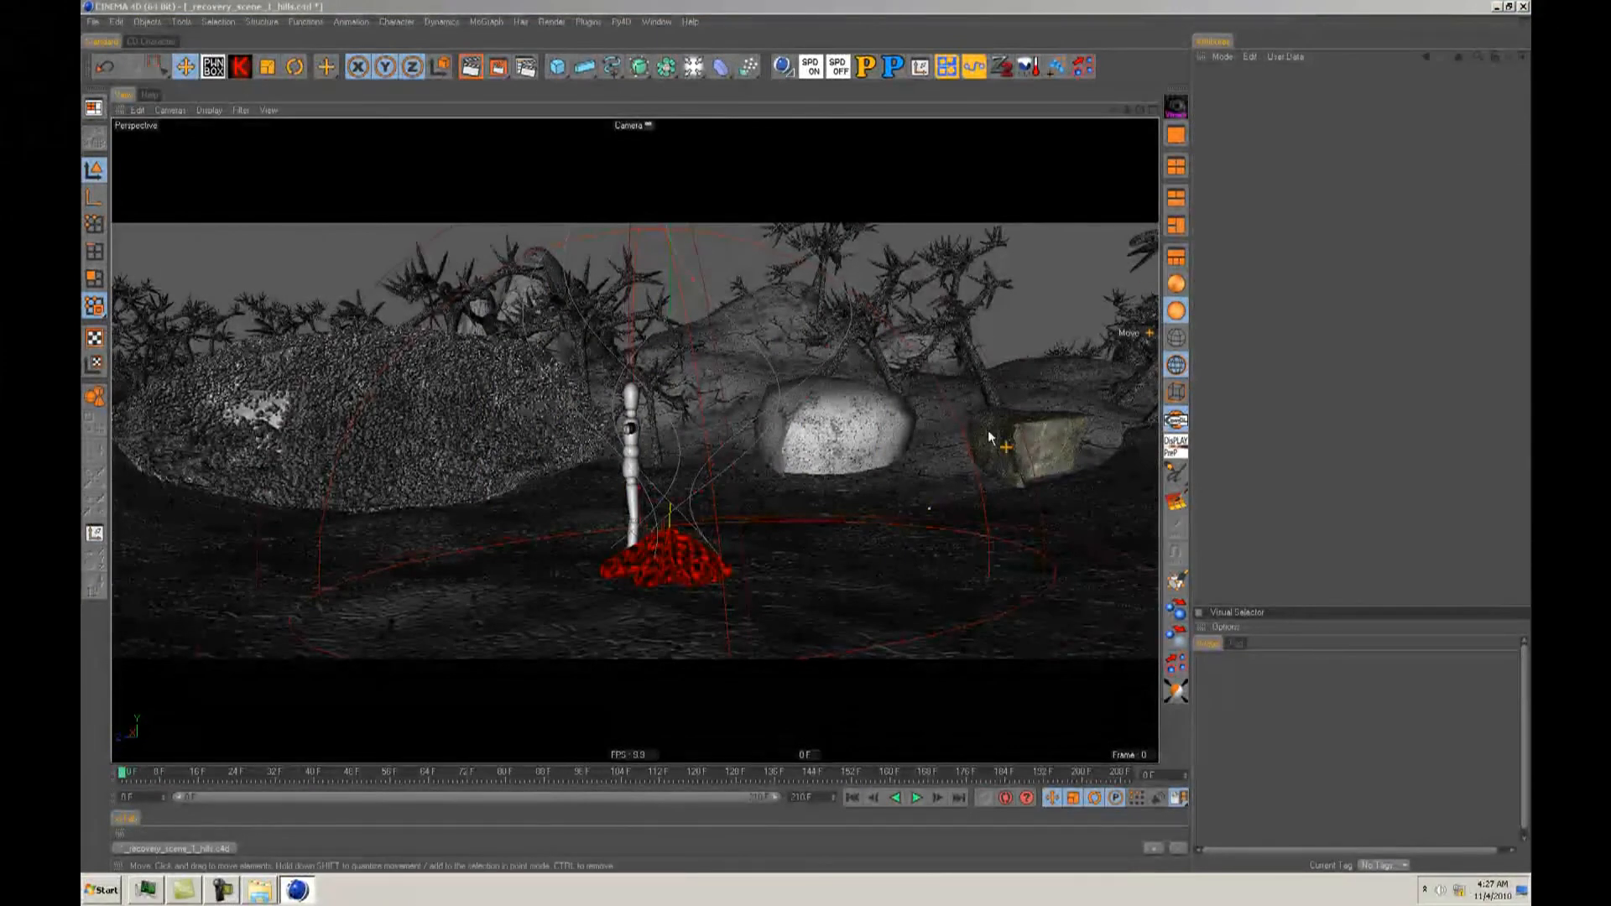
Step: Save the recovered scene as "yeh sure" in the C4d_projects > HSM > Files folder on MEGA_MEDIA (X:)
click(92, 22)
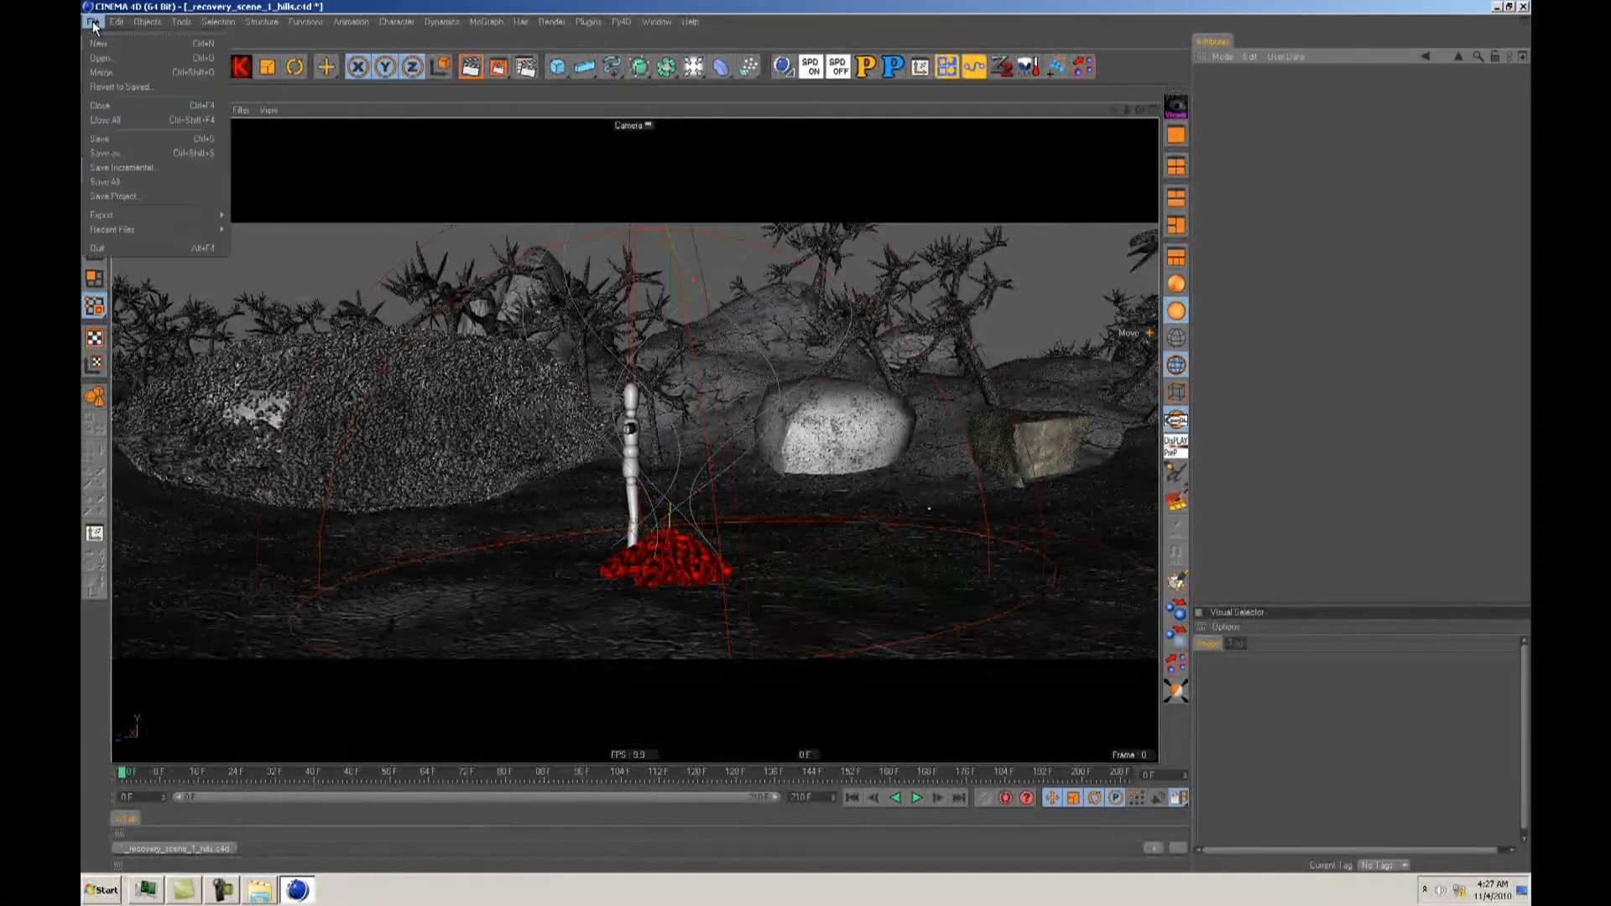
click(118, 146)
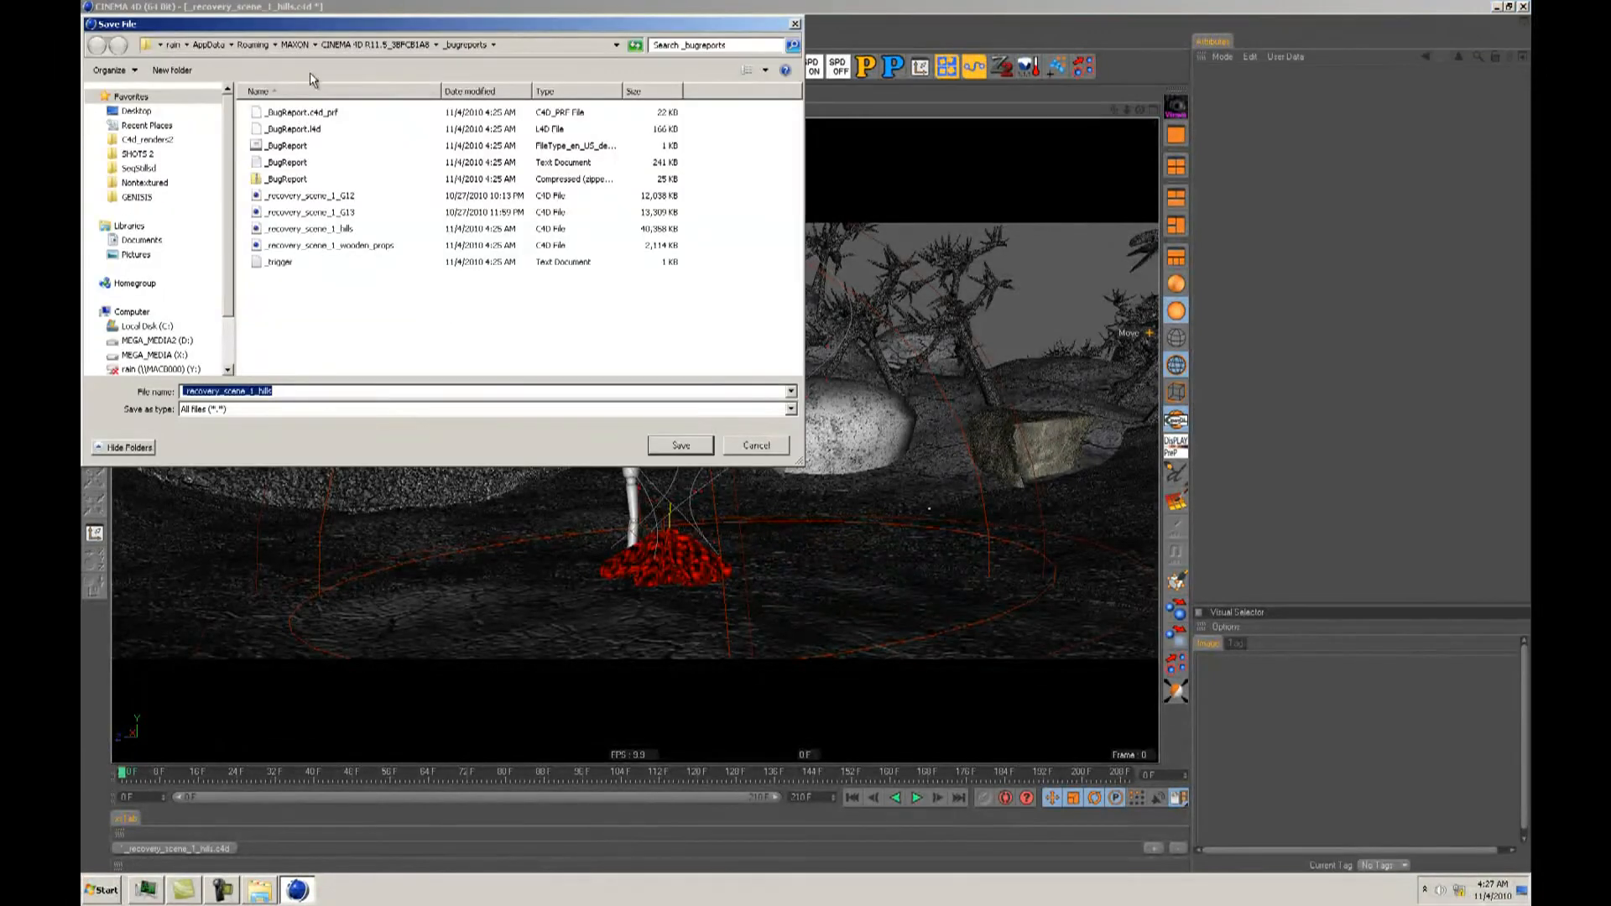
click(159, 354)
double_click(294, 146)
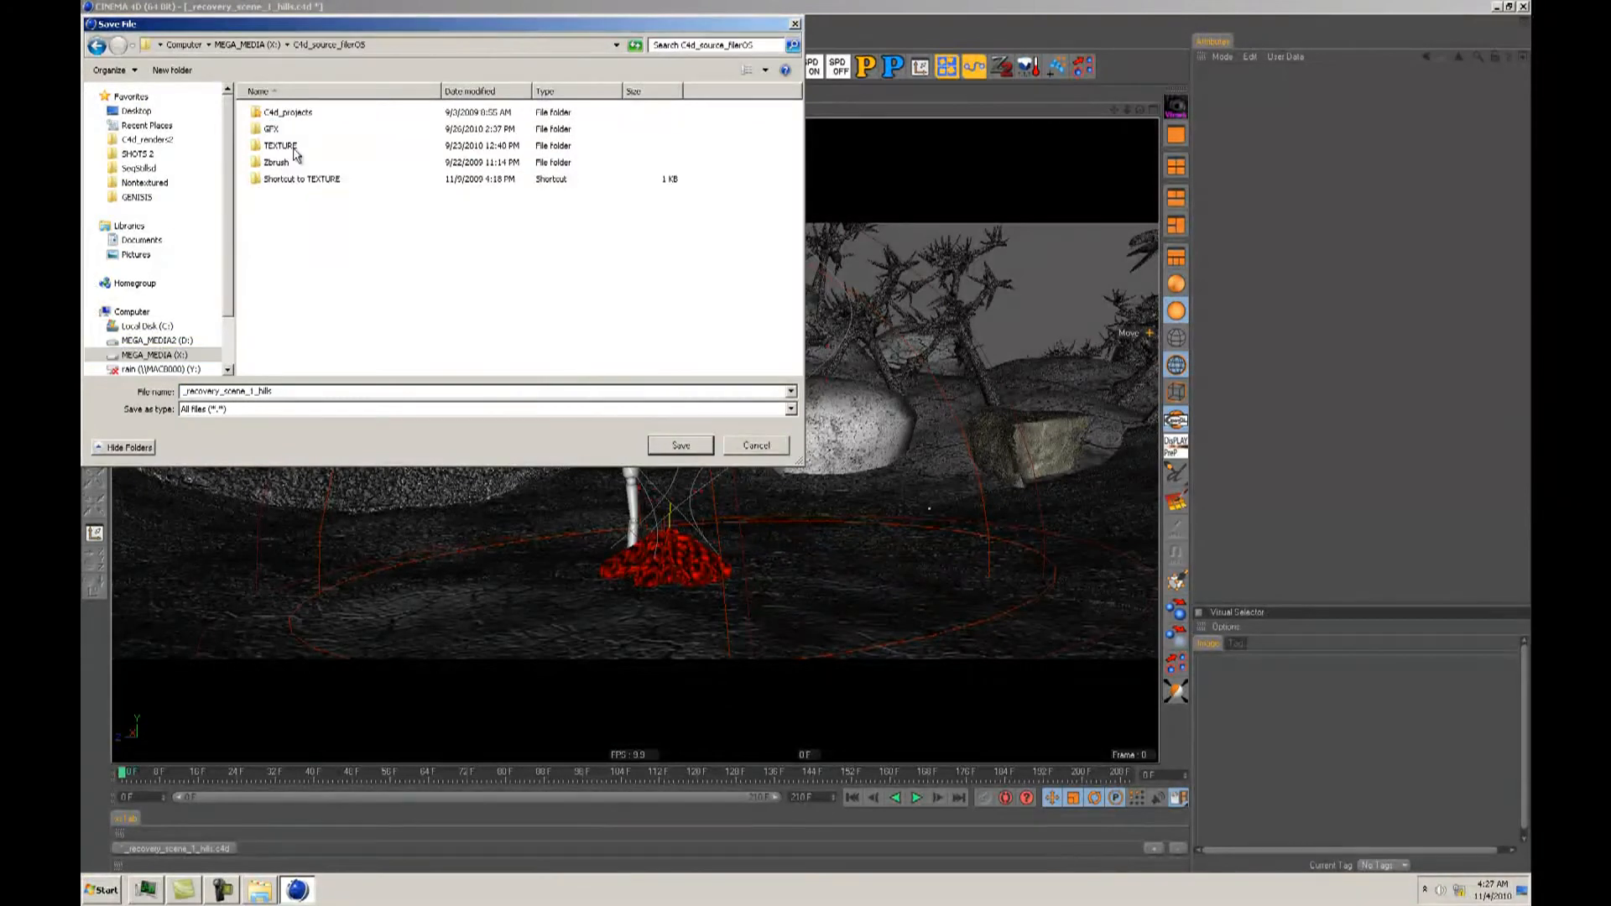
double_click(275, 114)
double_click(278, 116)
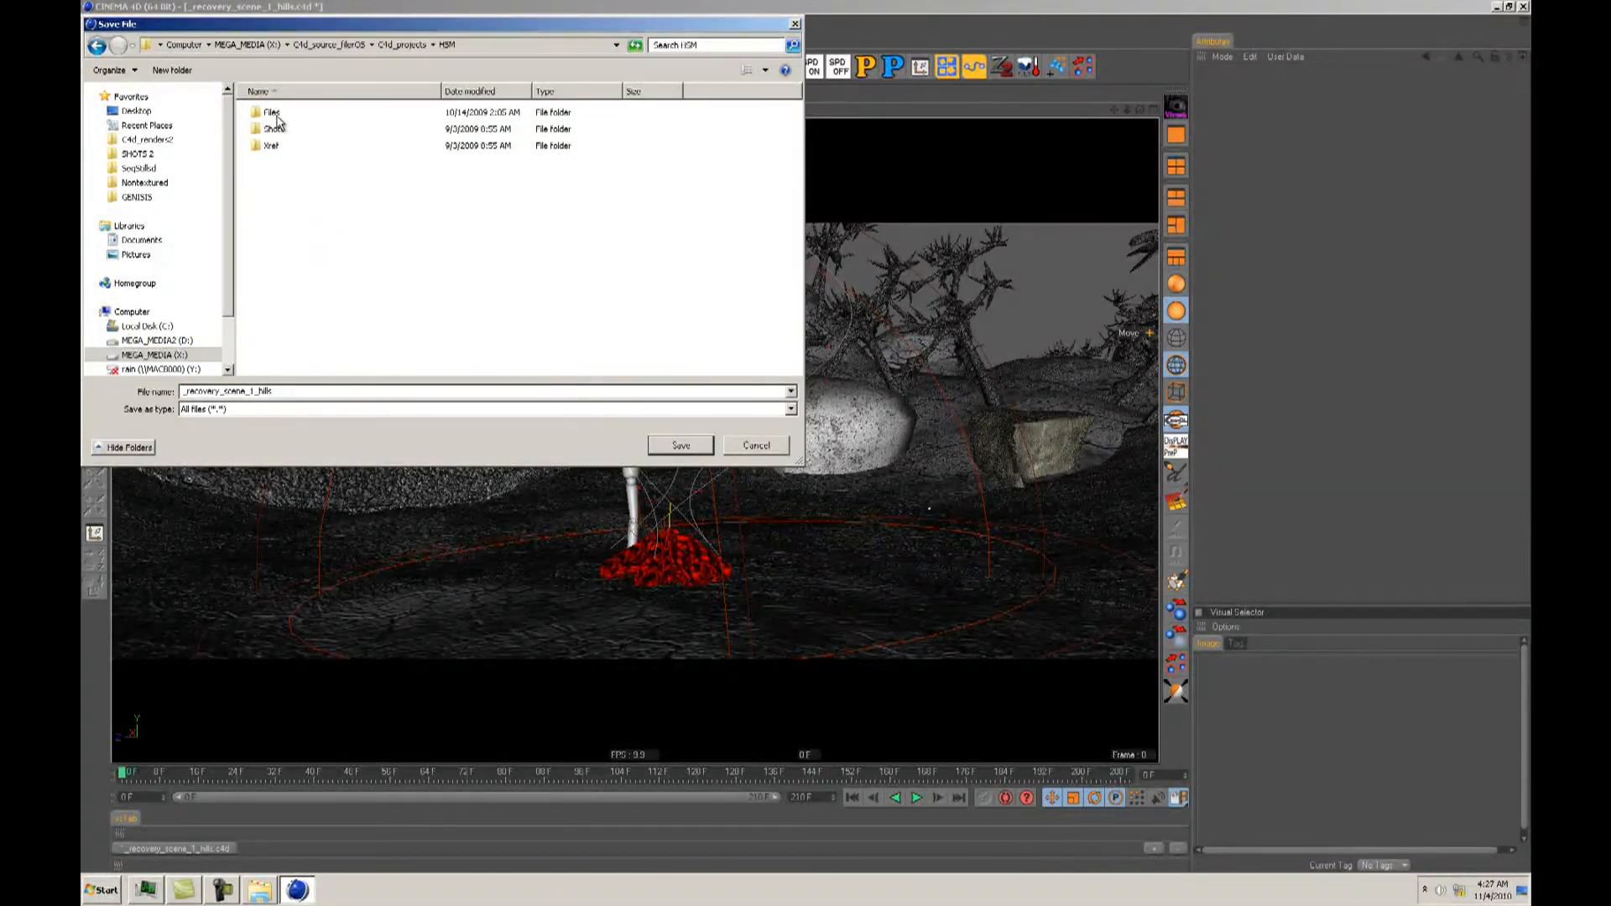
double_click(278, 116)
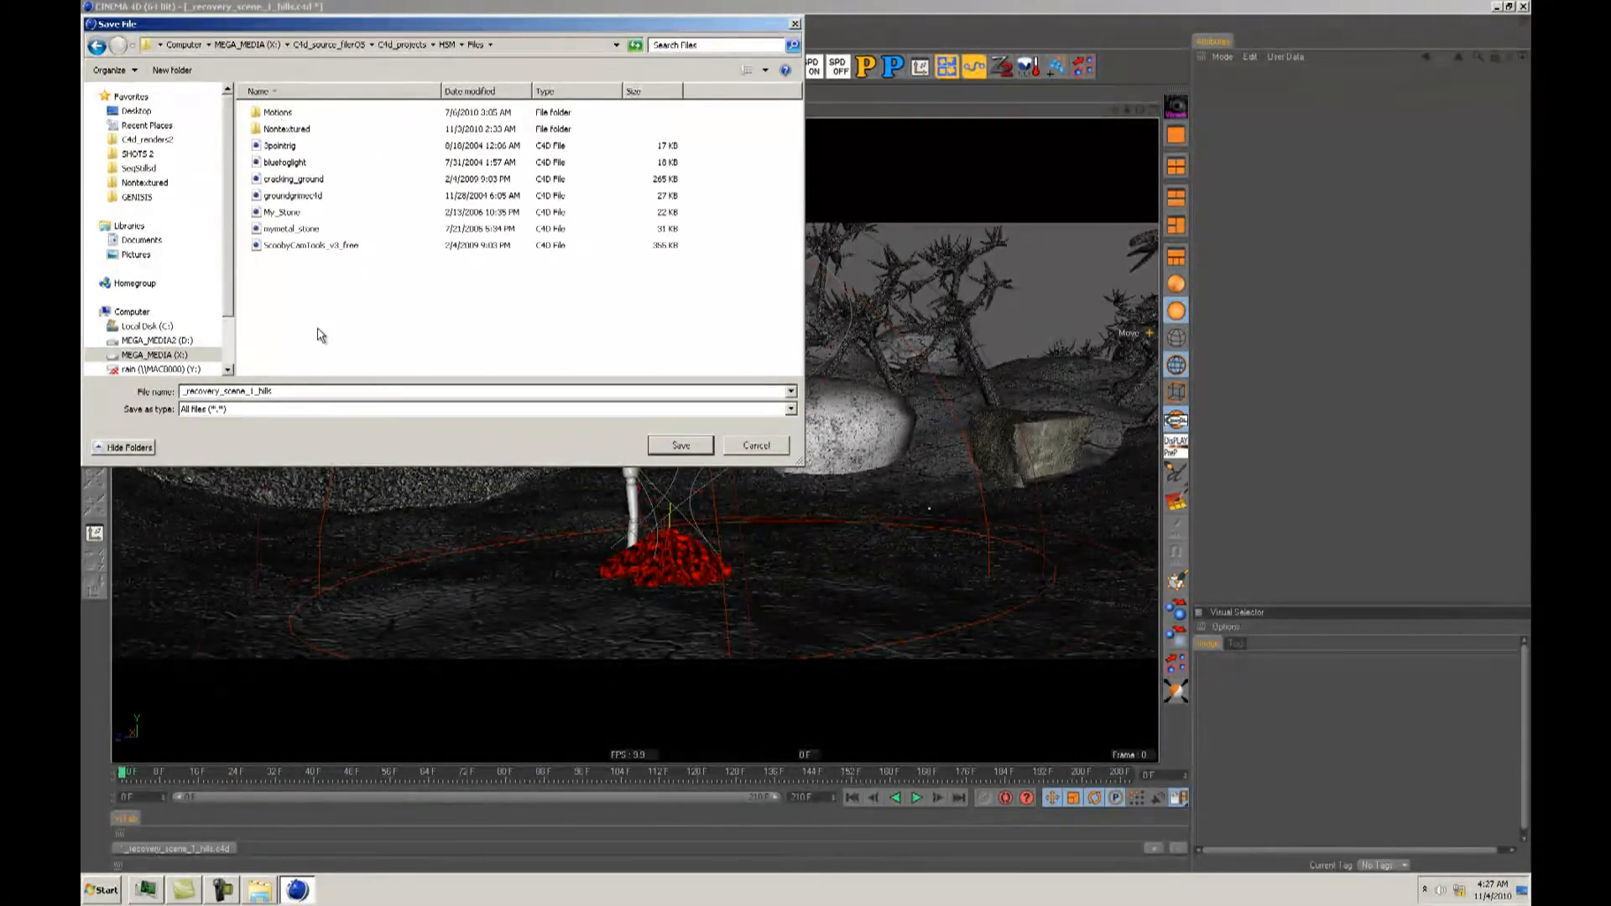
drag(283, 392, 138, 391)
text(yeh sure)
key(Return)
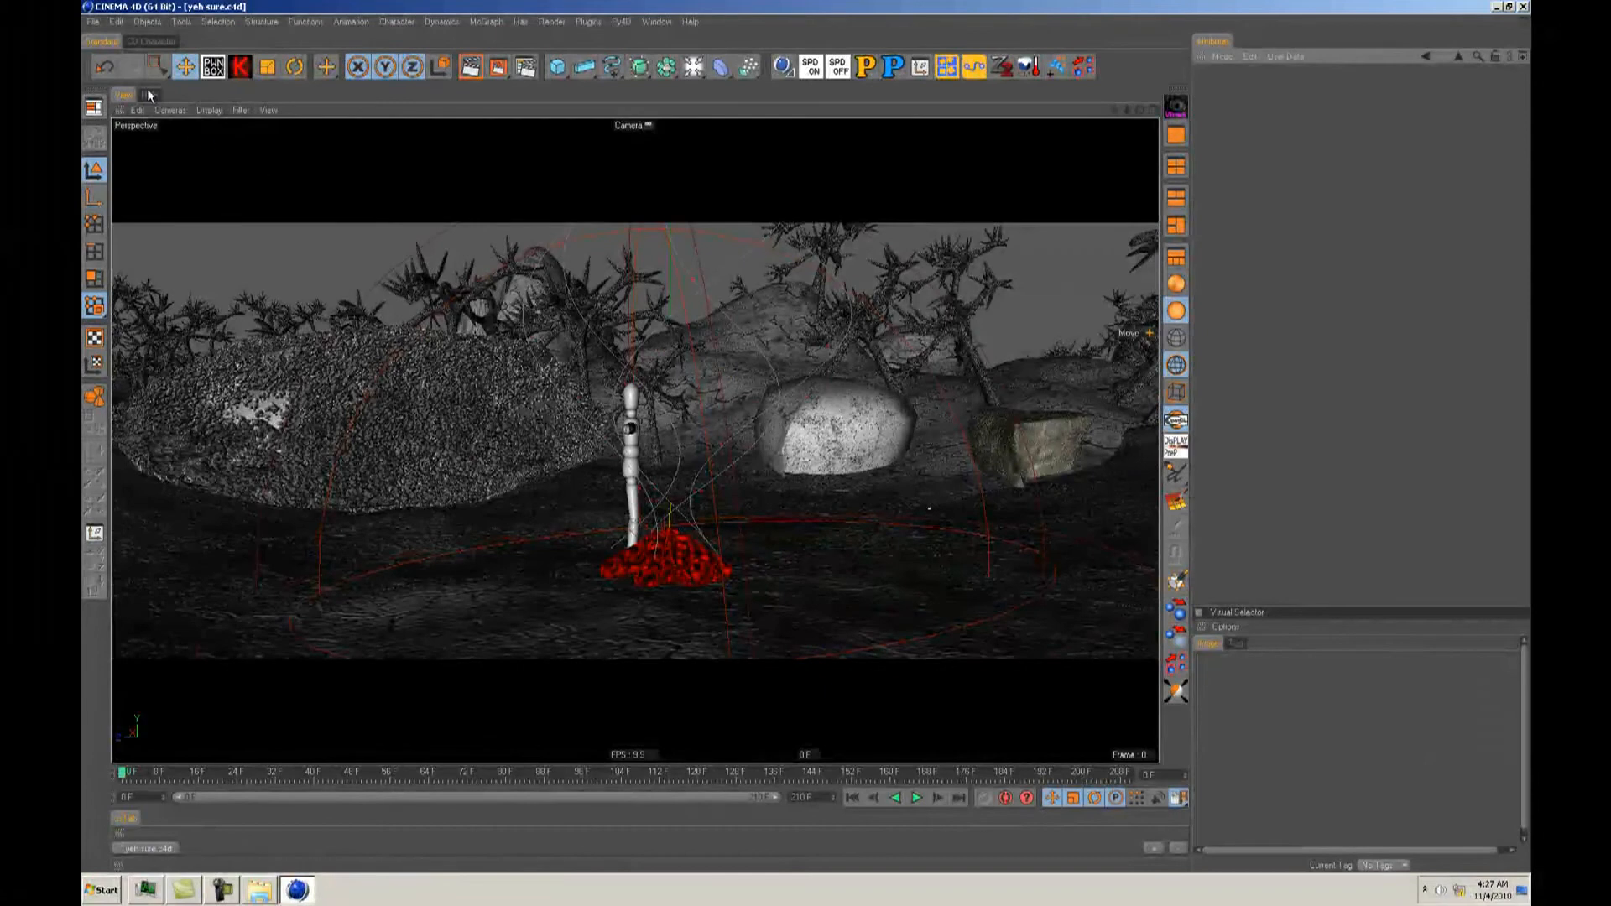
Step: Open the program's preferences folder from the Preferences to see where bug reports are stored, and close both windows
click(116, 21)
click(144, 291)
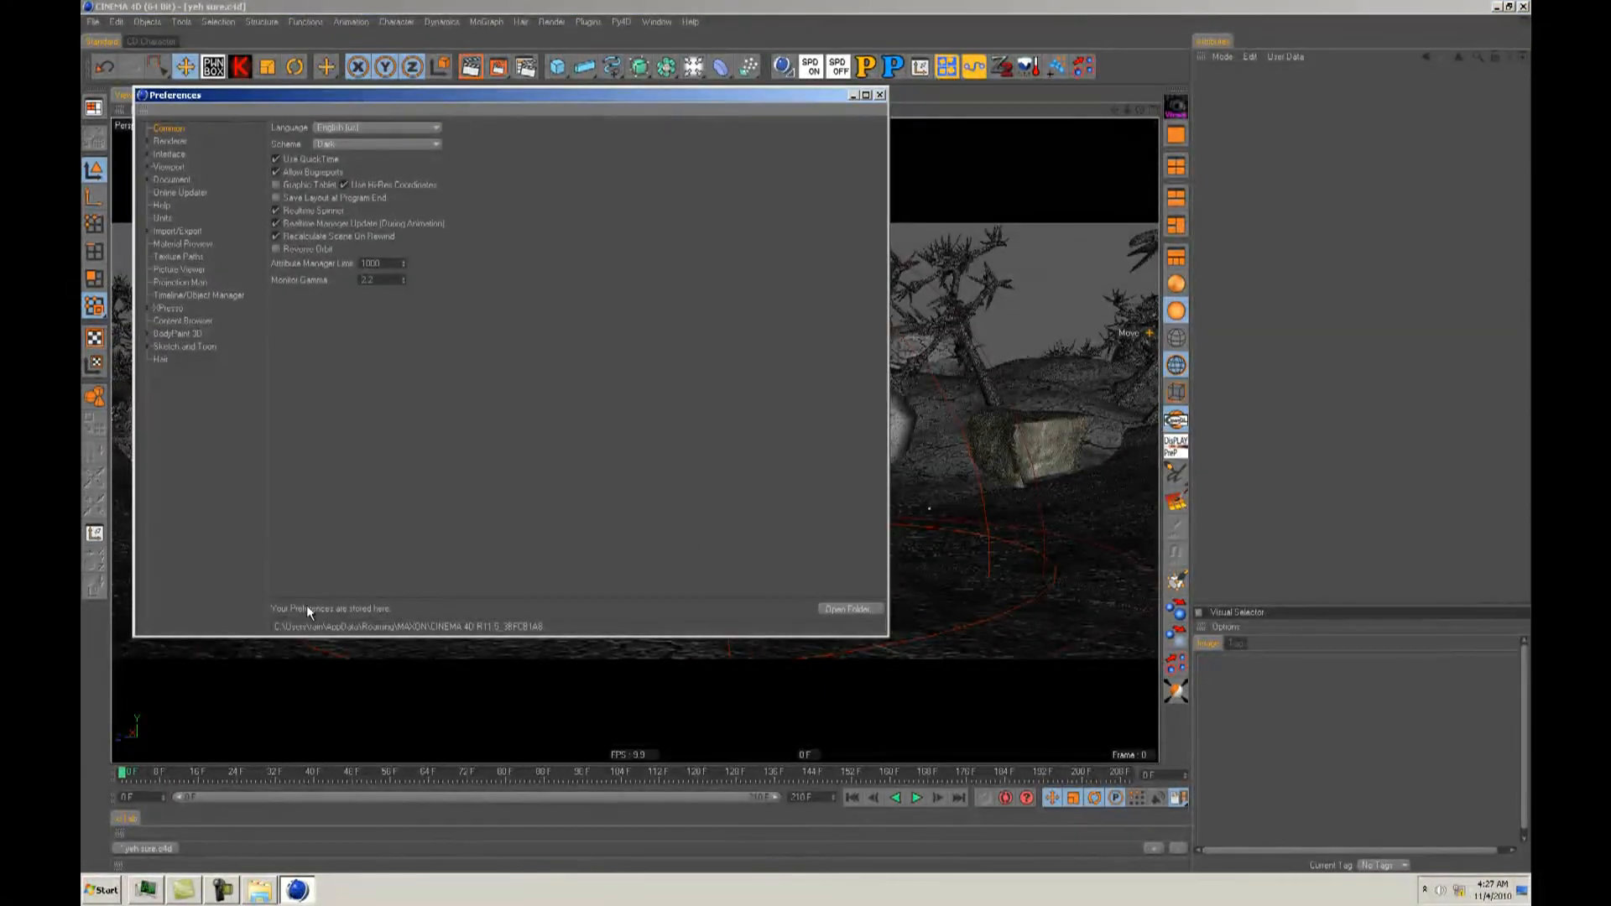
click(833, 611)
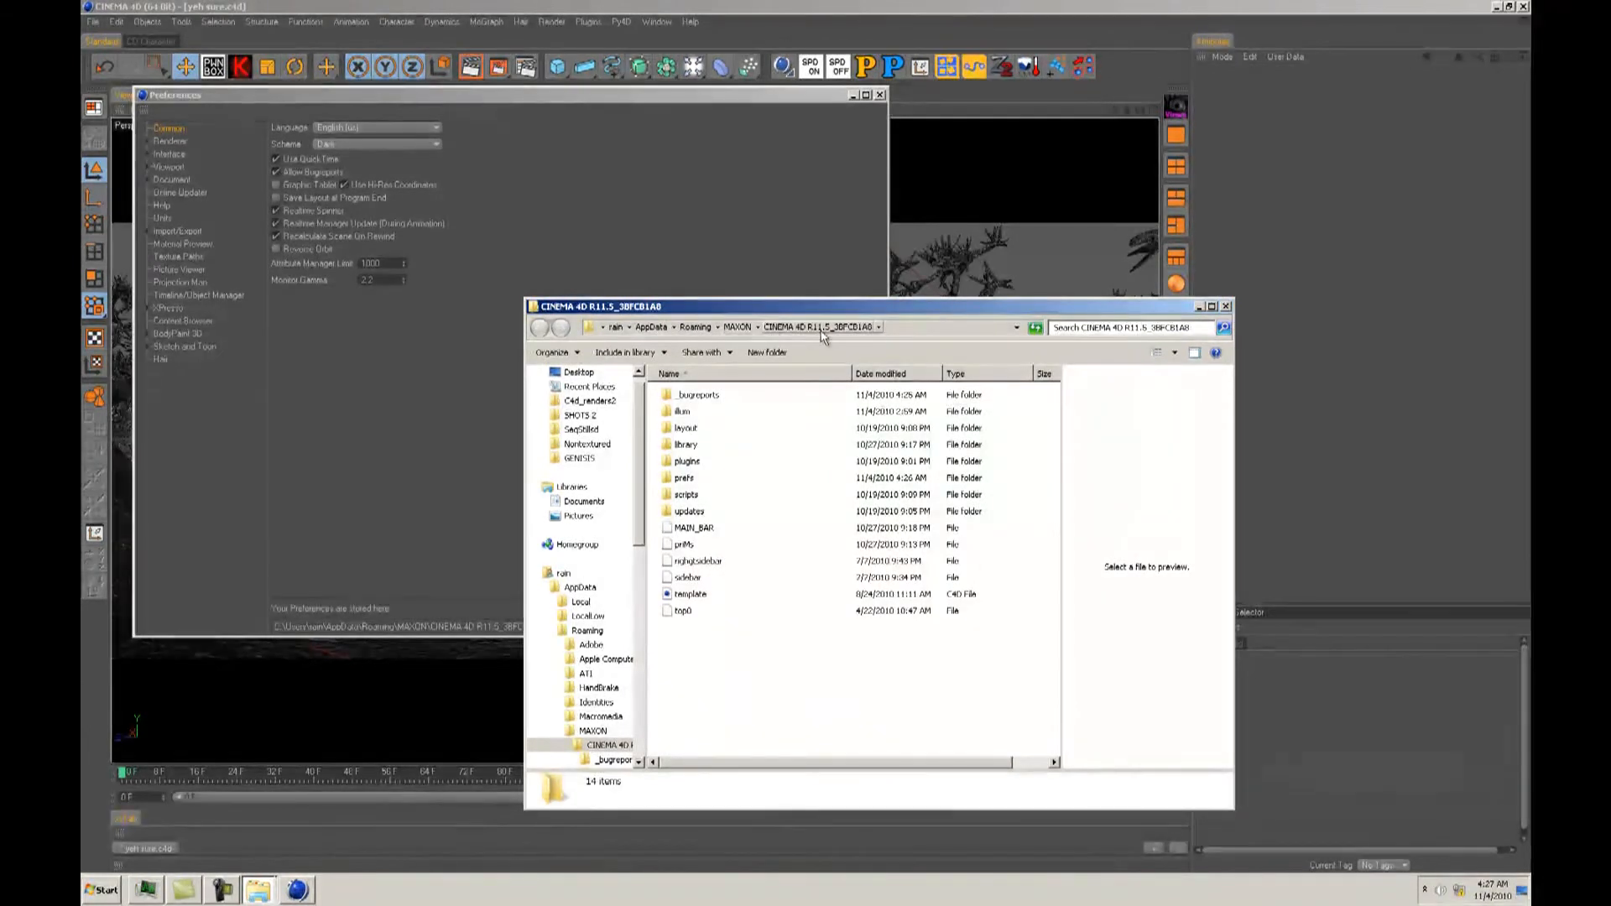
click(1227, 306)
click(880, 96)
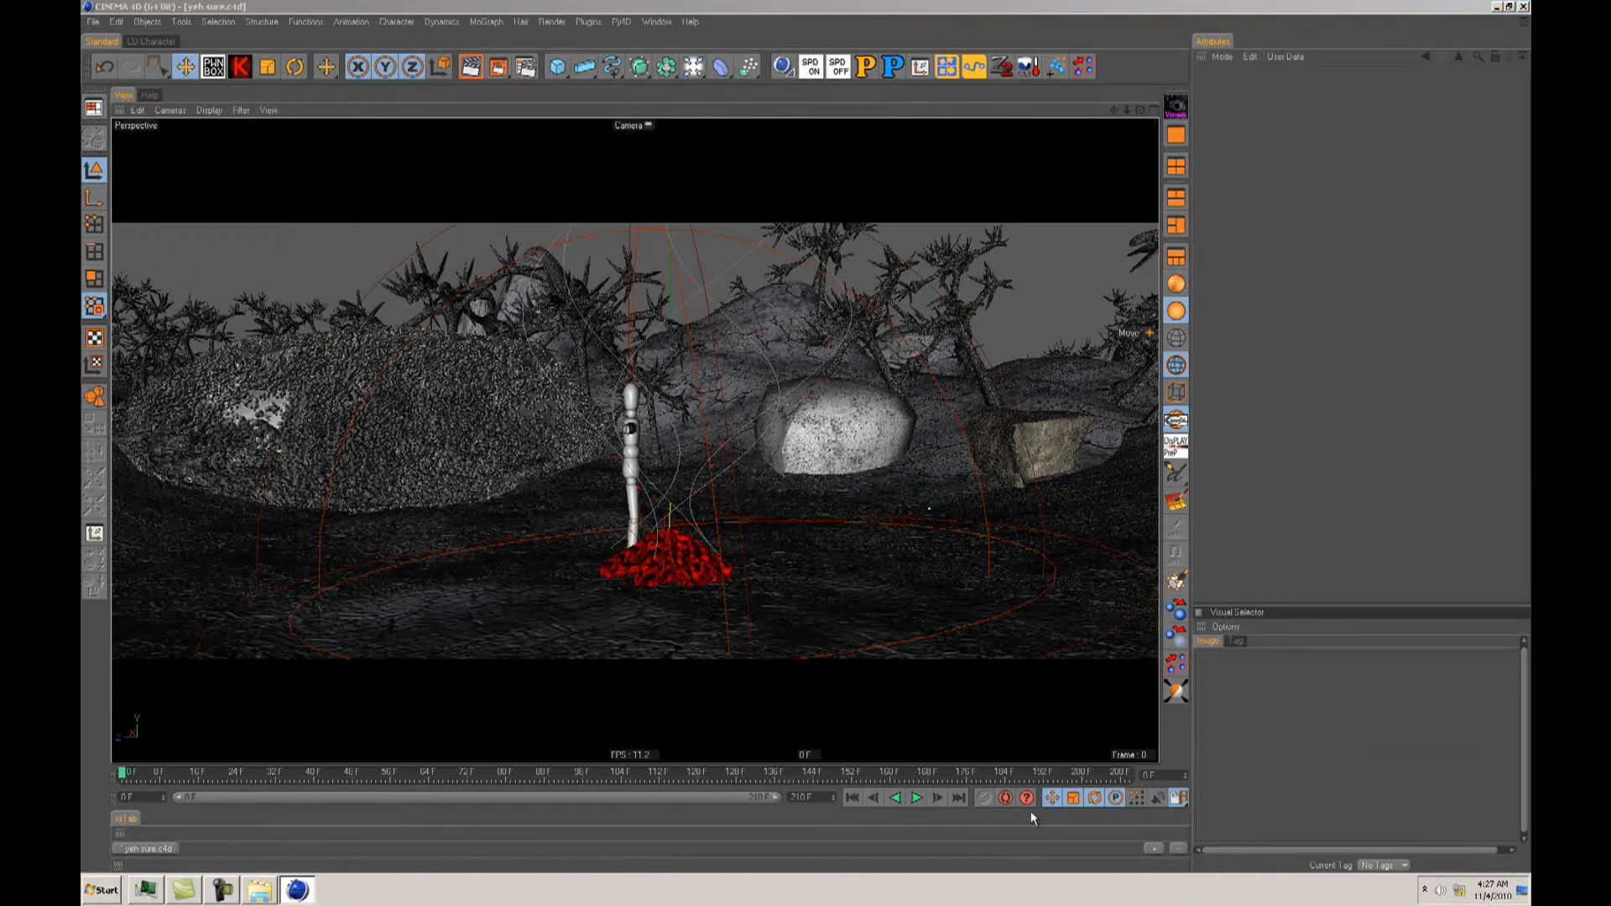
Step: Play the animation to preview a rendered frame of the rising embers, and rewind to frame 0
click(916, 799)
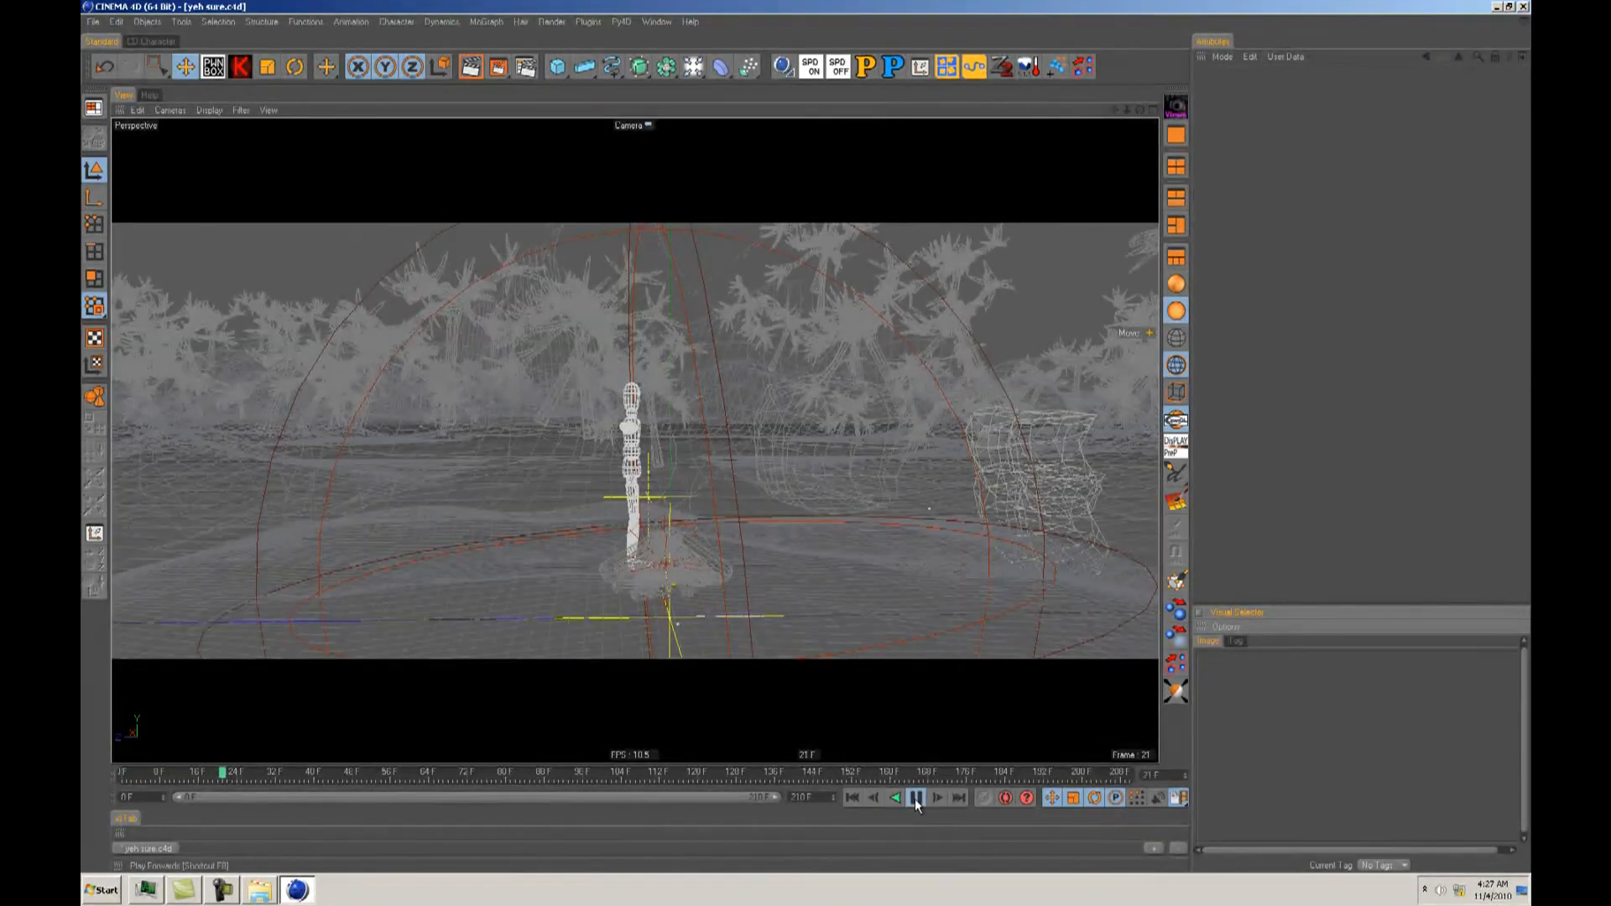
click(915, 799)
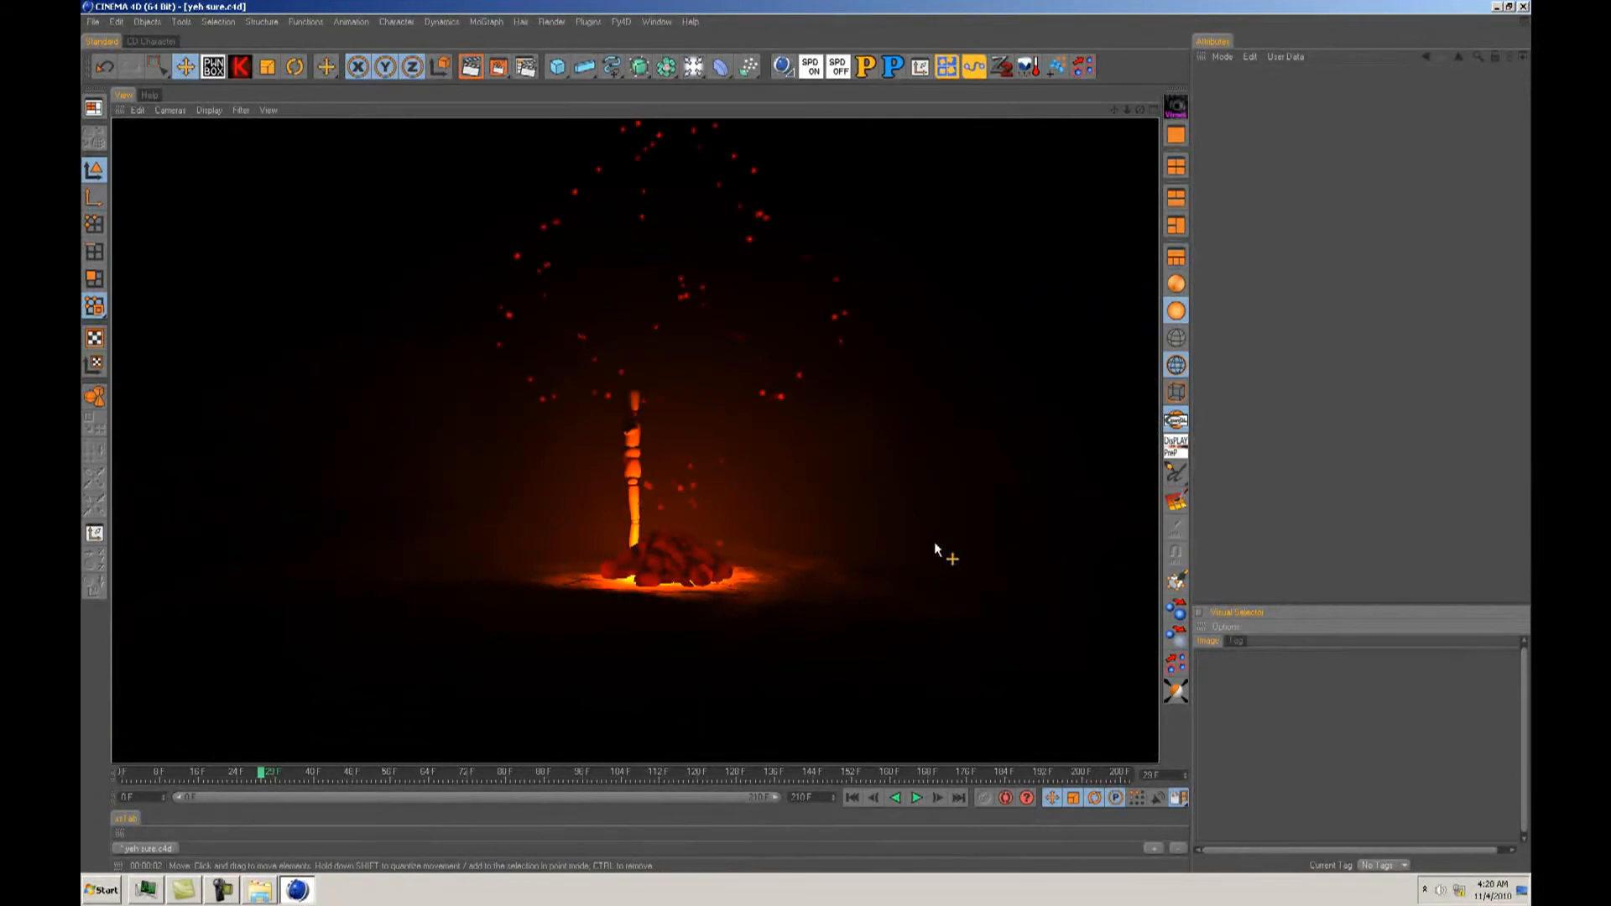
click(852, 798)
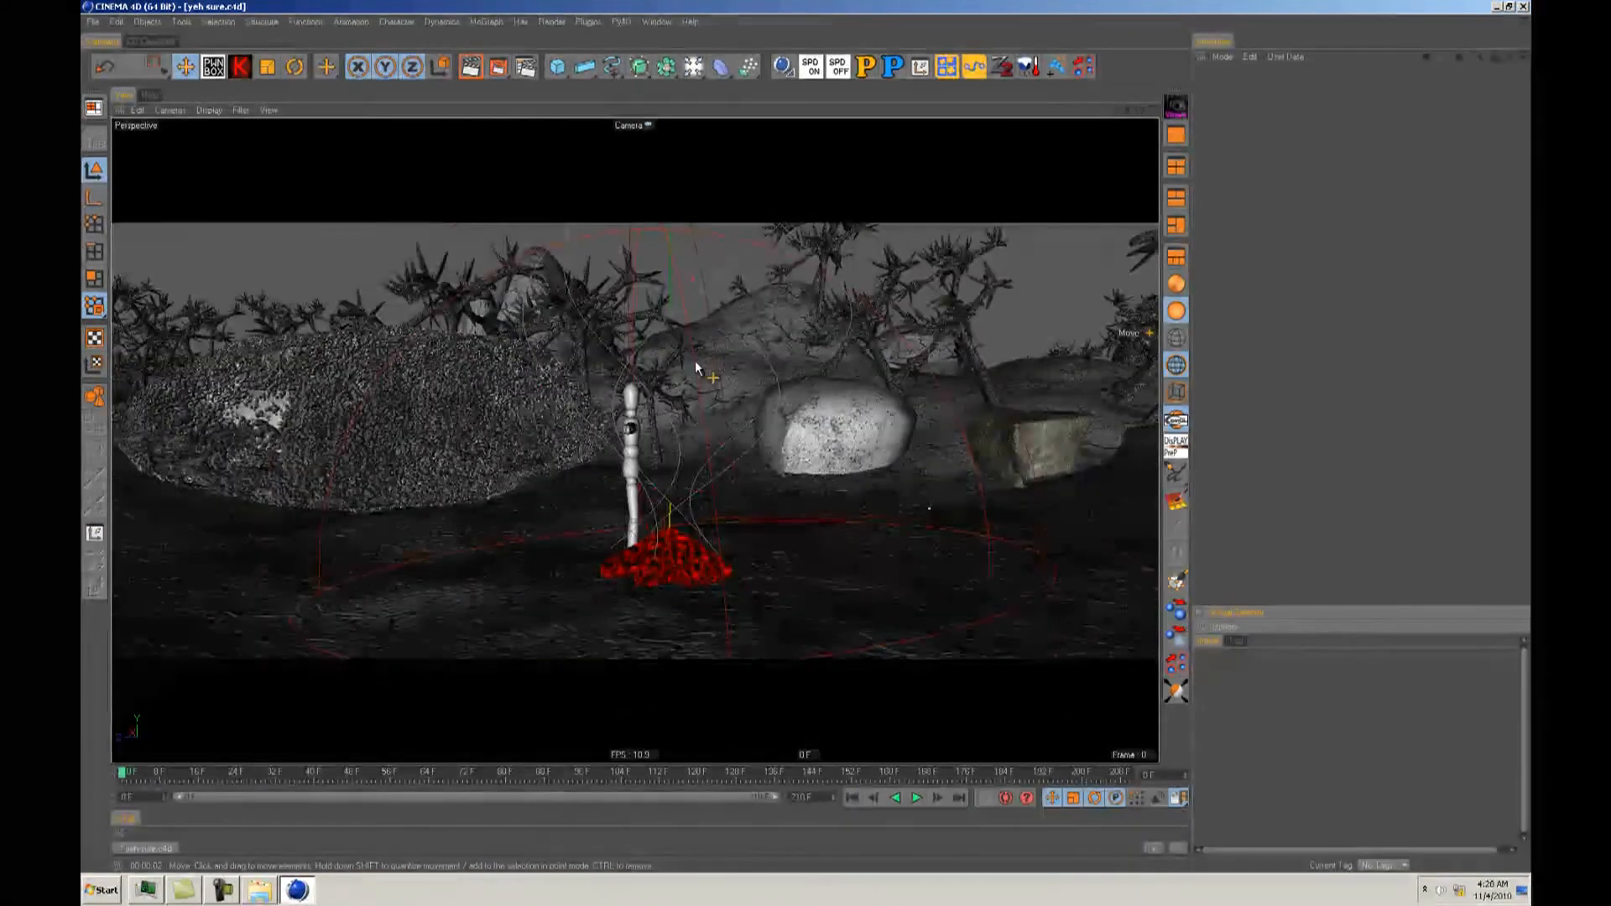
Step: Try out a curved freehand spline rising beside the figure, remove it, and return to moving objects in model mode
drag(611, 66, 655, 78)
drag(659, 423, 734, 199)
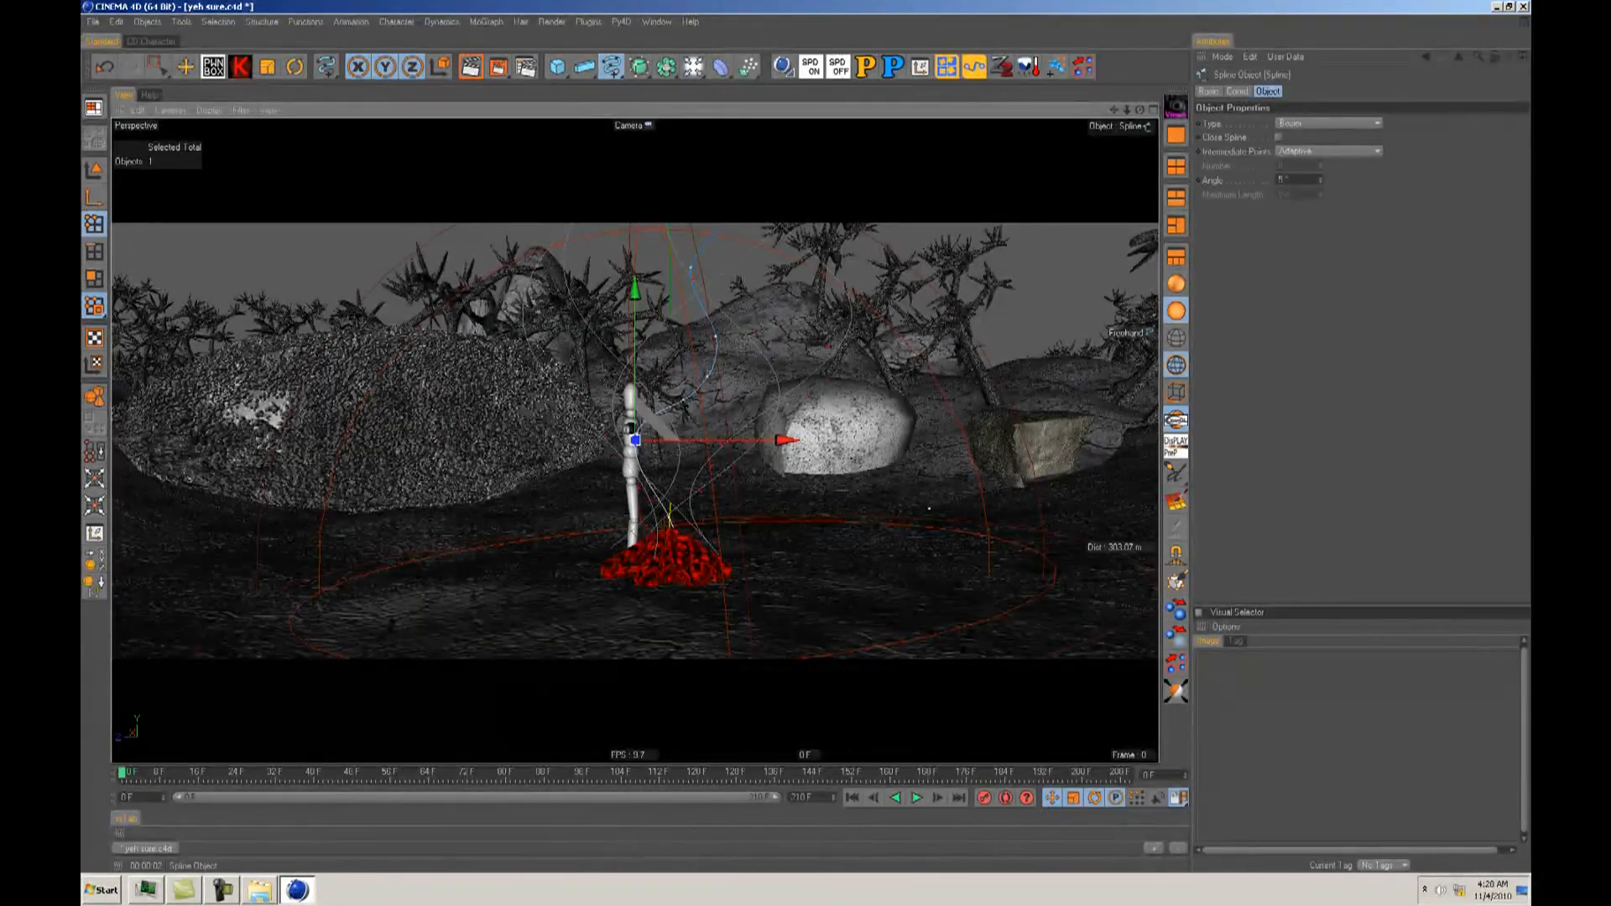
key(Delete)
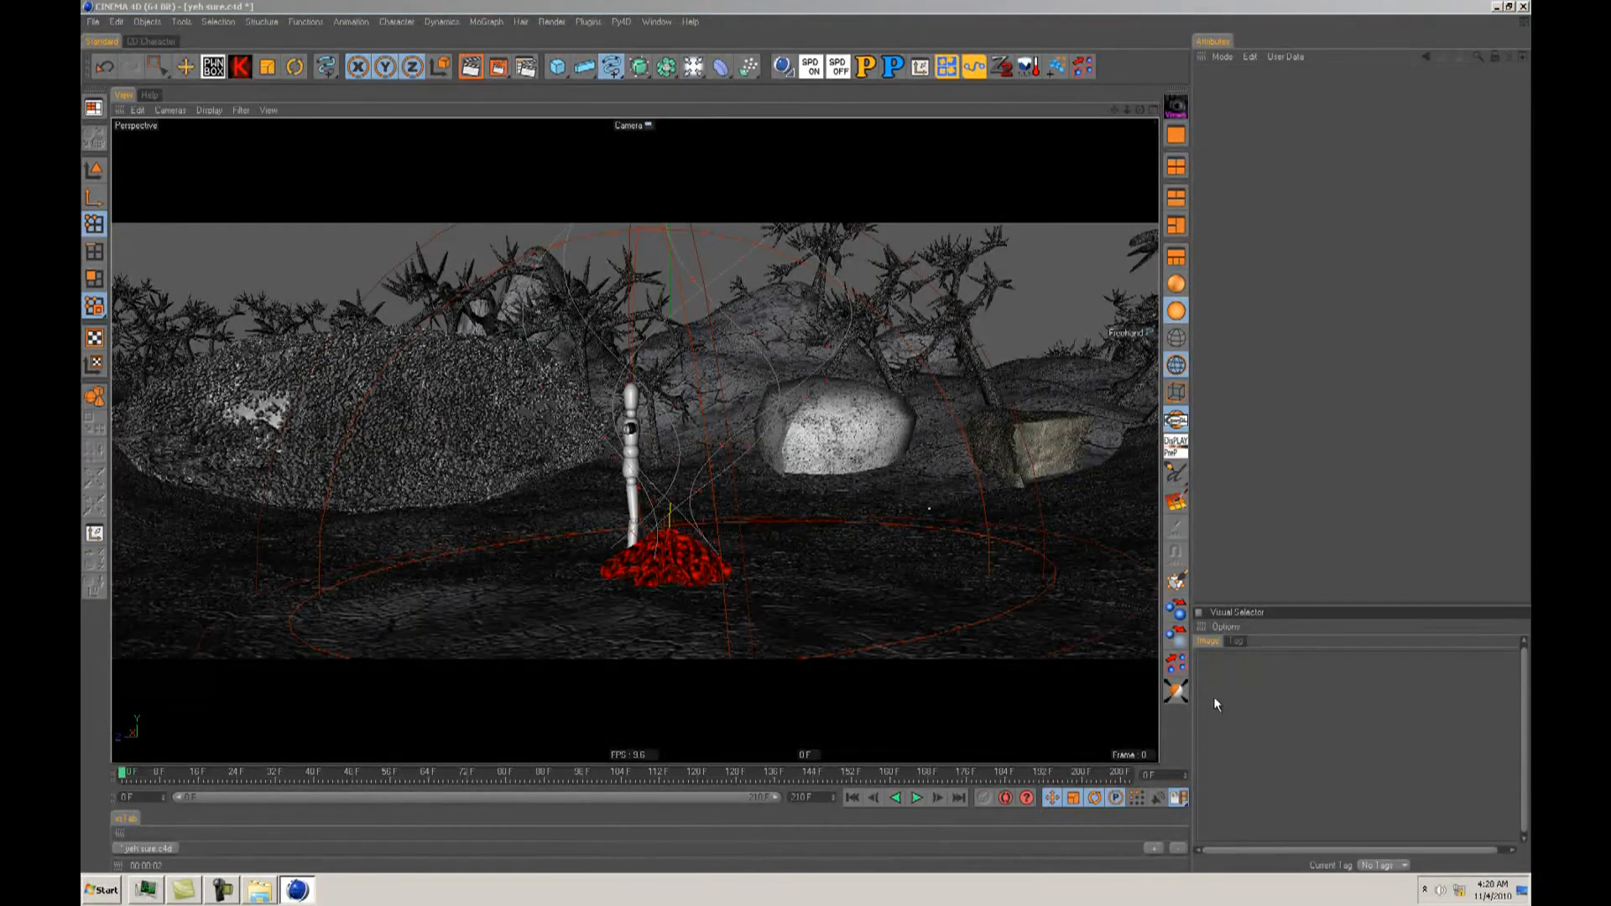
click(1286, 477)
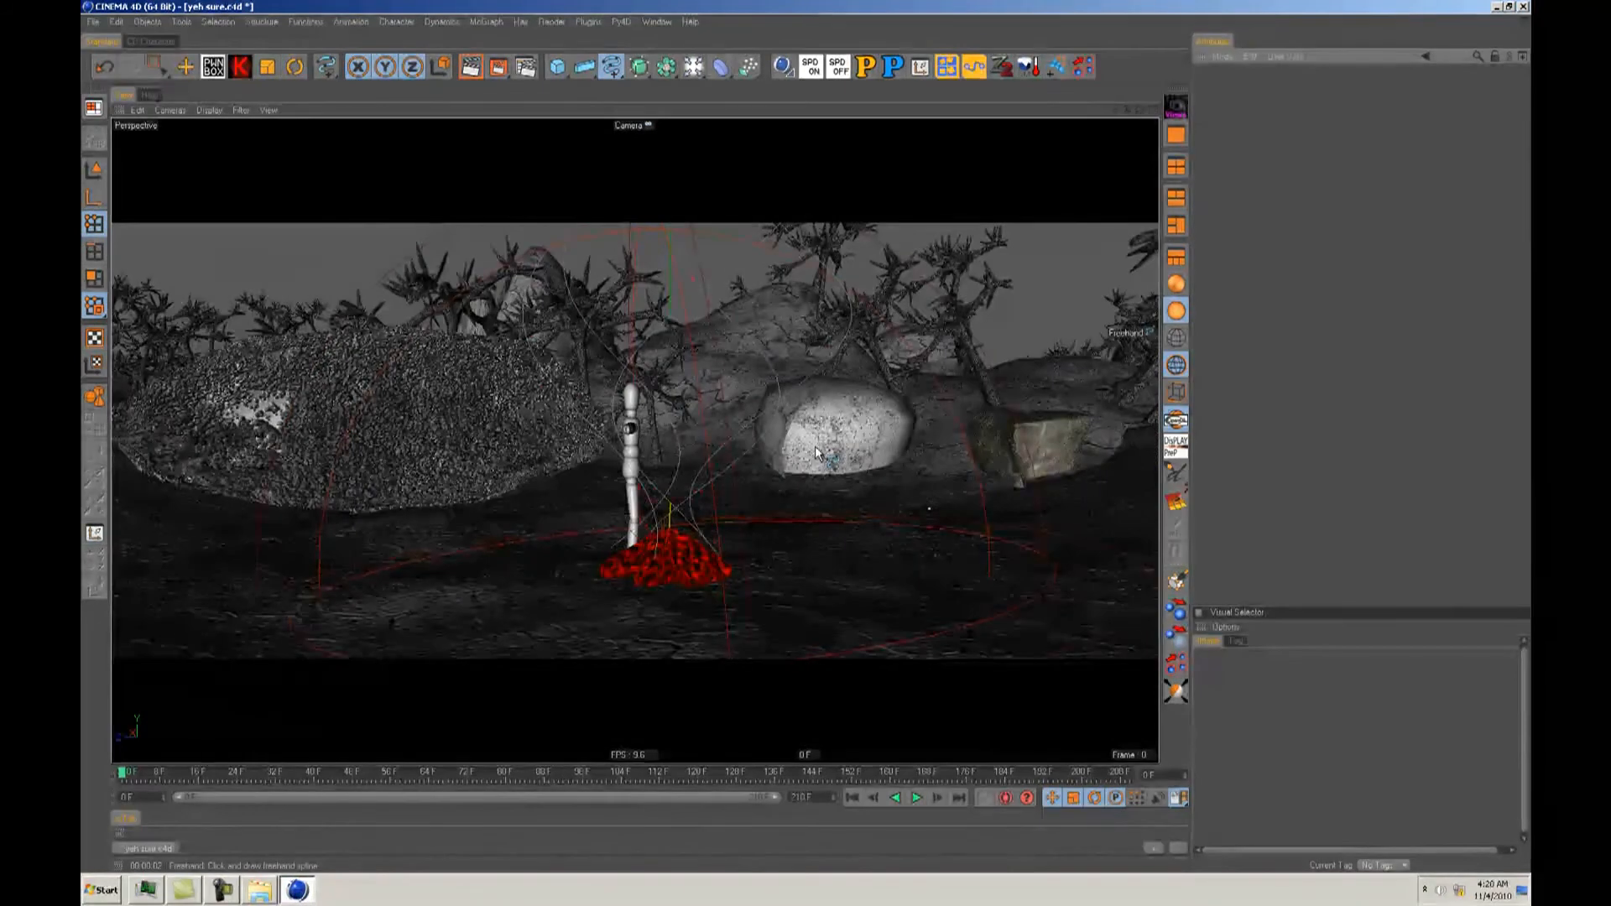
key(e)
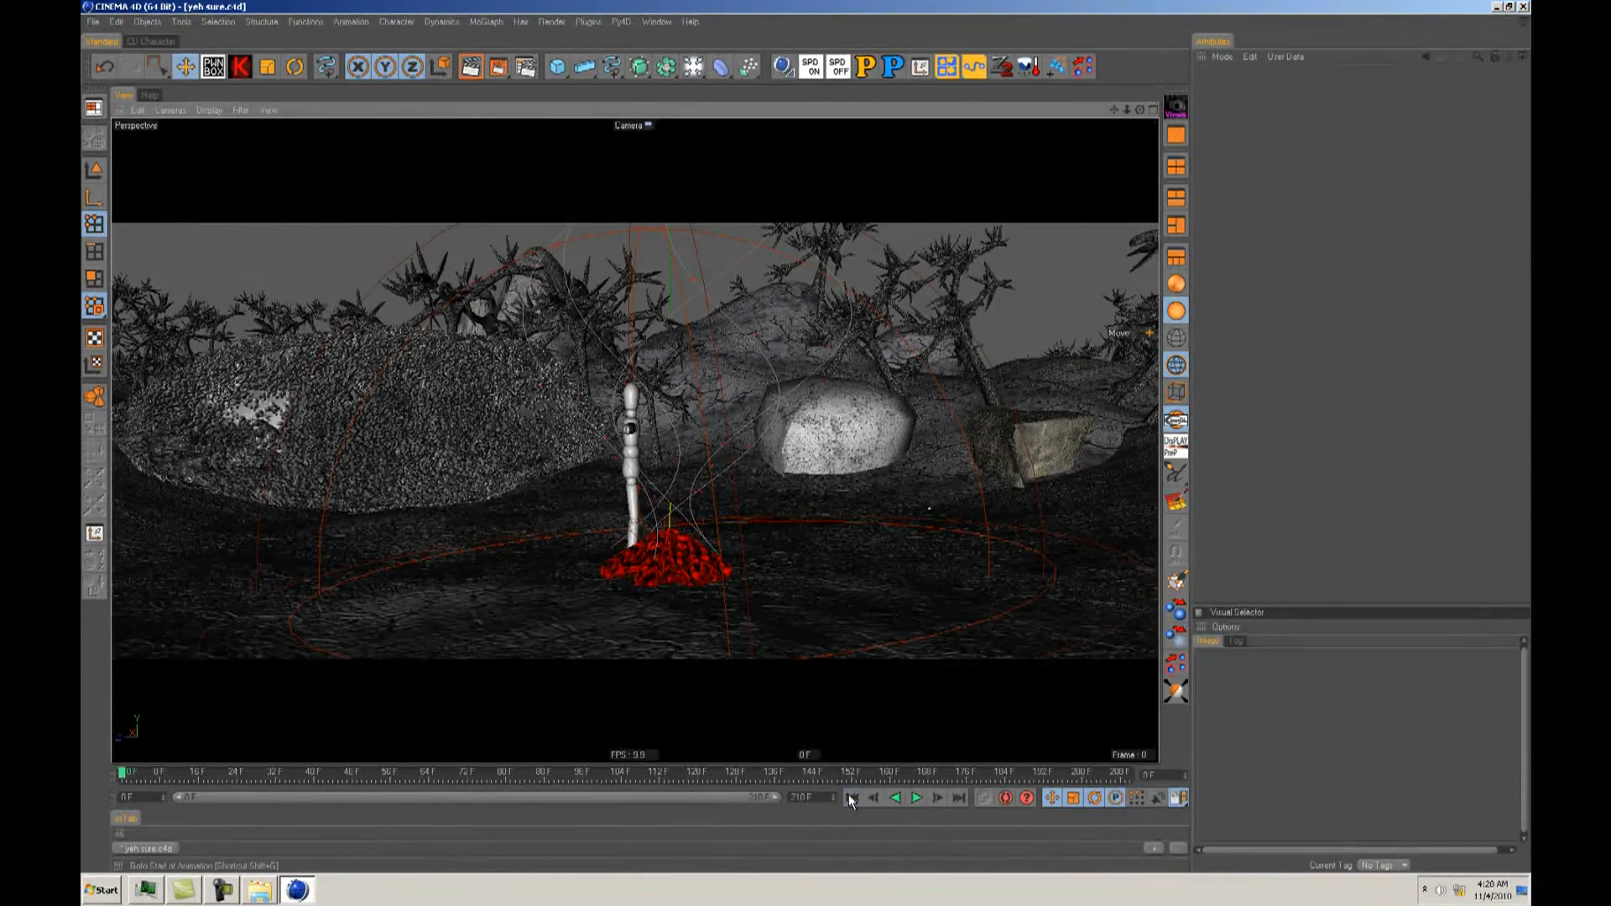
click(94, 170)
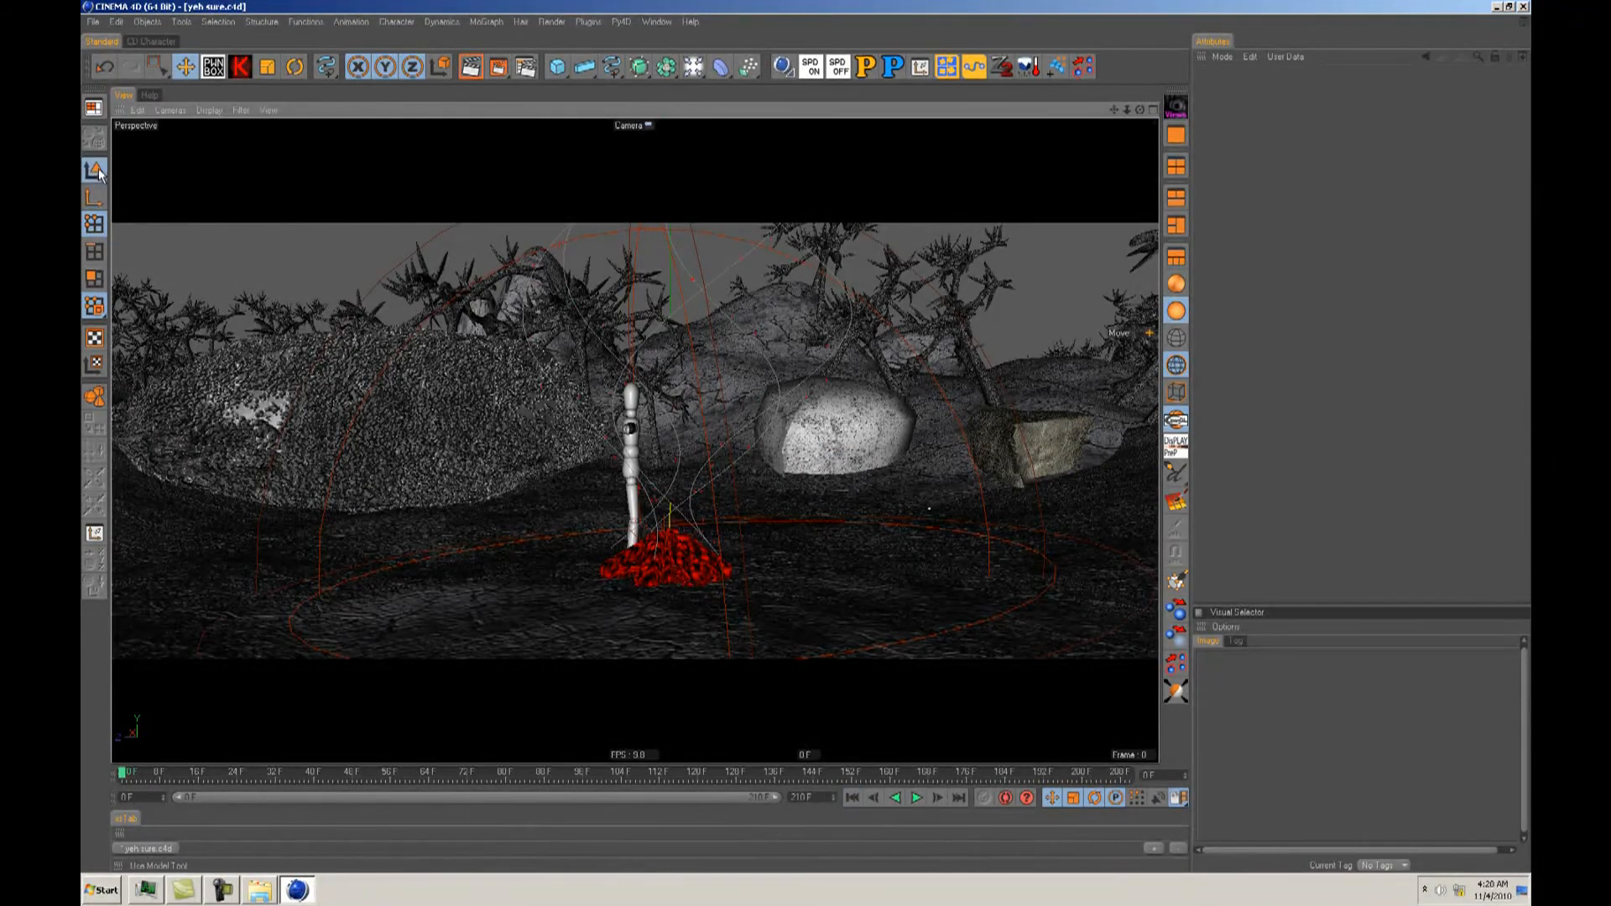
Step: Return the timeline to frame 0 and save the scene
click(124, 772)
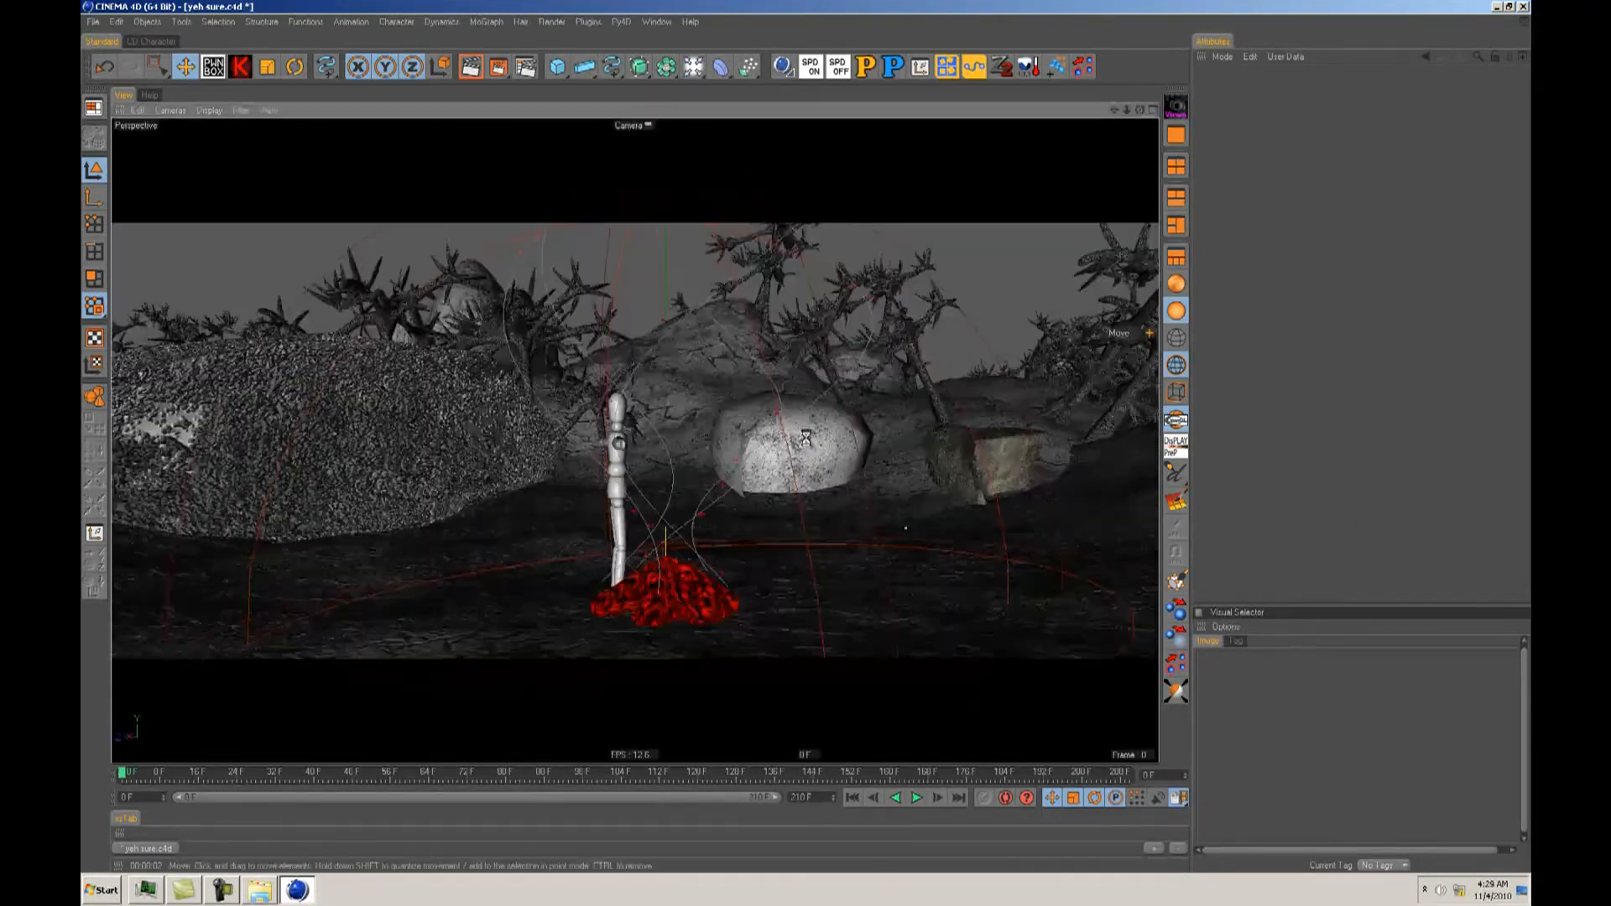
key(ctrl+s)
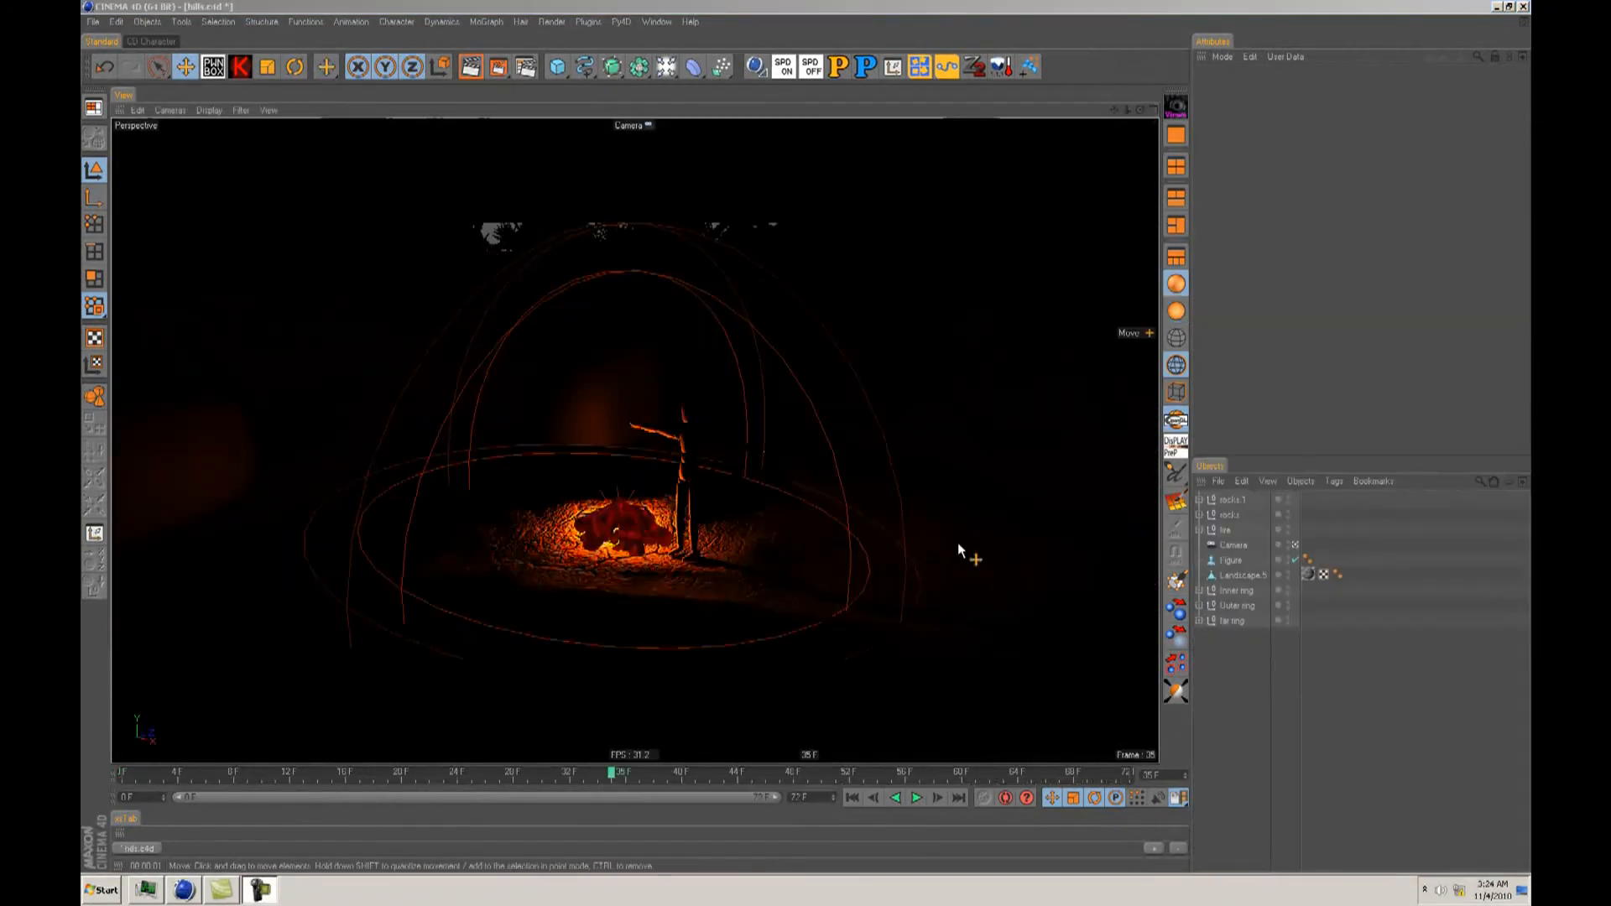
Step: Frame the figure and campfire closer in the camera view and render a preview of it
alt+drag(802, 441, 807, 438)
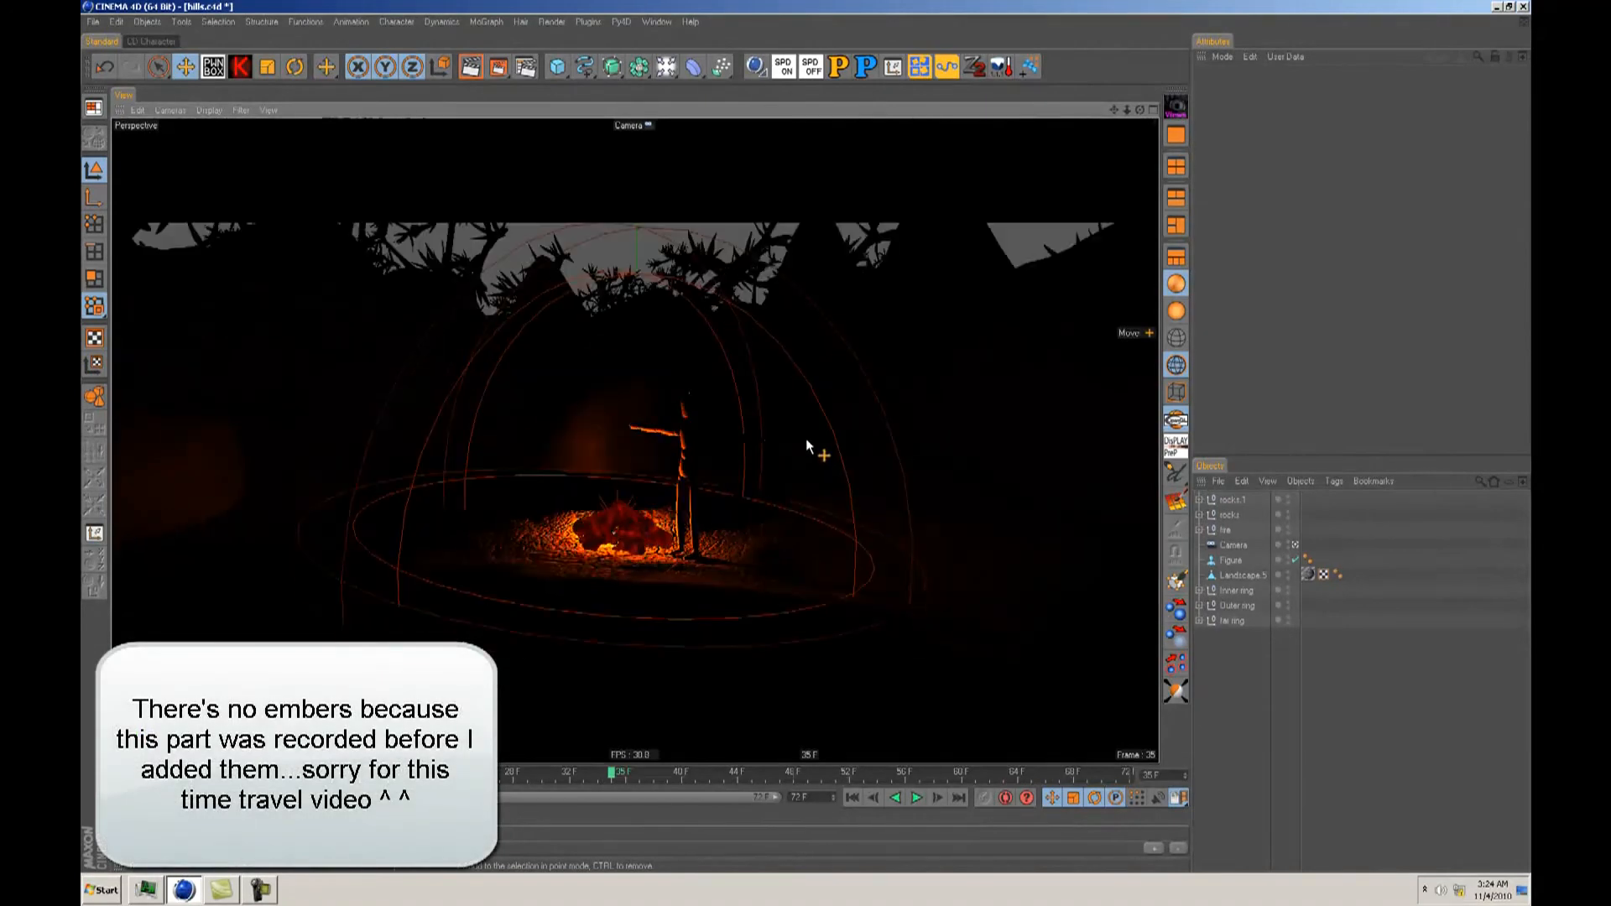
mouse_move(807, 438)
alt+right_down()
mouse_move(893, 423)
mouse_move(807, 438)
alt+right_up()
mouse_move(806, 436)
alt+mouse_down()
mouse_move(759, 519)
mouse_move(808, 433)
mouse_move(752, 516)
mouse_move(823, 435)
mouse_move(792, 437)
mouse_move(685, 527)
mouse_move(806, 434)
alt+mouse_up()
click(471, 68)
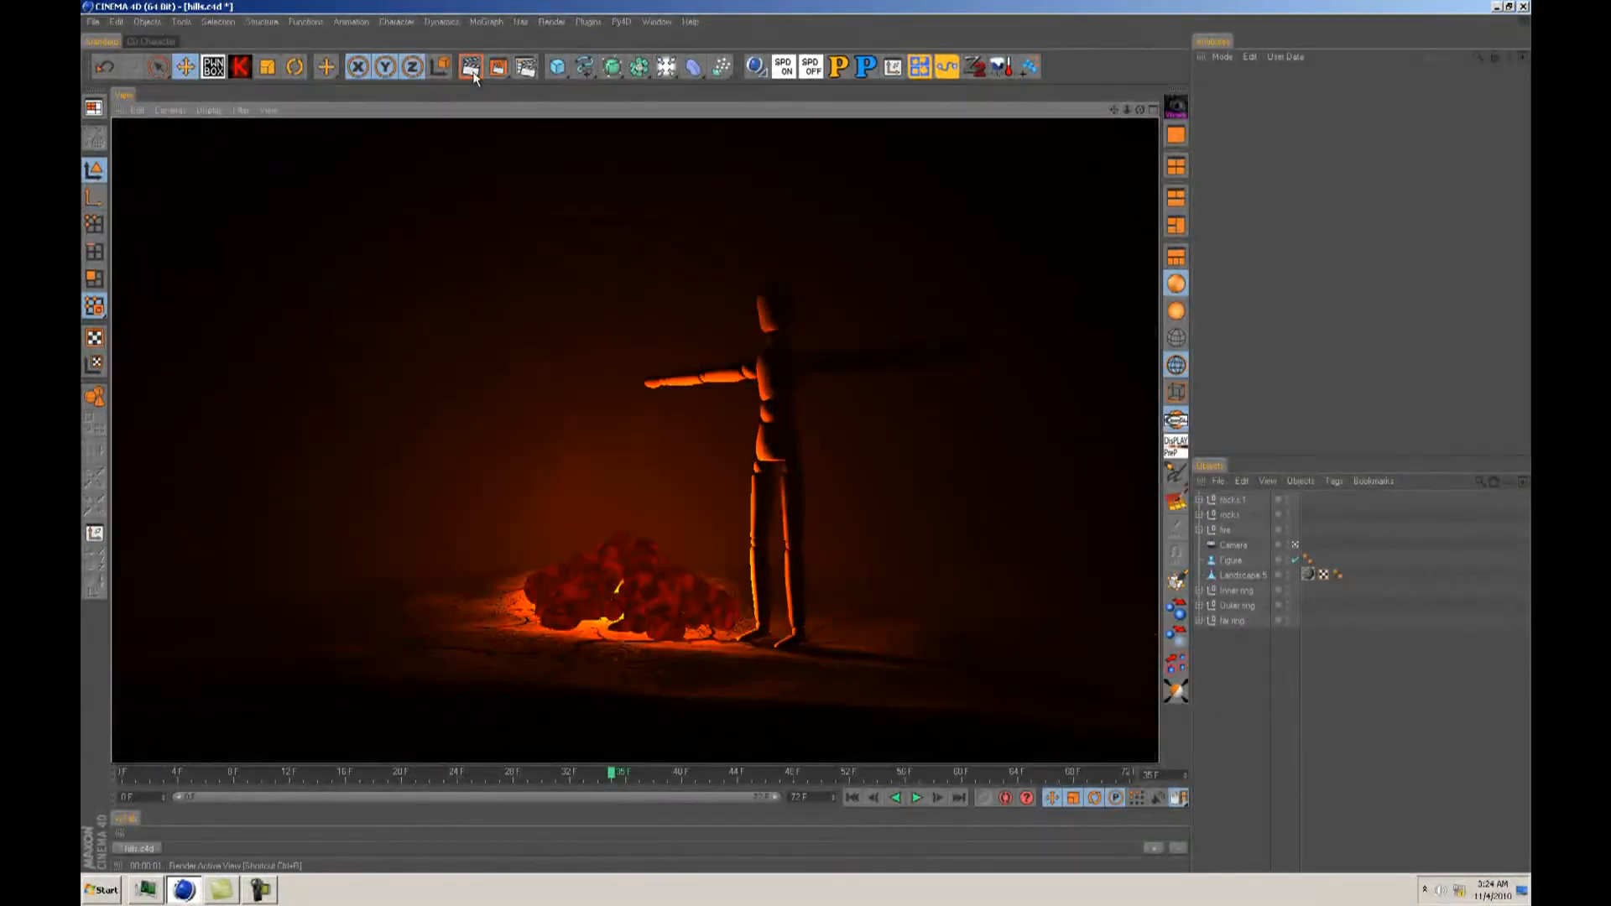
alt+drag(804, 446, 534, 364)
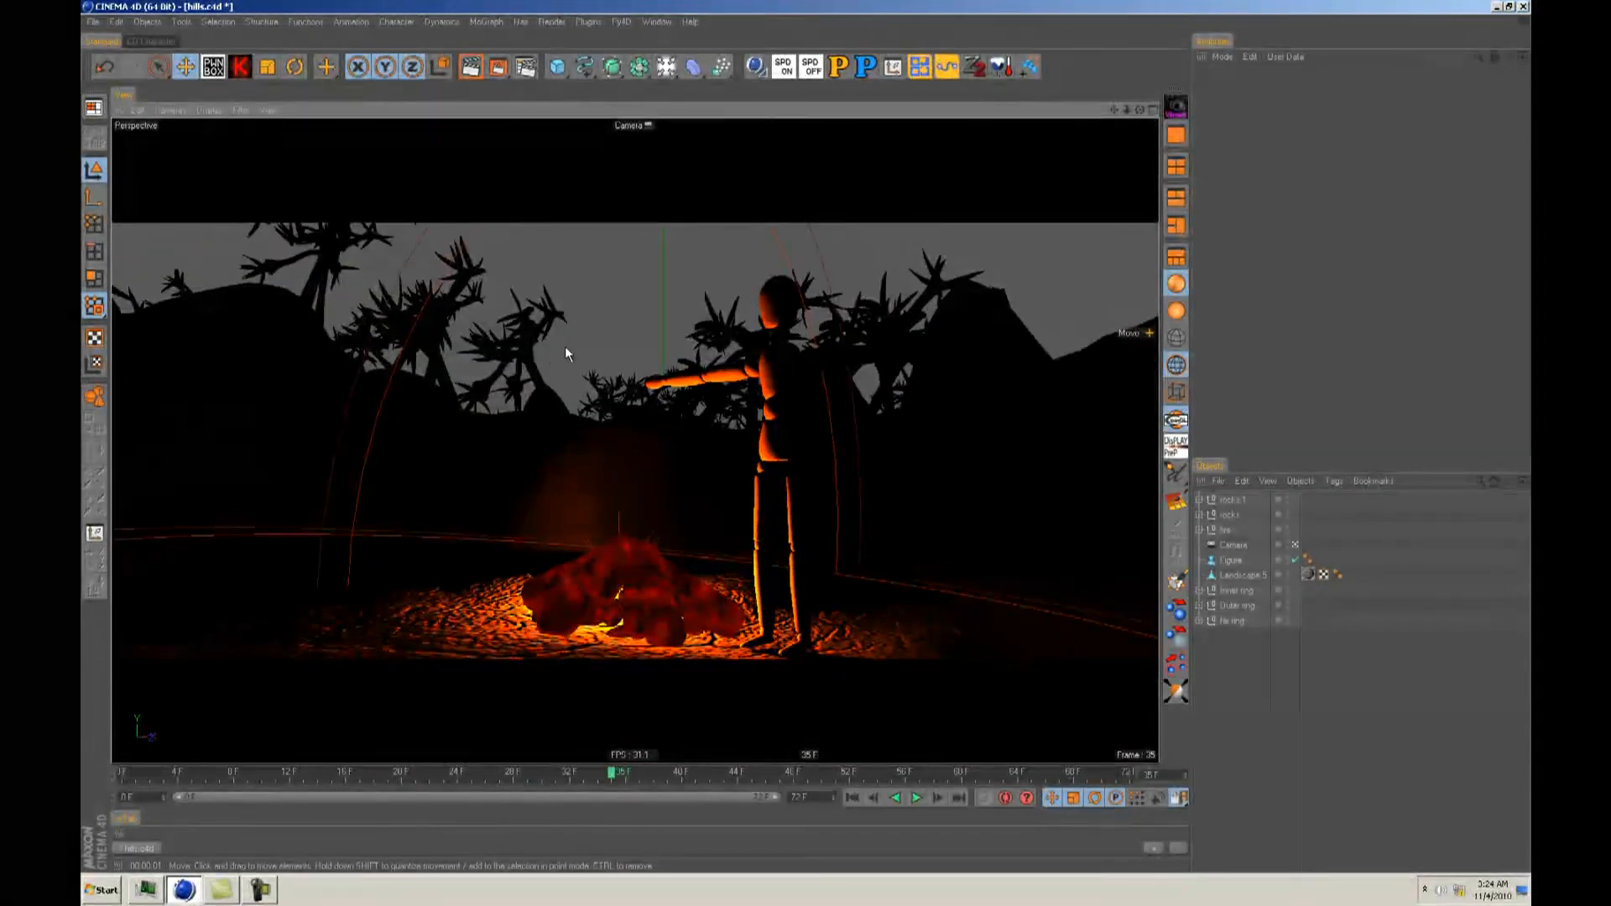
Step: Add a spot light to the scene
click(668, 69)
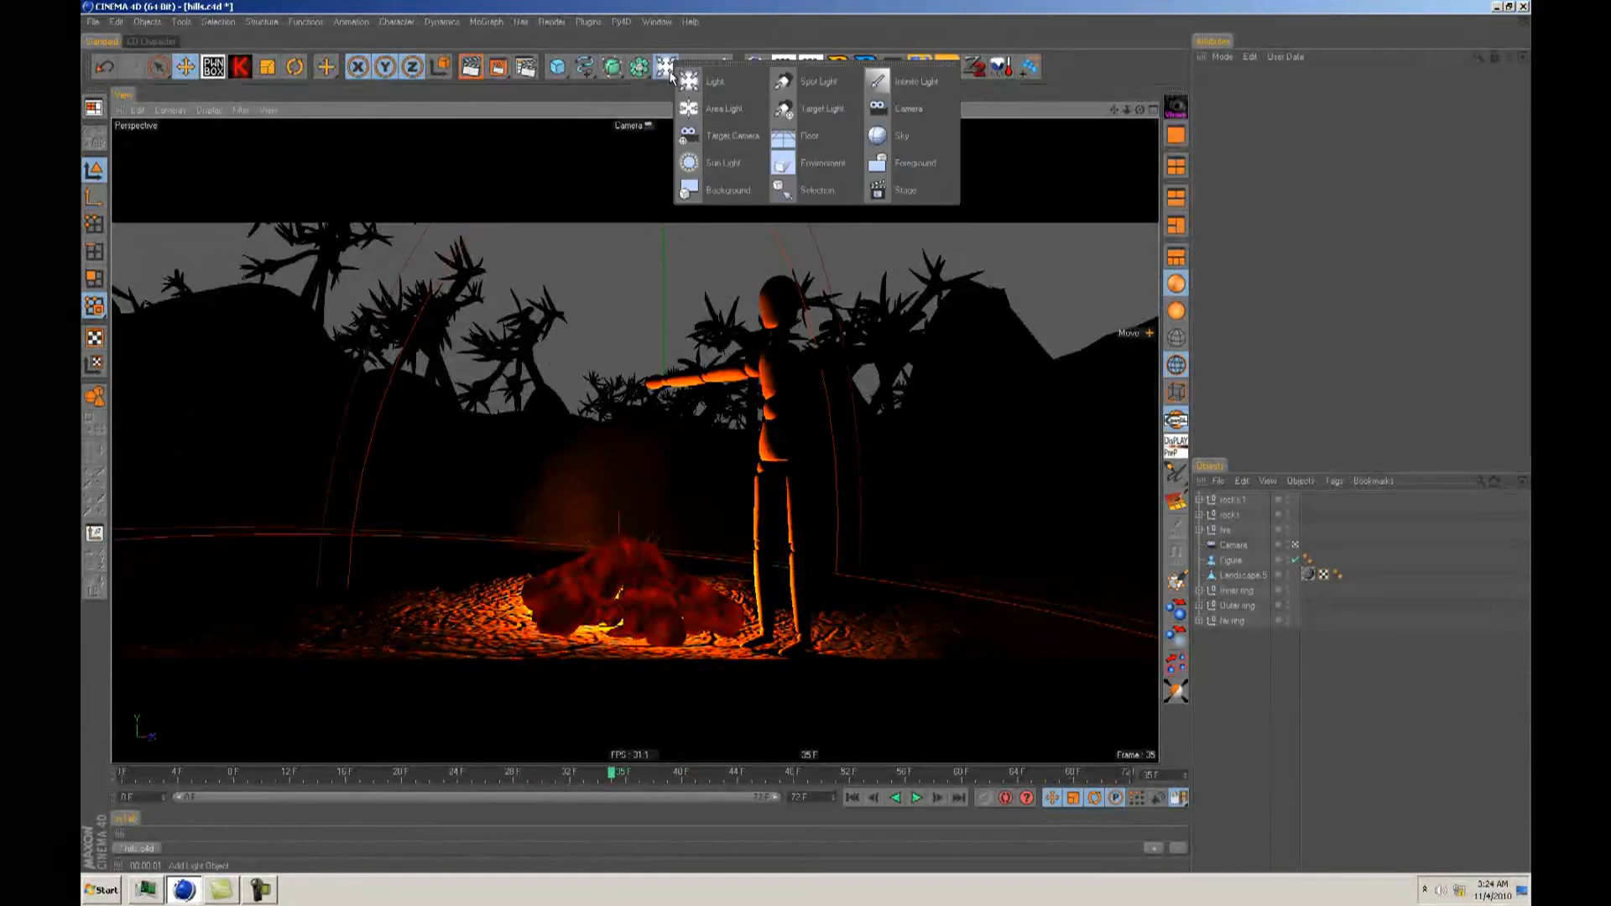
click(1438, 168)
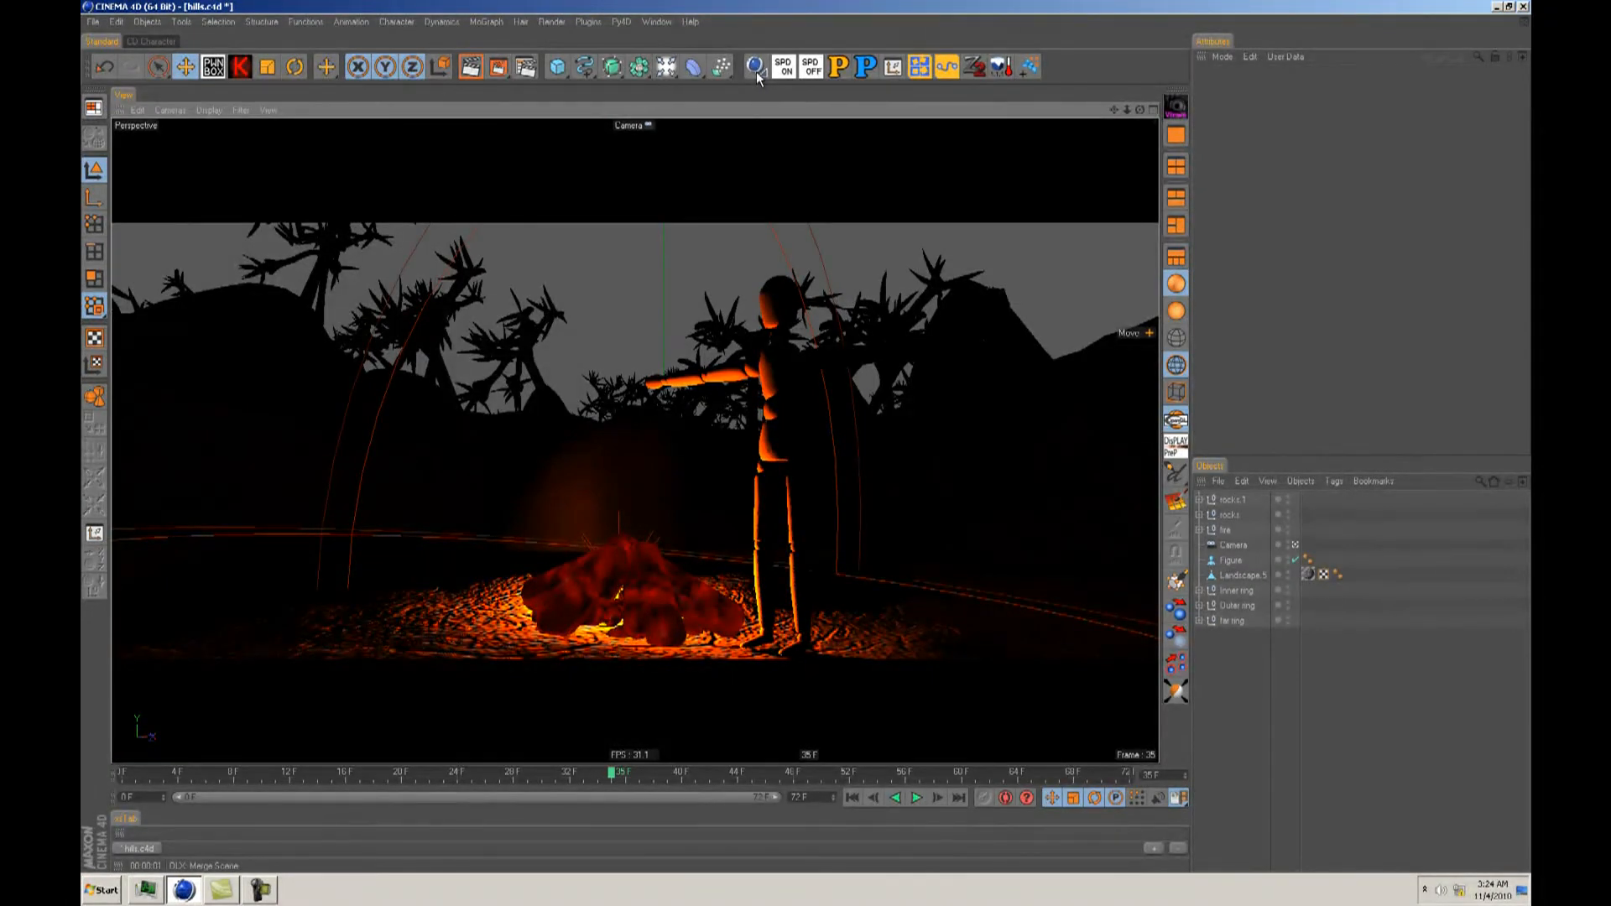
drag(676, 72, 798, 74)
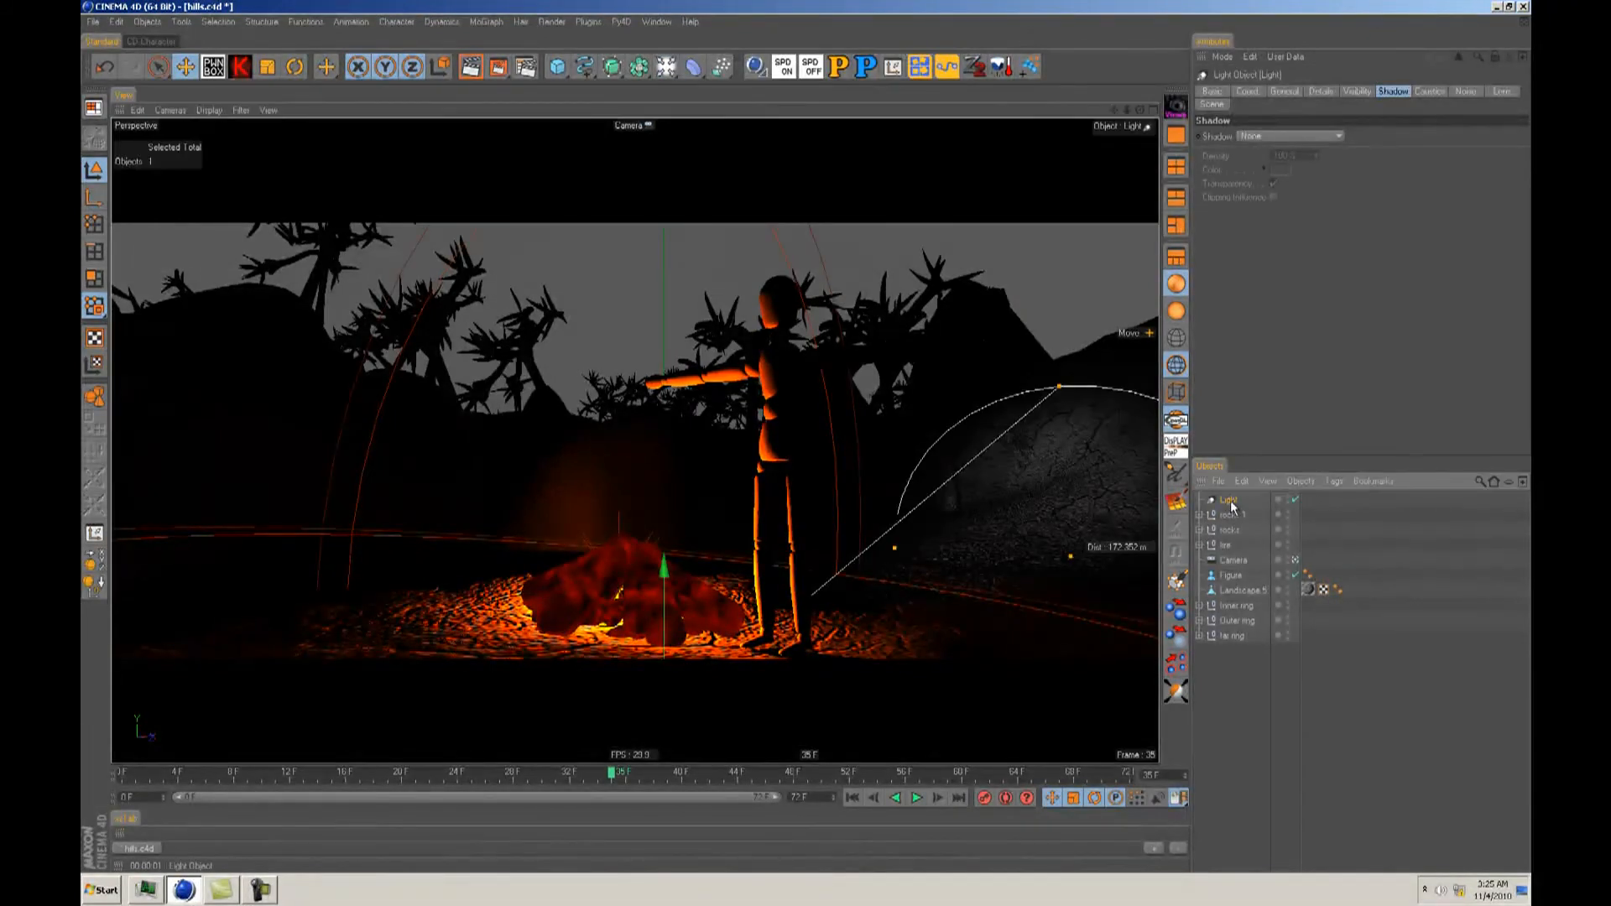
Step: Change the spot light's color to a pale, desaturated blue
click(1284, 91)
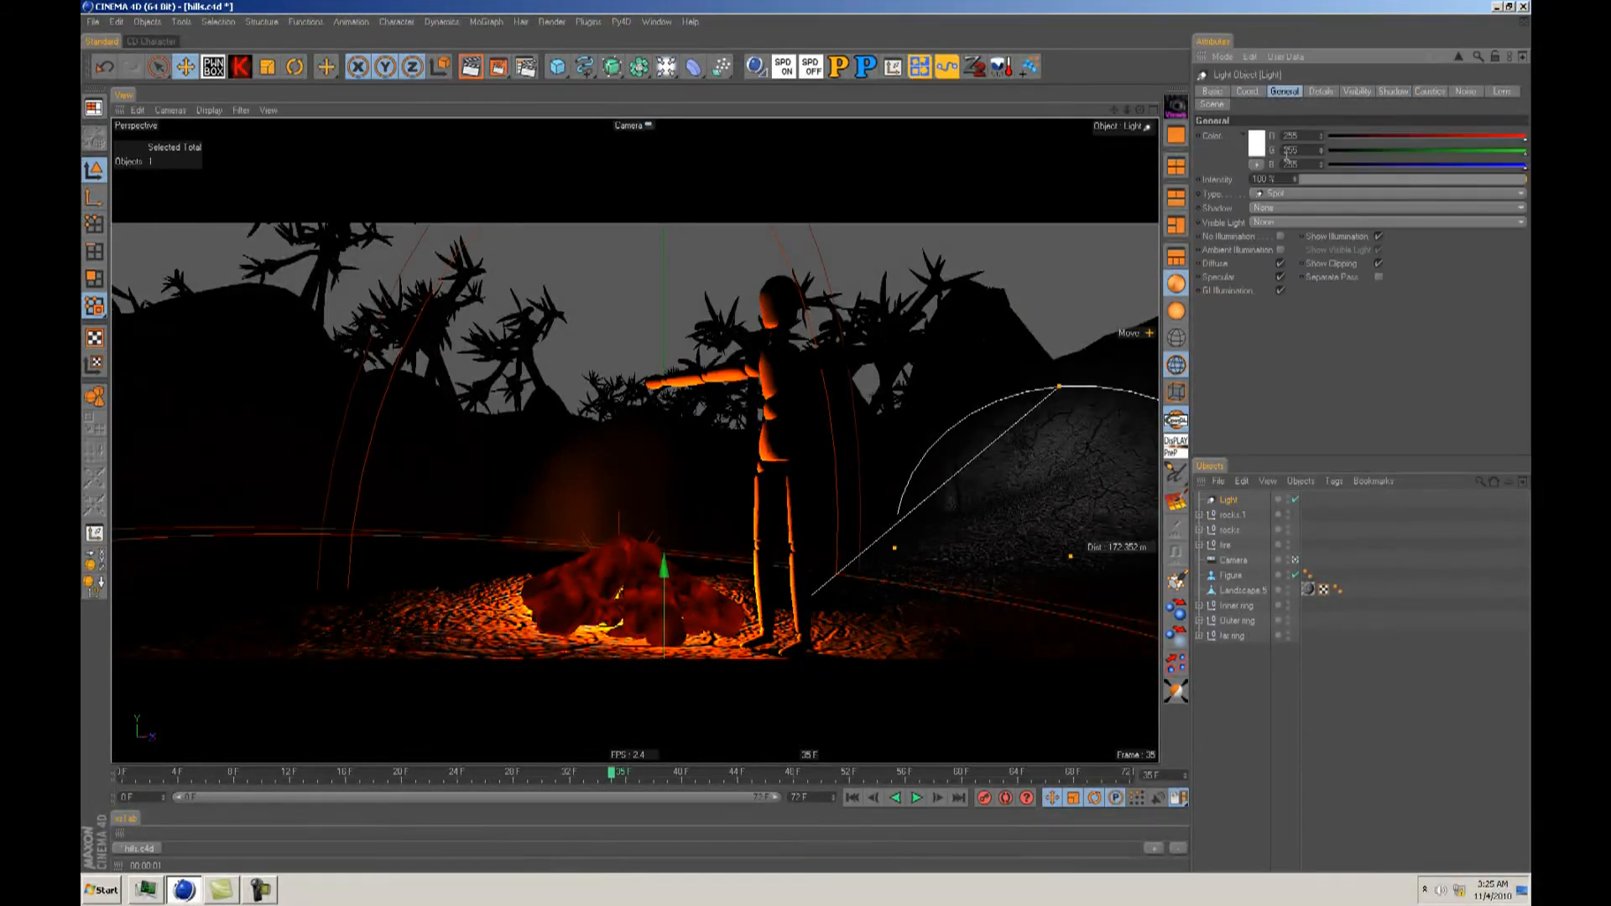
click(1261, 153)
drag(1306, 100, 1298, 100)
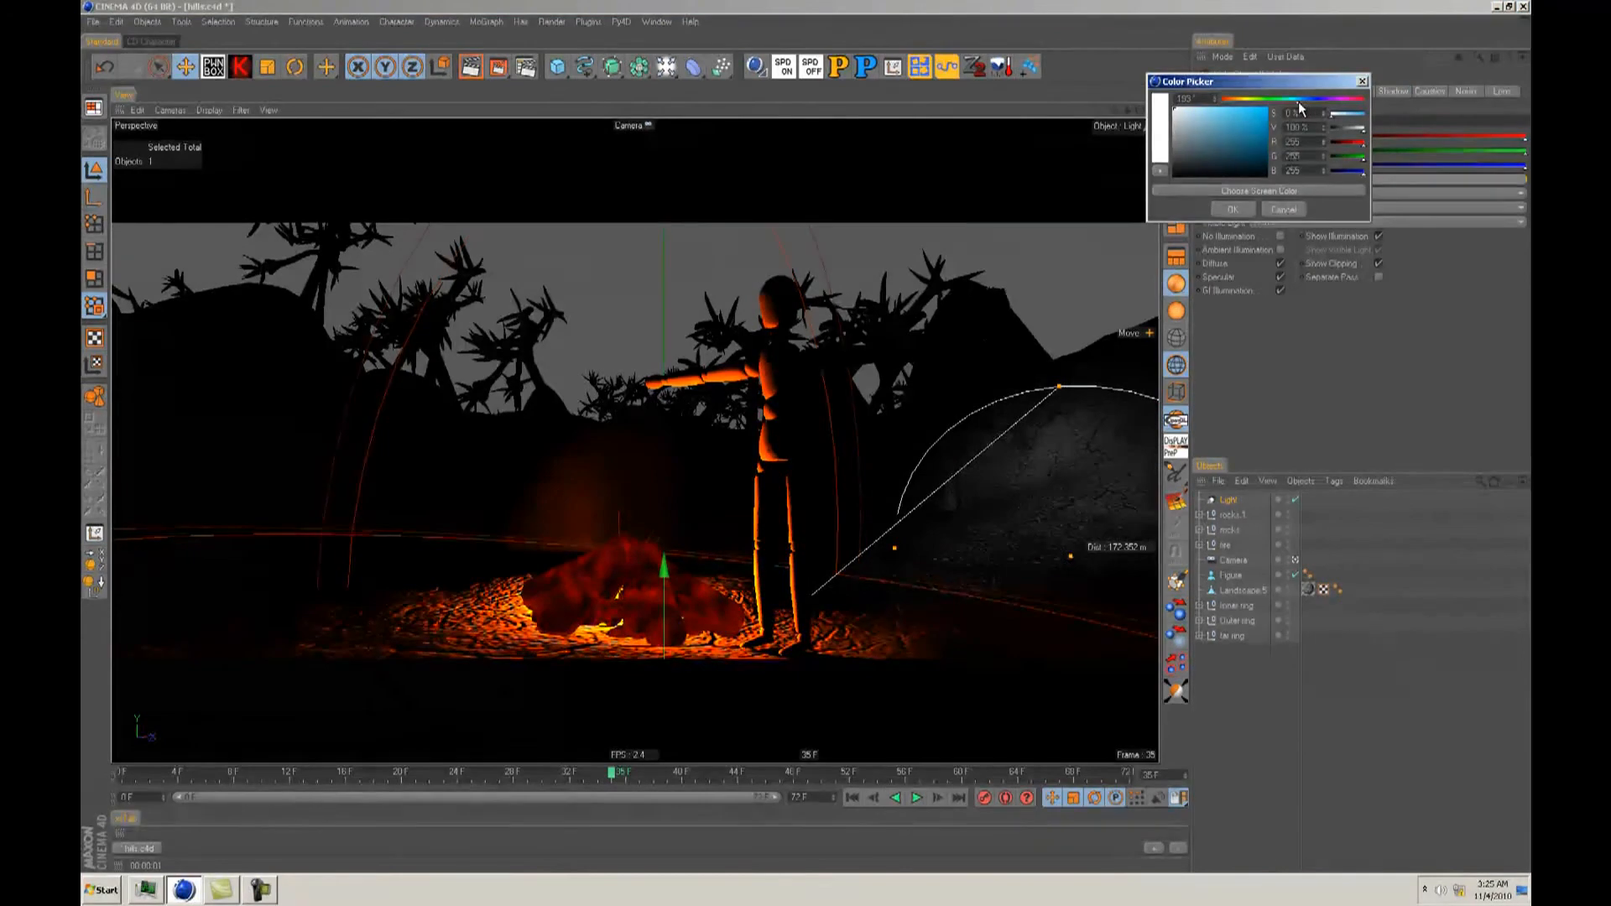
click(1205, 122)
drag(1206, 122, 1206, 116)
click(1306, 101)
click(1198, 118)
click(1231, 209)
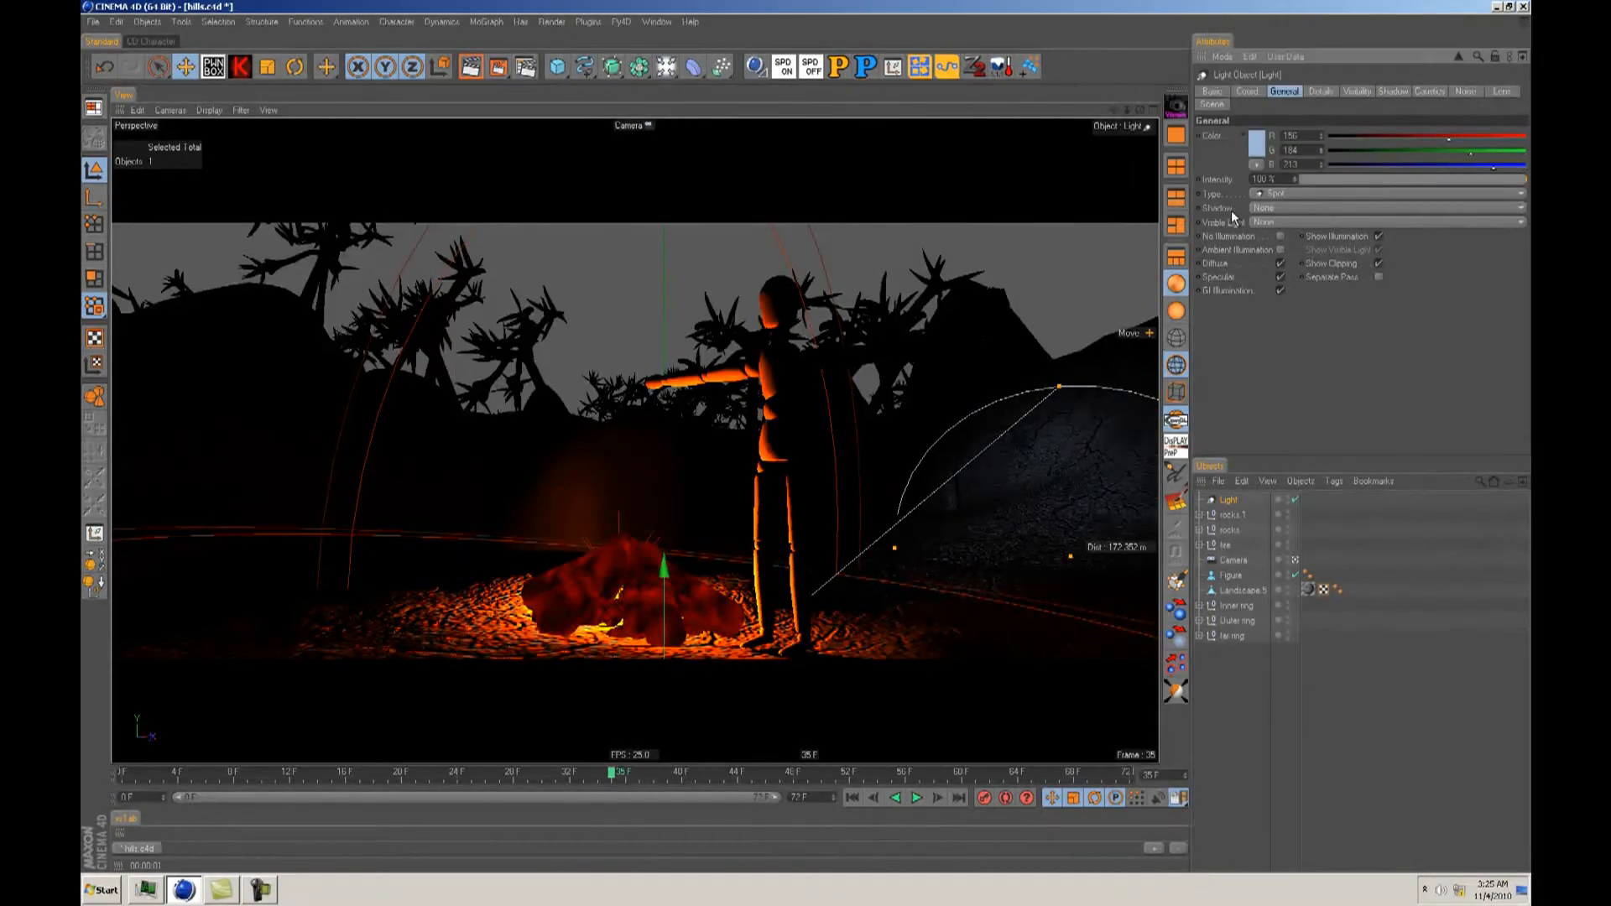
Step: Lower the spot light's intensity to 32% and set its visible light type to Visible
drag(1376, 177, 1368, 177)
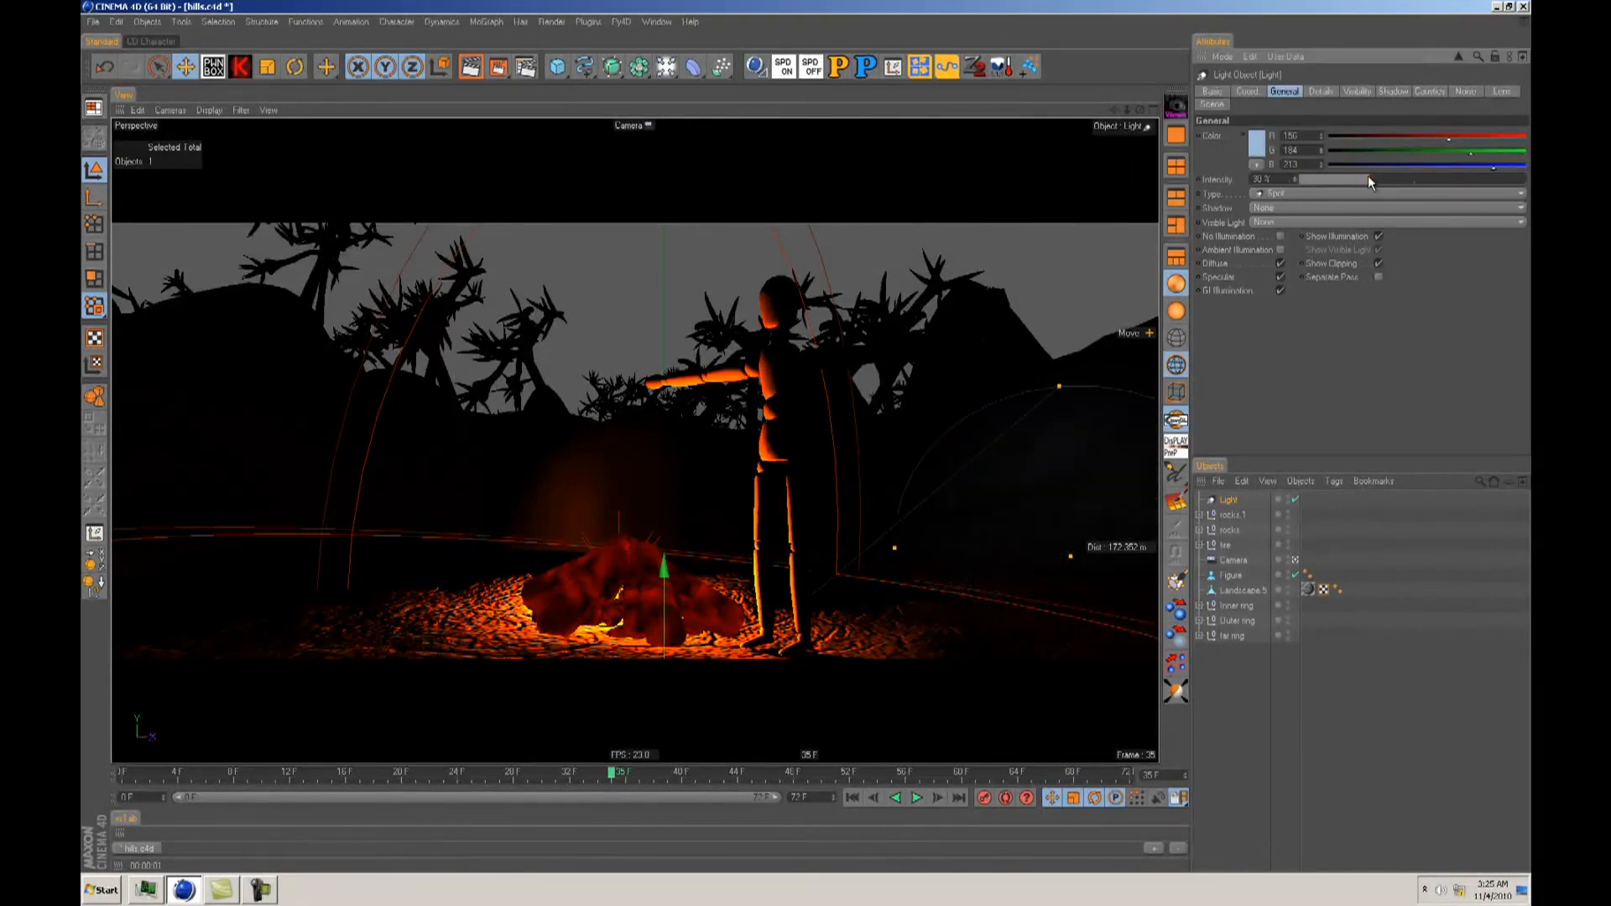
click(1282, 221)
click(1280, 236)
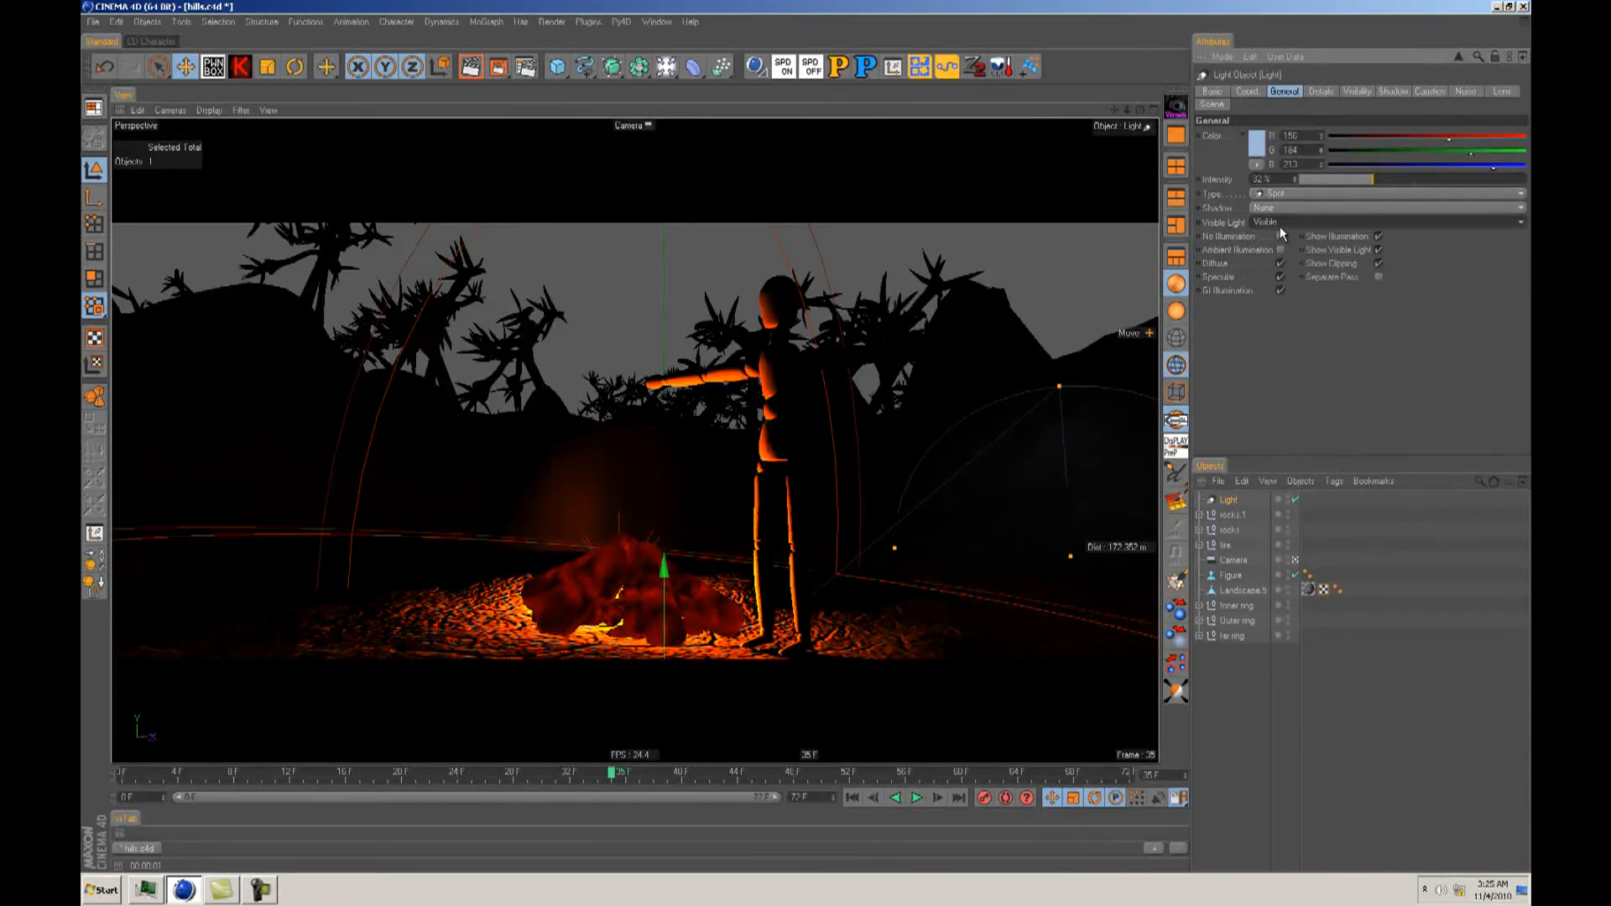
click(1277, 222)
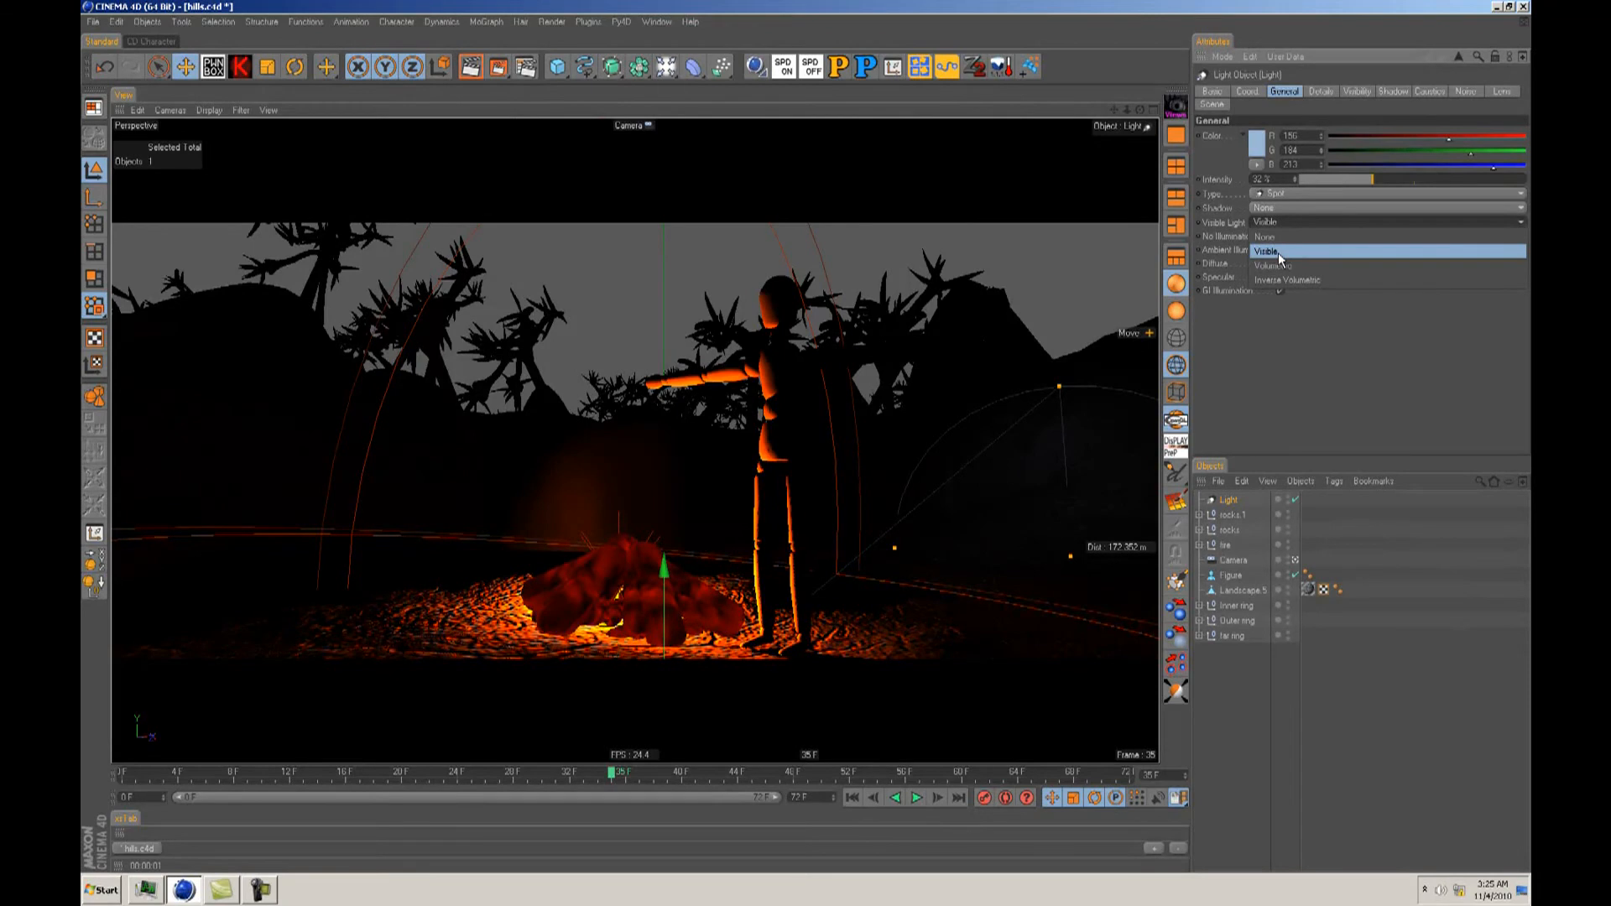
click(1276, 251)
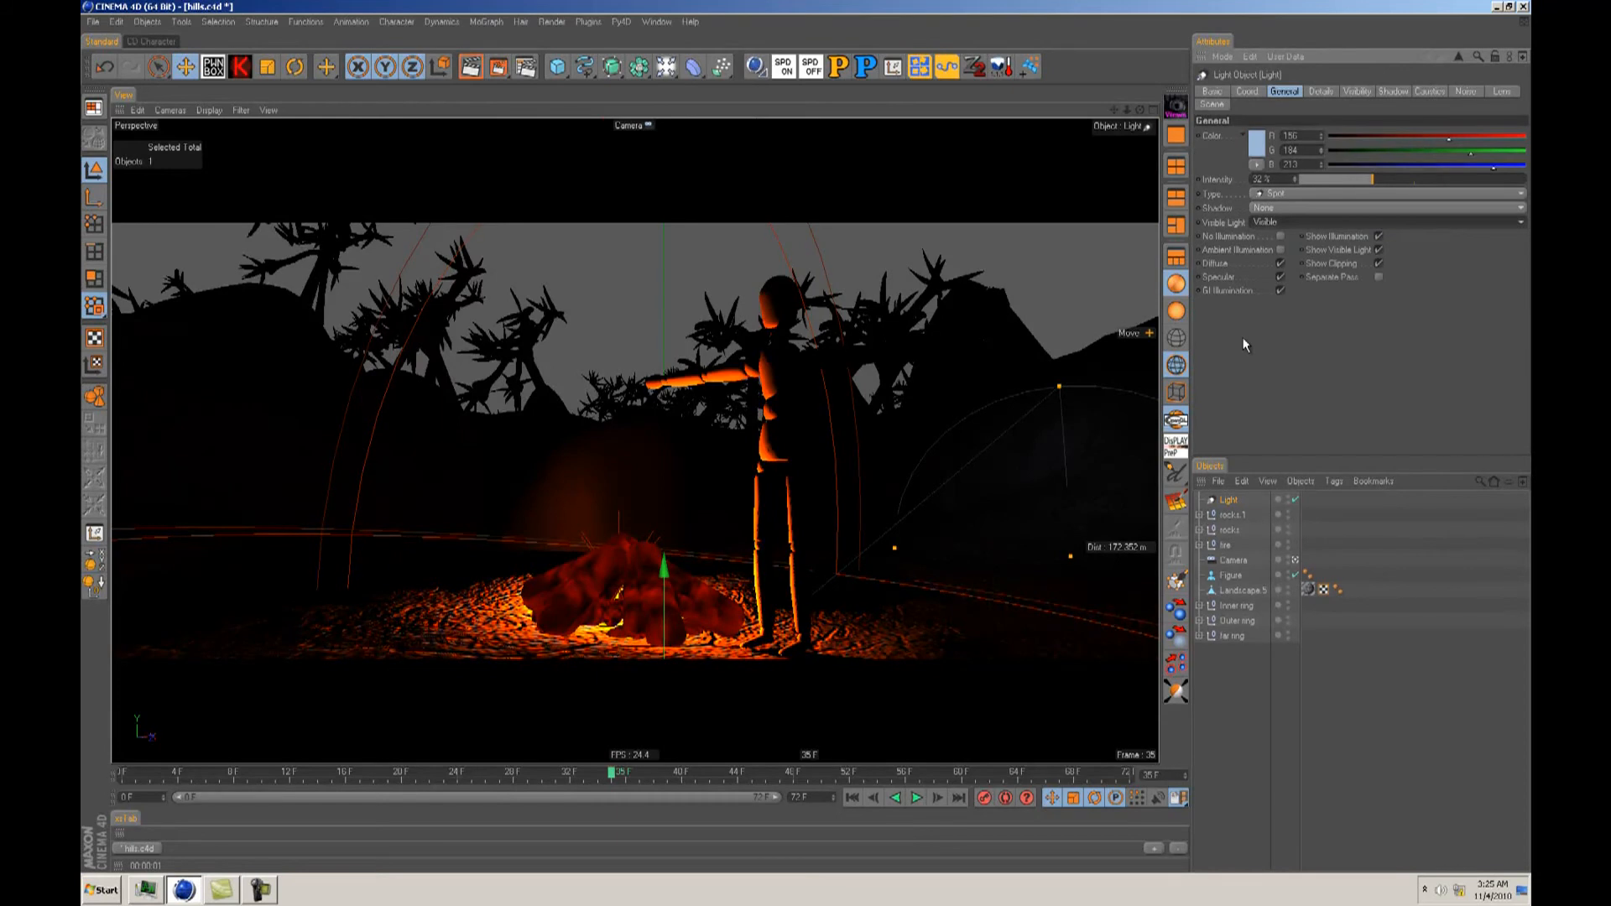
click(1265, 224)
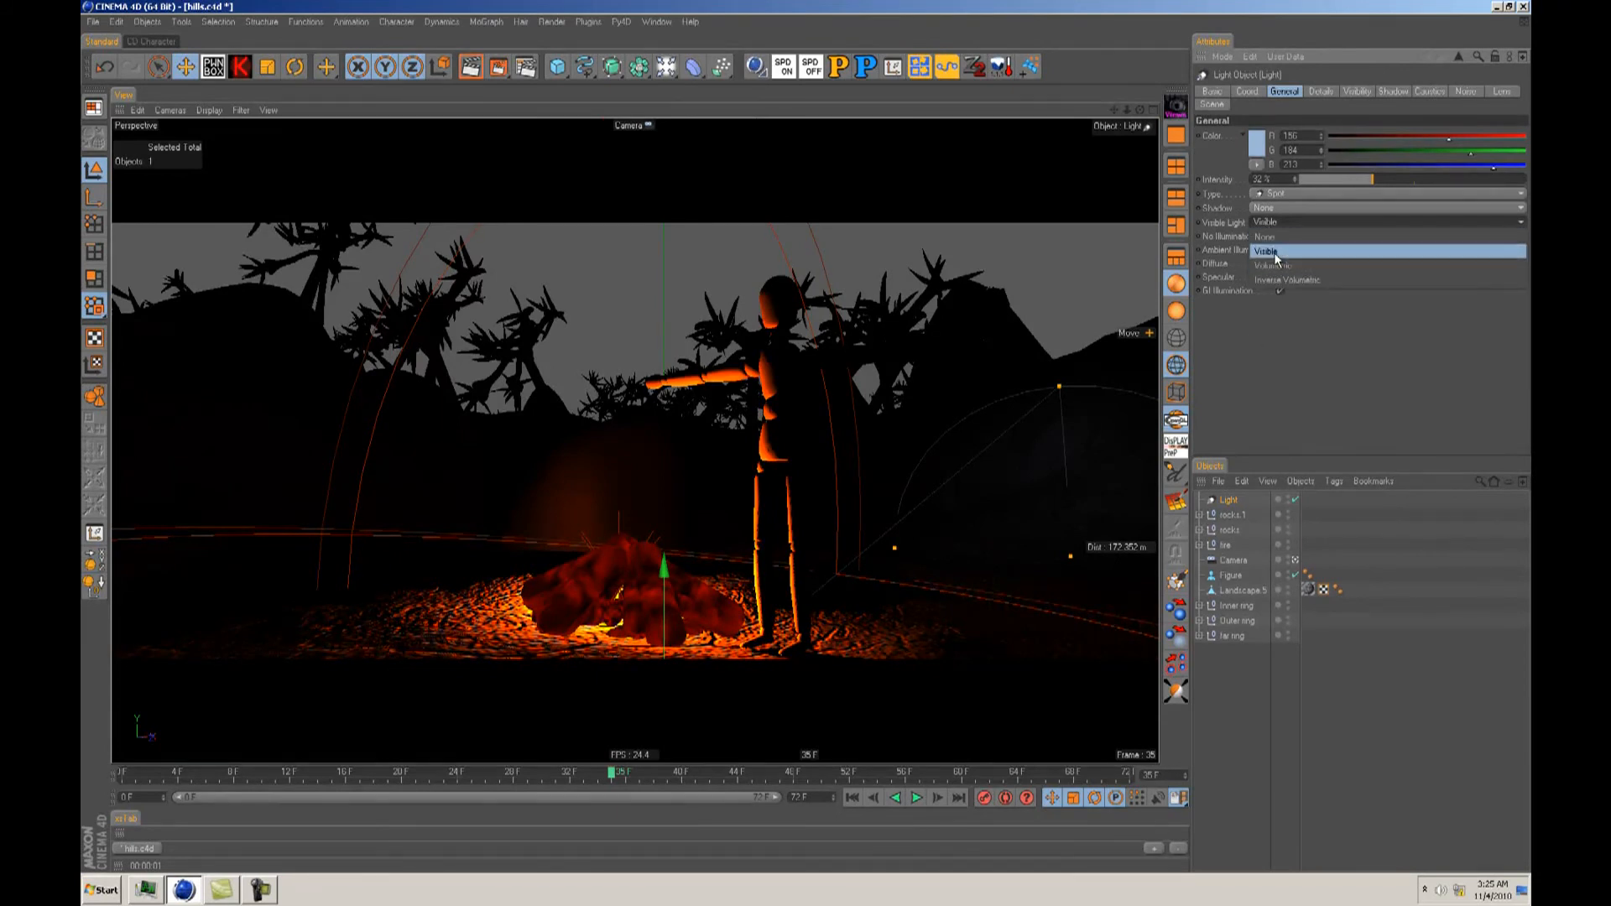
click(1222, 258)
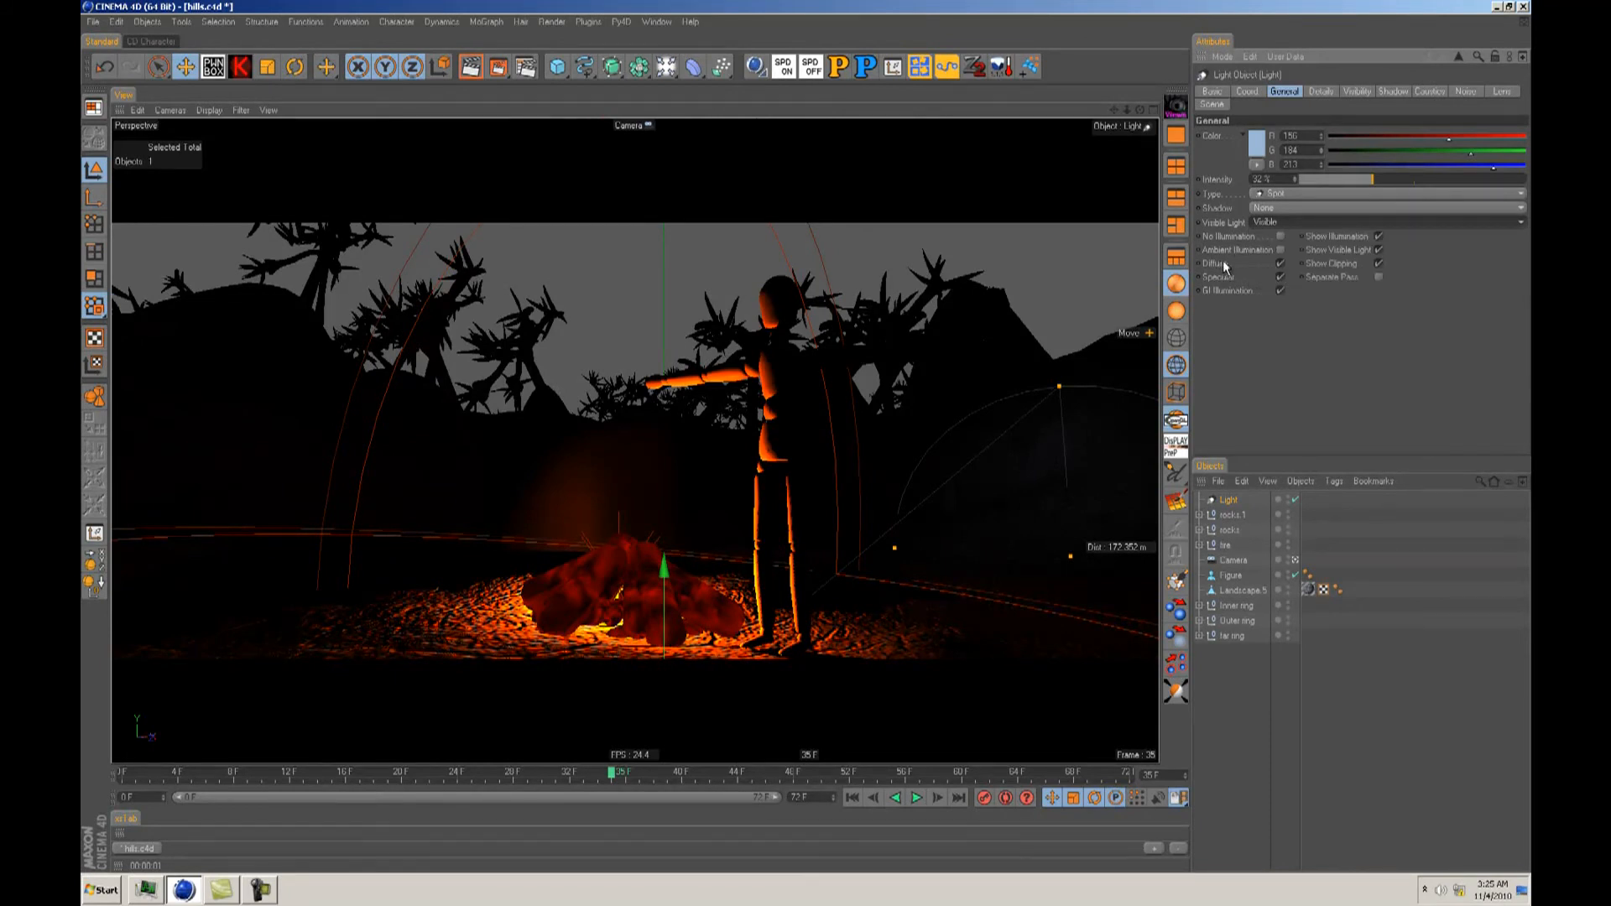
Step: Set the spot light's visibility dust to 100%
click(1319, 94)
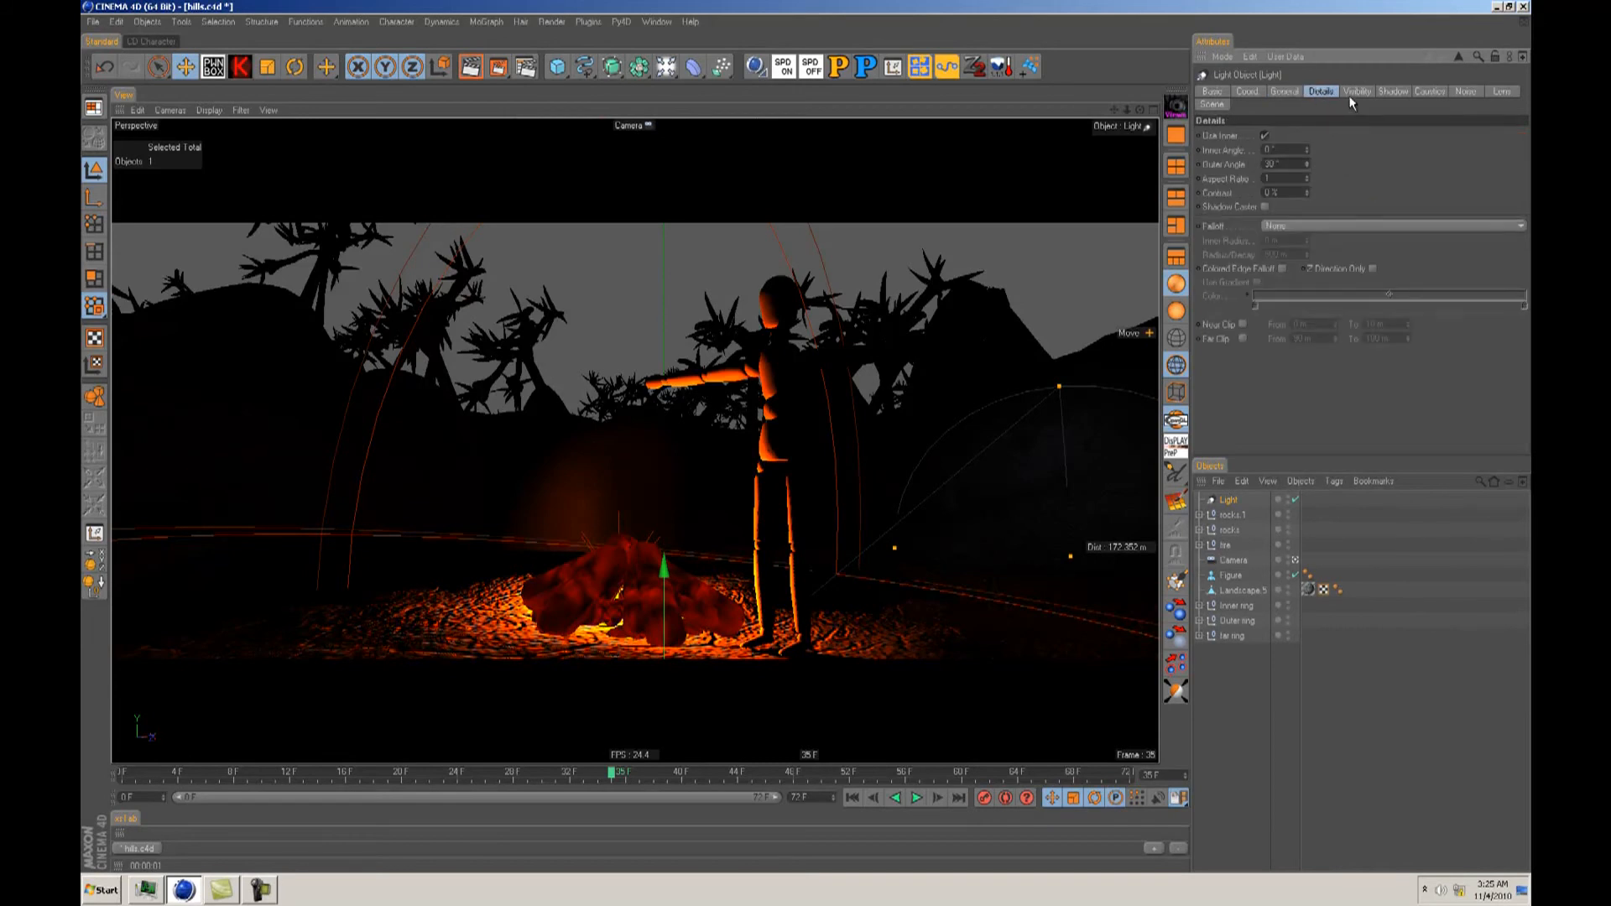
click(1353, 93)
drag(1313, 287, 1236, 291)
text(100)
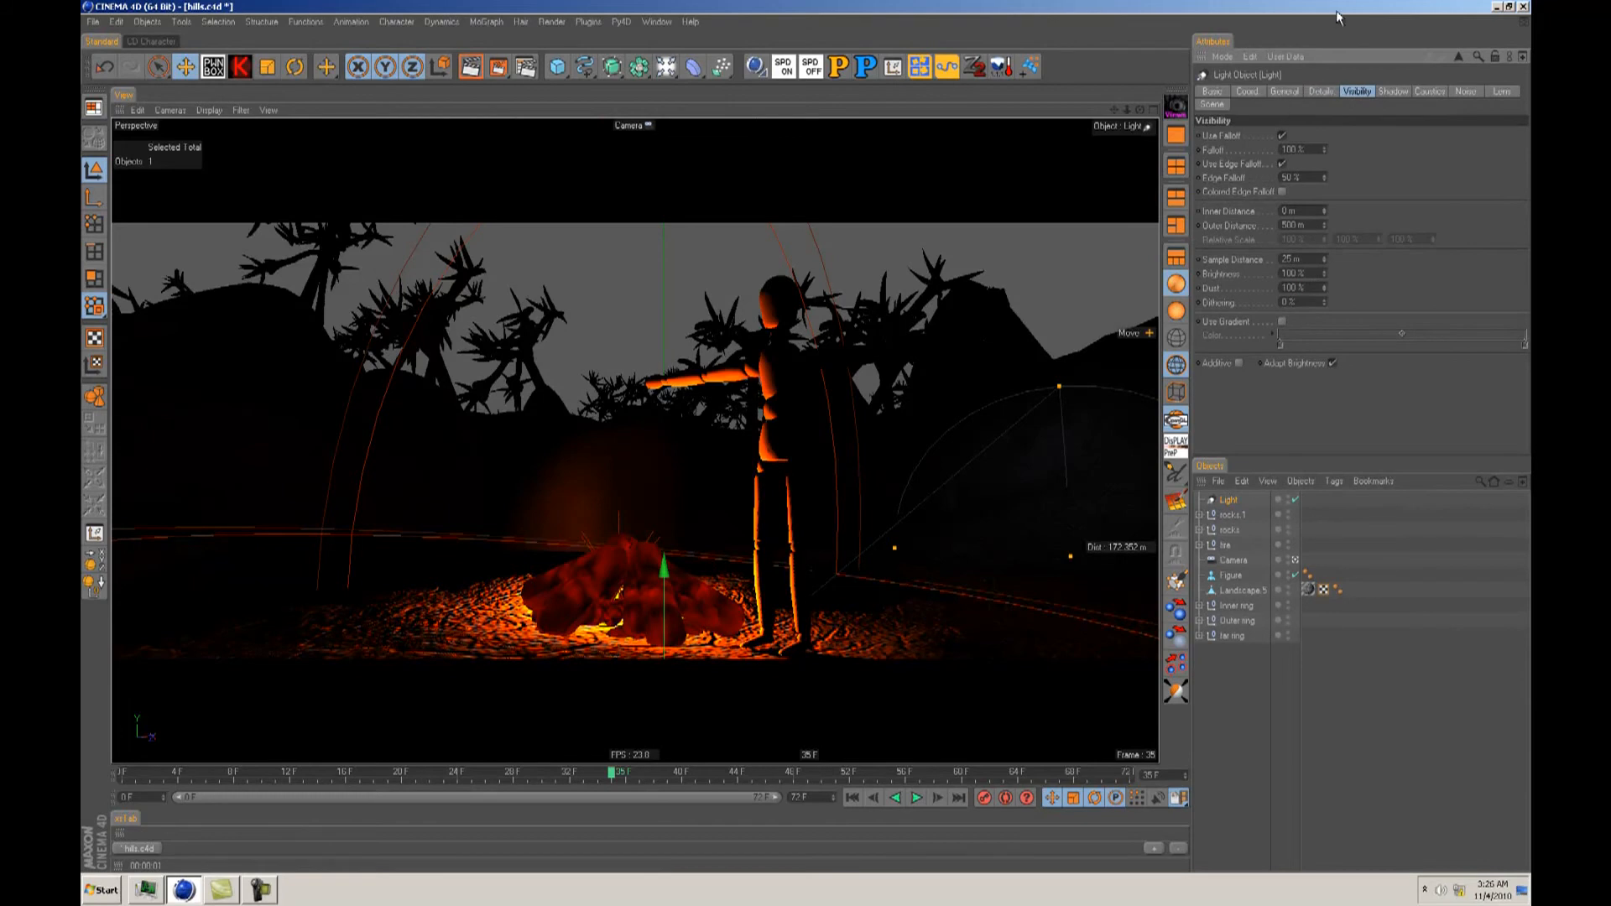
Step: Set the spot light's scene mode to Include, leaving its object list empty
click(1390, 90)
click(1415, 92)
click(1472, 93)
click(1499, 93)
click(1212, 104)
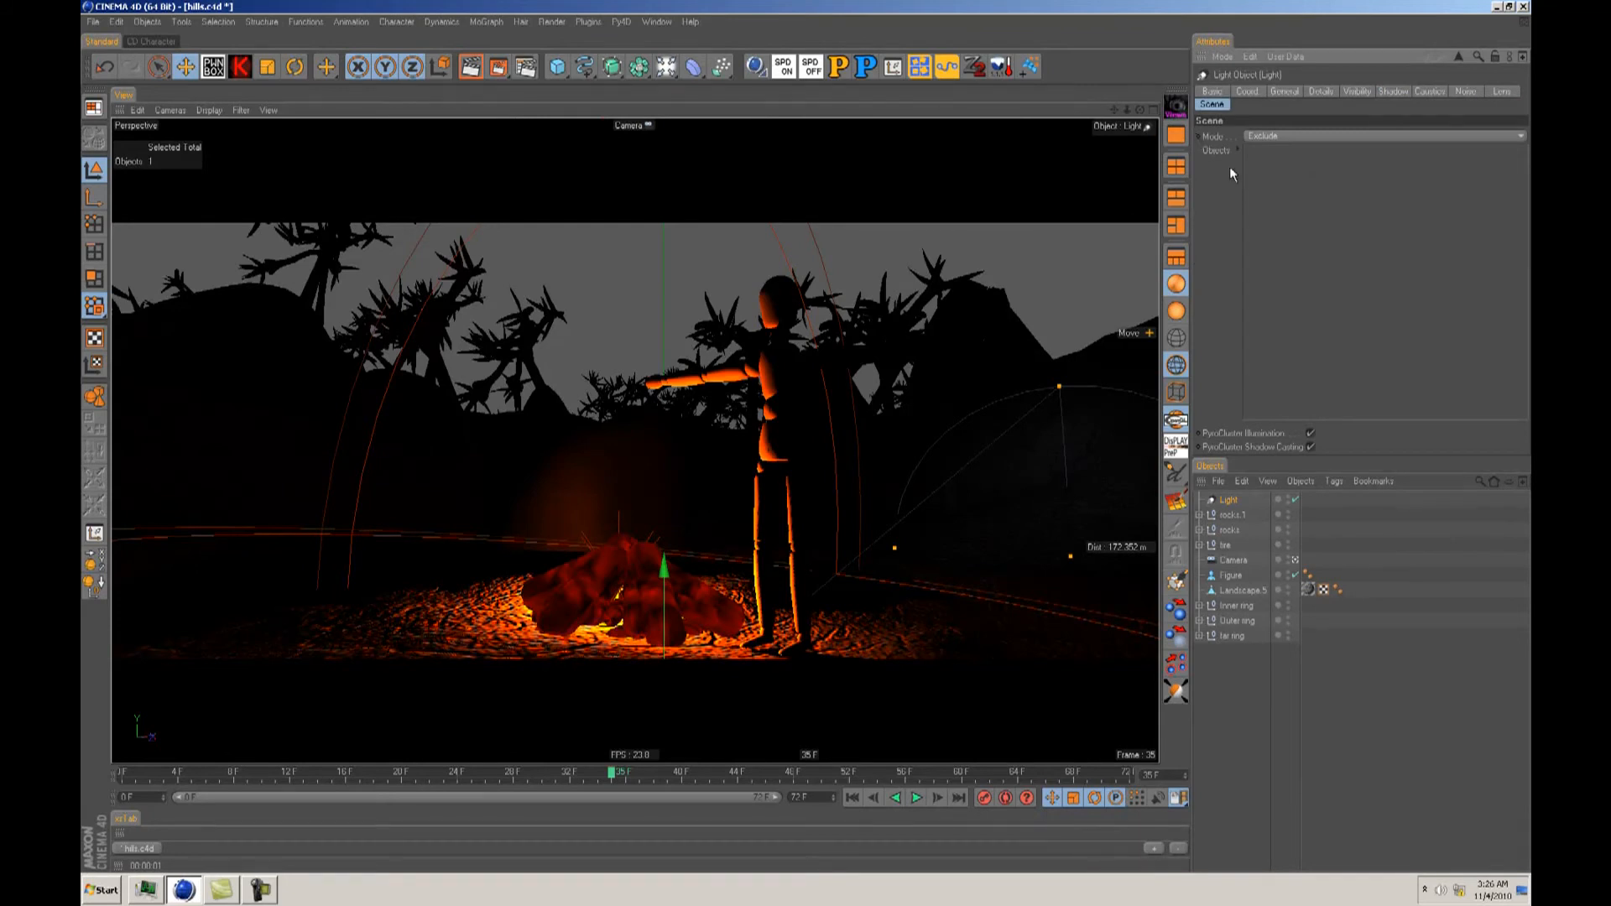
click(1263, 137)
Step: In the top view, move the spot light from the scene centre far out beyond the landscape pieces behind the camera's field of view
key(F2)
scroll(806, 468, down, 6)
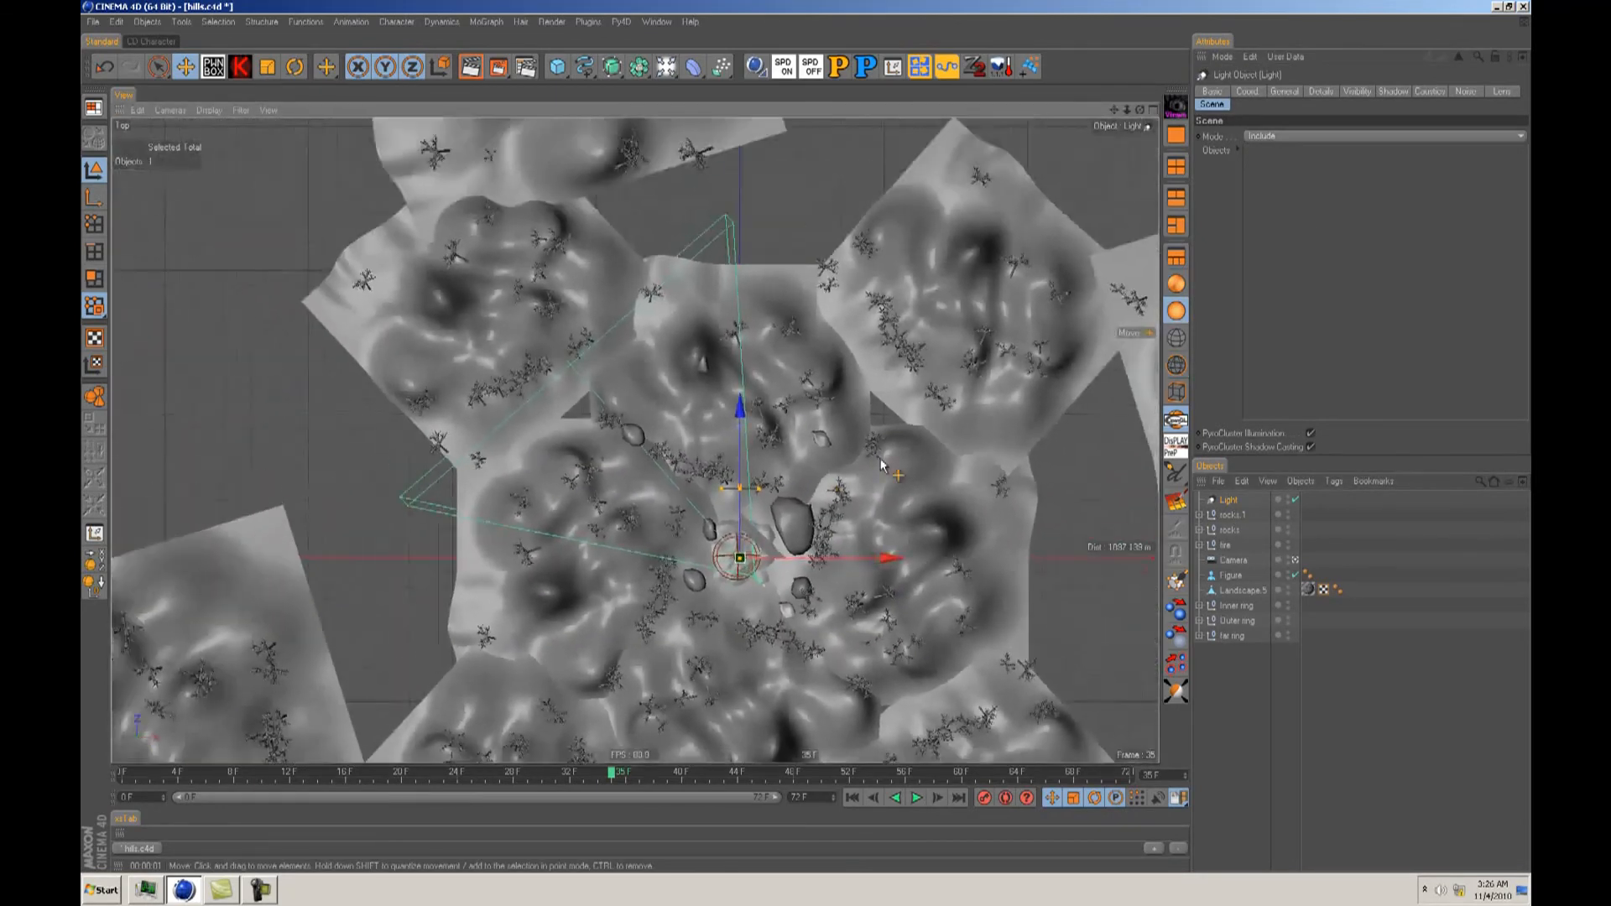
drag(805, 438, 501, 134)
alt+middle_drag(806, 438, 945, 540)
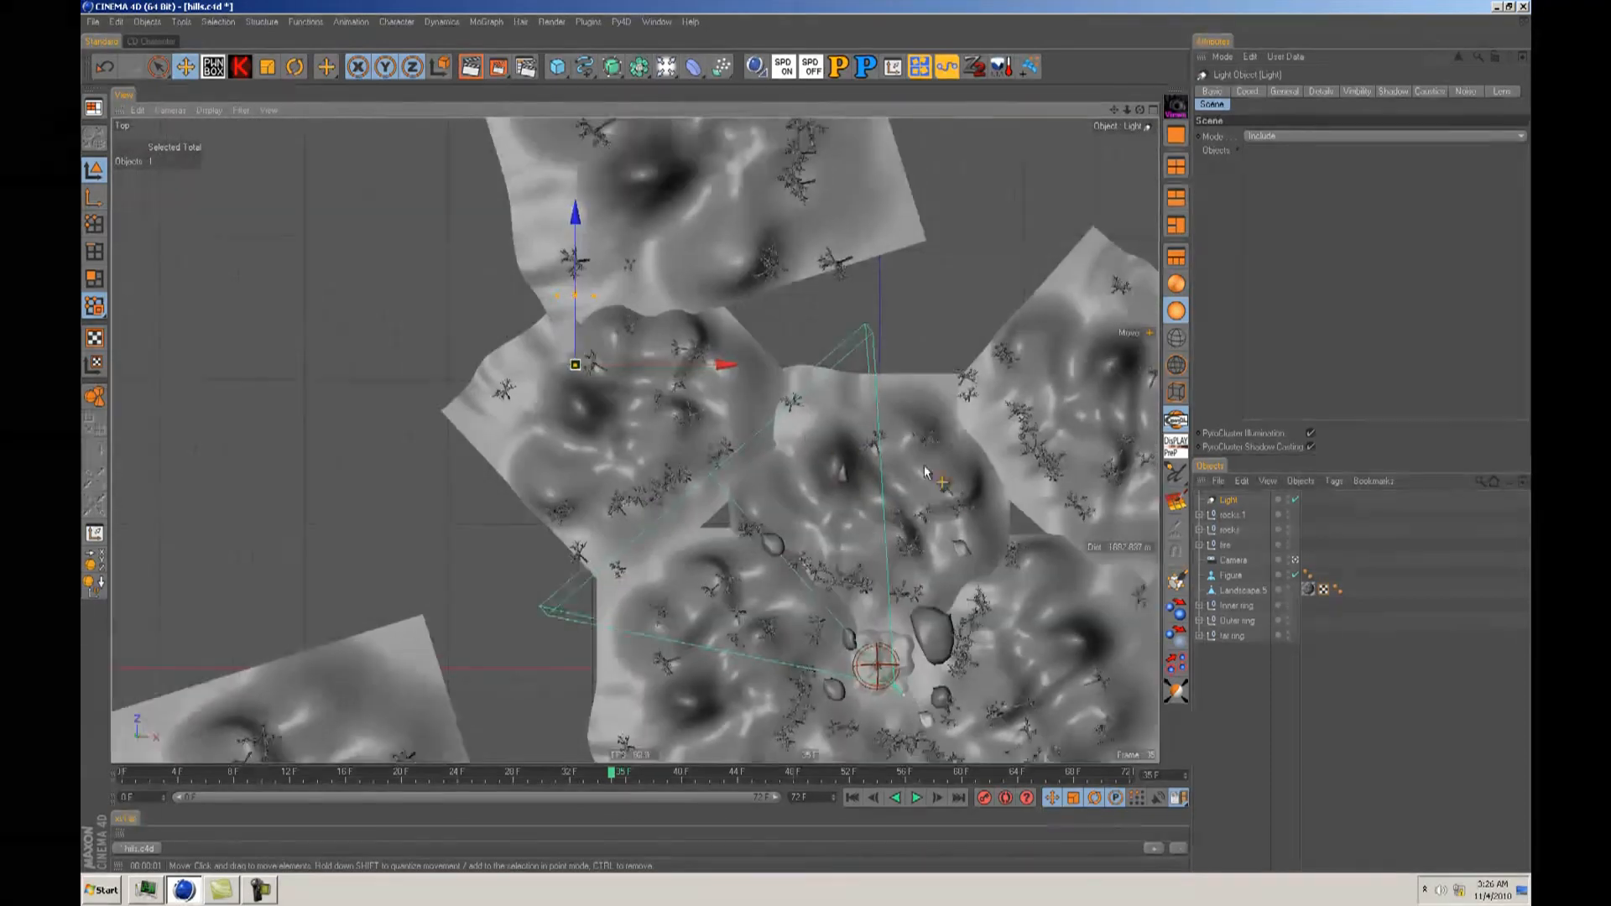
scroll(789, 443, down, 2)
scroll(793, 443, down, 4)
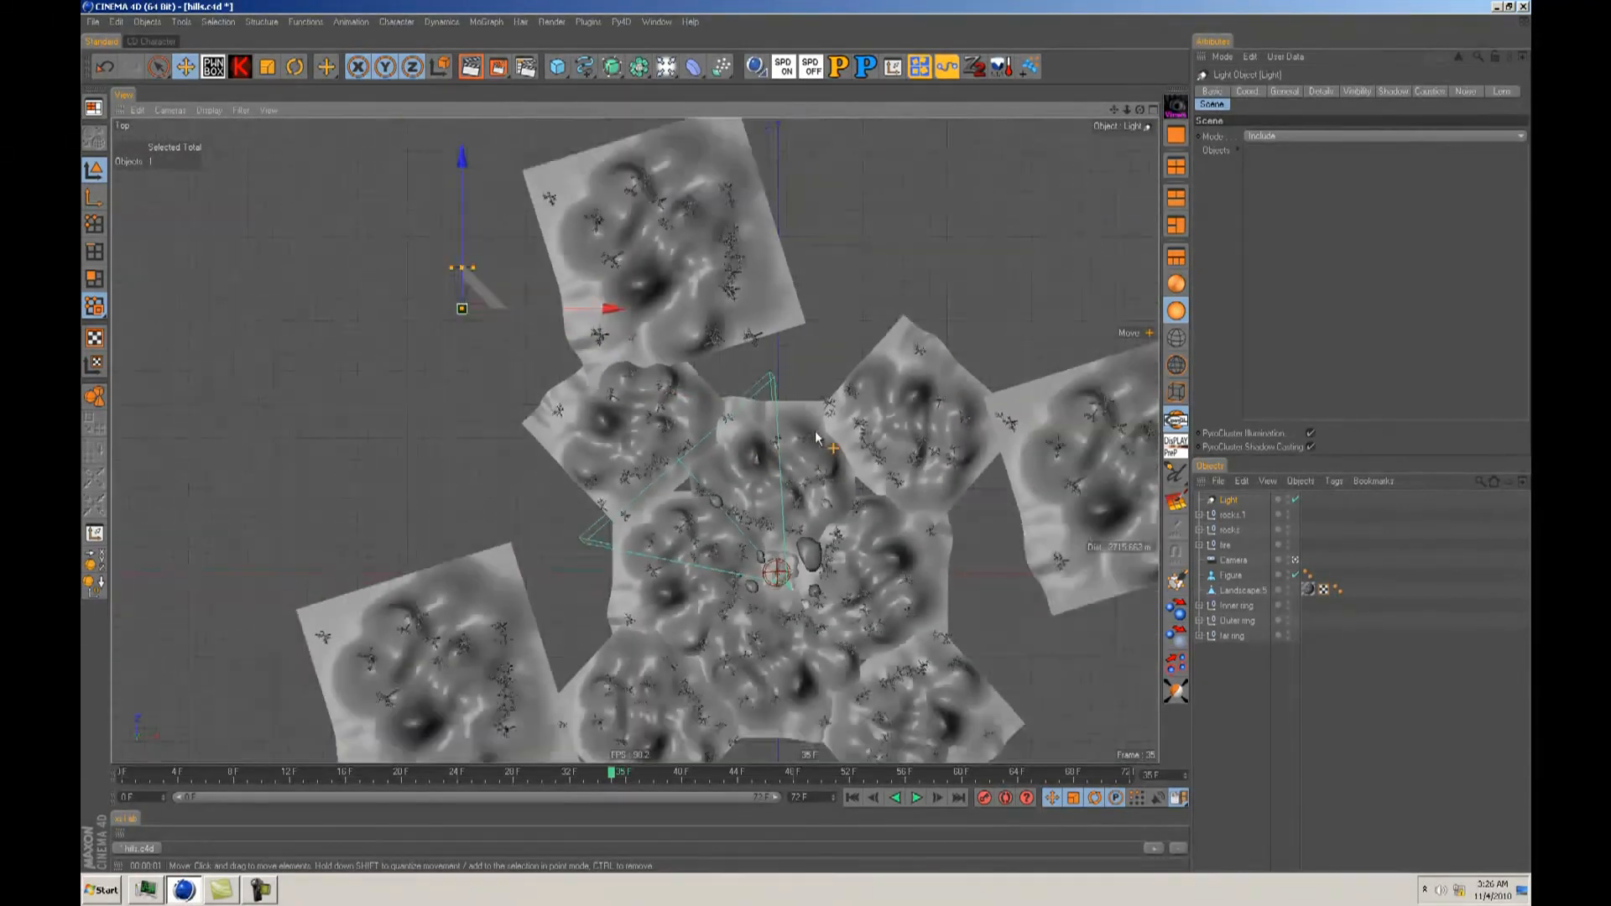
scroll(805, 442, up, 3)
Step: Rotate the spot light inward toward the landscape and give it a Look At Camera tag
key(r)
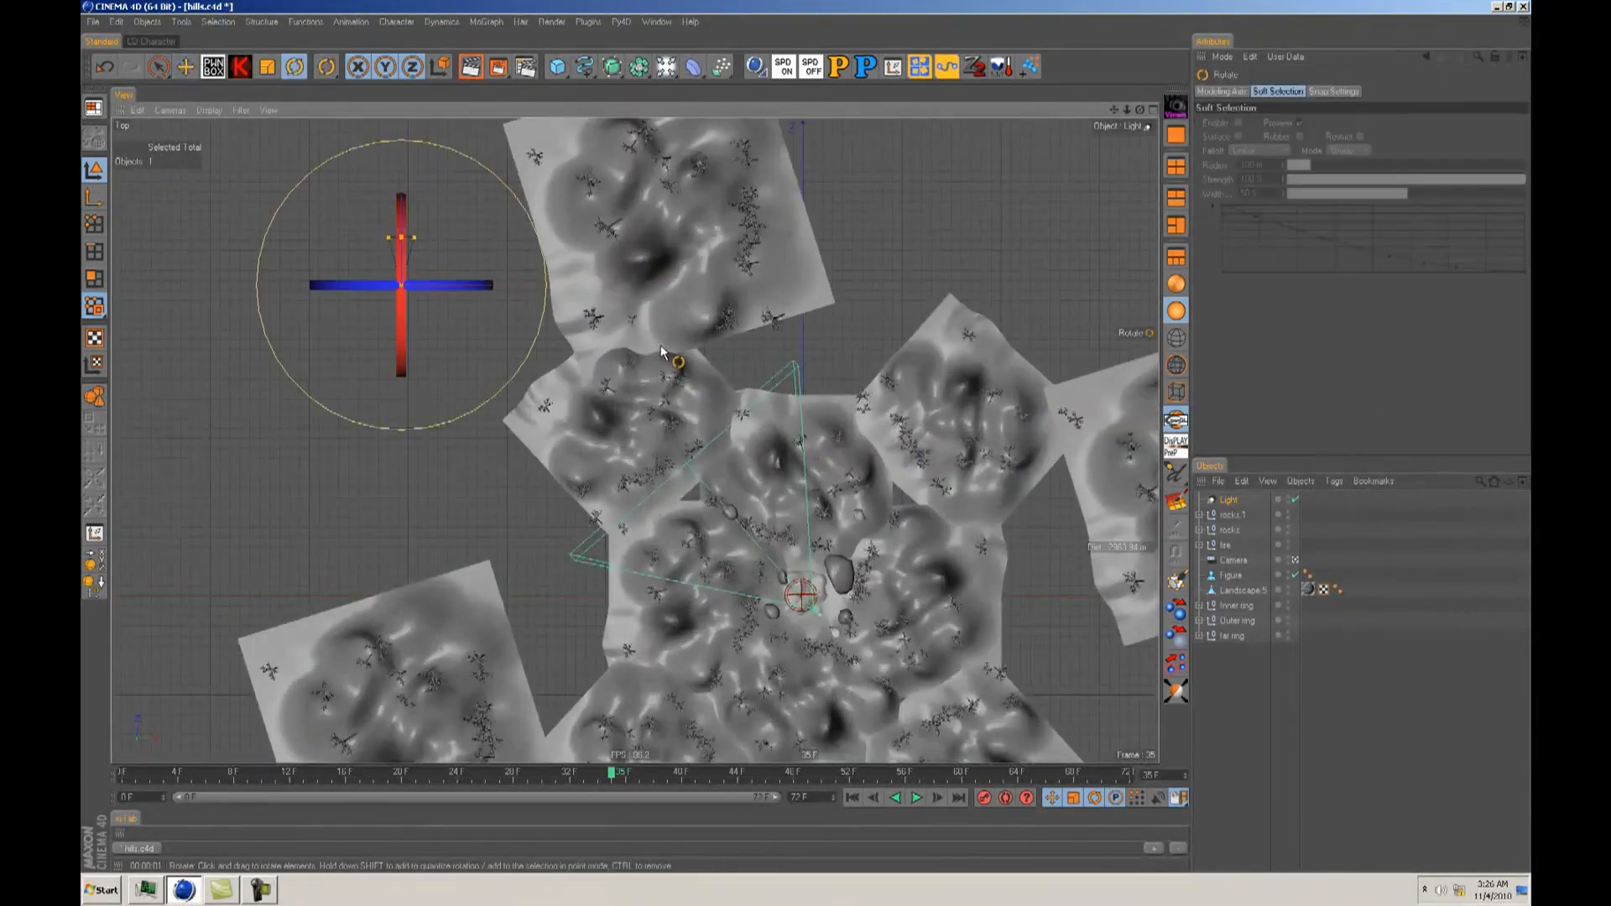
drag(479, 240, 454, 441)
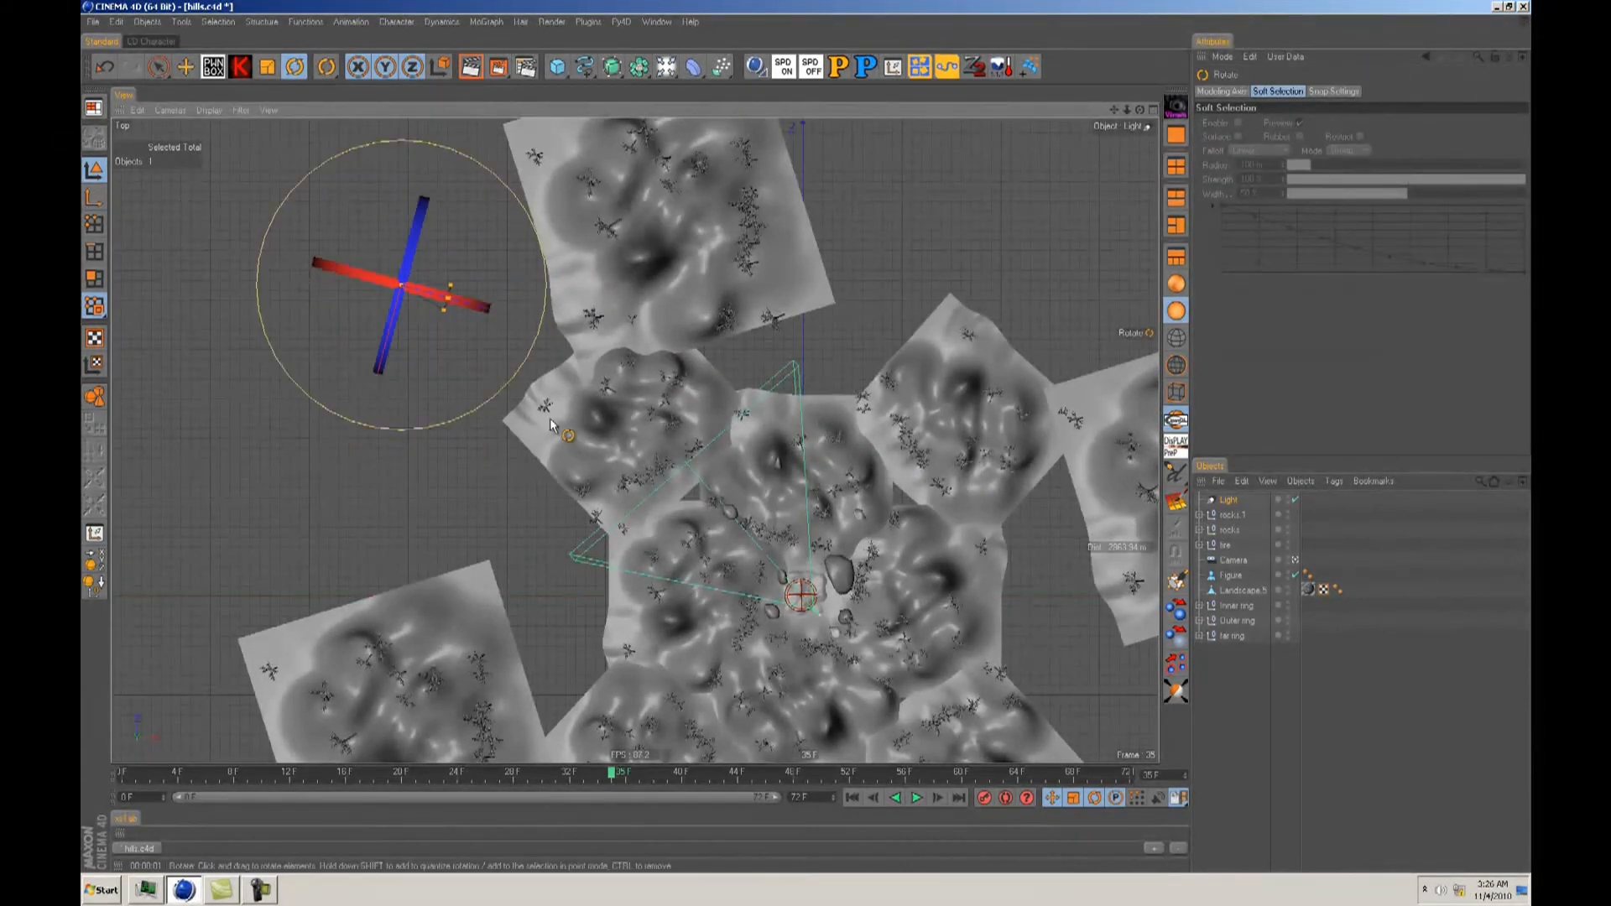
key(e)
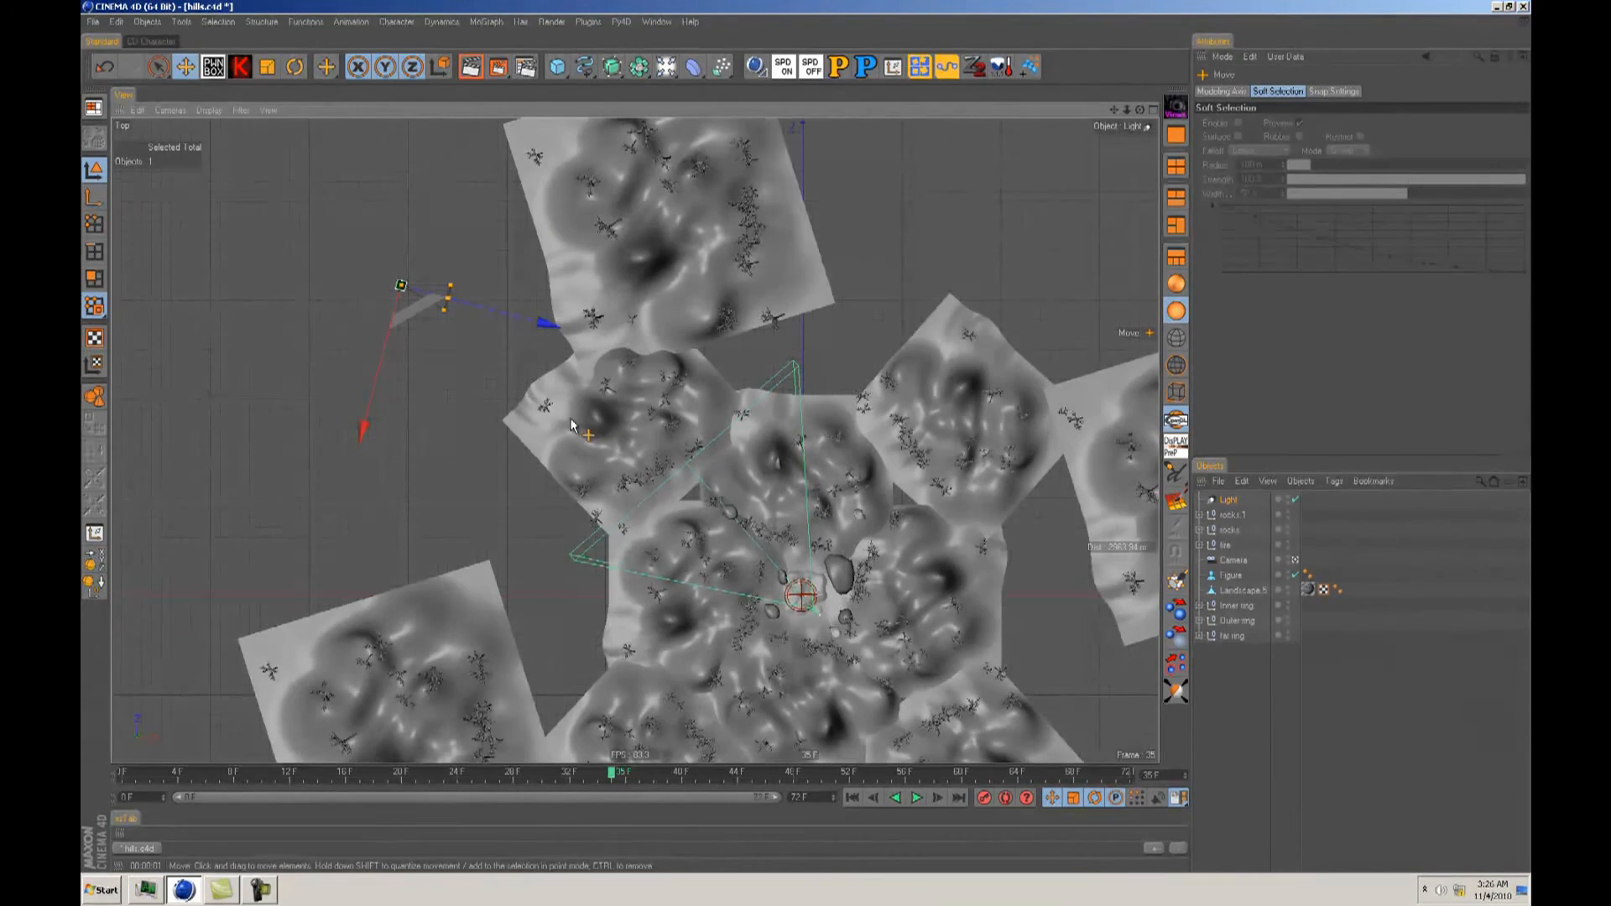
right_click(1269, 524)
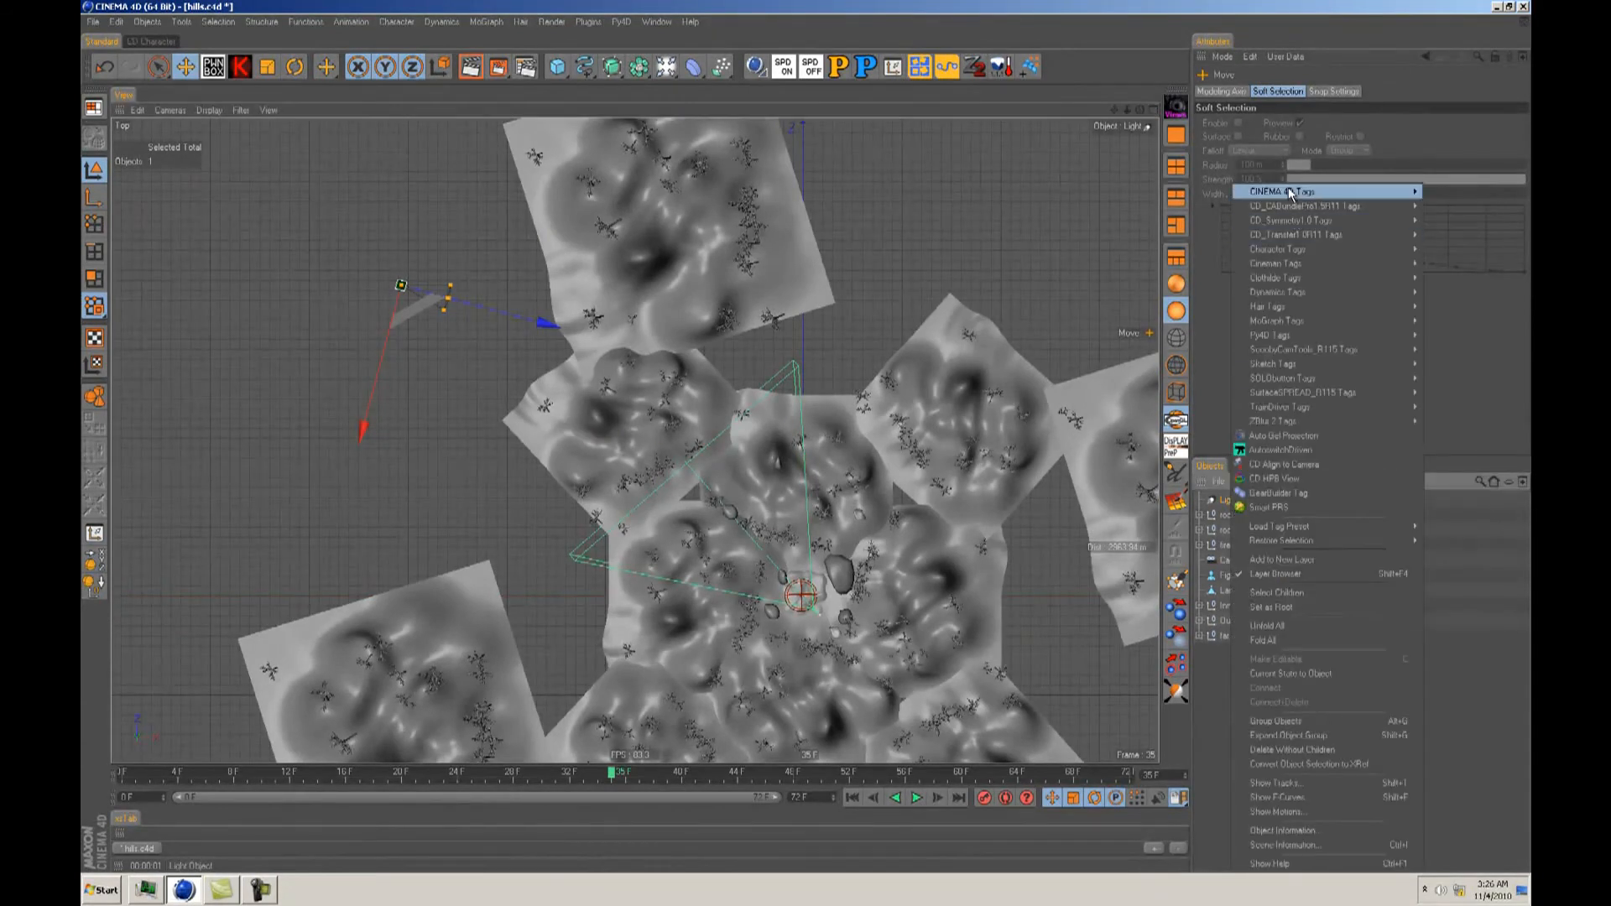
mouse_move(1291, 193)
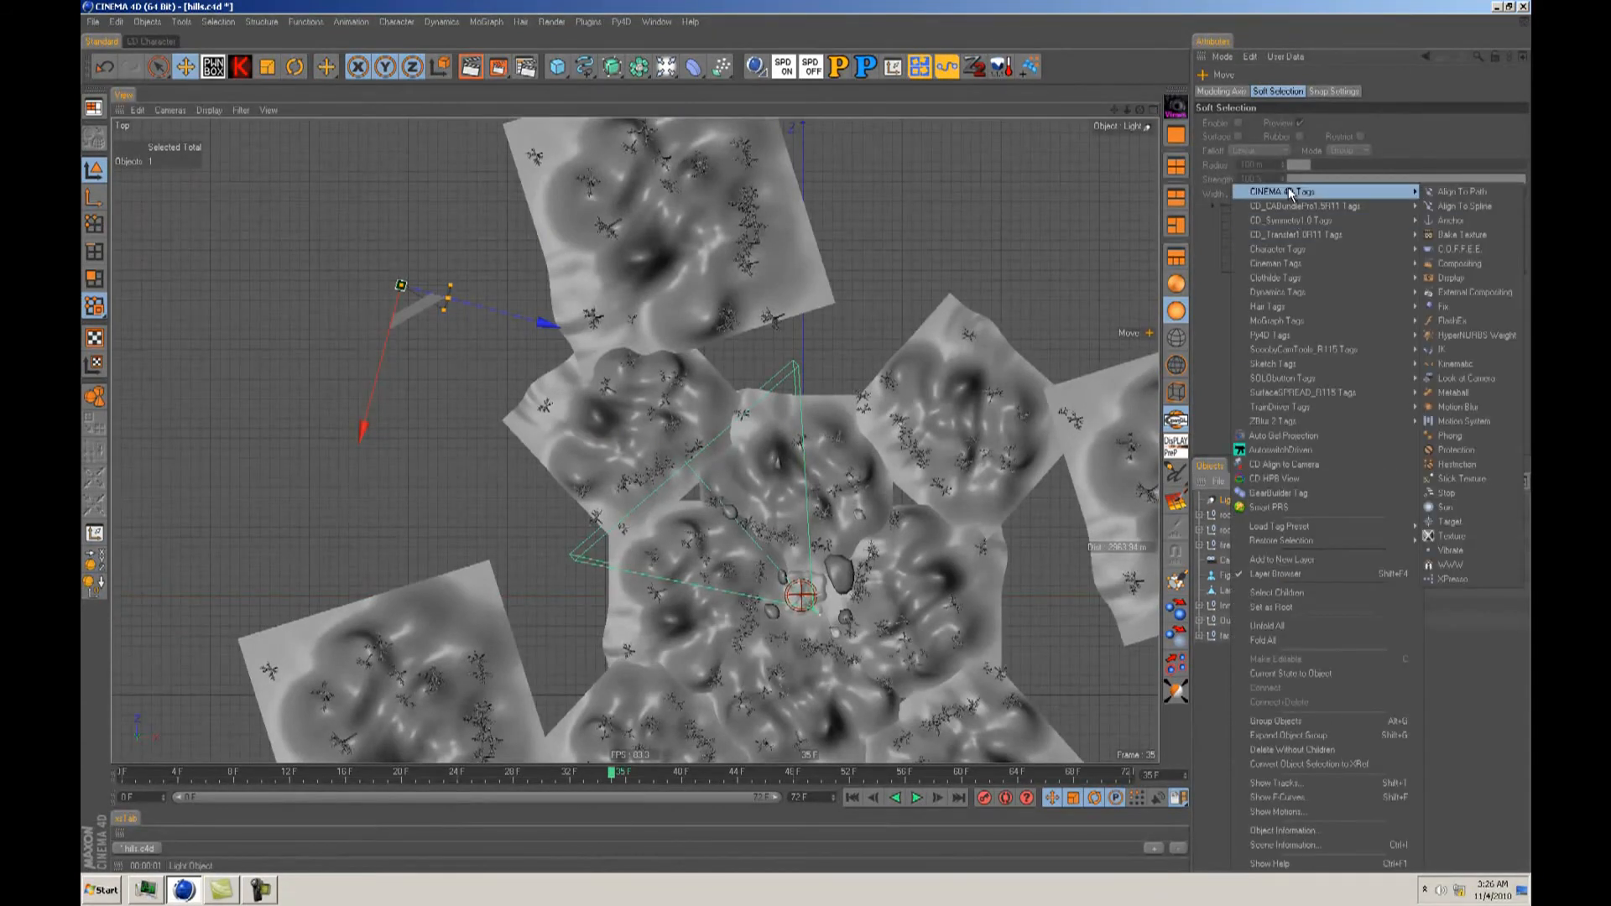
click(1471, 379)
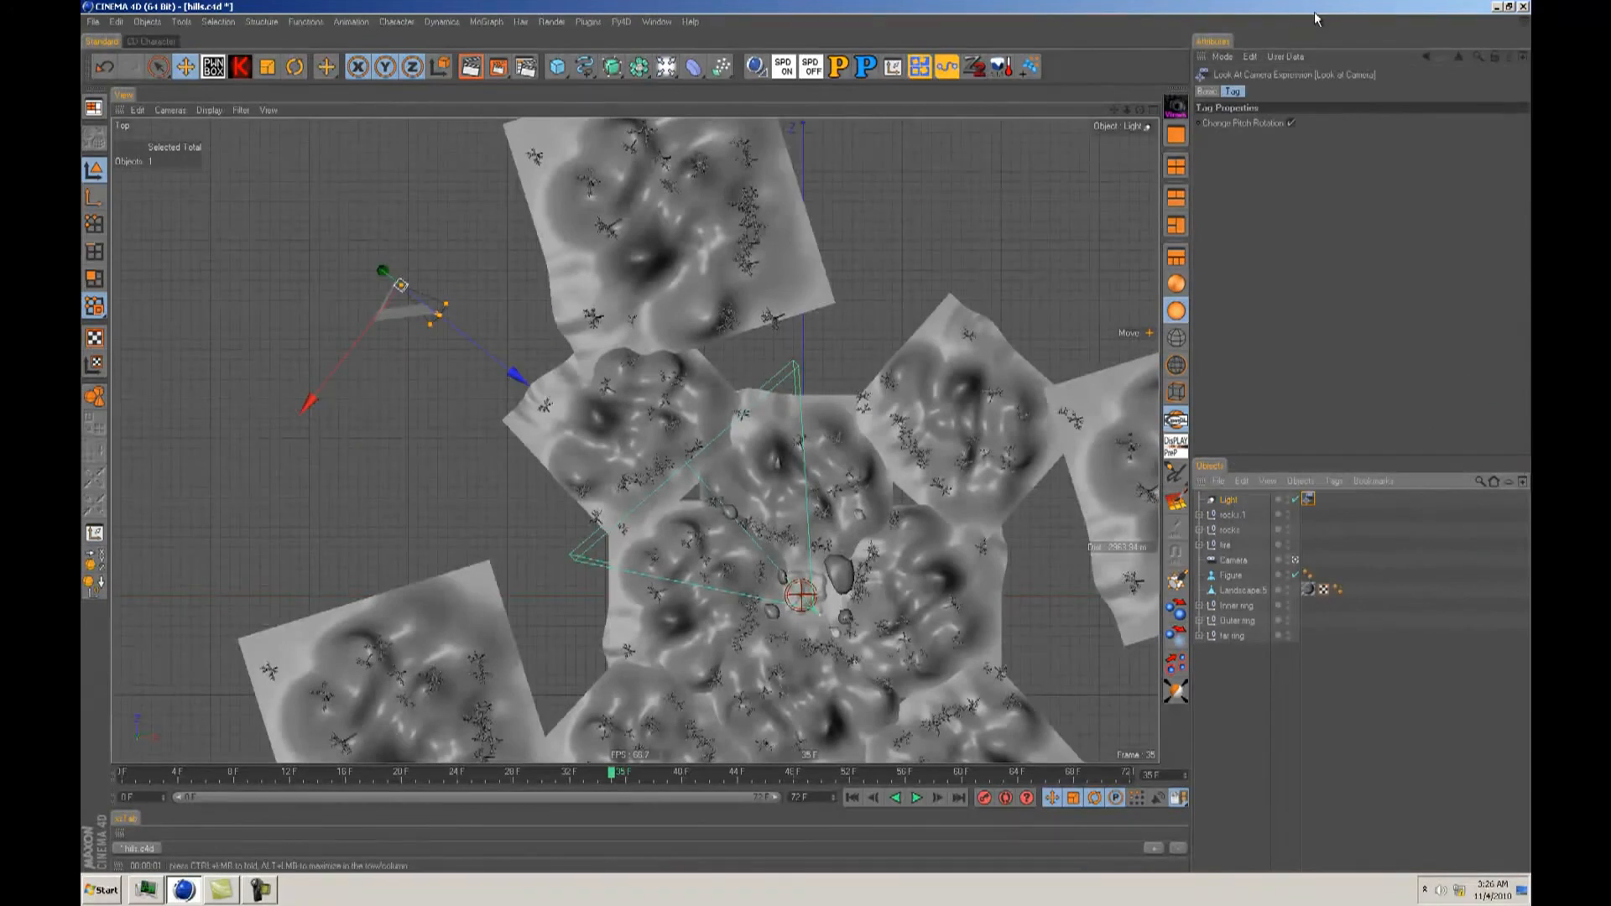
Step: Extend the spot light's outer visibility distance past the campfire and widen its outer angle to about 79°
click(1229, 500)
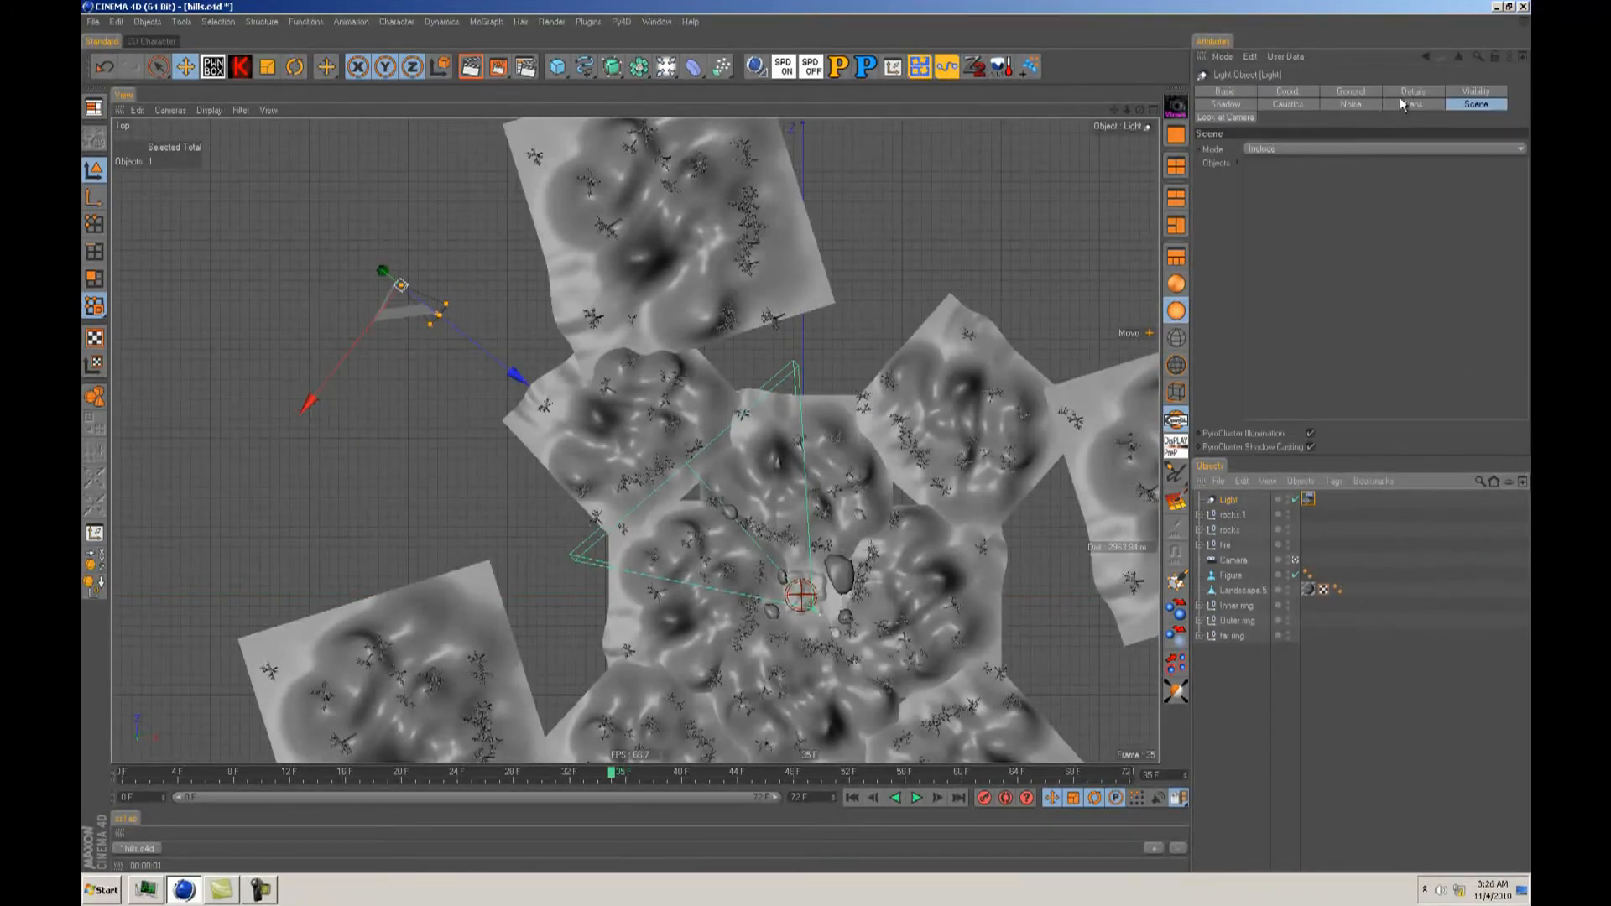
click(1475, 94)
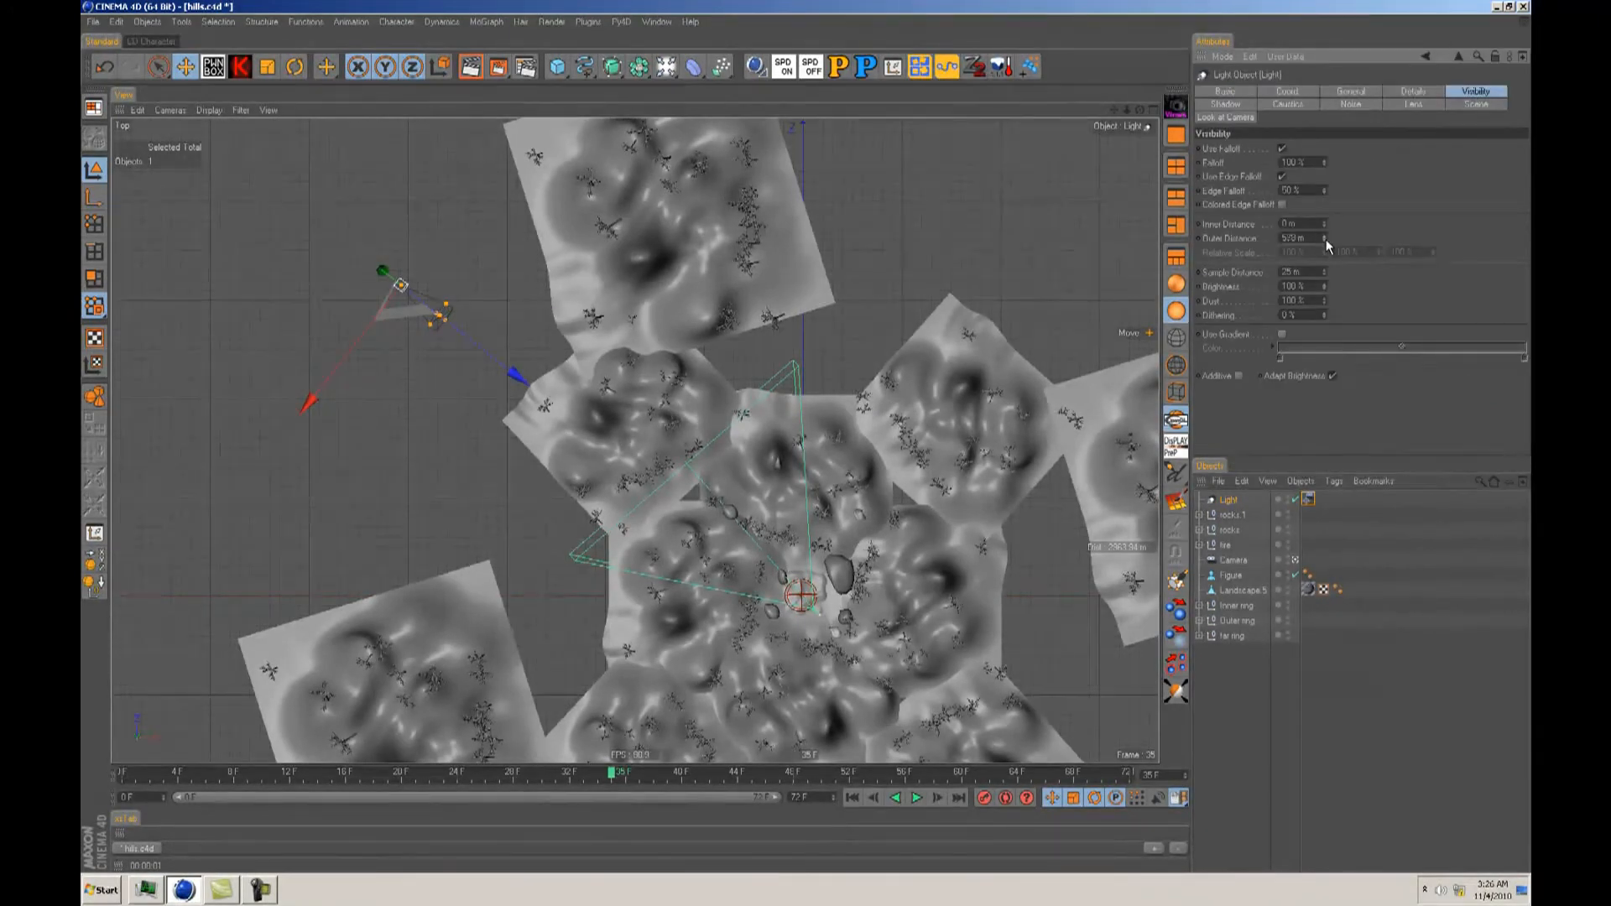
drag(479, 346, 856, 644)
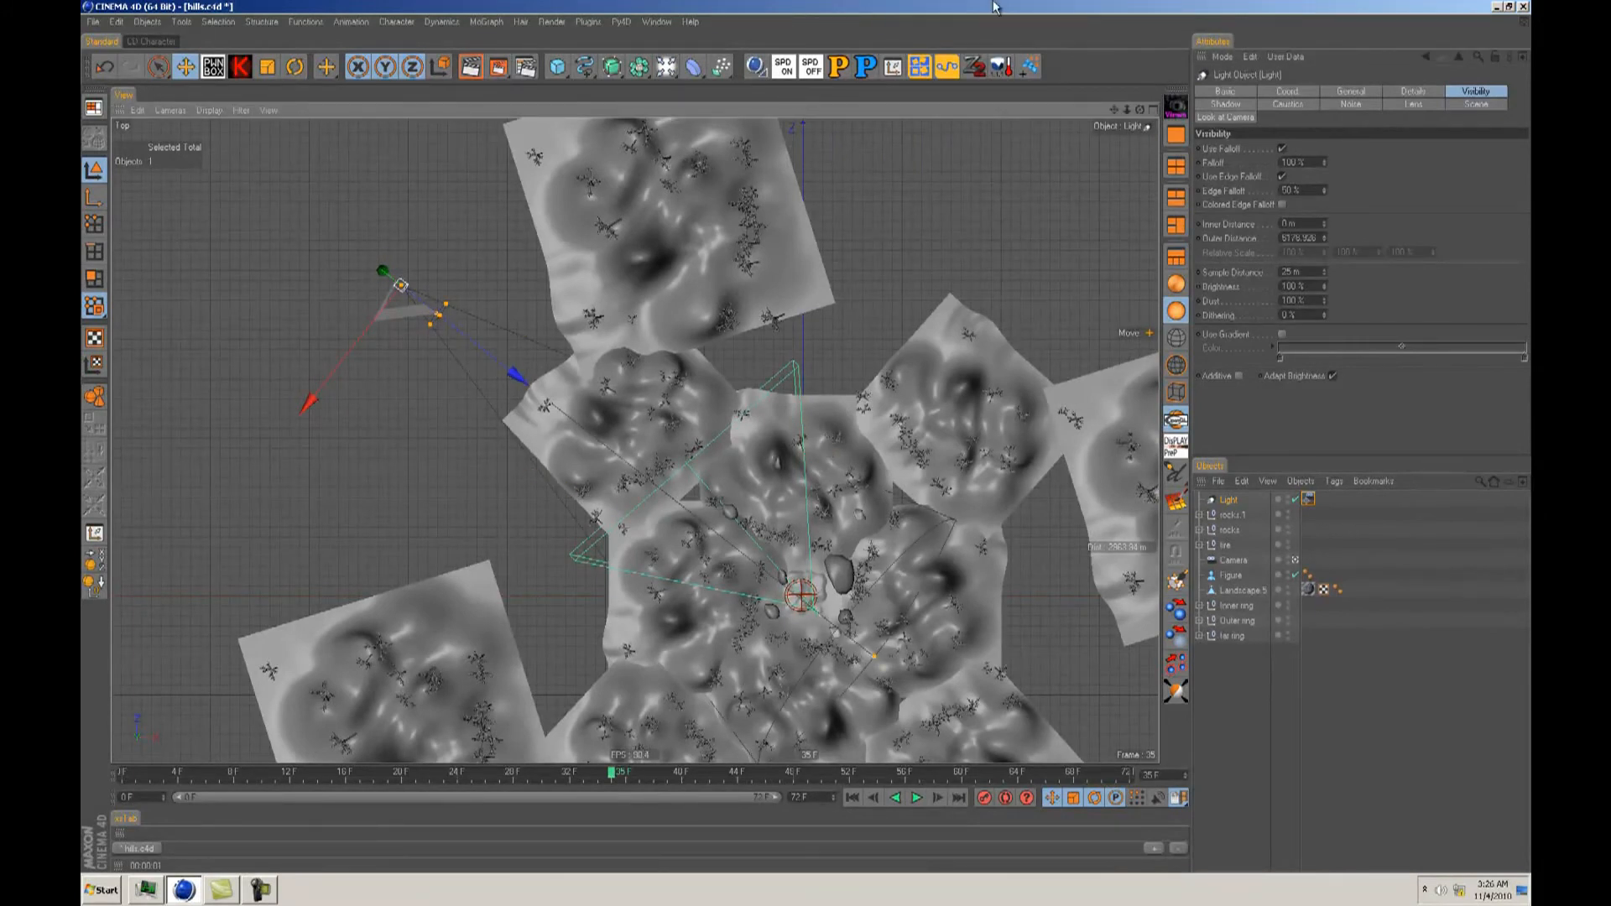
click(1410, 92)
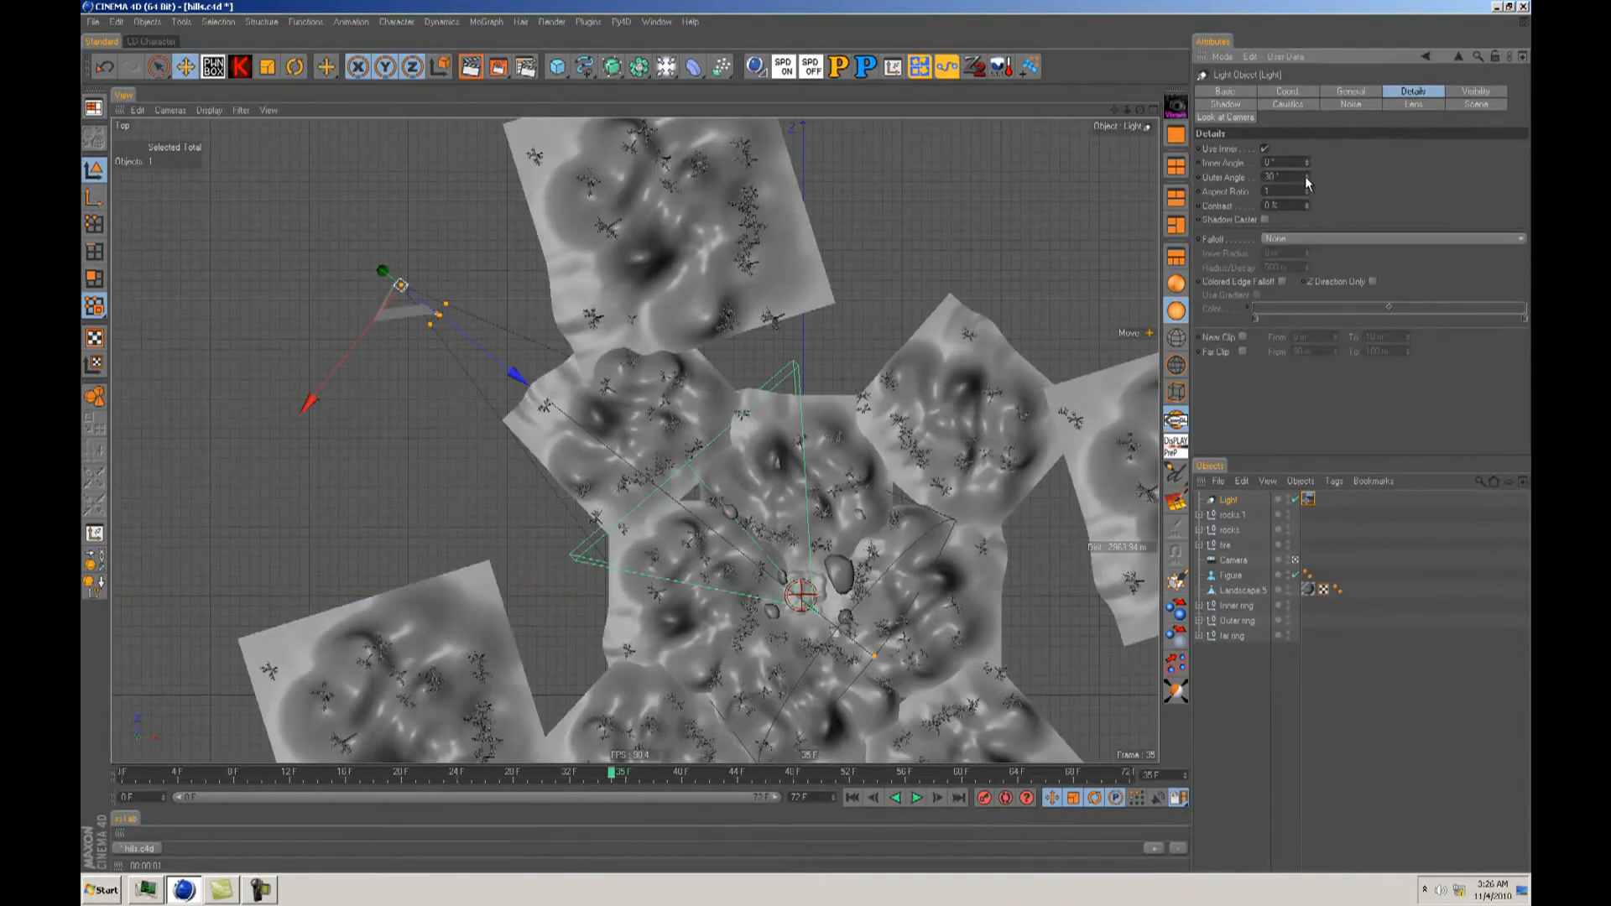
drag(1306, 172, 1306, 174)
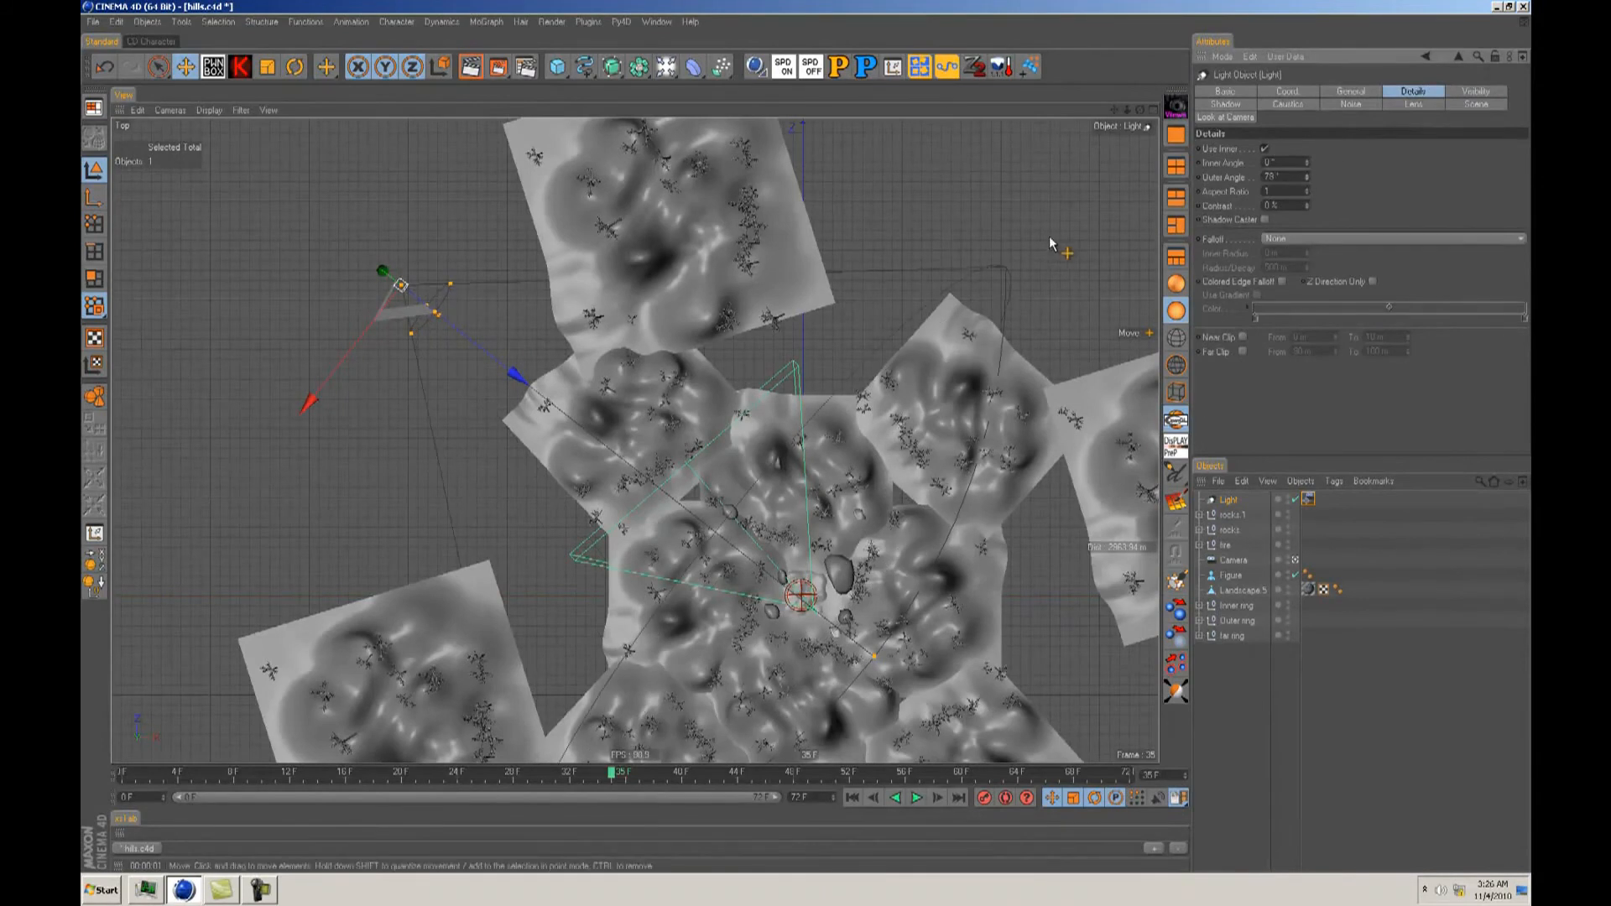
Step: Return to the camera perspective and render a preview of the new light, keeping the light selected
key(F1)
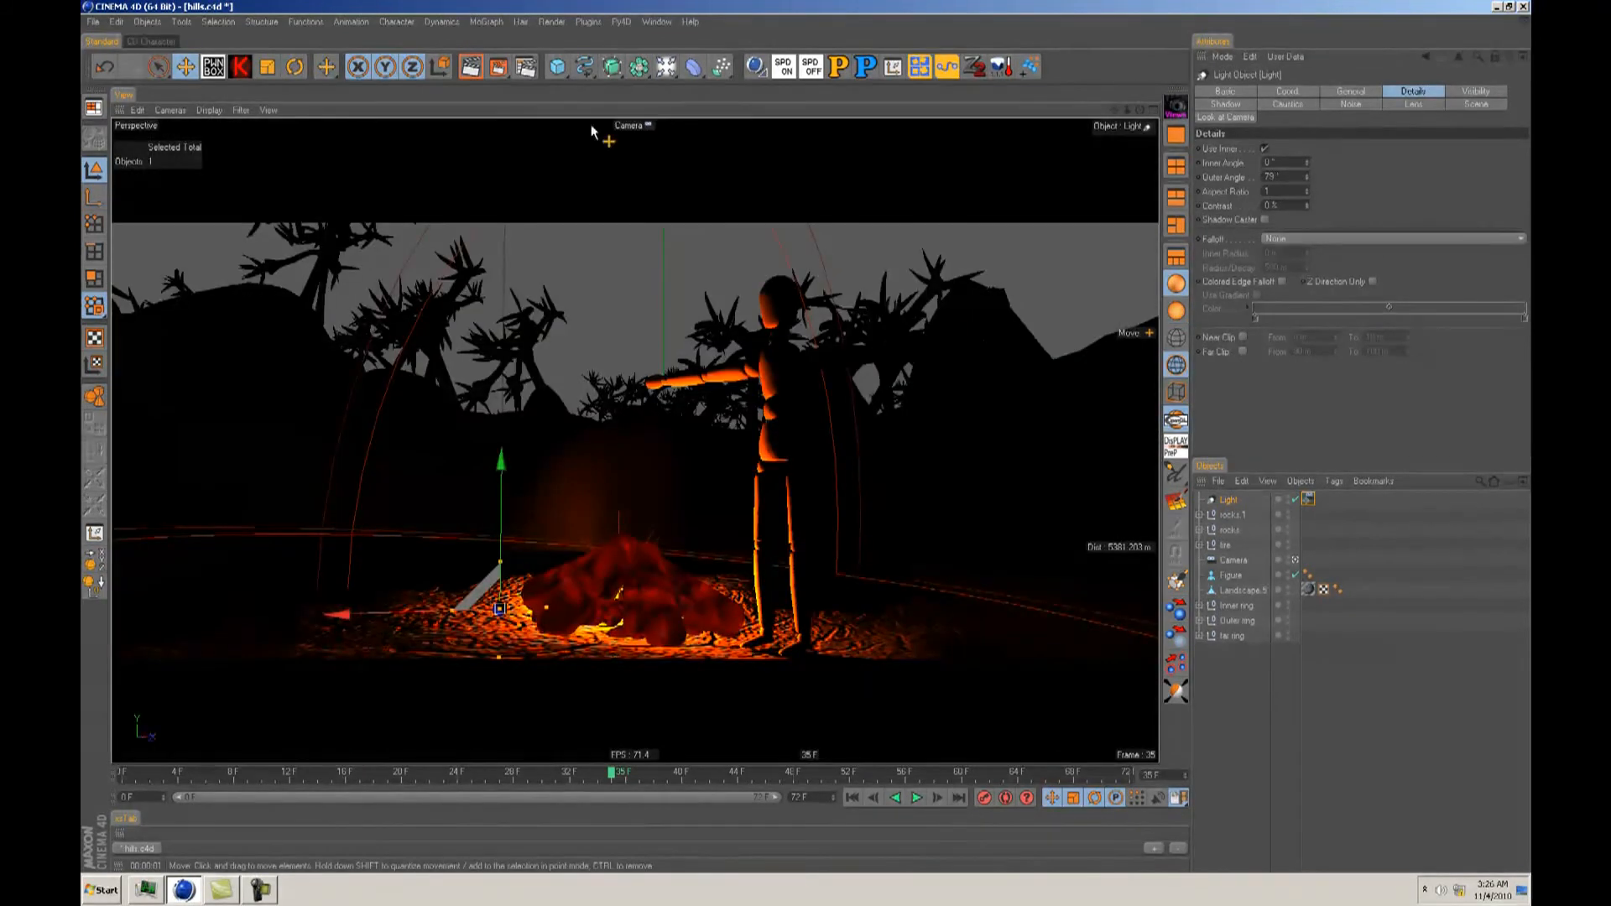
click(472, 67)
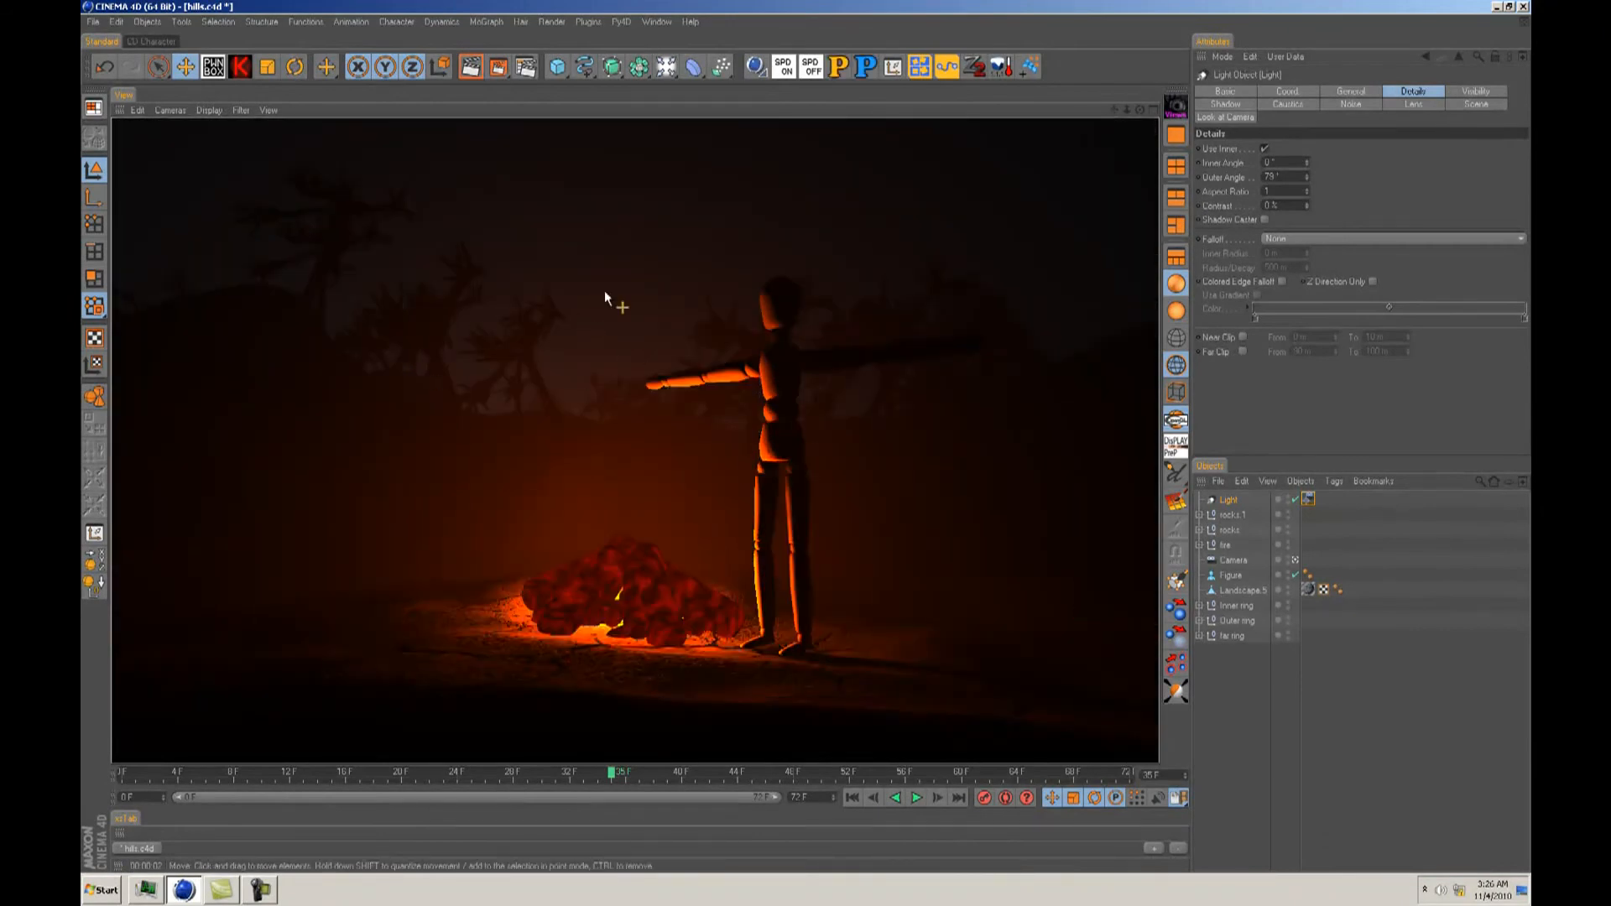
click(1226, 500)
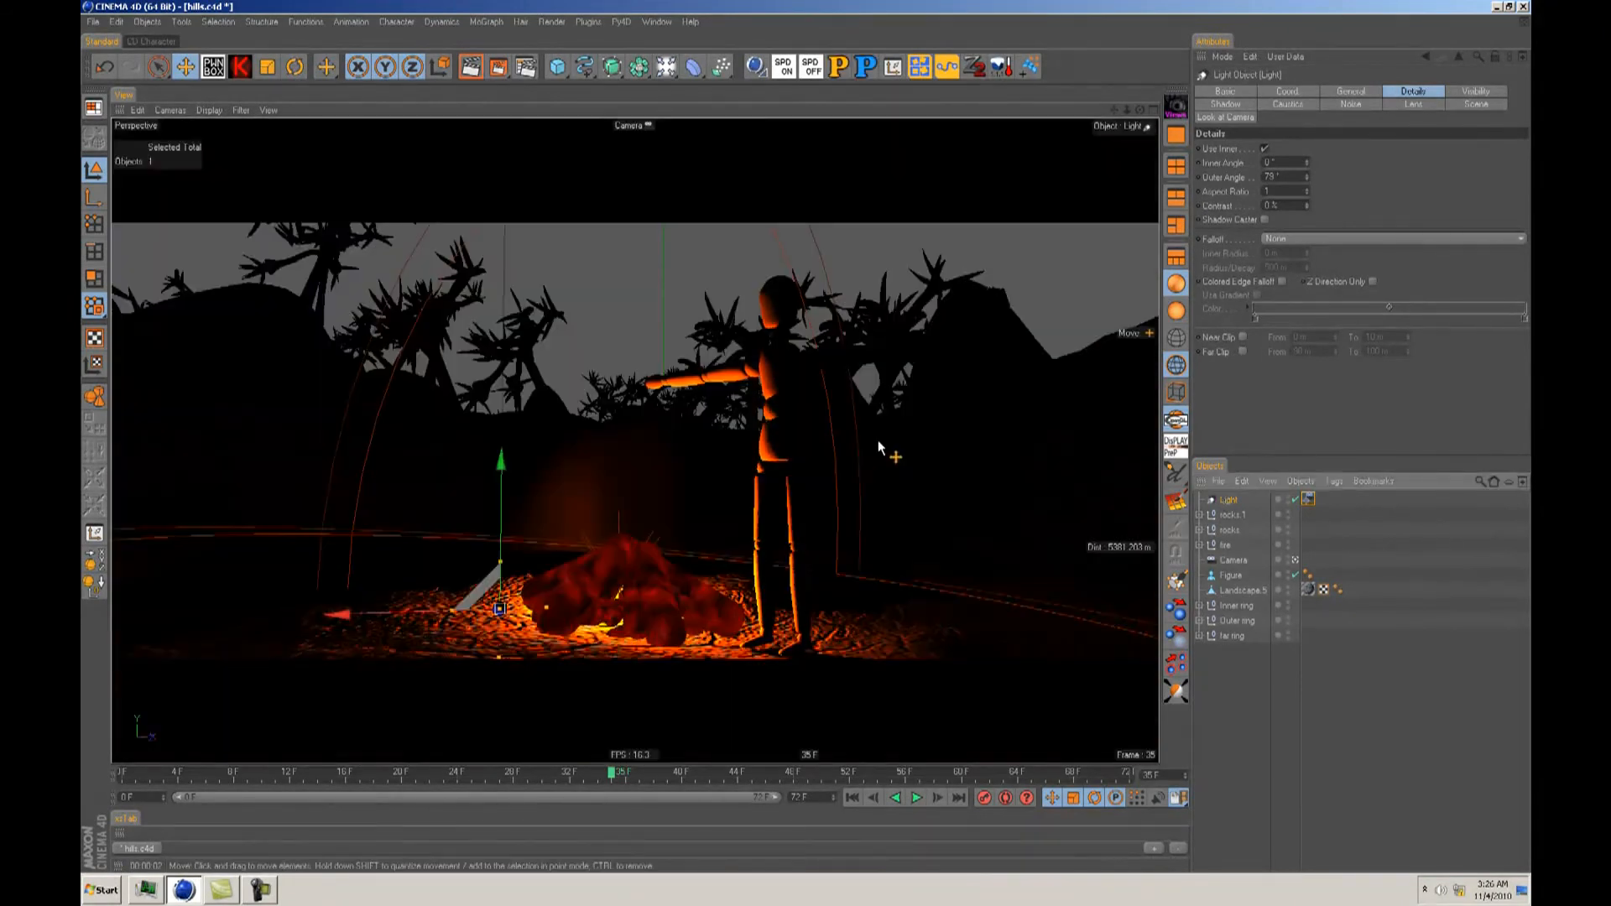
Step: Raise the spot light well above its ground-level position, then shift it slightly back down for the backlight
drag(501, 461, 503, 254)
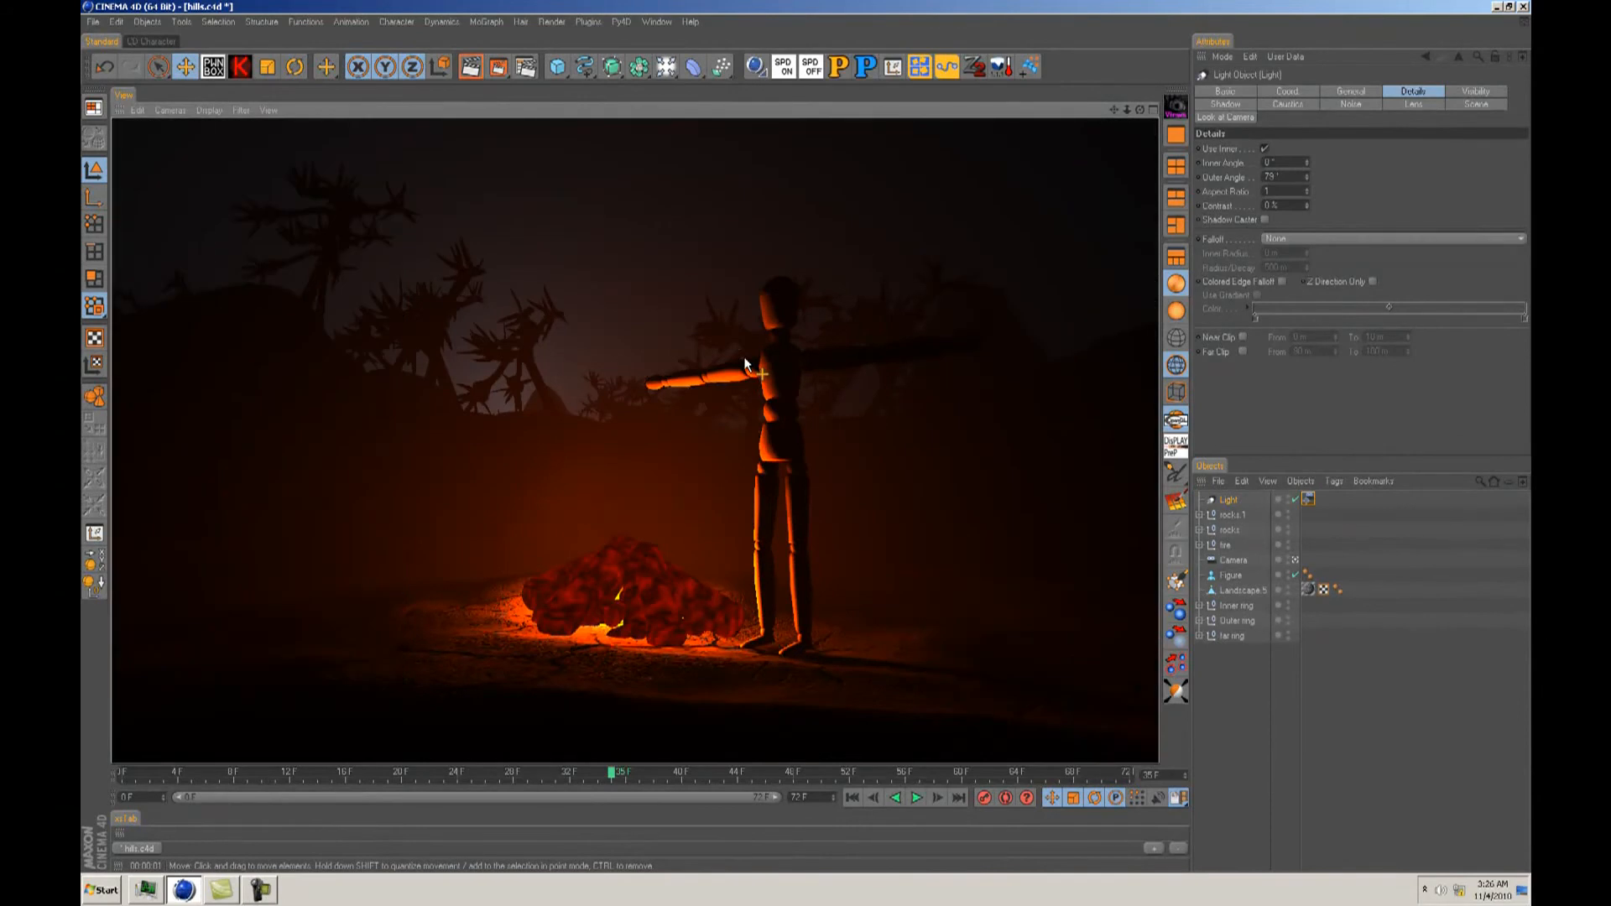
click(1221, 503)
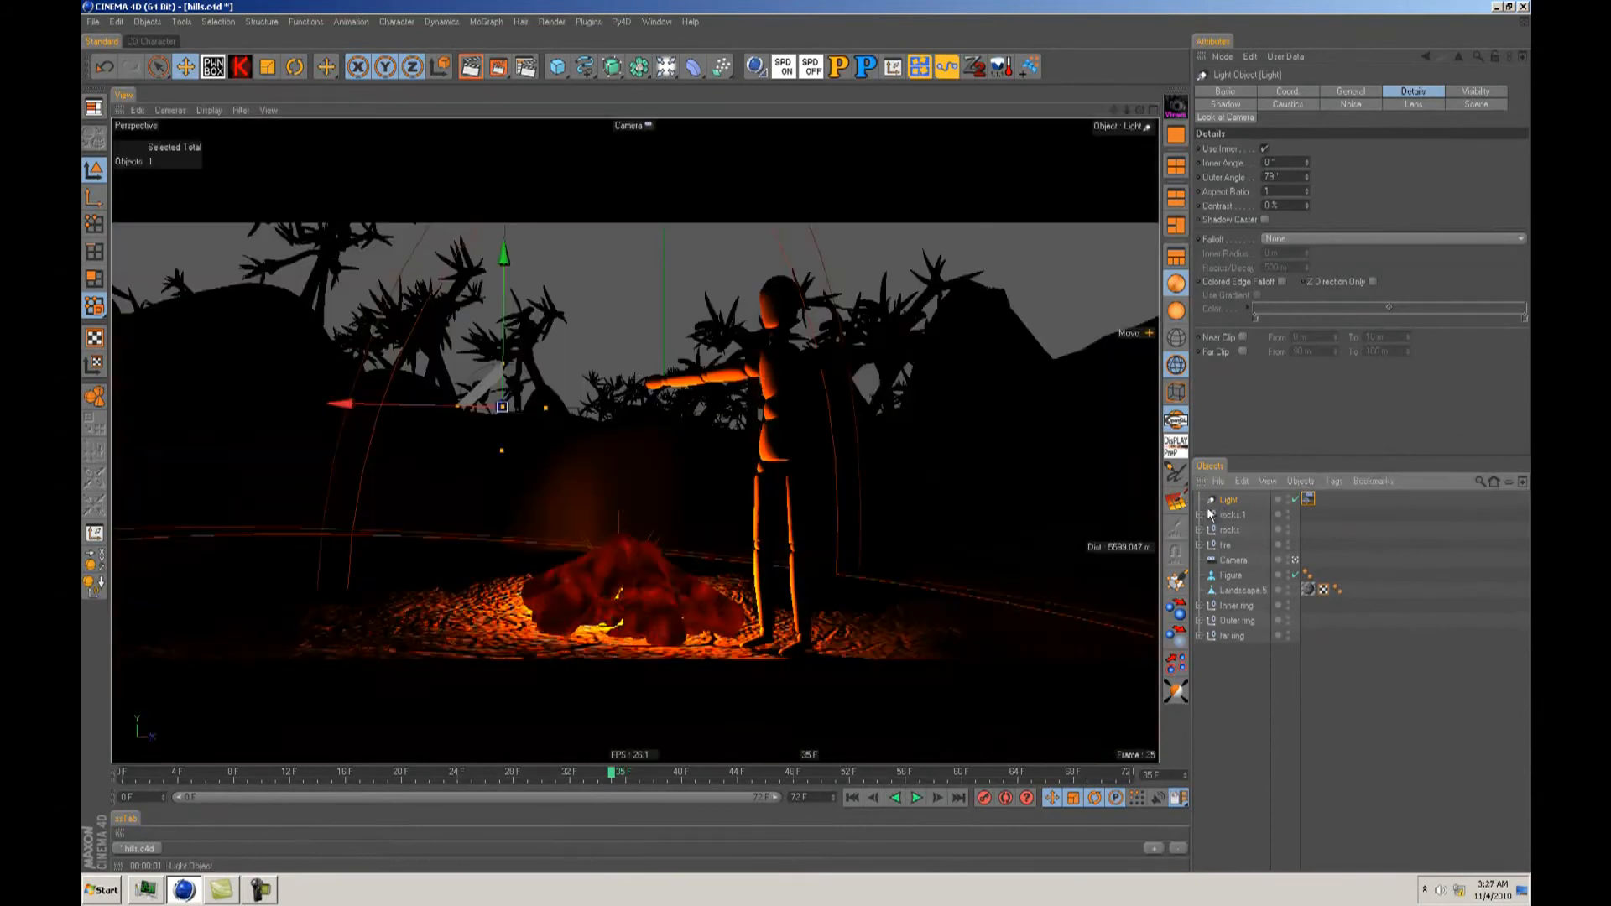
drag(808, 437, 818, 449)
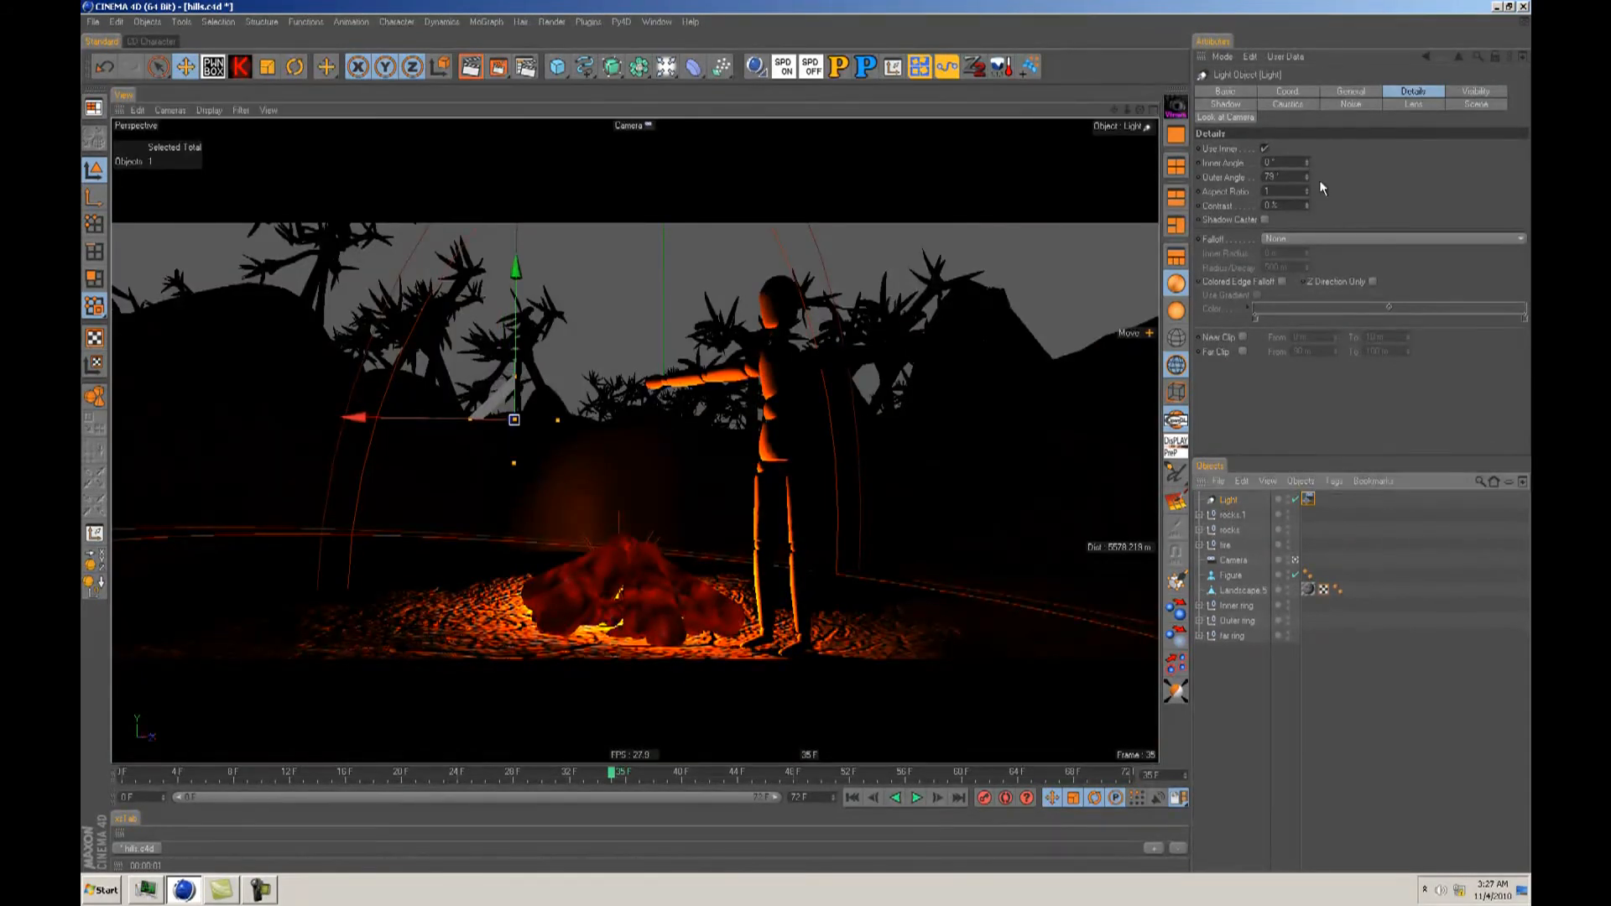
Step: Set the spot light's colour to a slightly brighter pale blue and render a preview of the scene
click(1339, 90)
click(1254, 165)
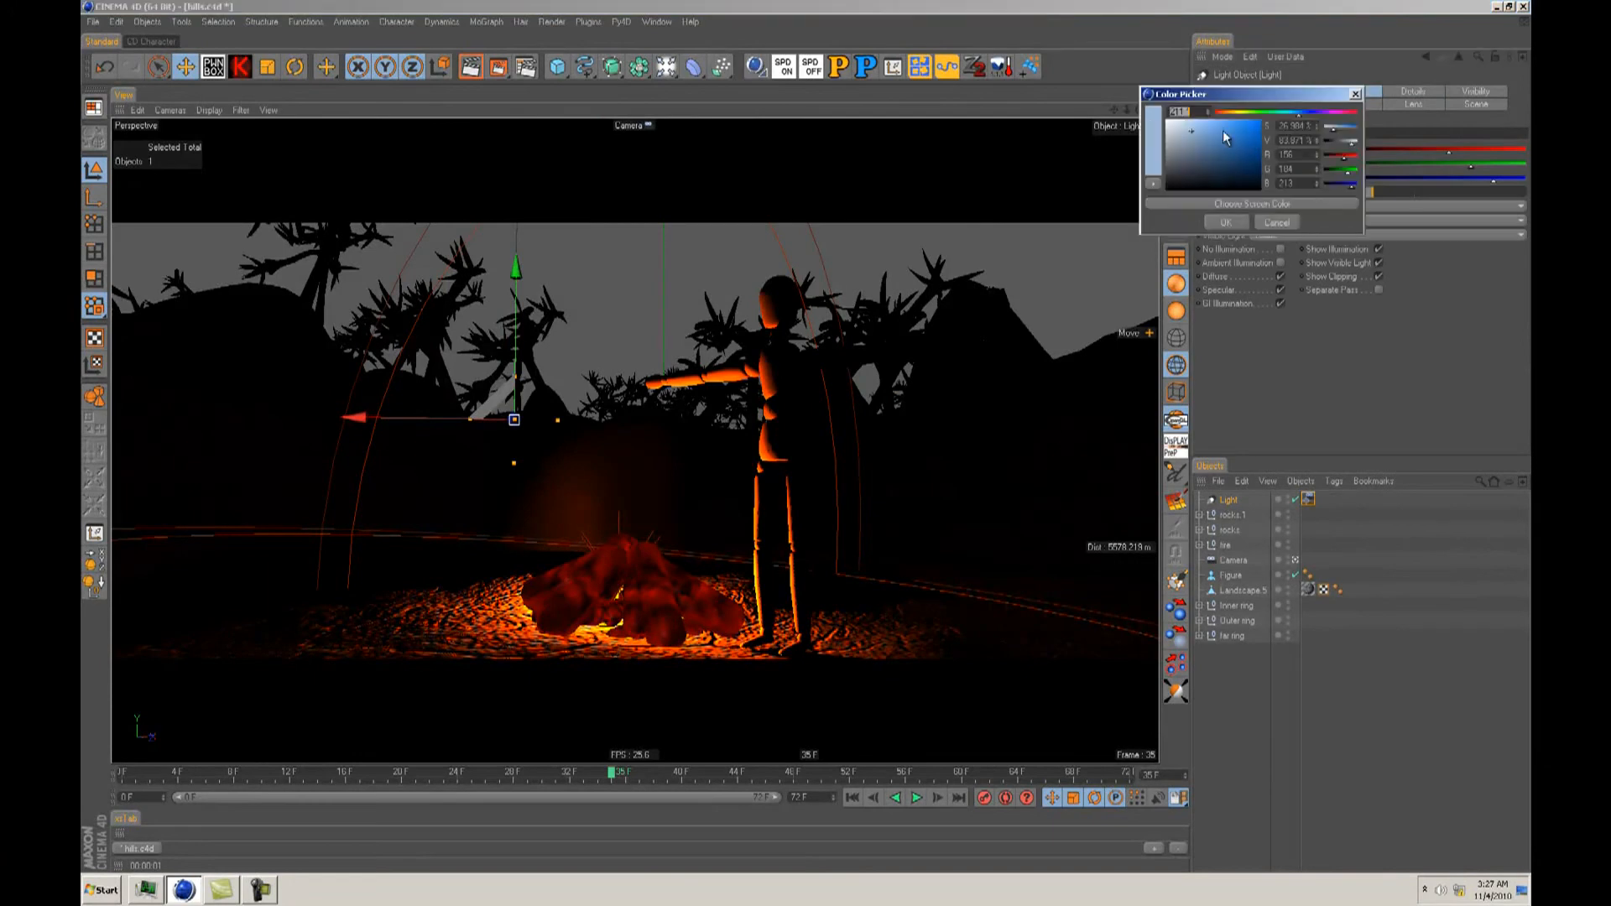
click(1225, 222)
click(466, 70)
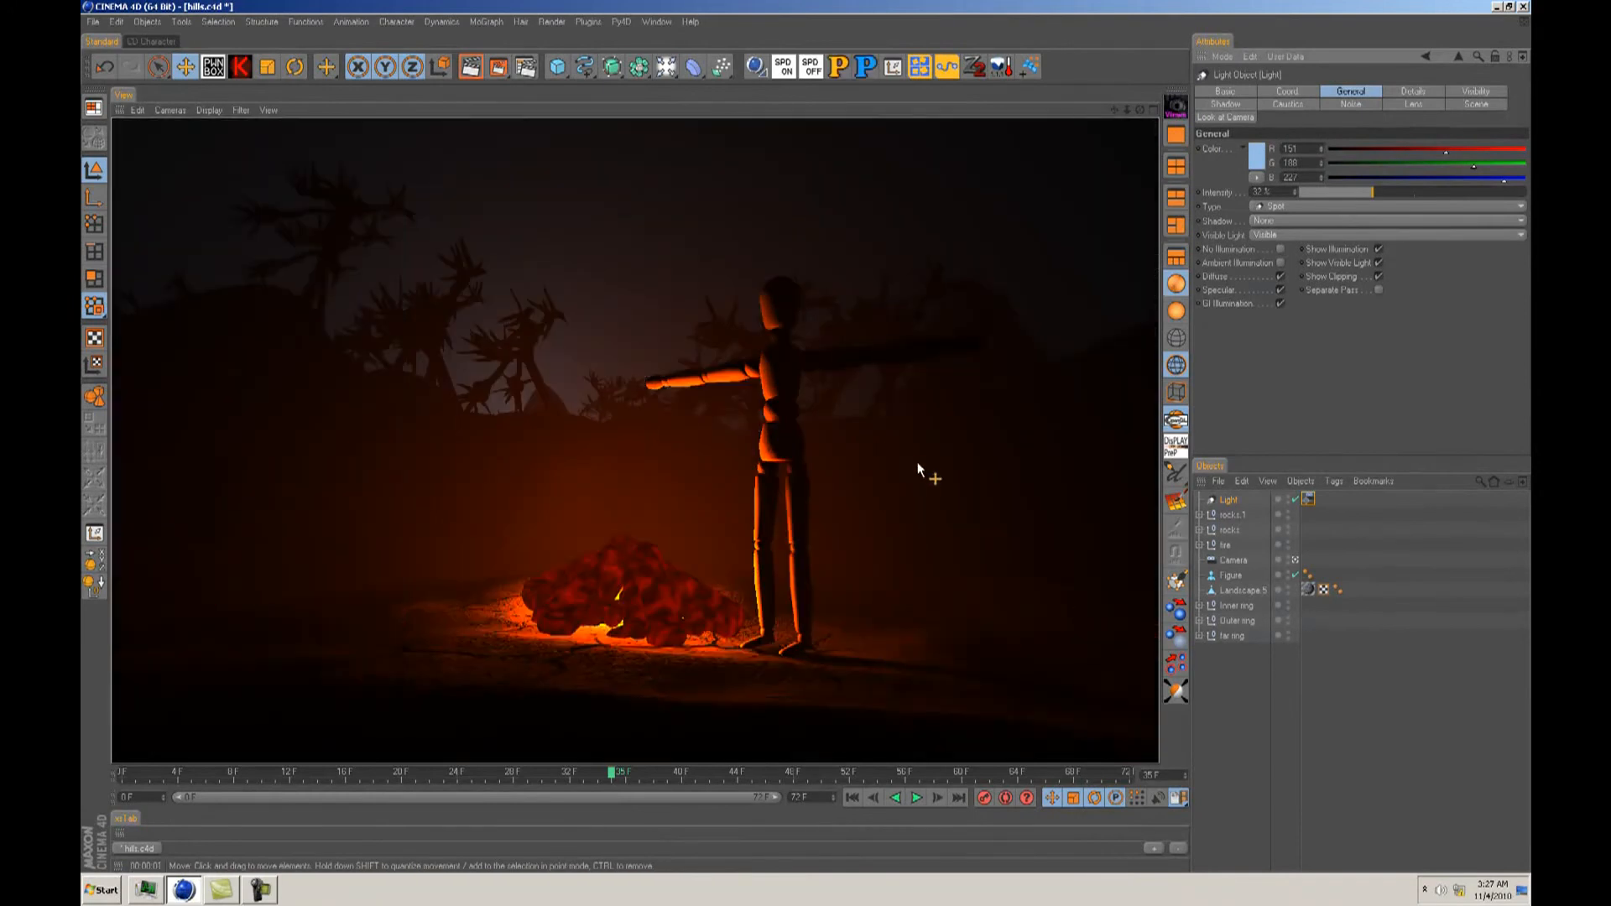
Step: With the spot light shown in the top view, look through its shadow, noise, detail and general settings
click(868, 416)
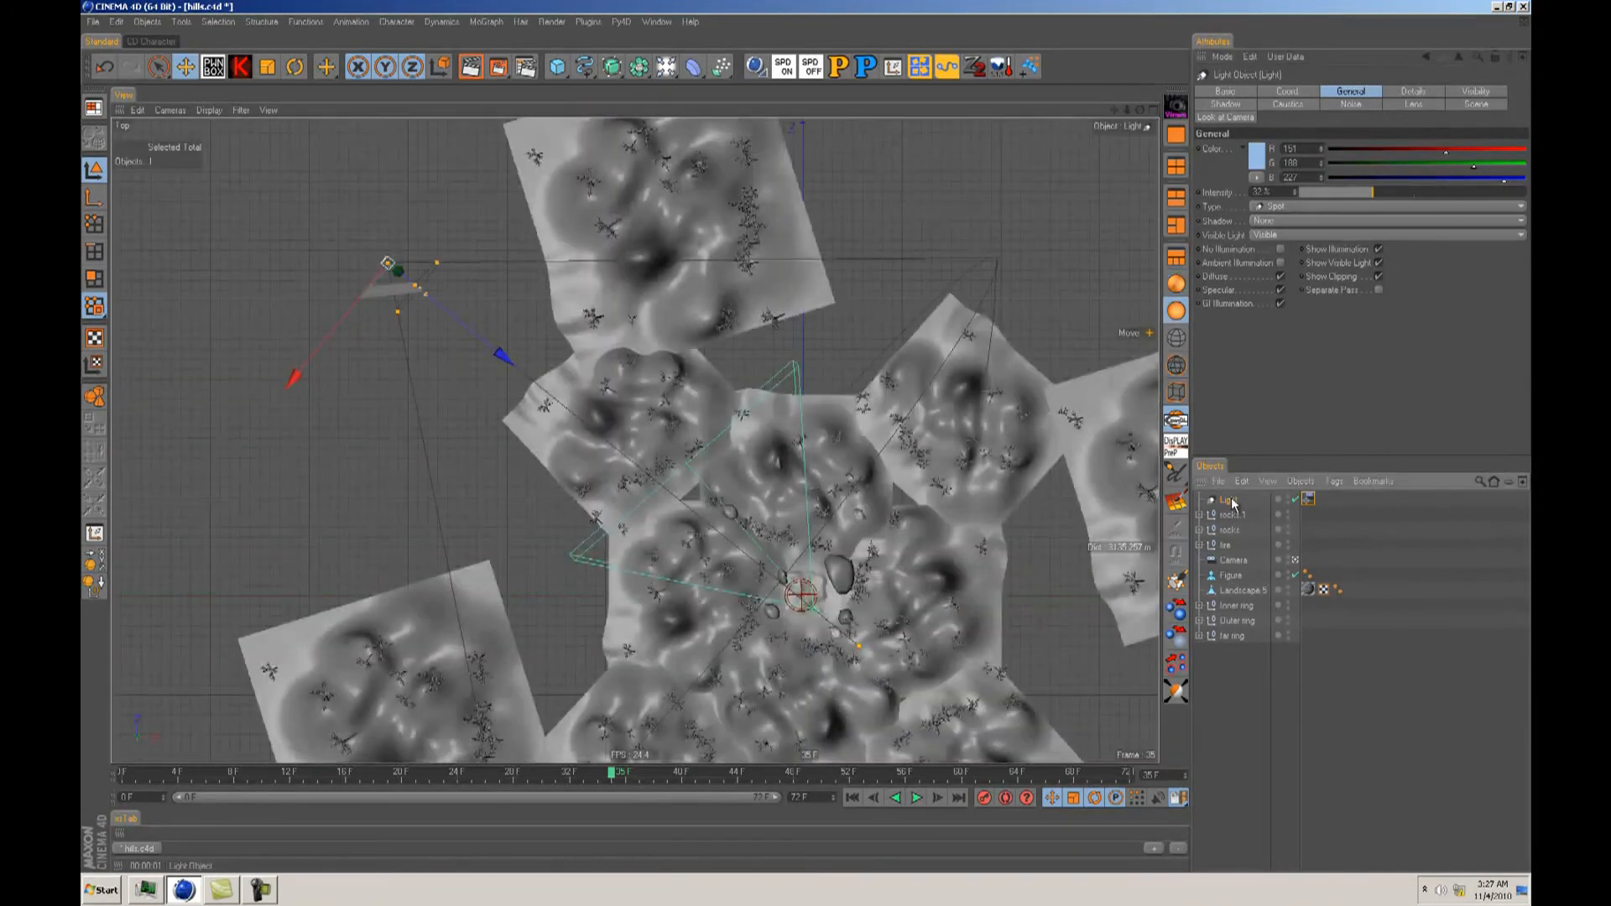
click(1472, 93)
click(1472, 100)
click(1411, 103)
click(1343, 103)
click(1300, 105)
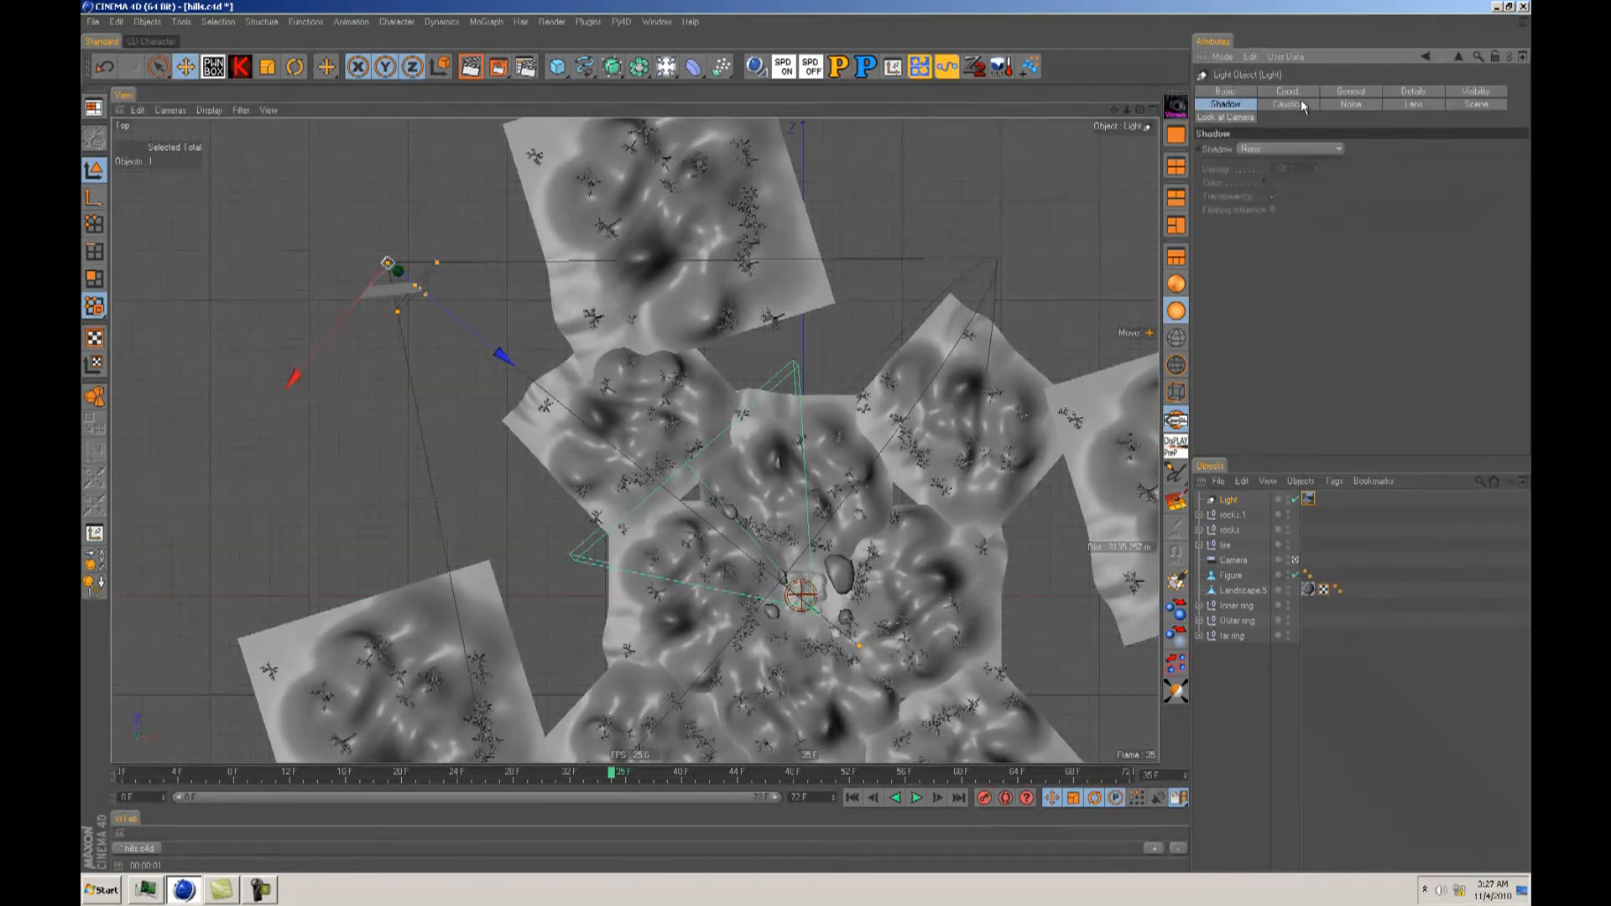
click(1348, 105)
click(1427, 92)
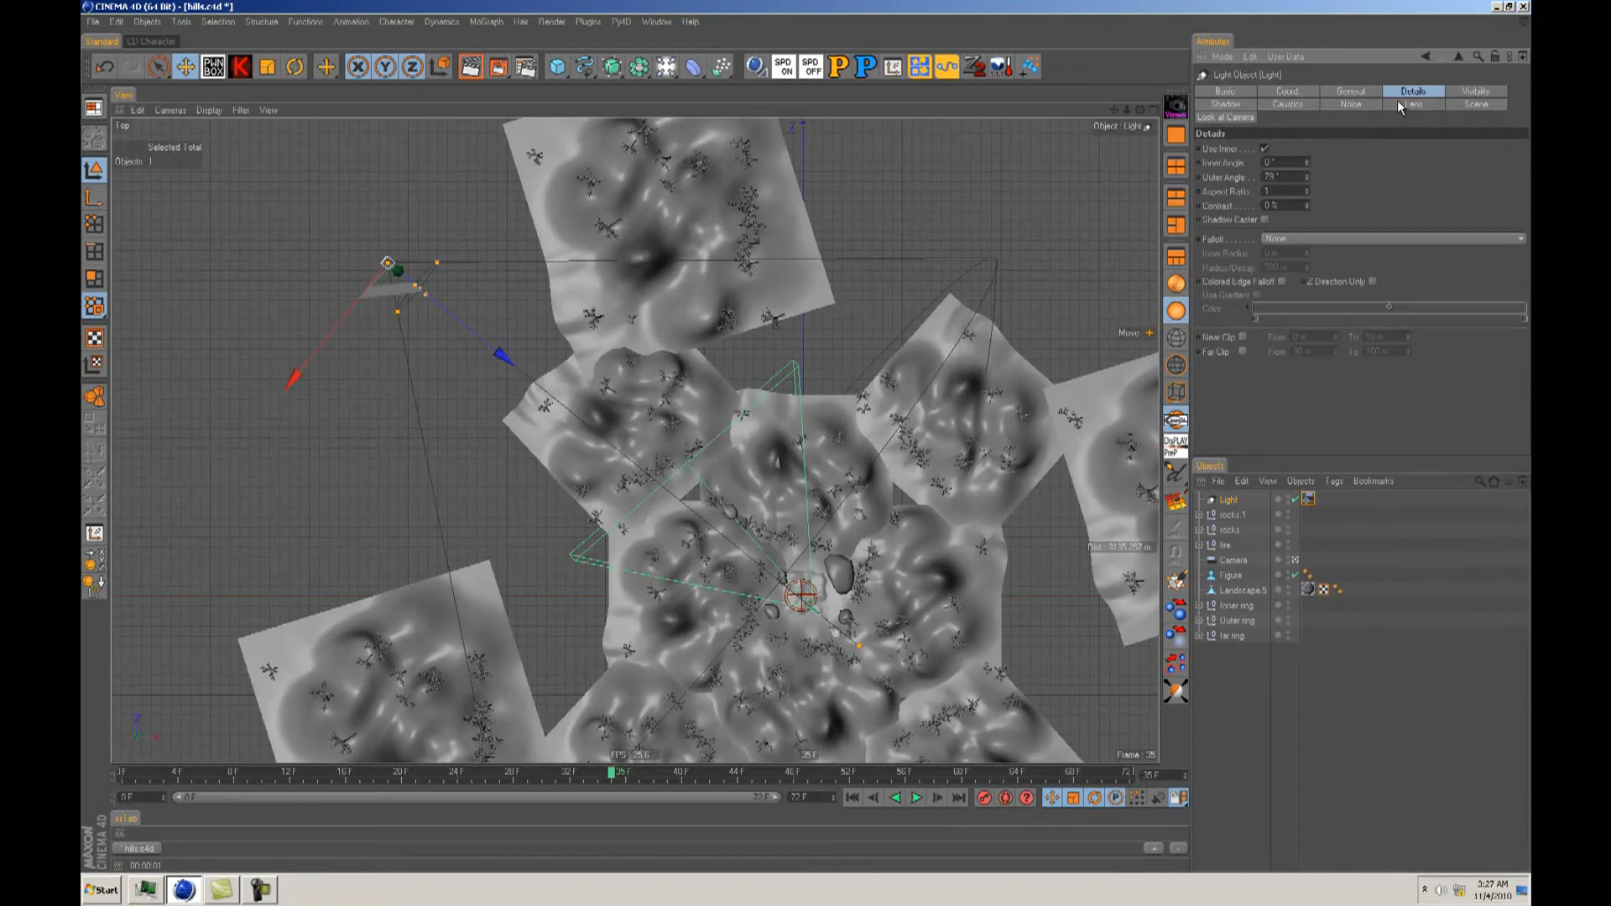
click(1365, 94)
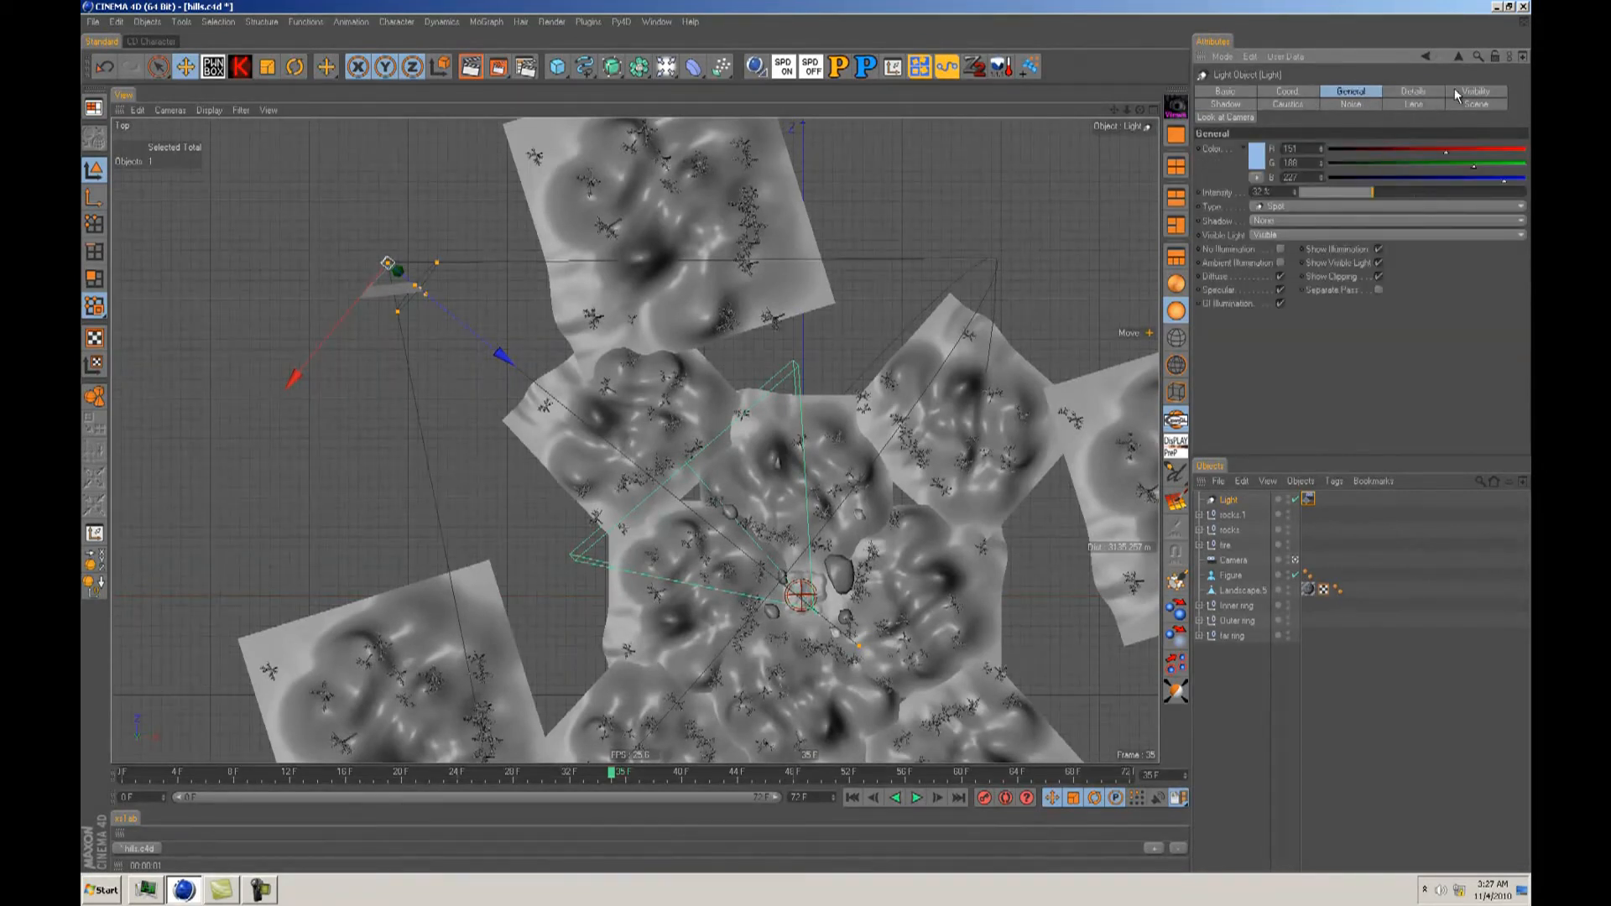
Step: Extend the spot light's outer visibility distance to about 9,994 m and render a preview from the camera
click(1476, 91)
drag(1326, 239, 1323, 238)
drag(1281, 178, 1323, 233)
key(F1)
click(471, 67)
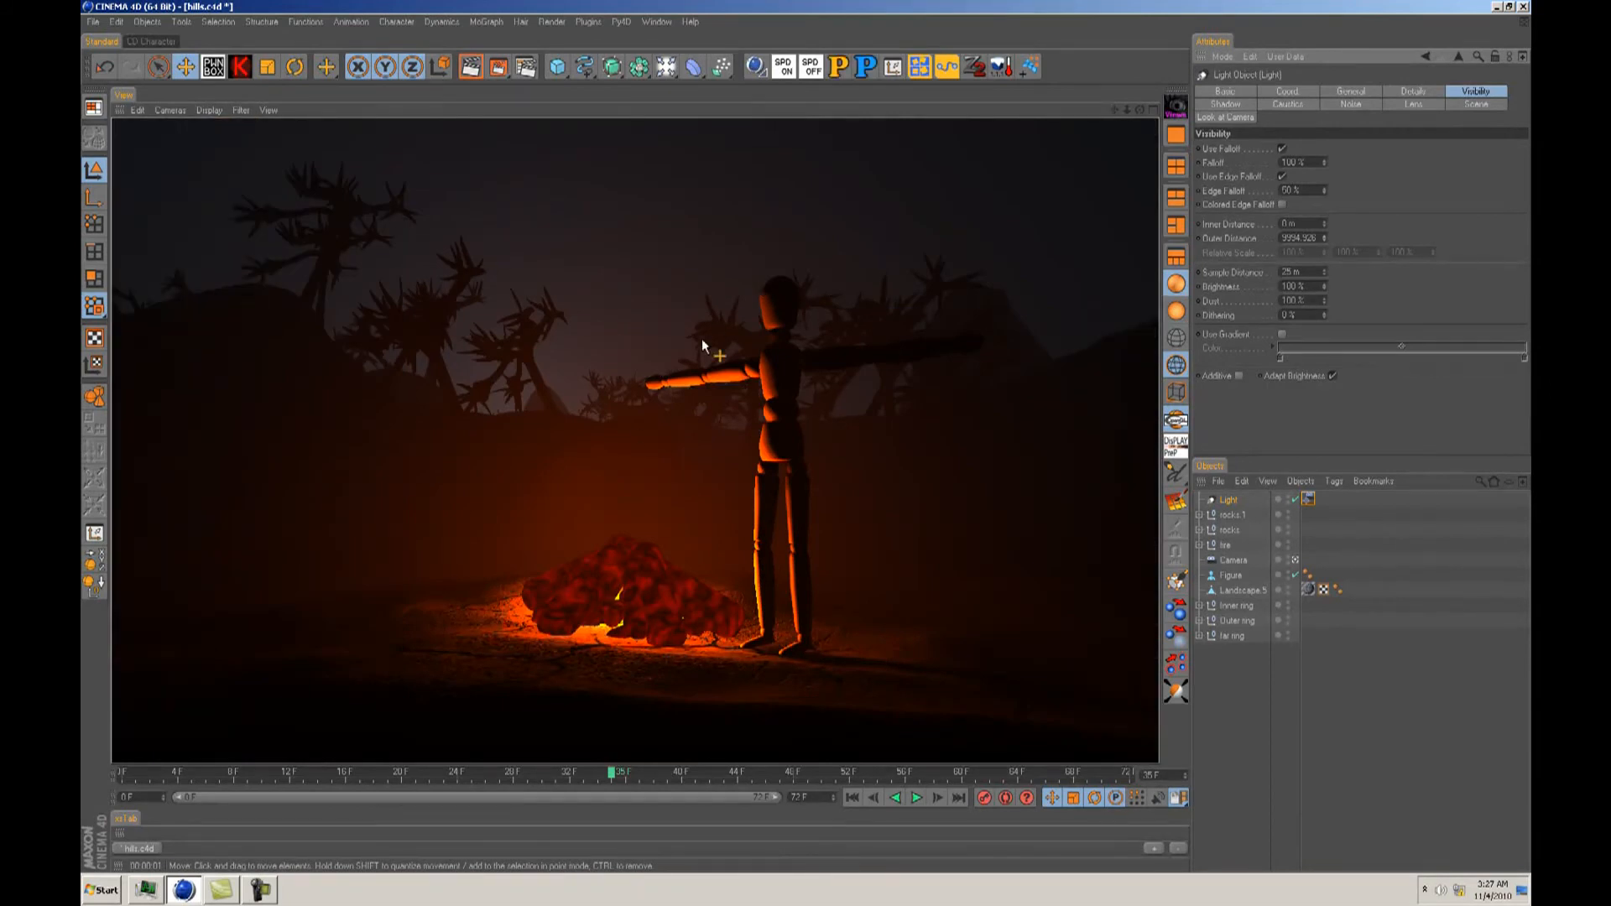
Step: In the top view, increase the spot light's outer visibility distance to about 20,500 m so it reaches well beyond the whole landscape
key(F2)
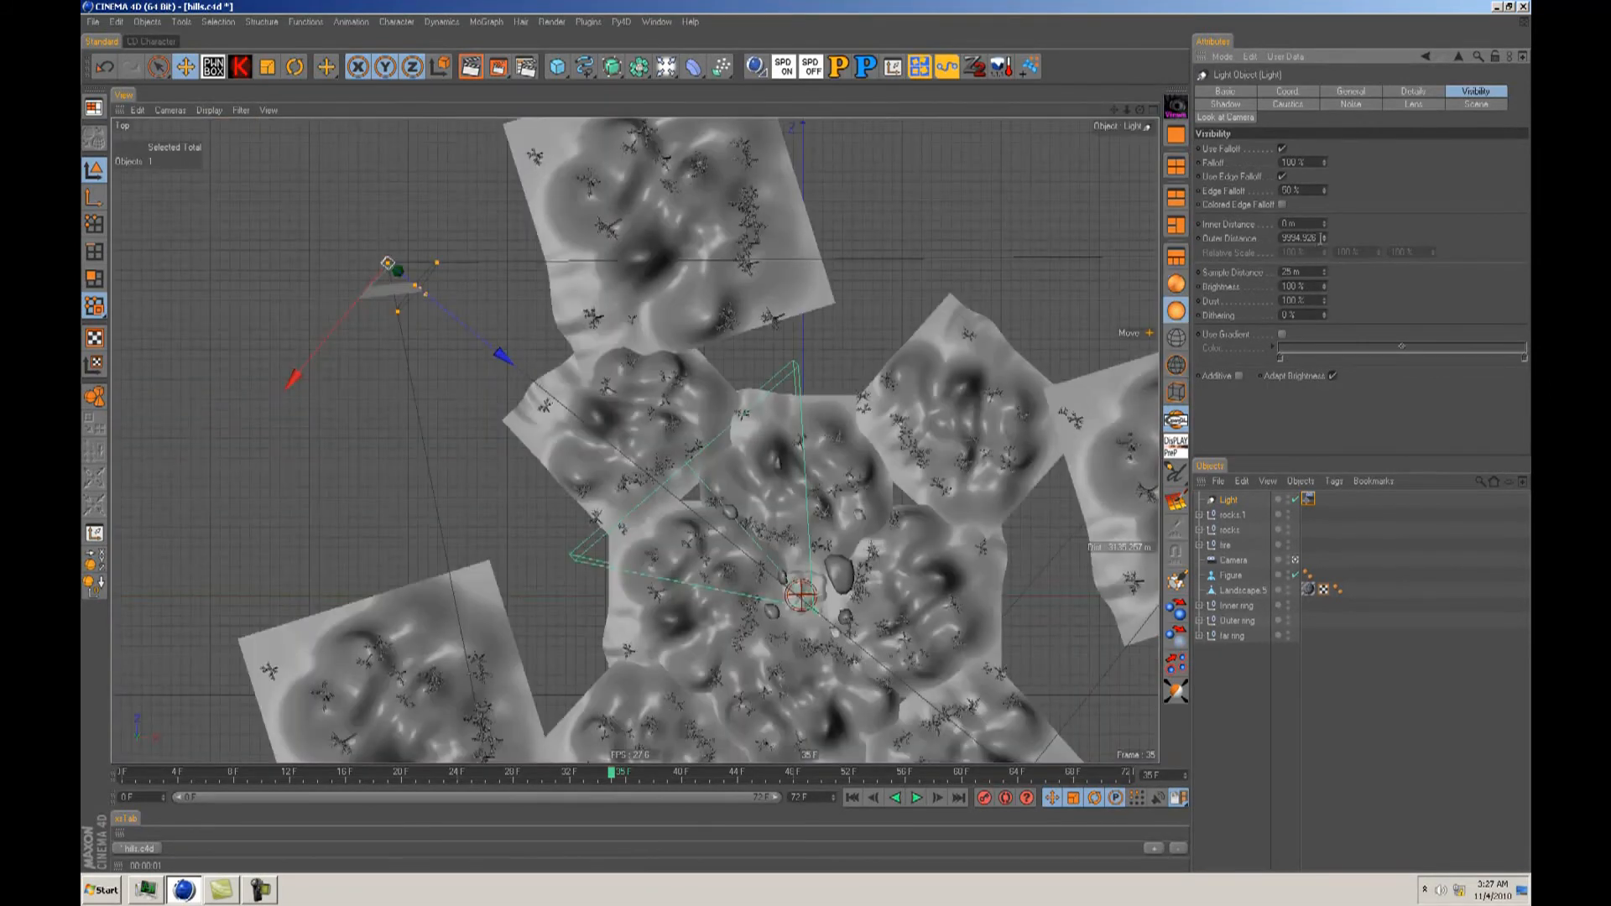
drag(1323, 226, 1324, 238)
scroll(938, 413, down, 5)
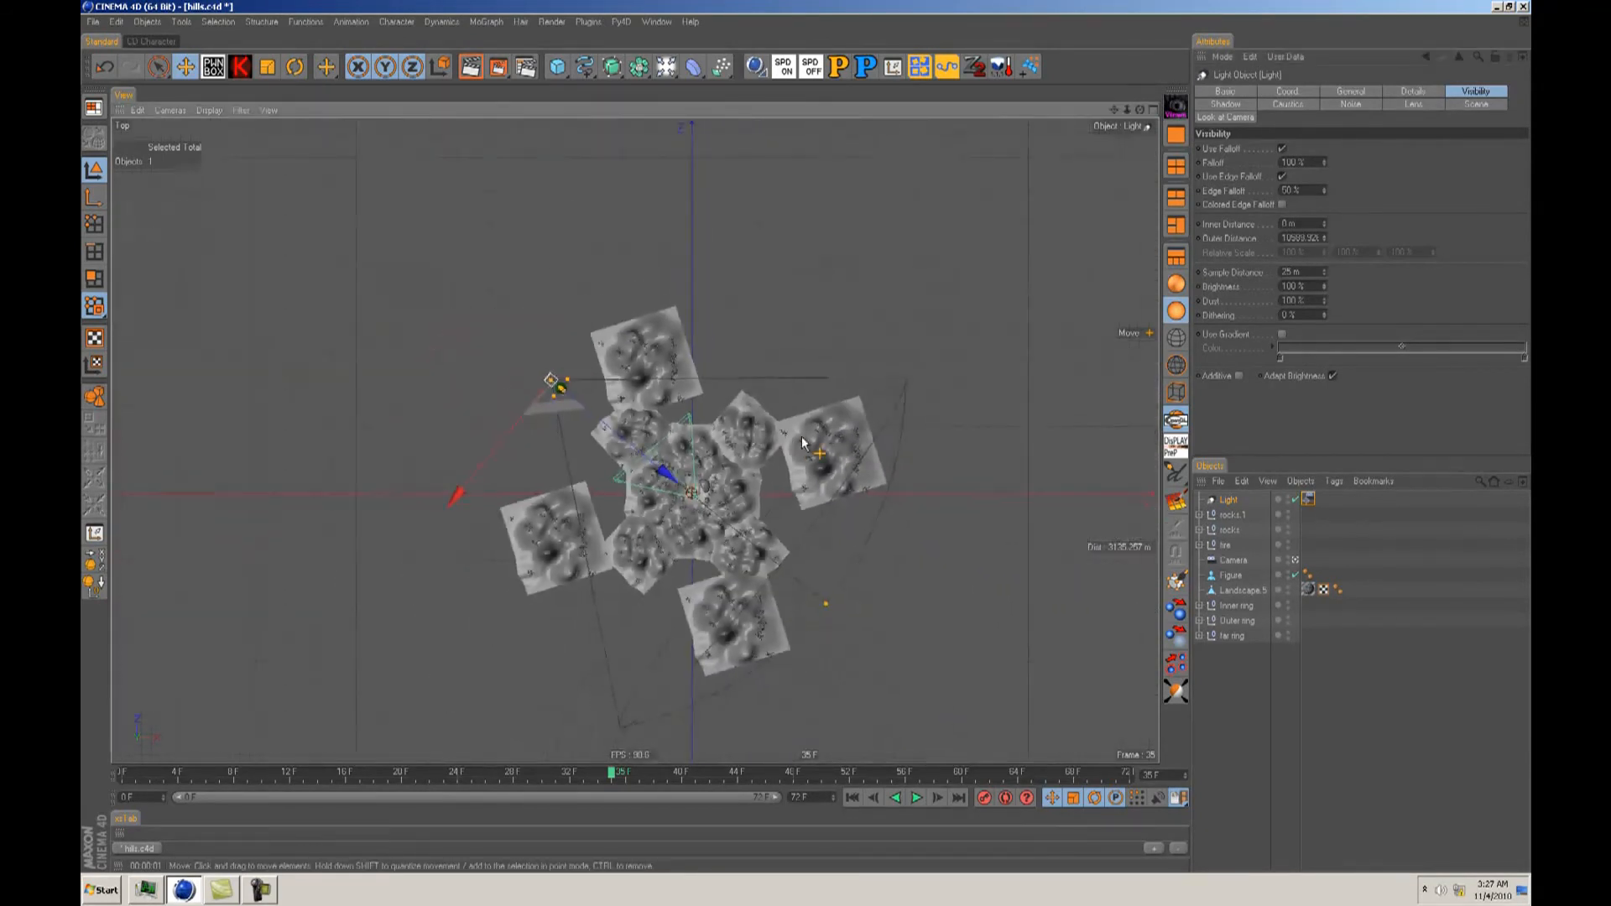
click(1285, 239)
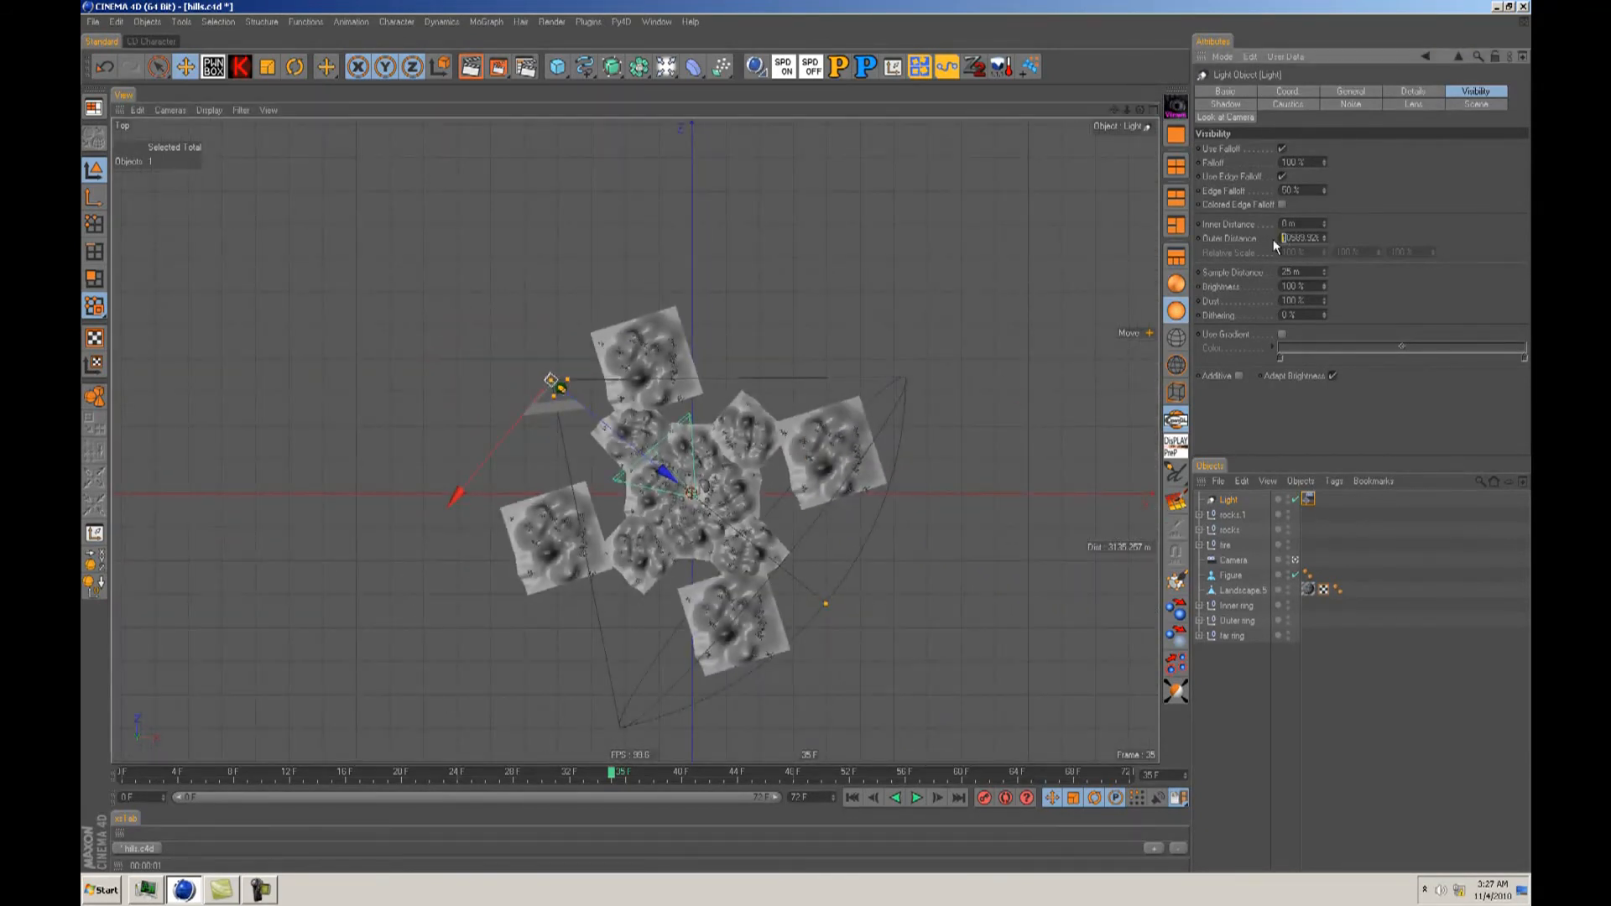
key(Return)
Step: Move the spot light much farther out from the landscape and render previews from the camera view
drag(808, 445, 611, 203)
key(F1)
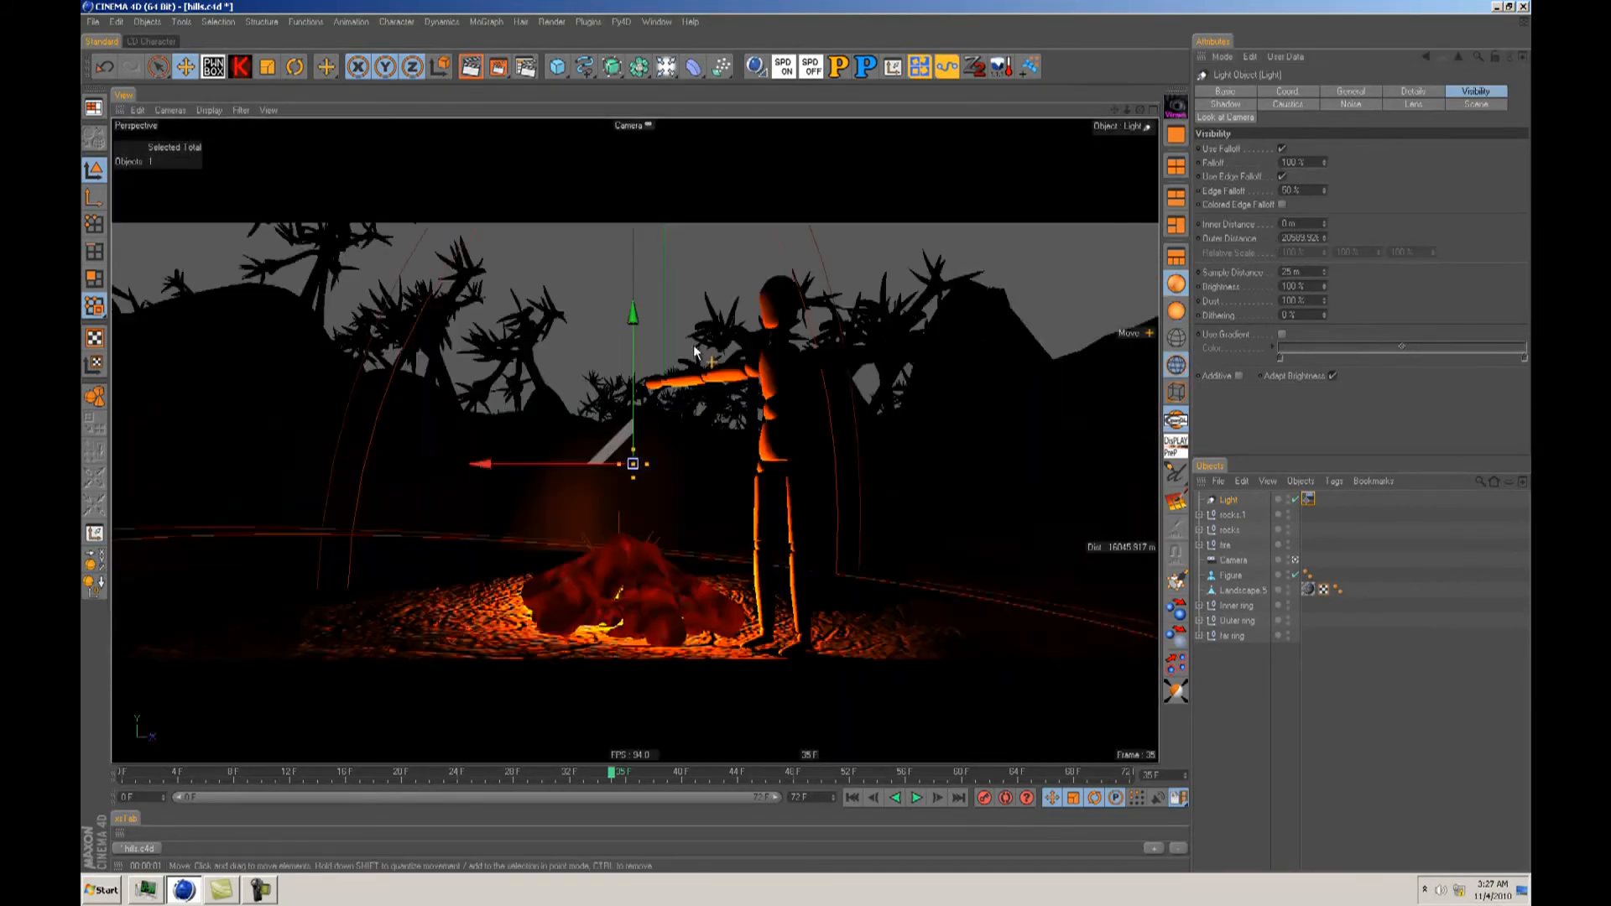
click(470, 66)
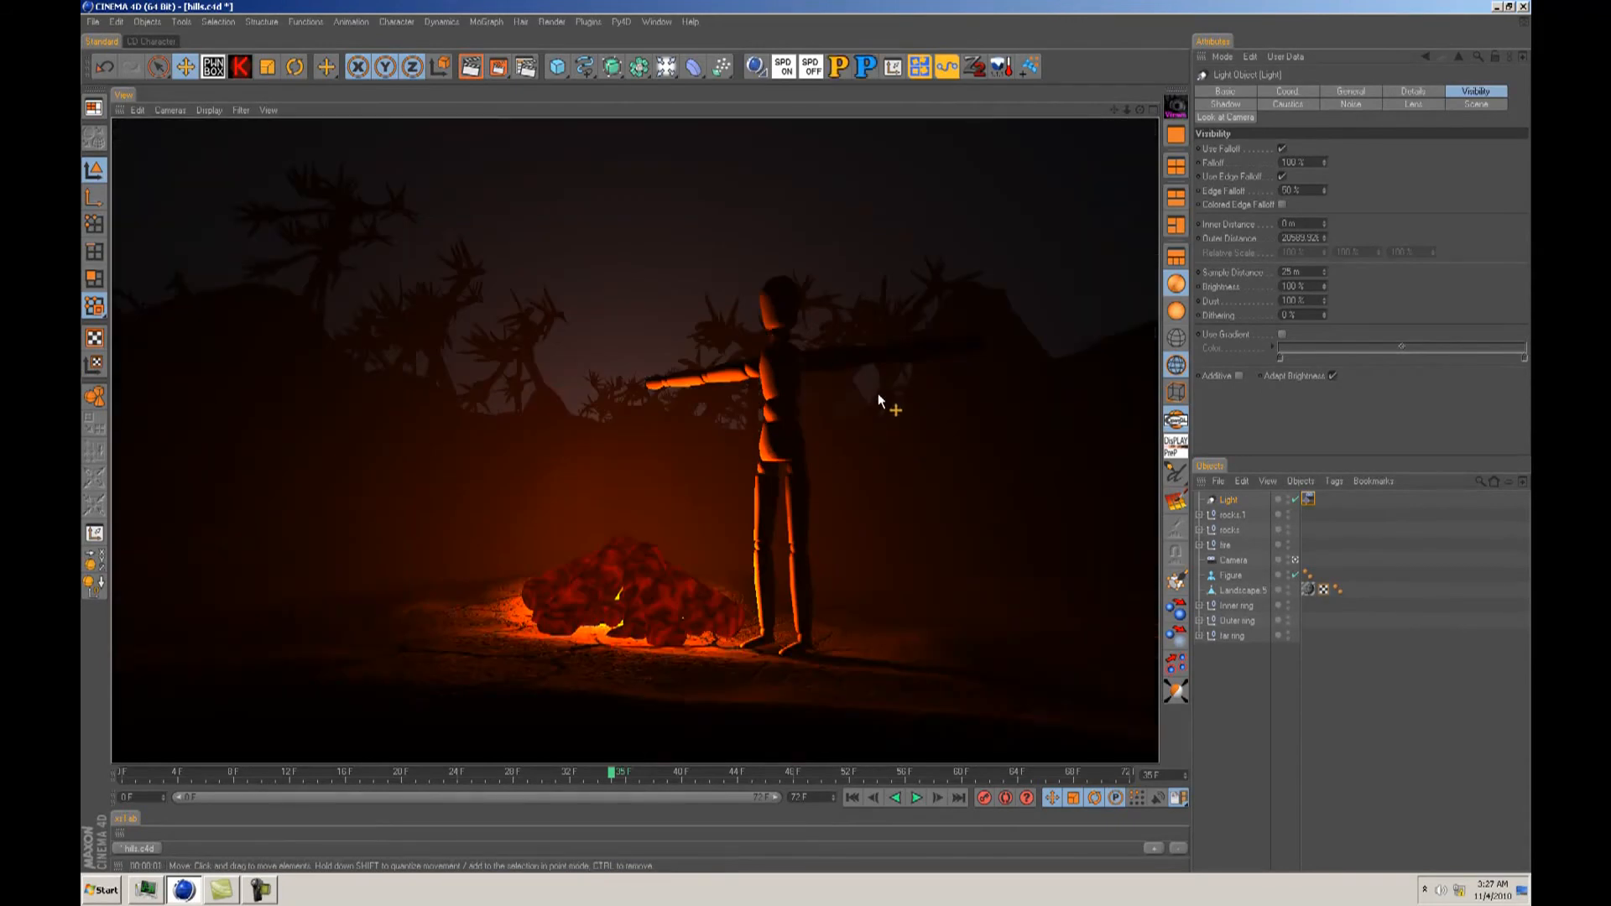
key(F2)
key(F1)
key(ctrl+r)
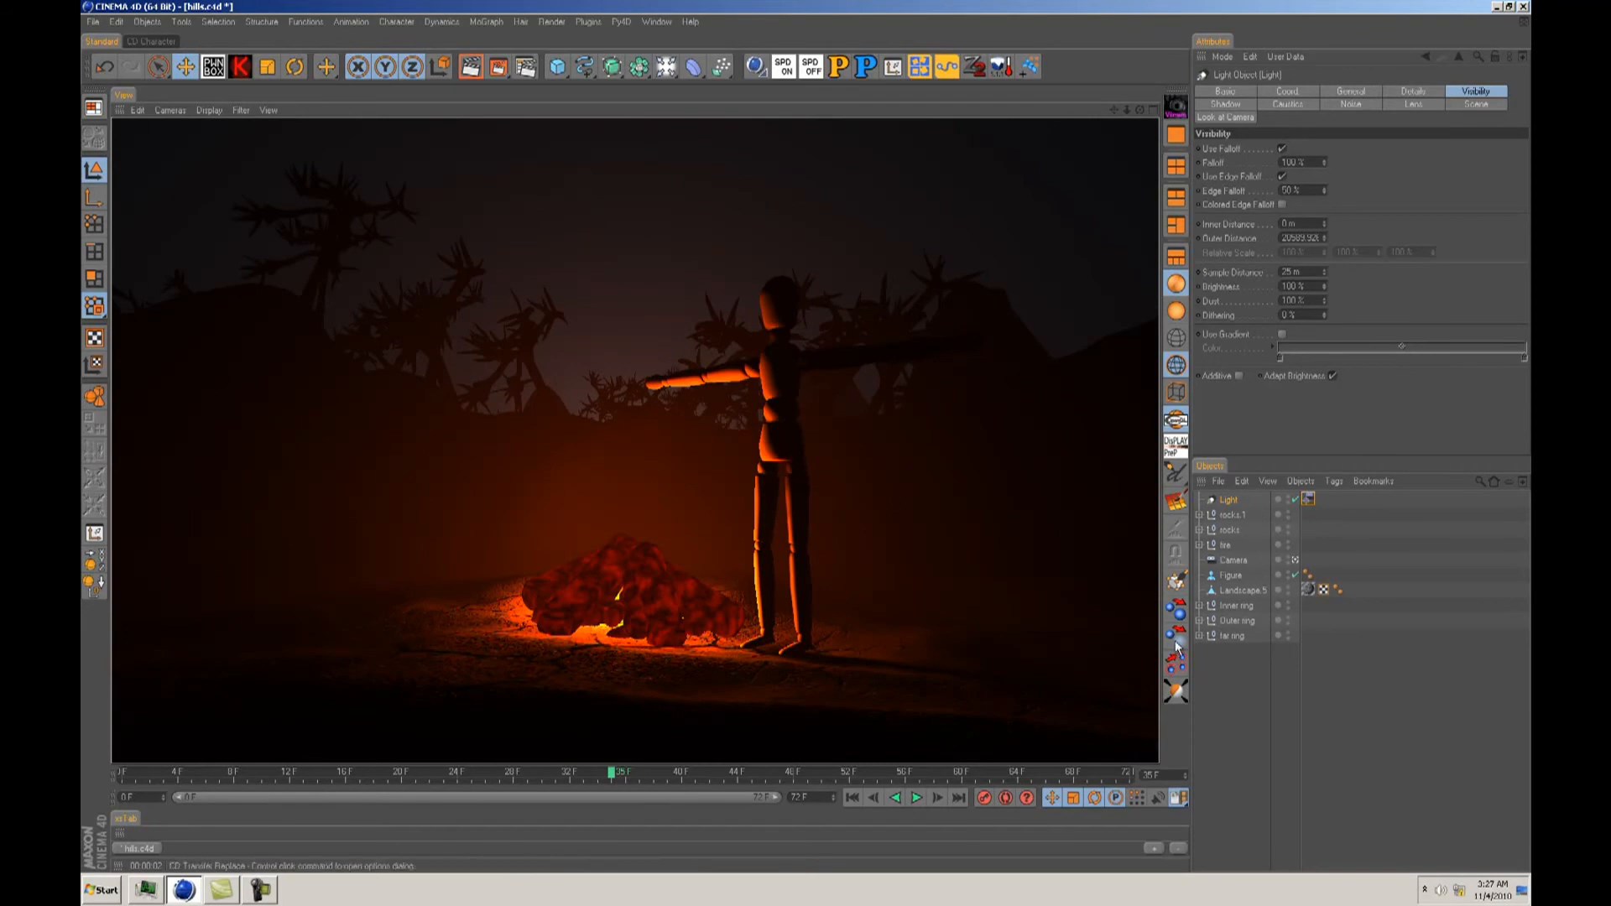
Step: Rename the spot light as Distant light and save the scene
click(1222, 668)
click(1230, 500)
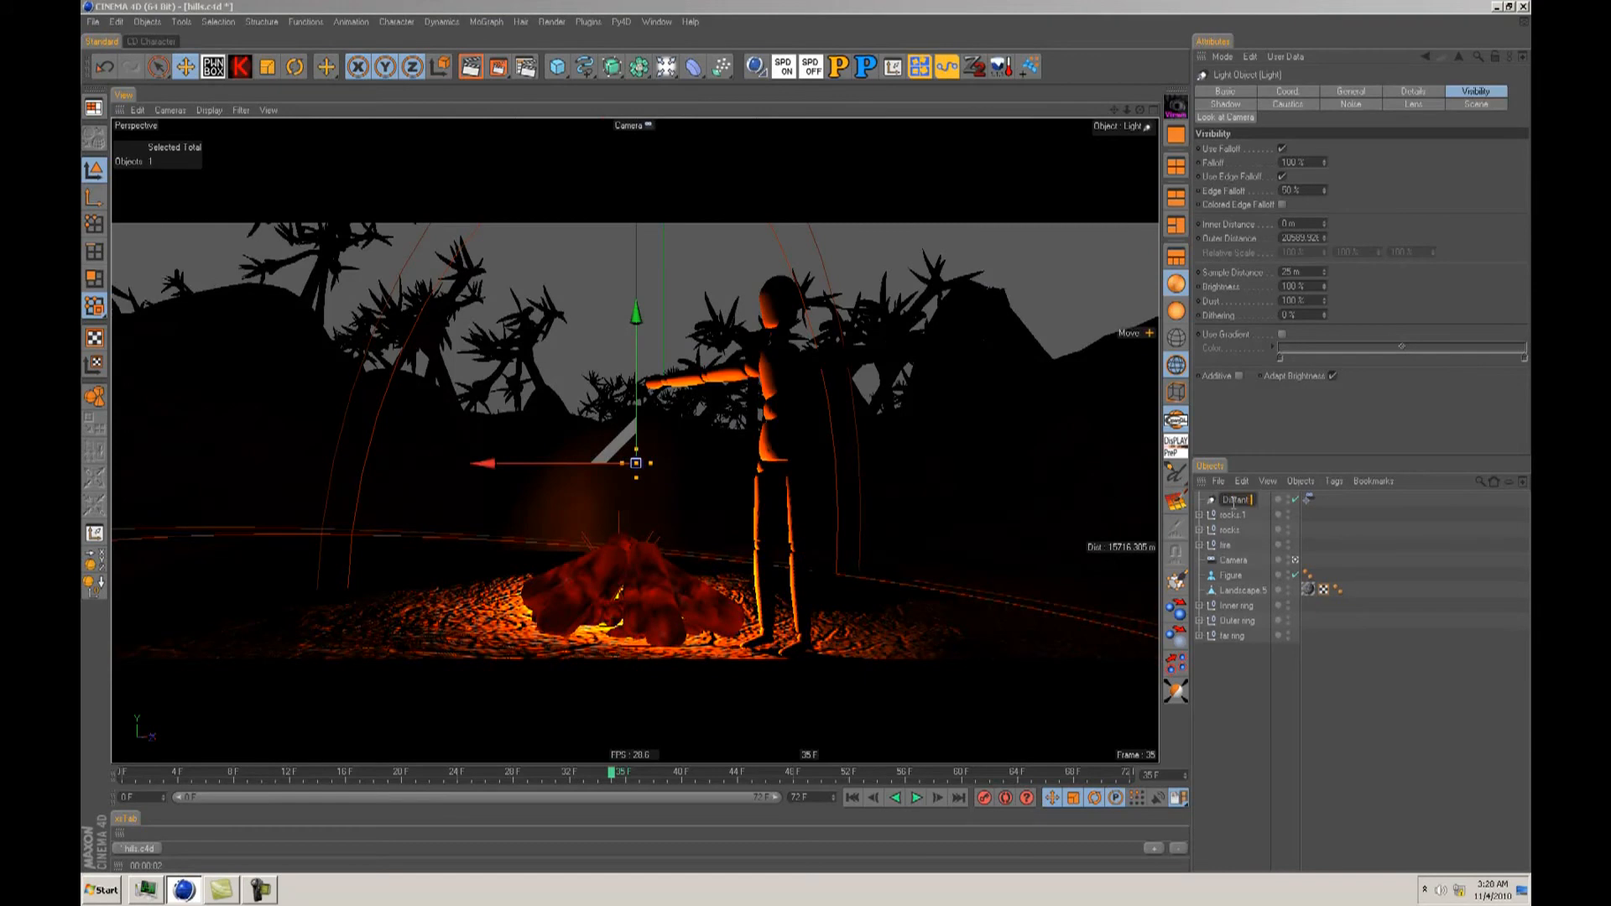
key(Return)
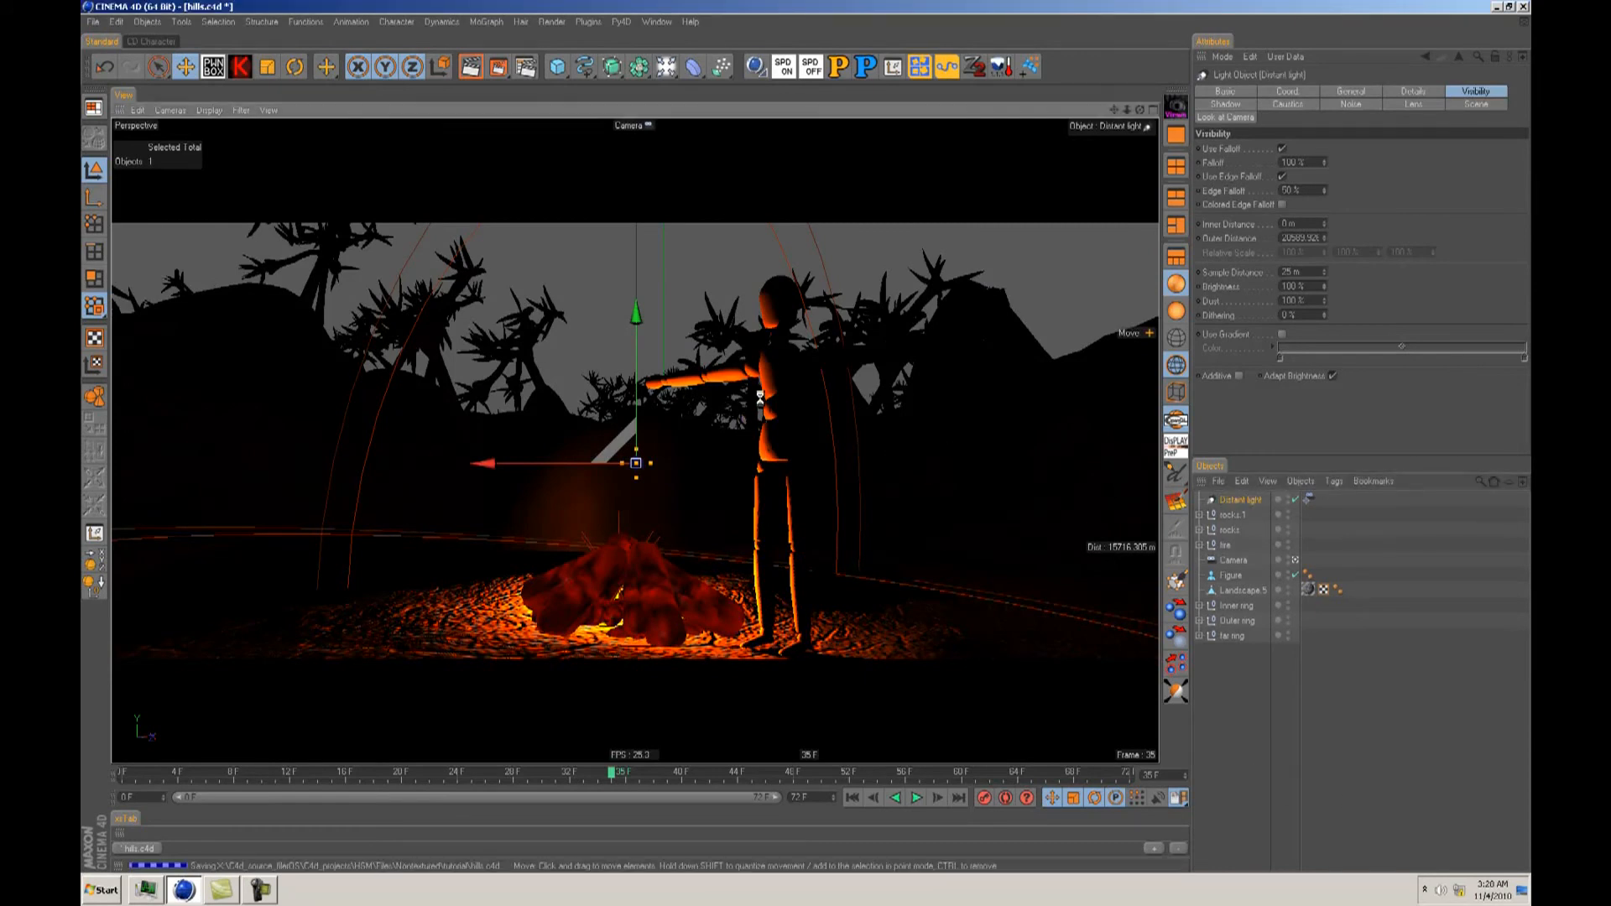
Step: Add an omni light to the scene and set its intensity to 20%
click(664, 67)
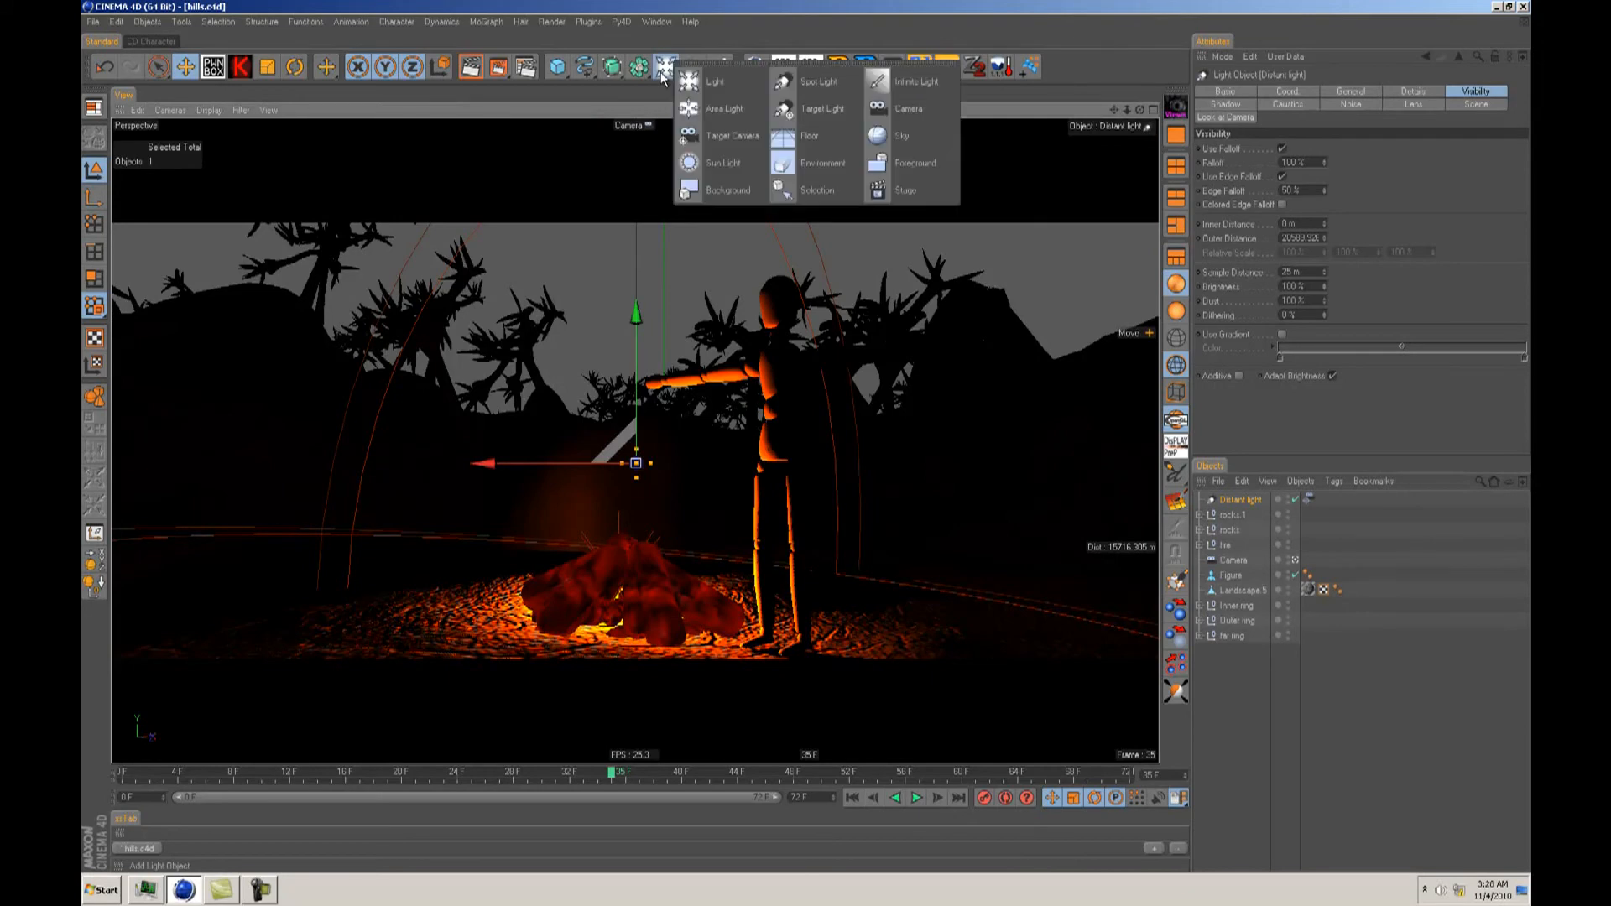
click(705, 82)
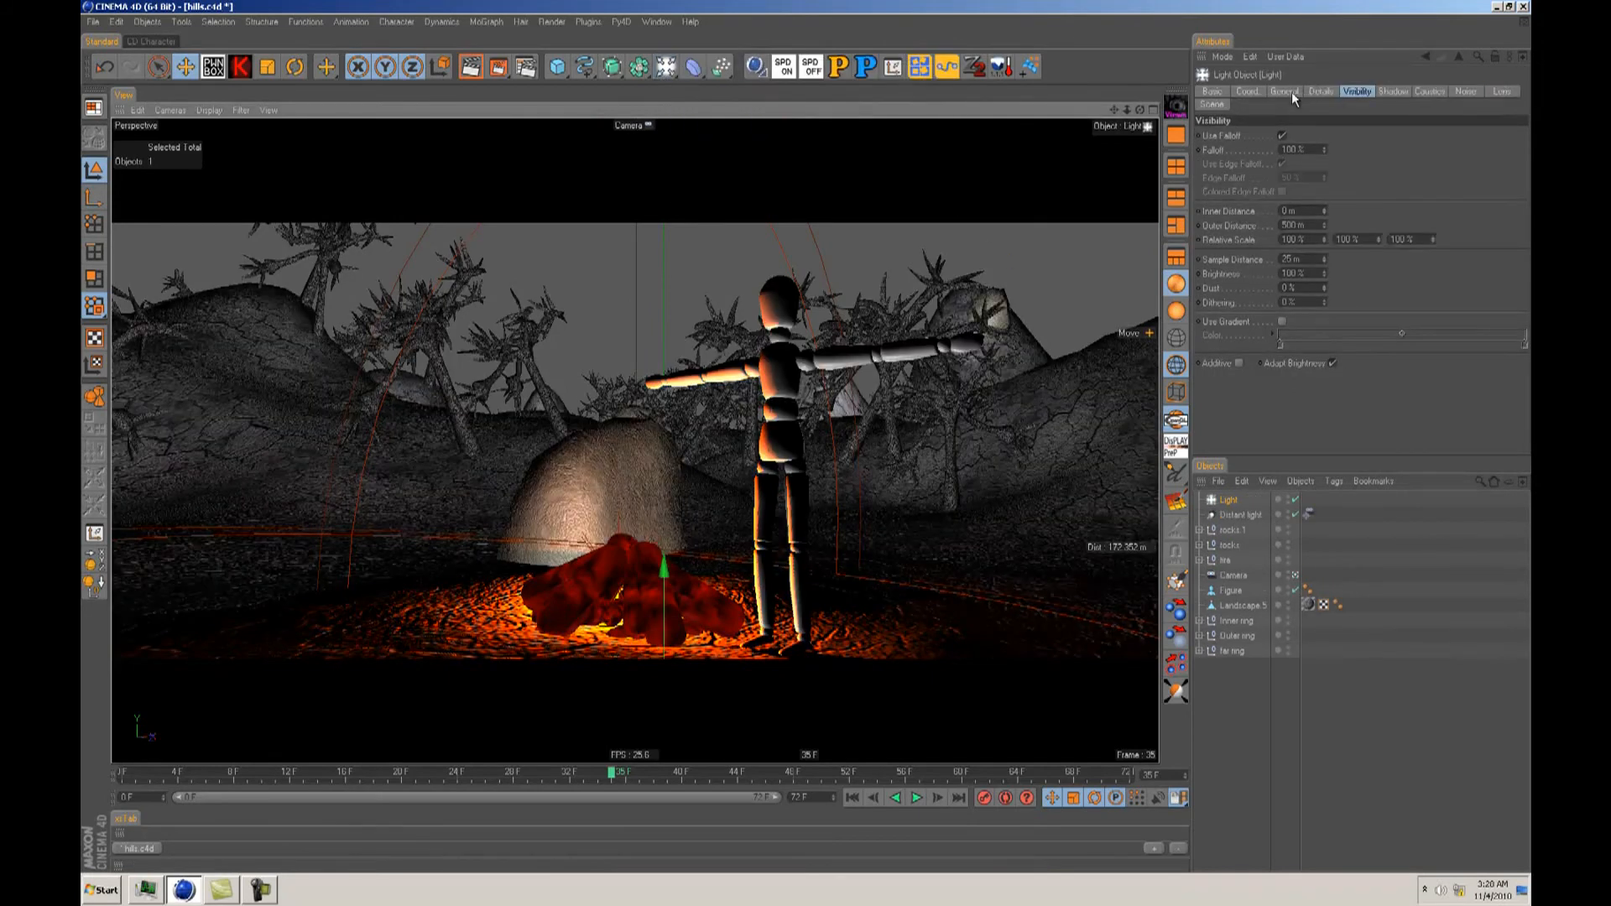
click(1299, 92)
click(1329, 179)
drag(1329, 180, 1343, 180)
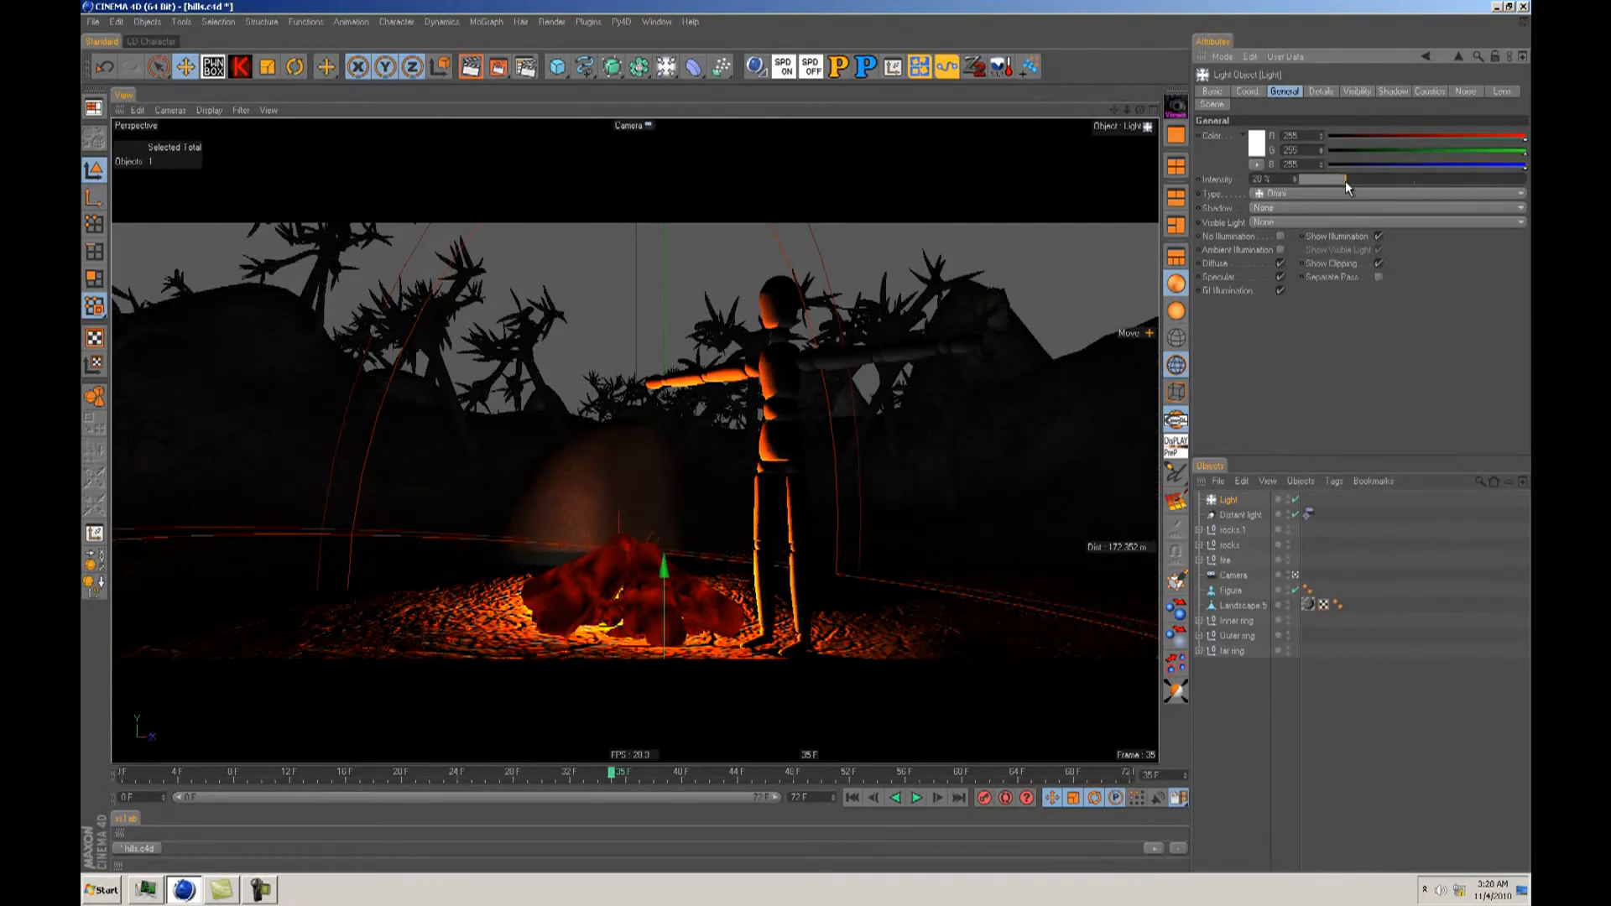
Step: Give the omni light a pale blue colour and soft shadow maps
click(1265, 148)
drag(1299, 94, 1211, 110)
click(1236, 204)
click(1276, 208)
click(1276, 234)
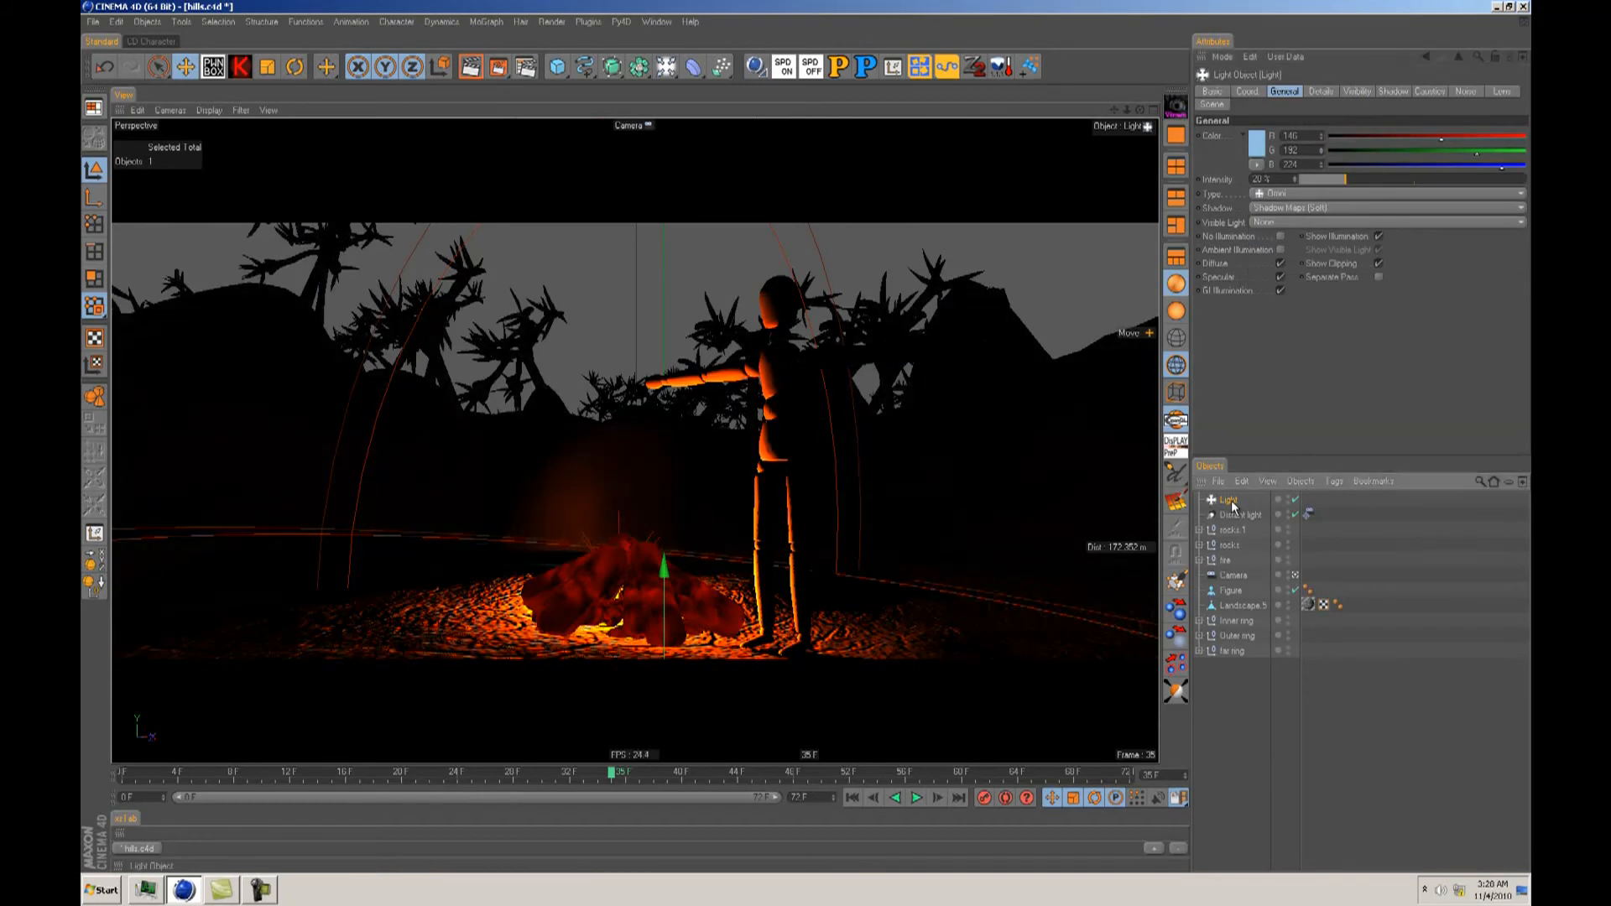
Step: Move the omni light high above and to the side of the campfire, rendering camera previews to check its position
drag(862, 510, 809, 435)
click(494, 74)
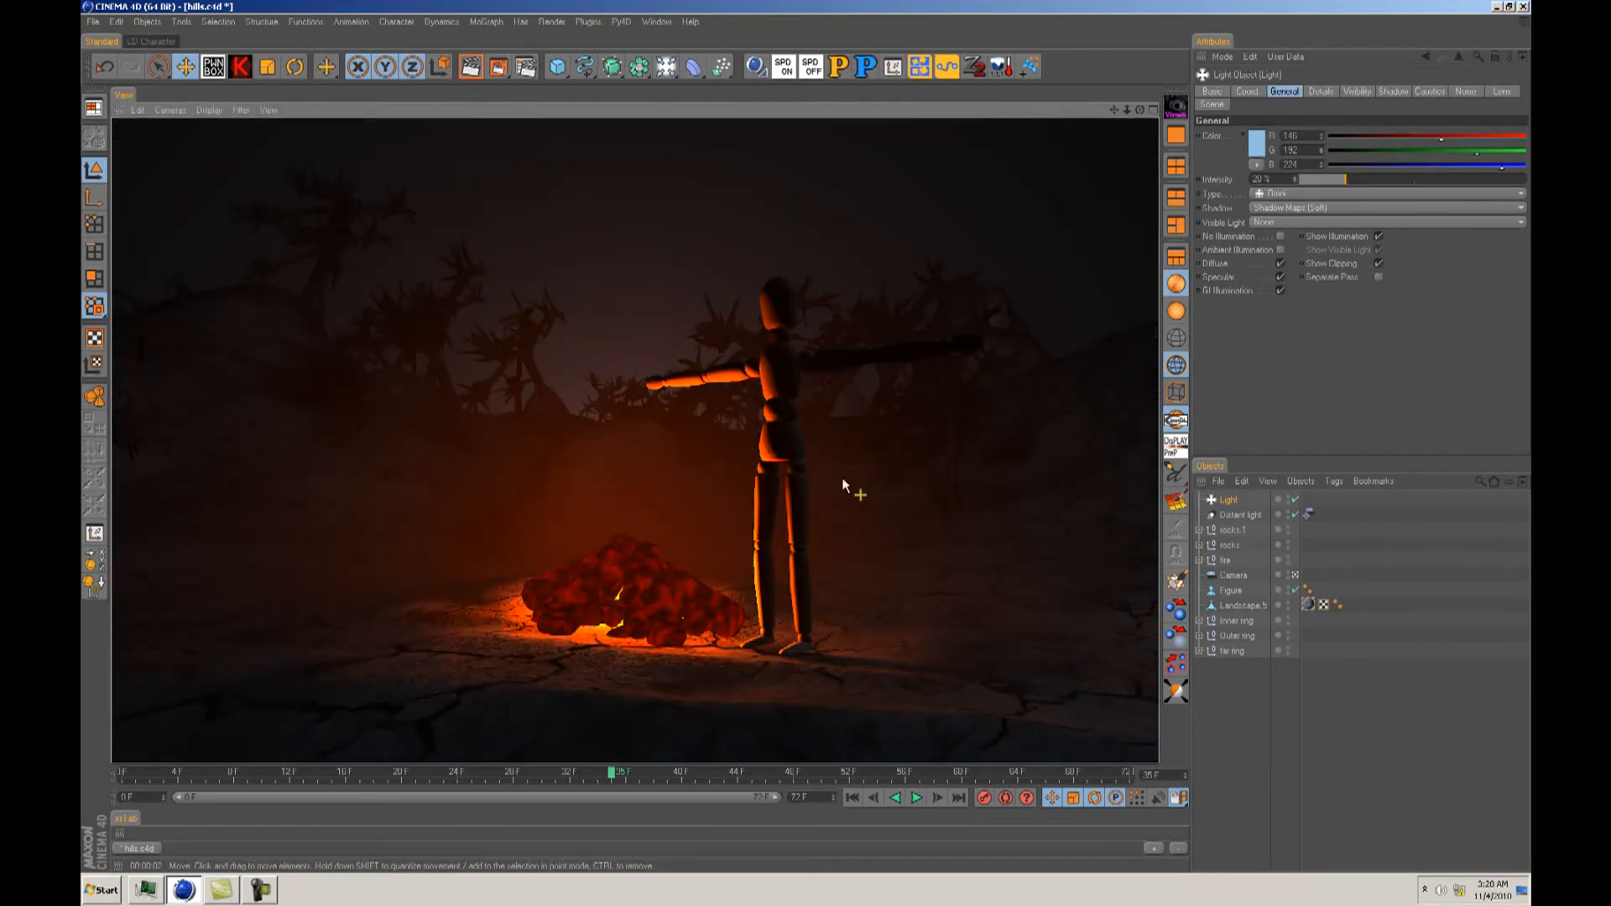
click(1234, 501)
key(F4)
drag(997, 475, 836, 320)
scroll(755, 443, down, 1)
key(F1)
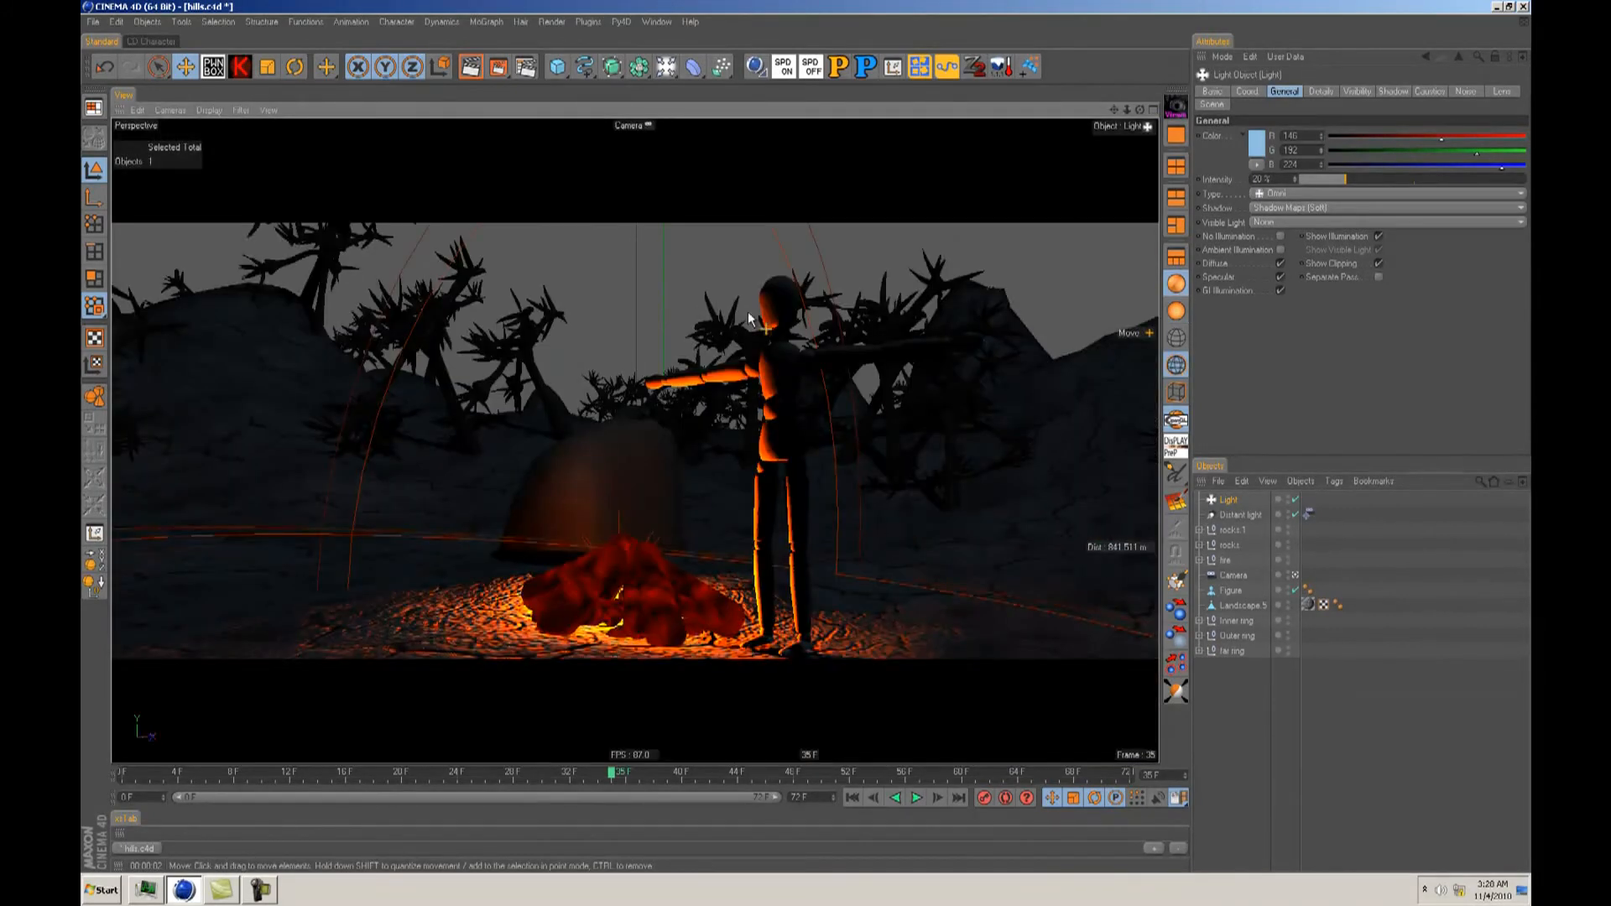
click(472, 69)
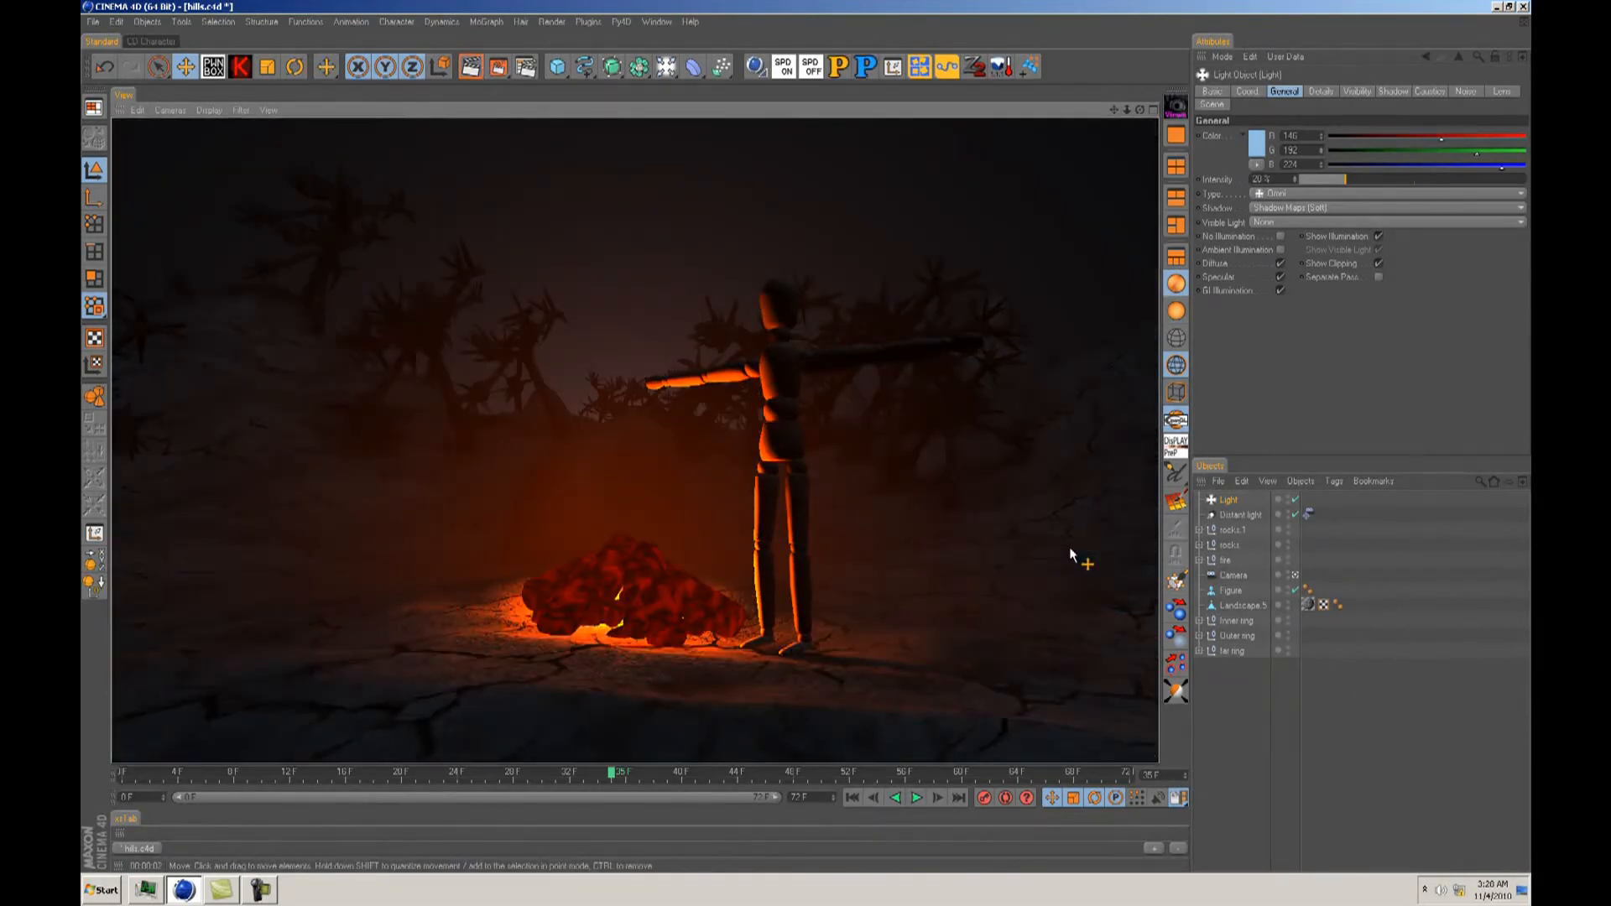
Step: Reduce the omni light's intensity to 12% and render a preview
click(1259, 179)
text(12)
key(Return)
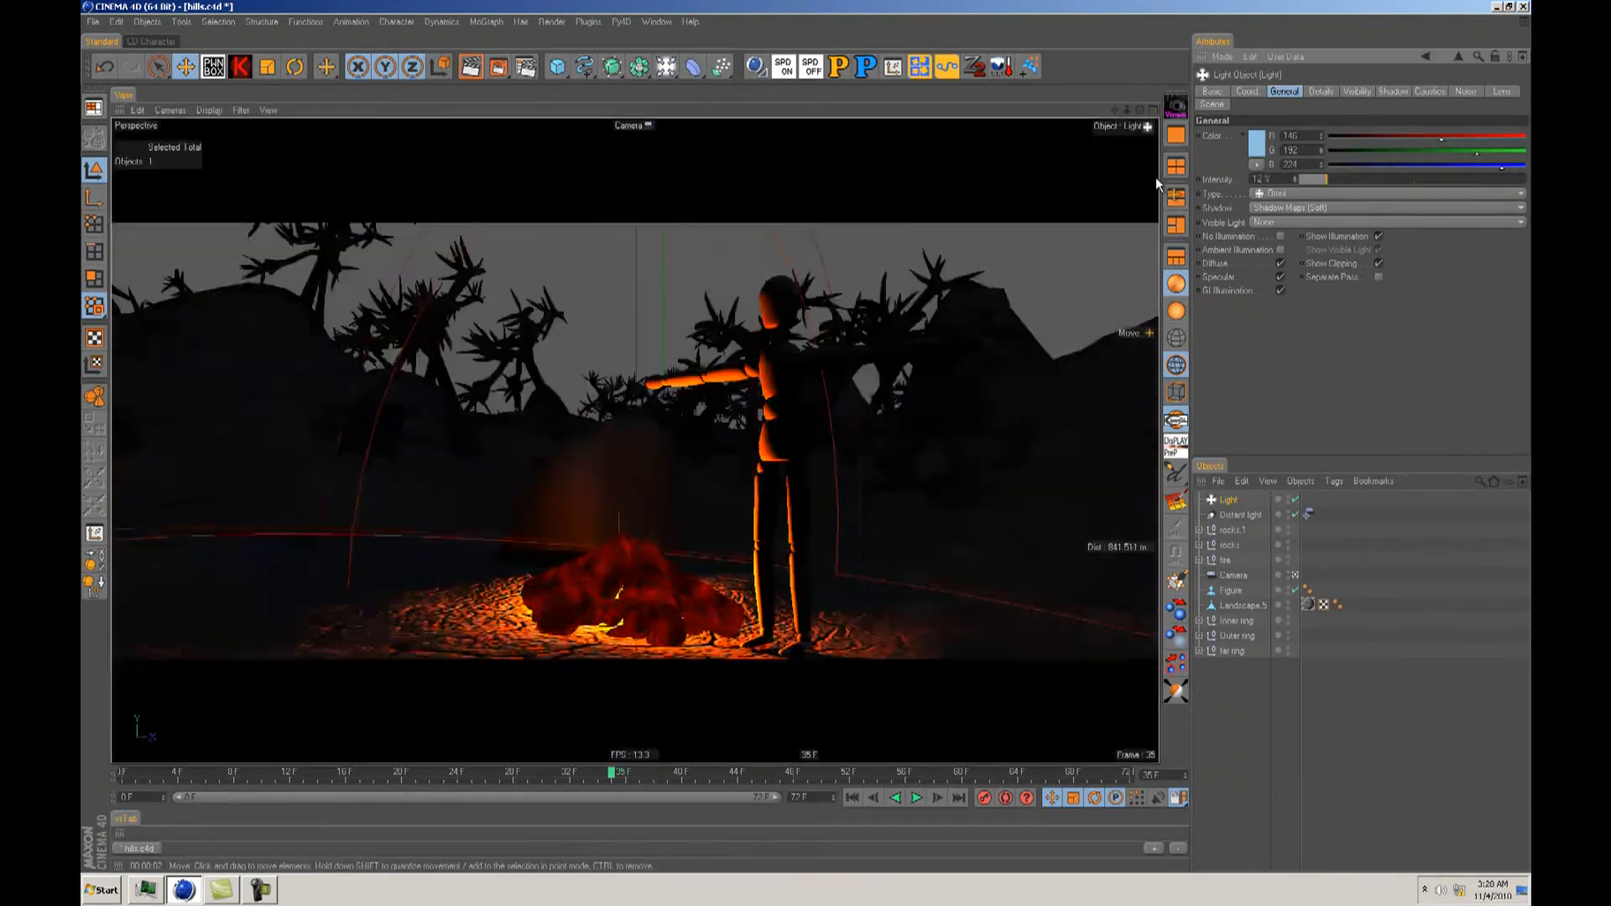
click(473, 72)
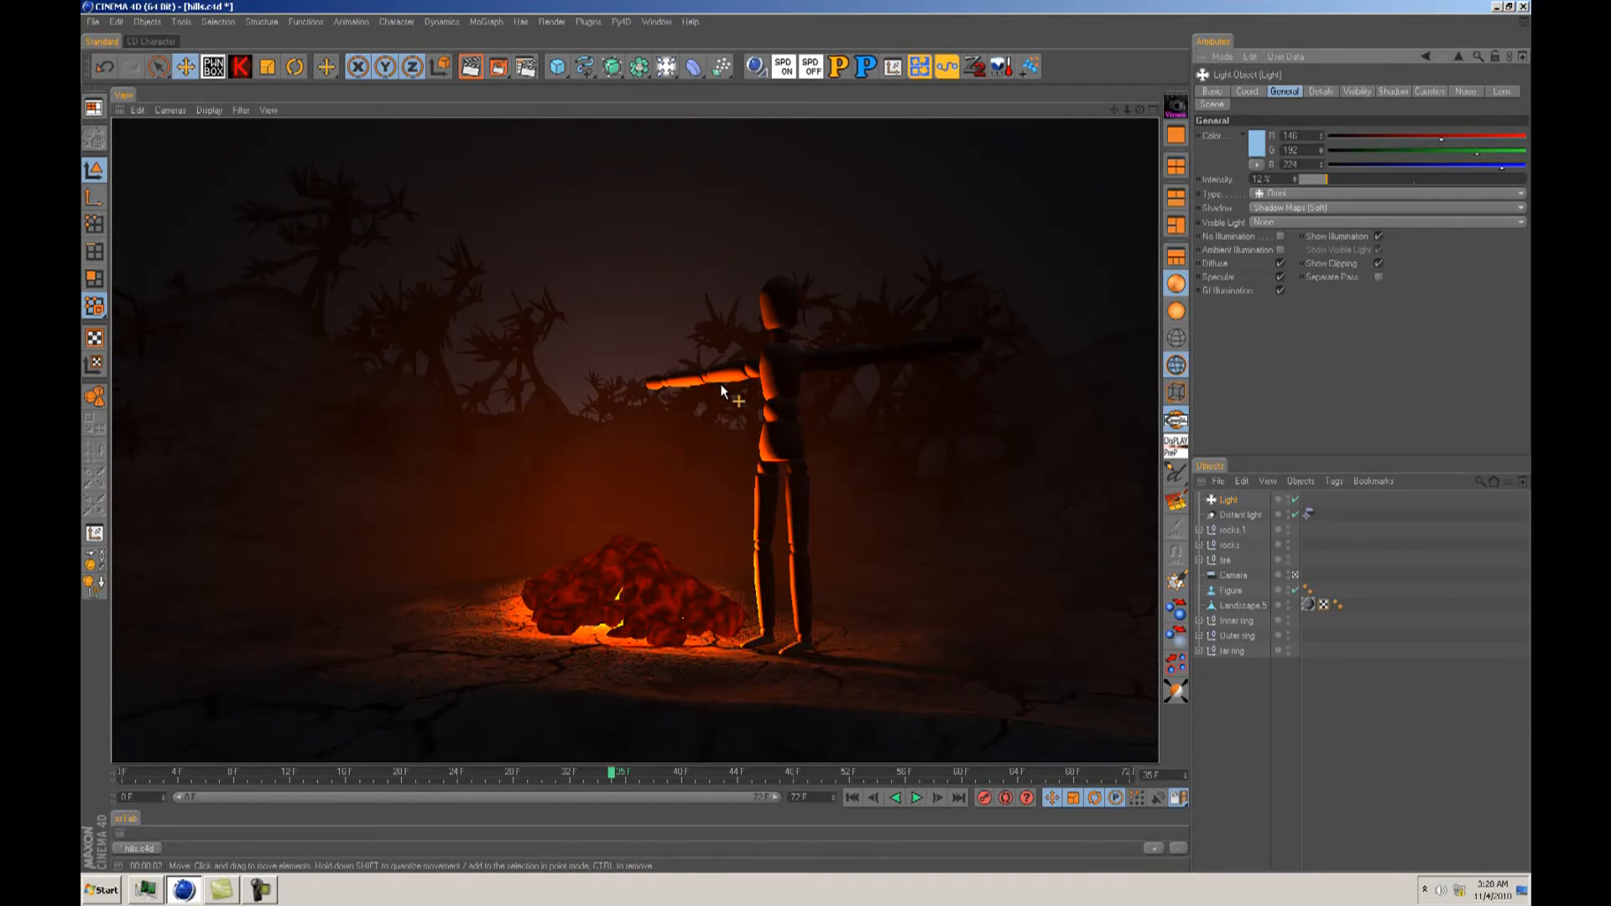
Step: Fine-tune the camera's framing of the campfire and figure, saving the scene and rendering a preview along the way
alt+right_drag(630, 426, 597, 435)
key(ctrl+s)
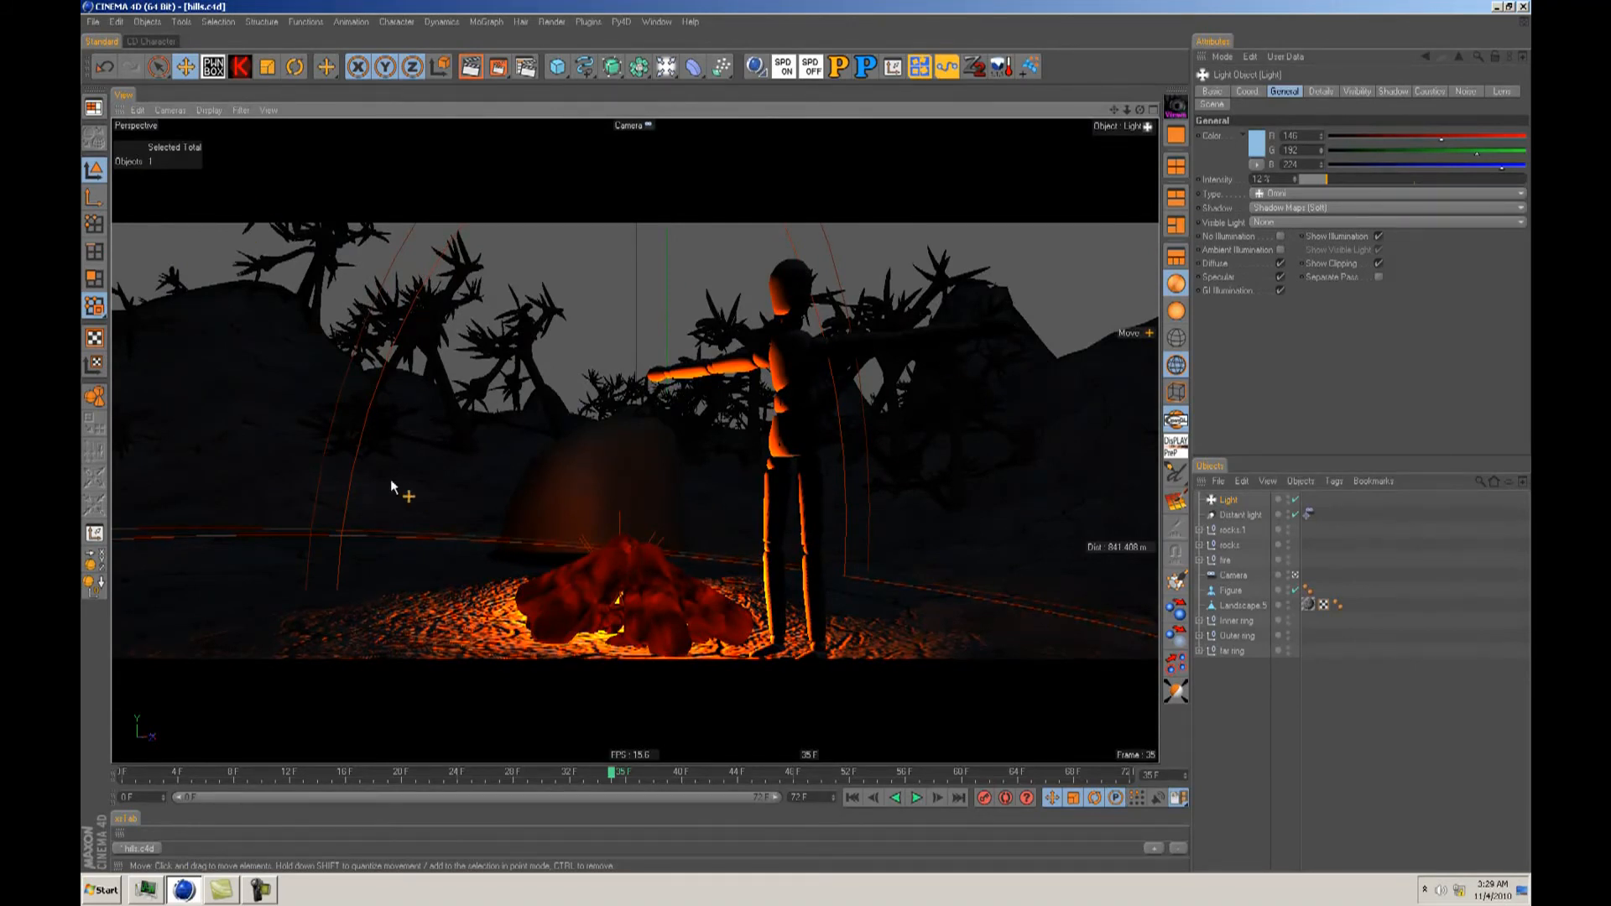
mouse_move(504, 164)
alt+right_down()
mouse_move(806, 436)
mouse_move(504, 165)
alt+right_up()
click(471, 67)
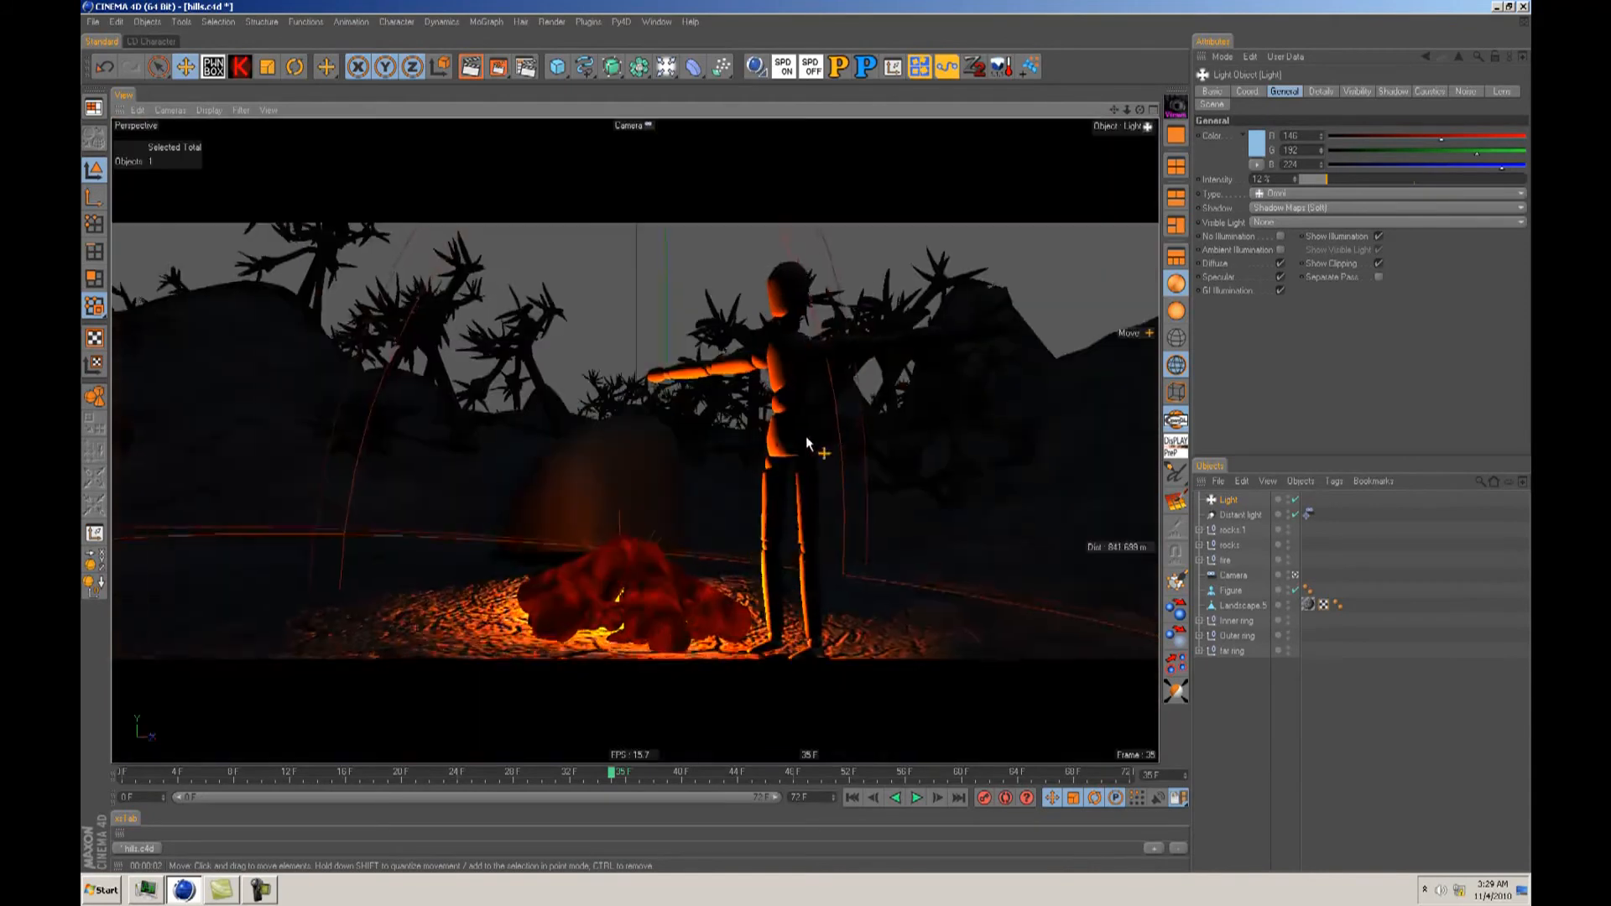
alt+drag(806, 435, 806, 436)
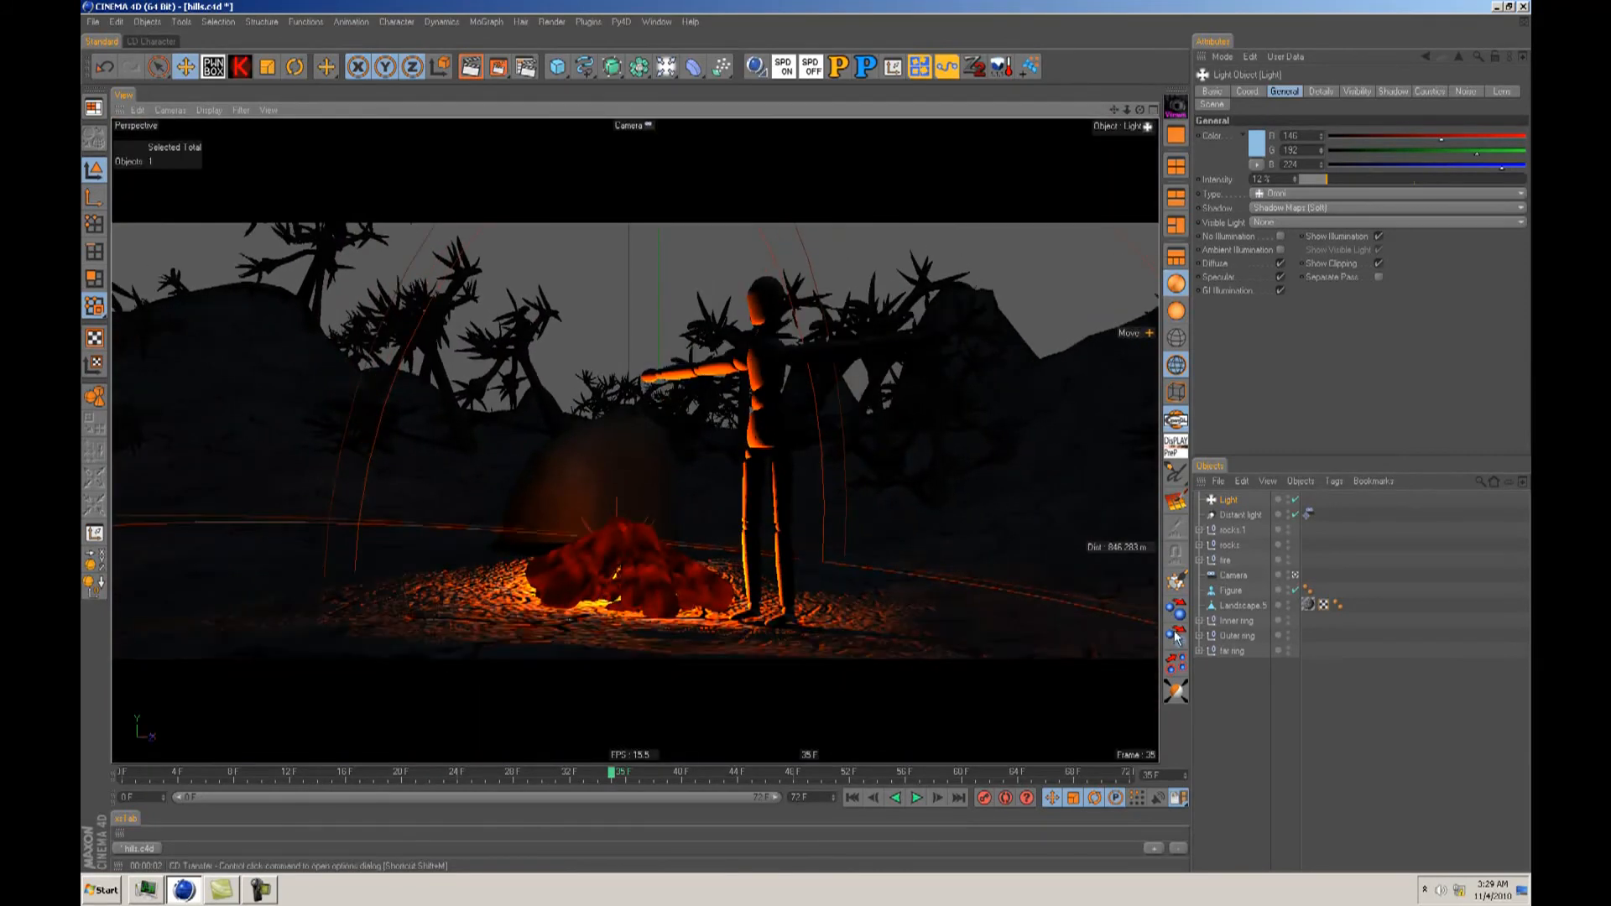
Step: Rename the omni light as Moon light
click(1245, 705)
click(1221, 501)
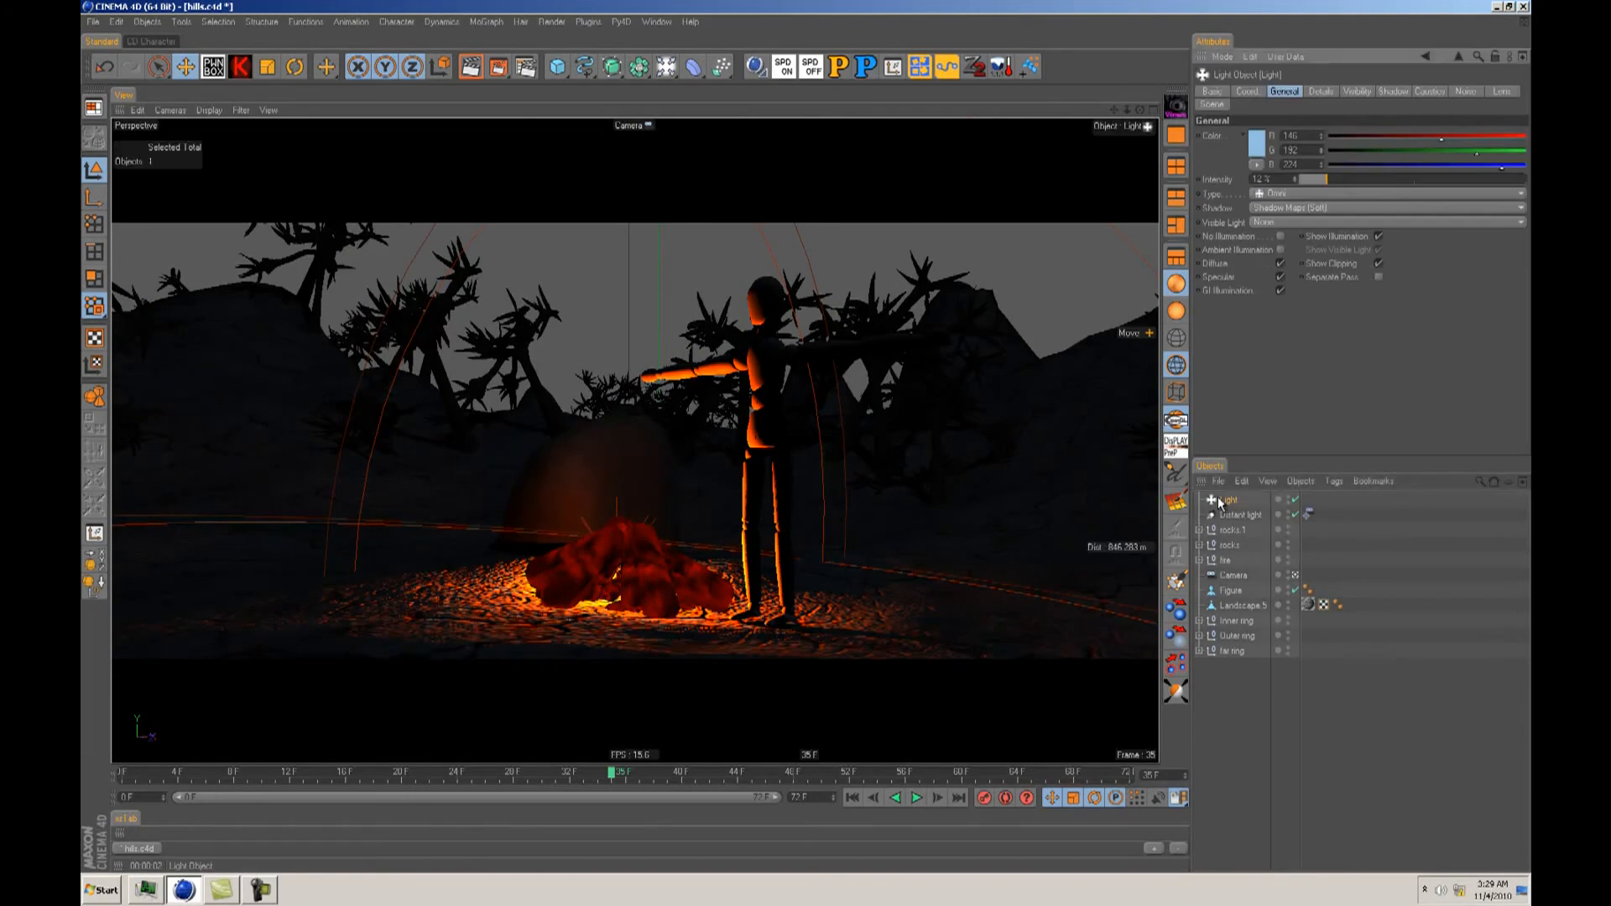
double_click(1229, 501)
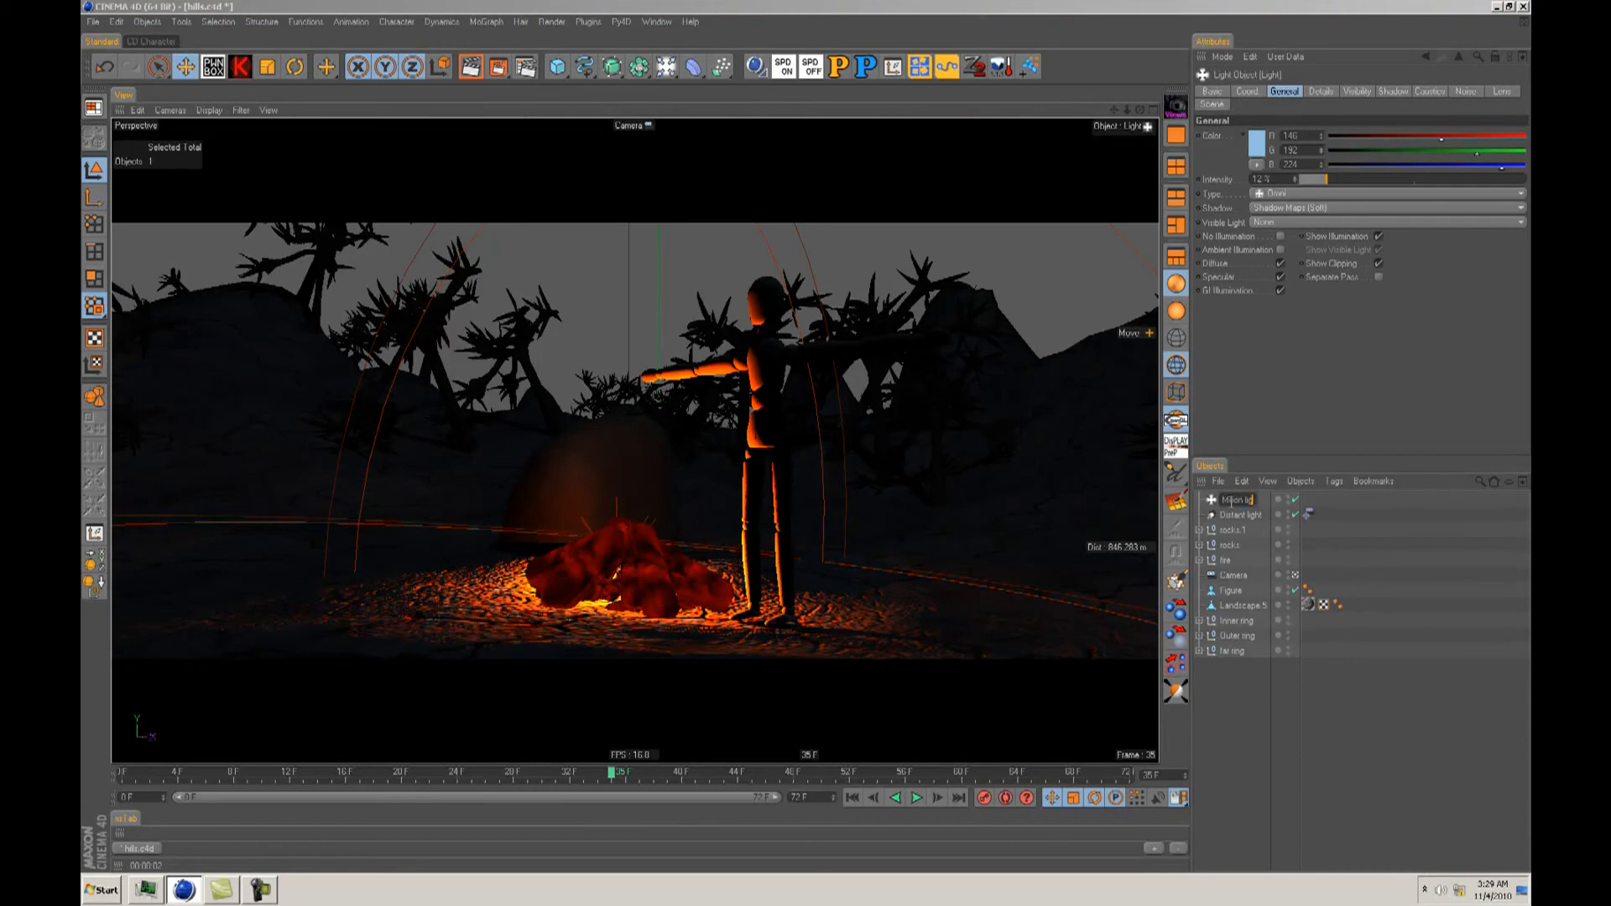
text(Moon light)
key(Return)
Step: Add a spot light, place it beside and above the campfire, and set its type to Square Parallel Spot
click(1254, 658)
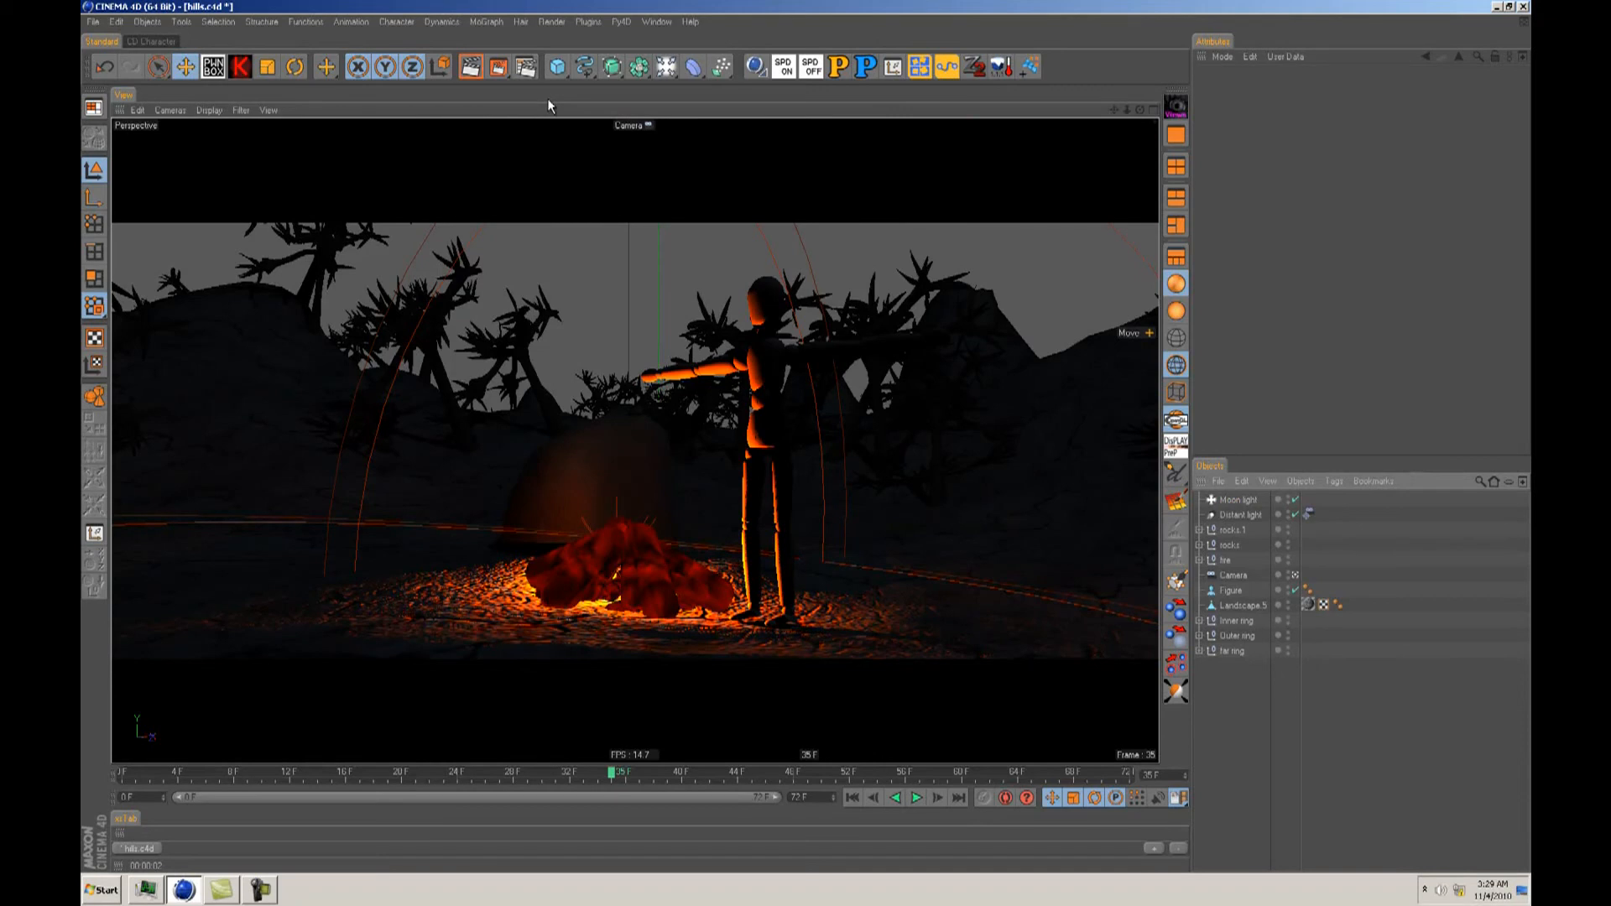
click(666, 67)
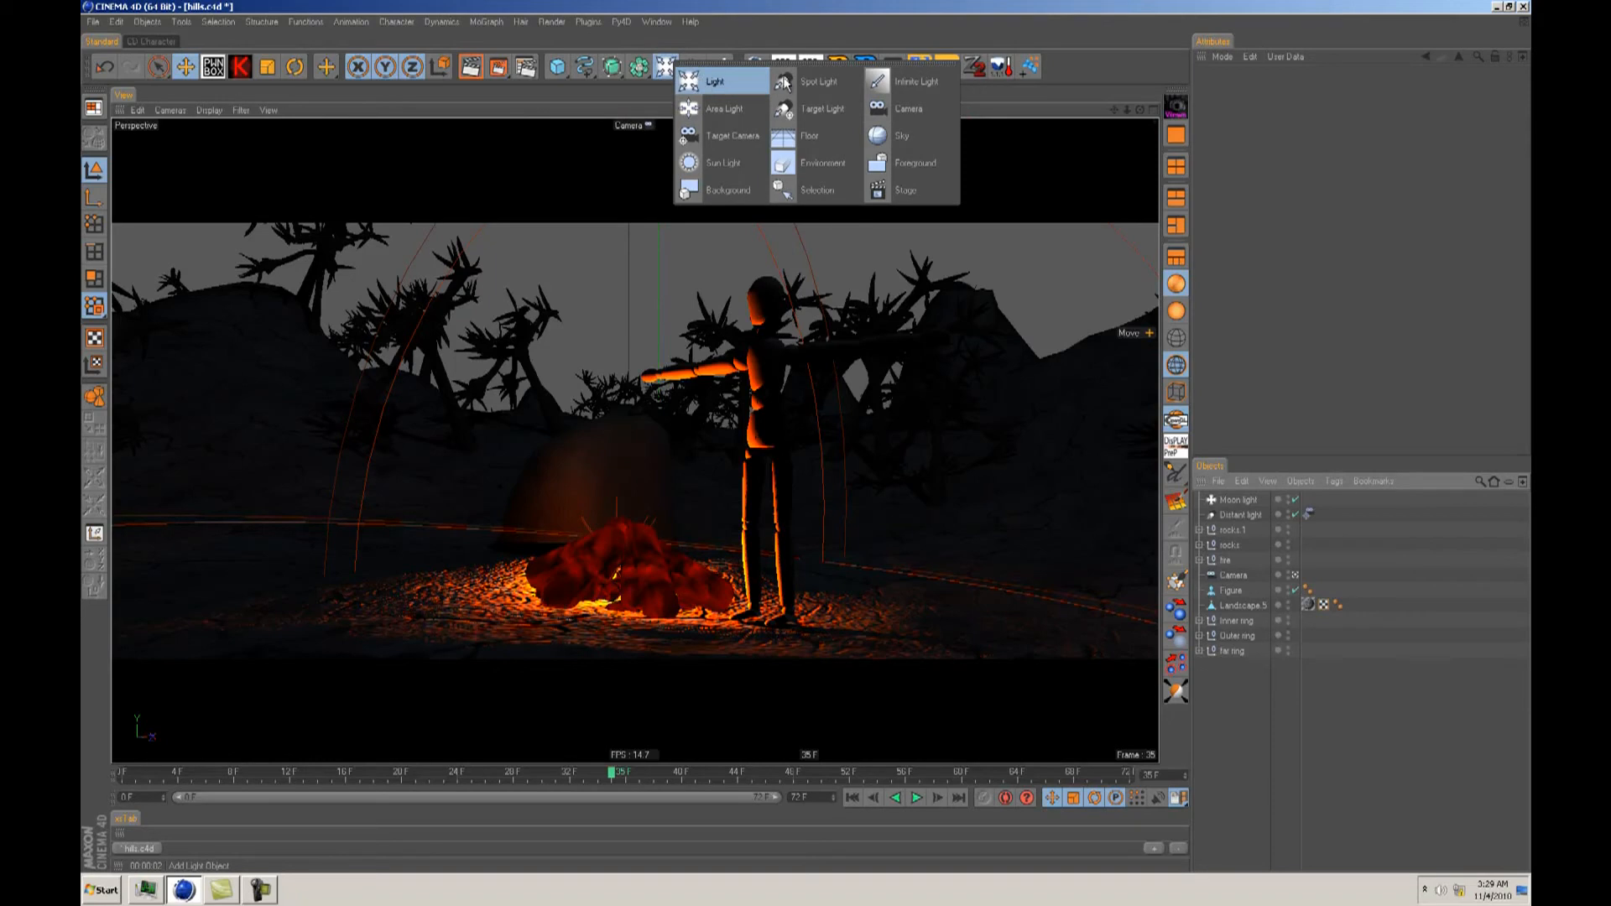
click(700, 84)
drag(664, 561, 664, 401)
drag(770, 541, 645, 536)
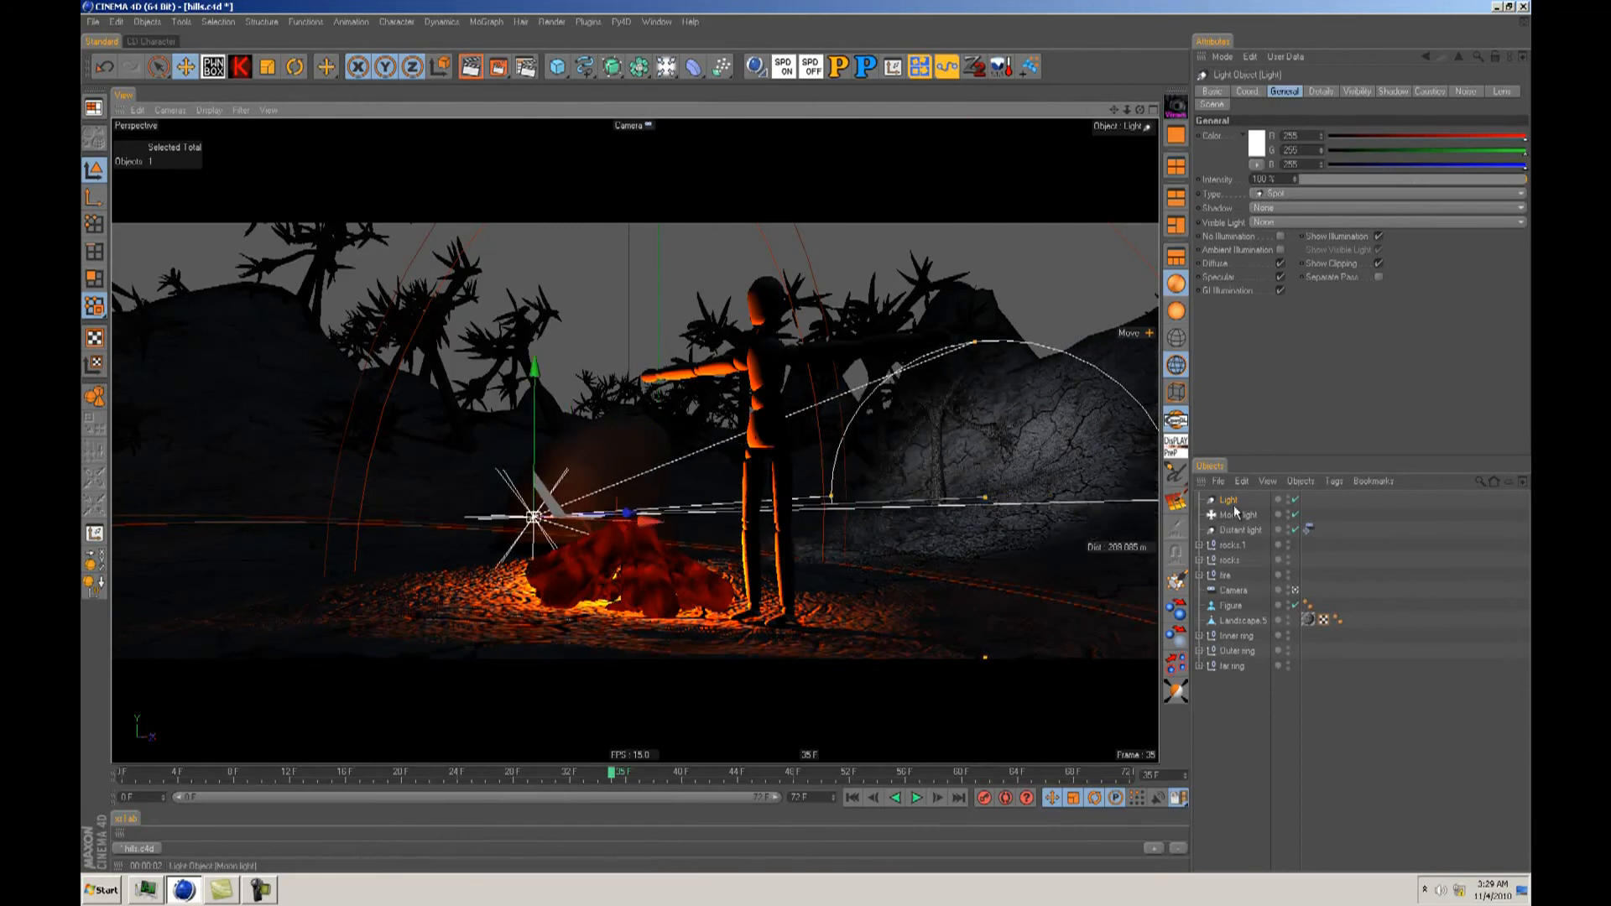
click(1288, 195)
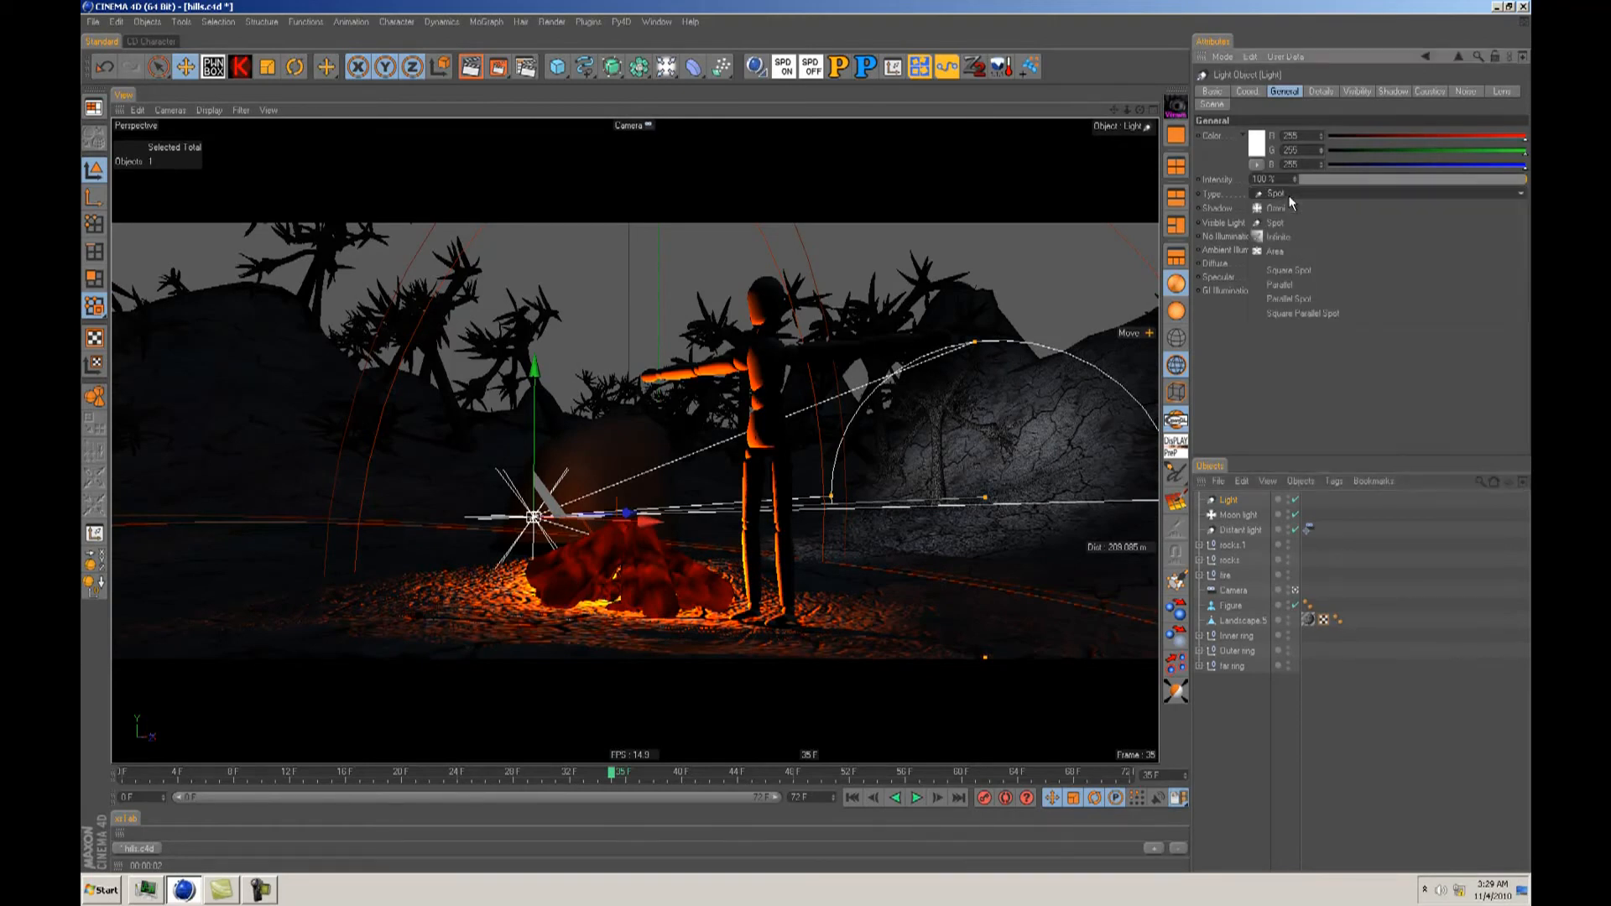
click(1301, 310)
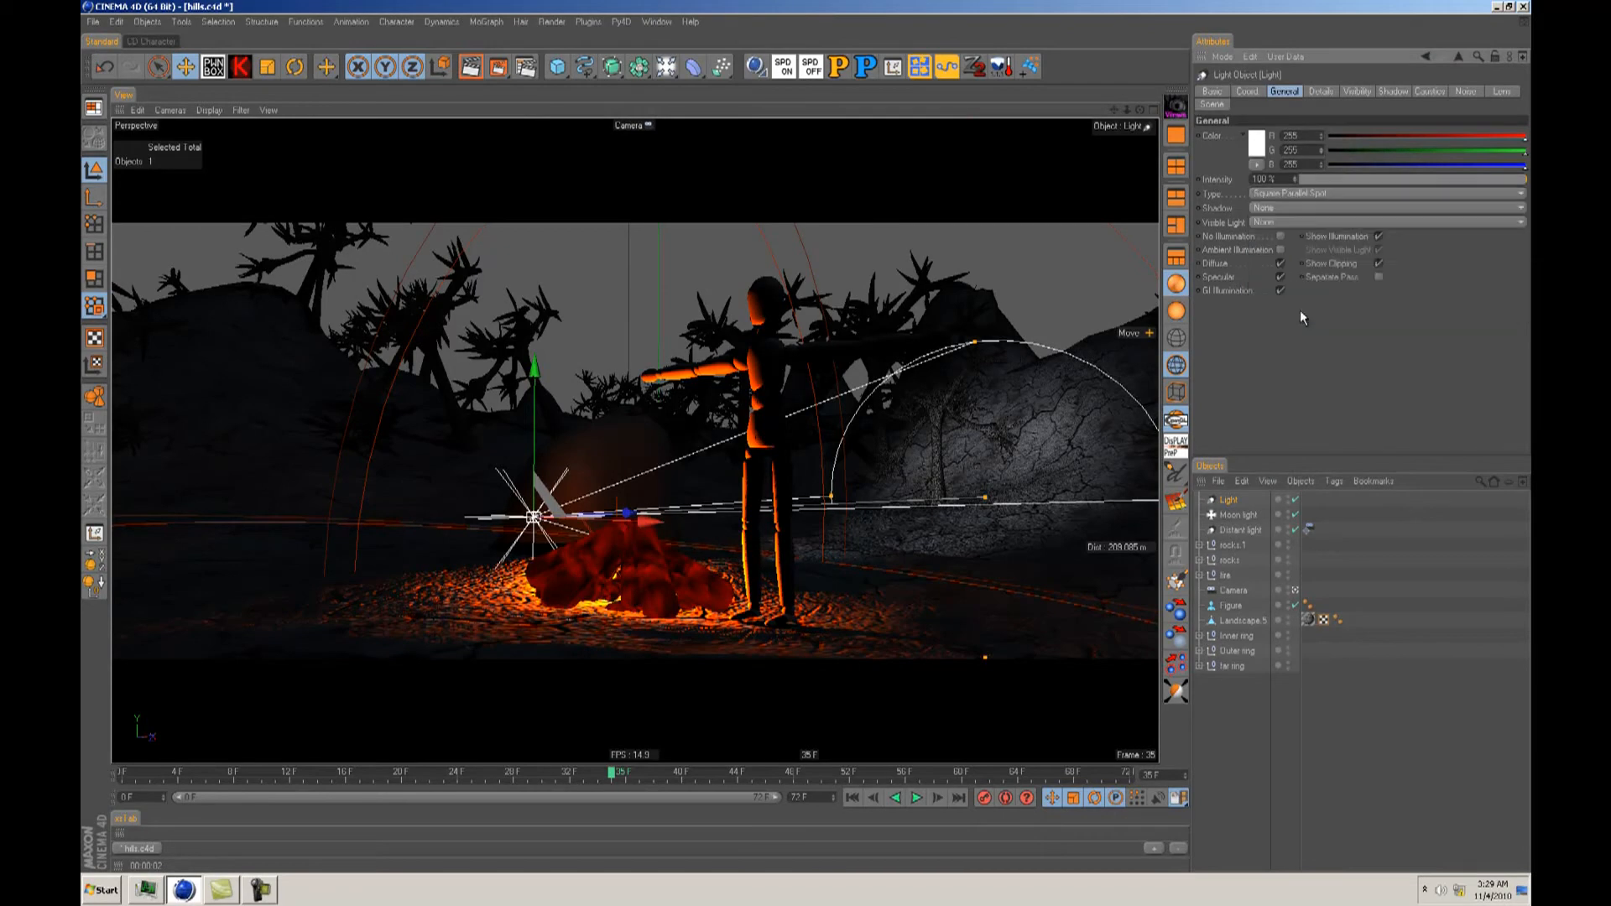
Step: Raise the new spot light above the hills in the front view and rotate it 90° to point vertically
key(F4)
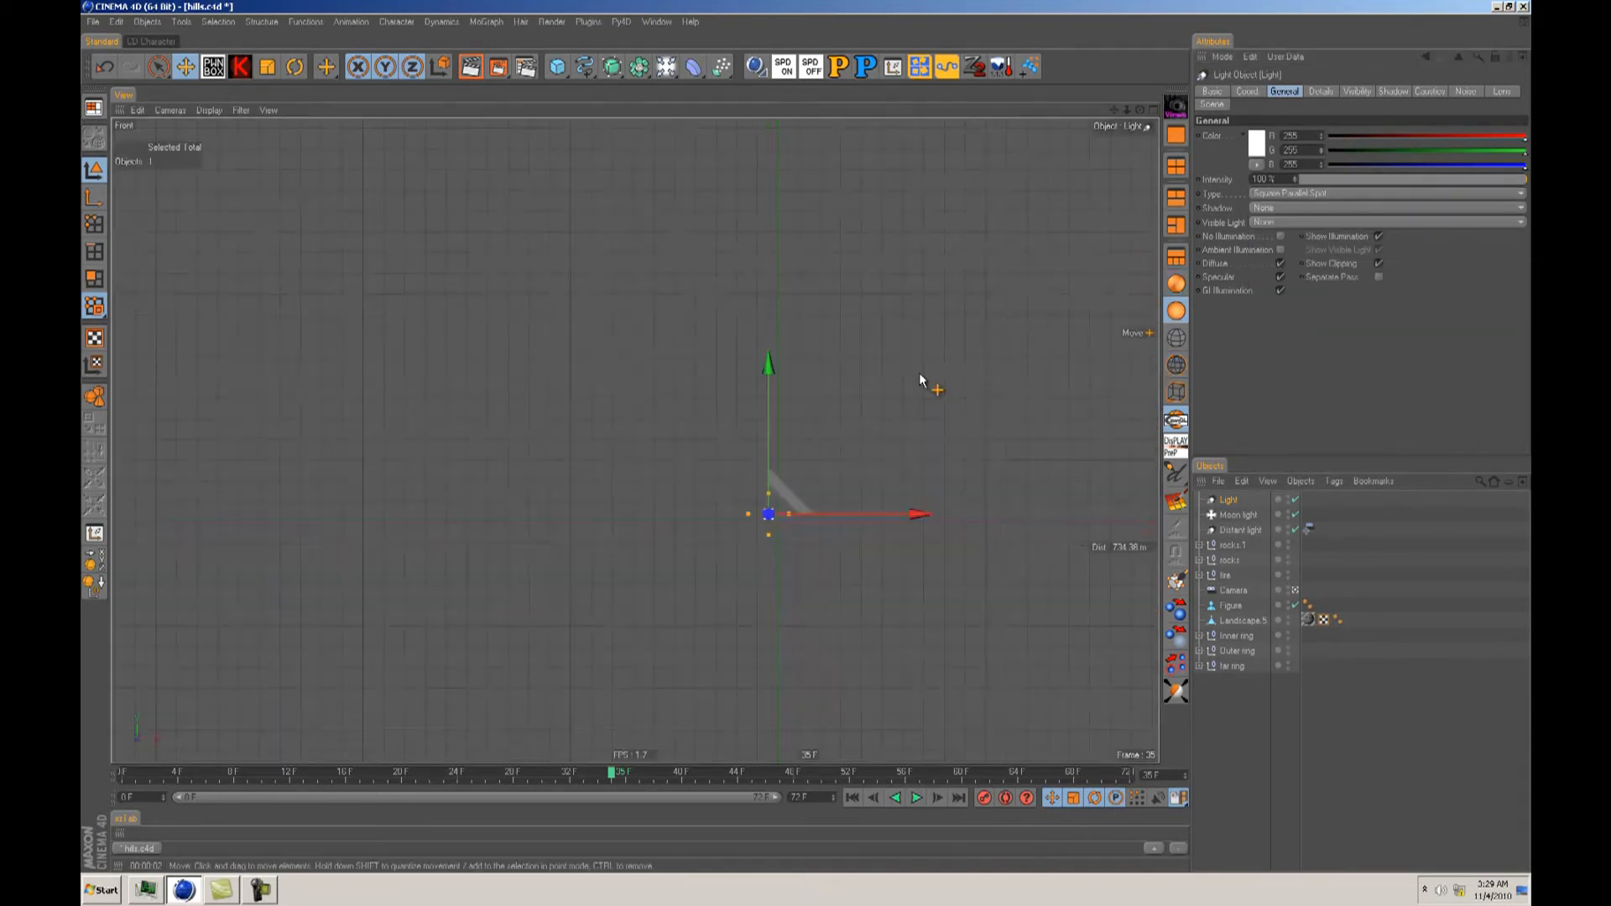
mouse_move(767, 493)
mouse_down()
mouse_move(804, 424)
mouse_move(802, 345)
mouse_up()
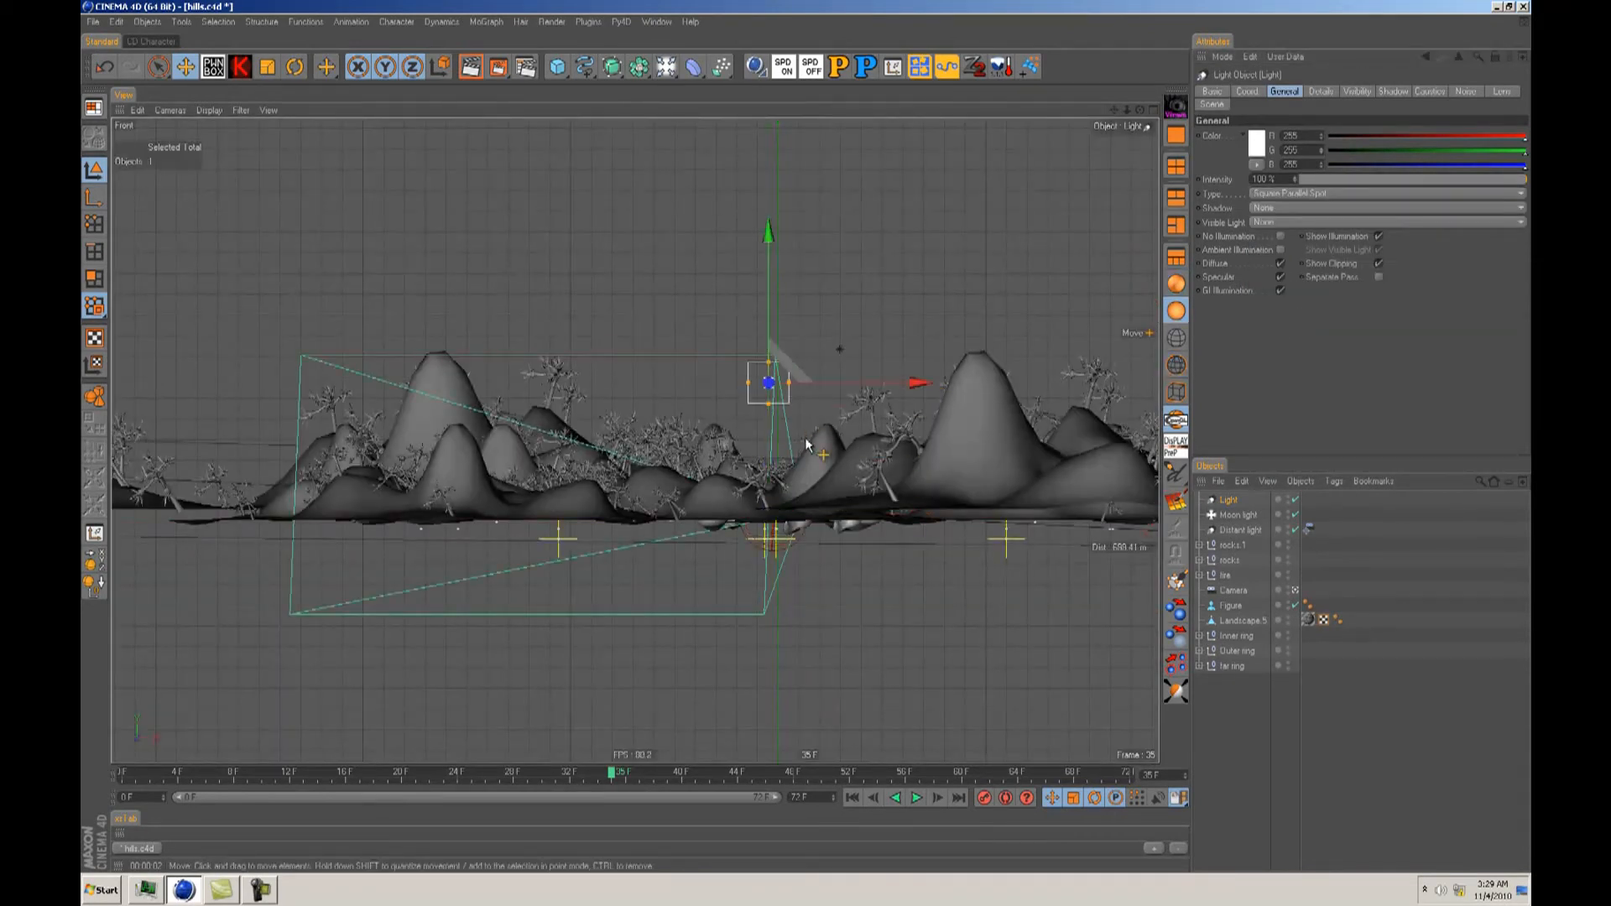
scroll(794, 419, up, 5)
key(r)
drag(791, 406, 781, 521)
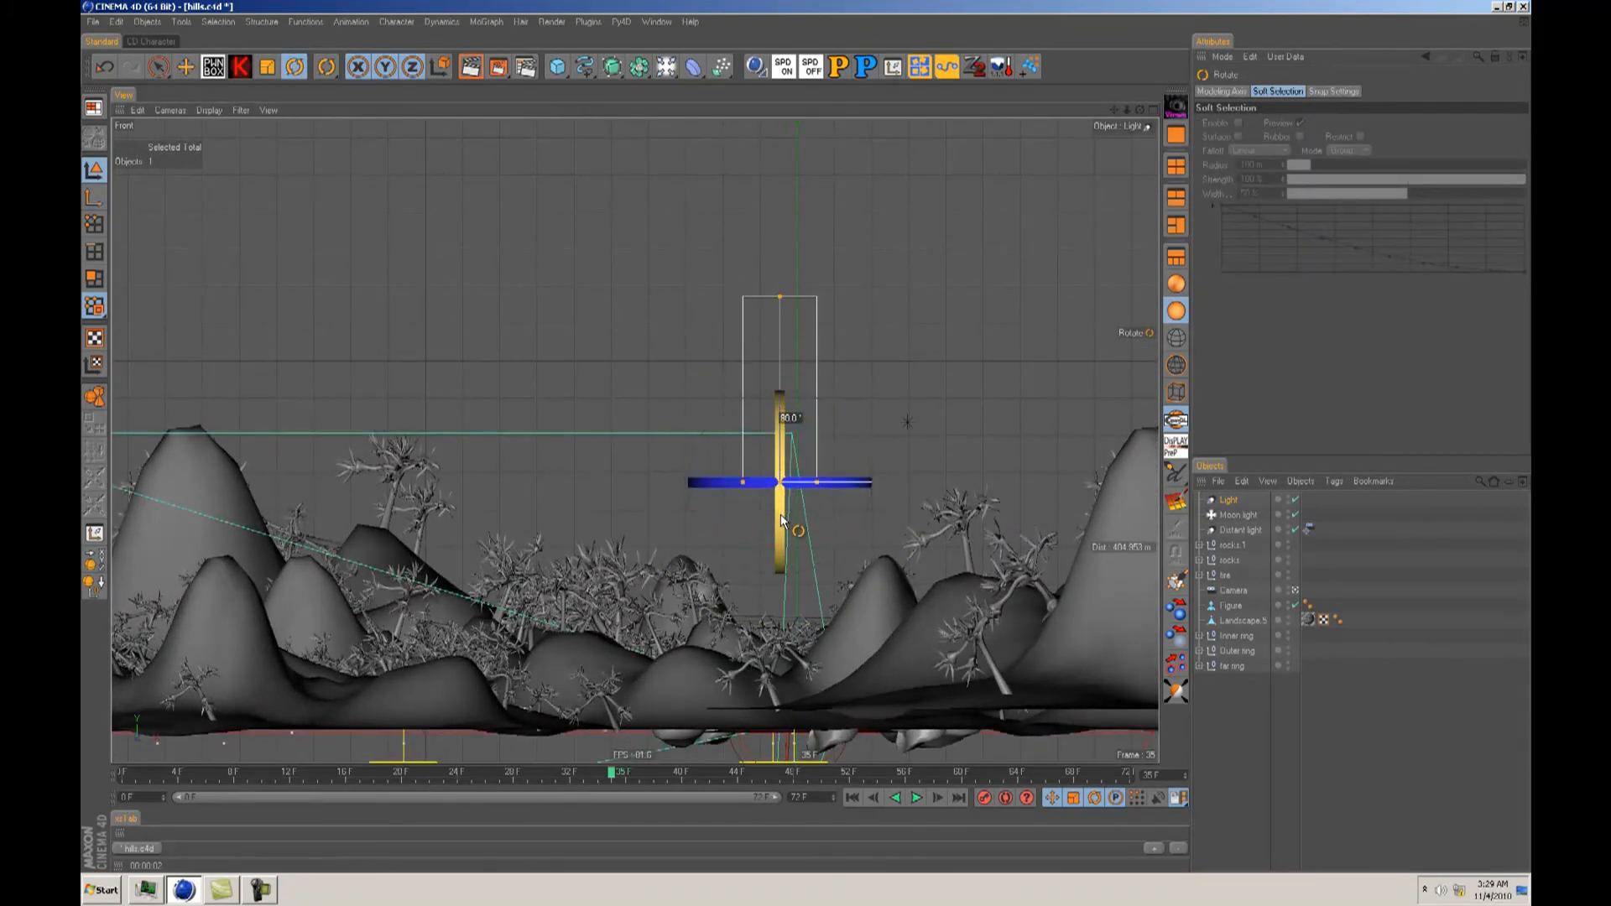
Step: Widen the spot light's square beam until it spans the rings of hills, checking the coverage from above
key(e)
alt+middle_drag(831, 510, 760, 503)
drag(748, 484, 1157, 461)
scroll(738, 443, down, 6)
scroll(1013, 464, down, 5)
drag(973, 454, 1154, 454)
scroll(1007, 453, down, 5)
drag(1007, 454, 1060, 454)
key(F2)
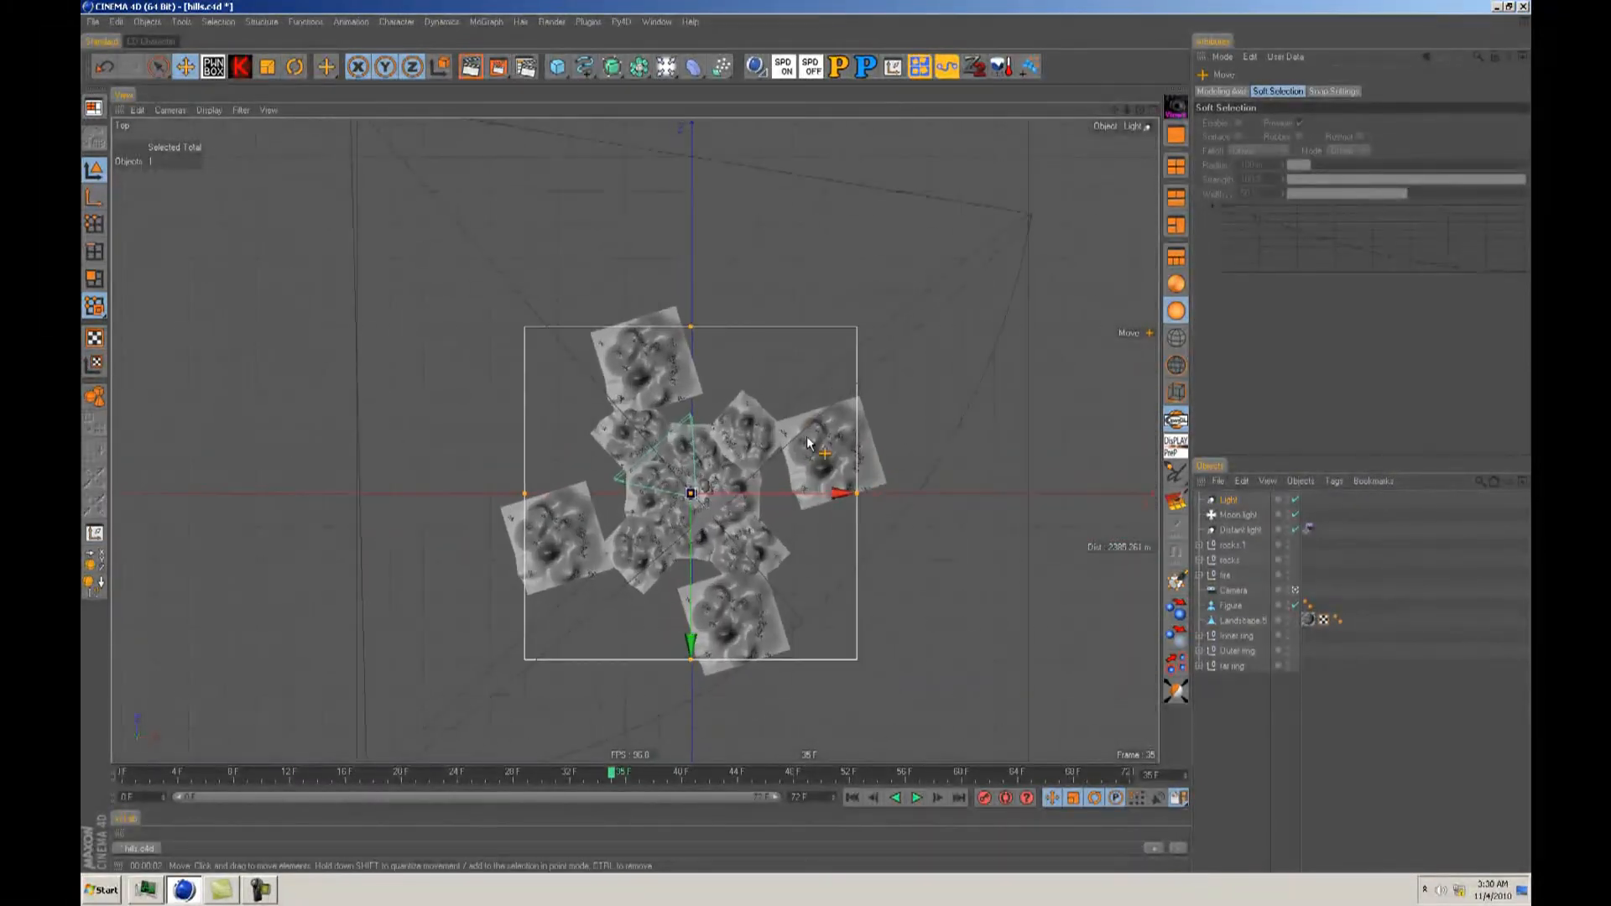
Step: Render a camera preview and lower the spot light to ground level in the front view
key(F1)
key(ctrl+r)
key(F4)
scroll(795, 437, up, 4)
alt+middle_drag(729, 399, 819, 436)
drag(774, 386, 774, 418)
drag(774, 357, 806, 443)
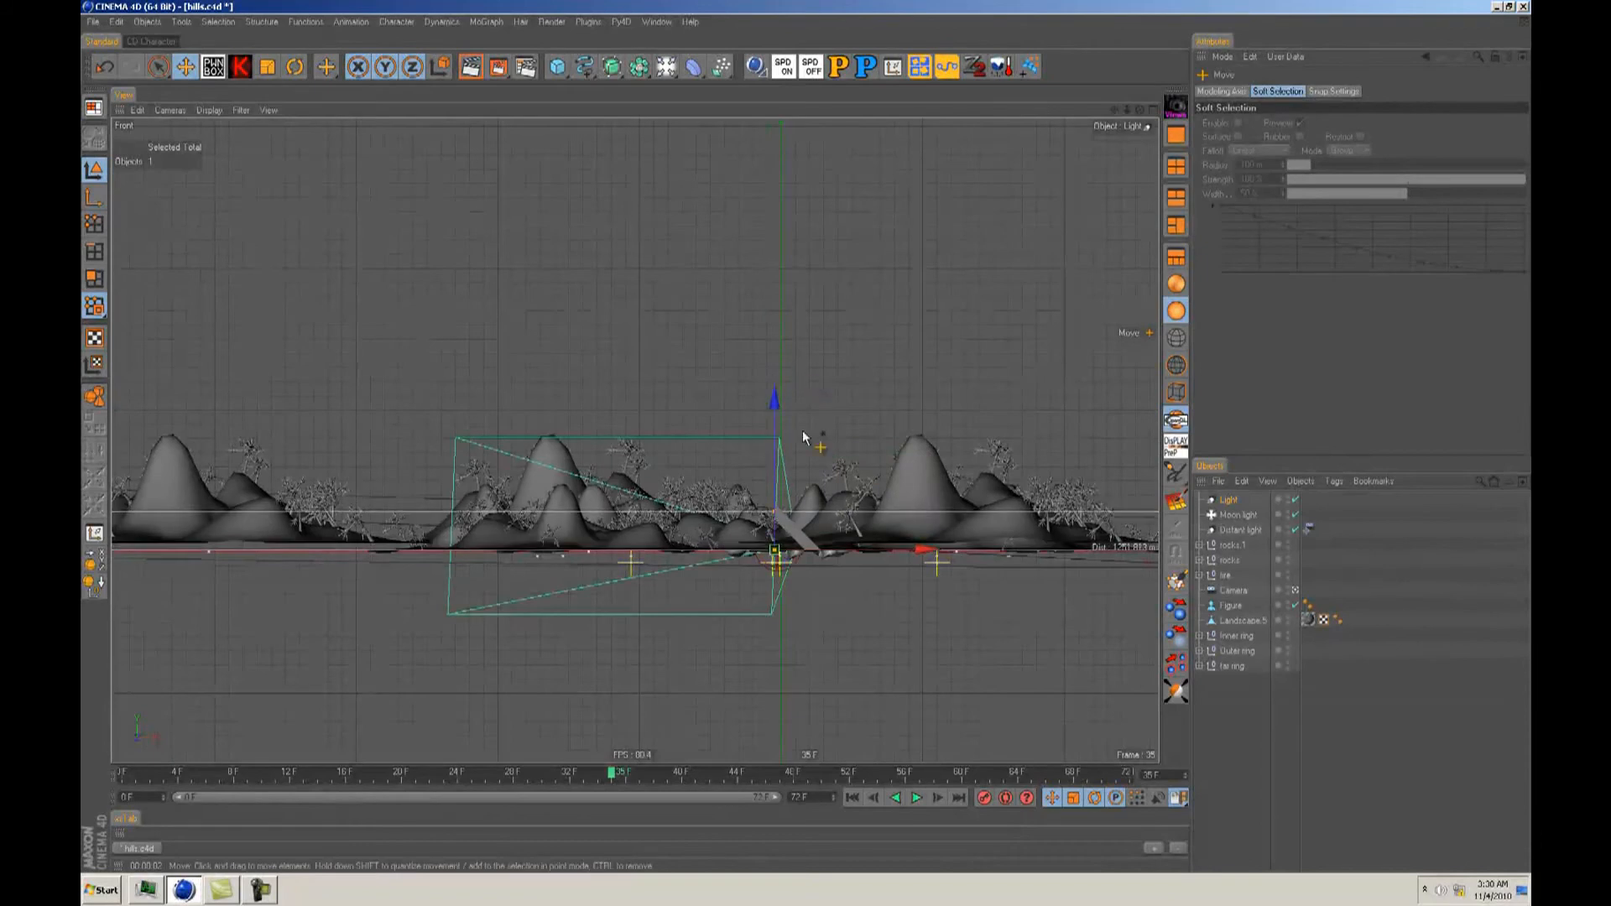
scroll(807, 445, up, 5)
drag(850, 422, 808, 442)
key(F1)
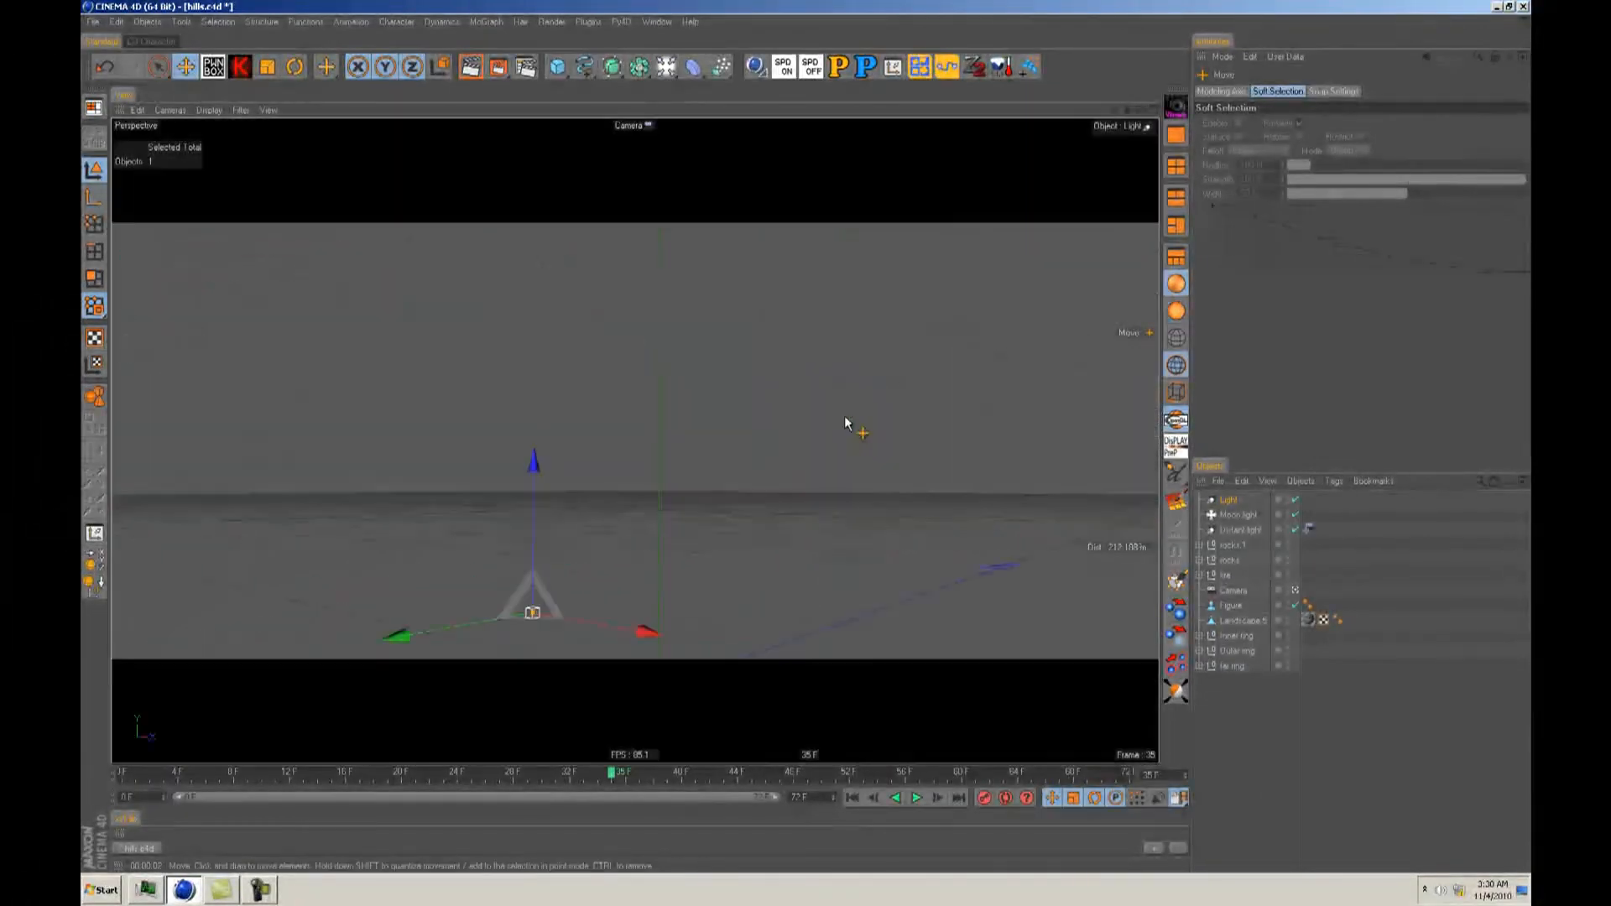
Step: Give the spot light a pale blue colour of R 144, G 180, B 211 and reduce its intensity to about 36%
click(1229, 501)
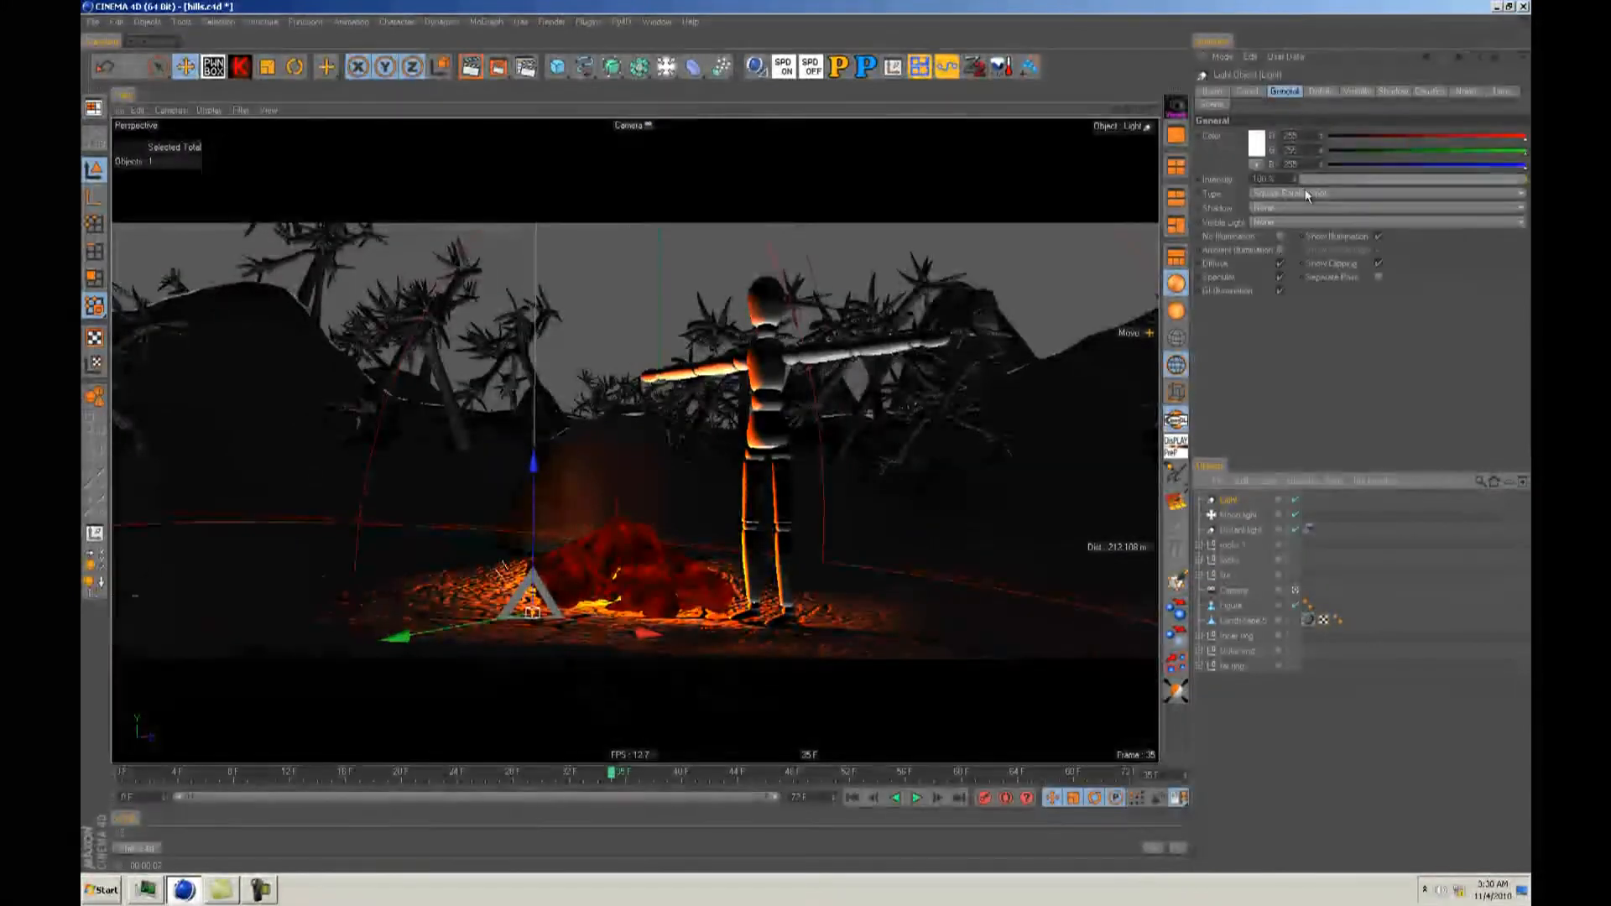
click(1227, 106)
click(1271, 139)
click(1272, 150)
click(1286, 89)
click(1352, 91)
click(1259, 92)
click(1285, 90)
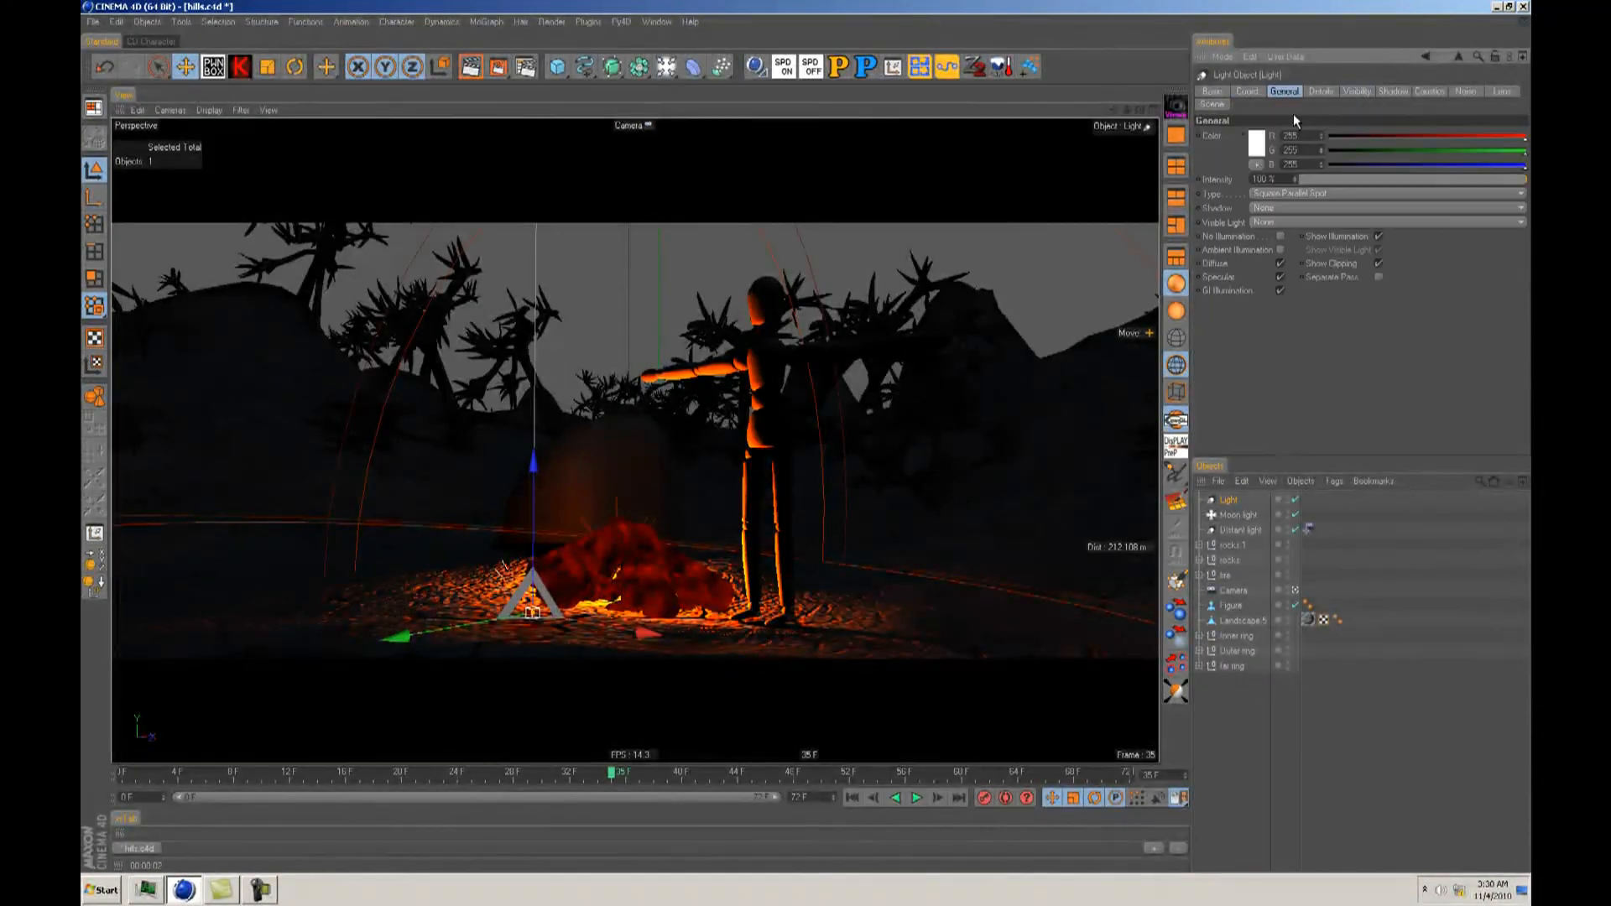
click(1242, 126)
drag(1261, 90, 1295, 91)
mouse_move(1187, 107)
mouse_down()
mouse_move(1304, 90)
mouse_move(1200, 107)
mouse_up()
click(1231, 199)
click(1379, 179)
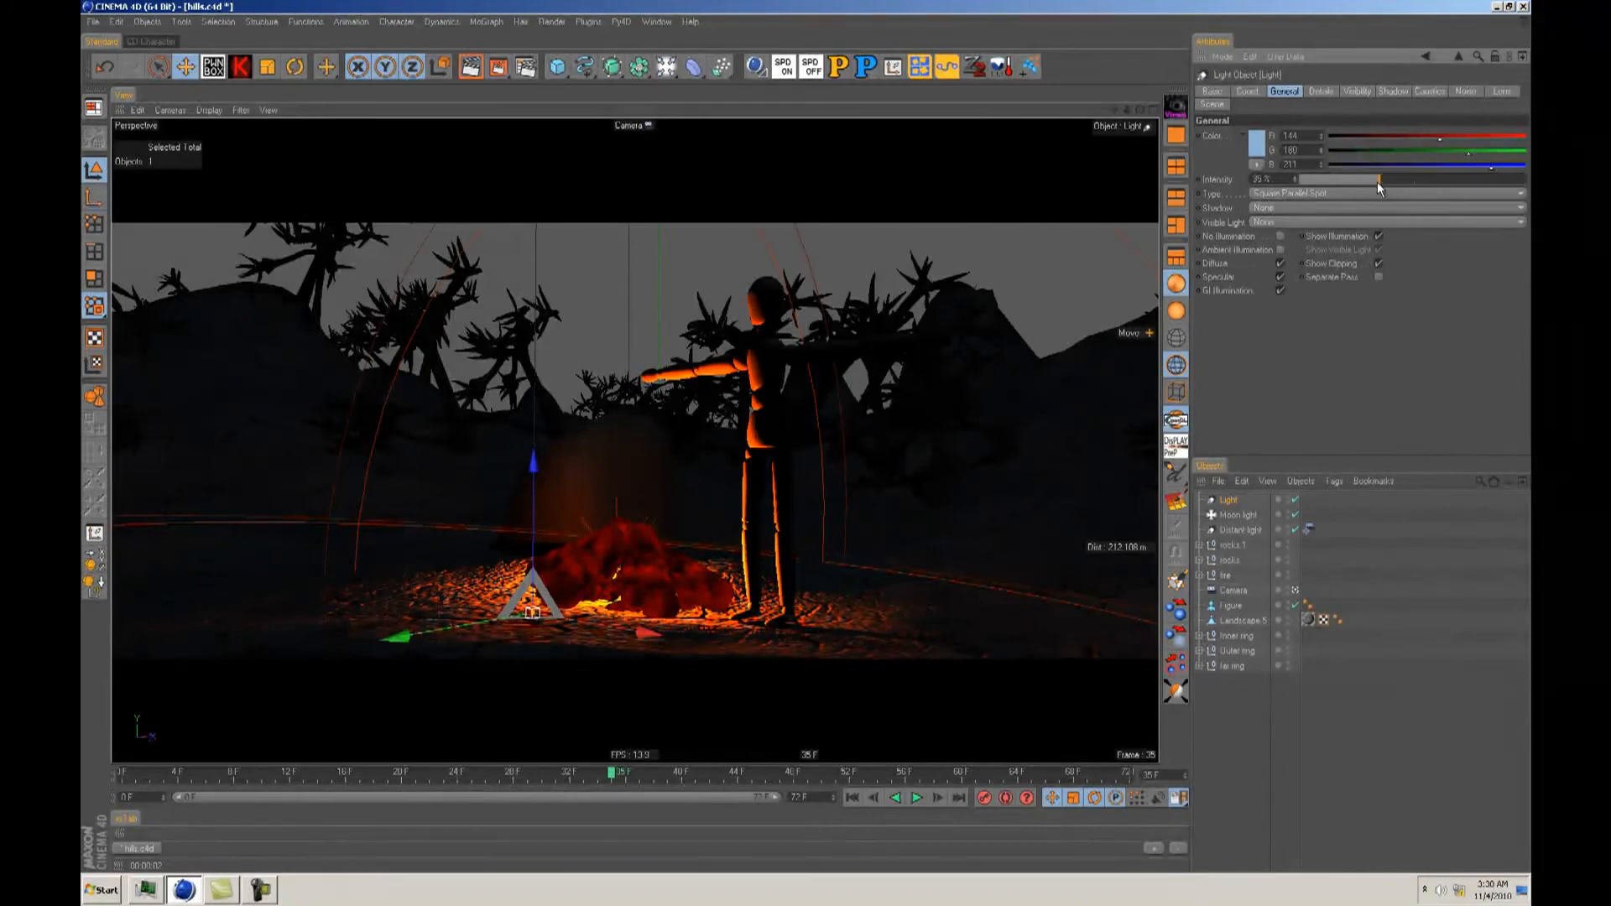
Step: Make the spot light Visible and shorten the outer distance of its visibility
click(1255, 221)
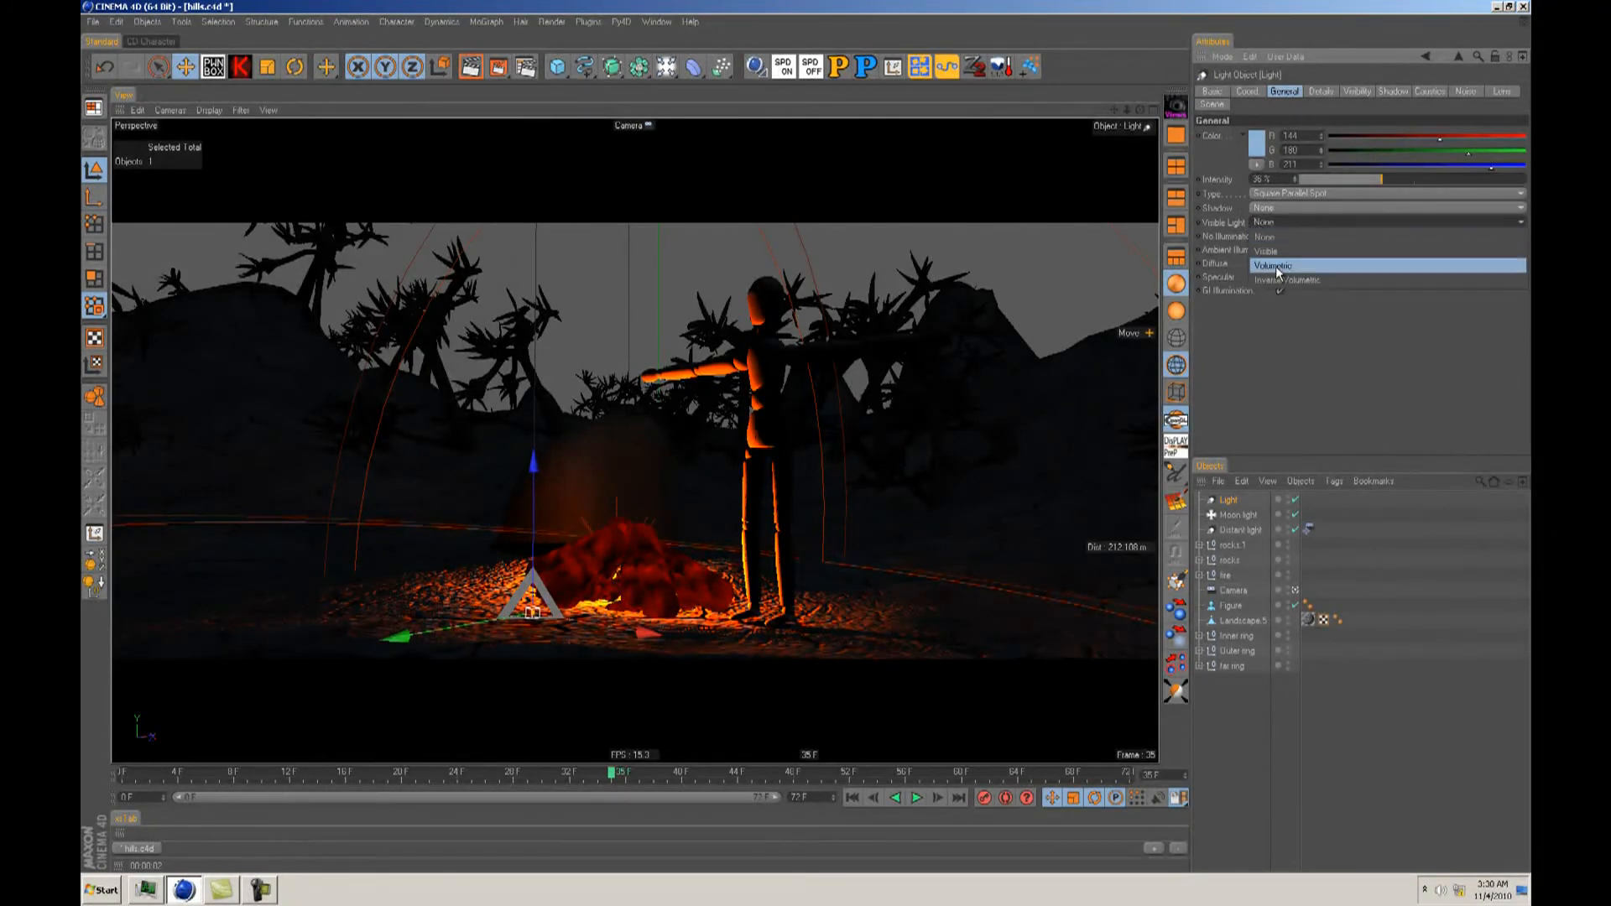
click(1274, 251)
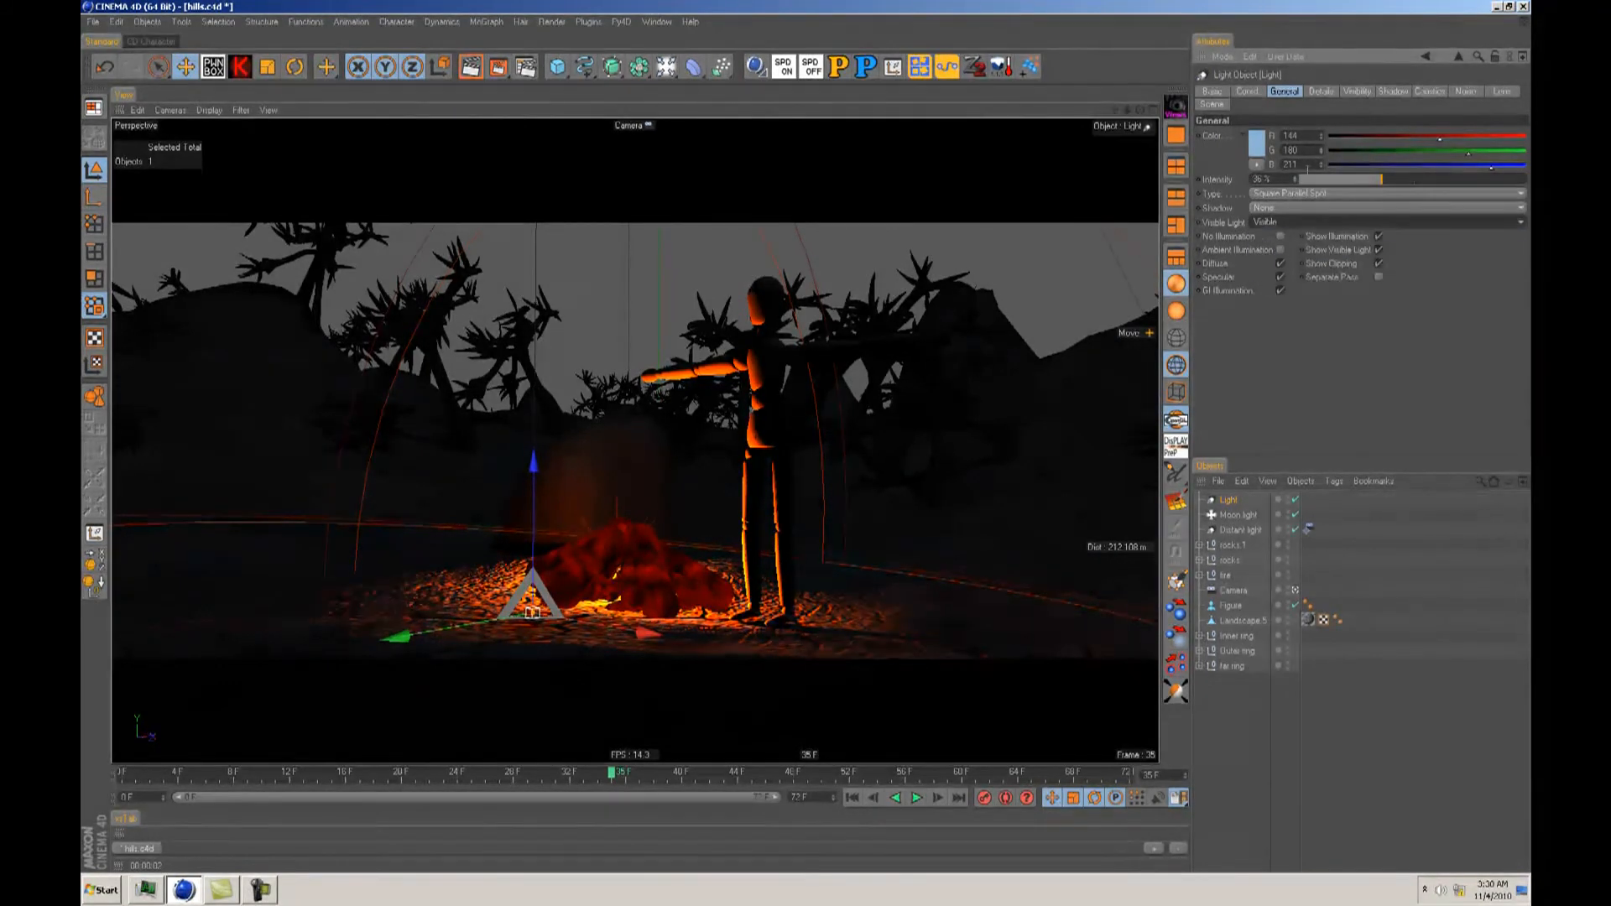
click(1357, 92)
drag(1307, 287, 1192, 293)
text(100)
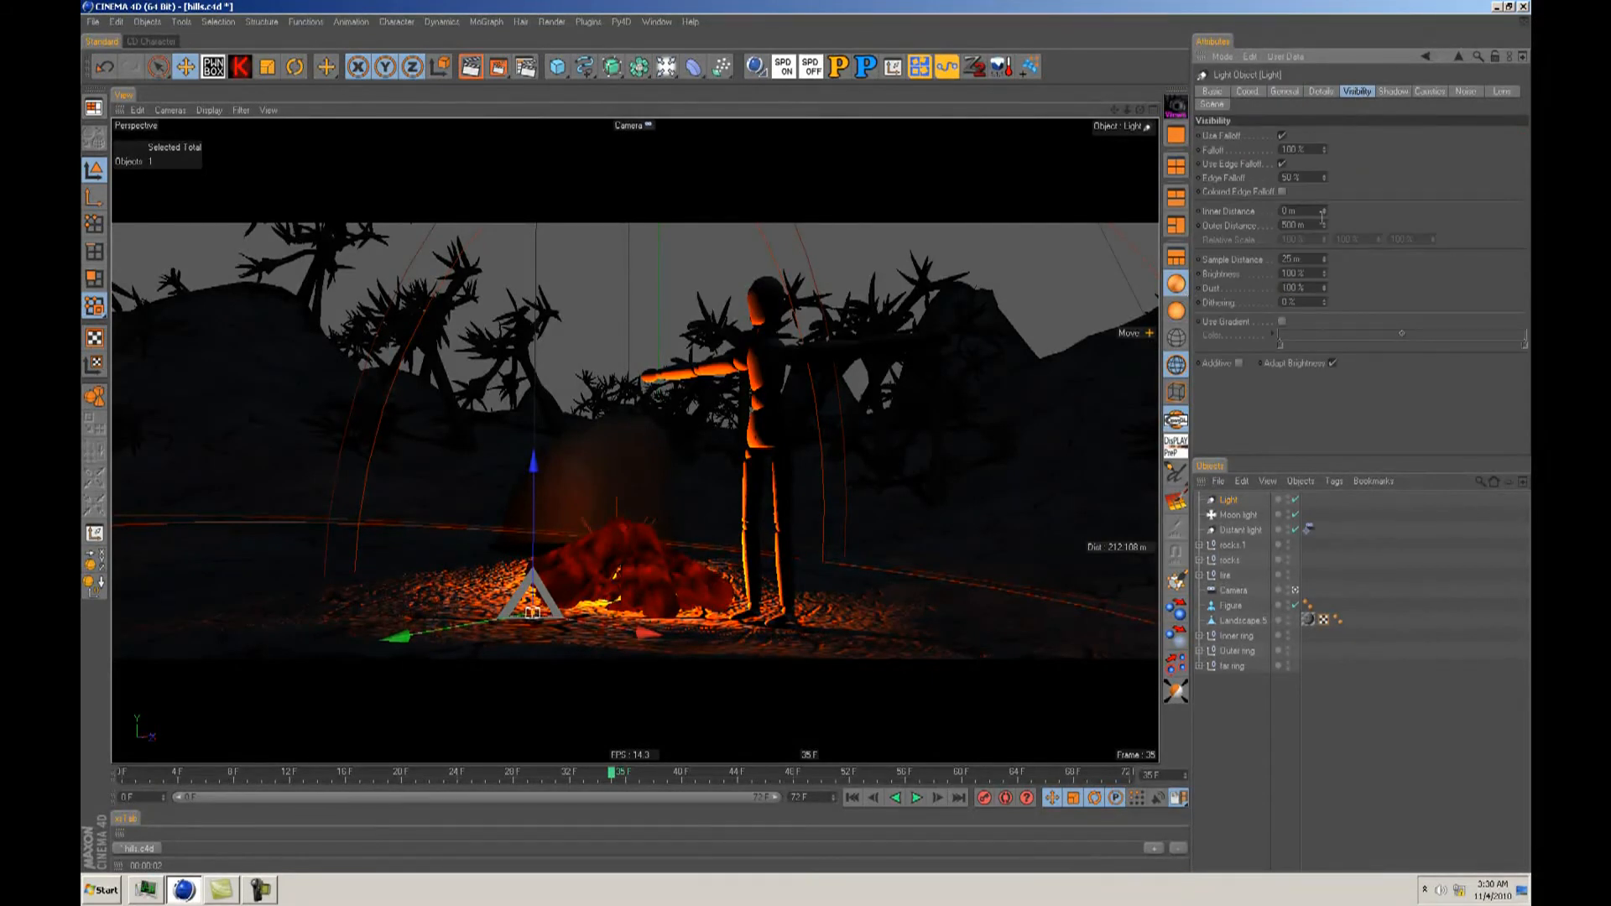
key(F4)
mouse_move(1325, 226)
mouse_down()
mouse_move(1329, 262)
mouse_move(1328, 227)
mouse_up()
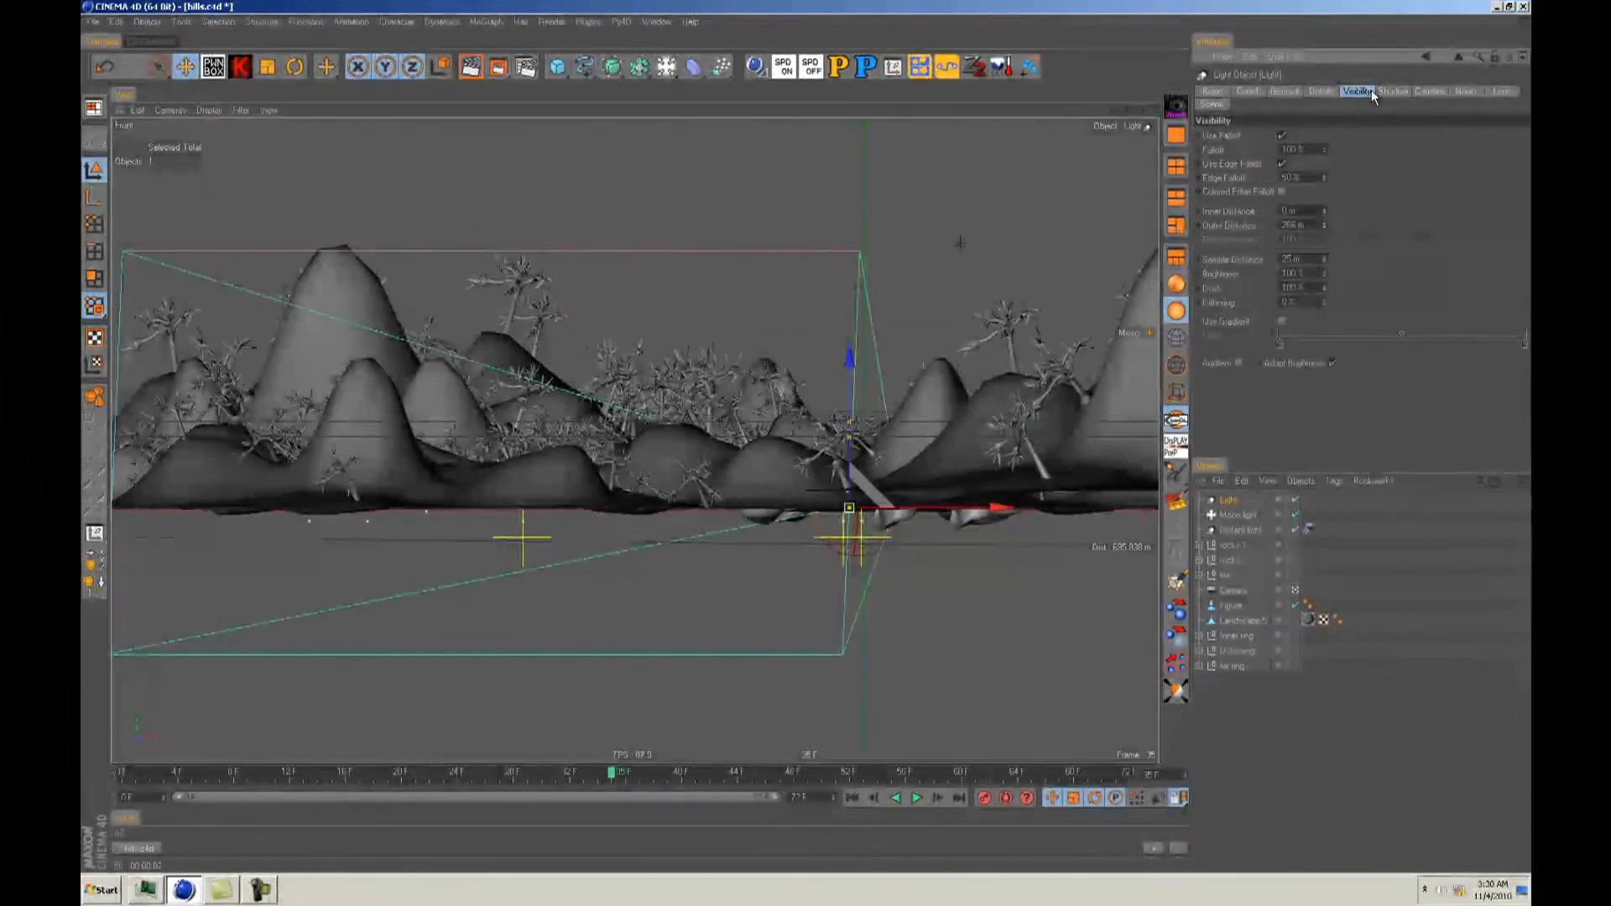
Step: Apply Visibility noise to the spot light with a visibility scale of 333 m on all three axes
click(1464, 91)
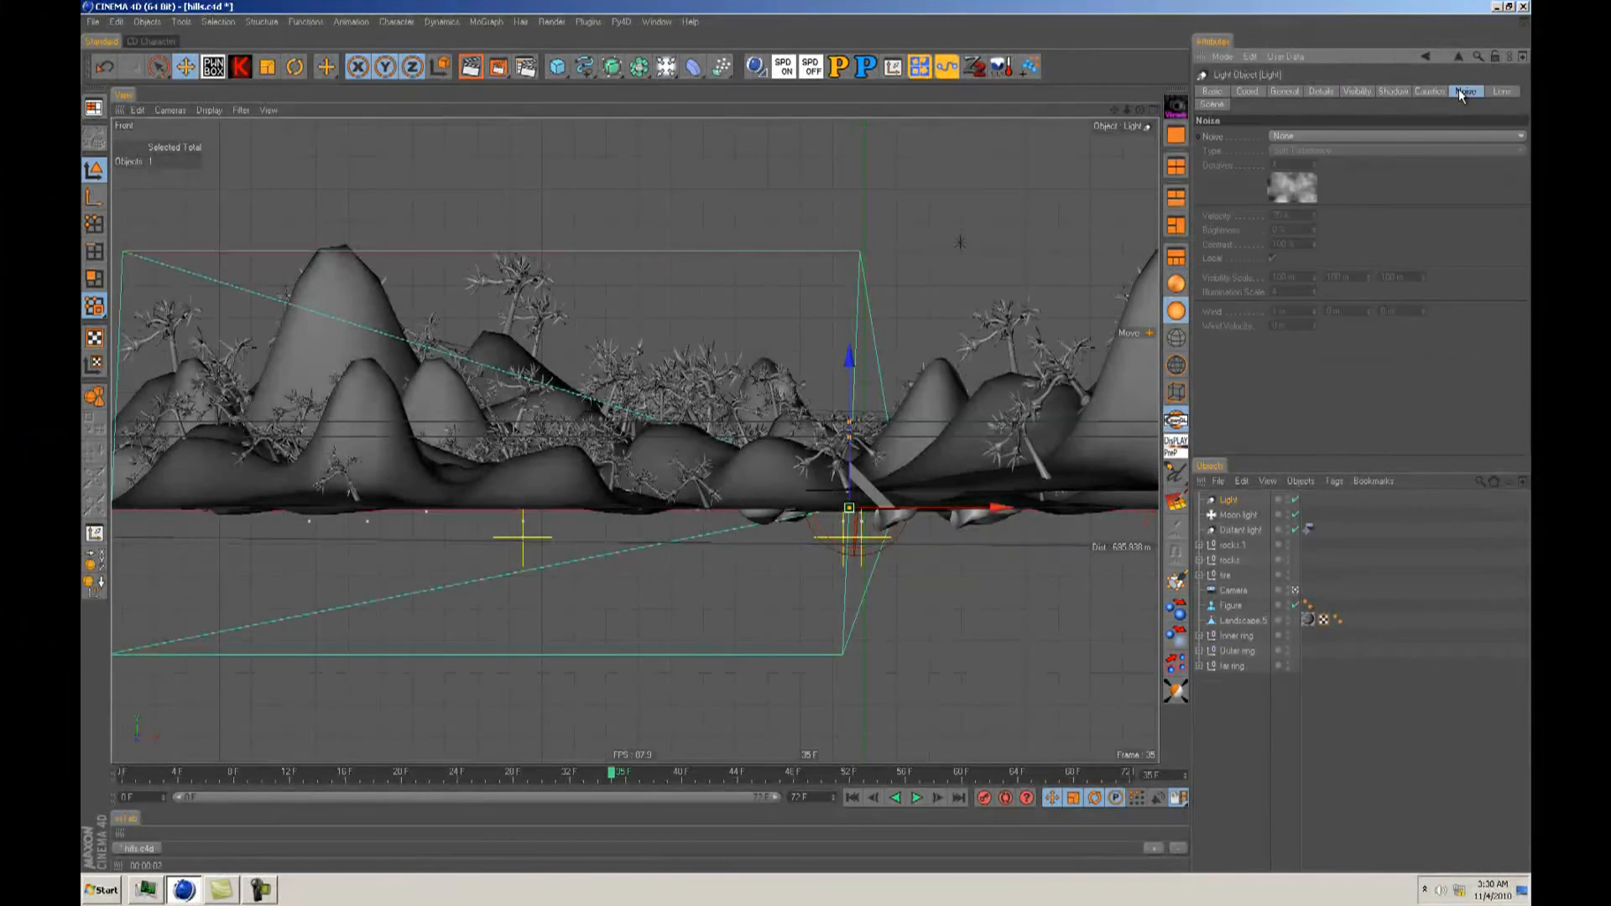
click(1318, 135)
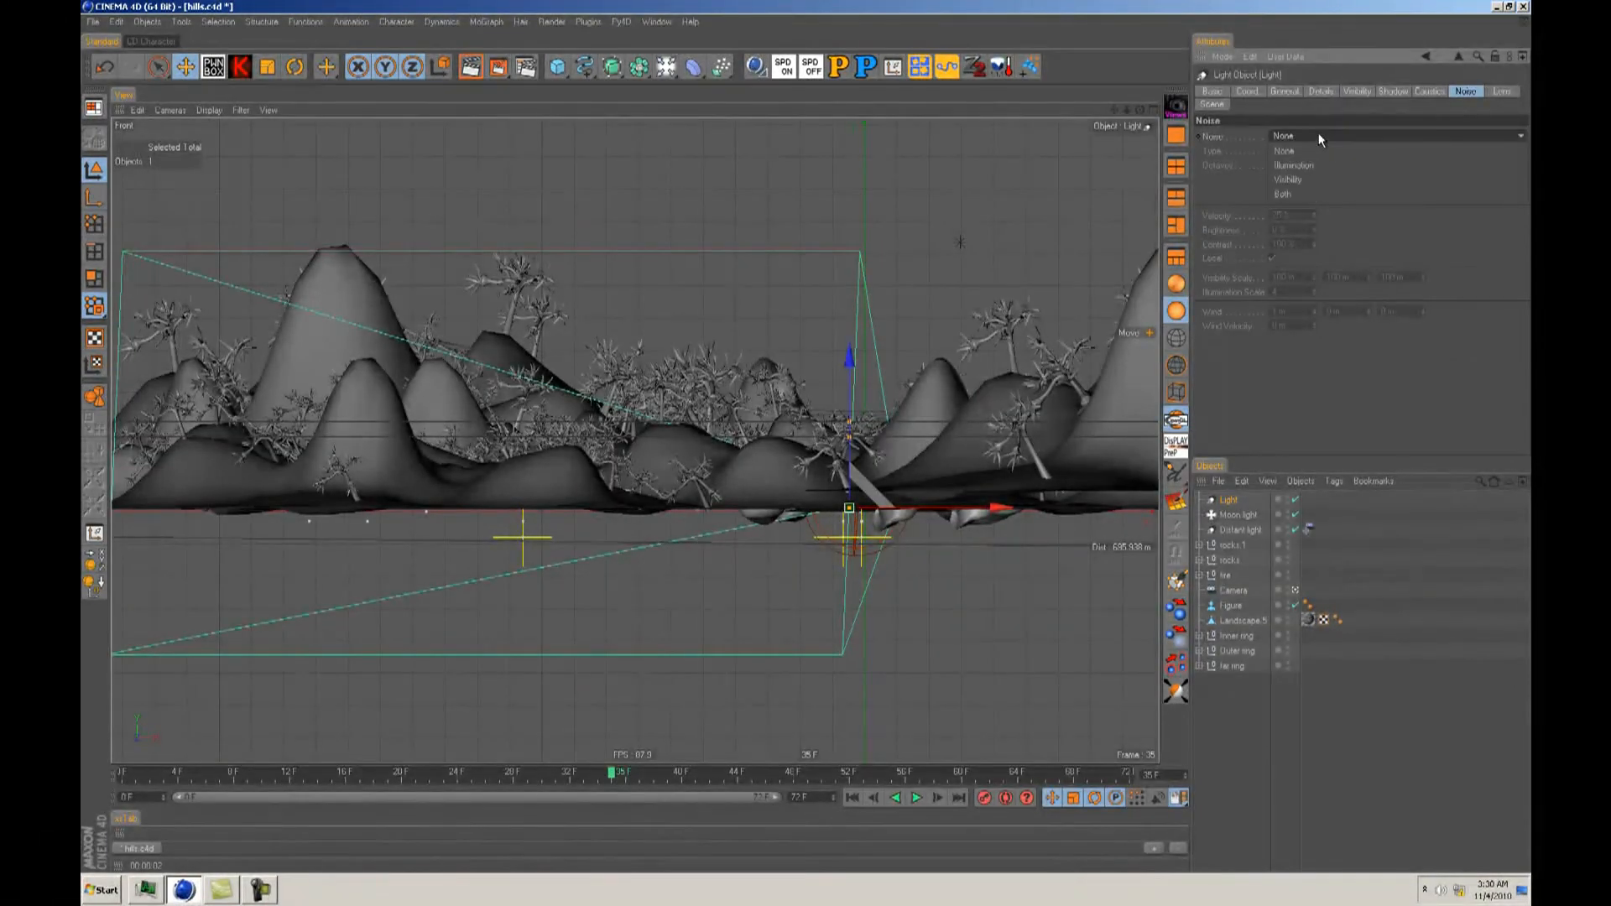
click(1301, 177)
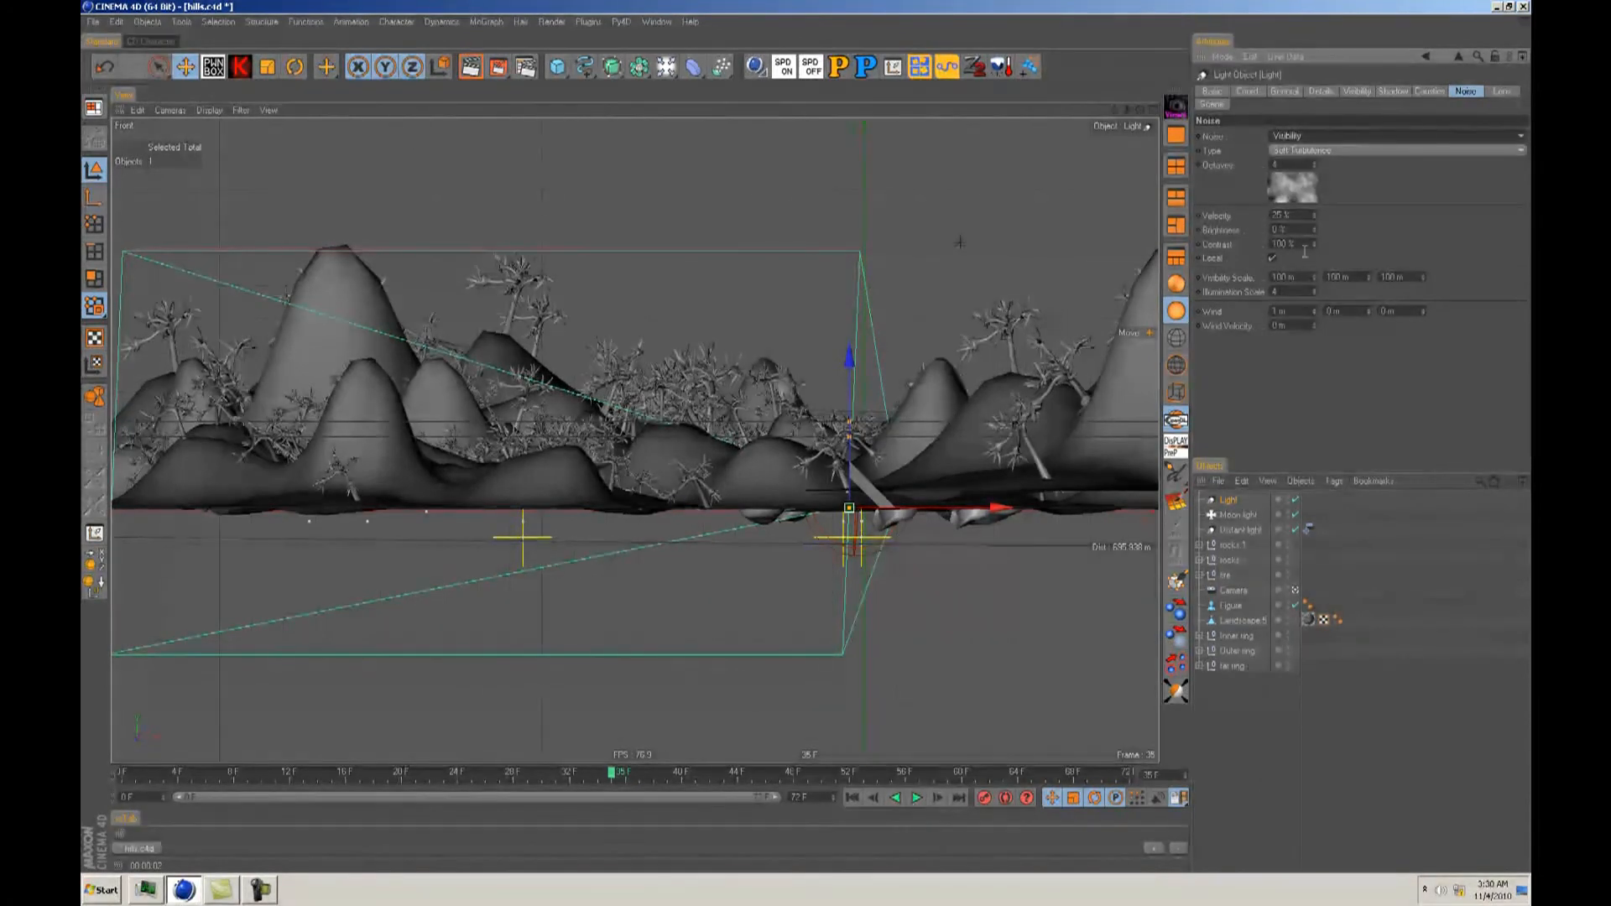
text(333)
key(Tab)
text(333)
key(Tab)
text(333)
key(Return)
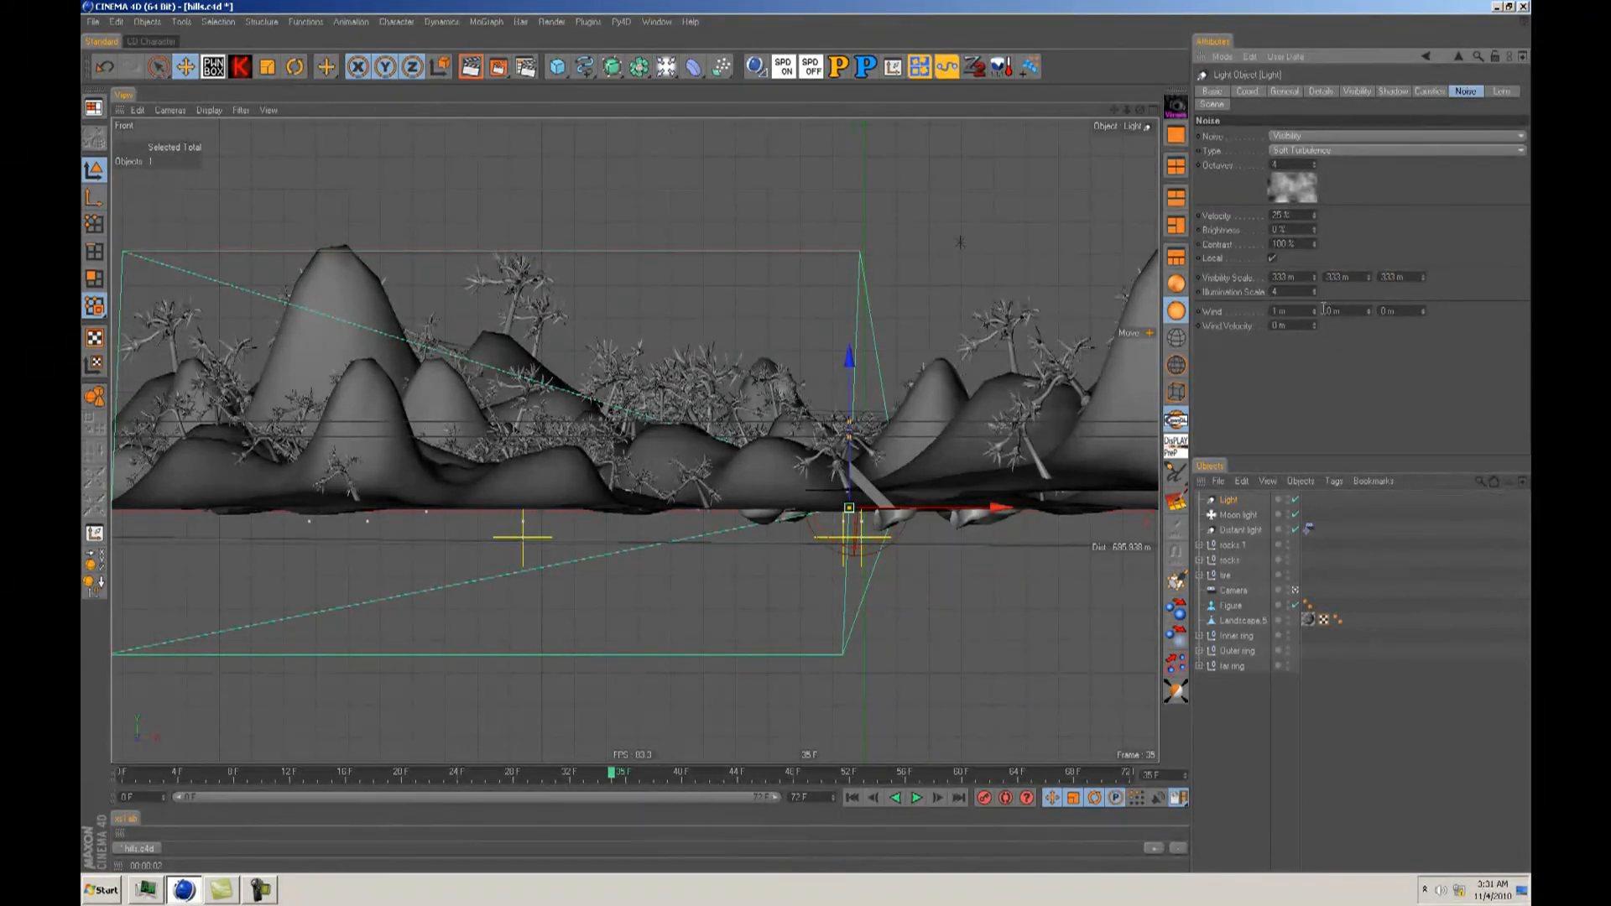
Step: Set the noise wind to 1 m on every axis with a wind velocity of 1 m and render the camera view
double_click(1290, 312)
text(1)
key(Tab)
text(1)
key(Tab)
text(1)
drag(1294, 326, 1184, 326)
text(1)
key(F1)
click(470, 66)
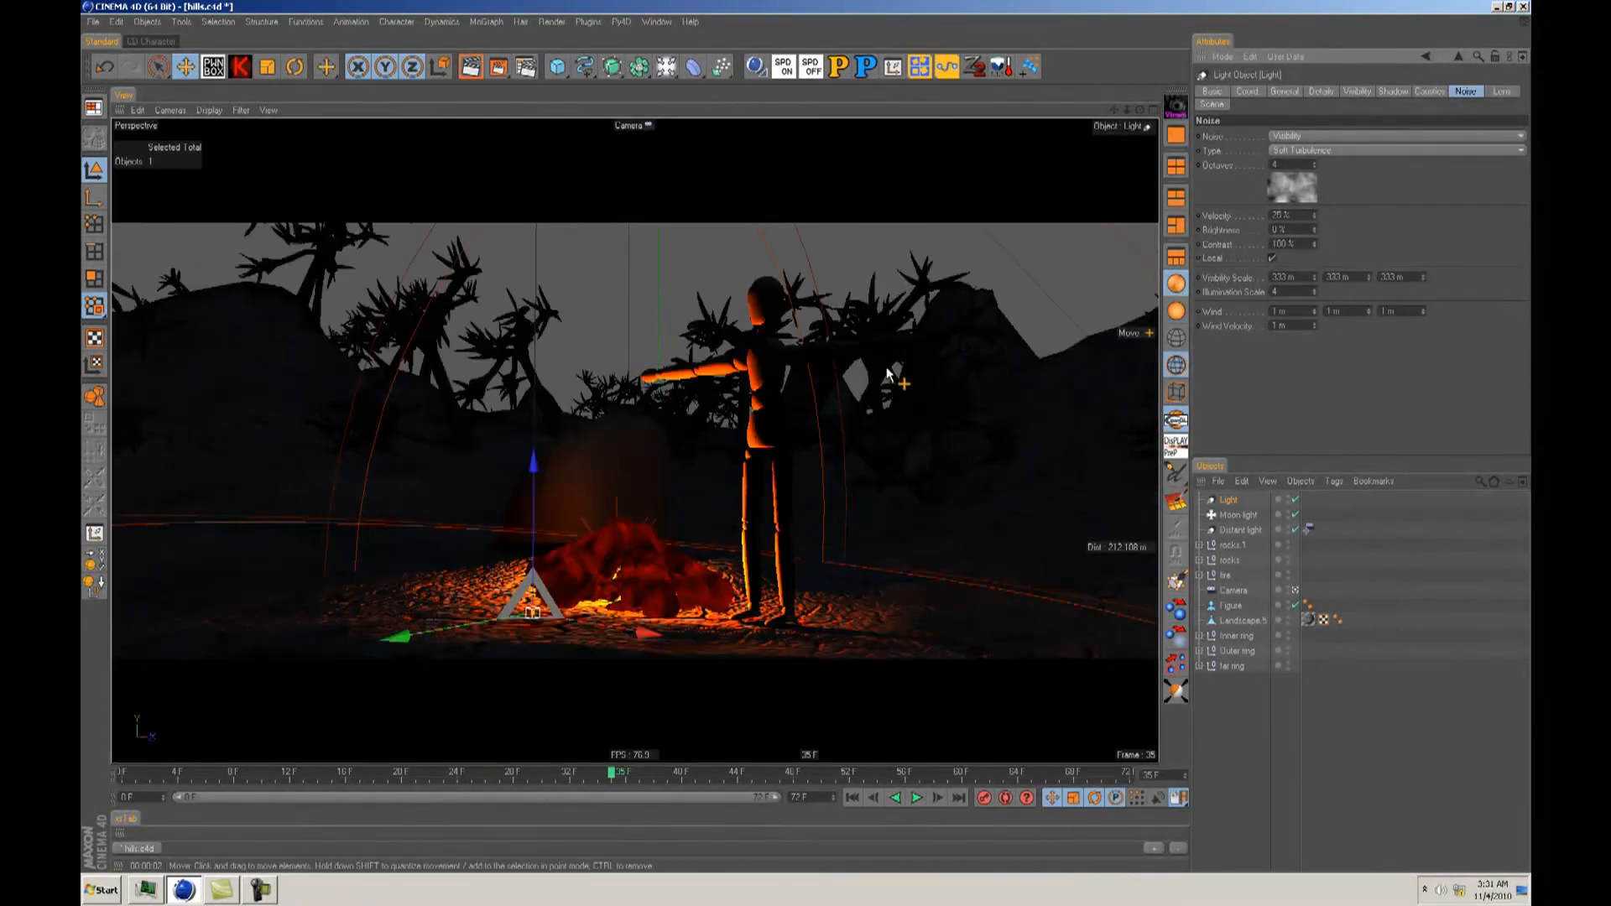
click(475, 79)
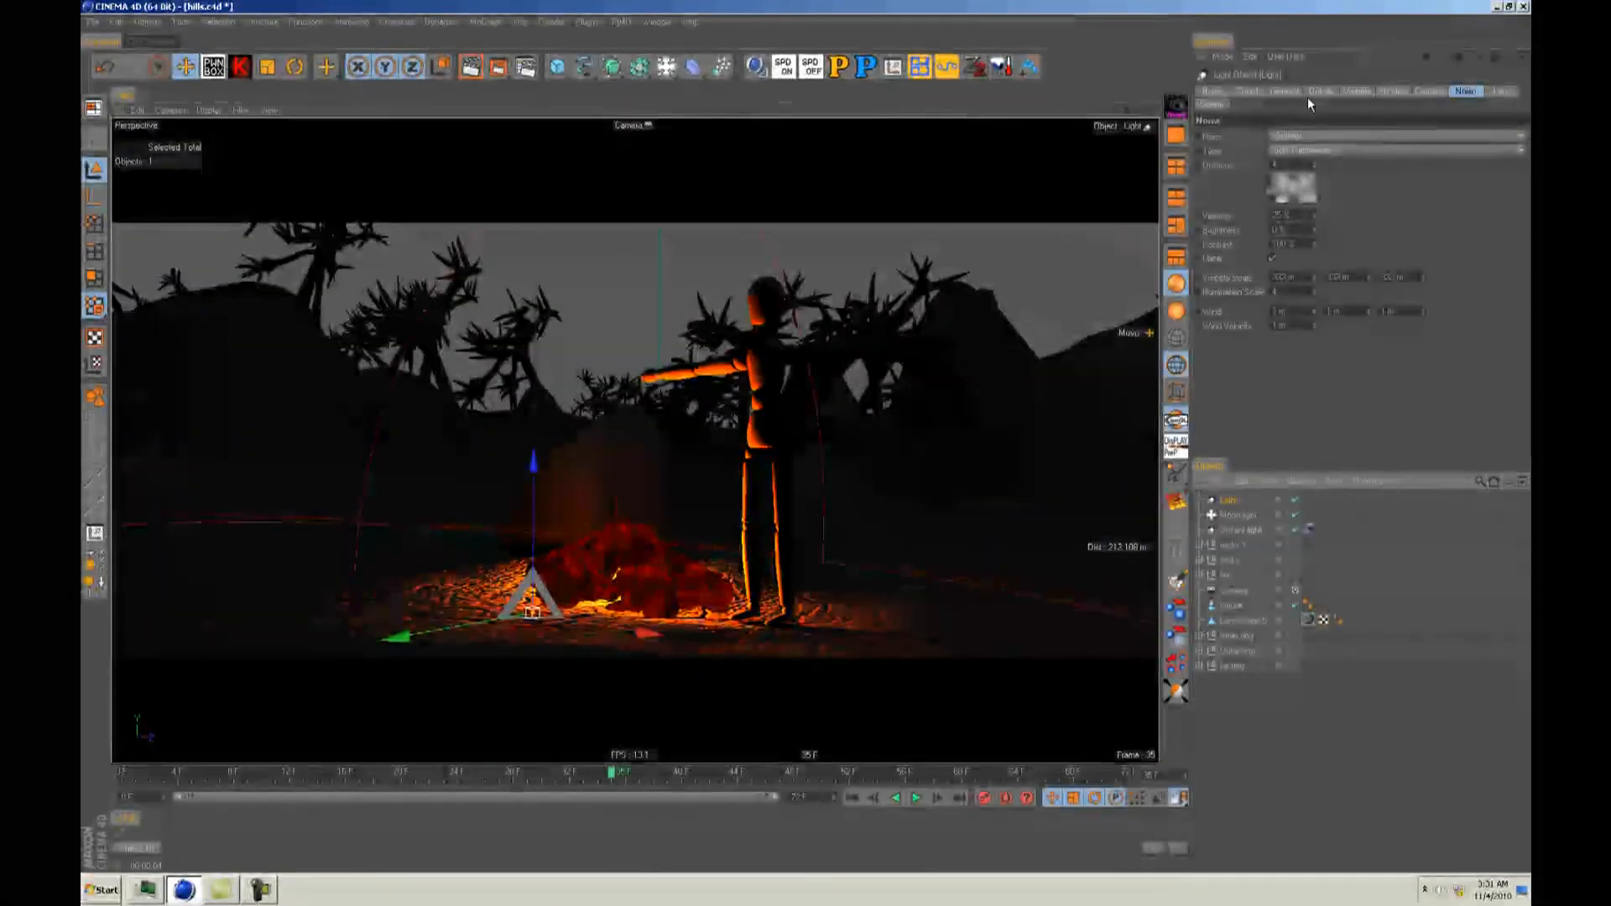
Step: Raise the spot light's intensity to 100% and render a preview
click(1310, 92)
click(1283, 92)
drag(1382, 179, 1529, 179)
click(462, 73)
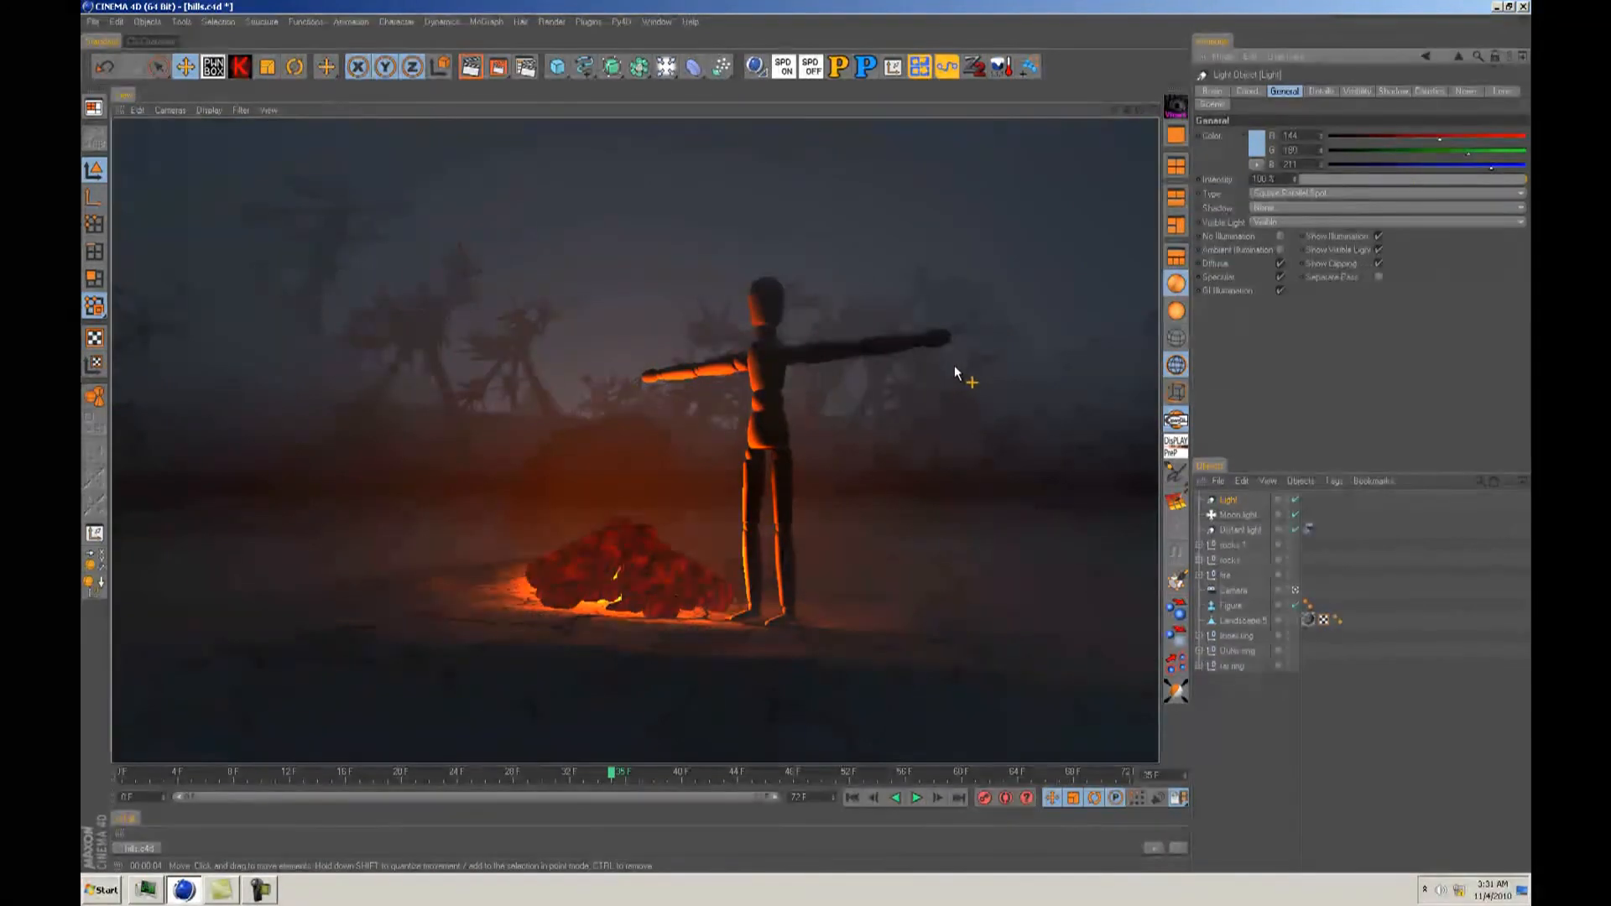
Step: Set the spot light's noise brightness to 7% and its visibility scale to 50 m on all axes, then render a preview
click(1465, 94)
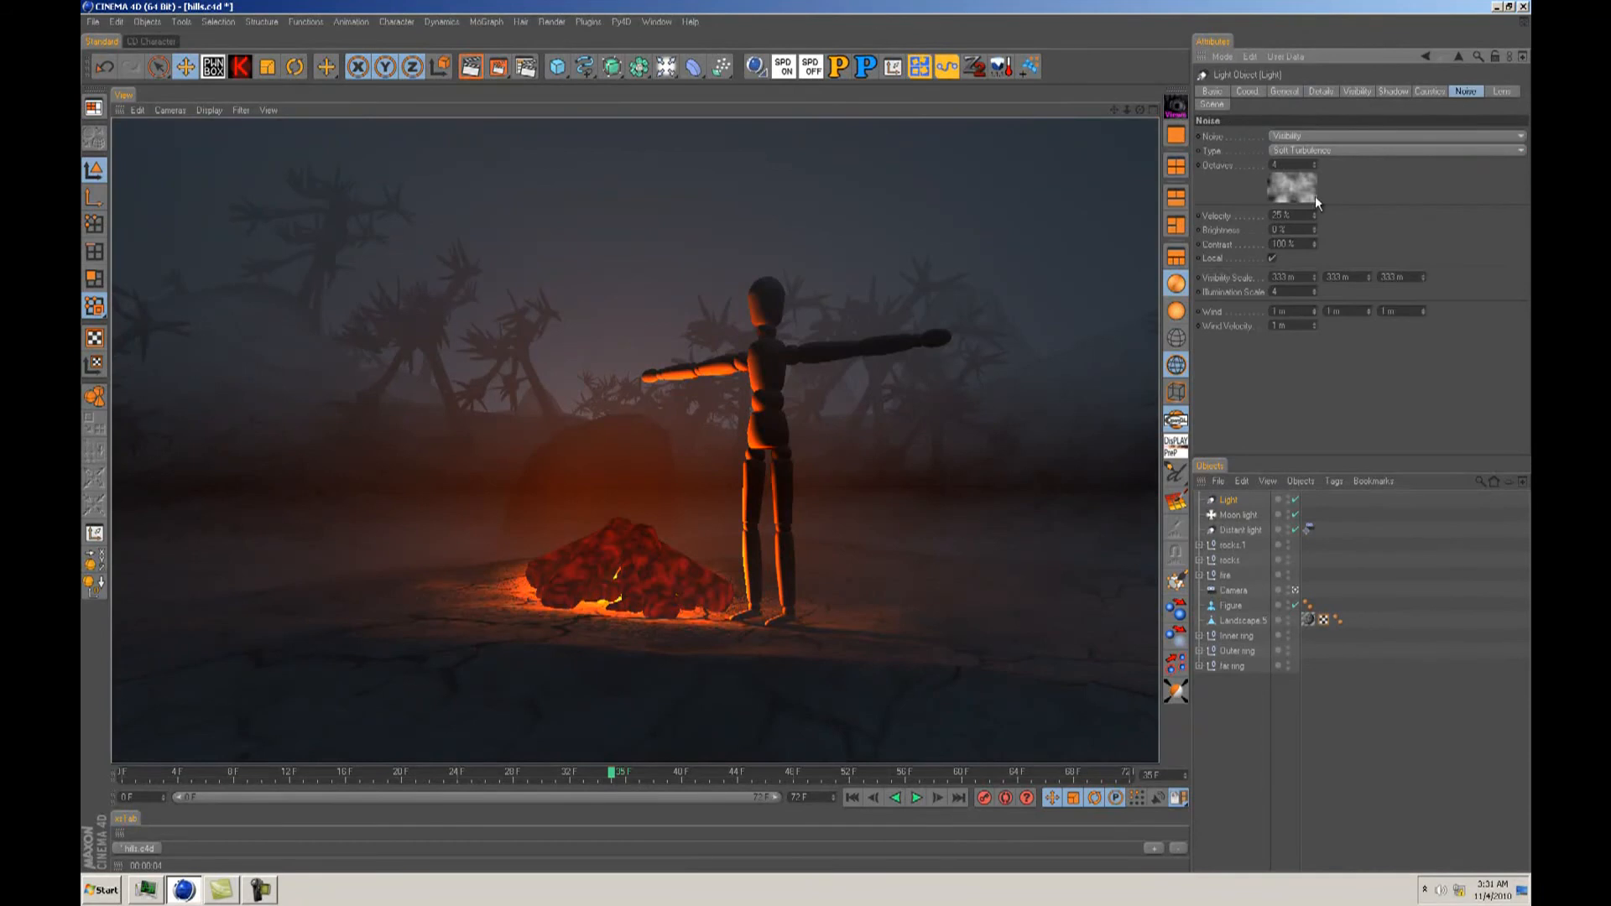
drag(1314, 223, 1316, 230)
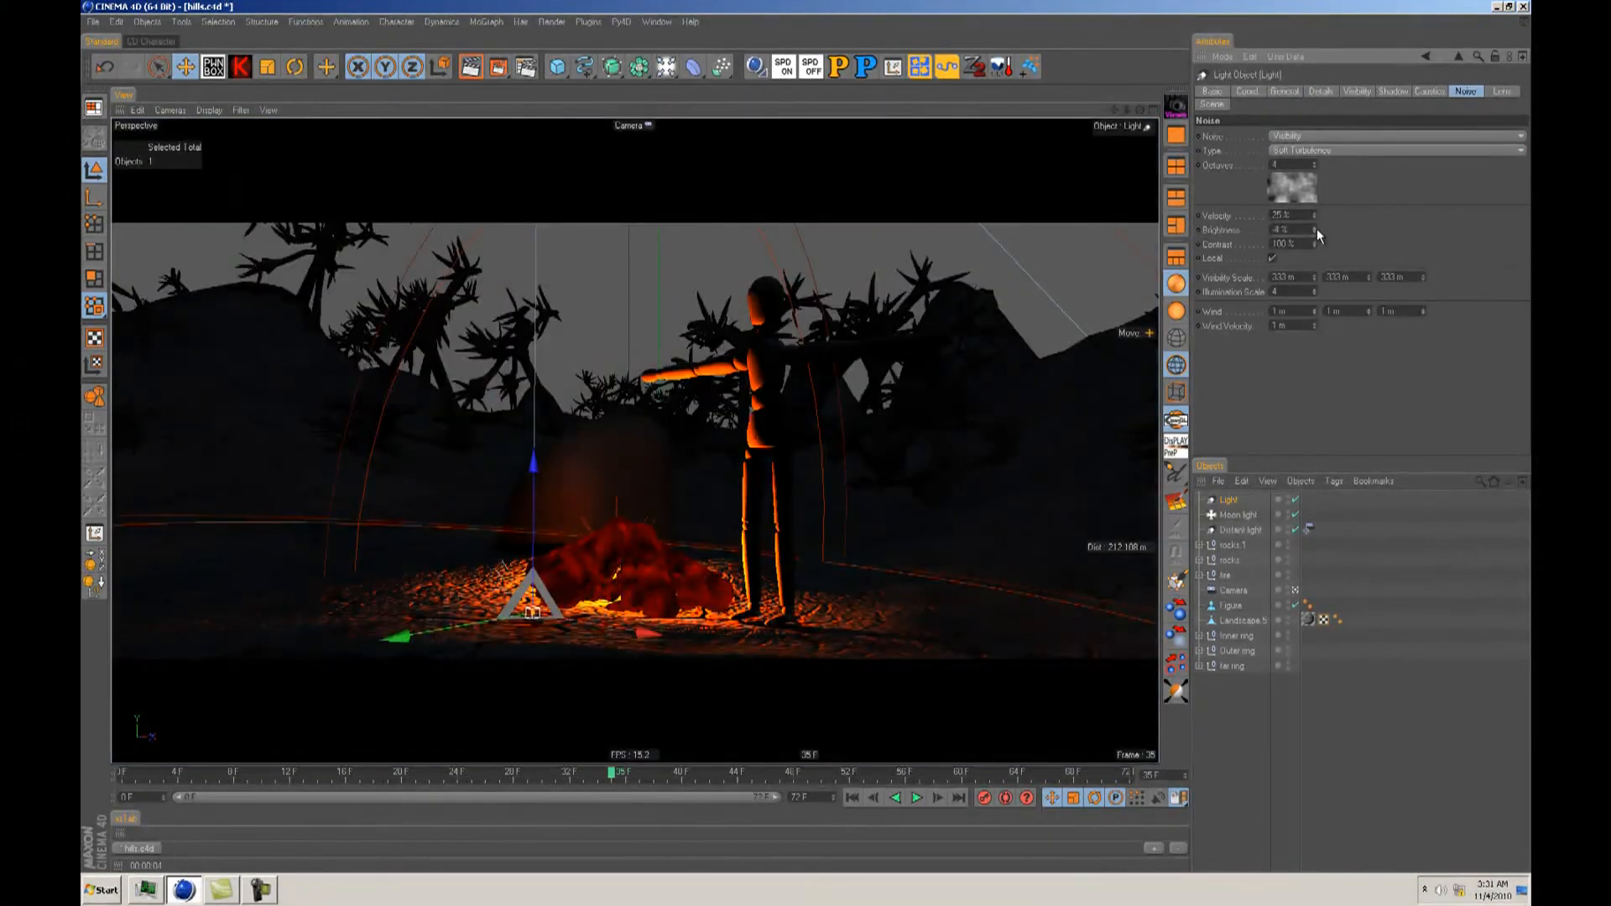
click(1306, 277)
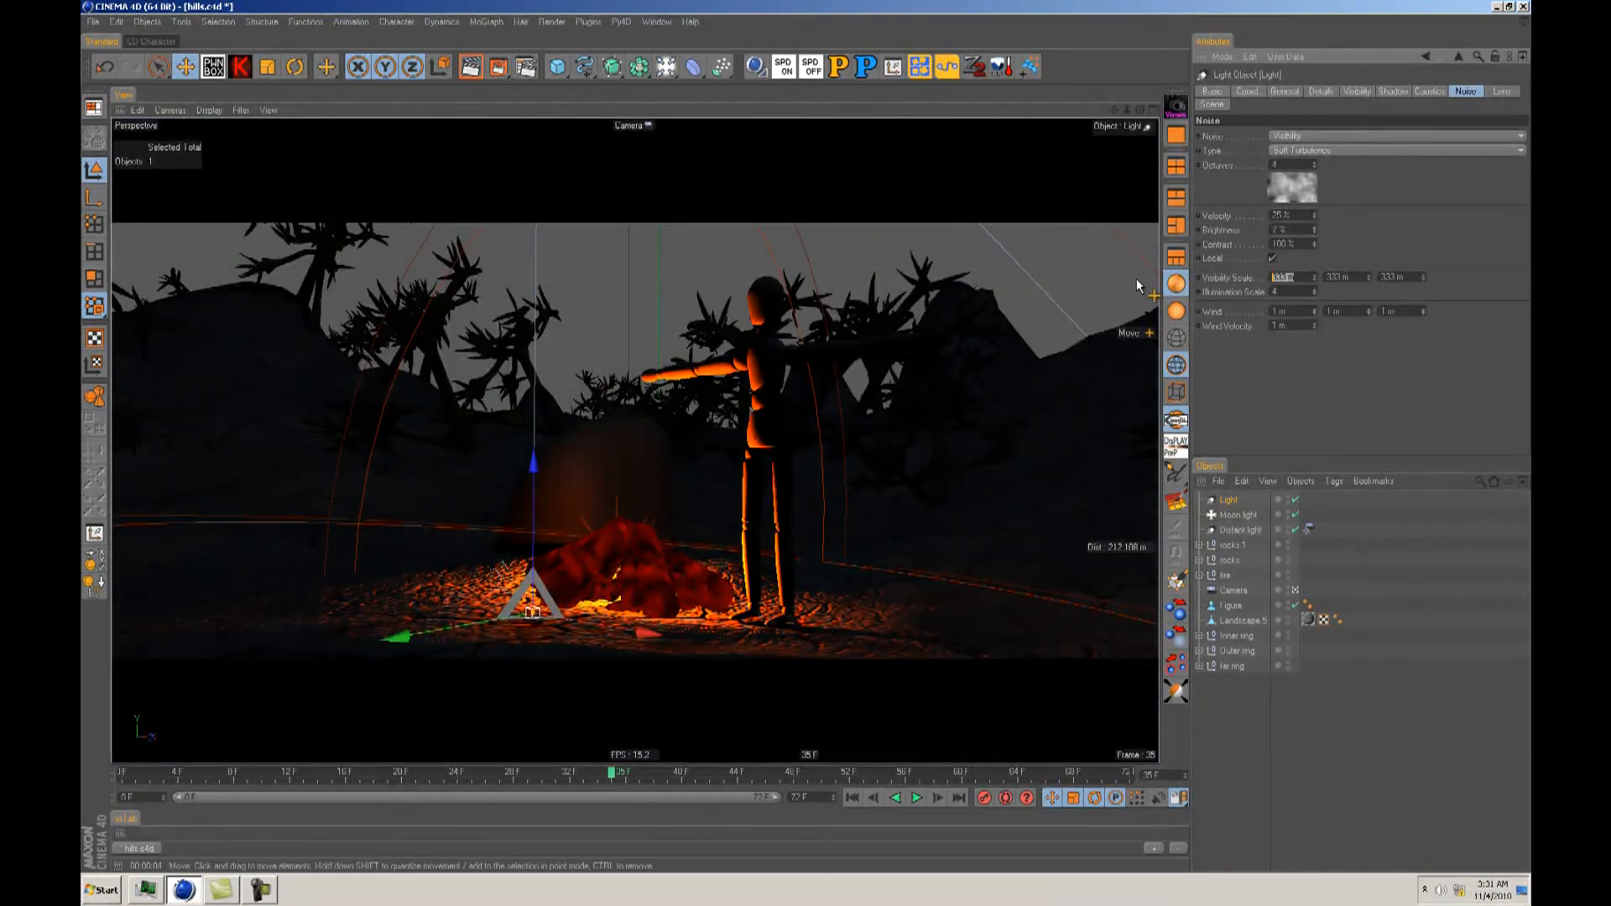
text(50)
key(Tab)
text(50)
key(Tab)
text(50)
key(Return)
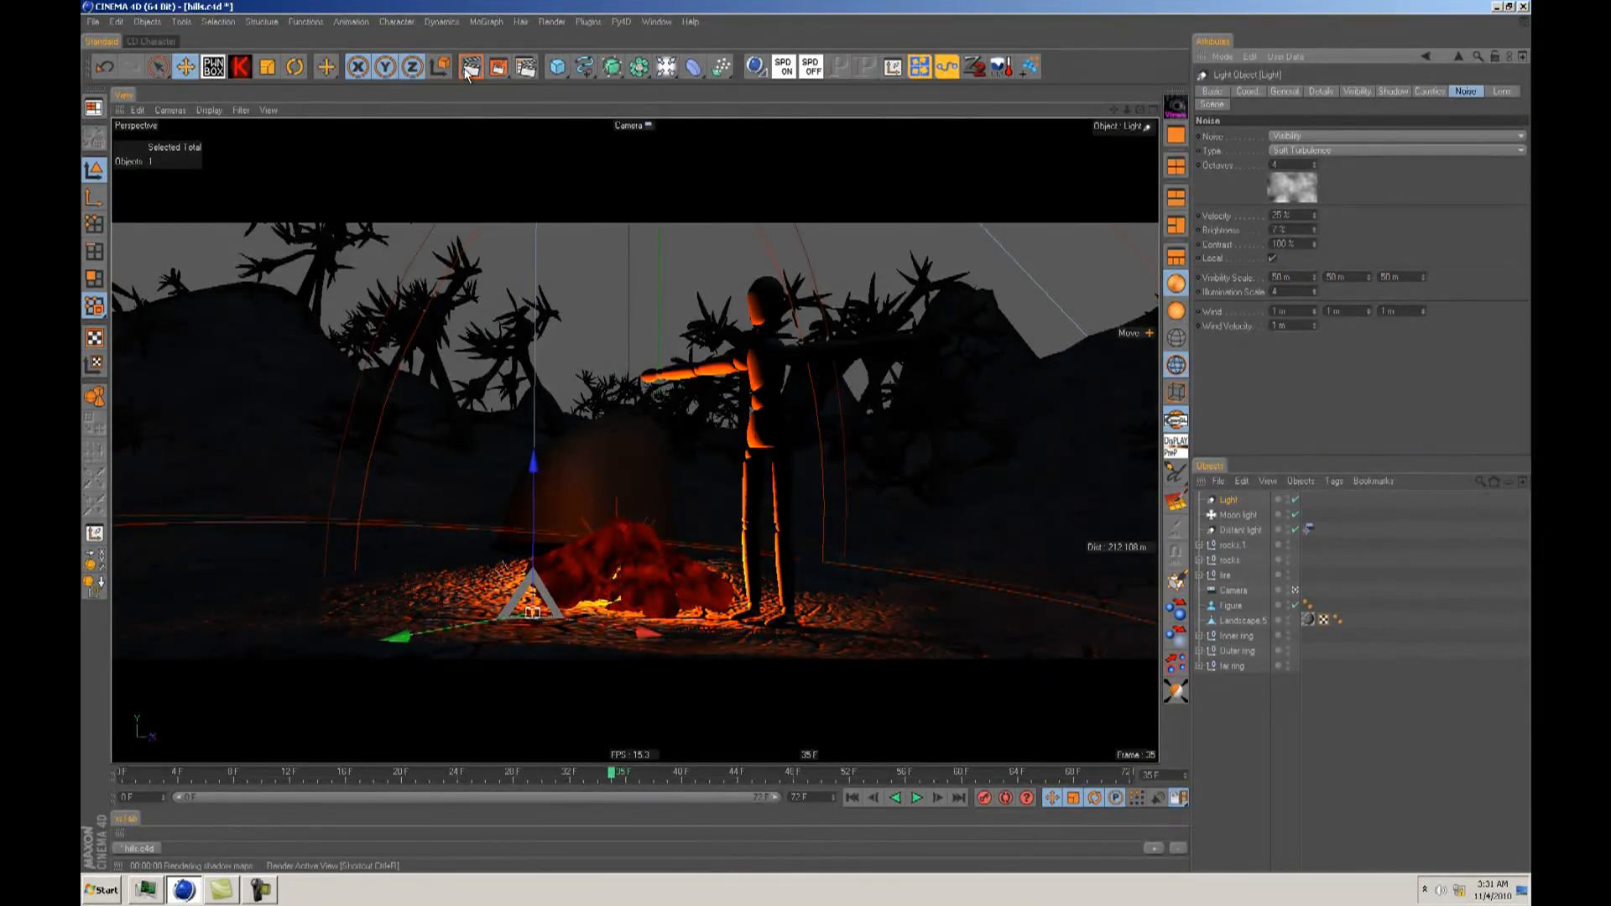
click(468, 71)
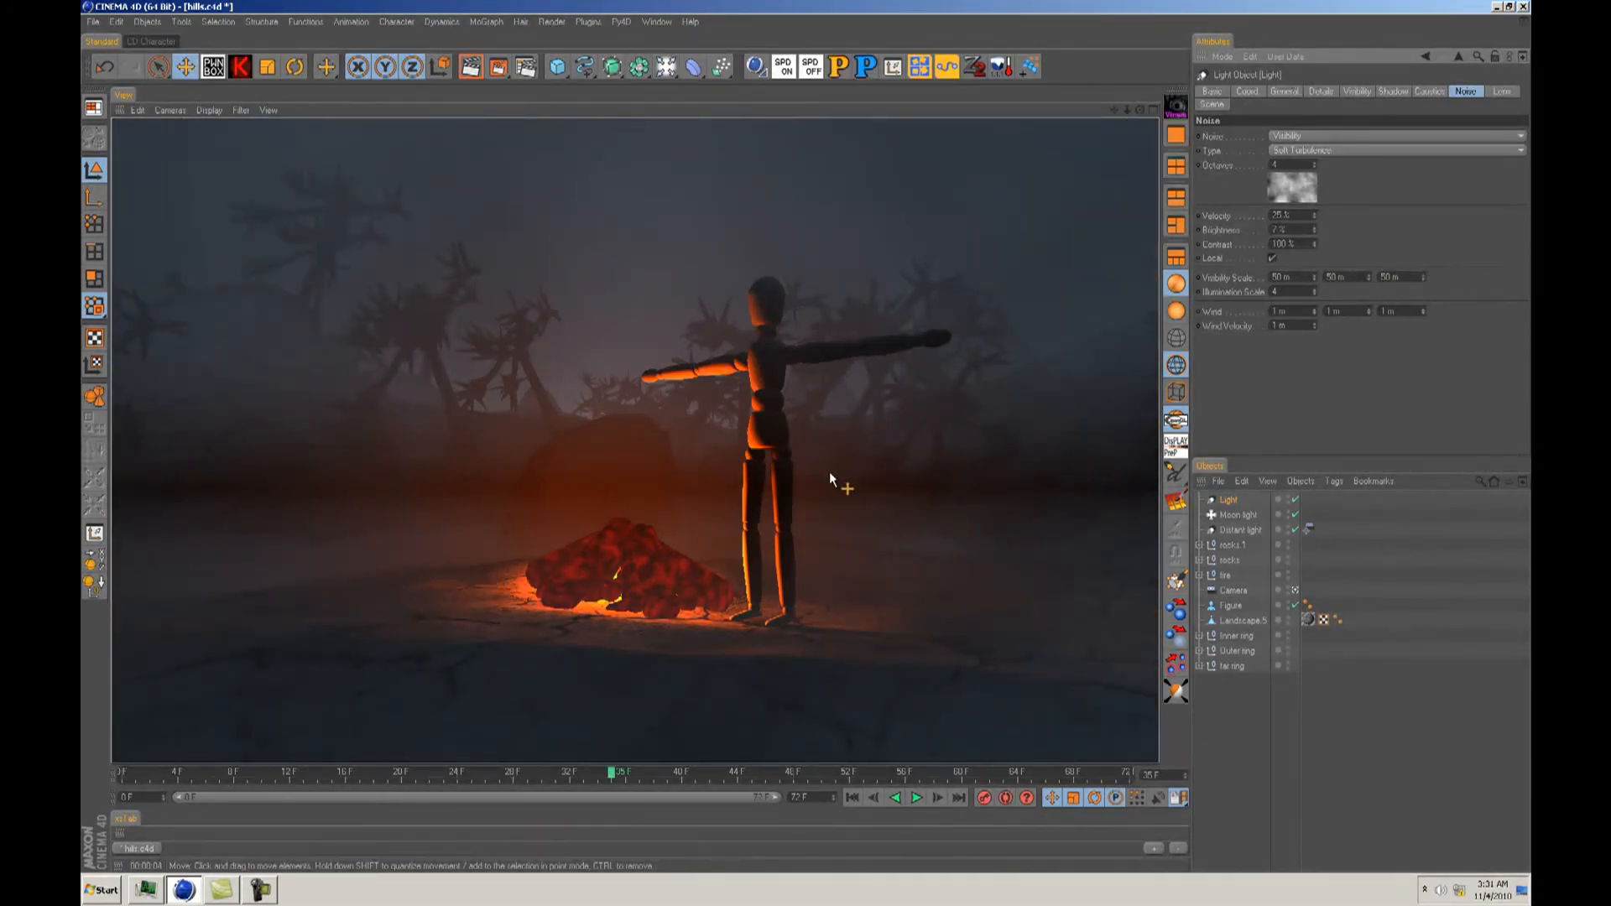
Step: Examine the fog light's height and extent around the campfire in the front, top and perspective views
key(F4)
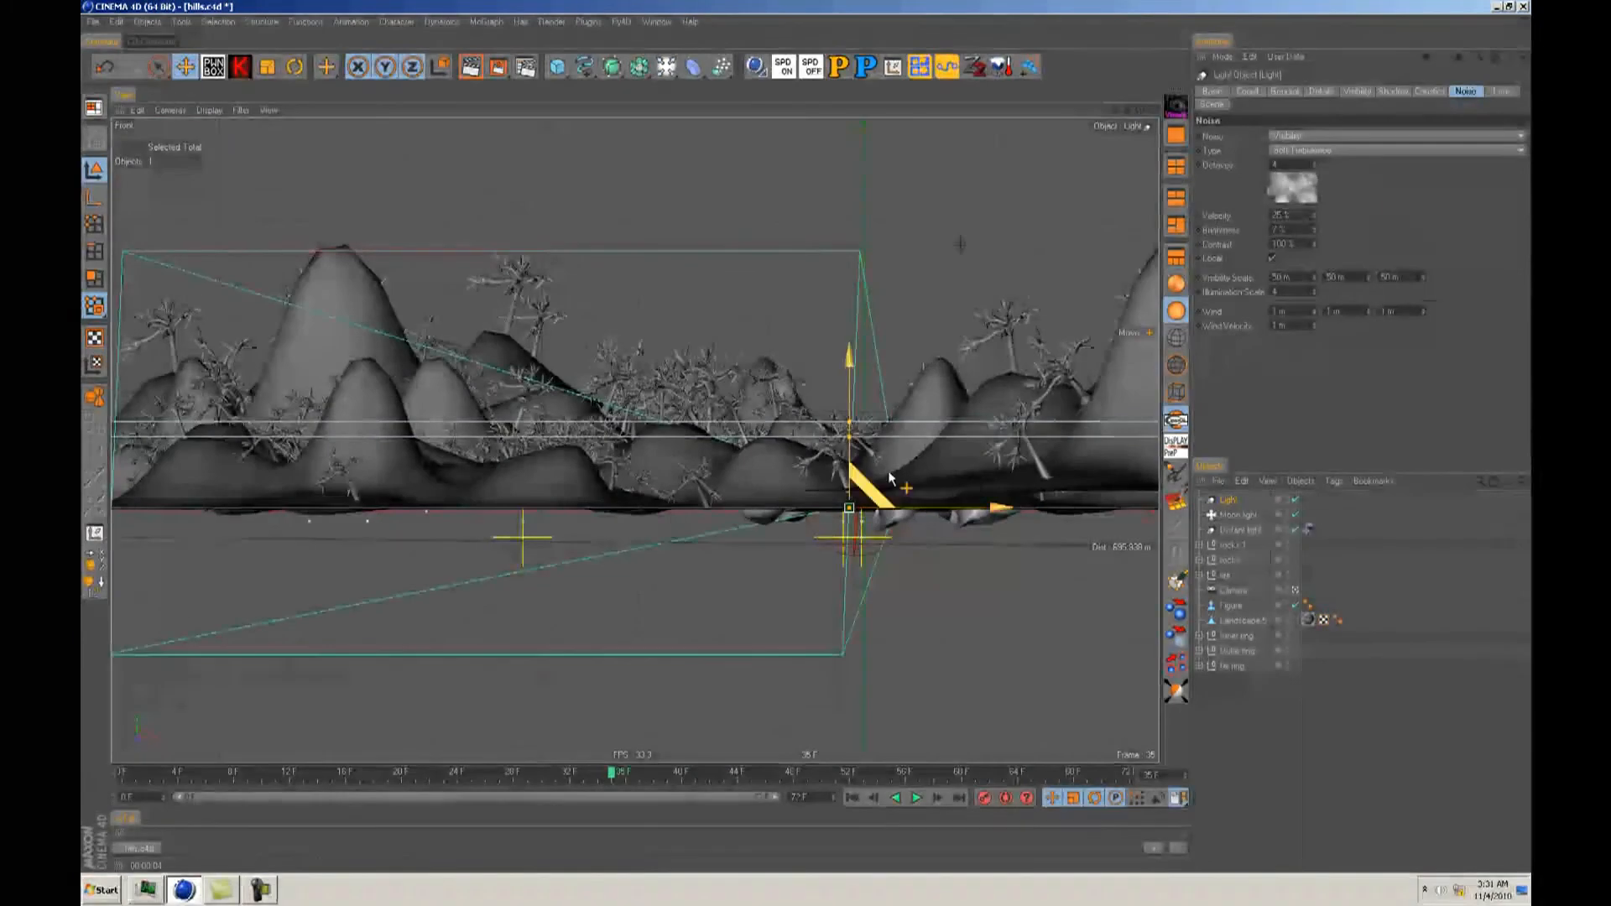
alt+middle_drag(849, 491, 792, 445)
alt+right_drag(792, 445, 844, 437)
alt+middle_drag(844, 437, 780, 433)
click(472, 68)
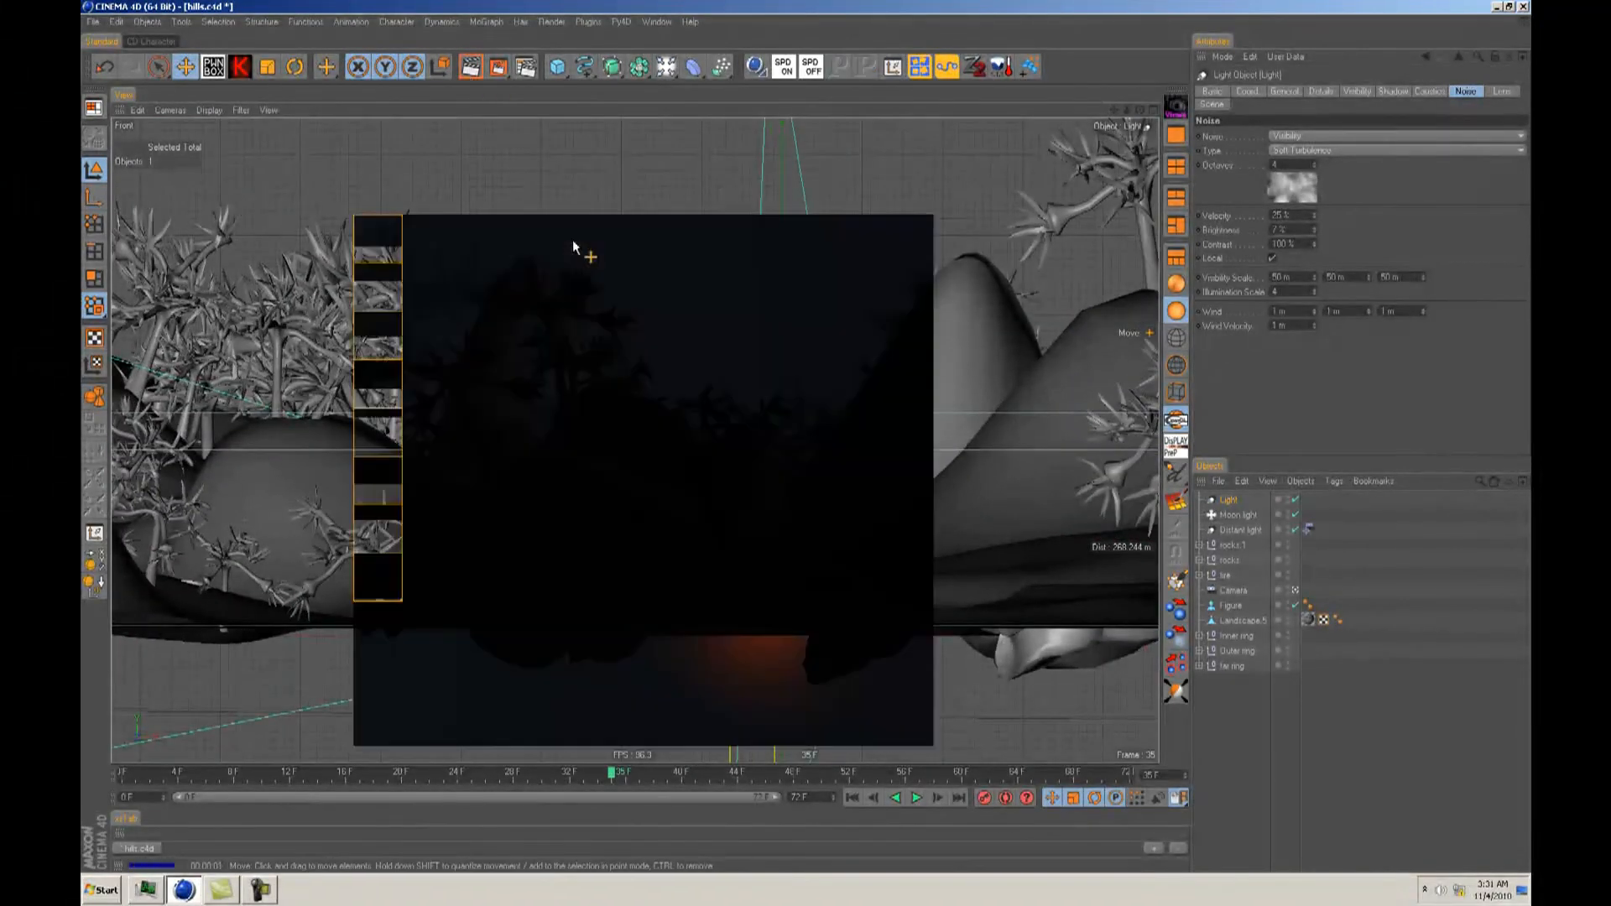
click(640, 358)
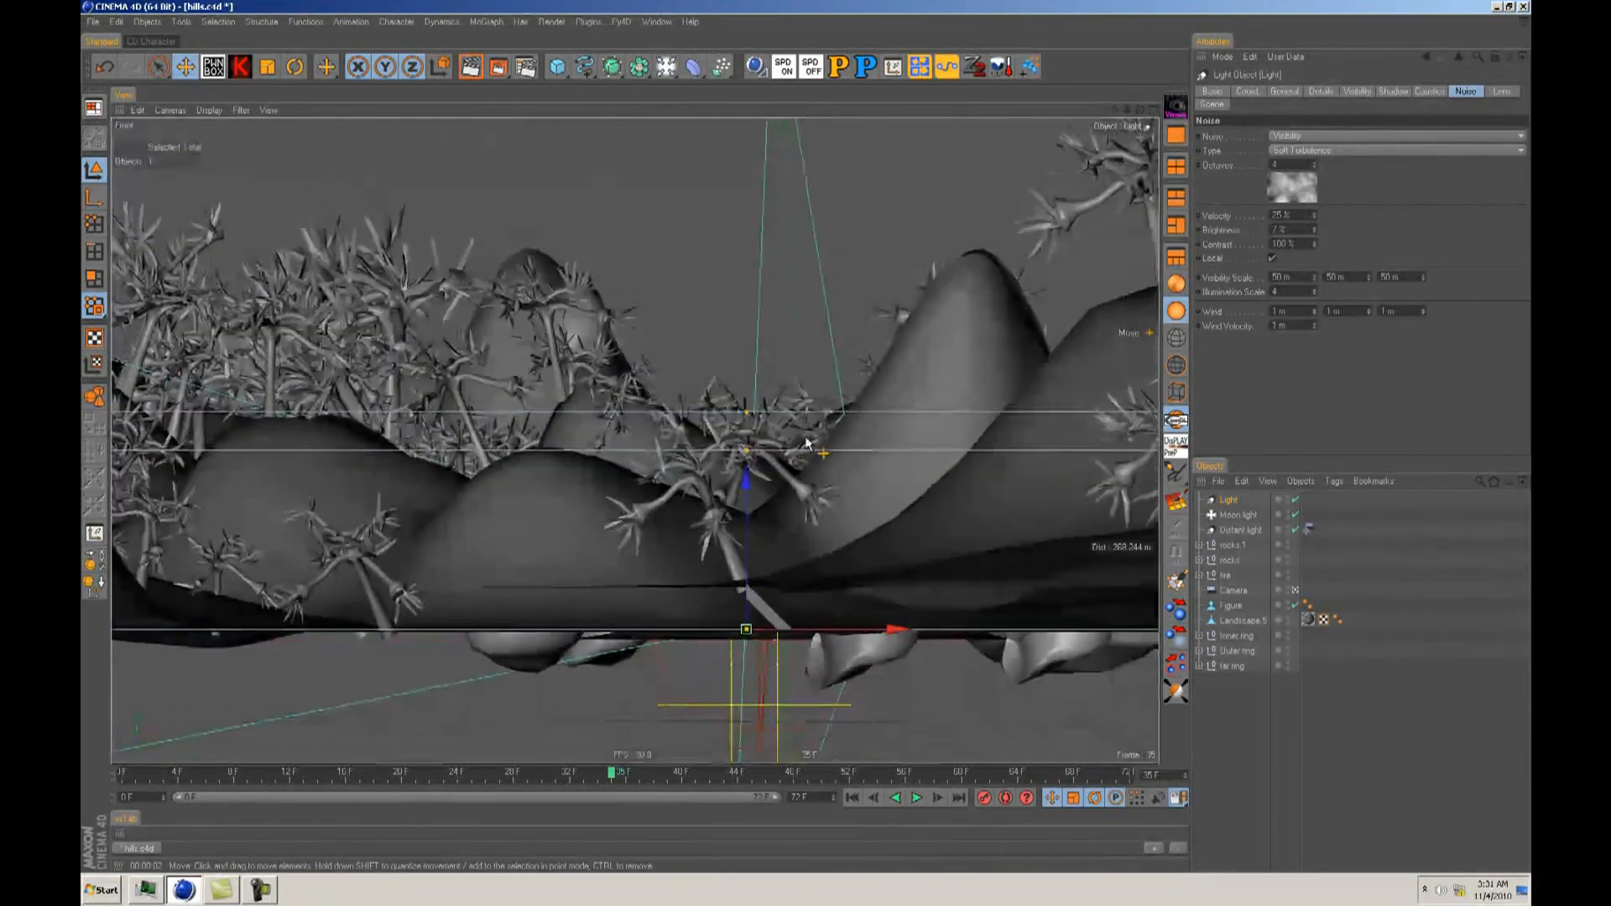
key(F1)
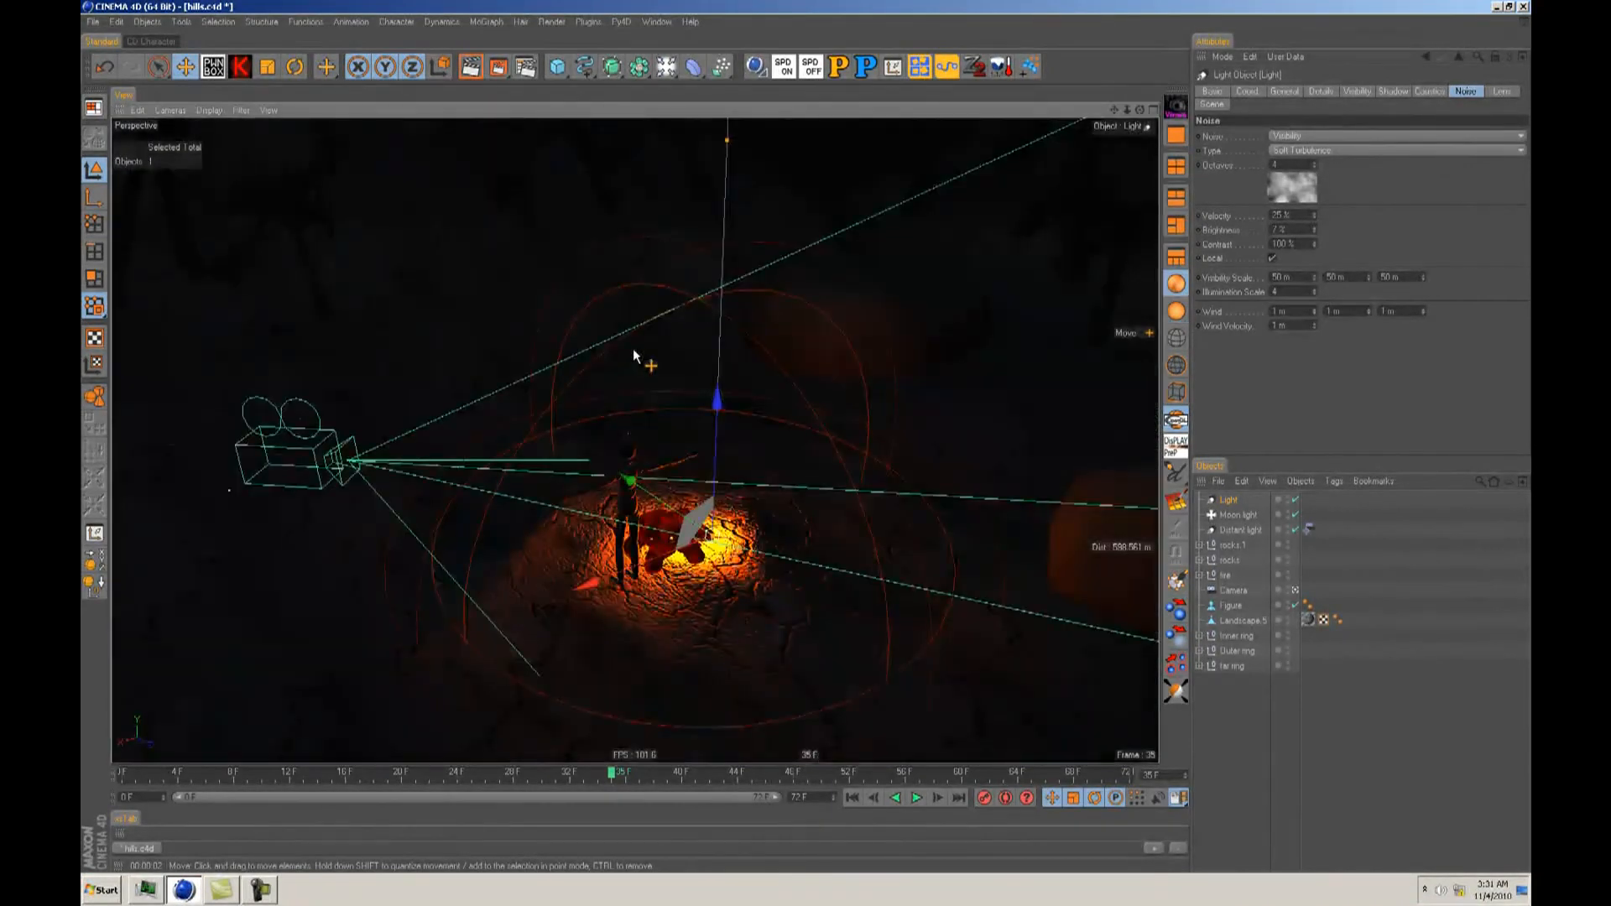
key(F2)
key(F1)
alt+right_drag(633, 349, 807, 436)
alt+drag(807, 437, 806, 438)
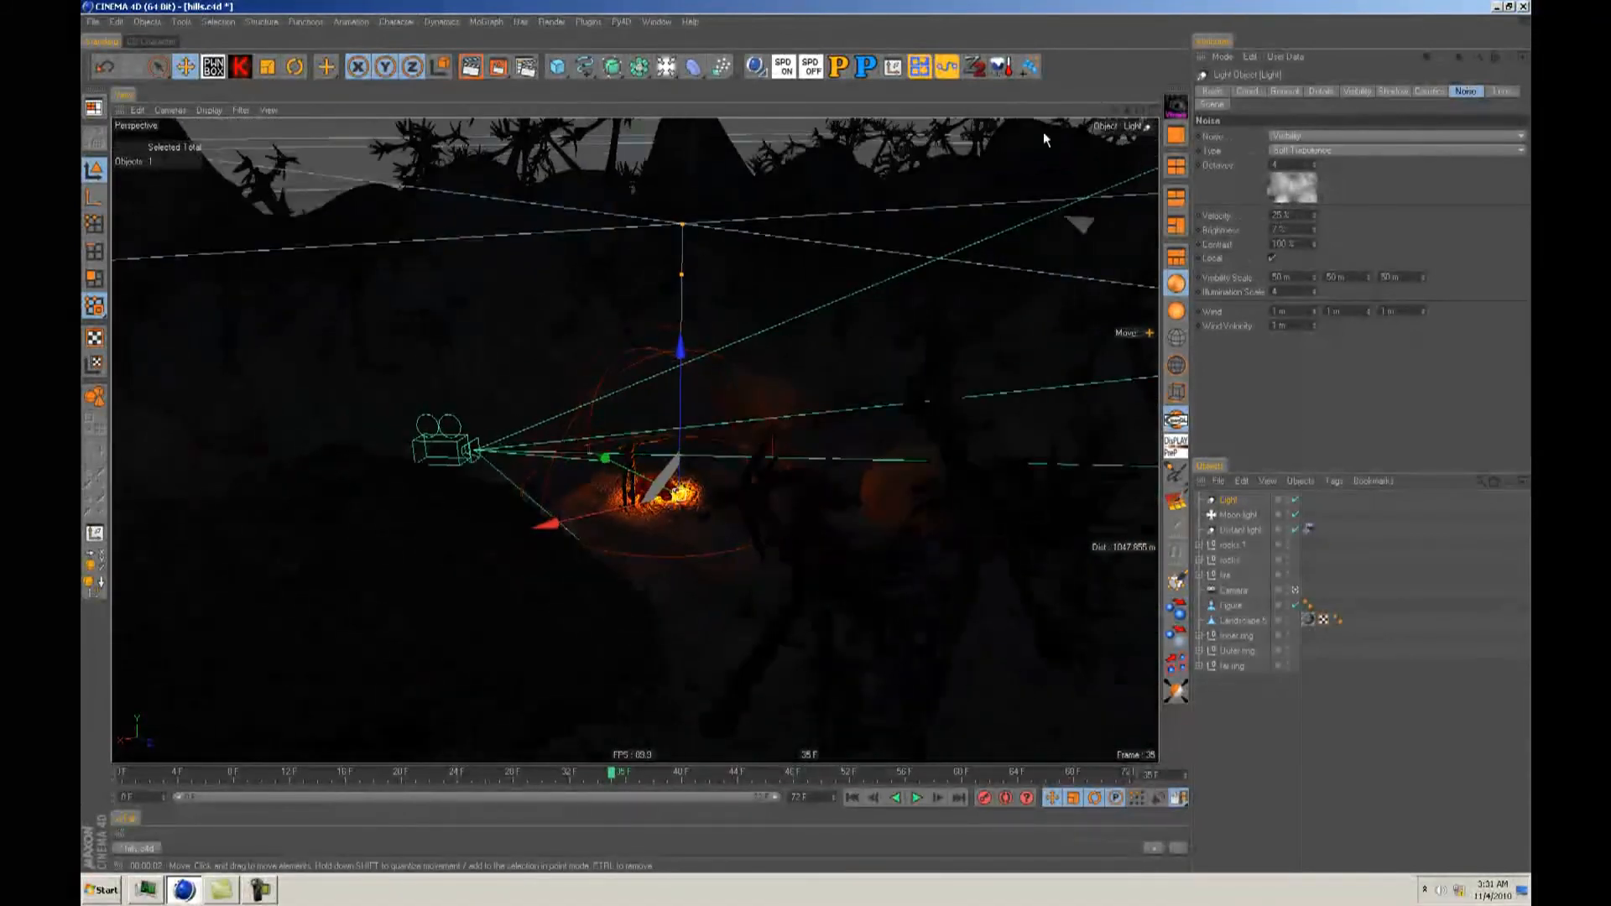
Step: Adjust the fog light's outer visibility distance and render the camera view
click(1348, 92)
drag(1326, 233, 1326, 227)
middle_click(717, 292)
middle_click(627, 195)
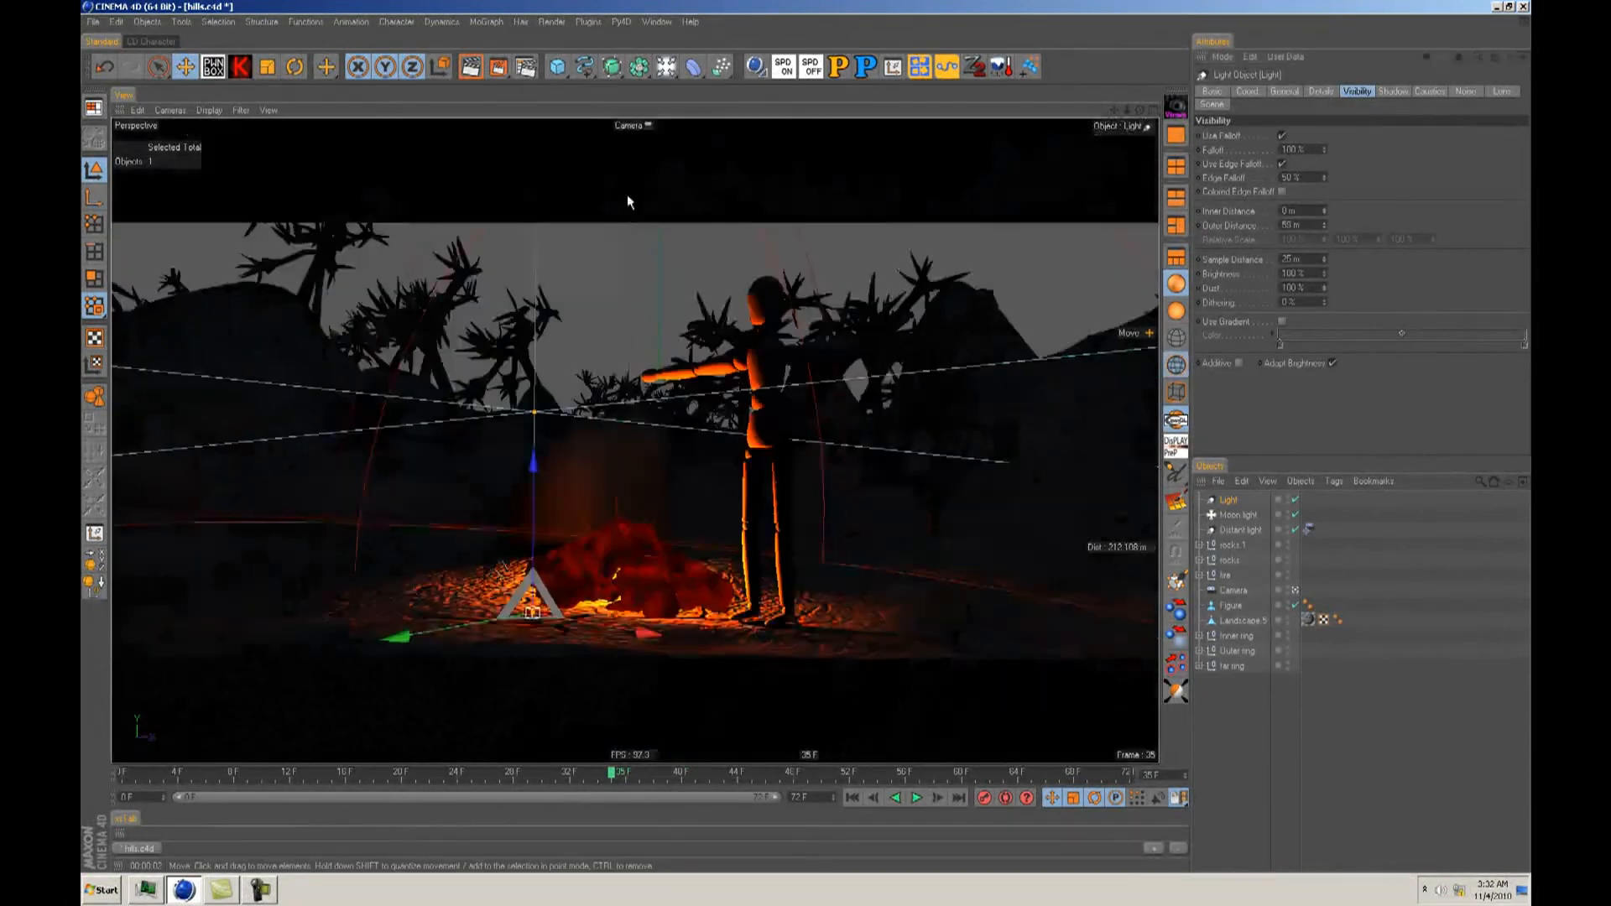
click(471, 67)
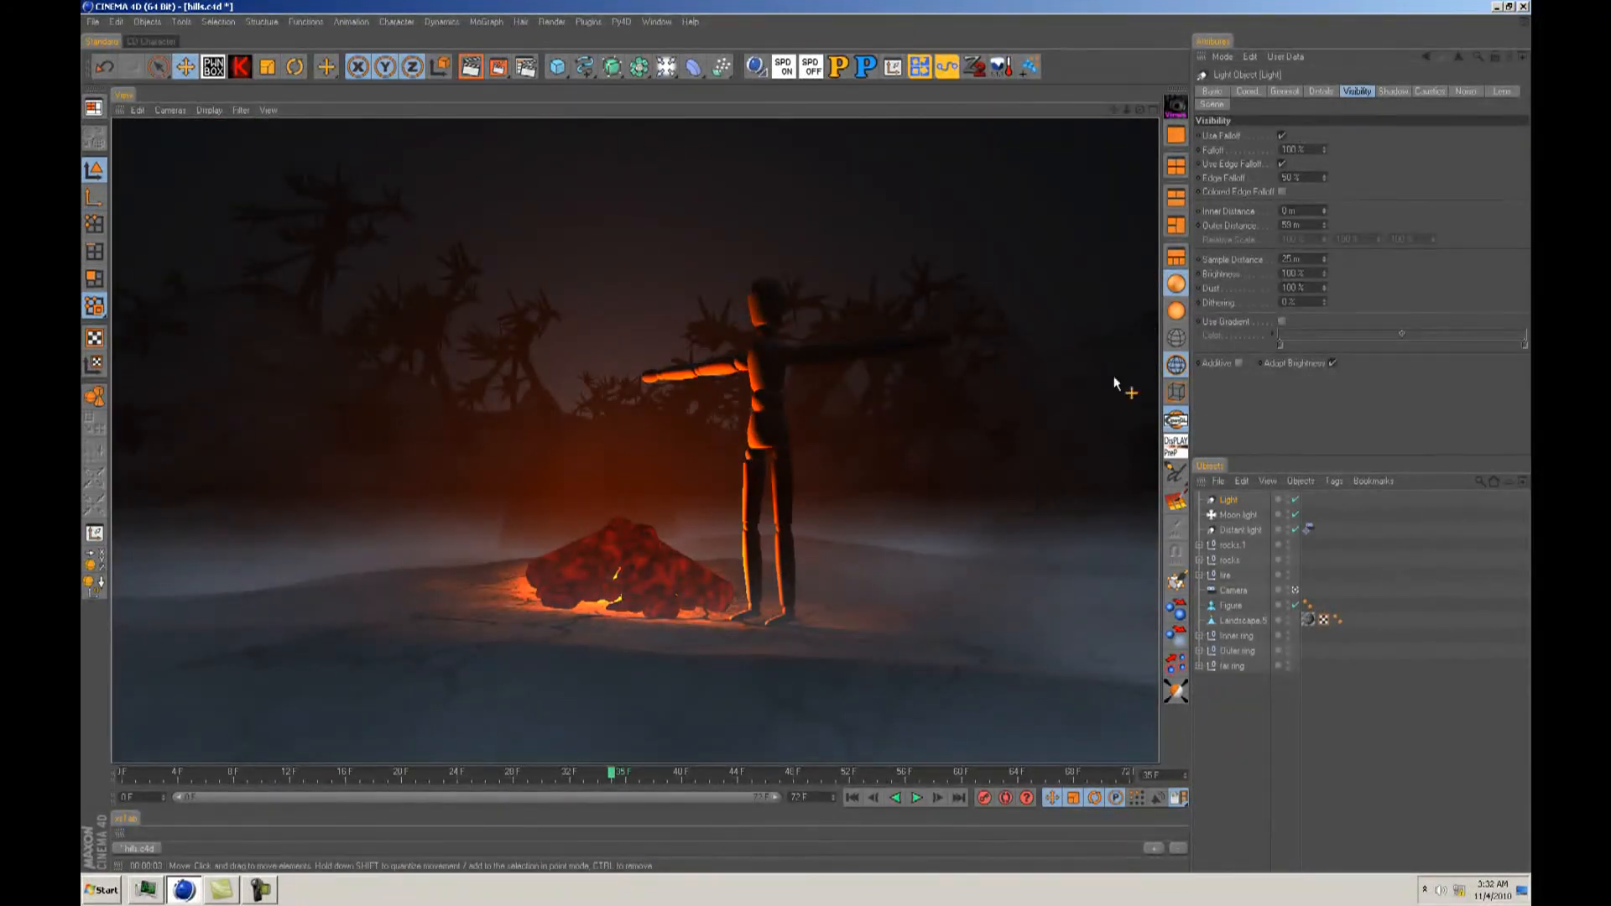
Step: Raise the fog light's outer visibility distance and give it a more saturated blue colour
drag(1326, 223, 1326, 225)
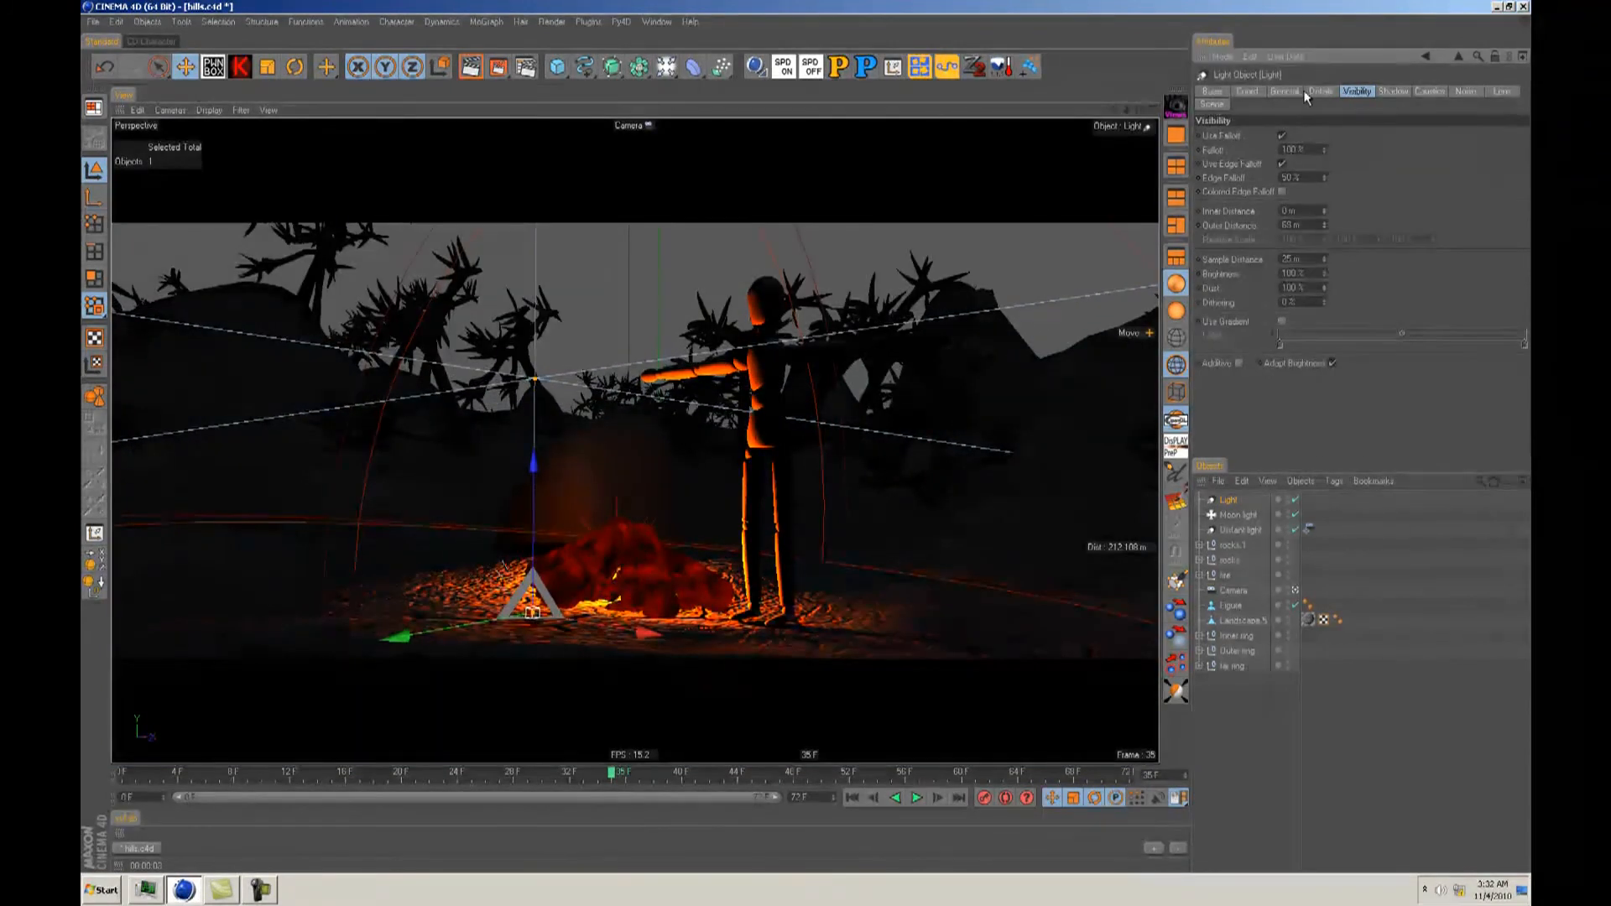
click(1273, 92)
click(1256, 143)
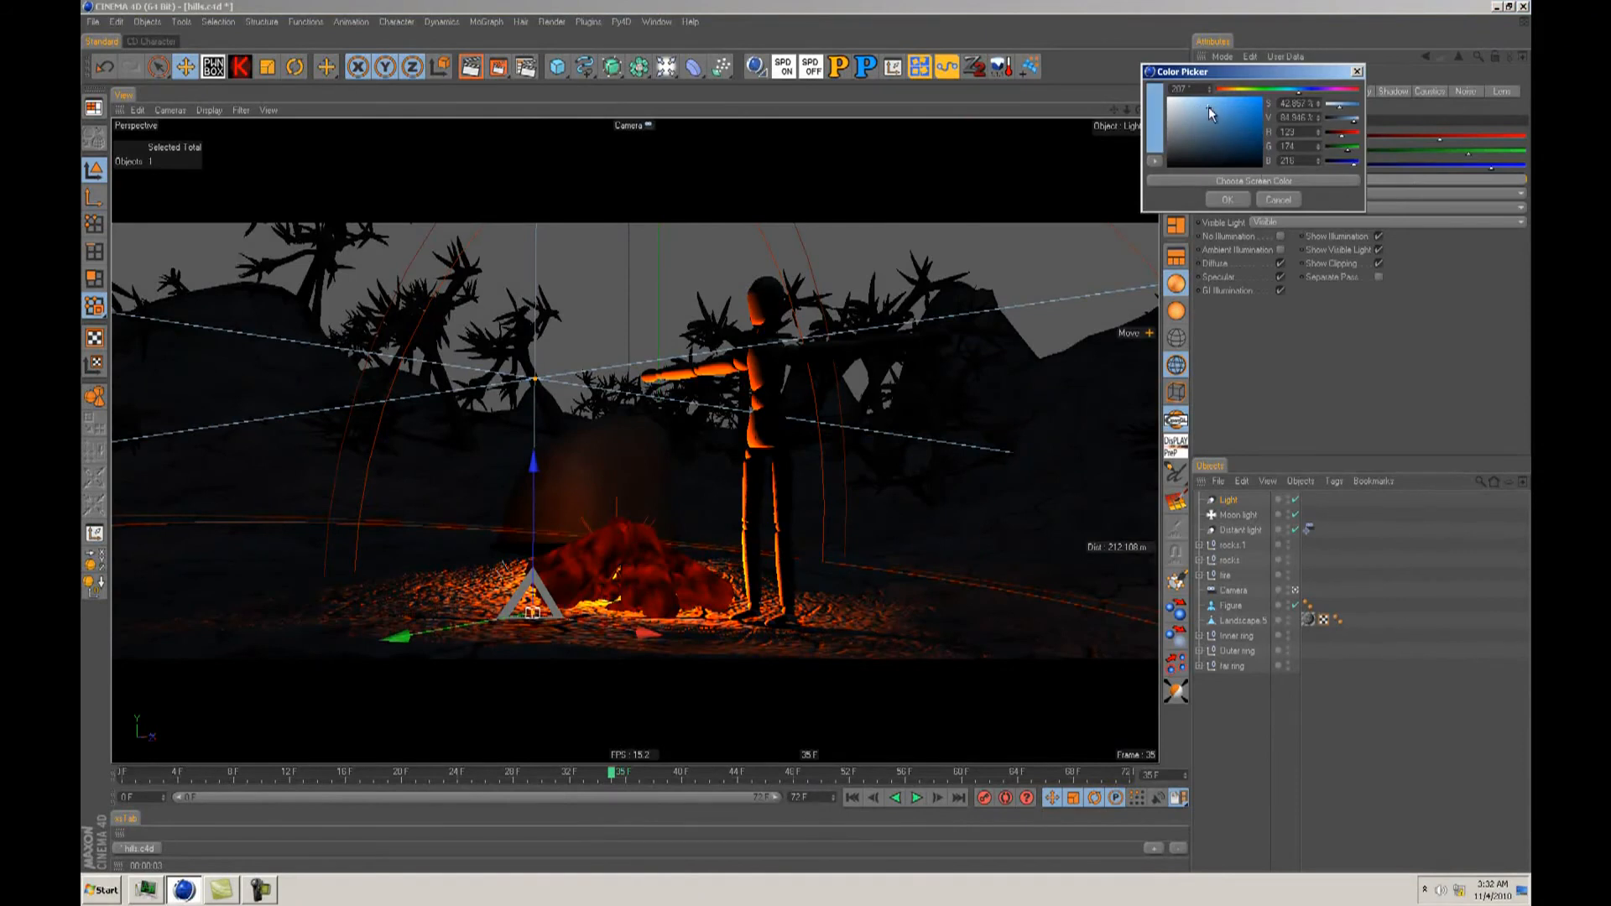
click(1223, 198)
click(1358, 92)
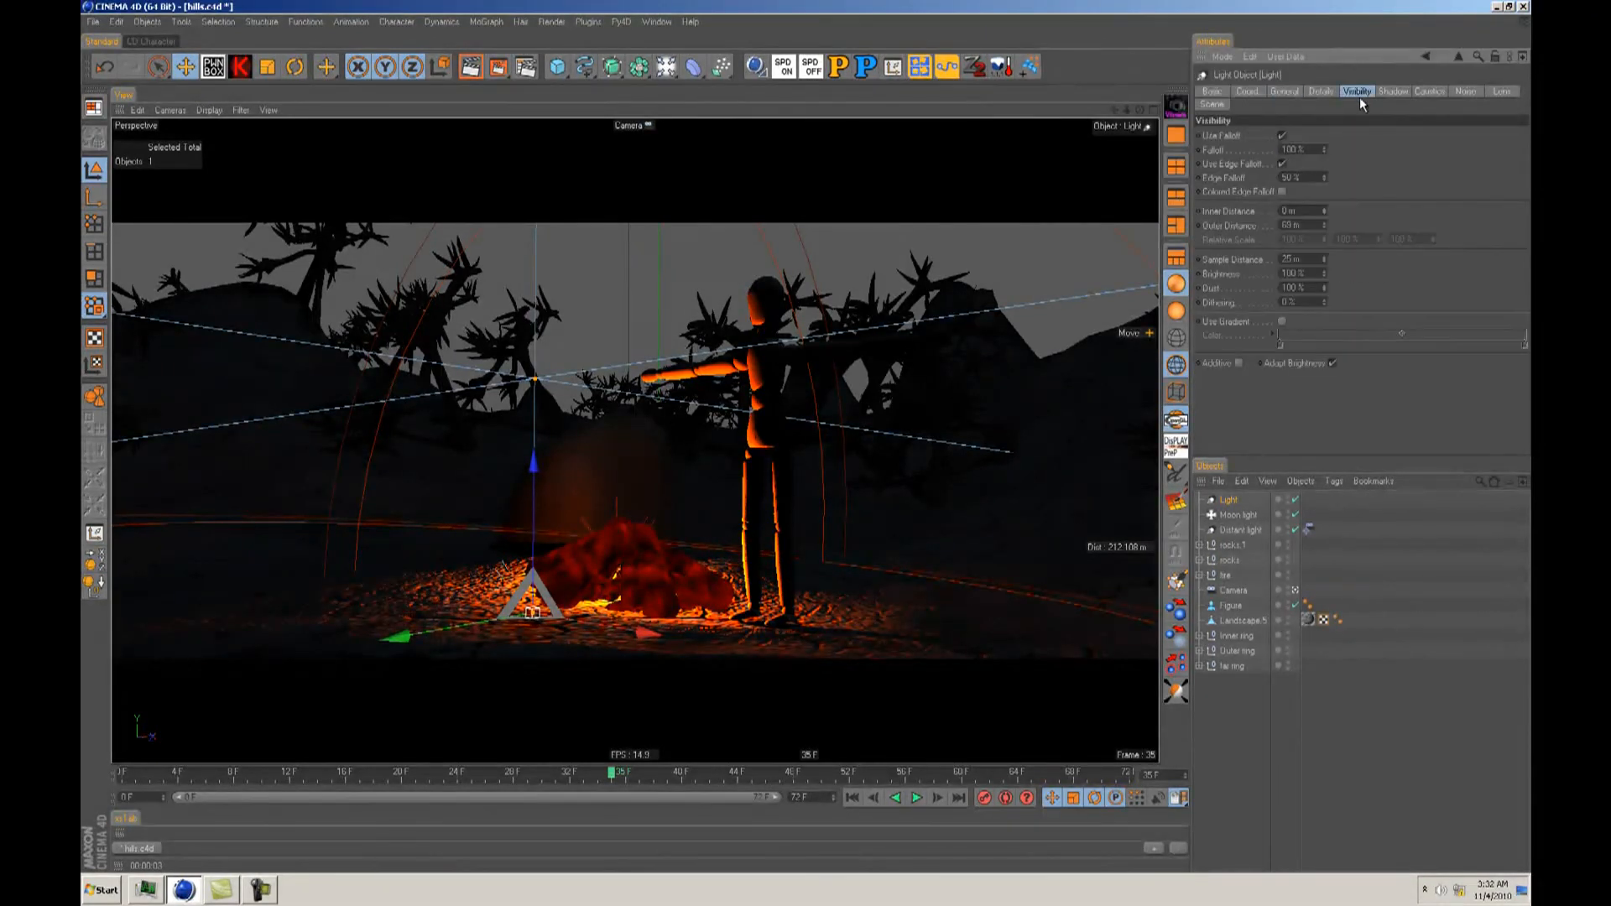
Step: Set the fog light's visibility brightness to 50% and render the camera view
double_click(1313, 272)
text(50)
key(Return)
click(471, 67)
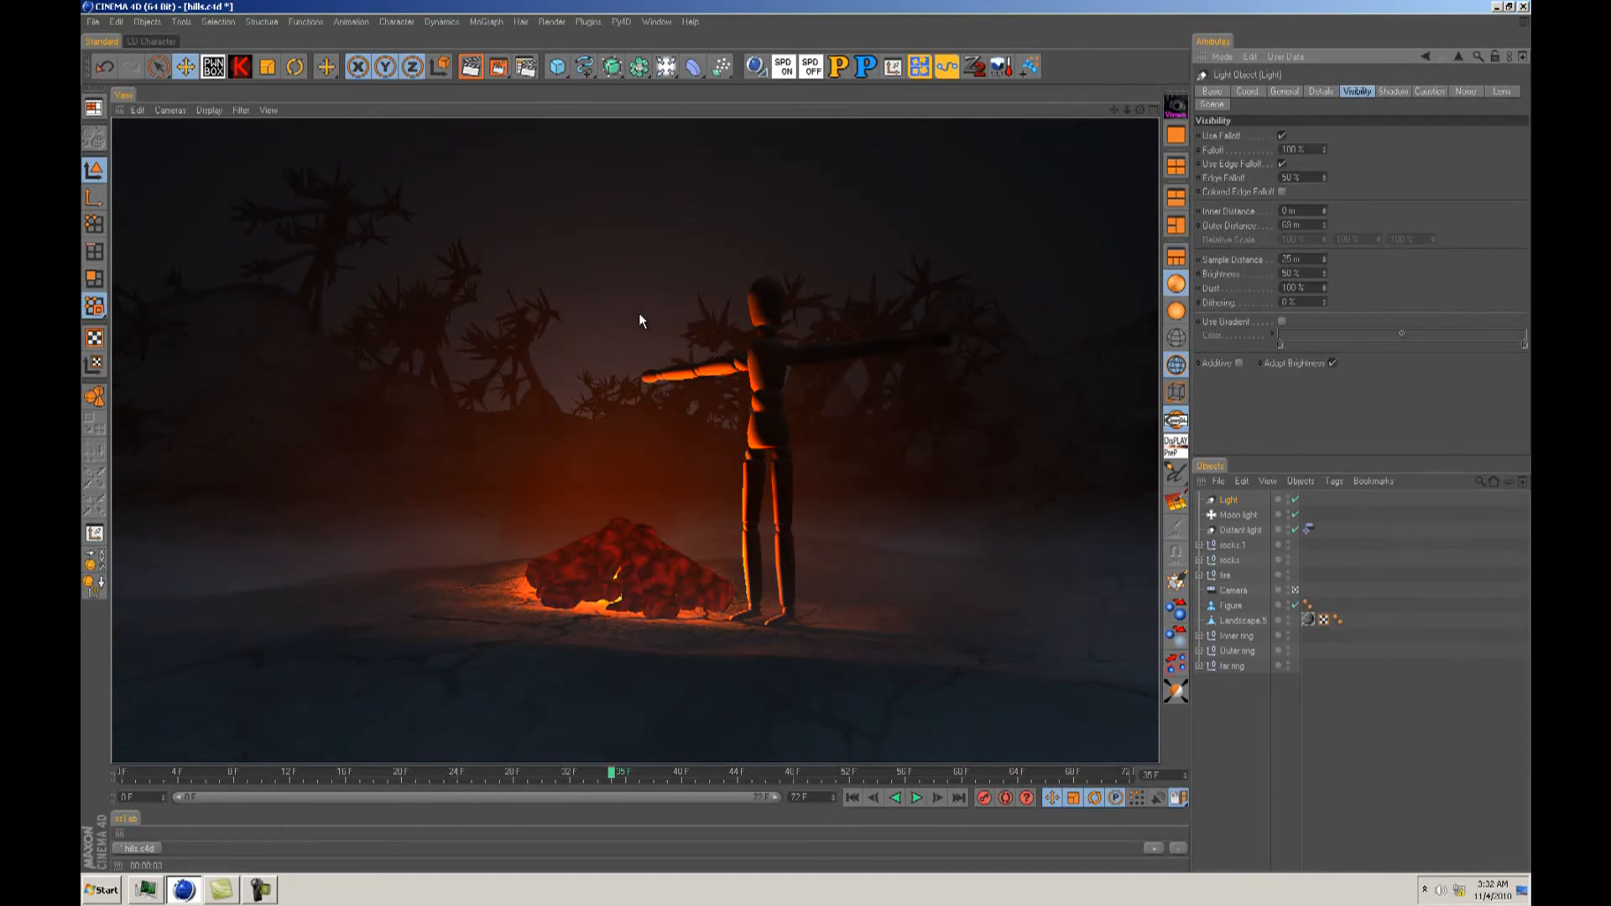
Step: Delete the fog light from the scene and render the camera view
click(1219, 501)
key(Delete)
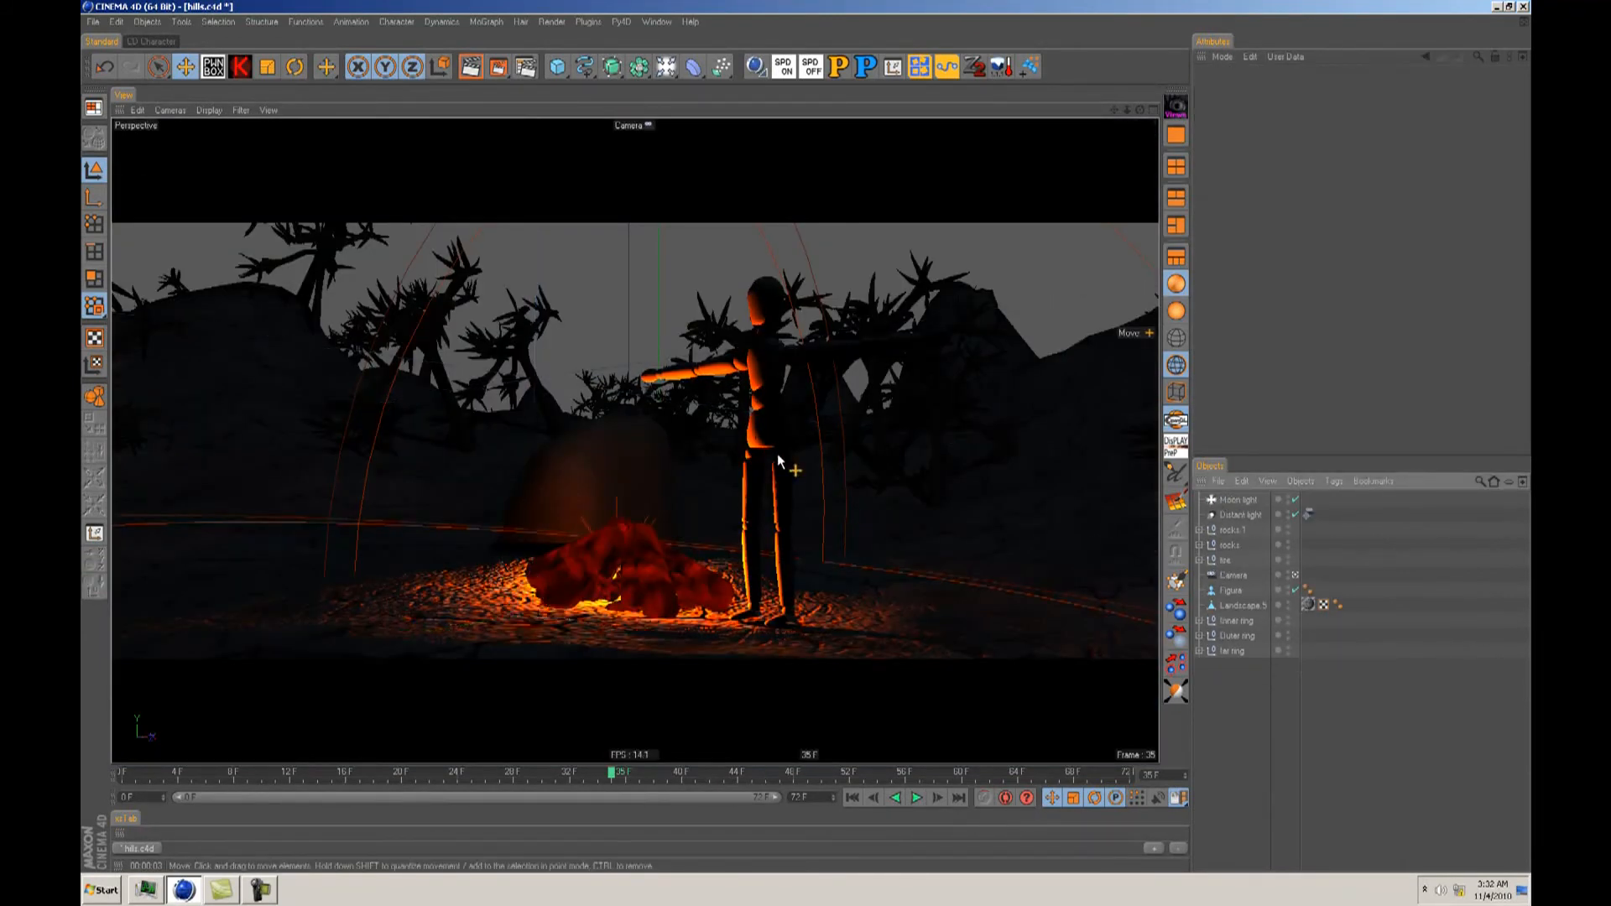
key(ctrl+r)
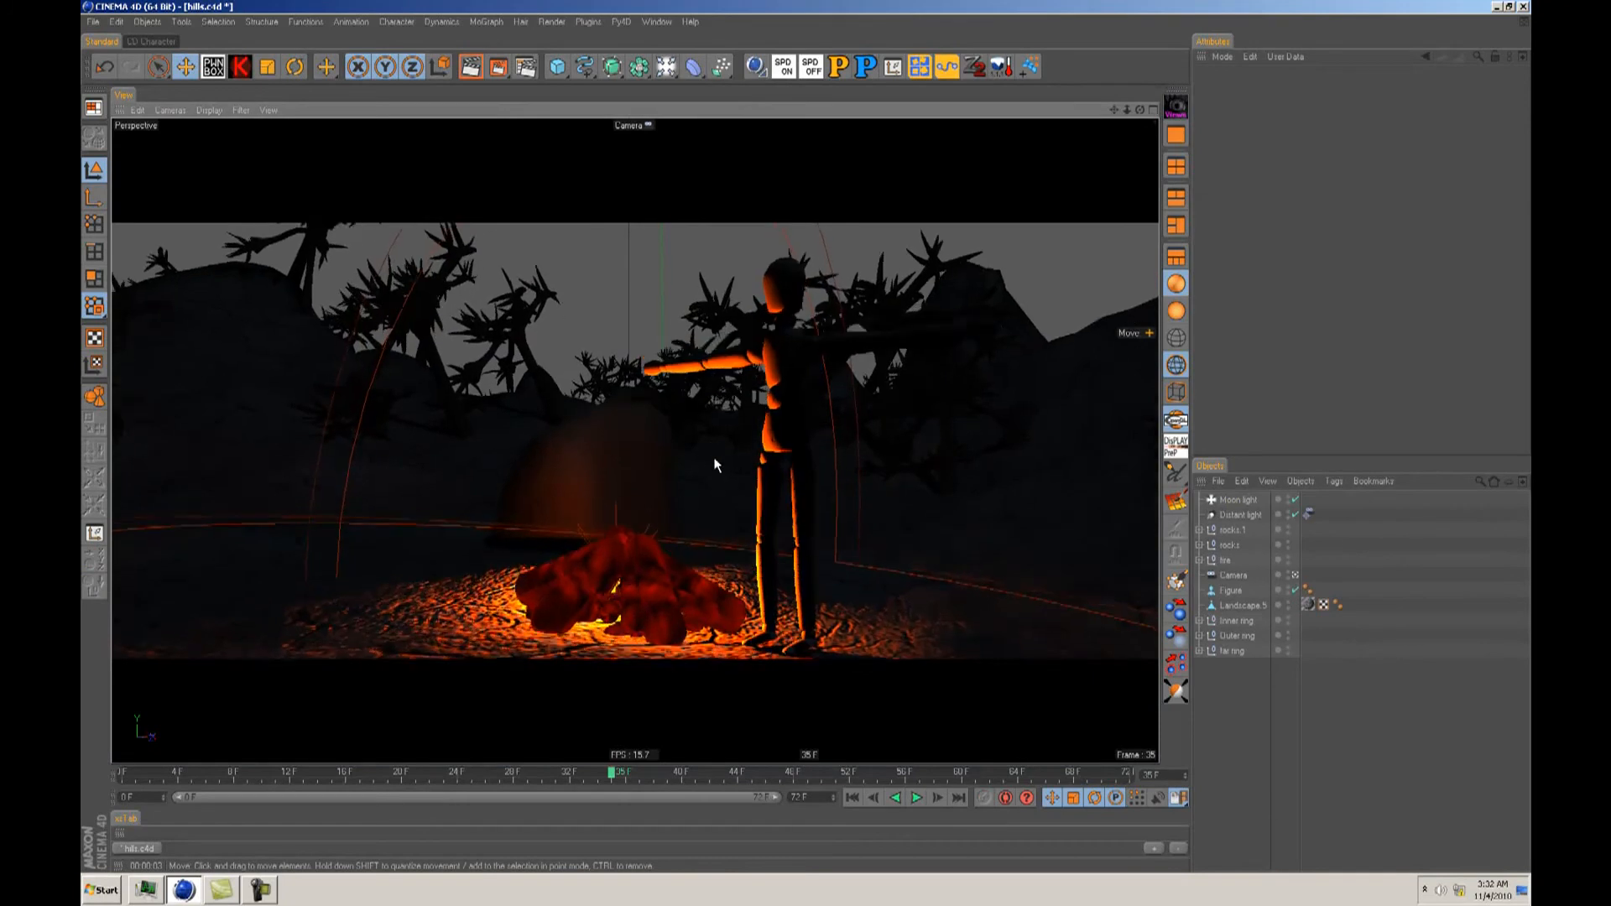
Step: Review the Moon light's visibility, noise, caustics, shadow and detail settings
click(1232, 502)
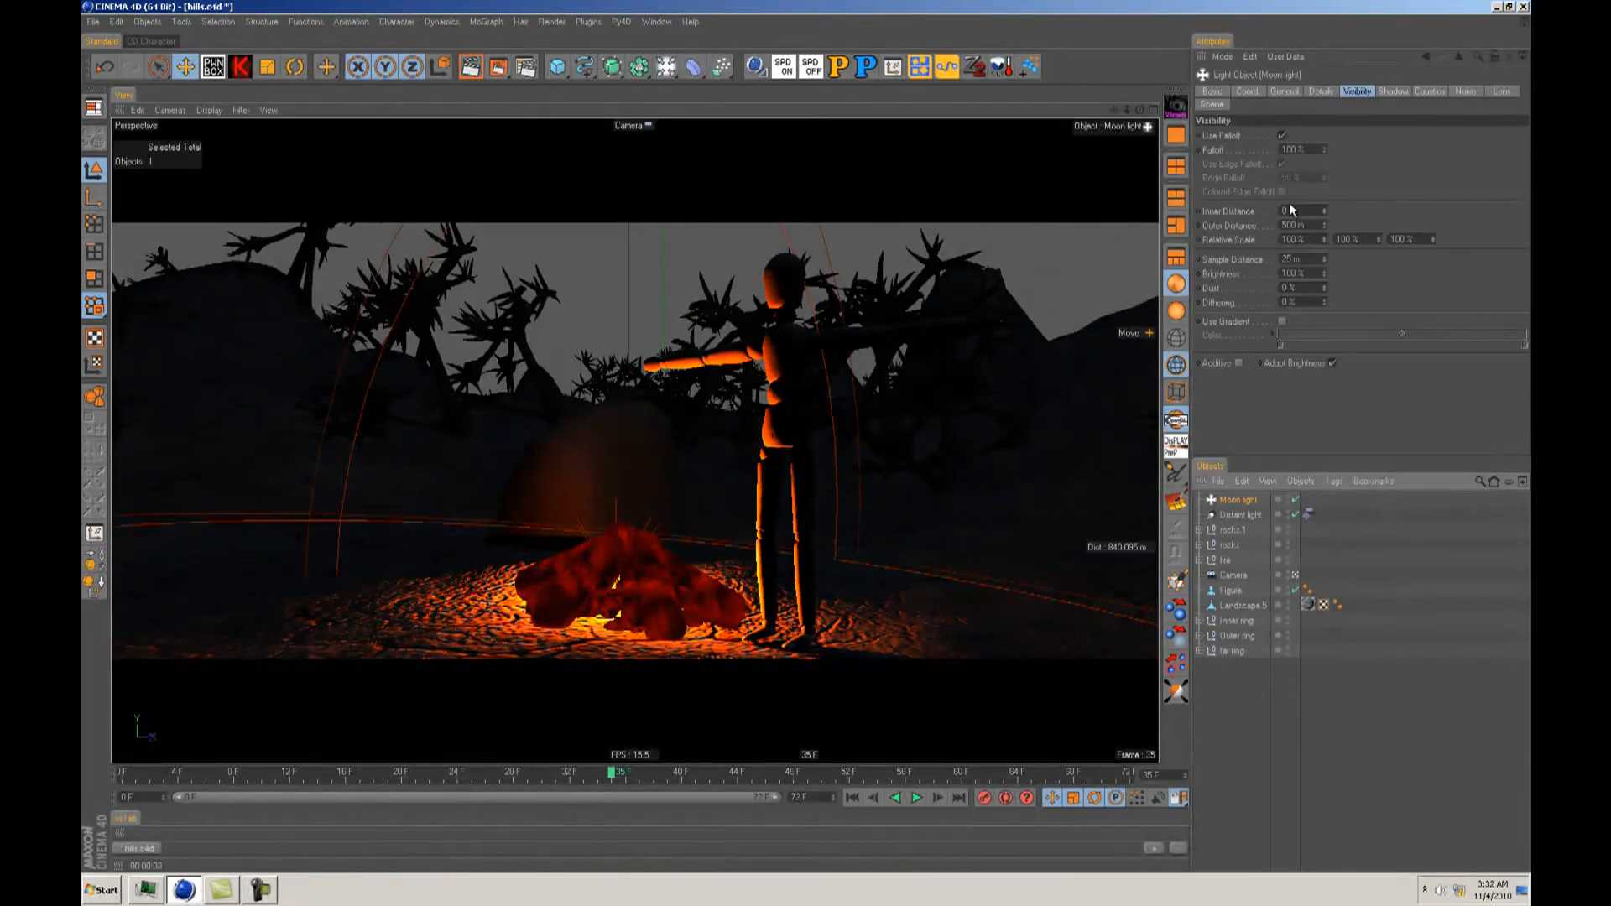
click(1465, 92)
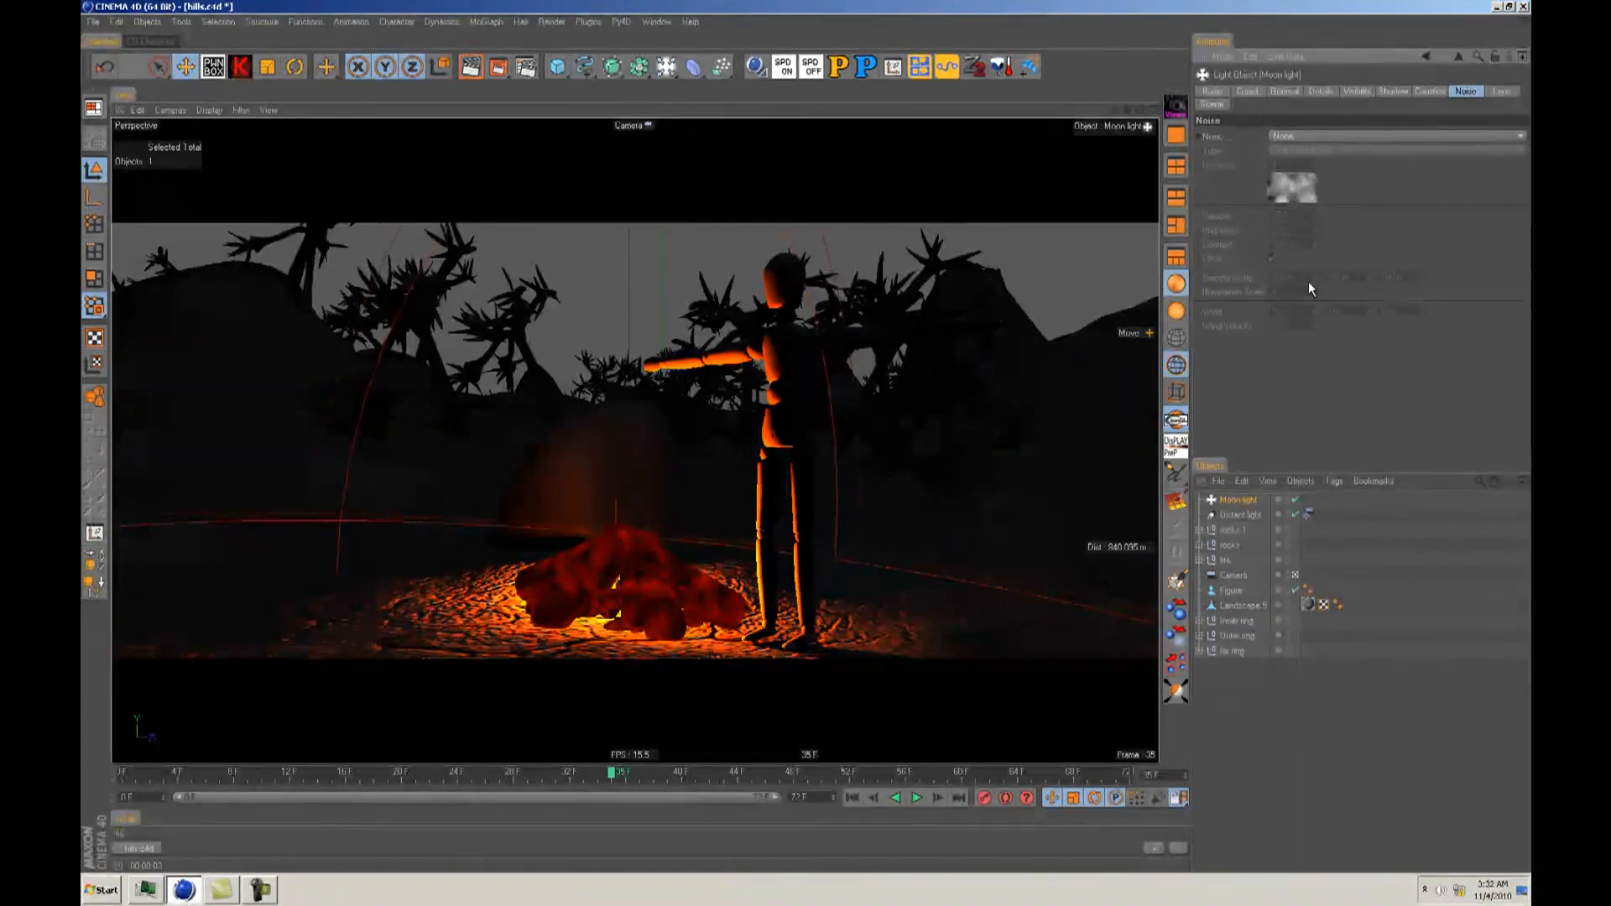
click(1430, 92)
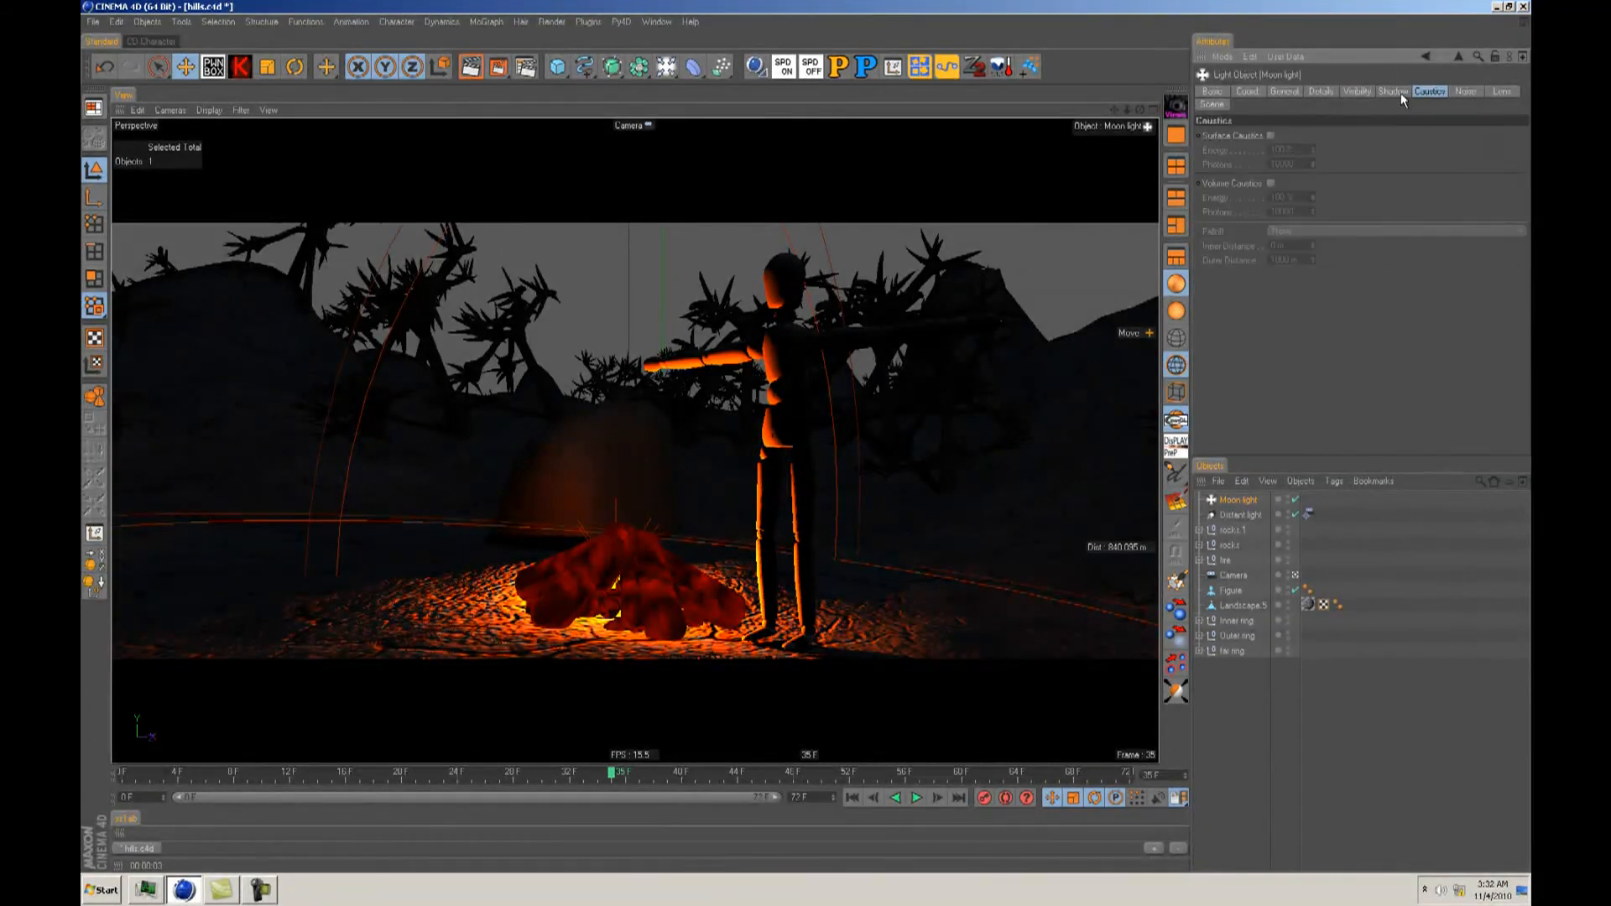
click(1400, 92)
click(1324, 91)
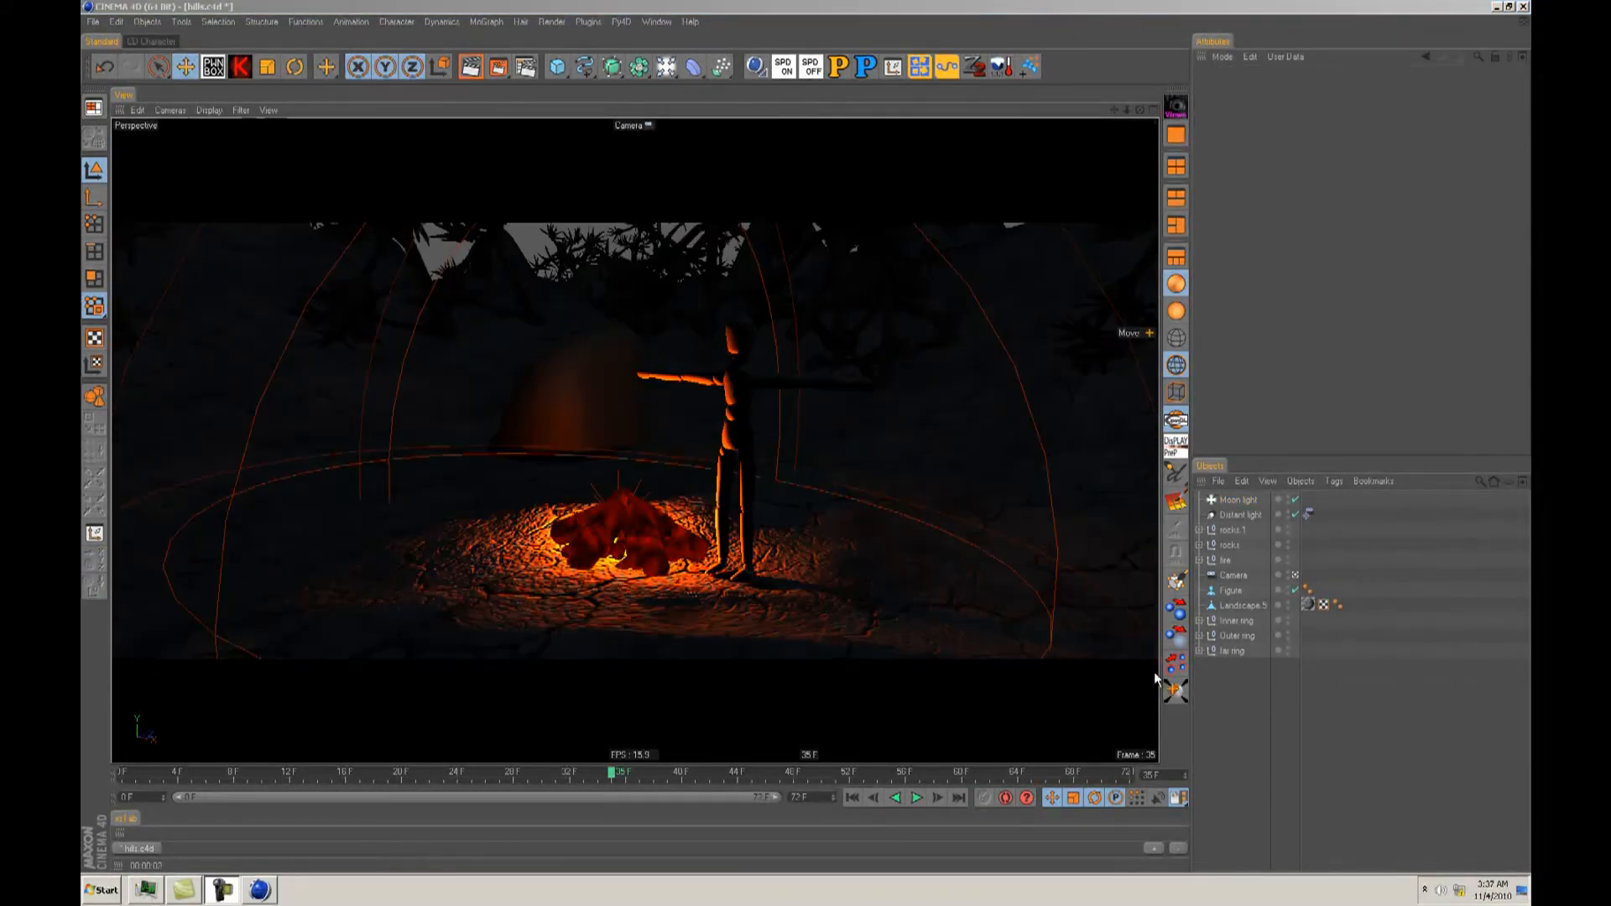
Step: Switch the viewport to quick shading and render a wide camera shot of the campfire among the surrounding rocks
alt+drag(799, 420, 758, 457)
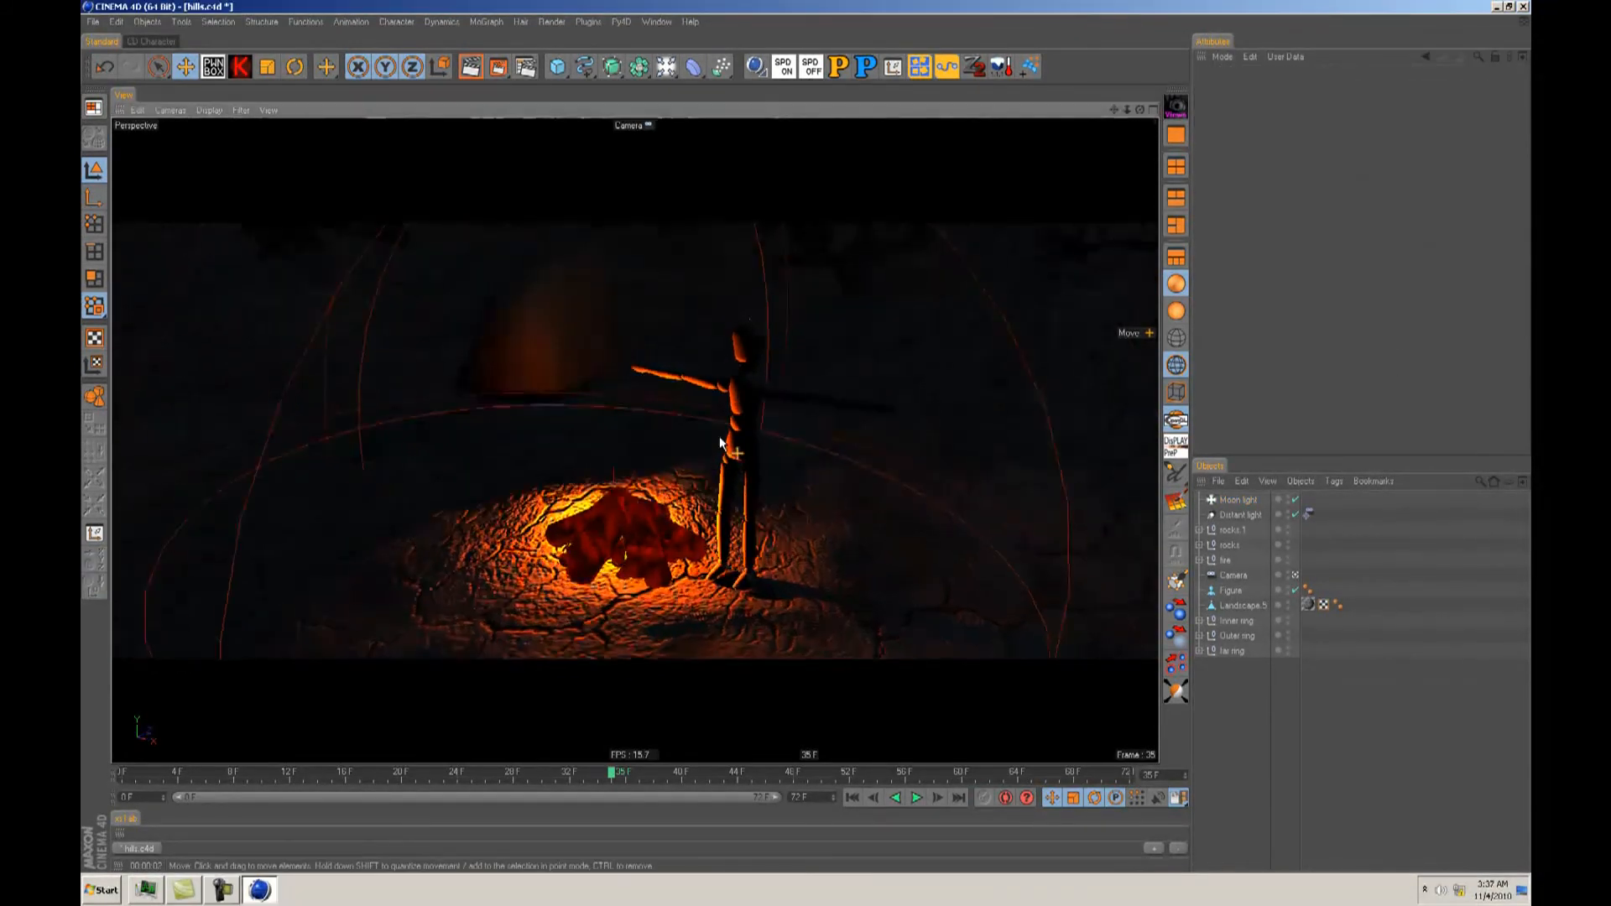
scroll(804, 436, down, 5)
click(1178, 309)
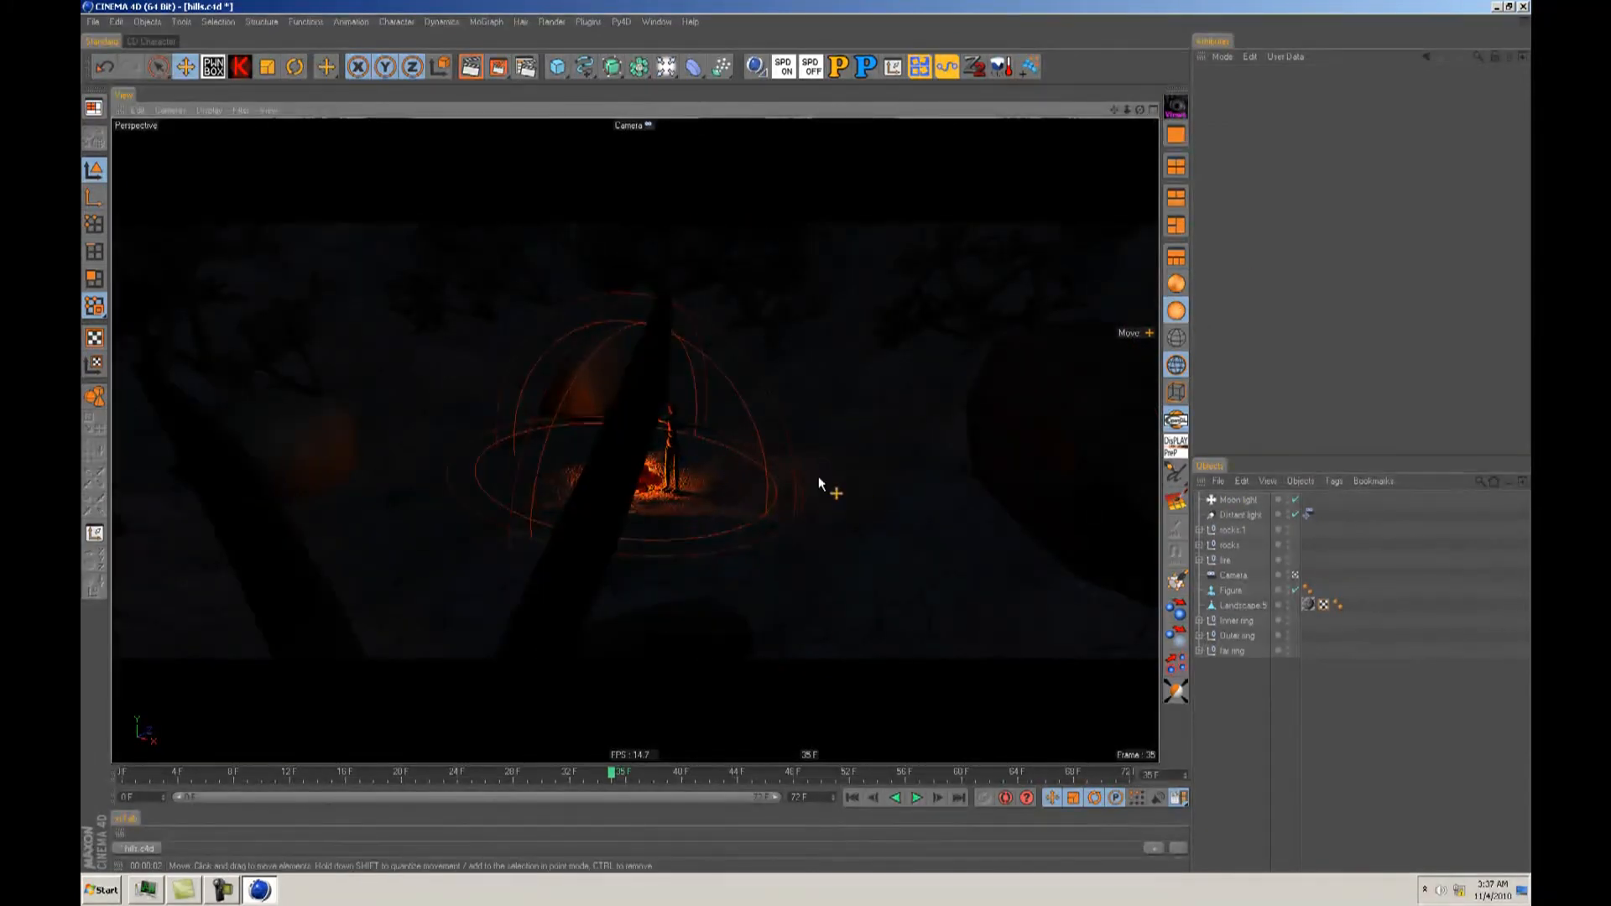
alt+middle_drag(813, 471, 804, 435)
scroll(806, 437, down, 3)
alt+drag(794, 436, 804, 438)
alt+middle_drag(804, 438, 734, 415)
scroll(807, 437, down, 3)
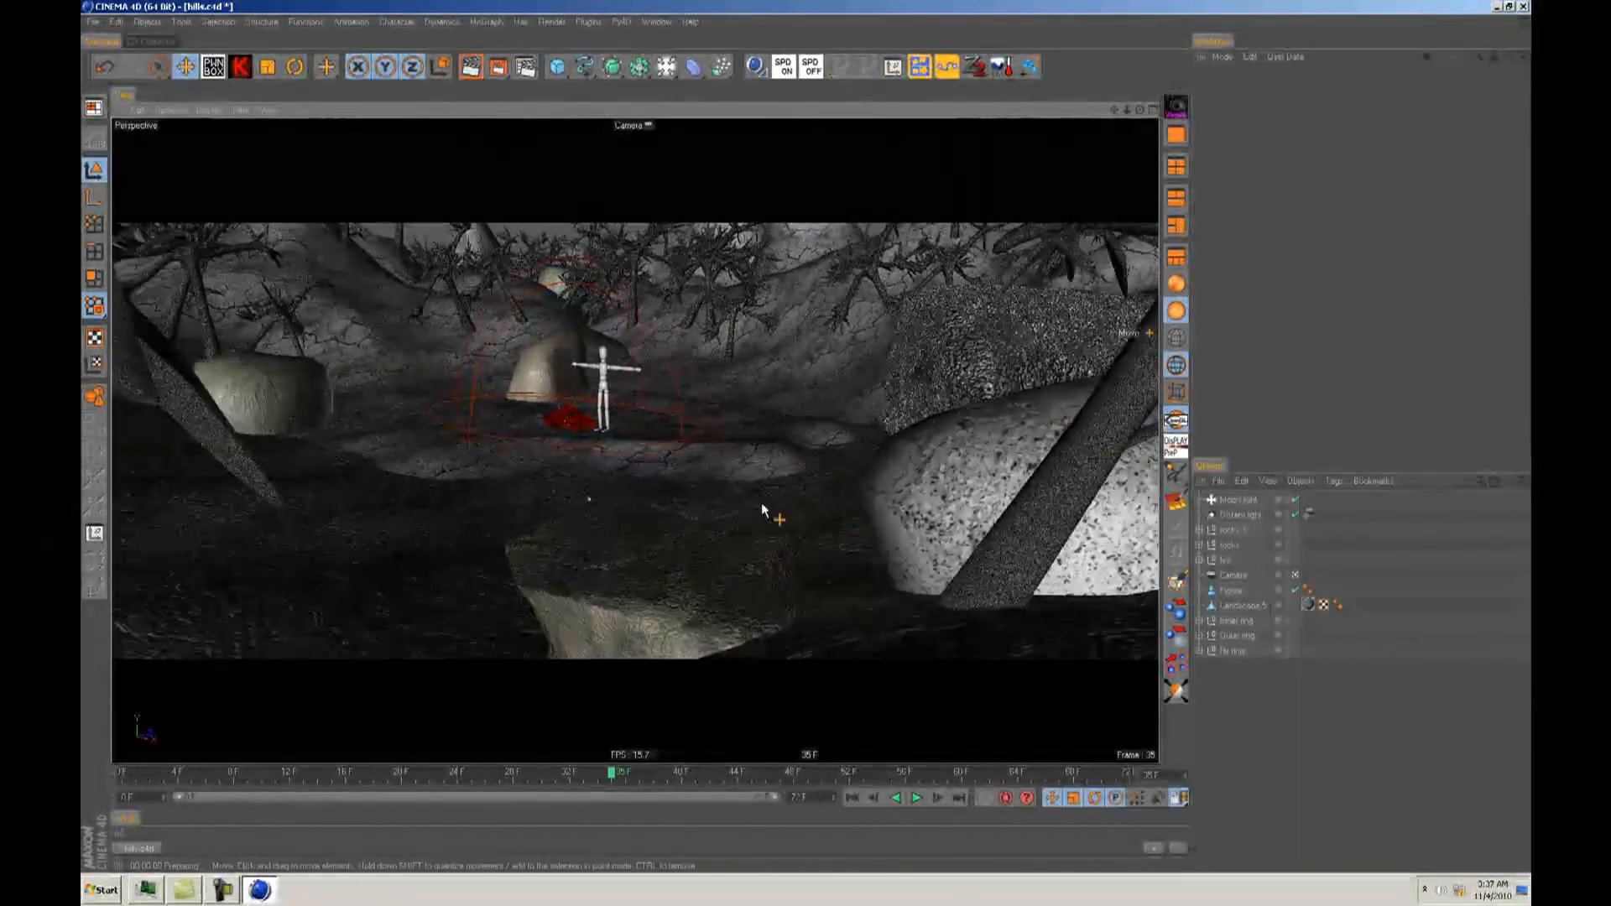
key(ctrl+r)
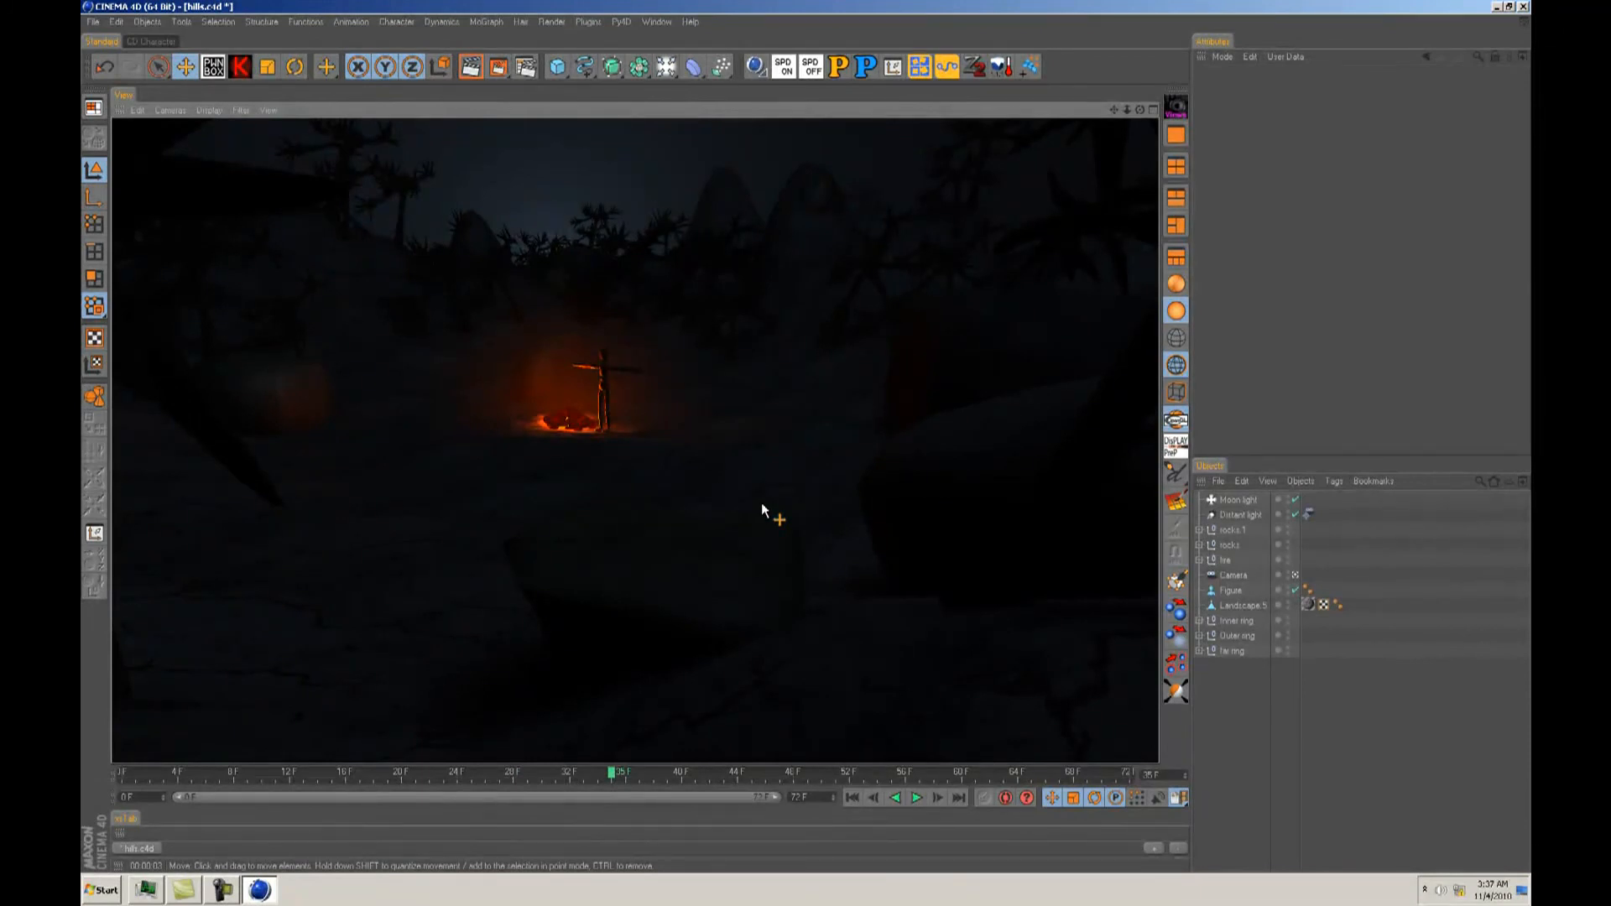
Step: Reframe the camera closer to the figure and campfire from another side and render the shot
scroll(810, 436, up, 5)
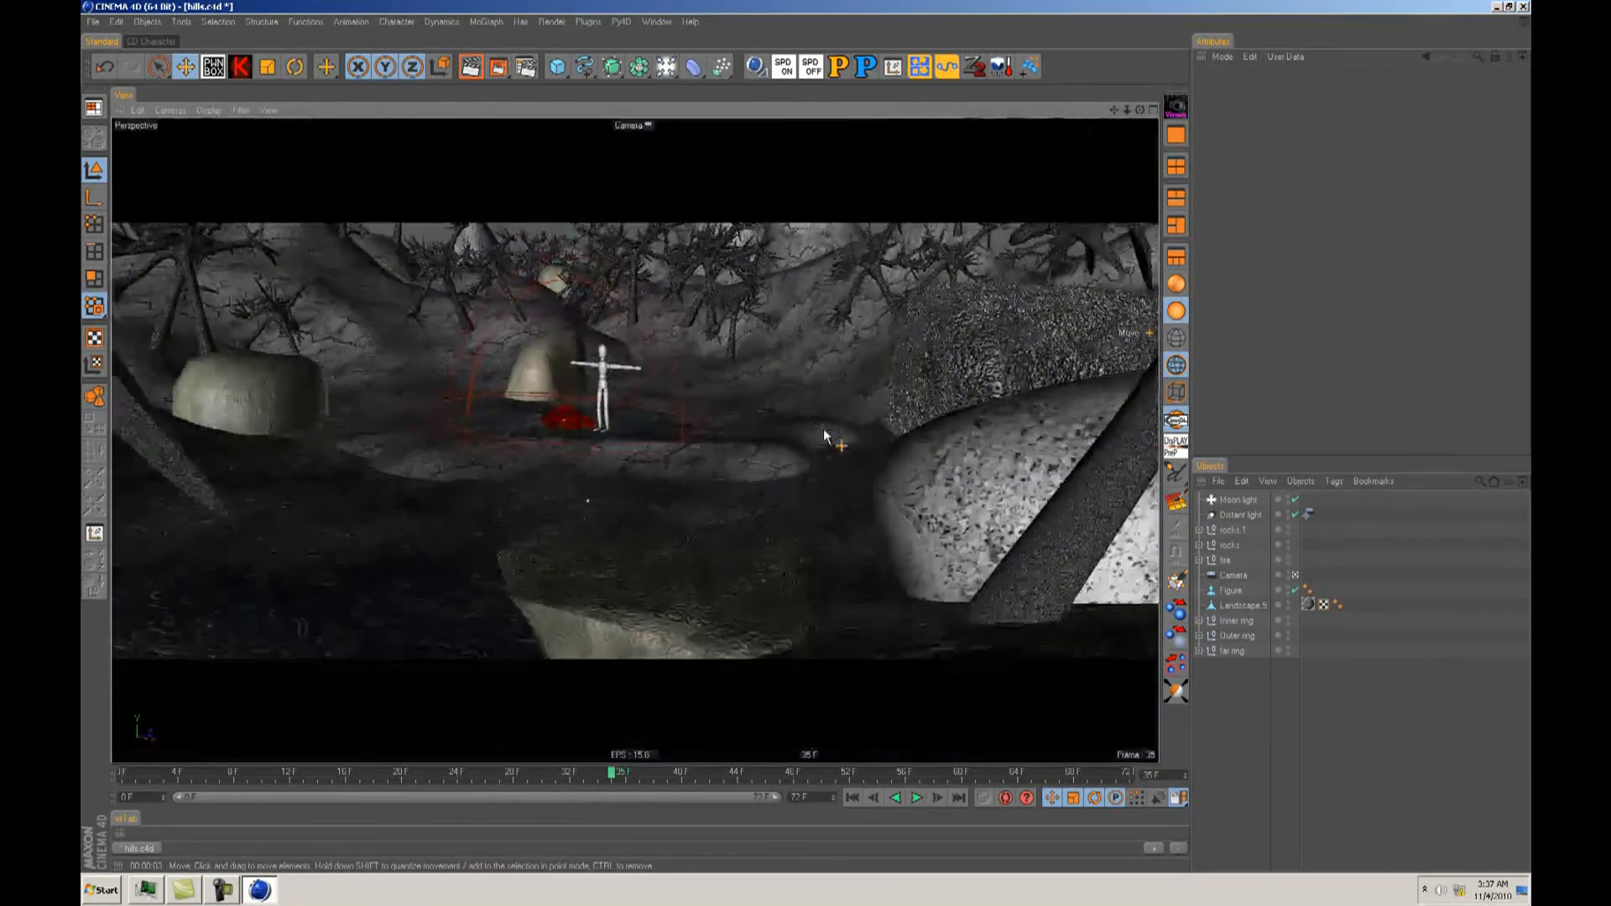
alt+drag(809, 435, 689, 478)
click(470, 66)
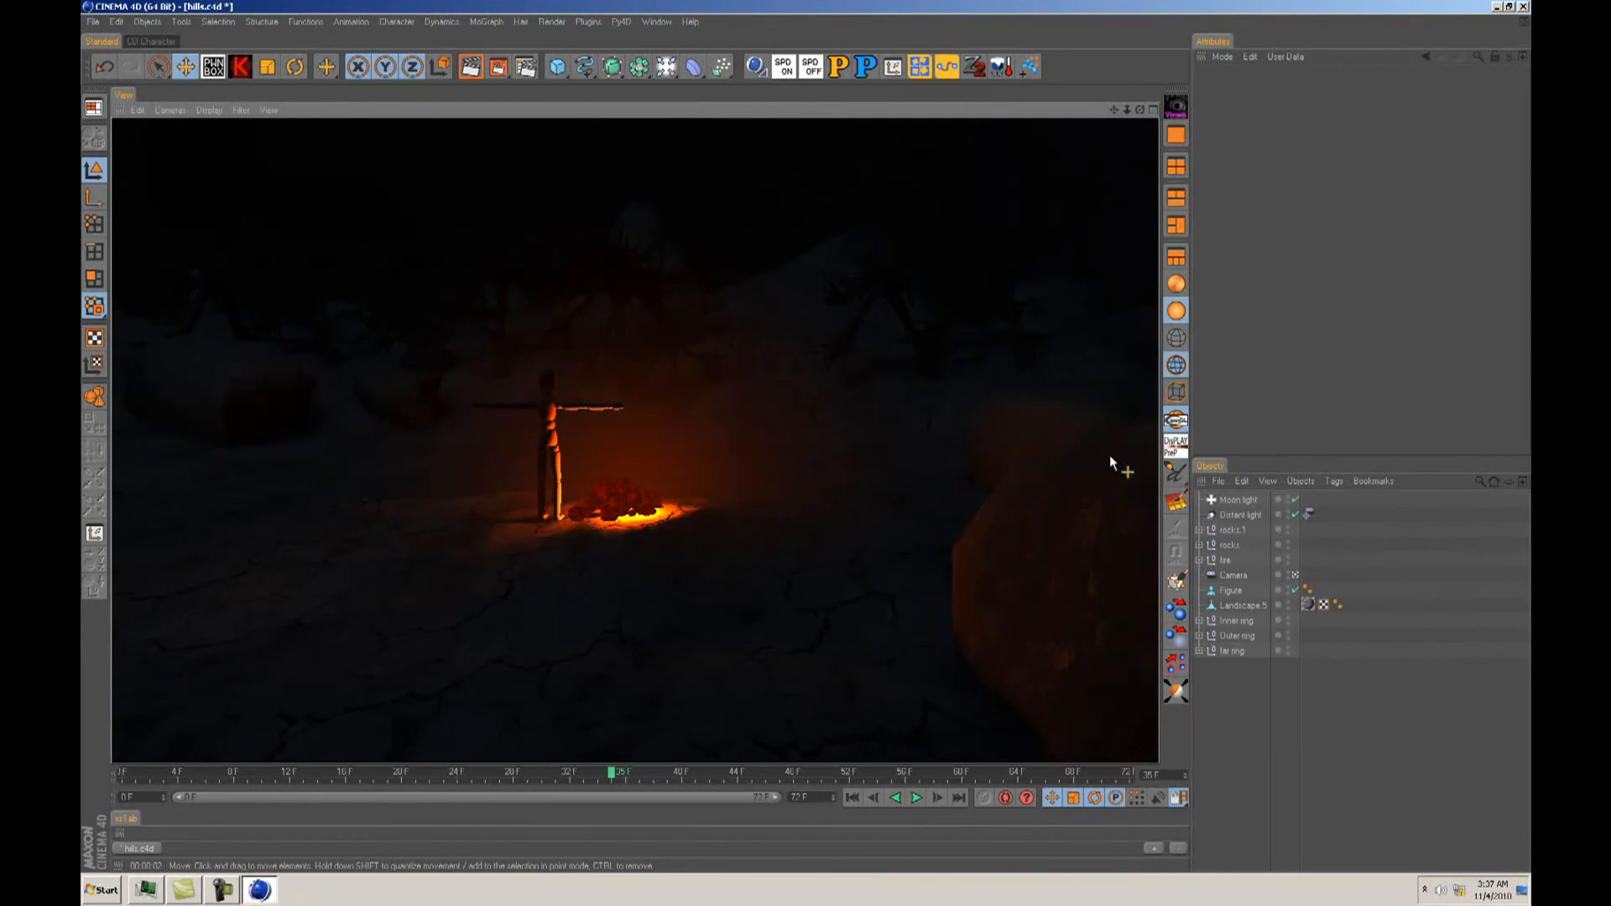
Step: Set the Moon light's intensity to 20% and render the camera view
click(1235, 501)
drag(1277, 182, 1150, 171)
text(20)
key(Return)
click(483, 72)
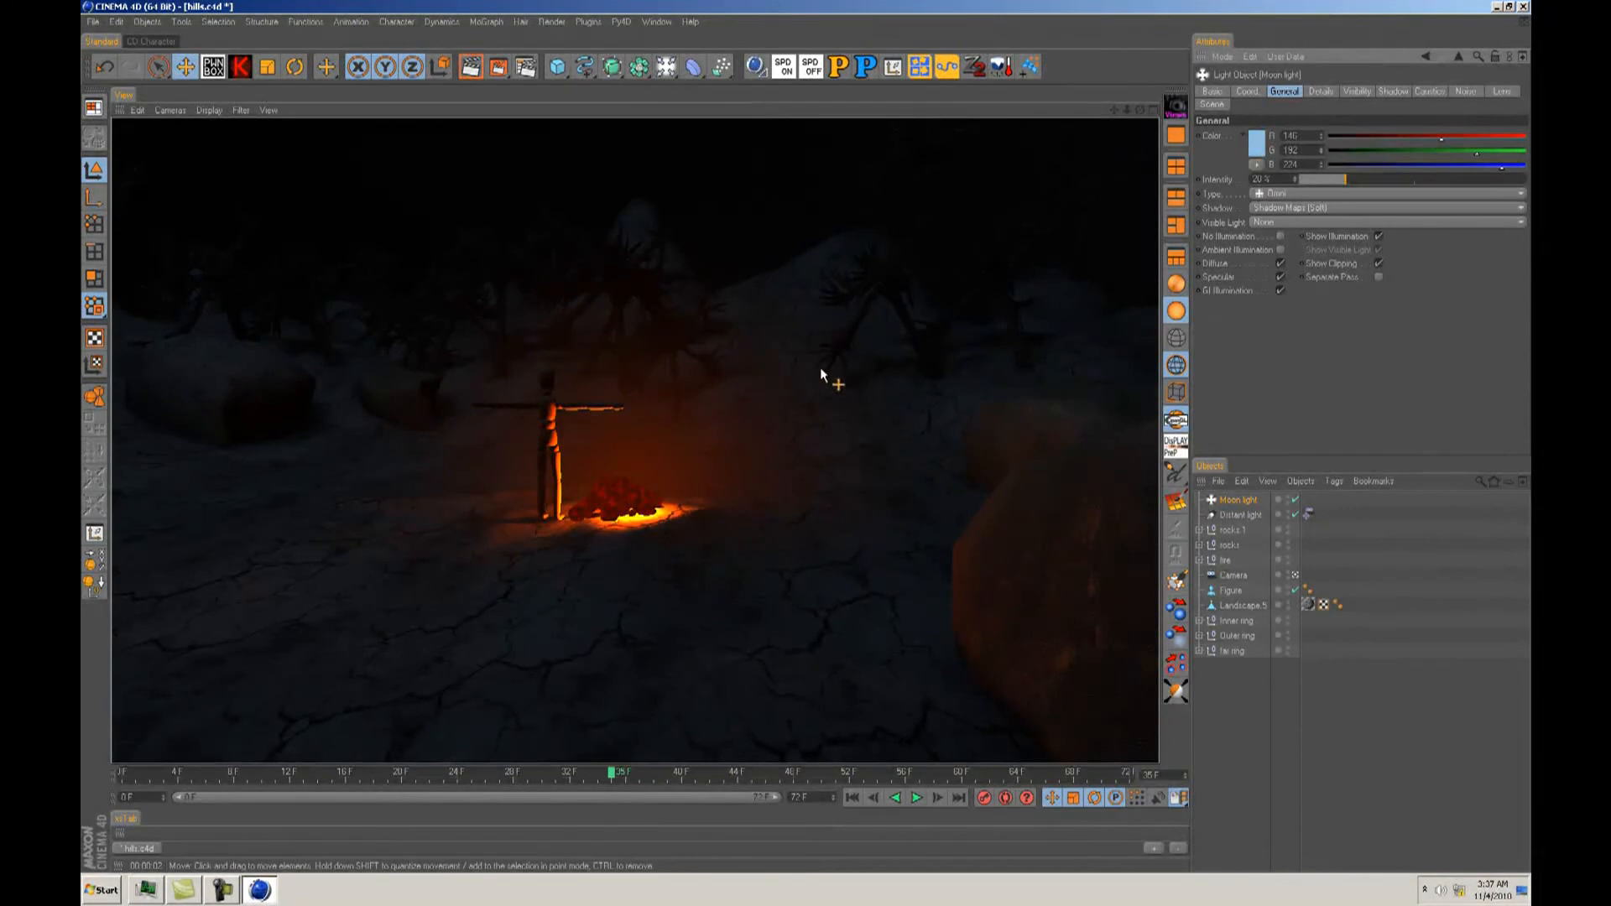
Step: Frame a distant, low camera shot of the figure behind a rock, between the trees, and render it
scroll(806, 433, down, 6)
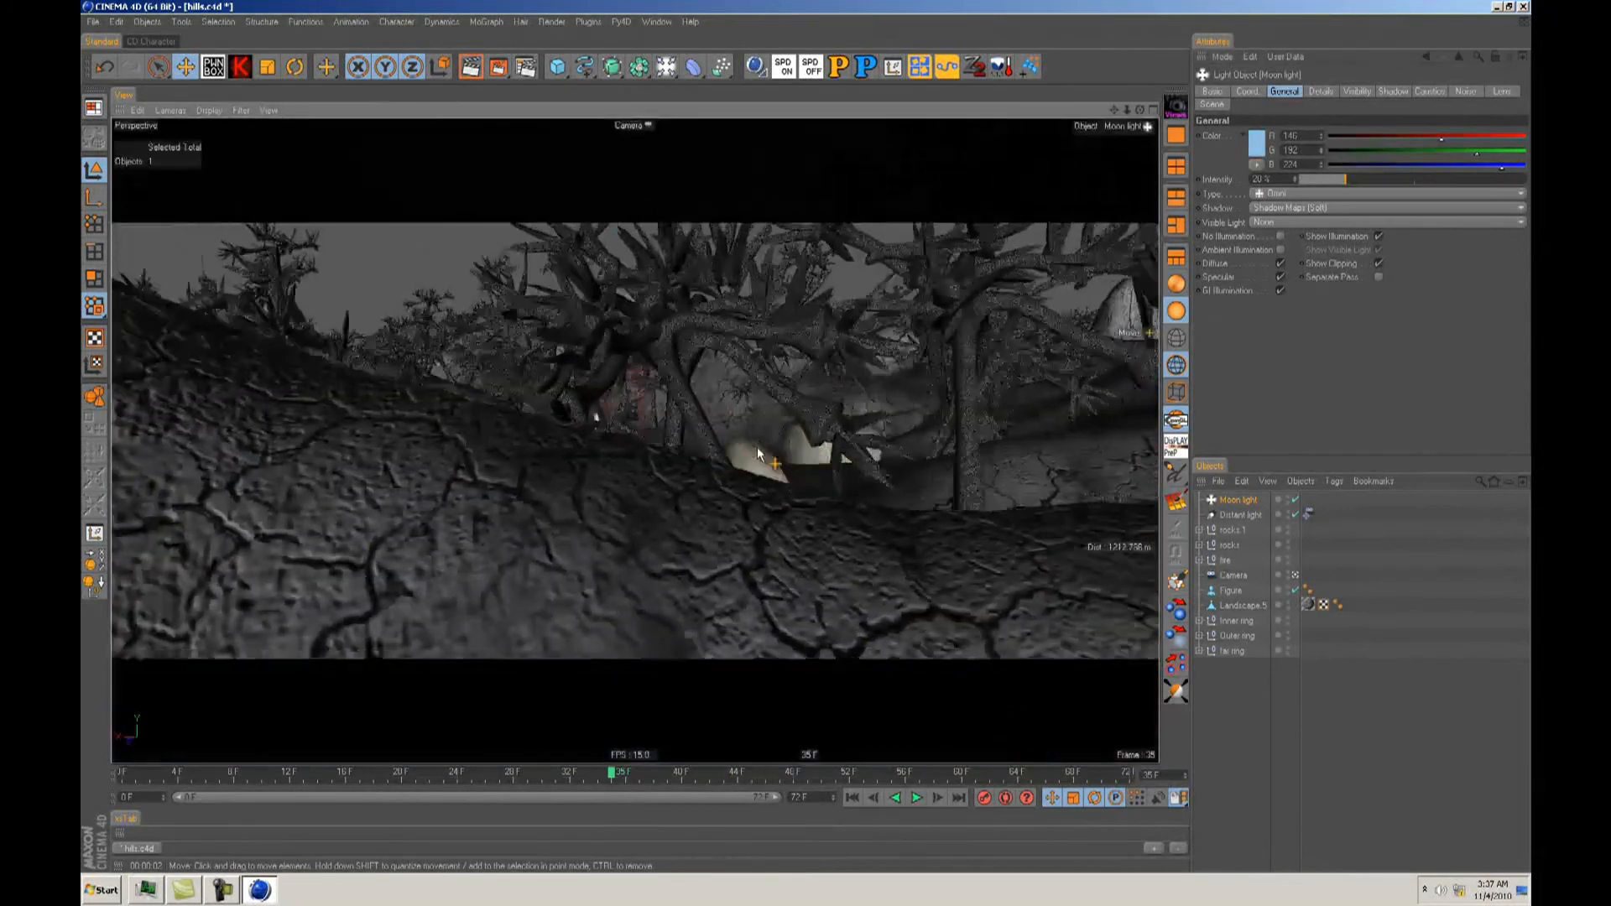
alt+drag(758, 448, 817, 437)
scroll(811, 435, up, 5)
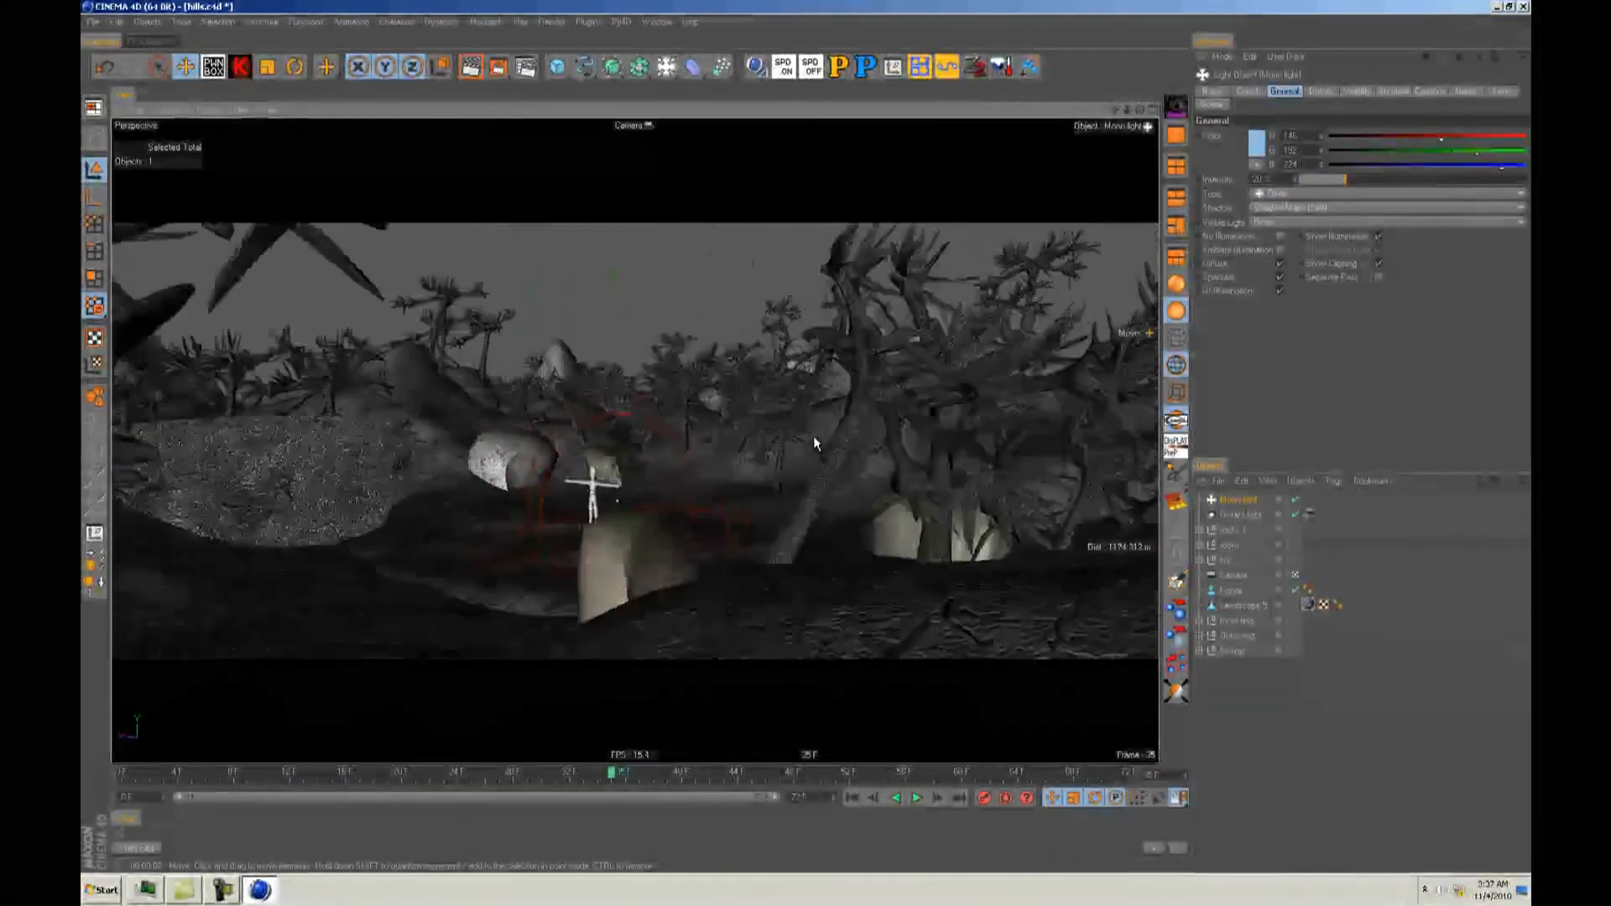
click(472, 67)
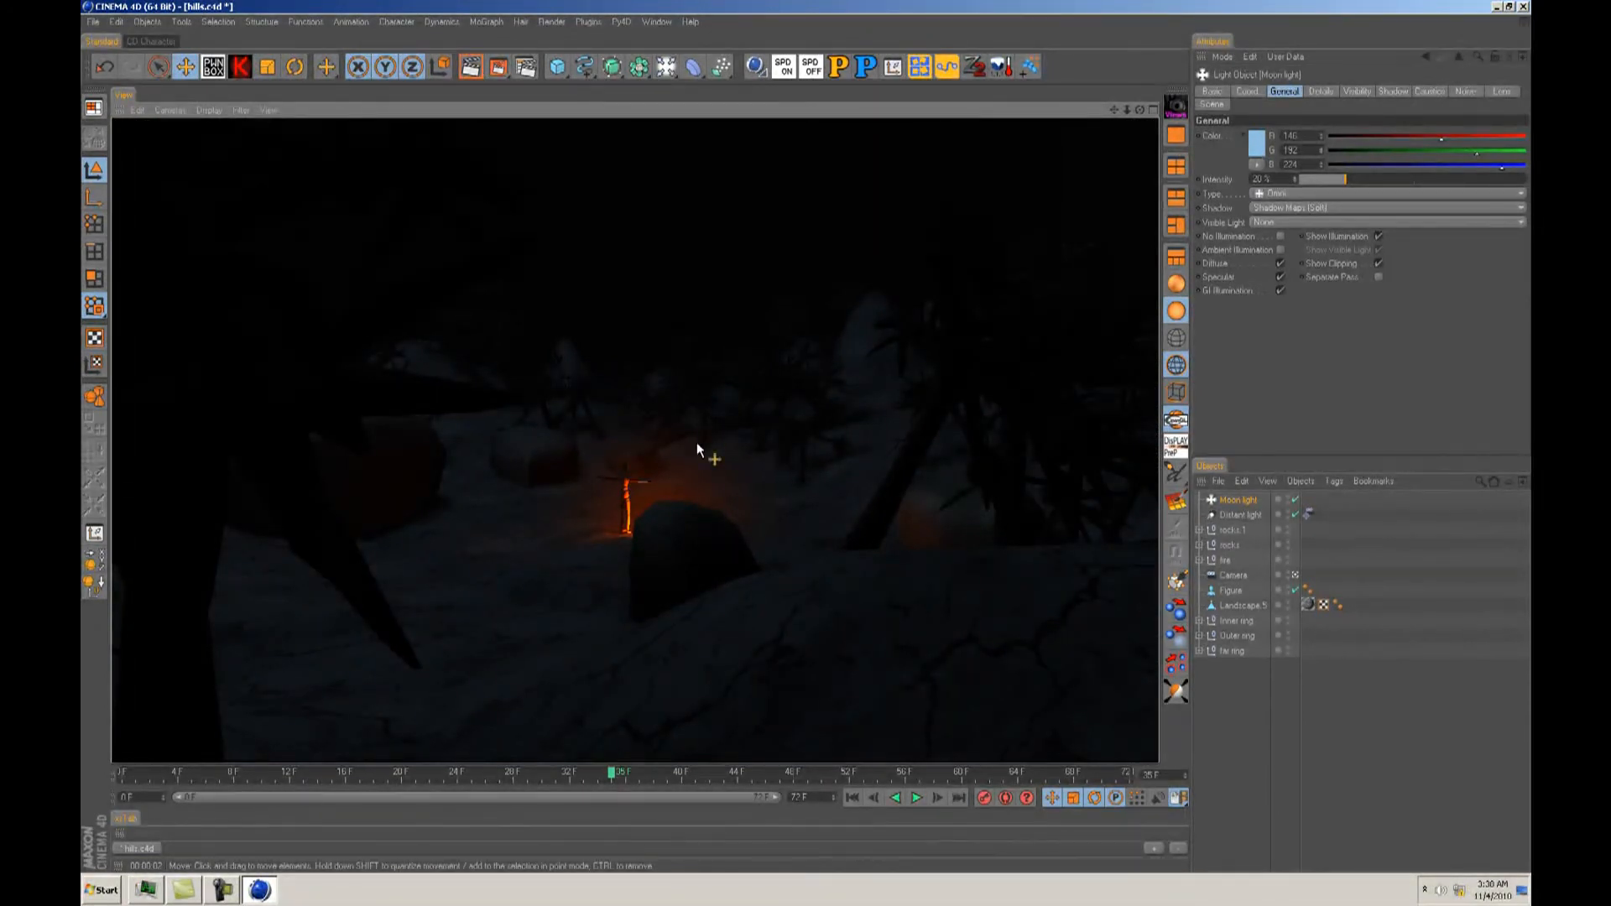
click(759, 443)
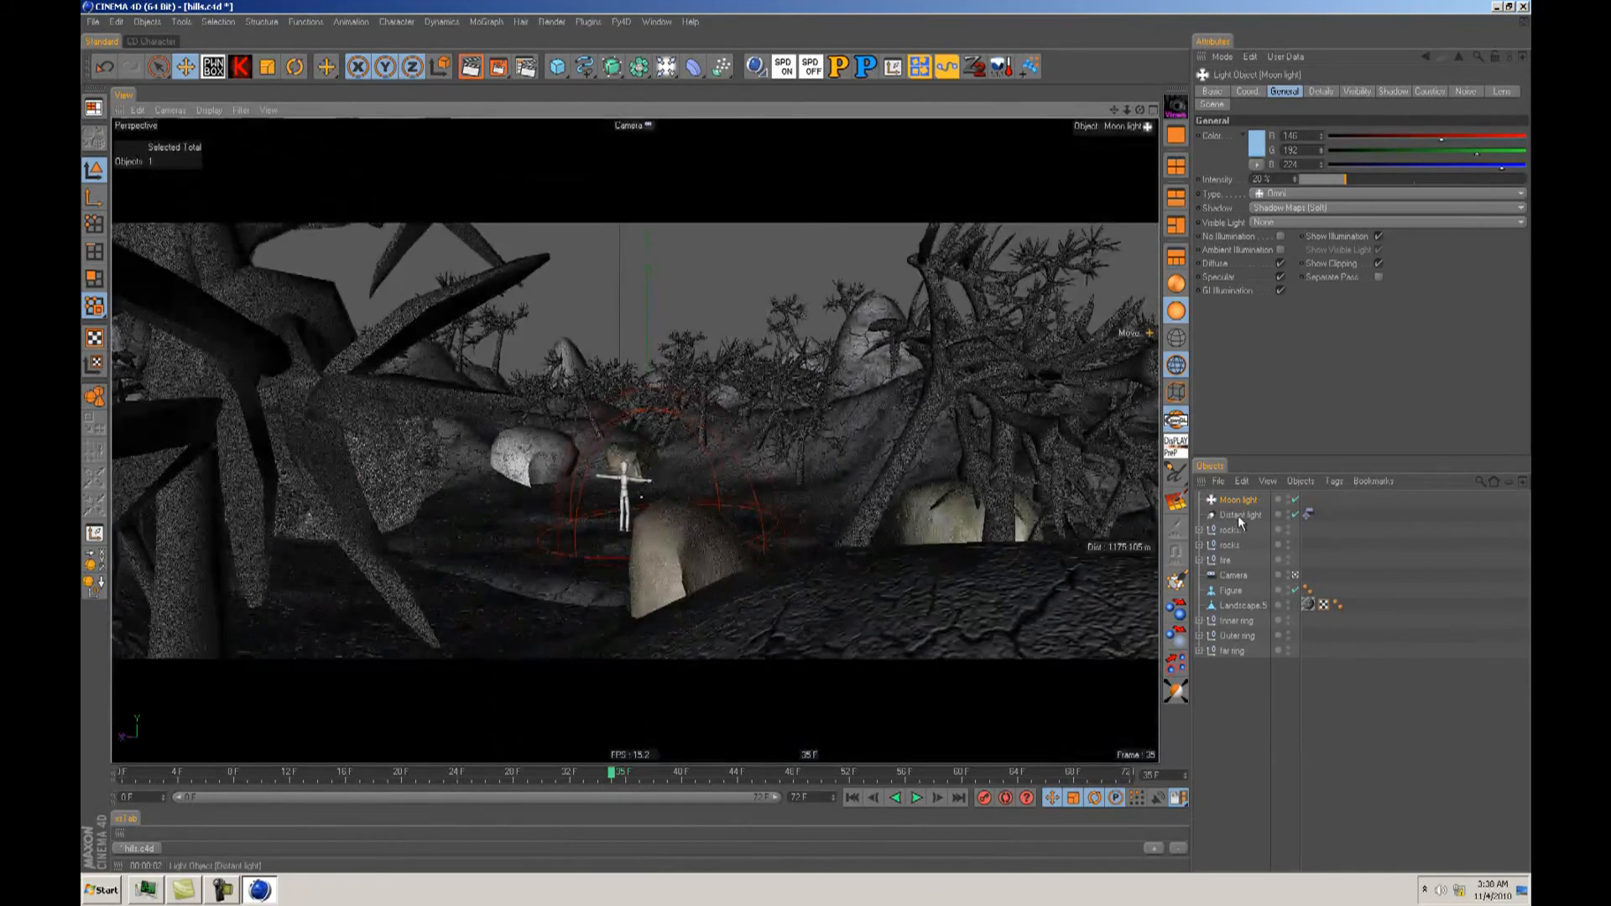
Step: Set the camera's focal length to 50, reframe the figure beside the rock and render the shot
click(1233, 575)
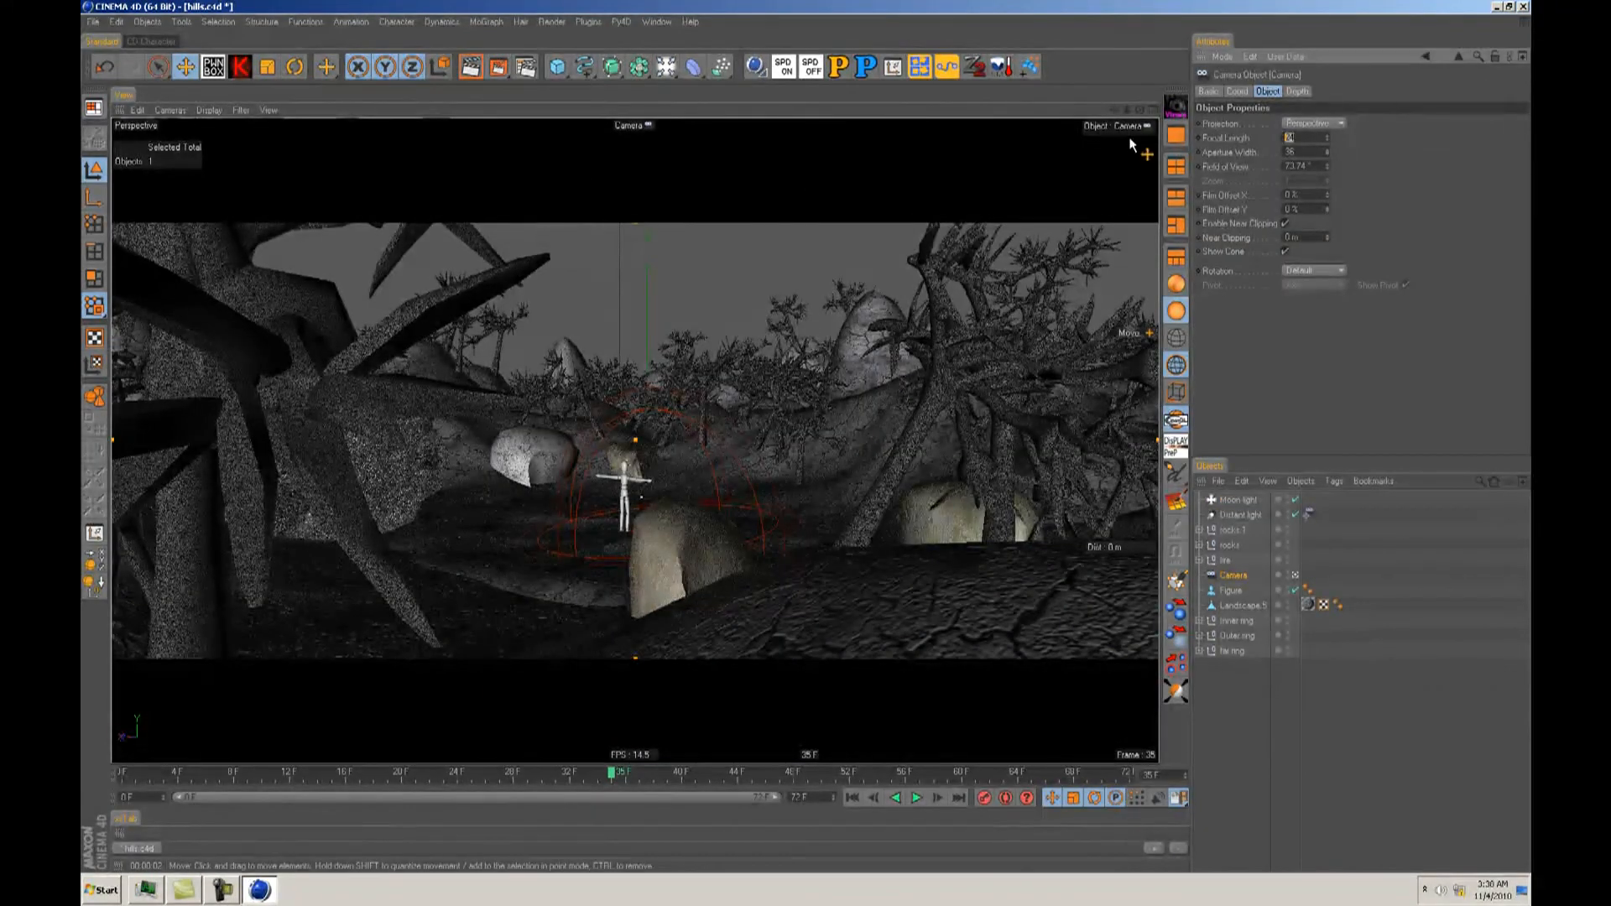
text(50)
key(Return)
alt+right_drag(756, 409, 575, 452)
alt+middle_drag(576, 452, 811, 444)
click(471, 68)
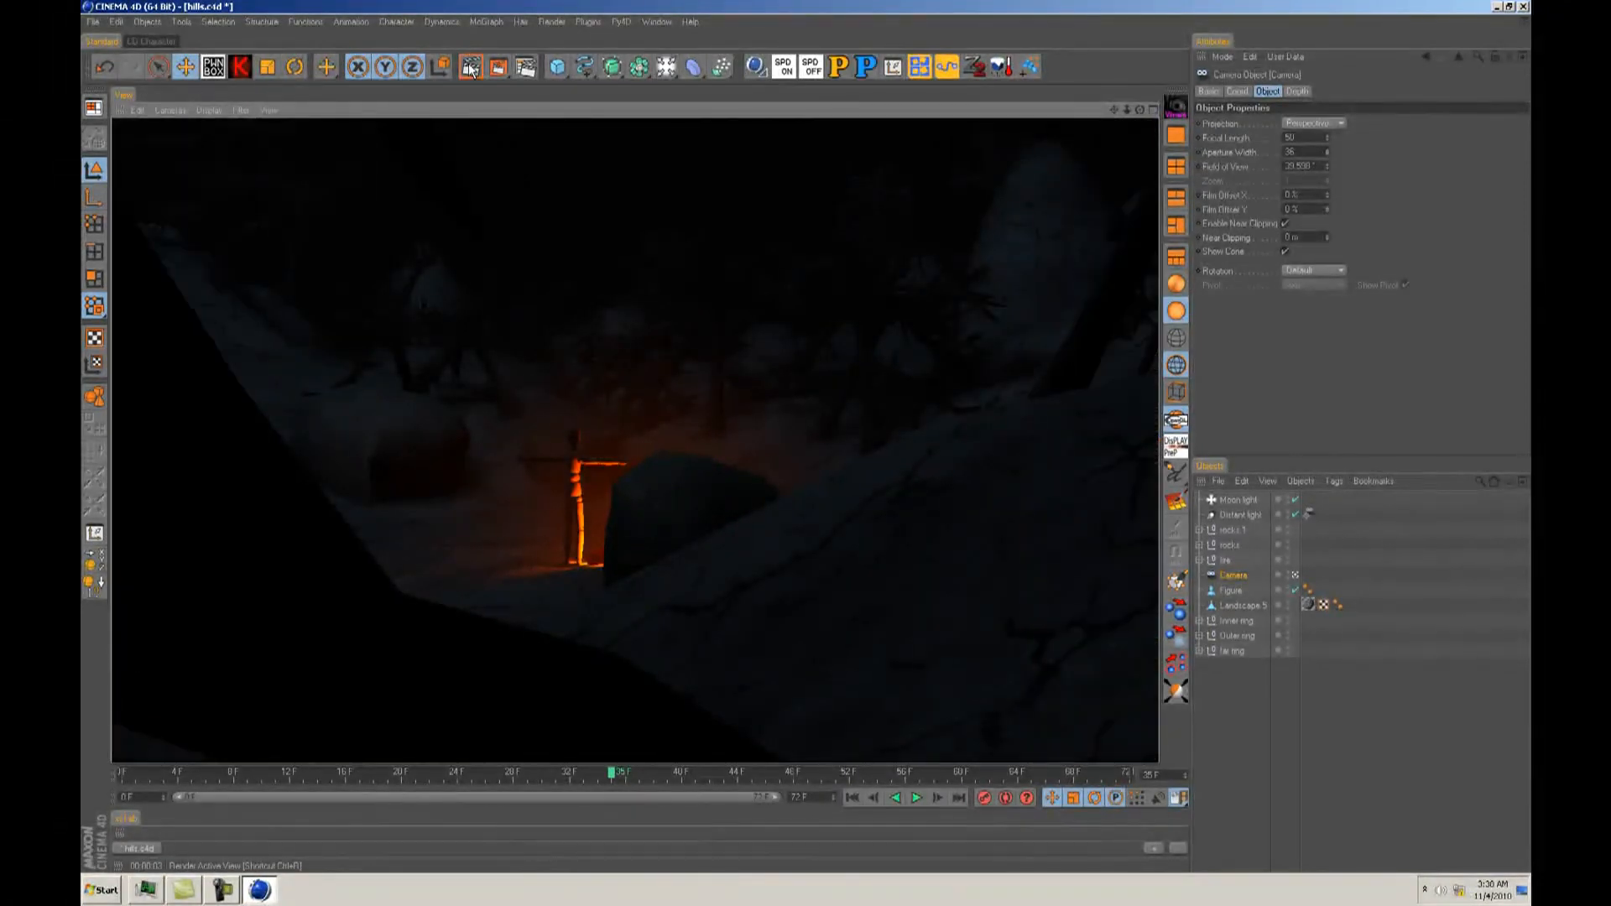
Step: Set the camera's focal length to 24
click(1234, 575)
drag(1300, 138, 1275, 141)
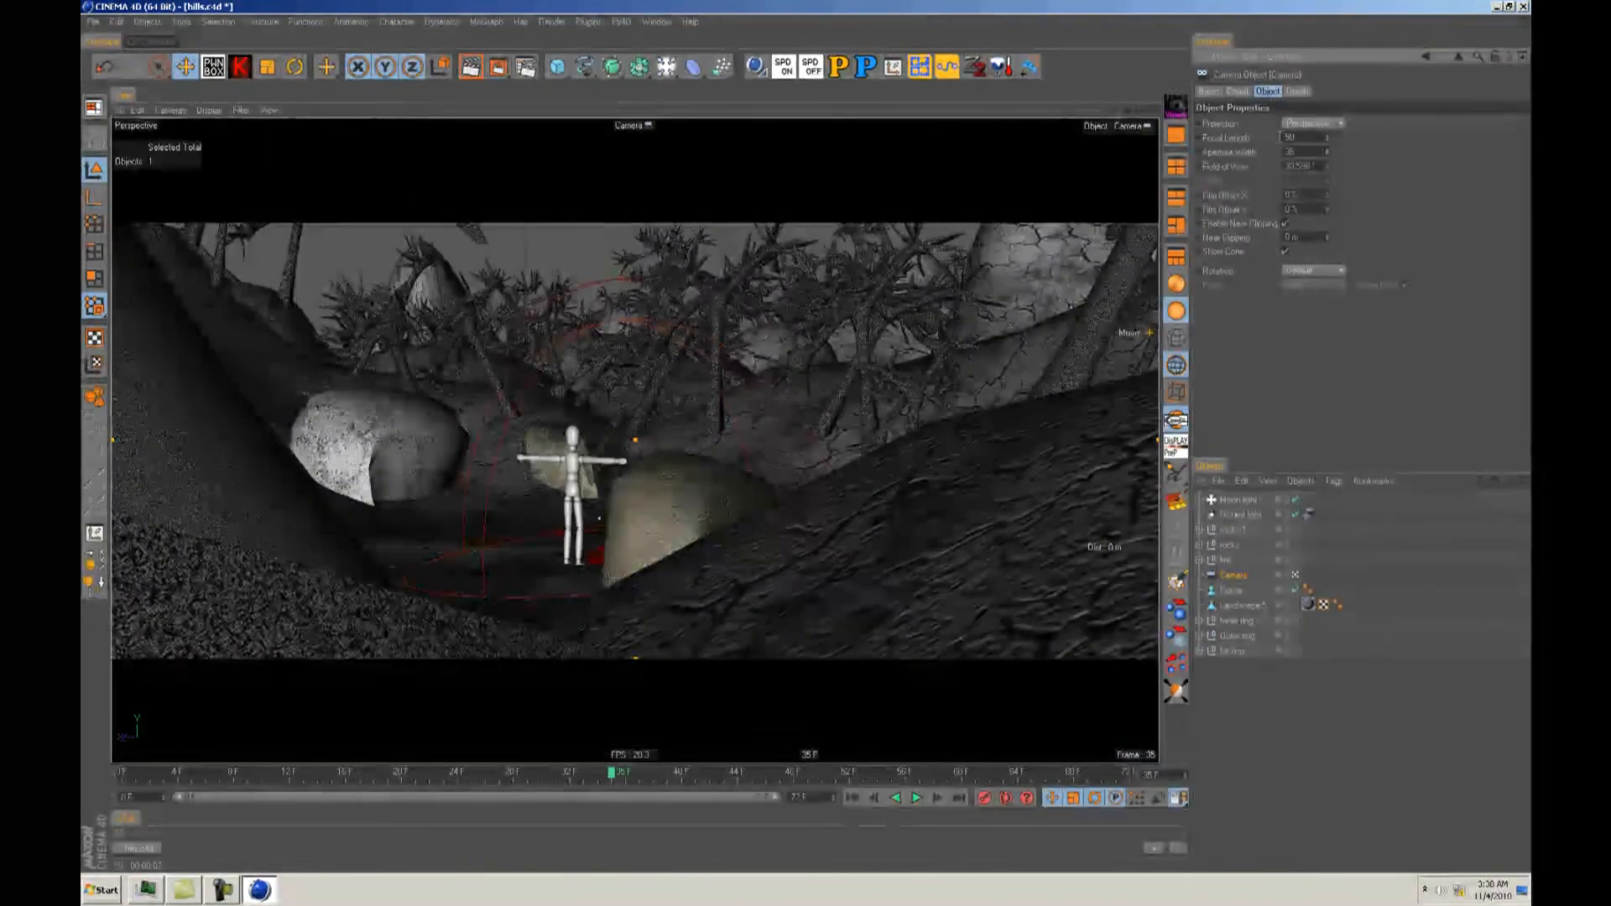
text(24)
key(Return)
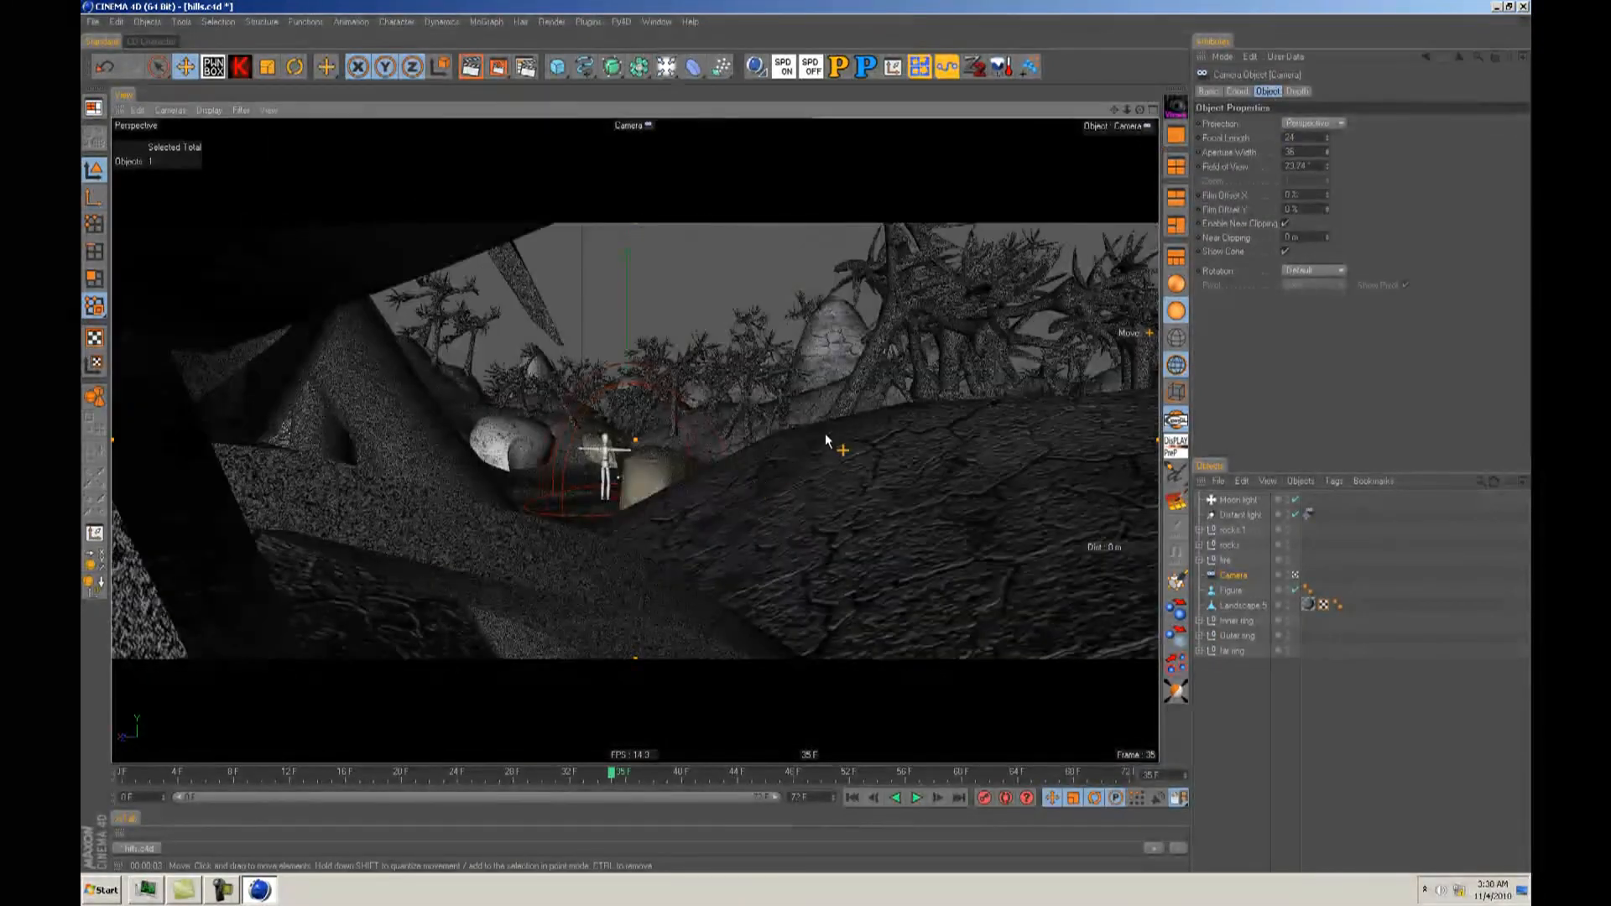
Step: Reframe the camera on the figure and campfire with the large rock beside them, save the scene and render the shot
scroll(826, 443, up, 7)
alt+middle_drag(818, 433, 708, 495)
alt+drag(708, 495, 809, 436)
alt+middle_drag(809, 437, 844, 435)
scroll(807, 435, up, 4)
alt+drag(808, 436, 650, 463)
scroll(807, 436, down, 5)
scroll(807, 436, up, 4)
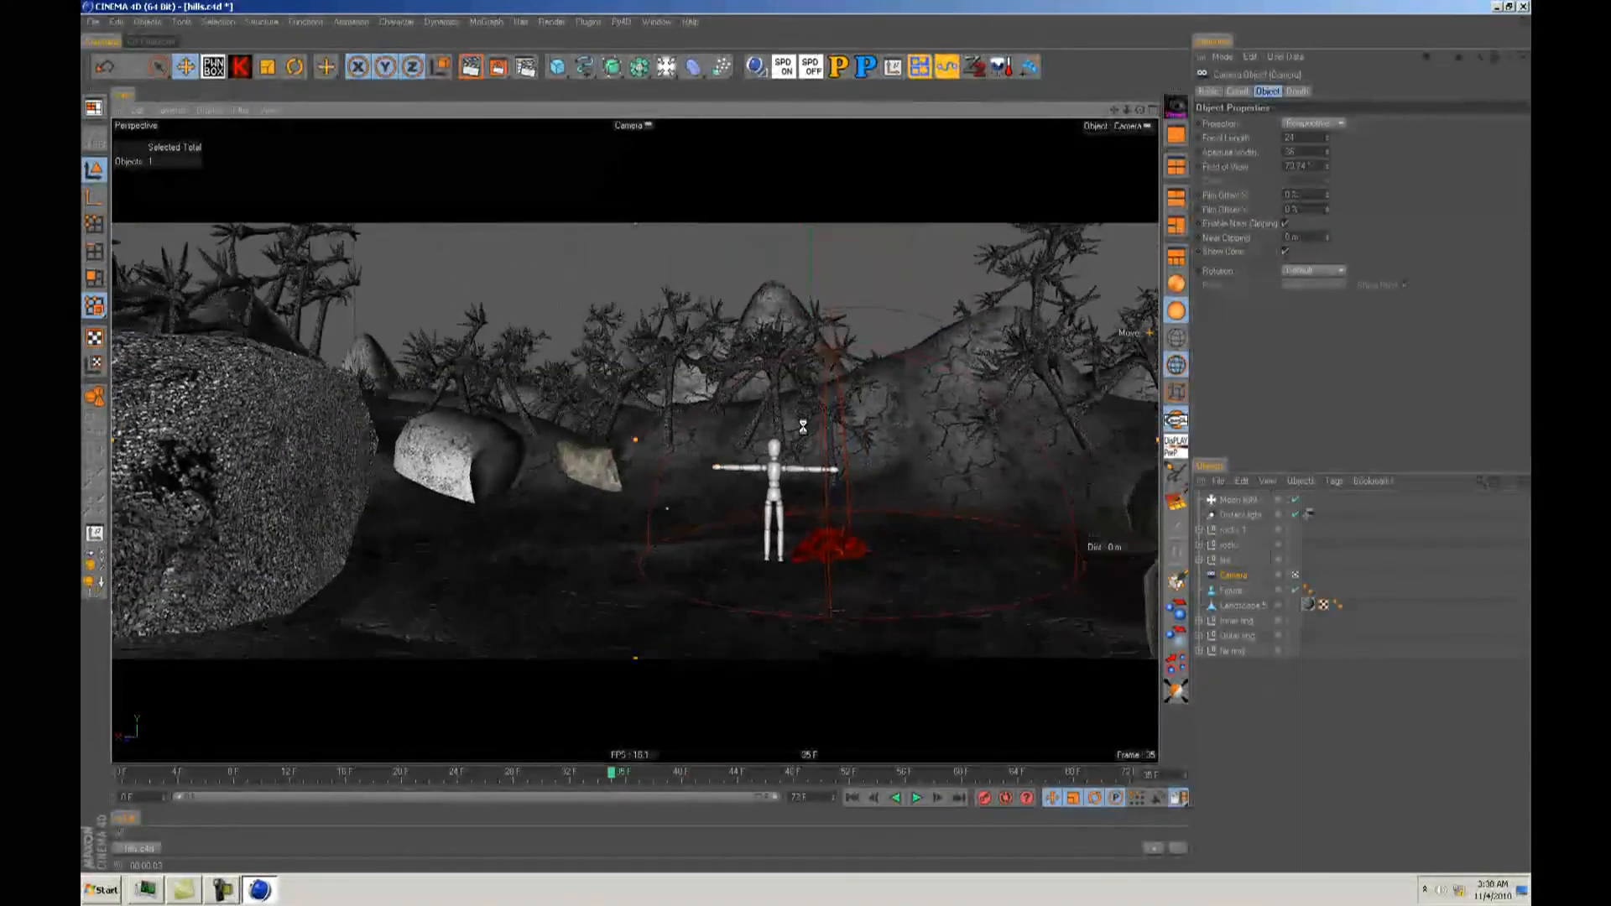
alt+middle_drag(804, 442, 767, 476)
key(ctrl+s)
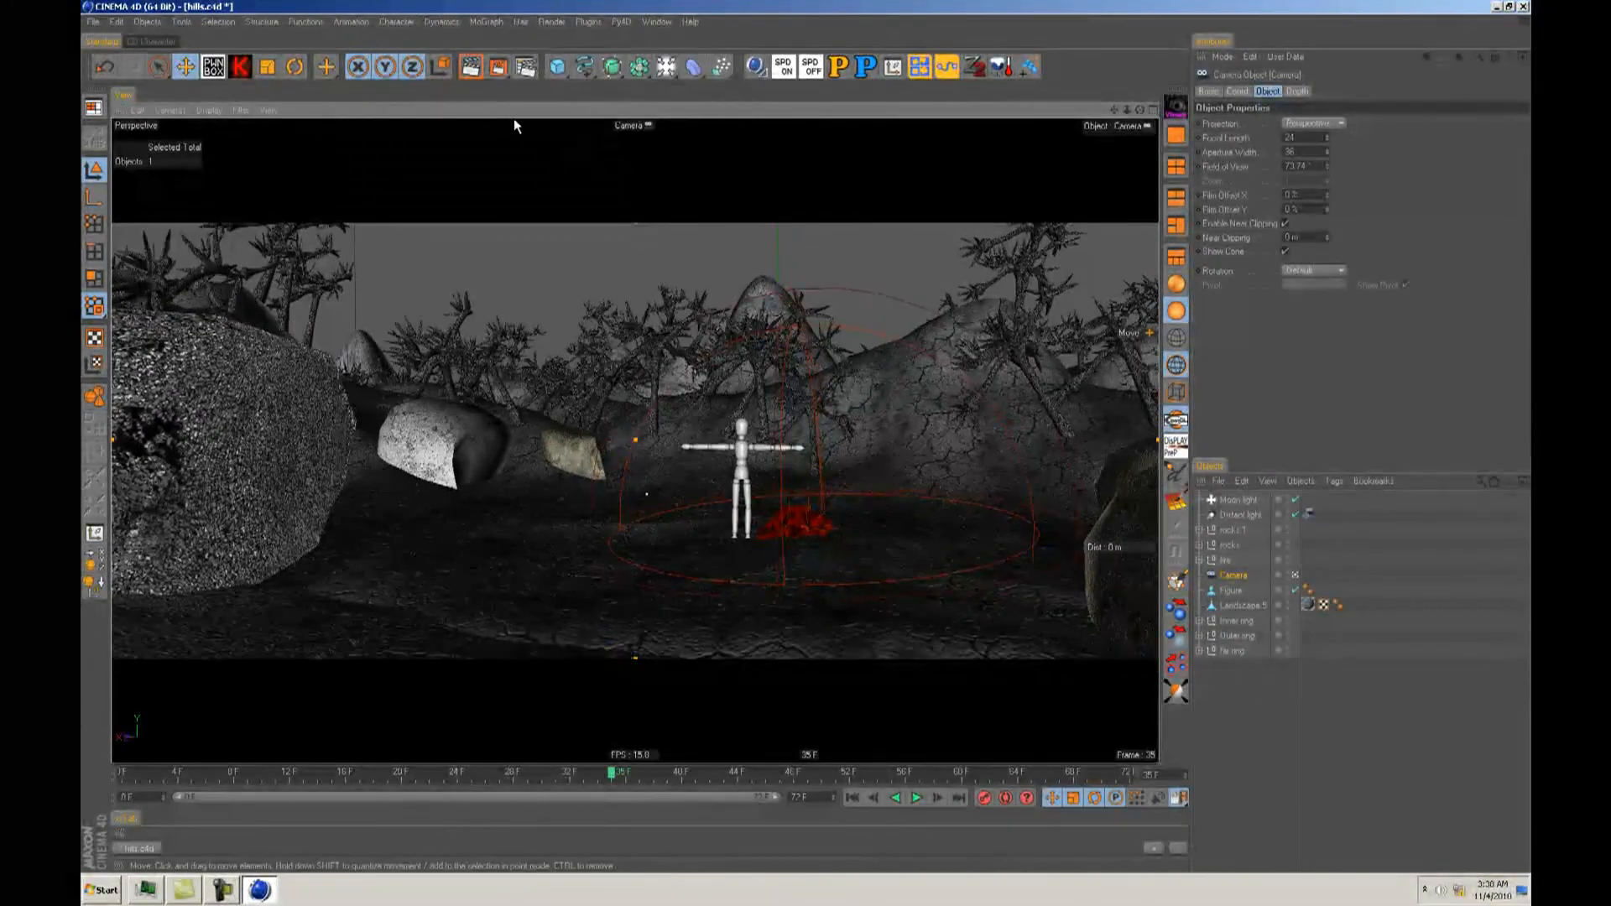
click(471, 67)
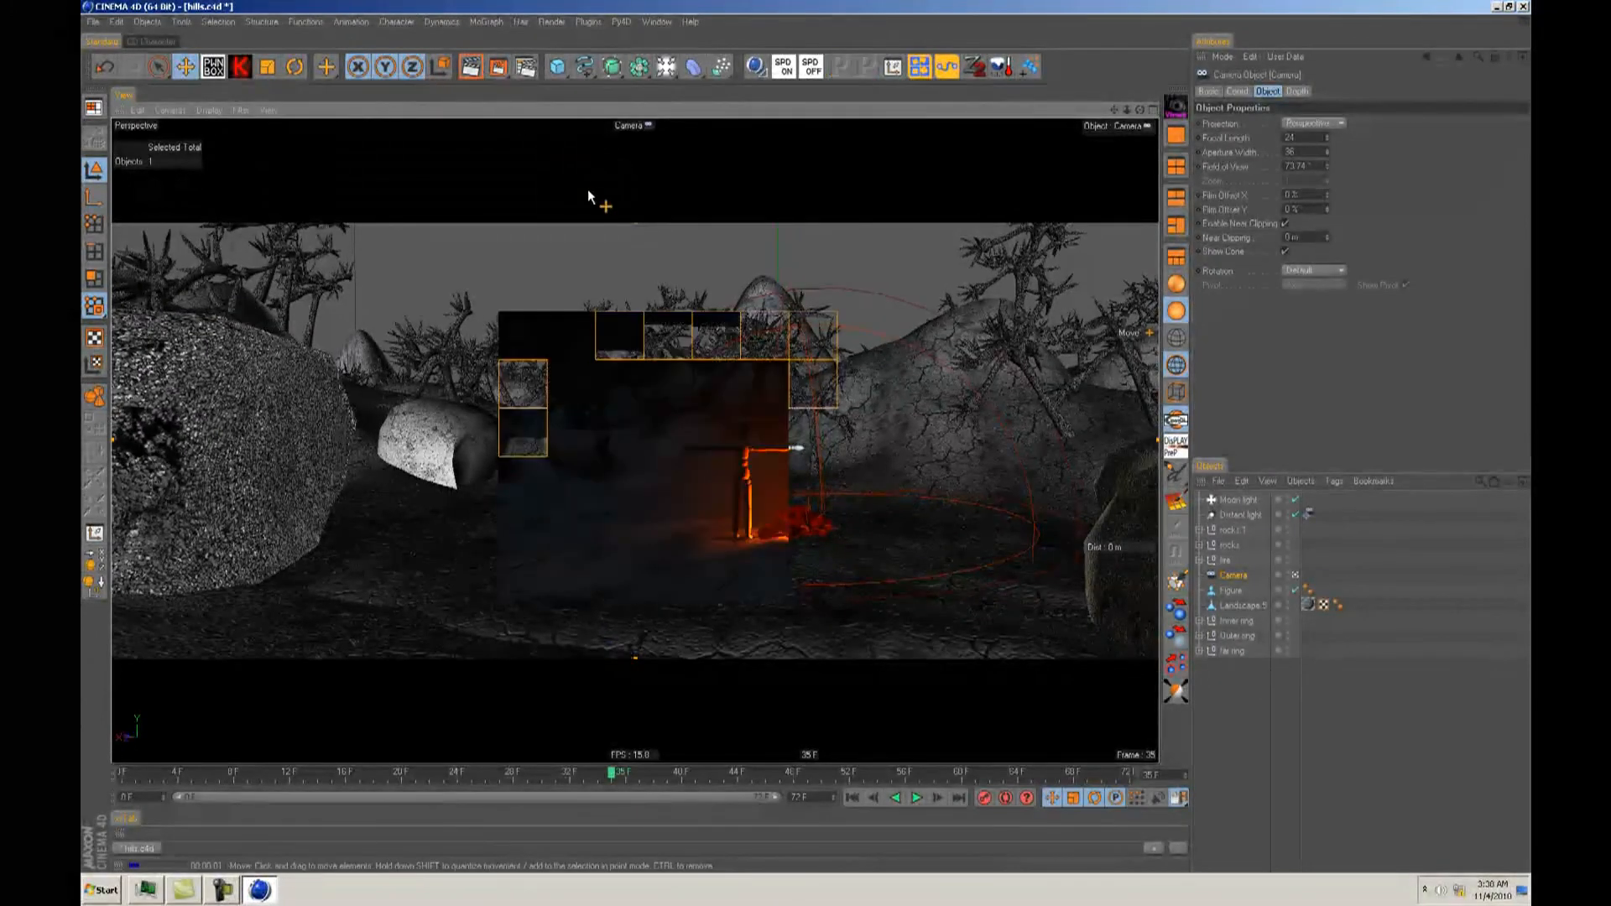
Step: Add a new light to the scene and give it a pale blue colour
alt+middle_drag(809, 436, 869, 477)
click(1248, 733)
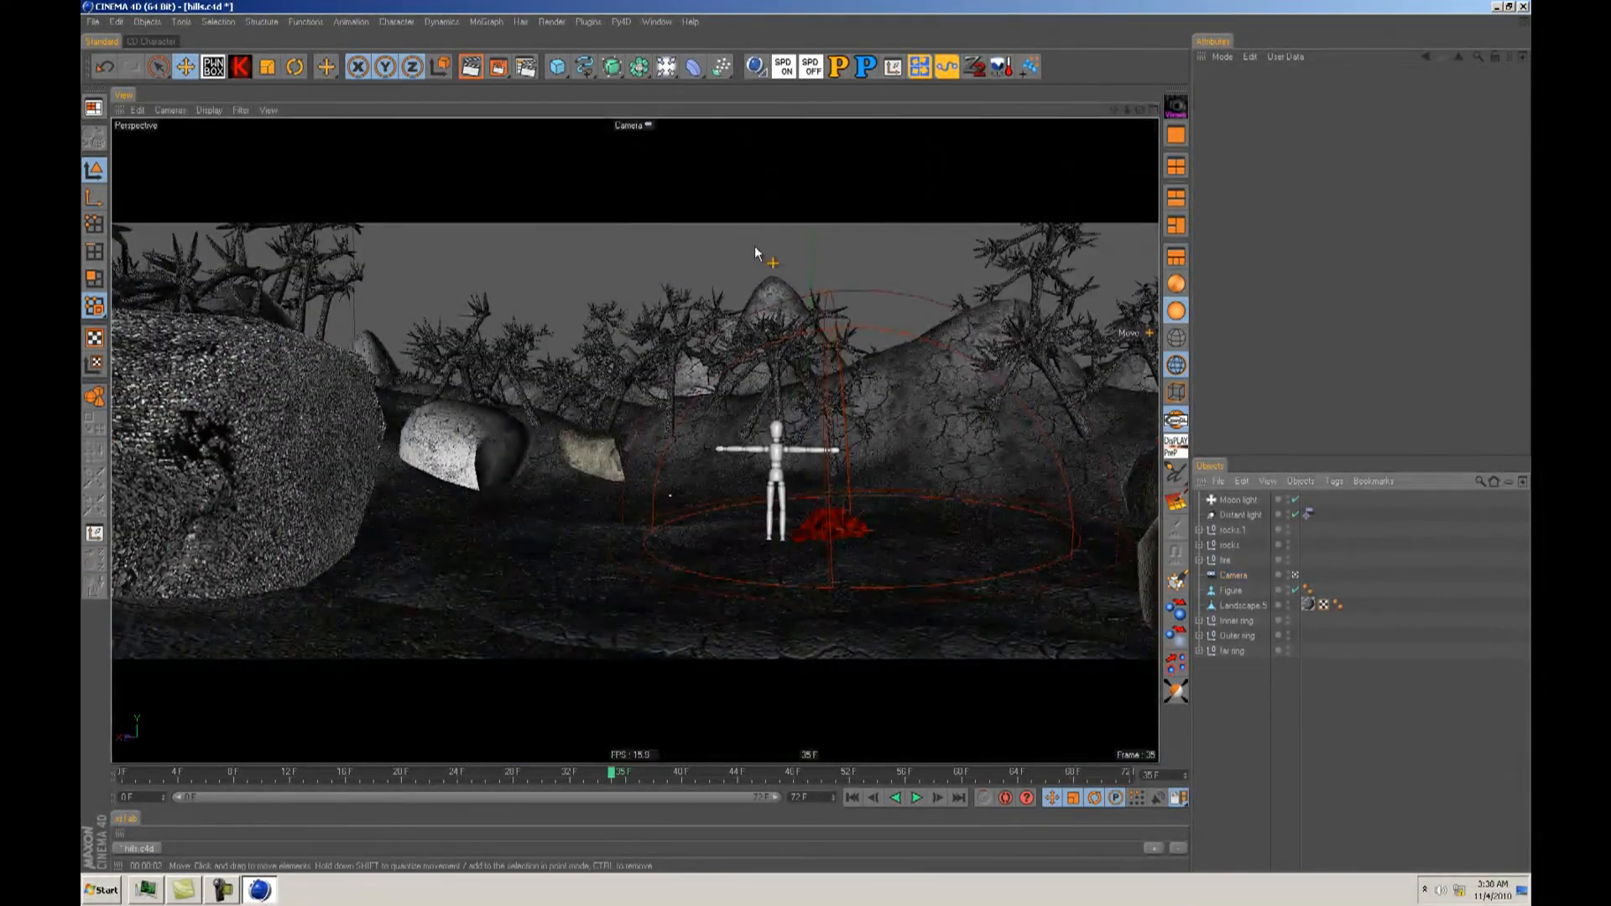
drag(676, 69, 712, 80)
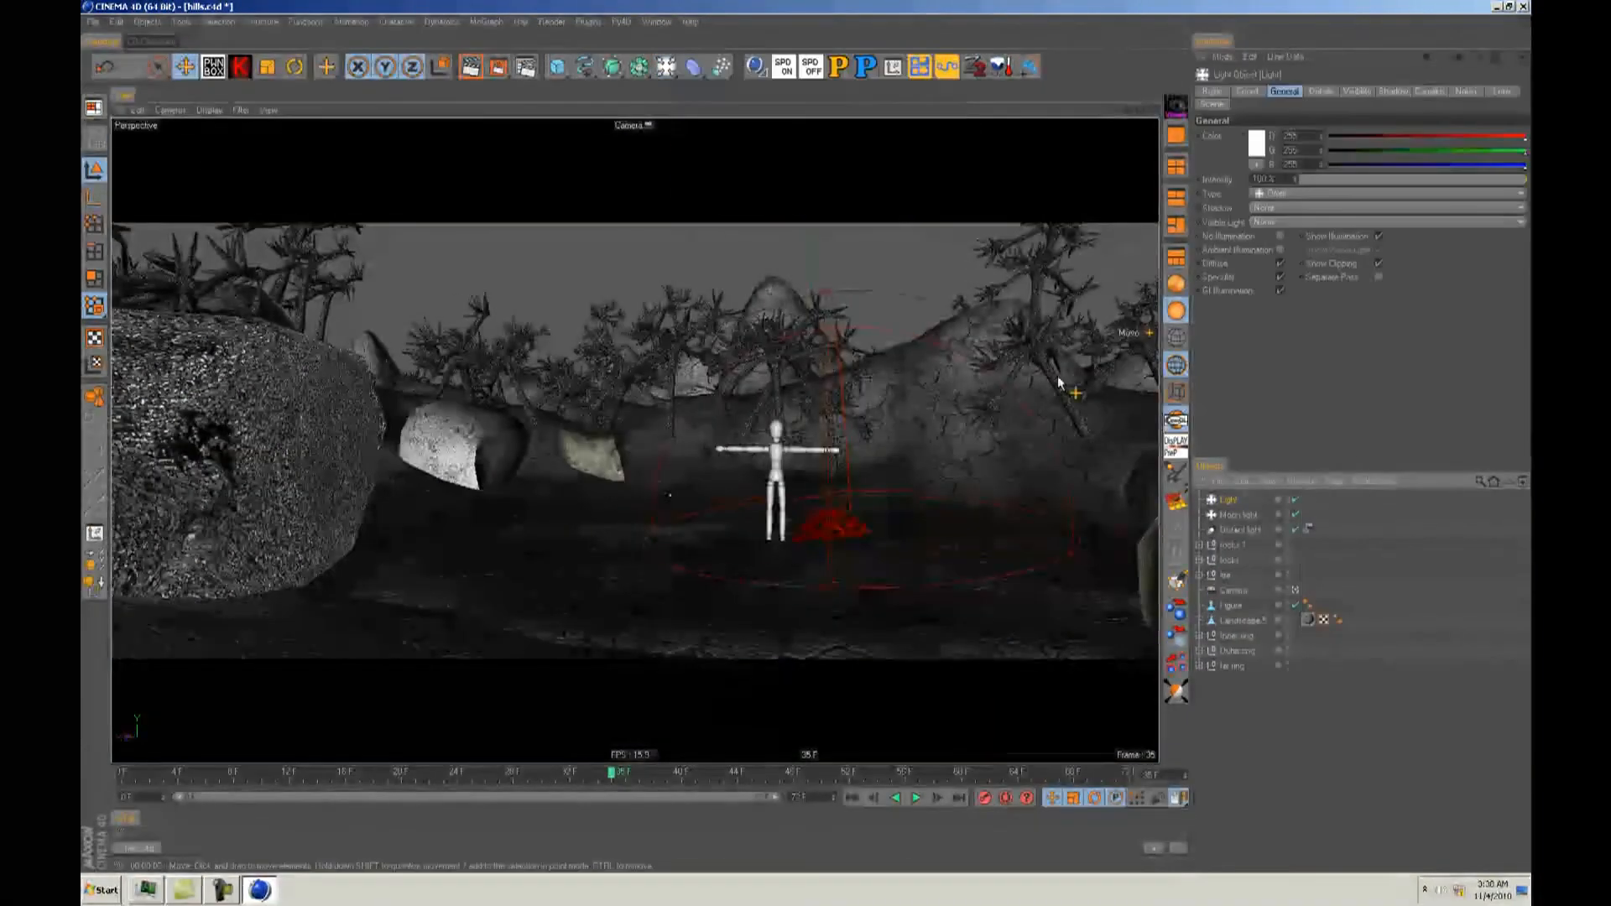
click(1257, 141)
drag(1274, 88, 1304, 87)
click(1208, 98)
click(1207, 105)
click(1232, 196)
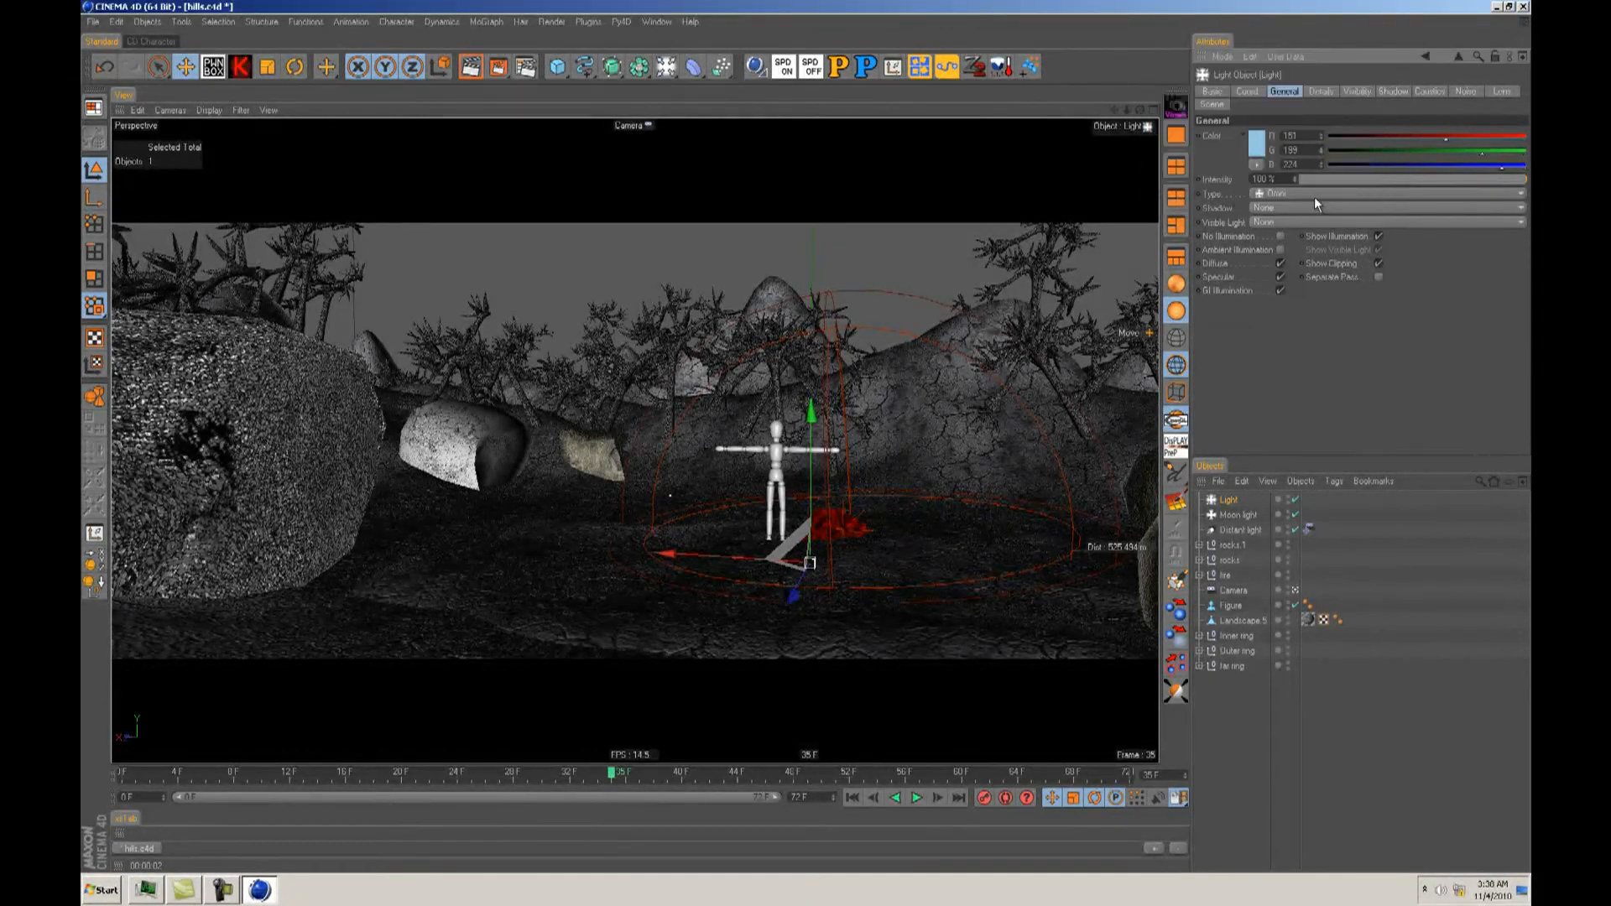
Step: Change the new light's type to Spot and its visible light to Volumetric
click(1281, 198)
click(1289, 225)
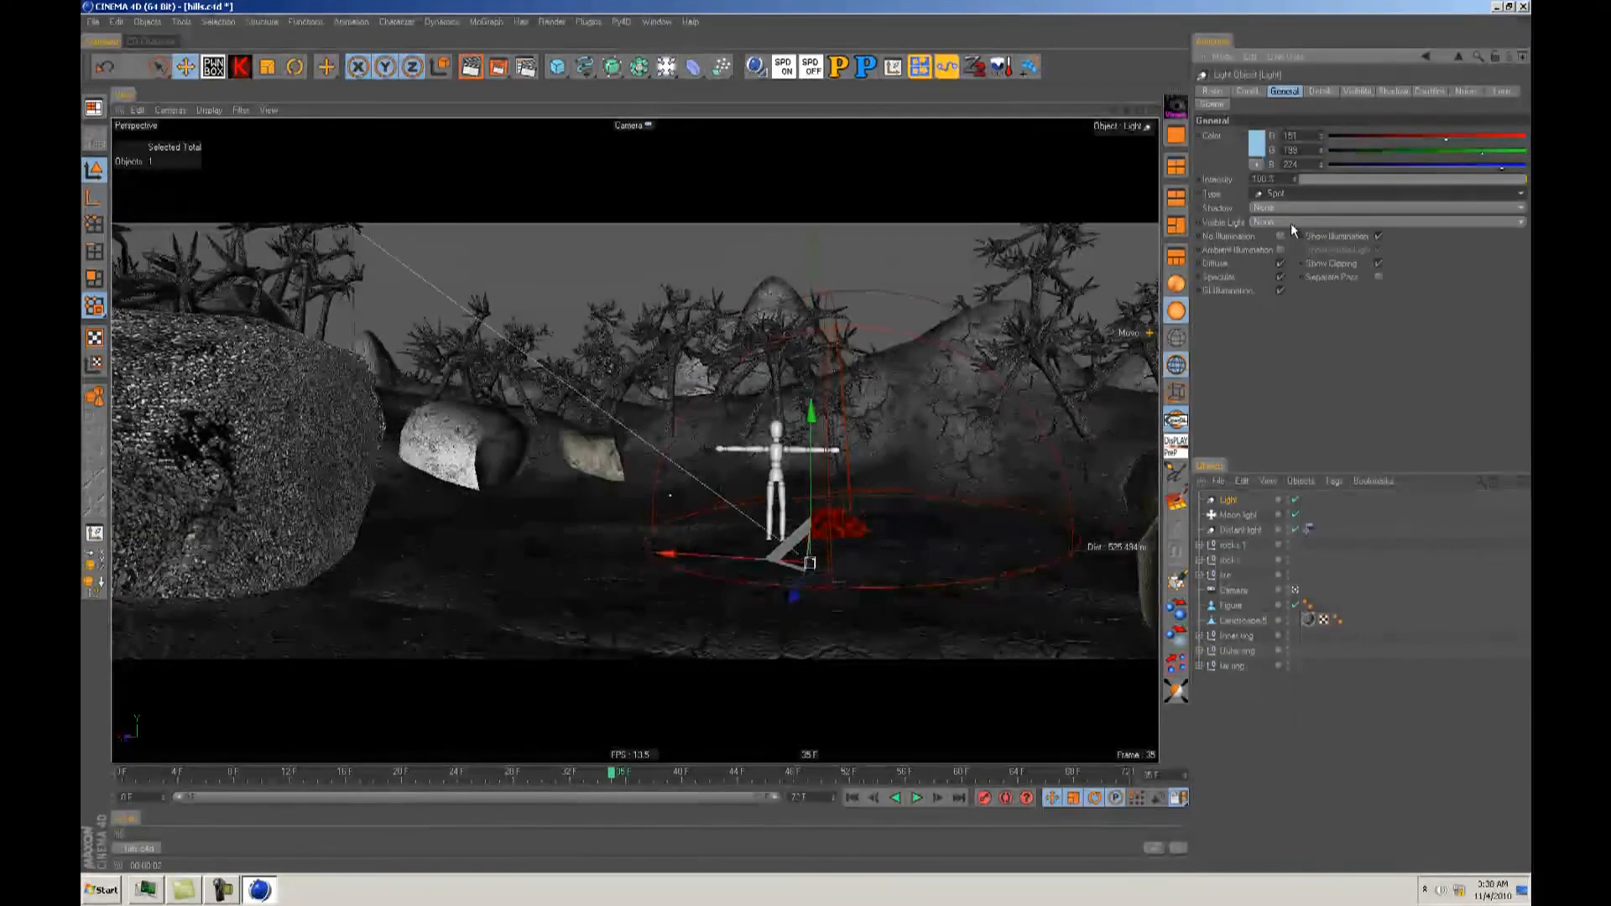
click(1279, 221)
click(1281, 260)
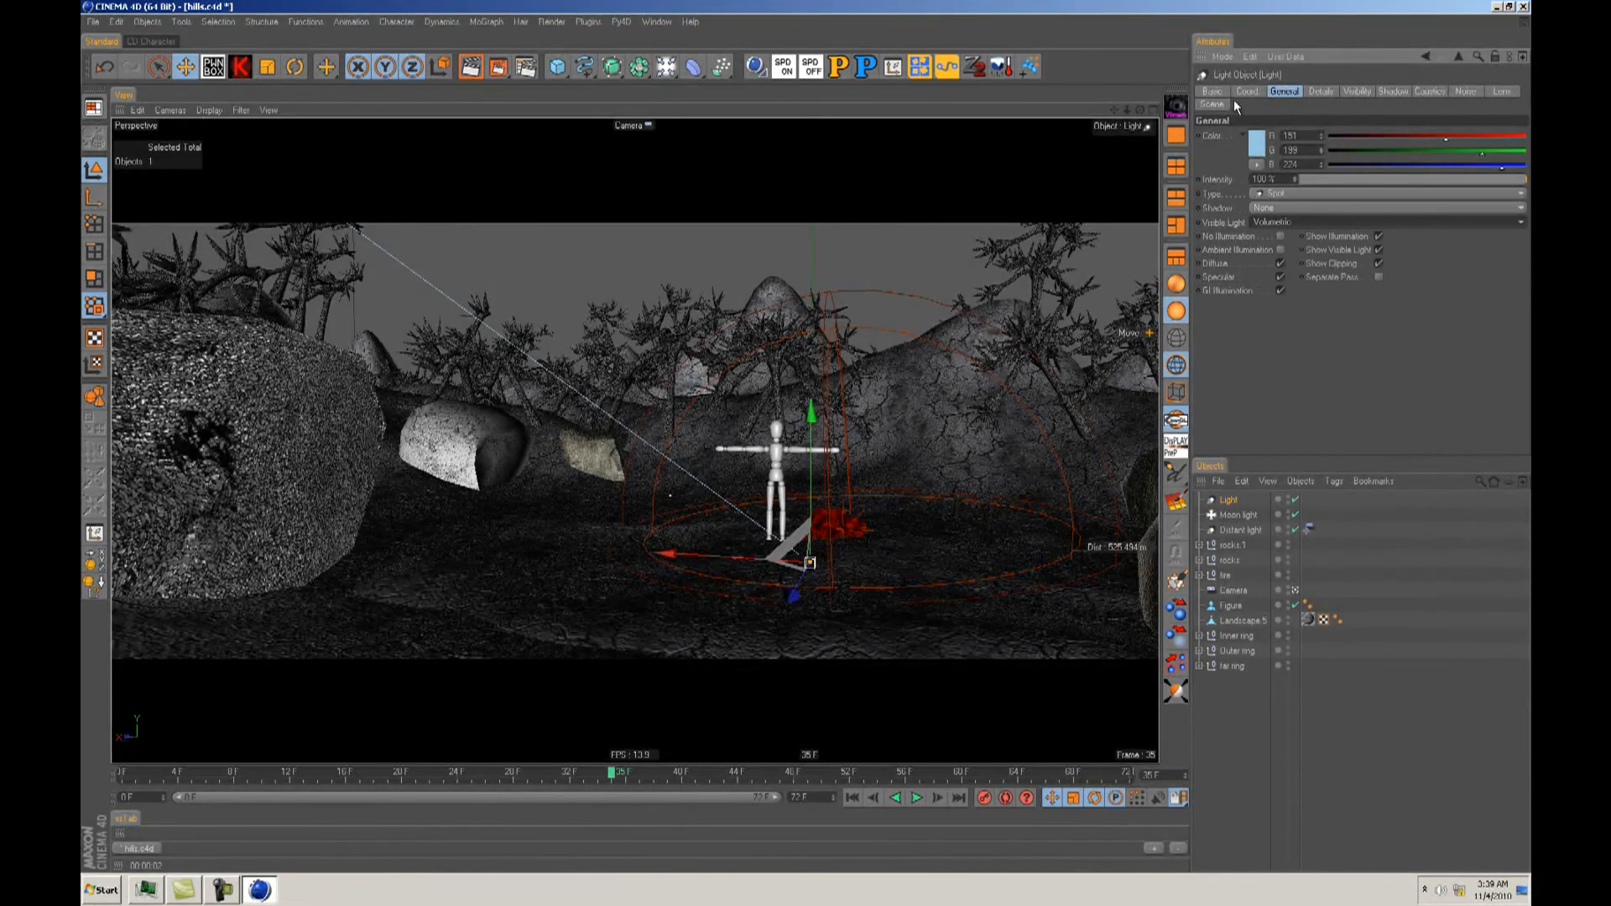
Step: Set the new light's dust to 100% and widen its outer angle to 27°
click(1211, 105)
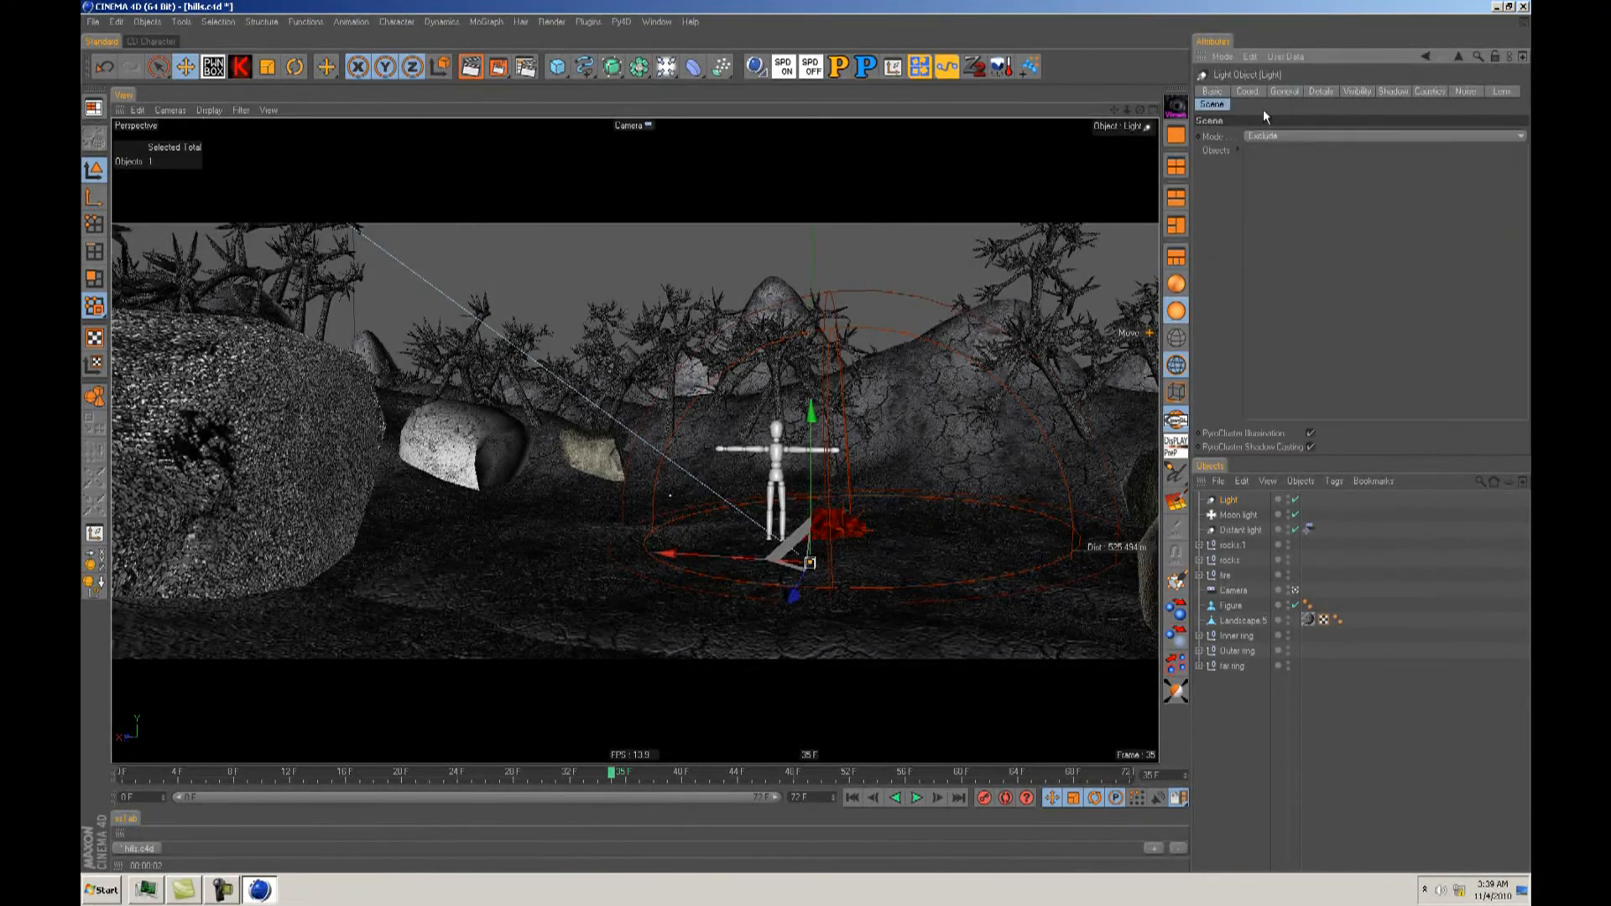
click(1357, 91)
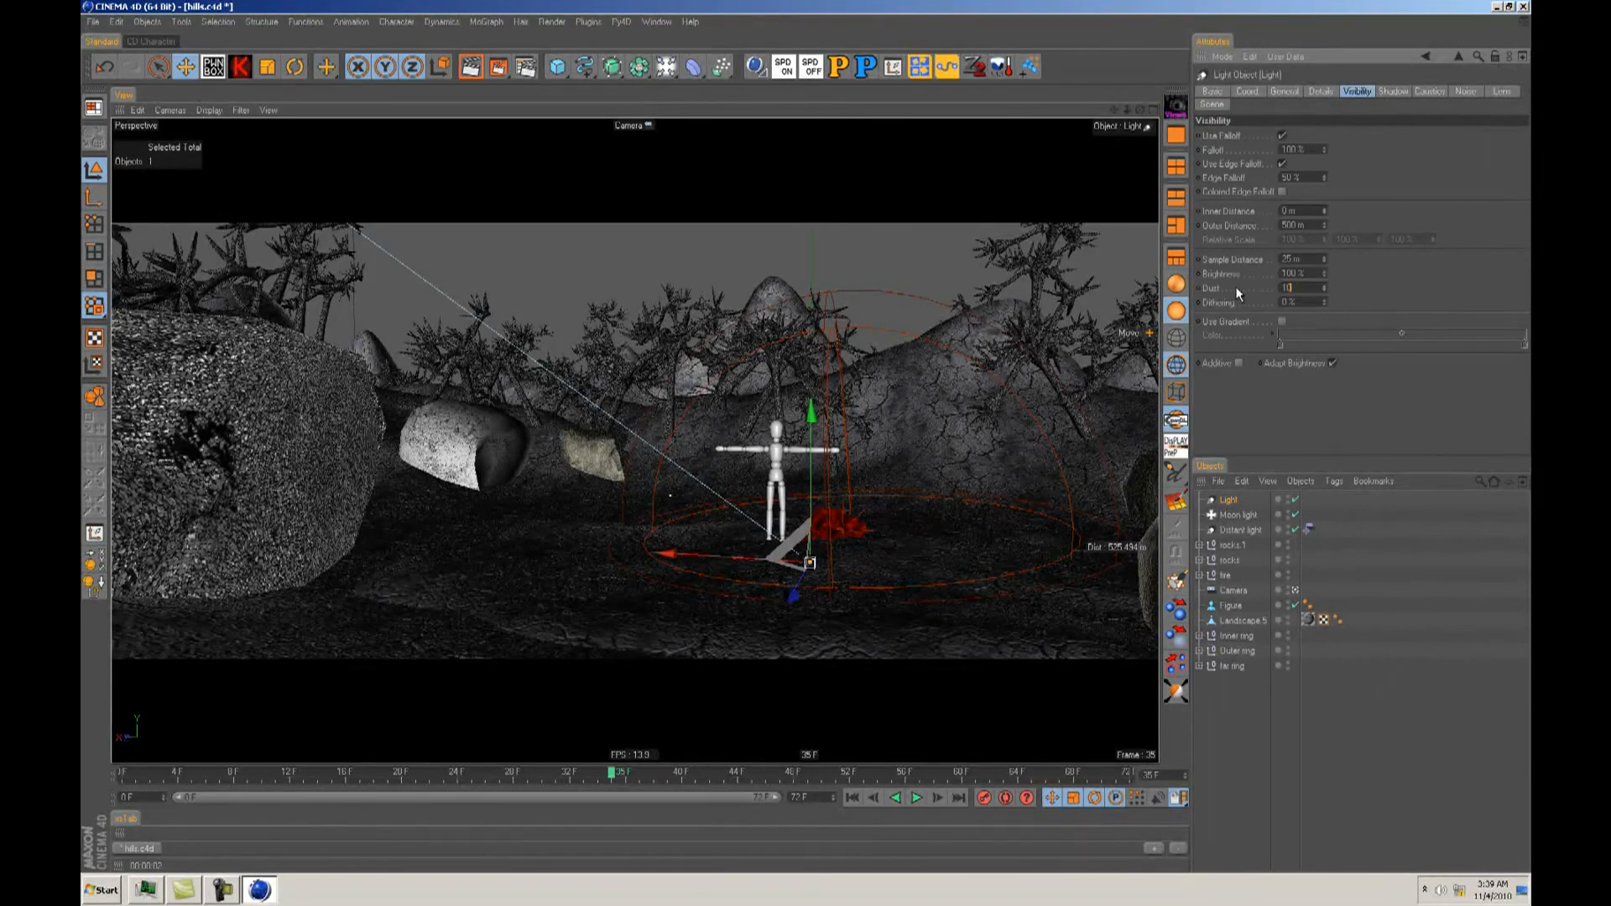
click(1324, 92)
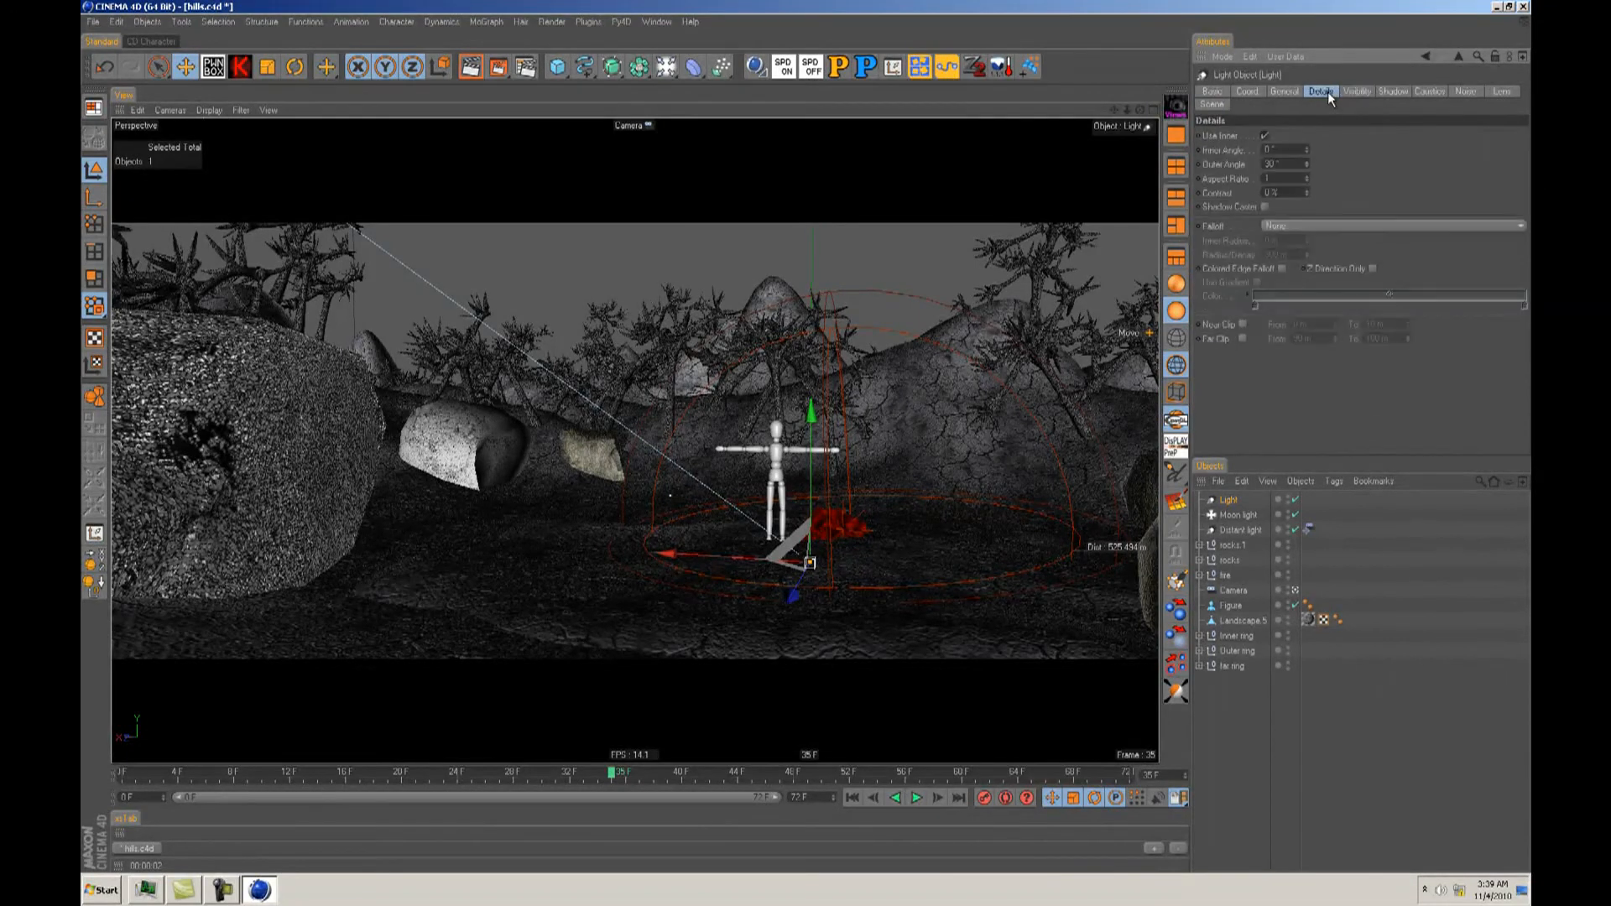
click(1306, 166)
click(1307, 166)
click(1307, 166)
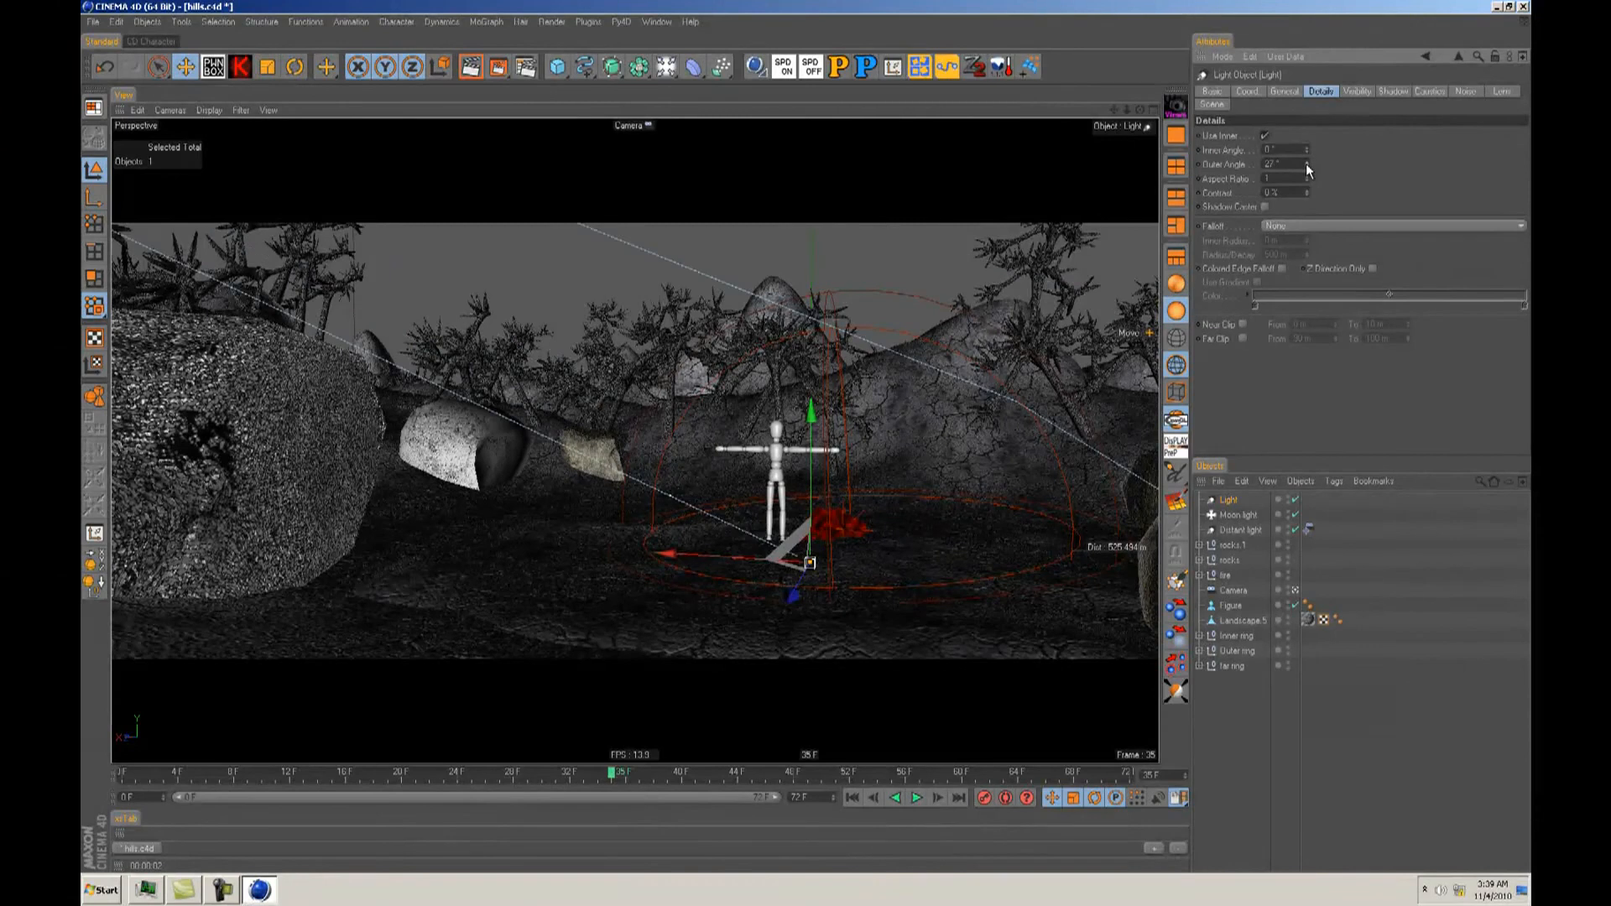
Step: Move the spot light outside the terrain in the top view and extend its outer visibility distance to reach across the hills
key(F2)
scroll(712, 444, down, 1)
drag(752, 548, 574, 500)
click(1357, 91)
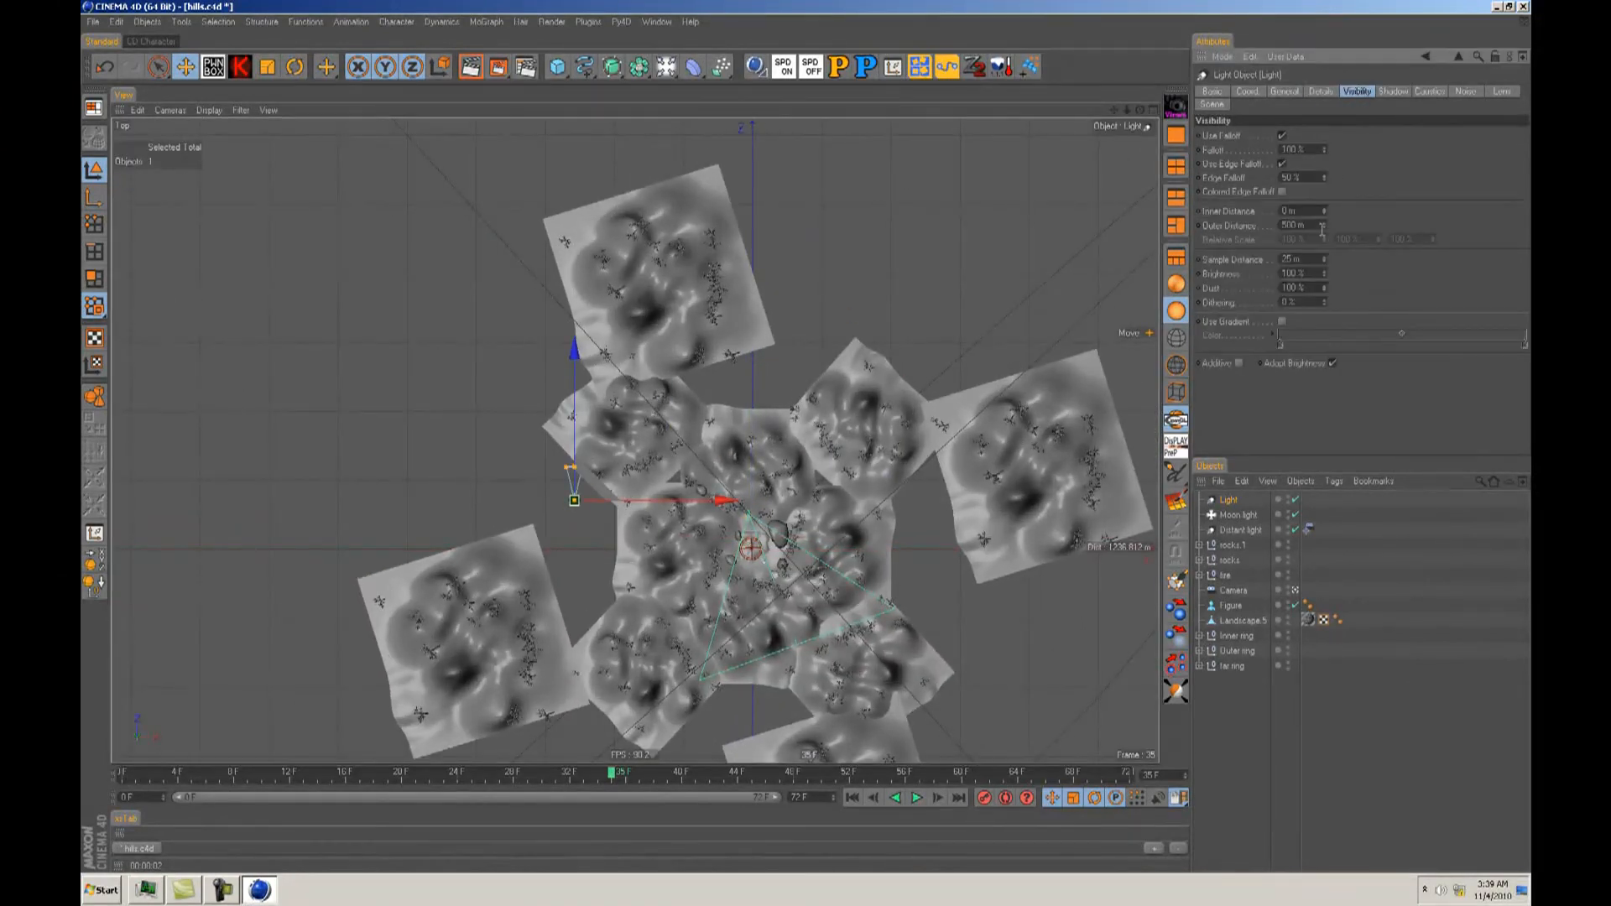
drag(574, 417, 815, 710)
scroll(804, 441, down, 3)
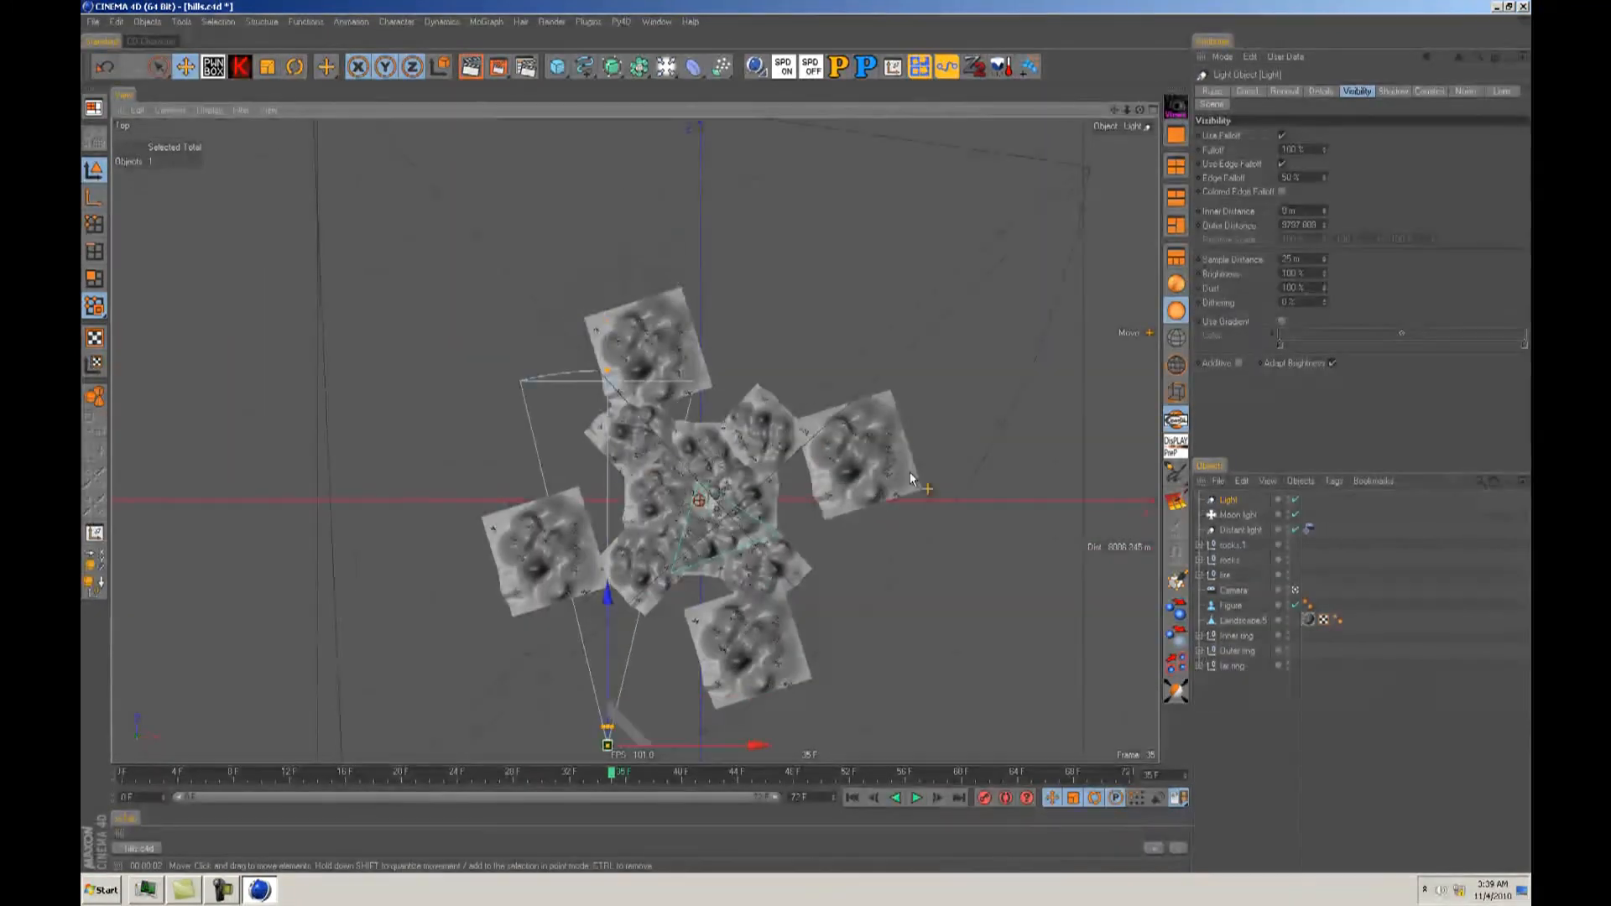
Step: Rotate the spot light in the top view so its cone points diagonally across the terrain
alt+middle_drag(843, 497, 845, 407)
key(r)
drag(664, 556, 809, 446)
key(e)
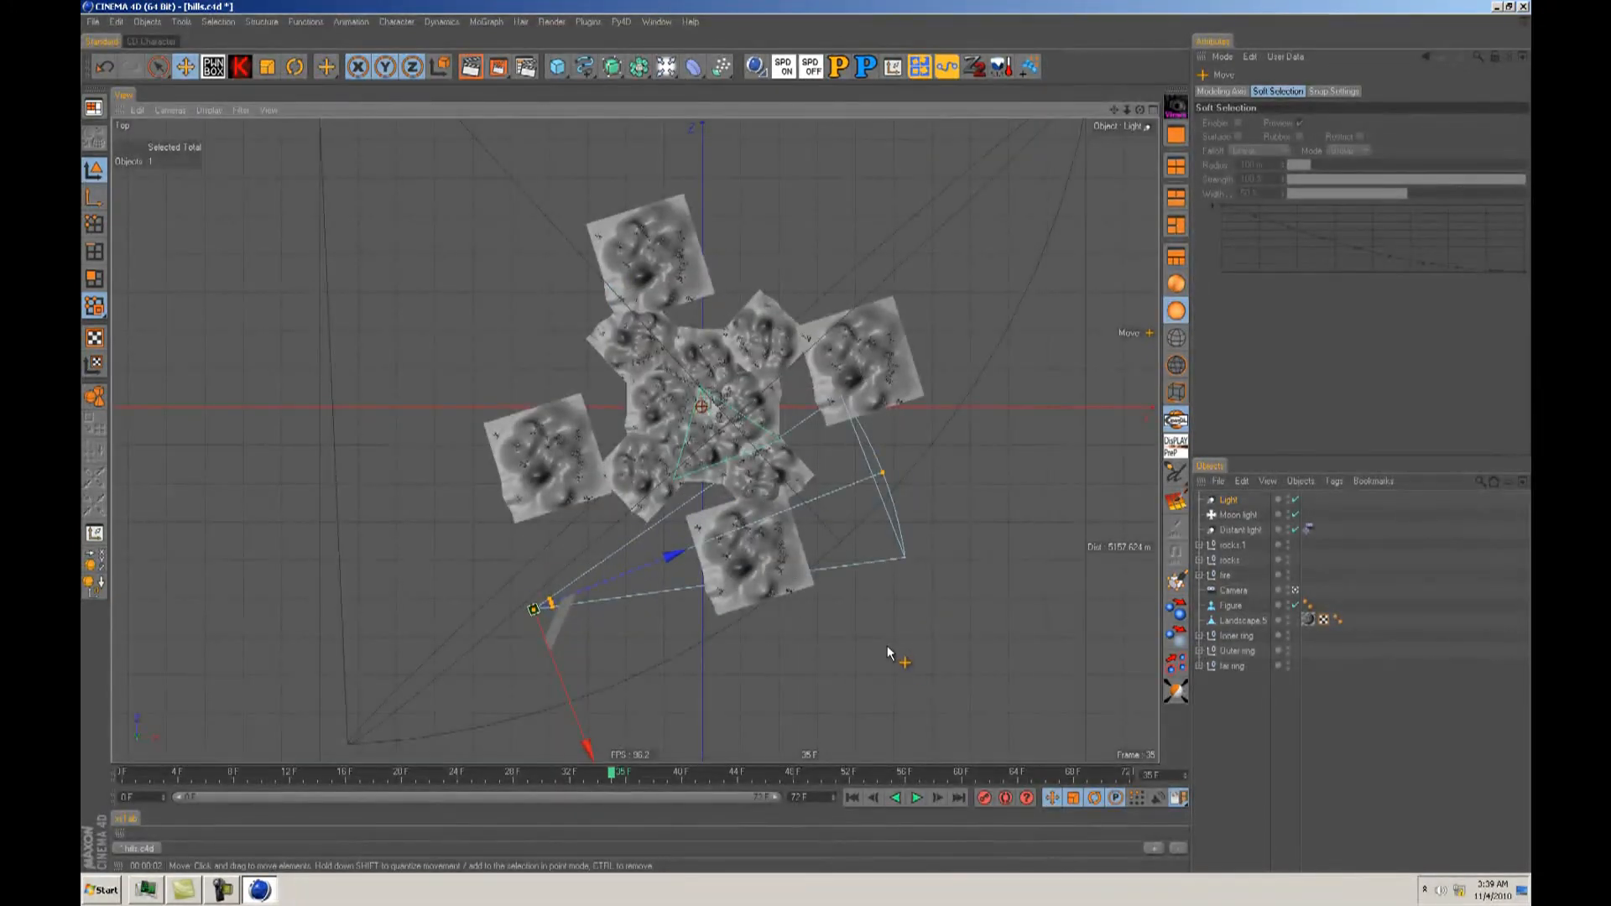
Step: Look through the spot light as the active view and aim it down over the hills
key(F1)
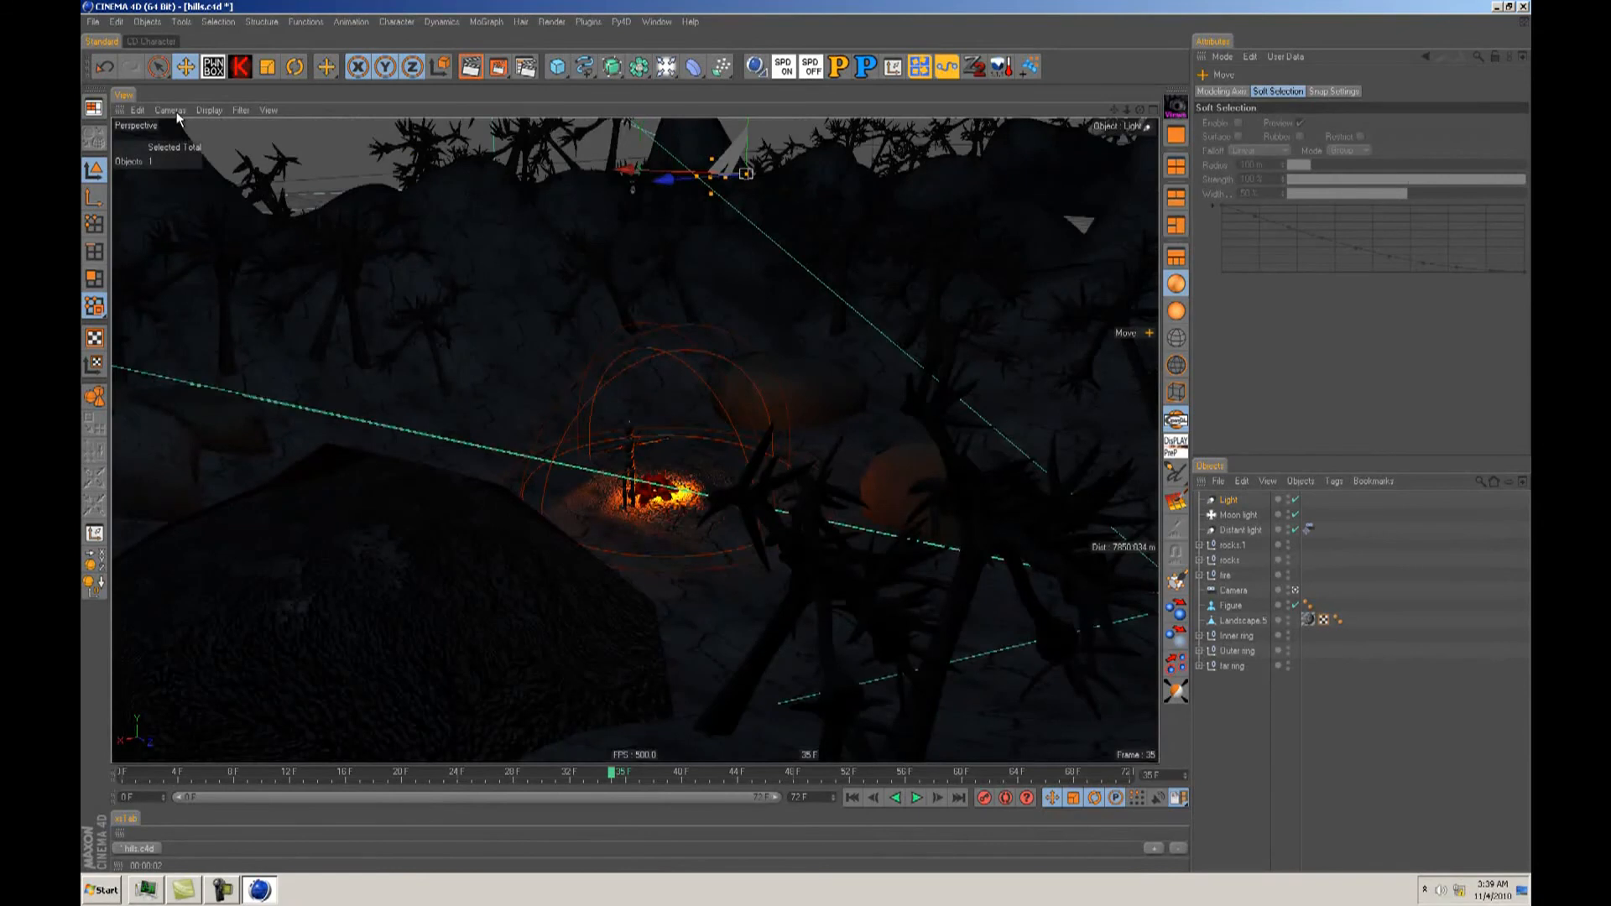
click(176, 113)
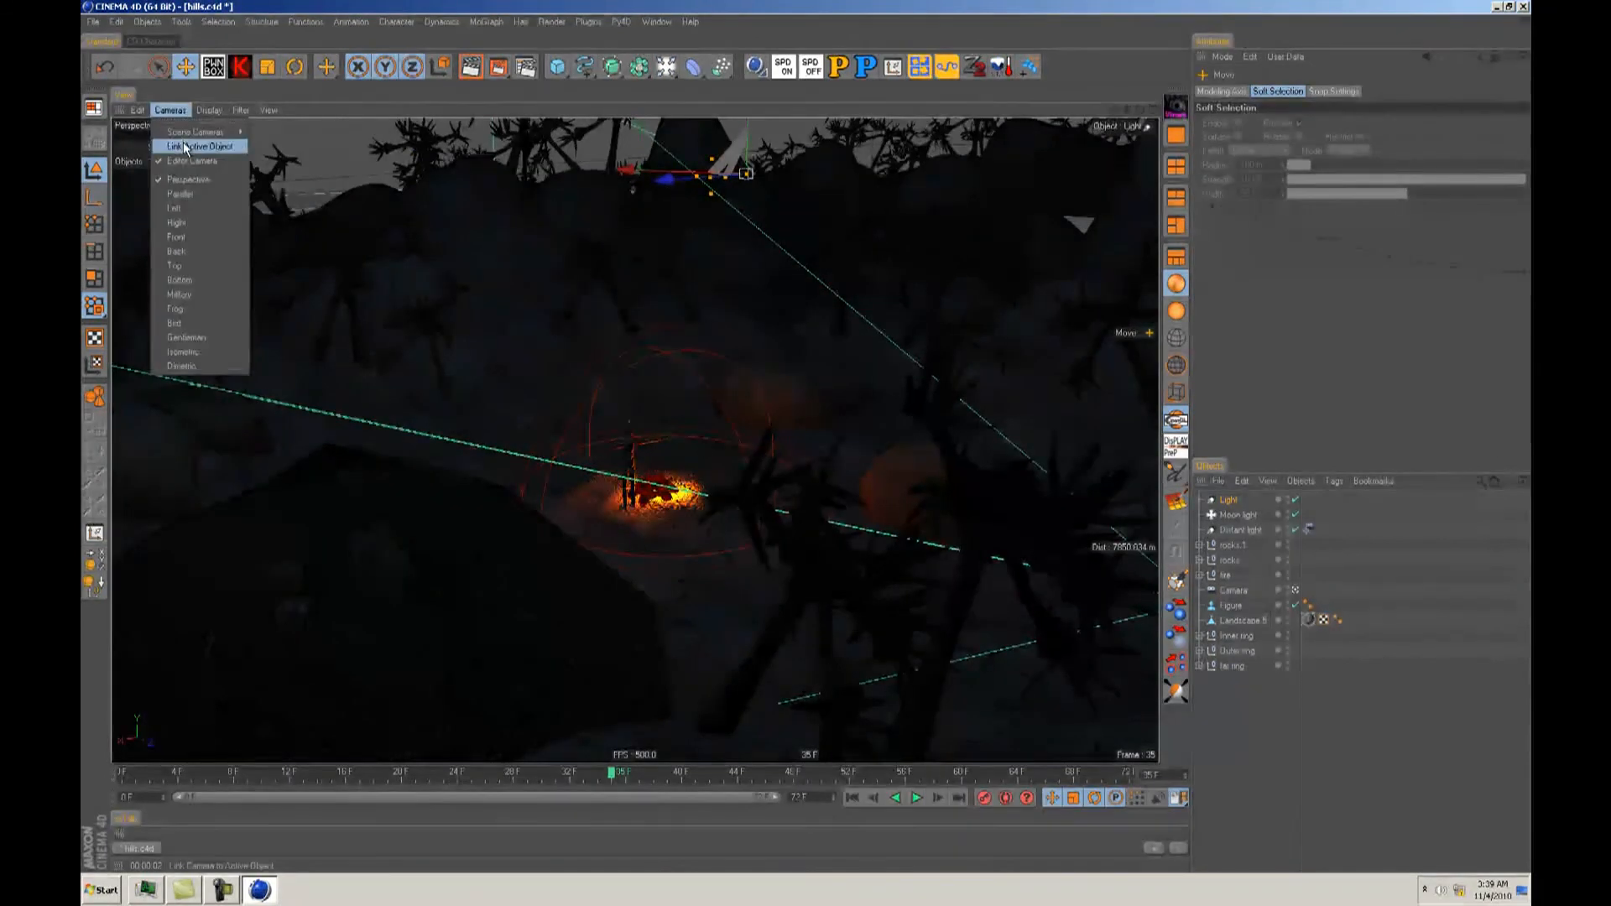
click(183, 141)
alt+middle_drag(806, 440, 706, 315)
alt+drag(706, 314, 807, 436)
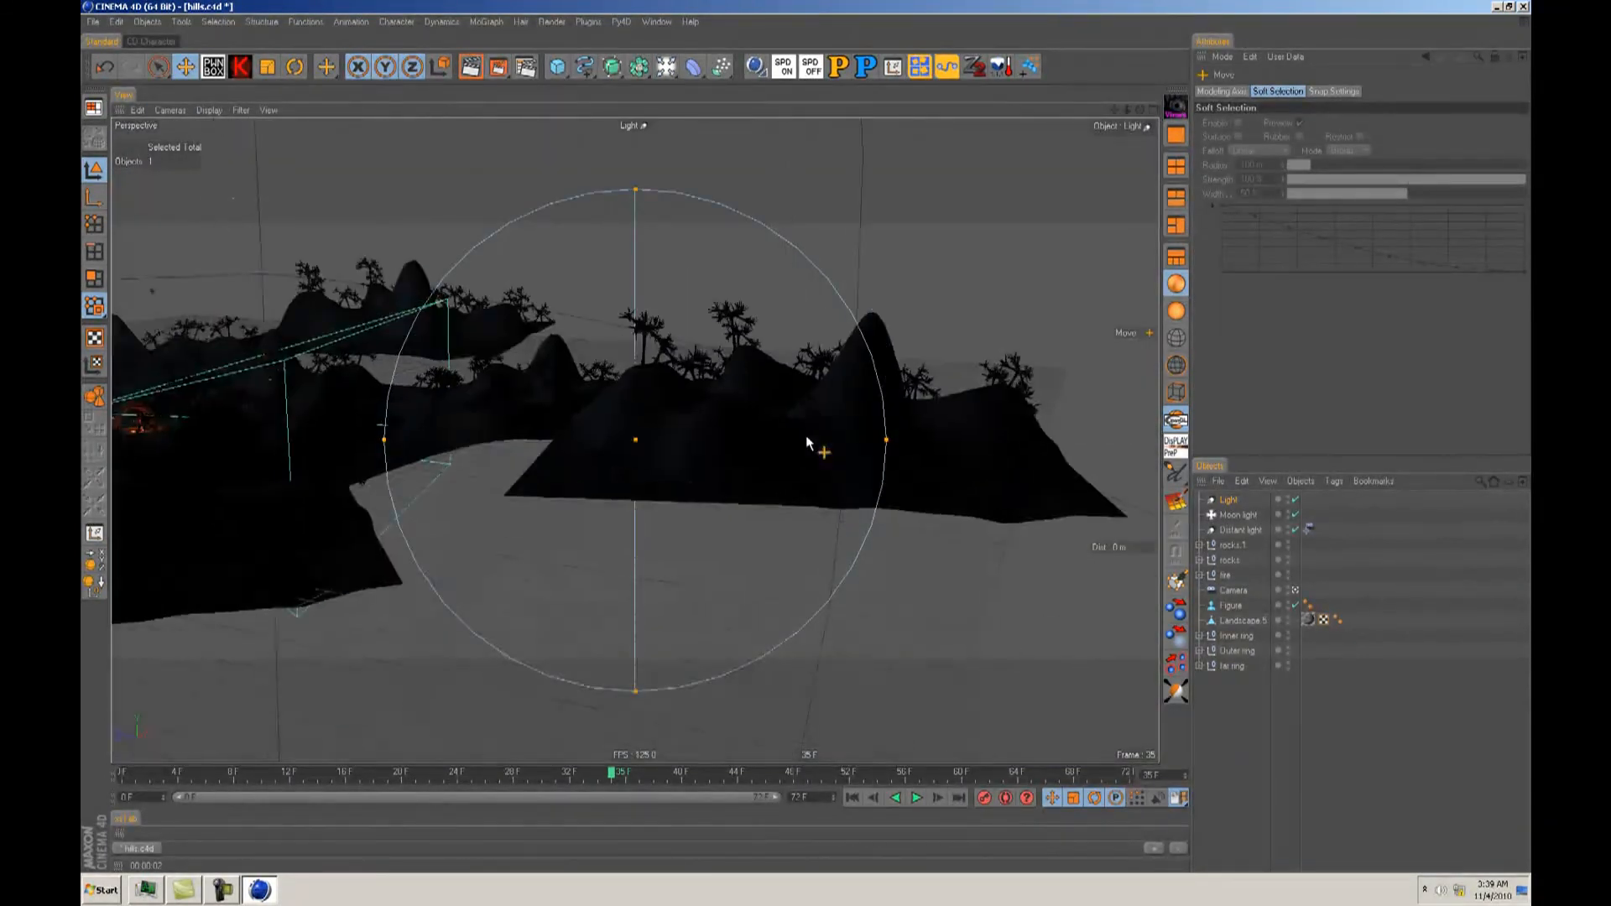
mouse_move(1085, 349)
alt+mouse_down()
mouse_move(816, 409)
mouse_move(921, 359)
alt+mouse_up()
click(1176, 310)
alt+drag(783, 340, 809, 443)
alt+drag(837, 382, 808, 440)
Step: Return to the scene camera, switch to Gouraud shading and render the shot
key(ctrl+shift+z)
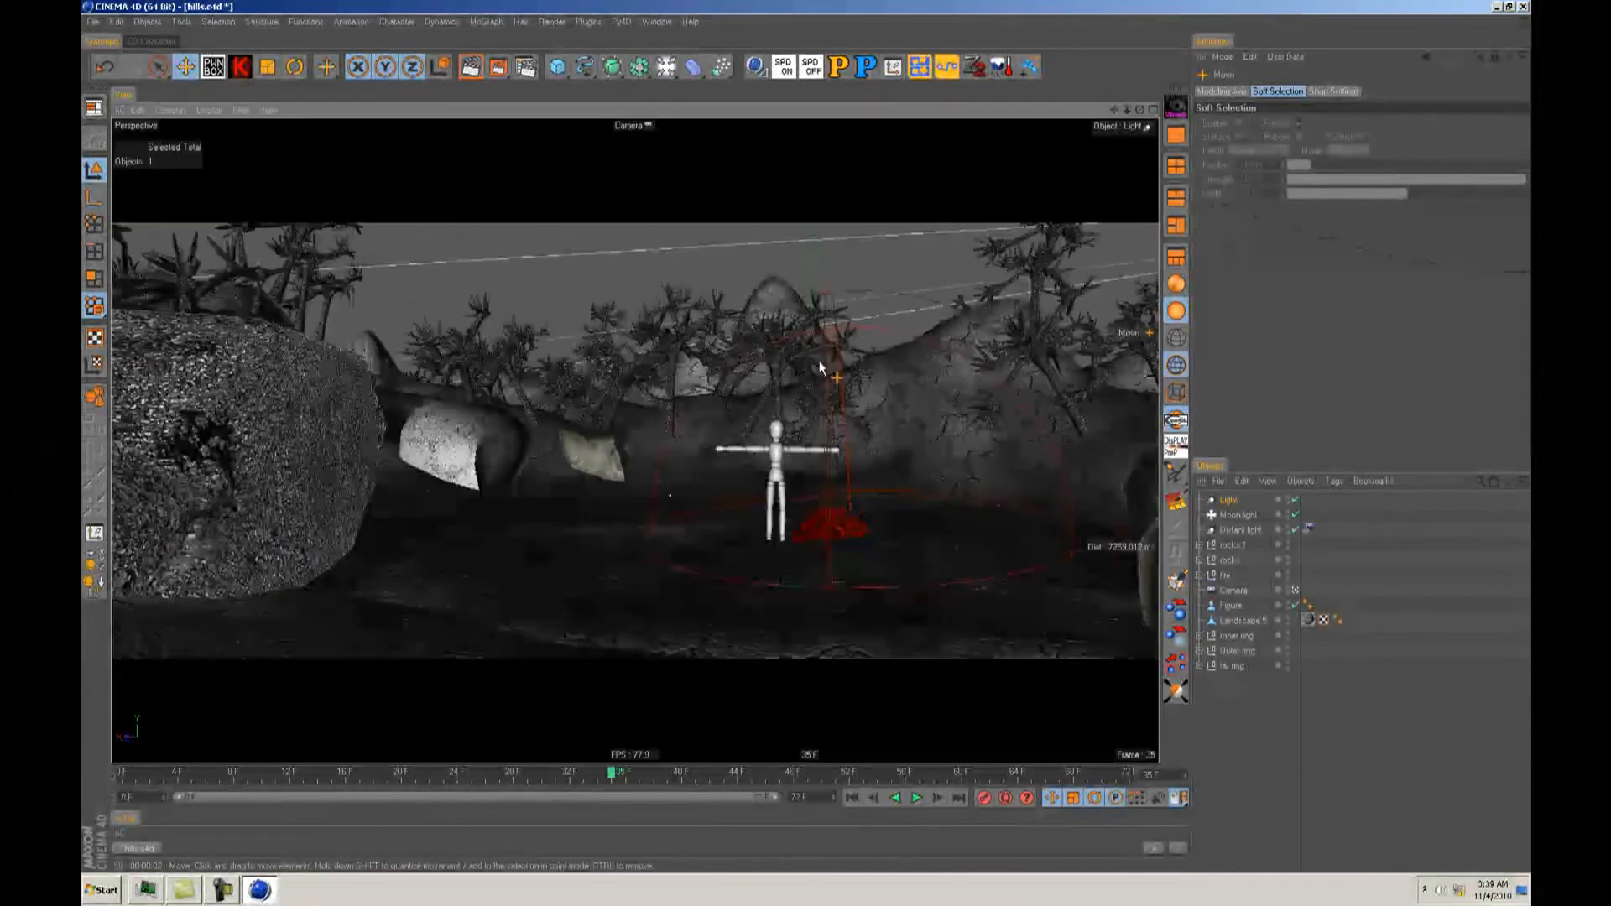
click(1172, 290)
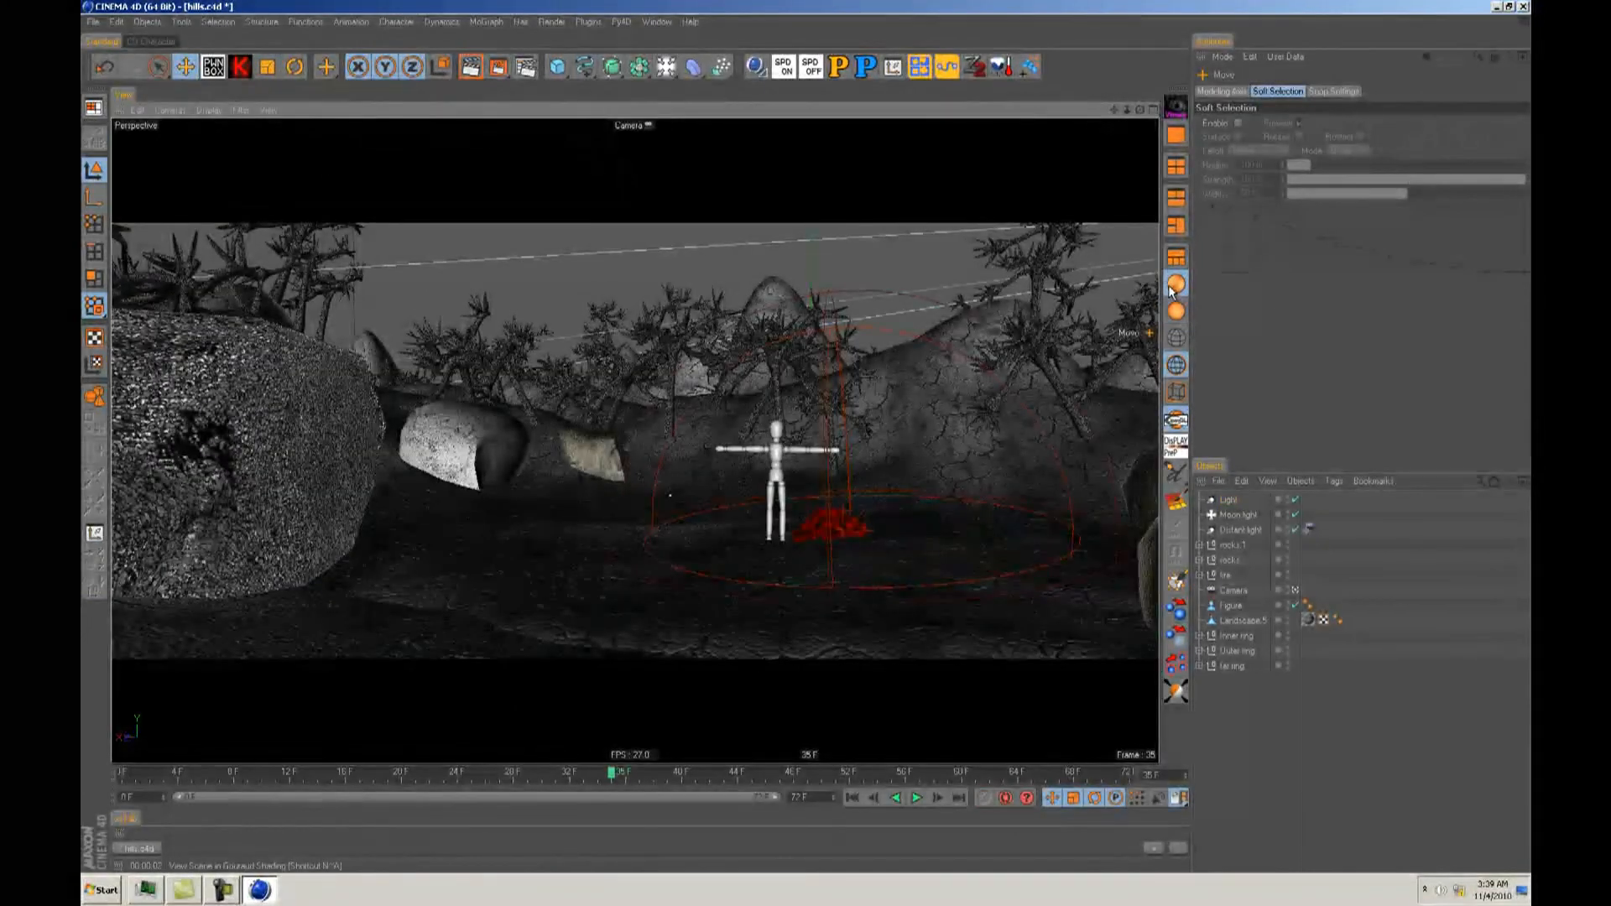
click(467, 72)
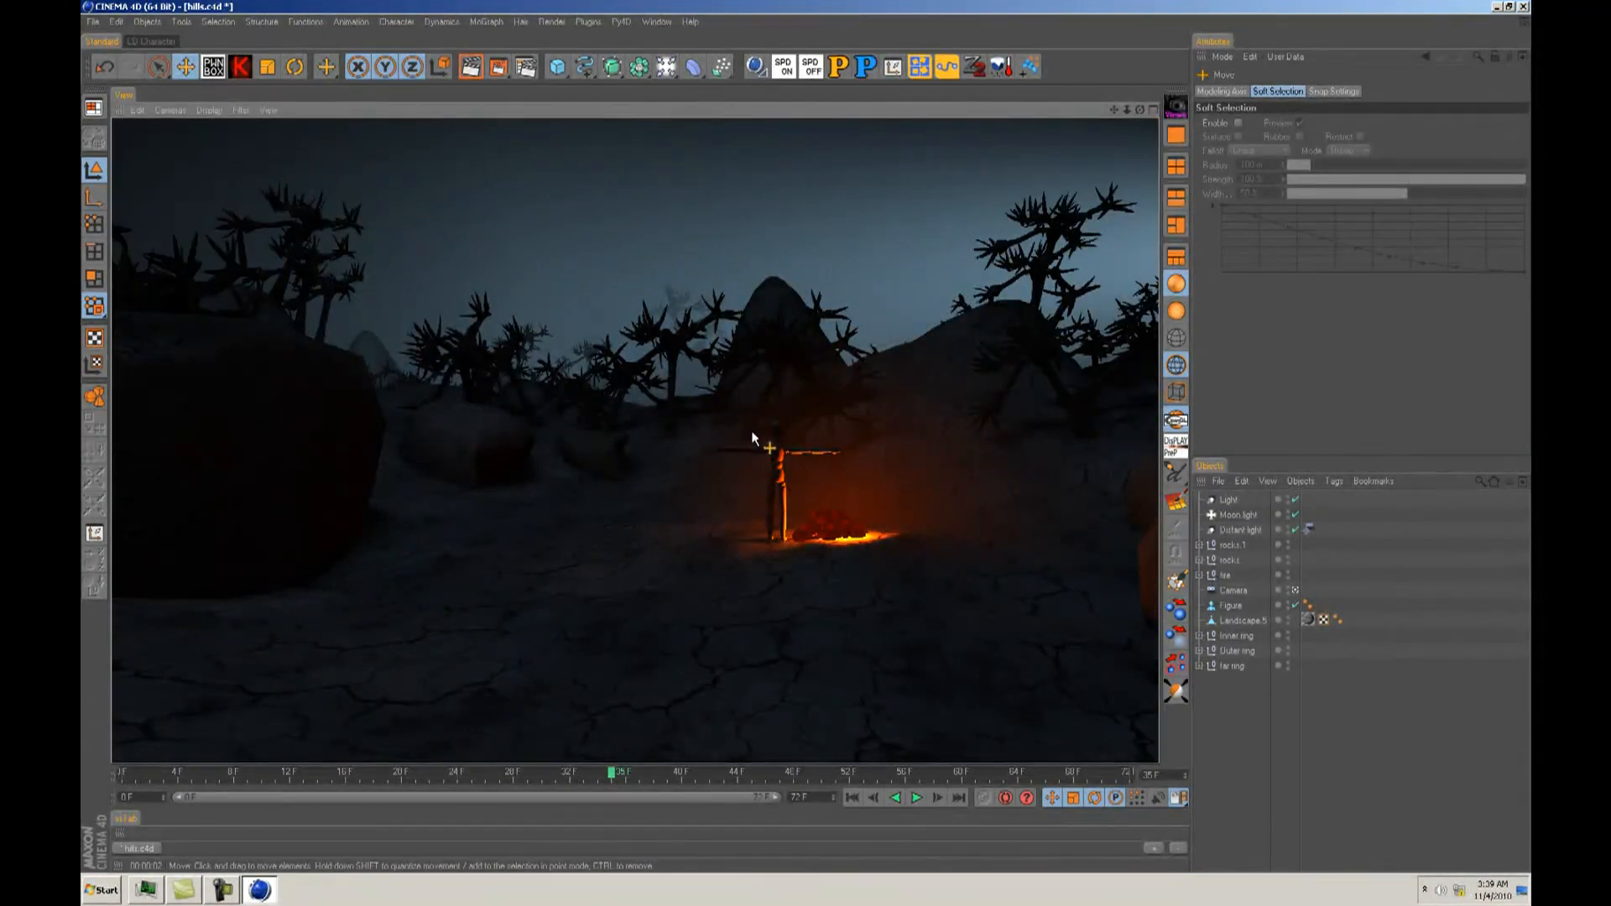
Step: Darken the spot light's pale blue colour slightly, reduce its intensity to 56% and render the shot
click(1227, 501)
click(1279, 89)
click(1263, 143)
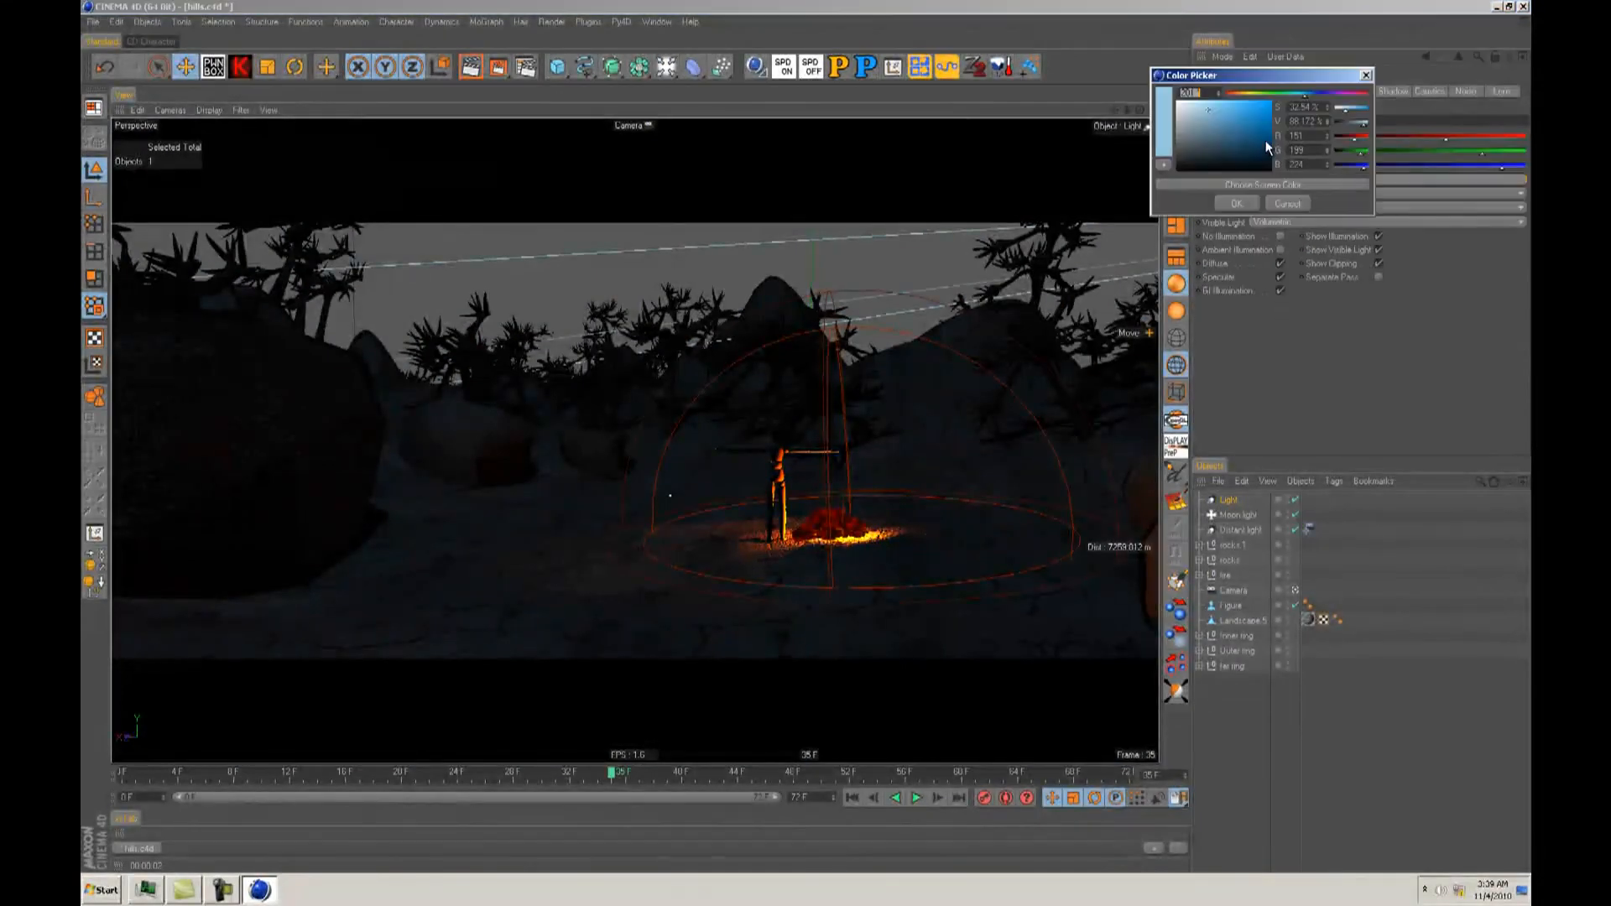
click(1209, 115)
click(1236, 204)
drag(1296, 179, 1444, 180)
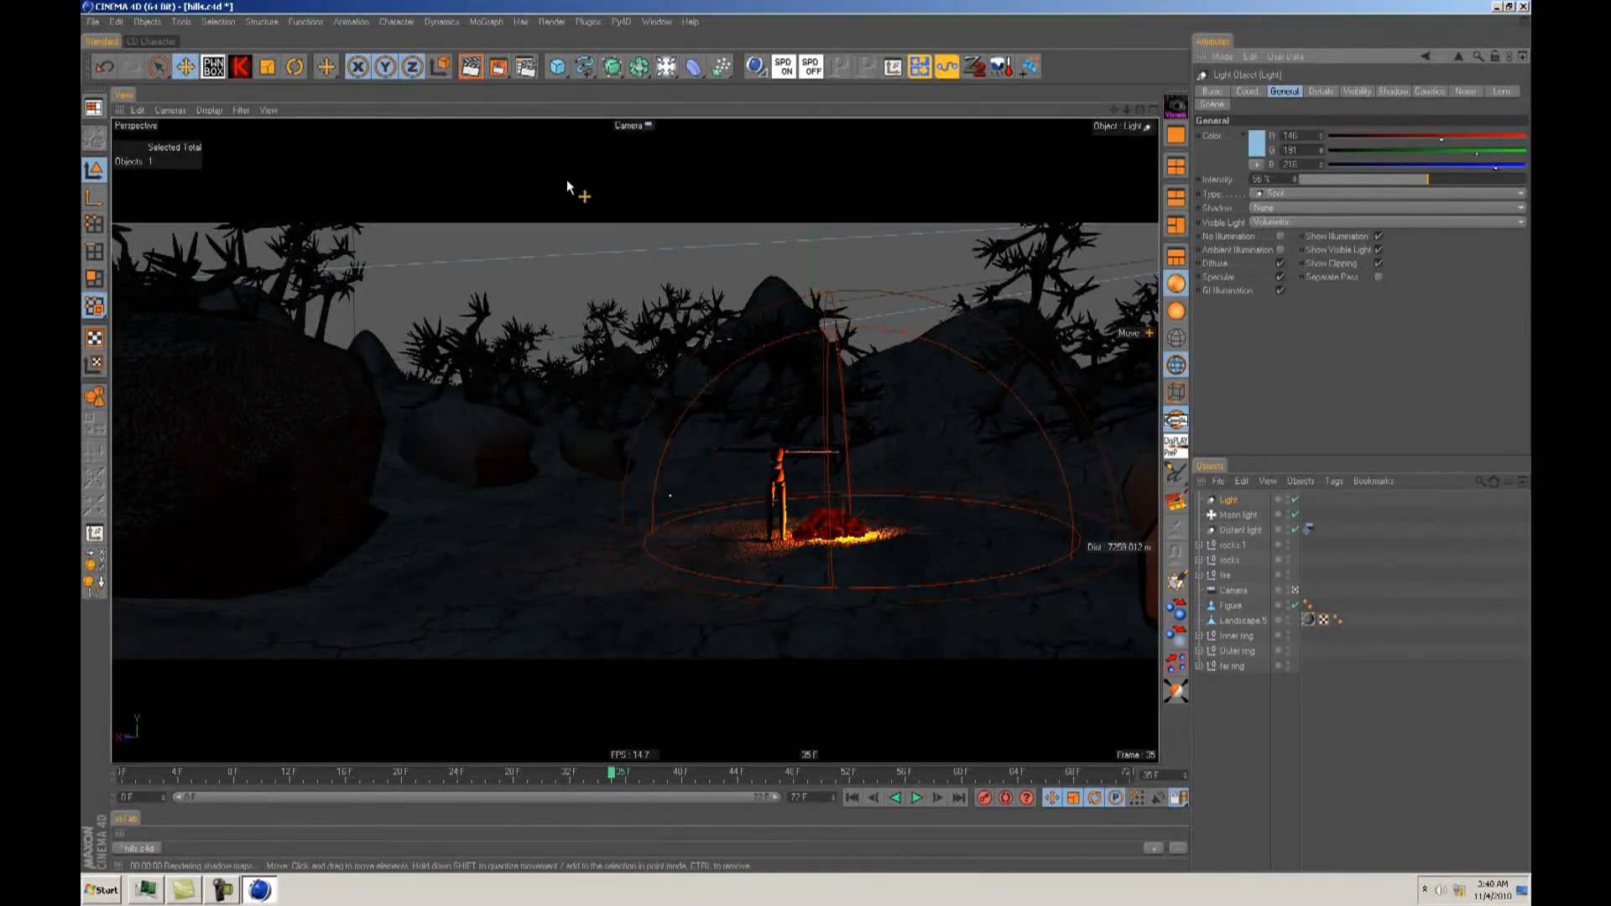
key(ctrl+r)
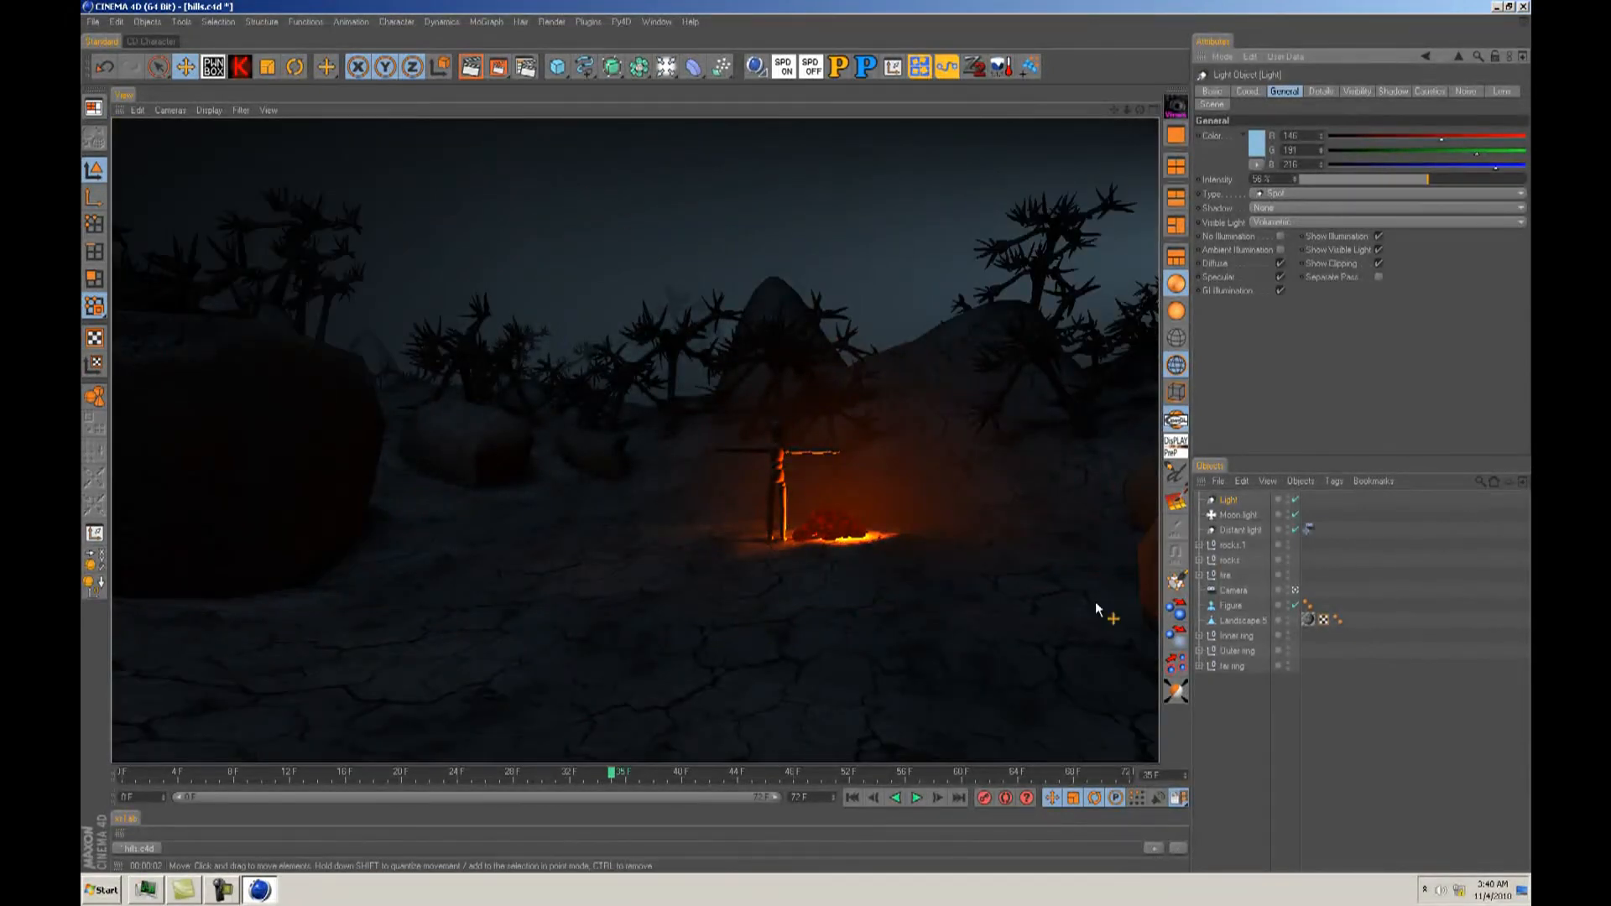
Step: Rename the new spot light as "moon spot"
click(1242, 715)
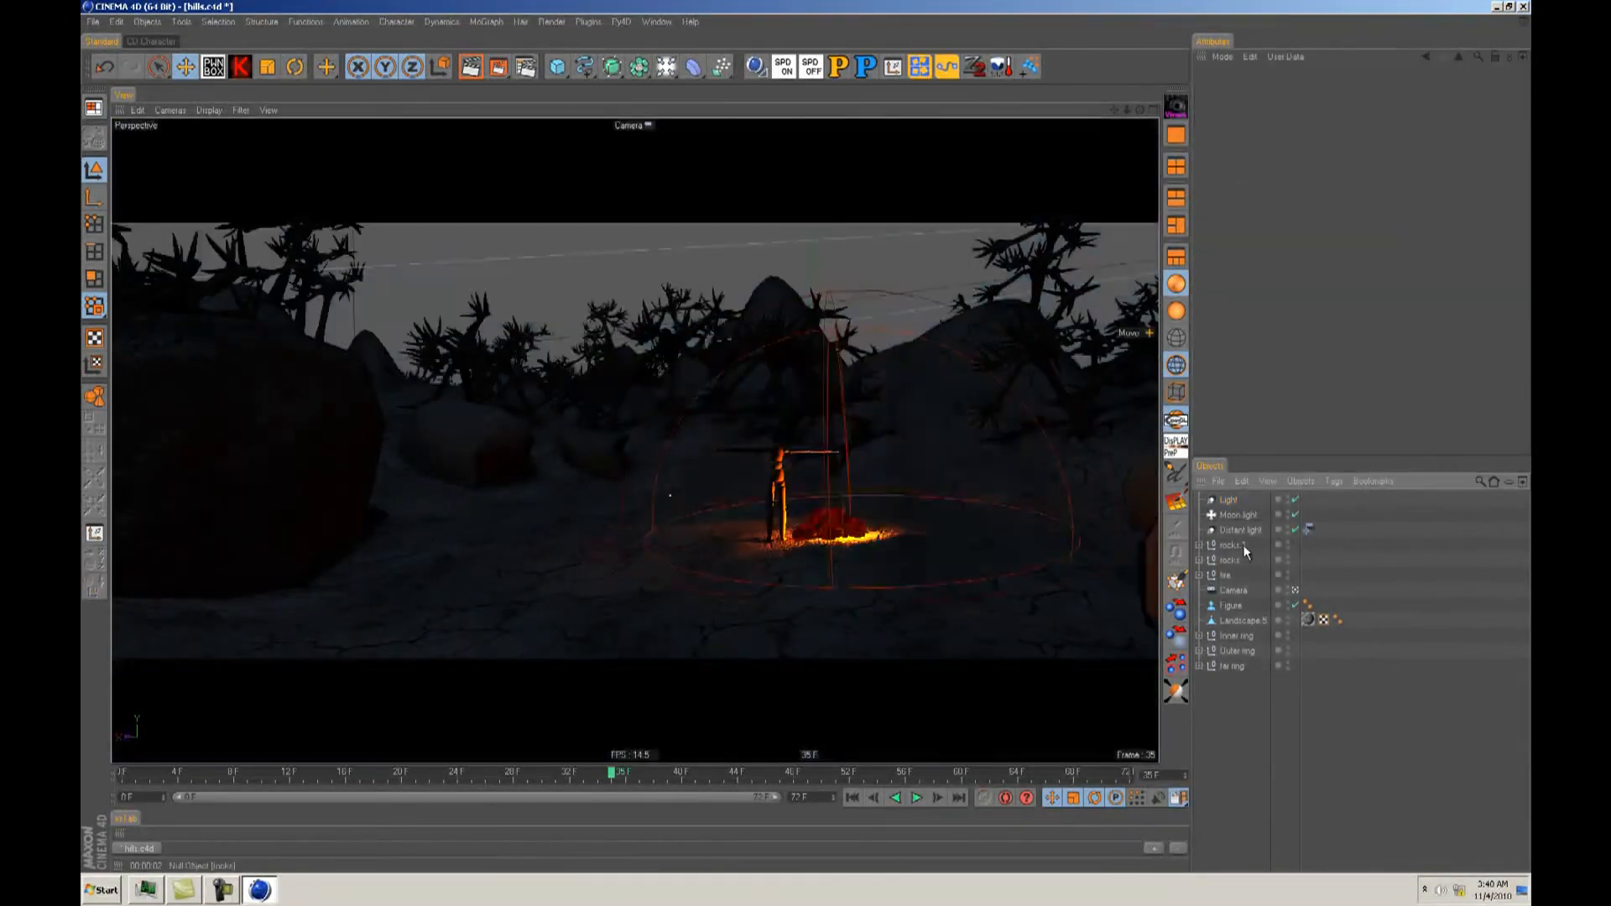
click(1230, 501)
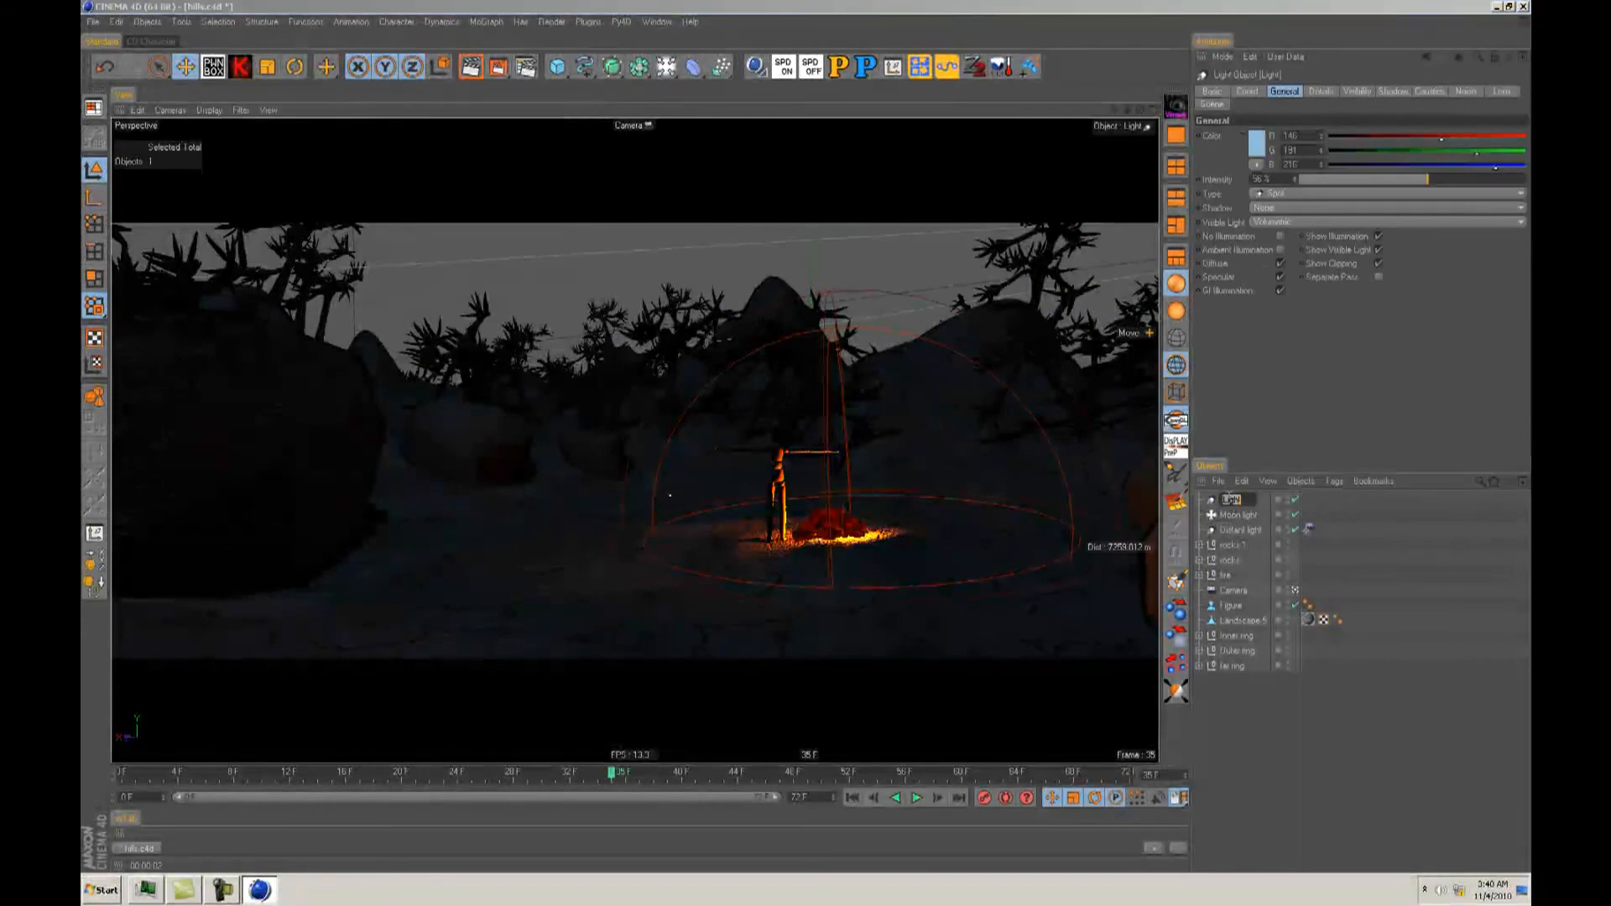
key(Return)
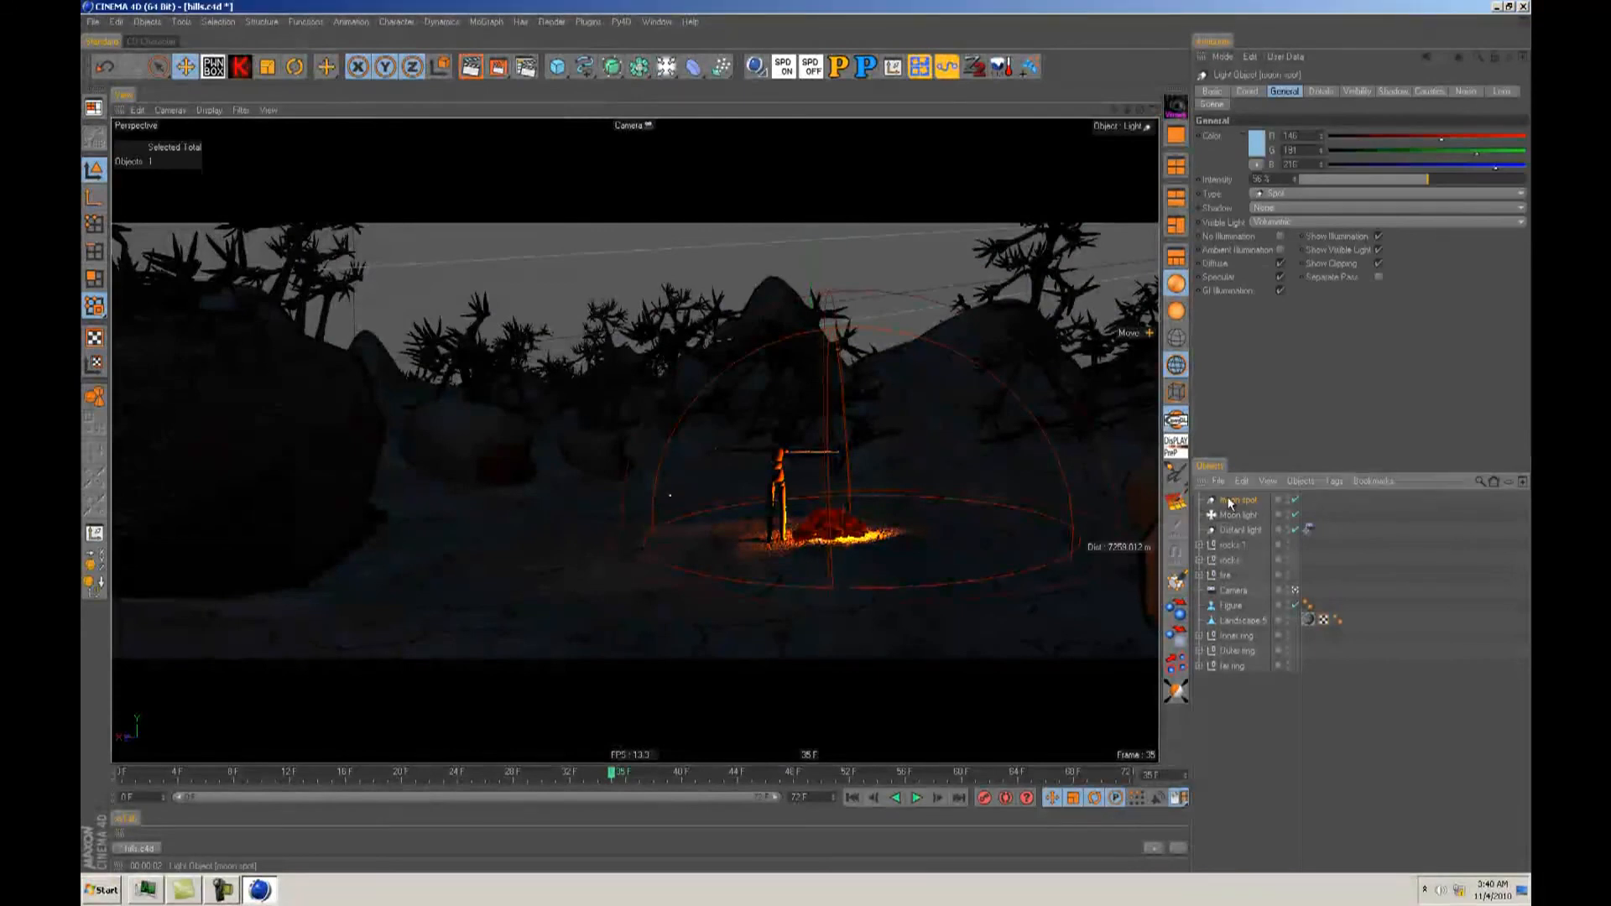
Step: Reduce the moon spot's intensity to 47% and render the camera view
key(F2)
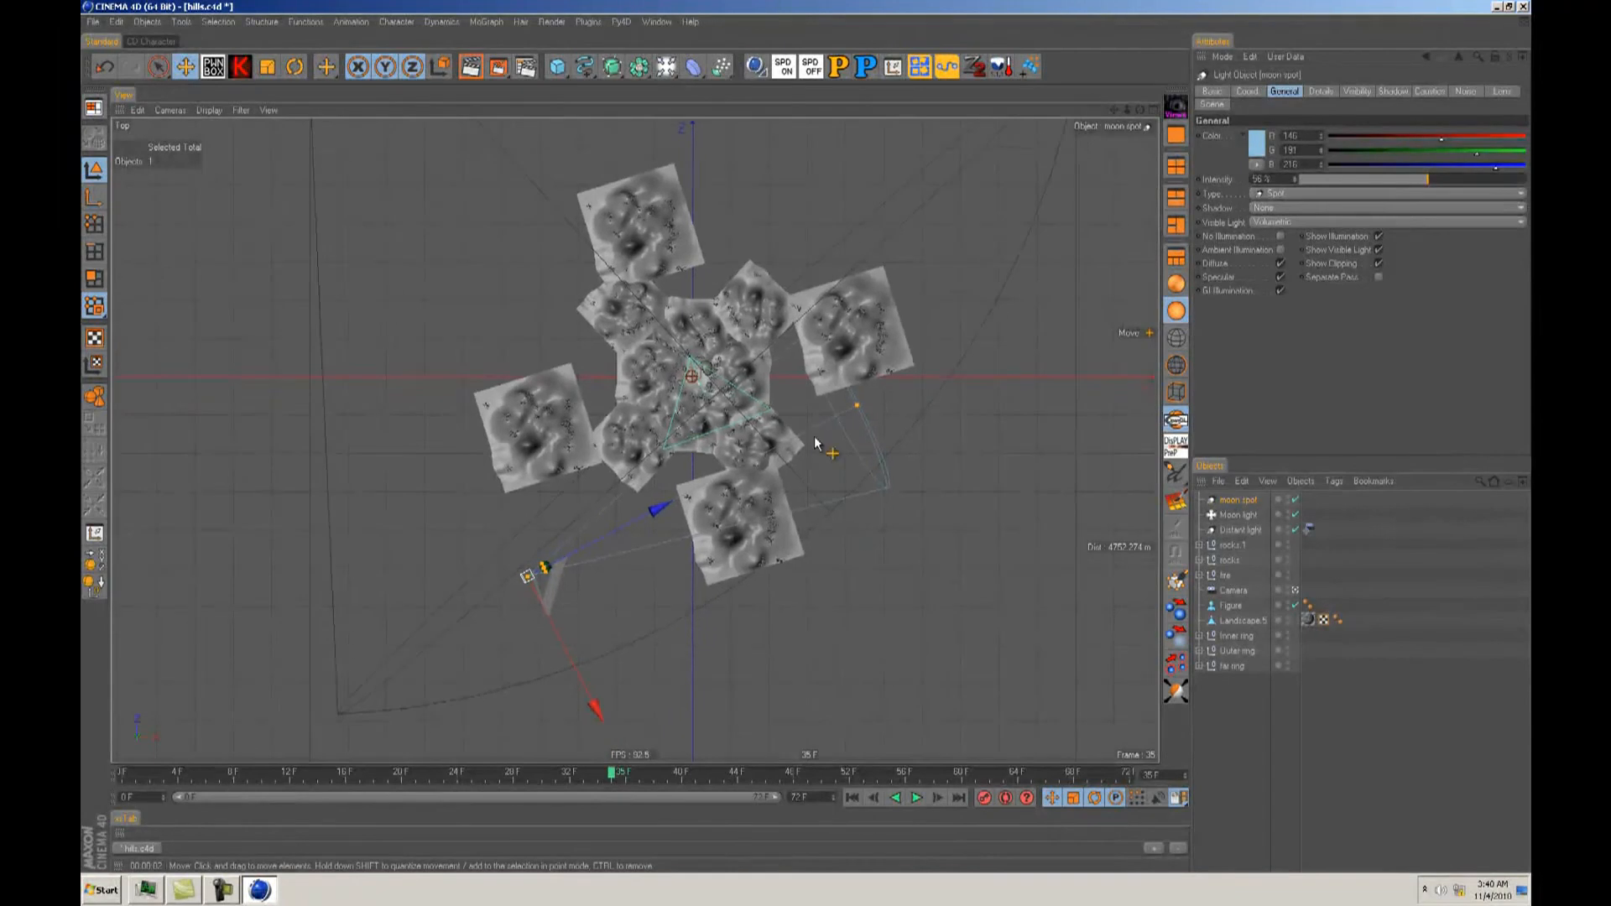
scroll(833, 534, up, 2)
drag(807, 437, 806, 431)
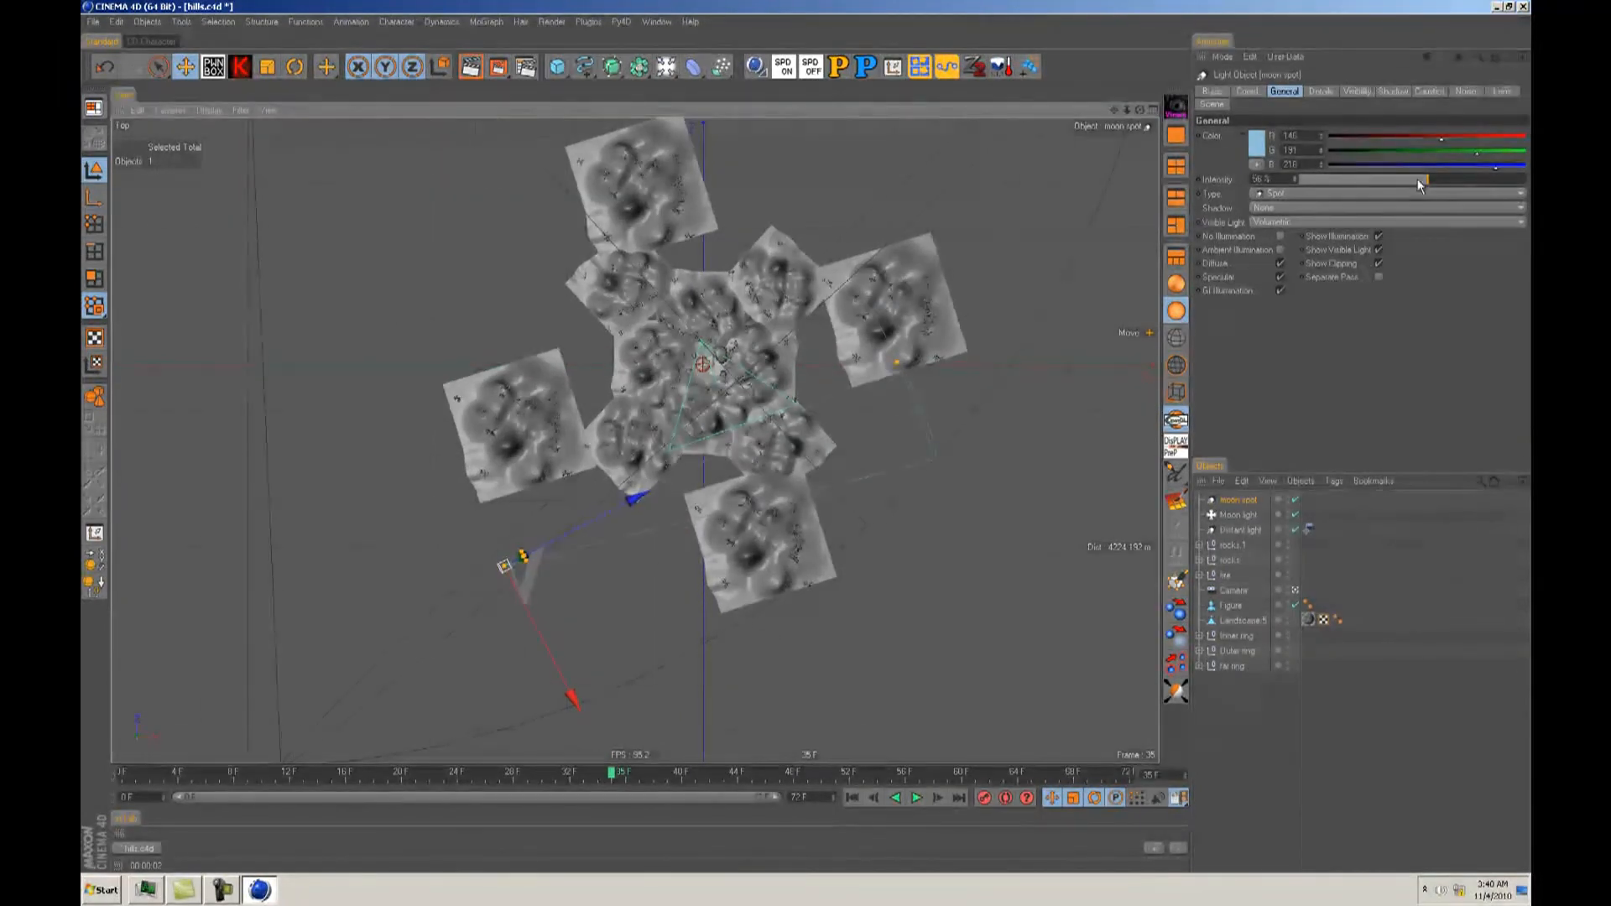
drag(1418, 185, 1414, 188)
key(F1)
click(475, 70)
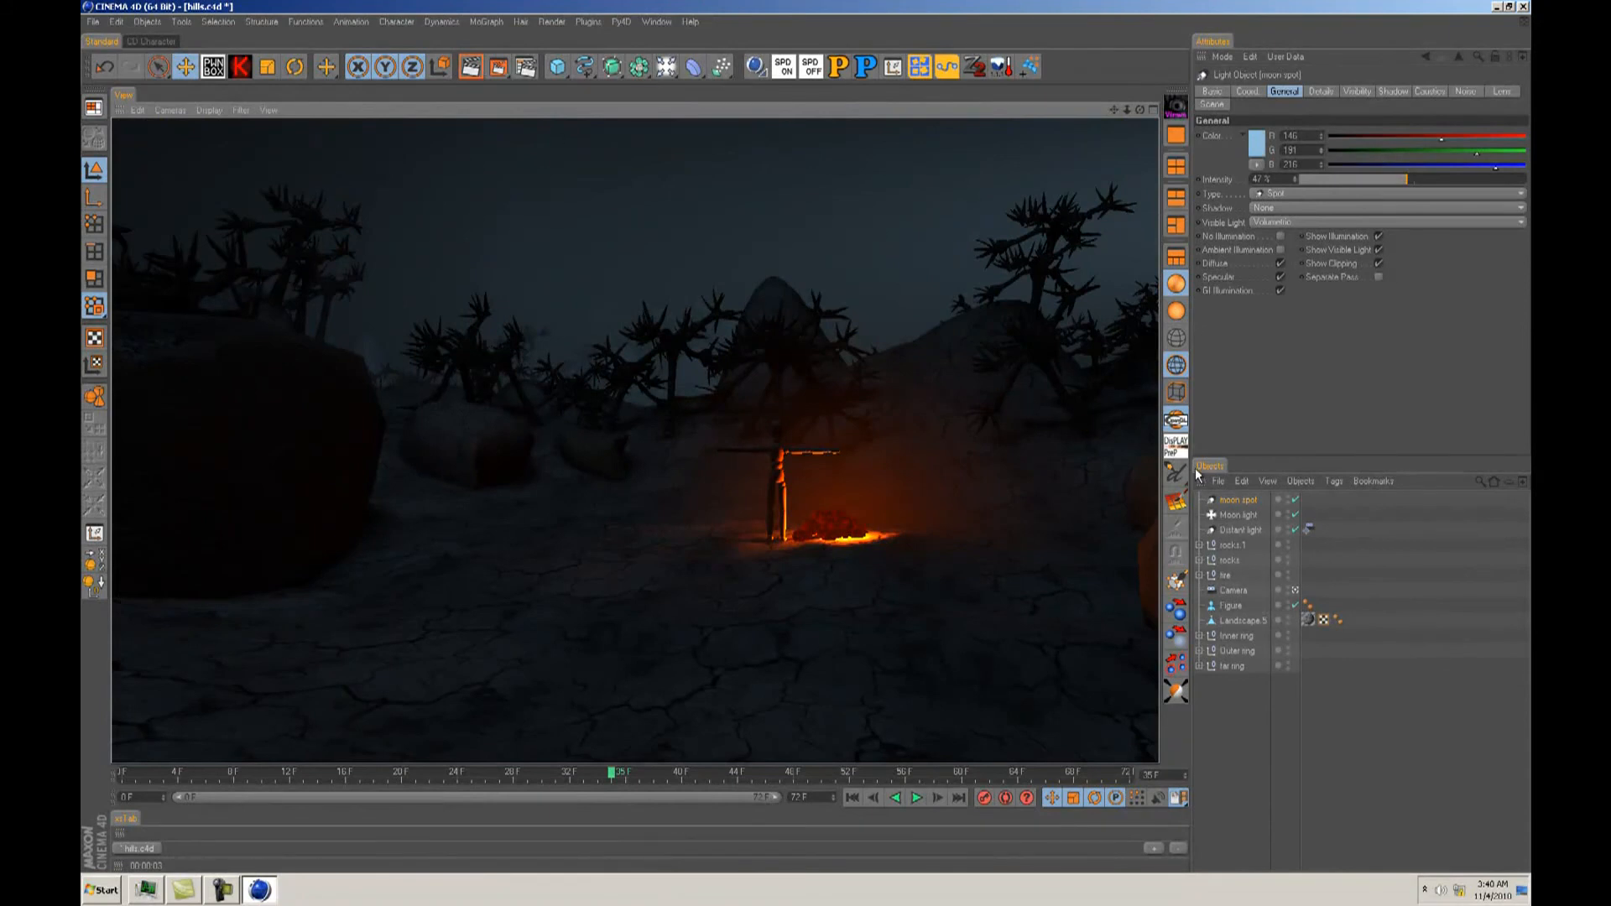
Step: Set the Moon light's intensity to 15% and render the camera view
key(F2)
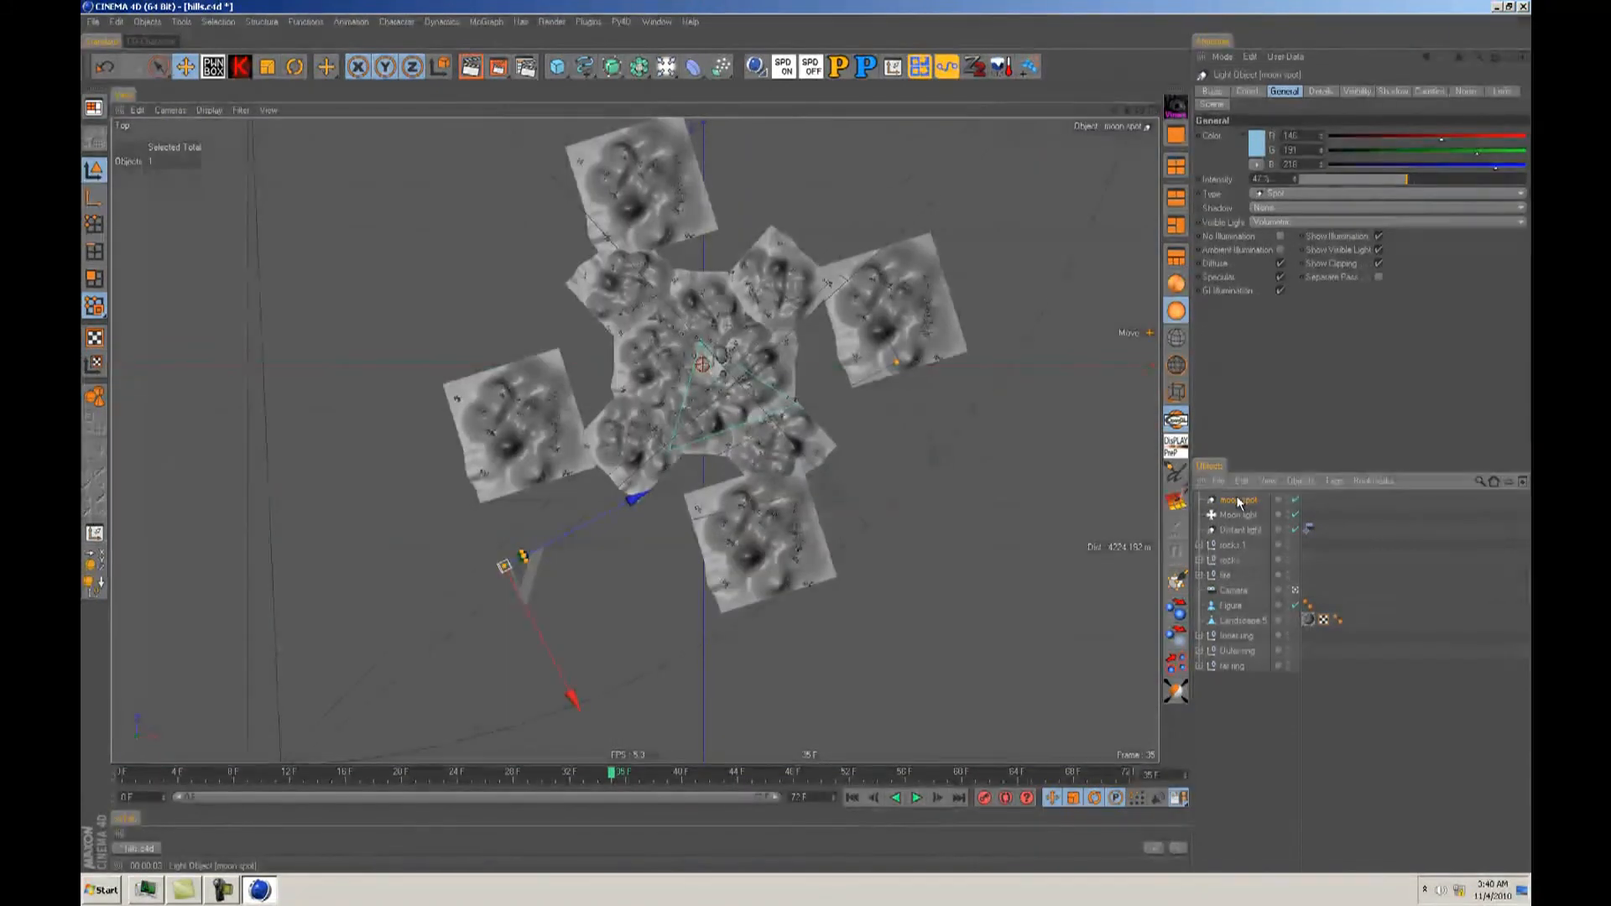
click(1240, 515)
click(1268, 179)
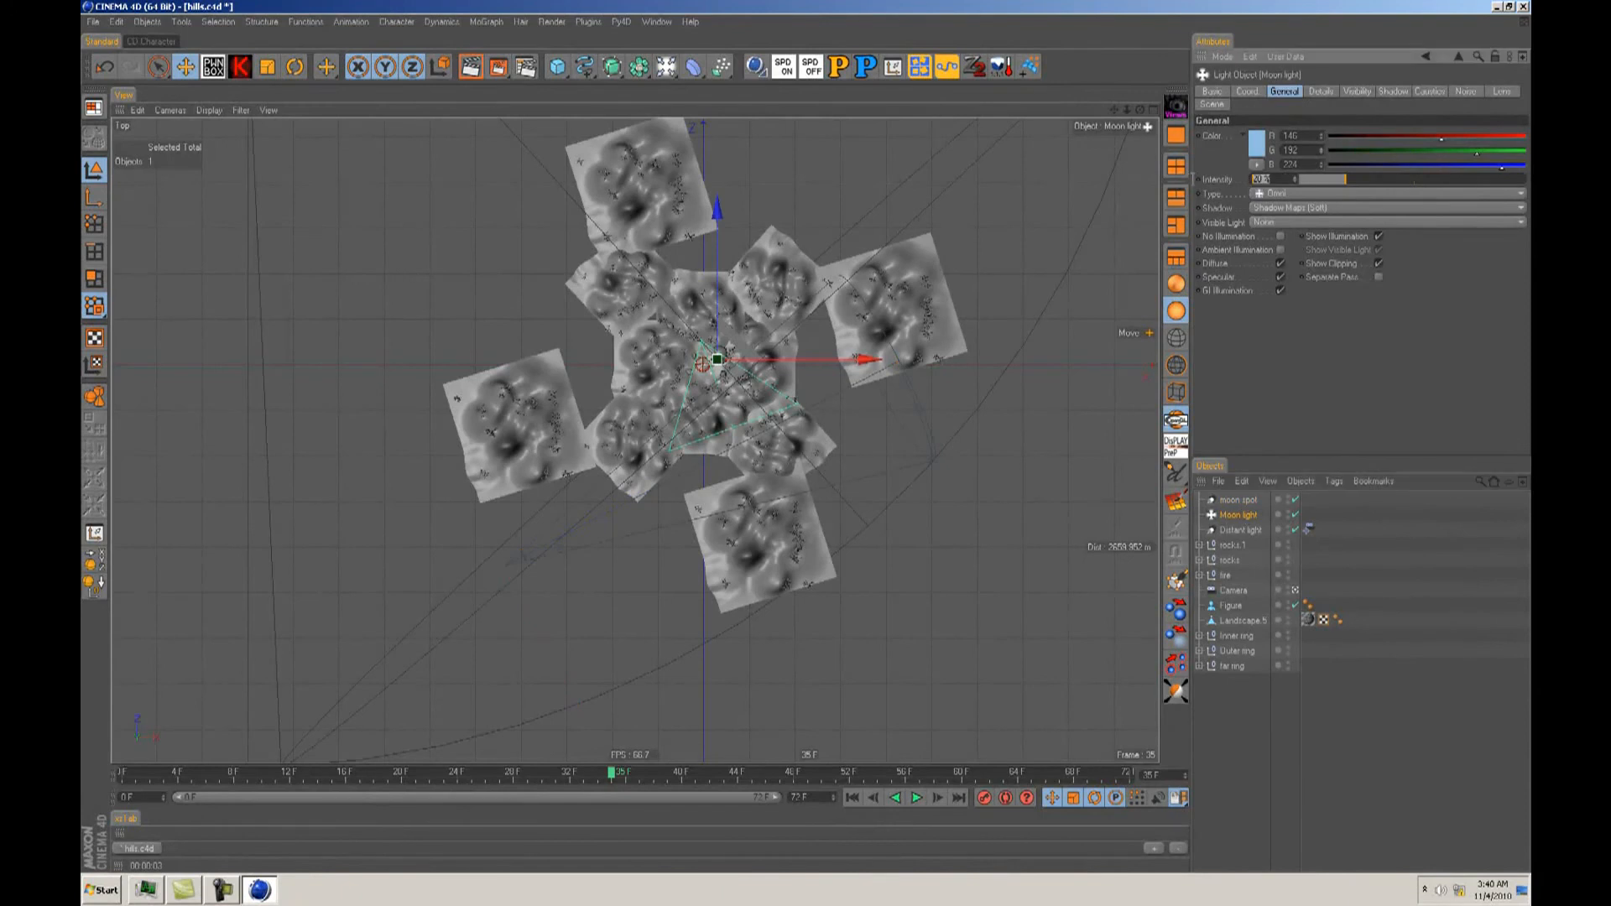
text(15)
key(Return)
key(F1)
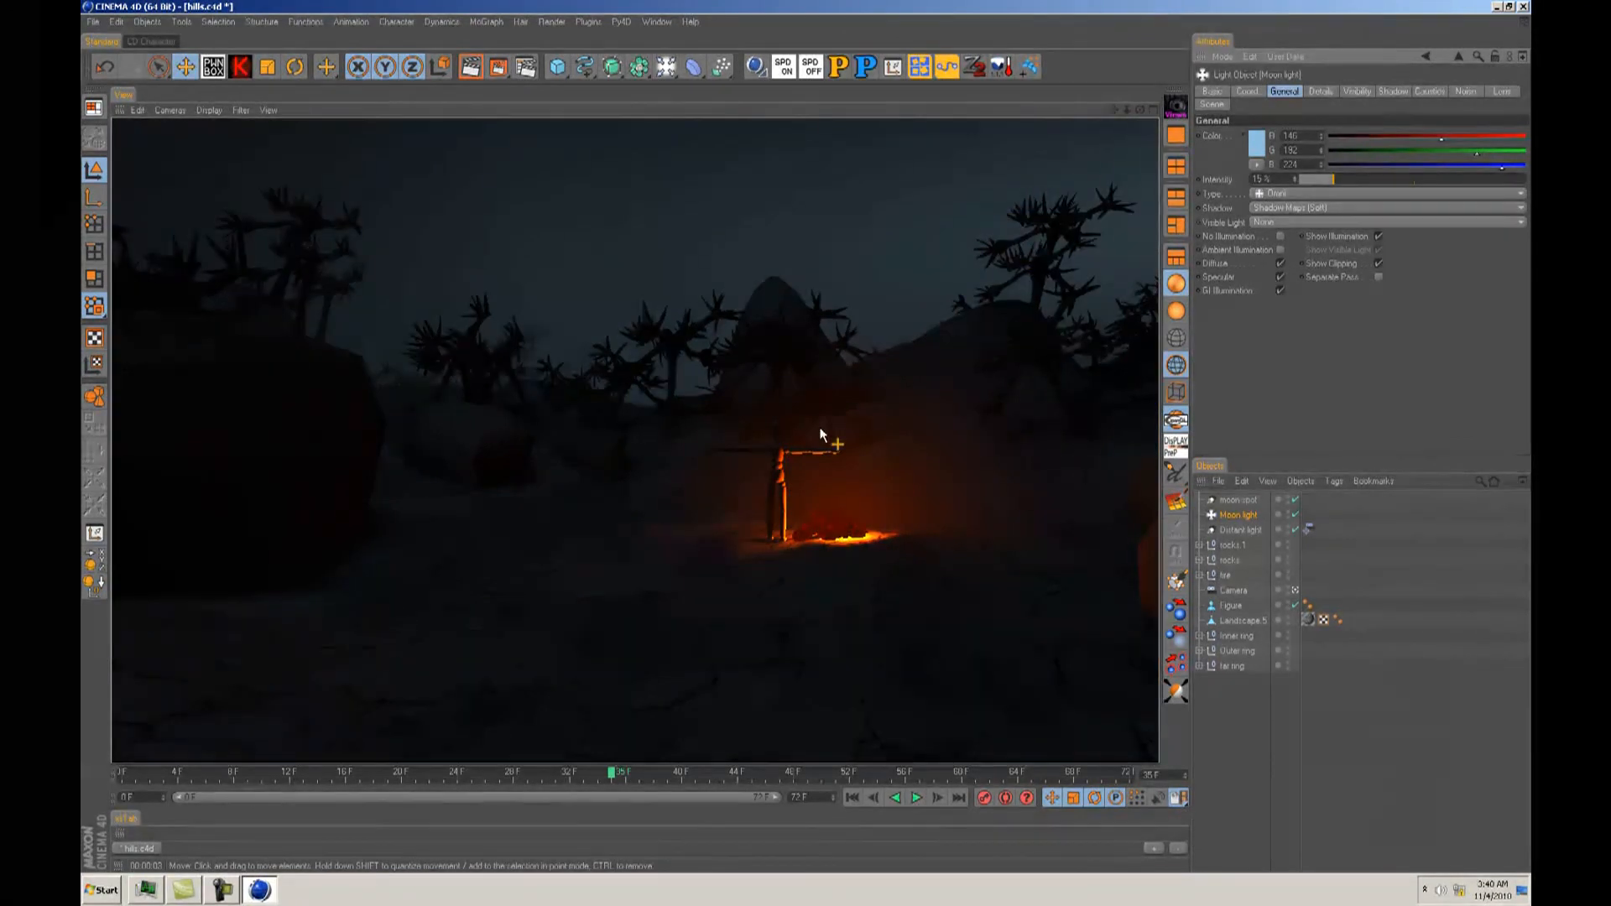
Step: Narrow the moon spot's outer angle to 15°
key(F2)
alt+middle_drag(959, 478, 920, 450)
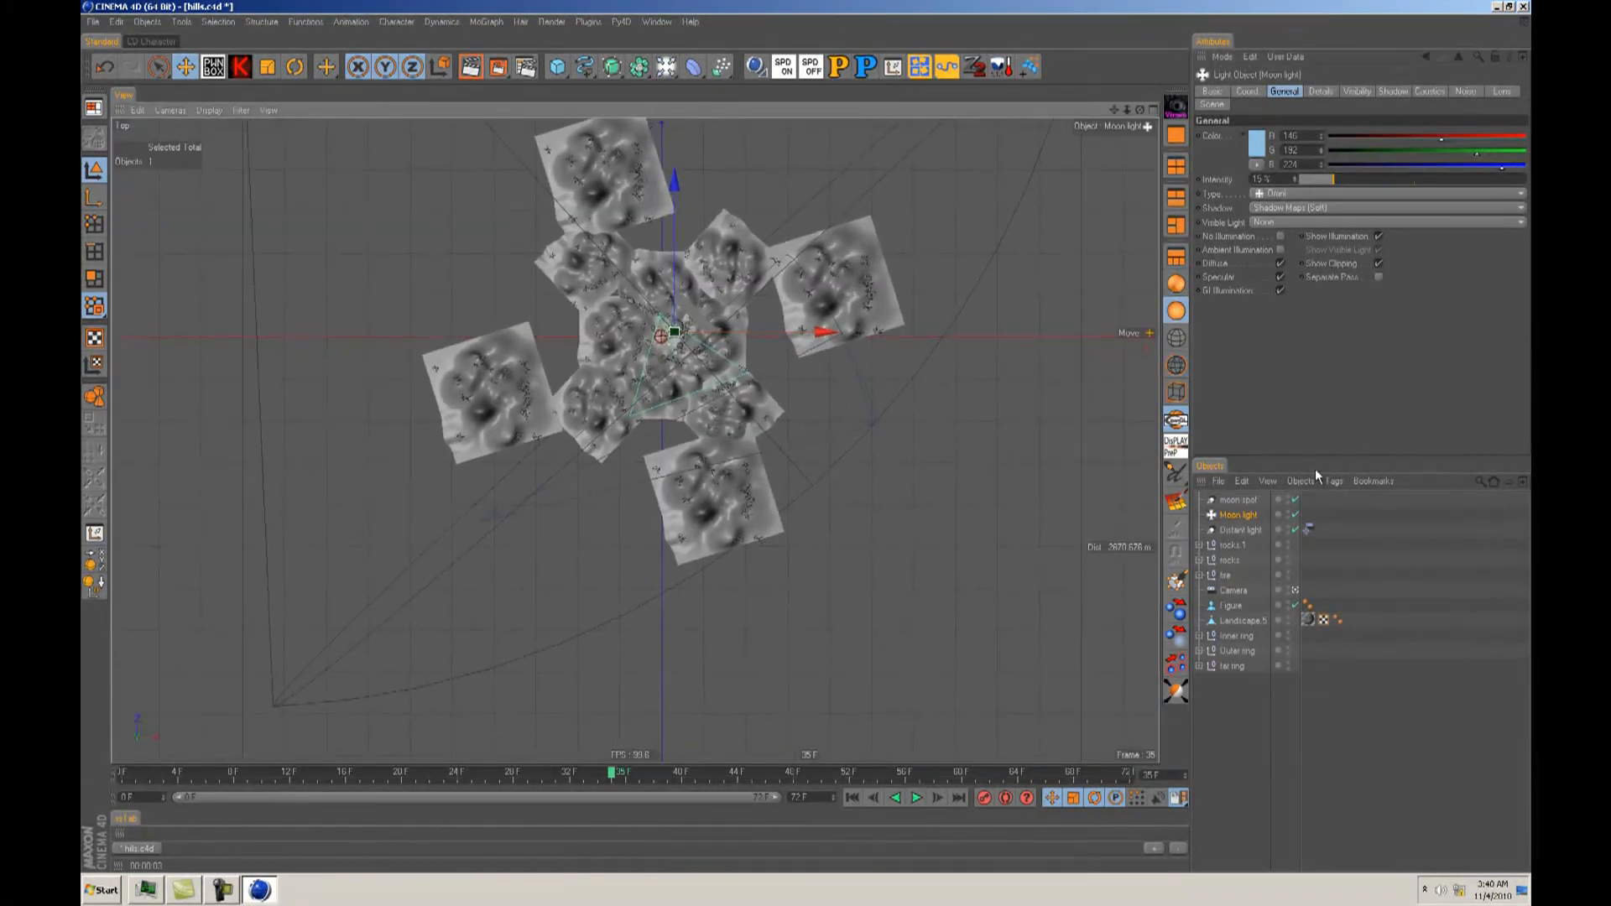
click(1237, 516)
alt+middle_drag(810, 434, 805, 435)
click(1236, 499)
scroll(806, 436, up, 2)
click(1321, 91)
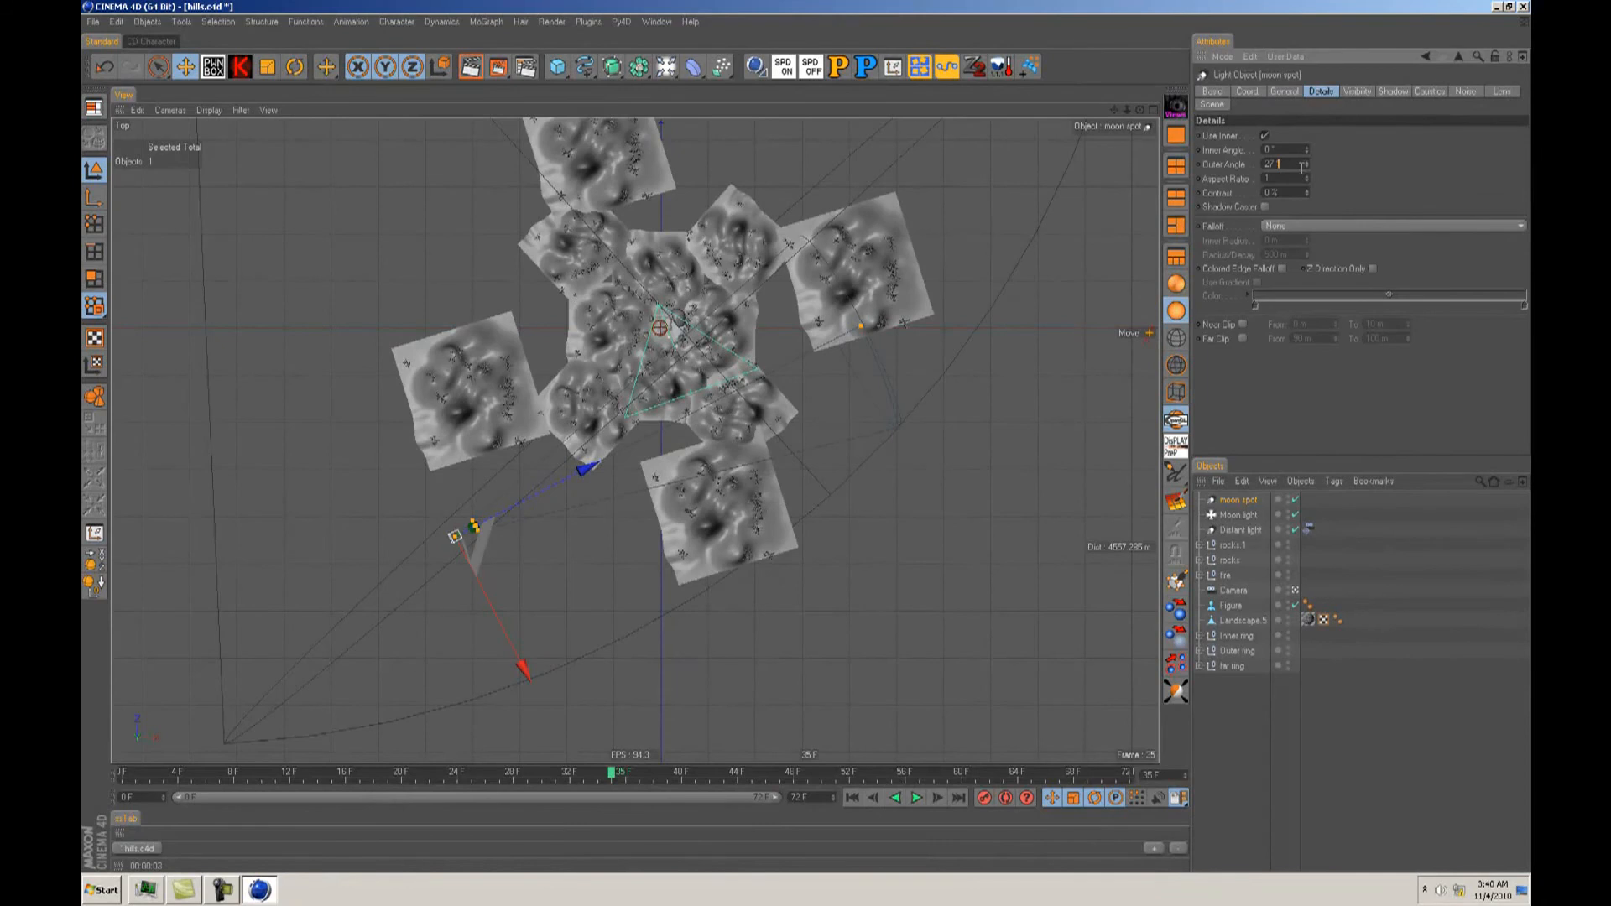
drag(1309, 164, 1310, 163)
drag(891, 386, 897, 378)
Step: Duplicate the moon spot, turn the copy around and place it on the opposite side of the terrain in the top view
ctrl+drag(1217, 503, 1223, 509)
drag(786, 433, 810, 439)
key(r)
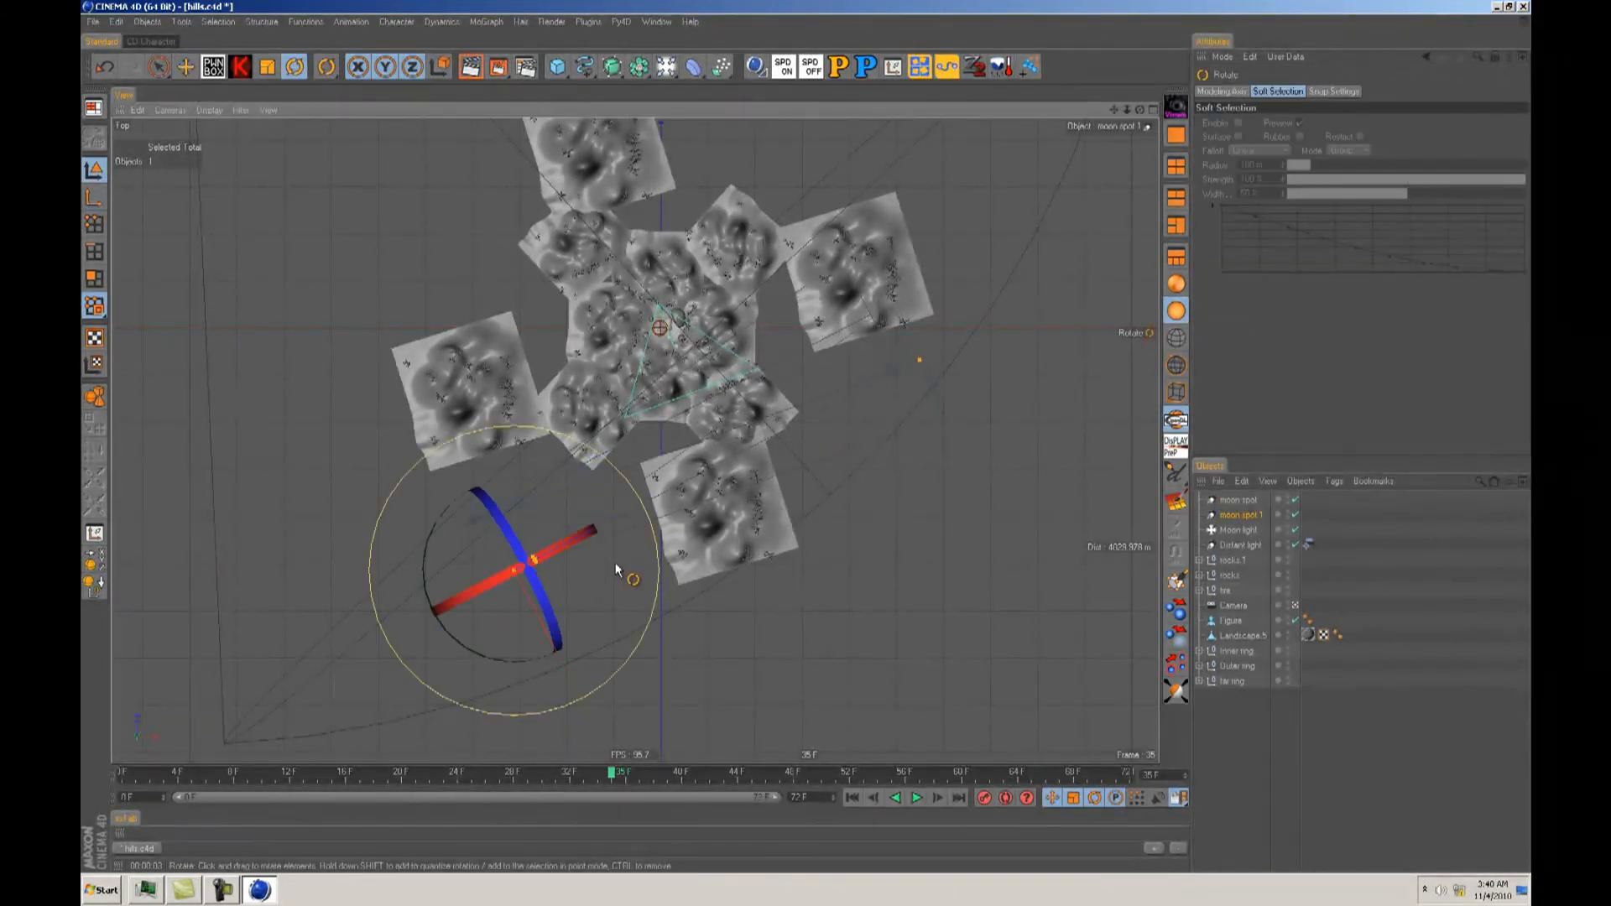
drag(601, 579, 435, 566)
key(e)
drag(806, 440, 805, 435)
Step: Look through the duplicated moon spot to aim it at the hills, and render the shot from the scene camera
key(F1)
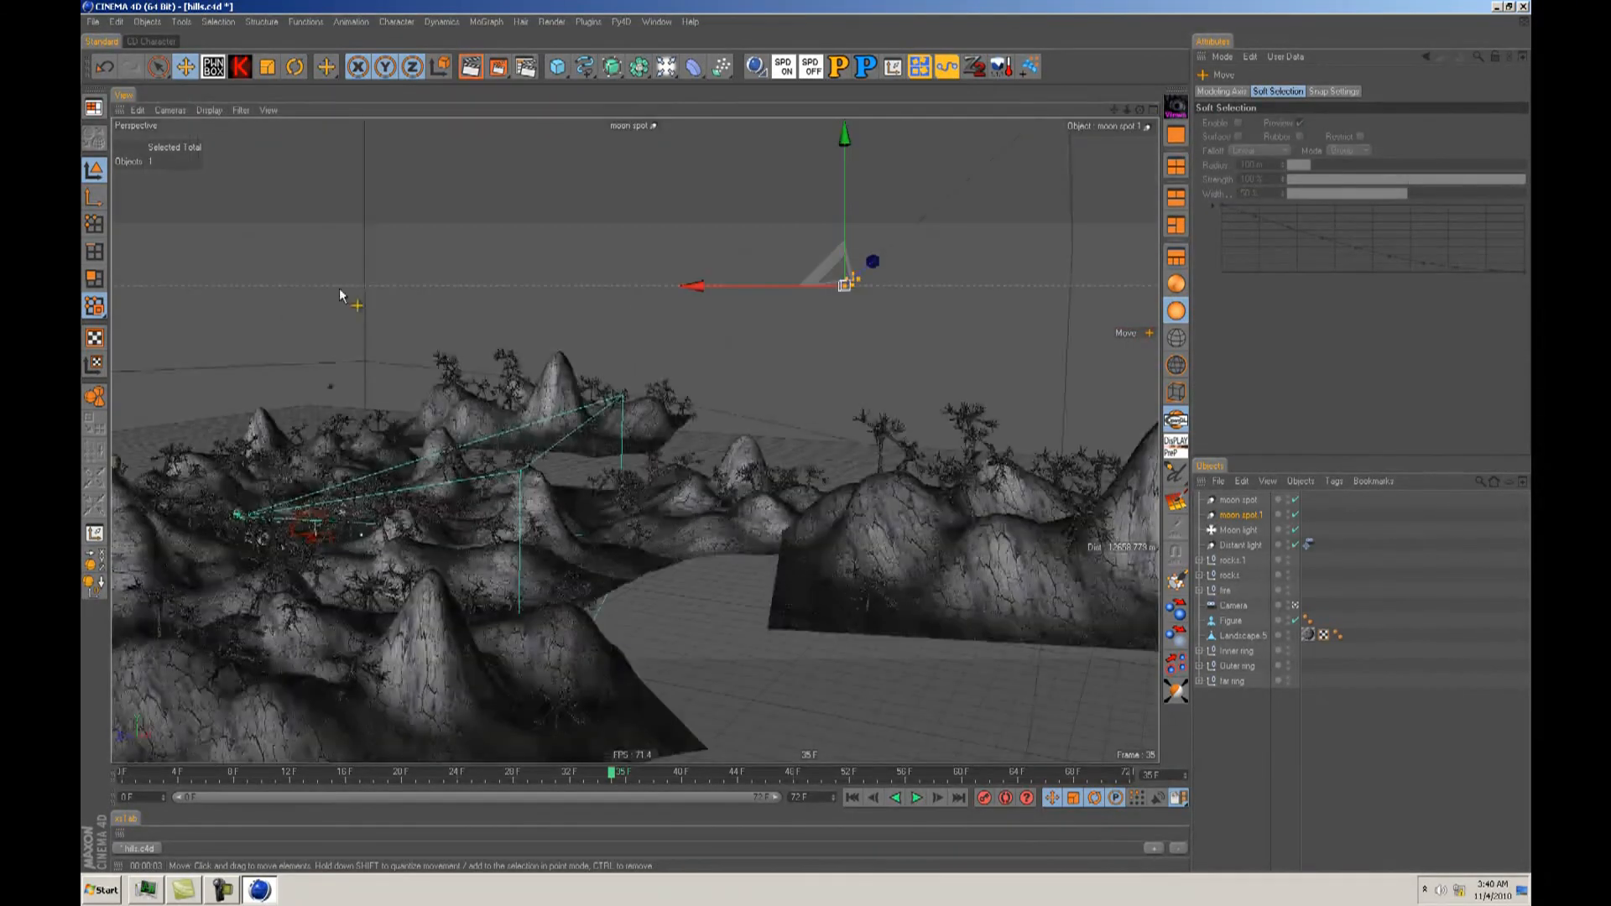
click(171, 110)
click(186, 146)
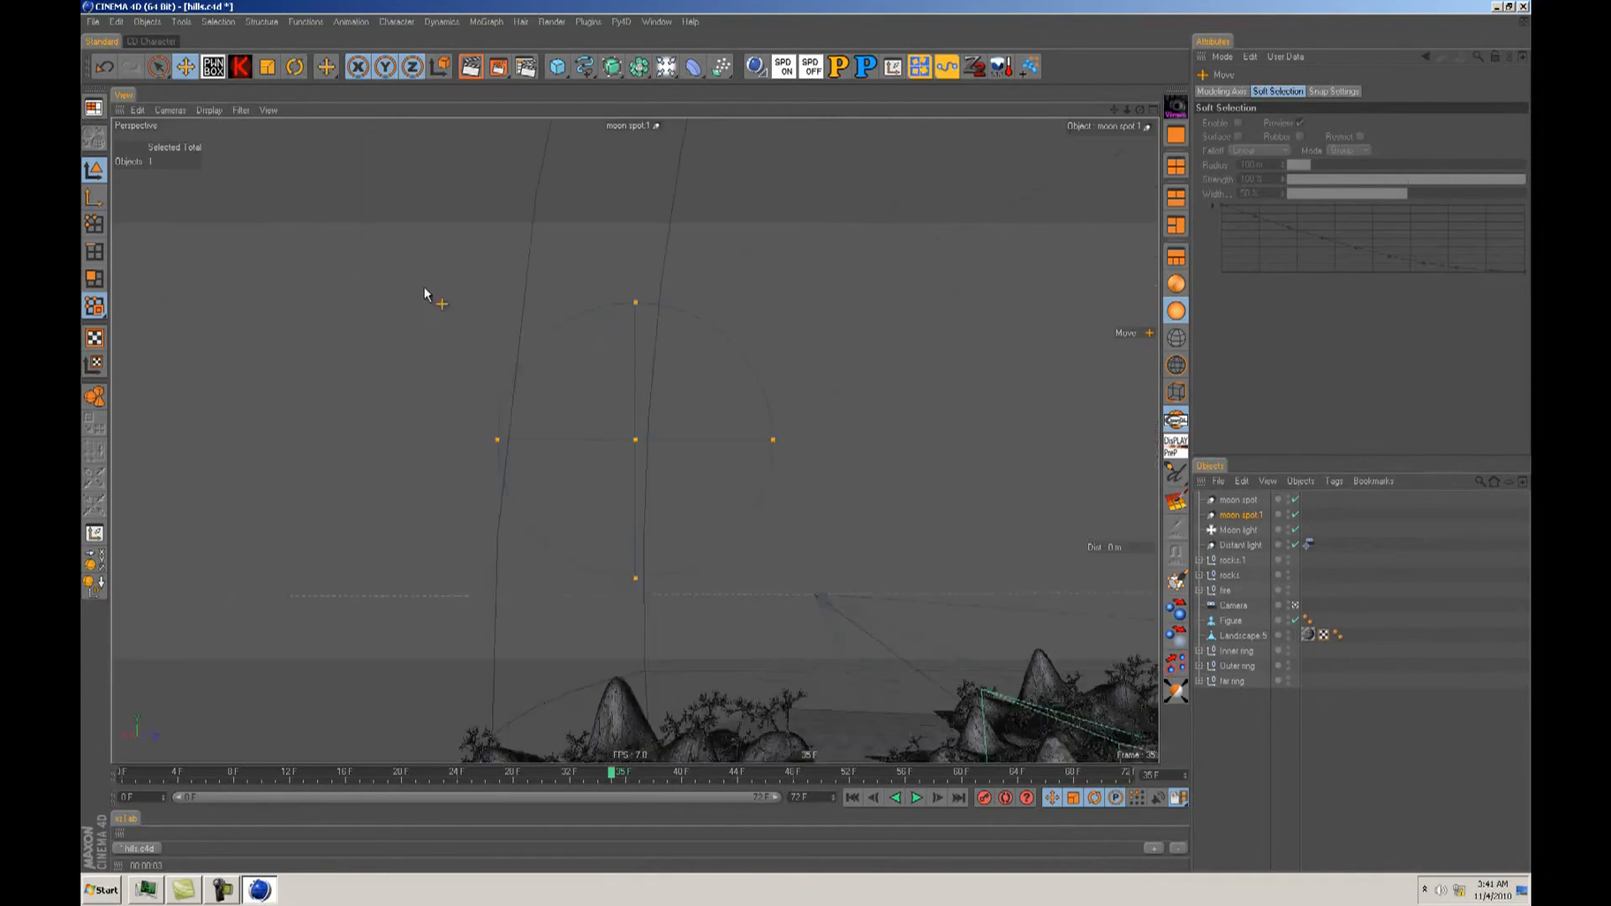
alt+middle_drag(808, 437, 841, 459)
alt+middle_drag(591, 405, 805, 435)
key(F1)
key(ctrl+r)
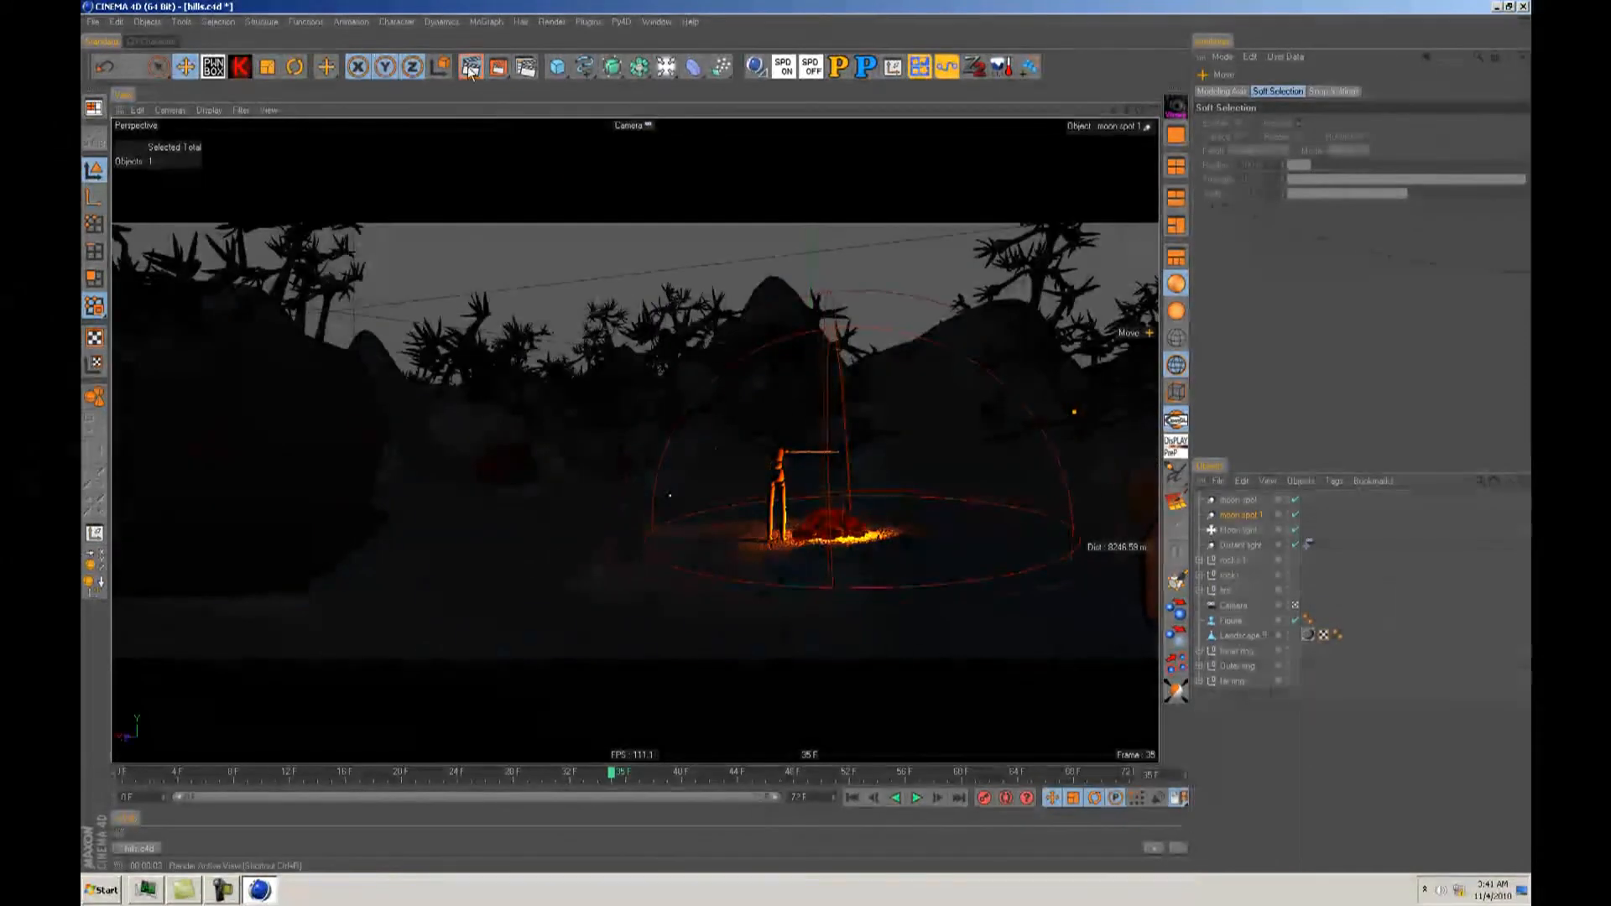
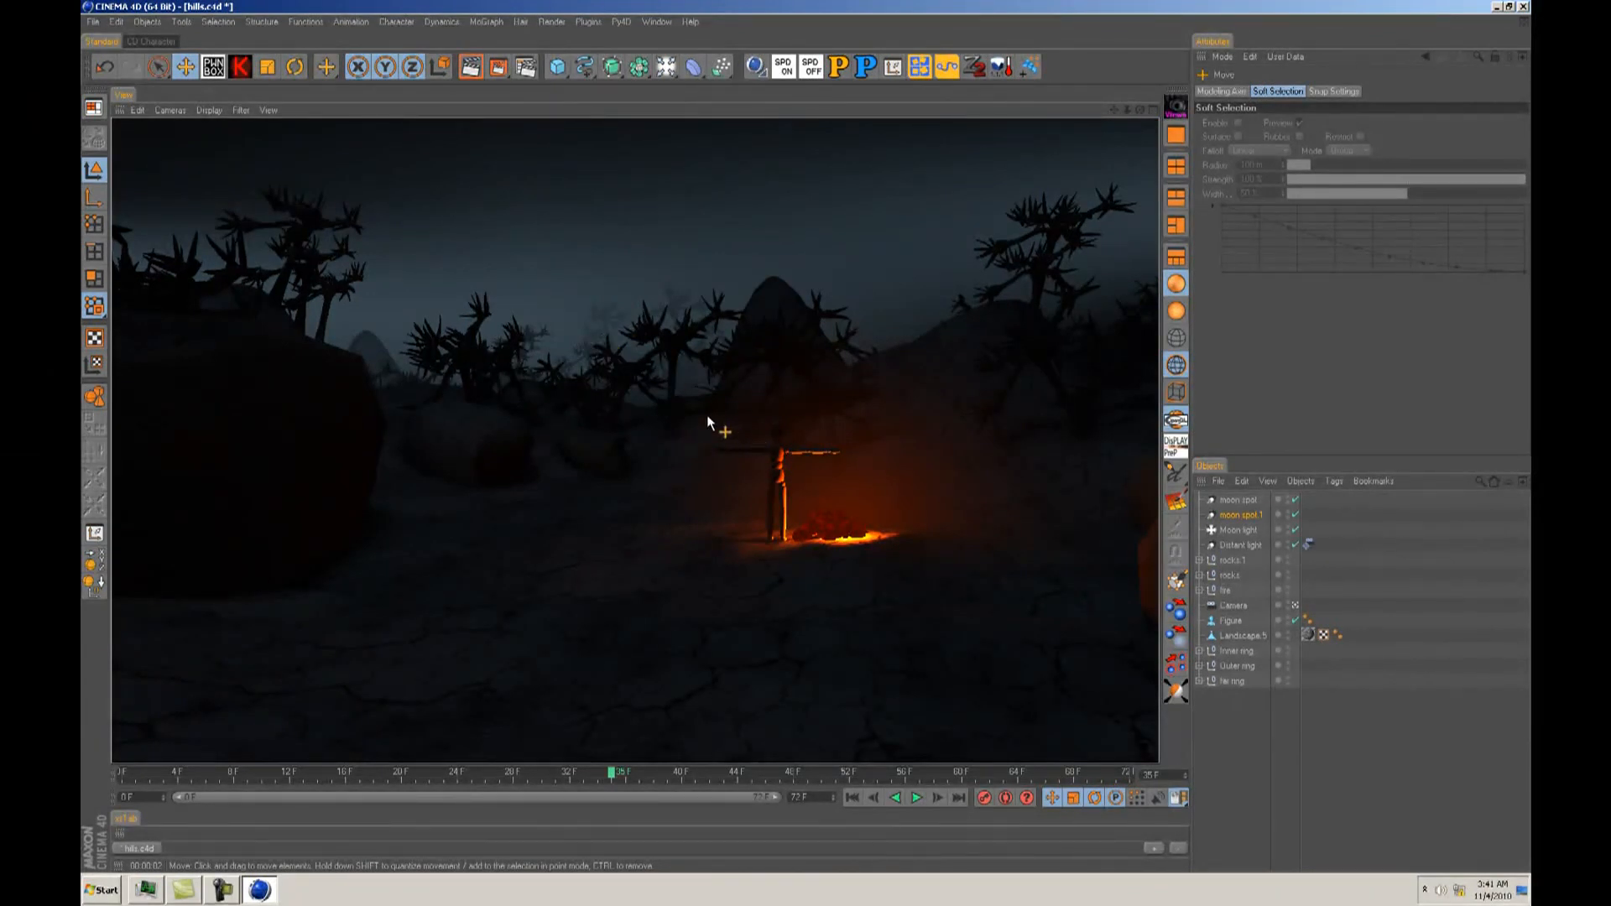
Step: Save the scene, and group both moon spots under a null named VoluM
key(F2)
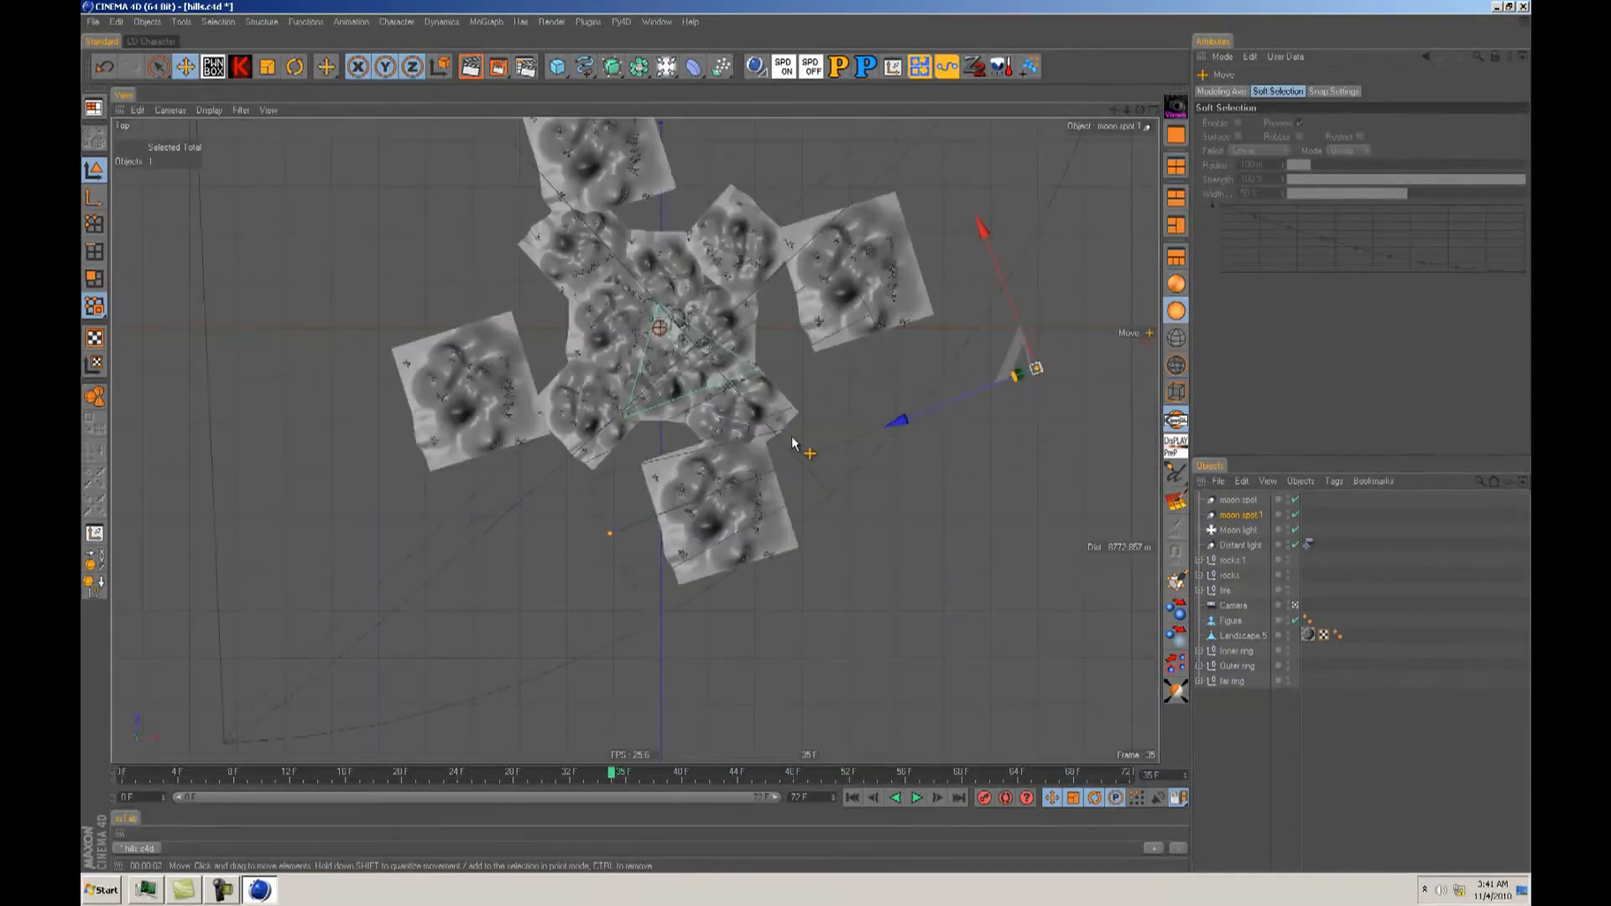
alt+middle_drag(801, 447, 770, 466)
scroll(802, 445, down, 1)
key(ctrl+s)
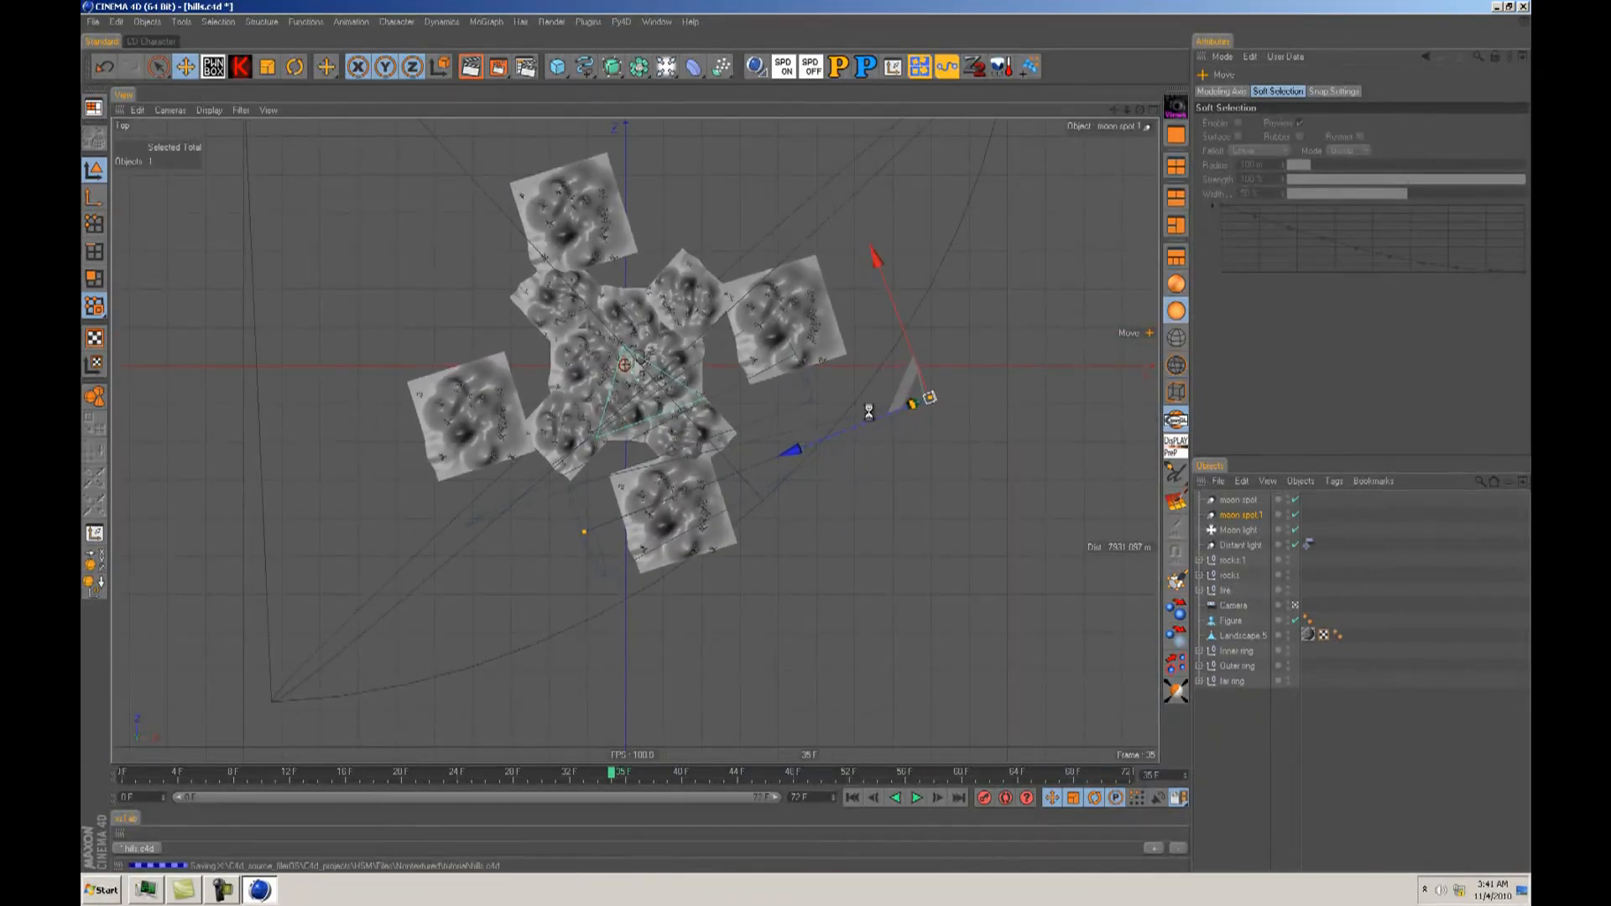
shift+click(1239, 500)
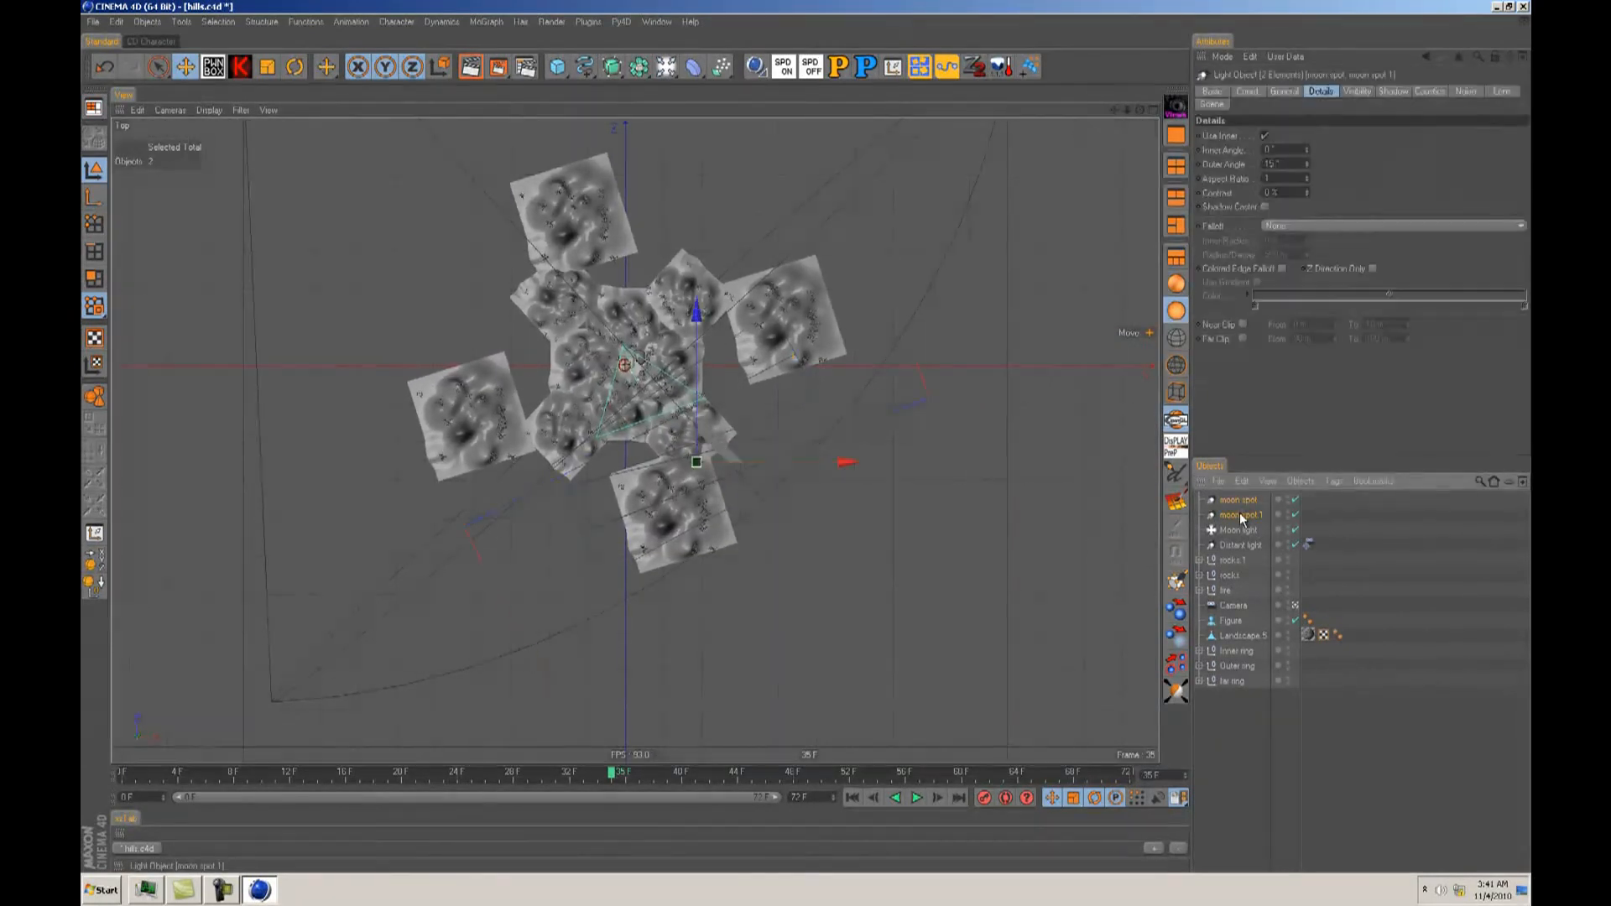
key(alt+g)
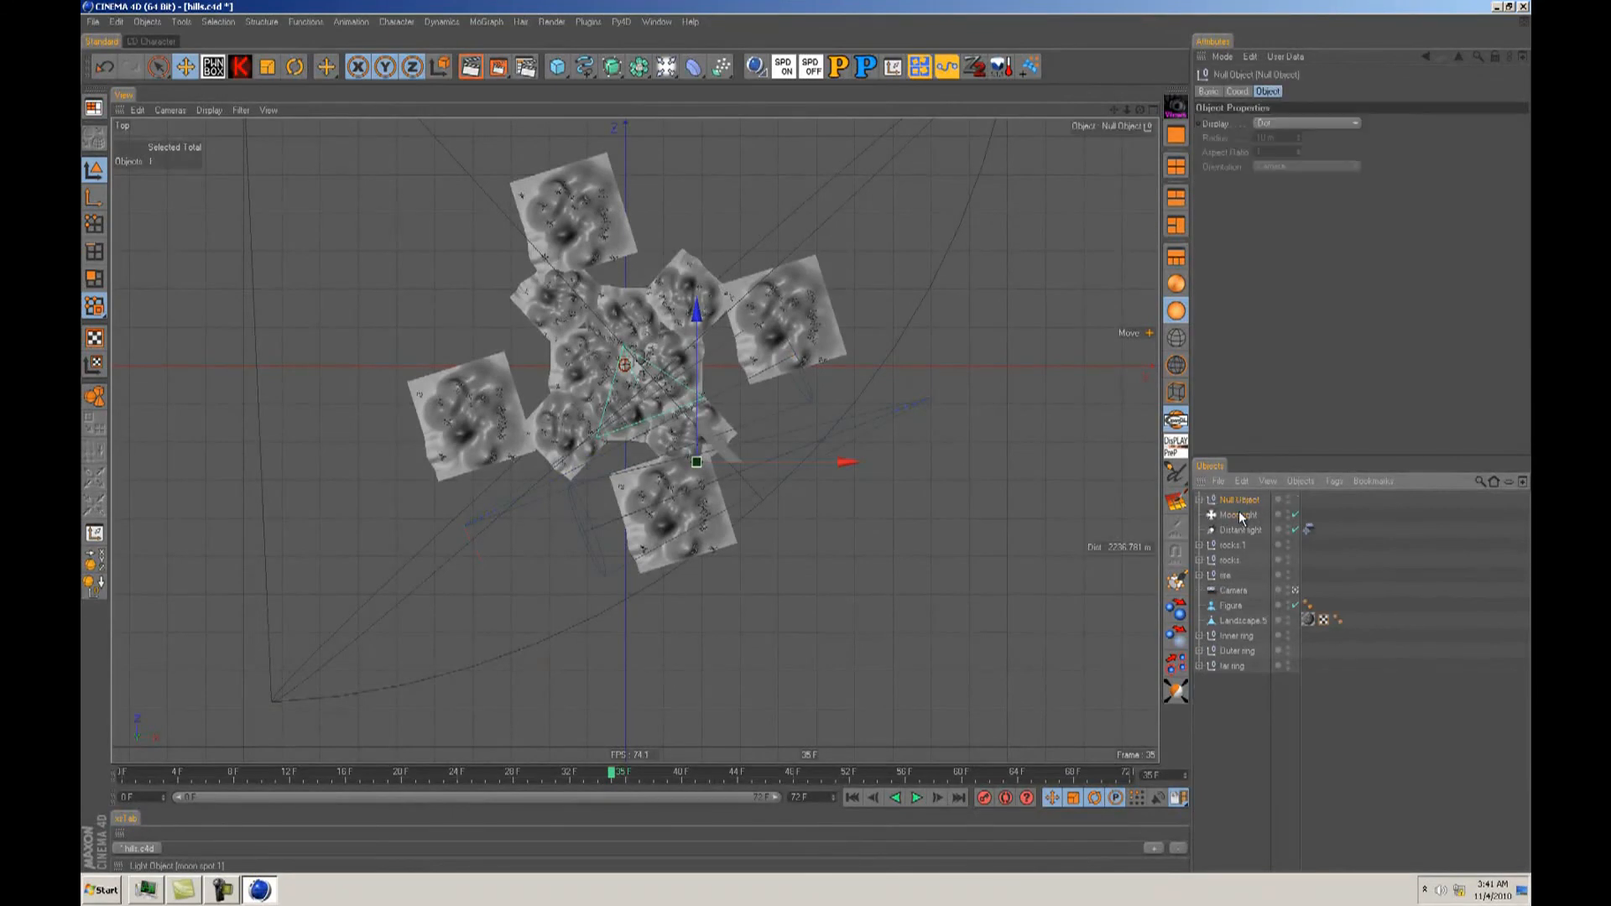
double_click(1237, 502)
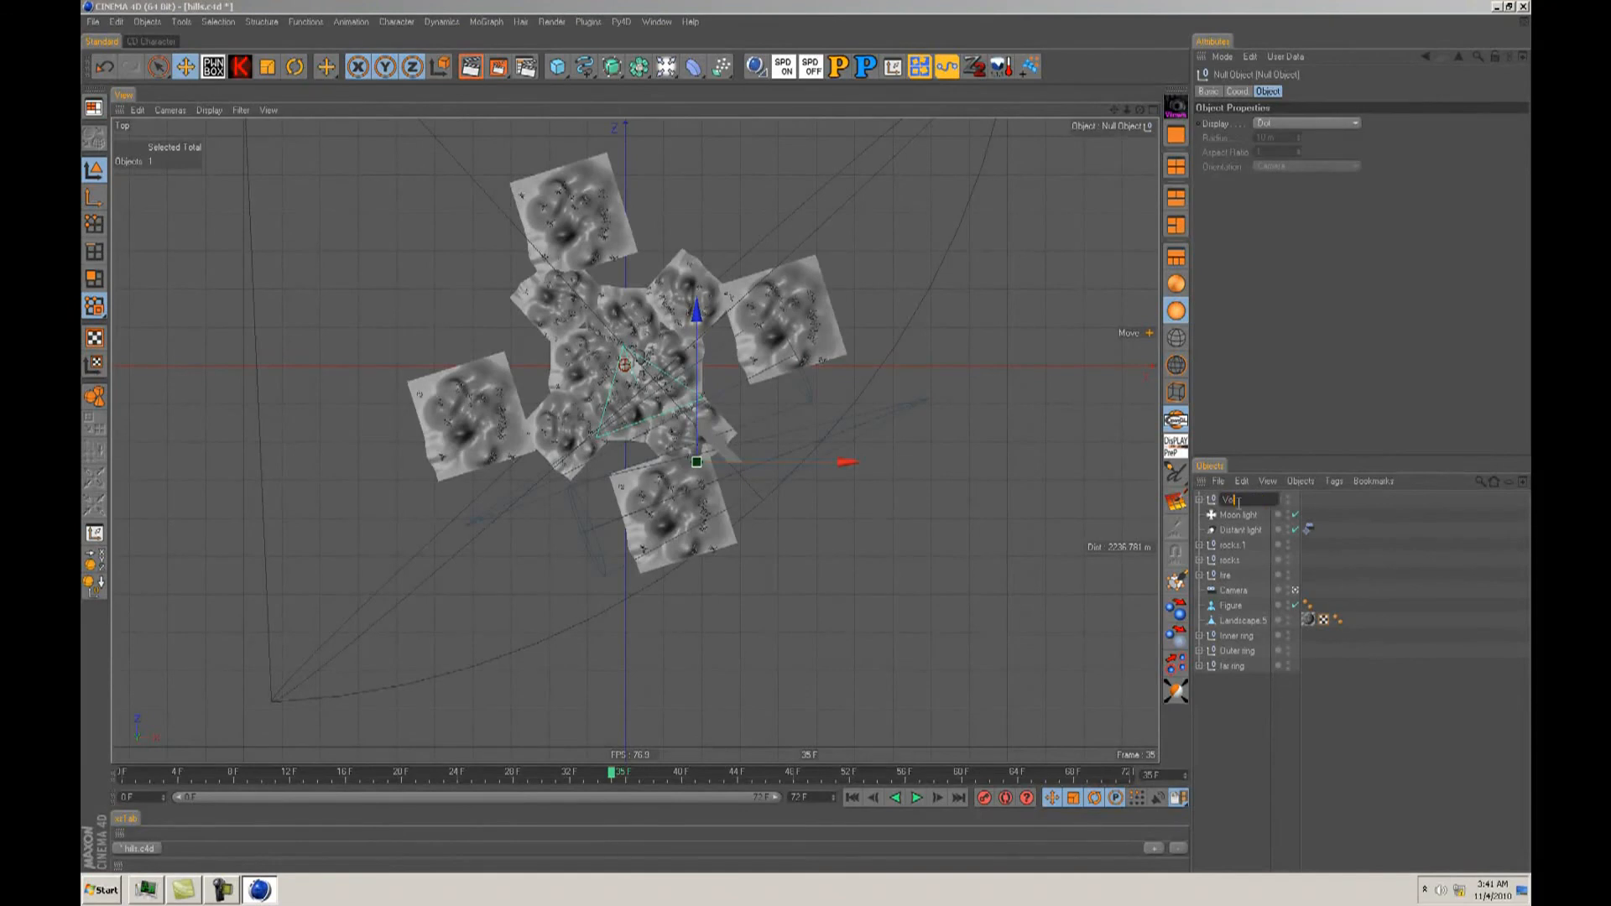
text(Volum)
key(Return)
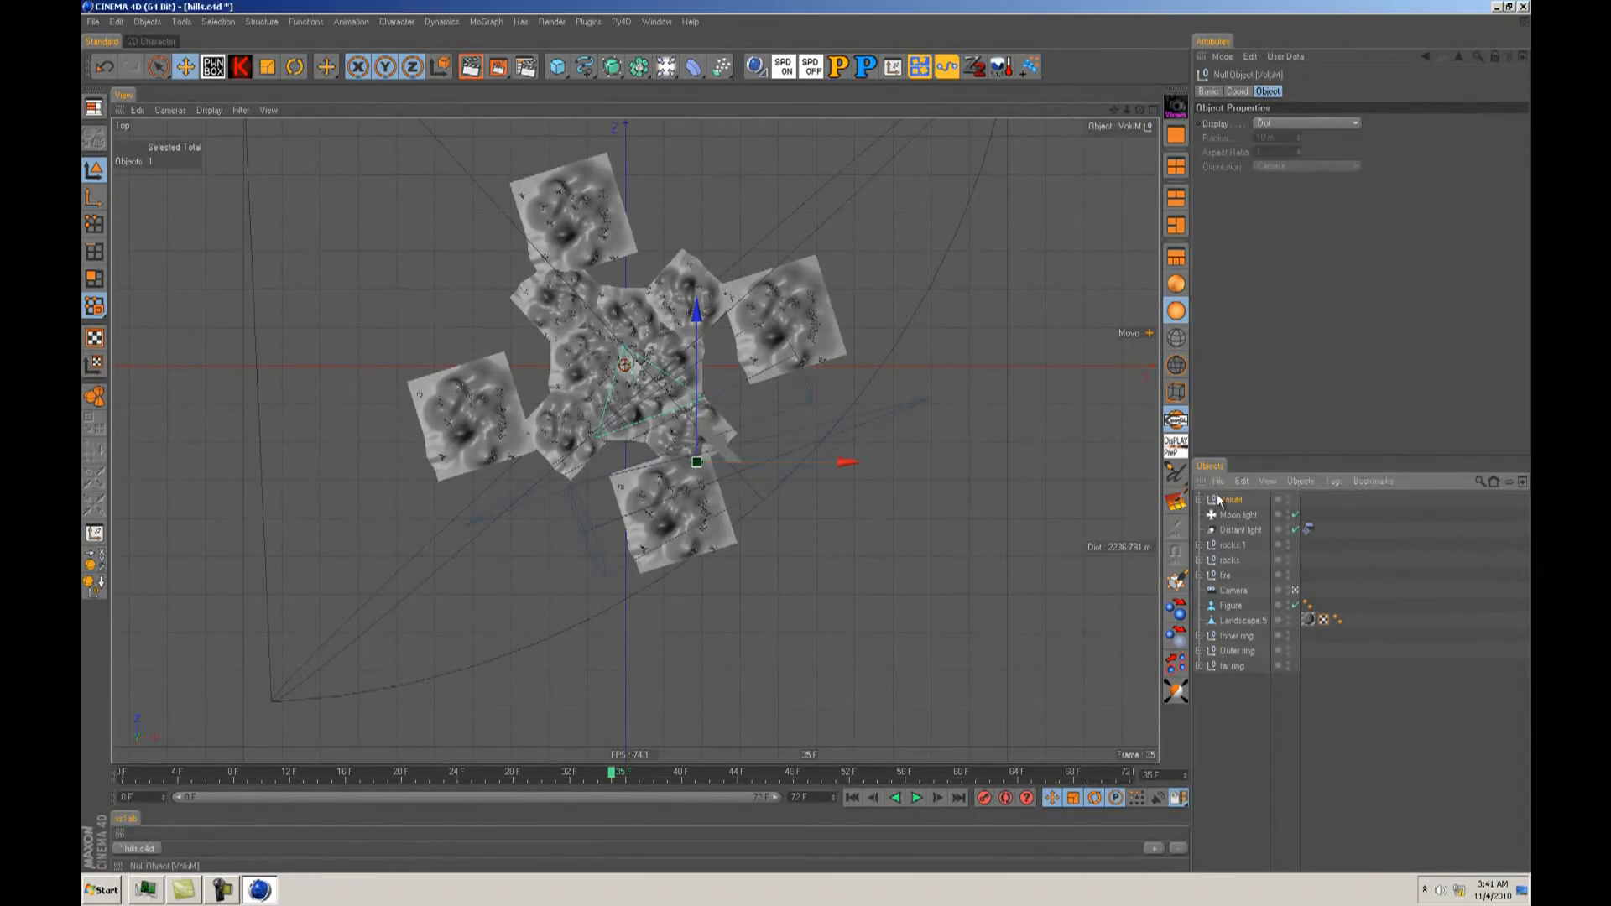
Step: Try a copy of the VoluM group at another position over the terrain, and delete that copy
ctrl+drag(1227, 504, 1228, 508)
alt+middle_drag(804, 438, 810, 459)
mouse_move(804, 435)
mouse_down()
mouse_move(694, 246)
mouse_move(806, 436)
mouse_up()
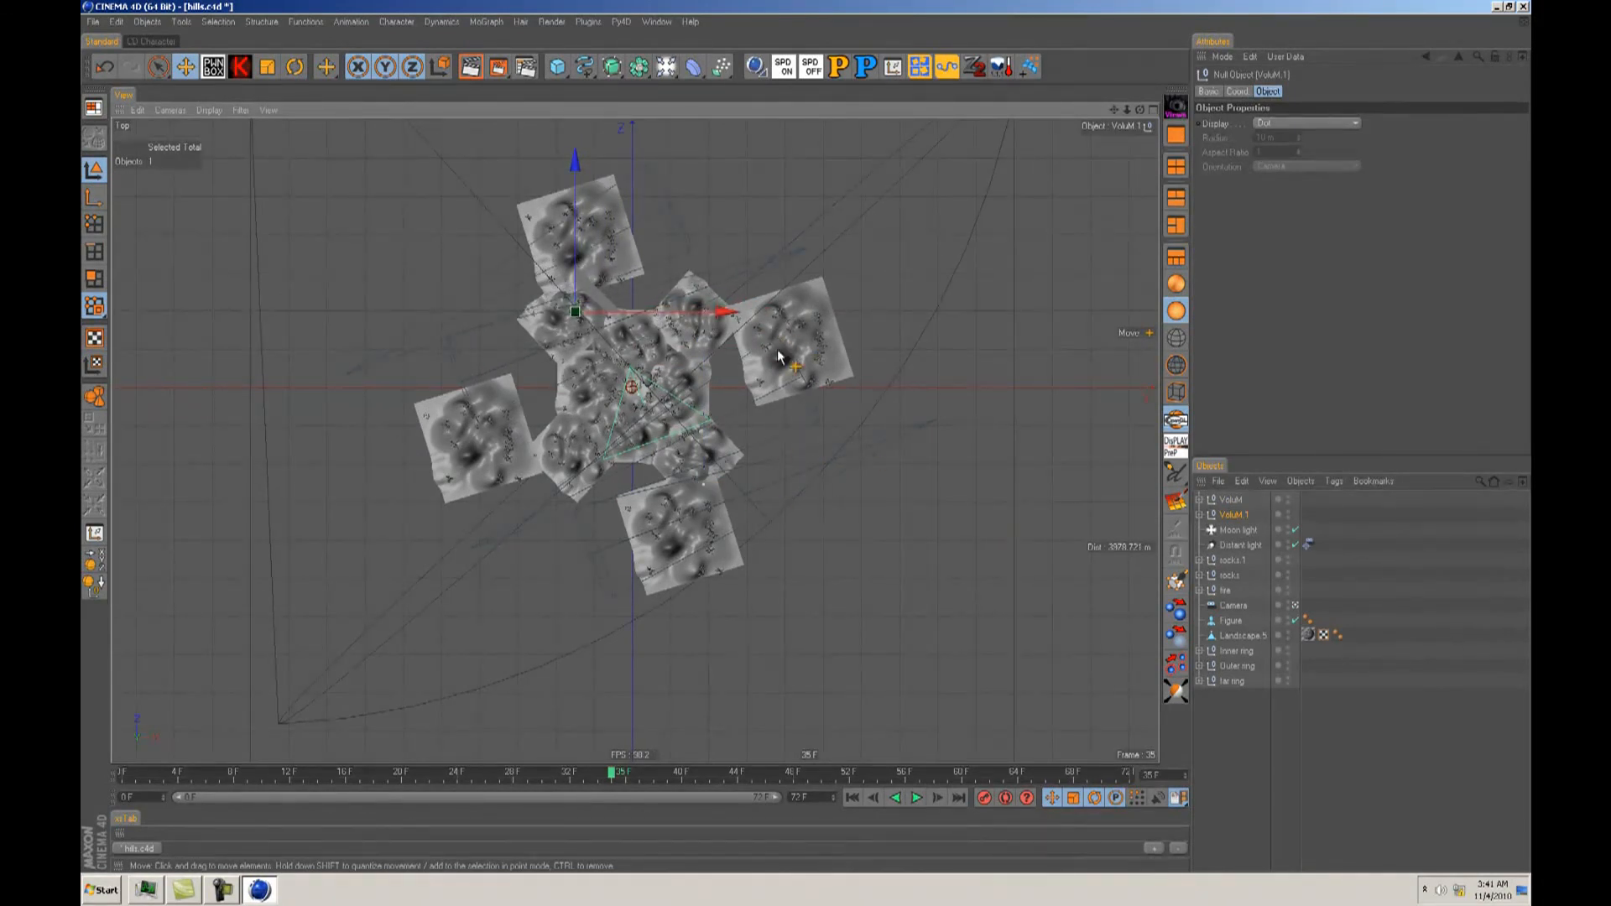
key(Delete)
click(1232, 500)
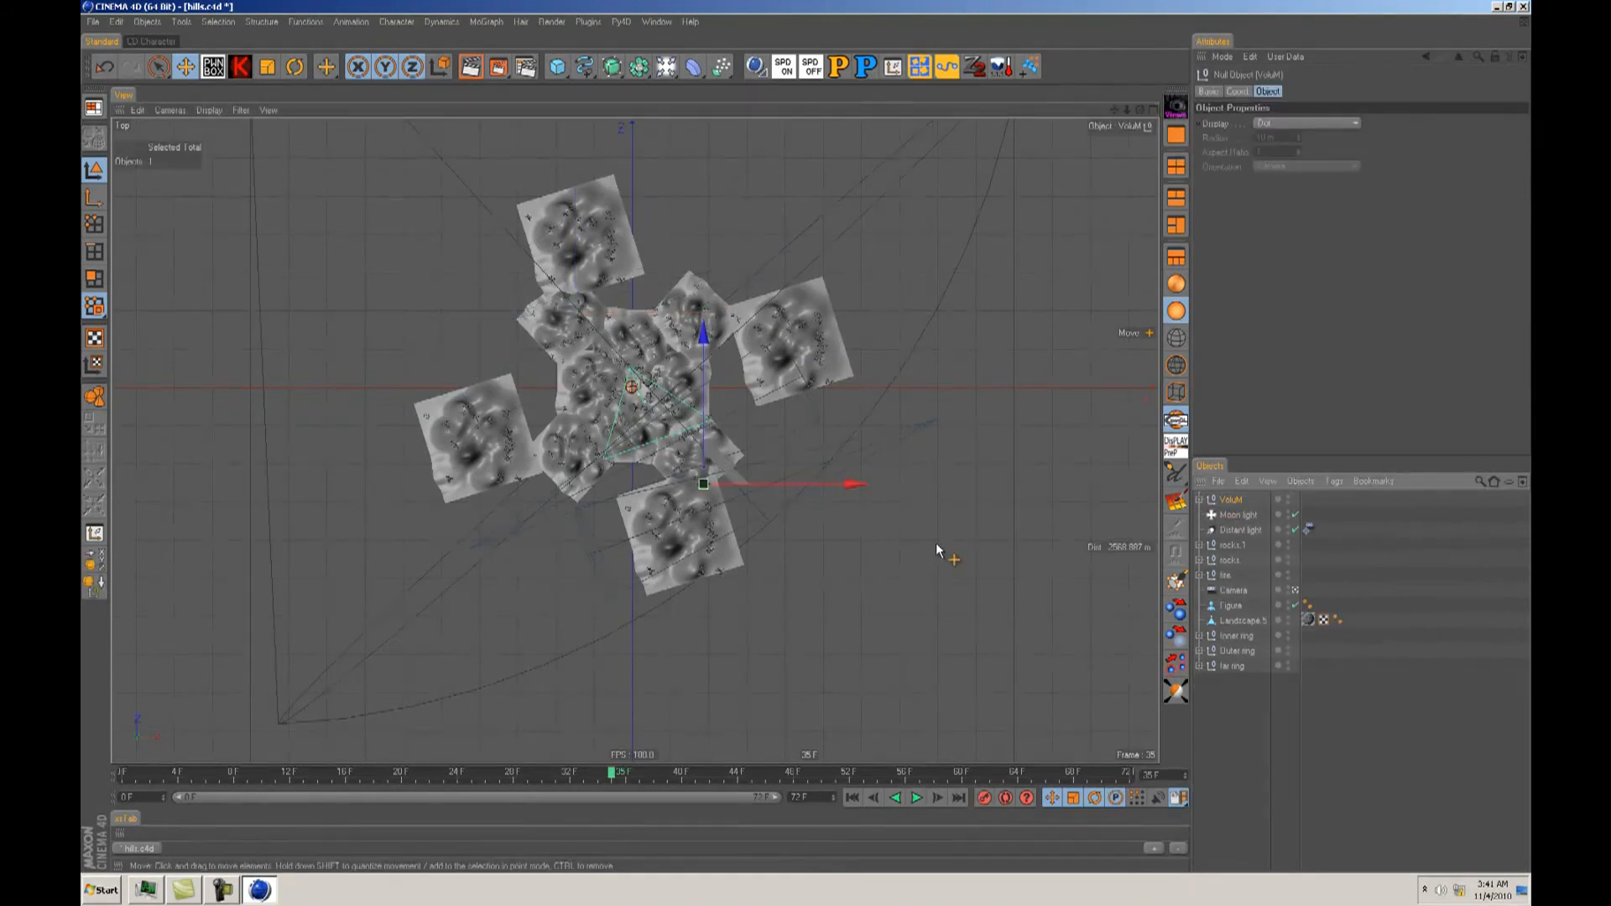
Step: Return to the scene camera, reframe the shot closer to the figure and campfire, and render it
key(F1)
click(1236, 682)
alt+drag(790, 430, 833, 437)
alt+right_drag(833, 437, 887, 445)
alt+drag(803, 435, 812, 438)
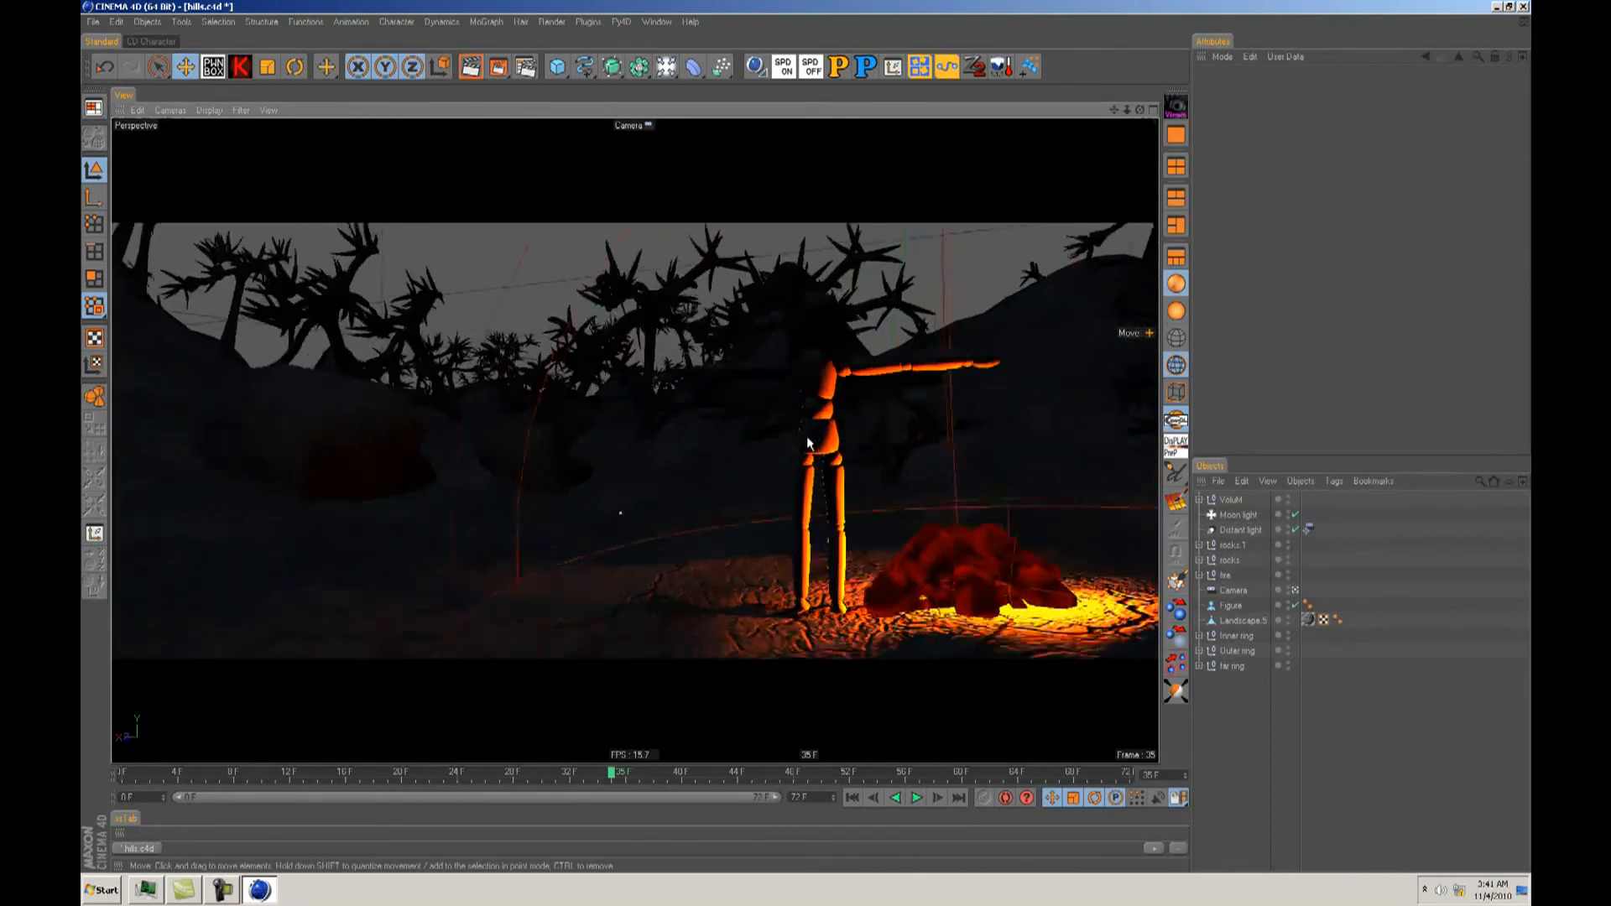
alt+right_drag(812, 437, 826, 438)
alt+middle_drag(799, 436, 743, 457)
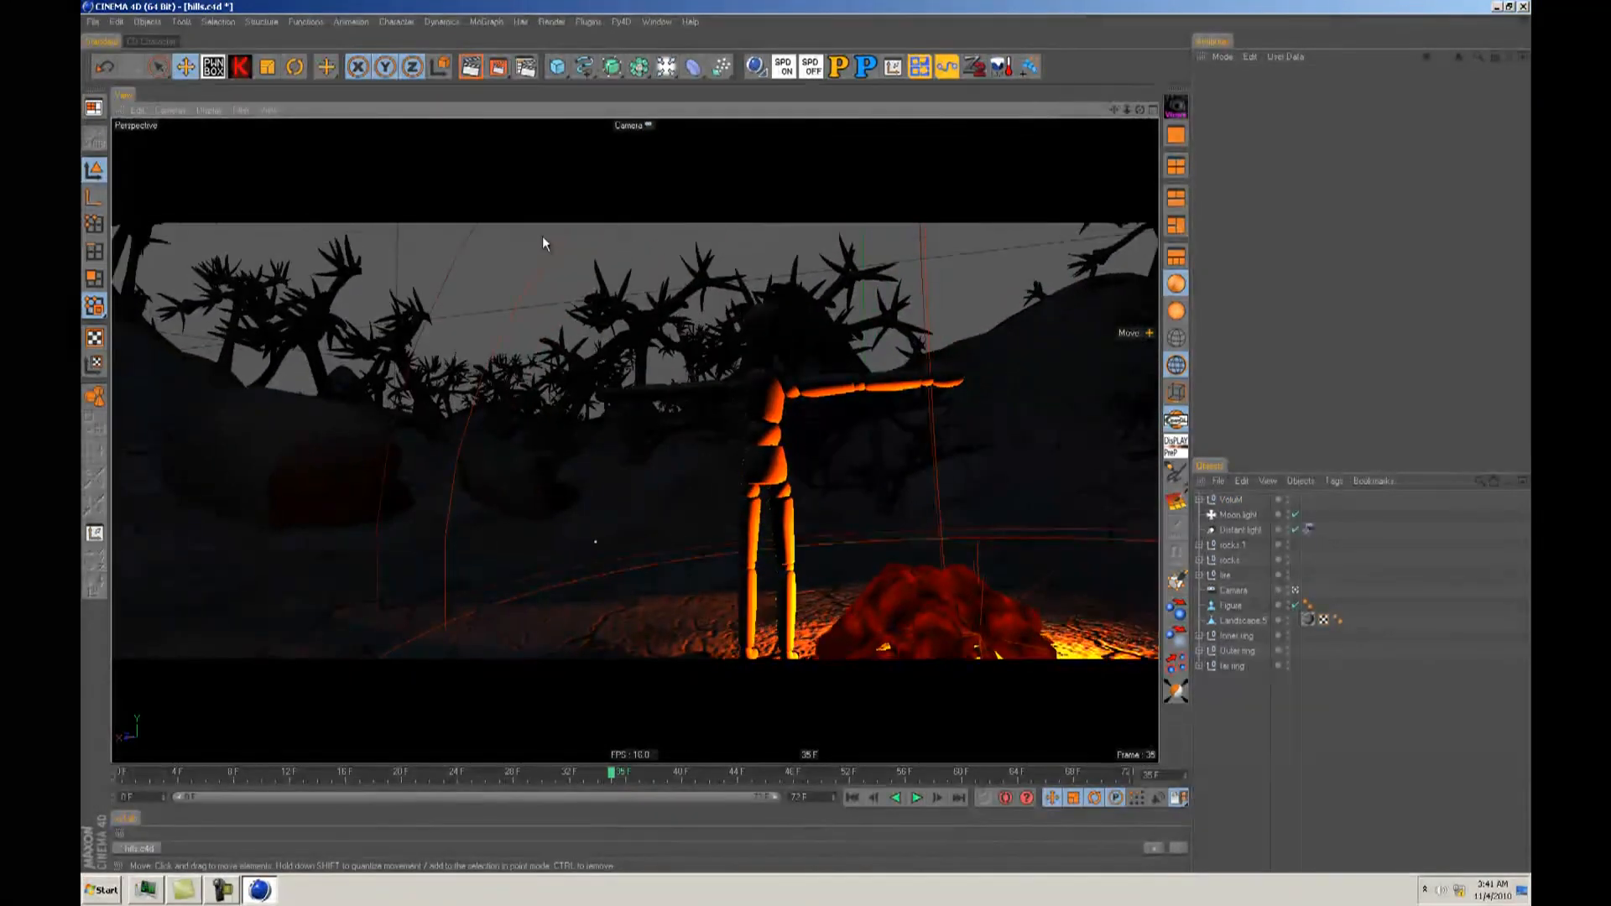
click(470, 72)
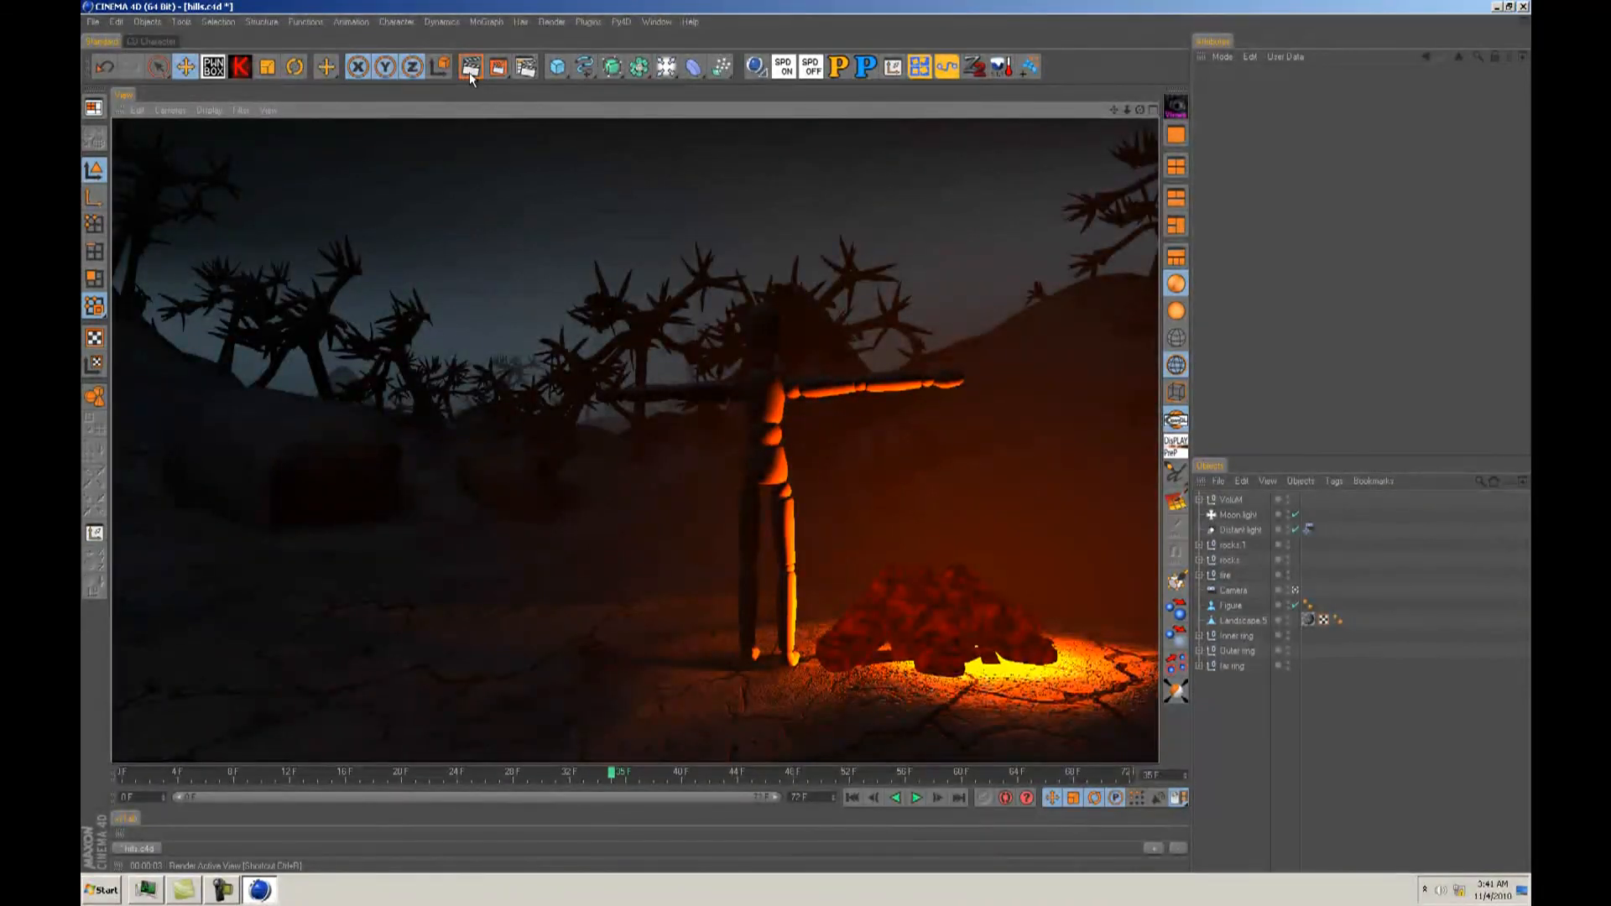
Step: Set the intensity of both moon spots in the VoluM group to 40%
click(1199, 501)
click(1247, 516)
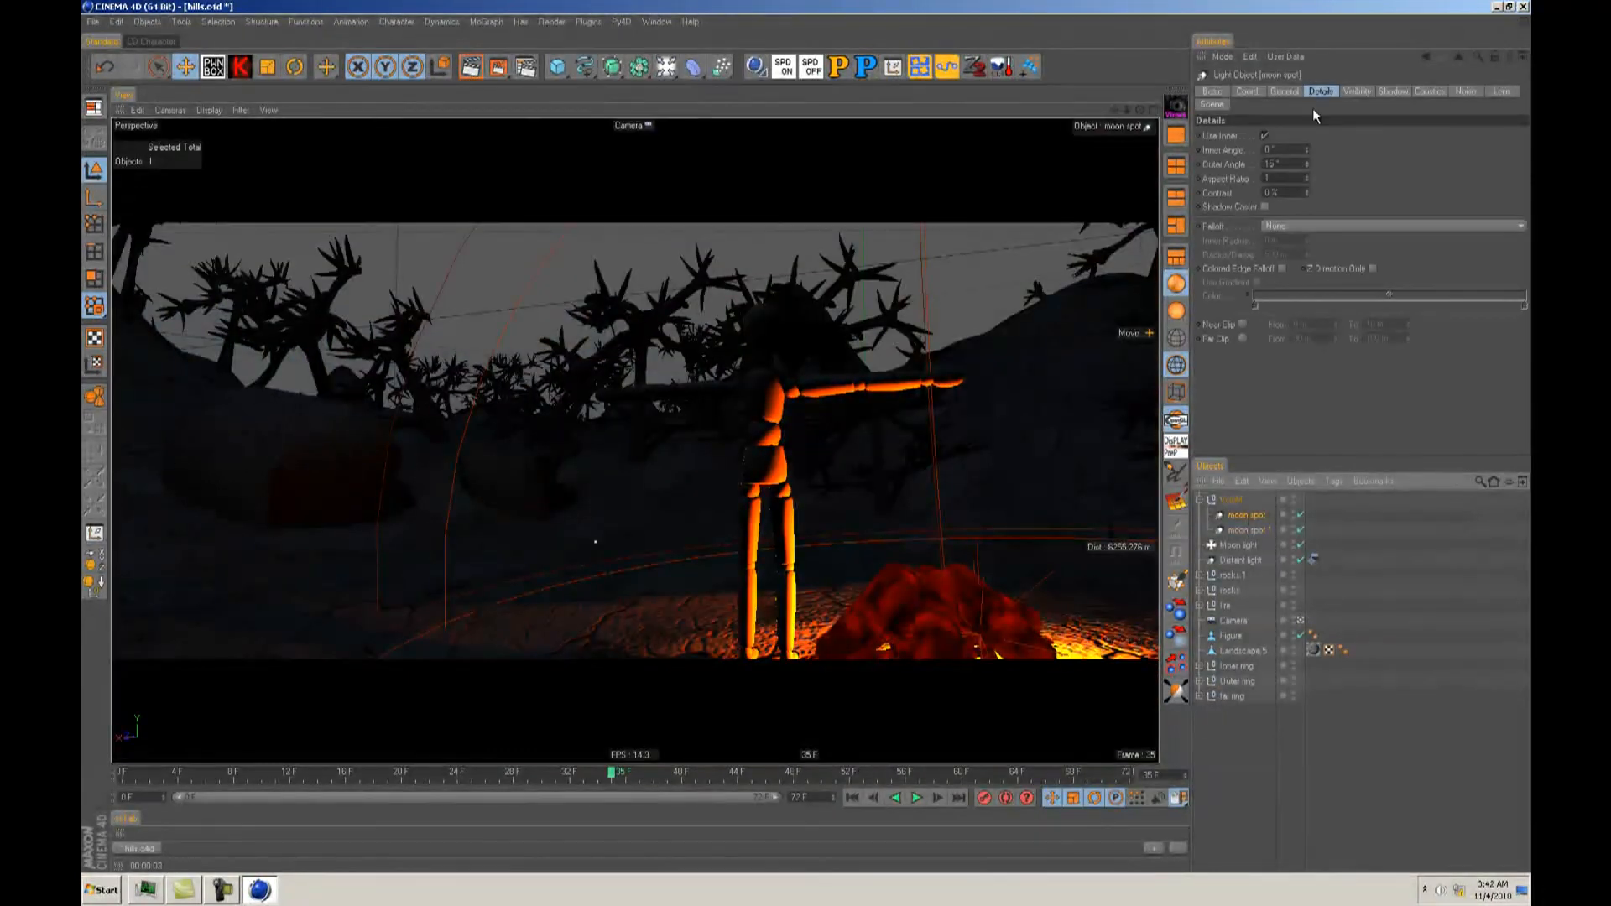
click(1286, 92)
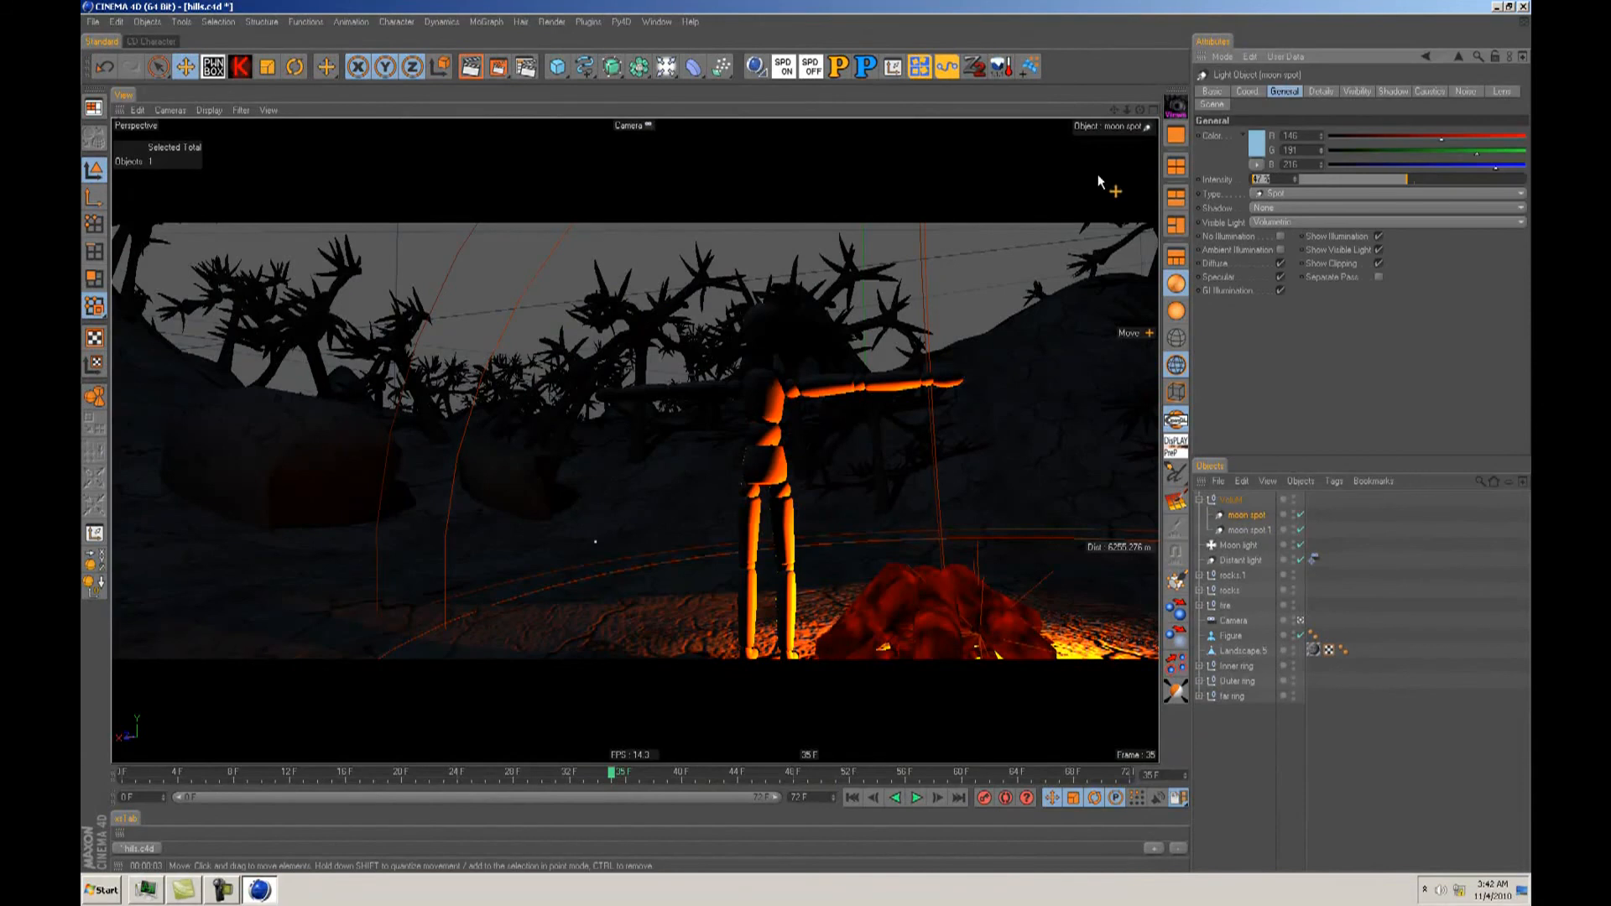
text(40)
key(Return)
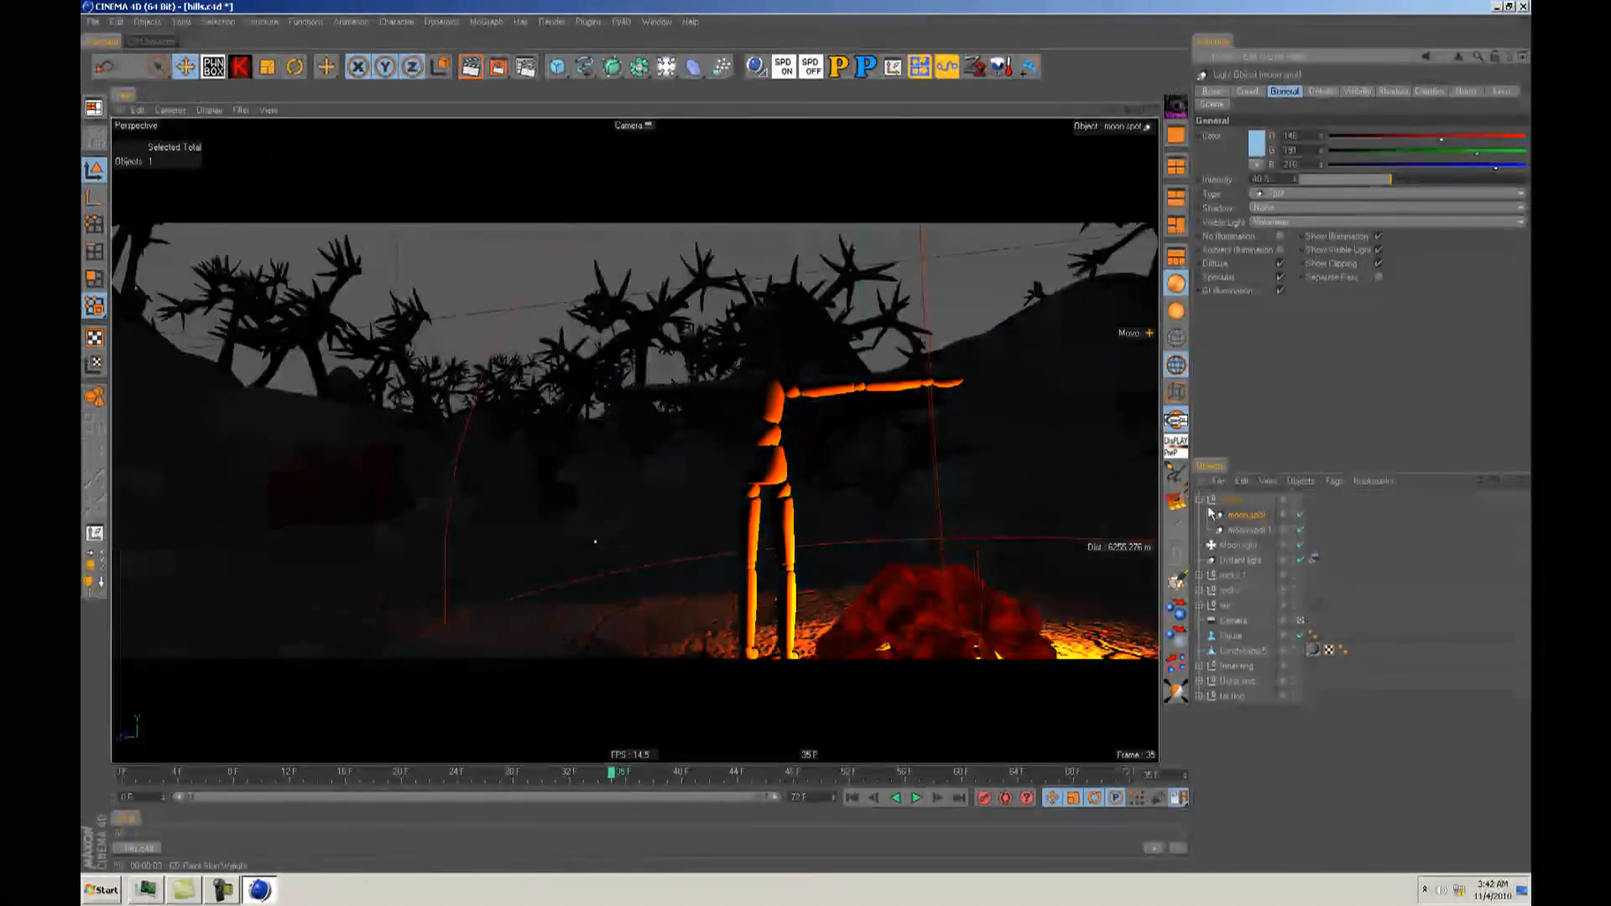
click(1249, 531)
drag(1281, 180, 1158, 178)
text(40)
key(Return)
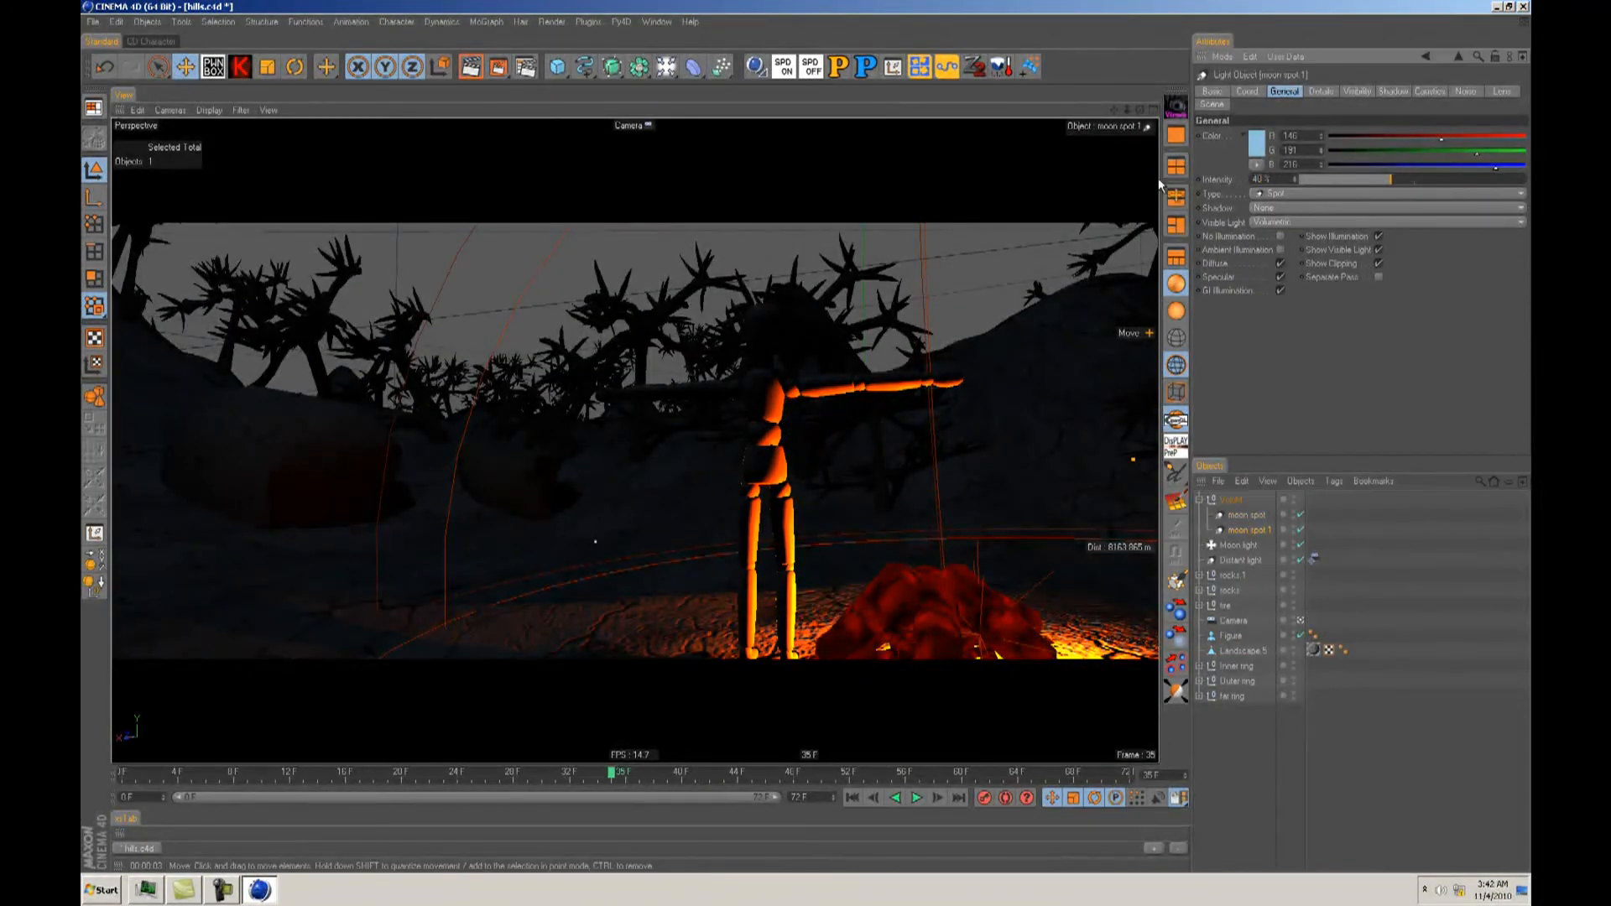
Step: Set the visibility noise brightness of both moon spots together to 14%
click(1256, 521)
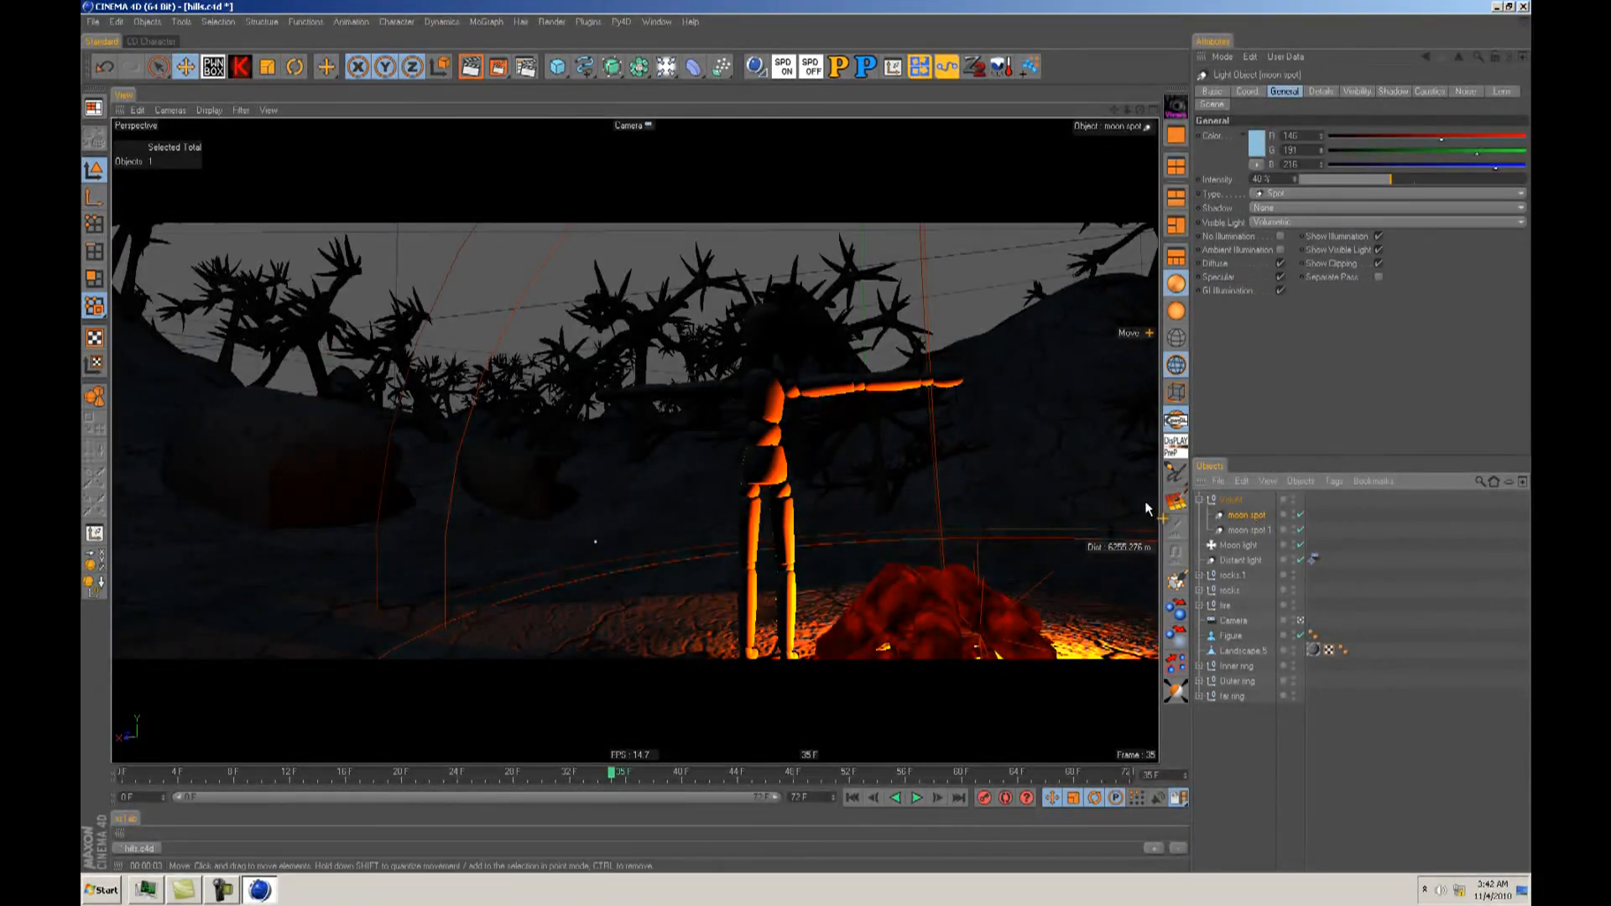
ctrl+click(1235, 532)
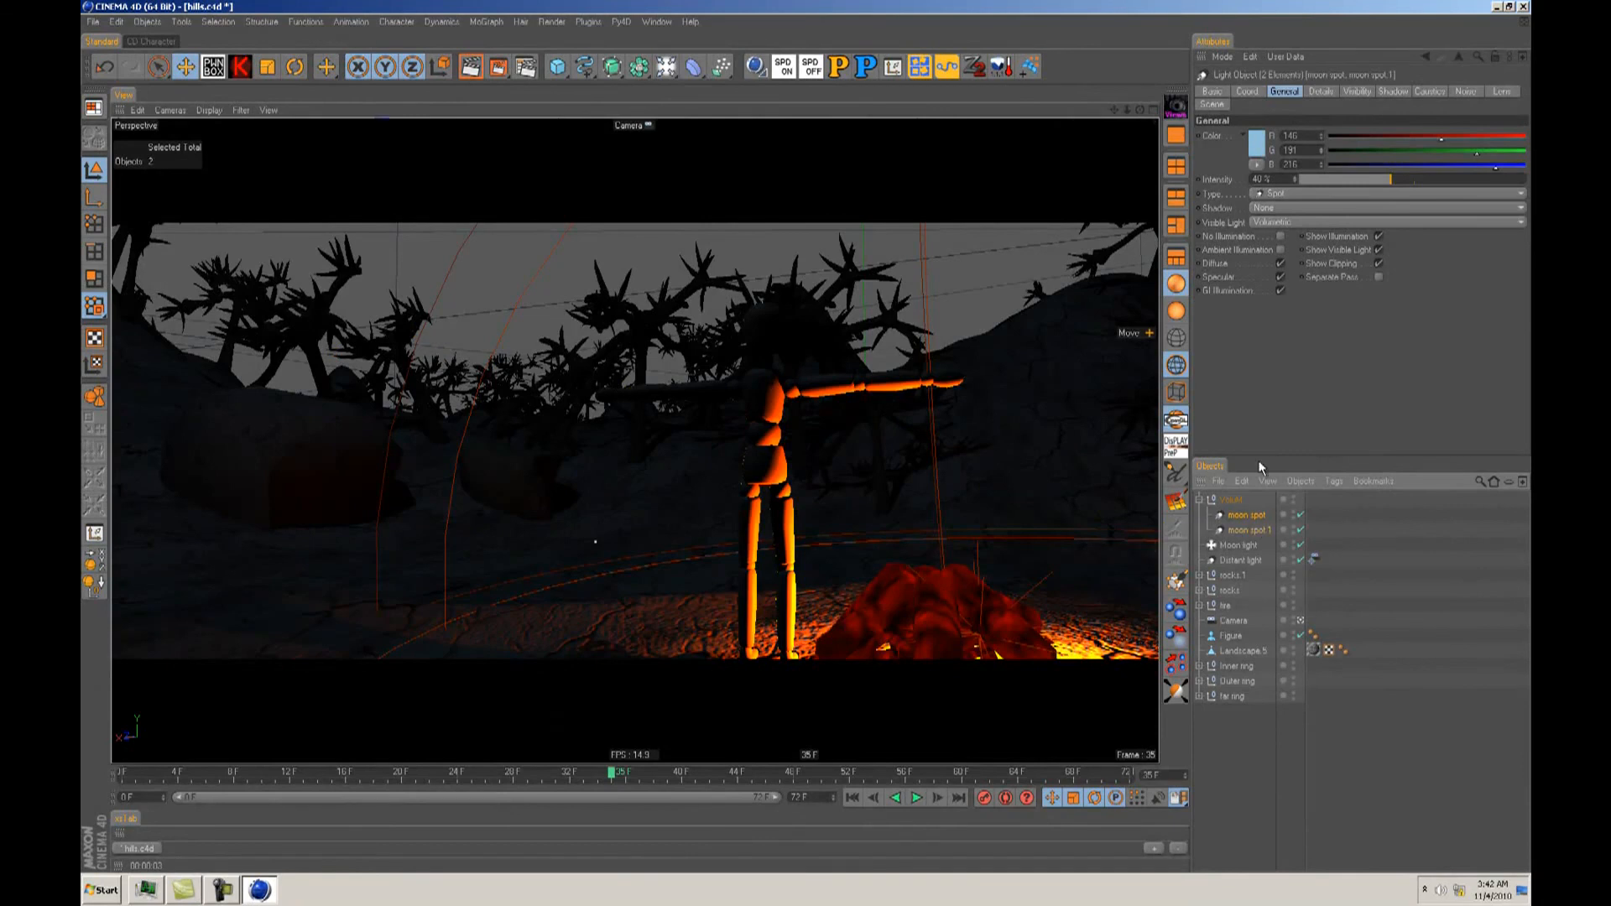
click(1463, 92)
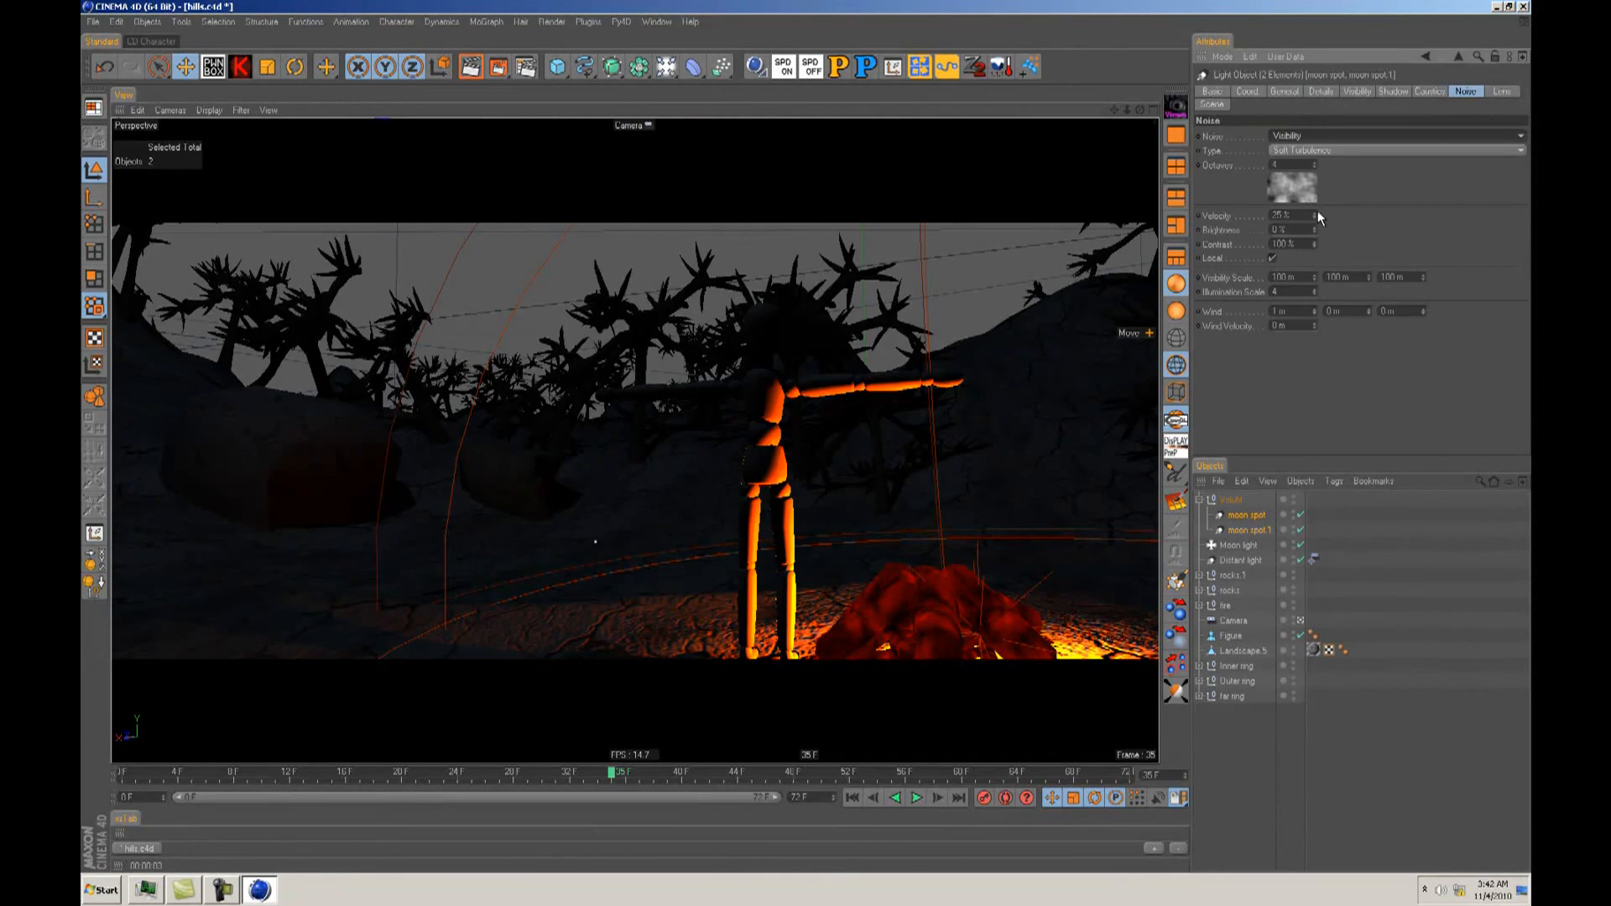
click(1315, 228)
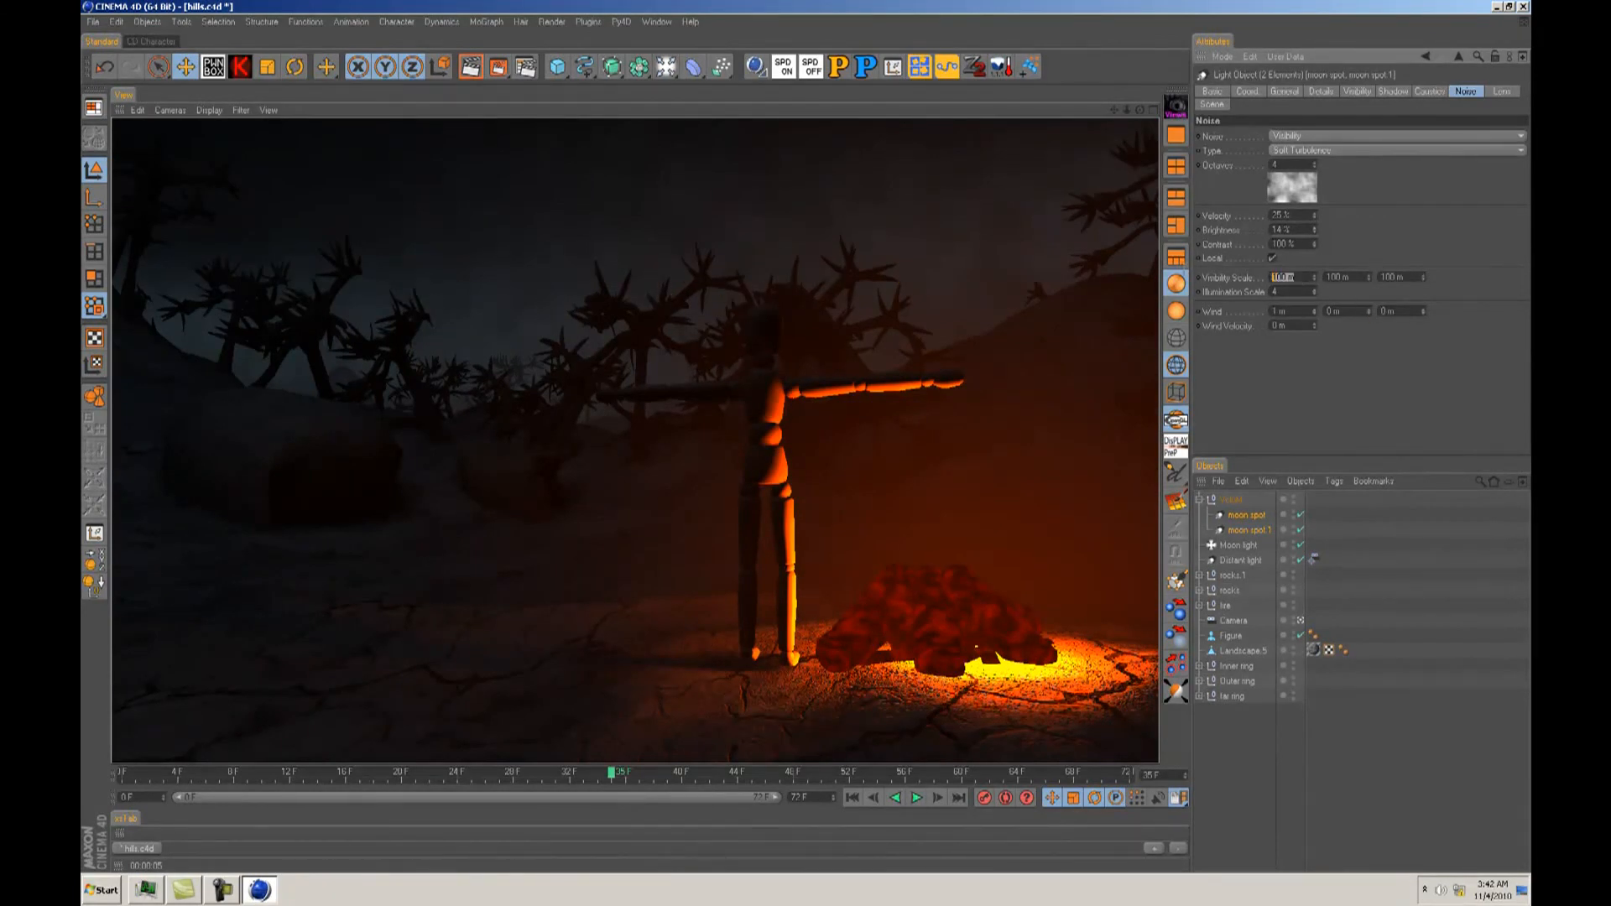
Step: Set the noise visibility scale of both moon spots to 300 m on all three axes and render the view
text(0)
key(Tab)
text(300)
key(Tab)
text(300)
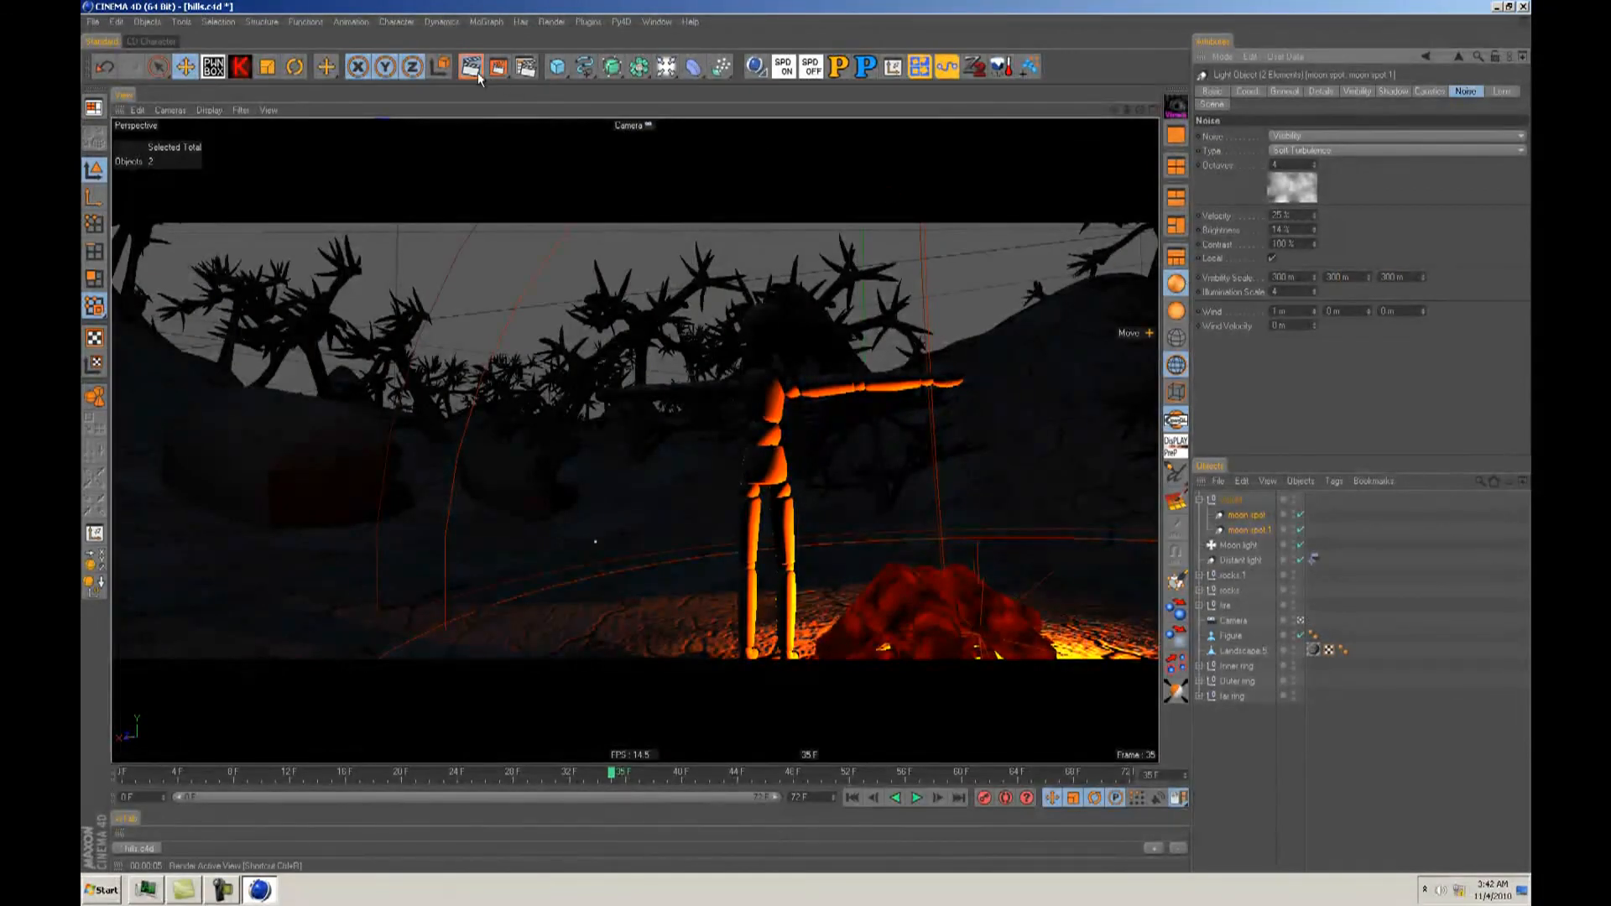
click(476, 72)
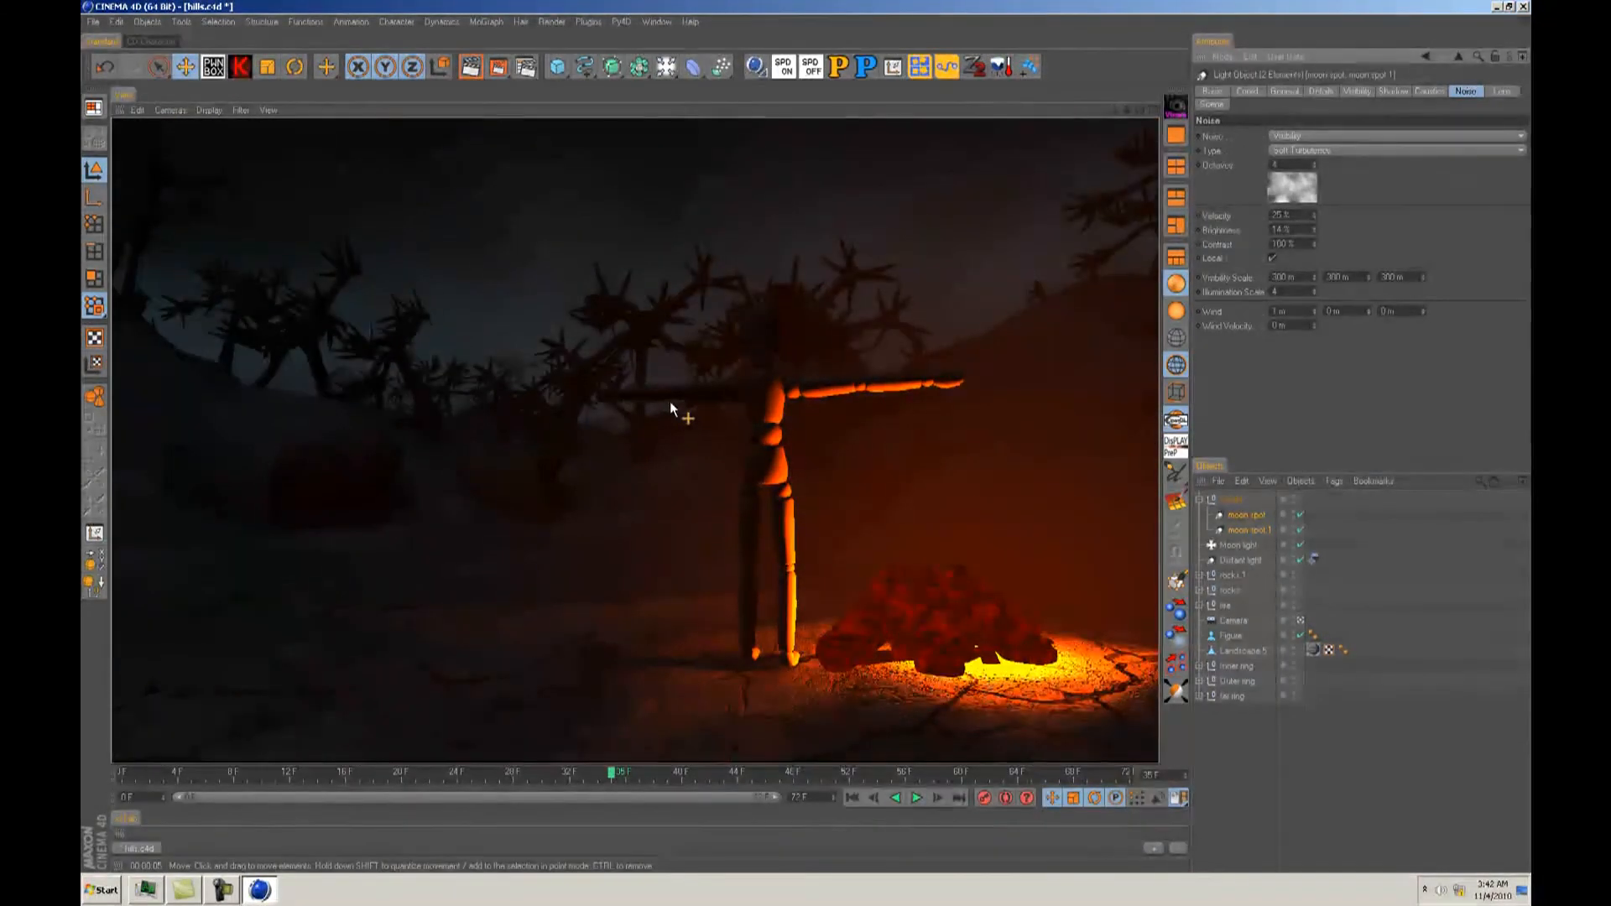
Step: Clear the render preview, save the scene and deselect the moon spots
click(680, 401)
key(ctrl+s)
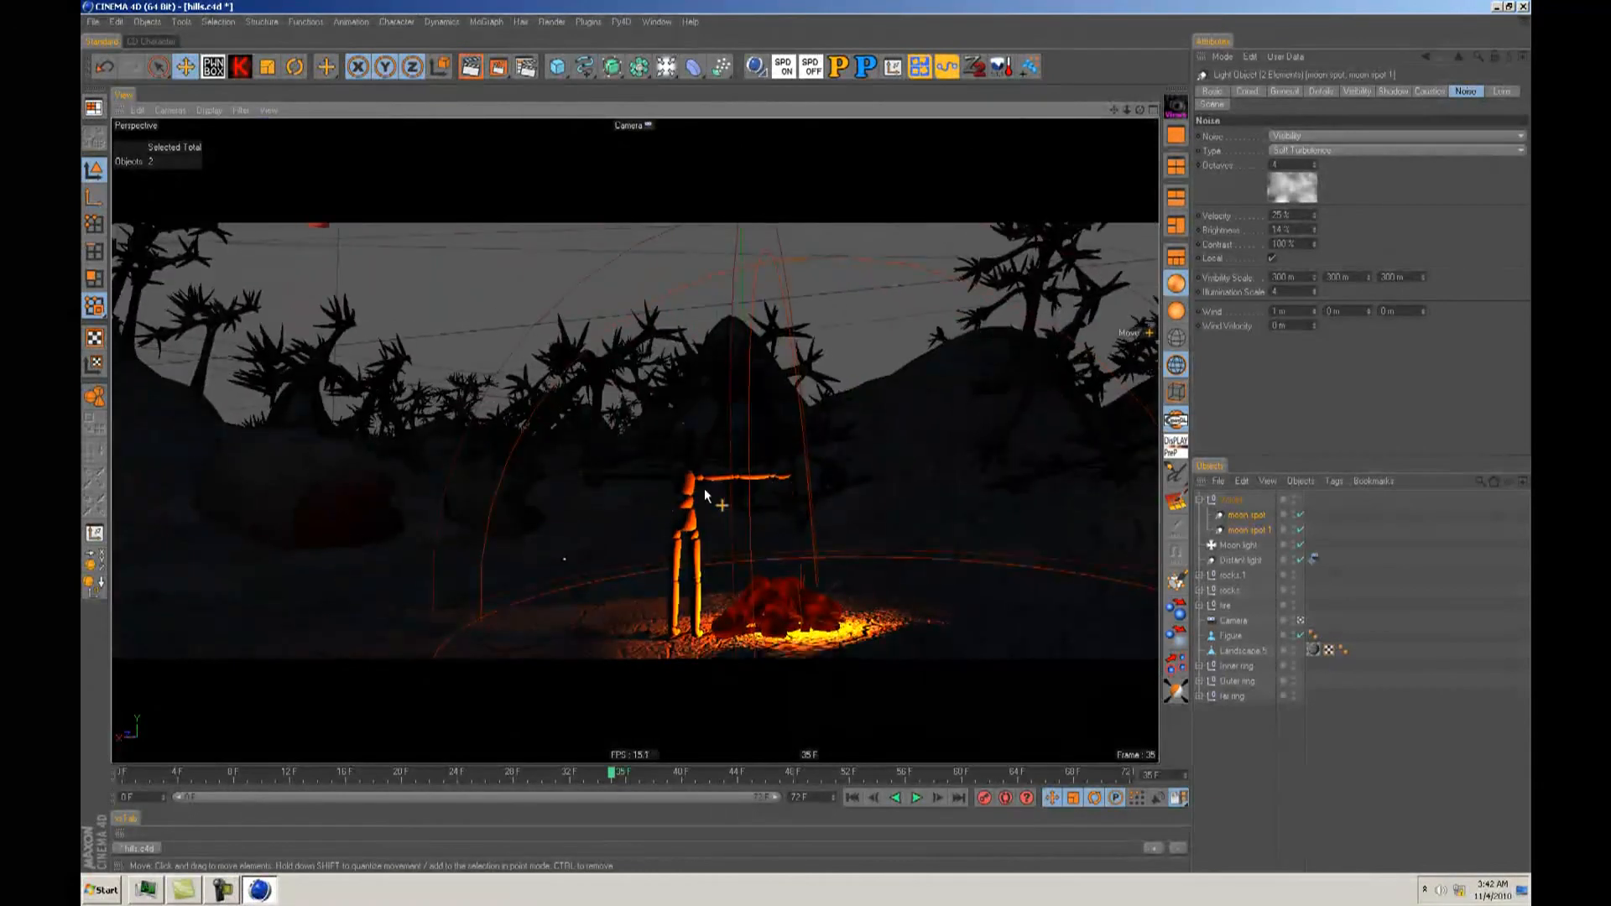
click(730, 494)
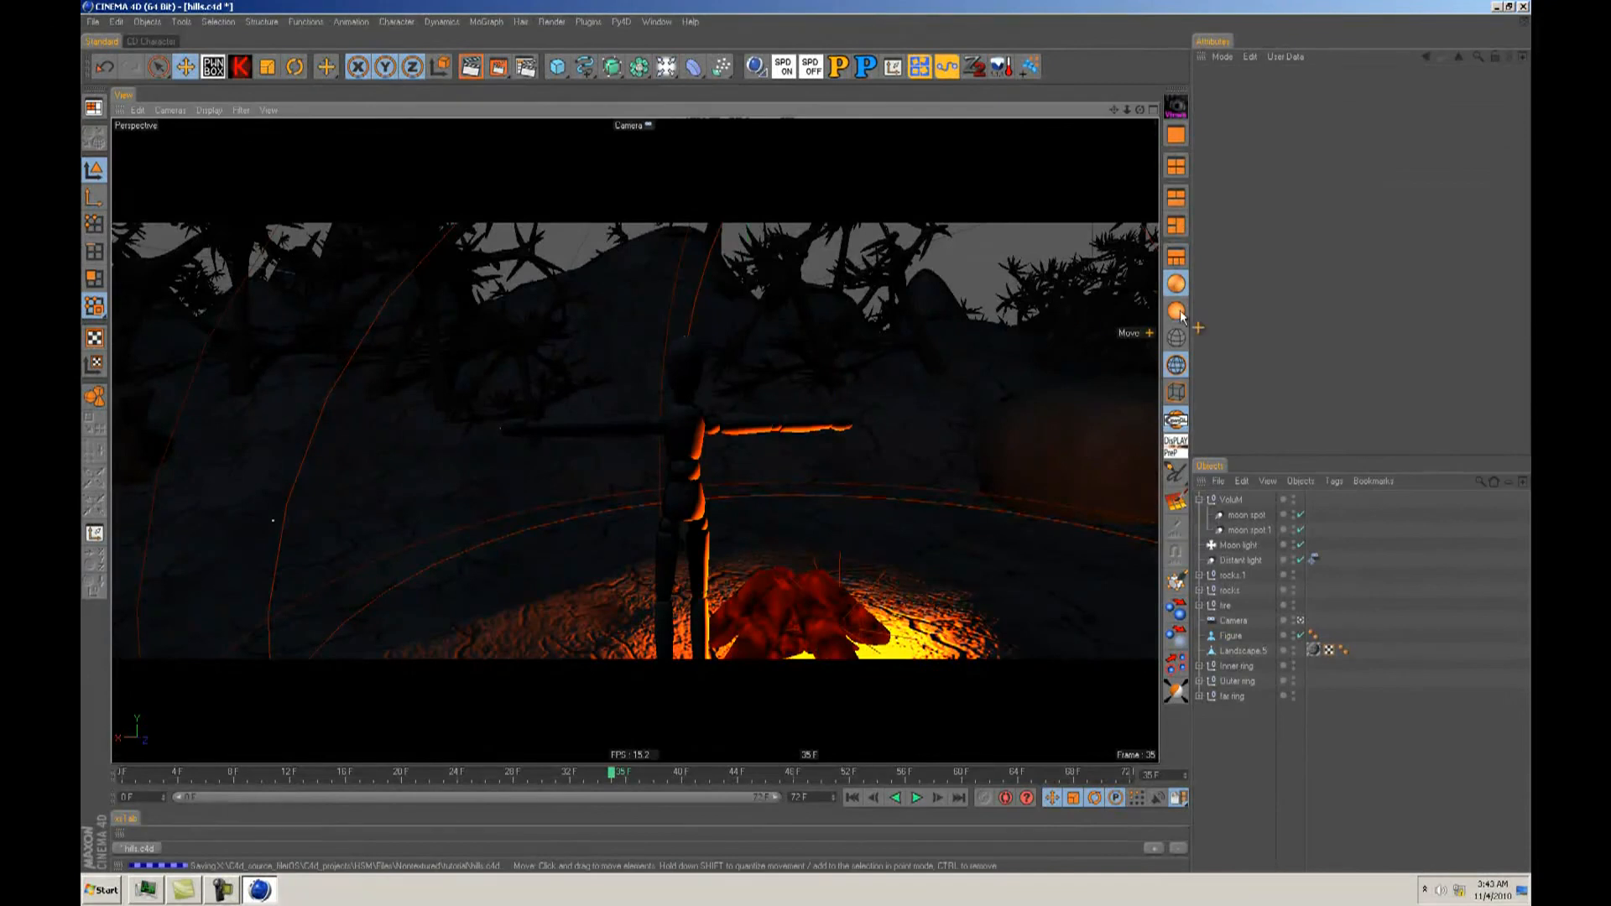
Step: Add a sphere, try it at different positions around the figure, and delete it
click(564, 67)
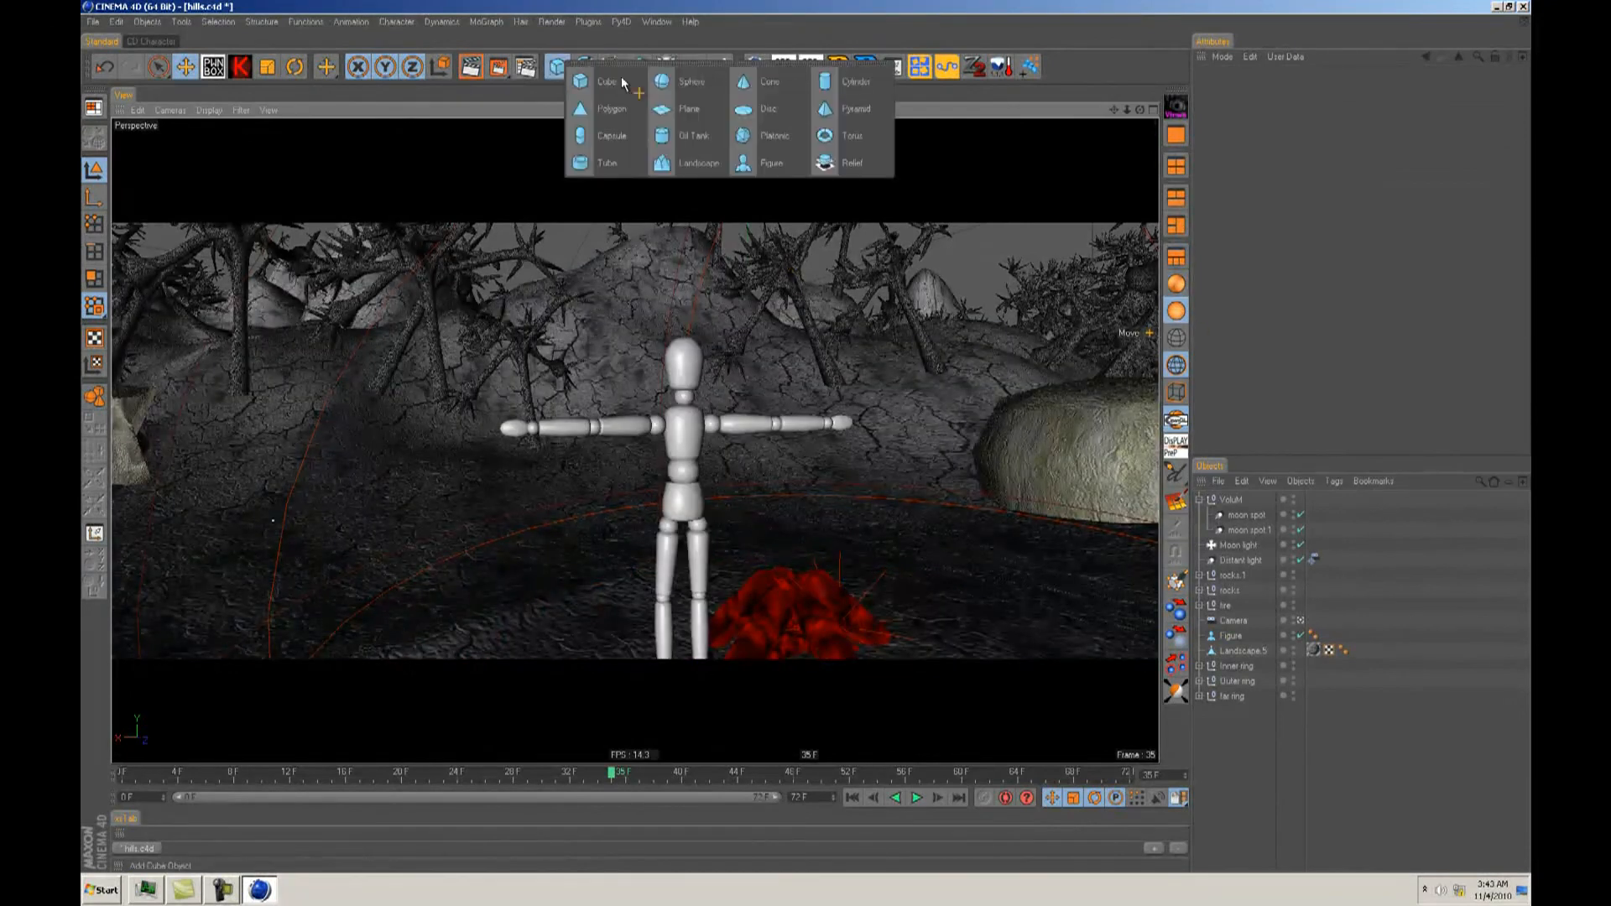
click(675, 82)
alt+middle_drag(780, 413, 704, 340)
alt+right_drag(874, 493, 755, 437)
alt+middle_drag(821, 585, 778, 504)
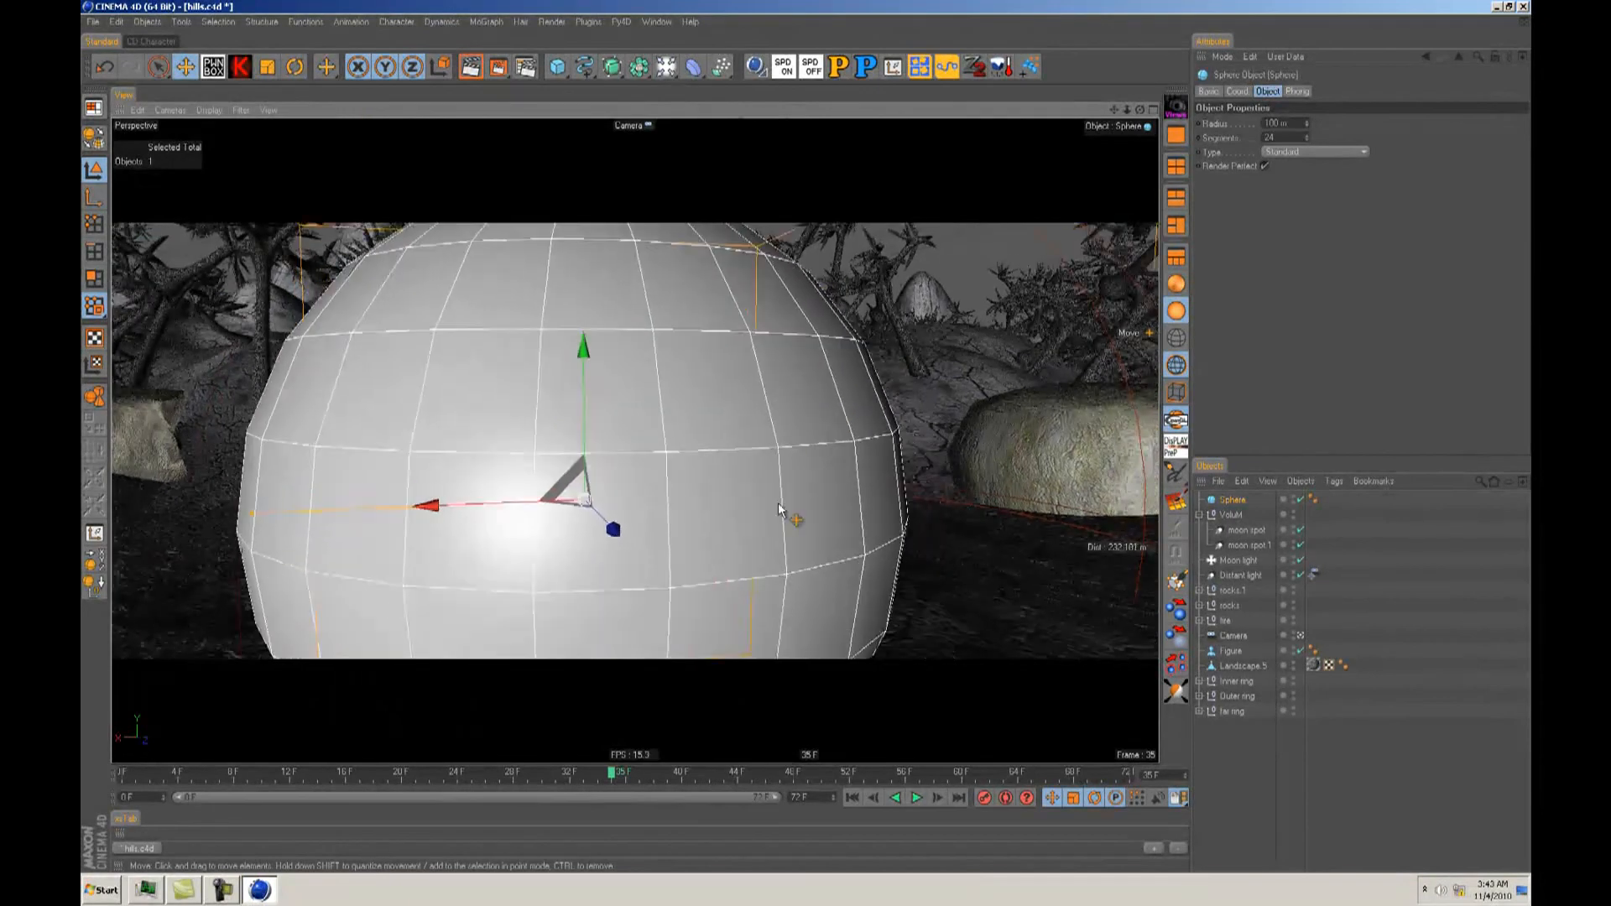
alt+right_drag(779, 504, 794, 440)
drag(794, 440, 751, 335)
alt+middle_drag(769, 495, 779, 513)
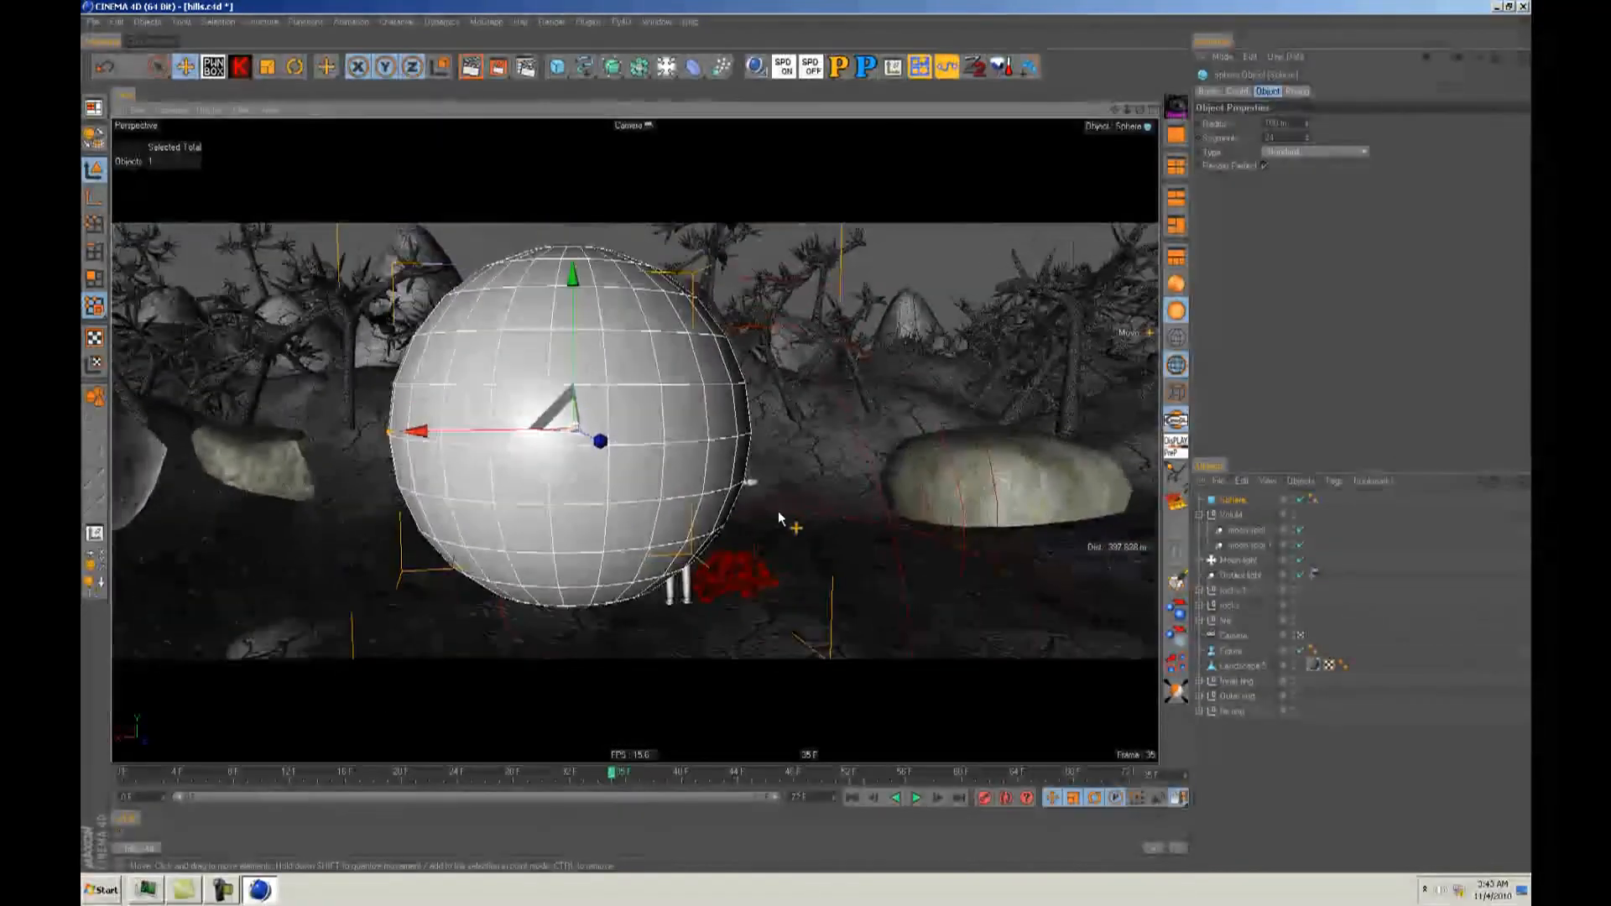
drag(779, 514, 808, 439)
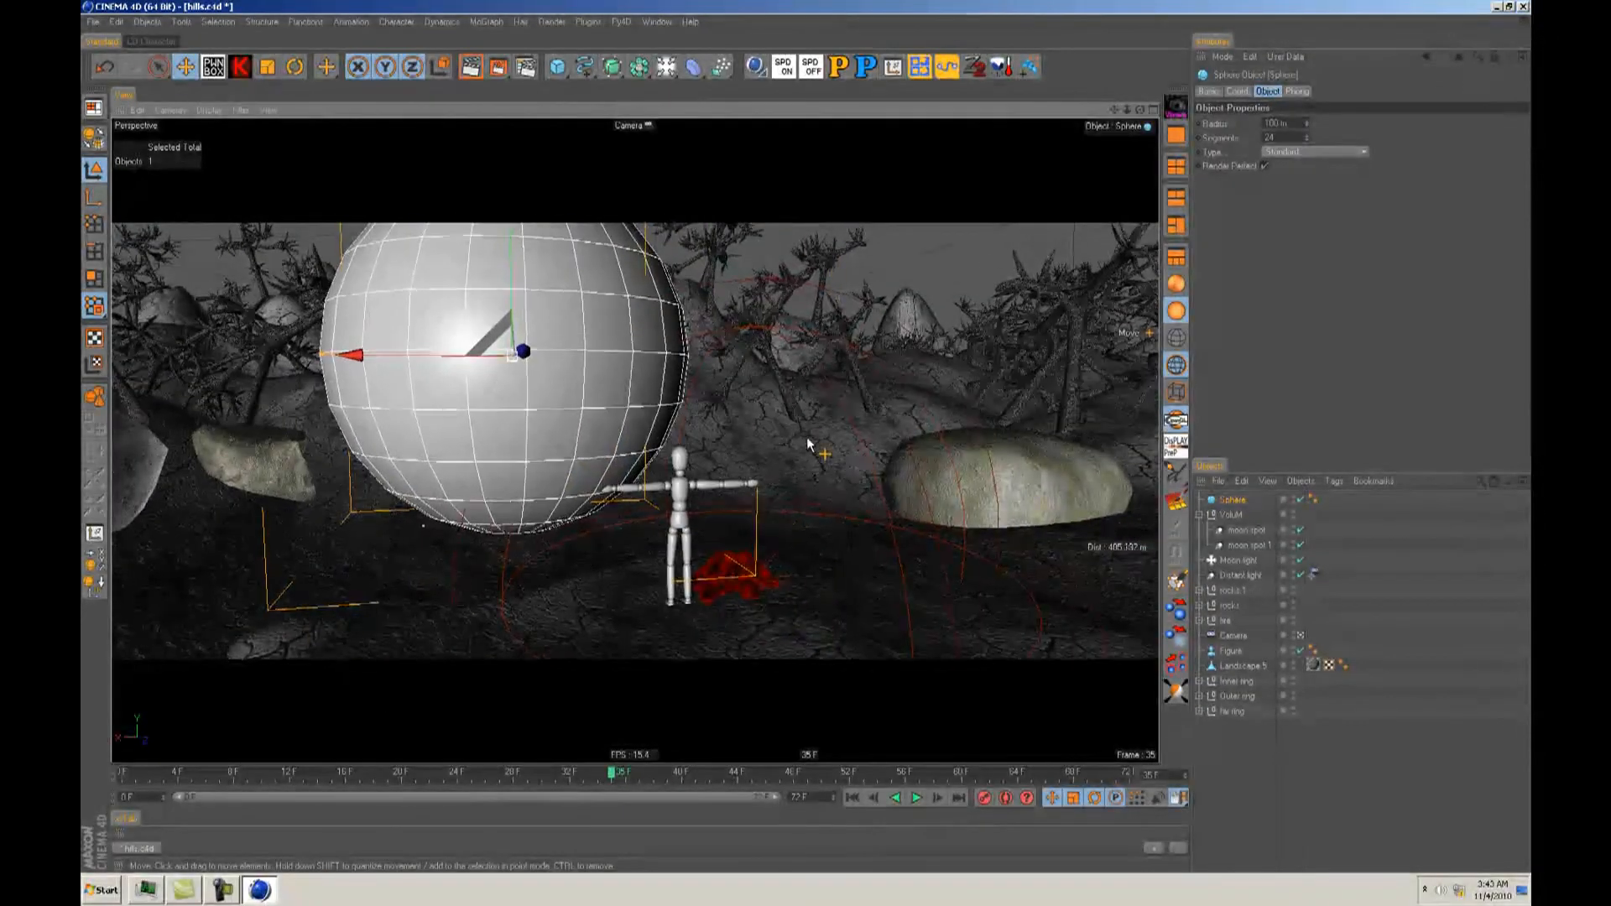
alt+middle_drag(780, 505, 808, 531)
drag(812, 531, 808, 438)
alt+middle_drag(806, 505, 835, 534)
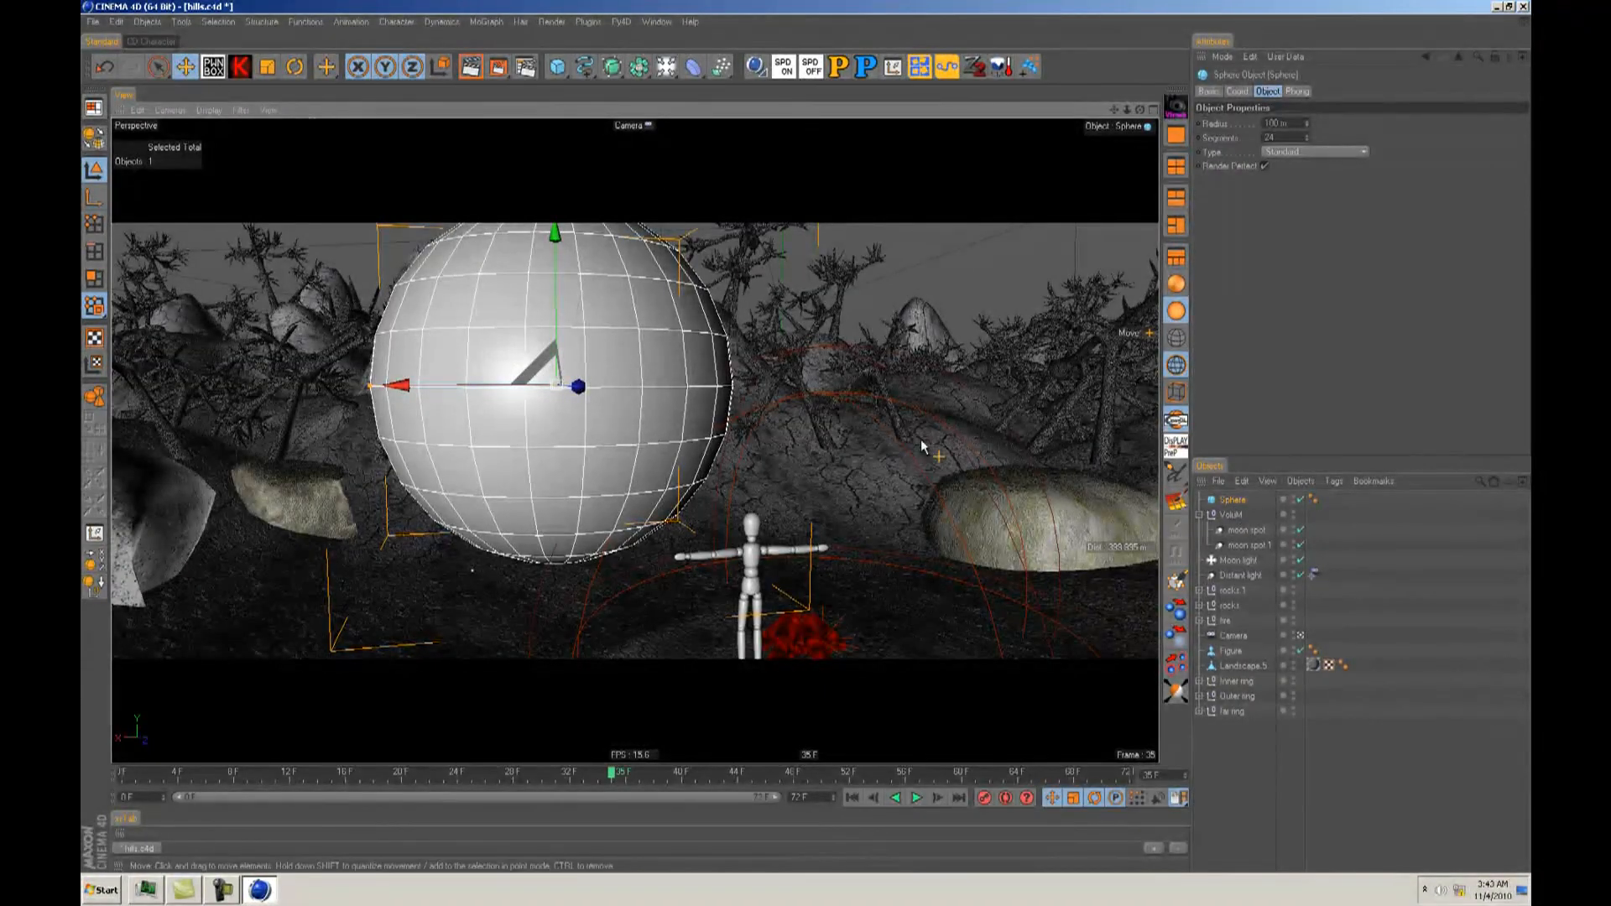
key(Delete)
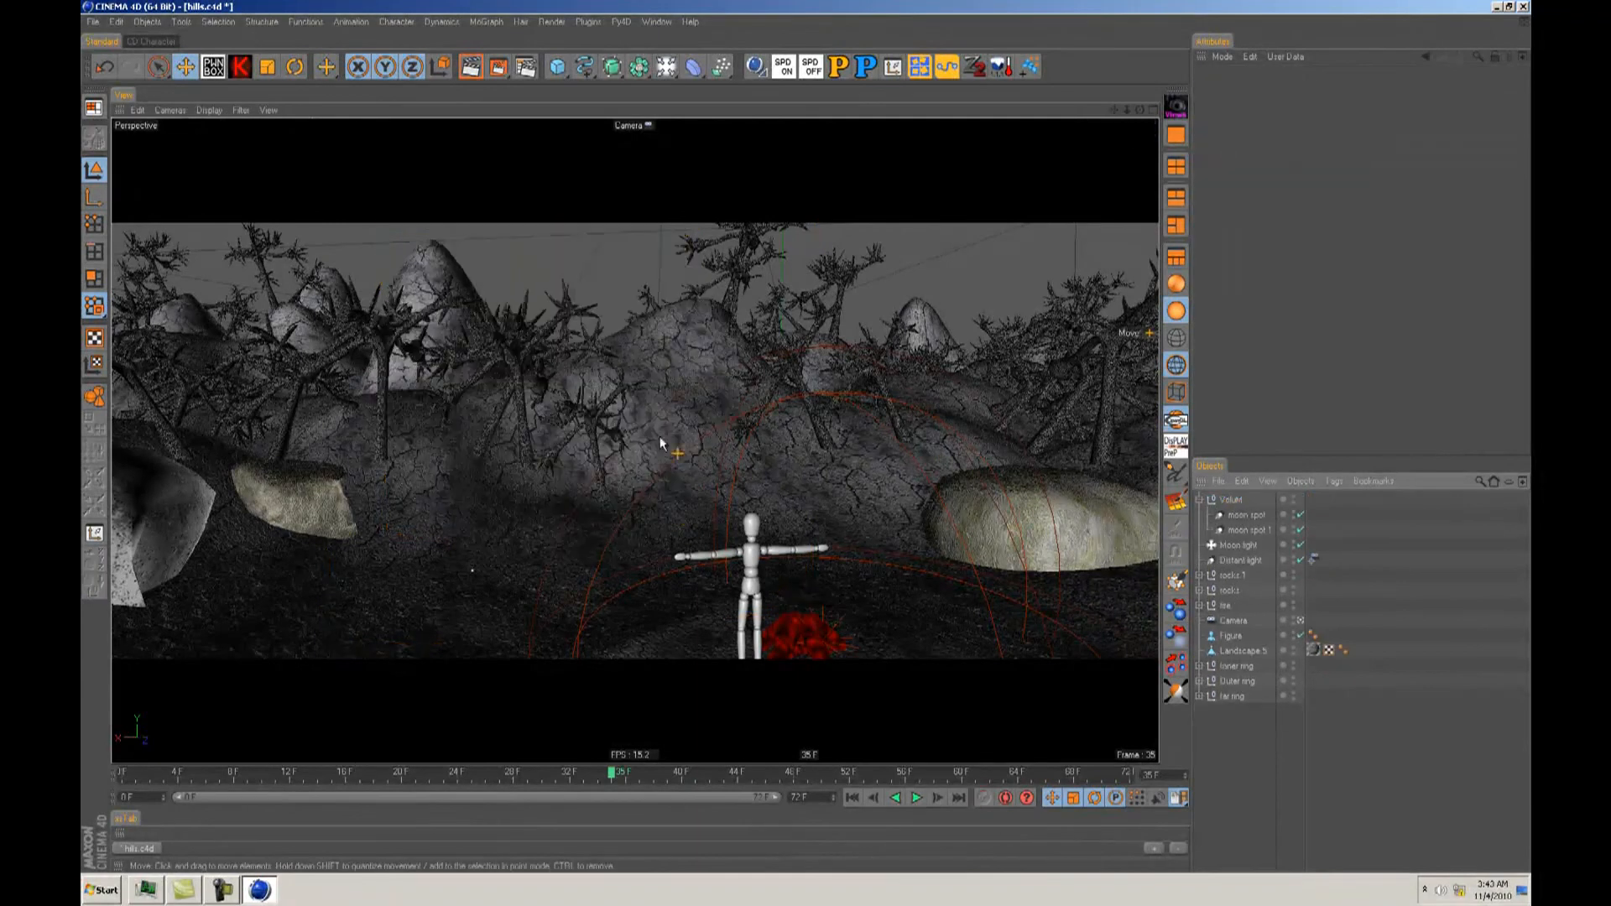
alt+right_drag(748, 461, 810, 450)
alt+middle_drag(809, 450, 647, 473)
alt+right_drag(646, 472, 813, 537)
alt+middle_drag(813, 537, 799, 513)
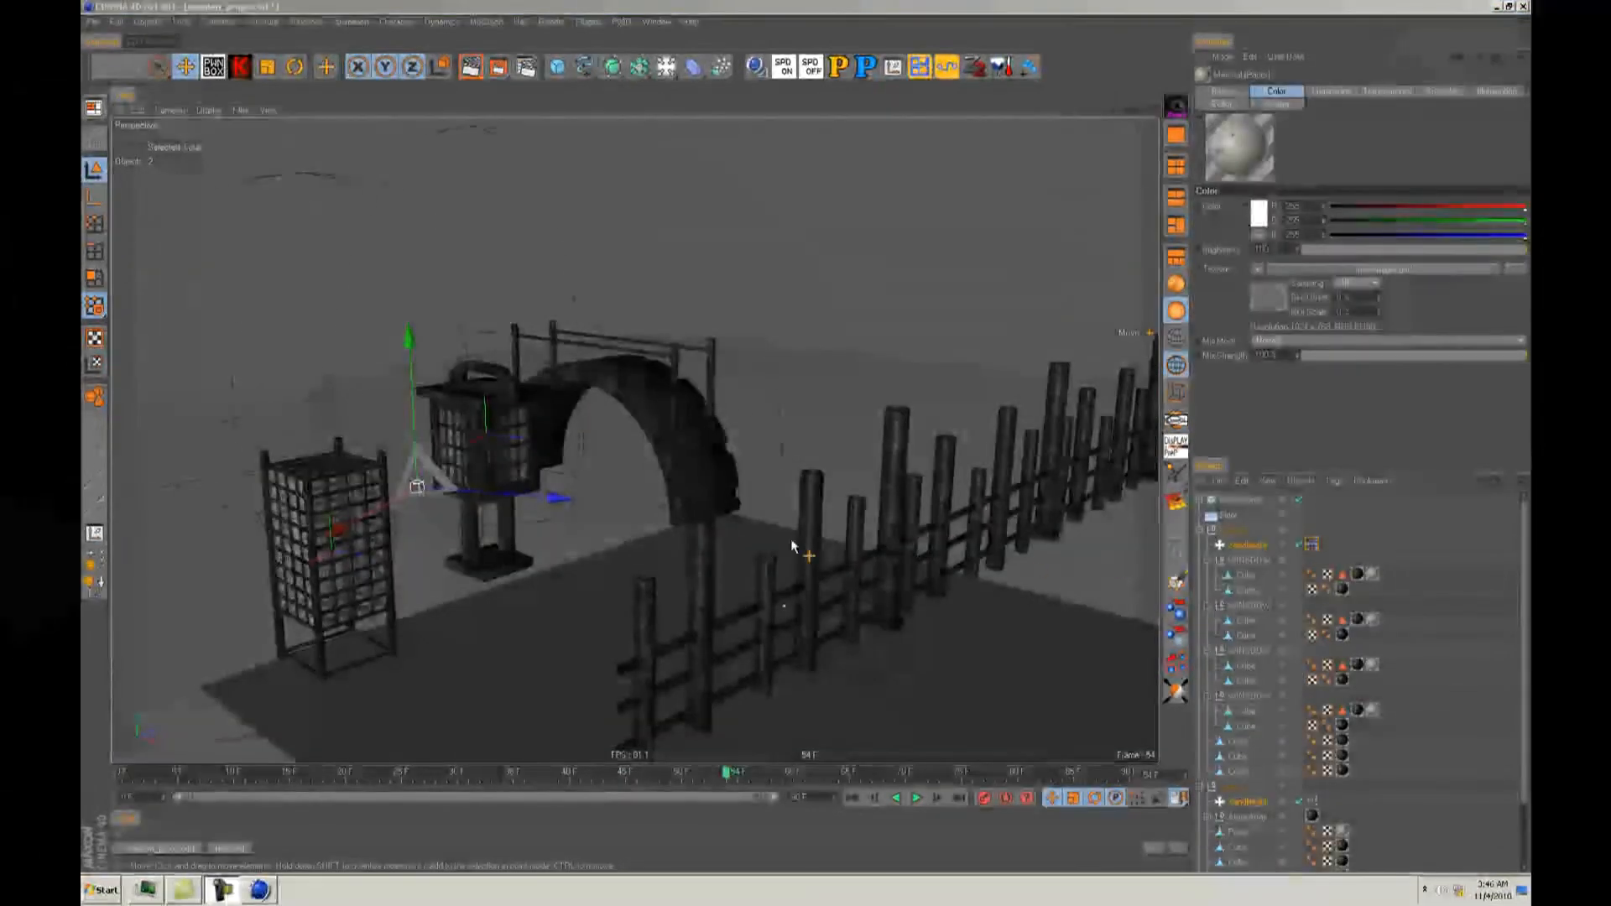
Step: Examine the lanterns, arched bridge and fence in wooden_props.c4d, and select the Lamp2 group
alt+right_drag(807, 439, 873, 441)
alt+drag(808, 438, 864, 441)
alt+middle_drag(810, 441, 902, 443)
alt+drag(808, 440, 755, 441)
alt+middle_drag(806, 439, 767, 408)
click(1199, 531)
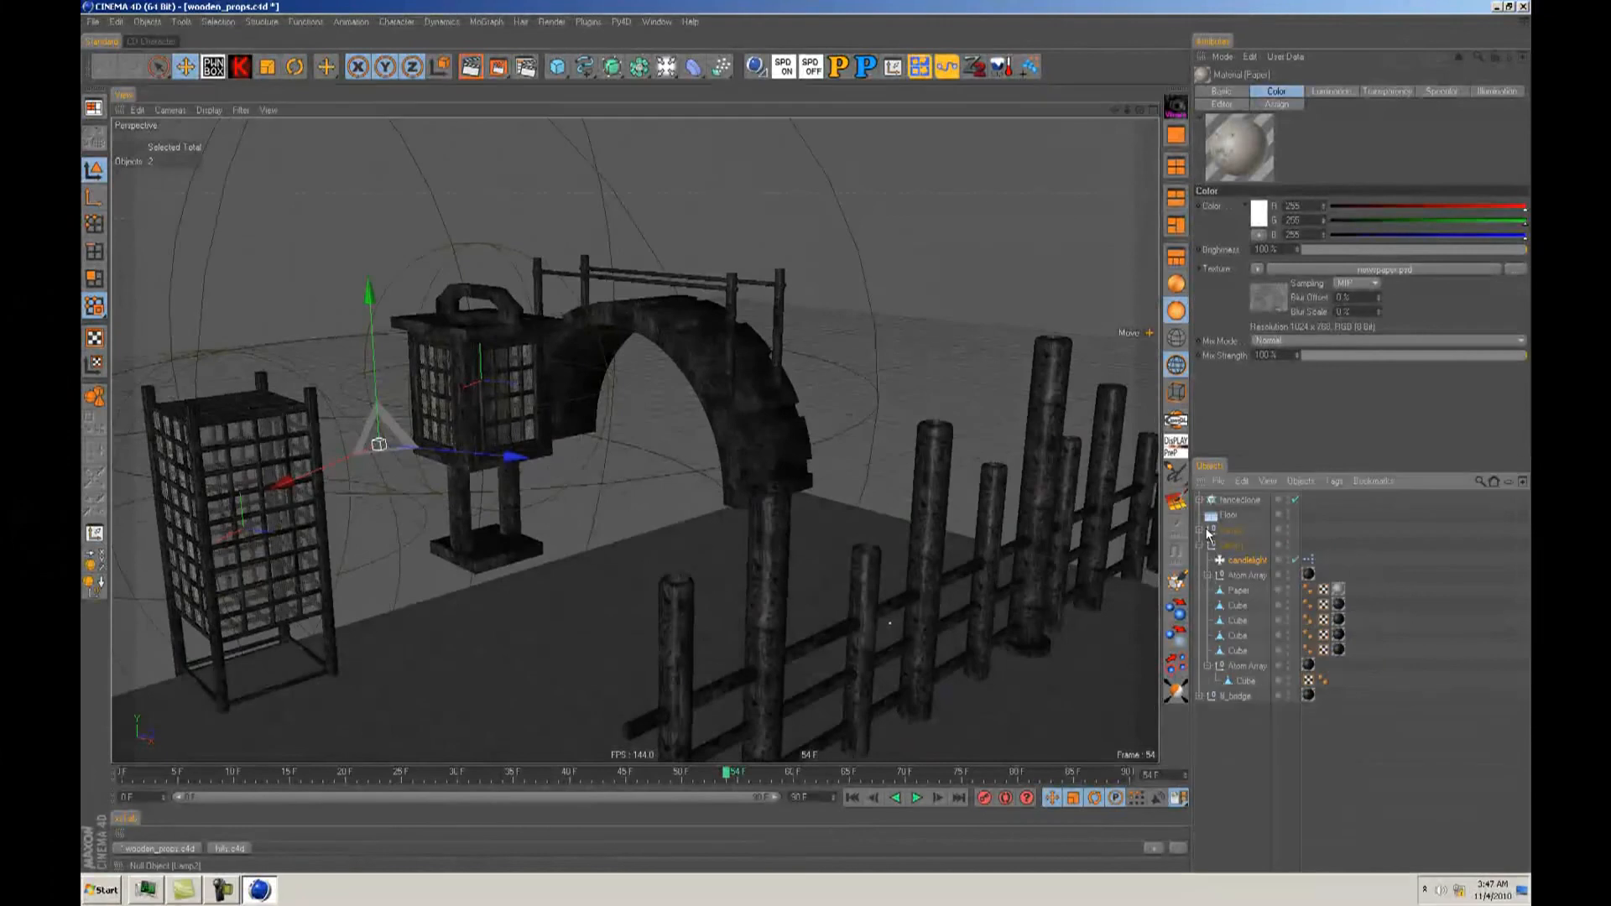
click(1229, 532)
alt+drag(809, 441, 840, 442)
alt+right_drag(811, 440, 865, 442)
alt+drag(813, 440, 756, 453)
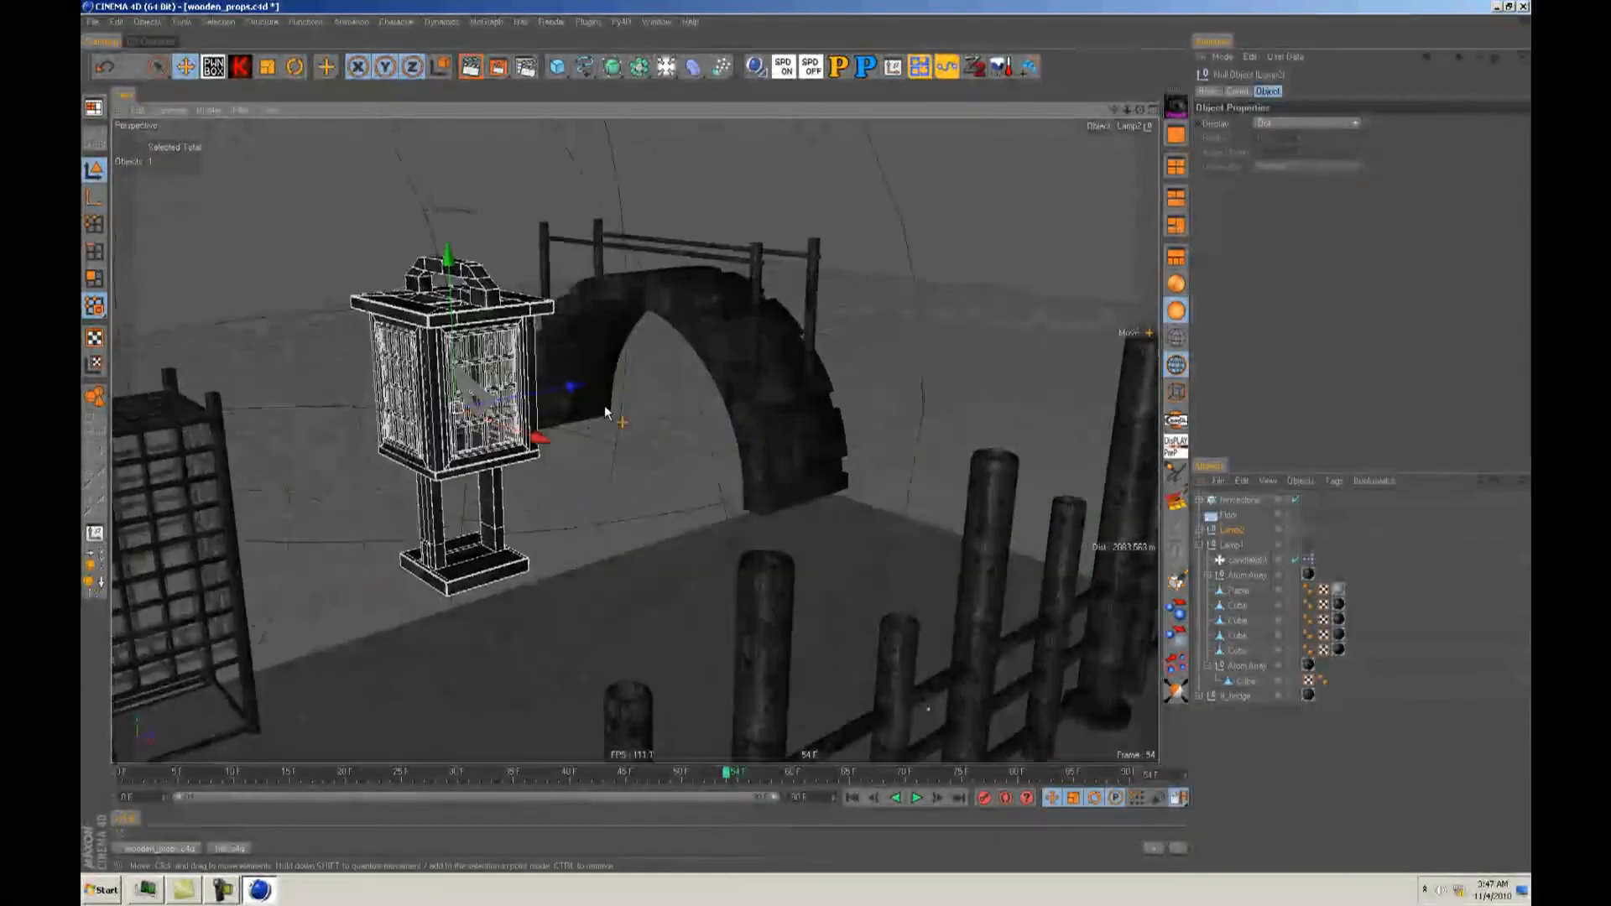
Step: Inspect the candlelight in the Lamp1 group and select the Lamp2 group again
click(1247, 560)
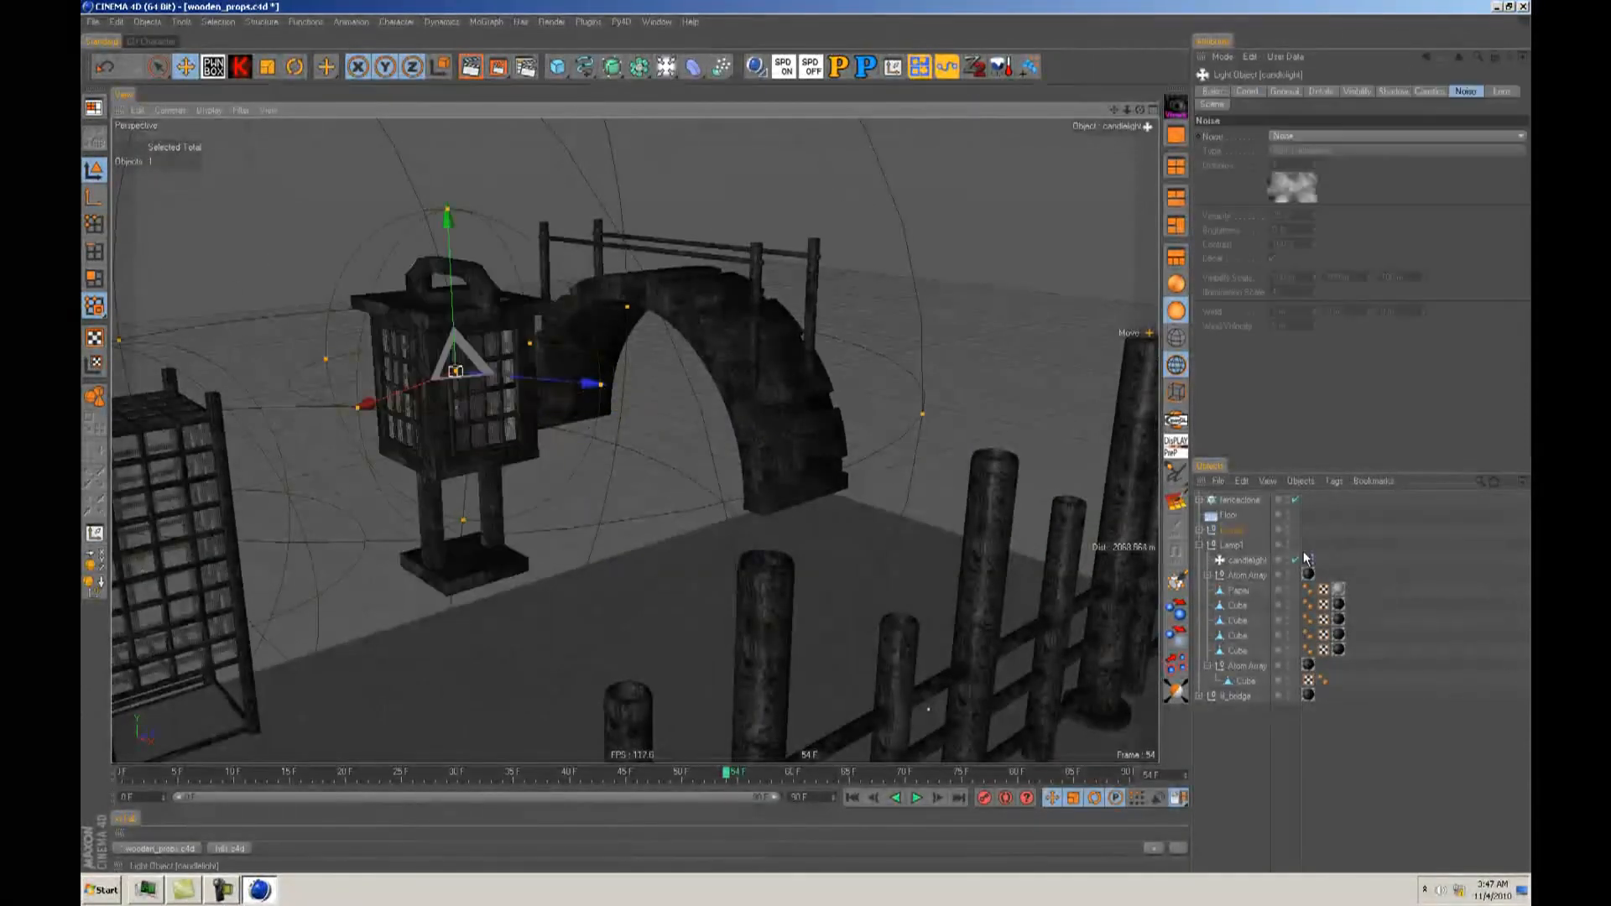
alt+drag(845, 505, 806, 436)
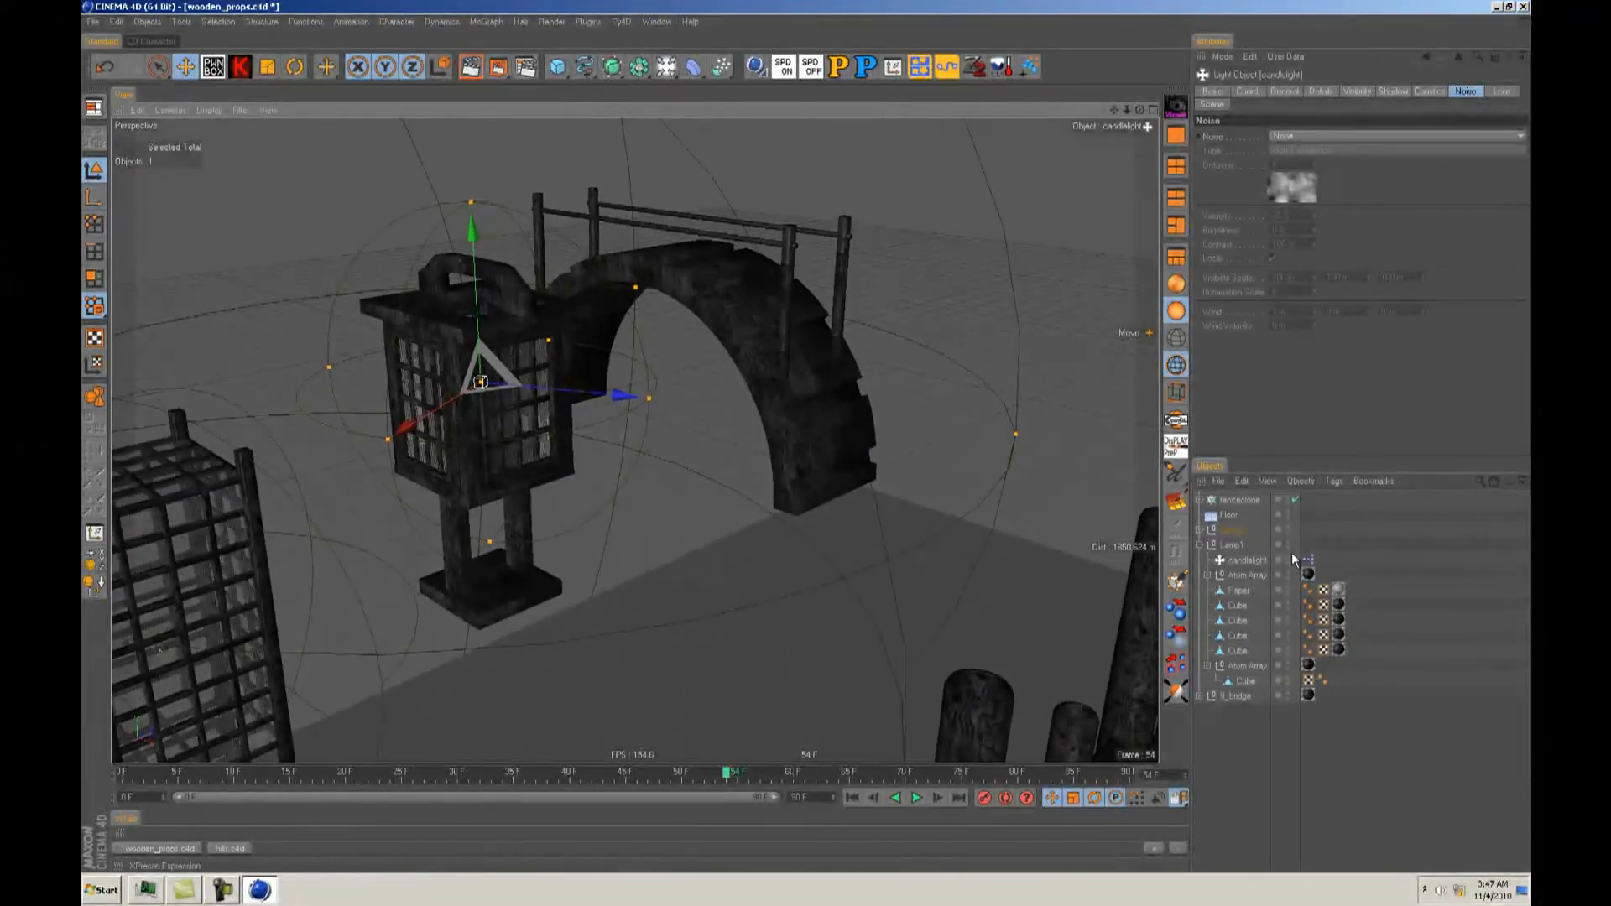
click(1231, 530)
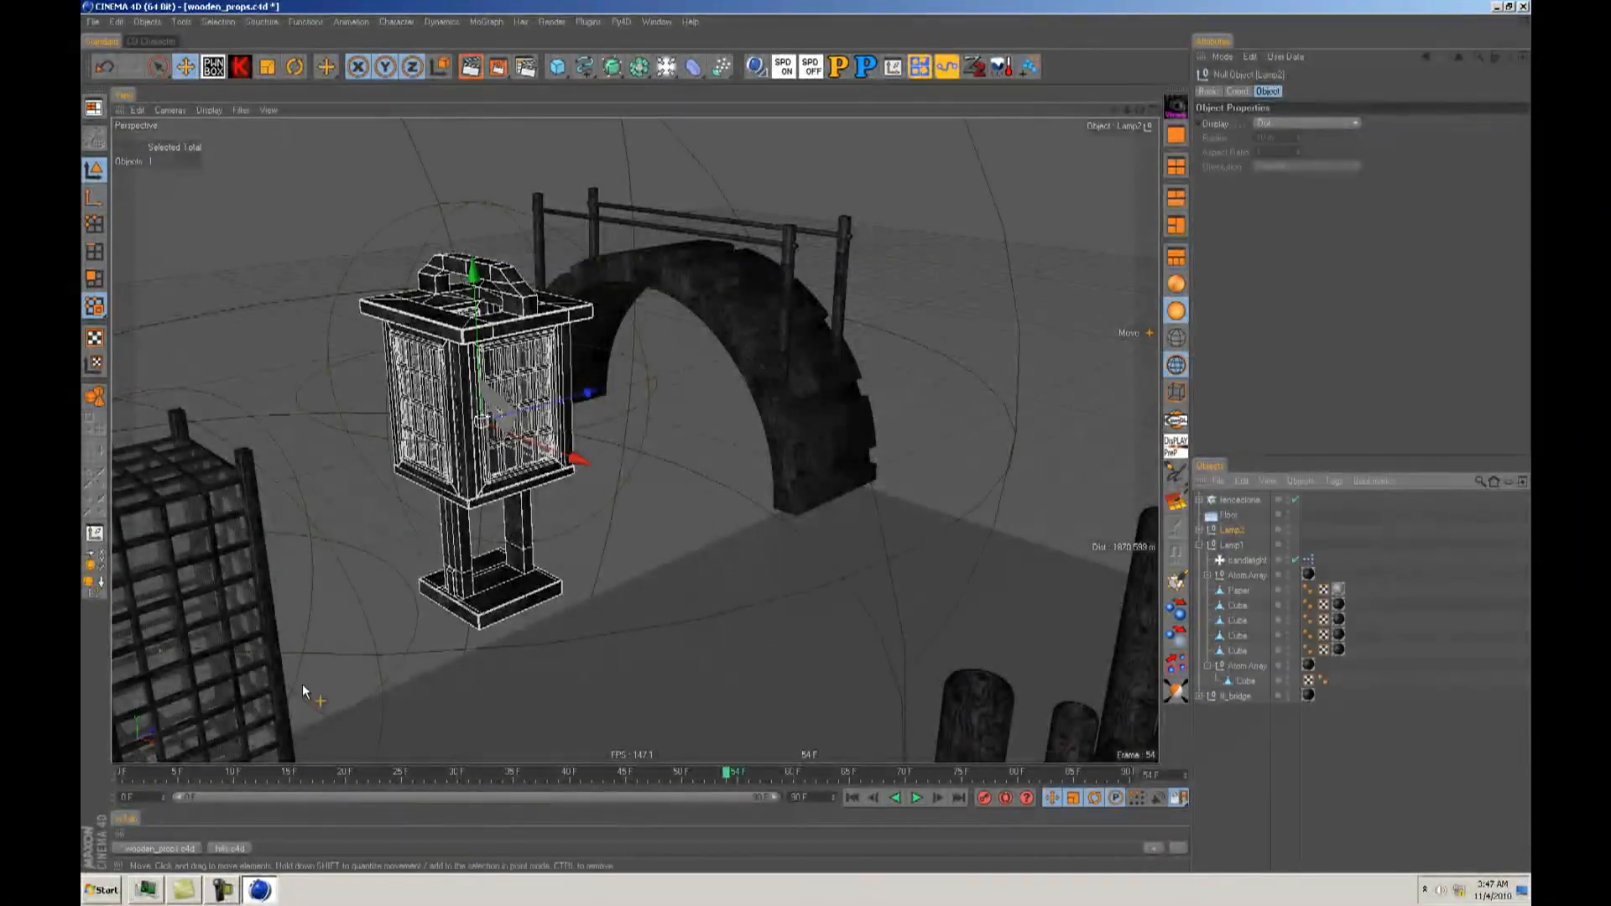
Step: Paste the Lamp2 group from wooden_props.c4d into the hills.c4d scene
click(234, 848)
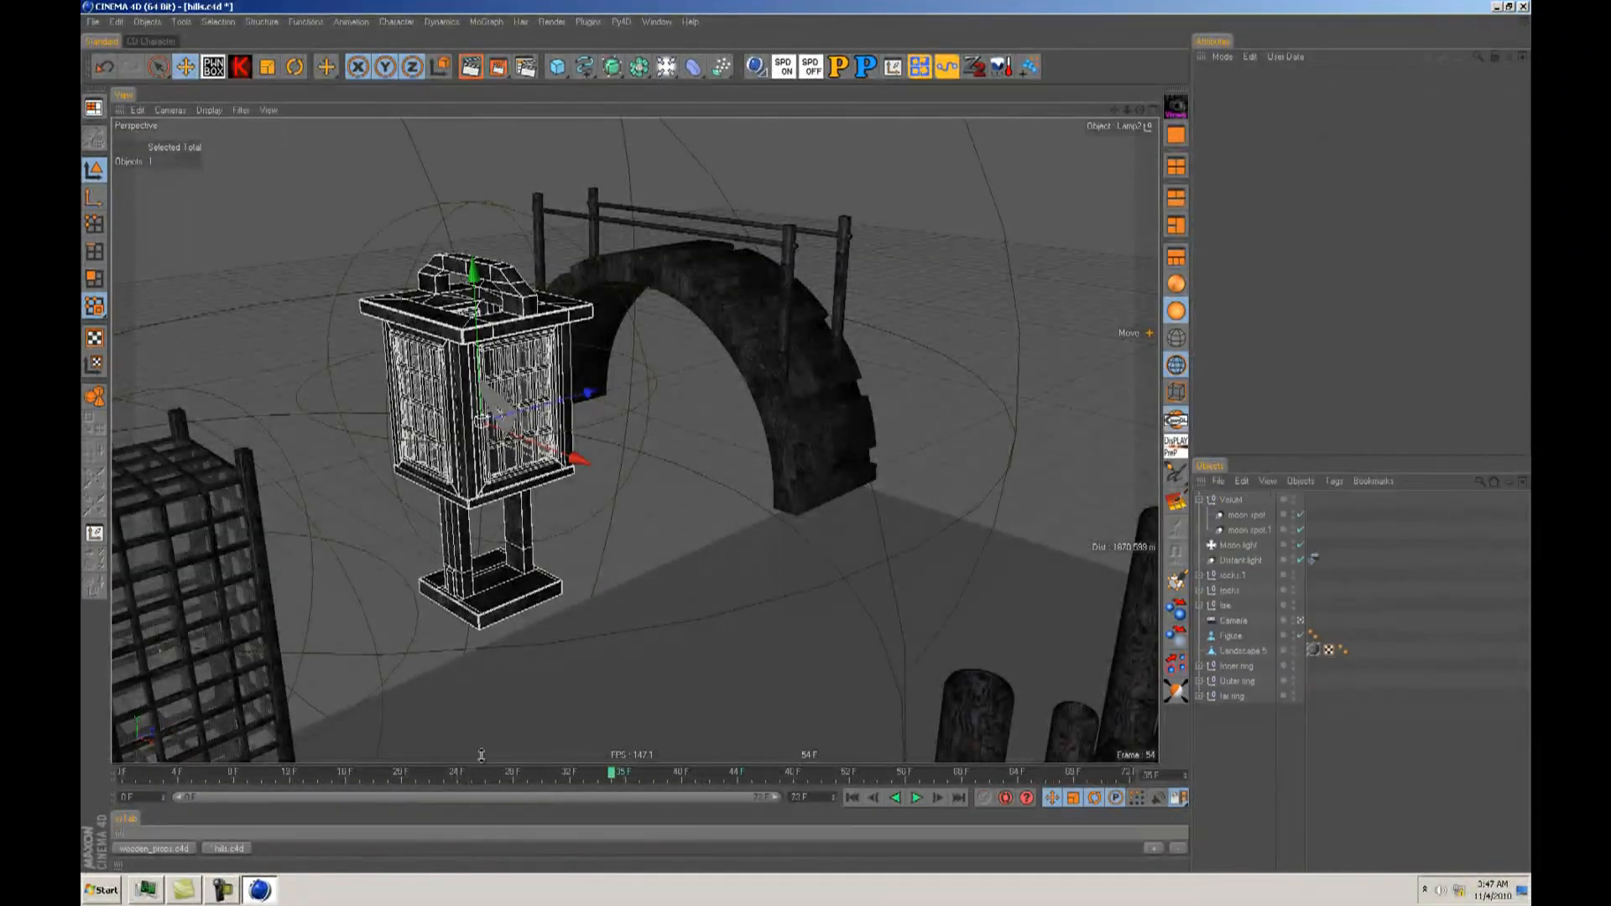
key(ctrl+v)
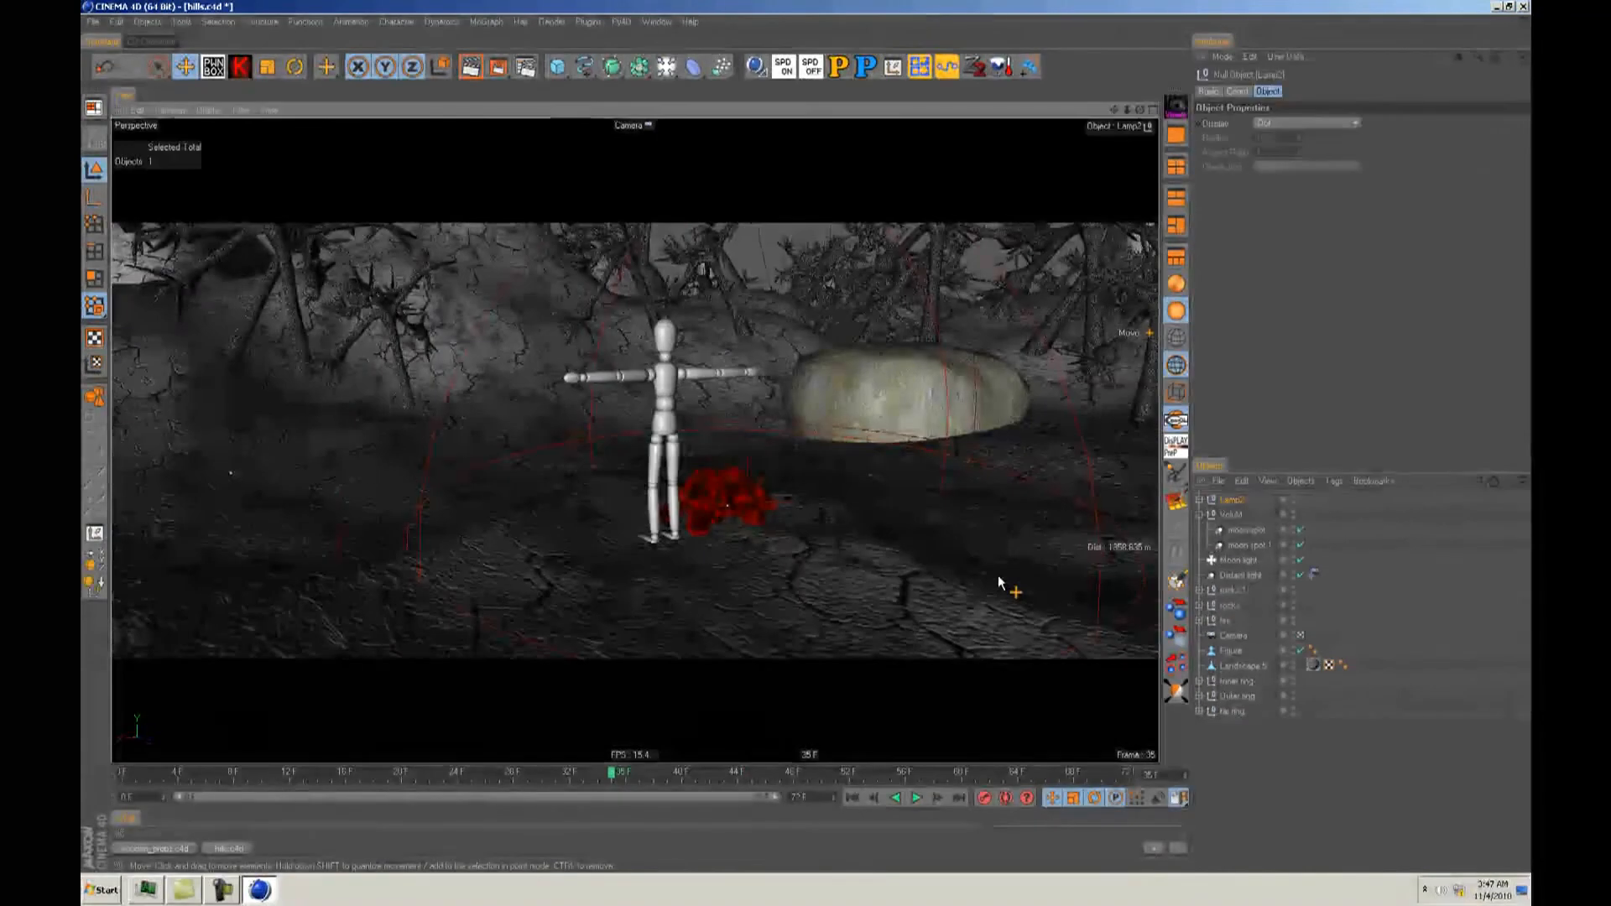
mouse_move(962, 504)
alt+right_down()
mouse_move(683, 425)
mouse_move(792, 434)
mouse_move(961, 501)
alt+right_up()
Step: Scale the pasted lamp down in the front view and lower it toward the landscape
key(F4)
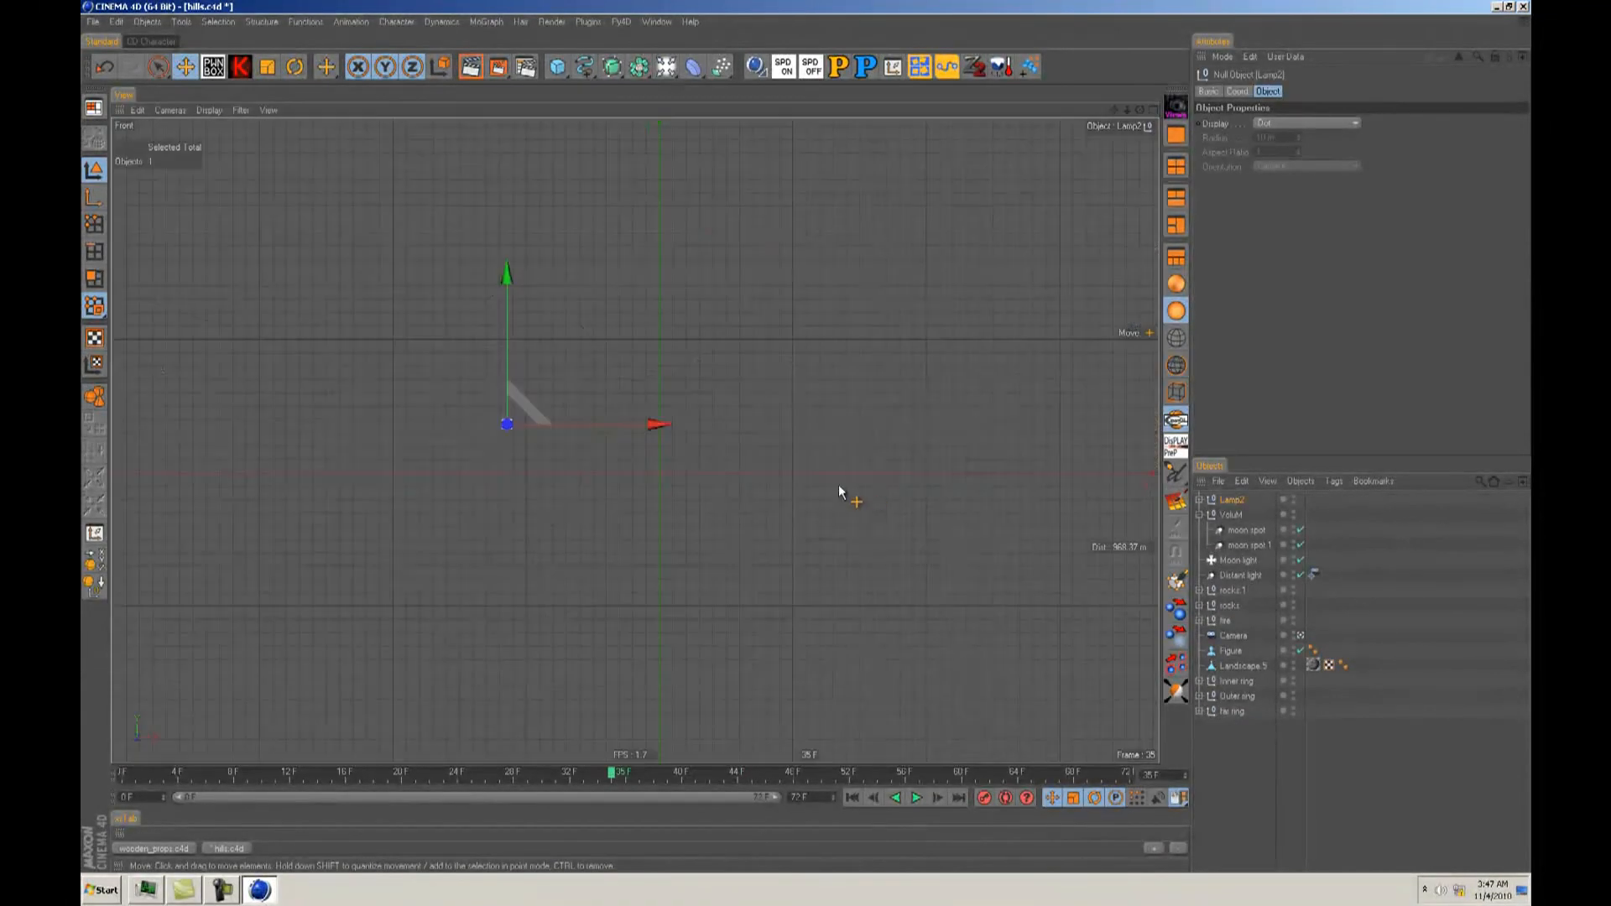
alt+right_drag(810, 440, 809, 511)
key(t)
drag(966, 466, 805, 441)
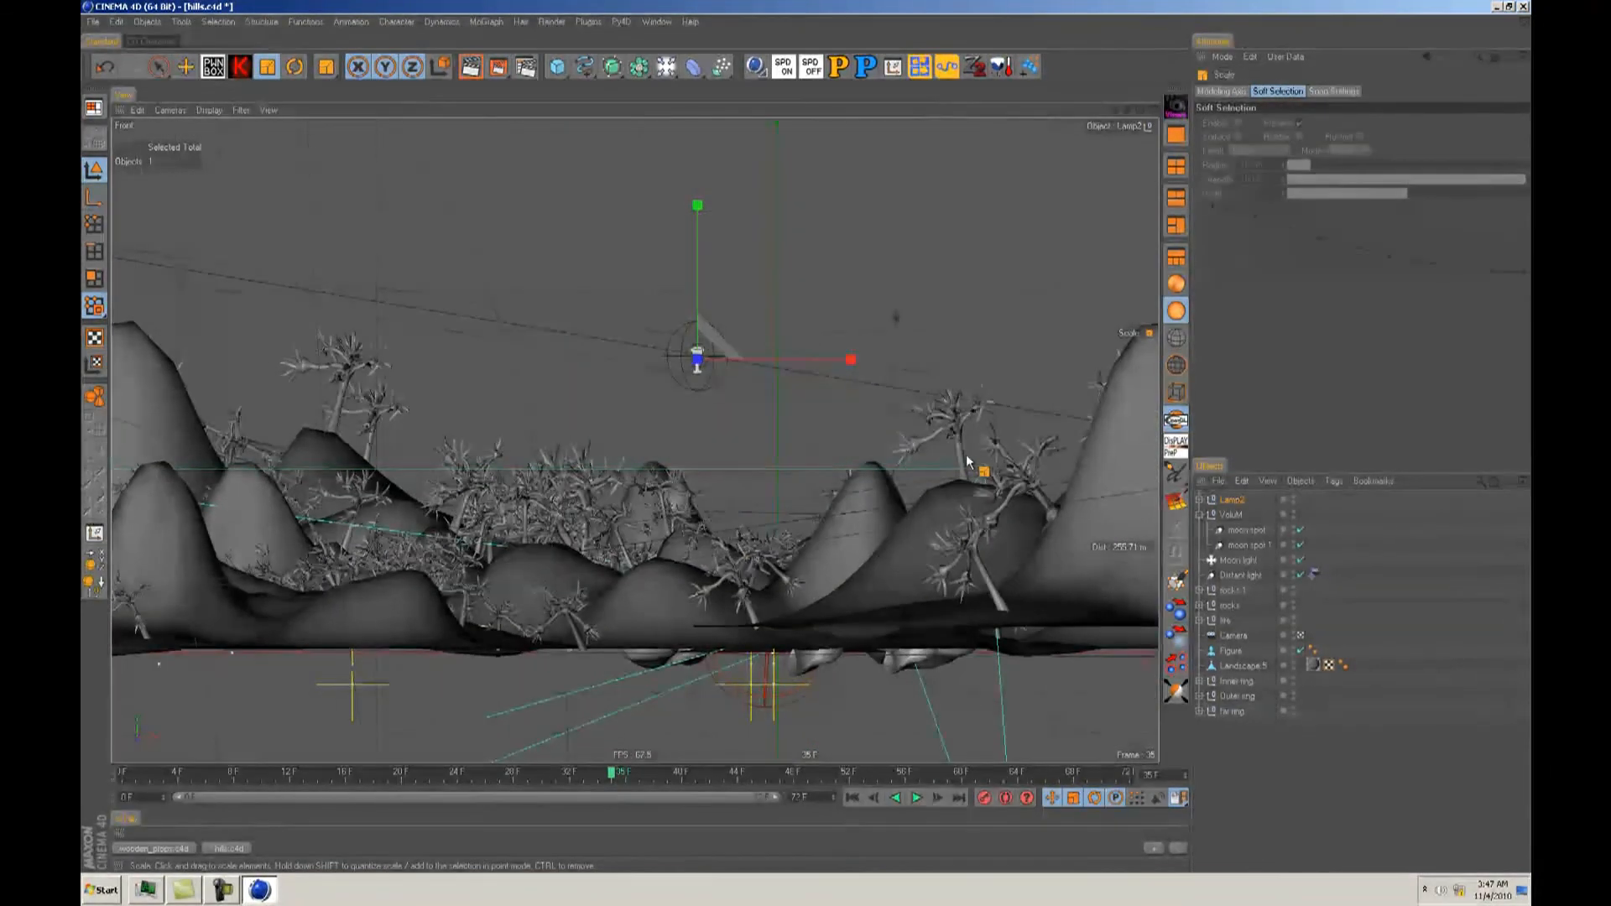
key(e)
drag(801, 244, 812, 445)
Step: View the scene through the editor camera and move the lamp above the pale rock behind the campfire
key(F1)
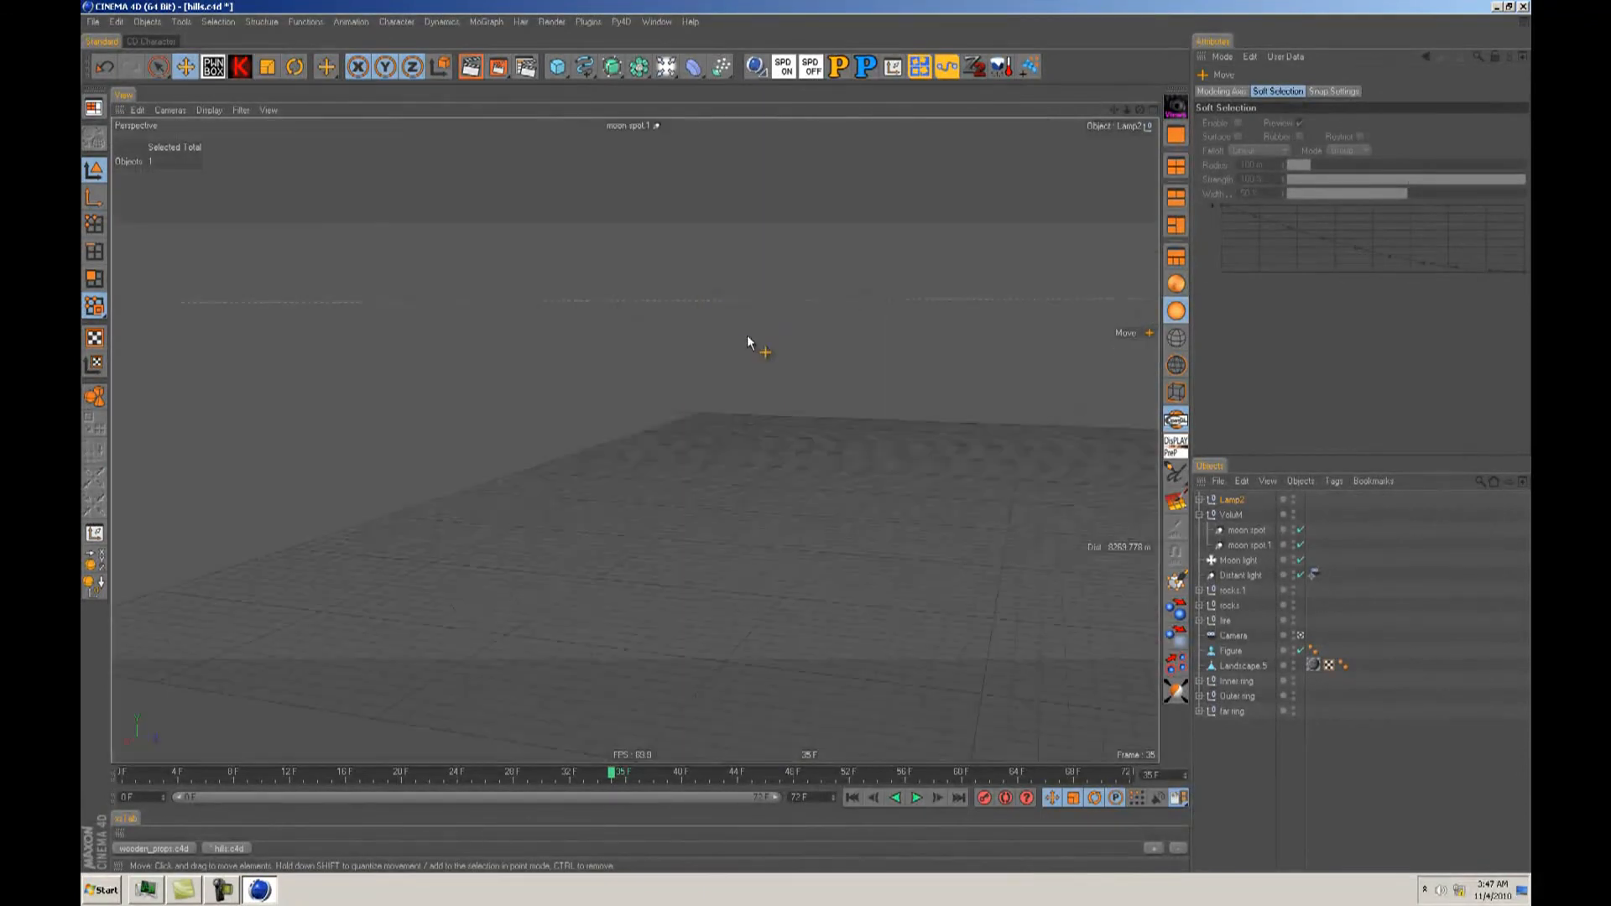
click(170, 110)
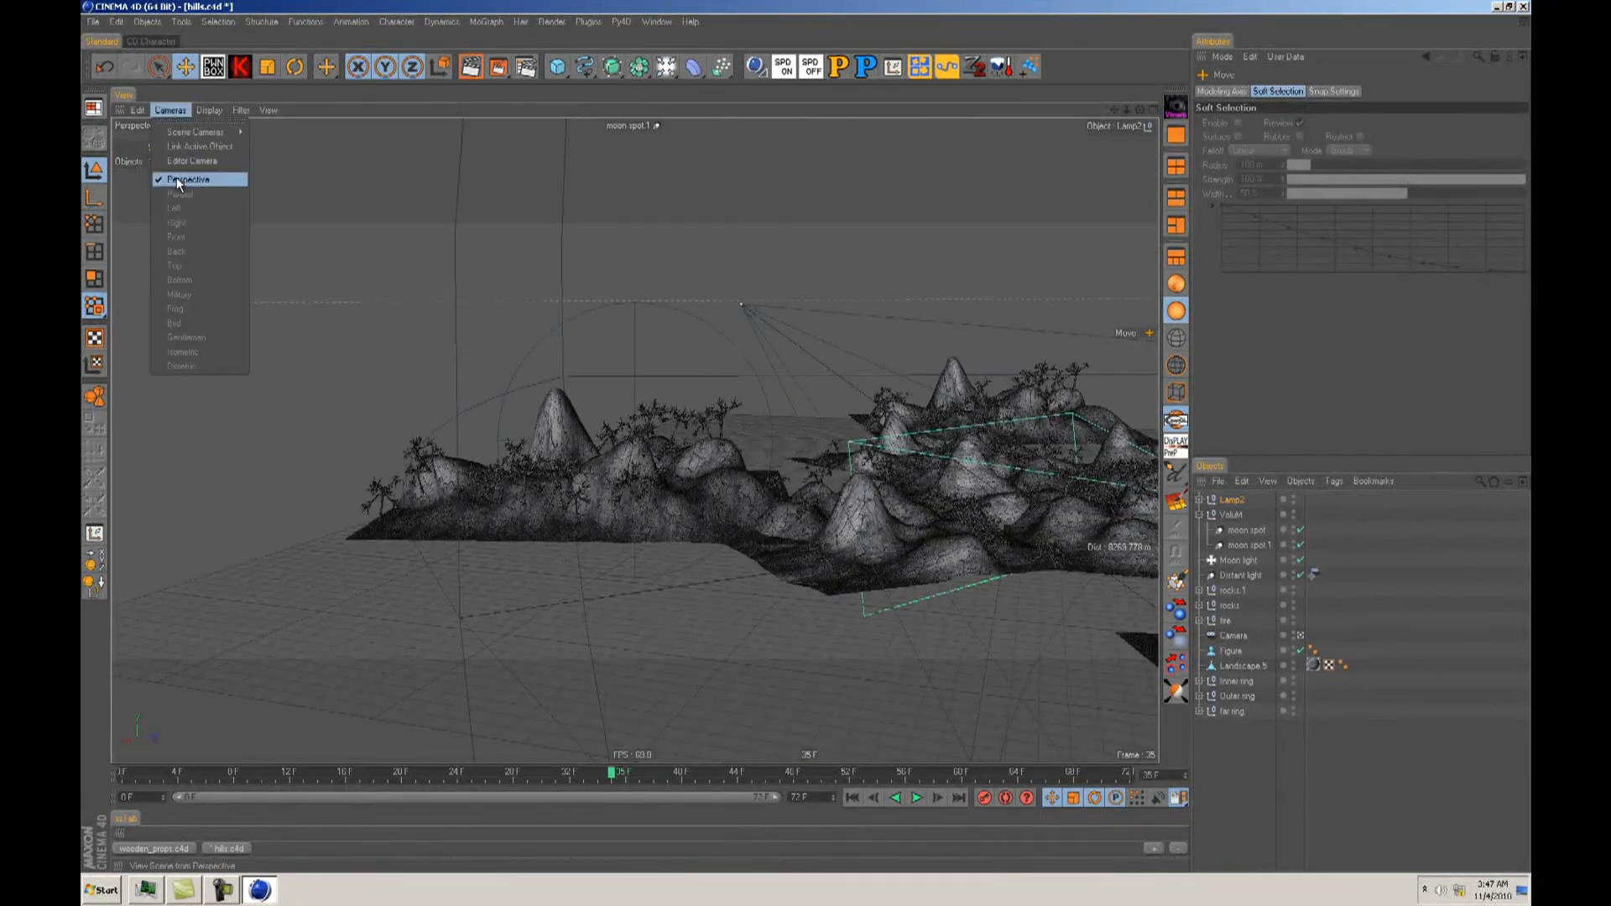
click(184, 162)
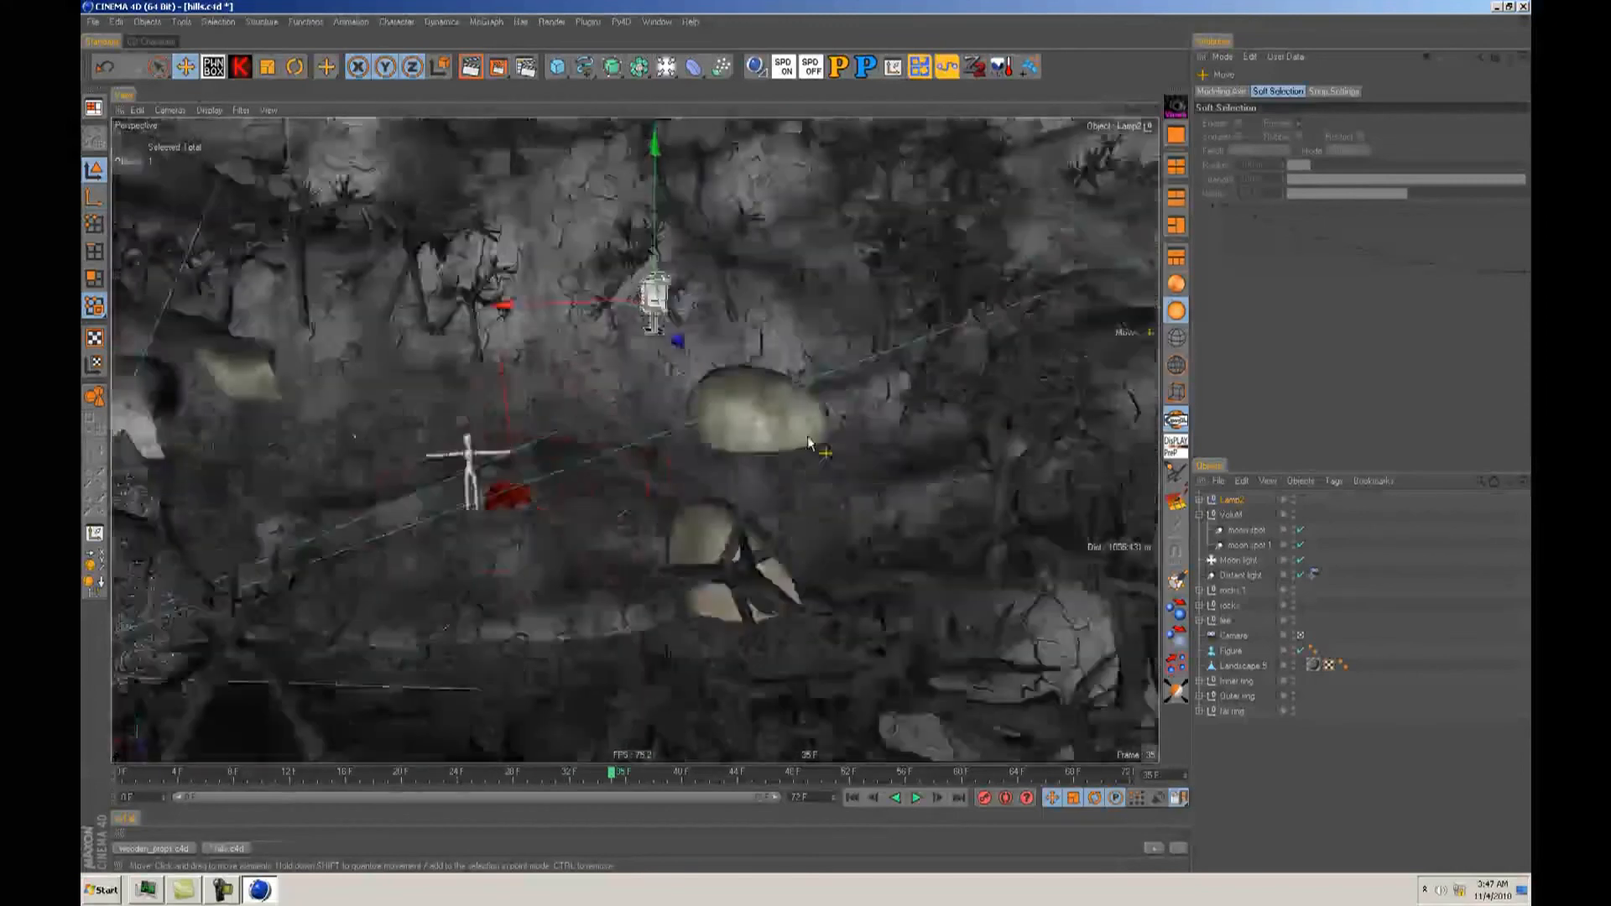
alt+drag(809, 444, 988, 466)
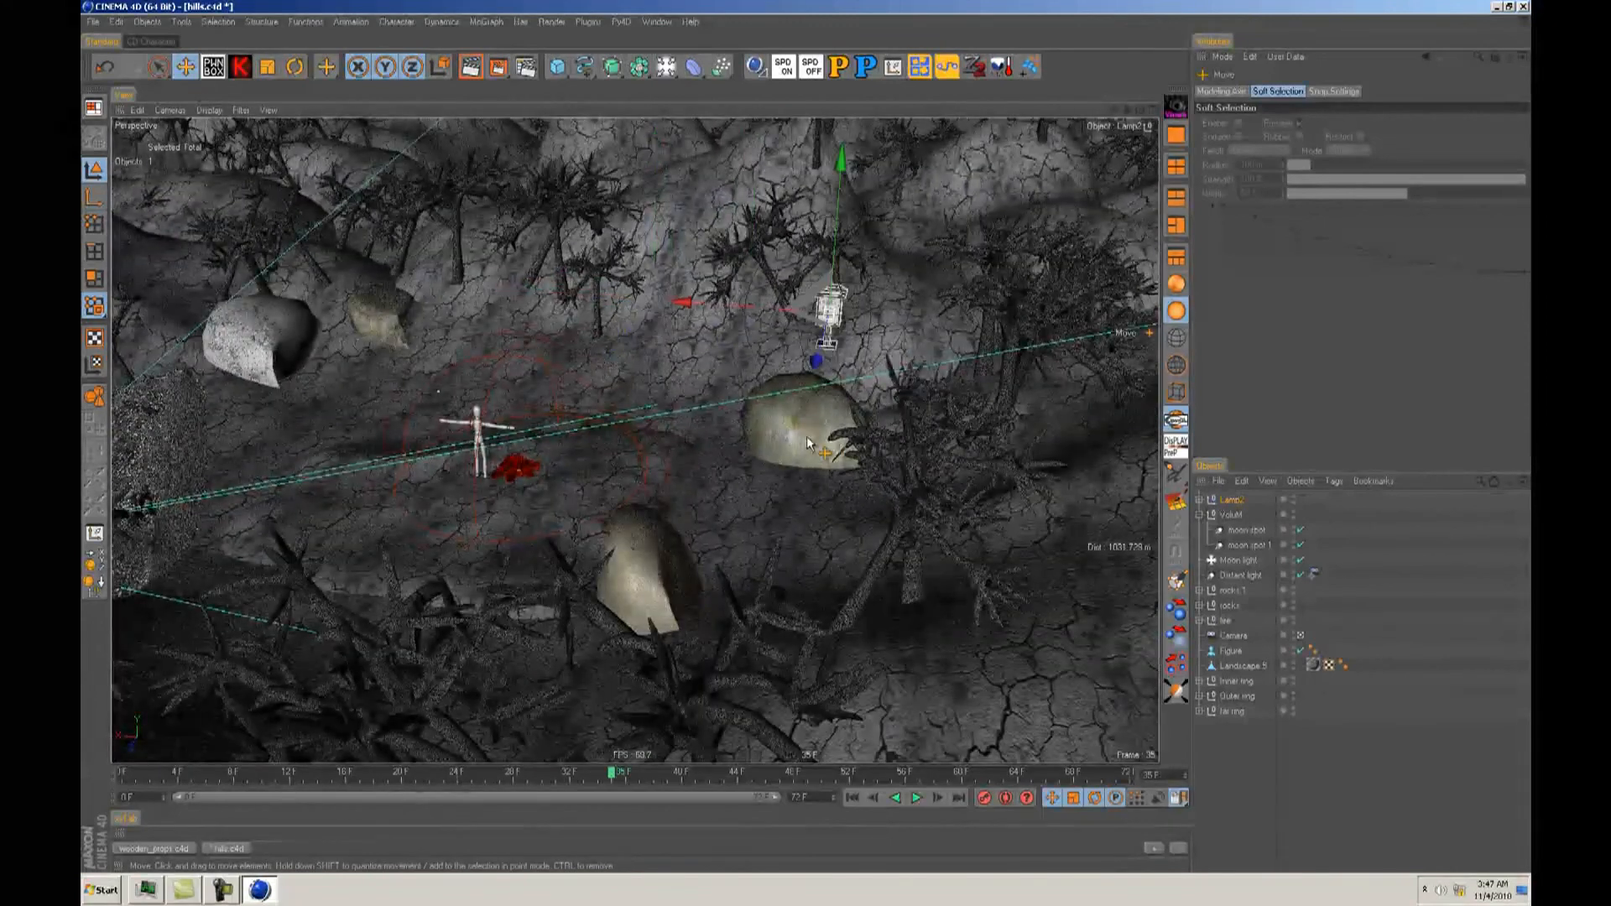
alt+middle_drag(808, 444, 799, 442)
alt+drag(798, 442, 802, 441)
drag(866, 360, 565, 219)
mouse_move(568, 263)
mouse_down()
mouse_move(568, 316)
mouse_move(568, 293)
mouse_up()
drag(487, 464, 436, 477)
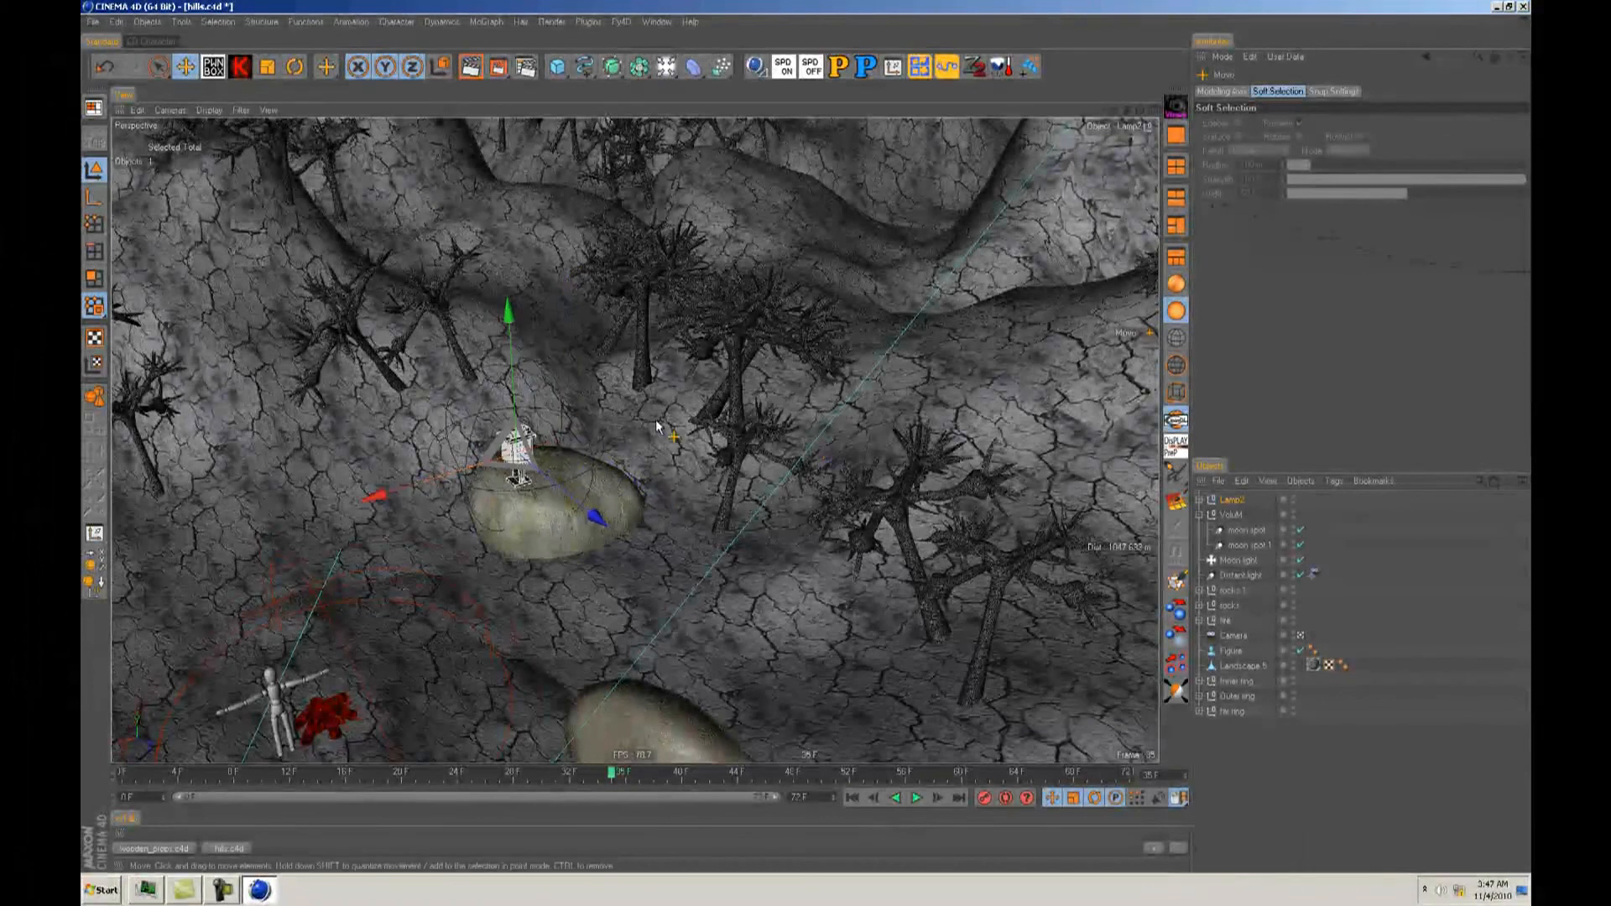
Step: Frame the lamp up close and fine-tune its position so it stands on top of the rock
alt+drag(653, 420, 808, 441)
key(o)
alt+right_drag(655, 426, 809, 441)
alt+drag(809, 440, 809, 440)
drag(635, 271, 635, 297)
drag(521, 443, 570, 447)
drag(683, 351, 683, 330)
Step: Adjust the rock's surface point under the lamp's base and settle the Lamp2 group onto the rock
alt+drag(683, 350, 484, 538)
click(712, 613)
click(93, 228)
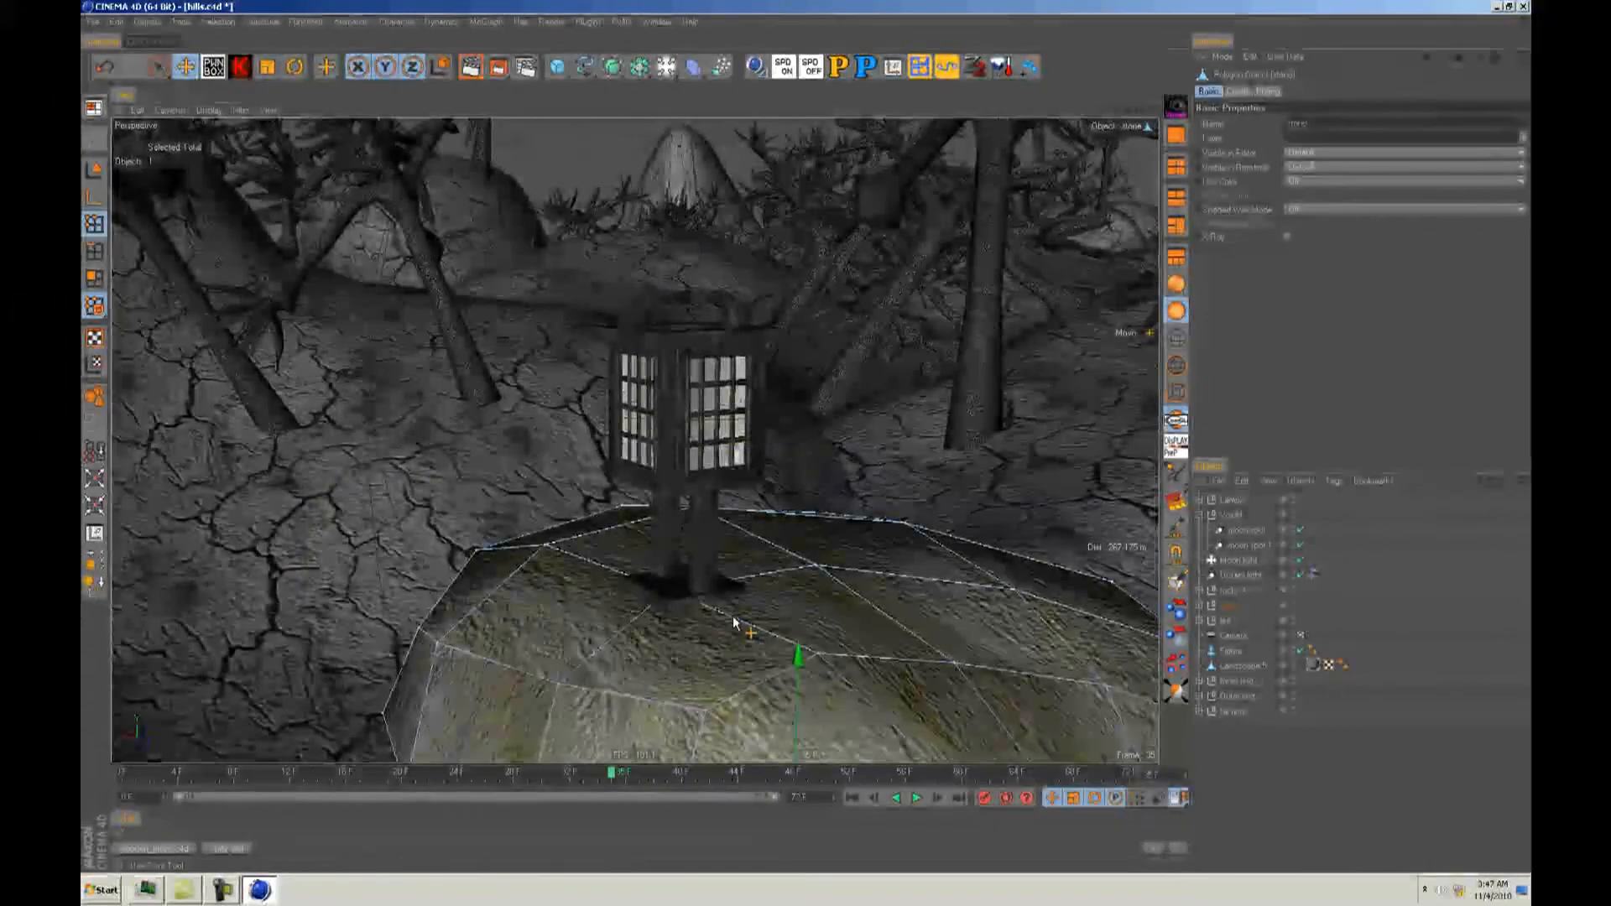
click(675, 592)
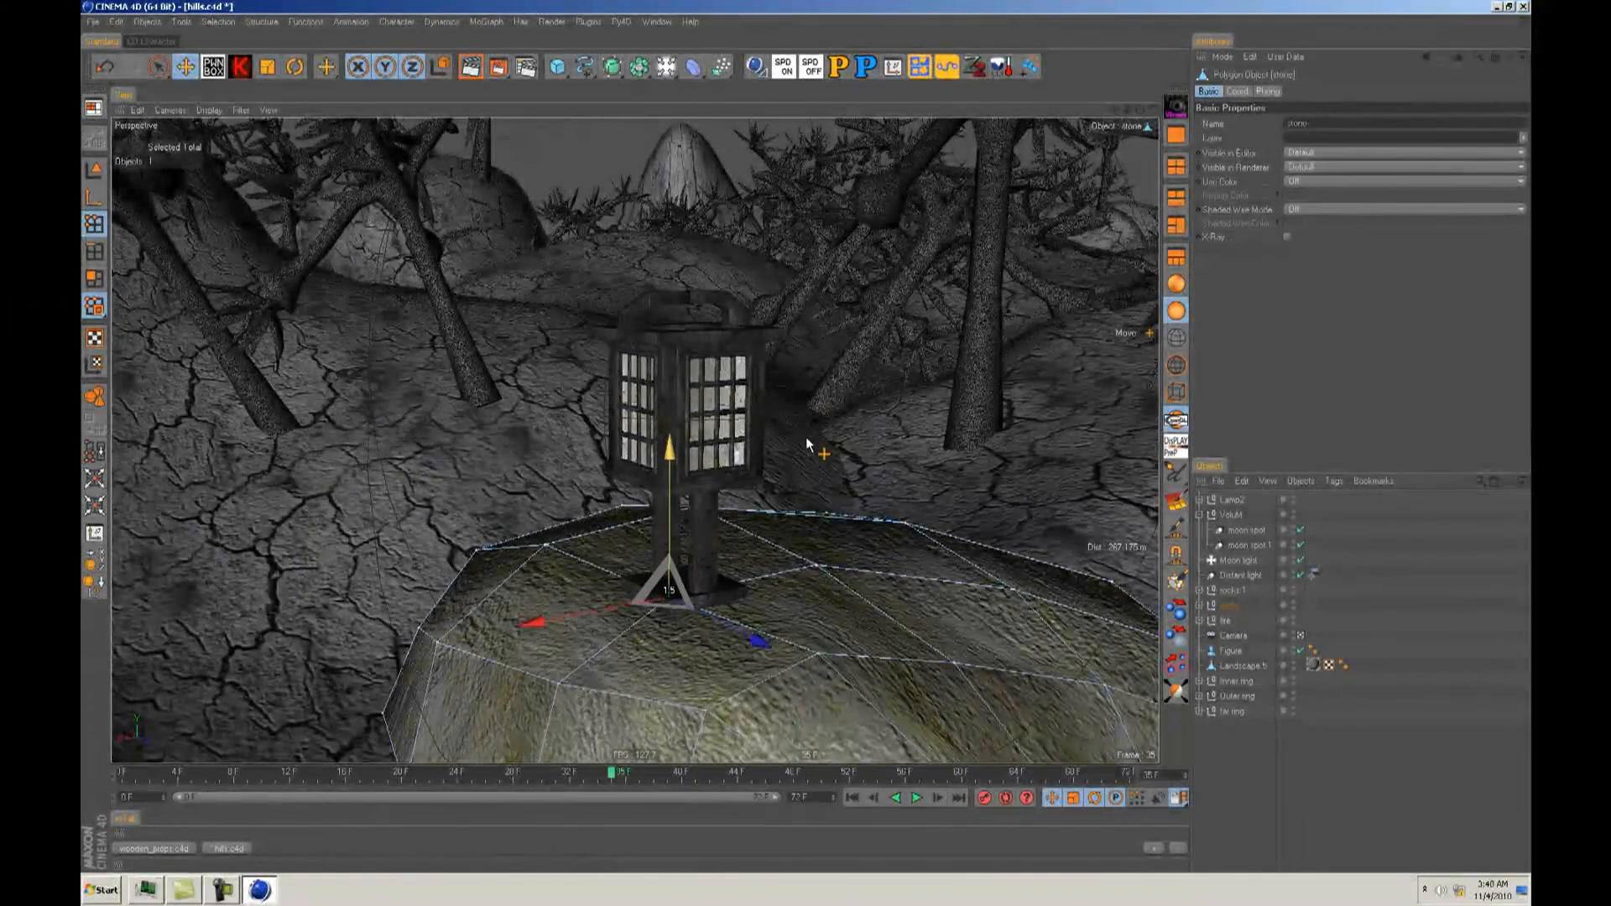
click(94, 170)
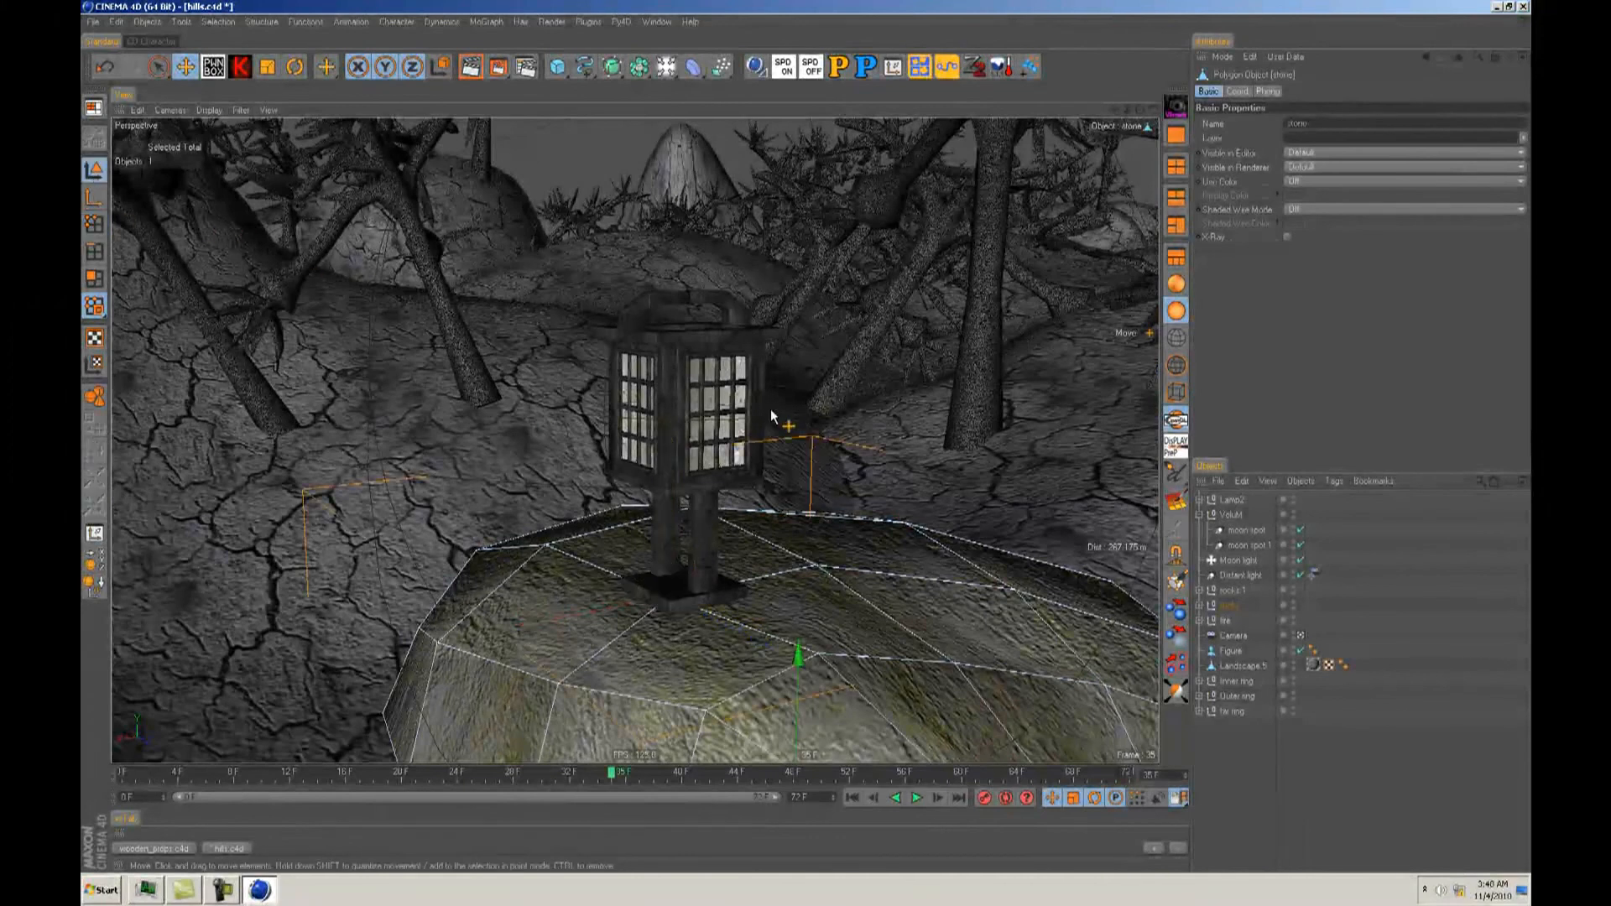
click(1234, 501)
drag(683, 355, 682, 360)
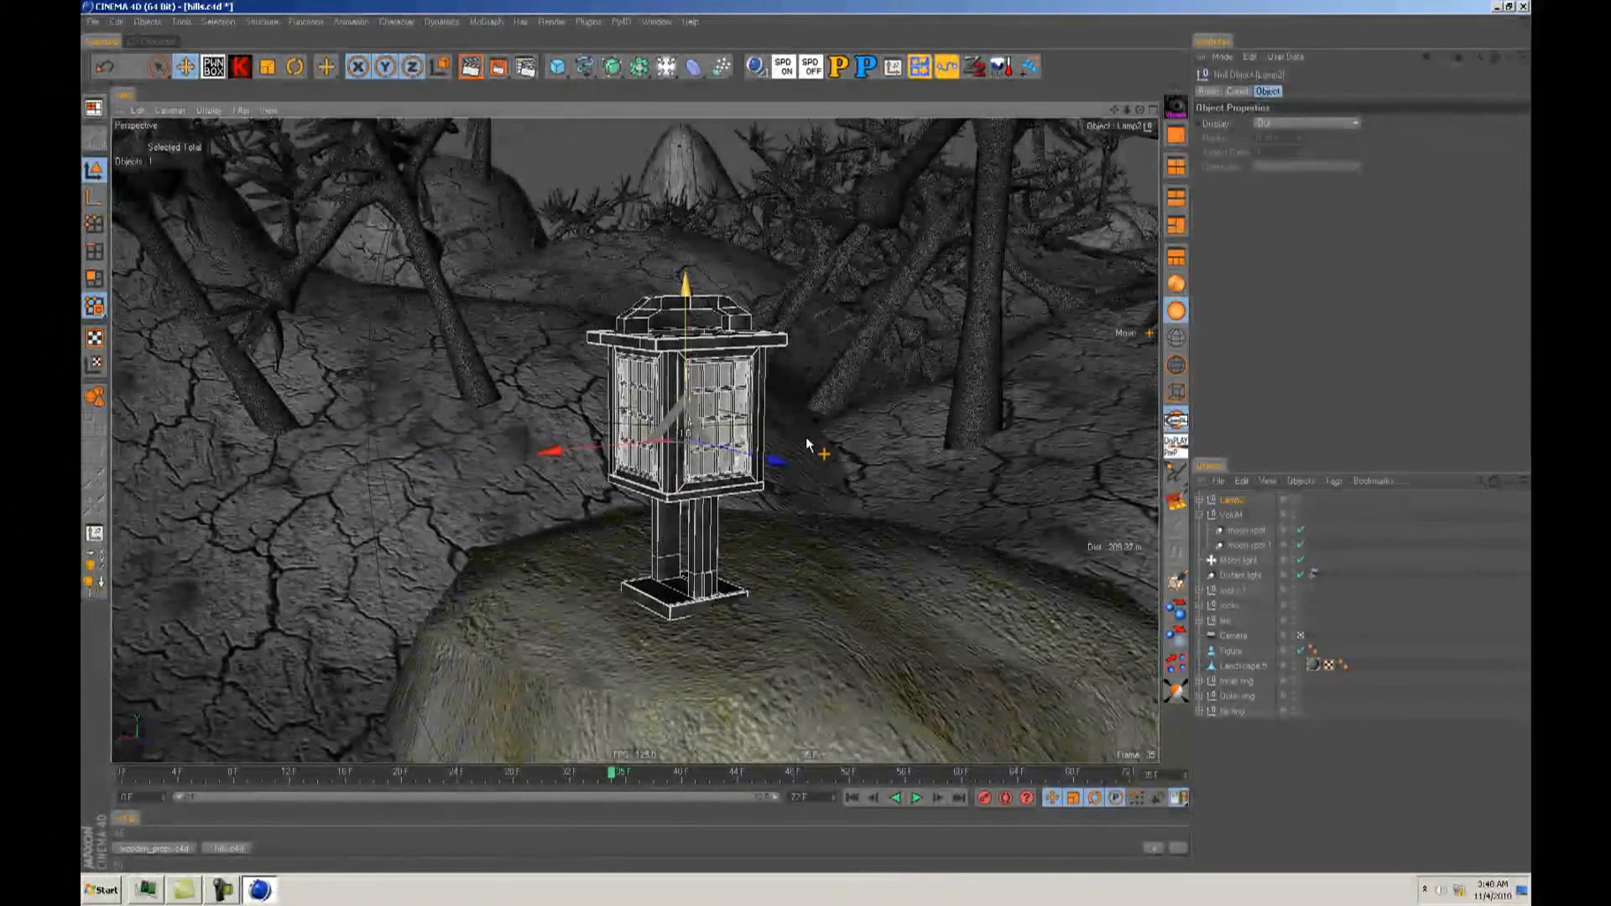
Step: Set the lamp's candlelight to a falloff radius of about 62 m and an outer visibility distance of about 95 m
alt+drag(808, 439, 846, 486)
scroll(813, 435, down, 5)
click(1200, 501)
click(1245, 514)
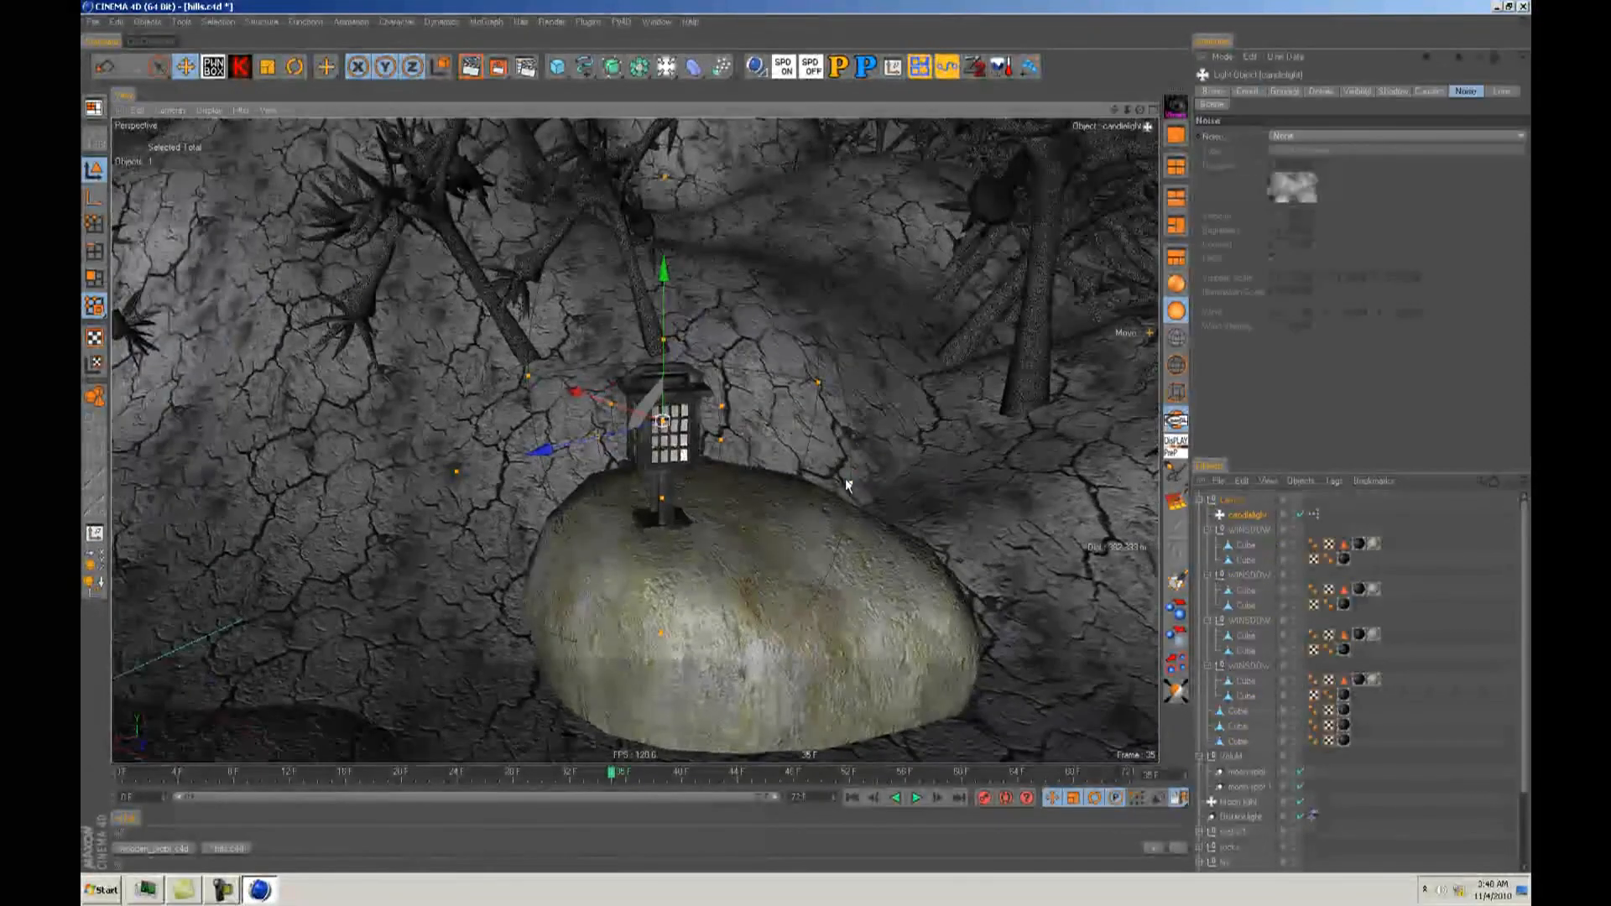
click(1321, 90)
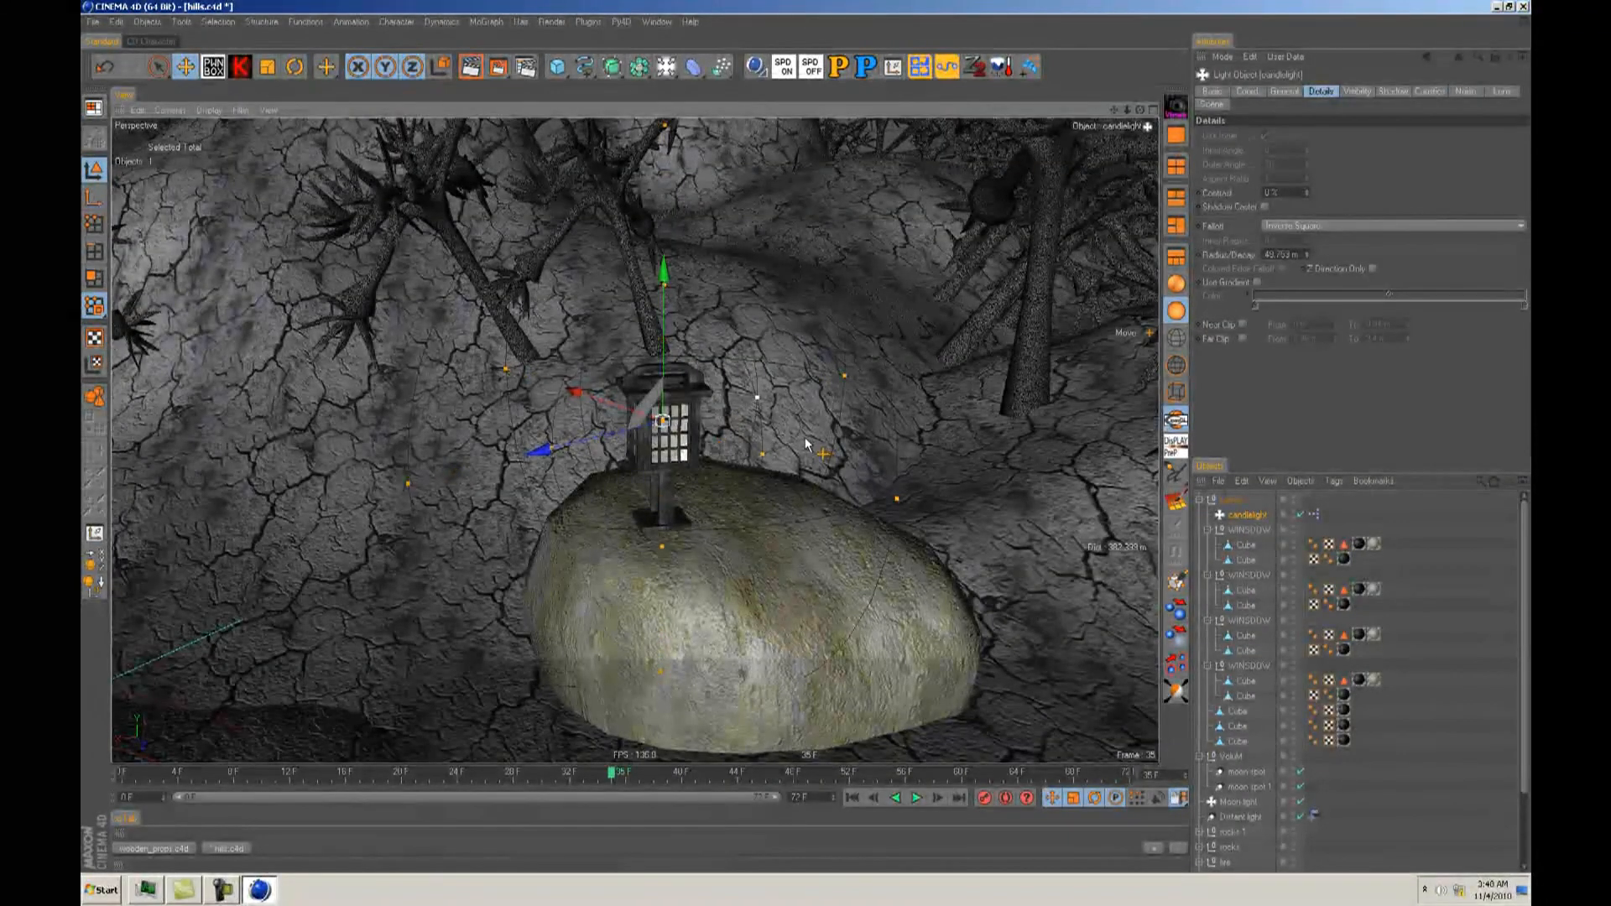
drag(788, 390, 779, 391)
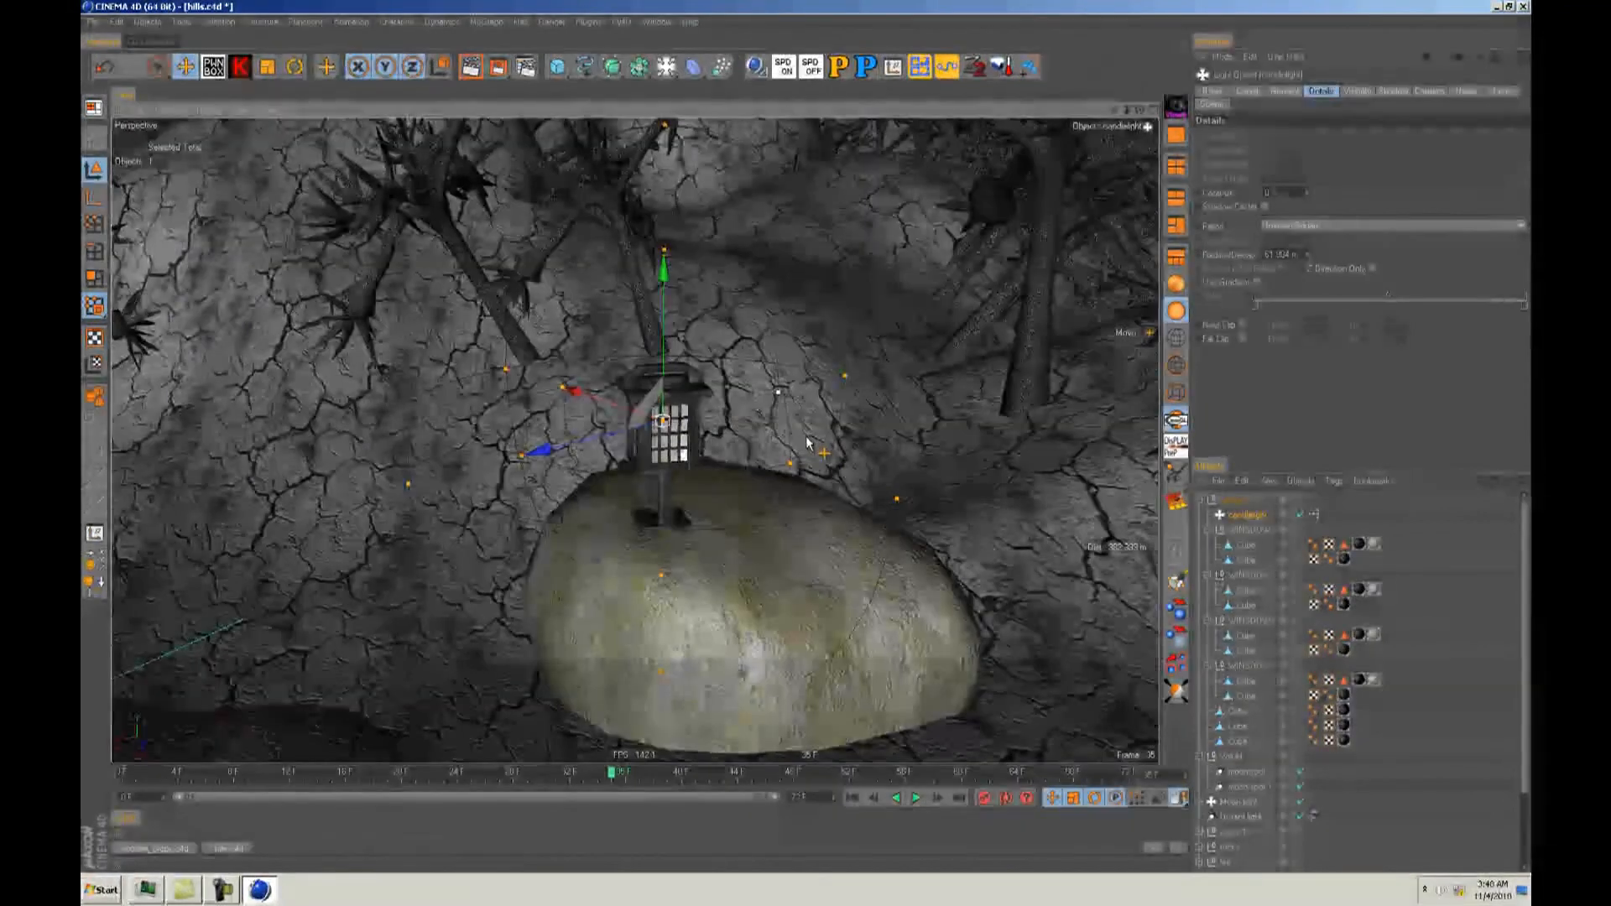
drag(897, 499, 896, 499)
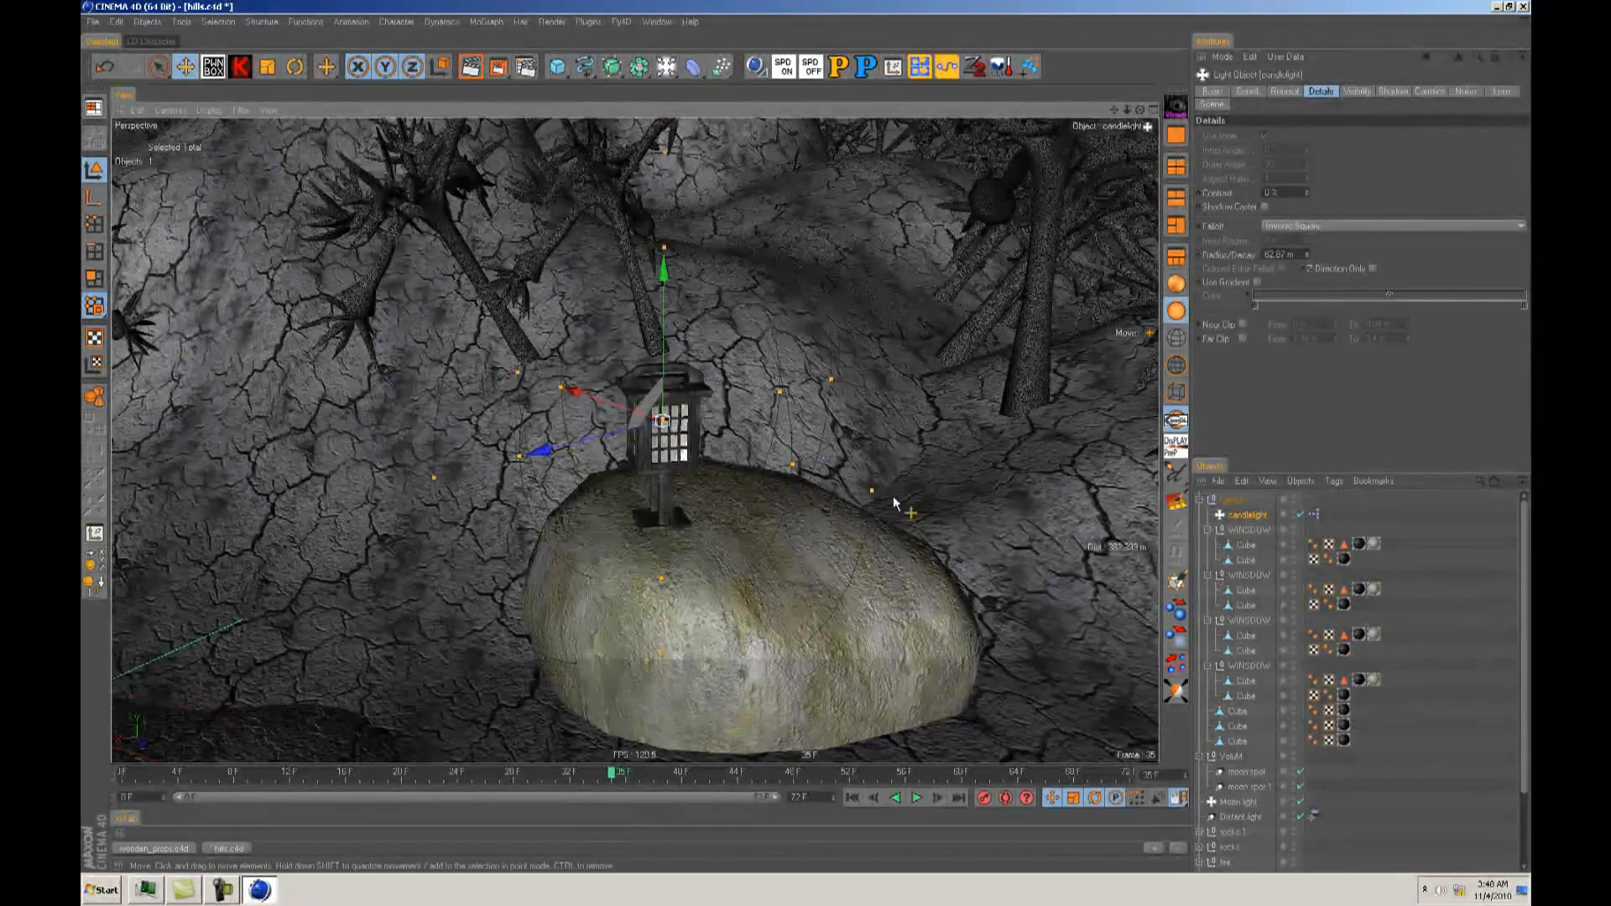
Step: Render the view to check the lamp's glow beside the campfire
scroll(890, 501, down, 3)
key(F1)
alt+middle_drag(804, 437, 789, 382)
scroll(807, 441, up, 3)
click(469, 68)
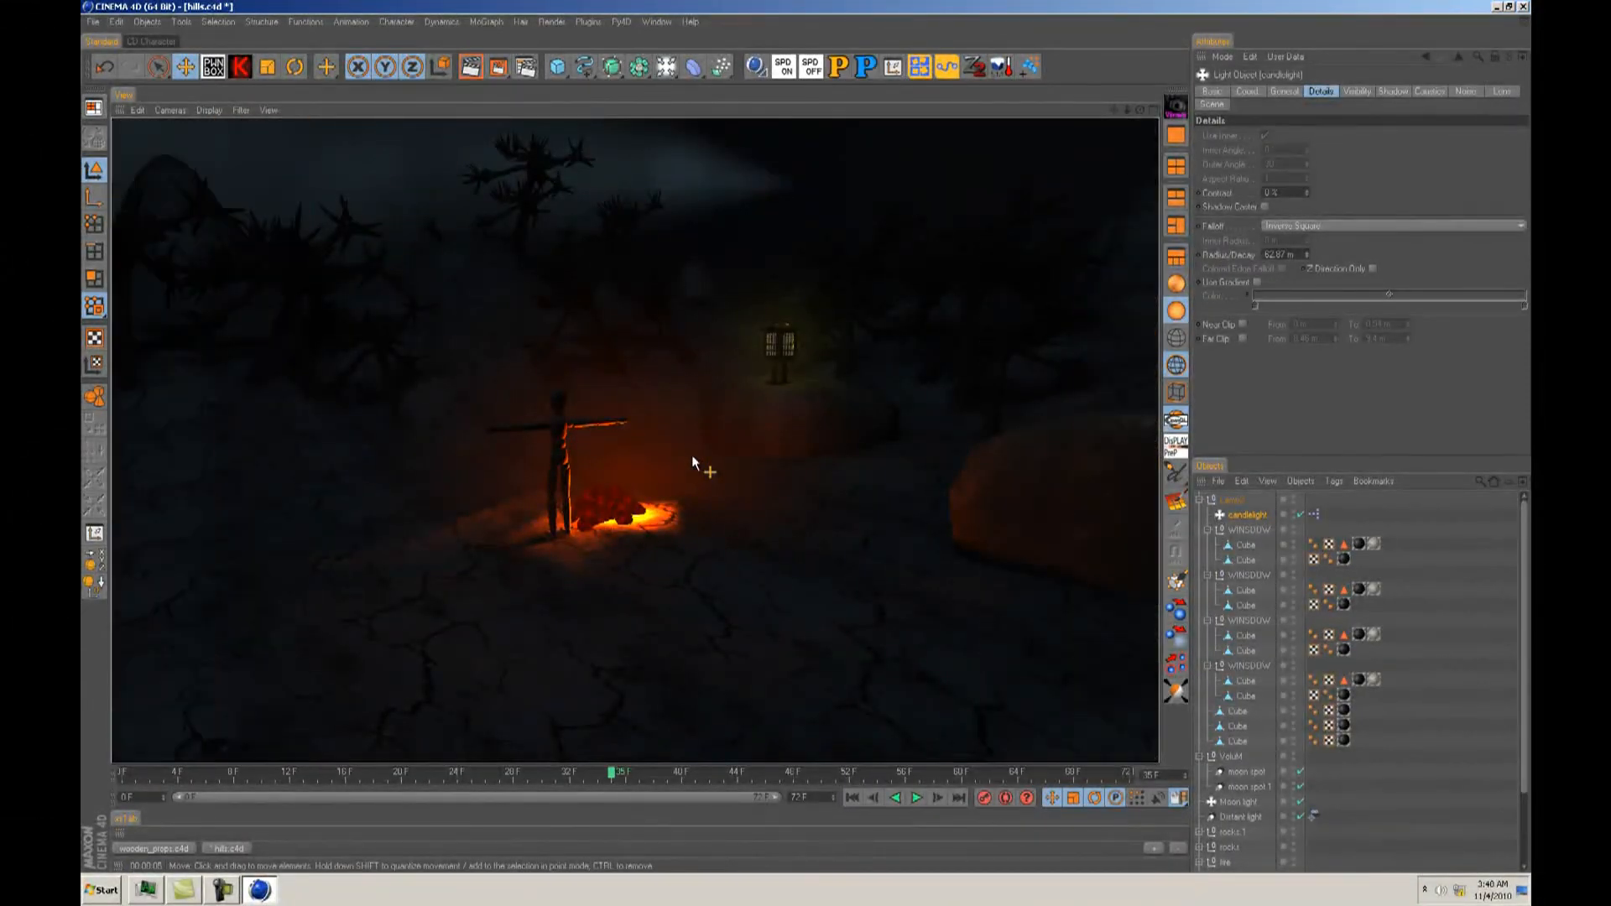
Step: Select the Camera object and move it to a new position over the landscape in the top view
alt+click(740, 368)
mouse_move(740, 367)
alt+mouse_down()
mouse_move(805, 435)
mouse_move(725, 367)
alt+mouse_up()
key(F2)
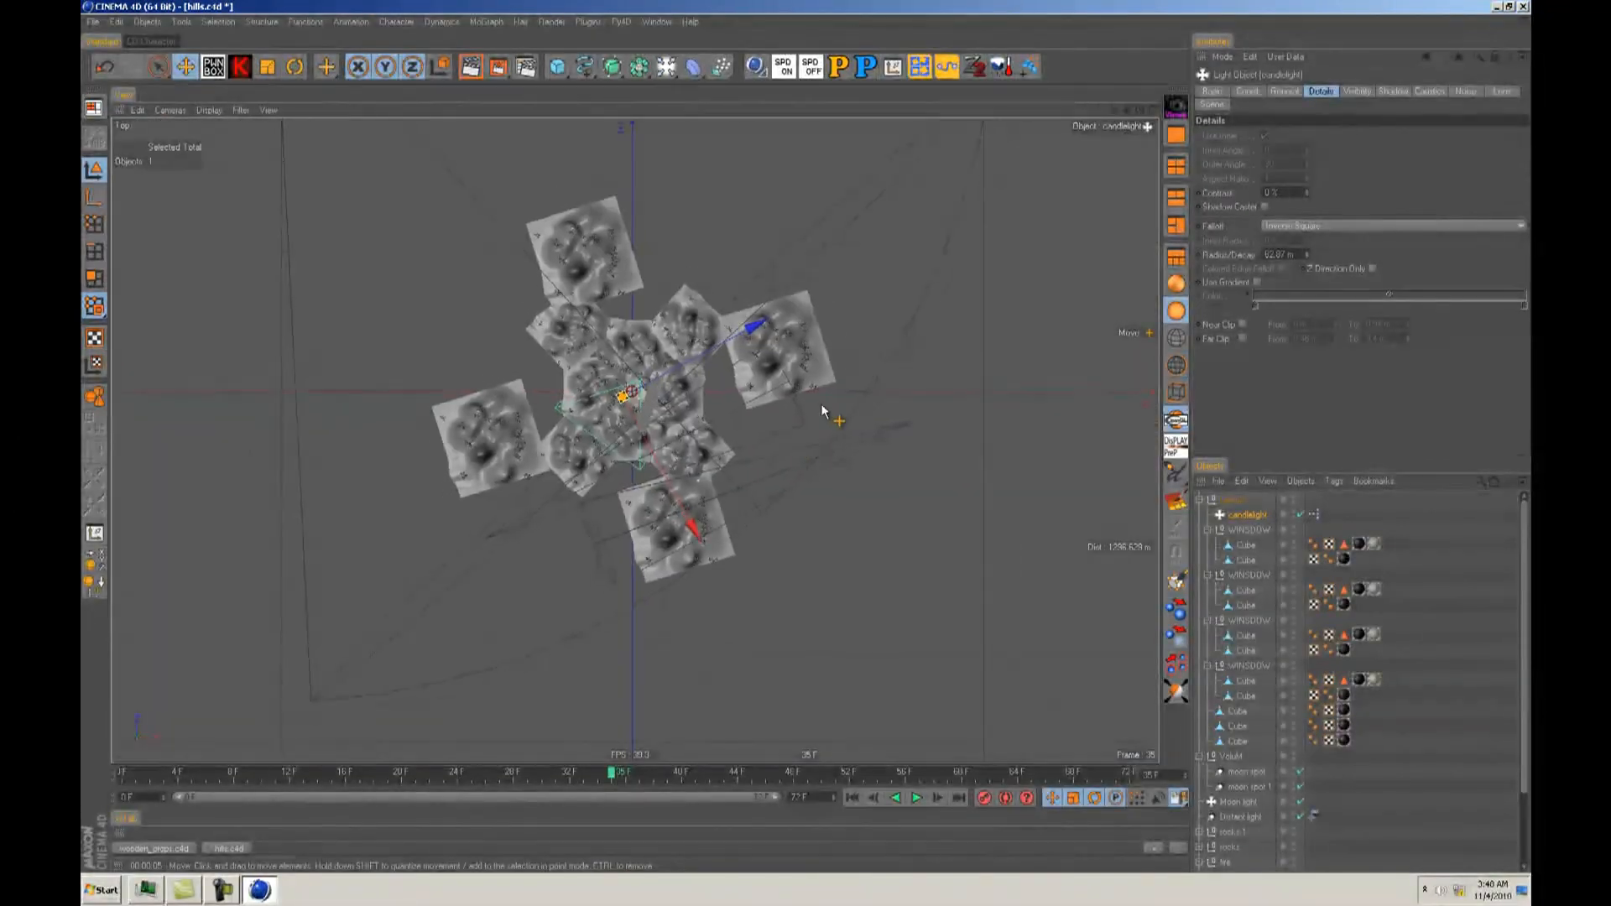
click(1200, 500)
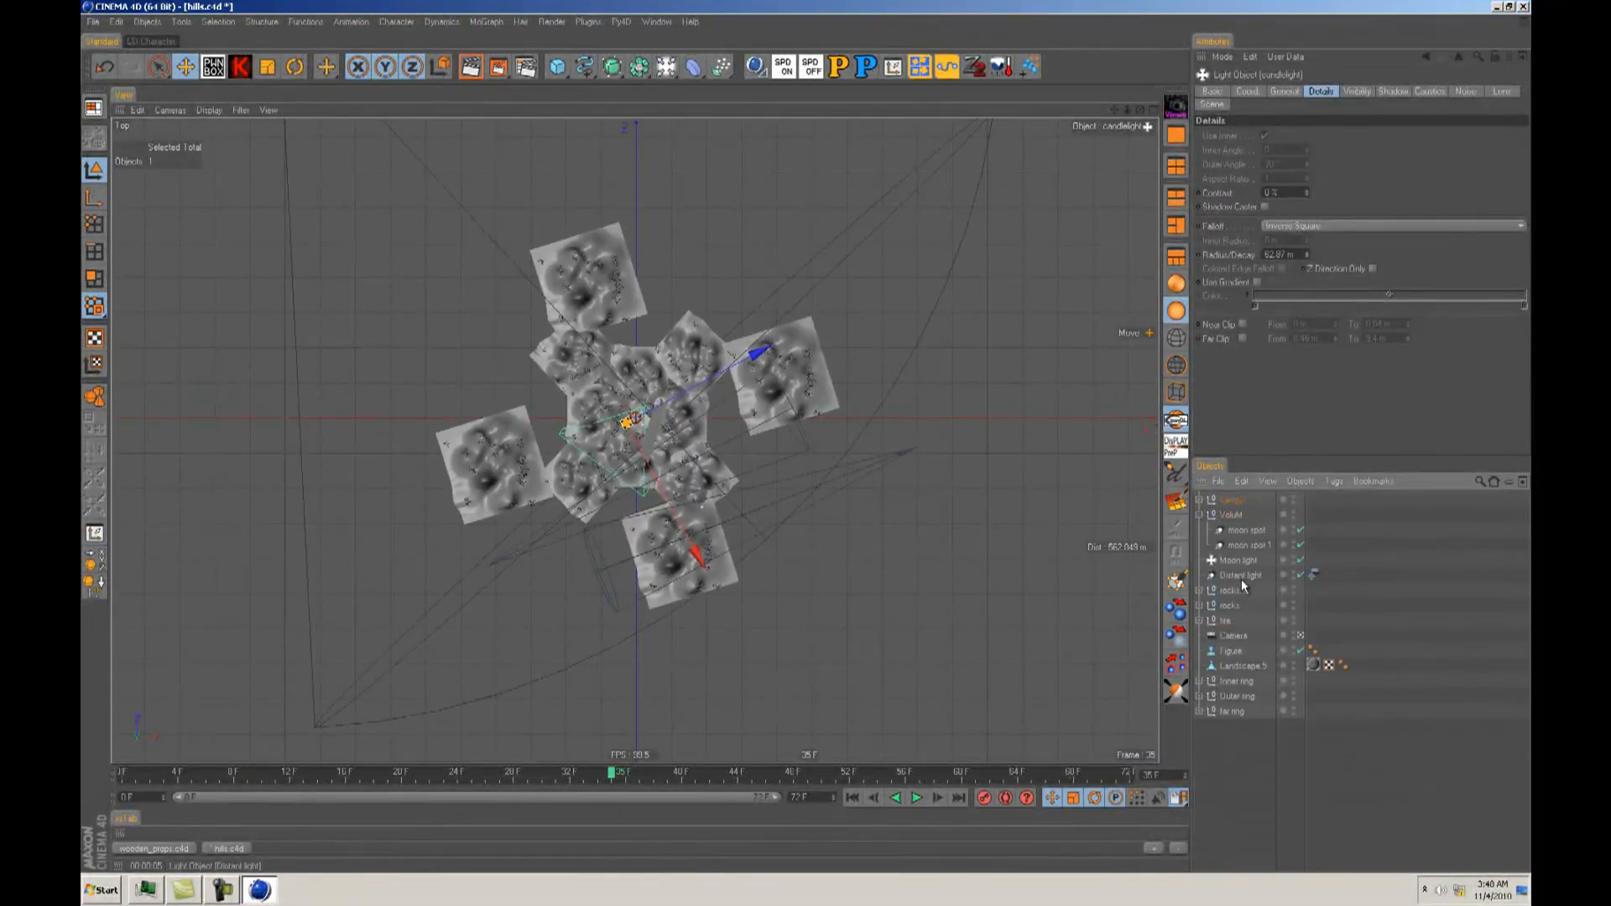
click(1234, 637)
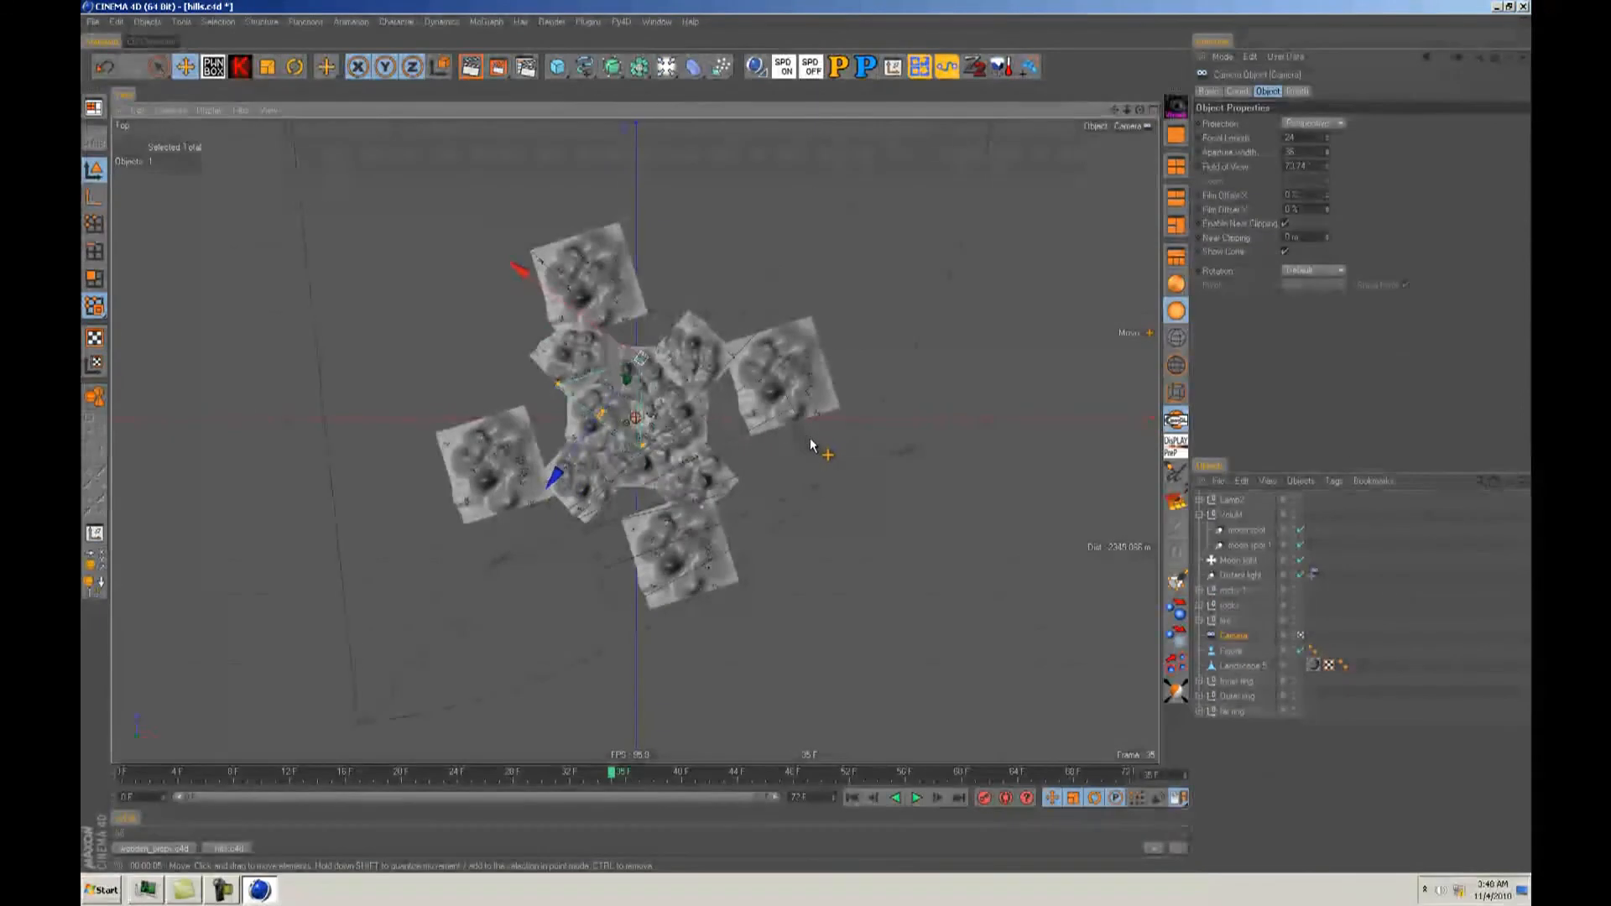
drag(804, 438, 778, 446)
alt+right_drag(806, 436, 1041, 436)
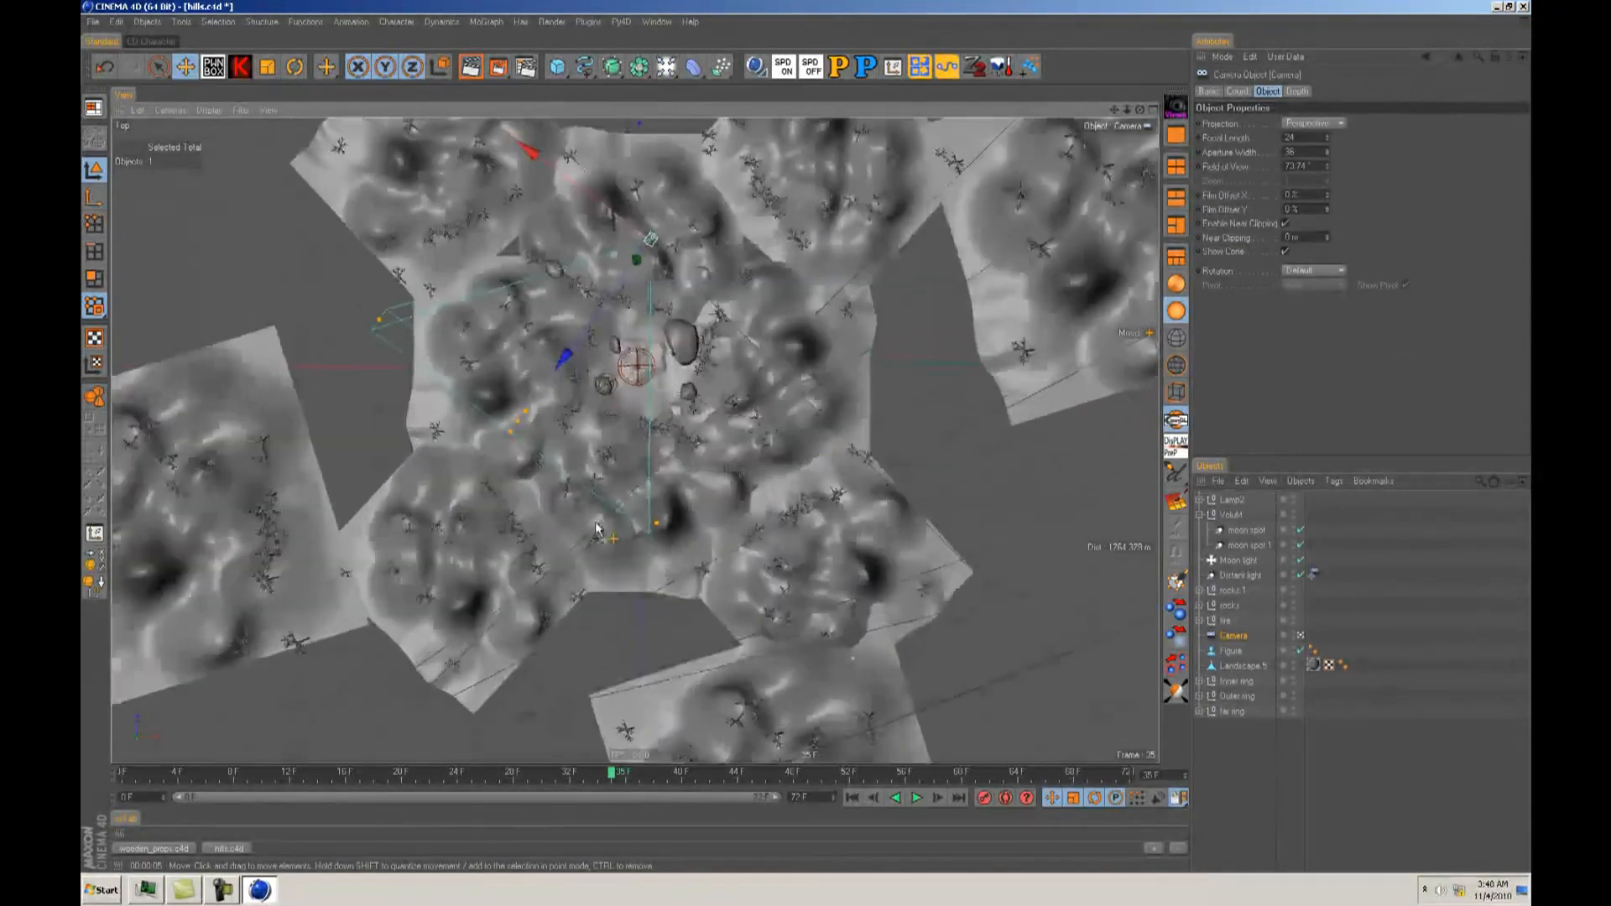
alt+middle_drag(808, 435, 811, 487)
alt+right_drag(646, 522, 814, 439)
Step: Aim the scene camera so the figure, the lamp on its rock and the large boulder are in frame
key(F1)
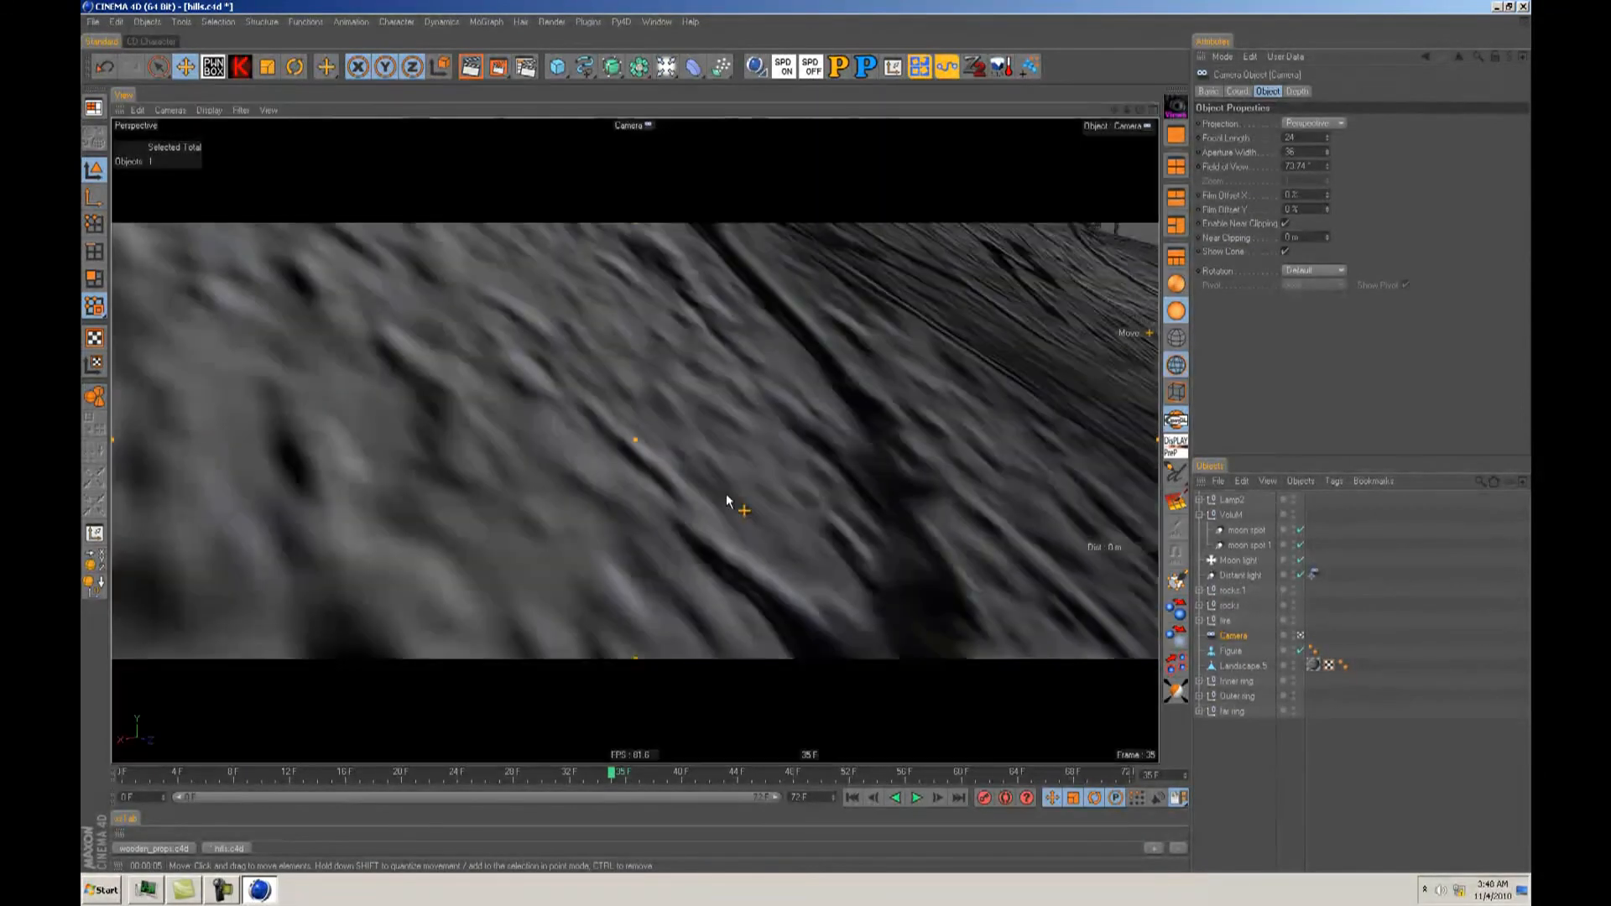
alt+middle_drag(830, 437, 697, 472)
alt+drag(696, 470, 539, 482)
mouse_move(806, 437)
alt+right_down()
mouse_move(843, 436)
mouse_move(813, 435)
alt+right_up()
alt+middle_drag(812, 434, 820, 431)
alt+right_drag(551, 481, 832, 445)
mouse_move(805, 438)
alt+mouse_down()
mouse_move(522, 496)
mouse_move(803, 440)
alt+mouse_up()
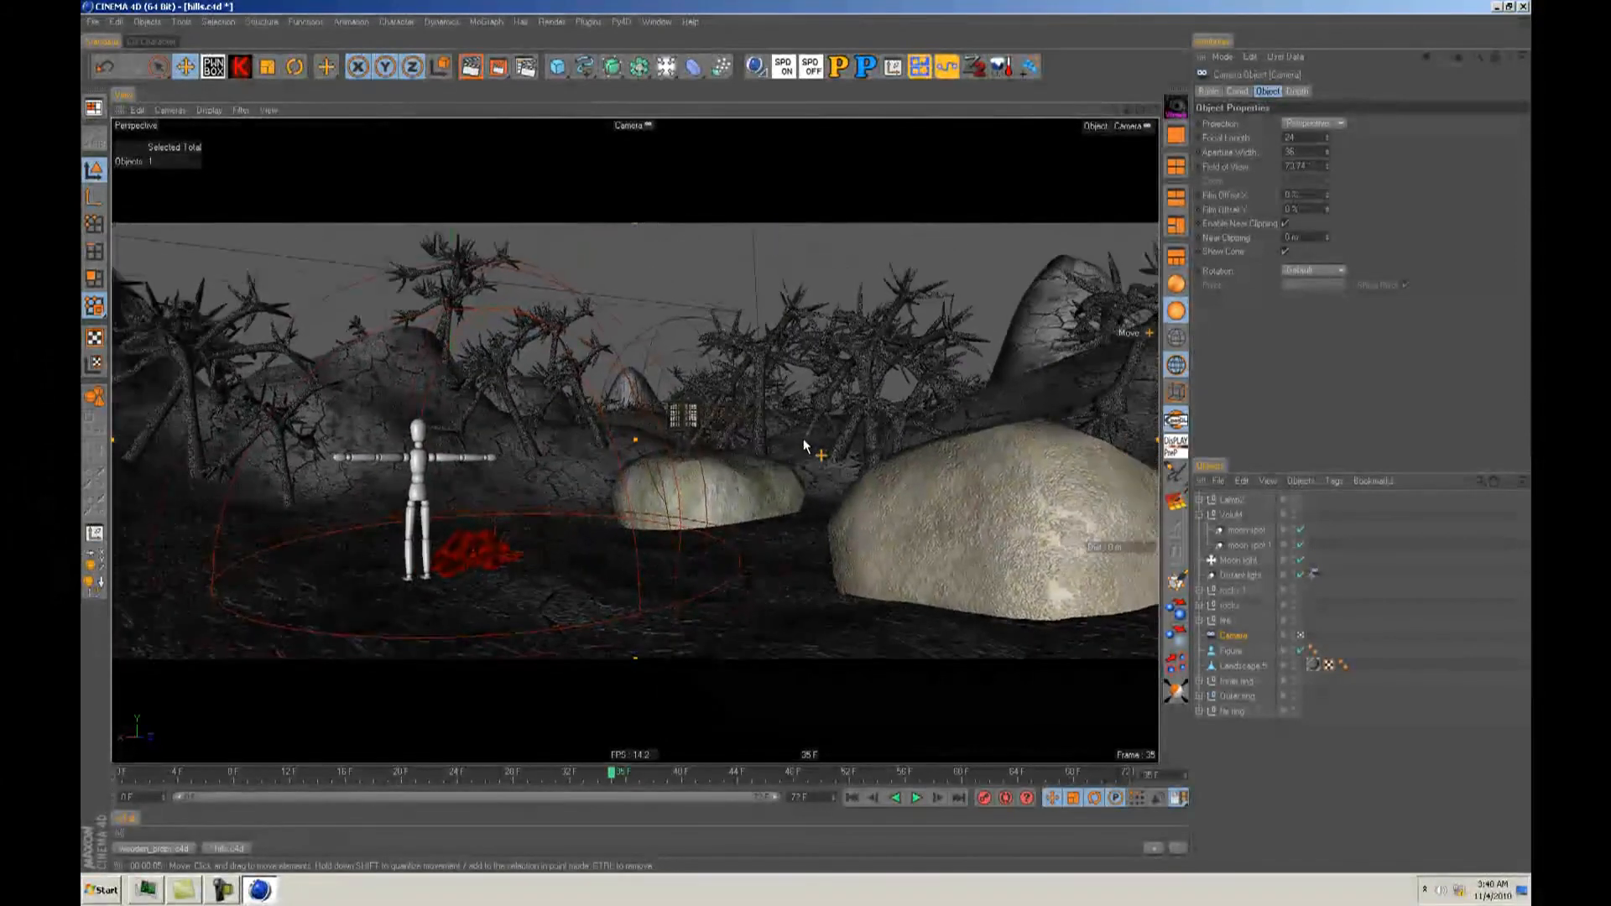
Step: Rotate the moon spots' parent group in the top view to suit the new camera angle, and render the view
key(F2)
alt+middle_drag(808, 435, 806, 391)
click(1230, 515)
alt+middle_drag(851, 534, 881, 458)
mouse_move(851, 533)
alt+right_down()
mouse_move(808, 436)
mouse_move(841, 536)
alt+right_up()
alt+middle_drag(840, 535, 927, 489)
alt+right_drag(841, 536, 813, 439)
key(r)
drag(844, 491, 789, 585)
key(e)
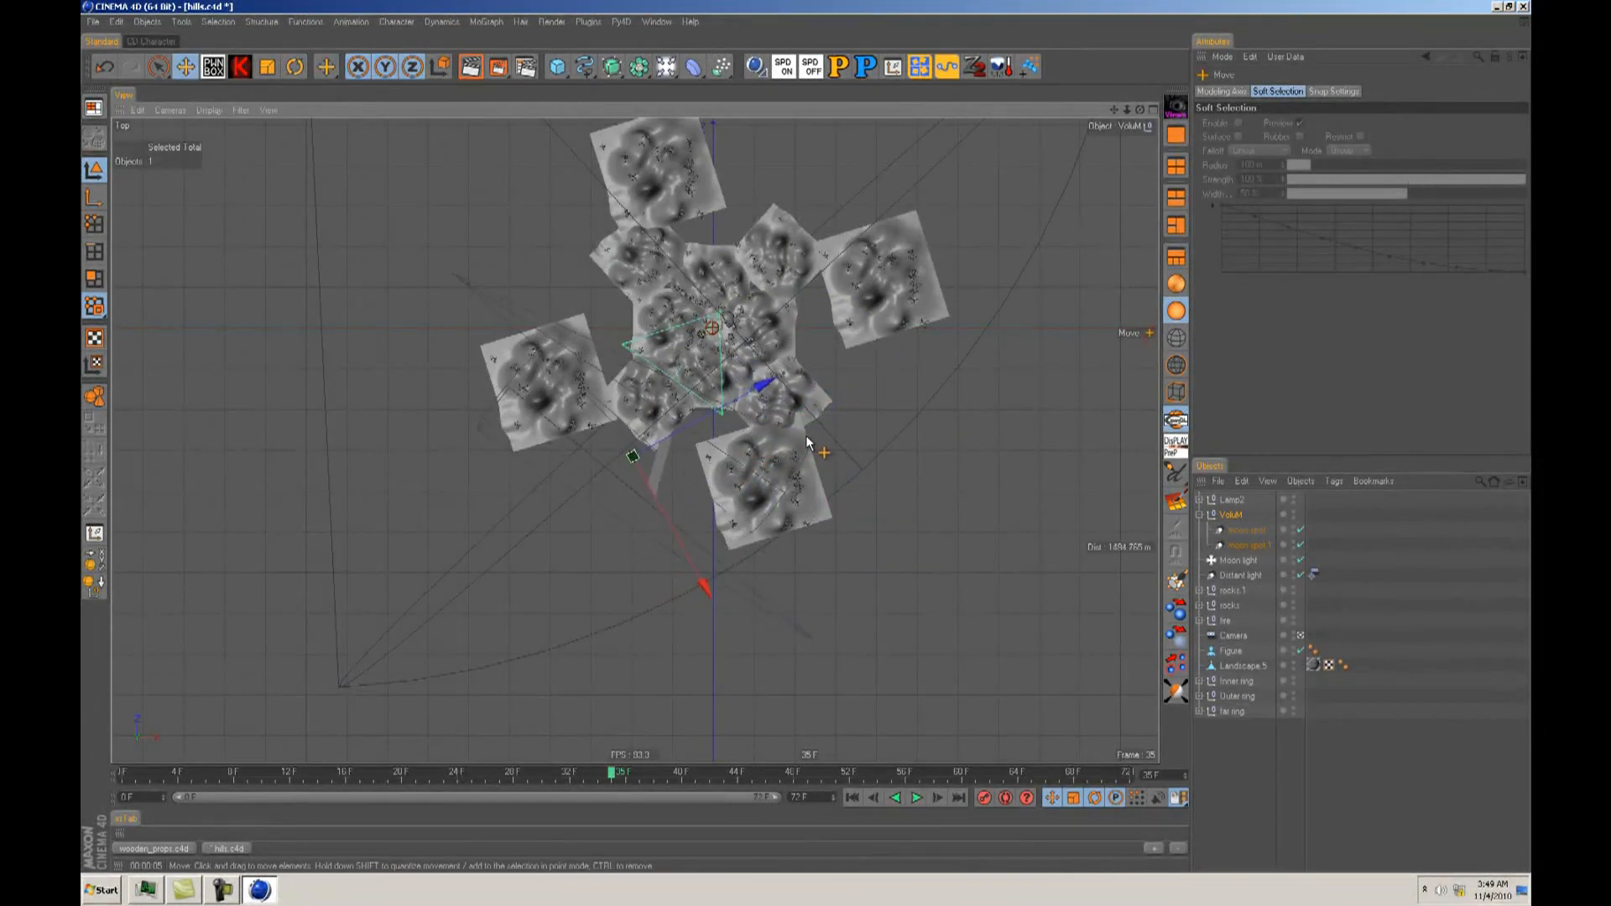
key(F1)
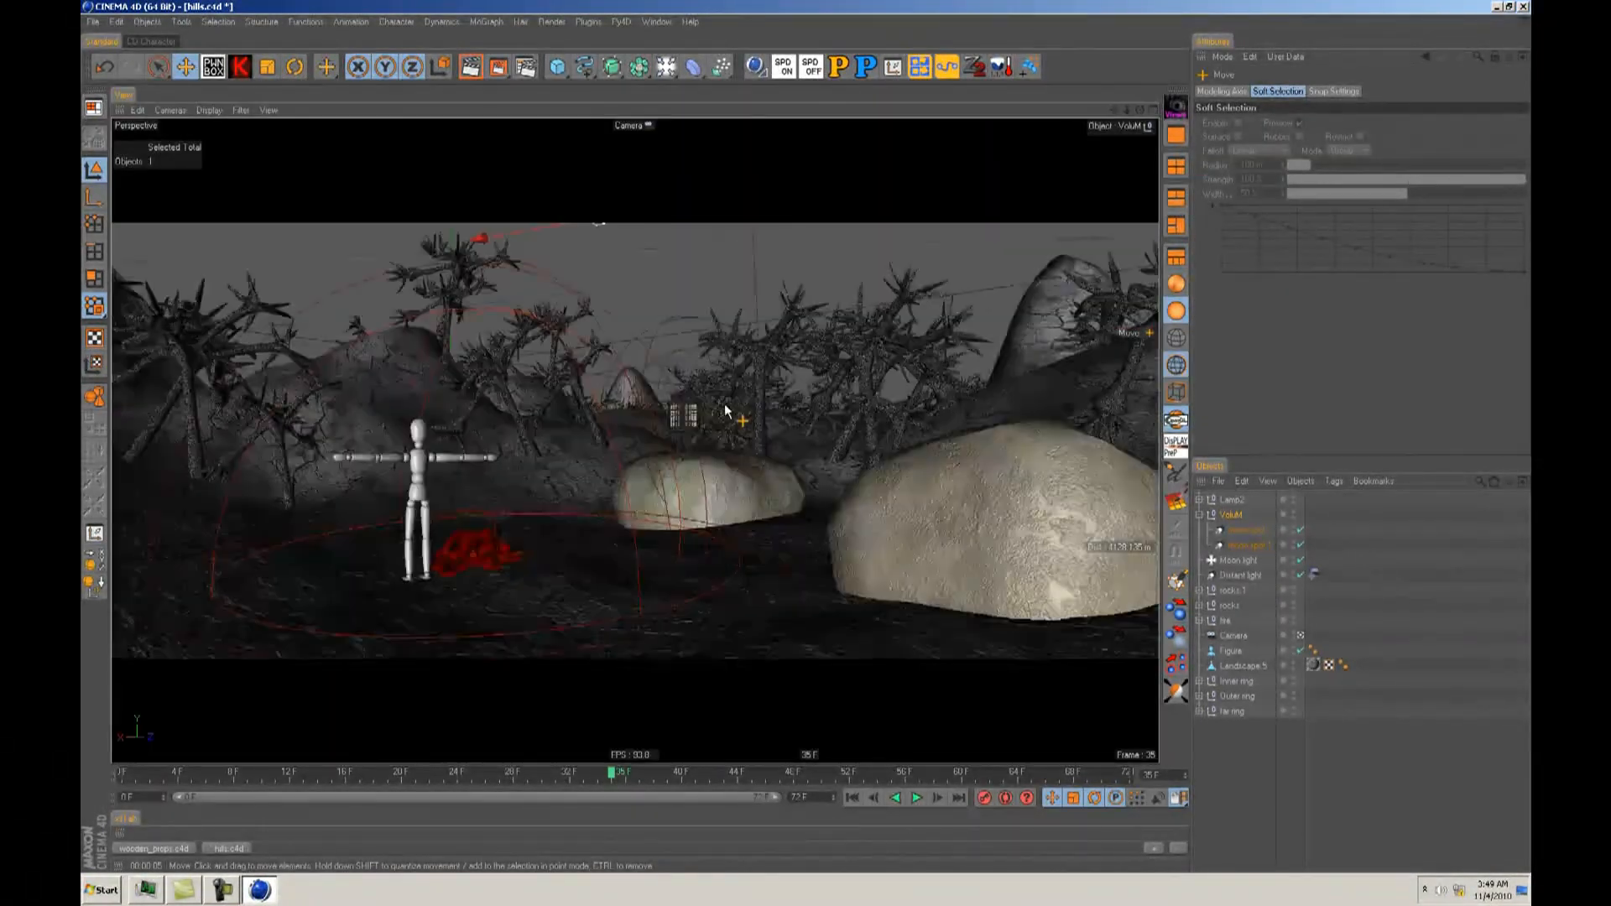
click(469, 70)
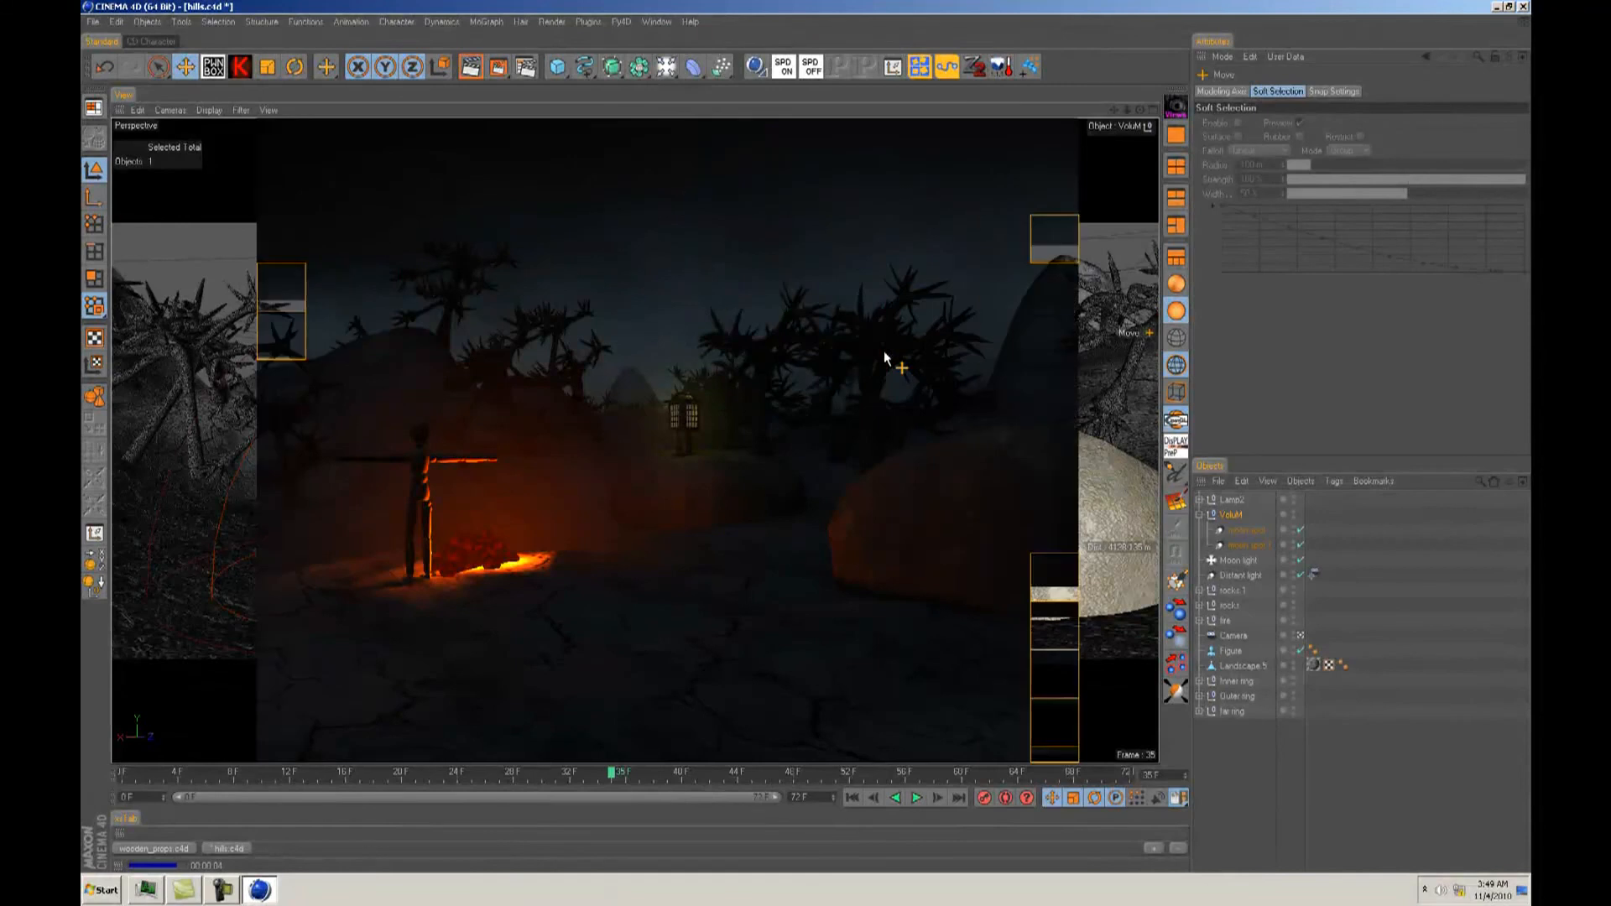
Step: Increase the candlelight's outer visibility distance and set its falloff radius to about 85 m, rendering the result
click(1199, 500)
click(1247, 515)
click(1358, 92)
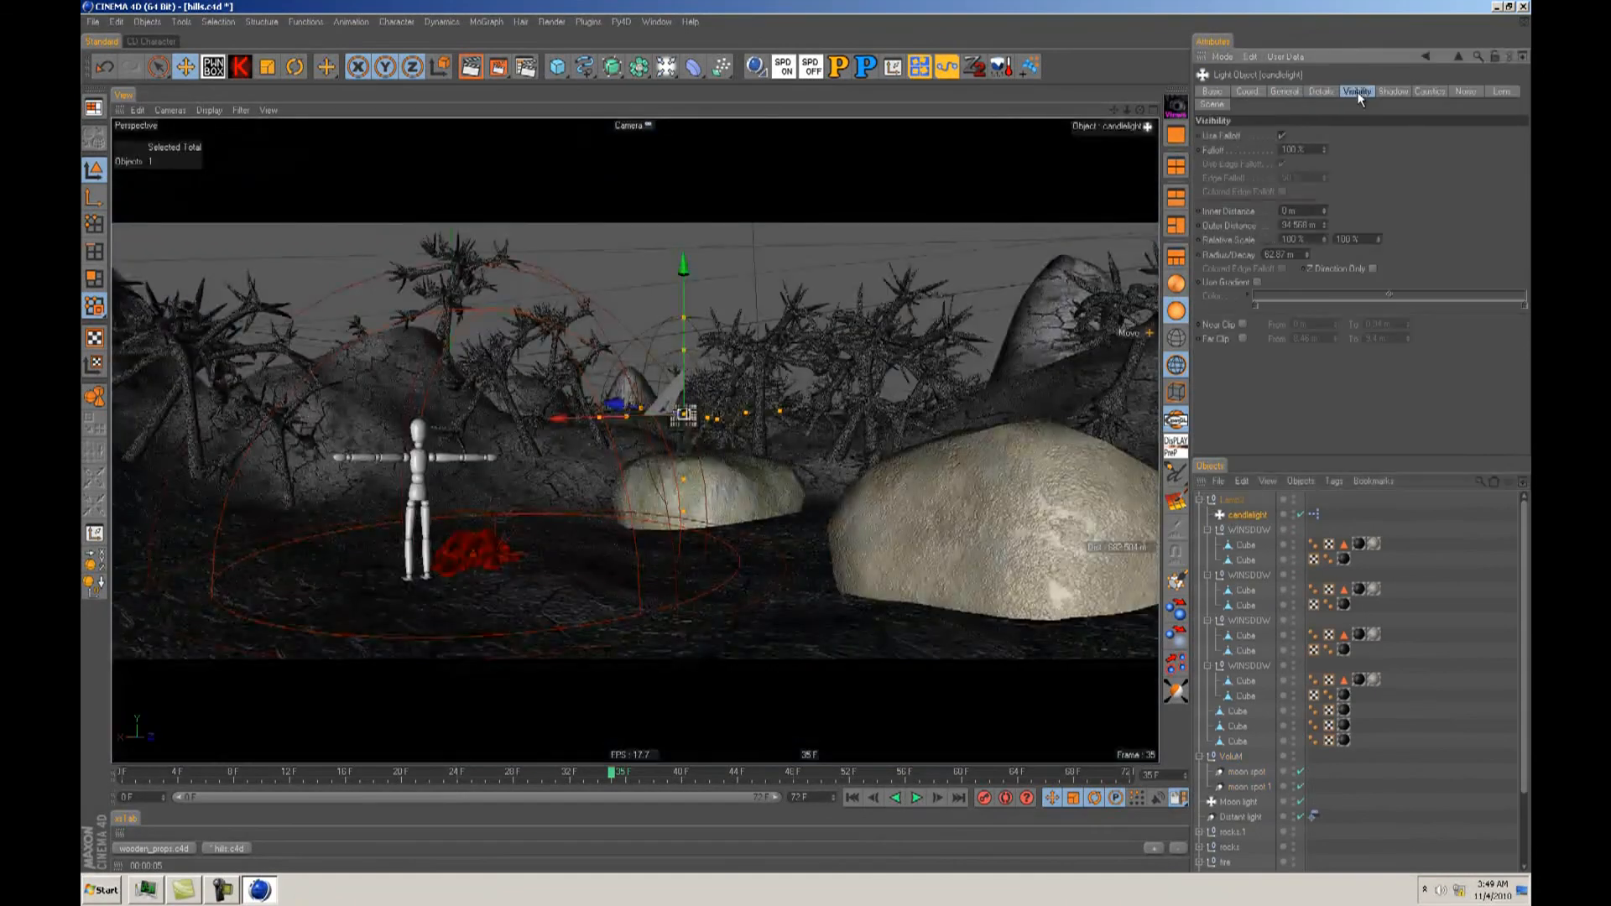
drag(1323, 219, 1323, 225)
click(1321, 91)
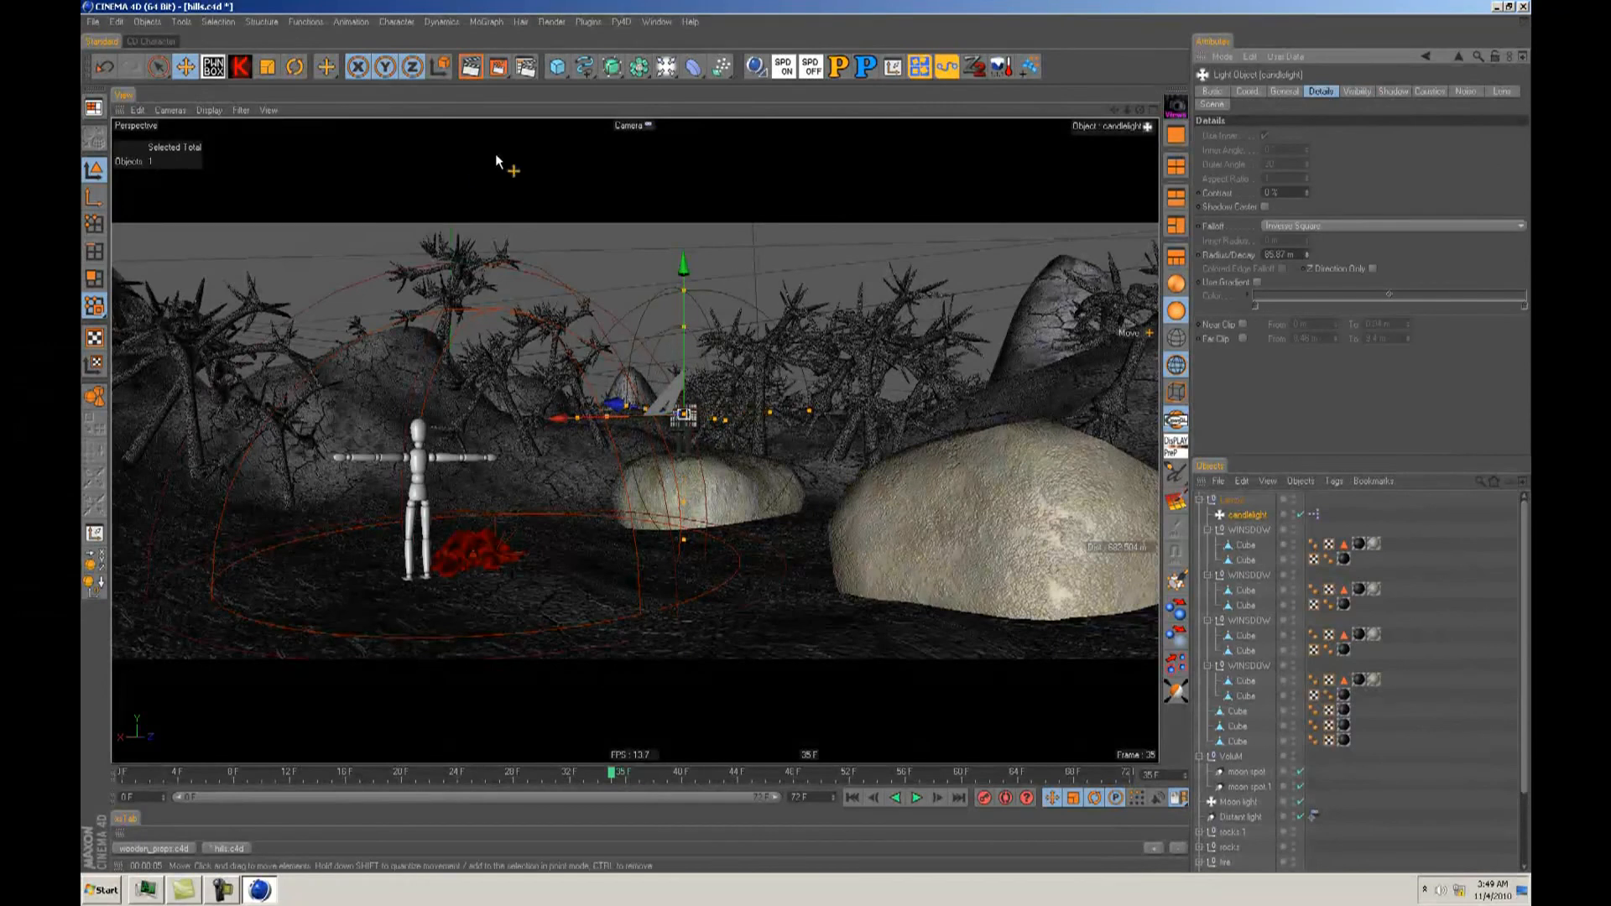
click(471, 69)
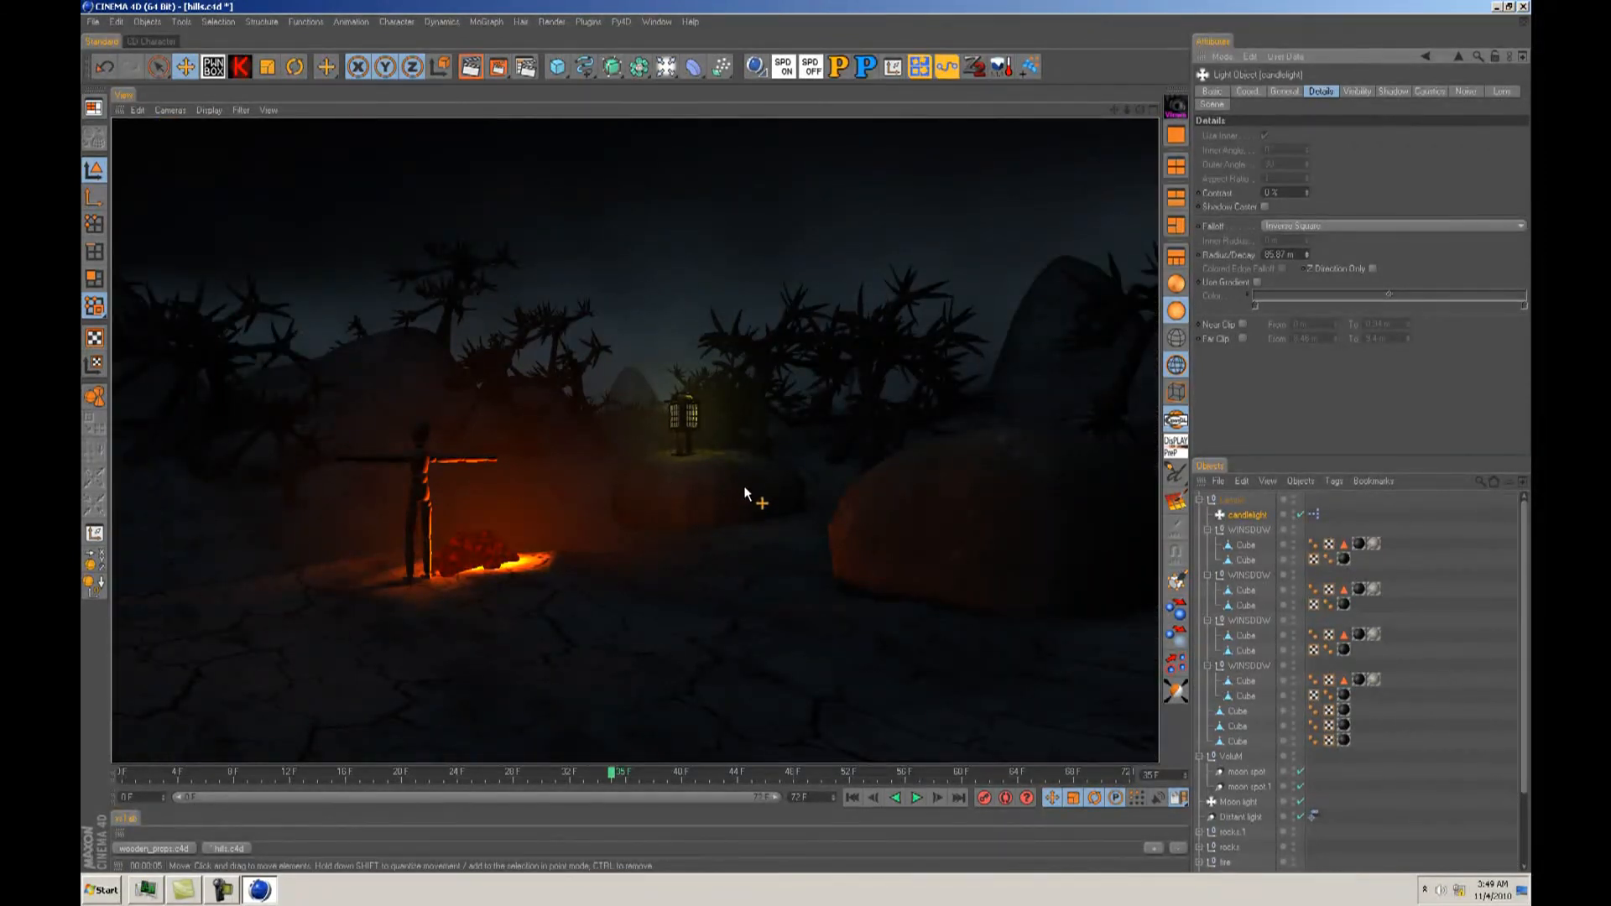
Step: Move the scene camera closer to the figure and lamp and render the new framing
alt+right_drag(815, 435, 793, 434)
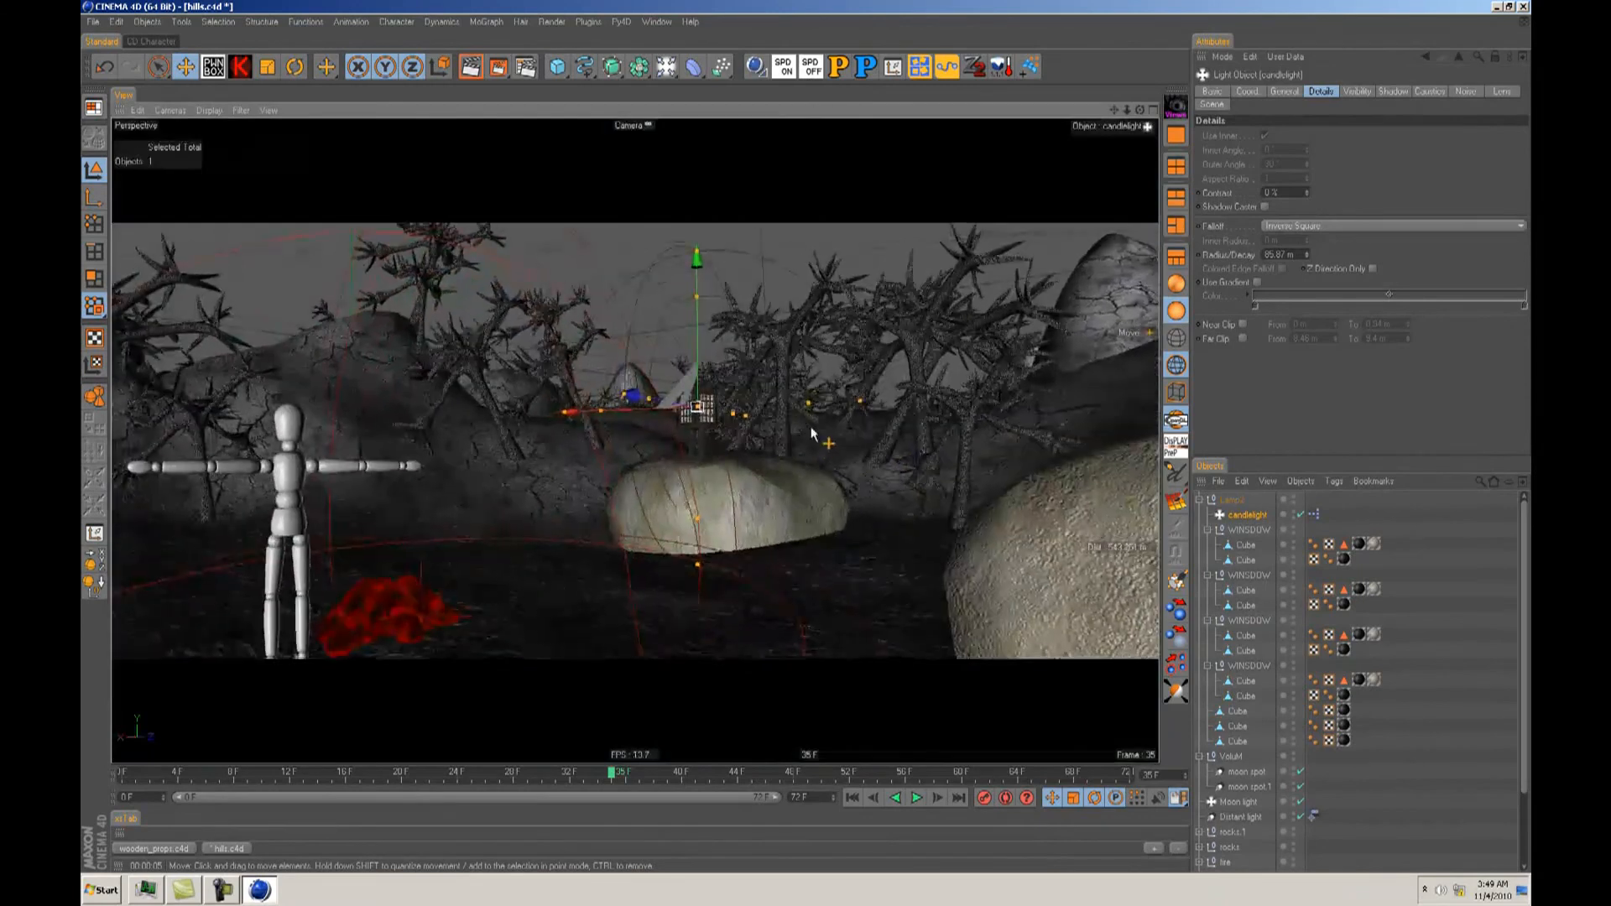
alt+middle_drag(816, 421, 806, 436)
alt+drag(806, 437, 805, 442)
alt+middle_drag(531, 503, 532, 520)
alt+drag(532, 520, 532, 507)
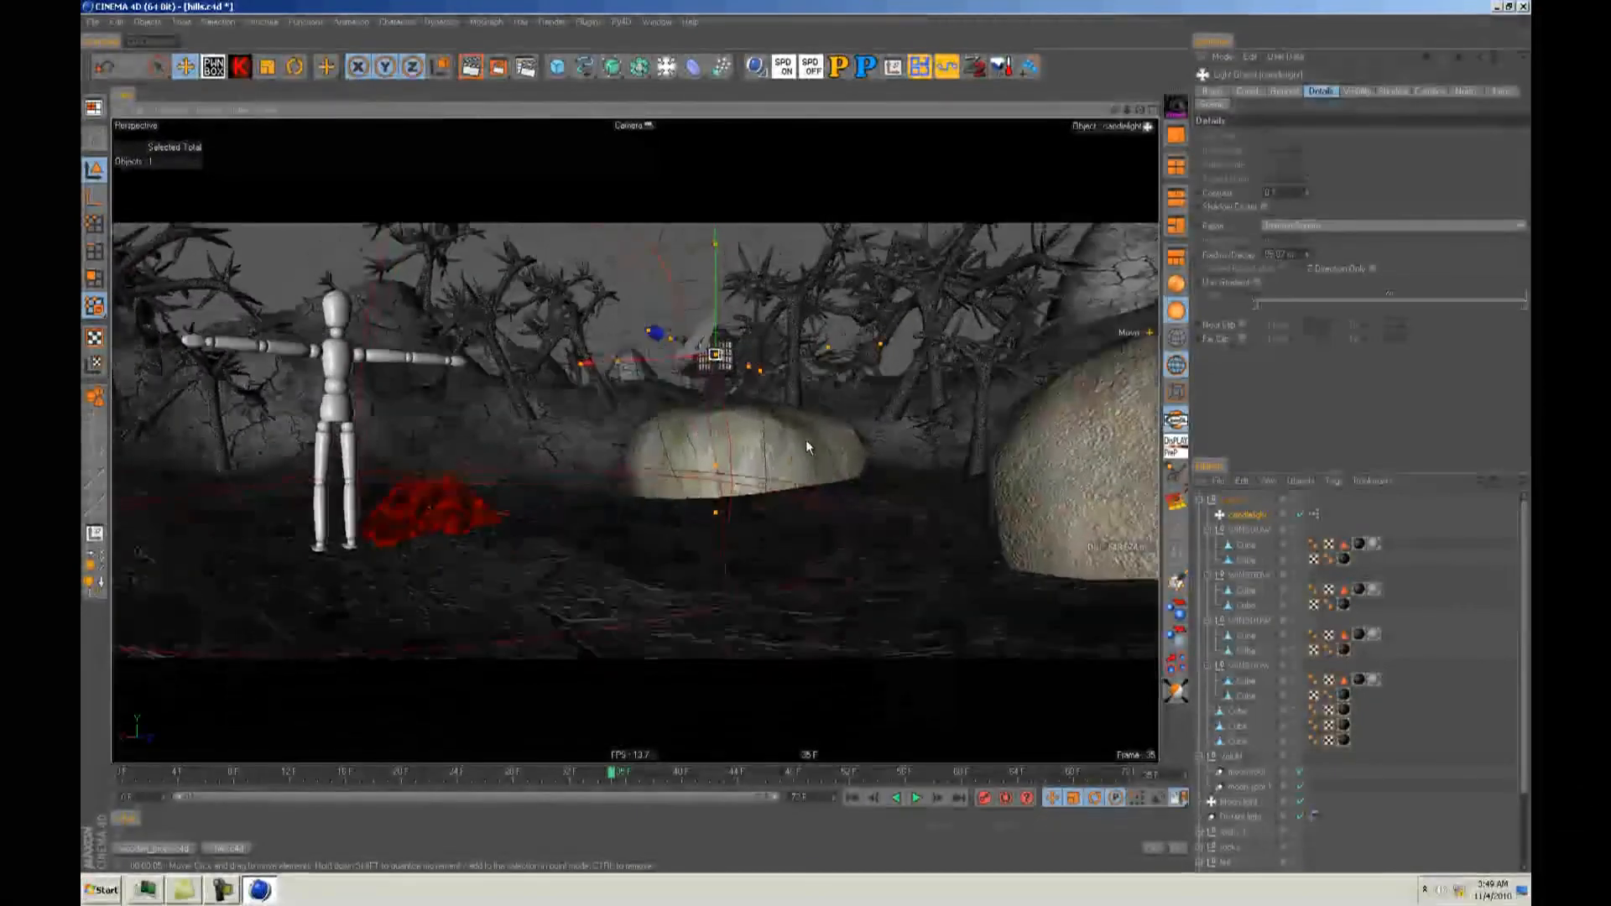
alt+middle_drag(806, 440, 808, 441)
key(ctrl+r)
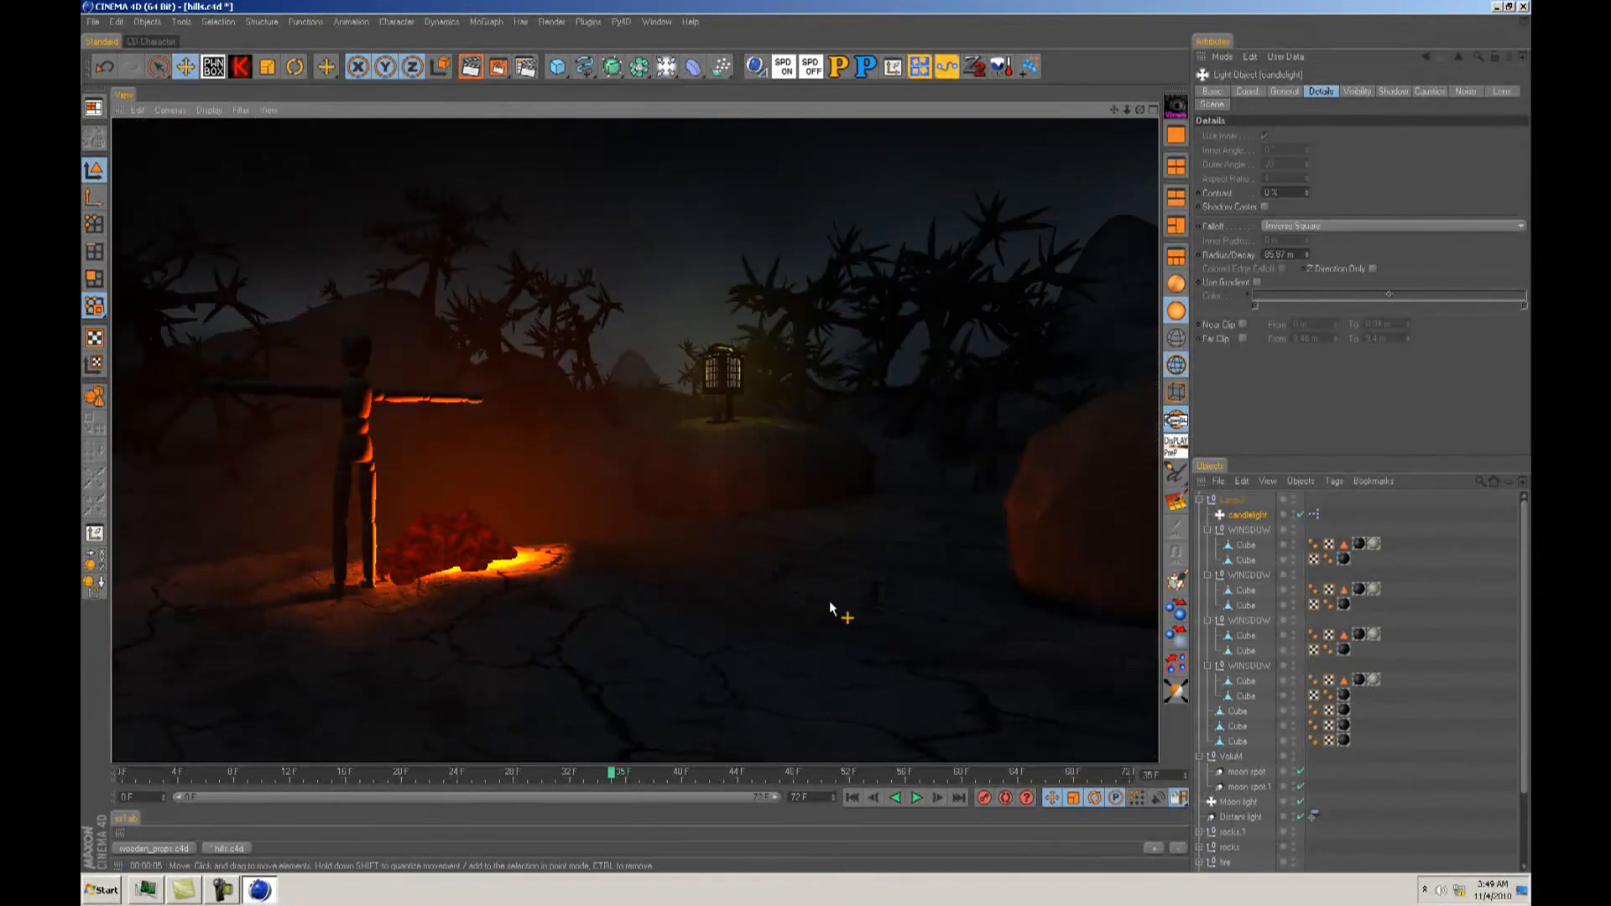
Step: Clear the render preview and save hills.c4d
click(776, 443)
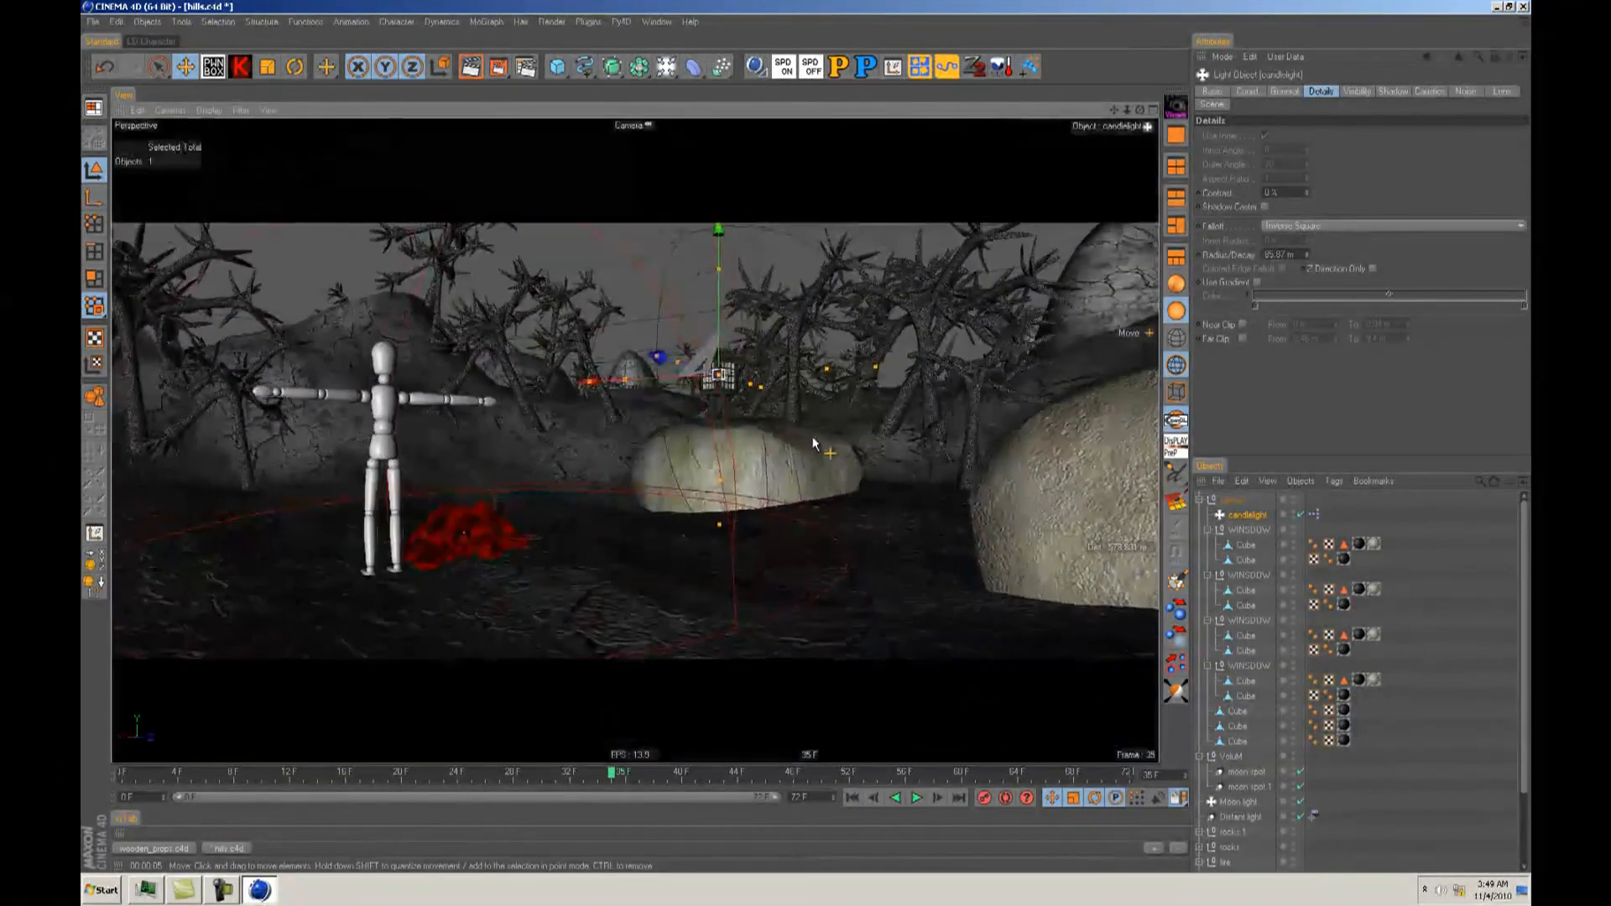
key(ctrl+s)
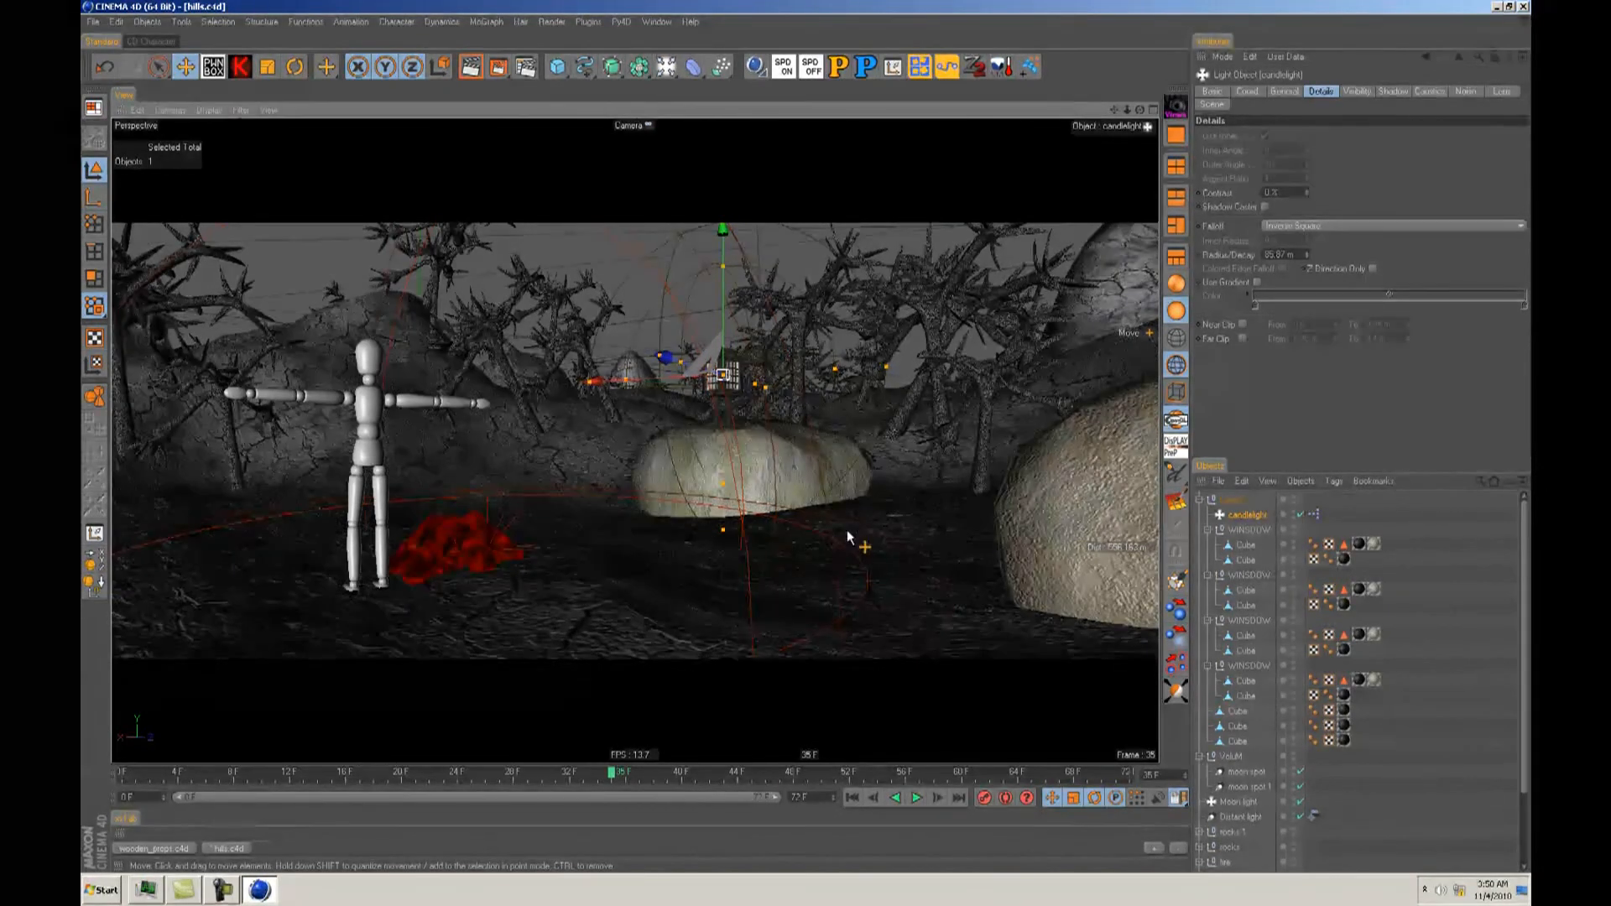
Step: Change the candlelight's colour to a paler, less saturated yellow and render the view
scroll(805, 437, down, 3)
scroll(805, 438, up, 2)
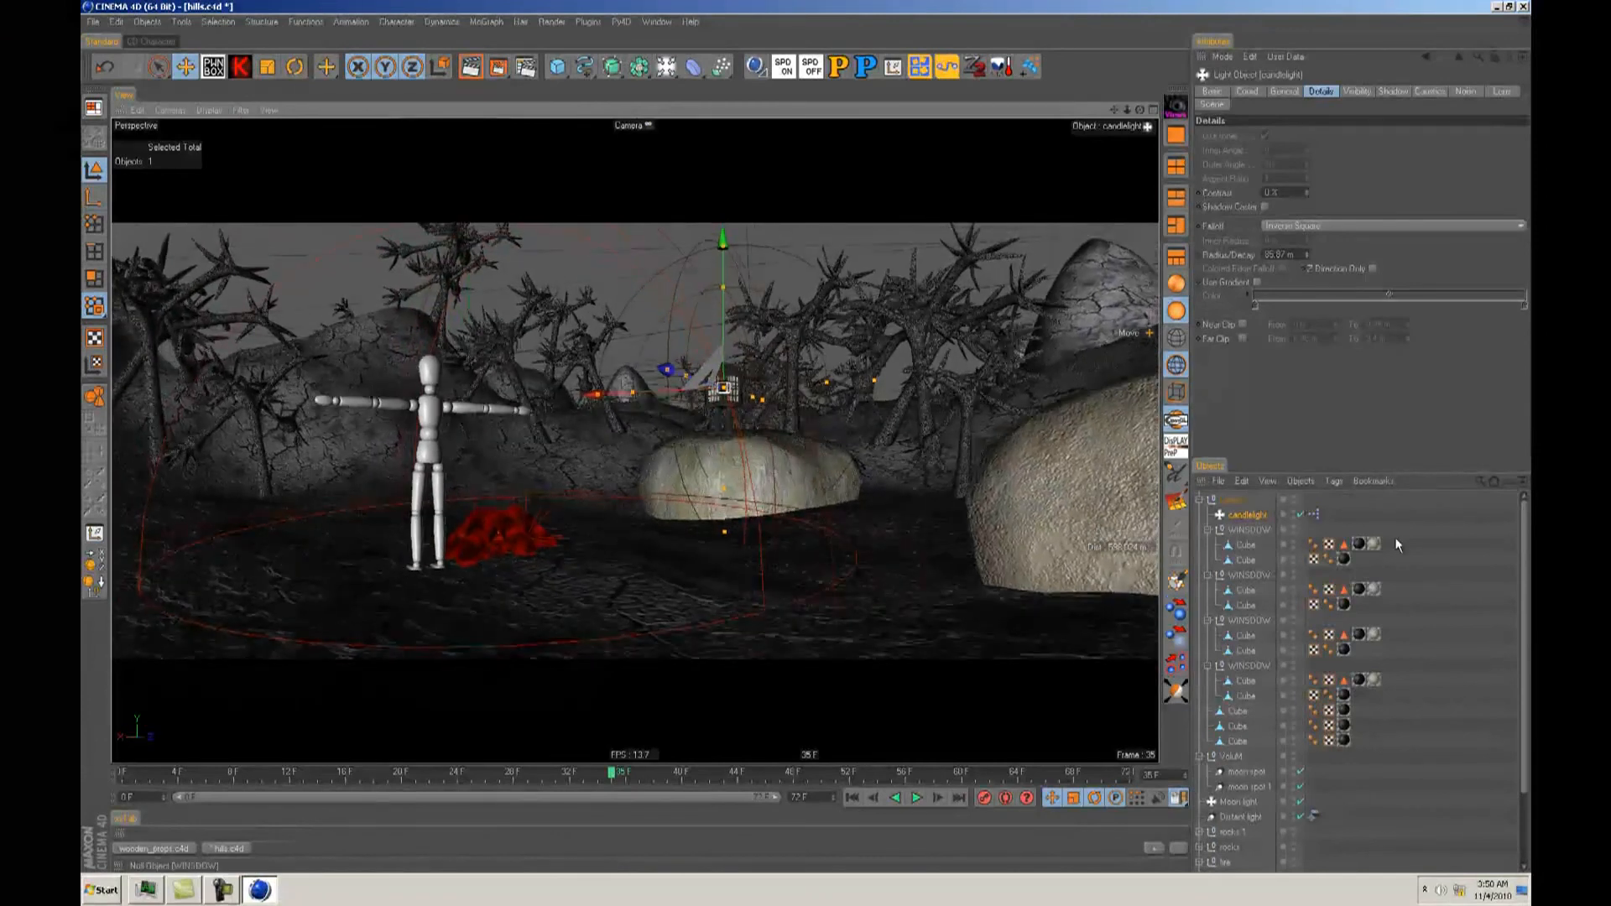
click(1284, 90)
click(1251, 143)
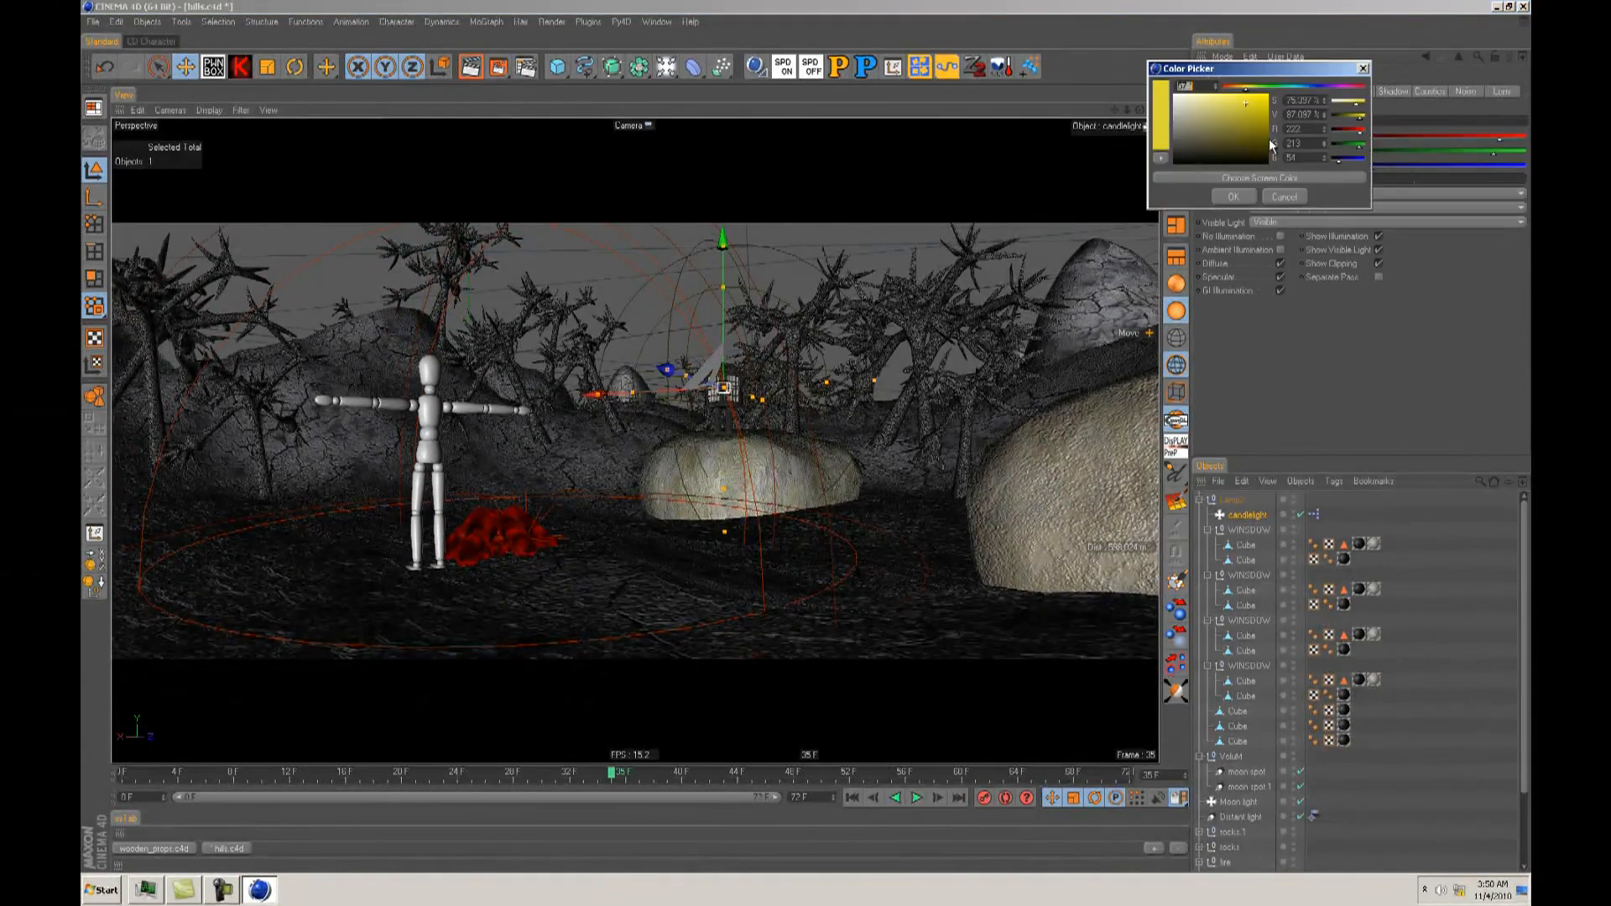
click(1207, 115)
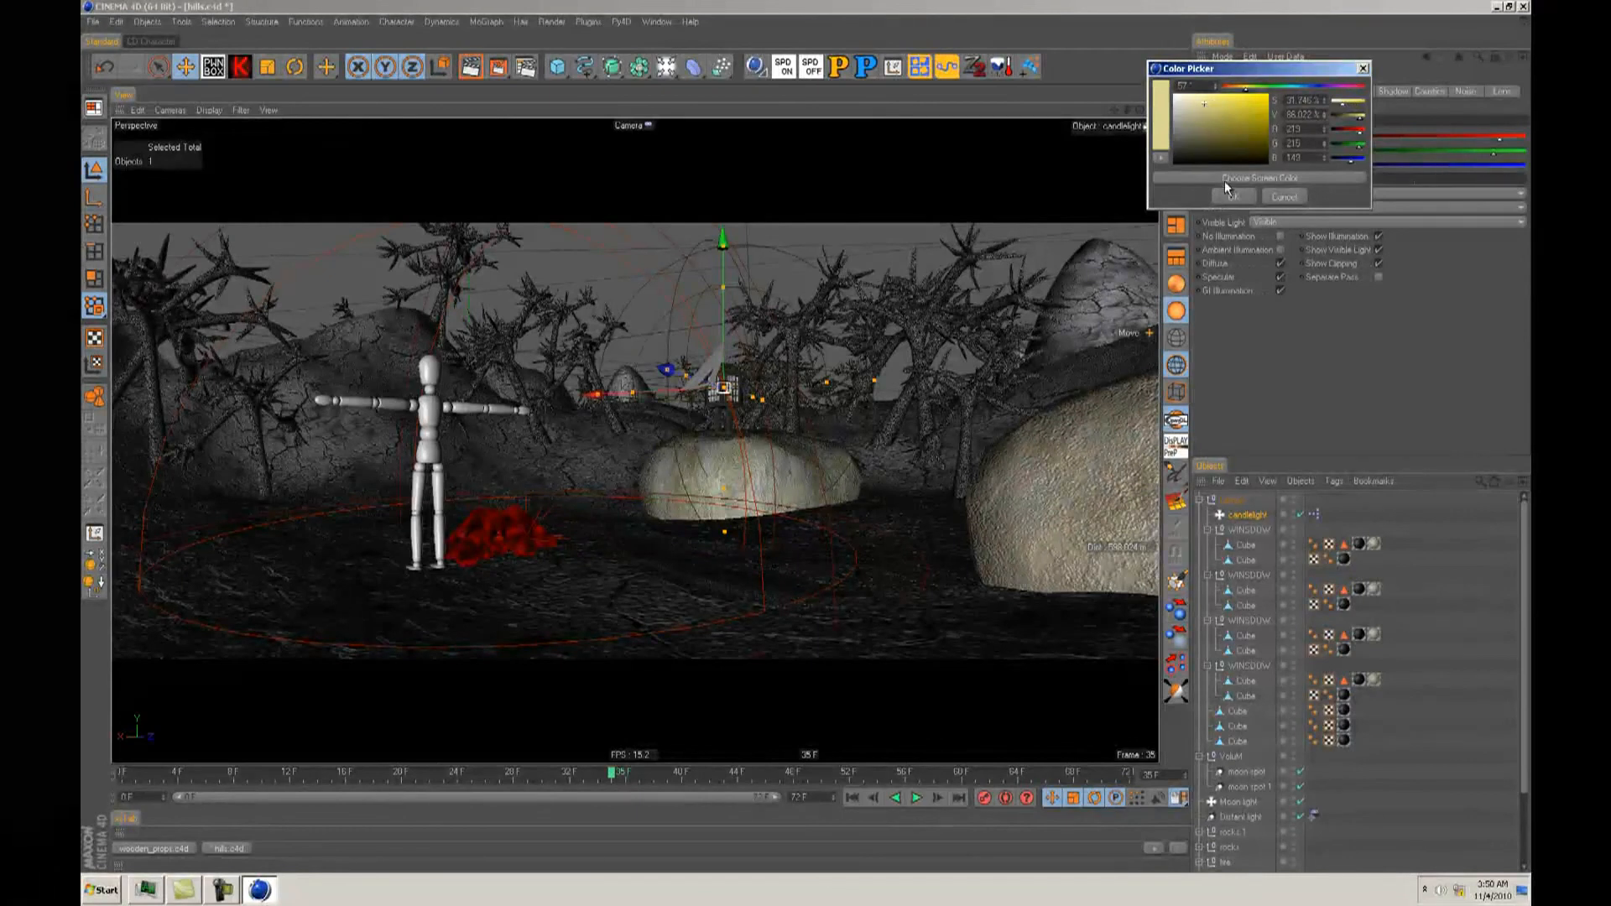
click(1233, 196)
click(471, 66)
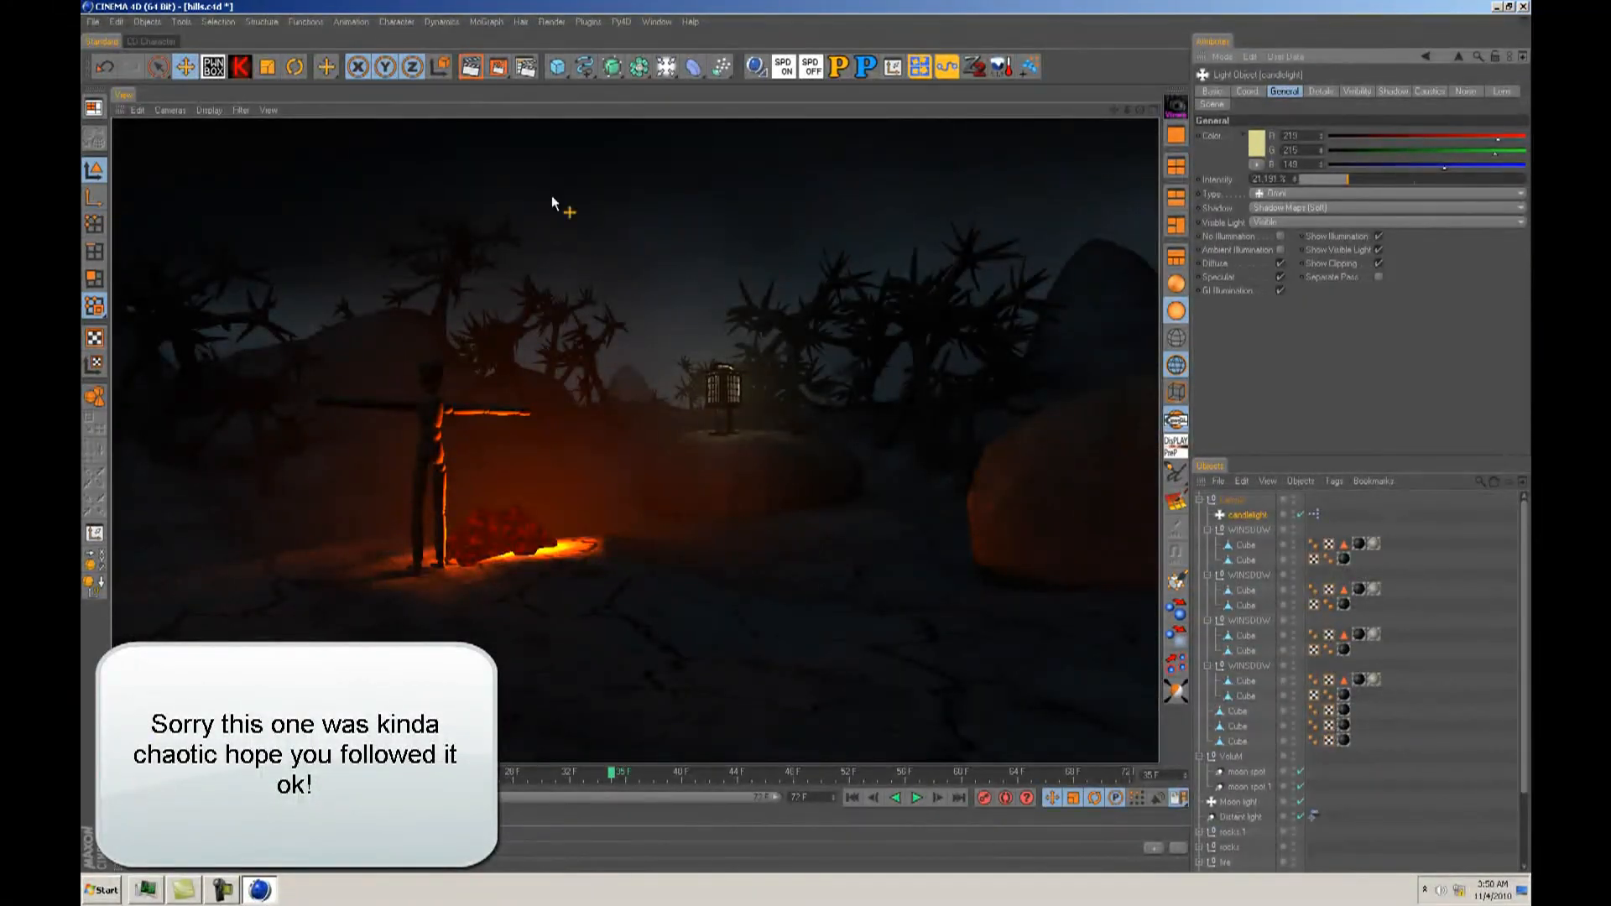
Step: Move the scene camera slightly closer to the figure and lamp and save hills.c4d
scroll(801, 437, up, 2)
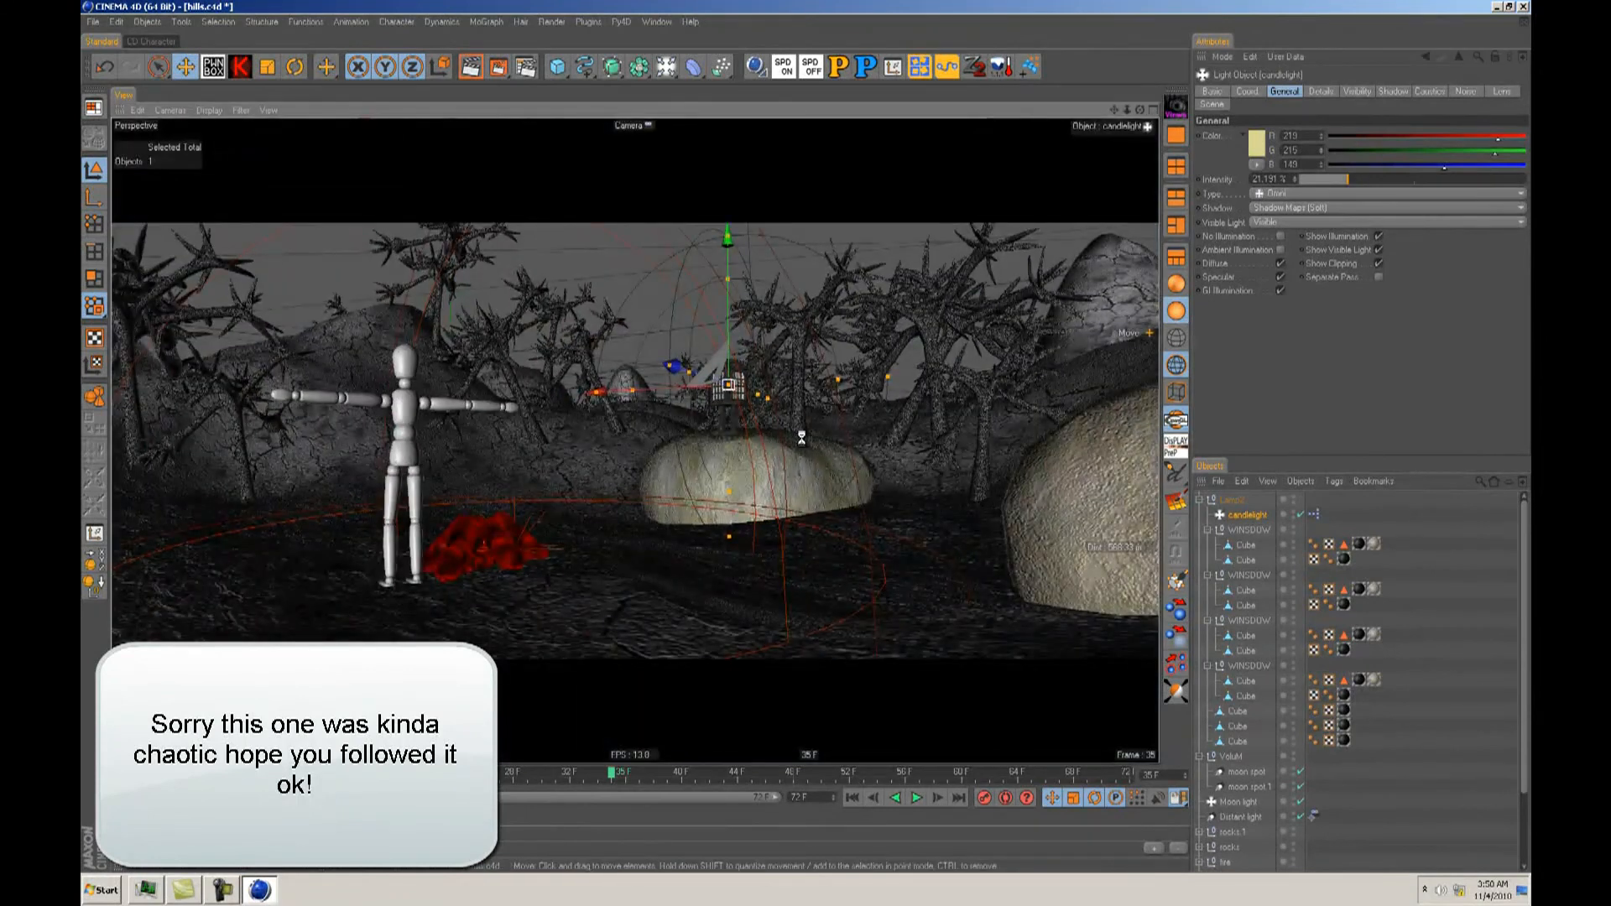
key(ctrl+s)
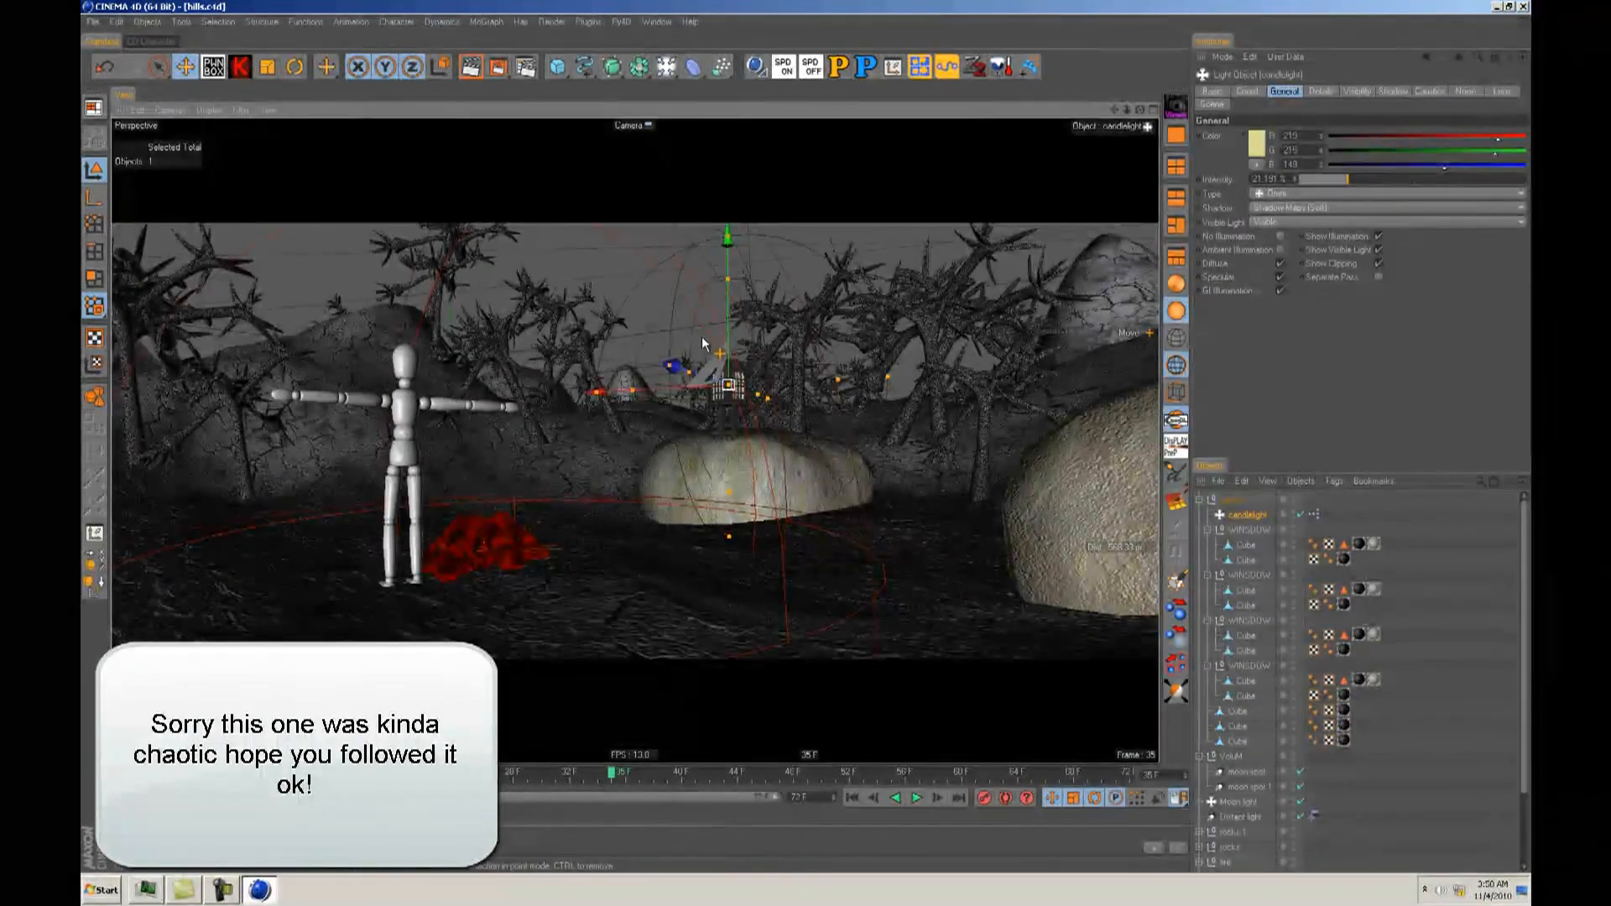